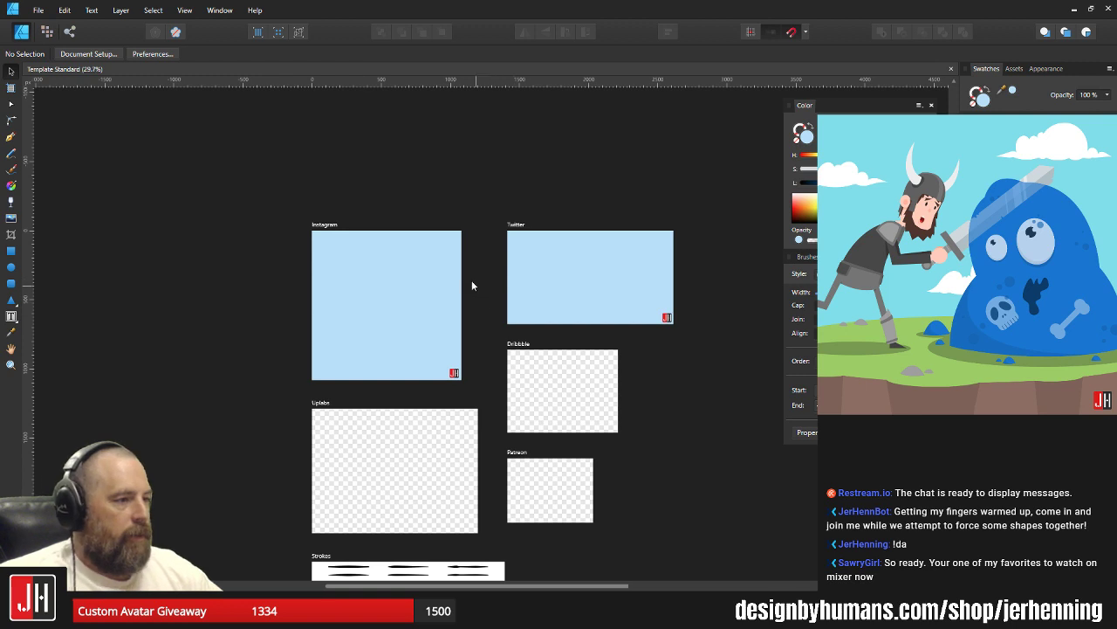
pyautogui.scroll(1, 471, 281)
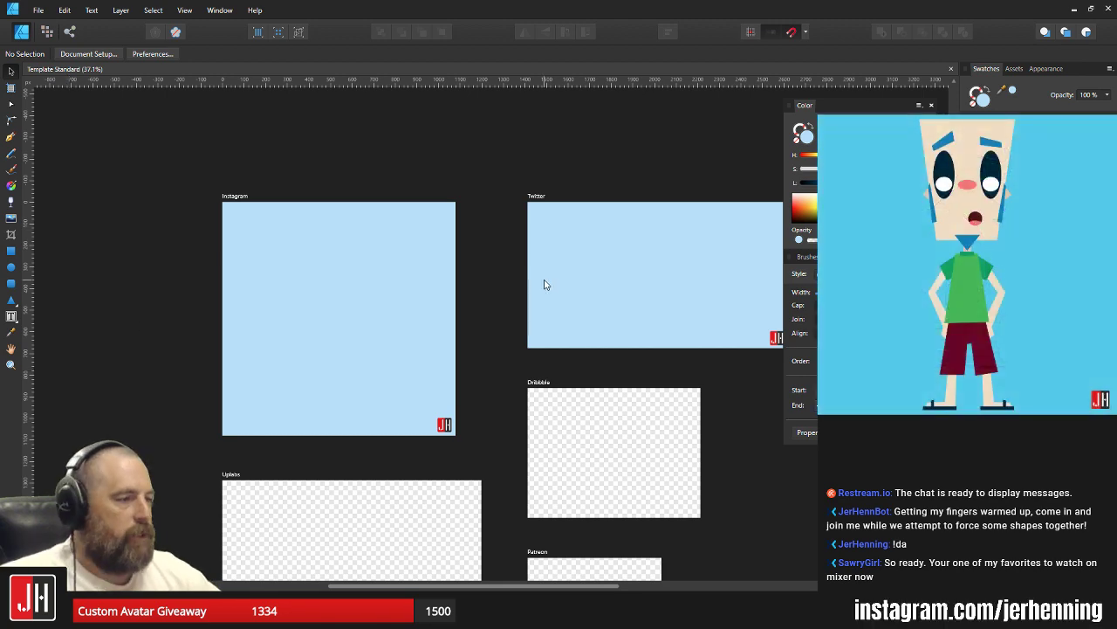
pyautogui.scroll(-1, 507, 268)
pyautogui.scroll(1, 416, 234)
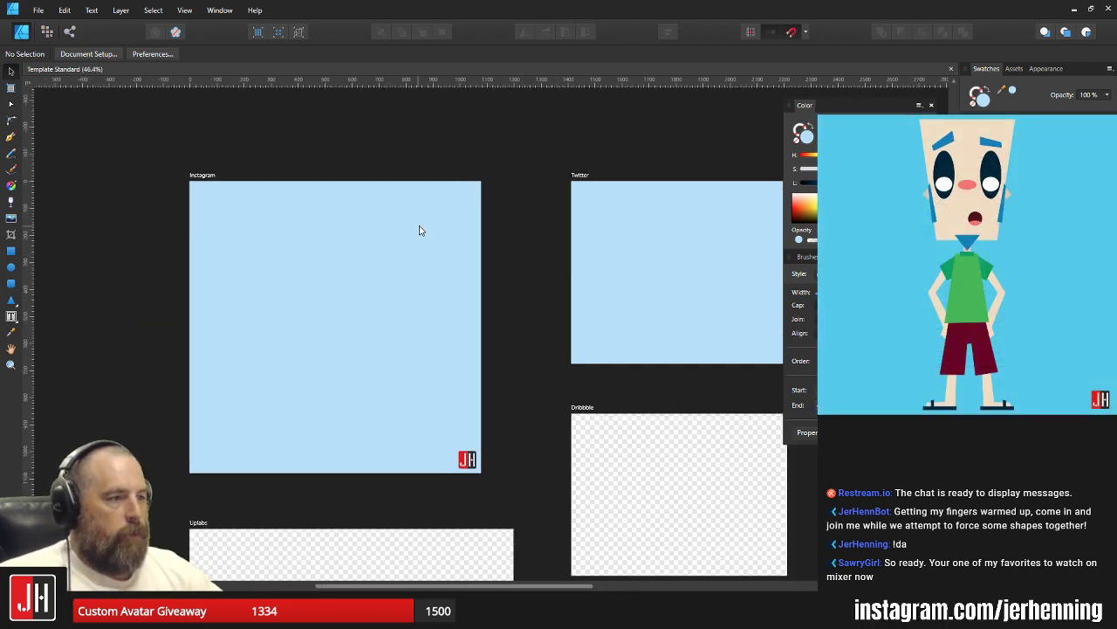
pyautogui.scroll(2, 428, 234)
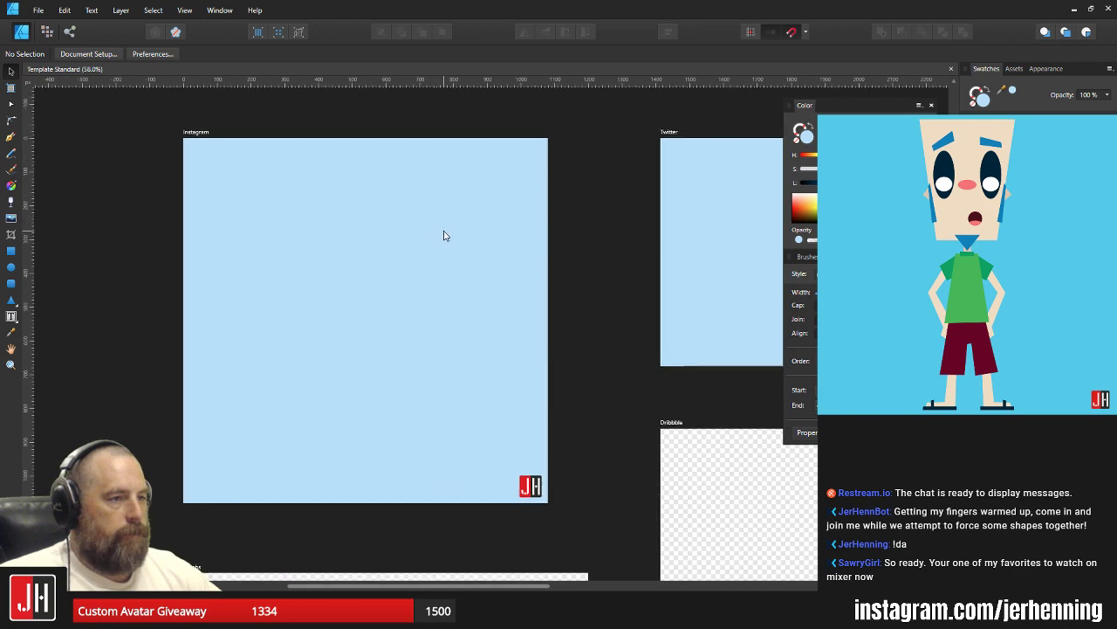
# Open the Cave Explorer document from the 2019 folder inside the Complete folder.
pyautogui.click(38, 10)
pyautogui.click(39, 66)
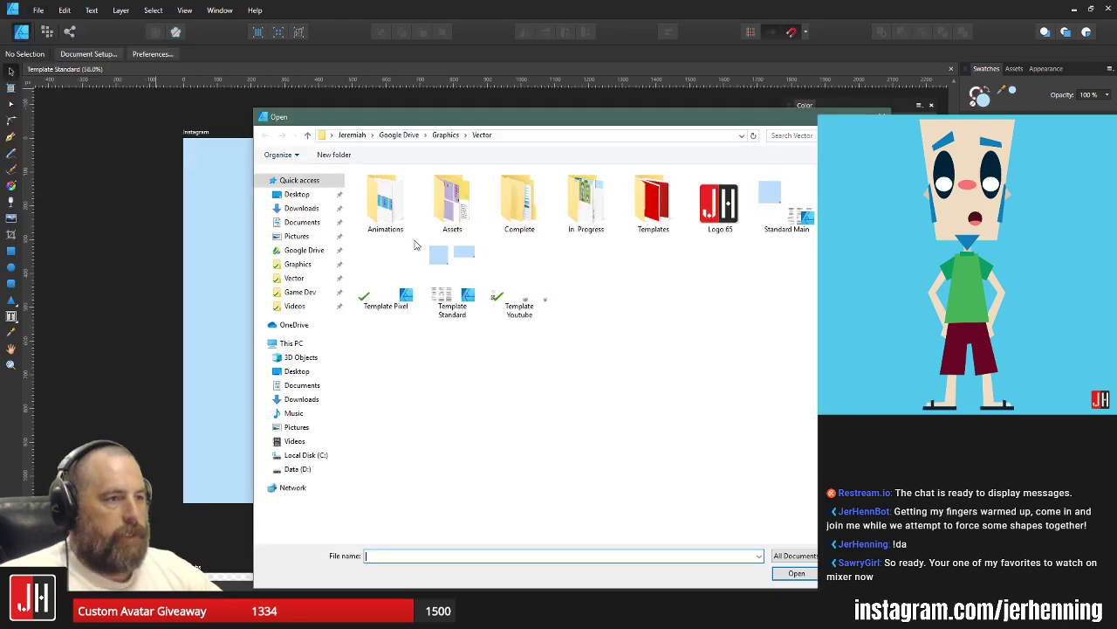
pyautogui.doubleClick(522, 217)
pyautogui.doubleClick(524, 218)
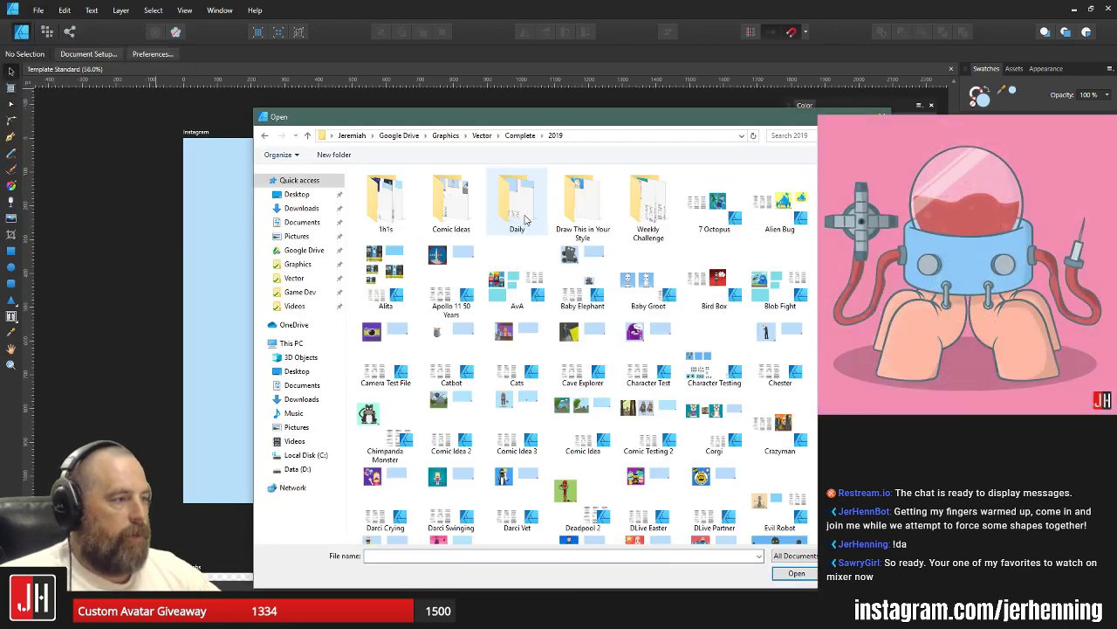
pyautogui.doubleClick(582, 353)
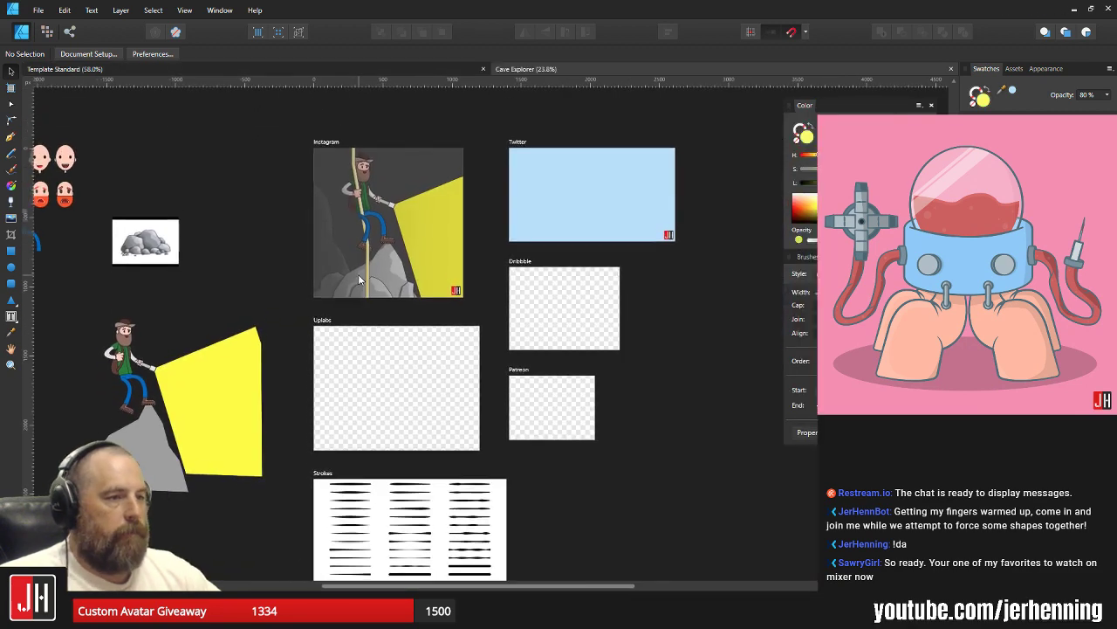
# Move the rock reference image left of the spare character parts and the explorer group with the yellow light beam up beside the Instagram artboard.
pyautogui.moveTo(159, 254); pyautogui.dragTo(135, 200)
pyautogui.click(391, 236)
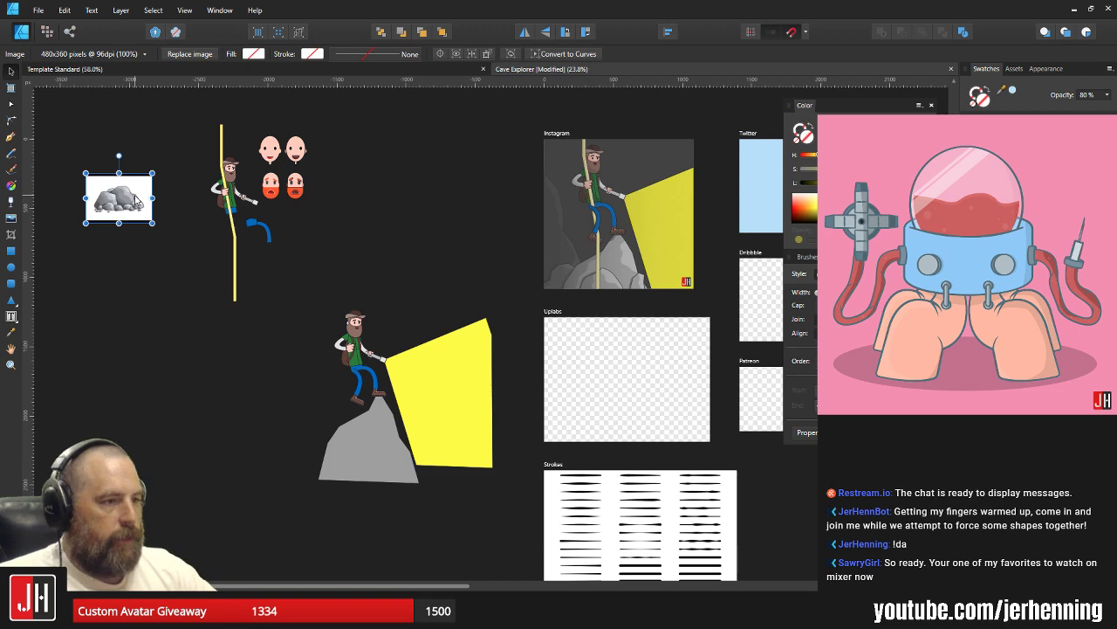
pyautogui.moveTo(528, 223); pyautogui.dragTo(385, 290)
pyautogui.scroll(4, 310, 290)
pyautogui.scroll(-3, 384, 292)
pyautogui.click(207, 491)
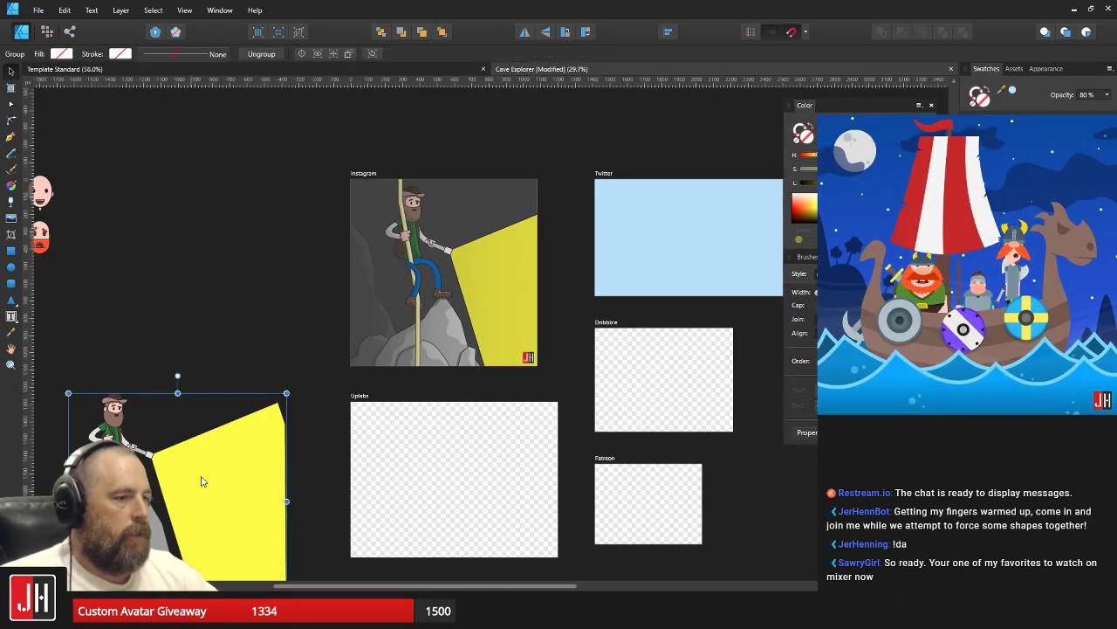
pyautogui.moveTo(200, 481); pyautogui.dragTo(212, 280)
pyautogui.scroll(2, 245, 279)
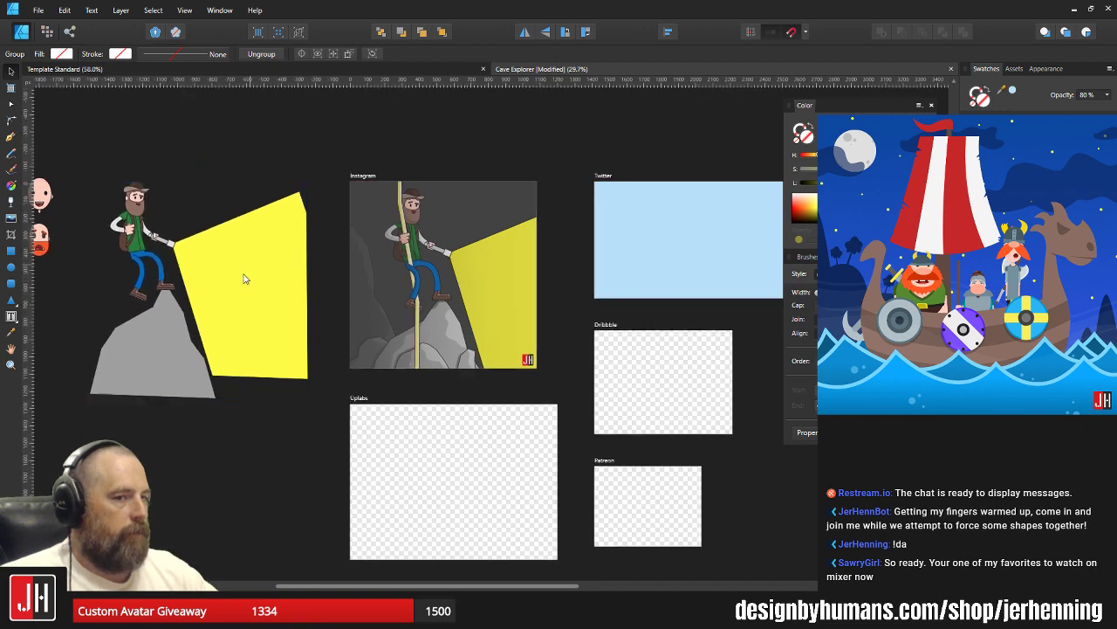
pyautogui.moveTo(390, 275); pyautogui.dragTo(385, 247)
pyautogui.moveTo(205, 292); pyautogui.dragTo(262, 275)
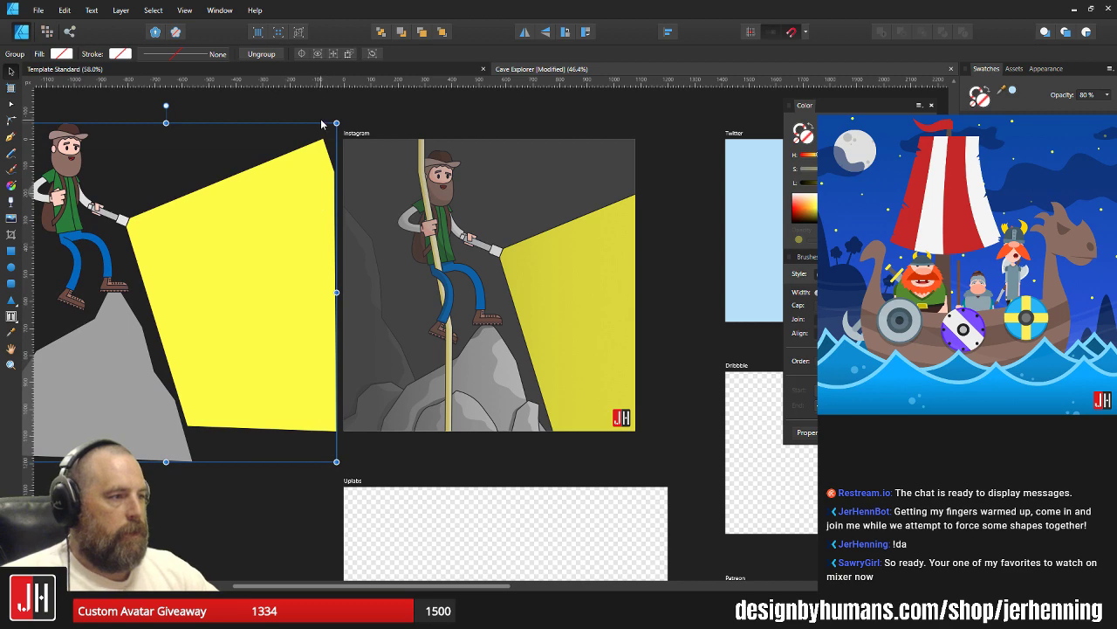
# Examine the flat explorer drawing beside the shaded version on the Instagram artboard.
pyautogui.moveTo(306, 181); pyautogui.dragTo(372, 209)
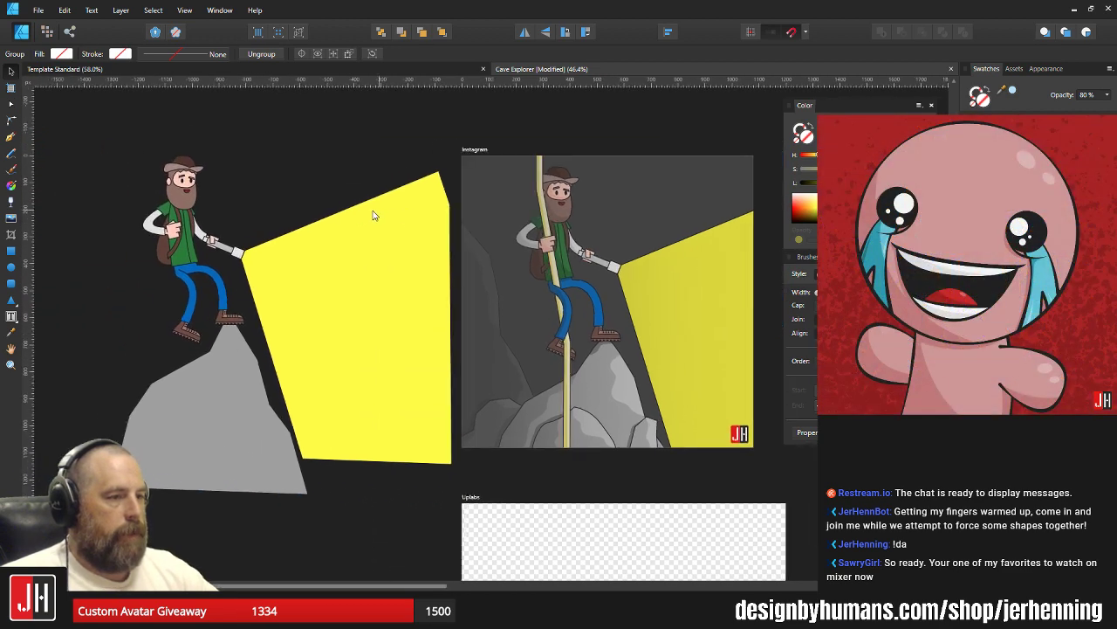
pyautogui.scroll(4, 310, 236)
pyautogui.scroll(-4, 406, 247)
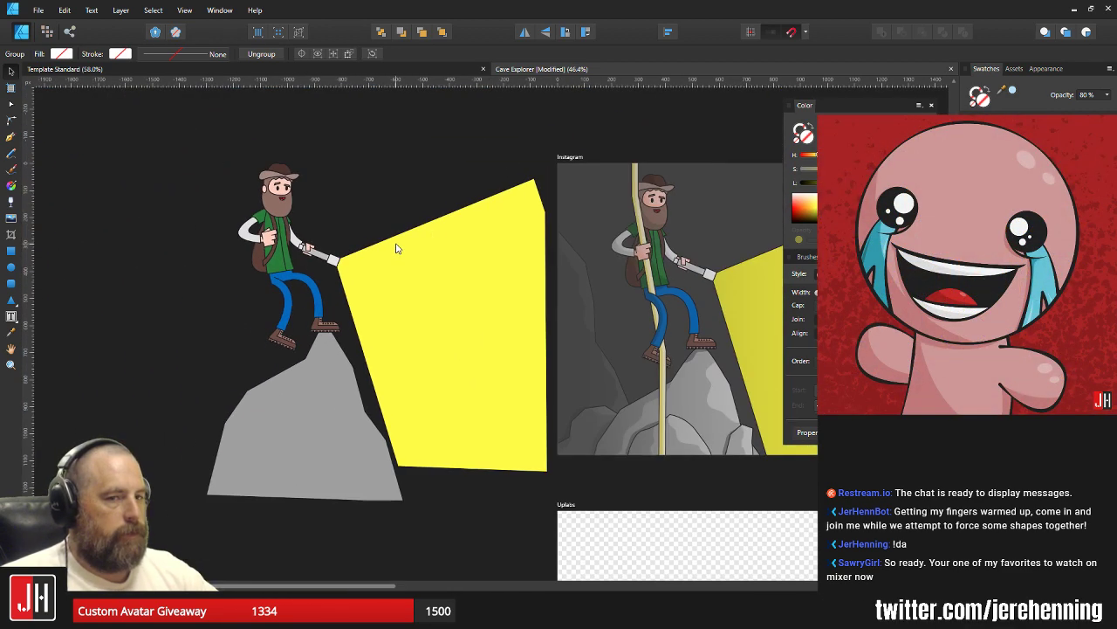
pyautogui.scroll(4, 397, 254)
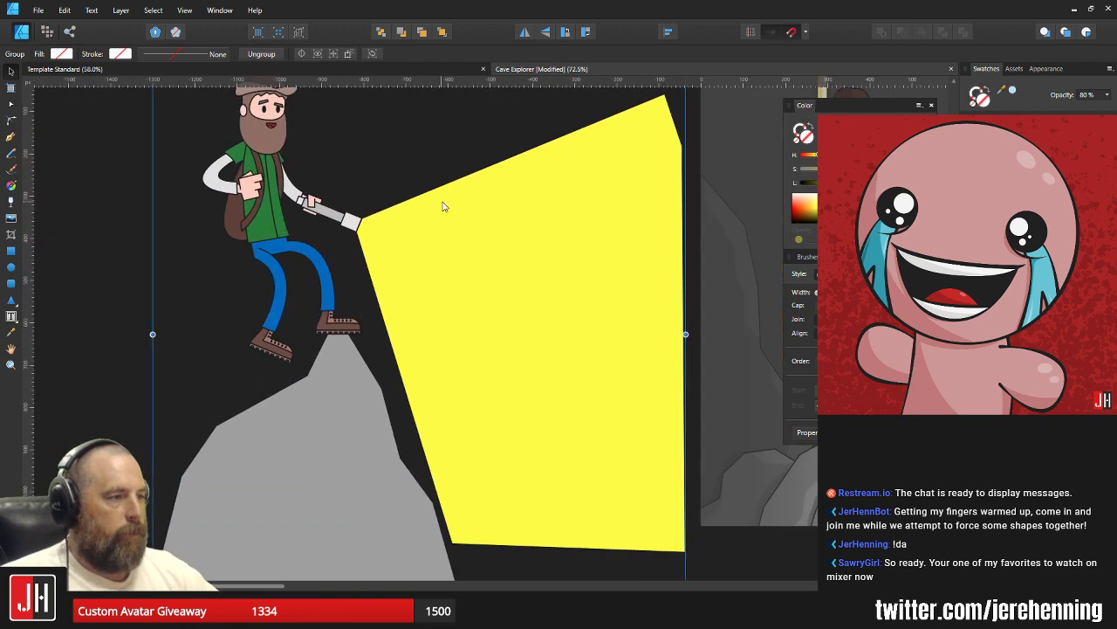
pyautogui.scroll(2, 269, 154)
pyautogui.scroll(-4, 270, 157)
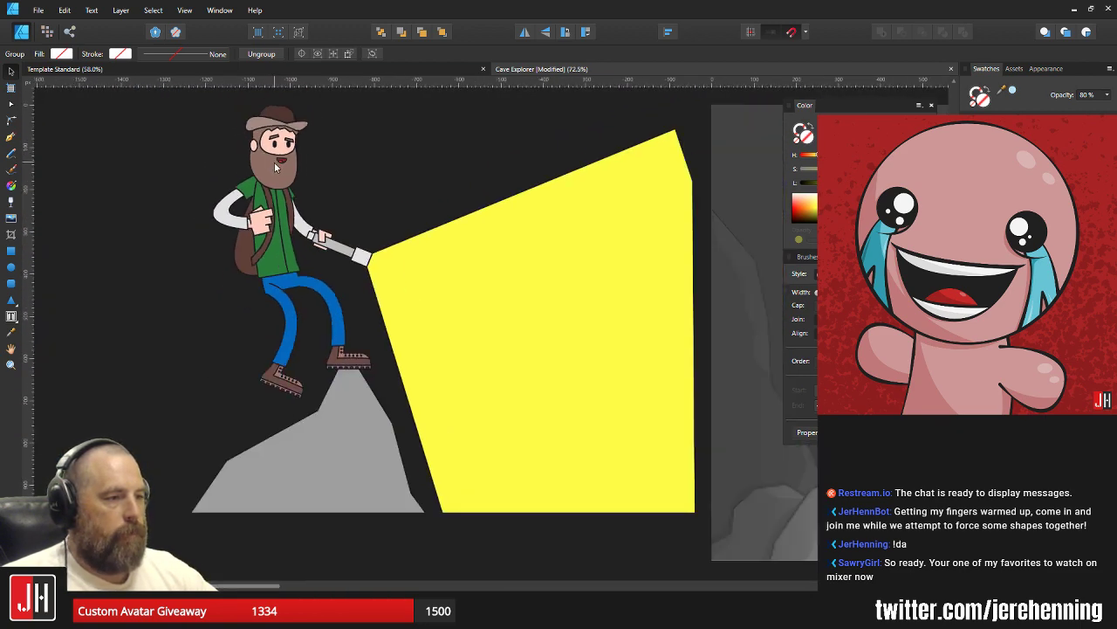
pyautogui.moveTo(463, 196); pyautogui.dragTo(446, 213)
pyautogui.moveTo(323, 207); pyautogui.dragTo(350, 209)
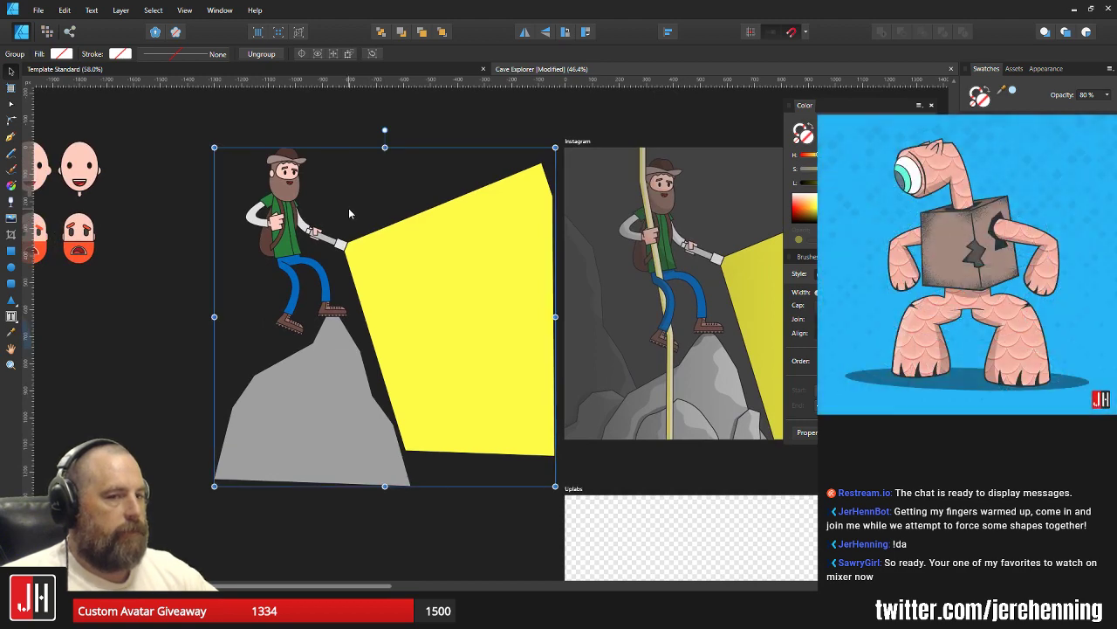
pyautogui.moveTo(532, 214); pyautogui.dragTo(343, 224)
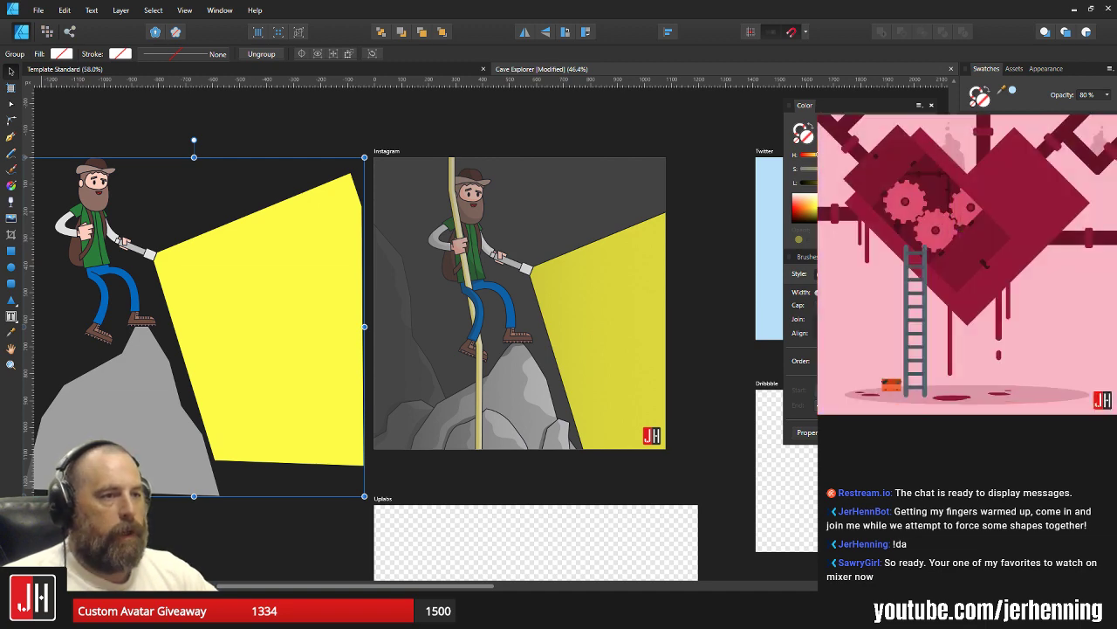
# Move the spare heads and rope-climbing character parts closer to the explorer group and save the document.
pyautogui.click(718, 274)
pyautogui.scroll(2, 424, 234)
pyautogui.moveTo(470, 252); pyautogui.dragTo(664, 287)
pyautogui.moveTo(435, 320); pyautogui.dragTo(622, 259)
pyautogui.scroll(-3, 383, 345)
pyautogui.moveTo(440, 329); pyautogui.dragTo(512, 338)
pyautogui.click(155, 295)
pyautogui.moveTo(176, 317); pyautogui.dragTo(254, 325)
pyautogui.click(500, 235)
pyautogui.hotkey('ctrl', 's')
# Examine the spare heads and the explorer's face up close, comparing them with the Instagram artwork.
pyautogui.scroll(2, 501, 236)
pyautogui.moveTo(592, 260); pyautogui.dragTo(666, 290)
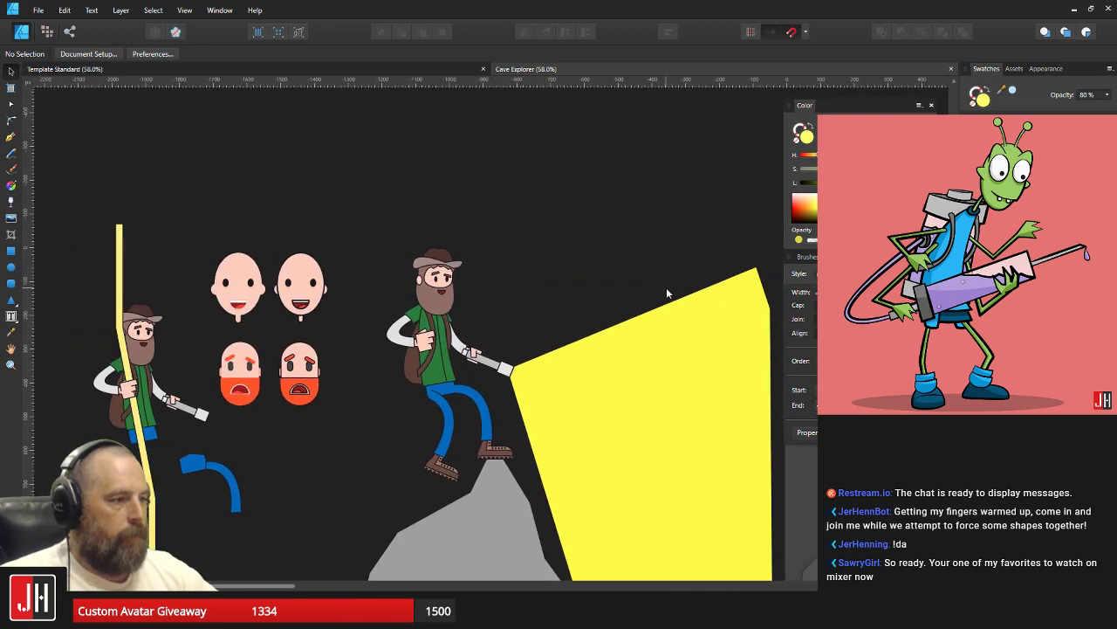
pyautogui.scroll(3, 379, 308)
pyautogui.scroll(3, 419, 307)
pyautogui.scroll(-4, 419, 307)
pyautogui.moveTo(318, 337); pyautogui.dragTo(486, 263)
pyautogui.scroll(-2, 530, 274)
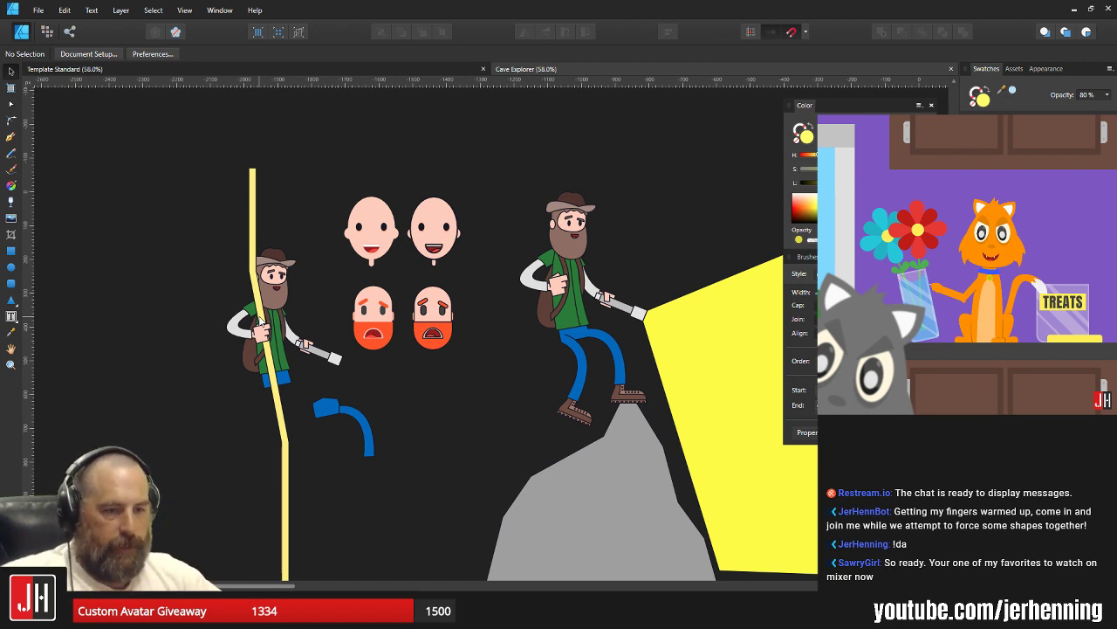
pyautogui.hscroll(5, 524, 314)
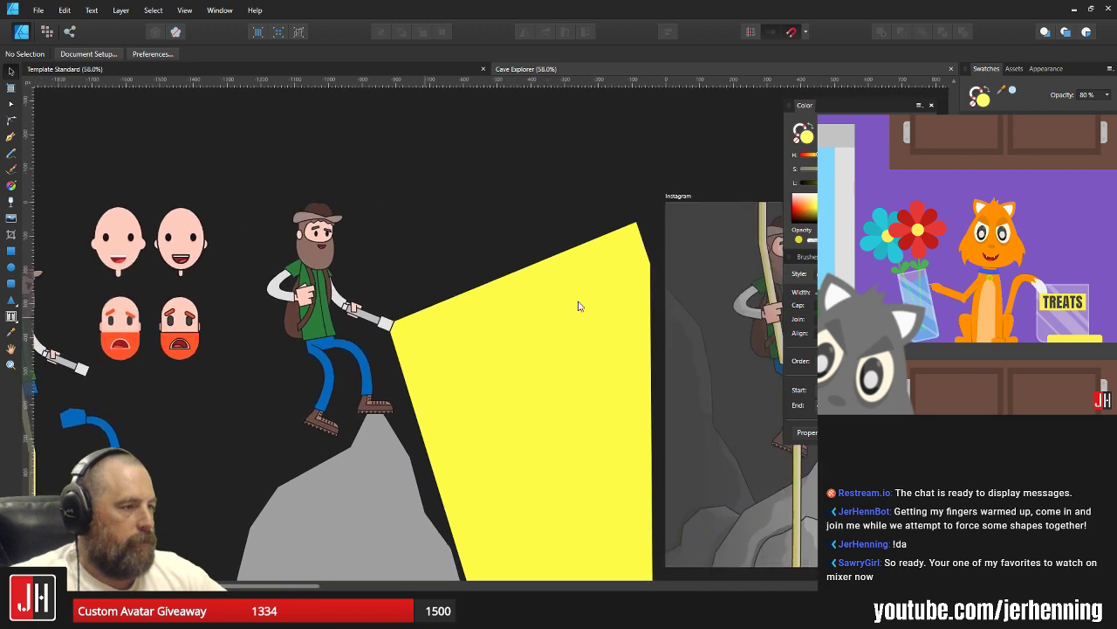
pyautogui.scroll(5, 338, 243)
pyautogui.scroll(-3, 329, 247)
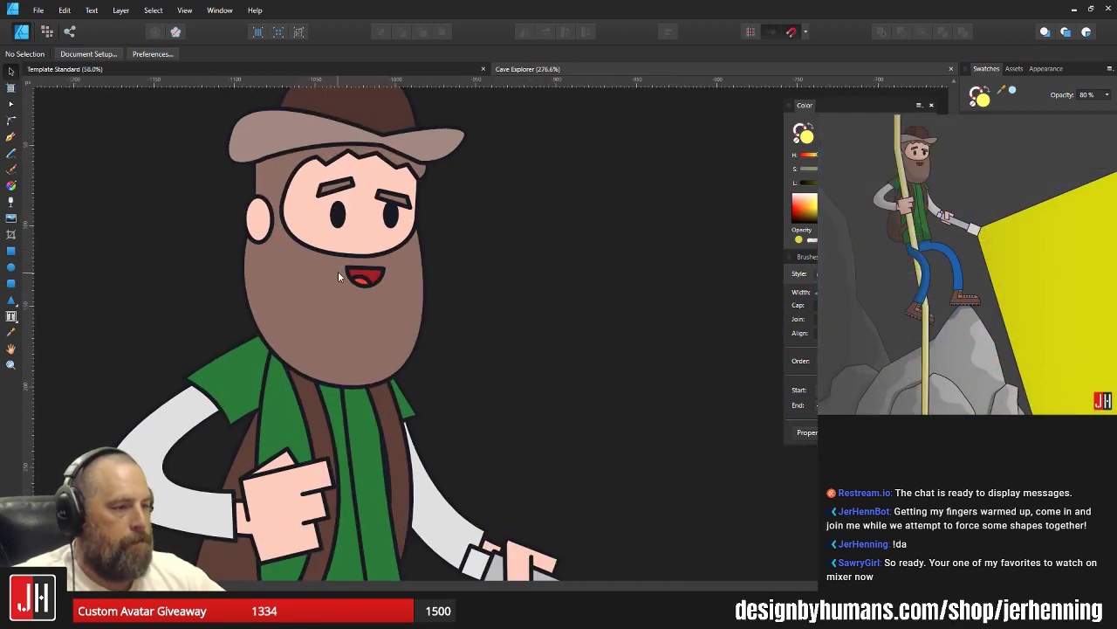
pyautogui.scroll(-5, 353, 271)
pyautogui.scroll(-3, 514, 314)
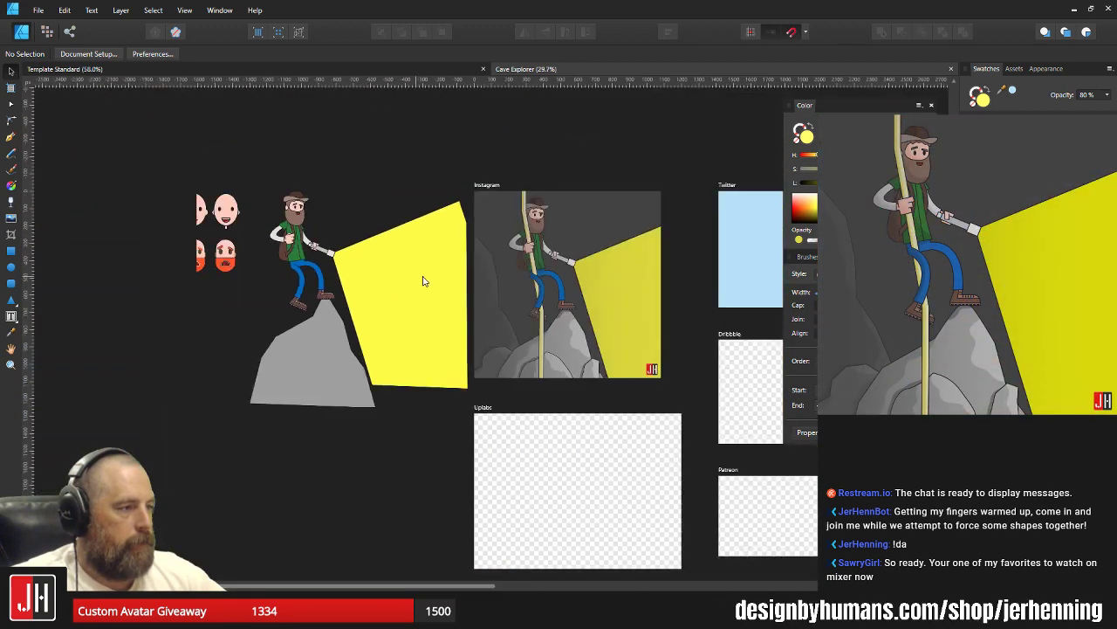
pyautogui.hscroll(2, 425, 280)
# Shift the start of the linear transparency on the Instagram artboard's full-size rectangle toward its left edge, levelling the gradient line.
pyautogui.scroll(5, 481, 288)
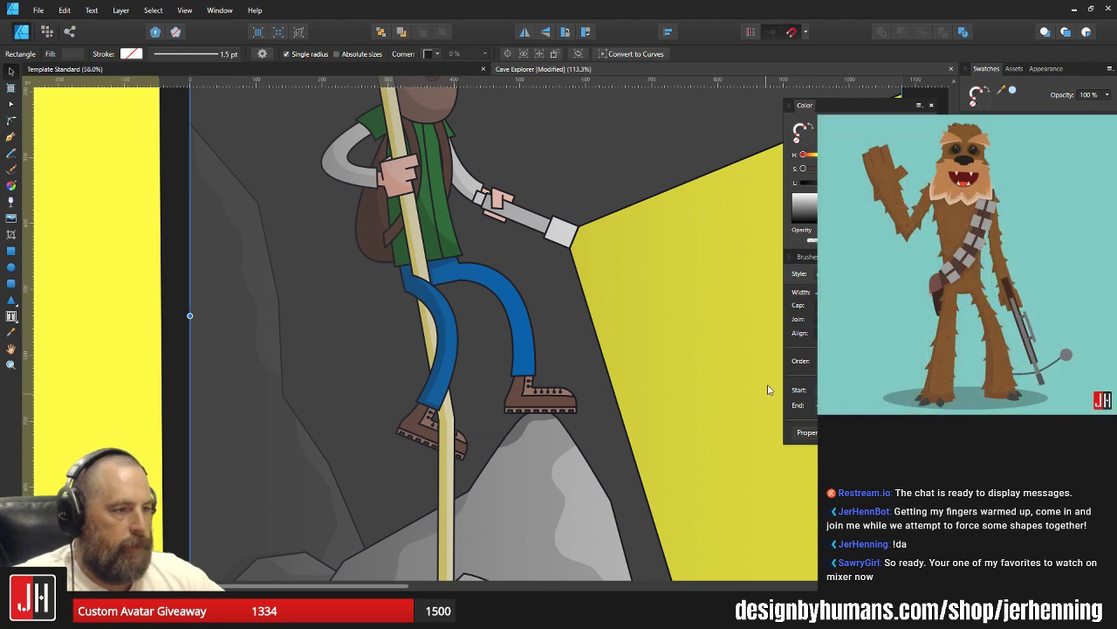
pyautogui.scroll(-2, 605, 353)
pyautogui.scroll(1, 559, 306)
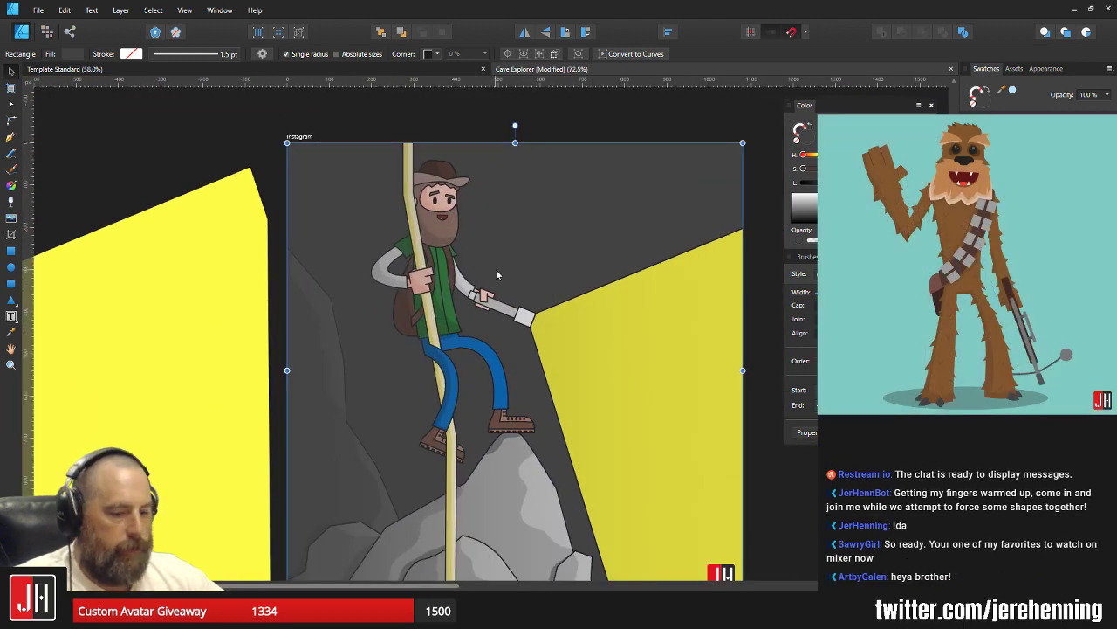
pyautogui.press('g')
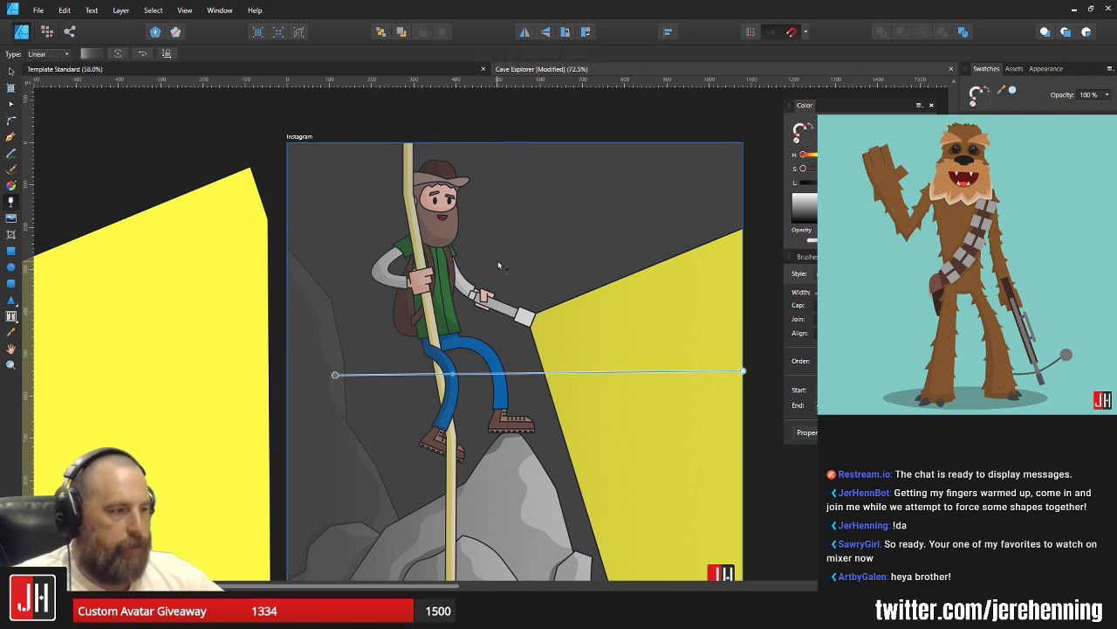
pyautogui.moveTo(336, 375); pyautogui.dragTo(313, 371)
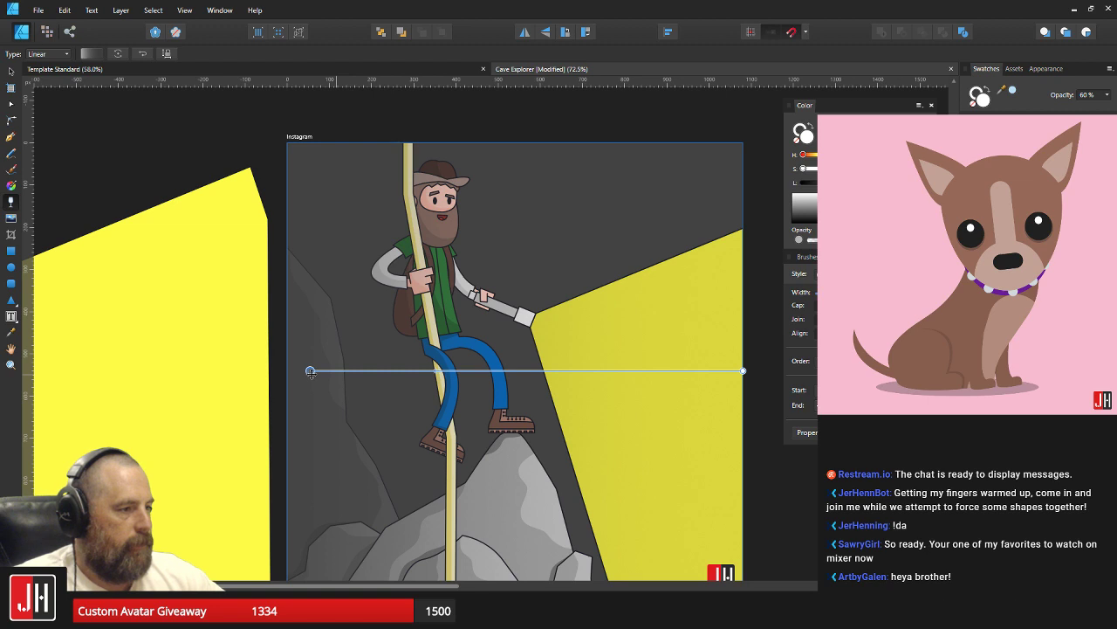
pyautogui.press('v')
pyautogui.scroll(-1, 375, 350)
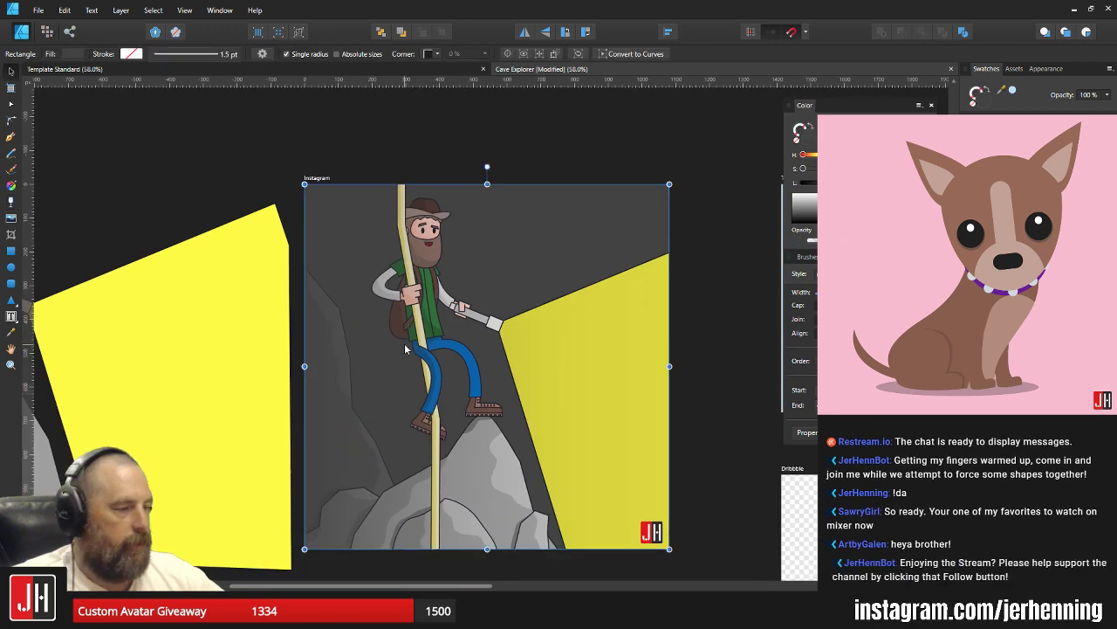
pyautogui.click(727, 300)
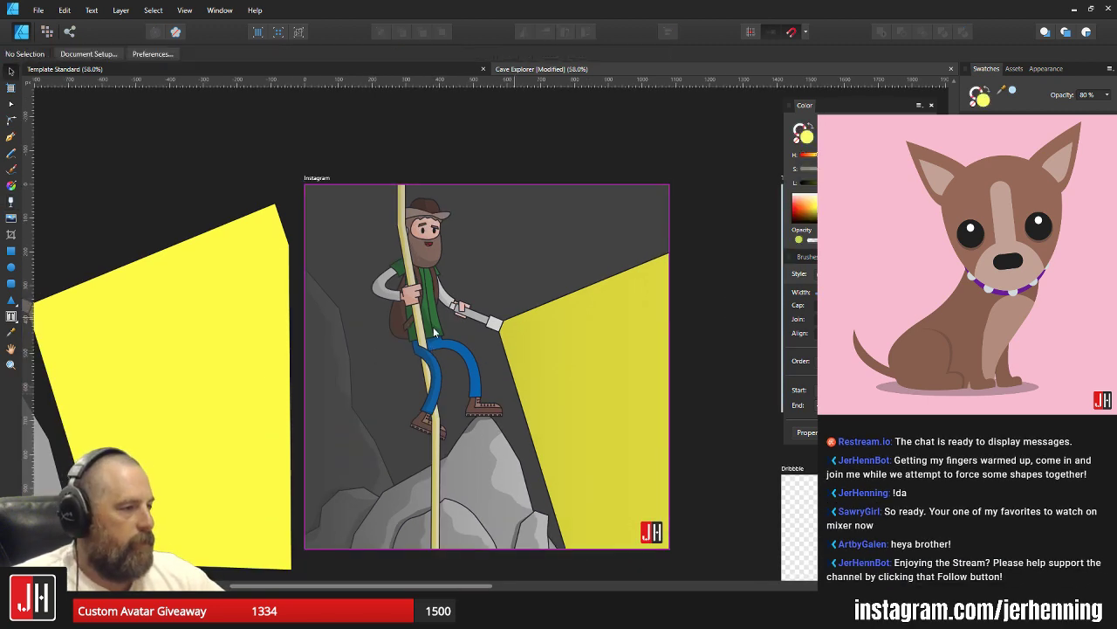
# Shift the transparency start of the Instagram artboard's full-size rectangle slightly right, keeping the gradient horizontal.
pyautogui.scroll(3, 435, 323)
pyautogui.click(392, 317)
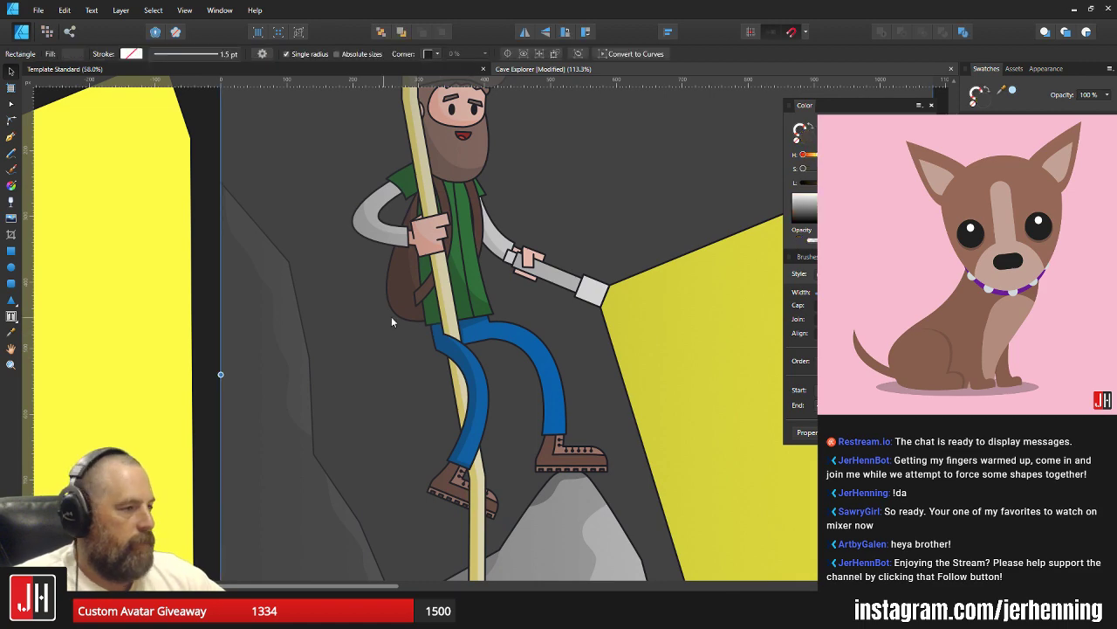
pyautogui.scroll(-3, 409, 315)
pyautogui.press('y')
pyautogui.scroll(1, 351, 342)
pyautogui.scroll(2, 351, 341)
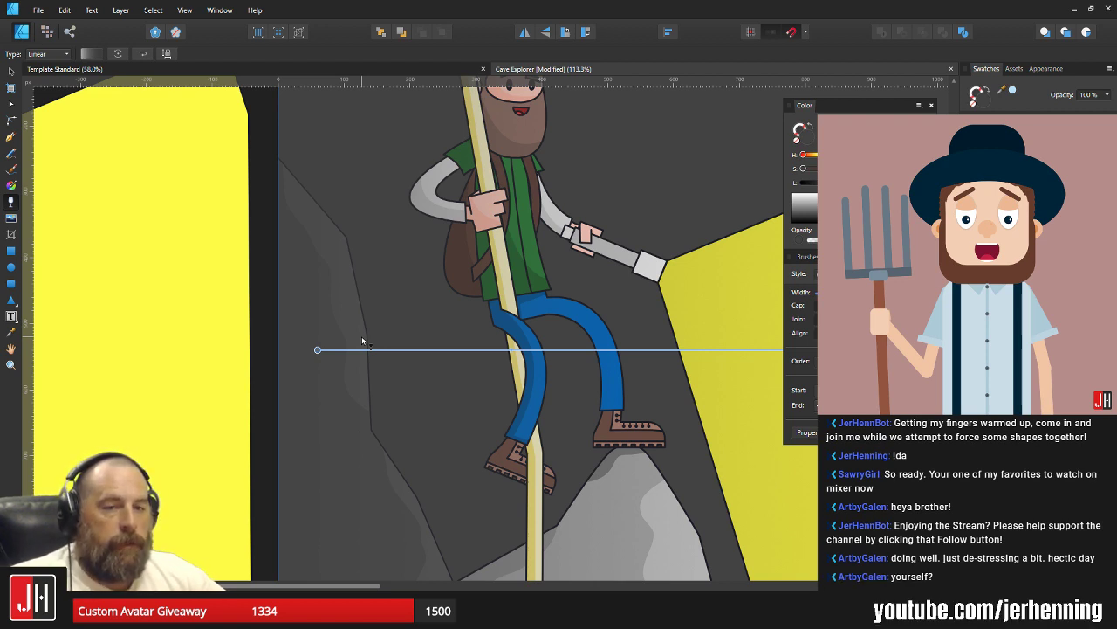
pyautogui.click(321, 349)
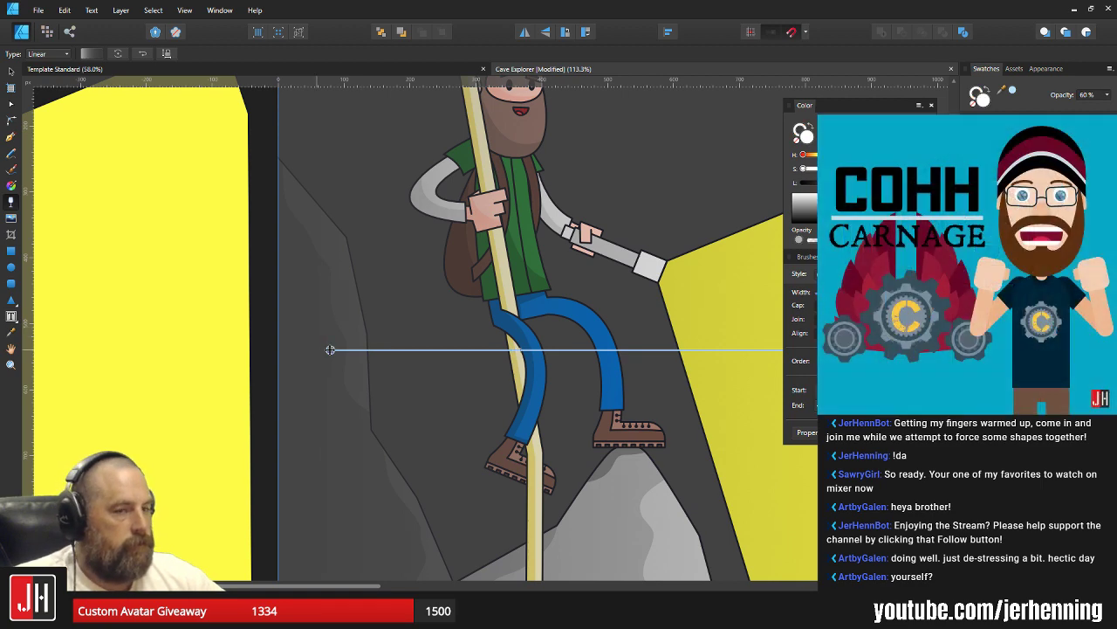
pyautogui.scroll(-4, 352, 326)
pyautogui.press('v')
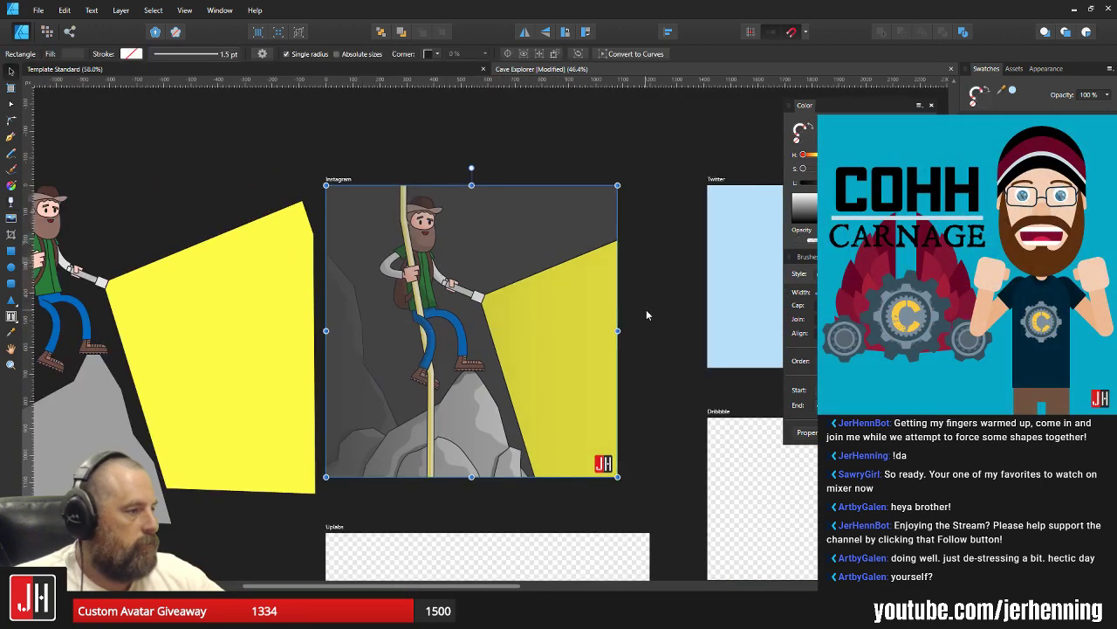
pyautogui.click(646, 309)
# Examine the shading on the explorer, rocks and light beam of the Instagram artwork, with its full-size rectangle selected.
pyautogui.scroll(3, 452, 335)
pyautogui.moveTo(468, 321); pyautogui.dragTo(463, 350)
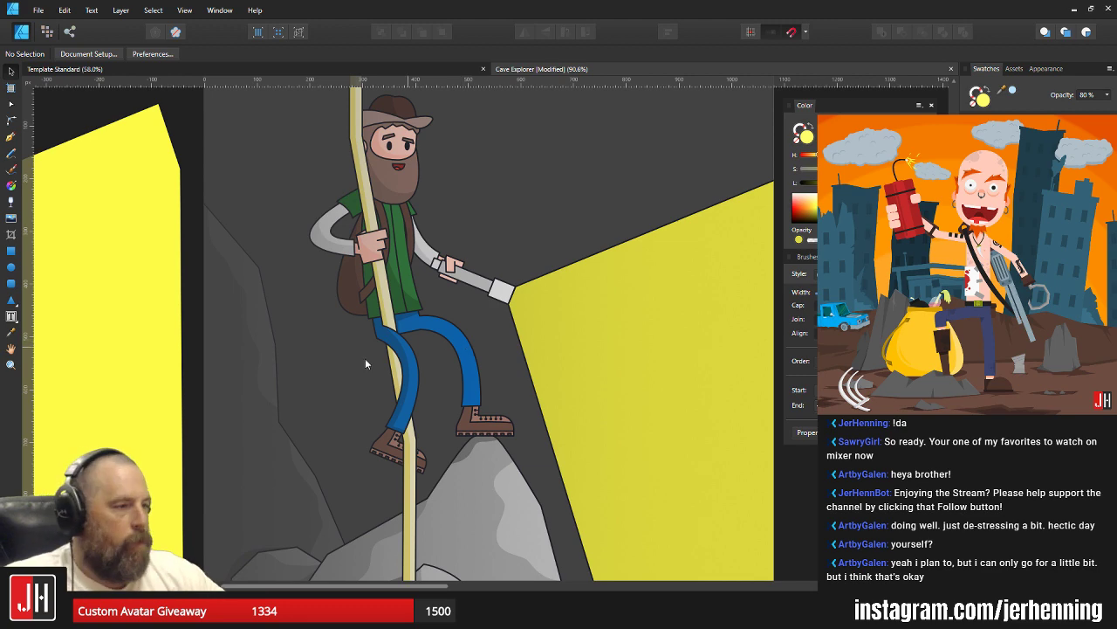
pyautogui.scroll(-3, 449, 310)
pyautogui.scroll(3, 515, 276)
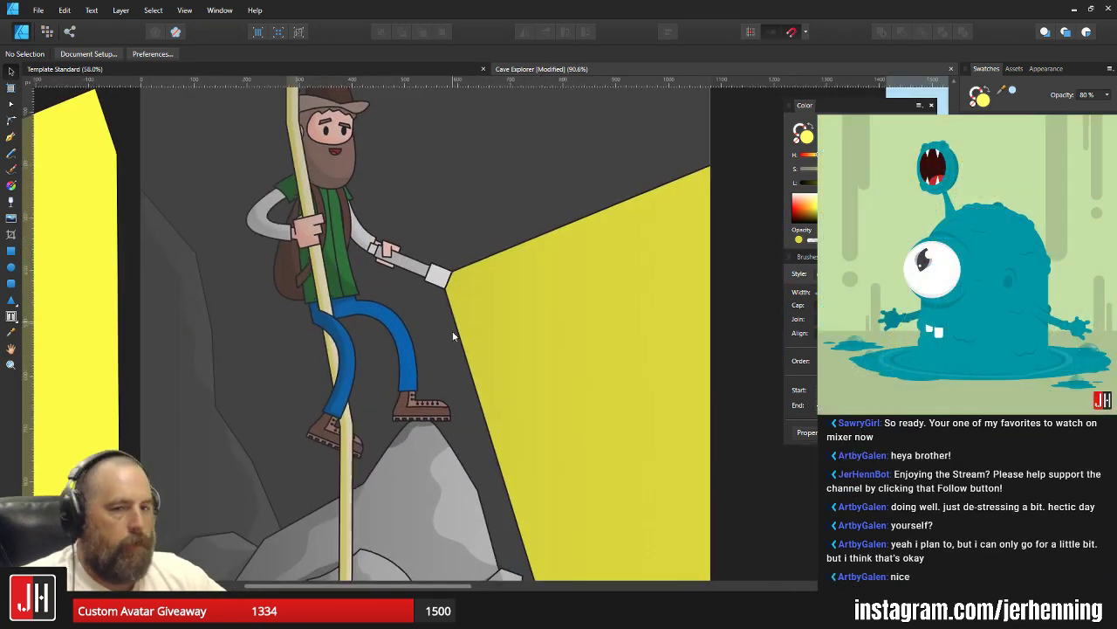
pyautogui.click(512, 209)
pyautogui.scroll(-3, 491, 310)
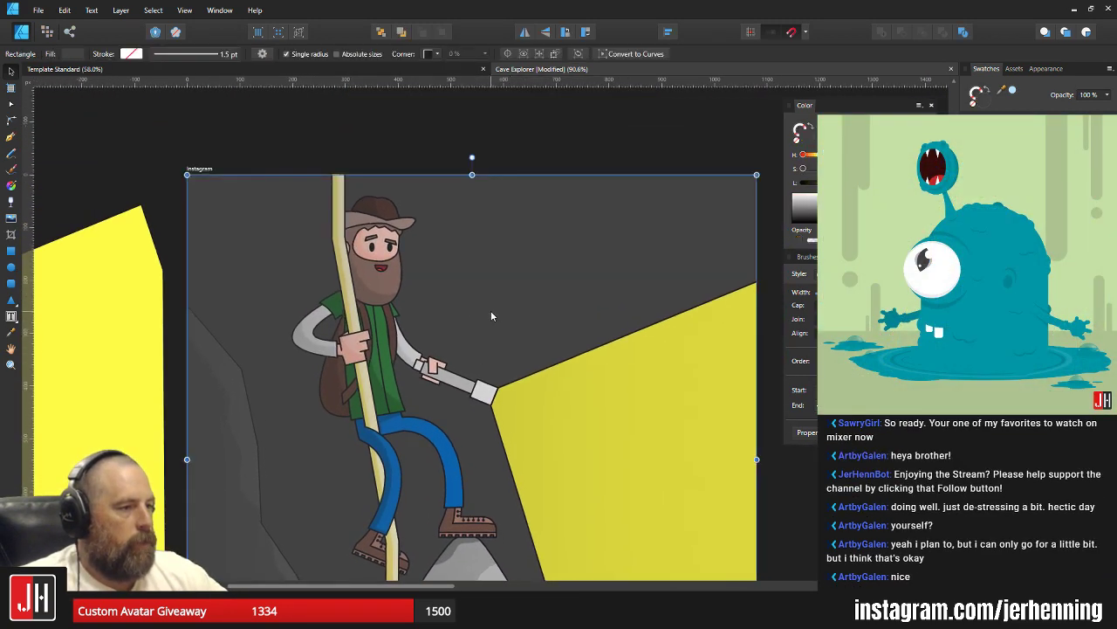
pyautogui.scroll(2, 494, 310)
pyautogui.moveTo(483, 334); pyautogui.dragTo(492, 305)
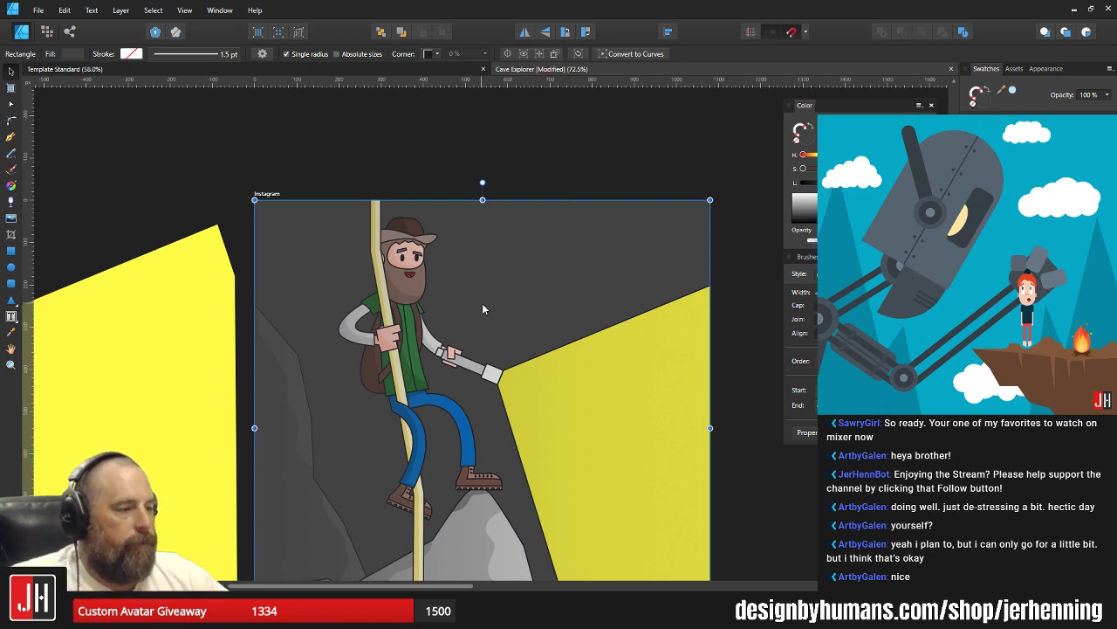
# Deselect the shading rectangle and examine the Instagram artwork's explorer, rocks and light beam both as a whole and up close.
pyautogui.scroll(-3, 482, 307)
pyautogui.moveTo(532, 339); pyautogui.dragTo(495, 302)
pyautogui.click(627, 310)
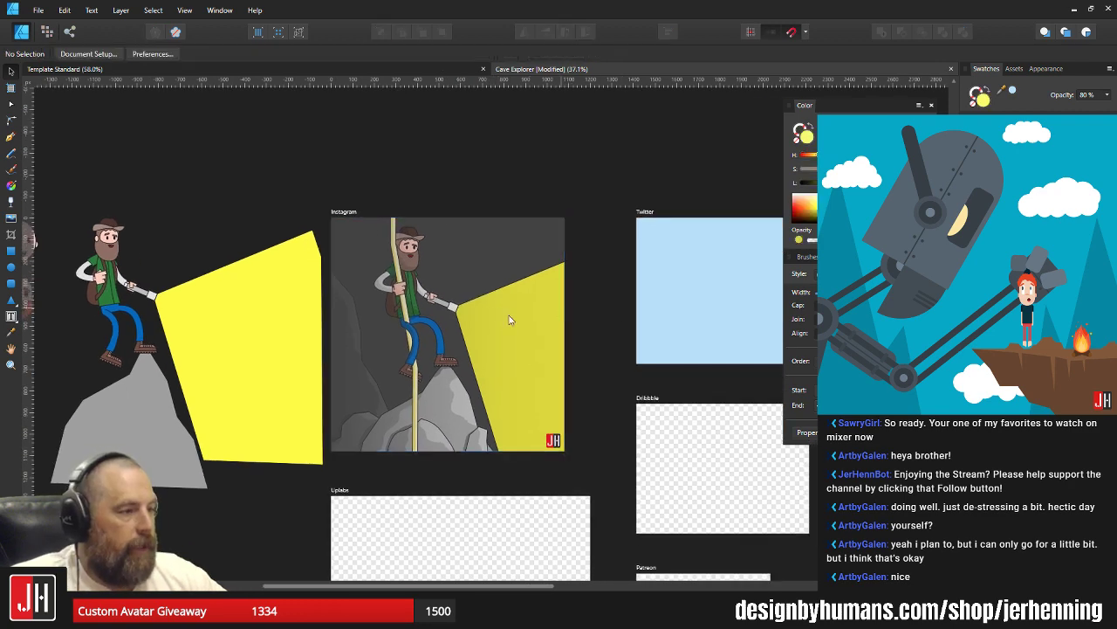
pyautogui.scroll(3, 484, 305)
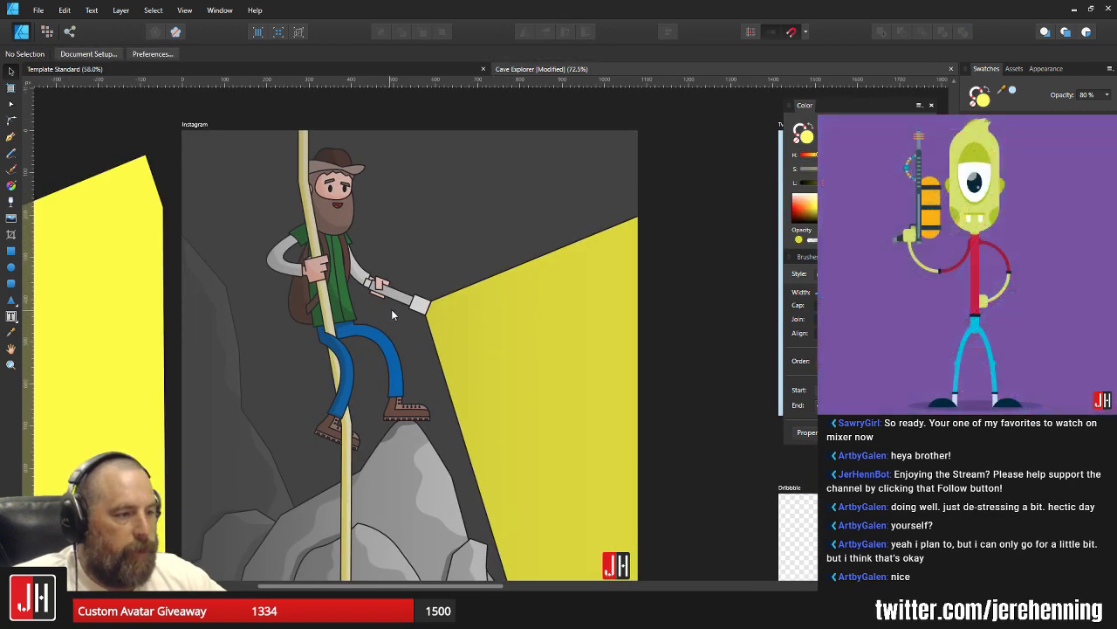
pyautogui.scroll(-2, 391, 309)
pyautogui.scroll(3, 407, 338)
pyautogui.scroll(2, 422, 320)
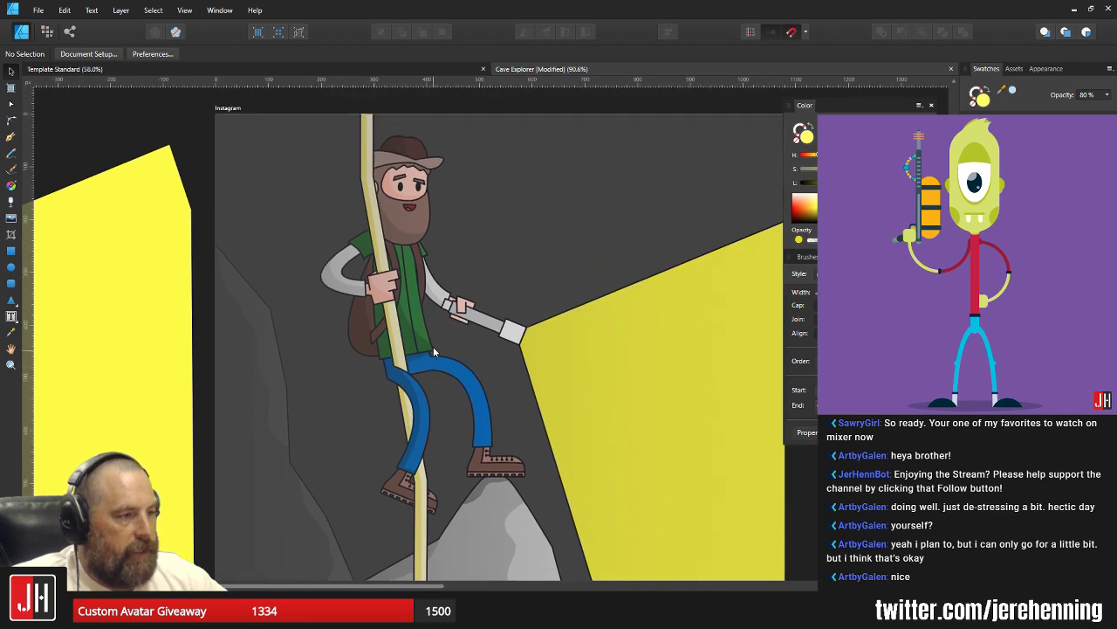
# Shift the transparency start of the Instagram artboard's full-size rectangle slightly left and pull its end inward from the right edge.
pyautogui.click(479, 345)
pyautogui.press('g')
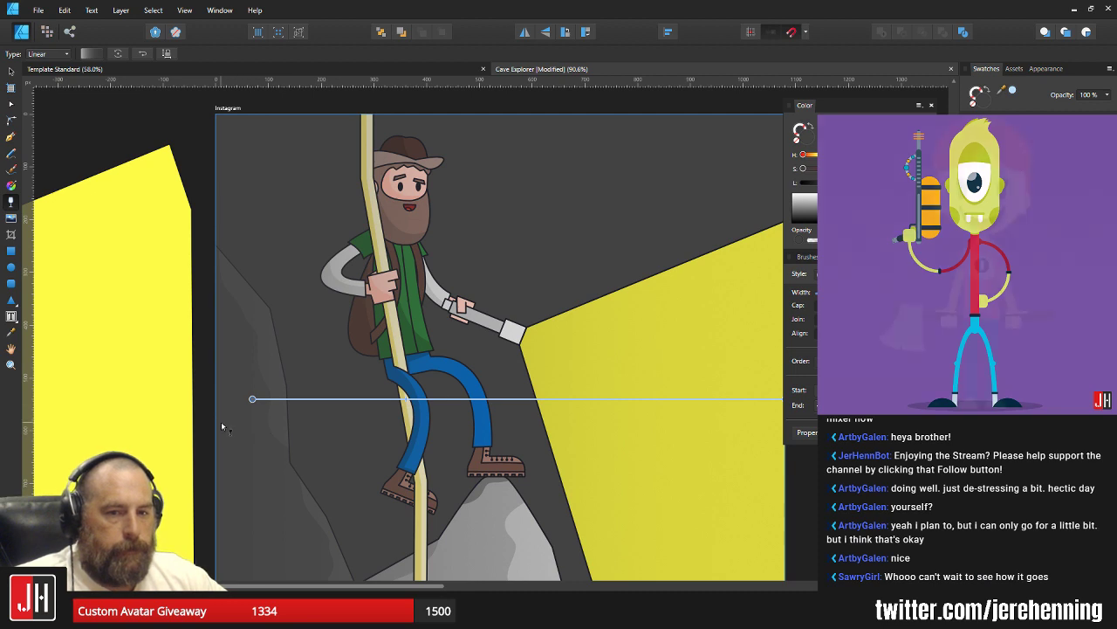
pyautogui.moveTo(251, 399); pyautogui.dragTo(242, 399)
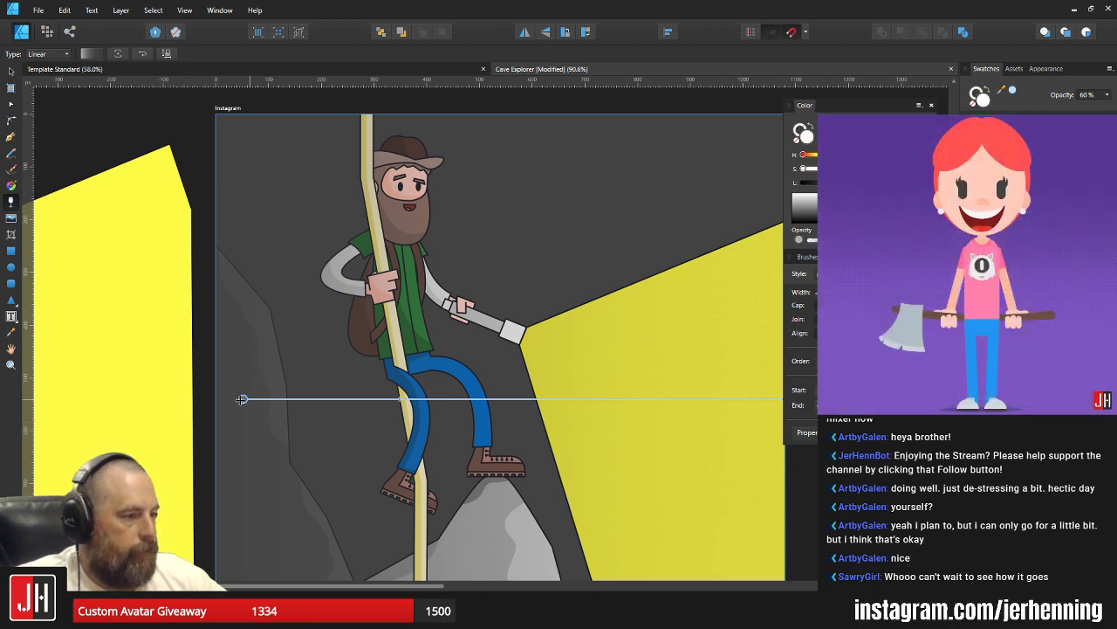
pyautogui.moveTo(487, 399); pyautogui.dragTo(379, 408)
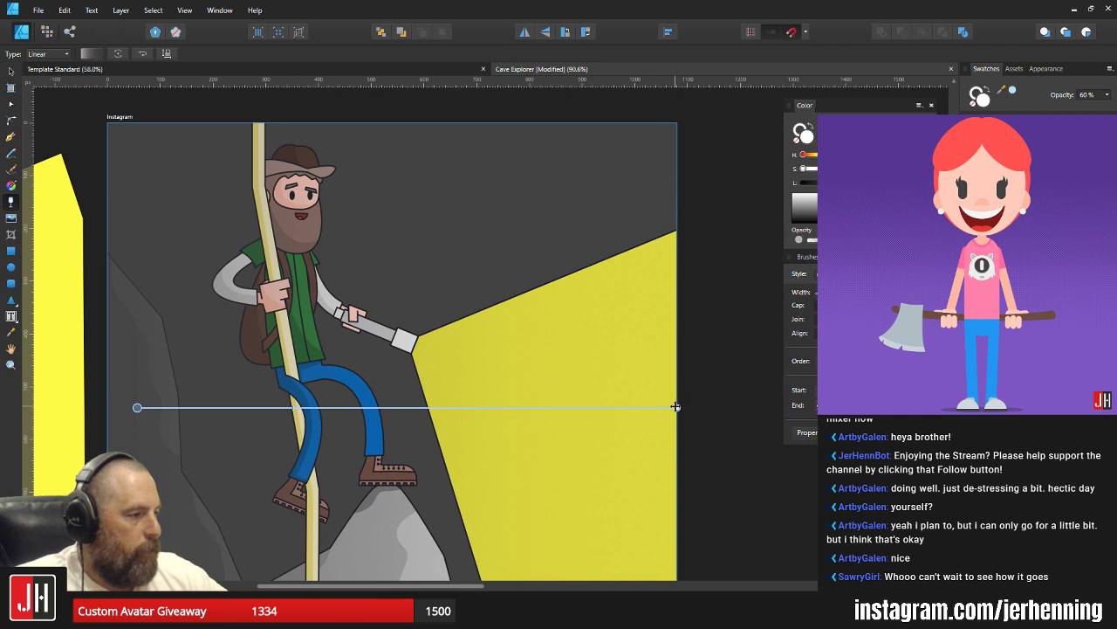
pyautogui.moveTo(679, 406)
pyautogui.mouseDown()
pyautogui.moveTo(587, 411)
pyautogui.moveTo(667, 408)
pyautogui.moveTo(618, 408)
pyautogui.mouseUp()
pyautogui.press('v')
pyautogui.click(700, 395)
# Save the Cave Explorer illustration and close its document.
pyautogui.scroll(-4, 688, 398)
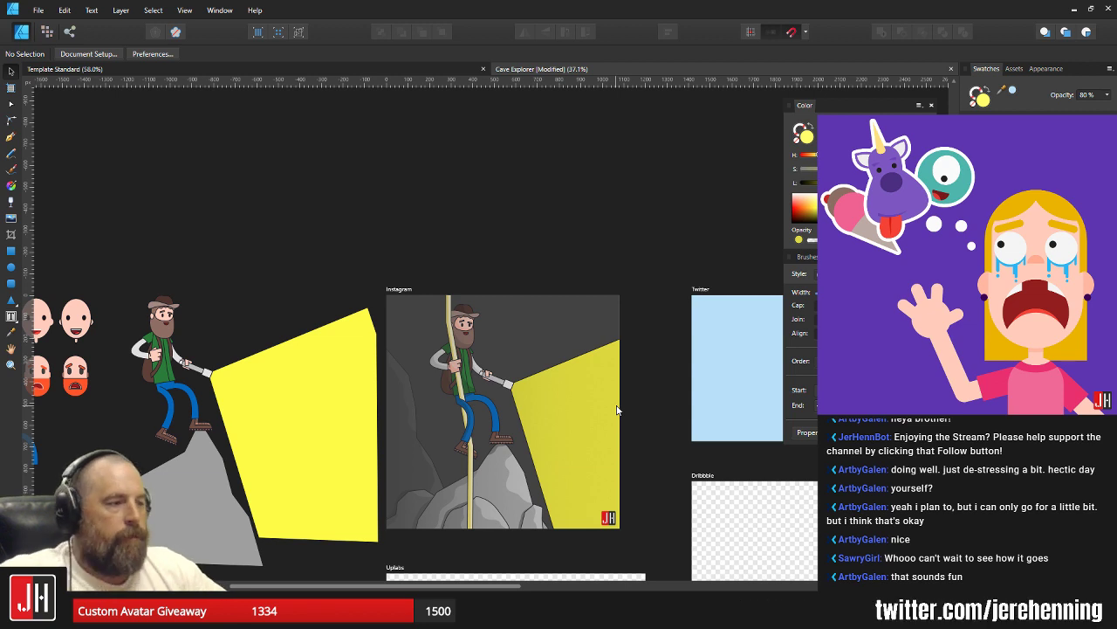
pyautogui.scroll(4, 481, 397)
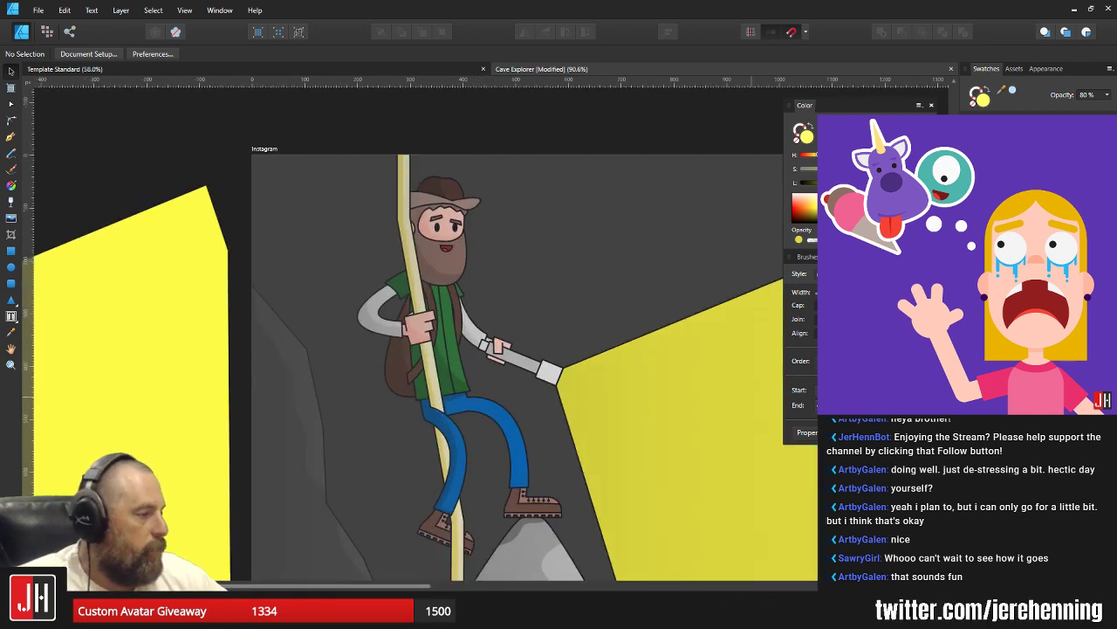
pyautogui.click(752, 397)
pyautogui.hotkey('ctrl', 's')
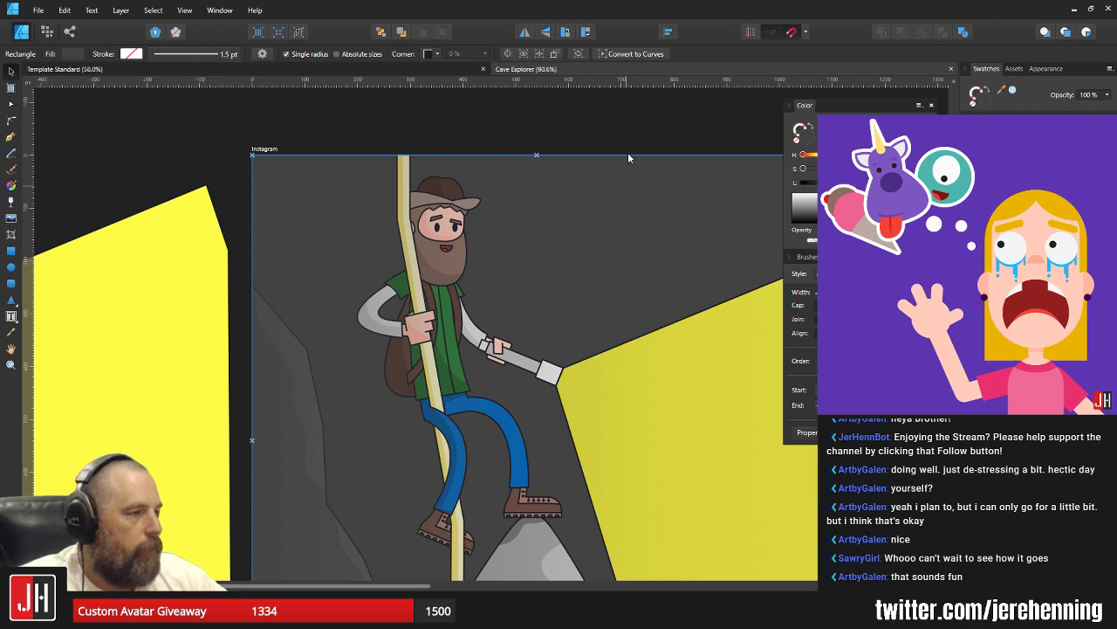
pyautogui.click(950, 69)
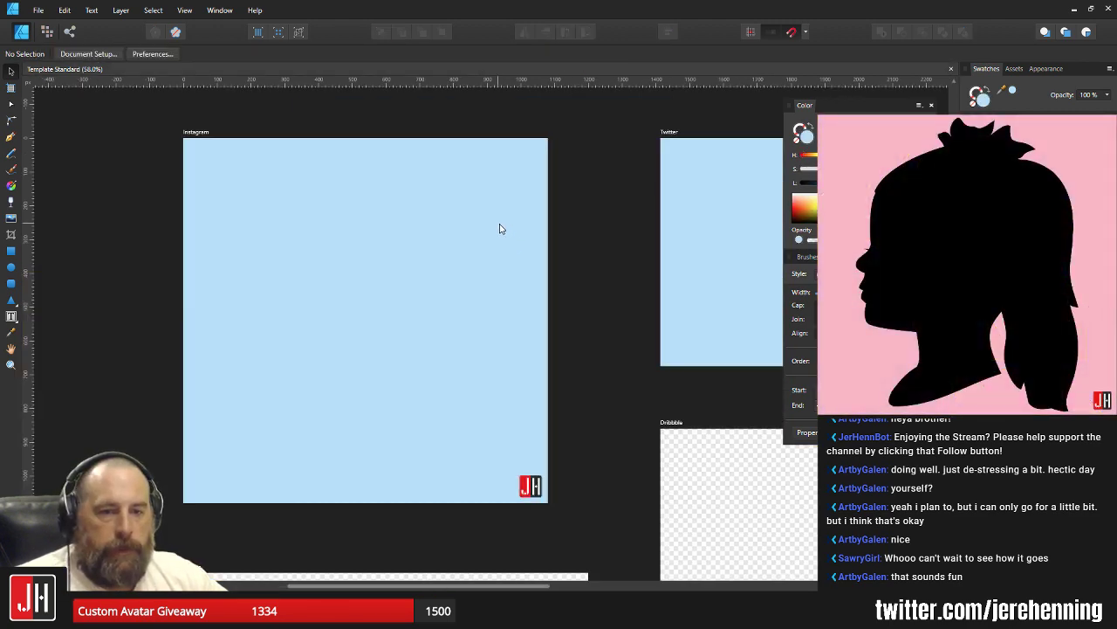
# Draw a wide rectangle on the template's Instagram artboard and move it down across the artboard's lower edge.
pyautogui.scroll(-1, 487, 291)
pyautogui.scroll(-2, 541, 336)
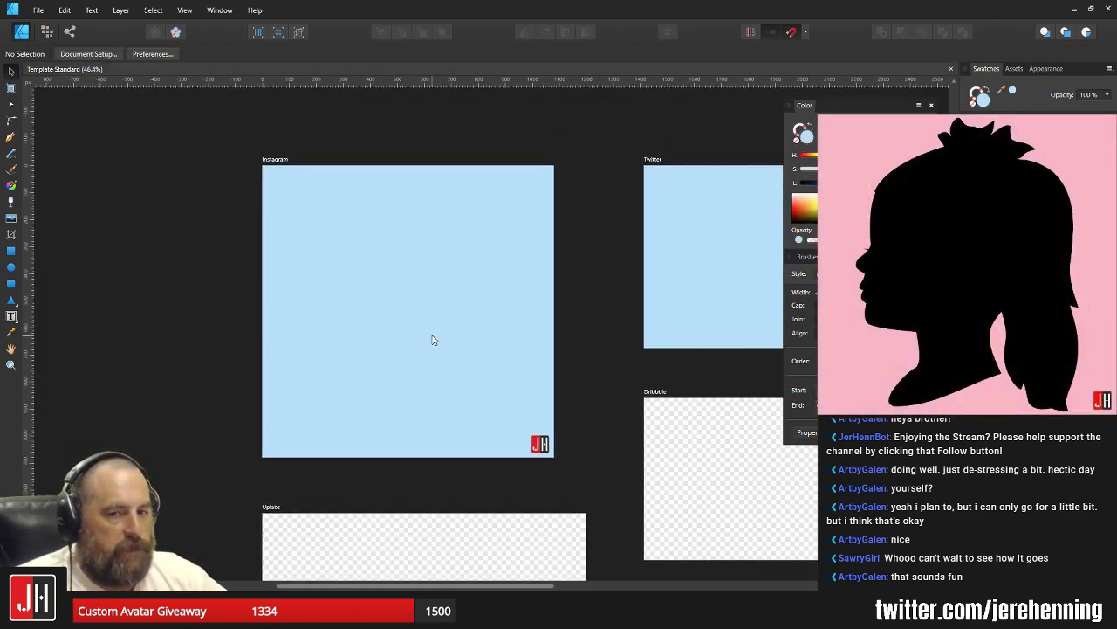
pyautogui.click(10, 251)
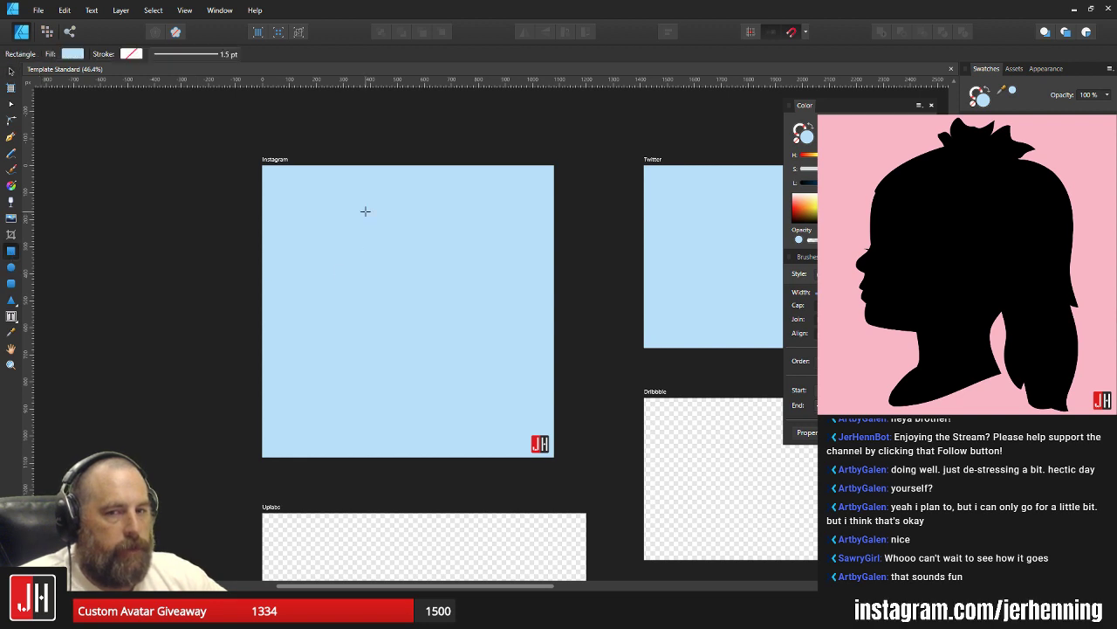
pyautogui.moveTo(368, 186); pyautogui.dragTo(616, 254)
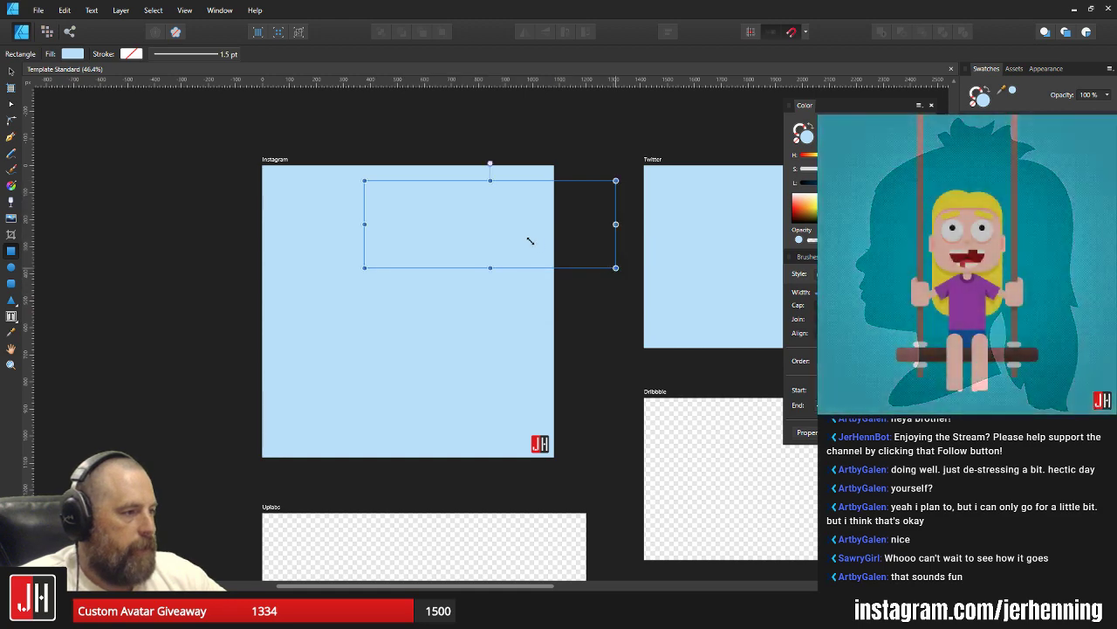
pyautogui.moveTo(529, 239); pyautogui.dragTo(388, 472)
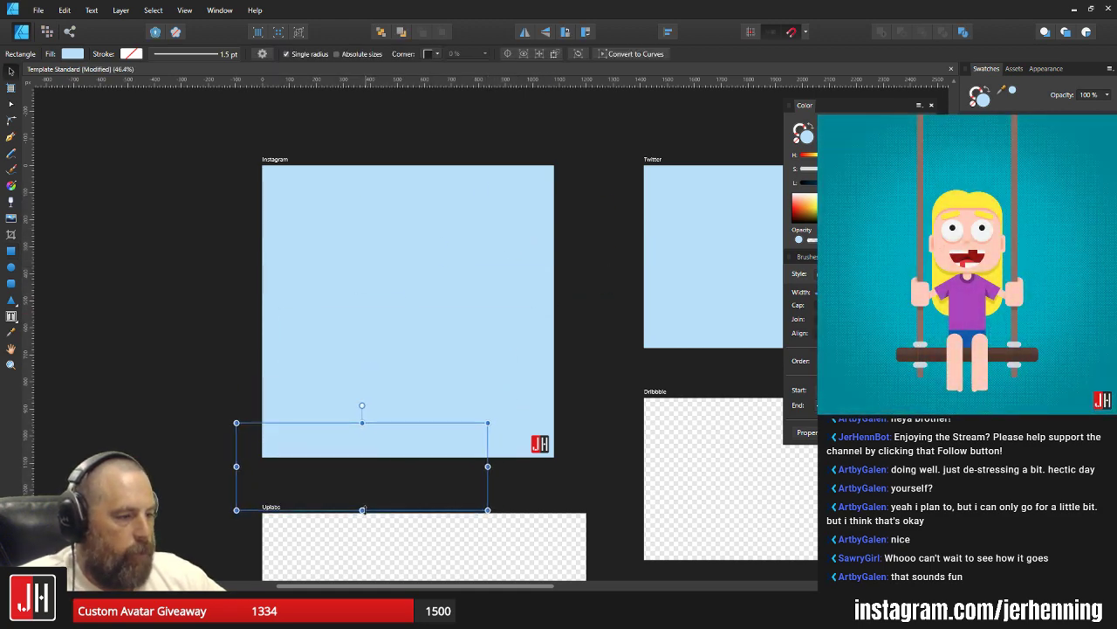
# Fit the rectangle to the Instagram artboard's lower edge as a full-width strip about 120 px tall.
pyautogui.moveTo(363, 511); pyautogui.dragTo(389, 458)
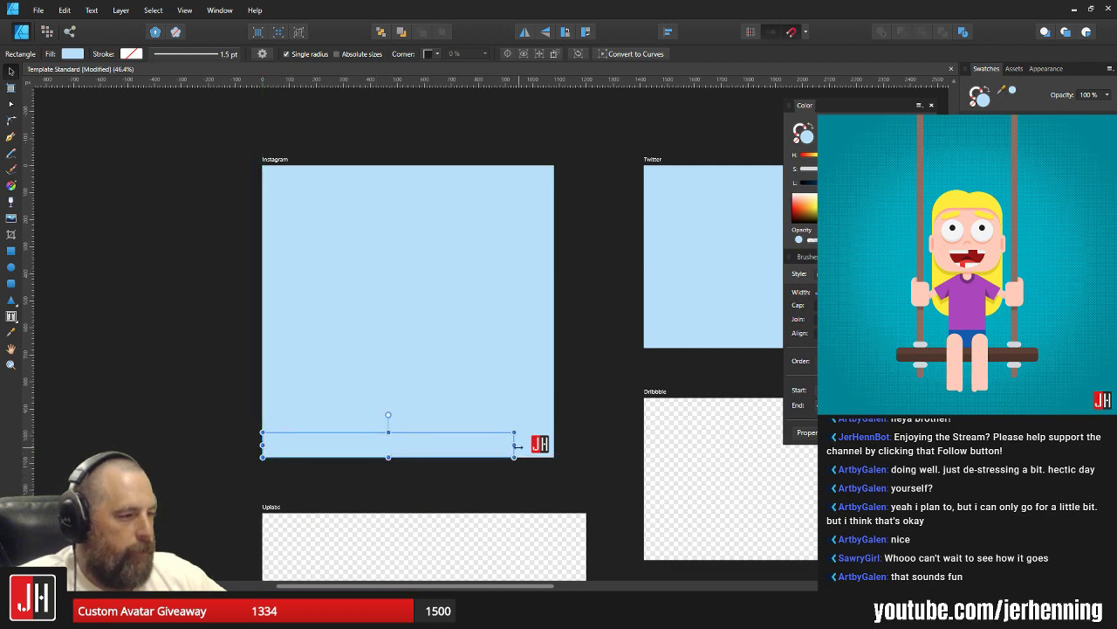
pyautogui.moveTo(517, 446); pyautogui.dragTo(554, 445)
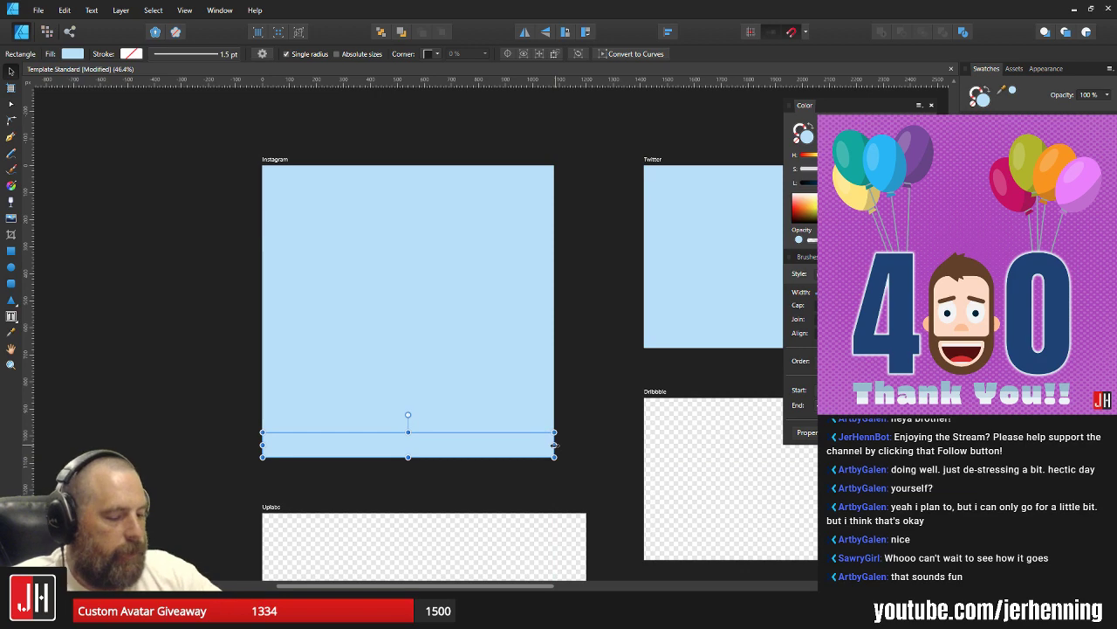
pyautogui.scroll(2, 428, 475)
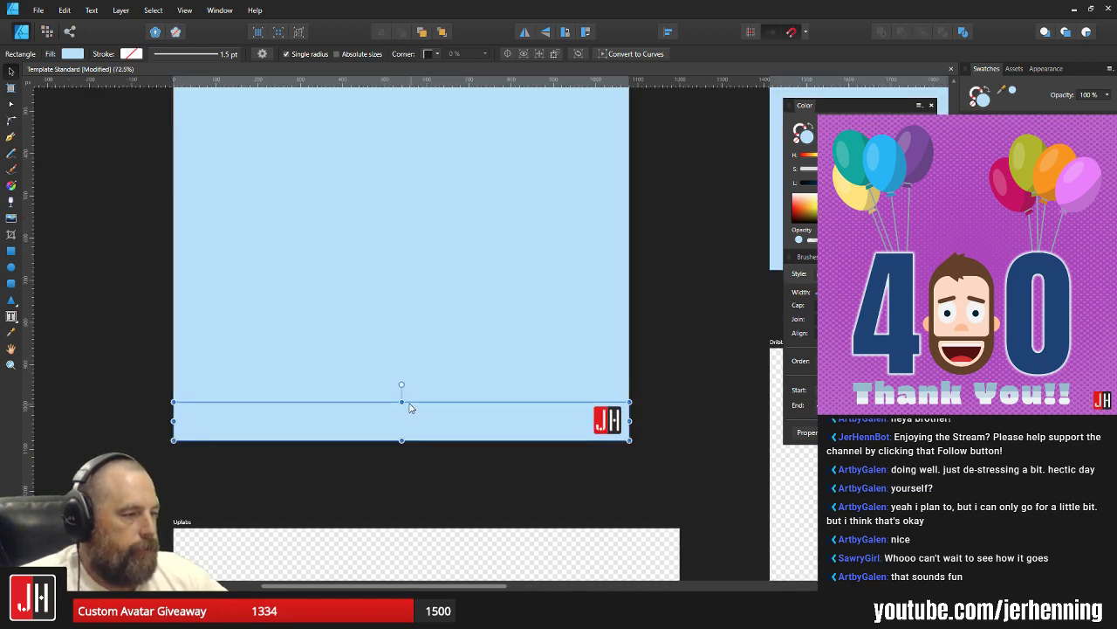
pyautogui.moveTo(402, 399); pyautogui.dragTo(404, 388)
pyautogui.scroll(-2, 447, 406)
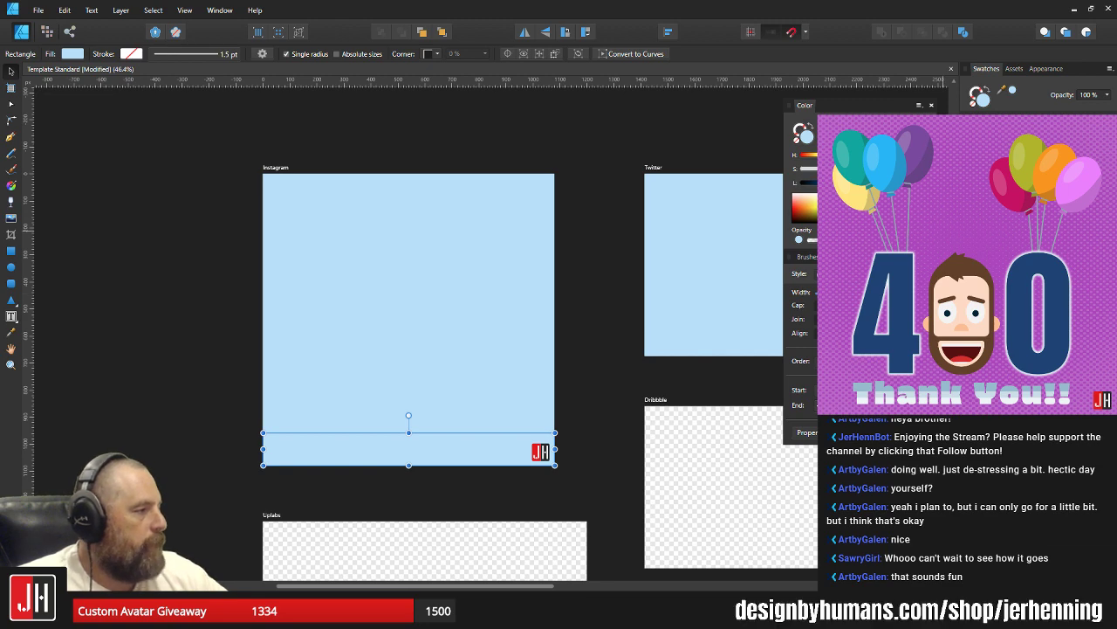
# Fill the strip along the Instagram artboard's lower edge with crimson.
pyautogui.click(1013, 183)
pyautogui.scroll(3, 512, 469)
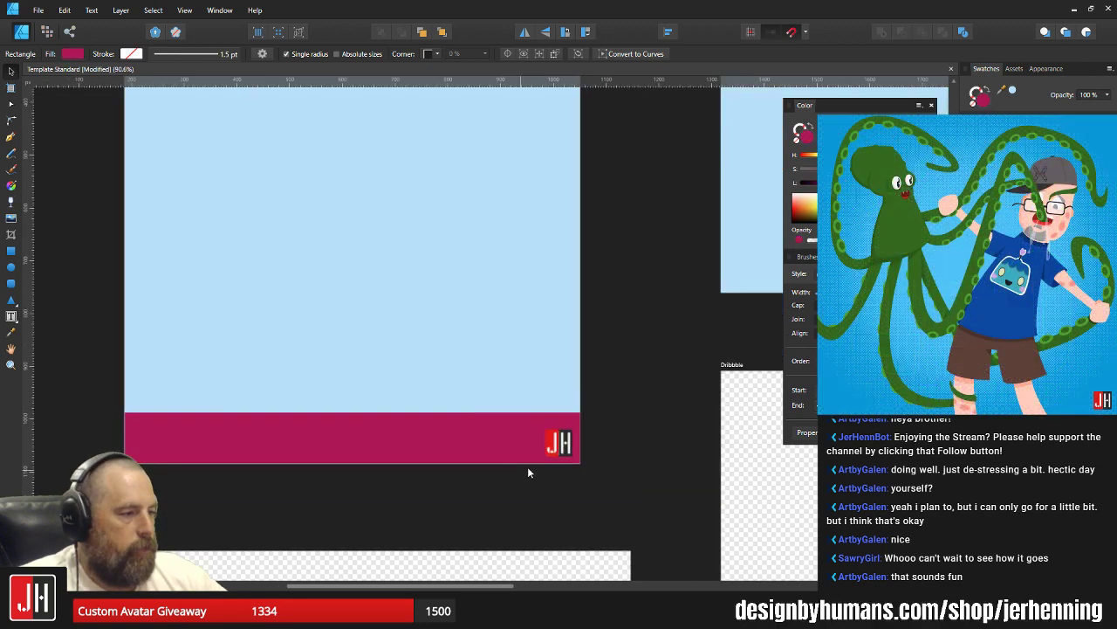
pyautogui.click(640, 442)
pyautogui.click(443, 432)
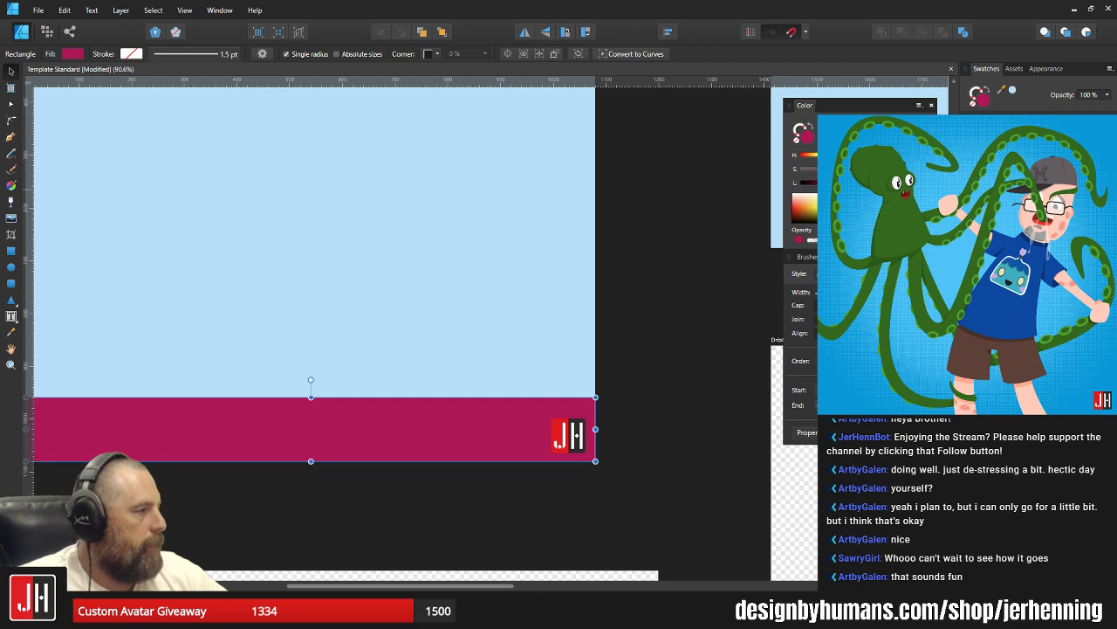
# Try several purple shades on the ground strip of the Instagram artboard and settle on a dark purple fill.
pyautogui.click(1012, 183)
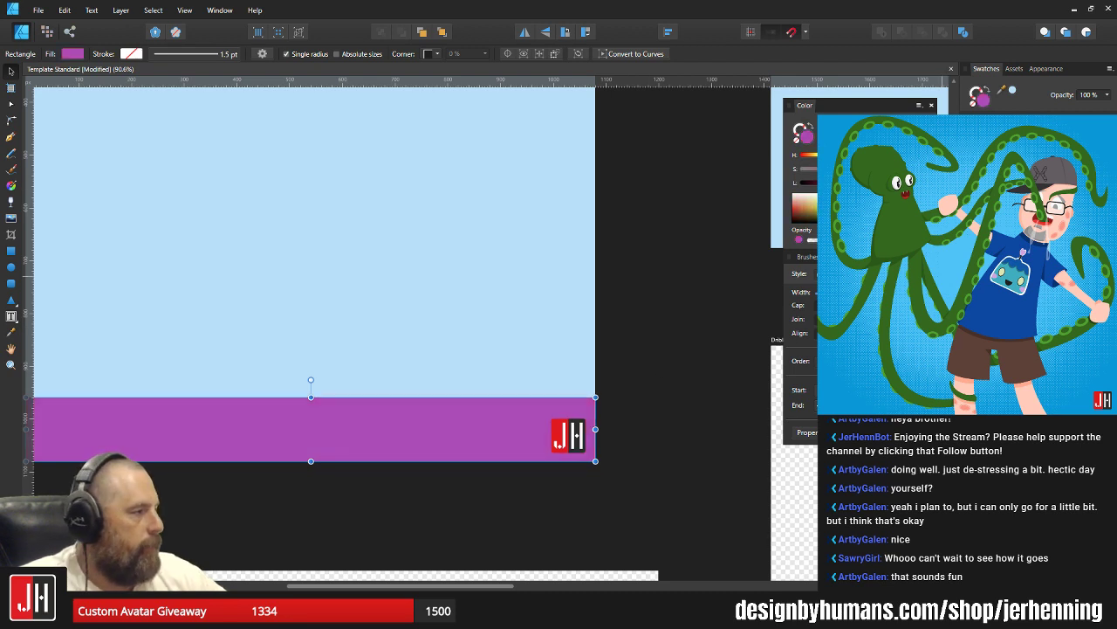
pyautogui.click(1013, 183)
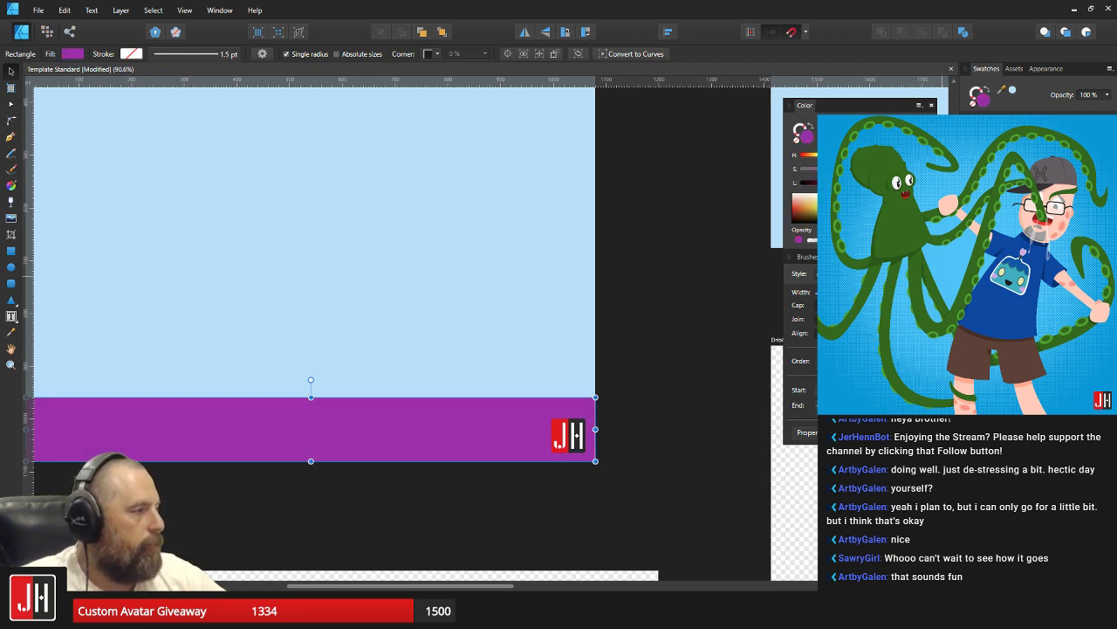
pyautogui.click(1013, 183)
pyautogui.click(1013, 183)
pyautogui.click(701, 353)
pyautogui.scroll(-2, 410, 420)
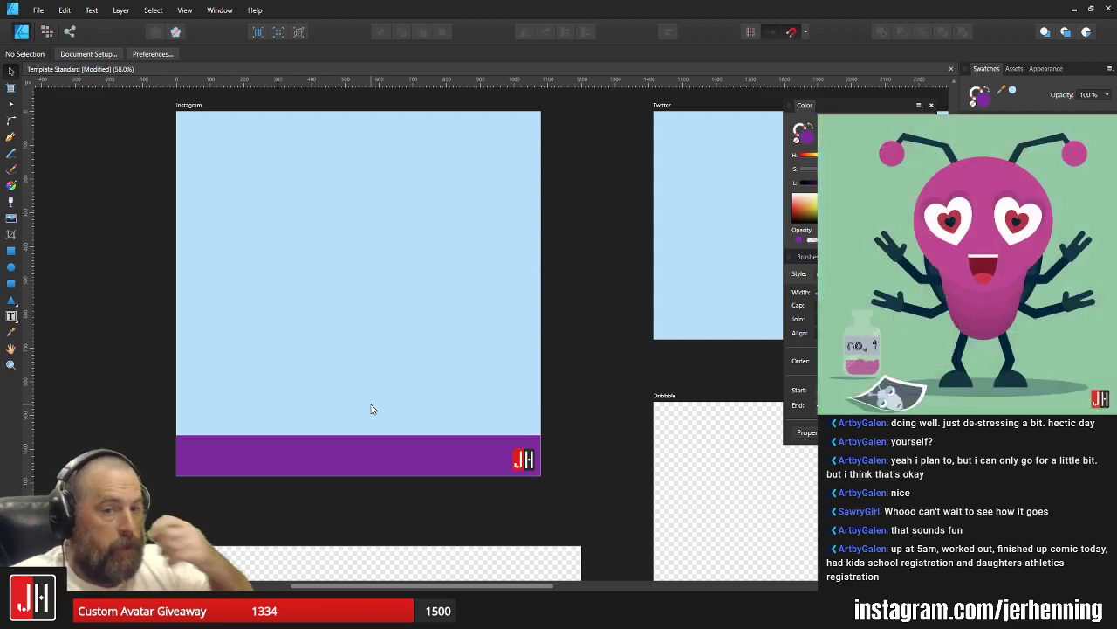
pyautogui.click(356, 470)
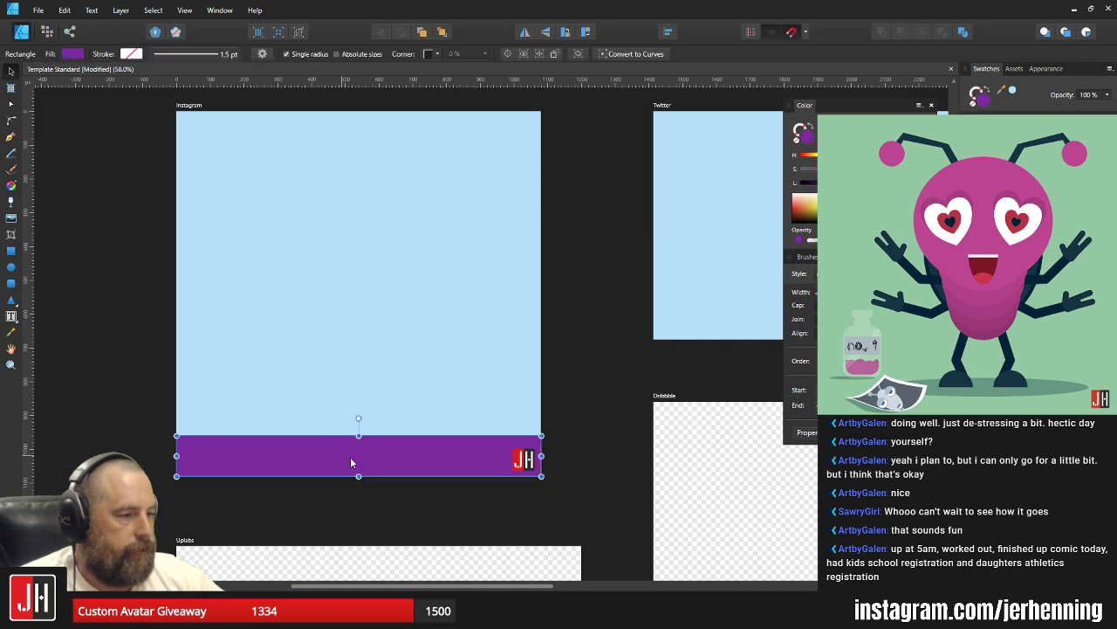
pyautogui.scroll(2, 350, 456)
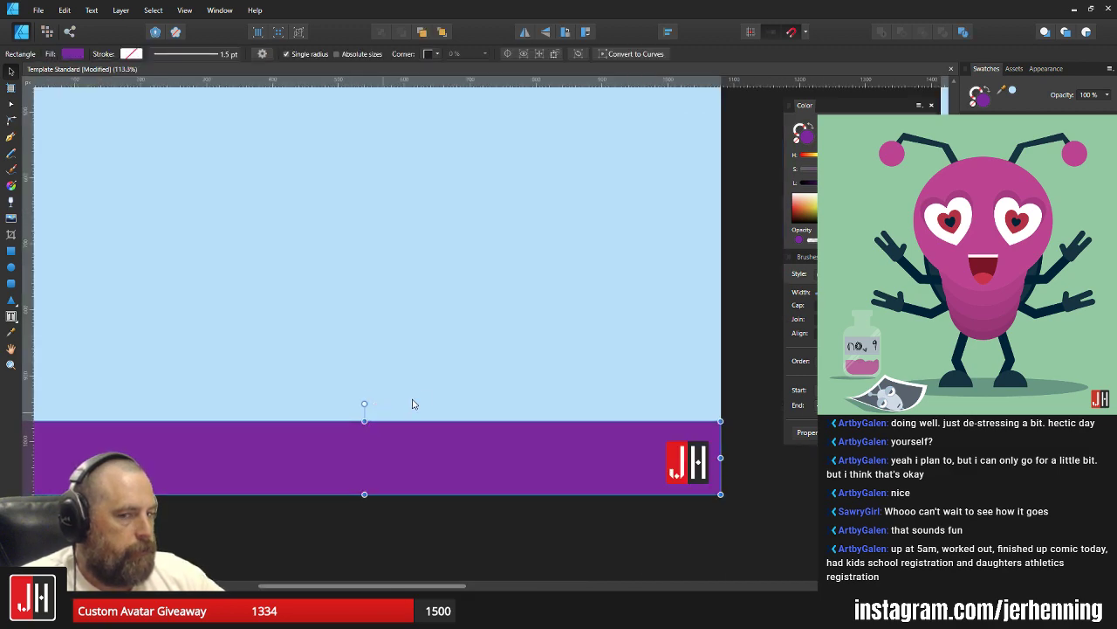
pyautogui.scroll(-2, 437, 428)
pyautogui.click(752, 509)
# Draw a closed, scalloped bush outline about 230 px wide and 130 px tall with the Pen tool, its base on the purple strip.
pyautogui.scroll(1, 321, 463)
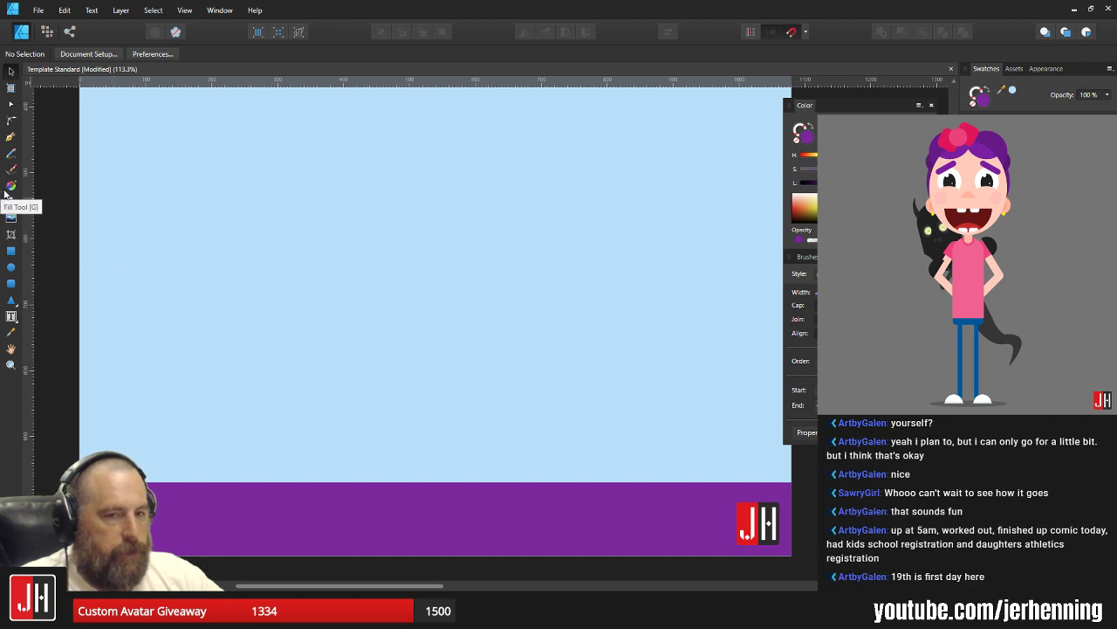
pyautogui.click(10, 136)
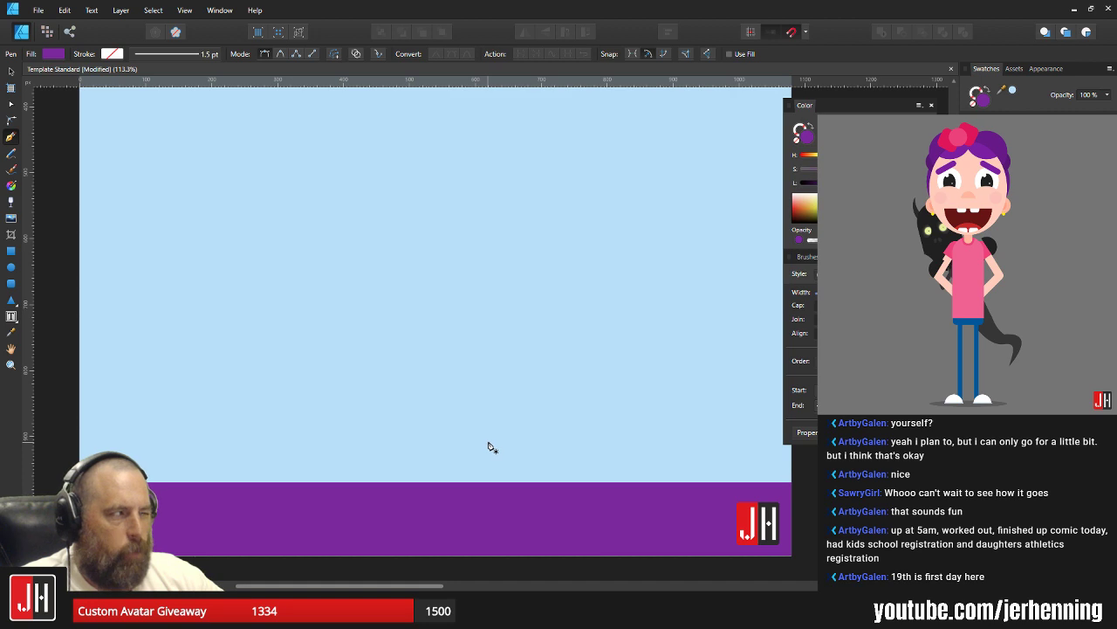
pyautogui.moveTo(518, 439); pyautogui.dragTo(495, 457)
pyautogui.click(399, 463)
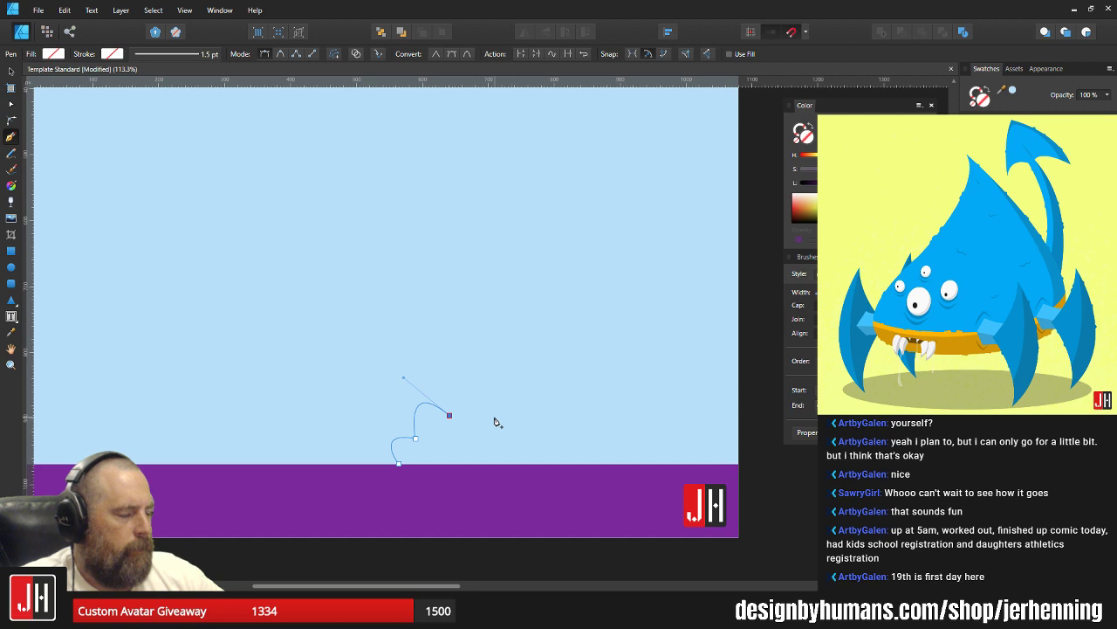
pyautogui.moveTo(495, 417); pyautogui.dragTo(519, 501)
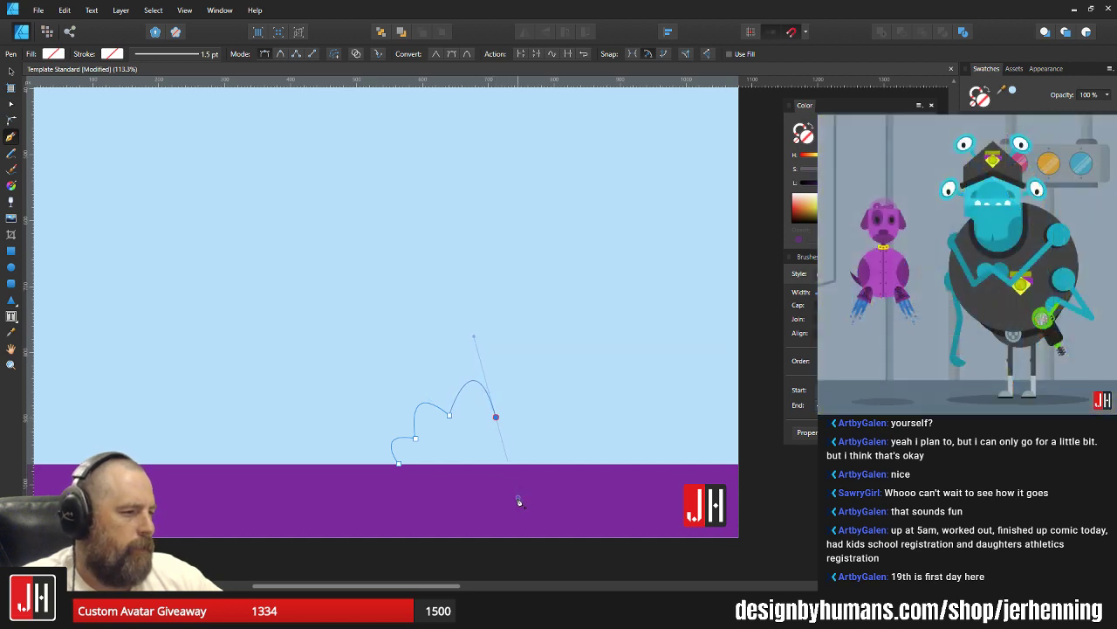
pyautogui.keyDown('alt'); pyautogui.click(495, 417); pyautogui.keyUp('alt')
pyautogui.moveTo(510, 425); pyautogui.dragTo(529, 476)
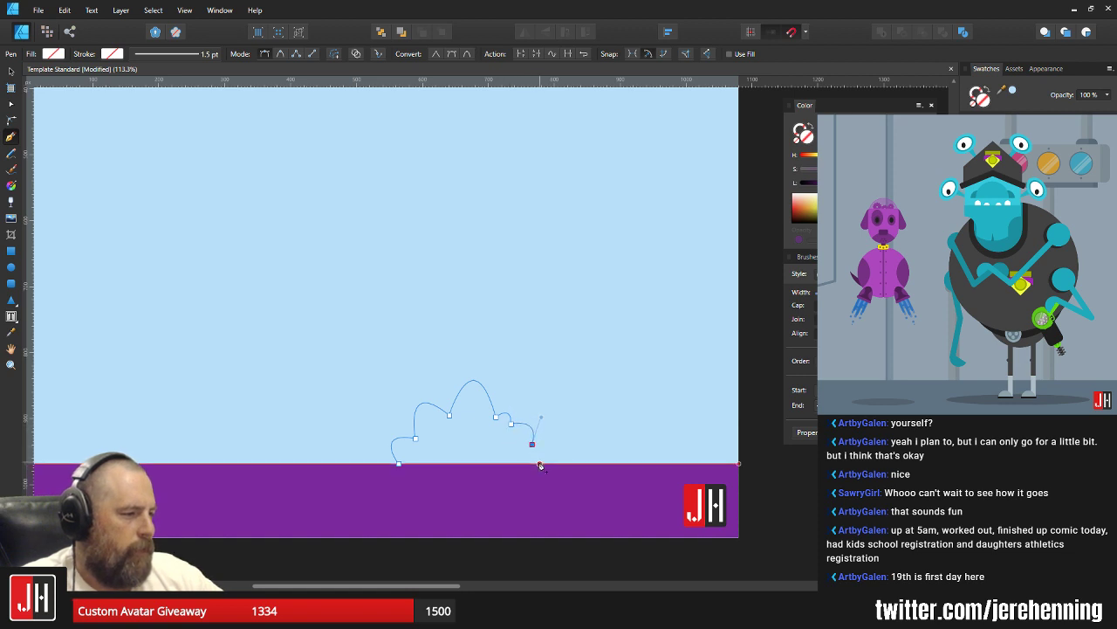
pyautogui.moveTo(540, 464); pyautogui.dragTo(522, 481)
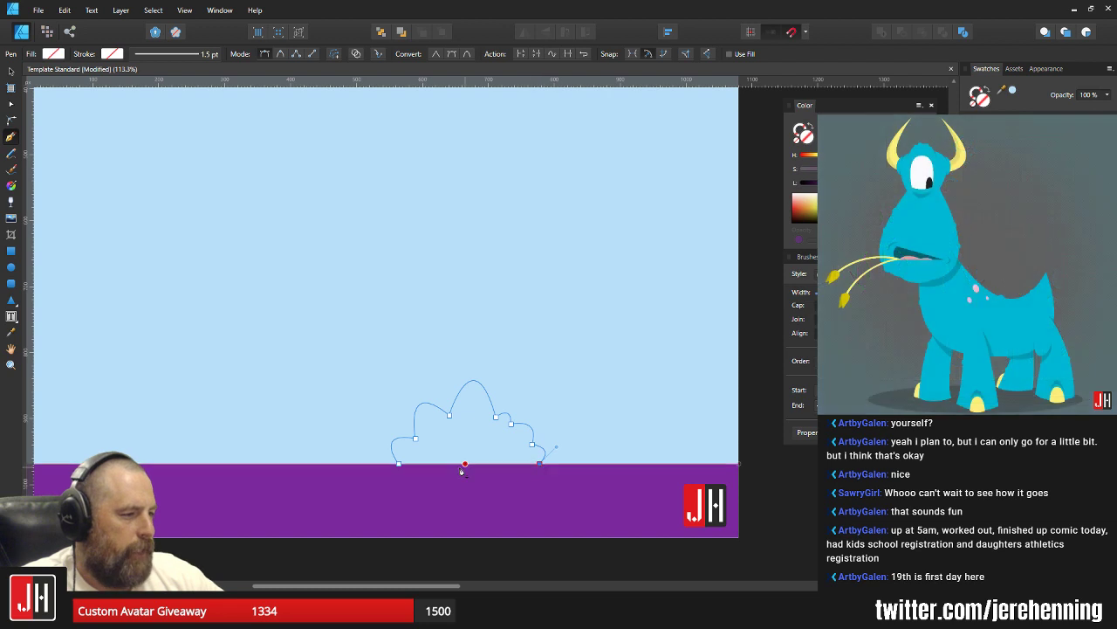
pyautogui.click(399, 463)
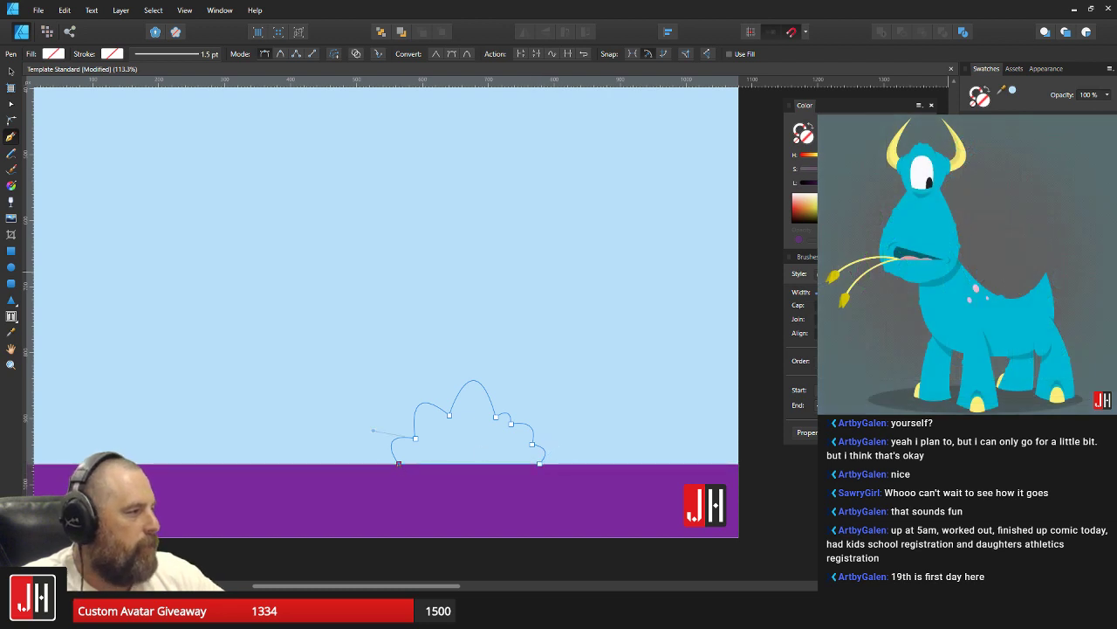
# Fill the scalloped bush shape with bright pinkish red and deselect it.
pyautogui.hotkey('ctrl', 'shift', 'v')
pyautogui.press('v')
pyautogui.click(738, 490)
pyautogui.scroll(-5, 468, 461)
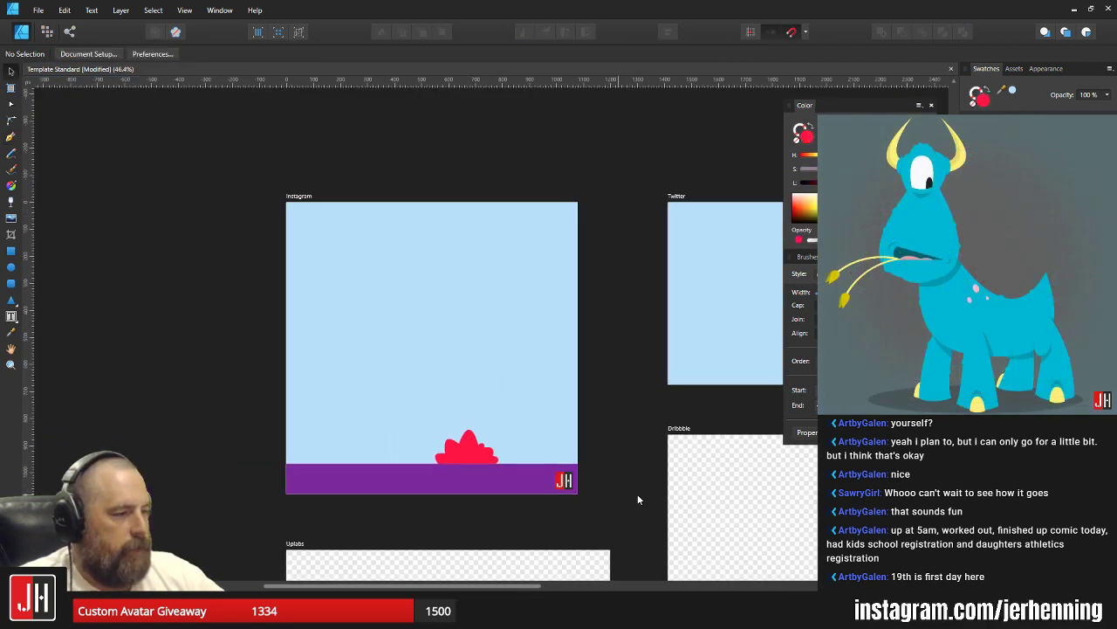
# Move the red bush about 120 px to the right along the top of the purple strip.
pyautogui.scroll(5, 460, 464)
pyautogui.click(460, 464)
pyautogui.moveTo(460, 467); pyautogui.dragTo(527, 467)
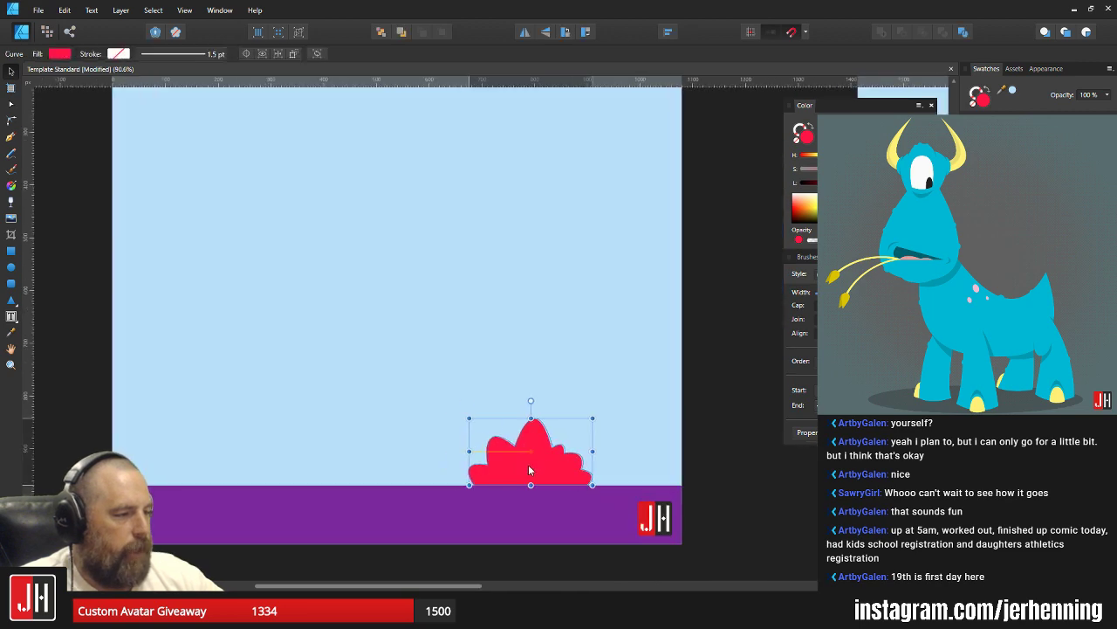
pyautogui.click(738, 470)
# Draw a closed, scalloped bush outline about 170 px wide and 95 px tall with the Pen tool, on the ground strip left of the red bush.
pyautogui.scroll(3, 482, 460)
pyautogui.press('p')
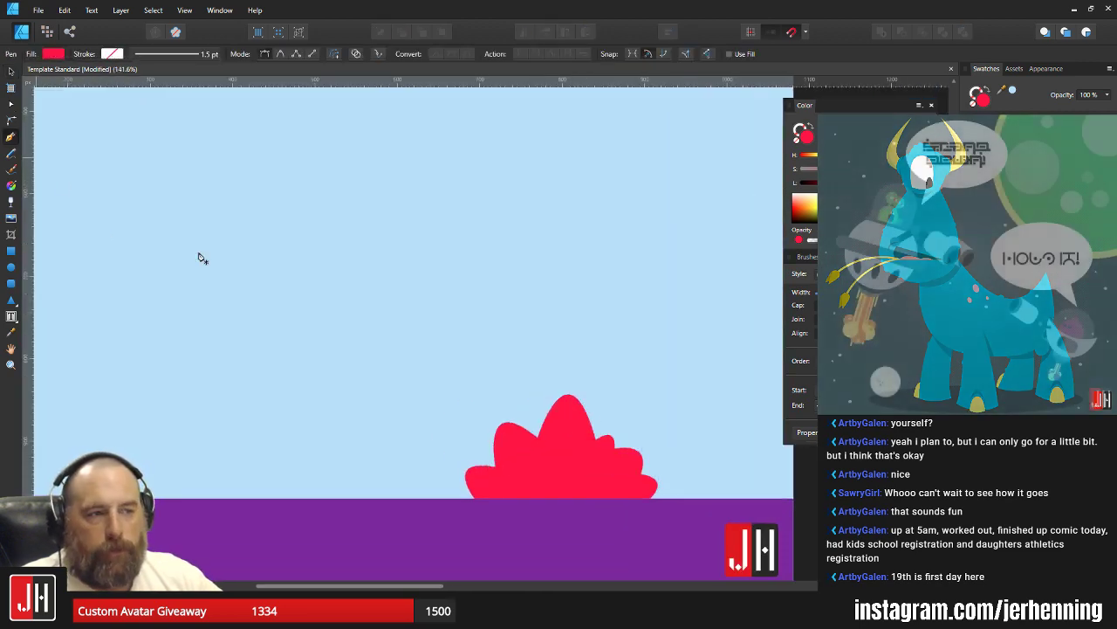
pyautogui.scroll(1, 478, 423)
pyautogui.click(244, 455)
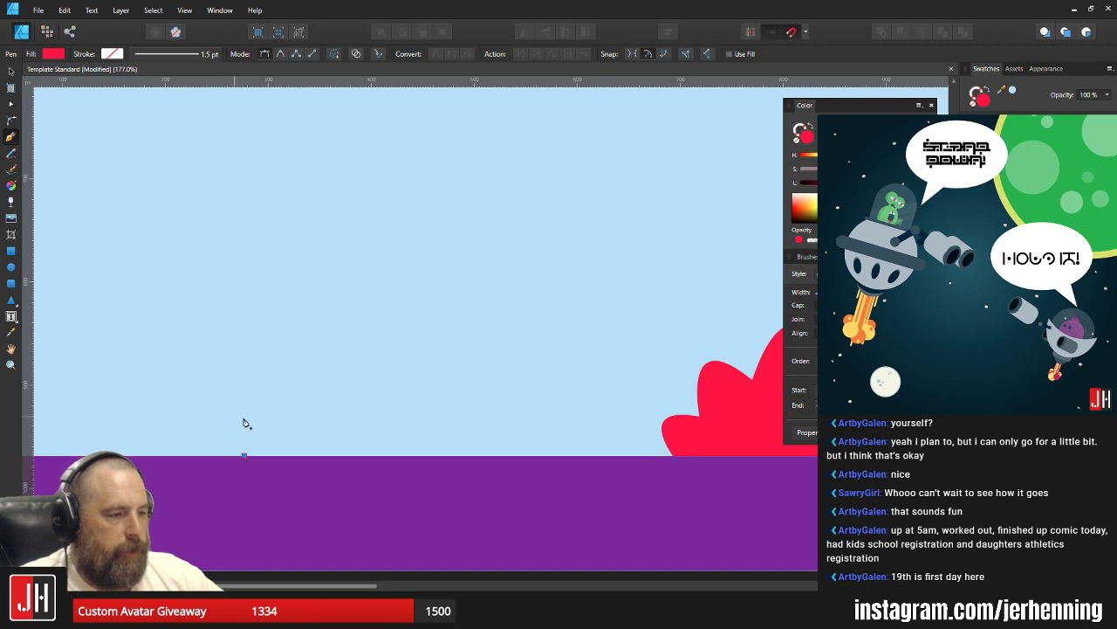
pyautogui.moveTo(244, 417); pyautogui.dragTo(260, 436)
pyautogui.hotkey('ctrl', 'z')
pyautogui.click(246, 454)
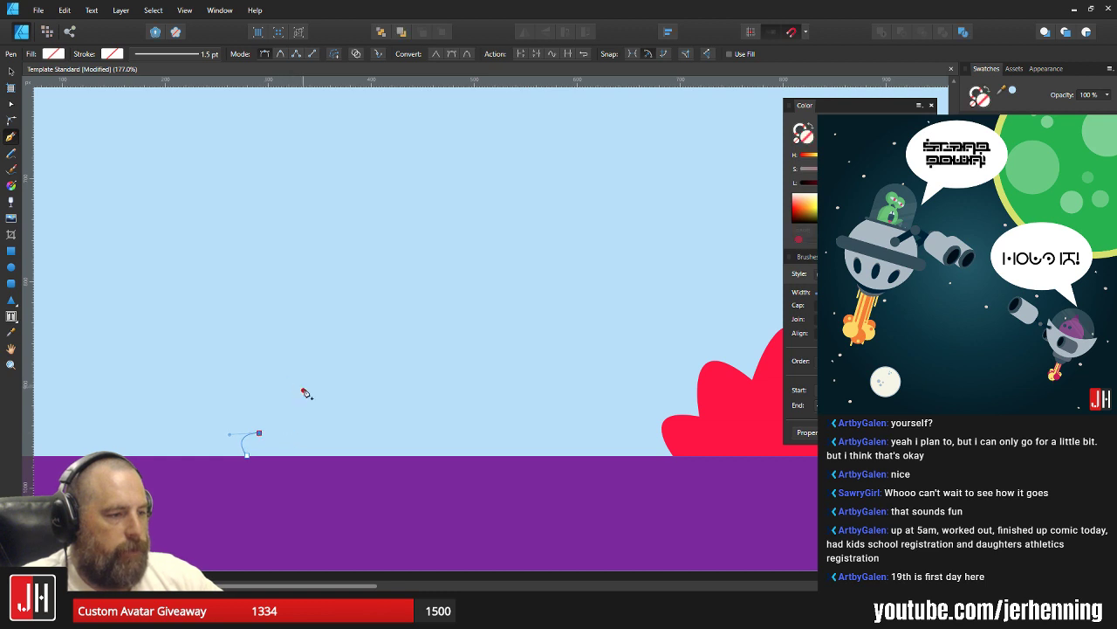
pyautogui.moveTo(305, 390); pyautogui.dragTo(382, 445)
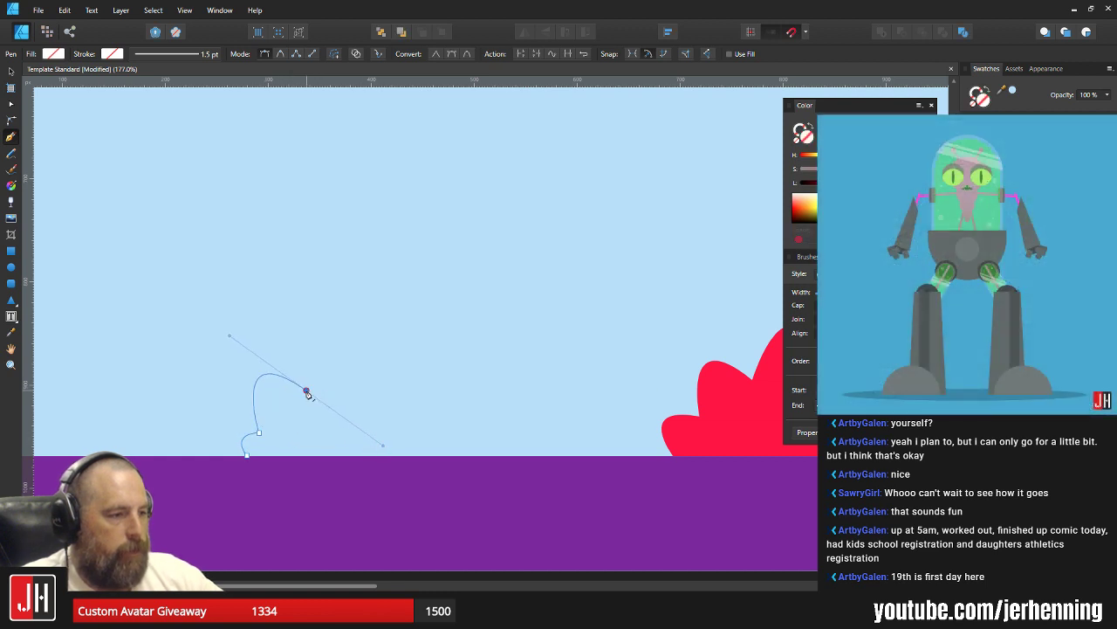
pyautogui.moveTo(345, 391); pyautogui.dragTo(379, 484)
pyautogui.hotkey('ctrl', 'z')
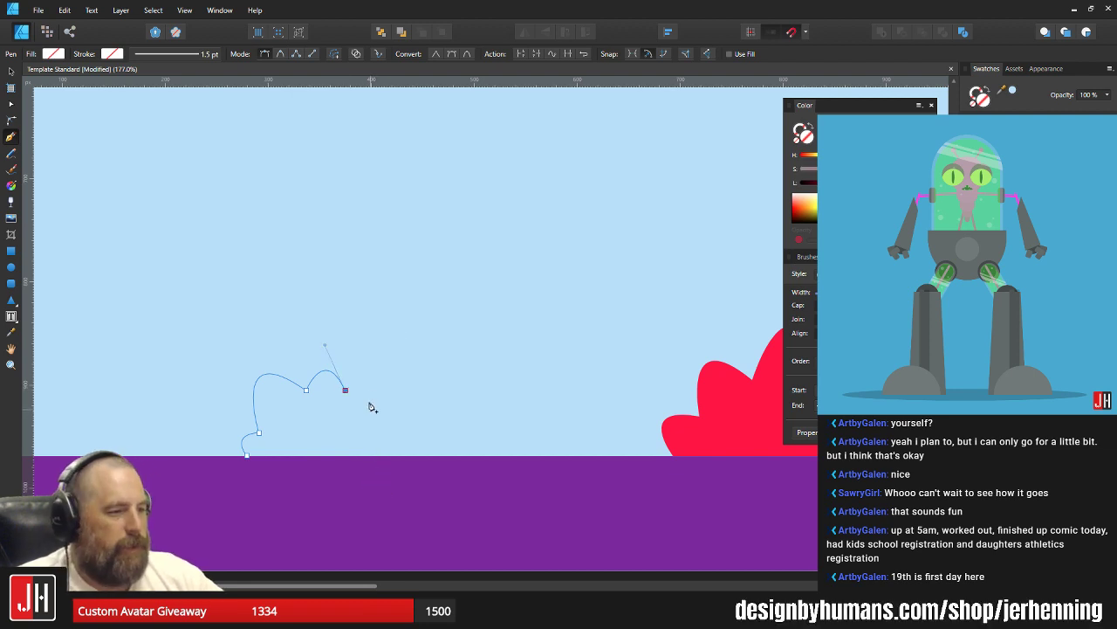
pyautogui.moveTo(382, 399); pyautogui.dragTo(366, 489)
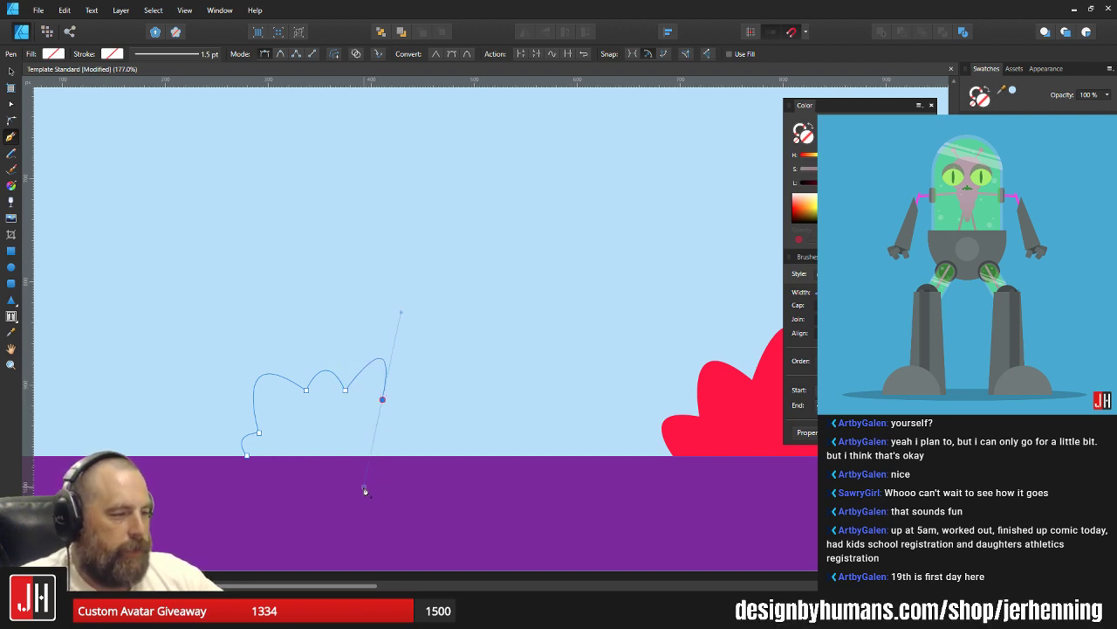
pyautogui.moveTo(395, 433); pyautogui.dragTo(392, 481)
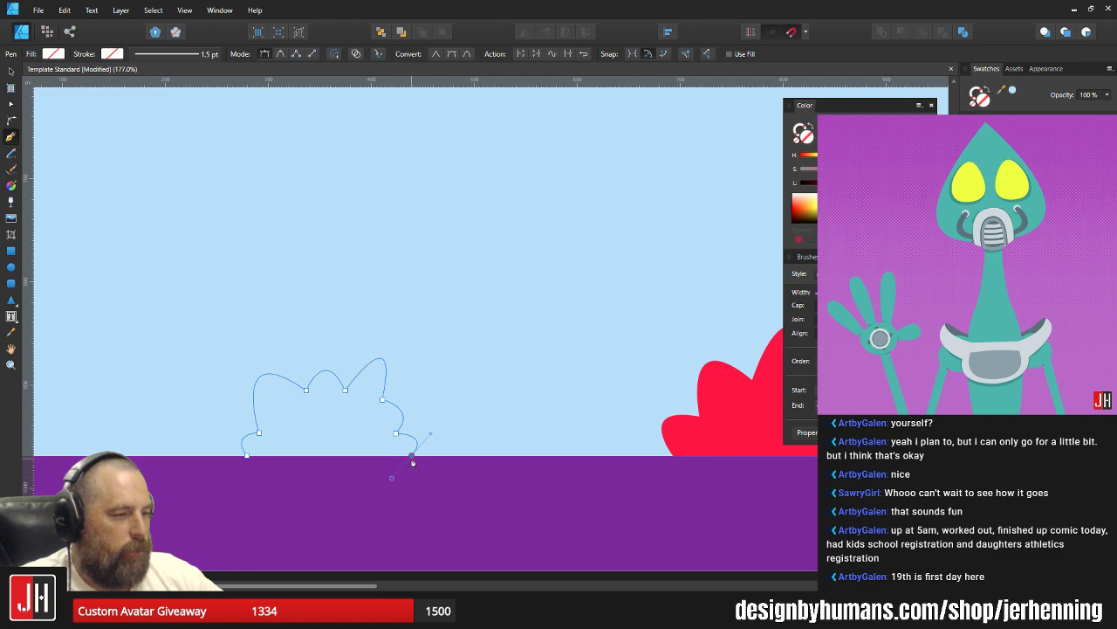
pyautogui.keyDown('alt'); pyautogui.click(412, 458); pyautogui.keyUp('alt')
pyautogui.click(247, 455)
# Fill the new bush outline with the same pinkish red as the large bush and deselect it.
pyautogui.hotkey('ctrl', '0')
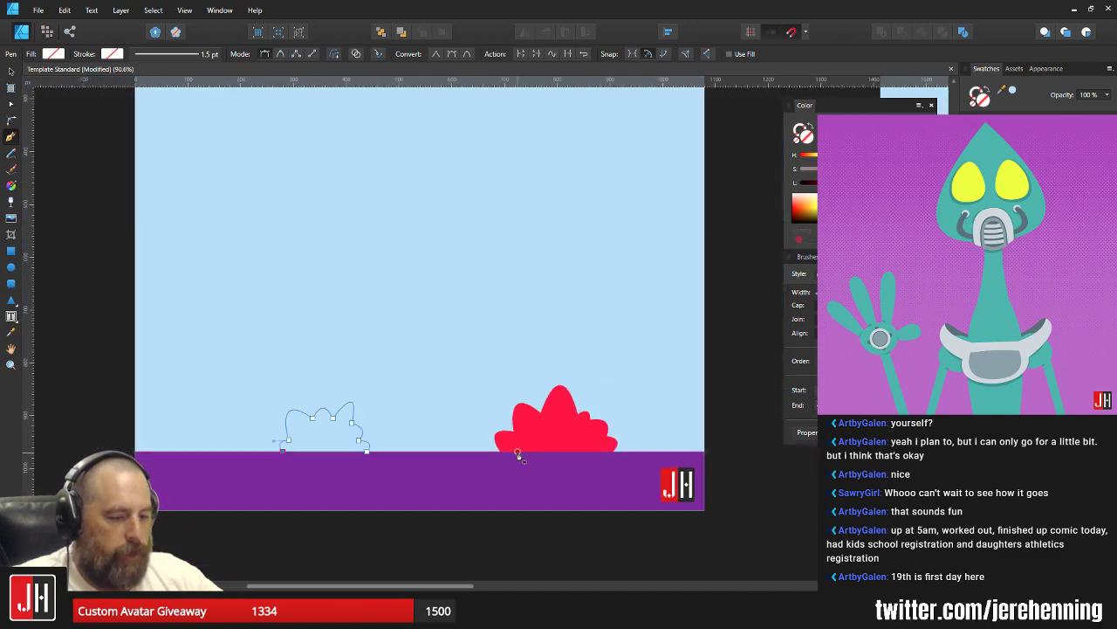
pyautogui.press('v')
pyautogui.hotkey('ctrl', 'shift', 'v')
pyautogui.hotkey('ctrl', 'd')
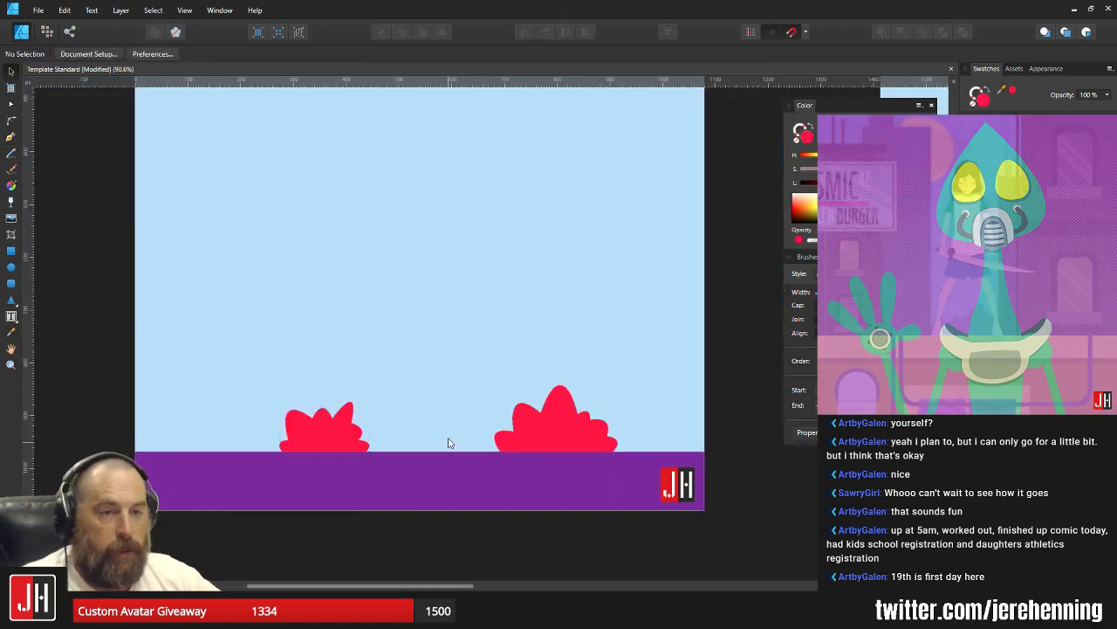
# Reshape the smaller bush's upper-left lobe with the Node tool, pulling its curve slightly down and inward.
pyautogui.hscroll(2, 418, 425)
pyautogui.scroll(2, 328, 447)
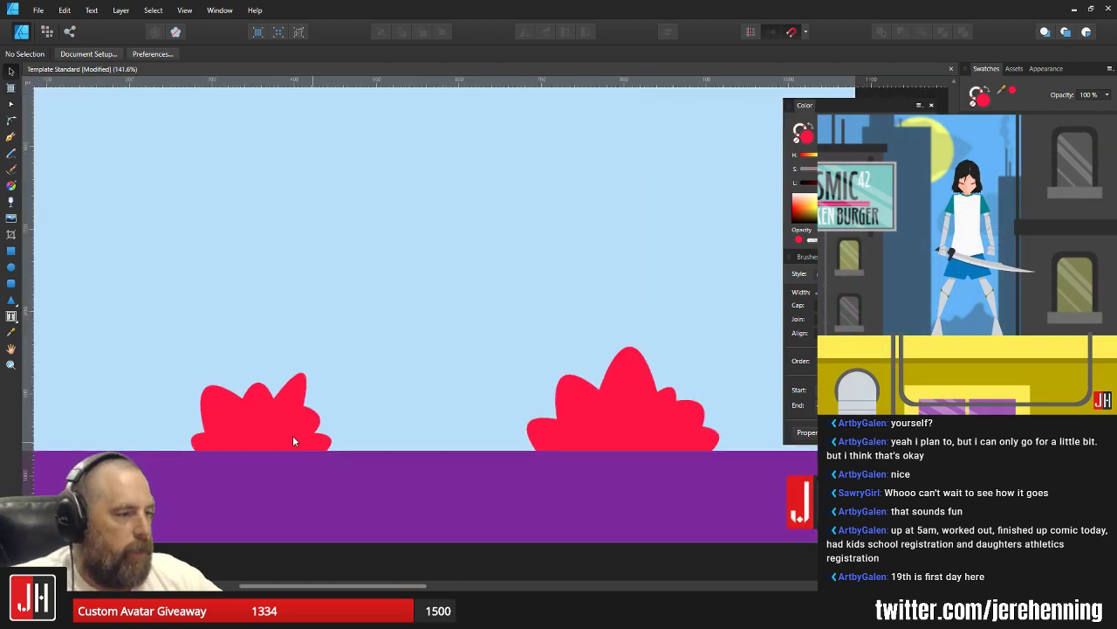
pyautogui.click(274, 430)
pyautogui.scroll(2, 261, 424)
pyautogui.press('a')
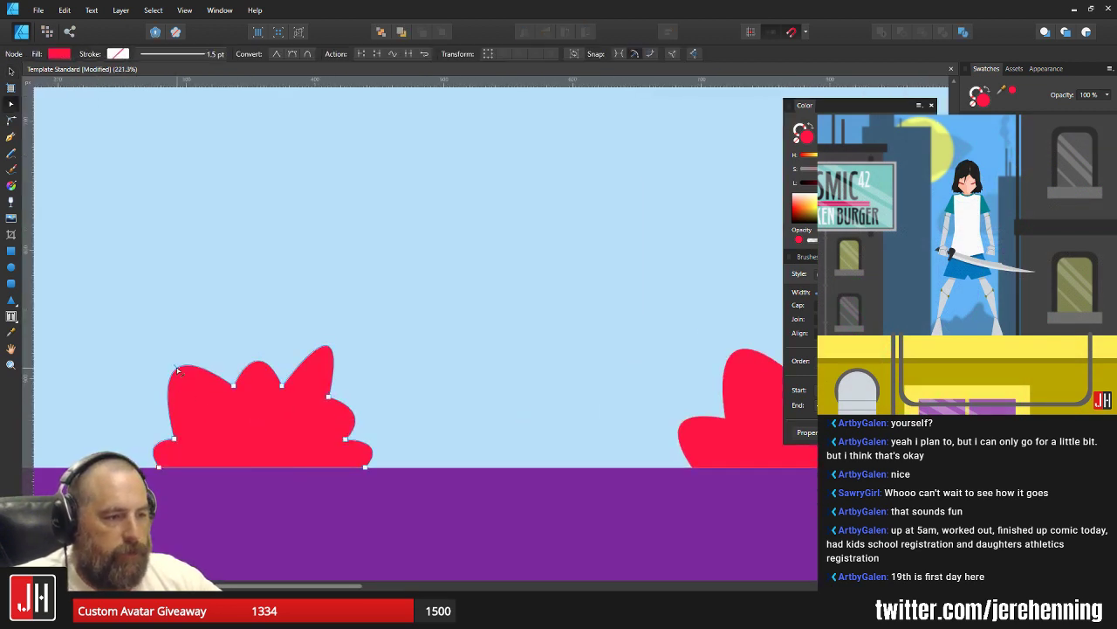
pyautogui.moveTo(178, 371); pyautogui.dragTo(184, 384)
pyautogui.press('v')
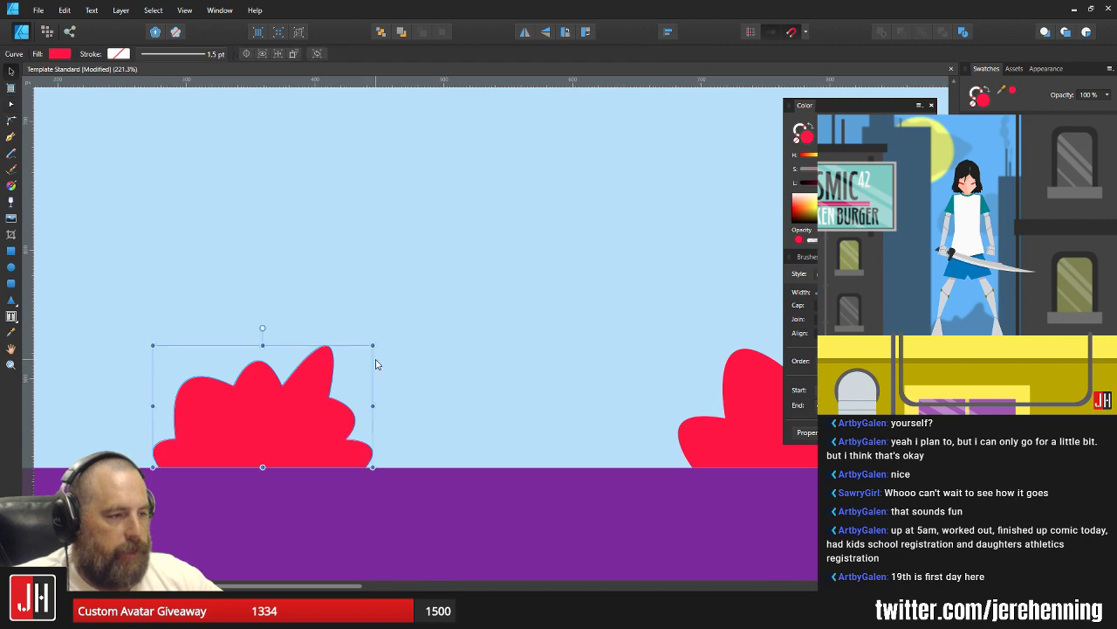
# Scale the smaller bush down to about 125 px wide and move it along the ground toward the artboard's left edge.
pyautogui.scroll(-2, 402, 382)
pyautogui.moveTo(388, 366); pyautogui.dragTo(367, 379)
pyautogui.scroll(2, 366, 378)
pyautogui.moveTo(219, 406); pyautogui.dragTo(229, 405)
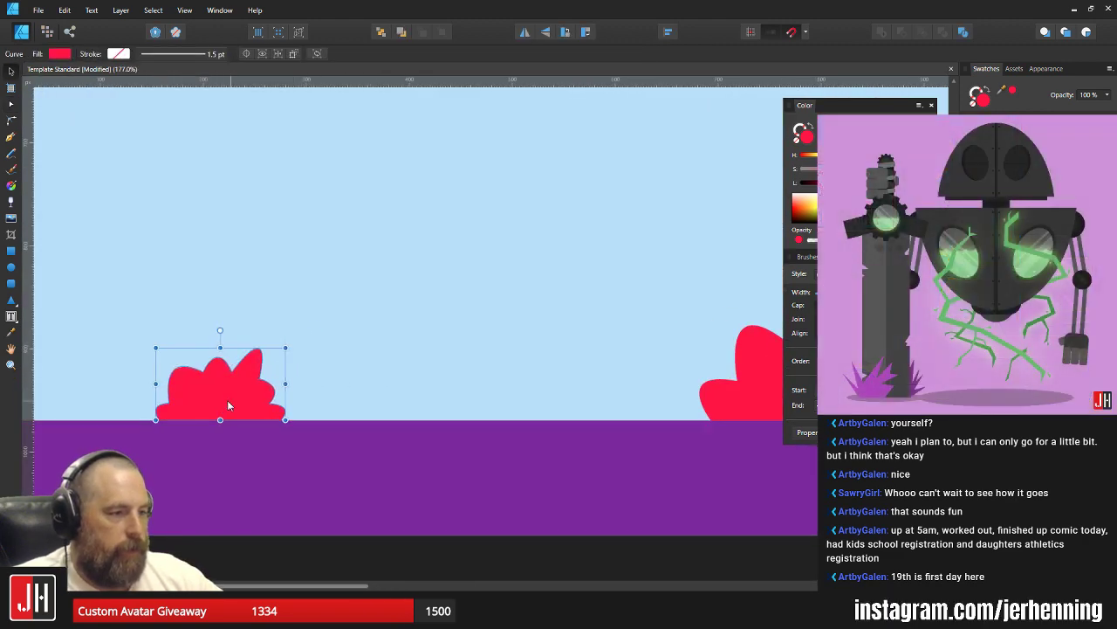
pyautogui.scroll(-2, 220, 405)
# Move the large bush about 75 px to the left along the top of the purple strip and deselect it.
pyautogui.click(503, 417)
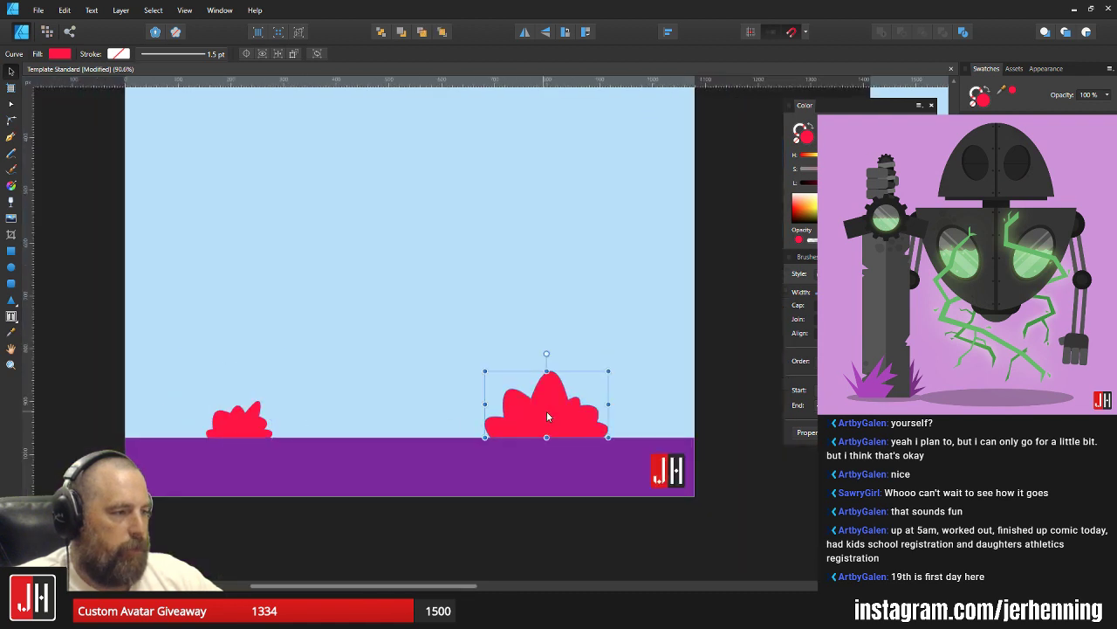
pyautogui.click(735, 482)
pyautogui.scroll(-2, 736, 483)
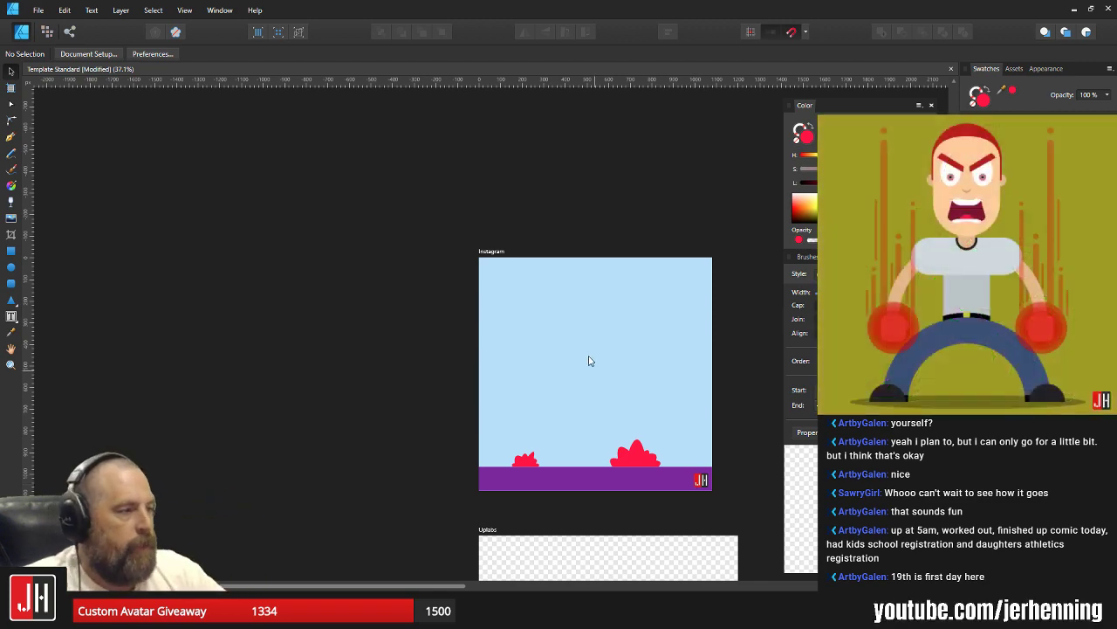
pyautogui.moveTo(554, 347); pyautogui.dragTo(456, 305)
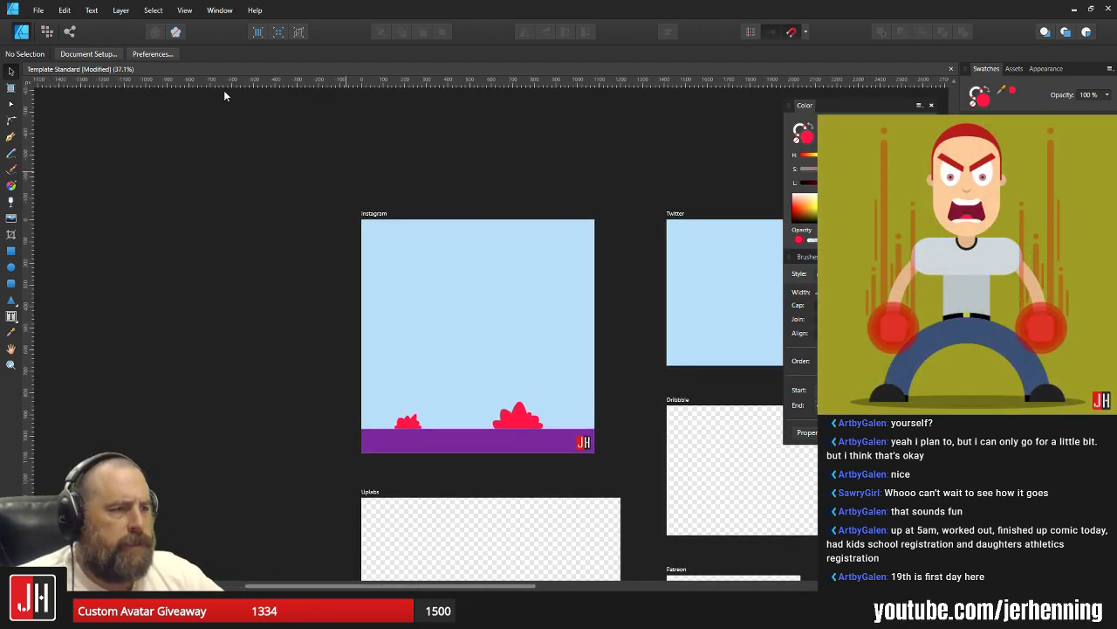
# Open the existing Scene 7 illustration from the 2019 folder.
pyautogui.click(39, 9)
pyautogui.click(35, 76)
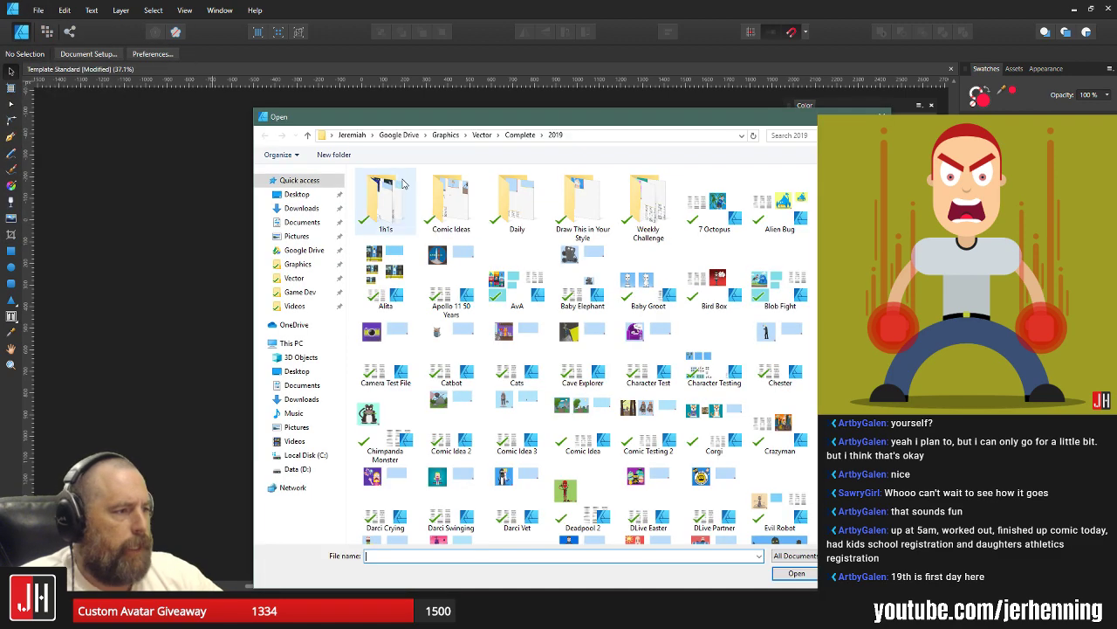
pyautogui.scroll(-10, 724, 412)
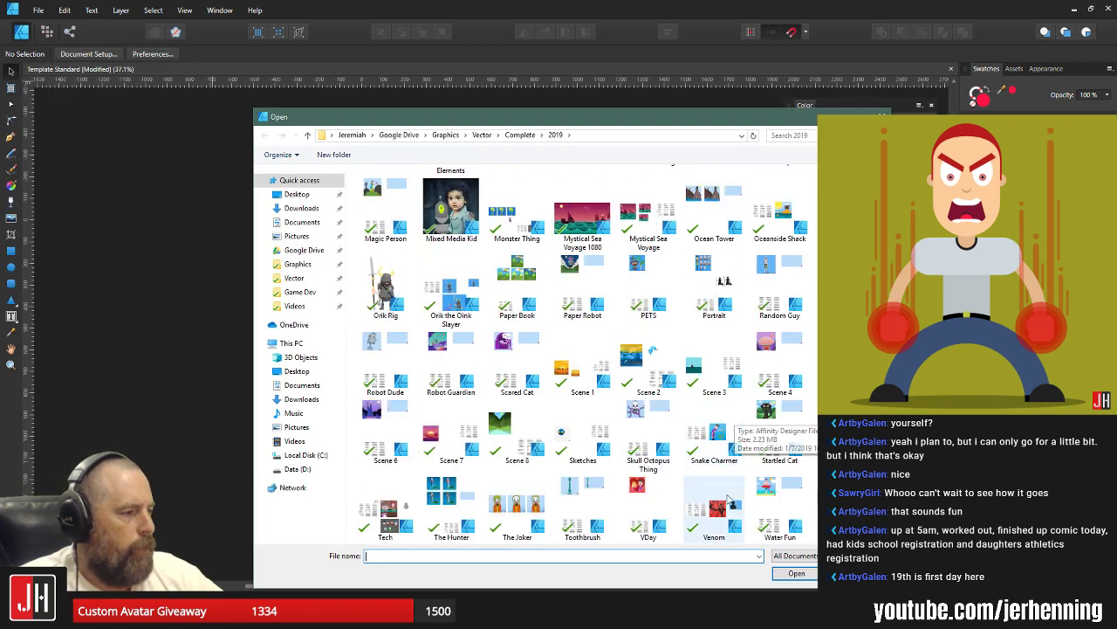
pyautogui.scroll(-1, 729, 497)
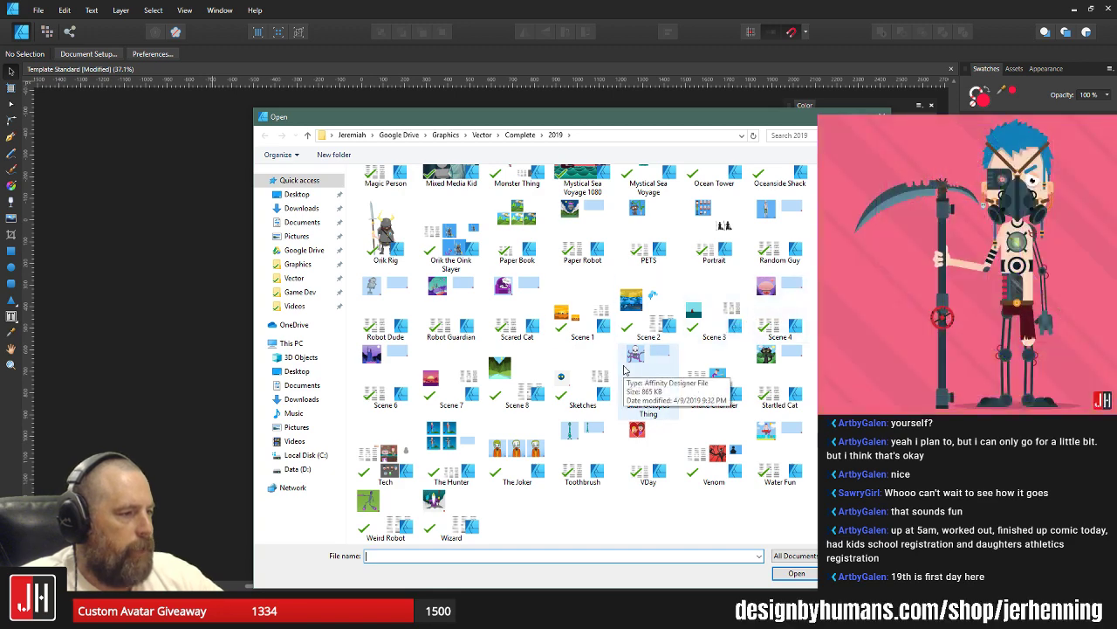
pyautogui.doubleClick(459, 378)
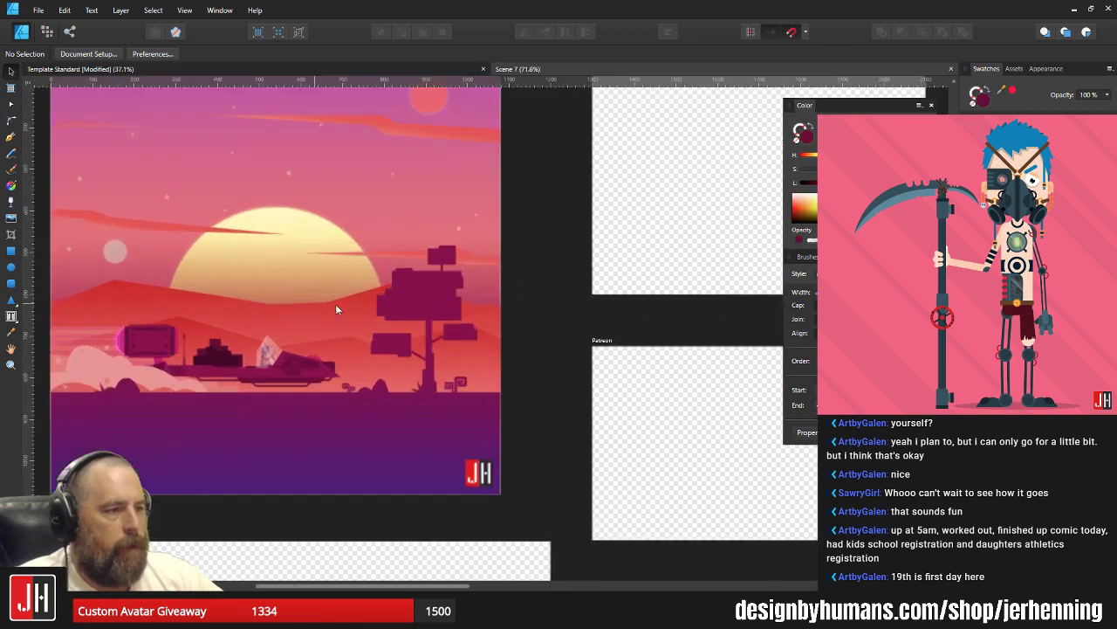
# Examine the tree, spiral plants, bushes and overall composition of the Scene 7 illustration as a style reference.
pyautogui.scroll(-2, 485, 261)
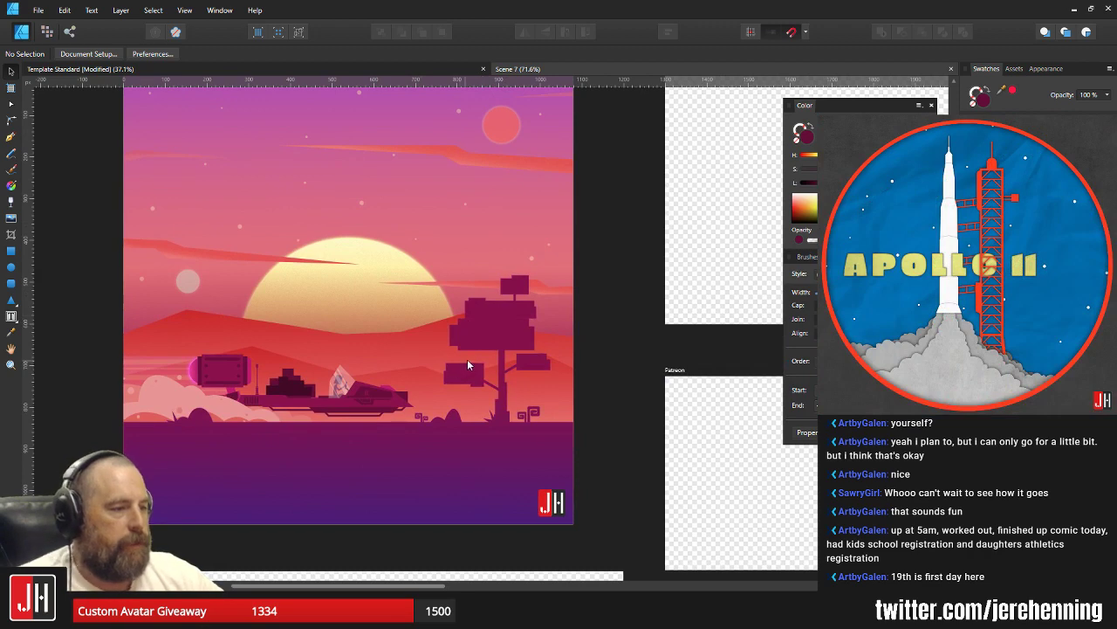
pyautogui.scroll(3, 468, 361)
pyautogui.moveTo(535, 333); pyautogui.dragTo(572, 382)
pyautogui.scroll(-2, 572, 382)
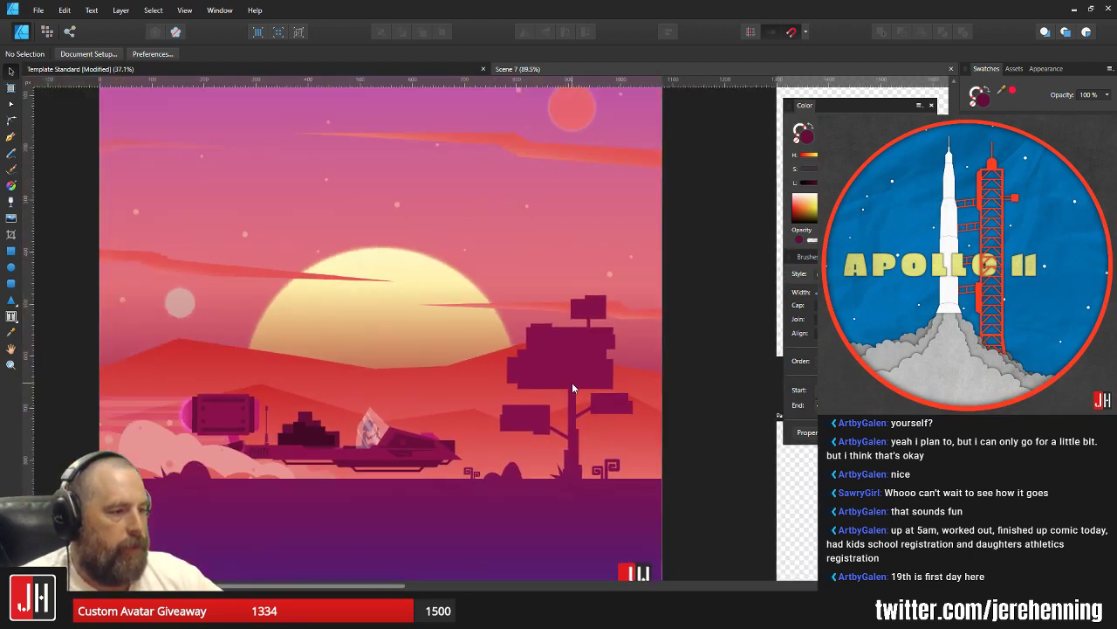
pyautogui.scroll(3, 580, 480)
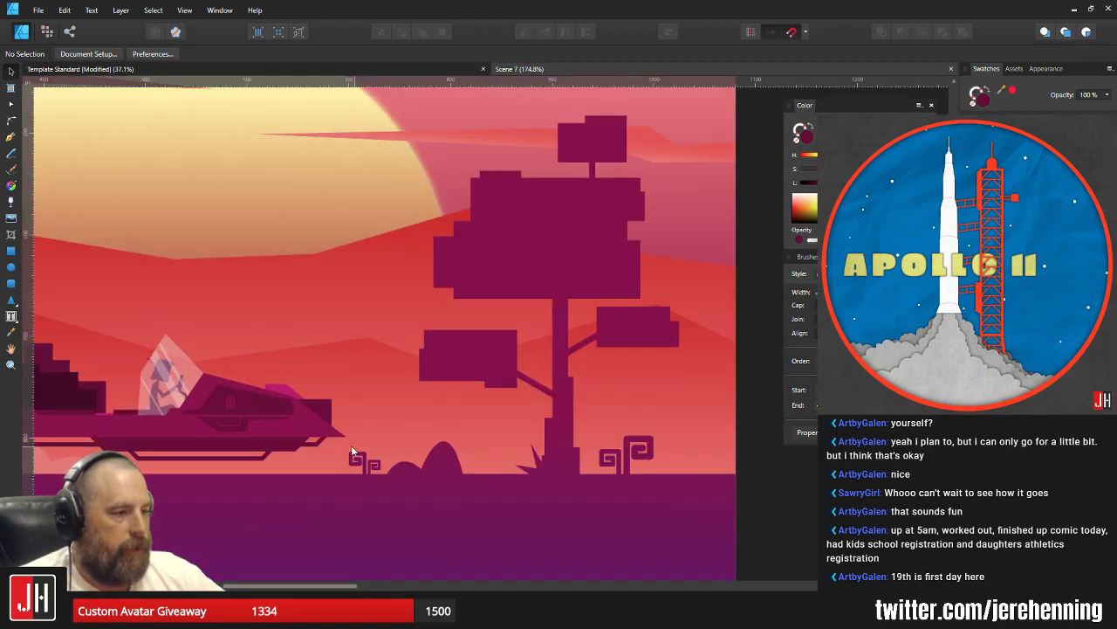
pyautogui.scroll(-3, 594, 450)
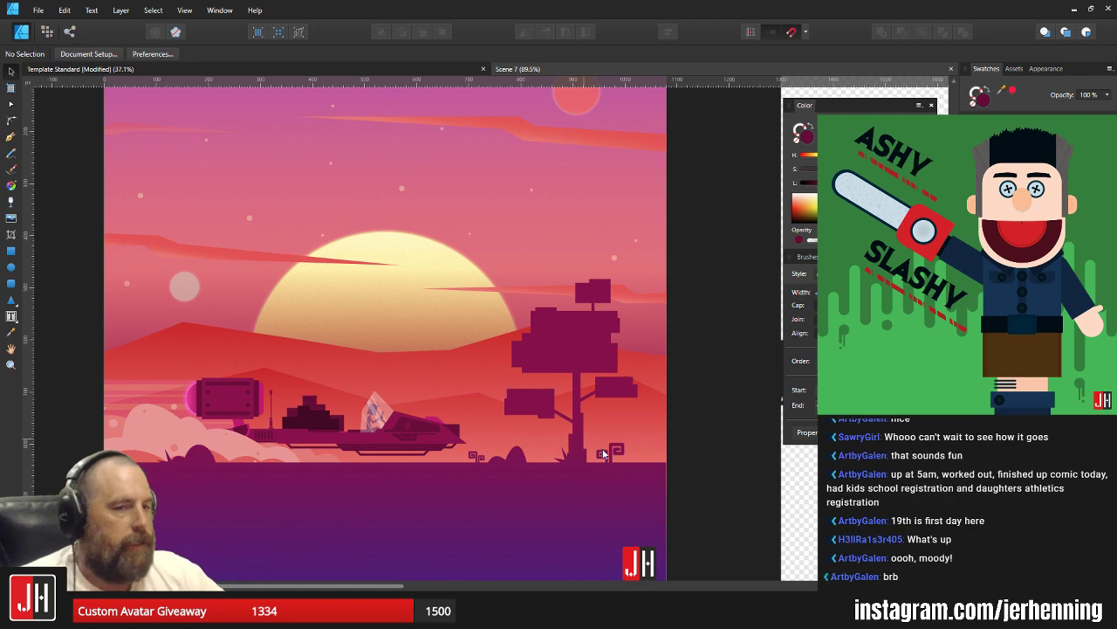
pyautogui.scroll(-3, 524, 377)
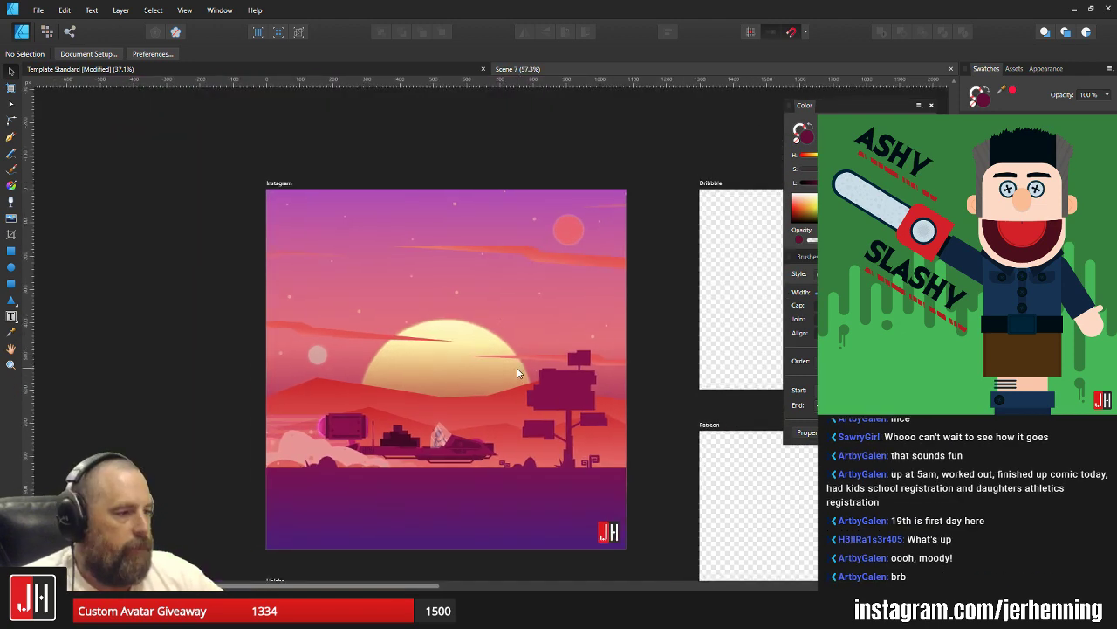
pyautogui.scroll(3, 524, 377)
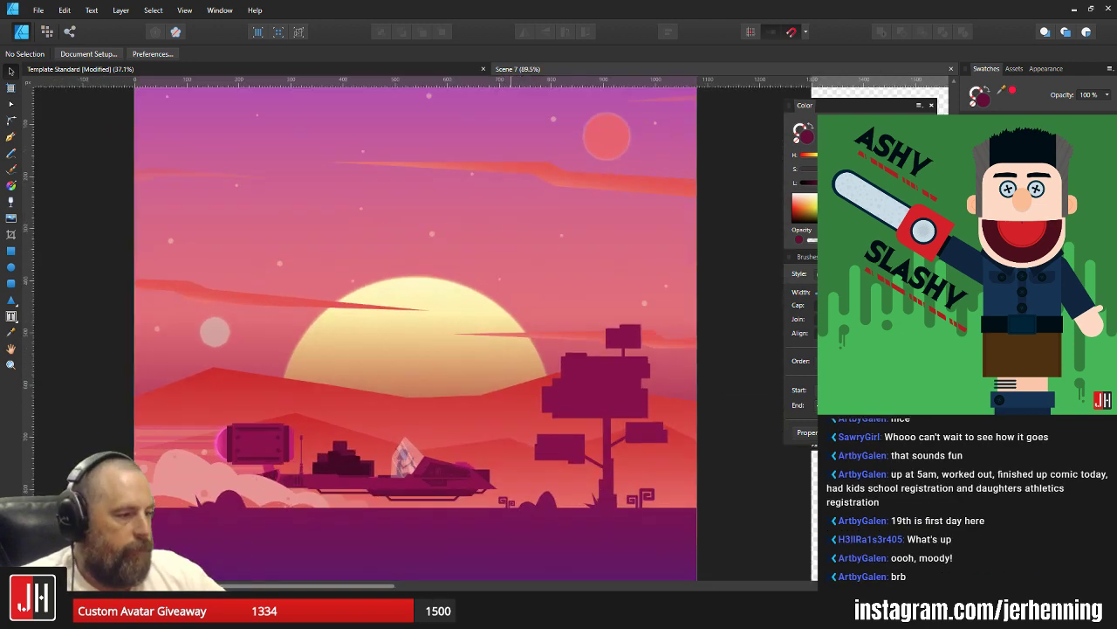
# Switch back to the Template Standard document and review the two bushes on the Instagram artboard.
pyautogui.click(454, 70)
pyautogui.scroll(3, 559, 375)
pyautogui.scroll(1, 535, 415)
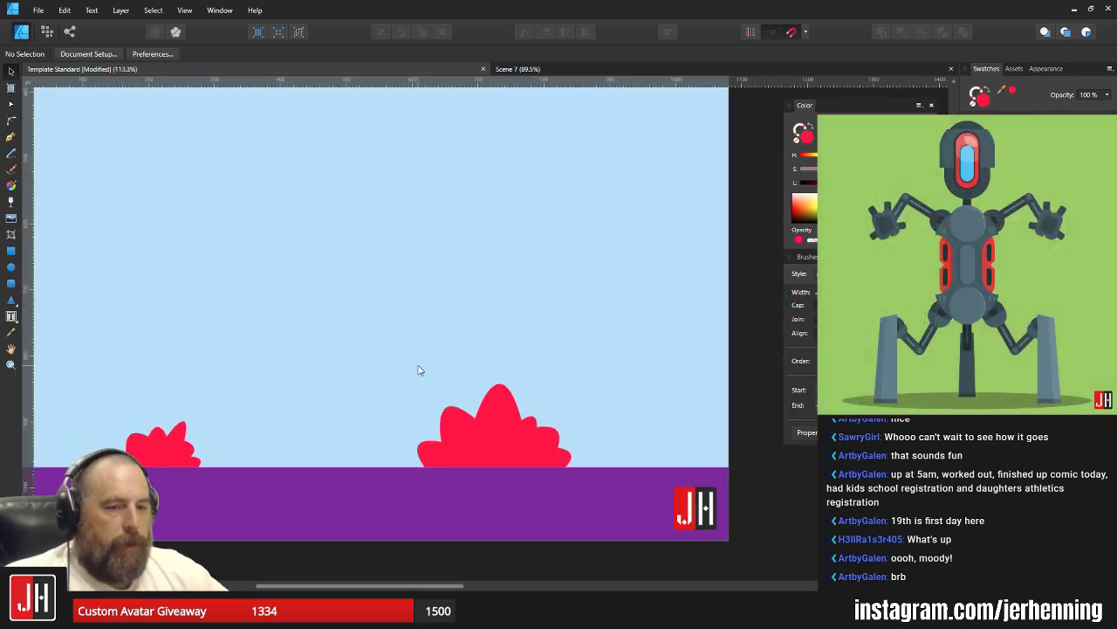
pyautogui.scroll(-2, 403, 365)
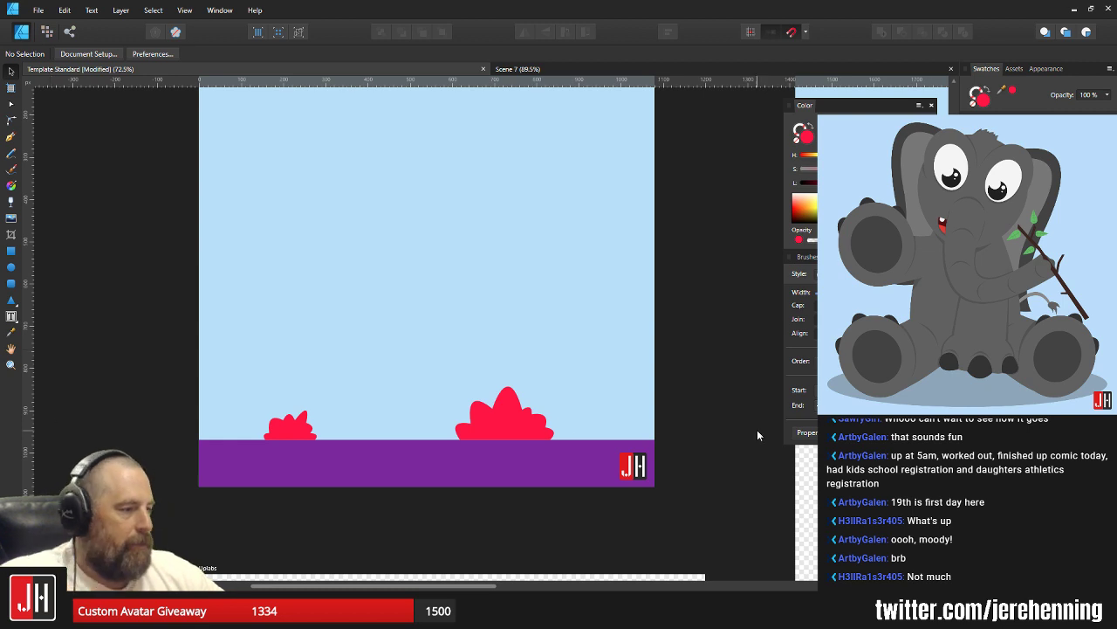
pyautogui.scroll(-3, 464, 375)
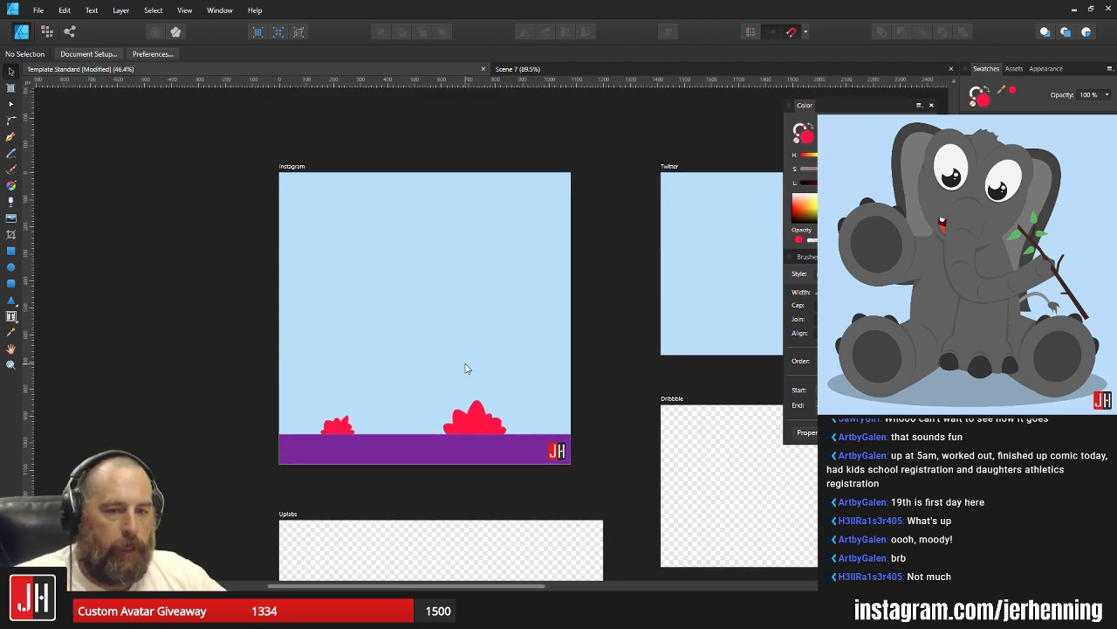
# Draw the inner edge of a square spiral plant with the Pen tool, rising from the purple ground between the two bushes.
pyautogui.scroll(3, 463, 367)
pyautogui.scroll(2, 405, 447)
pyautogui.click(11, 136)
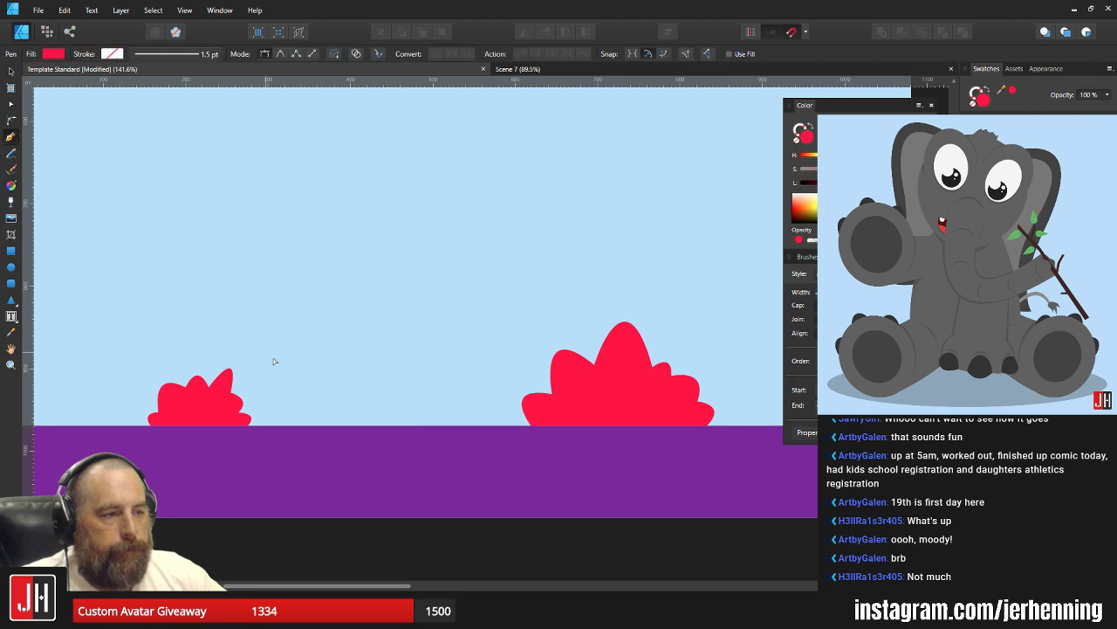
pyautogui.scroll(3, 274, 364)
pyautogui.click(395, 487)
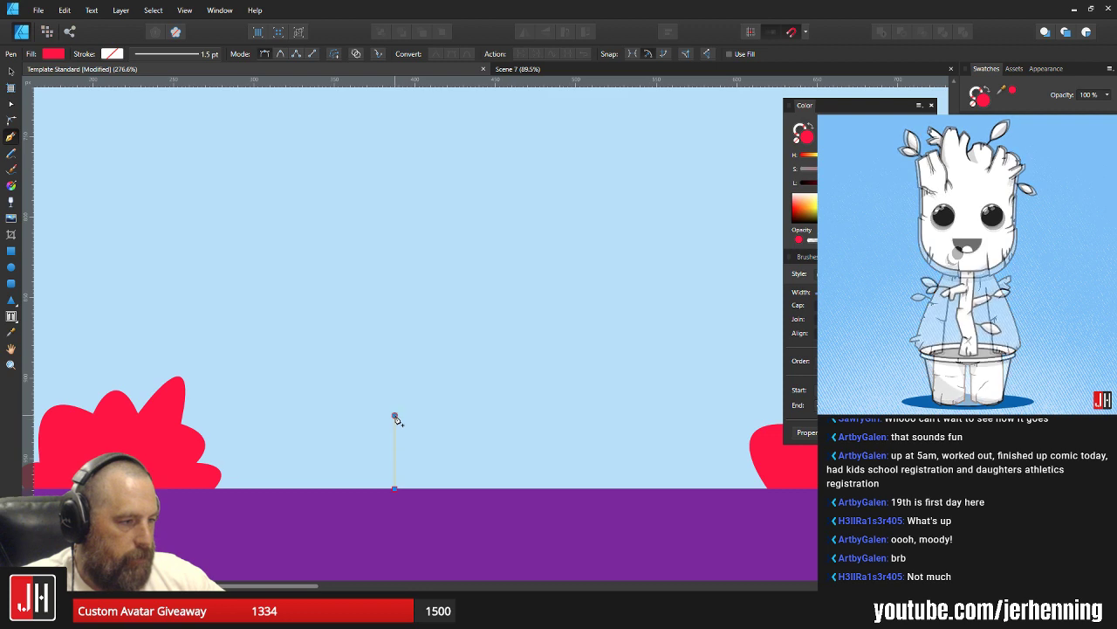
pyautogui.click(395, 416)
pyautogui.click(356, 415)
pyautogui.click(356, 444)
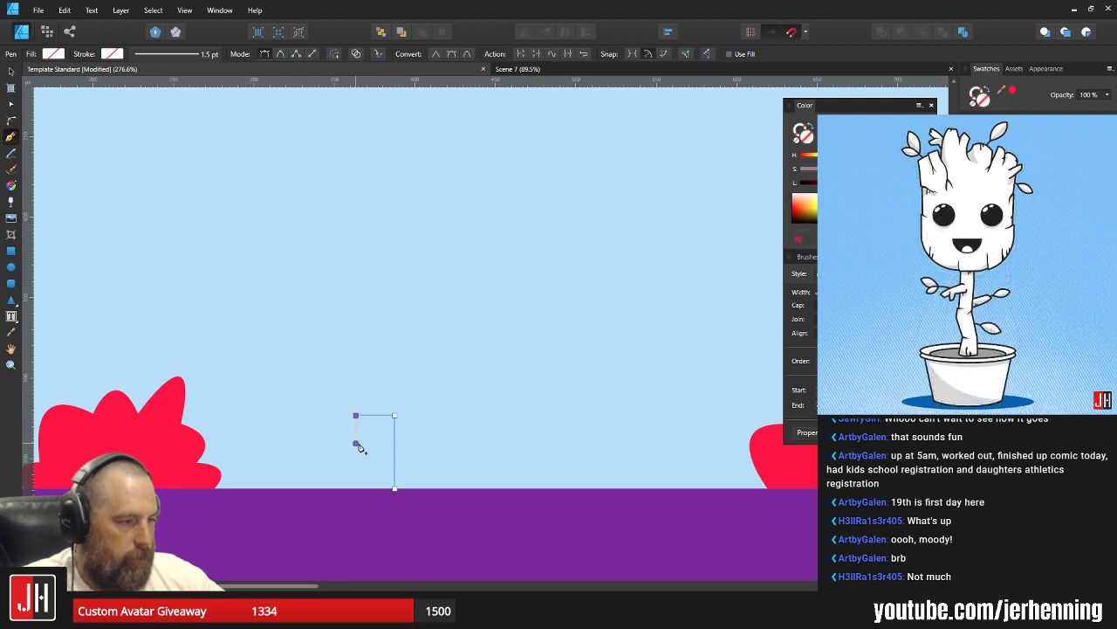
pyautogui.click(377, 443)
pyautogui.click(377, 432)
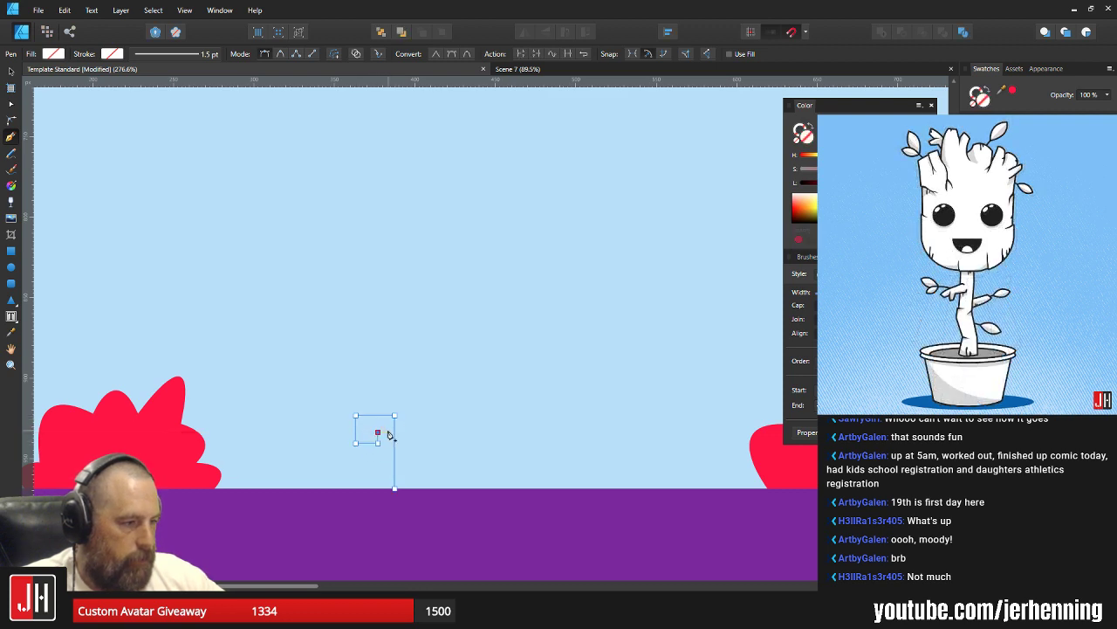
pyautogui.click(389, 433)
# Complete the spiral's outer edge back to the ground and close the path, about 43 px wide and 55 px tall.
pyautogui.click(389, 452)
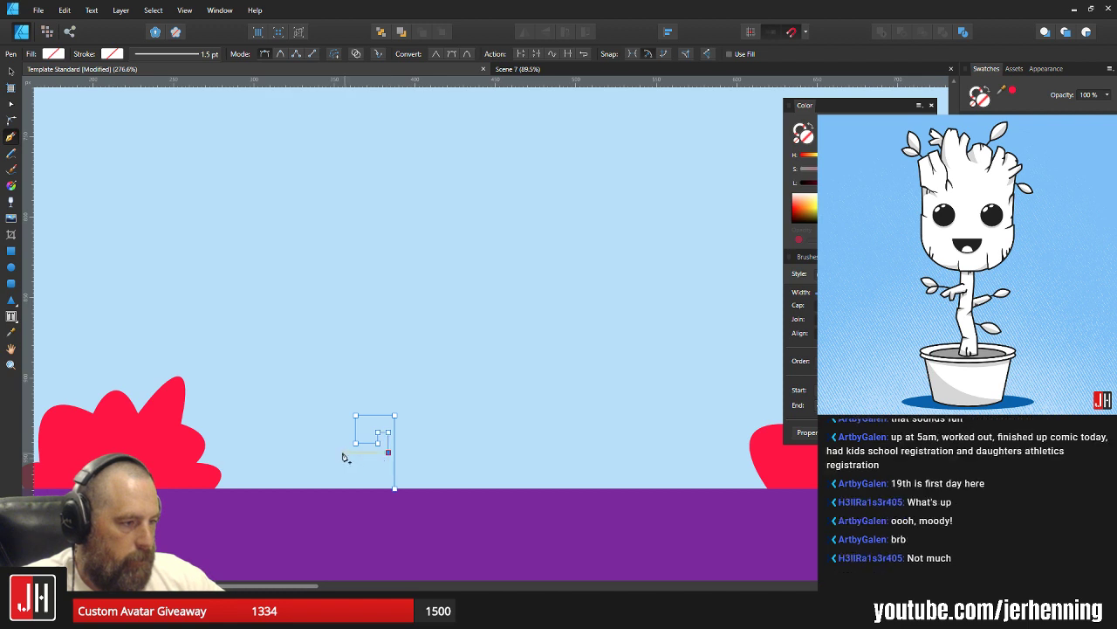
pyautogui.click(342, 452)
pyautogui.click(342, 400)
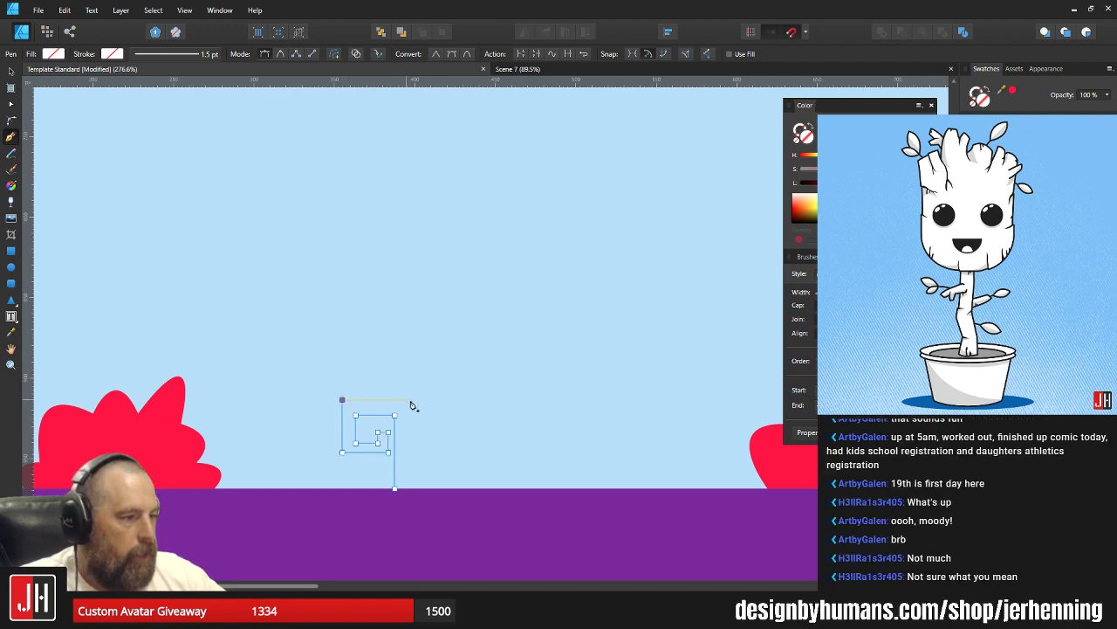
pyautogui.click(412, 400)
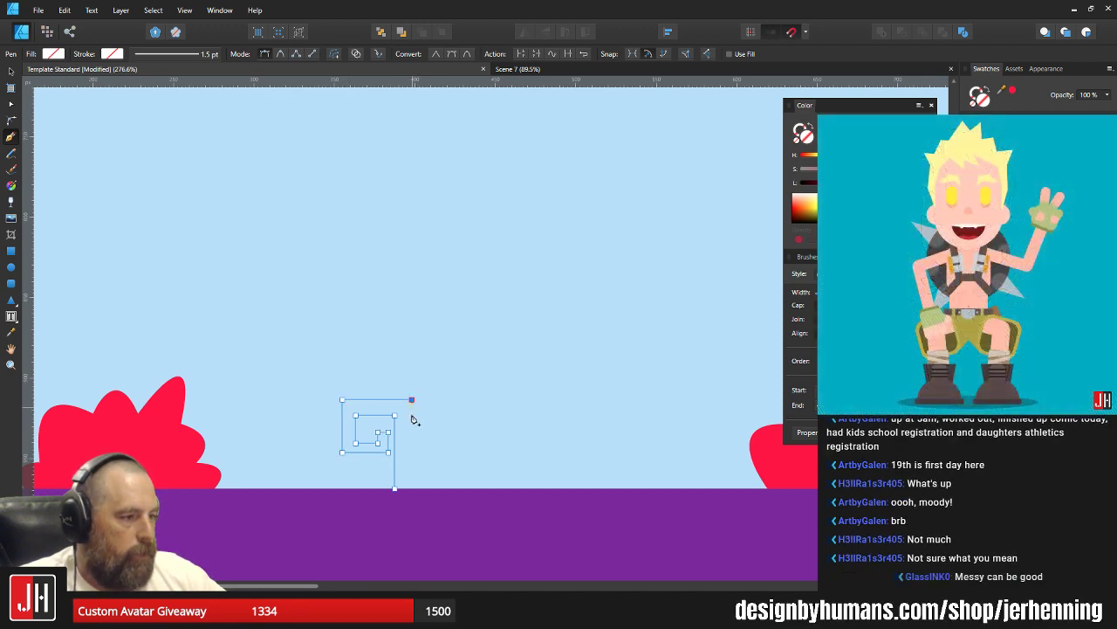
pyautogui.click(413, 490)
pyautogui.click(395, 489)
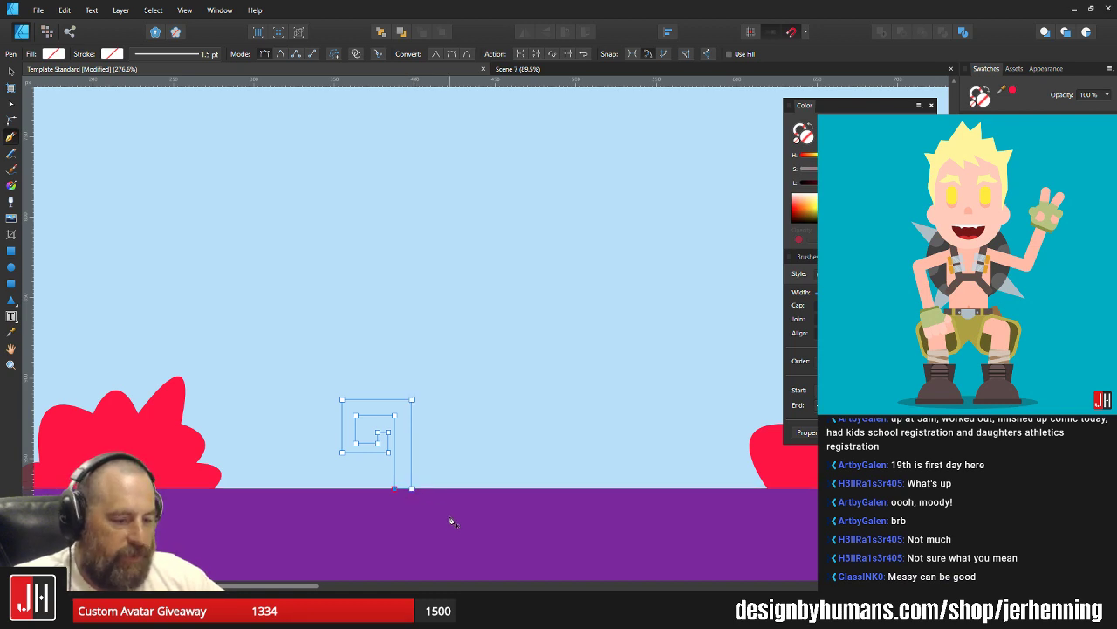
# Fill the spiral outline with the red sampled from the small bush and deselect it.
pyautogui.press('i')
pyautogui.click(184, 447)
pyautogui.press('v')
pyautogui.click(485, 428)
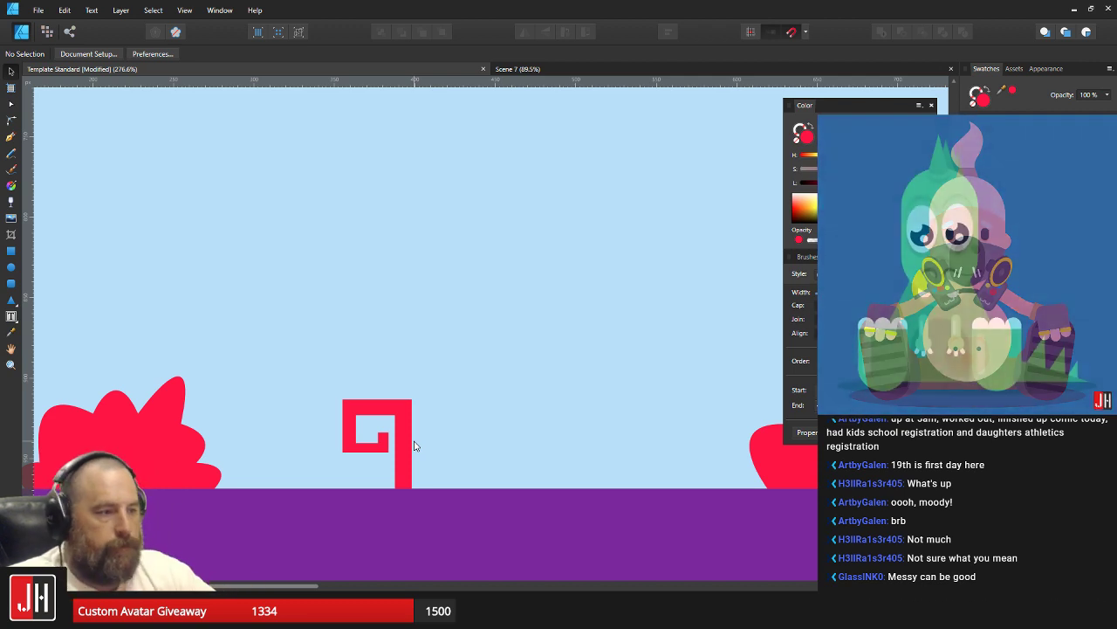
# Narrow the spiral by moving the nodes of its left arm about 7 px inward.
pyautogui.scroll(3, 379, 431)
pyautogui.press('a')
pyautogui.click(336, 376)
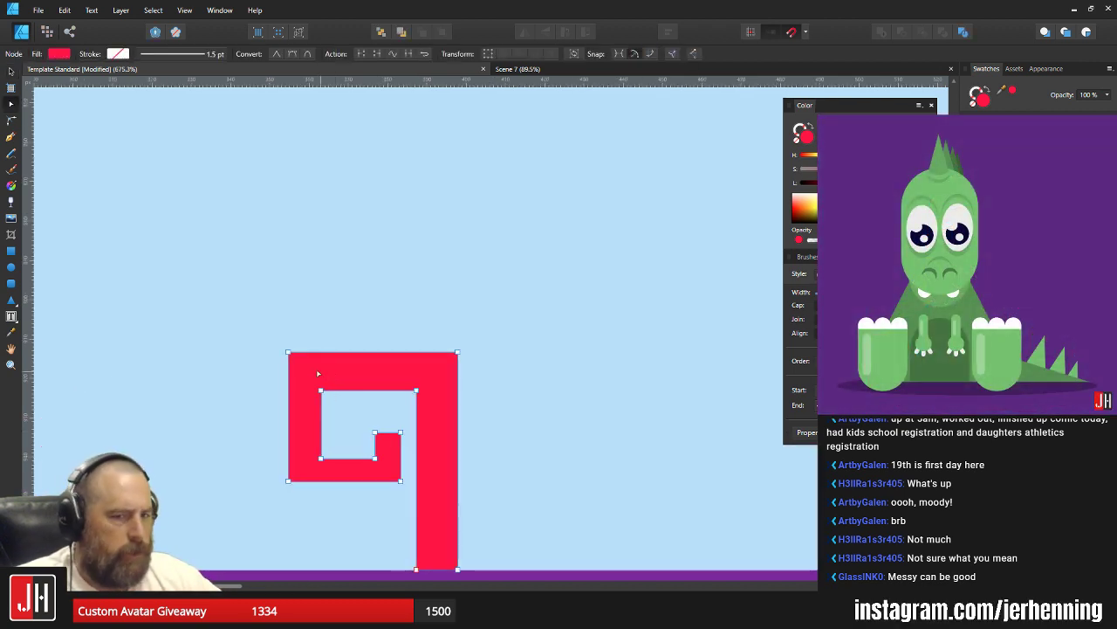
pyautogui.moveTo(245, 308); pyautogui.dragTo(353, 485)
pyautogui.moveTo(322, 394); pyautogui.dragTo(350, 392)
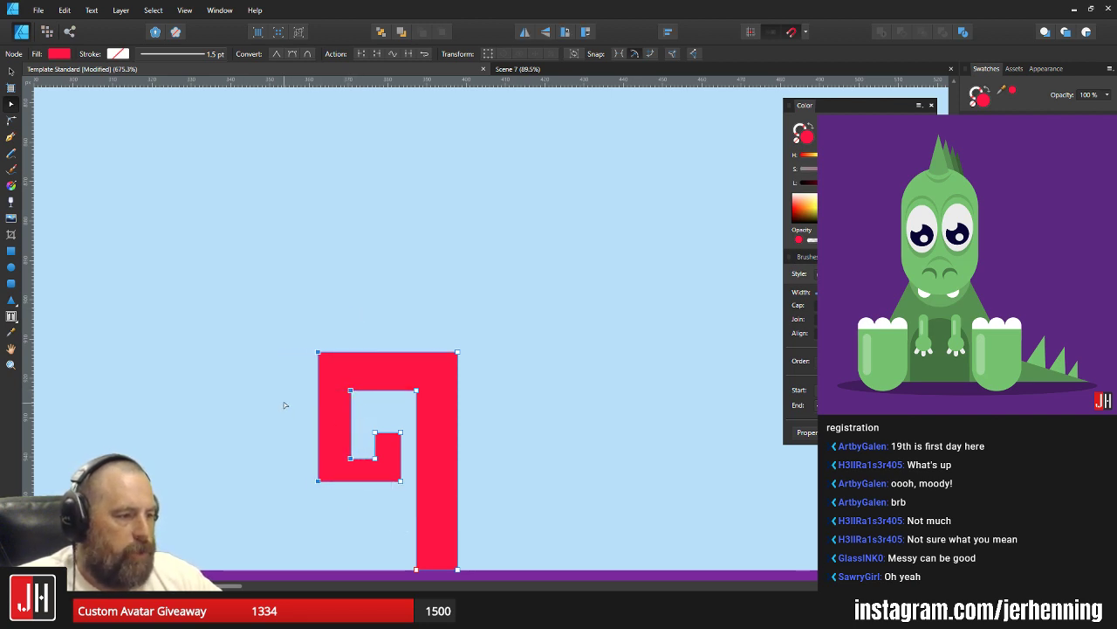
# Raise the spiral's lower arm together with its inner tip by about 5 px and deselect the shape.
pyautogui.moveTo(282, 400); pyautogui.dragTo(412, 503)
pyautogui.moveTo(401, 442); pyautogui.dragTo(400, 421)
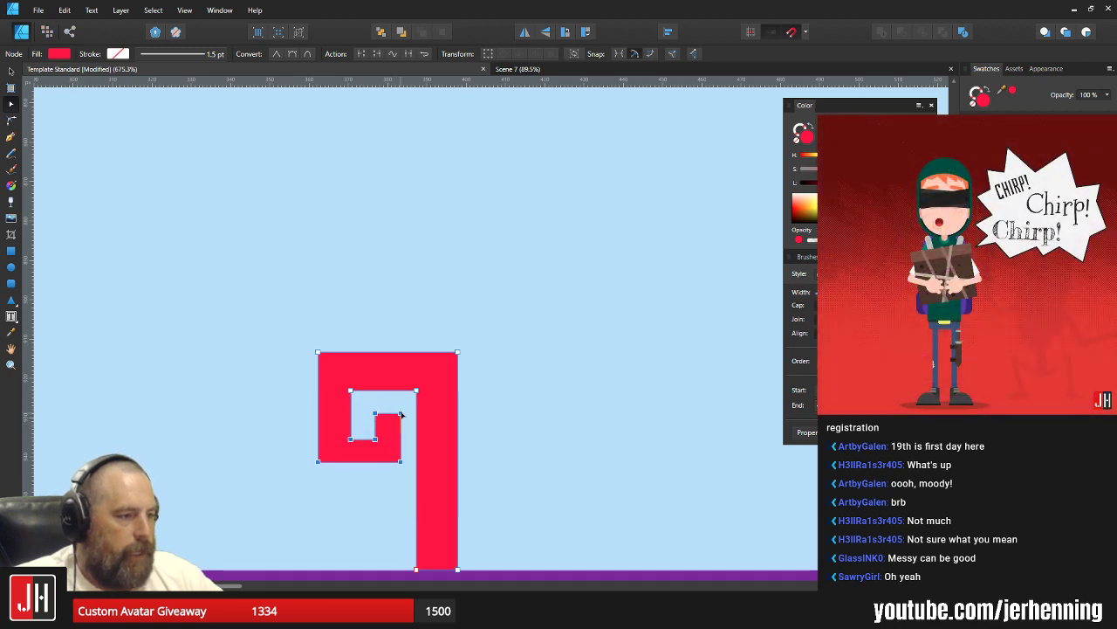
pyautogui.press('v')
pyautogui.click(494, 388)
pyautogui.scroll(-2, 494, 388)
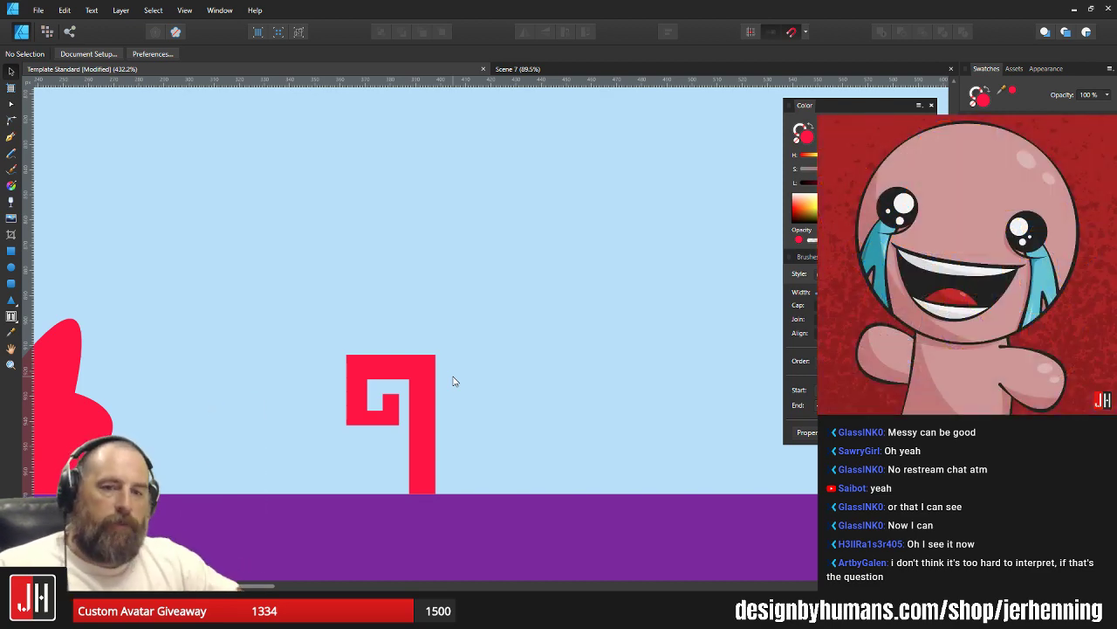
# Widen the spiral's inner tip by moving its left edge slightly outward, about 0.7 px.
pyautogui.scroll(6, 393, 411)
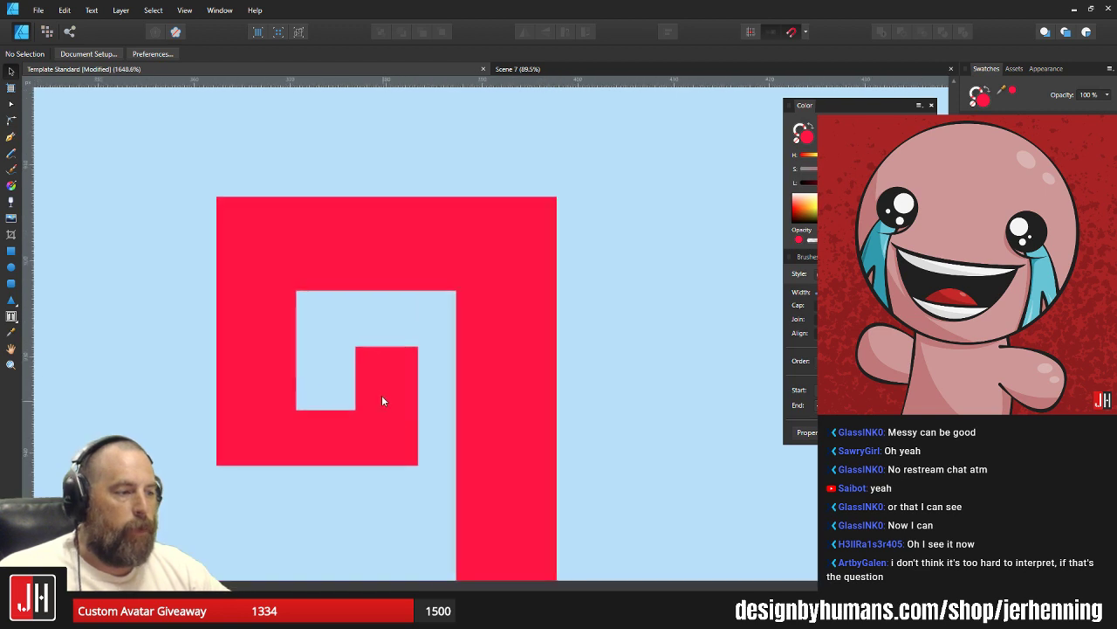
pyautogui.click(382, 395)
pyautogui.press('a')
pyautogui.moveTo(337, 324); pyautogui.dragTo(349, 409)
pyautogui.press('v')
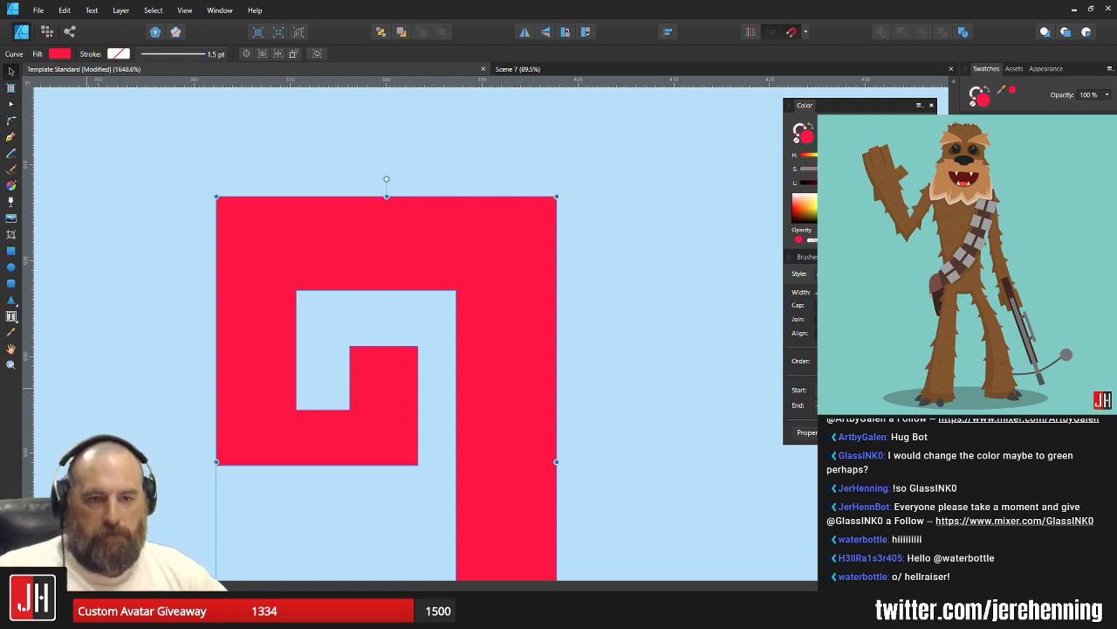
# Try to shift the spiral's whole inner tip slightly to the left.
pyautogui.press('a')
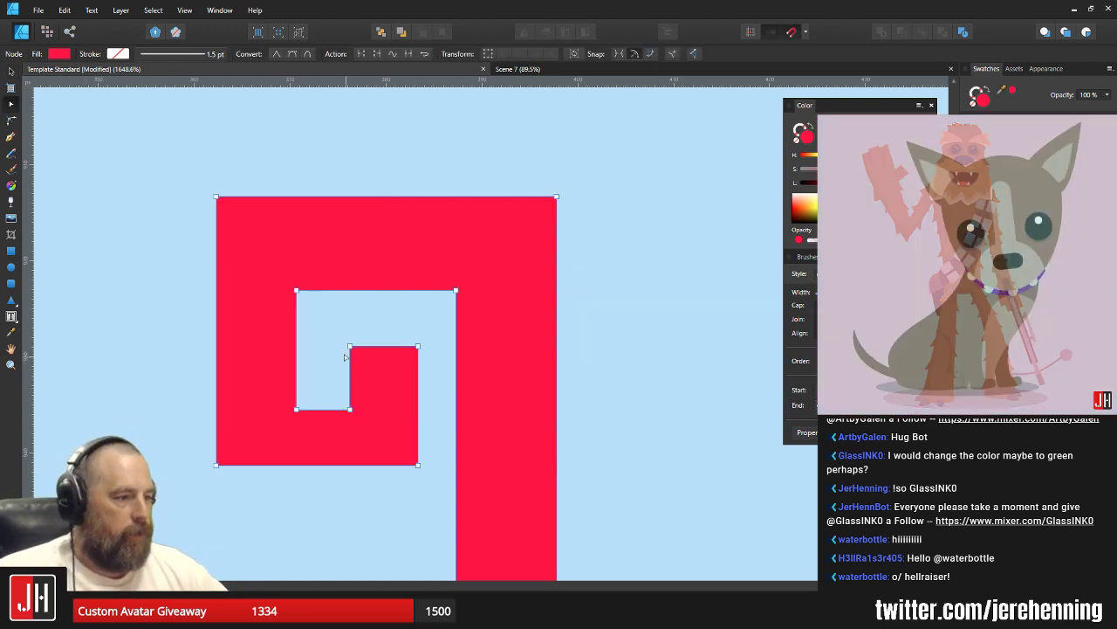
pyautogui.moveTo(336, 330); pyautogui.dragTo(448, 485)
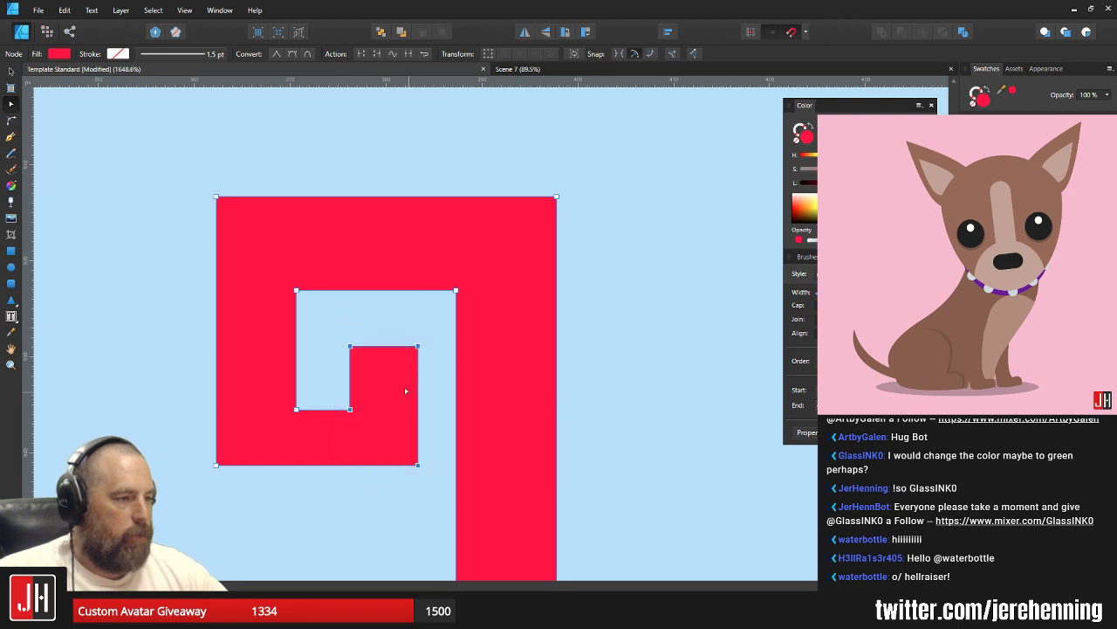
pyautogui.moveTo(418, 345); pyautogui.dragTo(415, 345)
pyautogui.press('v')
pyautogui.scroll(-4, 495, 417)
pyautogui.scroll(4, 456, 414)
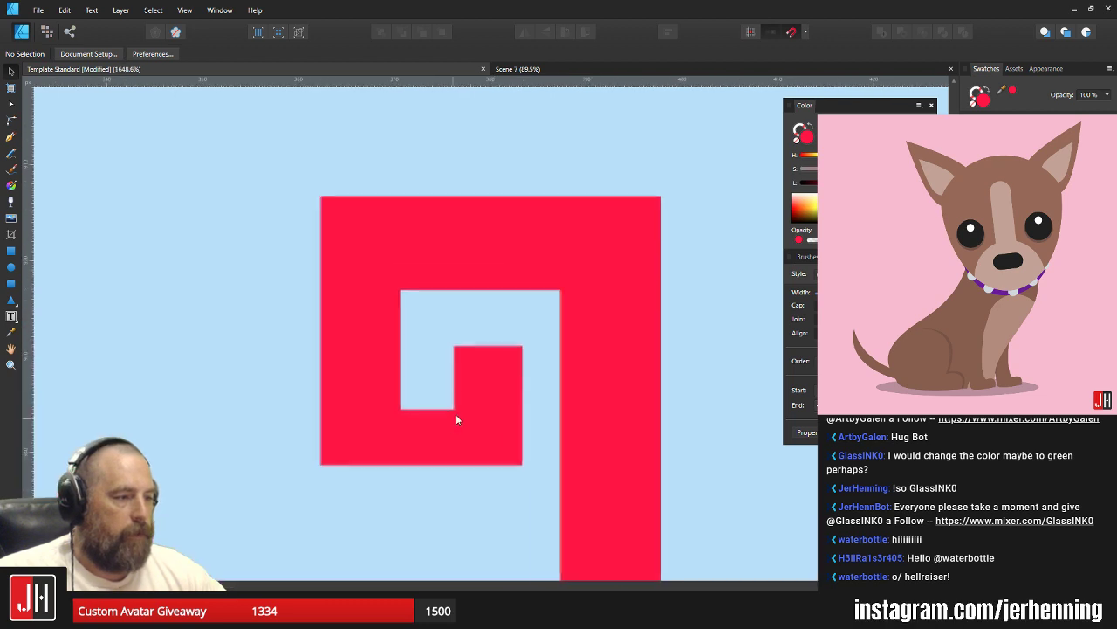
# Move the spiral's inner tip about 0.7 px to the left, away from the stem, and save the document.
pyautogui.press('a')
pyautogui.moveTo(436, 329); pyautogui.dragTo(540, 504)
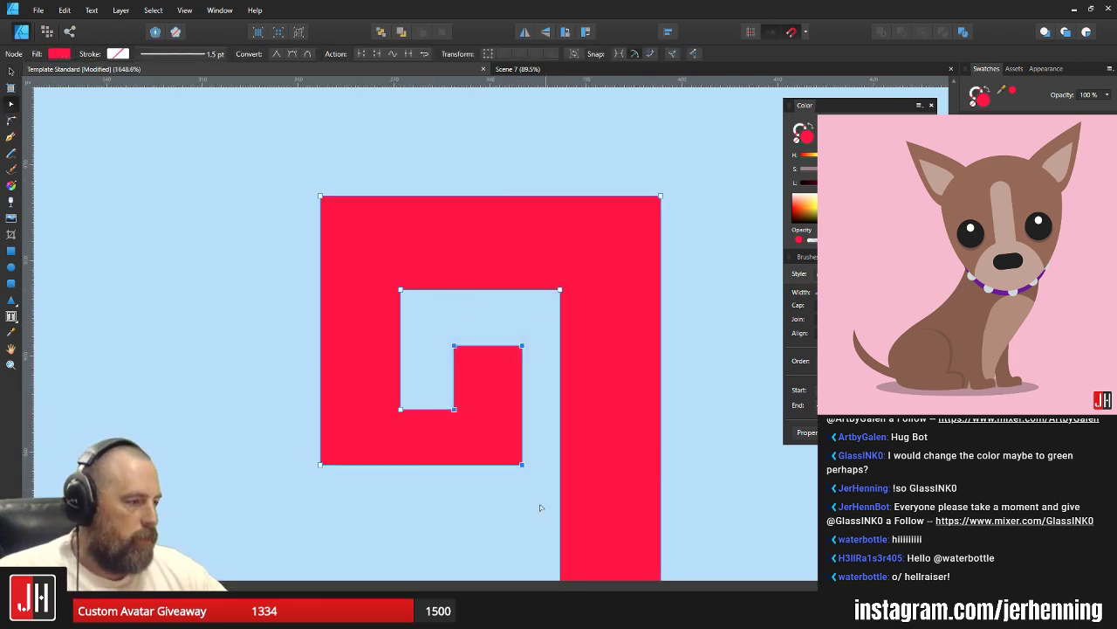
pyautogui.moveTo(522, 467); pyautogui.dragTo(514, 465)
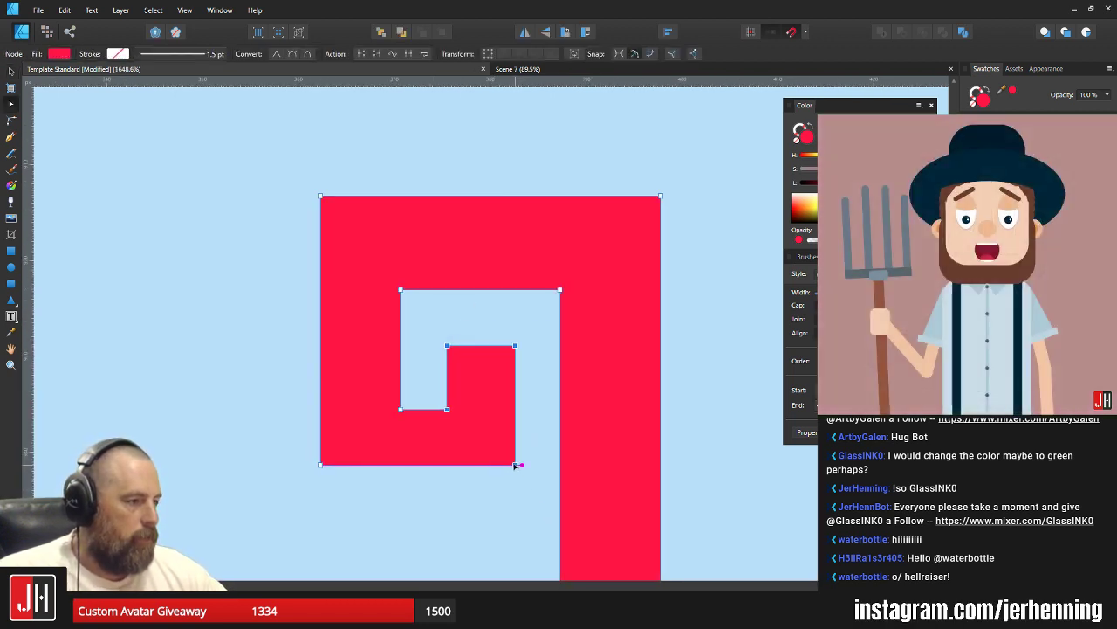
pyautogui.press('v')
pyautogui.click(684, 405)
pyautogui.scroll(-2, 517, 422)
pyautogui.moveTo(522, 407); pyautogui.dragTo(493, 404)
pyautogui.scroll(1, 469, 413)
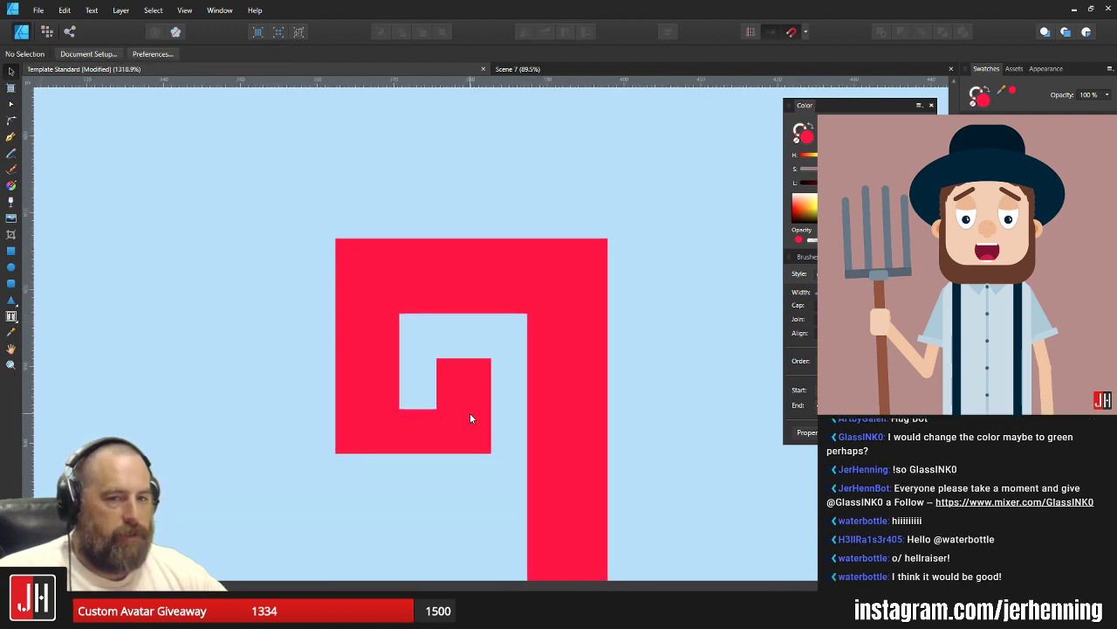
pyautogui.hotkey('ctrl', 's')
pyautogui.scroll(-1, 475, 415)
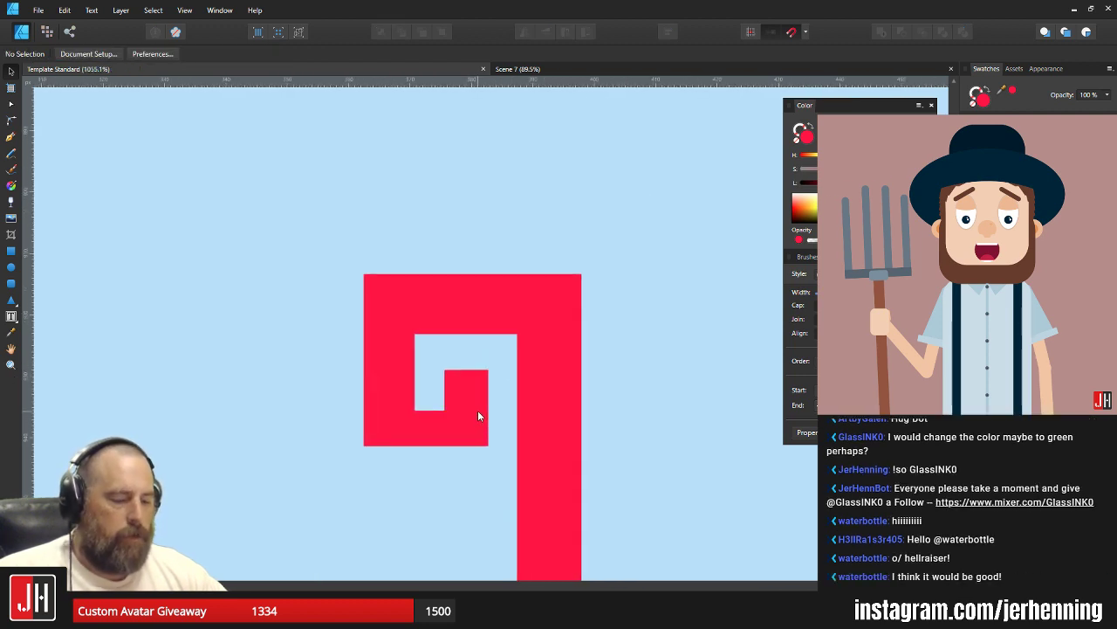
# Slim the spiral's left arm by moving its inner edge about 1 px to the left.
pyautogui.scroll(2, 478, 410)
pyautogui.click(349, 338)
pyautogui.press('a')
pyautogui.moveTo(352, 269); pyautogui.dragTo(368, 409)
pyautogui.press('v')
pyautogui.click(212, 317)
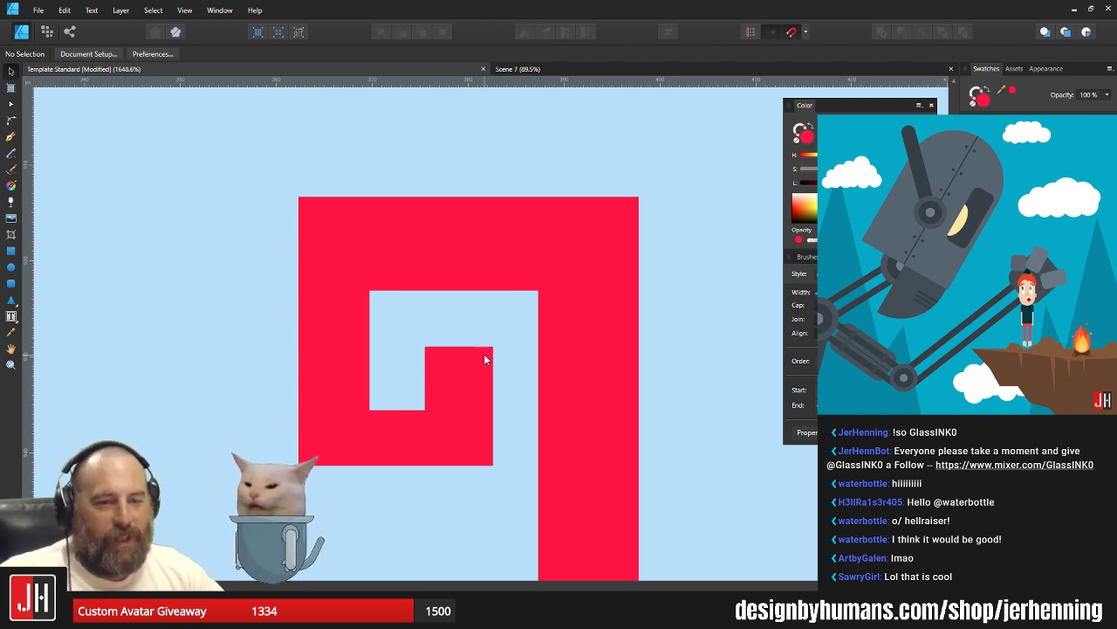
# Raise the inner edge of the spiral's top arm about 2 px and move the inner tip about 0.5 px to the left.
pyautogui.doubleClick(461, 262)
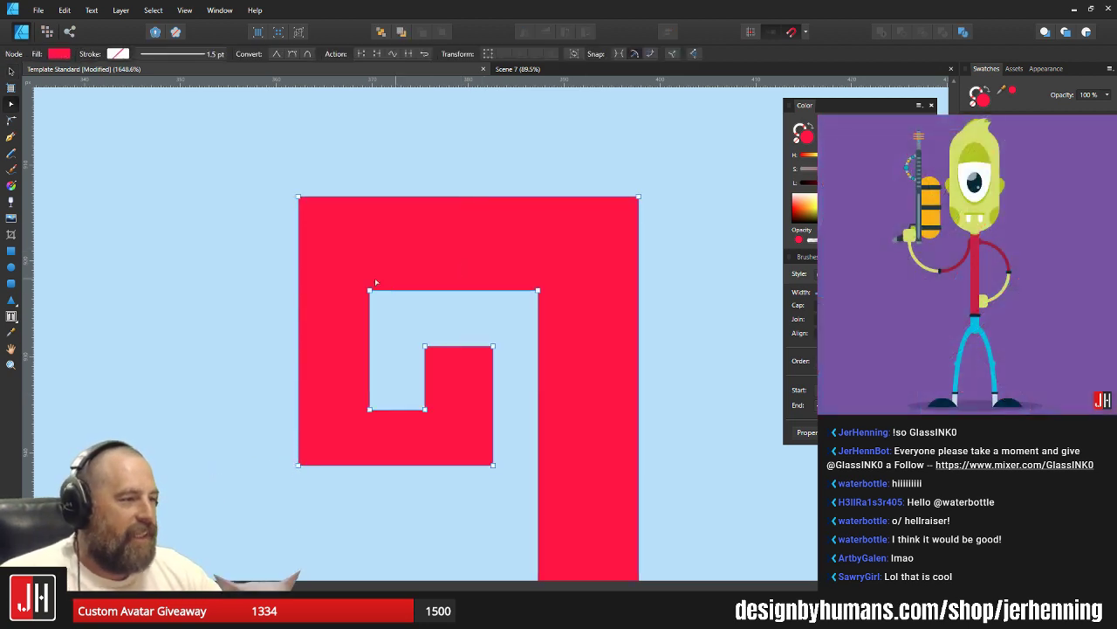
pyautogui.moveTo(375, 281); pyautogui.dragTo(538, 272)
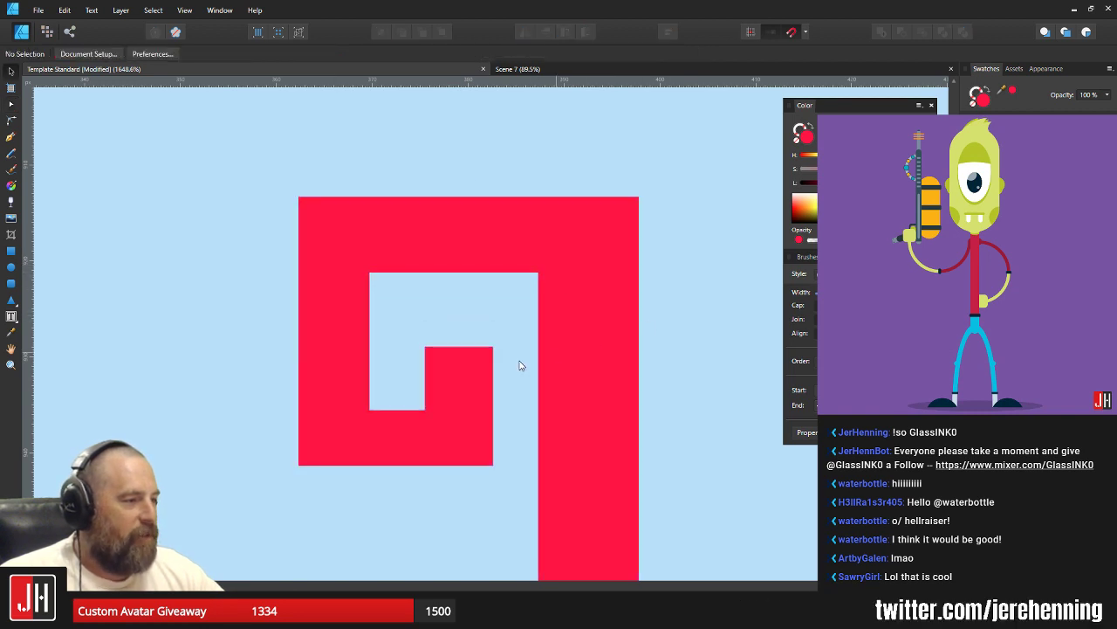
pyautogui.moveTo(394, 336); pyautogui.dragTo(506, 473)
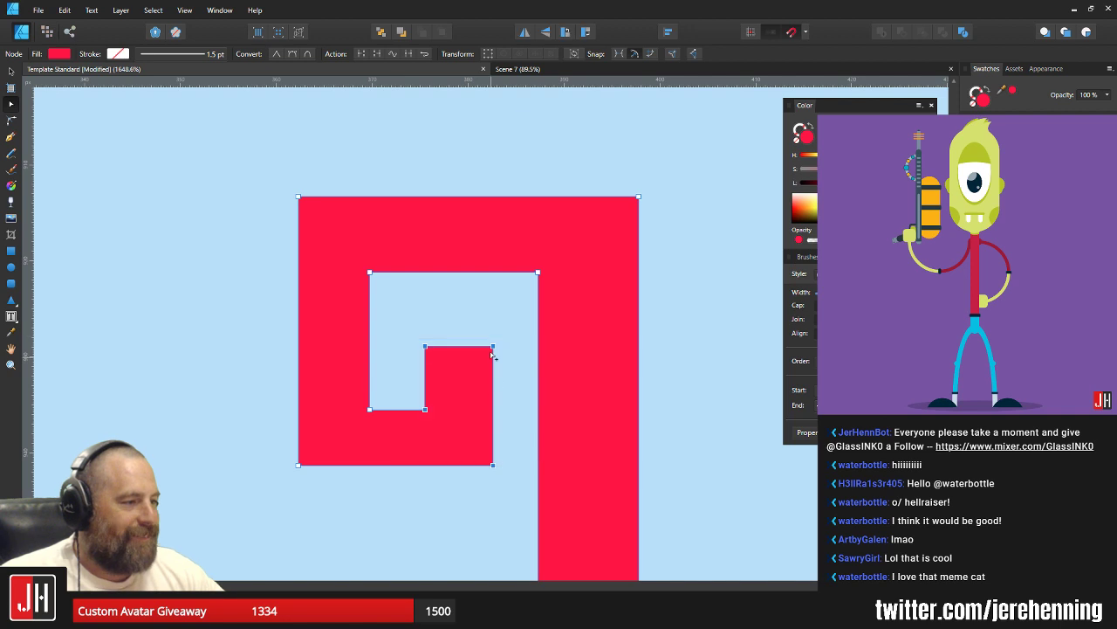
pyautogui.moveTo(494, 346); pyautogui.dragTo(489, 347)
pyautogui.click(500, 326)
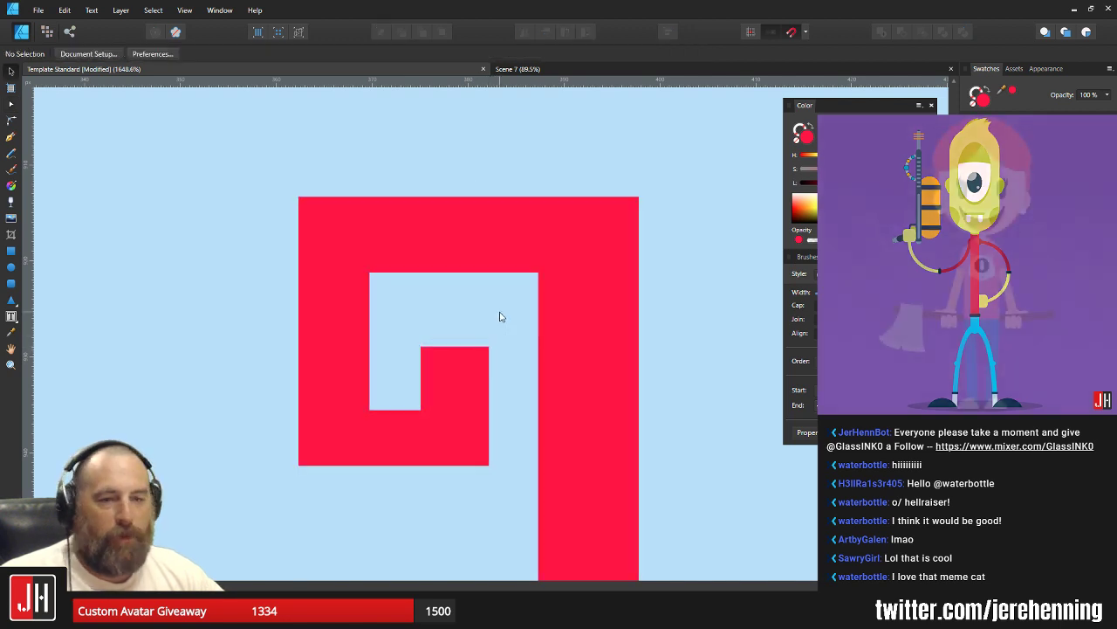
pyautogui.scroll(-2, 500, 321)
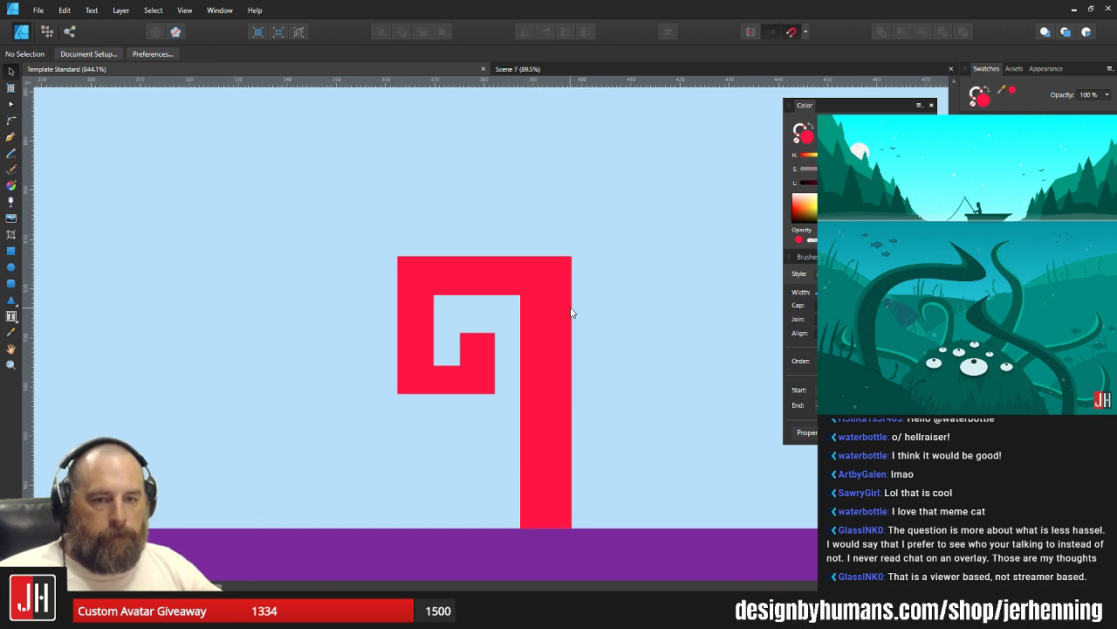
# Raise the spiral's lower arm and inner tip by another 1 px.
pyautogui.scroll(5, 524, 314)
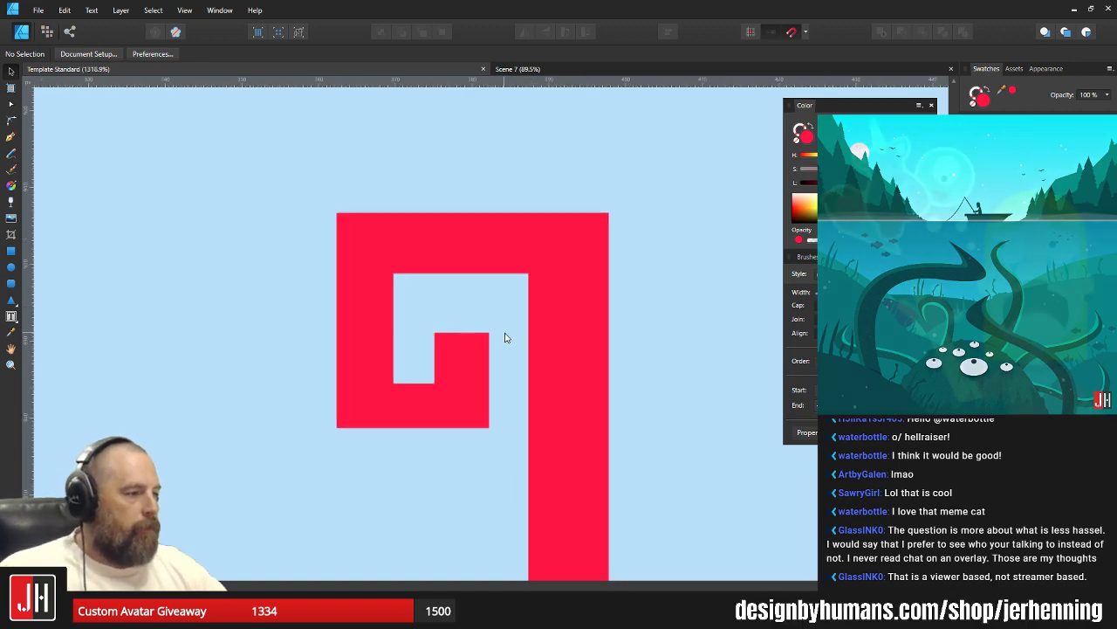
pyautogui.click(277, 268)
pyautogui.press('a')
pyautogui.moveTo(150, 287); pyautogui.dragTo(555, 529)
pyautogui.moveTo(481, 331); pyautogui.dragTo(480, 319)
# Narrow the spiral's inner tip by moving its left edge about 1 px to the right, and deselect the shape.
pyautogui.moveTo(358, 303); pyautogui.dragTo(486, 491)
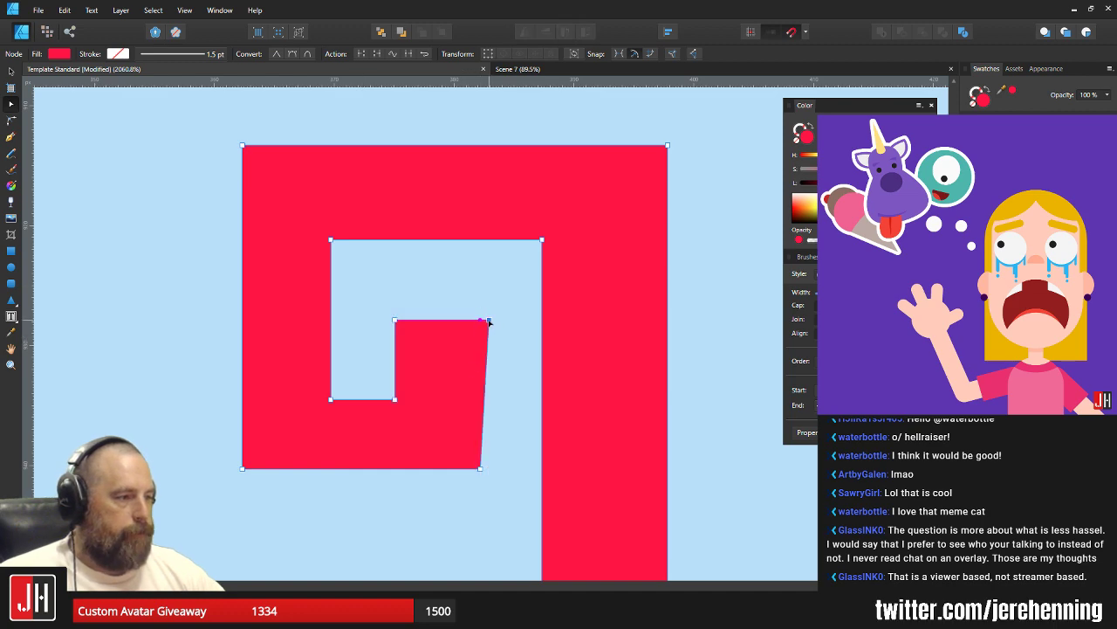
pyautogui.moveTo(384, 304); pyautogui.dragTo(406, 400)
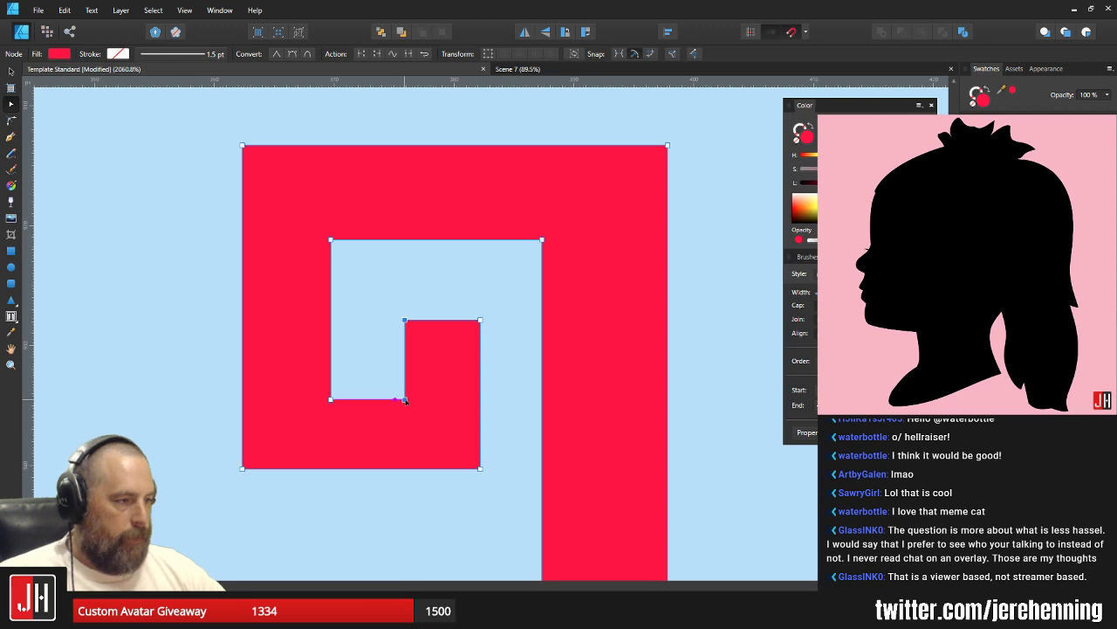
pyautogui.press('v')
pyautogui.click(489, 302)
pyautogui.scroll(-8, 478, 341)
pyautogui.scroll(-6, 480, 358)
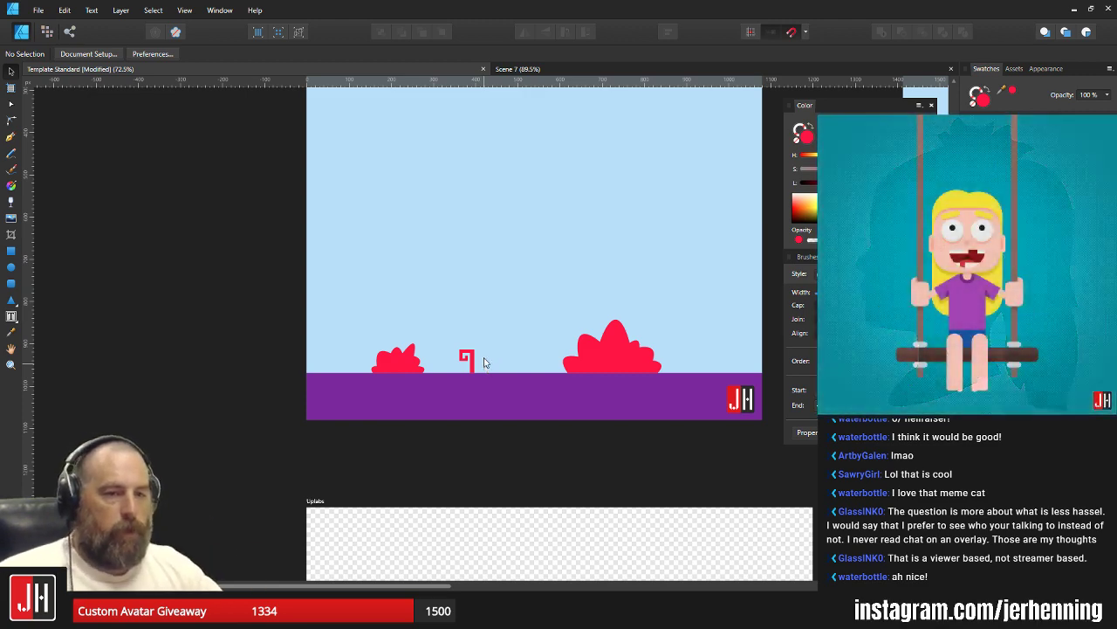
# Lengthen the spiral's inner tip by raising its top edge about 0.4 px.
pyautogui.scroll(4, 496, 316)
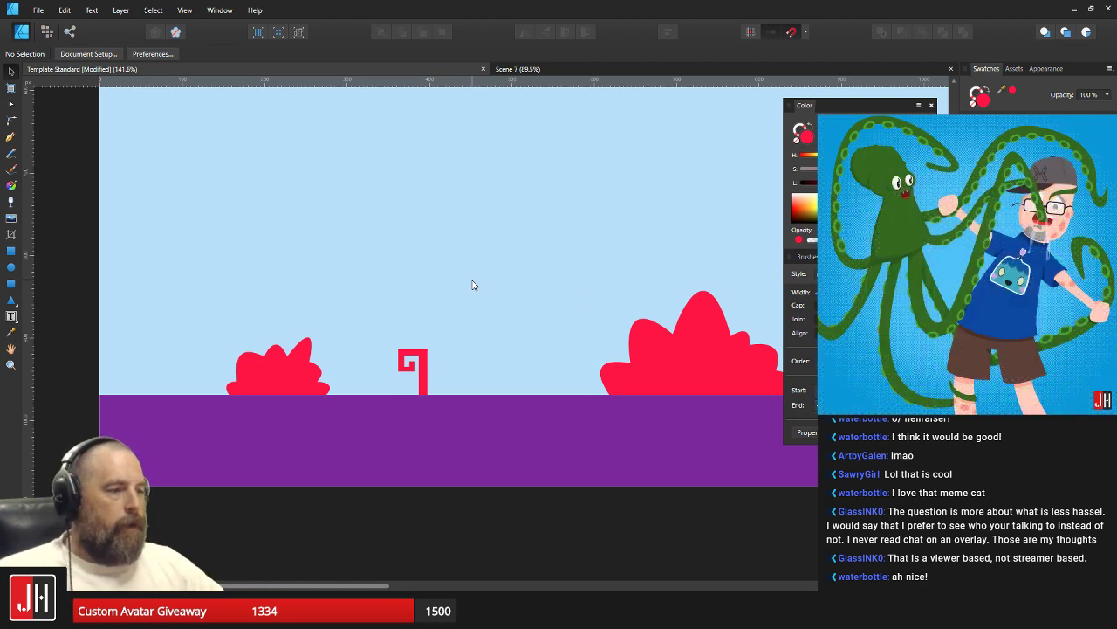
pyautogui.scroll(3, 443, 376)
pyautogui.scroll(2, 442, 375)
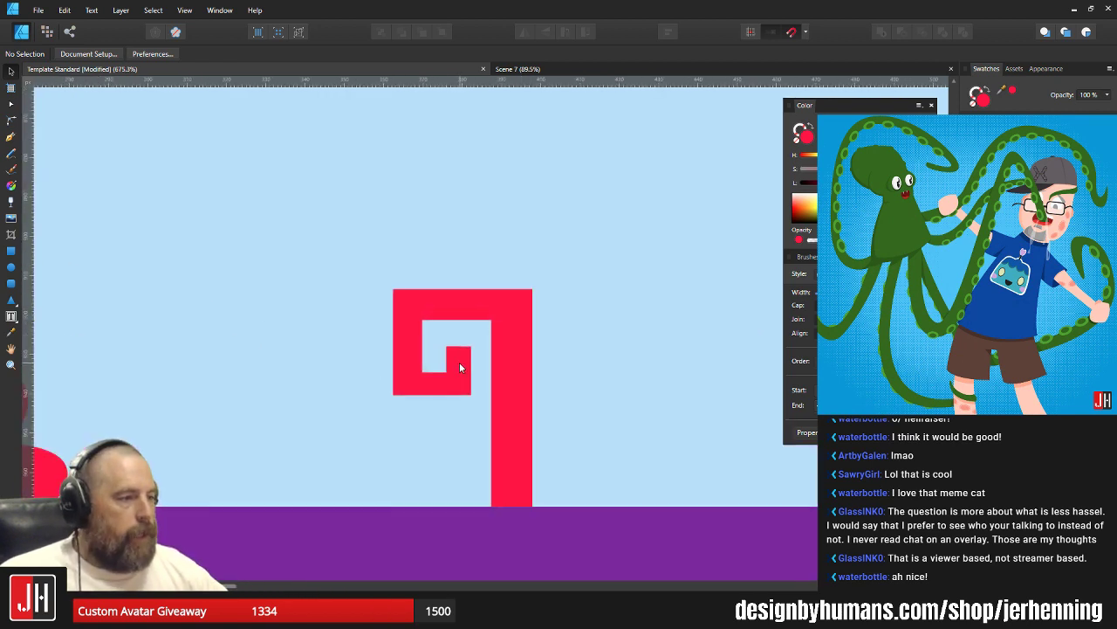
pyautogui.click(458, 361)
pyautogui.scroll(3, 456, 357)
pyautogui.press('a')
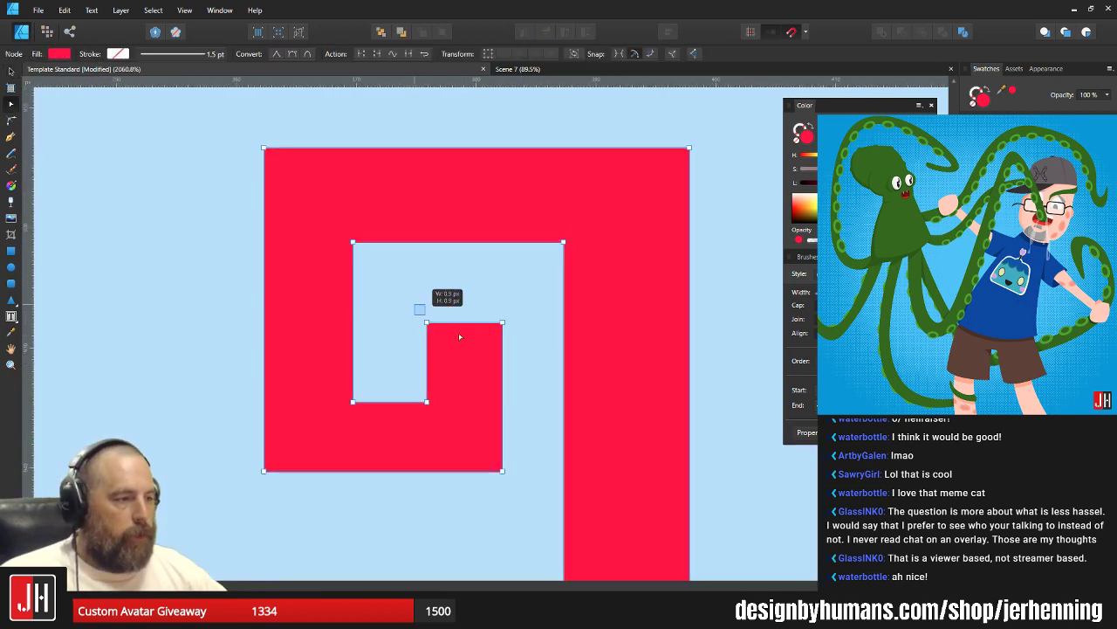
pyautogui.moveTo(417, 307); pyautogui.dragTo(502, 317)
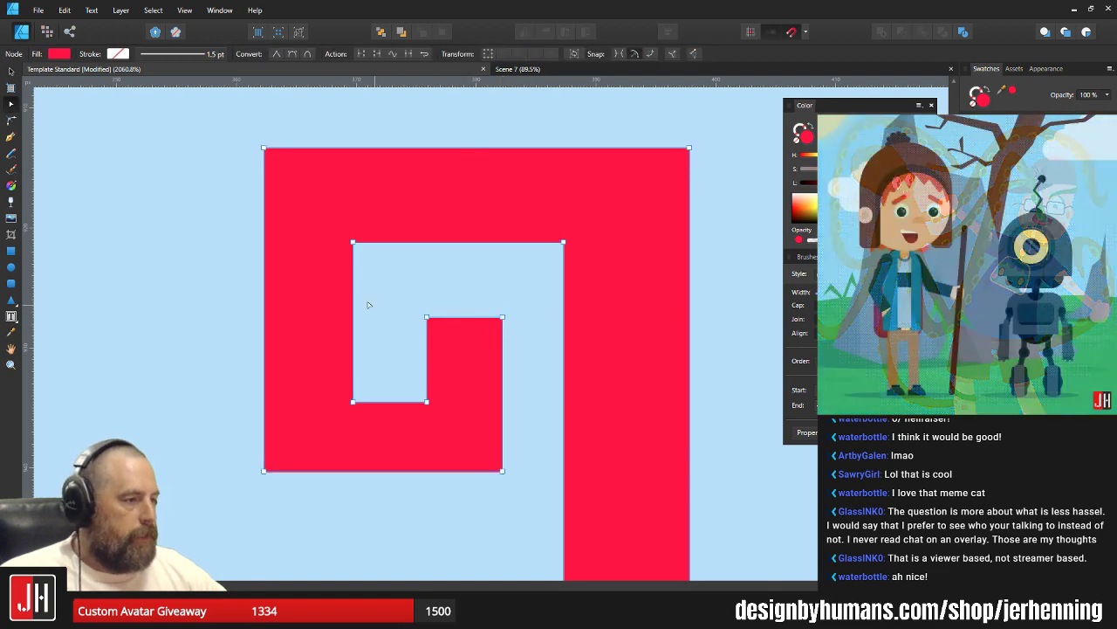
pyautogui.press('v')
# Slim the spiral's vertical stem by moving its inner edge about 1 px to the right, and deselect the shape.
pyautogui.scroll(-4, 664, 301)
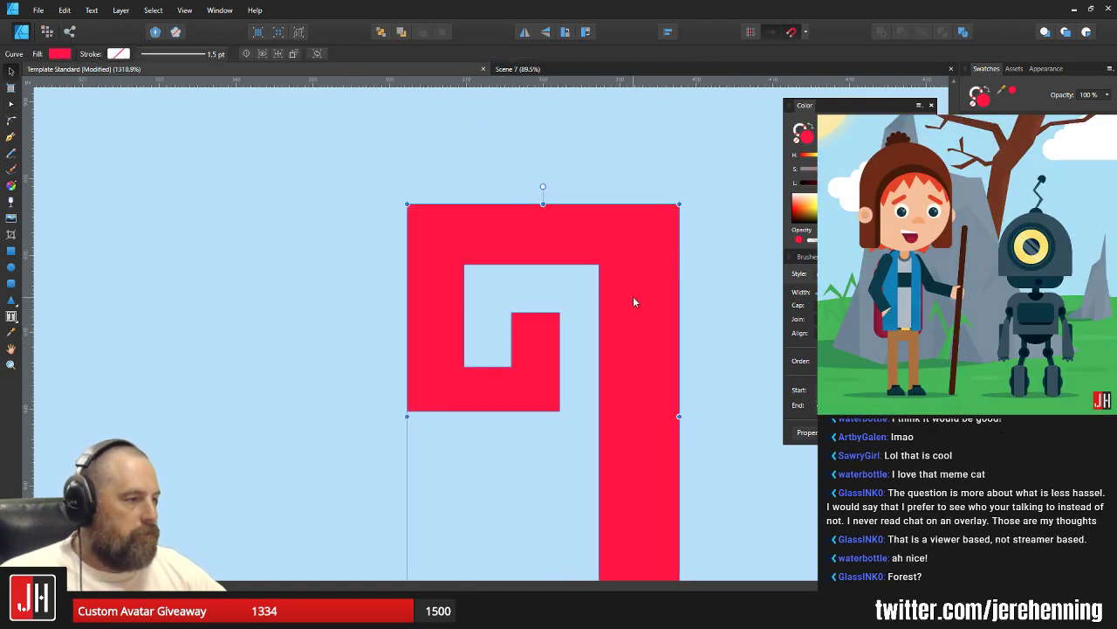
pyautogui.press('a')
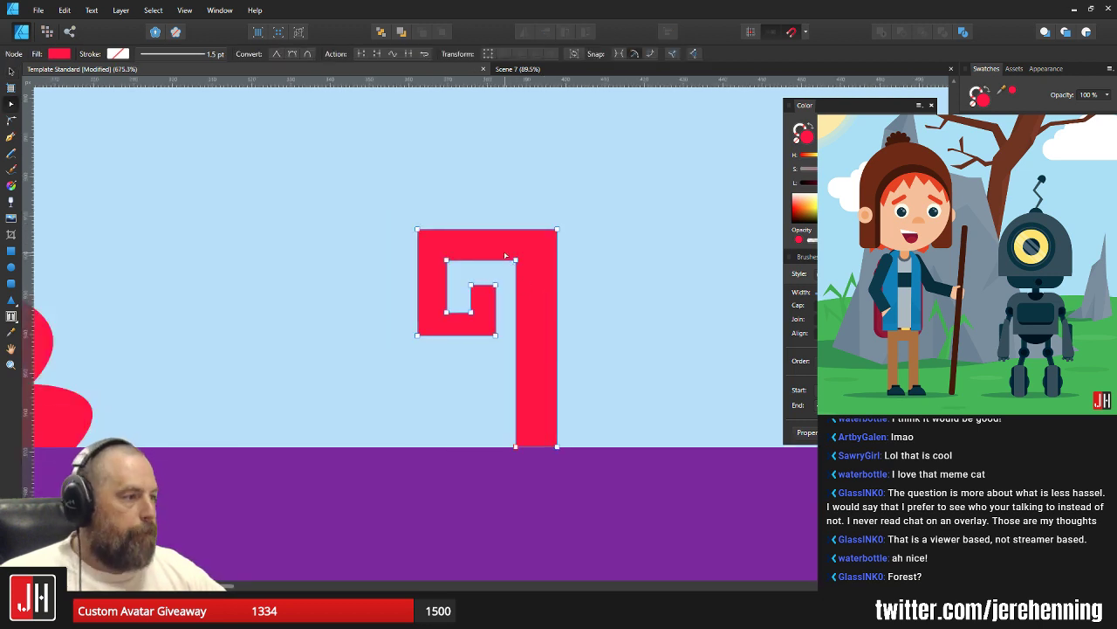
pyautogui.scroll(3, 525, 461)
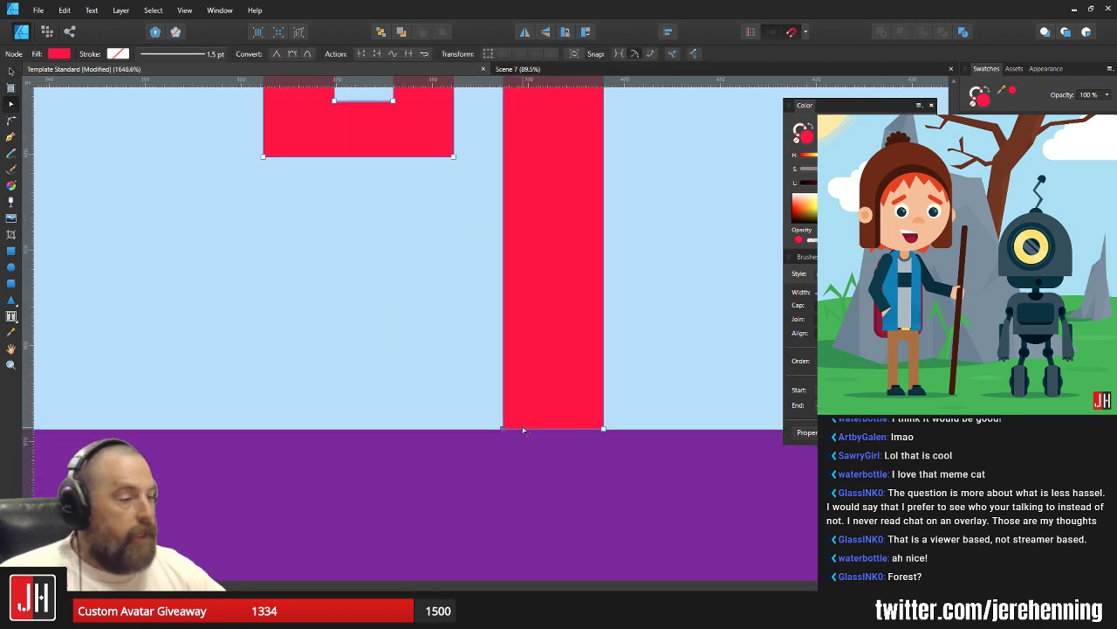
pyautogui.click(644, 332)
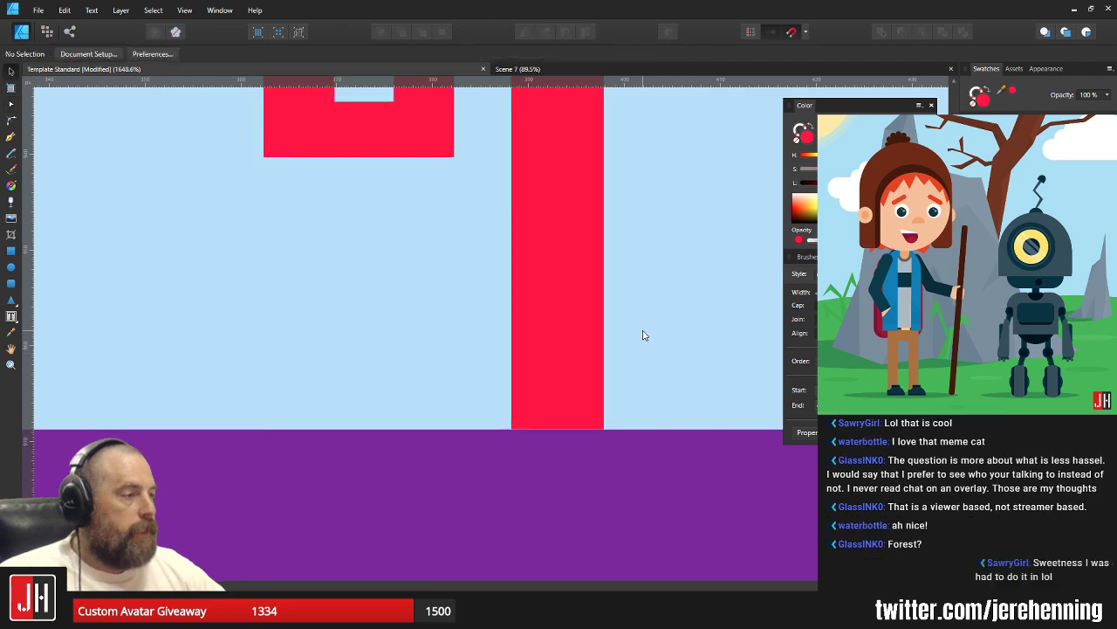
pyautogui.scroll(-3, 638, 317)
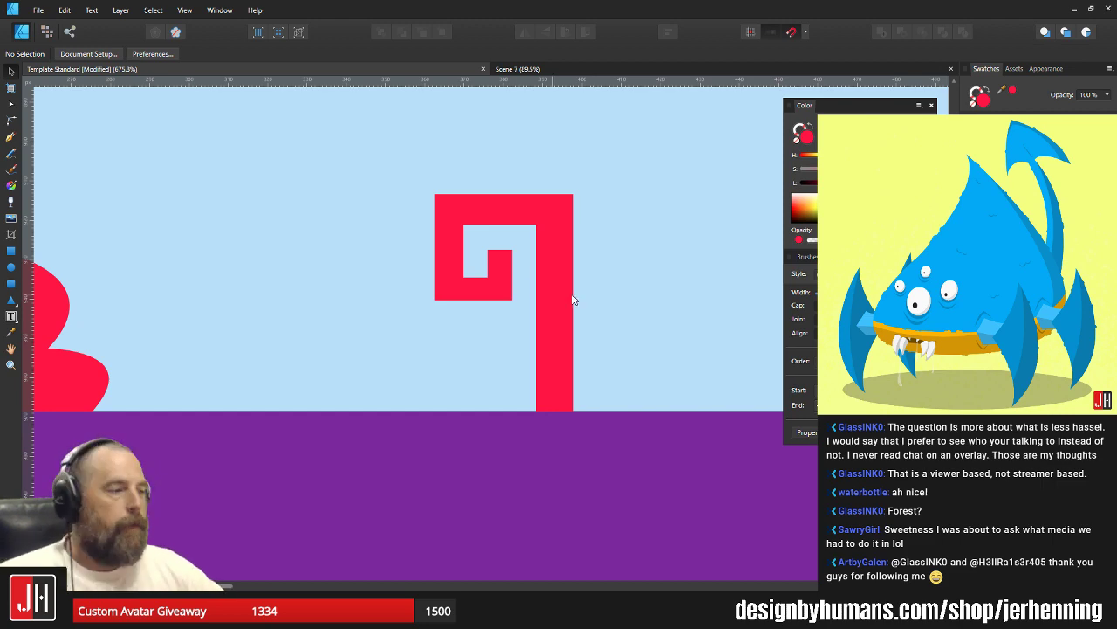
# Thin the spiral's top arm by raising its inner edge about 1 px, and deselect the shape.
pyautogui.scroll(4, 499, 230)
pyautogui.click(494, 200)
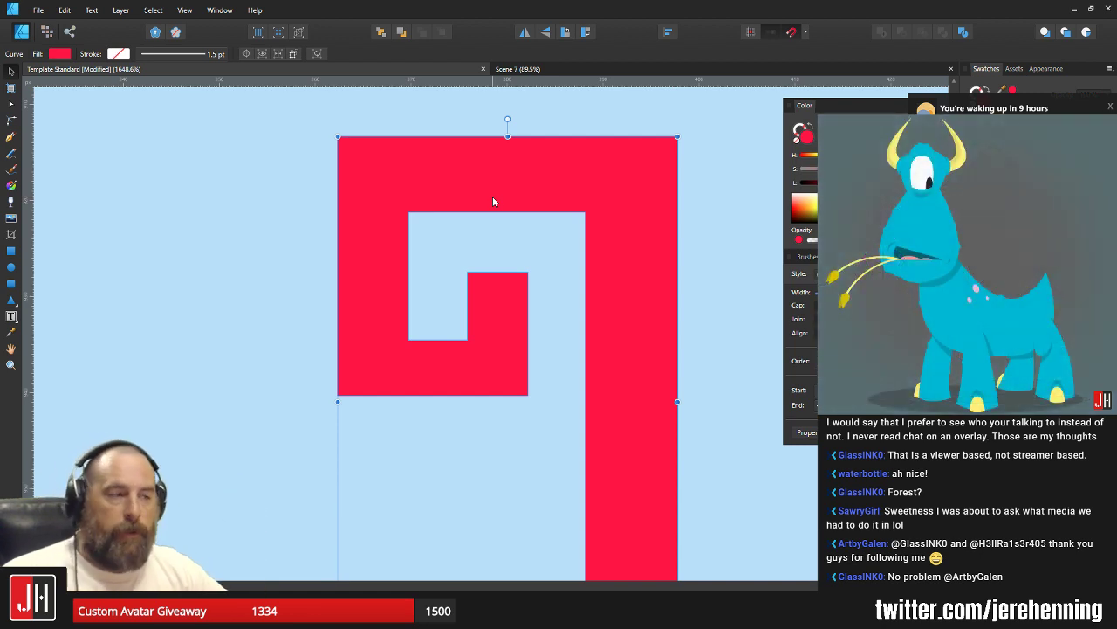
pyautogui.press('a')
pyautogui.moveTo(388, 199); pyautogui.dragTo(638, 247)
pyautogui.moveTo(586, 214); pyautogui.dragTo(586, 206)
pyautogui.press('v')
pyautogui.scroll(-3, 589, 211)
pyautogui.click(655, 224)
pyautogui.moveTo(670, 222); pyautogui.dragTo(616, 244)
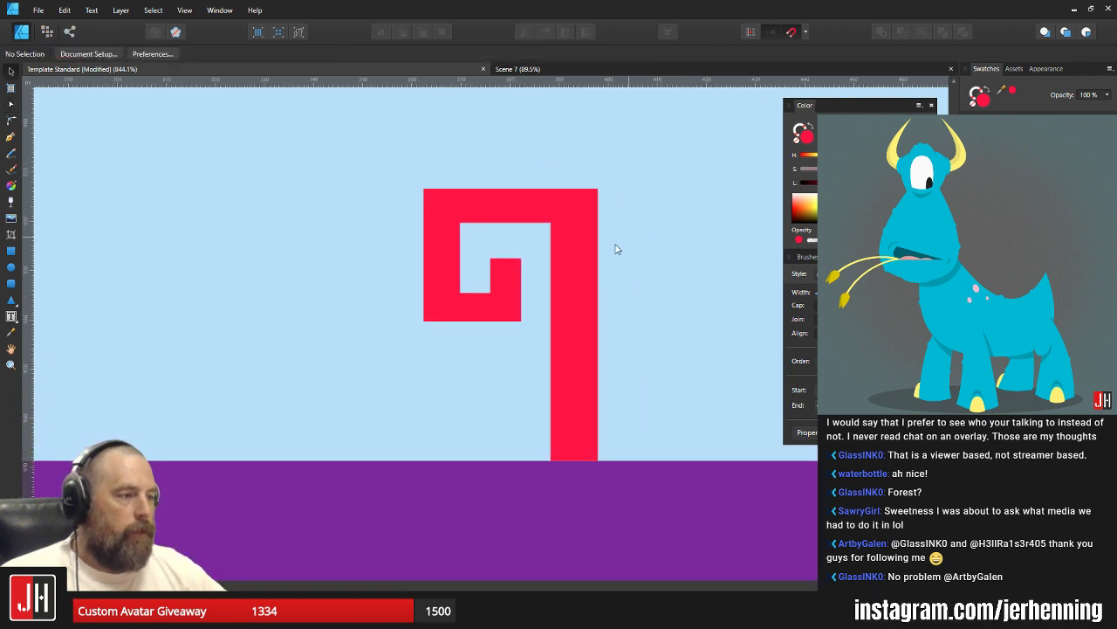
# Narrow the spiral's stem further by moving its inner edge another 1 px to the right.
pyautogui.click(559, 246)
pyautogui.press('a')
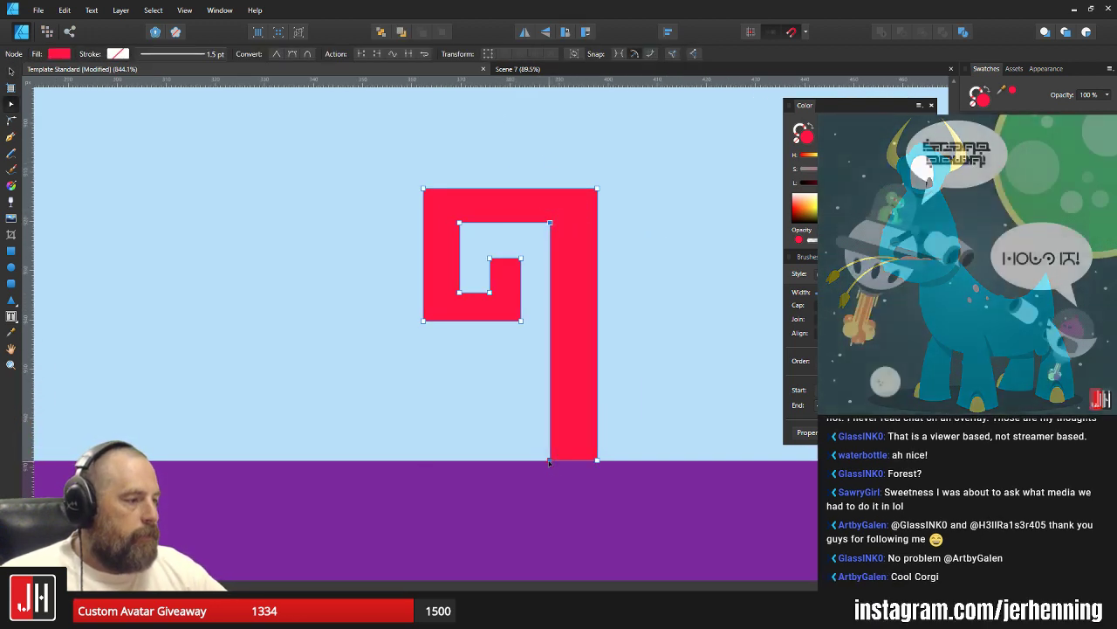
pyautogui.moveTo(549, 463); pyautogui.dragTo(557, 461)
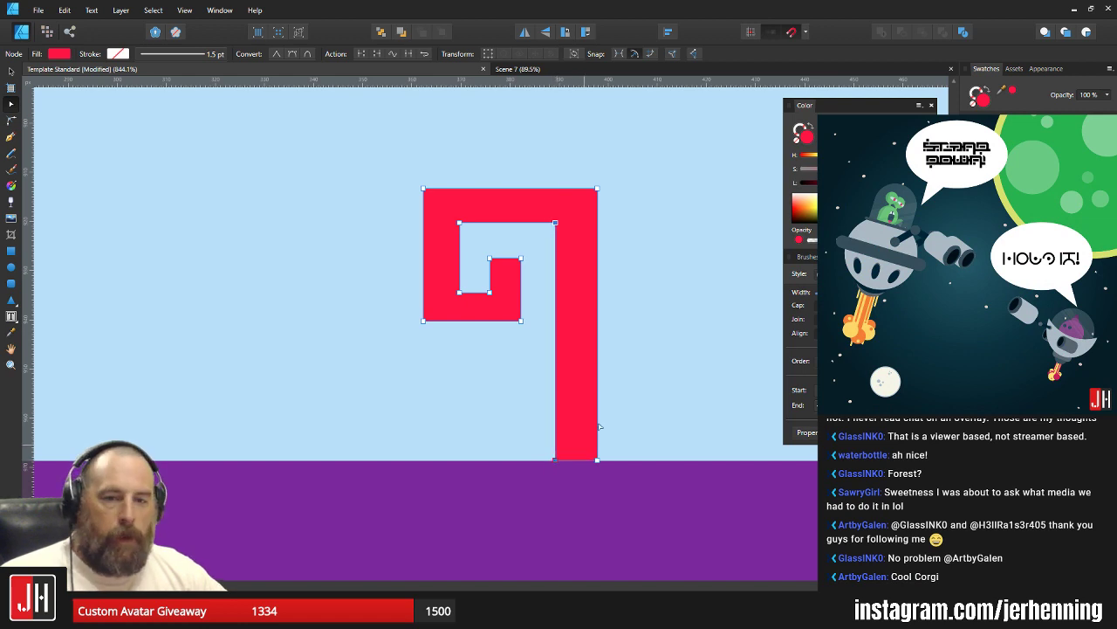
pyautogui.press('v')
# Shift all the corners of the spiral's inner tip about 0.5 px to the right, and deselect the shape.
pyautogui.scroll(2, 458, 244)
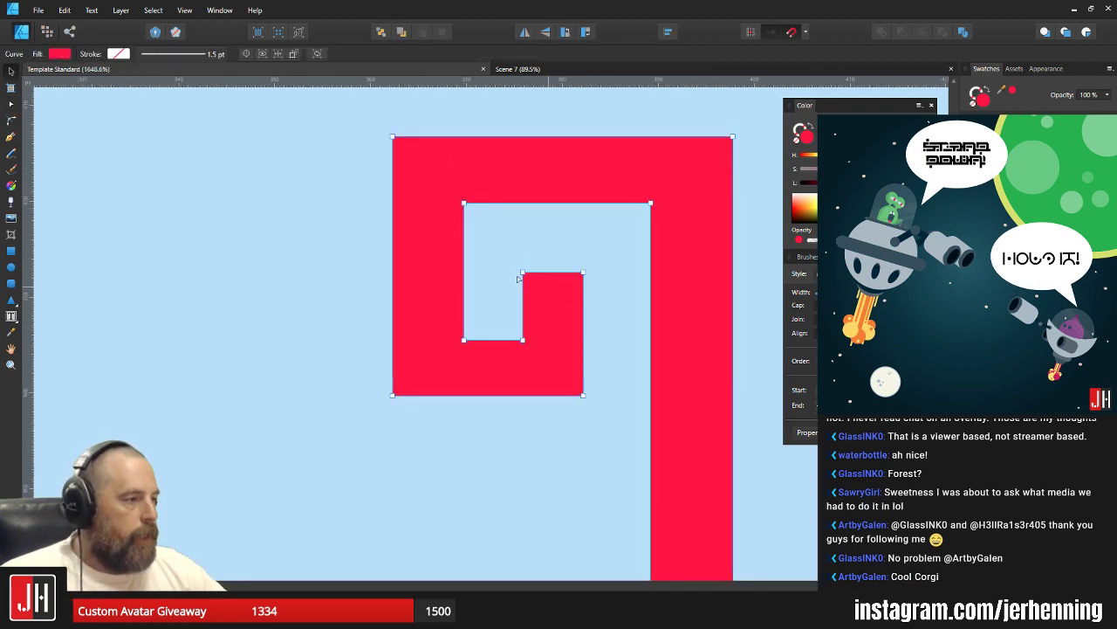
pyautogui.press('a')
pyautogui.moveTo(497, 257); pyautogui.dragTo(621, 441)
pyautogui.moveTo(585, 396); pyautogui.dragTo(580, 405)
pyautogui.press('v')
pyautogui.click(584, 433)
pyautogui.scroll(-2, 603, 425)
pyautogui.moveTo(551, 350); pyautogui.dragTo(485, 357)
pyautogui.moveTo(582, 326); pyautogui.dragTo(564, 323)
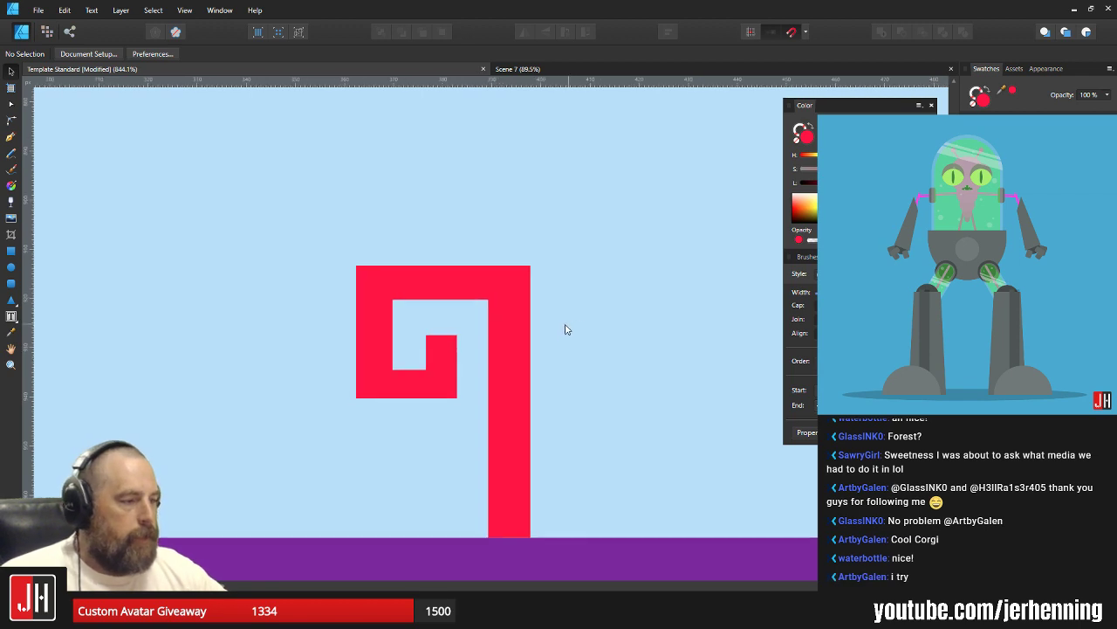
# Raise the top edge of the spiral's inner tip about 2 px, and deselect the shape.
pyautogui.doubleClick(444, 348)
pyautogui.scroll(3, 444, 348)
pyautogui.moveTo(356, 289); pyautogui.dragTo(480, 284)
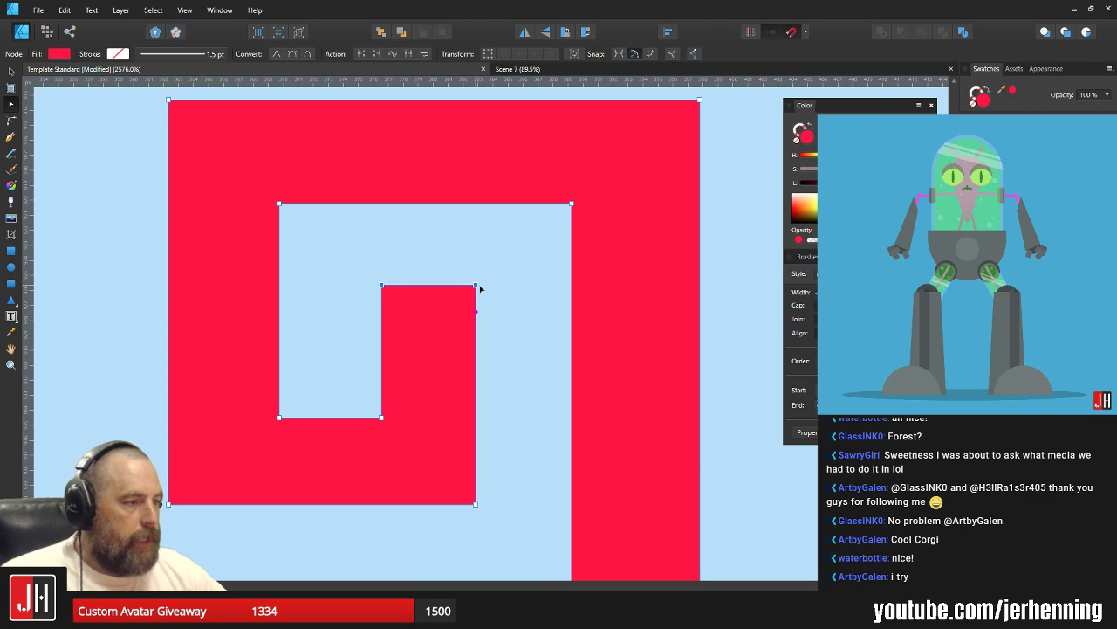
pyautogui.click(479, 288)
pyautogui.scroll(-10, 428, 312)
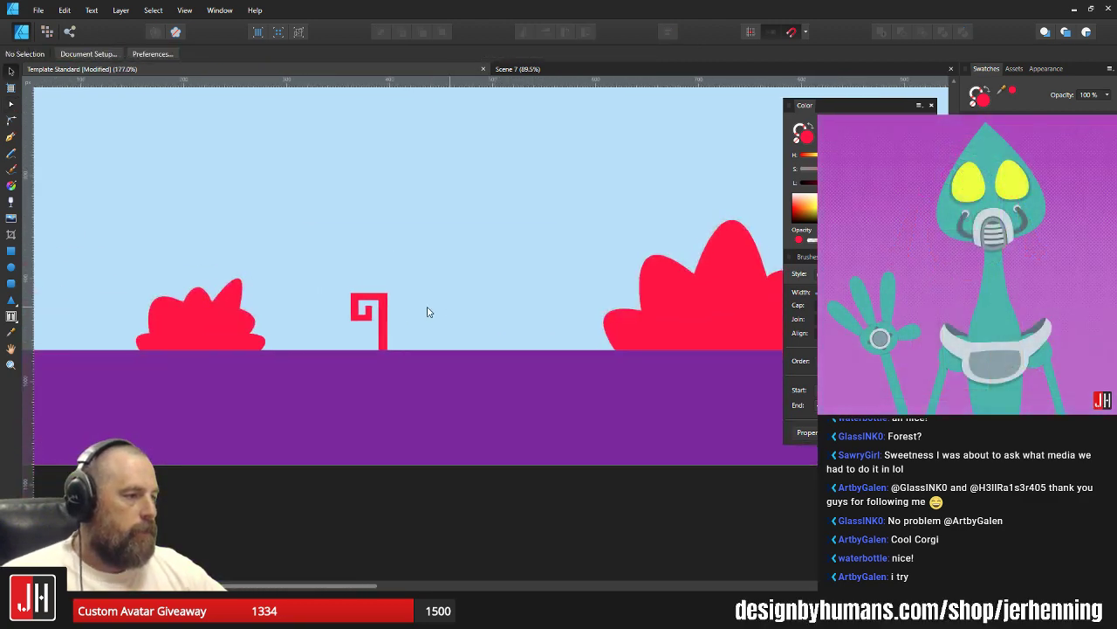
# Draw a tall red rectangle about 75 px wide and 880 px tall, standing on the ground between the spiral and the large bush.
pyautogui.moveTo(428, 312); pyautogui.dragTo(409, 314)
pyautogui.scroll(-4, 414, 313)
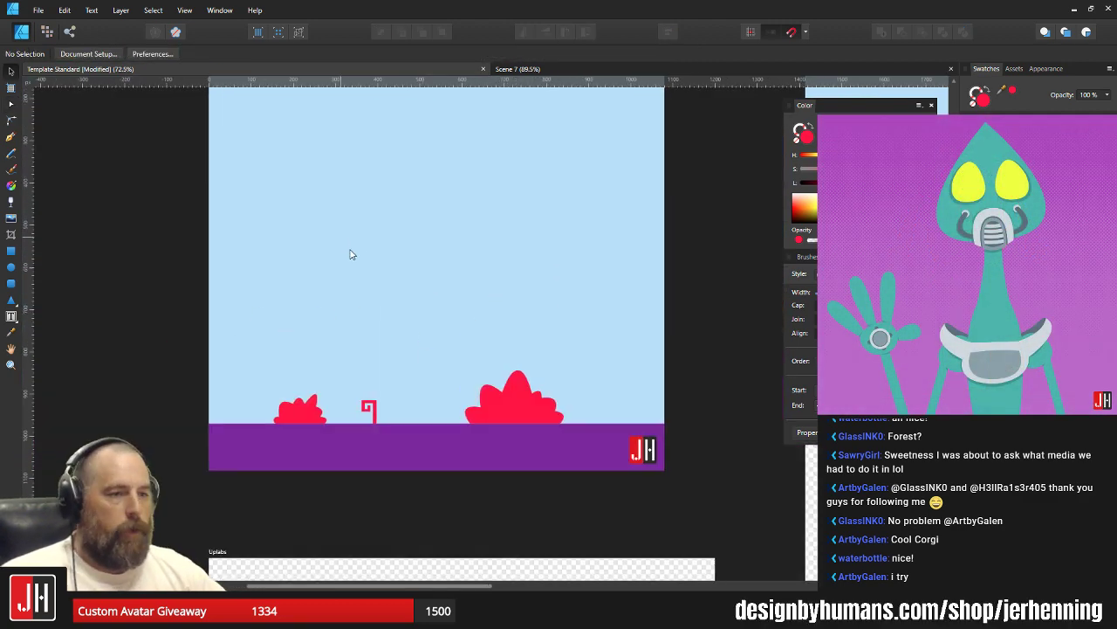
pyautogui.click(11, 252)
pyautogui.scroll(-2, 387, 260)
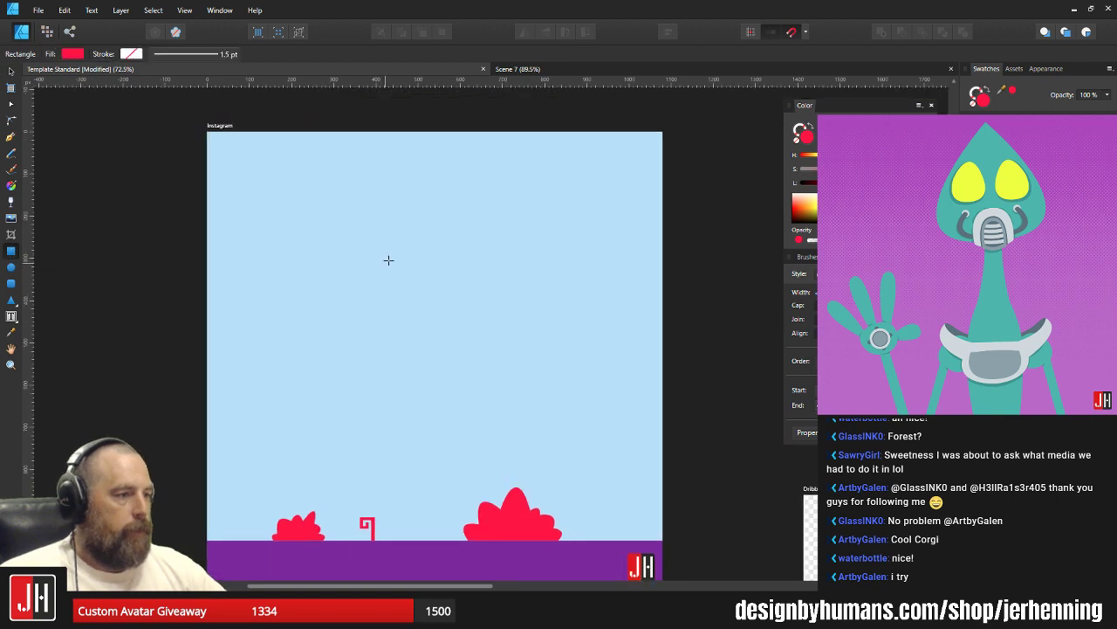
pyautogui.moveTo(411, 199); pyautogui.dragTo(432, 439)
pyautogui.press('v')
pyautogui.scroll(3, 425, 313)
pyautogui.moveTo(436, 301); pyautogui.dragTo(417, 295)
pyautogui.scroll(-3, 421, 306)
# Shrink the small bush to about 113 px wide and shift it left, and move the large bush about 155 px to the right.
pyautogui.scroll(6, 401, 407)
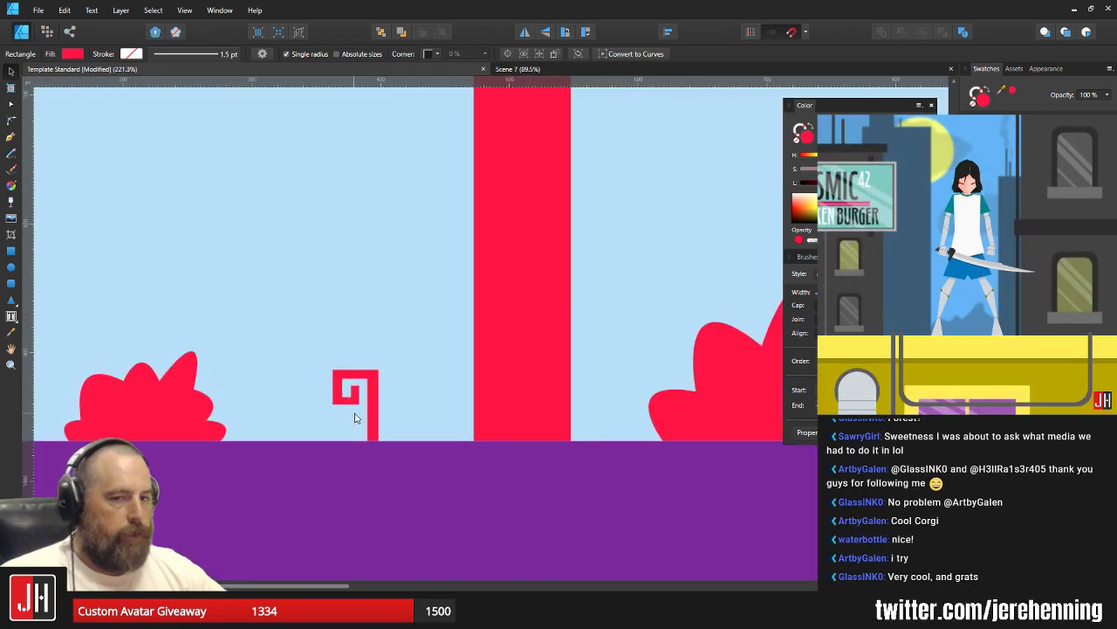
pyautogui.click(268, 392)
pyautogui.moveTo(247, 403); pyautogui.dragTo(448, 402)
pyautogui.moveTo(494, 354); pyautogui.dragTo(479, 362)
pyautogui.moveTo(415, 414); pyautogui.dragTo(564, 387)
pyautogui.scroll(-3, 382, 410)
pyautogui.scroll(2, 431, 393)
pyautogui.scroll(-3, 532, 383)
pyautogui.click(329, 369)
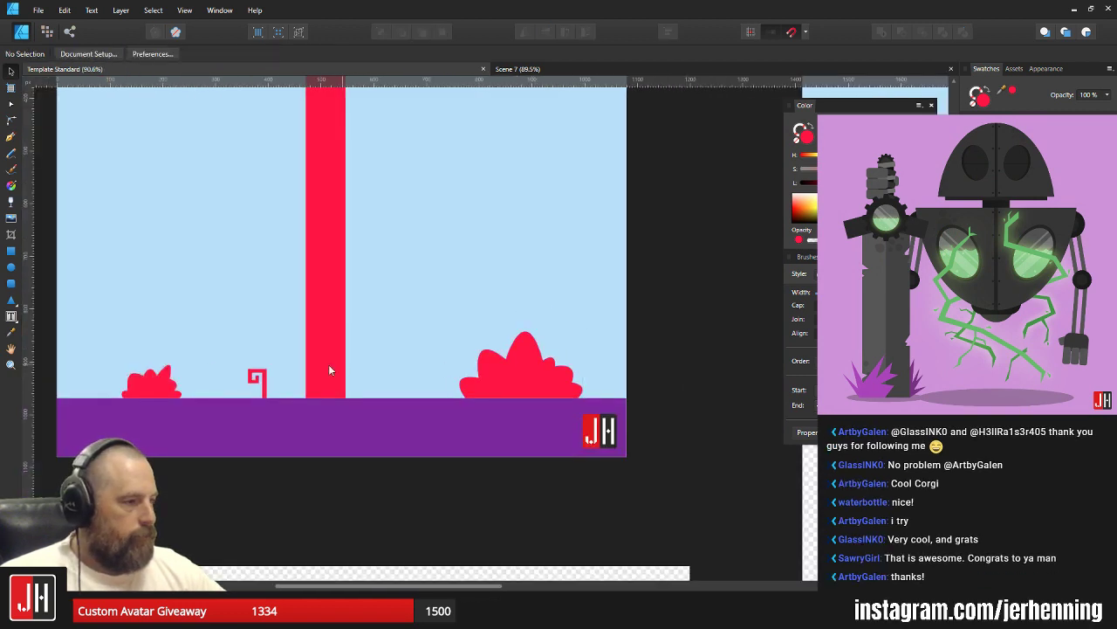
# Move the spiral plant about 100 px left beside the small bush and scale it down proportionally to about 29 px wide.
pyautogui.scroll(2, 349, 384)
pyautogui.click(372, 397)
pyautogui.scroll(2, 372, 397)
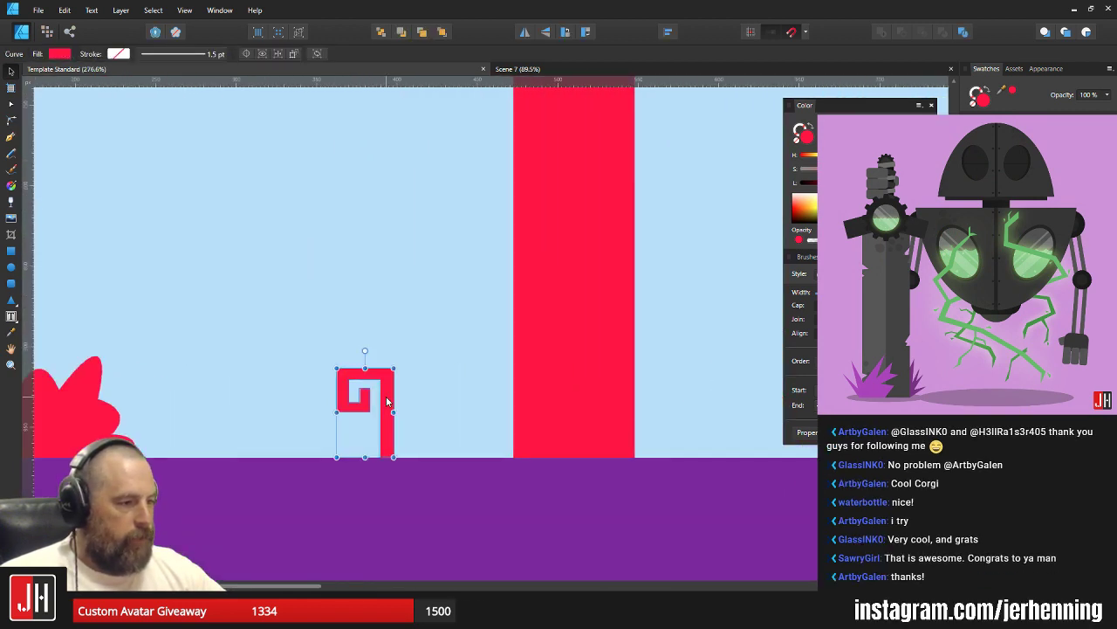
pyautogui.moveTo(388, 402); pyautogui.dragTo(223, 402)
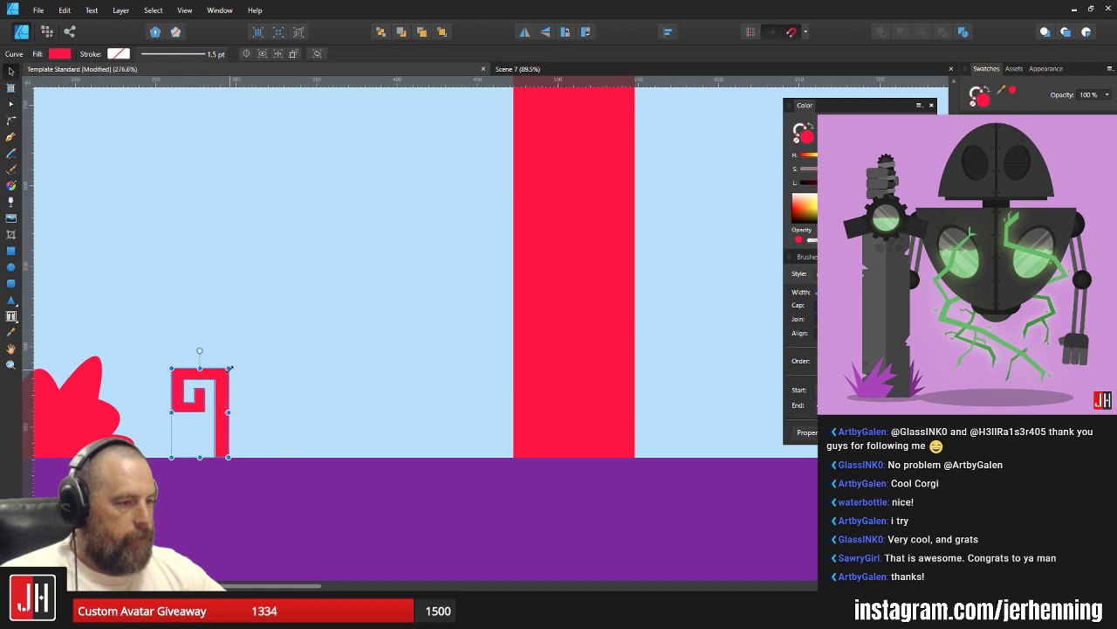
pyautogui.scroll(3, 471, 364)
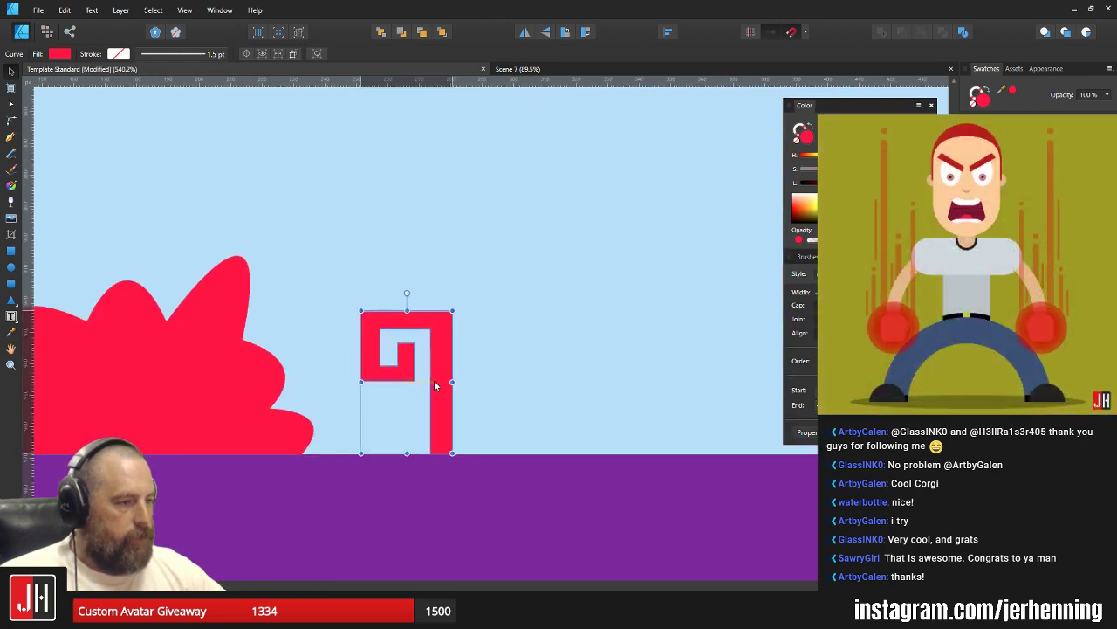
# Widen the spiral's inner tip slightly by moving its outer edge to the right, and deselect the shape.
pyautogui.scroll(3, 415, 351)
pyautogui.press('a')
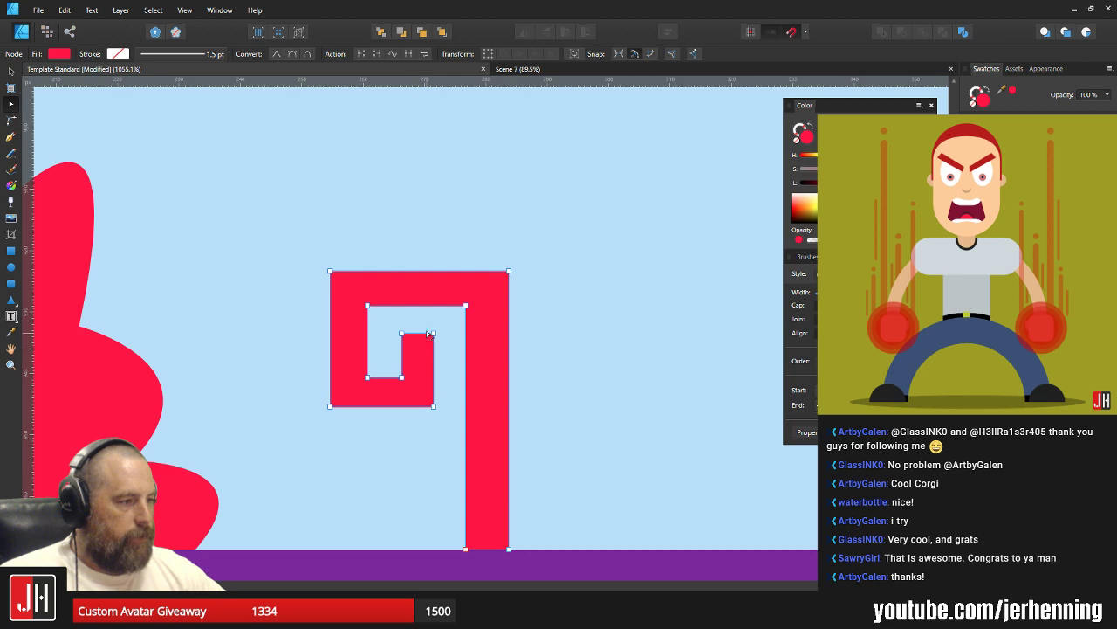
pyautogui.moveTo(429, 330); pyautogui.dragTo(442, 417)
pyautogui.scroll(4, 440, 414)
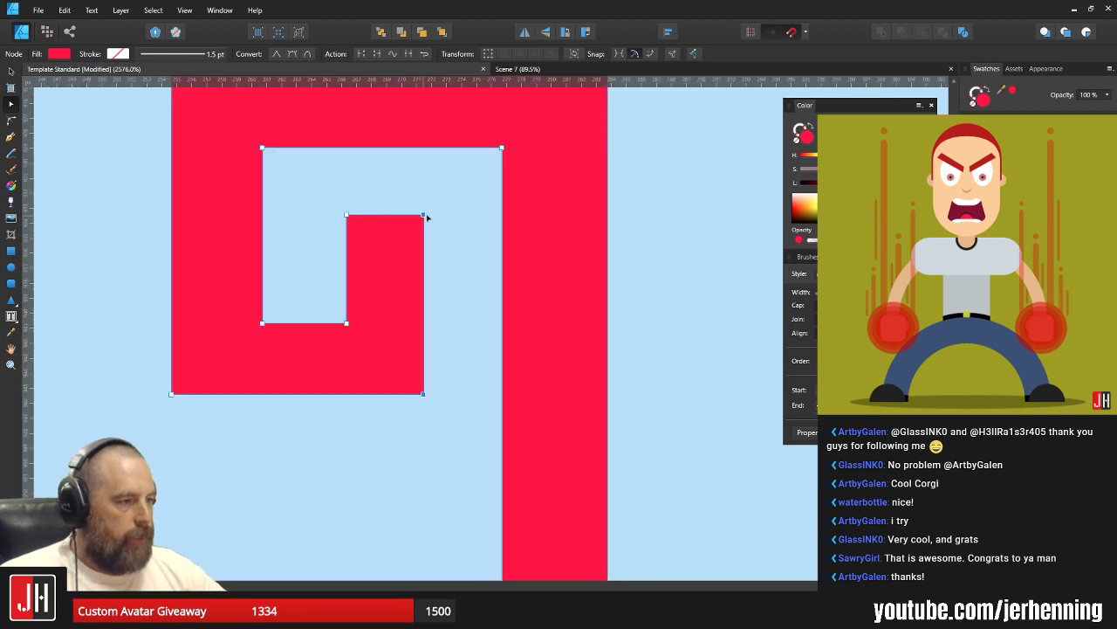
pyautogui.moveTo(426, 215); pyautogui.dragTo(429, 216)
pyautogui.press('v')
pyautogui.scroll(-8, 437, 229)
pyautogui.click(517, 239)
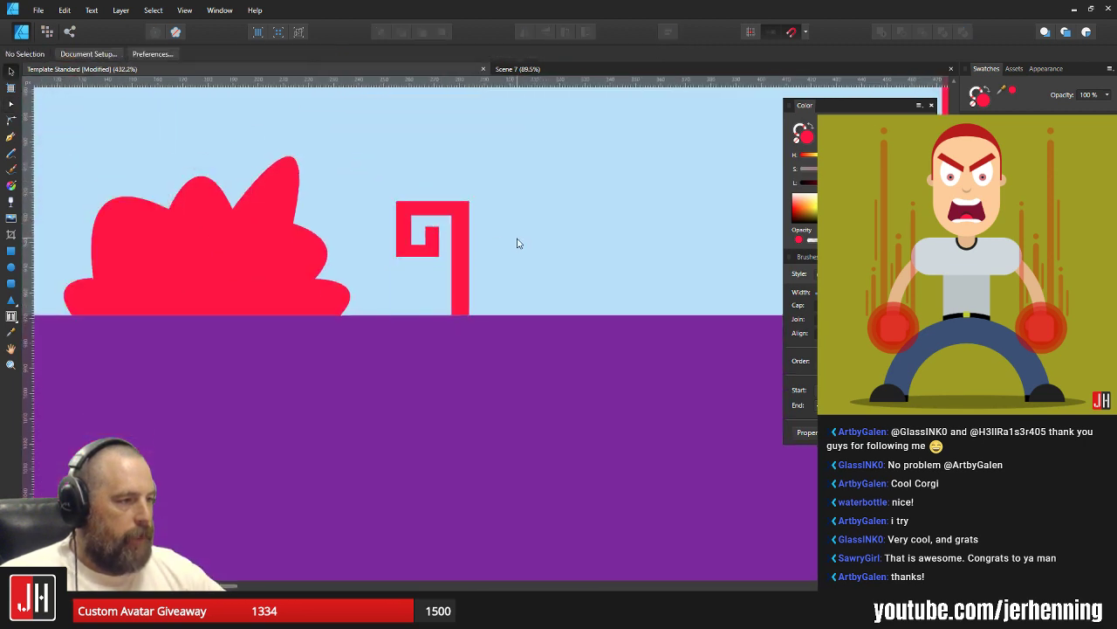
# Select the purple ground, both bushes and the spiral together and move them down about 8 px.
pyautogui.moveTo(516, 239); pyautogui.dragTo(391, 345)
pyautogui.scroll(-3, 463, 295)
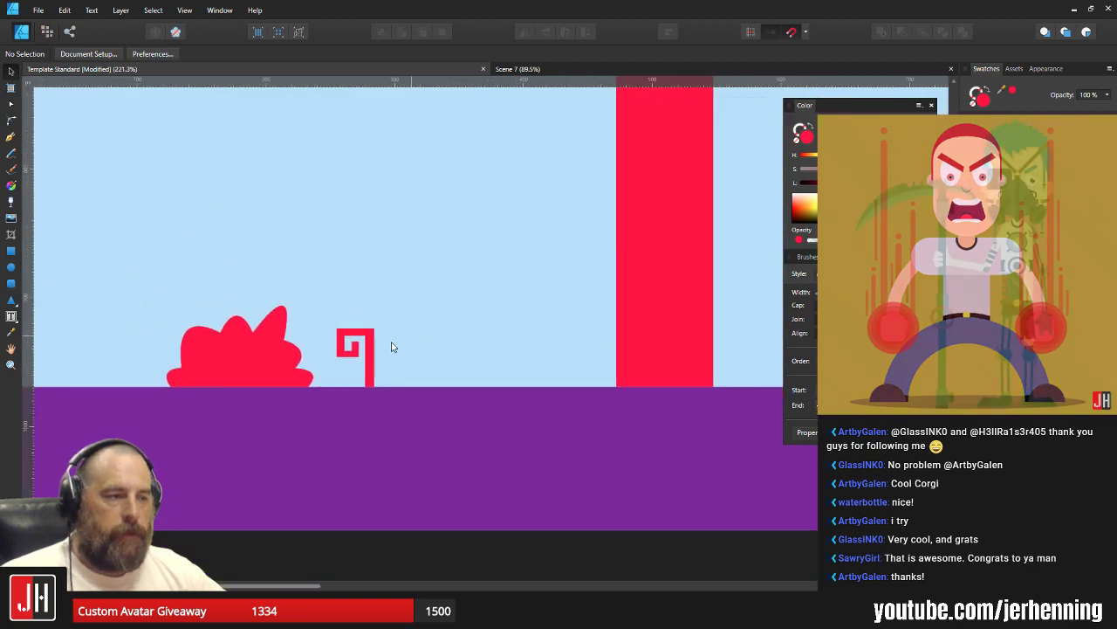
pyautogui.click(262, 358)
pyautogui.moveTo(301, 361); pyautogui.dragTo(343, 375)
pyautogui.scroll(-4, 344, 376)
pyautogui.moveTo(432, 388); pyautogui.dragTo(402, 398)
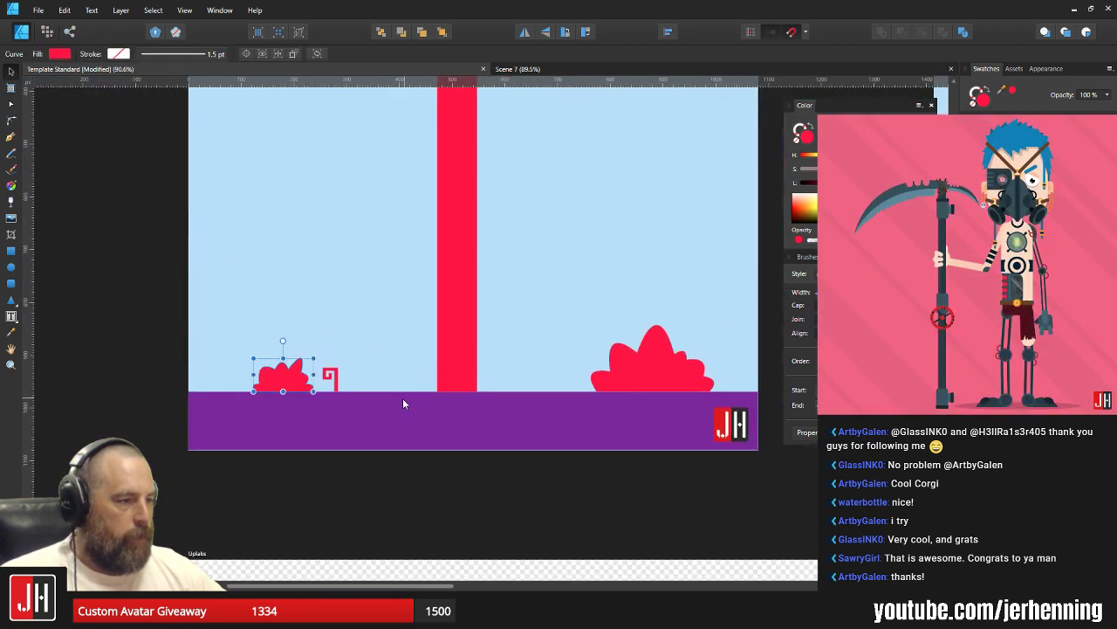
pyautogui.click(403, 400)
pyautogui.keyDown('shift'); pyautogui.click(289, 374); pyautogui.keyUp('shift')
pyautogui.keyDown('shift'); pyautogui.click(333, 376); pyautogui.keyUp('shift')
pyautogui.keyDown('shift'); pyautogui.click(611, 358); pyautogui.keyUp('shift')
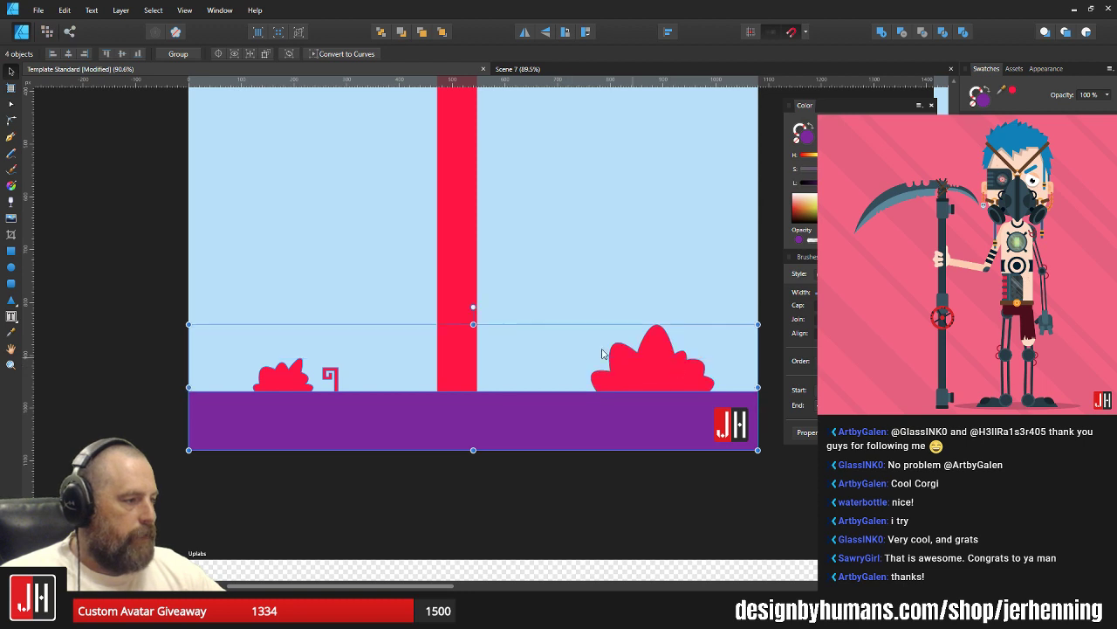
pyautogui.moveTo(638, 372); pyautogui.dragTo(638, 378)
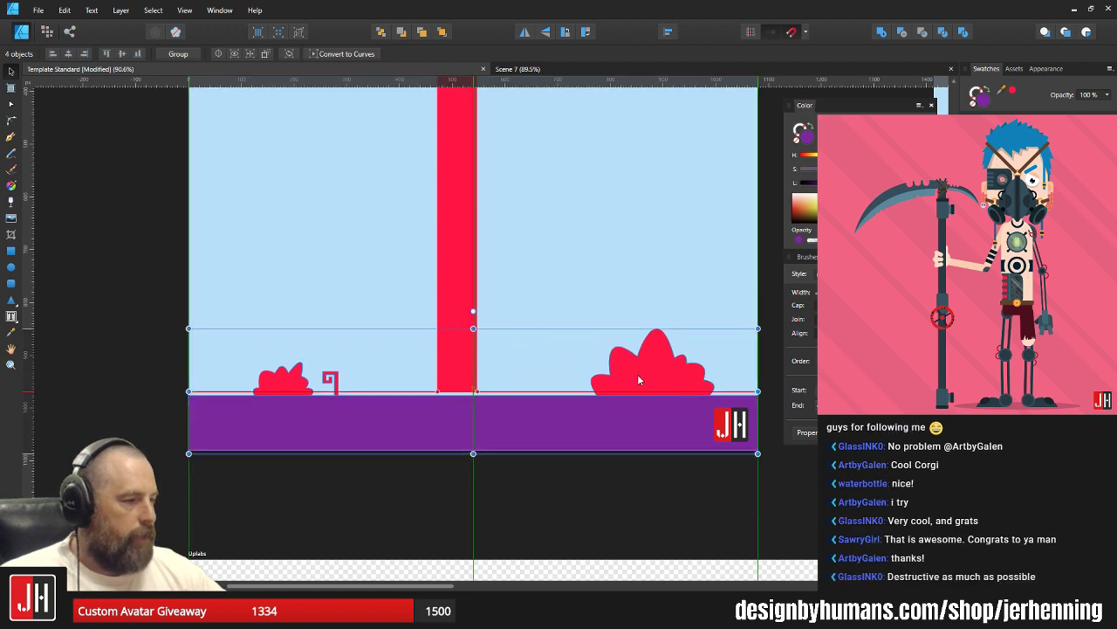
# Trim the purple ground's lower edge to the artboard's bottom edge, and lower the tall red rectangle onto the ground.
pyautogui.moveTo(509, 305); pyautogui.dragTo(492, 334)
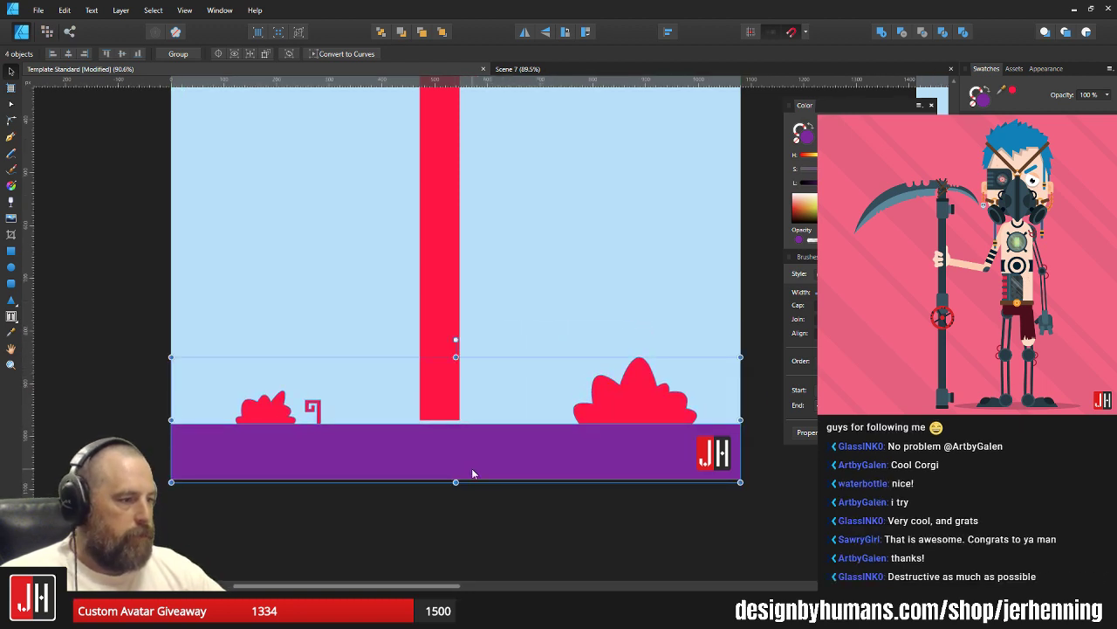
pyautogui.click(472, 472)
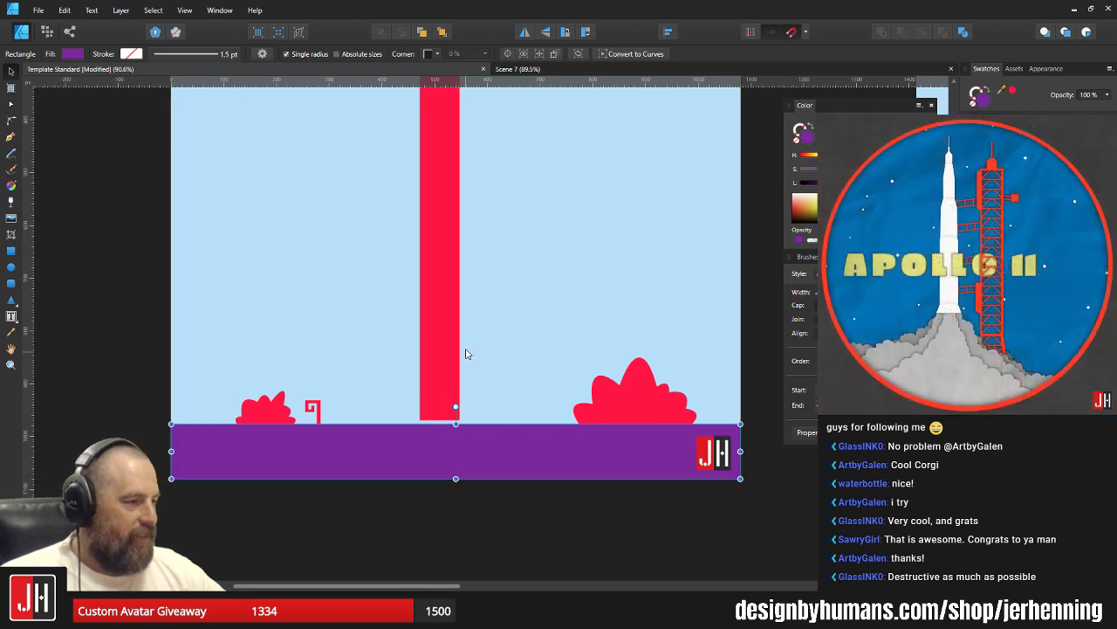
pyautogui.moveTo(453, 335); pyautogui.dragTo(458, 375)
# Raise the tall rectangle's top edge about 55 px, and place a copy of the rectangle about 140 px to its right.
pyautogui.scroll(-4, 458, 372)
pyautogui.scroll(3, 448, 252)
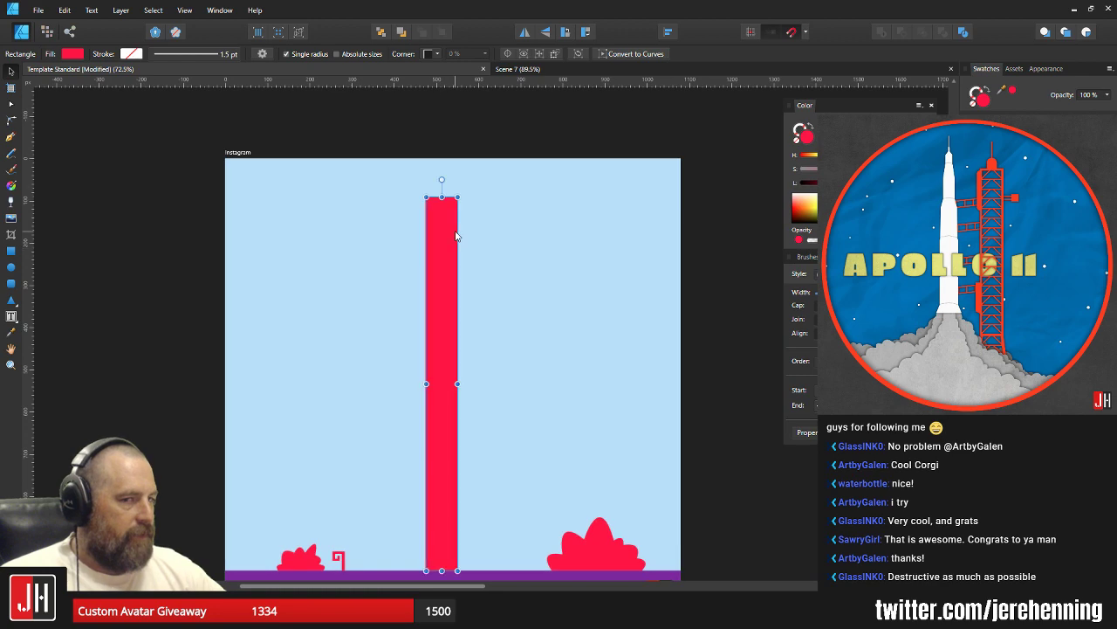
pyautogui.moveTo(441, 197); pyautogui.dragTo(442, 175)
pyautogui.moveTo(481, 274); pyautogui.dragTo(446, 241)
pyautogui.moveTo(412, 285); pyautogui.dragTo(449, 284)
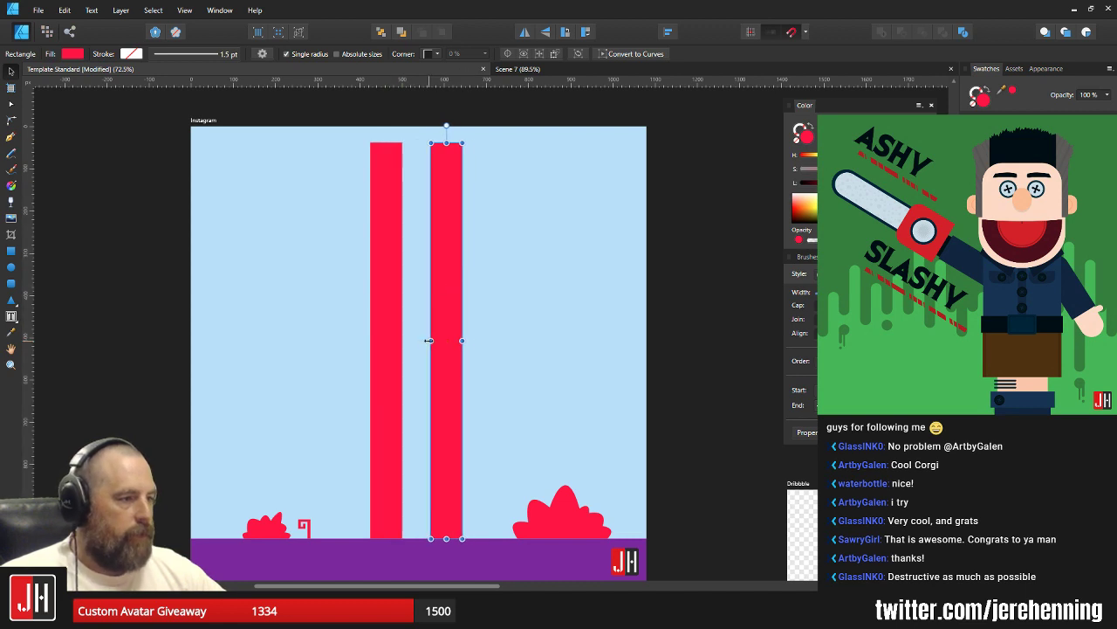
# Narrow the right-hand red column by moving its left edge inward about 18 px, and shift the column right about 60 px.
pyautogui.moveTo(428, 341); pyautogui.dragTo(439, 341)
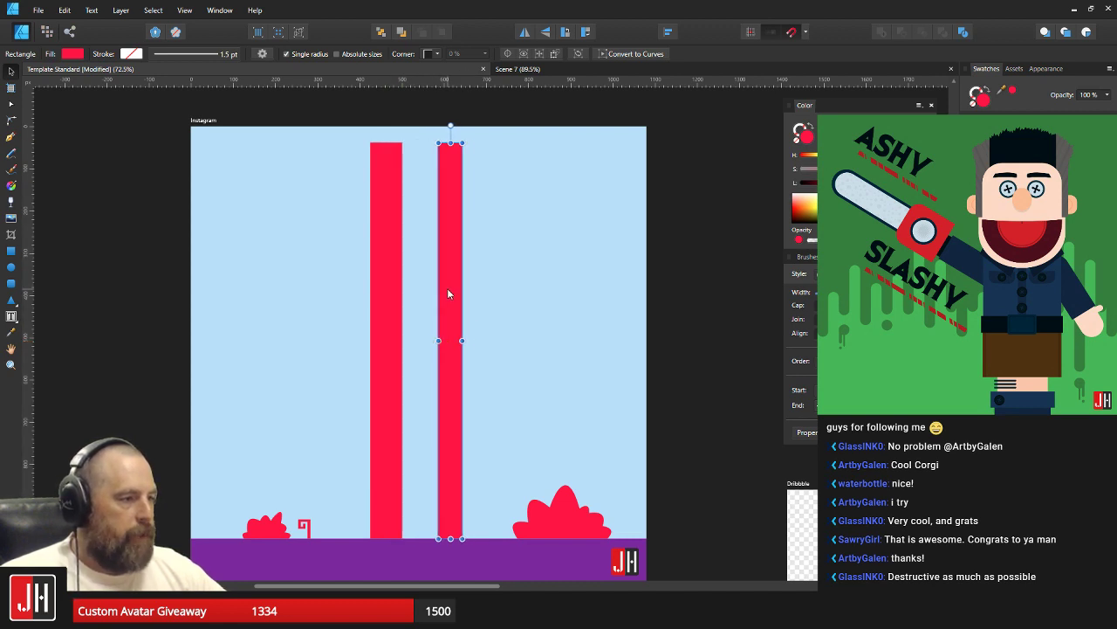
pyautogui.moveTo(449, 299); pyautogui.dragTo(474, 298)
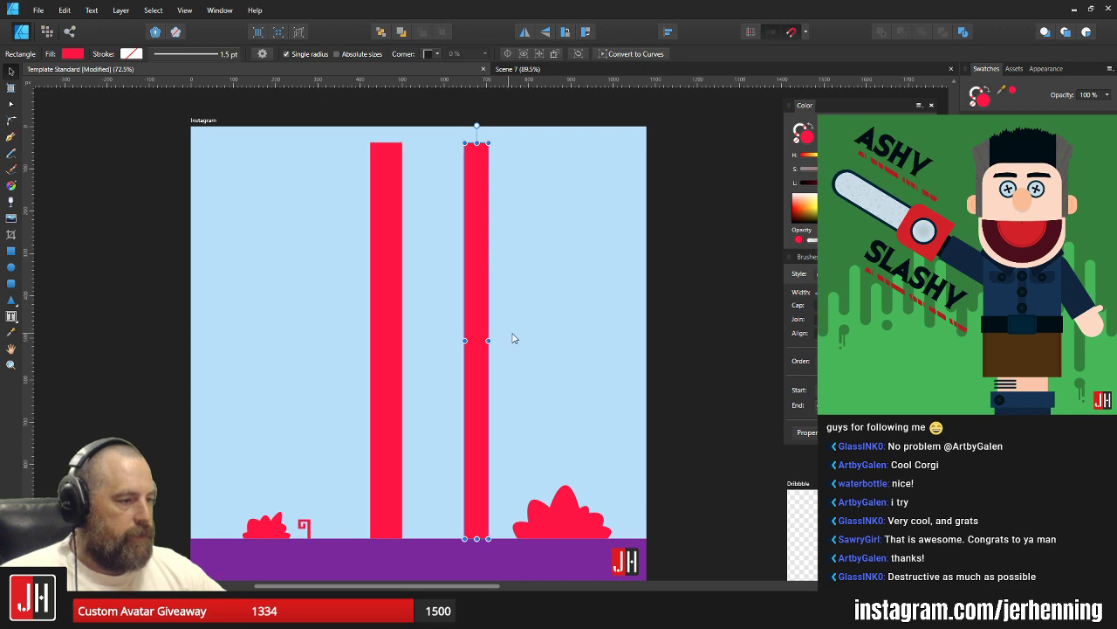
pyautogui.moveTo(513, 333); pyautogui.dragTo(484, 329)
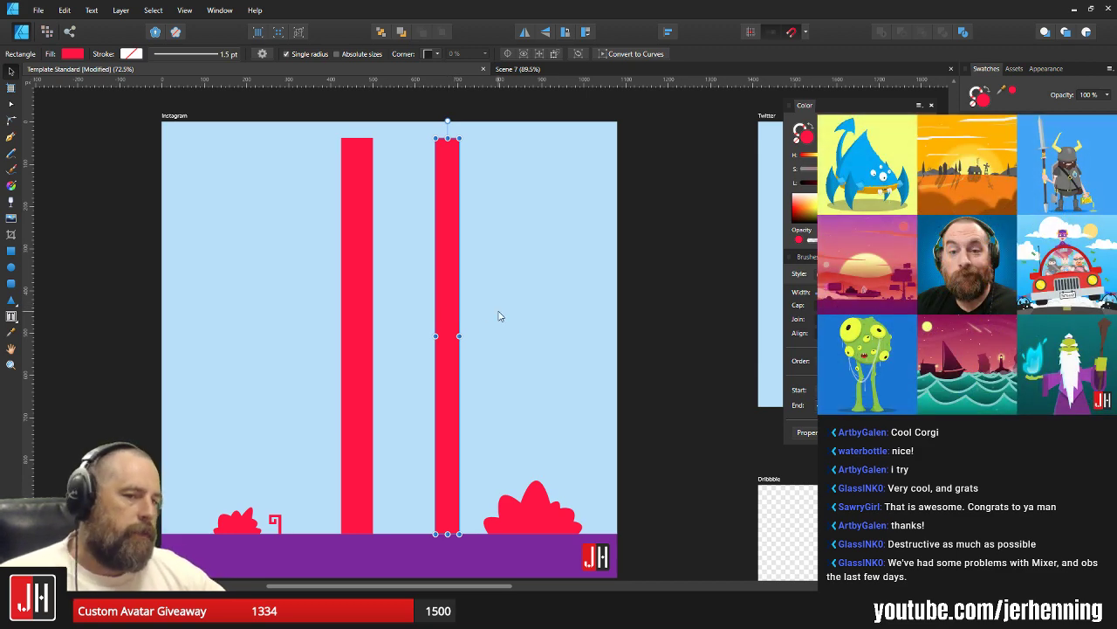
pyautogui.scroll(4, 443, 449)
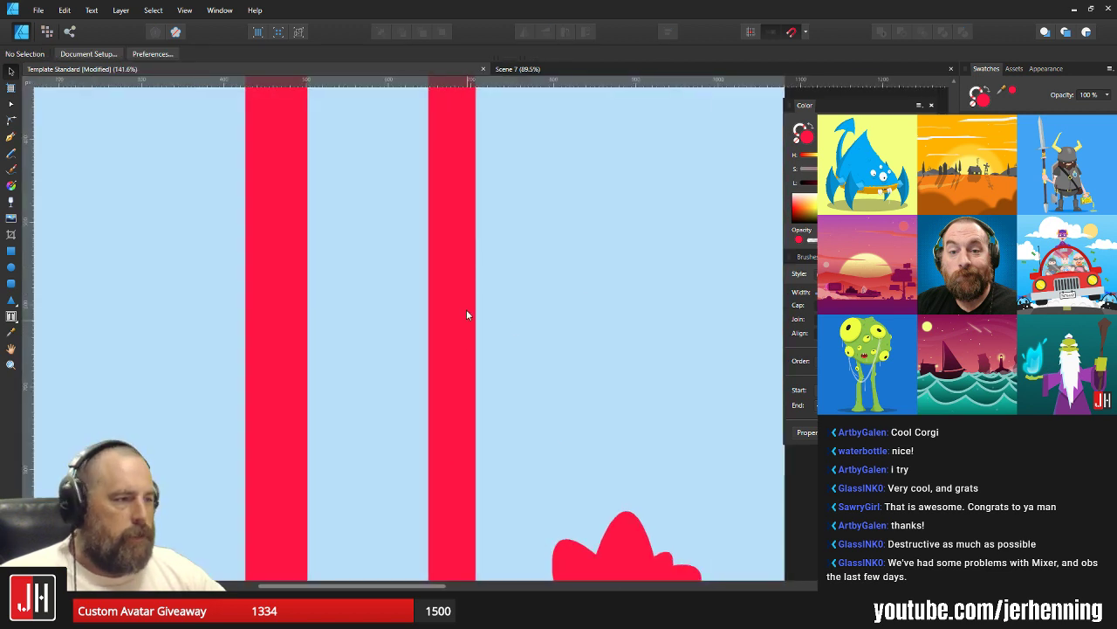
pyautogui.scroll(-3, 466, 327)
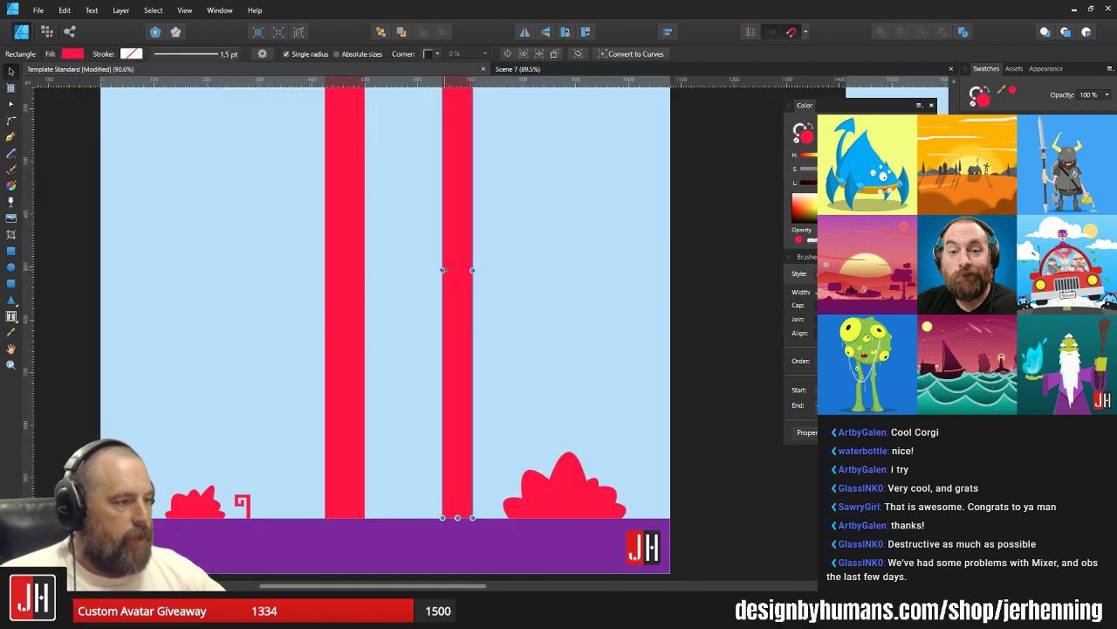
# Place a copy of the narrower red column near the artboard's right edge, and move the large bush left into the gap between both.
pyautogui.moveTo(444, 270); pyautogui.dragTo(612, 306)
pyautogui.click(566, 352)
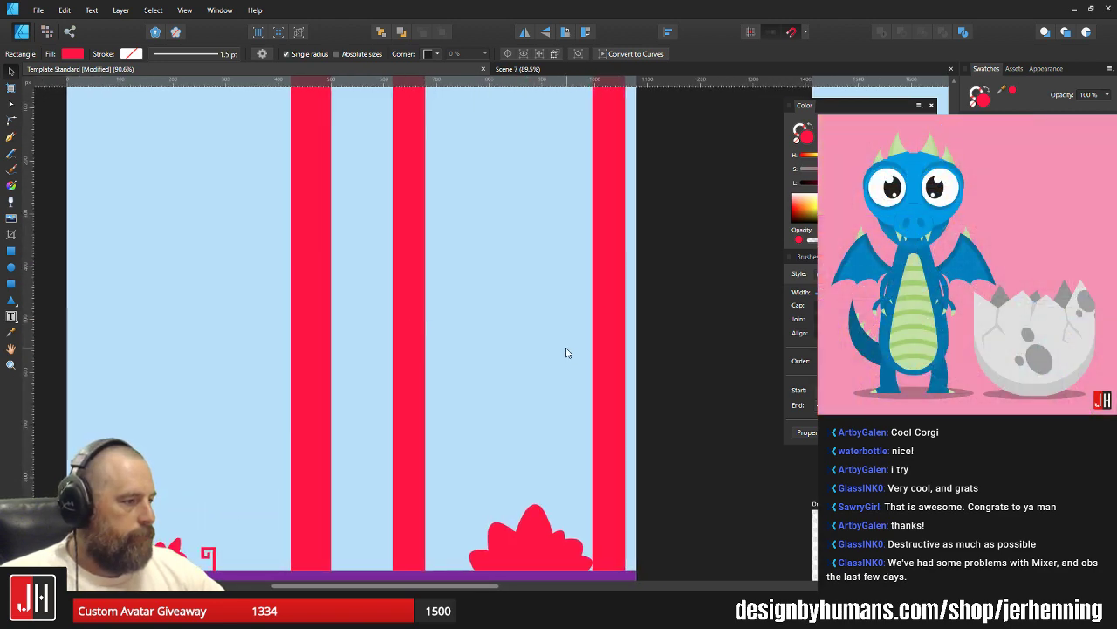
pyautogui.moveTo(538, 544); pyautogui.dragTo(518, 544)
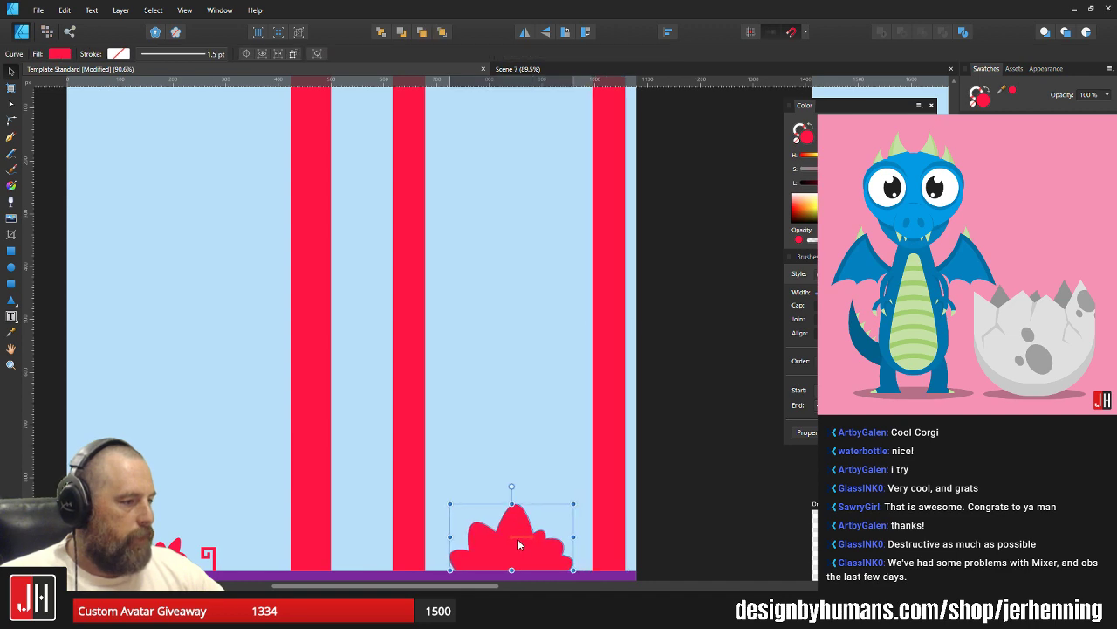
# Select the three tall red columns together and change their fill to teal.
pyautogui.scroll(-3, 571, 424)
pyautogui.click(597, 345)
pyautogui.keyDown('shift'); pyautogui.click(467, 356); pyautogui.keyUp('shift')
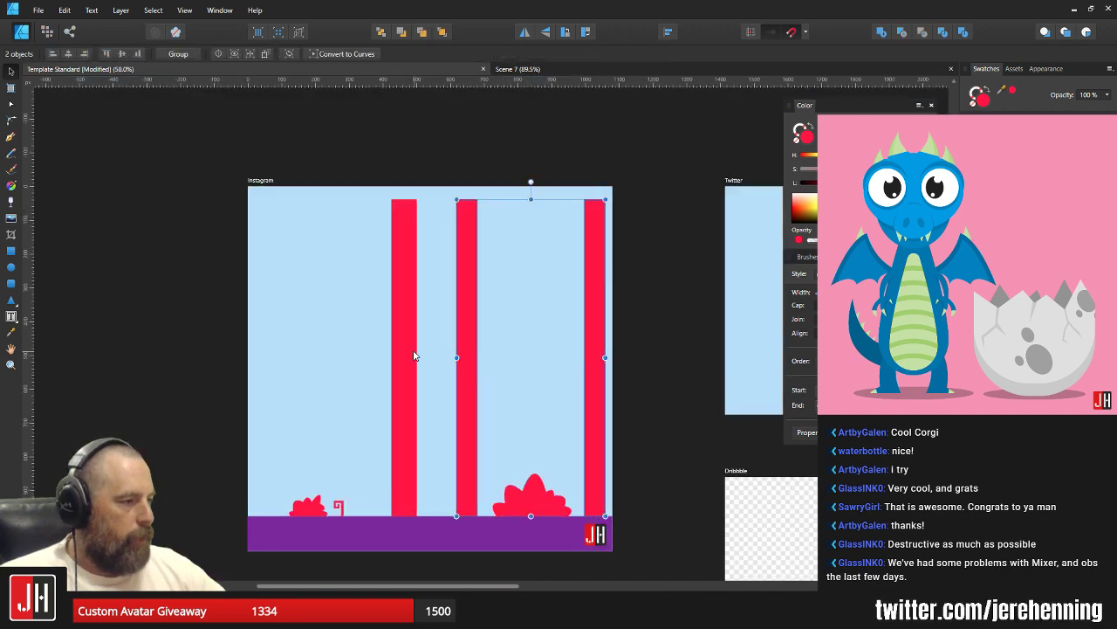
pyautogui.keyDown('shift'); pyautogui.click(414, 355); pyautogui.keyUp('shift')
pyautogui.click(995, 179)
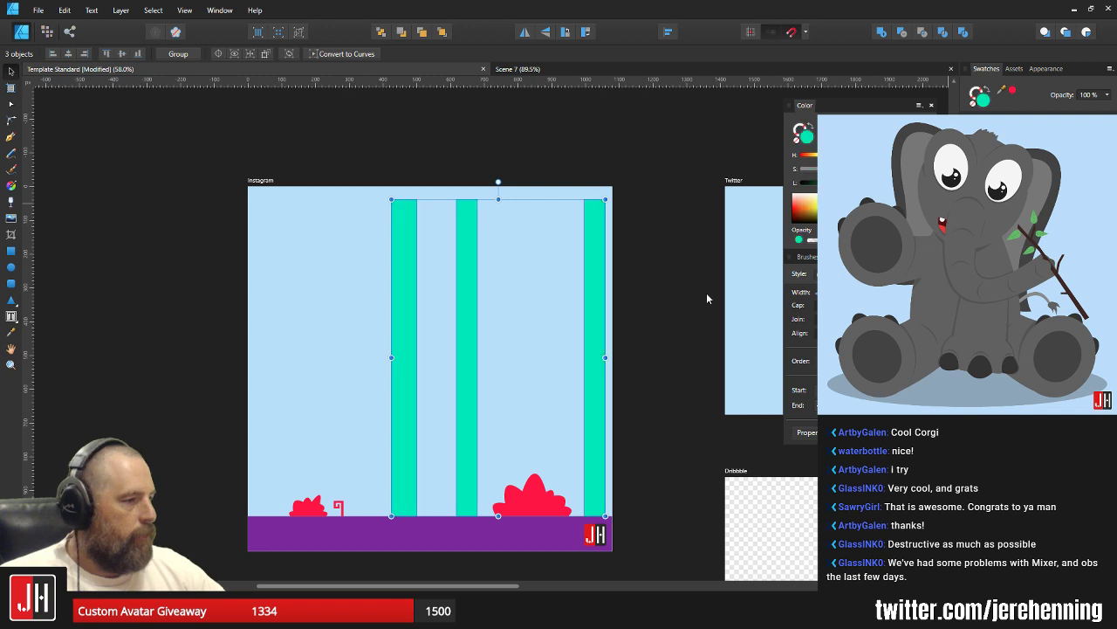
# Move the rightmost teal column about 130 px to the left so it overlaps the large bush.
pyautogui.scroll(2, 535, 386)
pyautogui.click(623, 367)
pyautogui.scroll(-1, 622, 363)
pyautogui.scroll(-1, 621, 365)
pyautogui.moveTo(621, 365); pyautogui.dragTo(553, 369)
# Bring the large red bush in front of the columns and nudge it about 6 px to the right.
pyautogui.click(514, 530)
pyautogui.hotkey('ctrl', 'shift', ']')
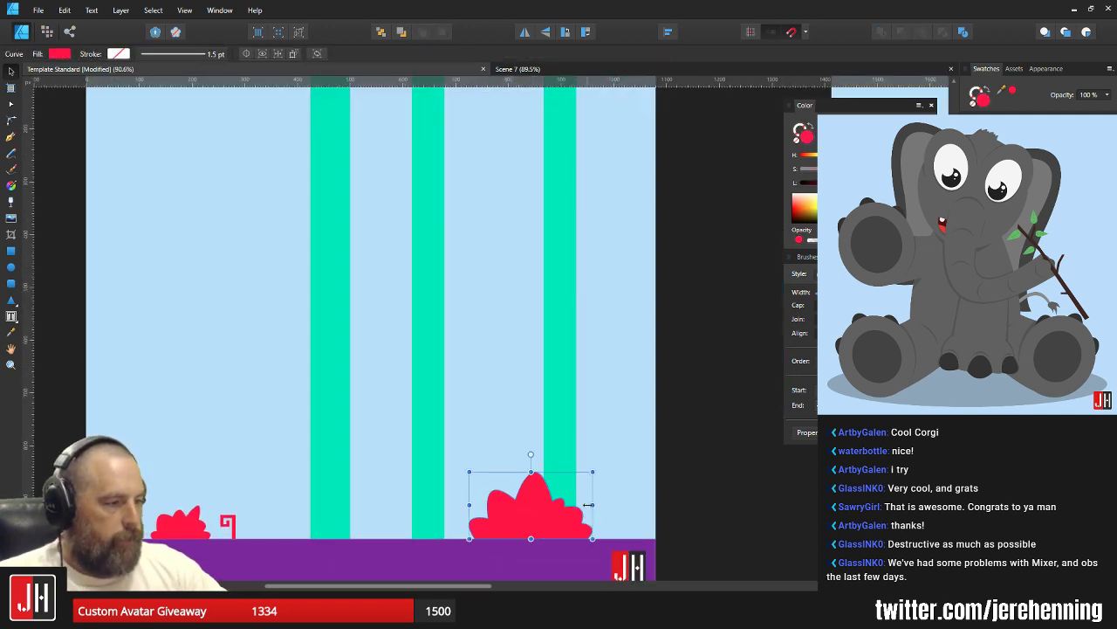
pyautogui.moveTo(539, 517)
pyautogui.mouseDown()
pyautogui.moveTo(556, 515)
pyautogui.moveTo(544, 516)
pyautogui.mouseUp()
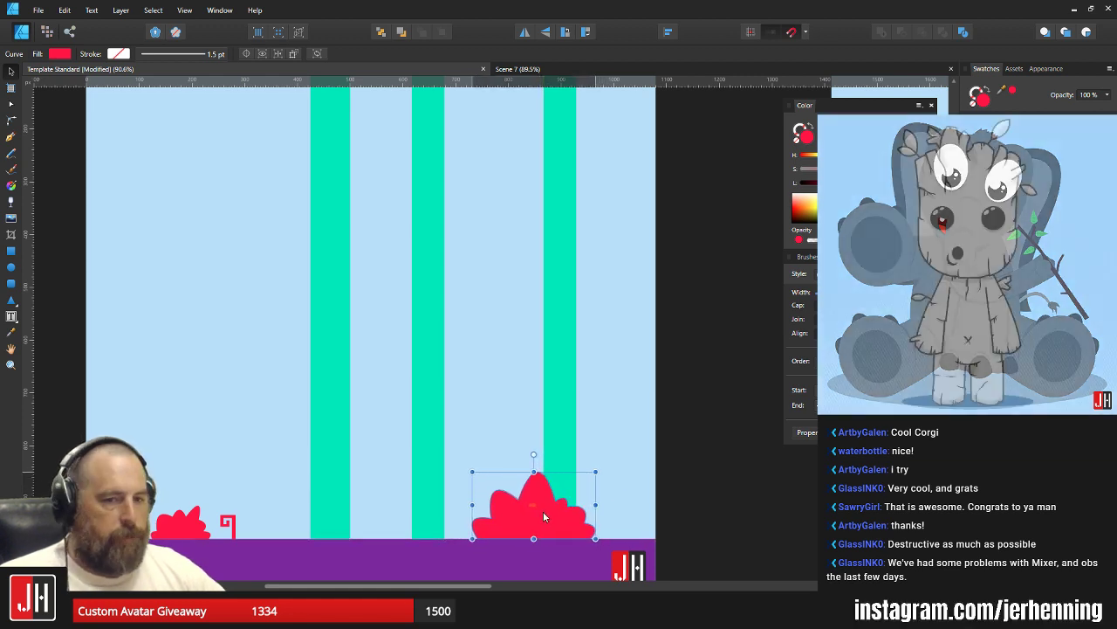
# Move the rightmost teal column about 57 px right, to the large bush's right side, and deselect it.
pyautogui.click(576, 398)
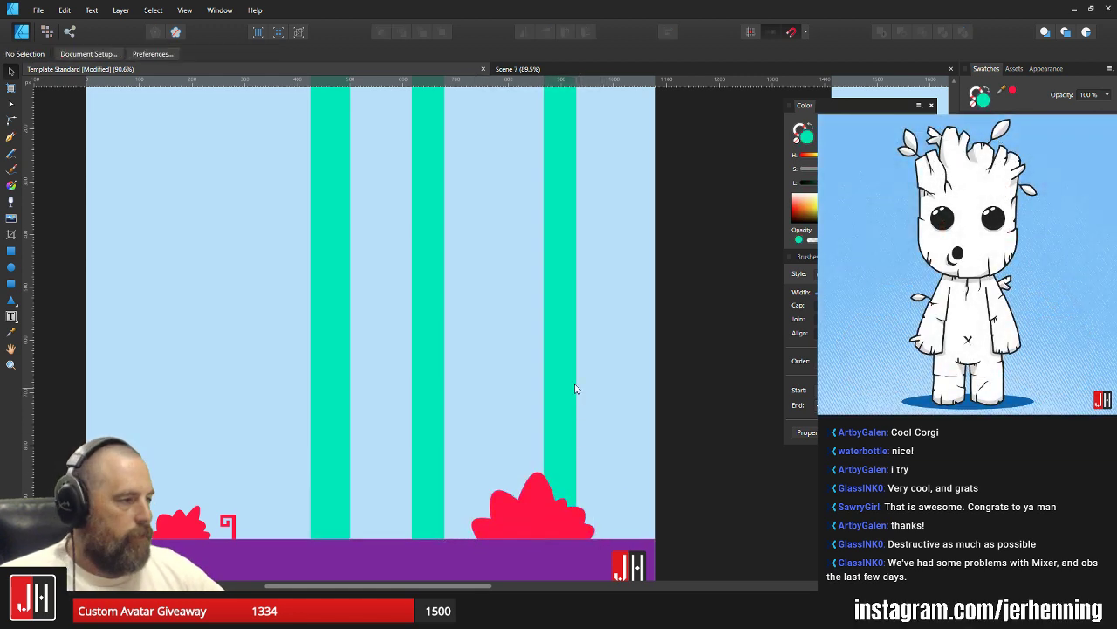
pyautogui.moveTo(562, 367); pyautogui.dragTo(592, 362)
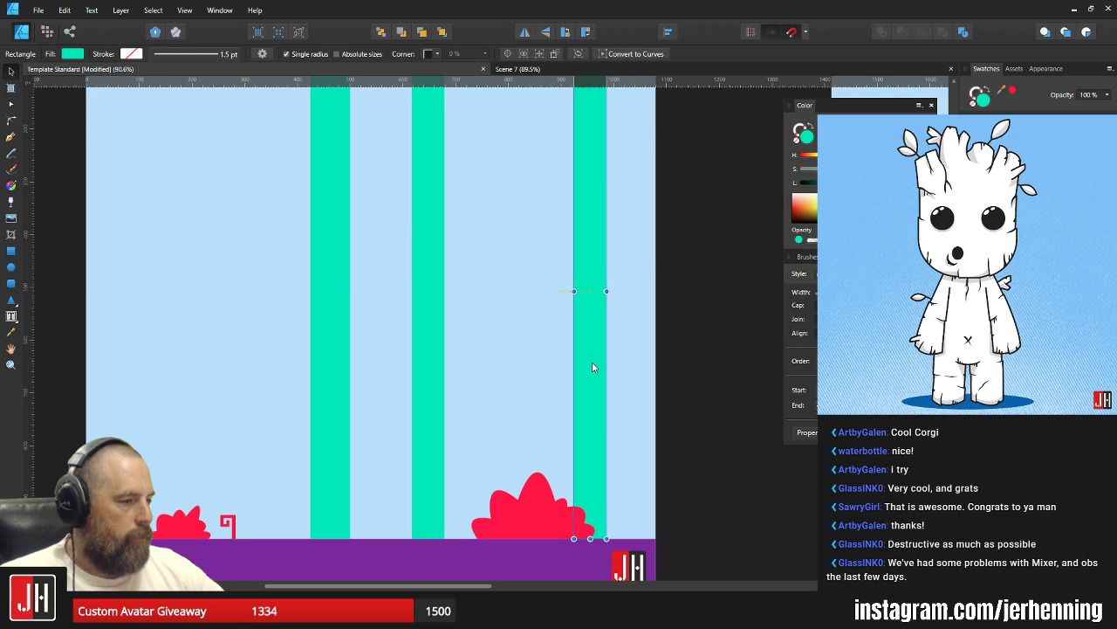
pyautogui.scroll(-5, 591, 361)
pyautogui.click(638, 378)
pyautogui.scroll(4, 590, 370)
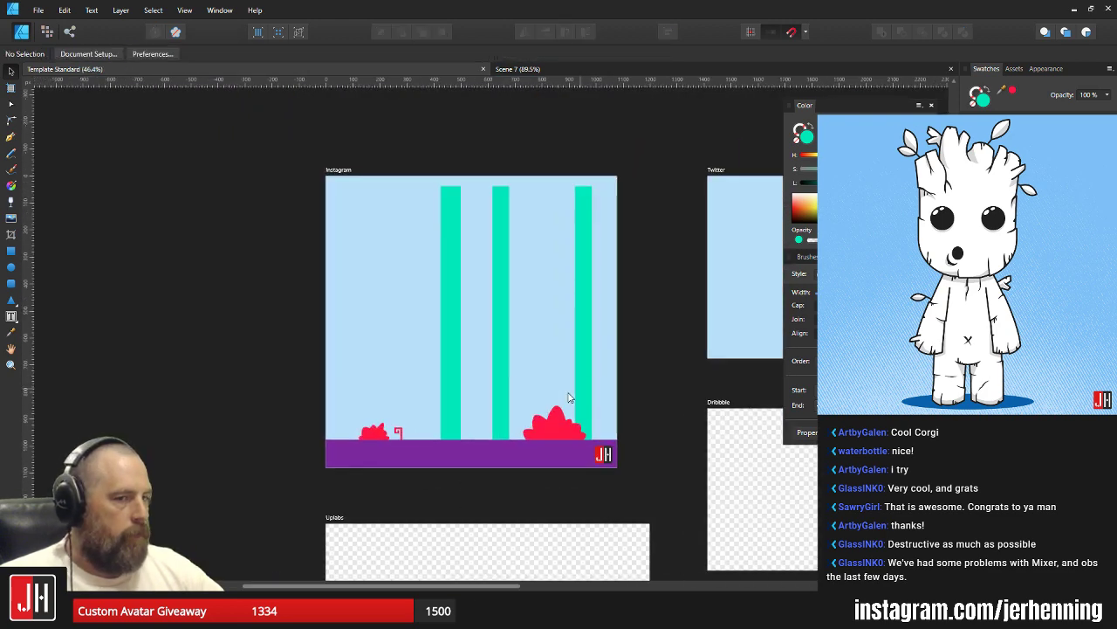
pyautogui.moveTo(562, 393); pyautogui.dragTo(568, 368)
pyautogui.scroll(2, 568, 367)
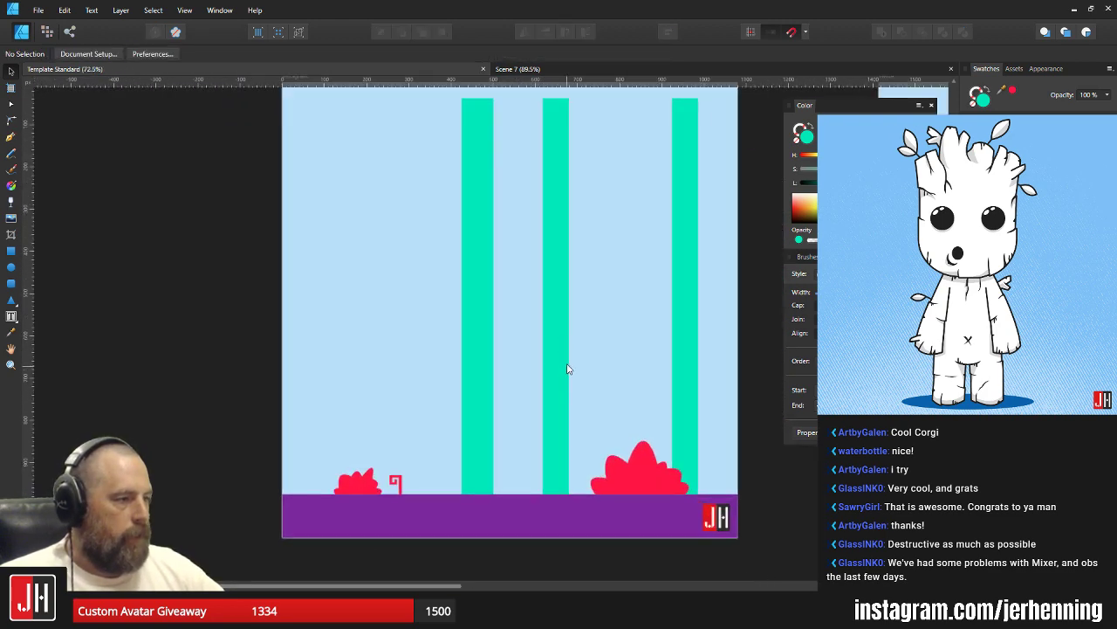
# Narrow the rightmost column to about 50 px wide, and move the middle column about 26 px to the right.
pyautogui.moveTo(655, 274); pyautogui.dragTo(633, 341)
pyautogui.click(633, 279)
pyautogui.click(491, 298)
pyautogui.moveTo(489, 297); pyautogui.dragTo(501, 299)
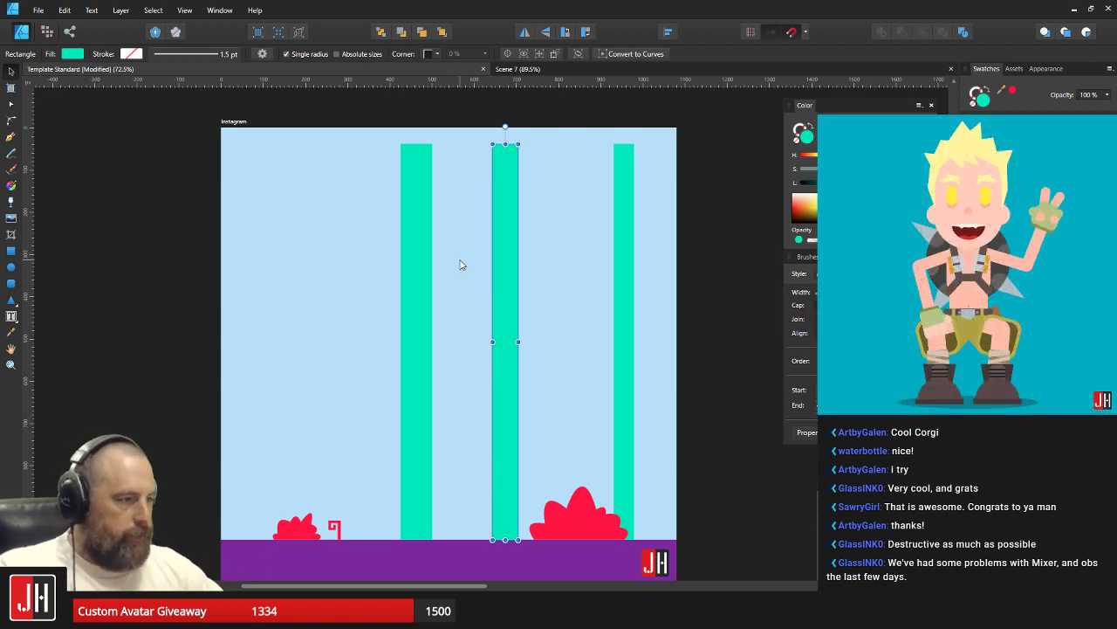
# Move the first teal column about 22 px left and the middle column about 18 px left to adjust their spacing.
pyautogui.scroll(-3, 505, 304)
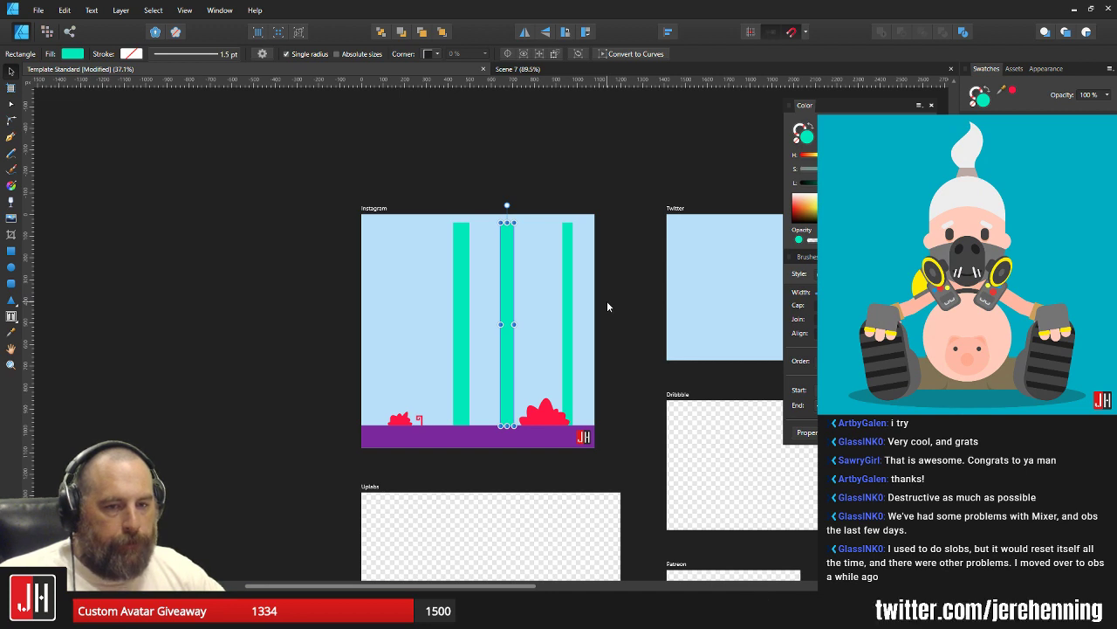
pyautogui.click(662, 348)
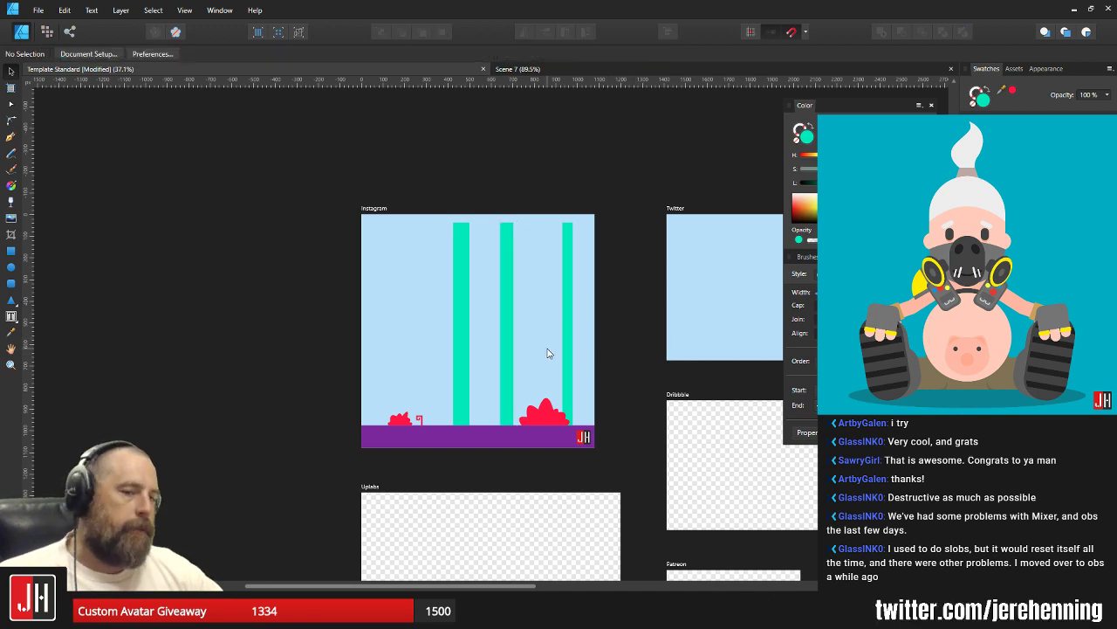
pyautogui.scroll(3, 445, 384)
pyautogui.moveTo(480, 340); pyautogui.dragTo(401, 346)
pyautogui.click(257, 299)
pyautogui.scroll(1, 426, 324)
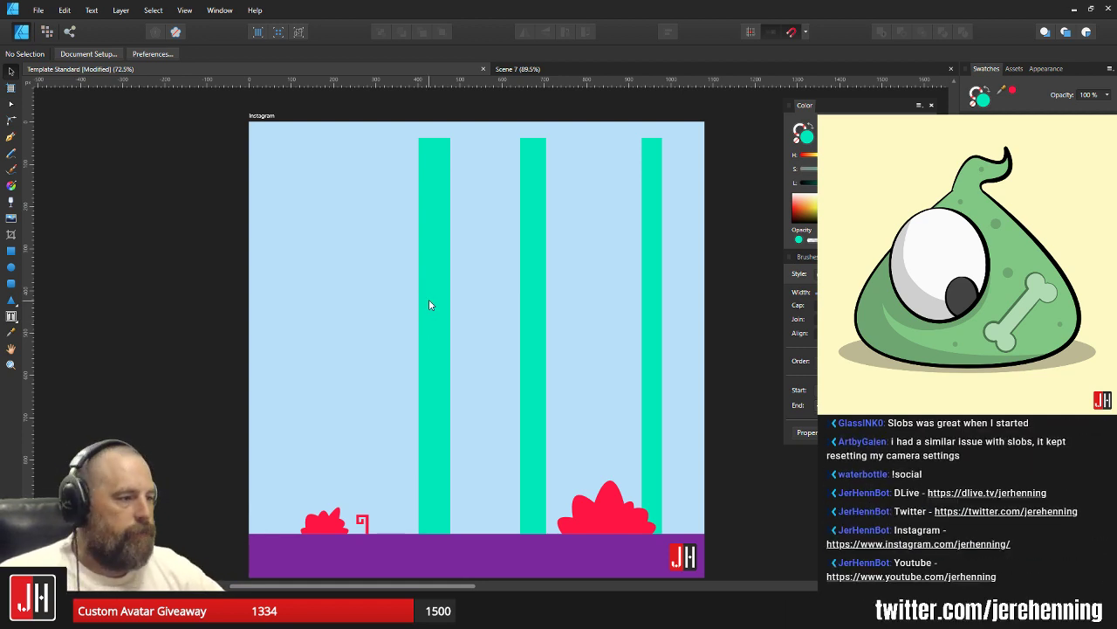
pyautogui.click(433, 293)
pyautogui.moveTo(440, 282); pyautogui.dragTo(437, 284)
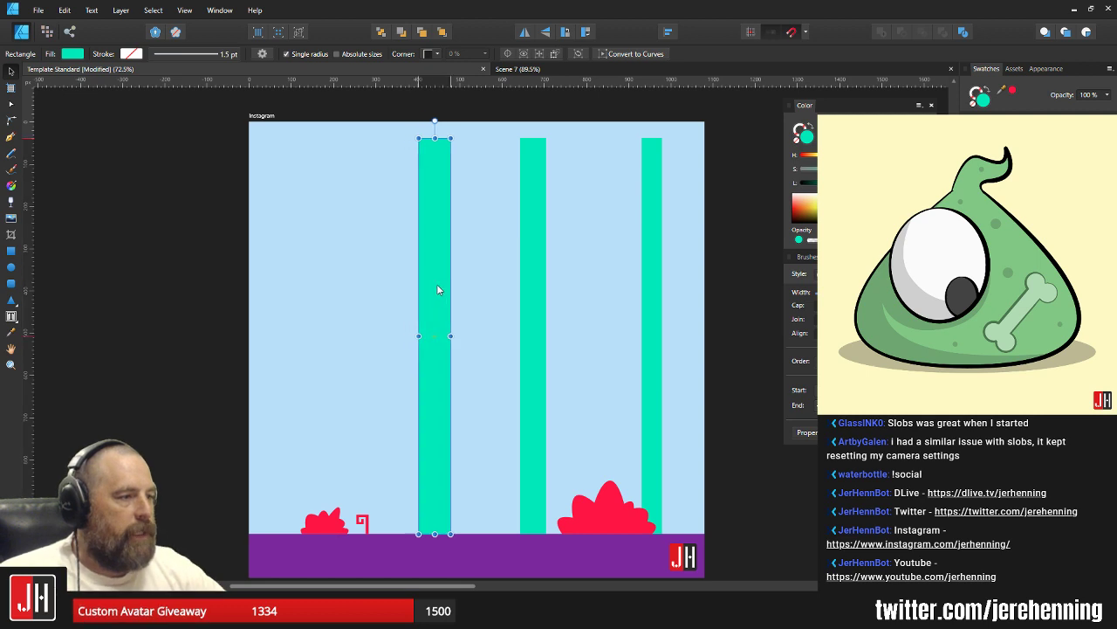
pyautogui.click(535, 269)
pyautogui.moveTo(535, 270); pyautogui.dragTo(527, 268)
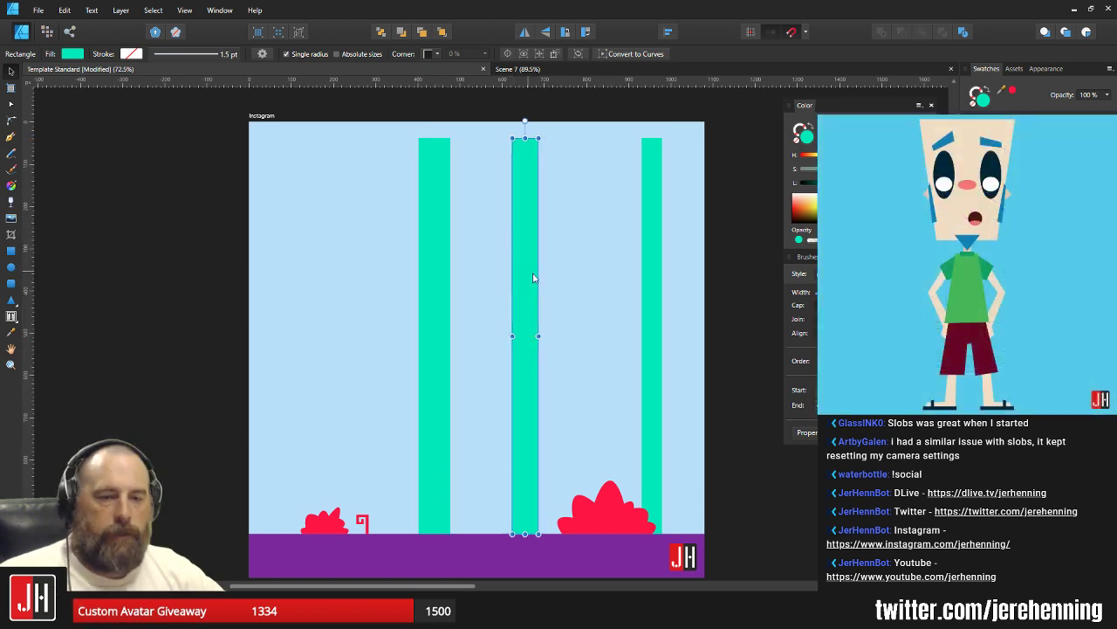
# Nudge the rightmost teal column slightly to the right behind the large bush, and deselect it.
pyautogui.click(625, 519)
pyautogui.keyDown('shift'); pyautogui.click(652, 427); pyautogui.keyUp('shift')
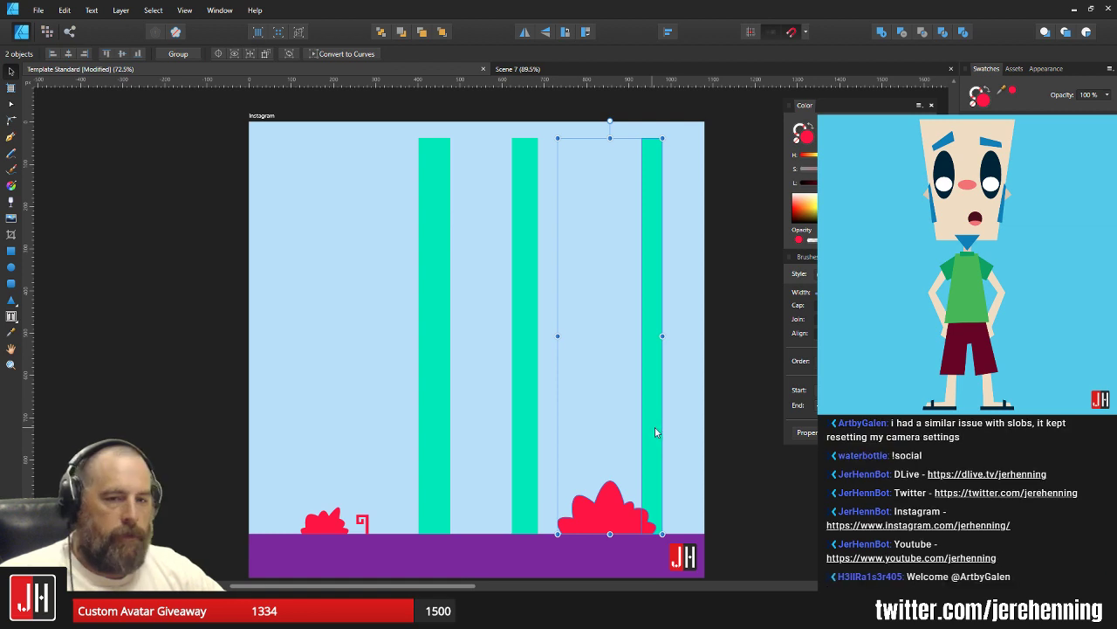
pyautogui.moveTo(652, 428); pyautogui.dragTo(652, 428)
pyautogui.click(717, 415)
pyautogui.moveTo(649, 374); pyautogui.dragTo(655, 374)
pyautogui.click(708, 361)
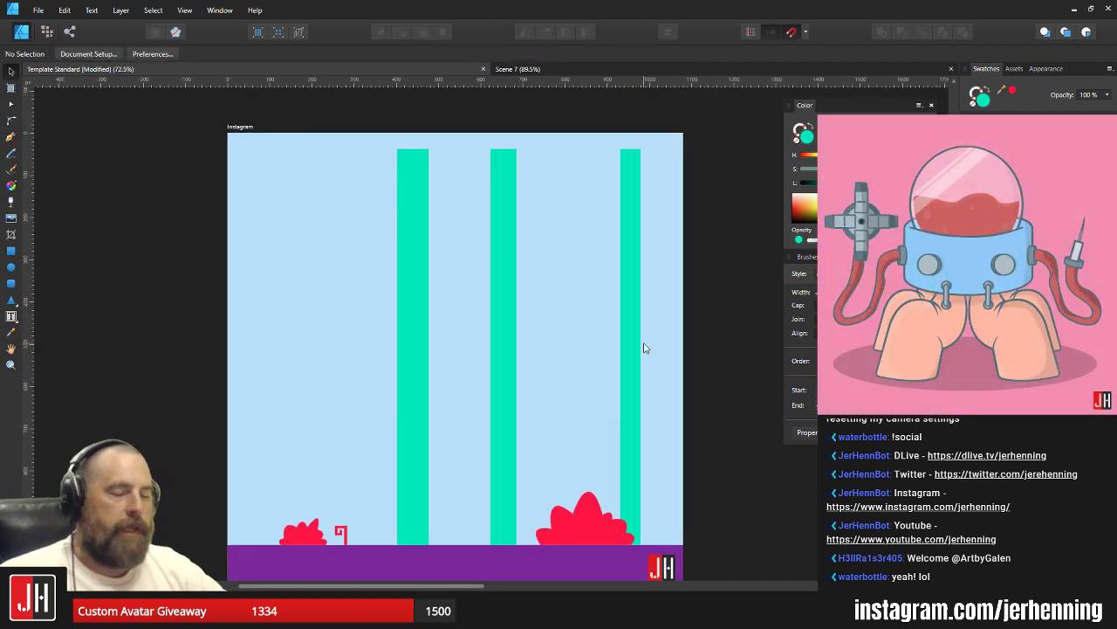
# Draw a full-width teal rectangle along the artboard's top edge, trimmed to the artboard's edges and about 25 px tall.
pyautogui.scroll(2, 551, 325)
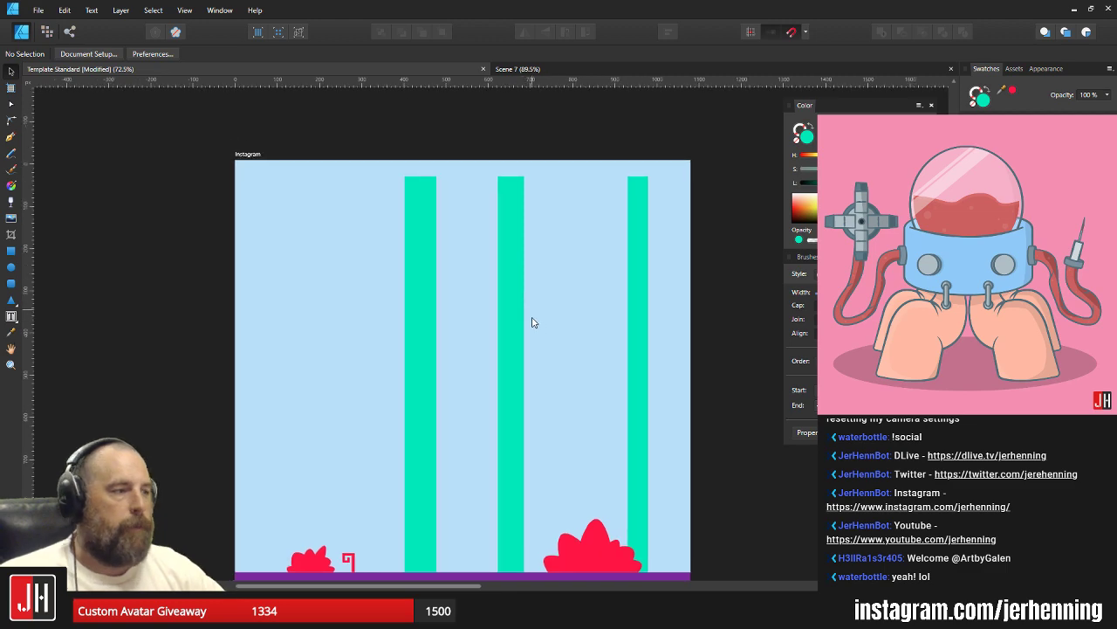
pyautogui.click(11, 250)
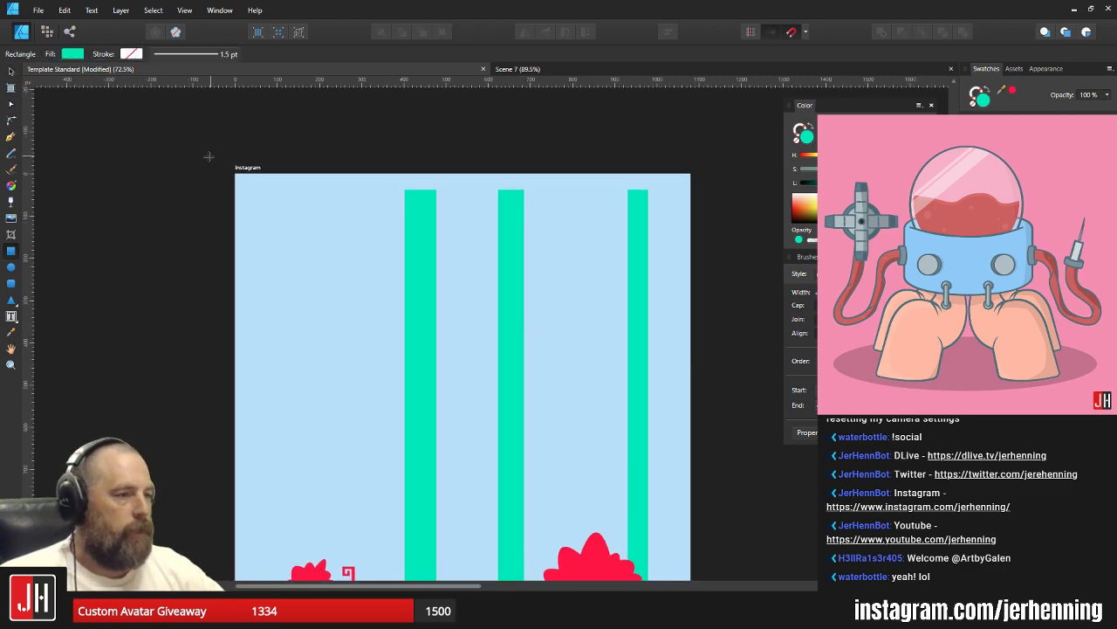
pyautogui.moveTo(208, 156); pyautogui.dragTo(692, 208)
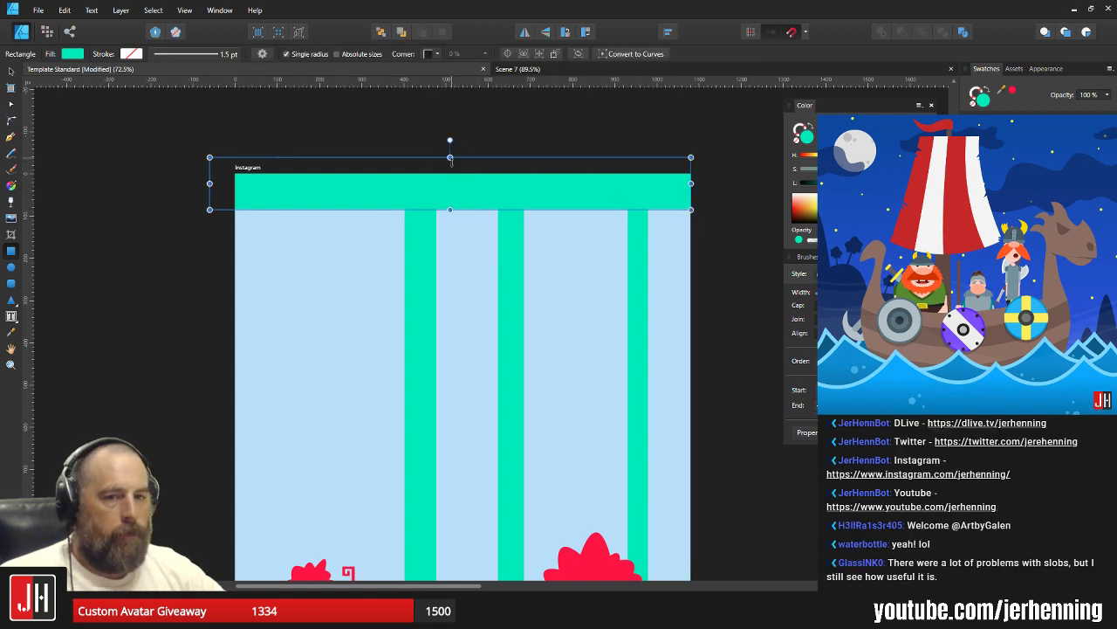
pyautogui.moveTo(451, 163); pyautogui.dragTo(450, 173)
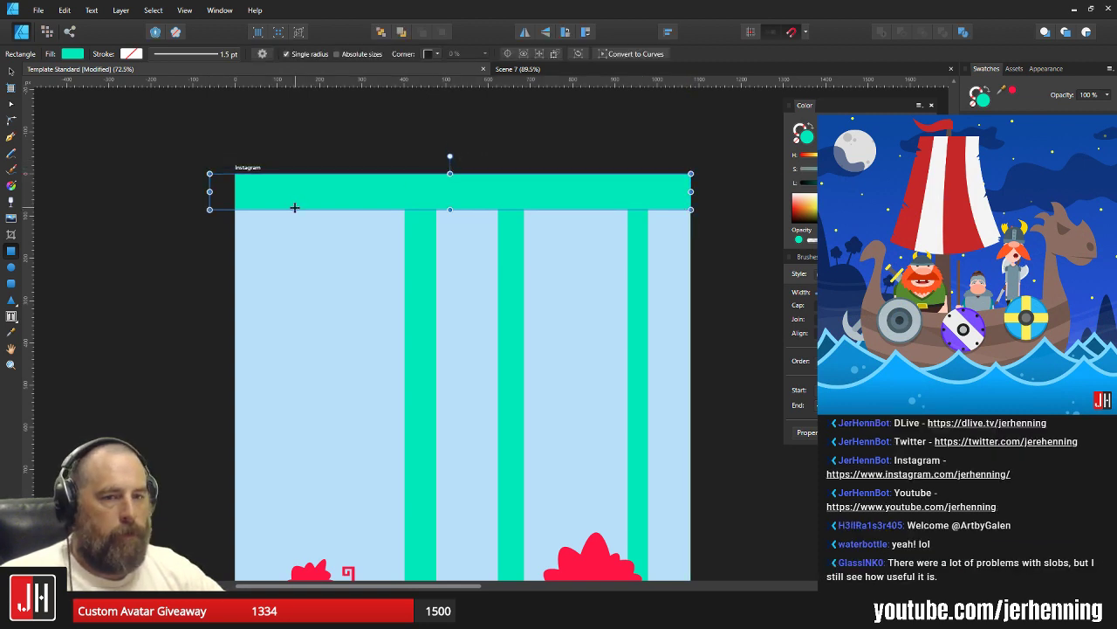
pyautogui.moveTo(209, 191); pyautogui.dragTo(235, 192)
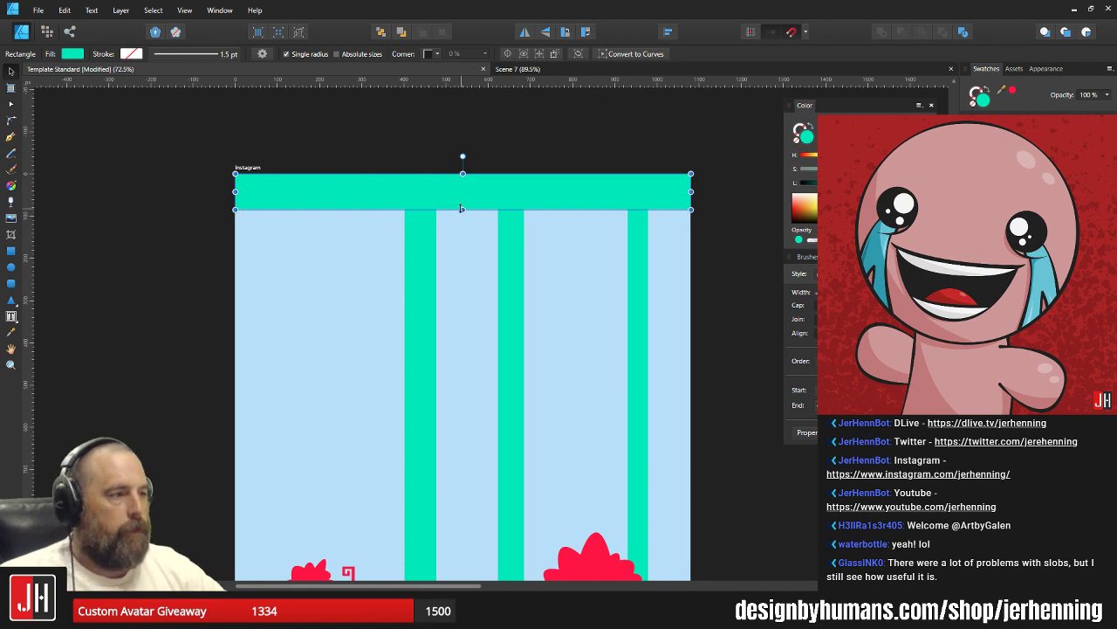
pyautogui.moveTo(462, 208); pyautogui.dragTo(457, 180)
pyautogui.scroll(3, 450, 188)
pyautogui.scroll(-3, 454, 185)
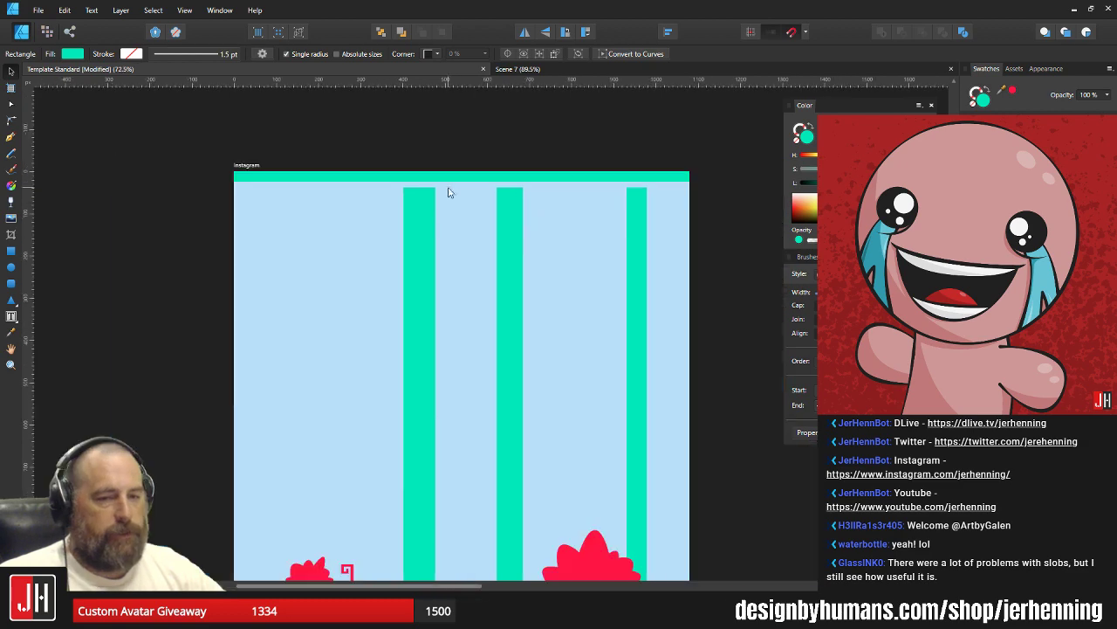
# Place a copy of the first teal column about 235 px to its left, over the small bush, and narrow it to about 65 px.
pyautogui.click(429, 274)
pyautogui.moveTo(428, 274); pyautogui.dragTo(464, 217)
pyautogui.scroll(4, 466, 529)
pyautogui.moveTo(427, 418); pyautogui.dragTo(482, 419)
pyautogui.click(366, 405)
pyautogui.moveTo(324, 409); pyautogui.dragTo(349, 417)
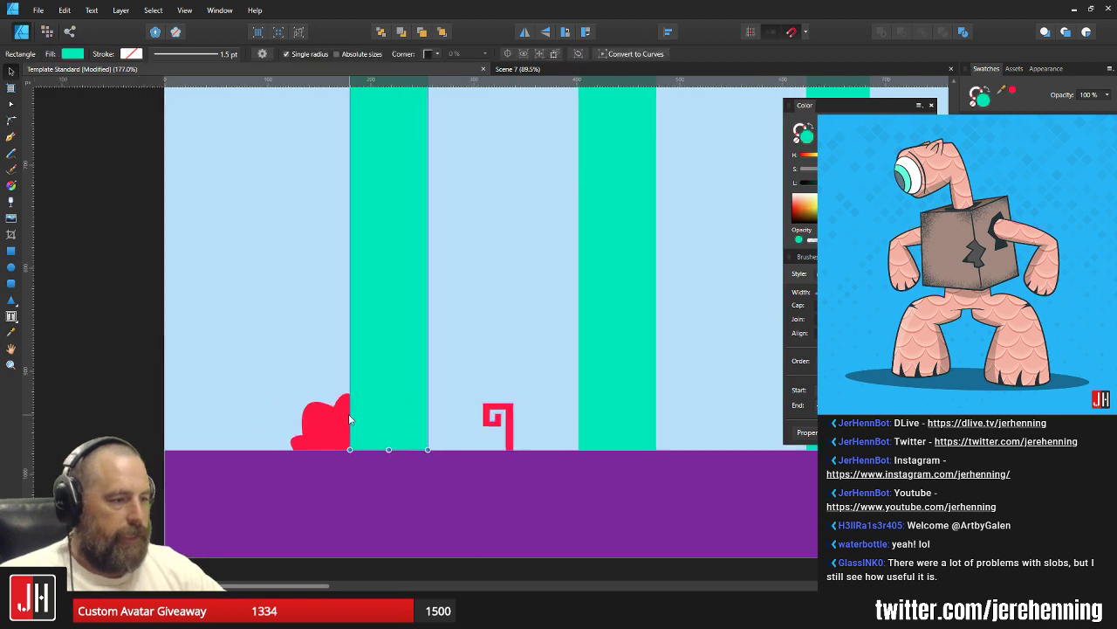
pyautogui.moveTo(453, 279); pyautogui.dragTo(459, 481)
pyautogui.scroll(-3, 452, 219)
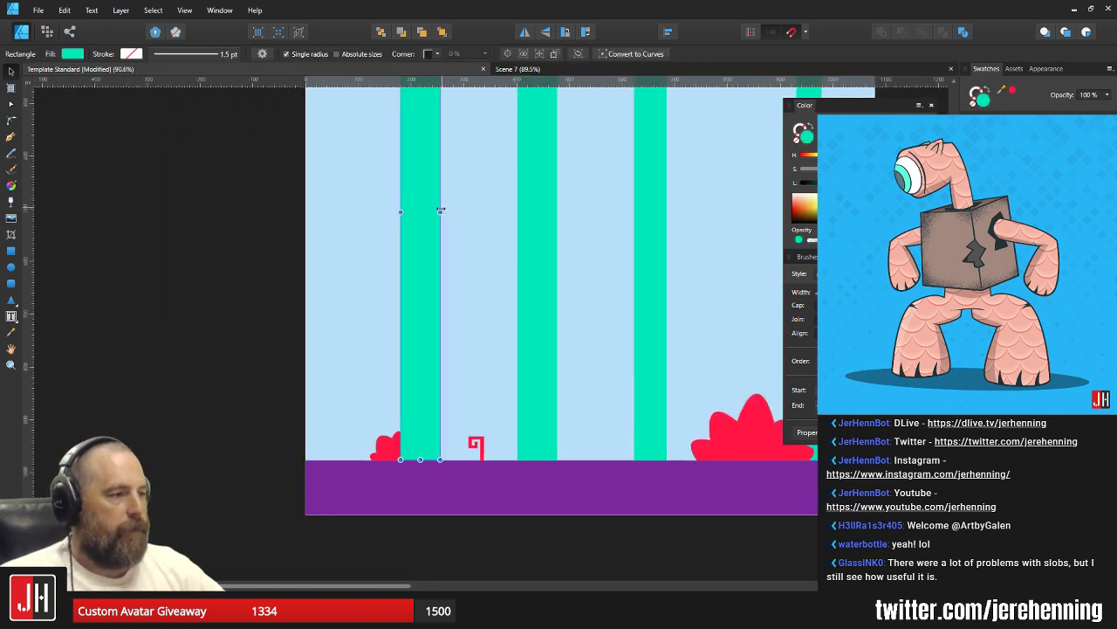
pyautogui.moveTo(440, 211); pyautogui.dragTo(434, 211)
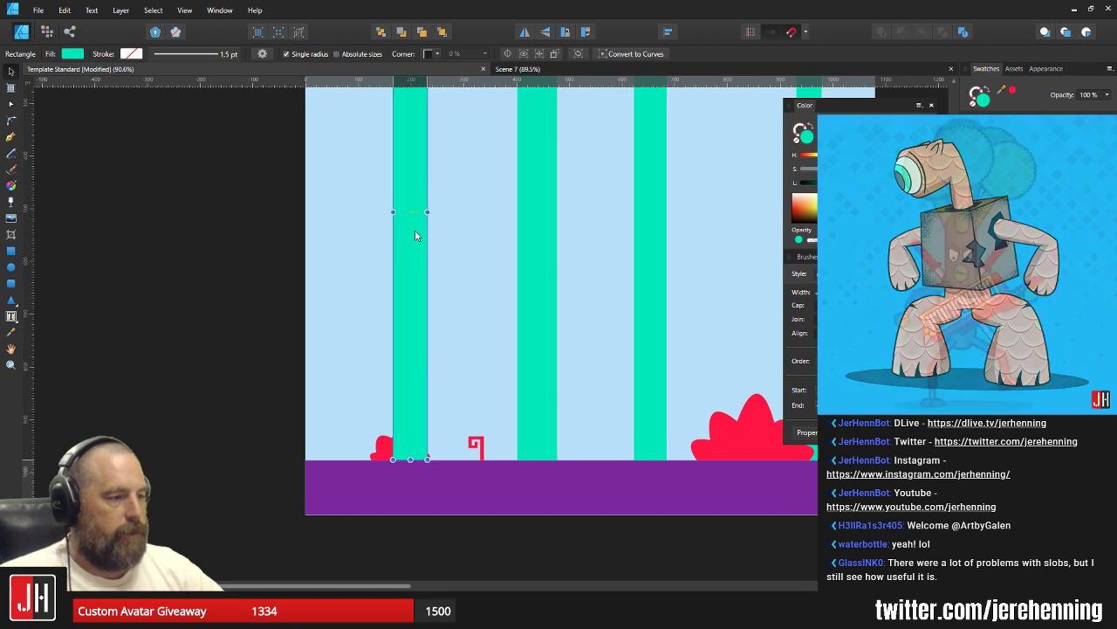
# Move the small red bush about 35 px left so it shows beside the leftmost column, and deselect it.
pyautogui.scroll(5, 402, 465)
pyautogui.click(411, 461)
pyautogui.moveTo(411, 457); pyautogui.dragTo(368, 455)
pyautogui.scroll(-5, 369, 455)
pyautogui.scroll(-3, 444, 425)
pyautogui.click(331, 397)
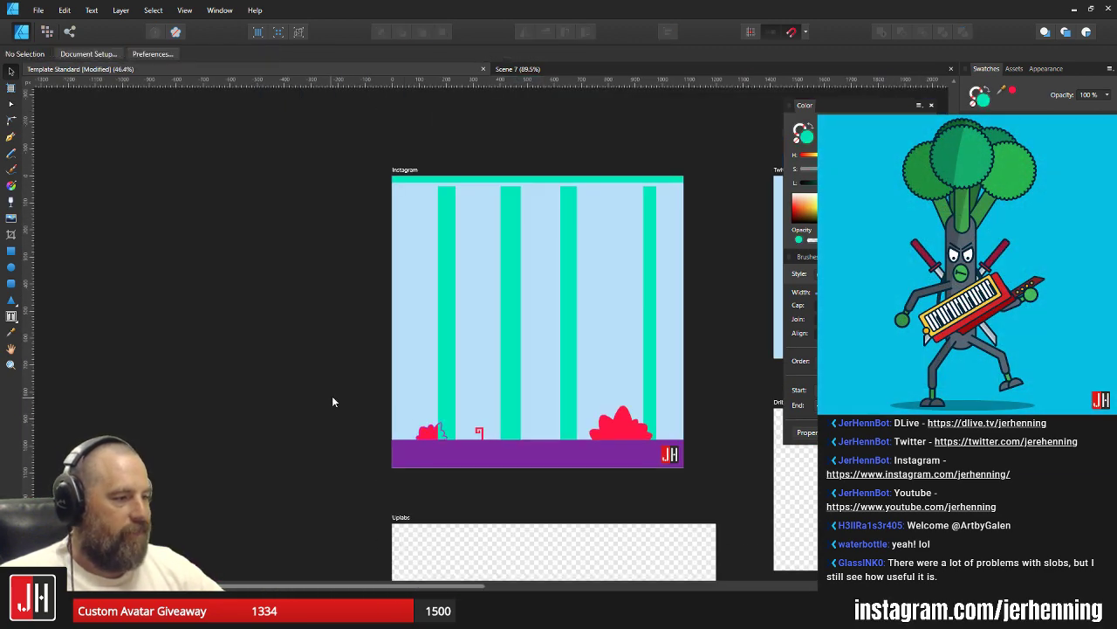
# Duplicate the teal top strip directly beneath itself, with the copy starting about 70 px from the Instagram artboard's left edge.
pyautogui.moveTo(473, 273); pyautogui.dragTo(390, 287)
pyautogui.scroll(3, 472, 301)
pyautogui.scroll(-3, 390, 289)
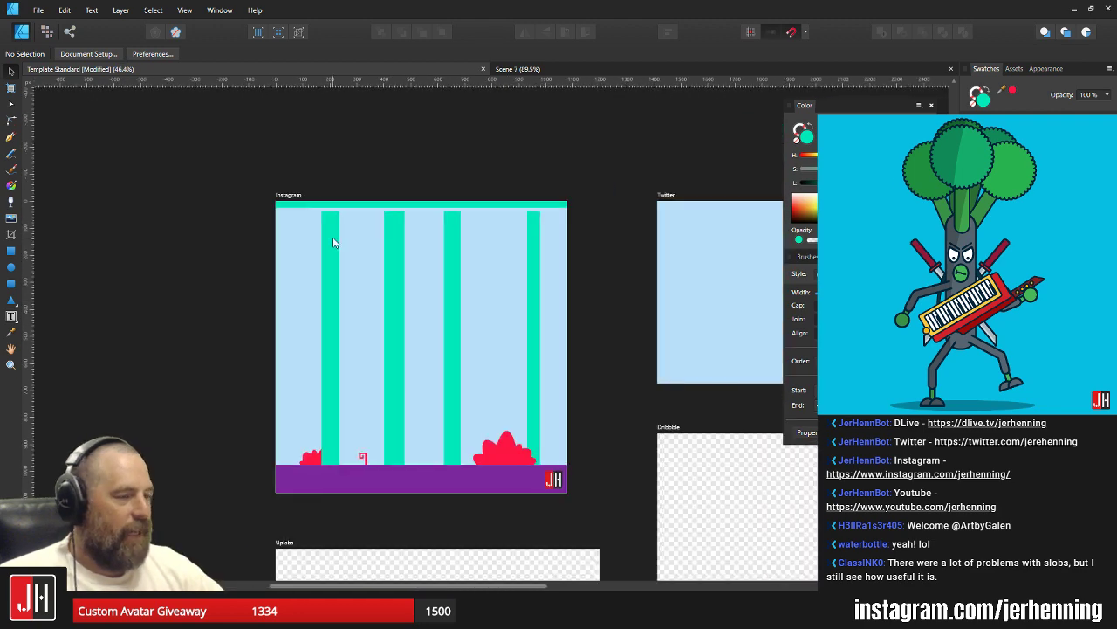
pyautogui.scroll(3, 332, 237)
pyautogui.click(352, 175)
pyautogui.scroll(3, 406, 196)
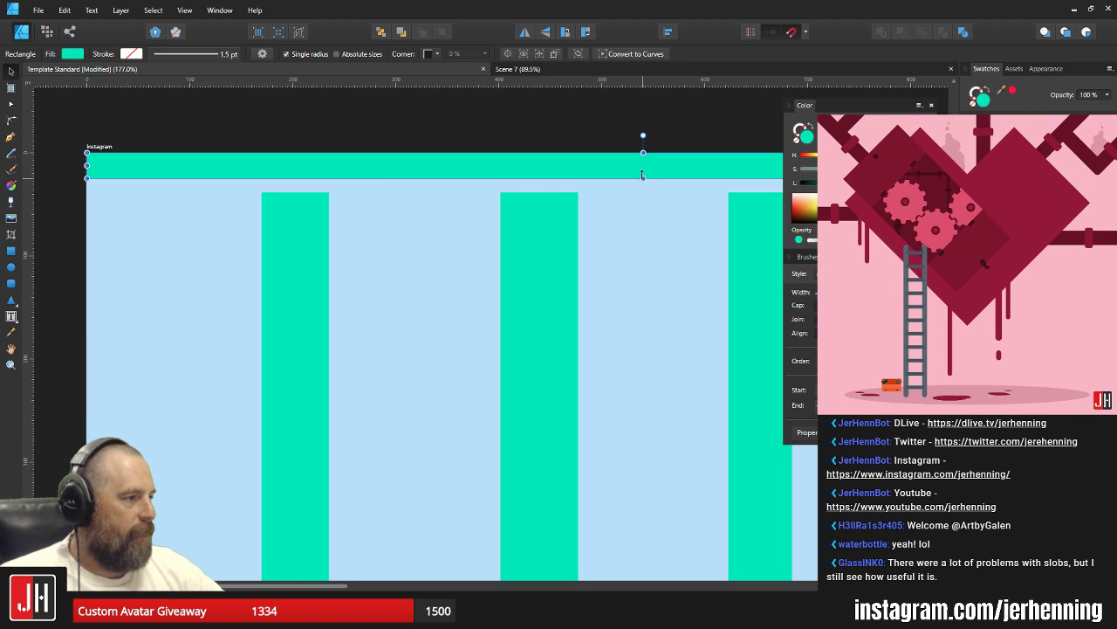
pyautogui.moveTo(458, 164); pyautogui.dragTo(468, 186)
pyautogui.moveTo(351, 188); pyautogui.dragTo(390, 189)
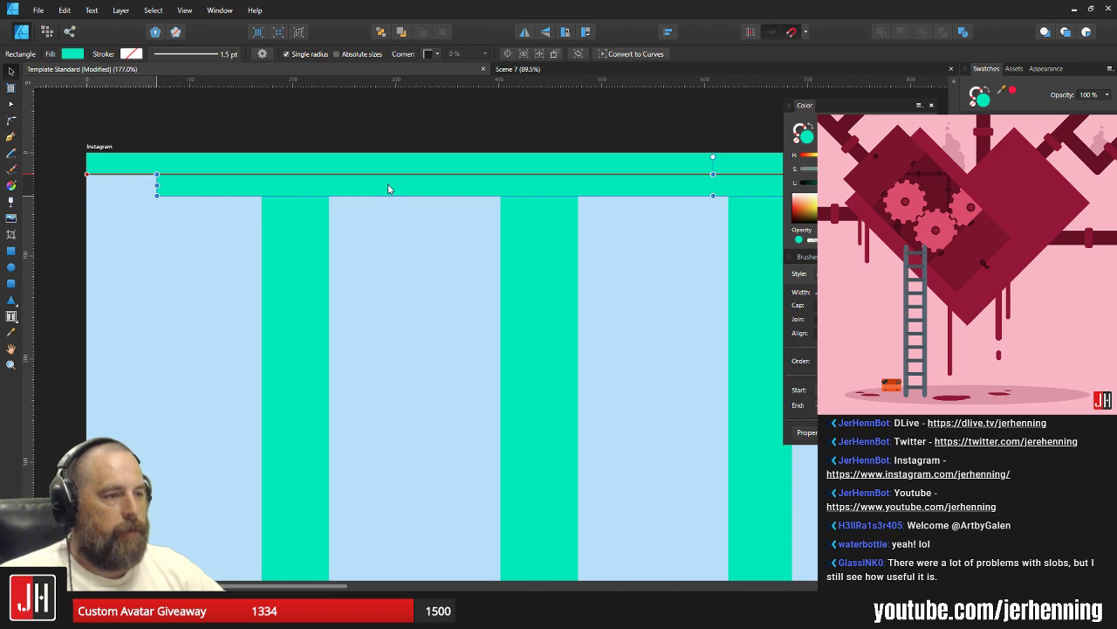
# Make the second teal strip about 34 px tall and trim its right end to the artboard's edge.
pyautogui.scroll(-4, 430, 194)
pyautogui.moveTo(534, 209); pyautogui.dragTo(387, 203)
pyautogui.scroll(1, 371, 205)
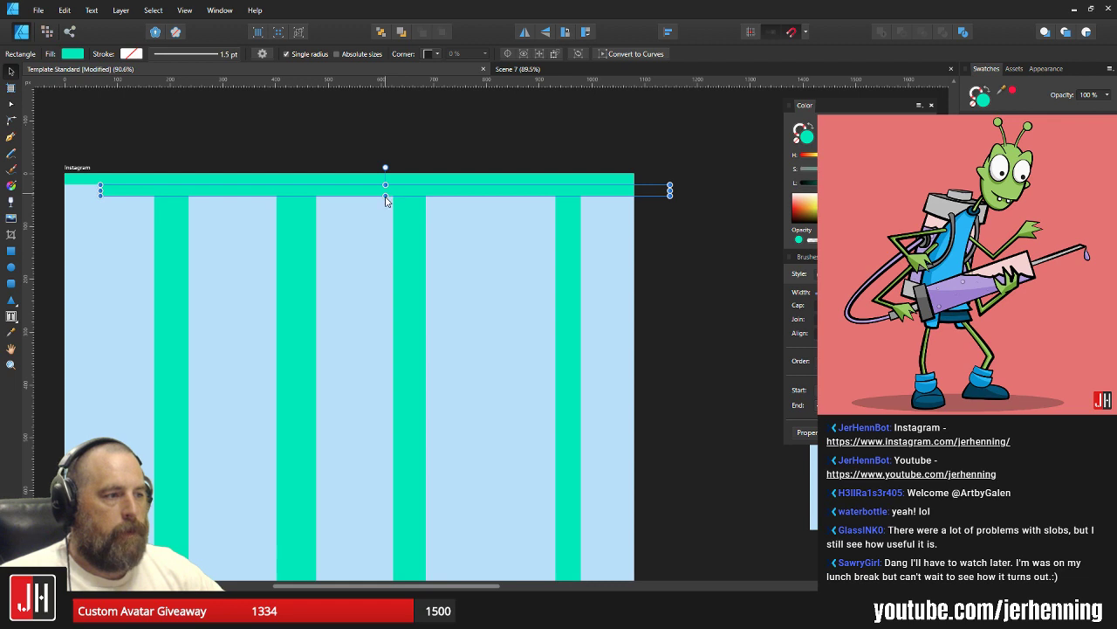
pyautogui.moveTo(385, 196); pyautogui.dragTo(385, 204)
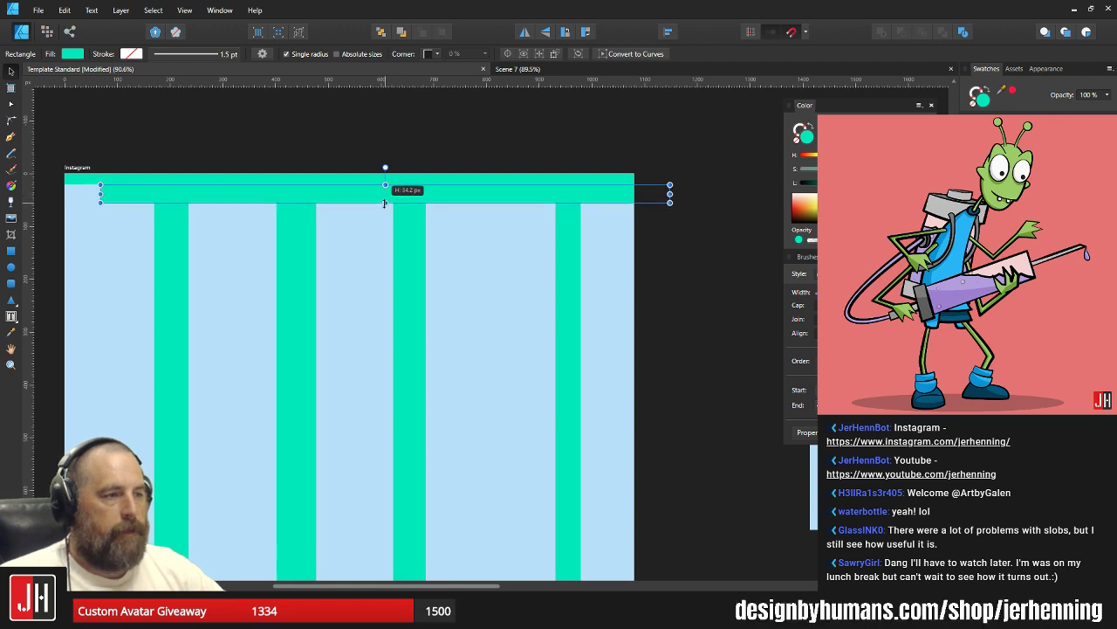
pyautogui.click(667, 202)
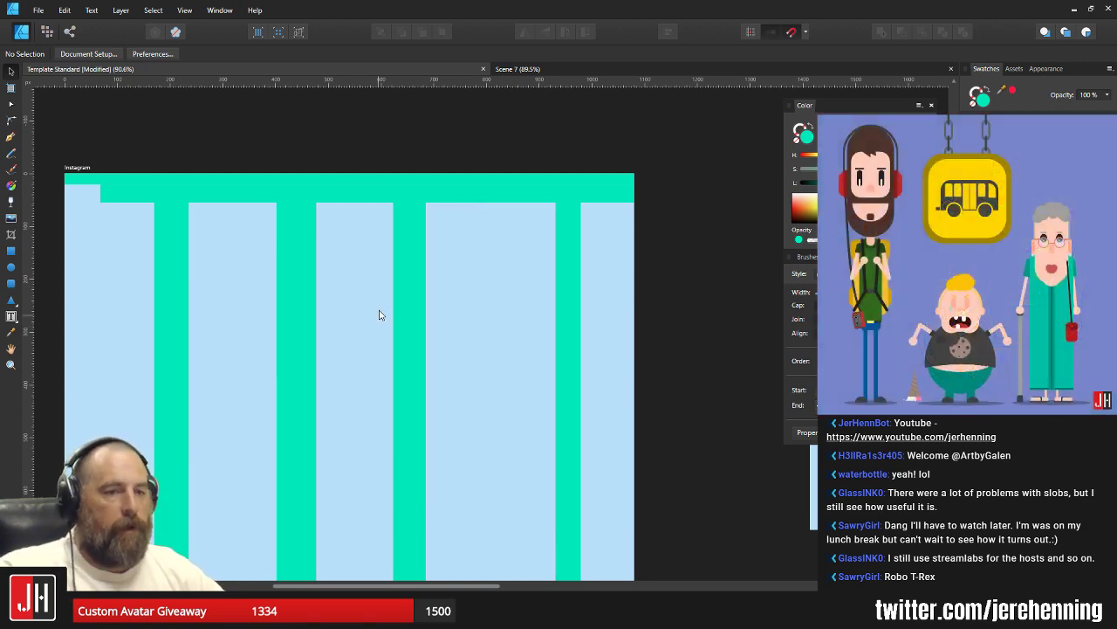
# Thin the second strip to about 31 px and place a copy beneath it, spanning from about 520 px to the artboard's right edge.
pyautogui.hscroll(-2, 310, 213)
pyautogui.scroll(2, 210, 205)
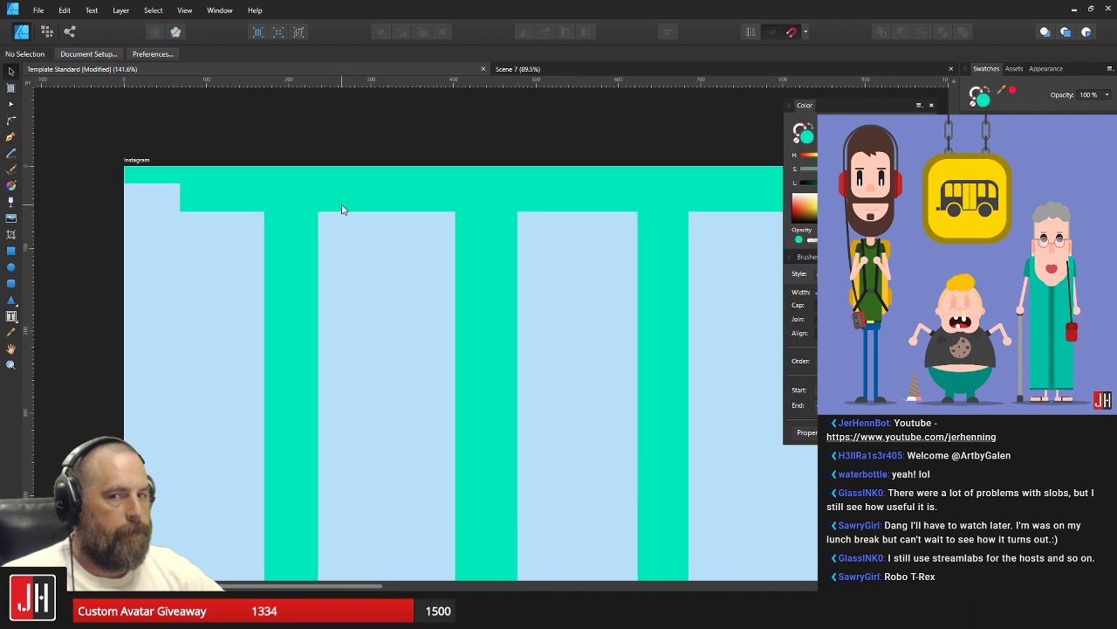
pyautogui.moveTo(386, 212); pyautogui.dragTo(240, 230)
pyautogui.click(244, 214)
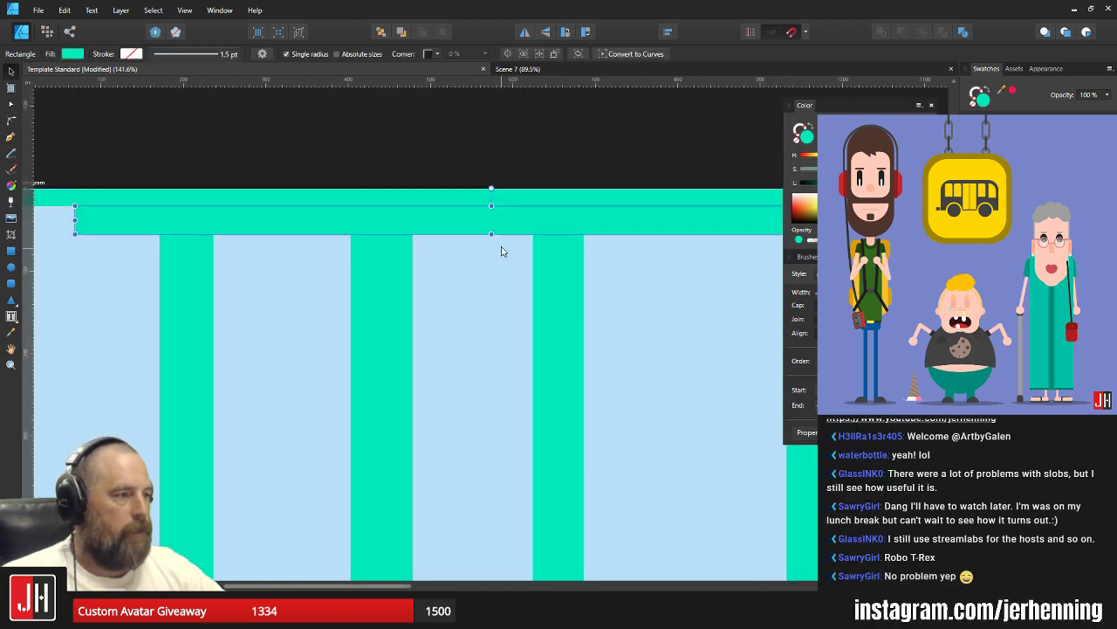
pyautogui.moveTo(492, 234); pyautogui.dragTo(493, 232)
pyautogui.moveTo(405, 215); pyautogui.dragTo(555, 297)
pyautogui.moveTo(394, 247); pyautogui.dragTo(503, 277)
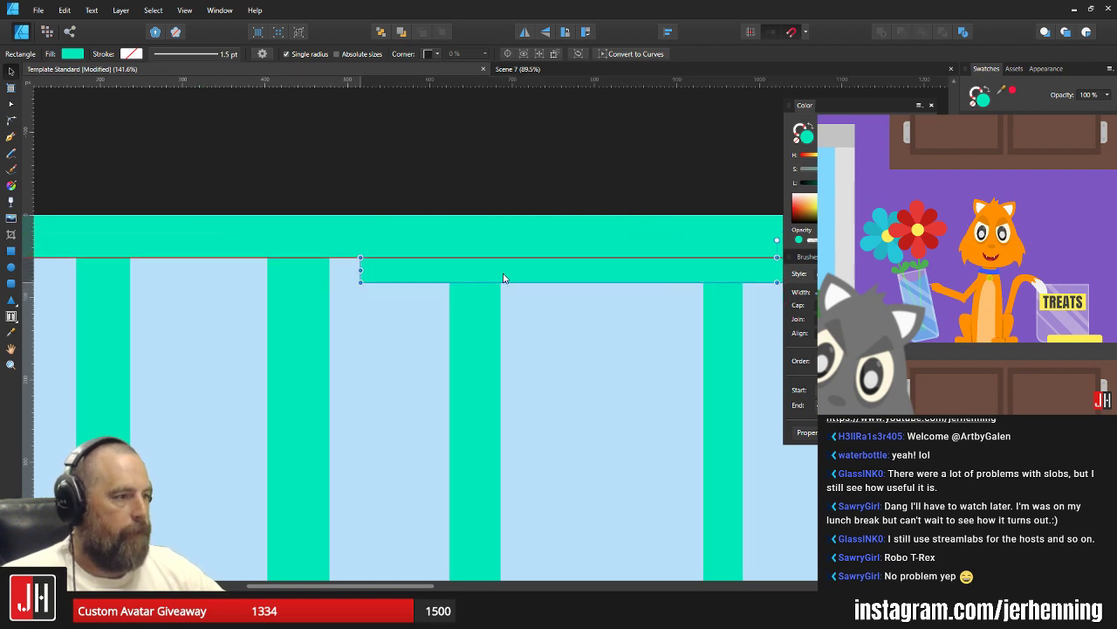
pyautogui.scroll(-4, 515, 278)
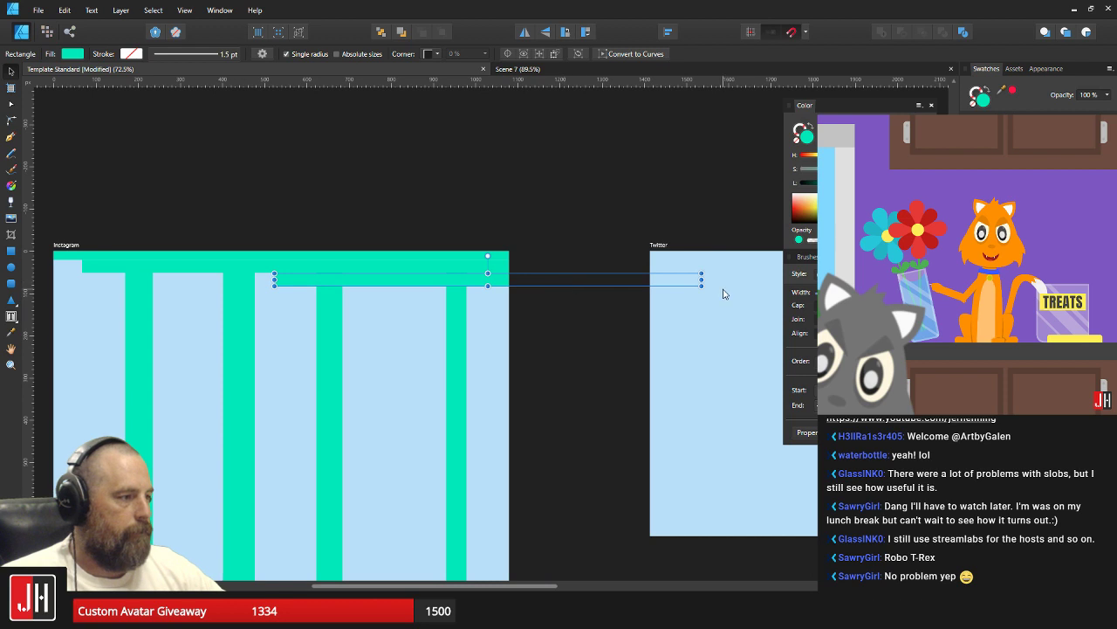
pyautogui.moveTo(703, 280); pyautogui.dragTo(510, 280)
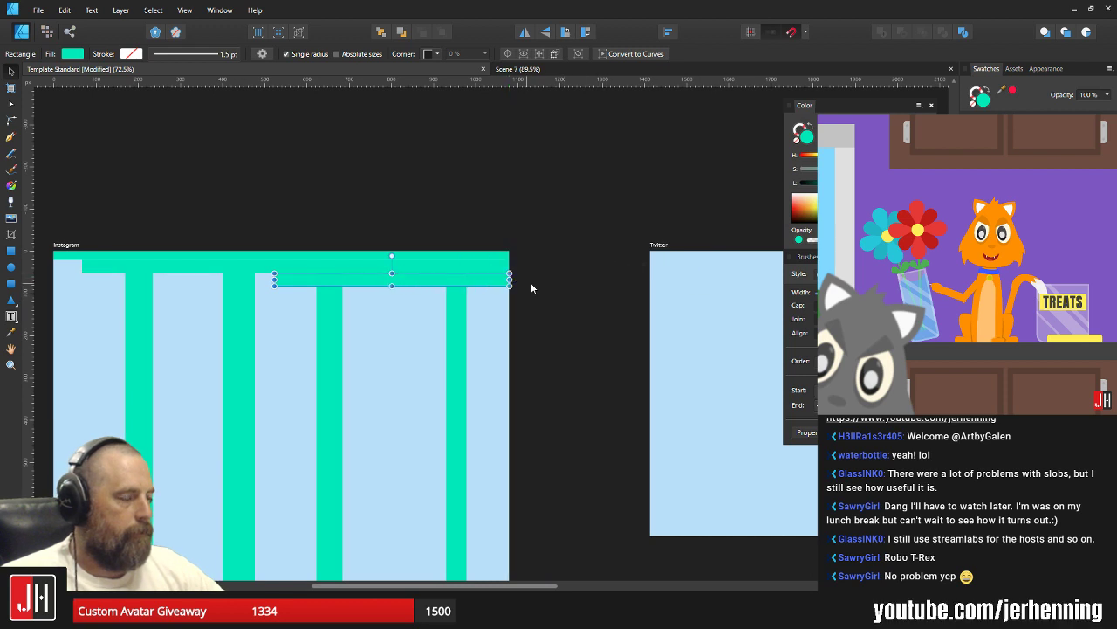
pyautogui.click(531, 281)
# Resize the third teal strip to about 505 px wide and 23 px tall, leaving a gap of about 35 px at its right.
pyautogui.click(504, 260)
pyautogui.scroll(3, 428, 266)
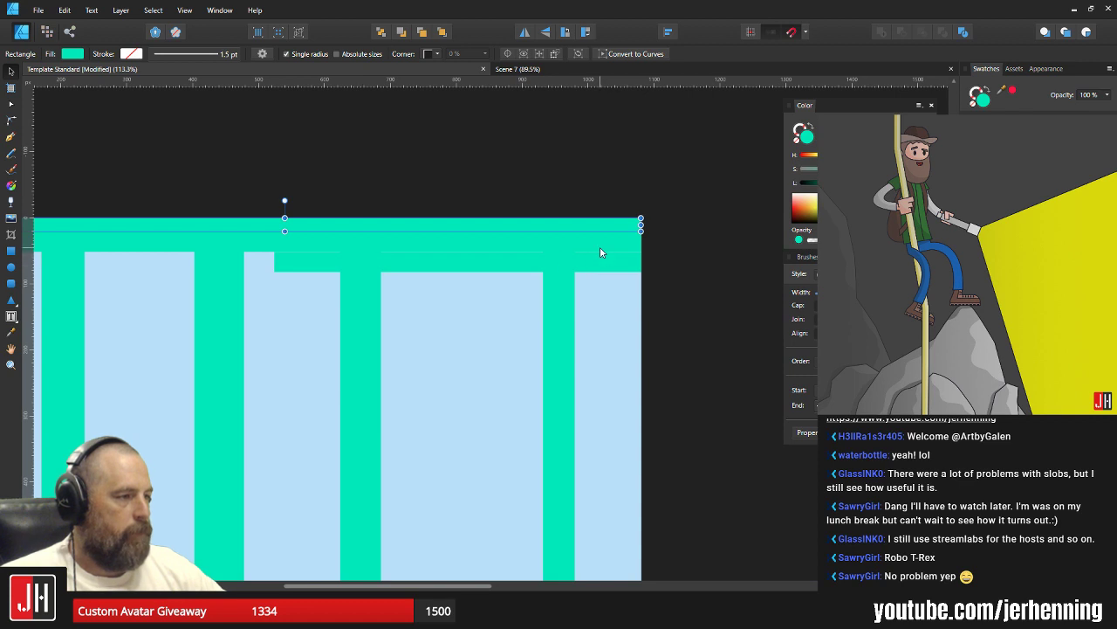
pyautogui.click(617, 266)
pyautogui.moveTo(642, 261); pyautogui.dragTo(608, 262)
pyautogui.scroll(2, 489, 278)
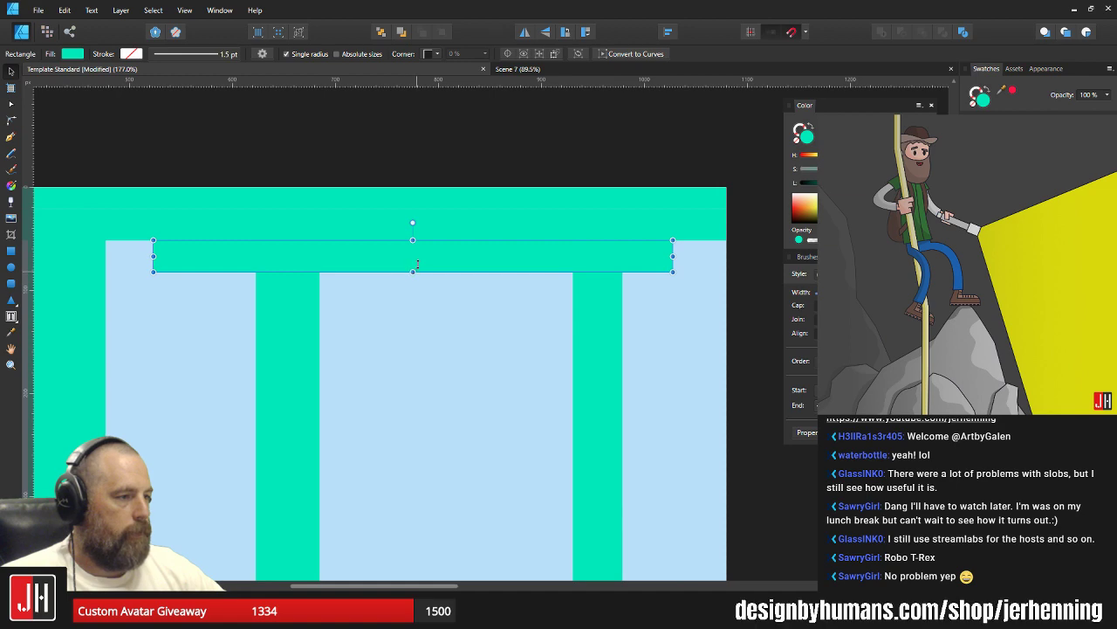
pyautogui.scroll(-3, 542, 270)
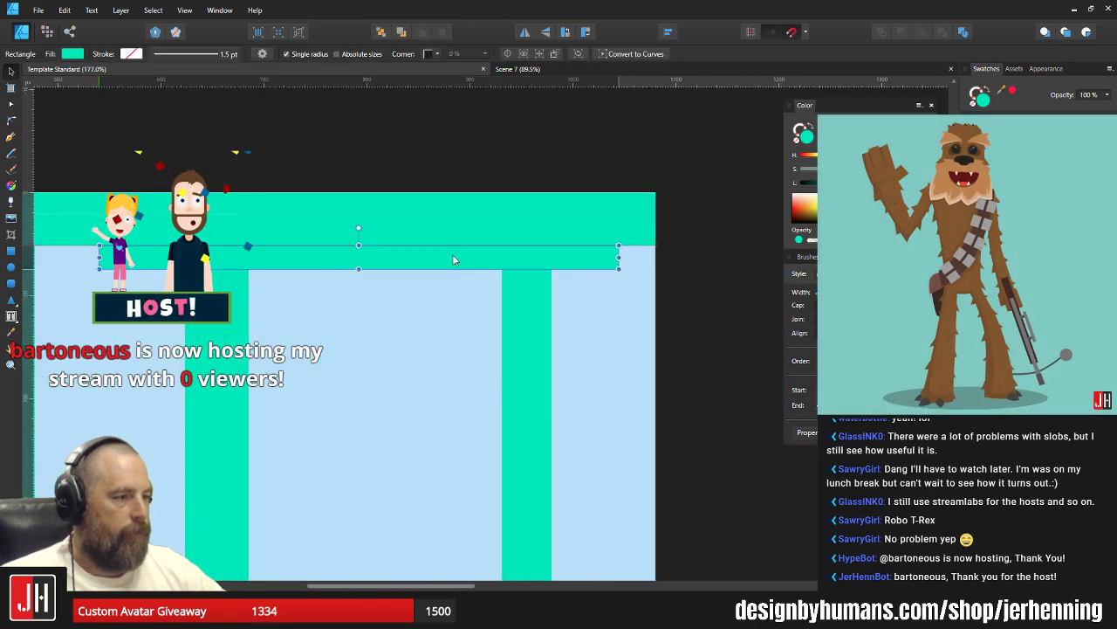
pyautogui.scroll(-2, 478, 281)
pyautogui.scroll(-1, 478, 281)
pyautogui.click(561, 303)
pyautogui.scroll(-2, 548, 312)
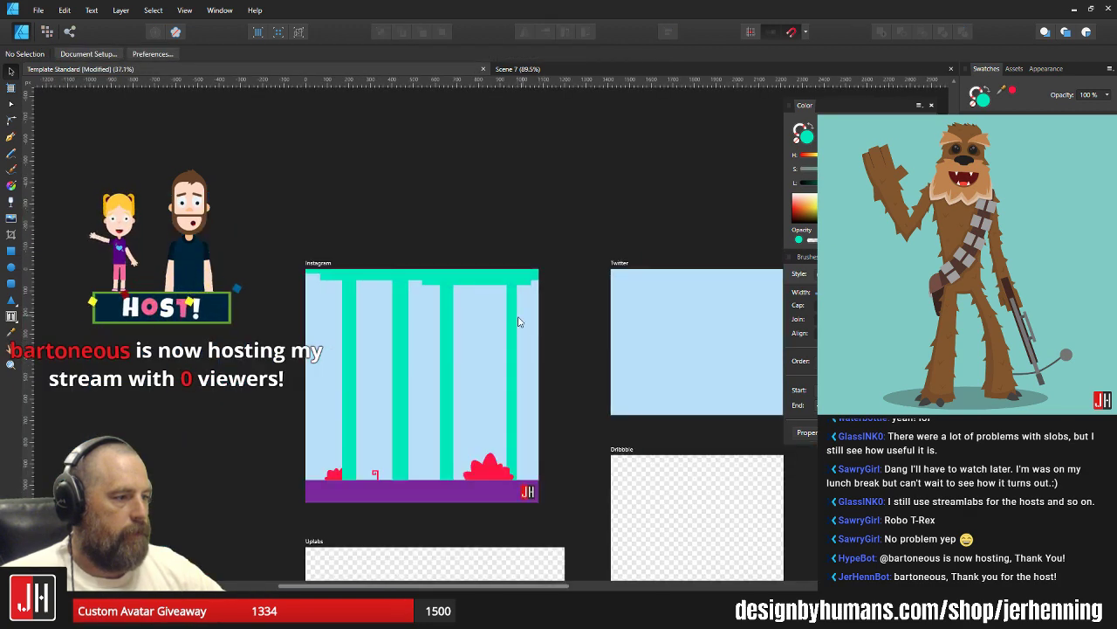
pyautogui.scroll(2, 486, 330)
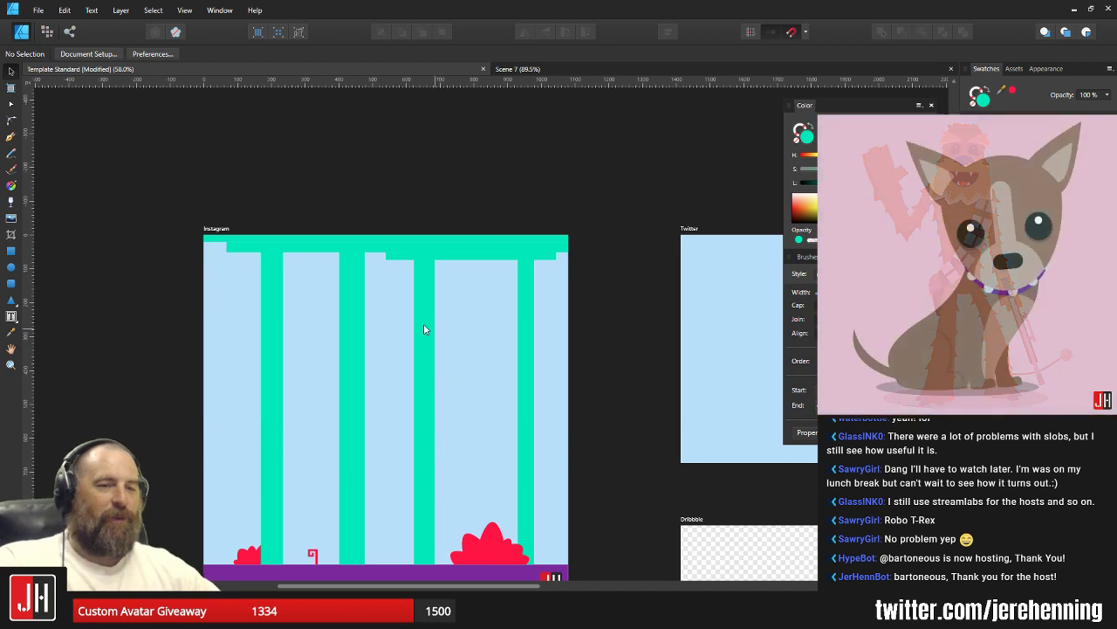
pyautogui.scroll(2, 495, 244)
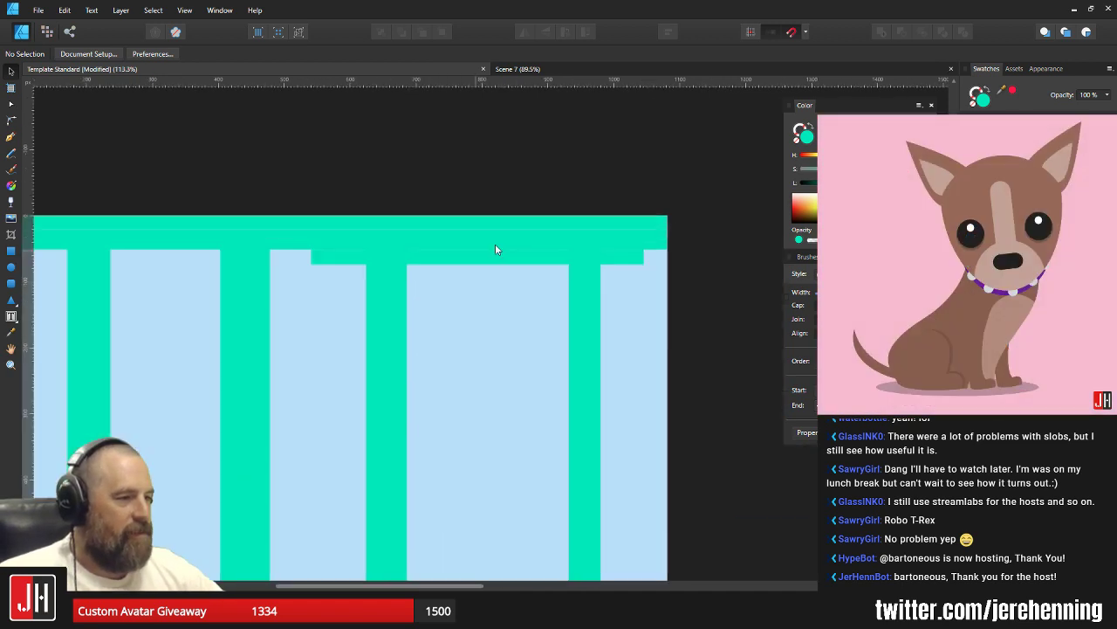
pyautogui.click(491, 254)
pyautogui.scroll(2, 486, 254)
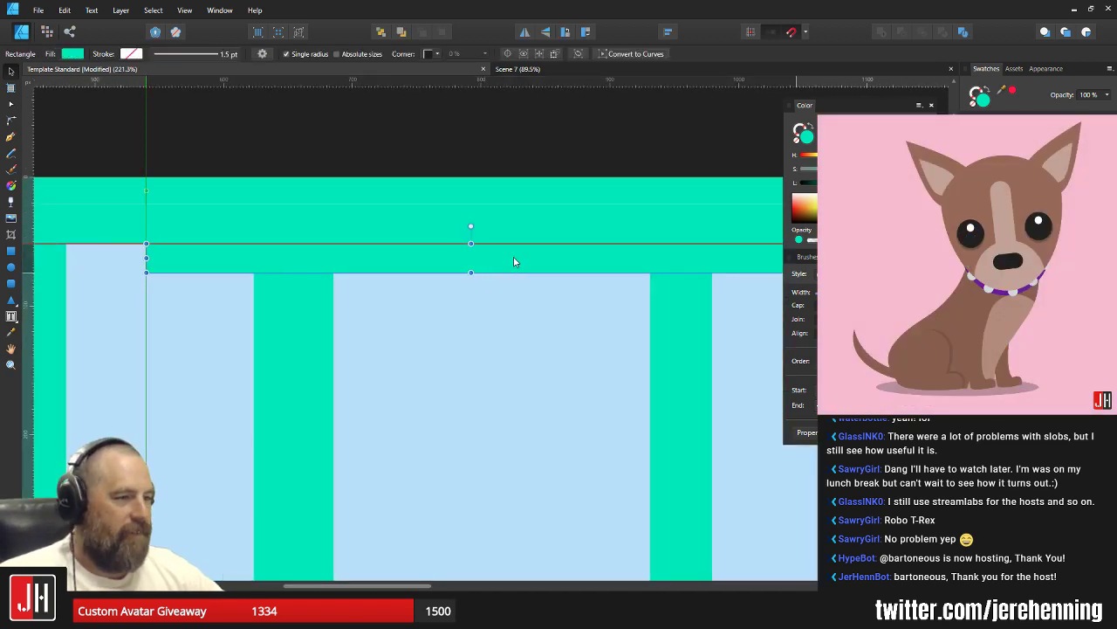
pyautogui.scroll(-3, 513, 257)
pyautogui.click(687, 309)
pyautogui.scroll(-1, 685, 304)
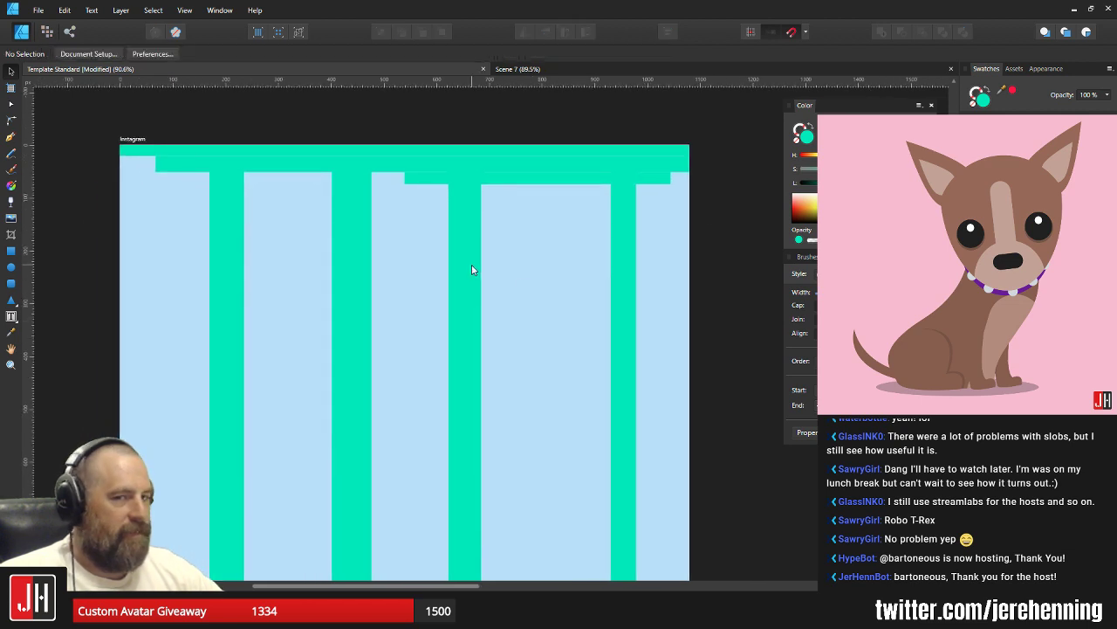
pyautogui.moveTo(512, 207); pyautogui.dragTo(506, 235)
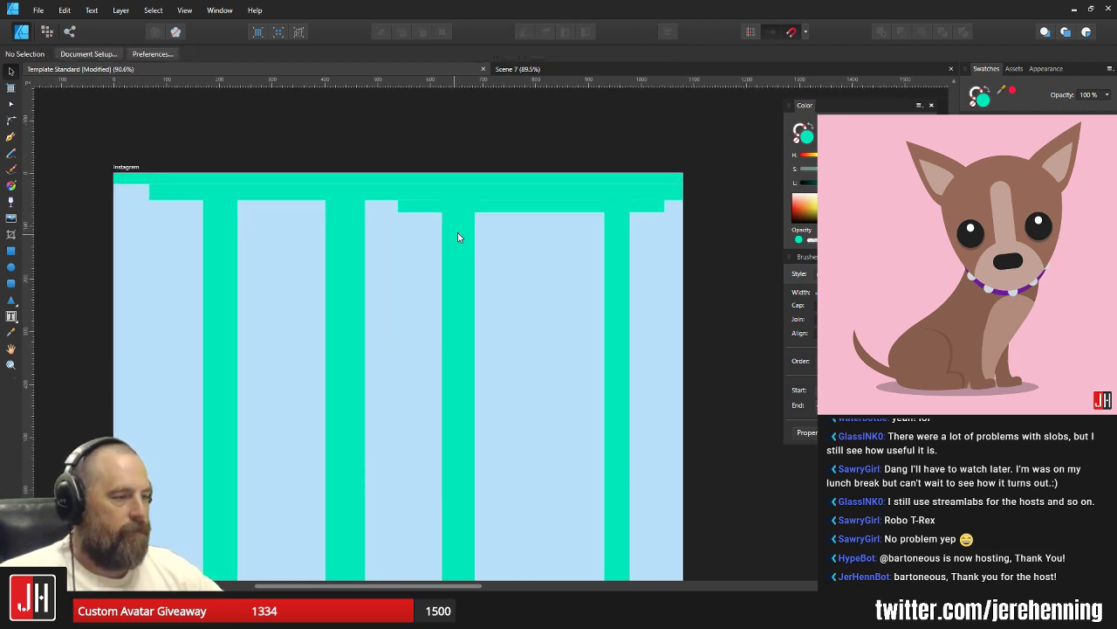
# Widen the leftmost teal column symmetrically to about 80 px, and deselect it.
pyautogui.scroll(-2, 451, 261)
pyautogui.click(281, 305)
pyautogui.scroll(-1, 301, 310)
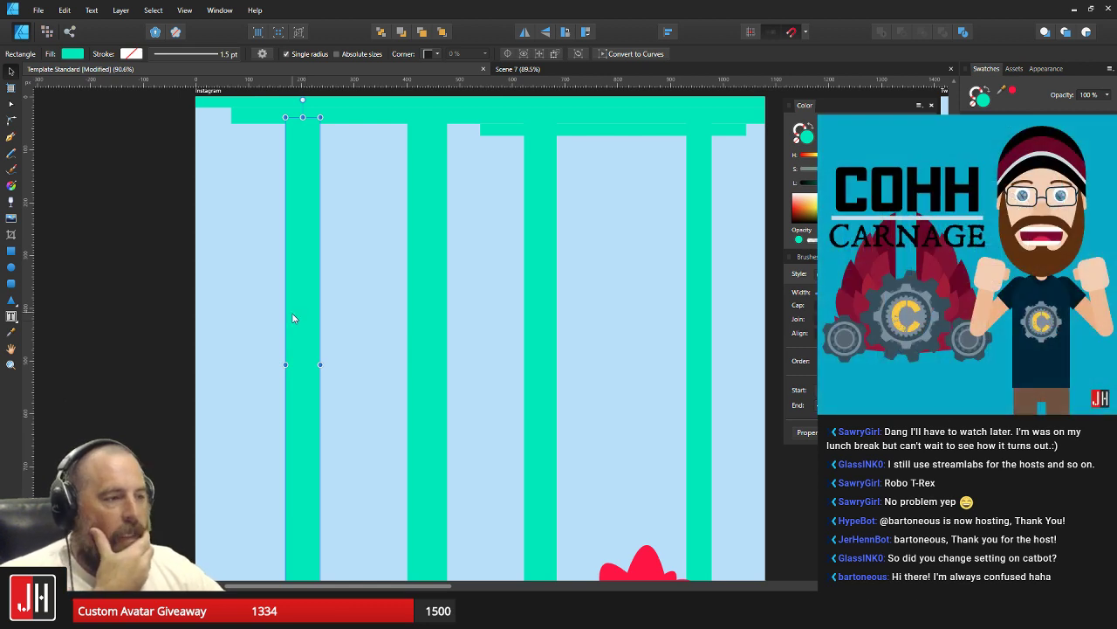
pyautogui.moveTo(320, 365)
pyautogui.mouseDown()
pyautogui.moveTo(335, 365)
pyautogui.moveTo(324, 365)
pyautogui.mouseUp()
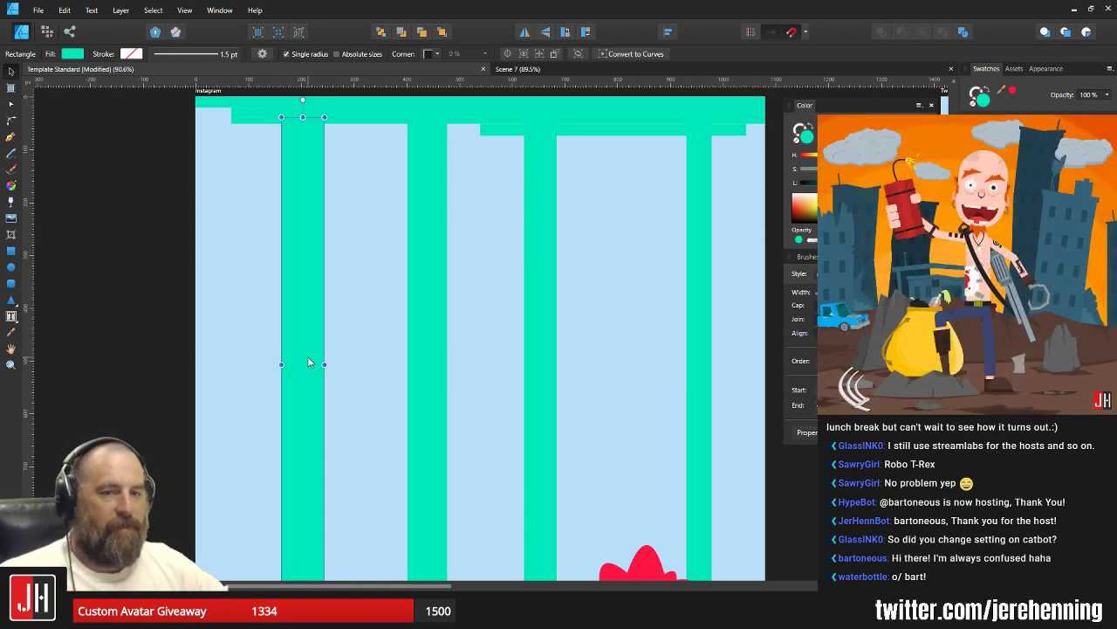
pyautogui.scroll(-3, 530, 331)
pyautogui.click(714, 424)
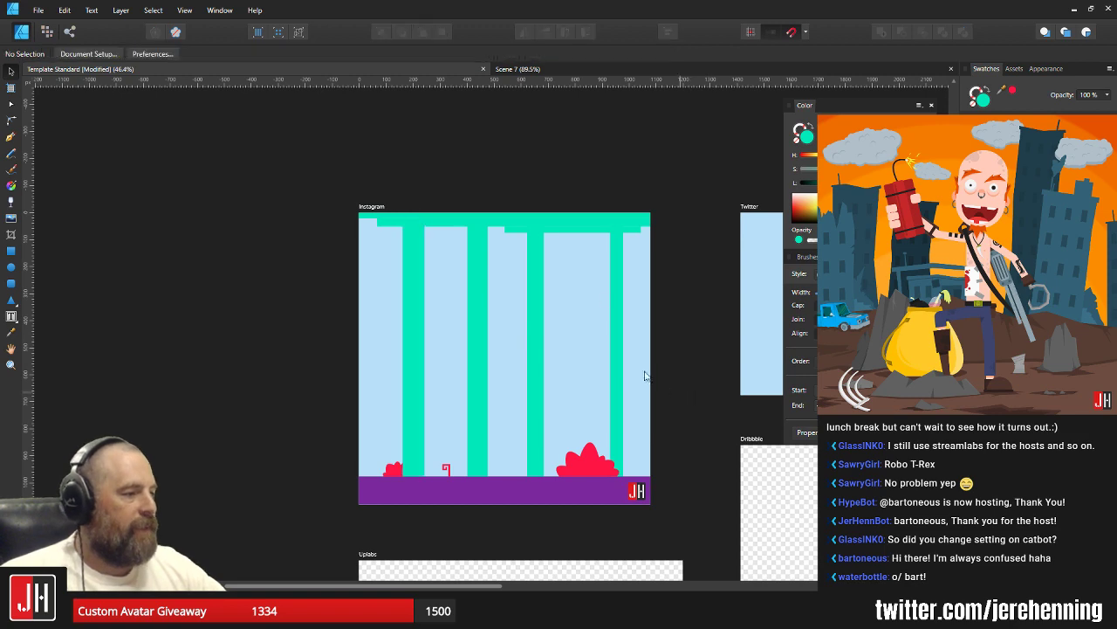
# Flip all four teal columns and the three top strips together horizontally, and deselect them.
pyautogui.scroll(3, 602, 295)
pyautogui.scroll(-5, 364, 287)
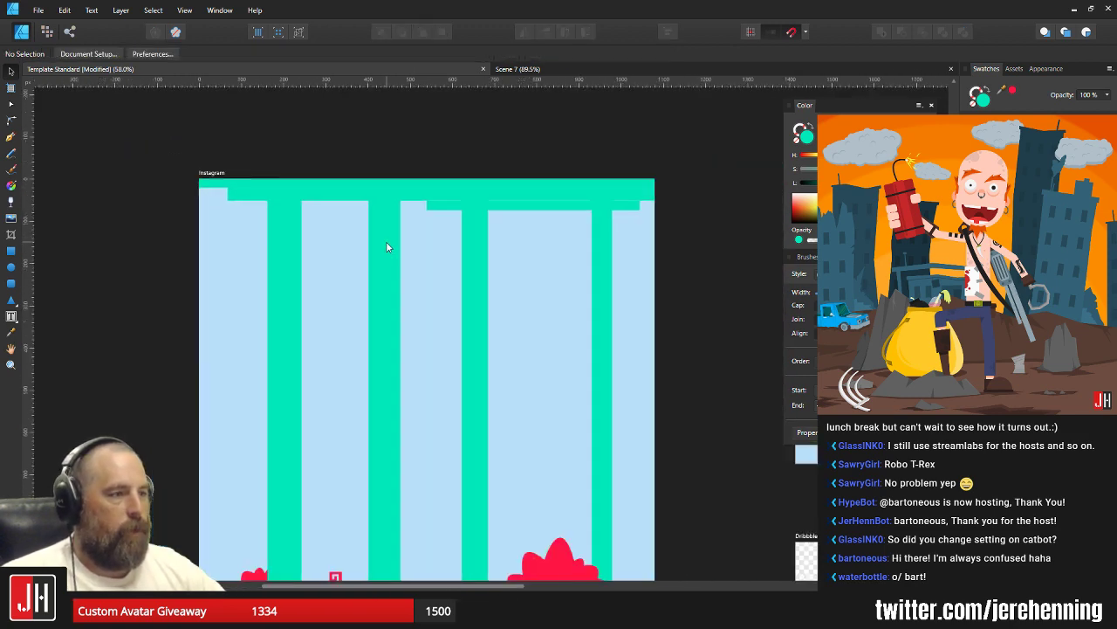
pyautogui.click(305, 229)
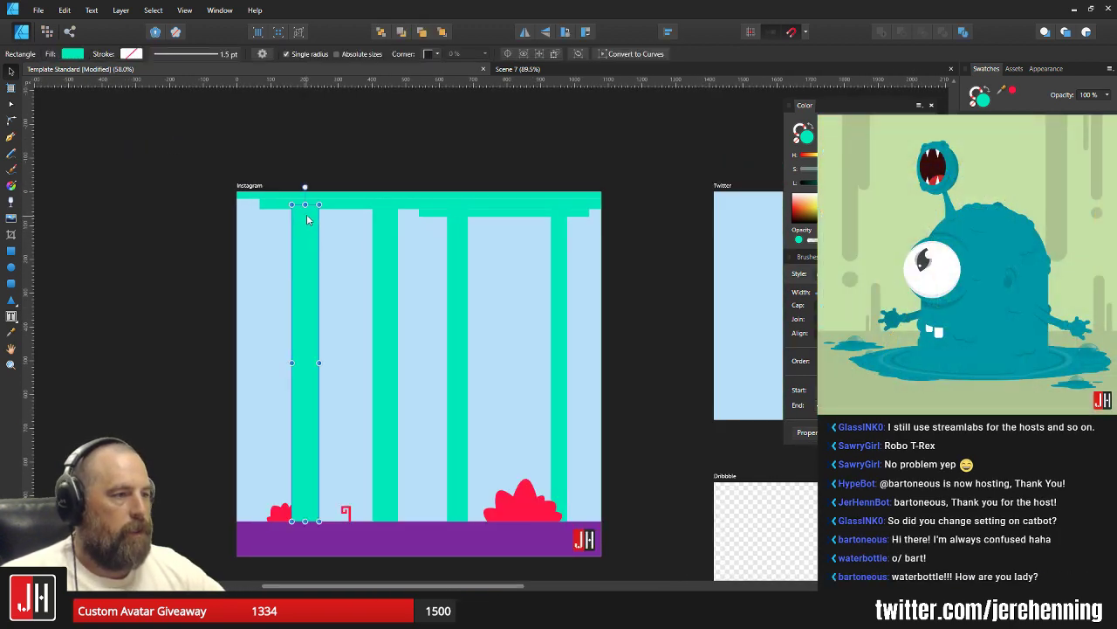
pyautogui.hscroll(-2, 455, 235)
pyautogui.scroll(3, 455, 235)
pyautogui.keyDown('shift'); pyautogui.click(436, 231); pyautogui.keyUp('shift')
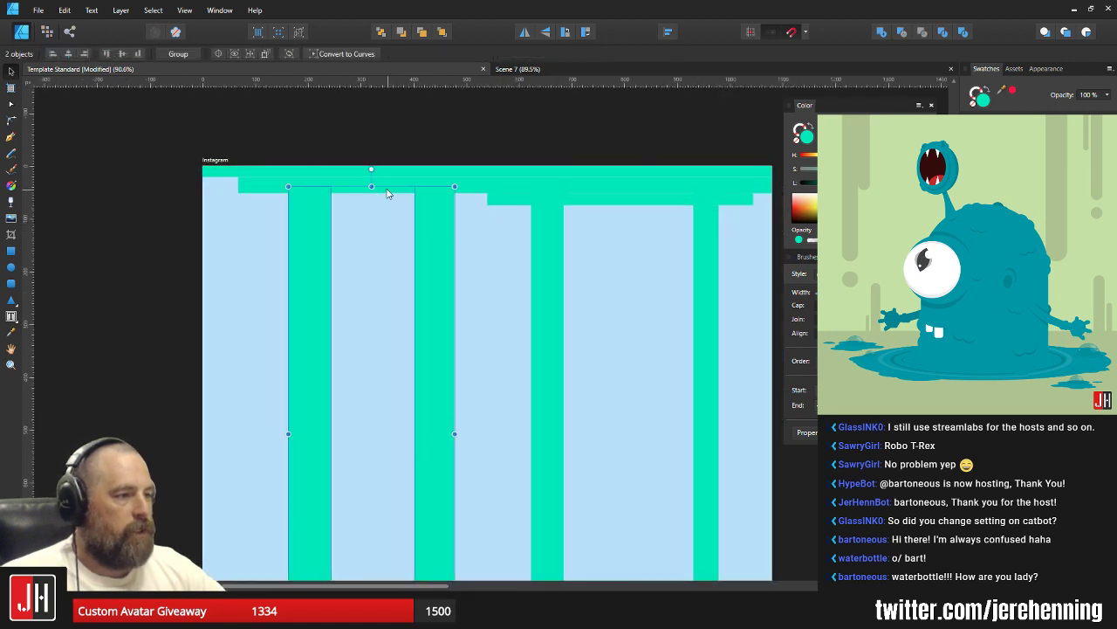
pyautogui.keyDown('shift'); pyautogui.click(461, 179); pyautogui.keyUp('shift')
pyautogui.keyDown('shift'); pyautogui.click(513, 201); pyautogui.keyUp('shift')
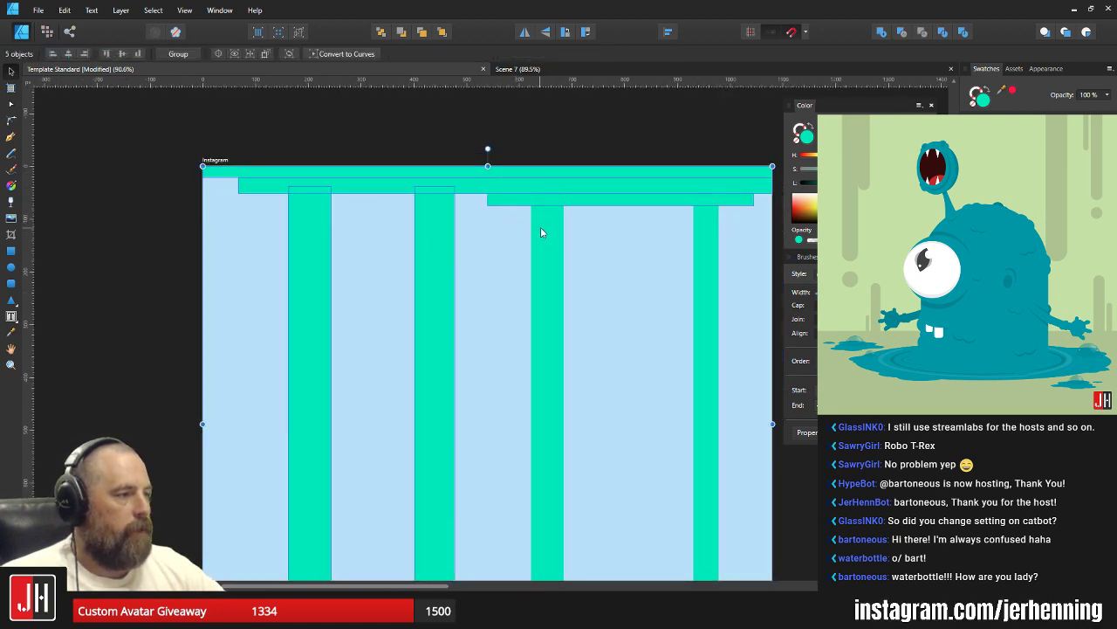
pyautogui.keyDown('shift'); pyautogui.click(540, 230); pyautogui.keyUp('shift')
pyautogui.keyDown('shift'); pyautogui.click(712, 243); pyautogui.keyUp('shift')
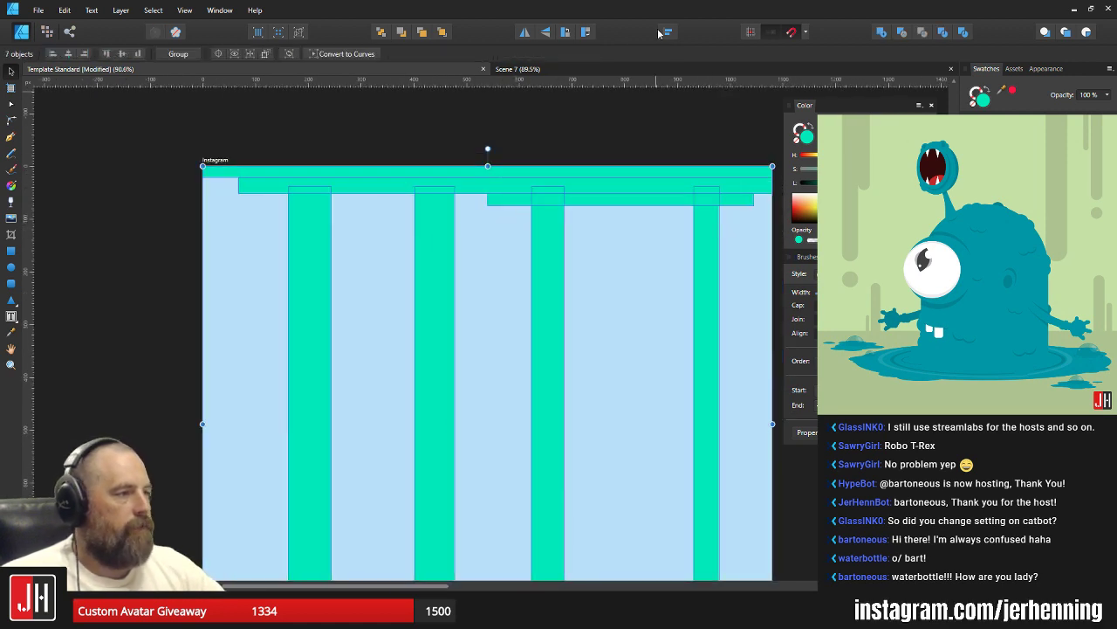
pyautogui.click(529, 33)
pyautogui.scroll(-3, 549, 183)
pyautogui.moveTo(713, 308); pyautogui.dragTo(617, 253)
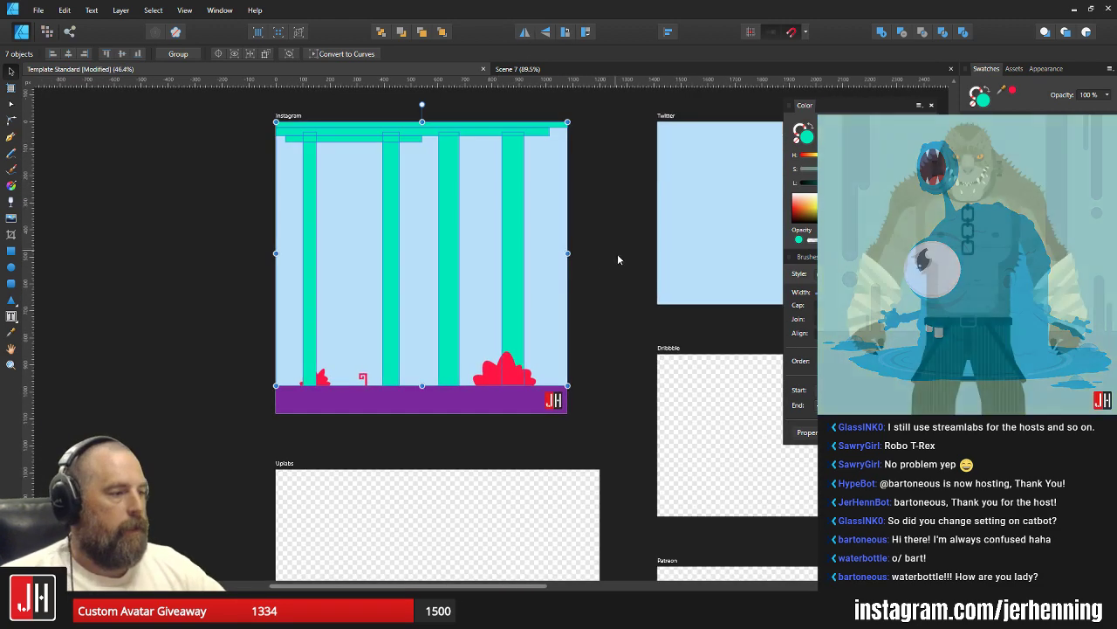
pyautogui.click(617, 253)
# Nudge the small red bush slightly left and enlarge it proportionally to about 135 px wide, keeping its base on the ground.
pyautogui.scroll(4, 290, 402)
pyautogui.scroll(2, 349, 371)
pyautogui.click(357, 319)
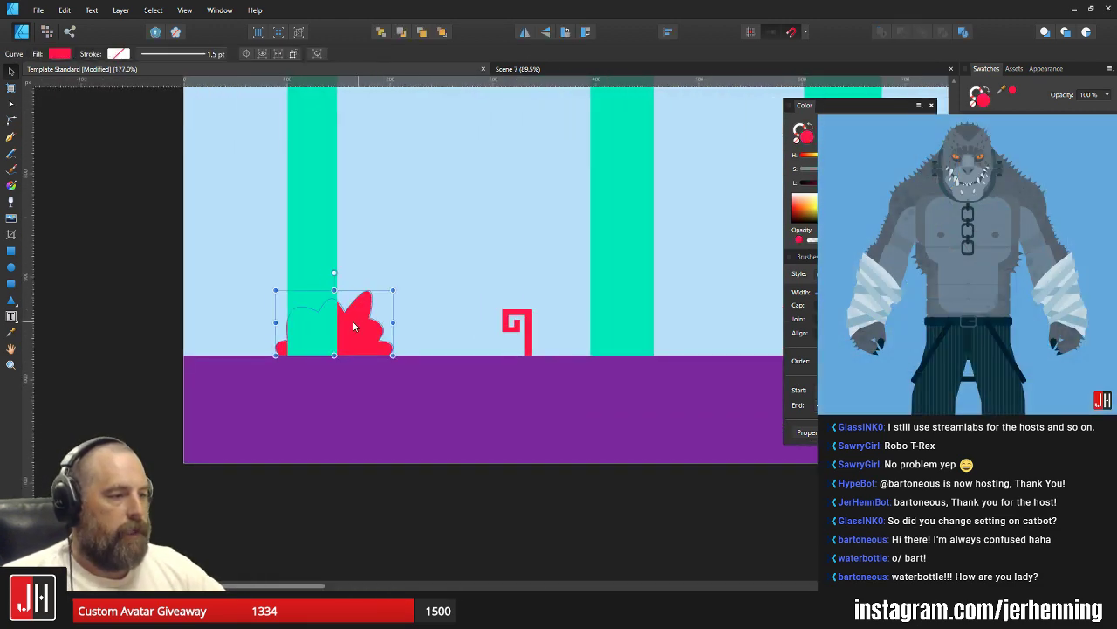
pyautogui.moveTo(349, 324); pyautogui.dragTo(353, 324)
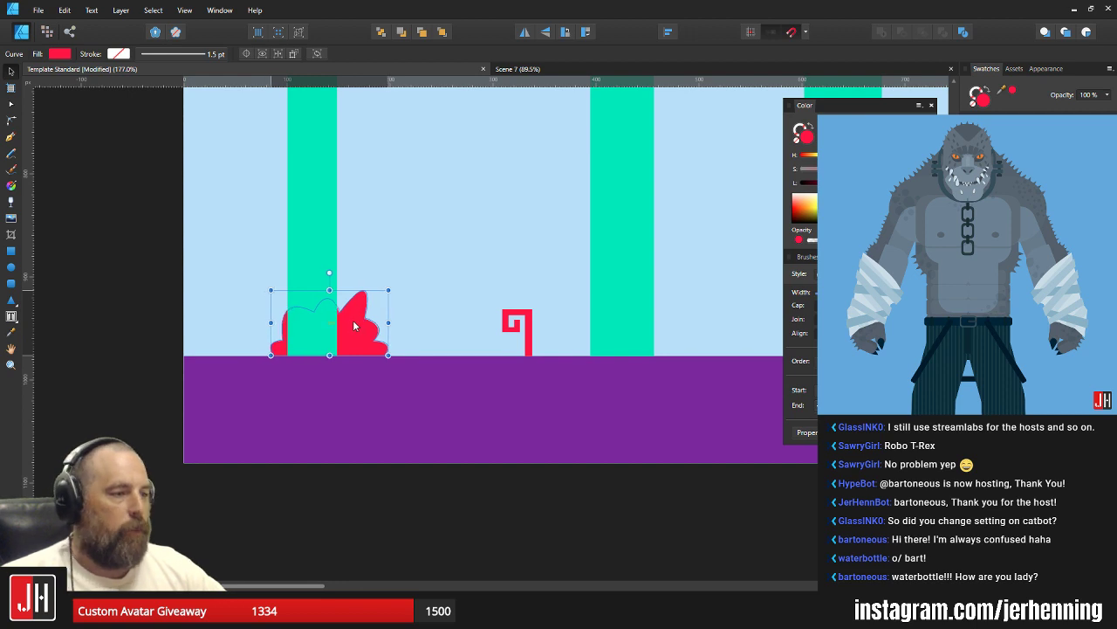
pyautogui.moveTo(388, 290); pyautogui.dragTo(411, 279)
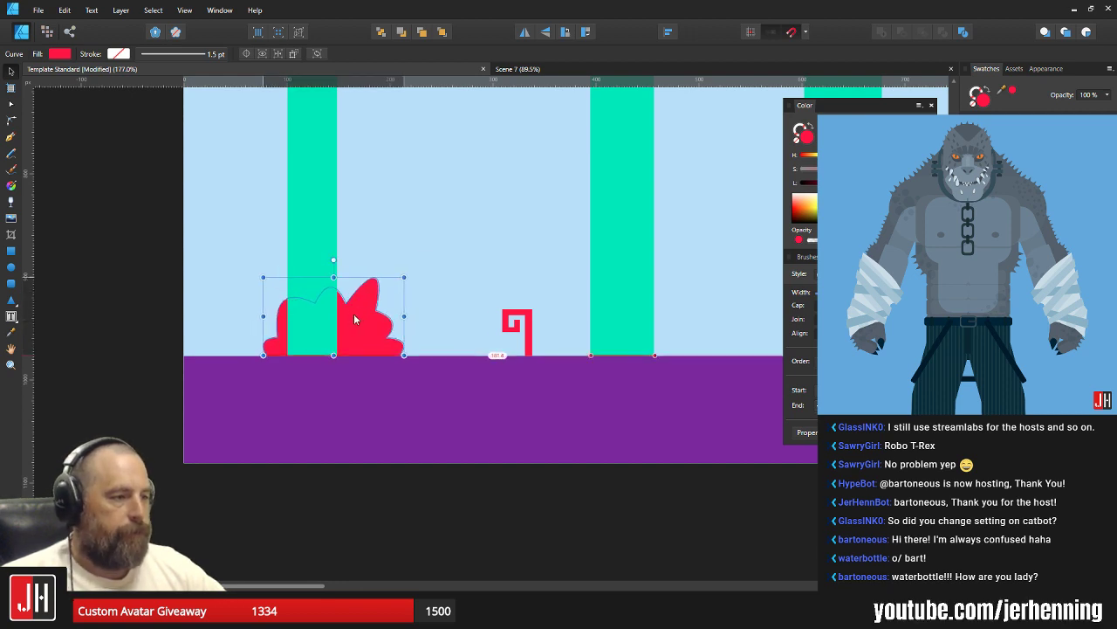
pyautogui.scroll(-5, 358, 316)
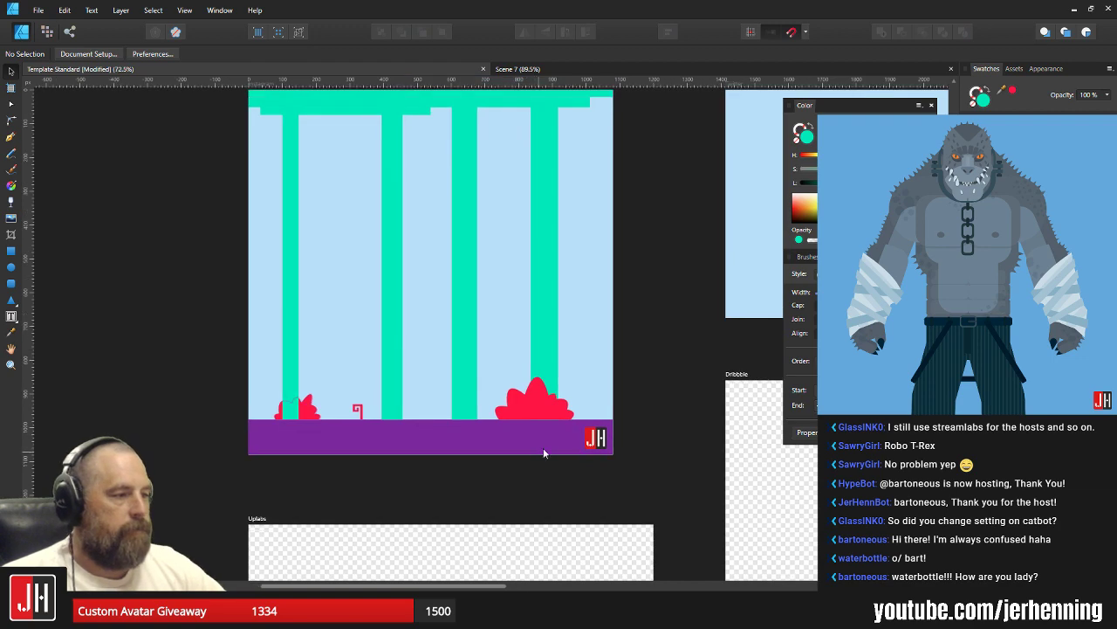
# Nudge the large red bush slightly to the right in front of the rightmost column, and deselect it.
pyautogui.scroll(4, 543, 448)
pyautogui.click(529, 355)
pyautogui.moveTo(529, 354); pyautogui.dragTo(540, 349)
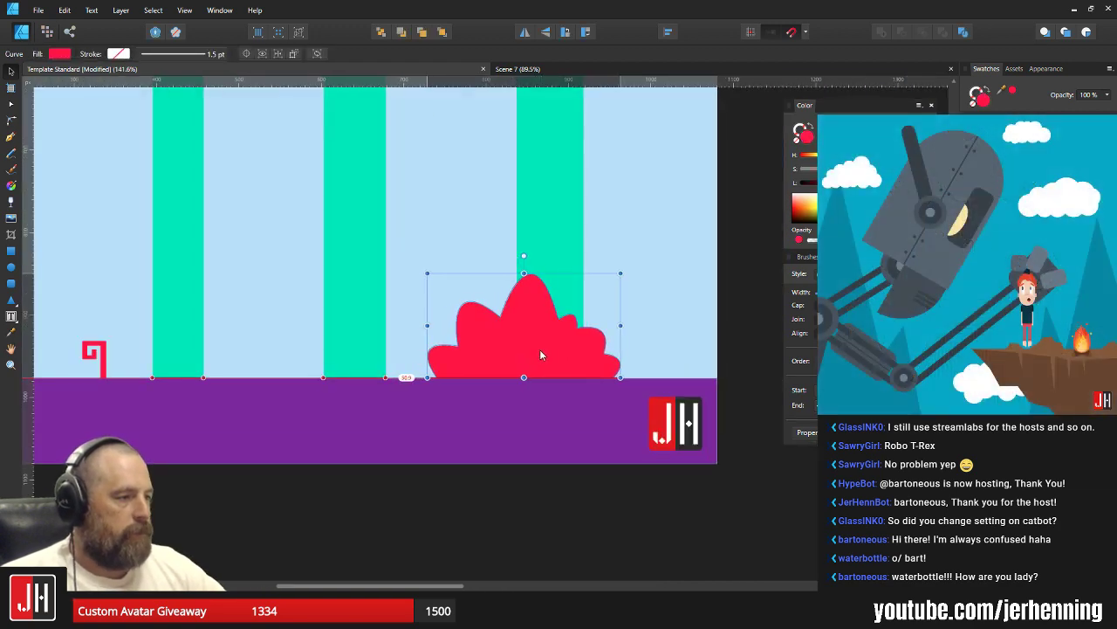
pyautogui.click(605, 333)
pyautogui.scroll(-5, 605, 333)
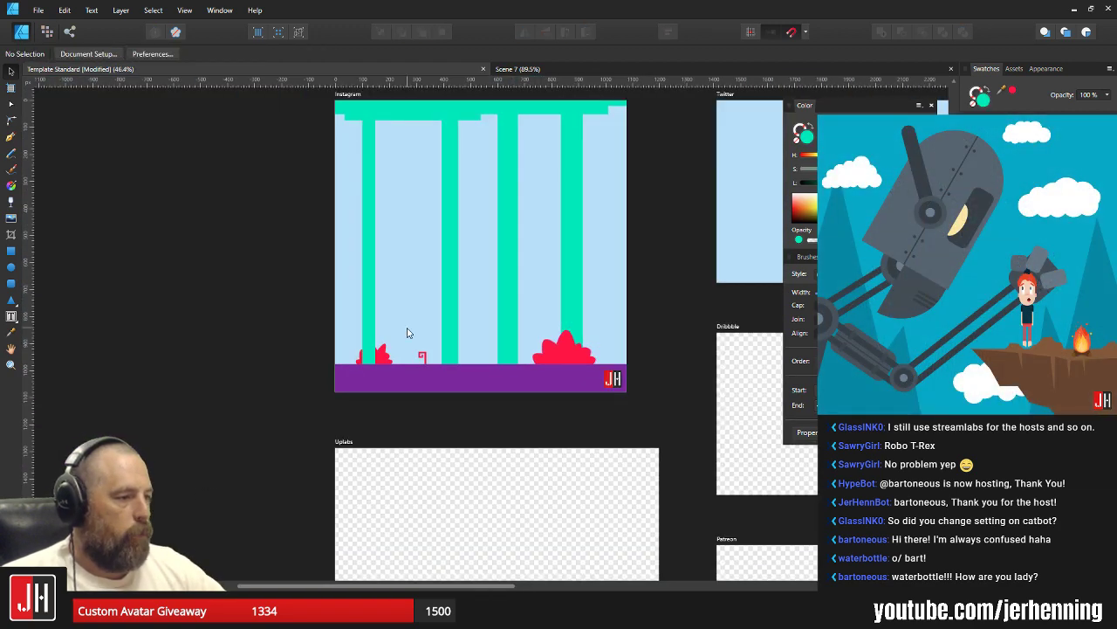
# Extend the lowest teal canopy strip slightly downward to make it thicker.
pyautogui.scroll(3, 407, 332)
pyautogui.scroll(-2, 460, 367)
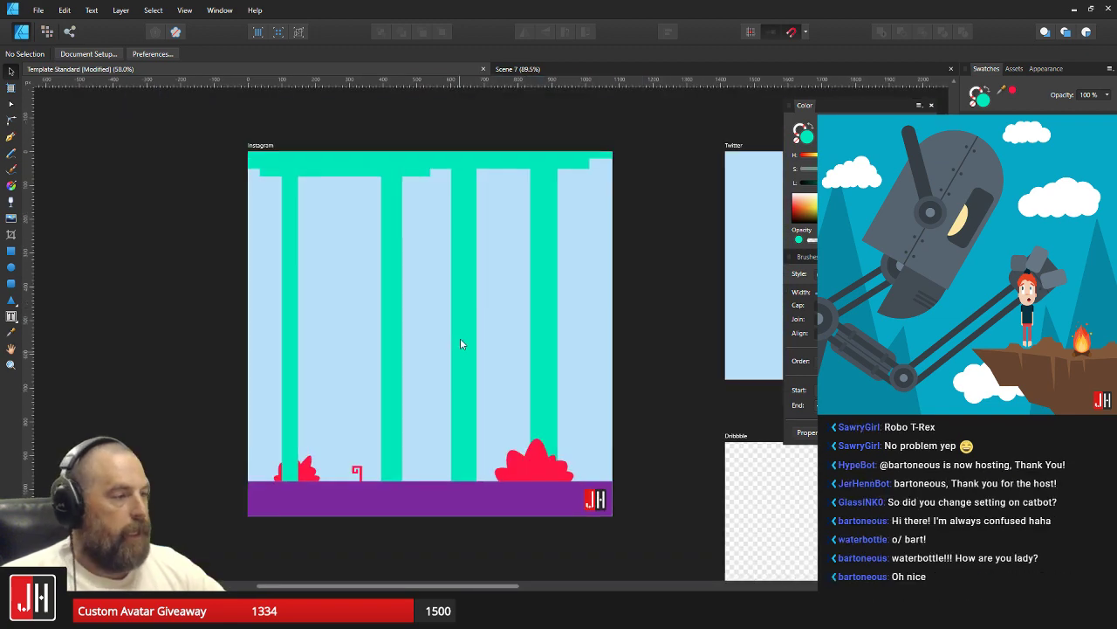
pyautogui.scroll(4, 384, 188)
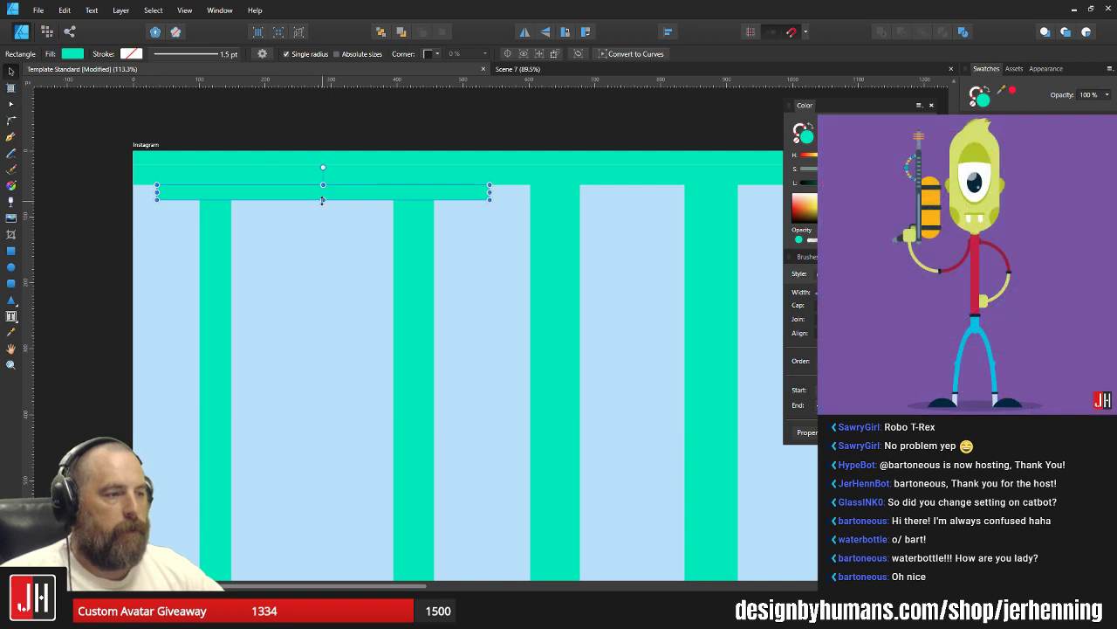
pyautogui.moveTo(323, 201); pyautogui.dragTo(323, 210)
# Try to unite the three teal canopy strips into one shape.
pyautogui.moveTo(580, 179); pyautogui.dragTo(523, 202)
pyautogui.keyDown('shift'); pyautogui.click(526, 200); pyautogui.keyUp('shift')
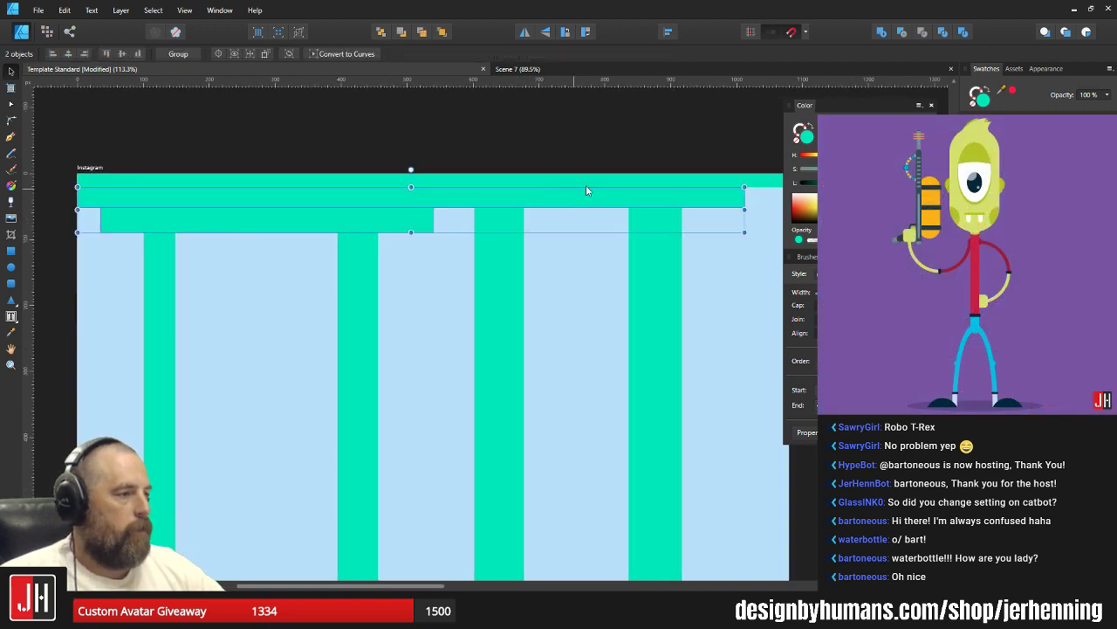
pyautogui.keyDown('shift'); pyautogui.click(592, 182); pyautogui.keyUp('shift')
pyautogui.click(882, 33)
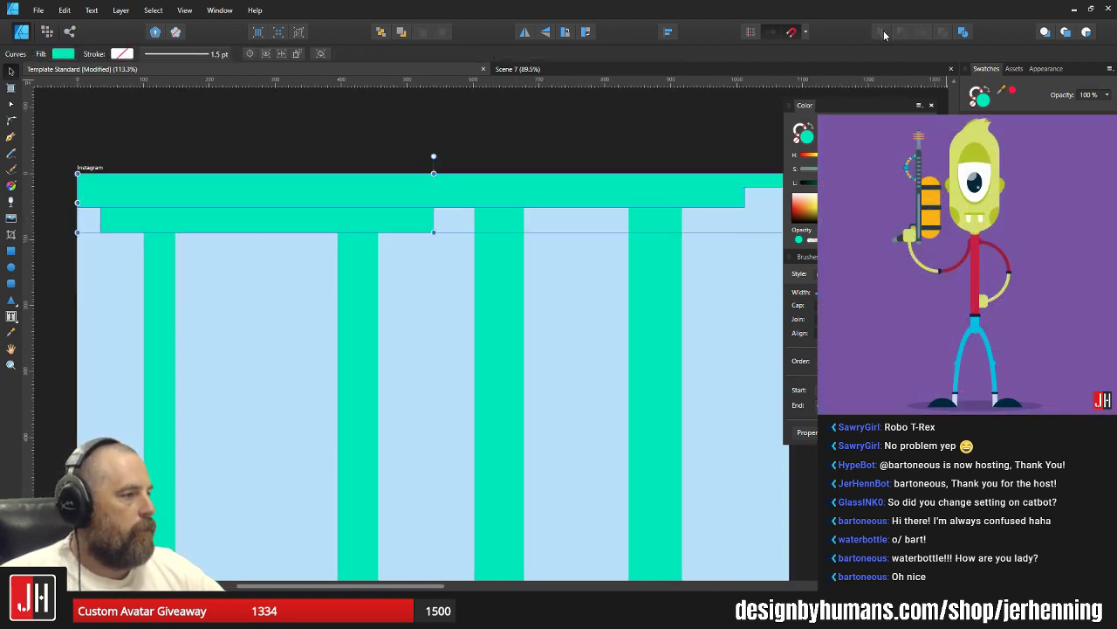
pyautogui.hotkey('ctrl', 'z')
pyautogui.click(531, 135)
# Extend the lowest strip's top edge up to overlap the strip above, and unite all three canopy strips into one shape.
pyautogui.click(382, 220)
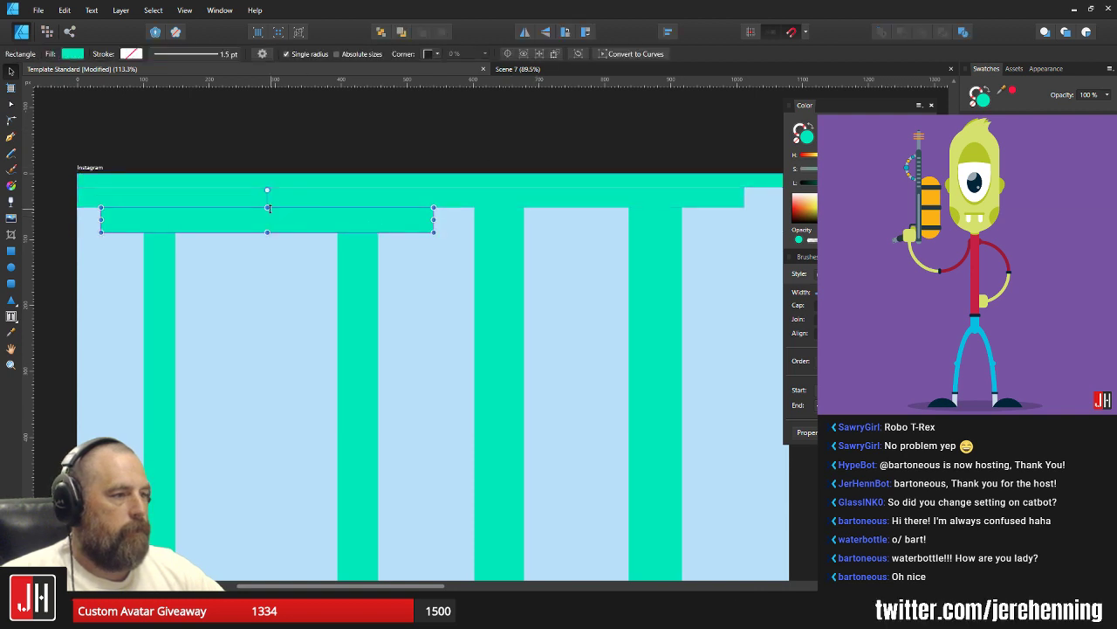
pyautogui.moveTo(269, 208); pyautogui.dragTo(270, 197)
pyautogui.keyDown('shift'); pyautogui.click(472, 199); pyautogui.keyUp('shift')
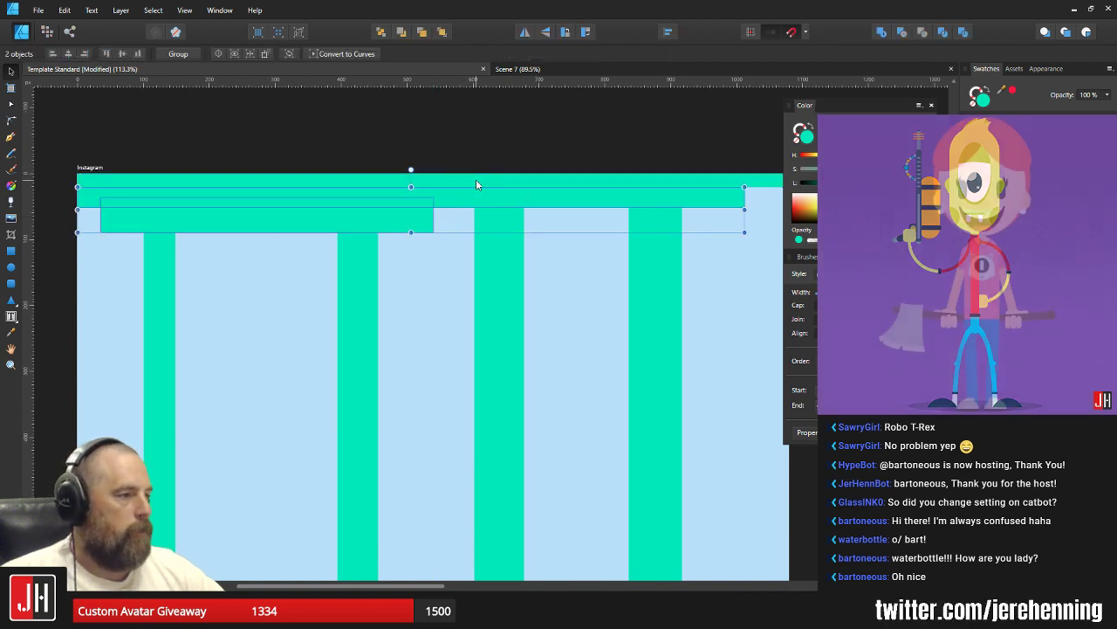
pyautogui.keyDown('shift'); pyautogui.click(476, 180); pyautogui.keyUp('shift')
pyautogui.click(883, 32)
pyautogui.click(659, 118)
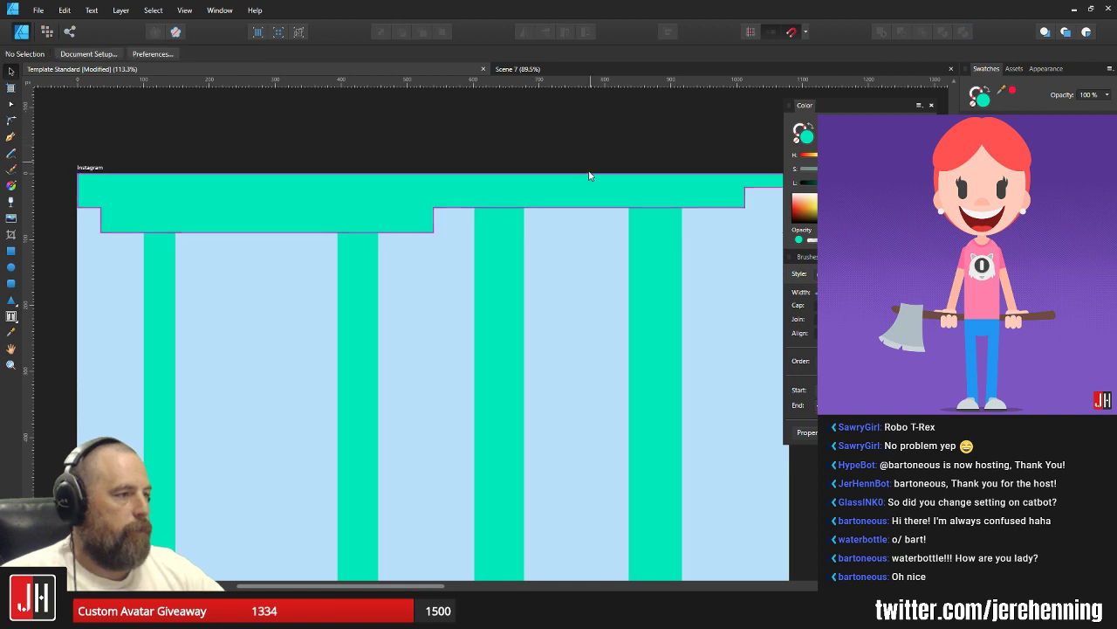
# Move the purple ground, spiral plant and both red bushes up about 20 px, and extend the ground's bottom edge to the artboard edge.
pyautogui.hotkey('ctrl', '-')
pyautogui.hotkey('ctrl', '+')
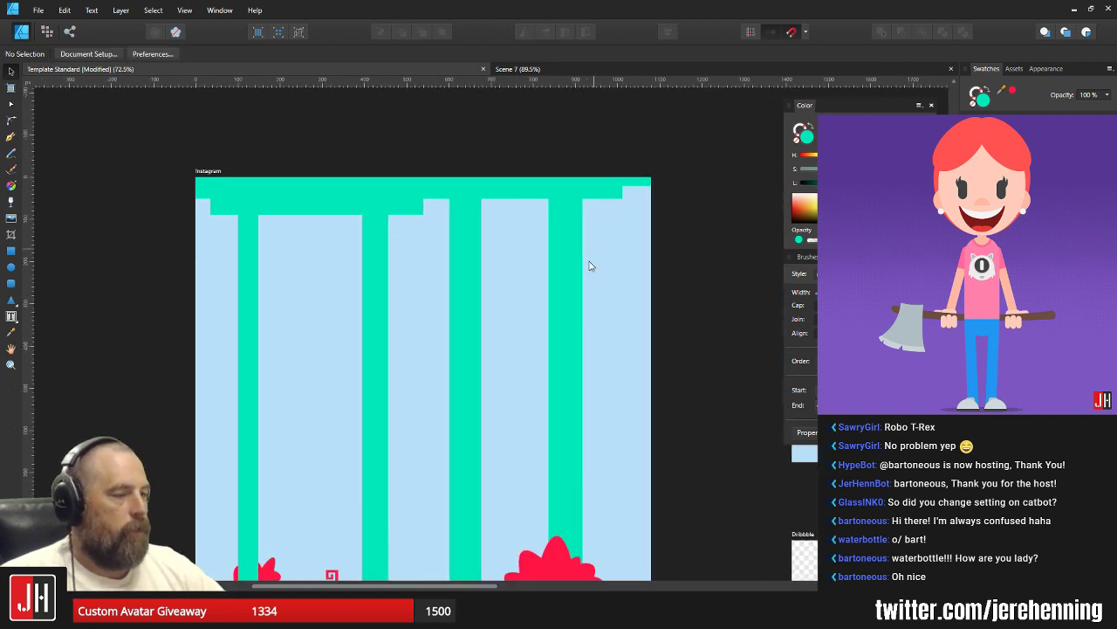
pyautogui.scroll(-3, 580, 287)
pyautogui.moveTo(587, 333); pyautogui.dragTo(535, 265)
pyautogui.scroll(2, 498, 301)
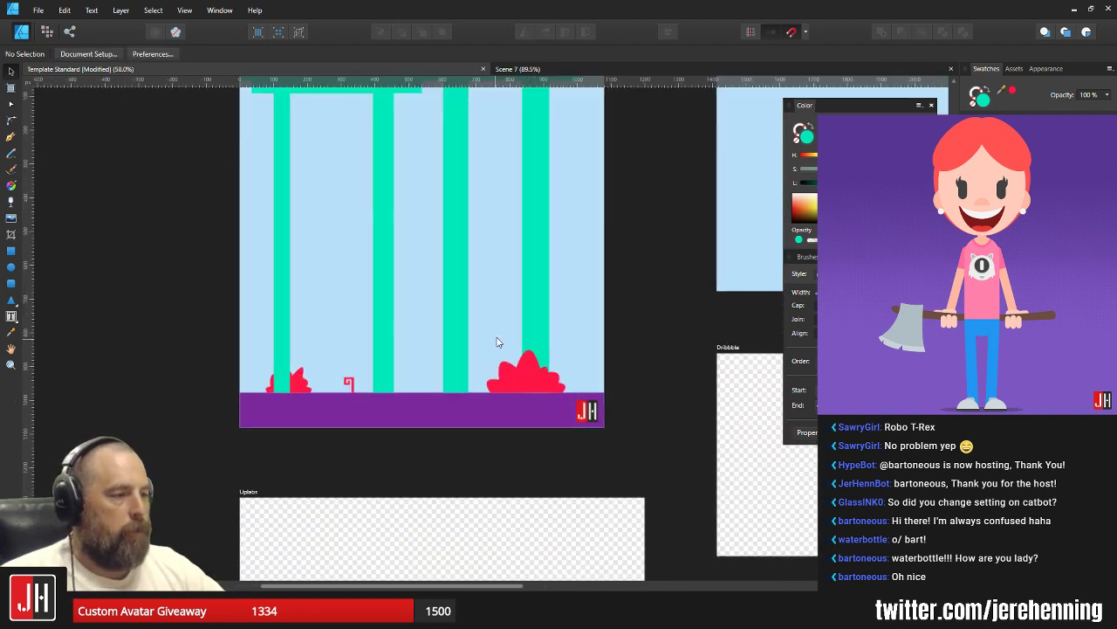
pyautogui.click(445, 404)
pyautogui.scroll(2, 340, 406)
pyautogui.keyDown('shift'); pyautogui.click(361, 366); pyautogui.keyUp('shift')
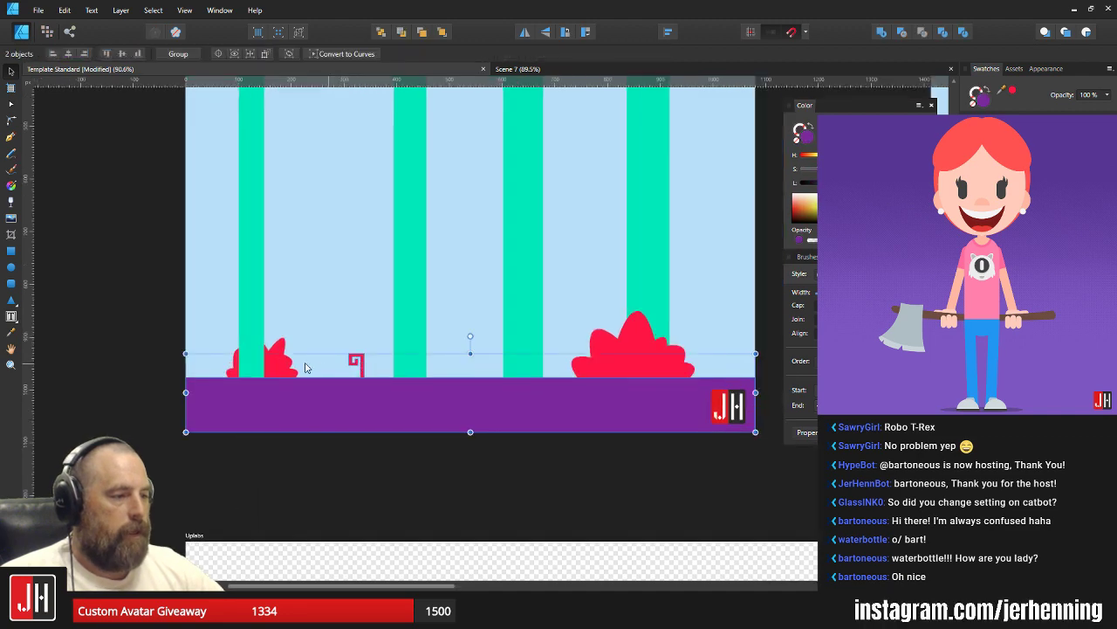
pyautogui.keyDown('shift'); pyautogui.click(274, 365); pyautogui.keyUp('shift')
pyautogui.keyDown('shift'); pyautogui.click(644, 361); pyautogui.keyUp('shift')
pyautogui.moveTo(644, 363); pyautogui.dragTo(644, 352)
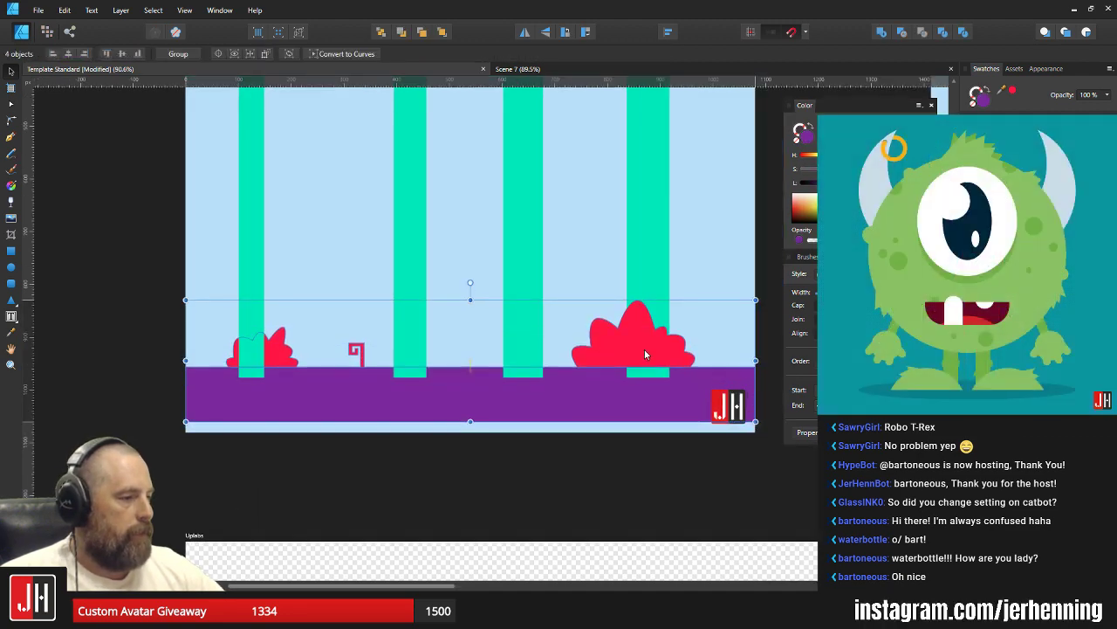
pyautogui.click(471, 421)
pyautogui.moveTo(470, 422); pyautogui.dragTo(470, 431)
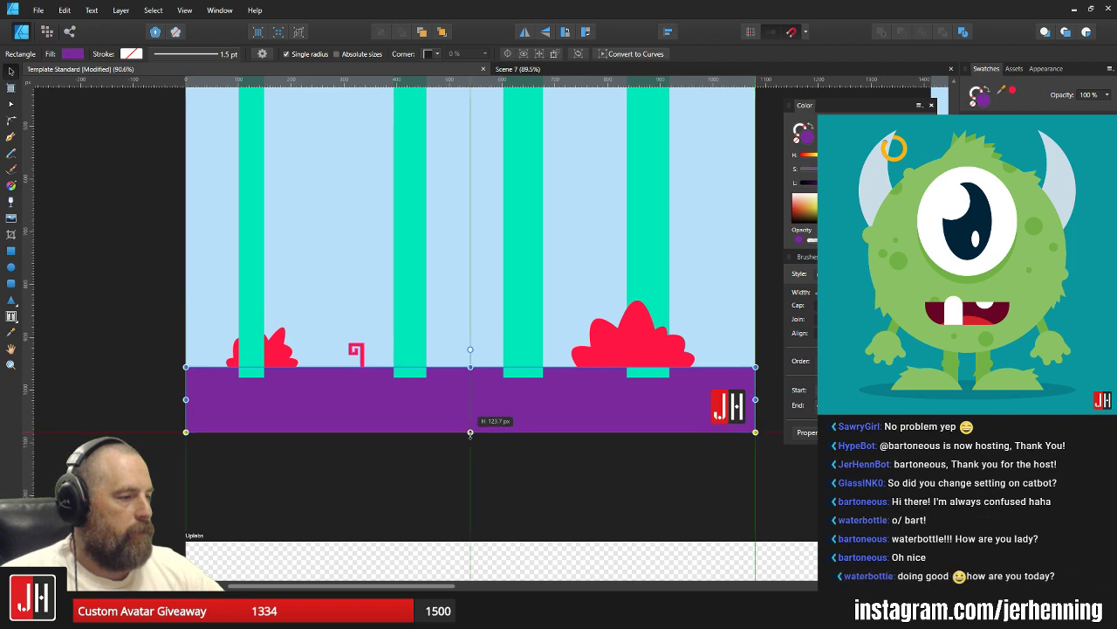
# Shorten all four teal columns together so they end at the ground's top edge, and deselect them.
pyautogui.click(410, 341)
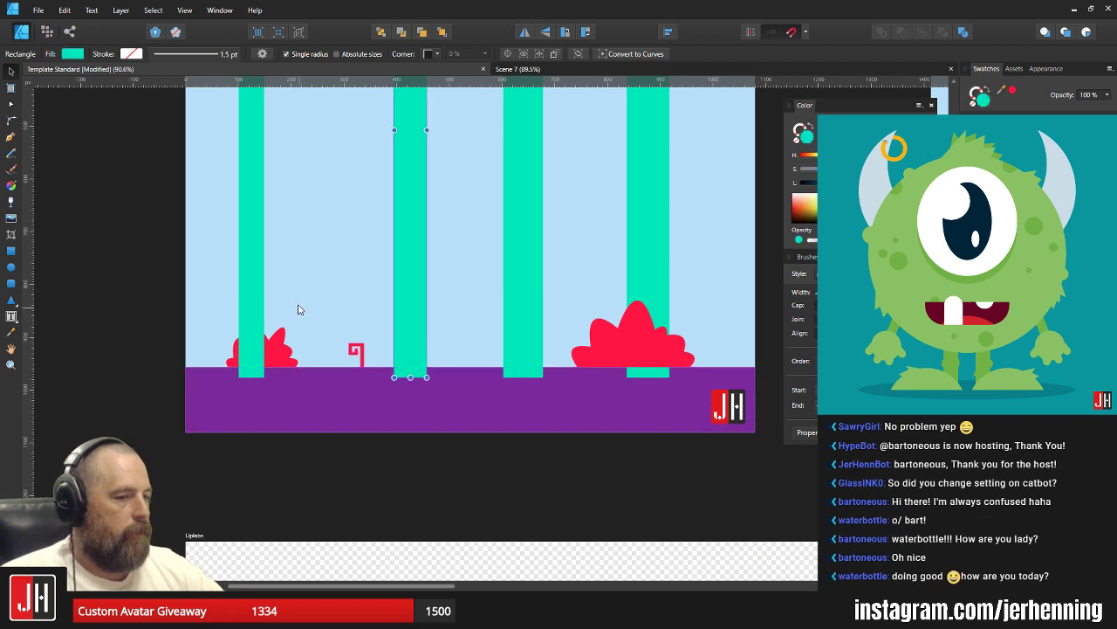
pyautogui.keyDown('shift'); pyautogui.click(257, 279); pyautogui.keyUp('shift')
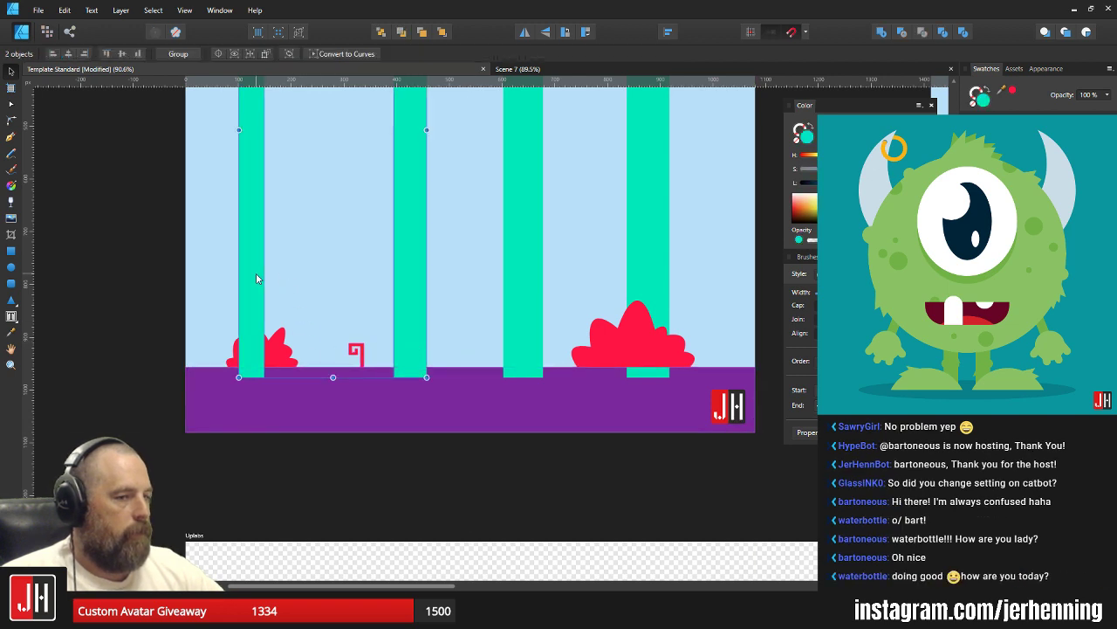
pyautogui.keyDown('shift'); pyautogui.click(509, 306); pyautogui.keyUp('shift')
pyautogui.keyDown('shift'); pyautogui.click(645, 289); pyautogui.keyUp('shift')
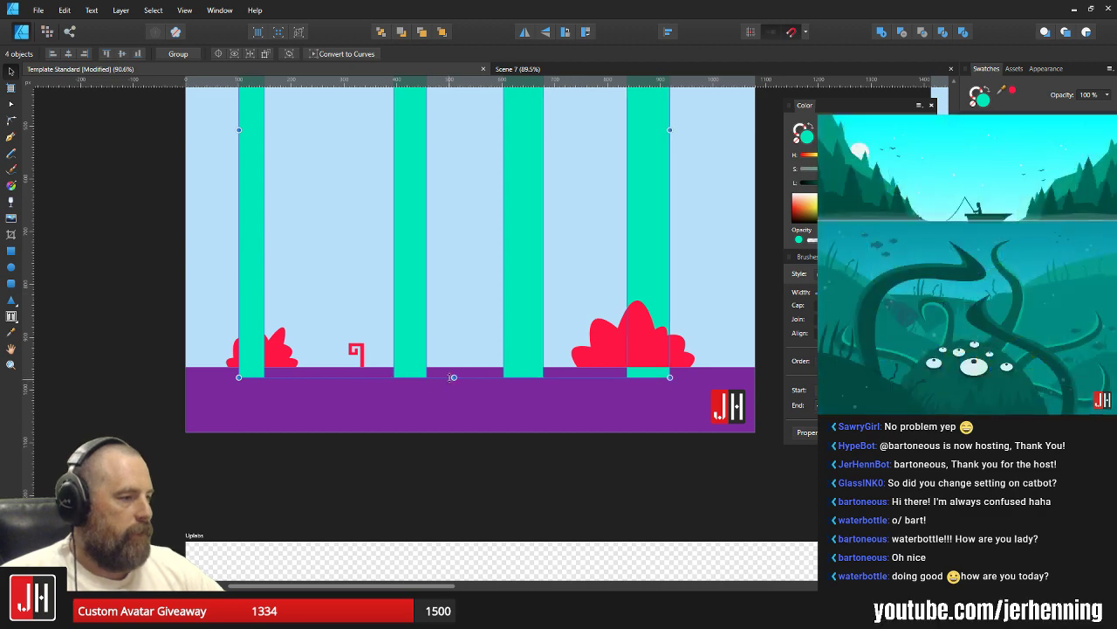
pyautogui.moveTo(453, 376); pyautogui.dragTo(454, 368)
pyautogui.scroll(-5, 455, 370)
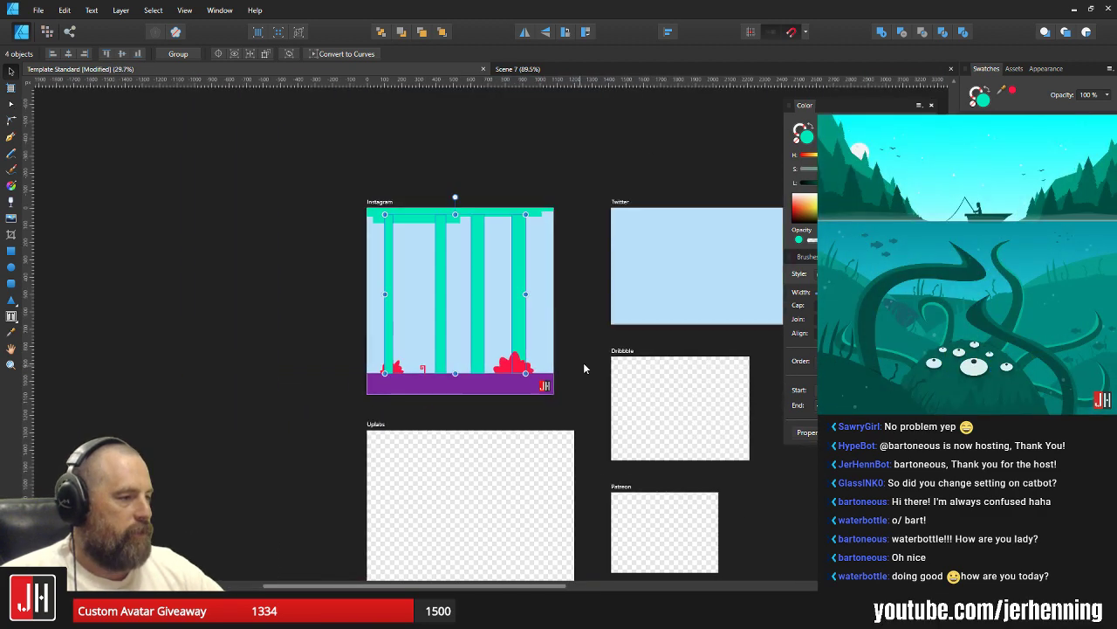
pyautogui.click(587, 360)
# Widen the leftmost teal column toward the right to about 70 px, and deselect it.
pyautogui.scroll(8, 552, 329)
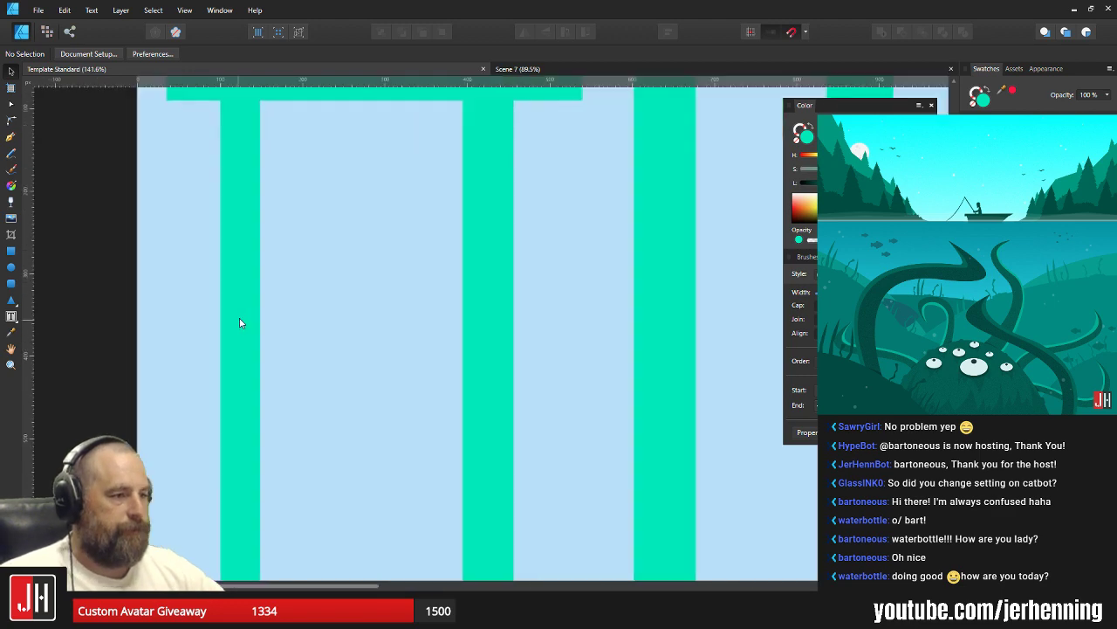
pyautogui.click(240, 322)
pyautogui.scroll(-2, 341, 280)
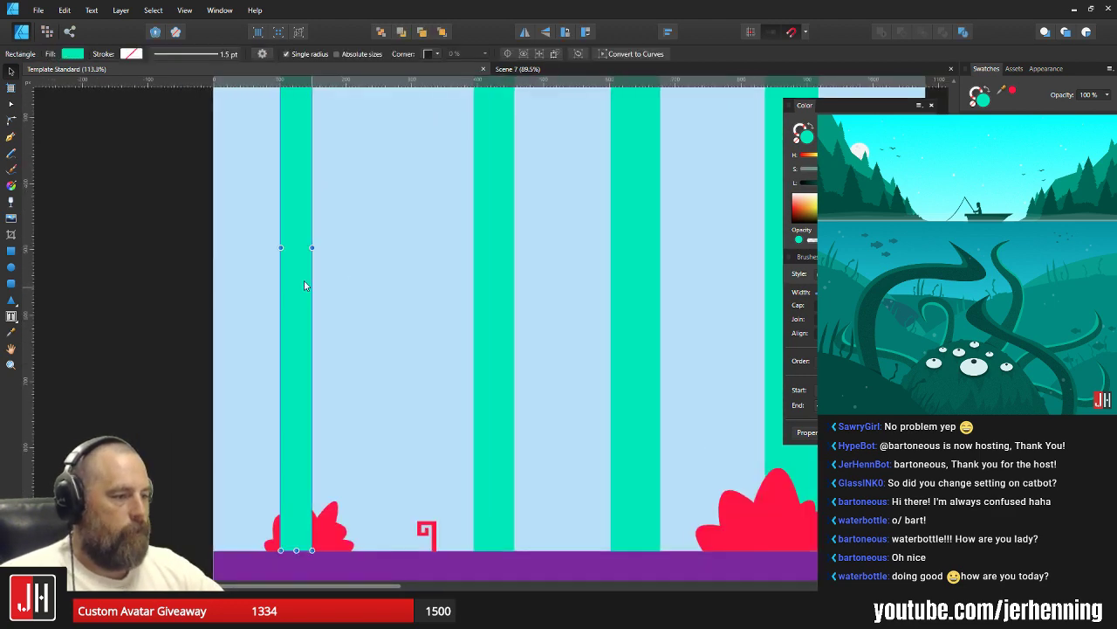
pyautogui.moveTo(311, 247)
pyautogui.mouseDown()
pyautogui.moveTo(326, 247)
pyautogui.moveTo(307, 232)
pyautogui.mouseUp()
pyautogui.scroll(-4, 318, 237)
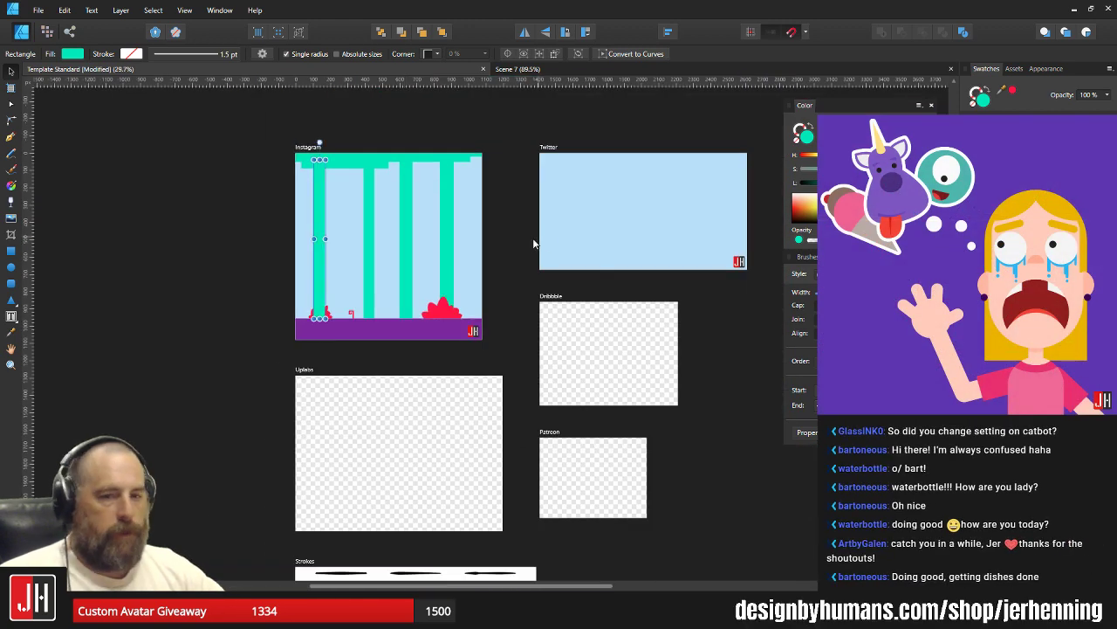
pyautogui.click(487, 254)
pyautogui.scroll(2, 486, 254)
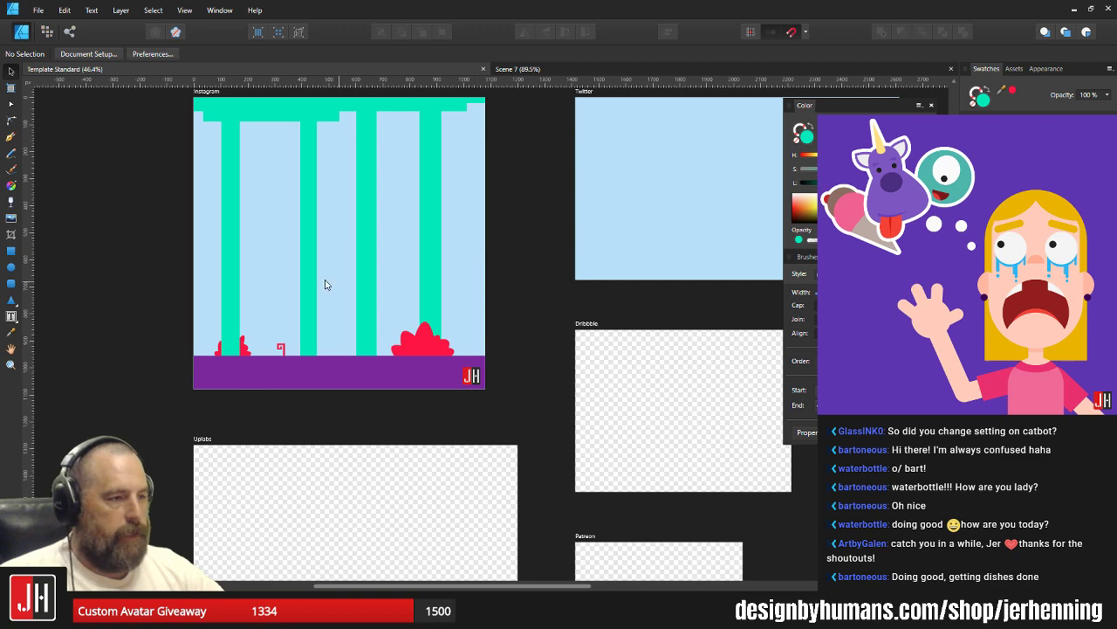
pyautogui.scroll(2, 315, 235)
pyautogui.click(309, 218)
pyautogui.scroll(2, 349, 297)
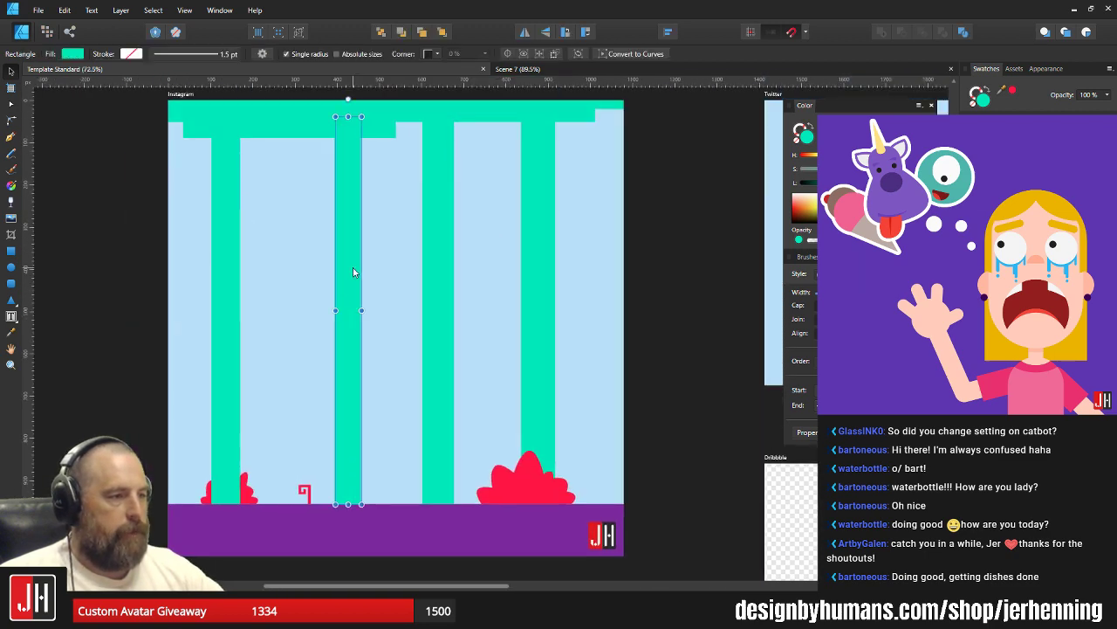
pyautogui.moveTo(353, 268); pyautogui.dragTo(352, 266)
pyautogui.moveTo(460, 210); pyautogui.dragTo(451, 282)
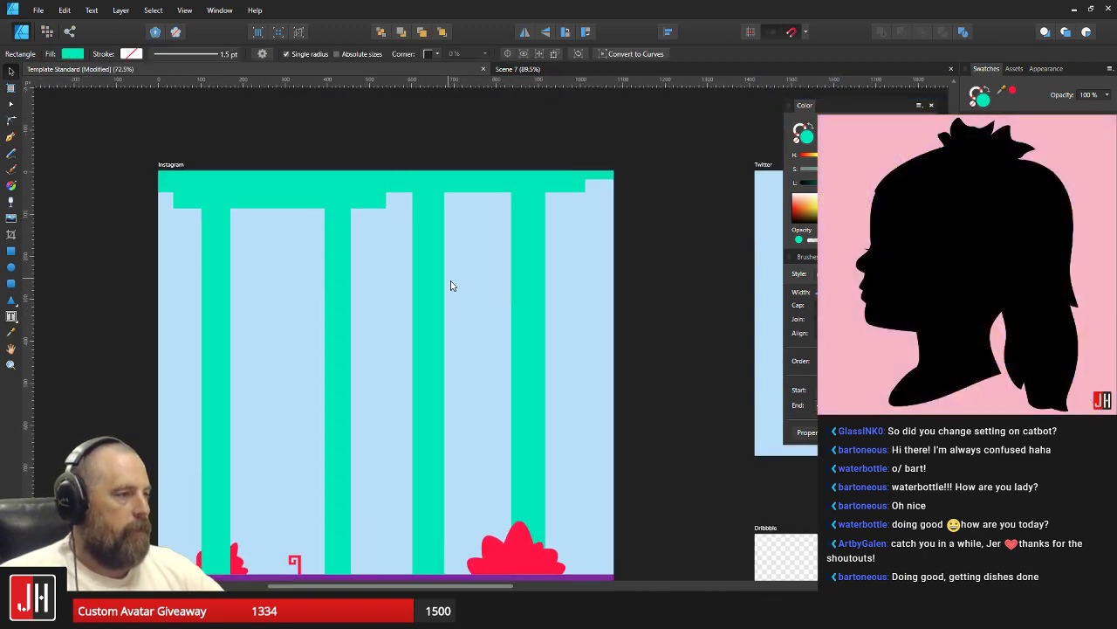
pyautogui.hscroll(1, 521, 279)
pyautogui.click(512, 297)
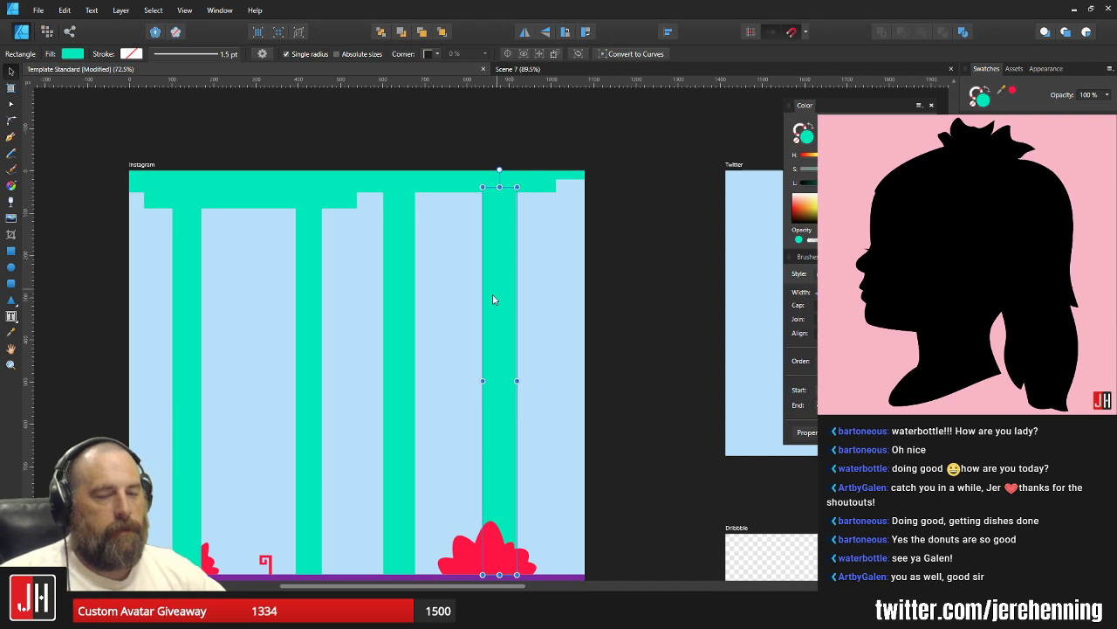
pyautogui.moveTo(504, 342); pyautogui.dragTo(547, 303)
# Narrow the third teal column from its left side to about 70 px, shift it slightly right, and deselect it.
pyautogui.scroll(2, 485, 342)
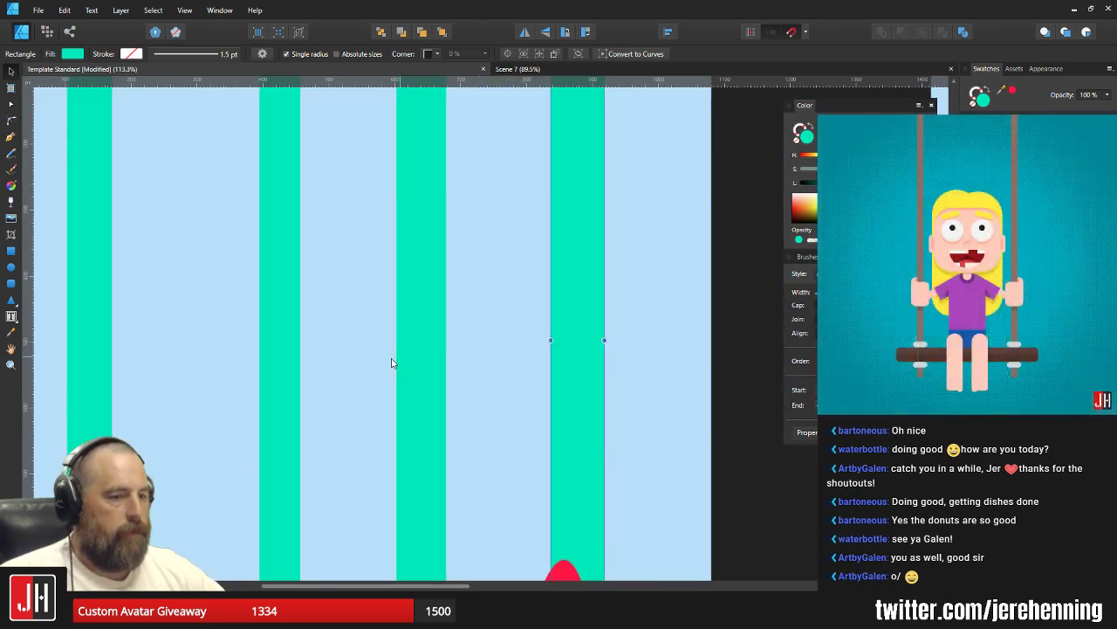
pyautogui.click(414, 313)
pyautogui.moveTo(400, 340); pyautogui.dragTo(404, 341)
pyautogui.scroll(-4, 423, 330)
pyautogui.scroll(3, 481, 309)
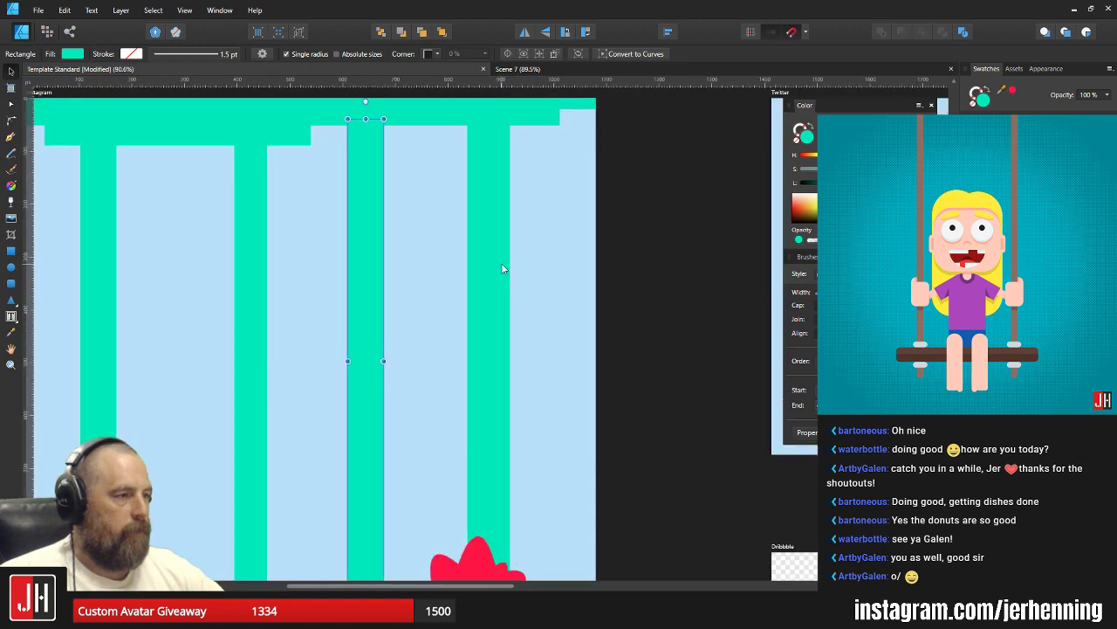
pyautogui.scroll(1, 501, 263)
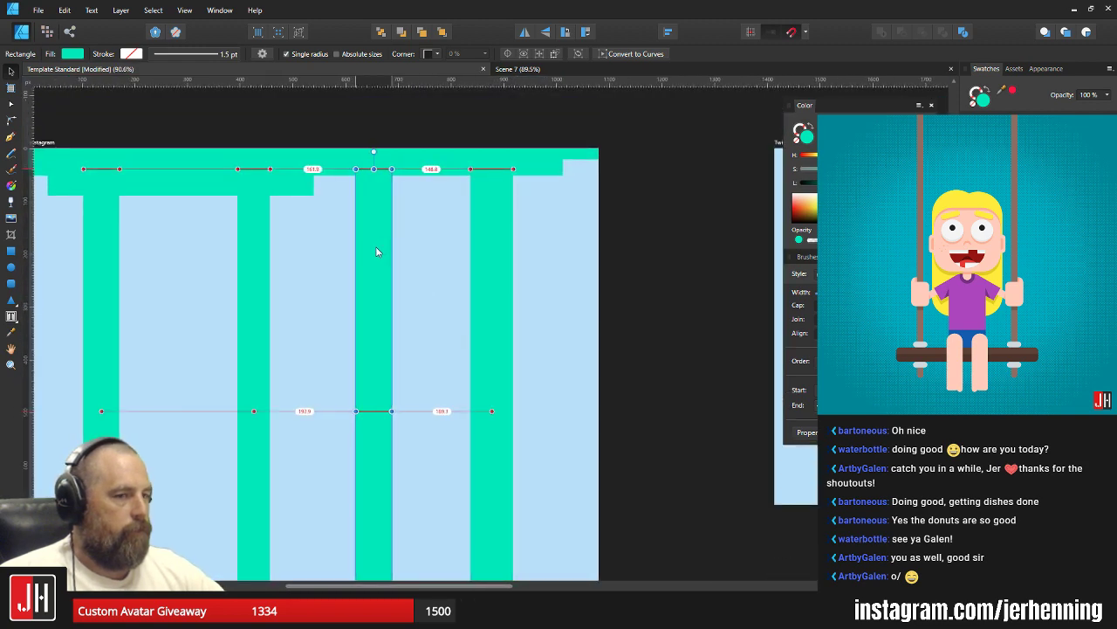
pyautogui.click(623, 249)
# Fill the merged stepped canopy with a deep blue-violet swatch, and deselect it.
pyautogui.scroll(-4, 573, 305)
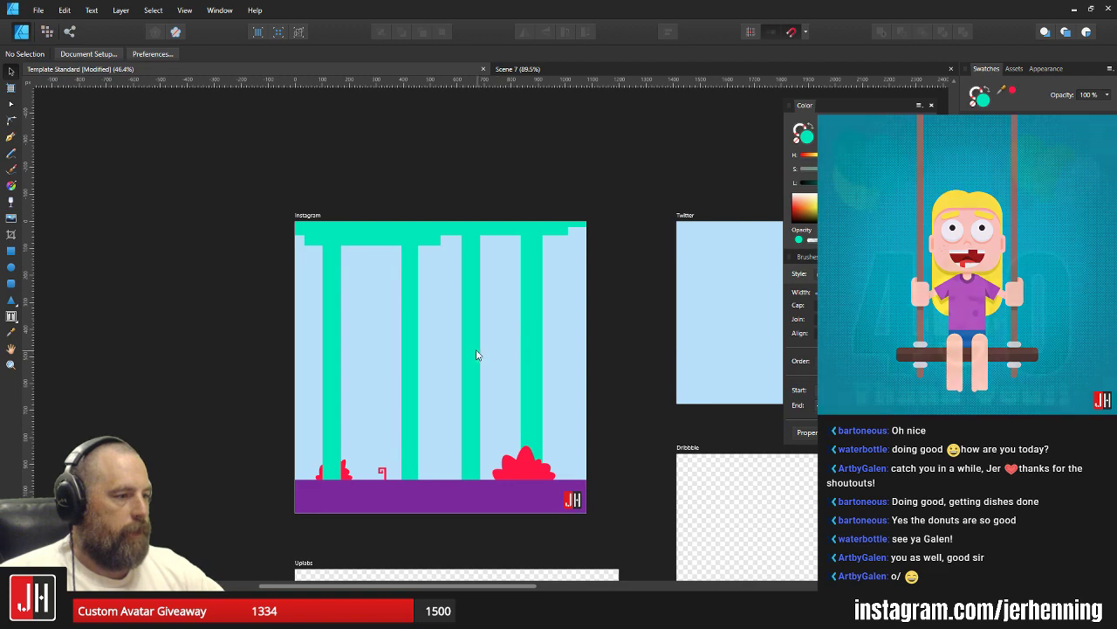
pyautogui.scroll(2, 484, 310)
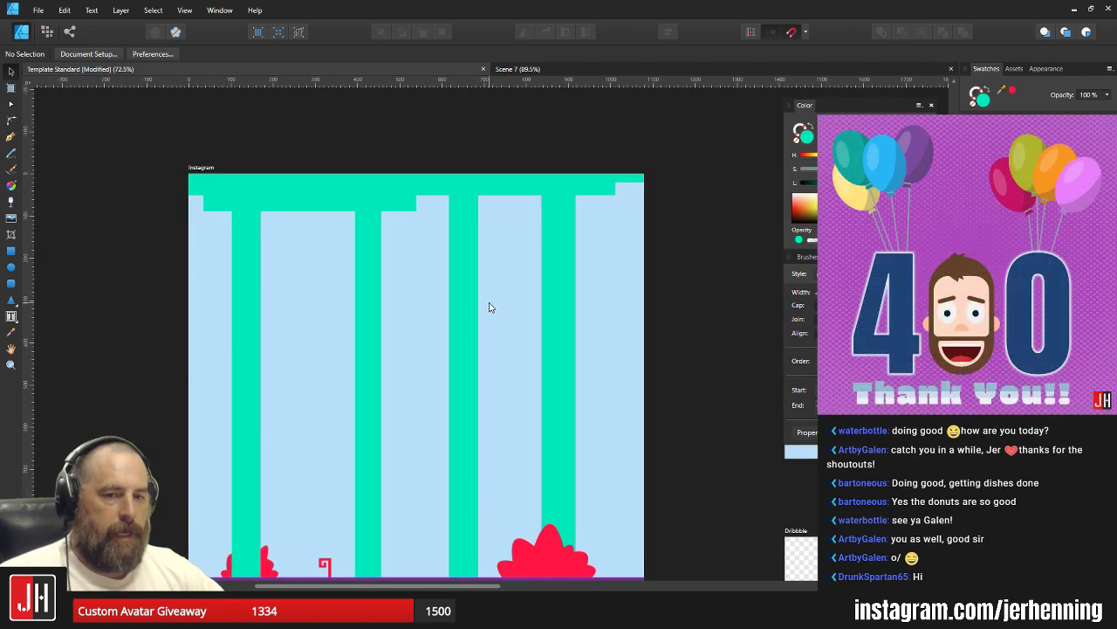
pyautogui.scroll(2, 426, 255)
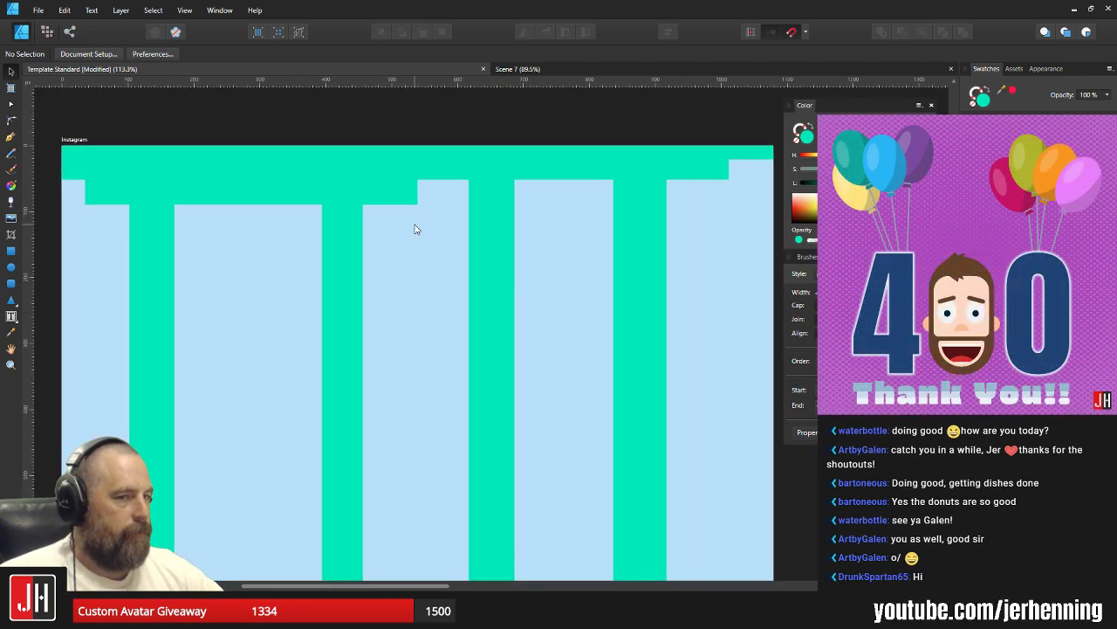
pyautogui.click(348, 187)
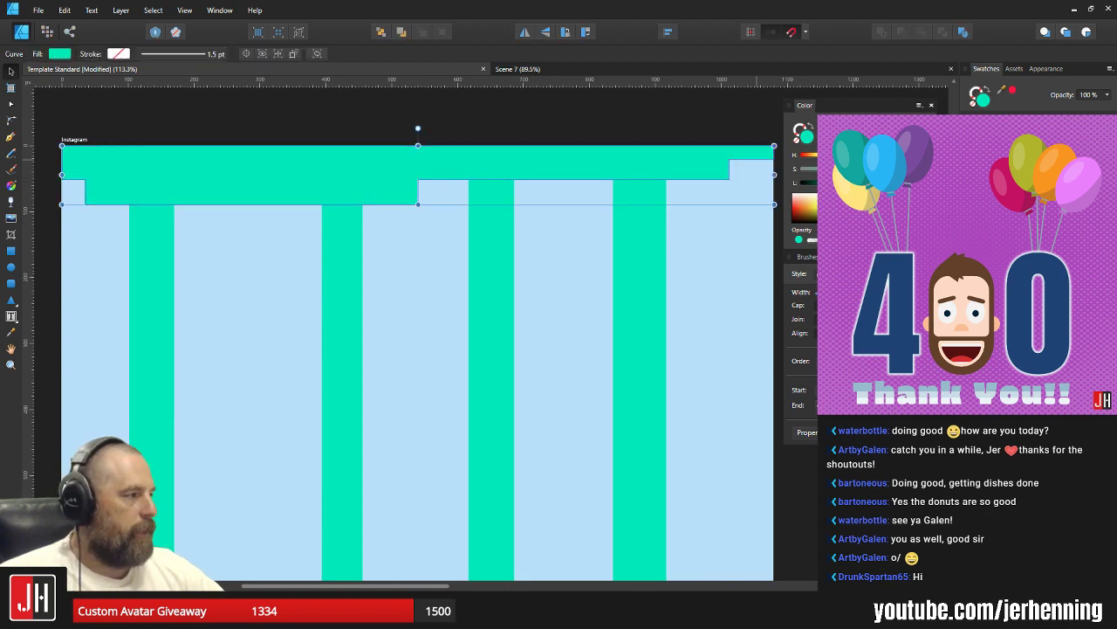
pyautogui.click(996, 162)
pyautogui.scroll(-5, 612, 268)
pyautogui.click(685, 284)
pyautogui.scroll(2, 642, 290)
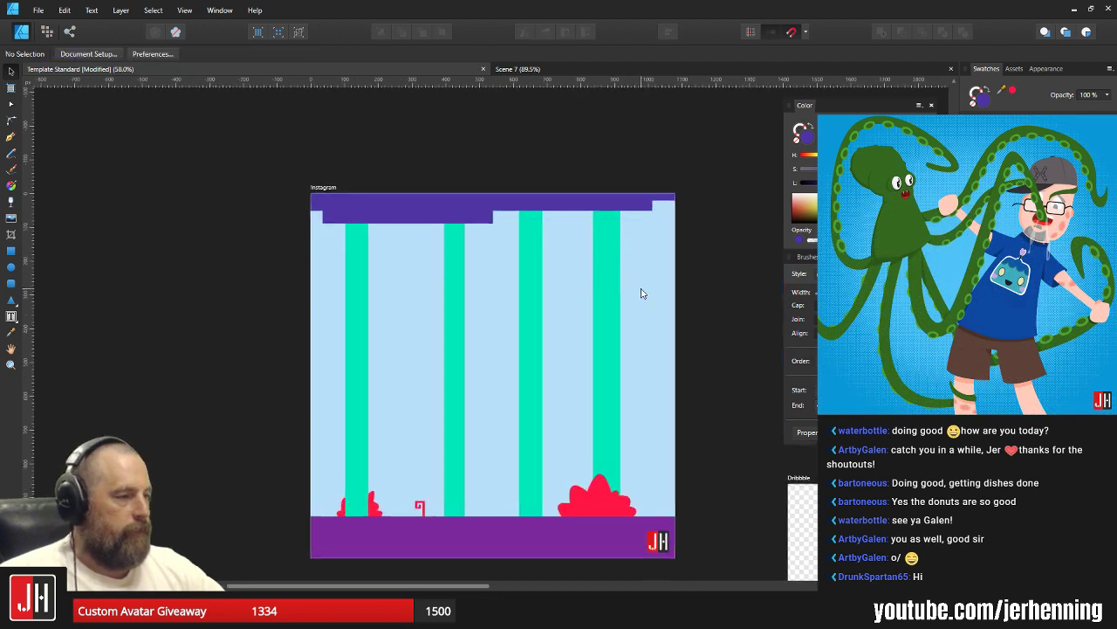
# Draw a blue-violet rectangle covering the whole Instagram artboard, and send it behind all other shapes.
pyautogui.moveTo(491, 283); pyautogui.dragTo(351, 238)
pyautogui.click(275, 176)
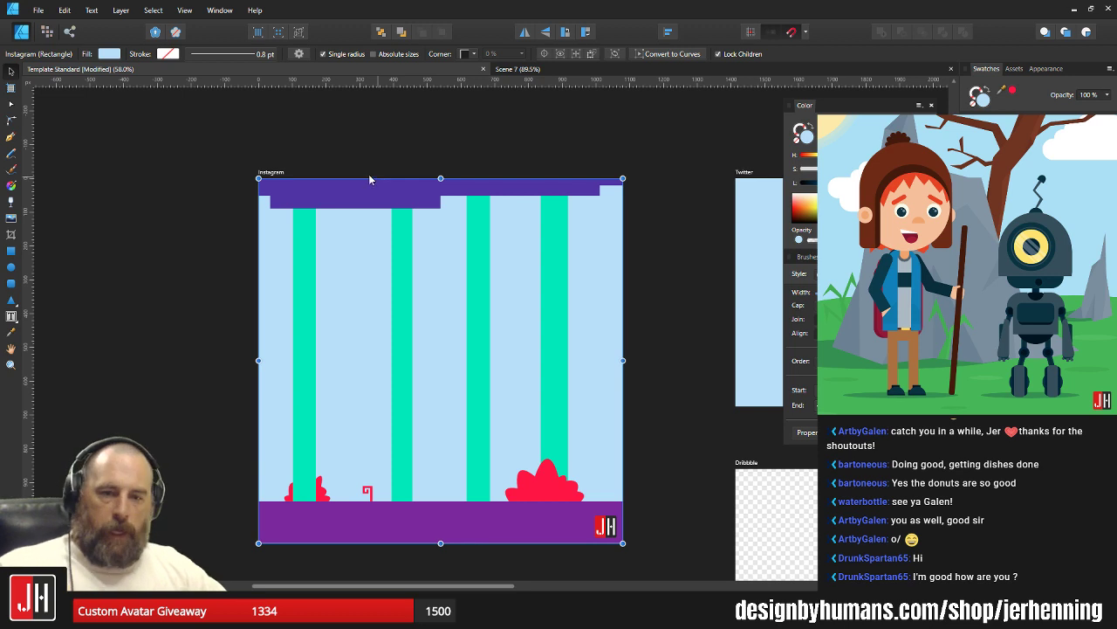
pyautogui.click(120, 200)
pyautogui.press('m')
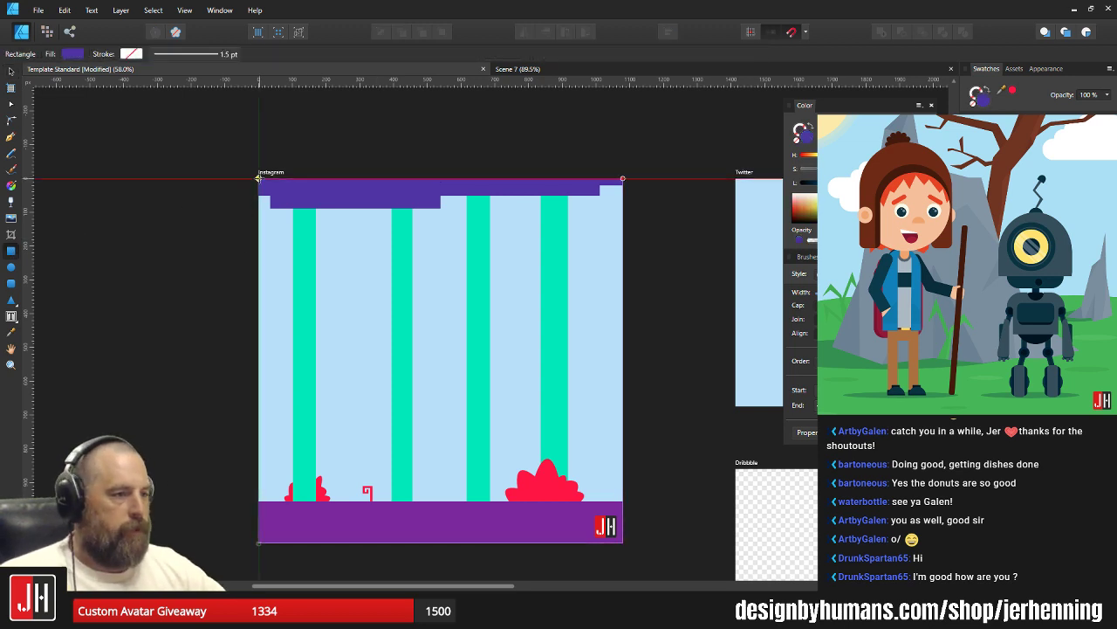
pyautogui.moveTo(269, 192); pyautogui.dragTo(663, 528)
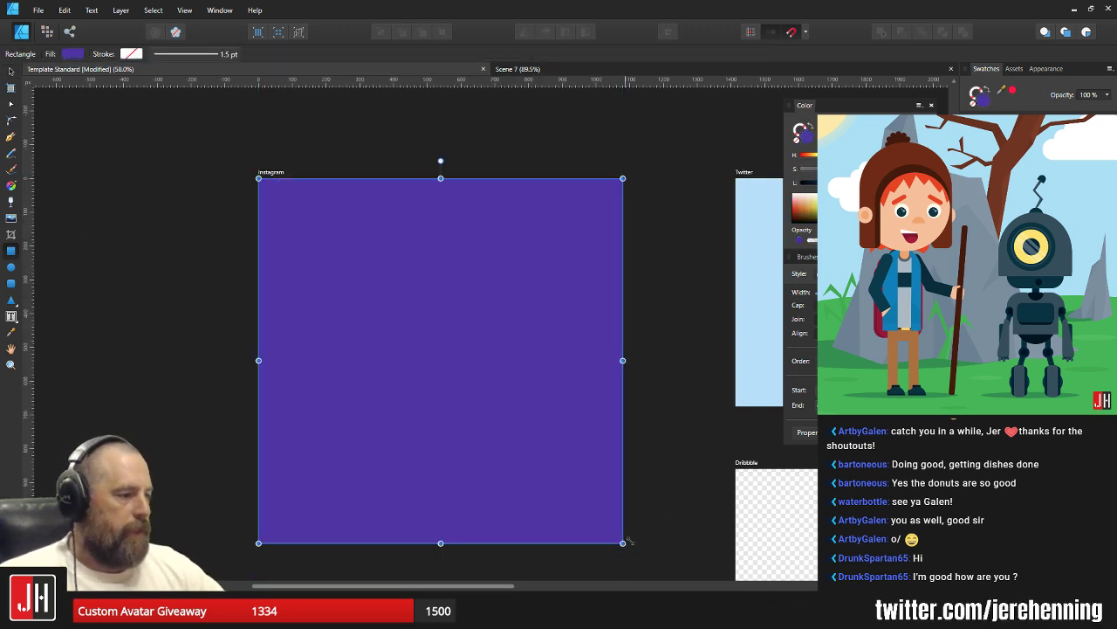
pyautogui.hotkey('ctrl', 'shift', '[')
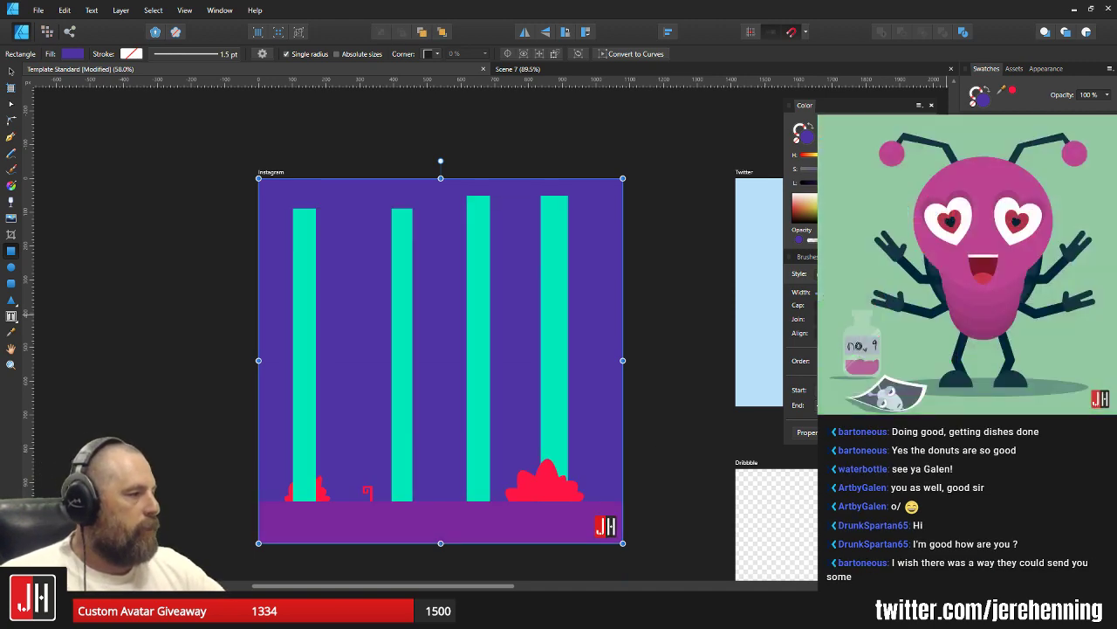
# Fill the background rectangle with a medium blue swatch and apply a vertical linear gradient from the ground's upper edge, darkening toward the artboard top.
pyautogui.click(1002, 253)
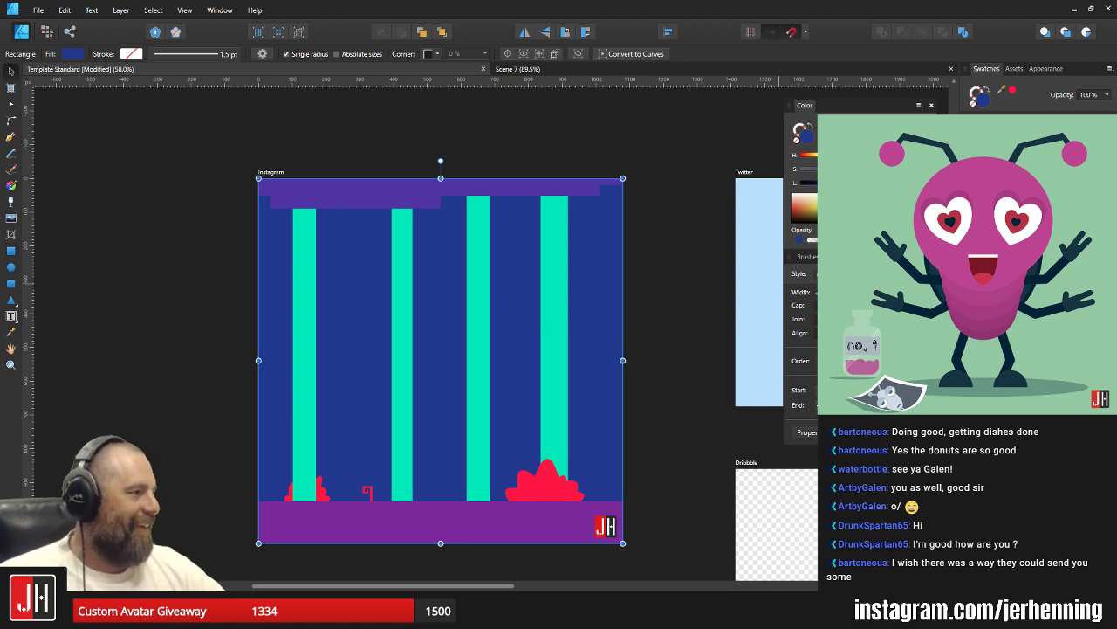
pyautogui.click(1002, 253)
pyautogui.click(1002, 264)
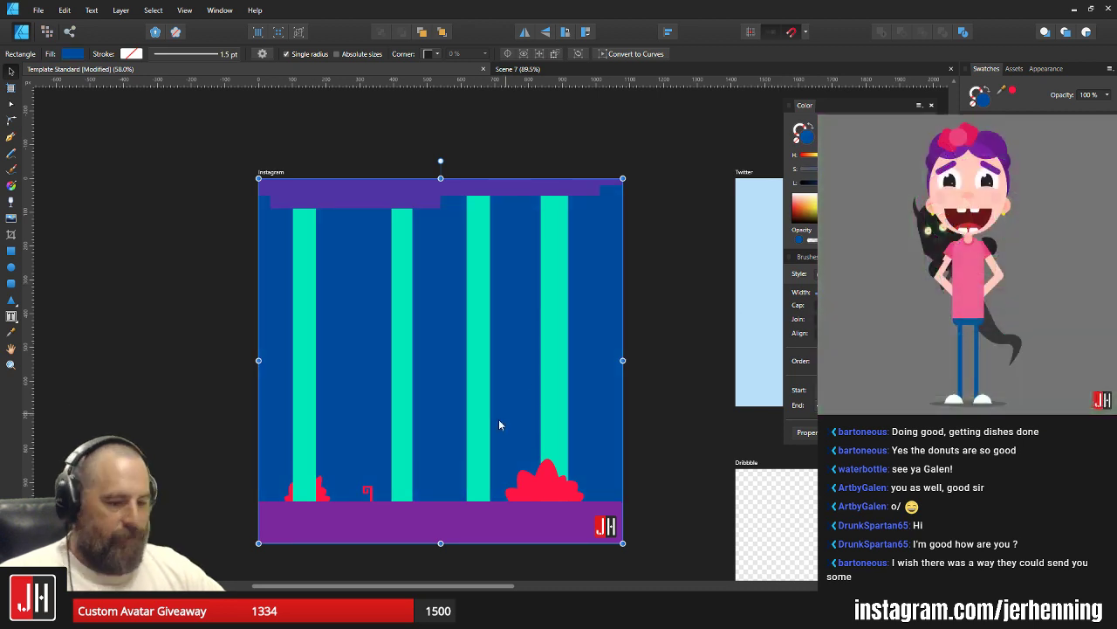
pyautogui.press('g')
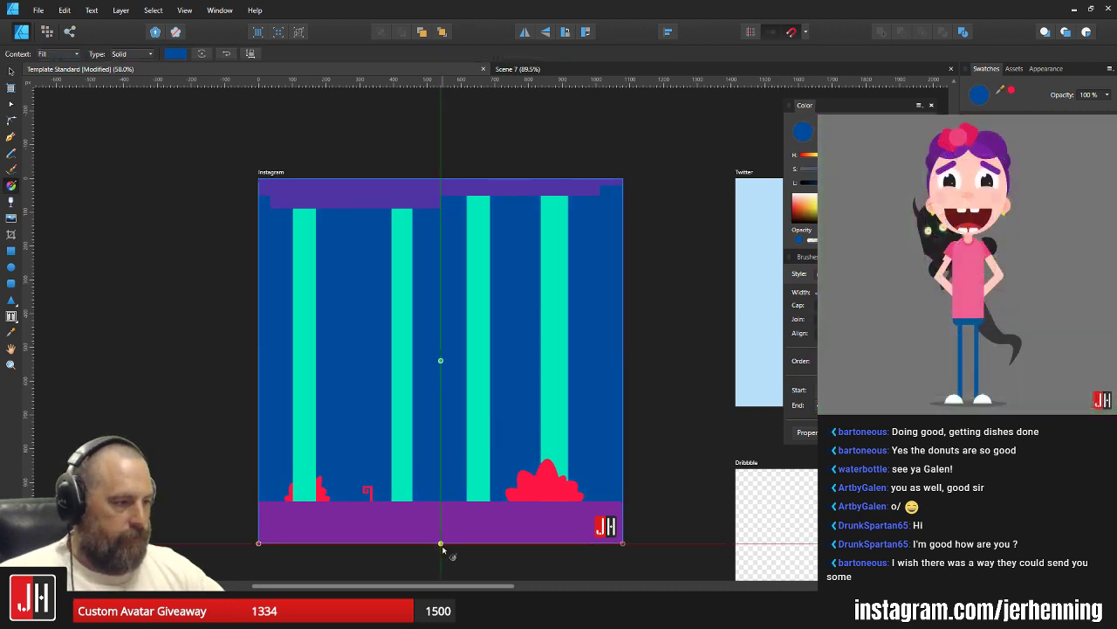
pyautogui.moveTo(441, 543); pyautogui.dragTo(441, 179)
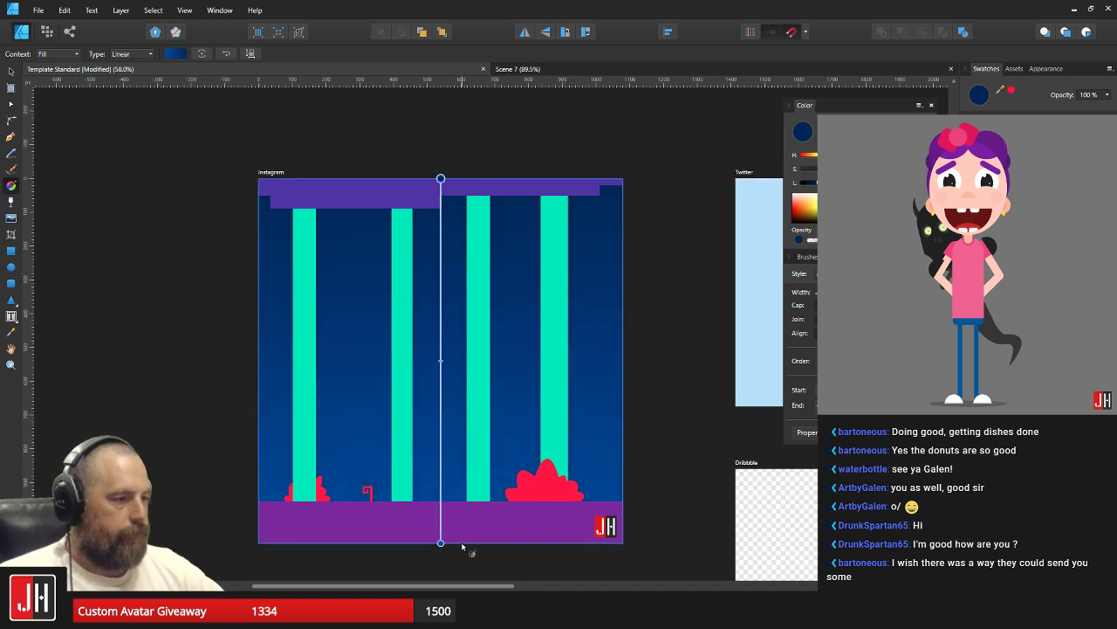
pyautogui.moveTo(441, 543); pyautogui.dragTo(441, 503)
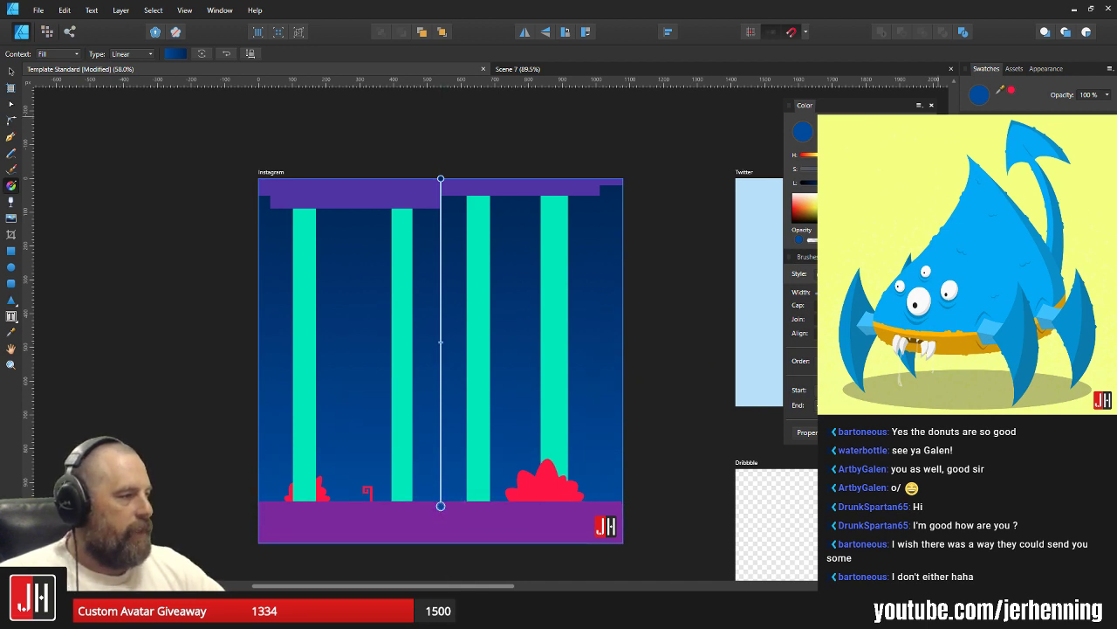
# Brighten the blues at both ends of the background gradient, and deselect the rectangle.
pyautogui.hotkey('ctrl', 'd')
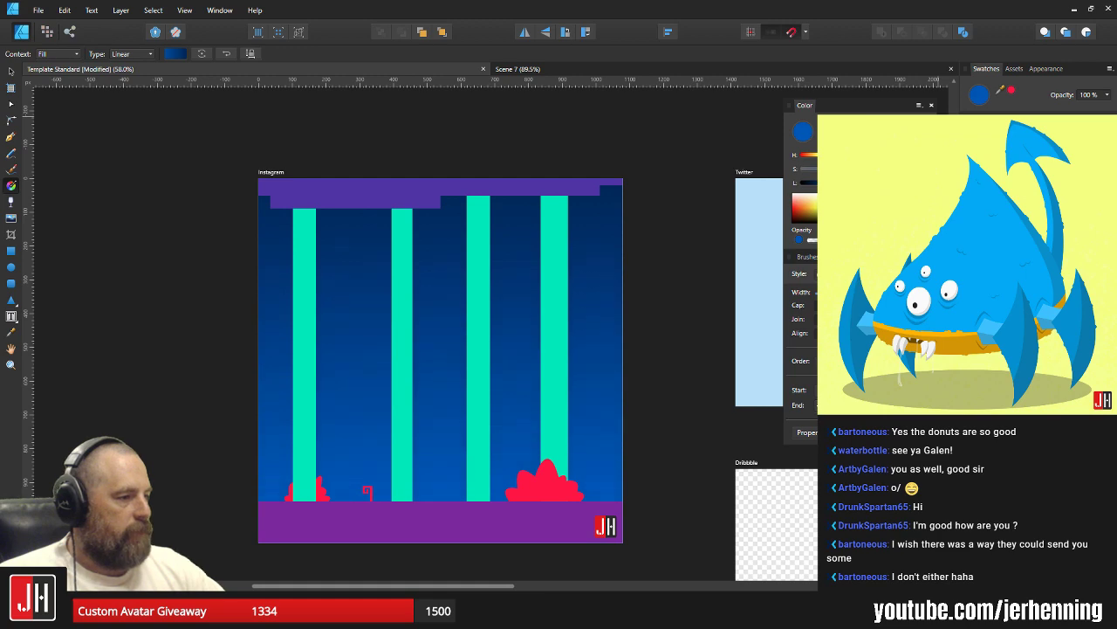
pyautogui.scroll(2, 543, 270)
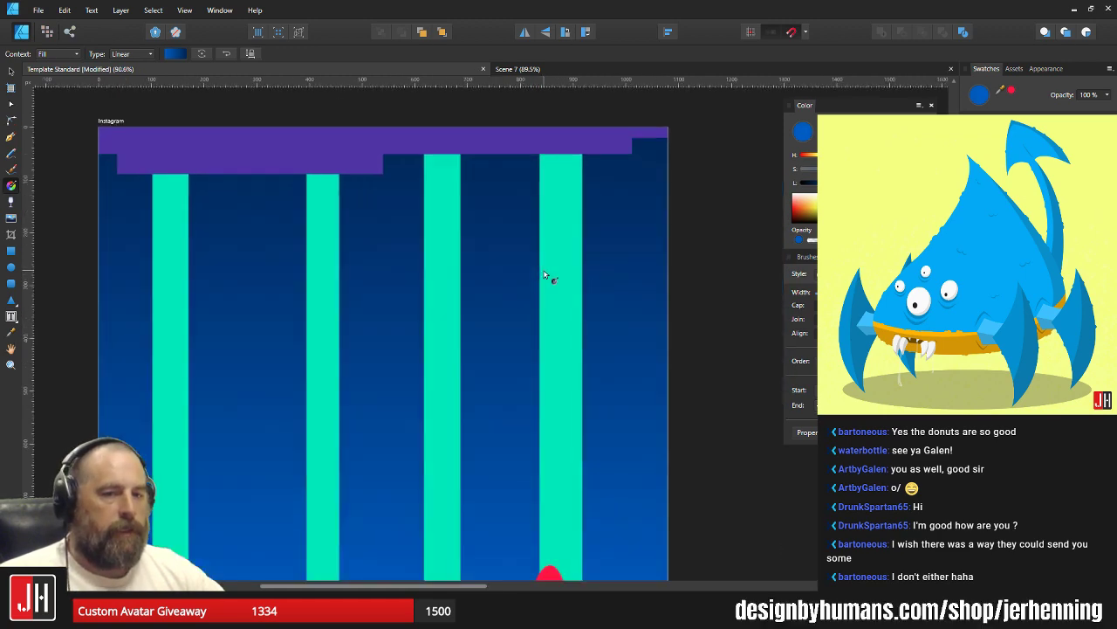
pyautogui.click(384, 128)
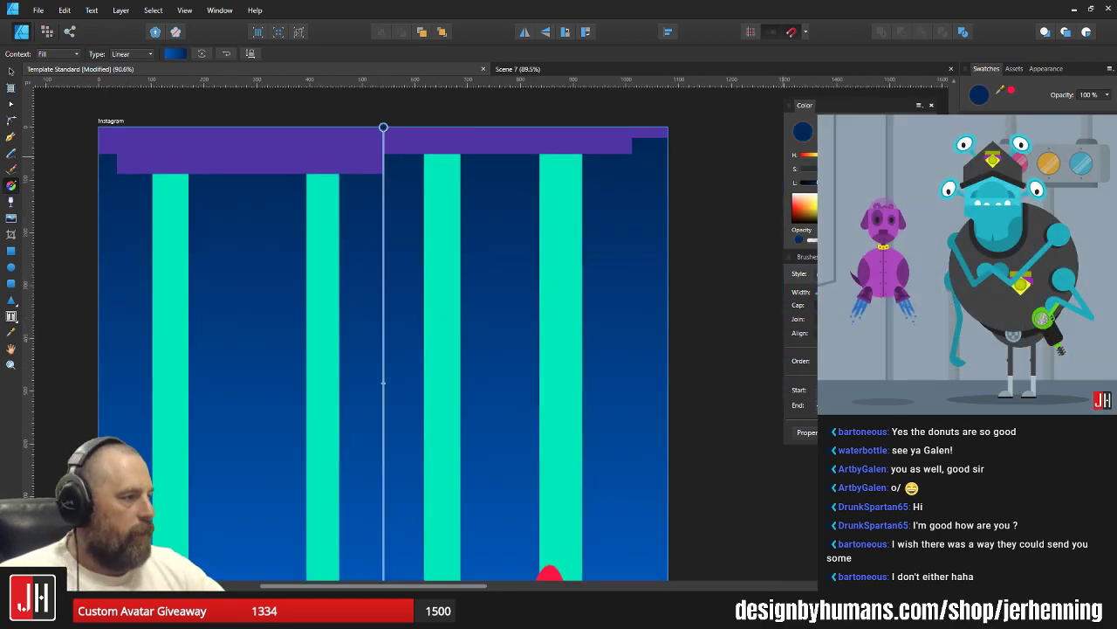
pyautogui.hotkey('ctrl', 'd')
pyautogui.press('v')
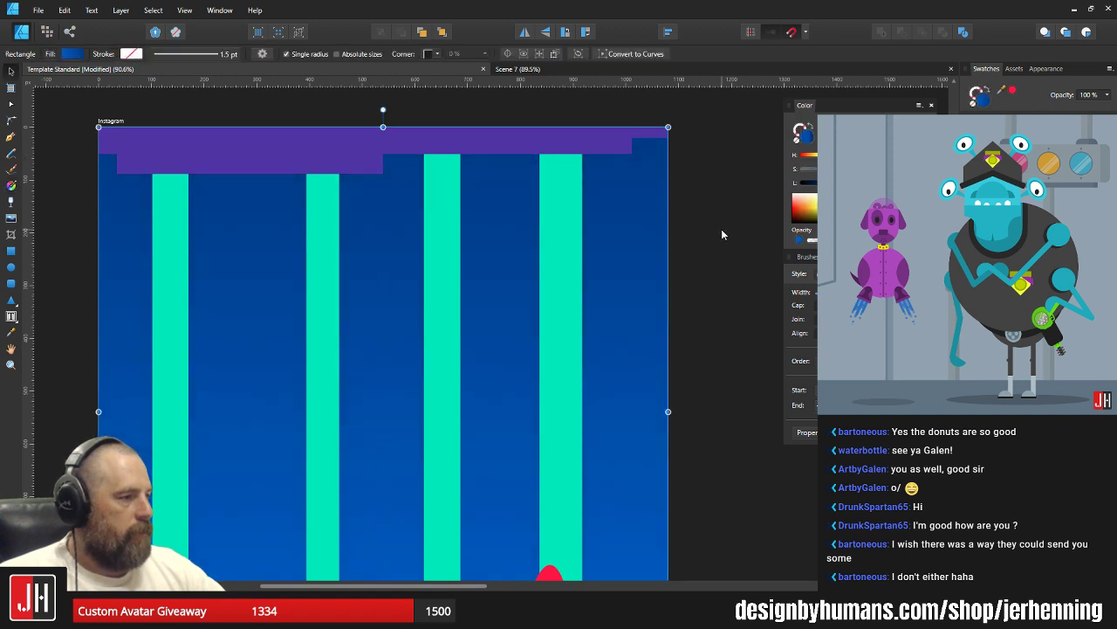
pyautogui.click(721, 229)
# Examine the Instagram composition as a whole, checking the columns and canopy against the blue gradient background.
pyautogui.scroll(-4, 580, 291)
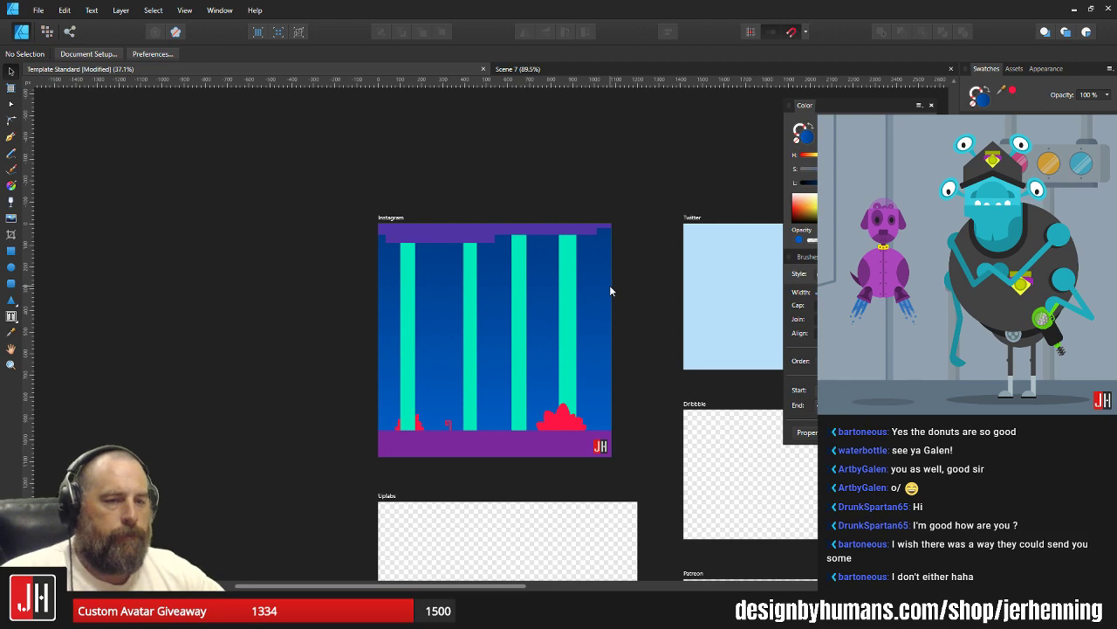
pyautogui.scroll(2, 625, 325)
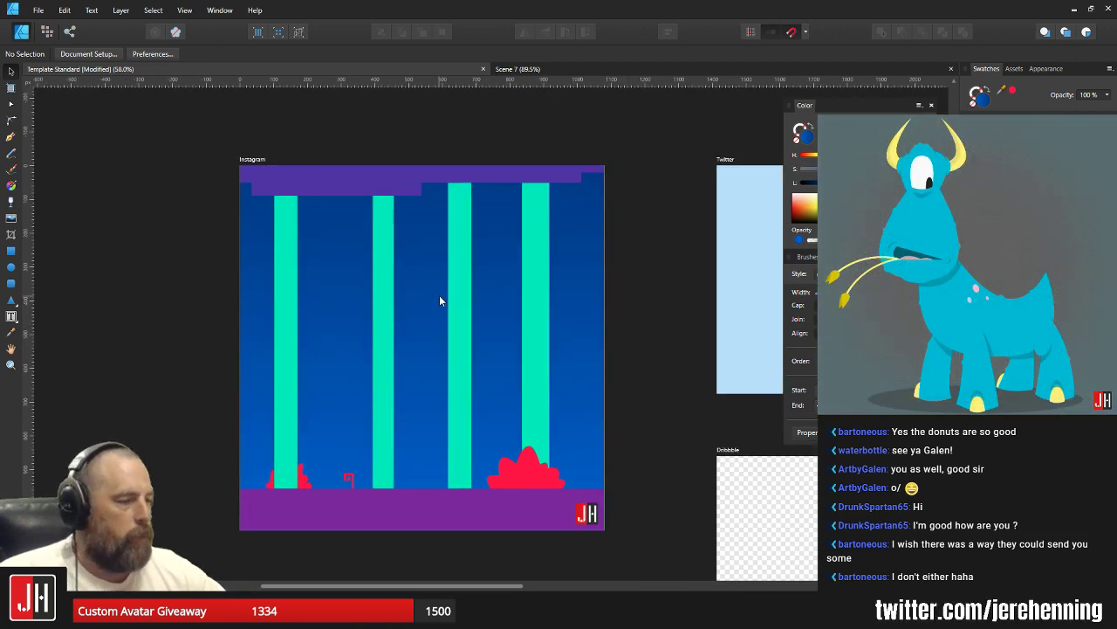
pyautogui.scroll(2, 440, 297)
pyautogui.scroll(-4, 455, 320)
pyautogui.scroll(2, 542, 334)
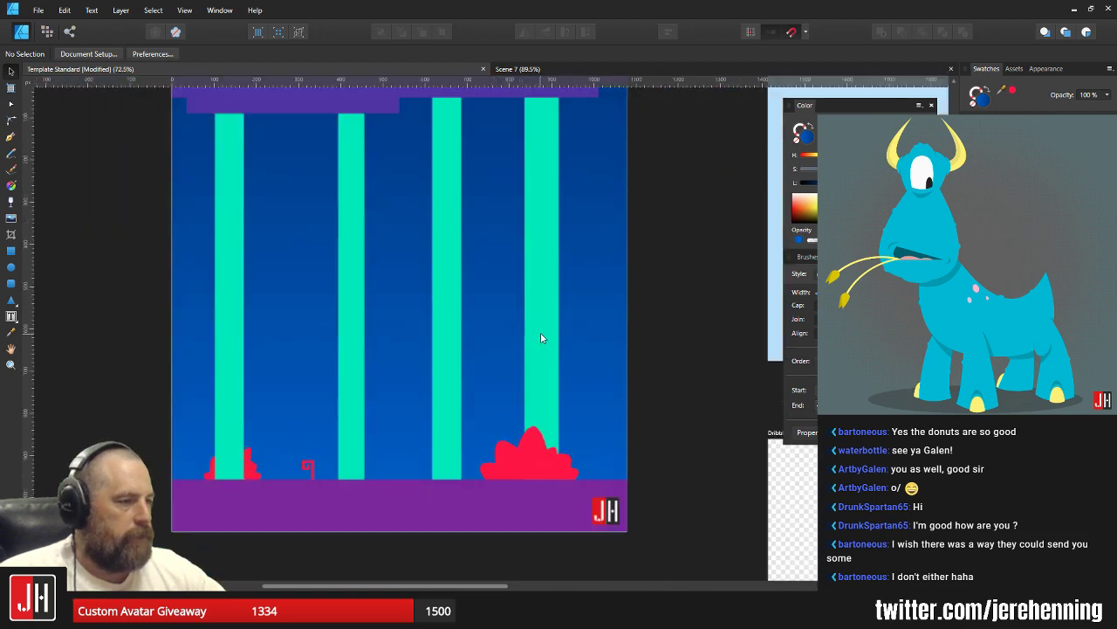
pyautogui.click(557, 304)
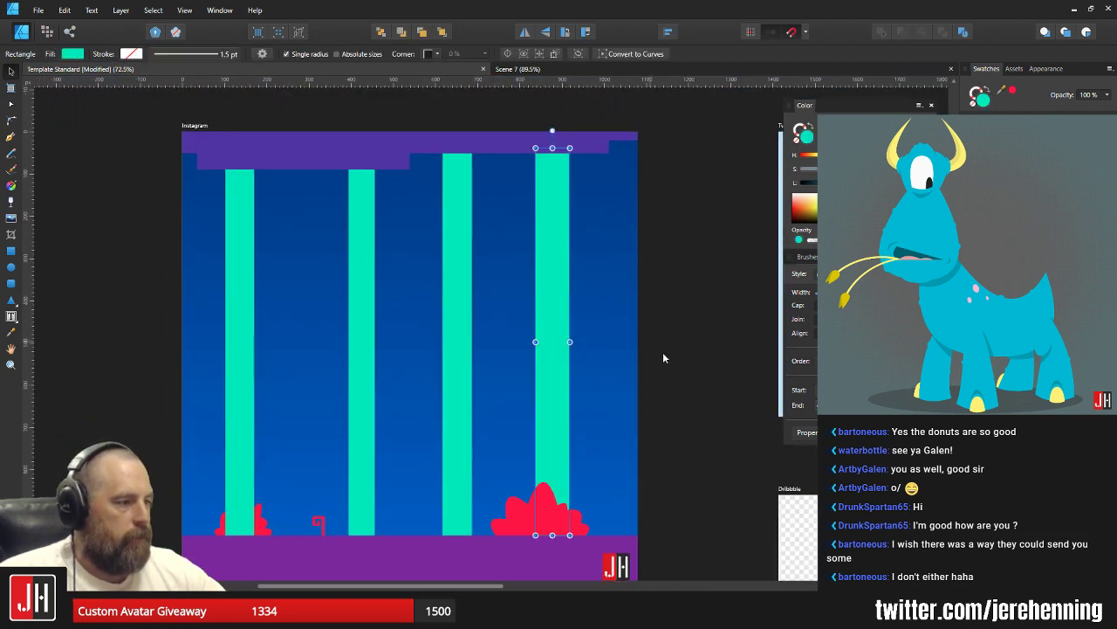
pyautogui.click(661, 356)
pyautogui.scroll(-2, 571, 332)
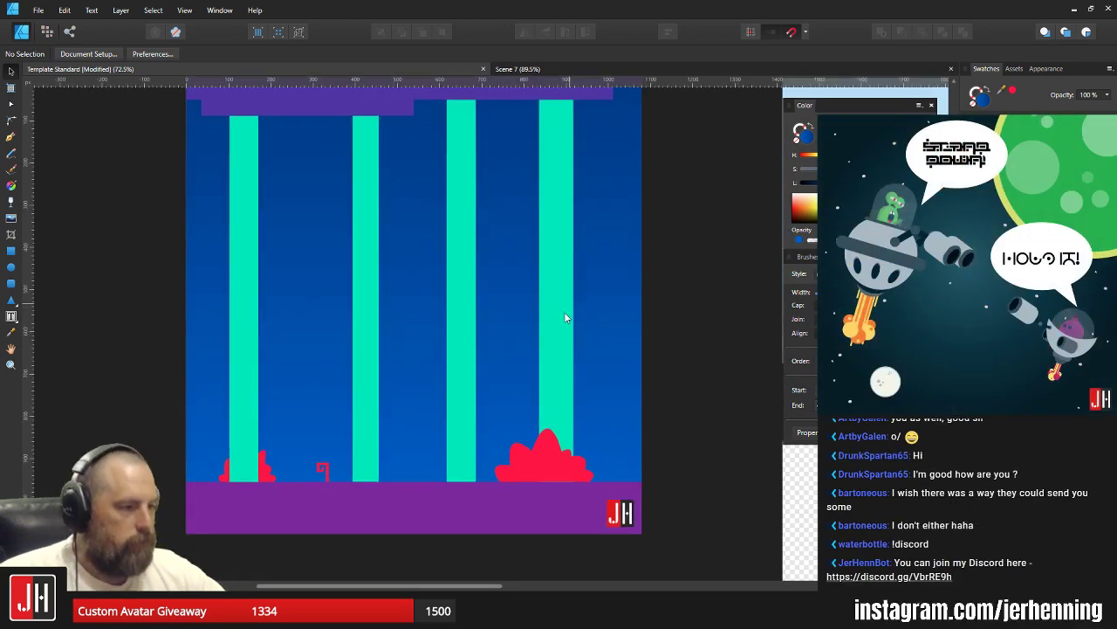
pyautogui.scroll(1, 559, 314)
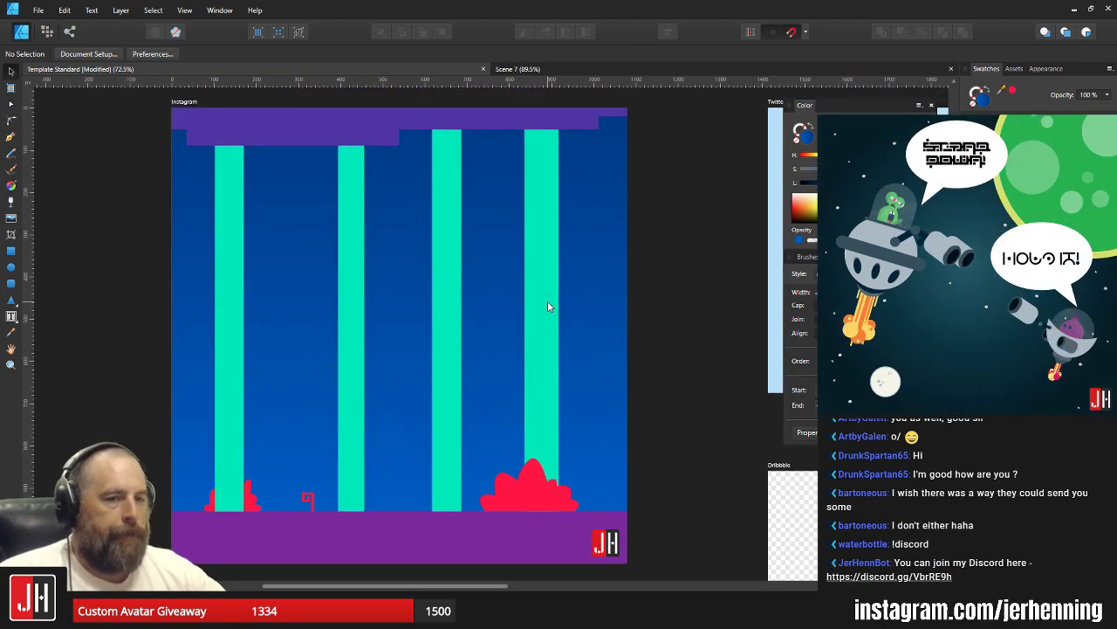
pyautogui.scroll(2, 489, 310)
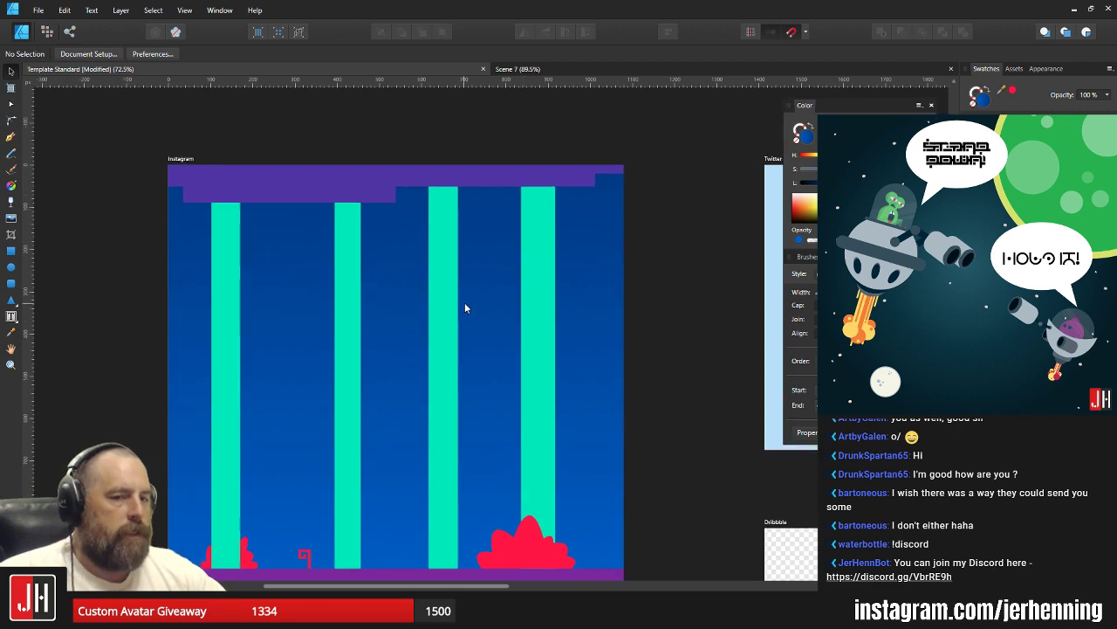
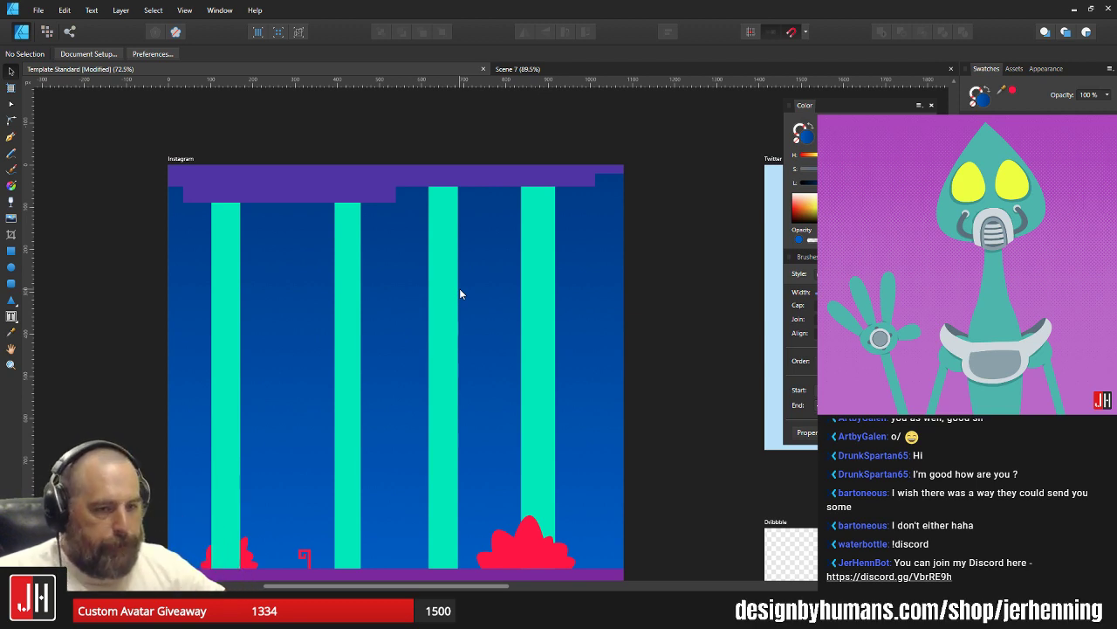
pyautogui.scroll(-3, 464, 289)
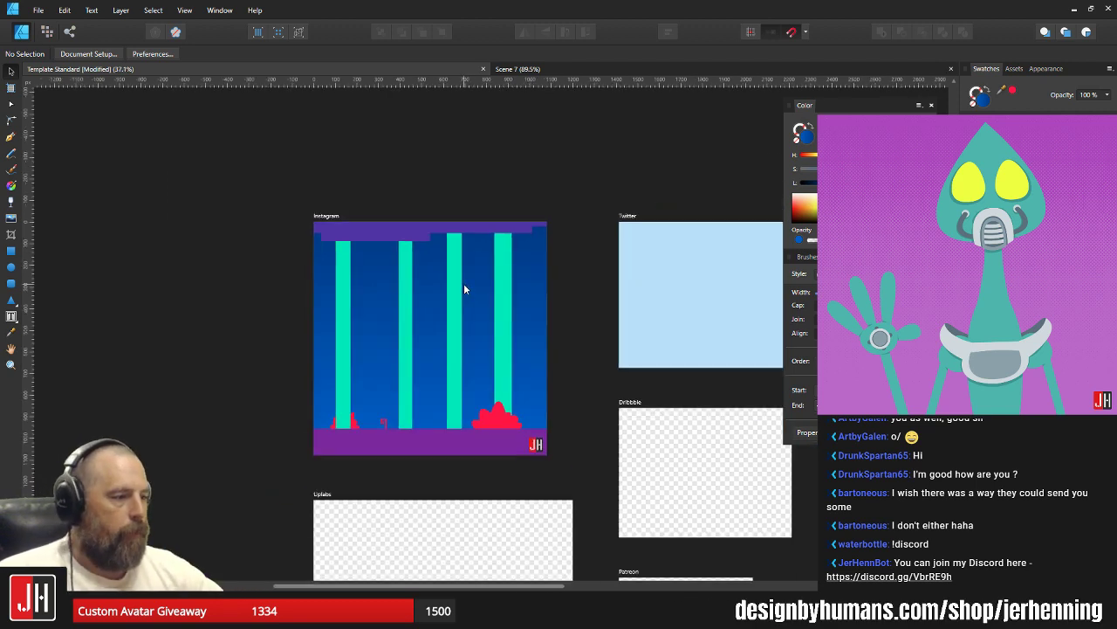
pyautogui.scroll(2, 535, 314)
pyautogui.scroll(2, 520, 304)
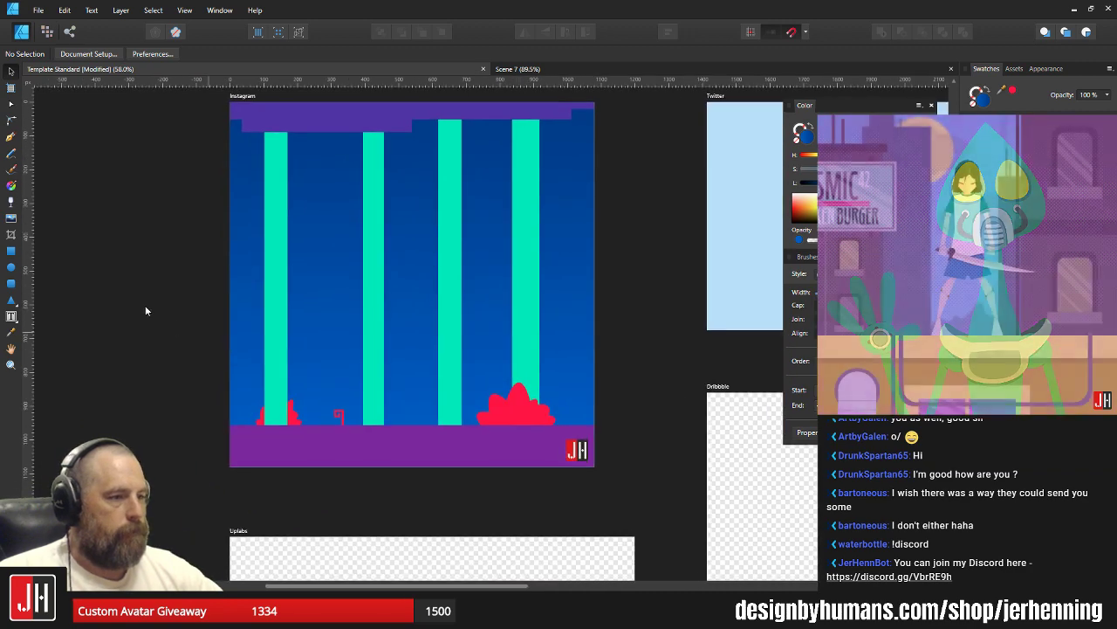
# Enlarge the leftmost red bush slightly toward the upper right with its base kept on the ground, and clear the selection.
pyautogui.scroll(3, 232, 469)
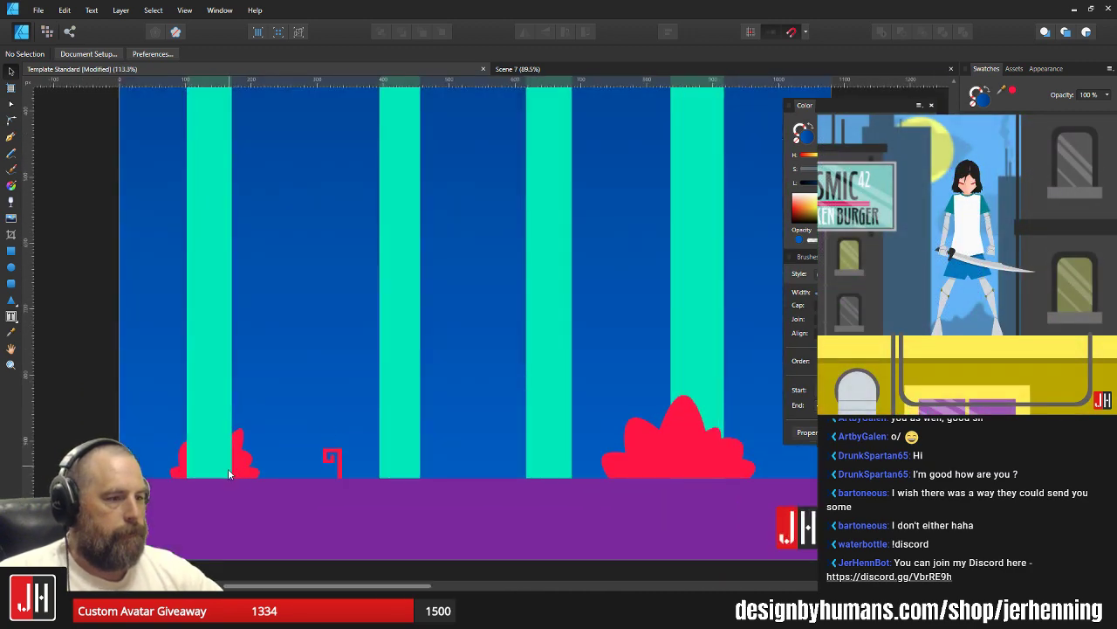
pyautogui.scroll(3, 263, 473)
pyautogui.click(315, 366)
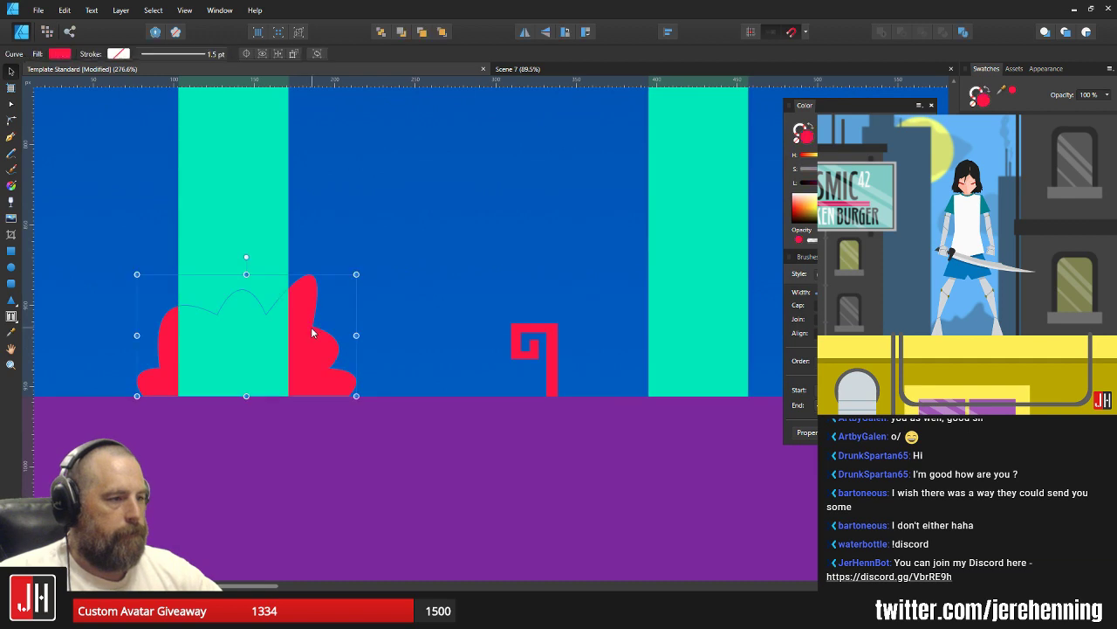
pyautogui.moveTo(329, 343); pyautogui.dragTo(319, 340)
pyautogui.moveTo(361, 274); pyautogui.dragTo(380, 263)
pyautogui.moveTo(324, 323); pyautogui.dragTo(320, 324)
pyautogui.scroll(-5, 348, 319)
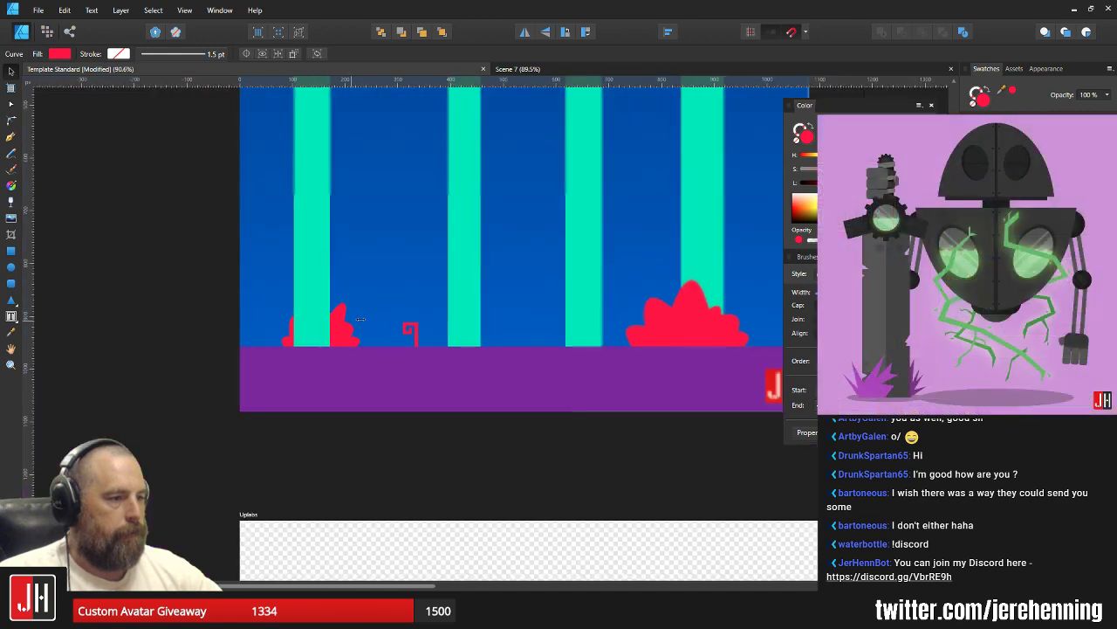
pyautogui.moveTo(559, 343); pyautogui.dragTo(425, 372)
pyautogui.scroll(4, 538, 376)
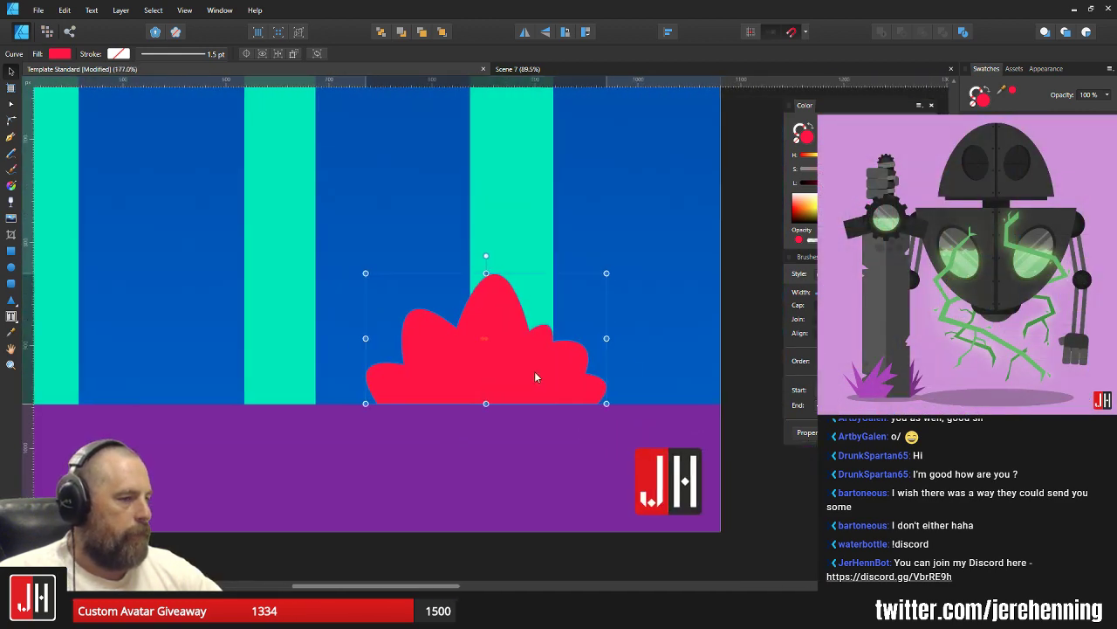
pyautogui.scroll(-5, 575, 379)
pyautogui.click(686, 404)
# Draw a low closed bush outline with two uneven rounded humps on the ground at the second column's right edge, using the Pen tool.
pyautogui.scroll(3, 302, 379)
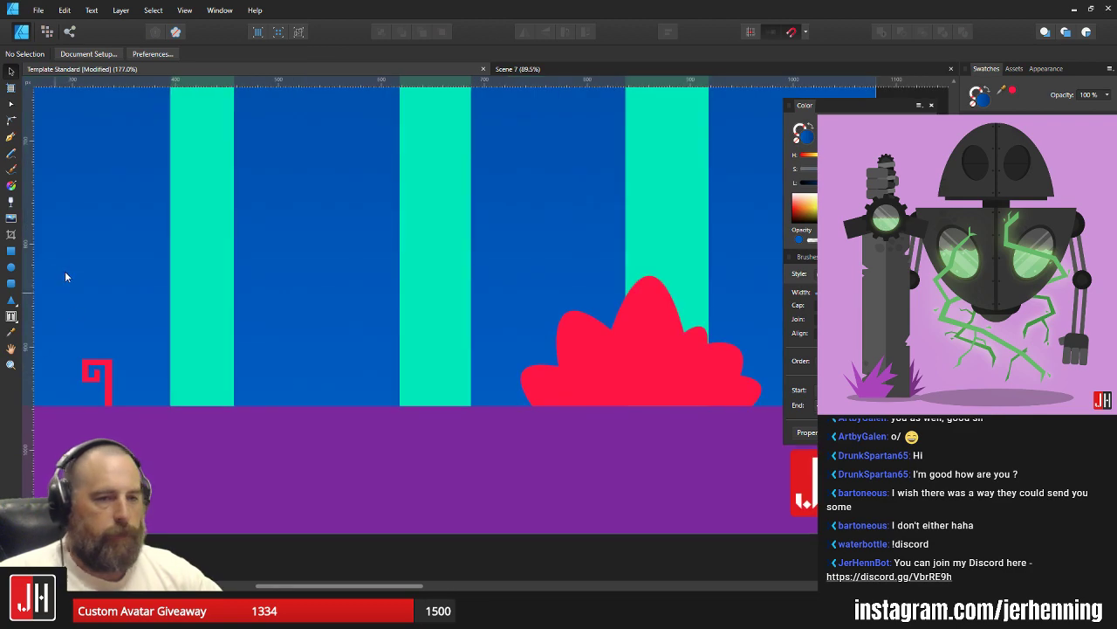
pyautogui.click(11, 137)
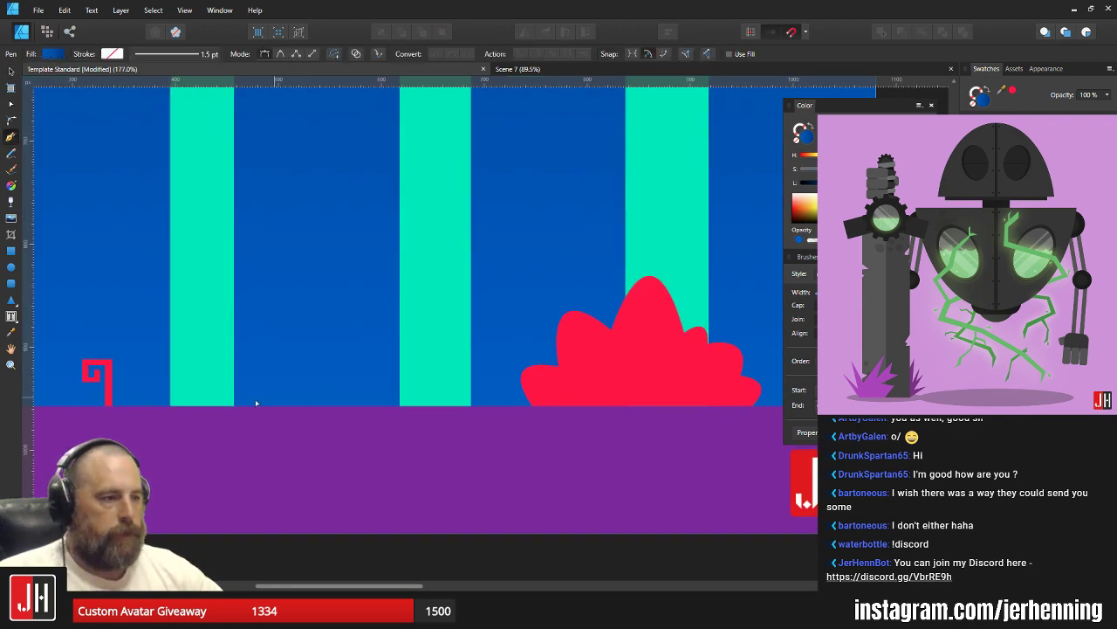
pyautogui.scroll(3, 253, 402)
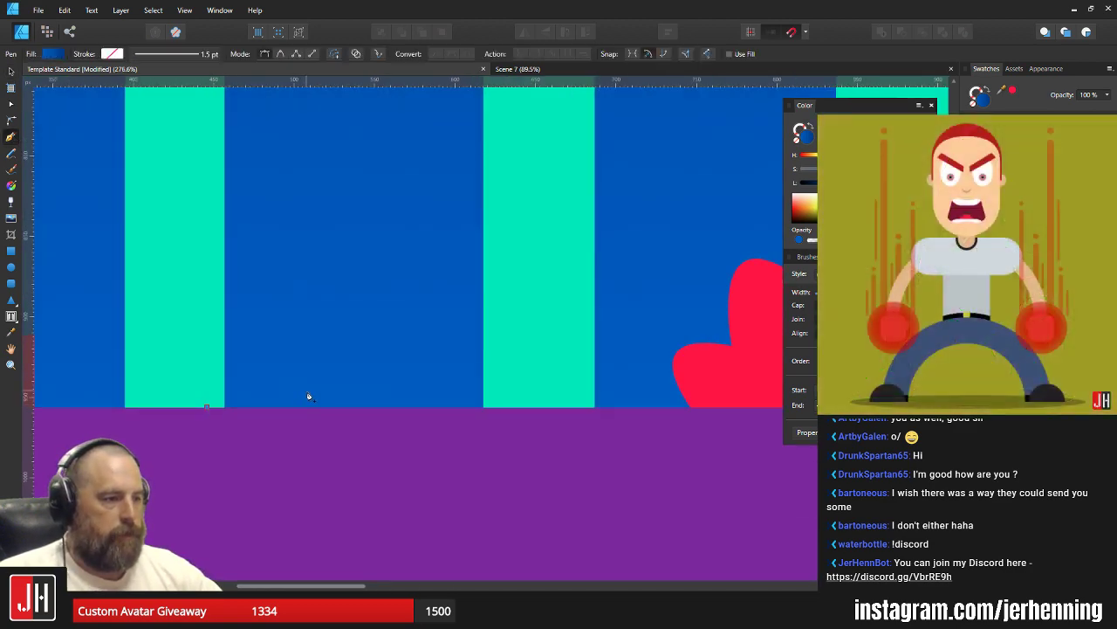
pyautogui.moveTo(433, 459); pyautogui.dragTo(404, 461)
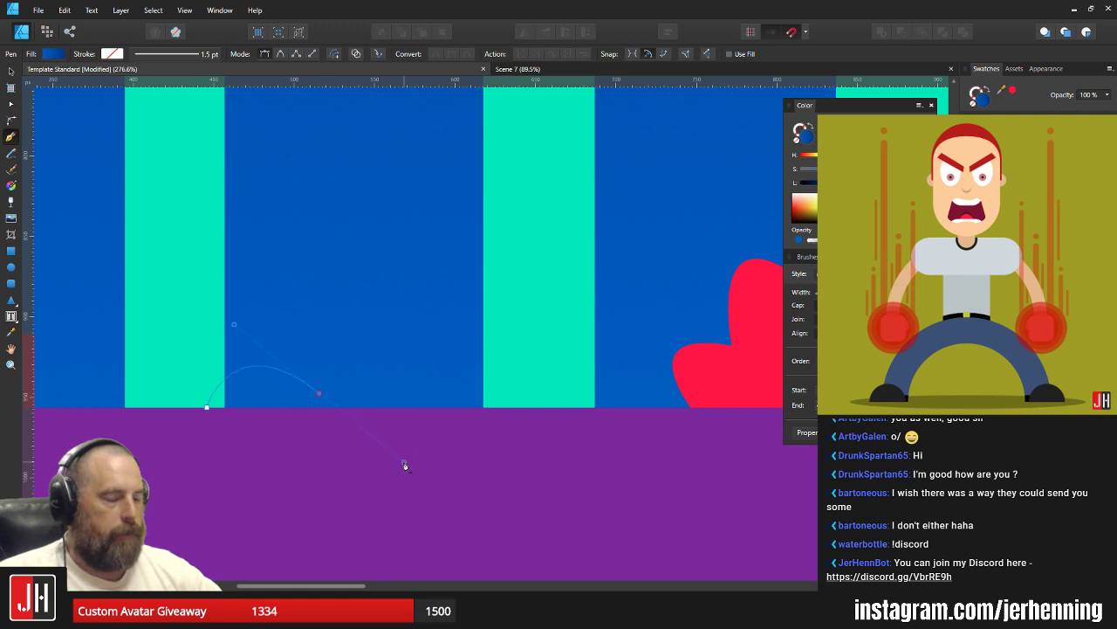
pyautogui.moveTo(367, 407); pyautogui.dragTo(368, 453)
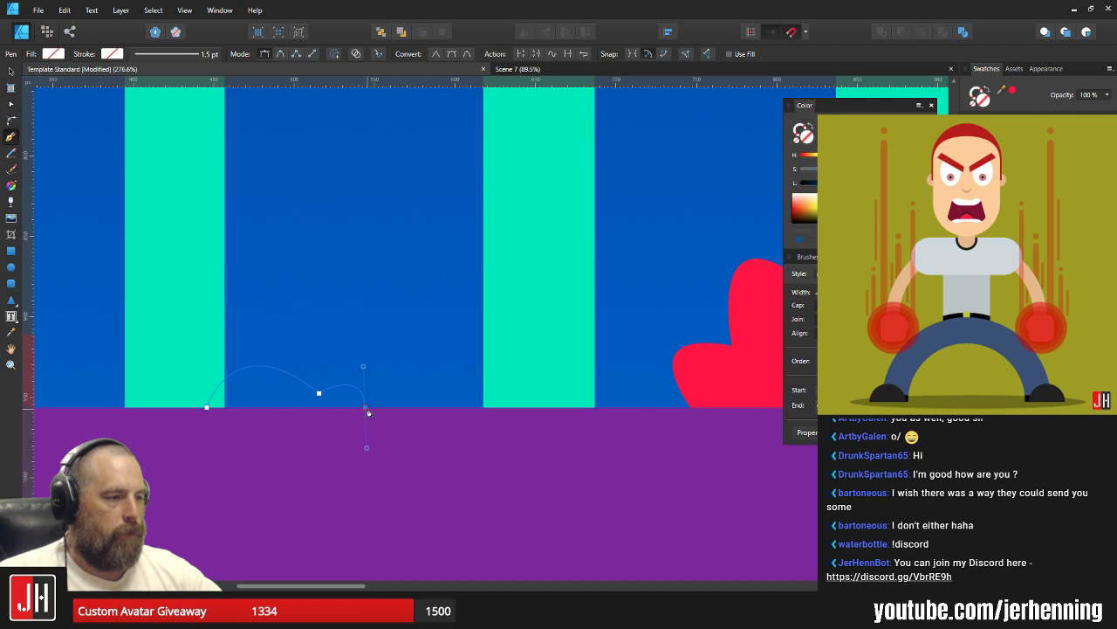
pyautogui.click(207, 407)
pyautogui.scroll(-2, 225, 422)
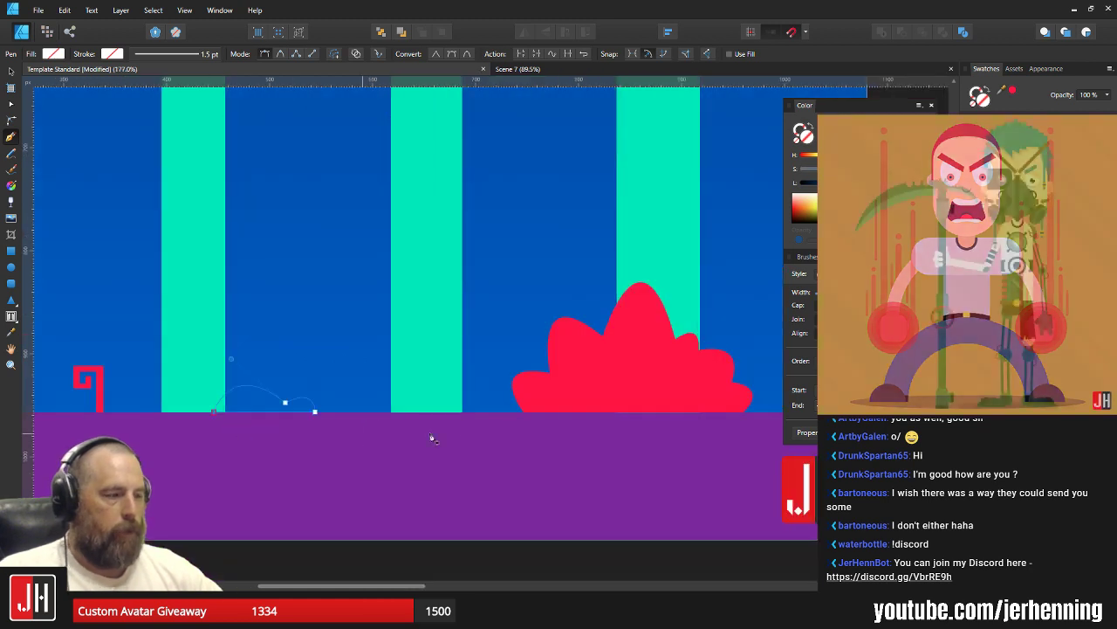
# Fill the new low bush with the red sampled from the large bush, and deselect it.
pyautogui.press('i')
pyautogui.click(564, 392)
pyautogui.press('v')
pyautogui.scroll(3, 242, 406)
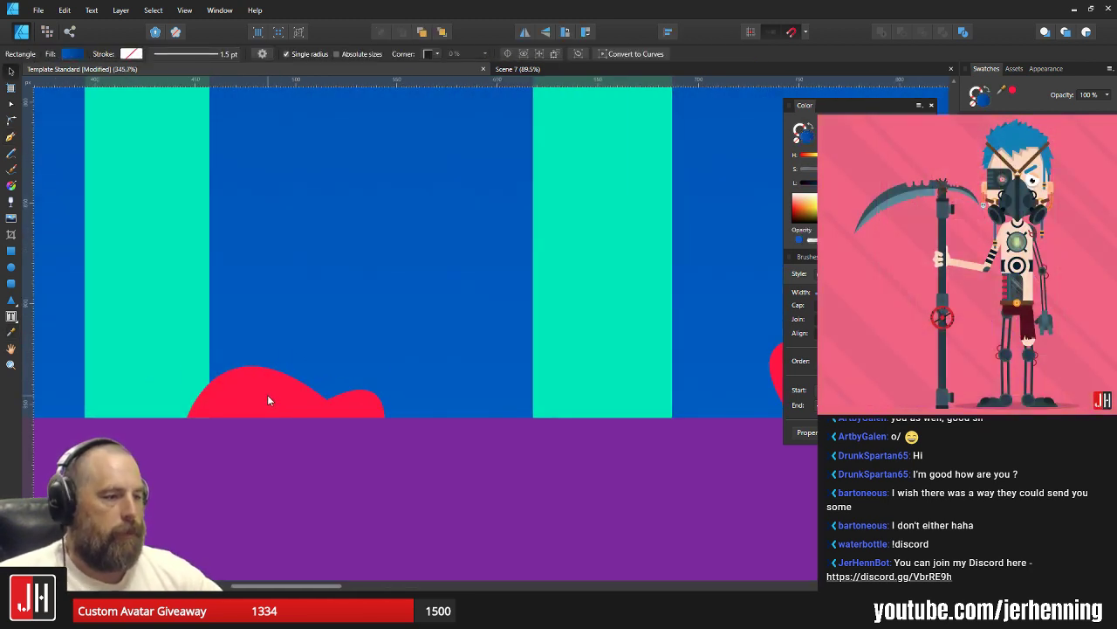
pyautogui.scroll(-7, 276, 405)
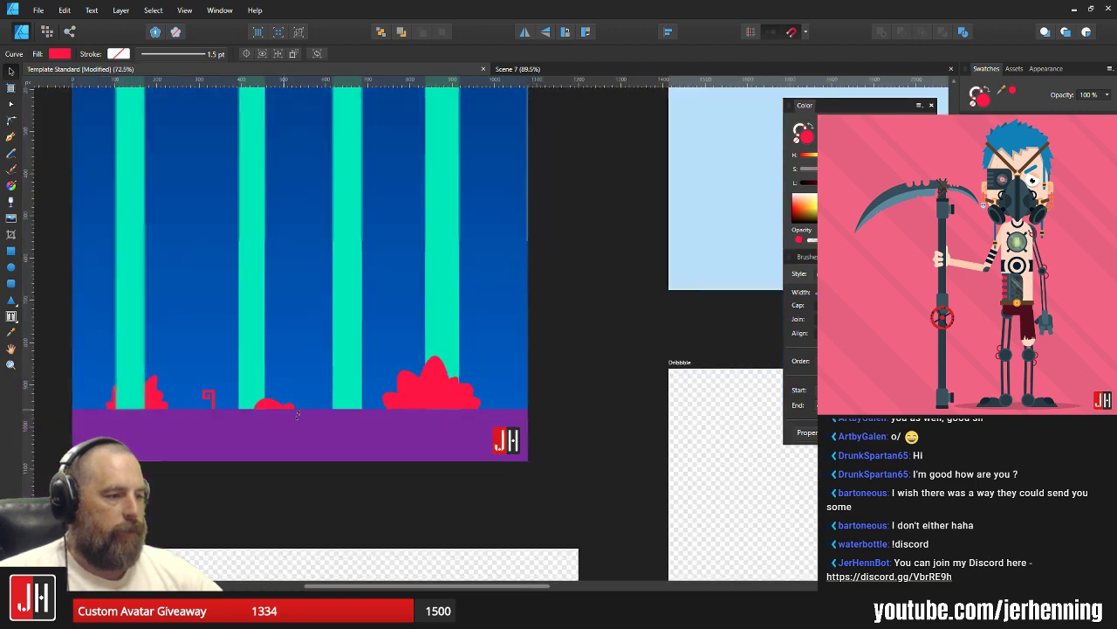
pyautogui.click(602, 415)
# Enlarge the red square spiral plant slightly with its stem standing on the ground, and deselect it.
pyautogui.scroll(2, 322, 393)
pyautogui.scroll(4, 331, 397)
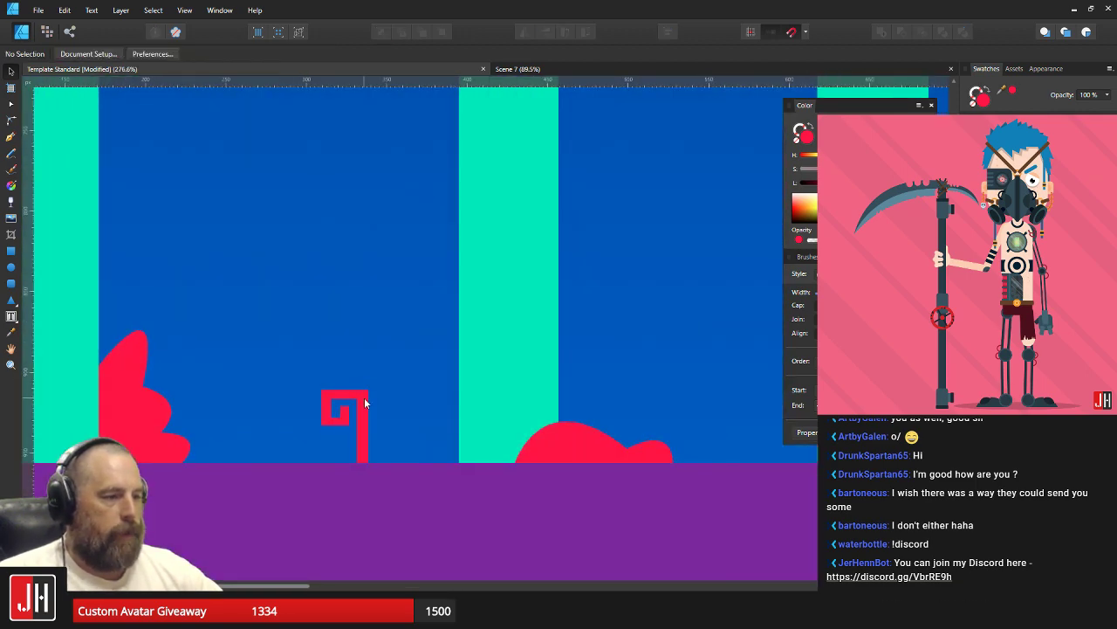
pyautogui.click(364, 386)
pyautogui.scroll(3, 375, 382)
pyautogui.scroll(-3, 369, 437)
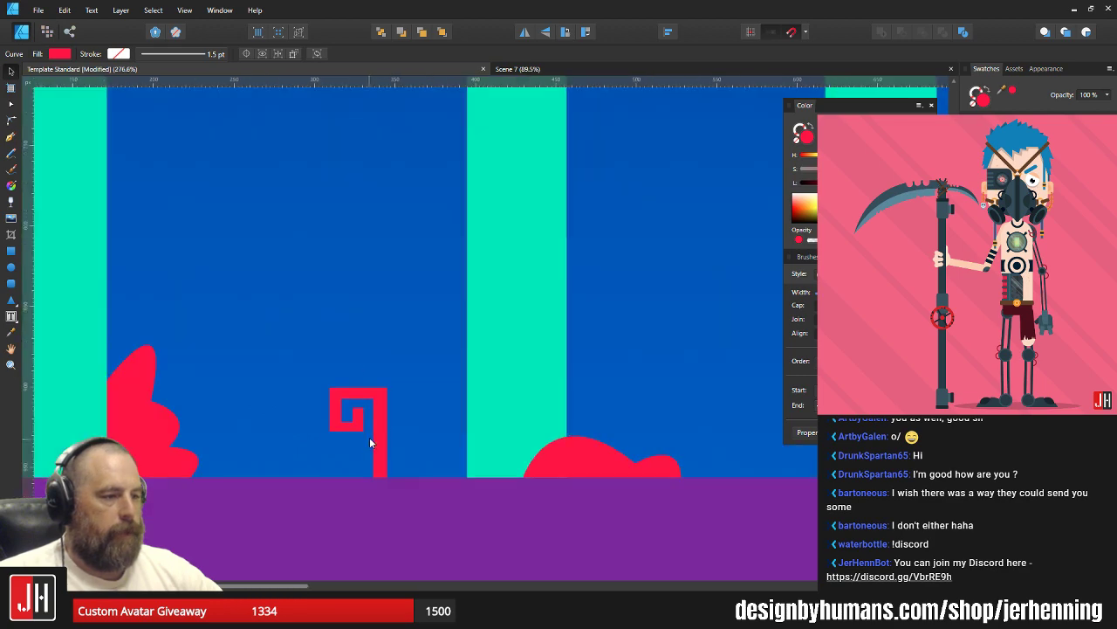
pyautogui.scroll(1, 324, 432)
pyautogui.scroll(-4, 323, 442)
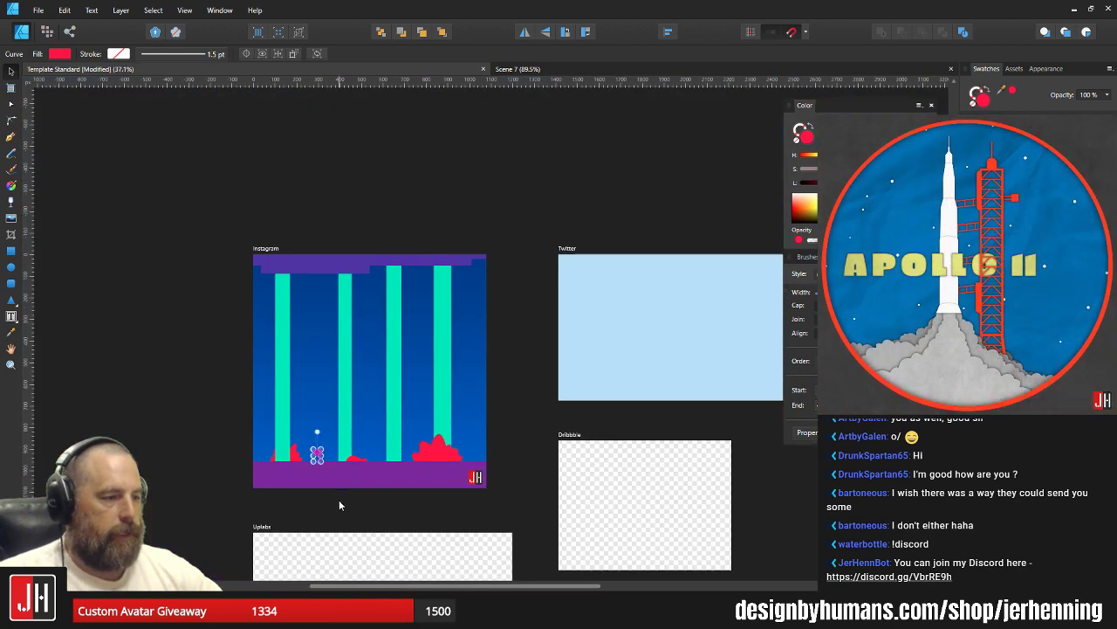
pyautogui.click(339, 499)
# Duplicate the red square spiral plant to its right, flip the copy horizontally, shrink it with its stem on the ground, and clear the selection.
pyautogui.scroll(3, 339, 499)
pyautogui.click(238, 426)
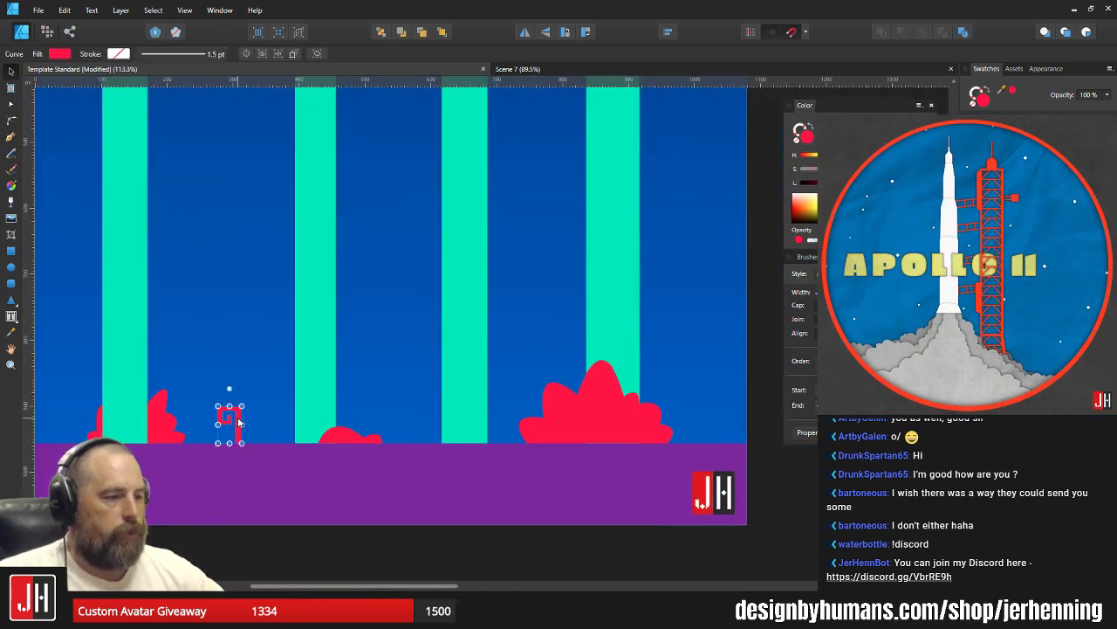
pyautogui.moveTo(238, 426); pyautogui.dragTo(261, 424)
pyautogui.scroll(2, 261, 424)
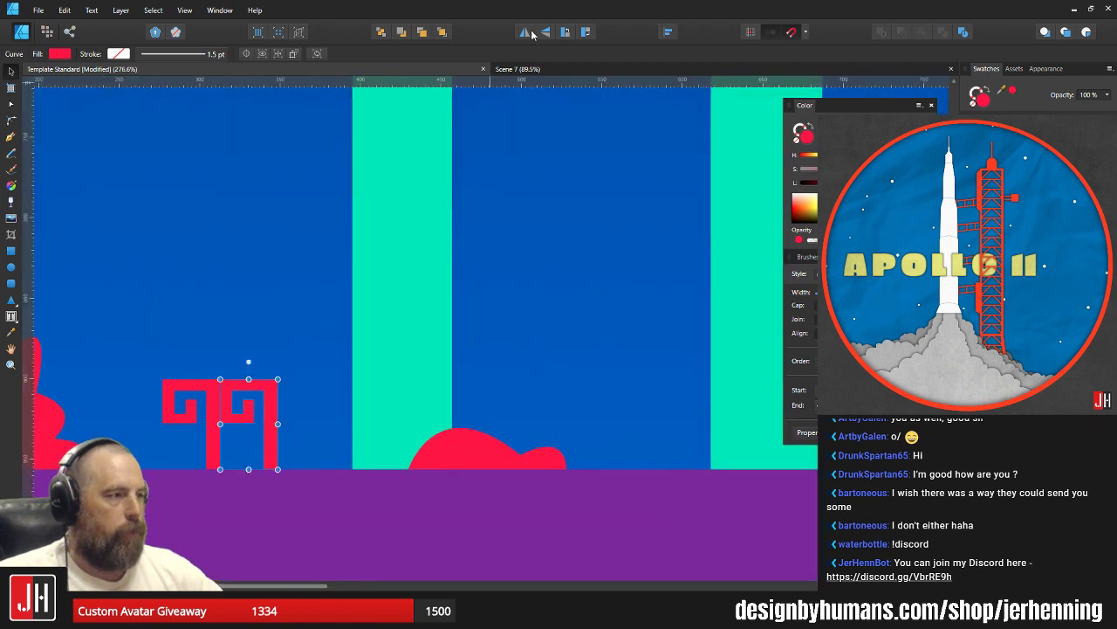
pyautogui.scroll(2, 291, 366)
pyautogui.moveTo(239, 409); pyautogui.dragTo(274, 419)
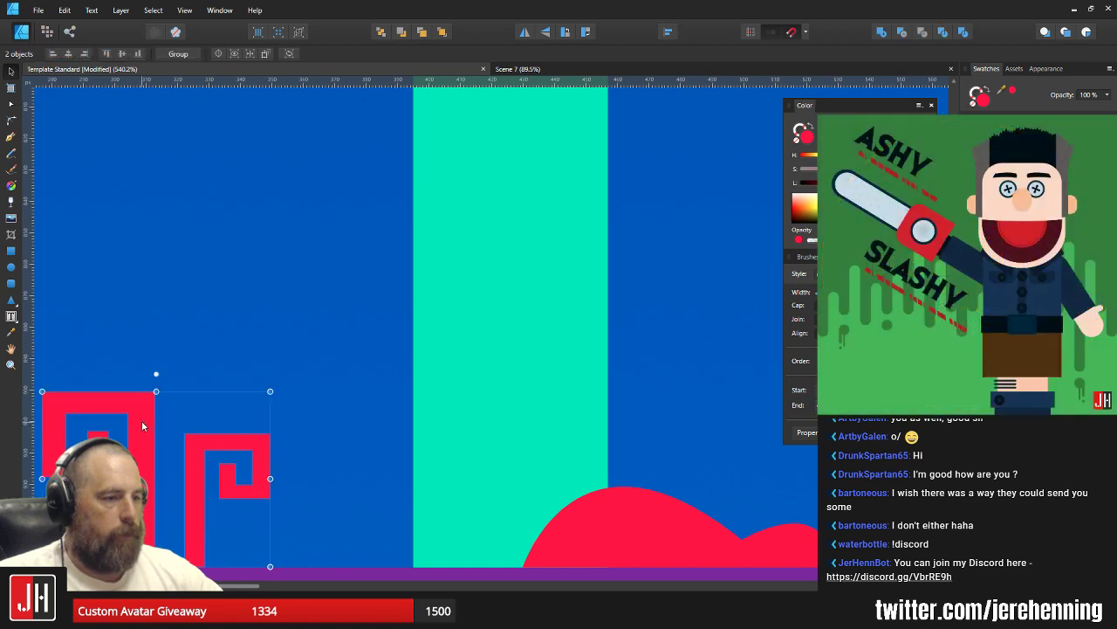
pyautogui.keyDown('shift'); pyautogui.click(157, 417); pyautogui.keyUp('shift')
pyautogui.scroll(-5, 239, 443)
pyautogui.scroll(-2, 239, 442)
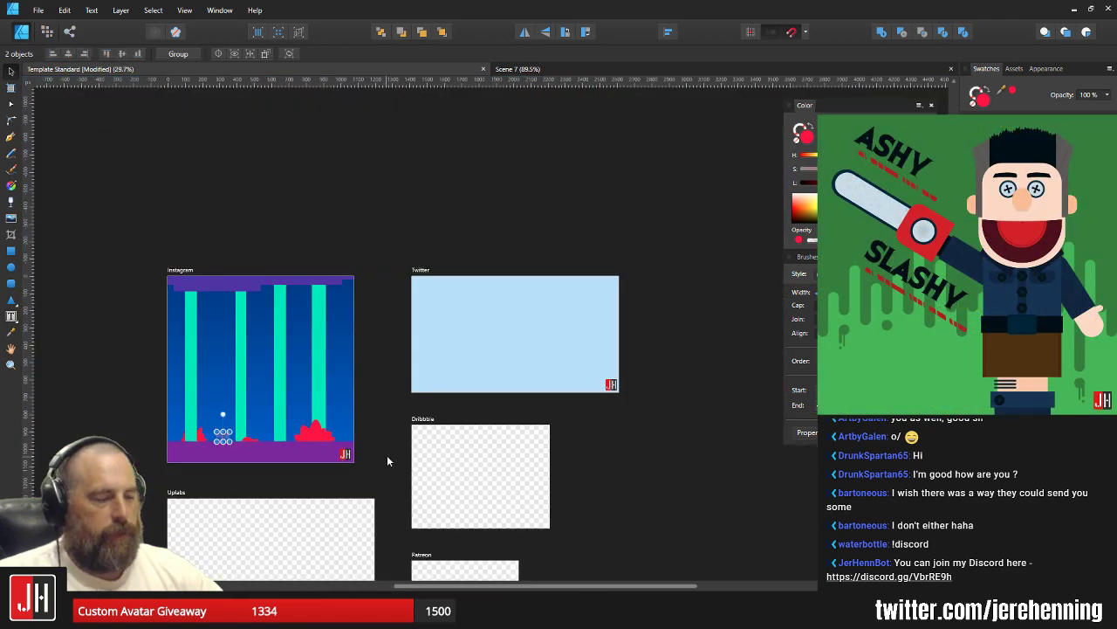
pyautogui.hotkey('ctrl', 'd')
pyautogui.scroll(4, 224, 434)
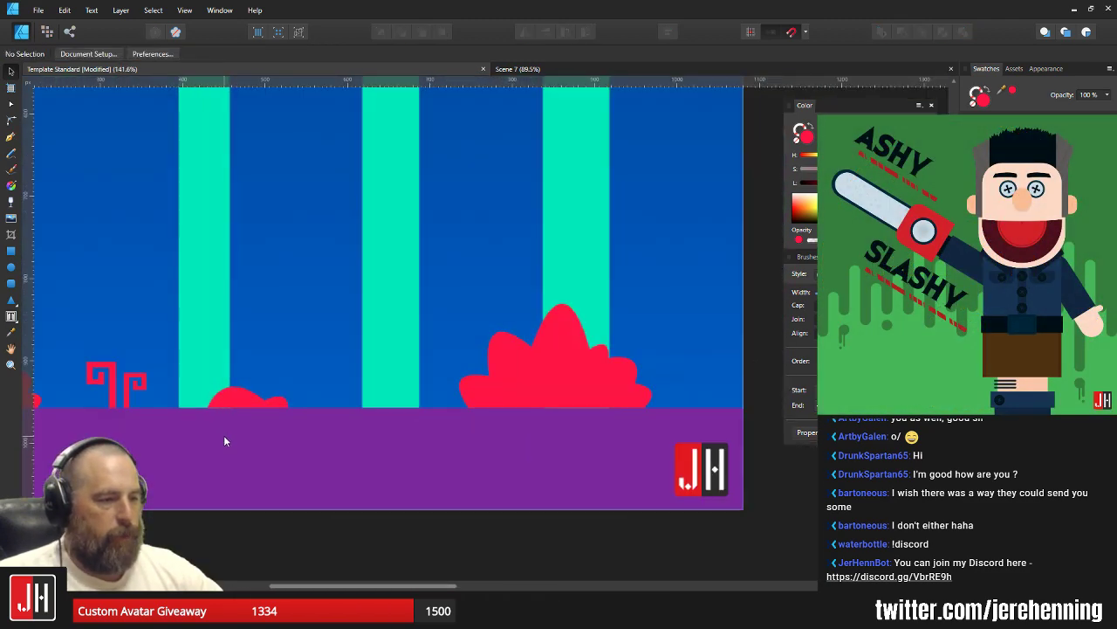
# Duplicate both spiral plants together and place the copies on the ground between the third column and the large bush.
pyautogui.click(112, 383)
pyautogui.scroll(3, 113, 390)
pyautogui.keyDown('shift'); pyautogui.click(137, 387); pyautogui.keyUp('shift')
pyautogui.moveTo(135, 389); pyautogui.dragTo(609, 397)
pyautogui.moveTo(609, 398); pyautogui.dragTo(341, 366)
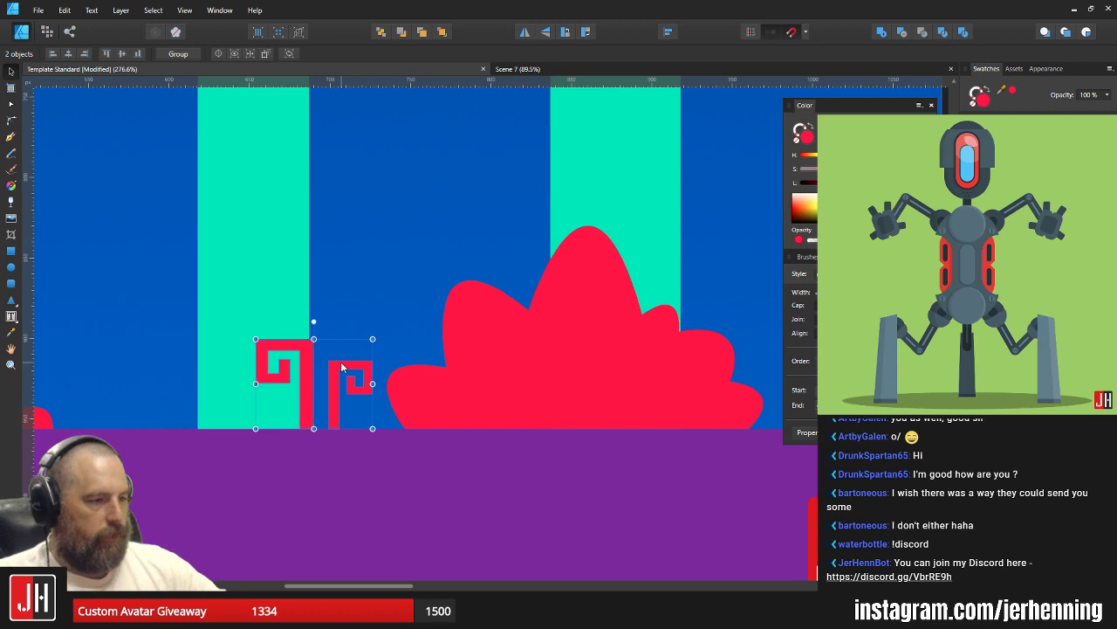
# Delete the smaller, right-facing spiral of the copied pair.
pyautogui.press('m')
pyautogui.scroll(2, 344, 397)
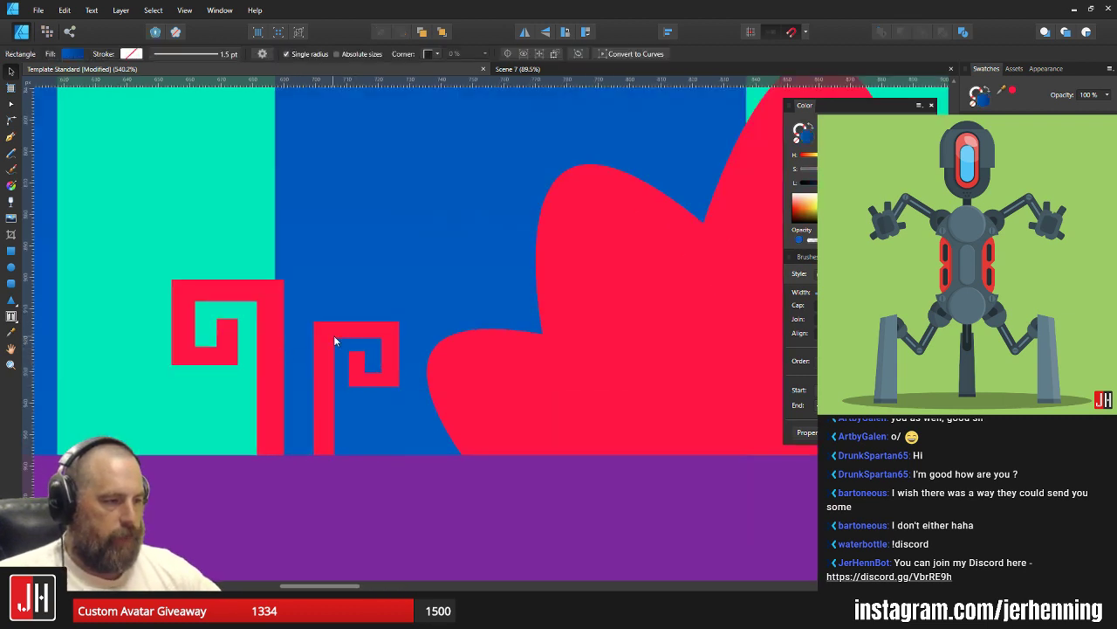
pyautogui.click(334, 340)
pyautogui.press('Delete')
# Move the remaining copied spiral off the third column into the gap before the large bush, and shrink it with its stem on the ground.
pyautogui.click(272, 329)
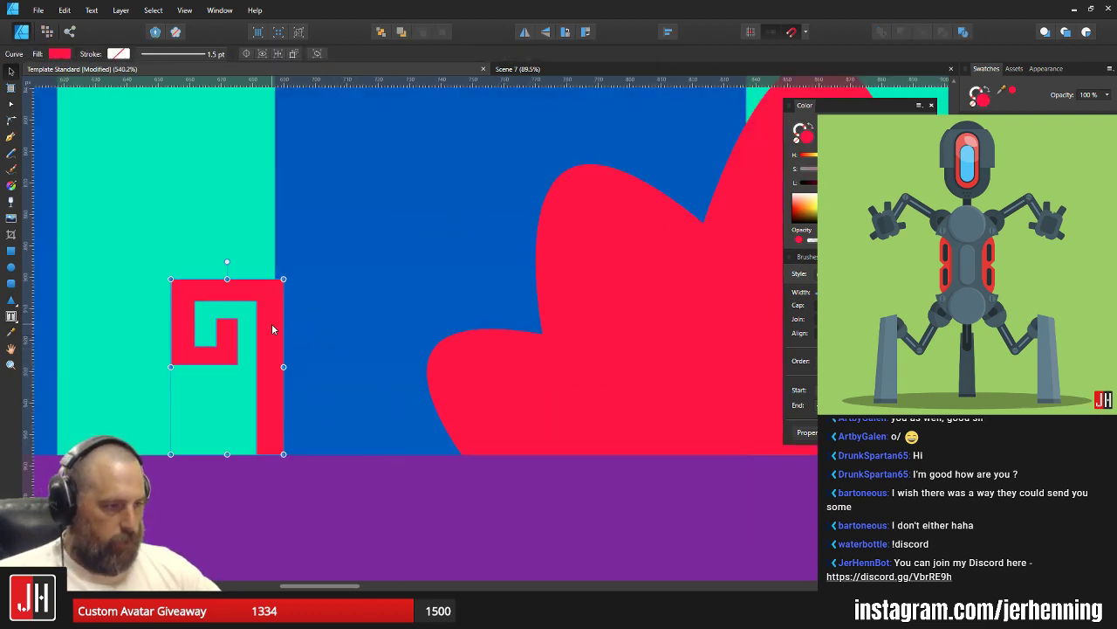
pyautogui.moveTo(272, 330); pyautogui.dragTo(395, 329)
pyautogui.moveTo(407, 278); pyautogui.dragTo(390, 318)
pyautogui.scroll(-5, 397, 339)
pyautogui.scroll(3, 410, 344)
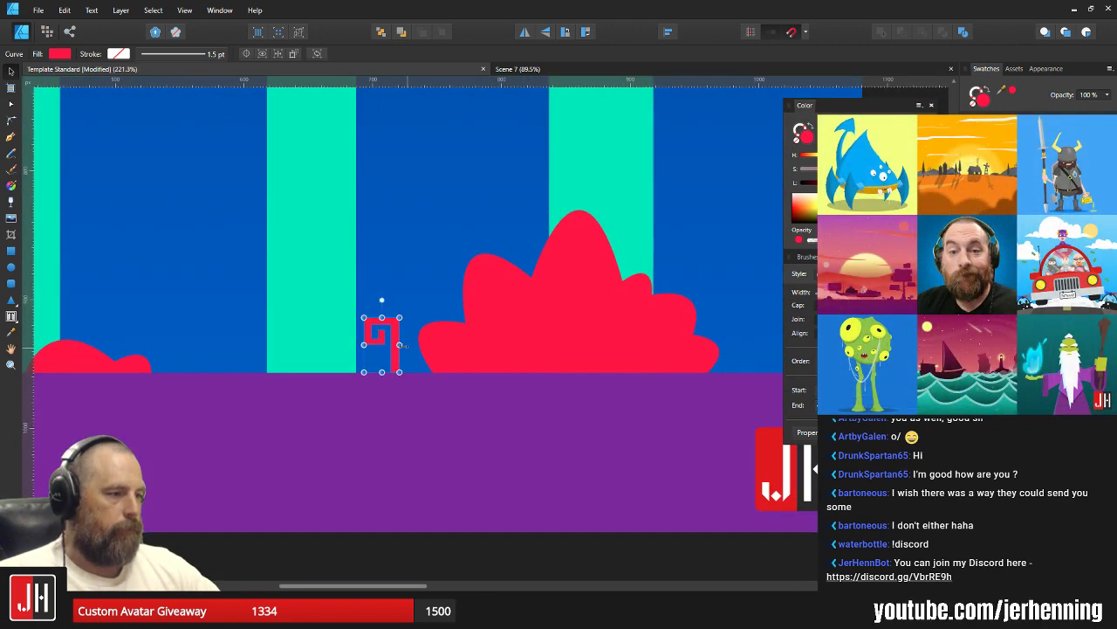
pyautogui.scroll(1, 401, 350)
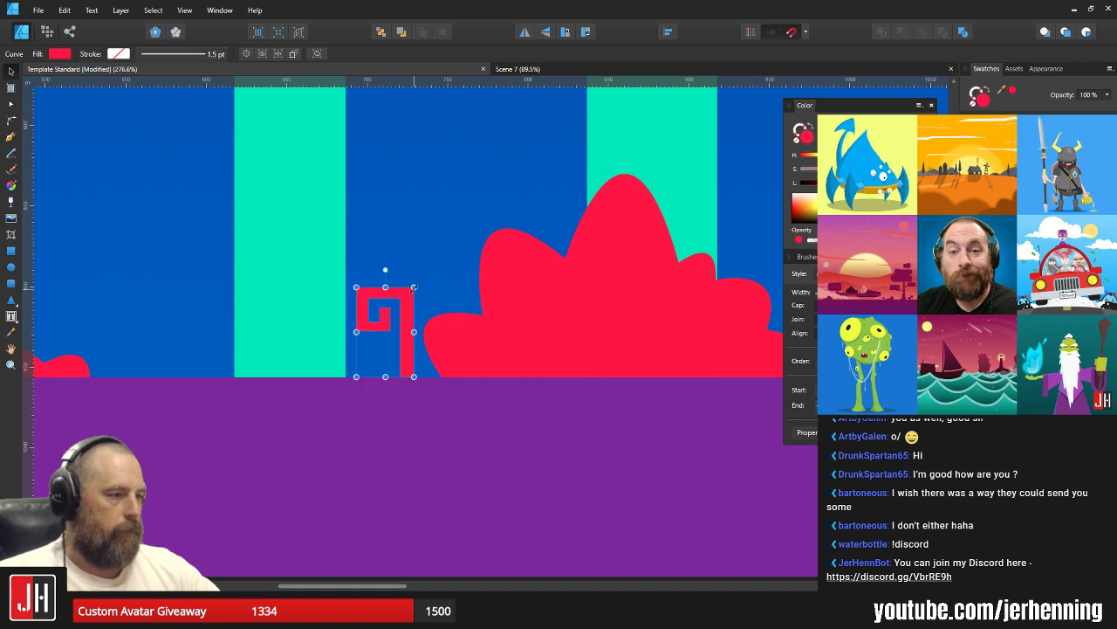
pyautogui.scroll(3, 406, 336)
pyautogui.scroll(-5, 391, 353)
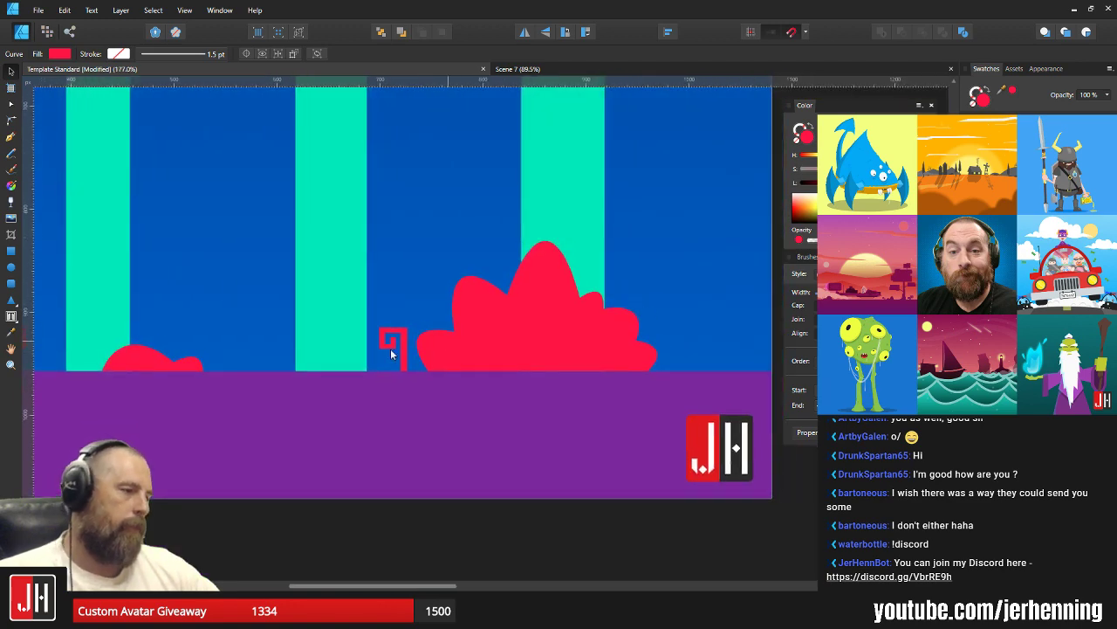
# Shift the small spiral and the large red bush slightly to the right together, and clear the selection.
pyautogui.moveTo(391, 353); pyautogui.dragTo(307, 366)
pyautogui.keyDown('shift'); pyautogui.click(425, 340); pyautogui.keyUp('shift')
pyautogui.moveTo(425, 339); pyautogui.dragTo(435, 340)
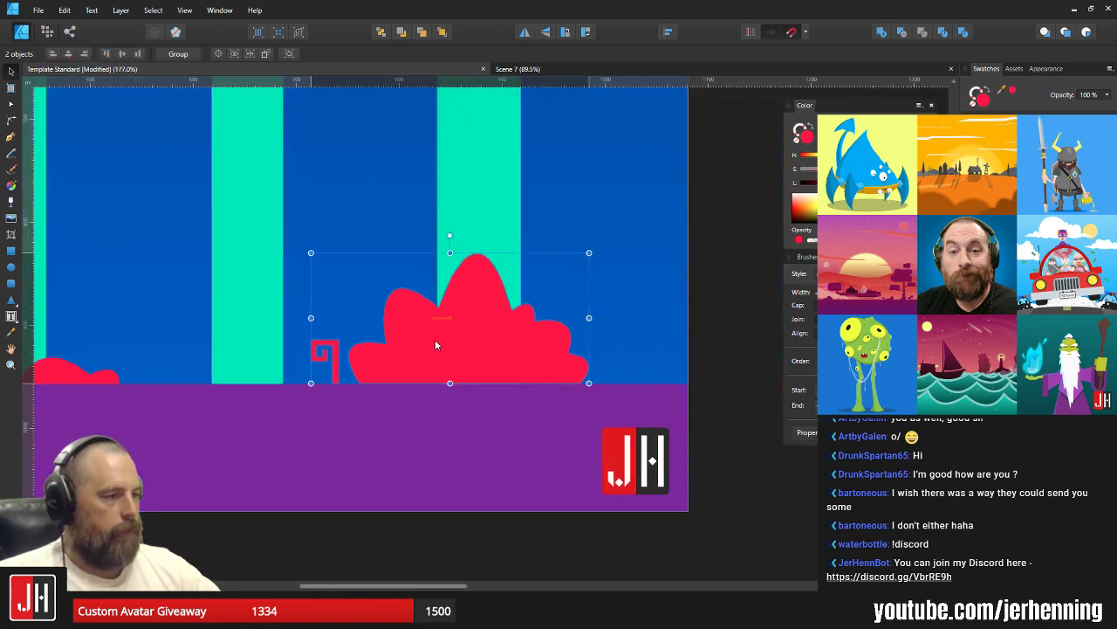
pyautogui.scroll(-6, 432, 348)
pyautogui.click(498, 367)
pyautogui.scroll(3, 376, 370)
pyautogui.moveTo(355, 360); pyautogui.dragTo(423, 363)
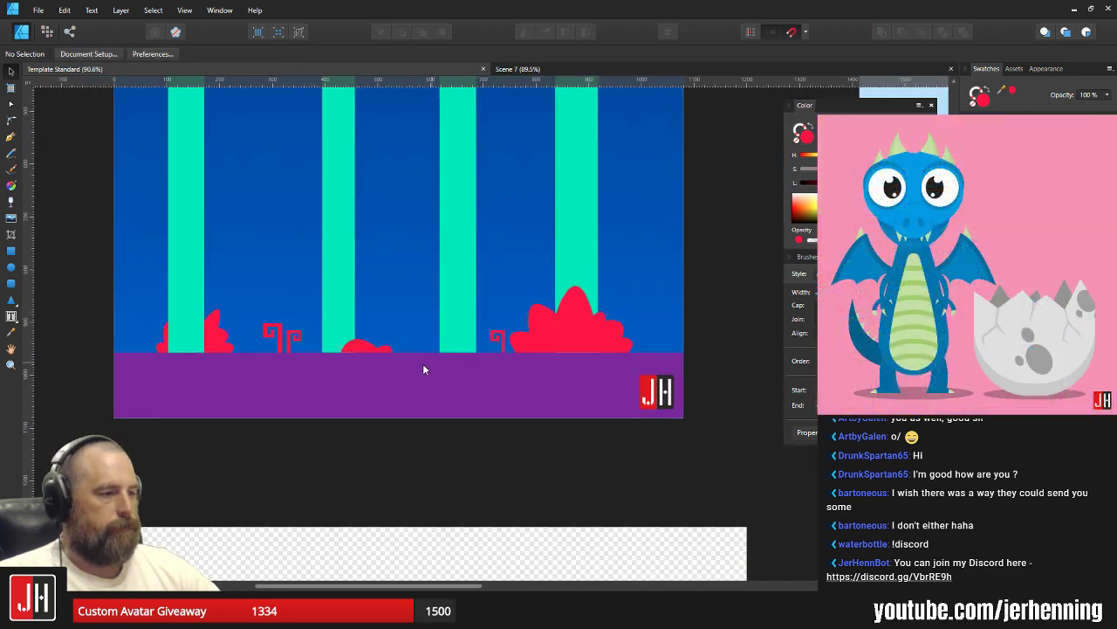
# Draw a low, rounded closed bush outline on the ground across the artboard's left edge with the Pen tool.
pyautogui.scroll(3, 175, 384)
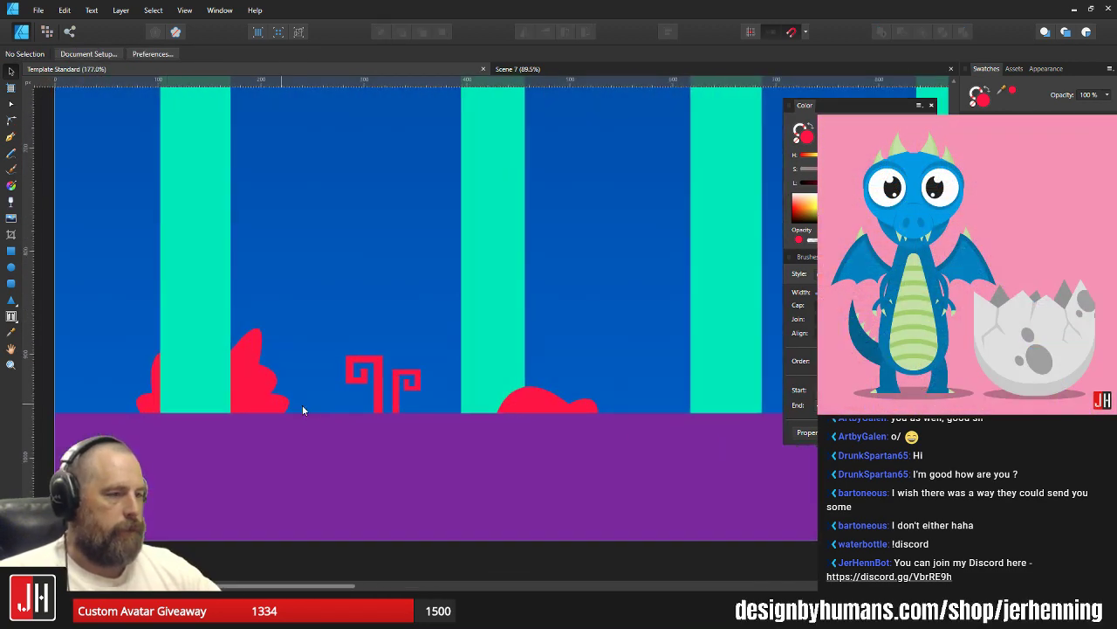
pyautogui.click(9, 138)
pyautogui.scroll(3, 388, 381)
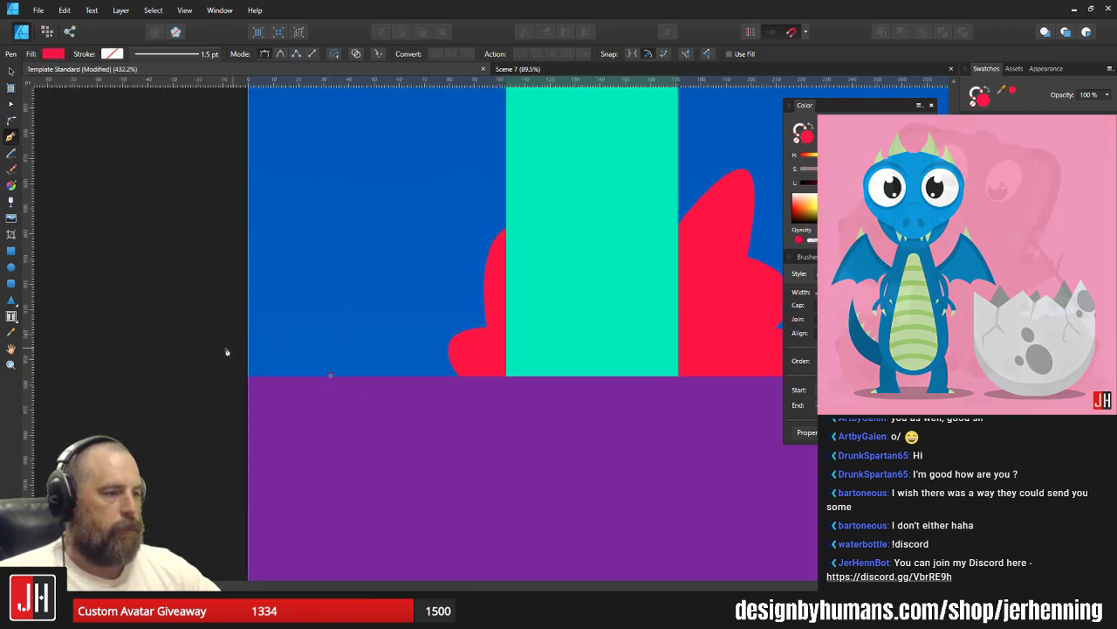
pyautogui.moveTo(226, 349); pyautogui.dragTo(143, 382)
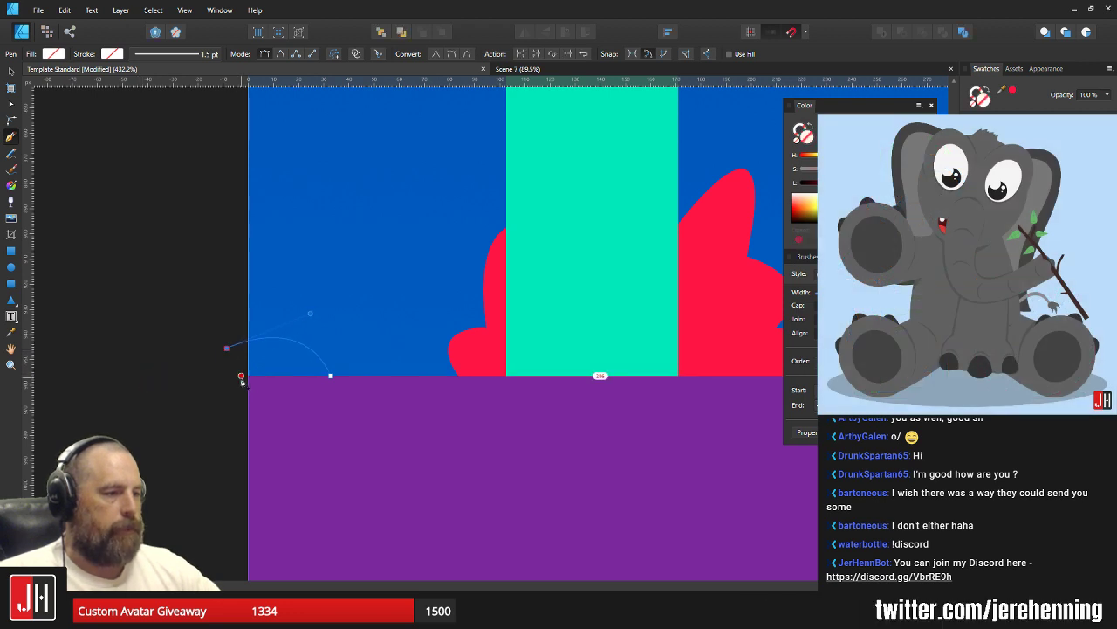
# Fill the new edge bush with the red sampled from the neighbouring bush, and deselect it.
pyautogui.press('i')
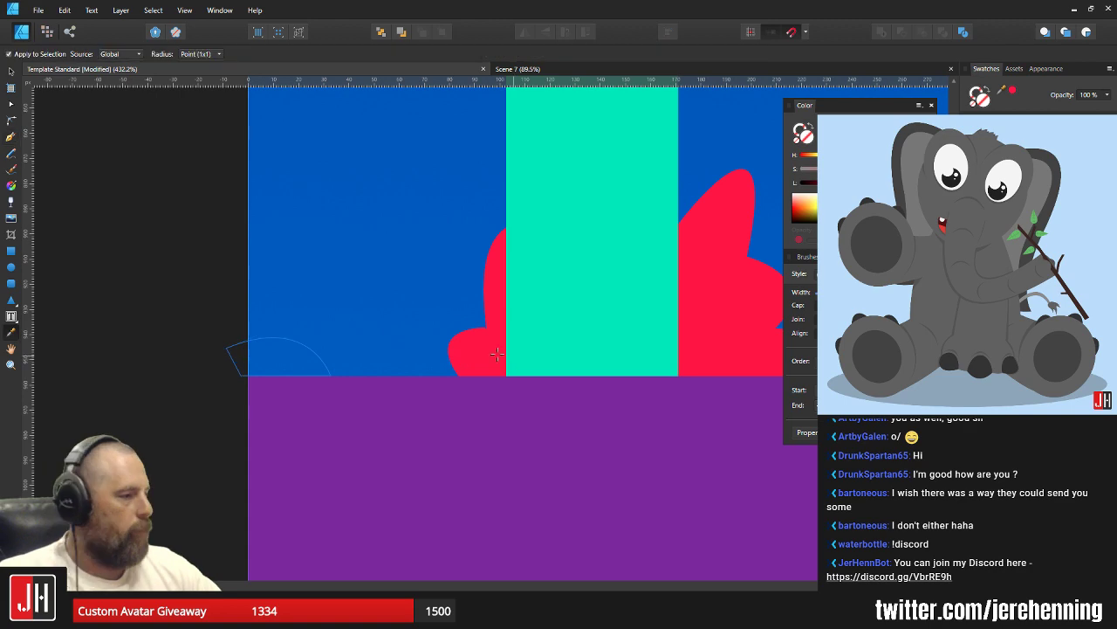
pyautogui.click(490, 356)
pyautogui.press('v')
pyautogui.click(390, 307)
# Move the large red bush farther right along the ground toward the artboard's right edge.
pyautogui.scroll(-8, 372, 394)
pyautogui.hscroll(2, 384, 384)
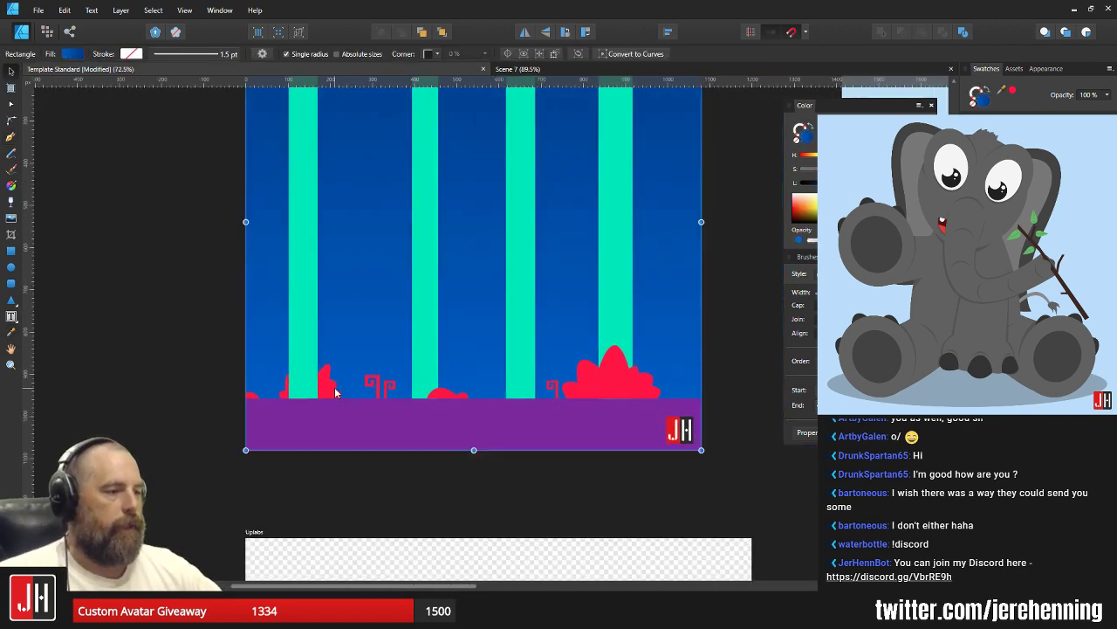
pyautogui.scroll(-3, 362, 368)
pyautogui.scroll(3, 435, 395)
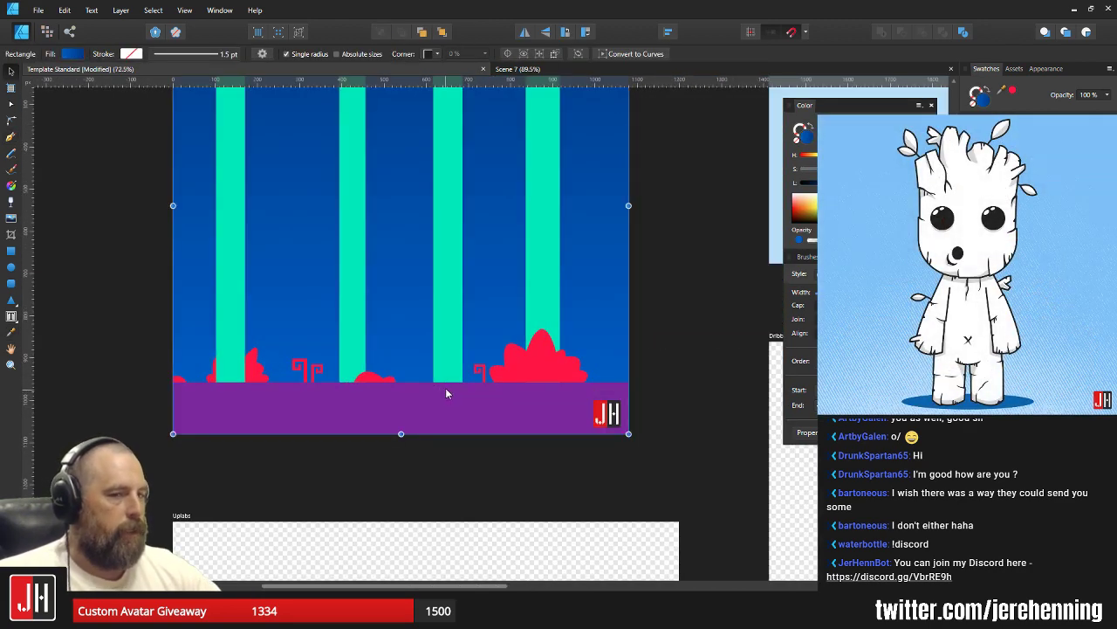
pyautogui.scroll(3, 441, 393)
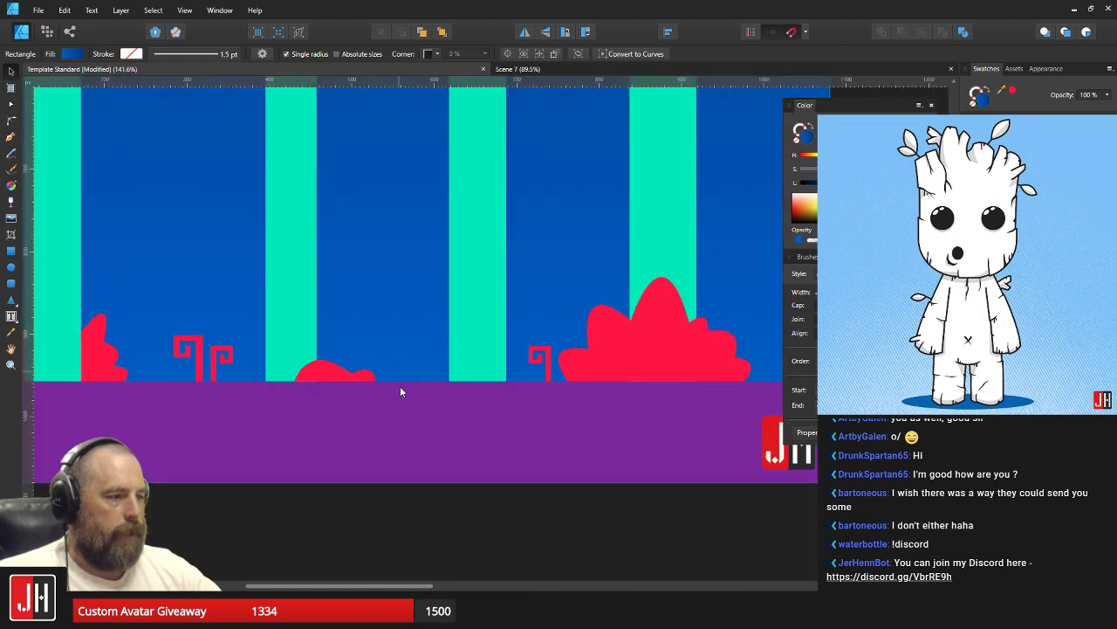
pyautogui.scroll(1, 400, 386)
pyautogui.hscroll(2, 494, 420)
pyautogui.scroll(3, 433, 400)
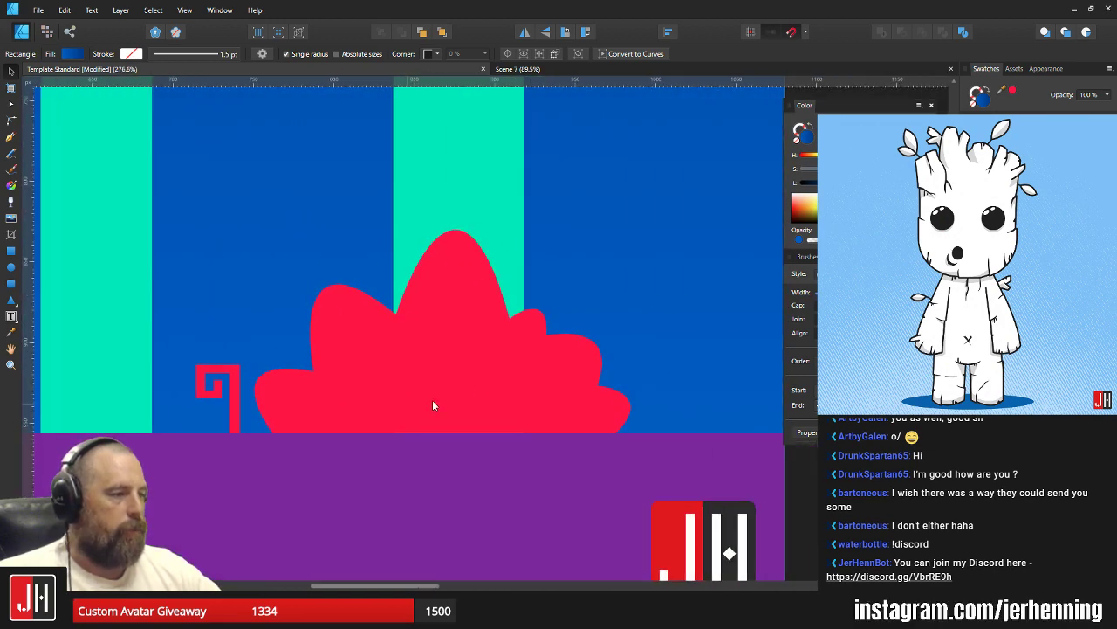
pyautogui.click(482, 378)
pyautogui.moveTo(556, 386); pyautogui.dragTo(588, 387)
# Duplicate the spiral beside the third column to its right, flip the copy horizontally, and shrink it on the ground.
pyautogui.click(223, 395)
pyautogui.scroll(3, 225, 386)
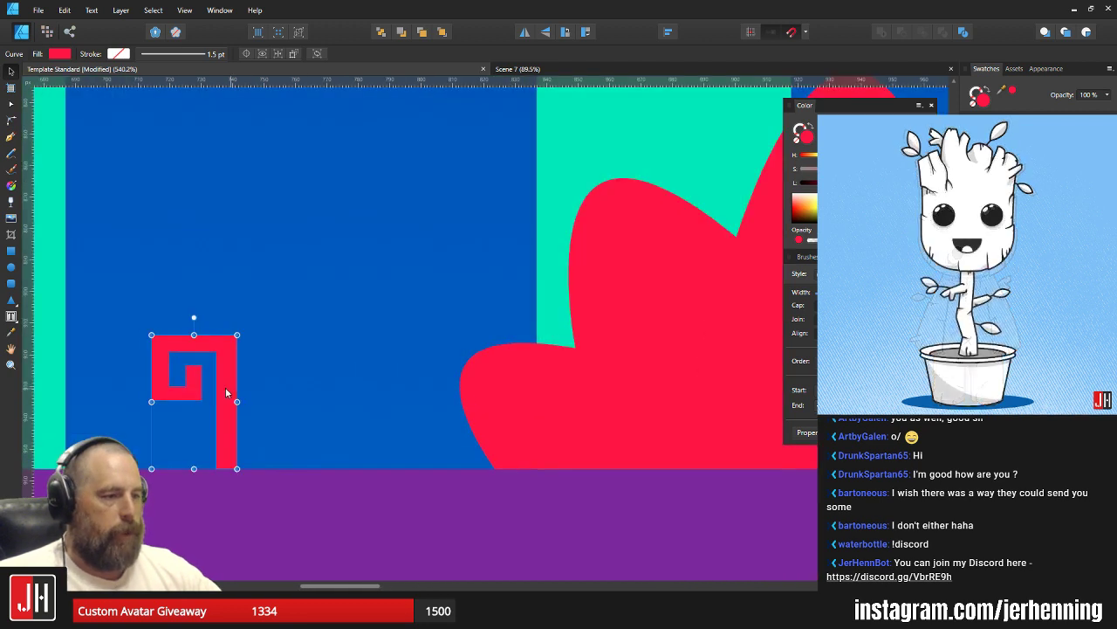
pyautogui.moveTo(225, 387); pyautogui.dragTo(321, 397)
pyautogui.click(525, 32)
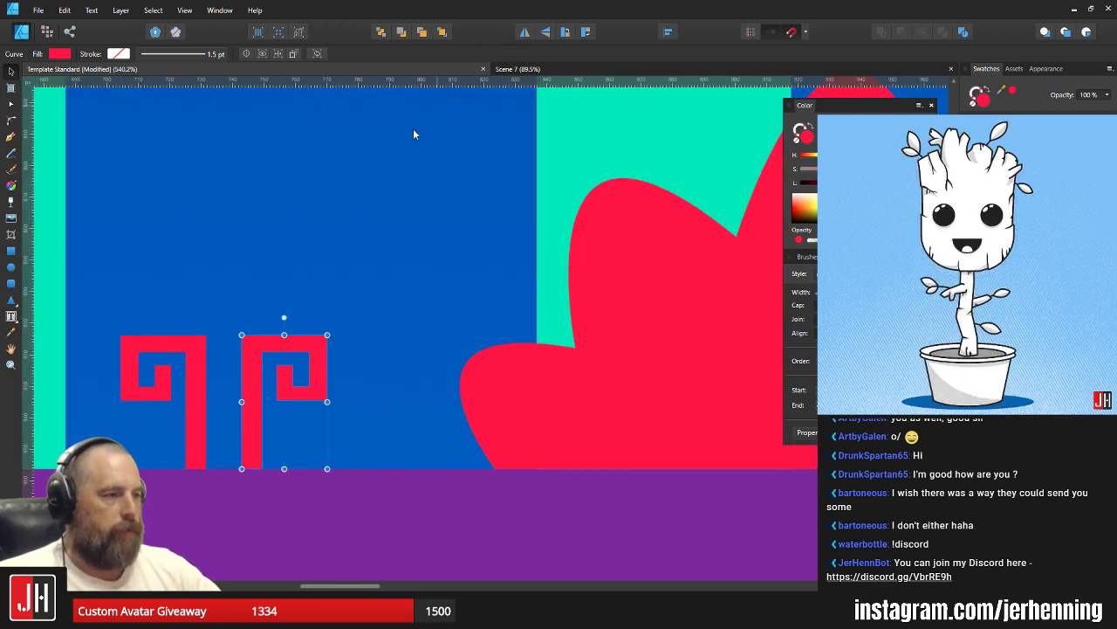
pyautogui.moveTo(298, 341); pyautogui.dragTo(257, 385)
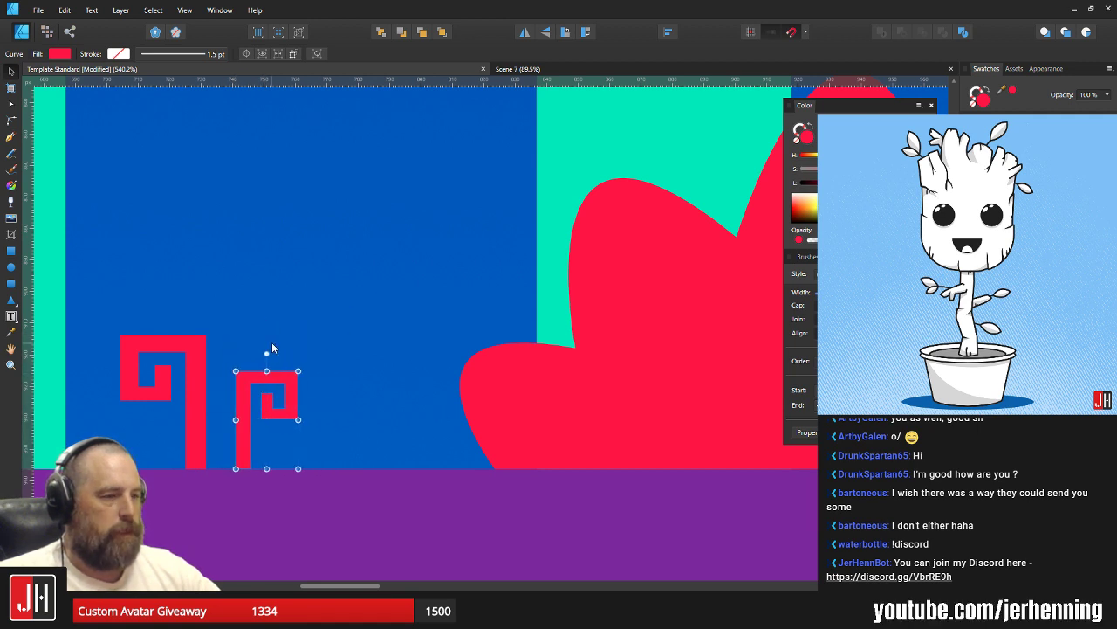
# Draw a tall, thin red rectangle as a stem on the ground between the two right-hand spirals, and widen it slightly.
pyautogui.click(271, 340)
pyautogui.moveTo(206, 172); pyautogui.dragTo(224, 478)
pyautogui.moveTo(218, 362); pyautogui.dragTo(323, 400)
pyautogui.scroll(-2, 318, 391)
pyautogui.scroll(5, 330, 424)
pyautogui.click(312, 395)
pyautogui.click(272, 356)
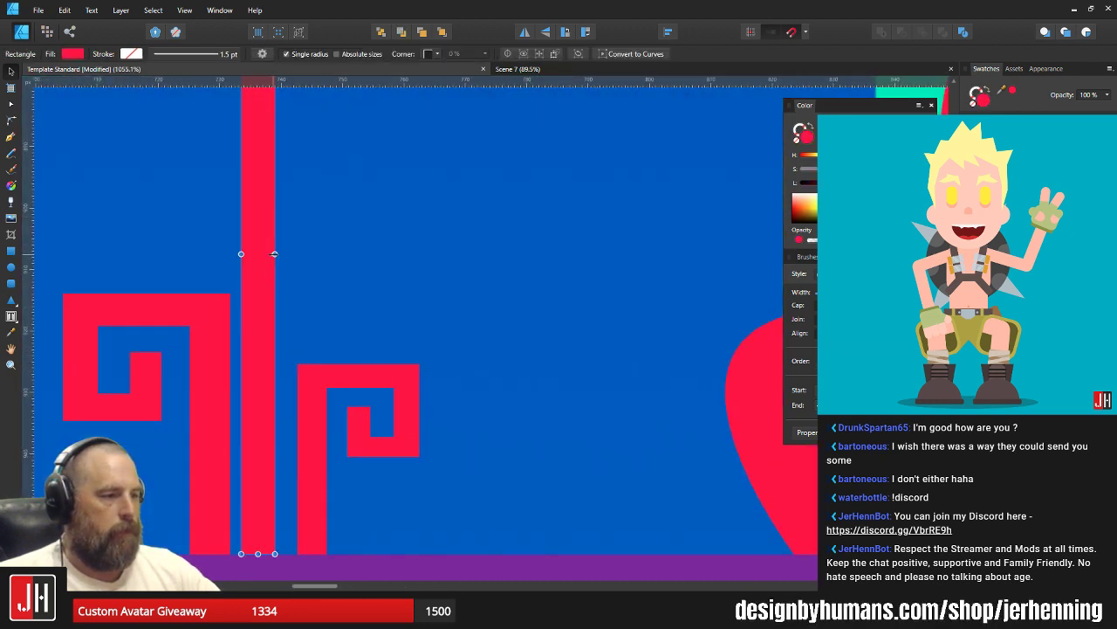
pyautogui.moveTo(276, 254); pyautogui.dragTo(282, 256)
# Enlarge the spiral right of the new stem slightly, set it close to the stem, and deselect it.
pyautogui.click(340, 378)
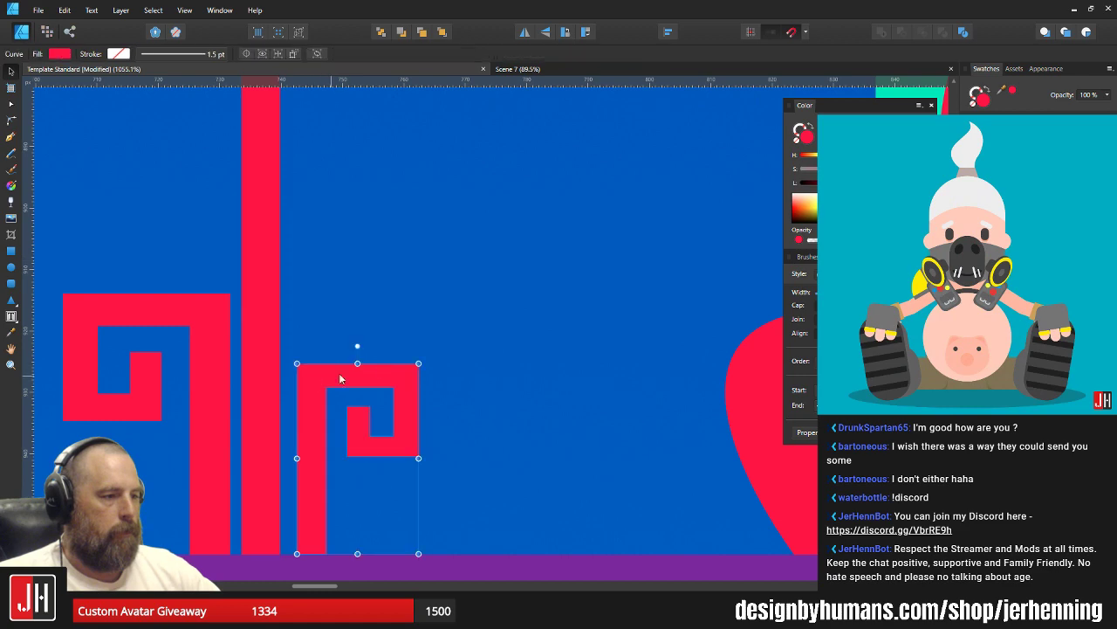
pyautogui.moveTo(418, 364); pyautogui.dragTo(448, 345)
pyautogui.moveTo(321, 383); pyautogui.dragTo(317, 382)
pyautogui.scroll(-14, 318, 386)
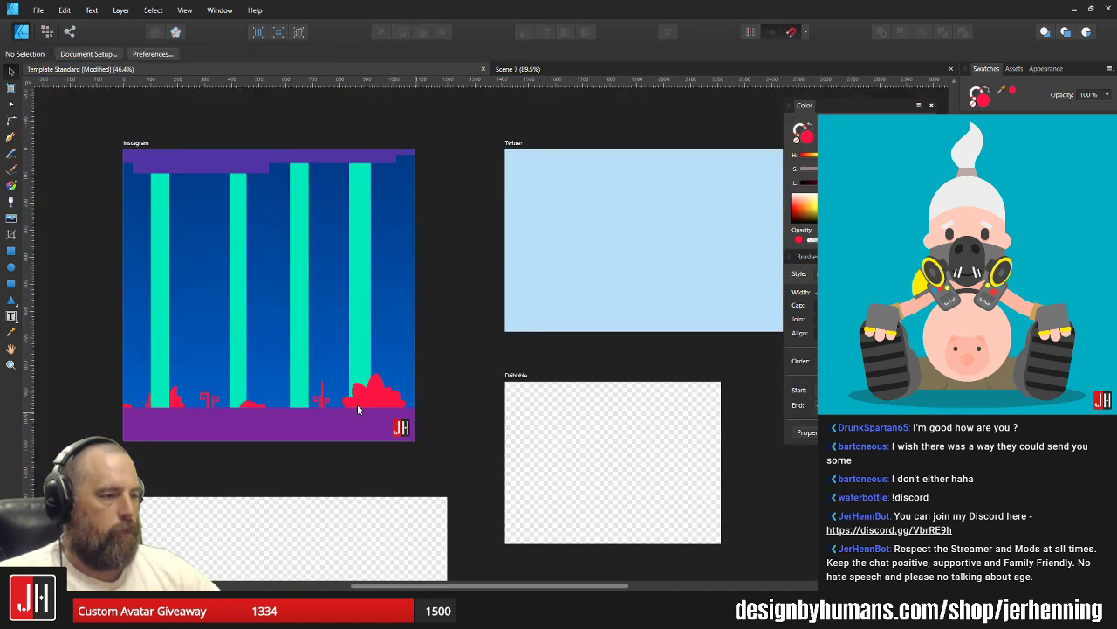
# Shorten the tall red stem between the spirals by lowering its top edge.
pyautogui.scroll(10, 334, 392)
pyautogui.click(330, 300)
pyautogui.scroll(3, 332, 262)
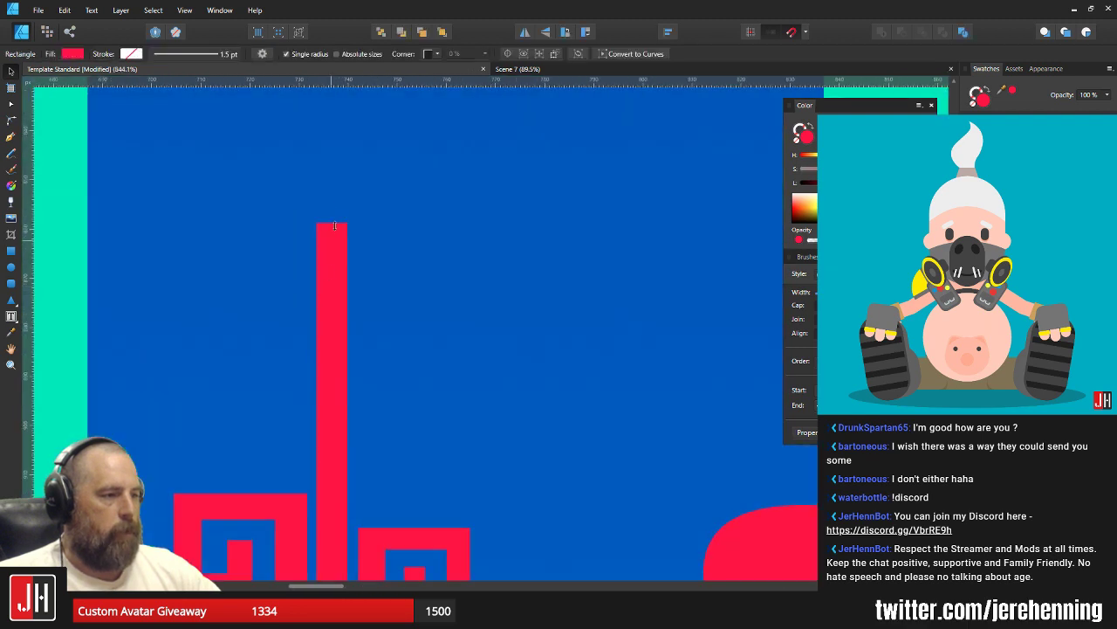
pyautogui.moveTo(331, 222); pyautogui.dragTo(331, 280)
# Draw a red rectangular head centred on top of the stem, and reduce its height slightly.
pyautogui.click(307, 254)
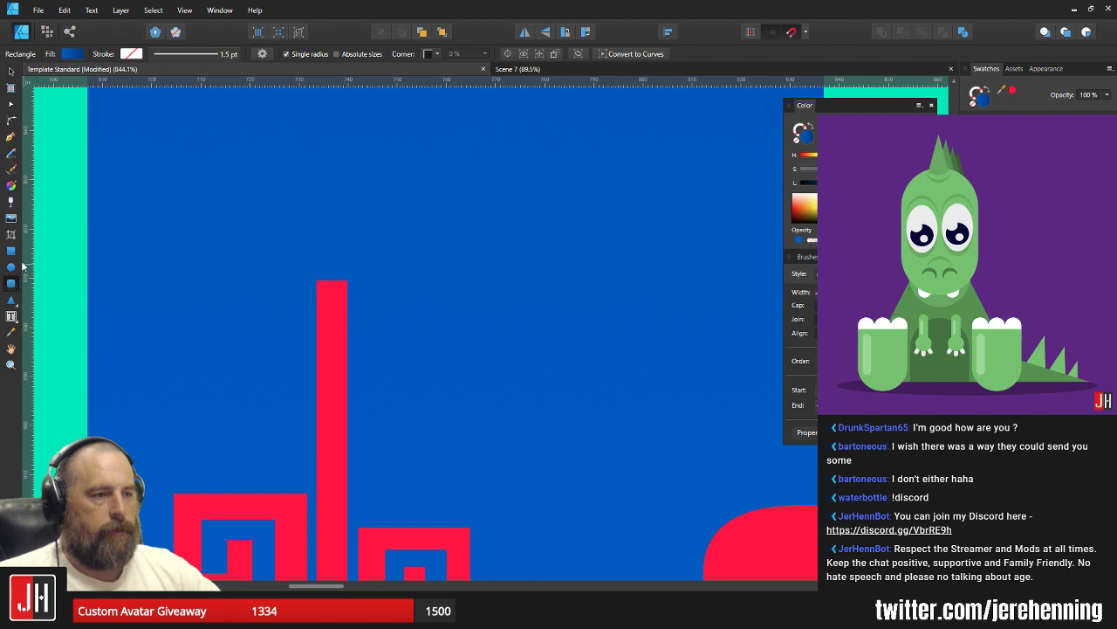
pyautogui.moveTo(289, 179); pyautogui.dragTo(381, 314)
pyautogui.press('v')
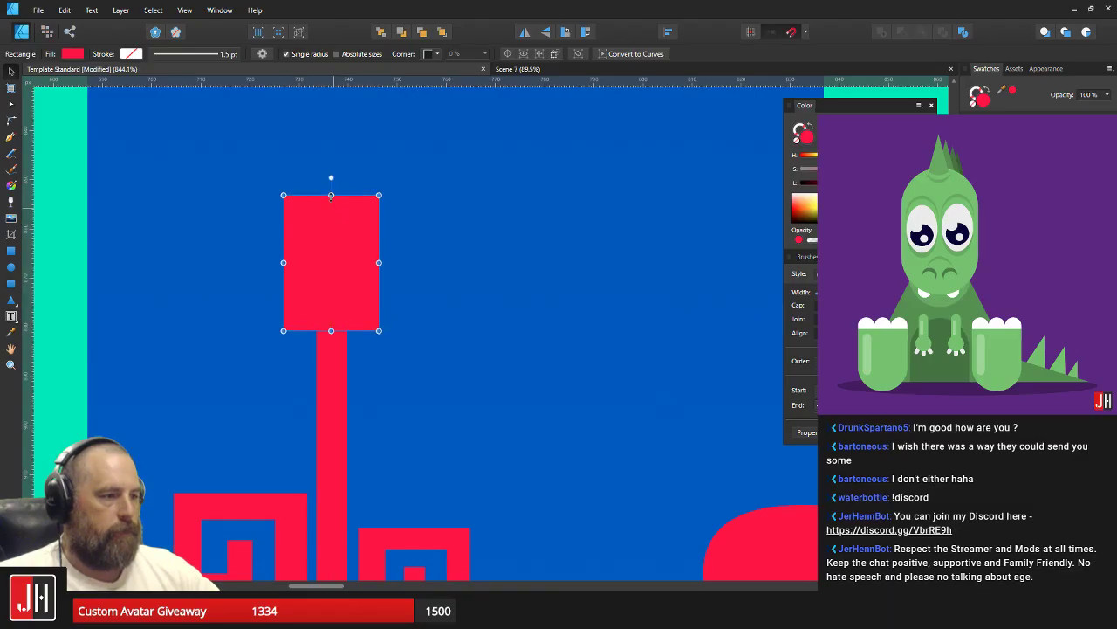
pyautogui.moveTo(331, 192); pyautogui.dragTo(331, 217)
# Clear the selection and save the document.
pyautogui.scroll(-10, 390, 298)
pyautogui.moveTo(414, 301); pyautogui.dragTo(379, 329)
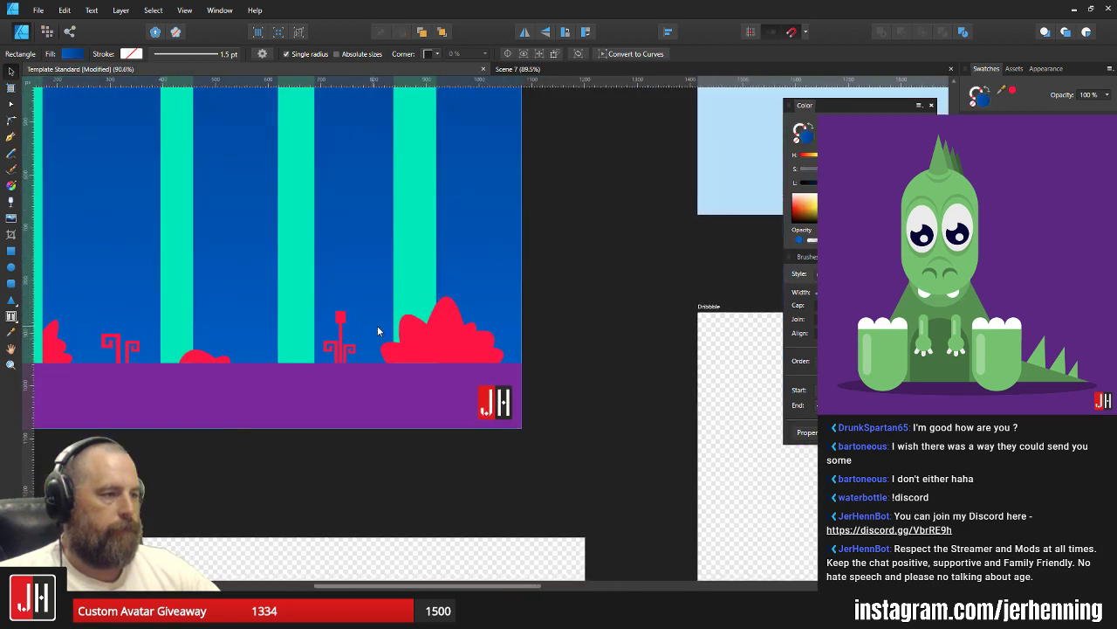
pyautogui.click(573, 342)
pyautogui.hotkey('ctrl', 's')
pyautogui.scroll(-5, 437, 354)
pyautogui.scroll(5, 392, 349)
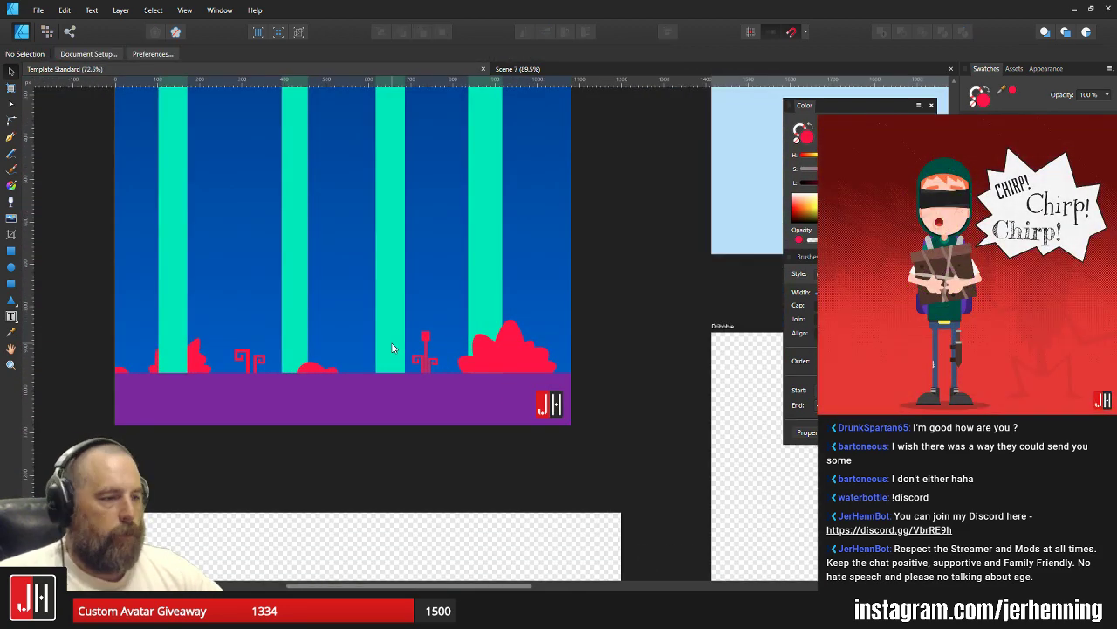
pyautogui.scroll(-3, 387, 451)
pyautogui.scroll(-2, 380, 410)
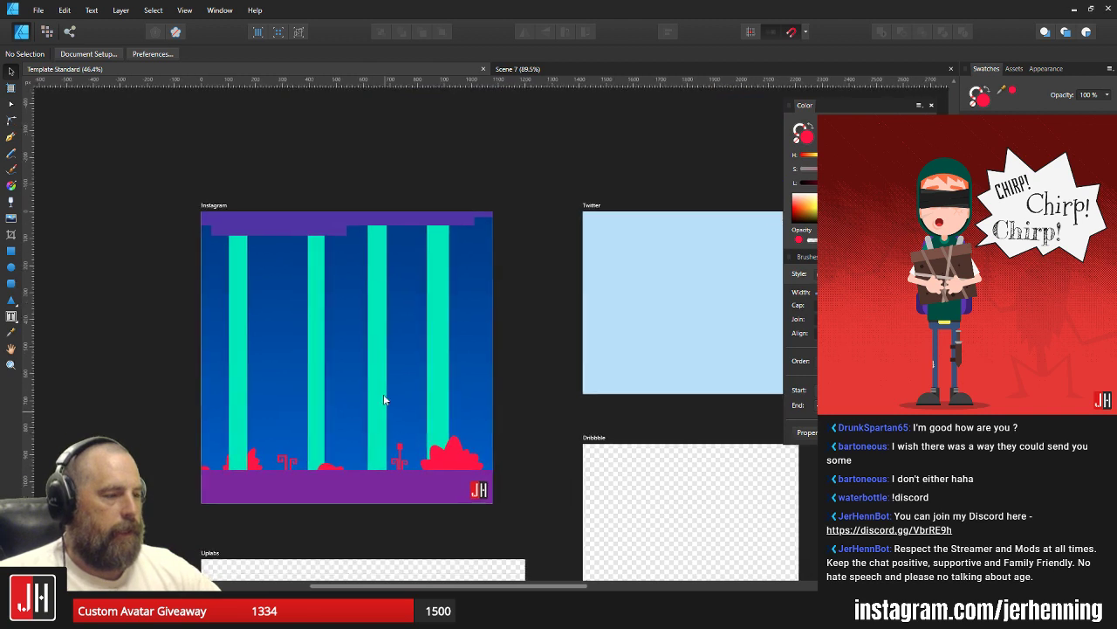
pyautogui.scroll(2, 345, 273)
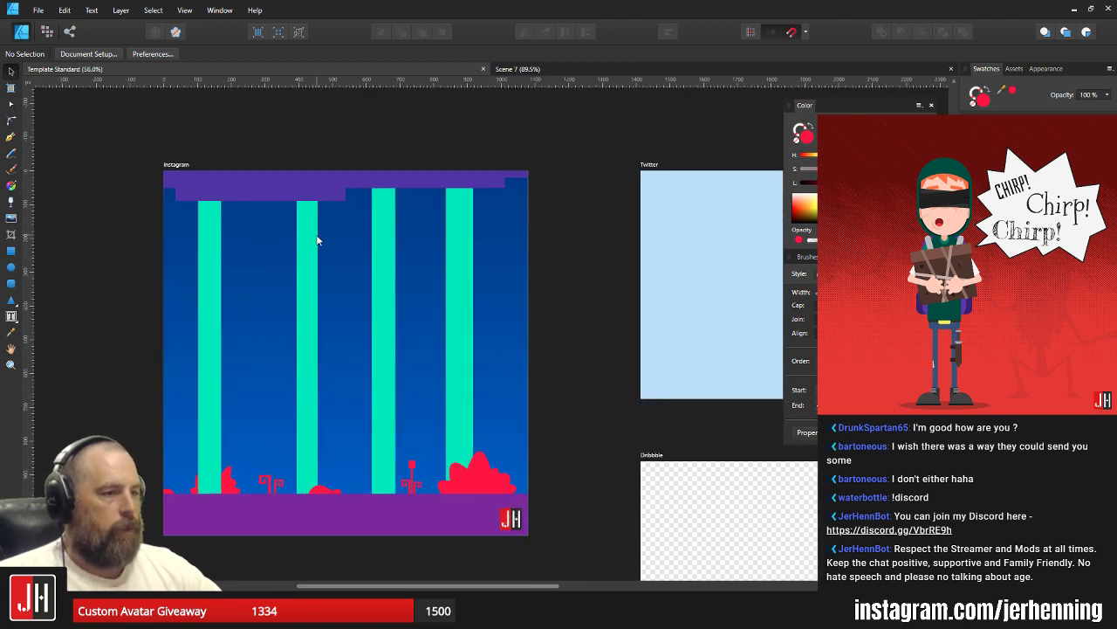
pyautogui.scroll(3, 301, 253)
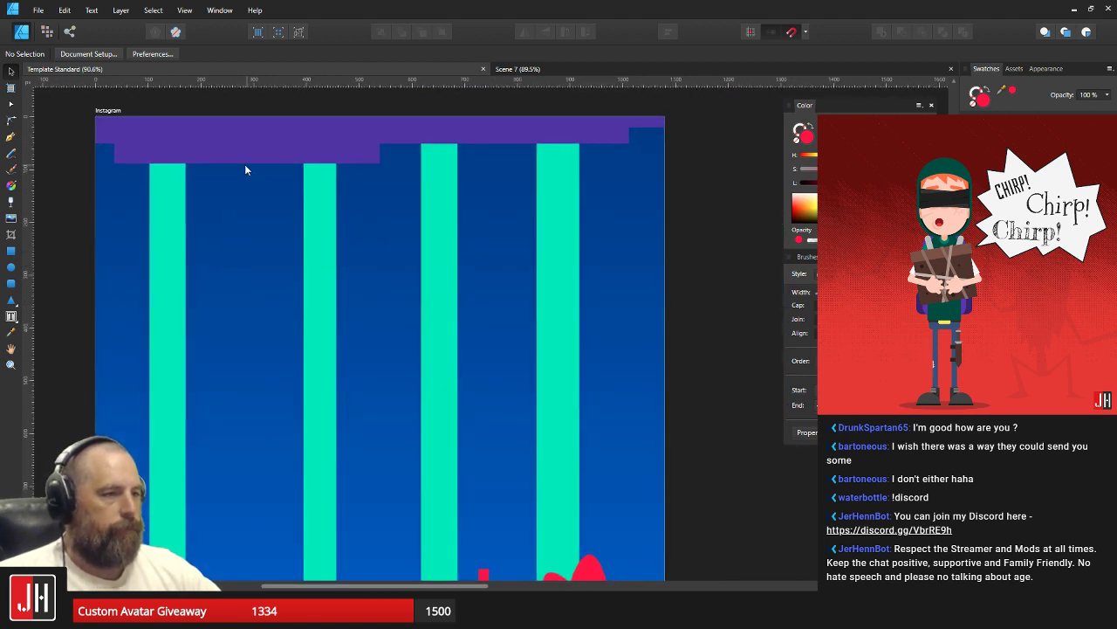
# Lower the purple canopy slightly and stretch its top edge back to the top of the Instagram artboard.
pyautogui.click(293, 144)
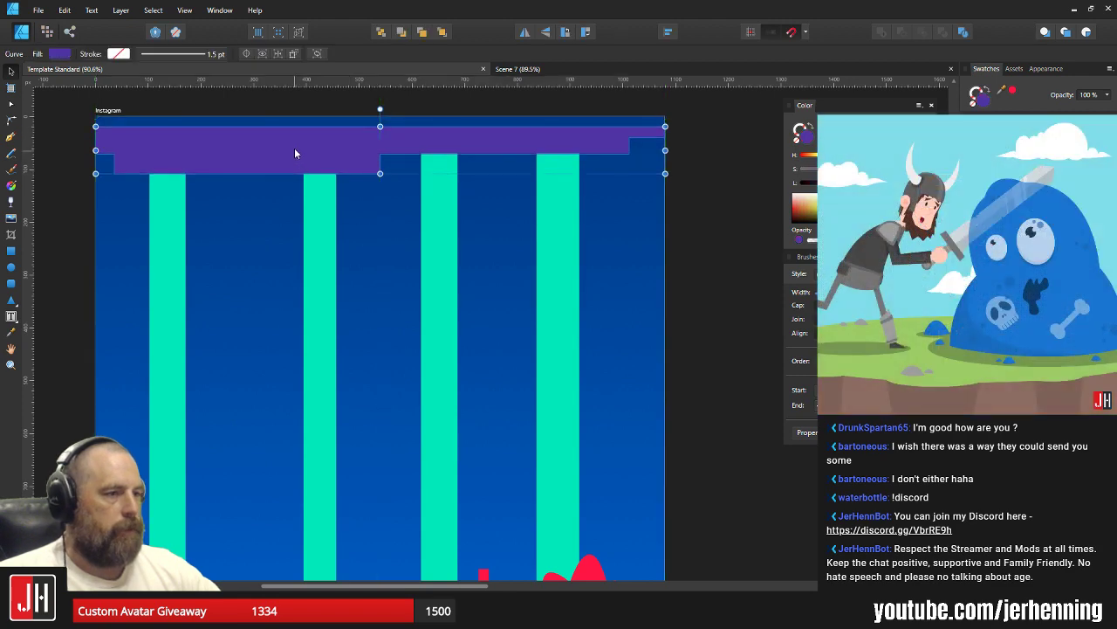
pyautogui.press('a')
pyautogui.moveTo(166, 134); pyautogui.dragTo(665, 115)
pyautogui.click(692, 142)
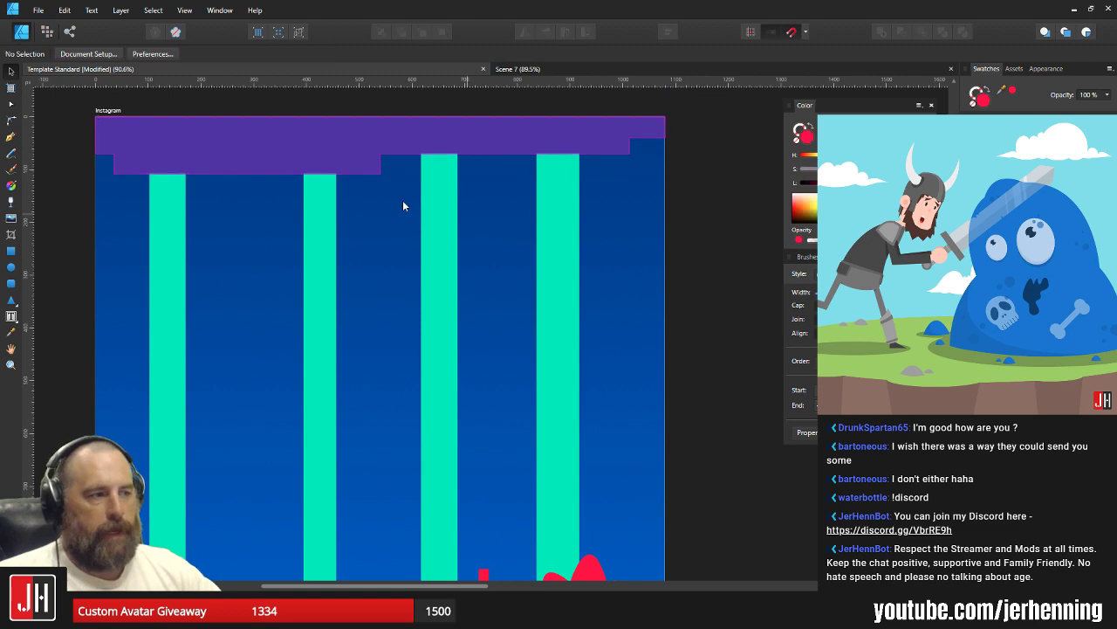
pyautogui.scroll(-3, 439, 233)
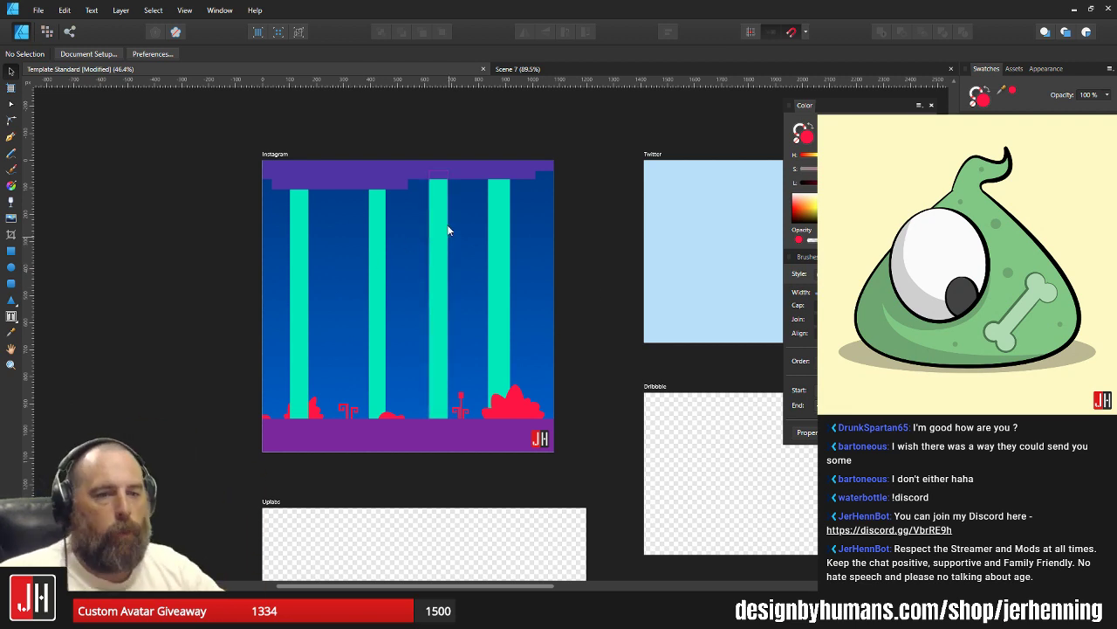
# Duplicate the second teal column into the gap beside the first column, make it much narrower, and adjust its position.
pyautogui.scroll(1, 382, 263)
pyautogui.moveTo(375, 267); pyautogui.dragTo(331, 253)
pyautogui.scroll(3, 339, 304)
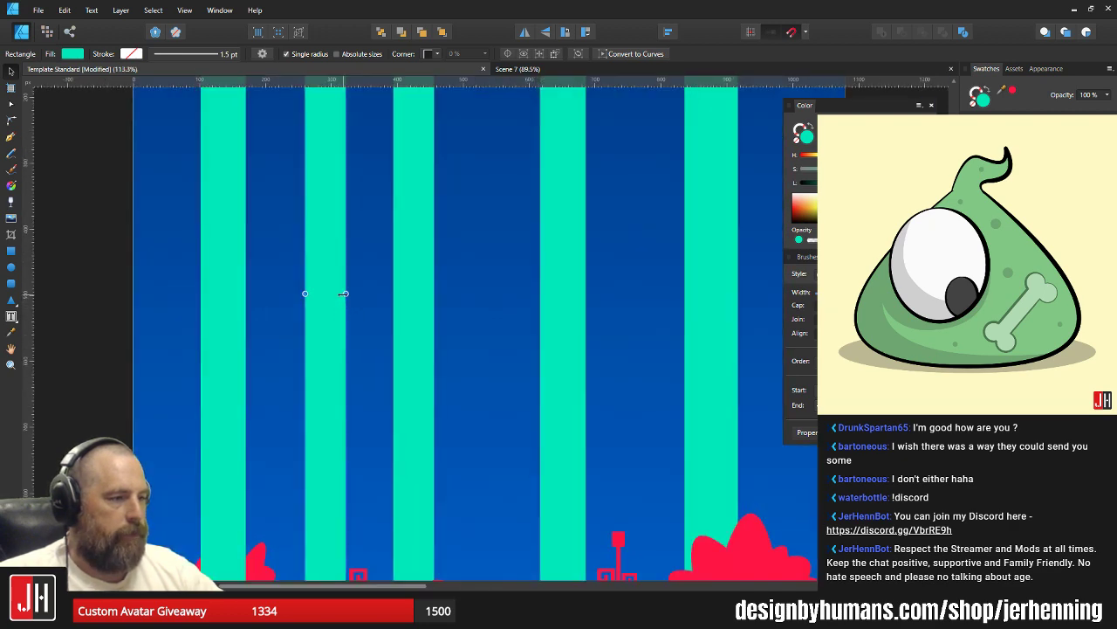
pyautogui.moveTo(343, 294); pyautogui.dragTo(316, 318)
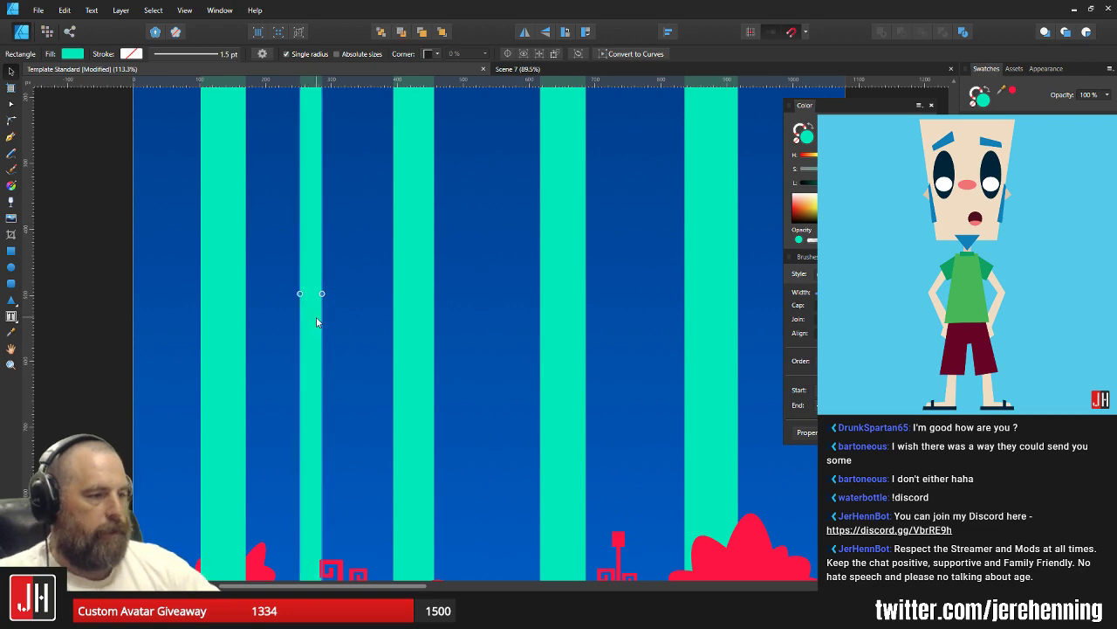
pyautogui.scroll(-2, 336, 332)
pyautogui.scroll(4, 342, 401)
pyautogui.moveTo(304, 443); pyautogui.dragTo(315, 443)
pyautogui.moveTo(329, 443); pyautogui.dragTo(377, 295)
pyautogui.moveTo(363, 351); pyautogui.dragTo(359, 354)
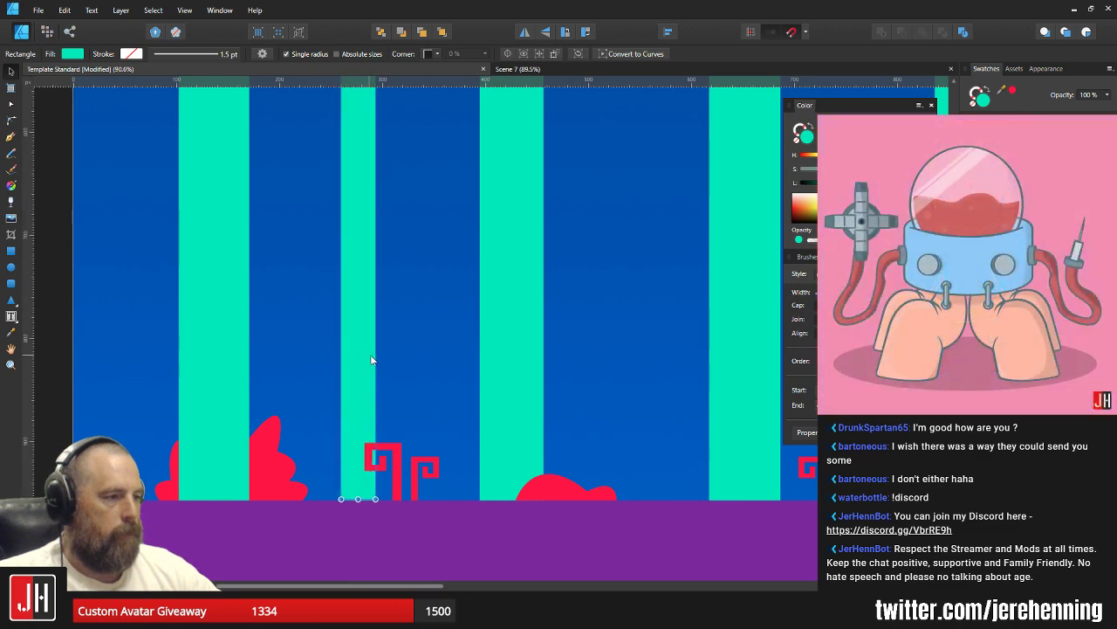
# Move the wider teal column right of the new narrow one slightly to the left, then clear the selection.
pyautogui.scroll(-5, 502, 355)
pyautogui.scroll(4, 411, 308)
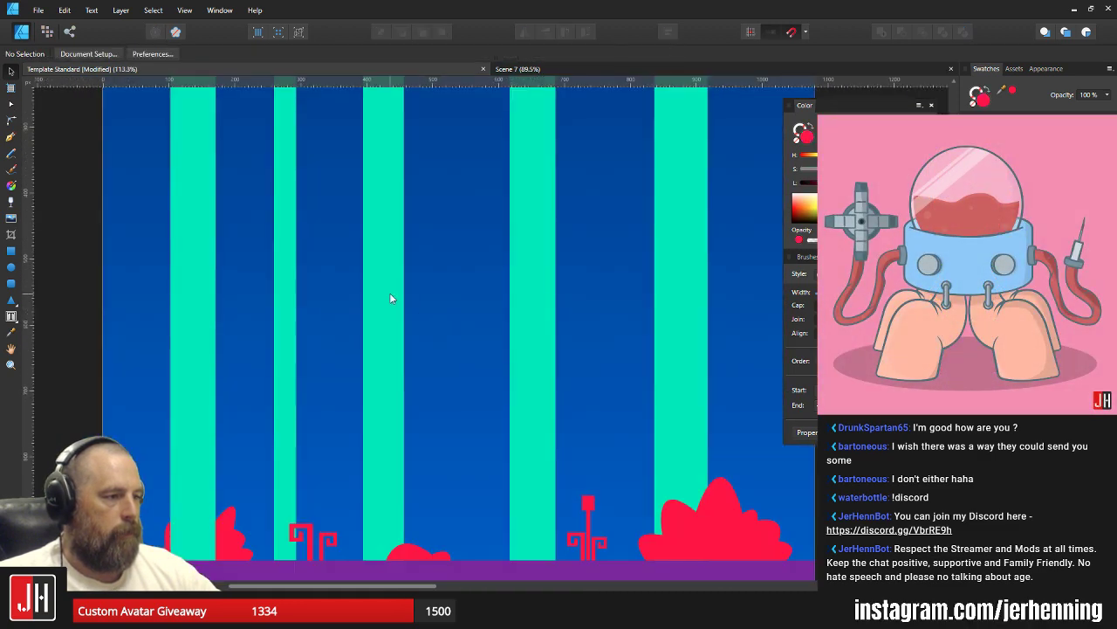
pyautogui.moveTo(389, 293); pyautogui.dragTo(405, 318)
pyautogui.moveTo(431, 253); pyautogui.dragTo(459, 389)
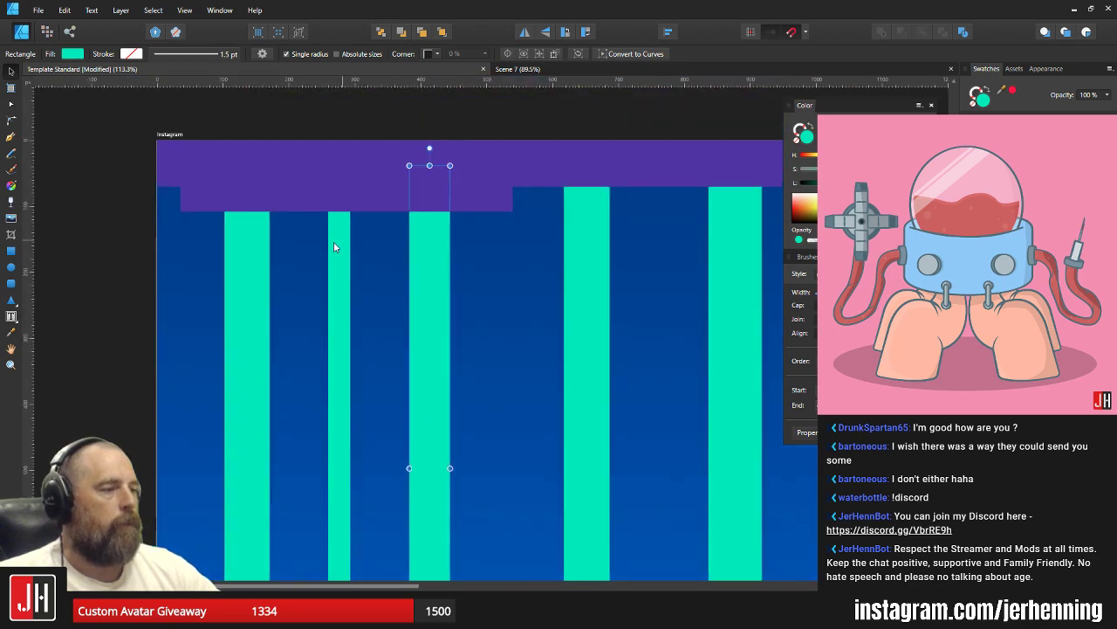
pyautogui.keyDown('shift'); pyautogui.click(334, 243); pyautogui.keyUp('shift')
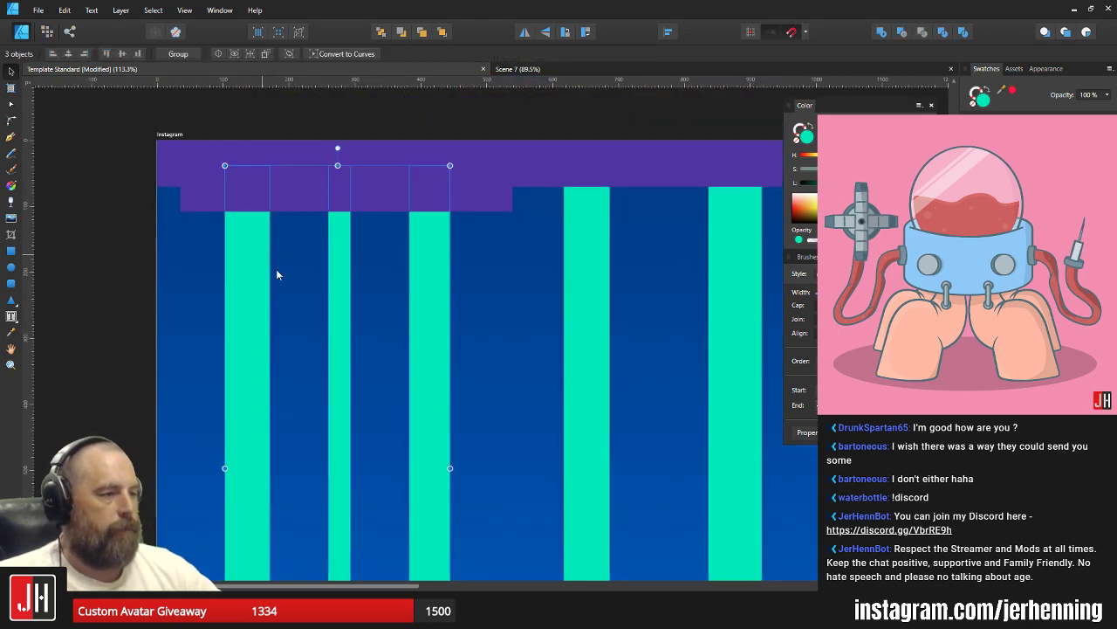
pyautogui.moveTo(392, 502); pyautogui.dragTo(422, 341)
pyautogui.scroll(-4, 421, 341)
pyautogui.click(626, 457)
pyautogui.scroll(3, 419, 406)
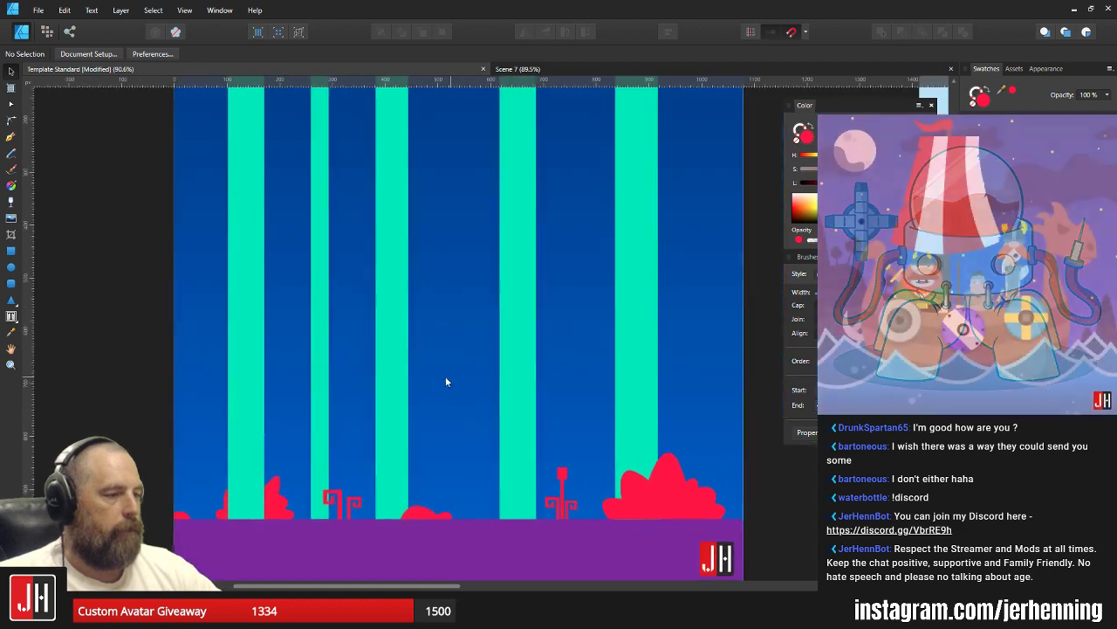
# Add a narrow teal column right of the rightmost wide column, behind the large bush, and save the document.
pyautogui.press('m')
pyautogui.moveTo(633, 262); pyautogui.dragTo(568, 325)
pyautogui.scroll(3, 581, 407)
pyautogui.scroll(-5, 589, 338)
pyautogui.click(653, 363)
pyautogui.hotkey('ctrl', 's')
# Draw a square about 15.7 px wide in the central gap between the columns and fill it white.
pyautogui.moveTo(653, 362); pyautogui.dragTo(553, 356)
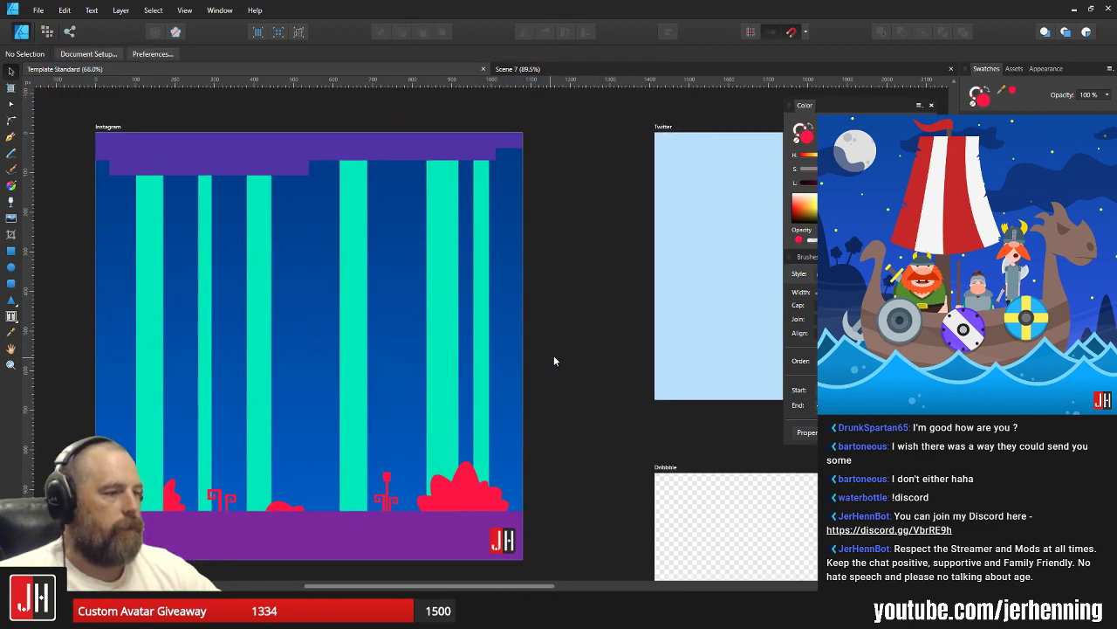
pyautogui.moveTo(367, 303); pyautogui.dragTo(431, 306)
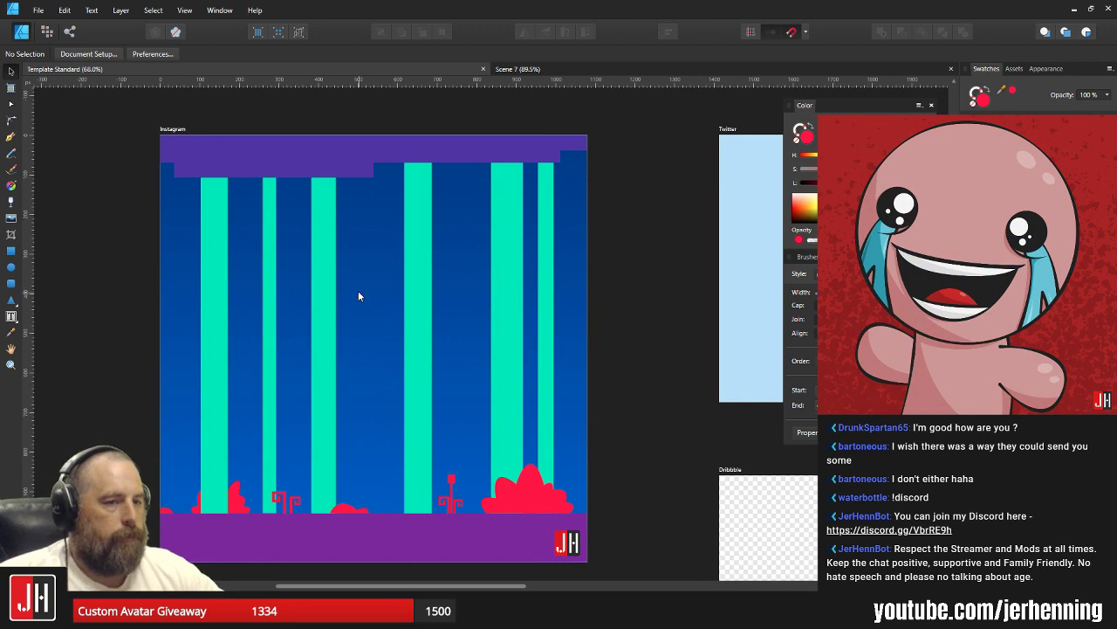
pyautogui.moveTo(358, 295); pyautogui.dragTo(417, 286)
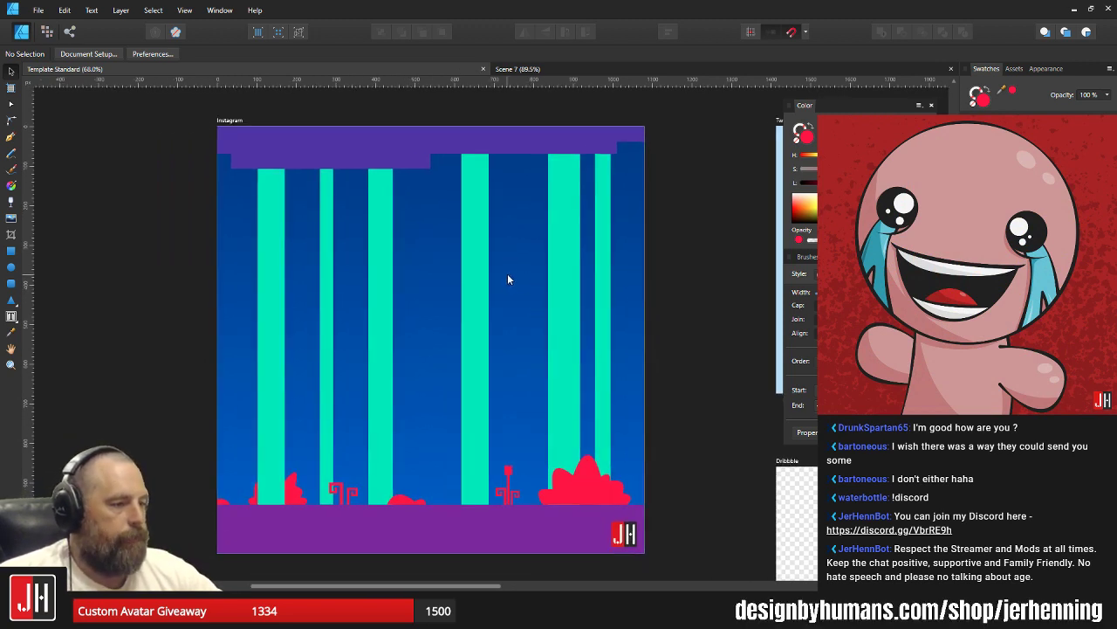
pyautogui.scroll(3, 402, 256)
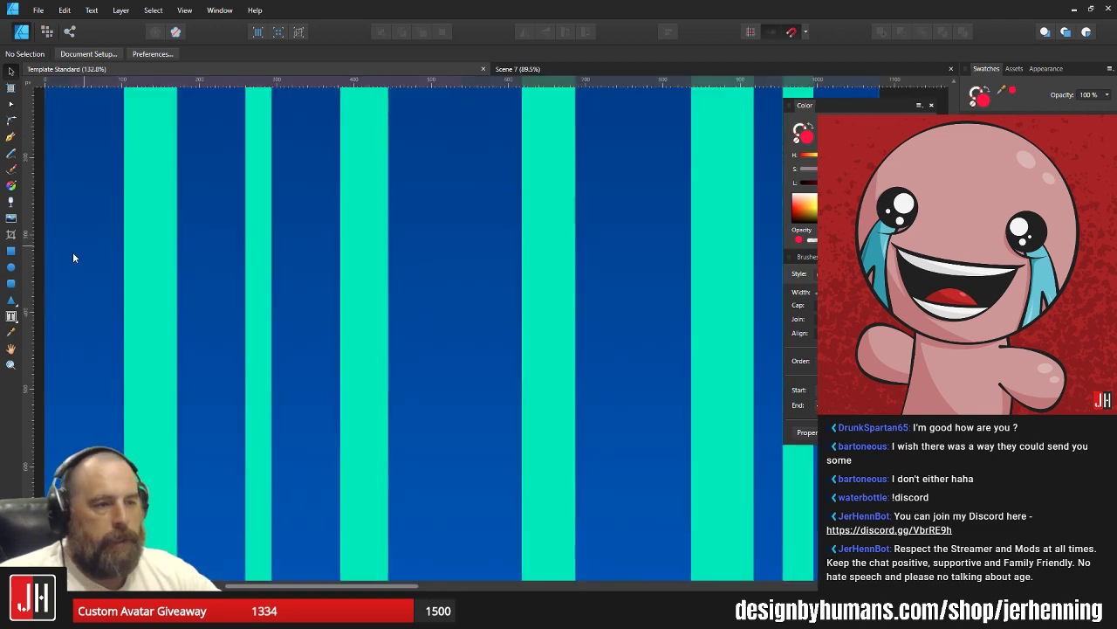
pyautogui.click(11, 251)
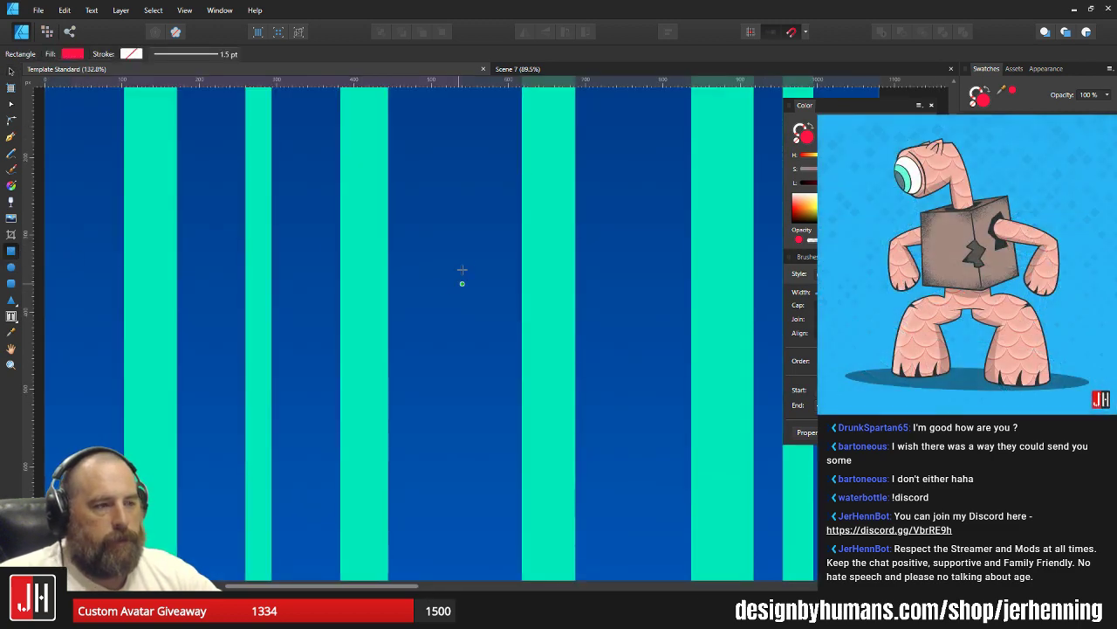
pyautogui.scroll(1, 414, 254)
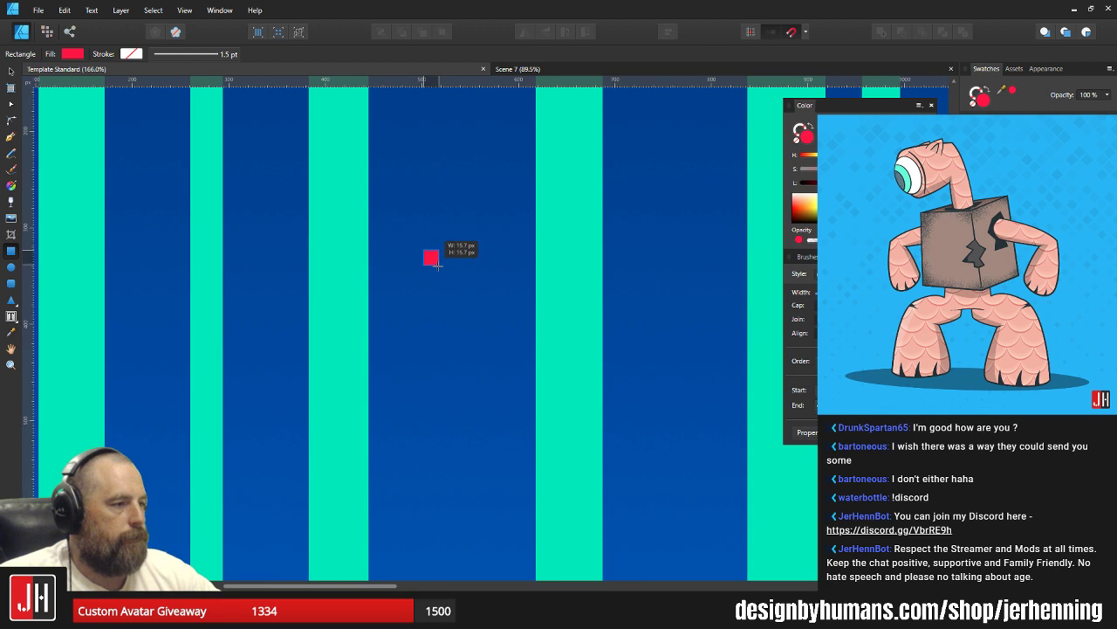
pyautogui.moveTo(437, 264); pyautogui.dragTo(441, 266)
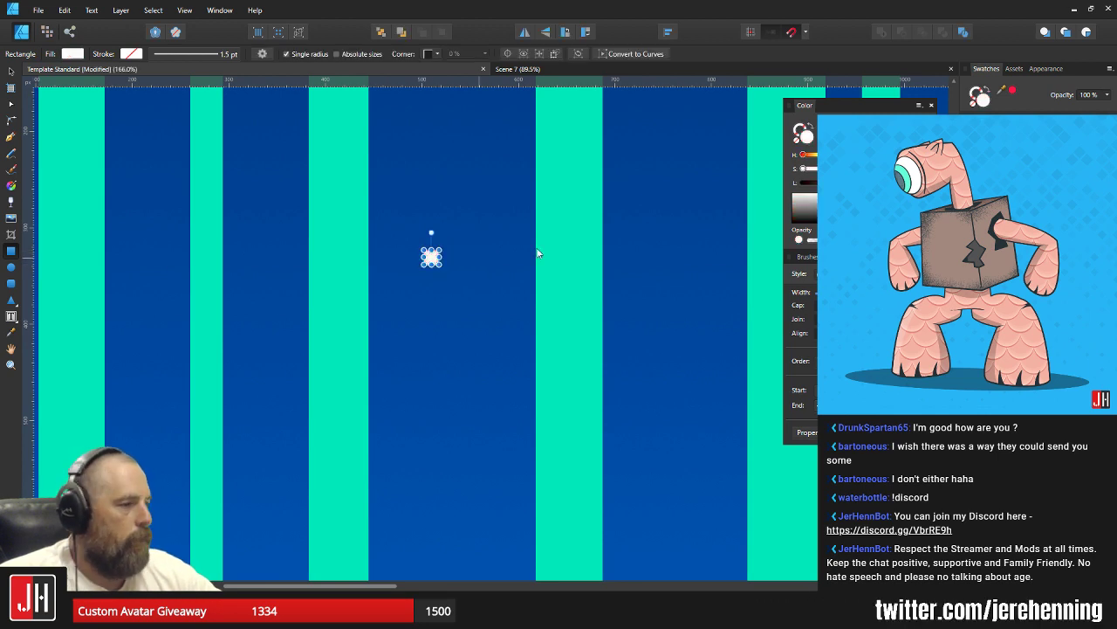
pyautogui.press('v')
# Move the white square slightly right, shrink it to about 11 px, and rotate it 45° into a diamond.
pyautogui.scroll(5, 455, 255)
pyautogui.moveTo(380, 242); pyautogui.dragTo(491, 186)
pyautogui.scroll(-10, 486, 223)
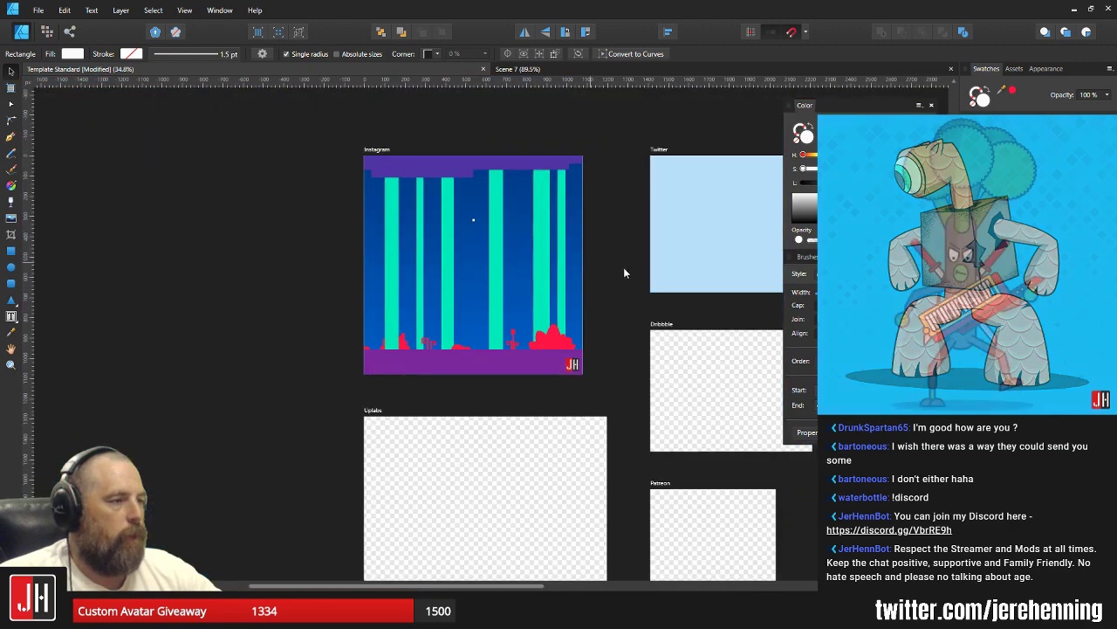
pyautogui.scroll(10, 486, 225)
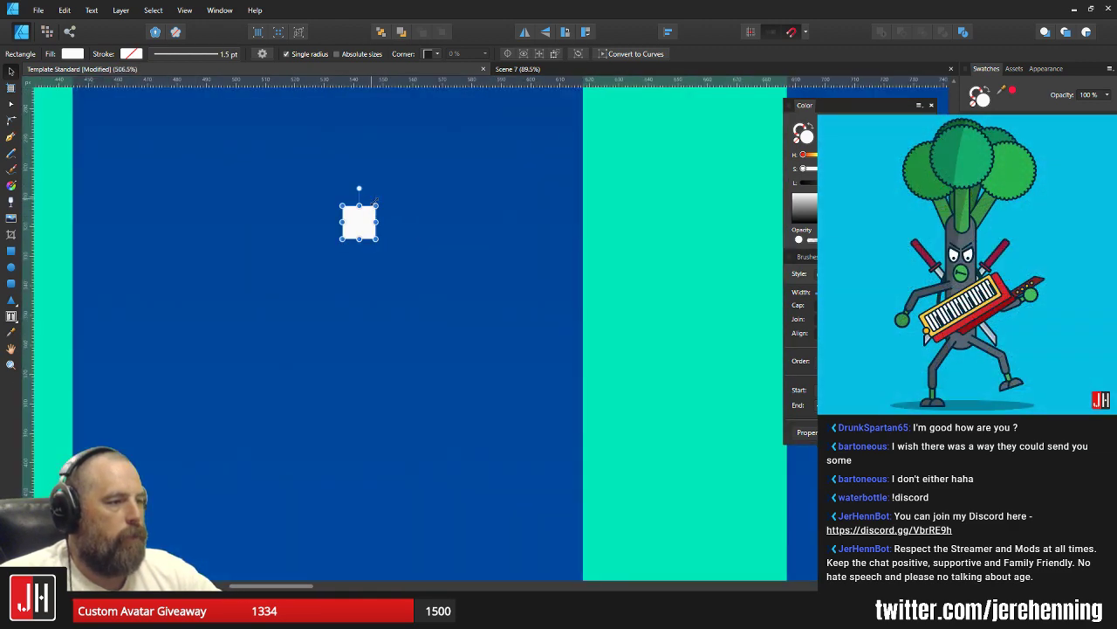
pyautogui.scroll(-8, 384, 197)
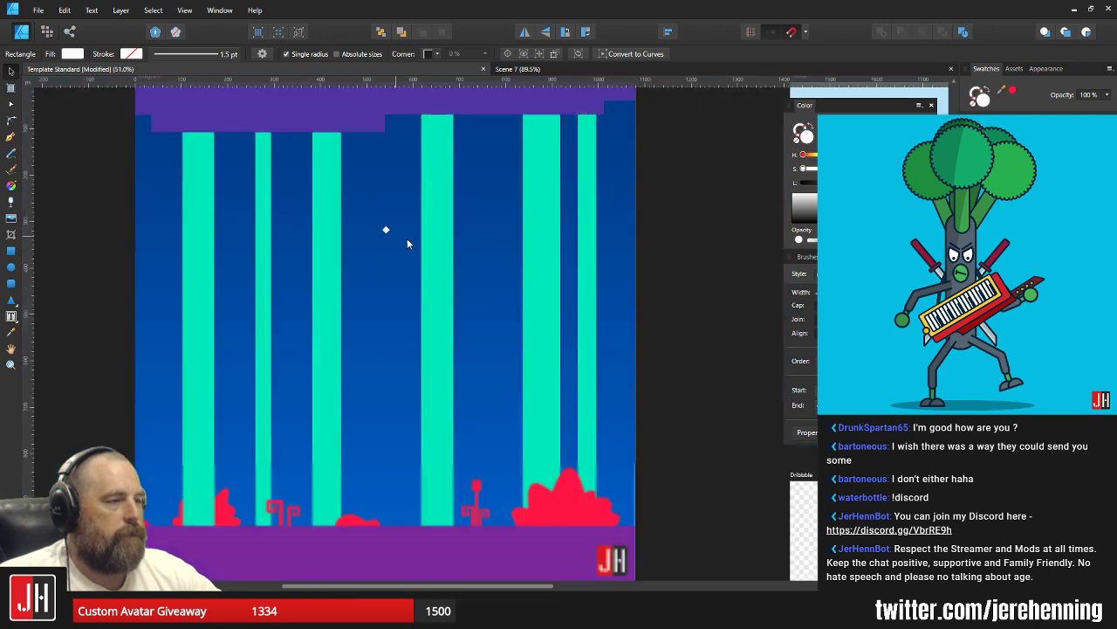
# Duplicate the white diamond into the upper gap between the narrow and third columns, shrink the copy, and deselect it.
pyautogui.hotkey('ctrl', 'd')
pyautogui.scroll(6, 399, 229)
pyautogui.click(384, 242)
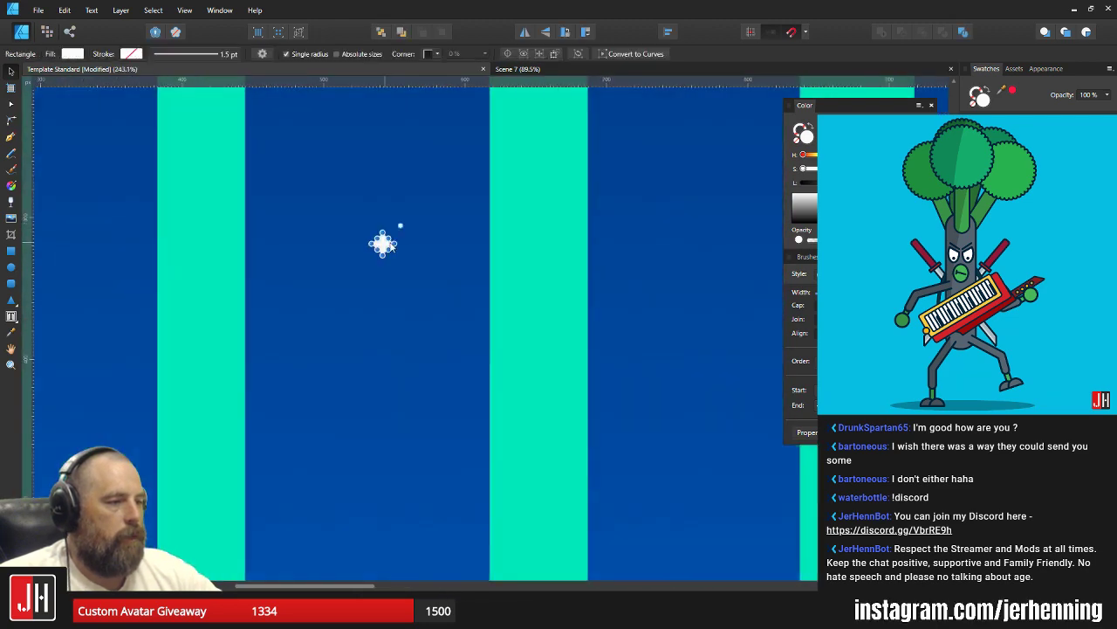
pyautogui.moveTo(384, 241); pyautogui.dragTo(337, 269)
pyautogui.scroll(4, 105, 160)
pyautogui.scroll(-14, 350, 272)
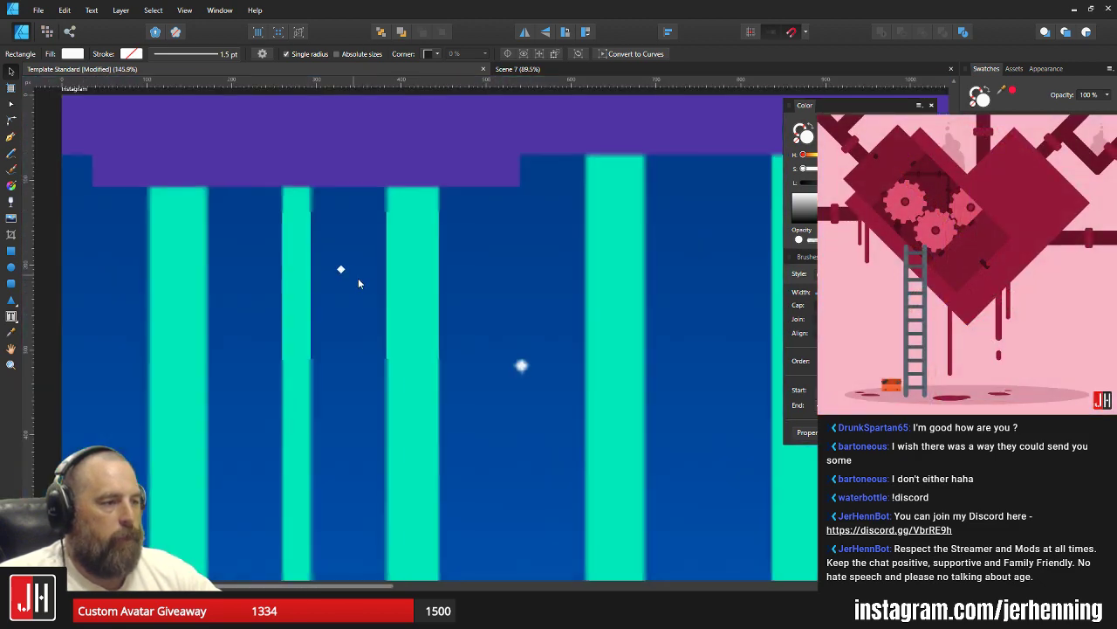
pyautogui.click(534, 329)
pyautogui.scroll(4, 433, 317)
pyautogui.scroll(3, 268, 294)
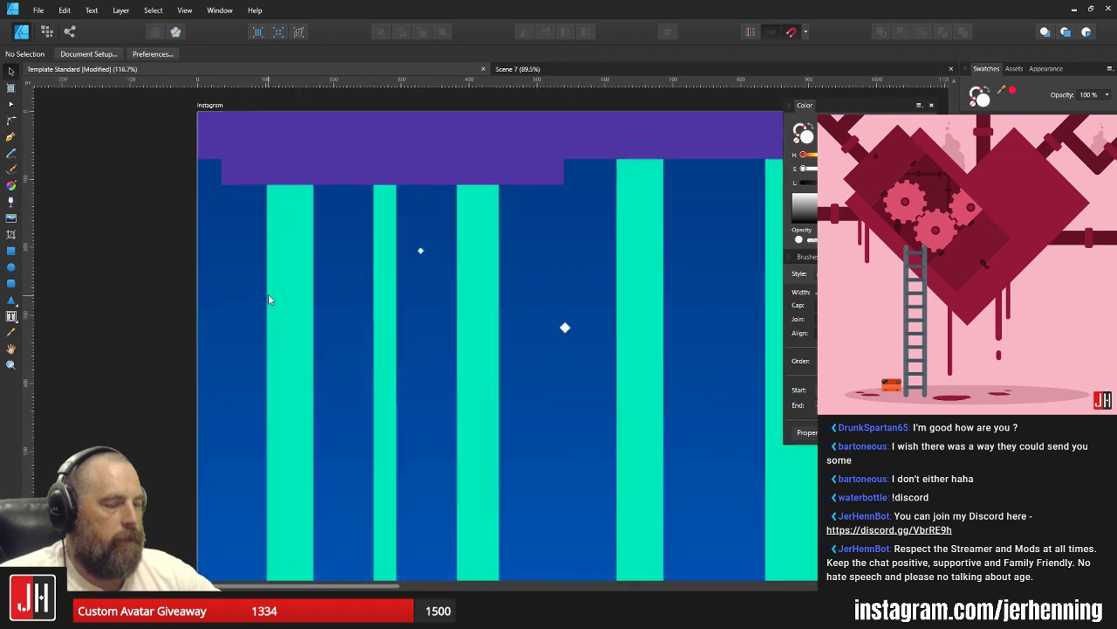
# Scatter two small and two larger diamond copies near the left edge and in the gaps between the columns.
pyautogui.moveTo(154, 203); pyautogui.dragTo(471, 311)
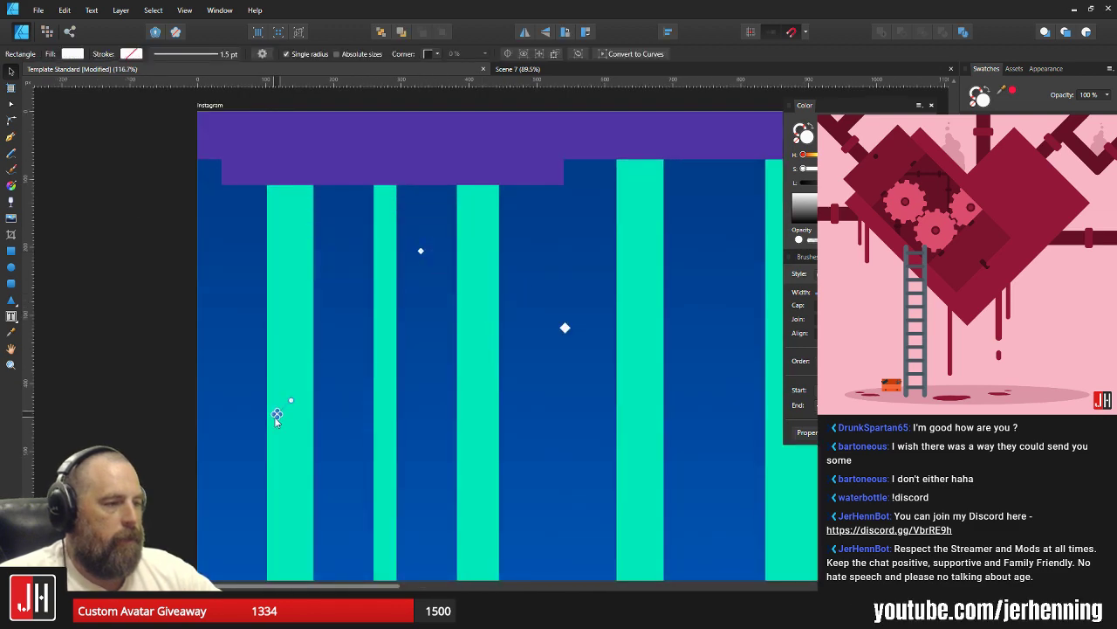
pyautogui.click(566, 329)
pyautogui.moveTo(418, 251); pyautogui.dragTo(336, 212)
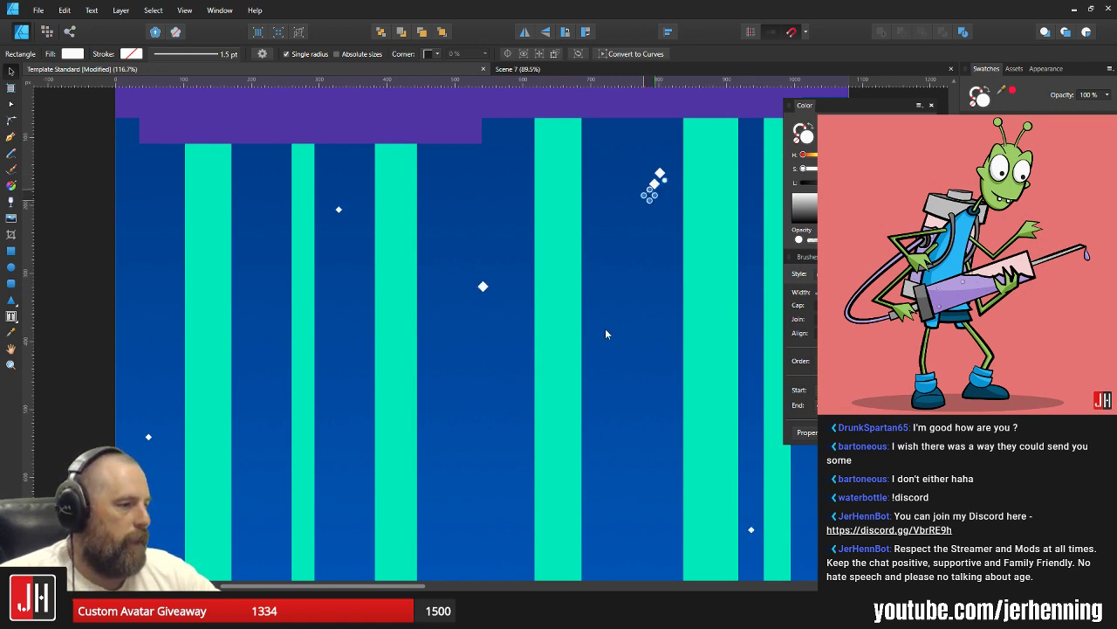
pyautogui.scroll(-3, 351, 570)
pyautogui.keyDown('ctrl'); pyautogui.scroll(-8, 437, 482); pyautogui.keyUp('ctrl')
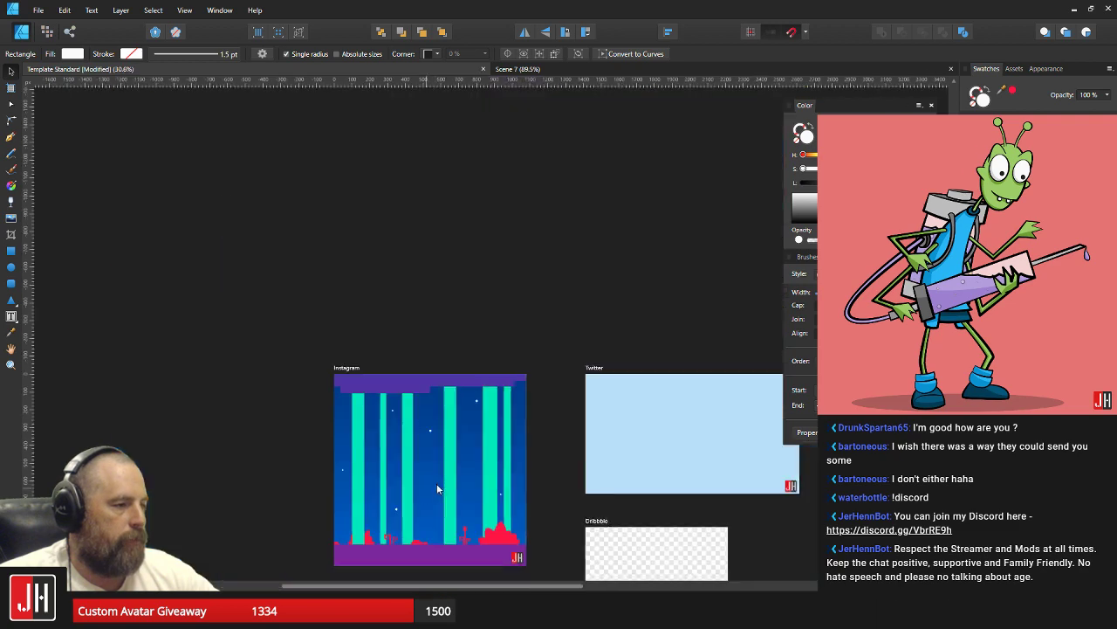
pyautogui.click(491, 519)
pyautogui.keyDown('ctrl'); pyautogui.scroll(5, 482, 510); pyautogui.keyUp('ctrl')
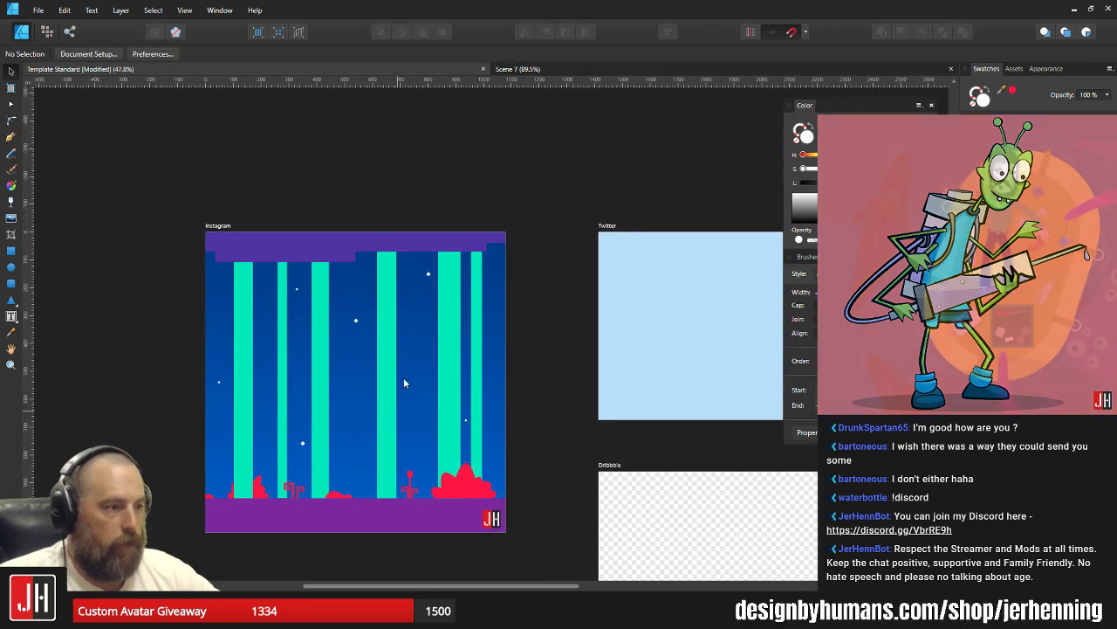
pyautogui.keyDown('ctrl'); pyautogui.scroll(3, 406, 347); pyautogui.keyUp('ctrl')
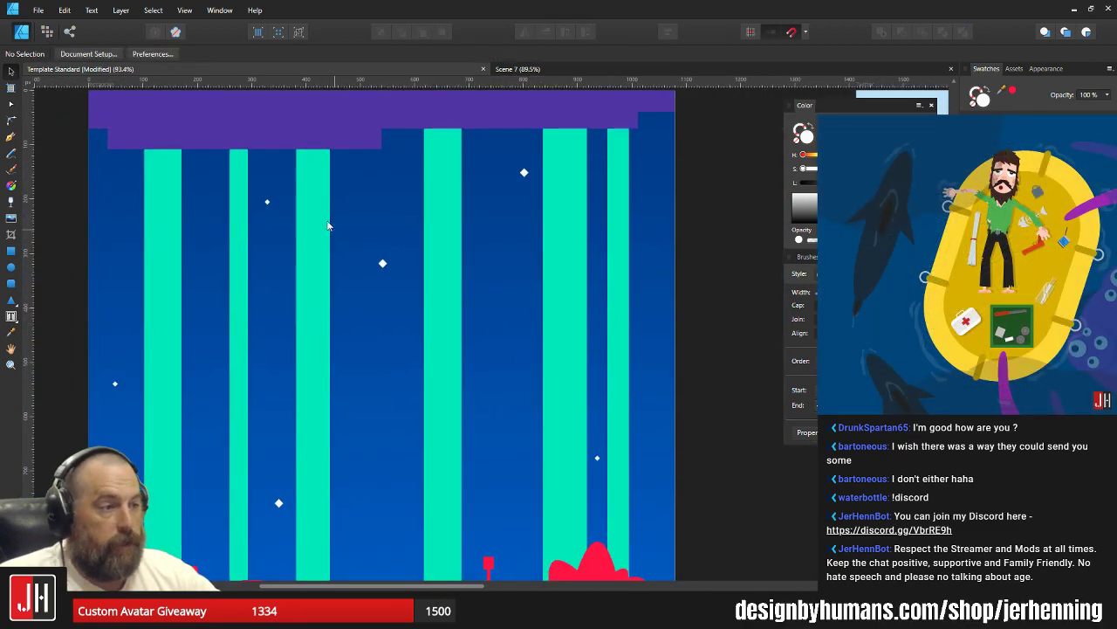
# Place small diamond copies near the artboard's upper-right and lower-right edges, and raise the one between the two rightmost columns.
pyautogui.click(268, 206)
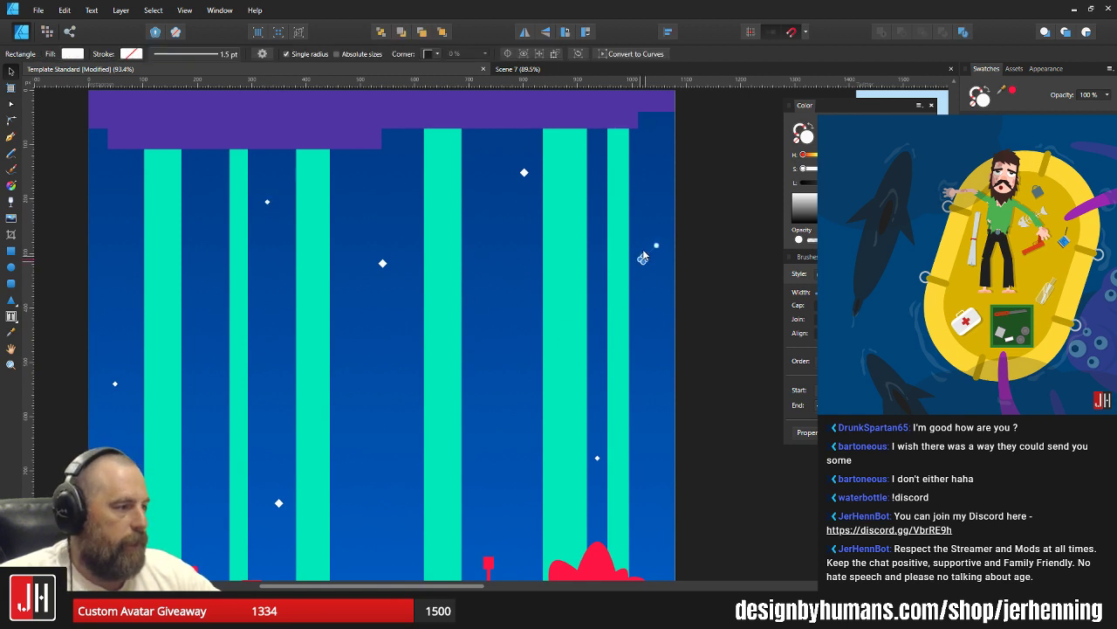
pyautogui.moveTo(658, 340); pyautogui.dragTo(653, 216)
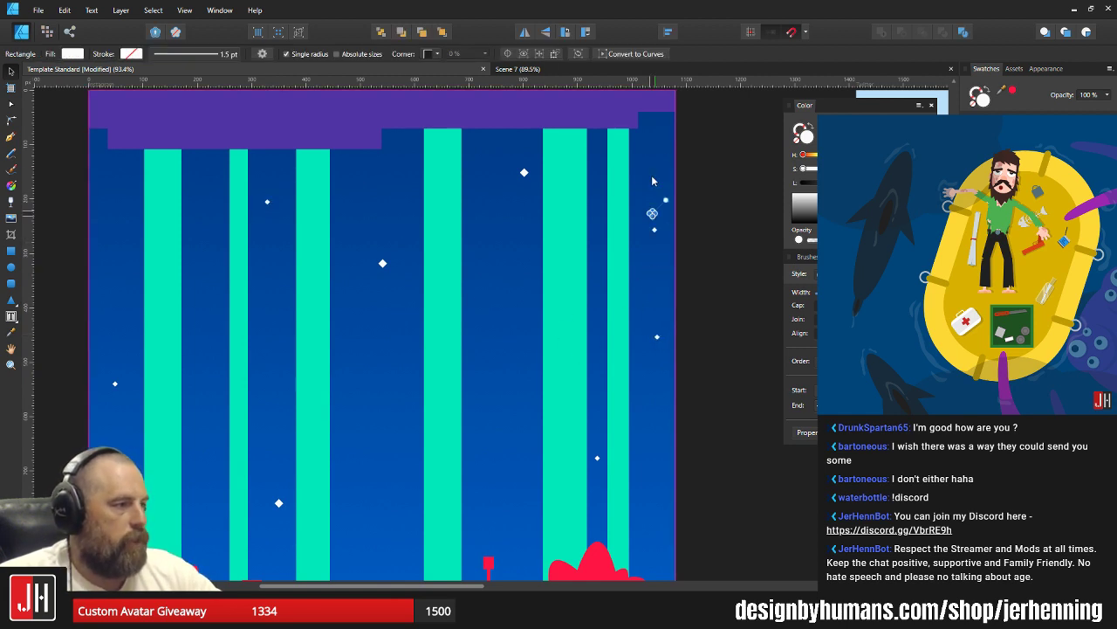
pyautogui.moveTo(665, 141); pyautogui.dragTo(665, 142)
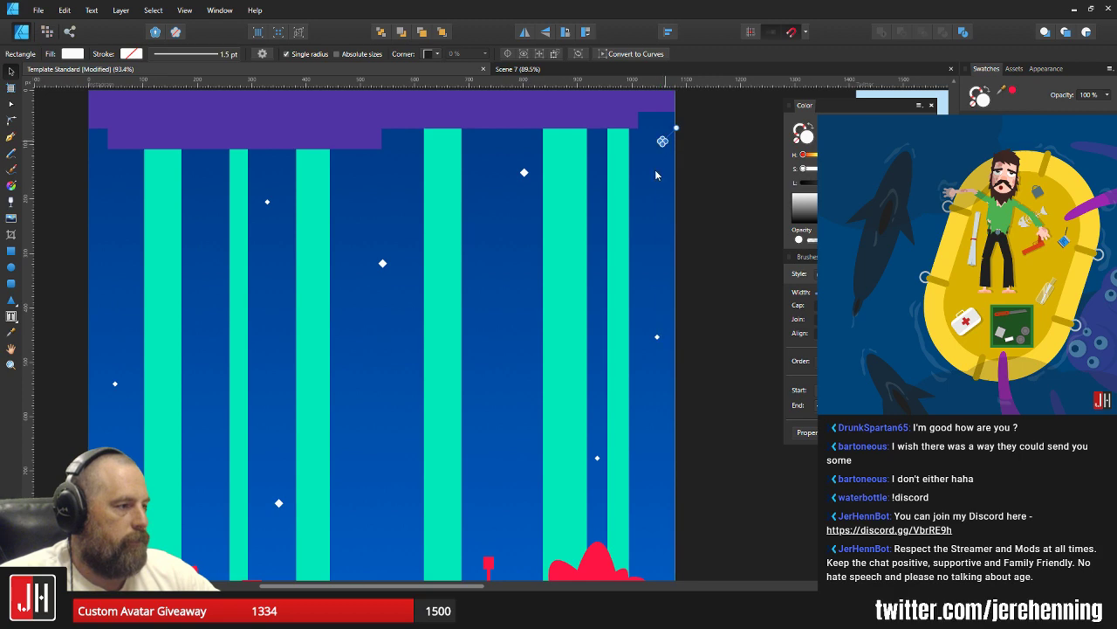
pyautogui.moveTo(656, 339); pyautogui.dragTo(649, 576)
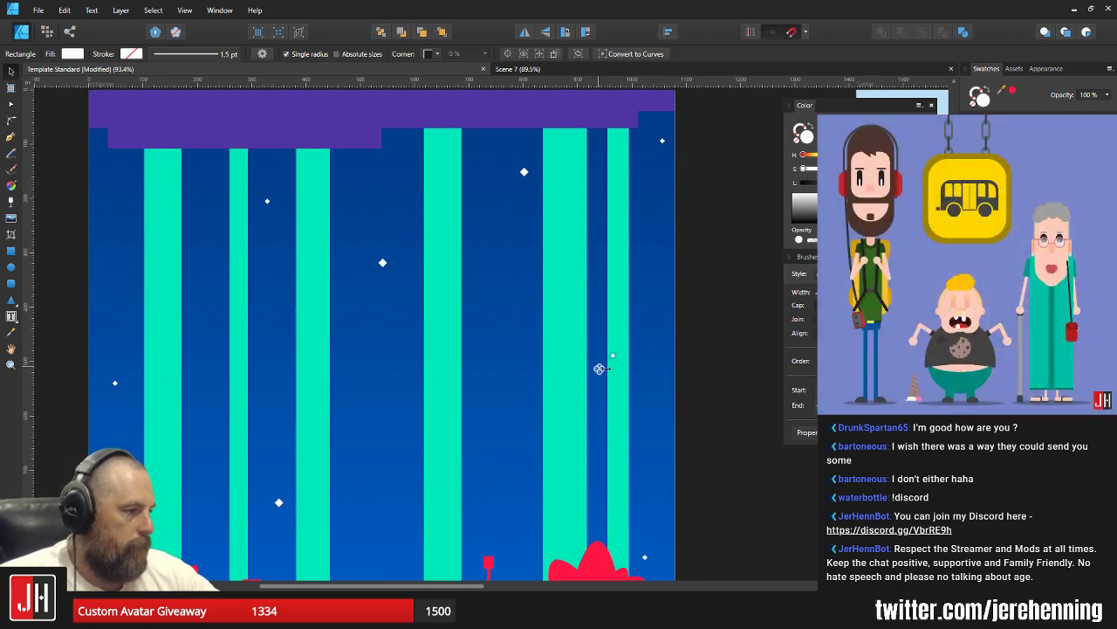
pyautogui.click(683, 415)
# Add a larger diamond in the lower gap right of the fourth column, and move the small diamond between the rightmost columns higher.
pyautogui.scroll(-5, 666, 446)
pyautogui.scroll(4, 598, 474)
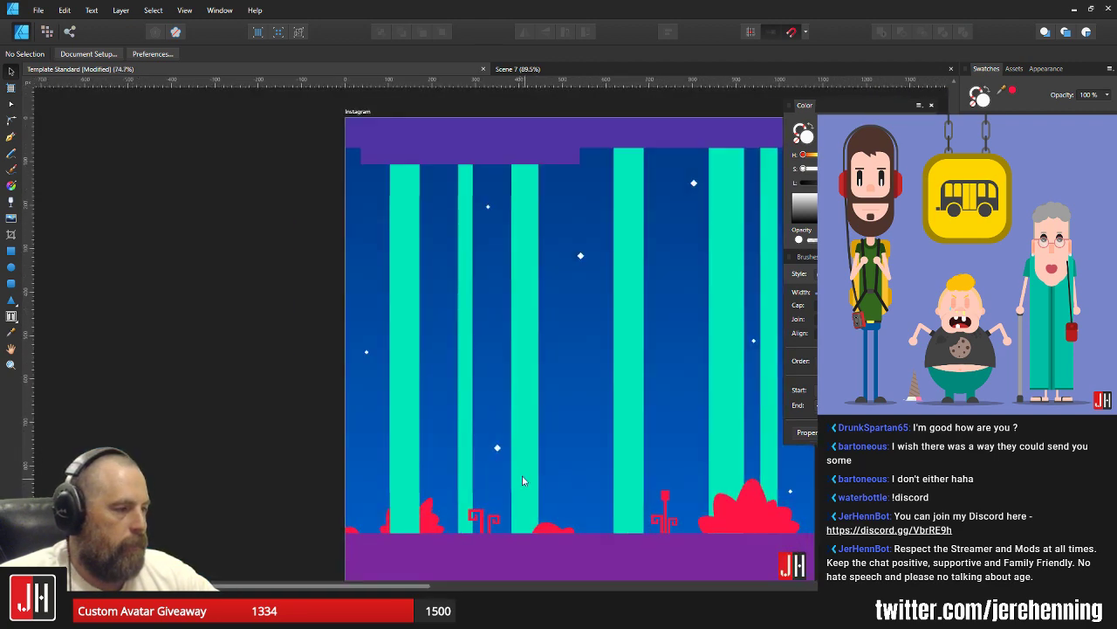
pyautogui.press('m')
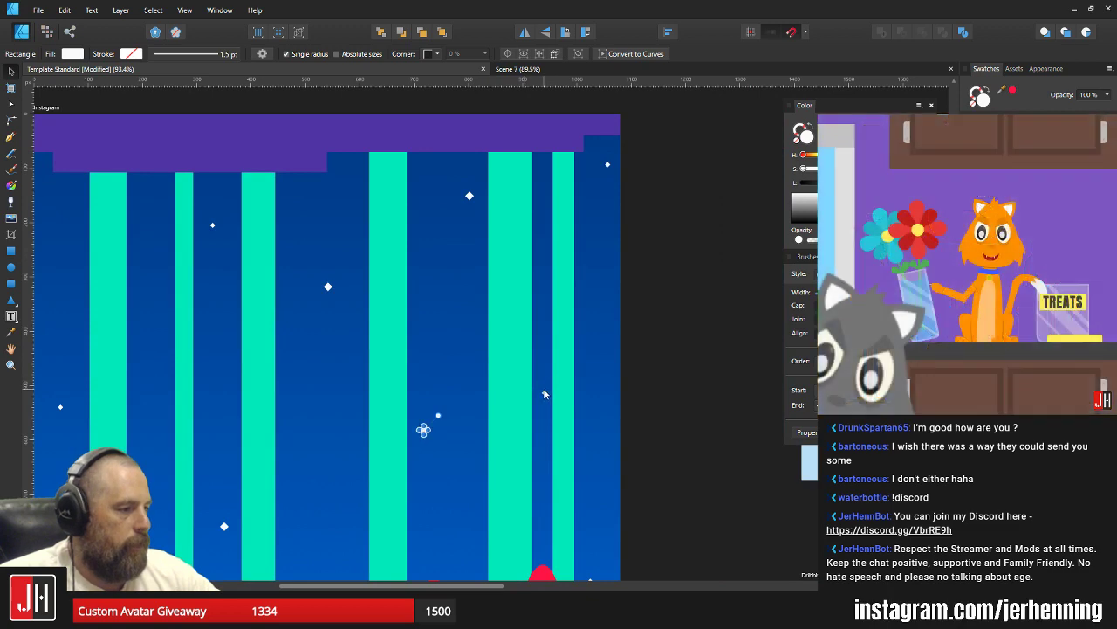
pyautogui.moveTo(545, 391); pyautogui.dragTo(545, 328)
pyautogui.hotkey('ctrl', 'z')
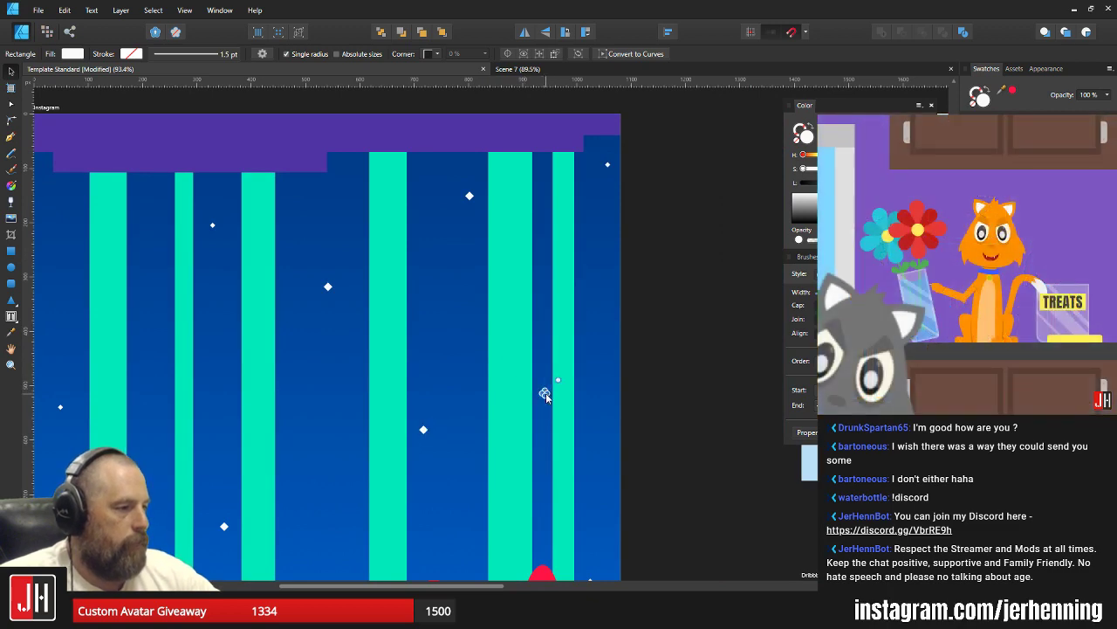
pyautogui.moveTo(546, 393); pyautogui.dragTo(542, 332)
pyautogui.click(671, 330)
# Save the document with the scattered white diamonds.
pyautogui.scroll(-5, 577, 413)
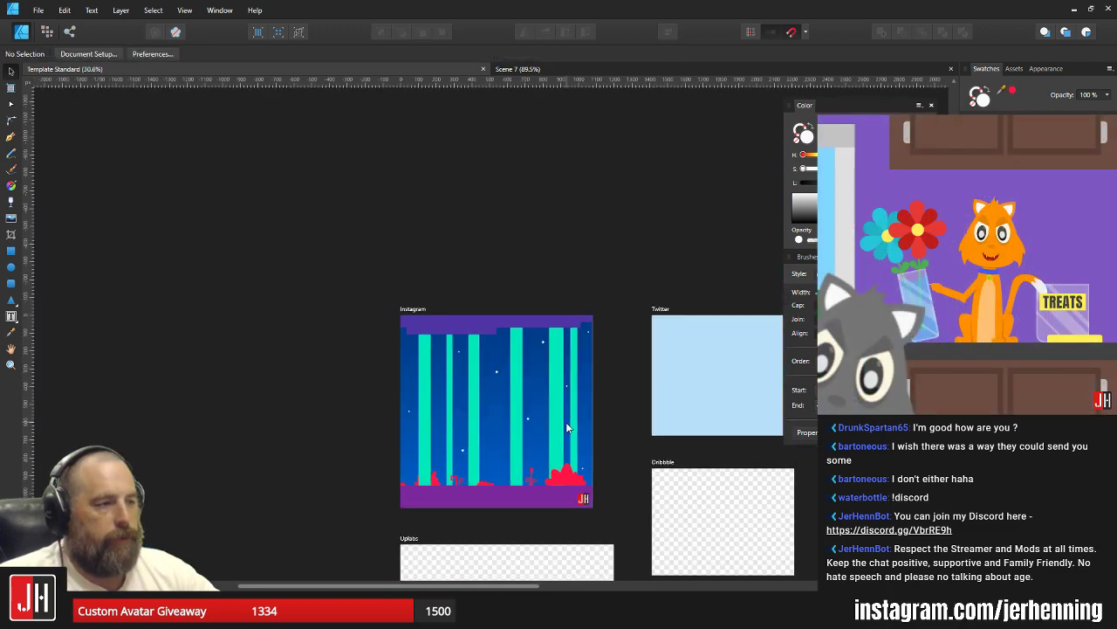
pyautogui.moveTo(536, 432); pyautogui.dragTo(492, 339)
pyautogui.scroll(3, 509, 344)
pyautogui.hotkey('ctrl', 's')
pyautogui.scroll(3, 466, 299)
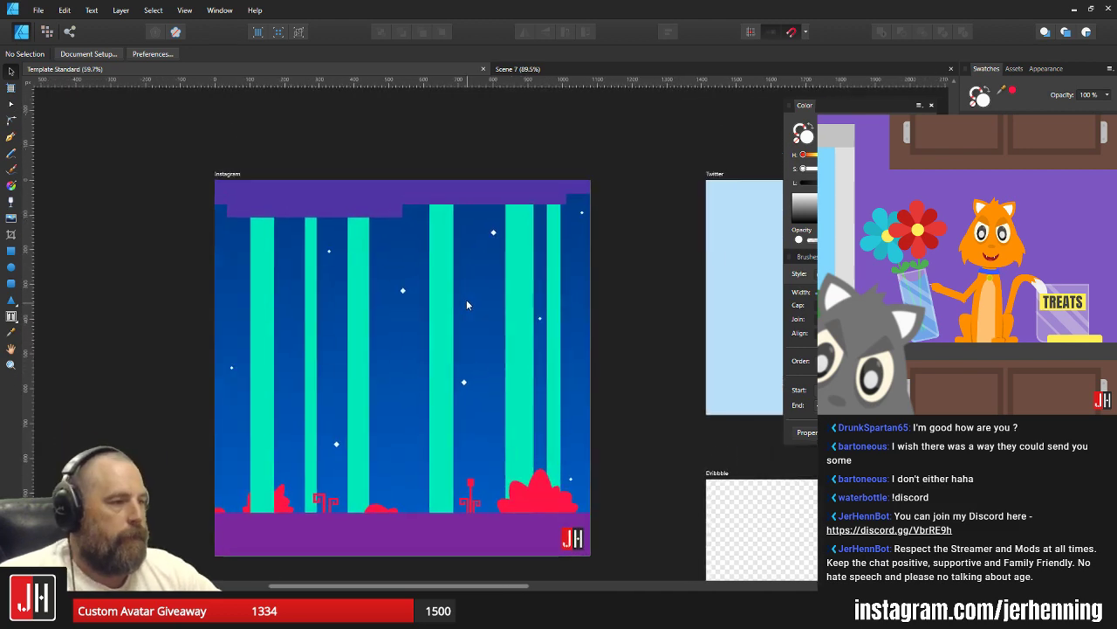
pyautogui.moveTo(390, 248); pyautogui.dragTo(430, 255)
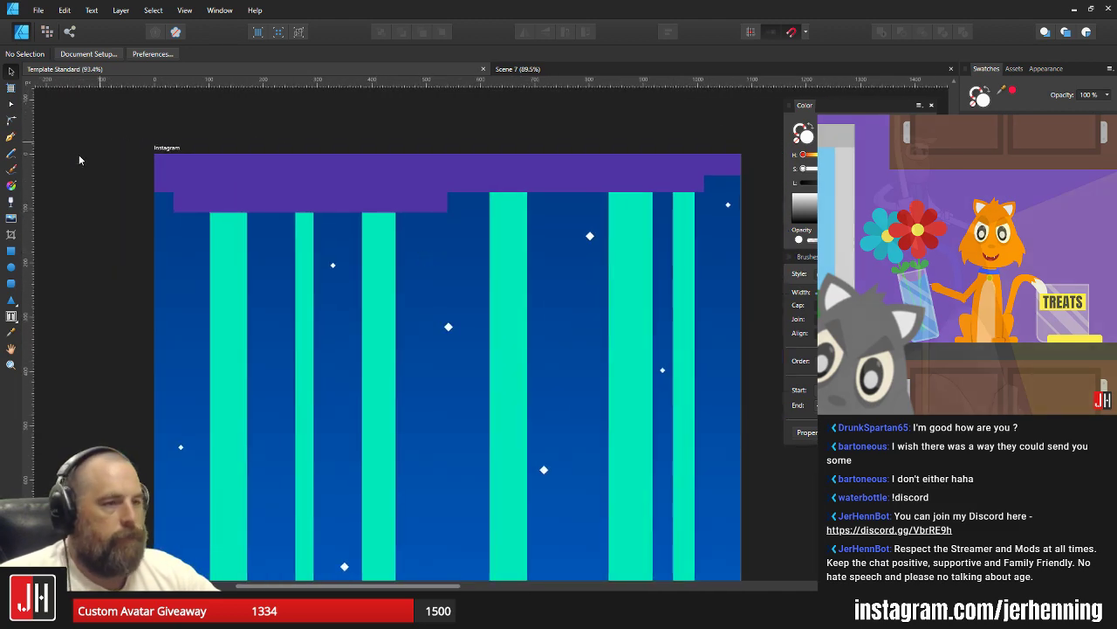
# Draw a thin horizontal rectangle across the left trunks and fill it with the green sampled from a trunk.
pyautogui.click(11, 251)
pyautogui.scroll(1, 278, 244)
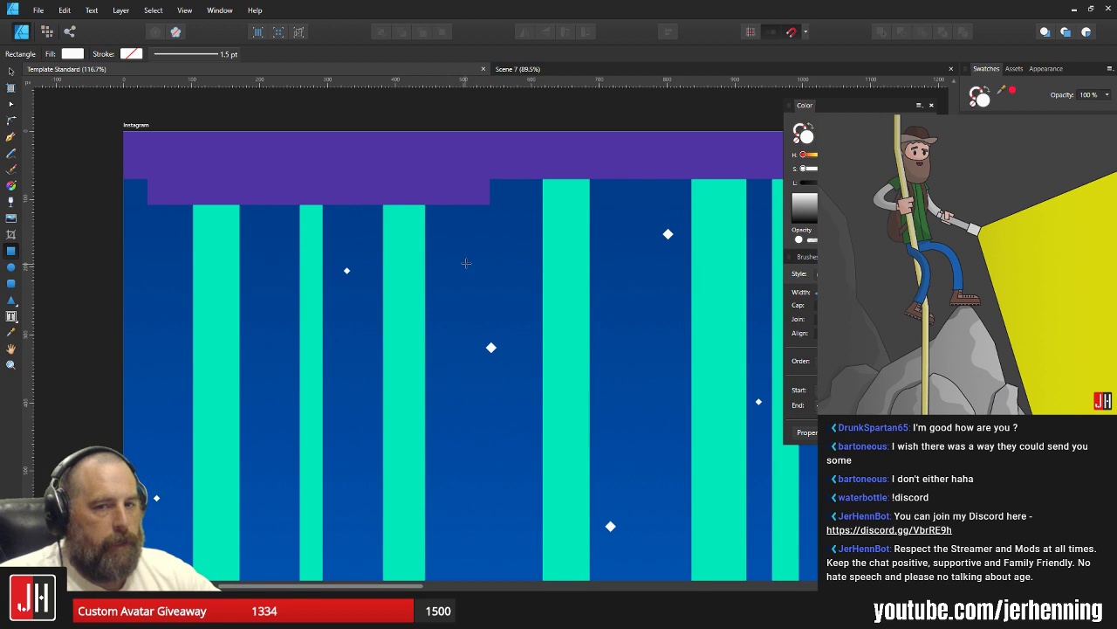
pyautogui.moveTo(154, 248); pyautogui.dragTo(420, 253)
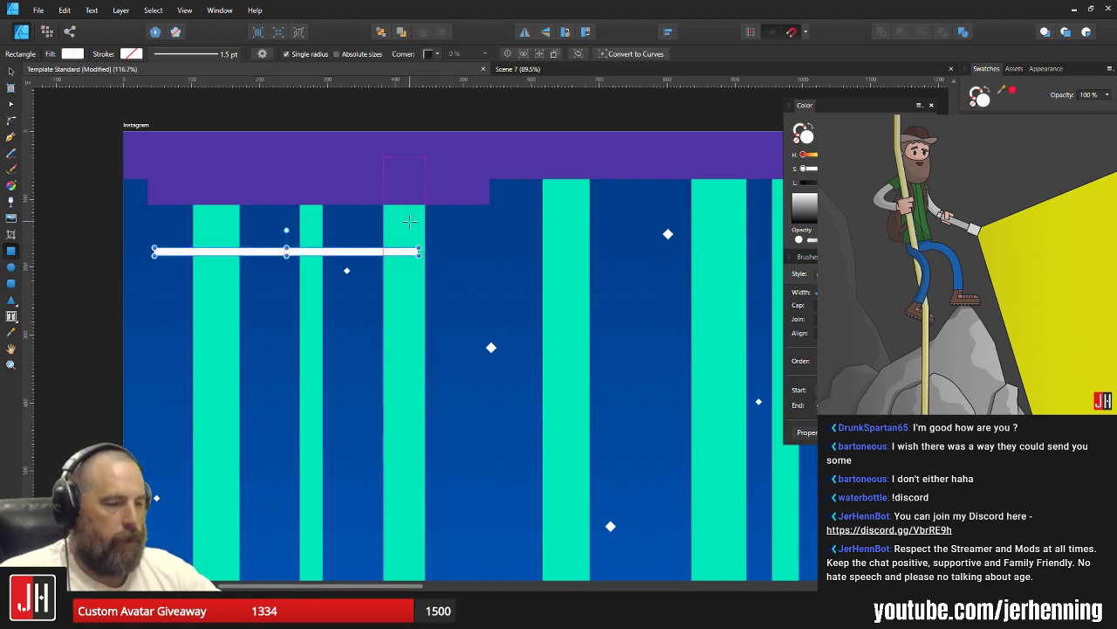
pyautogui.press('i')
pyautogui.click(417, 224)
pyautogui.press('m')
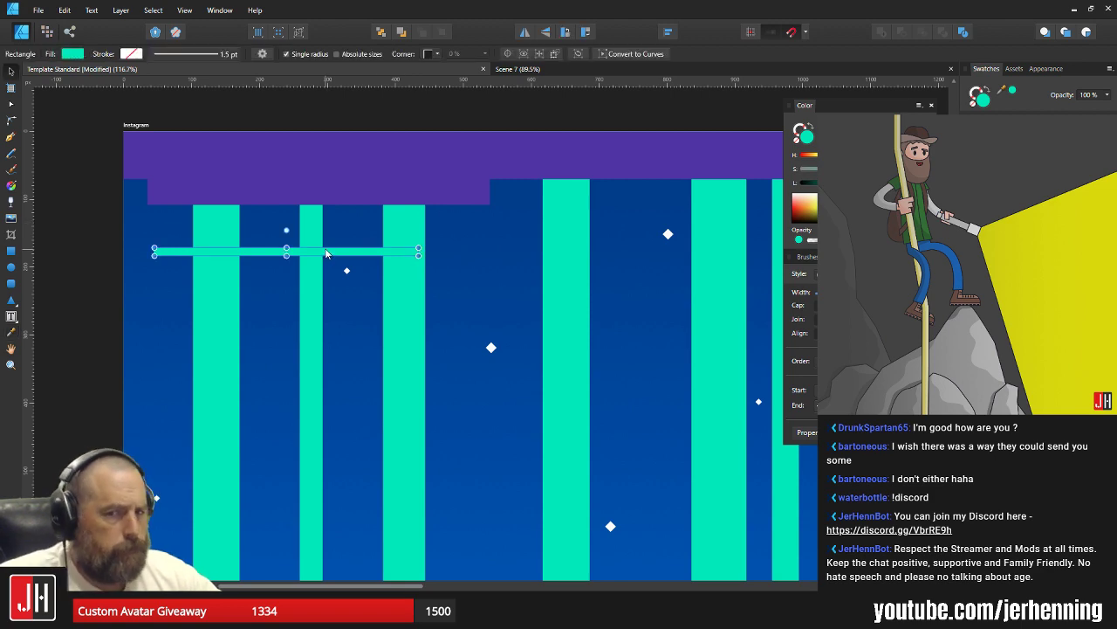
# Build an L-shaped branch on the third trunk's right side from the shortened horizontal bar and a vertical copy.
pyautogui.moveTo(327, 253); pyautogui.dragTo(584, 232)
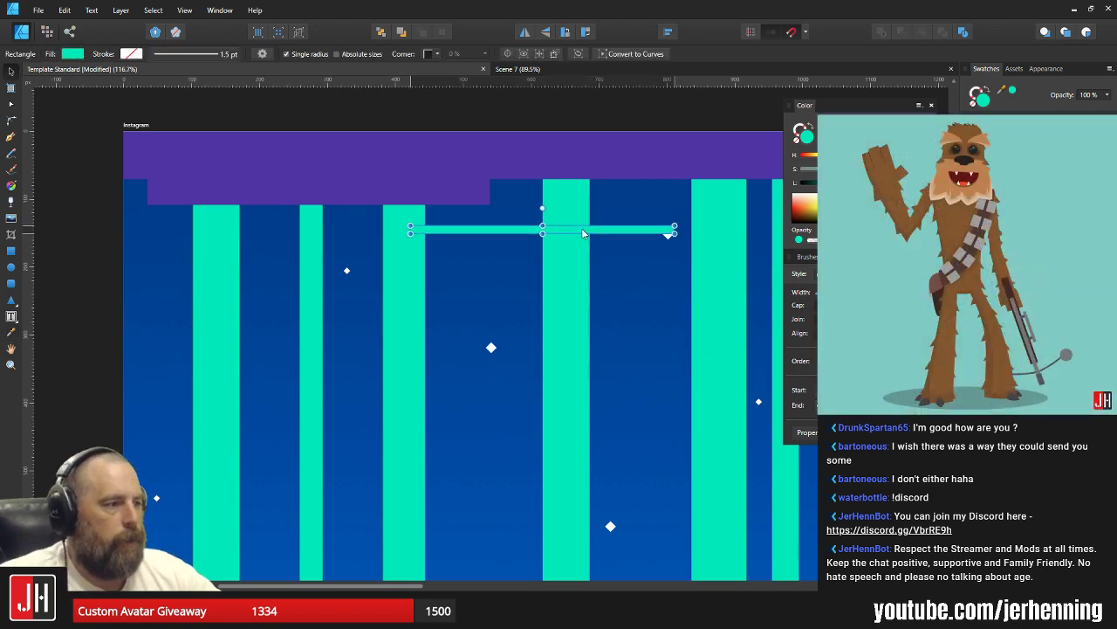
pyautogui.scroll(4, 666, 233)
pyautogui.moveTo(701, 224); pyautogui.dragTo(593, 326)
pyautogui.moveTo(509, 332); pyautogui.dragTo(617, 377)
pyautogui.moveTo(550, 366); pyautogui.dragTo(536, 272)
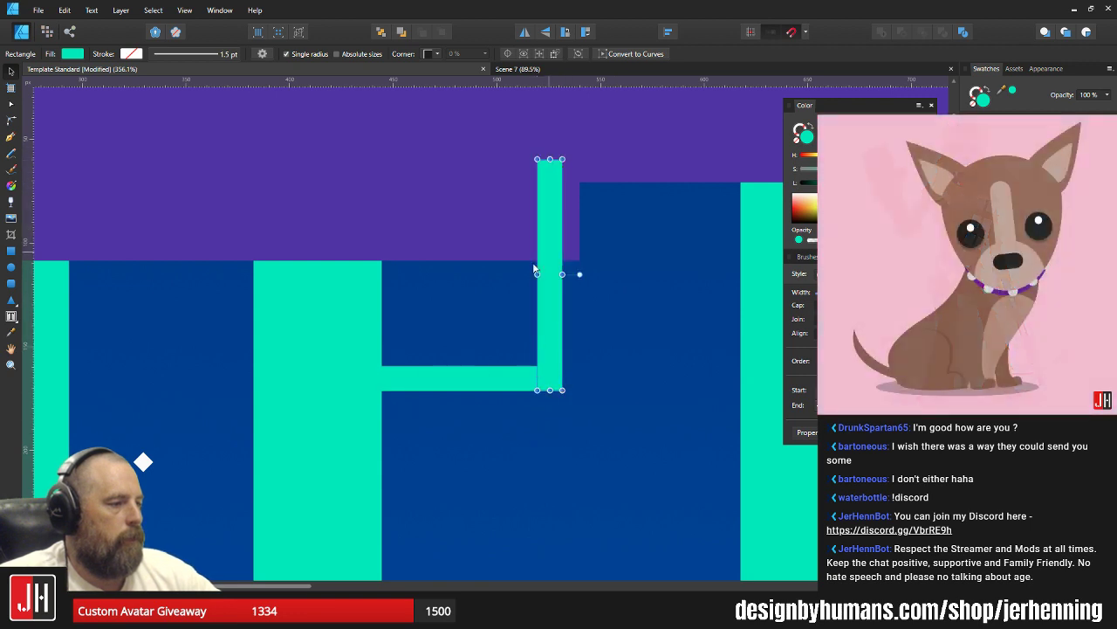
pyautogui.keyDown('shift'); pyautogui.click(507, 387); pyautogui.keyUp('shift')
pyautogui.moveTo(507, 388); pyautogui.dragTo(494, 433)
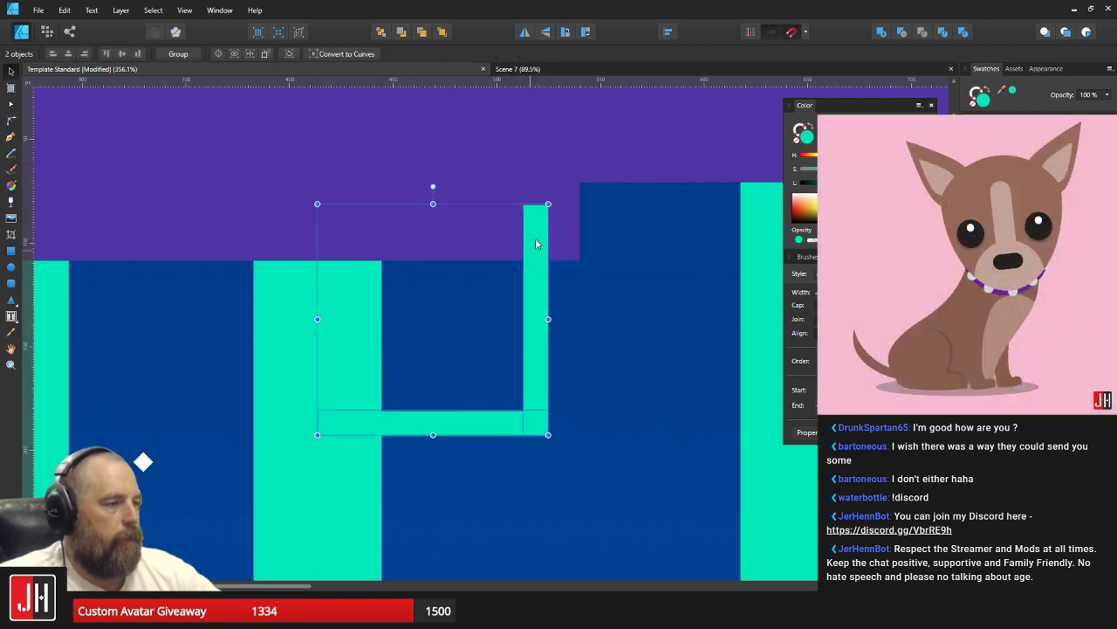
# Scale down the L-shaped branch on the third trunk and place it behind the purple canopy.
pyautogui.moveTo(548, 205); pyautogui.dragTo(524, 229)
pyautogui.moveTo(513, 304); pyautogui.dragTo(538, 292)
pyautogui.hotkey('ctrl', 'x')
pyautogui.click(534, 311)
pyautogui.hotkey('ctrl', 'v')
pyautogui.scroll(-9, 536, 307)
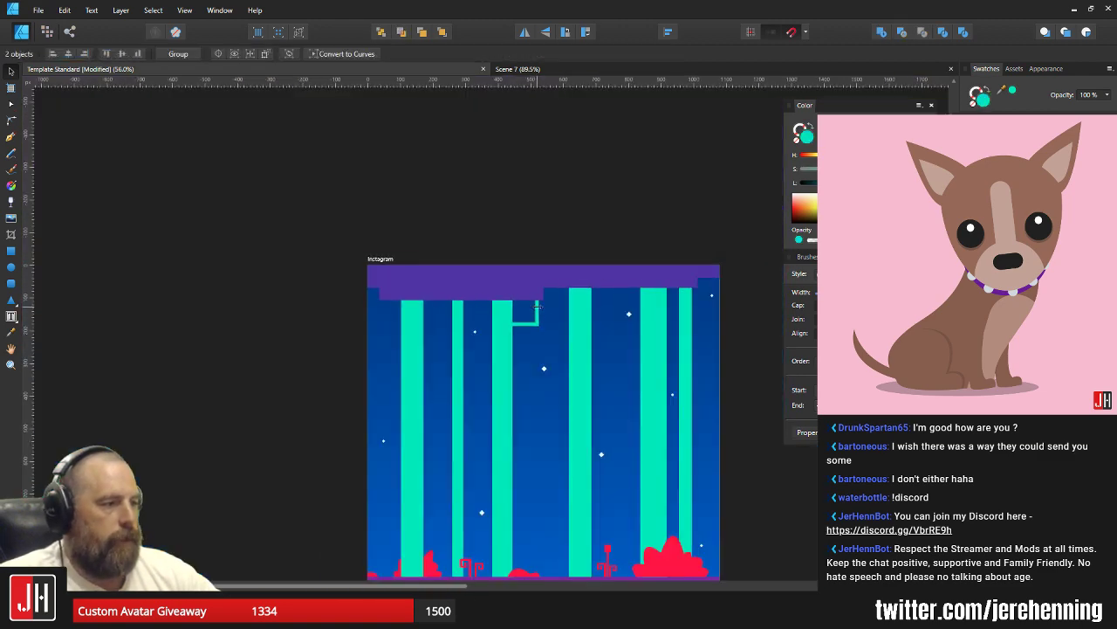
# Copy the branch's vertical bar into the gap between the first and second trunks, hanging from the canopy.
pyautogui.scroll(9, 542, 313)
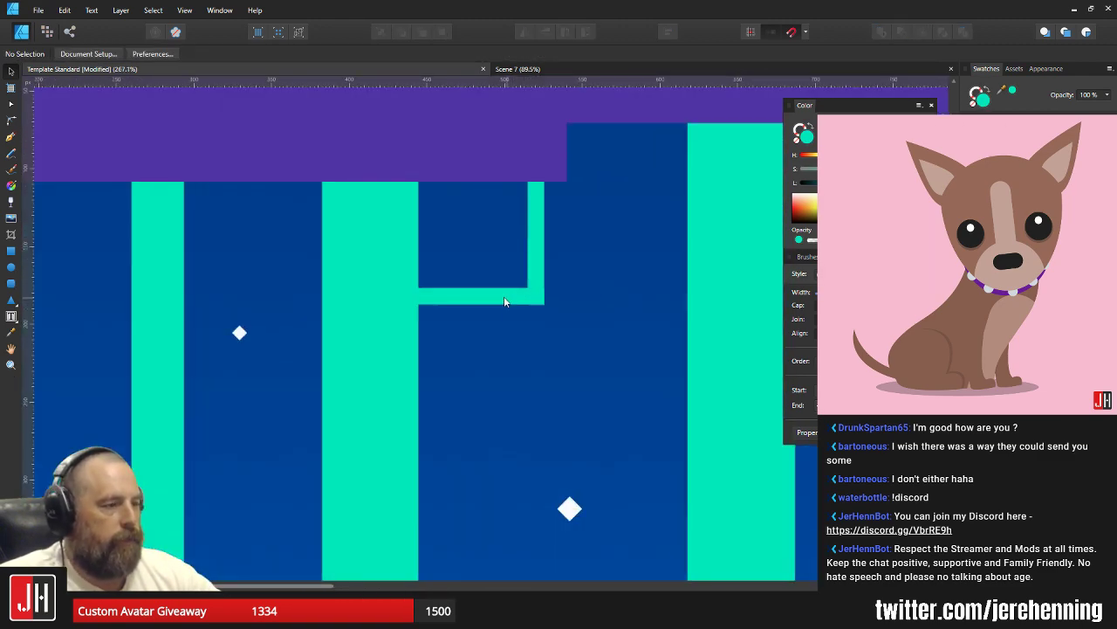
pyautogui.click(503, 296)
pyautogui.keyDown('shift'); pyautogui.click(535, 234); pyautogui.keyUp('shift')
pyautogui.moveTo(535, 234); pyautogui.dragTo(255, 136)
pyautogui.click(535, 242)
pyautogui.moveTo(258, 214); pyautogui.dragTo(252, 197)
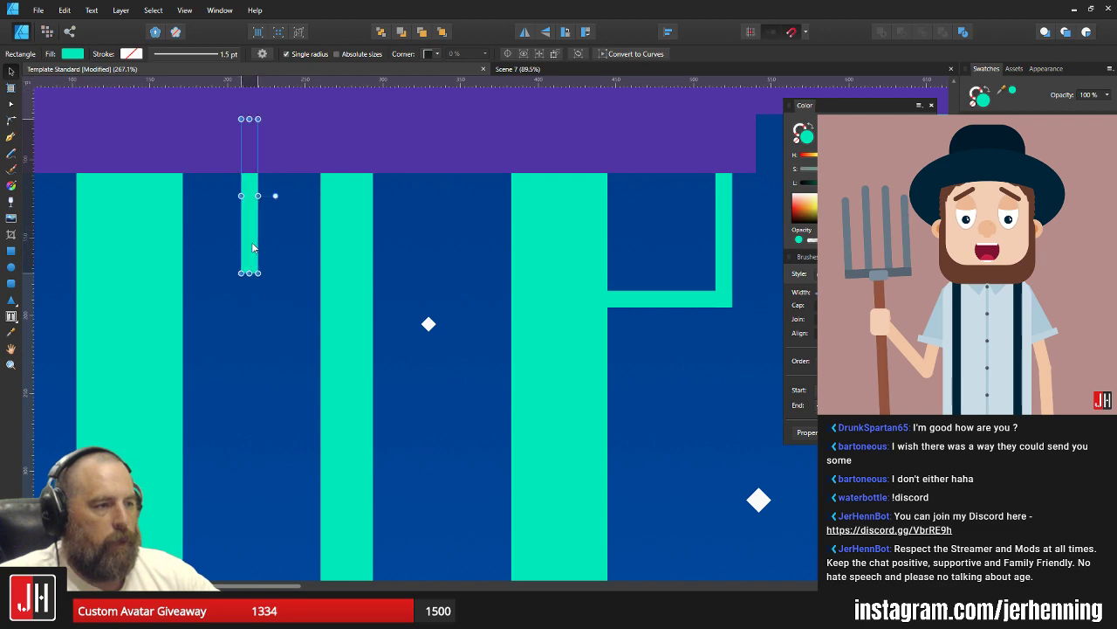
# Duplicate the hanging bar, rotate the copy horizontal and align it with the original's lower end to form an L.
pyautogui.moveTo(250, 268); pyautogui.dragTo(346, 269)
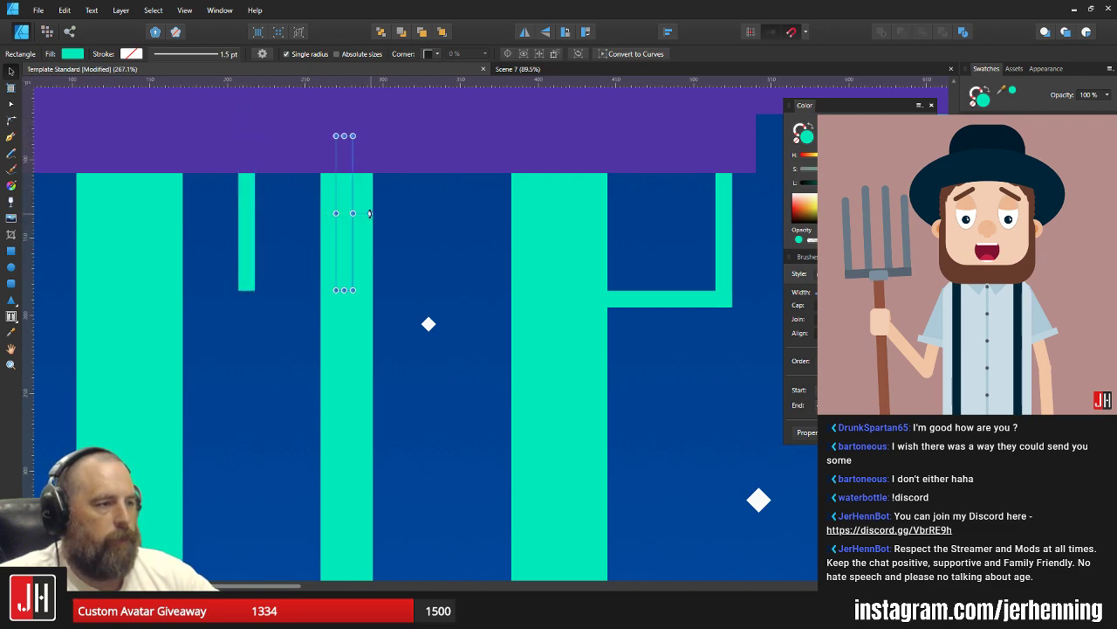
pyautogui.moveTo(369, 213); pyautogui.dragTo(345, 187)
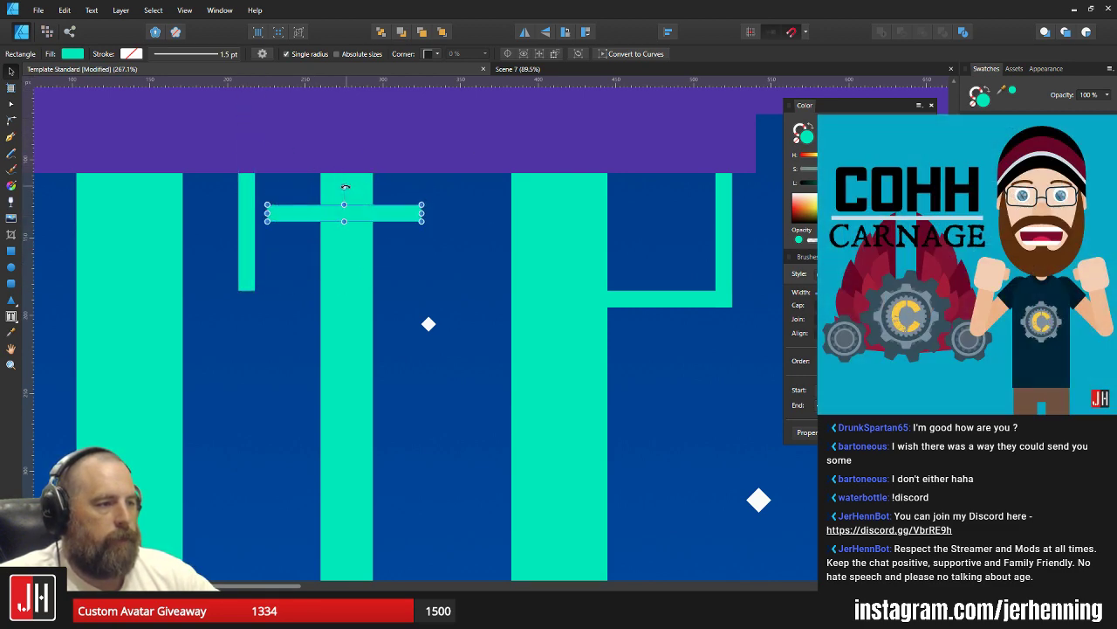
pyautogui.keyDown('ctrl'); pyautogui.scroll(2, 291, 213); pyautogui.keyUp('ctrl')
pyautogui.moveTo(291, 213); pyautogui.dragTo(244, 373)
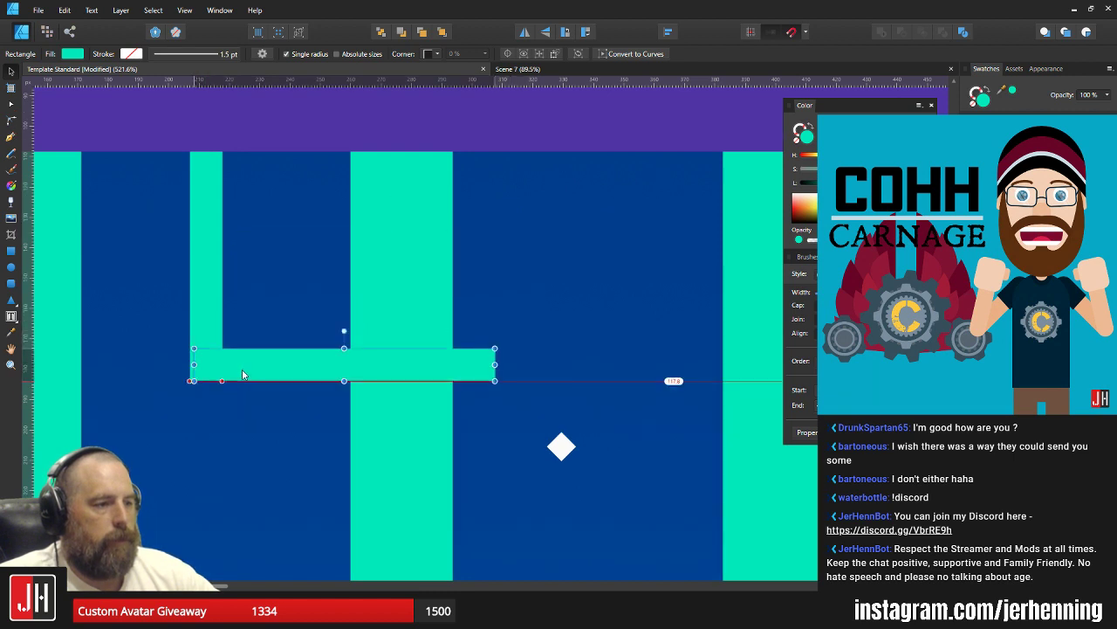
# Shorten the horizontal bar to end inside the second trunk and shift the whole L-shaped branch slightly.
pyautogui.keyDown('shift'); pyautogui.click(200, 325); pyautogui.keyUp('shift')
pyautogui.click(420, 393)
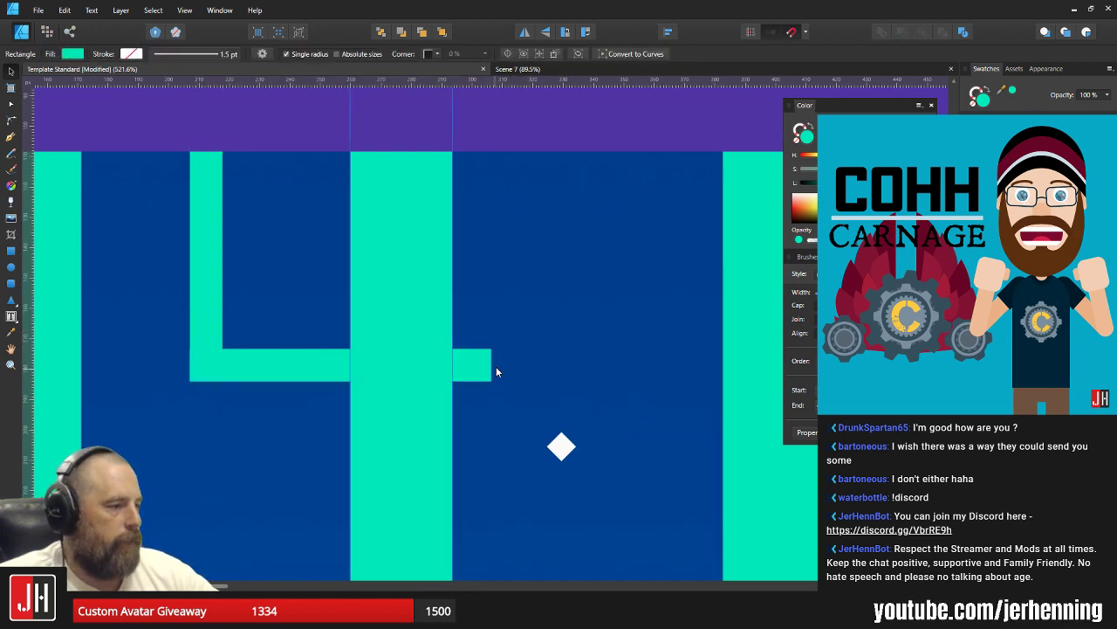
pyautogui.keyDown('shift'); pyautogui.click(212, 257); pyautogui.keyUp('shift')
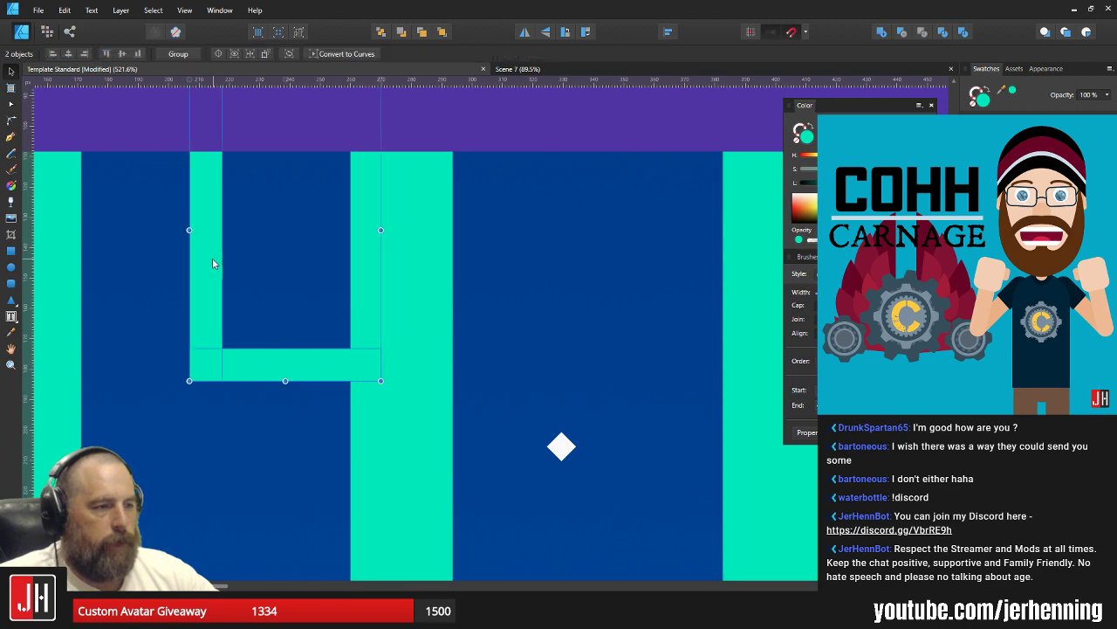
pyautogui.moveTo(212, 258); pyautogui.dragTo(226, 275)
pyautogui.click(473, 276)
# Scale down the L-shaped branch on the second trunk's left side, keeping it attached to trunk and canopy.
pyautogui.scroll(-10, 470, 315)
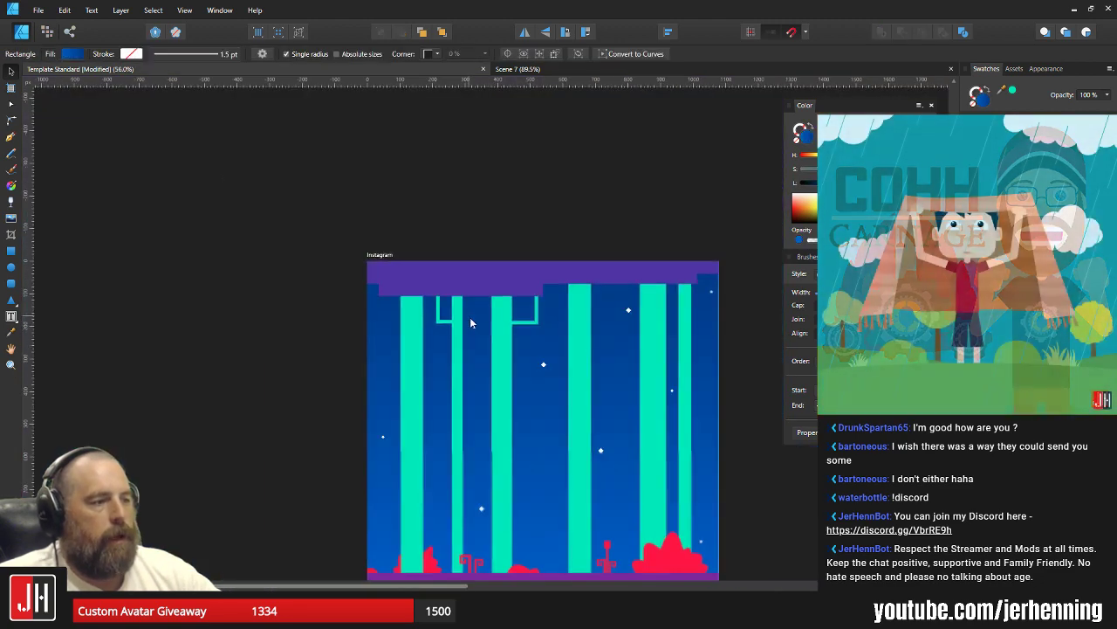
pyautogui.moveTo(449, 317); pyautogui.dragTo(359, 216)
pyautogui.scroll(8, 376, 291)
pyautogui.click(390, 320)
pyautogui.keyDown('shift'); pyautogui.click(356, 263); pyautogui.keyUp('shift')
pyautogui.scroll(-8, 389, 269)
pyautogui.click(445, 236)
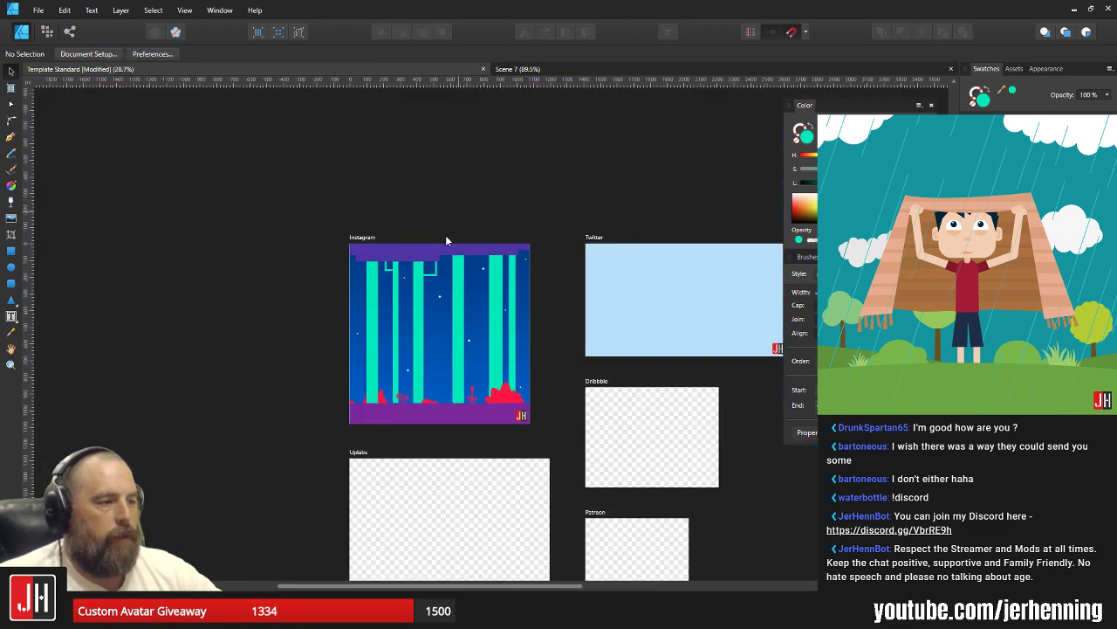
# Duplicate the small branch's horizontal bar as short stubs on the second trunk's right side and the third trunk's left side.
pyautogui.scroll(4, 424, 278)
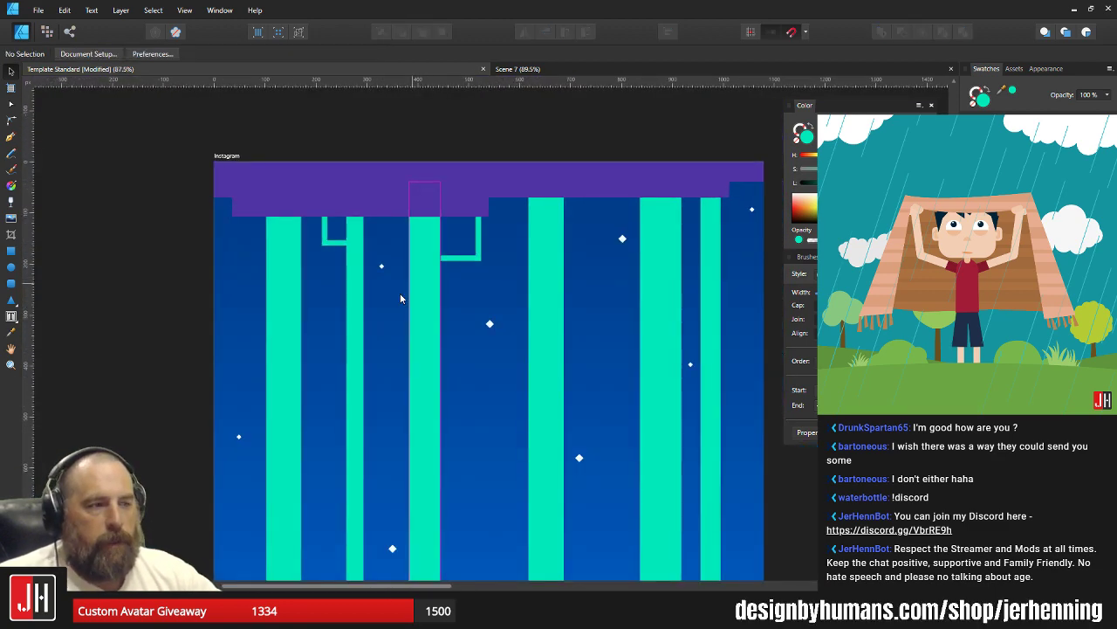
pyautogui.click(338, 249)
pyautogui.scroll(3, 345, 249)
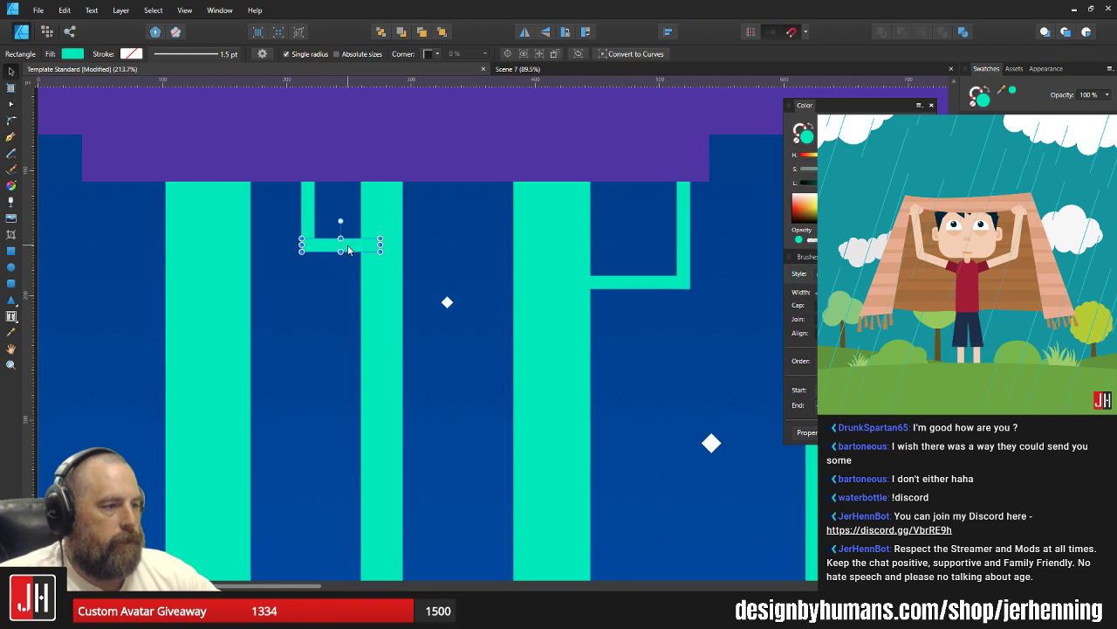
pyautogui.moveTo(347, 251); pyautogui.dragTo(497, 334)
pyautogui.scroll(3, 424, 403)
pyautogui.scroll(-3, 417, 325)
pyautogui.scroll(2, 497, 336)
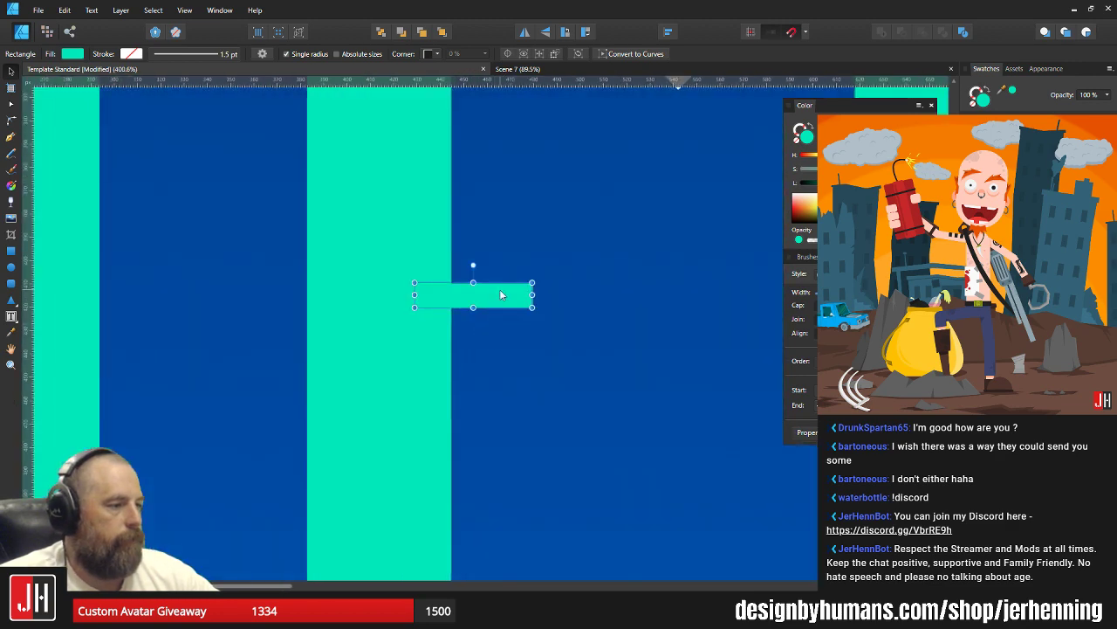
pyautogui.moveTo(498, 291); pyautogui.dragTo(338, 376)
pyautogui.scroll(-12, 346, 376)
pyautogui.click(365, 373)
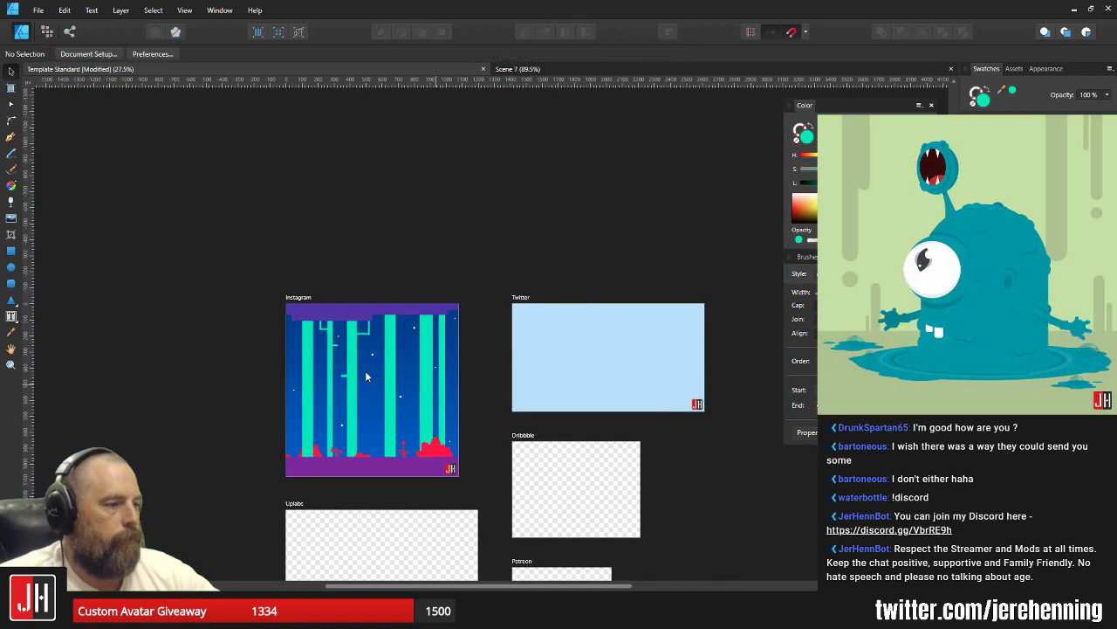
# Copy the second trunk's stub to the left side of the fifth trunk, above the large red bush.
pyautogui.scroll(6, 365, 370)
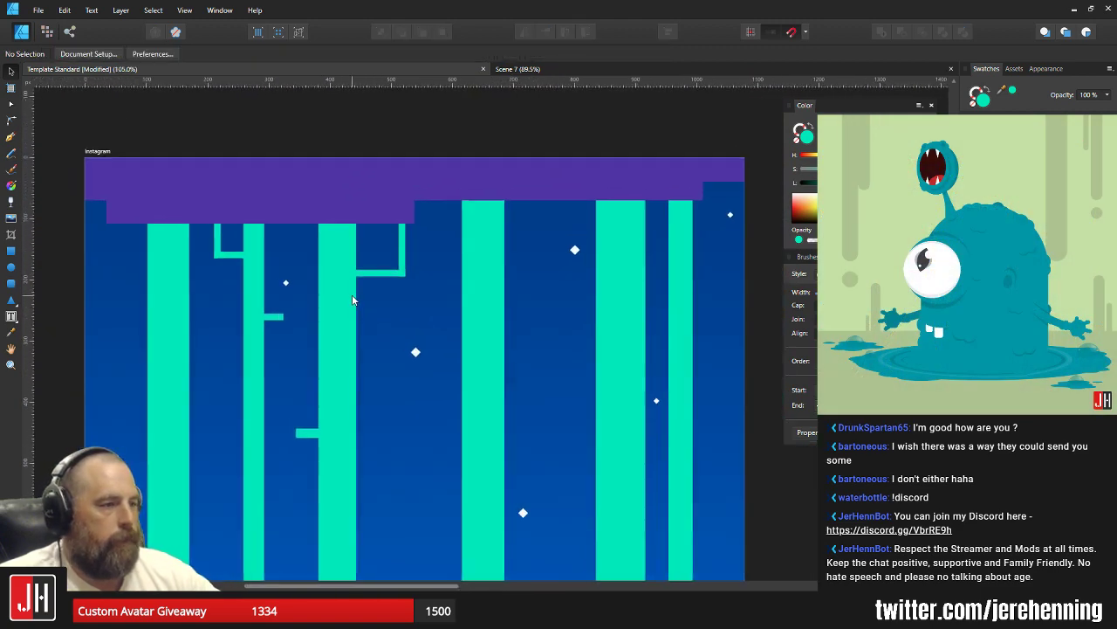
pyautogui.click(272, 316)
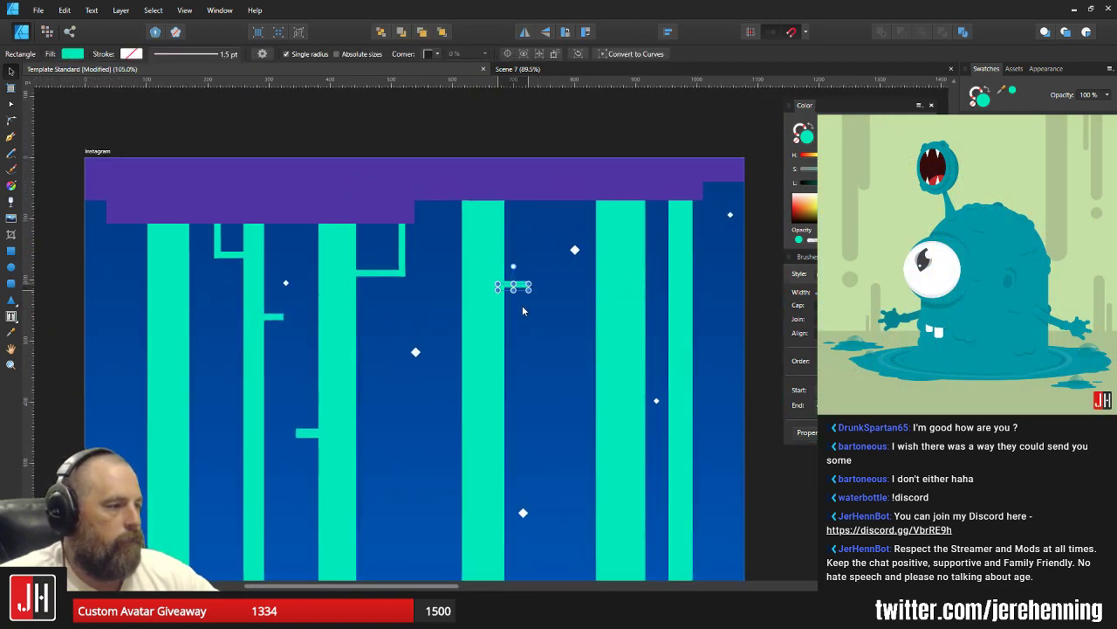
pyautogui.moveTo(615, 453); pyautogui.dragTo(601, 564)
pyautogui.scroll(5, 600, 560)
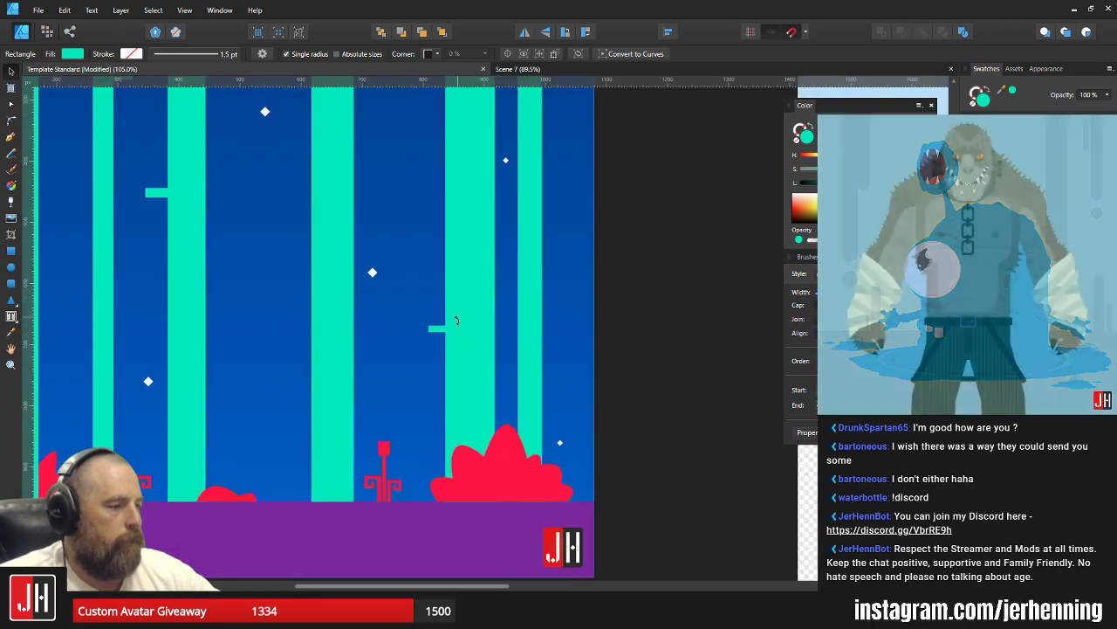
# Place another copy of the stub on the right side of the last trunk, partly overlapping the trunk.
pyautogui.moveTo(475, 316); pyautogui.dragTo(580, 132)
pyautogui.scroll(-4, 460, 324)
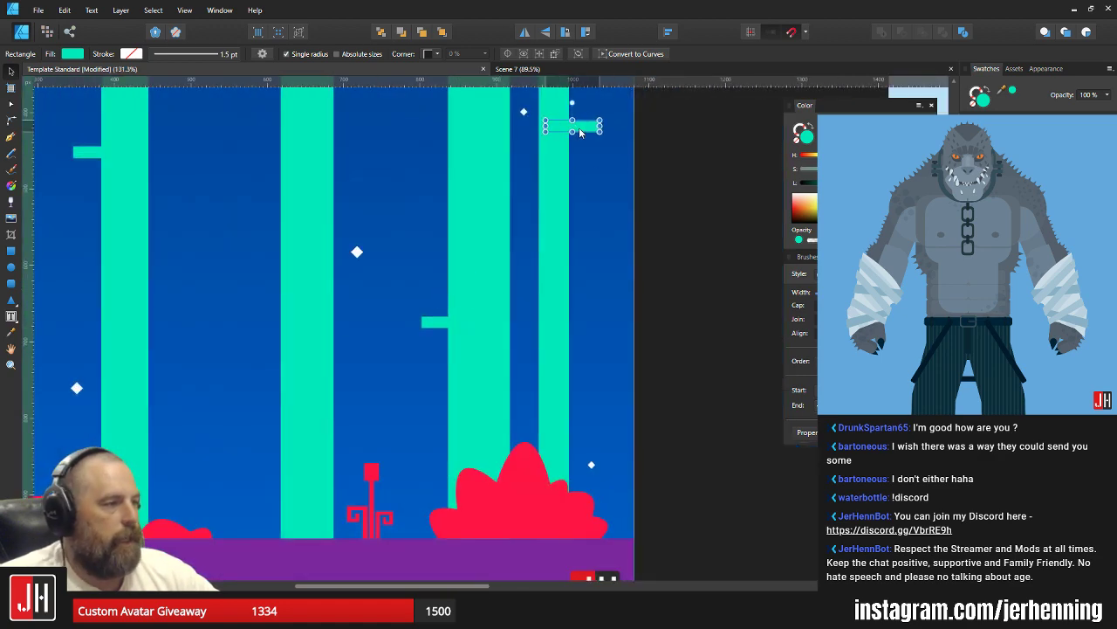
pyautogui.scroll(8, 587, 131)
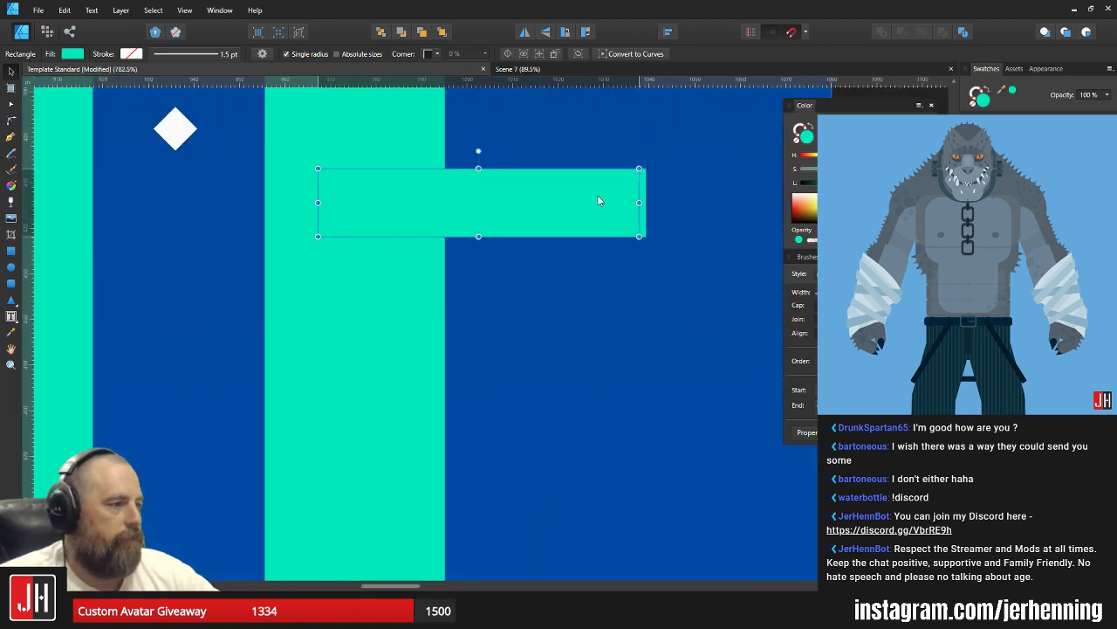
pyautogui.moveTo(628, 204); pyautogui.dragTo(589, 203)
pyautogui.scroll(-13, 528, 222)
pyautogui.click(591, 244)
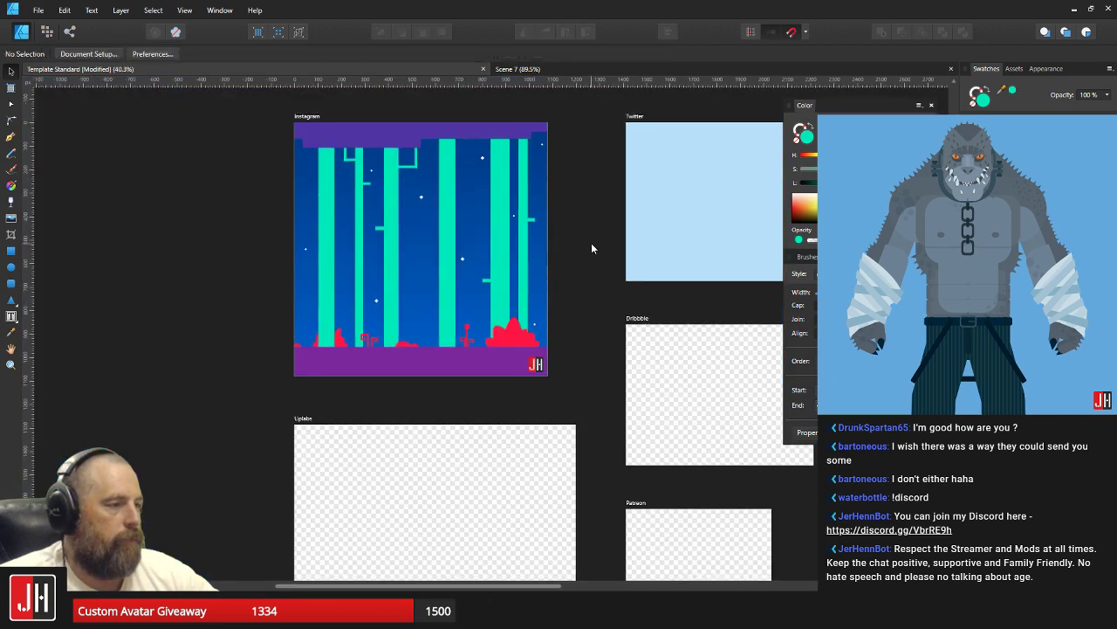
# Duplicate the second trunk's L-shaped branch onto the first trunk's left side, lower down and slightly enlarged.
pyautogui.scroll(7, 360, 212)
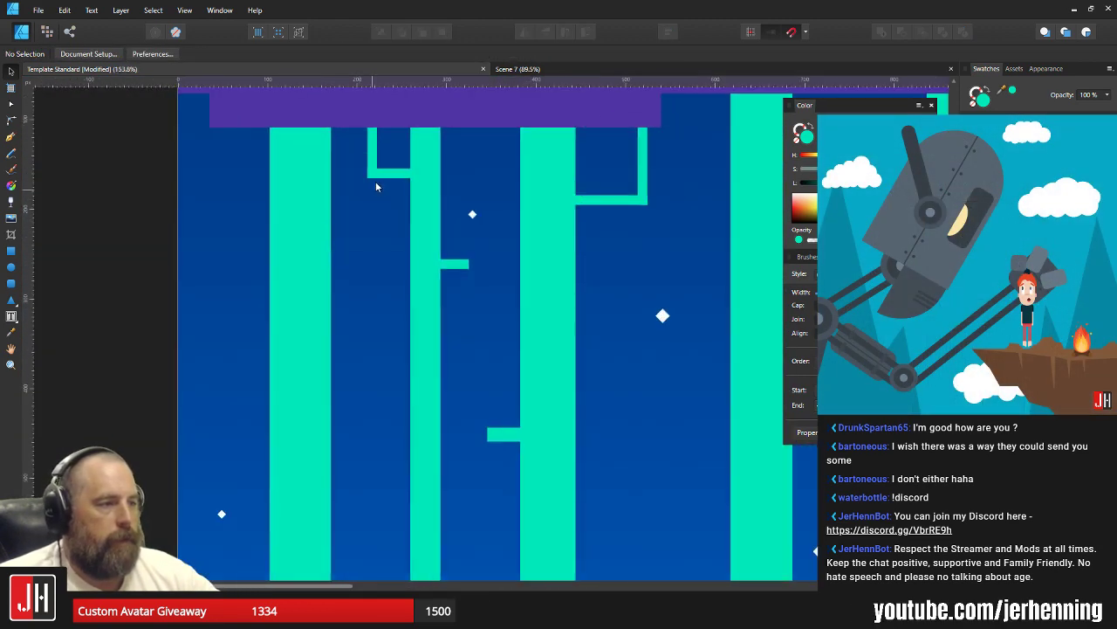
pyautogui.click(459, 172)
pyautogui.keyDown('shift'); pyautogui.click(470, 217); pyautogui.keyUp('shift')
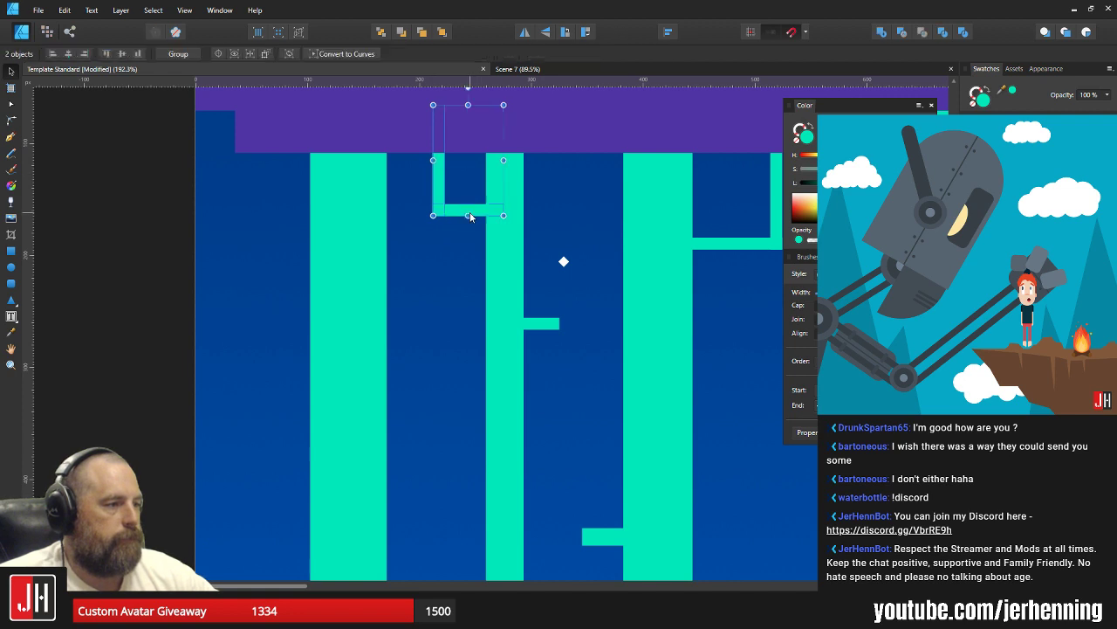
pyautogui.moveTo(440, 184); pyautogui.dragTo(255, 251)
pyautogui.moveTo(259, 197); pyautogui.dragTo(251, 251)
pyautogui.moveTo(325, 142); pyautogui.dragTo(346, 106)
pyautogui.moveTo(257, 208); pyautogui.dragTo(267, 328)
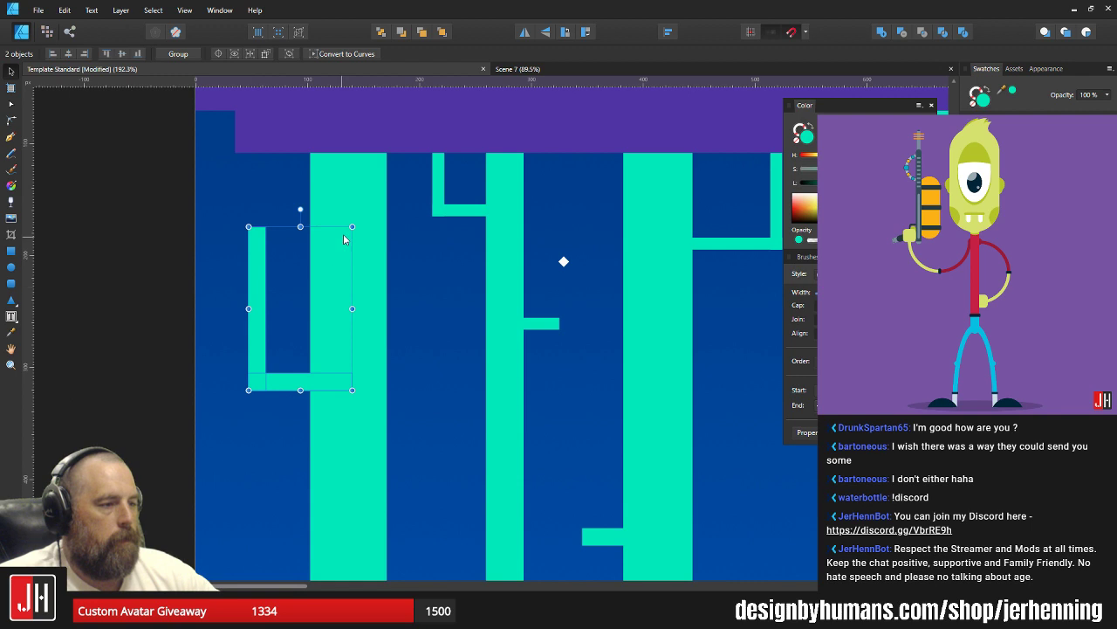
pyautogui.moveTo(351, 227); pyautogui.dragTo(340, 257)
pyautogui.moveTo(260, 290); pyautogui.dragTo(261, 311)
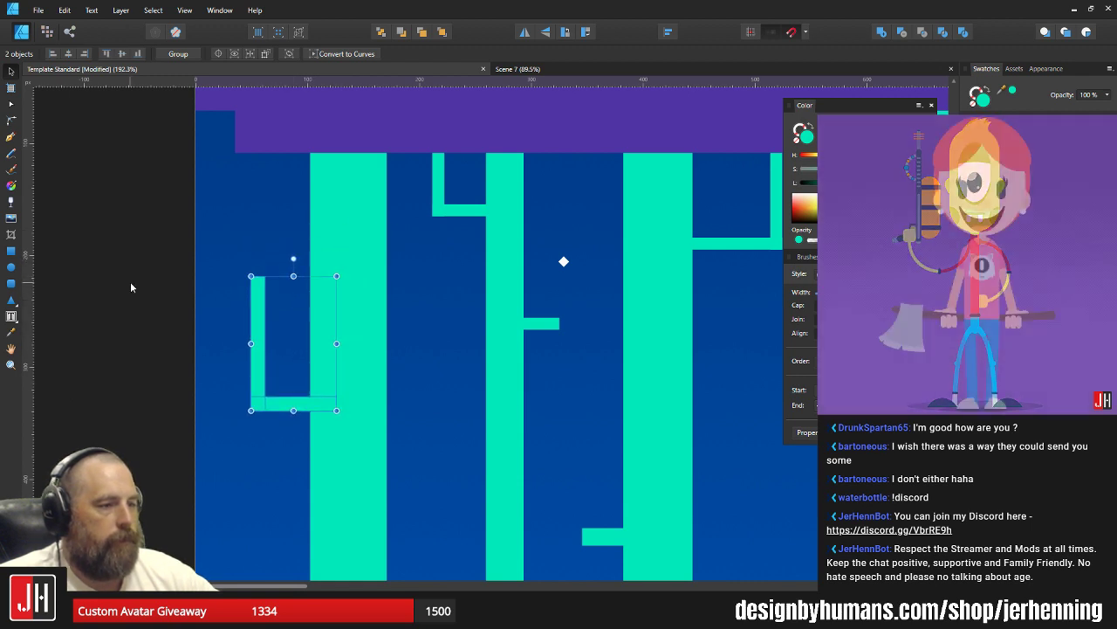
# Draw a rectangle from the artboard's left edge over the first trunk, above its branch, and fill it with the canopy's purple.
pyautogui.click(132, 286)
pyautogui.click(11, 252)
pyautogui.moveTo(177, 232); pyautogui.dragTo(335, 314)
pyautogui.moveTo(284, 286); pyautogui.dragTo(287, 275)
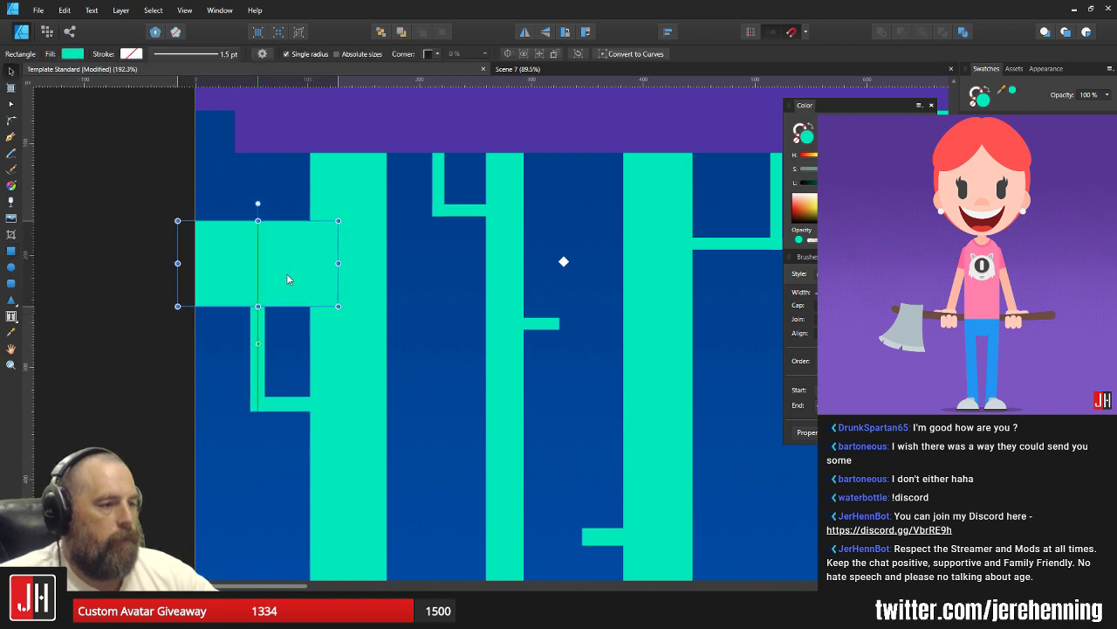
pyautogui.press('i')
pyautogui.click(372, 139)
pyautogui.press('b')
pyautogui.press('v')
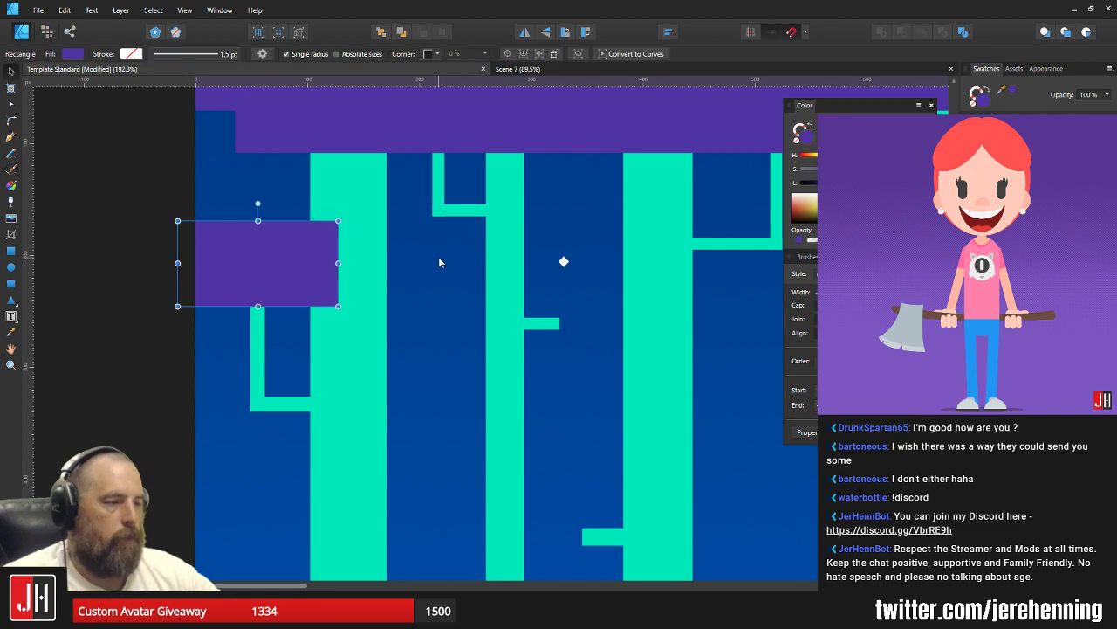
# Examine the new branches and the purple foliage block across the Instagram artboard.
pyautogui.click(439, 262)
pyautogui.scroll(-5, 440, 266)
pyautogui.moveTo(503, 293)
pyautogui.mouseDown()
pyautogui.moveTo(334, 307)
pyautogui.moveTo(353, 290)
pyautogui.mouseUp()
pyautogui.scroll(2, 337, 308)
pyautogui.scroll(-3, 352, 290)
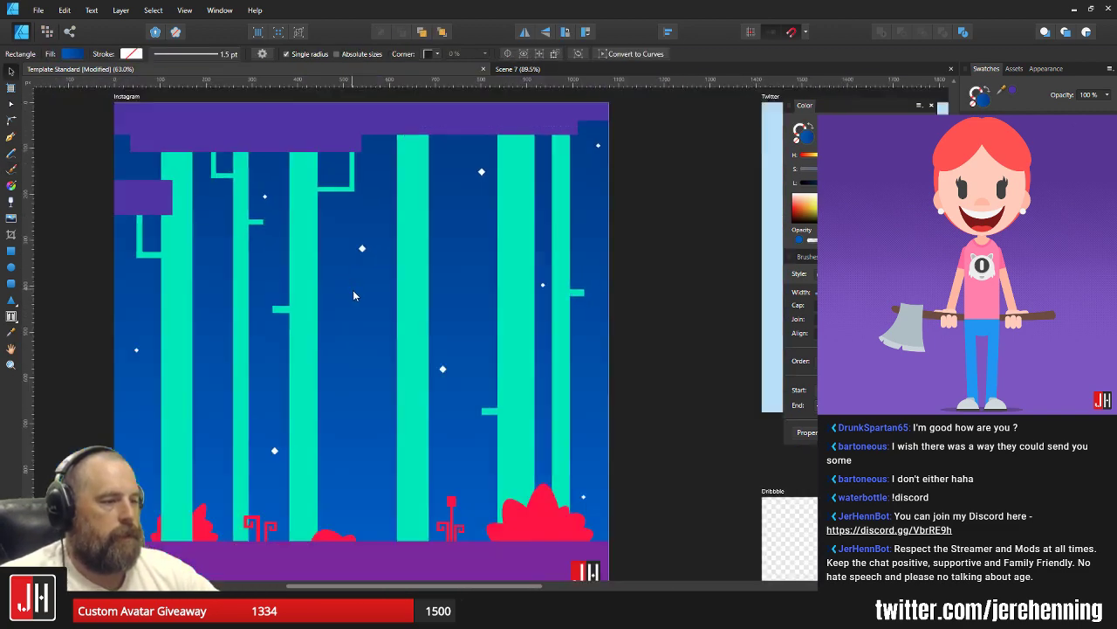
pyautogui.click(534, 315)
pyautogui.scroll(4, 376, 221)
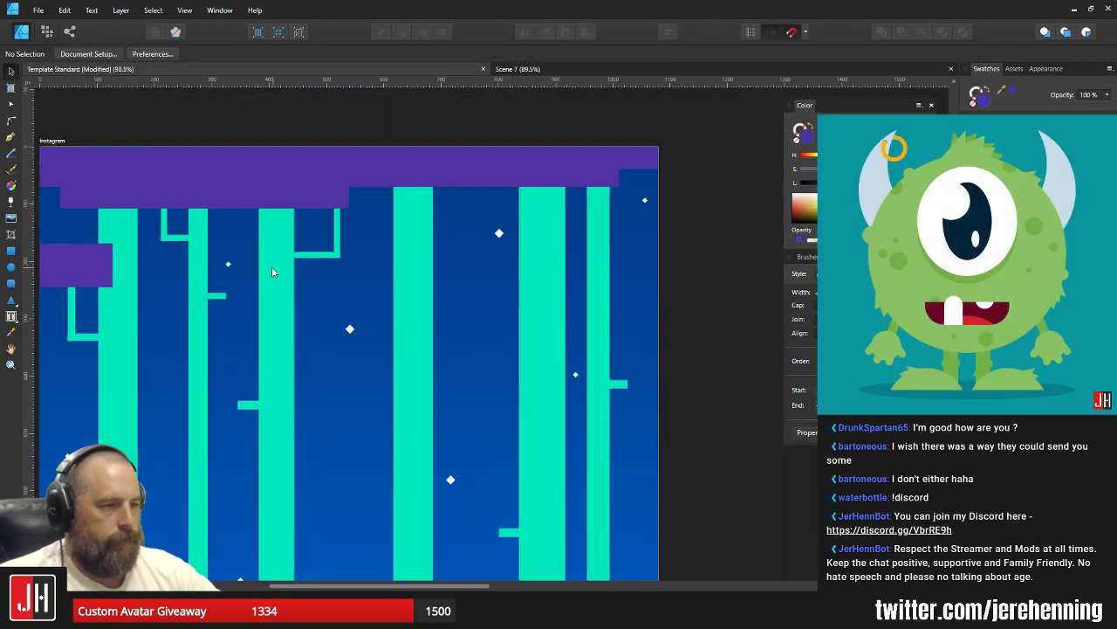
pyautogui.scroll(-2, 376, 279)
pyautogui.scroll(1, 373, 272)
pyautogui.scroll(5, 372, 276)
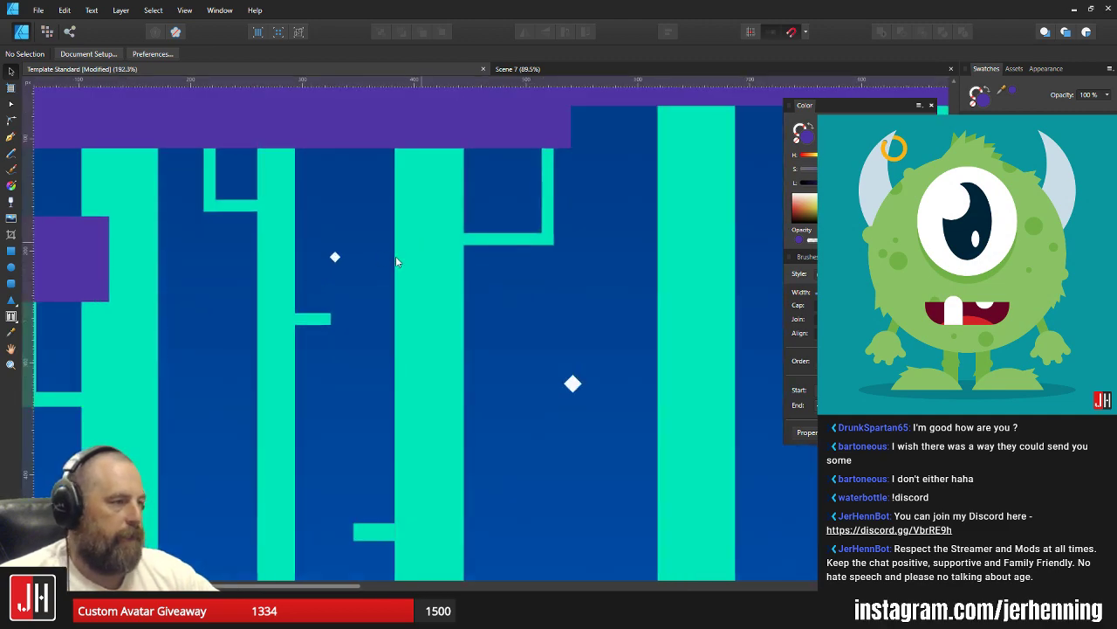
# Copy the horizontal bar of the third trunk's L-shaped branch onto the fourth trunk's right side, lower down.
pyautogui.hscroll(-3, 286, 310)
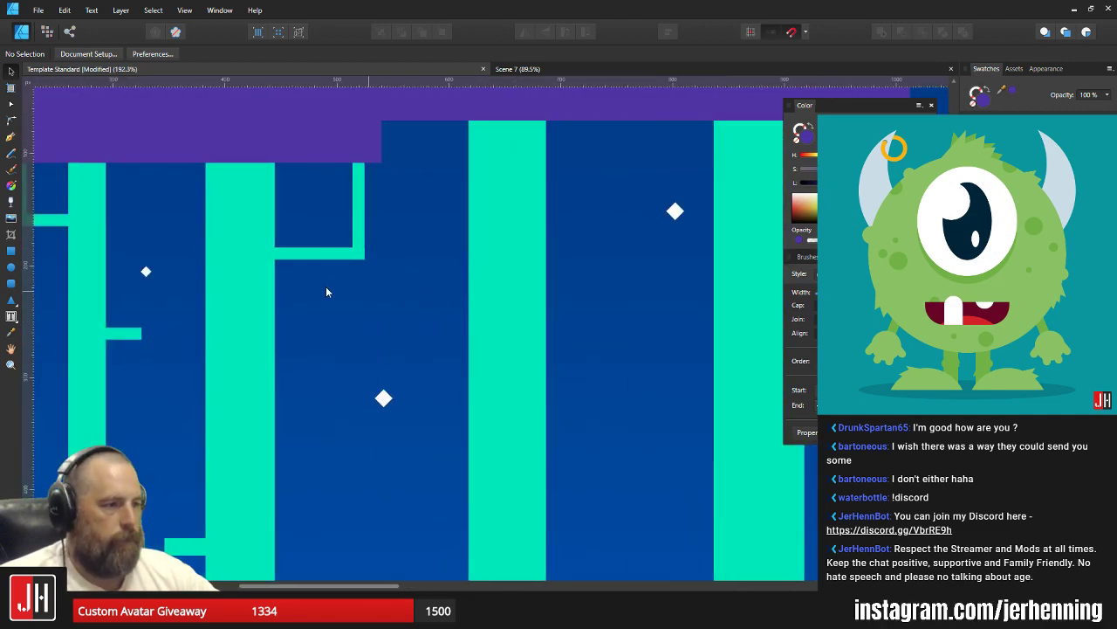
pyautogui.click(307, 254)
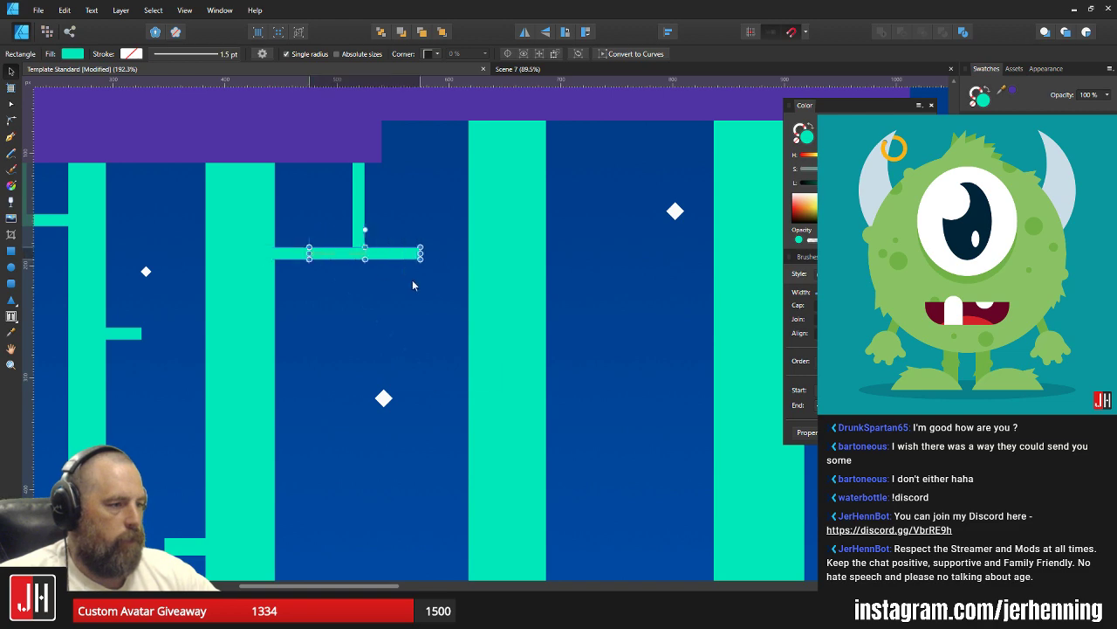
pyautogui.moveTo(410, 255); pyautogui.dragTo(591, 336)
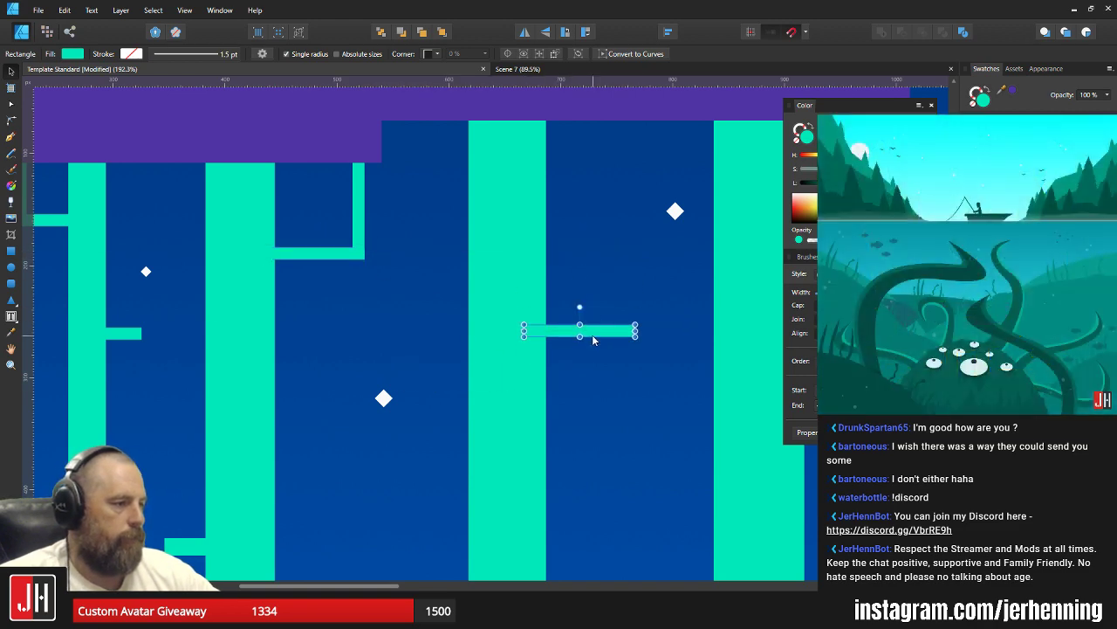
# Copy the purple foliage block and reshape it into a narrow upright block over the outer end of the fourth trunk's branch.
pyautogui.hotkey('ctrl', '0')
pyautogui.click(183, 292)
pyautogui.moveTo(184, 292); pyautogui.dragTo(541, 292)
pyautogui.scroll(5, 549, 253)
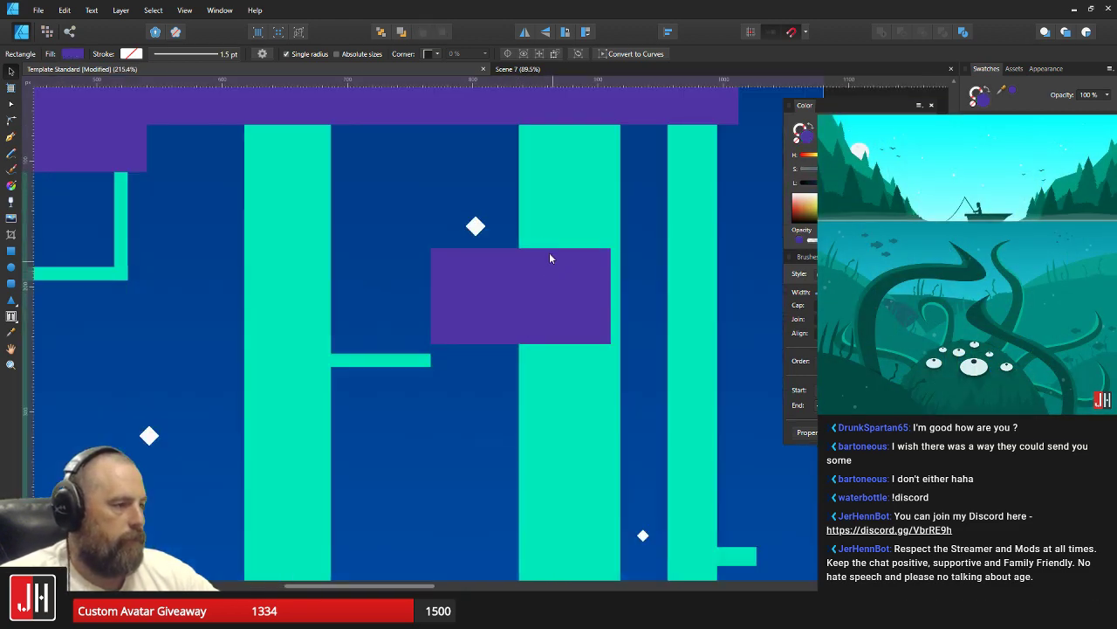
pyautogui.moveTo(524, 229); pyautogui.dragTo(541, 257)
pyautogui.scroll(3, 521, 310)
pyautogui.moveTo(521, 311); pyautogui.dragTo(374, 390)
# Shift the straight branch and its purple block together slightly to the left, further into the fourth trunk.
pyautogui.keyDown('shift'); pyautogui.click(254, 388); pyautogui.keyUp('shift')
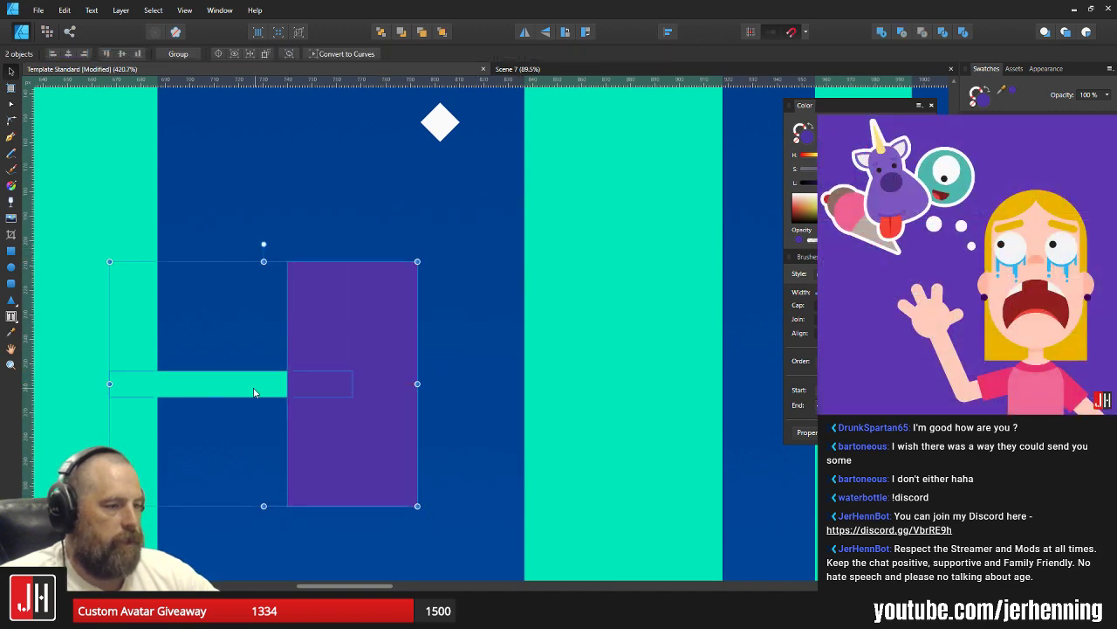
pyautogui.moveTo(253, 387); pyautogui.dragTo(232, 389)
pyautogui.scroll(-10, 262, 391)
pyautogui.click(363, 399)
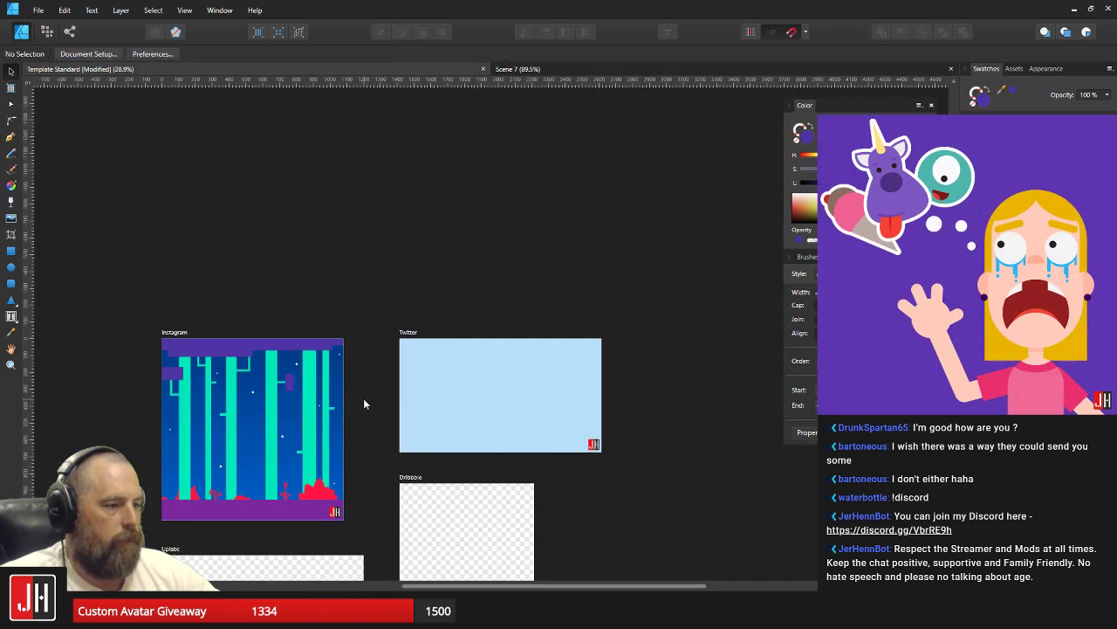
# Duplicate the third trunk's L-shaped branch onto the fourth trunk's right side, above the purple block.
pyautogui.scroll(3, 278, 395)
pyautogui.scroll(4, 286, 393)
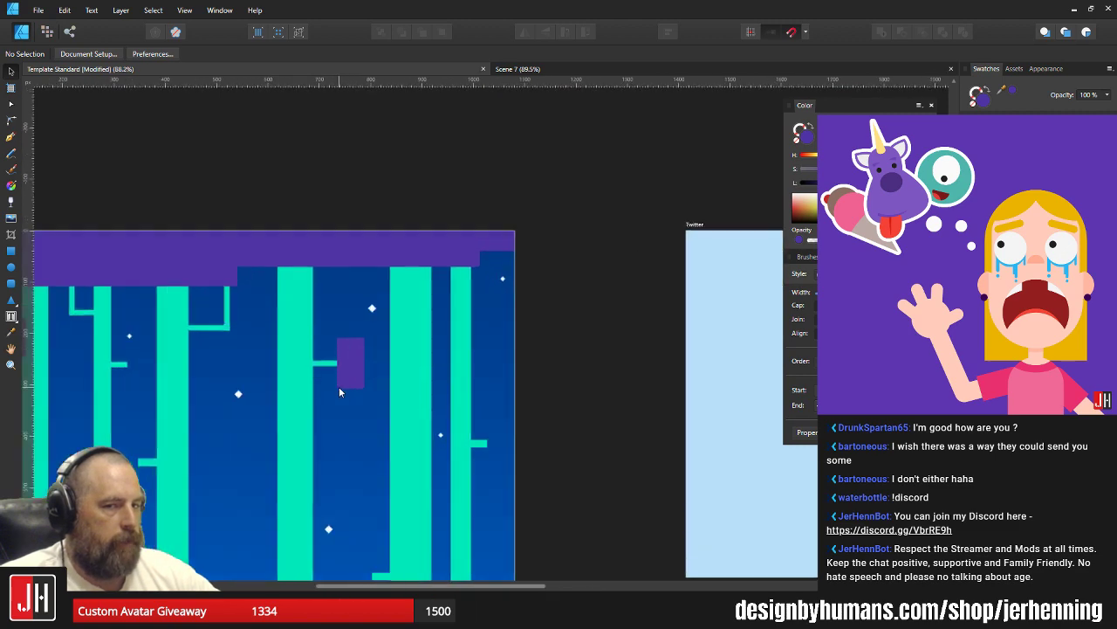
pyautogui.scroll(5, 344, 342)
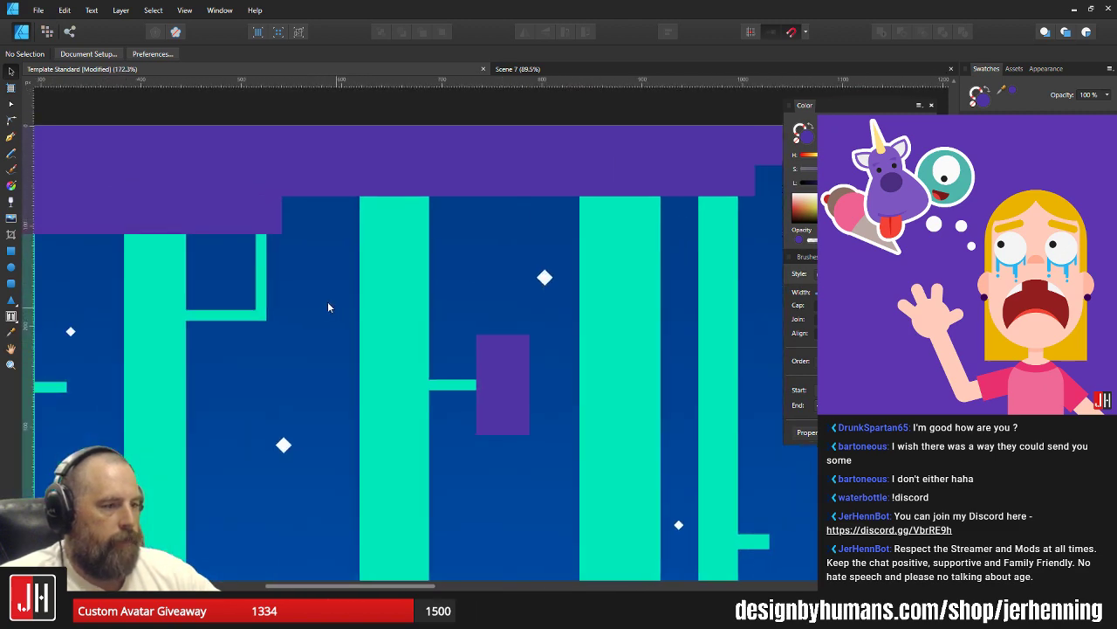
pyautogui.scroll(-5, 398, 335)
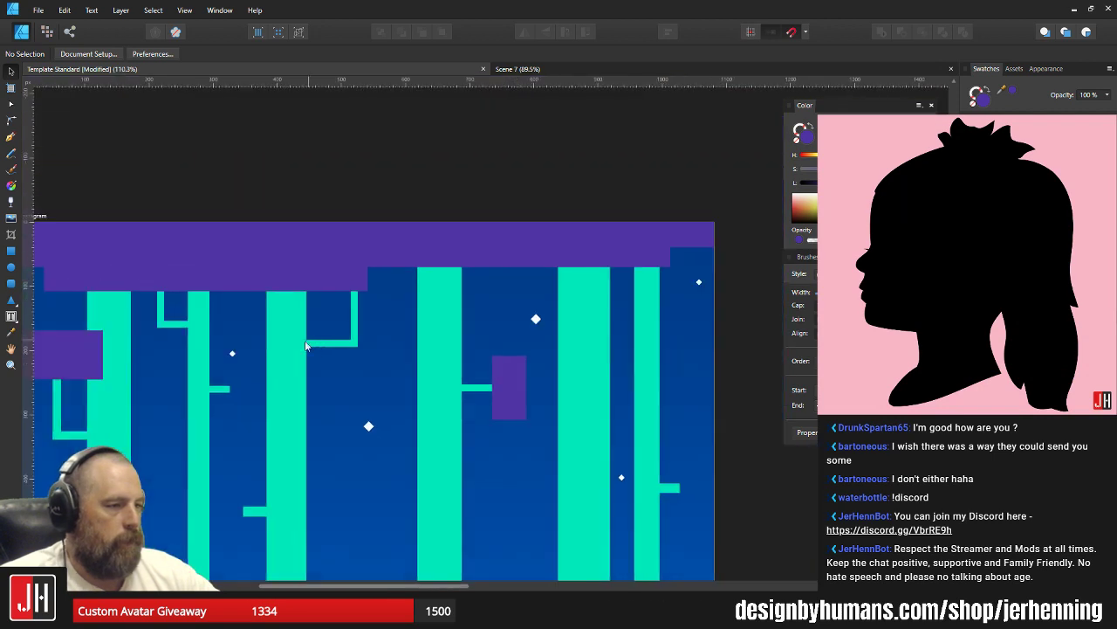
pyautogui.click(332, 343)
pyautogui.keyDown('shift'); pyautogui.click(352, 319); pyautogui.keyUp('shift')
pyautogui.moveTo(346, 333); pyautogui.dragTo(561, 332)
pyautogui.scroll(4, 489, 314)
# Copy that L-shaped branch up and to the right, and shorten its horizontal bar to begin at the first branch's upright.
pyautogui.moveTo(504, 390); pyautogui.dragTo(499, 315)
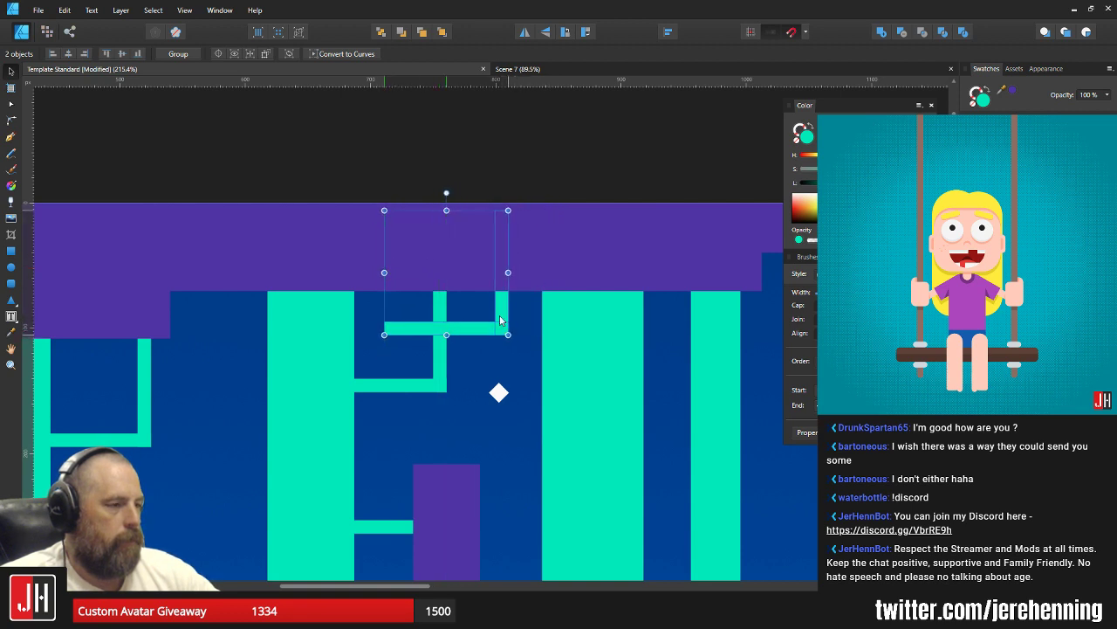
pyautogui.click(408, 330)
pyautogui.moveTo(384, 329); pyautogui.dragTo(435, 328)
pyautogui.press('b')
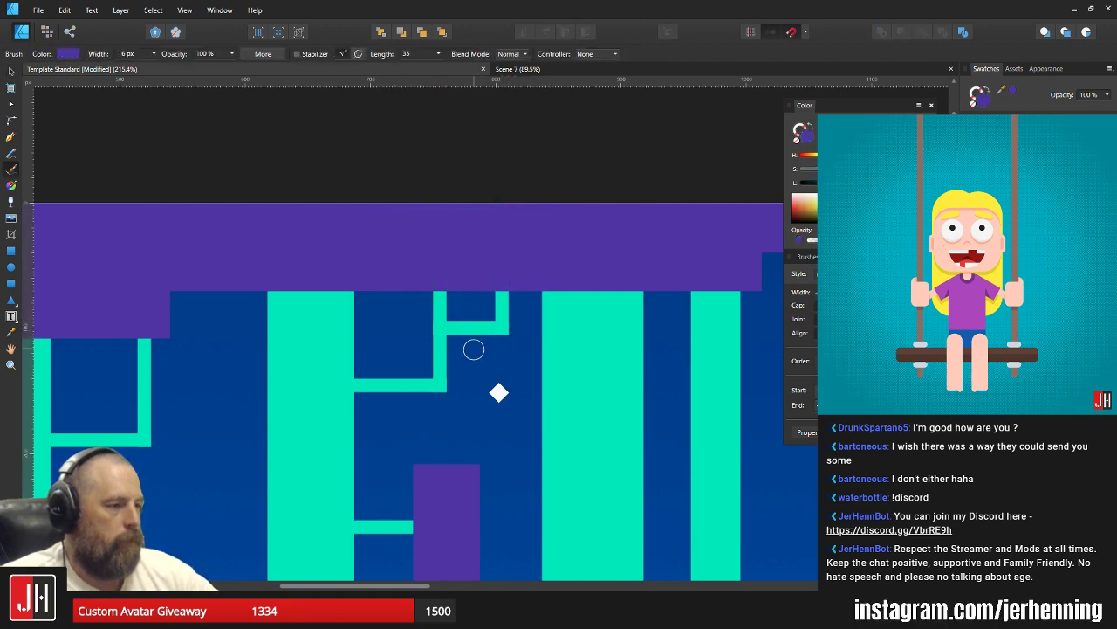
pyautogui.press('v')
pyautogui.scroll(-6, 500, 355)
pyautogui.click(600, 362)
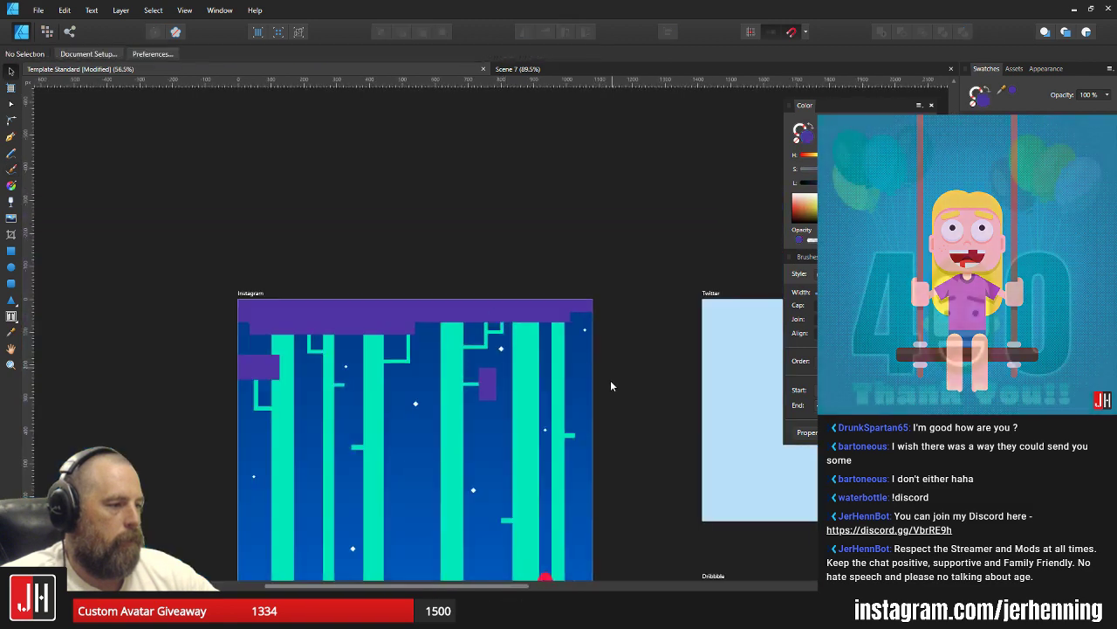
# Duplicate the fourth trunk's larger L-shaped branch onto the last trunk's right side.
pyautogui.scroll(-5, 476, 339)
pyautogui.scroll(3, 472, 344)
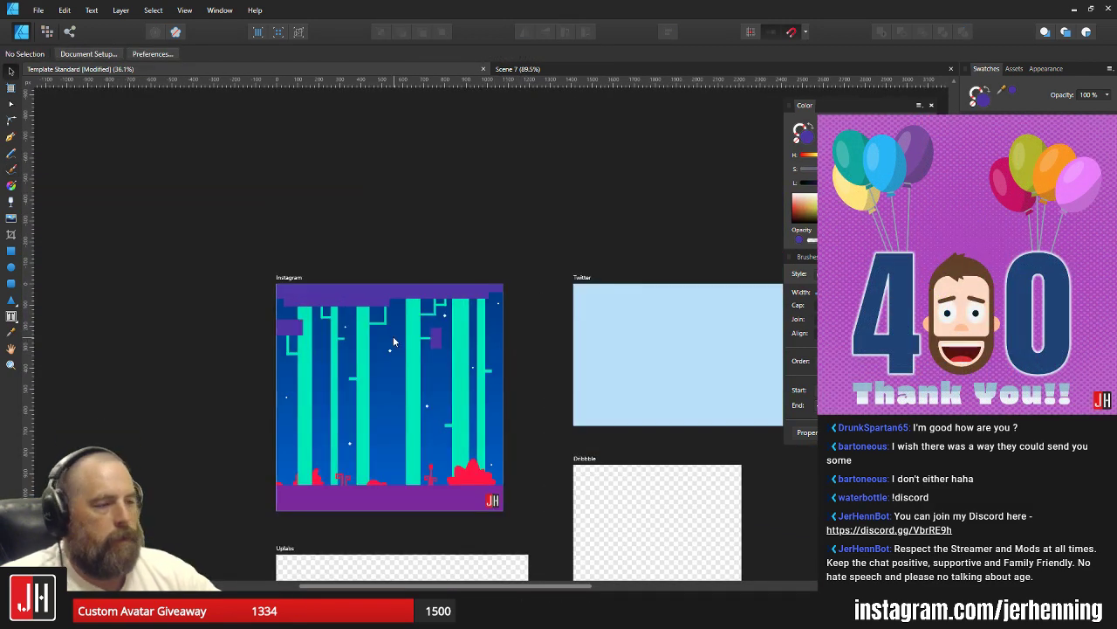
pyautogui.scroll(4, 397, 336)
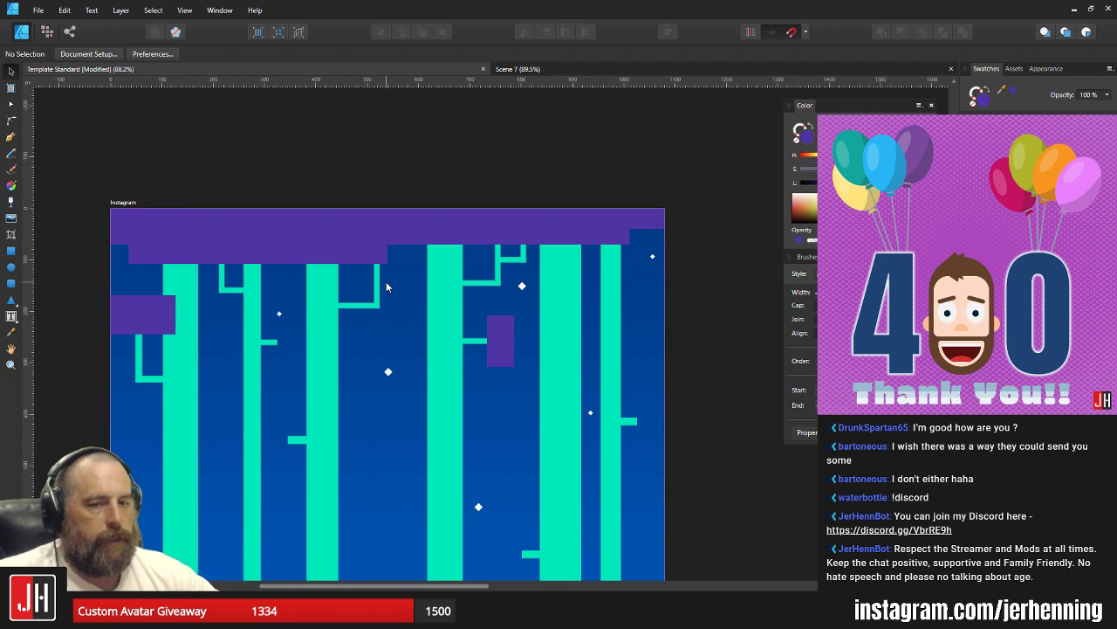
pyautogui.moveTo(353, 306); pyautogui.dragTo(405, 299)
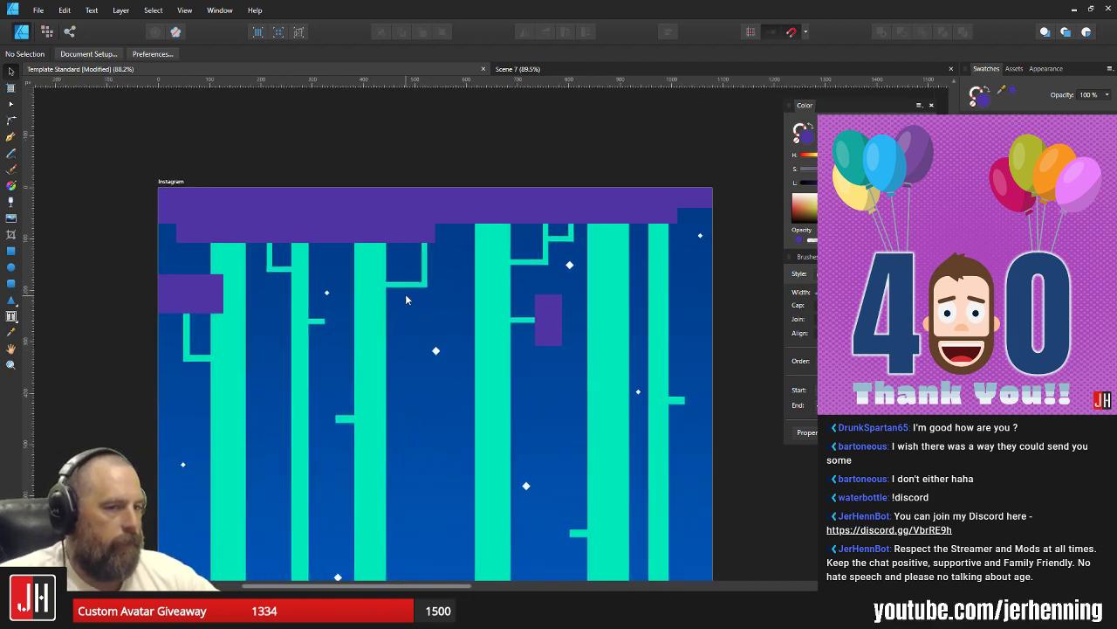
pyautogui.scroll(4, 405, 306)
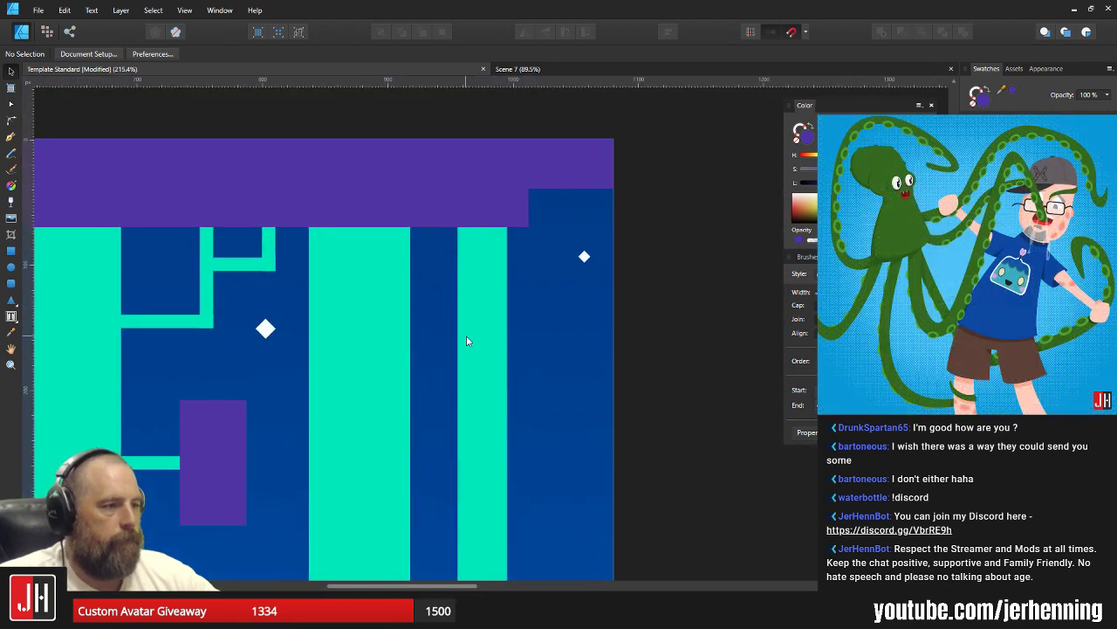
pyautogui.click(175, 322)
pyautogui.keyDown('shift'); pyautogui.click(204, 292); pyautogui.keyUp('shift')
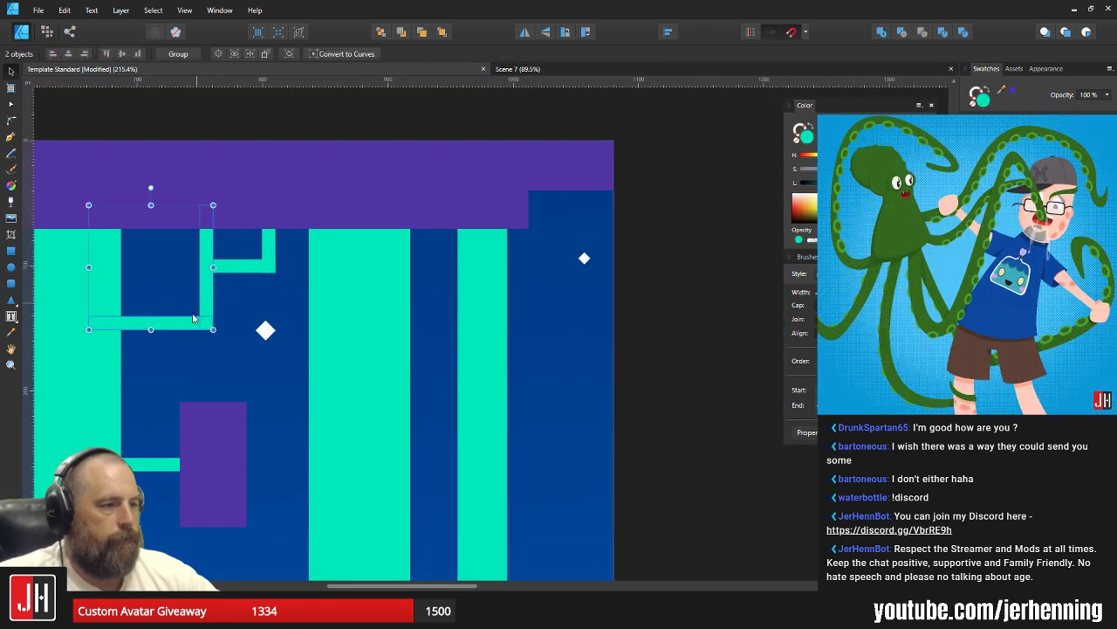
pyautogui.moveTo(193, 320); pyautogui.dragTo(579, 334)
# Extend the new branch's upright up to the canopy and move the nearby star below the branch.
pyautogui.click(577, 333)
pyautogui.moveTo(577, 273); pyautogui.dragTo(577, 180)
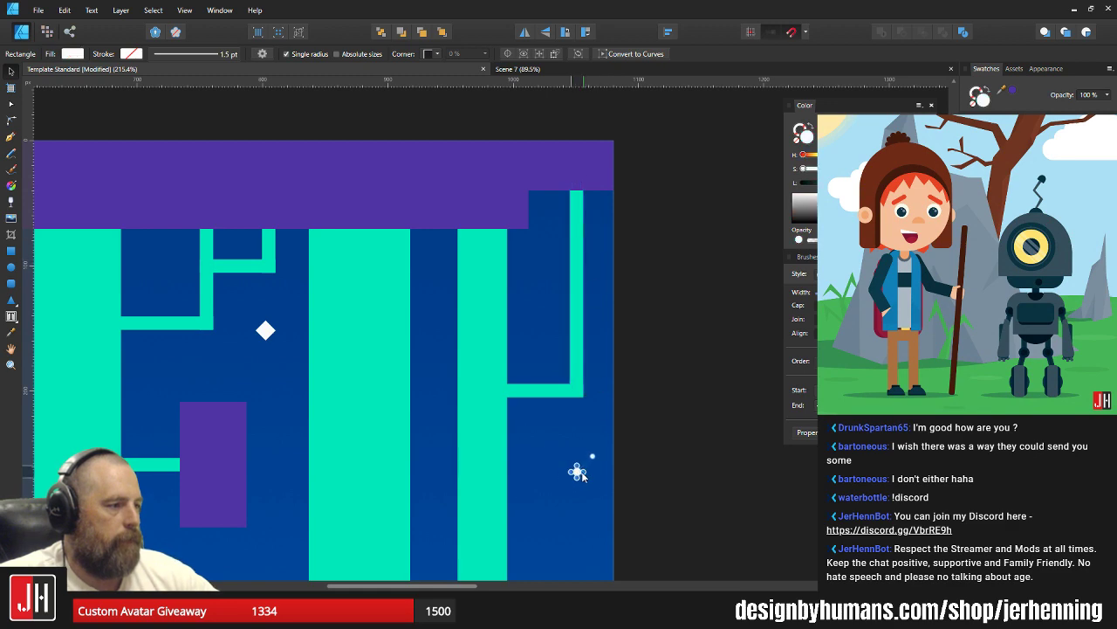
pyautogui.click(635, 465)
# Move the small star between the last two trunks slightly down.
pyautogui.scroll(-6, 636, 465)
pyautogui.moveTo(652, 492); pyautogui.dragTo(513, 342)
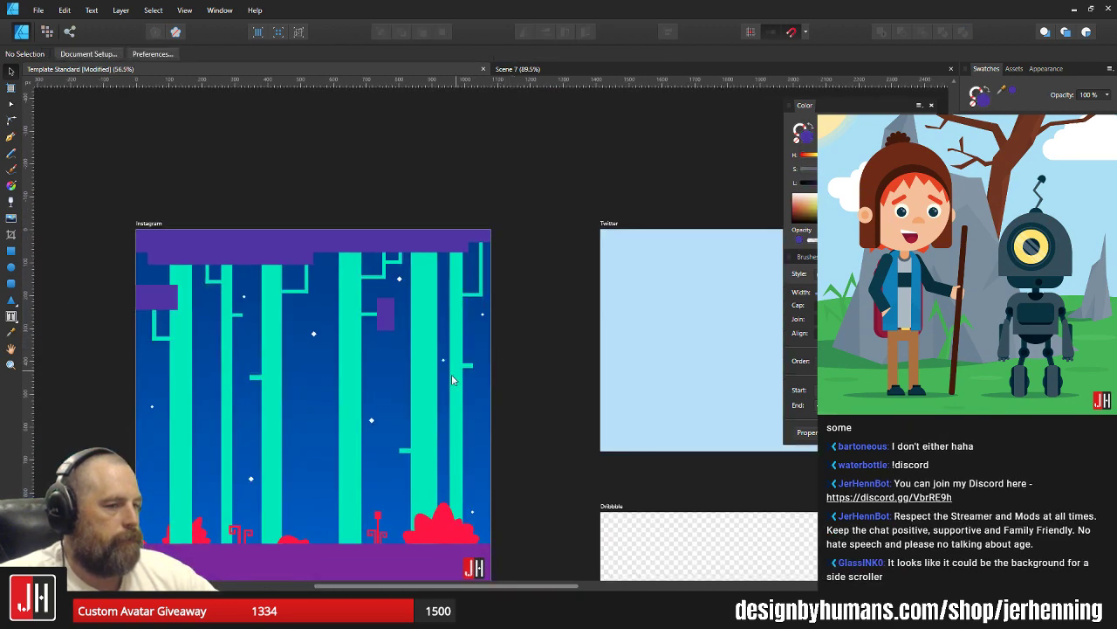
pyautogui.scroll(6, 452, 380)
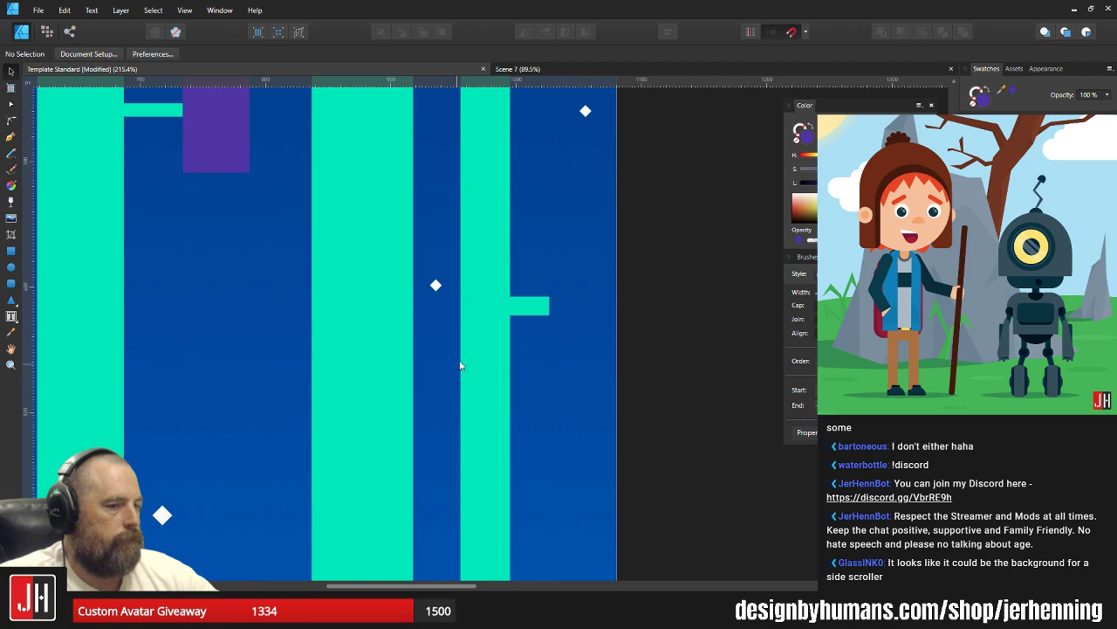
pyautogui.moveTo(437, 286); pyautogui.dragTo(436, 301)
pyautogui.click(630, 312)
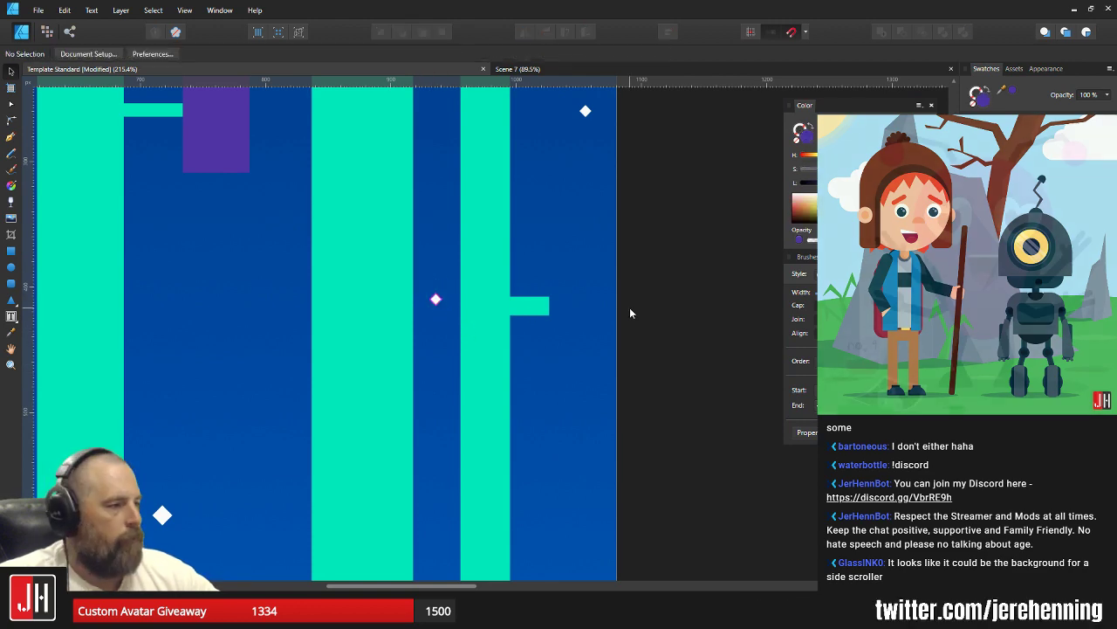
# Examine the whole Instagram scene and the red bushes and curled plants along the ground.
pyautogui.scroll(-6, 630, 312)
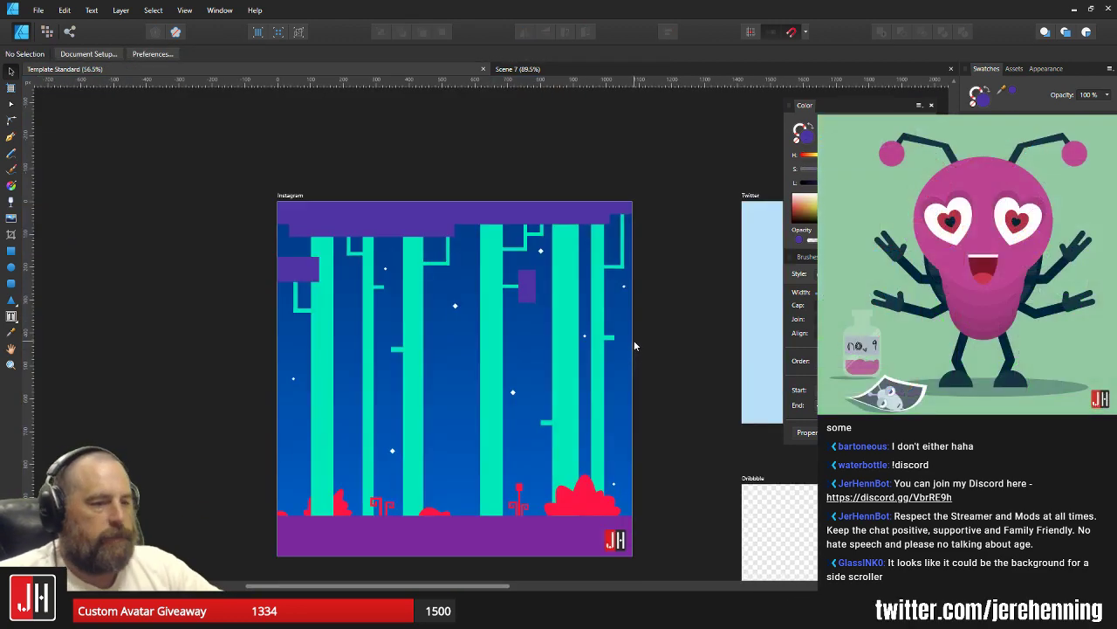
pyautogui.scroll(-2, 560, 283)
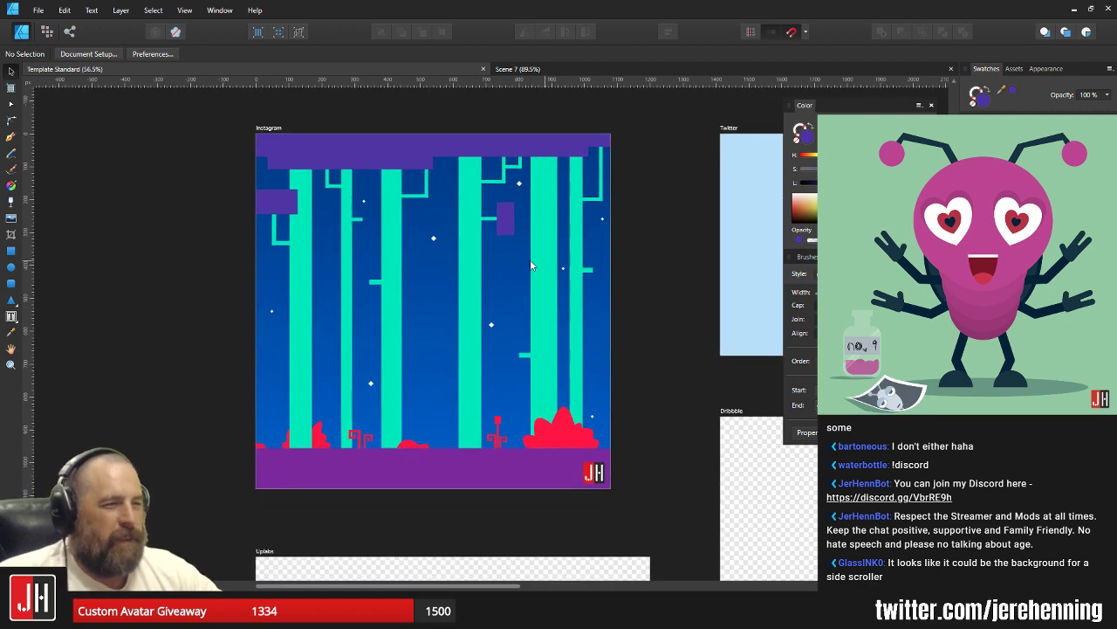
pyautogui.scroll(1, 527, 270)
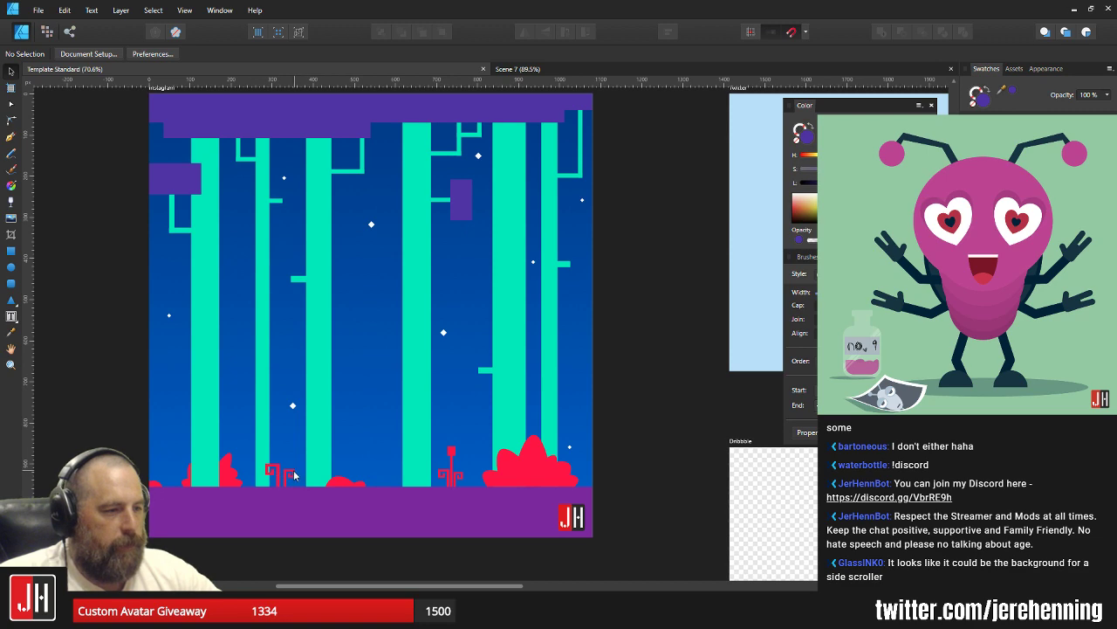
pyautogui.scroll(6, 238, 477)
pyautogui.click(199, 452)
pyautogui.moveTo(242, 444); pyautogui.dragTo(382, 424)
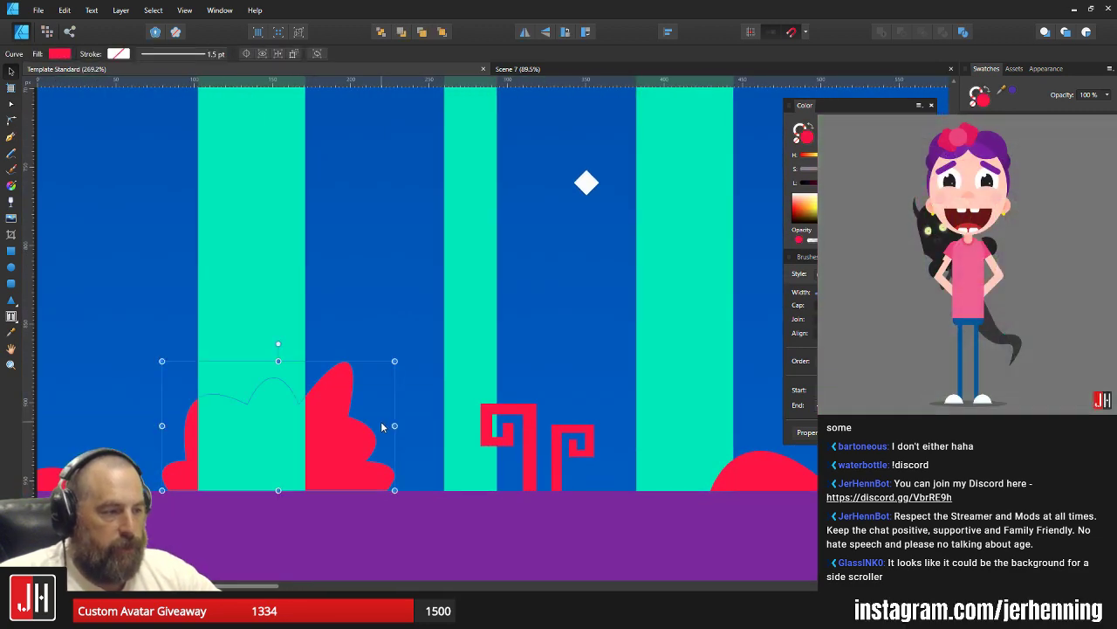
pyautogui.moveTo(576, 449); pyautogui.dragTo(429, 441)
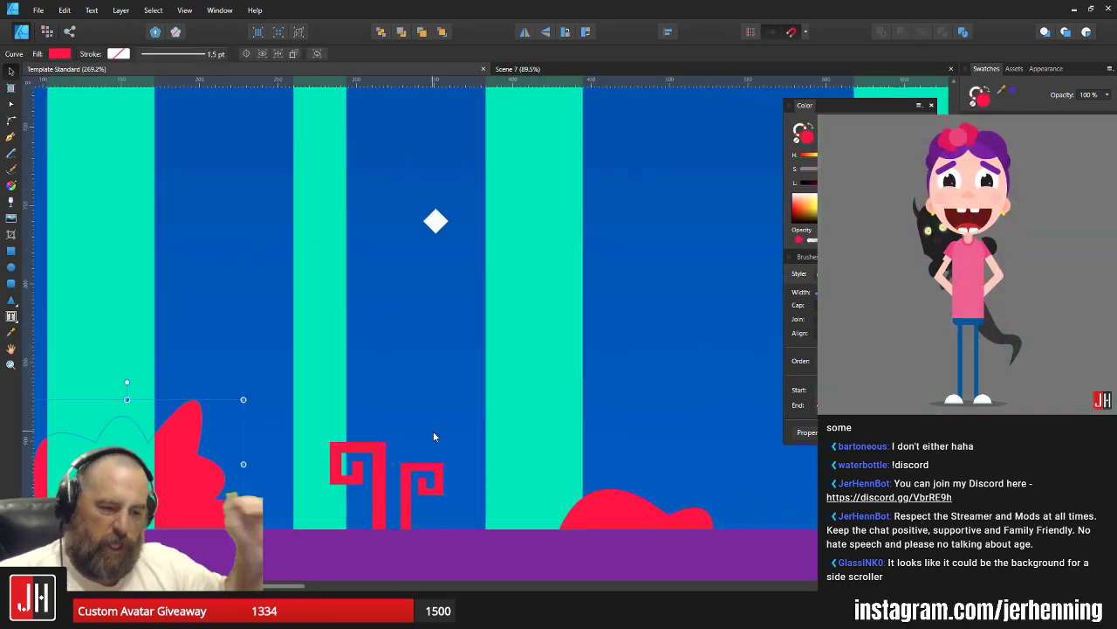
pyautogui.scroll(-4, 425, 429)
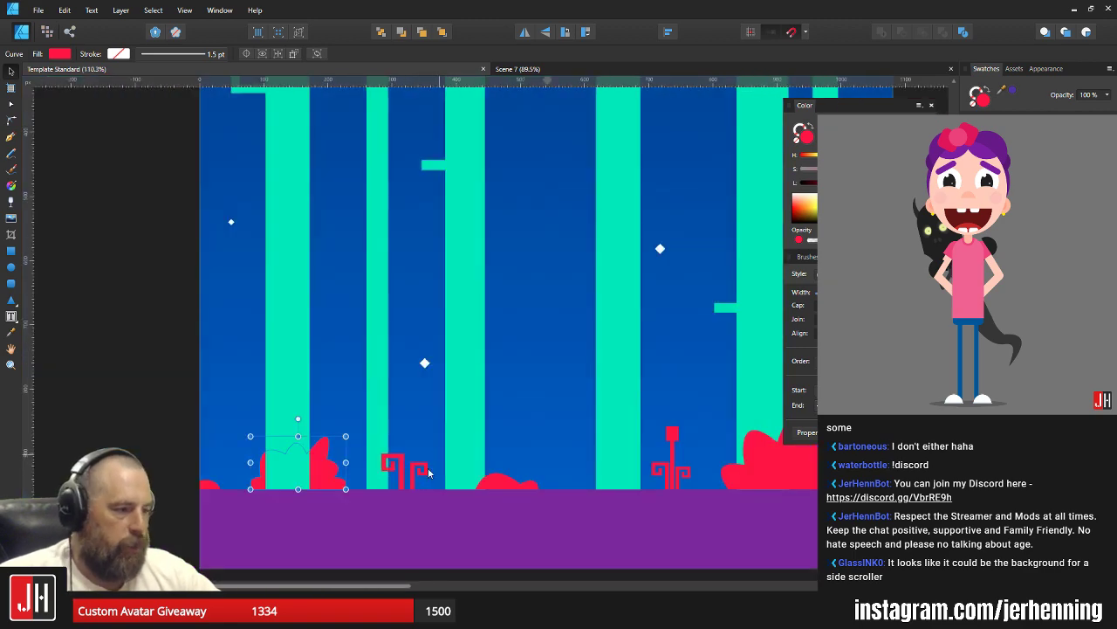
pyautogui.moveTo(436, 458); pyautogui.dragTo(261, 575)
pyautogui.scroll(-3, 419, 401)
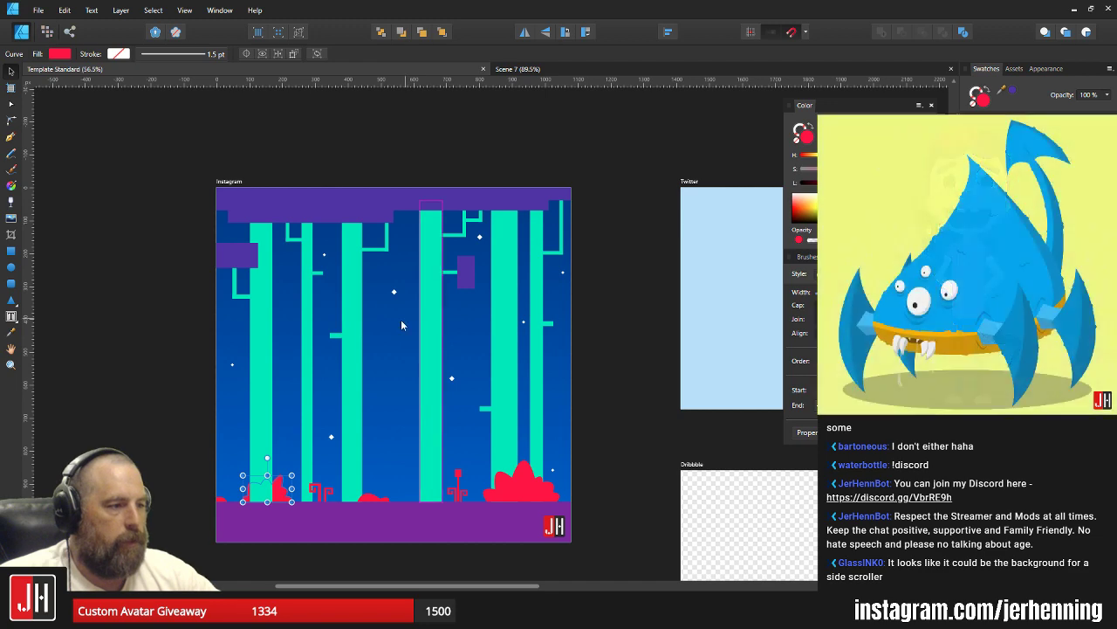
# Copy the third trunk's short stub onto the first trunk's right side, near the purple block.
pyautogui.scroll(3, 400, 319)
pyautogui.moveTo(397, 204); pyautogui.dragTo(429, 257)
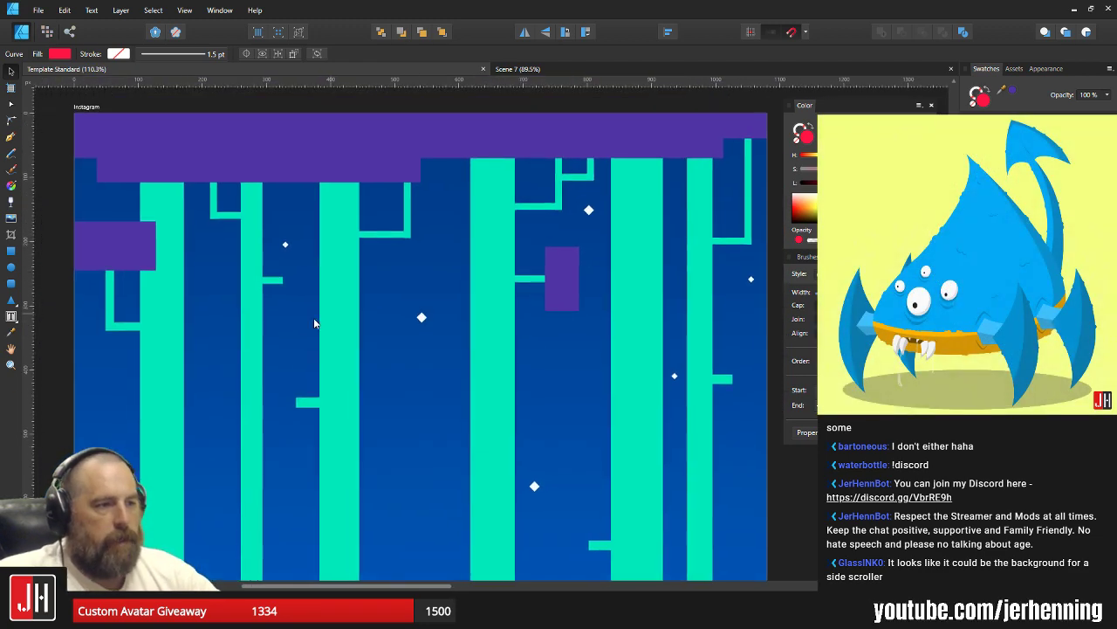
pyautogui.moveTo(307, 405); pyautogui.dragTo(220, 217)
pyautogui.scroll(4, 180, 263)
pyautogui.scroll(-8, 255, 286)
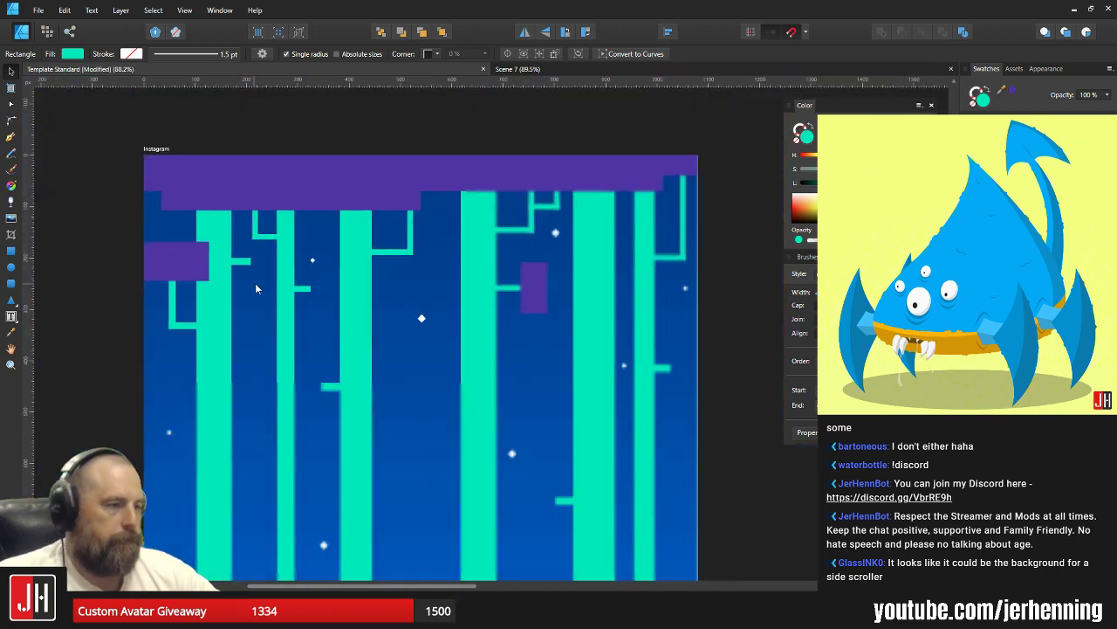
pyautogui.click(490, 300)
# Inspect the bars of the fourth trunk's branches and their spacing across the scene.
pyautogui.scroll(2, 345, 283)
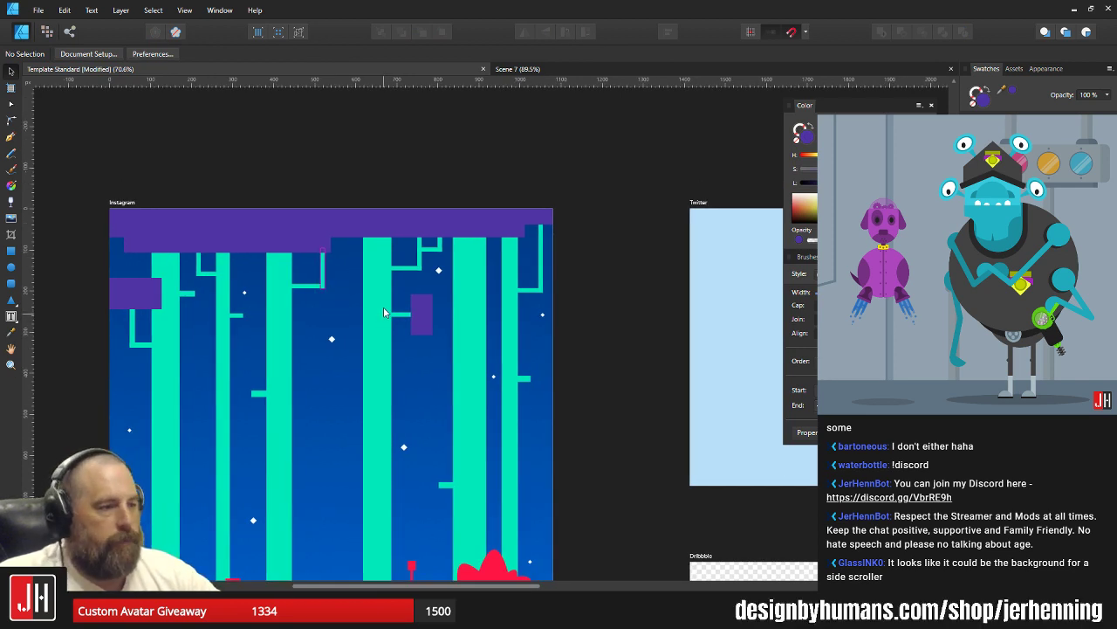
pyautogui.scroll(4, 384, 306)
pyautogui.click(483, 327)
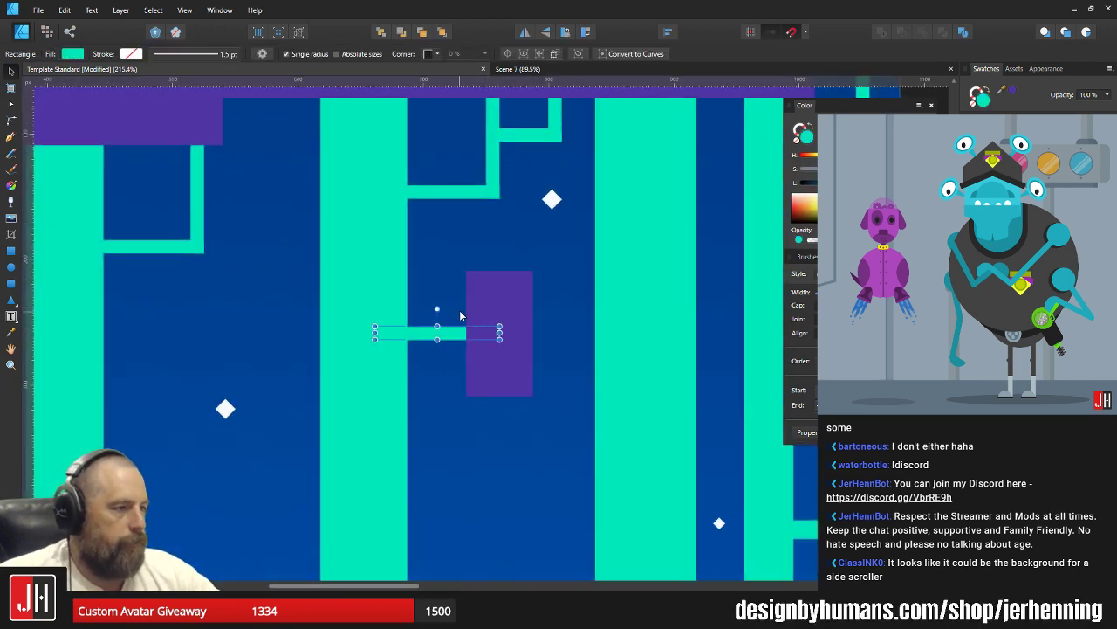
pyautogui.scroll(-2, 497, 211)
pyautogui.scroll(5, 505, 162)
pyautogui.click(507, 161)
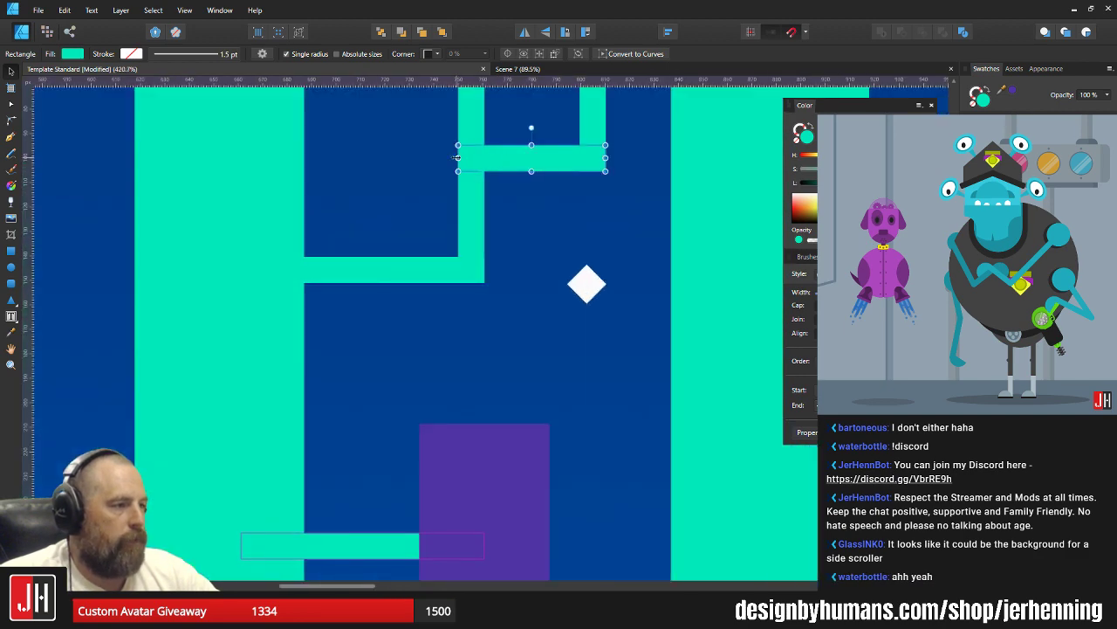
pyautogui.scroll(-5, 510, 219)
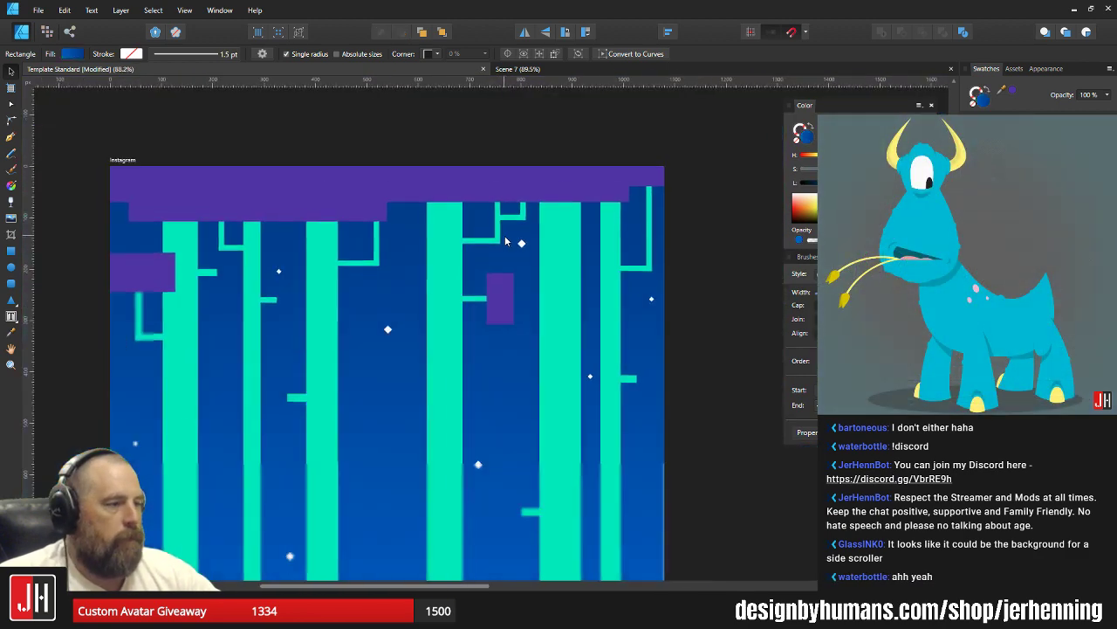
pyautogui.scroll(2, 422, 250)
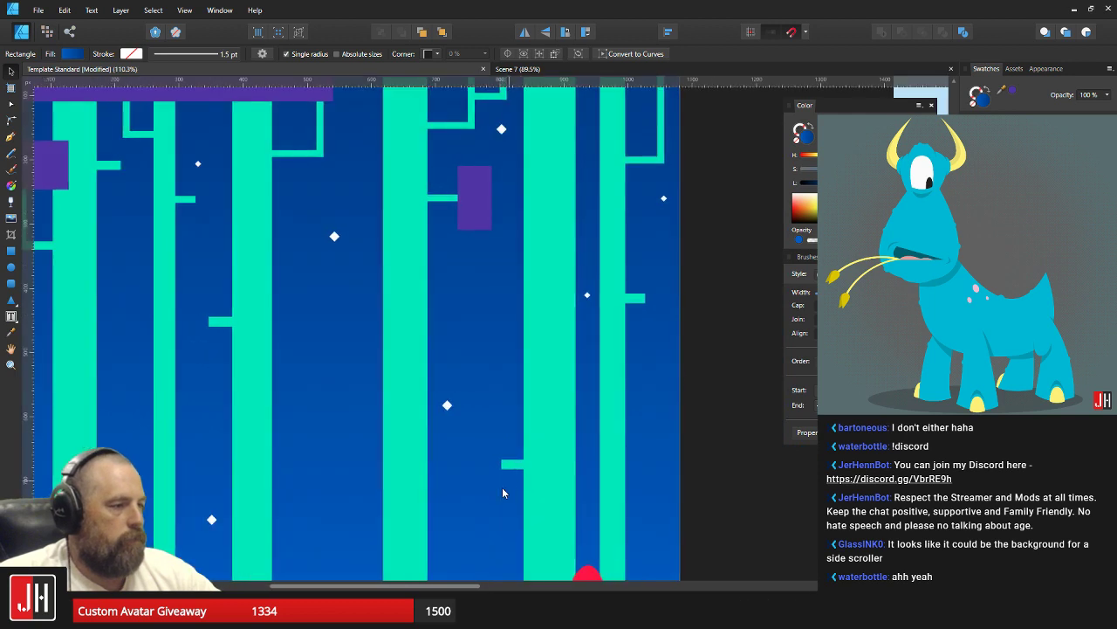
# Raise the short stubs on the fifth and sixth trunks to a higher position.
pyautogui.click(520, 465)
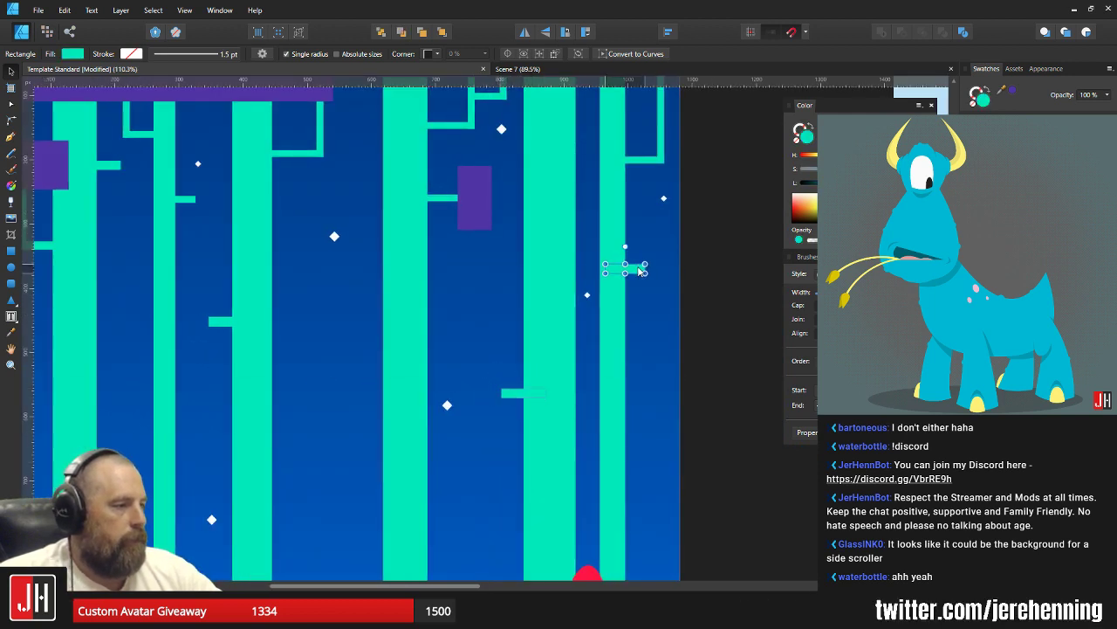
pyautogui.click(703, 276)
pyautogui.scroll(-4, 704, 276)
pyautogui.scroll(3, 511, 323)
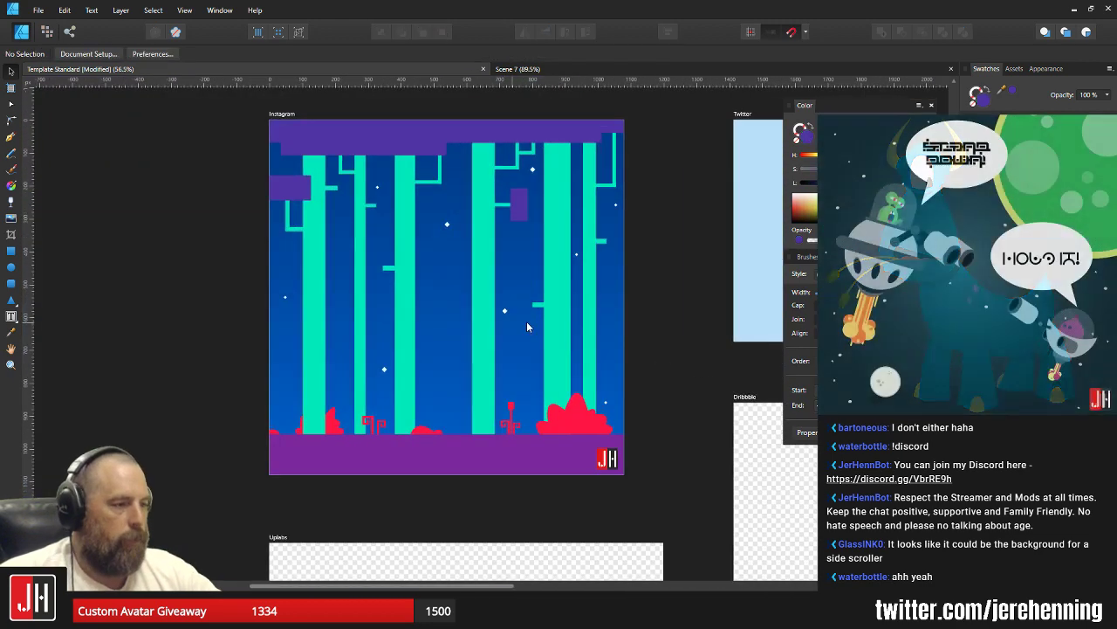
pyautogui.moveTo(482, 244); pyautogui.dragTo(453, 302)
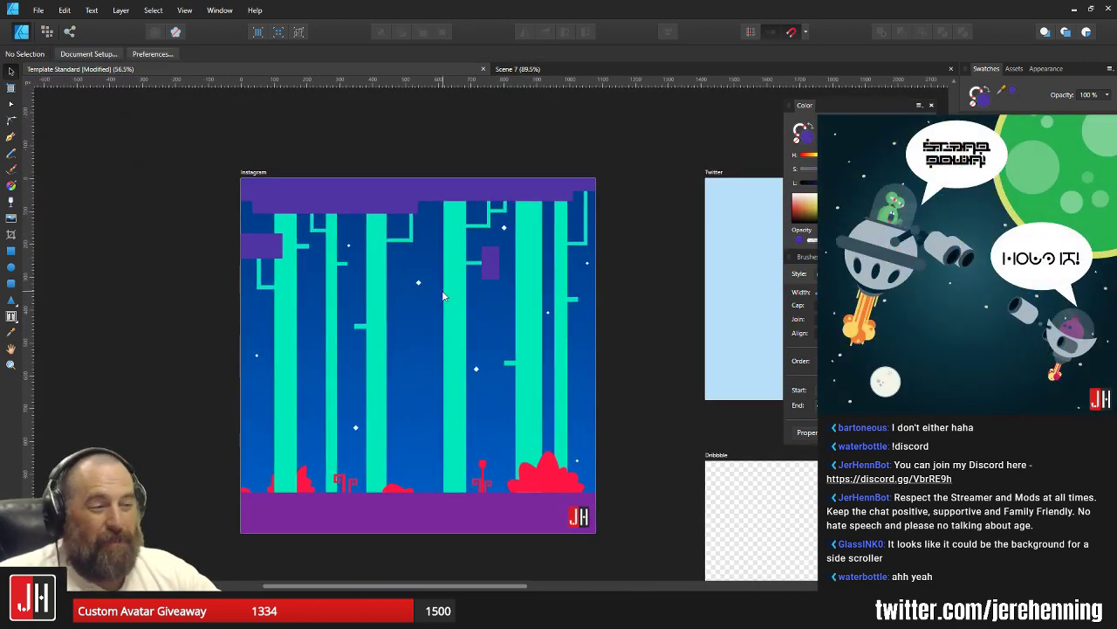
# Copy the first trunk's purple block and L-shaped branch, flip the copy horizontally, and fit it slightly smaller against the third trunk's right side.
pyautogui.scroll(4, 442, 297)
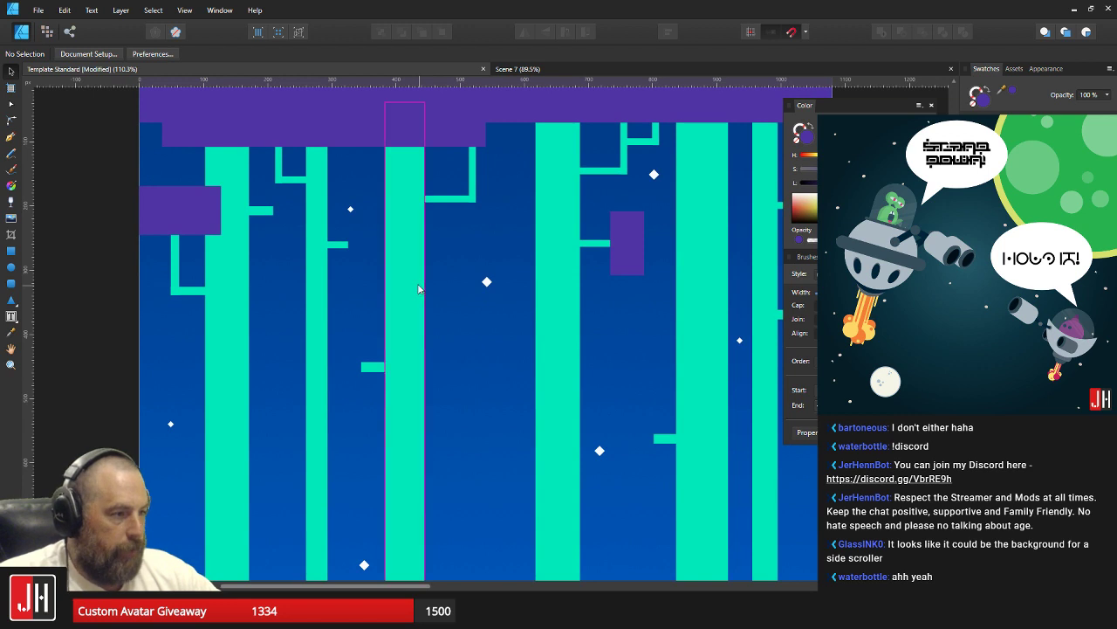
pyautogui.scroll(-2, 418, 289)
pyautogui.click(193, 233)
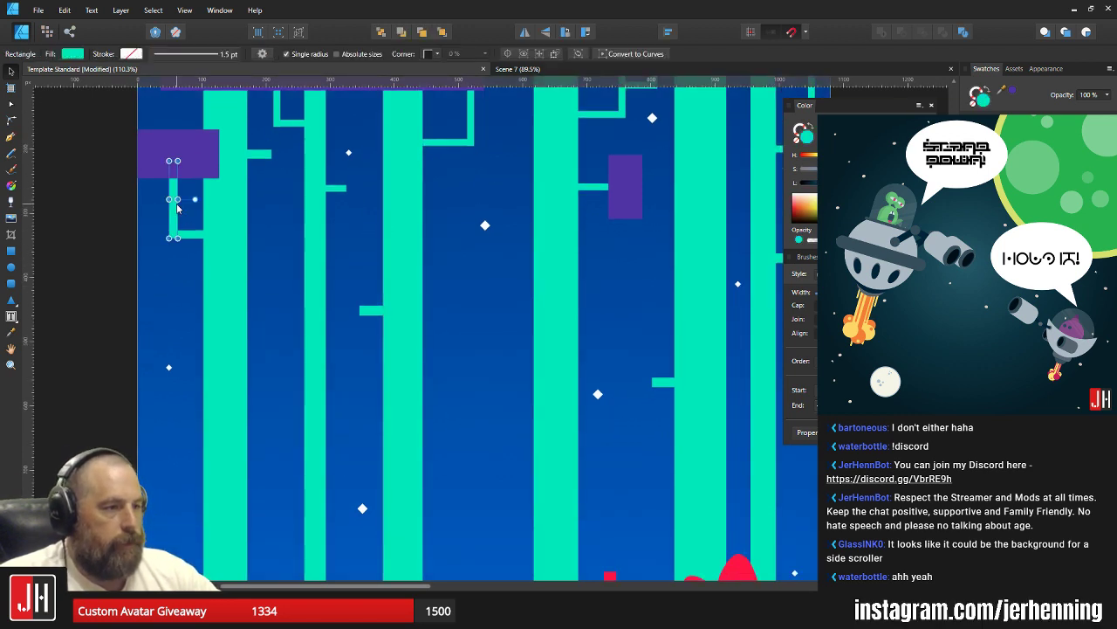
pyautogui.keyDown('shift'); pyautogui.click(193, 175); pyautogui.keyUp('shift')
pyautogui.hotkey('ctrl', 'v')
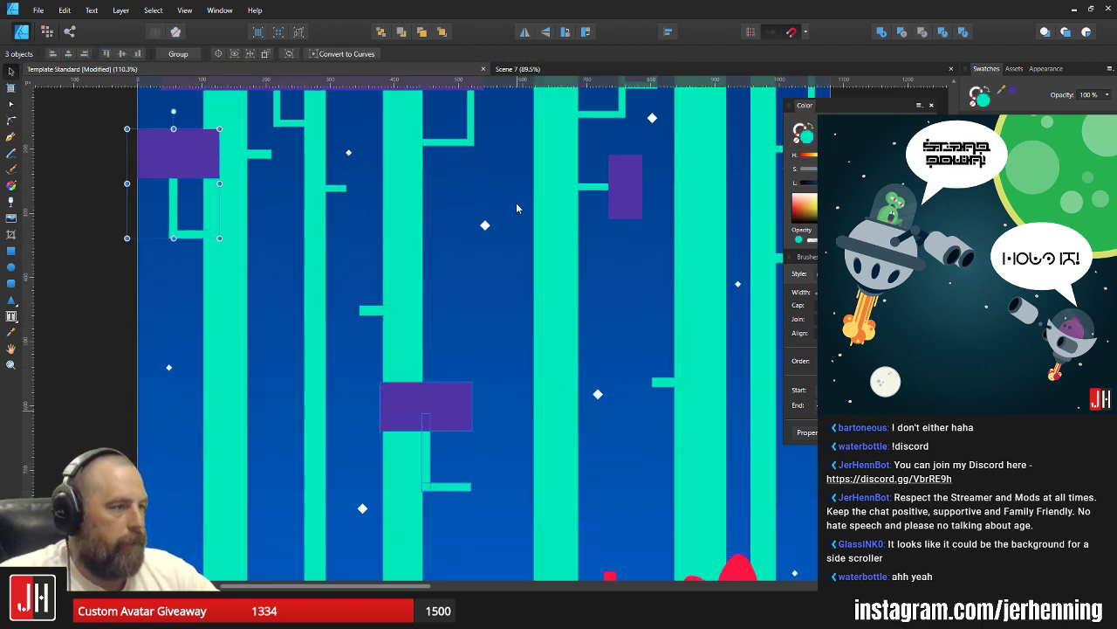
pyautogui.click(524, 32)
pyautogui.scroll(1, 475, 401)
pyautogui.moveTo(438, 427); pyautogui.dragTo(485, 259)
pyautogui.scroll(3, 462, 285)
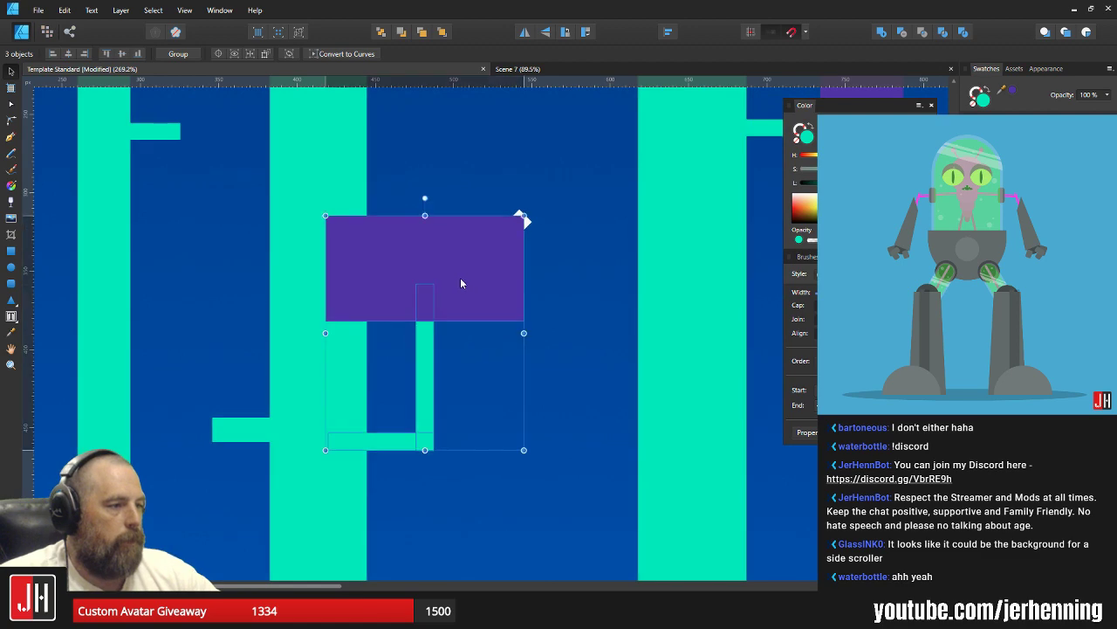
pyautogui.press('m')
# Move the third trunk's left stub onto the first trunk's left side, just above the small star.
pyautogui.scroll(-3, 256, 444)
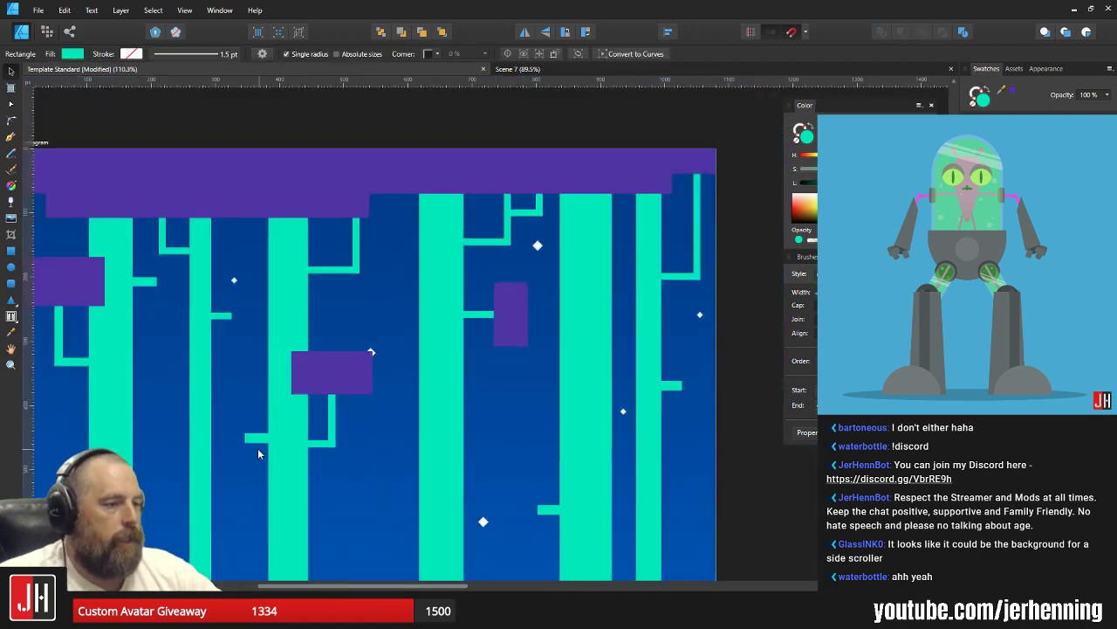
pyautogui.moveTo(257, 441); pyautogui.dragTo(329, 250)
pyautogui.moveTo(285, 209); pyautogui.dragTo(280, 181)
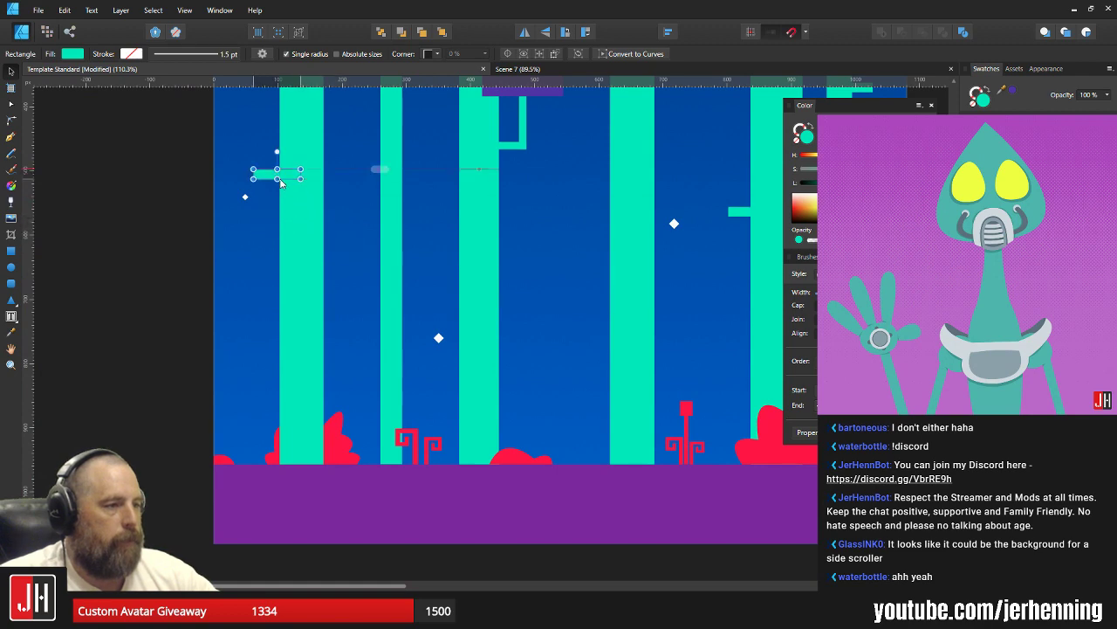
pyautogui.scroll(-5, 282, 182)
pyautogui.scroll(7, 282, 182)
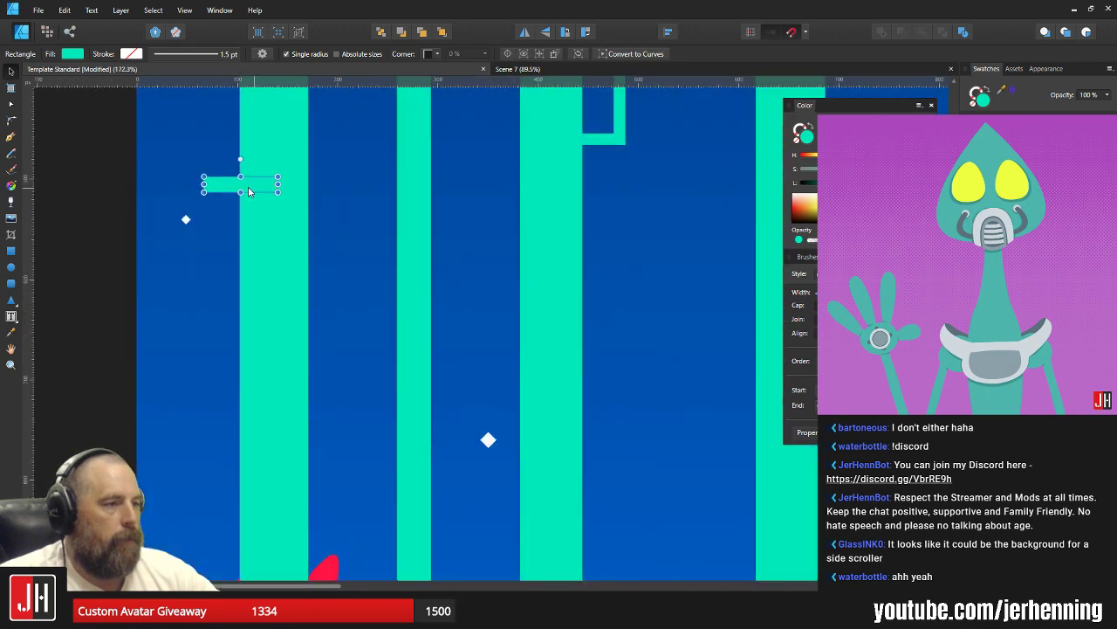
# Examine the whole Instagram scene for the balance of trunks, branches, purple blocks and ground plants.
pyautogui.scroll(-8, 253, 248)
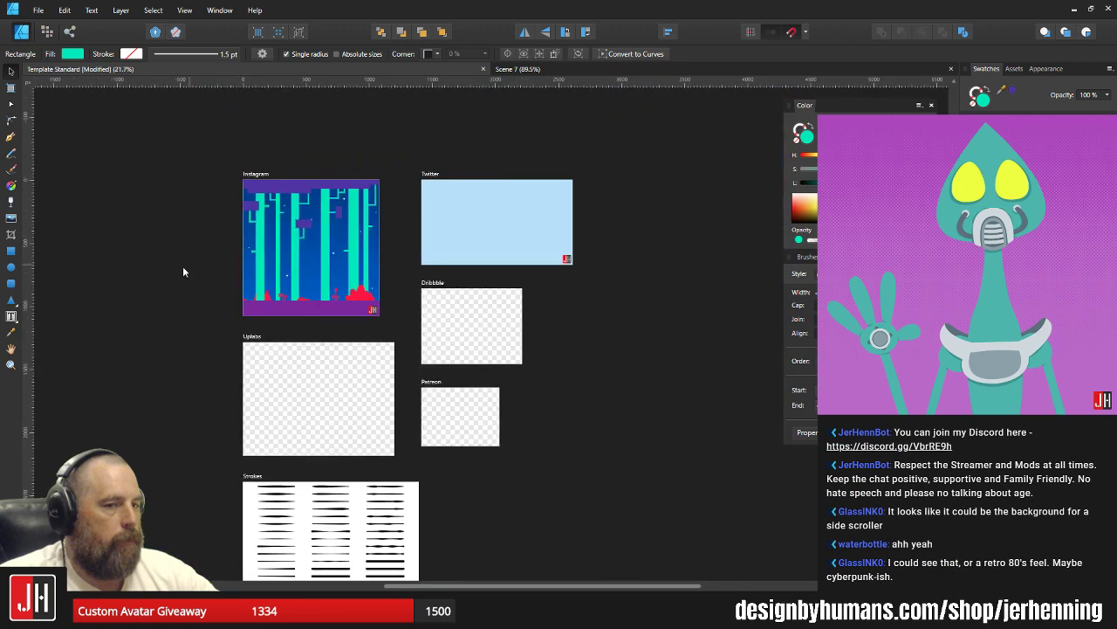
pyautogui.click(183, 265)
pyautogui.scroll(3, 256, 251)
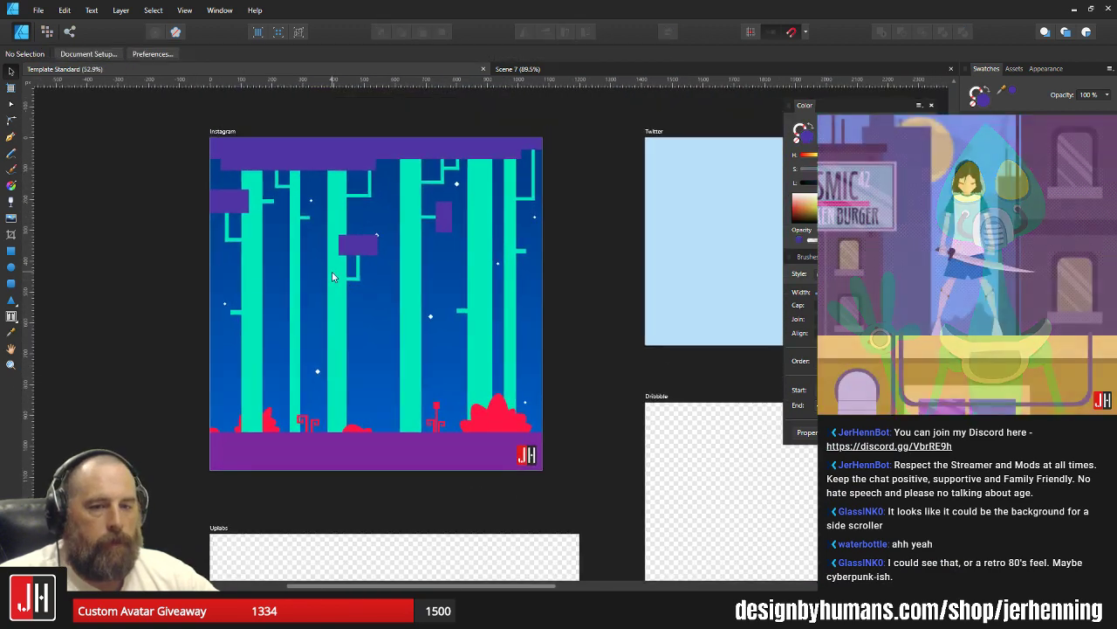
pyautogui.moveTo(317, 262); pyautogui.dragTo(316, 296)
pyautogui.moveTo(359, 326); pyautogui.dragTo(347, 268)
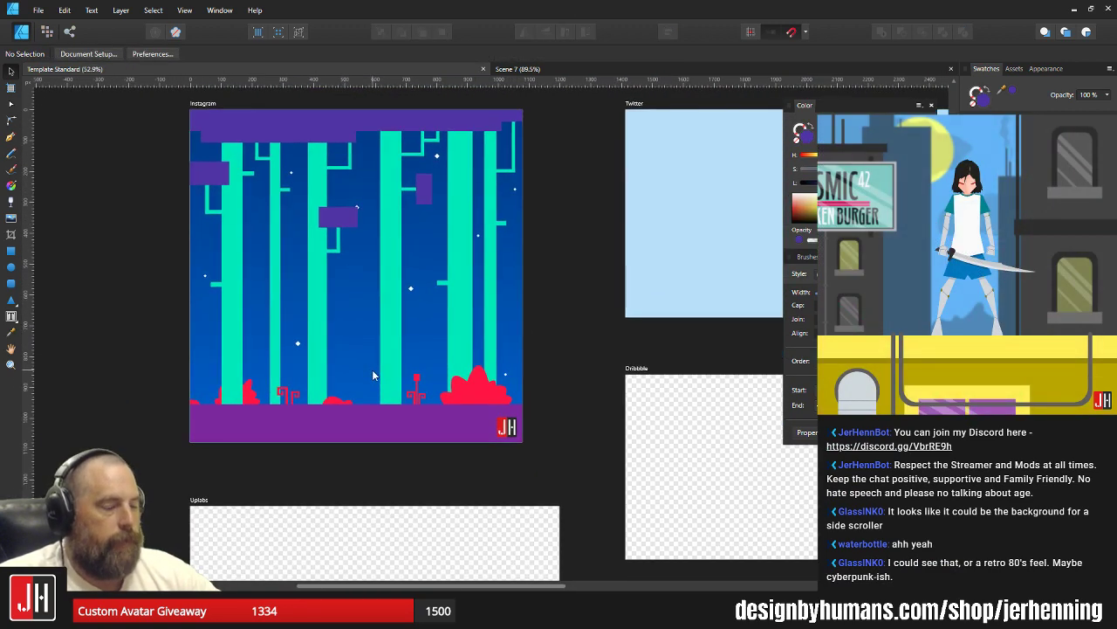
pyautogui.scroll(3, 373, 372)
pyautogui.moveTo(382, 375); pyautogui.dragTo(383, 410)
pyautogui.scroll(-3, 385, 413)
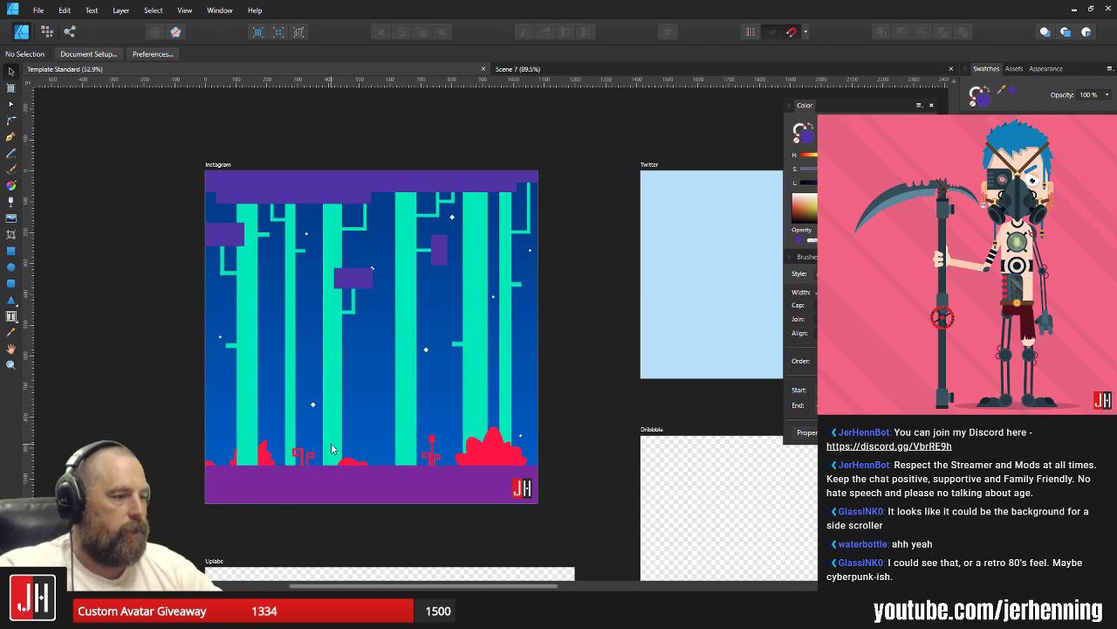
# Delete the low red bush at the base of the third trunk.
pyautogui.scroll(1, 354, 437)
pyautogui.scroll(4, 347, 483)
pyautogui.click(347, 488)
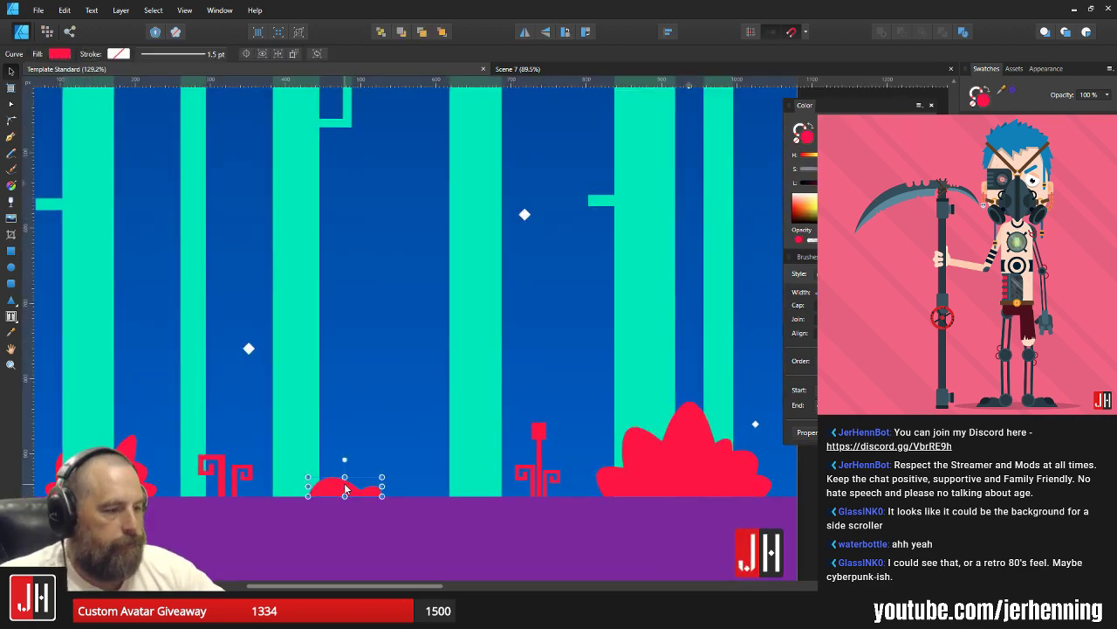
pyautogui.hotkey('ctrl', 'd')
pyautogui.scroll(-4, 340, 410)
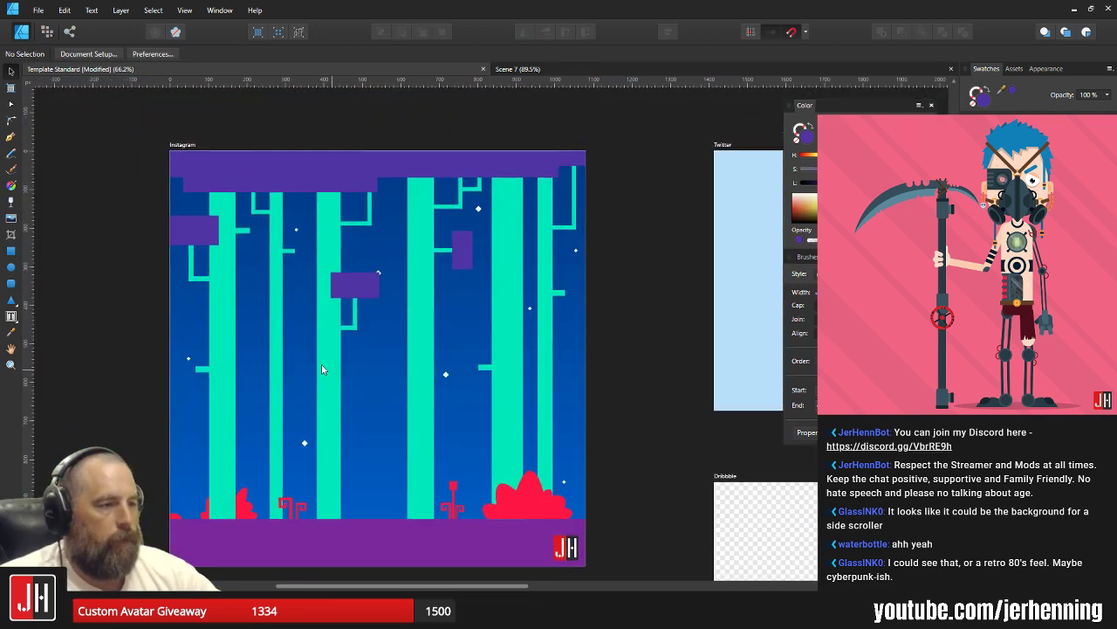
# Shift the third trunk slightly left together with its upper branch and purple block.
pyautogui.click(330, 254)
pyautogui.scroll(2, 354, 295)
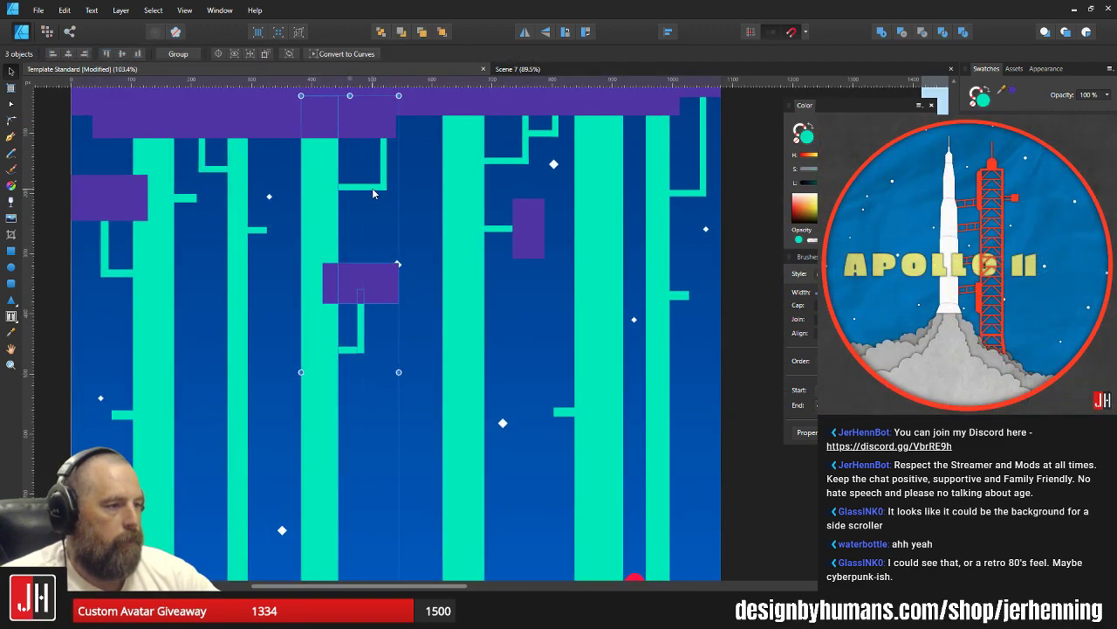
pyautogui.moveTo(376, 181); pyautogui.dragTo(365, 186)
# Merge the second trunk with its branch and stub into one shape and scale it down slightly.
pyautogui.click(262, 231)
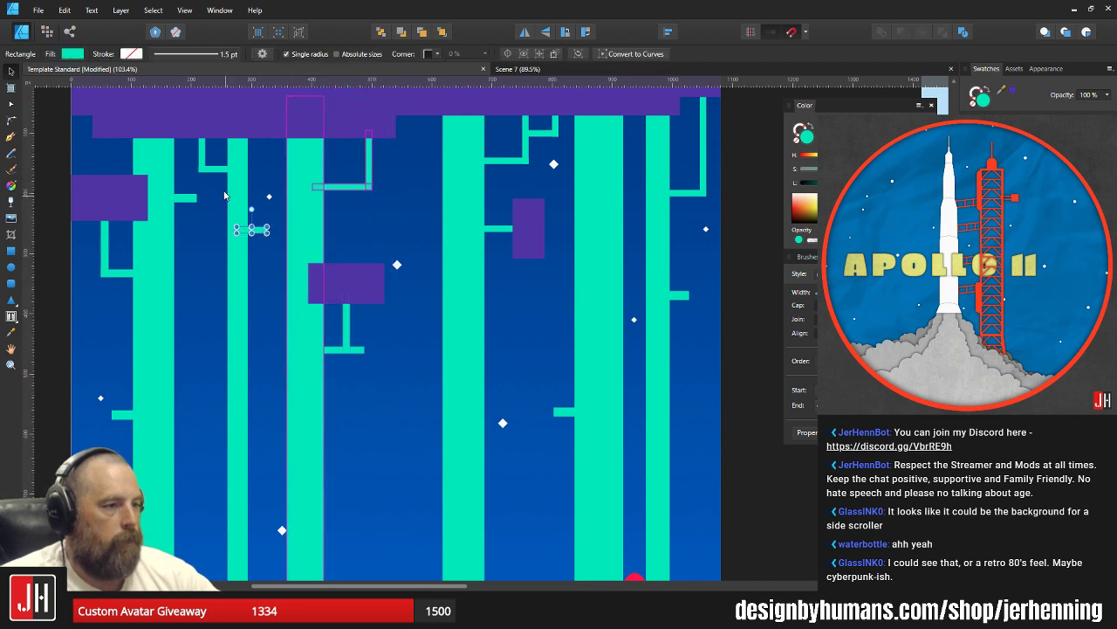
pyautogui.keyDown('shift'); pyautogui.click(215, 169); pyautogui.keyUp('shift')
pyautogui.keyDown('shift'); pyautogui.click(243, 244); pyautogui.keyUp('shift')
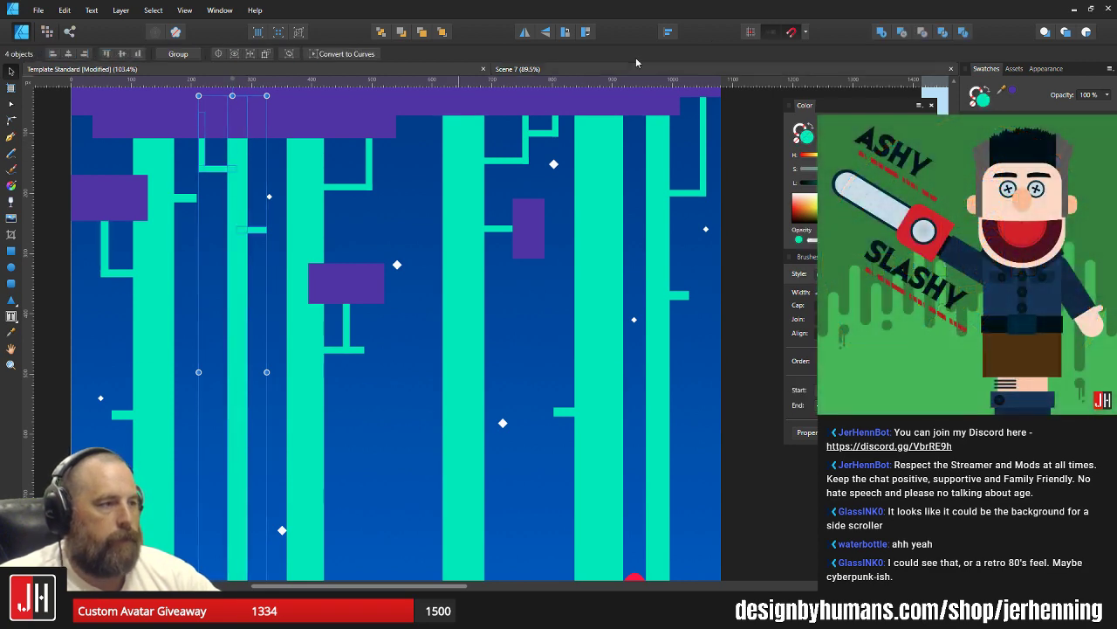
pyautogui.click(882, 32)
pyautogui.moveTo(266, 95); pyautogui.dragTo(236, 153)
pyautogui.moveTo(232, 188); pyautogui.dragTo(235, 150)
pyautogui.moveTo(253, 248); pyautogui.dragTo(305, 176)
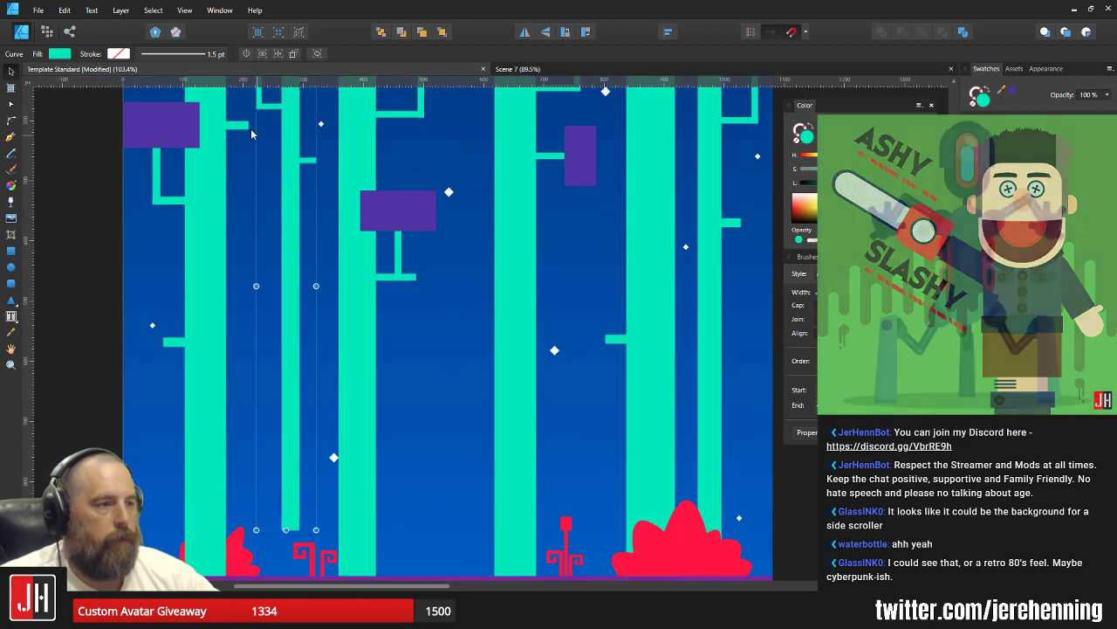
# Lower the first trunk's right stub slightly and extend the second trunk's bottom edge down to the purple ground.
pyautogui.click(236, 128)
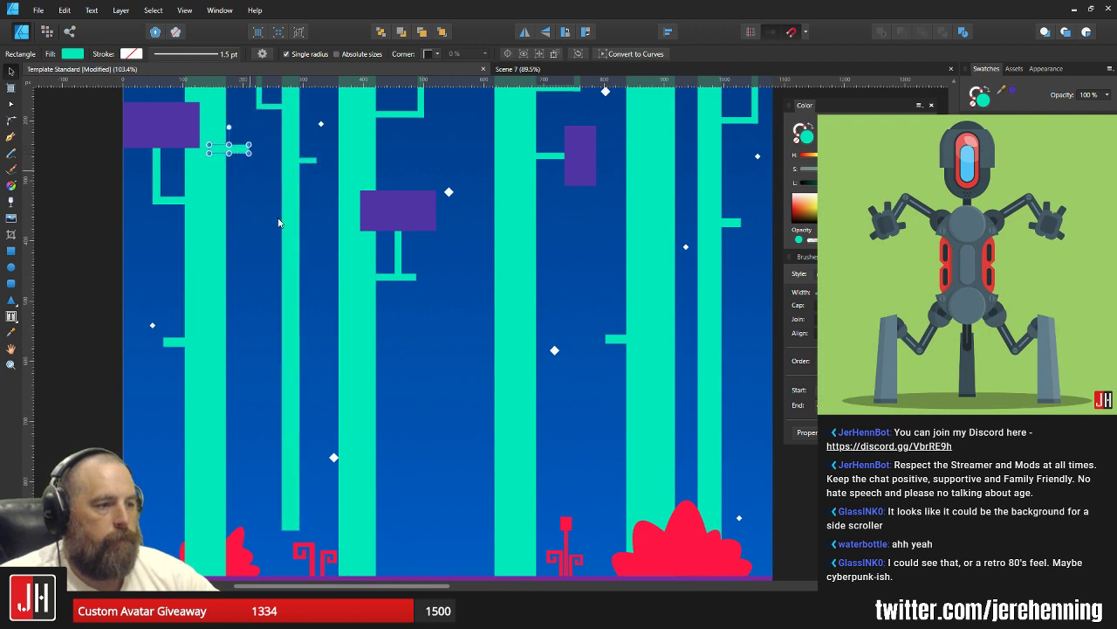
pyautogui.click(287, 382)
pyautogui.moveTo(341, 439); pyautogui.dragTo(374, 342)
pyautogui.press('a')
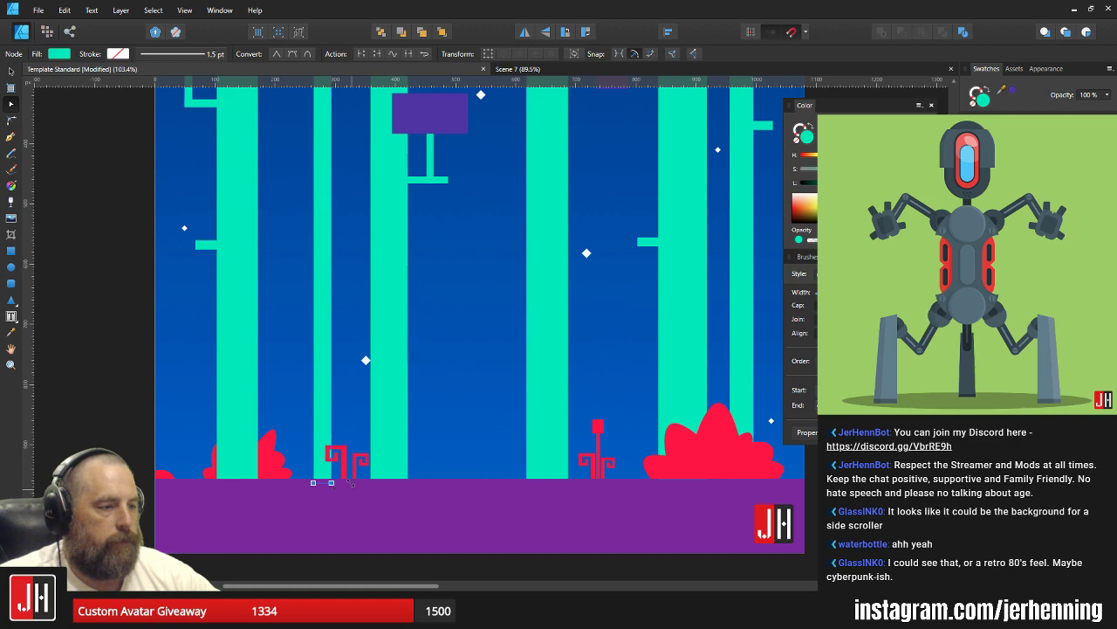
pyautogui.press('v')
# Nudge the two red curled plants between the second and third trunks slightly left.
pyautogui.scroll(6, 326, 476)
pyautogui.moveTo(335, 355); pyautogui.dragTo(335, 357)
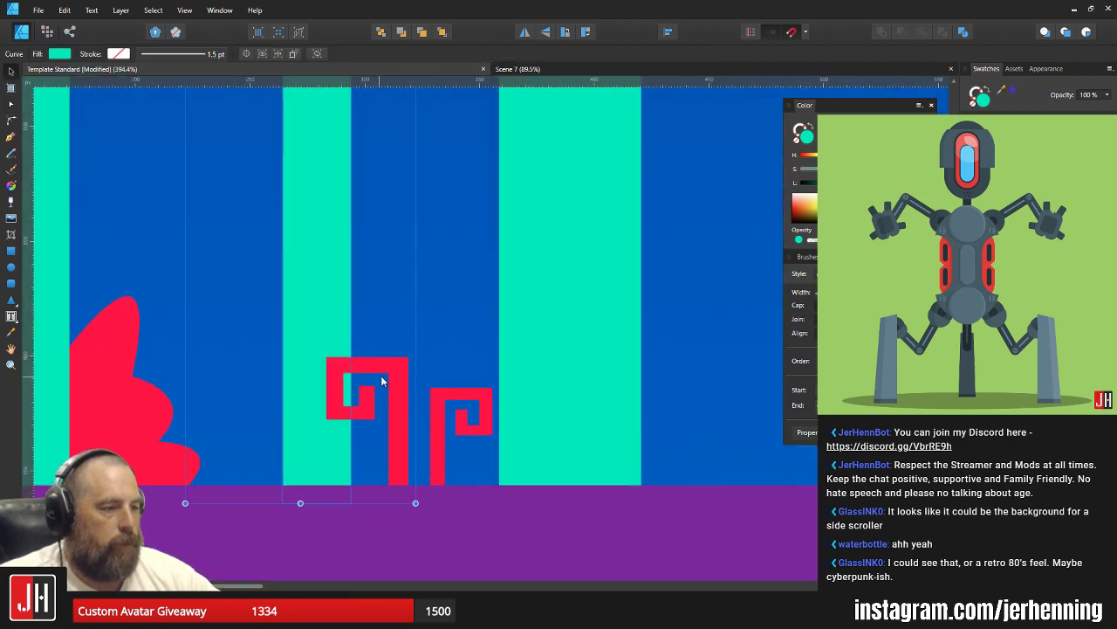
pyautogui.click(381, 380)
pyautogui.keyDown('shift'); pyautogui.click(463, 403); pyautogui.keyUp('shift')
pyautogui.moveTo(463, 404); pyautogui.dragTo(458, 403)
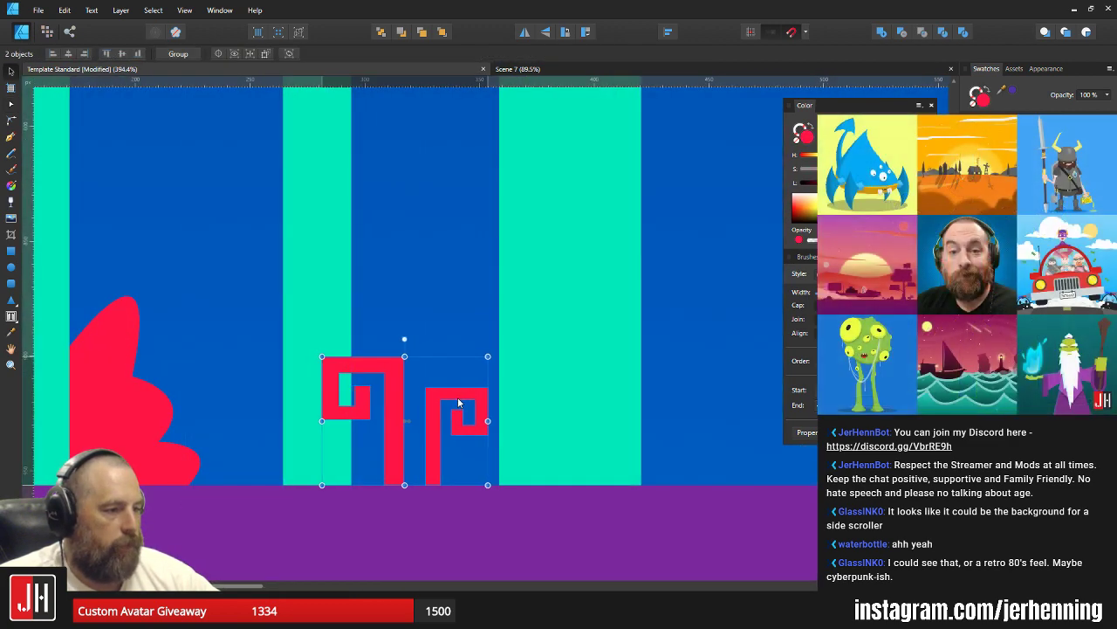
pyautogui.click(426, 322)
pyautogui.press('m')
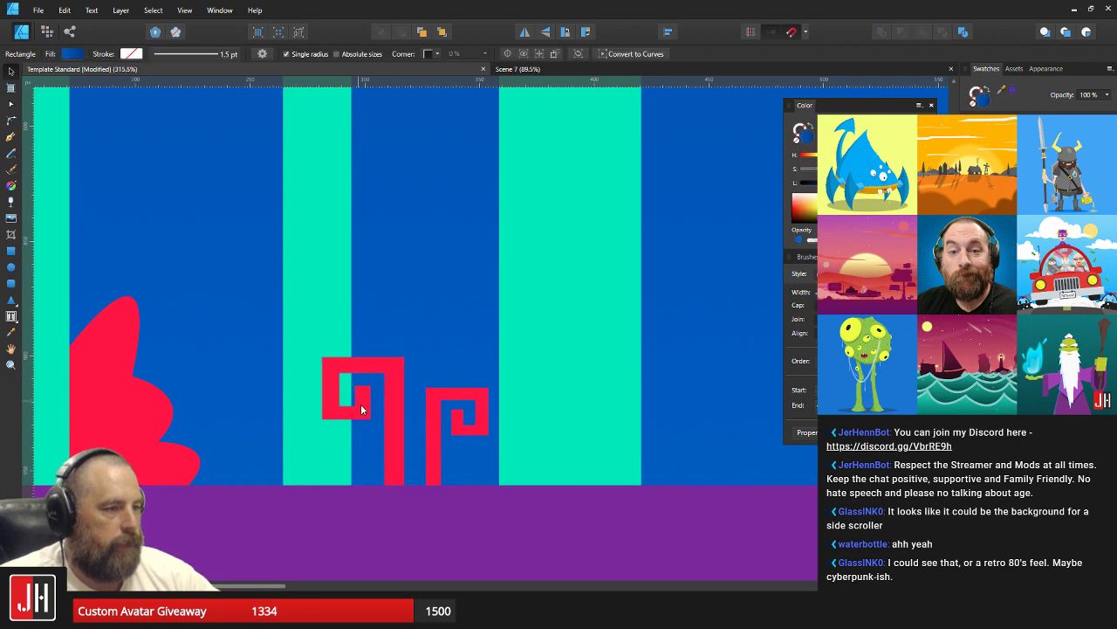
# Merge the fourth trunk with all its branch bars into one shape.
pyautogui.scroll(-11, 361, 404)
pyautogui.moveTo(409, 328); pyautogui.dragTo(357, 375)
pyautogui.scroll(3, 357, 376)
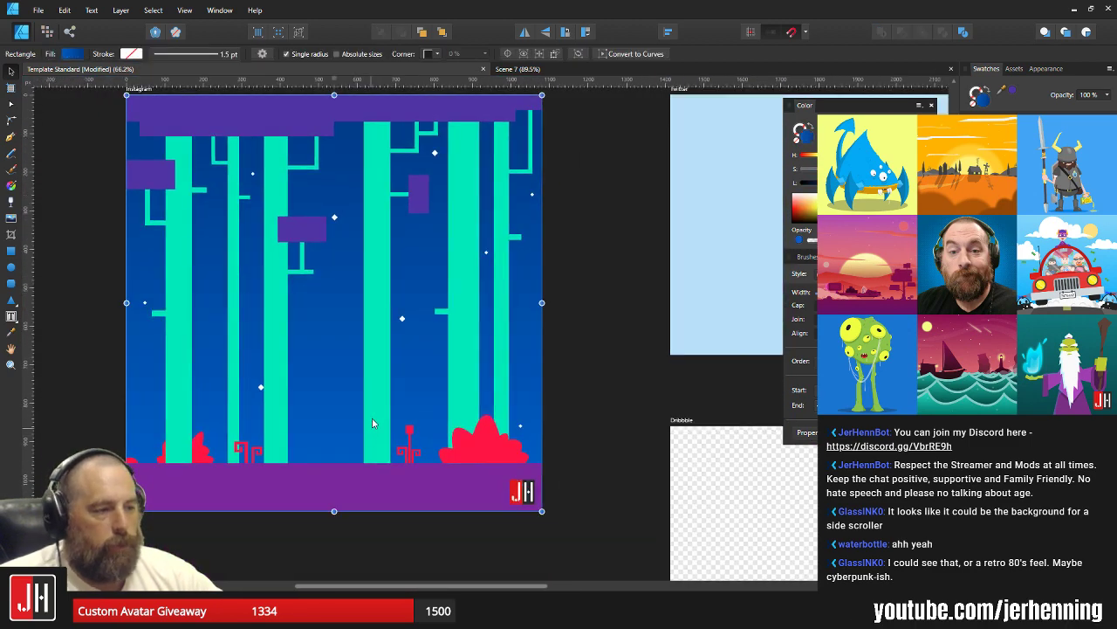
pyautogui.scroll(3, 372, 418)
pyautogui.scroll(-3, 394, 392)
pyautogui.click(385, 306)
pyautogui.scroll(2, 395, 303)
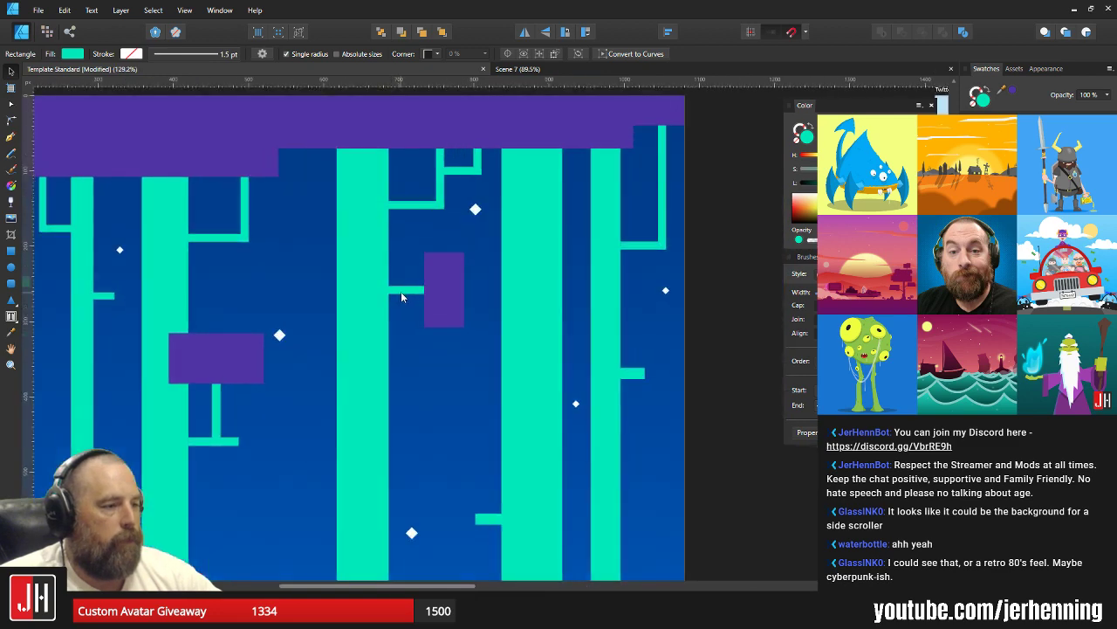
pyautogui.keyDown('shift'); pyautogui.click(427, 206); pyautogui.keyUp('shift')
pyautogui.keyDown('shift'); pyautogui.click(457, 170); pyautogui.keyUp('shift')
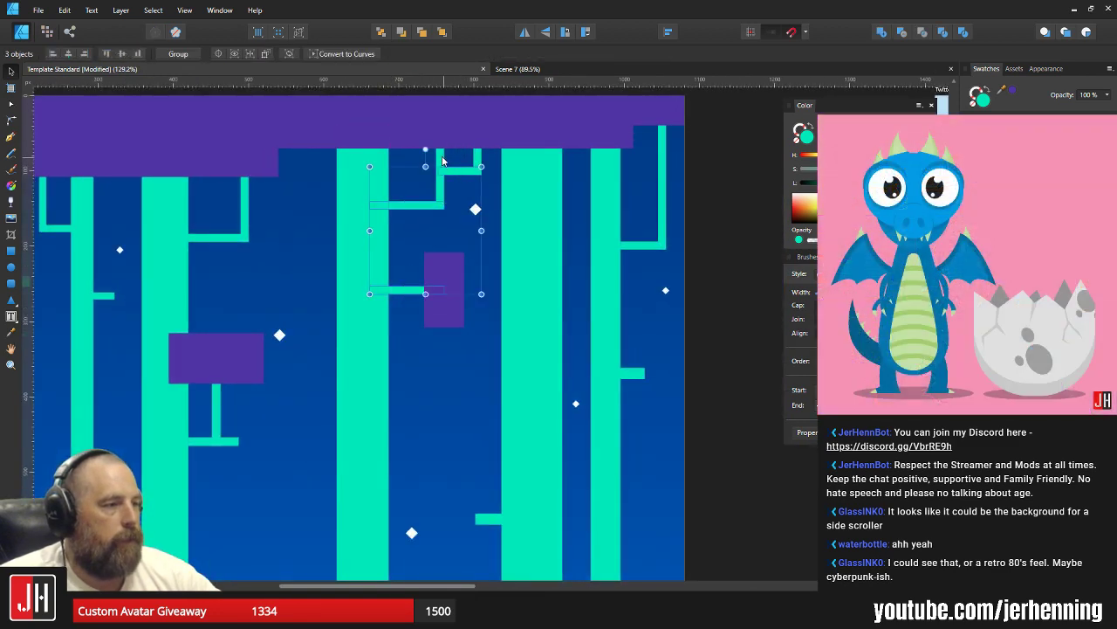
pyautogui.keyDown('shift'); pyautogui.click(361, 188); pyautogui.keyUp('shift')
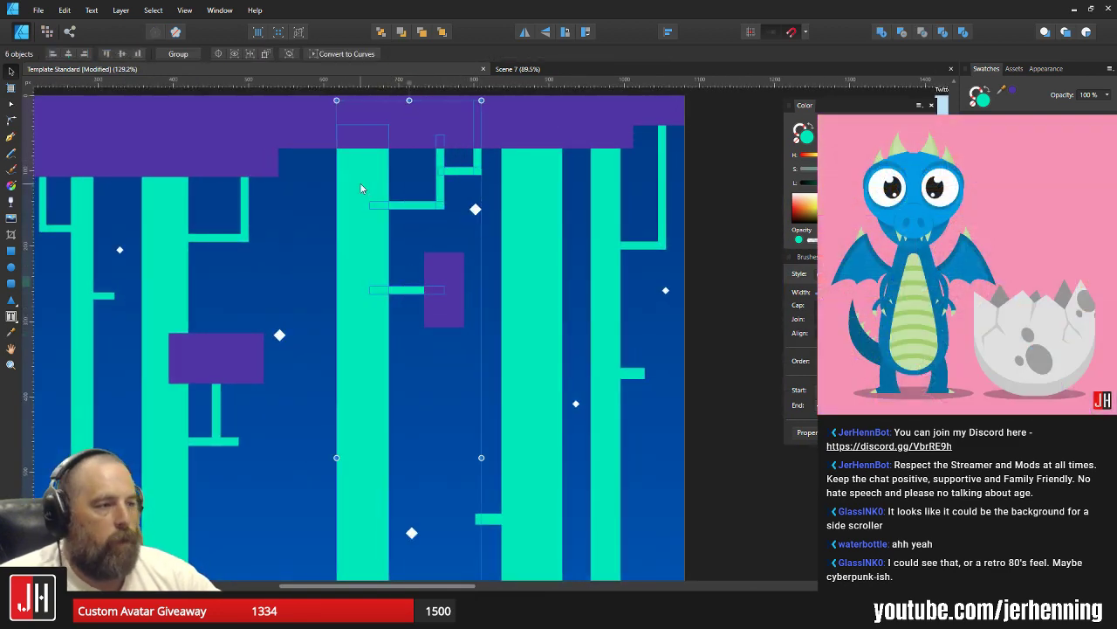
pyautogui.click(881, 31)
# Move the merged fourth trunk and its purple block right, so its upper branch meets the fifth trunk.
pyautogui.moveTo(384, 197)
pyautogui.mouseDown()
pyautogui.moveTo(252, 287)
pyautogui.moveTo(288, 314)
pyautogui.moveTo(363, 249)
pyautogui.moveTo(389, 179)
pyautogui.mouseUp()
pyautogui.keyDown('shift'); pyautogui.click(441, 265); pyautogui.keyUp('shift')
pyautogui.moveTo(359, 236); pyautogui.dragTo(385, 240)
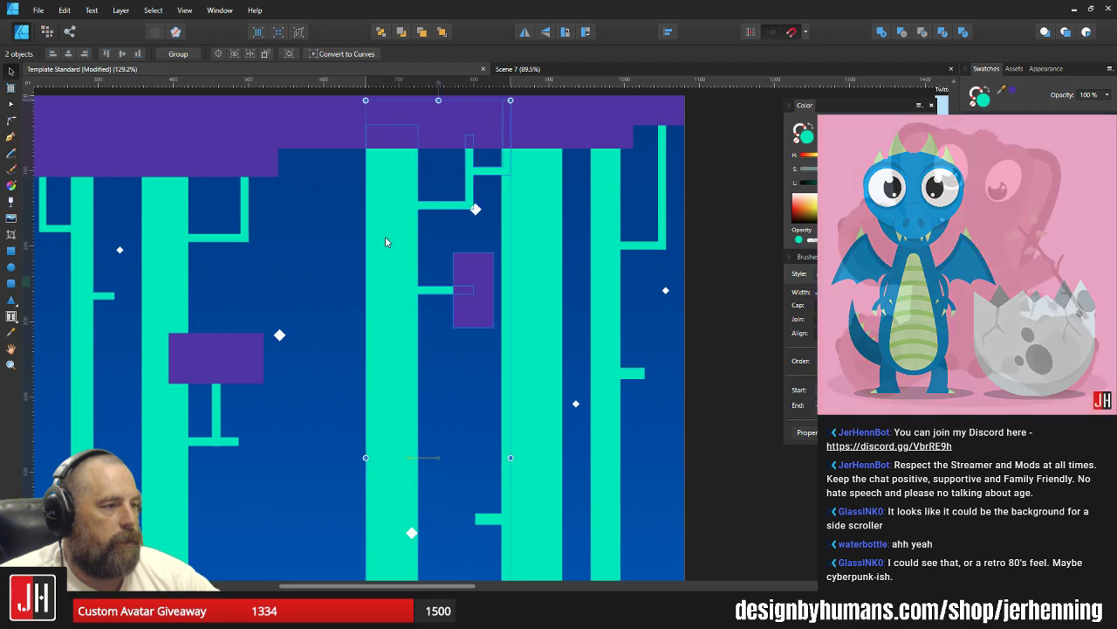
# Merge the sixth trunk with its upper branch and right stub into one shape.
pyautogui.hscroll(3, 392, 218)
pyautogui.click(397, 203)
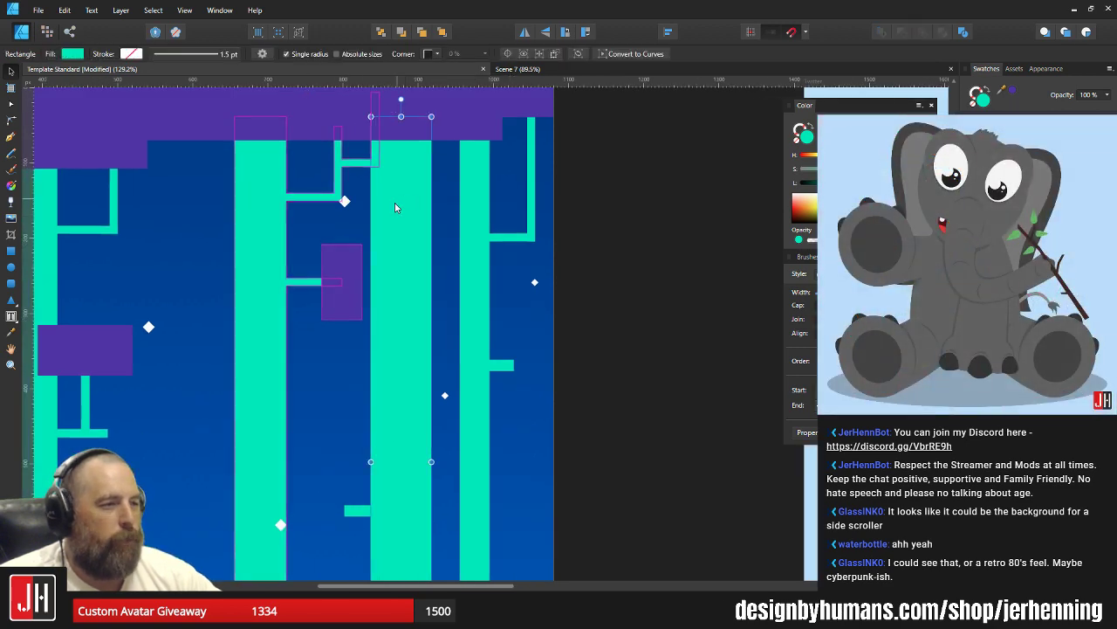
pyautogui.scroll(-5, 431, 336)
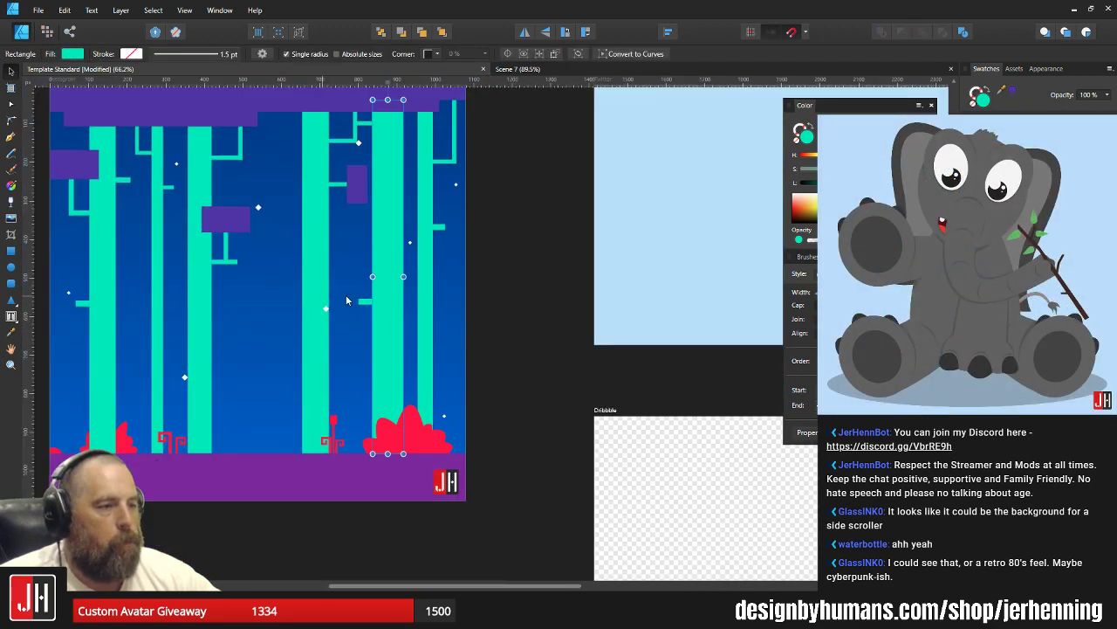
pyautogui.scroll(5, 412, 241)
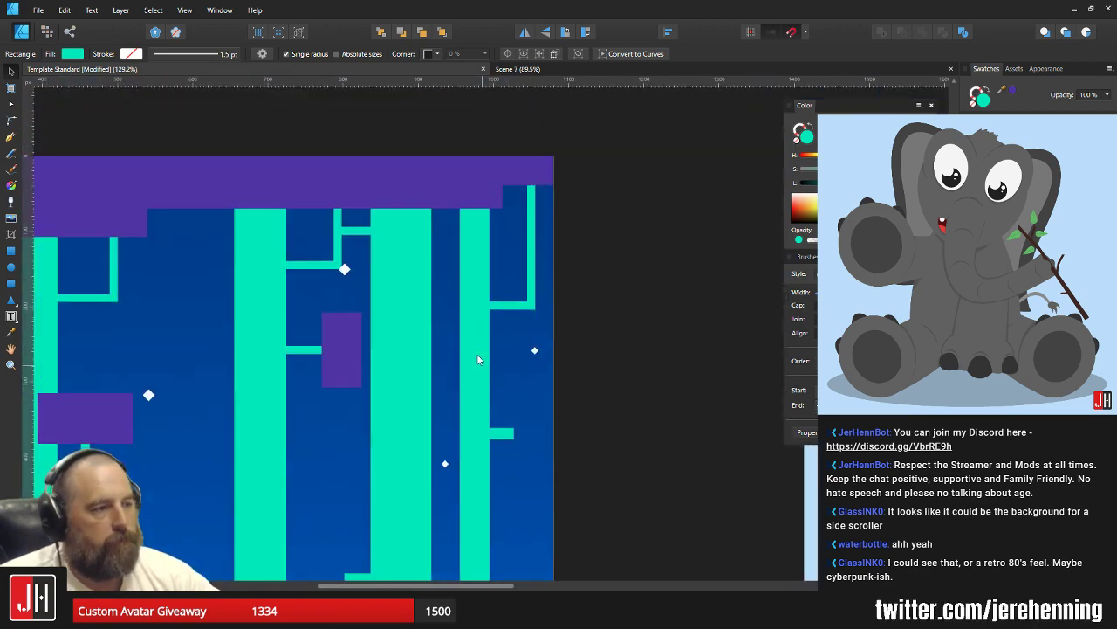
pyautogui.scroll(-2, 487, 363)
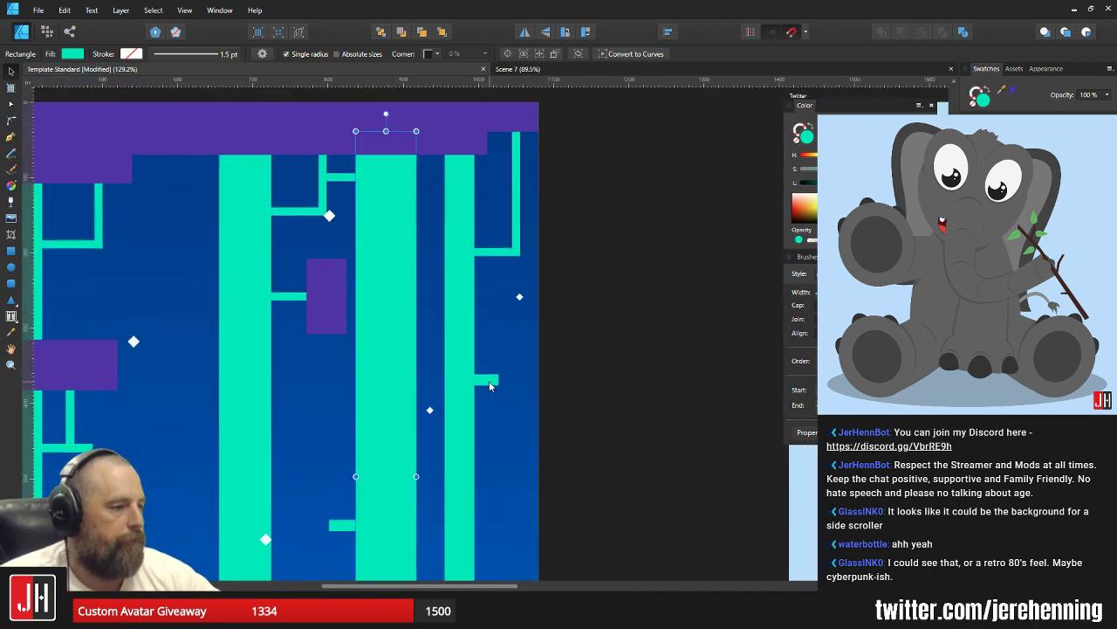
pyautogui.keyDown('shift'); pyautogui.click(519, 239); pyautogui.keyUp('shift')
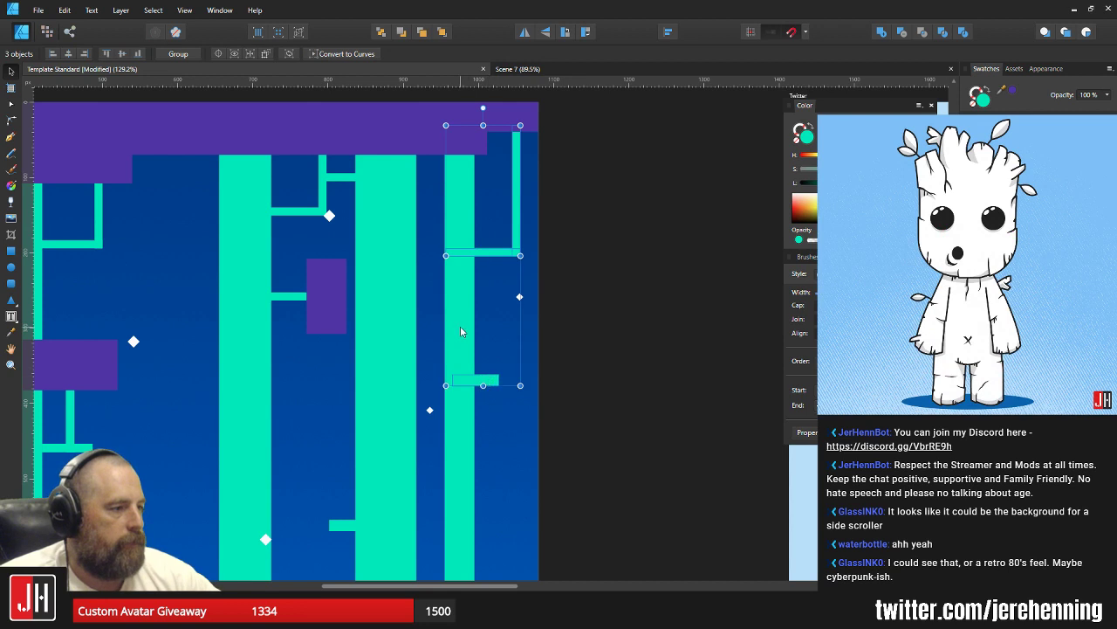
pyautogui.click(882, 34)
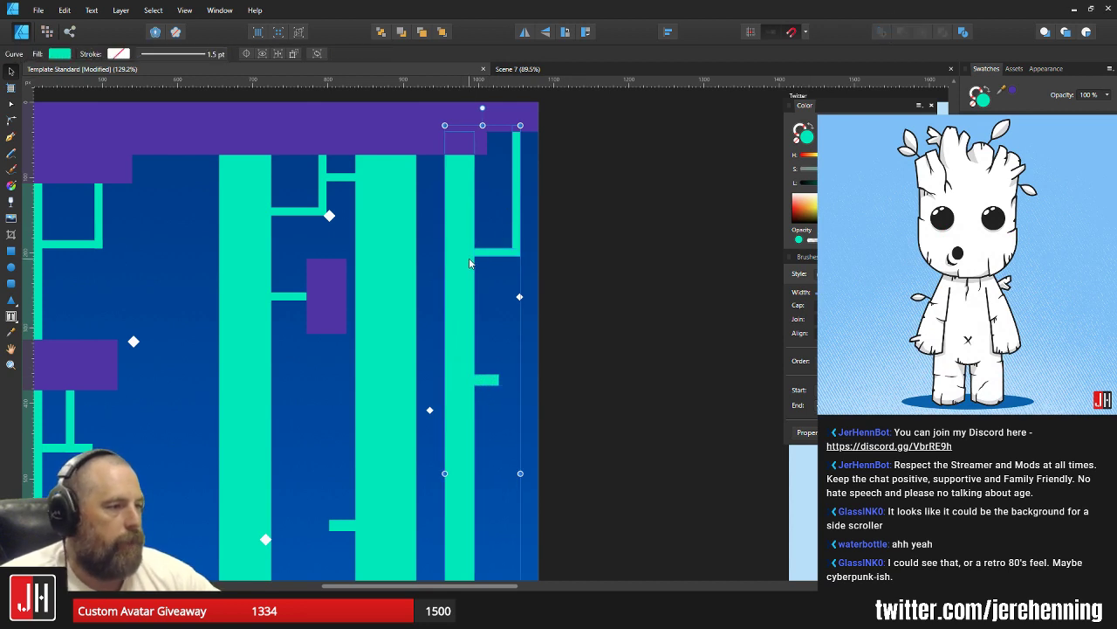
pyautogui.moveTo(469, 263); pyautogui.dragTo(451, 262)
pyautogui.hotkey('ctrl', 'z')
pyautogui.click(598, 234)
# Lower the fifth trunk's left stub and merge it with the trunk into one shape.
pyautogui.click(410, 322)
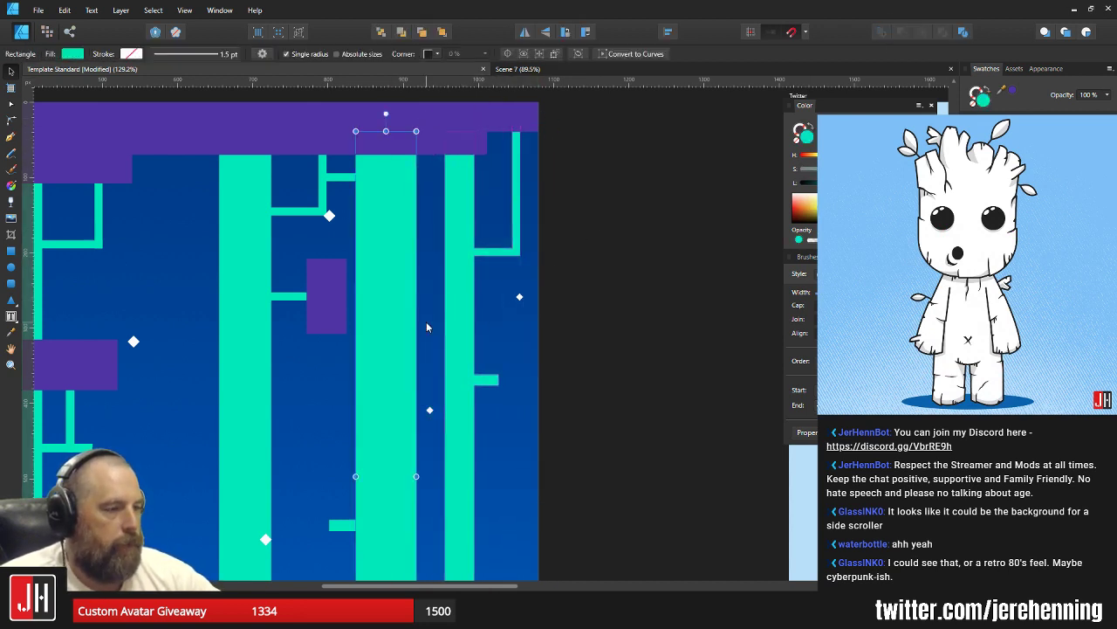
pyautogui.scroll(-3, 426, 326)
pyautogui.hscroll(-2, 402, 438)
pyautogui.click(415, 416)
pyautogui.moveTo(415, 416); pyautogui.dragTo(417, 456)
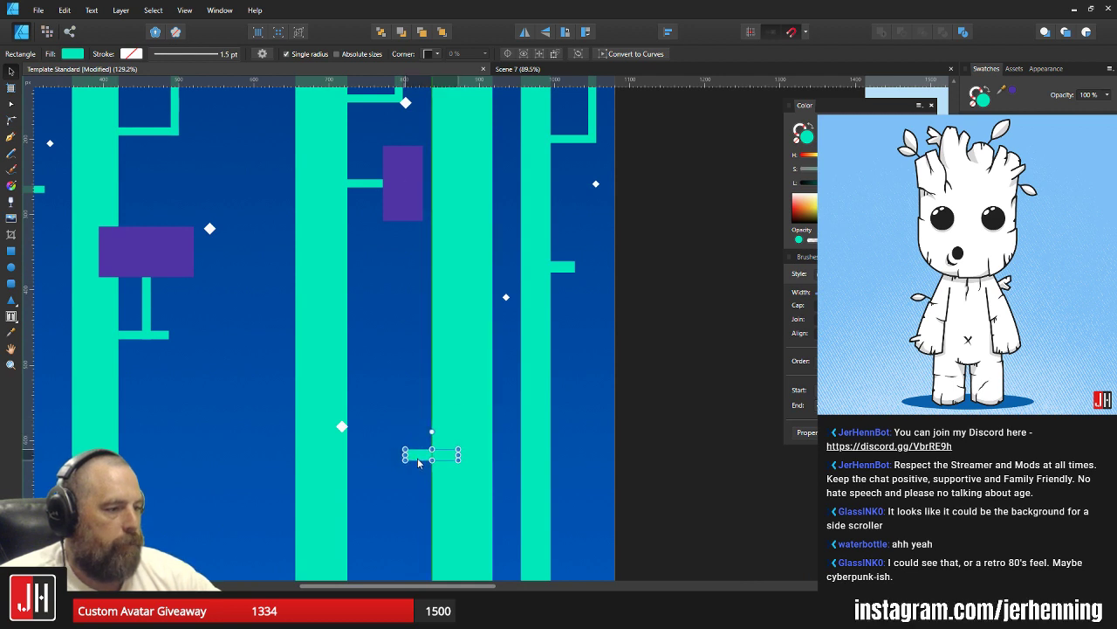
pyautogui.keyDown('shift'); pyautogui.click(450, 405); pyautogui.keyUp('shift')
pyautogui.click(881, 32)
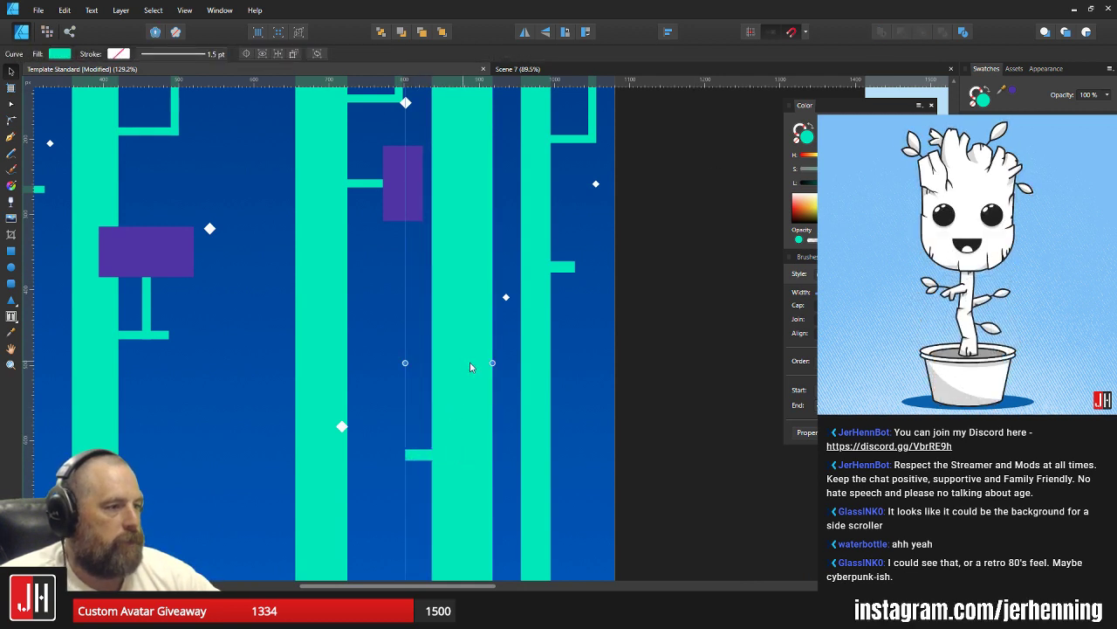
# Nudge the merged fifth trunk slightly right toward the sixth trunk.
pyautogui.press('Right')
pyautogui.press('Right')
pyautogui.press('Right')
pyautogui.press('Right')
pyautogui.press('Right')
pyautogui.scroll(-4, 469, 364)
pyautogui.scroll(2, 474, 364)
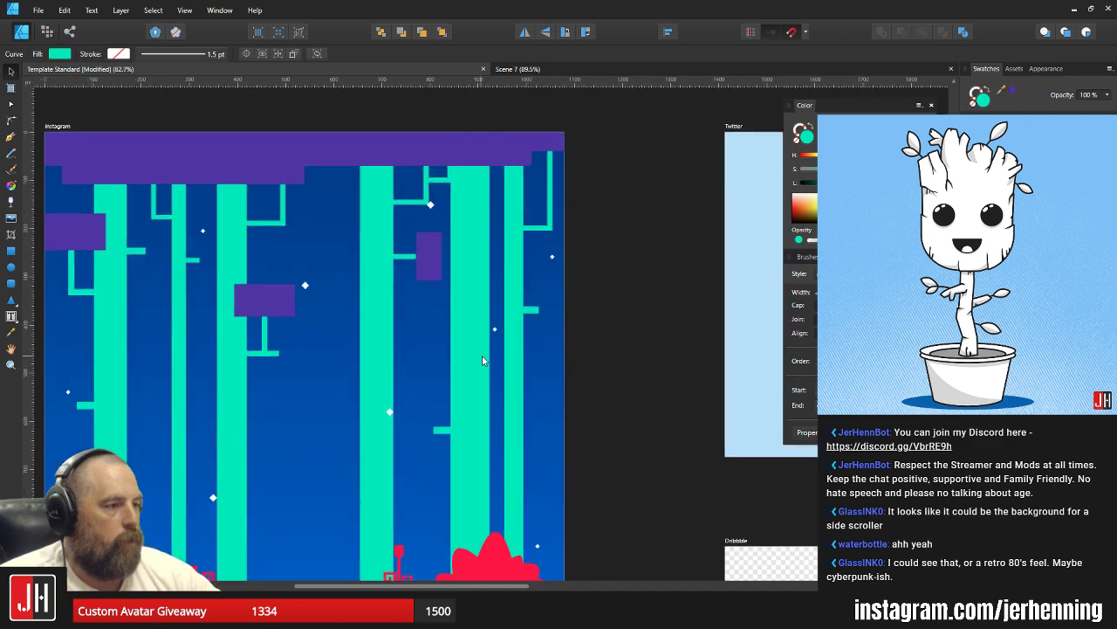
# Move the merged fourth trunk slightly right, closer to the fifth trunk, leaving its purple block in place.
pyautogui.moveTo(480, 370); pyautogui.dragTo(485, 307)
pyautogui.moveTo(451, 241); pyautogui.dragTo(446, 334)
pyautogui.moveTo(383, 302); pyautogui.dragTo(387, 300)
pyautogui.doubleClick(388, 300)
pyautogui.scroll(4, 446, 196)
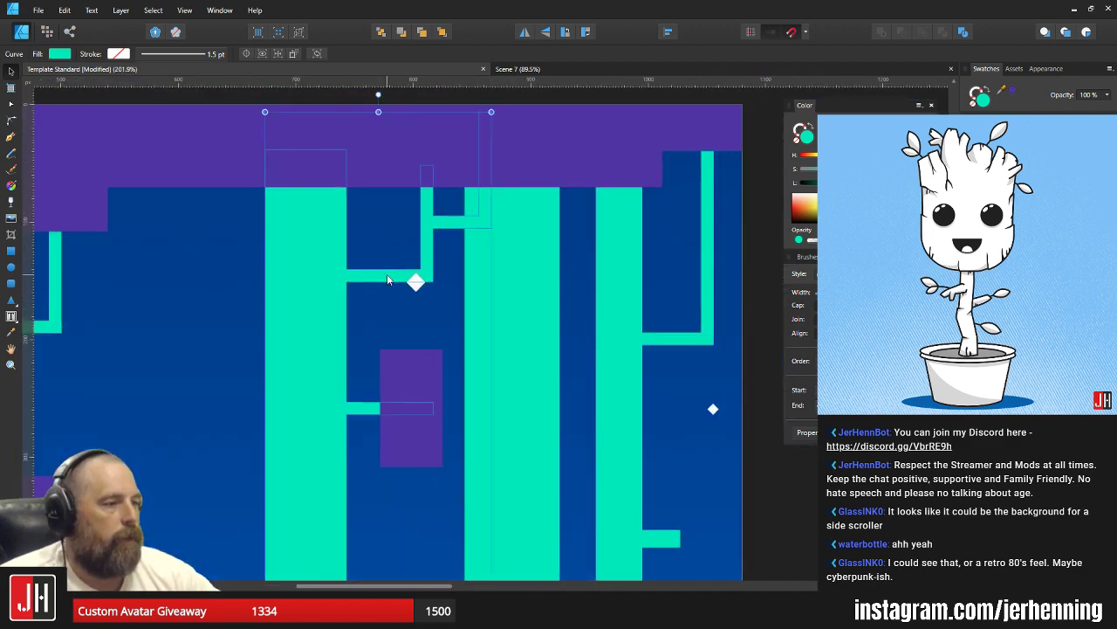
# Shift the end nodes of the fourth trunk's upper branches left so the branches sit clear of the fifth trunk.
pyautogui.moveTo(401, 125); pyautogui.dragTo(406, 193)
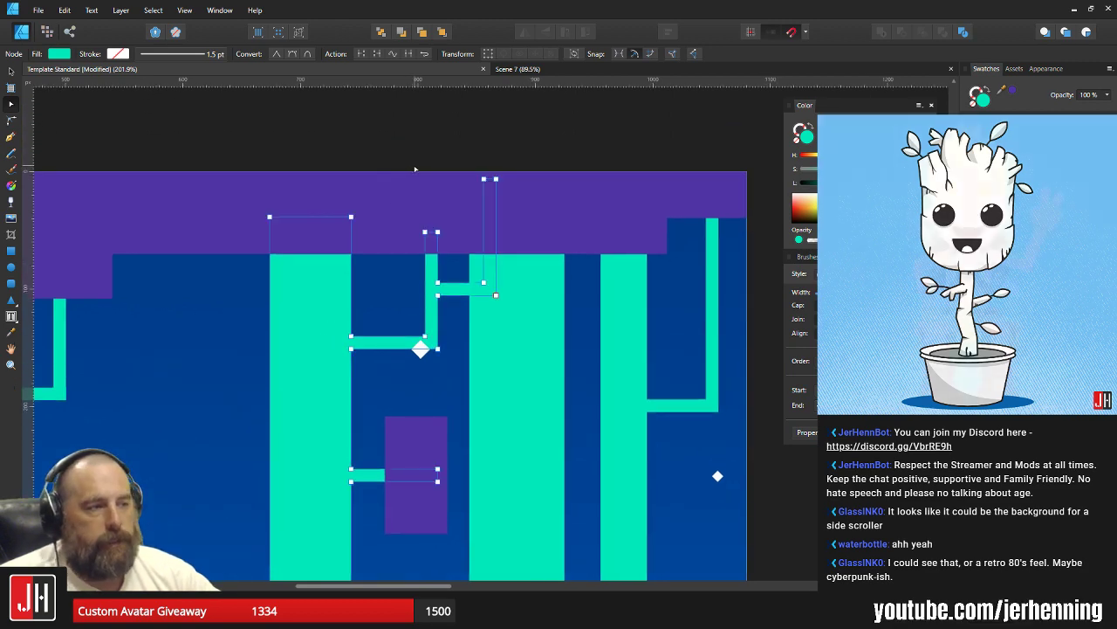
pyautogui.moveTo(395, 145); pyautogui.dragTo(525, 385)
pyautogui.moveTo(494, 297); pyautogui.dragTo(458, 296)
pyautogui.press('b')
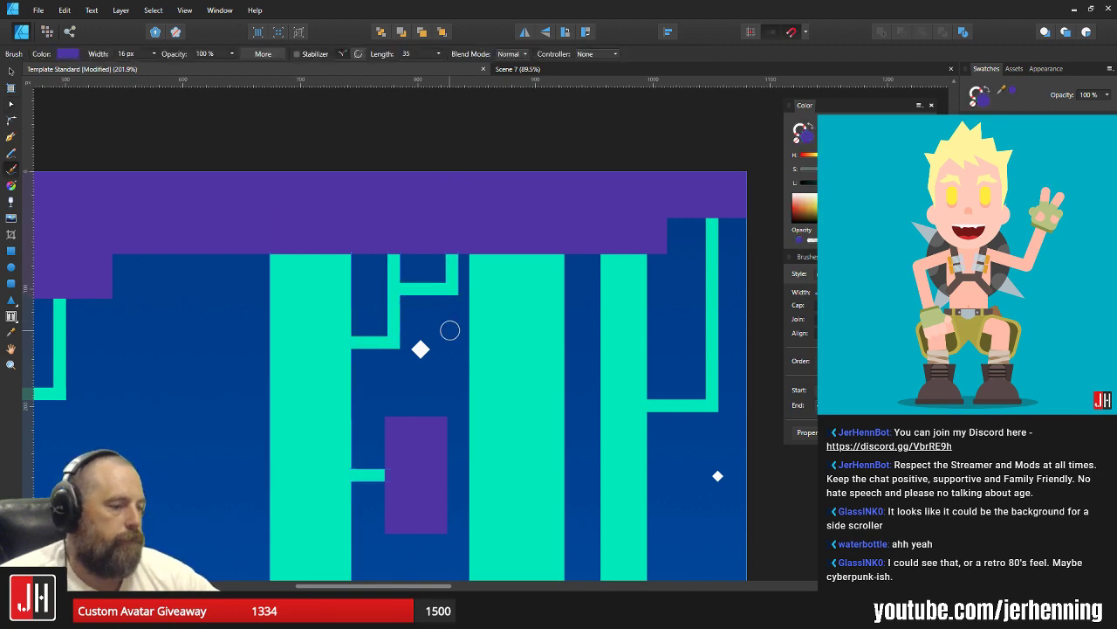
pyautogui.press('v')
# Shorten the horizontal branch bar below the third trunk's purple block to about 32 px, ending at its upright.
pyautogui.scroll(-8, 548, 251)
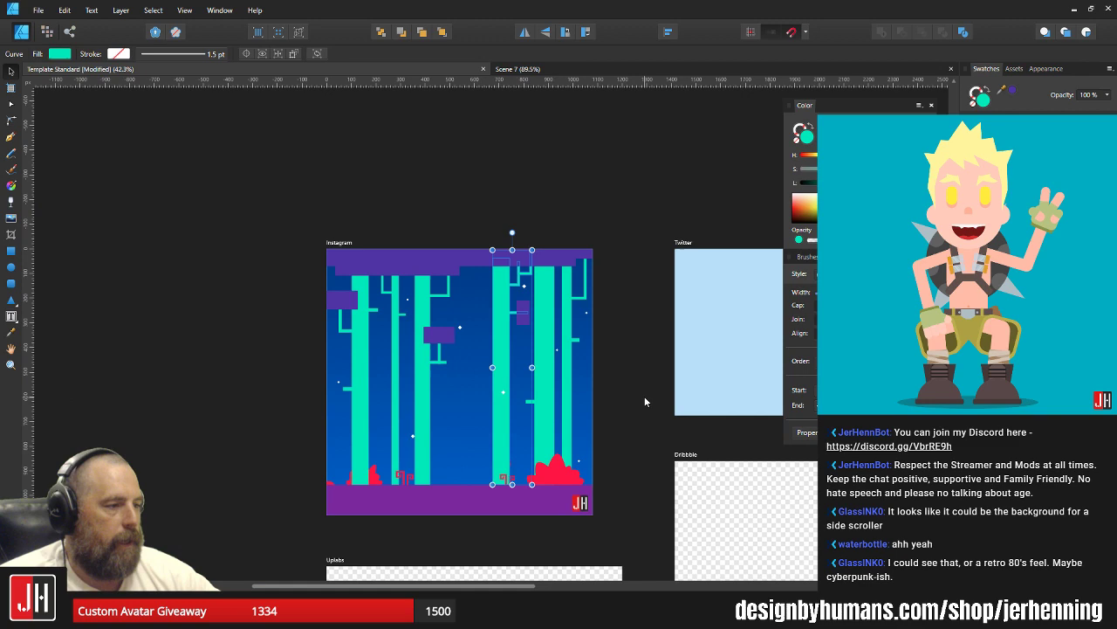
pyautogui.scroll(9, 455, 358)
pyautogui.moveTo(419, 365); pyautogui.dragTo(382, 364)
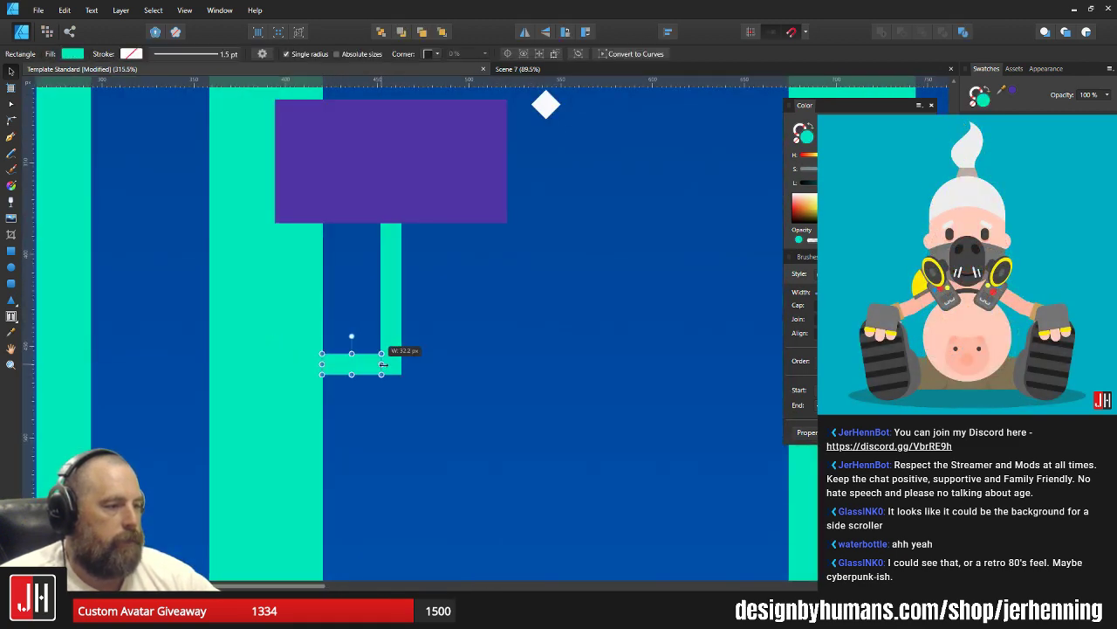
pyautogui.scroll(-10, 448, 359)
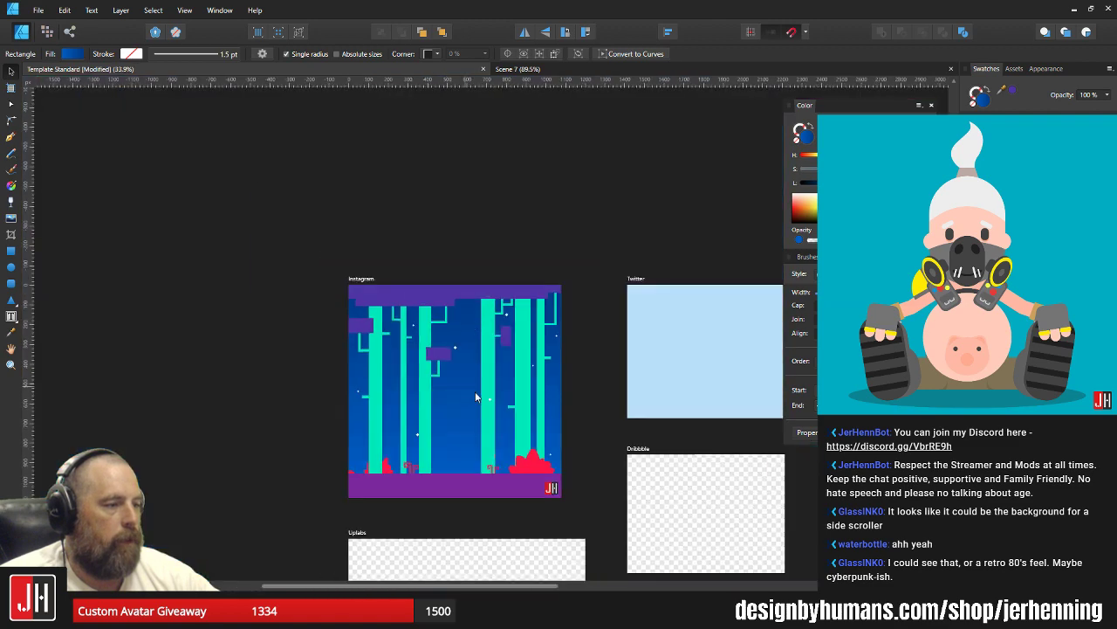
# Delete the small red stalk sticking out from behind the fourth trunk near the ground.
pyautogui.scroll(5, 475, 391)
pyautogui.scroll(4, 401, 357)
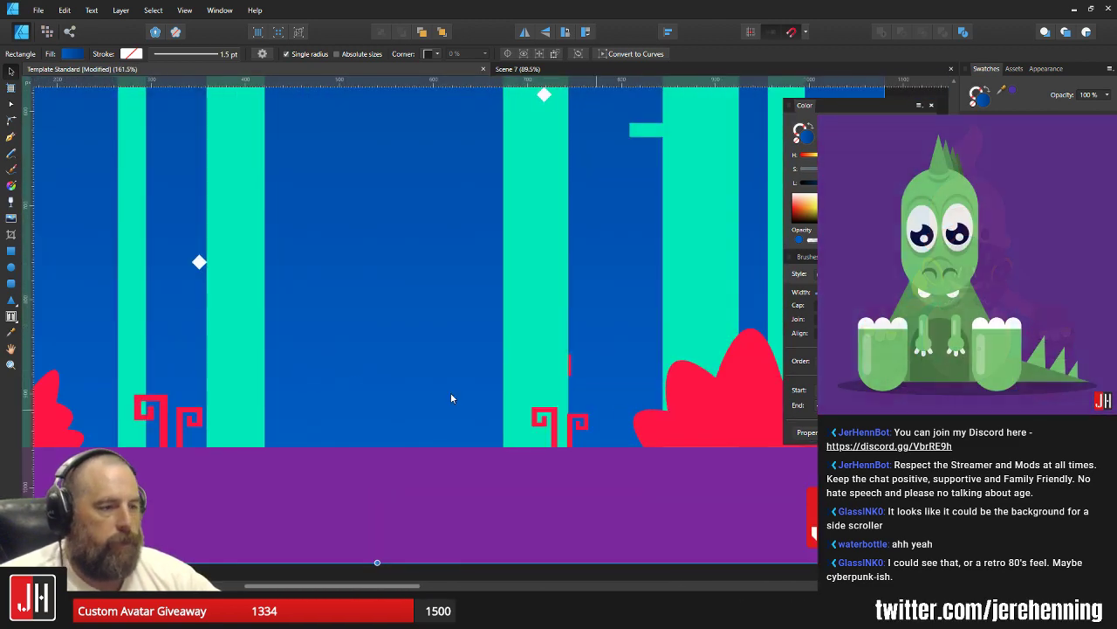
pyautogui.moveTo(316, 377); pyautogui.dragTo(321, 377)
pyautogui.click(575, 366)
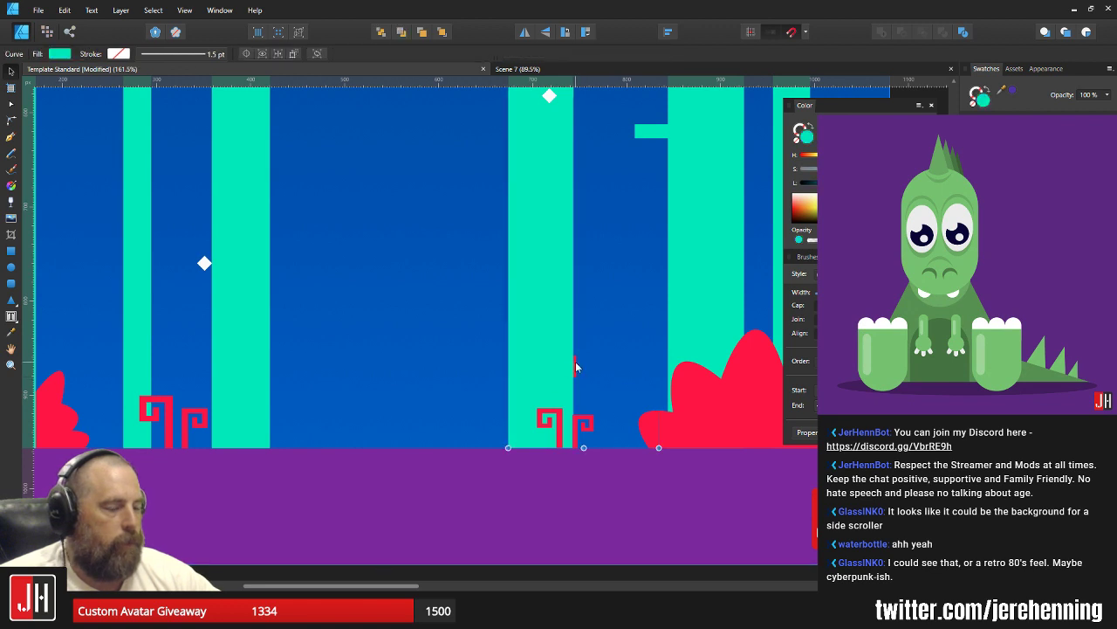
pyautogui.scroll(8, 577, 368)
pyautogui.press('Escape')
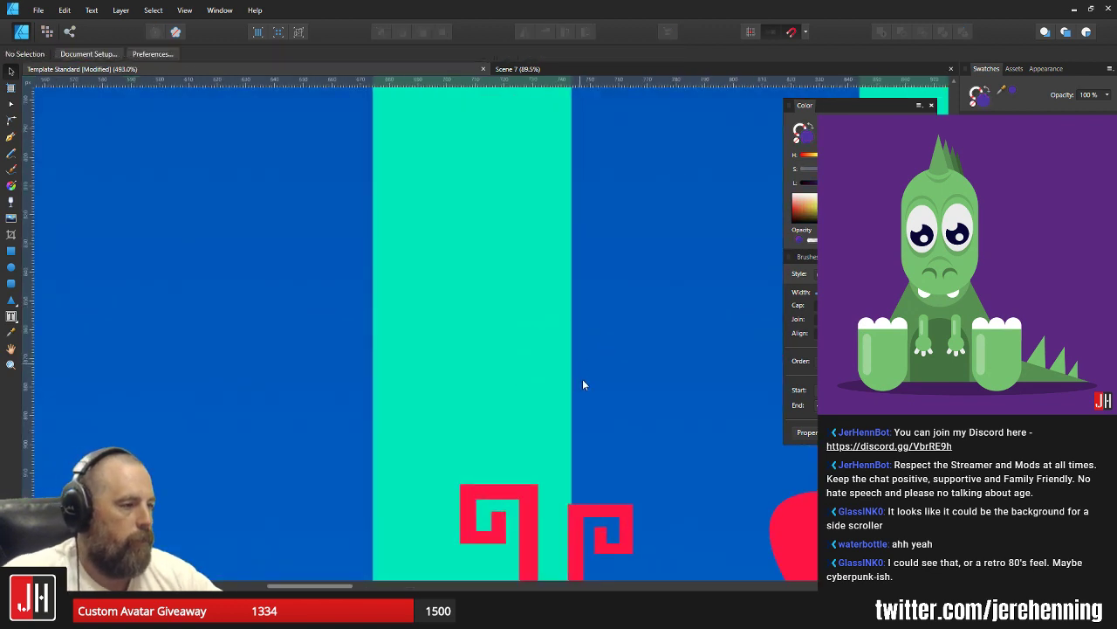
# Move the two red curled plants right to straddle the fourth trunk's right edge, slightly closer together.
pyautogui.scroll(-6, 417, 364)
pyautogui.click(403, 416)
pyautogui.scroll(4, 412, 418)
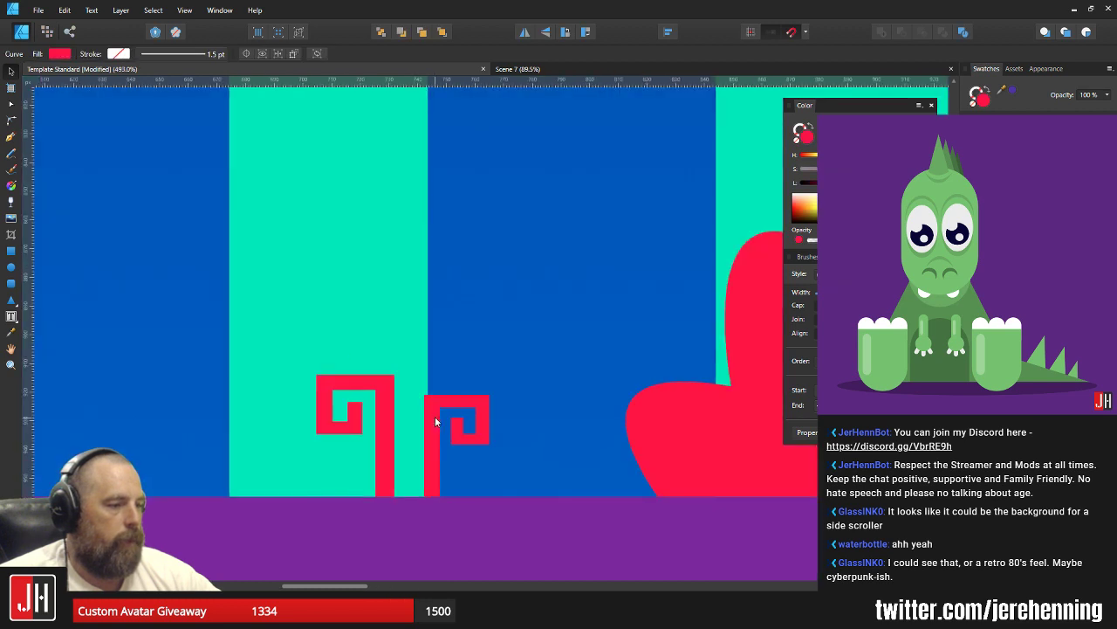
pyautogui.moveTo(435, 417); pyautogui.dragTo(453, 394)
pyautogui.keyDown('shift'); pyautogui.click(390, 389); pyautogui.keyUp('shift')
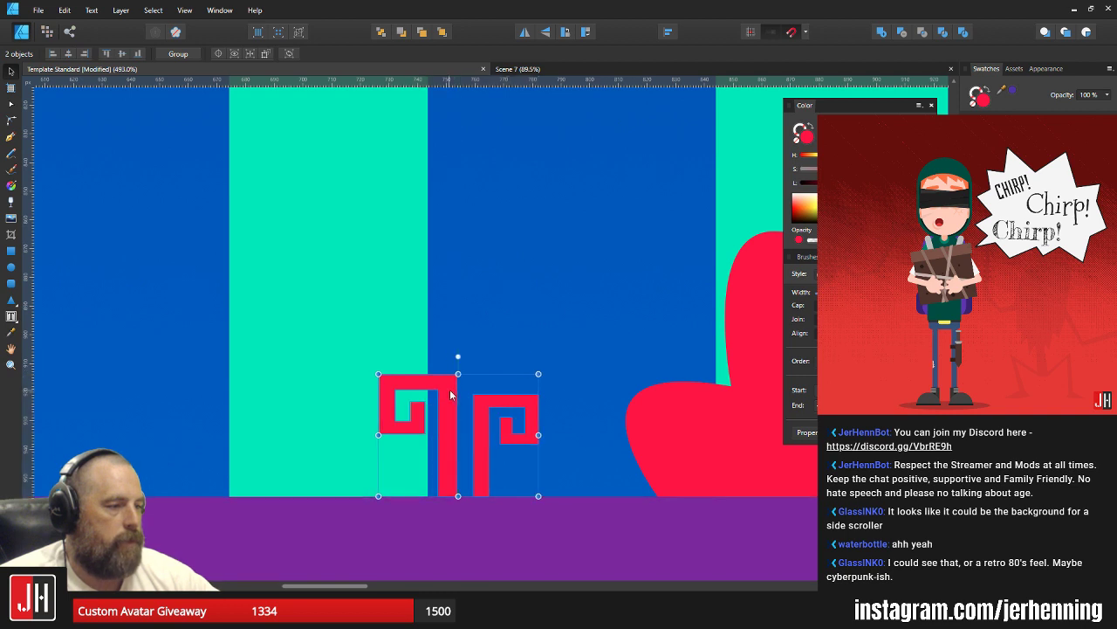
pyautogui.click(563, 390)
# Delete the large red bush in front of the fifth and sixth trunks.
pyautogui.scroll(-4, 563, 389)
pyautogui.moveTo(713, 402); pyautogui.dragTo(371, 384)
pyautogui.click(371, 384)
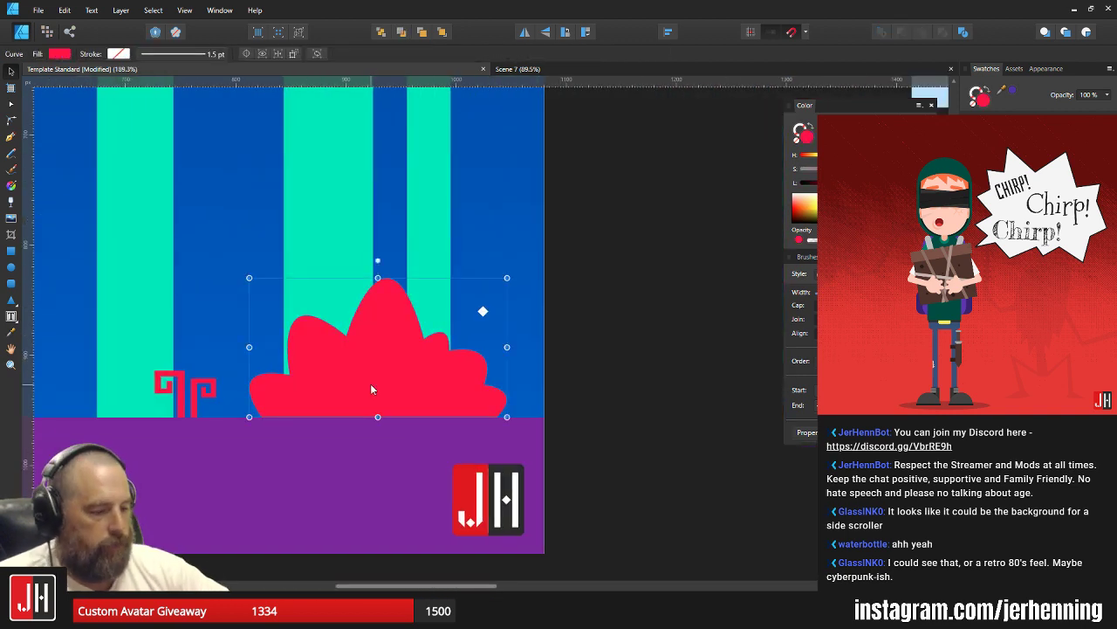
pyautogui.press('Delete')
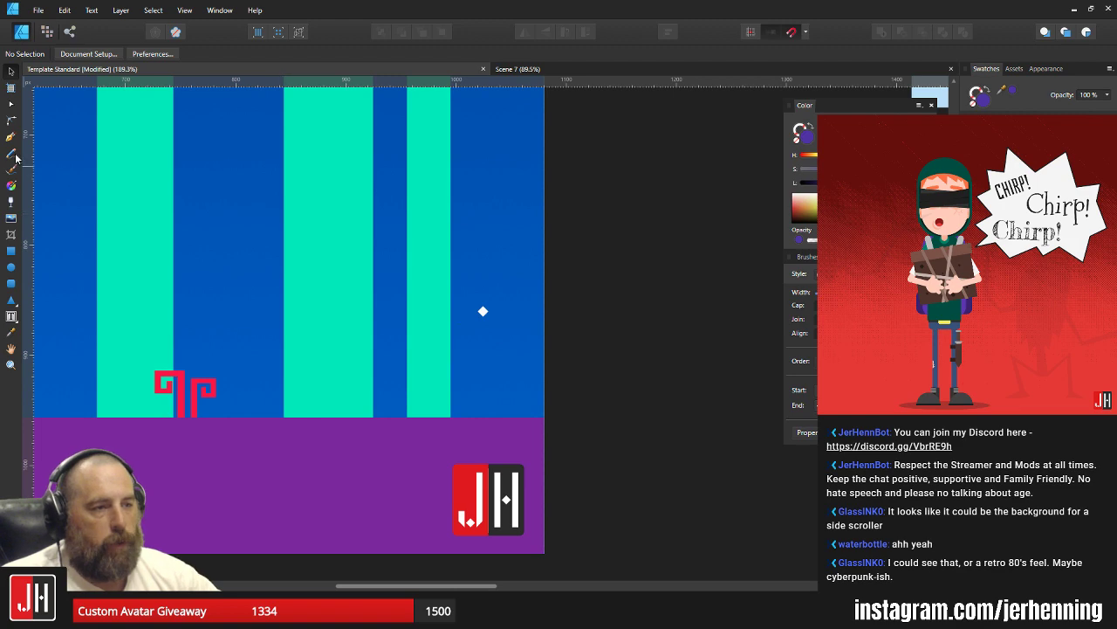
# Draw a small purple square standing on the ground over the fifth trunk's left edge.
pyautogui.click(11, 250)
pyautogui.scroll(2, 205, 302)
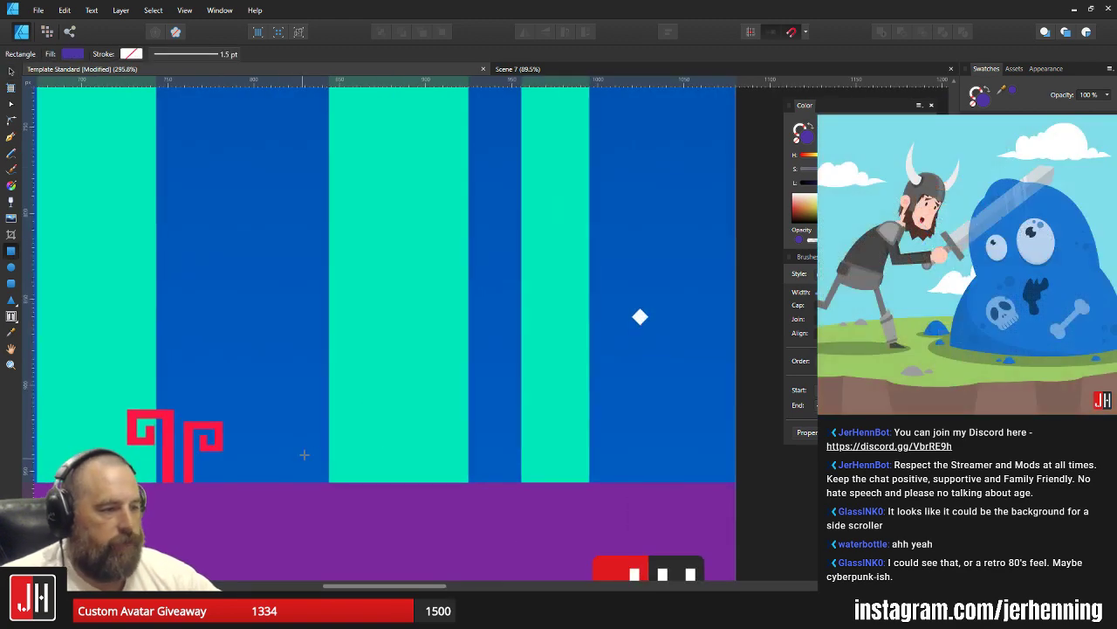
pyautogui.moveTo(297, 421); pyautogui.dragTo(369, 482)
pyautogui.press('v')
pyautogui.moveTo(332, 446); pyautogui.dragTo(411, 460)
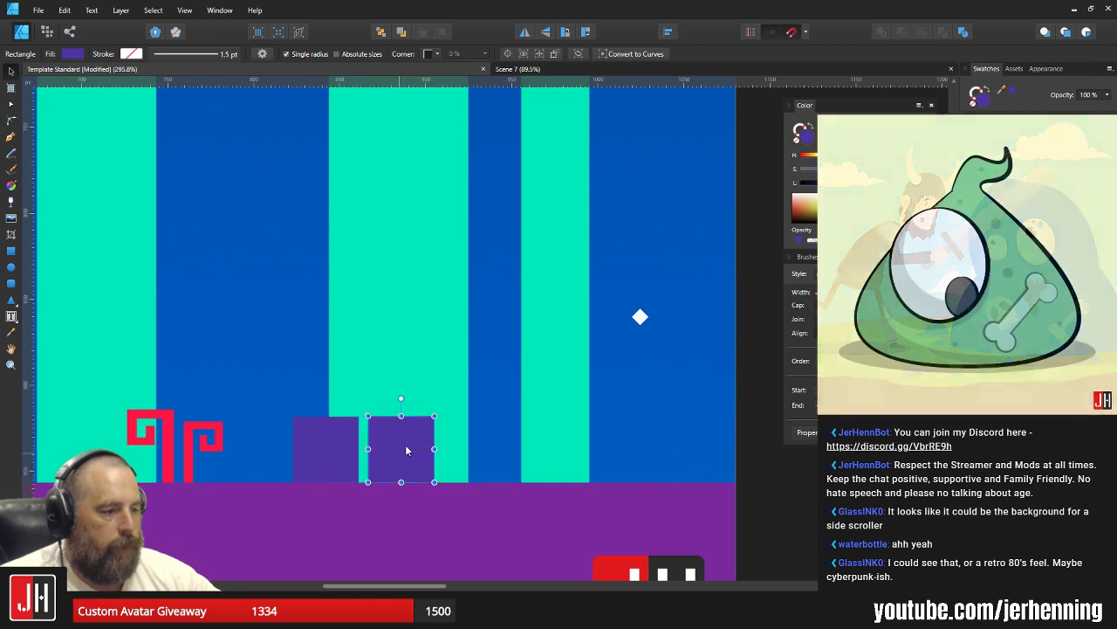
pyautogui.press('Delete')
pyautogui.click(347, 445)
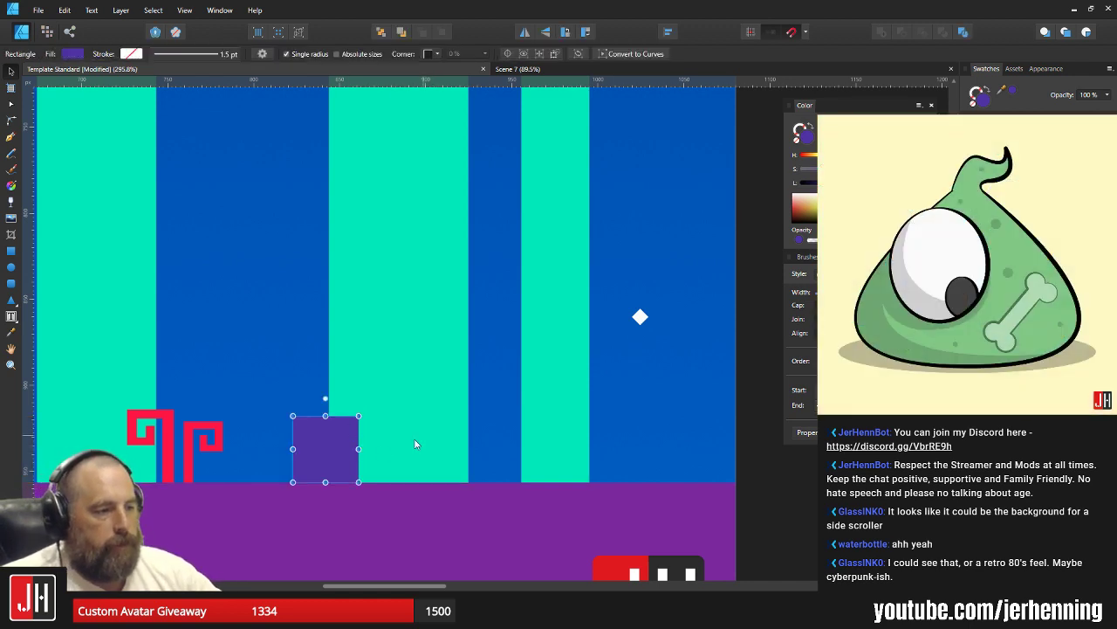
# Duplicate the purple square straight above and widen the ground square rightward to about 192 px as a base tier.
pyautogui.moveTo(343, 447); pyautogui.dragTo(343, 306)
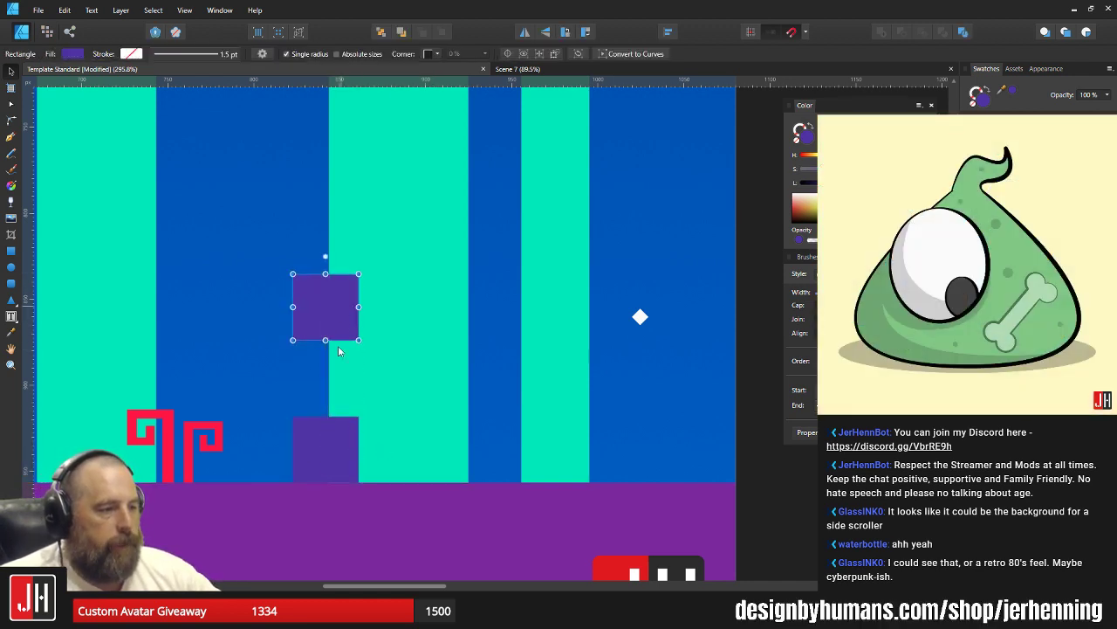
pyautogui.click(355, 445)
pyautogui.moveTo(360, 447); pyautogui.dragTo(623, 449)
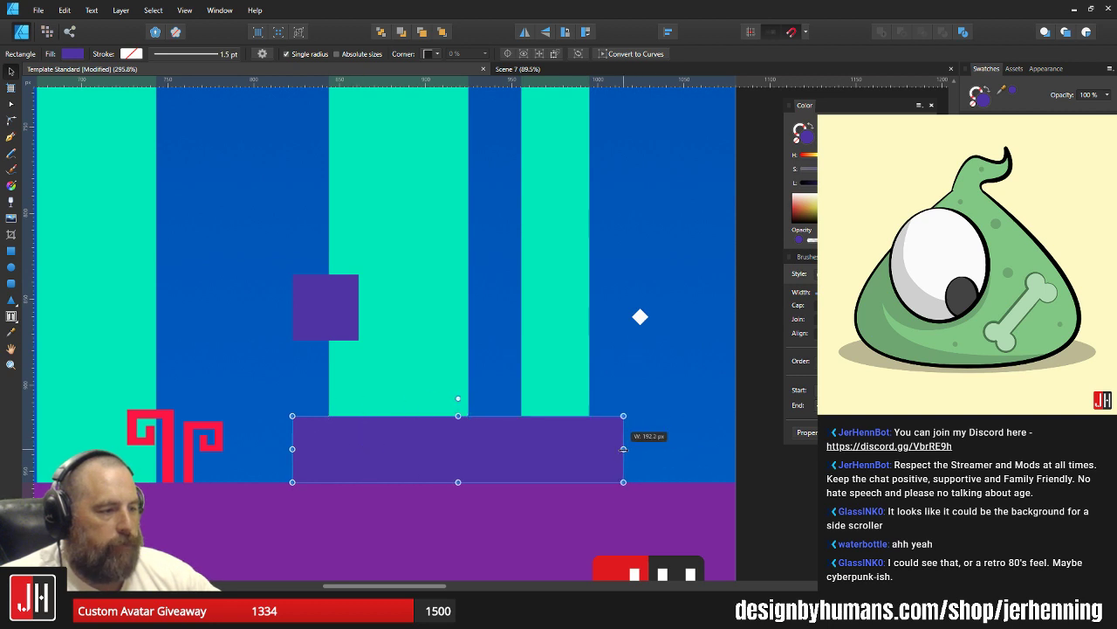
# Set the copied square on the base, keep a spare copy above it, and widen it into a second tier reaching the sixth trunk.
pyautogui.click(342, 320)
pyautogui.moveTo(342, 320); pyautogui.dragTo(548, 382)
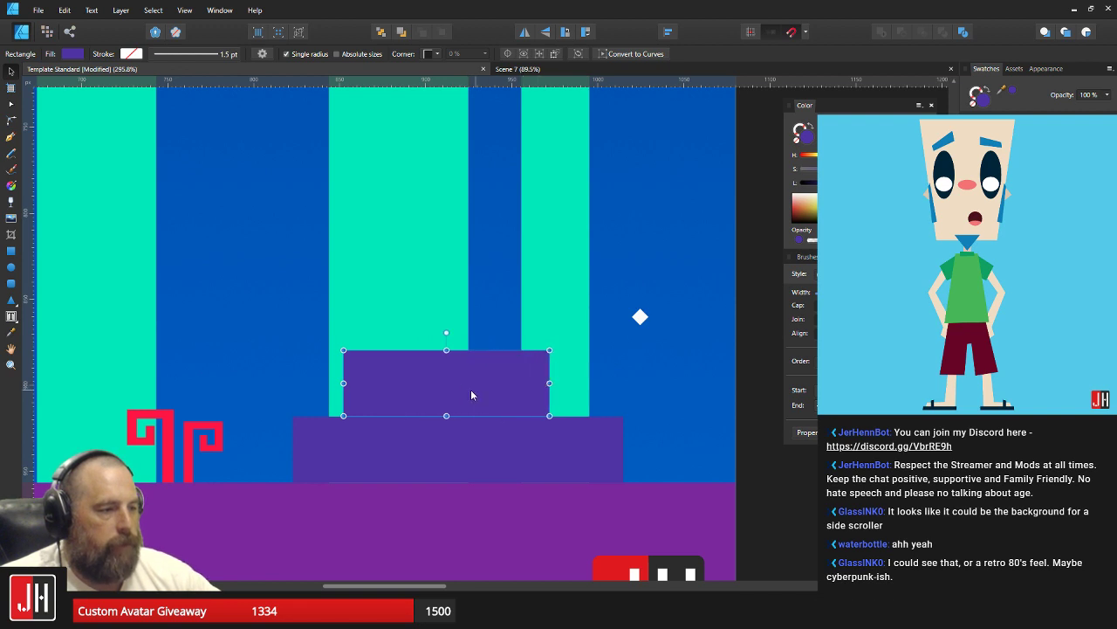
pyautogui.hotkey('ctrl', 'z')
pyautogui.moveTo(385, 386); pyautogui.dragTo(392, 301)
pyautogui.click(384, 377)
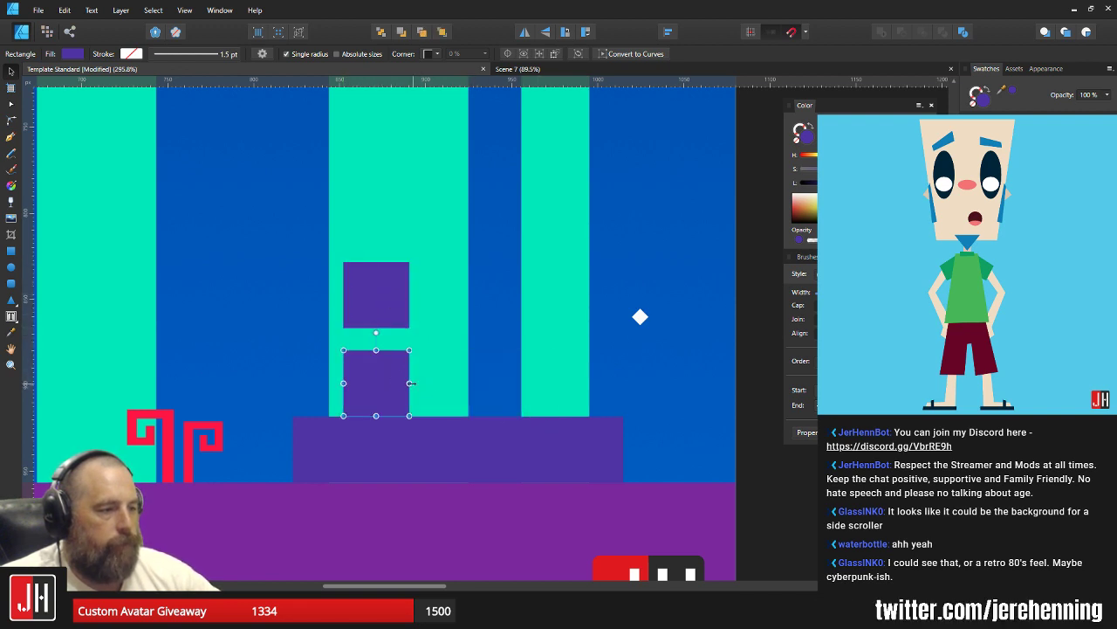
pyautogui.moveTo(409, 383); pyautogui.dragTo(551, 383)
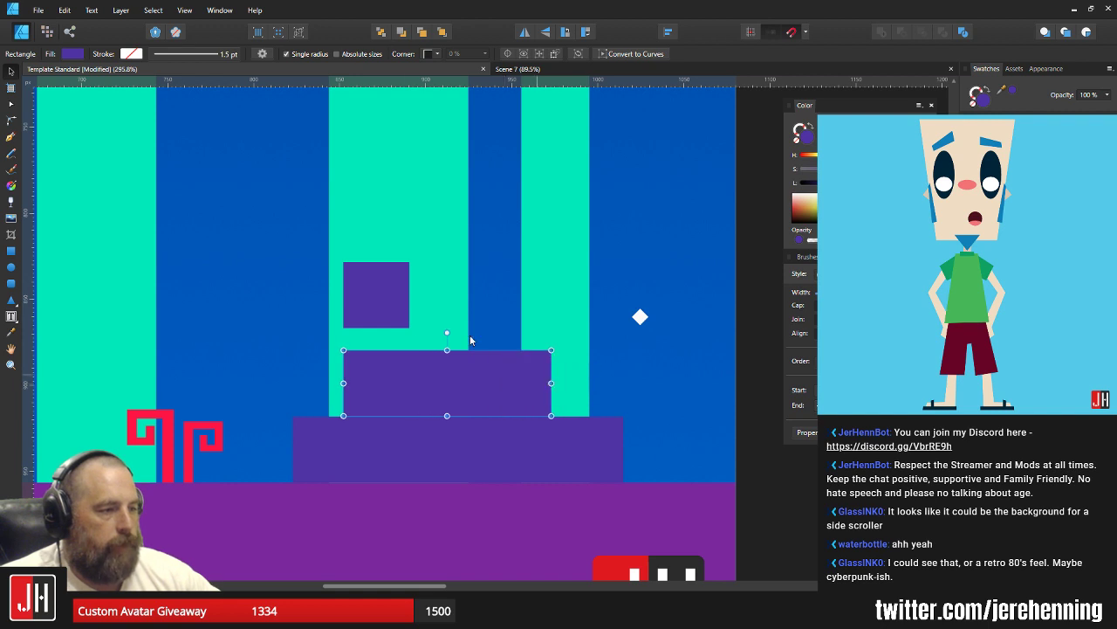
# Stack the upper tiers from square copies: two side by side, one centred above them, and a small square on top.
pyautogui.click(382, 304)
pyautogui.moveTo(383, 305); pyautogui.dragTo(270, 256)
pyautogui.keyDown('shift'); pyautogui.click(396, 310); pyautogui.keyUp('shift')
pyautogui.click(466, 316)
pyautogui.scroll(-4, 459, 311)
pyautogui.click(543, 329)
pyautogui.scroll(3, 446, 330)
pyautogui.click(431, 253)
pyautogui.scroll(5, 425, 218)
pyautogui.moveTo(414, 197); pyautogui.dragTo(469, 184)
pyautogui.scroll(-10, 467, 304)
pyautogui.scroll(4, 473, 327)
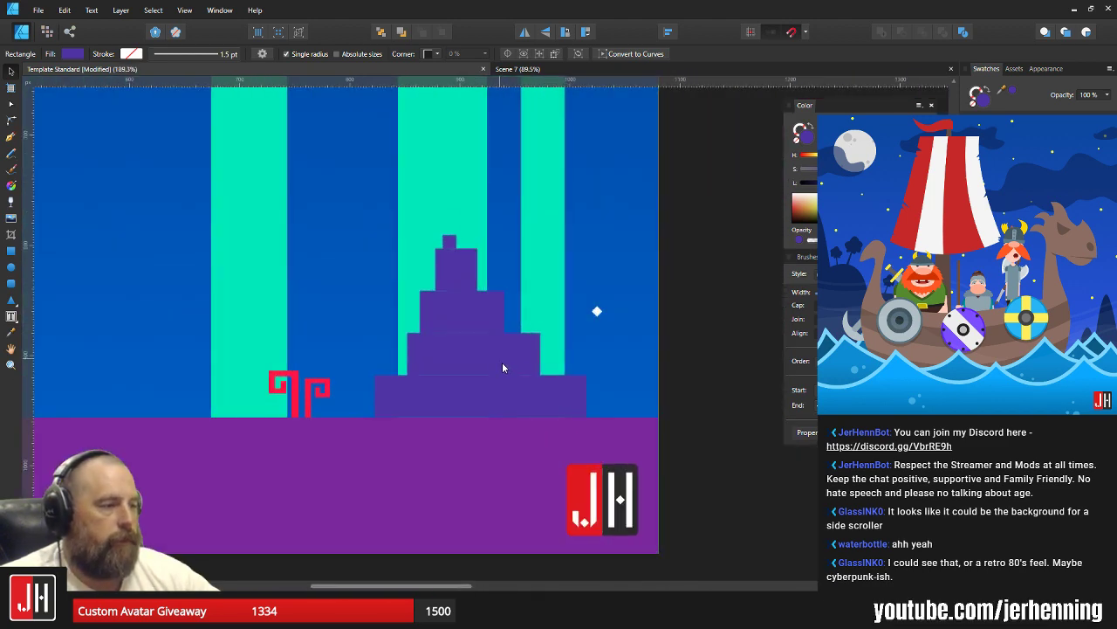
# Narrow the stepped mound's base tier by pulling its right edge inward.
pyautogui.scroll(3, 524, 367)
pyautogui.click(533, 433)
pyautogui.moveTo(583, 439); pyautogui.dragTo(533, 439)
pyautogui.click(436, 339)
pyautogui.moveTo(434, 335); pyautogui.dragTo(483, 406)
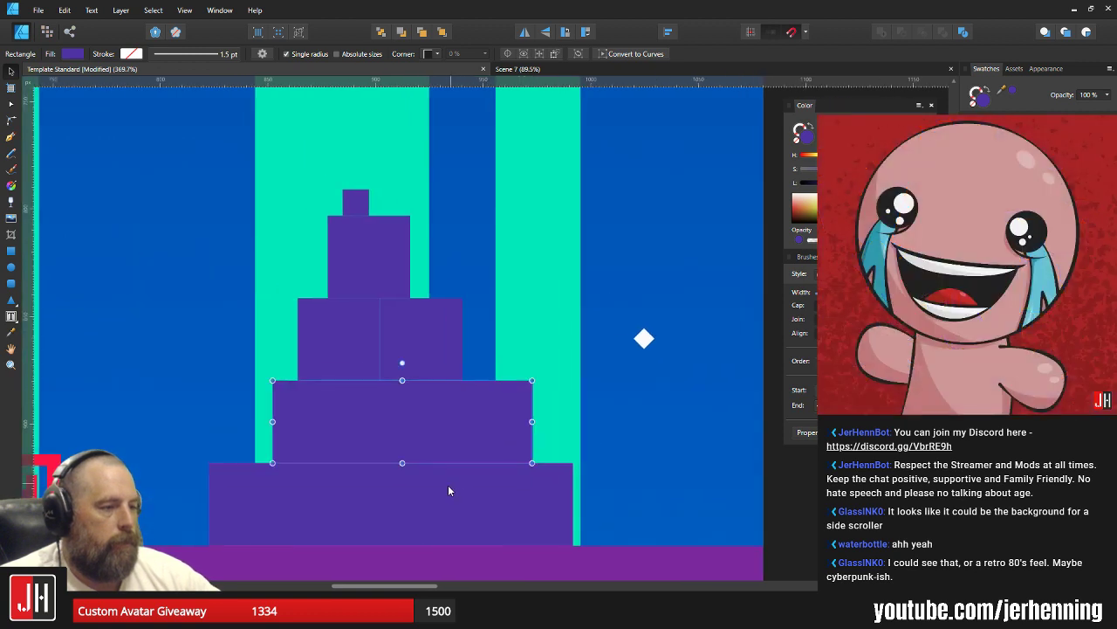
# Merge all six purple blocks of the stepped mound into one shape.
pyautogui.click(448, 487)
pyautogui.keyDown('shift'); pyautogui.click(440, 425); pyautogui.keyUp('shift')
pyautogui.keyDown('shift'); pyautogui.click(407, 349); pyautogui.keyUp('shift')
pyautogui.keyDown('shift'); pyautogui.click(375, 333); pyautogui.keyUp('shift')
pyautogui.keyDown('shift'); pyautogui.click(369, 269); pyautogui.keyUp('shift')
pyautogui.keyDown('shift'); pyautogui.click(356, 202); pyautogui.keyUp('shift')
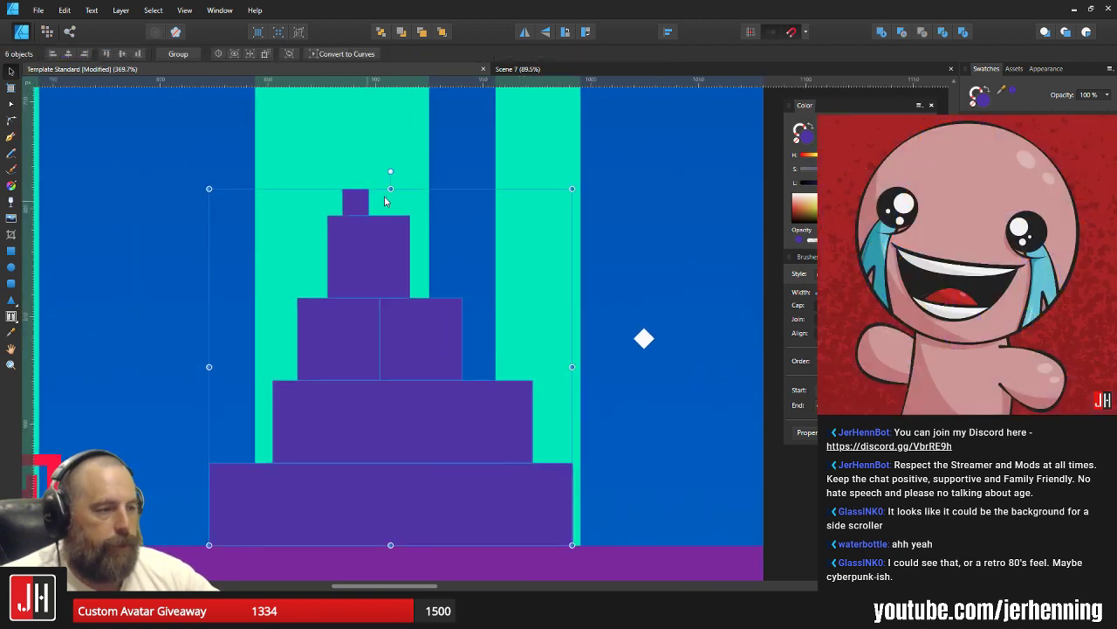
pyautogui.click(885, 35)
pyautogui.scroll(-2, 550, 325)
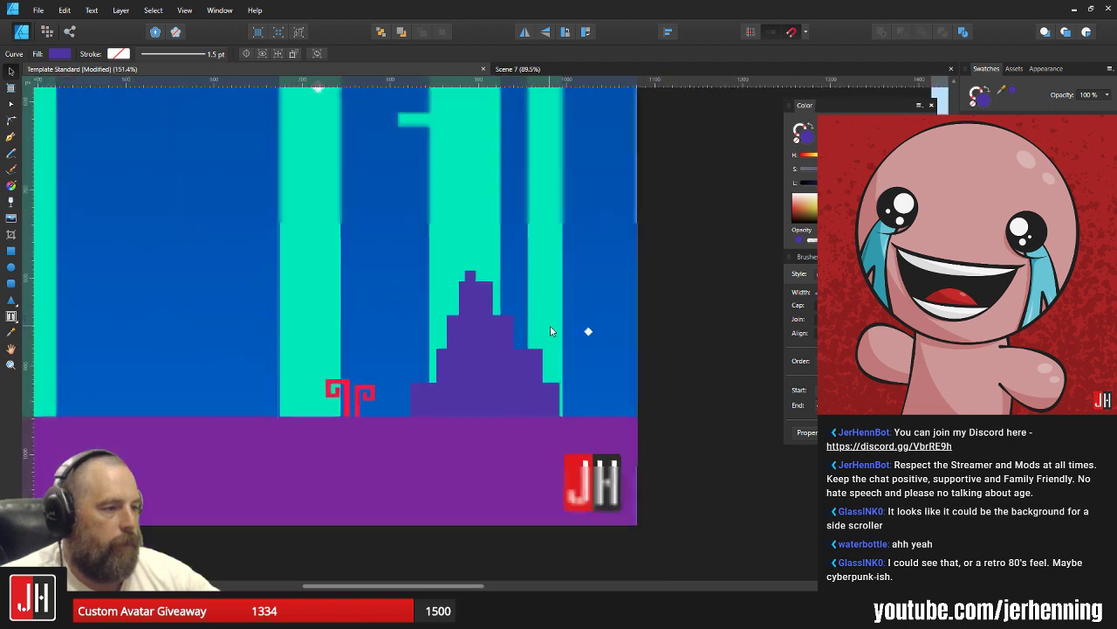
# Pull the left edge of the purple mound's base tier inward and shift the whole mound to the right.
pyautogui.scroll(1, 505, 369)
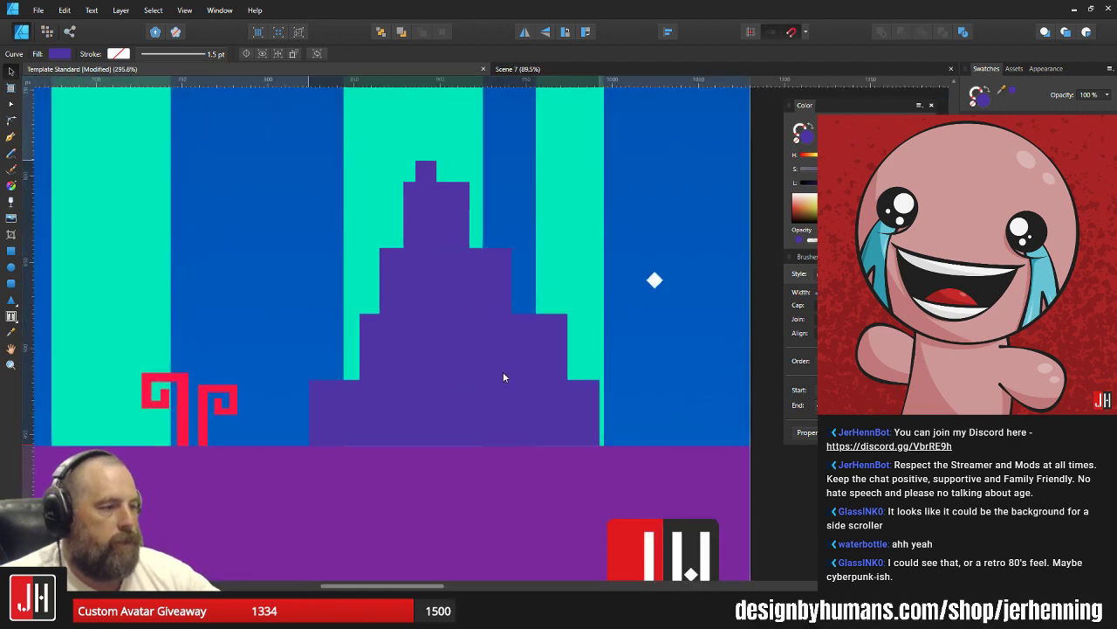
pyautogui.press('a')
pyautogui.press('v')
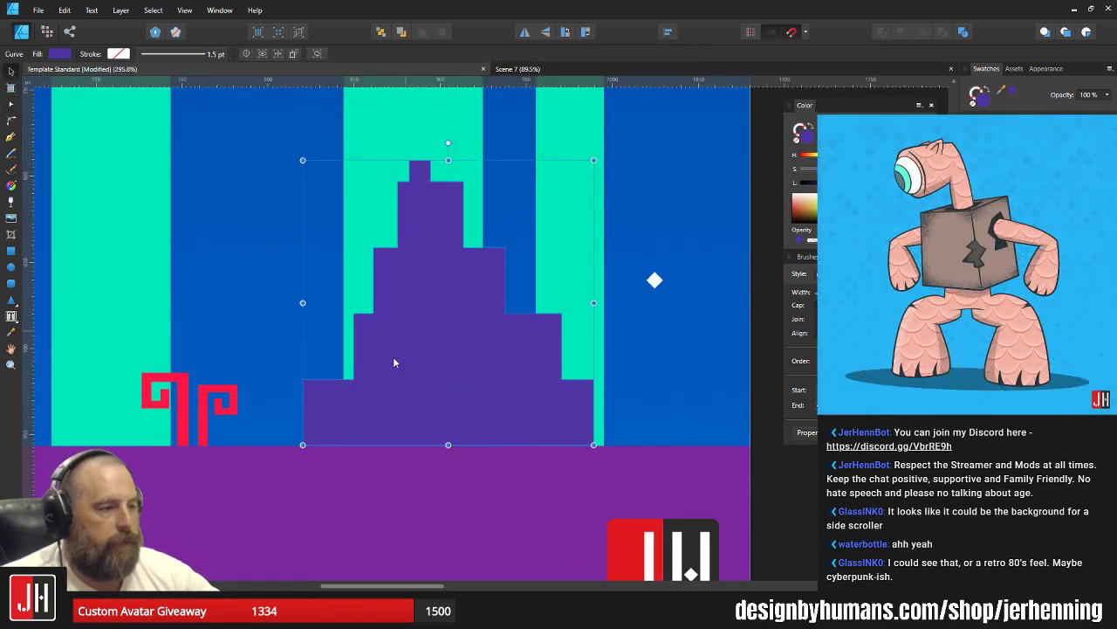
pyautogui.press('a')
pyautogui.moveTo(287, 362); pyautogui.dragTo(322, 456)
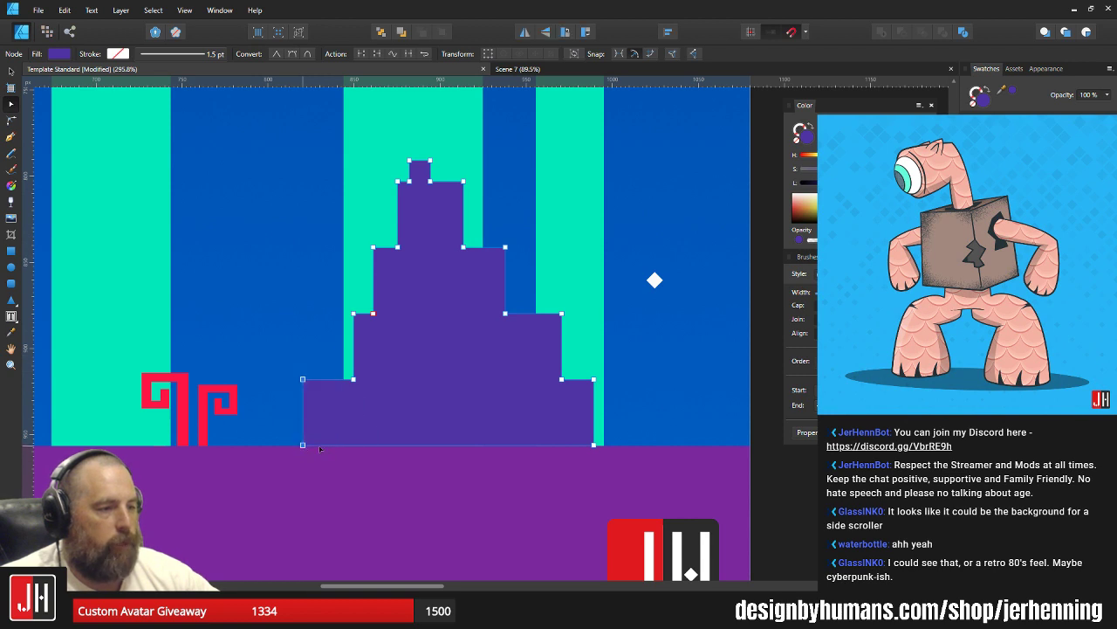
pyautogui.press('v')
pyautogui.moveTo(458, 368); pyautogui.dragTo(502, 375)
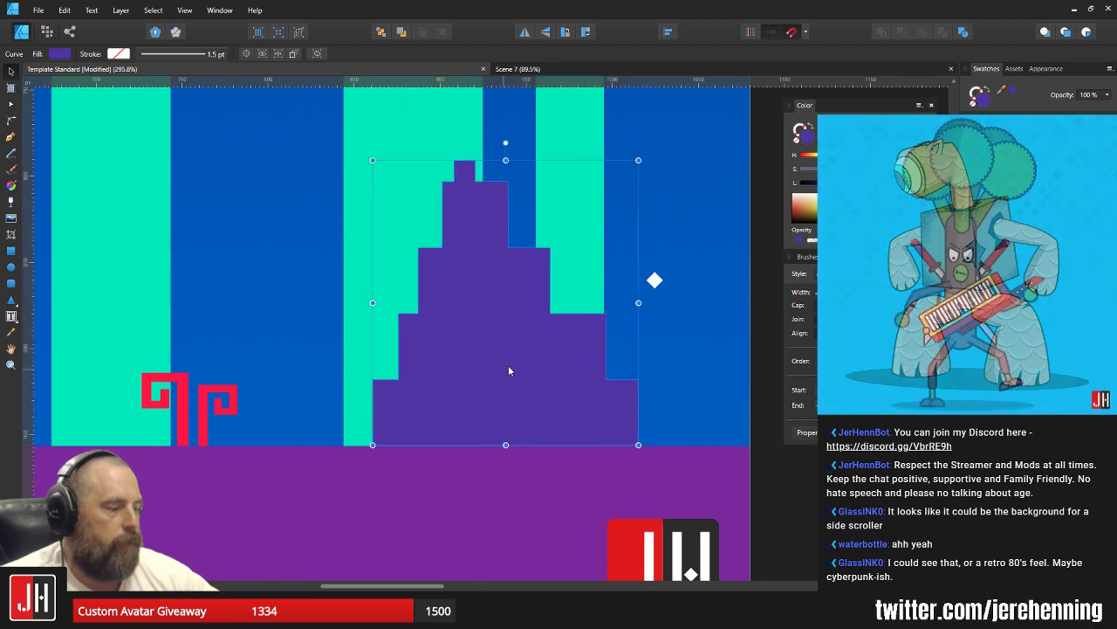
# Narrow the purple mound's two lowest tiers slightly by pulling their right edges inward together.
pyautogui.press('a')
pyautogui.moveTo(594, 302); pyautogui.dragTo(647, 430)
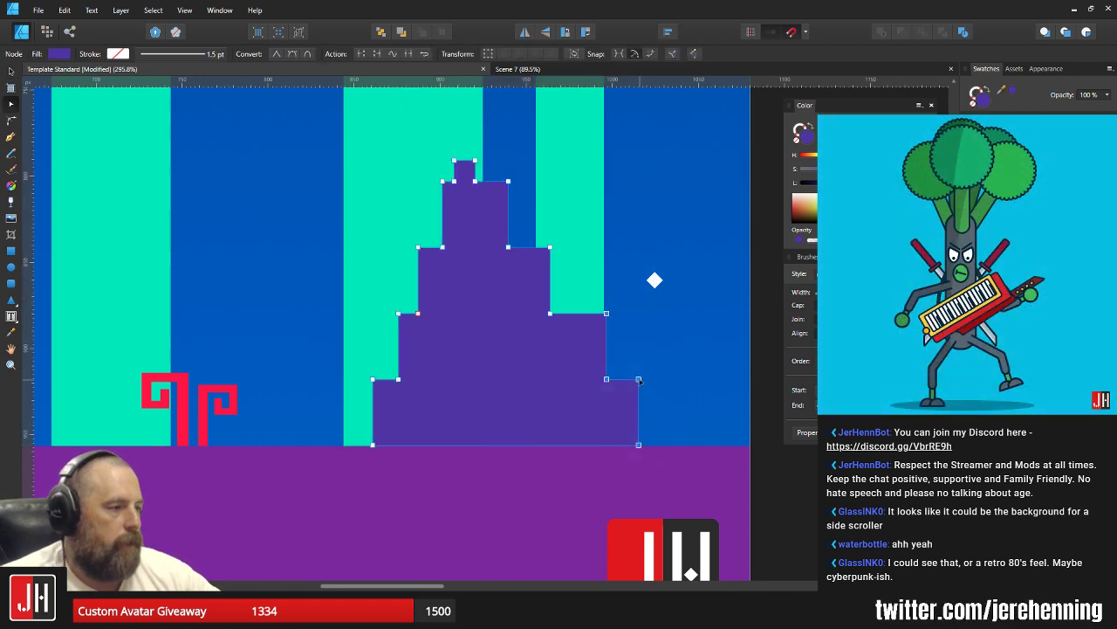
pyautogui.moveTo(639, 381); pyautogui.dragTo(629, 380)
pyautogui.press('v')
pyautogui.click(672, 362)
pyautogui.scroll(-4, 627, 414)
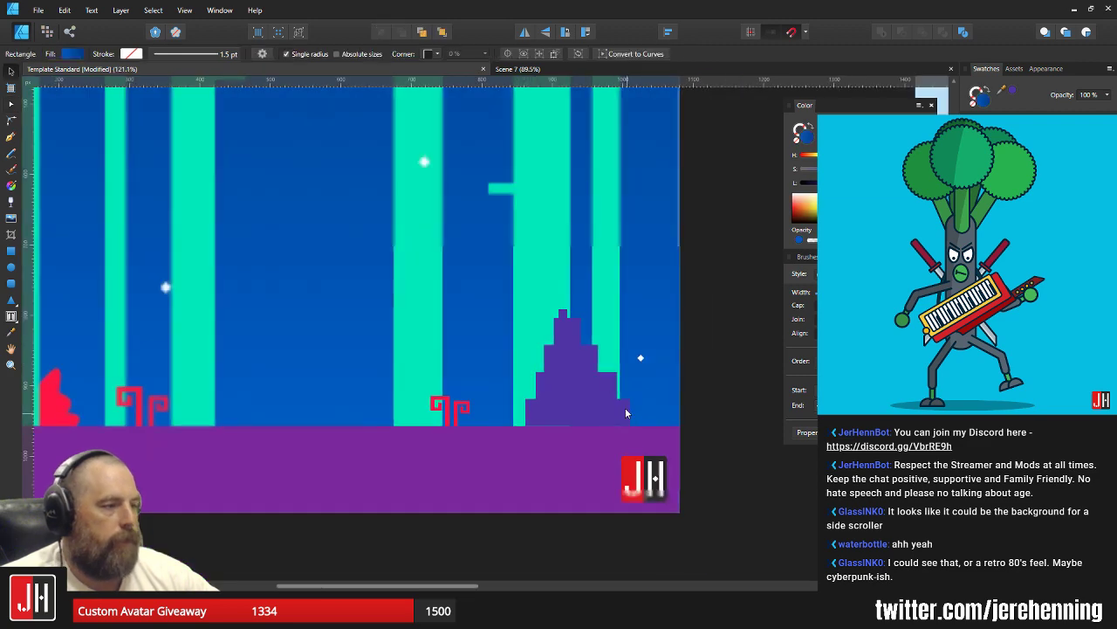
pyautogui.hscroll(4, 558, 422)
pyautogui.click(585, 391)
pyautogui.hscroll(-4, 655, 384)
pyautogui.scroll(-5, 675, 387)
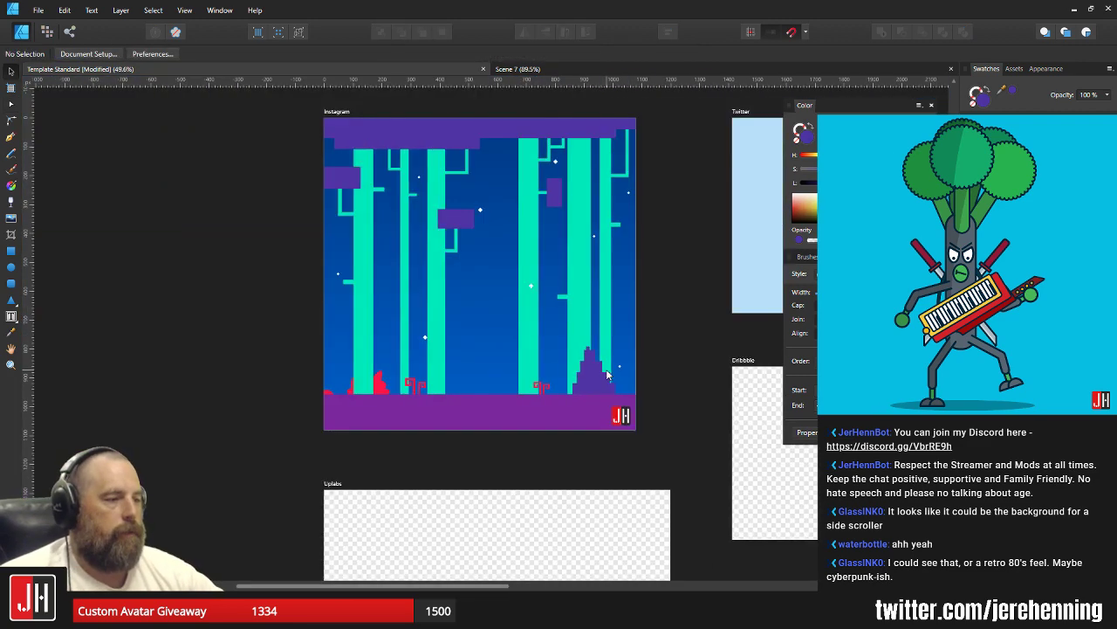
pyautogui.scroll(4, 535, 368)
pyautogui.scroll(5, 463, 419)
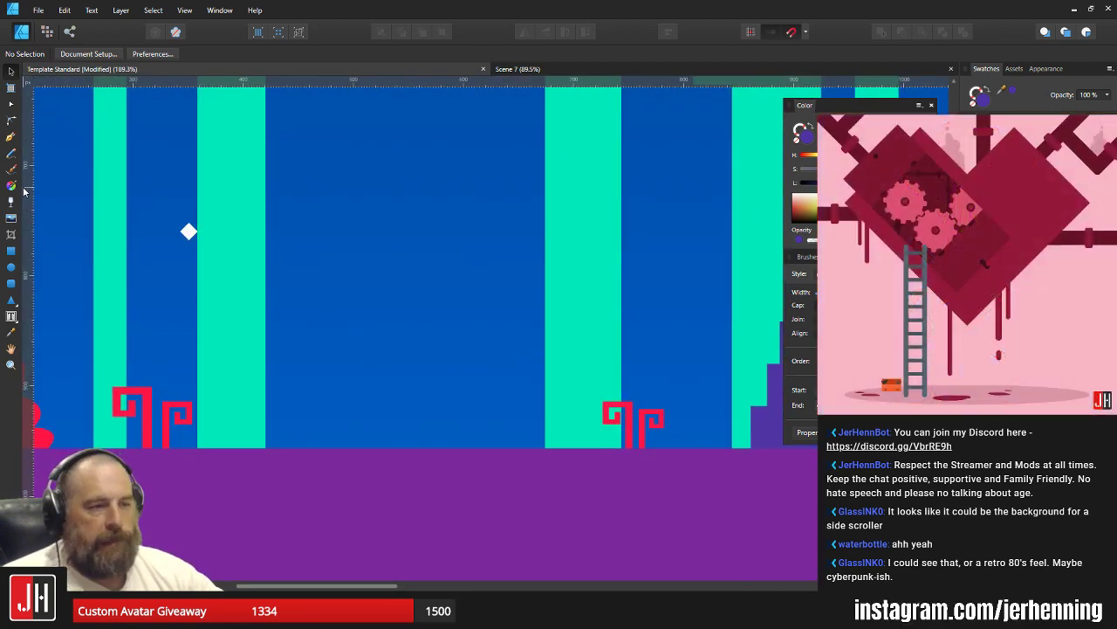
pyautogui.click(12, 137)
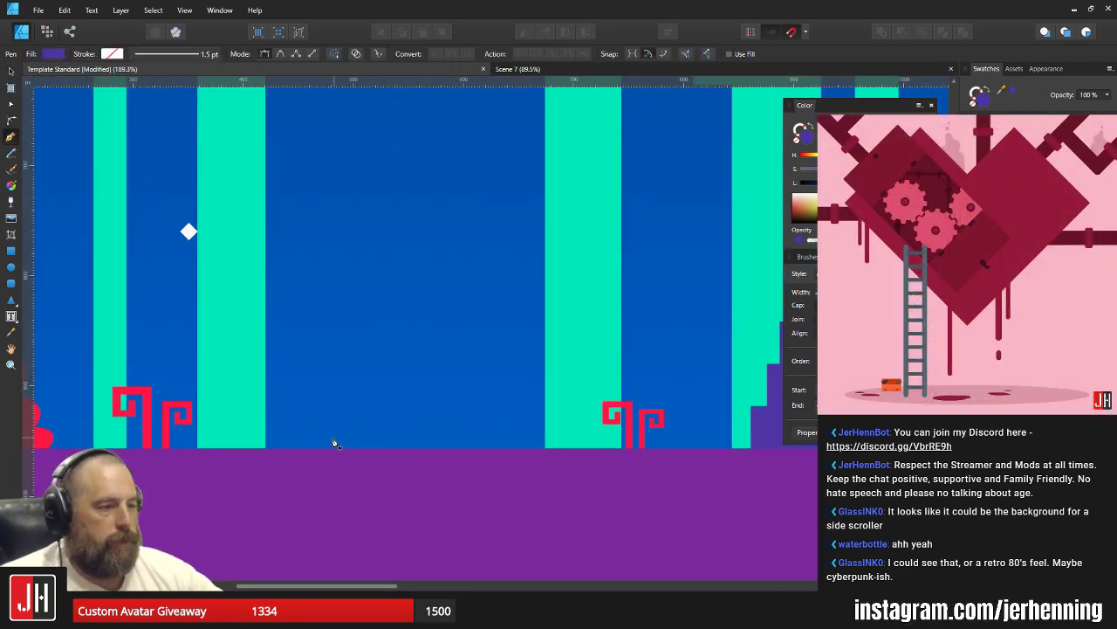
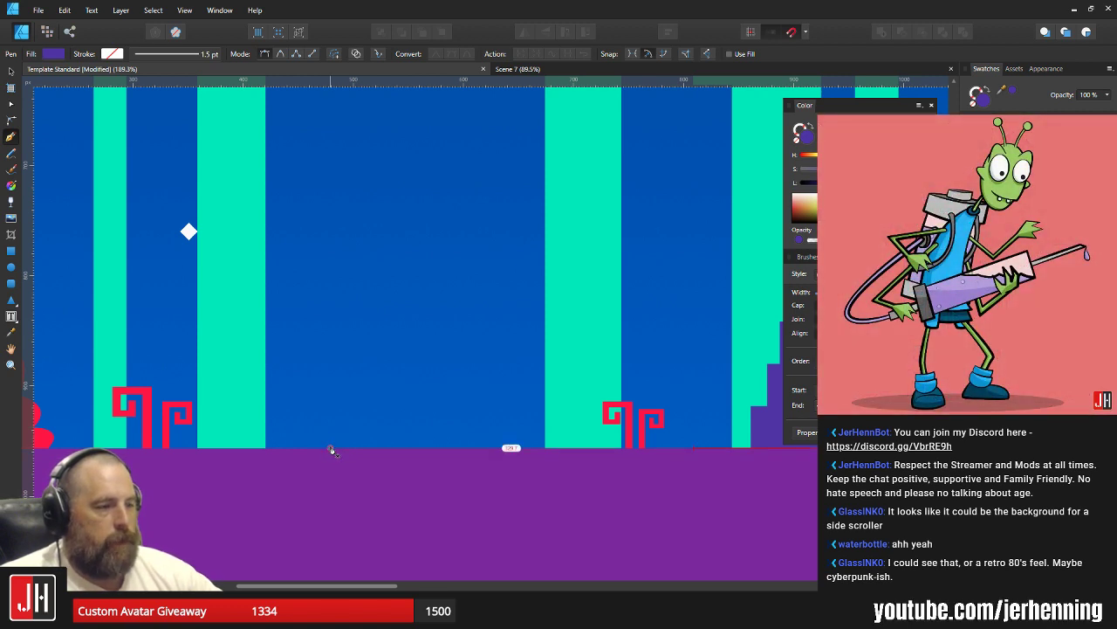
pyautogui.click(333, 387)
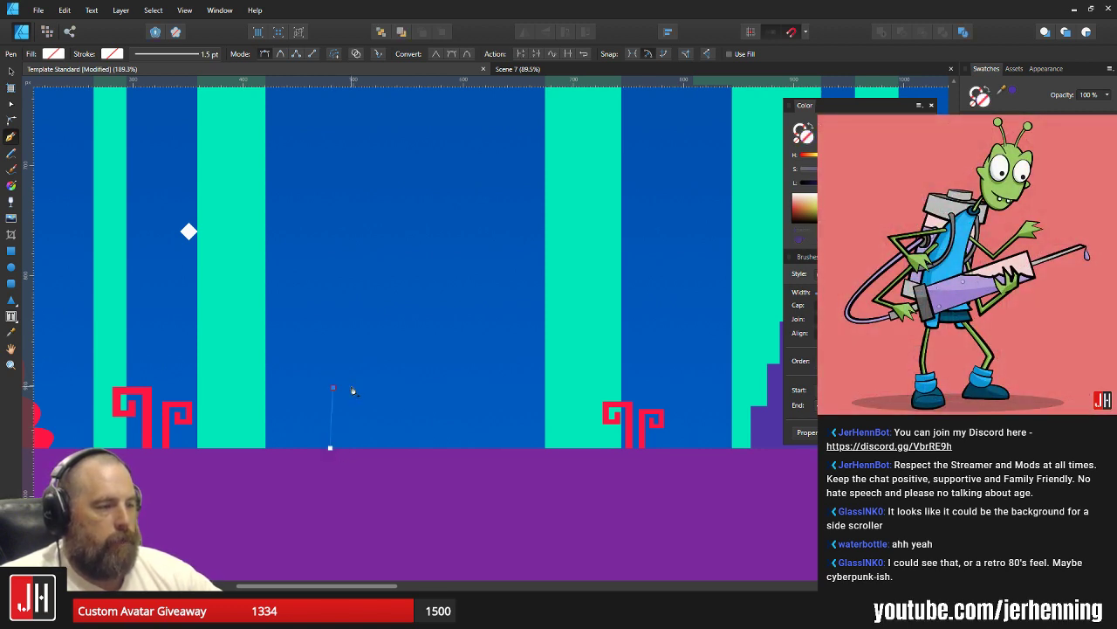
pyautogui.press('Escape')
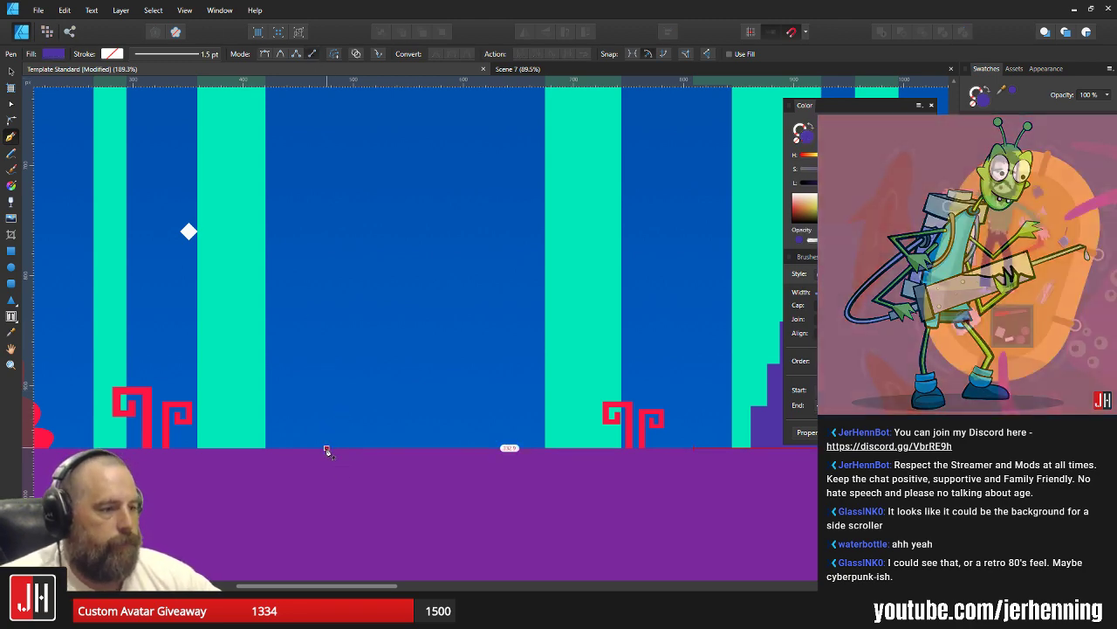
pyautogui.click(327, 386)
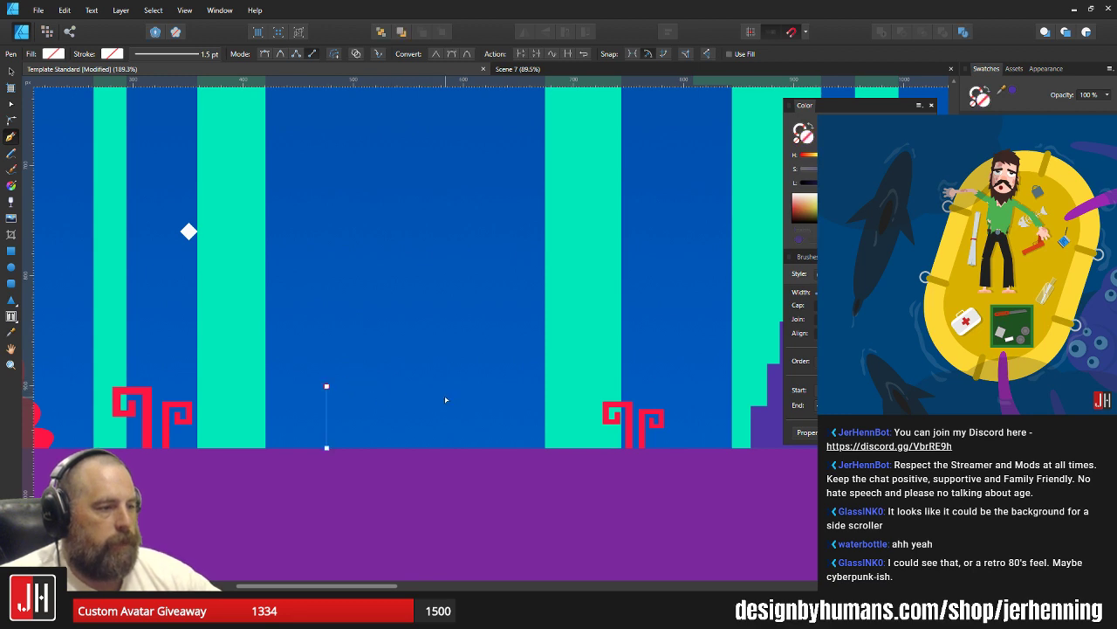
pyautogui.press('Escape')
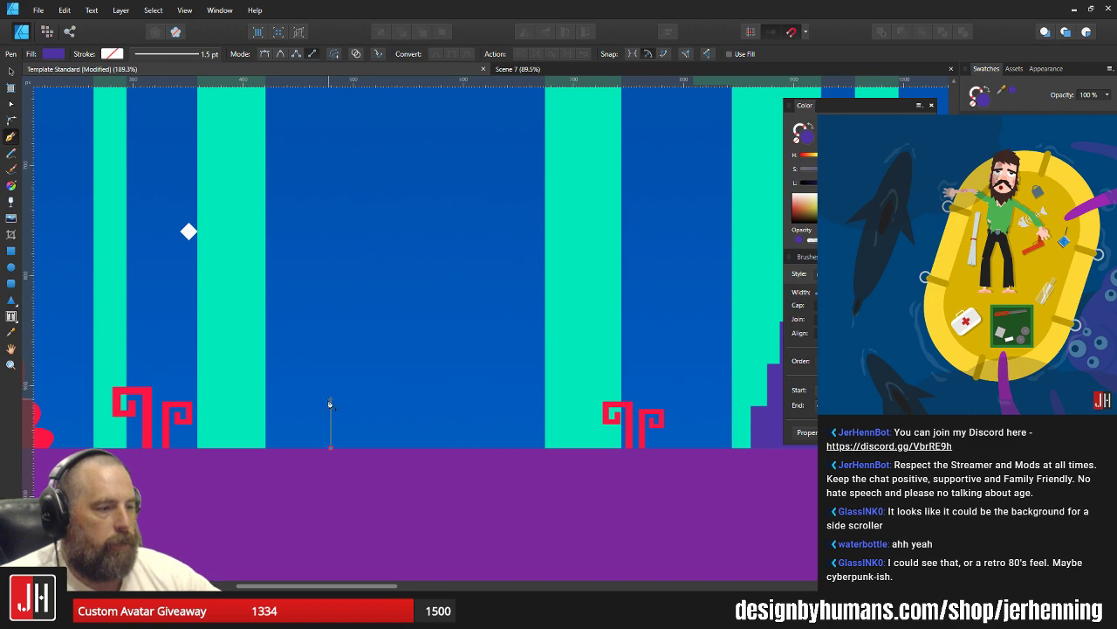
pyautogui.click(332, 398)
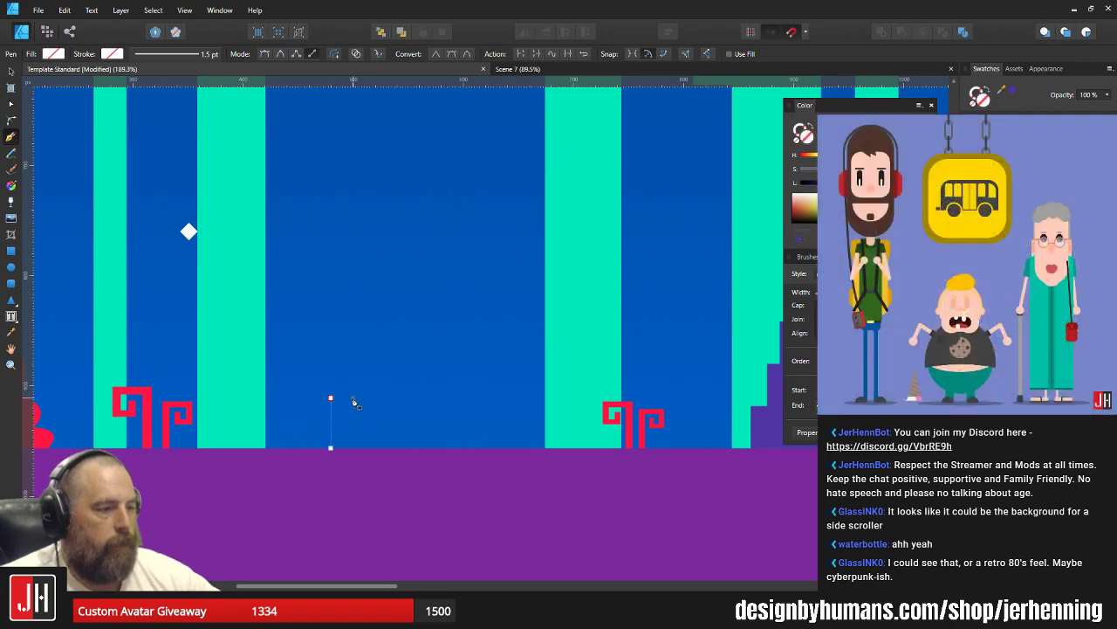
pyautogui.press('Escape')
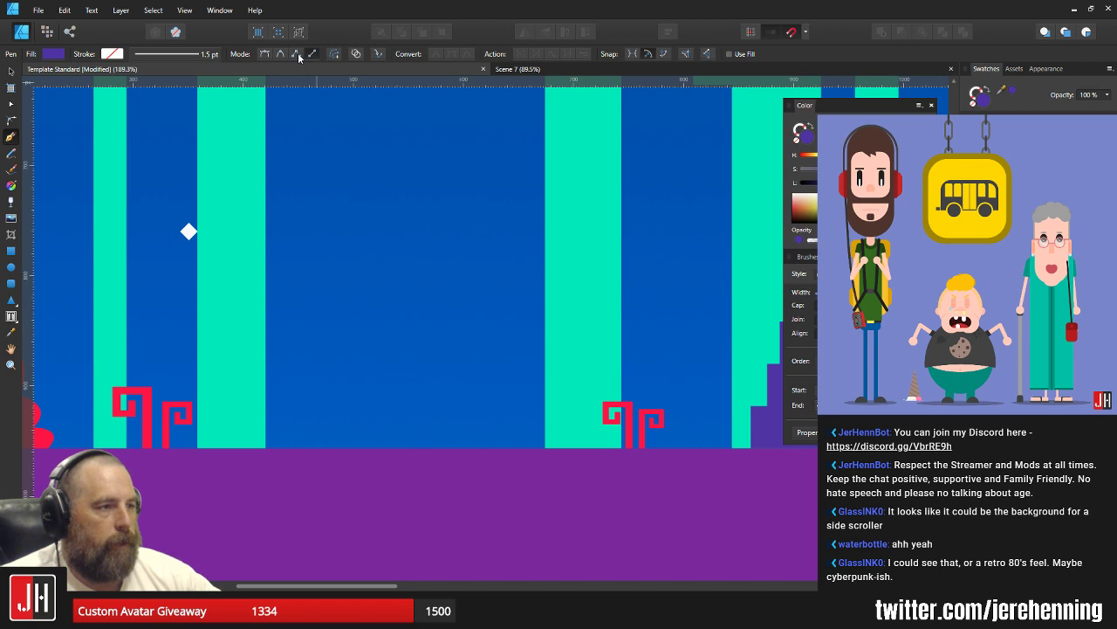
# Draw a closed stepped spire with the Pen tool in polygon mode, standing on the ground between the third and fourth trunks, filled orange.
pyautogui.click(337, 405)
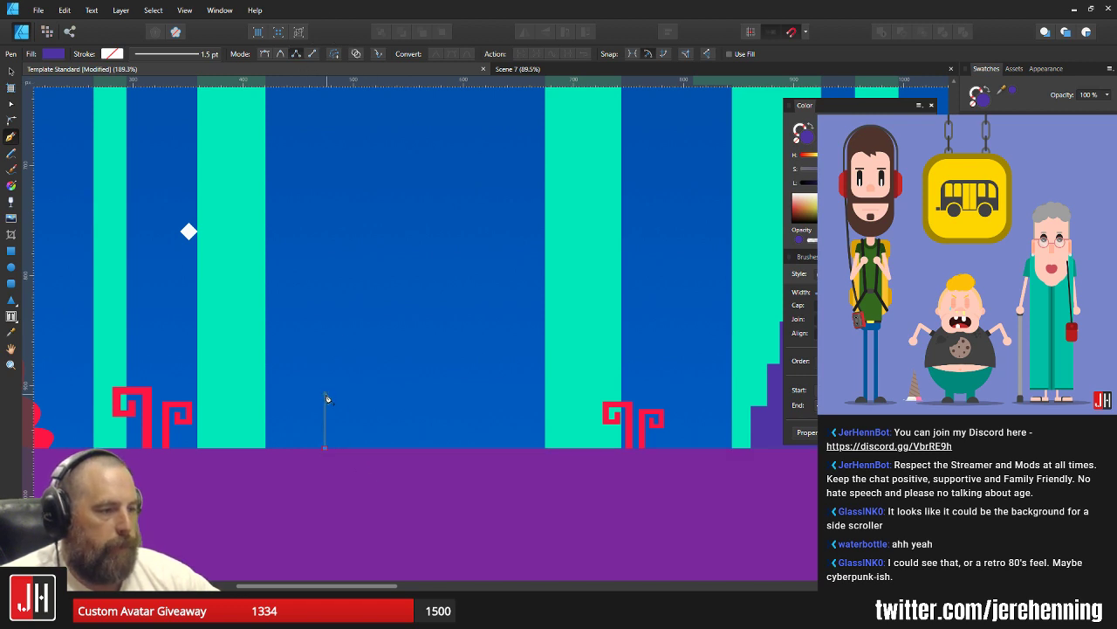
pyautogui.click(330, 395)
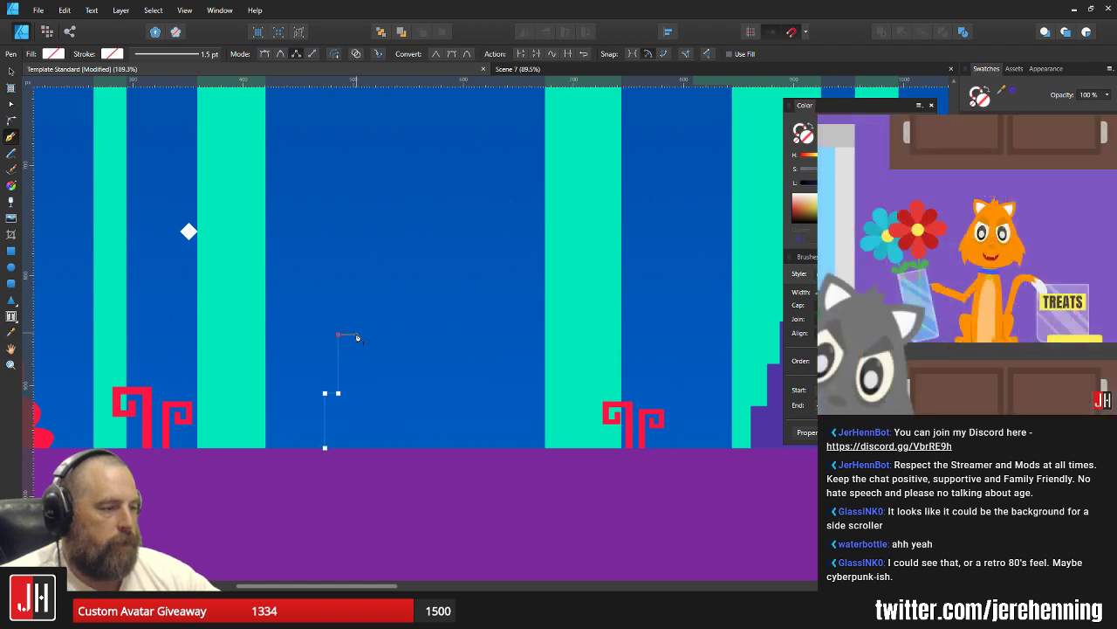
pyautogui.click(376, 281)
pyautogui.click(397, 247)
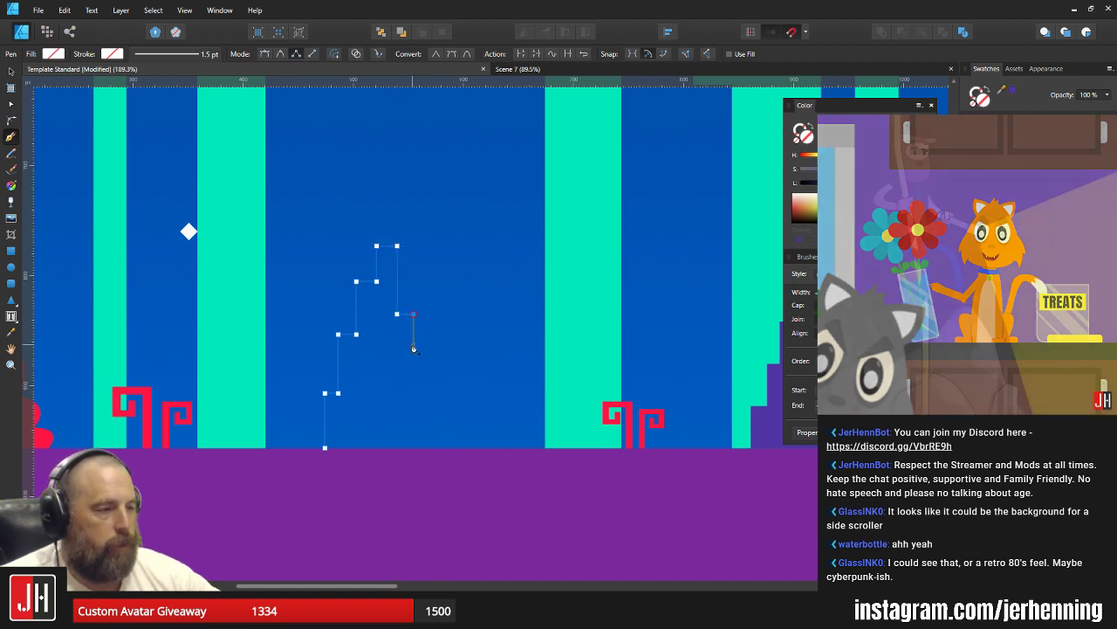
pyautogui.click(413, 350)
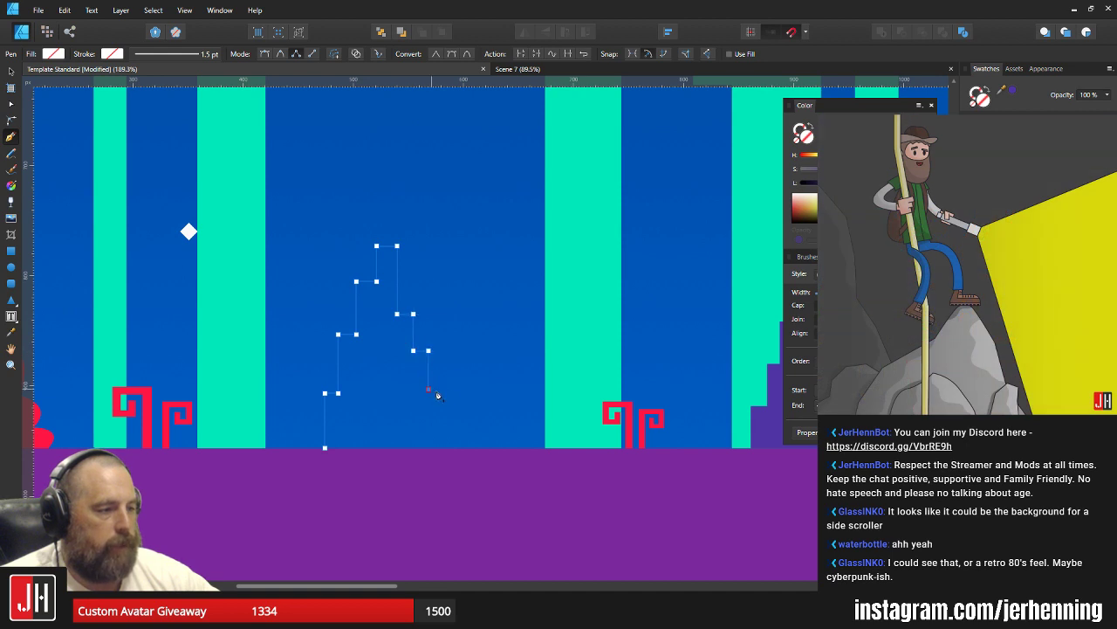
pyautogui.click(446, 449)
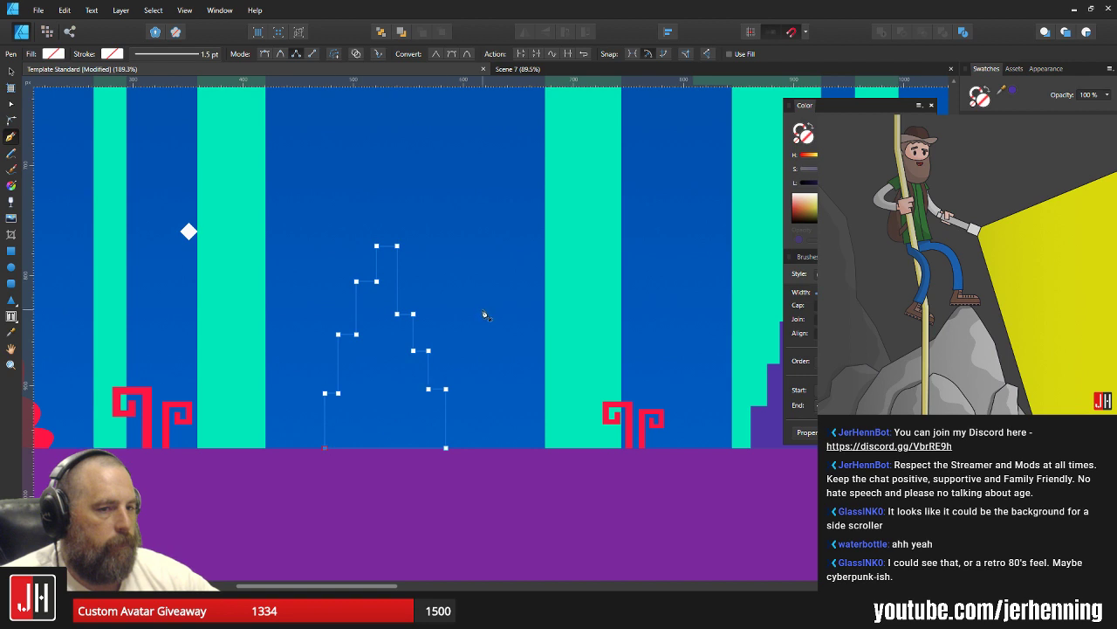
pyautogui.click(324, 448)
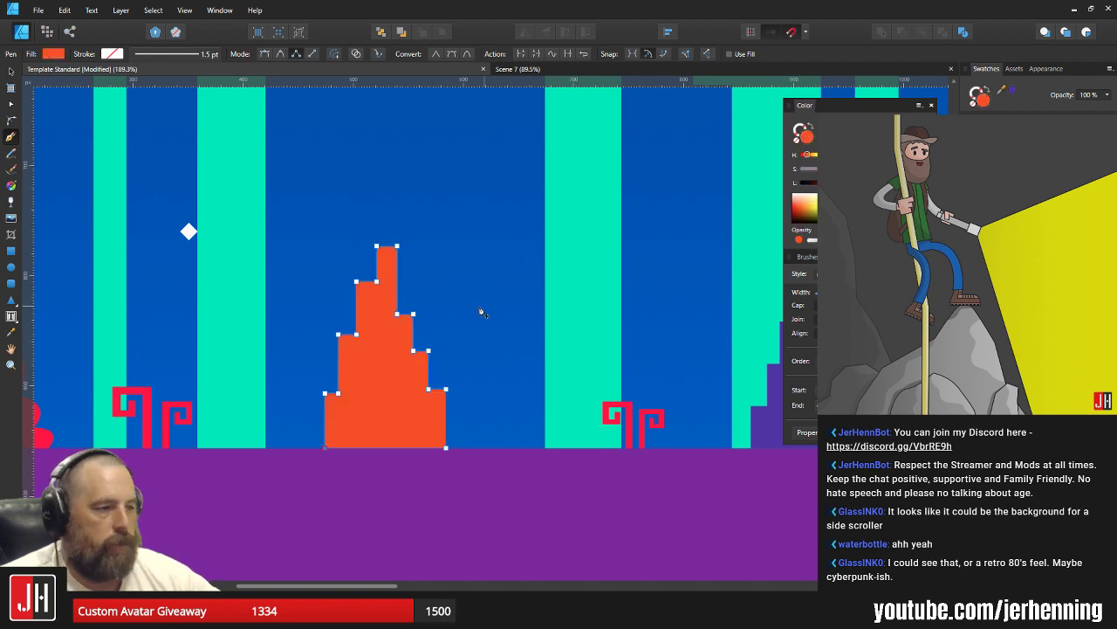
# Move the orange spire slightly right along the ground, into the middle of the gap between the third and fourth trunks.
pyautogui.press('v')
pyautogui.moveTo(384, 367)
pyautogui.mouseDown()
pyautogui.moveTo(416, 373)
pyautogui.moveTo(405, 367)
pyautogui.mouseUp()
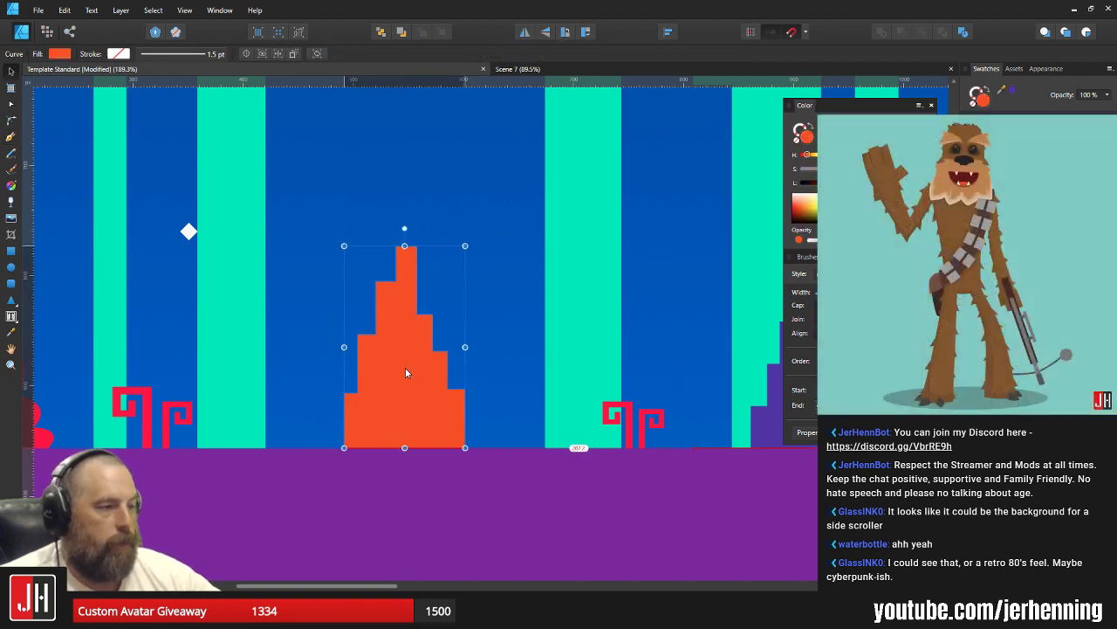
pyautogui.hotkey('ctrl', '0')
pyautogui.click(524, 382)
pyautogui.scroll(5, 443, 370)
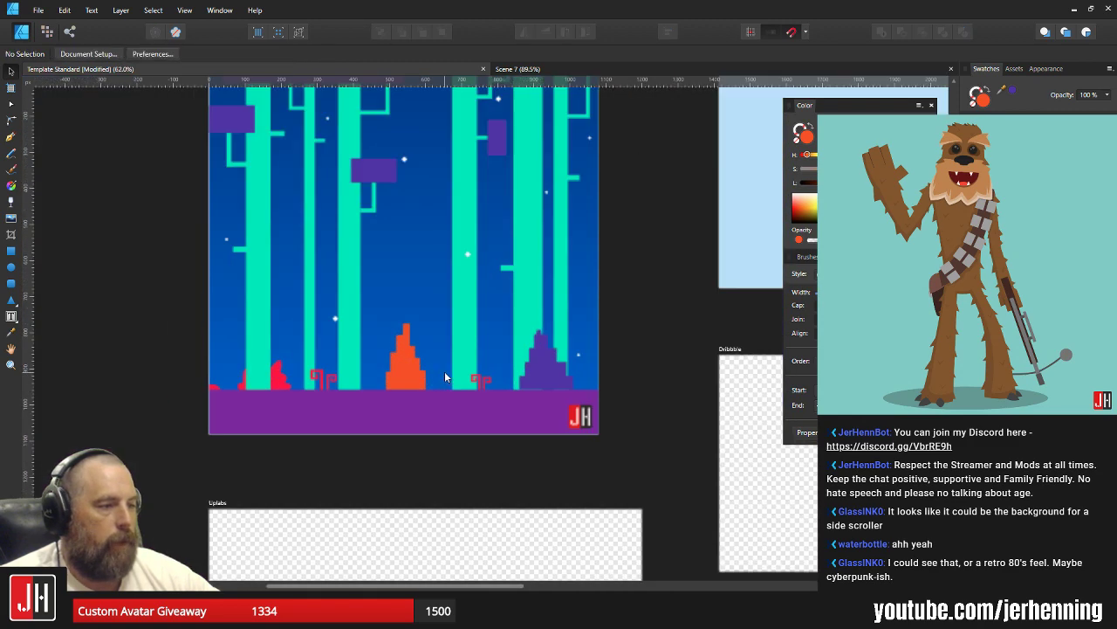
pyautogui.scroll(2, 402, 334)
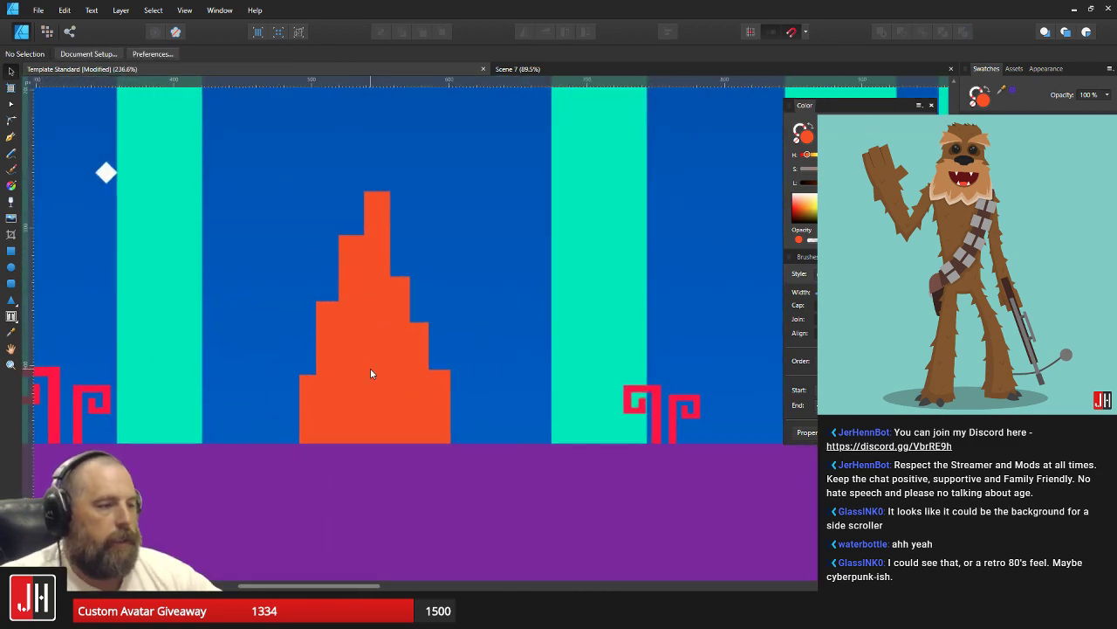
# Lower the orange spire's two upper left steps and its top edge by shifting their corner nodes down.
pyautogui.click(365, 325)
pyautogui.scroll(1, 350, 336)
pyautogui.press('a')
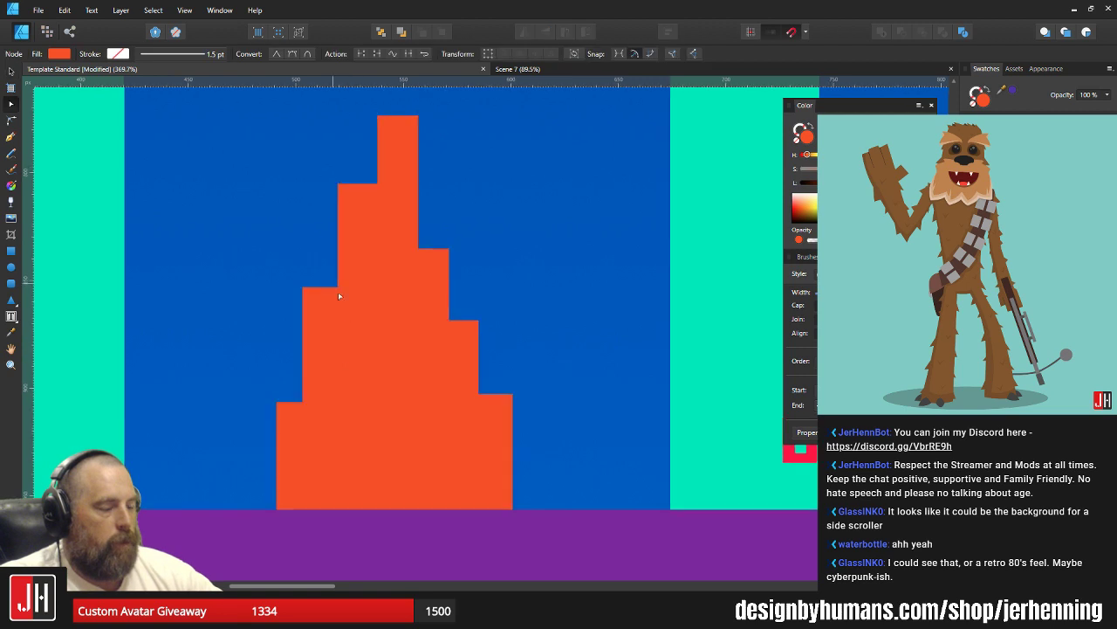
pyautogui.moveTo(338, 292); pyautogui.dragTo(358, 373)
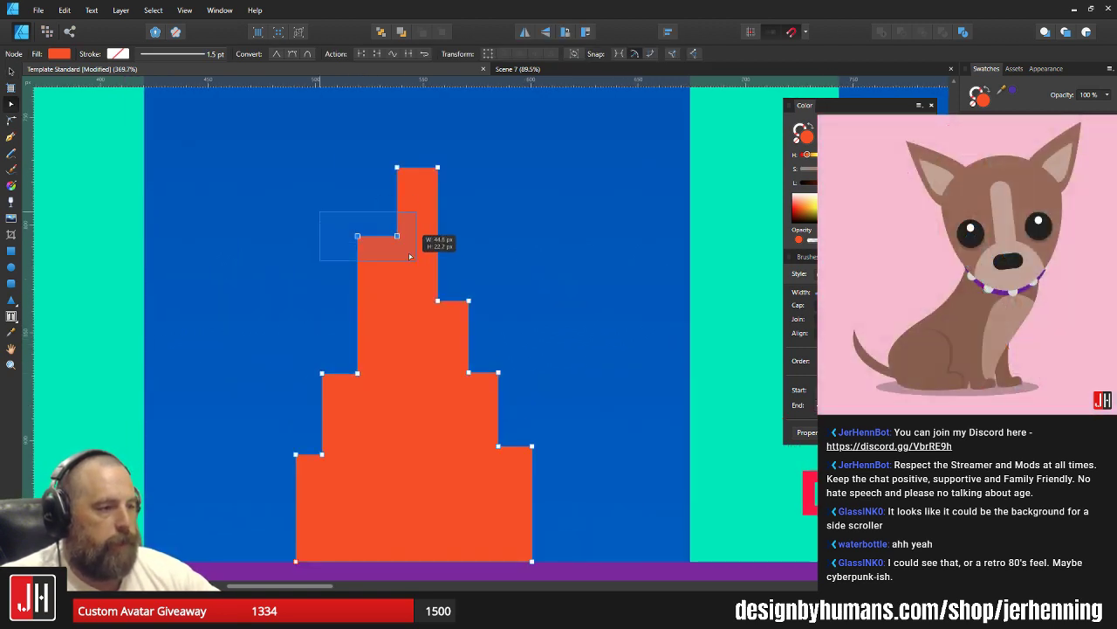
pyautogui.moveTo(410, 256); pyautogui.dragTo(398, 258)
pyautogui.moveTo(384, 150); pyautogui.dragTo(423, 160)
pyautogui.hotkey('ctrl', 'z')
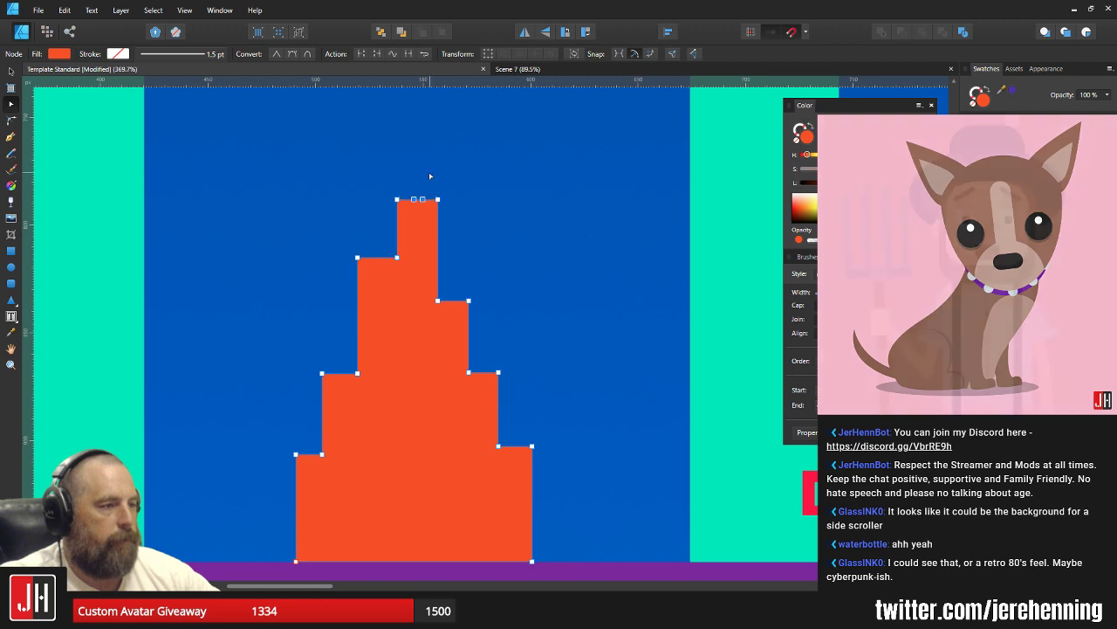
# Raise the two middle nodes of the spire's top edge into a narrow tip and bring its base nodes inward to straighten the sides.
pyautogui.scroll(4, 430, 175)
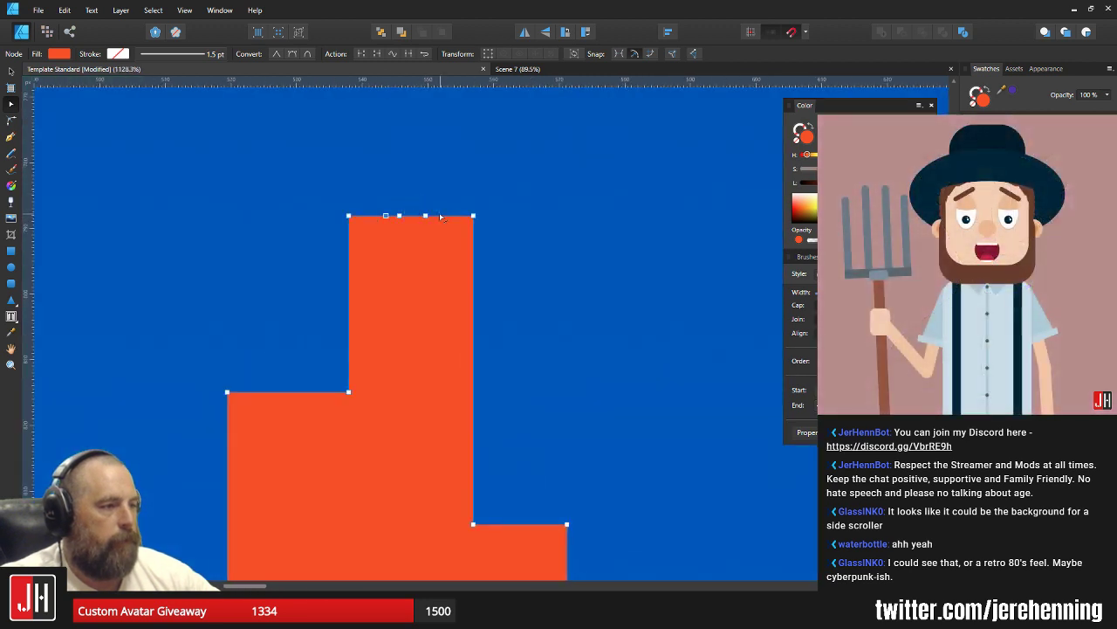
pyautogui.moveTo(423, 235); pyautogui.dragTo(426, 99)
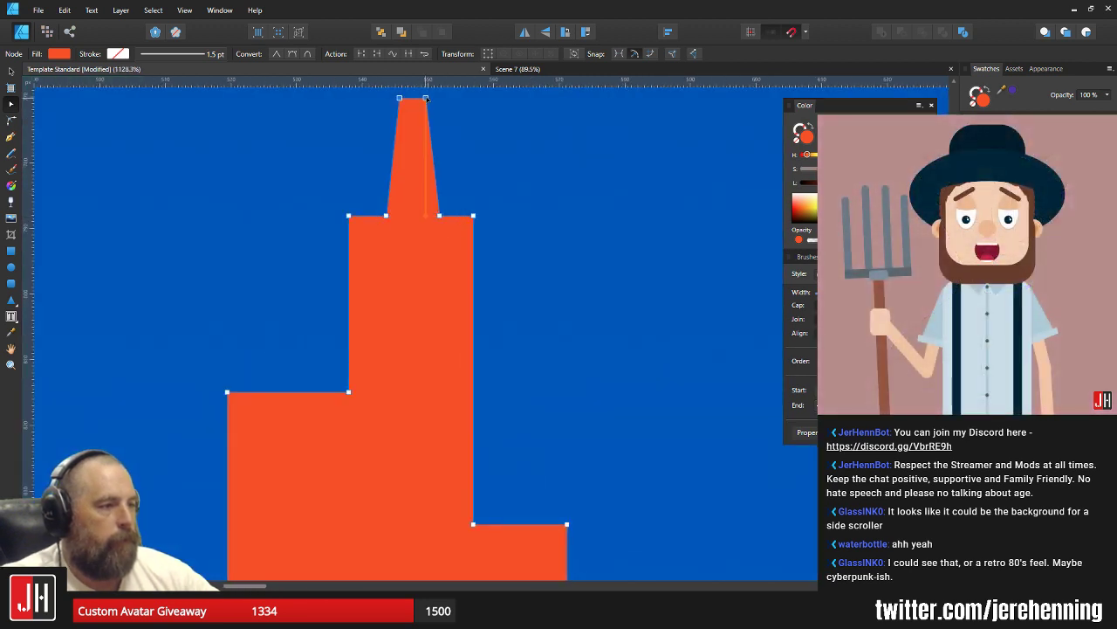
pyautogui.moveTo(385, 215); pyautogui.dragTo(429, 216)
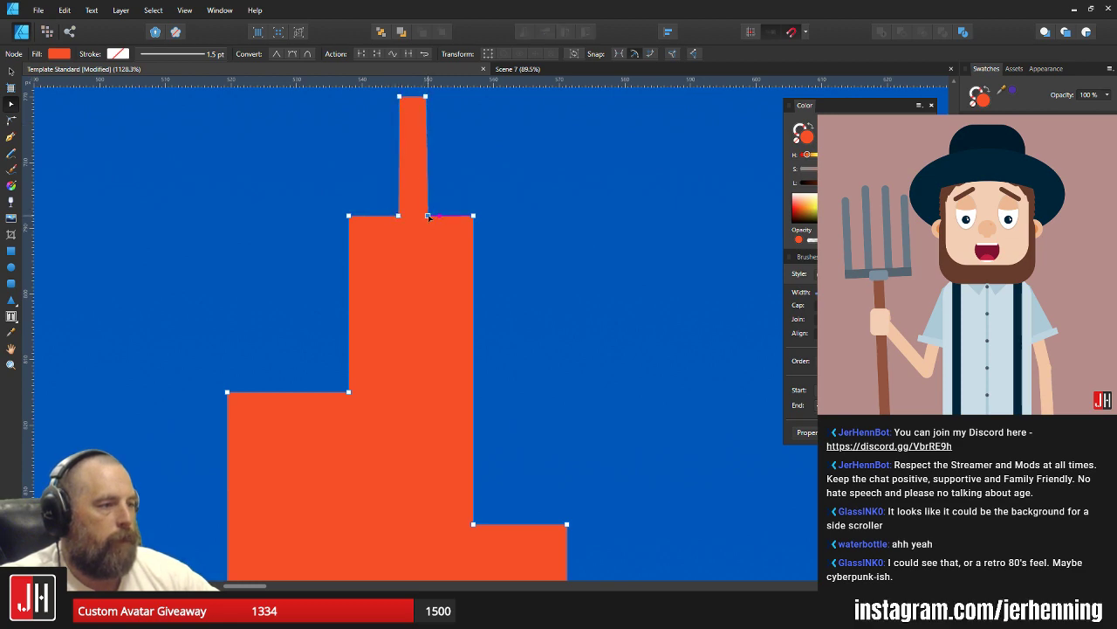
# Shorten the spire's narrow tip by lowering its two top nodes, and align its lower right node to make the side vertical.
pyautogui.scroll(2, 431, 127)
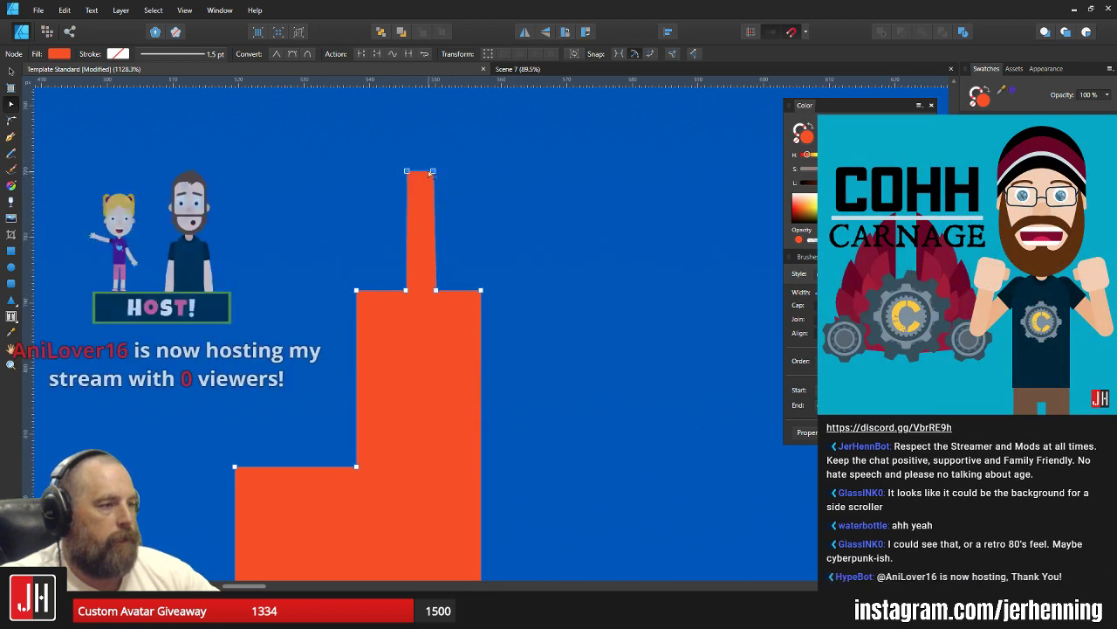
pyautogui.moveTo(432, 172); pyautogui.dragTo(430, 216)
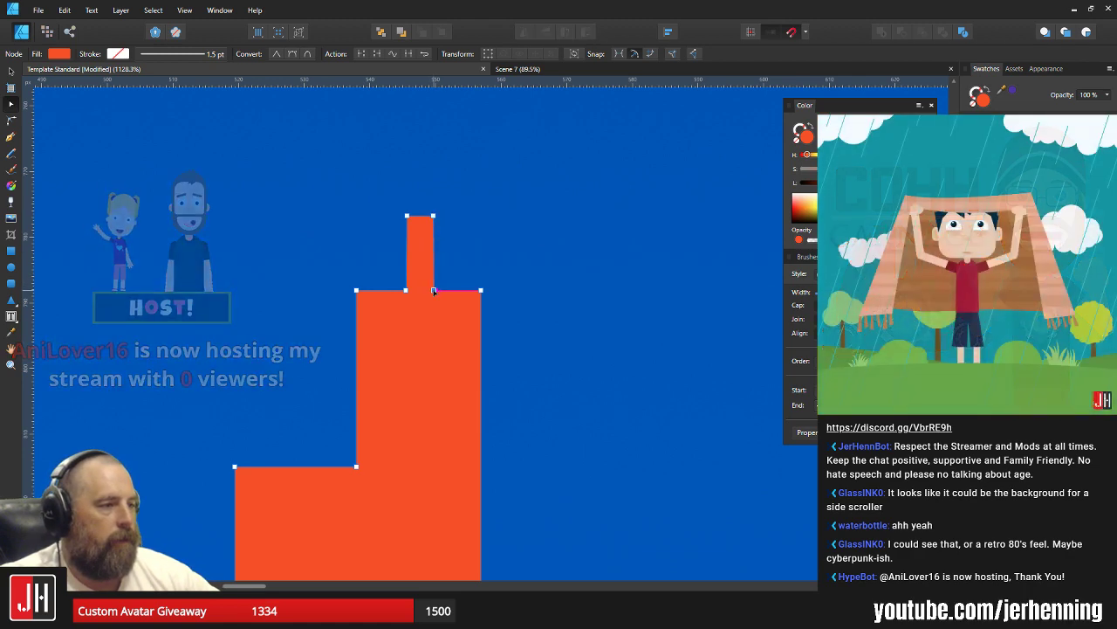
pyautogui.press('v')
pyautogui.press('a')
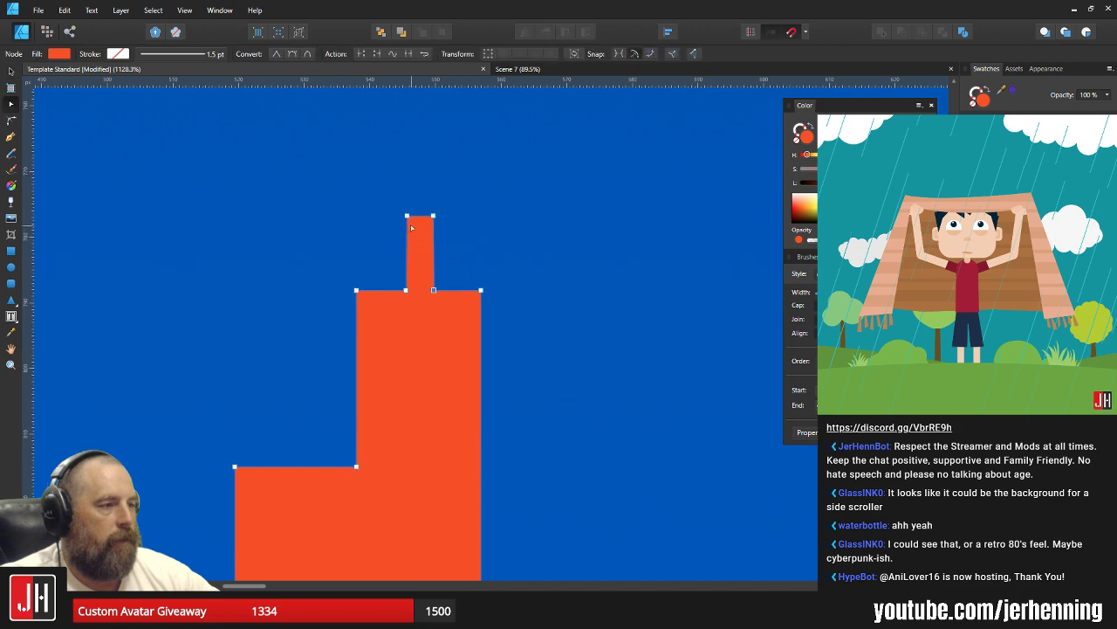
pyautogui.moveTo(376, 199); pyautogui.dragTo(481, 247)
pyautogui.moveTo(432, 217); pyautogui.dragTo(434, 228)
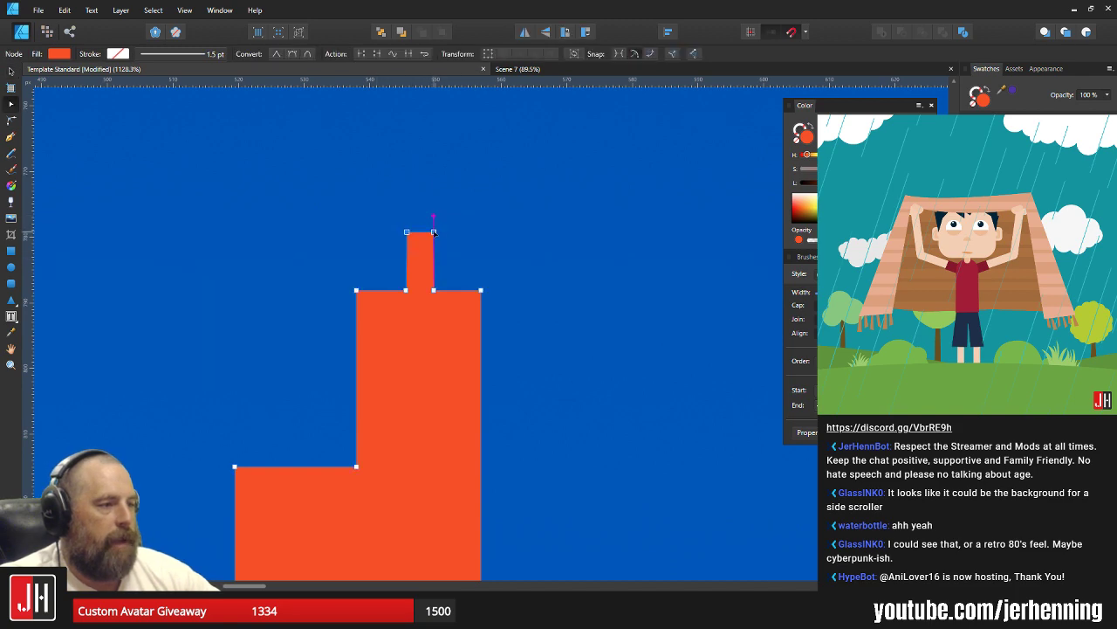
# Lower the first step below the top on both sides of the orange spire by shifting their corner nodes down.
pyautogui.press('v')
pyautogui.click(468, 230)
pyautogui.scroll(-10, 503, 304)
pyautogui.moveTo(524, 322); pyautogui.dragTo(447, 301)
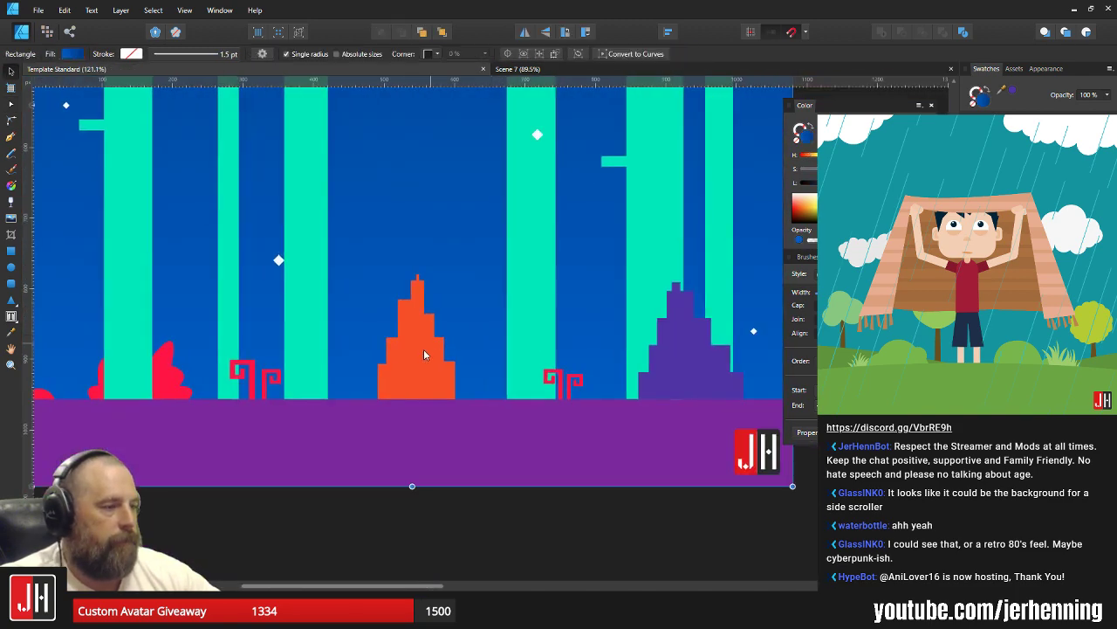
pyautogui.scroll(5, 425, 354)
pyautogui.click(394, 230)
pyautogui.scroll(2, 365, 211)
pyautogui.press('a')
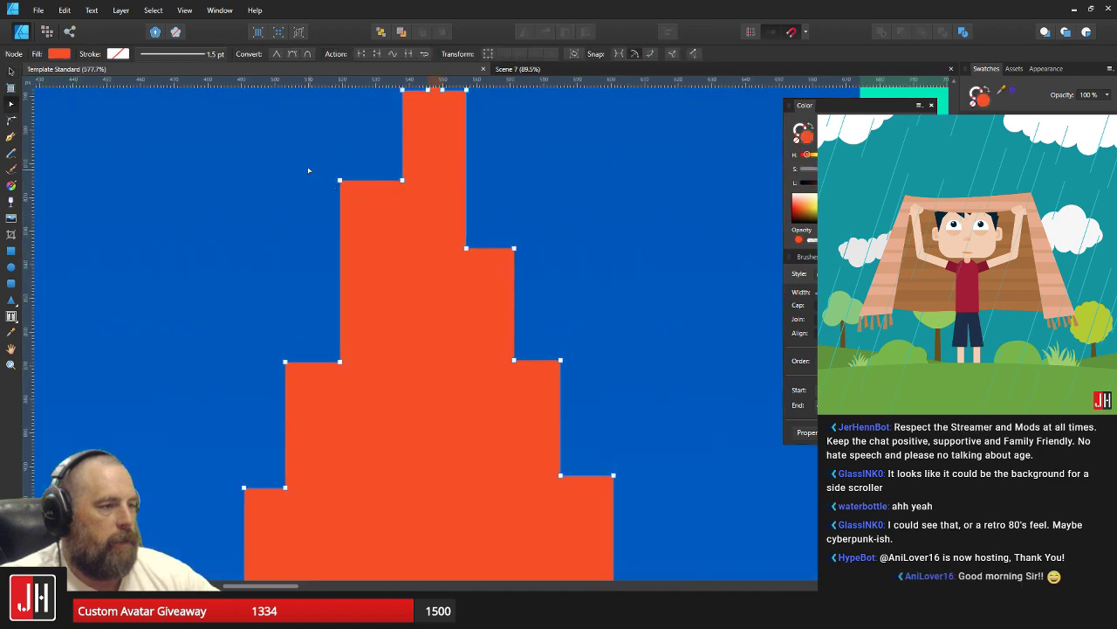
pyautogui.moveTo(309, 170); pyautogui.dragTo(409, 192)
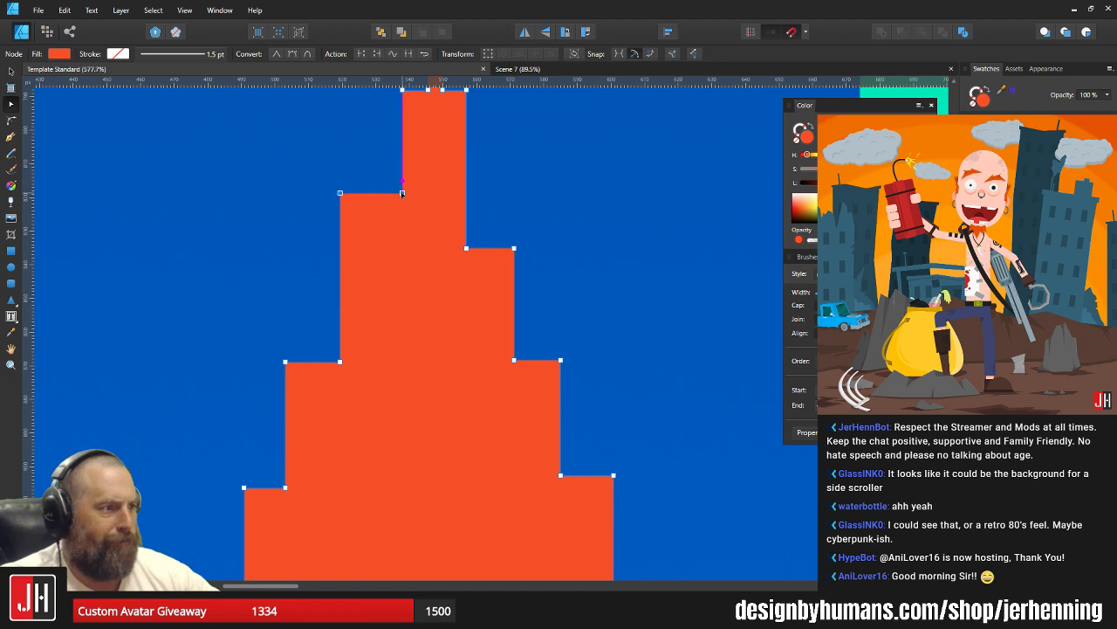
pyautogui.moveTo(403, 194); pyautogui.dragTo(403, 193)
pyautogui.moveTo(456, 226); pyautogui.dragTo(514, 268)
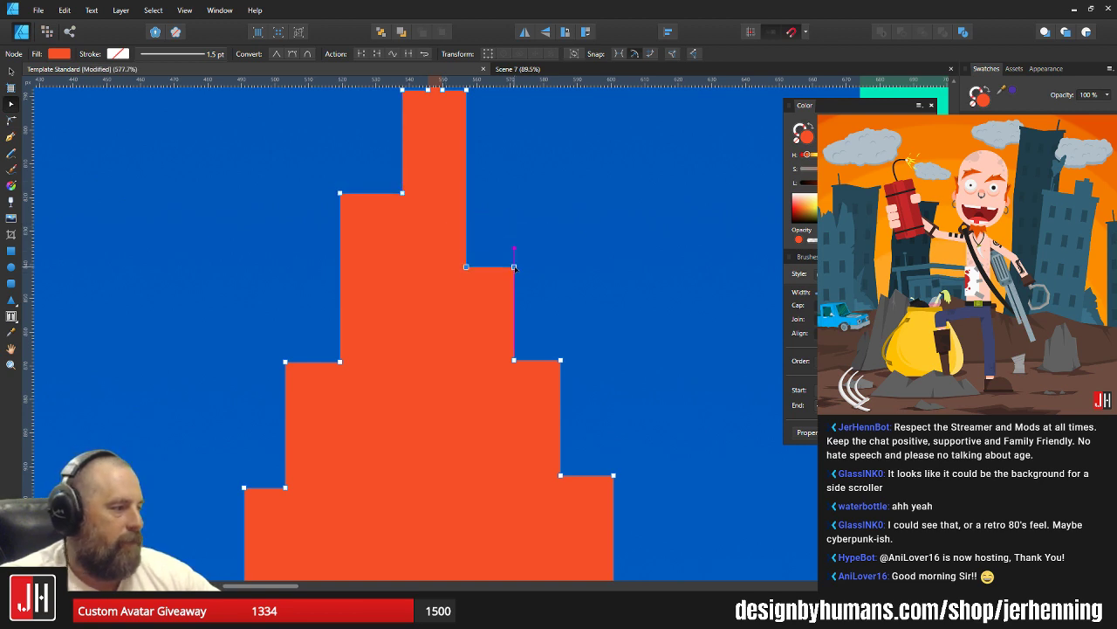
pyautogui.click(556, 255)
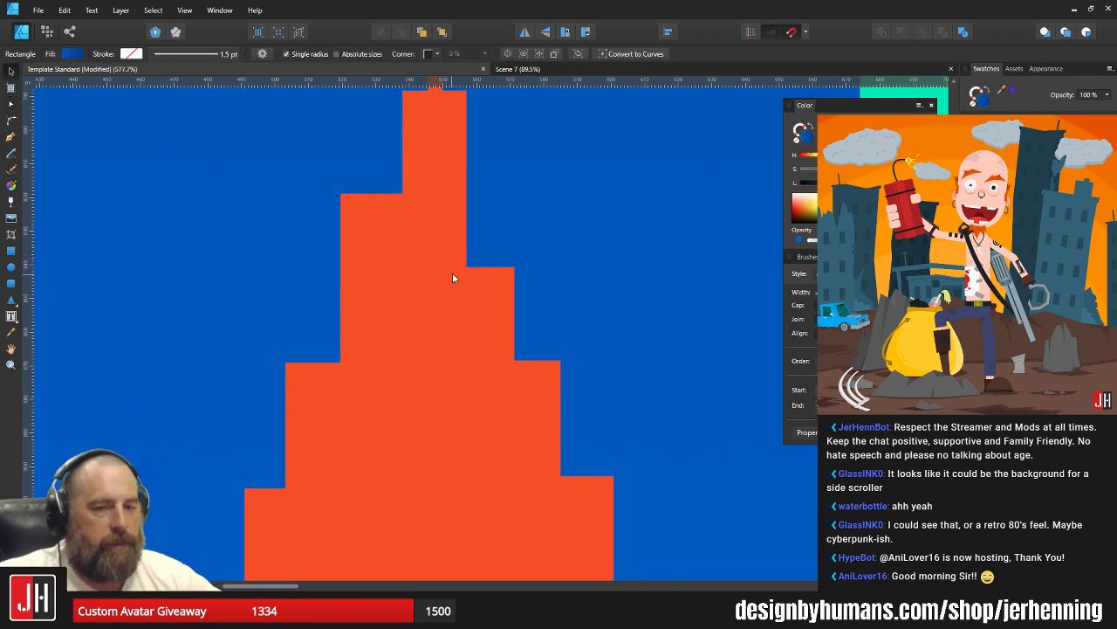
# Shorten the orange spire's two lowest tiers by shifting their upper corner nodes and everything above them straight down.
pyautogui.scroll(-3, 468, 283)
pyautogui.click(442, 353)
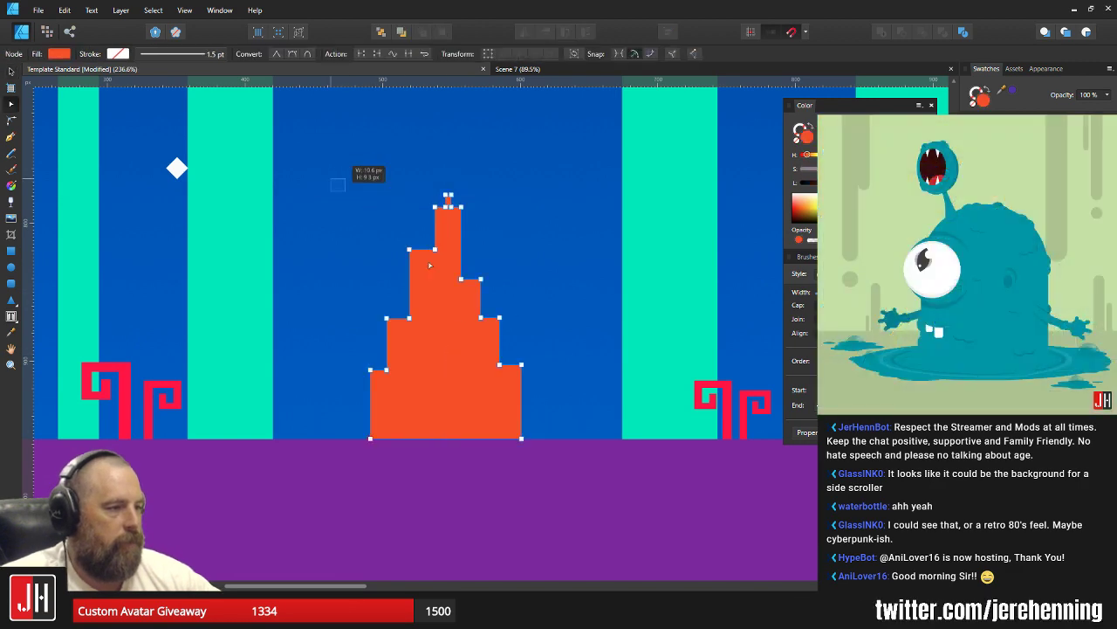
pyautogui.moveTo(345, 191); pyautogui.dragTo(521, 398)
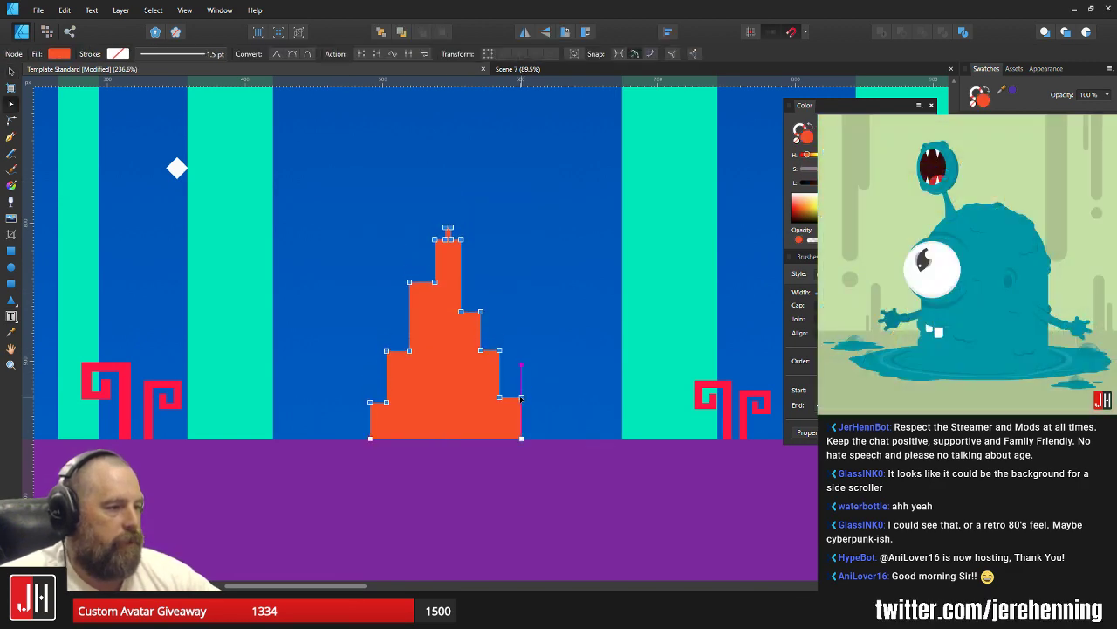
pyautogui.moveTo(320, 202); pyautogui.dragTo(547, 377)
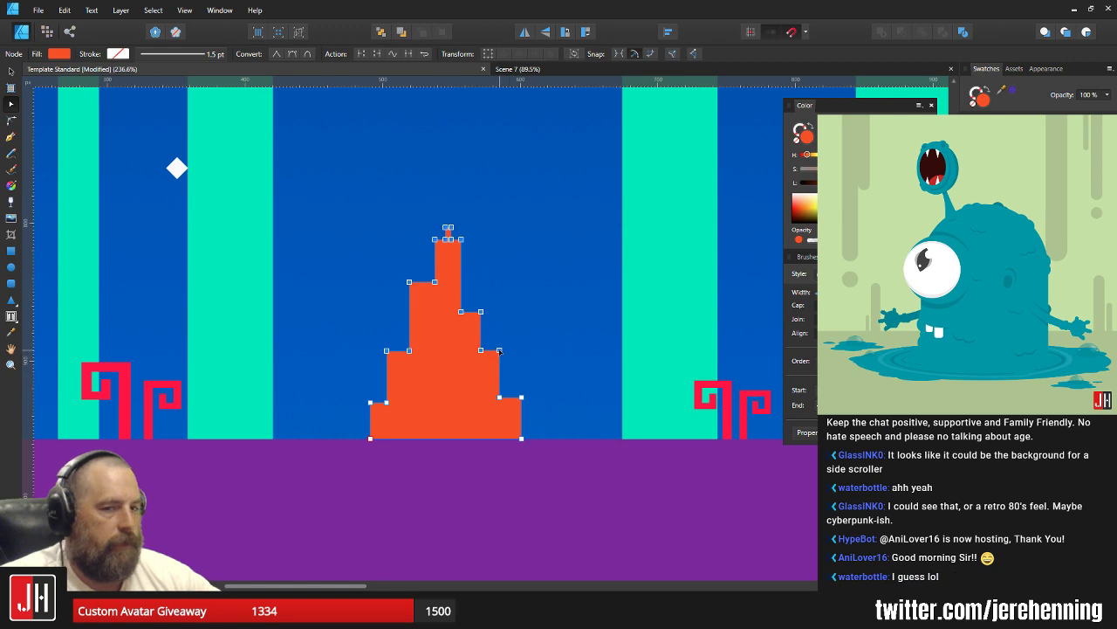
pyautogui.moveTo(499, 350); pyautogui.dragTo(498, 370)
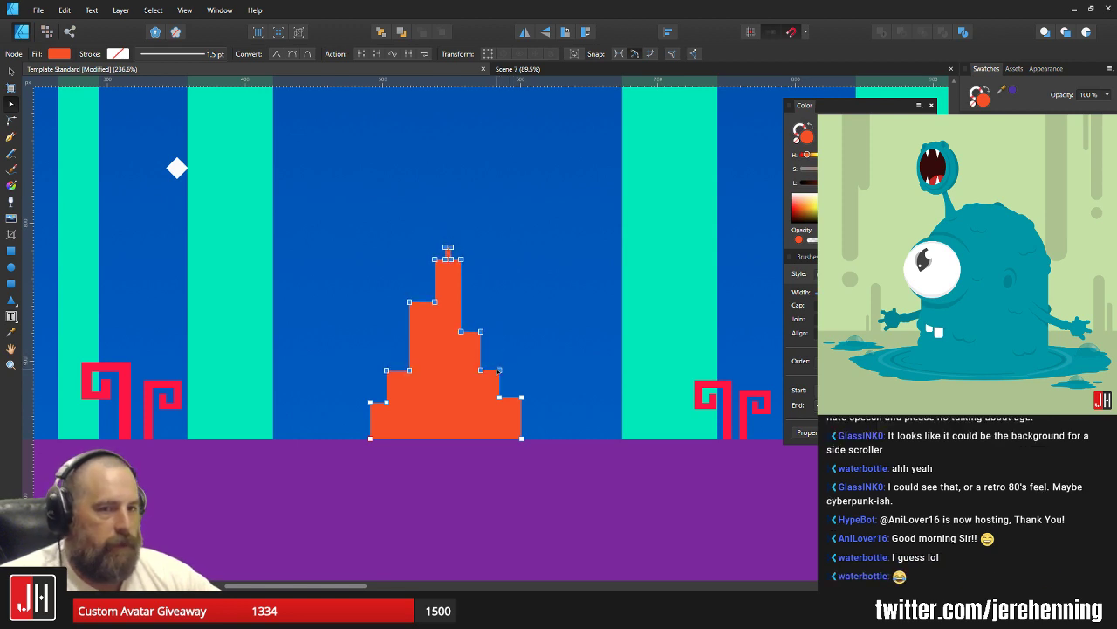
# Shorten the spire's upper tiers by lowering their nodes together with the tip, one tier after another.
pyautogui.moveTo(370, 220); pyautogui.dragTo(529, 360)
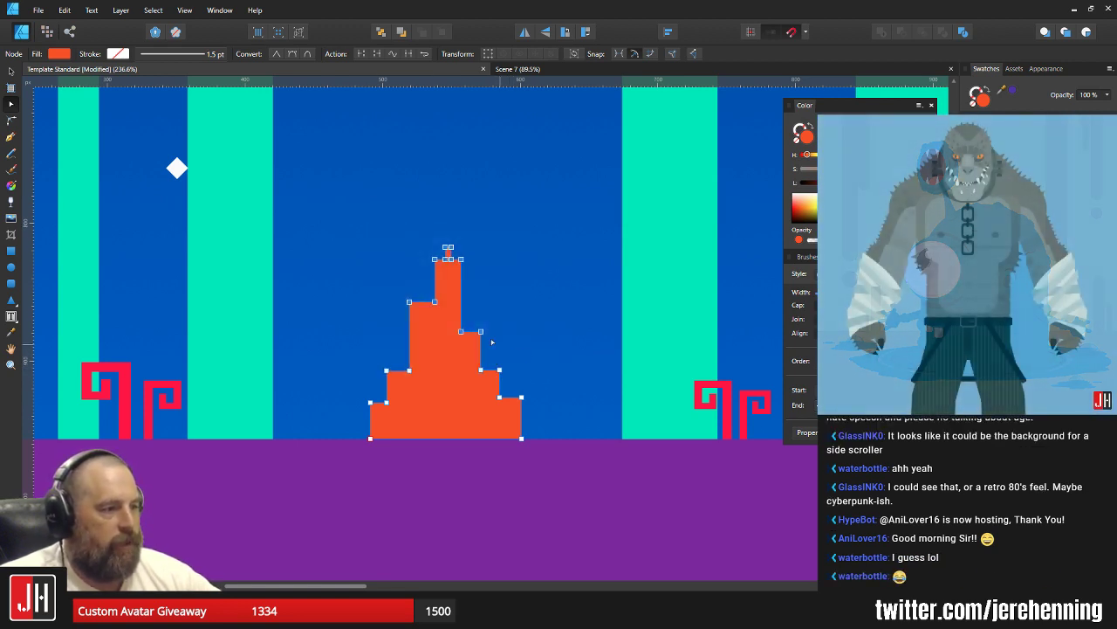
pyautogui.moveTo(481, 332); pyautogui.dragTo(481, 348)
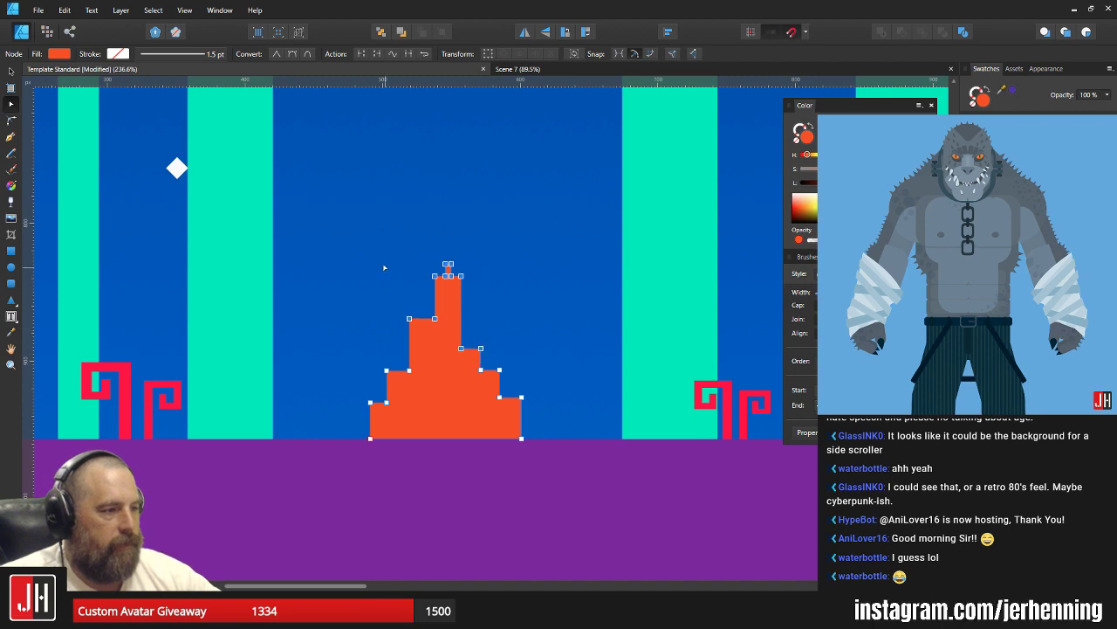
pyautogui.moveTo(382, 257); pyautogui.dragTo(462, 293)
pyautogui.press('v')
pyautogui.click(504, 280)
# Delete the stepped purple mound at the foot of the rightmost trunks.
pyautogui.scroll(-4, 497, 338)
pyautogui.scroll(-3, 497, 338)
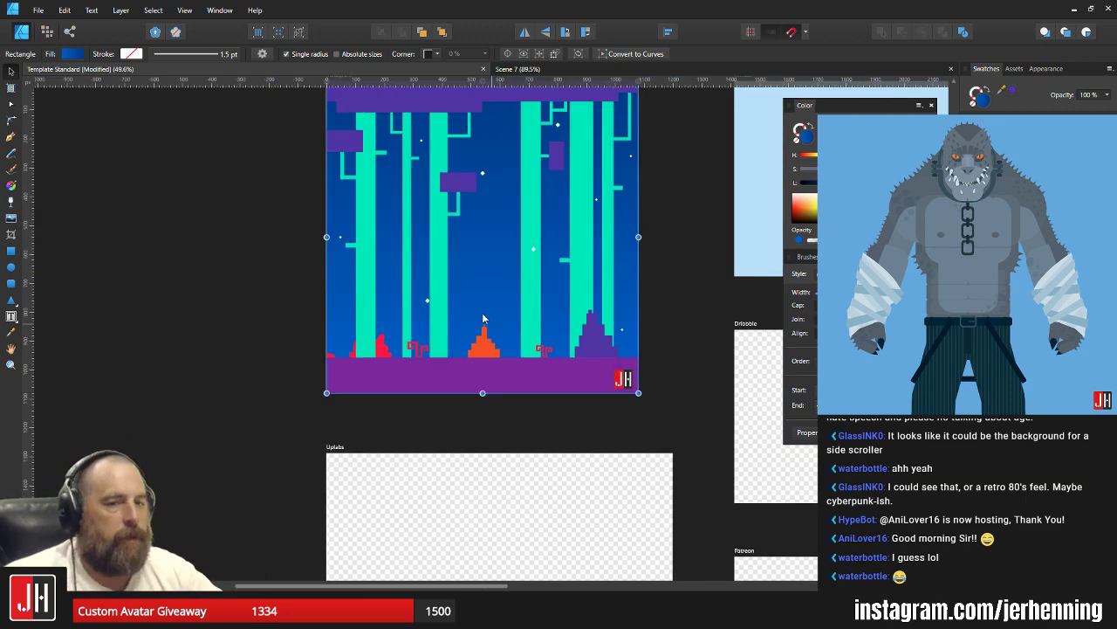
pyautogui.click(597, 337)
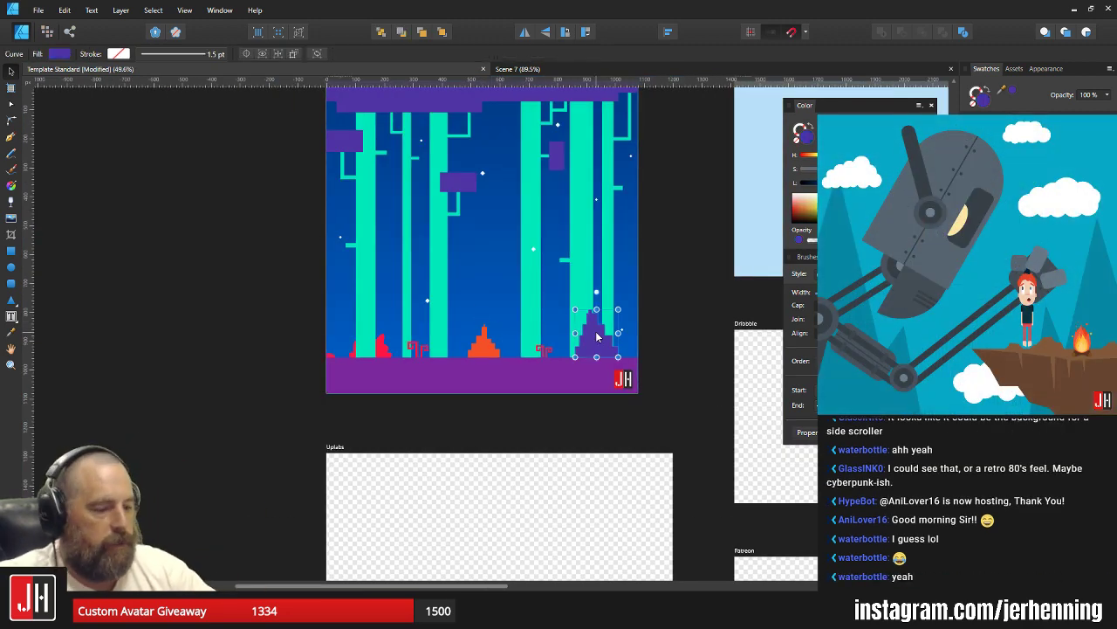
pyautogui.press('Delete')
# Straighten the sides of the spire's narrow tip by aligning its two base nodes under its top nodes.
pyautogui.scroll(3, 545, 340)
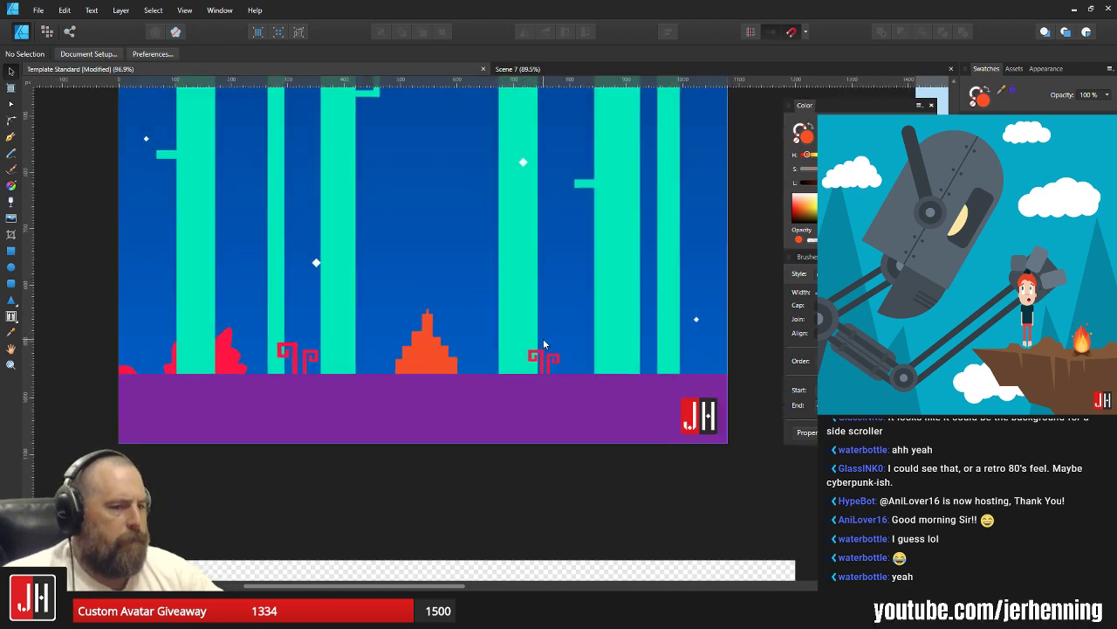
pyautogui.scroll(3, 453, 356)
pyautogui.scroll(8, 438, 343)
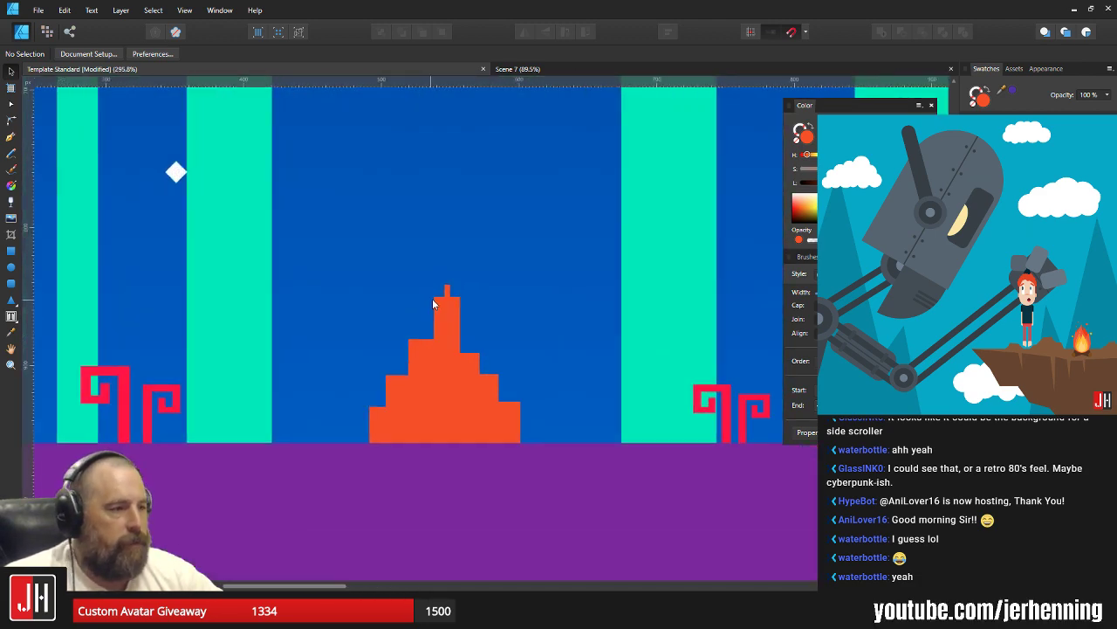
pyautogui.click(458, 271)
pyautogui.scroll(2, 458, 262)
pyautogui.scroll(3, 424, 323)
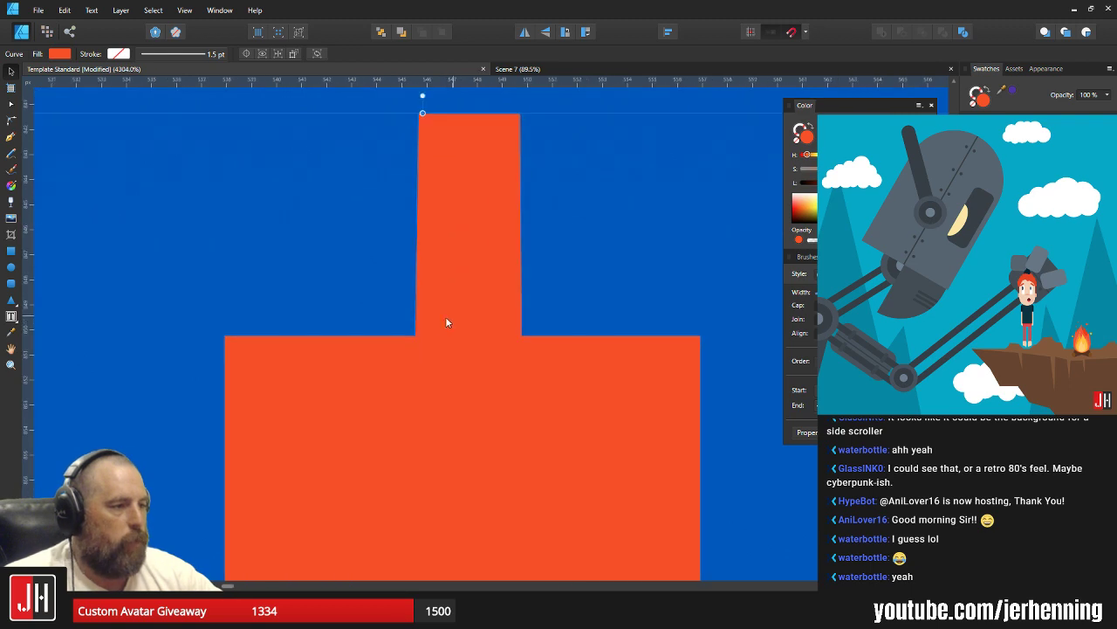
pyautogui.press('a')
pyautogui.moveTo(416, 336); pyautogui.dragTo(419, 337)
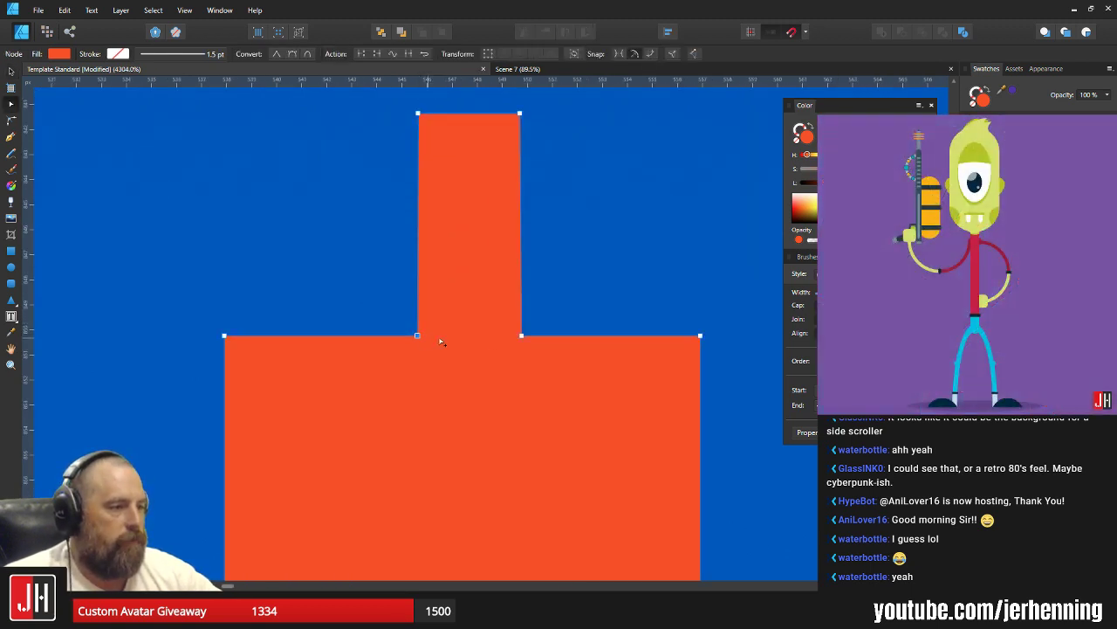
pyautogui.moveTo(522, 335)
pyautogui.mouseDown()
pyautogui.moveTo(532, 336)
pyautogui.moveTo(520, 336)
pyautogui.mouseUp()
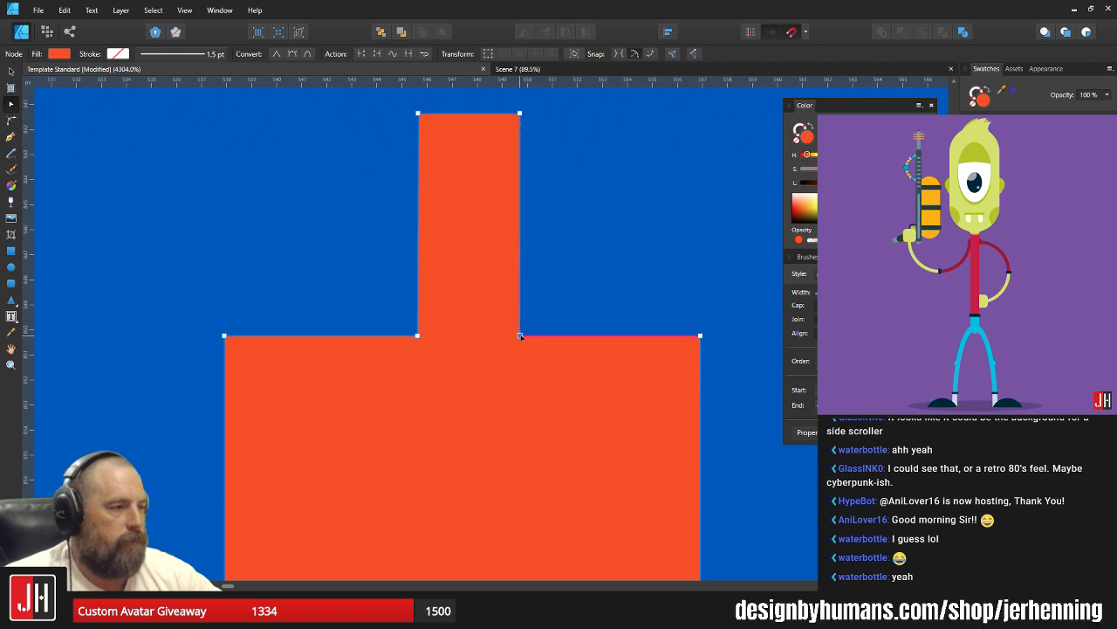
pyautogui.press('v')
pyautogui.click(567, 290)
# Shorten the spire's narrow tip by lowering its two top nodes, and shift the whole tip right, off-centre on the top tier.
pyautogui.scroll(-10, 559, 361)
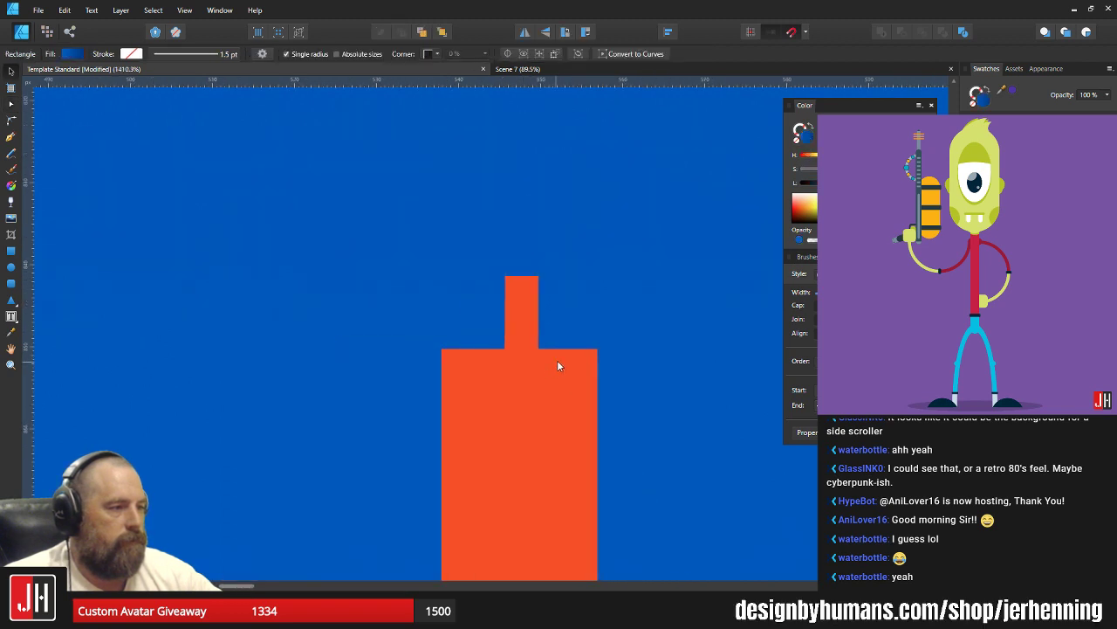
pyautogui.moveTo(585, 393); pyautogui.dragTo(513, 360)
pyautogui.scroll(7, 482, 274)
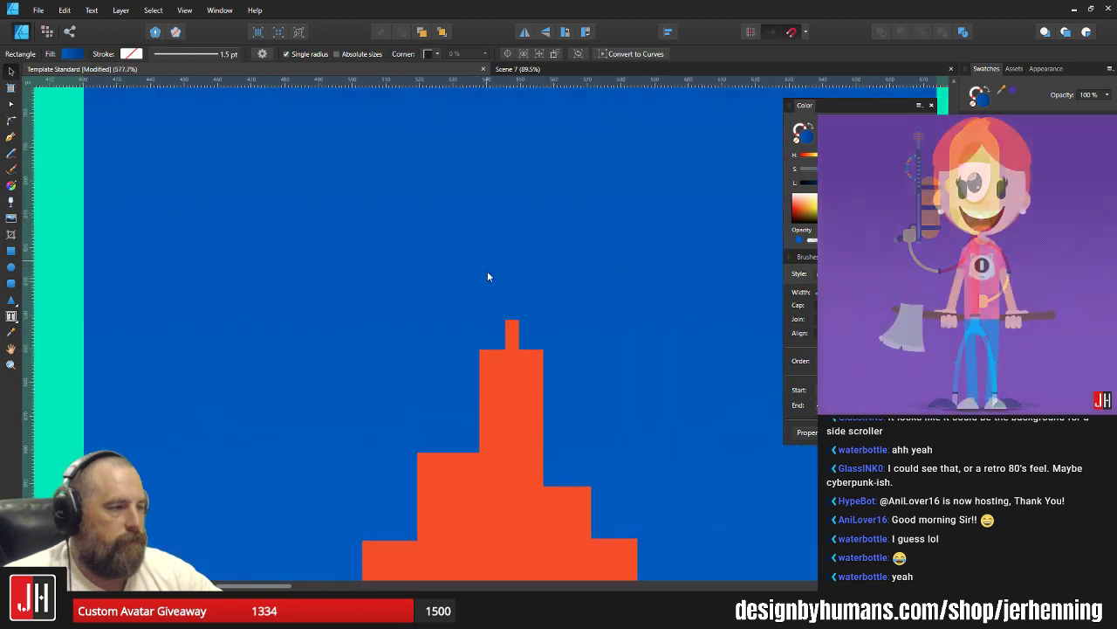
pyautogui.click(503, 309)
pyautogui.press('a')
pyautogui.moveTo(418, 268); pyautogui.dragTo(596, 316)
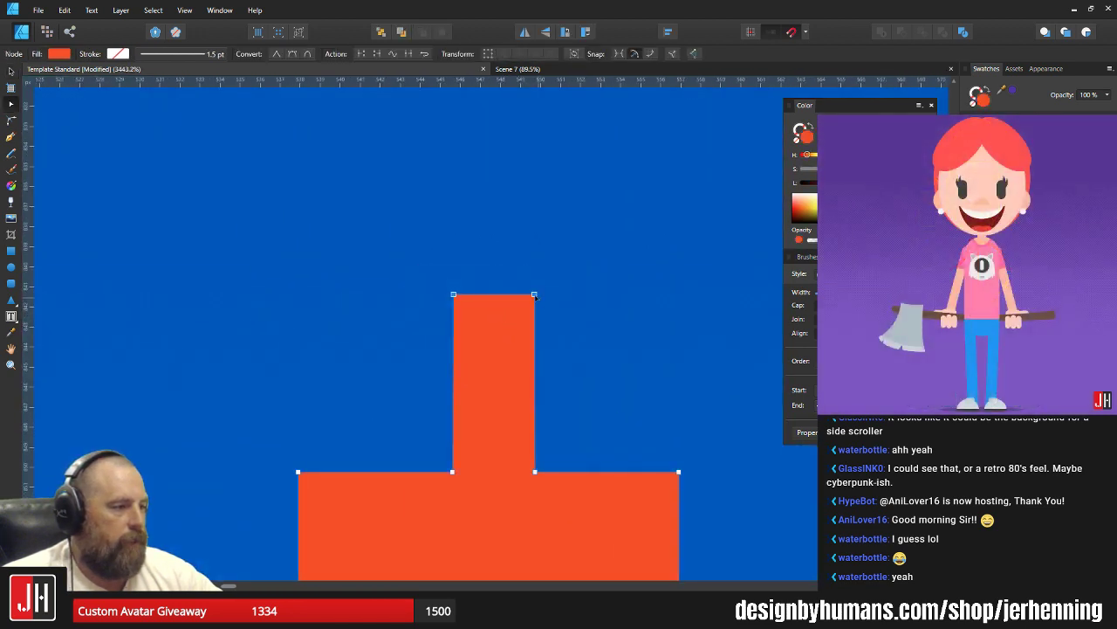
pyautogui.moveTo(535, 295); pyautogui.dragTo(535, 318)
pyautogui.moveTo(381, 277); pyautogui.dragTo(588, 541)
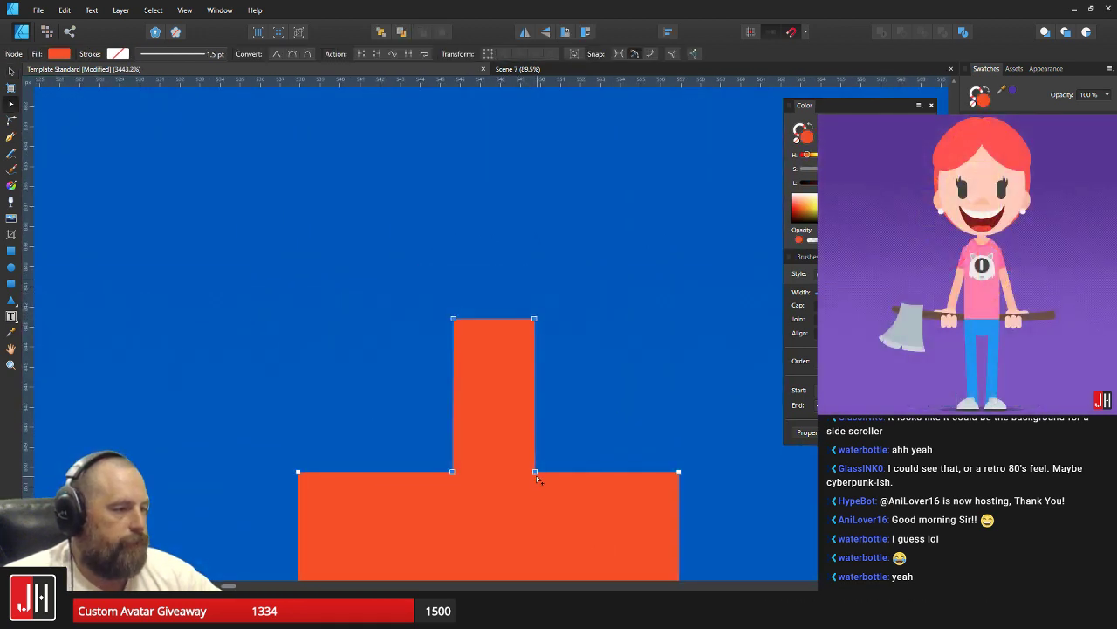
pyautogui.moveTo(535, 472); pyautogui.dragTo(612, 472)
pyautogui.press('v')
pyautogui.click(635, 443)
# Draw a smaller stepped outline with the Pen tool inside the orange spire, following its steps and ending at the ground.
pyautogui.scroll(-10, 634, 442)
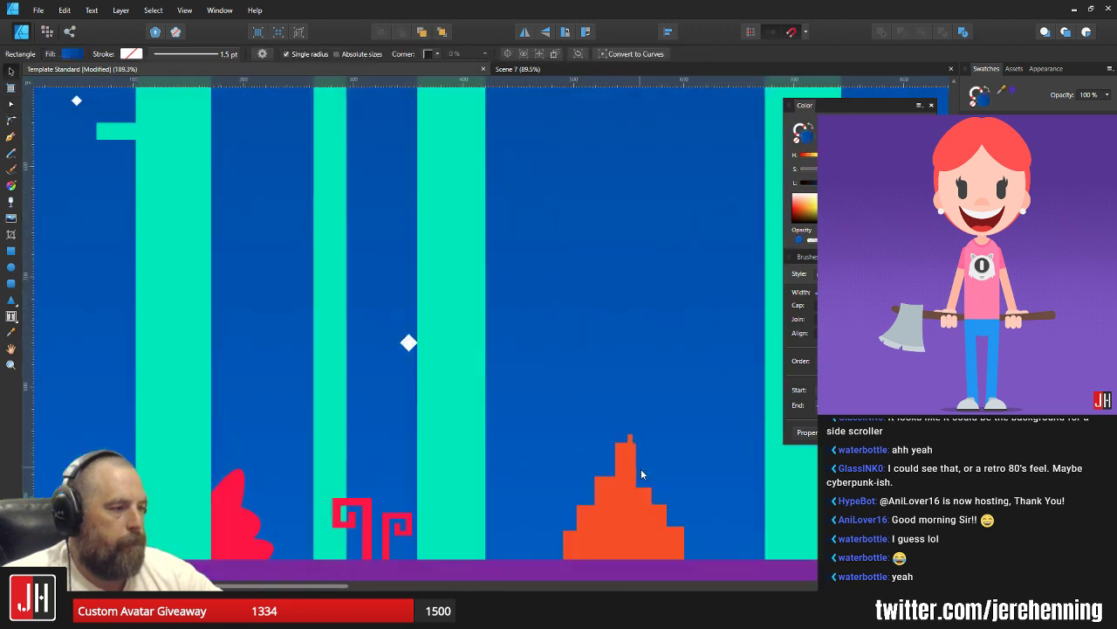
pyautogui.scroll(5, 448, 356)
pyautogui.scroll(1, 448, 356)
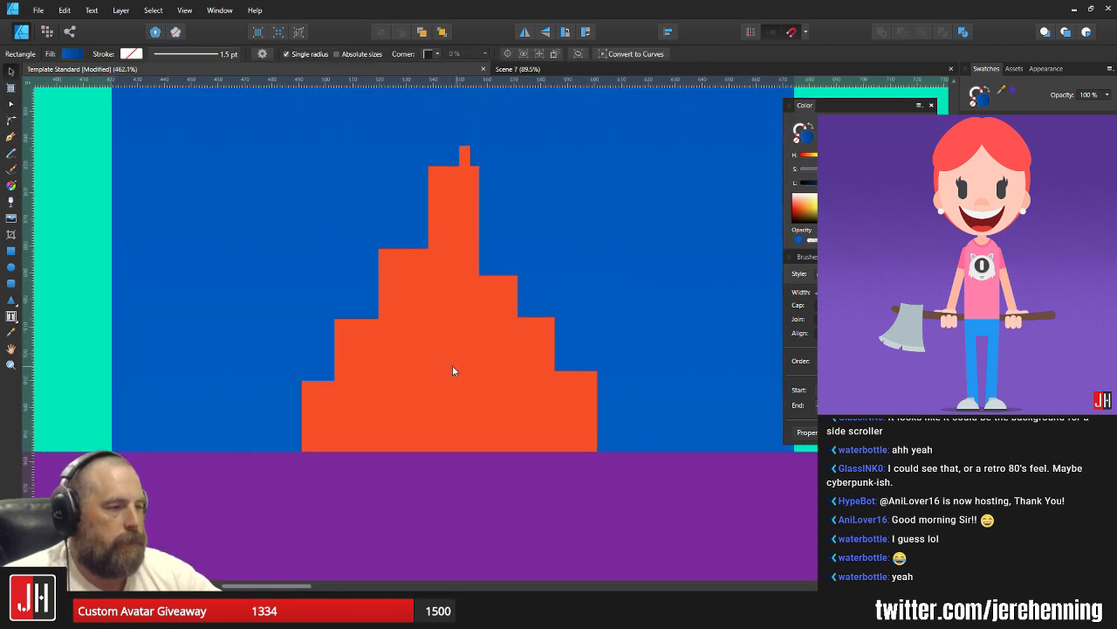
pyautogui.click(11, 136)
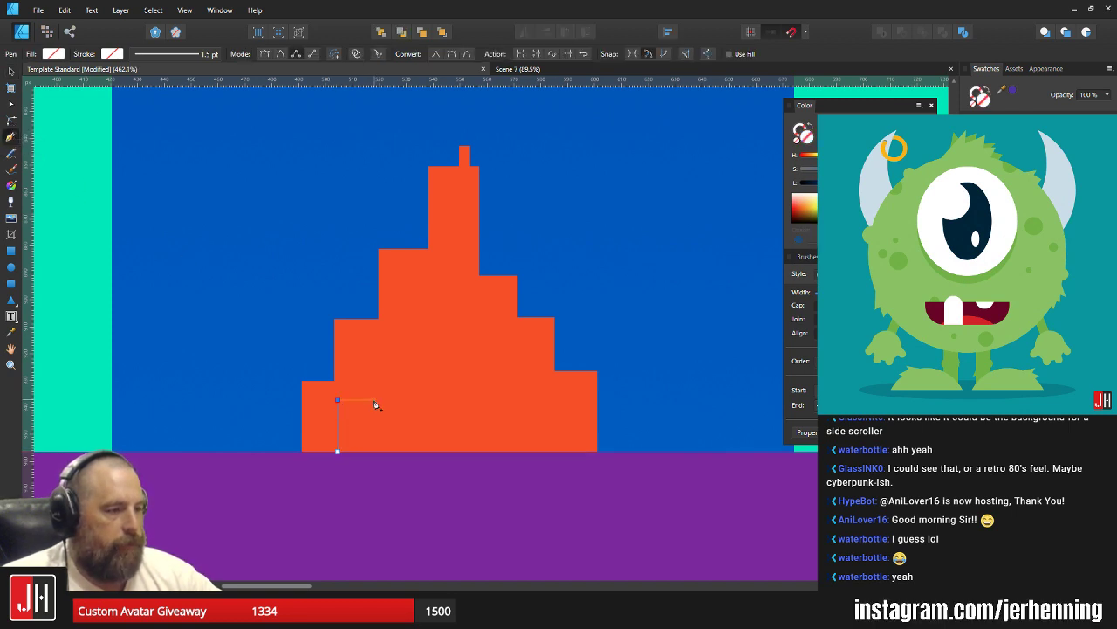
pyautogui.click(449, 272)
pyautogui.click(448, 217)
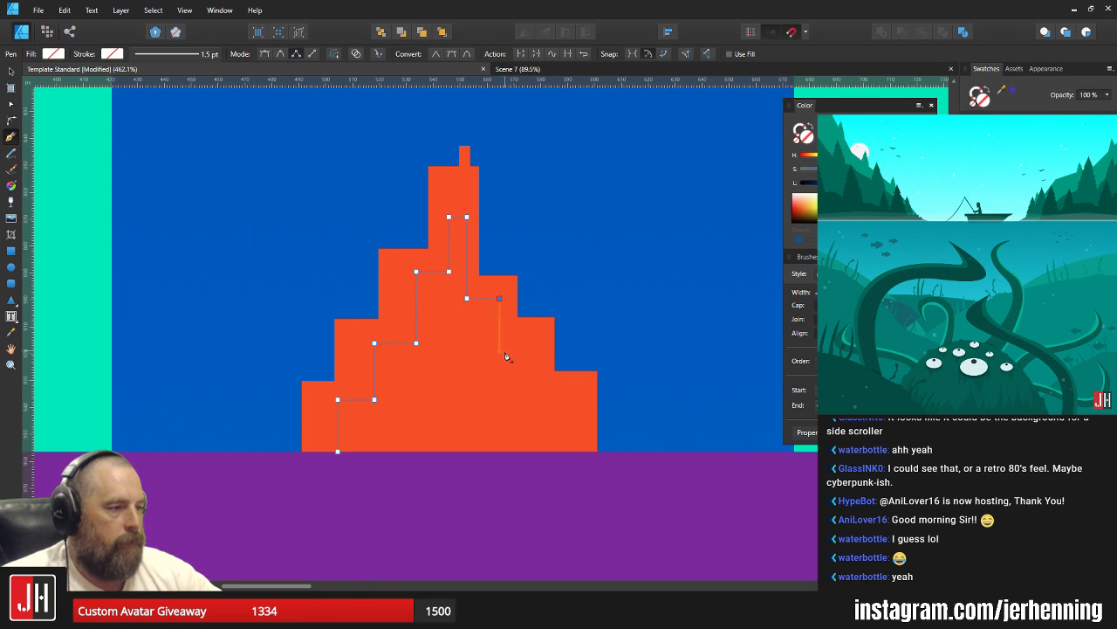
pyautogui.click(574, 396)
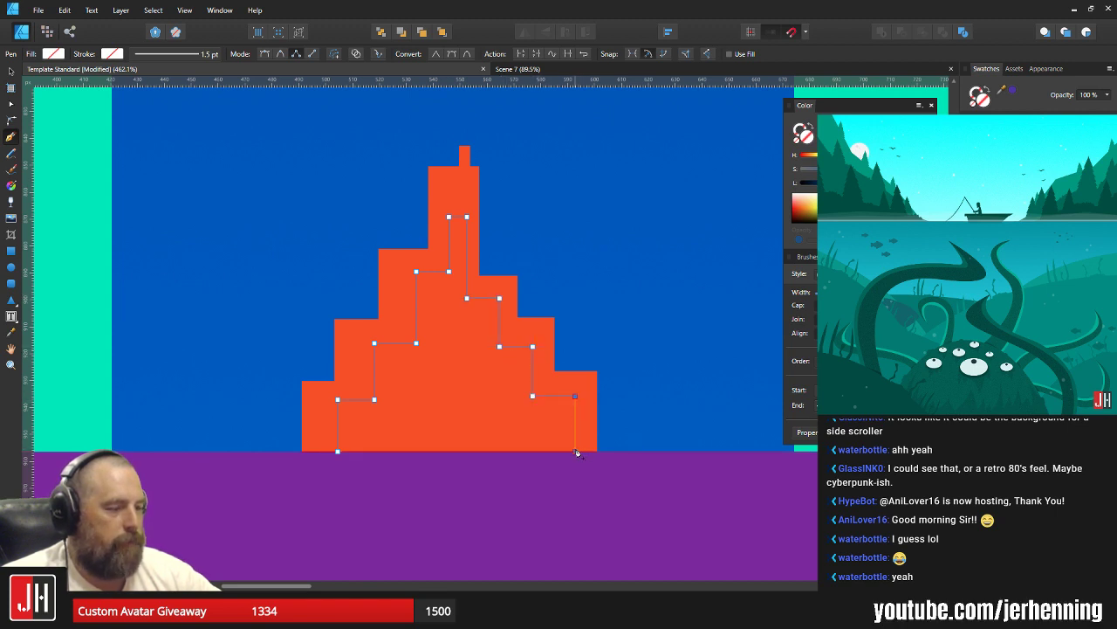
# Fill the inner stepped shape with the spire's orange lightened to a salmon tint and place it in front of the spire.
pyautogui.press('i')
pyautogui.click(436, 340)
pyautogui.press('v')
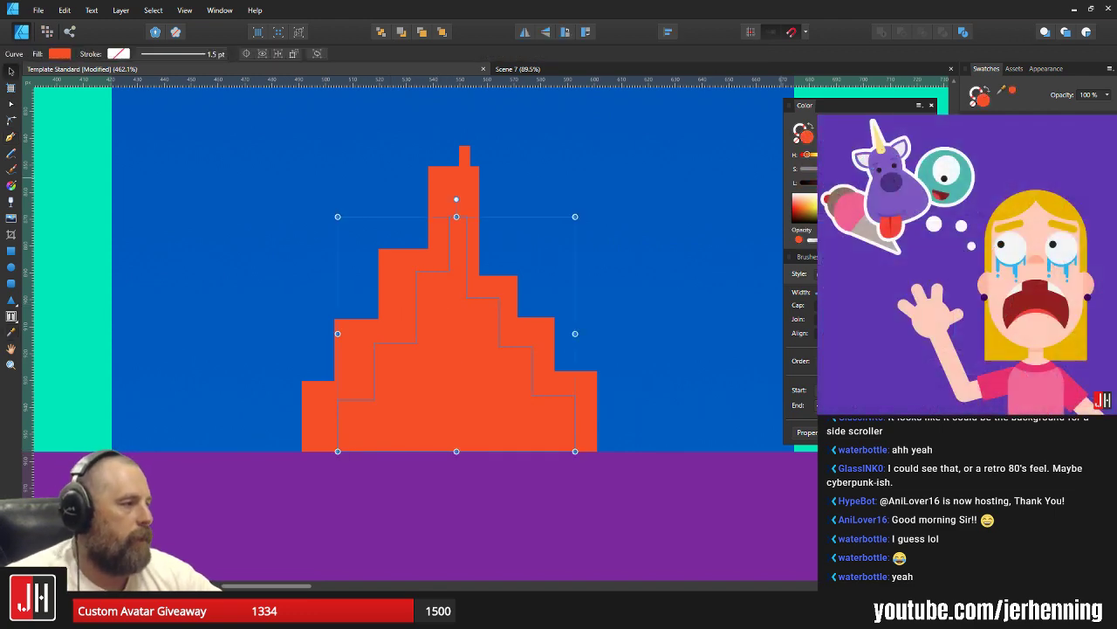
pyautogui.press('Escape')
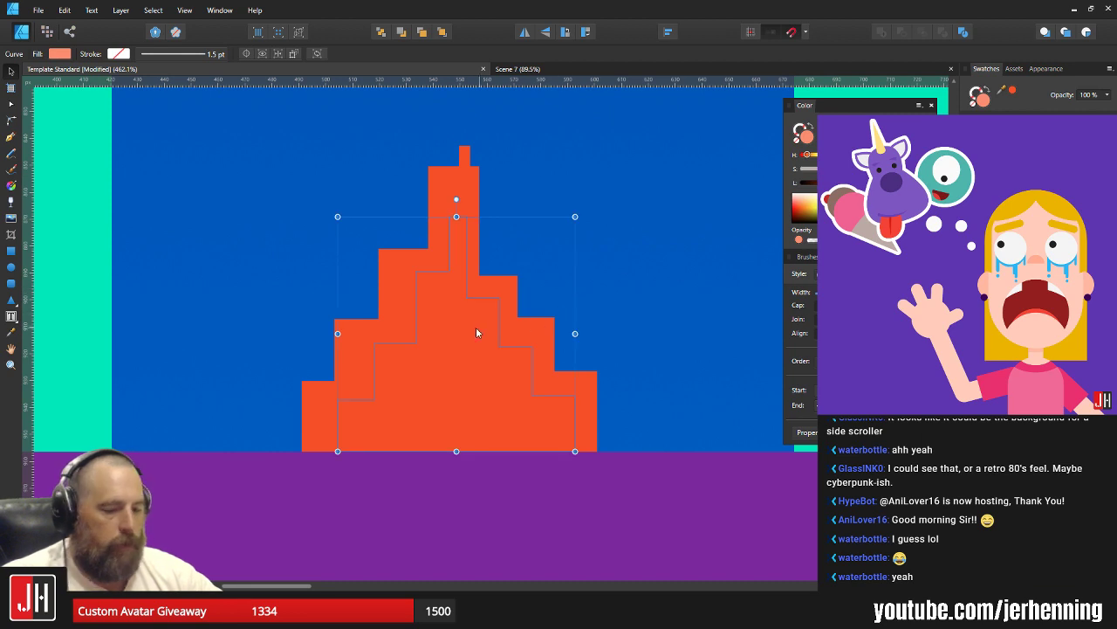
pyautogui.hotkey('ctrl', 'x')
pyautogui.hotkey('ctrl', 'v')
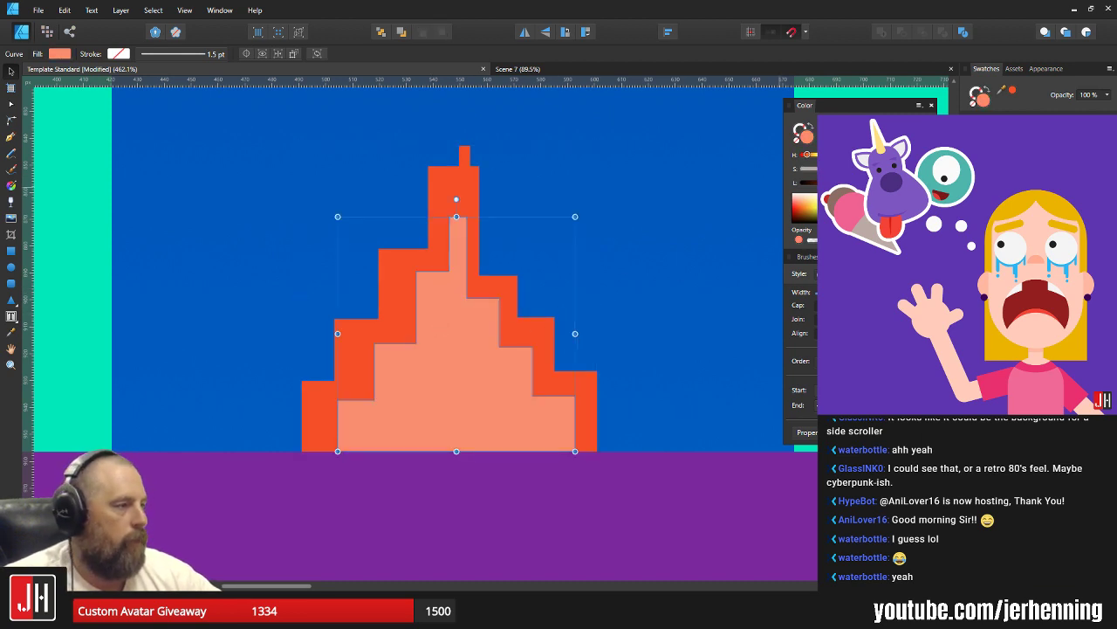
pyautogui.moveTo(876, 183); pyautogui.dragTo(874, 182)
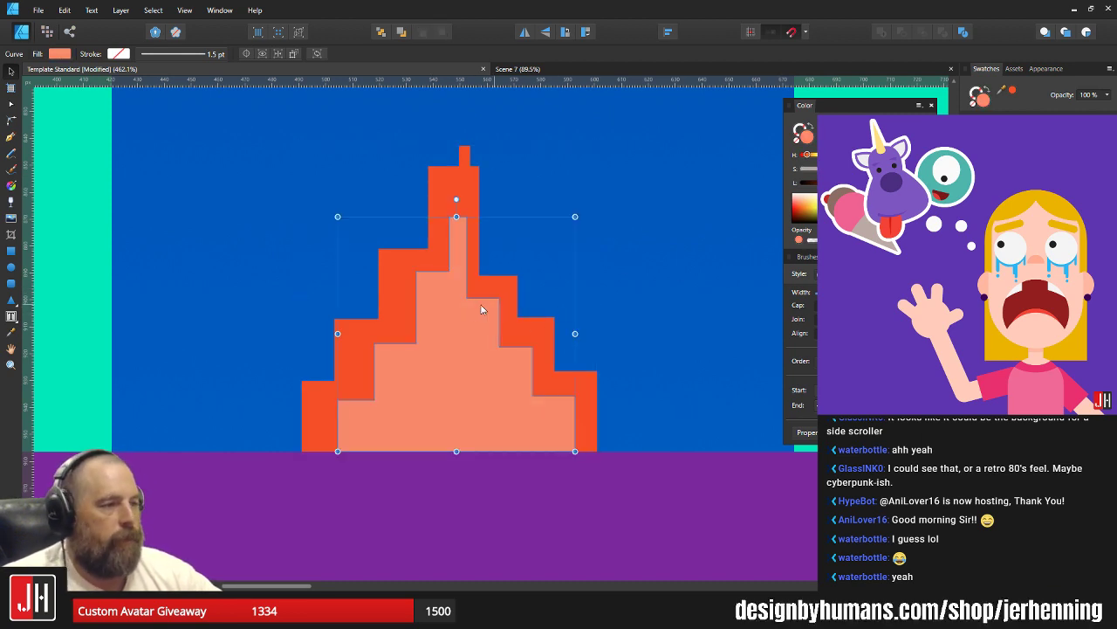
pyautogui.moveTo(470, 306); pyautogui.dragTo(467, 305)
pyautogui.click(540, 225)
# Shift the salmon layer's narrow tip slightly left and shorten it by lowering its two top nodes.
pyautogui.scroll(-5, 492, 274)
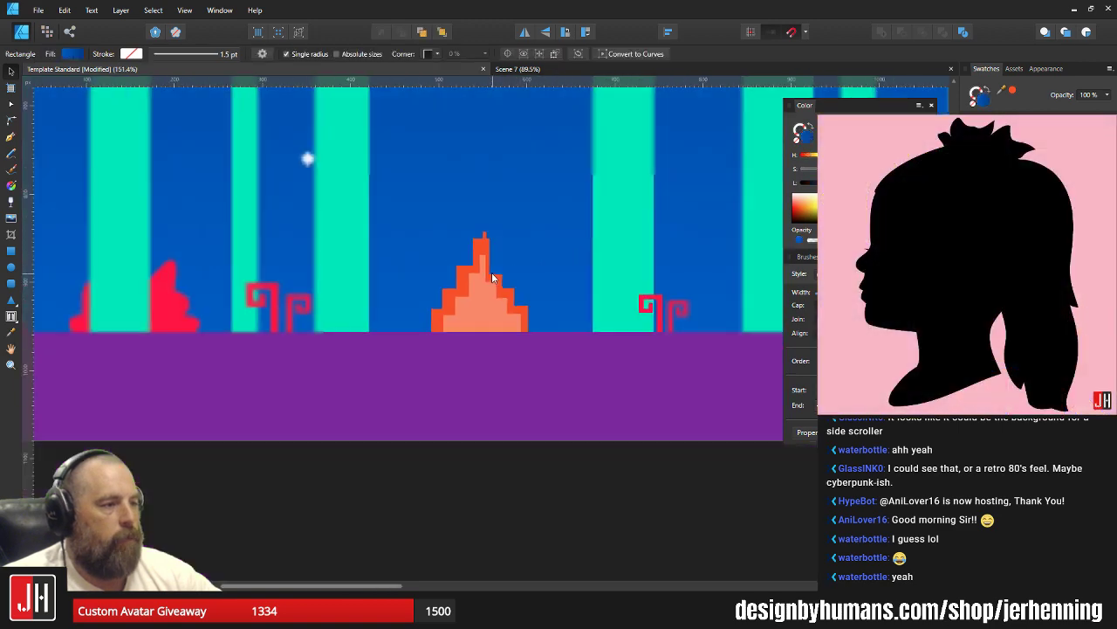
pyautogui.scroll(-3, 492, 272)
pyautogui.scroll(8, 402, 297)
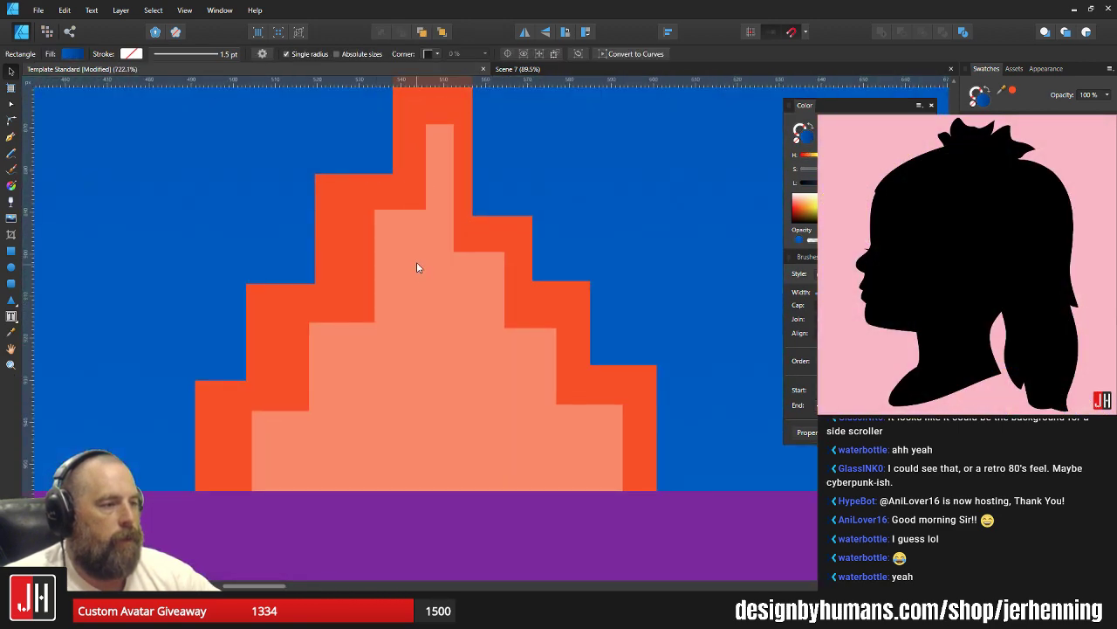
pyautogui.click(417, 263)
pyautogui.moveTo(451, 234); pyautogui.dragTo(451, 302)
pyautogui.press('a')
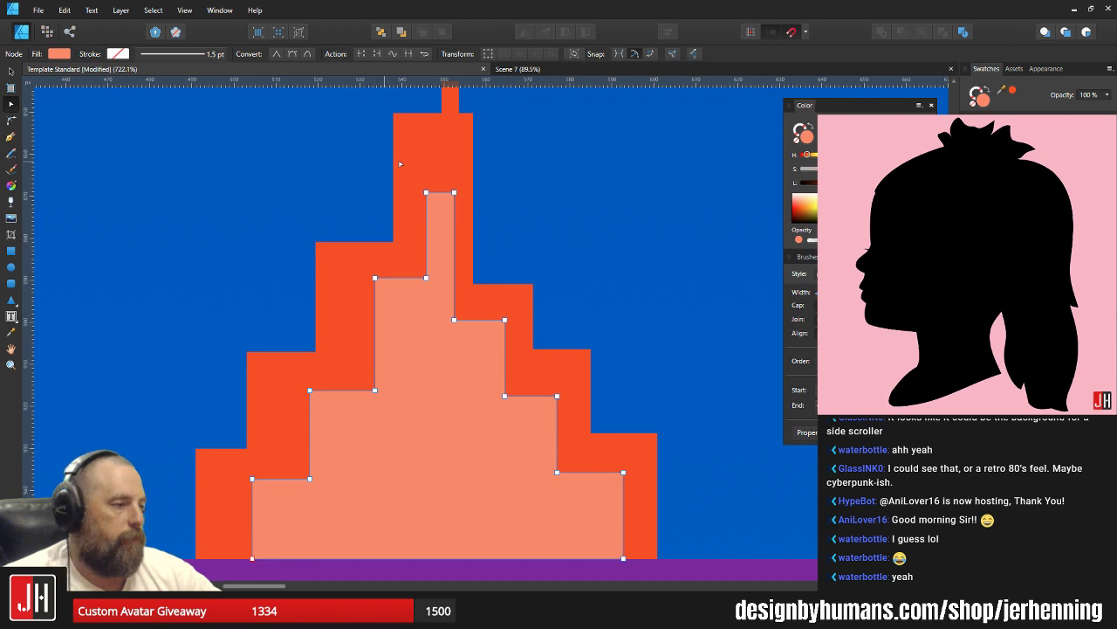
pyautogui.moveTo(399, 163); pyautogui.dragTo(448, 320)
pyautogui.moveTo(381, 159); pyautogui.dragTo(454, 206)
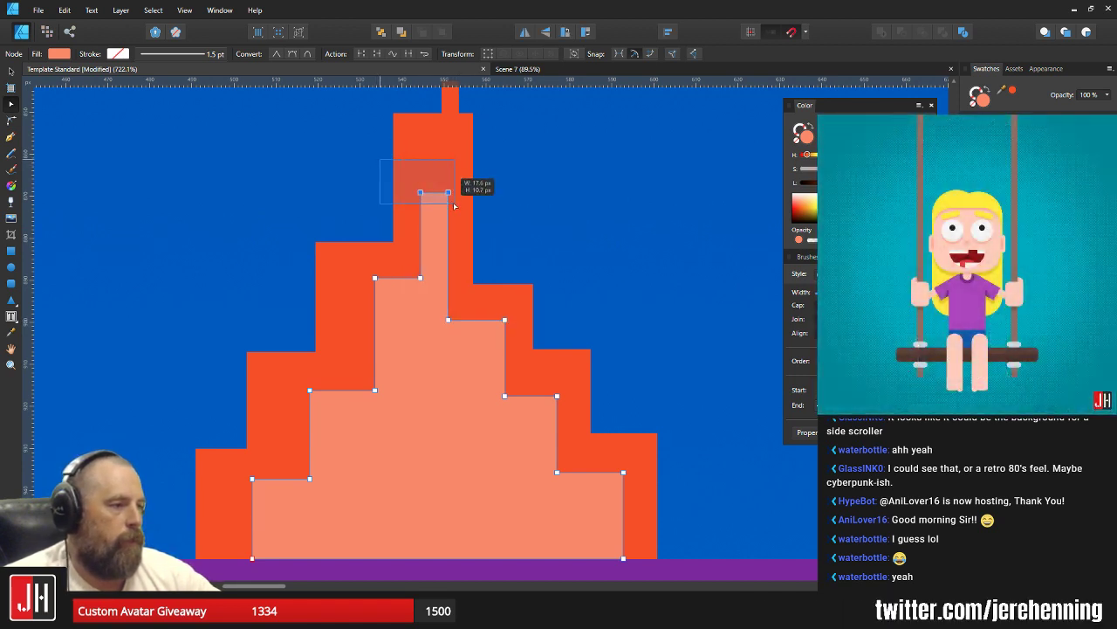
pyautogui.moveTo(499, 163); pyautogui.dragTo(515, 266)
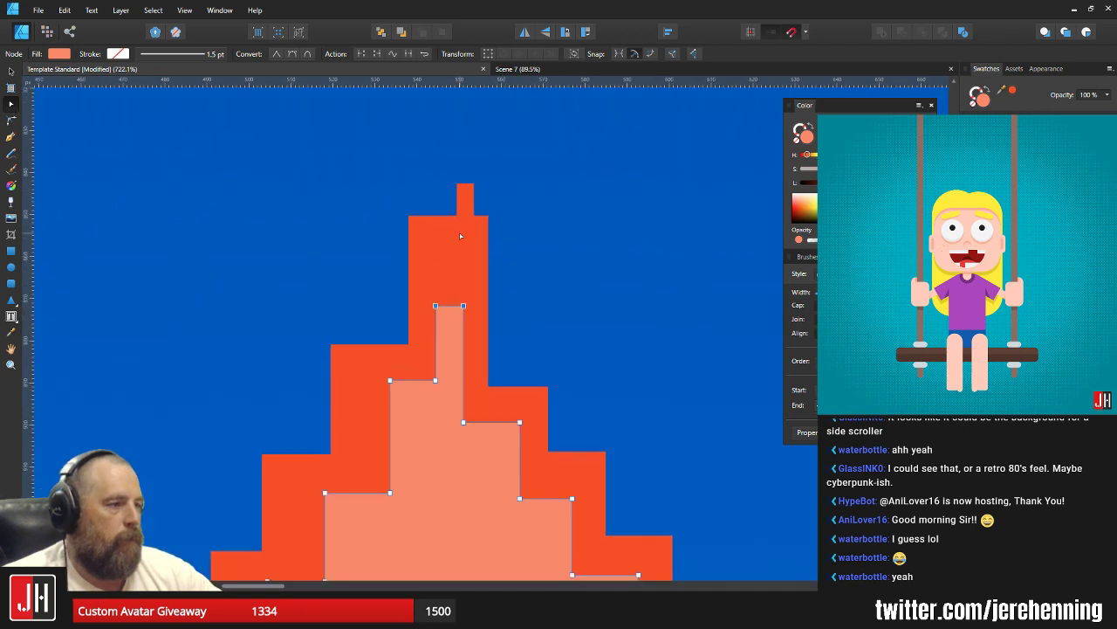
# Lower the orange spire's top tier together with its narrow tip so it sits closer to the salmon layer.
pyautogui.click(462, 235)
pyautogui.moveTo(345, 160); pyautogui.dragTo(542, 269)
pyautogui.moveTo(488, 216); pyautogui.dragTo(488, 265)
pyautogui.press('v')
pyautogui.click(562, 298)
pyautogui.scroll(-5, 517, 308)
pyautogui.scroll(3, 514, 324)
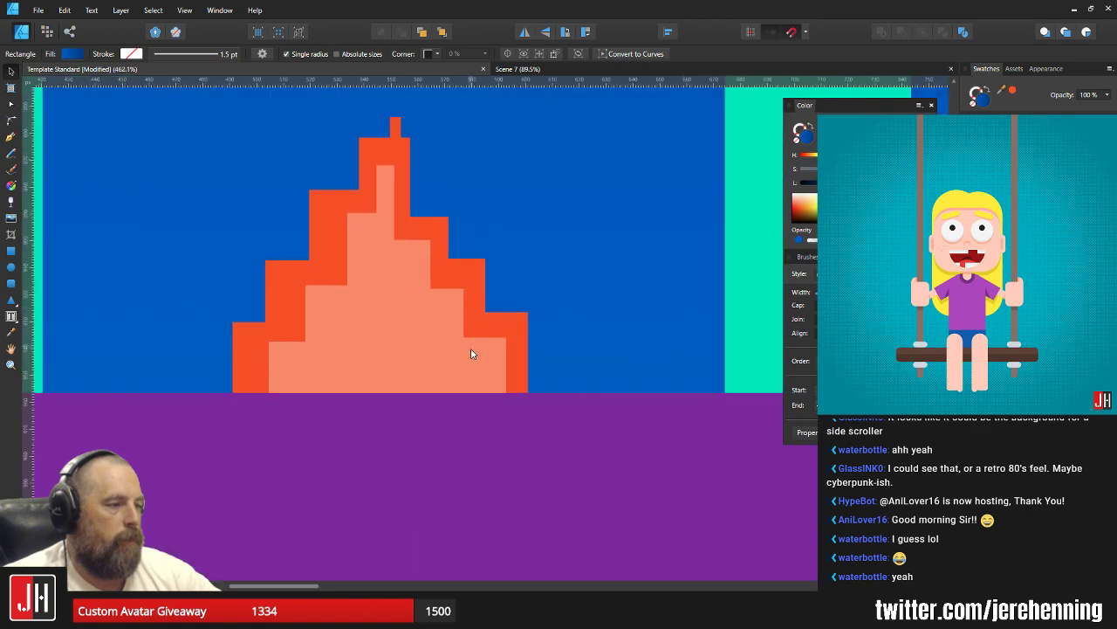
# Draw a third, smaller stepped outline with the Pen tool inside the salmon layer, closing it along the ground line.
pyautogui.click(427, 325)
pyautogui.scroll(3, 437, 314)
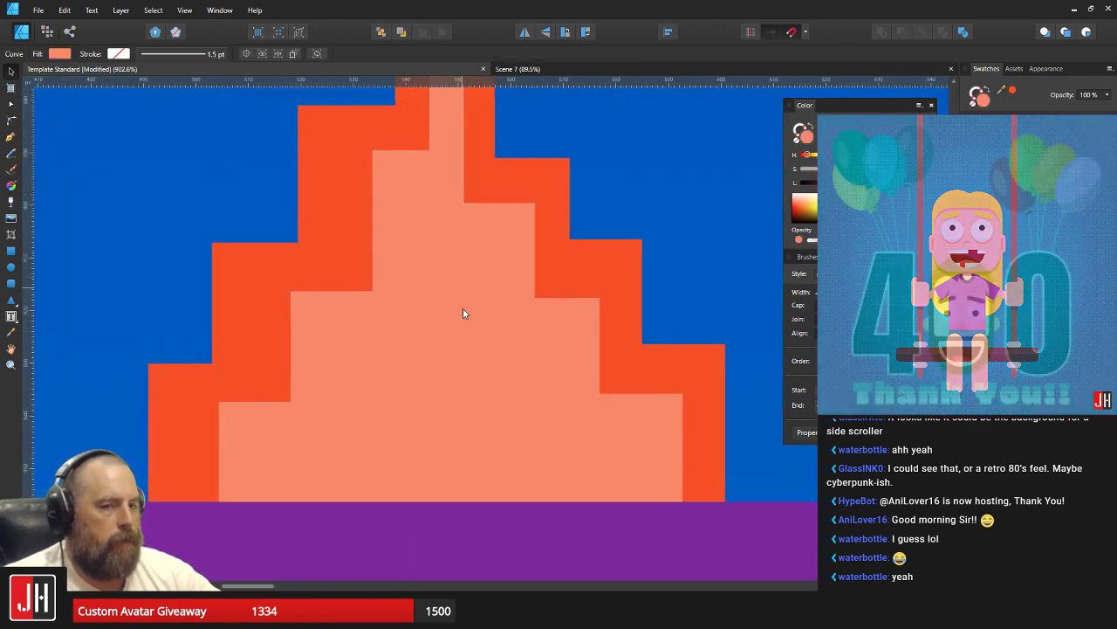
pyautogui.click(673, 220)
pyautogui.scroll(-4, 611, 292)
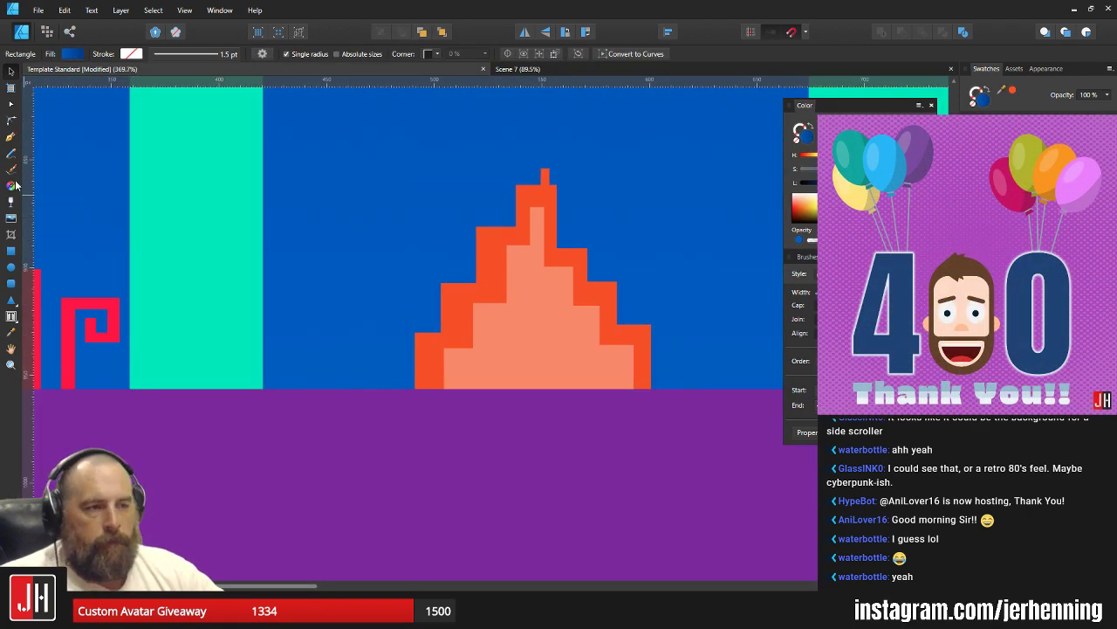
pyautogui.click(11, 138)
pyautogui.scroll(3, 481, 346)
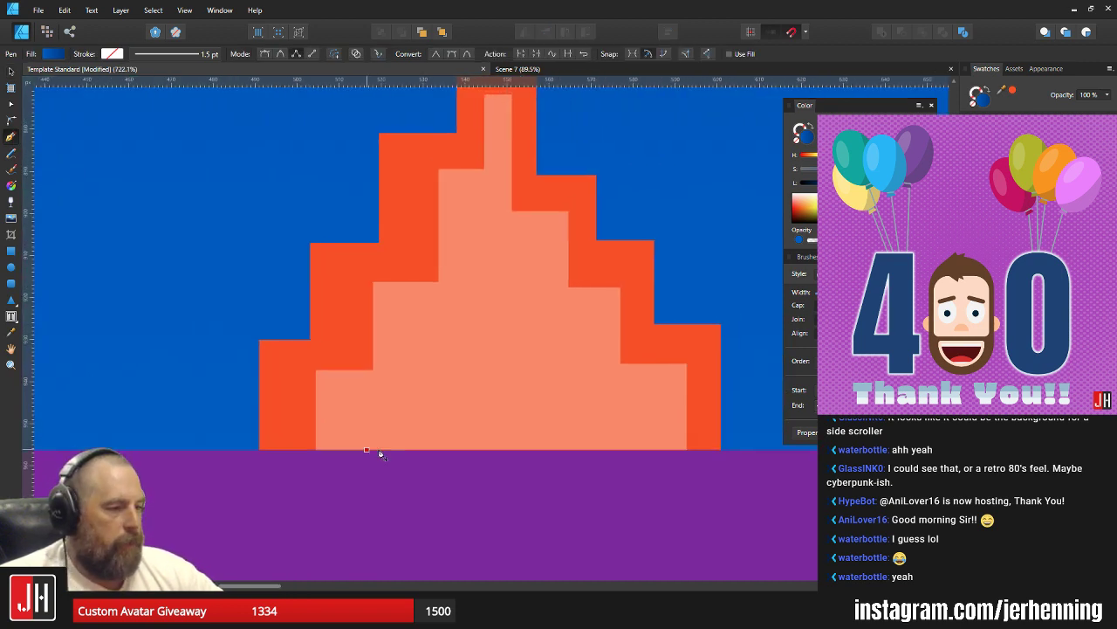
pyautogui.click(379, 398)
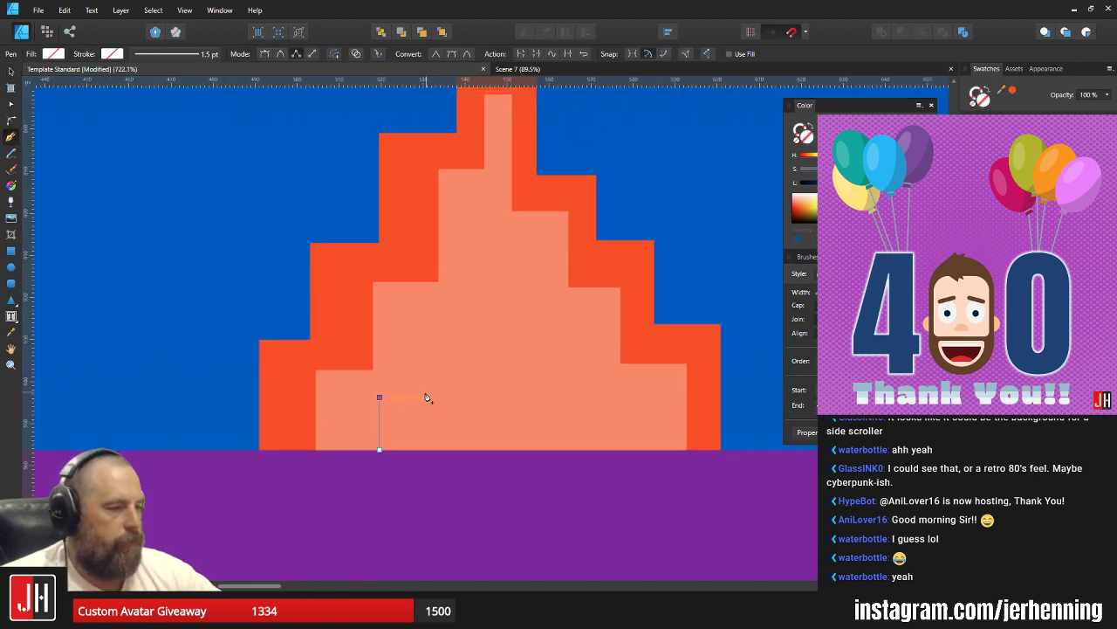
pyautogui.click(425, 323)
pyautogui.click(489, 323)
pyautogui.click(489, 241)
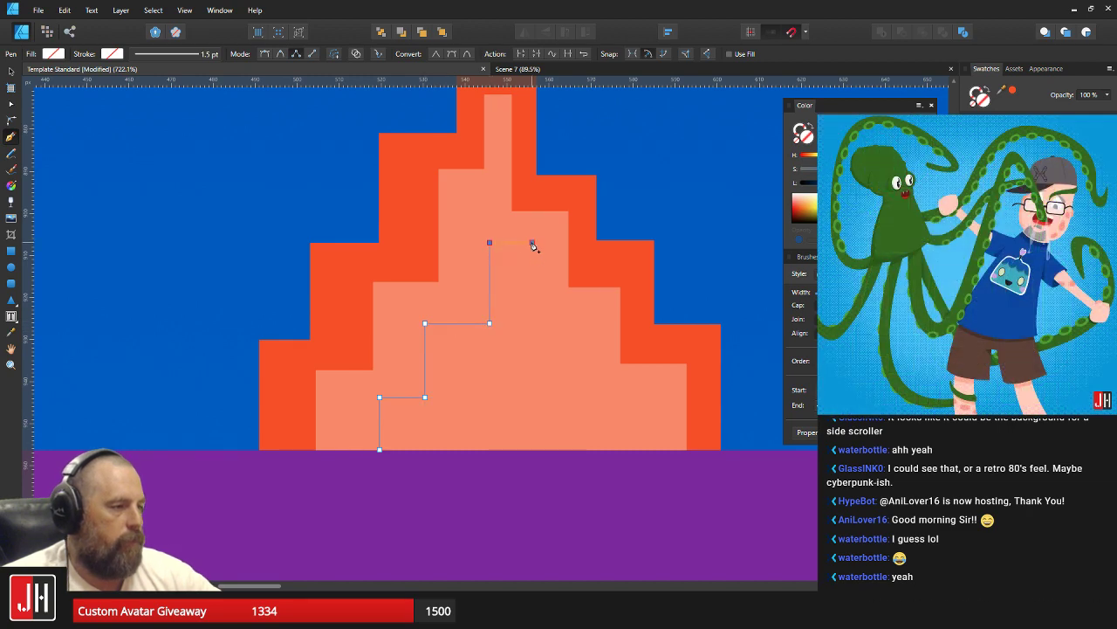
pyautogui.click(533, 243)
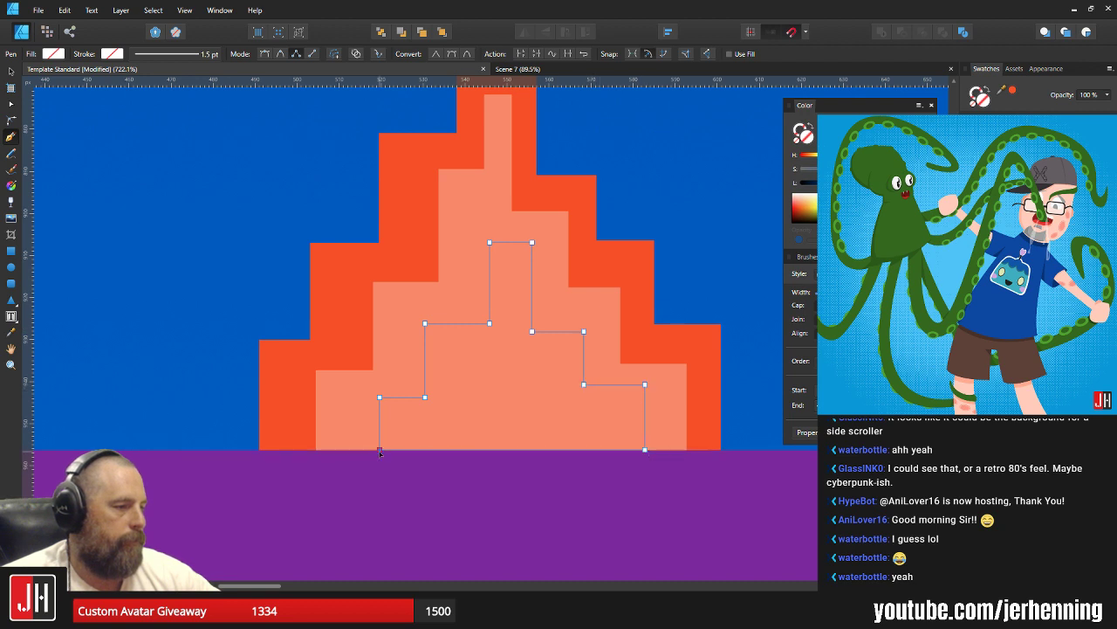
# Fill the innermost stepped shape with a paler salmon tint and place it in front of the other layers.
pyautogui.press('v')
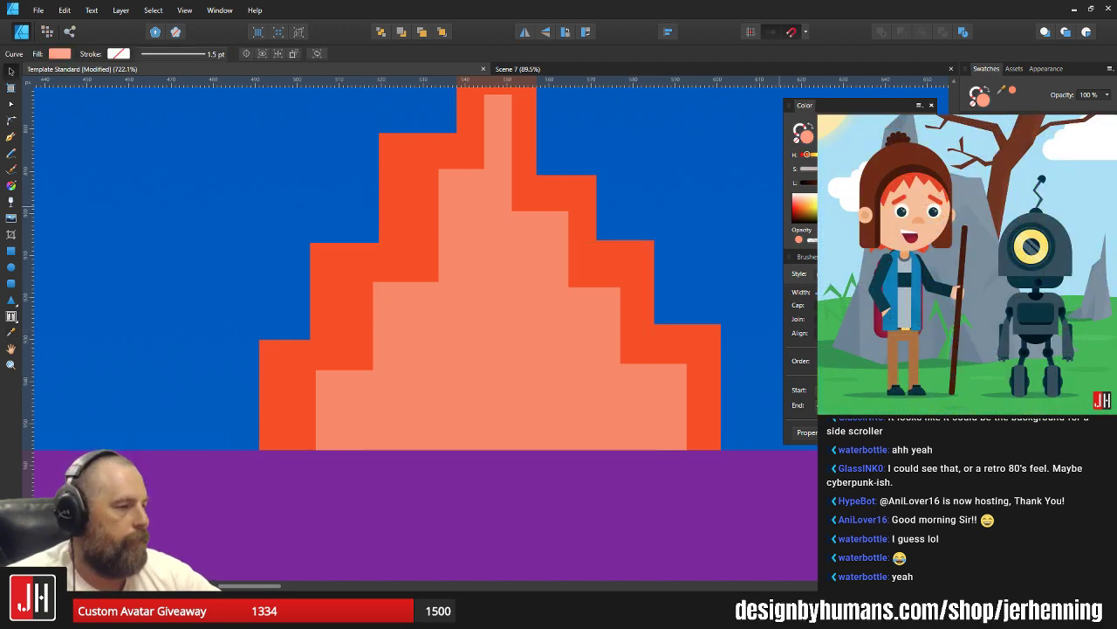
pyautogui.hotkey('ctrl', 'x')
pyautogui.click(534, 317)
pyautogui.hotkey('ctrl', 'v')
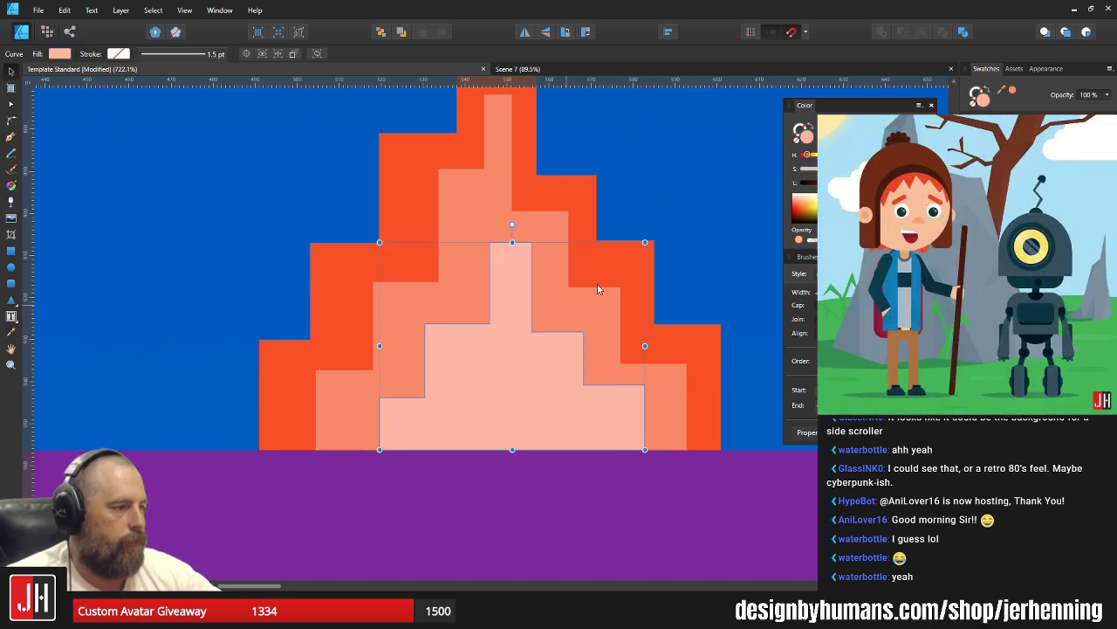
pyautogui.click(646, 227)
pyautogui.scroll(-3, 541, 323)
pyautogui.scroll(-5, 545, 324)
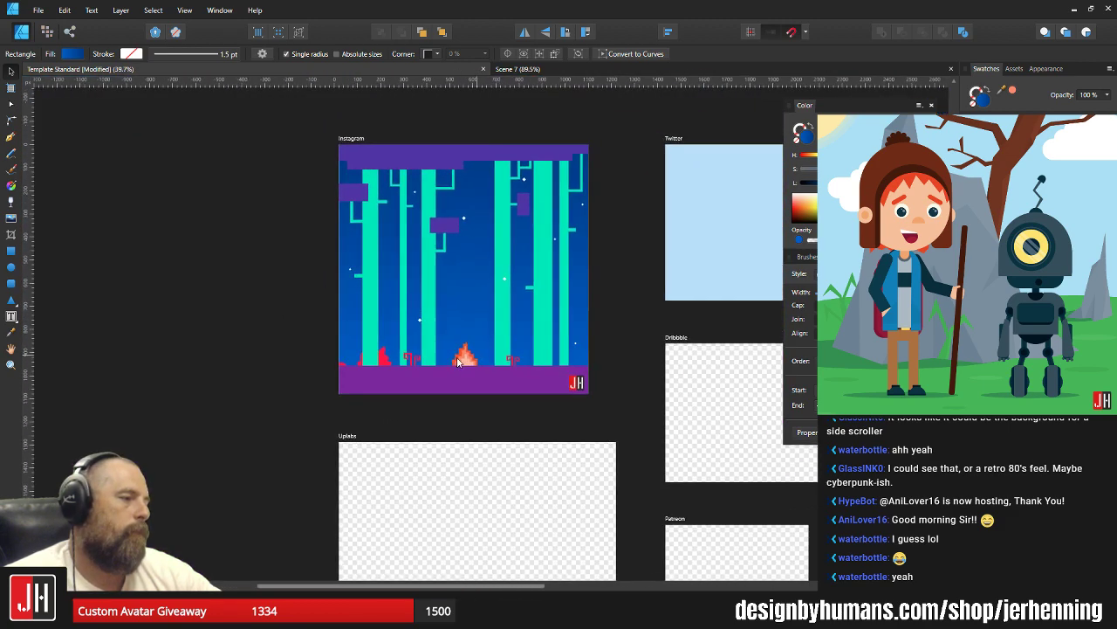
# Narrow the orange spire's left side by moving the left edges of its three lower tiers inward.
pyautogui.scroll(5, 443, 424)
pyautogui.scroll(3, 443, 424)
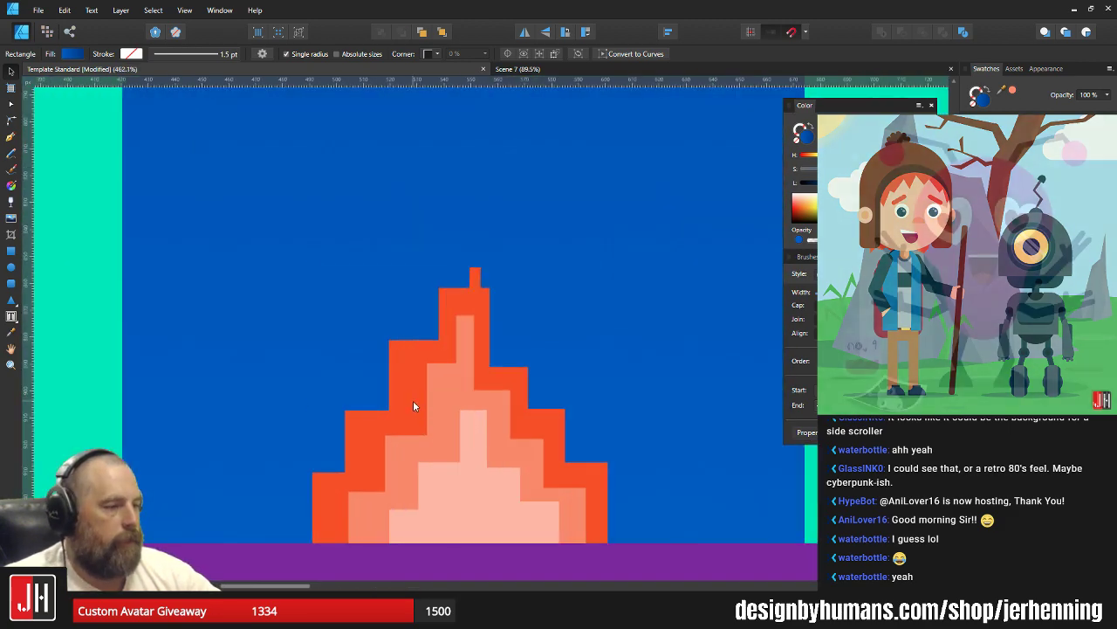
pyautogui.click(413, 400)
pyautogui.press('a')
pyautogui.moveTo(349, 327); pyautogui.dragTo(401, 410)
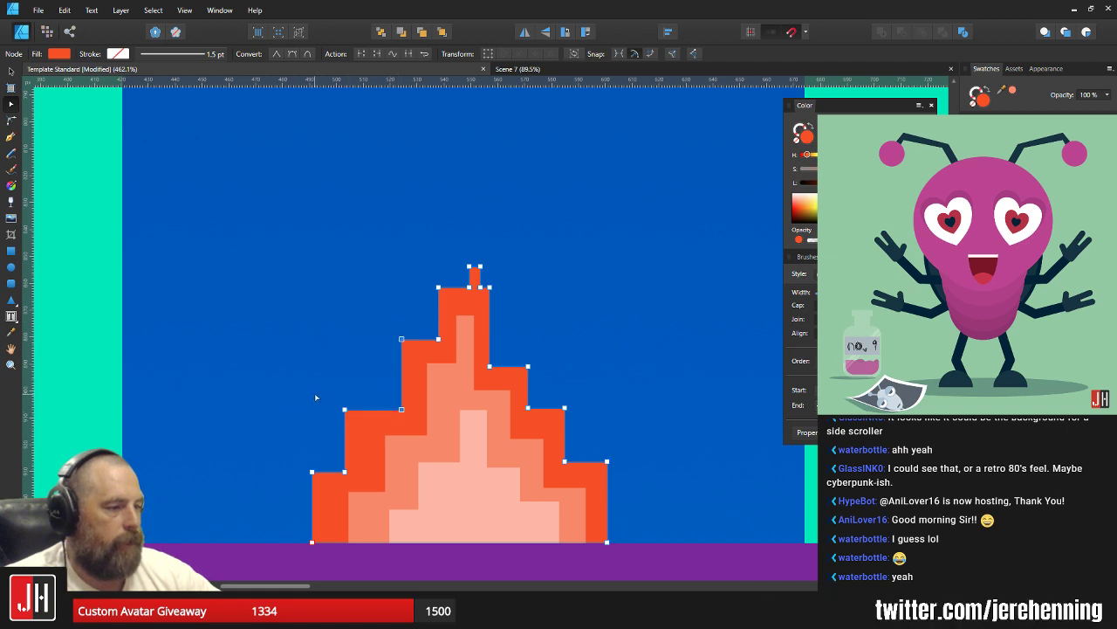
pyautogui.moveTo(316, 397); pyautogui.dragTo(363, 471)
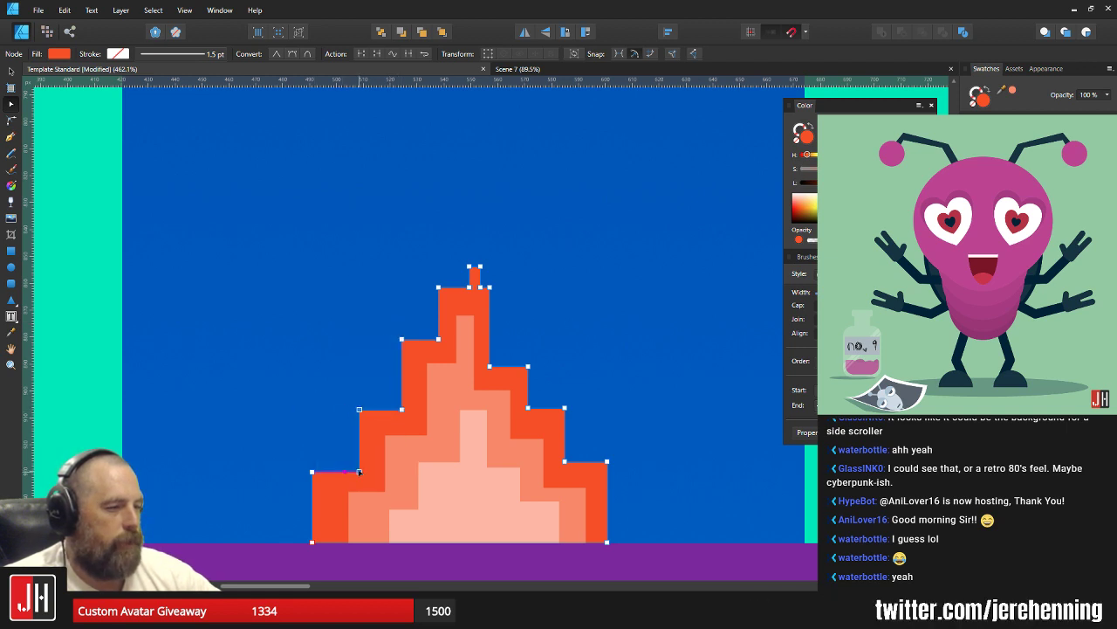
pyautogui.moveTo(284, 456); pyautogui.dragTo(320, 543)
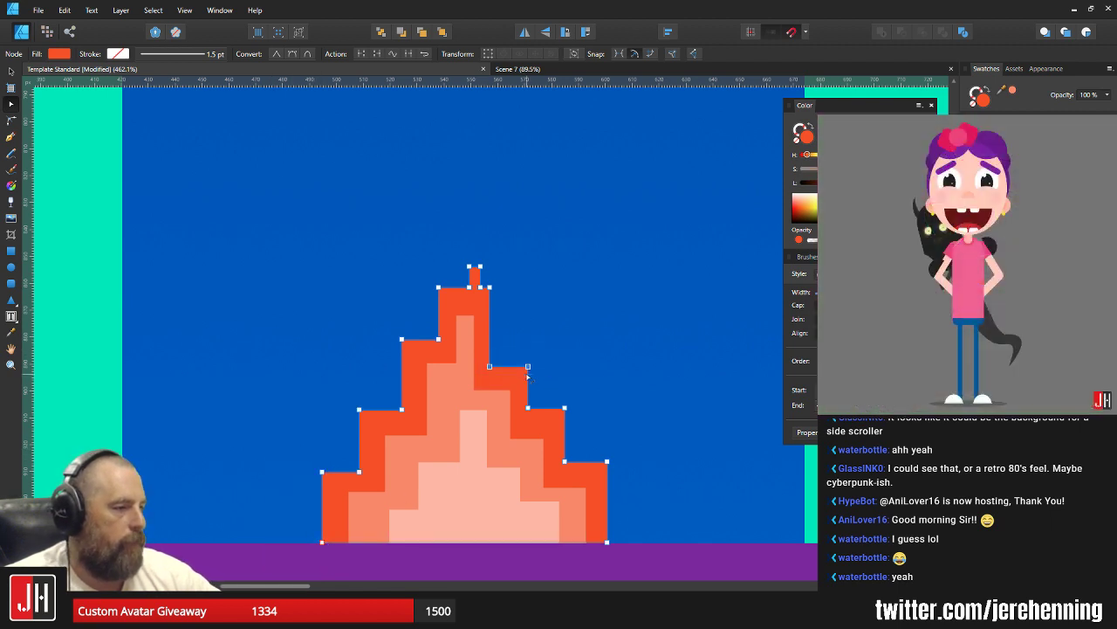
# Widen the orange spire's right side by moving the right edges of its top two tiers outward.
pyautogui.moveTo(489, 361); pyautogui.dragTo(497, 367)
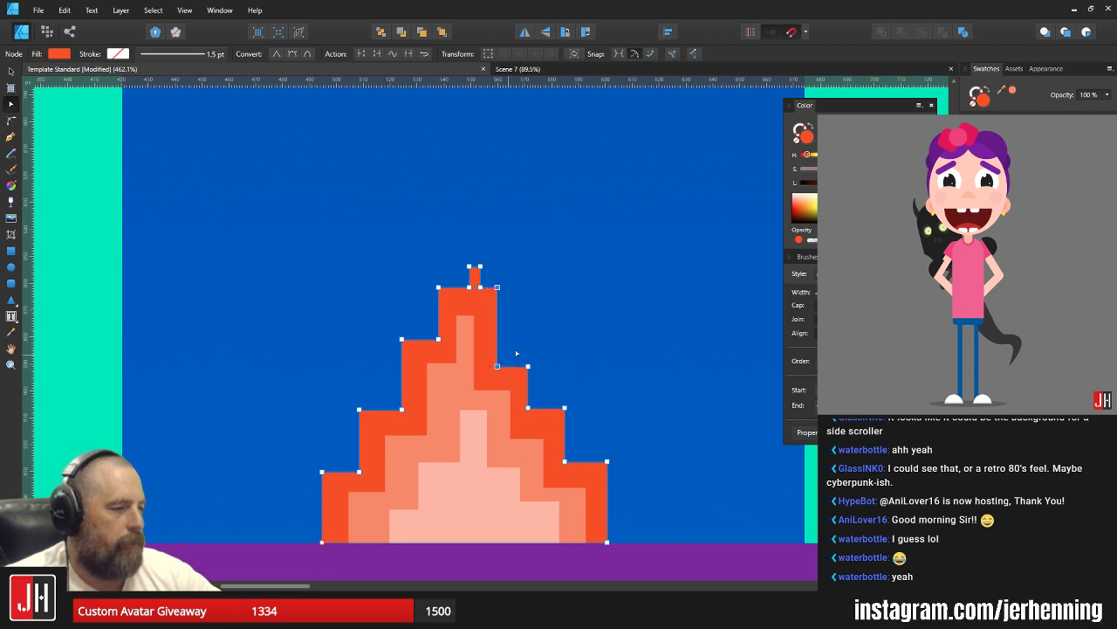
pyautogui.moveTo(546, 351); pyautogui.dragTo(542, 414)
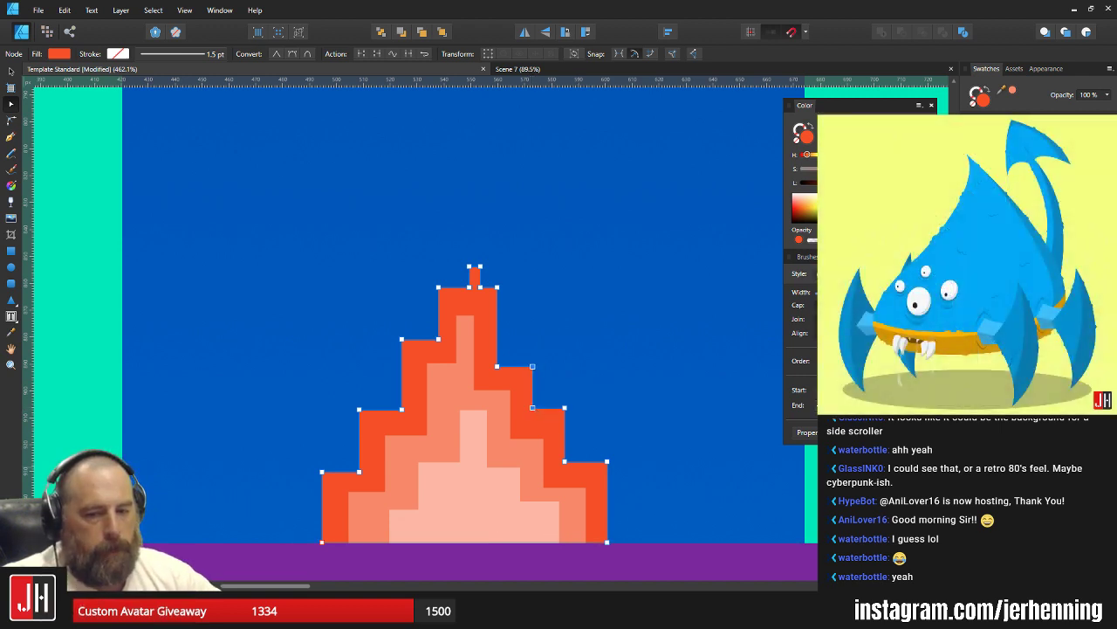
pyautogui.click(638, 387)
pyautogui.scroll(3, 587, 360)
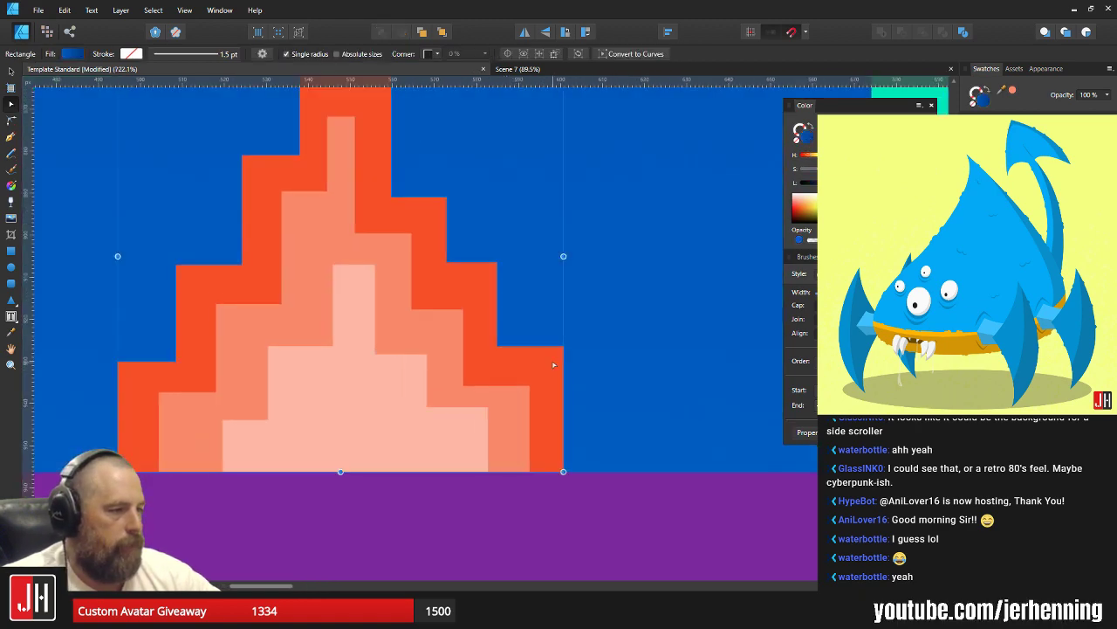
pyautogui.scroll(-10, 585, 374)
pyautogui.scroll(5, 588, 374)
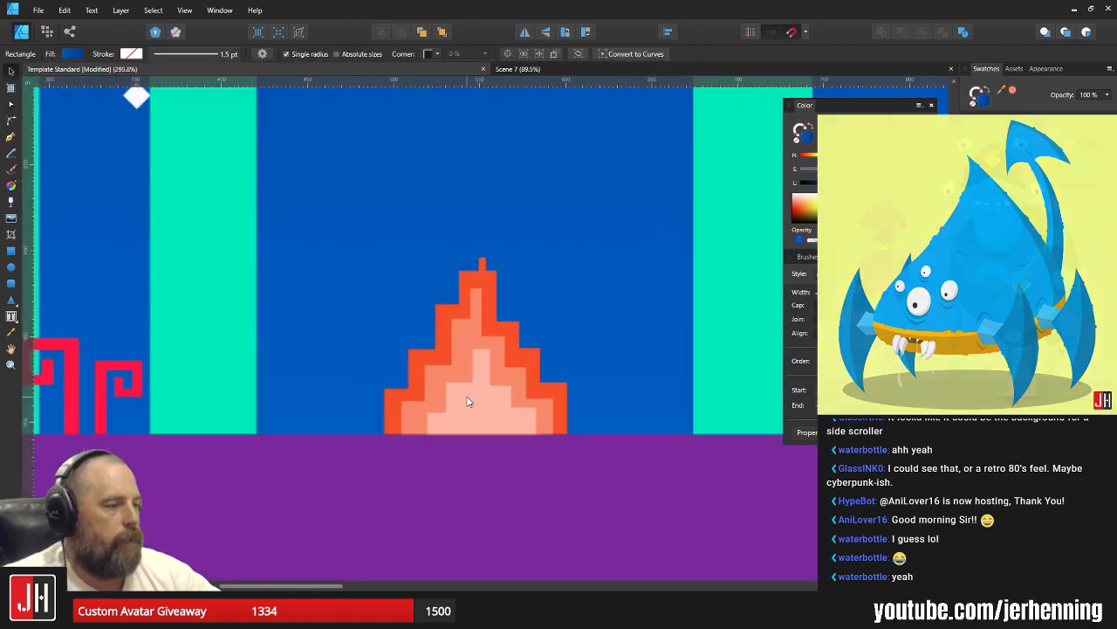
# Scale all three spire layers down together and move them slightly right, keeping their base on the ground.
pyautogui.click(463, 365)
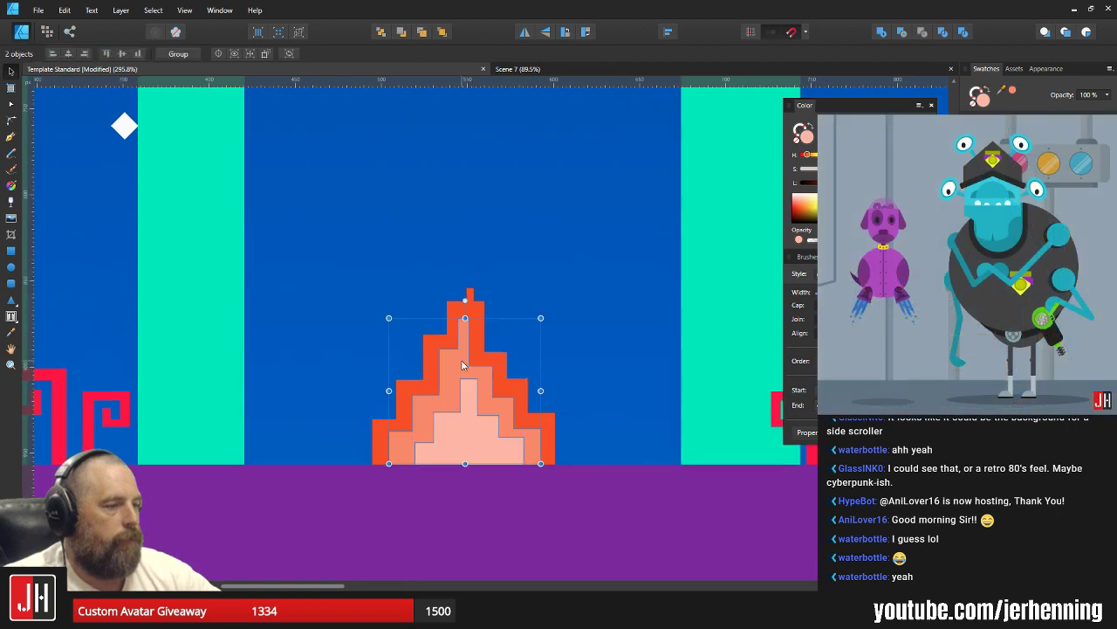
pyautogui.keyDown('shift'); pyautogui.click(476, 310); pyautogui.keyUp('shift')
pyautogui.moveTo(554, 286); pyautogui.dragTo(534, 308)
pyautogui.moveTo(473, 396); pyautogui.dragTo(486, 398)
pyautogui.click(517, 384)
pyautogui.scroll(-6, 511, 379)
pyautogui.scroll(6, 509, 368)
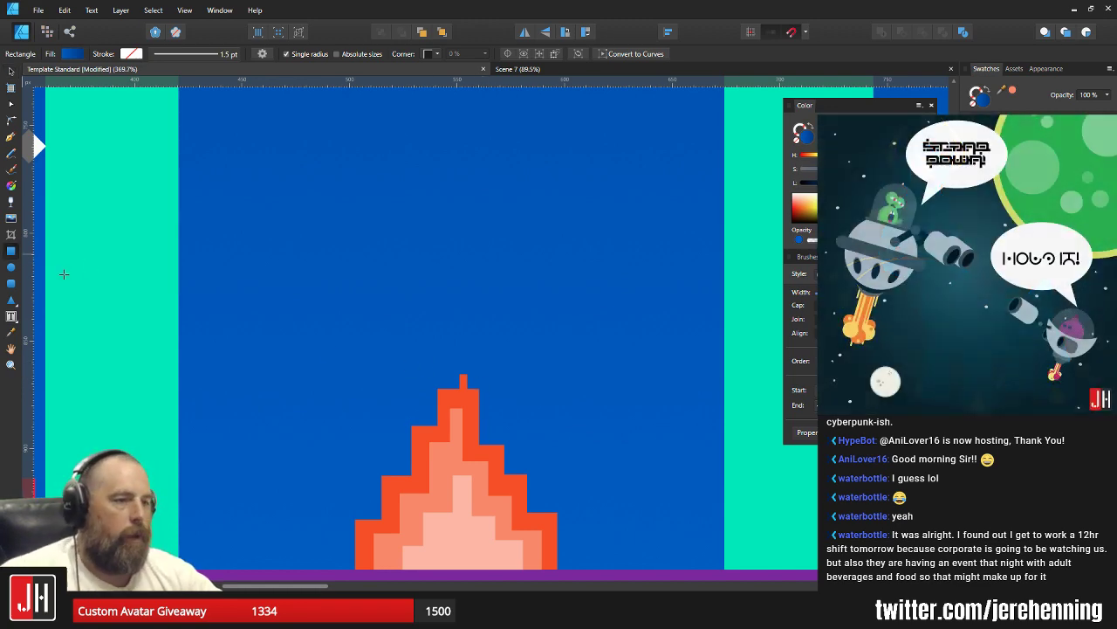
# Draw a small pale salmon square above the spire's left shoulder and place copies beside its right and left sides.
pyautogui.scroll(3, 402, 449)
pyautogui.moveTo(419, 281); pyautogui.dragTo(544, 324)
pyautogui.scroll(1, 723, 435)
pyautogui.scroll(-4, 523, 307)
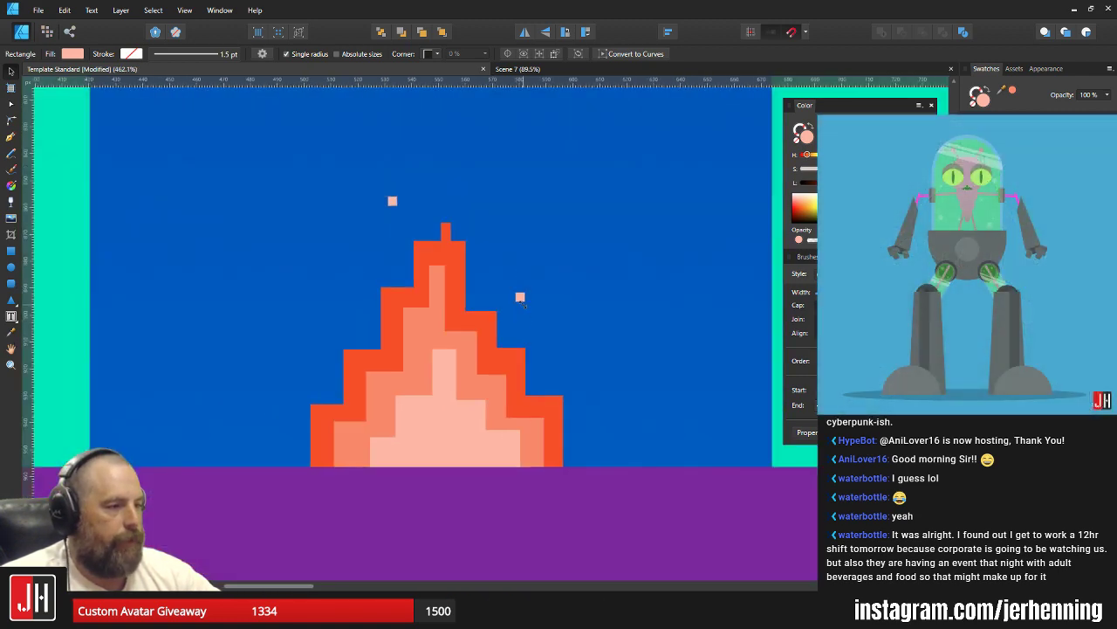
pyautogui.scroll(3, 520, 300)
pyautogui.moveTo(585, 381); pyautogui.dragTo(473, 246)
pyautogui.scroll(1, 573, 223)
pyautogui.moveTo(573, 223); pyautogui.dragTo(349, 318)
# Recolour the square left of the spire with the salmon sampled from the spire's middle layer.
pyautogui.press('i')
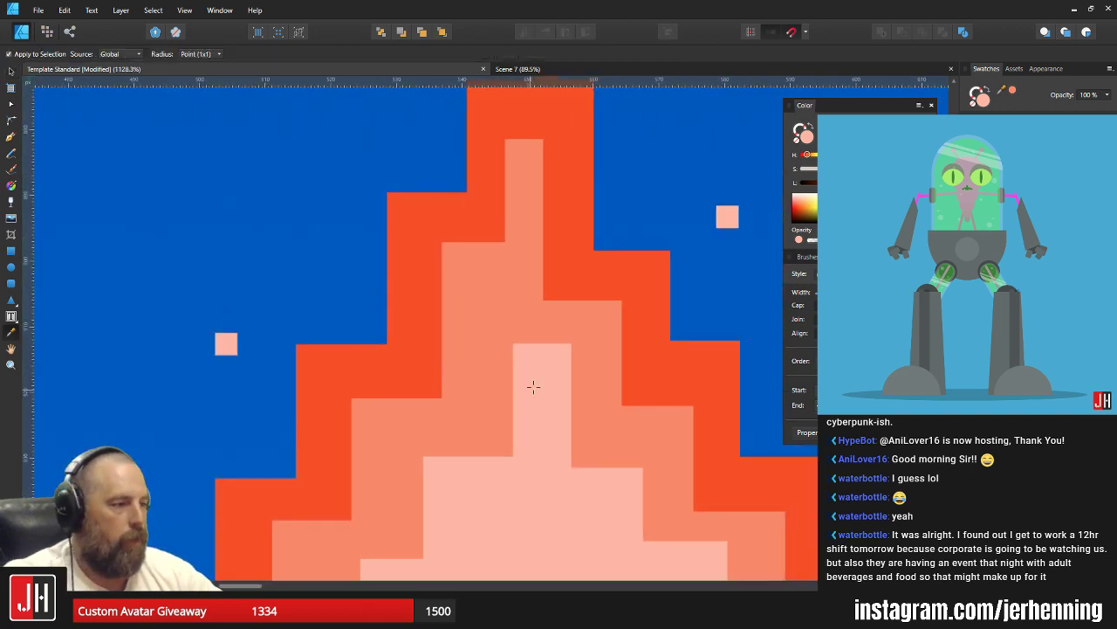
pyautogui.press('v')
pyautogui.click(223, 345)
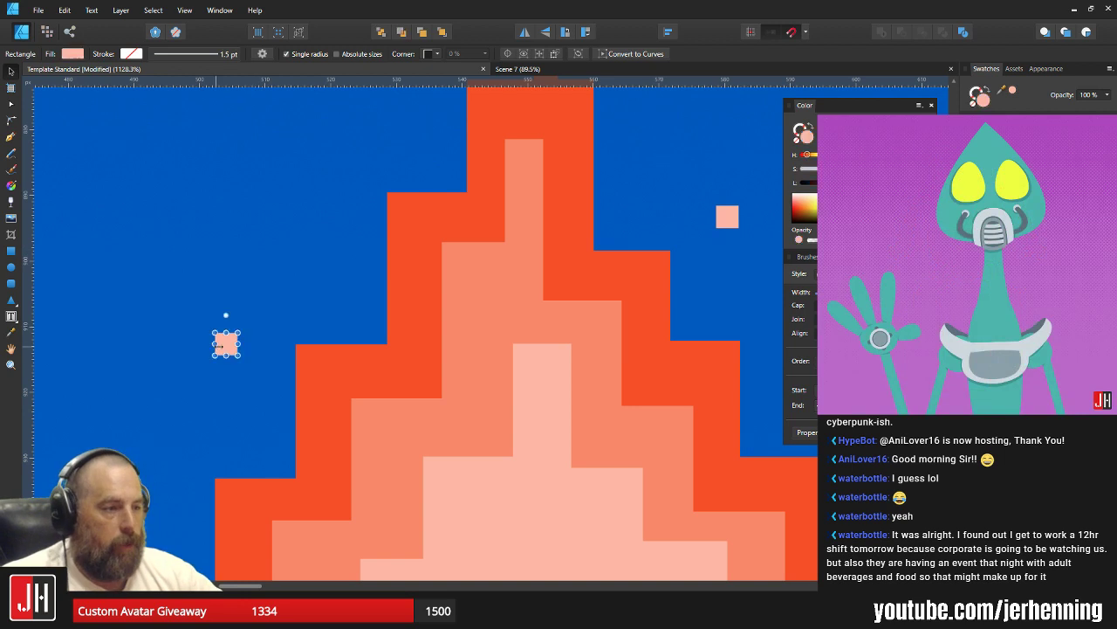
pyautogui.press('i')
pyautogui.click(501, 289)
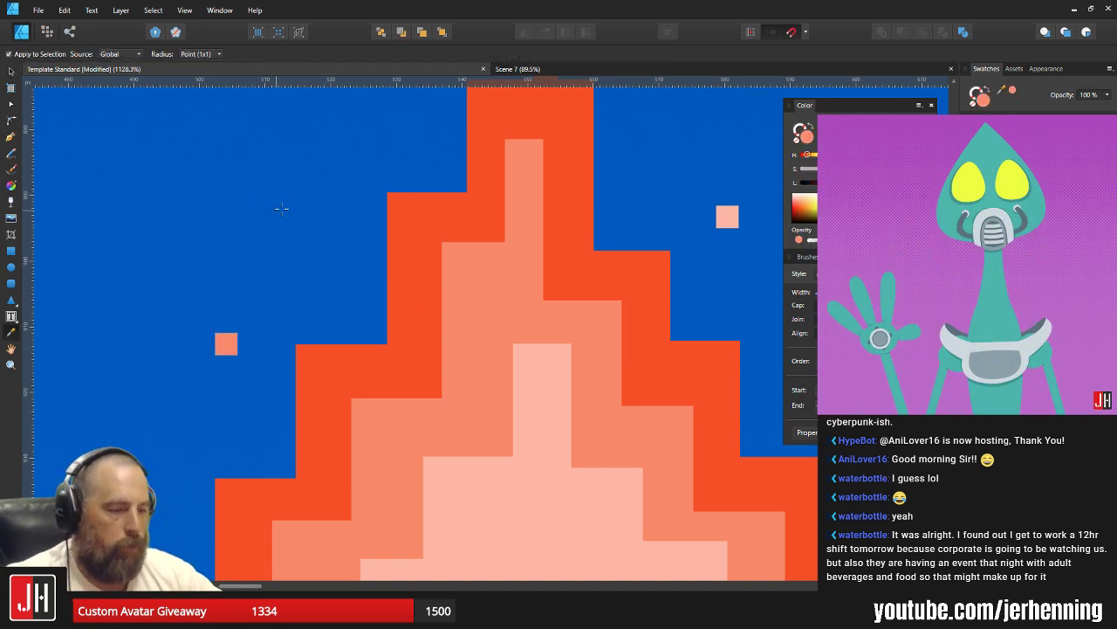
pyautogui.press('v')
pyautogui.scroll(-4, 287, 216)
pyautogui.scroll(3, 302, 257)
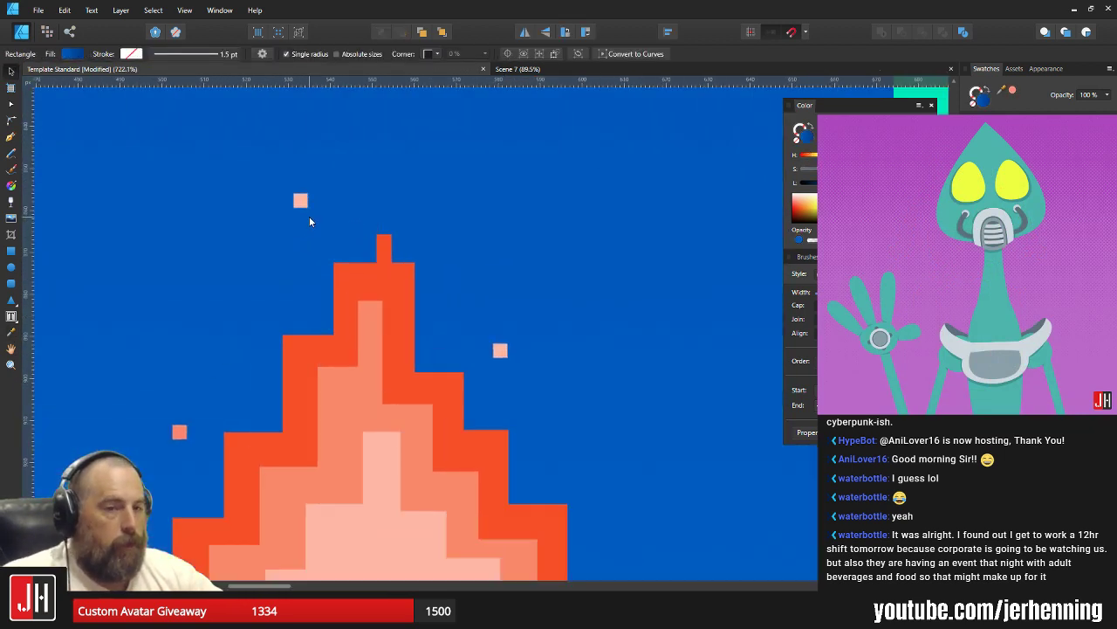
# Fine-tune the spark placement by moving the upper square slightly higher and the two side squares slightly lower.
pyautogui.scroll(1, 309, 221)
pyautogui.moveTo(299, 198); pyautogui.dragTo(311, 186)
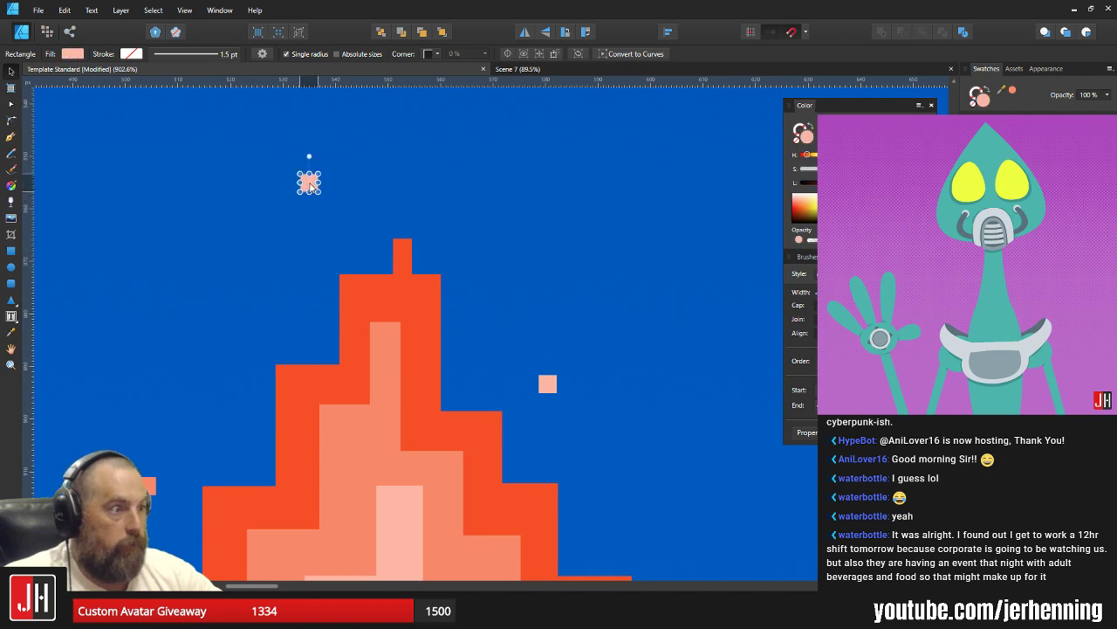
pyautogui.moveTo(546, 392); pyautogui.dragTo(543, 403)
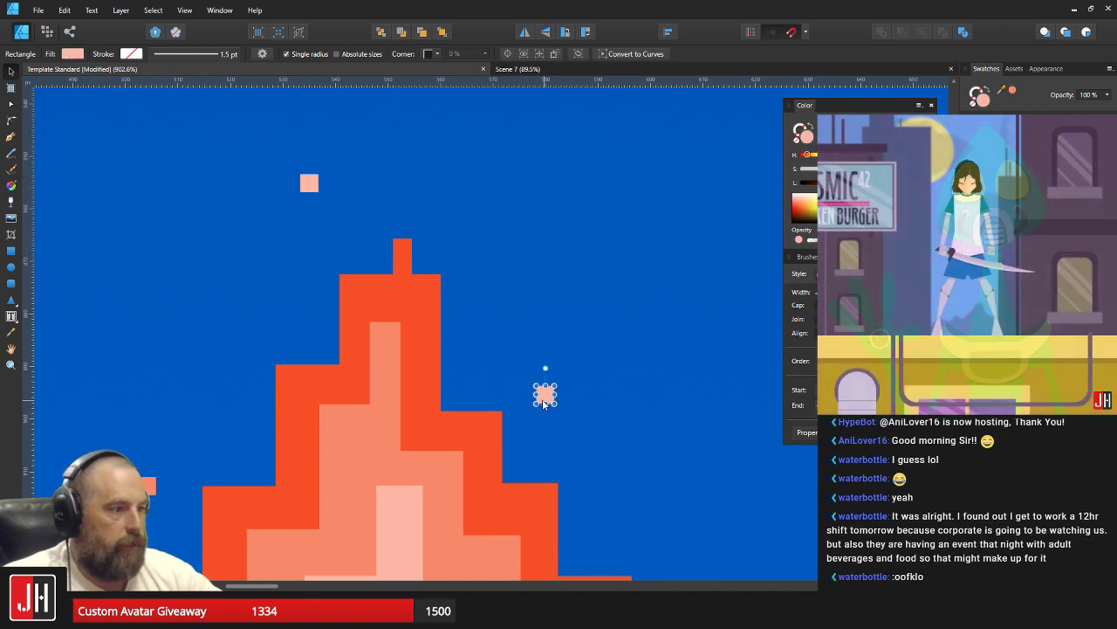
pyautogui.hotkey('ctrl', 'd')
pyautogui.scroll(-3, 366, 357)
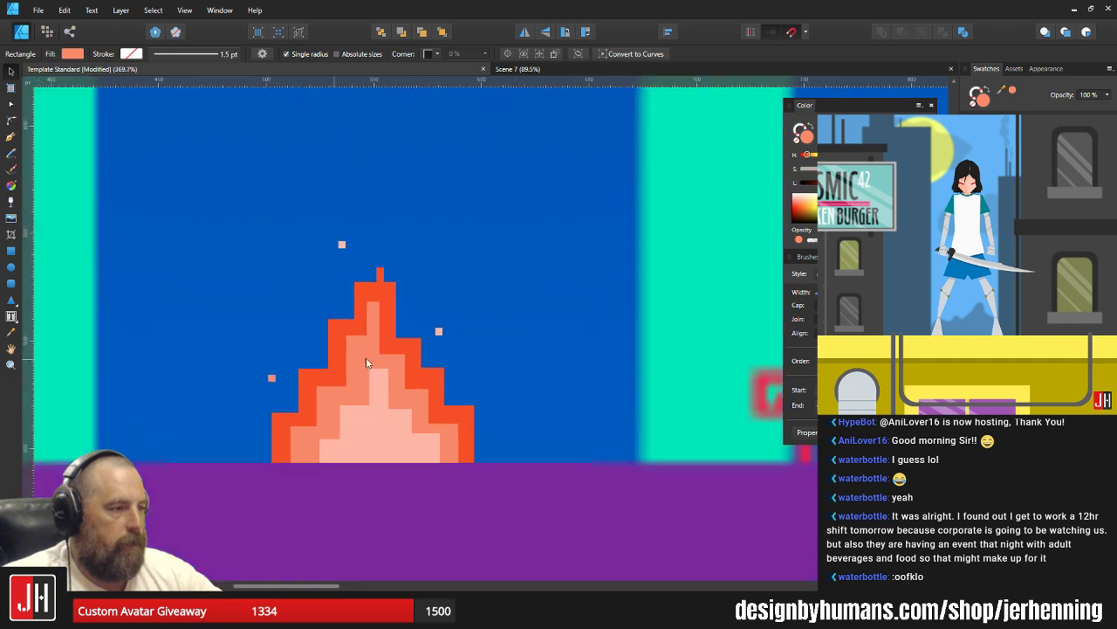
# Recolour the square left of the flame with the pale salmon sampled from the flame's innermost layer.
pyautogui.scroll(2, 456, 347)
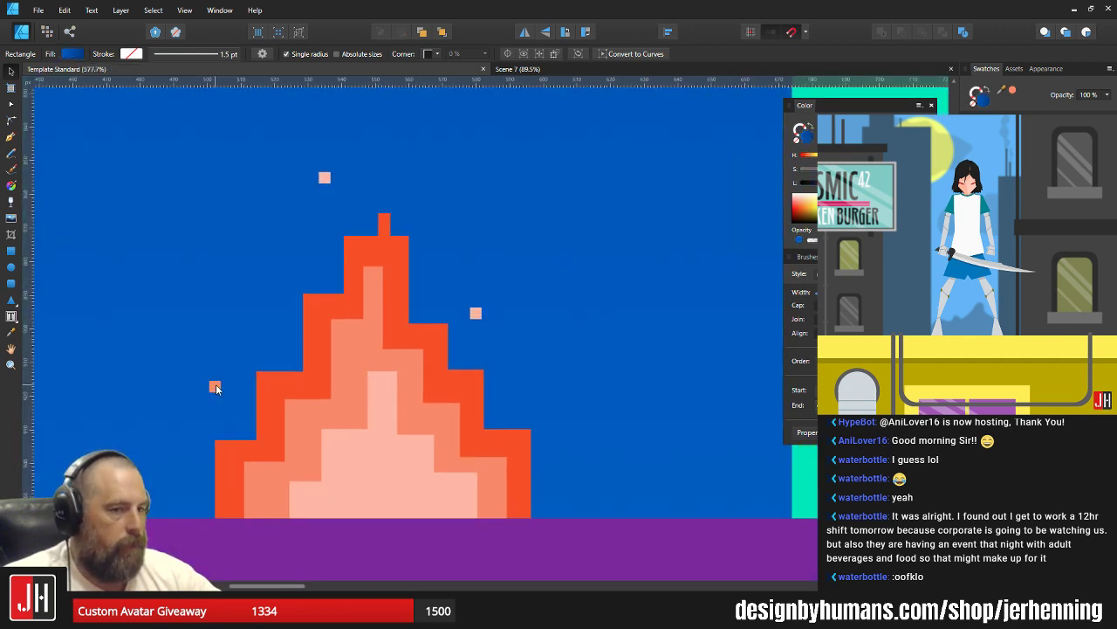
pyautogui.press('i')
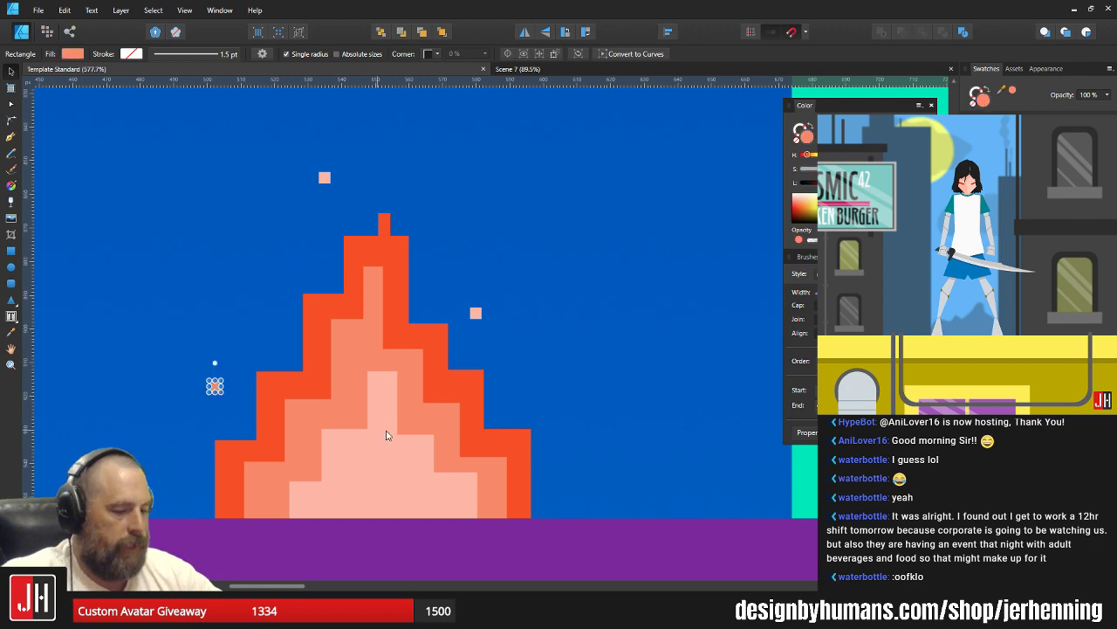
pyautogui.press('m')
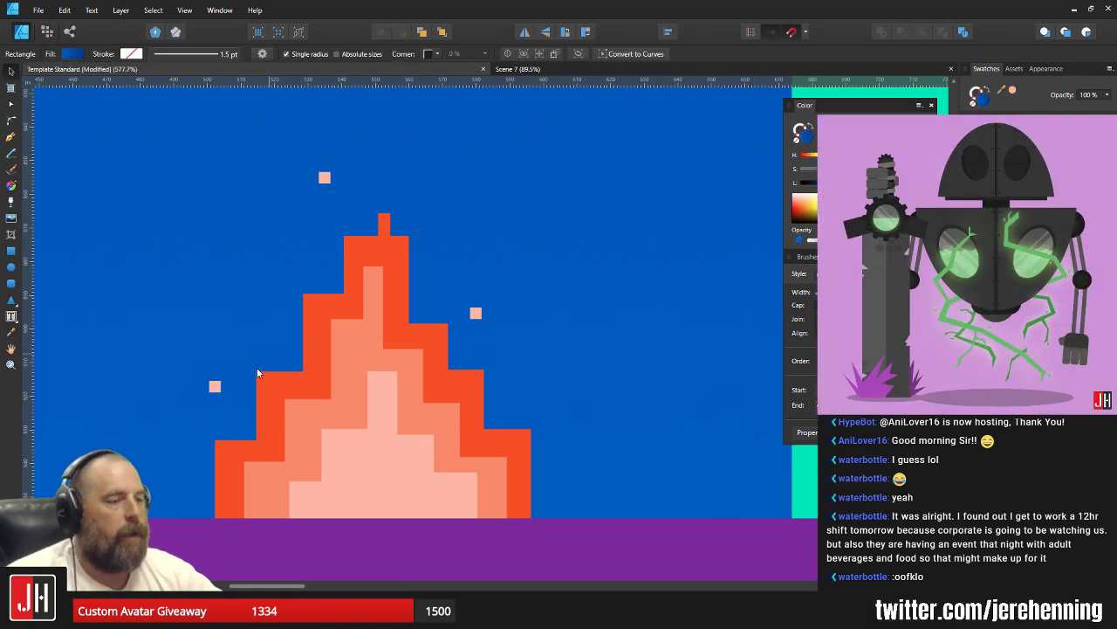
pyautogui.click(214, 387)
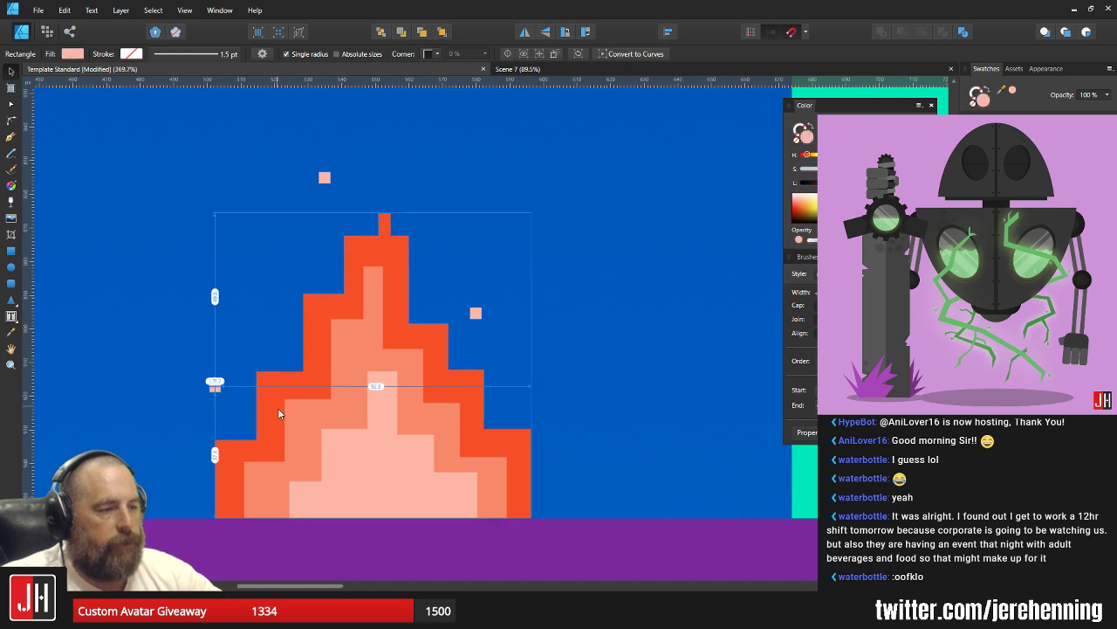
# Examine the flame and its sparks against the trees, bushes and ground of the whole forest scene.
pyautogui.scroll(-5, 284, 406)
pyautogui.scroll(-5, 290, 405)
pyautogui.click(282, 474)
pyautogui.scroll(5, 267, 406)
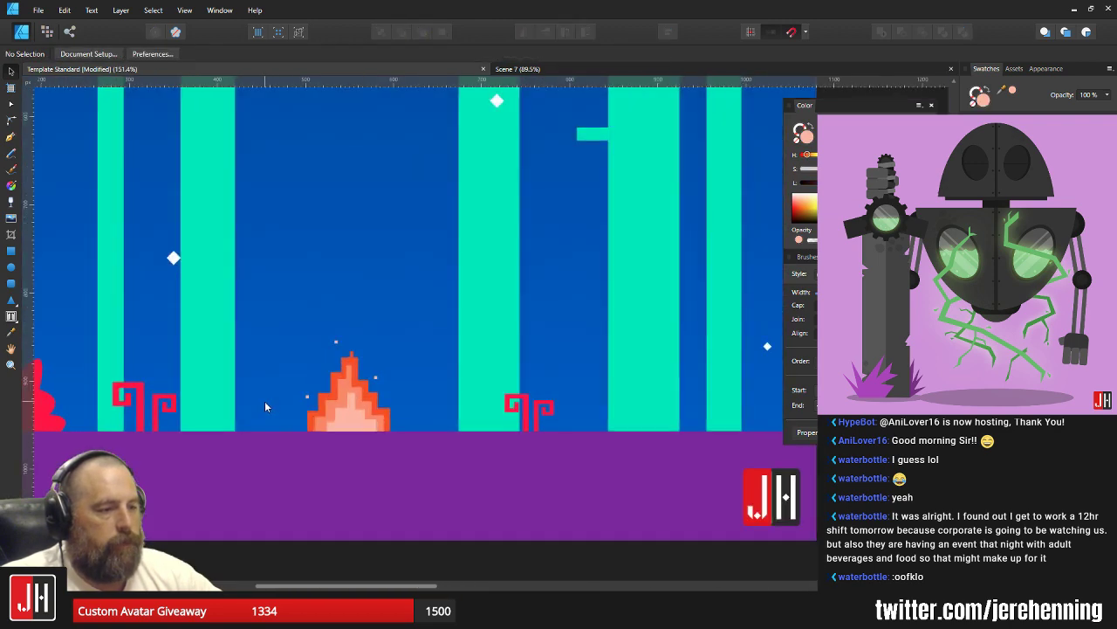
pyautogui.hscroll(-5, 268, 406)
pyautogui.scroll(3, 341, 322)
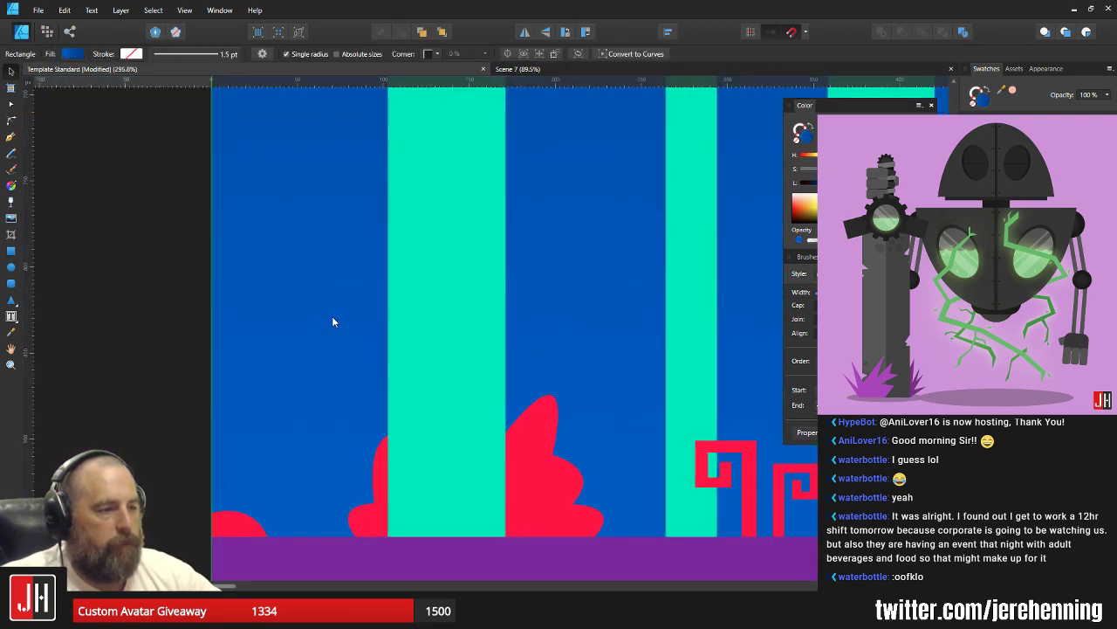
pyautogui.scroll(-5, 336, 323)
pyautogui.scroll(-4, 418, 349)
pyautogui.click(592, 326)
pyautogui.scroll(8, 543, 324)
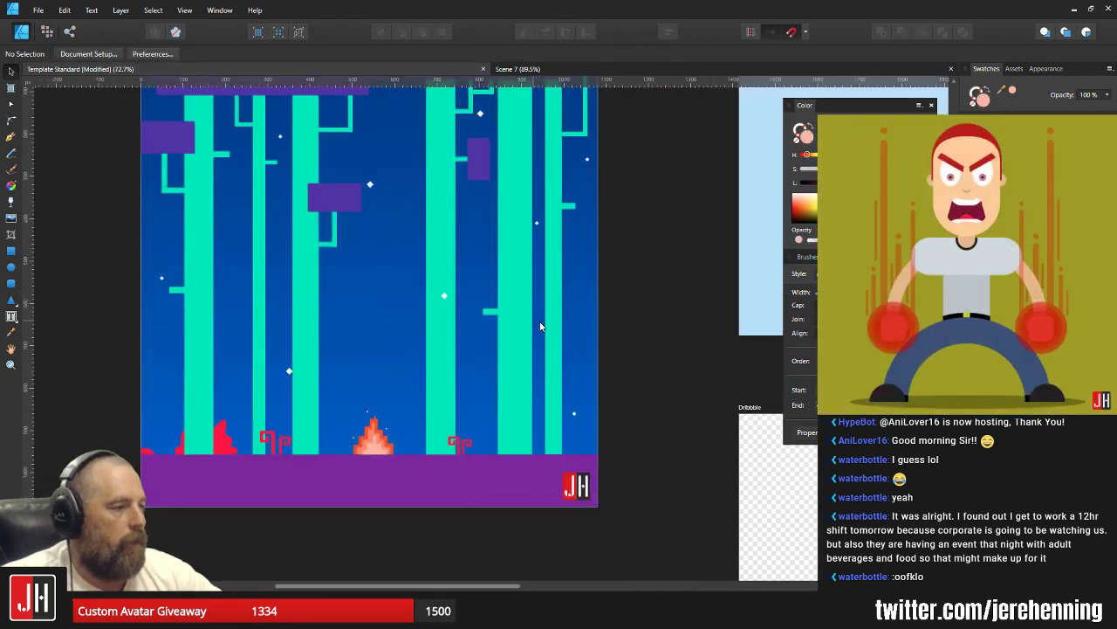
pyautogui.scroll(-4, 635, 329)
pyautogui.scroll(6, 387, 450)
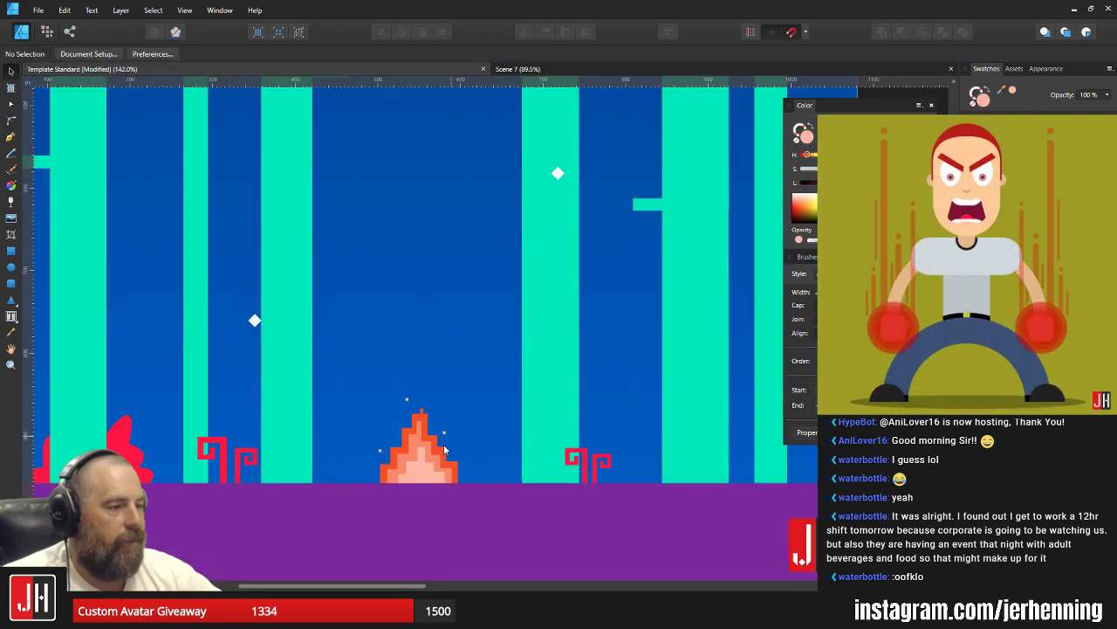
# Enlarge the three spark squares, raising the left one, and place a smaller copy above and right of the flame's tip.
pyautogui.scroll(3, 309, 445)
pyautogui.click(302, 438)
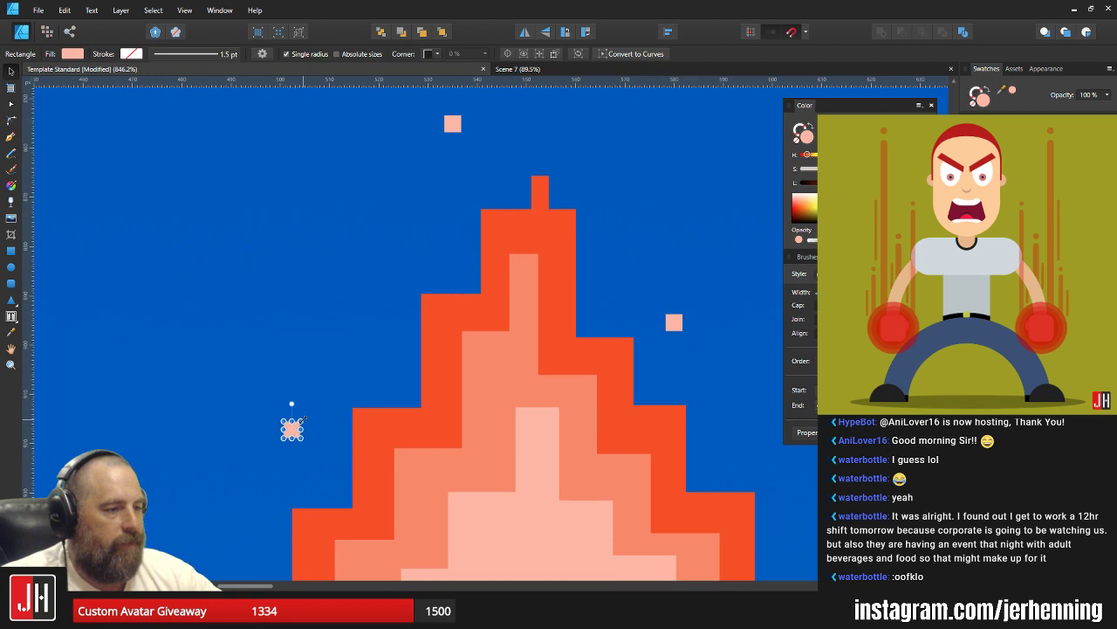
pyautogui.moveTo(304, 417); pyautogui.dragTo(307, 374)
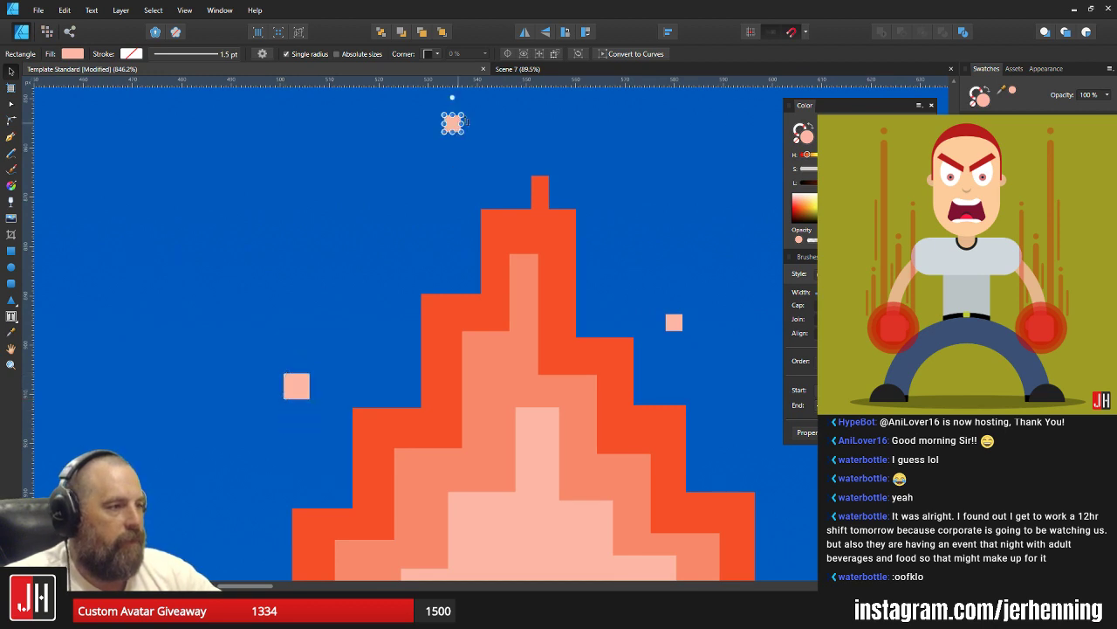
pyautogui.moveTo(479, 99); pyautogui.dragTo(445, 169)
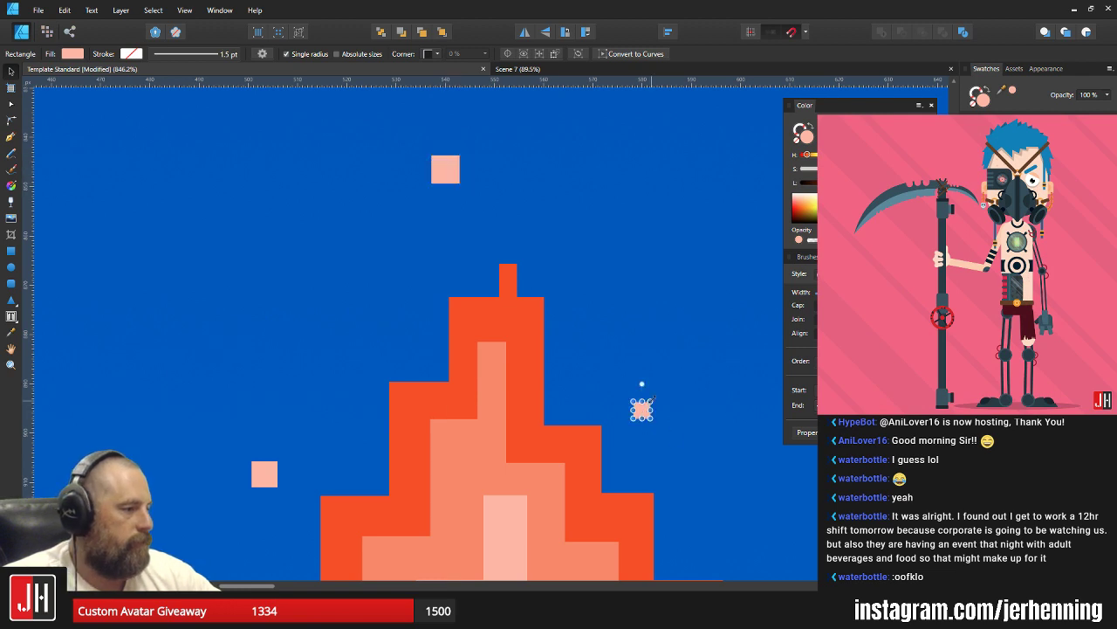
pyautogui.moveTo(653, 399); pyautogui.dragTo(594, 260)
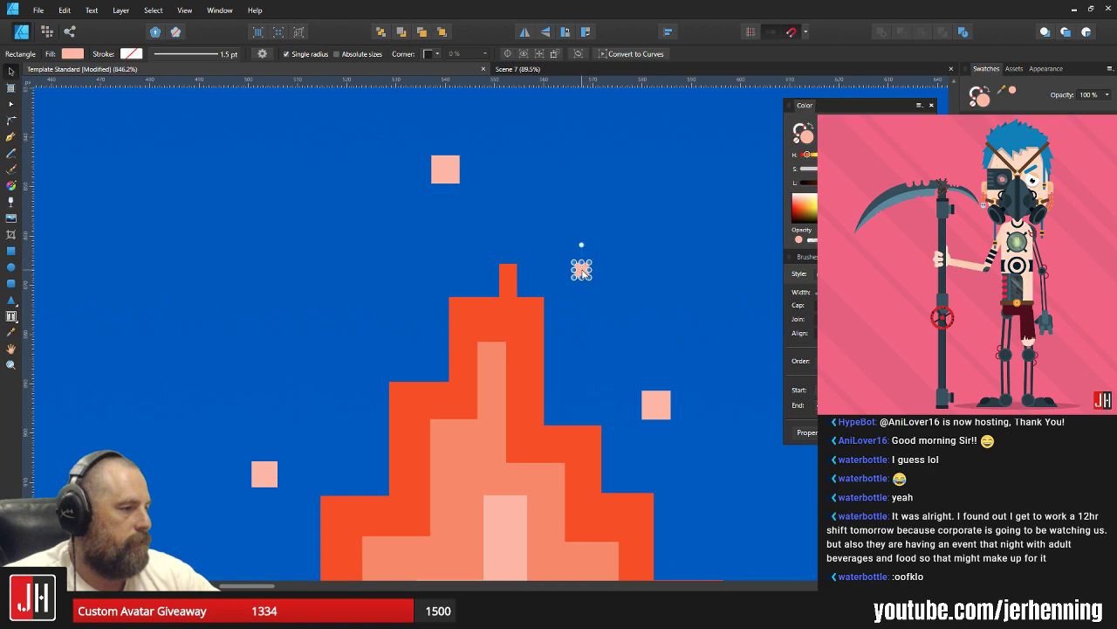
pyautogui.scroll(-10, 524, 306)
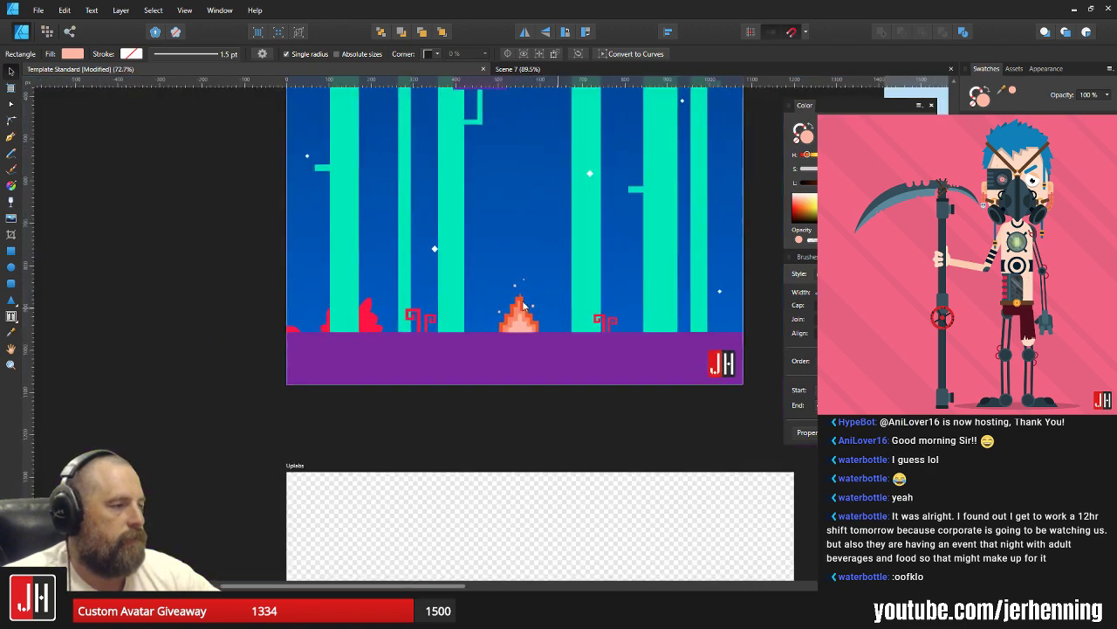
pyautogui.moveTo(524, 305); pyautogui.dragTo(455, 295)
pyautogui.click(706, 339)
# Reposition the two sparks above the flame, moving the larger one slightly down-left and the small one slightly down-right.
pyautogui.scroll(8, 456, 294)
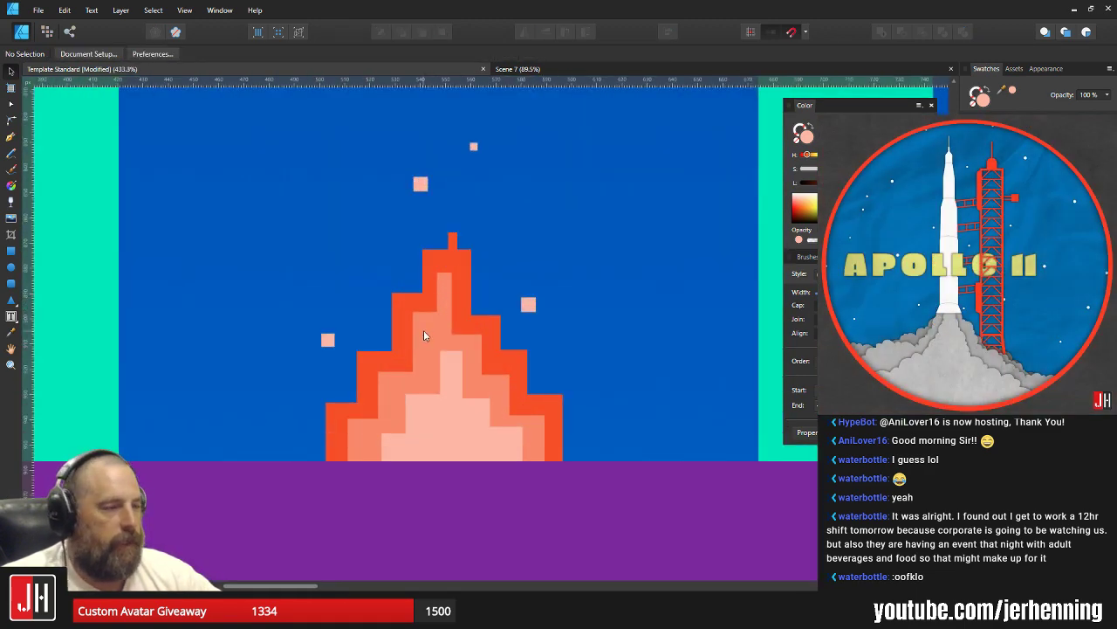
pyautogui.scroll(2, 423, 335)
pyautogui.scroll(2, 457, 447)
pyautogui.click(431, 267)
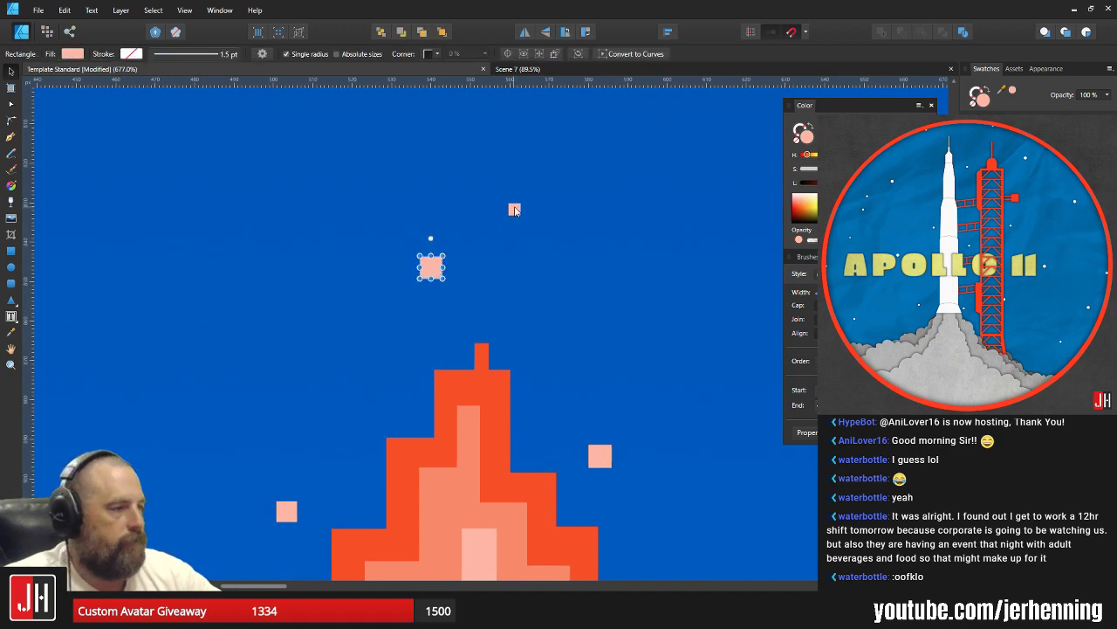
pyautogui.keyDown('shift'); pyautogui.click(515, 209); pyautogui.keyUp('shift')
pyautogui.moveTo(513, 212)
pyautogui.mouseDown()
pyautogui.moveTo(502, 212)
pyautogui.moveTo(514, 213)
pyautogui.mouseUp()
pyautogui.moveTo(492, 297); pyautogui.dragTo(506, 270)
pyautogui.click(447, 242)
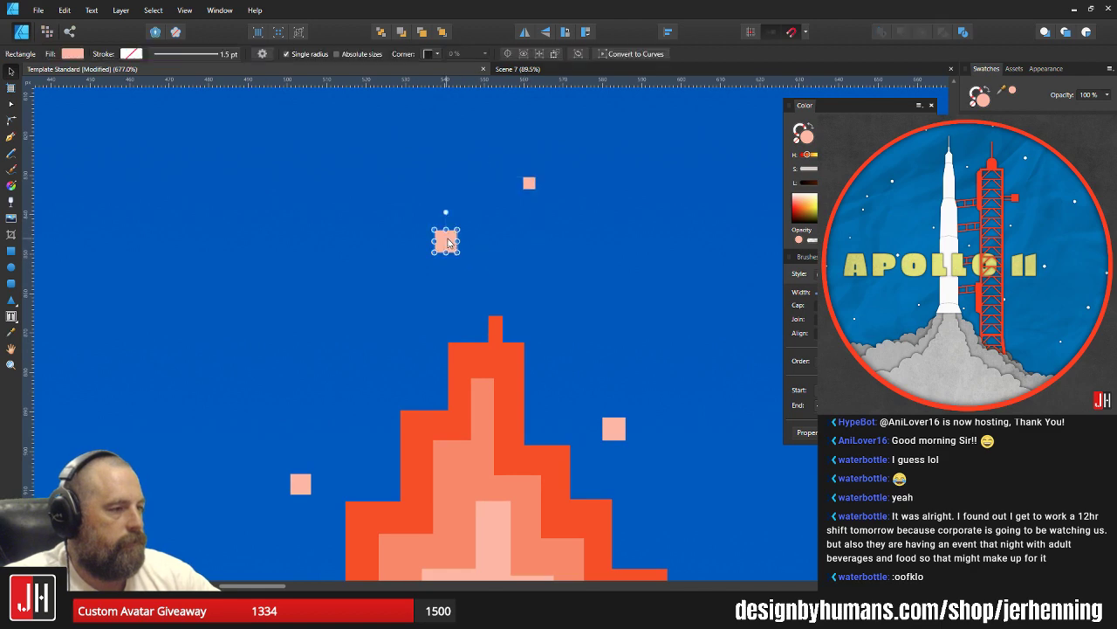
pyautogui.moveTo(446, 242); pyautogui.dragTo(434, 257)
pyautogui.click(529, 183)
pyautogui.moveTo(529, 183); pyautogui.dragTo(538, 195)
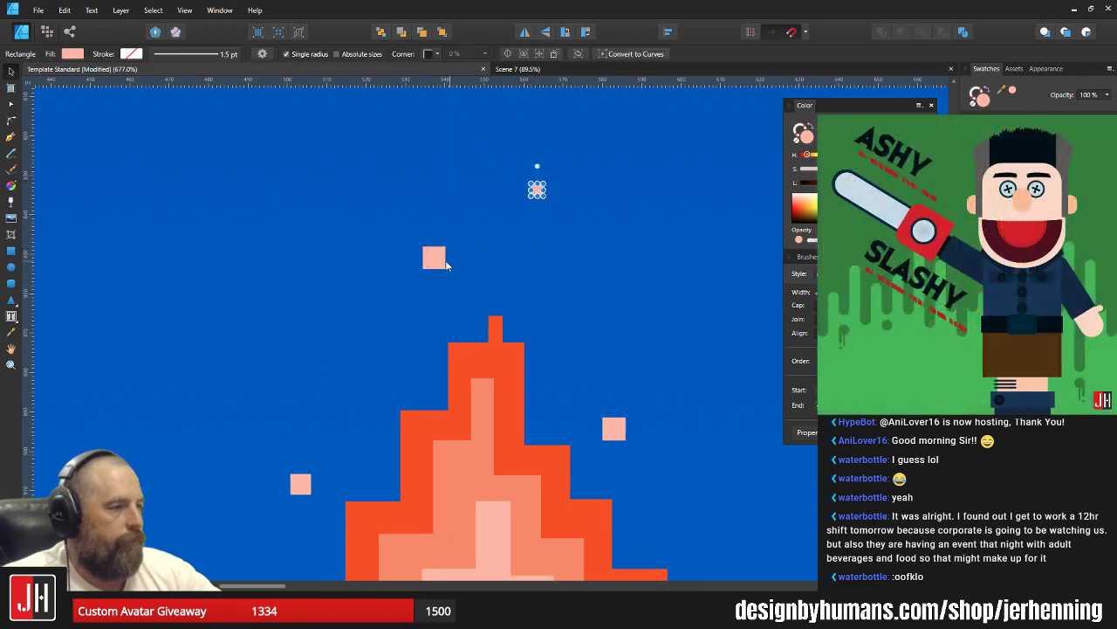
# Shrink the larger spark above the flame slightly and enlarge the spark on the flame's left a little.
pyautogui.scroll(3, 445, 250)
pyautogui.moveTo(445, 240); pyautogui.dragTo(444, 254)
pyautogui.scroll(-6, 450, 302)
pyautogui.moveTo(399, 439); pyautogui.dragTo(414, 374)
pyautogui.scroll(3, 414, 373)
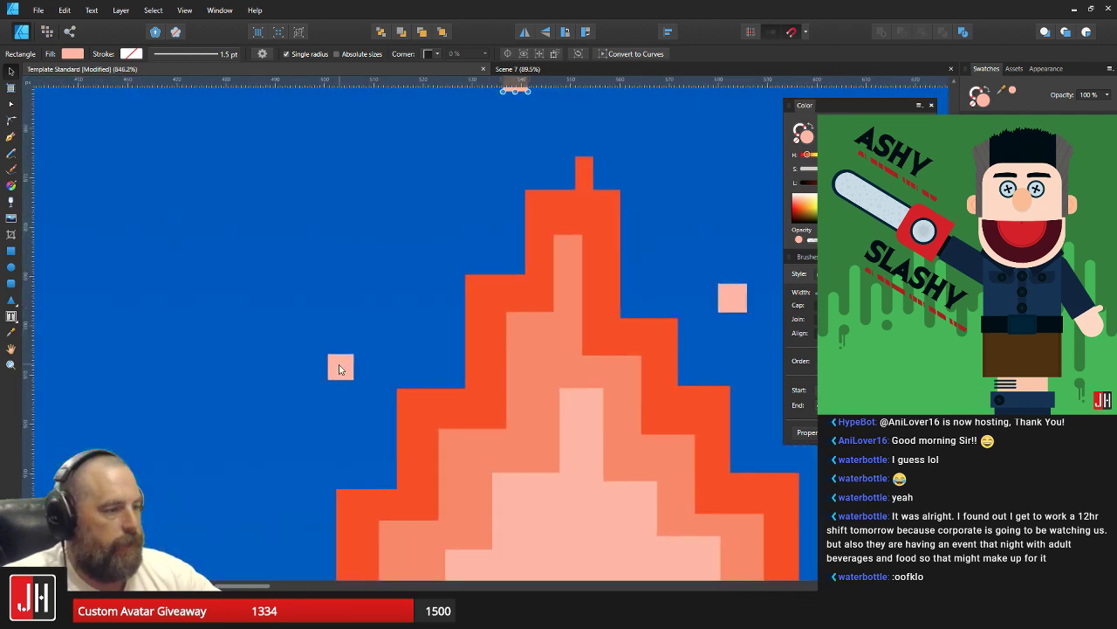
pyautogui.click(340, 366)
pyautogui.moveTo(339, 365); pyautogui.dragTo(346, 359)
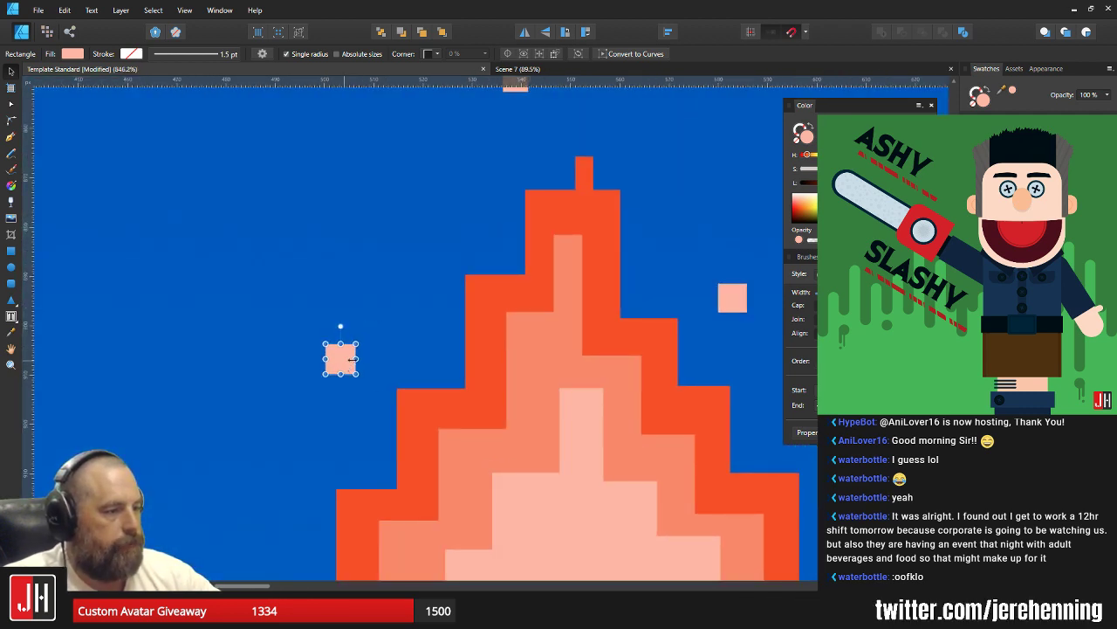
pyautogui.moveTo(665, 307); pyautogui.dragTo(500, 319)
pyautogui.scroll(-8, 571, 291)
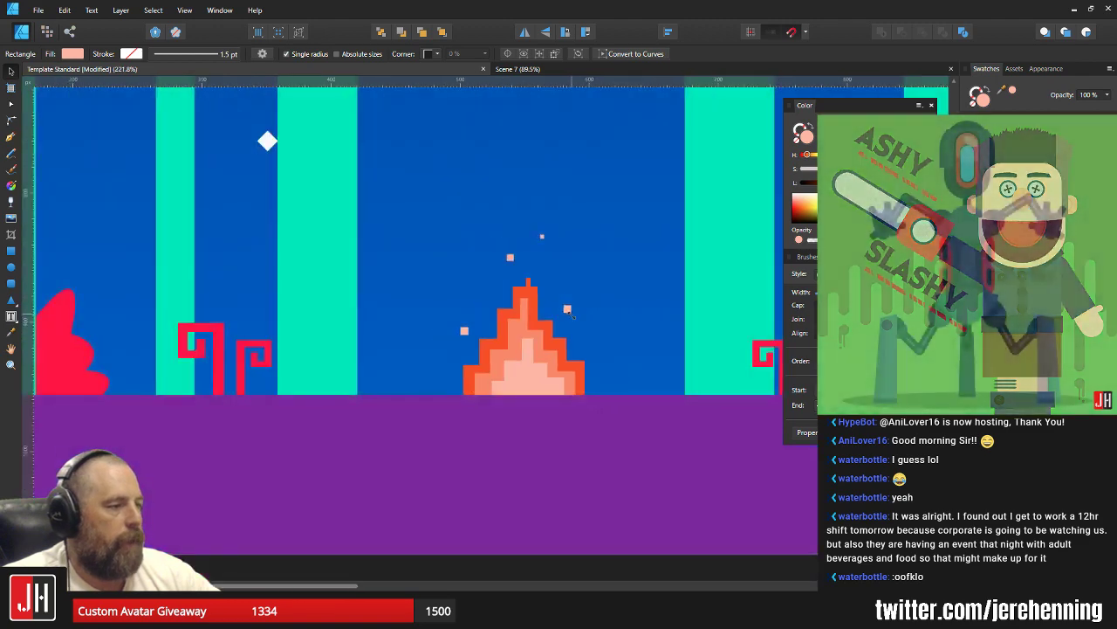
pyautogui.click(518, 382)
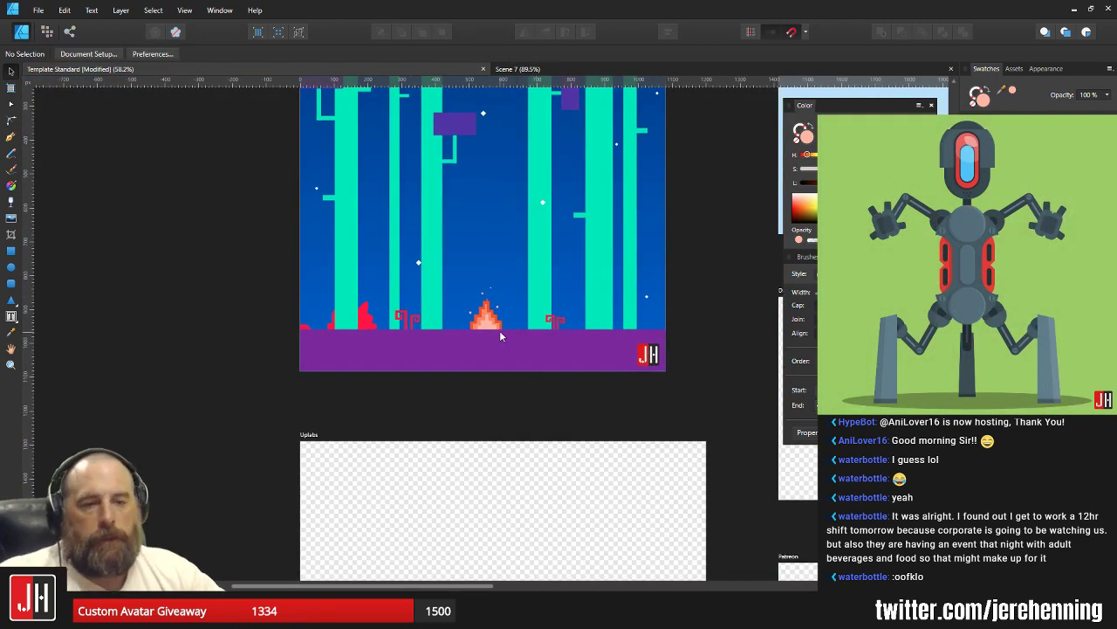
# Draw a square over the centre of the flame's base and fill it with medium grey.
pyautogui.scroll(6, 489, 316)
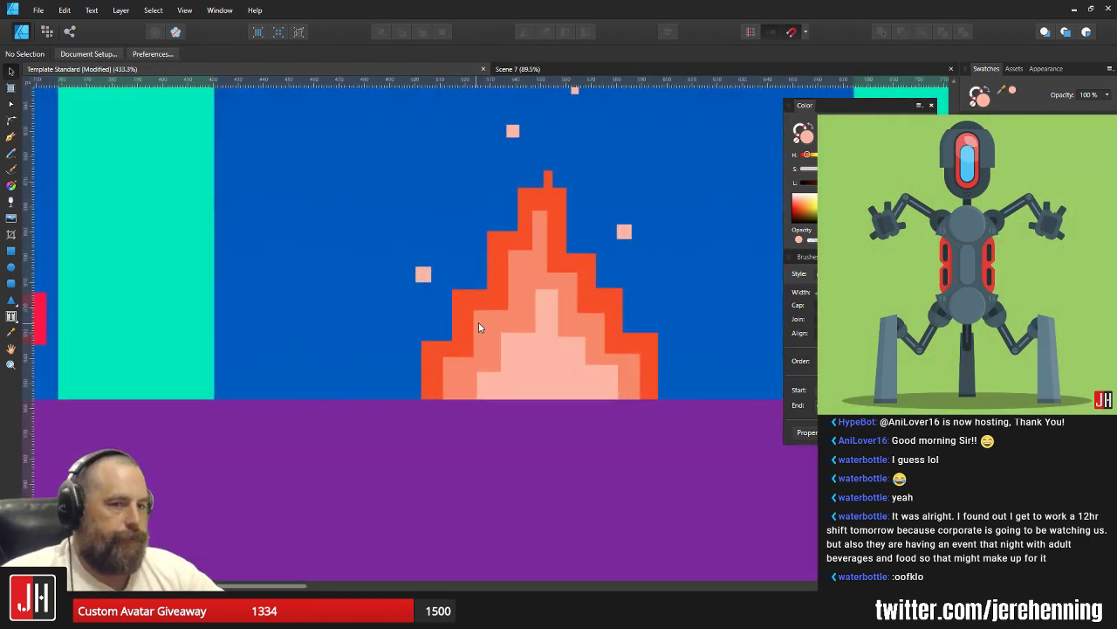
pyautogui.moveTo(480, 323); pyautogui.dragTo(385, 342)
pyautogui.click(10, 251)
pyautogui.scroll(2, 280, 358)
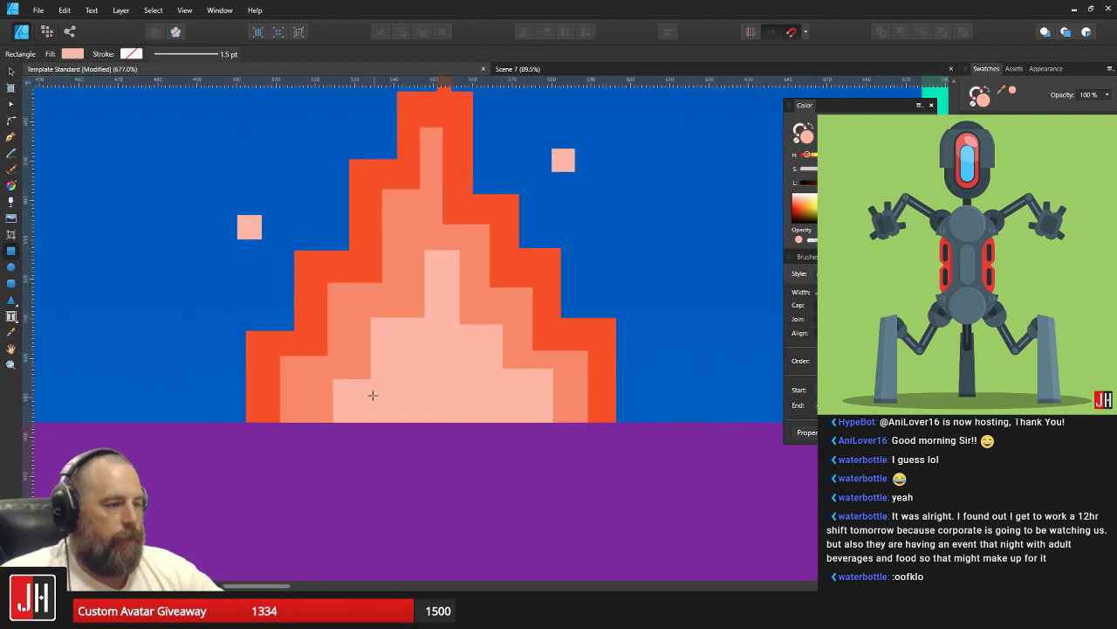
pyautogui.moveTo(400, 375); pyautogui.dragTo(468, 447)
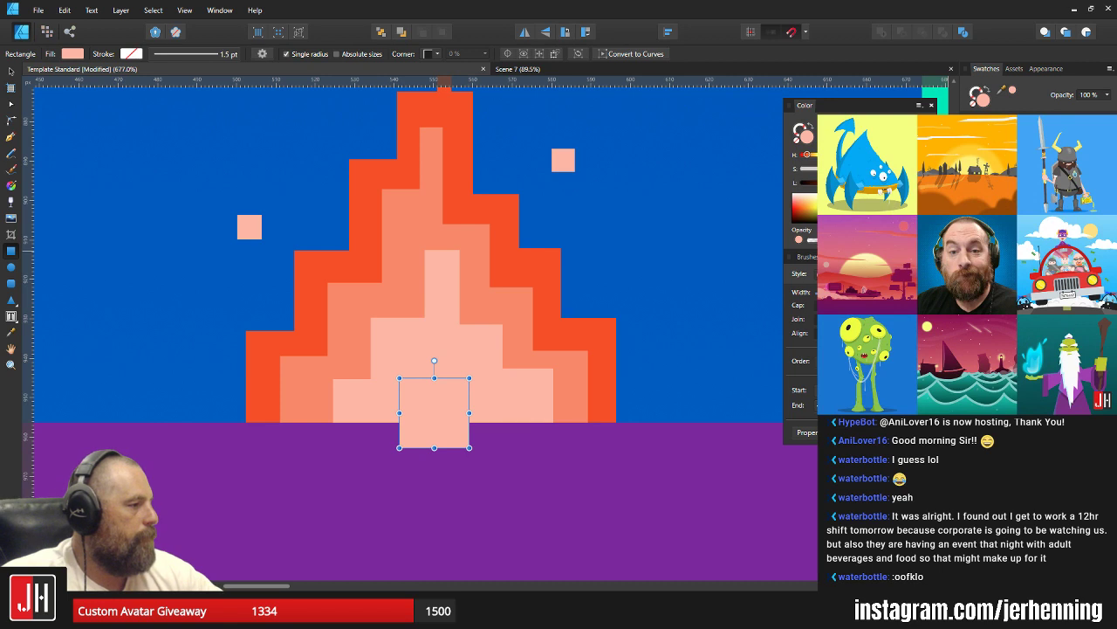
pyautogui.click(1030, 249)
pyautogui.press('v')
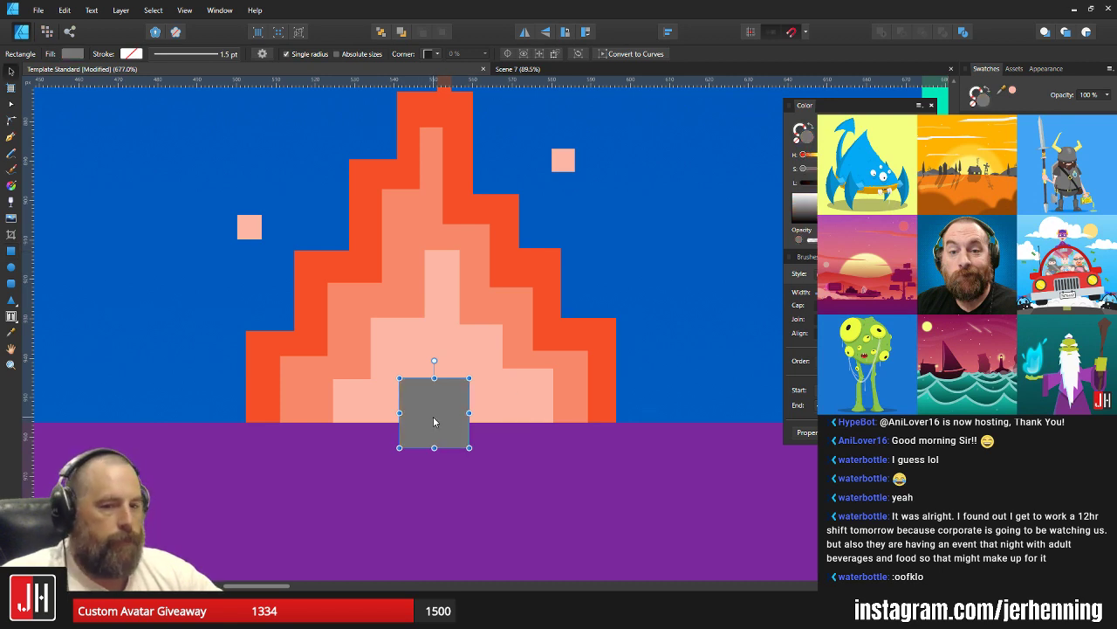
# Shrink the grey square to rest on the ground line and place a copy overlapping its left side.
pyautogui.moveTo(434, 421); pyautogui.dragTo(445, 396)
pyautogui.click(496, 506)
pyautogui.click(448, 386)
pyautogui.moveTo(470, 352); pyautogui.dragTo(393, 393)
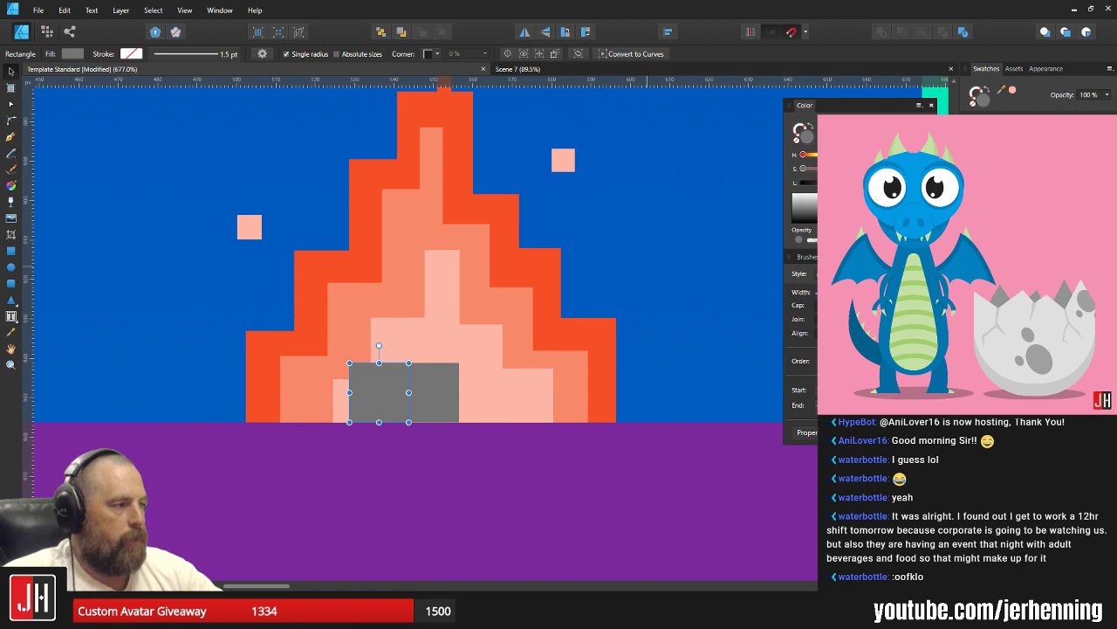
# Darken and enlarge the left grey copy, and place a slightly smaller duplicate of it on the centre square's right.
pyautogui.moveTo(845, 182); pyautogui.dragTo(841, 182)
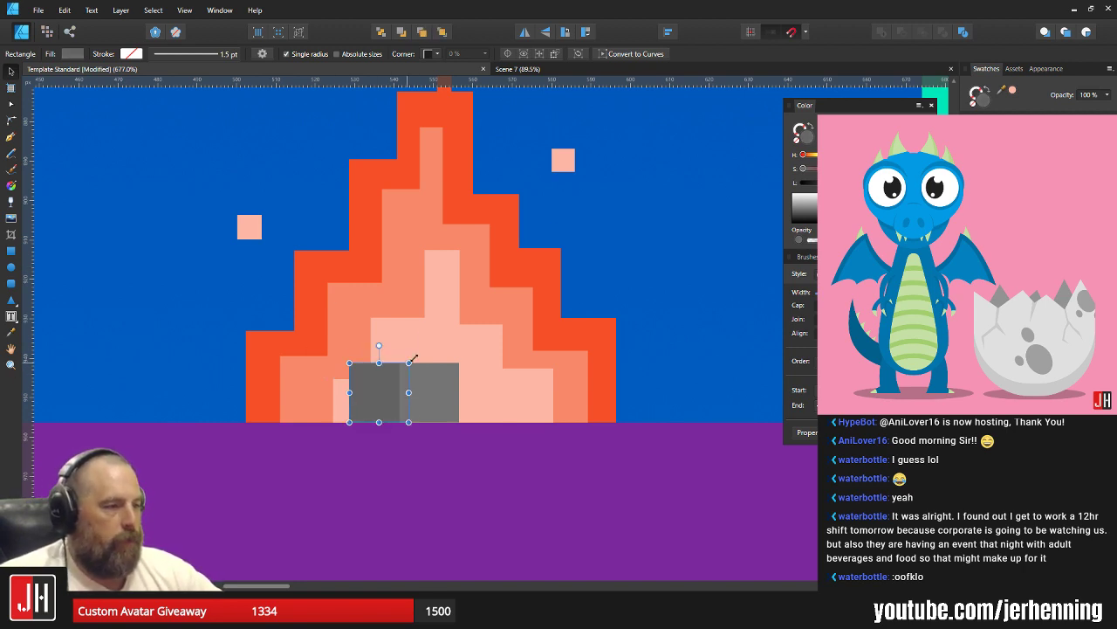
pyautogui.moveTo(411, 362); pyautogui.dragTo(491, 379)
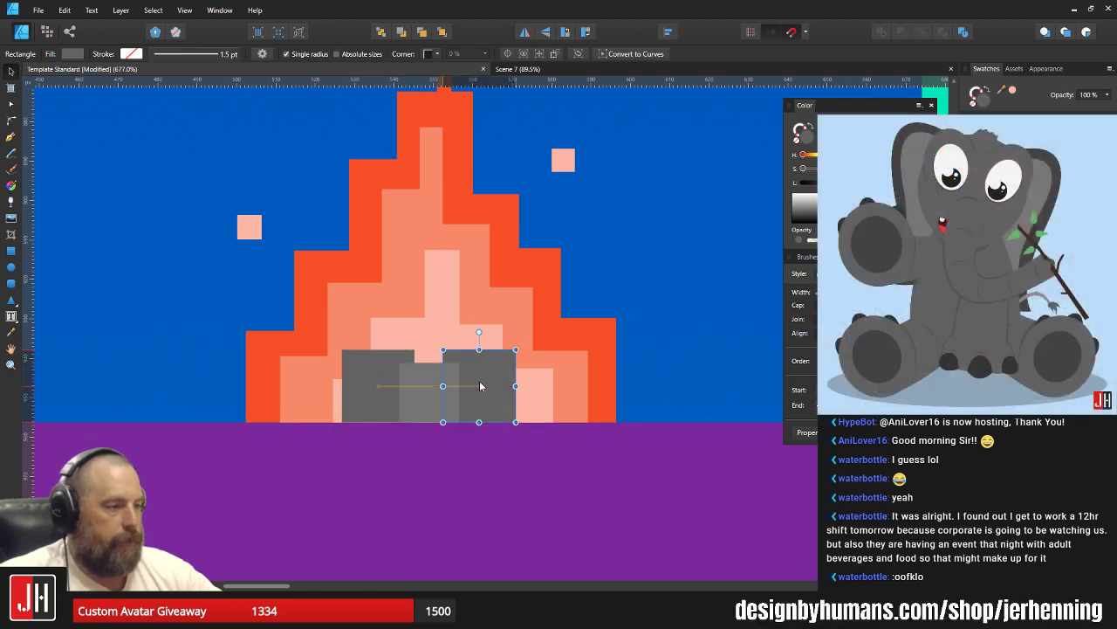
pyautogui.scroll(4, 499, 366)
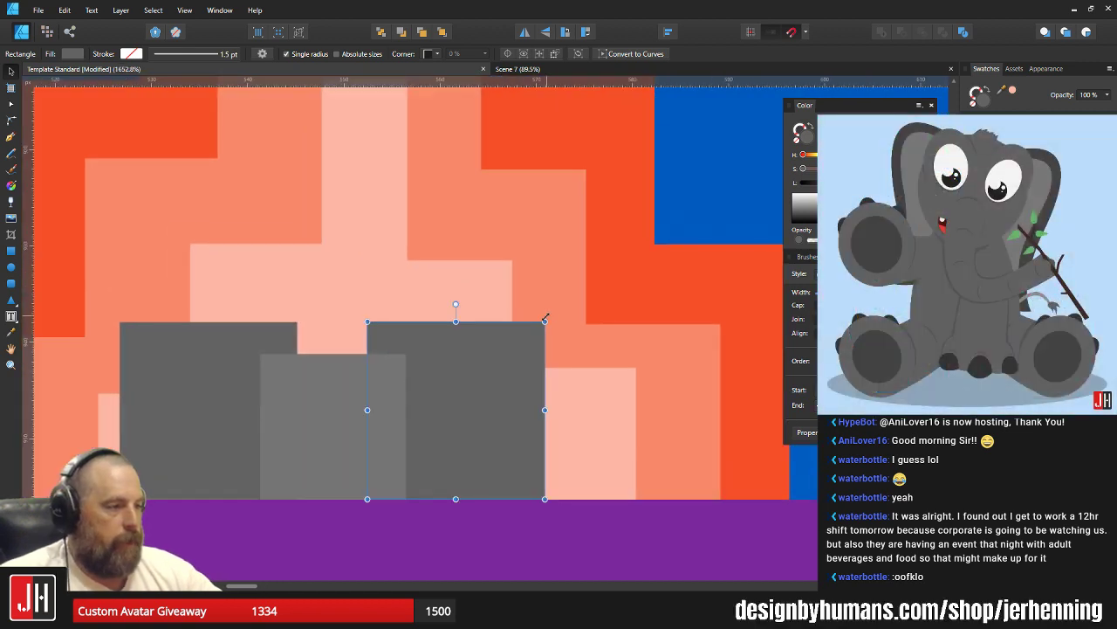
pyautogui.moveTo(546, 318); pyautogui.dragTo(529, 340)
# Place a smaller copy of the lighter grey centre square at the right end of the stone row.
pyautogui.moveTo(282, 398); pyautogui.dragTo(557, 401)
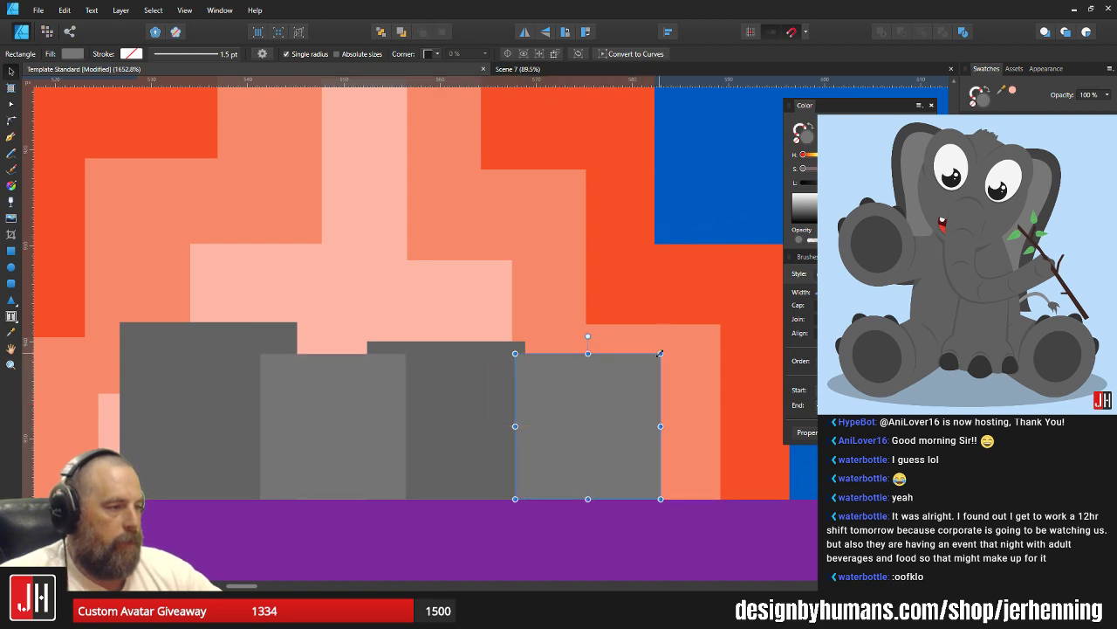
pyautogui.moveTo(660, 353); pyautogui.dragTo(645, 366)
pyautogui.moveTo(591, 400); pyautogui.dragTo(588, 405)
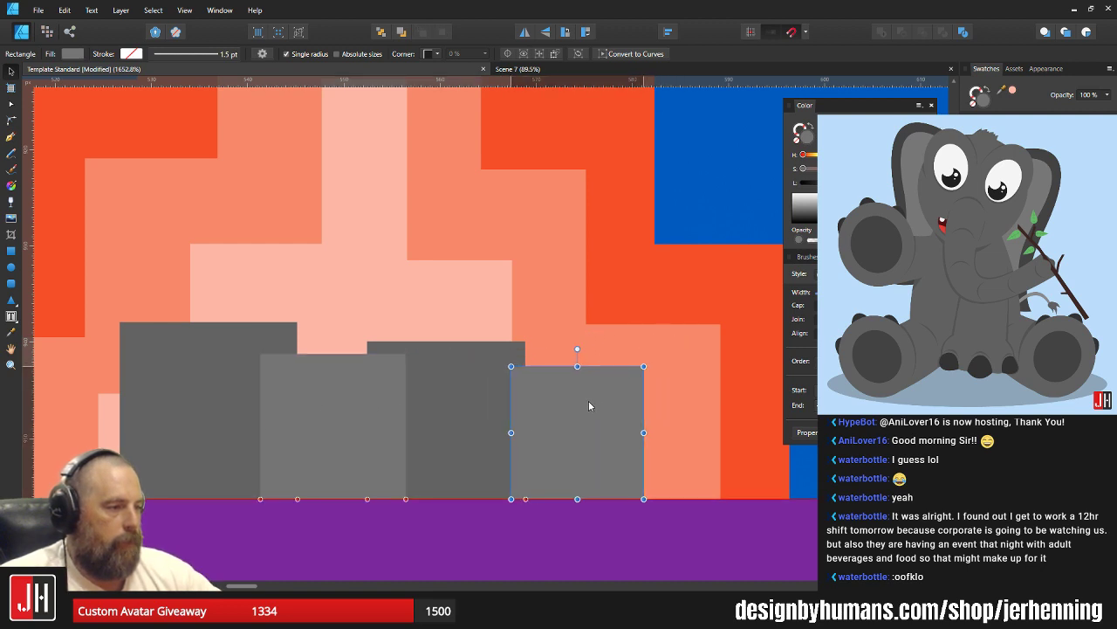
# Copy the right-end light grey square to the left end of the row and shrink it further.
pyautogui.hscroll(-2, 589, 402)
pyautogui.moveTo(676, 416); pyautogui.dragTo(175, 433)
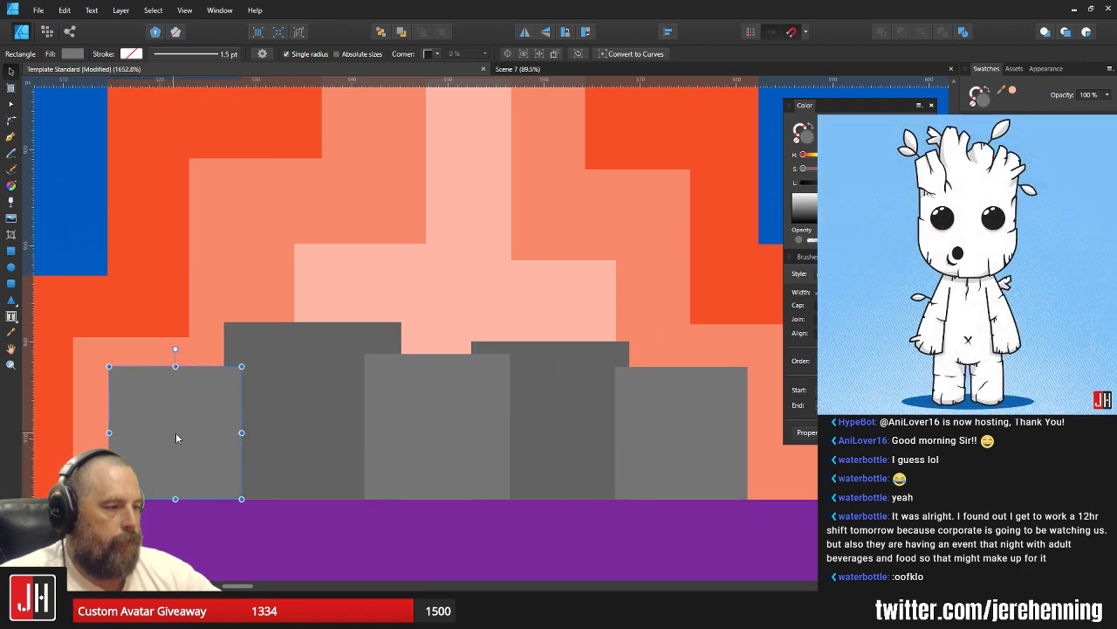
pyautogui.moveTo(241, 366); pyautogui.dragTo(232, 402)
pyautogui.scroll(-11, 234, 410)
pyautogui.click(313, 442)
pyautogui.scroll(3, 206, 396)
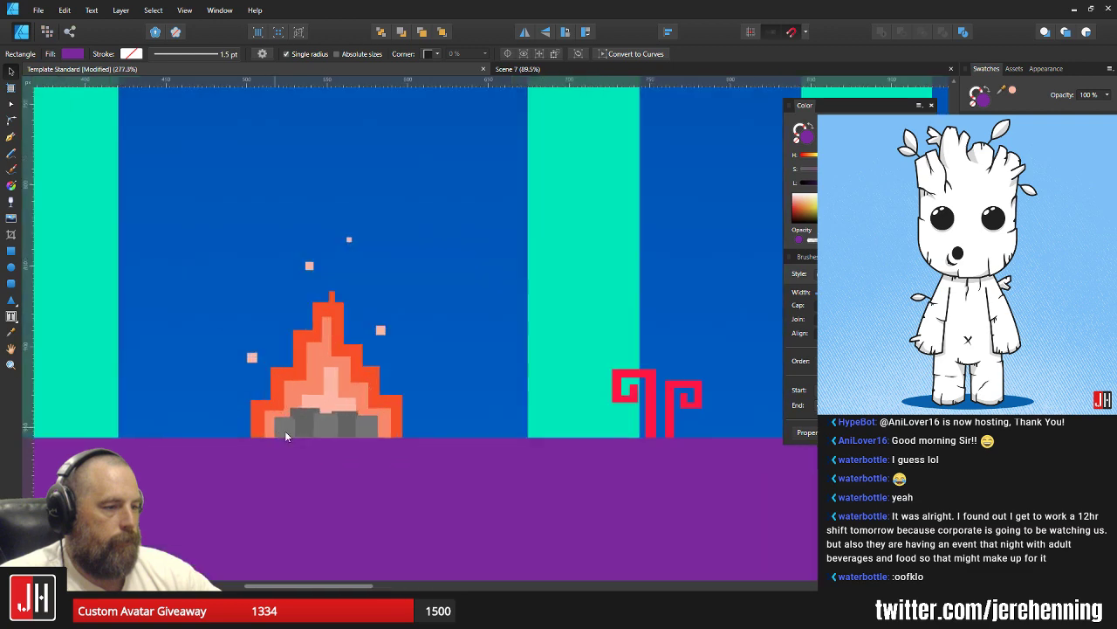
# Add a copy of the darker grey square at the far left of the stones and scale it down on the ground line.
pyautogui.scroll(5, 286, 435)
pyautogui.click(347, 336)
pyautogui.moveTo(367, 349); pyautogui.dragTo(319, 375)
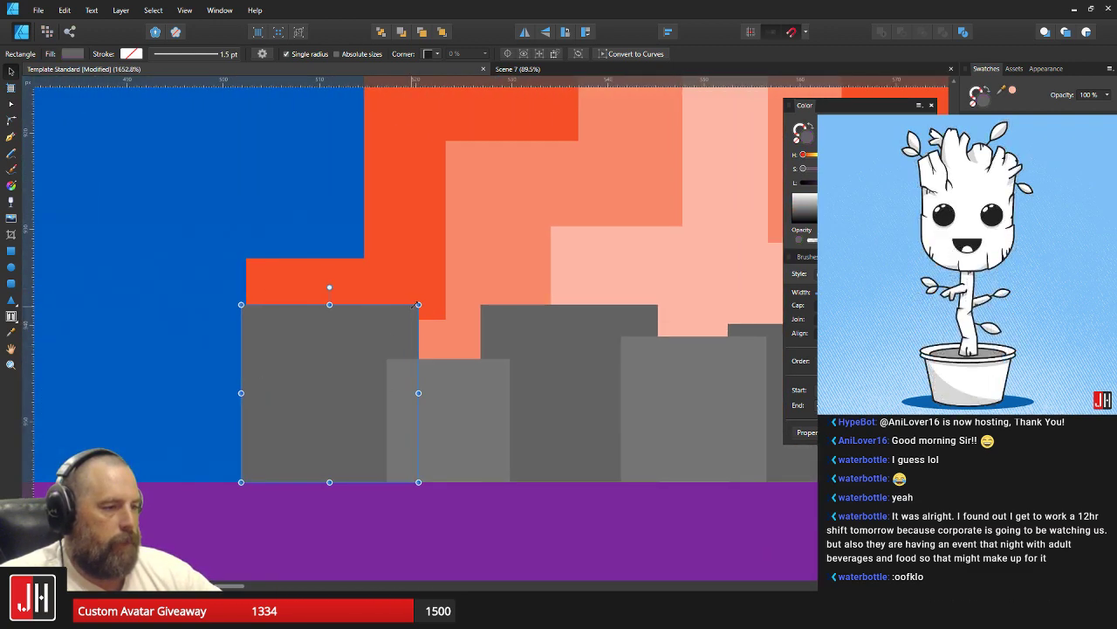
pyautogui.moveTo(419, 304); pyautogui.dragTo(370, 371)
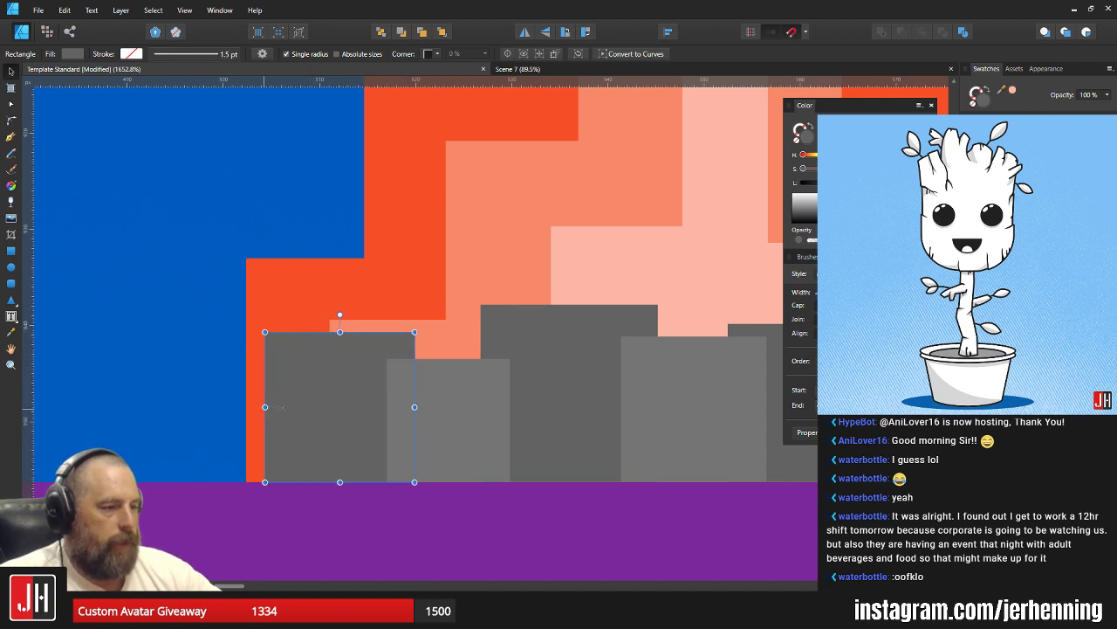
# Narrow the darker left stone and add a smaller, narrower copy of the lighter stone at the far left of the row.
pyautogui.moveTo(265, 407); pyautogui.dragTo(285, 407)
pyautogui.moveTo(467, 404); pyautogui.dragTo(282, 407)
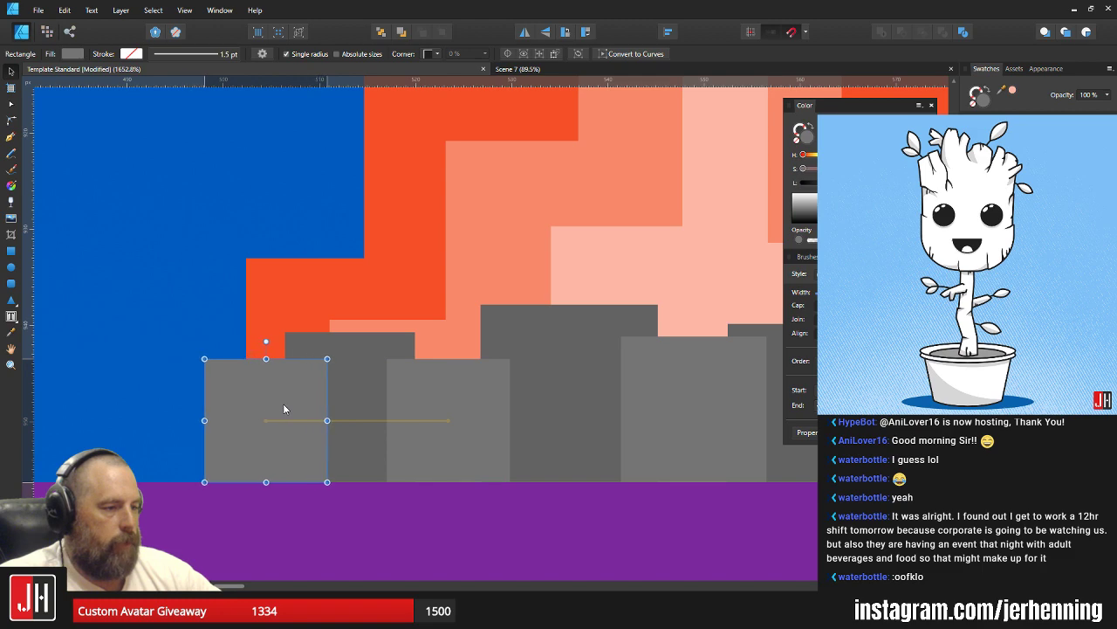
pyautogui.moveTo(201, 420); pyautogui.dragTo(233, 420)
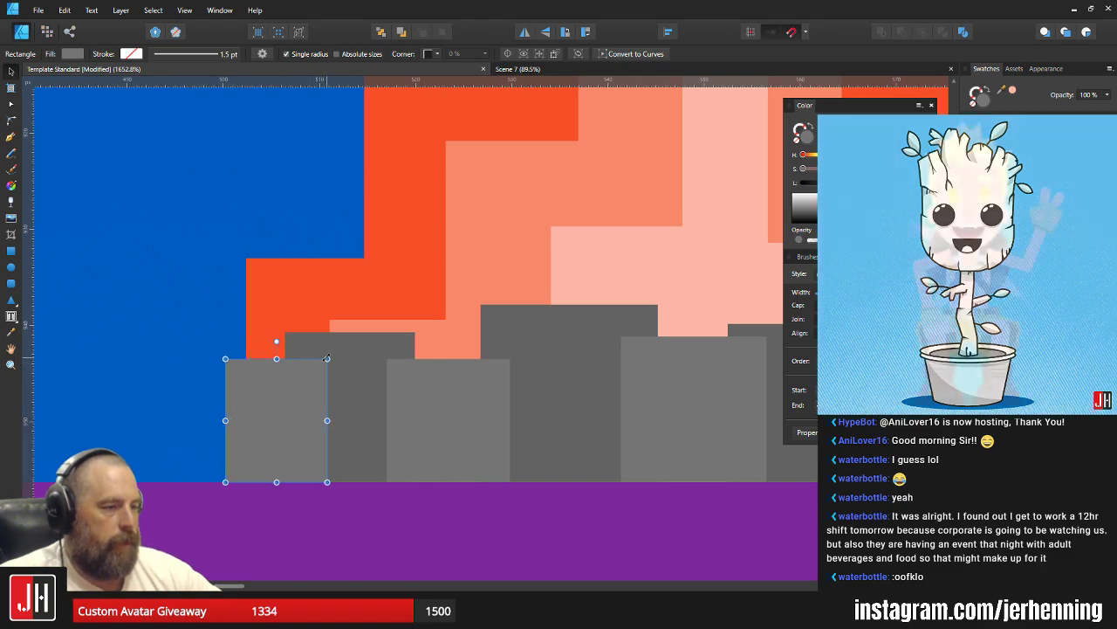
pyautogui.moveTo(327, 359); pyautogui.dragTo(277, 400)
pyautogui.scroll(-5, 286, 430)
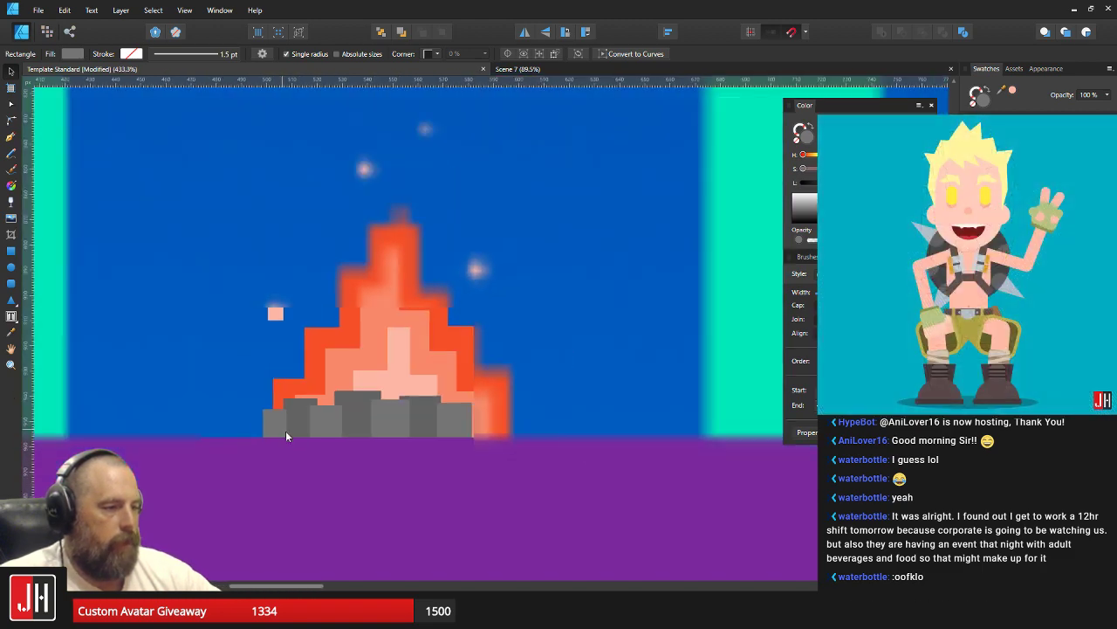
pyautogui.scroll(4, 363, 462)
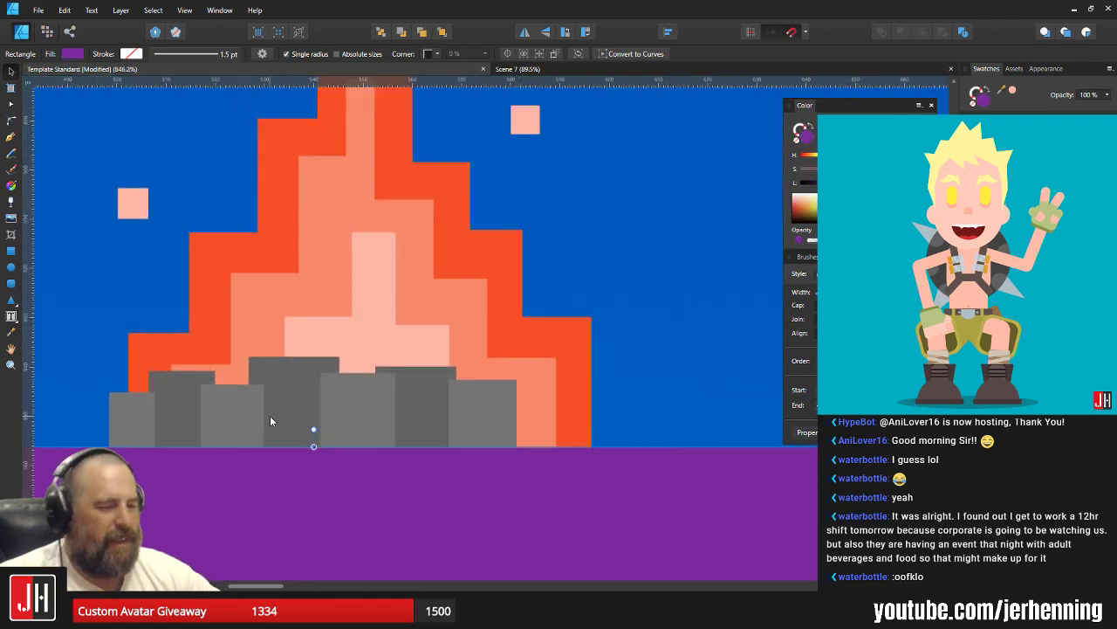
# Copy the two leftmost stones to the right end of the row and mirror the copies horizontally.
pyautogui.scroll(3, 274, 424)
pyautogui.scroll(-4, 249, 398)
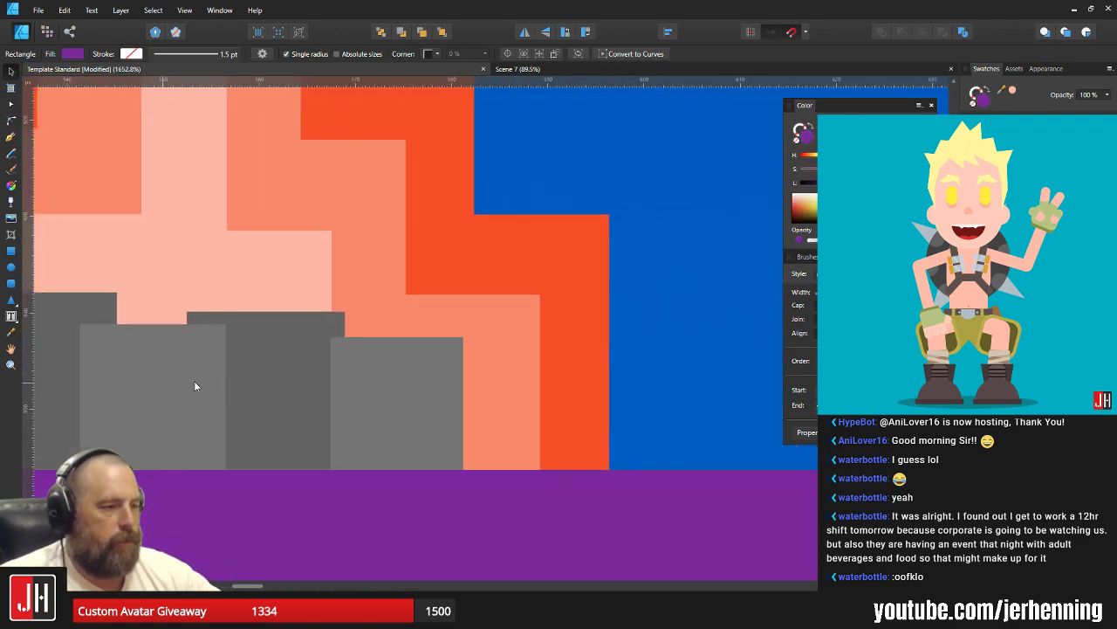
pyautogui.keyDown('shift'); pyautogui.click(71, 399); pyautogui.keyUp('shift')
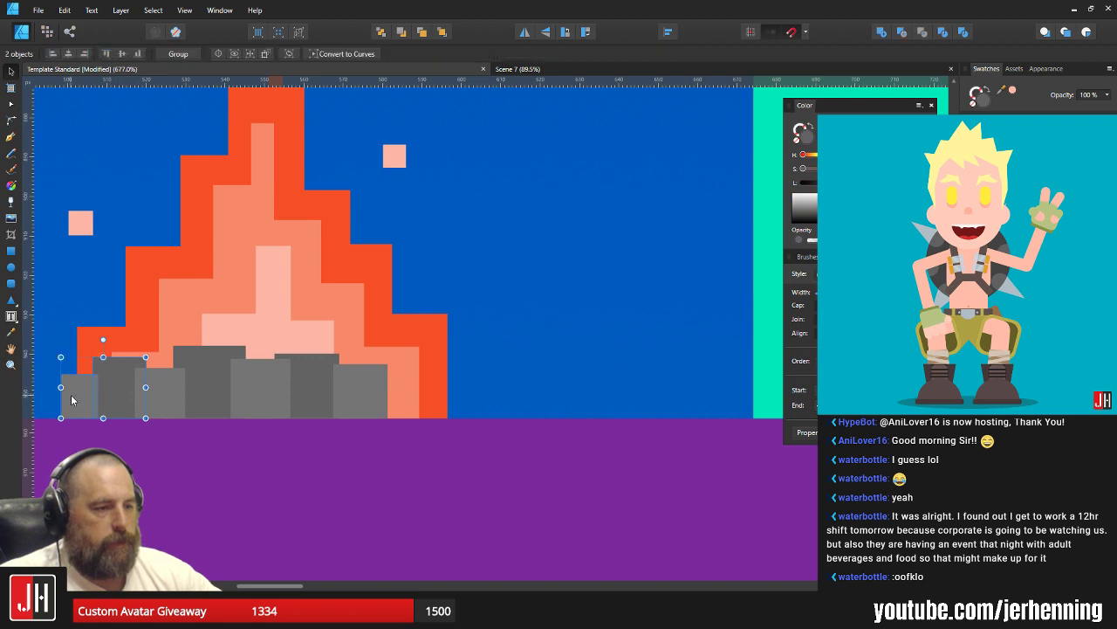
pyautogui.moveTo(108, 392); pyautogui.dragTo(396, 398)
pyautogui.click(527, 34)
pyautogui.scroll(4, 409, 386)
pyautogui.scroll(1, 396, 398)
pyautogui.click(557, 350)
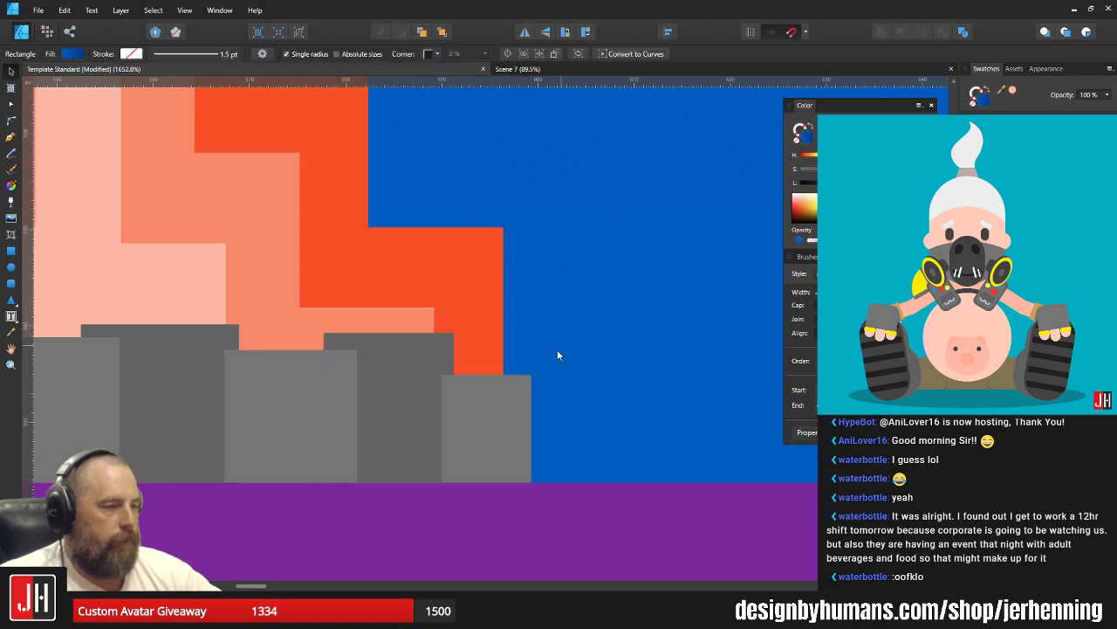
# Select all nine grey stones and reduce their height together, keeping their bases on the ground line.
pyautogui.scroll(-8, 509, 409)
pyautogui.scroll(-3, 526, 403)
pyautogui.scroll(2, 401, 408)
pyautogui.scroll(7, 193, 352)
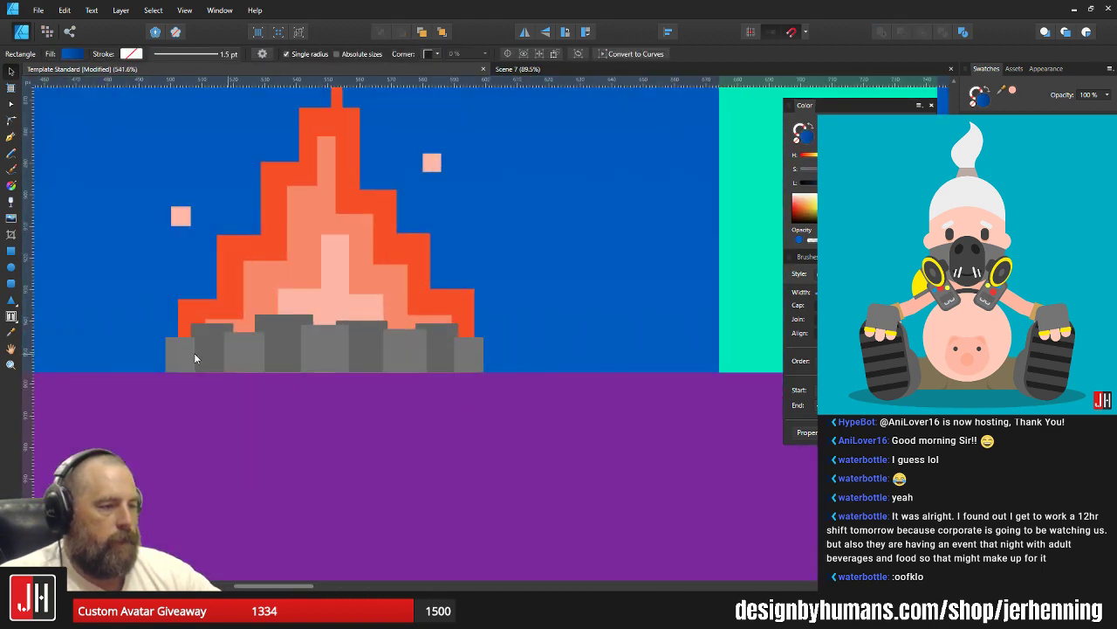
pyautogui.click(182, 355)
pyautogui.scroll(-1, 318, 343)
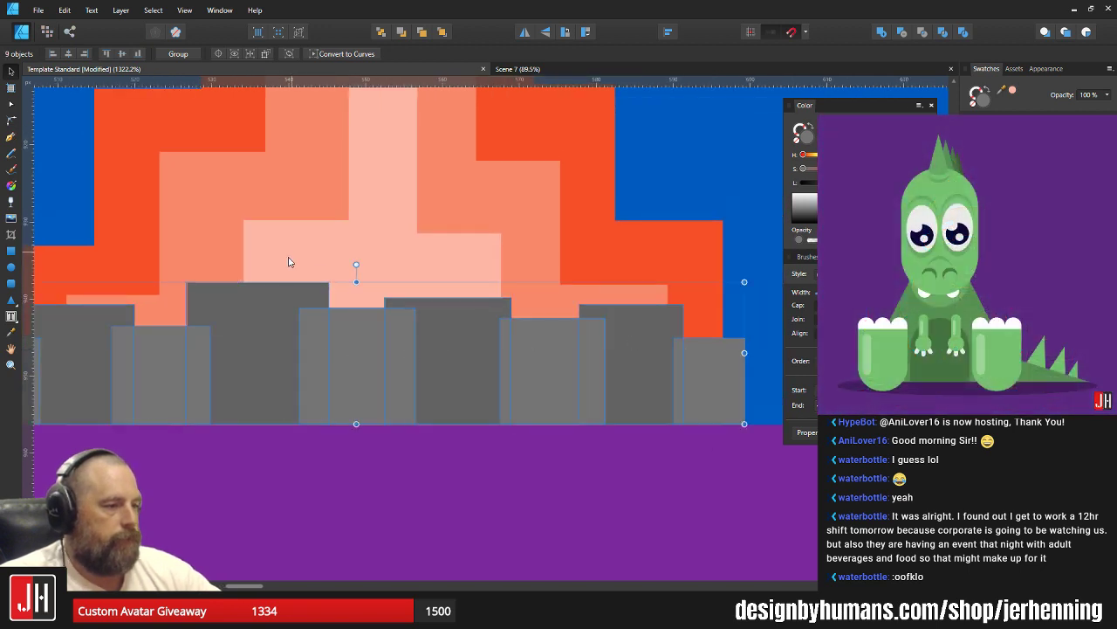
pyautogui.moveTo(357, 281); pyautogui.dragTo(357, 297)
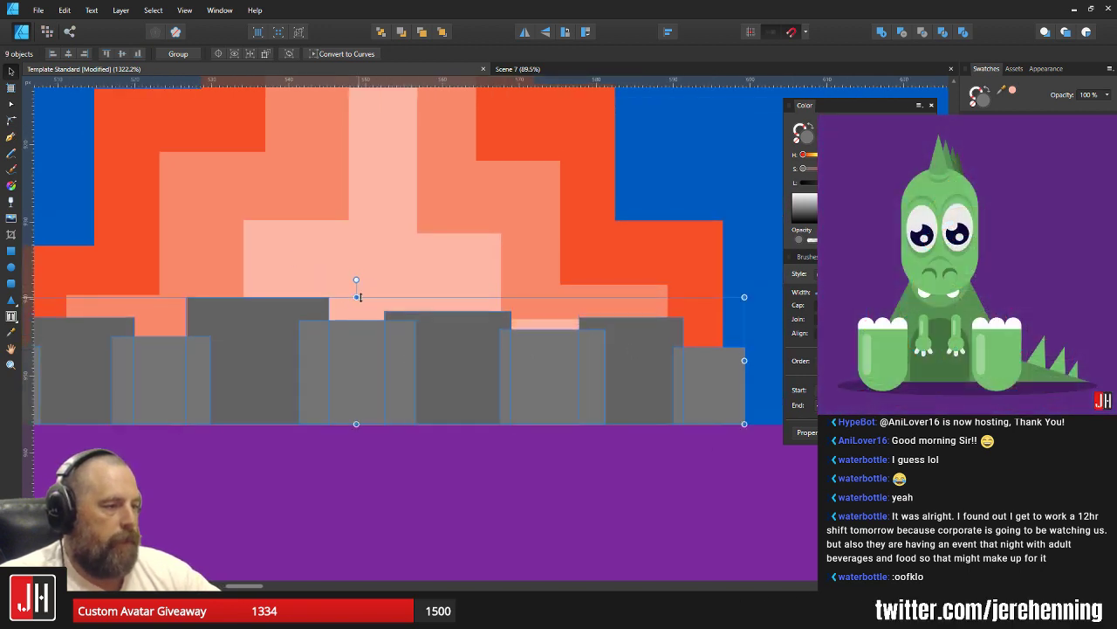
pyautogui.scroll(-9, 390, 315)
pyautogui.click(458, 310)
pyautogui.scroll(5, 370, 311)
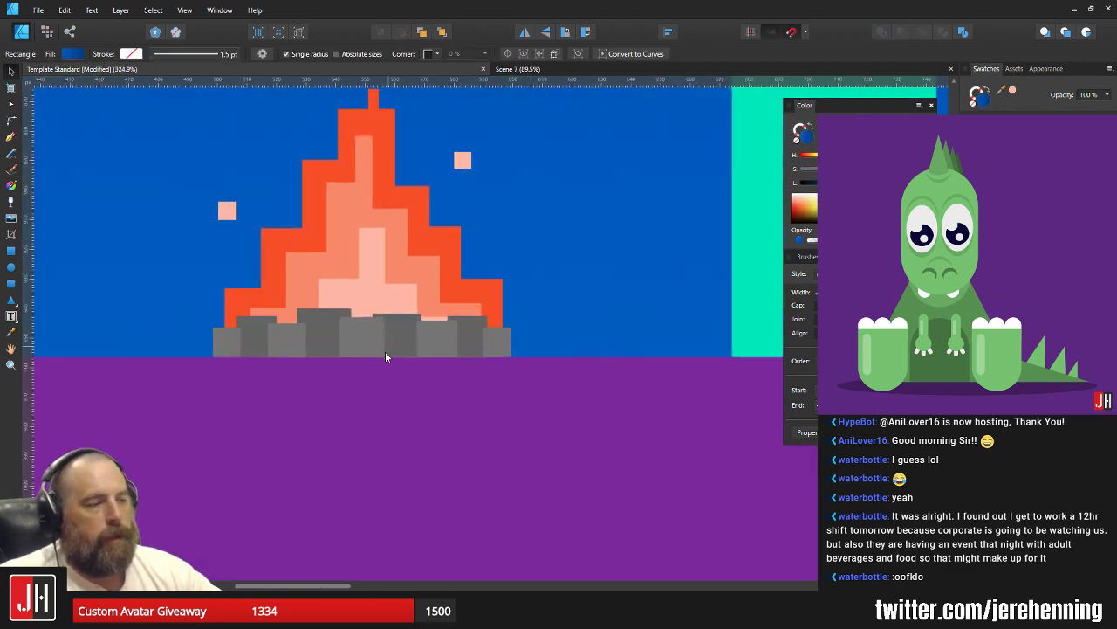
pyautogui.scroll(-4, 385, 353)
pyautogui.scroll(-3, 409, 328)
pyautogui.scroll(10, 384, 336)
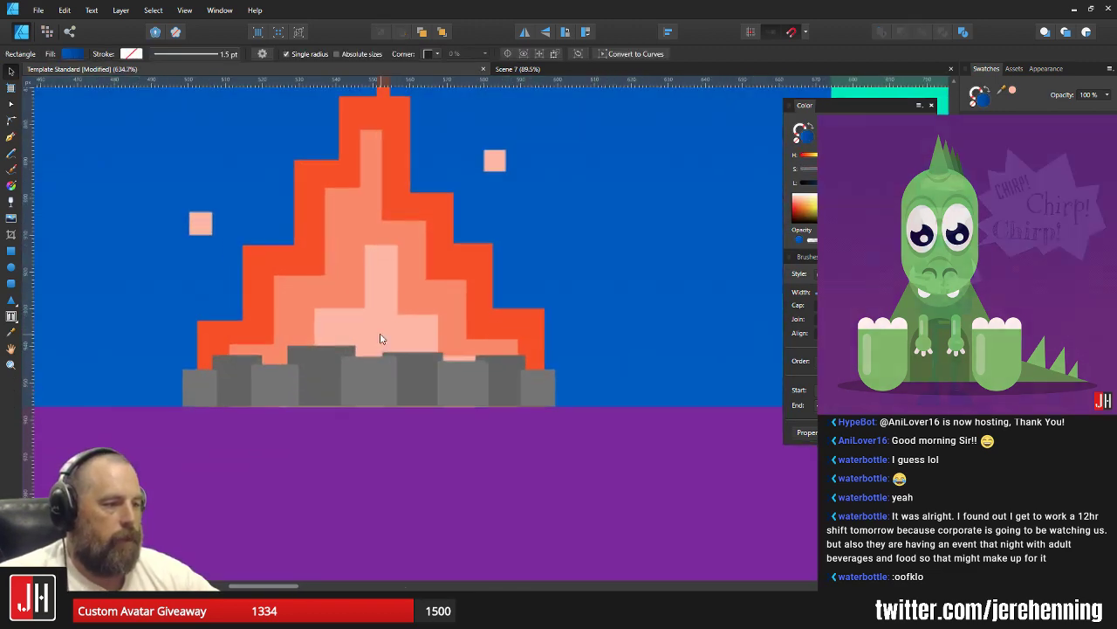
pyautogui.click(349, 347)
pyautogui.press('Delete')
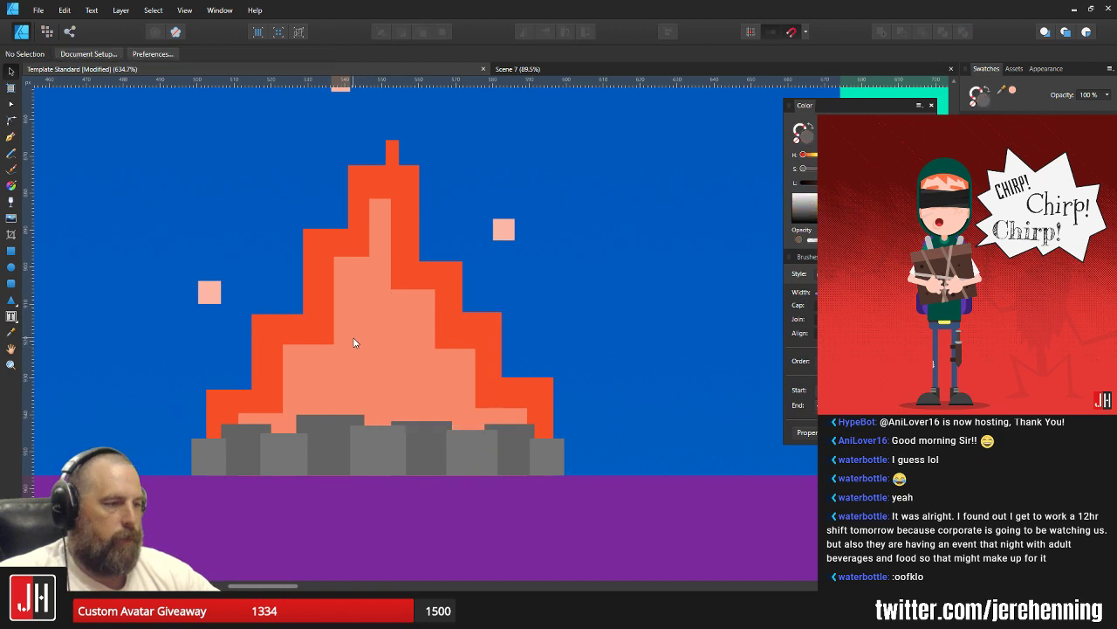
pyautogui.click(355, 340)
pyautogui.hotkey('ctrl', 'z')
pyautogui.click(356, 302)
pyautogui.press('Delete')
pyautogui.hotkey('ctrl', 'z')
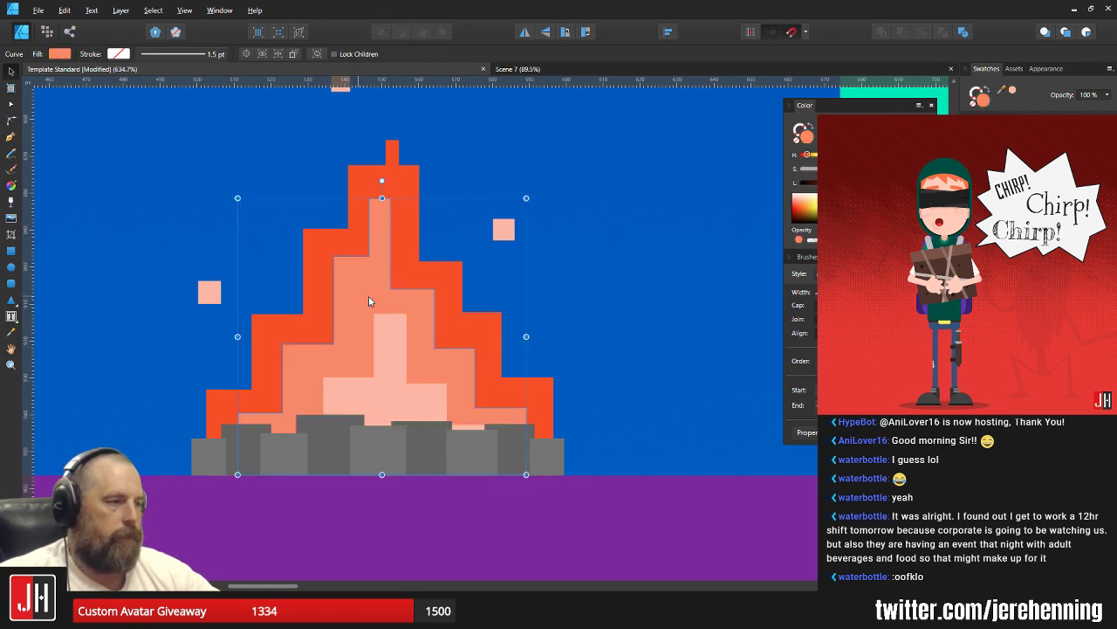
# Select the four sparks and the flame layers and move them up together so the flame rises higher above the stones.
pyautogui.press('m')
pyautogui.scroll(2, 290, 363)
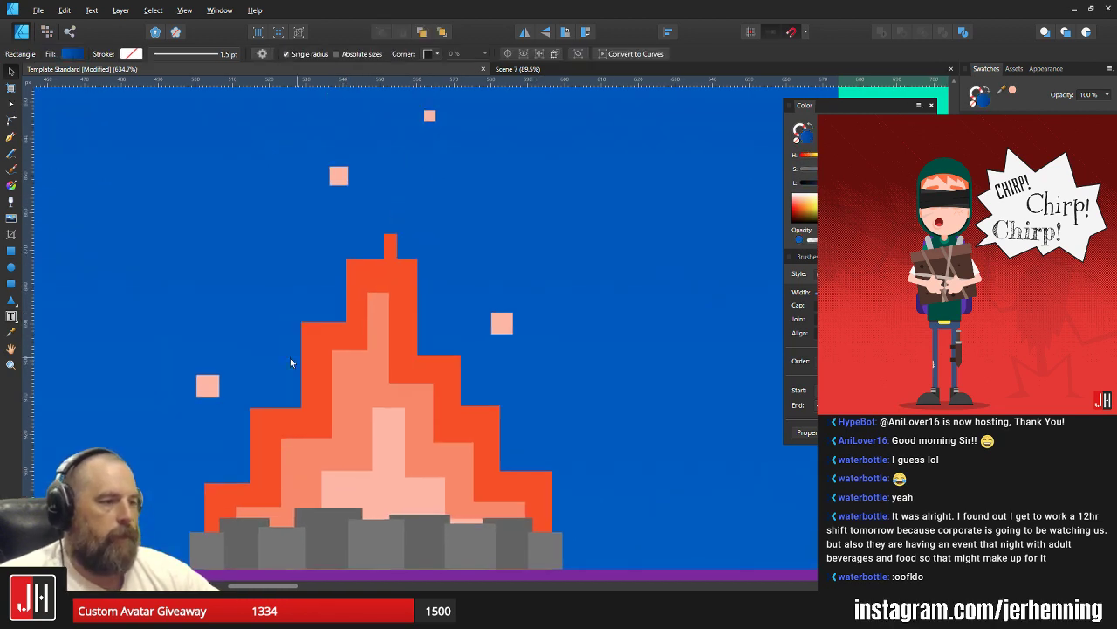
pyautogui.keyDown('shift'); pyautogui.click(504, 321); pyautogui.keyUp('shift')
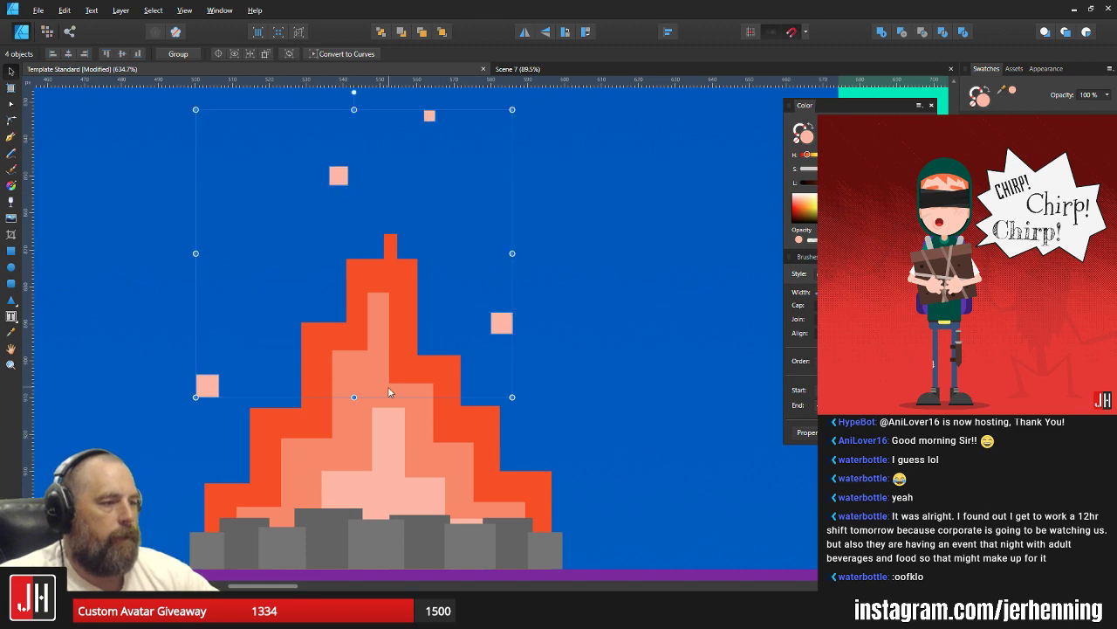
pyautogui.scroll(-1, 402, 411)
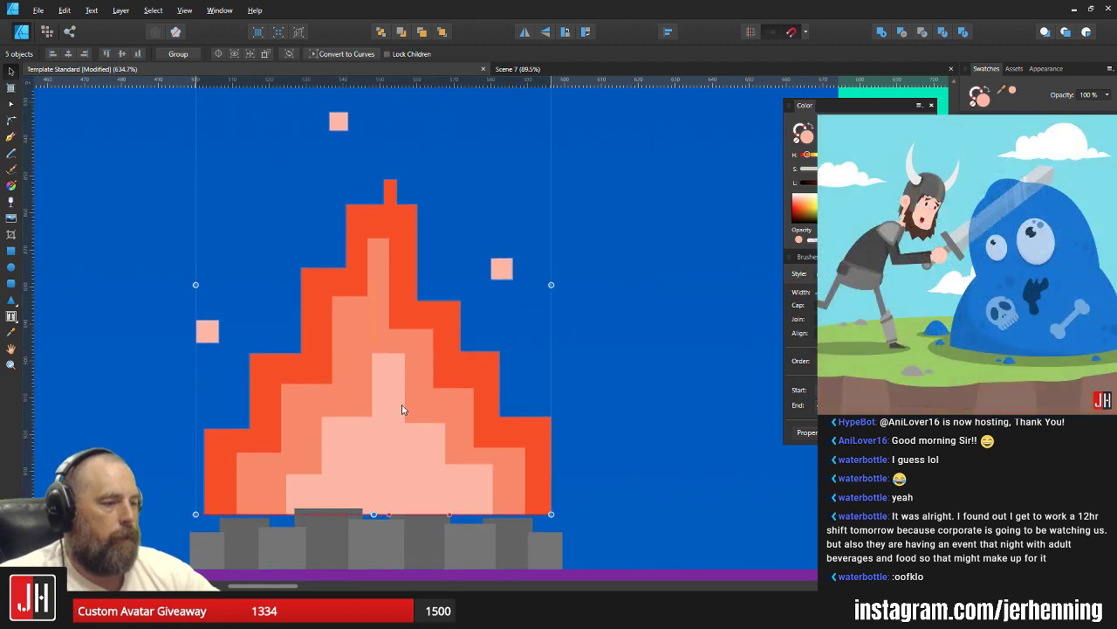
pyautogui.moveTo(400, 424); pyautogui.dragTo(402, 425)
pyautogui.click(673, 404)
# Examine the campfire within the whole Instagram forest scene, both from afar and up close.
pyautogui.scroll(-6, 554, 450)
pyautogui.scroll(-4, 558, 449)
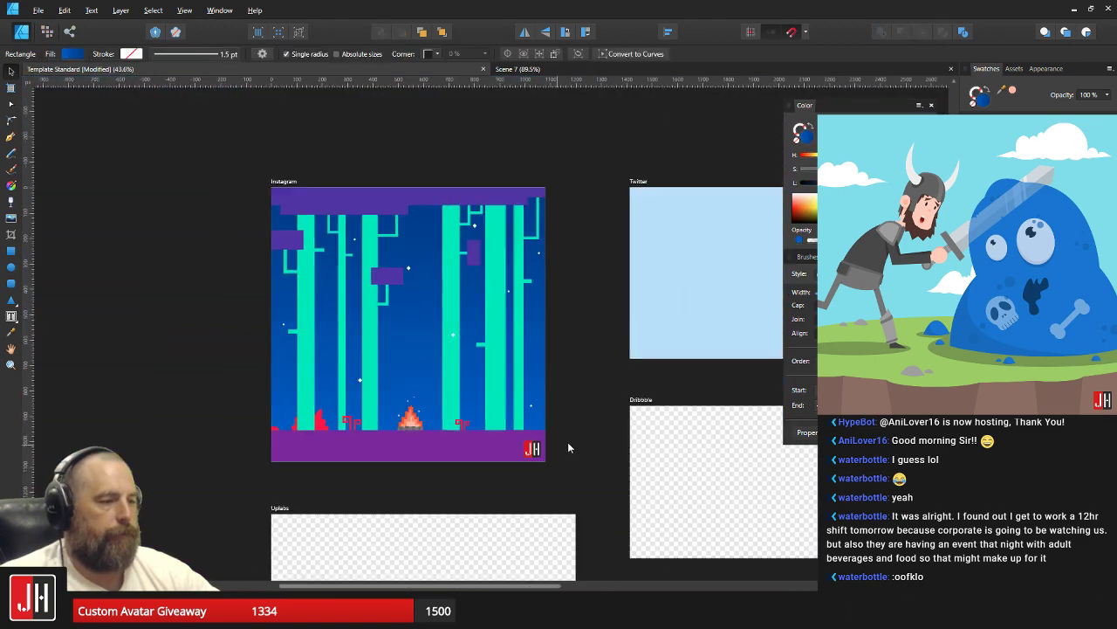
pyautogui.click(567, 447)
pyautogui.scroll(3, 454, 428)
pyautogui.scroll(1, 454, 429)
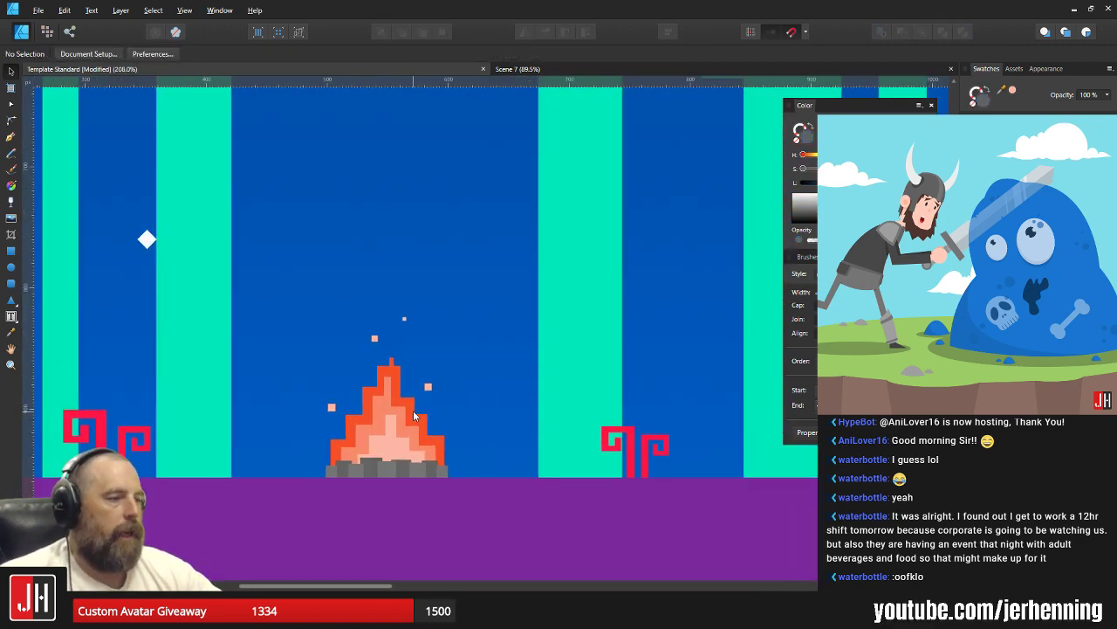
pyautogui.scroll(-8, 489, 426)
pyautogui.scroll(9, 438, 413)
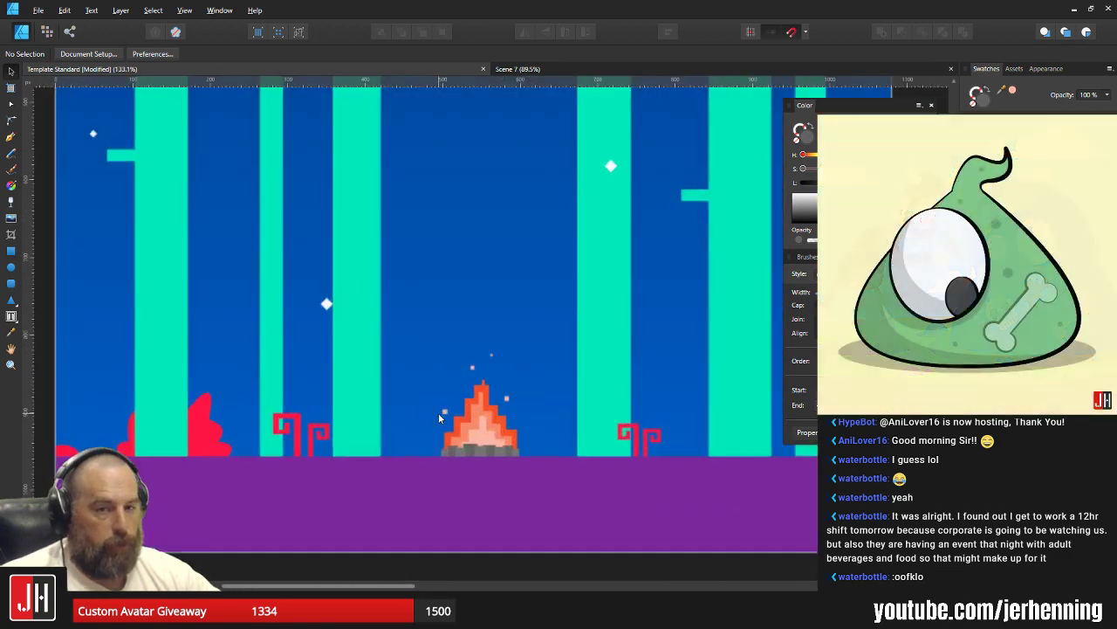
pyautogui.scroll(-2, 443, 349)
pyautogui.scroll(7, 443, 349)
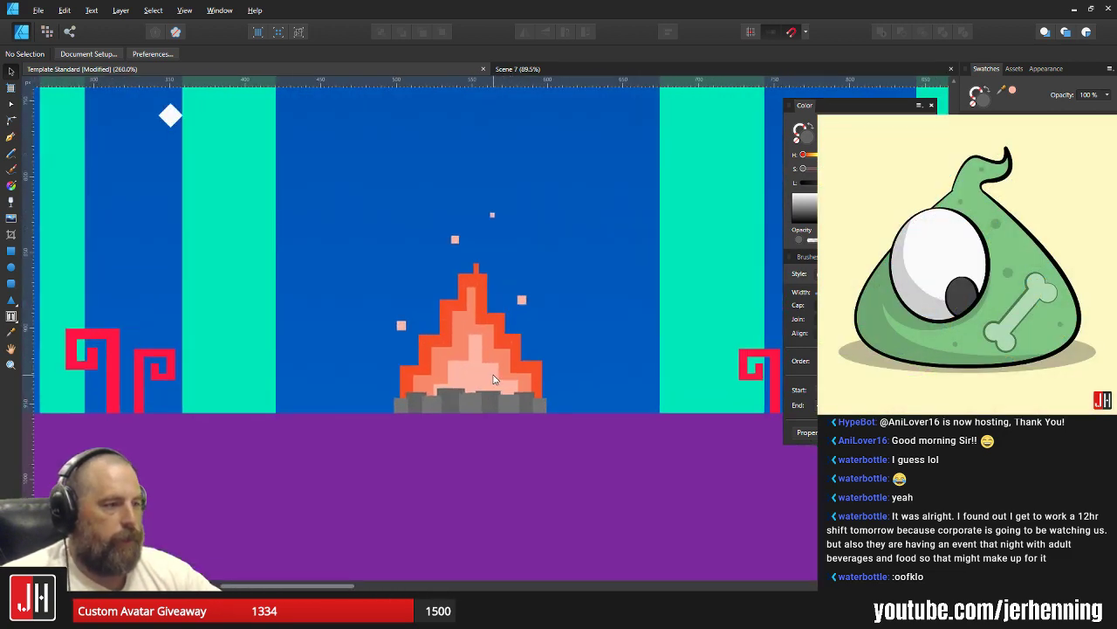
# Place a copy of the darker left stone at the far left behind the flame and reduce its height to about 12.7 px.
pyautogui.scroll(5, 402, 406)
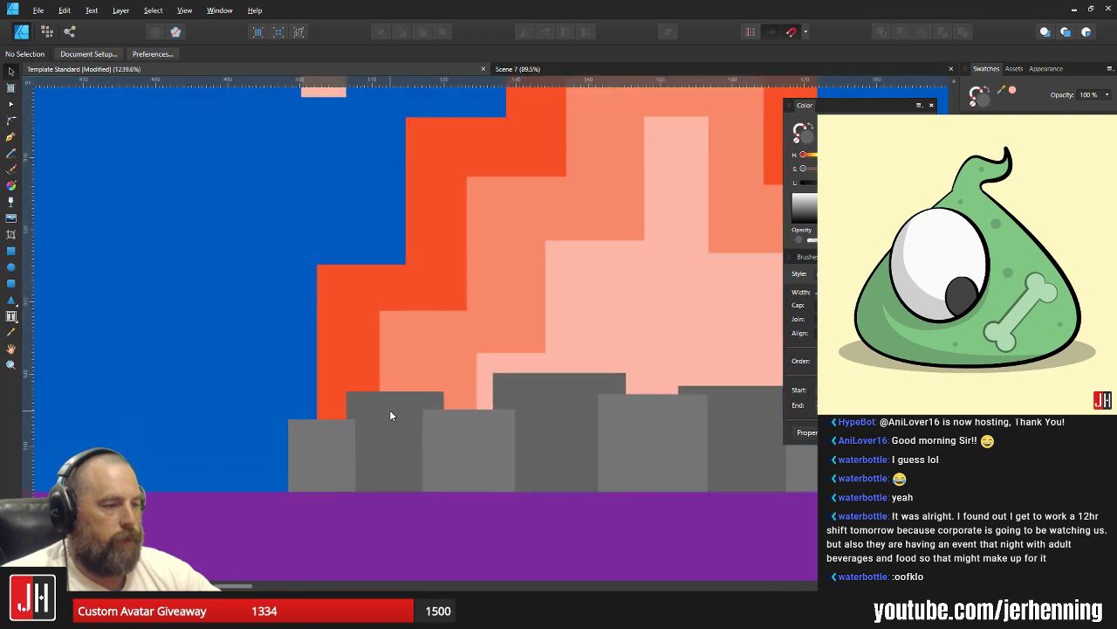
pyautogui.click(389, 410)
pyautogui.click(325, 419)
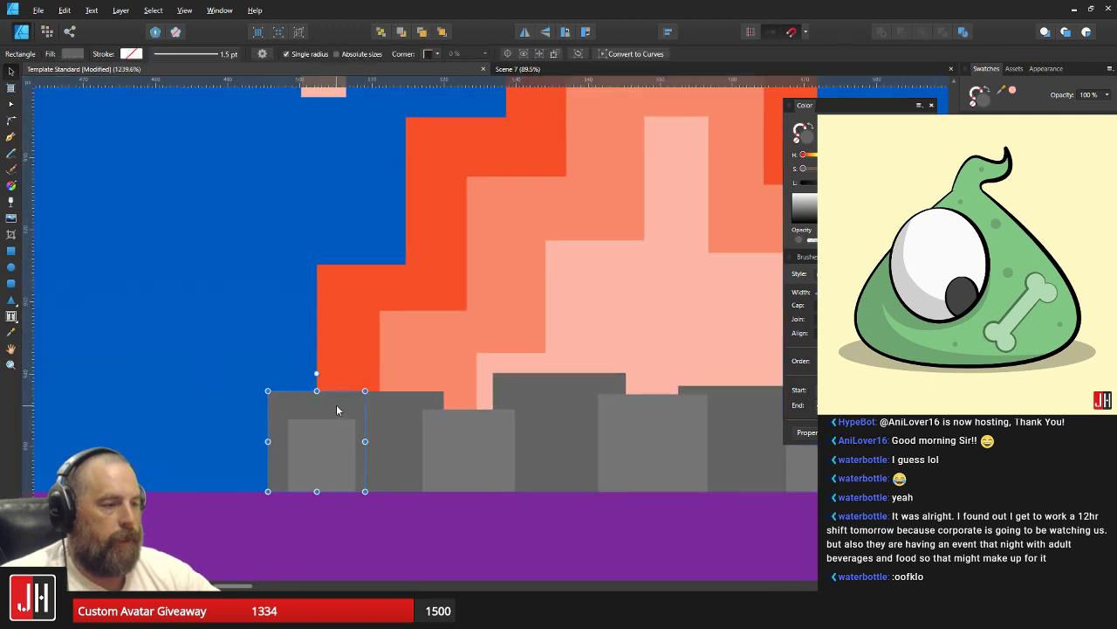
pyautogui.press('Delete')
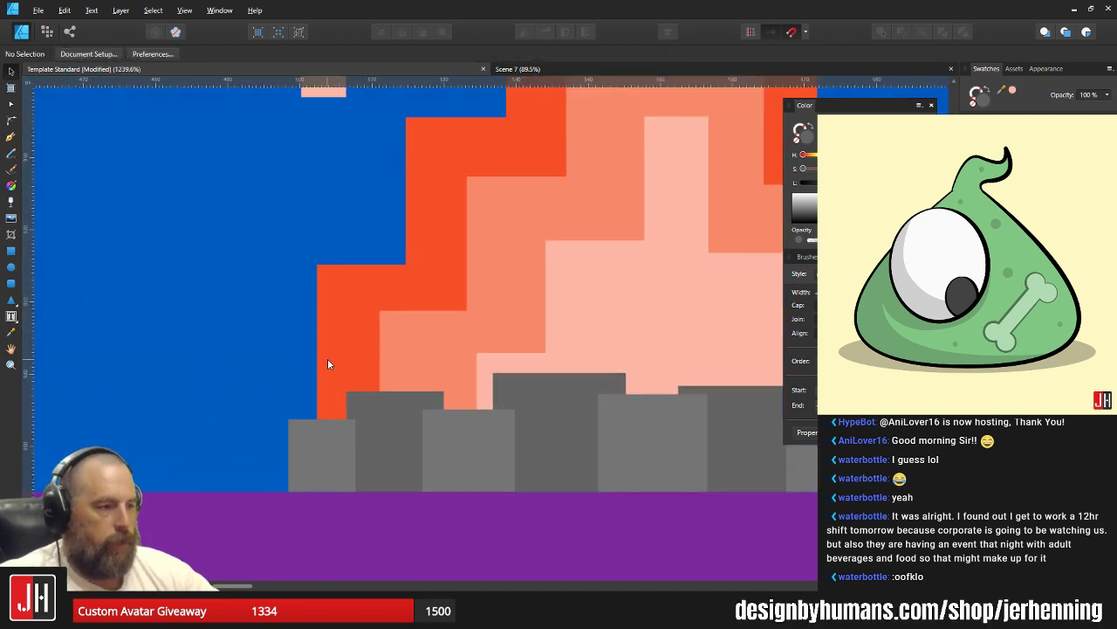
pyautogui.hotkey('ctrl', 'z')
pyautogui.hotkey('ctrl', 'shift', '[')
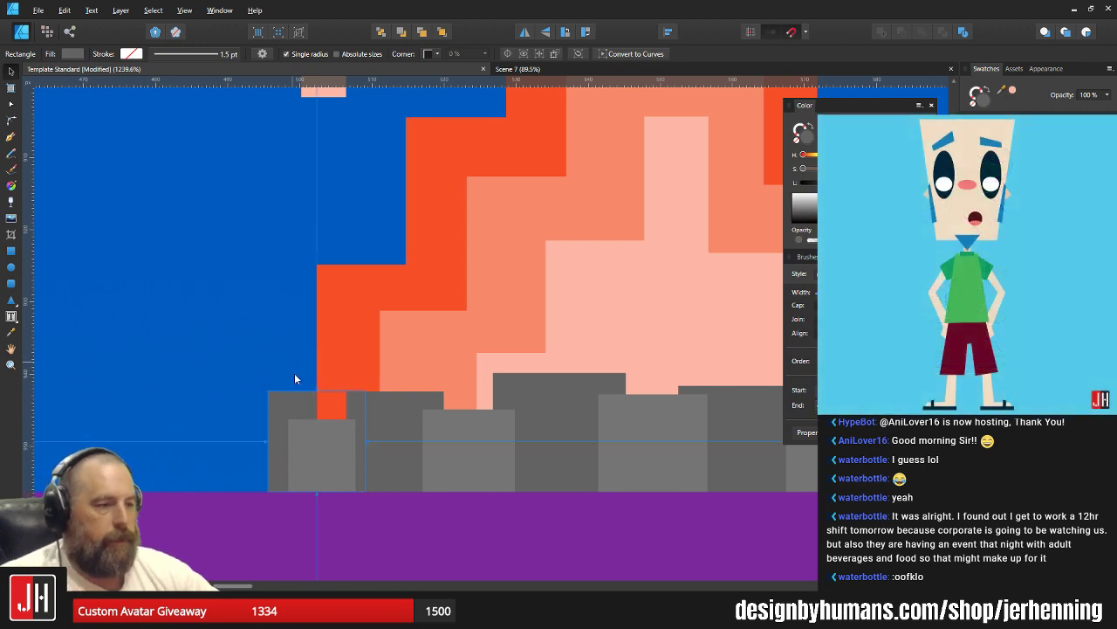
pyautogui.scroll(4, 295, 384)
pyautogui.moveTo(306, 430); pyautogui.dragTo(308, 428)
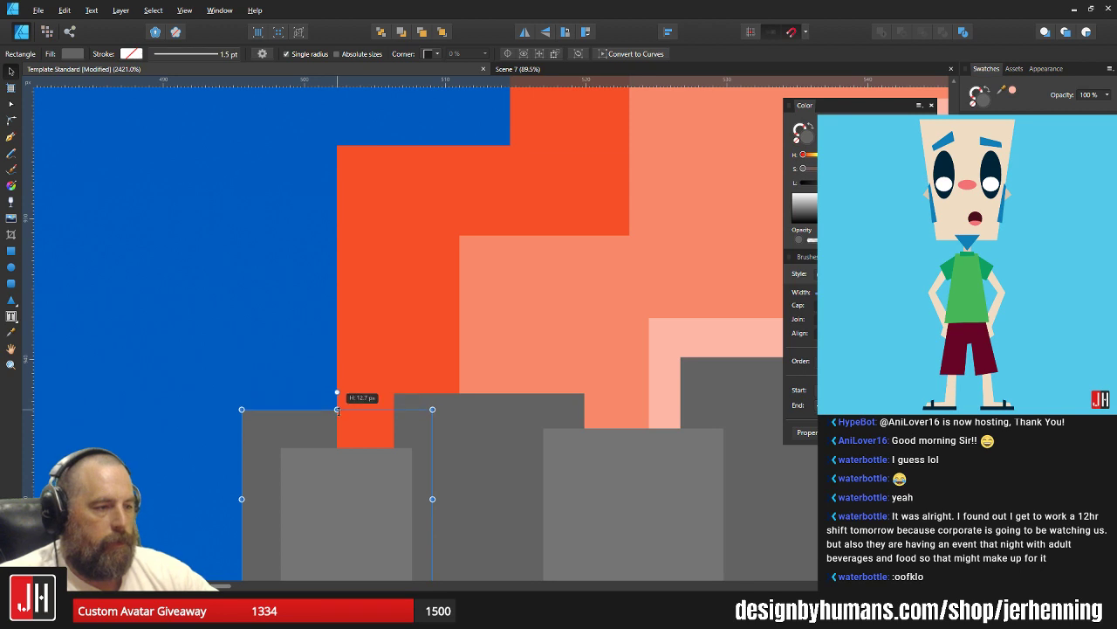
pyautogui.scroll(-5, 341, 417)
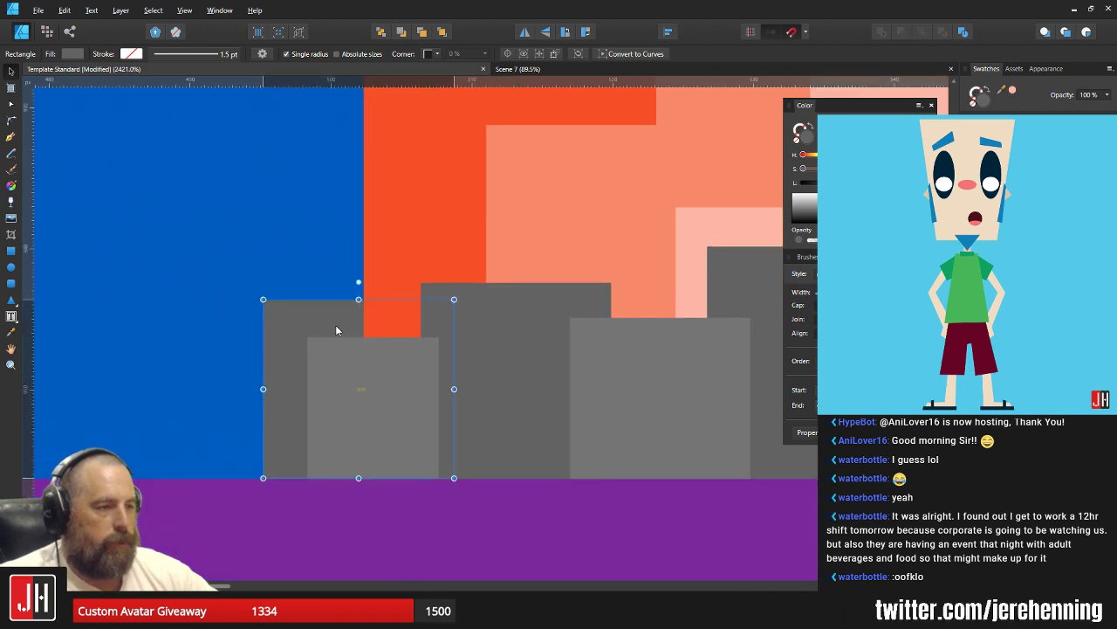
# Copy the far-left dark stone to the right end of the row, centred on the flame's right edge.
pyautogui.scroll(-2, 337, 327)
pyautogui.moveTo(343, 339); pyautogui.dragTo(640, 324)
pyautogui.moveTo(632, 318); pyautogui.dragTo(272, 391)
pyautogui.click(275, 388)
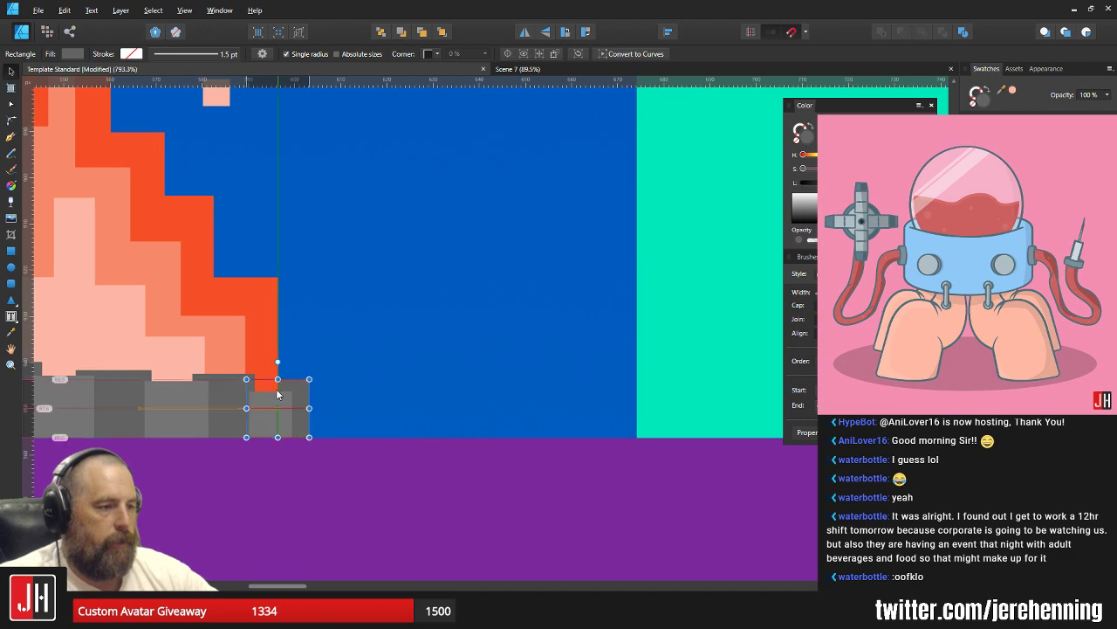
pyautogui.scroll(-5, 339, 388)
pyautogui.scroll(3, 294, 398)
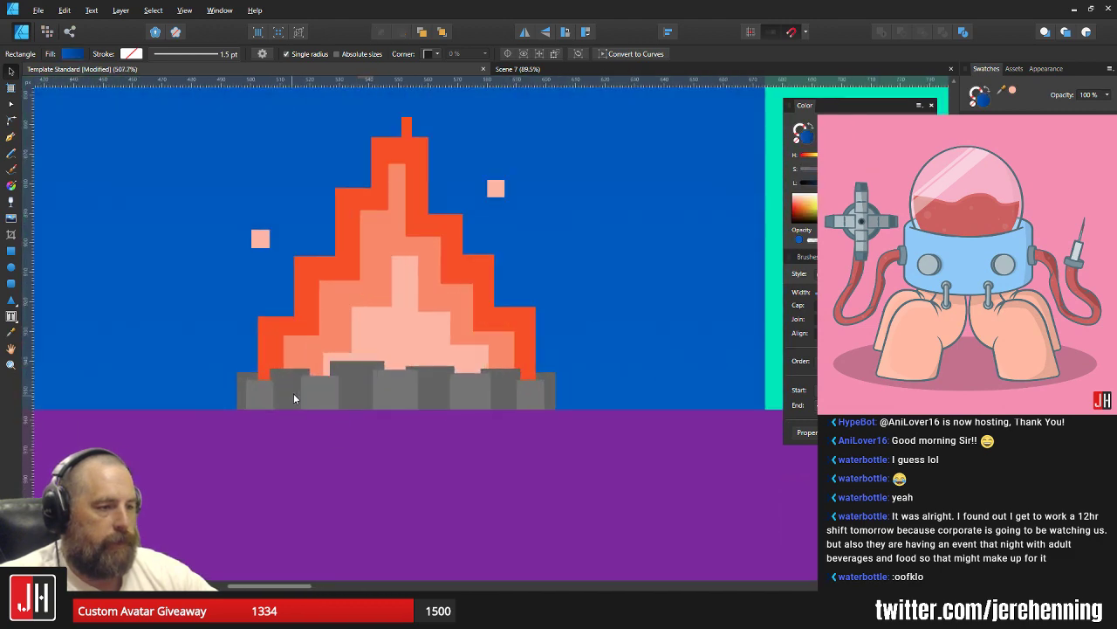
# Lower the height of the far-right dark stone slightly and narrow it from its right edge.
pyautogui.scroll(5, 564, 382)
pyautogui.click(525, 392)
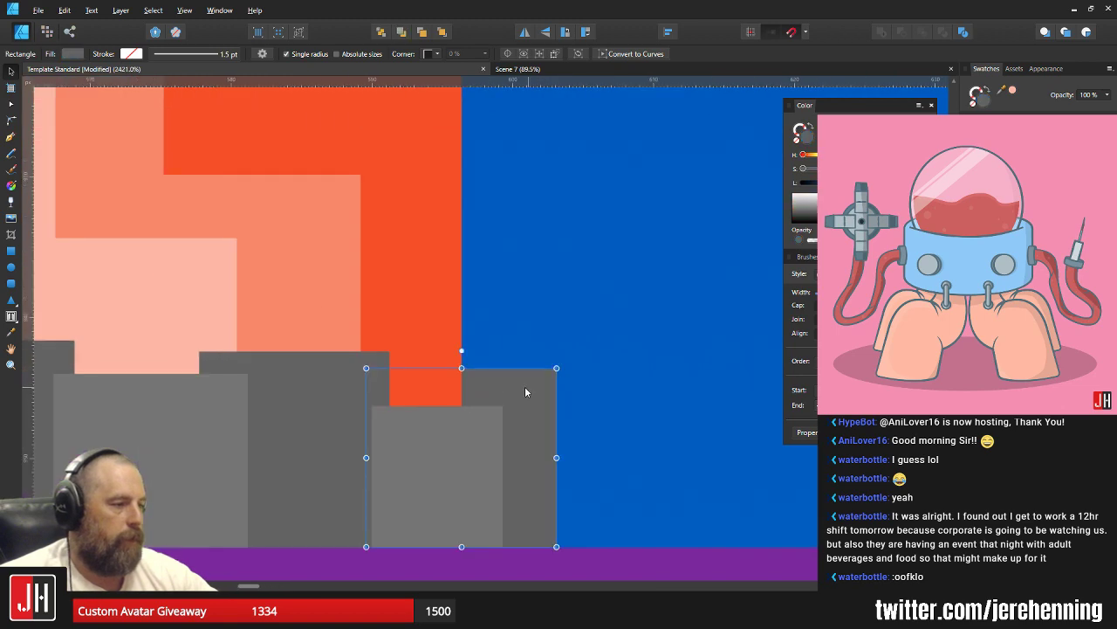
pyautogui.moveTo(469, 377); pyautogui.dragTo(469, 374)
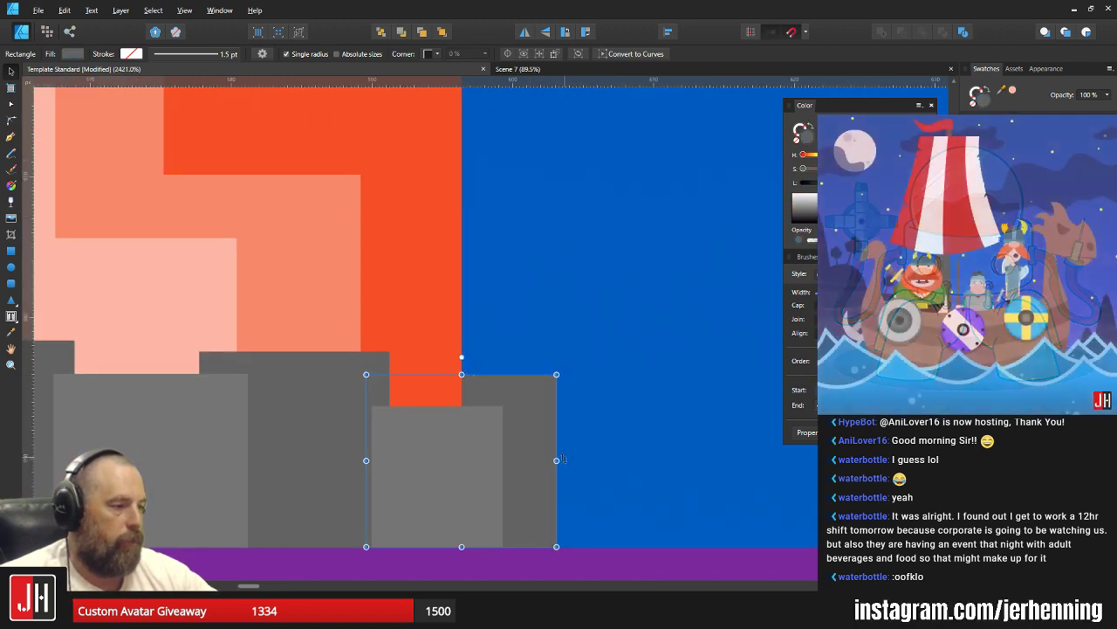
pyautogui.moveTo(556, 457); pyautogui.dragTo(541, 460)
pyautogui.click(612, 439)
pyautogui.scroll(-10, 563, 451)
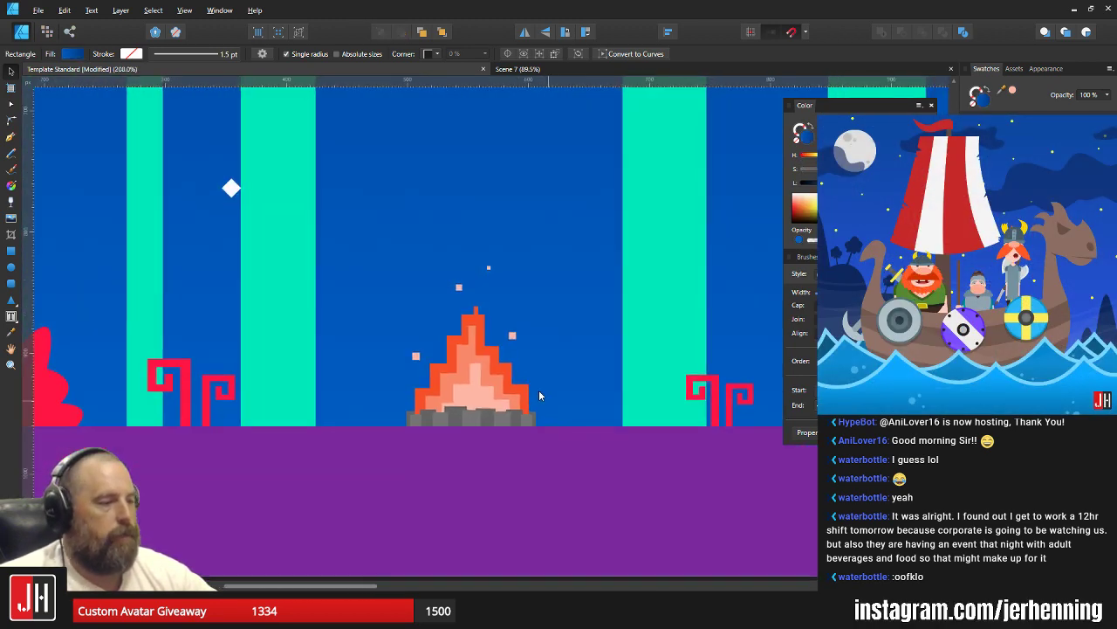
# Add two small square sparks of about 2.9 px beside the flame's tip, one on each side.
pyautogui.scroll(4, 519, 379)
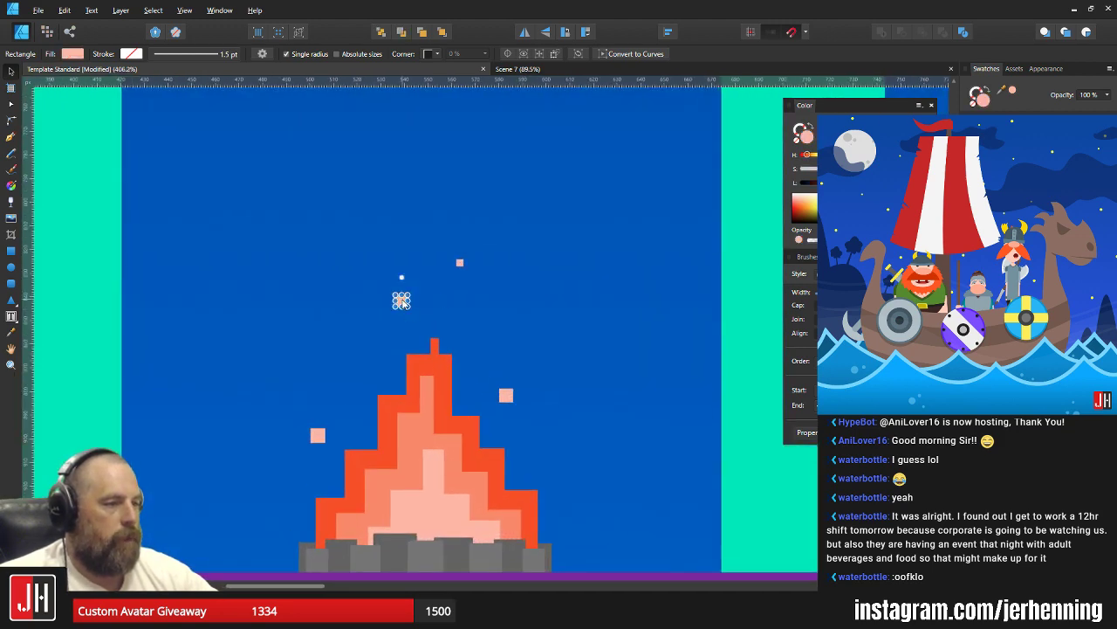
pyautogui.scroll(2, 343, 367)
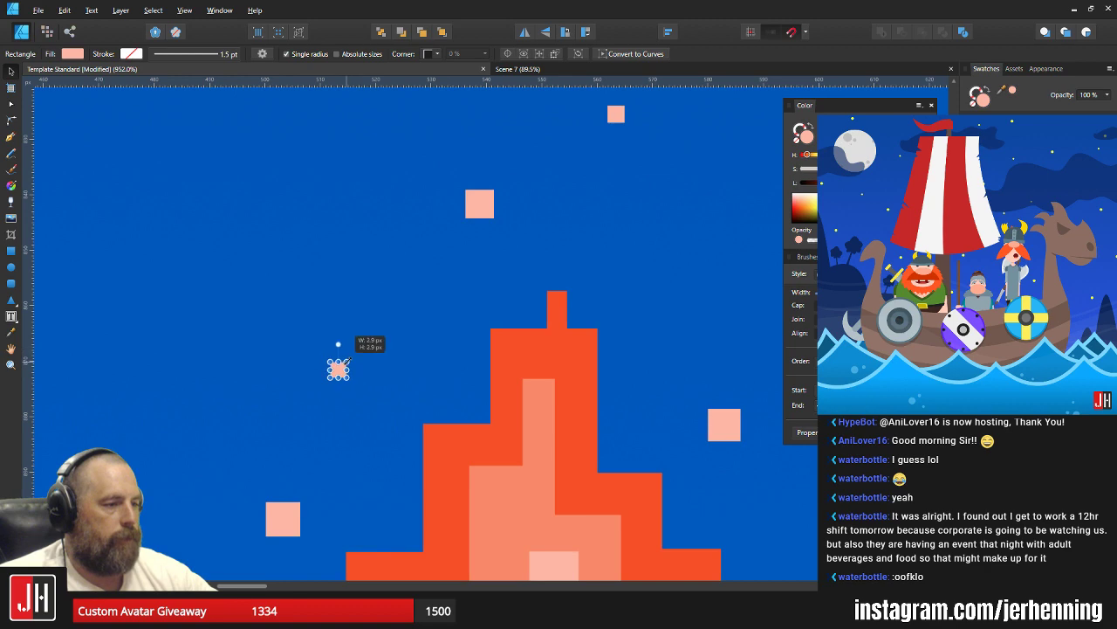
pyautogui.moveTo(345, 370); pyautogui.dragTo(270, 332)
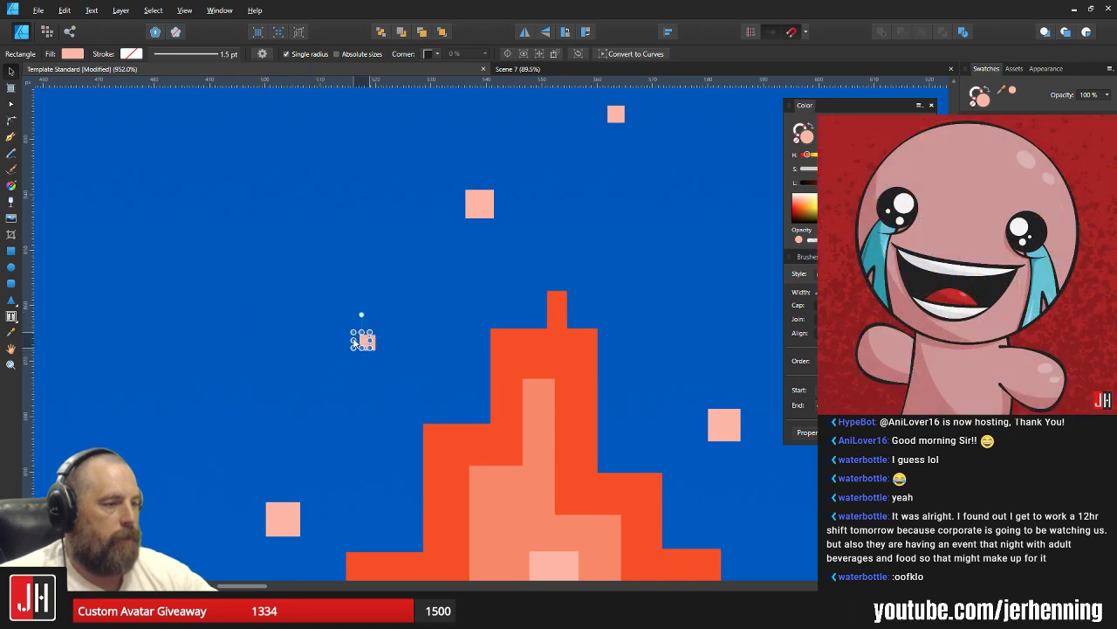
pyautogui.scroll(-6, 310, 305)
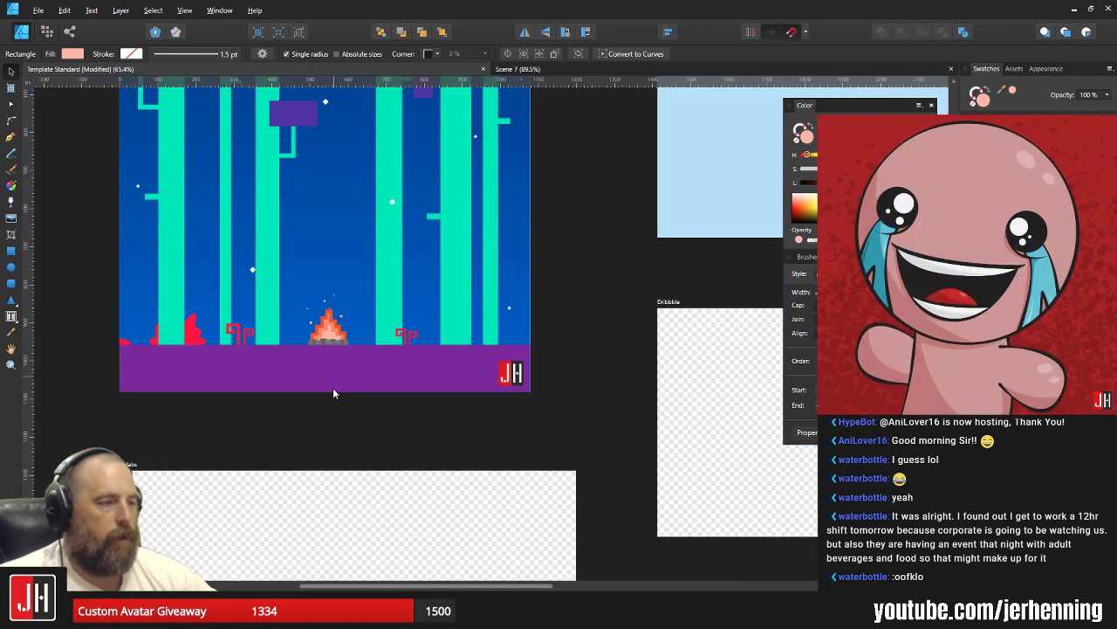
pyautogui.click(335, 394)
pyautogui.scroll(3, 327, 313)
pyautogui.scroll(2, 326, 313)
pyautogui.press('m')
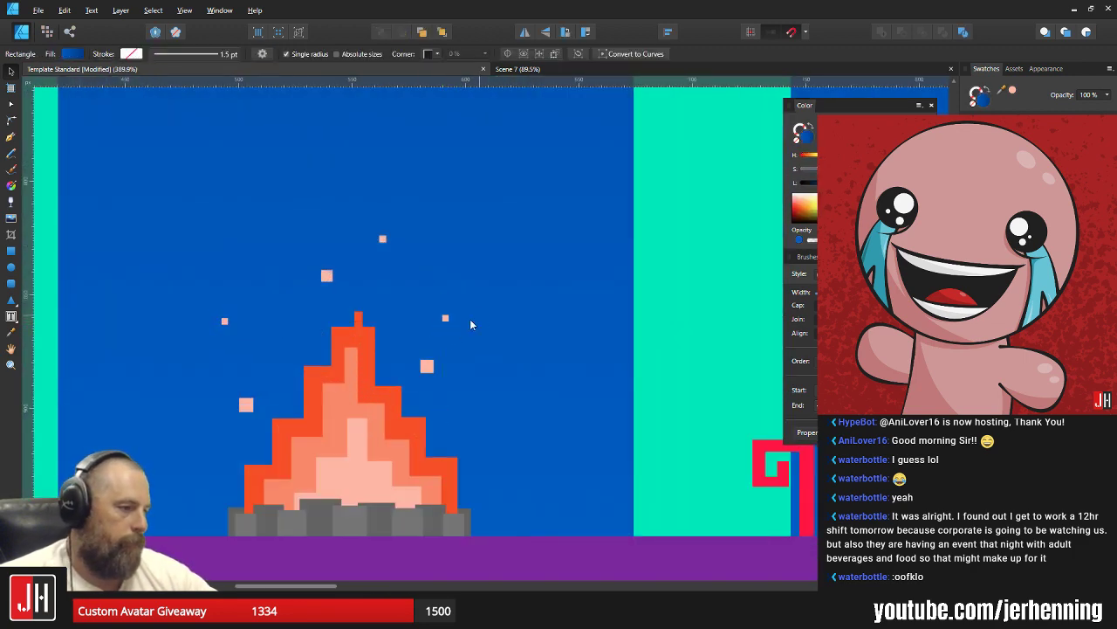
# Group the campfire's flame, sparks and stones into one object.
pyautogui.scroll(-5, 463, 328)
pyautogui.press('v')
pyautogui.moveTo(490, 460); pyautogui.dragTo(396, 295)
pyautogui.scroll(4, 447, 328)
pyautogui.hotkey('ctrl', 'g')
# Enlarge the campfire group proportionally and seat its stones on the purple ground.
pyautogui.moveTo(477, 302); pyautogui.dragTo(495, 276)
pyautogui.scroll(3, 480, 383)
pyautogui.moveTo(413, 403); pyautogui.dragTo(414, 405)
pyautogui.scroll(-8, 447, 400)
pyautogui.click(538, 412)
pyautogui.scroll(5, 516, 406)
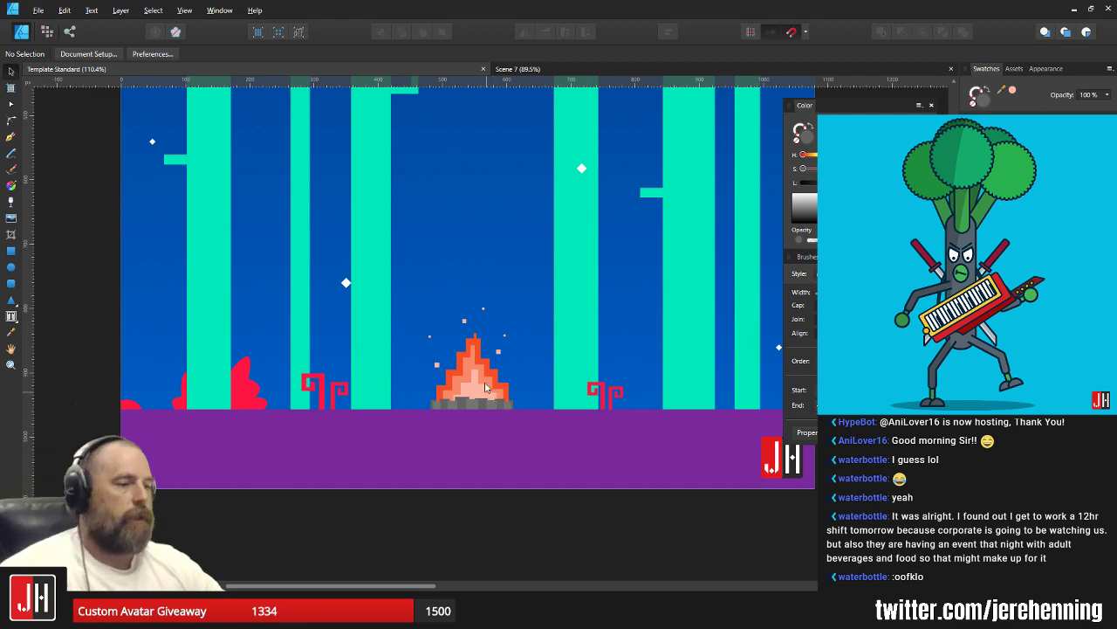
# Enlarge the campfire group once more, keeping its base on the purple ground.
pyautogui.click(477, 378)
pyautogui.moveTo(516, 319); pyautogui.dragTo(530, 283)
pyautogui.scroll(3, 492, 392)
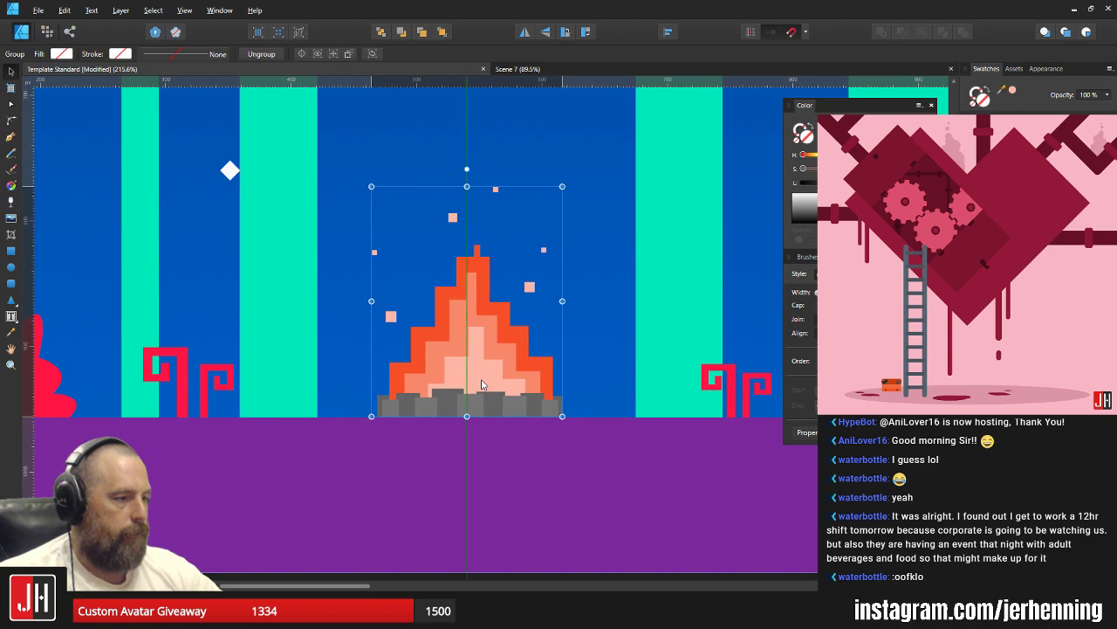
pyautogui.scroll(-7, 489, 384)
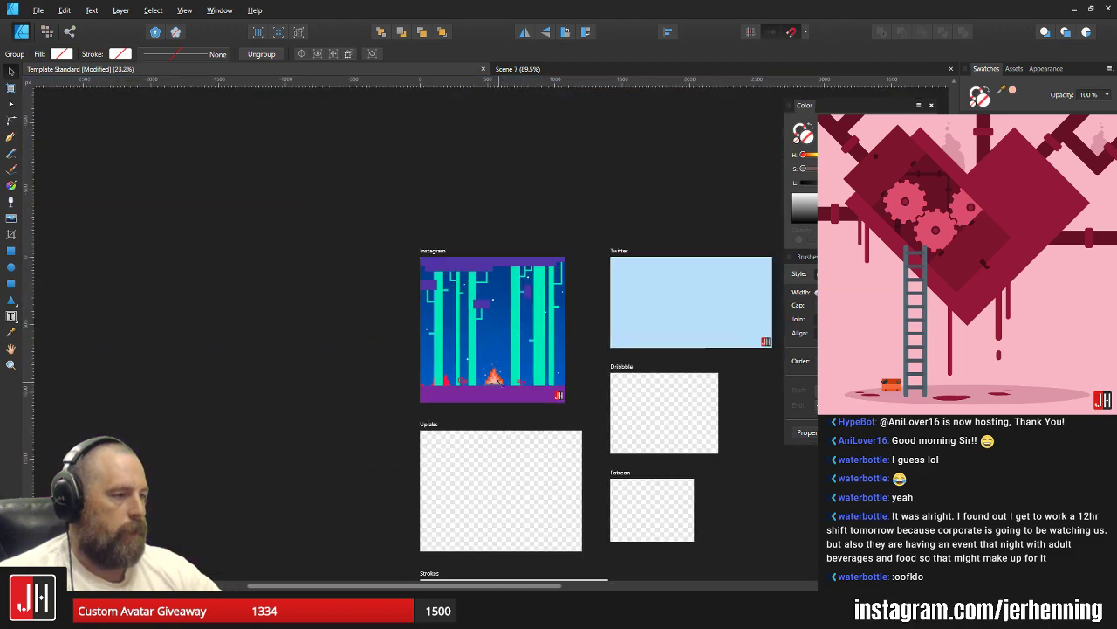
pyautogui.click(581, 392)
# Shorten the tall purple foliage block in the right-hand tree gap so it sits just above the short branch.
pyautogui.scroll(4, 522, 347)
pyautogui.moveTo(490, 359); pyautogui.dragTo(509, 343)
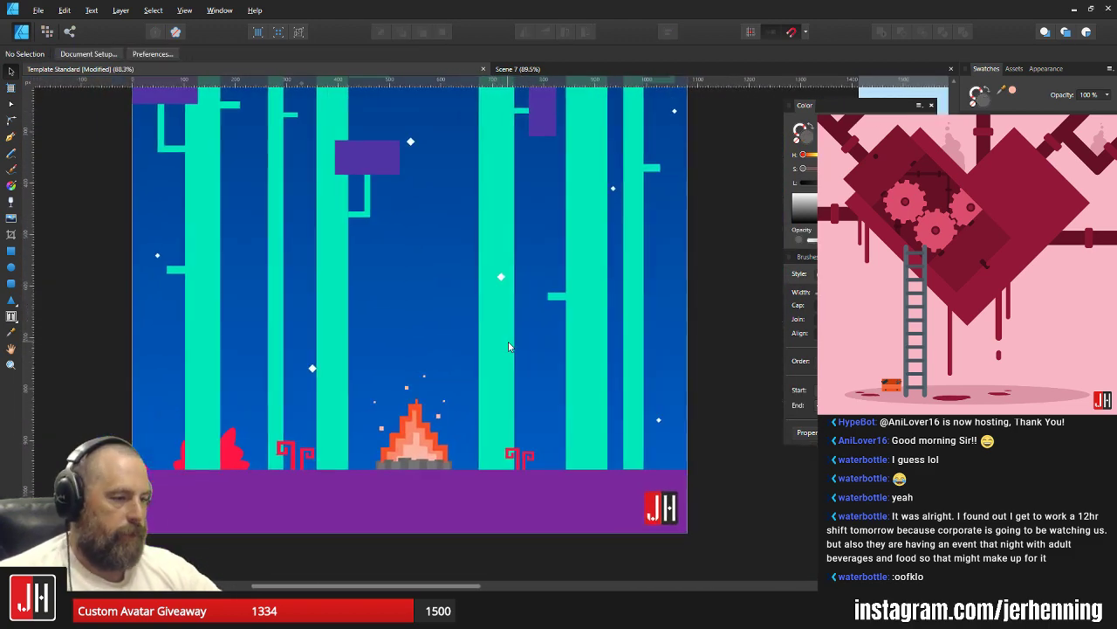
pyautogui.scroll(4, 480, 489)
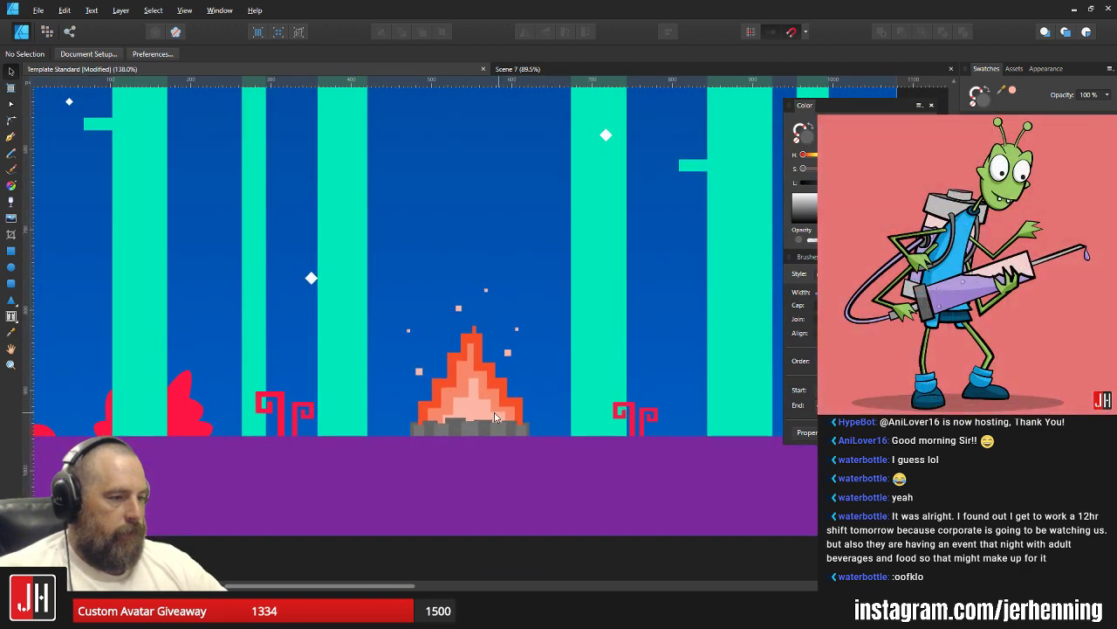
pyautogui.scroll(-8, 569, 380)
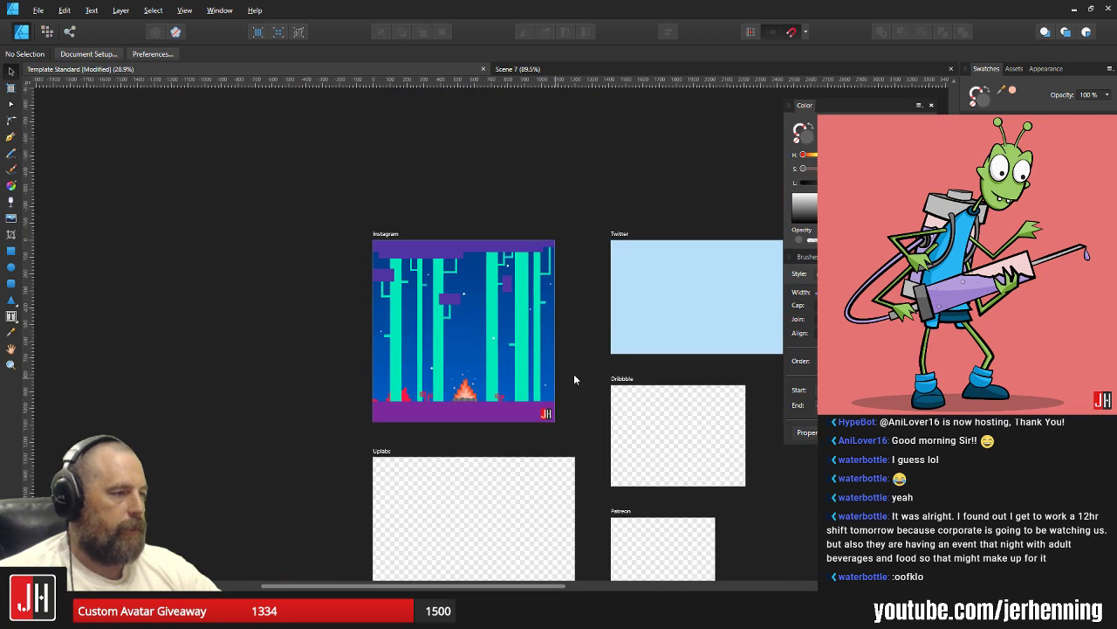
pyautogui.scroll(2, 524, 394)
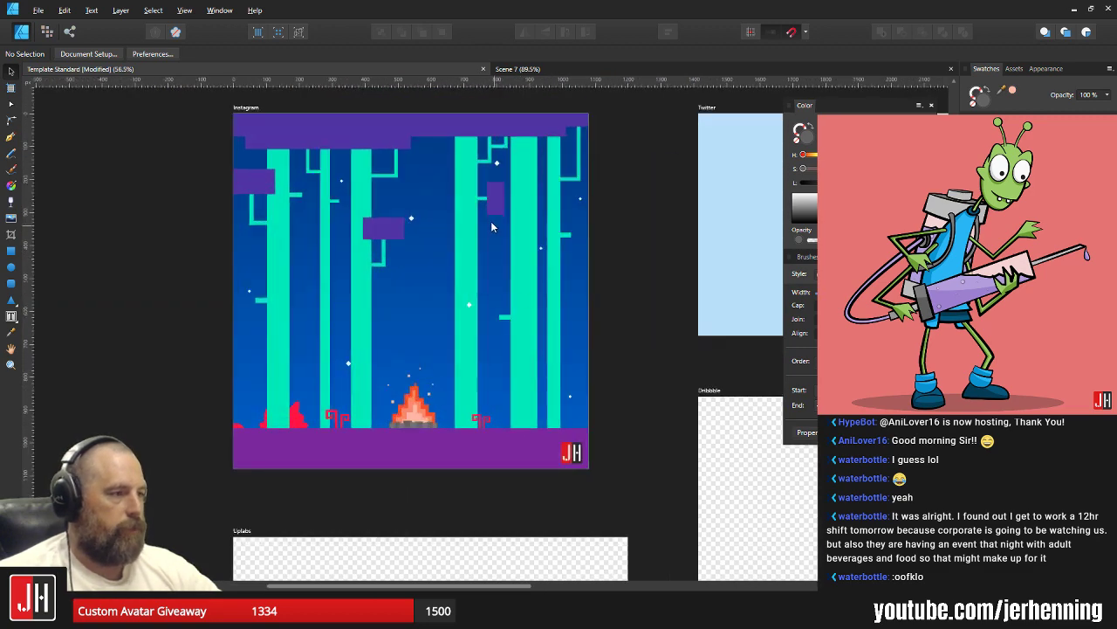
pyautogui.scroll(4, 492, 225)
pyautogui.click(508, 264)
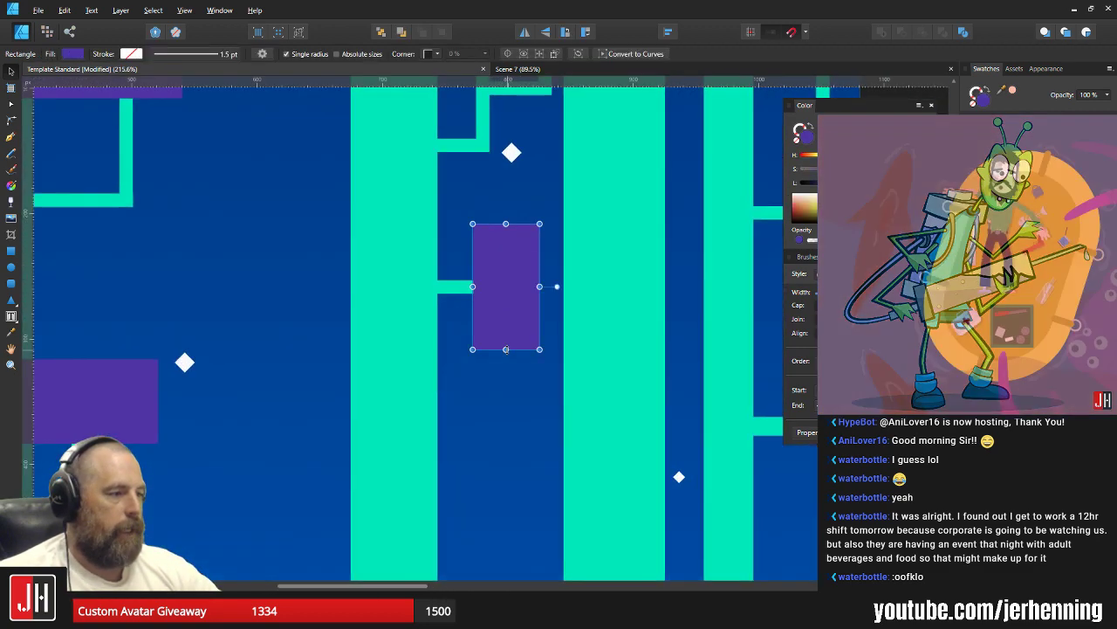
pyautogui.moveTo(505, 349); pyautogui.dragTo(503, 266)
pyautogui.scroll(2, 522, 259)
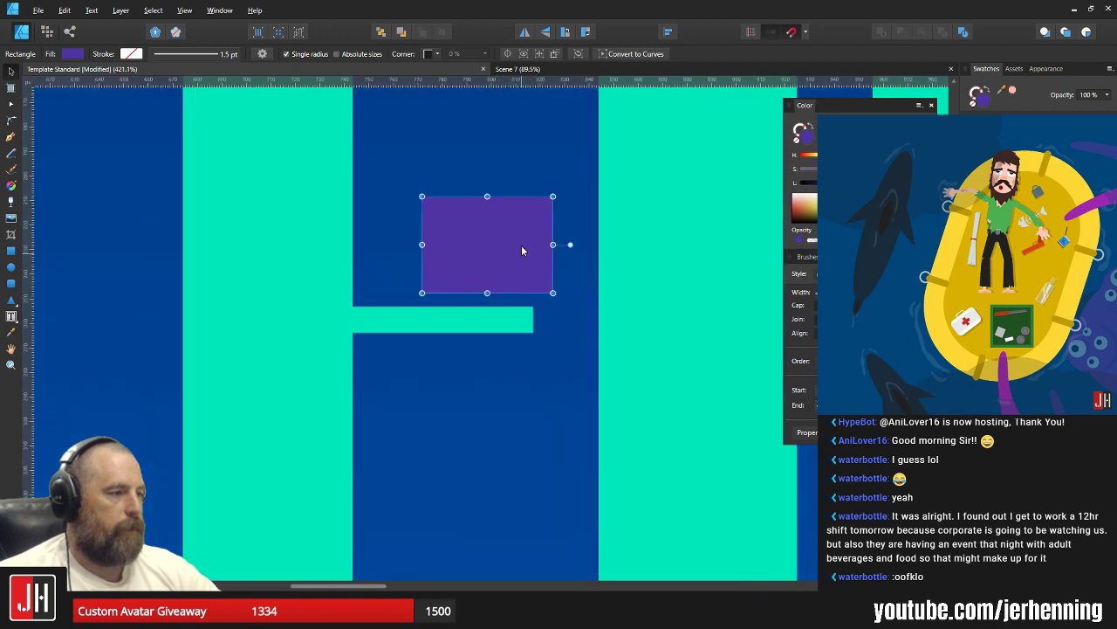
# Shorten the branch below the small purple block by moving its end nodes inward.
pyautogui.click(529, 324)
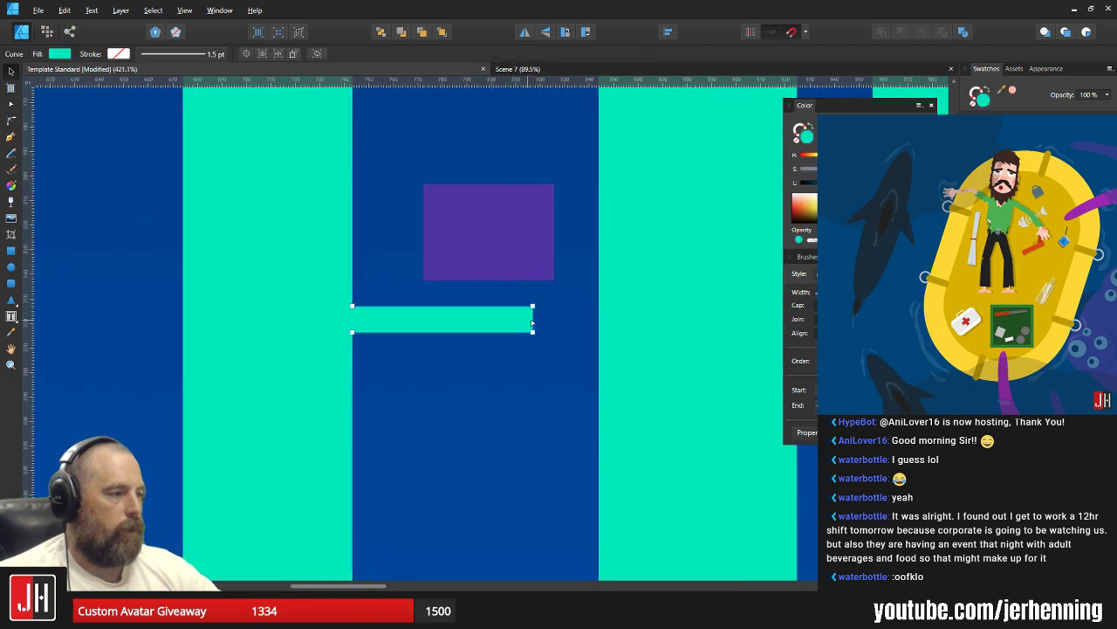
pyautogui.press('a')
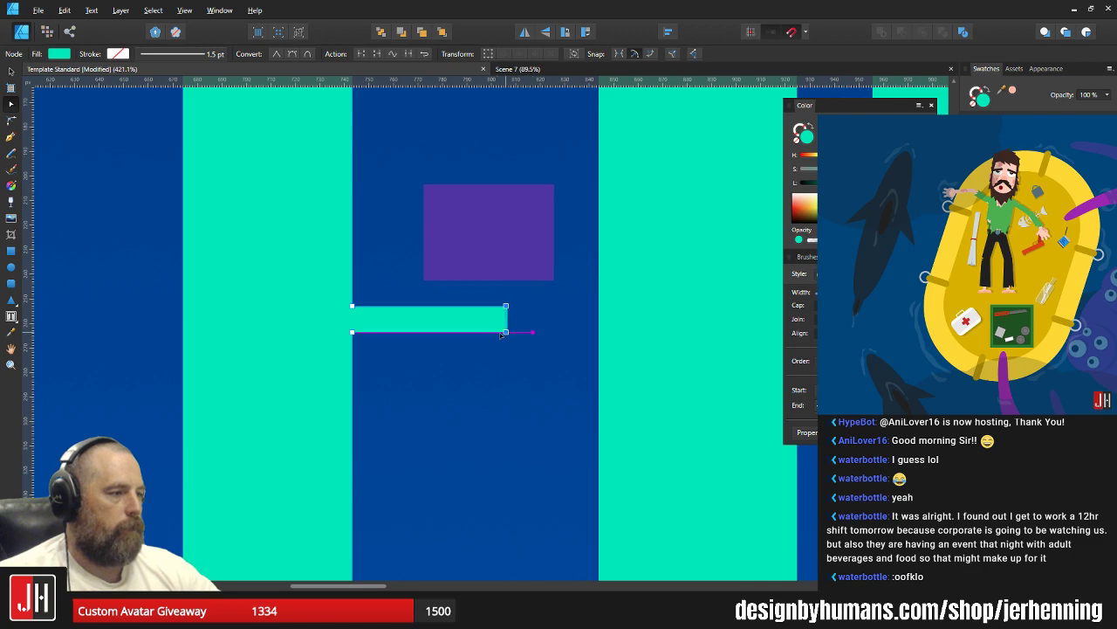
pyautogui.press('v')
pyautogui.scroll(-5, 510, 310)
pyautogui.moveTo(500, 212); pyautogui.dragTo(495, 241)
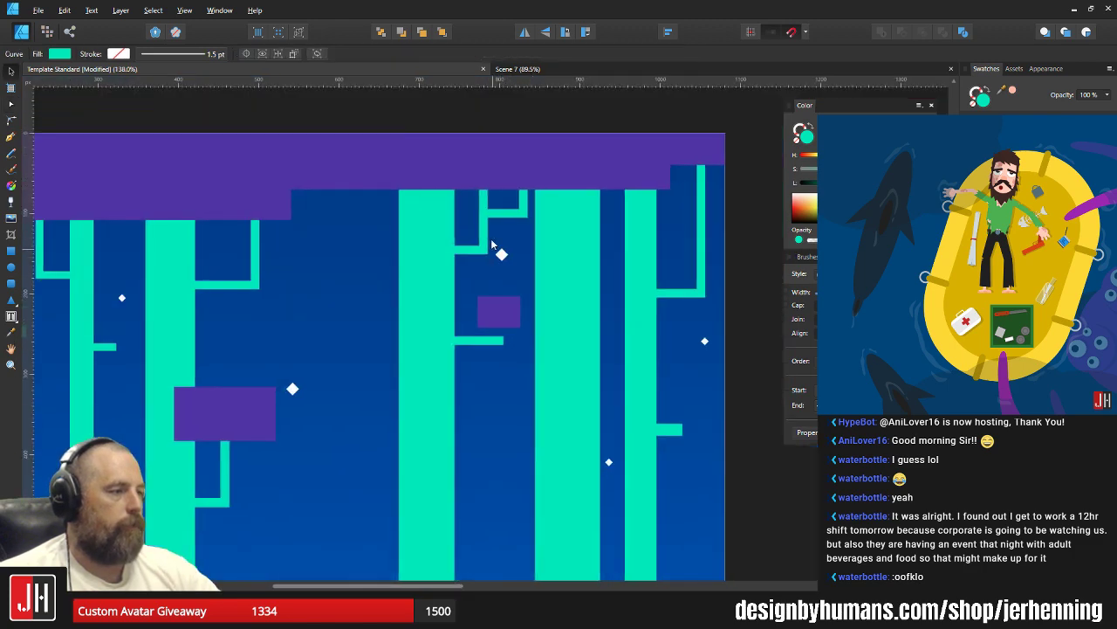
# Draw an upright rectangle from the branch's end into the purple block and fill it with the branch's sampled turquoise.
pyautogui.scroll(3, 506, 226)
pyautogui.click(515, 484)
pyautogui.scroll(4, 501, 479)
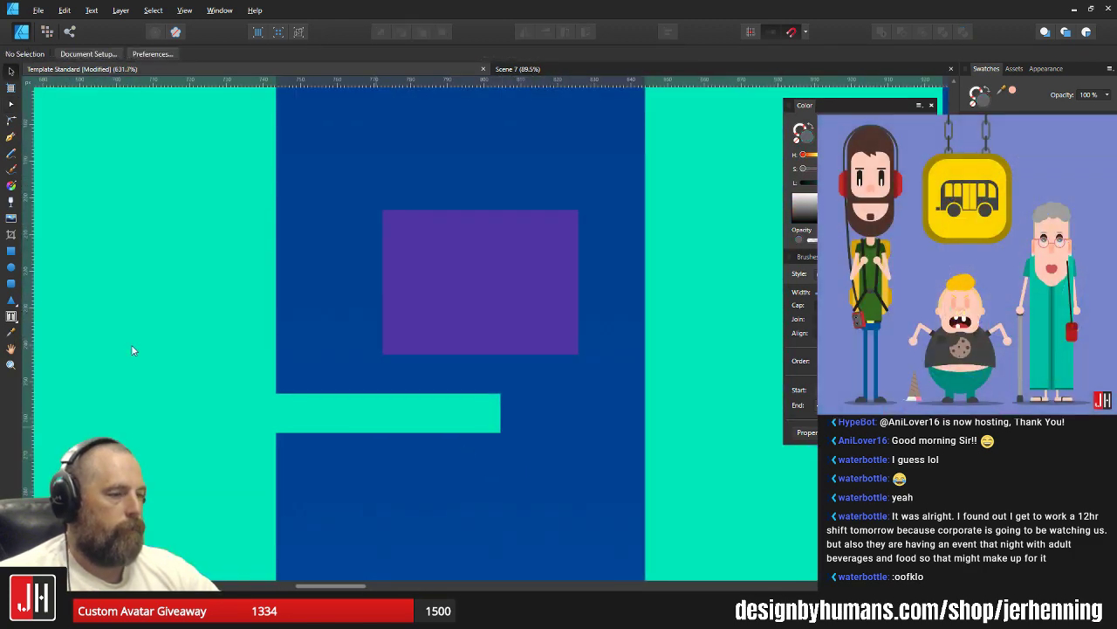
pyautogui.click(11, 251)
pyautogui.moveTo(450, 288); pyautogui.dragTo(485, 404)
pyautogui.press('i')
pyautogui.click(496, 418)
pyautogui.press('v')
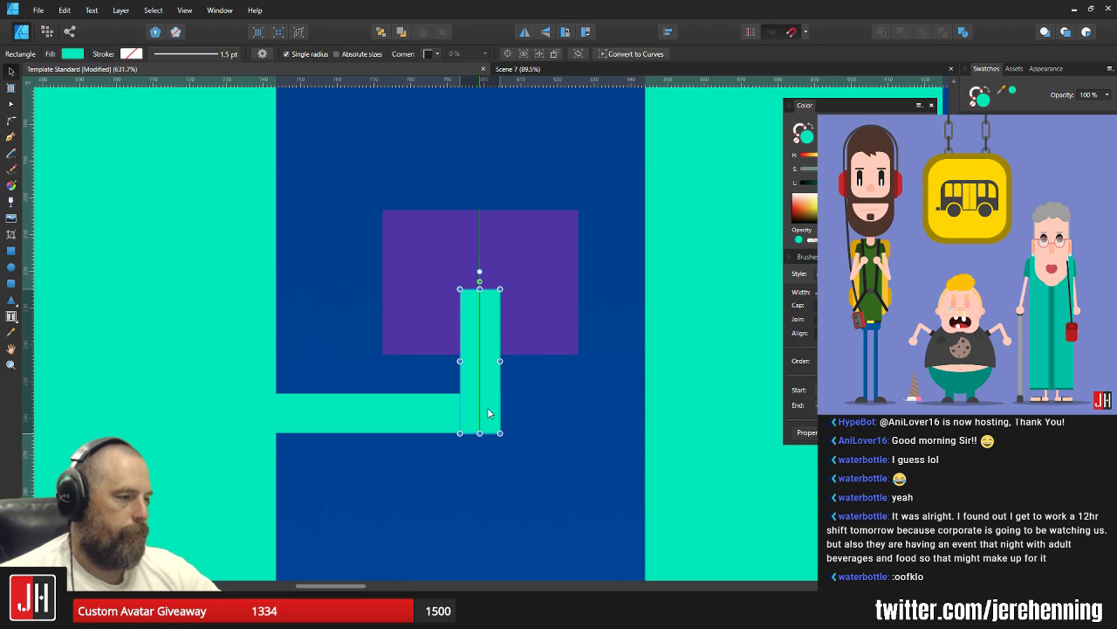
# Bring the small purple block in front of the upright piece and align that piece's base with the branch's lower edge.
pyautogui.click(524, 326)
pyautogui.hotkey('ctrl', 'x')
pyautogui.click(485, 378)
pyautogui.hotkey('ctrl', 'v')
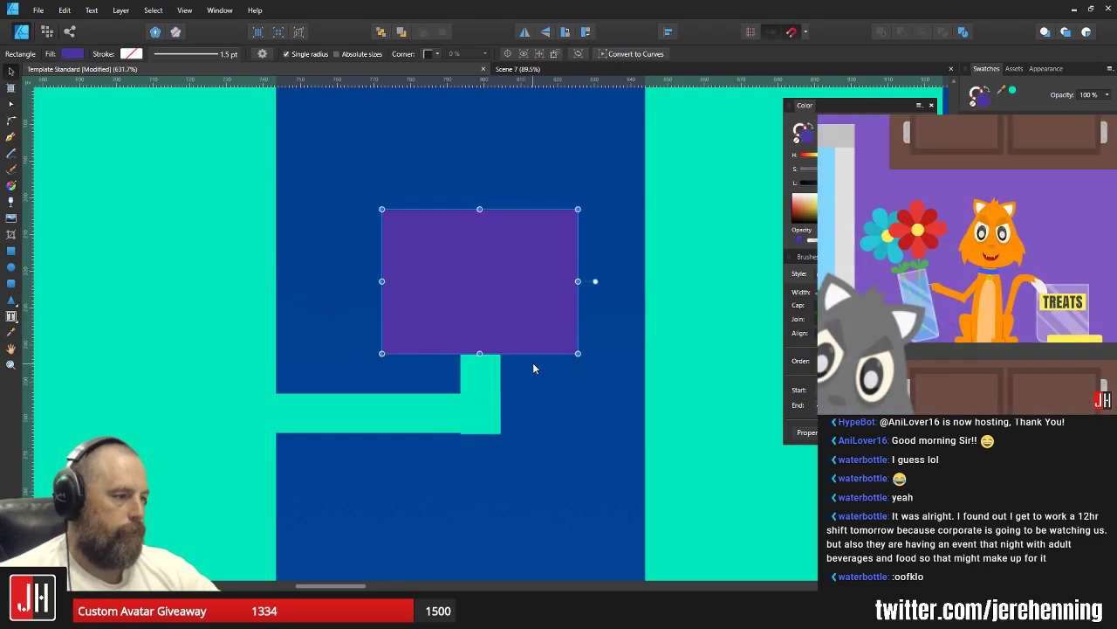
pyautogui.click(534, 364)
pyautogui.scroll(-5, 510, 397)
pyautogui.scroll(10, 506, 398)
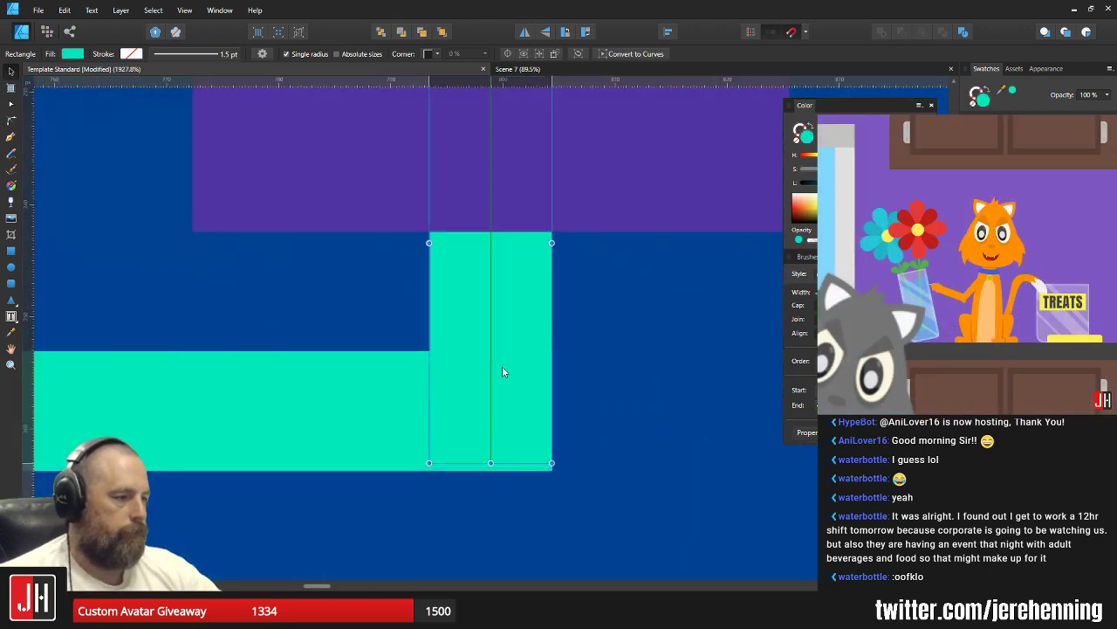
pyautogui.scroll(-11, 578, 397)
# Merge the upright branch piece with its tree, keeping the tree behind the purple canopy.
pyautogui.click(572, 389)
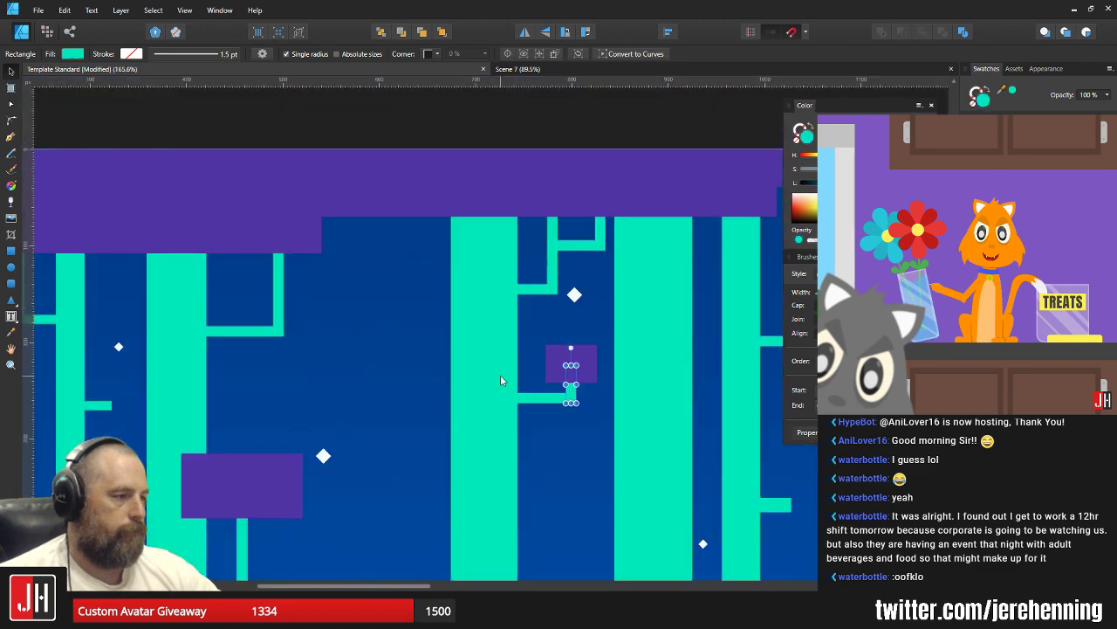
pyautogui.keyDown('shift'); pyautogui.click(501, 378); pyautogui.keyUp('shift')
pyautogui.click(885, 30)
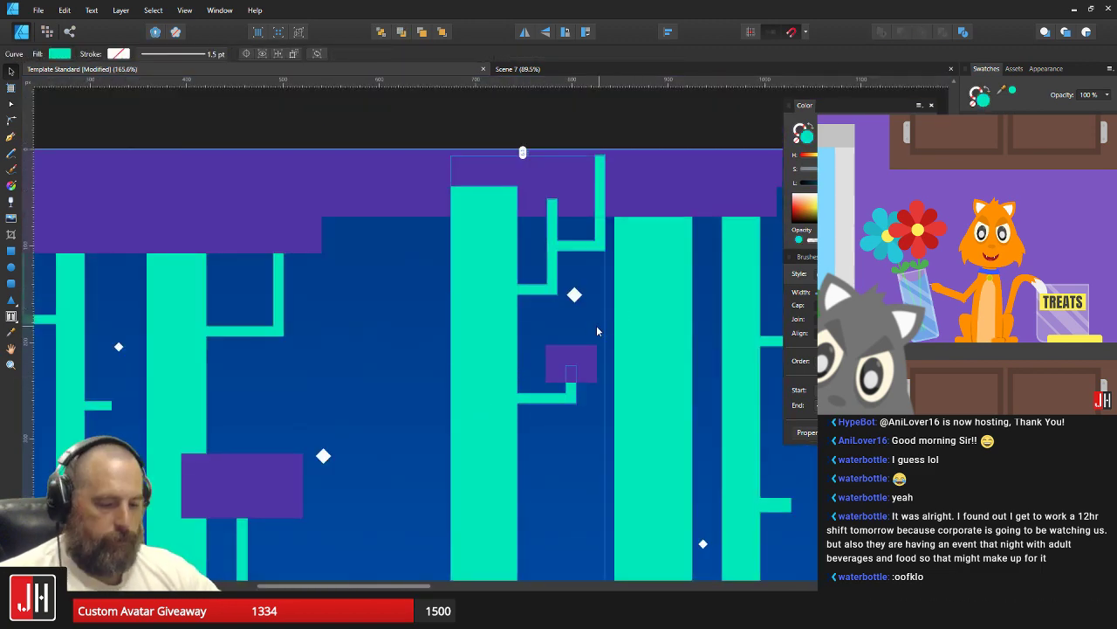
pyautogui.press('Delete')
pyautogui.hotkey('ctrl', 'z')
pyautogui.scroll(-6, 522, 333)
pyautogui.click(567, 342)
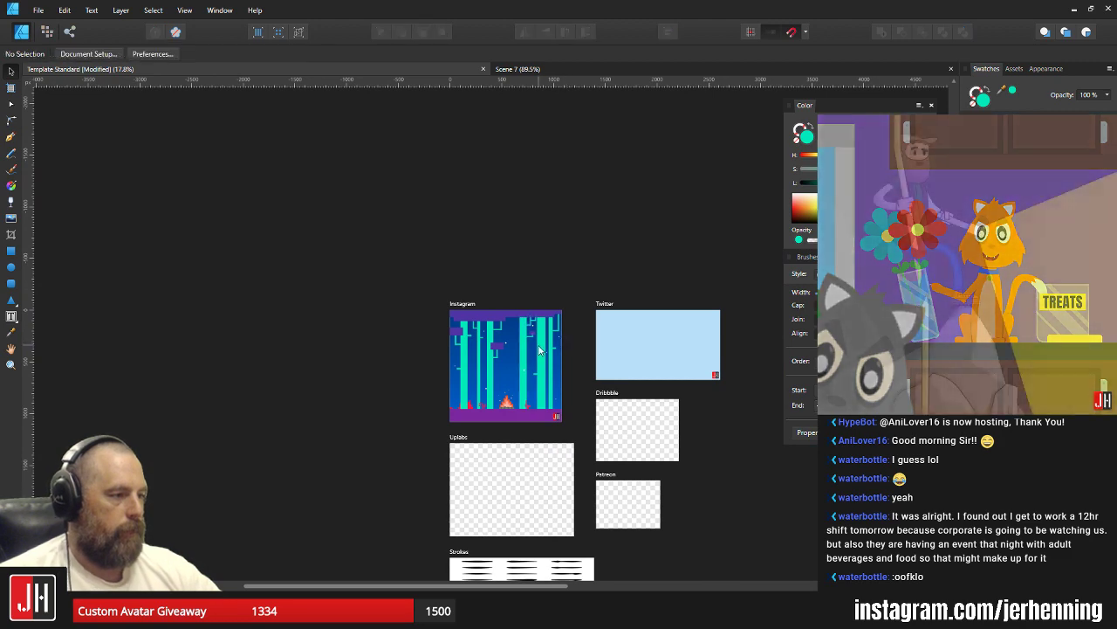
# Raise the lower nodes of the far-right tree's top branch so that it hangs closer to the canopy.
pyautogui.scroll(4, 540, 347)
pyautogui.moveTo(536, 362); pyautogui.dragTo(435, 311)
pyautogui.scroll(4, 473, 276)
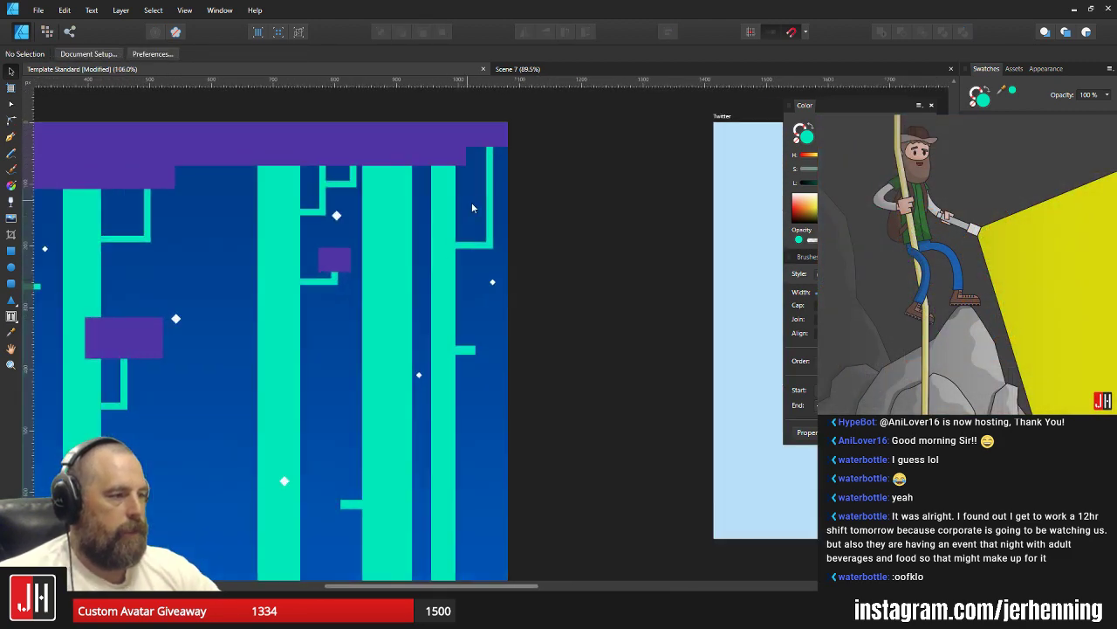
pyautogui.click(468, 247)
pyautogui.moveTo(469, 248)
pyautogui.mouseDown()
pyautogui.moveTo(460, 308)
pyautogui.moveTo(485, 264)
pyautogui.mouseUp()
pyautogui.press('a')
pyautogui.click(446, 300)
pyautogui.press('v')
pyautogui.click(546, 260)
pyautogui.scroll(-4, 531, 313)
pyautogui.moveTo(532, 376); pyautogui.dragTo(522, 291)
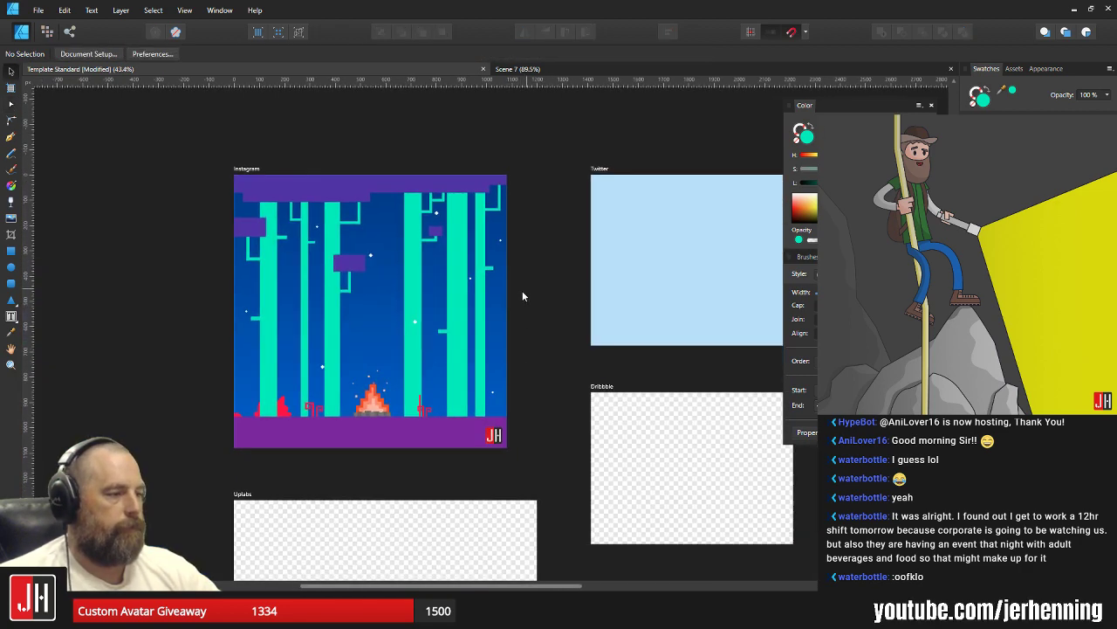
# Examine the canopy, the branches and the overall balance of the Instagram forest scene.
pyautogui.scroll(4, 461, 242)
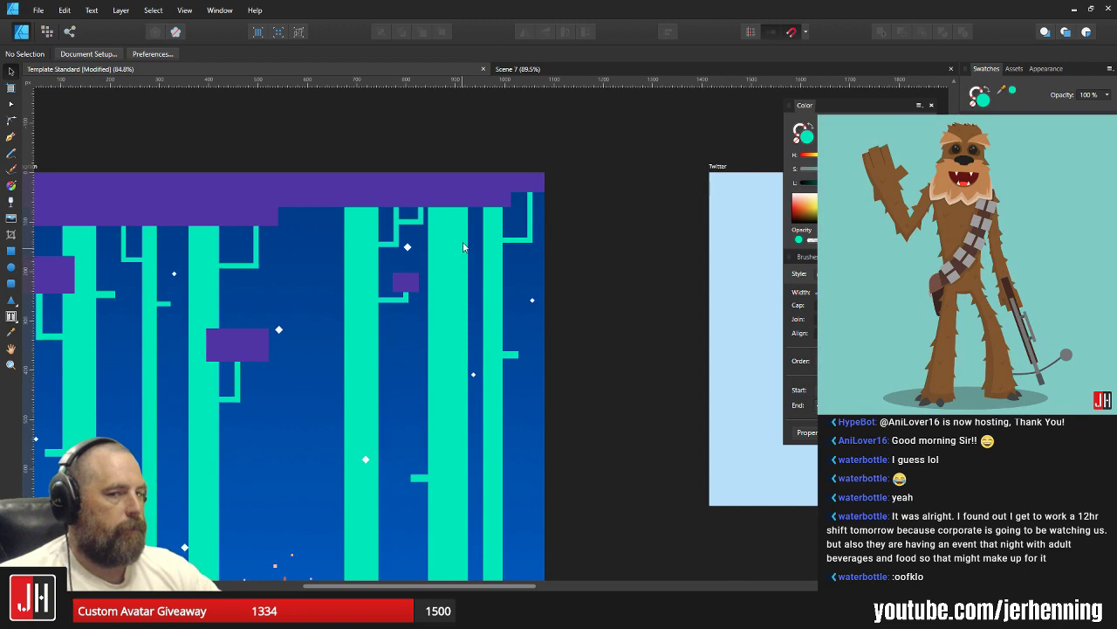
pyautogui.moveTo(464, 243); pyautogui.dragTo(454, 272)
pyautogui.scroll(3, 468, 309)
pyautogui.moveTo(470, 316); pyautogui.dragTo(476, 273)
pyautogui.scroll(-4, 476, 273)
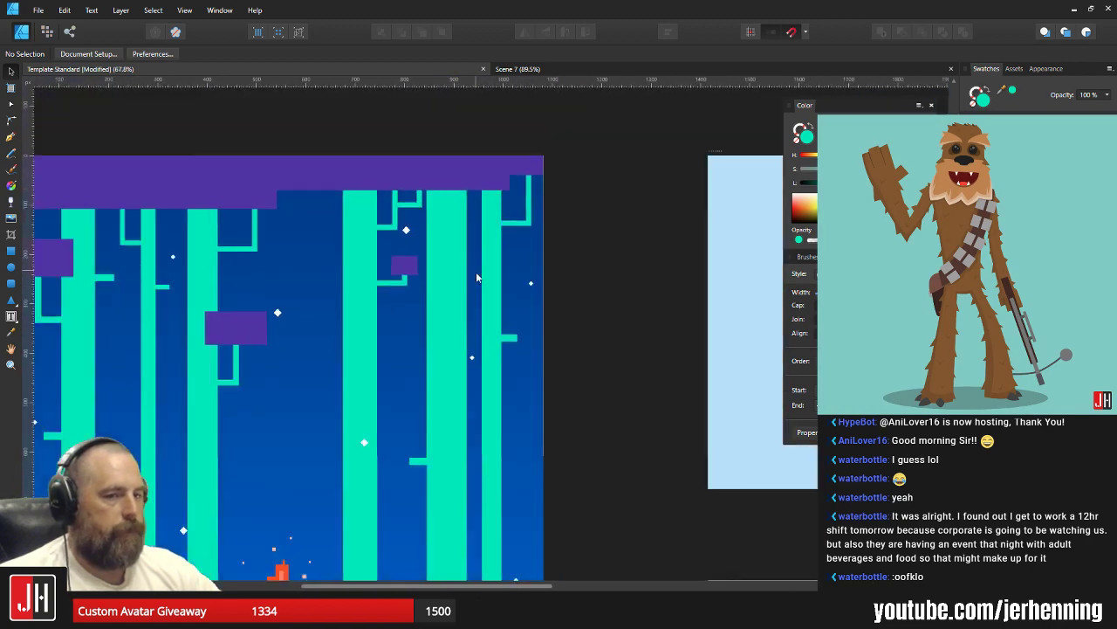
pyautogui.scroll(-2, 476, 272)
pyautogui.moveTo(474, 326); pyautogui.dragTo(520, 296)
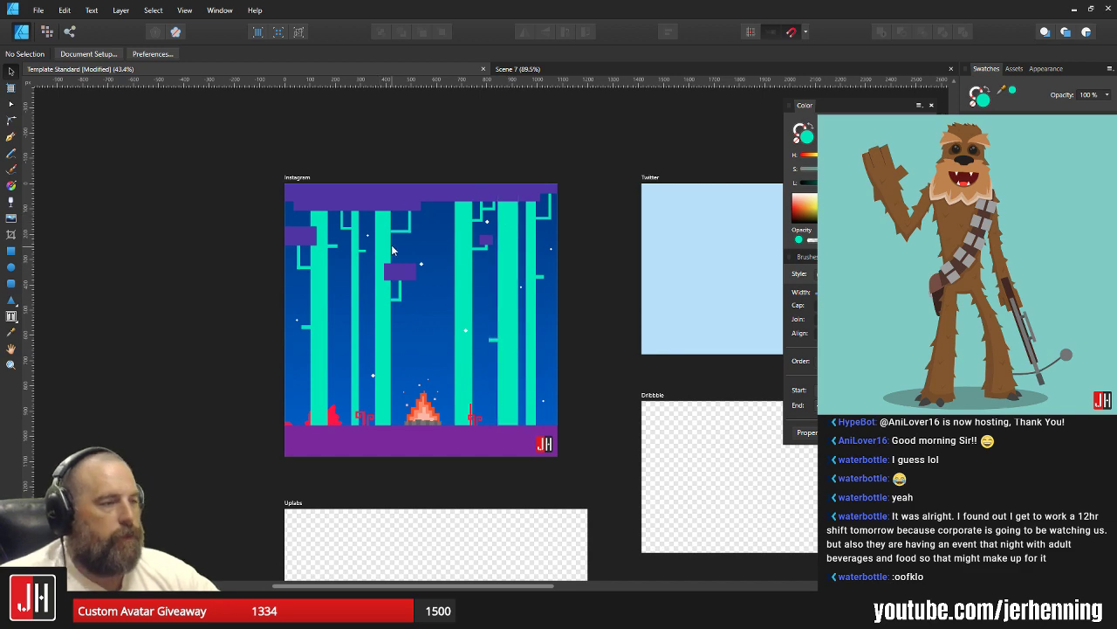
pyautogui.scroll(-1, 426, 377)
# Enlarge the pair of red curled plants to the right of the campfire and shift them slightly right.
pyautogui.scroll(3, 471, 350)
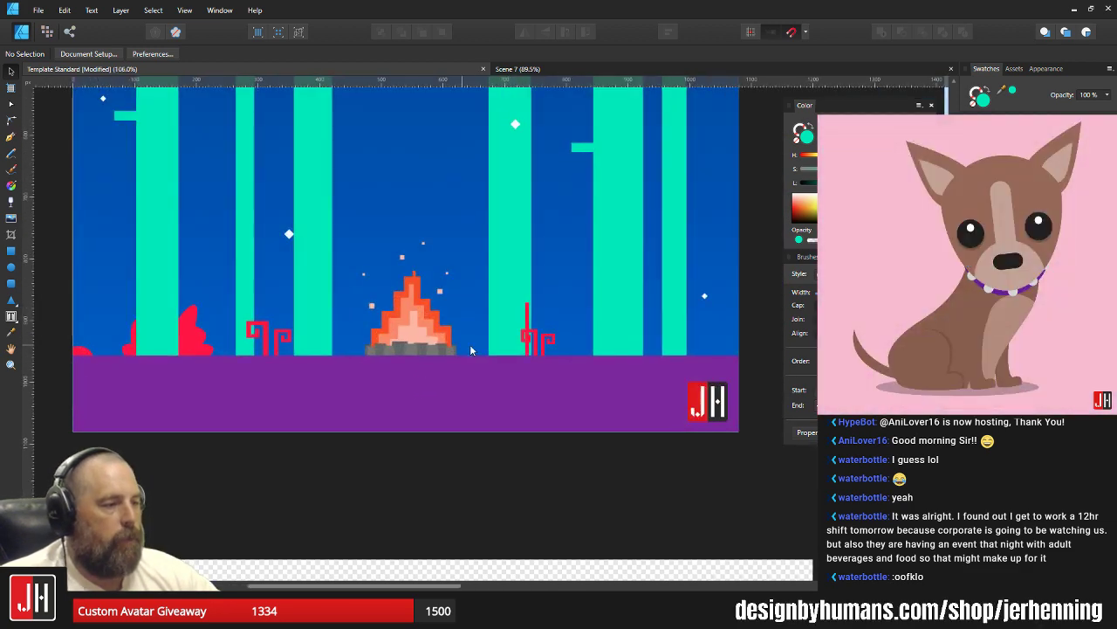
pyautogui.scroll(3, 527, 323)
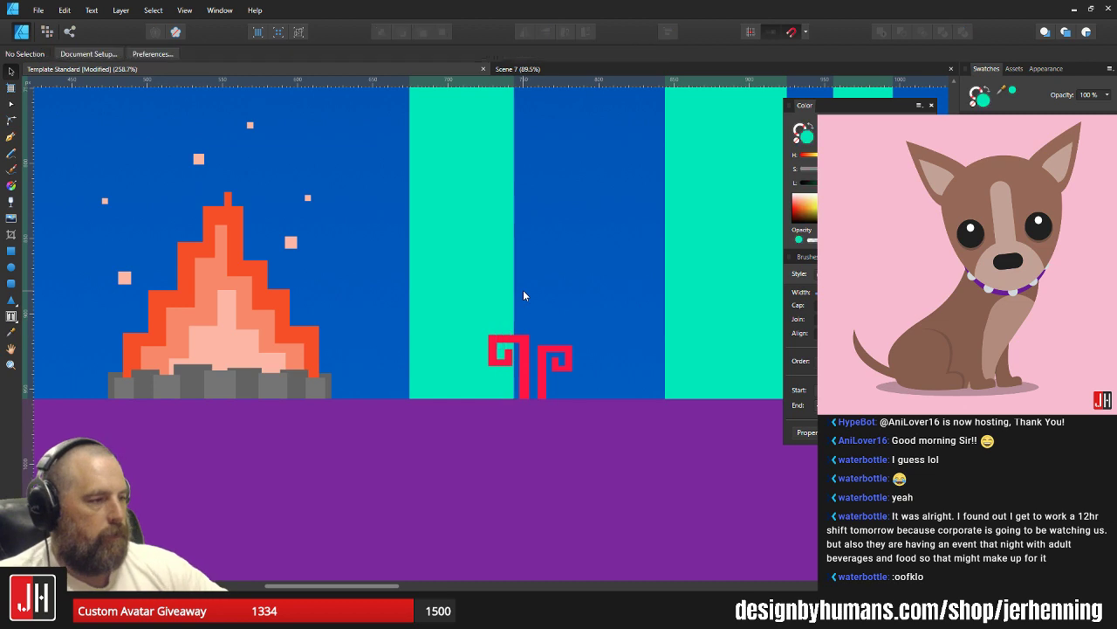
pyautogui.scroll(4, 541, 353)
pyautogui.moveTo(494, 326); pyautogui.dragTo(557, 345)
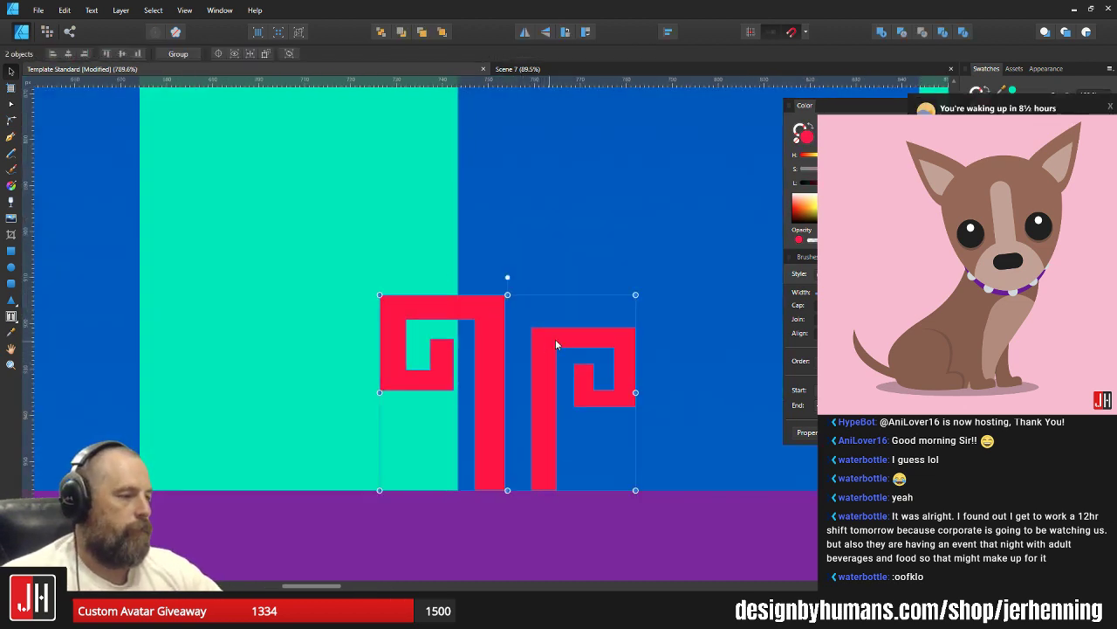
pyautogui.moveTo(636, 294); pyautogui.dragTo(647, 276)
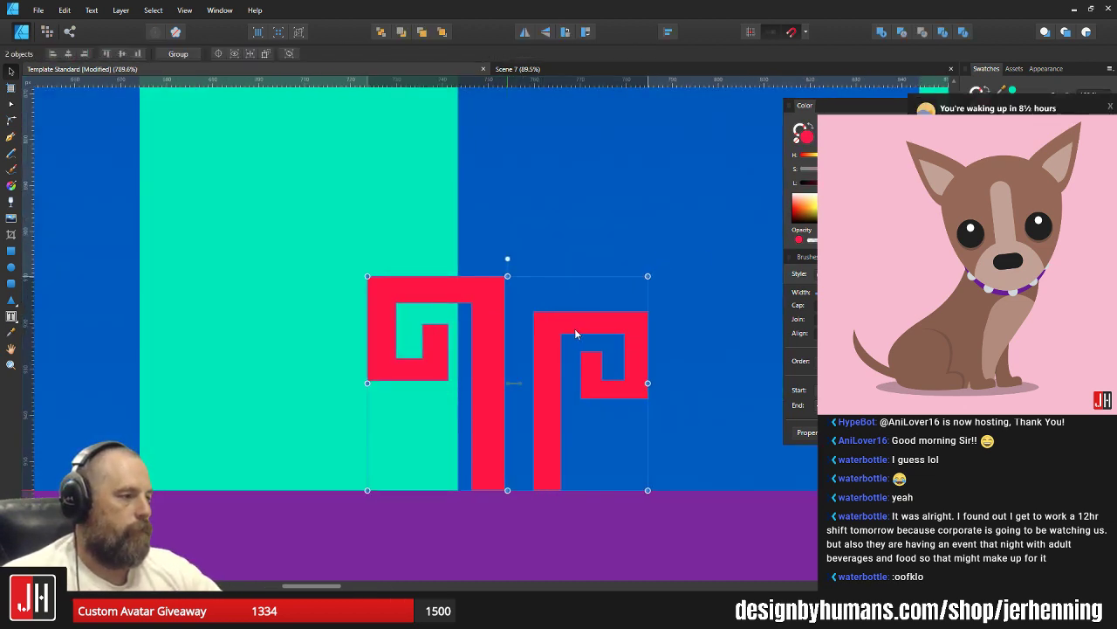
pyautogui.moveTo(576, 333); pyautogui.dragTo(583, 331)
pyautogui.click(583, 244)
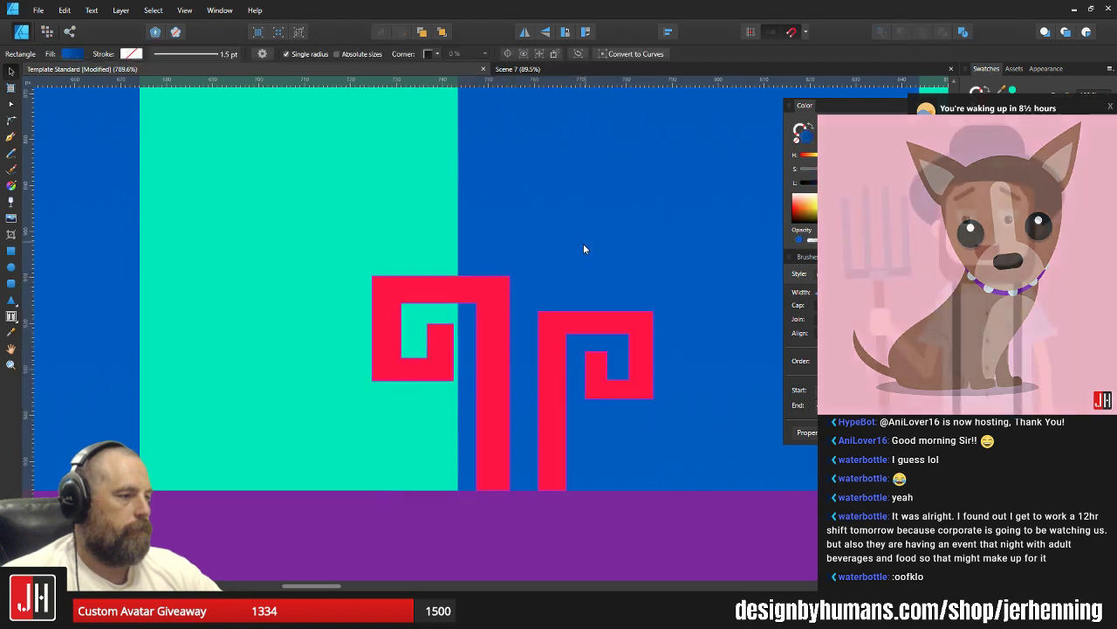
# Save the document and view the finished scene from farther away.
pyautogui.hotkey('ctrl', 's')
pyautogui.scroll(-5, 553, 313)
pyautogui.scroll(-3, 554, 314)
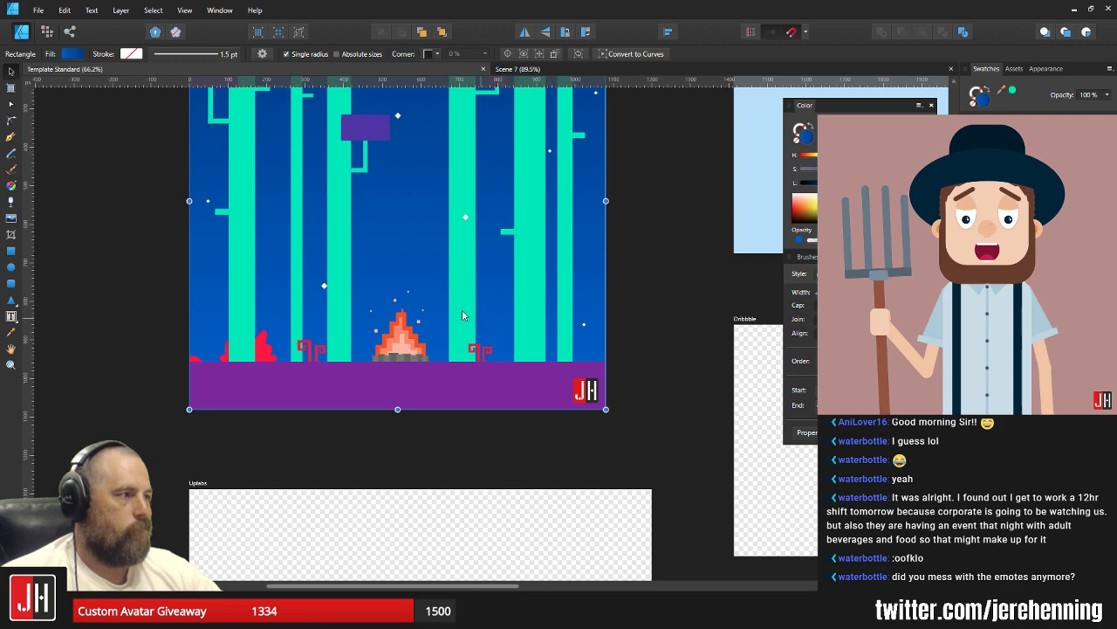
# Shrink the pair of red curled plants between the trunks left of the campfire slightly, keeping them on the ground.
pyautogui.scroll(10, 462, 315)
pyautogui.click(483, 313)
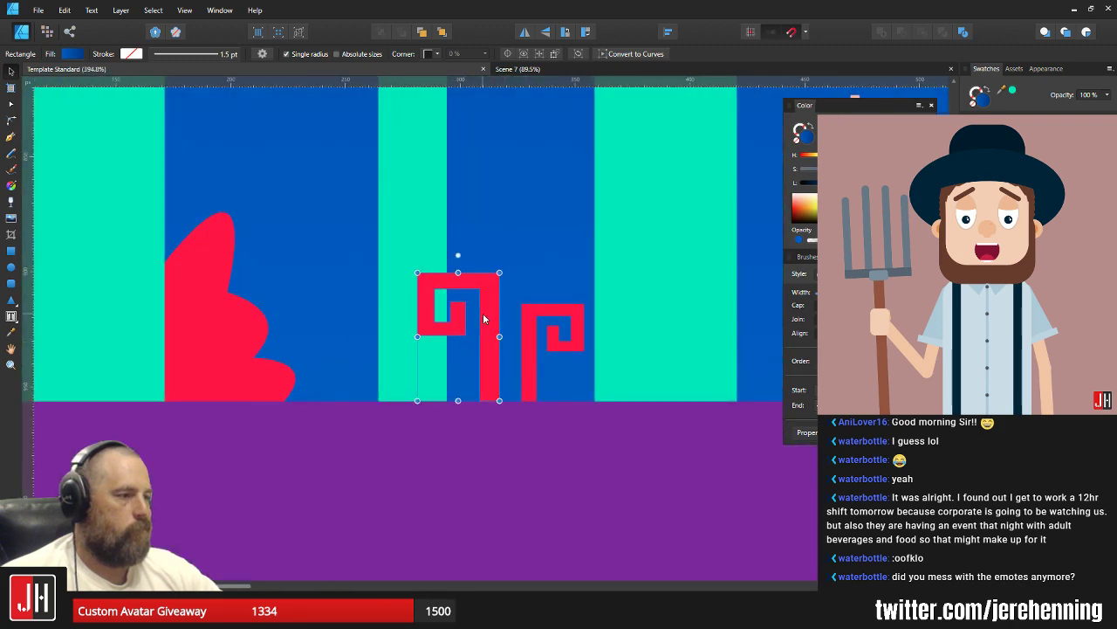
pyautogui.keyDown('shift'); pyautogui.click(542, 311); pyautogui.keyUp('shift')
pyautogui.moveTo(585, 277); pyautogui.dragTo(579, 281)
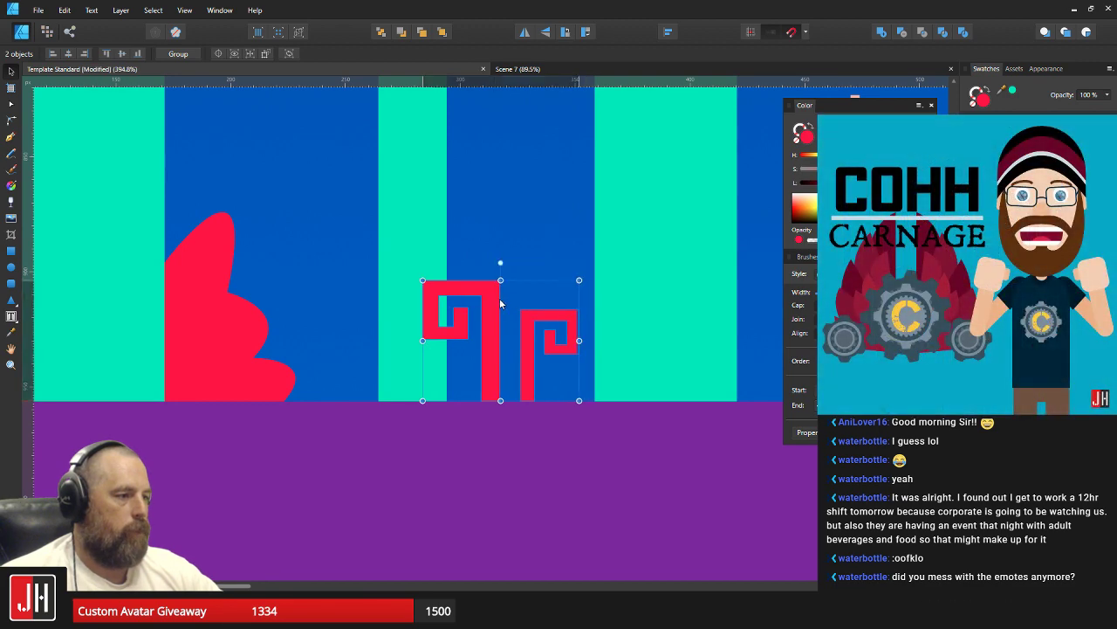
pyautogui.scroll(-10, 578, 400)
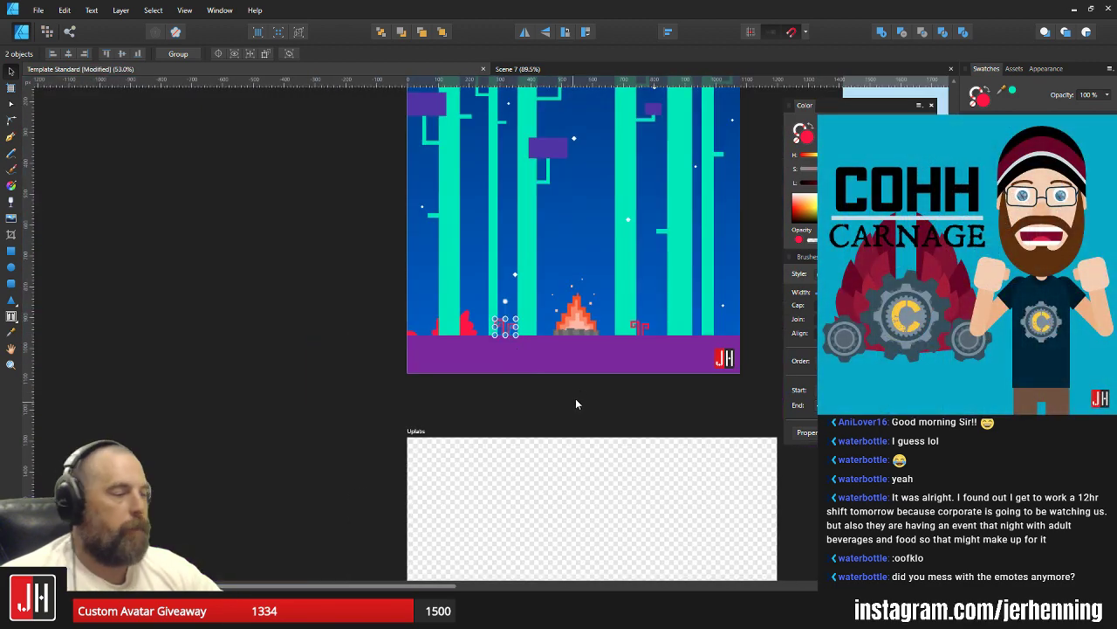
pyautogui.click(576, 402)
# Examine the red bushes, the curled plants and the campfire along the purple ground.
pyautogui.scroll(9, 451, 324)
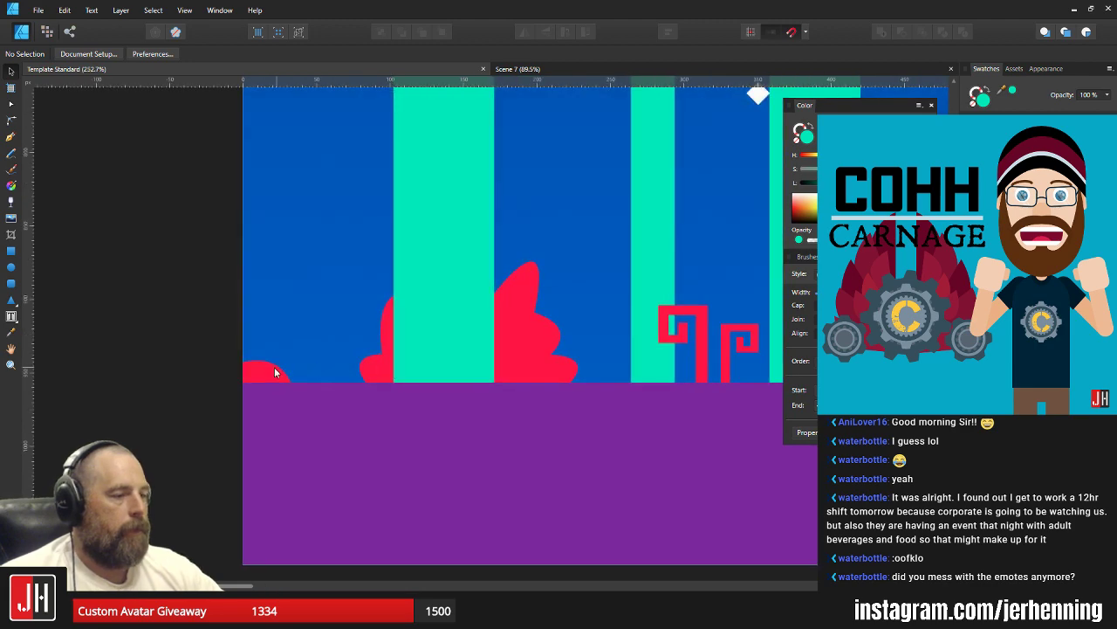
pyautogui.click(274, 373)
pyautogui.scroll(2, 274, 373)
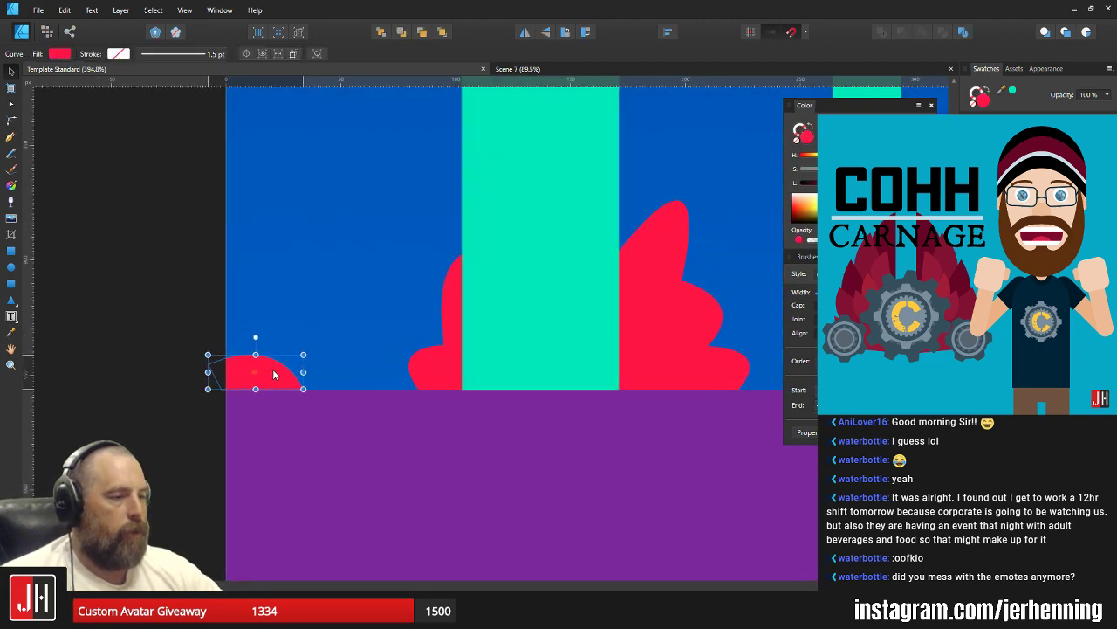
pyautogui.moveTo(273, 375); pyautogui.dragTo(275, 376)
pyautogui.click(438, 349)
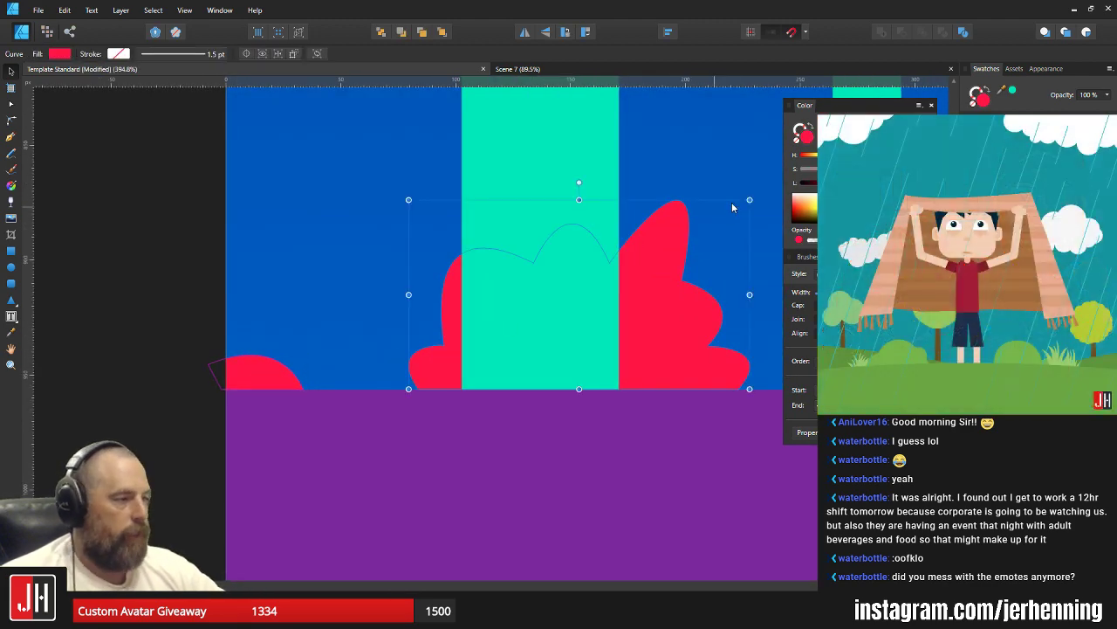
pyautogui.scroll(-5, 580, 357)
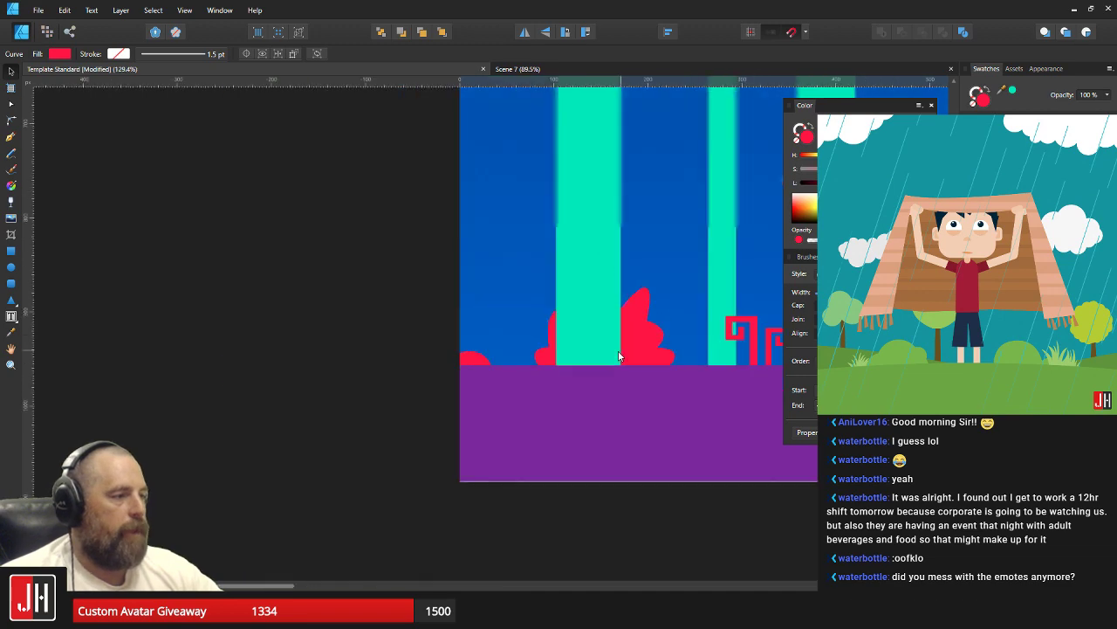
pyautogui.scroll(-5, 393, 358)
pyautogui.click(341, 327)
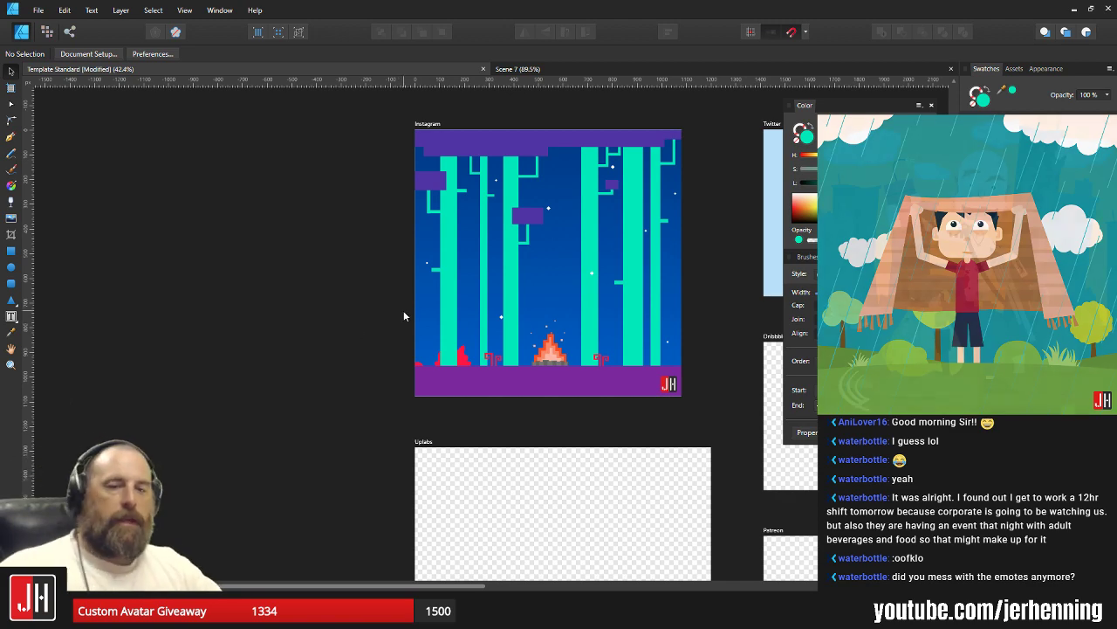
pyautogui.scroll(5, 332, 339)
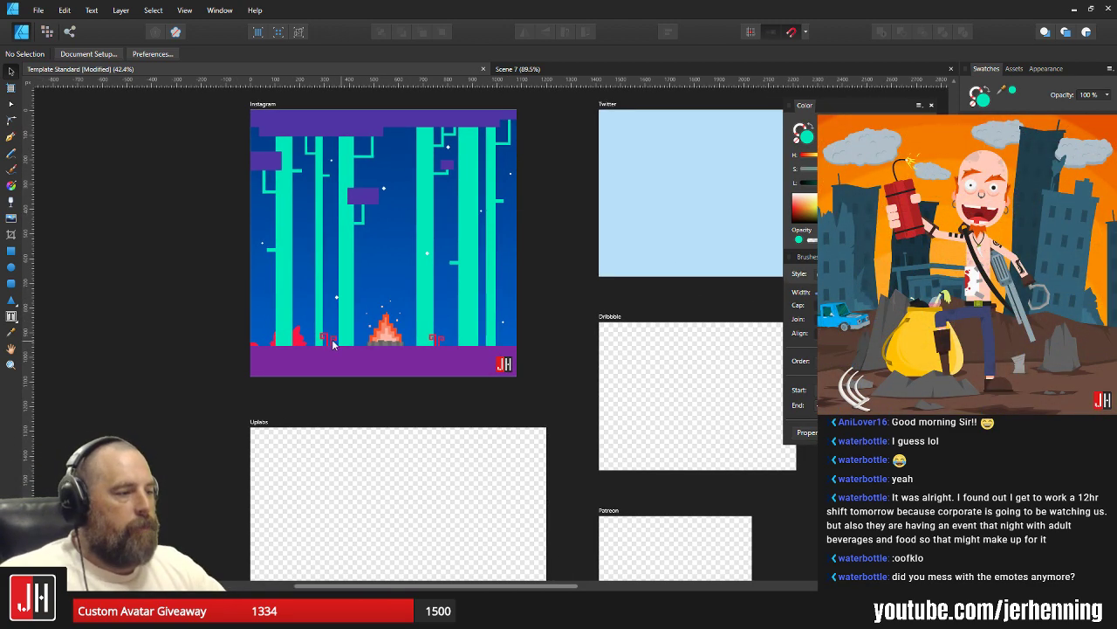
pyautogui.scroll(3, 319, 346)
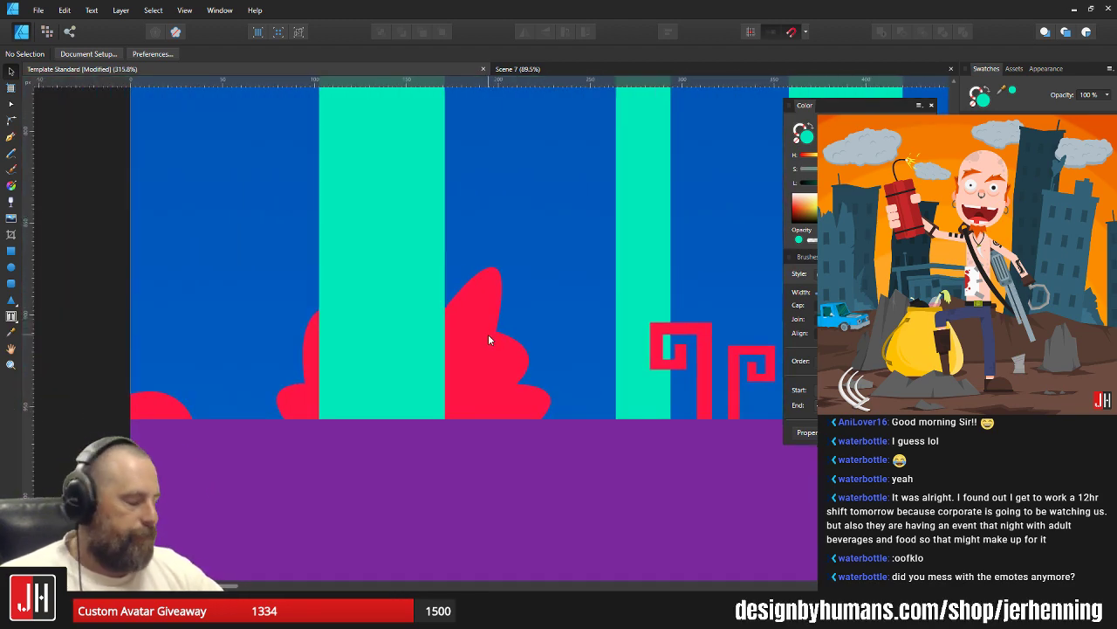
pyautogui.scroll(-4, 474, 320)
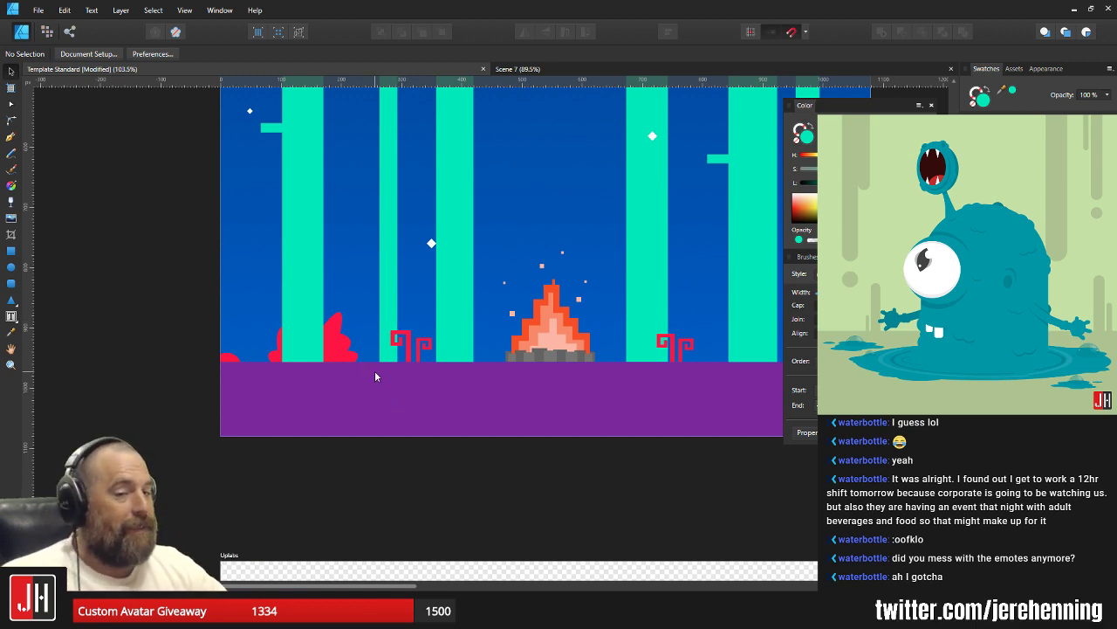
pyautogui.scroll(2, 425, 277)
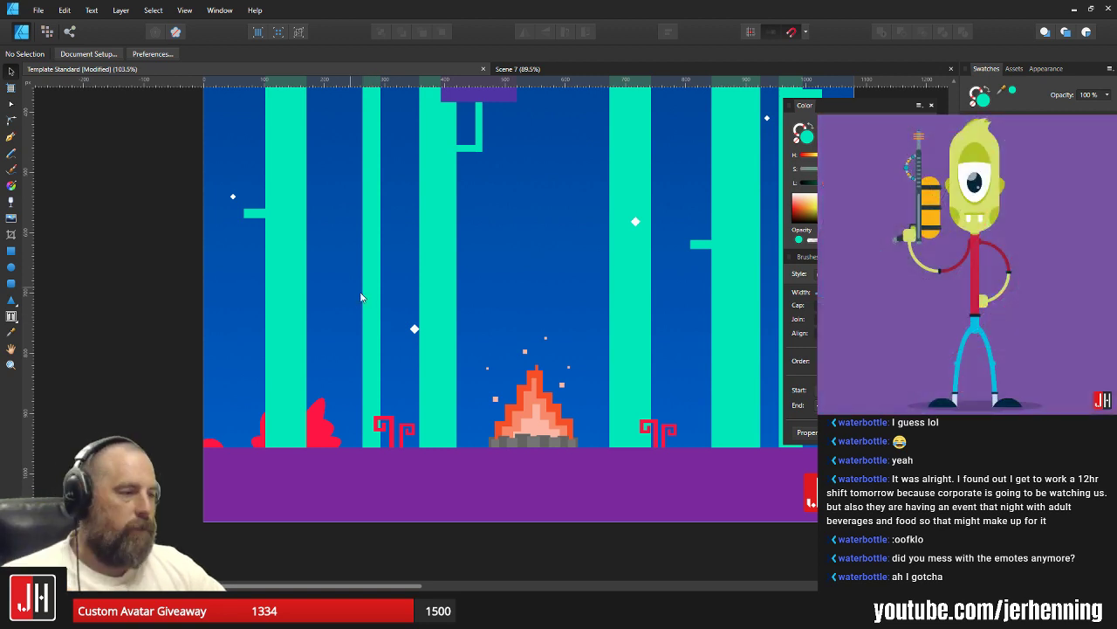
pyautogui.hscroll(2, 368, 322)
# Lower the top edges of the campfire's middle light grey stone and the dark grey stone to its right.
pyautogui.scroll(12, 462, 432)
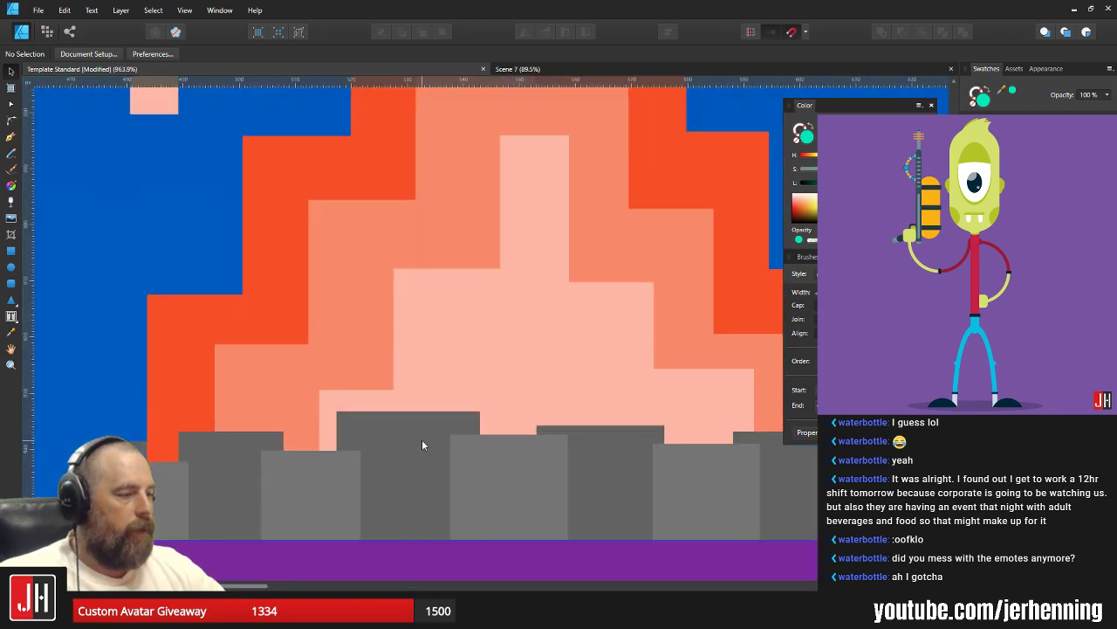
pyautogui.click(422, 439)
pyautogui.scroll(2, 421, 439)
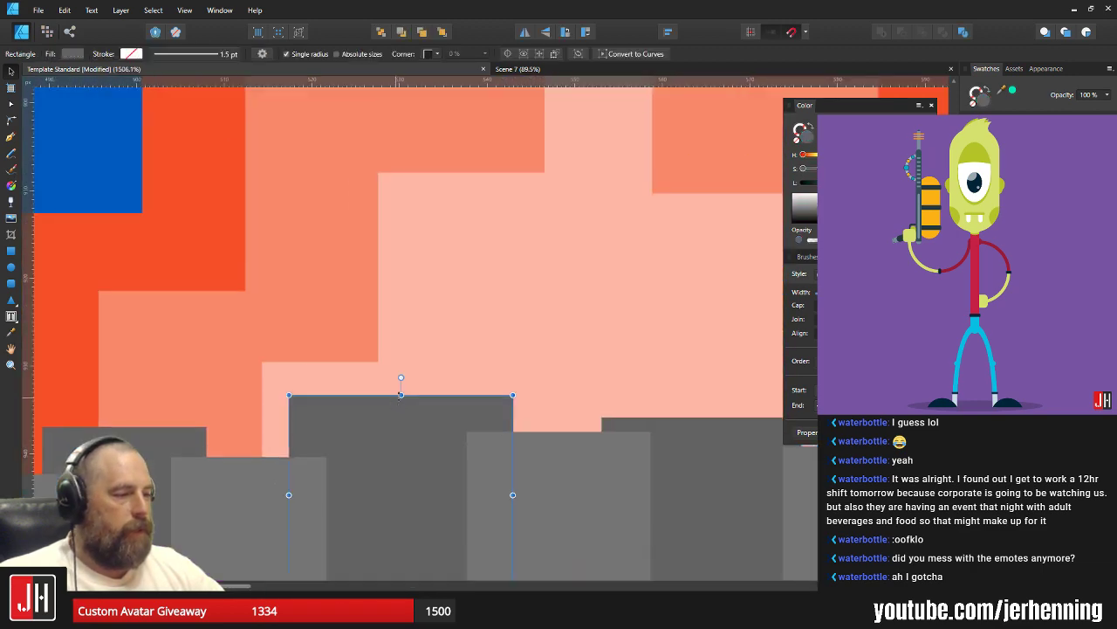
pyautogui.hscroll(2, 486, 417)
pyautogui.click(621, 433)
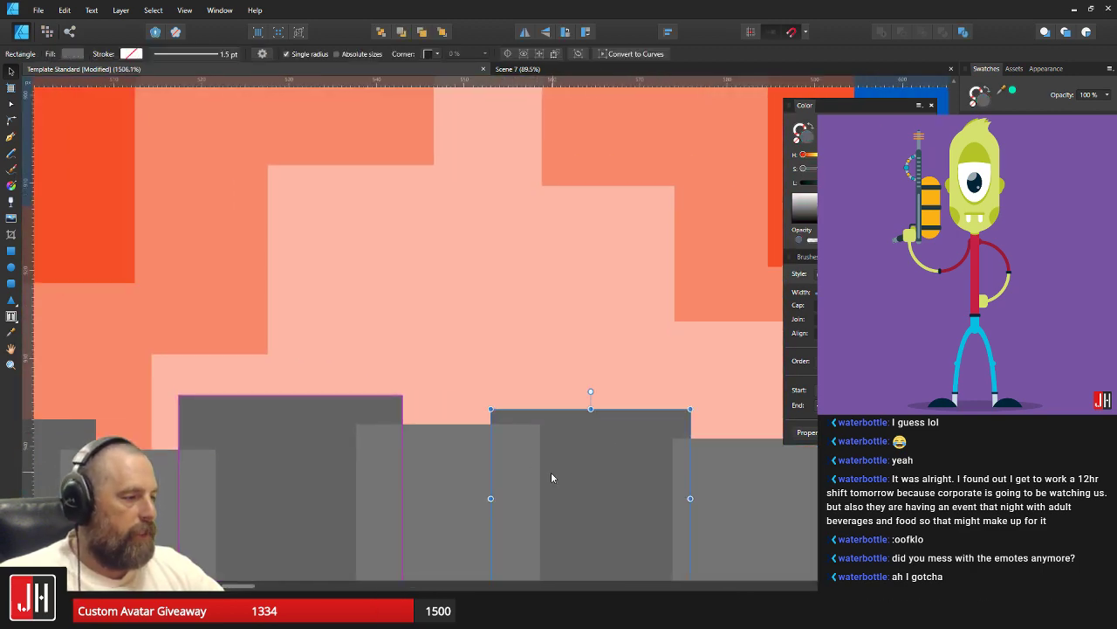
pyautogui.click(492, 460)
pyautogui.moveTo(447, 422); pyautogui.dragTo(447, 431)
pyautogui.click(608, 431)
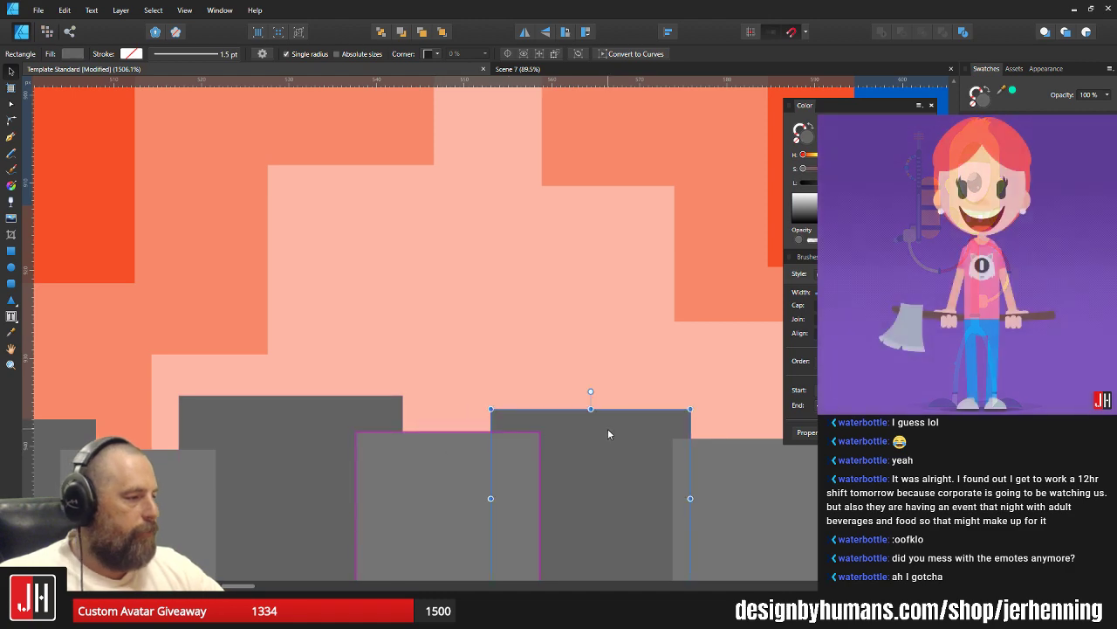
pyautogui.moveTo(591, 410); pyautogui.dragTo(590, 415)
# Examine the campfire with its stones and how it sits in the surrounding forest scene.
pyautogui.scroll(-6, 600, 425)
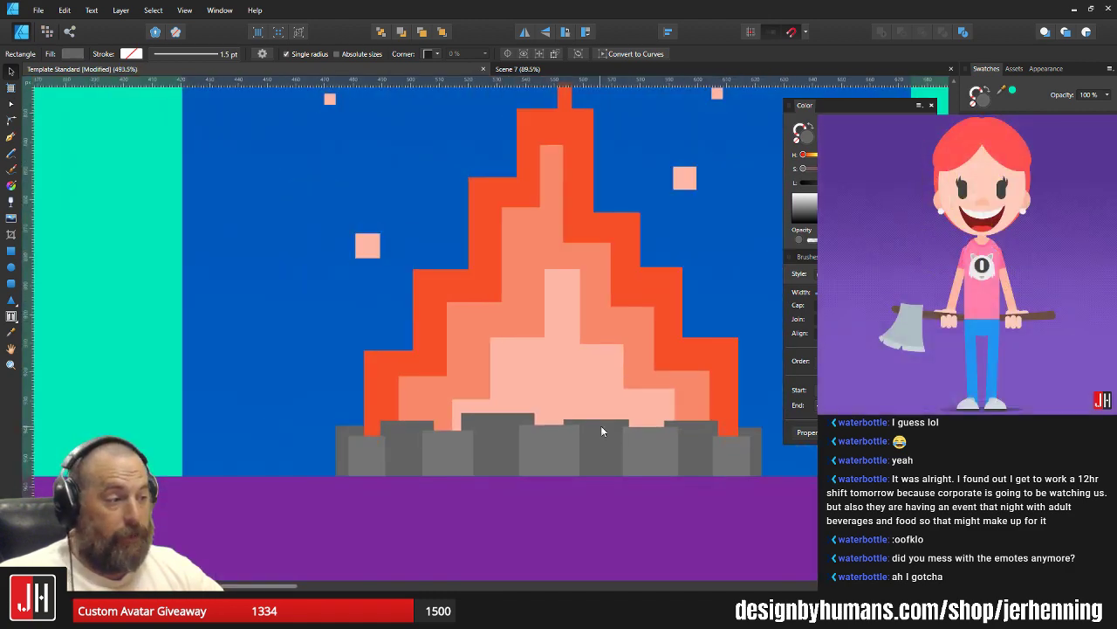
pyautogui.scroll(1, 542, 435)
pyautogui.scroll(-3, 563, 434)
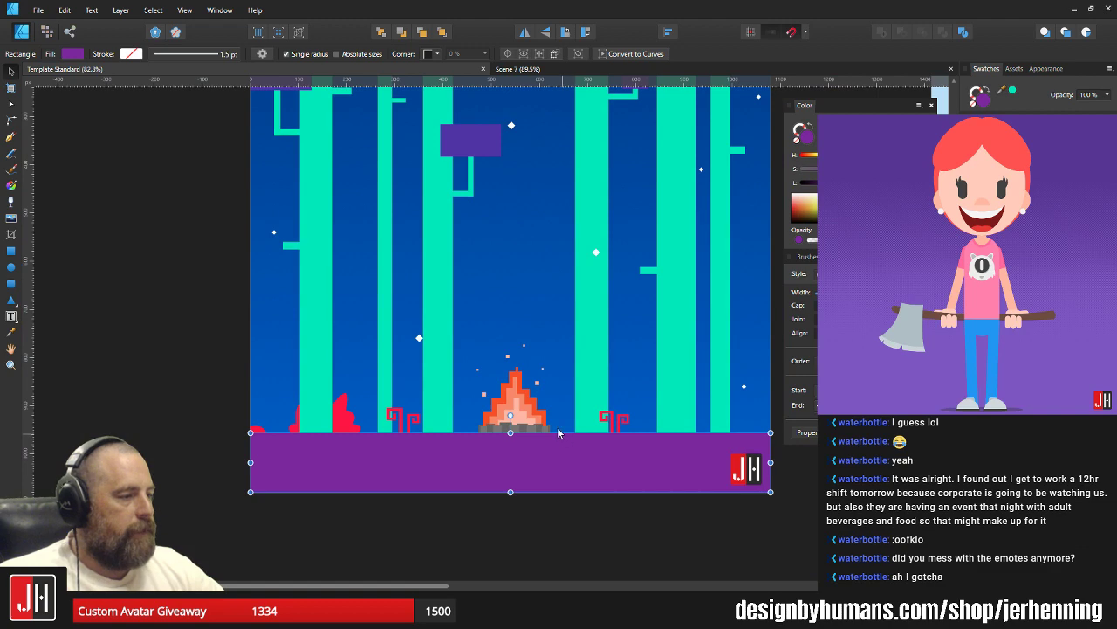
pyautogui.click(536, 411)
pyautogui.scroll(3, 552, 417)
pyautogui.moveTo(555, 422); pyautogui.dragTo(439, 400)
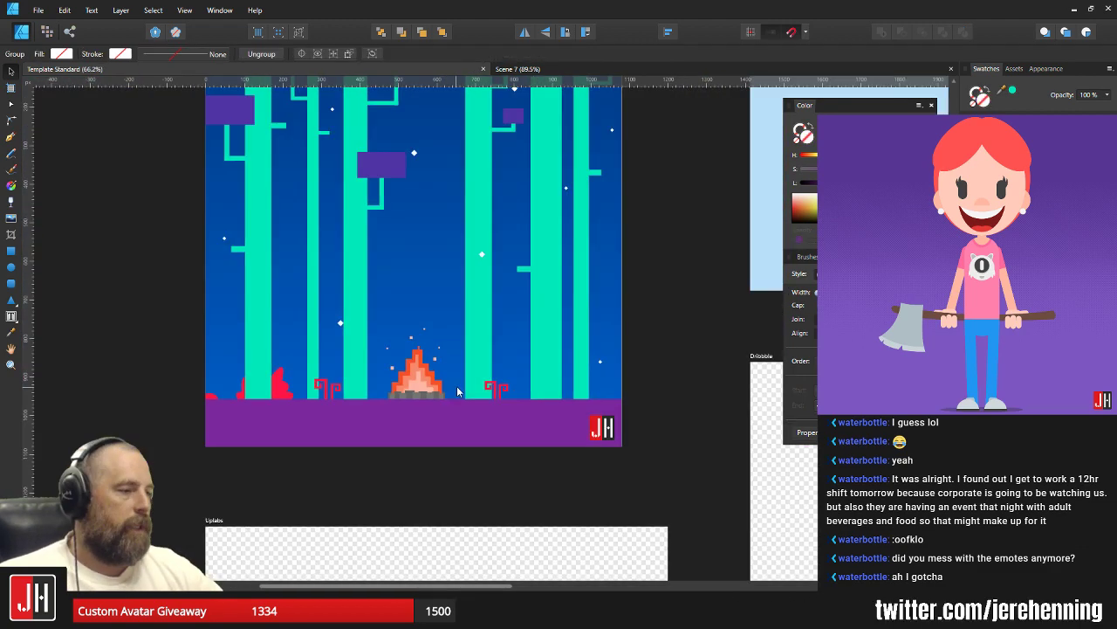
pyautogui.scroll(-3, 471, 385)
pyautogui.scroll(2, 439, 296)
# Try the trees' teal as the lower colour of the sky background's gradient, and undo it.
pyautogui.click(459, 297)
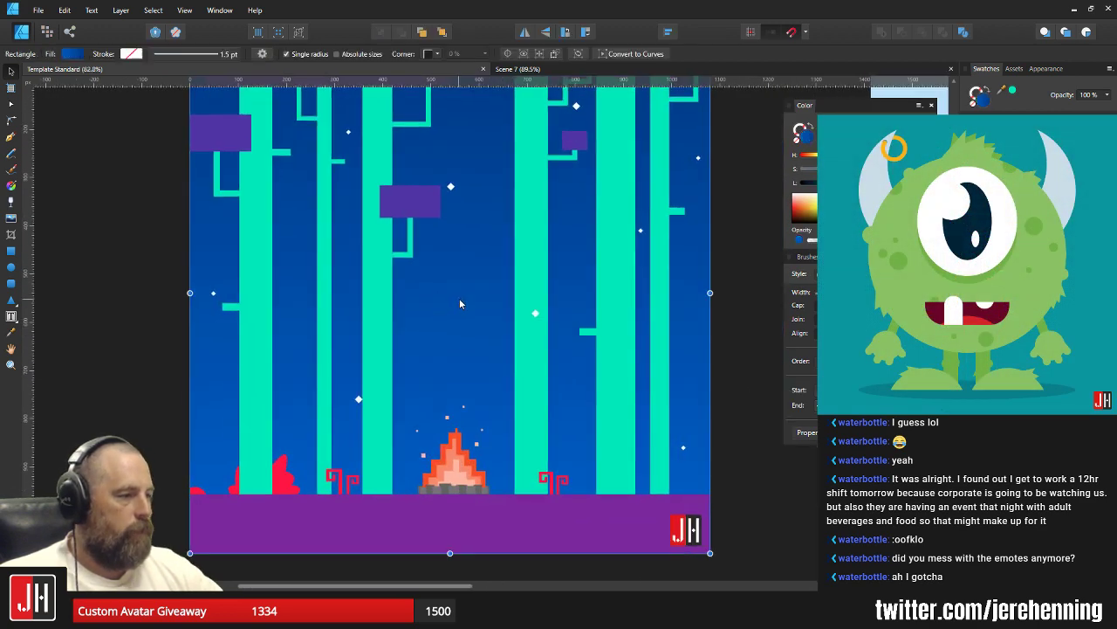
pyautogui.press('g')
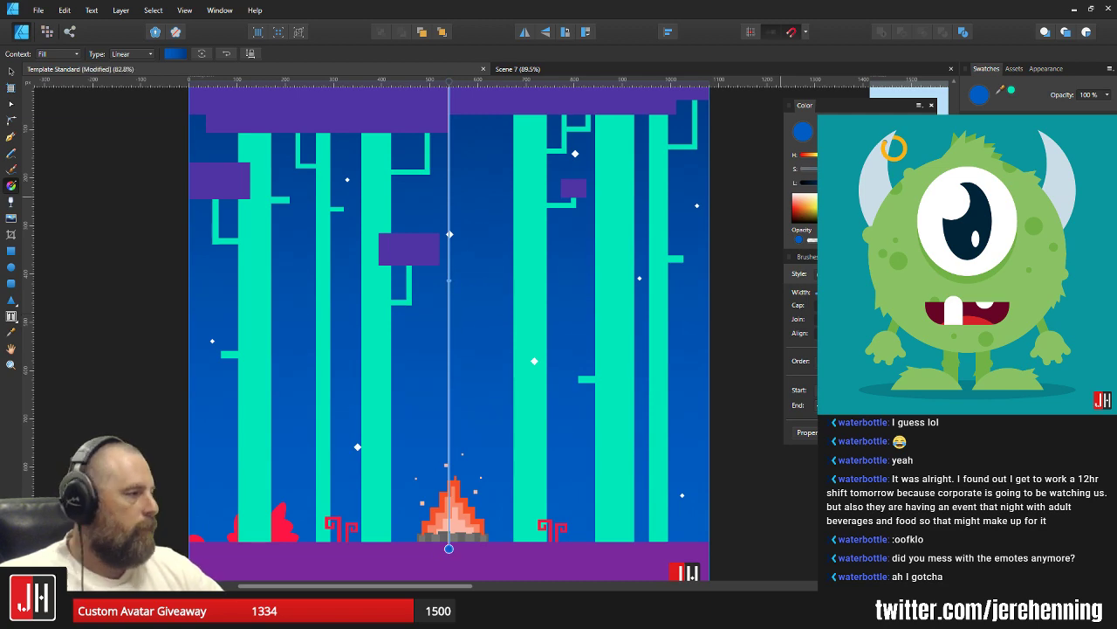
pyautogui.click(1012, 90)
pyautogui.scroll(-2, 572, 309)
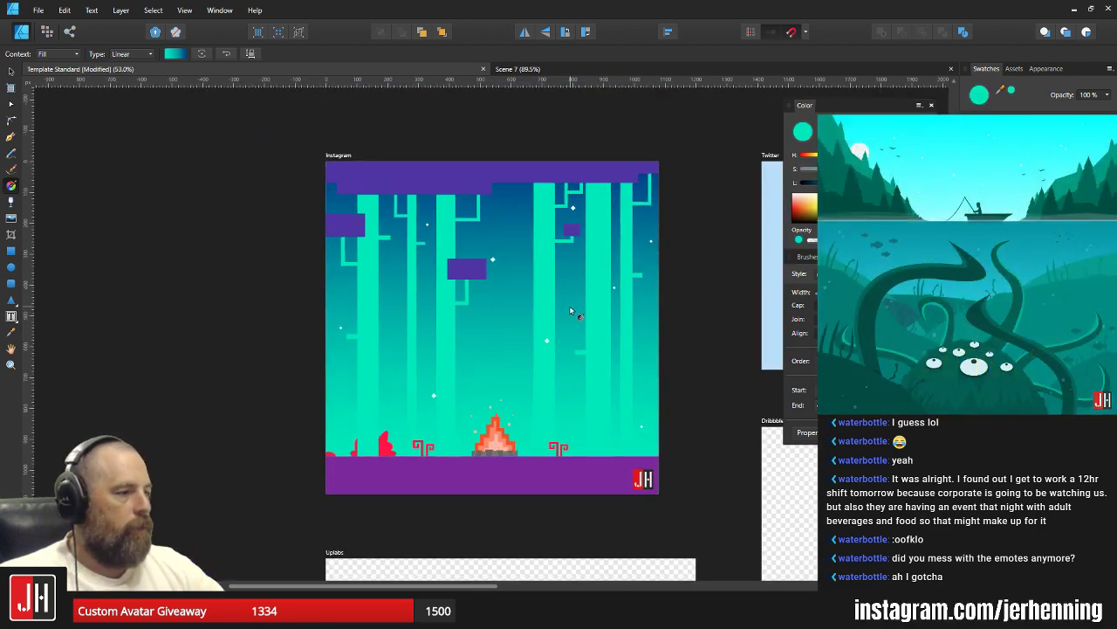
pyautogui.scroll(2, 530, 344)
pyautogui.press('v')
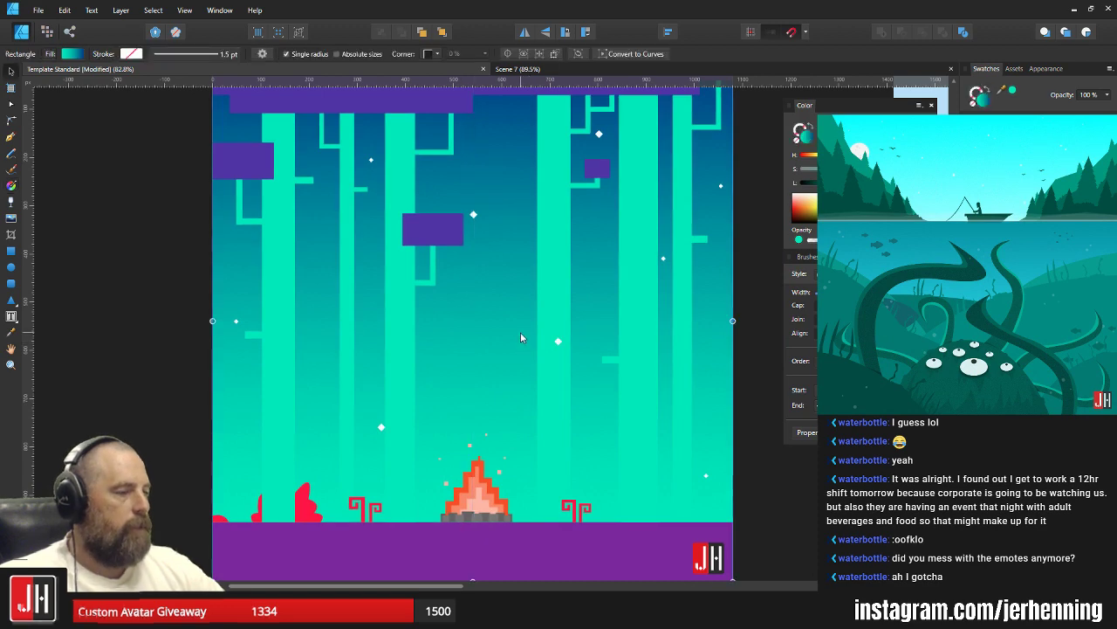
pyautogui.hotkey('ctrl', 'z')
# Inspect the sky's blue linear gradient and the colour balance between background, trees and ground.
pyautogui.press('g')
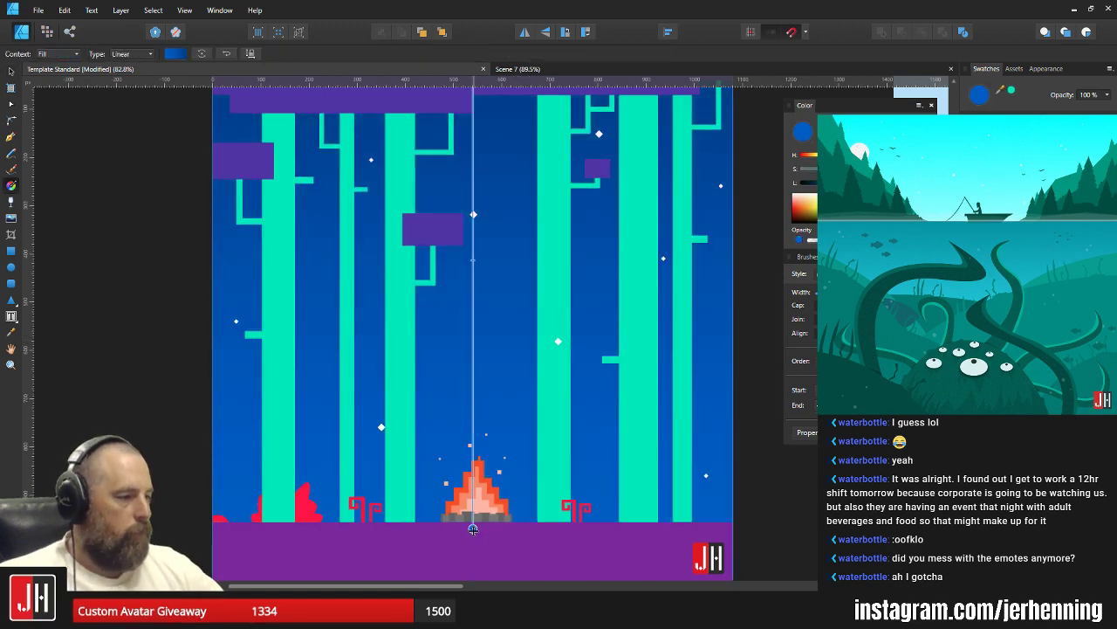
pyautogui.scroll(-3, 503, 461)
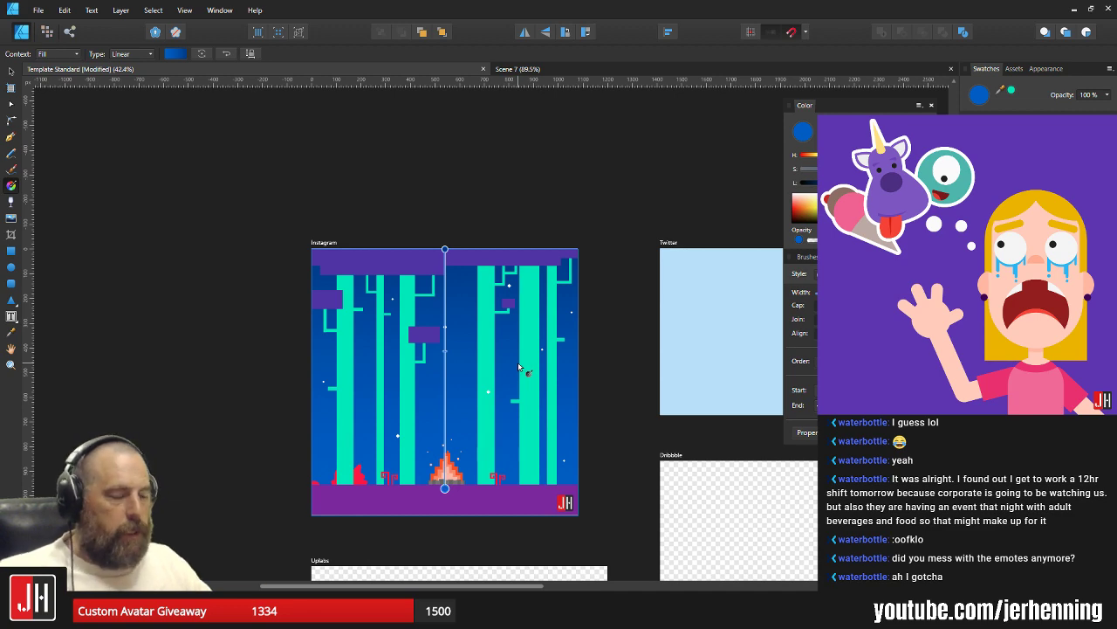
pyautogui.scroll(3, 458, 440)
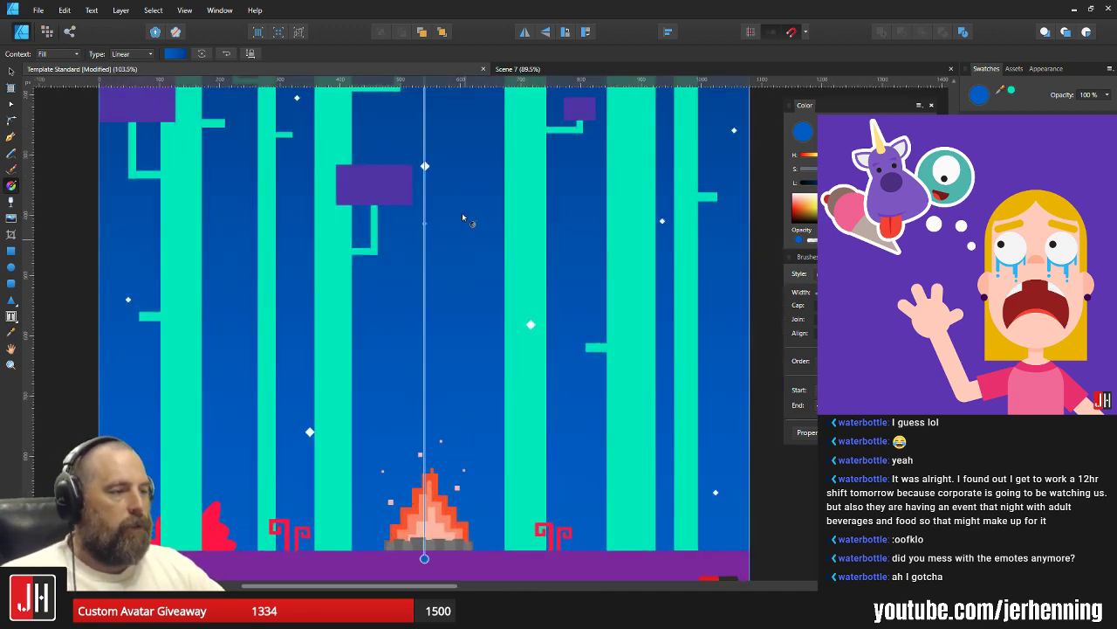
pyautogui.moveTo(463, 217); pyautogui.dragTo(471, 266)
pyautogui.scroll(-2, 473, 281)
pyautogui.moveTo(494, 402); pyautogui.dragTo(487, 378)
pyautogui.press('v')
pyautogui.scroll(3, 478, 476)
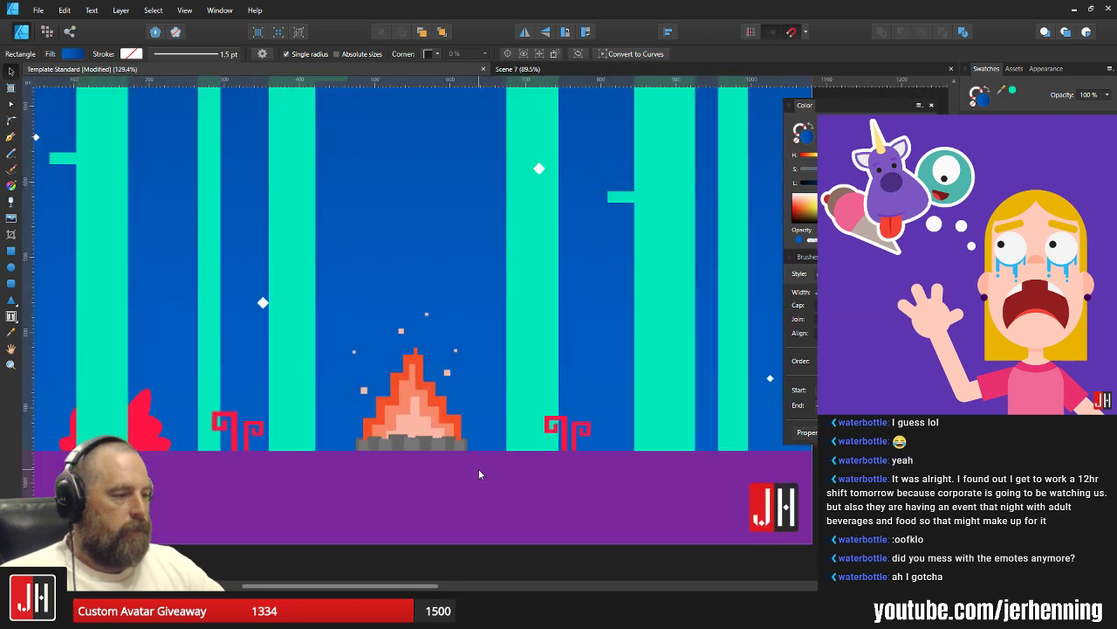
pyautogui.scroll(-3, 478, 472)
pyautogui.click(485, 468)
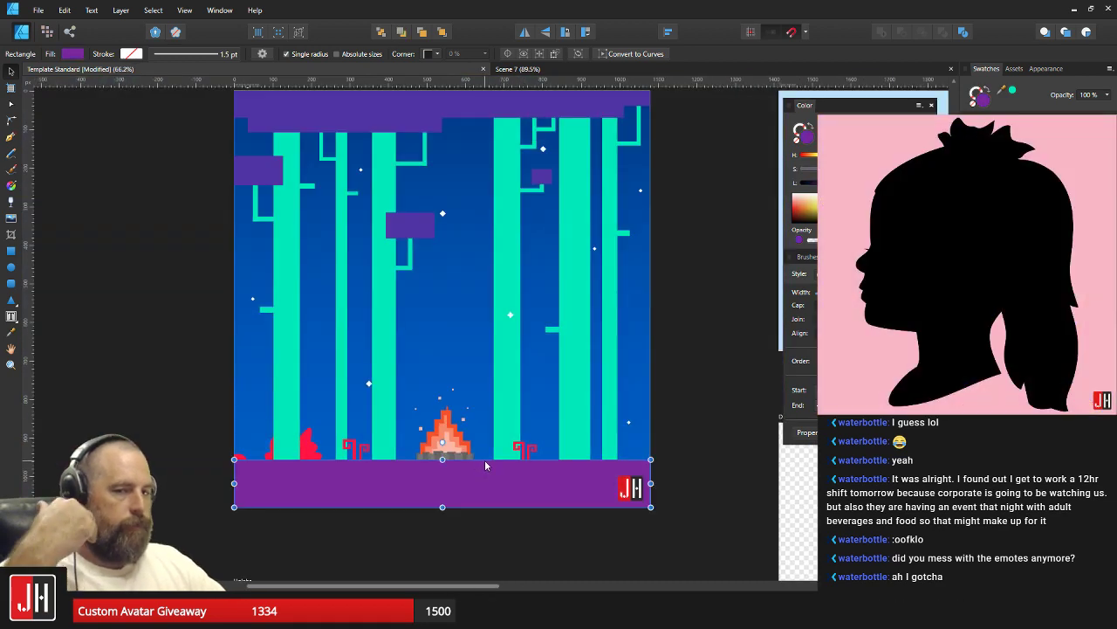
# Merge the curled plants on both sides of the campfire with the ground rectangle into one purple shape.
pyautogui.scroll(3, 361, 470)
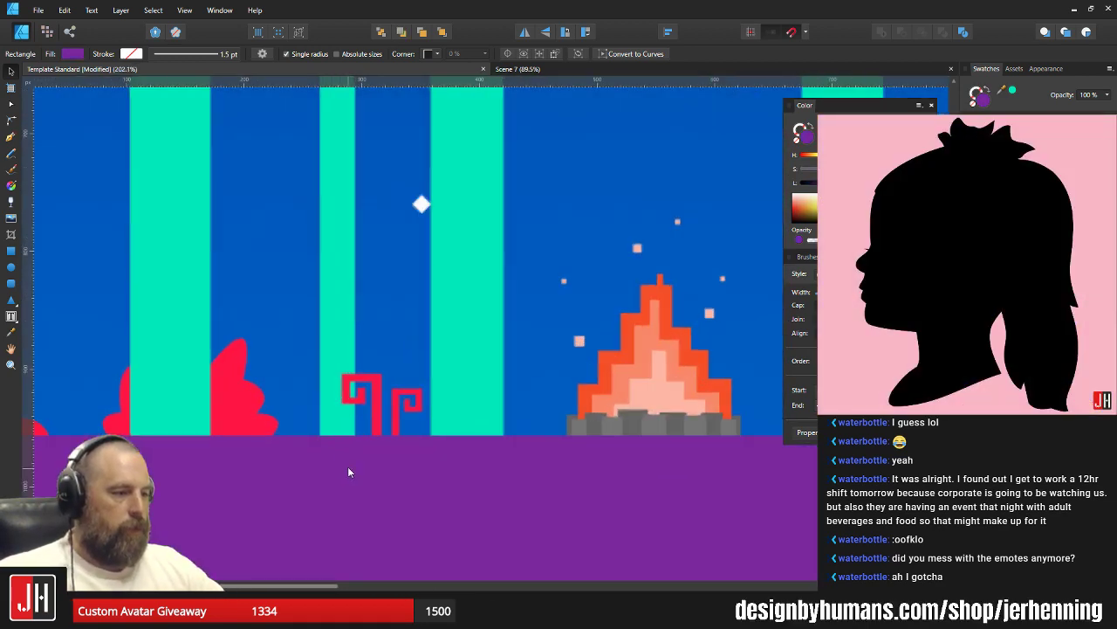
pyautogui.click(358, 389)
pyautogui.keyDown('shift'); pyautogui.click(403, 397); pyautogui.keyUp('shift')
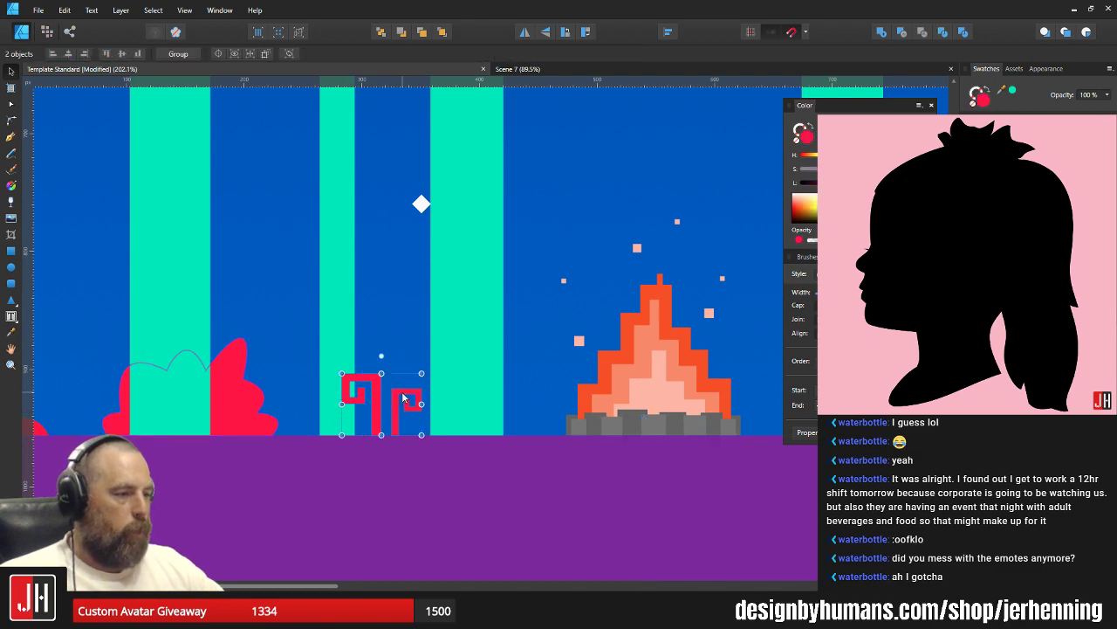
pyautogui.keyDown('shift'); pyautogui.click(420, 463); pyautogui.keyUp('shift')
pyautogui.moveTo(772, 393); pyautogui.dragTo(400, 370)
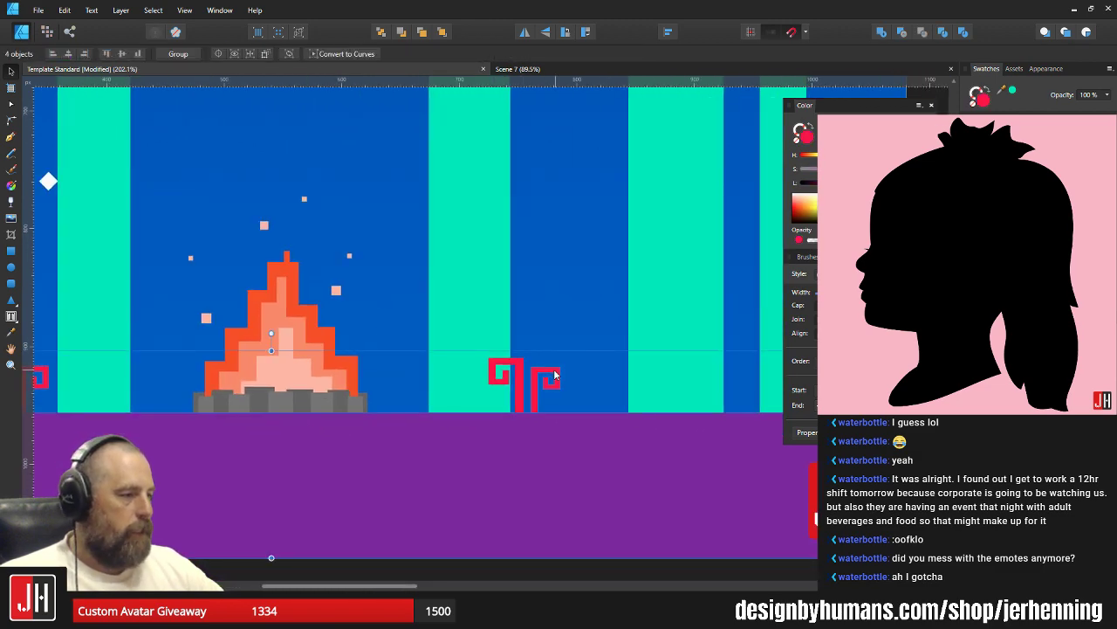
pyautogui.click(883, 35)
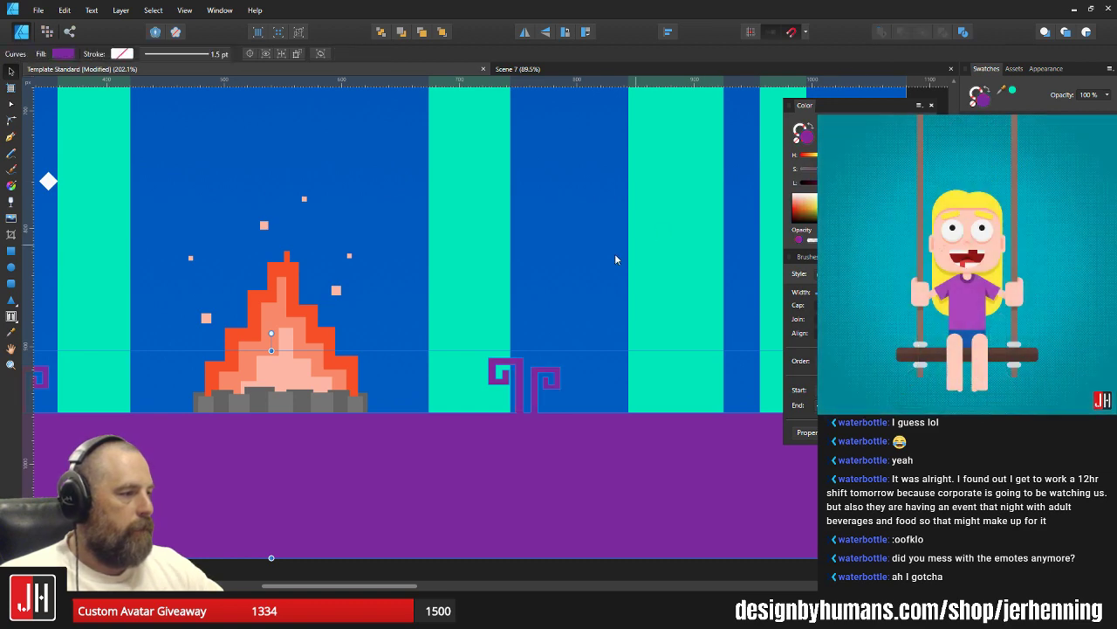
pyautogui.click(550, 315)
# Delete the small red bush at the left edge of the scene.
pyautogui.scroll(-5, 549, 315)
pyautogui.scroll(6, 288, 354)
pyautogui.click(199, 351)
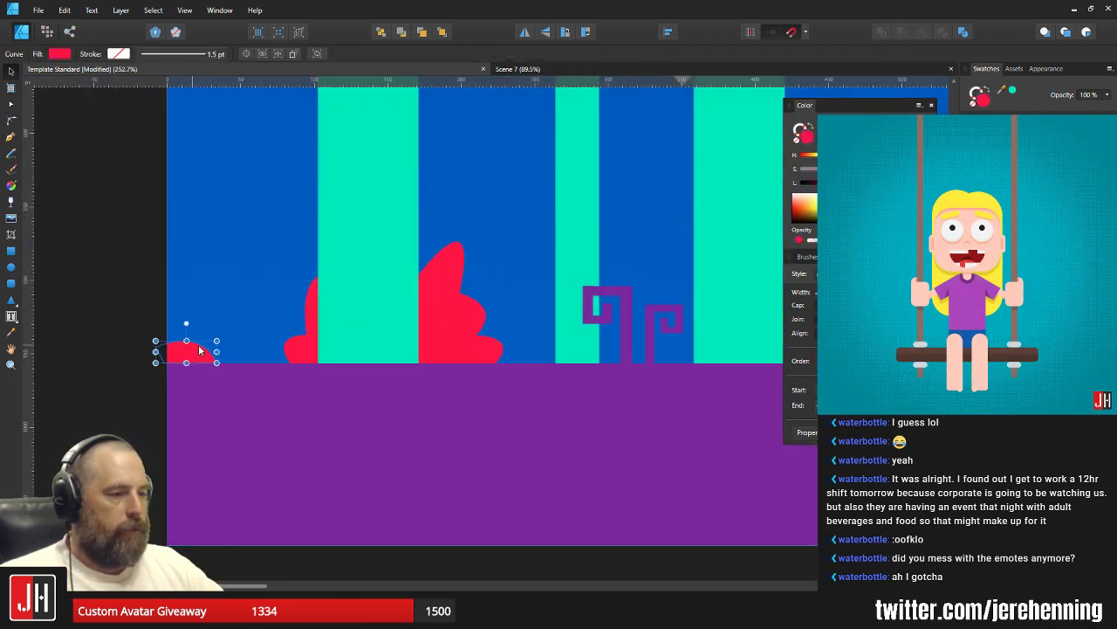
pyautogui.click(462, 305)
pyautogui.scroll(-5, 489, 299)
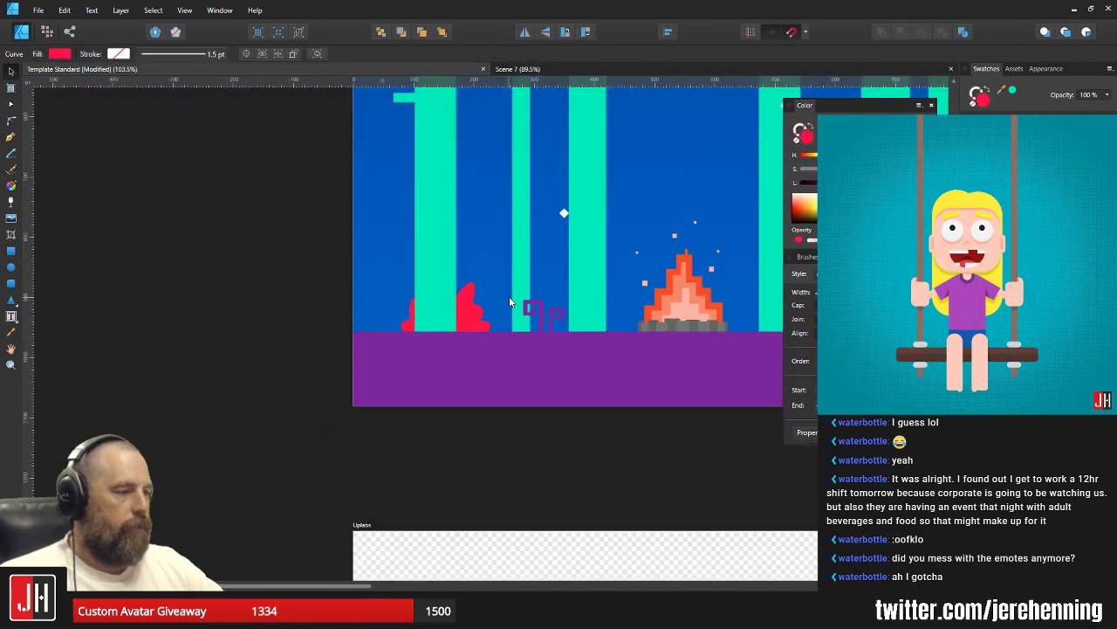
# Shift the red bush behind the first trunk slightly sideways and check it against the whole scene.
pyautogui.scroll(-3, 209, 327)
pyautogui.scroll(5, 288, 363)
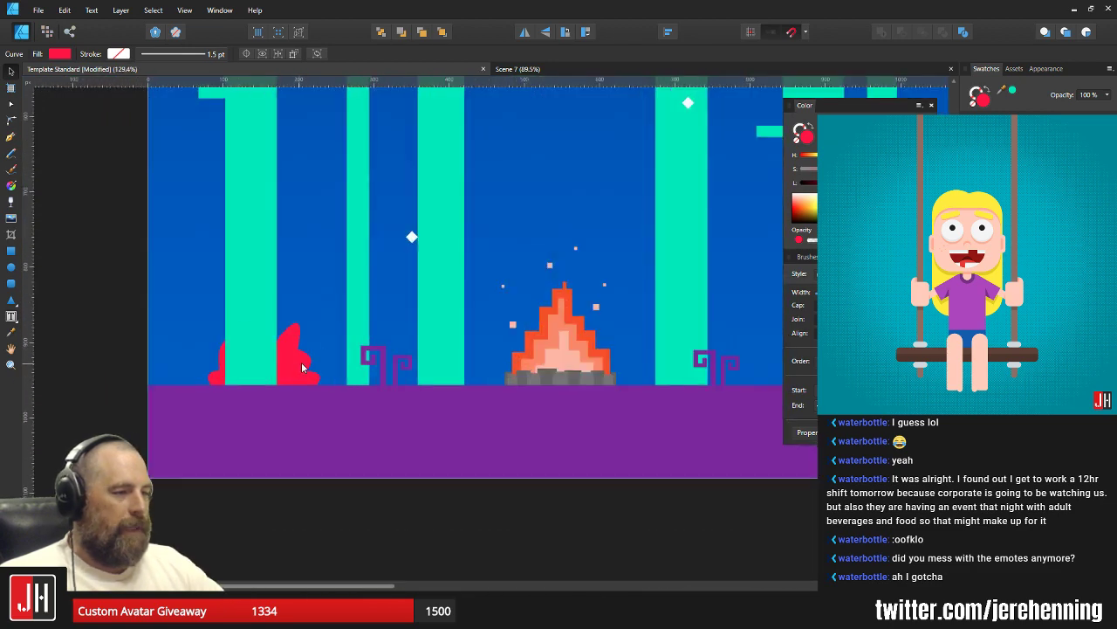
pyautogui.moveTo(275, 365); pyautogui.dragTo(296, 365)
pyautogui.scroll(-6, 297, 365)
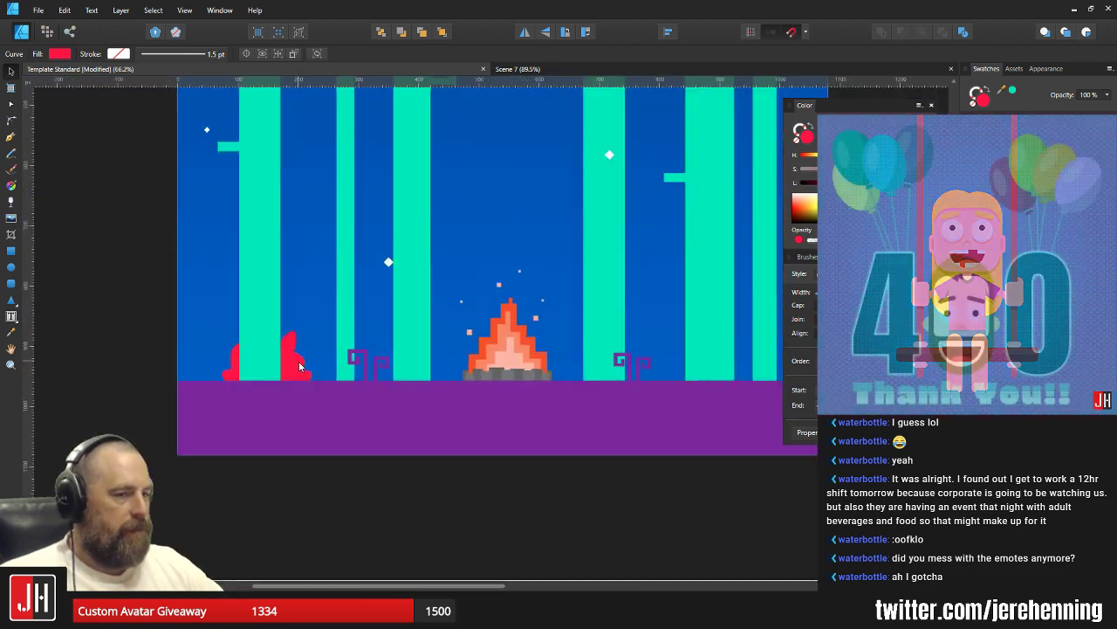
pyautogui.click(492, 412)
# Move the nodes of the purple curled plants right of the campfire rightward until they overlap the next wide trunk's edge.
pyautogui.scroll(3, 468, 365)
pyautogui.scroll(4, 416, 370)
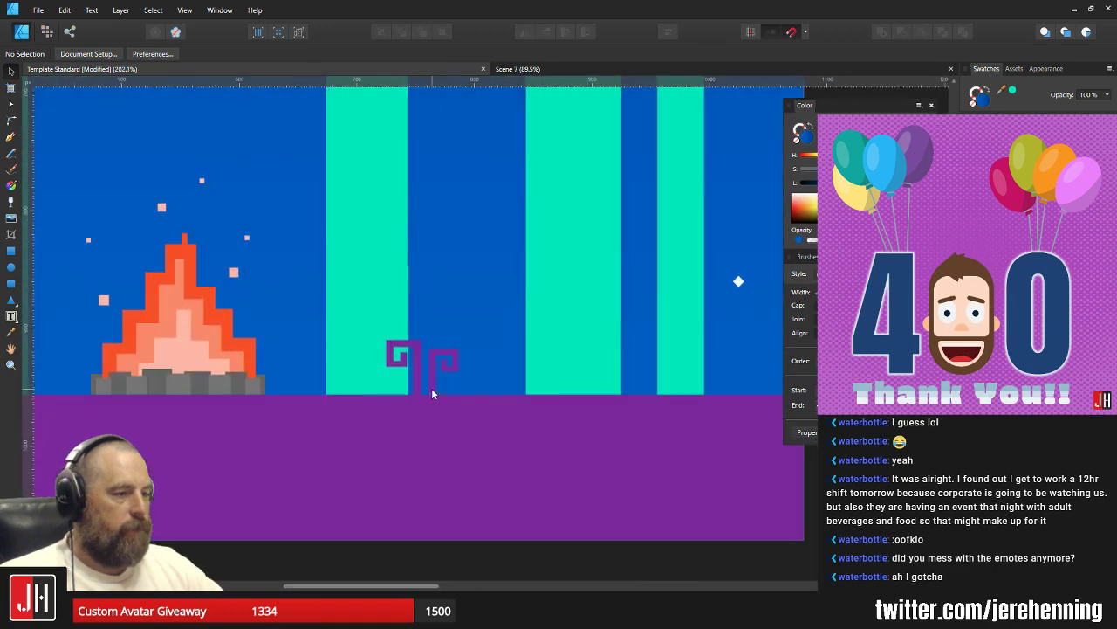
pyautogui.click(418, 367)
pyautogui.doubleClick(434, 371)
pyautogui.moveTo(335, 316)
pyautogui.mouseDown()
pyautogui.moveTo(487, 393)
pyautogui.moveTo(434, 390)
pyautogui.moveTo(577, 388)
pyautogui.mouseUp()
pyautogui.scroll(3, 445, 399)
pyautogui.press('v')
pyautogui.click(555, 229)
pyautogui.scroll(-9, 542, 299)
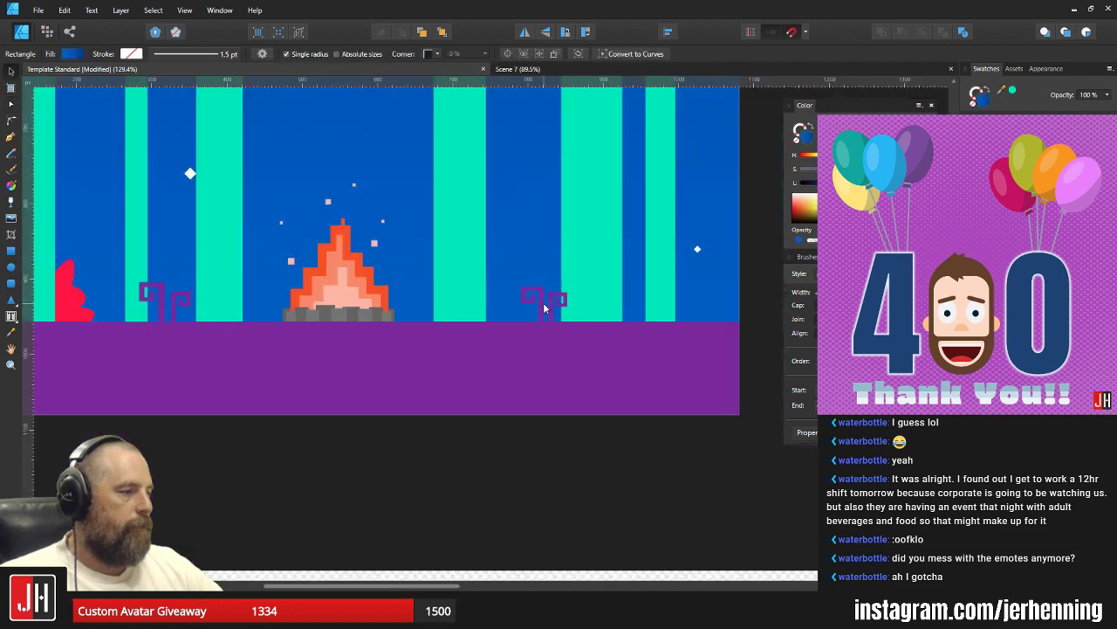
# Examine the outline nodes of the purple curl plants on the ground near the scene's right side.
pyautogui.click(650, 317)
pyautogui.scroll(2, 449, 295)
pyautogui.scroll(8, 428, 327)
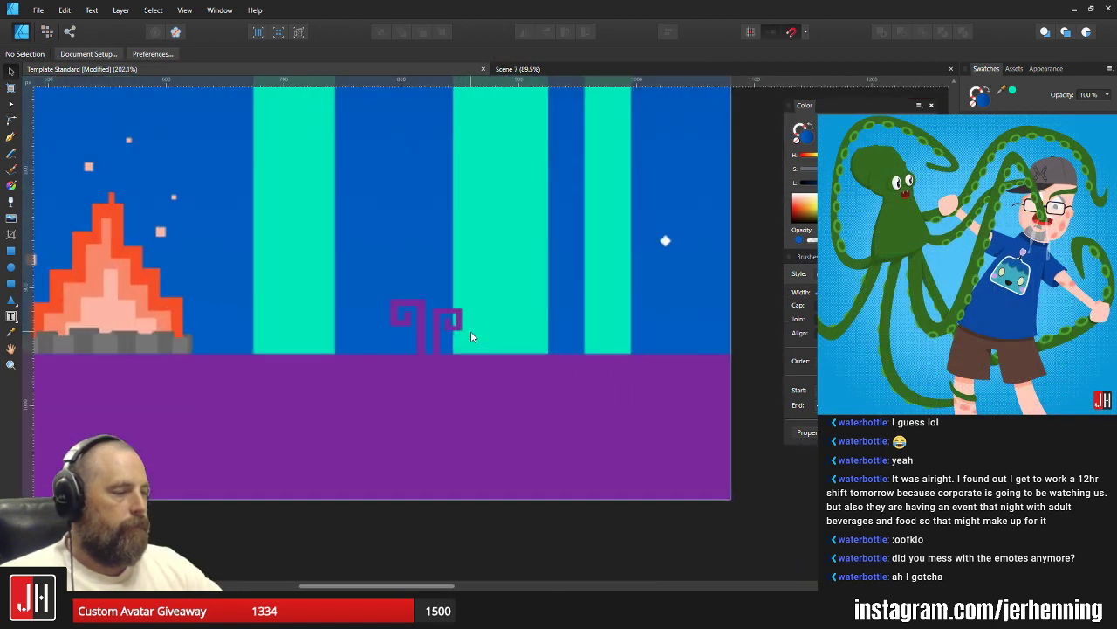
pyautogui.click(346, 287)
pyautogui.press('a')
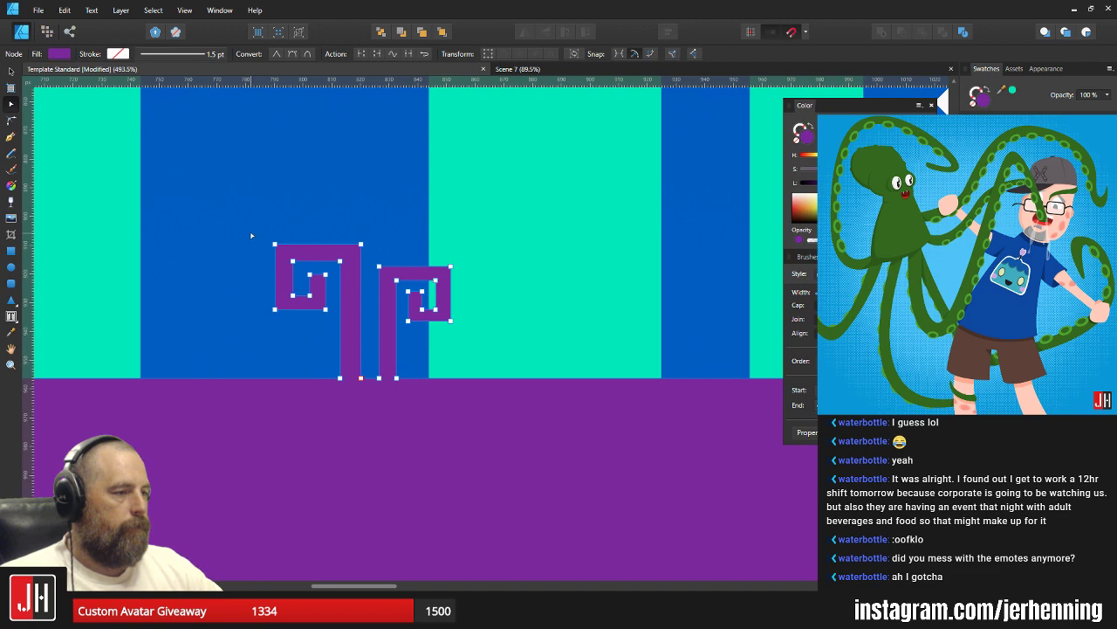
pyautogui.click(352, 178)
pyautogui.scroll(-10, 370, 292)
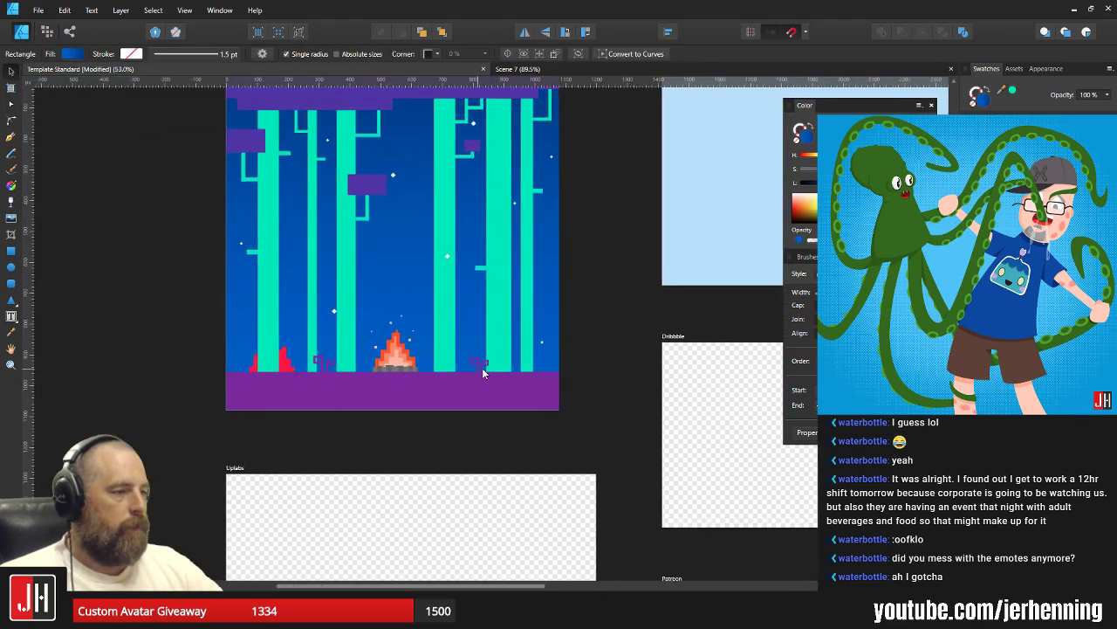
pyautogui.moveTo(411, 301)
pyautogui.mouseDown()
pyautogui.moveTo(405, 378)
pyautogui.moveTo(412, 297)
pyautogui.mouseUp()
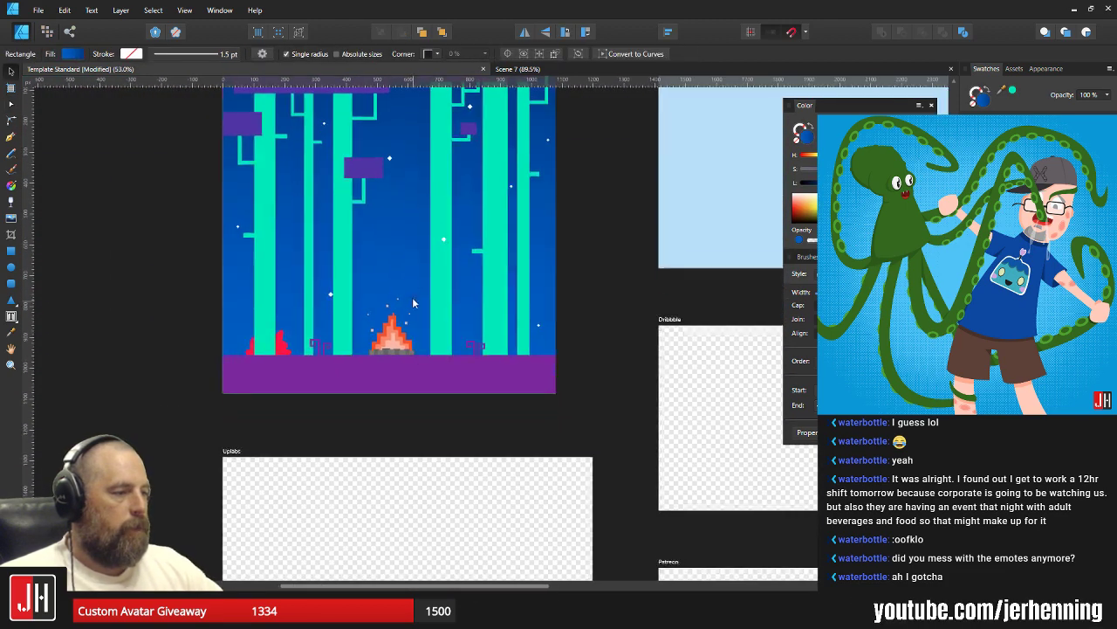
# Recolour the ground shape and its attached curl plants to a bright blue-violet.
pyautogui.click(425, 370)
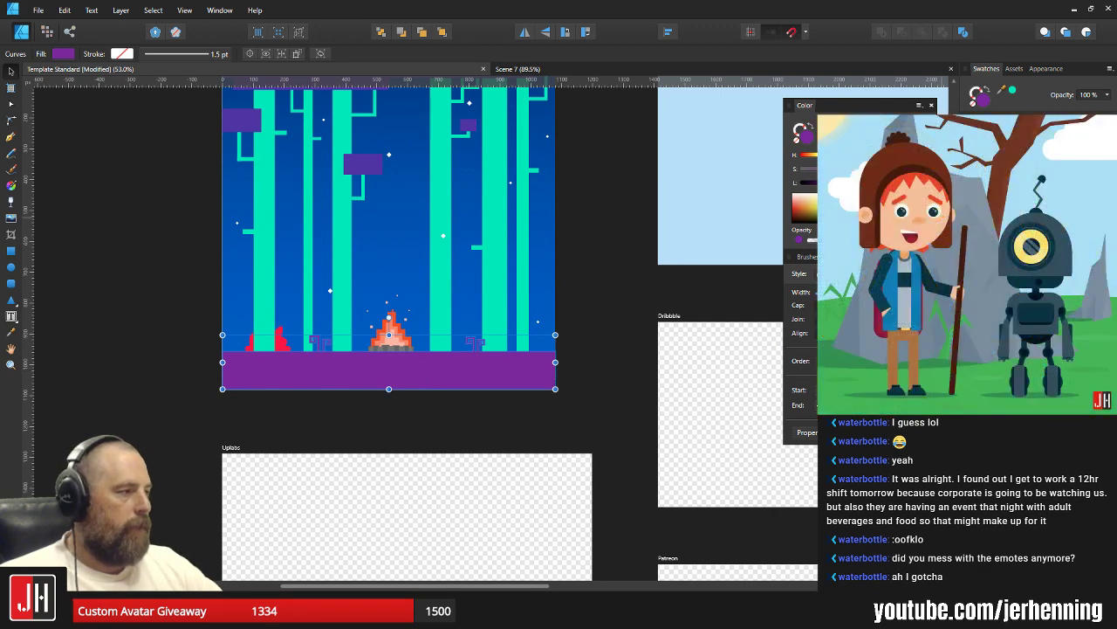
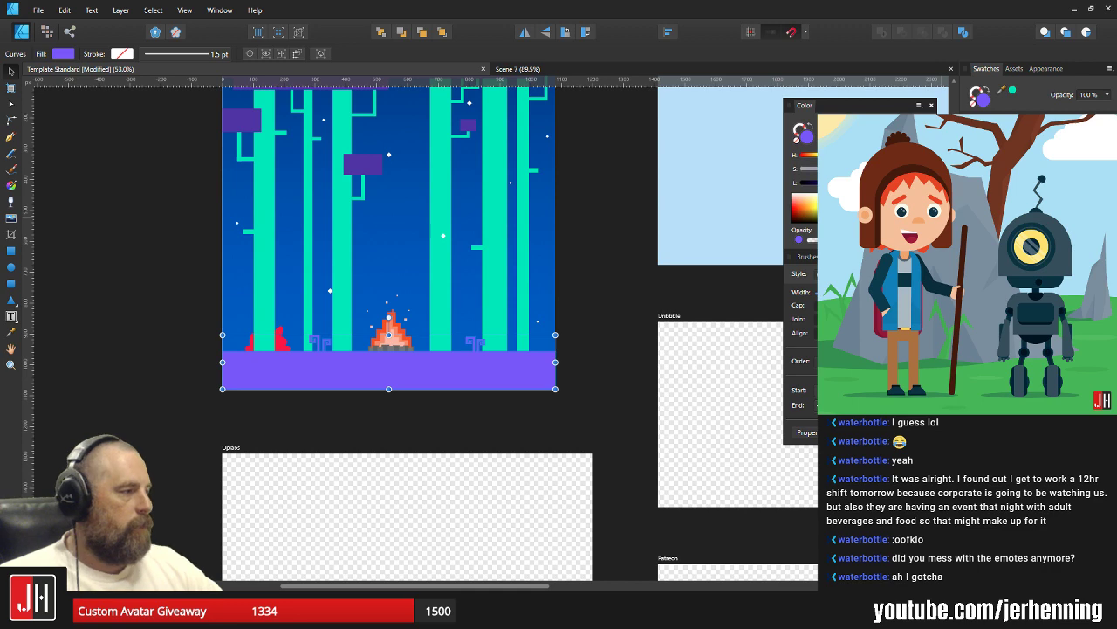
pyautogui.click(564, 401)
pyautogui.scroll(5, 359, 372)
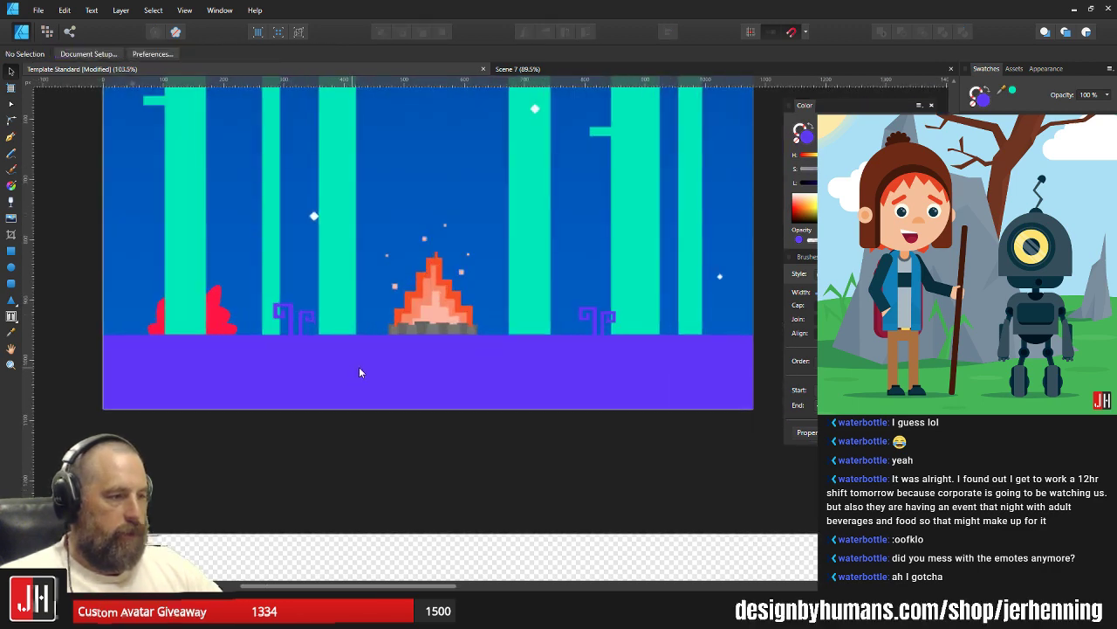
# Apply a vertical linear gradient to the ground shape, from blue-violet at its upper edge to dark indigo at its lower edge.
pyautogui.click(431, 368)
pyautogui.press('g')
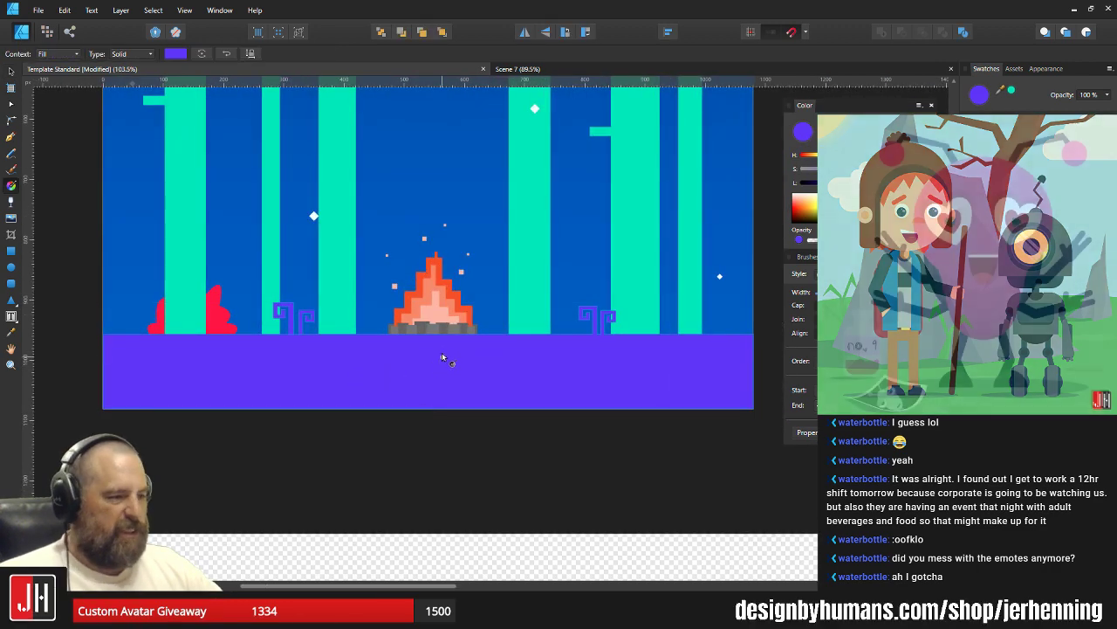
pyautogui.moveTo(431, 335); pyautogui.dragTo(431, 408)
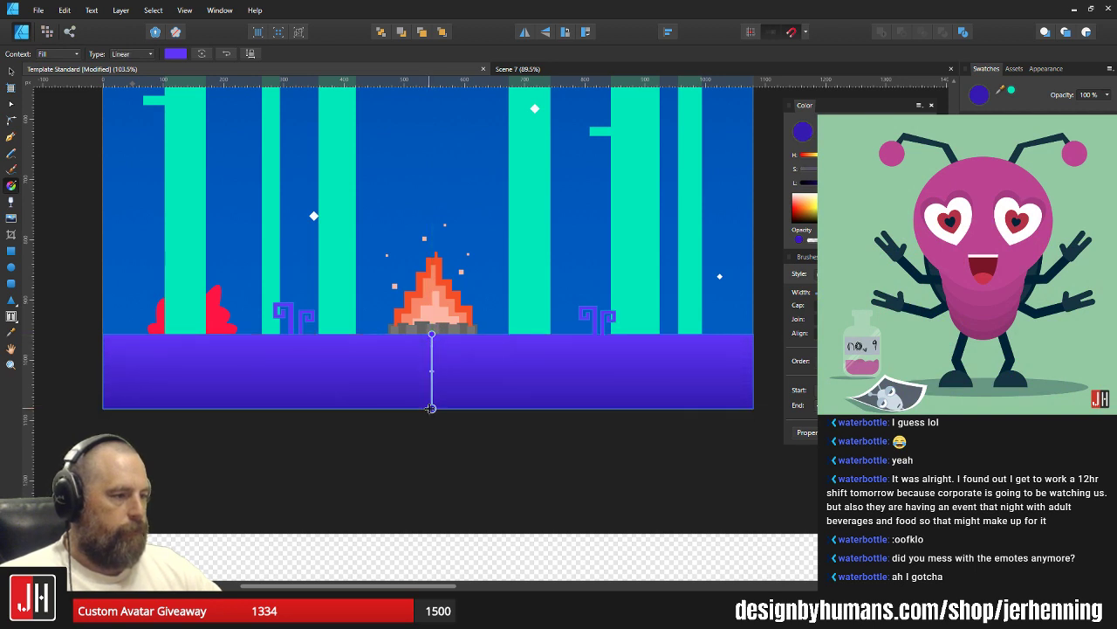
pyautogui.scroll(4, 225, 337)
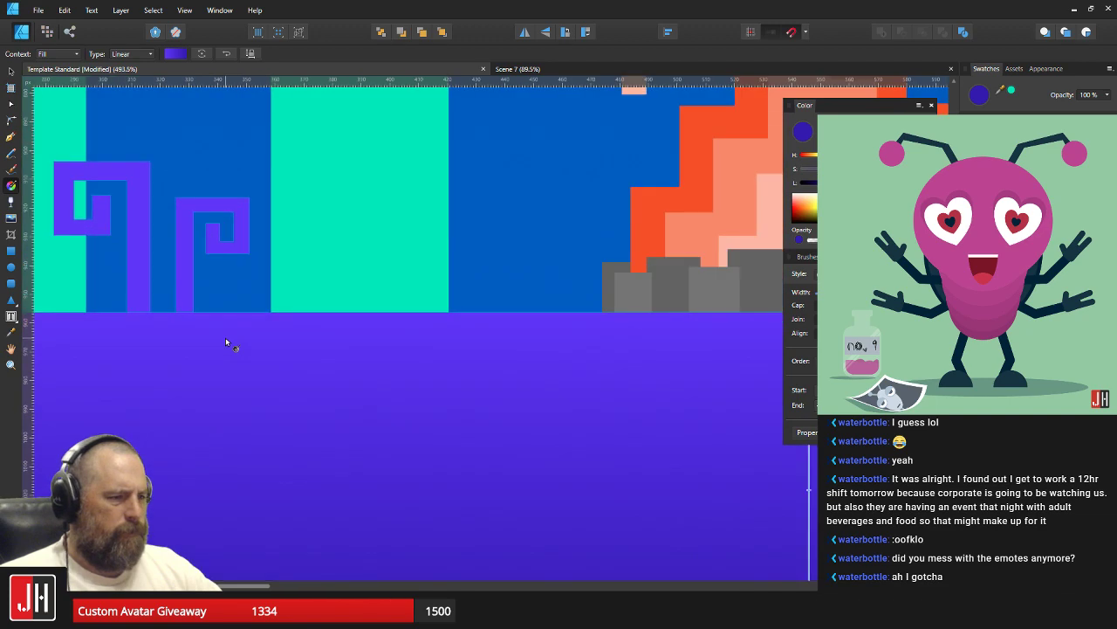
pyautogui.scroll(-6, 226, 337)
pyautogui.scroll(4, 308, 370)
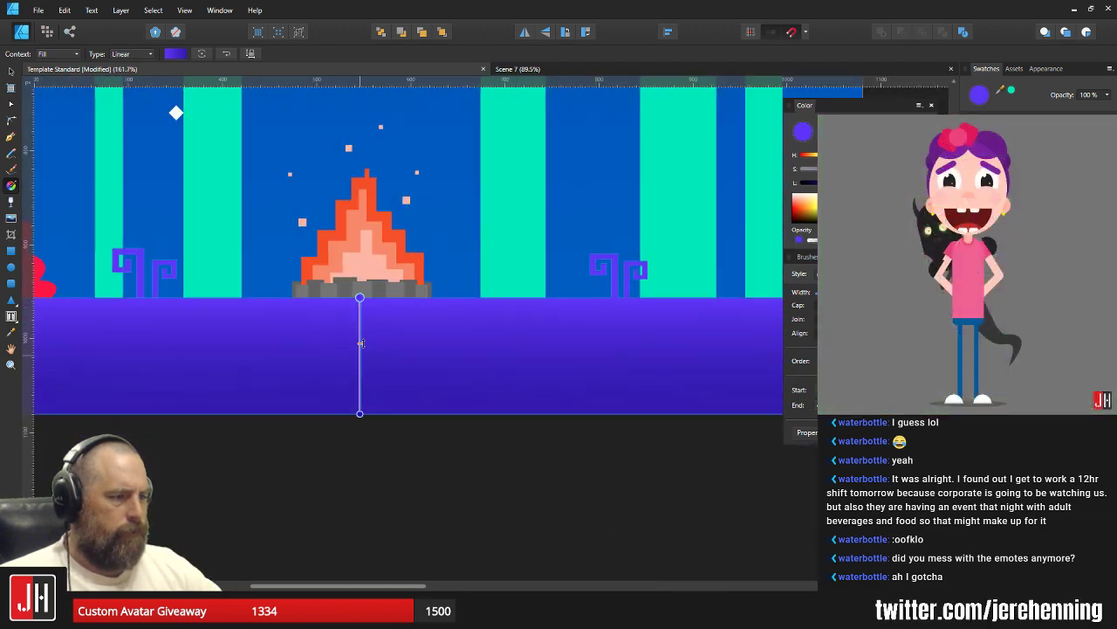
pyautogui.press('v')
pyautogui.click(378, 438)
pyautogui.scroll(-7, 380, 433)
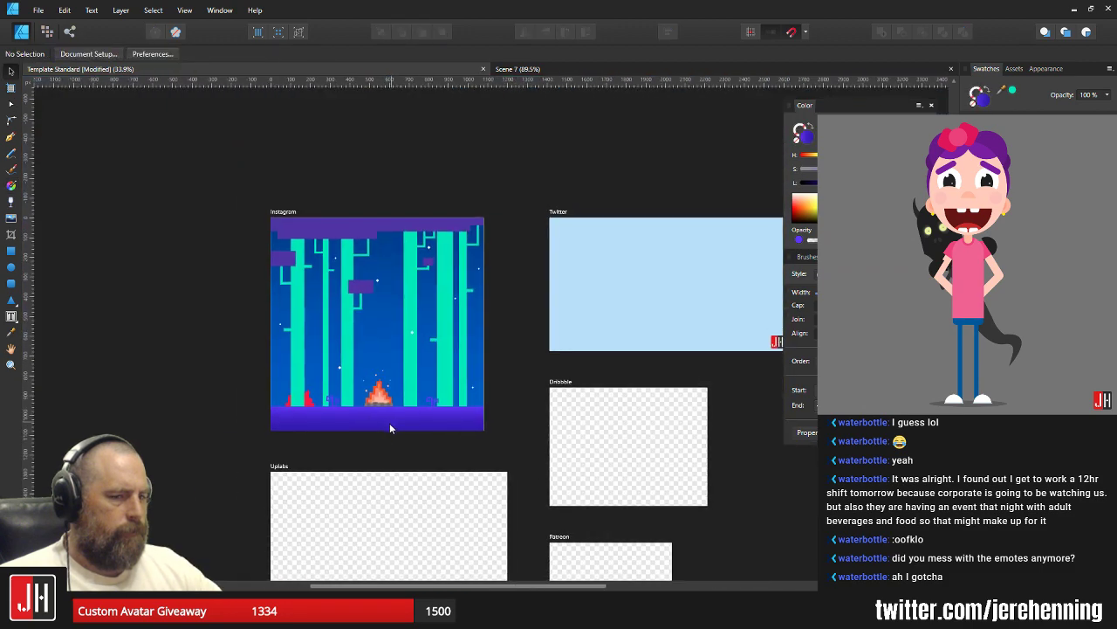
pyautogui.scroll(4, 389, 424)
pyautogui.moveTo(387, 423); pyautogui.dragTo(409, 397)
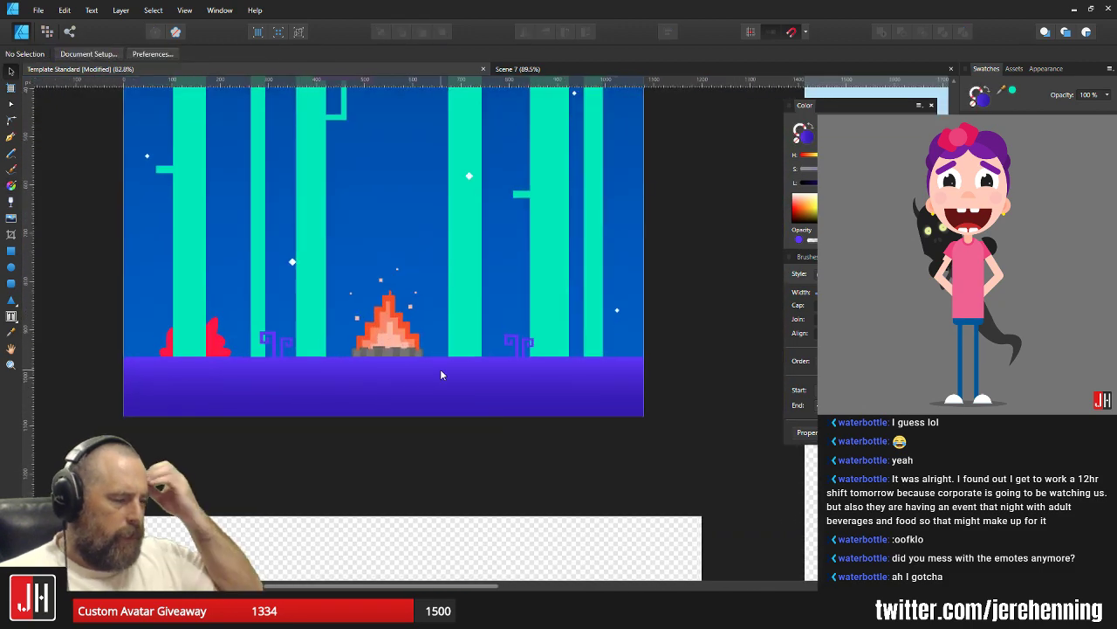
# Move the red bush out of the scene onto the empty canvas beside the Instagram artboard.
pyautogui.scroll(4, 236, 378)
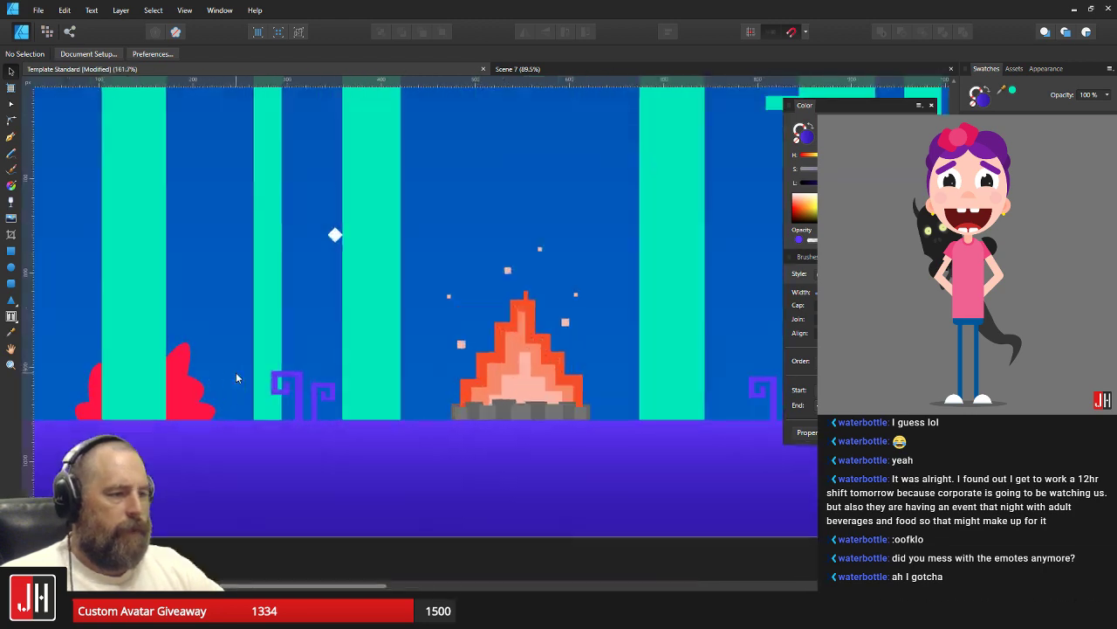
pyautogui.click(183, 380)
pyautogui.moveTo(196, 391)
pyautogui.mouseDown()
pyautogui.moveTo(389, 391)
pyautogui.moveTo(192, 392)
pyautogui.mouseUp()
pyautogui.scroll(-4, 386, 399)
pyautogui.click(473, 446)
pyautogui.scroll(4, 506, 423)
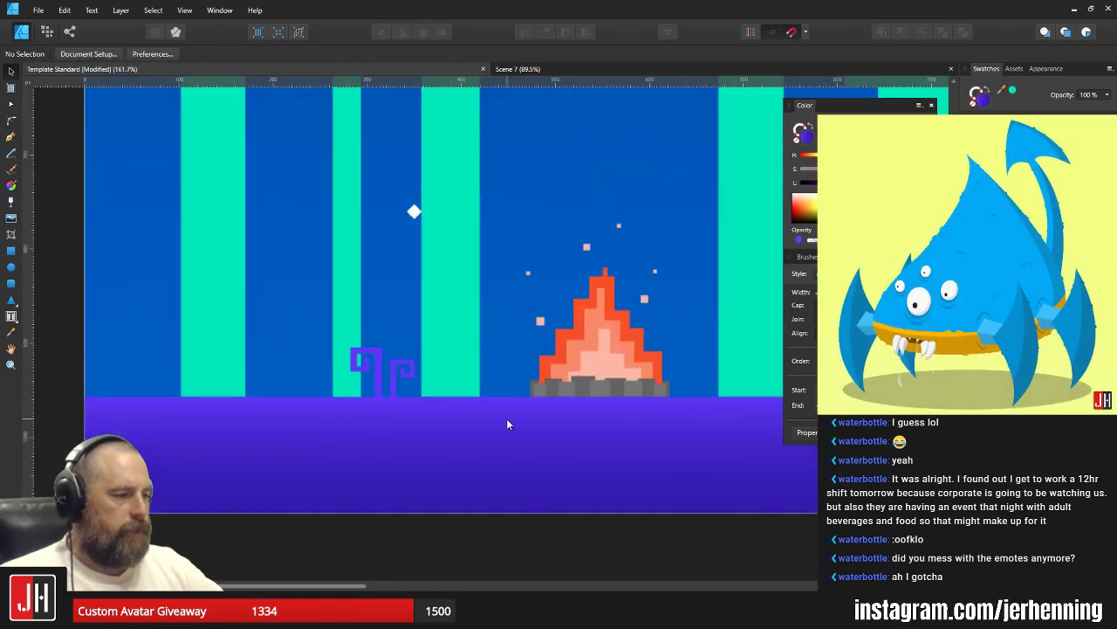
# Draw a closed, stepped bush about 105 px wide at the ground's left end with the Pen tool and fill it purple.
pyautogui.moveTo(509, 419); pyautogui.dragTo(526, 399)
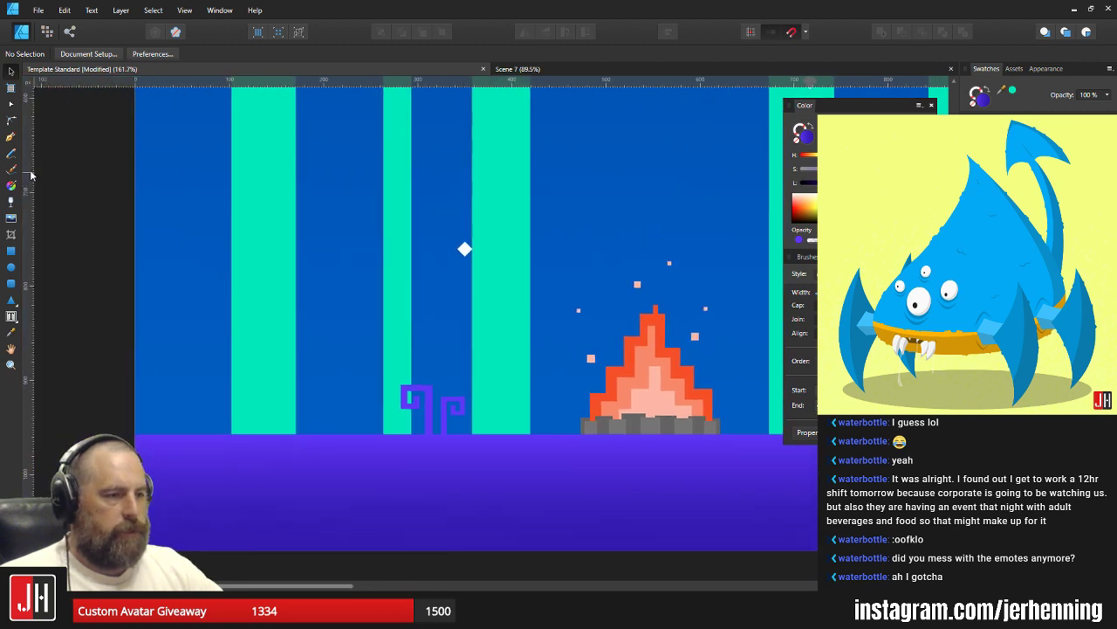
pyautogui.click(11, 137)
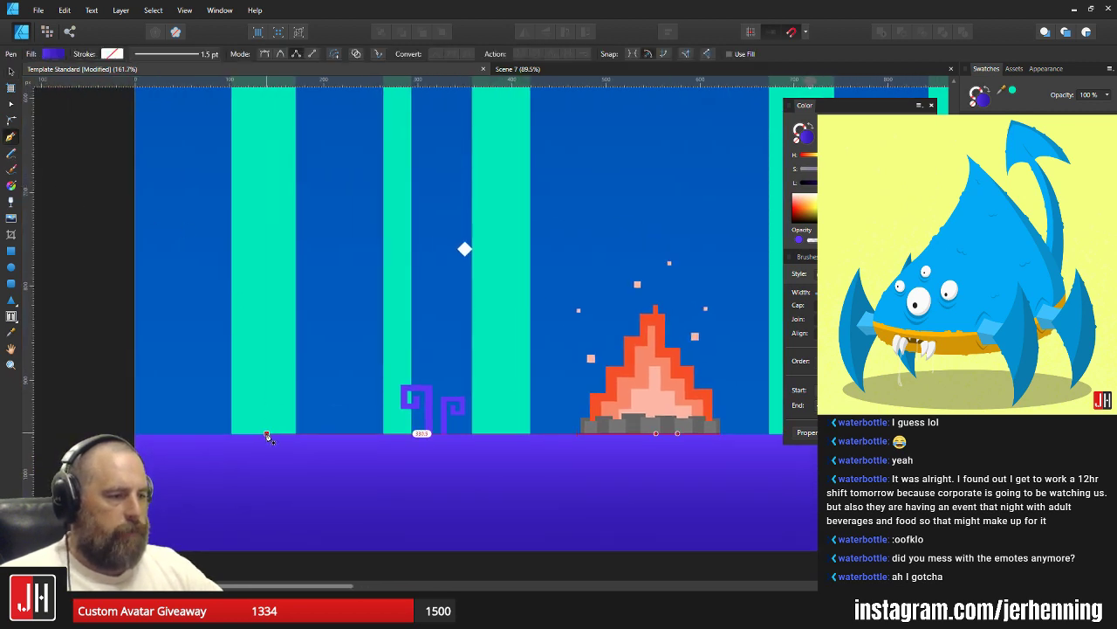
pyautogui.click(267, 434)
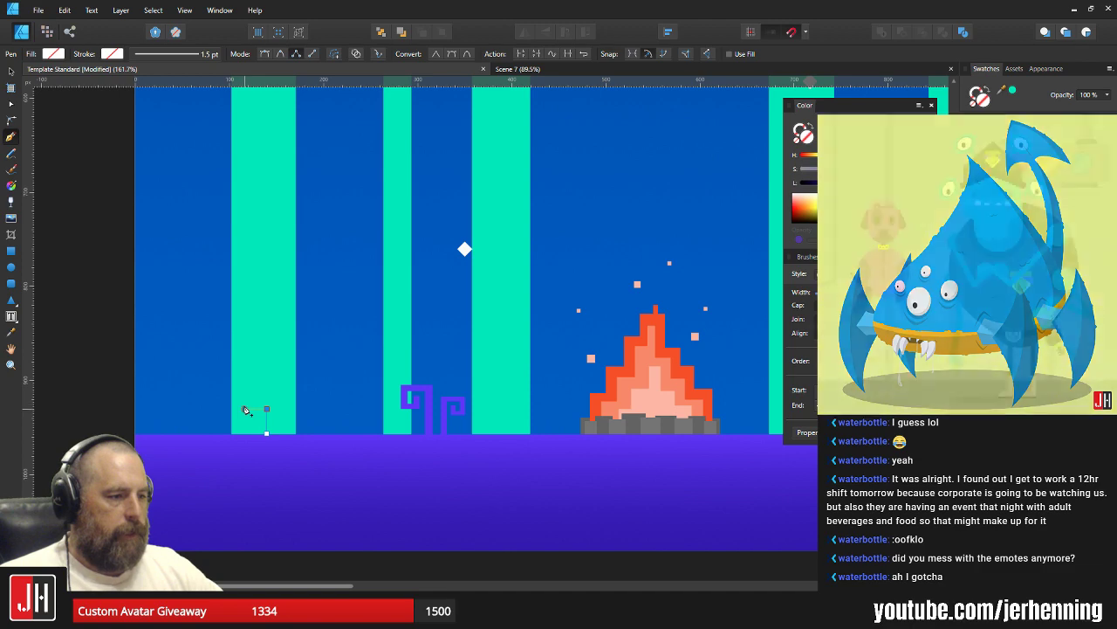
pyautogui.click(244, 408)
pyautogui.scroll(5, 240, 389)
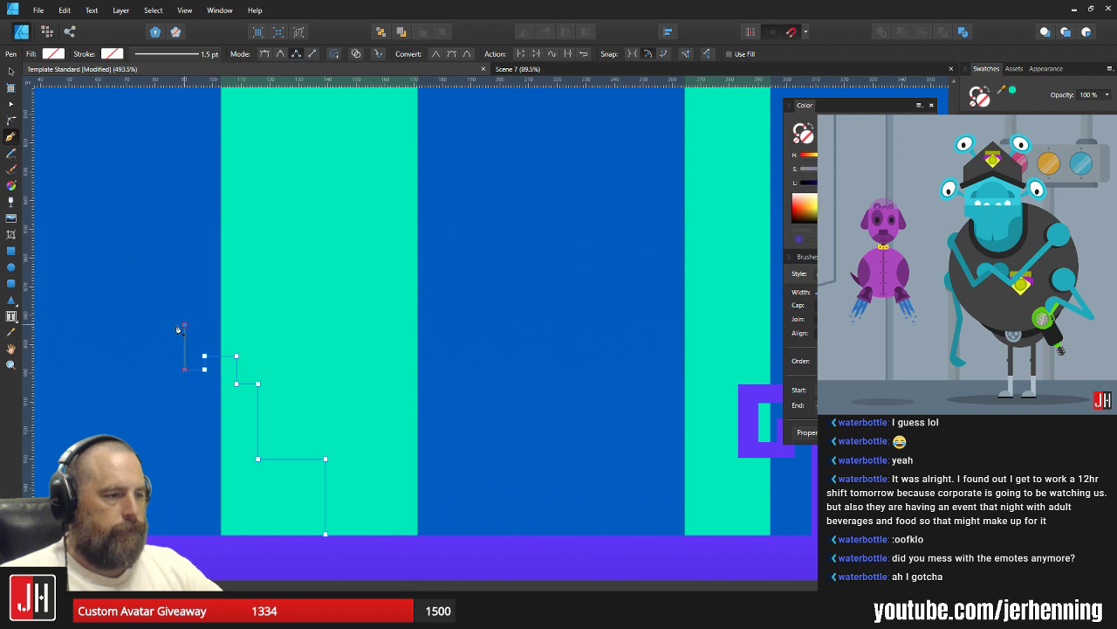
pyautogui.moveTo(168, 351); pyautogui.dragTo(292, 340)
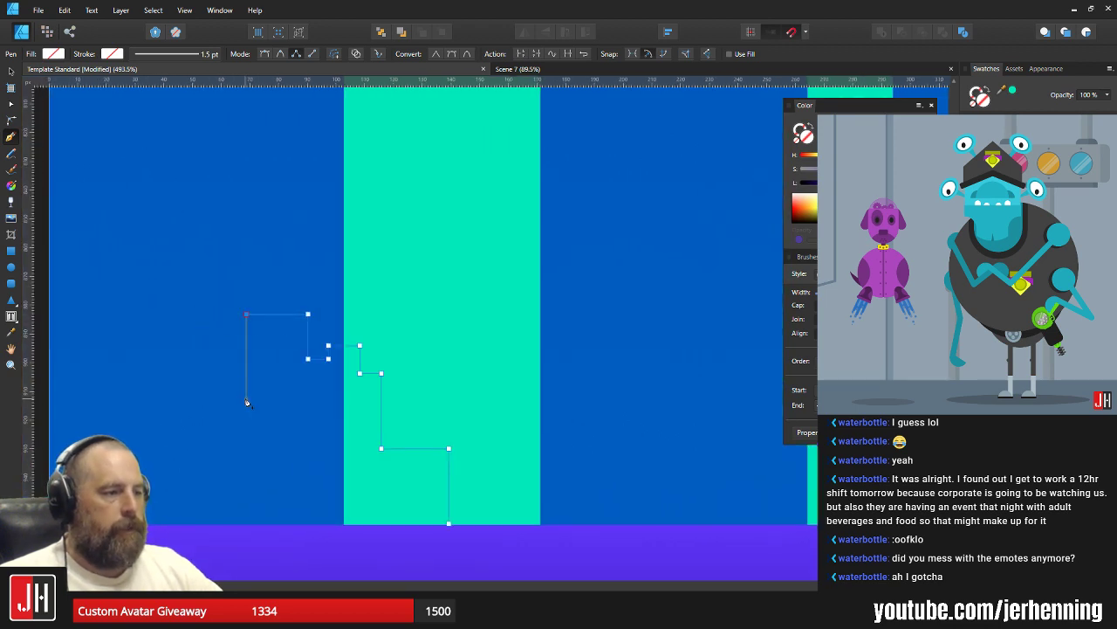
pyautogui.click(246, 407)
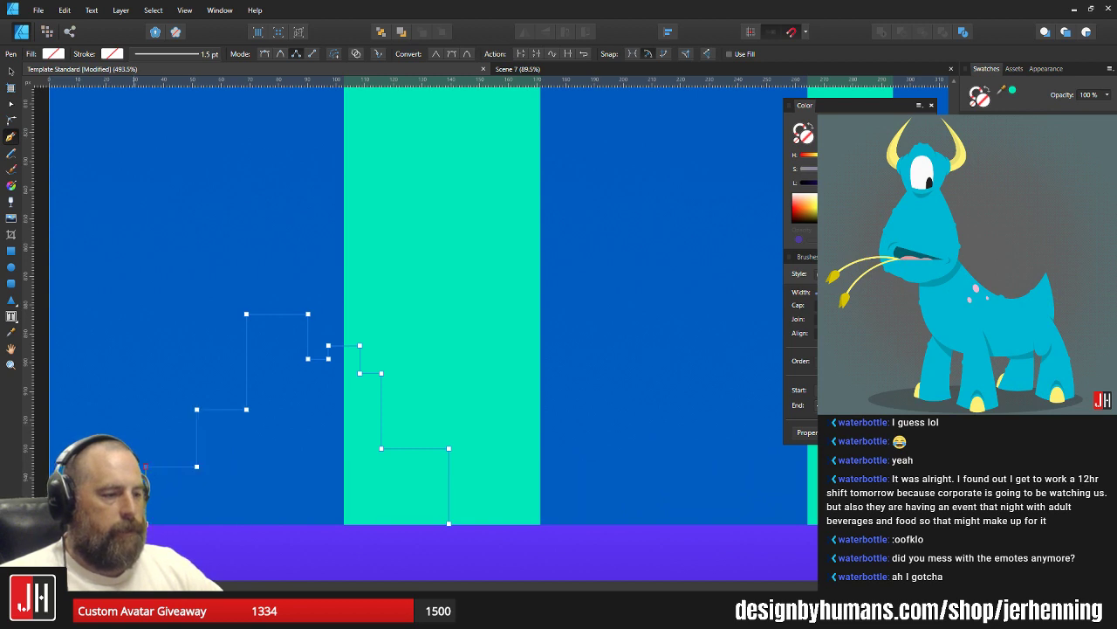
pyautogui.click(449, 522)
pyautogui.press('v')
pyautogui.click(1004, 218)
pyautogui.moveTo(446, 436); pyautogui.dragTo(437, 322)
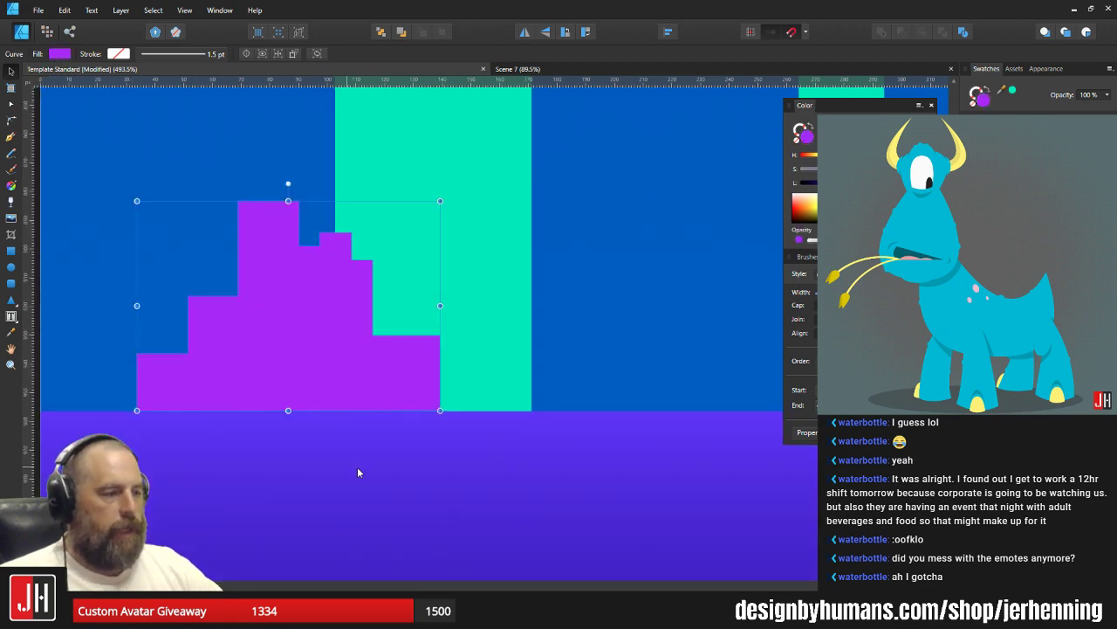
# Merge the stepped bush with the ground shape using the Add operation.
pyautogui.keyDown('shift'); pyautogui.click(373, 464); pyautogui.keyUp('shift')
pyautogui.click(883, 34)
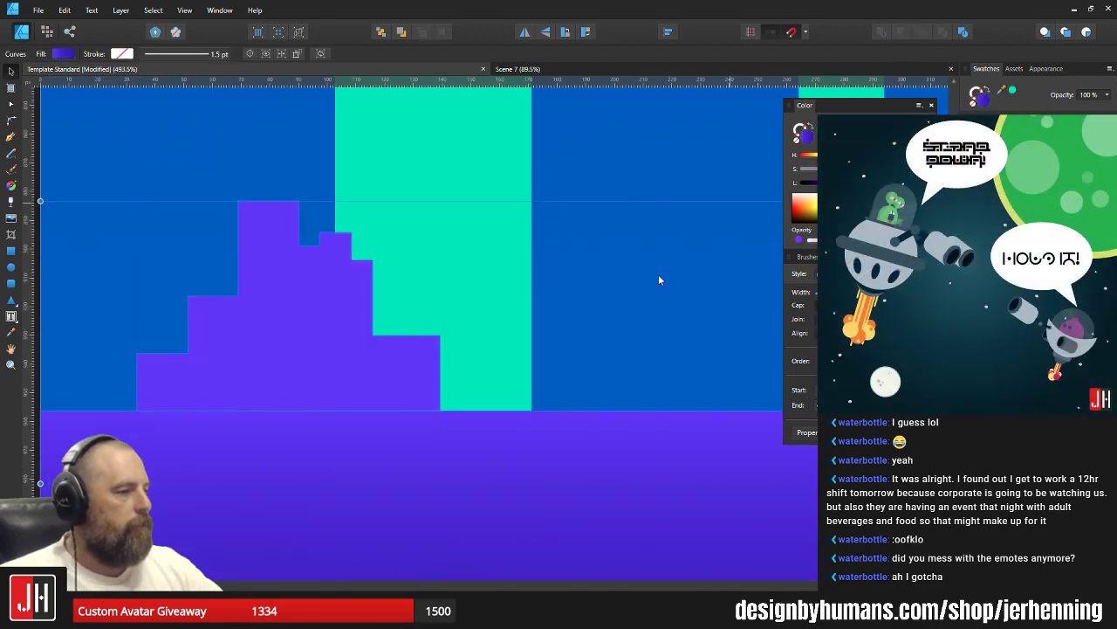
pyautogui.click(585, 355)
# Shift the stepped bush's nodes about 12 px to the right along the ground's edge.
pyautogui.scroll(-7, 585, 354)
pyautogui.scroll(6, 284, 400)
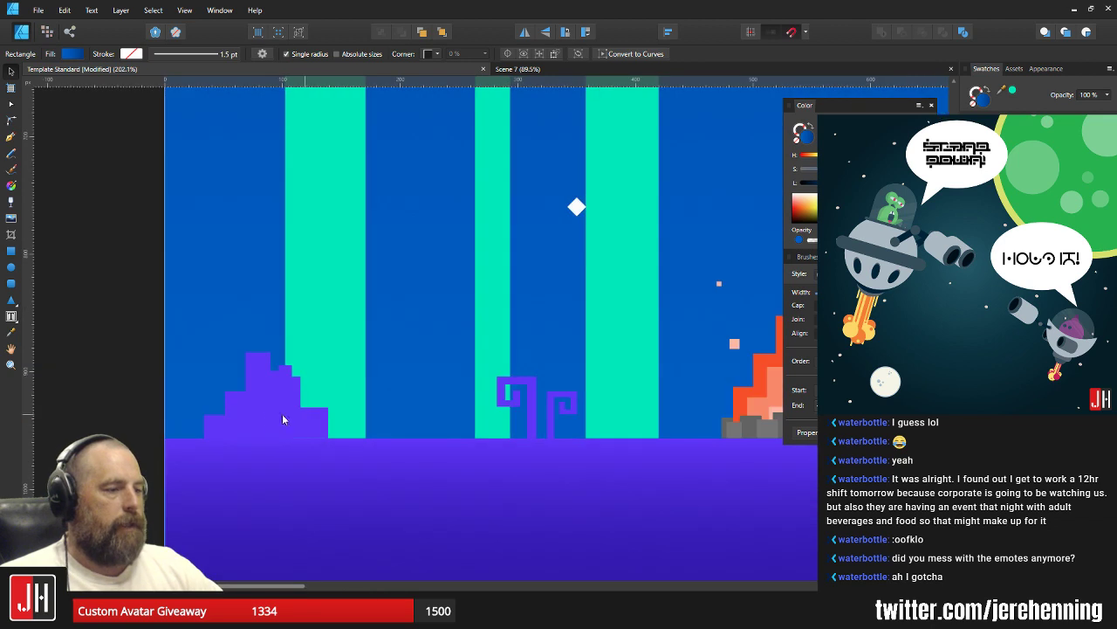
pyautogui.press('a')
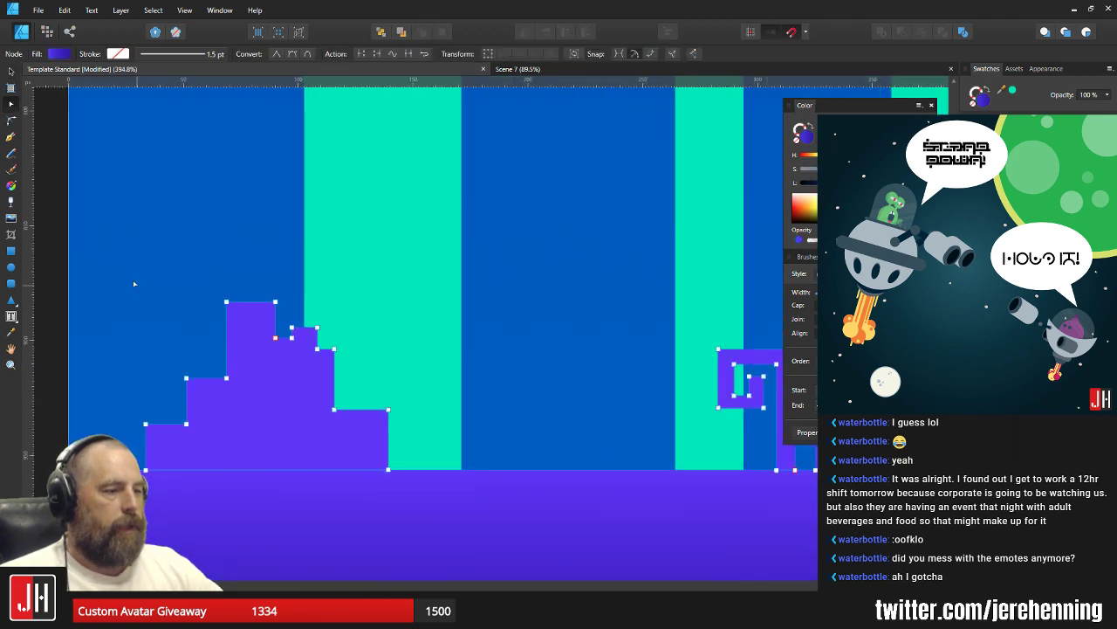
pyautogui.moveTo(389, 470); pyautogui.dragTo(413, 472)
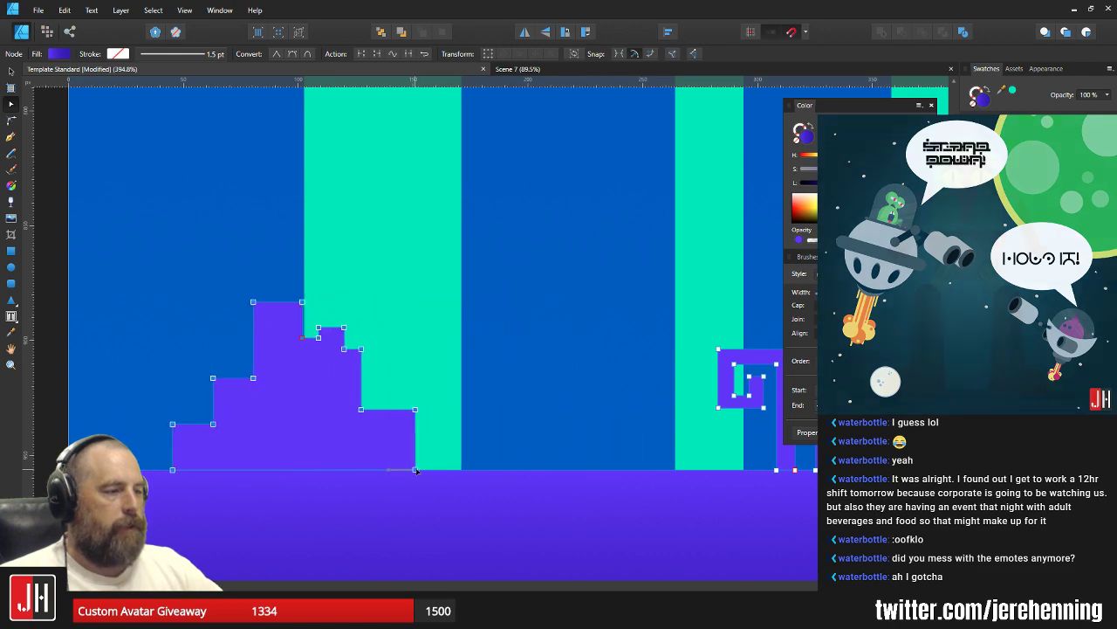
pyautogui.press('m')
pyautogui.scroll(-5, 459, 448)
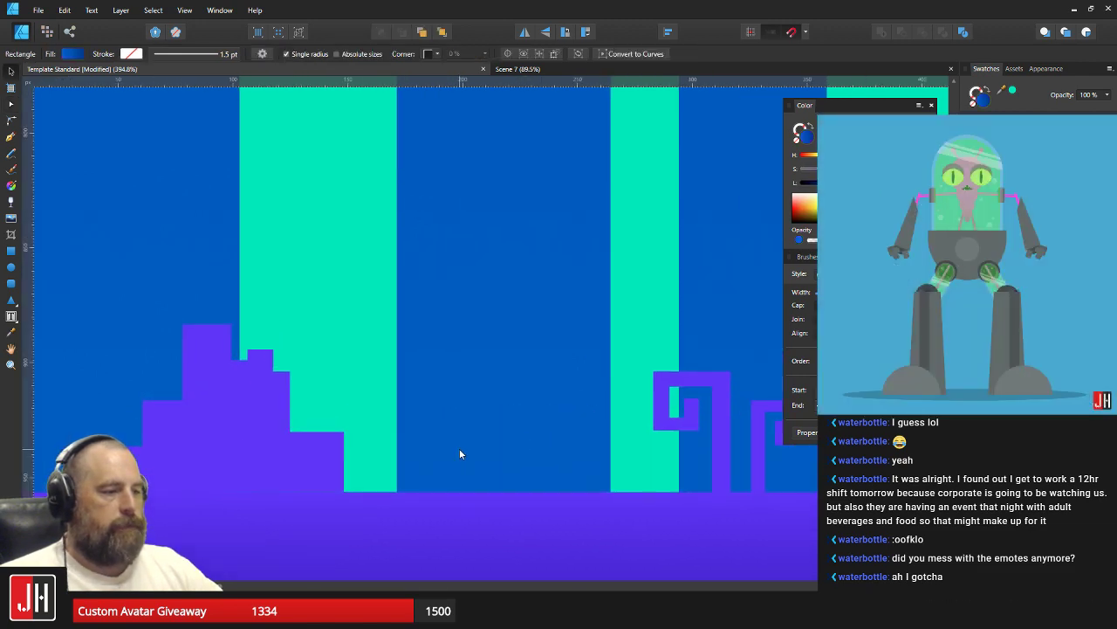
pyautogui.scroll(-3, 291, 382)
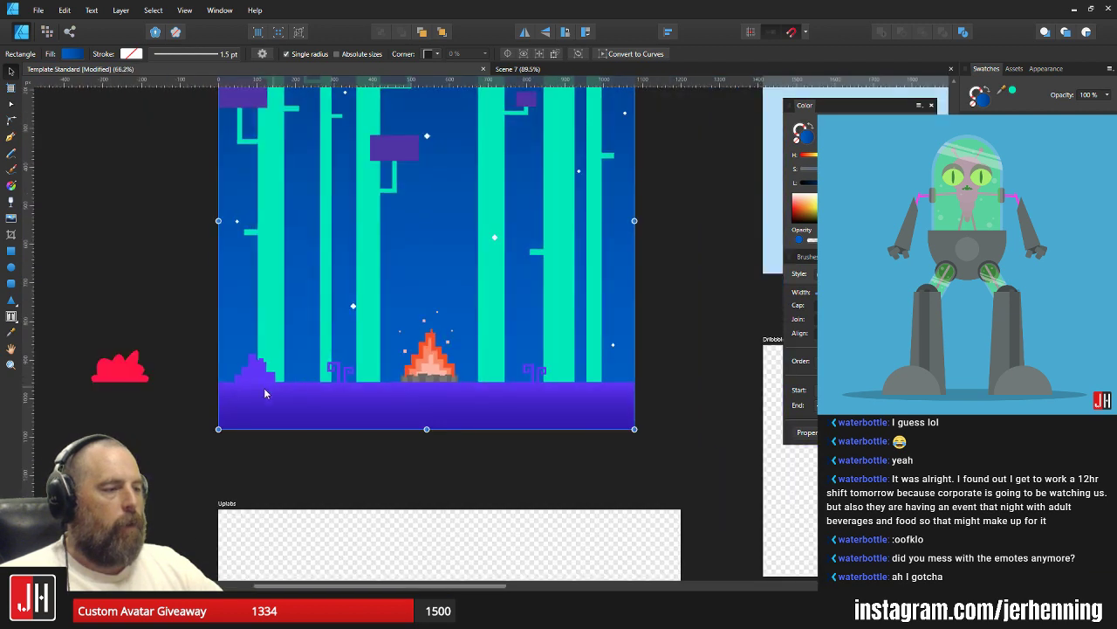
# Recolour the merged ground, bush and curl plants to a solid dark red.
pyautogui.click(335, 389)
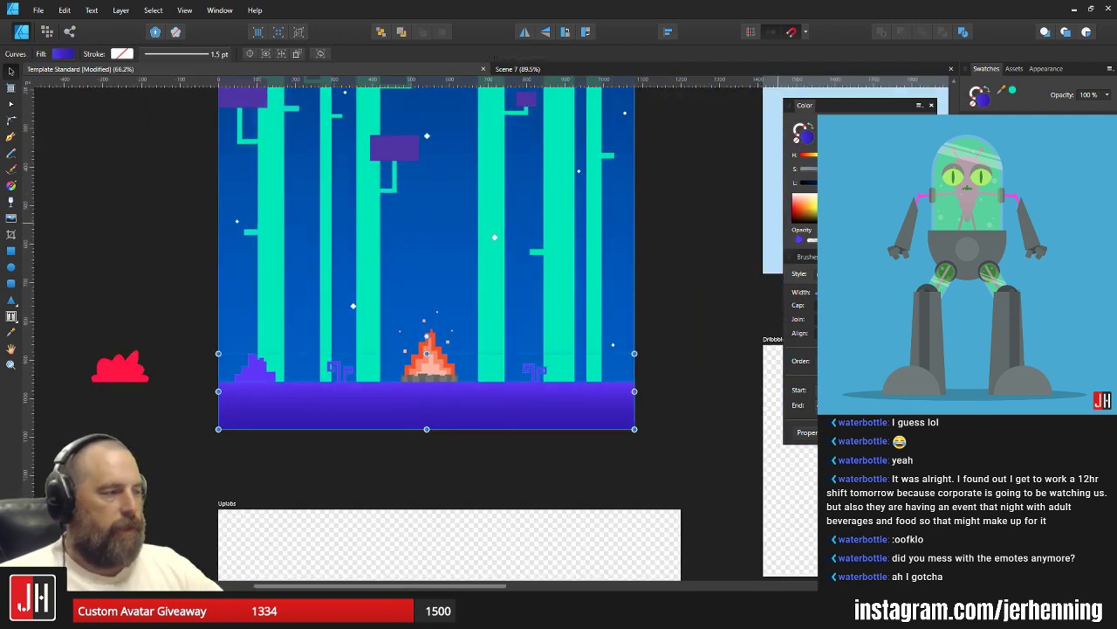
pyautogui.click(987, 166)
pyautogui.click(709, 342)
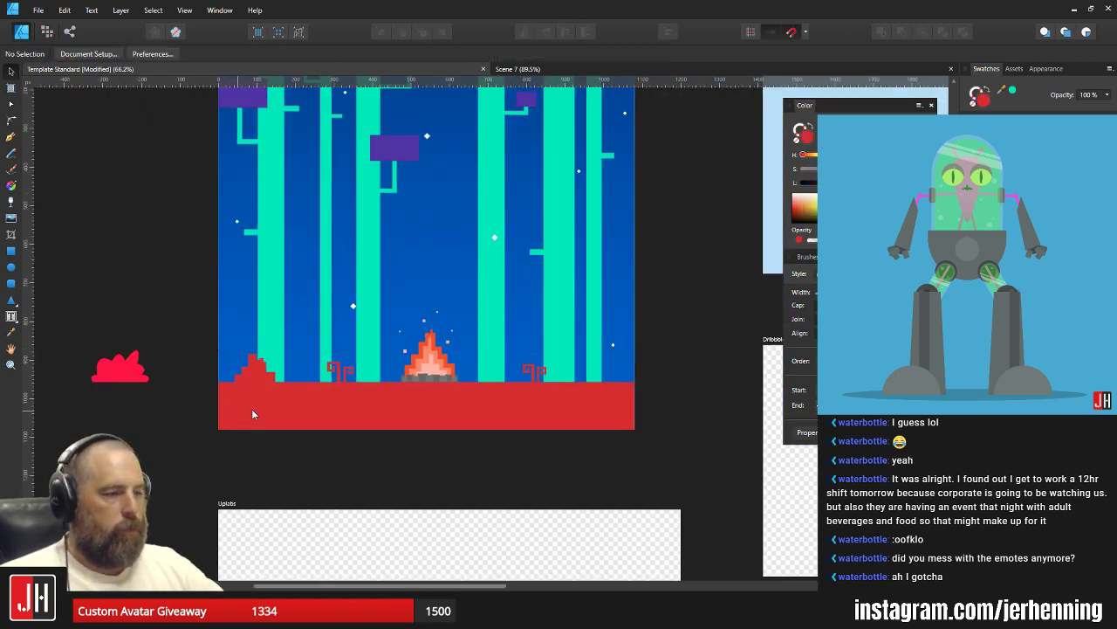
# Try a crimson fill on the merged ground shape and settle on a bright coral red.
pyautogui.scroll(4, 253, 409)
pyautogui.click(462, 387)
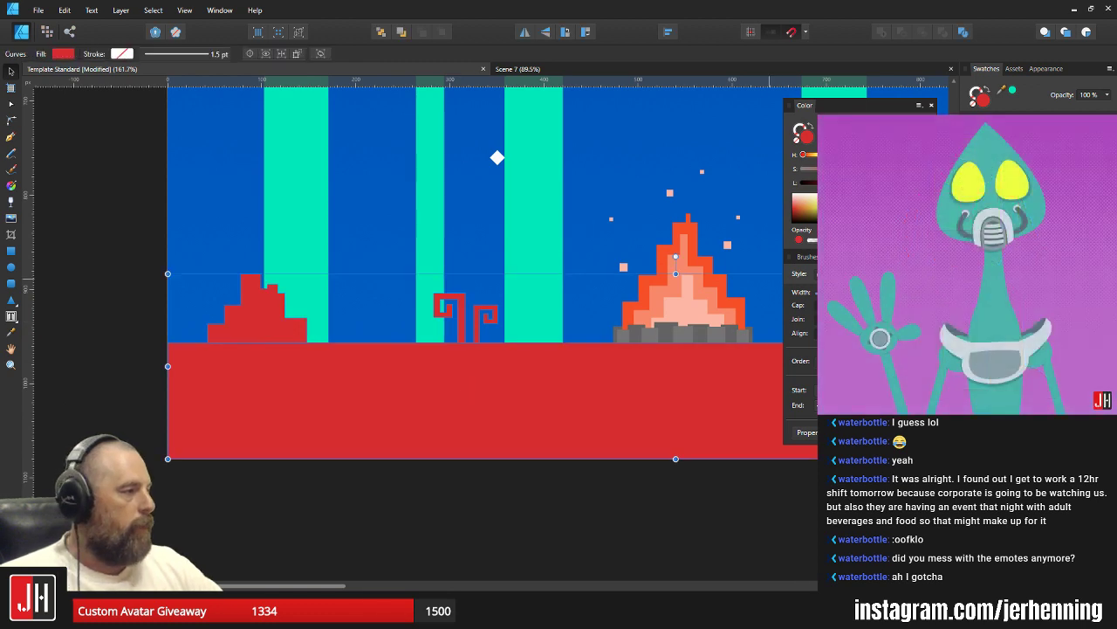
pyautogui.click(133, 235)
pyautogui.click(530, 410)
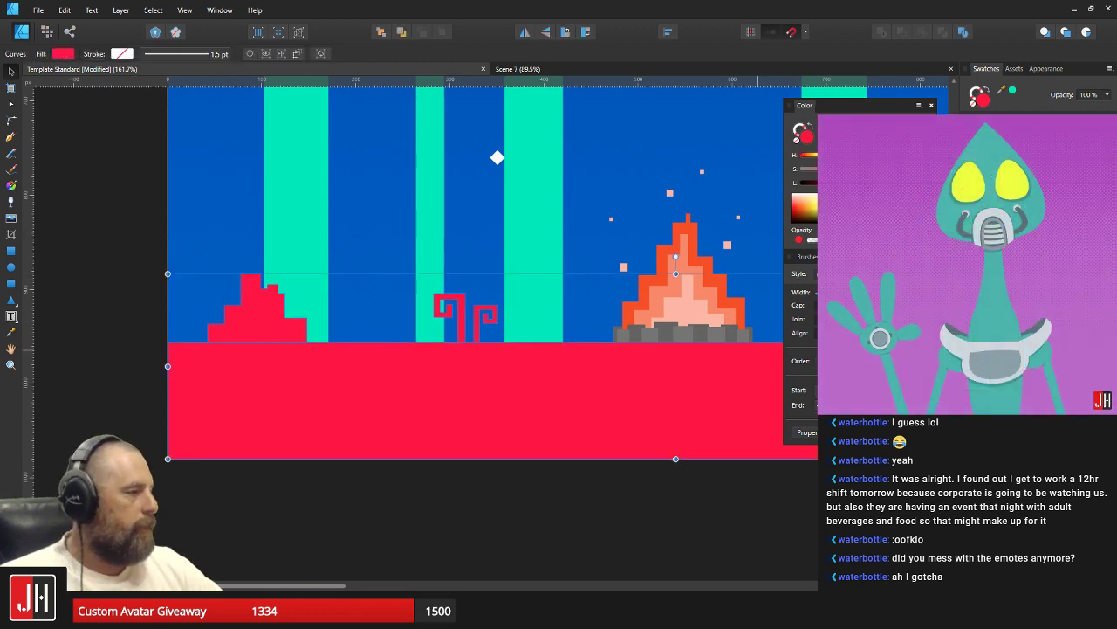
pyautogui.click(986, 166)
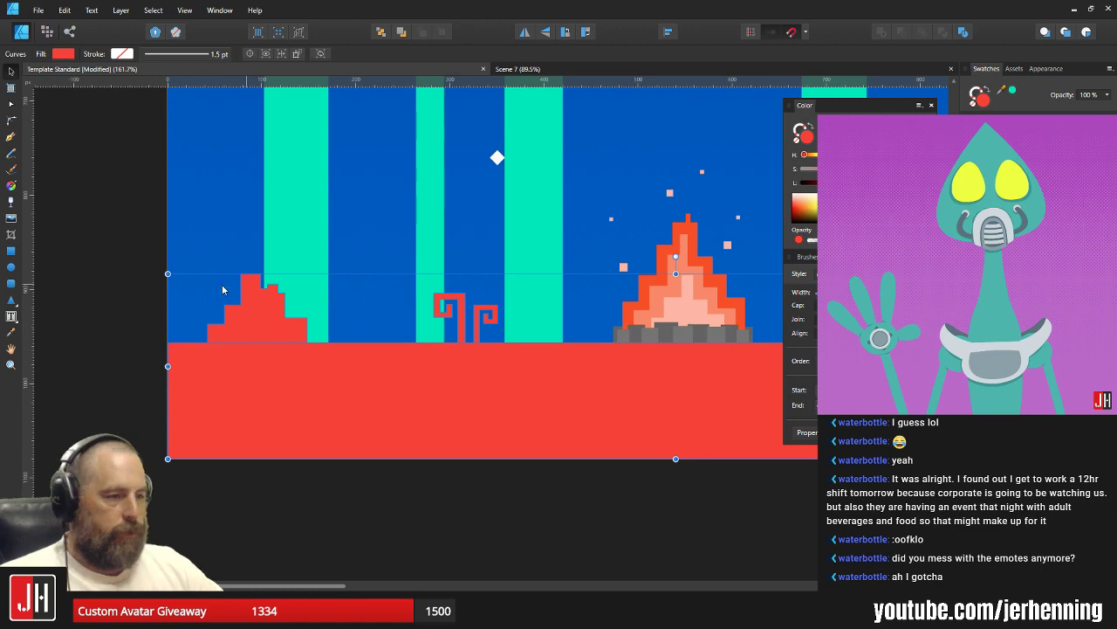
pyautogui.click(117, 284)
# Draw a small closed stepped bush on the ground's edge beside the large bush, and fill it with the ground's coral red.
pyautogui.scroll(3, 367, 328)
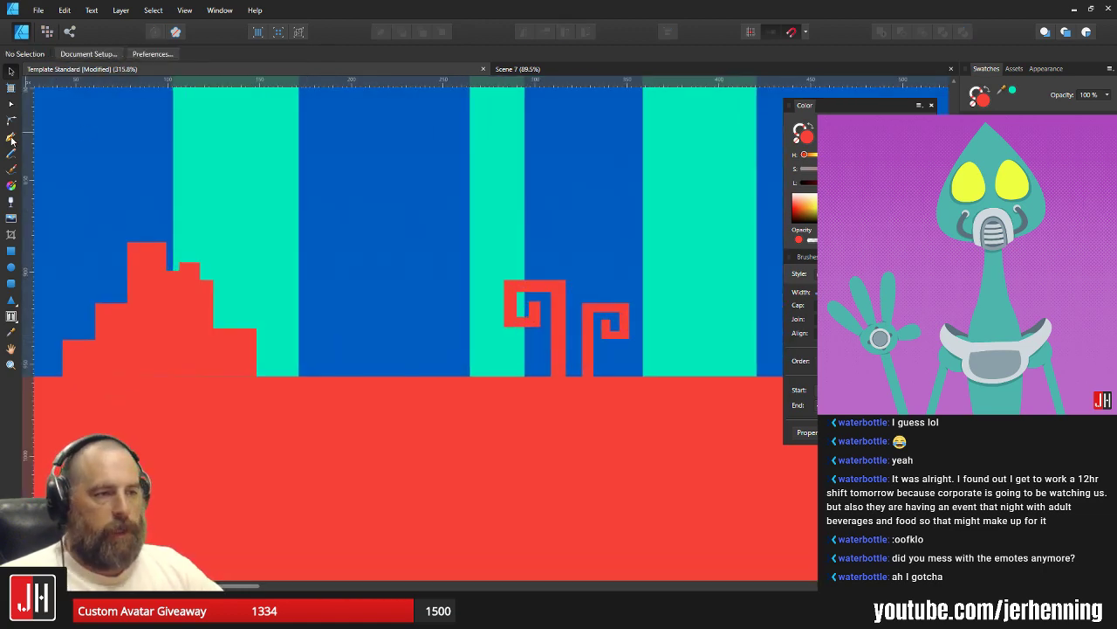
pyautogui.click(11, 138)
pyautogui.scroll(1, 262, 288)
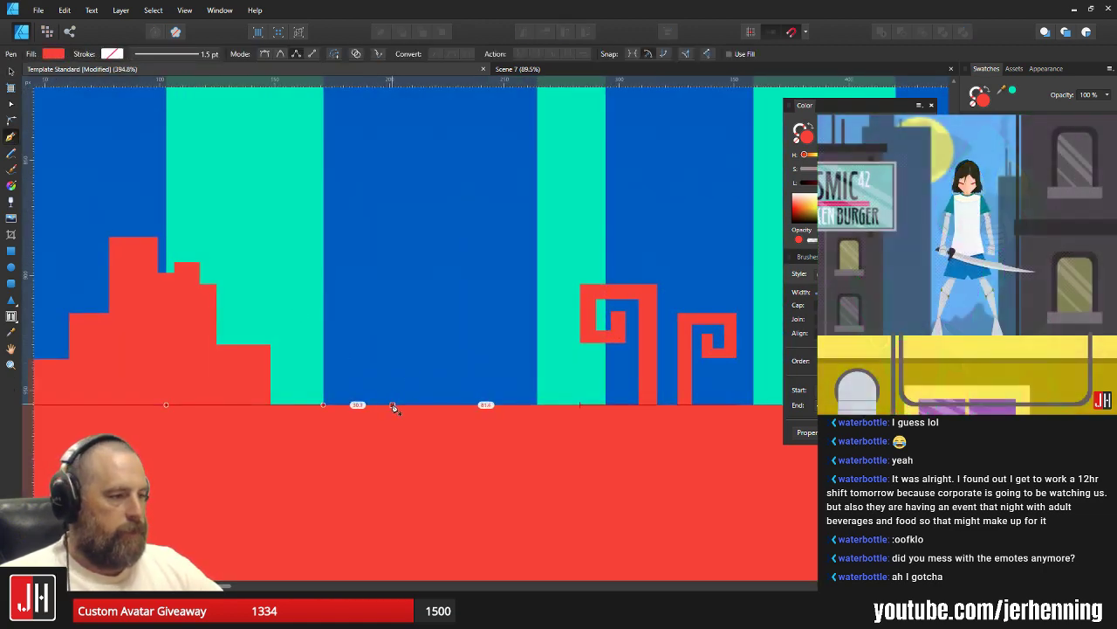
pyautogui.moveTo(397, 405); pyautogui.dragTo(396, 371)
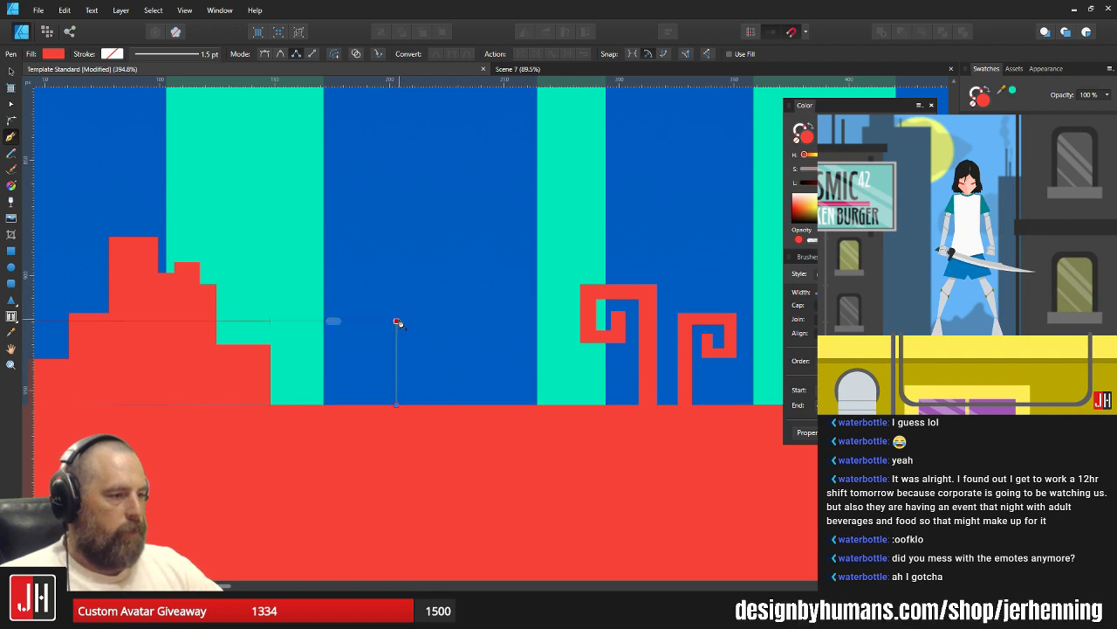
pyautogui.click(396, 322)
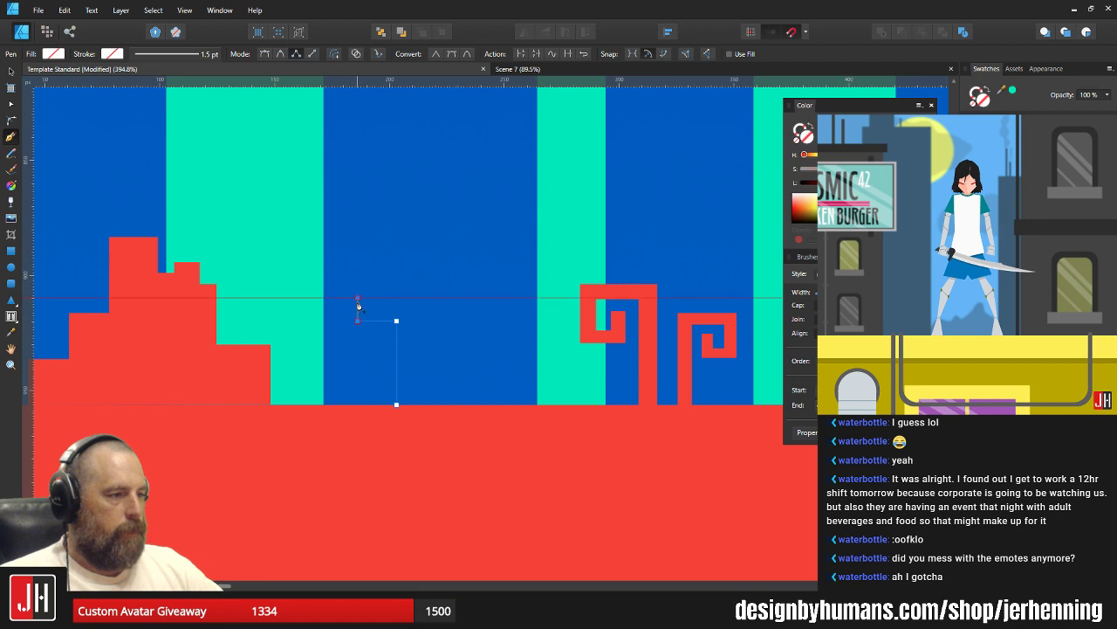
pyautogui.click(292, 284)
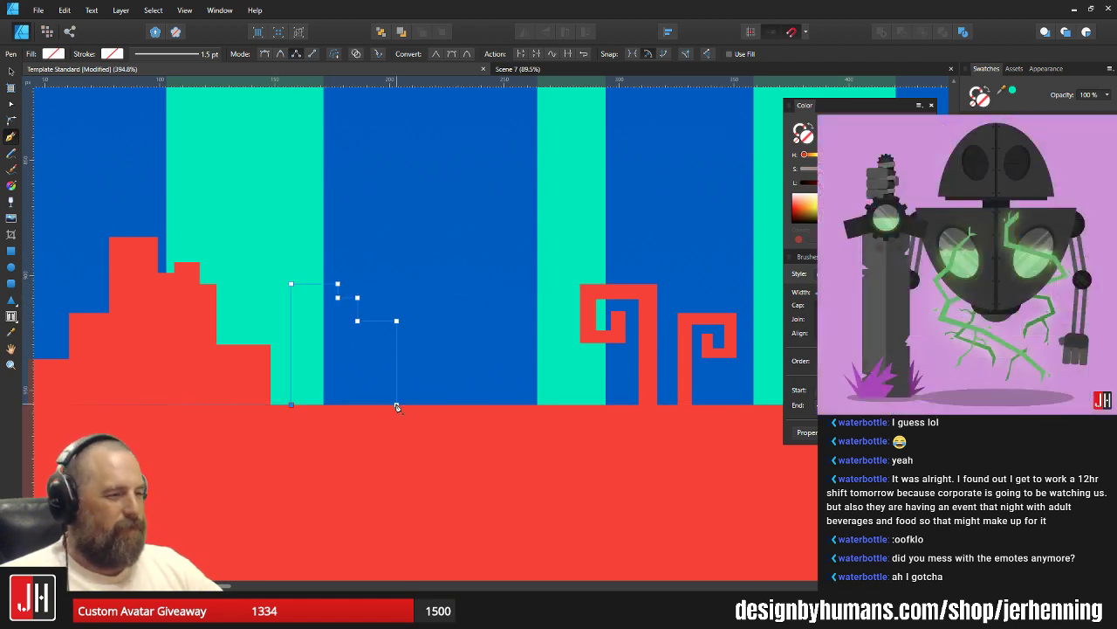
pyautogui.press('i')
pyautogui.click(426, 439)
pyautogui.press('v')
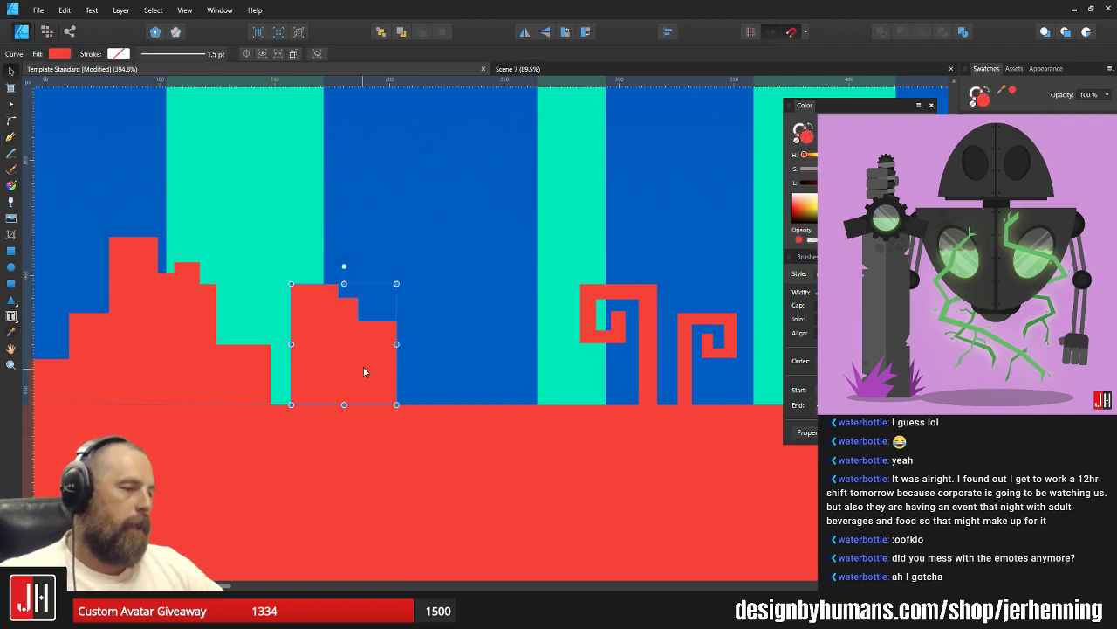
# Place the small stepped bush behind the neighbouring teal trunk, scale it down proportionally and shift it right along the ground.
pyautogui.hotkey('ctrl', 'x')
pyautogui.click(314, 261)
pyautogui.hotkey('ctrl', 'v')
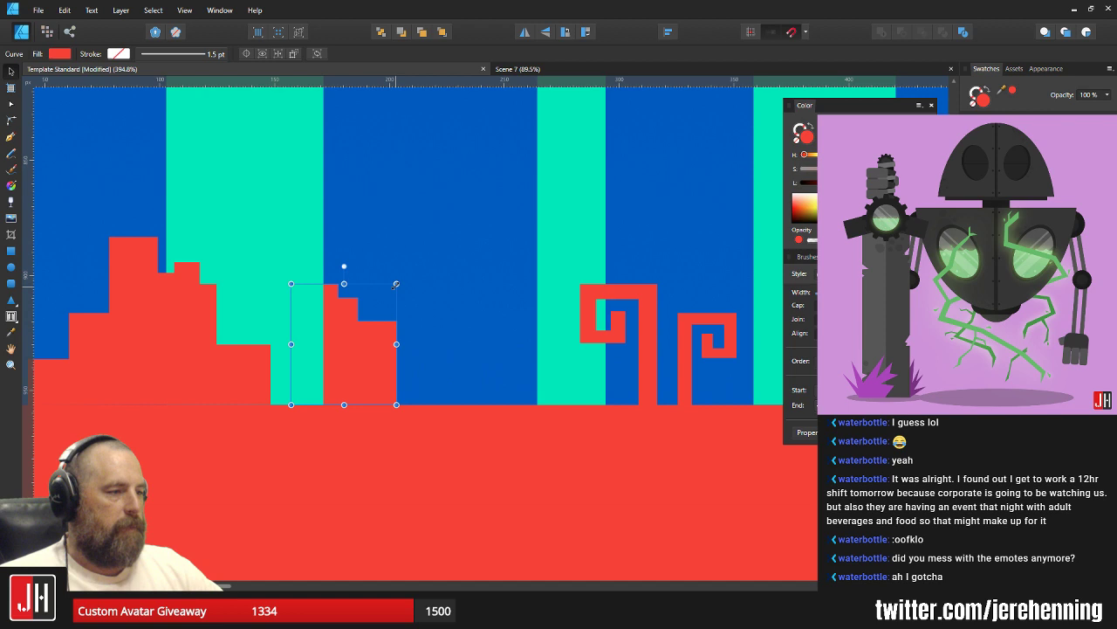
pyautogui.moveTo(397, 284); pyautogui.dragTo(379, 303)
pyautogui.moveTo(356, 363); pyautogui.dragTo(377, 363)
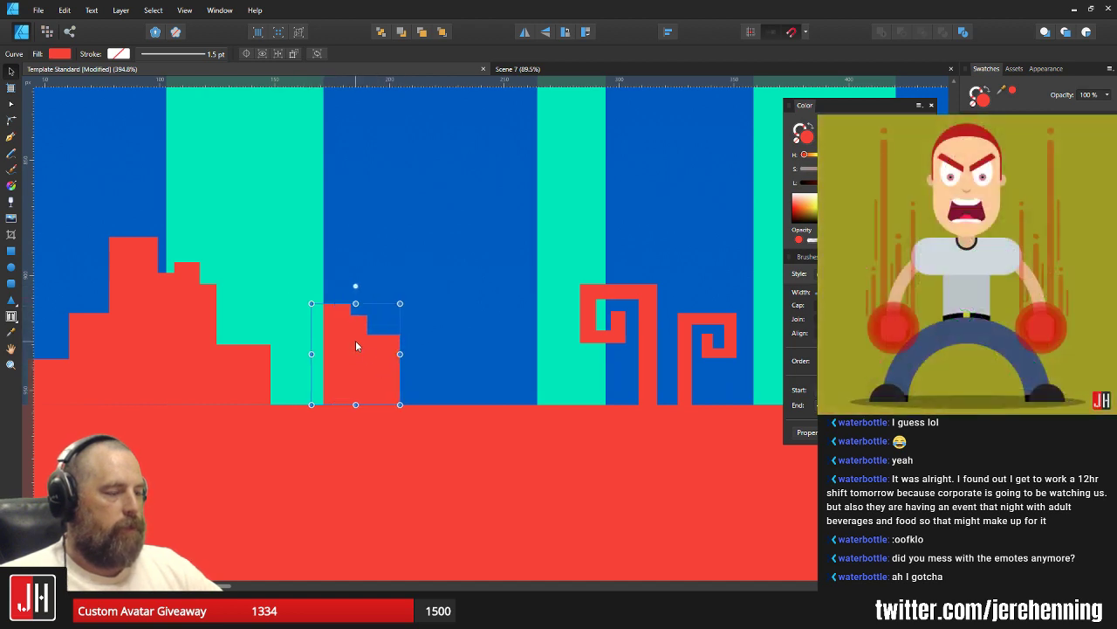
# Reshape the small bush's nodes so the middle step rises highest, the right step widens and the outline sits lower.
pyautogui.doubleClick(363, 333)
pyautogui.scroll(2, 359, 316)
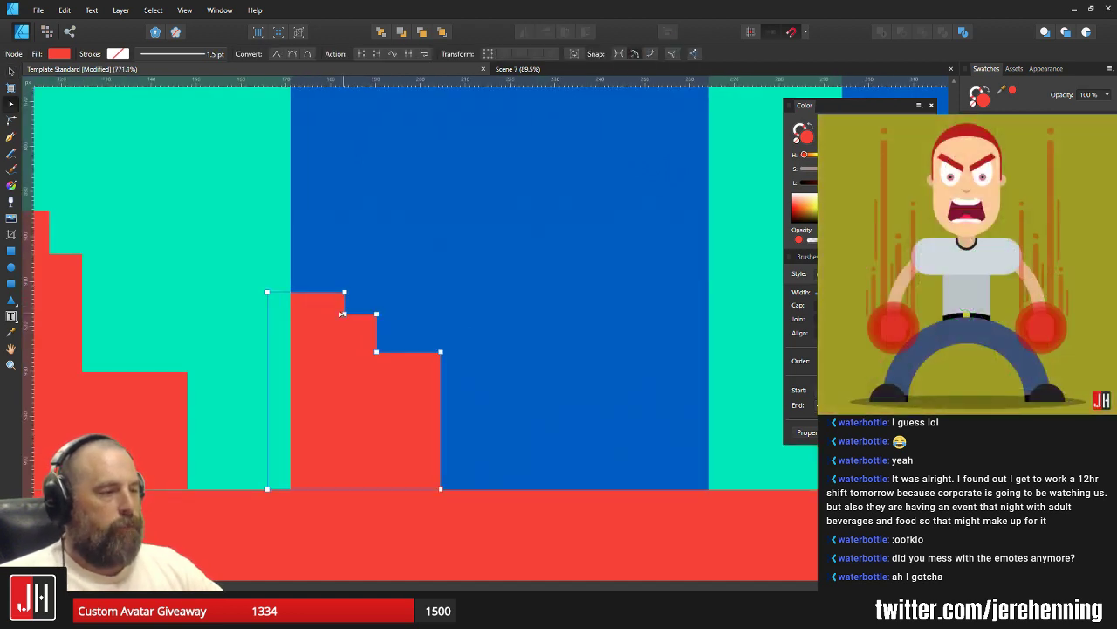
pyautogui.moveTo(333, 282); pyautogui.dragTo(378, 281)
pyautogui.press('Delete')
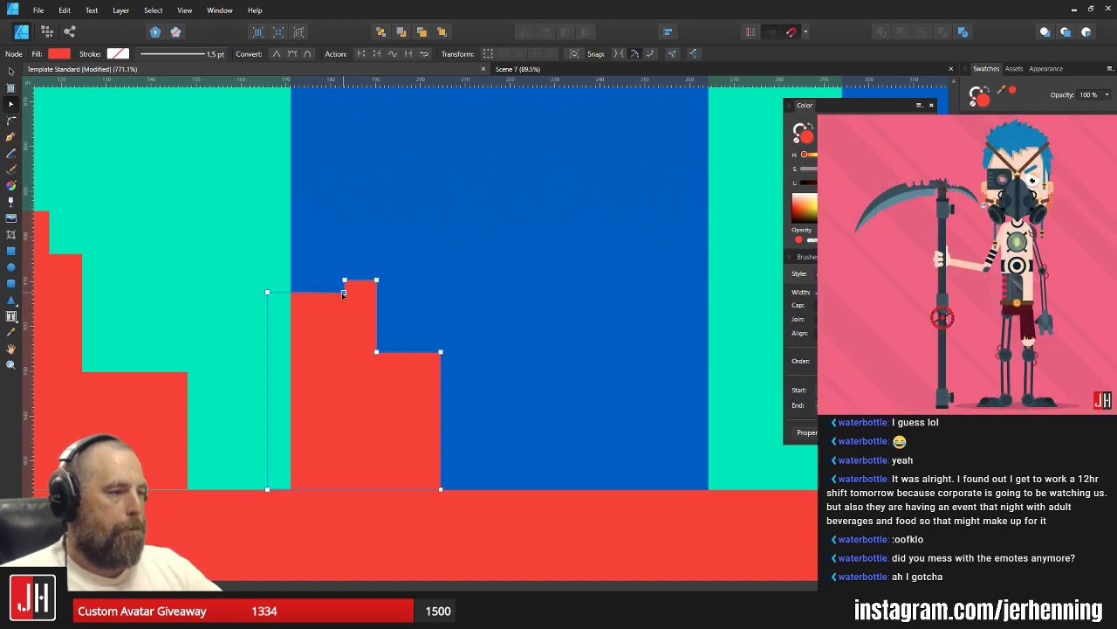
pyautogui.moveTo(215, 245); pyautogui.dragTo(498, 397)
pyautogui.moveTo(441, 352); pyautogui.dragTo(441, 406)
pyautogui.moveTo(367, 315); pyautogui.dragTo(396, 409)
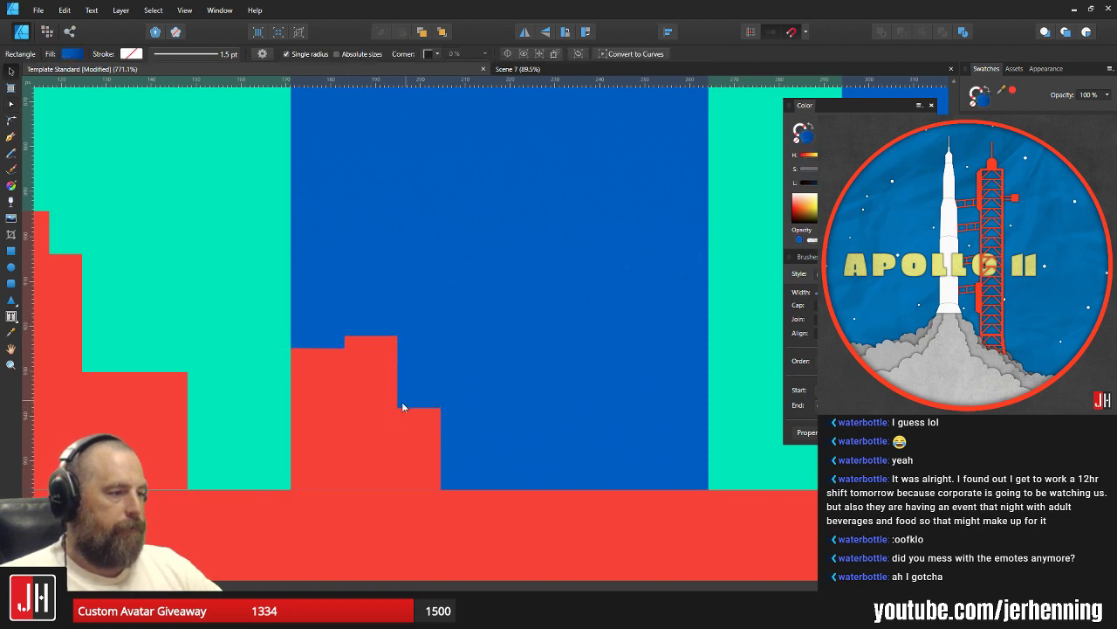
pyautogui.scroll(-3, 362, 399)
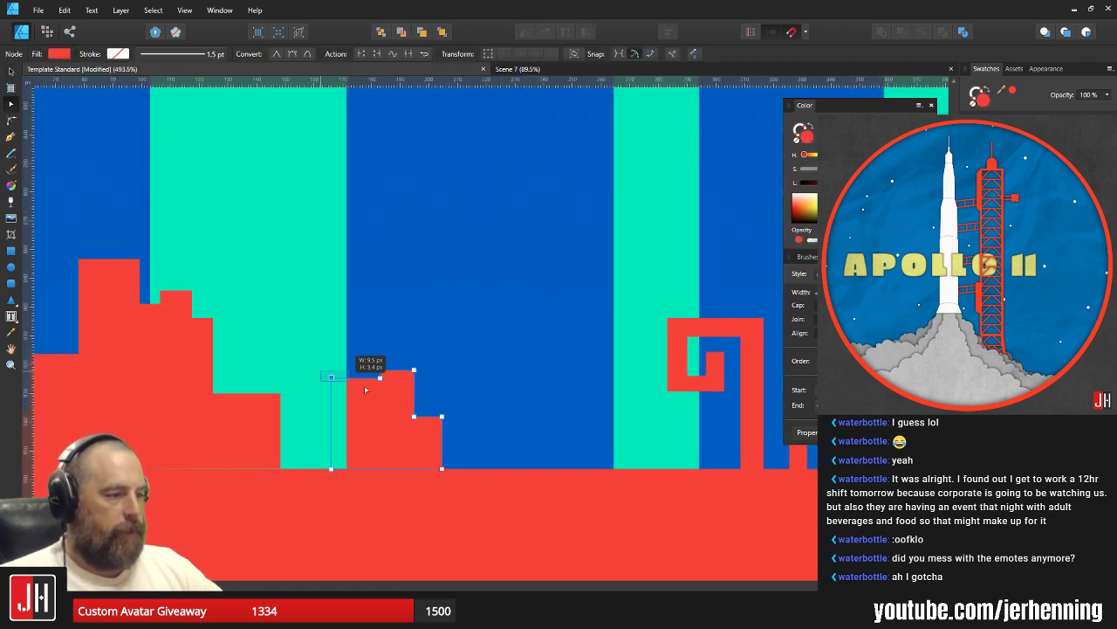
pyautogui.scroll(5, 384, 388)
pyautogui.moveTo(389, 392)
pyautogui.mouseDown()
pyautogui.moveTo(382, 397)
pyautogui.moveTo(382, 385)
pyautogui.mouseUp()
pyautogui.press('v')
# Scale the small bush down slightly and position it against the teal trunk's right edge.
pyautogui.scroll(-7, 470, 428)
pyautogui.scroll(3, 470, 447)
pyautogui.moveTo(464, 428); pyautogui.dragTo(470, 428)
pyautogui.moveTo(502, 348); pyautogui.dragTo(483, 368)
pyautogui.hotkey('ctrl', 'd')
pyautogui.press('m')
pyautogui.scroll(-10, 518, 393)
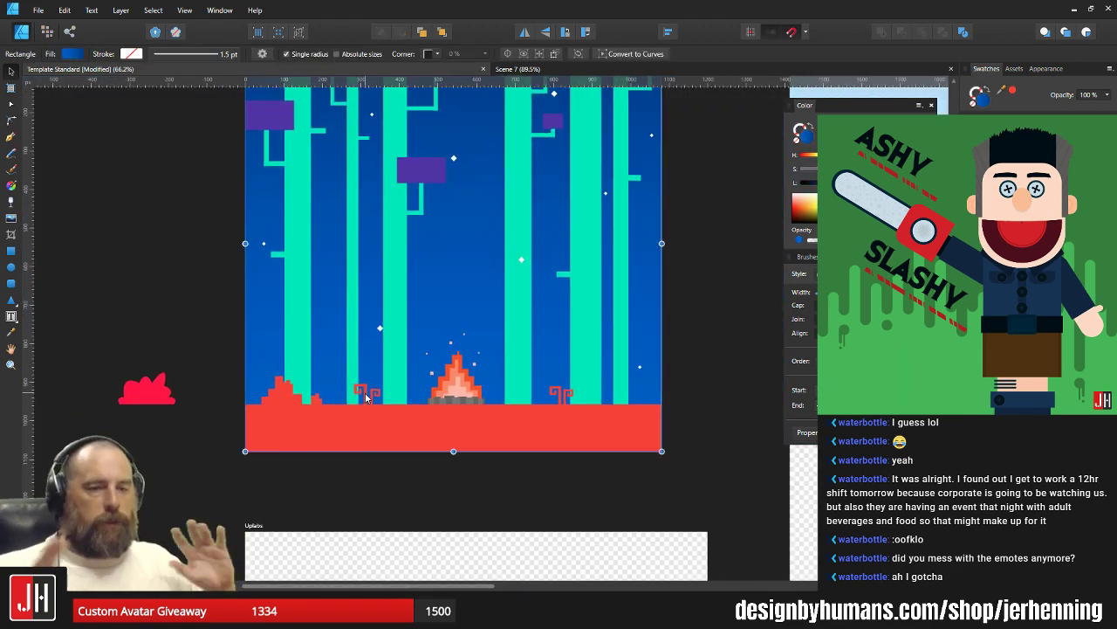
# Move the right curl of the pair right of the campfire about 175 px right, beyond the thin teal trunk.
pyautogui.moveTo(454, 417); pyautogui.dragTo(417, 420)
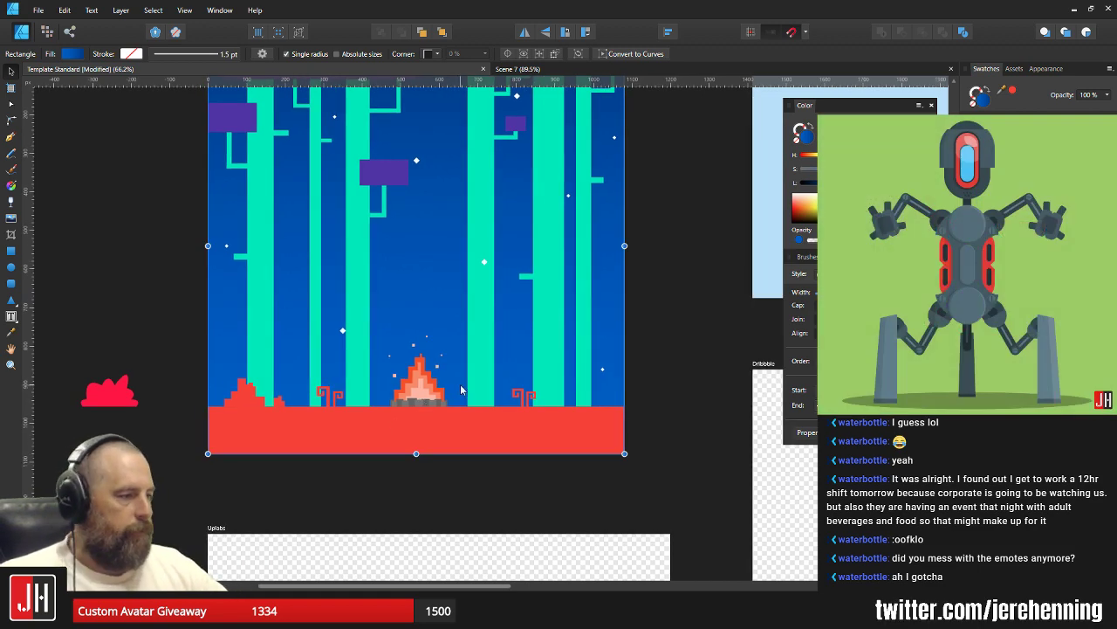
pyautogui.click(522, 396)
pyautogui.scroll(8, 515, 398)
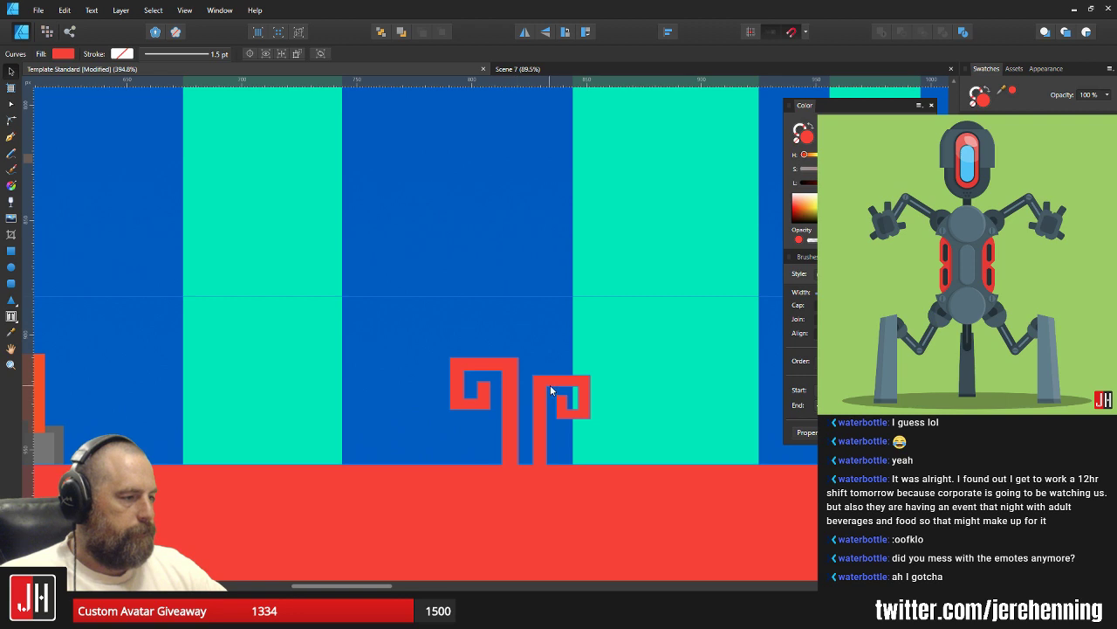
pyautogui.press('a')
pyautogui.moveTo(634, 353)
pyautogui.mouseDown()
pyautogui.moveTo(528, 493)
pyautogui.moveTo(748, 466)
pyautogui.moveTo(372, 456)
pyautogui.moveTo(592, 456)
pyautogui.moveTo(574, 450)
pyautogui.mouseUp()
pyautogui.press('v')
pyautogui.click(788, 468)
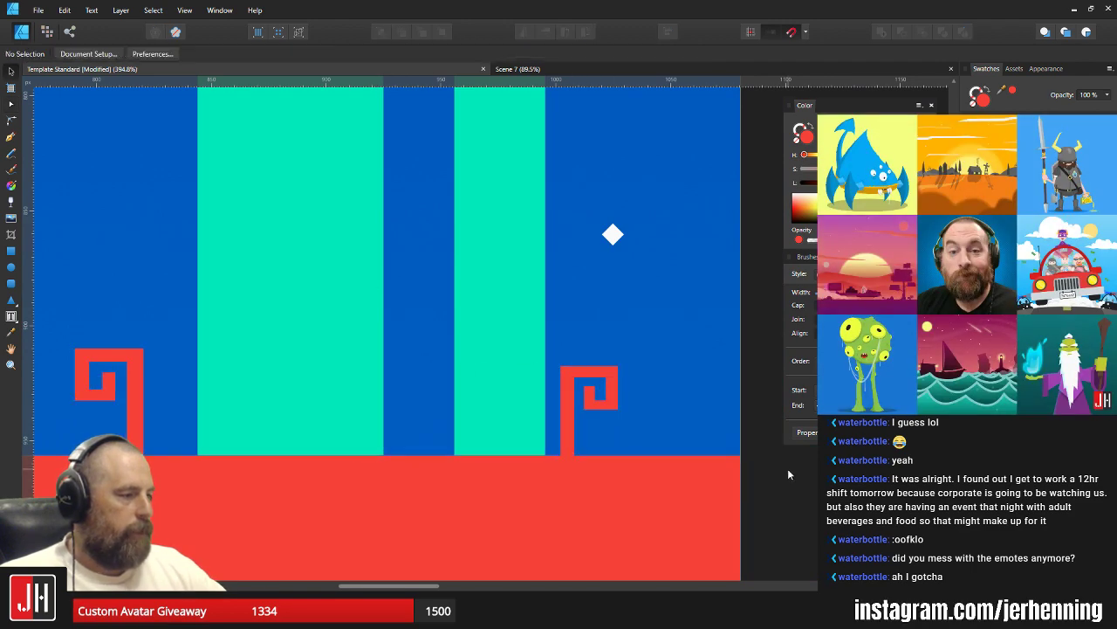
# Shift the far-right curl plant's nodes about 22 px further right, clear of the thin trunk.
pyautogui.scroll(-6, 643, 515)
pyautogui.moveTo(545, 512); pyautogui.dragTo(586, 412)
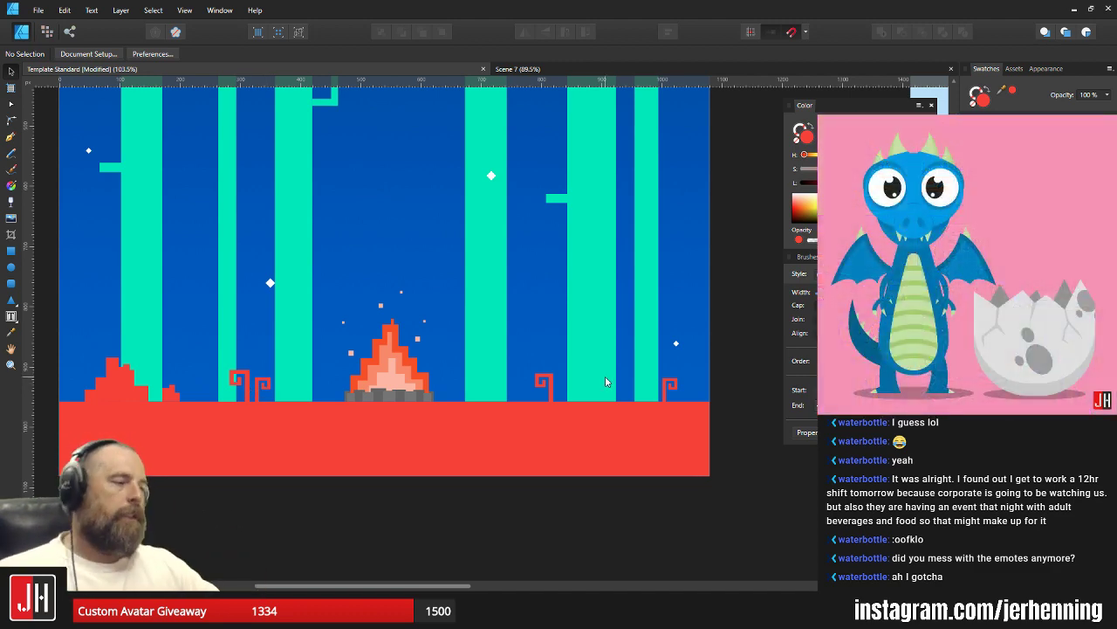
pyautogui.scroll(5, 605, 384)
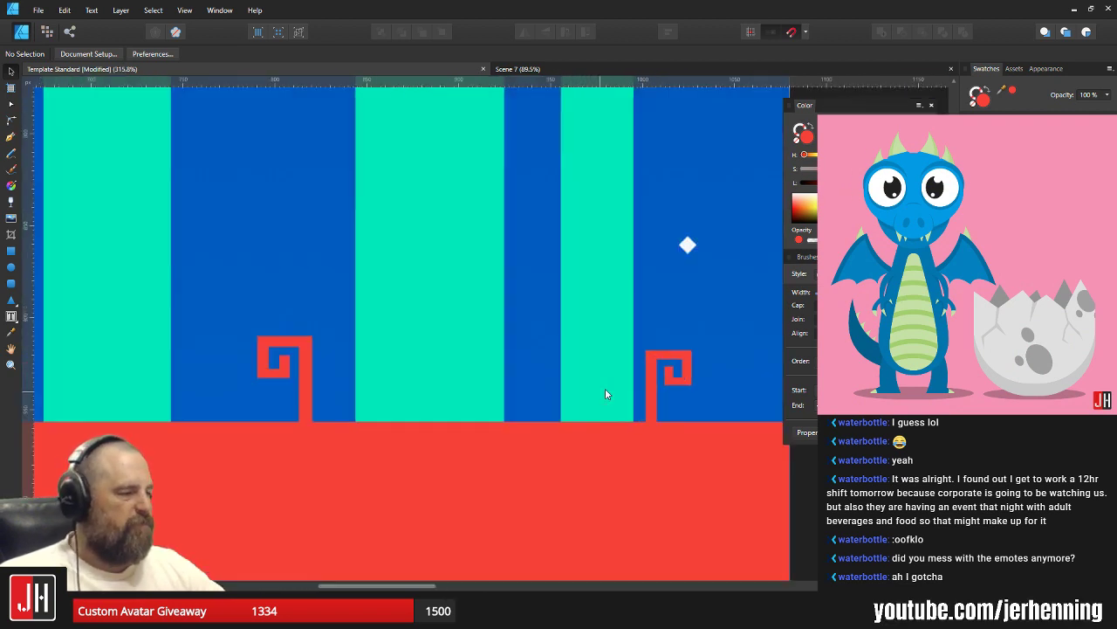
pyautogui.press('a')
pyautogui.scroll(1, 674, 382)
pyautogui.moveTo(540, 304); pyautogui.dragTo(735, 486)
pyautogui.moveTo(708, 453); pyautogui.dragTo(625, 442)
pyautogui.moveTo(591, 383); pyautogui.dragTo(612, 437)
pyautogui.press('v')
pyautogui.click(762, 380)
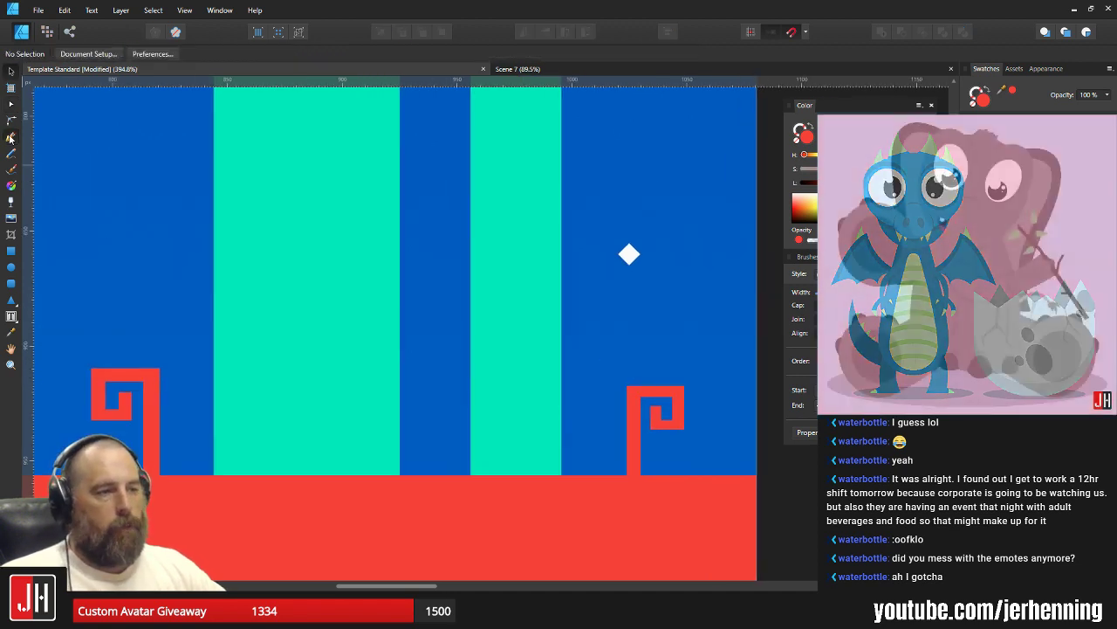
# Draw a closed stepped bush with a tall right block between the two separated curls, and fill it with the ground's coral red.
pyautogui.click(10, 138)
pyautogui.click(246, 443)
pyautogui.click(259, 476)
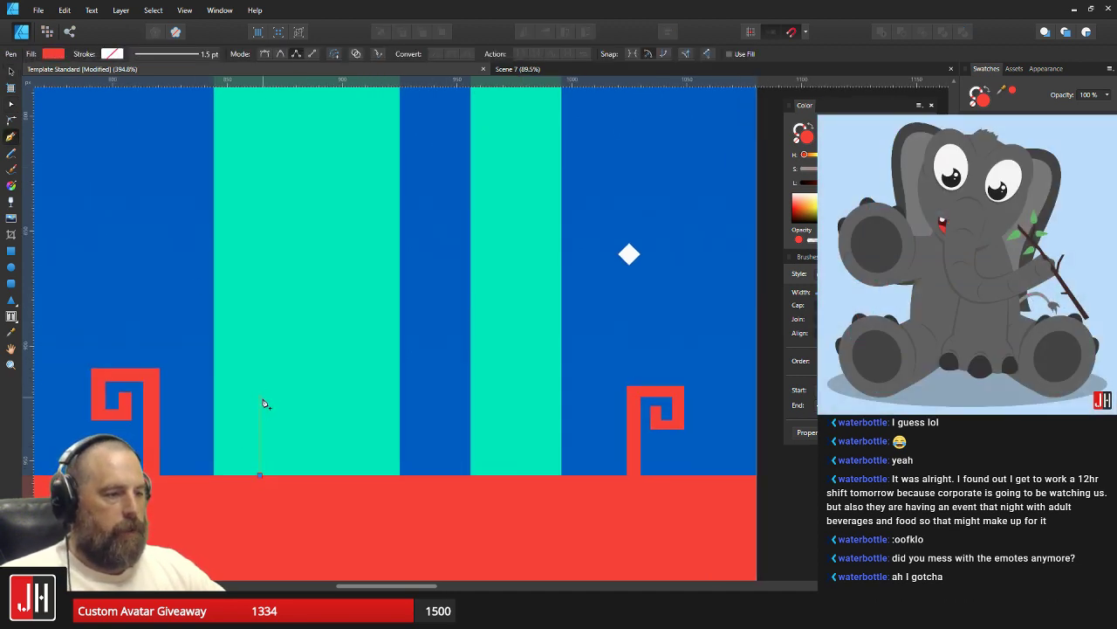
pyautogui.click(259, 415)
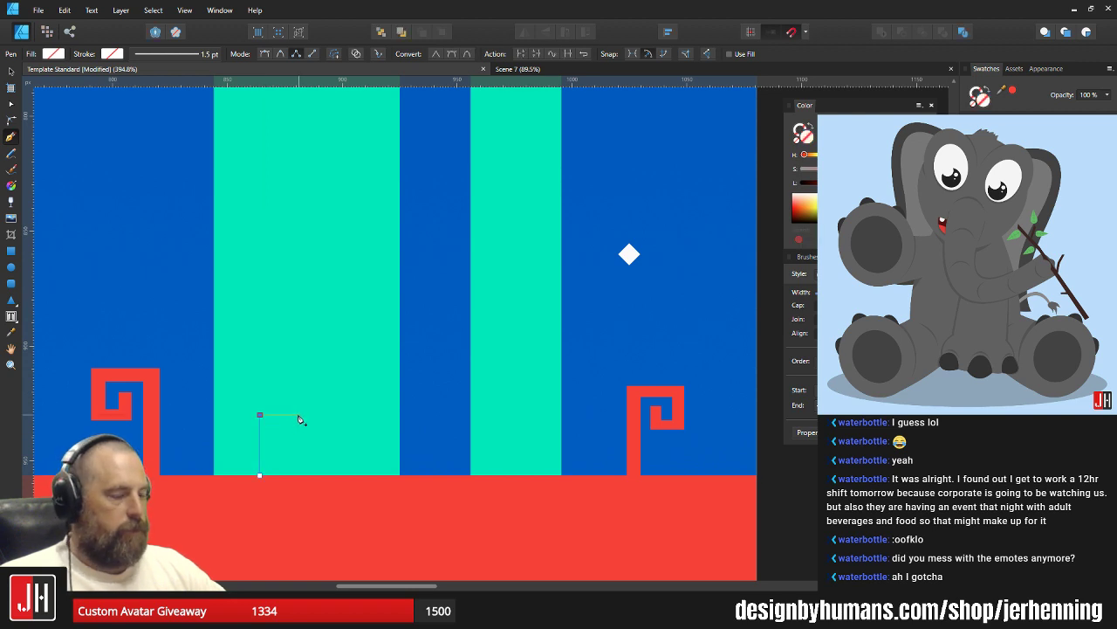
pyautogui.click(299, 369)
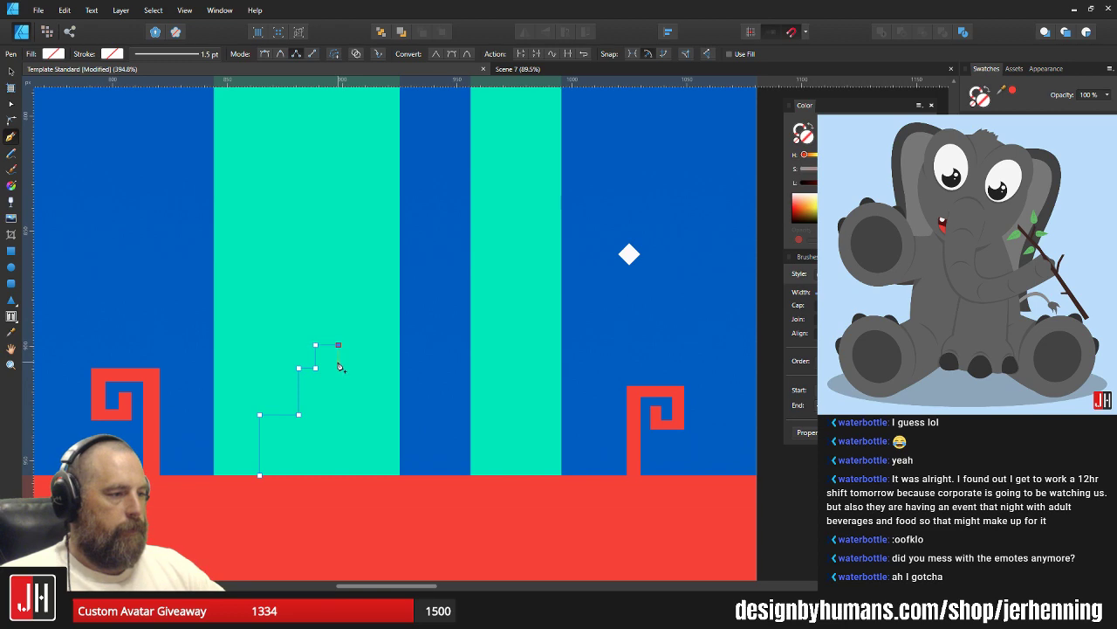
pyautogui.click(338, 353)
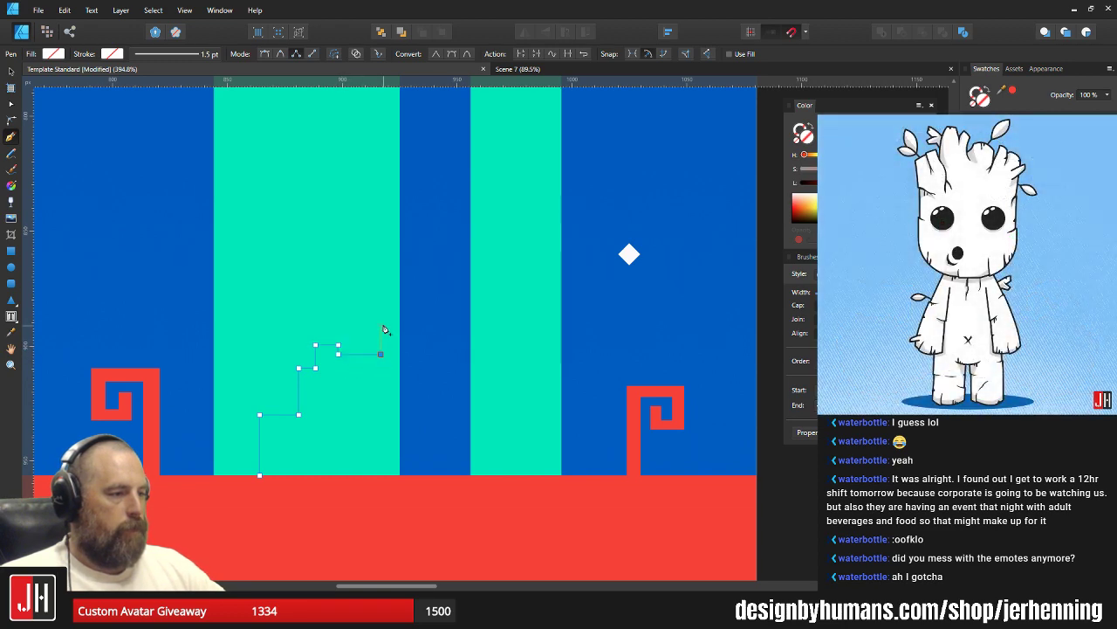
pyautogui.click(432, 320)
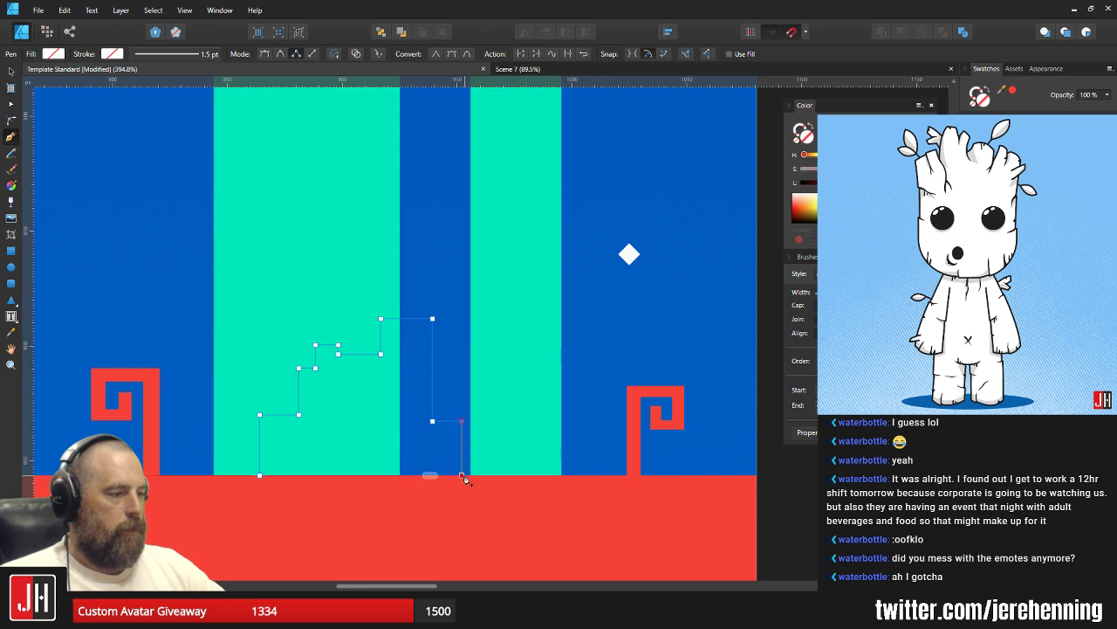
pyautogui.click(462, 476)
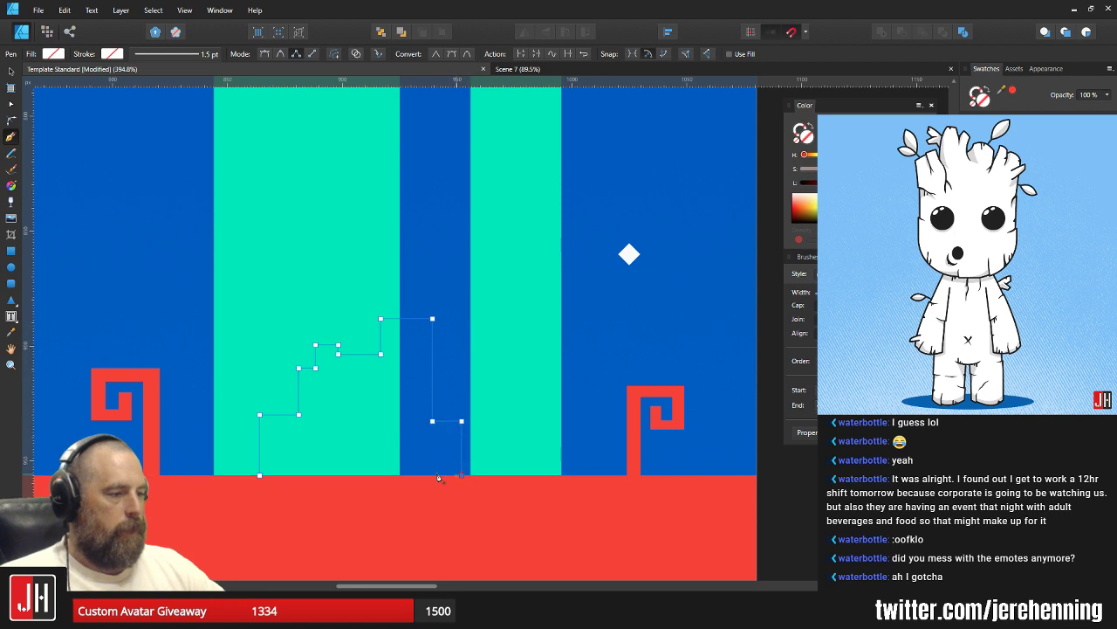
pyautogui.press('i')
pyautogui.click(330, 503)
pyautogui.press('v')
# Enlarge the right-hand stepped bush proportionally and shift it left over the wide teal trunk.
pyautogui.scroll(-8, 415, 431)
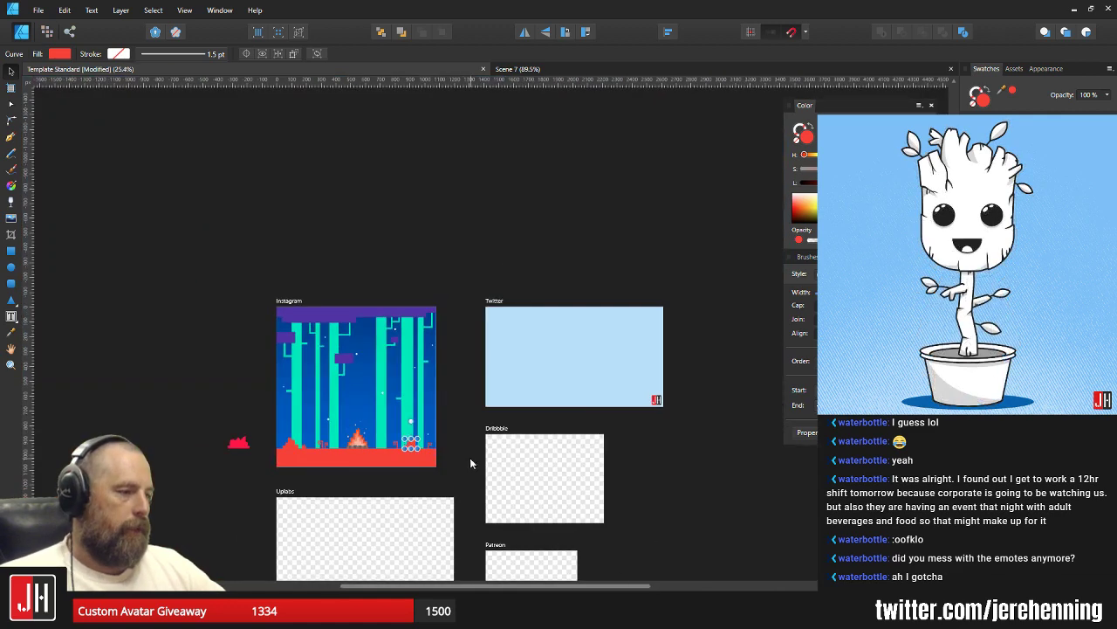
pyautogui.click(469, 463)
pyautogui.scroll(6, 476, 458)
pyautogui.scroll(-5, 484, 459)
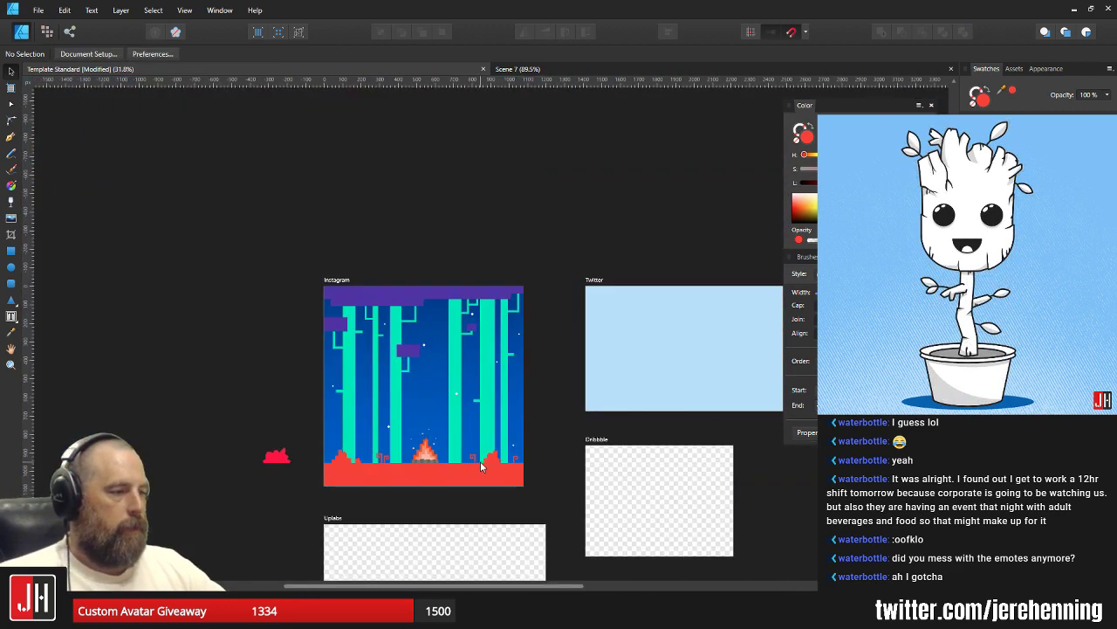
pyautogui.scroll(-1, 554, 469)
pyautogui.scroll(8, 495, 479)
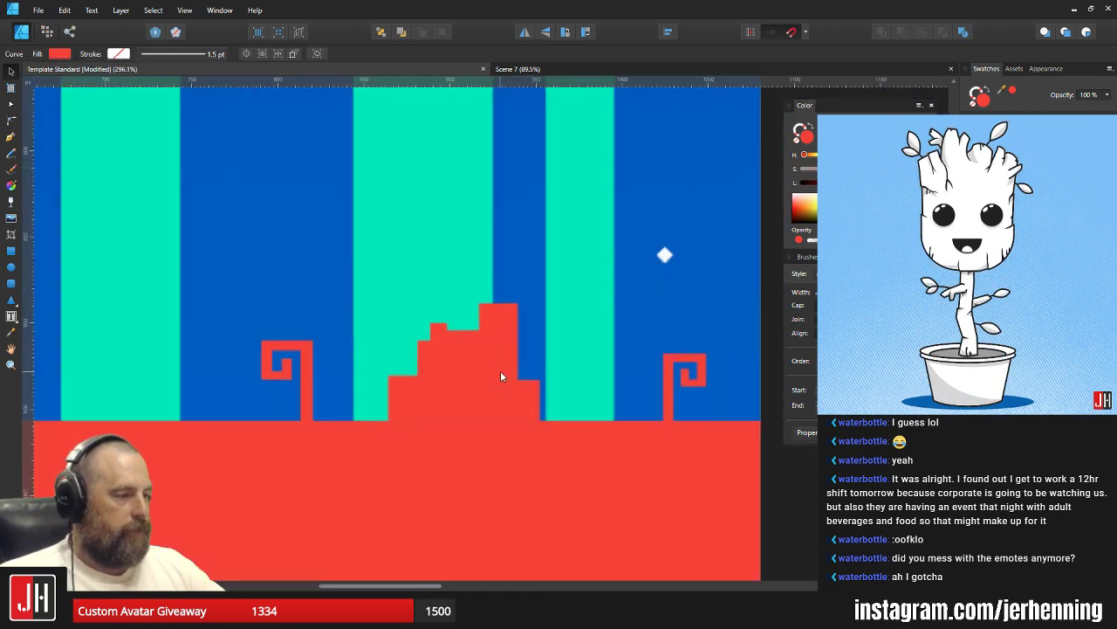
pyautogui.click(500, 370)
pyautogui.moveTo(550, 284); pyautogui.dragTo(585, 261)
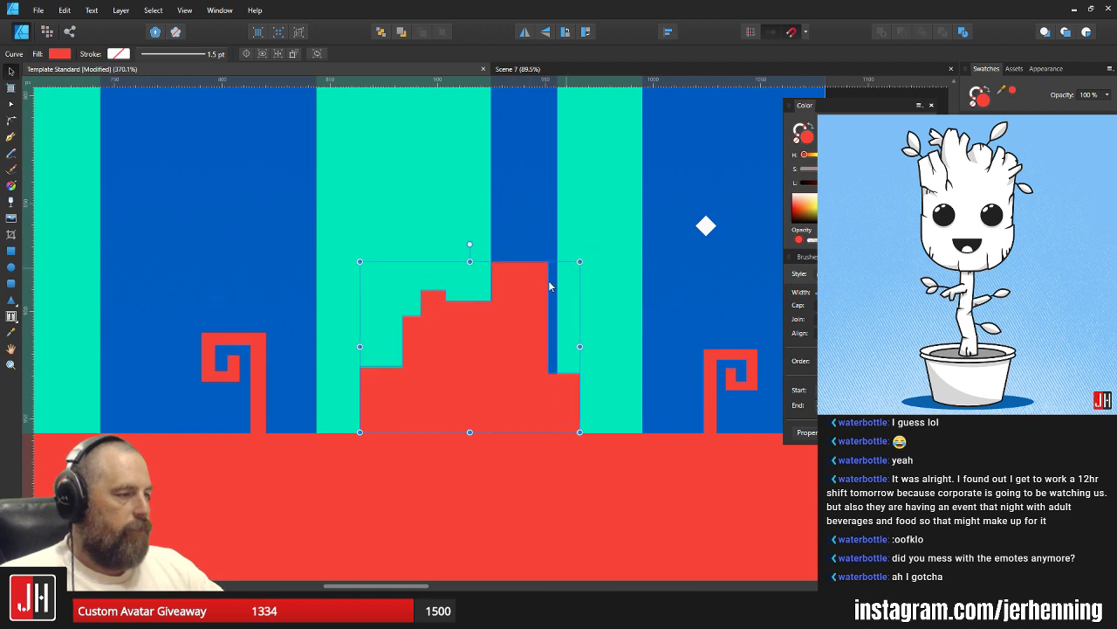
pyautogui.moveTo(501, 339); pyautogui.dragTo(481, 340)
# Widen the bush's lowest right step by about 5 px and nudge the whole bush slightly left.
pyautogui.press('a')
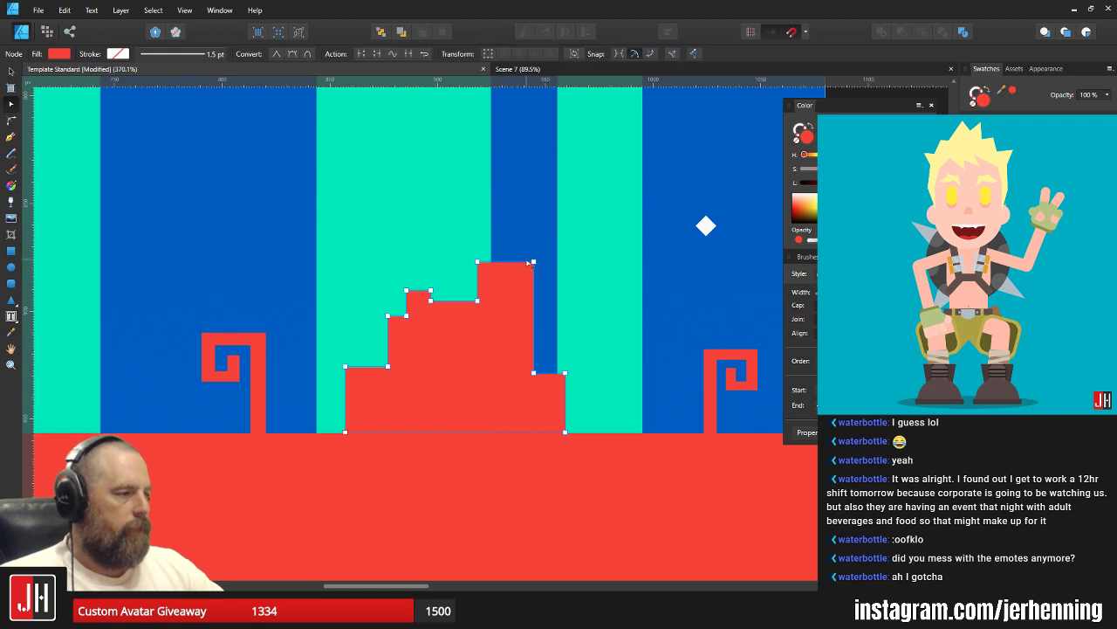
pyautogui.moveTo(565, 432); pyautogui.dragTo(572, 431)
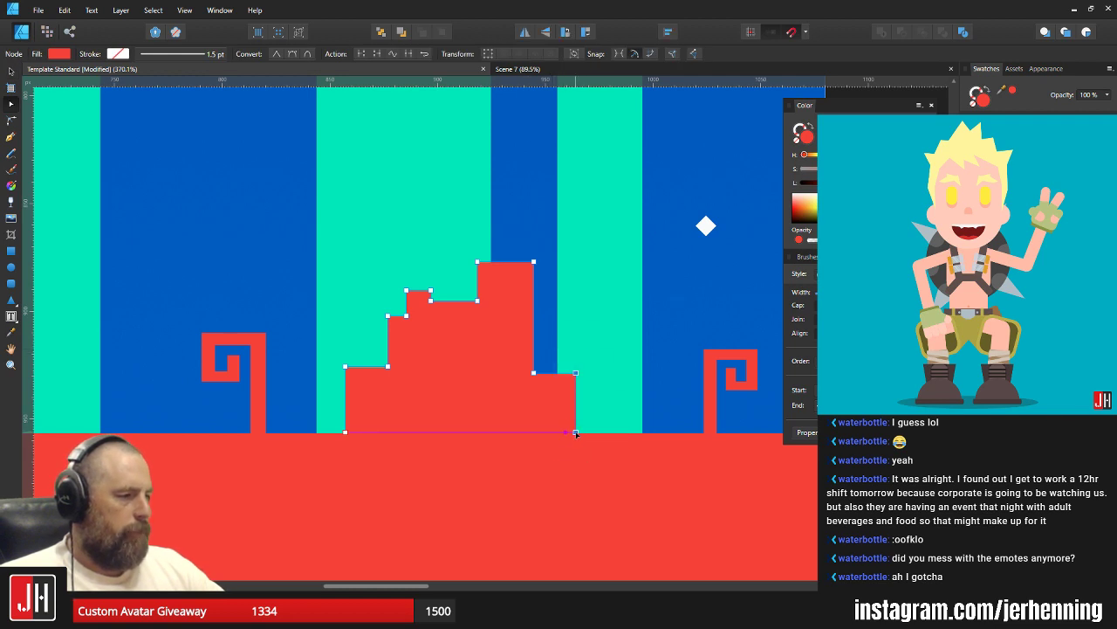
pyautogui.press('v')
pyautogui.moveTo(493, 385)
pyautogui.mouseDown()
pyautogui.moveTo(508, 390)
pyautogui.moveTo(488, 385)
pyautogui.mouseUp()
# Merge the right-hand stepped bush with the ground shape using the Add operation.
pyautogui.keyDown('shift'); pyautogui.click(515, 476); pyautogui.keyUp('shift')
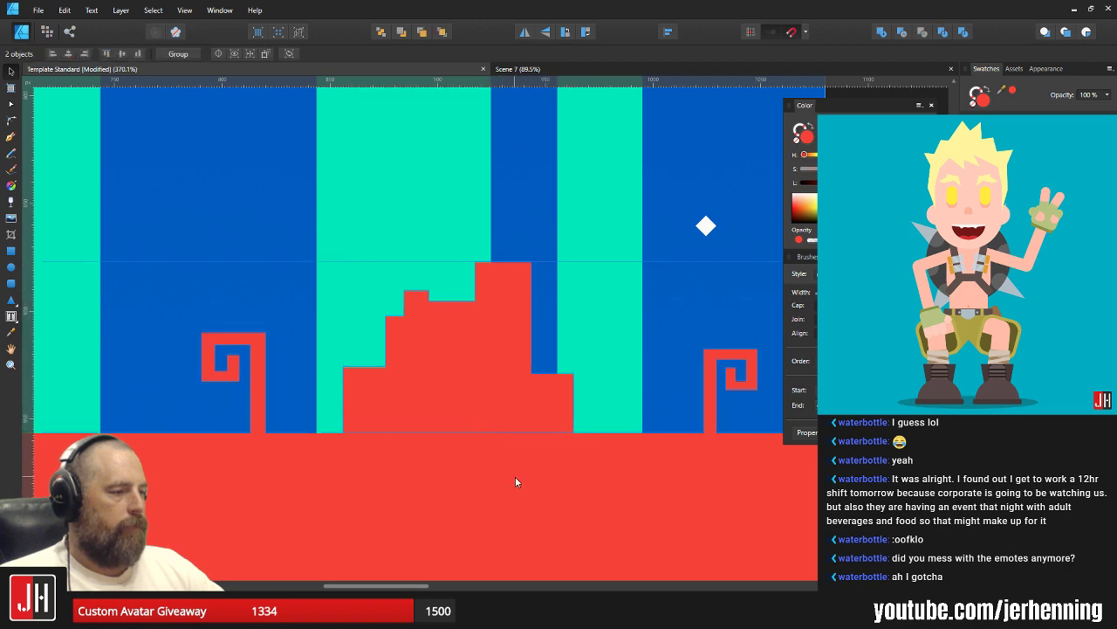
pyautogui.click(882, 32)
pyautogui.scroll(-6, 570, 346)
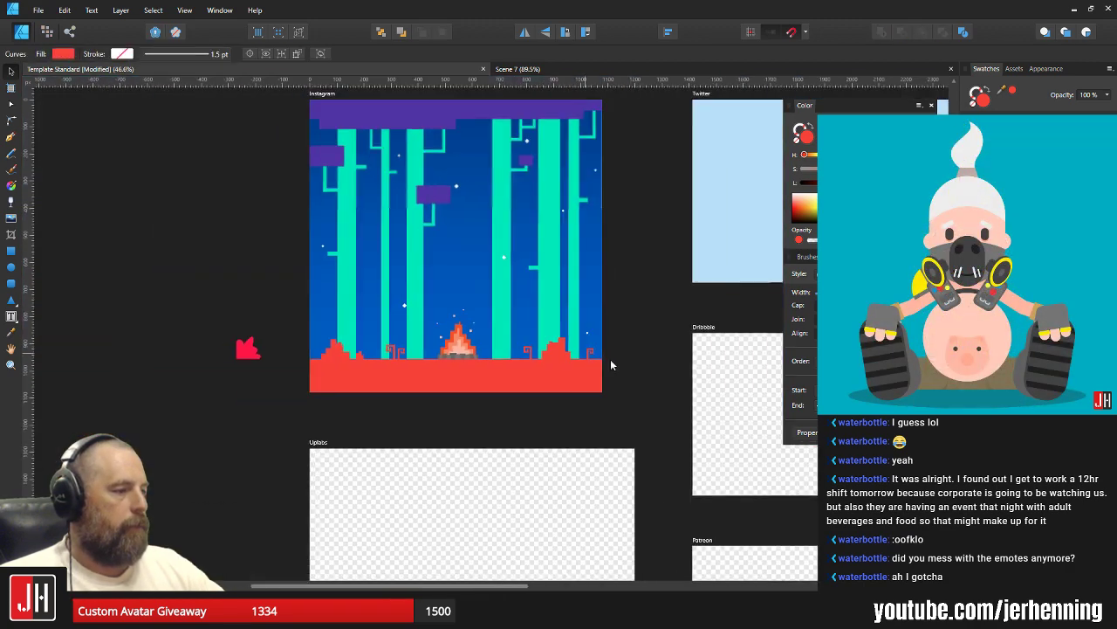
pyautogui.scroll(3, 559, 371)
pyautogui.moveTo(487, 374); pyautogui.dragTo(476, 229)
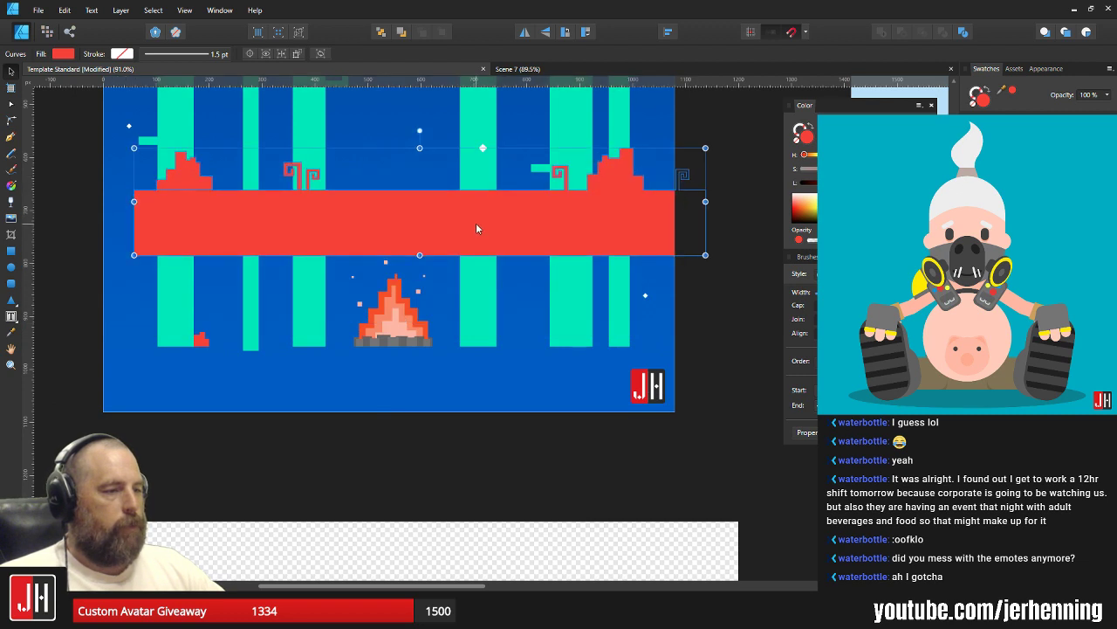
pyautogui.hotkey('ctrl', 'z')
pyautogui.scroll(5, 164, 336)
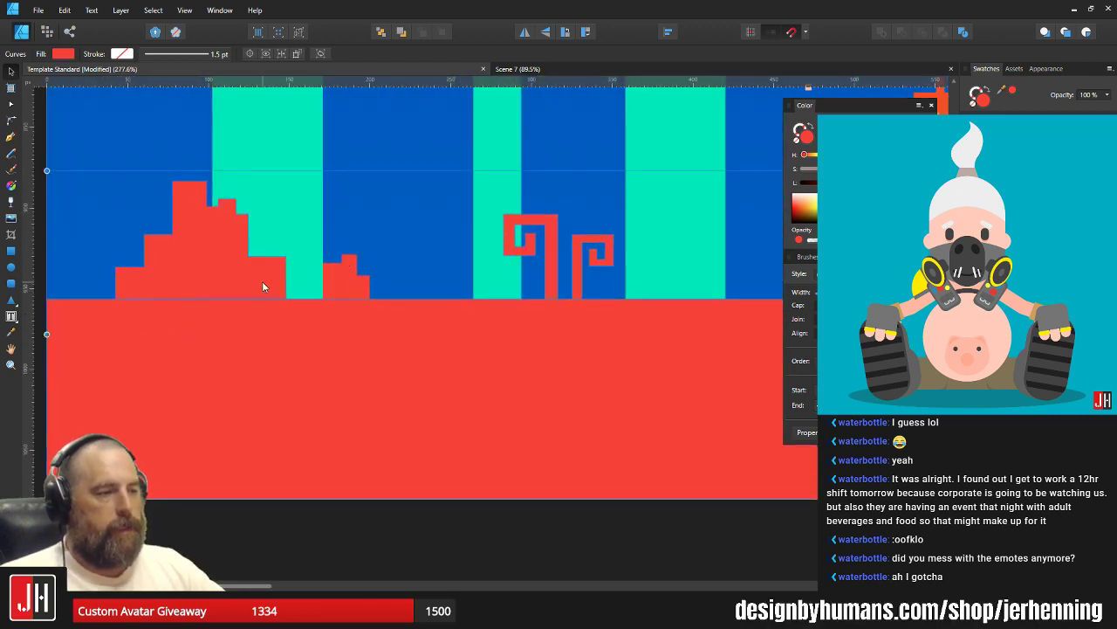
# Examine the small coral bush beside the teal trunk and the overall Instagram artboard composition.
pyautogui.click(340, 276)
pyautogui.scroll(4, 353, 276)
pyautogui.moveTo(349, 278); pyautogui.dragTo(401, 270)
pyautogui.click(441, 266)
pyautogui.scroll(-6, 438, 311)
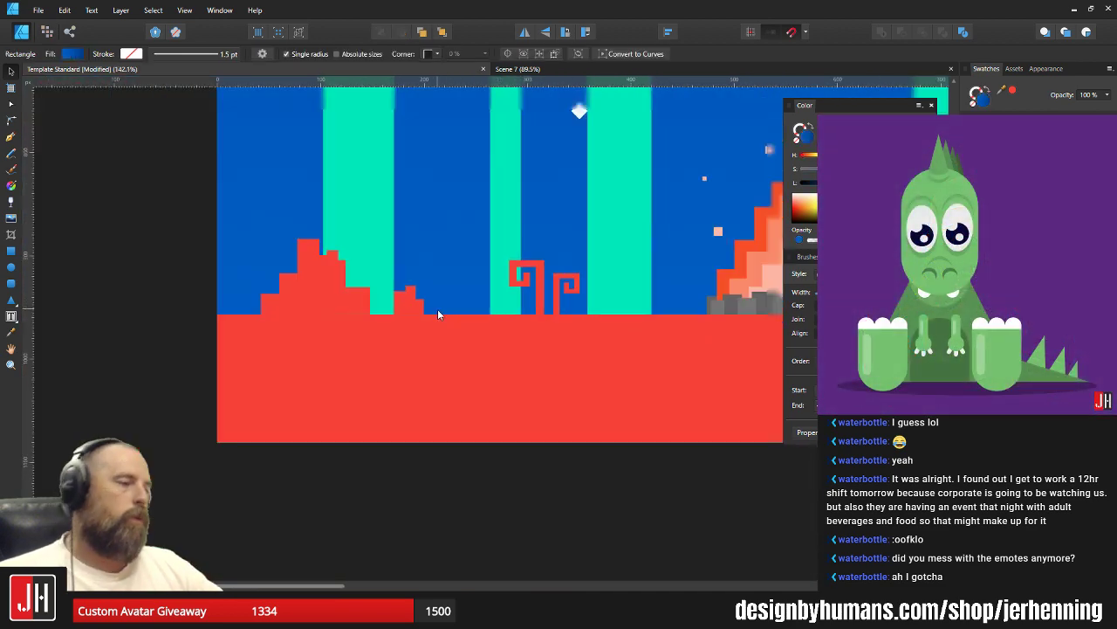
pyautogui.scroll(-2, 438, 315)
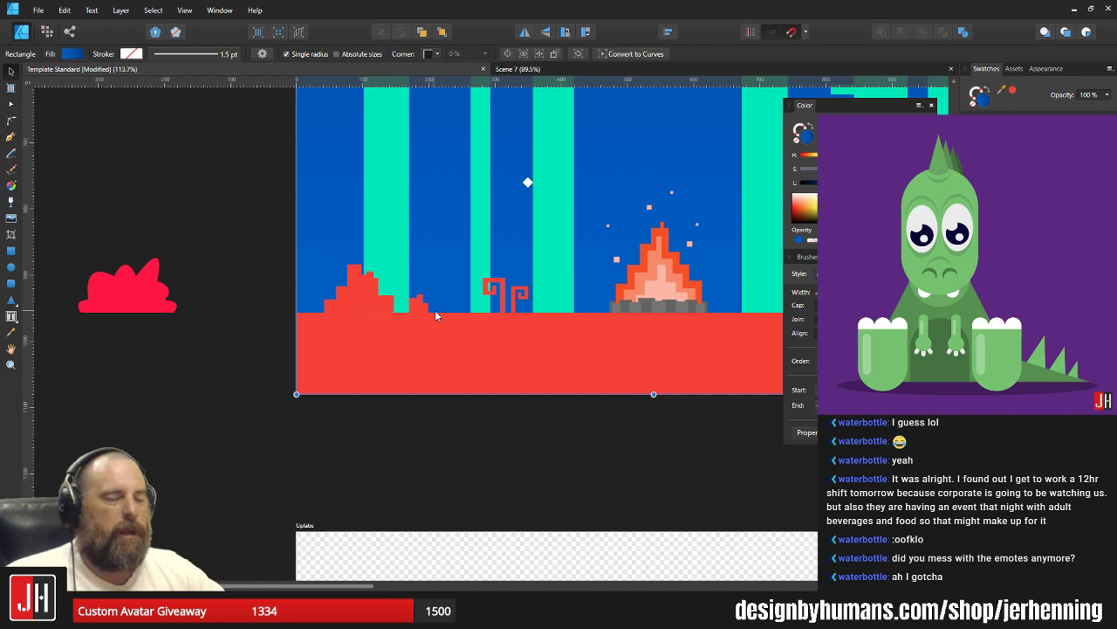
pyautogui.scroll(-8, 437, 316)
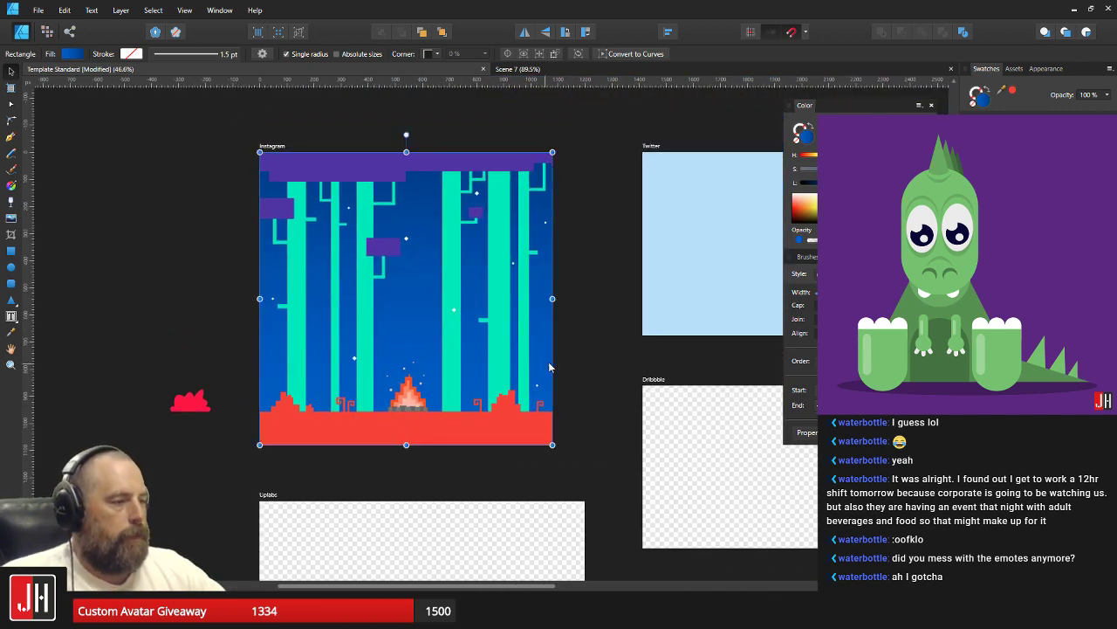
pyautogui.press('Escape')
# Recolour the merged ground shape, including its bushes and curls, from the swatches to a dark magenta.
pyautogui.scroll(6, 411, 417)
pyautogui.click(416, 414)
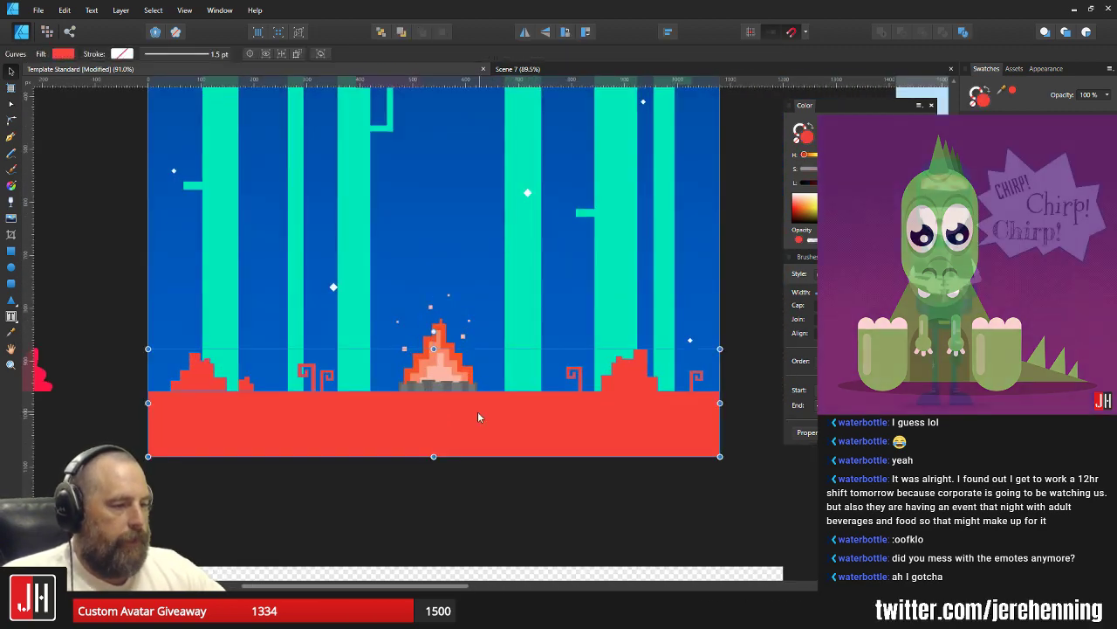
pyautogui.moveTo(478, 416); pyautogui.dragTo(433, 407)
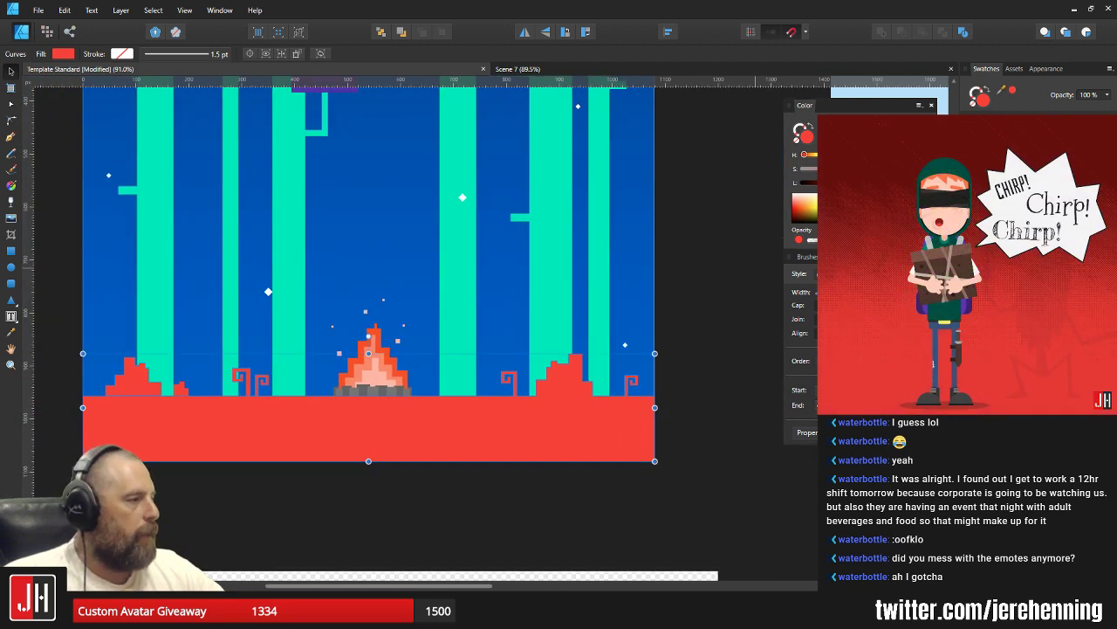
pyautogui.click(1012, 174)
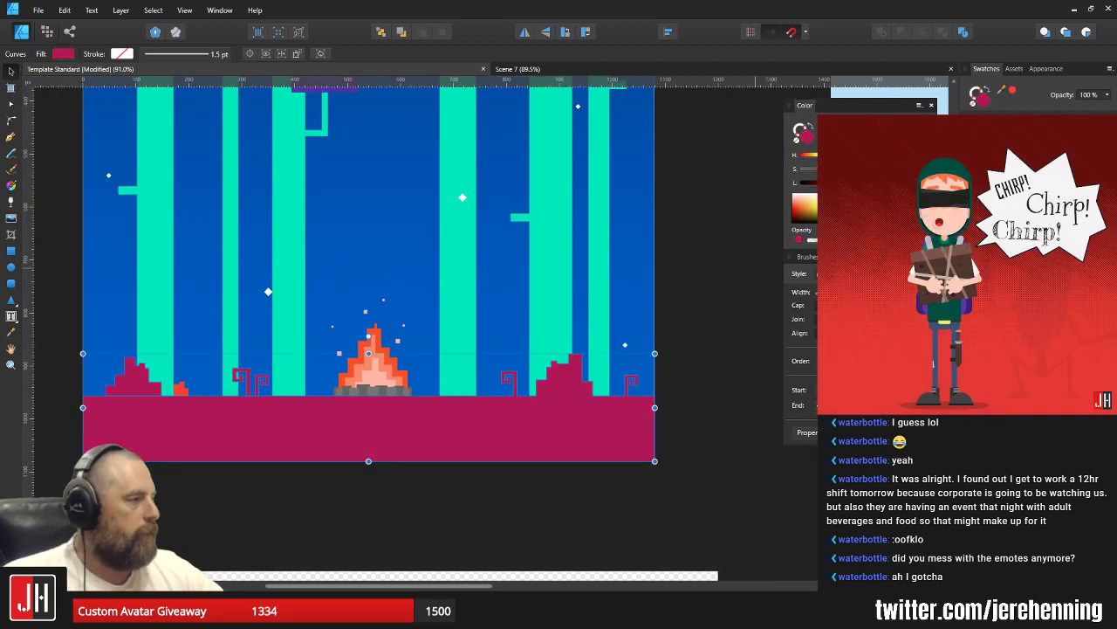
pyautogui.click(1021, 175)
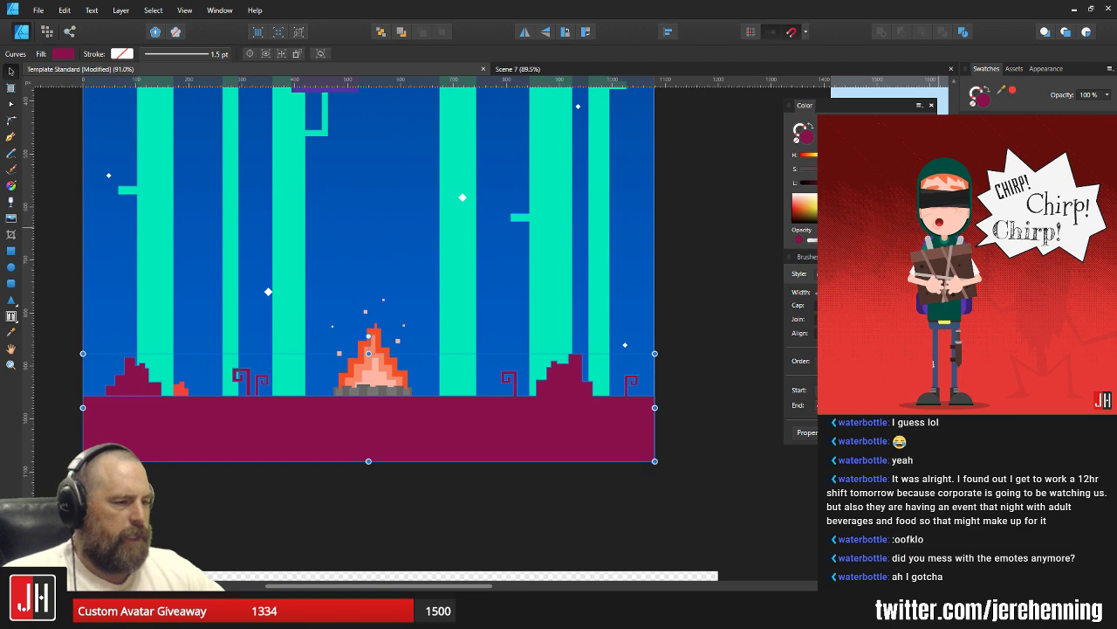
pyautogui.click(756, 387)
# Apply a vertical linear gradient to the ground, with dark magenta at the surface fading to deep maroon at the lower edge.
pyautogui.press('g')
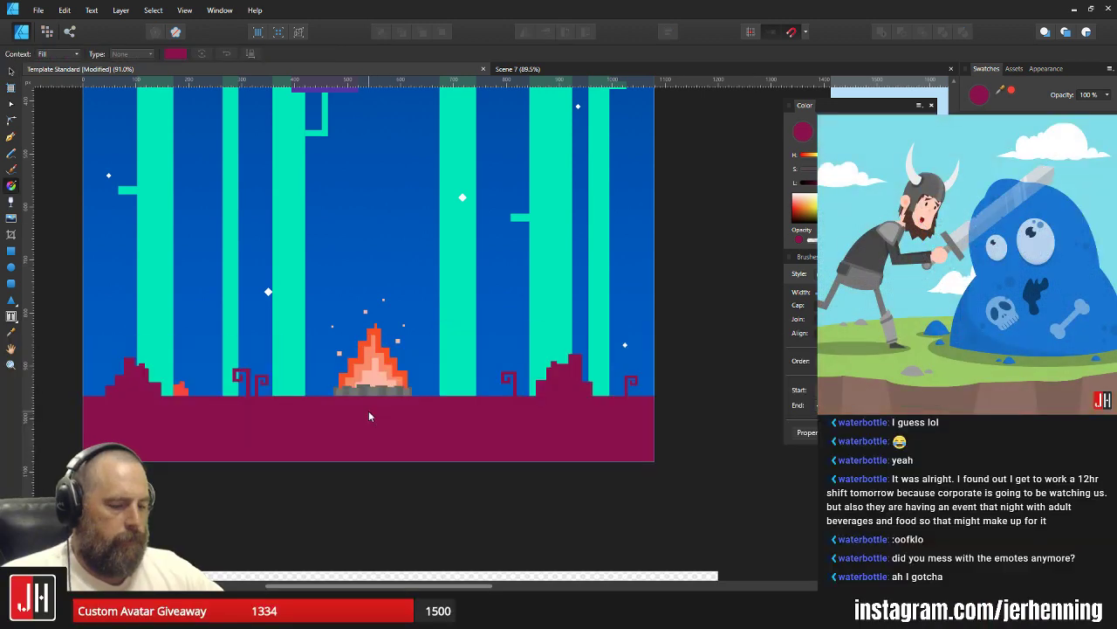
pyautogui.press('v')
pyautogui.click(368, 414)
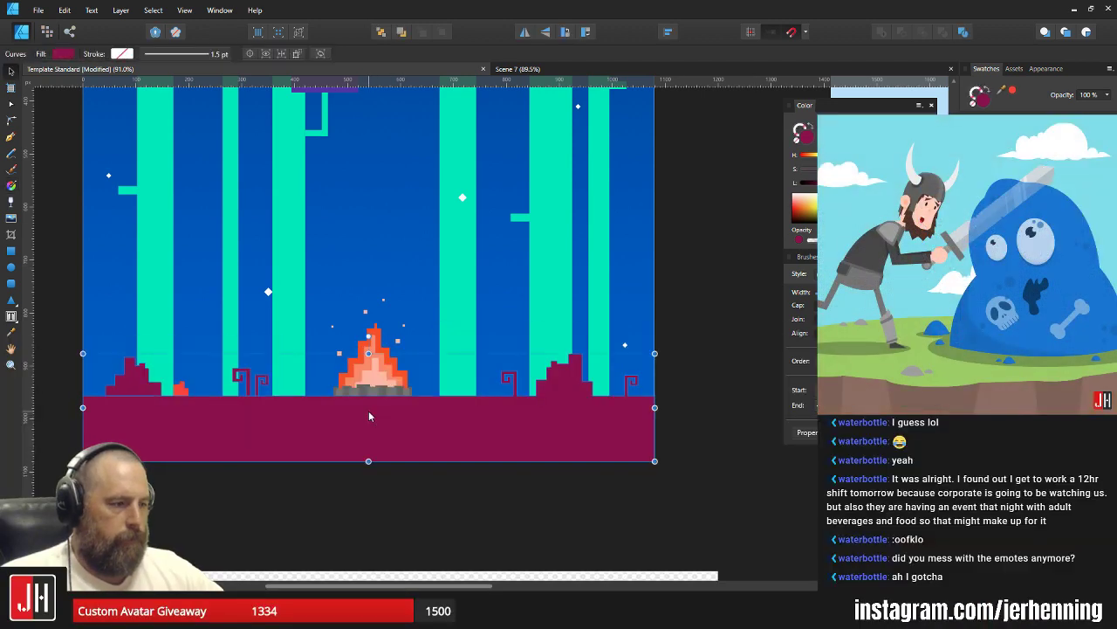
pyautogui.press('g')
pyautogui.moveTo(369, 461); pyautogui.dragTo(369, 397)
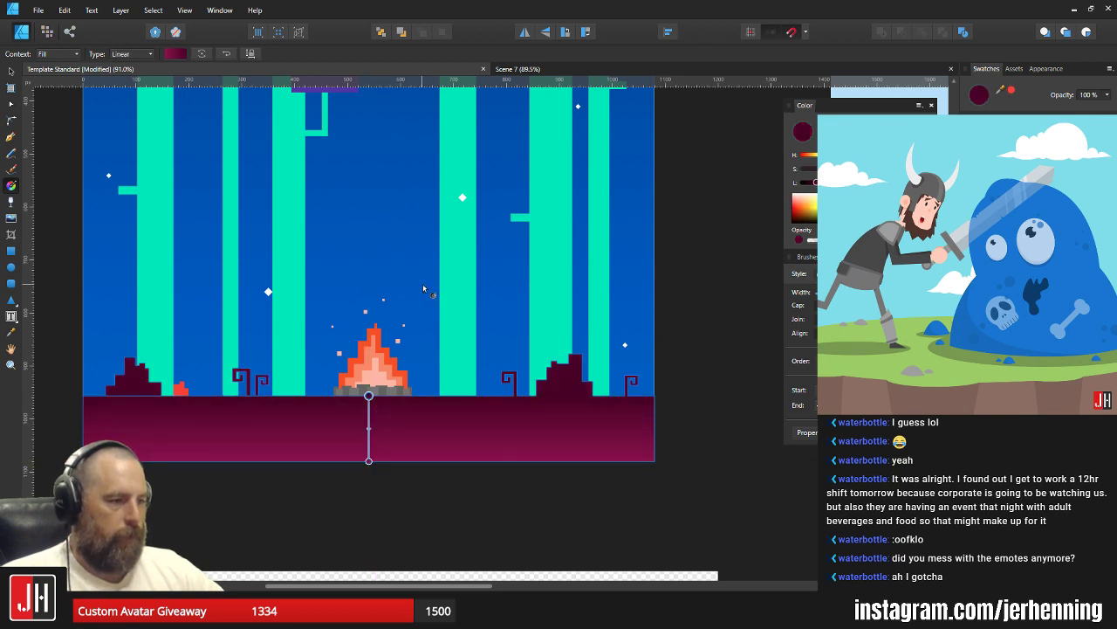
pyautogui.click(226, 55)
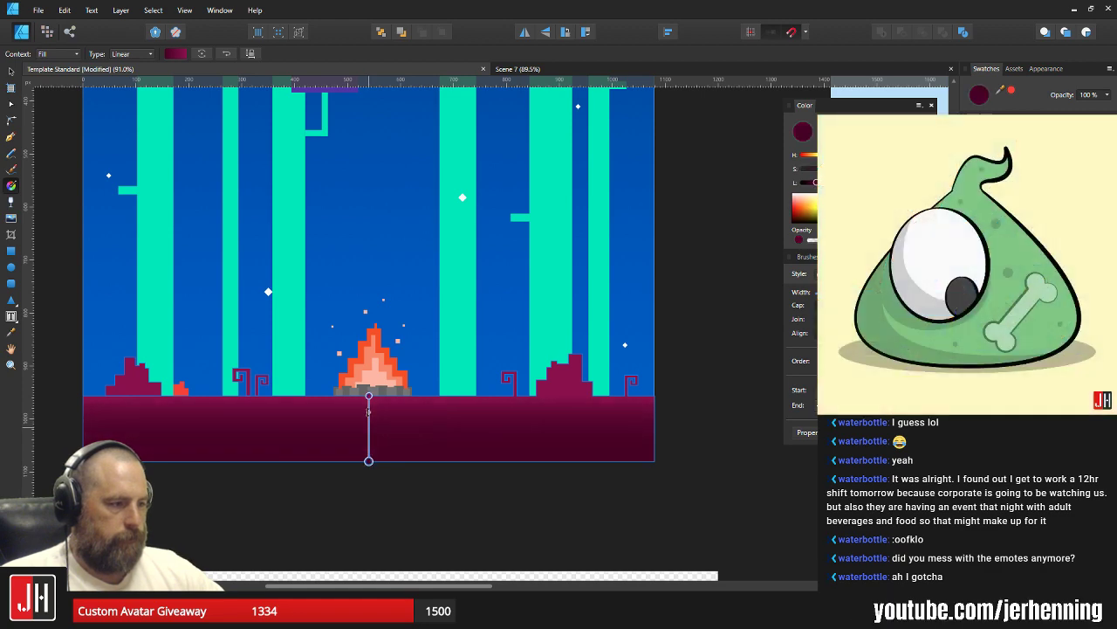
pyautogui.press('v')
pyautogui.click(711, 426)
# Try to merge the small coral bush with the gradient ground using the Add operation.
pyautogui.scroll(5, 129, 410)
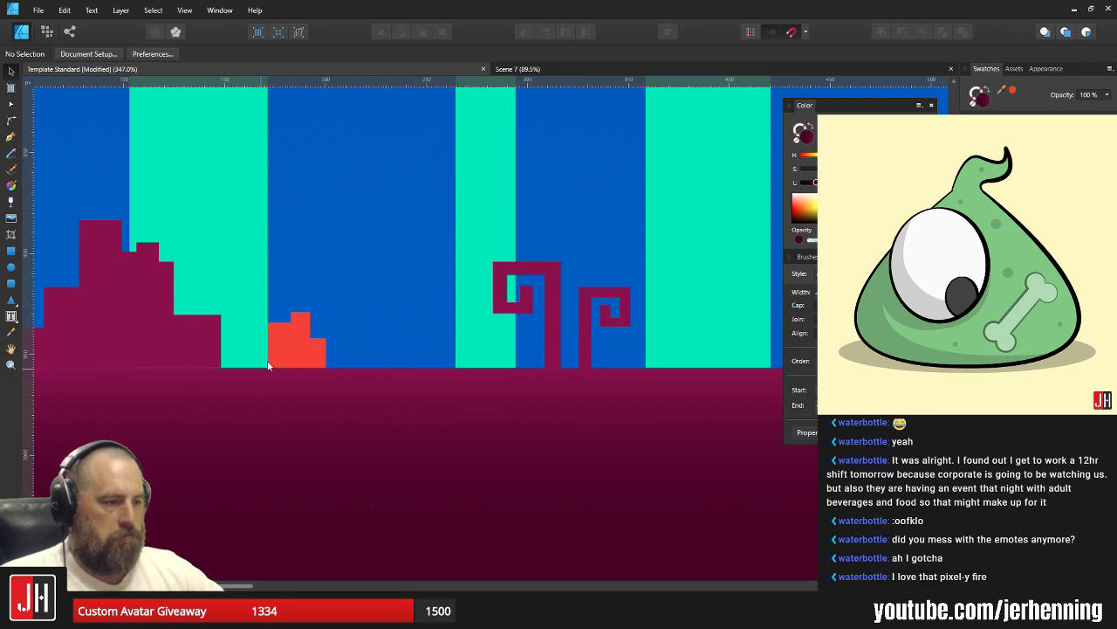
pyautogui.doubleClick(270, 361)
pyautogui.scroll(3, 272, 356)
pyautogui.moveTo(236, 298); pyautogui.dragTo(260, 381)
pyautogui.click(315, 420)
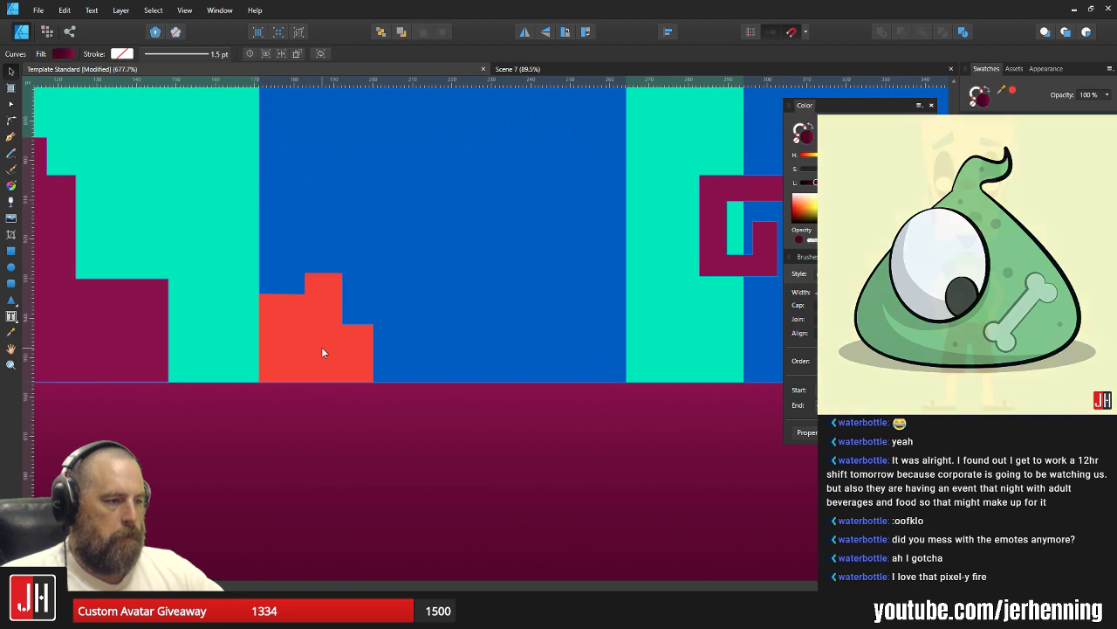
pyautogui.click(322, 349)
pyautogui.keyDown('shift'); pyautogui.click(367, 427); pyautogui.keyUp('shift')
pyautogui.click(880, 33)
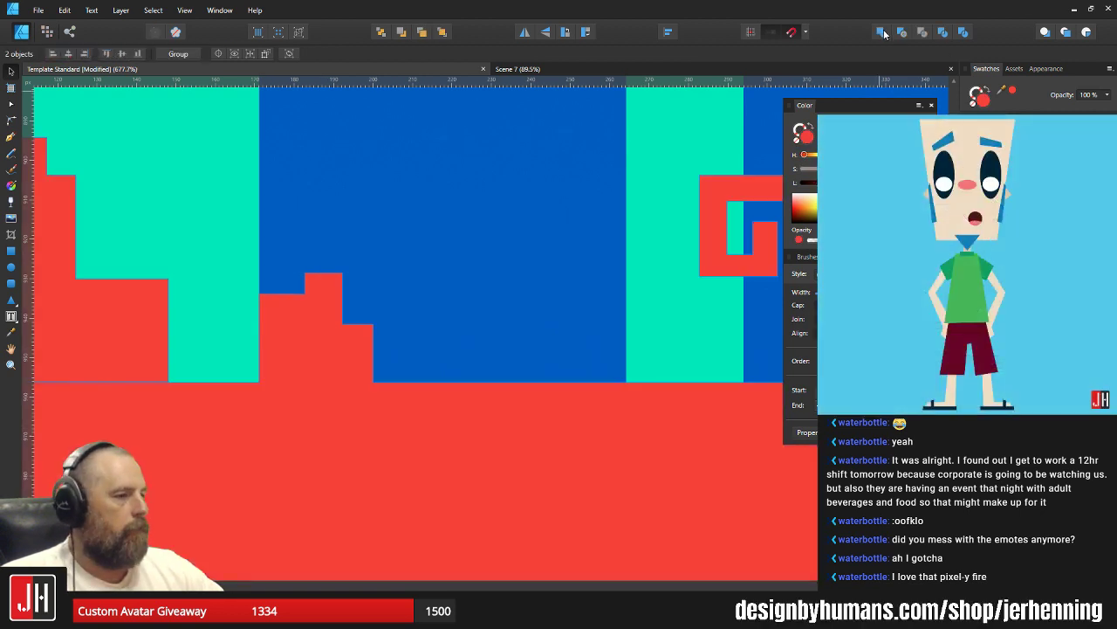
pyautogui.hotkey('ctrl', 'z')
# Merge the small coral bush with the ground shape using Add, keeping the ground's magenta gradient fill, and deselect.
pyautogui.click(514, 250)
pyautogui.click(359, 406)
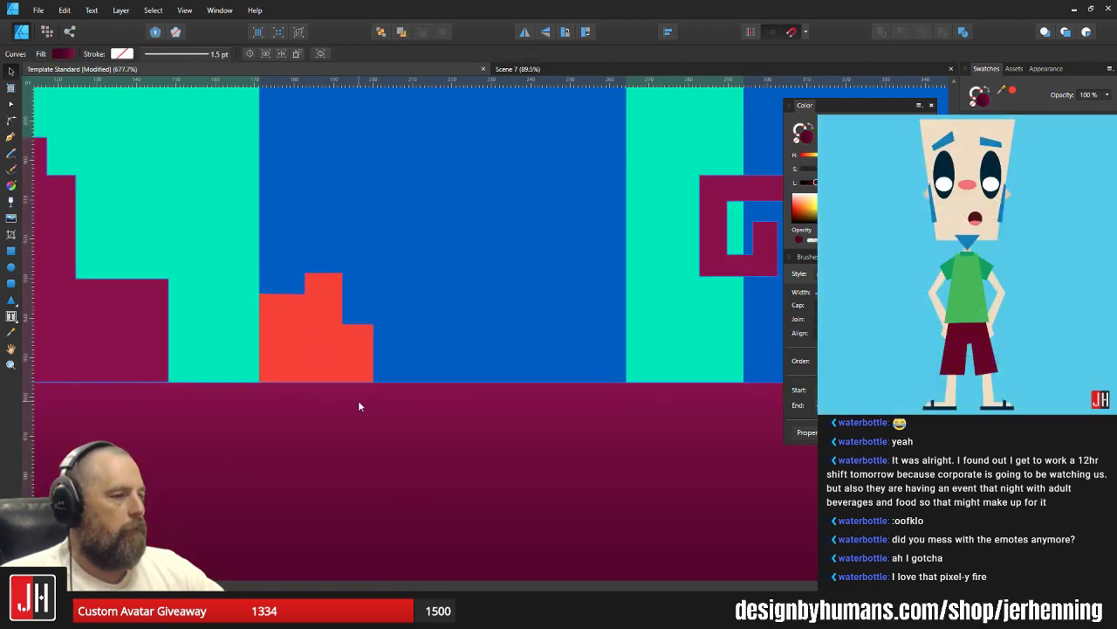
pyautogui.click(328, 299)
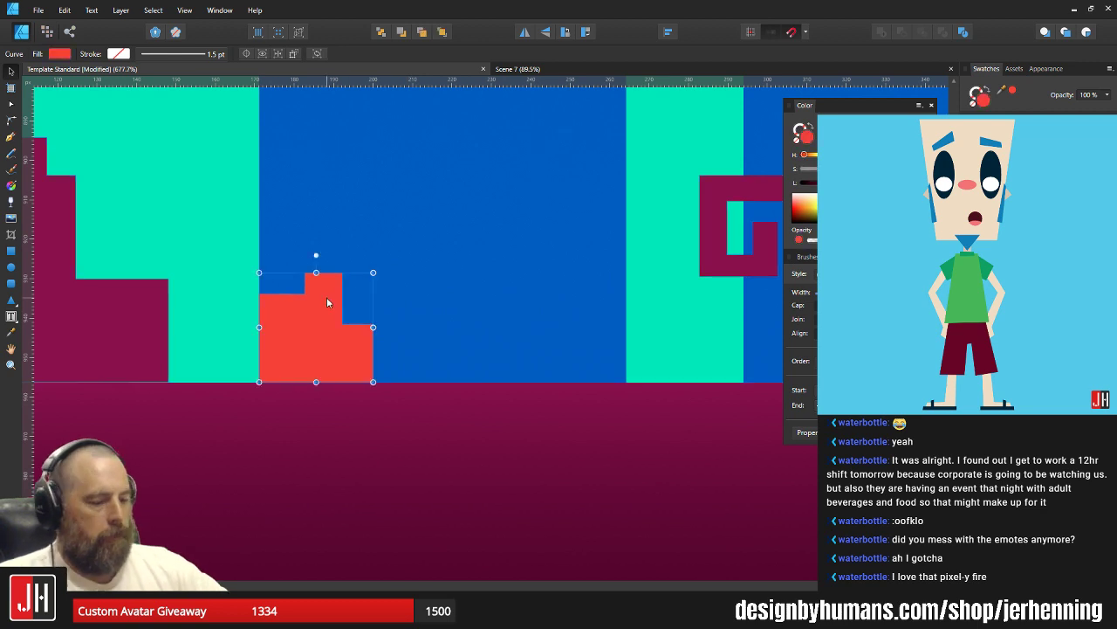
pyautogui.keyDown('shift'); pyautogui.click(412, 461); pyautogui.keyUp('shift')
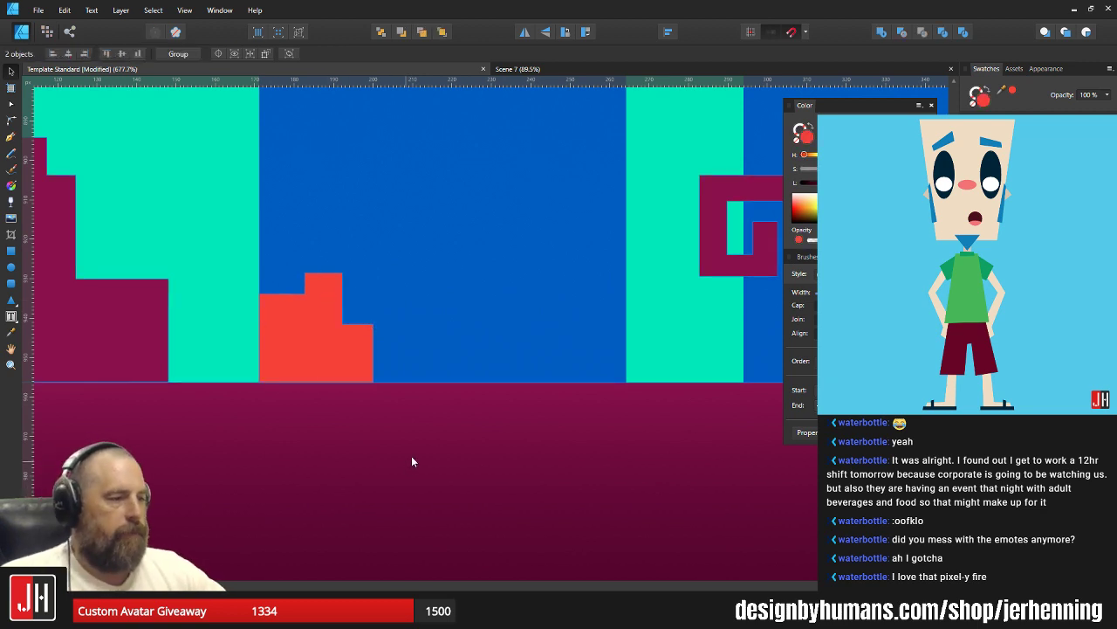
pyautogui.click(882, 32)
pyautogui.click(338, 319)
pyautogui.scroll(-10, 362, 334)
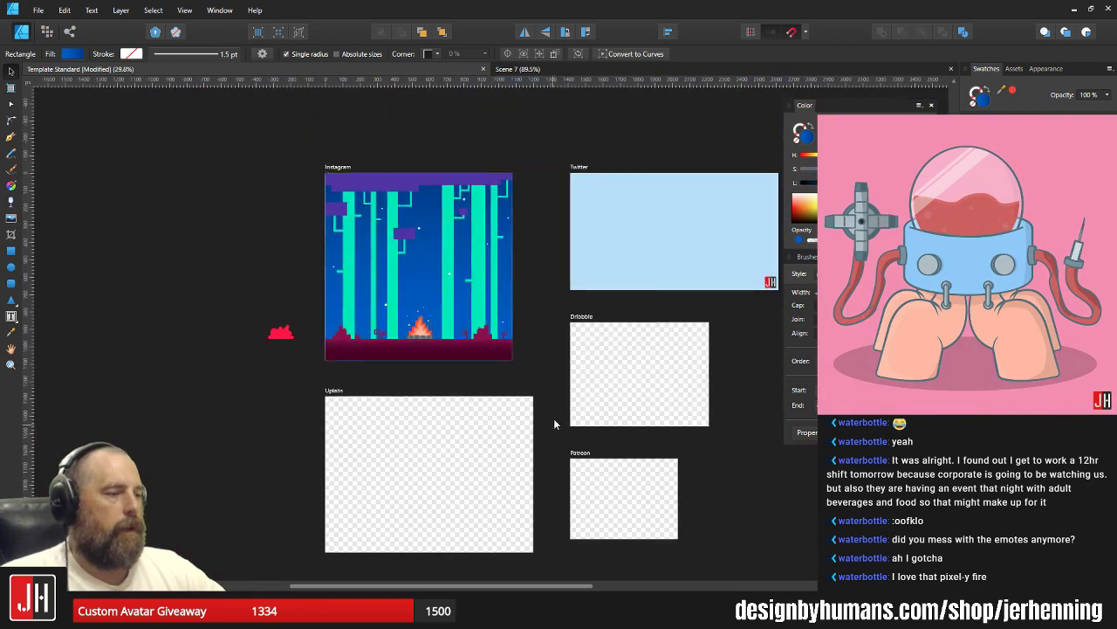
pyautogui.hotkey('ctrl', 'd')
# Draw a square about 10 px wide on the ground in front of the teal trunk nearest the campfire's right side.
pyautogui.scroll(6, 429, 343)
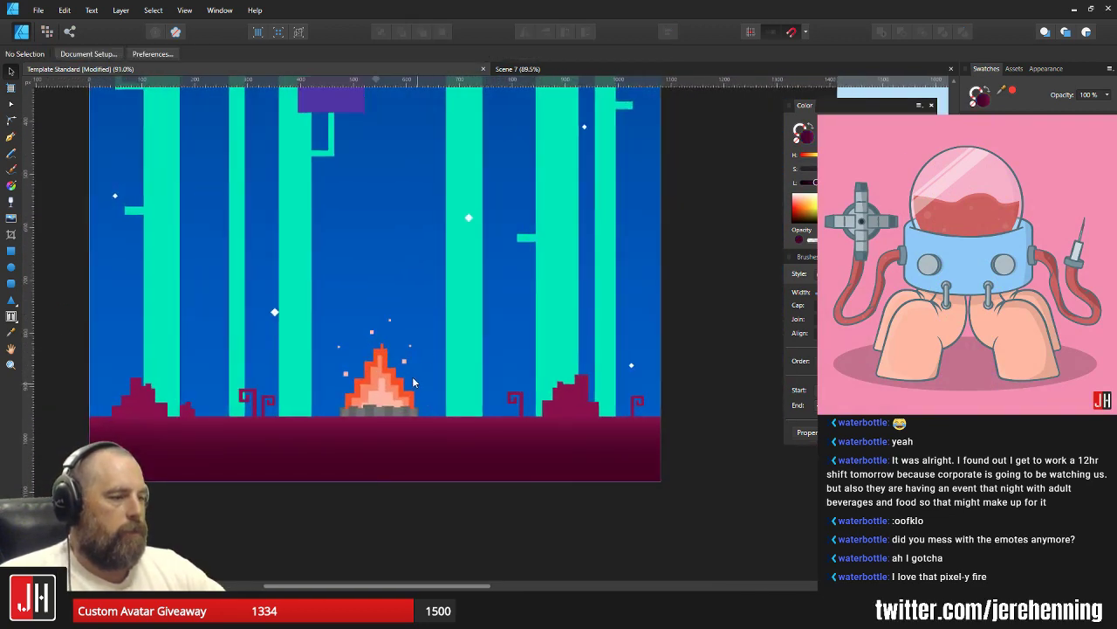
pyautogui.scroll(4, 414, 380)
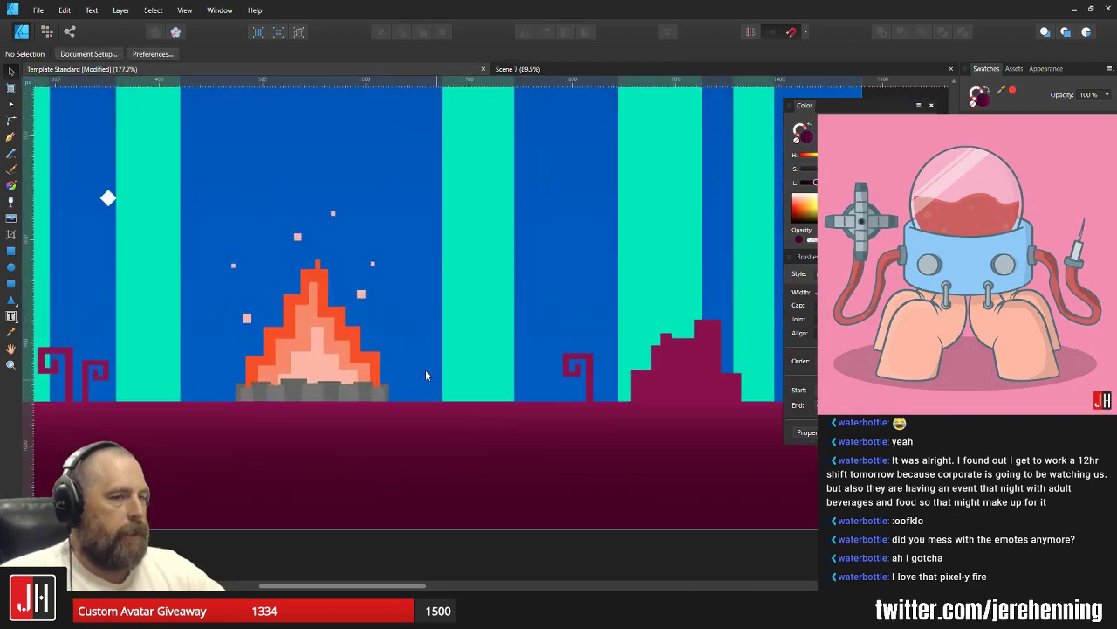
pyautogui.click(13, 253)
pyautogui.scroll(3, 465, 375)
pyautogui.moveTo(489, 398); pyautogui.dragTo(316, 311)
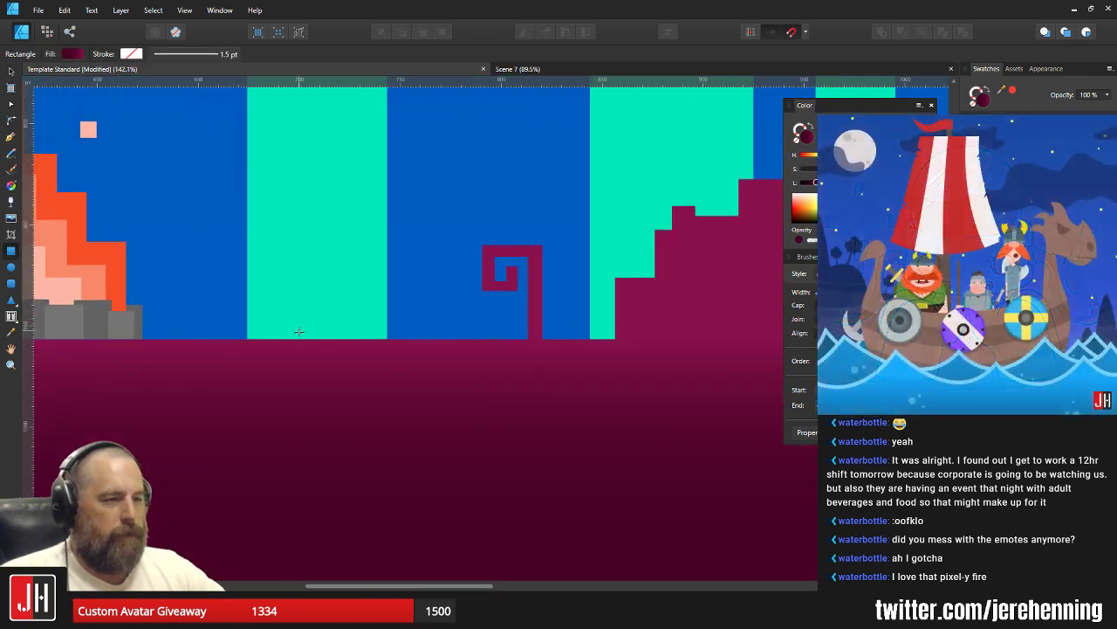
pyautogui.scroll(-5, 298, 331)
pyautogui.scroll(10, 332, 382)
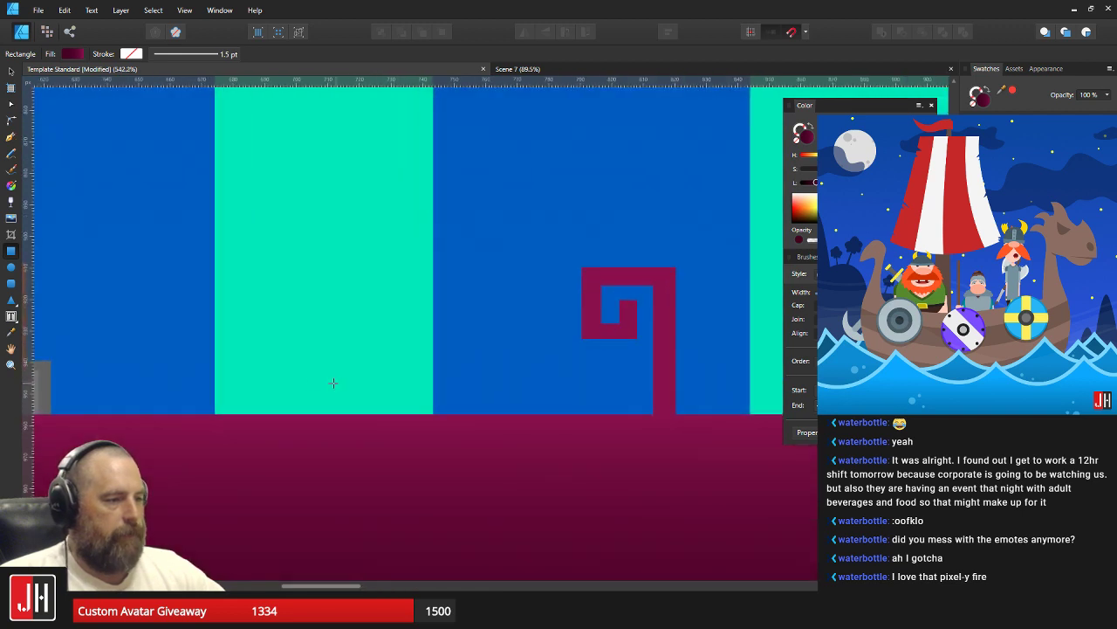
pyautogui.moveTo(316, 380); pyautogui.dragTo(351, 413)
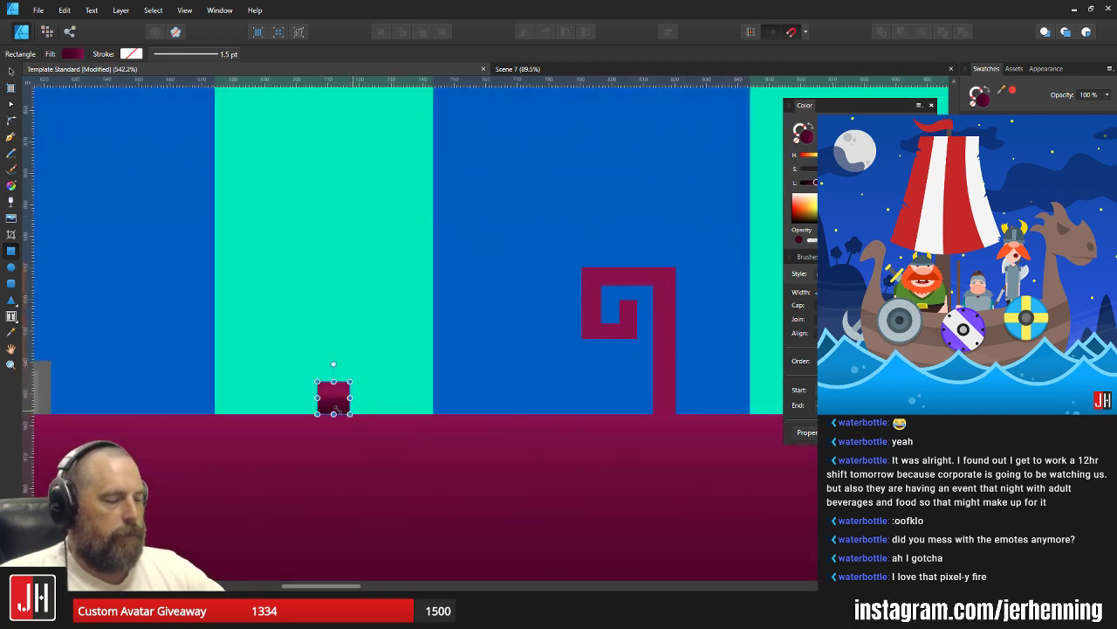
# Fill the small square with solid dark maroon and shrink it proportionally to about 8 px.
pyautogui.scroll(2, 336, 408)
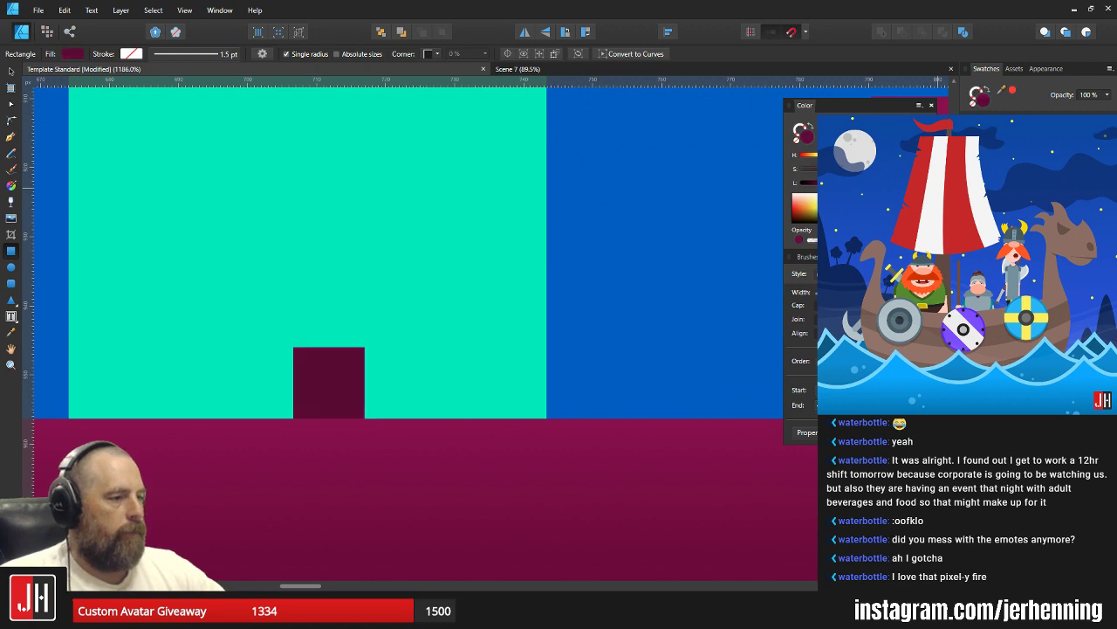
pyautogui.moveTo(365, 348); pyautogui.dragTo(350, 361)
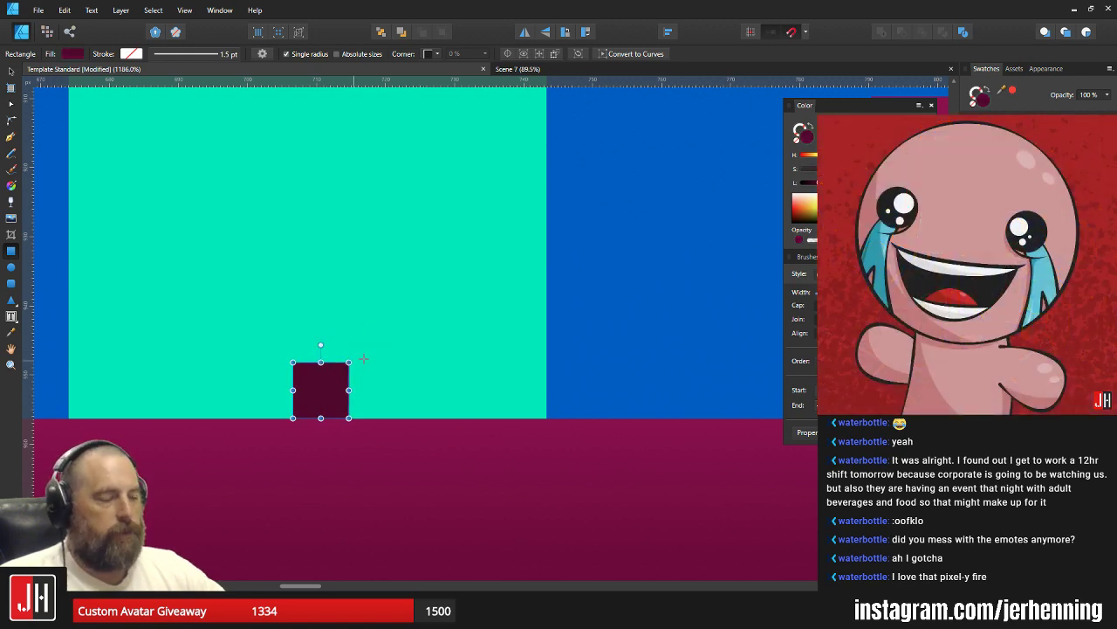
pyautogui.scroll(-12, 415, 354)
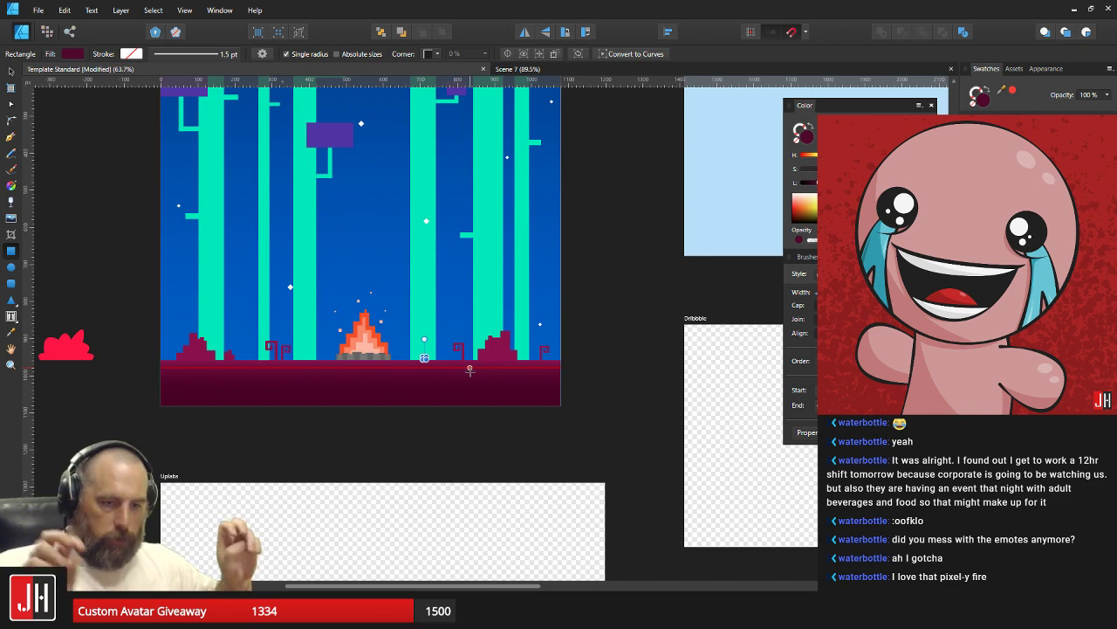
# Shrink the dark square to about 5.8 px between the campfire and the trunk, and add a larger copy to its right.
pyautogui.scroll(12, 461, 361)
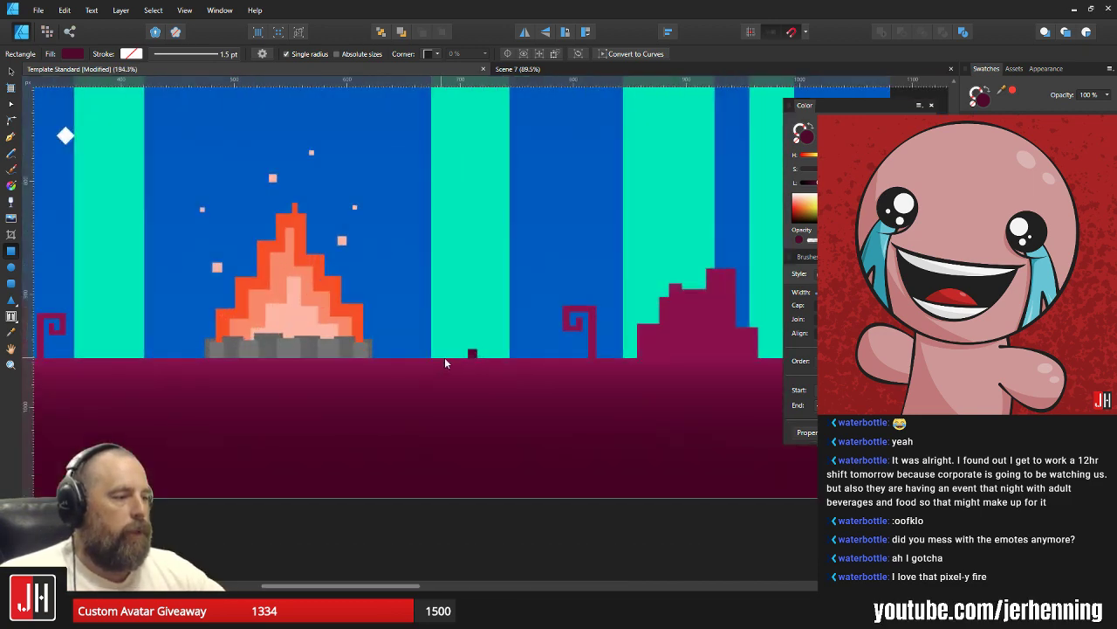
pyautogui.moveTo(197, 336); pyautogui.dragTo(568, 348)
pyautogui.scroll(3, 585, 346)
pyautogui.moveTo(629, 321); pyautogui.dragTo(571, 354)
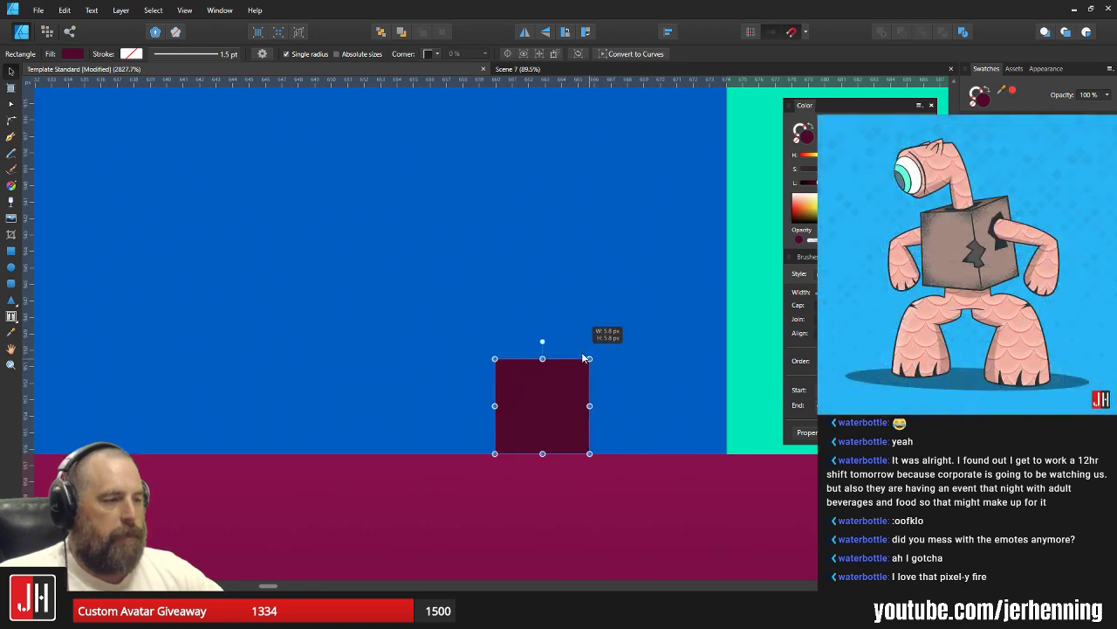
pyautogui.moveTo(562, 400); pyautogui.dragTo(394, 399)
pyautogui.scroll(-5, 274, 402)
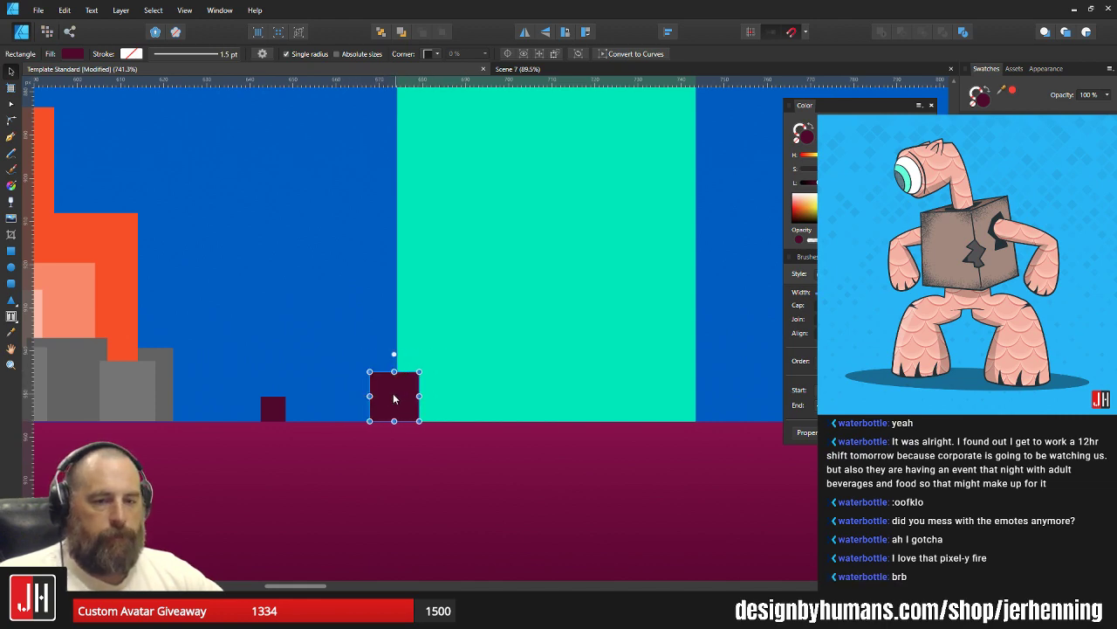
# Move both dark squares together to the right, onto the base of the teal trunk.
pyautogui.keyDown('shift'); pyautogui.click(280, 413); pyautogui.keyUp('shift')
pyautogui.moveTo(279, 413); pyautogui.dragTo(490, 396)
pyautogui.scroll(-8, 550, 400)
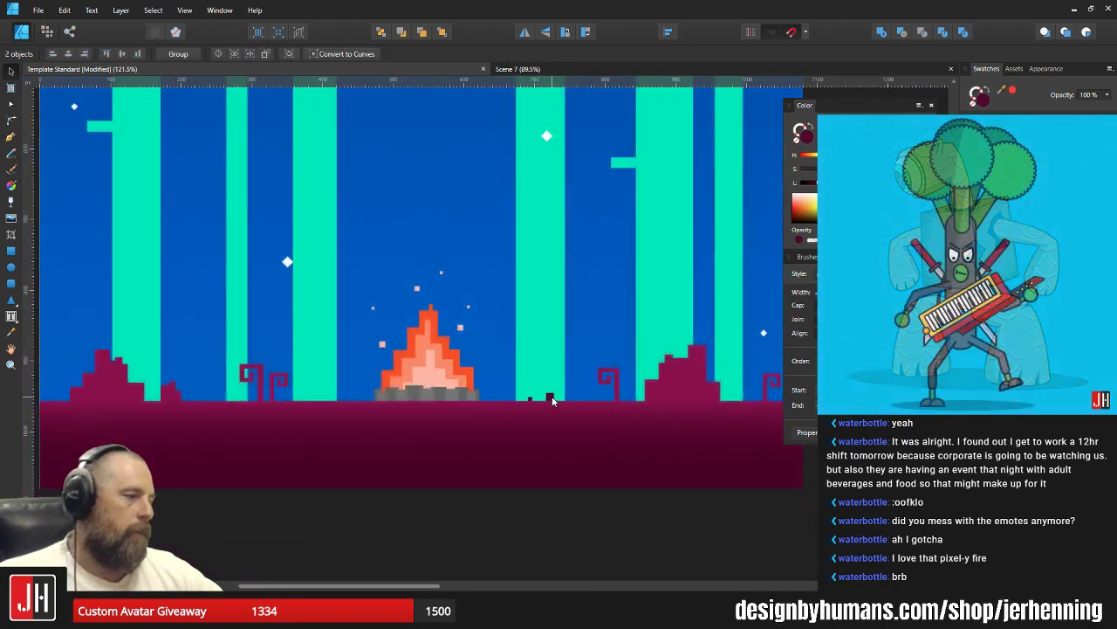
# Delete the two small dark squares from the base of the teal trunk.
pyautogui.scroll(8, 558, 403)
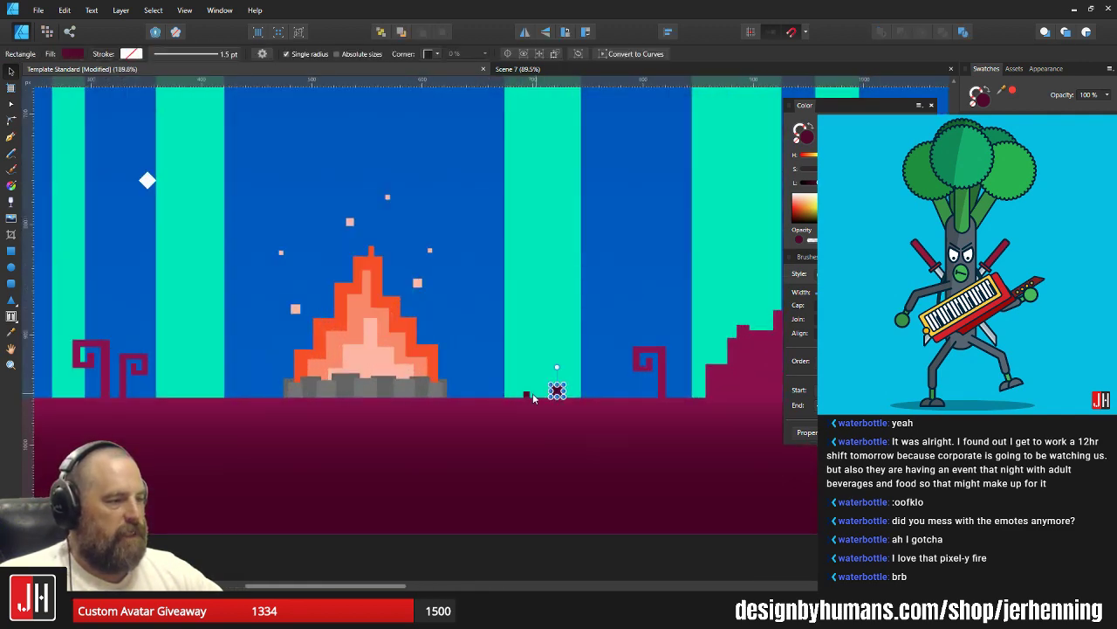
pyautogui.click(649, 378)
pyautogui.scroll(-5, 652, 418)
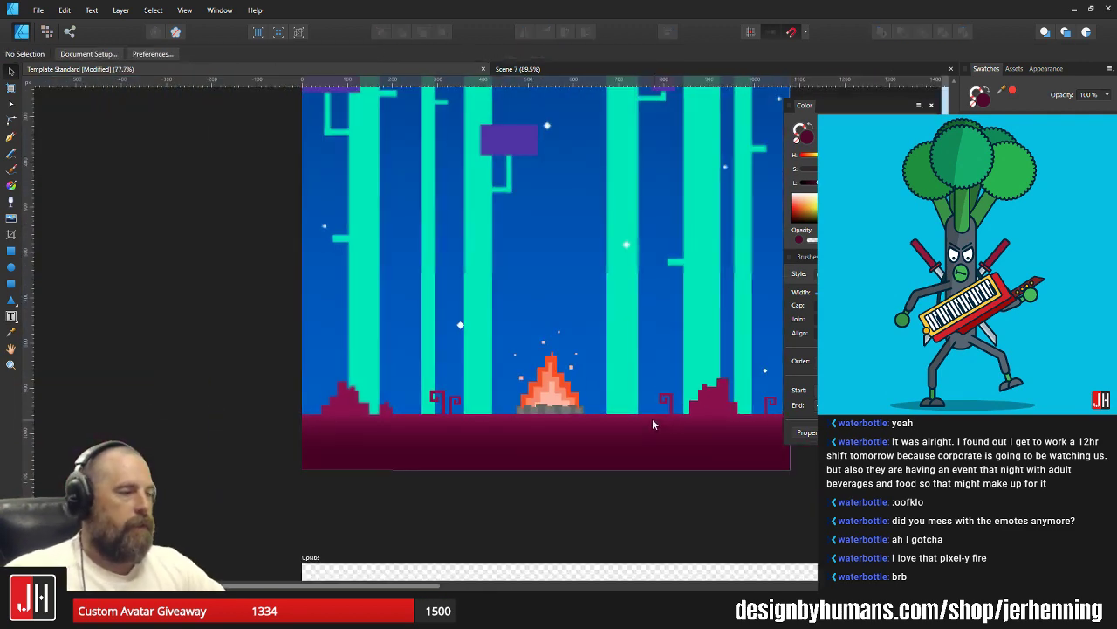
# Try solid red, magenta, lilac, purple and pink fills on the blue background rectangle behind the trees.
pyautogui.hscroll(3, 406, 402)
pyautogui.scroll(2, 483, 397)
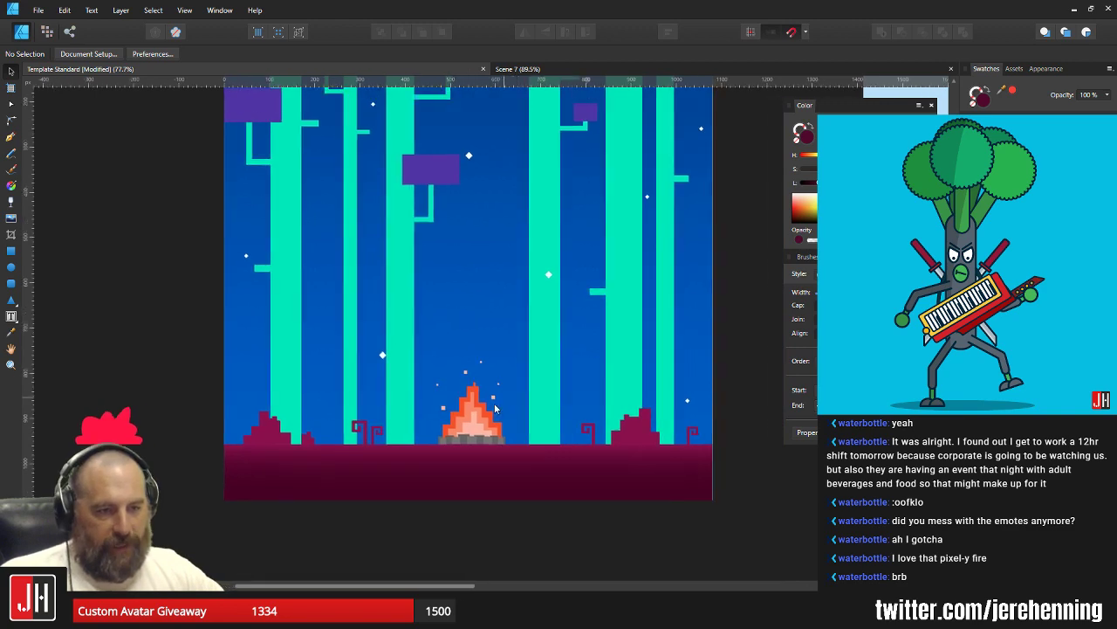
pyautogui.scroll(-3, 483, 397)
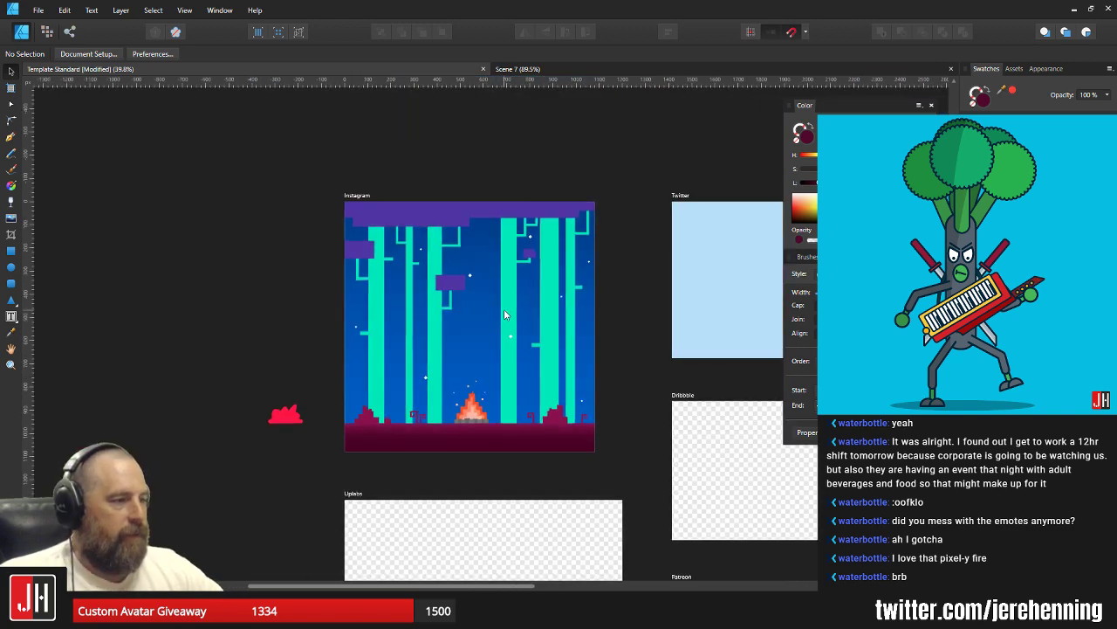
pyautogui.click(481, 349)
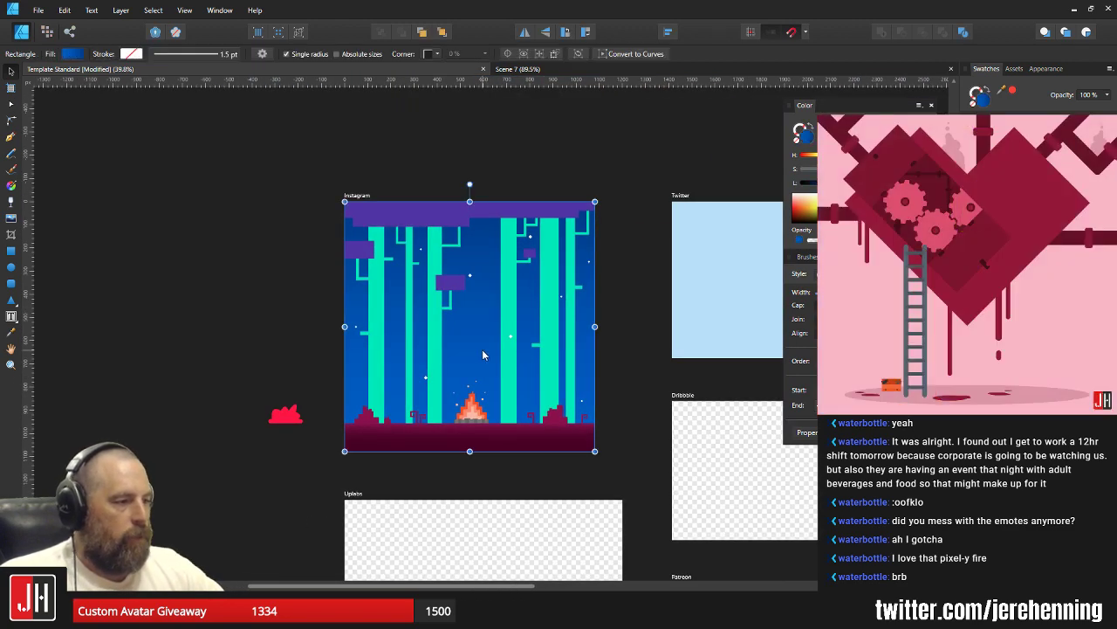
pyautogui.scroll(3, 482, 355)
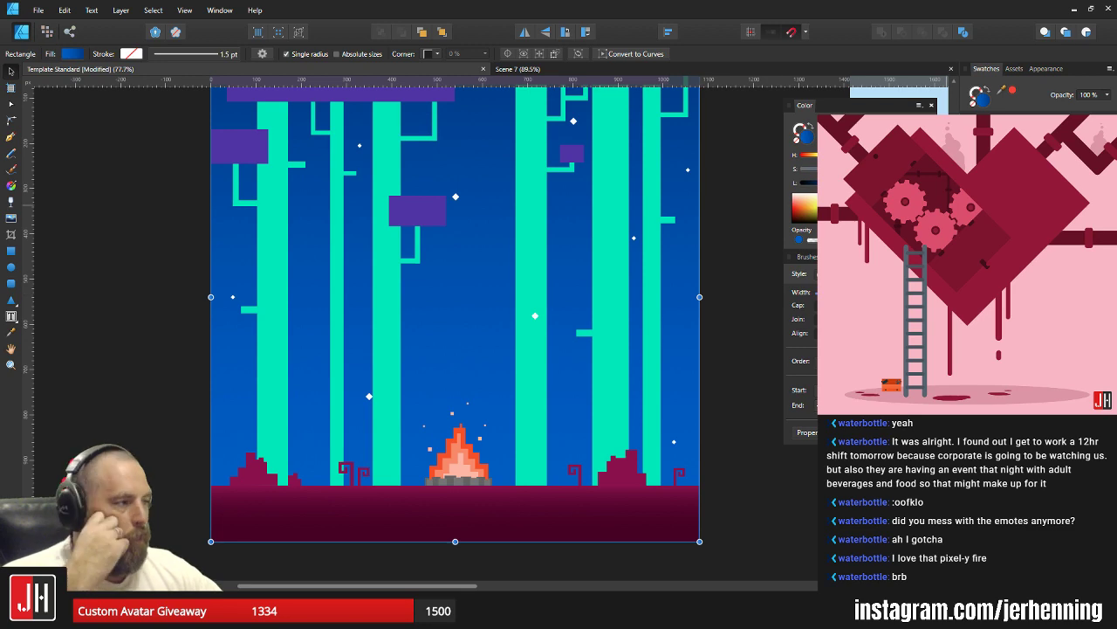
pyautogui.click(996, 175)
pyautogui.click(1003, 174)
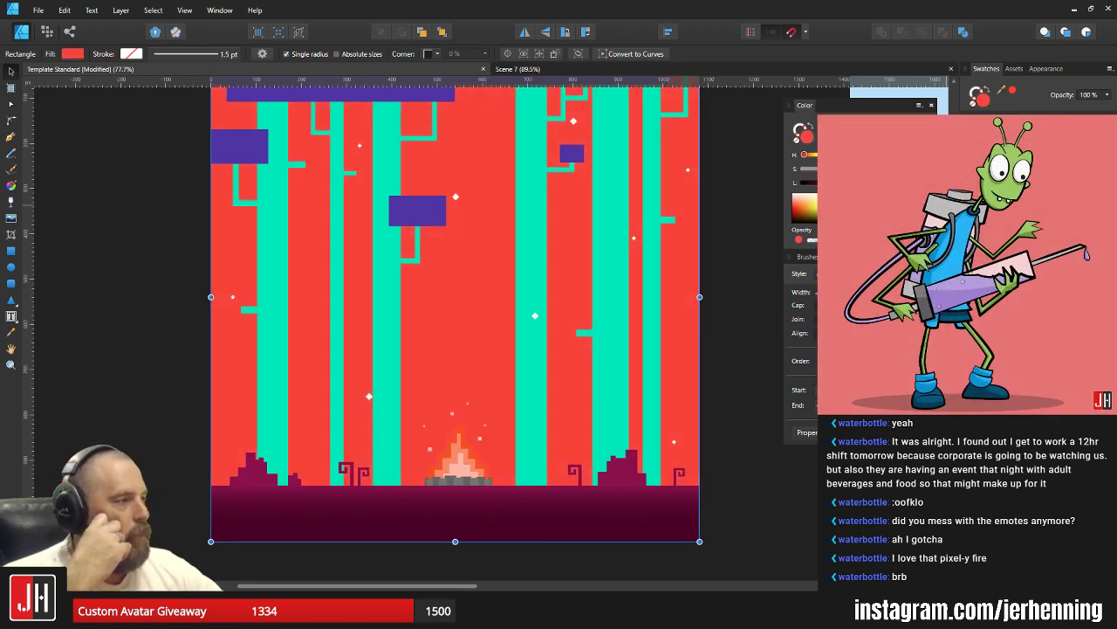
pyautogui.moveTo(853, 183); pyautogui.dragTo(861, 182)
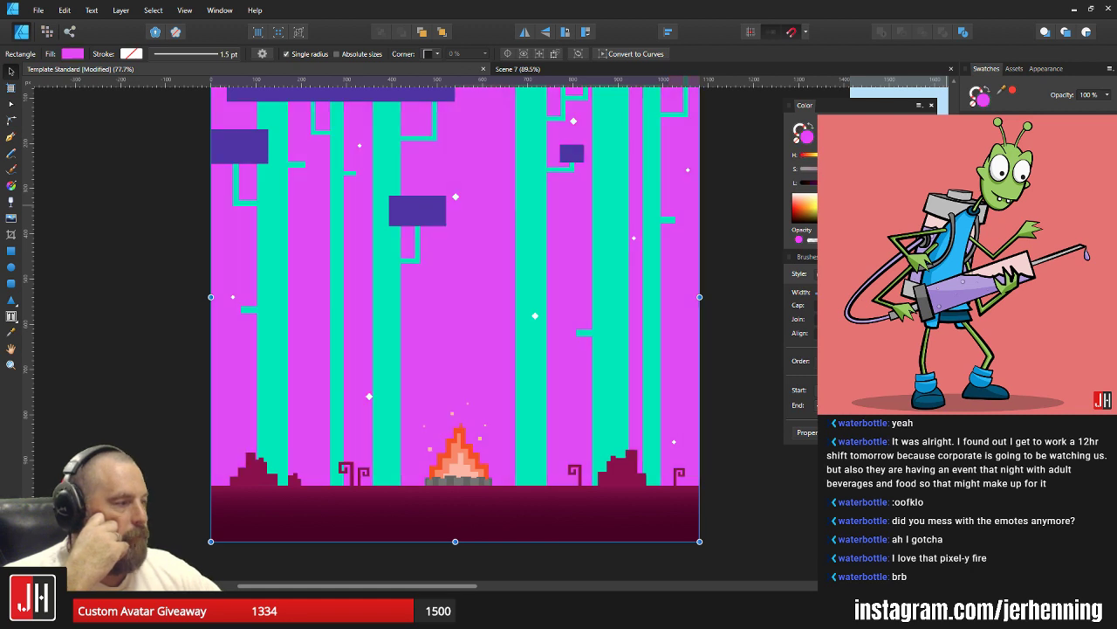
pyautogui.click(1004, 175)
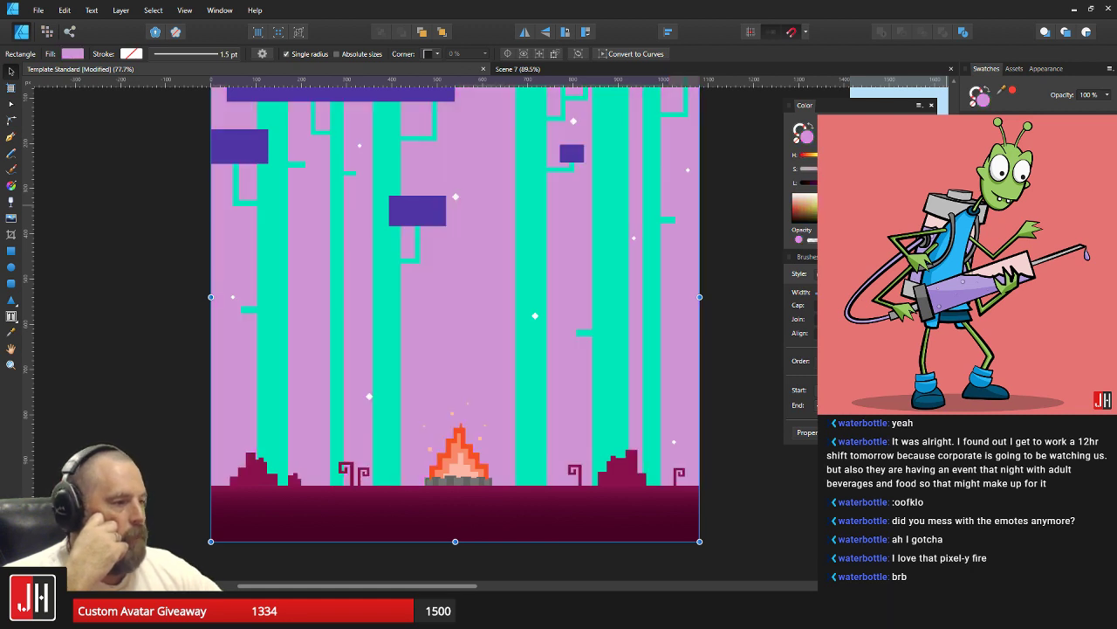
pyautogui.click(1014, 174)
pyautogui.click(1004, 175)
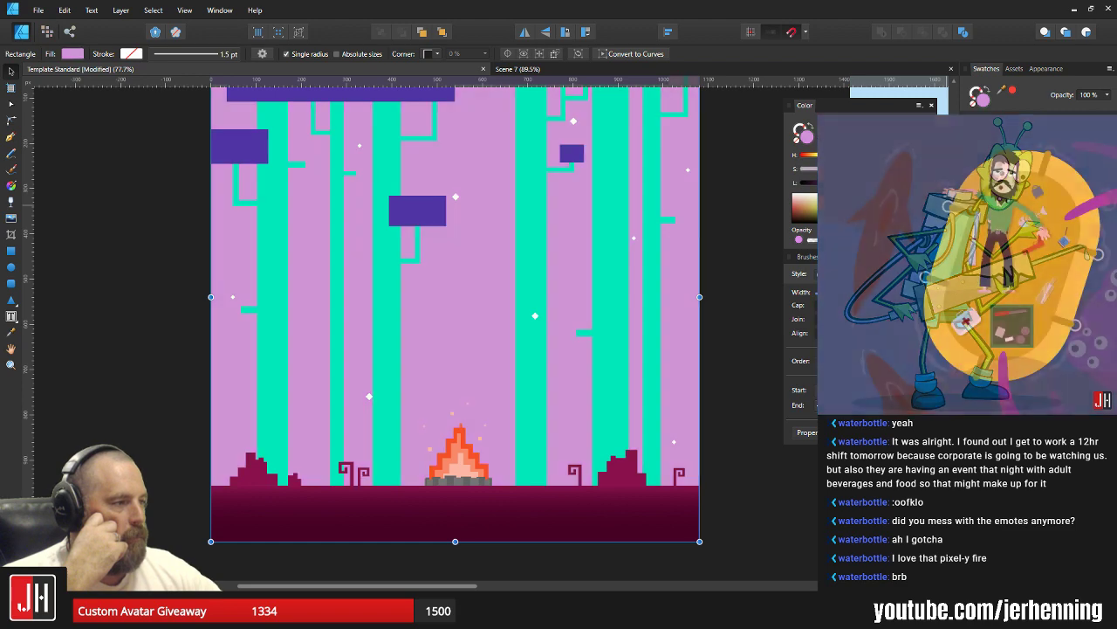
pyautogui.click(1014, 174)
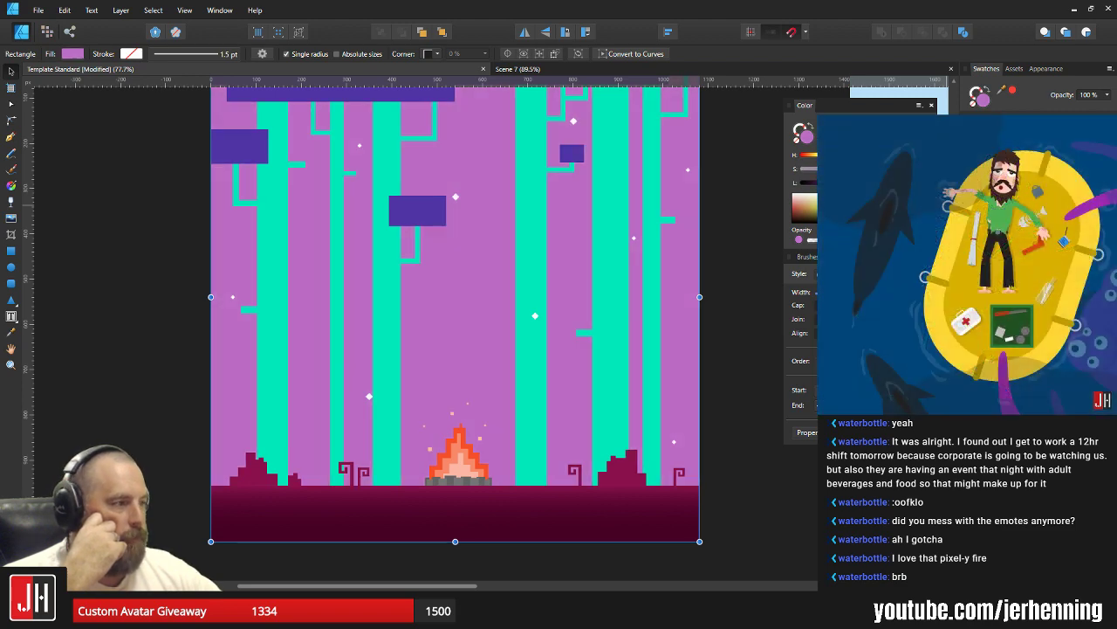
pyautogui.click(1025, 175)
pyautogui.click(1036, 175)
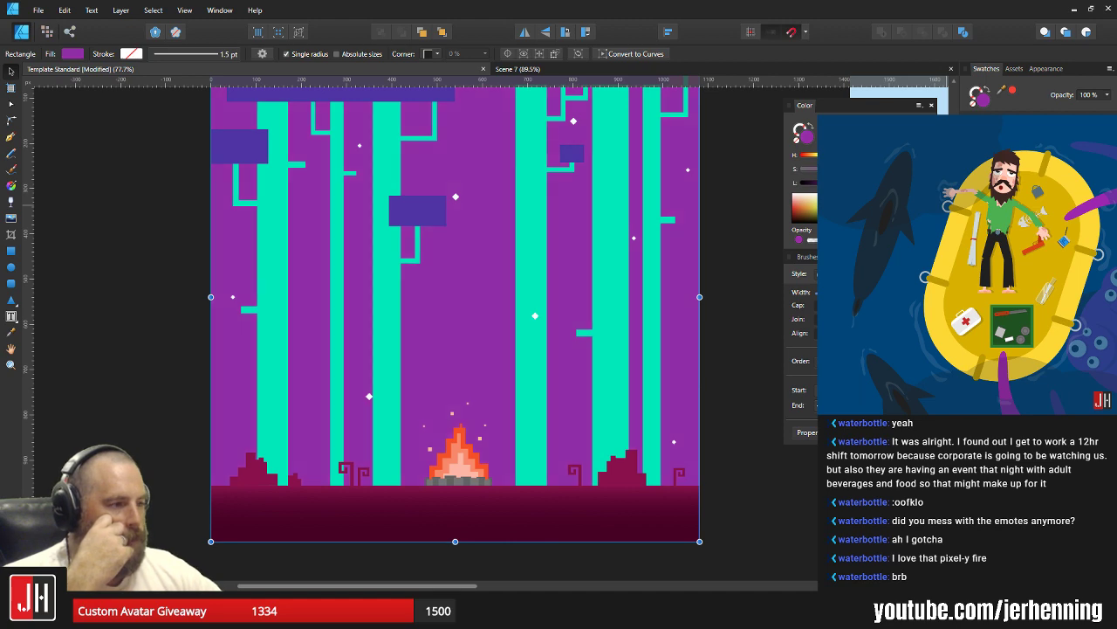
pyautogui.click(1046, 175)
pyautogui.click(1056, 175)
pyautogui.click(1025, 185)
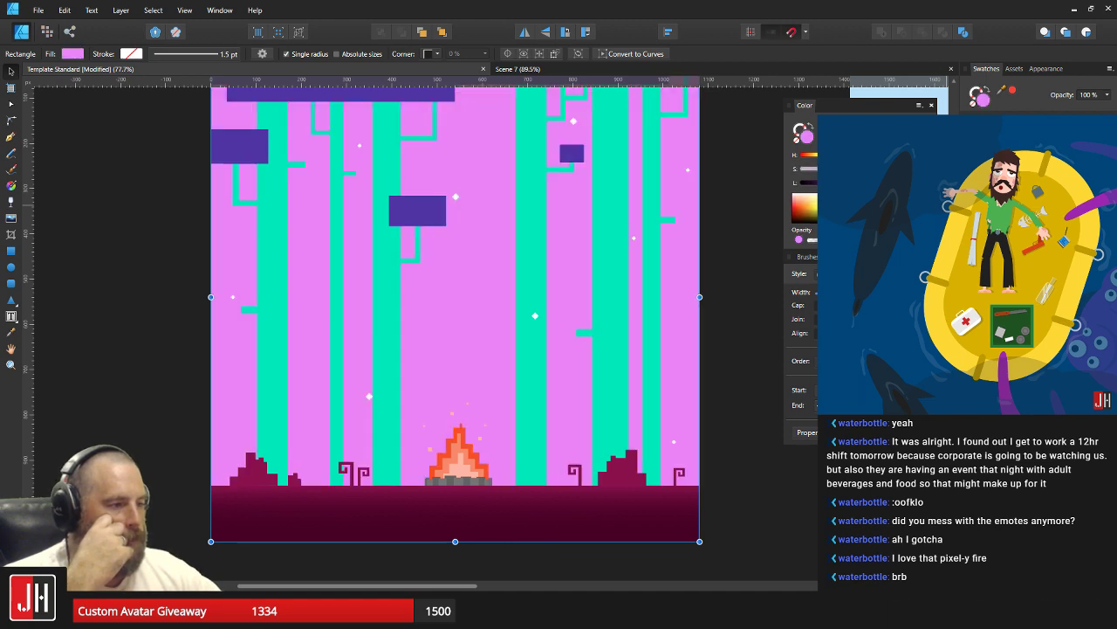
# Try sky blue, teal, aqua and bright green fills on the background rectangle.
pyautogui.click(1035, 185)
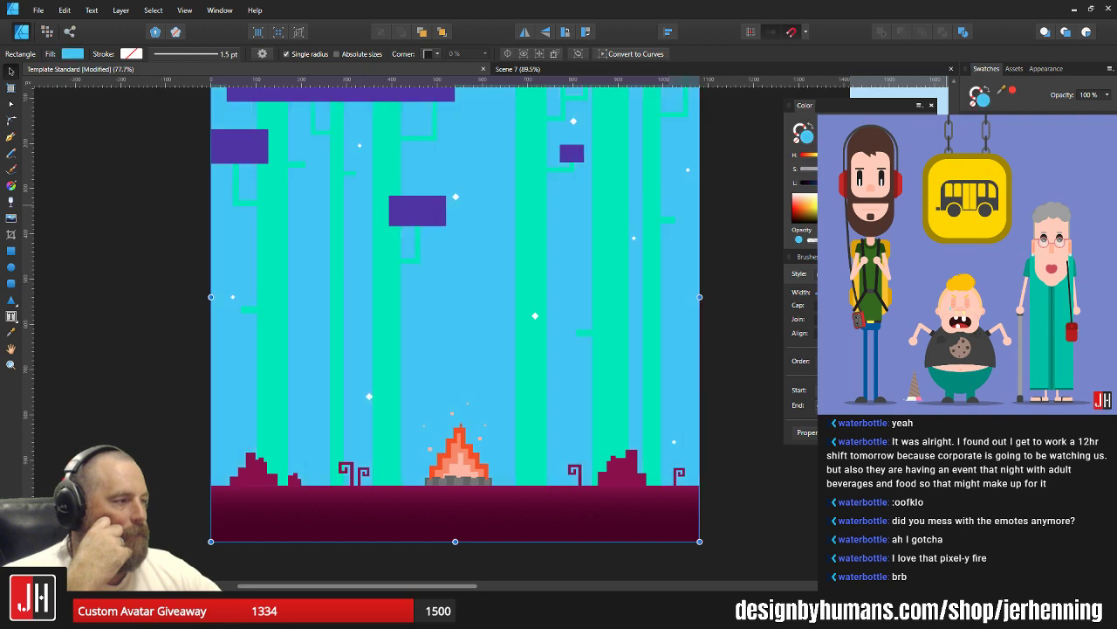
pyautogui.click(1046, 185)
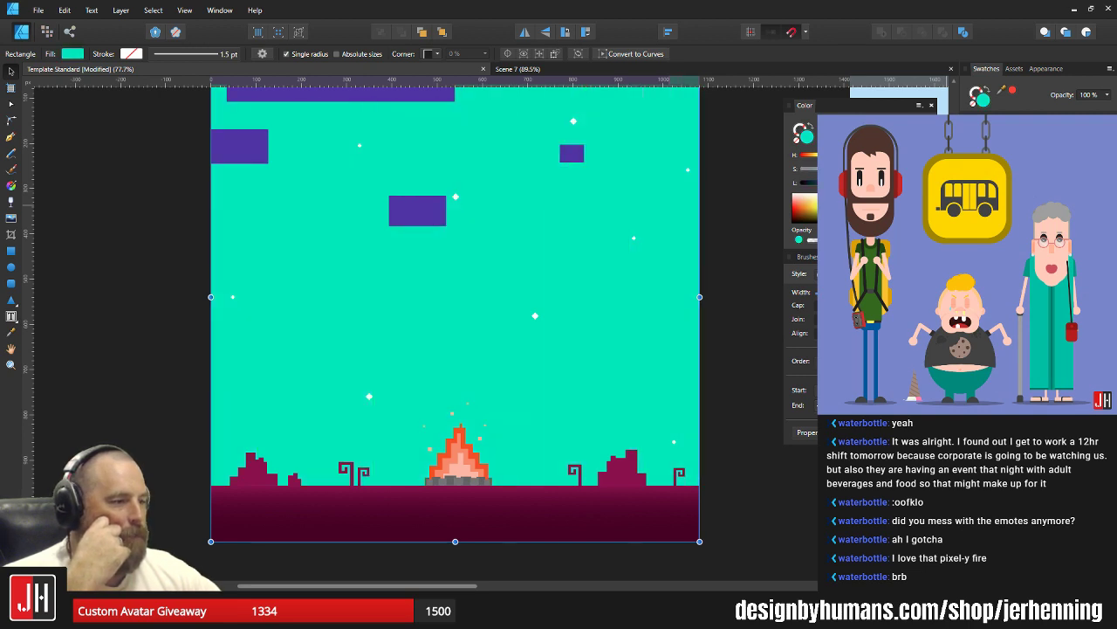
pyautogui.click(1057, 186)
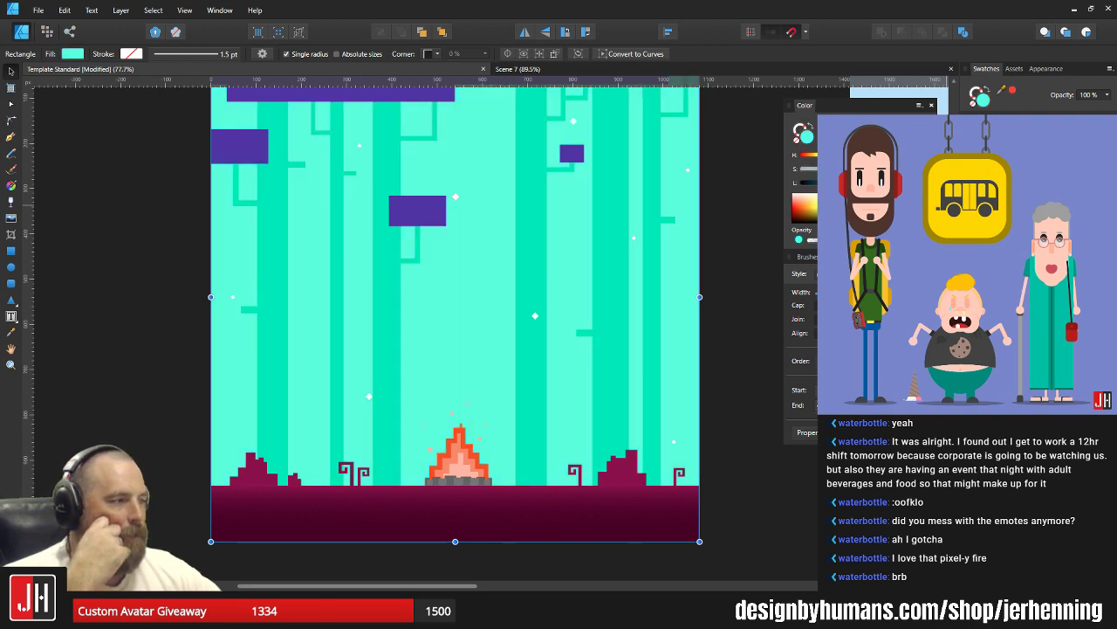
pyautogui.click(1056, 185)
pyautogui.click(1067, 185)
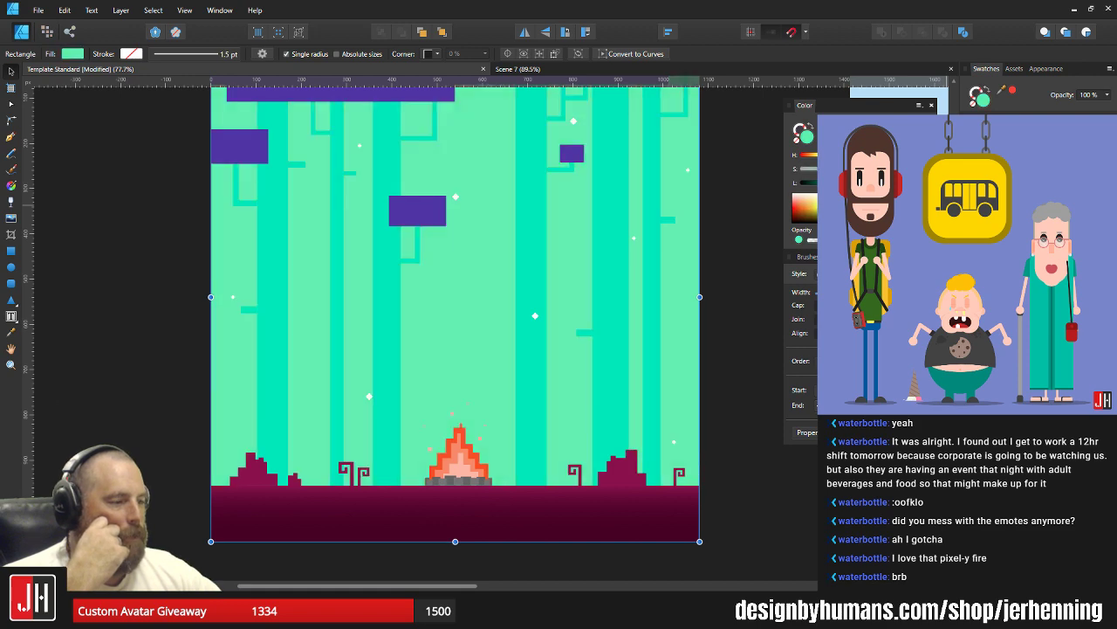
pyautogui.click(1056, 185)
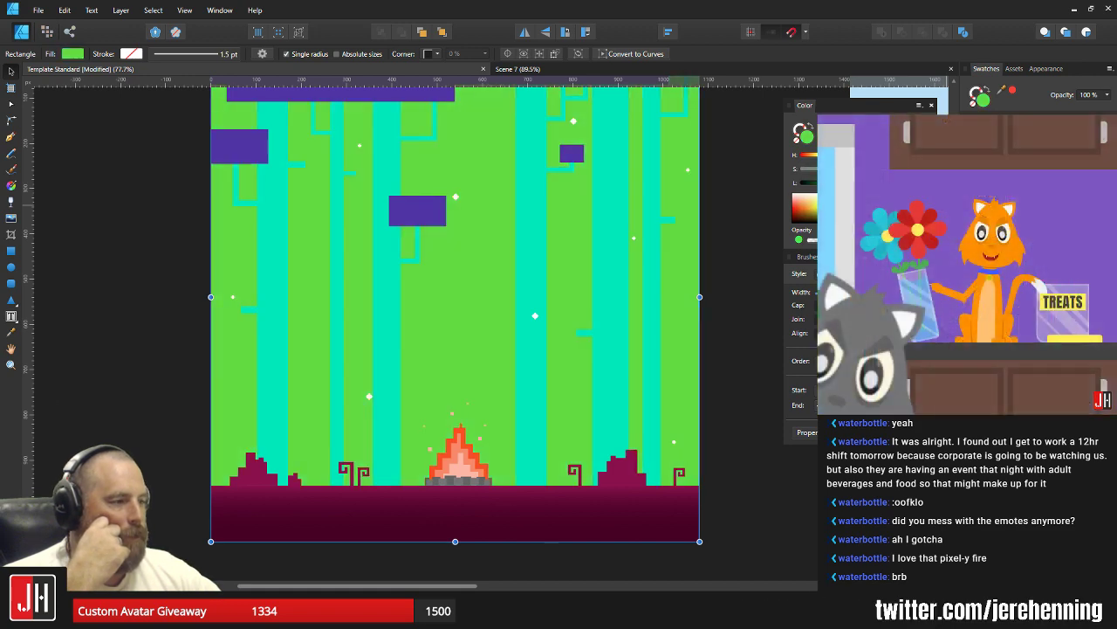
# Fill the background rectangle behind the trees with a solid pale mint green.
pyautogui.click(1045, 185)
pyautogui.click(1057, 185)
pyautogui.click(1066, 185)
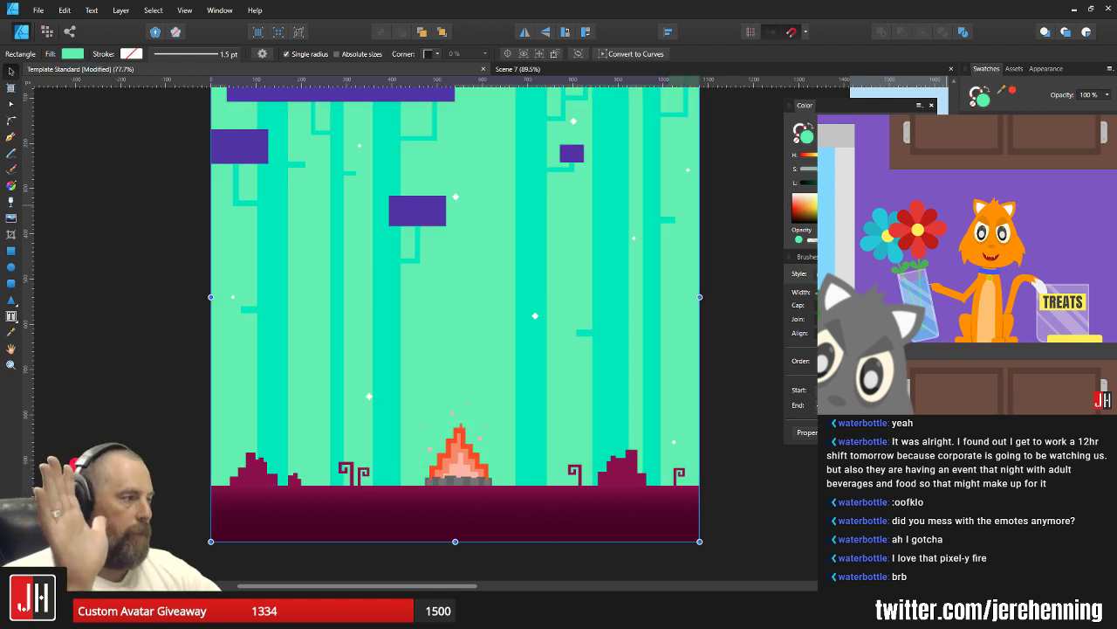
pyautogui.click(1078, 185)
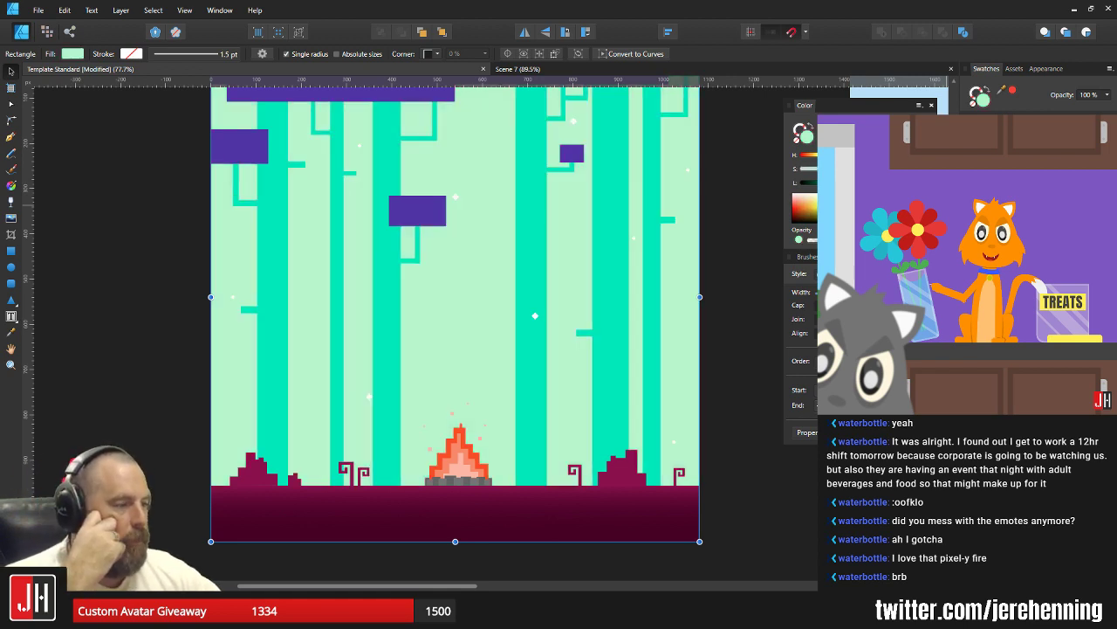
# Recolour the purple canopy and the three purple foliage blocks below it with solid dark magenta.
pyautogui.scroll(-1, 506, 289)
pyautogui.scroll(2, 457, 312)
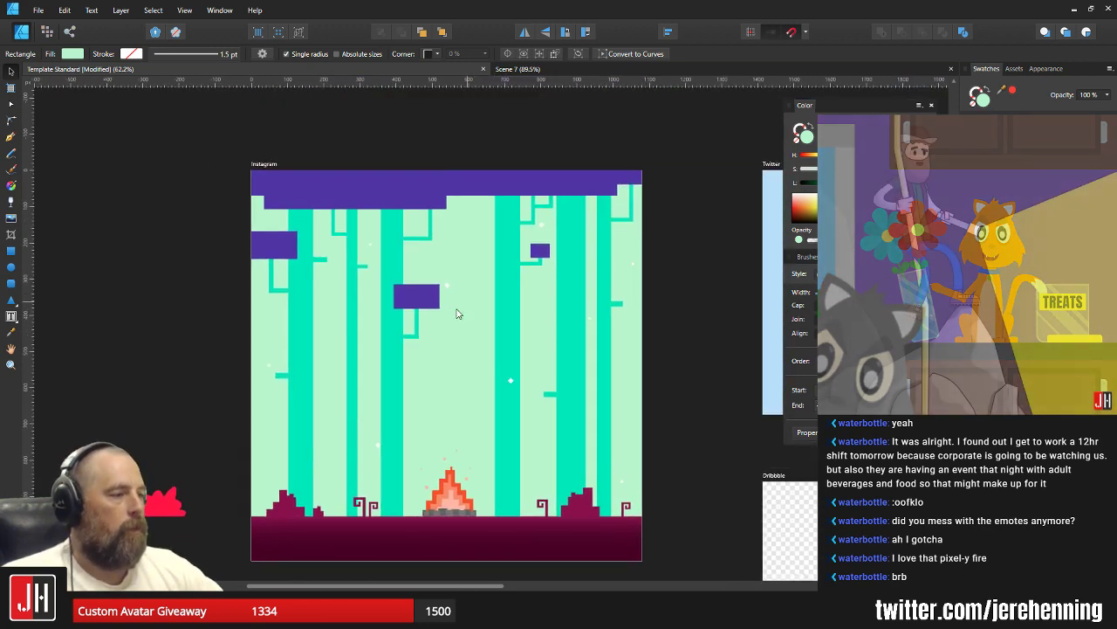
pyautogui.click(431, 296)
pyautogui.keyDown('shift'); pyautogui.click(266, 250); pyautogui.keyUp('shift')
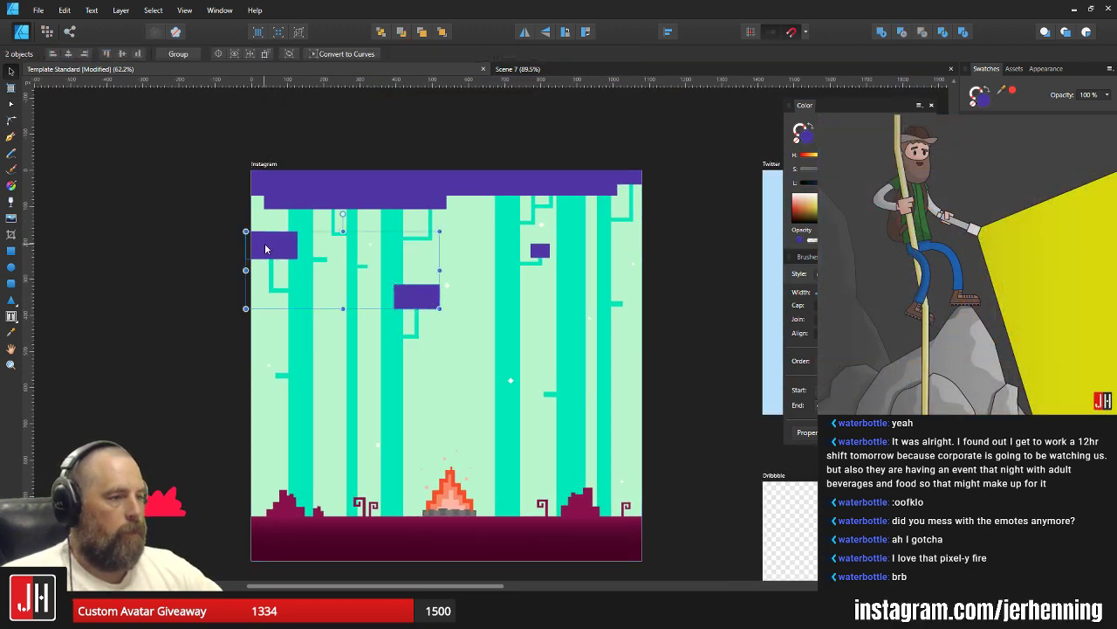
pyautogui.keyDown('shift'); pyautogui.click(352, 198); pyautogui.keyUp('shift')
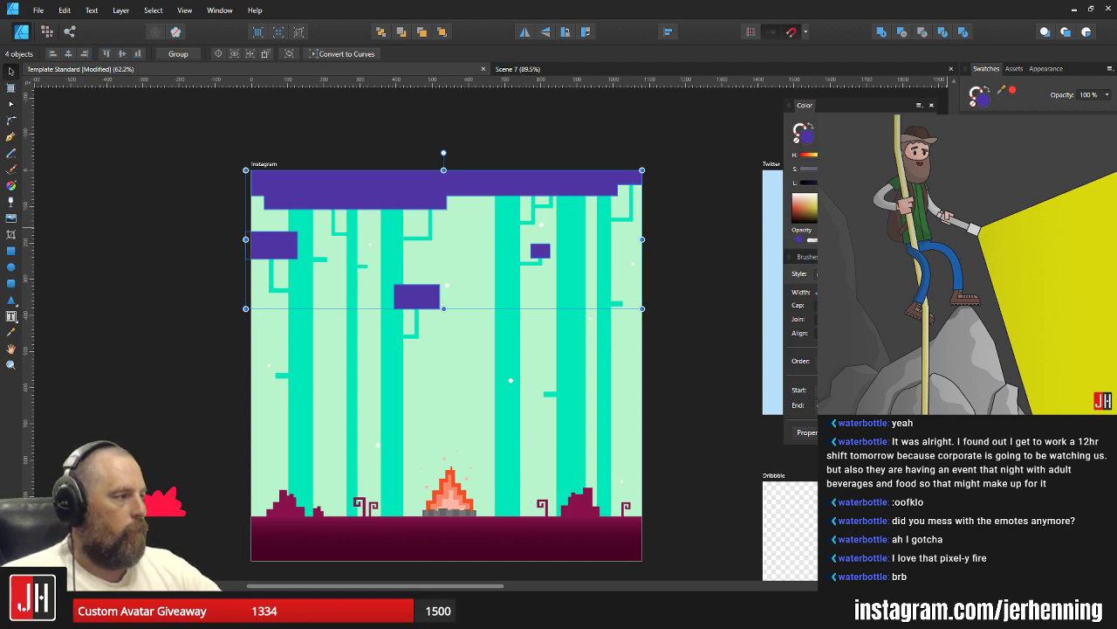
pyautogui.click(987, 166)
pyautogui.click(714, 360)
# Merge the teal trunk just left of the campfire with its two hooked branches into one shape.
pyautogui.scroll(3, 464, 320)
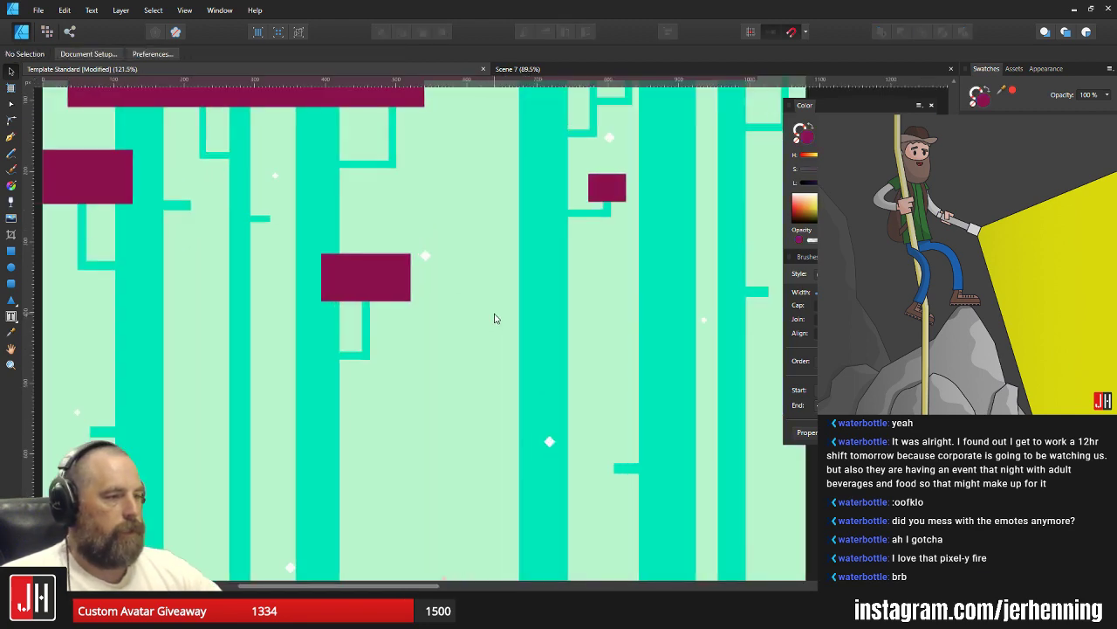
pyautogui.scroll(-4, 472, 314)
pyautogui.scroll(3, 460, 384)
pyautogui.click(292, 355)
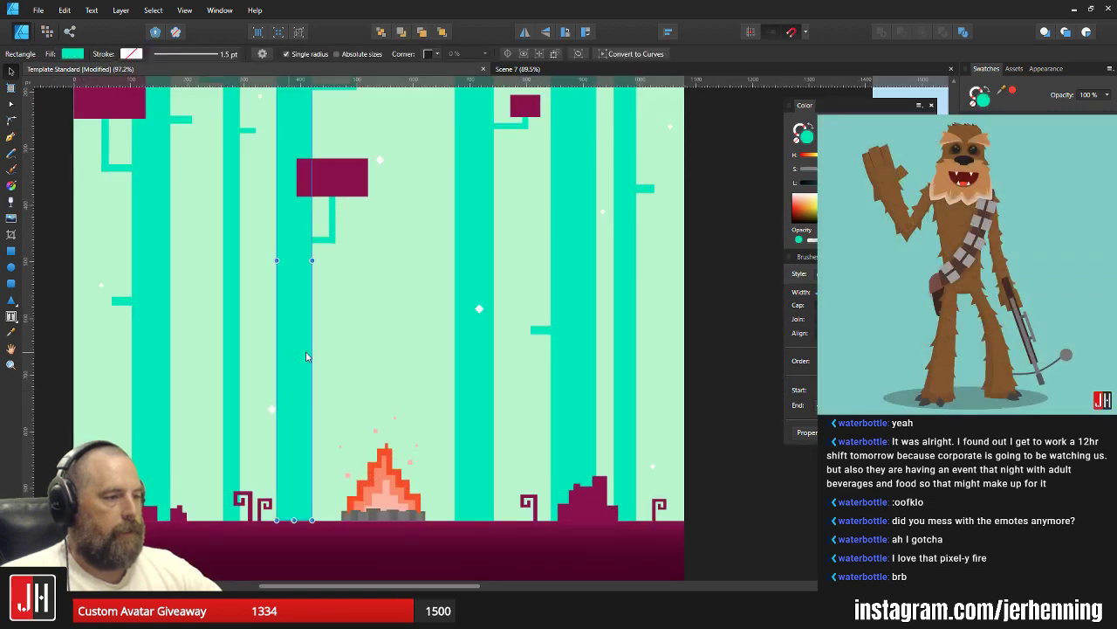
pyautogui.moveTo(308, 354); pyautogui.dragTo(450, 390)
pyautogui.moveTo(499, 257); pyautogui.dragTo(510, 351)
pyautogui.click(477, 369)
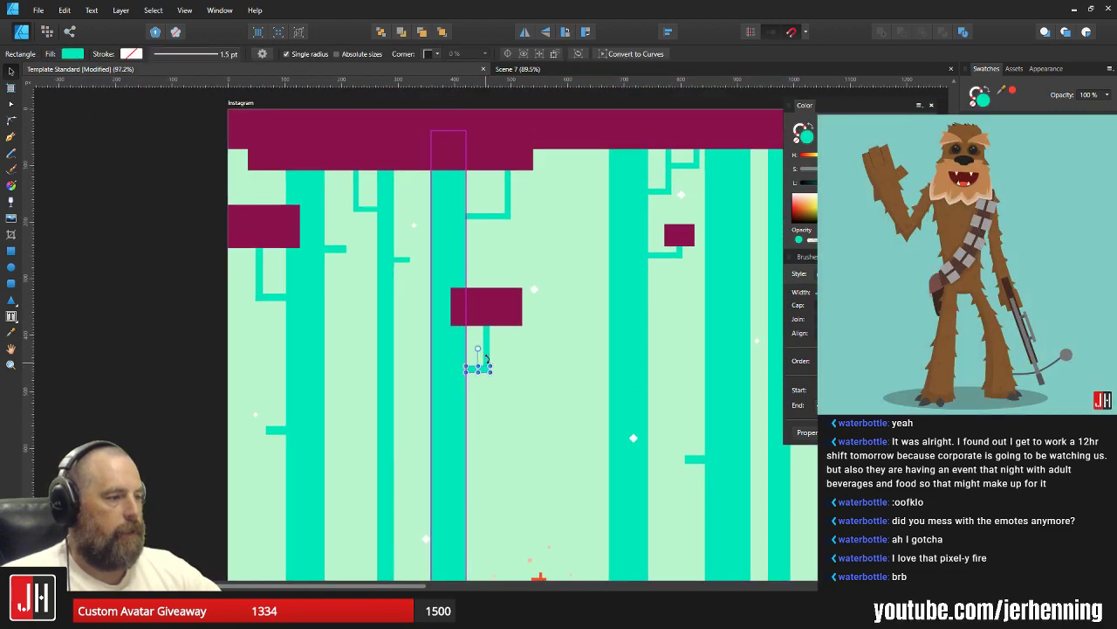
pyautogui.keyDown('shift'); pyautogui.click(489, 338); pyautogui.keyUp('shift')
pyautogui.keyDown('shift'); pyautogui.click(498, 215); pyautogui.keyUp('shift')
pyautogui.keyDown('shift'); pyautogui.click(510, 197); pyautogui.keyUp('shift')
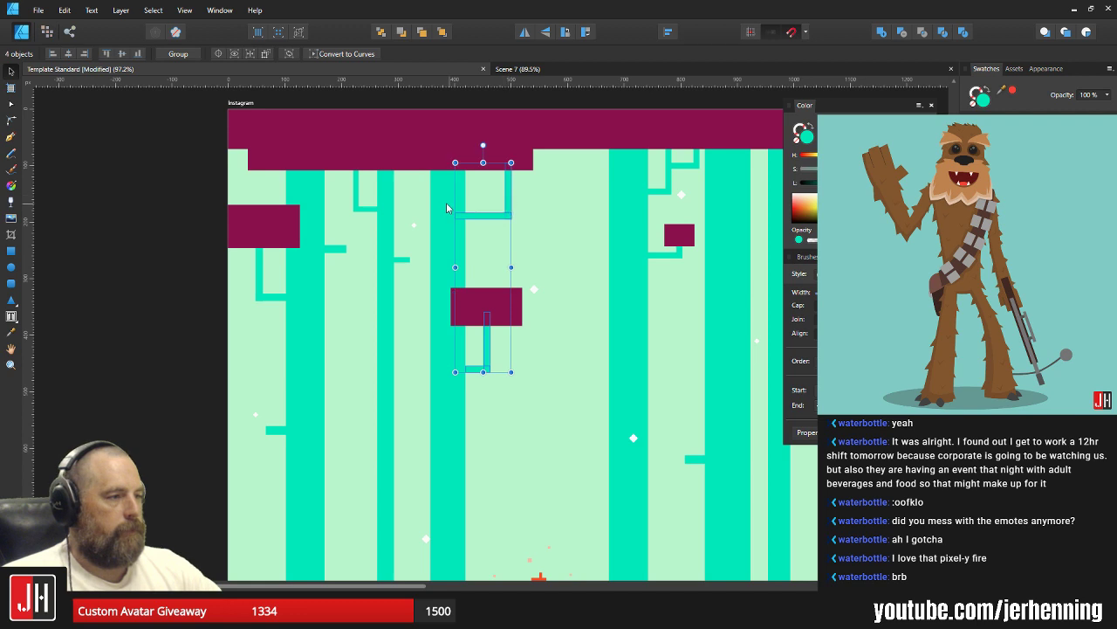
pyautogui.keyDown('shift'); pyautogui.click(449, 210); pyautogui.keyUp('shift')
pyautogui.click(882, 31)
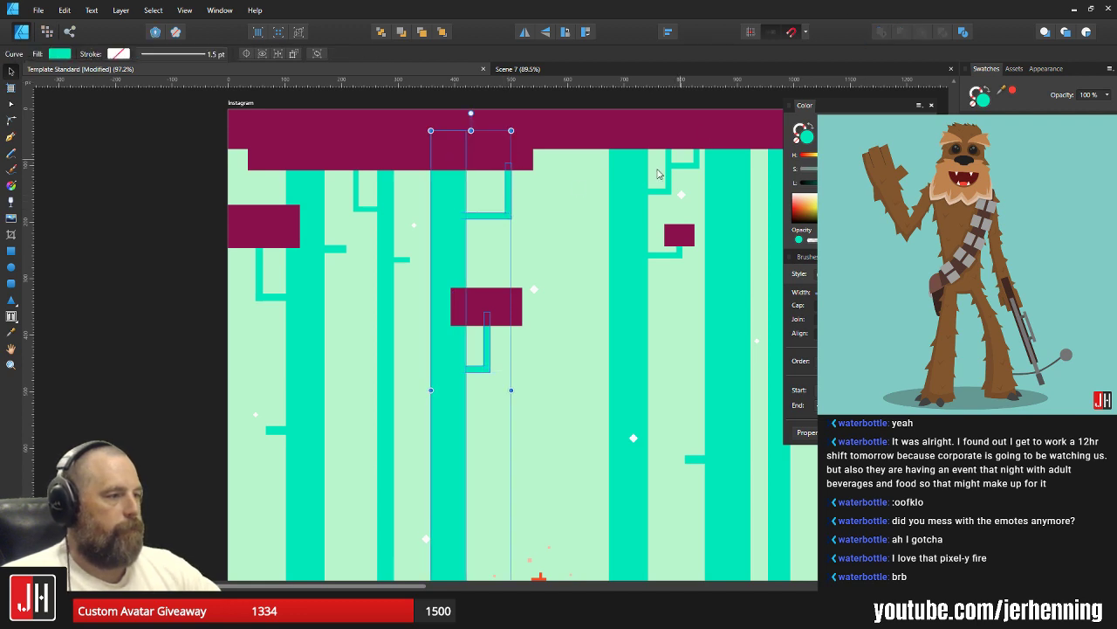
# Merge the narrow second trunk and the wide leftmost trunk with their own branches, making each tree one shape.
pyautogui.click(402, 267)
pyautogui.click(304, 280)
pyautogui.click(335, 252)
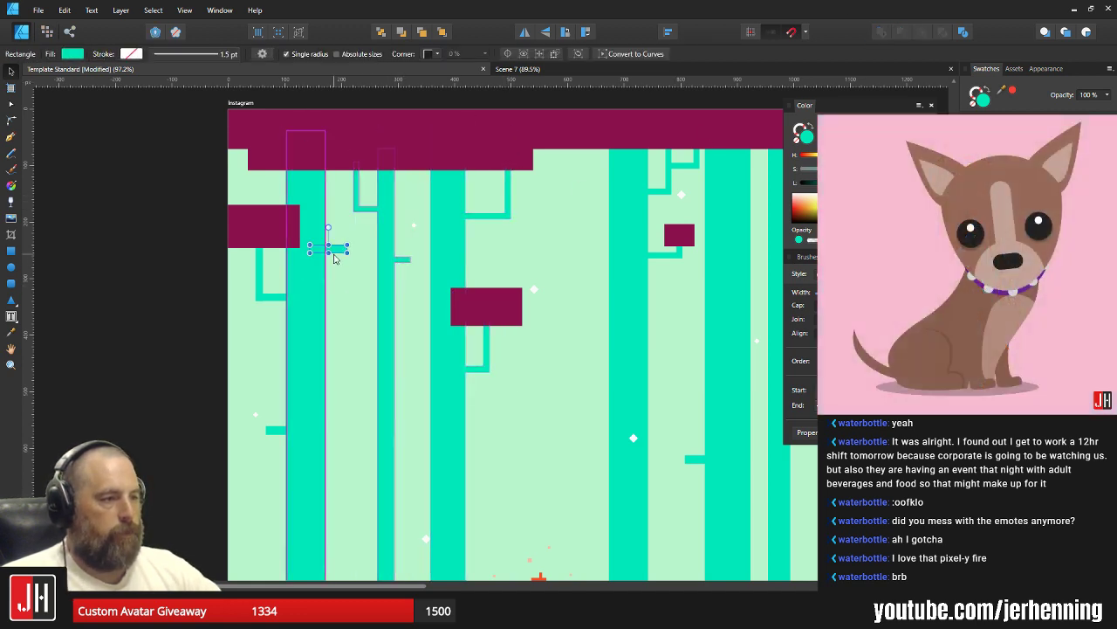
pyautogui.keyDown('shift'); pyautogui.click(259, 273); pyautogui.keyUp('shift')
pyautogui.keyDown('shift'); pyautogui.click(260, 287); pyautogui.keyUp('shift')
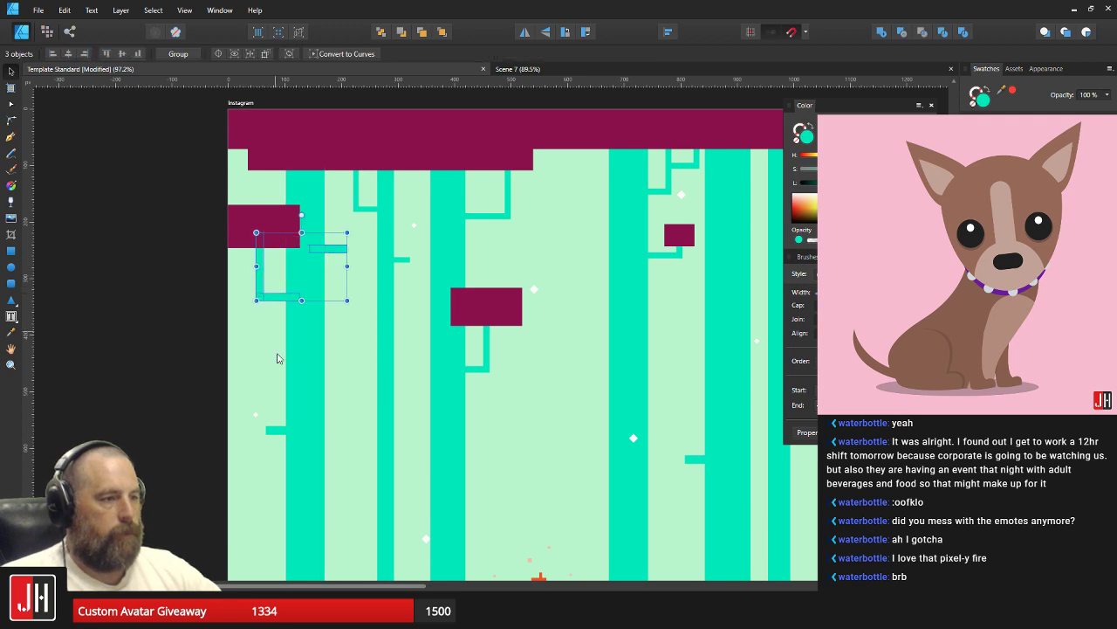
pyautogui.keyDown('shift'); pyautogui.click(277, 429); pyautogui.keyUp('shift')
pyautogui.keyDown('shift'); pyautogui.click(317, 376); pyautogui.keyUp('shift')
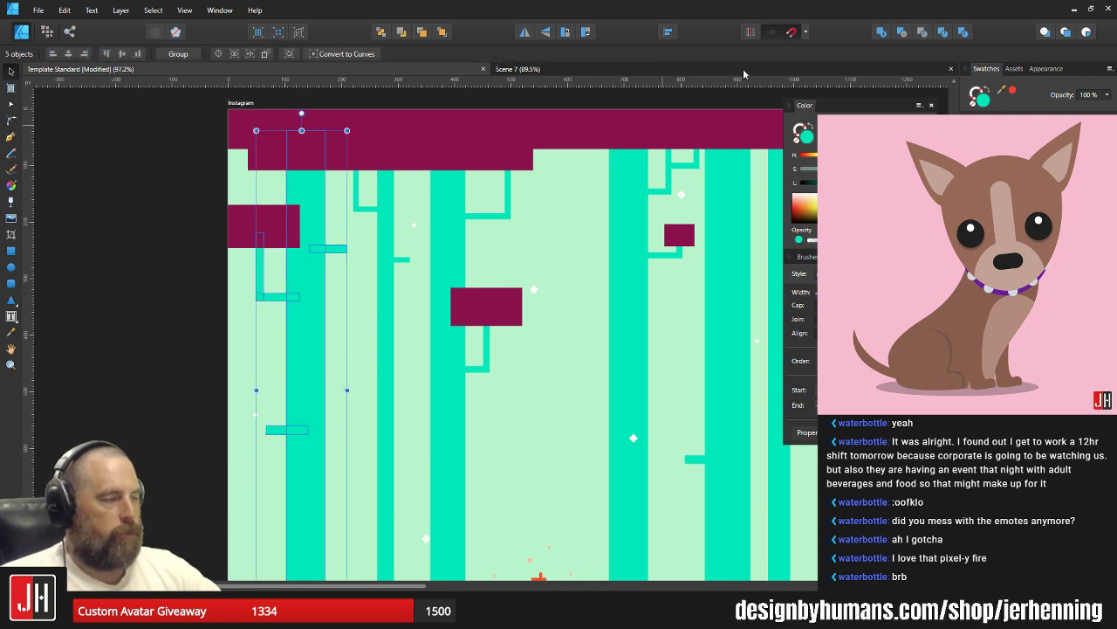
pyautogui.click(881, 33)
# Clear the selection and save the document.
pyautogui.scroll(-3, 553, 225)
pyautogui.scroll(2, 525, 333)
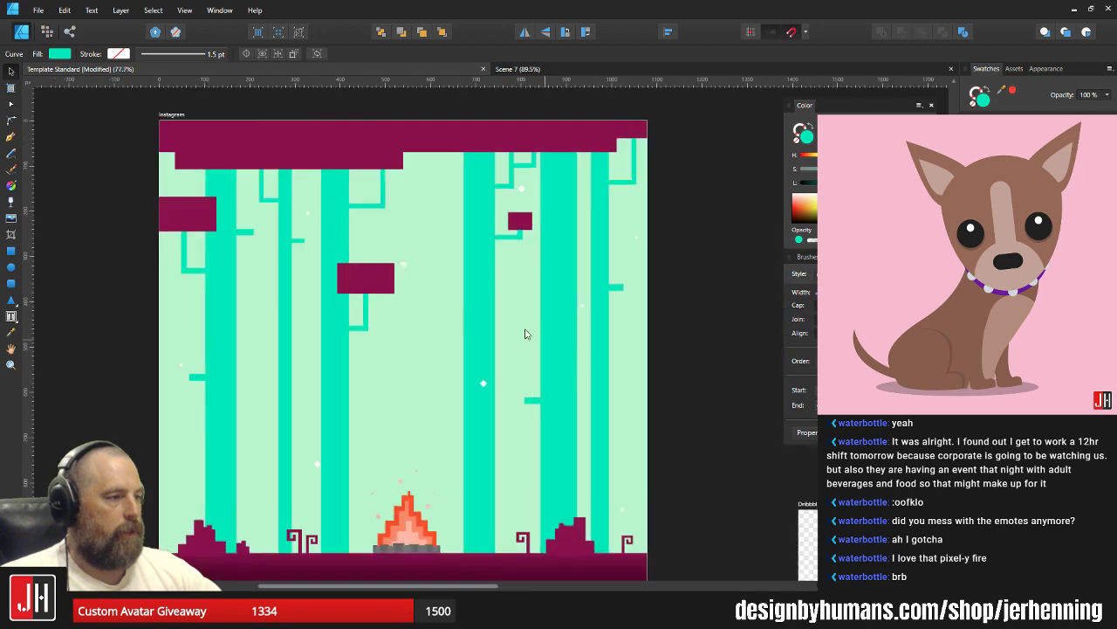
pyautogui.hotkey('ctrl', 'd')
pyautogui.scroll(-3, 540, 317)
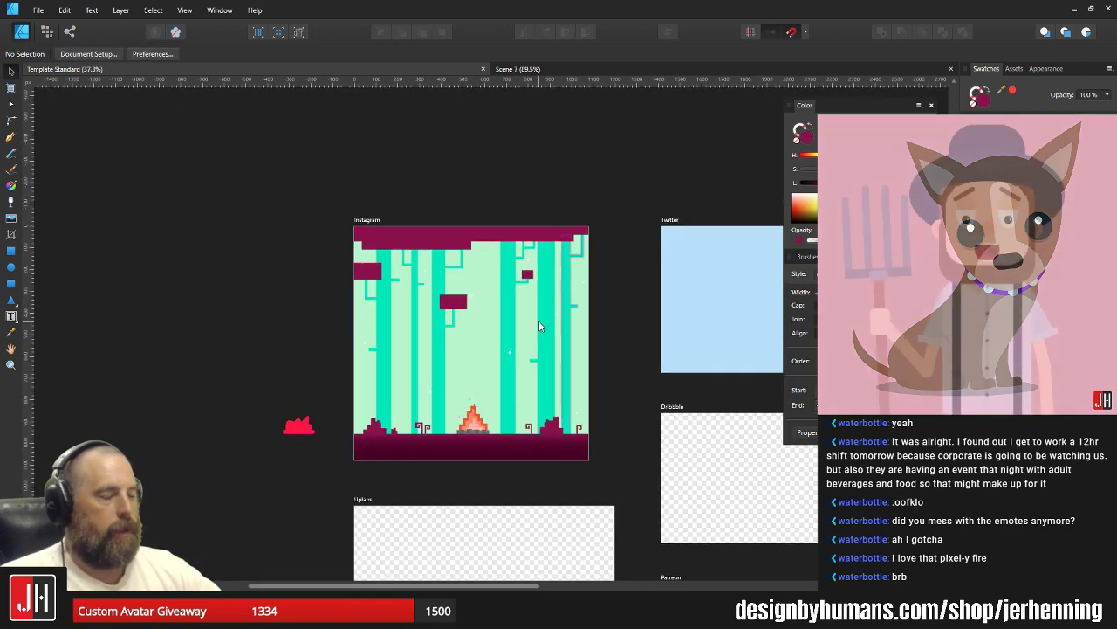
pyautogui.click(357, 360)
pyautogui.keyDown('shift'); pyautogui.click(391, 358); pyautogui.keyUp('shift')
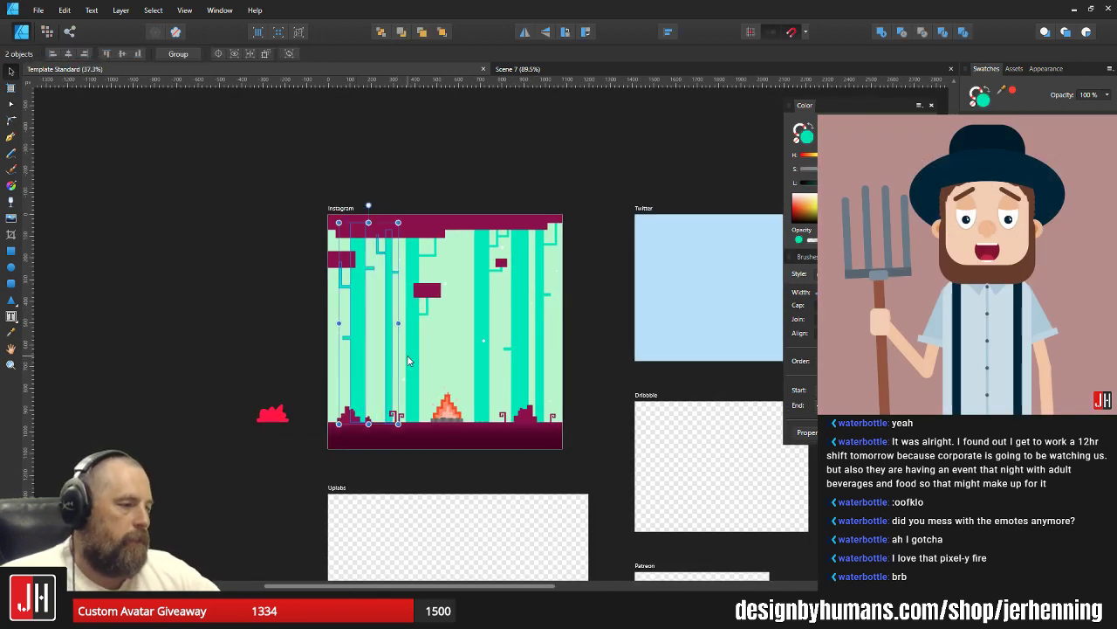
pyautogui.keyDown('shift'); pyautogui.click(410, 354); pyautogui.keyUp('shift')
pyautogui.keyDown('shift'); pyautogui.click(485, 351); pyautogui.keyUp('shift')
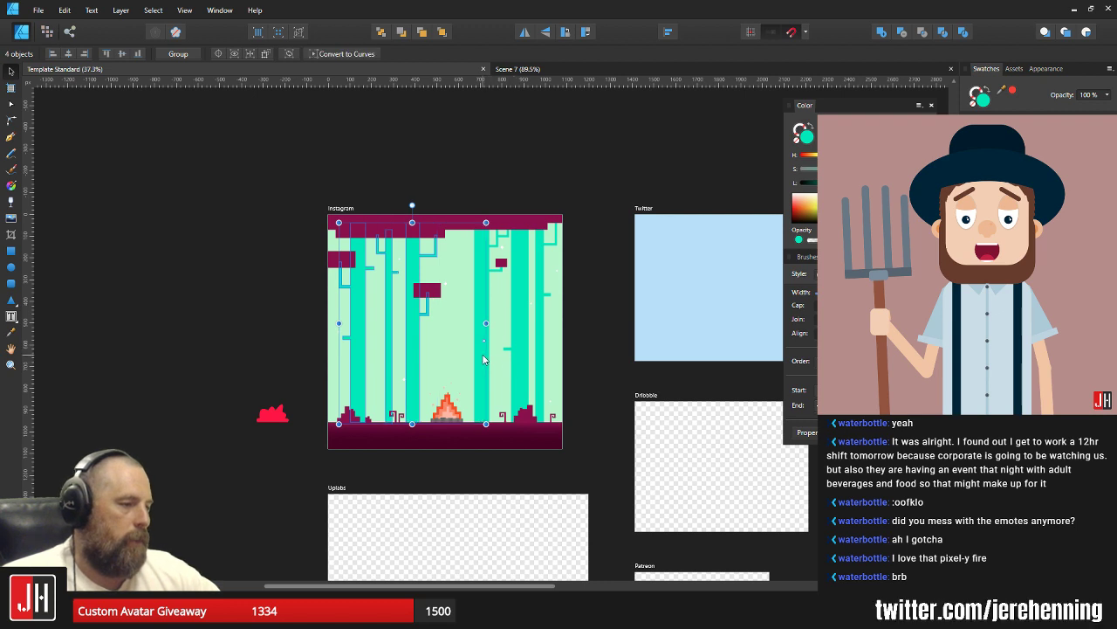
# Recolour all six teal trunks and their branches in the forest scene with solid dark blue.
pyautogui.click(514, 368)
pyautogui.keyDown('shift'); pyautogui.click(412, 367); pyautogui.keyUp('shift')
pyautogui.keyDown('shift'); pyautogui.click(389, 361); pyautogui.keyUp('shift')
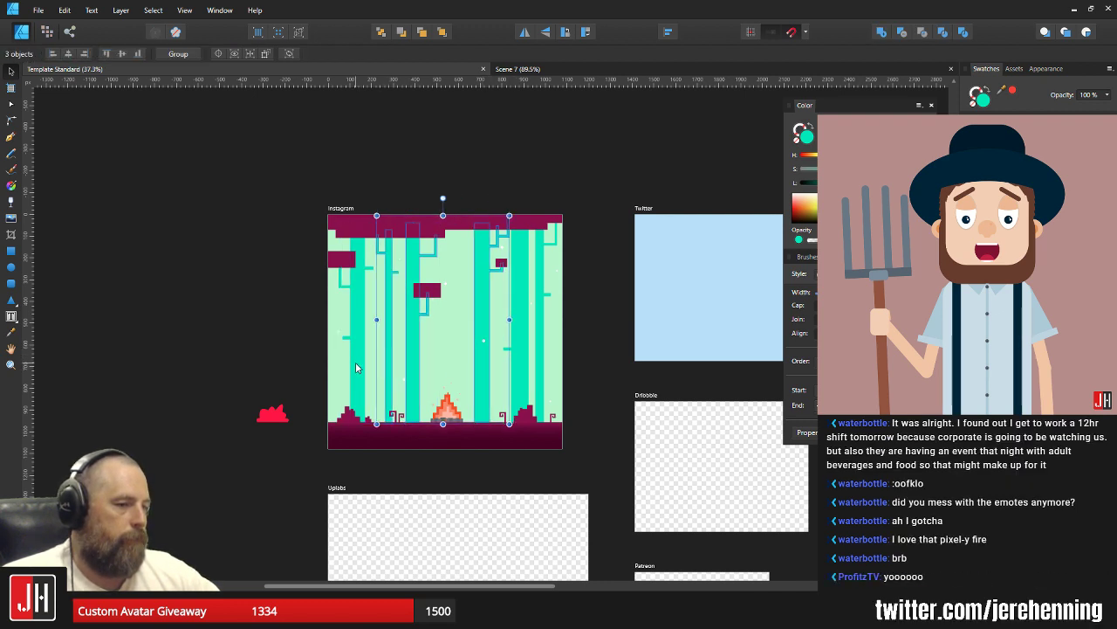
pyautogui.keyDown('shift'); pyautogui.click(361, 367); pyautogui.keyUp('shift')
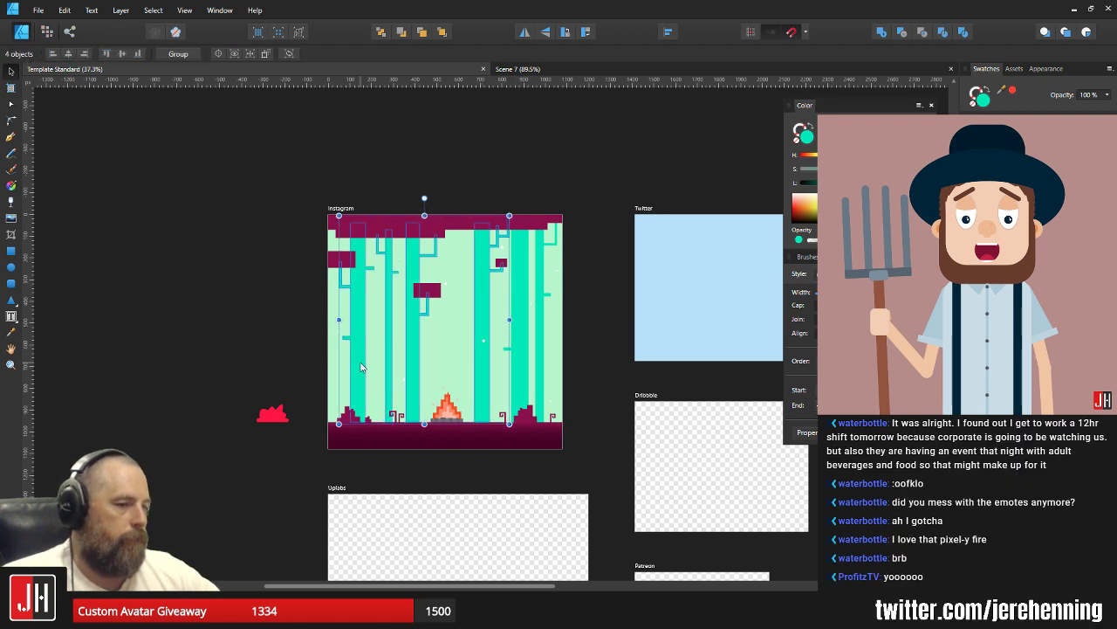
pyautogui.keyDown('shift'); pyautogui.click(521, 375); pyautogui.keyUp('shift')
pyautogui.keyDown('shift'); pyautogui.click(535, 373); pyautogui.keyUp('shift')
pyautogui.scroll(3, 506, 349)
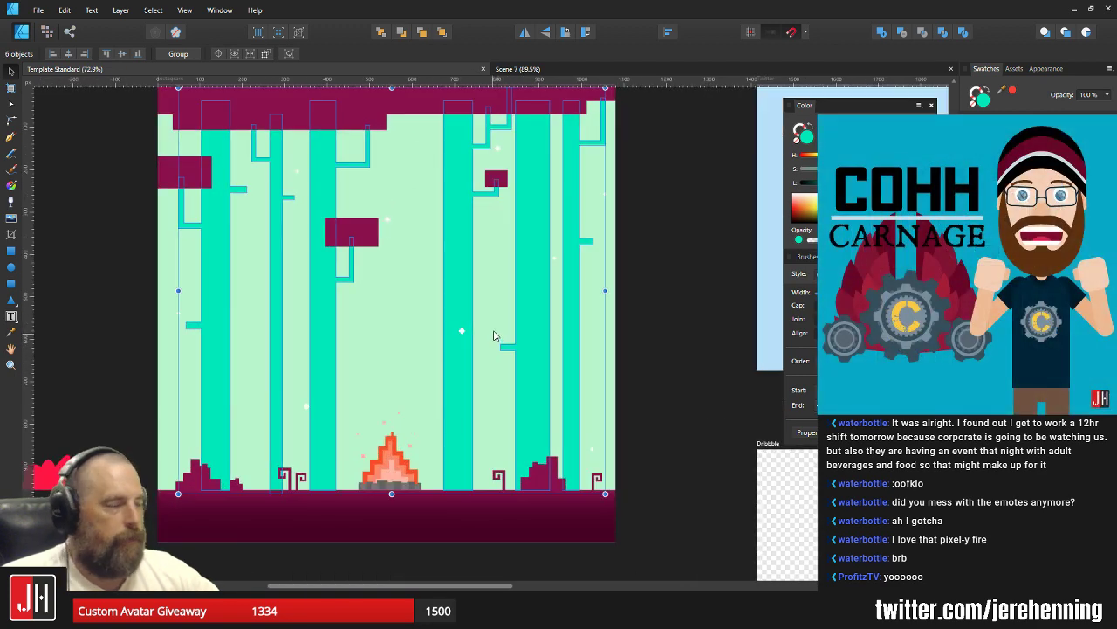
pyautogui.click(1021, 166)
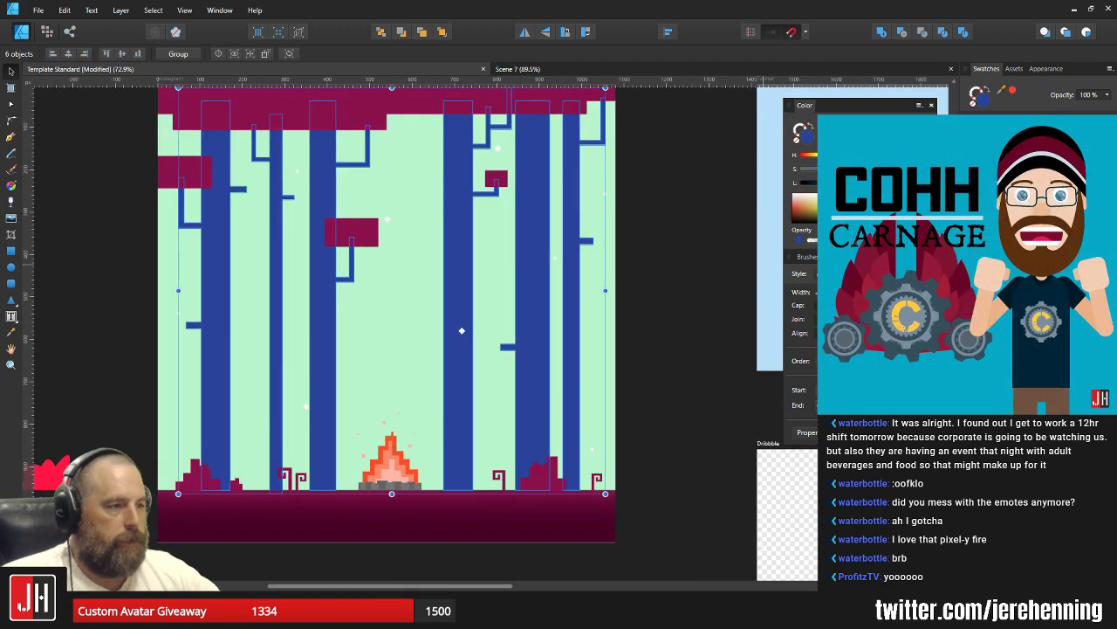
# Deselect the blue trunks and save the document.
pyautogui.click(687, 275)
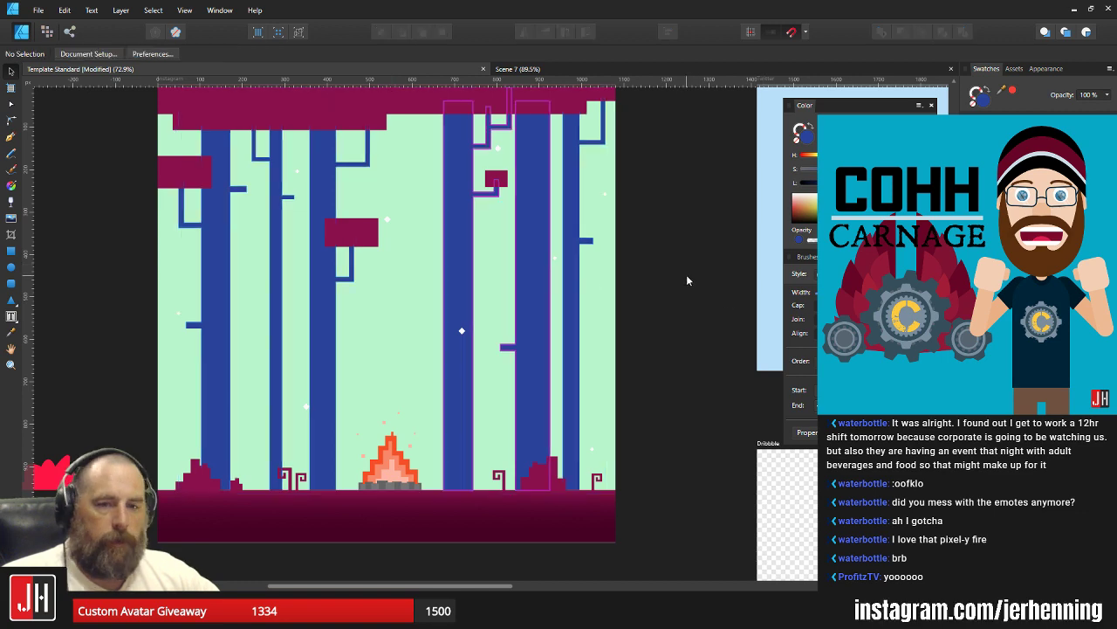
pyautogui.scroll(-2, 580, 277)
pyautogui.scroll(2, 497, 273)
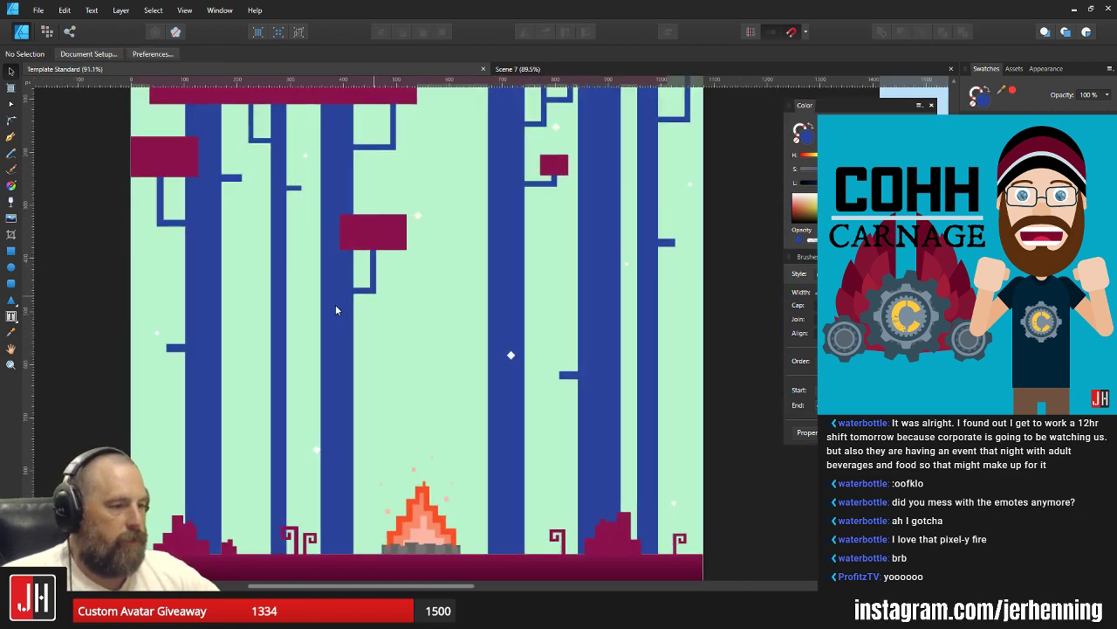
pyautogui.scroll(1, 335, 304)
pyautogui.scroll(1, 455, 269)
pyautogui.scroll(-2, 467, 287)
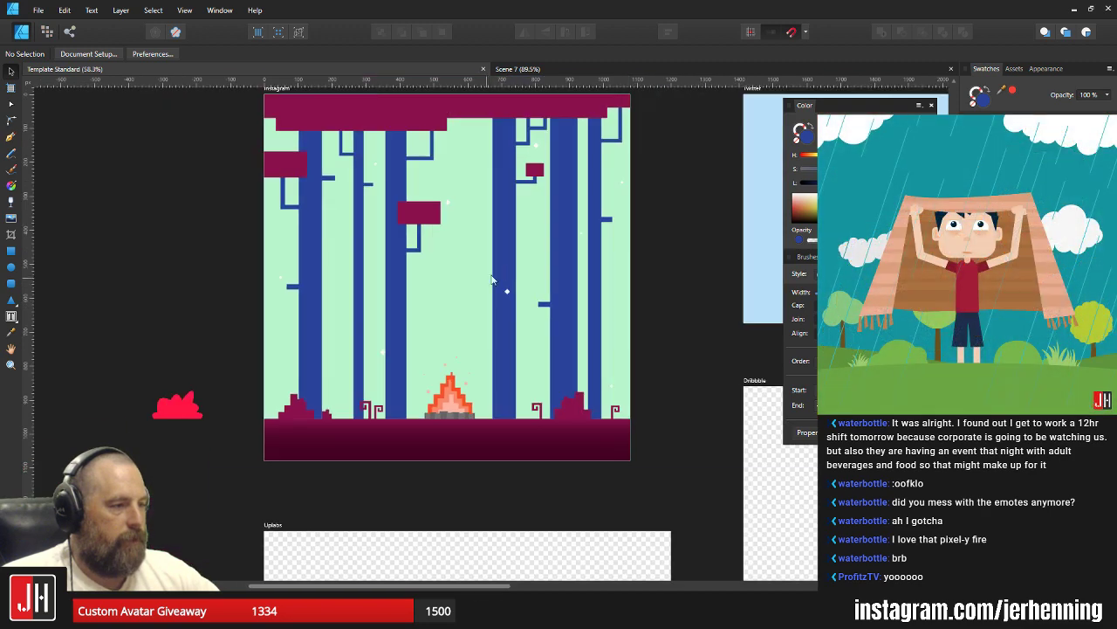
pyautogui.scroll(2, 501, 287)
# Try blue, sage green, crimson and pure red as the fill of the mint background rectangle.
pyautogui.click(479, 265)
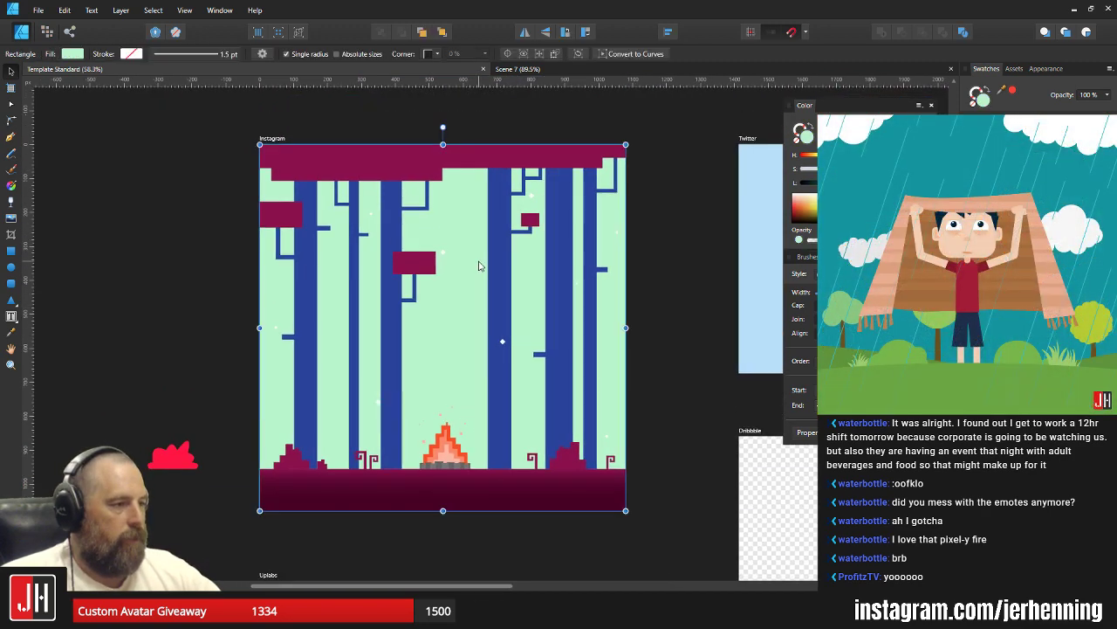
pyautogui.scroll(1, 443, 306)
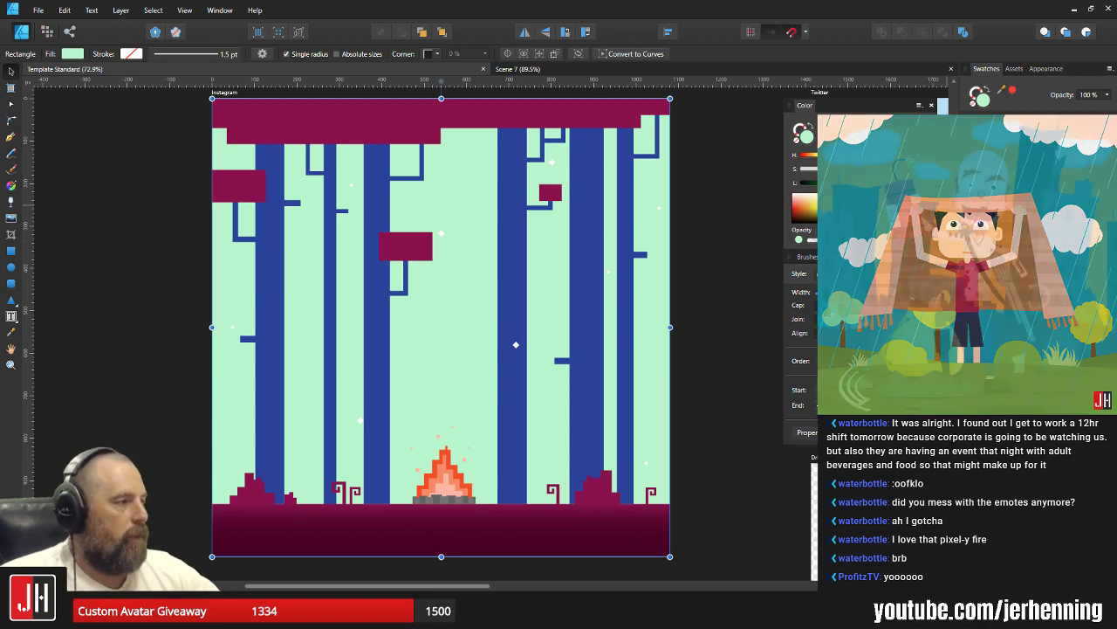
pyautogui.click(1030, 205)
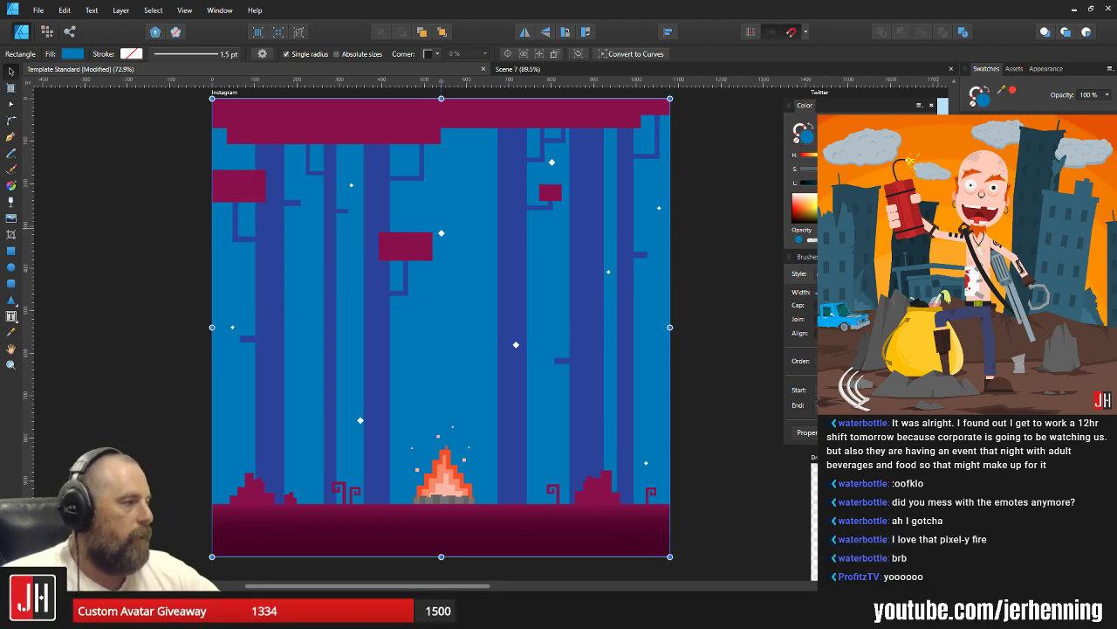
pyautogui.hotkey('ctrl', 'z')
pyautogui.hotkey('ctrl', 'z')
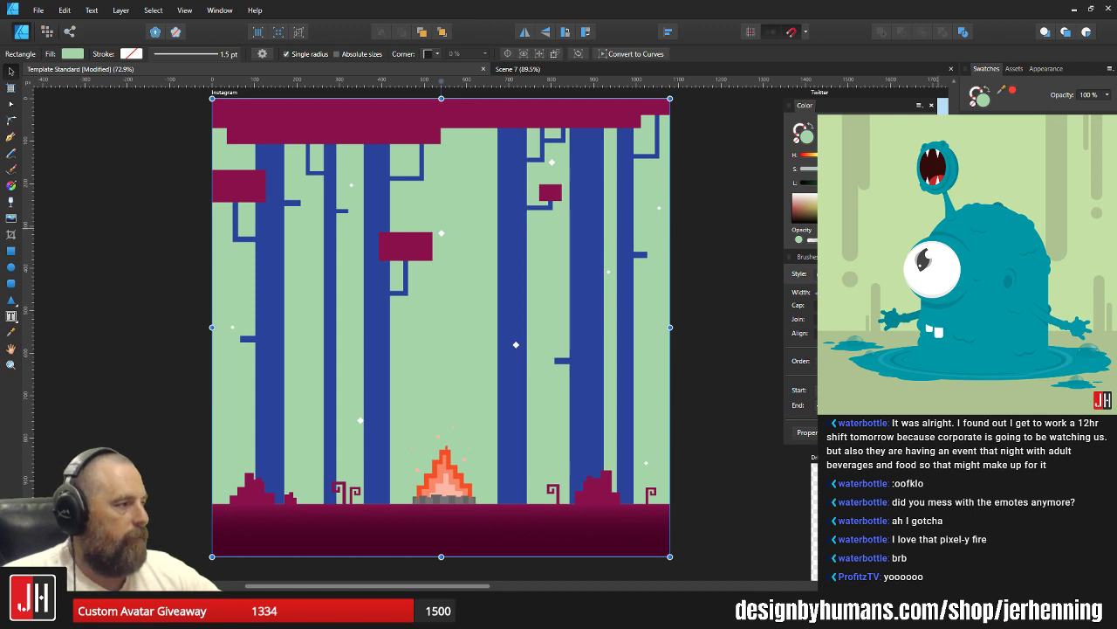
pyautogui.hotkey('ctrl', 'z')
pyautogui.hotkey('ctrl', 'z')
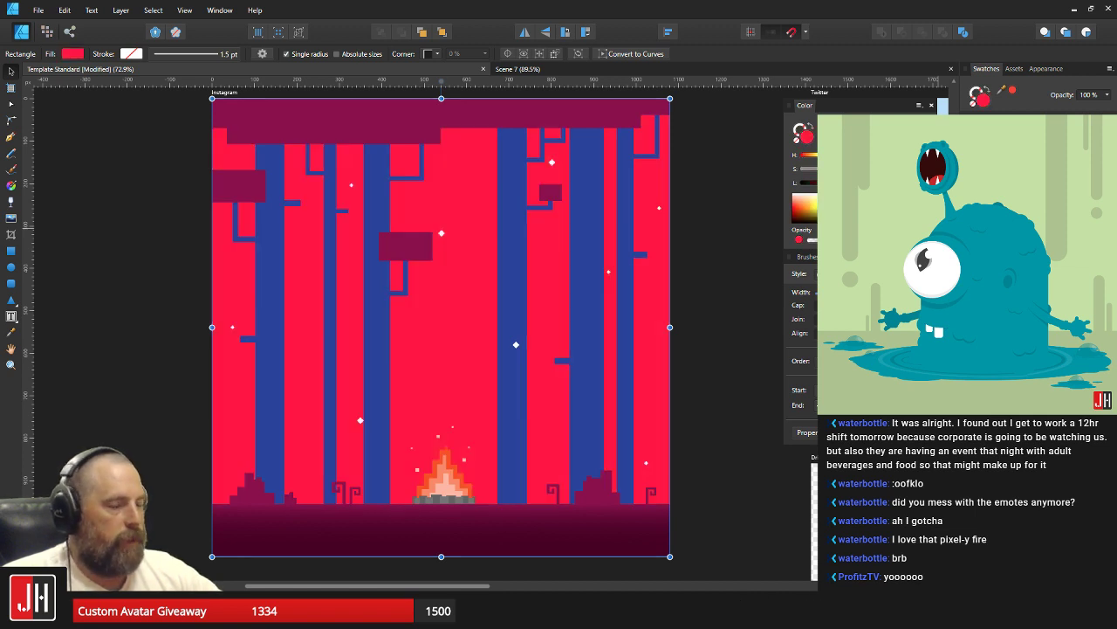
pyautogui.hotkey('ctrl', 'z')
pyautogui.hotkey('ctrl', 'z')
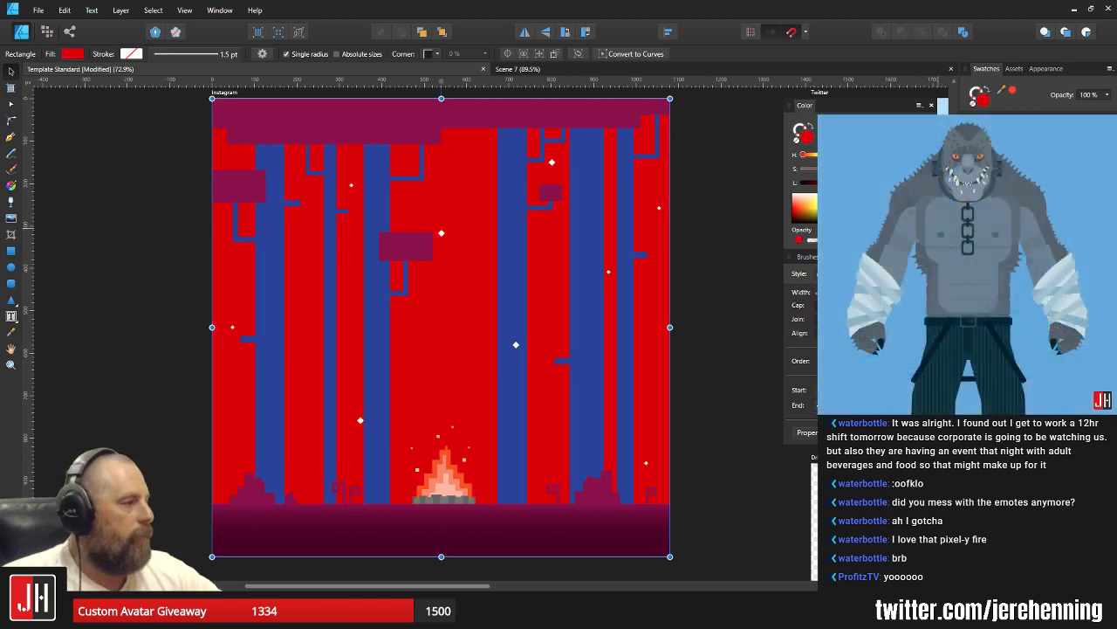
# Compare light, medium and hot pink fills on the background rectangle and settle on light pink.
pyautogui.hotkey('ctrl', 'z')
pyautogui.hotkey('ctrl', 'shift', 'z')
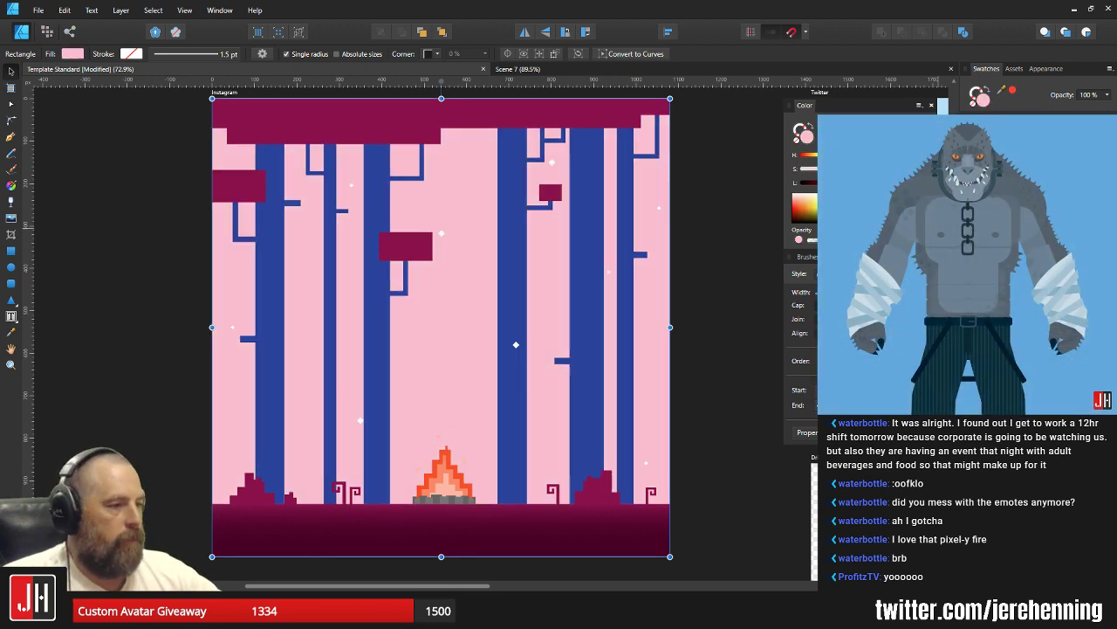
pyautogui.hotkey('ctrl', 'z')
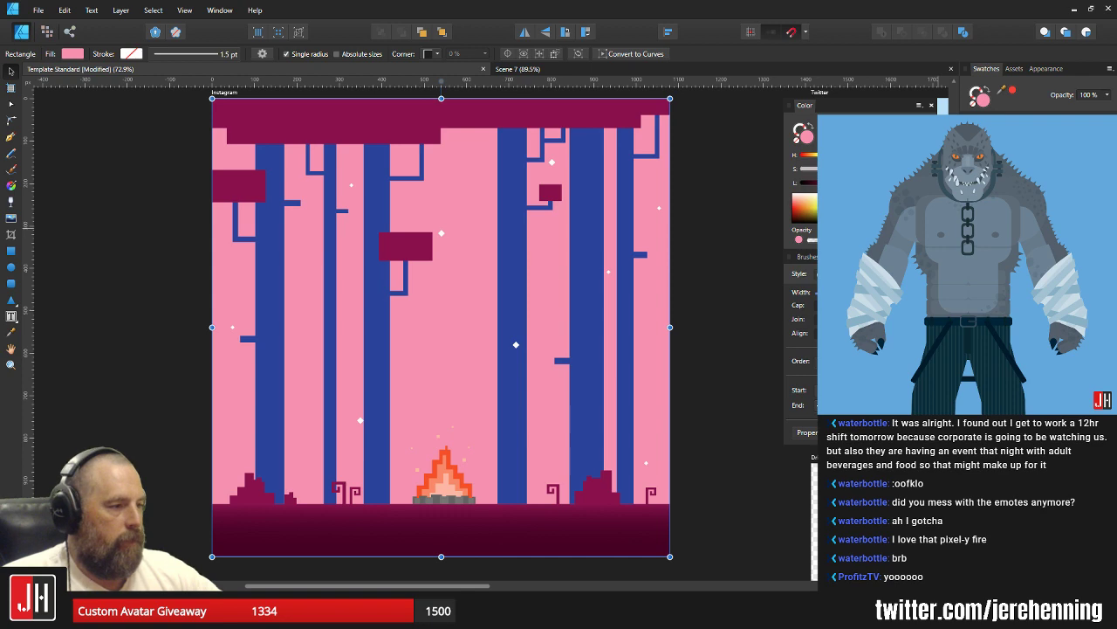
pyautogui.hotkey('ctrl', 'z')
pyautogui.hotkey('ctrl', 'z')
pyautogui.hotkey('ctrl', 'z')
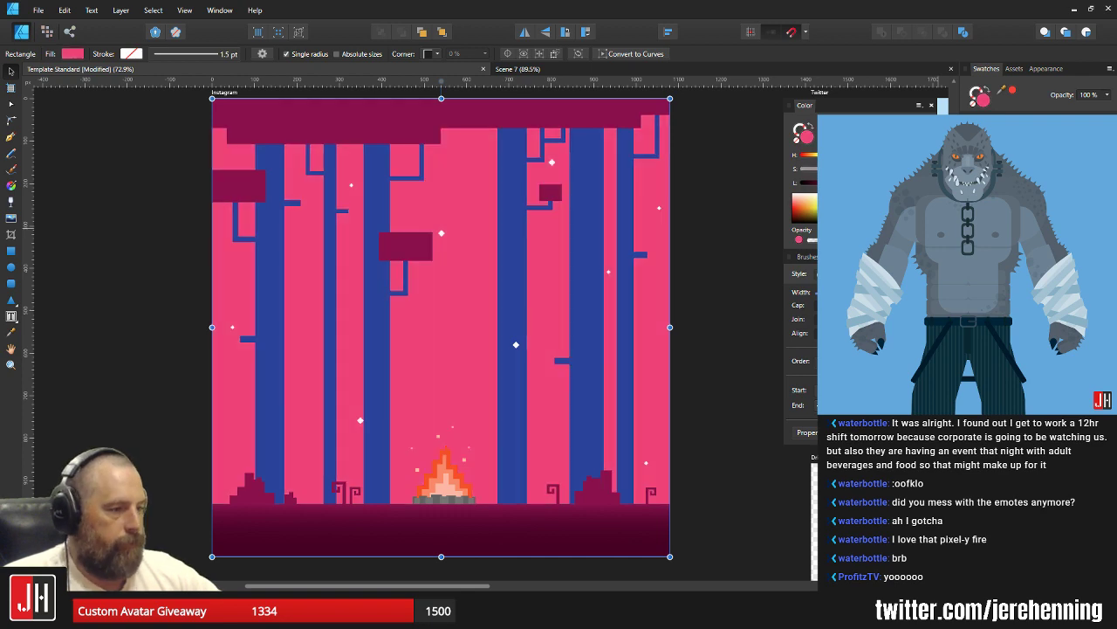
pyautogui.hotkey('ctrl', 'shift', 'z')
pyautogui.hotkey('ctrl', 'shift', 'z')
pyautogui.hotkey('ctrl', 'shift', 'z')
pyautogui.hotkey('ctrl', 'shift', 'z')
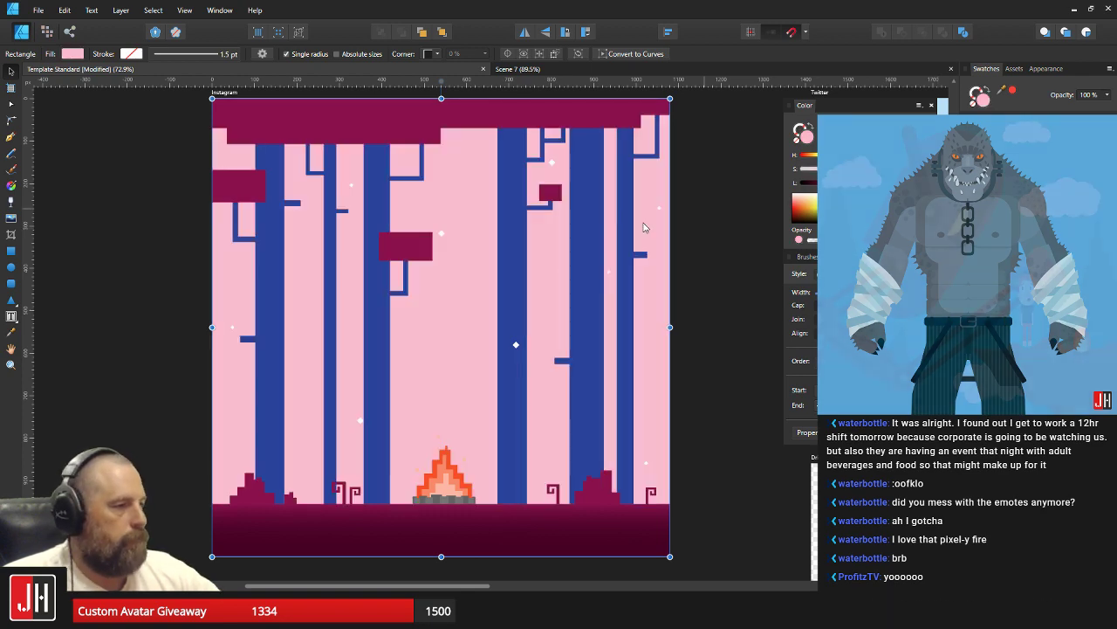
# Apply a vertical linear gradient to the background, from hot pink at its top edge to light pink at its bottom edge, and clear the selection.
pyautogui.press('g')
pyautogui.moveTo(441, 98); pyautogui.dragTo(441, 559)
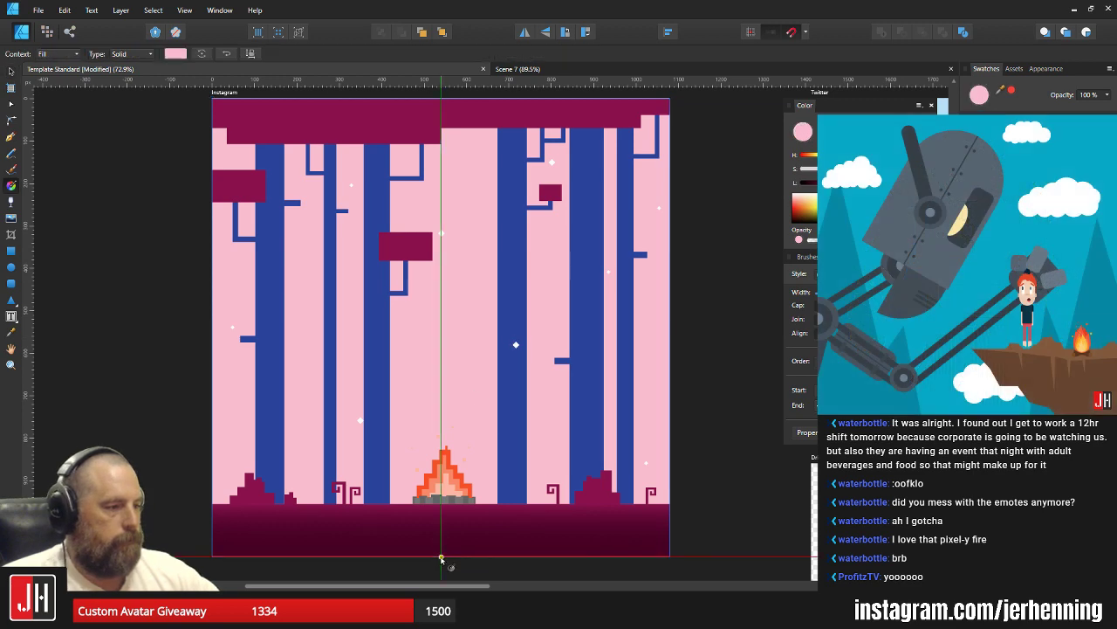
pyautogui.scroll(-3, 432, 304)
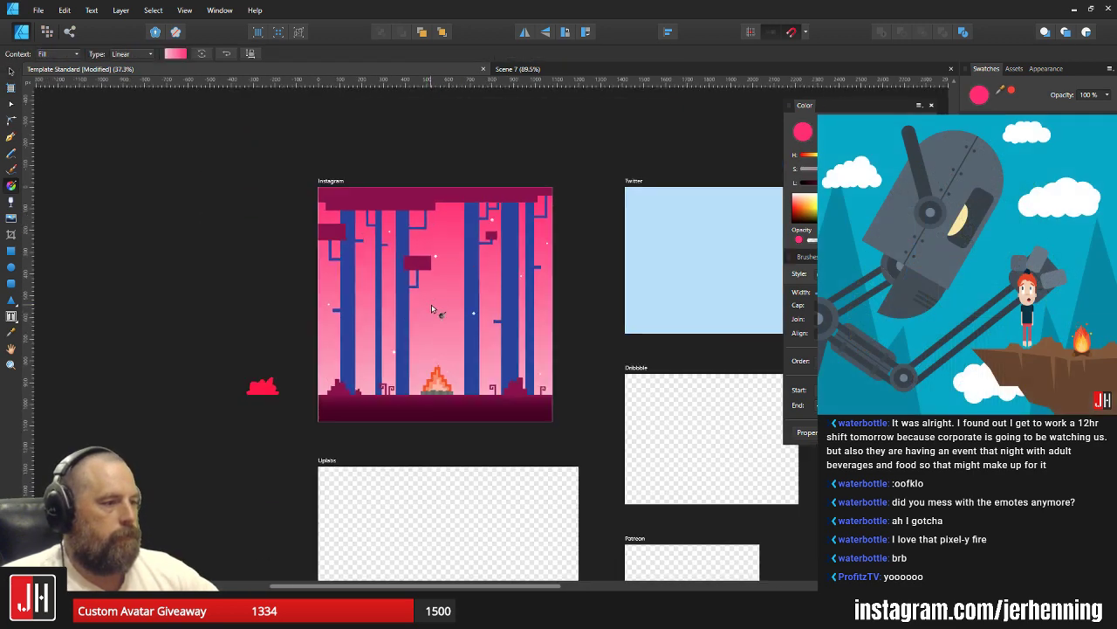
pyautogui.scroll(1, 434, 345)
pyautogui.click(435, 267)
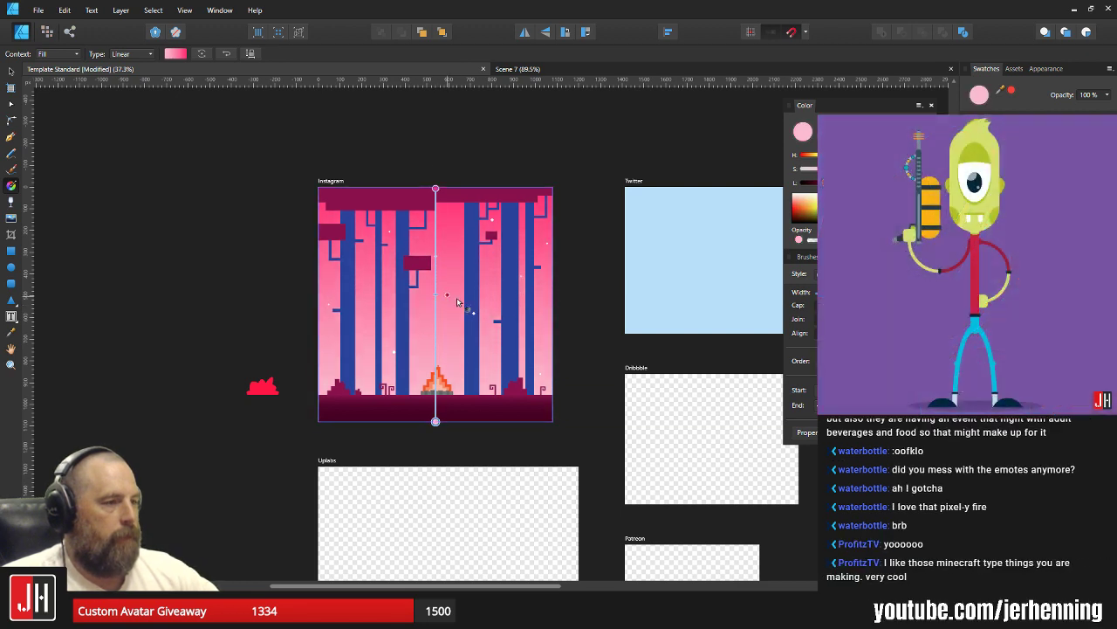
pyautogui.press('v')
pyautogui.click(574, 304)
pyautogui.scroll(4, 439, 340)
pyautogui.scroll(-3, 463, 312)
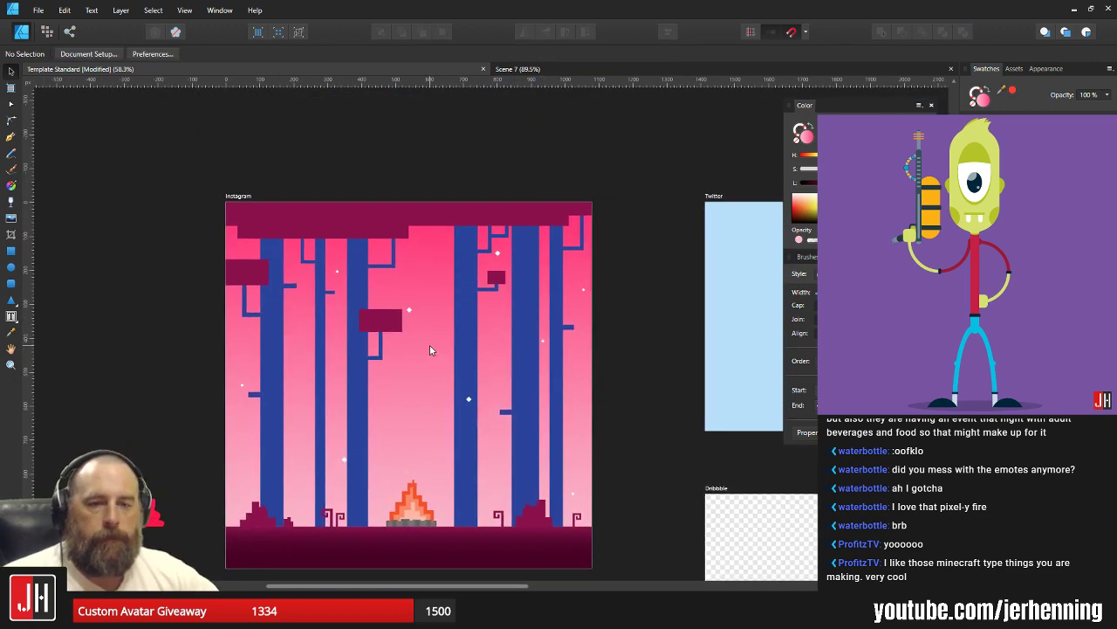
pyautogui.moveTo(436, 397); pyautogui.dragTo(400, 358)
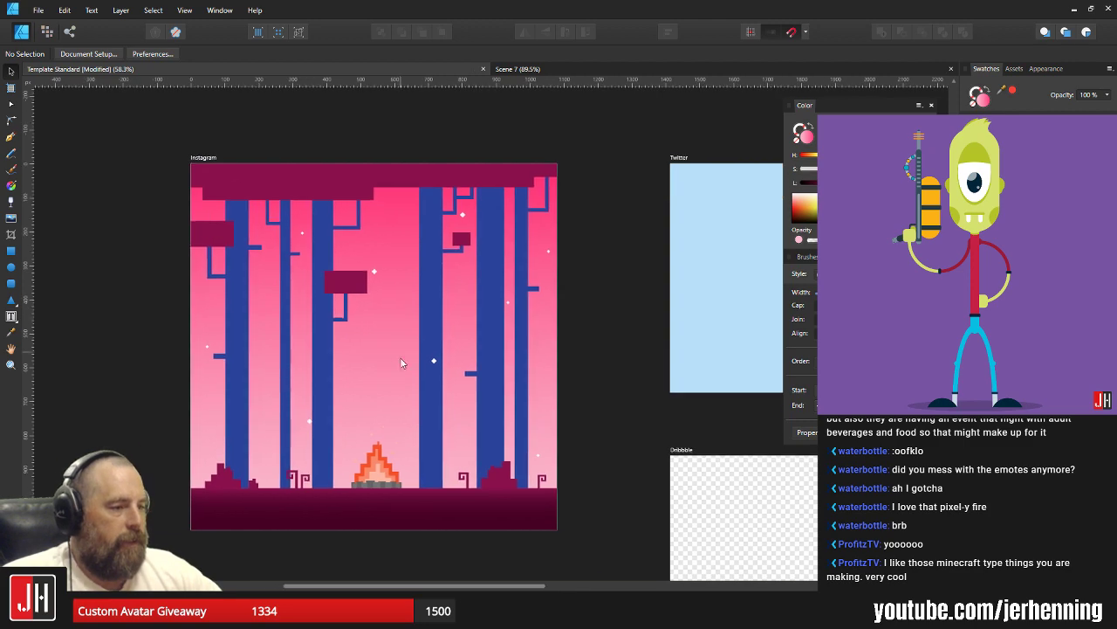
# Open the Isometric 4 Elements document from the 2019 folder and examine its isometric cube artwork up close.
pyautogui.click(38, 10)
pyautogui.click(35, 68)
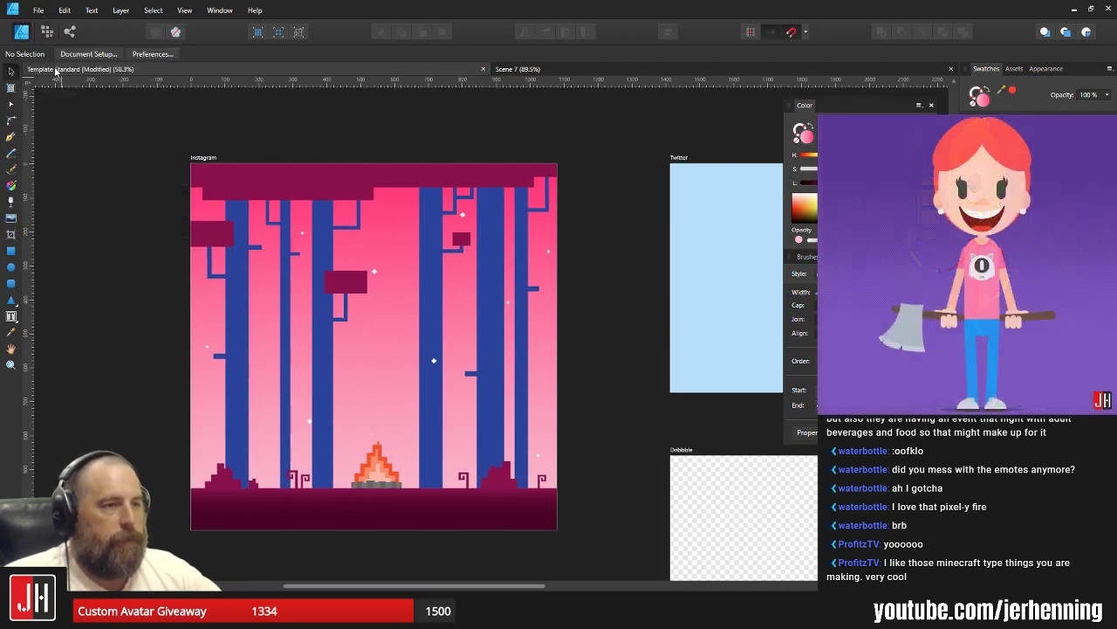
pyautogui.click(581, 418)
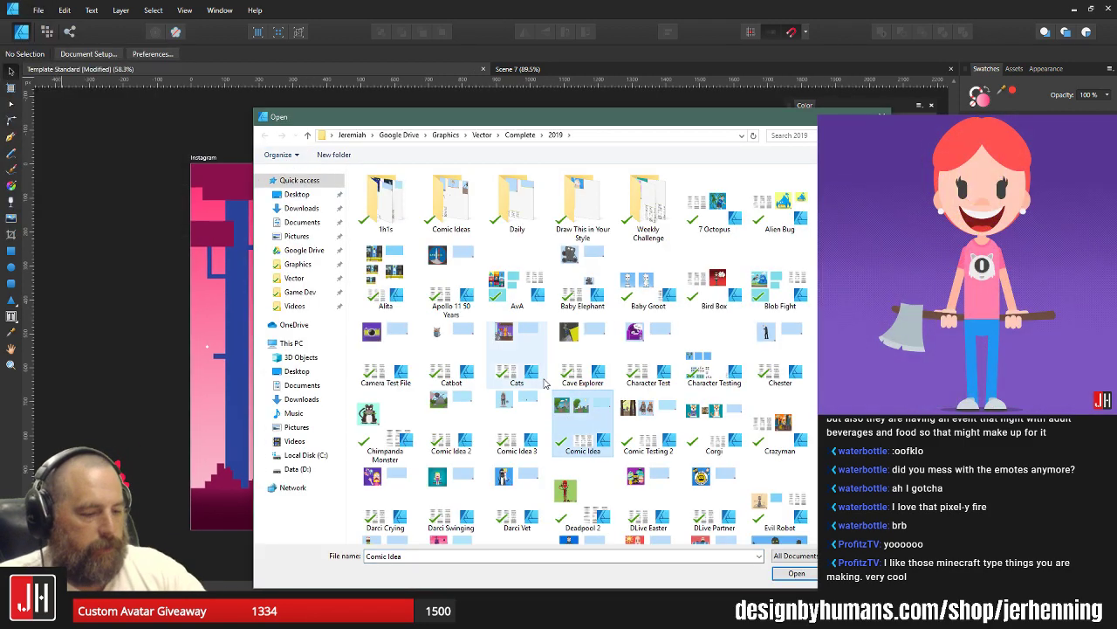
pyautogui.press('i')
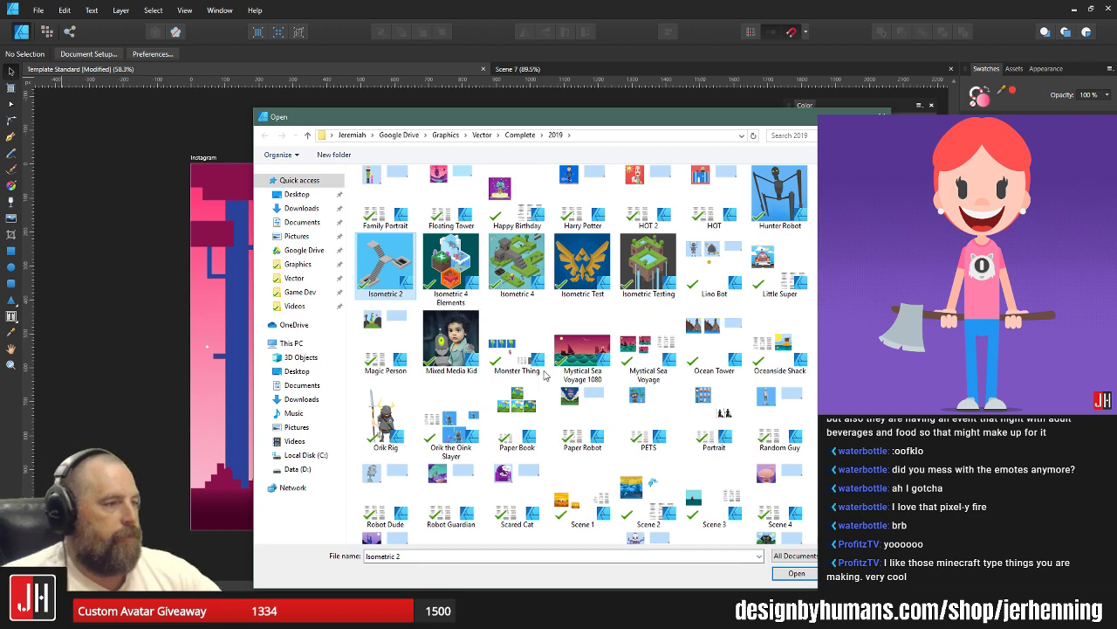
pyautogui.doubleClick(450, 263)
pyautogui.scroll(5, 505, 294)
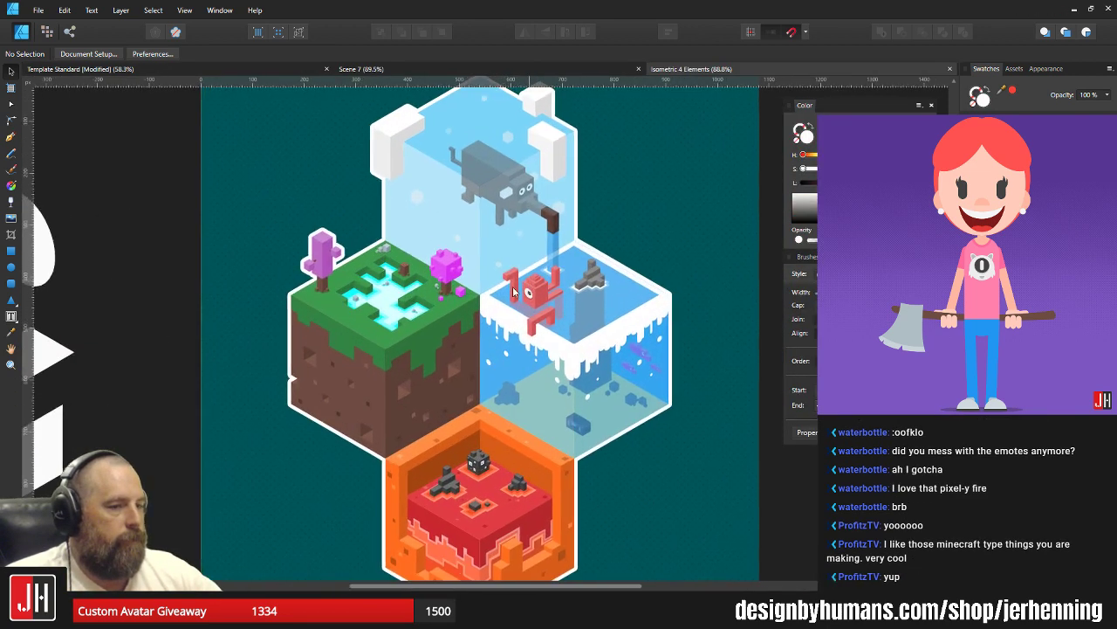
pyautogui.scroll(-2, 482, 310)
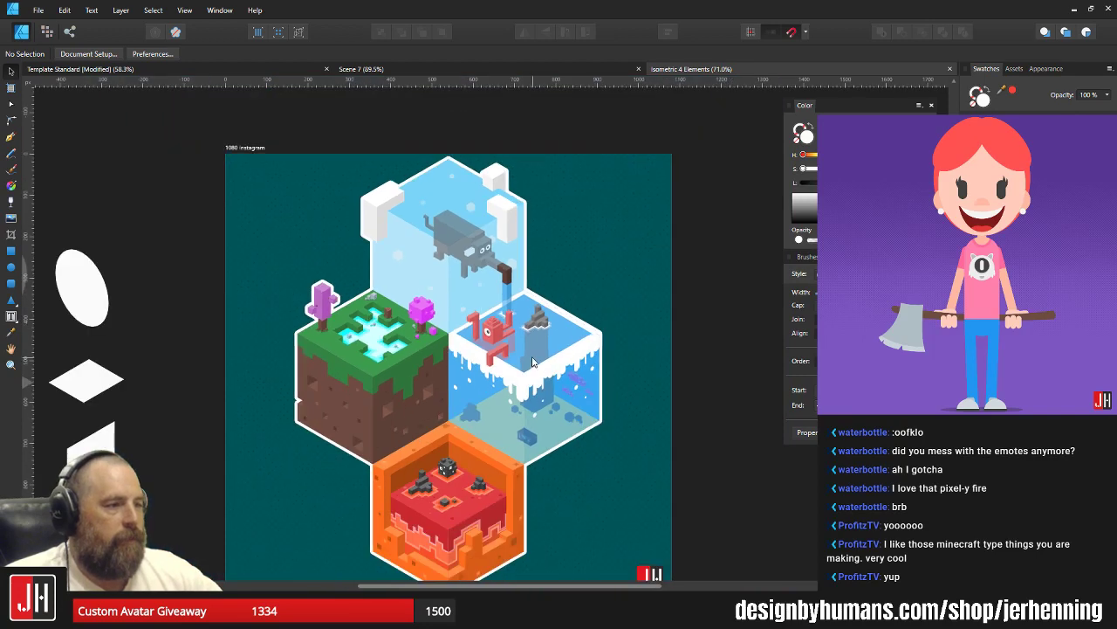
pyautogui.moveTo(531, 359); pyautogui.dragTo(521, 333)
pyautogui.scroll(3, 478, 335)
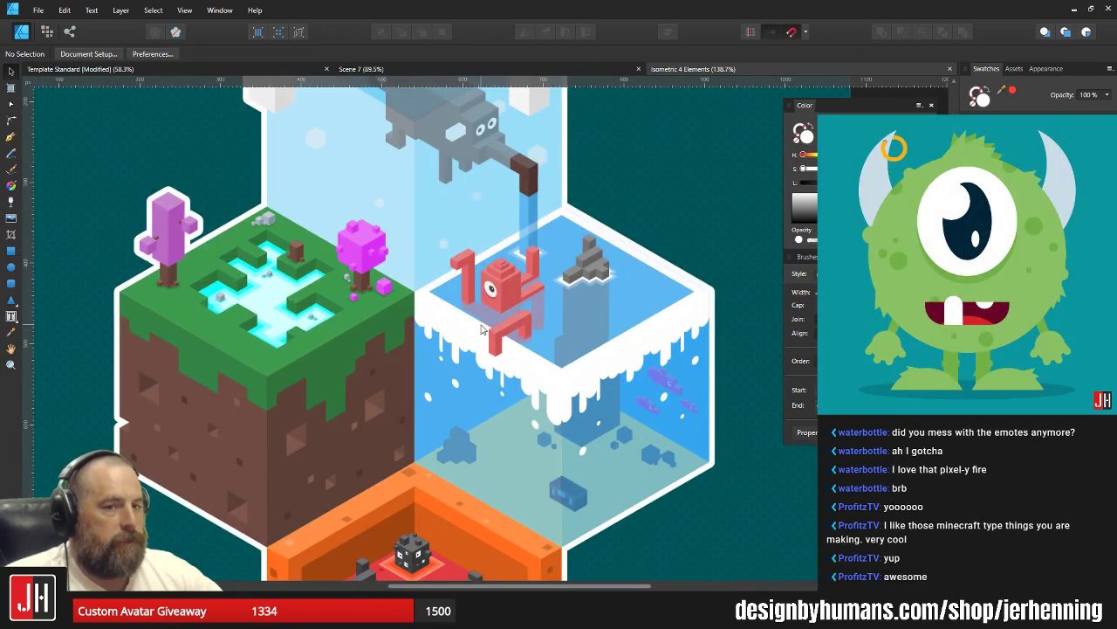
pyautogui.scroll(-3, 484, 301)
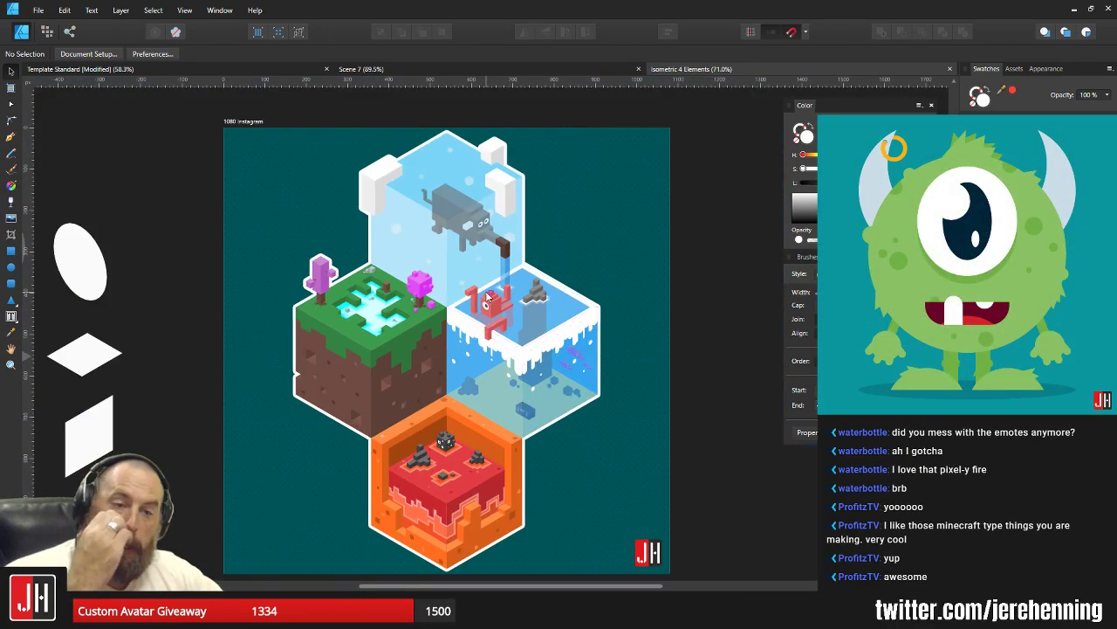
# Look at the sunset artwork in the Scene 7 document and return to the Template Standard document.
pyautogui.click(455, 70)
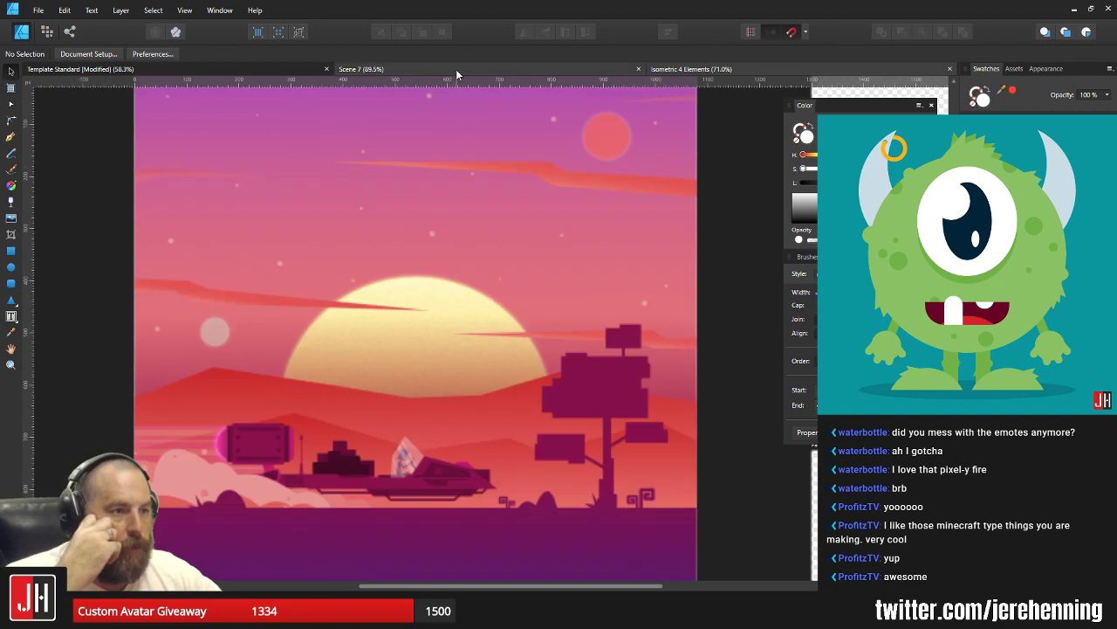
pyautogui.click(242, 70)
pyautogui.scroll(5, 414, 306)
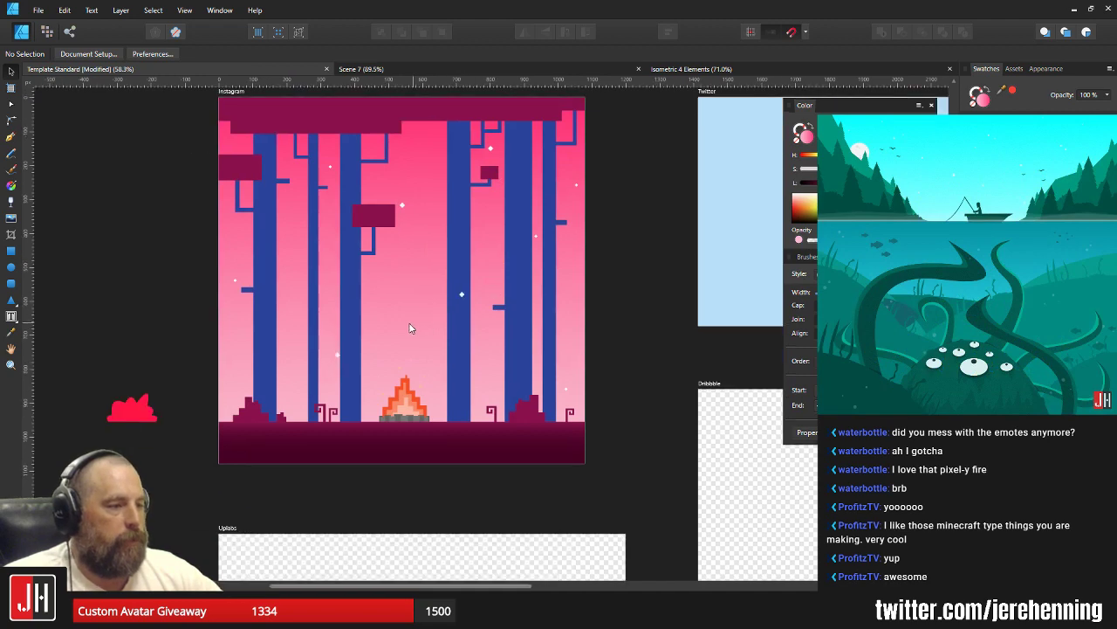
# Inspect the gradient line on the Instagram artboard's pink background rectangle and clear the selection.
pyautogui.press('m')
pyautogui.scroll(-5, 436, 378)
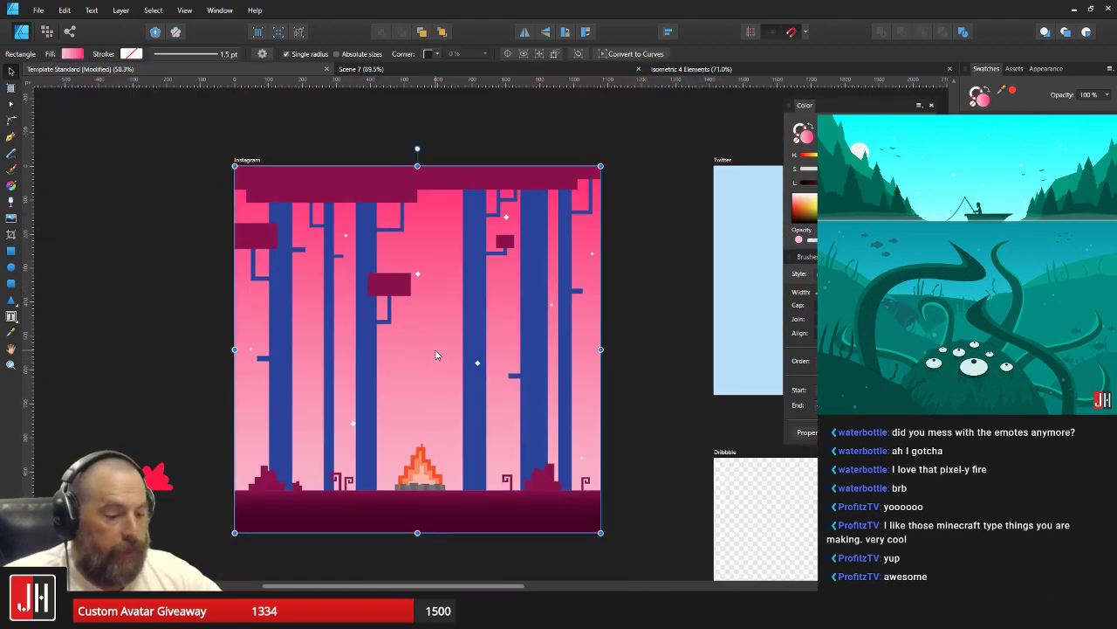
pyautogui.press('g')
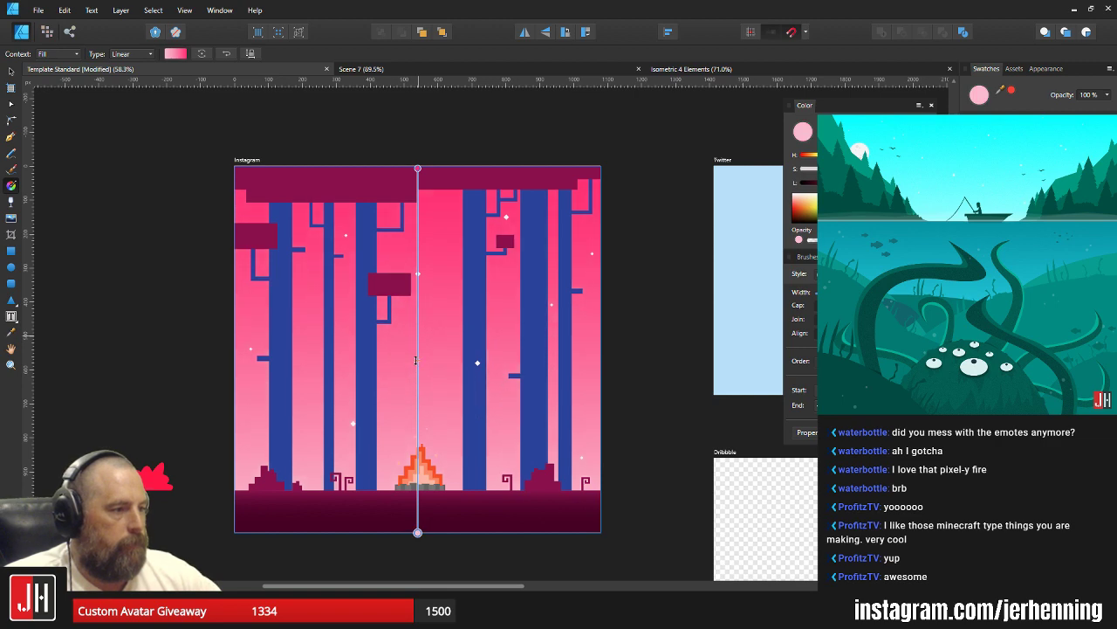
pyautogui.press('v')
pyautogui.click(640, 333)
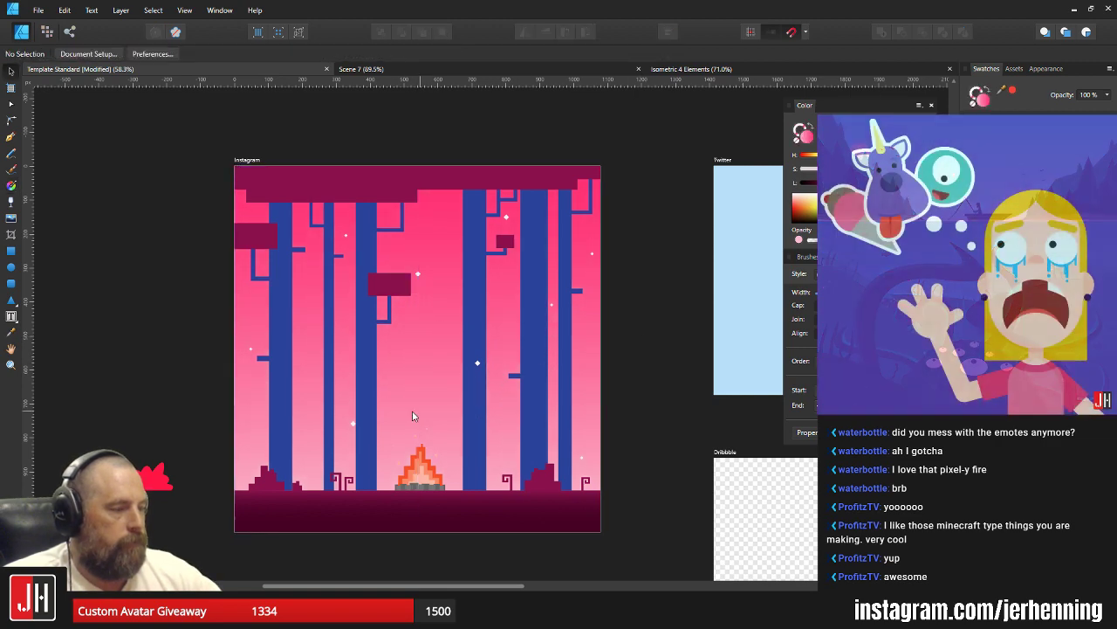
# Examine the campfire up close against the pink background, selecting its outer orange flame.
pyautogui.scroll(2, 376, 400)
pyautogui.scroll(4, 416, 378)
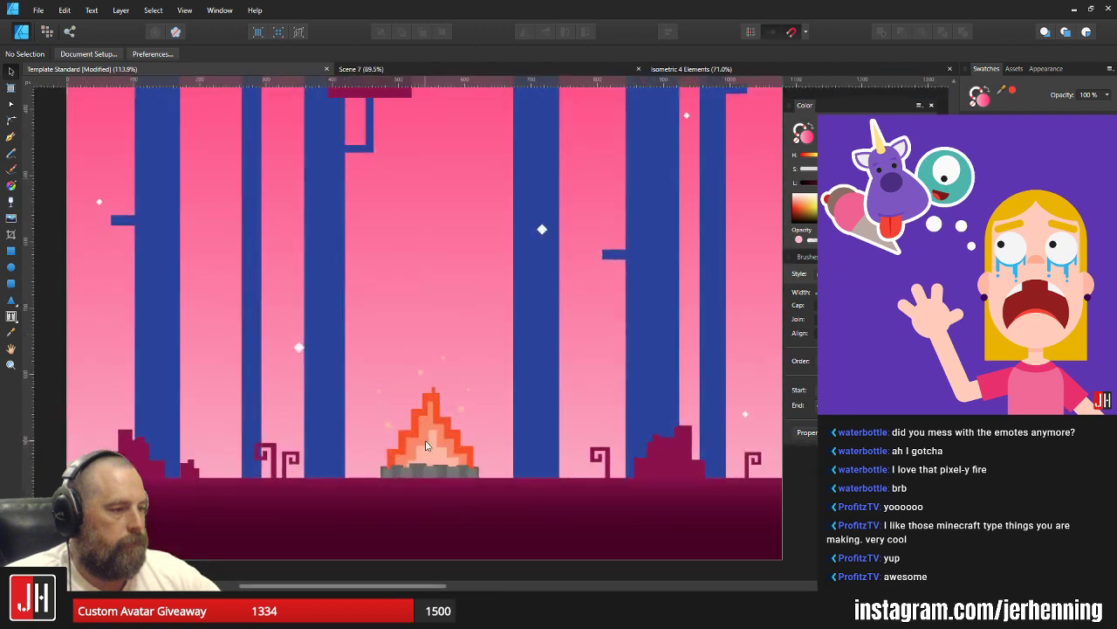
pyautogui.scroll(1, 435, 451)
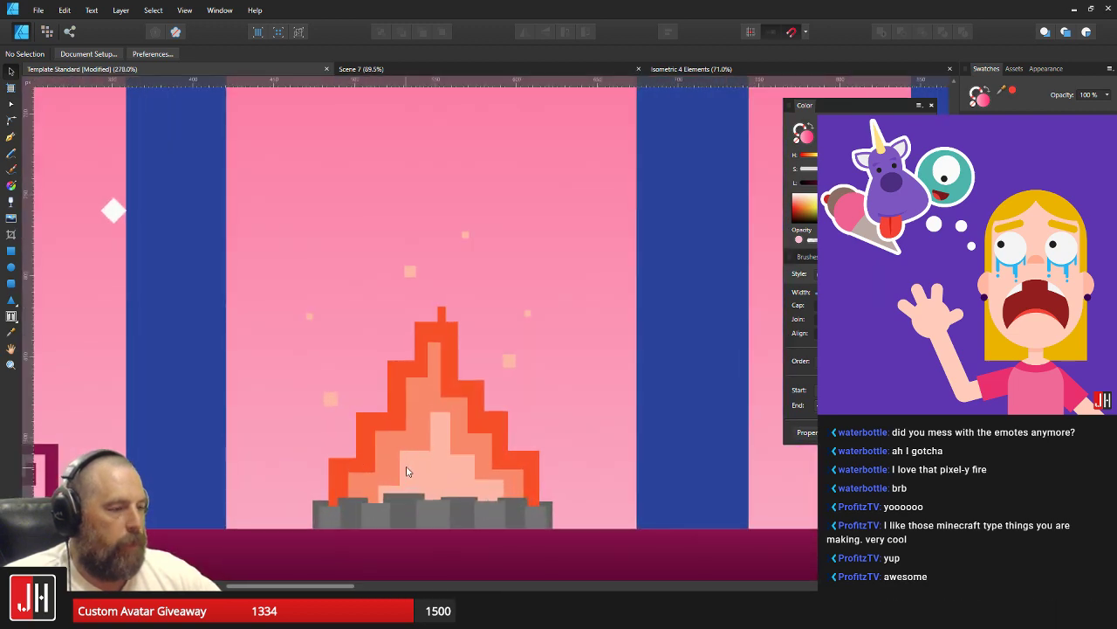
pyautogui.scroll(1, 404, 454)
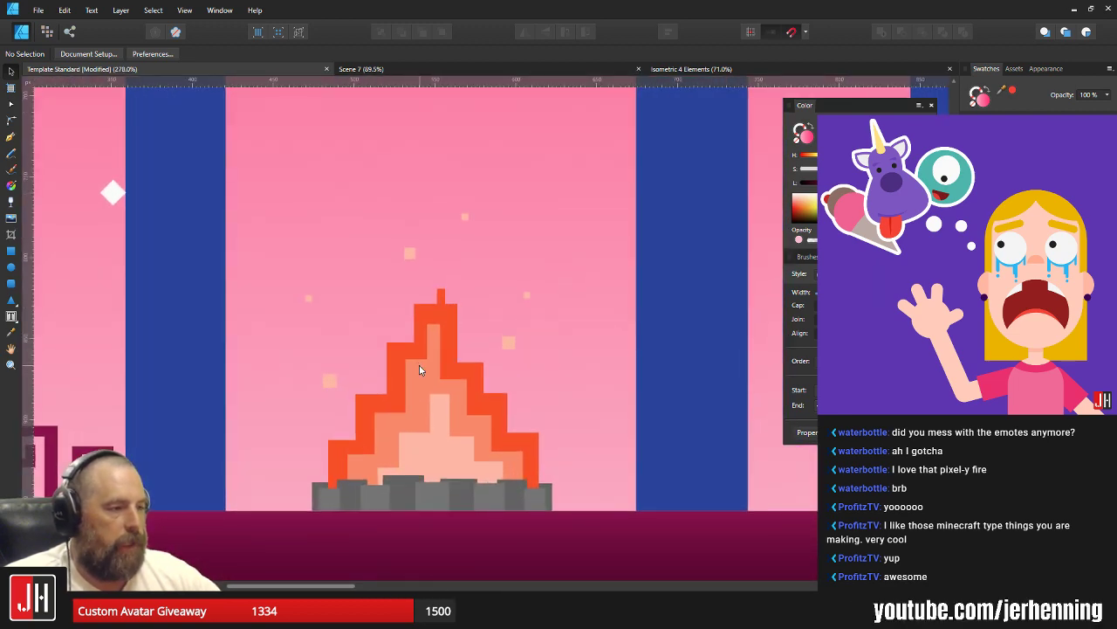
pyautogui.click(431, 315)
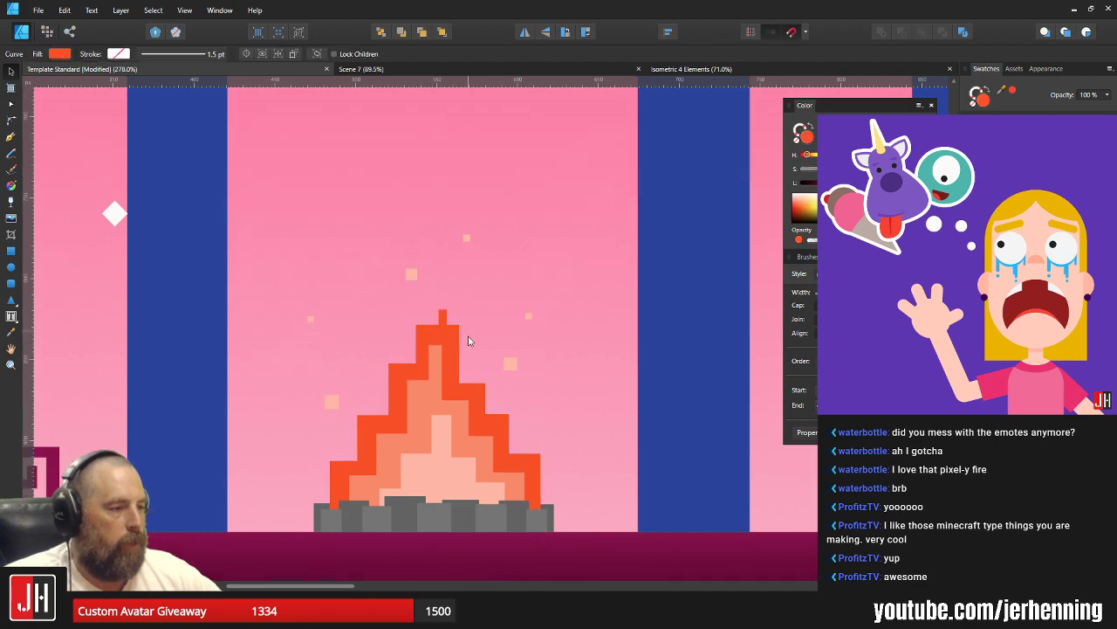
pyautogui.scroll(-3, 441, 379)
pyautogui.scroll(-3, 443, 367)
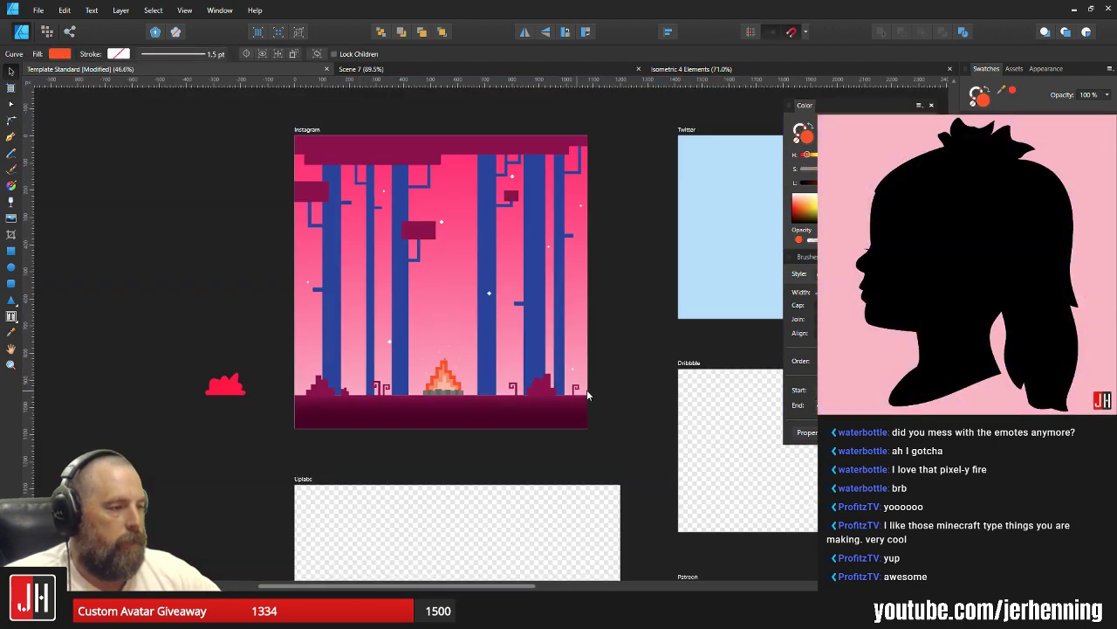
# Clear the selection and save the document.
pyautogui.click(588, 390)
pyautogui.hotkey('ctrl', 's')
pyautogui.scroll(2, 436, 350)
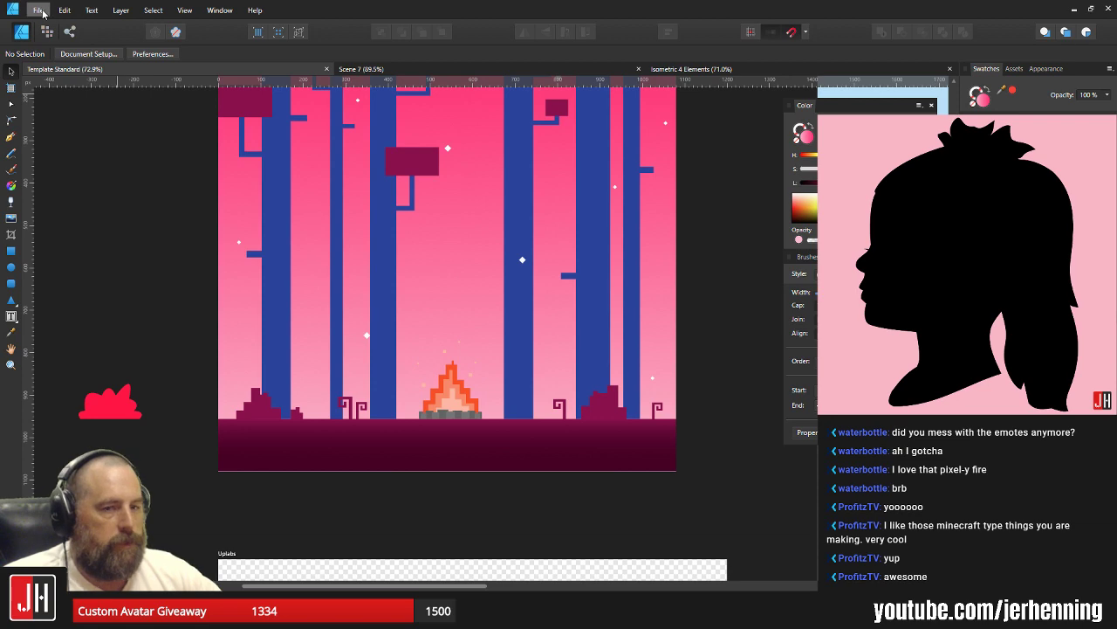
pyautogui.scroll(-3, 341, 191)
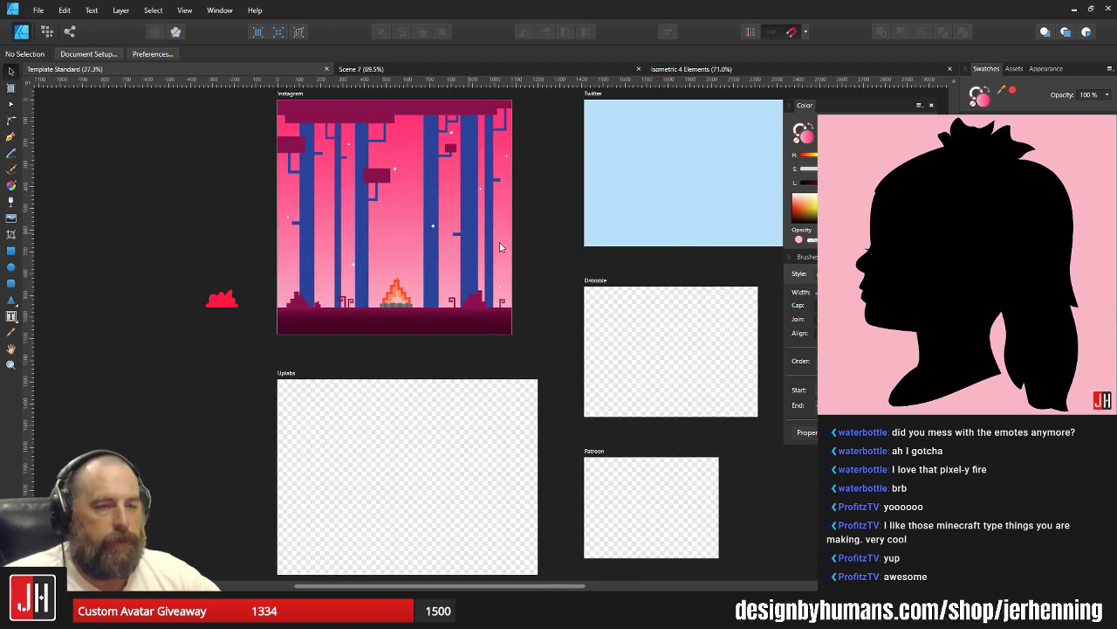
# Move the white diamond sparkle from the trunk beside the central gap into the open pink area above the campfire.
pyautogui.scroll(2, 375, 297)
pyautogui.moveTo(351, 305); pyautogui.dragTo(369, 426)
pyautogui.click(458, 324)
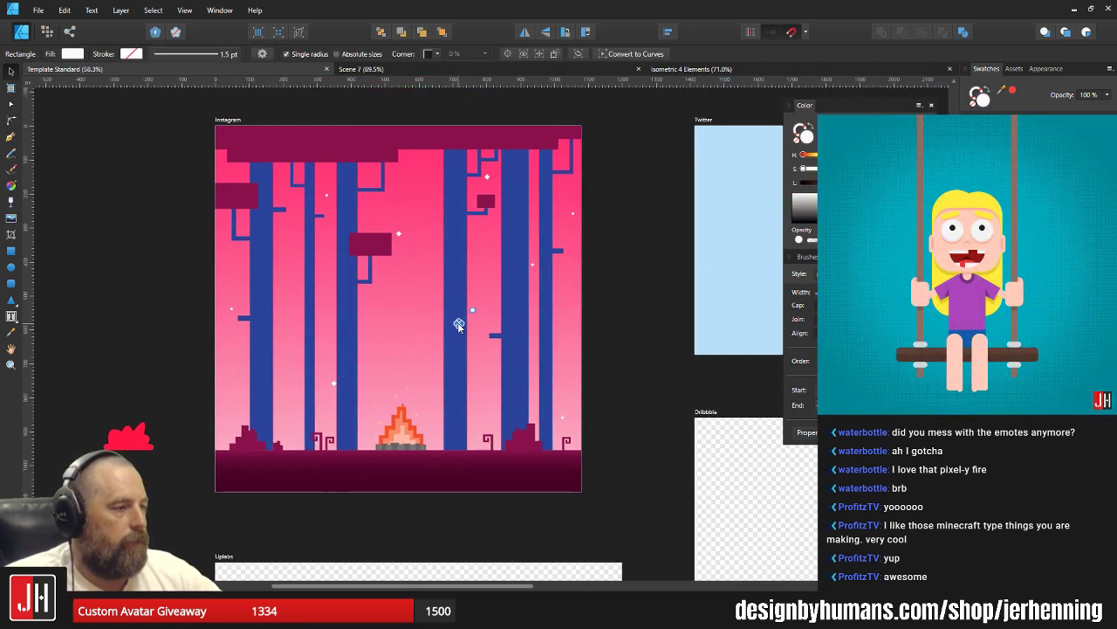
pyautogui.moveTo(430, 295); pyautogui.dragTo(432, 349)
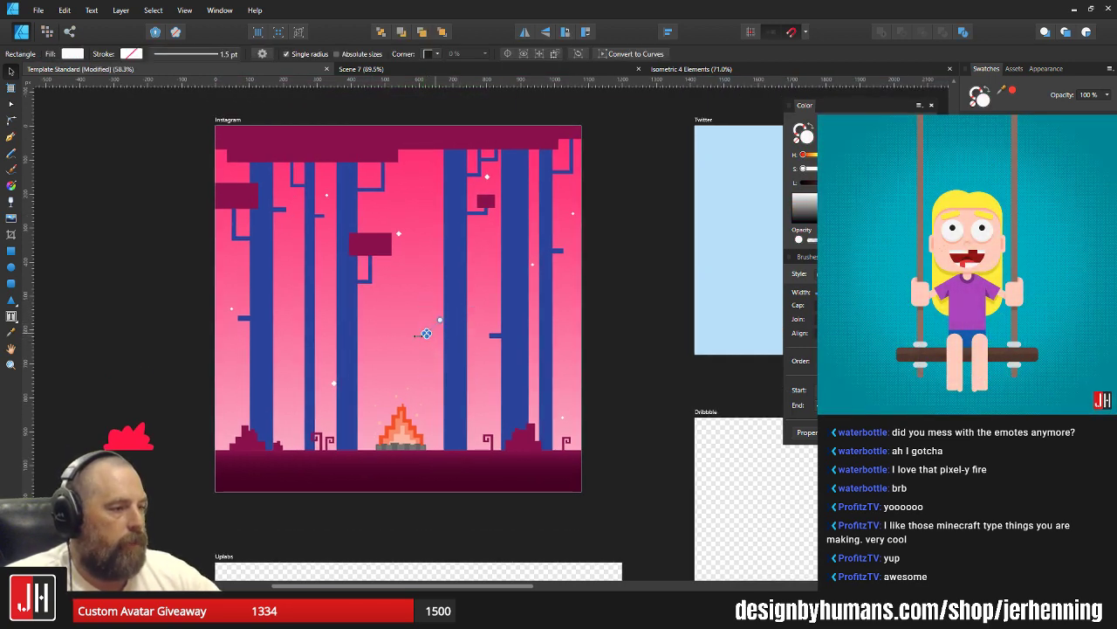
# Move the white diamond sparkle beside the campfire's left trunk into the gap between that trunk and the thin one.
pyautogui.scroll(4, 328, 391)
pyautogui.click(328, 367)
pyautogui.moveTo(328, 370); pyautogui.dragTo(313, 352)
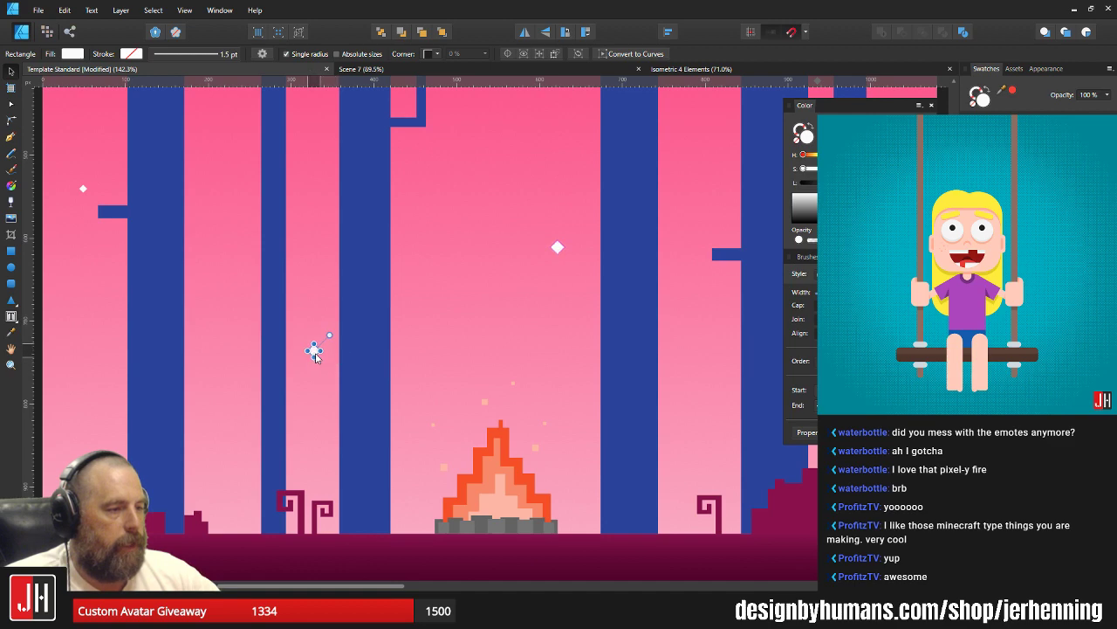
# Nudge the small sparkle near the artboard's left edge slightly upward and clear the selection.
pyautogui.scroll(-4, 321, 355)
pyautogui.scroll(2, 298, 206)
pyautogui.moveTo(298, 207); pyautogui.dragTo(322, 266)
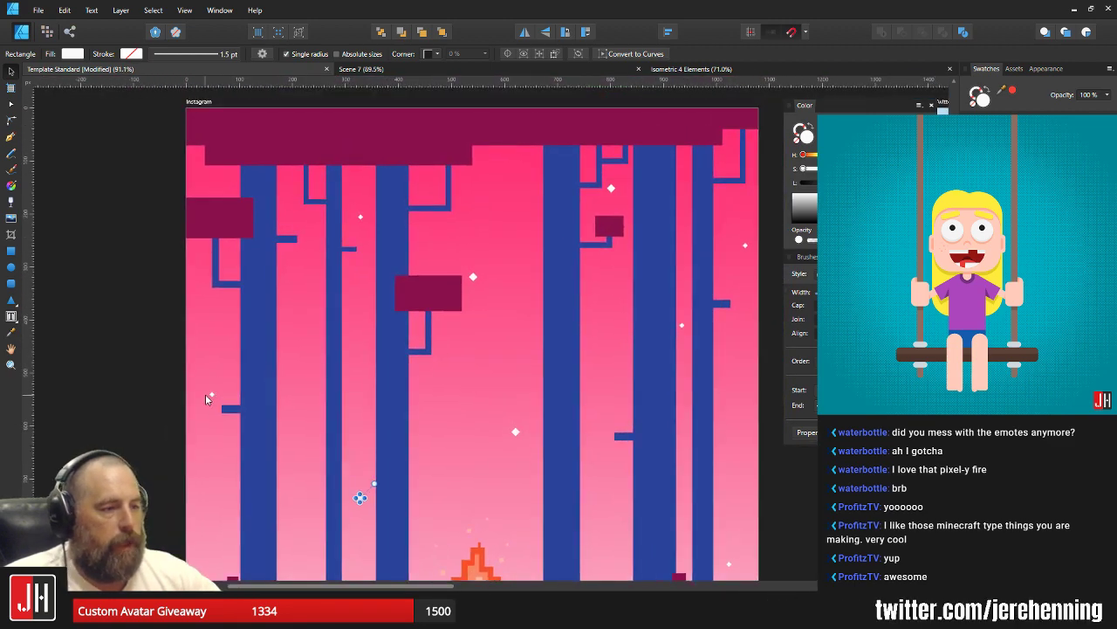
pyautogui.moveTo(211, 395); pyautogui.dragTo(213, 382)
pyautogui.scroll(-5, 236, 387)
pyautogui.click(427, 398)
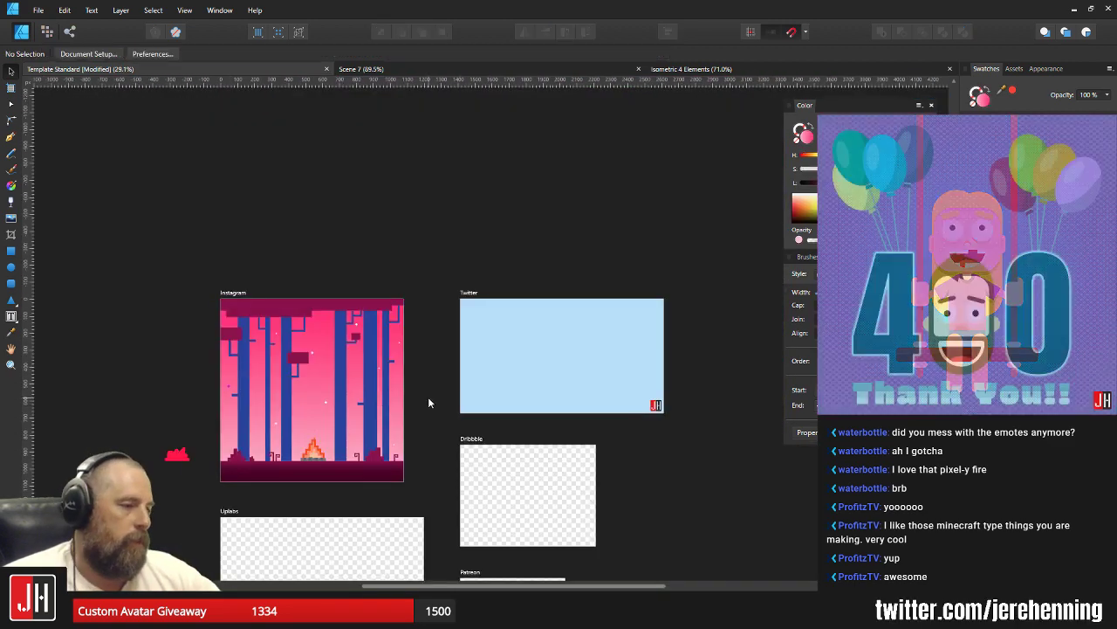
pyautogui.scroll(2, 428, 402)
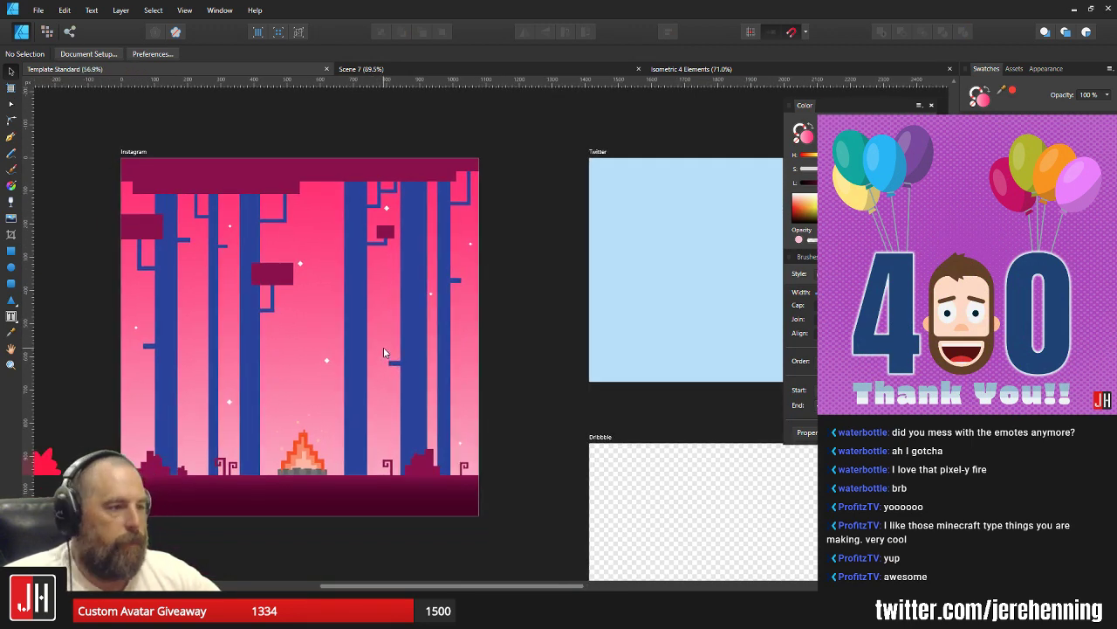
pyautogui.scroll(-1, 383, 352)
pyautogui.scroll(4, 363, 429)
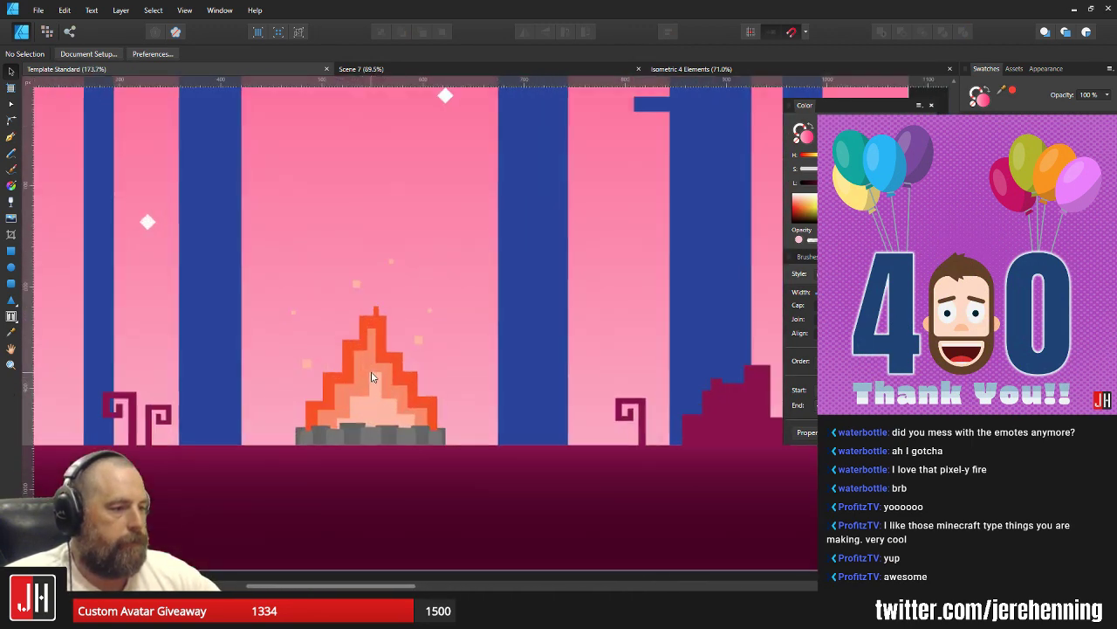
pyautogui.moveTo(363, 369); pyautogui.dragTo(455, 401)
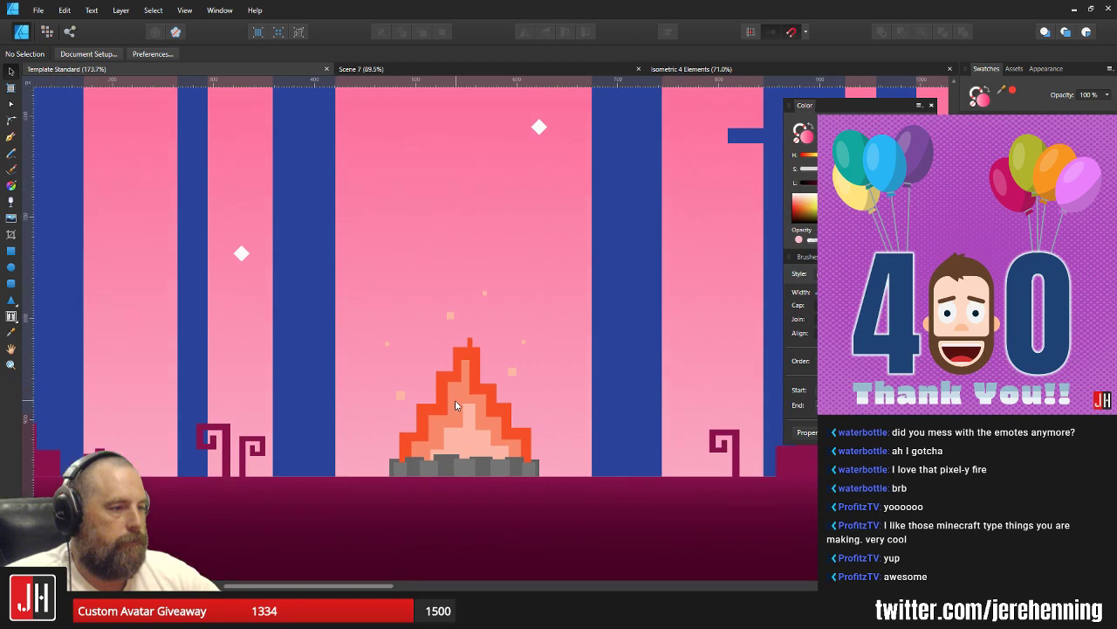
pyautogui.scroll(-3, 455, 400)
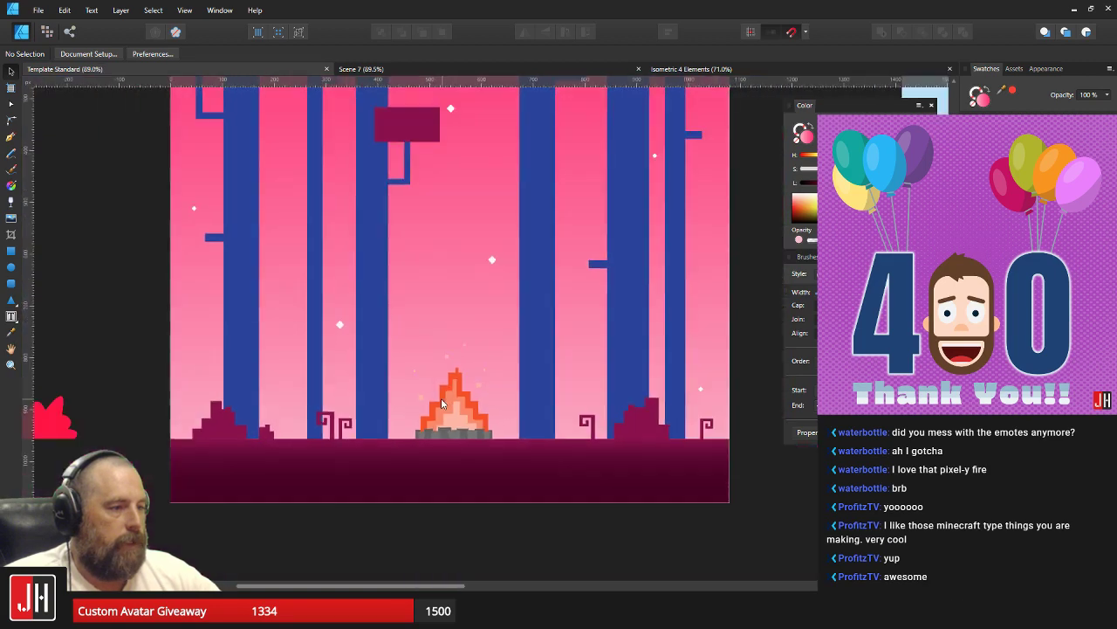
# Draw a closed hill outline with the Pen tool, sloping from beyond the artboard's left edge down to the ground near the right bush.
pyautogui.click(10, 137)
pyautogui.scroll(2, 332, 435)
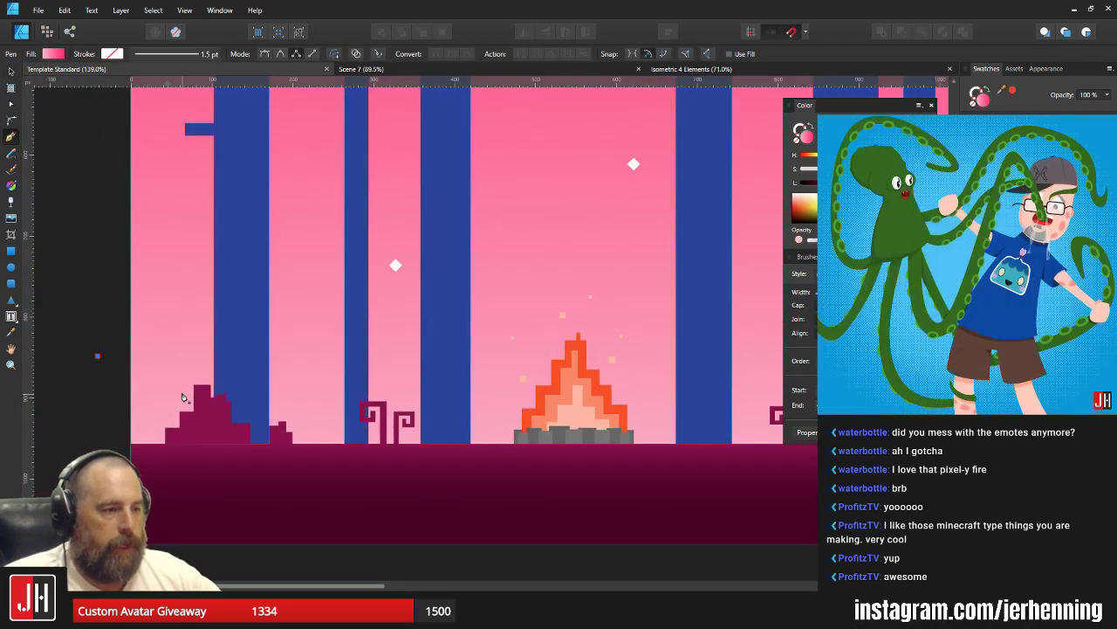
pyautogui.click(193, 354)
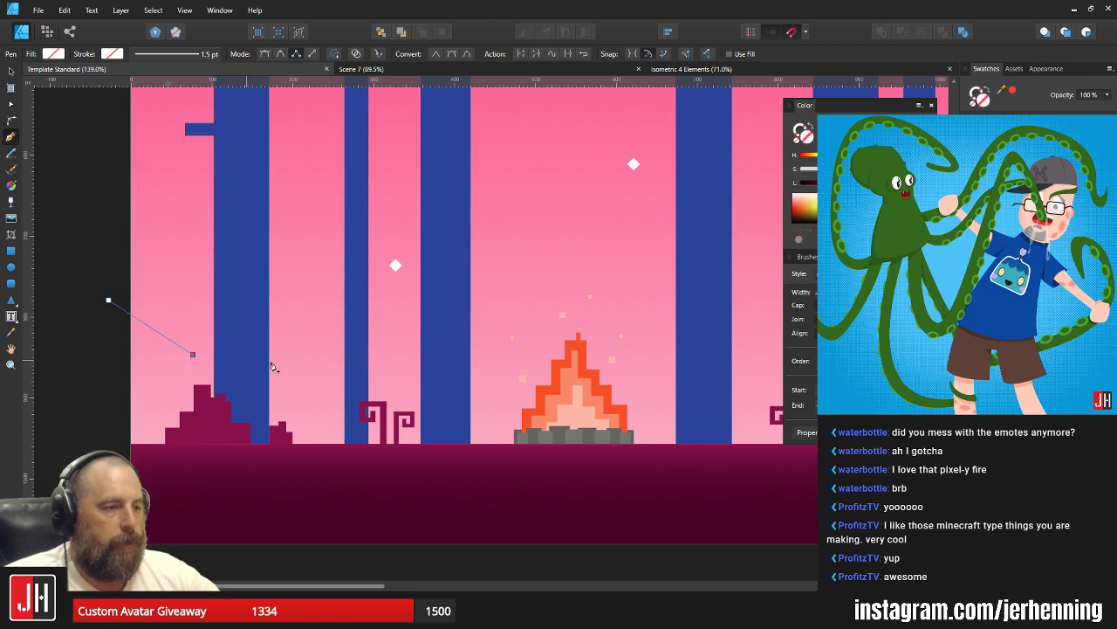
pyautogui.click(484, 375)
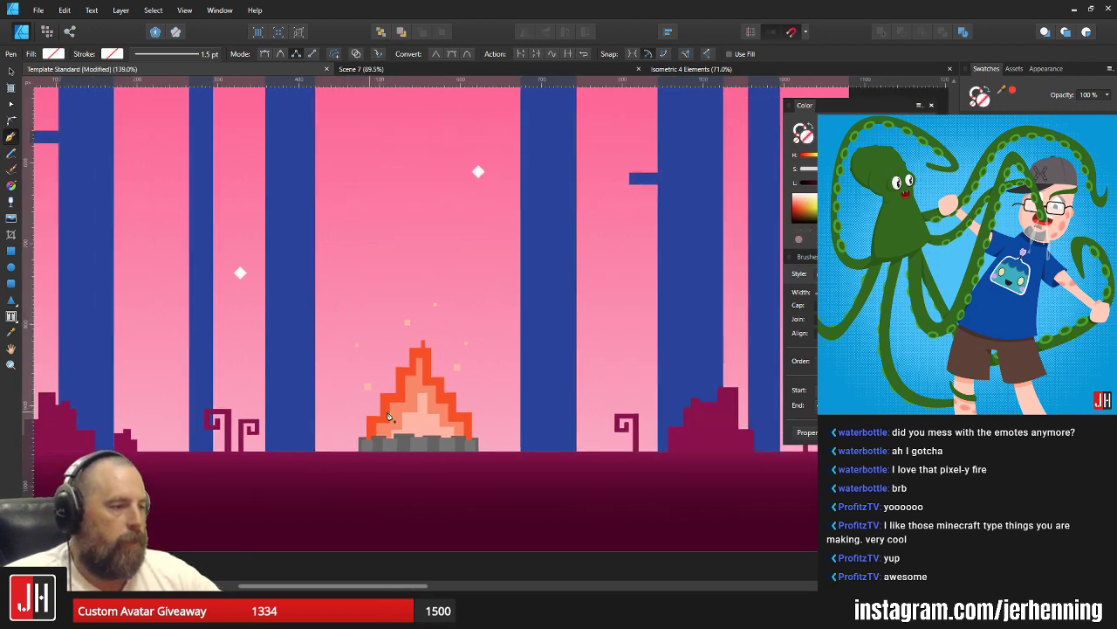
pyautogui.hscroll(3, 496, 419)
pyautogui.click(687, 469)
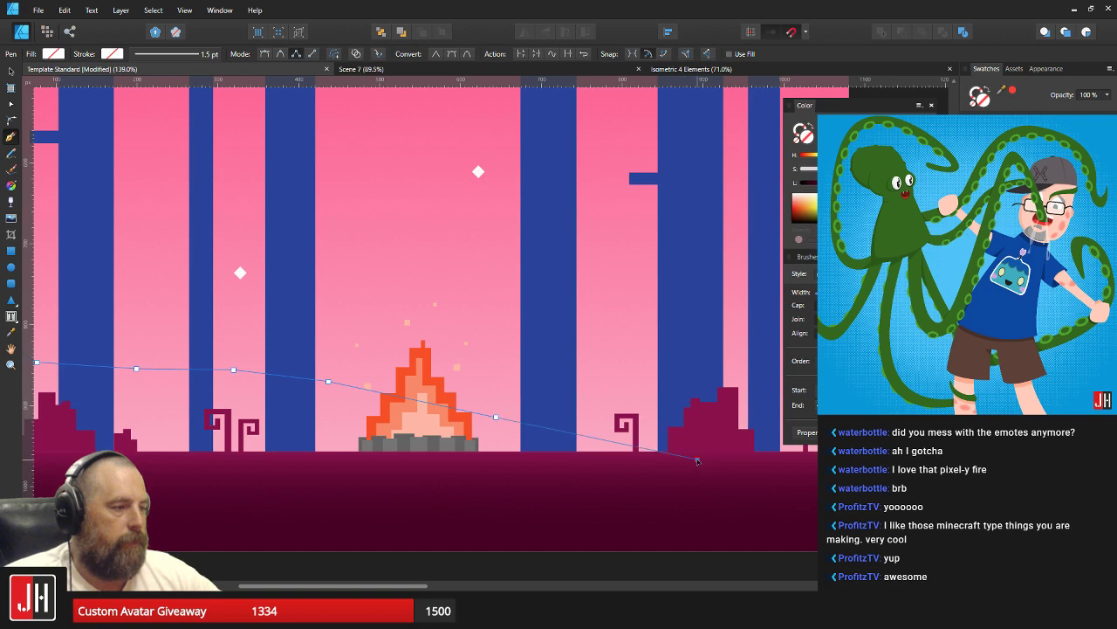
pyautogui.scroll(-3, 634, 509)
pyautogui.click(372, 489)
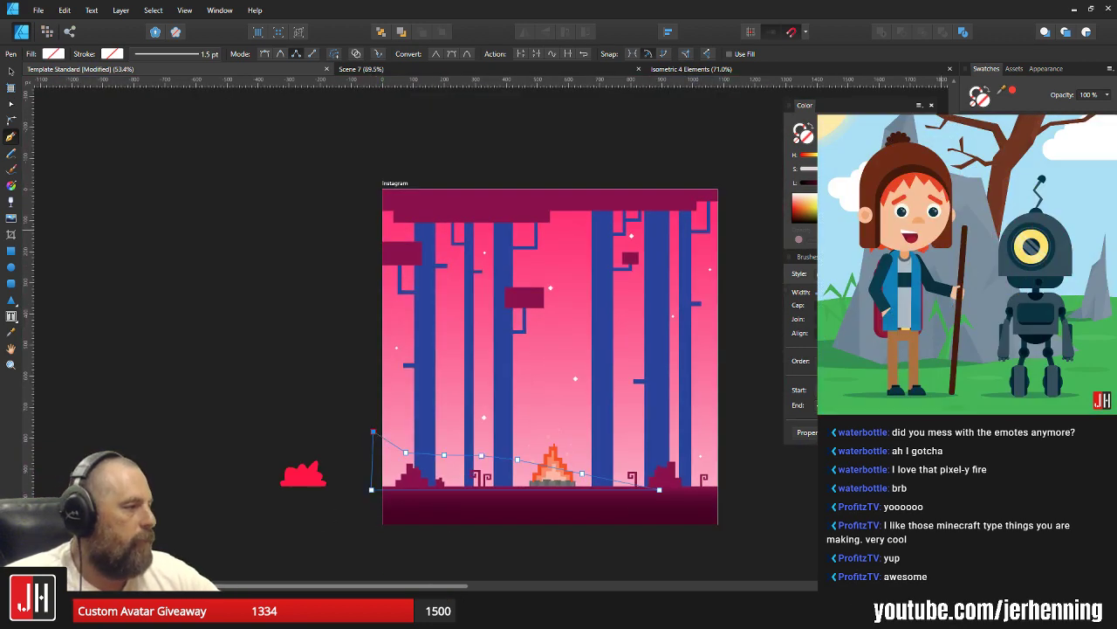
pyautogui.click(373, 431)
# Fill the hill shape with cyan, place it behind the trunks and just above the background, and clear the selection.
pyautogui.hotkey('ctrl', 'shift', '[')
pyautogui.hotkey('ctrl', ']')
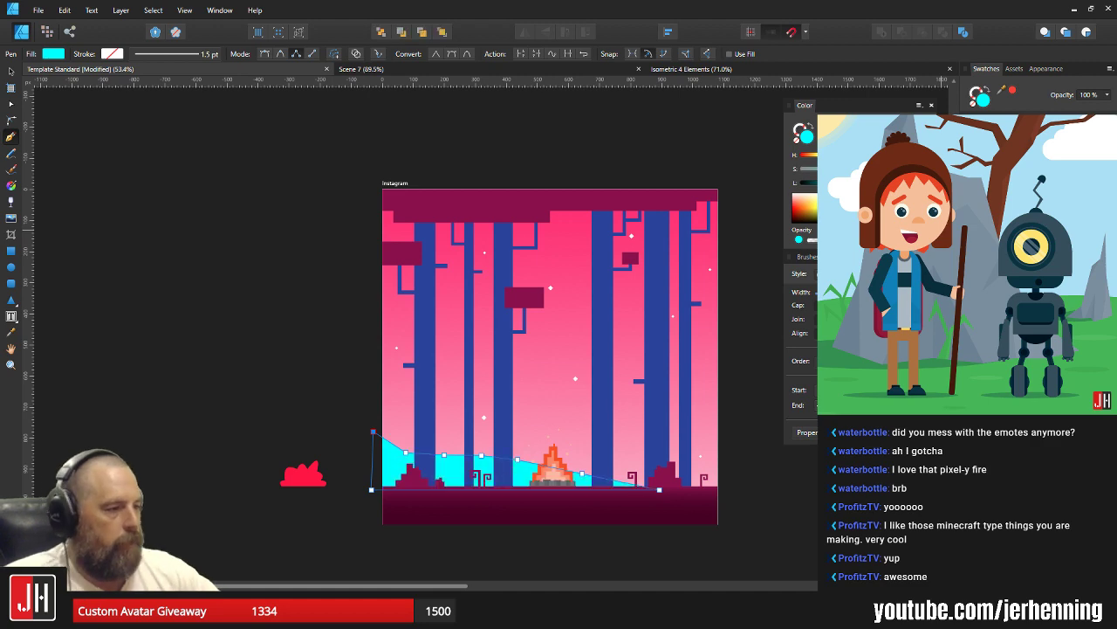
pyautogui.press('v')
pyautogui.click(751, 469)
pyautogui.scroll(5, 628, 507)
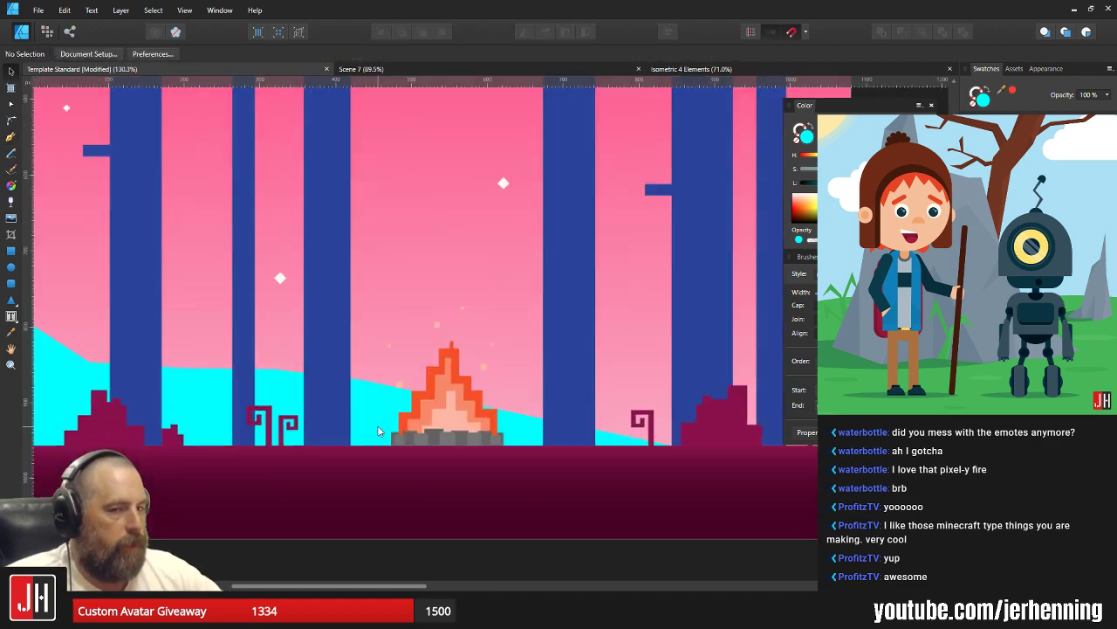
# Pull the cyan hill's lower right corner node inward so its slope meets the ground left of the curled plant.
pyautogui.click(386, 397)
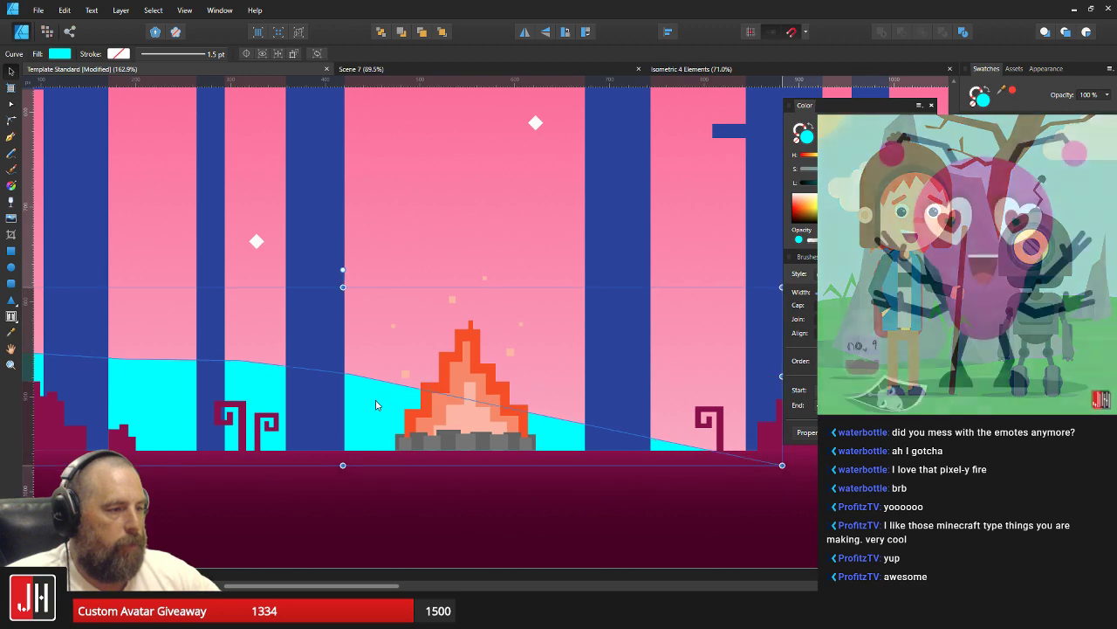
pyautogui.scroll(-5, 375, 400)
pyautogui.scroll(2, 463, 420)
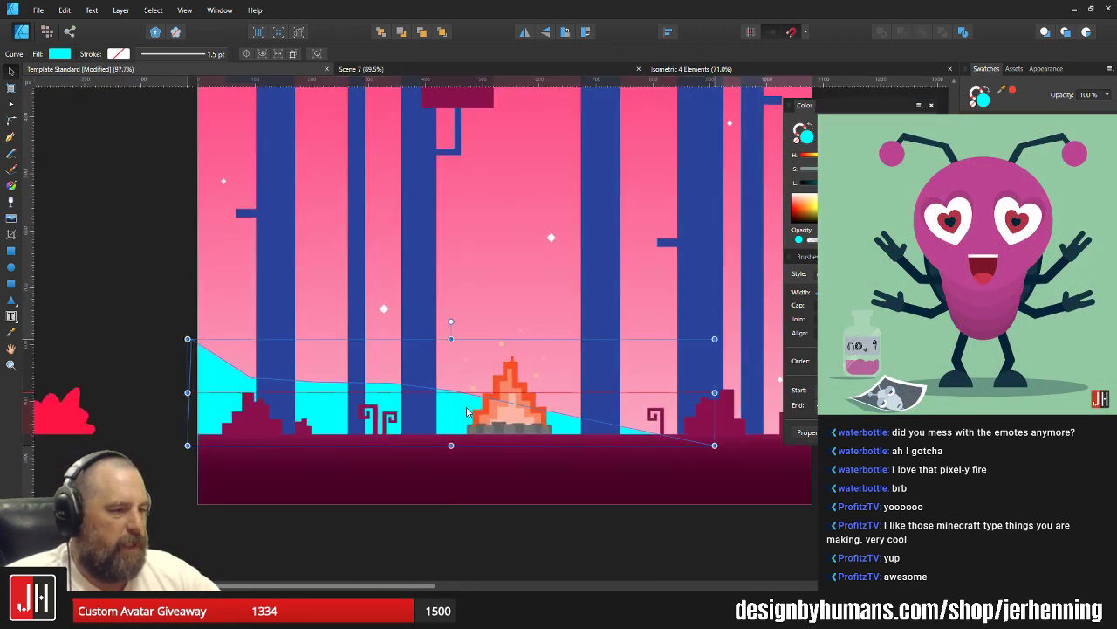
pyautogui.scroll(-3, 463, 413)
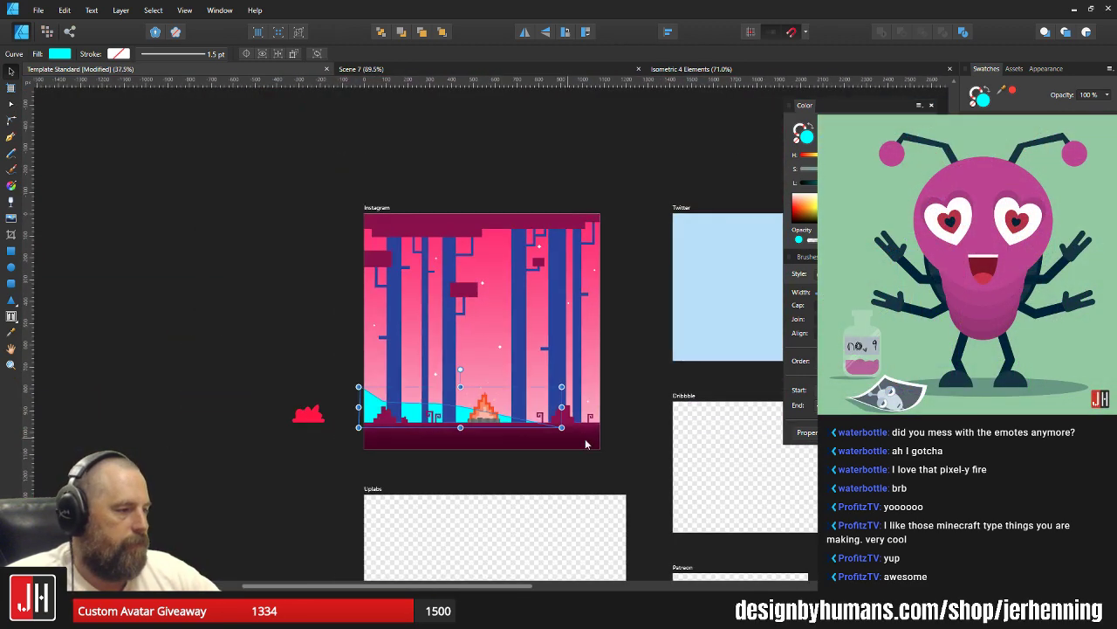
pyautogui.hotkey('ctrl', 'd')
pyautogui.scroll(3, 528, 429)
pyautogui.doubleClick(463, 405)
pyautogui.scroll(3, 464, 405)
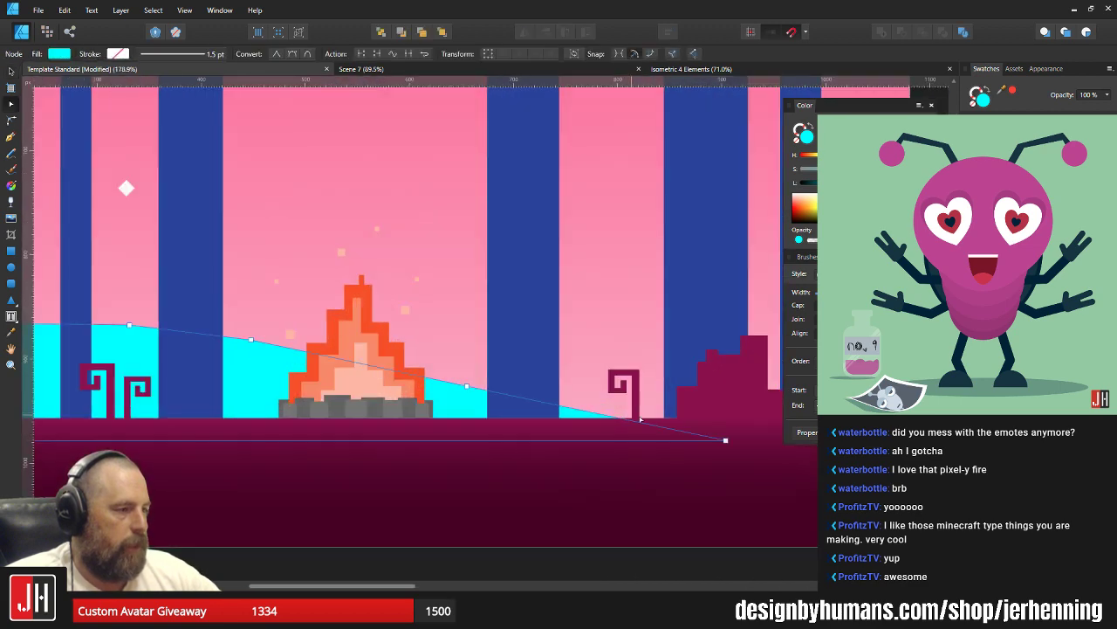
pyautogui.moveTo(726, 441); pyautogui.dragTo(679, 440)
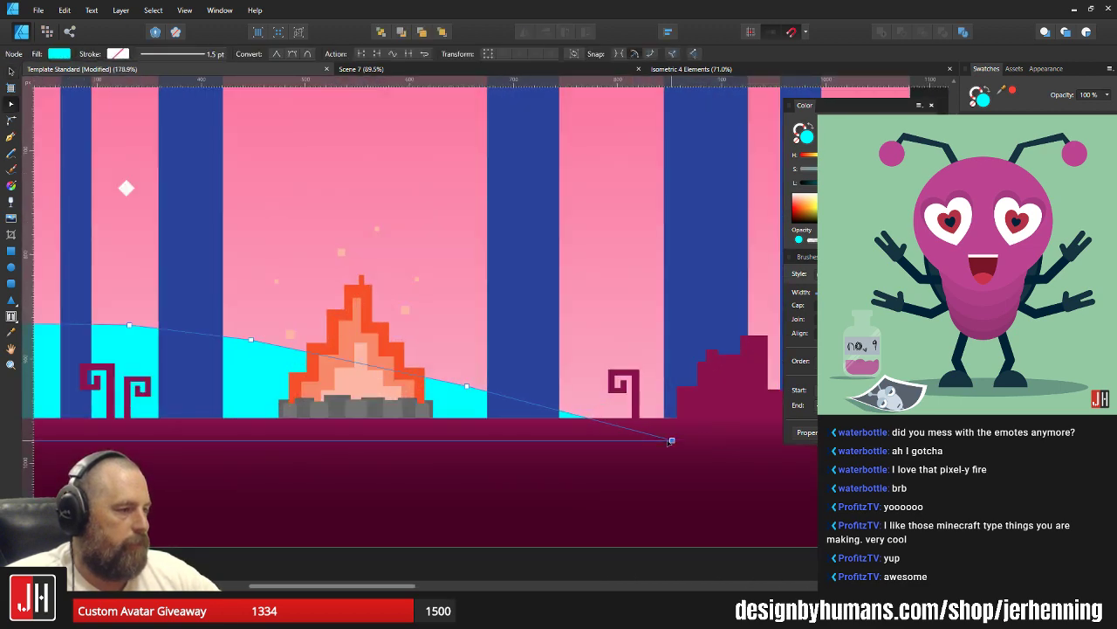
pyautogui.press('v')
# Raise the cyan hill's node above the left bush slightly to soften the slope there.
pyautogui.scroll(-2, 460, 395)
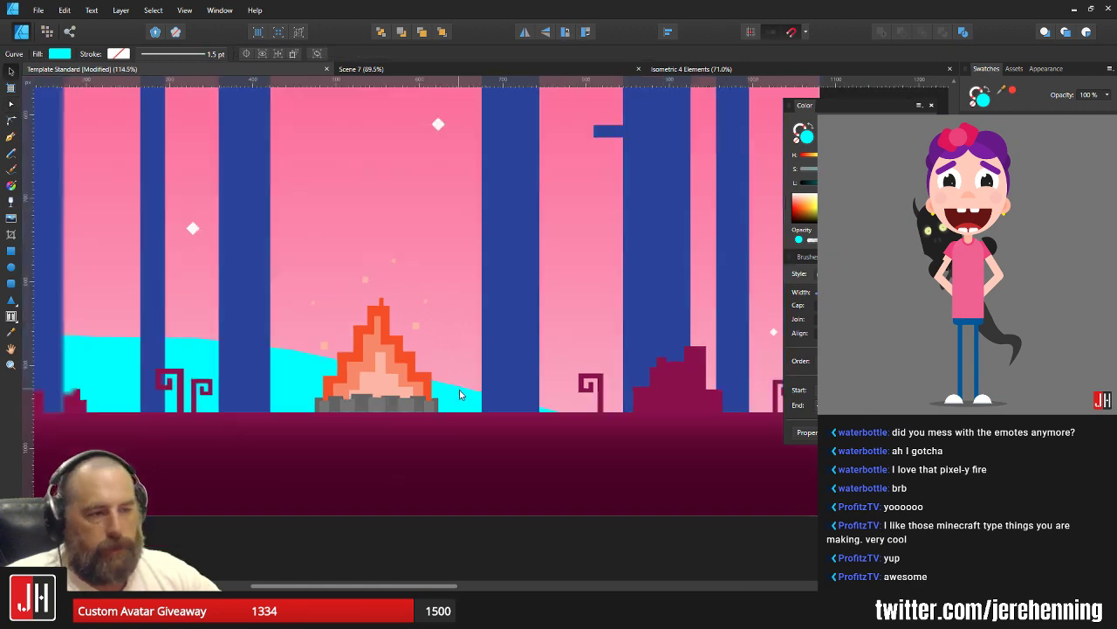
pyautogui.scroll(-5, 459, 389)
pyautogui.scroll(5, 407, 388)
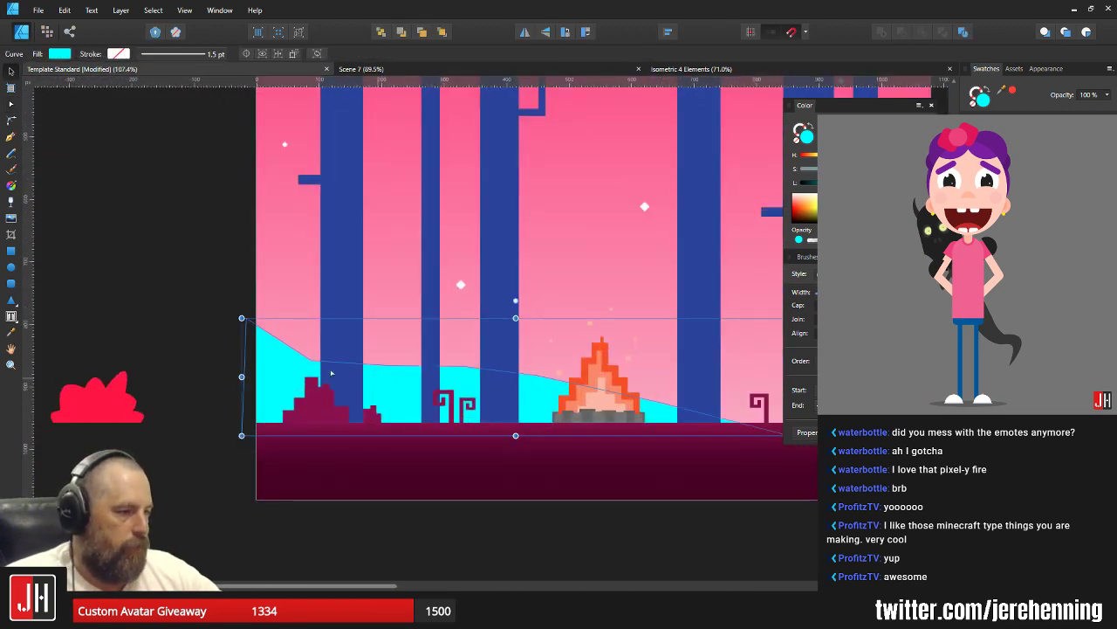
pyautogui.press('a')
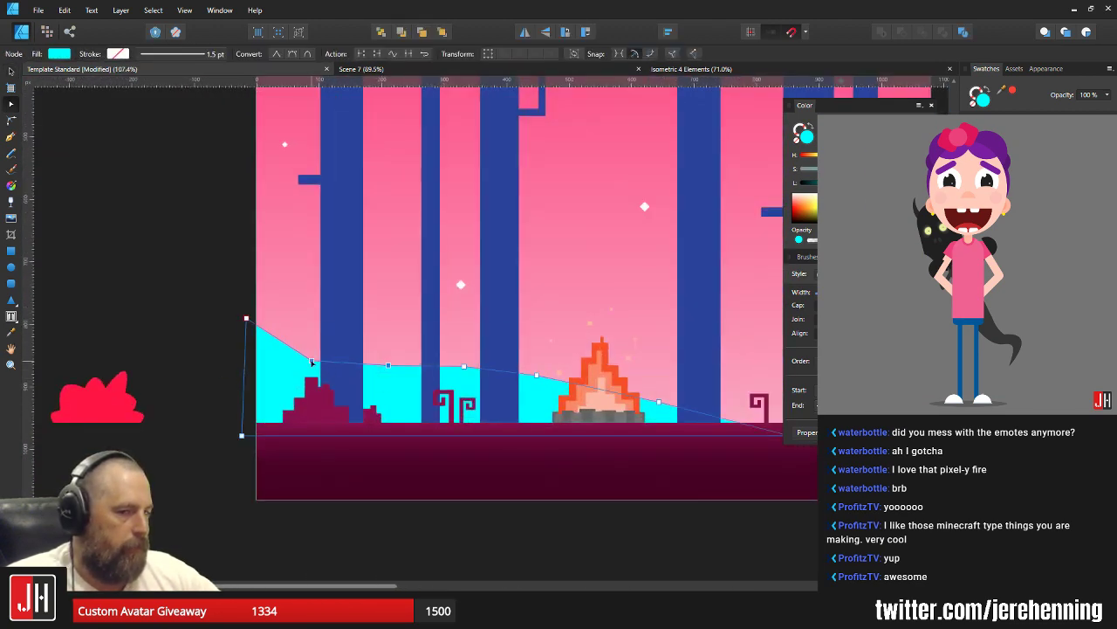
pyautogui.moveTo(312, 360); pyautogui.dragTo(315, 353)
pyautogui.press('v')
pyautogui.scroll(-5, 389, 387)
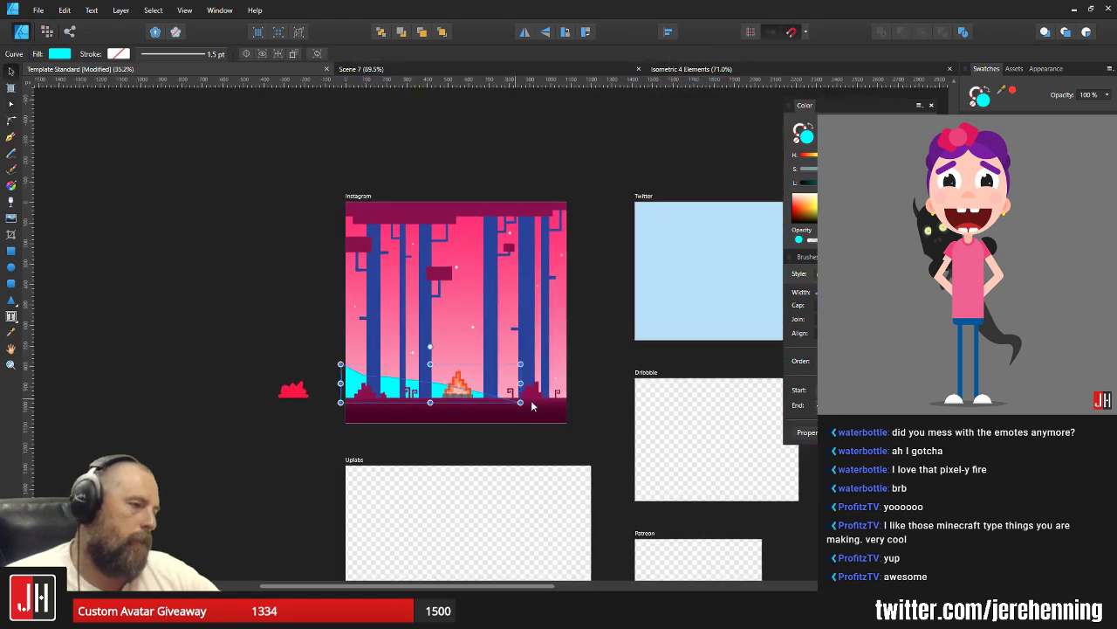
# Draw a second closed hill outline with the Pen tool, sloping from beyond the artboard's right edge down to the ground near the campfire.
pyautogui.scroll(2, 554, 403)
pyautogui.press('p')
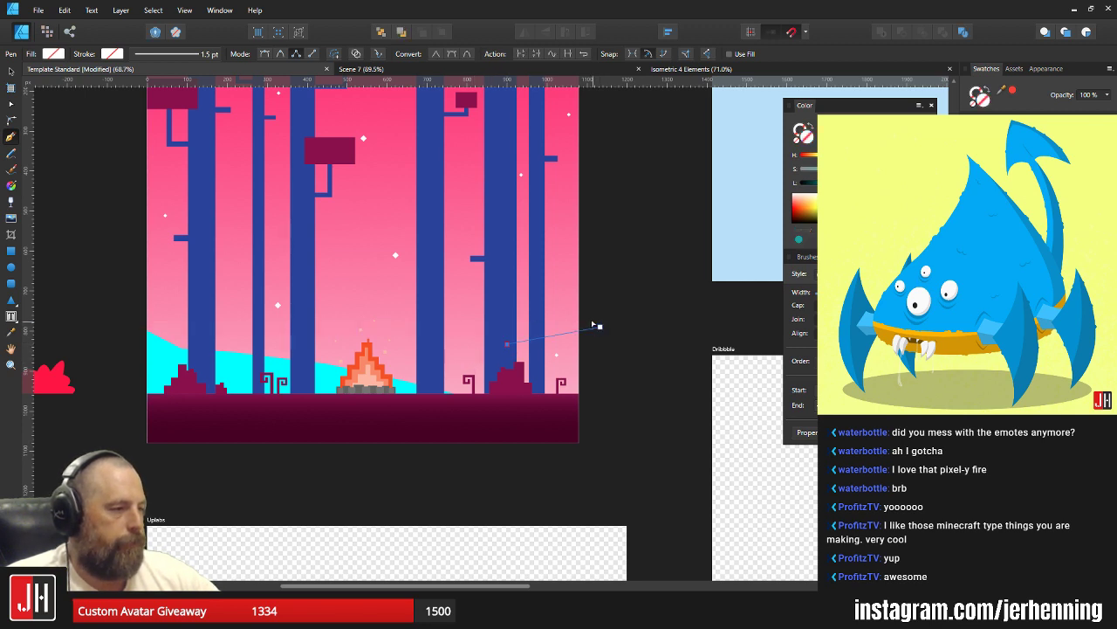
pyautogui.press('Escape')
pyautogui.click(456, 364)
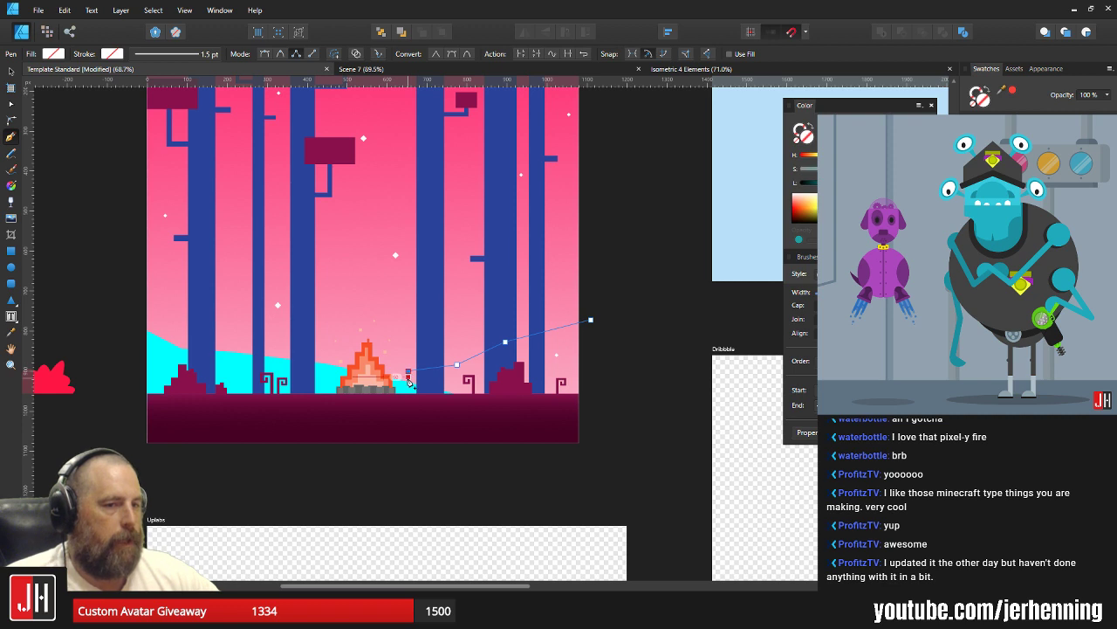
pyautogui.click(346, 395)
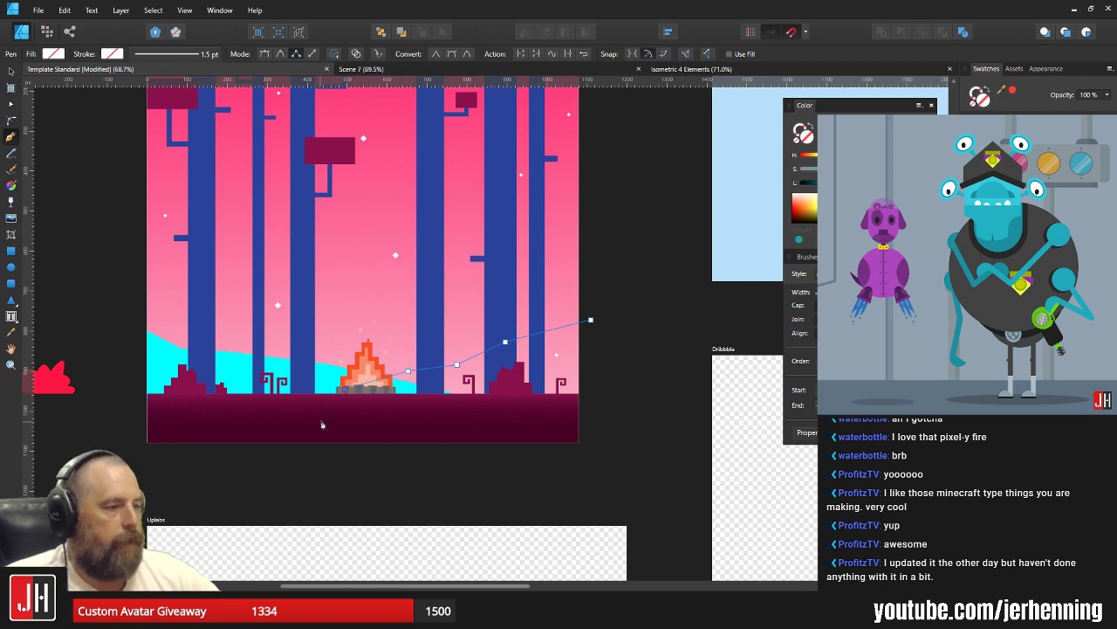
pyautogui.click(554, 413)
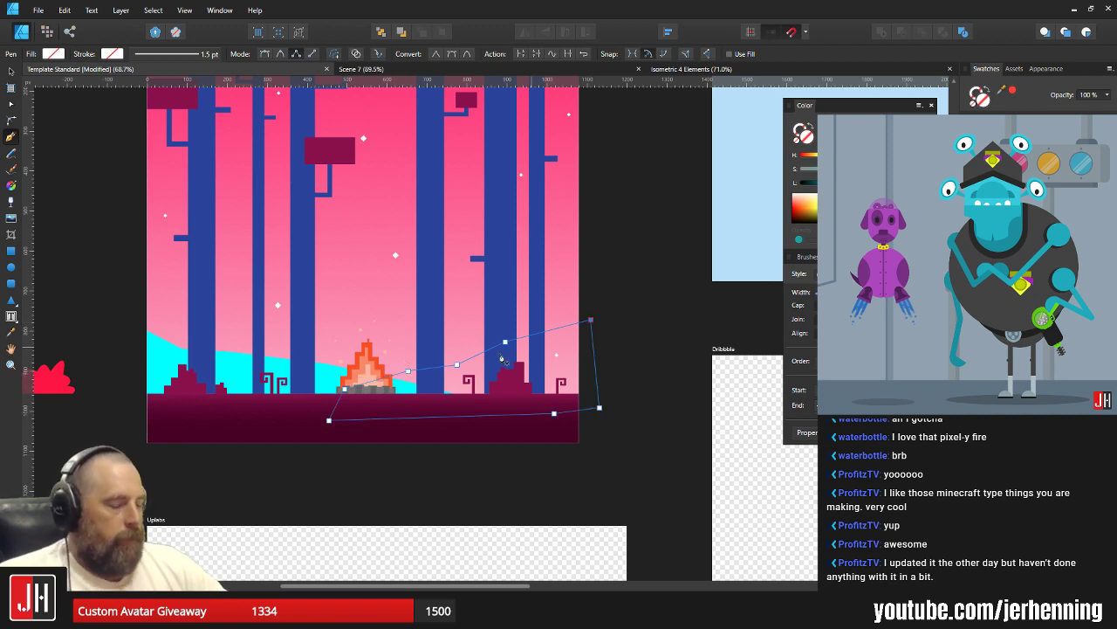
# Fill the new right hill with the left hill's cyan darkened to teal, and place it behind the cyan hill, just above the background.
pyautogui.press('i')
pyautogui.click(329, 376)
pyautogui.press('v')
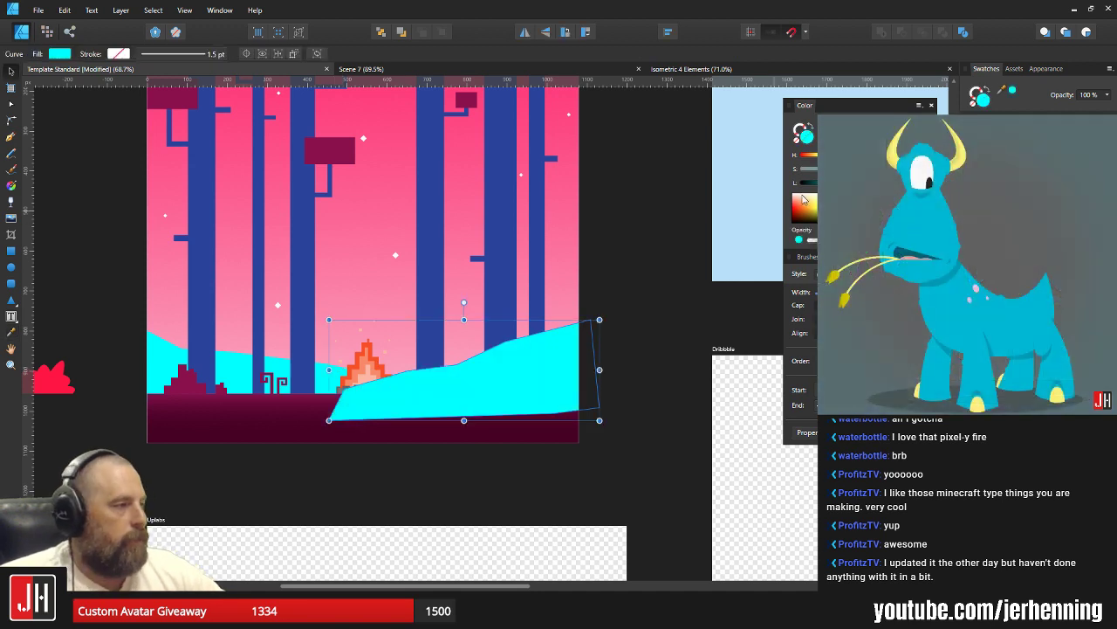
pyautogui.moveTo(849, 182); pyautogui.dragTo(837, 183)
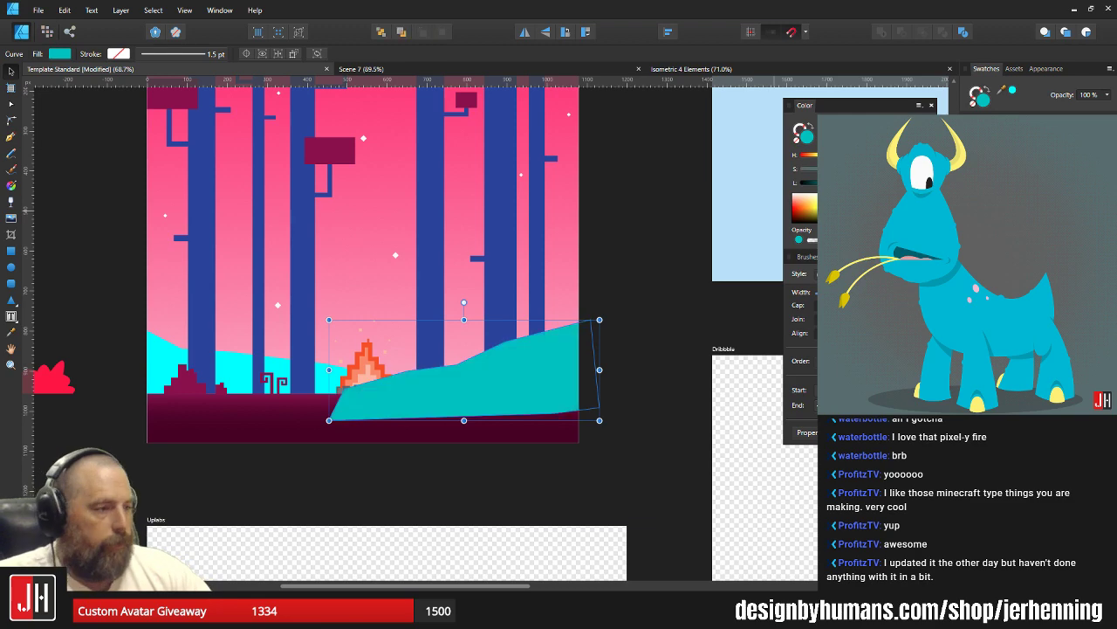
pyautogui.hotkey('ctrl', 'shift', '[')
pyautogui.hotkey('ctrl', ']')
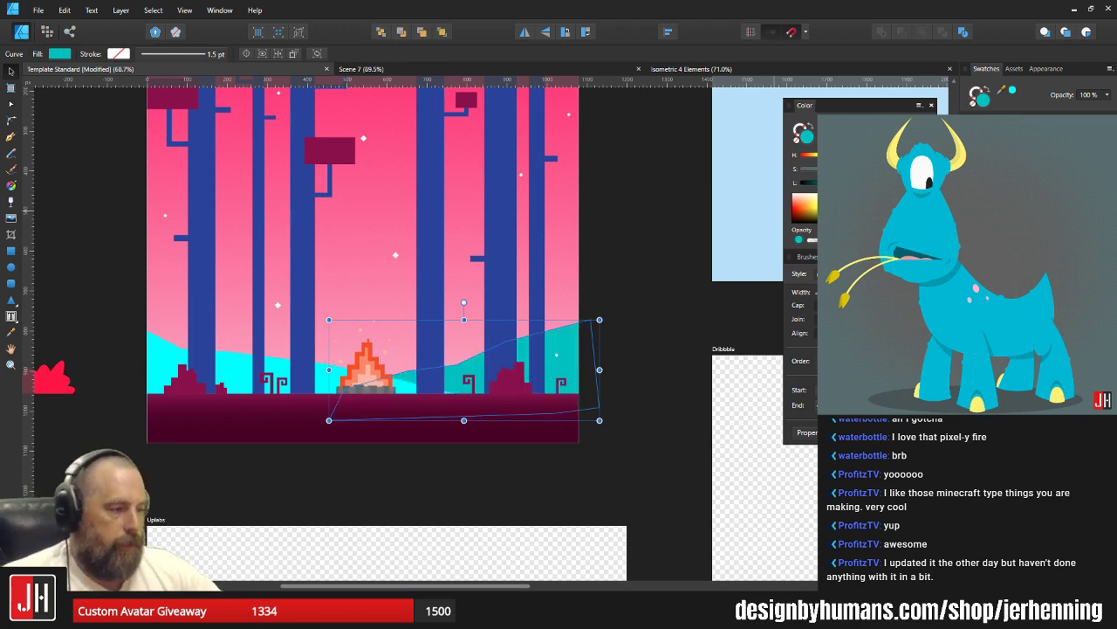
# Nudge the teal hill's upper outer corner node slightly outward and up beyond the artboard edge, and clear the selection.
pyautogui.scroll(3, 560, 394)
pyautogui.press('a')
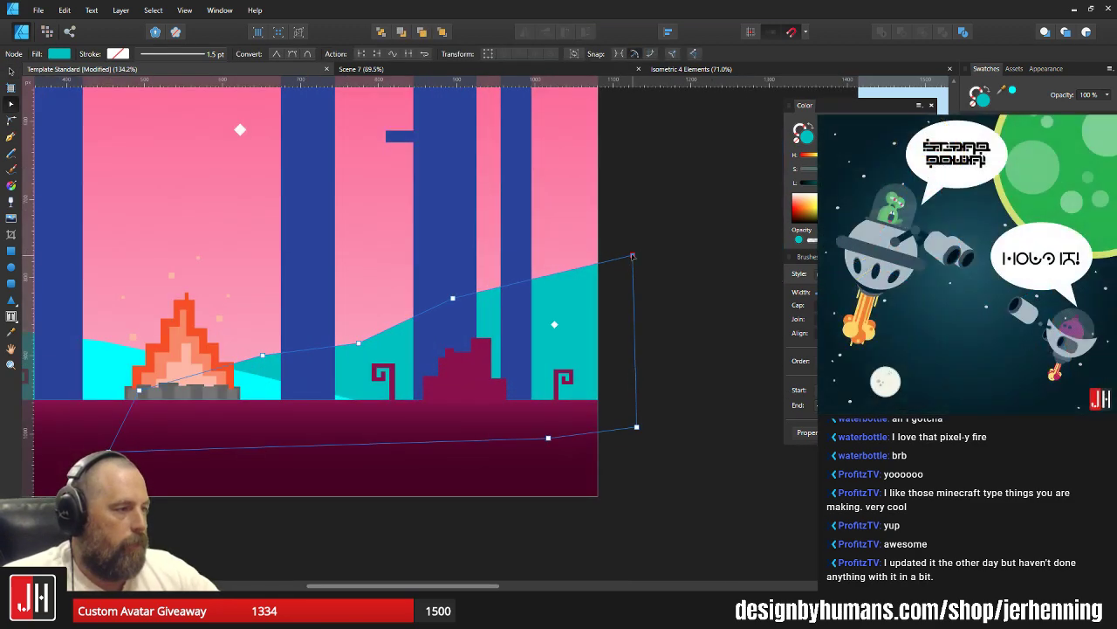
pyautogui.moveTo(640, 256); pyautogui.dragTo(646, 253)
pyautogui.press('v')
pyautogui.hotkey('ctrl', 'd')
pyautogui.scroll(-3, 539, 309)
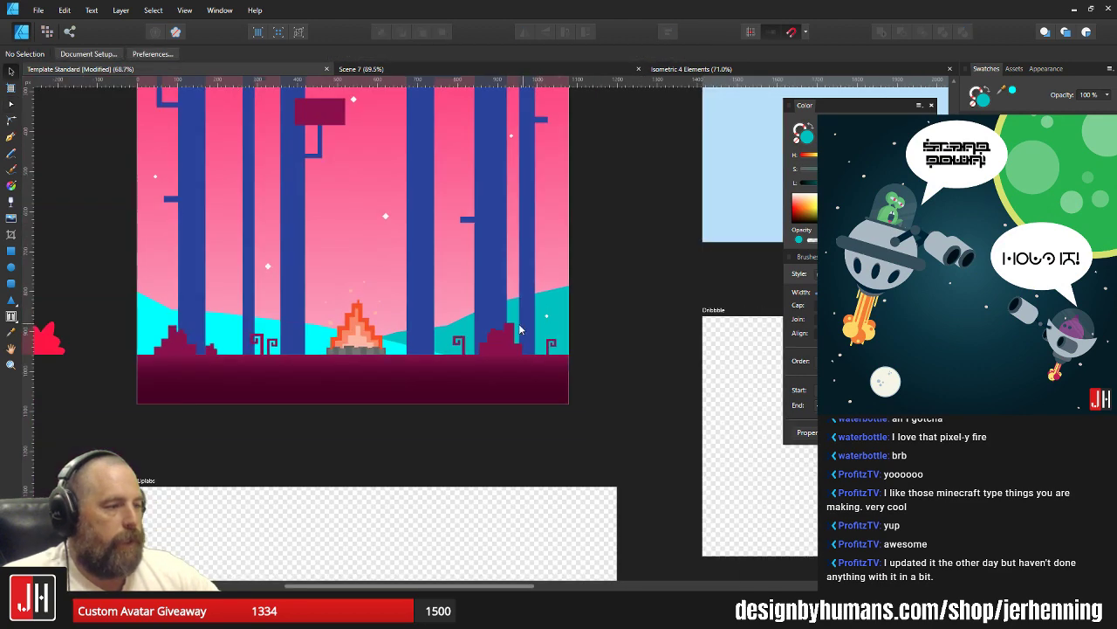
# Examine how the cyan and teal hills sit behind the trunks, bushes and campfire across the whole illustration.
pyautogui.scroll(3, 447, 336)
pyautogui.scroll(2, 445, 338)
pyautogui.click(467, 346)
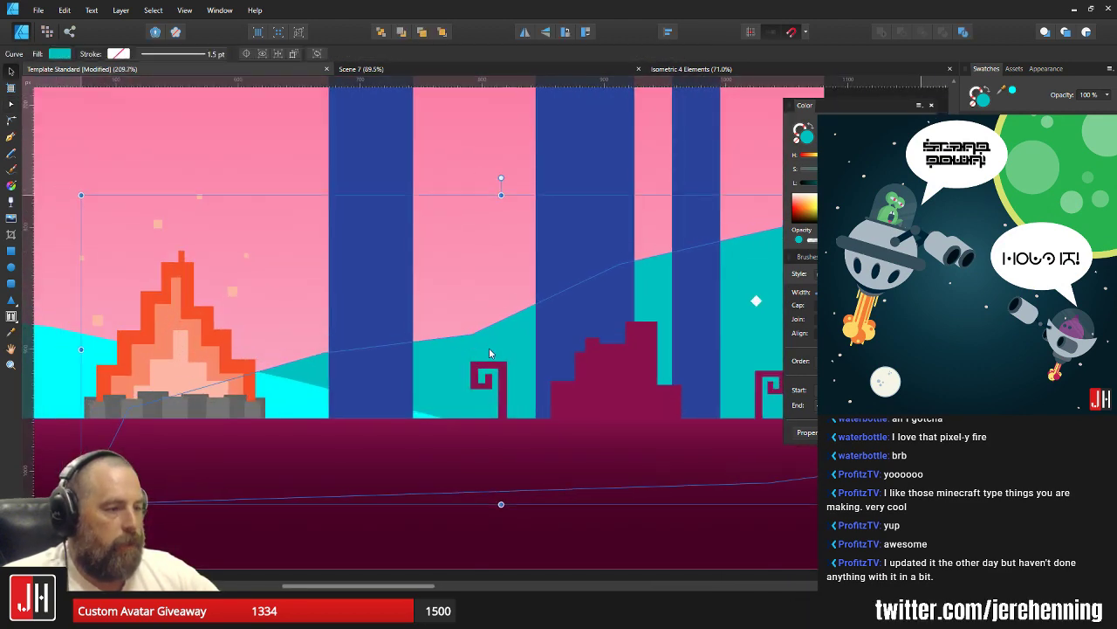
pyautogui.scroll(-6, 486, 353)
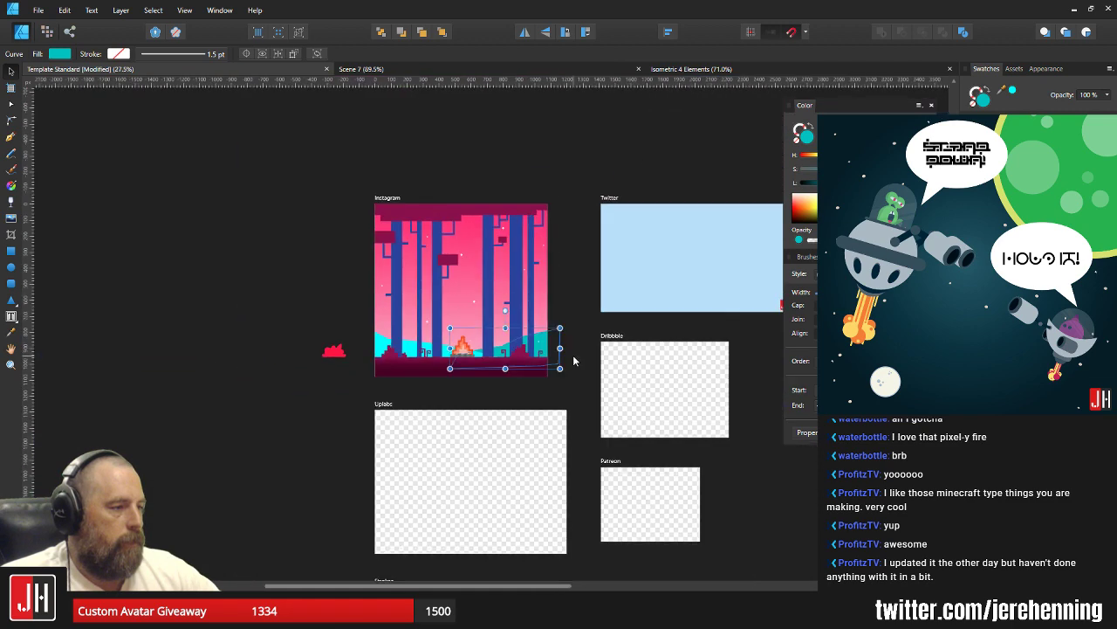
pyautogui.hotkey('ctrl', 'd')
pyautogui.scroll(2, 511, 360)
pyautogui.scroll(1, 510, 359)
pyautogui.scroll(-2, 515, 375)
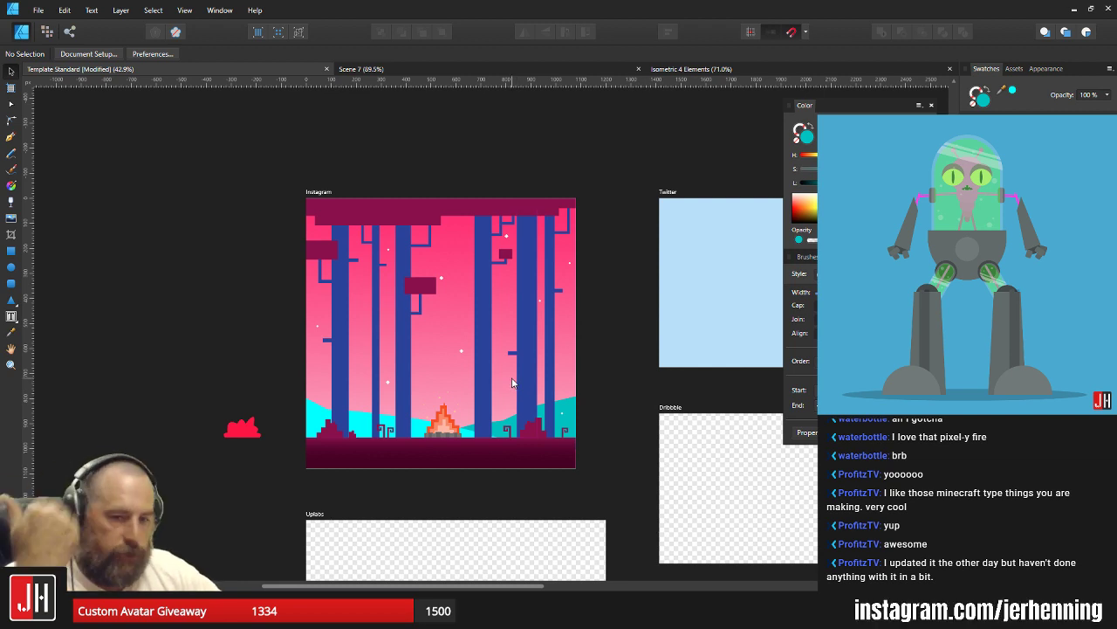
pyautogui.scroll(-1, 511, 381)
pyautogui.scroll(5, 463, 408)
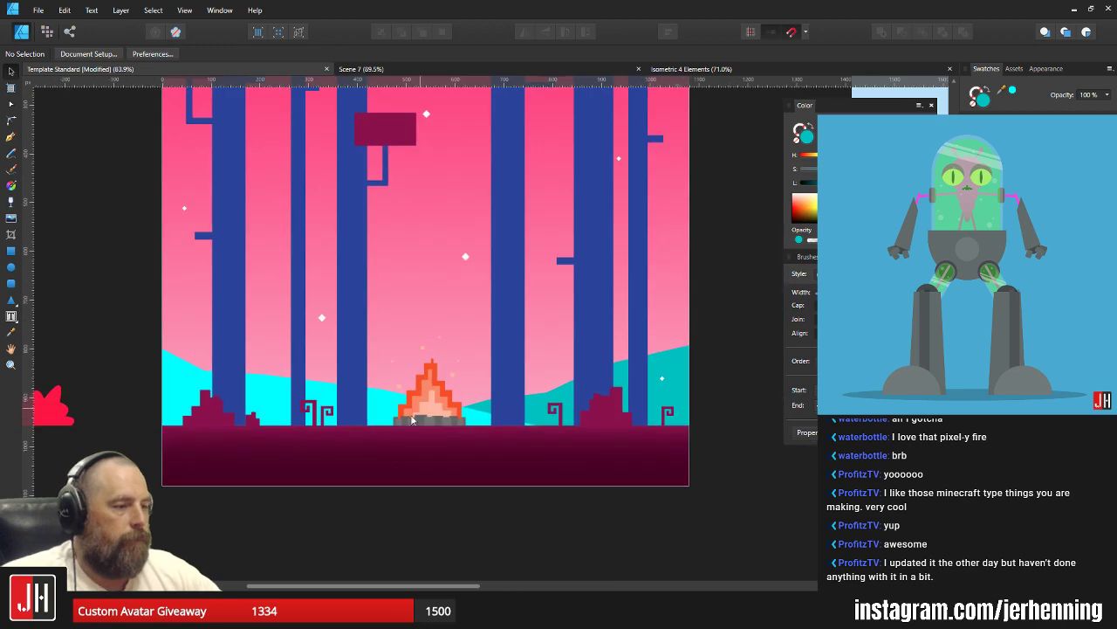
pyautogui.scroll(-4, 425, 409)
pyautogui.scroll(4, 425, 408)
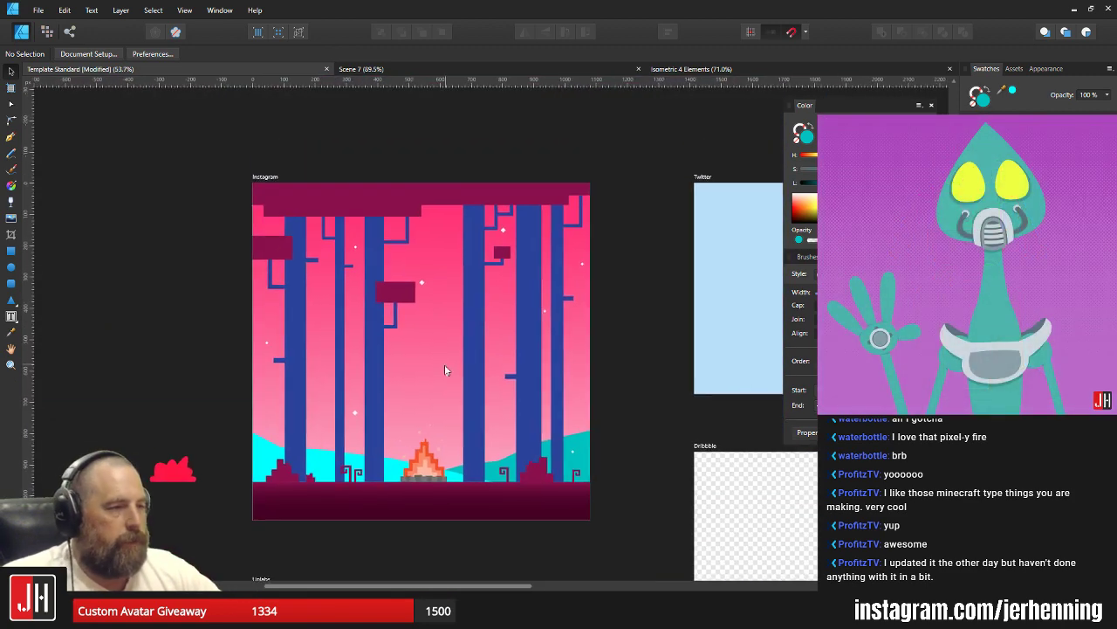
pyautogui.click(384, 293)
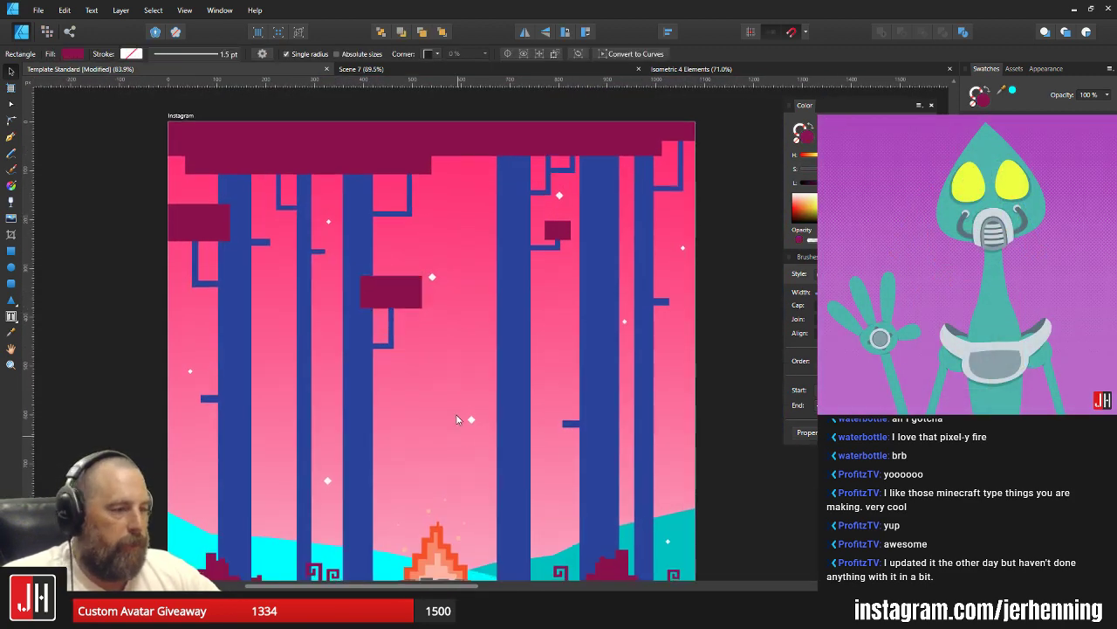
pyautogui.scroll(-3, 251, 366)
pyautogui.click(319, 481)
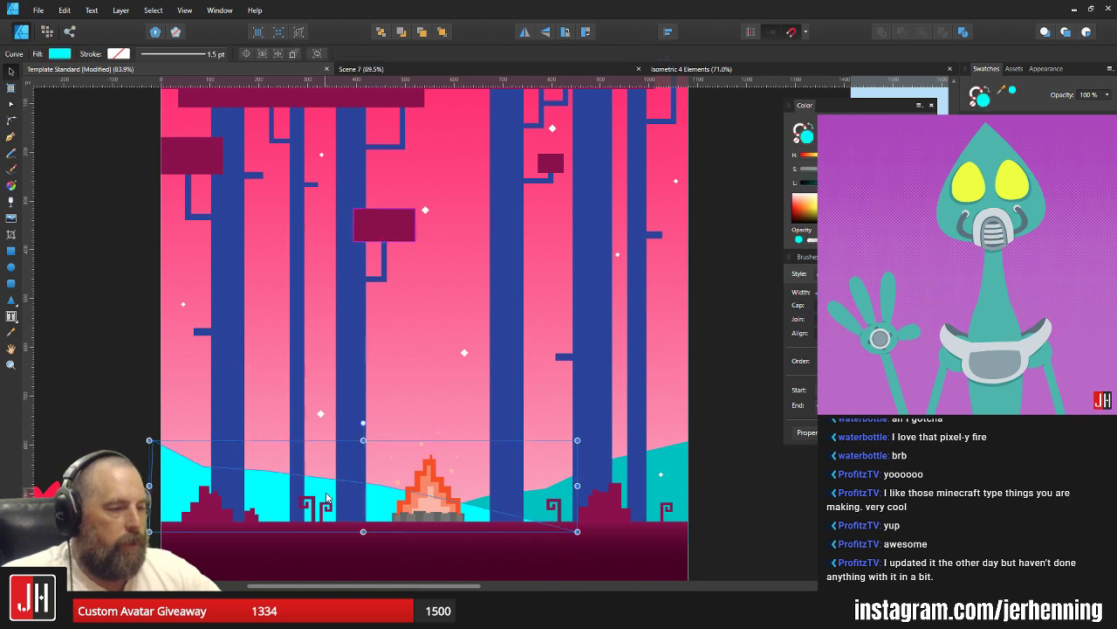
pyautogui.scroll(5, 321, 482)
pyautogui.scroll(-3, 321, 489)
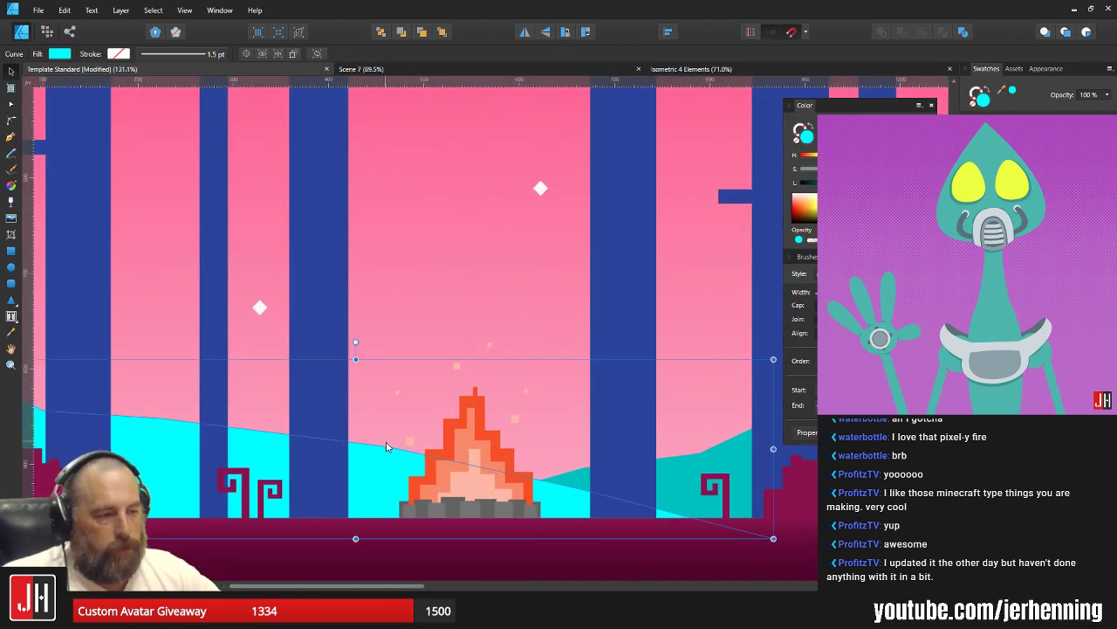
pyautogui.click(704, 440)
pyautogui.moveTo(475, 426); pyautogui.dragTo(510, 443)
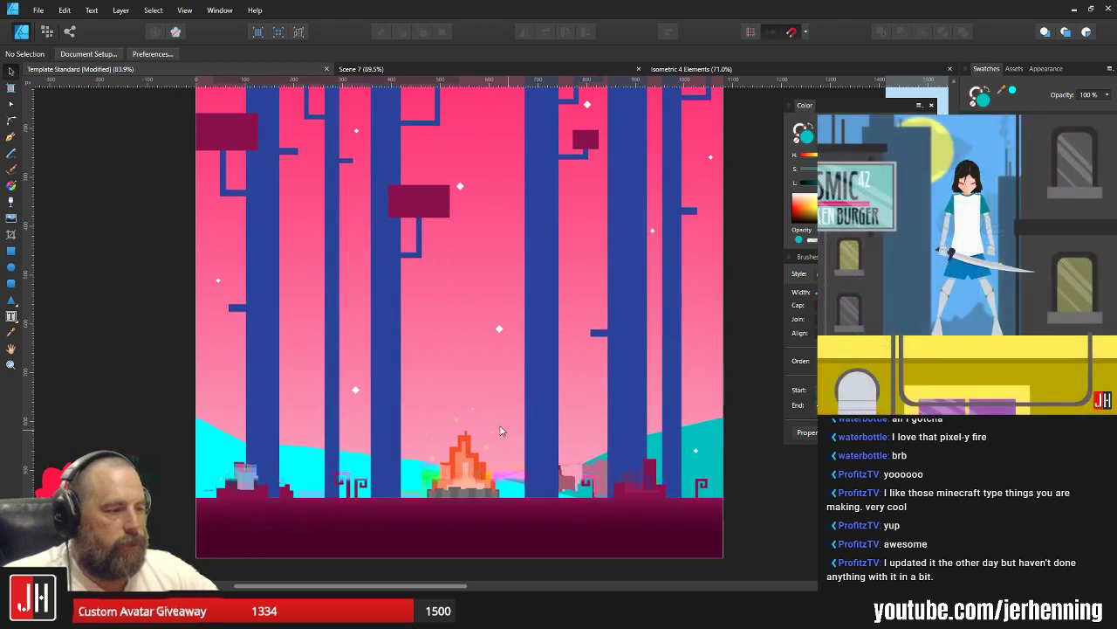
# Draw a third closed hill outline with the Pen tool, rising above the cyan hill and descending past the campfire to the right curled plant.
pyautogui.click(10, 137)
pyautogui.scroll(3, 422, 458)
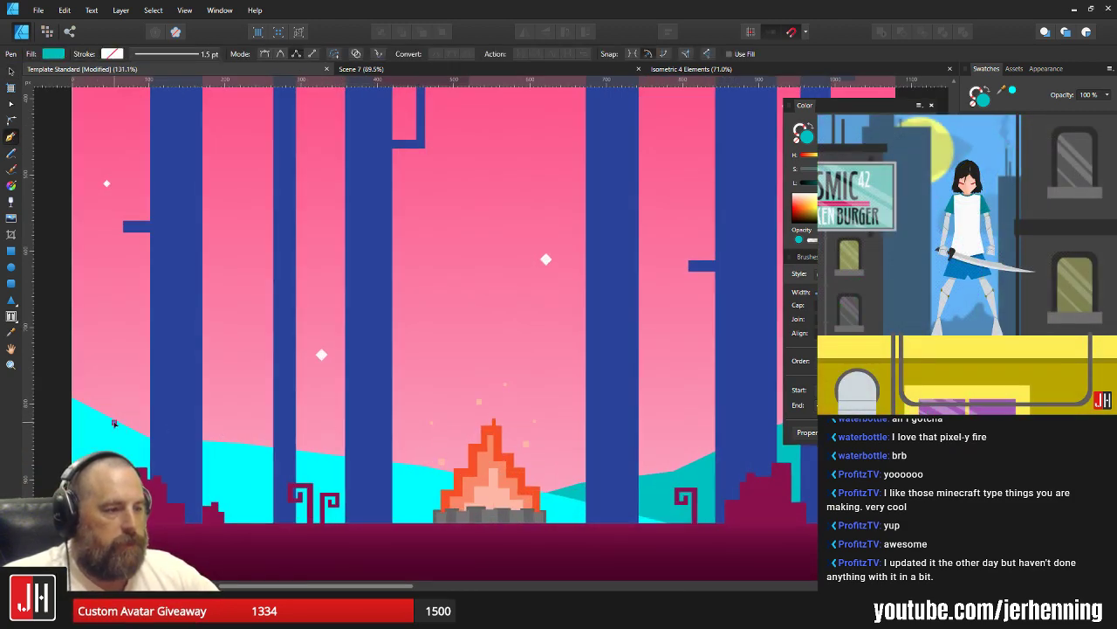
pyautogui.click(255, 408)
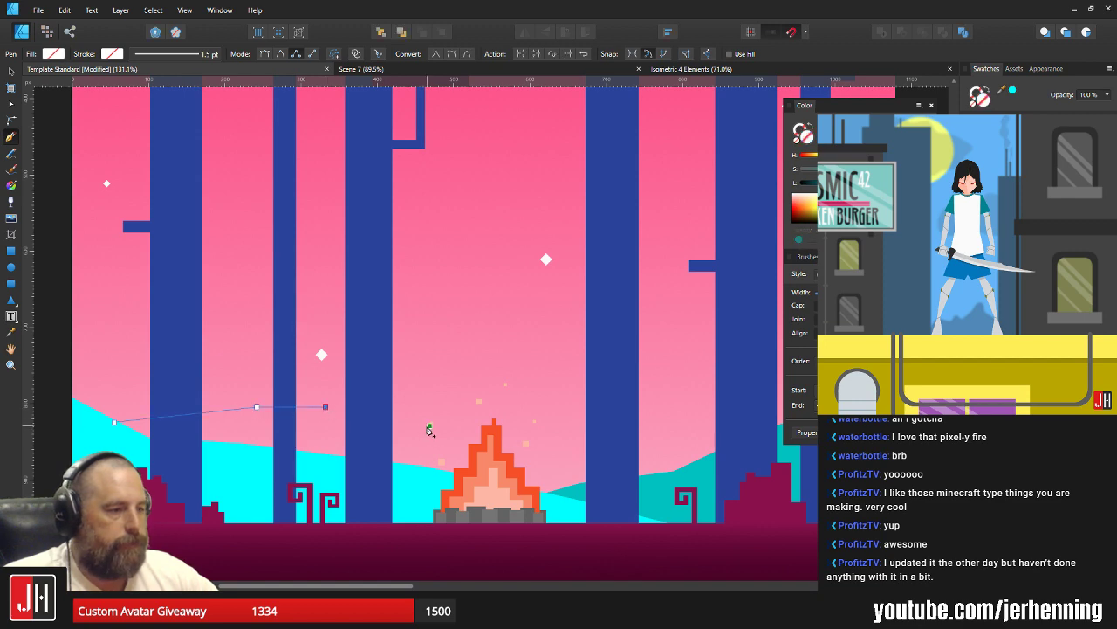
pyautogui.click(525, 442)
pyautogui.scroll(-2, 671, 524)
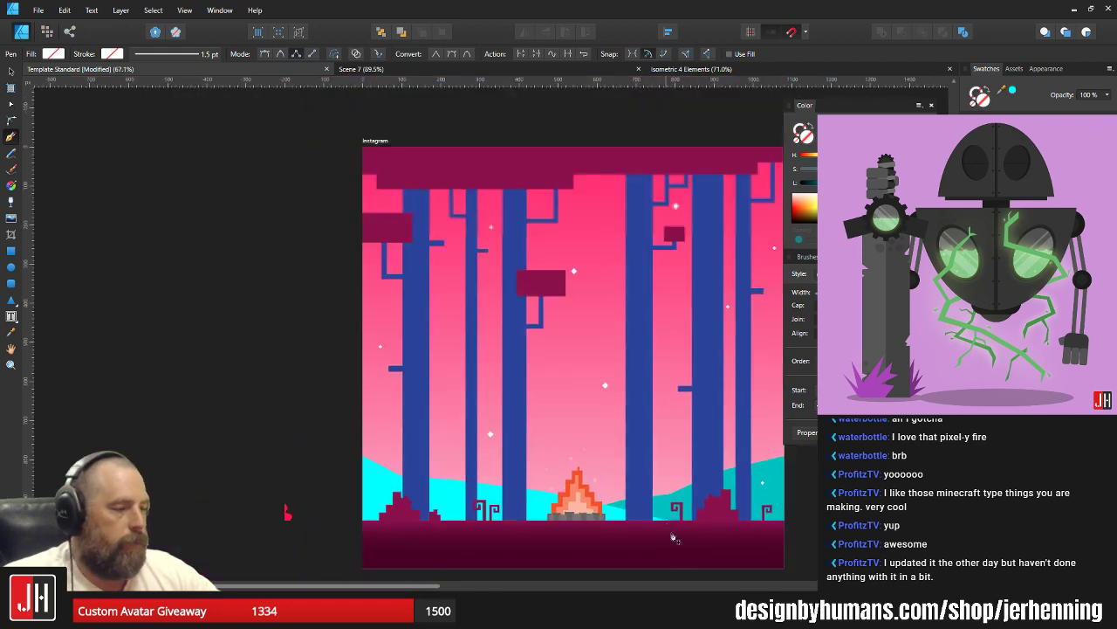
pyautogui.click(639, 547)
pyautogui.click(390, 548)
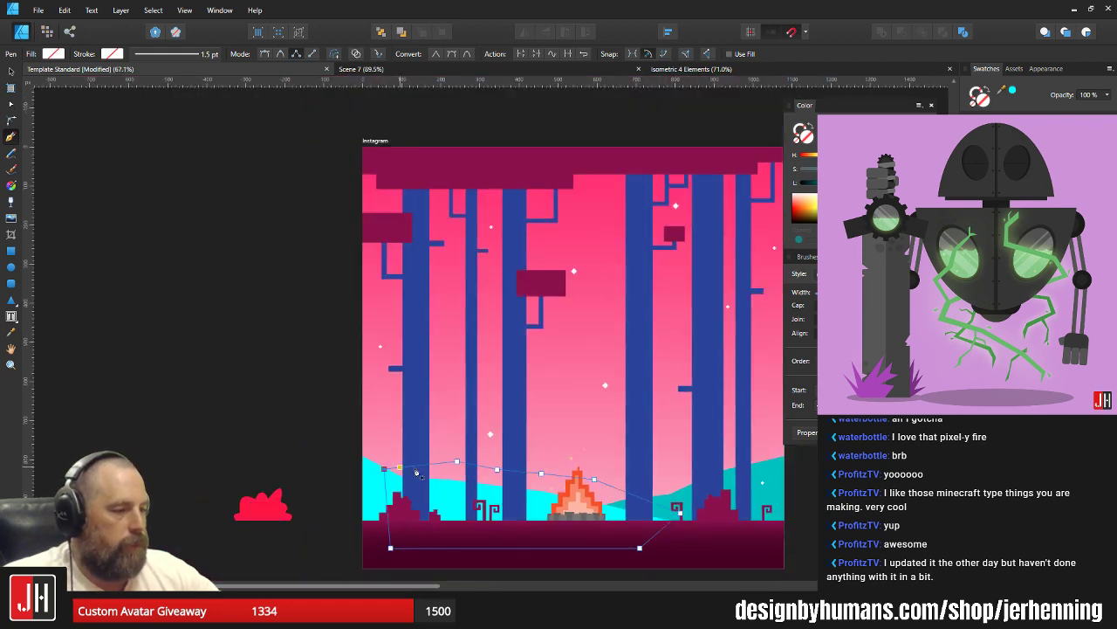
# Fill the third hill with a darker shade of the right hill's teal and send it behind both other hills.
pyautogui.press('i')
pyautogui.click(768, 488)
pyautogui.press('v')
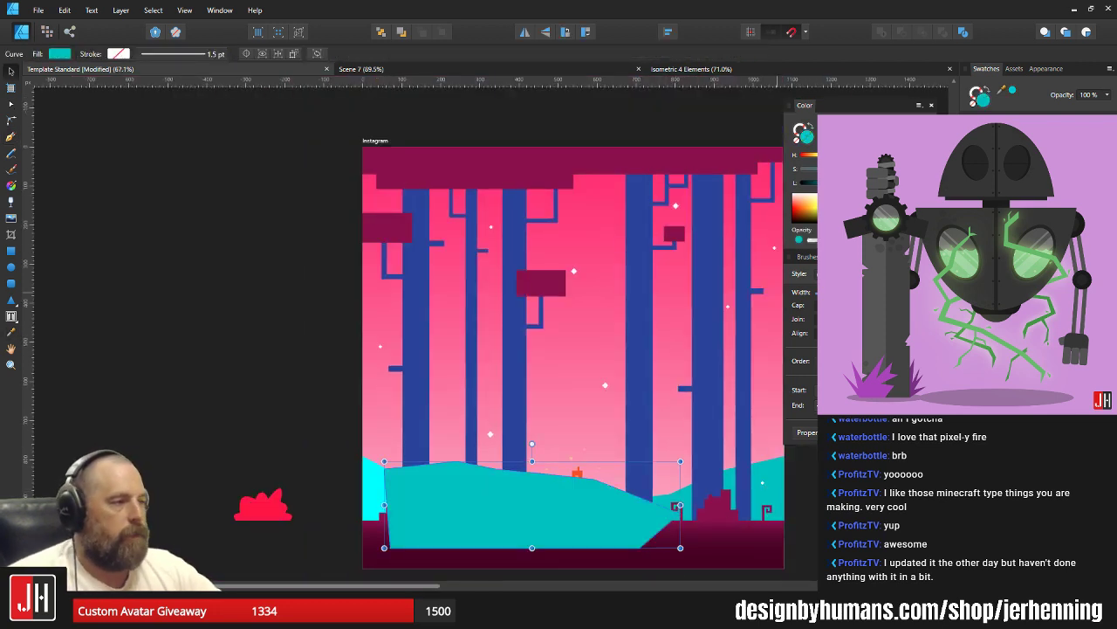
pyautogui.hotkey('ctrl', 'd')
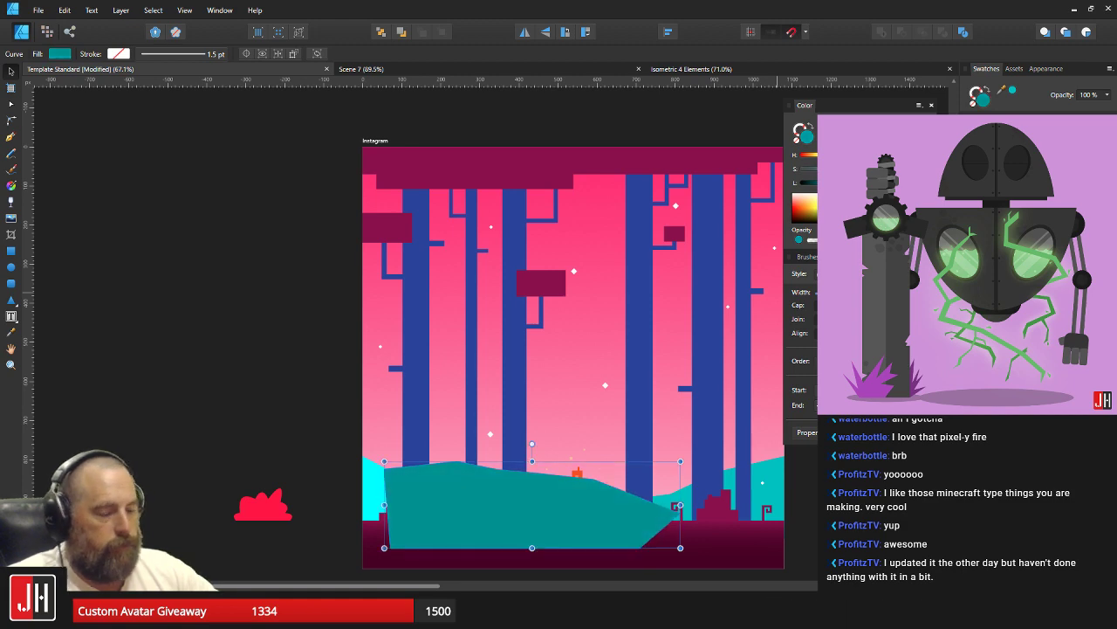
pyautogui.hotkey('ctrl', 'shift', '[')
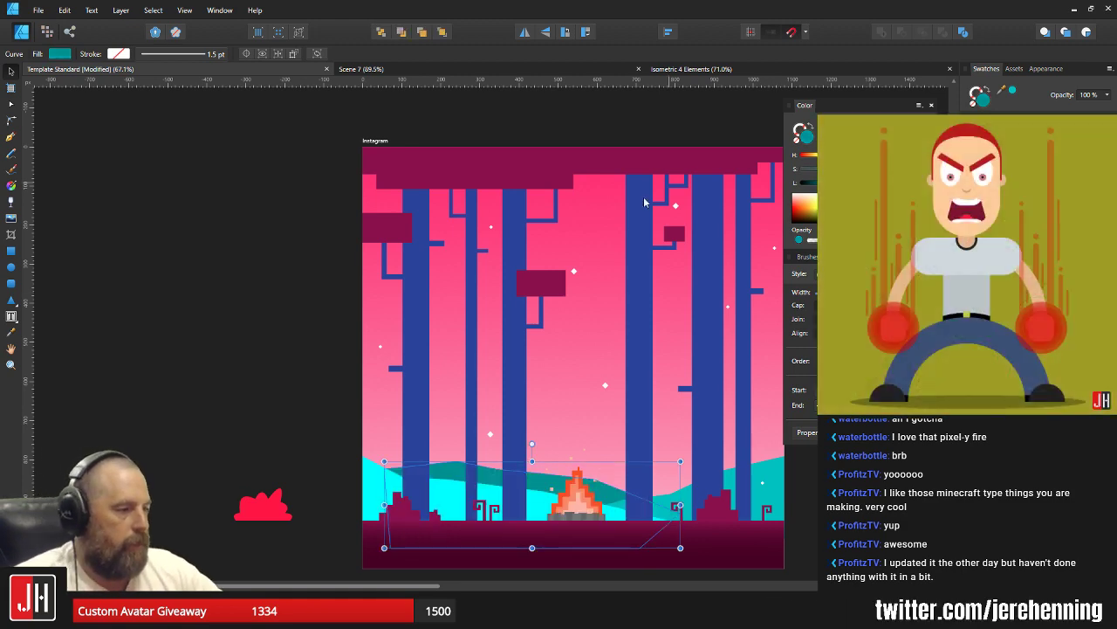
# Shift the dark teal hill slightly sideways and upward, and extend its left end node outward behind the cyan hill.
pyautogui.scroll(5, 611, 513)
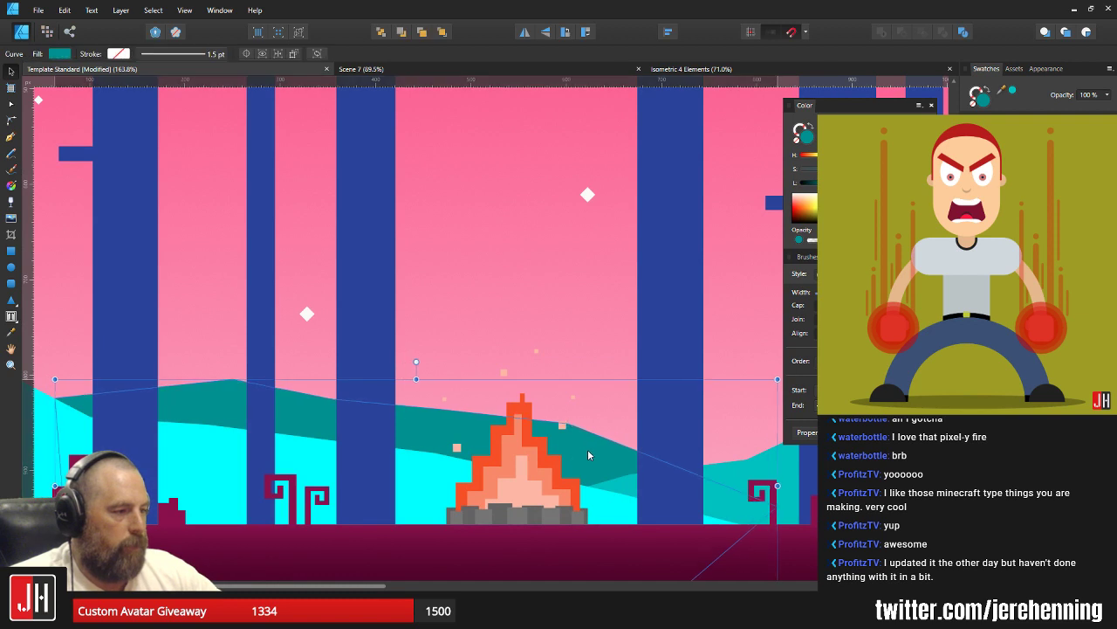
pyautogui.moveTo(596, 452); pyautogui.dragTo(601, 453)
pyautogui.press('a')
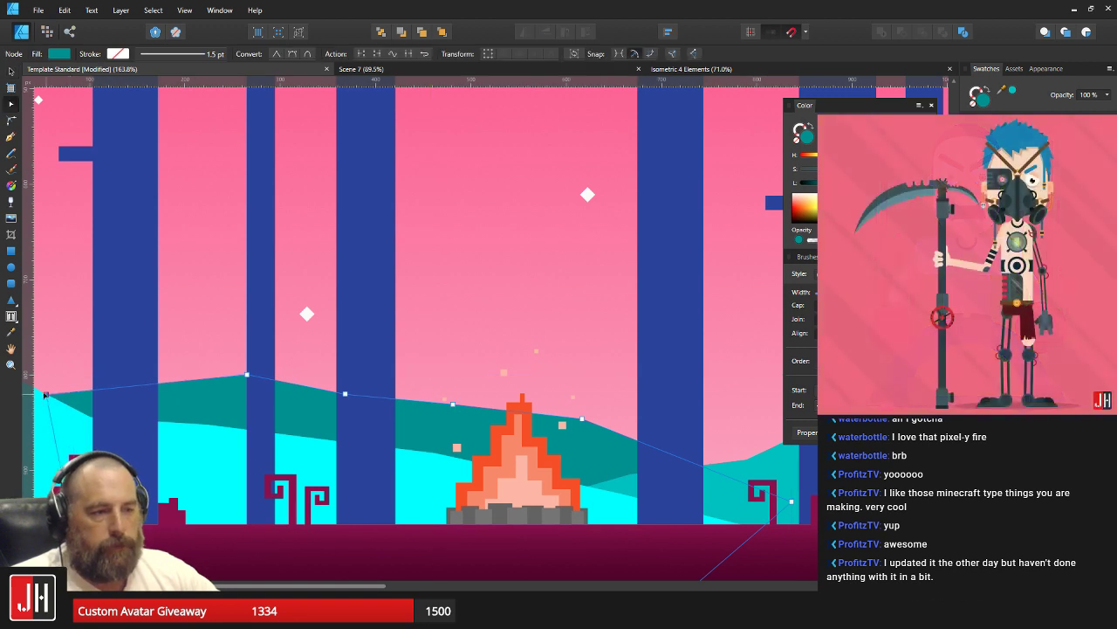
pyautogui.press('v')
pyautogui.moveTo(217, 392); pyautogui.dragTo(203, 392)
# Reshape the dark teal hill's ridge by lowering the node left of the campfire and moving the node at the third trunk left.
pyautogui.scroll(2, 585, 425)
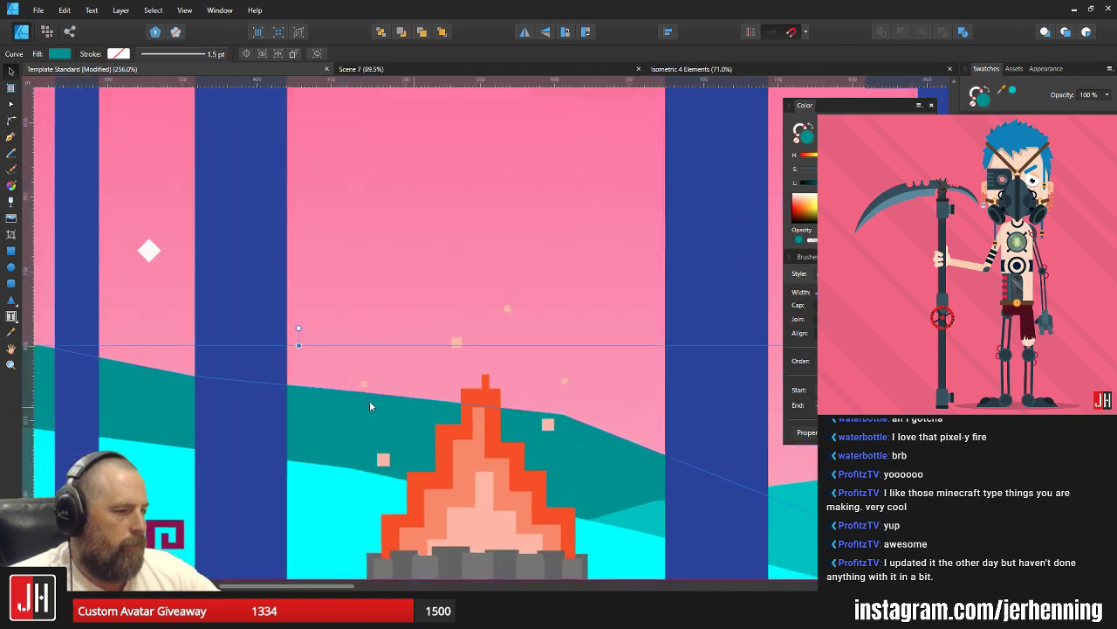
pyautogui.press('a')
pyautogui.moveTo(559, 412); pyautogui.dragTo(561, 410)
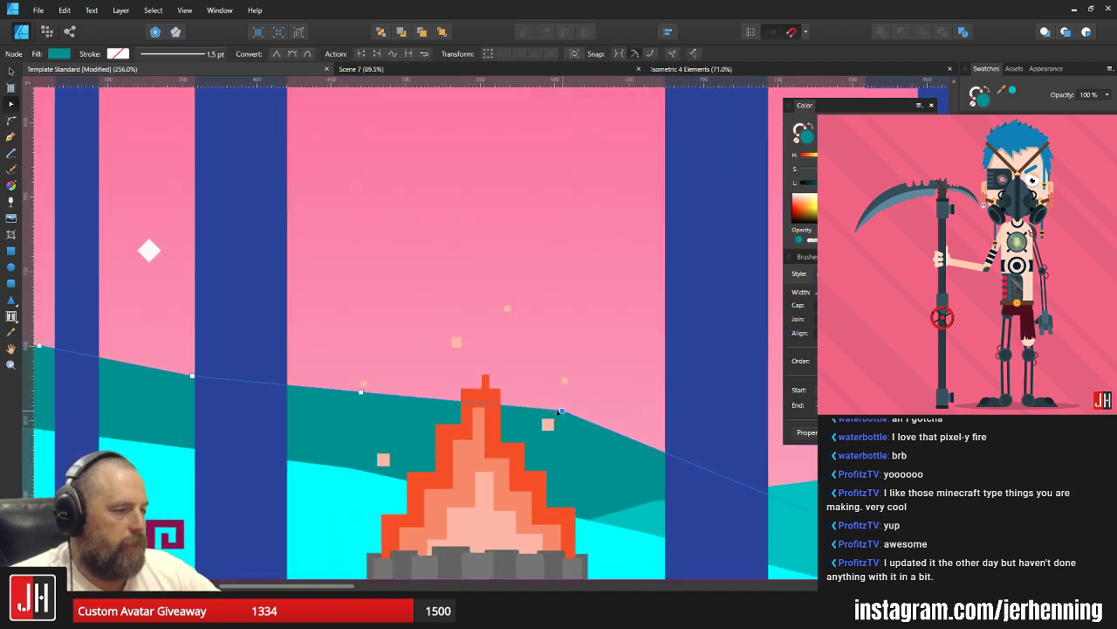
pyautogui.moveTo(358, 397); pyautogui.dragTo(346, 404)
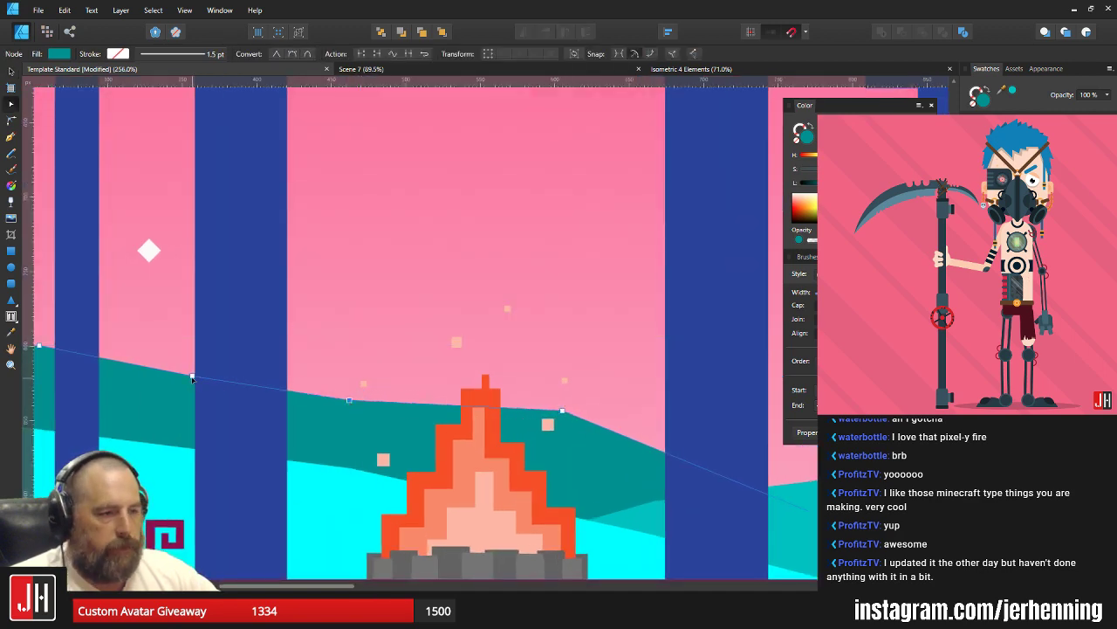
pyautogui.moveTo(192, 378); pyautogui.dragTo(165, 376)
pyautogui.press('v')
# Clear the dark teal hill's selection, save the document and check the whole illustration.
pyautogui.scroll(-9, 297, 412)
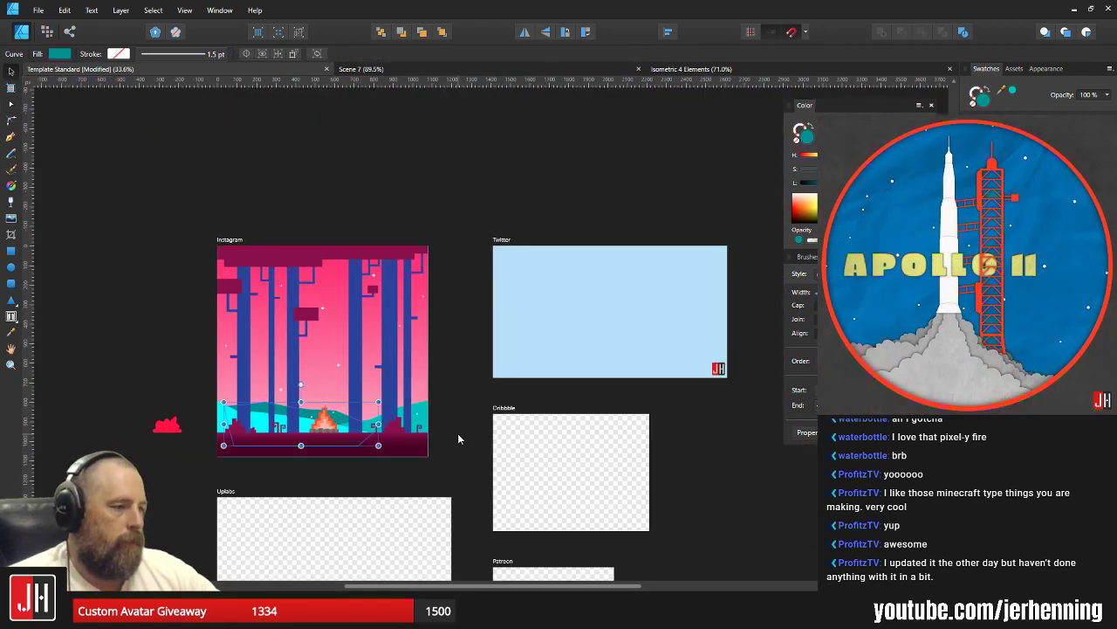
pyautogui.scroll(5, 340, 411)
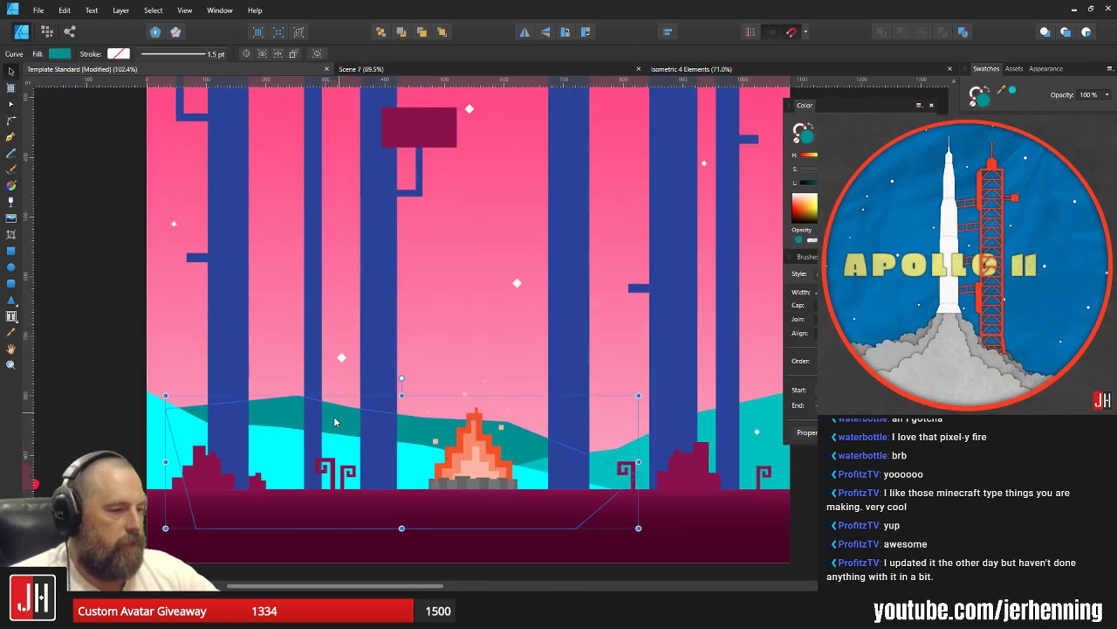
pyautogui.scroll(3, 338, 419)
pyautogui.scroll(-9, 339, 419)
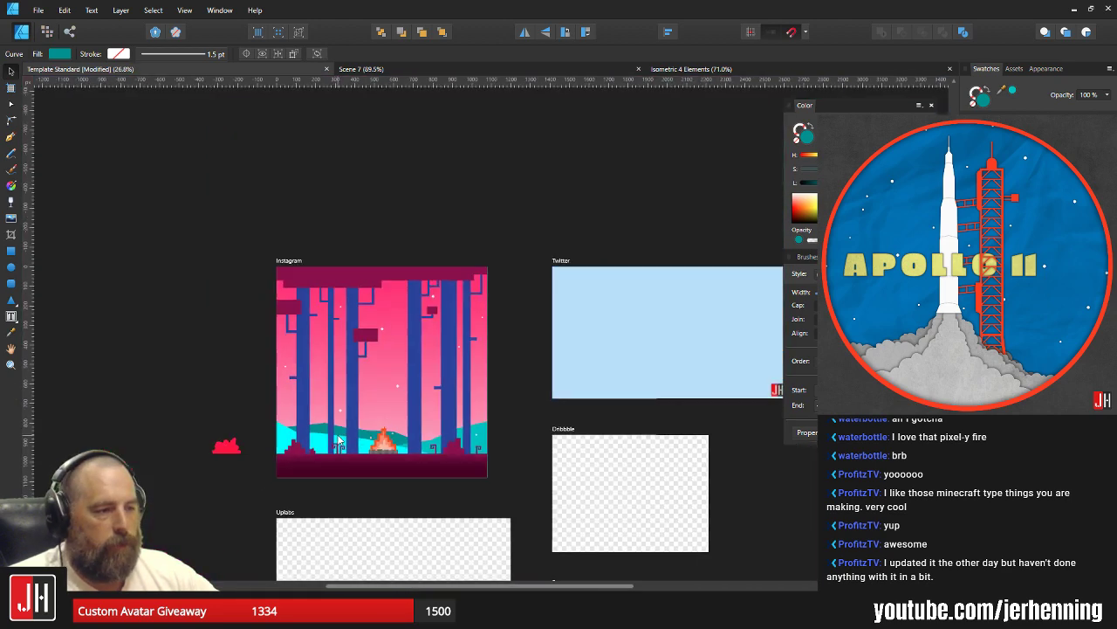
pyautogui.press('Escape')
pyautogui.scroll(4, 437, 449)
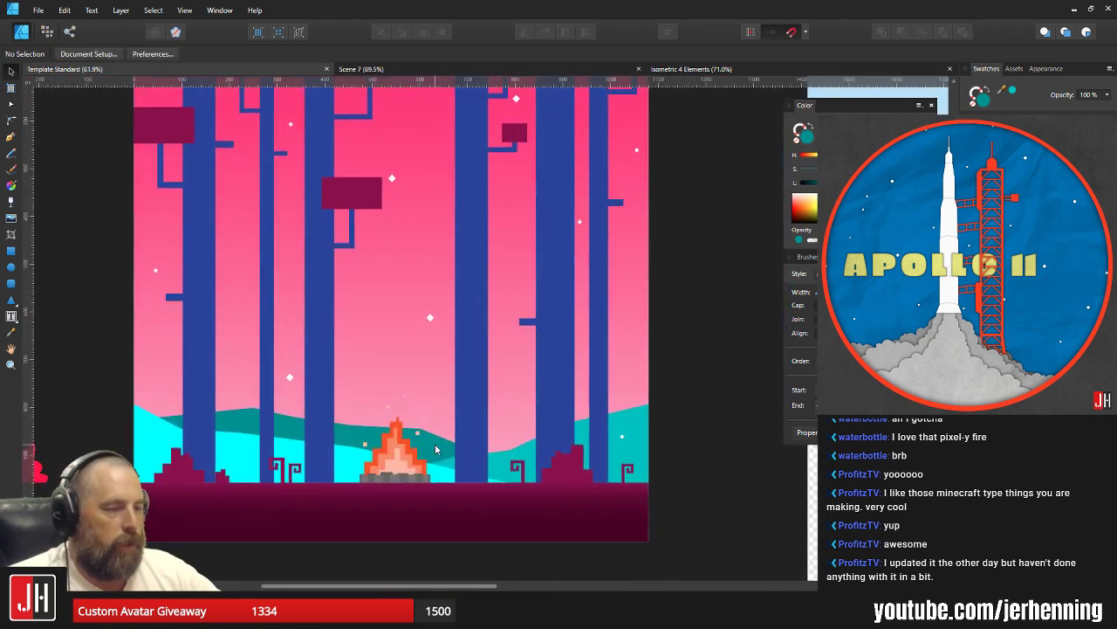
pyautogui.scroll(-2, 436, 449)
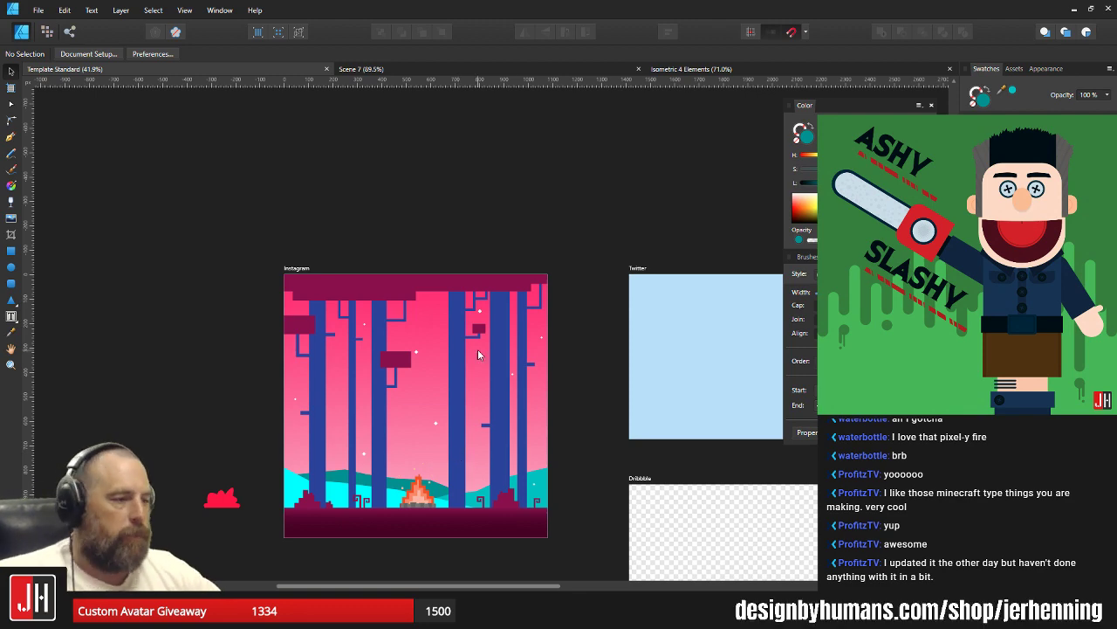
# Move the small ember at the campfire's far left slightly up and right, clear of the dark teal hill's ridge.
pyautogui.scroll(3, 478, 354)
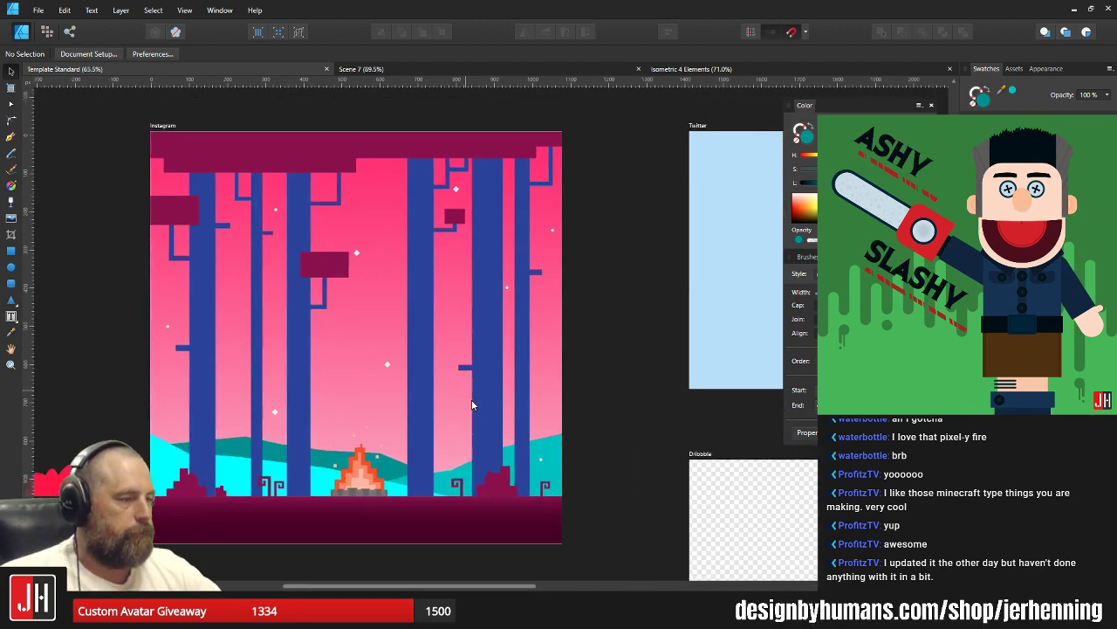
pyautogui.scroll(5, 472, 404)
pyautogui.click(454, 347)
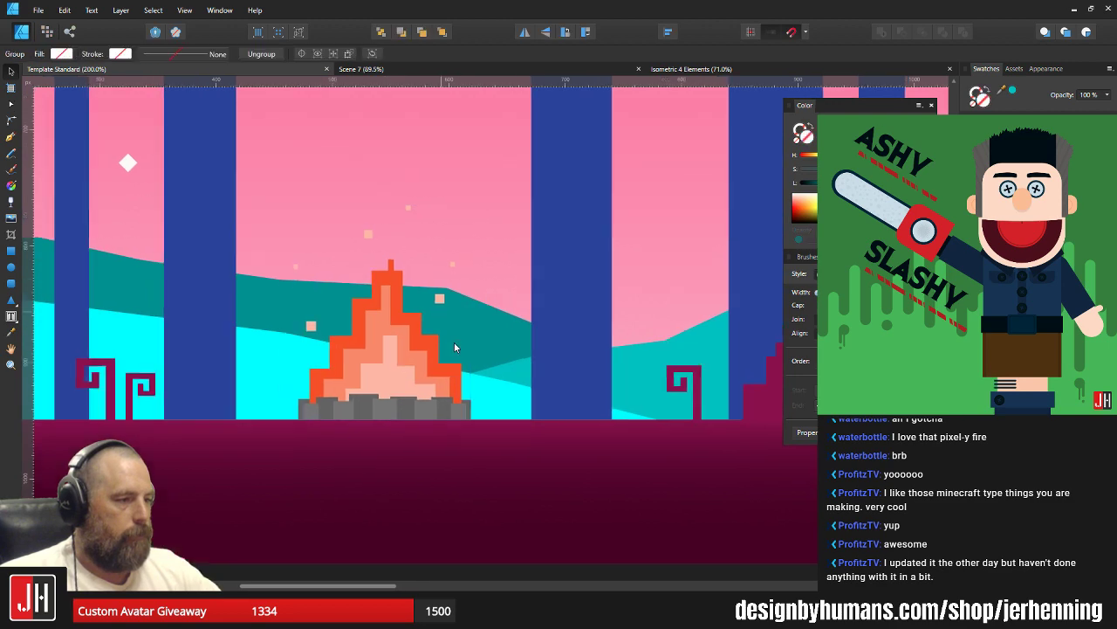
pyautogui.moveTo(454, 348); pyautogui.dragTo(475, 404)
pyautogui.moveTo(489, 266); pyautogui.dragTo(475, 286)
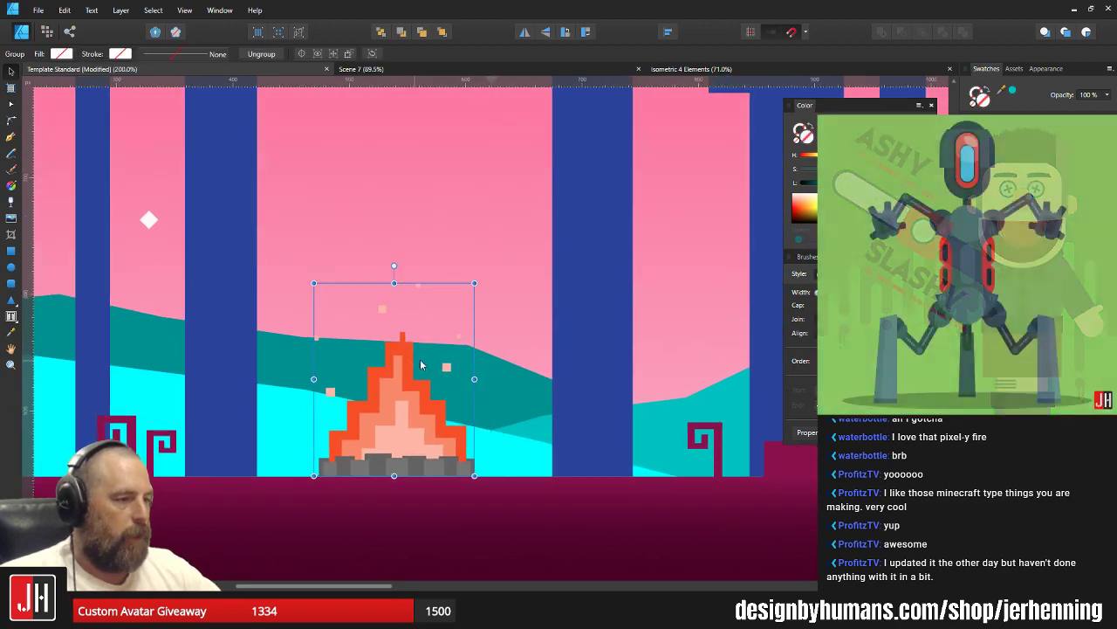
pyautogui.moveTo(417, 363)
pyautogui.mouseDown()
pyautogui.moveTo(428, 363)
pyautogui.moveTo(407, 361)
pyautogui.mouseUp()
pyautogui.scroll(4, 318, 398)
pyautogui.doubleClick(342, 391)
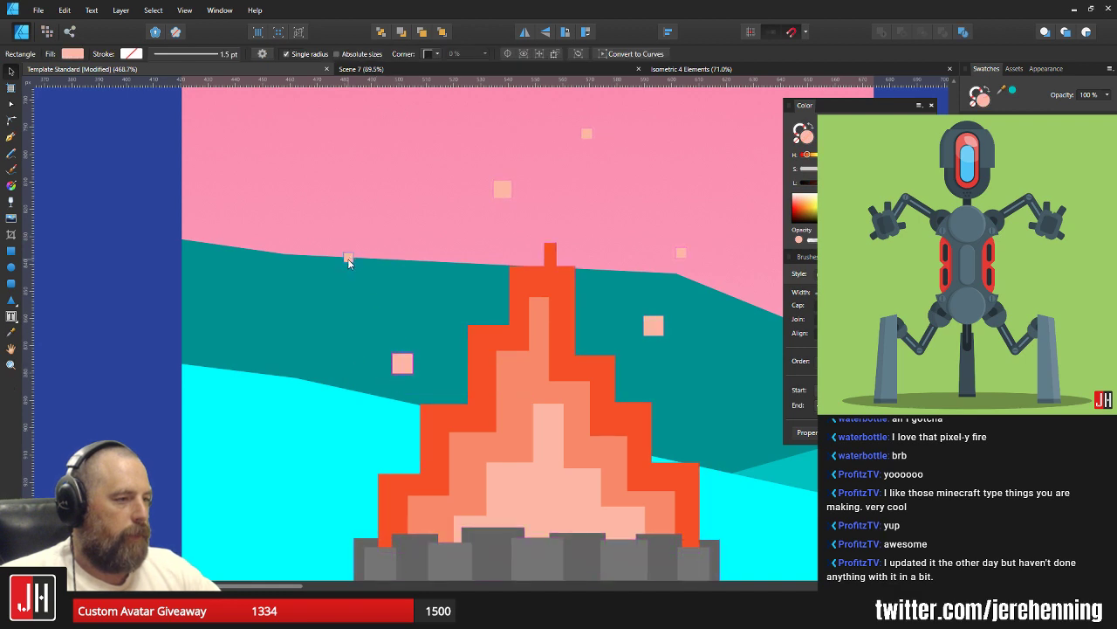
pyautogui.moveTo(349, 258); pyautogui.dragTo(364, 231)
pyautogui.moveTo(482, 206); pyautogui.dragTo(400, 285)
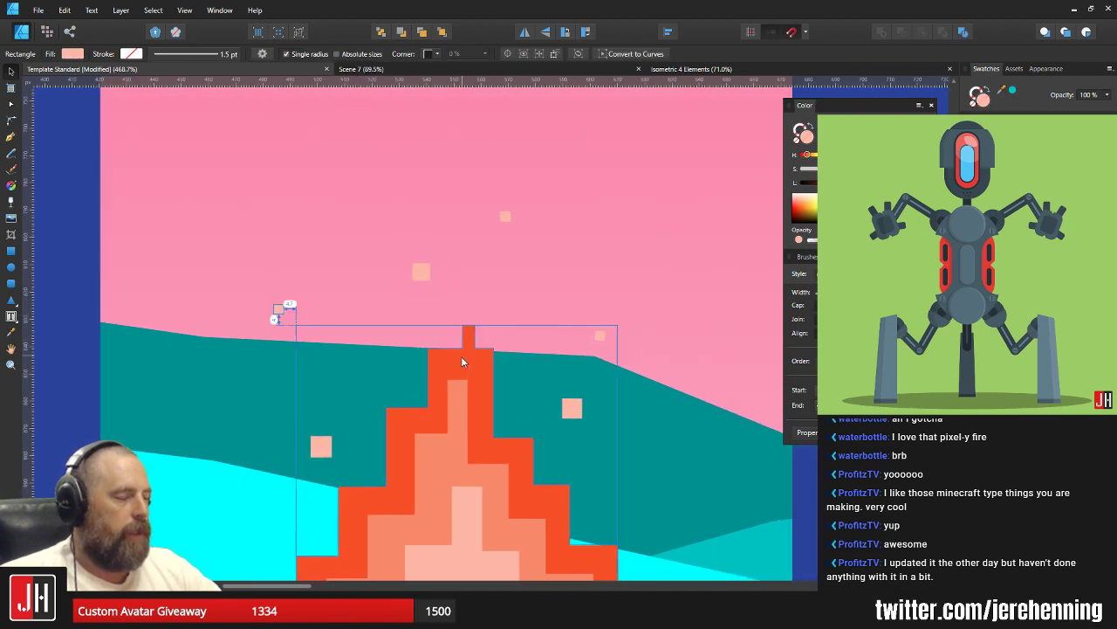
pyautogui.click(464, 358)
pyautogui.scroll(-3, 469, 372)
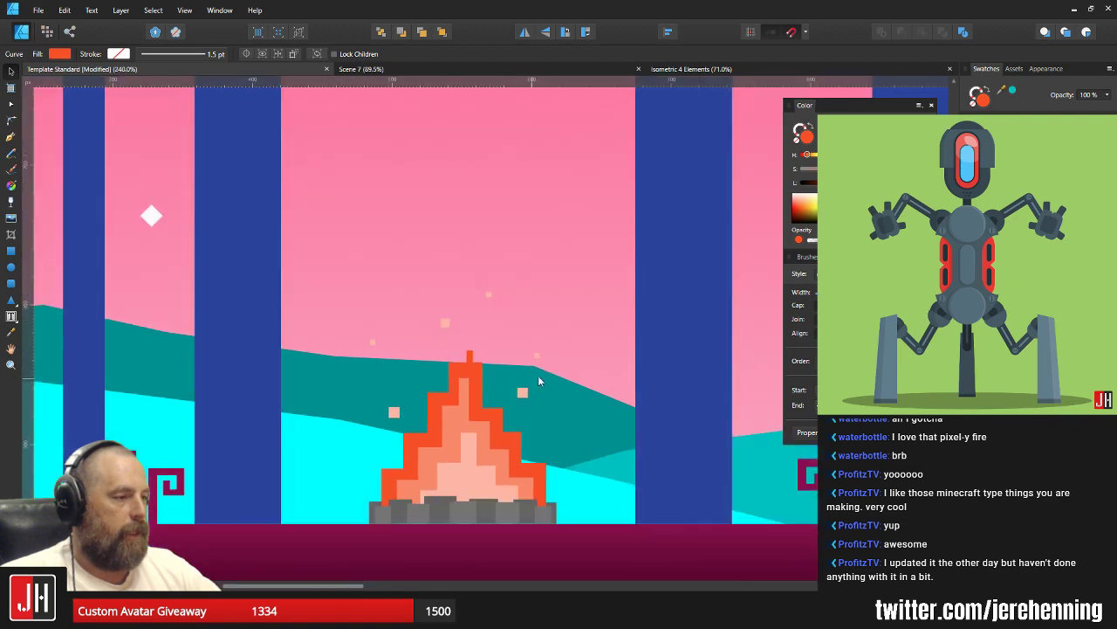
# Enlarge the whole campfire group slightly, keeping its base on the ground, and clear the selection.
pyautogui.click(586, 431)
pyautogui.click(496, 437)
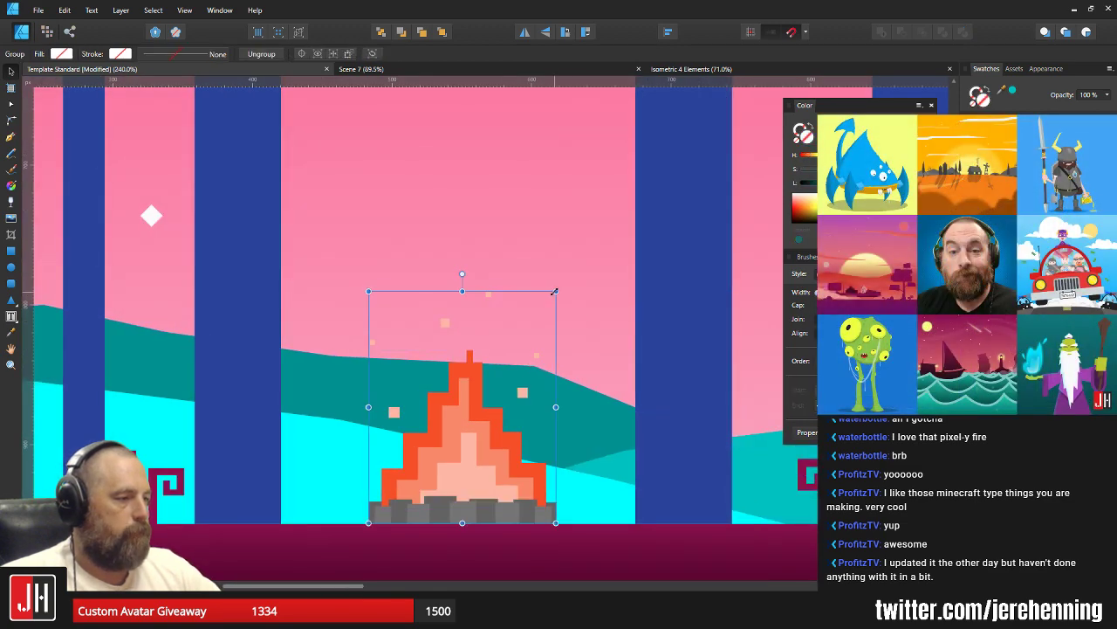
pyautogui.moveTo(553, 290); pyautogui.dragTo(558, 279)
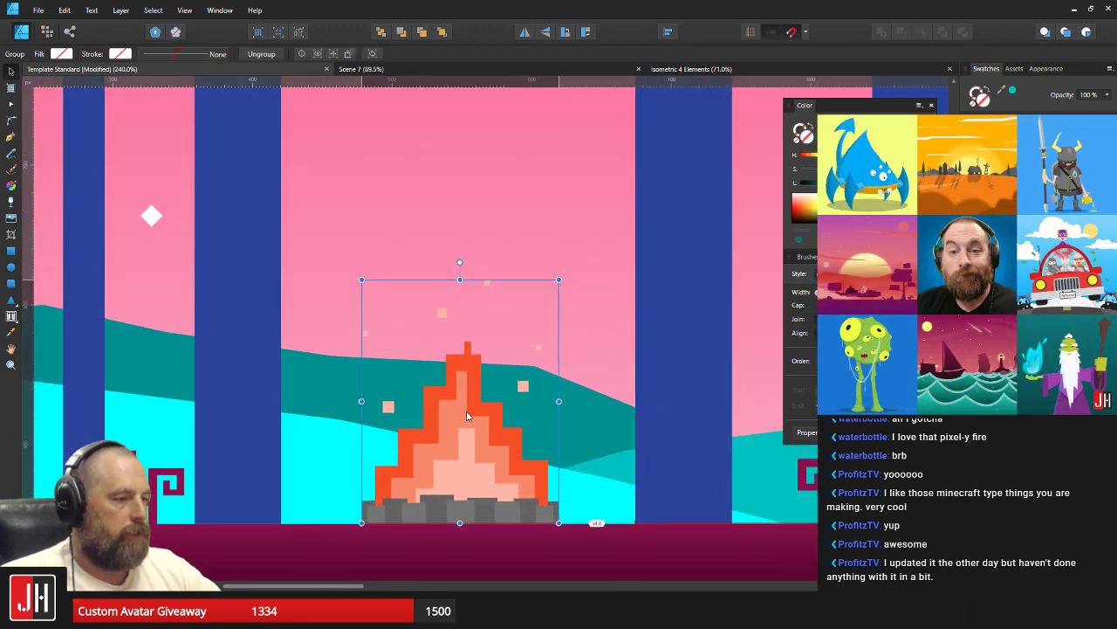
pyautogui.scroll(-9, 474, 422)
pyautogui.click(617, 464)
pyautogui.scroll(4, 489, 432)
pyautogui.moveTo(519, 444); pyautogui.dragTo(483, 420)
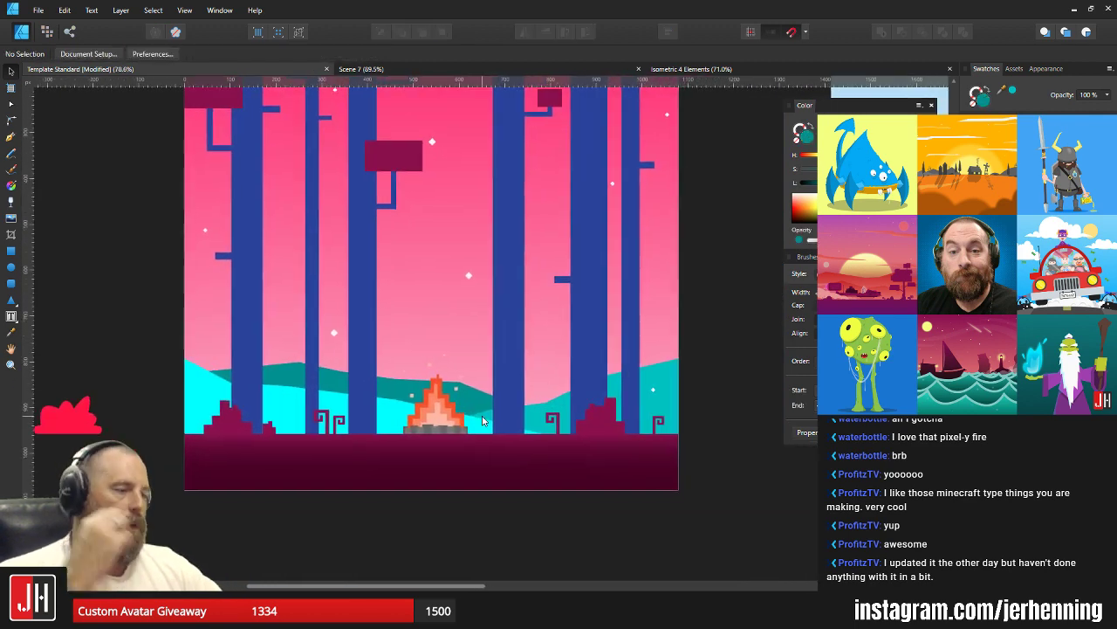
# Nudge the campfire group slightly left, clear the selection, save the document and check the whole illustration.
pyautogui.scroll(3, 439, 416)
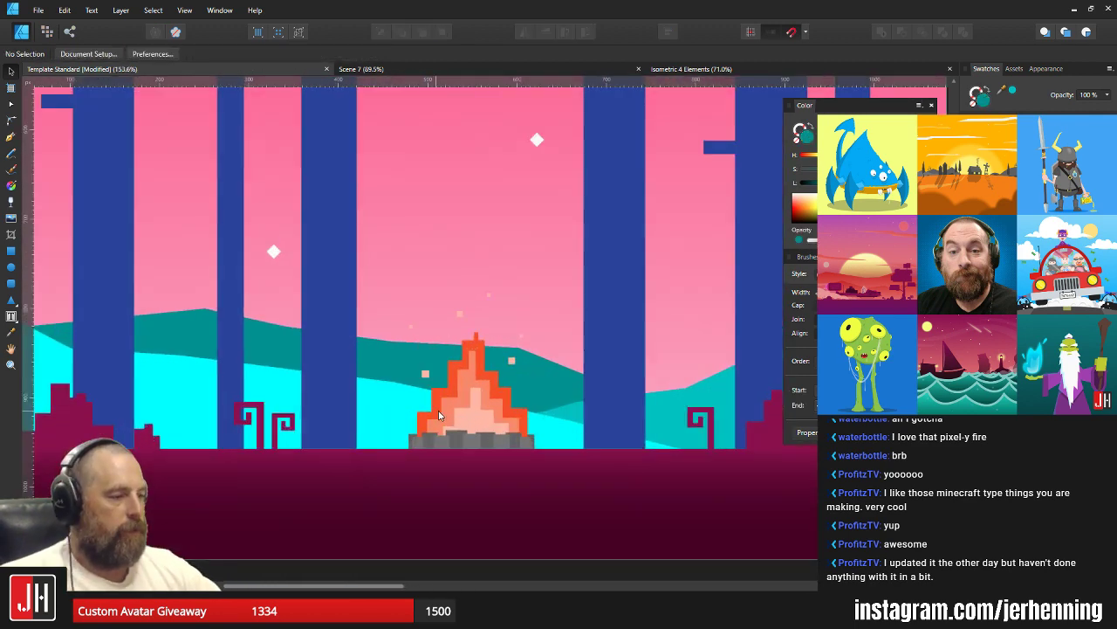
pyautogui.click(439, 416)
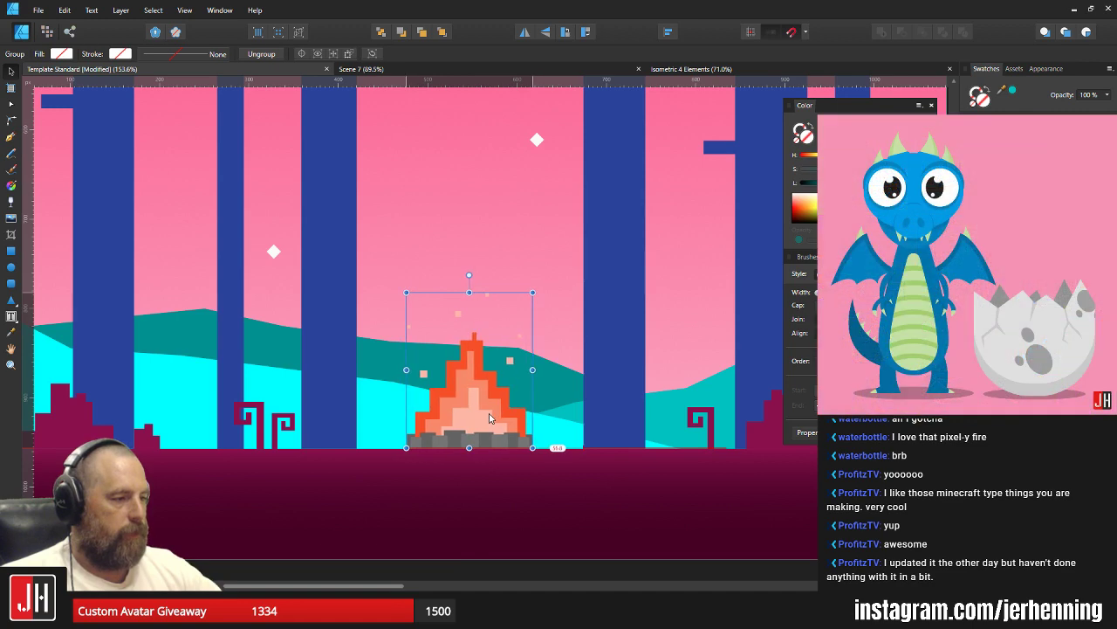
pyautogui.scroll(-6, 528, 425)
pyautogui.click(672, 441)
pyautogui.scroll(3, 514, 431)
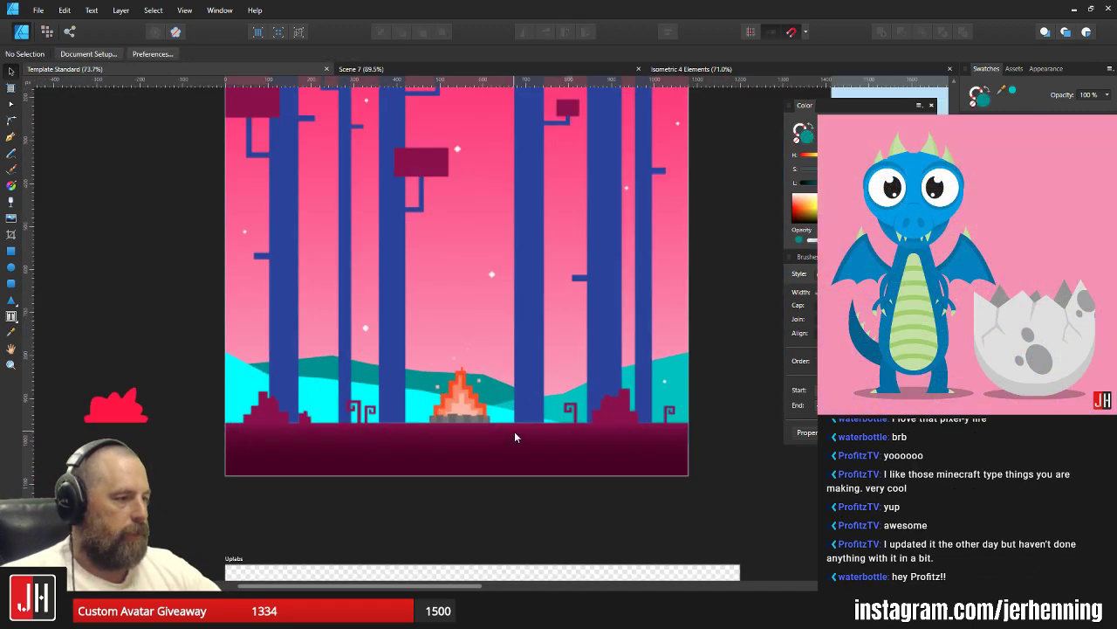
pyautogui.scroll(1, 447, 384)
pyautogui.scroll(-3, 446, 383)
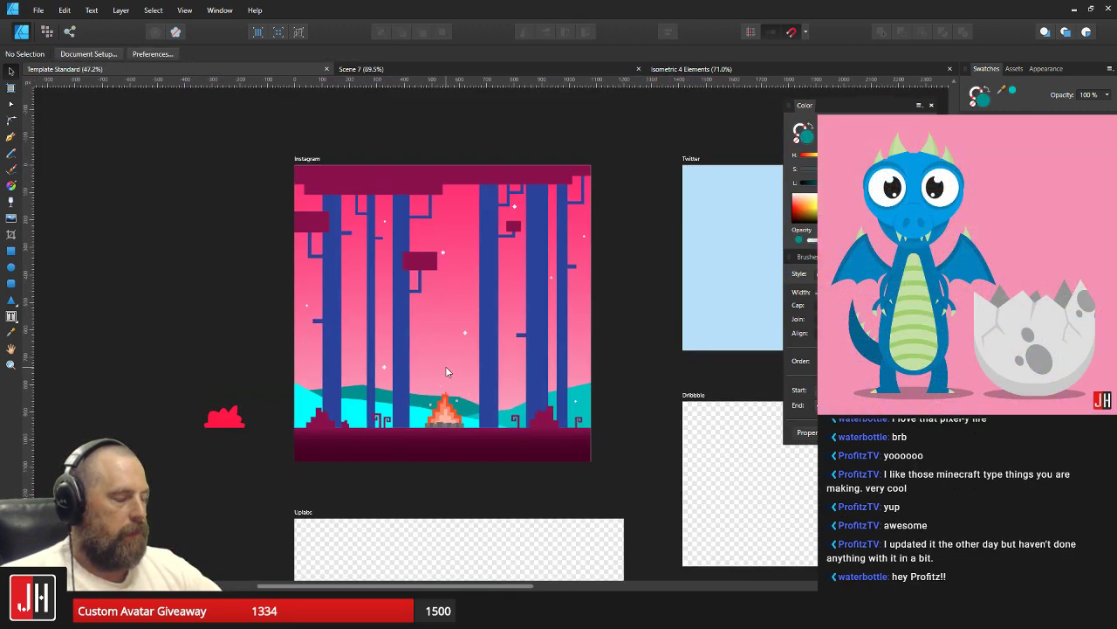
pyautogui.moveTo(447, 318)
pyautogui.mouseDown()
pyautogui.moveTo(452, 385)
pyautogui.moveTo(446, 328)
pyautogui.mouseUp()
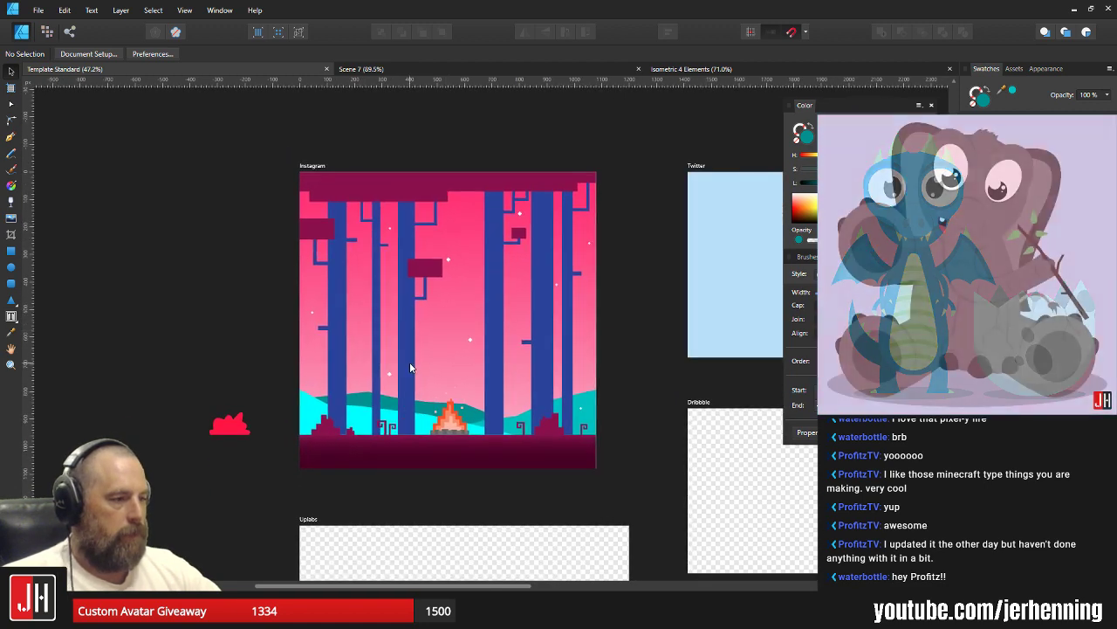
# Select all six blue tree trunks with their branches and try a dark magenta fill on them.
pyautogui.click(409, 362)
pyautogui.keyDown('shift'); pyautogui.click(378, 332); pyautogui.keyUp('shift')
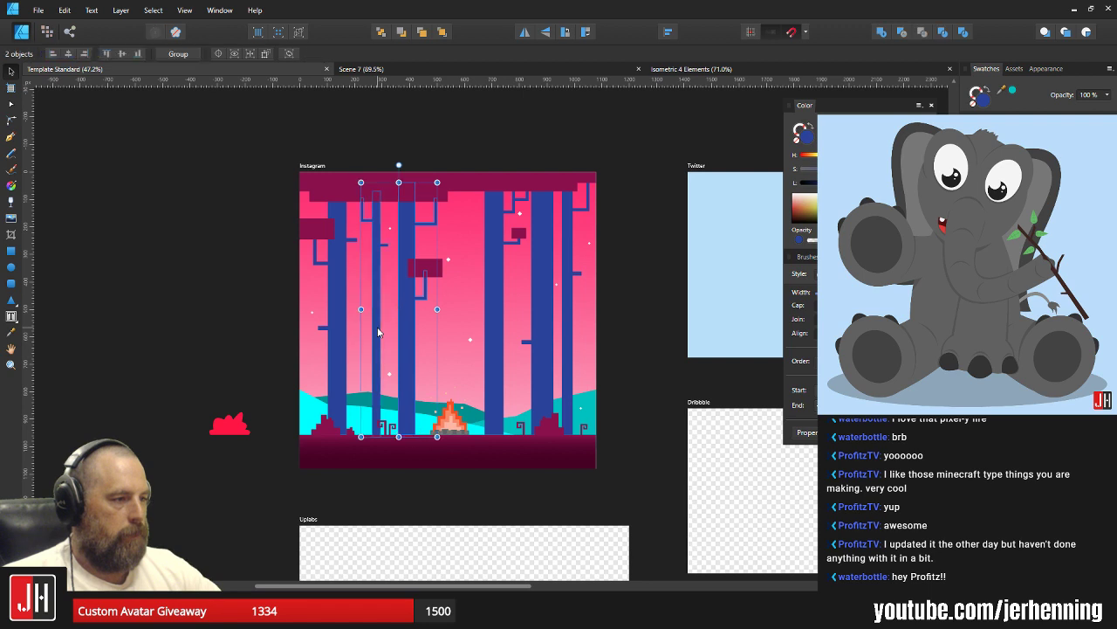
pyautogui.keyDown('shift'); pyautogui.click(336, 329); pyautogui.keyUp('shift')
pyautogui.keyDown('shift'); pyautogui.click(496, 323); pyautogui.keyUp('shift')
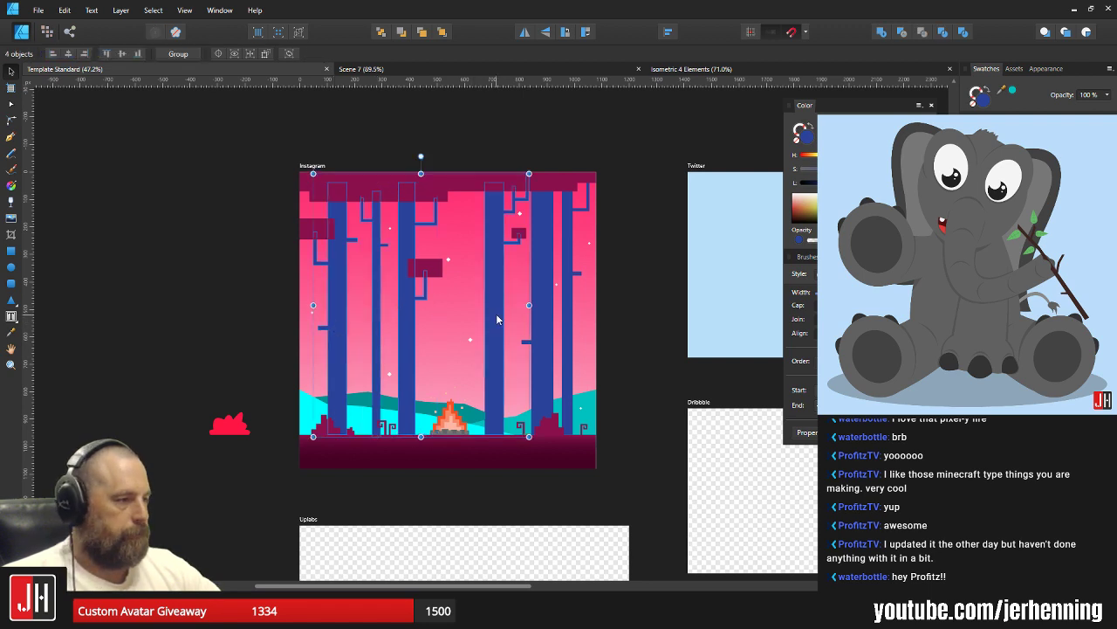
pyautogui.keyDown('shift'); pyautogui.click(551, 310); pyautogui.keyUp('shift')
pyautogui.keyDown('shift'); pyautogui.click(570, 316); pyautogui.keyUp('shift')
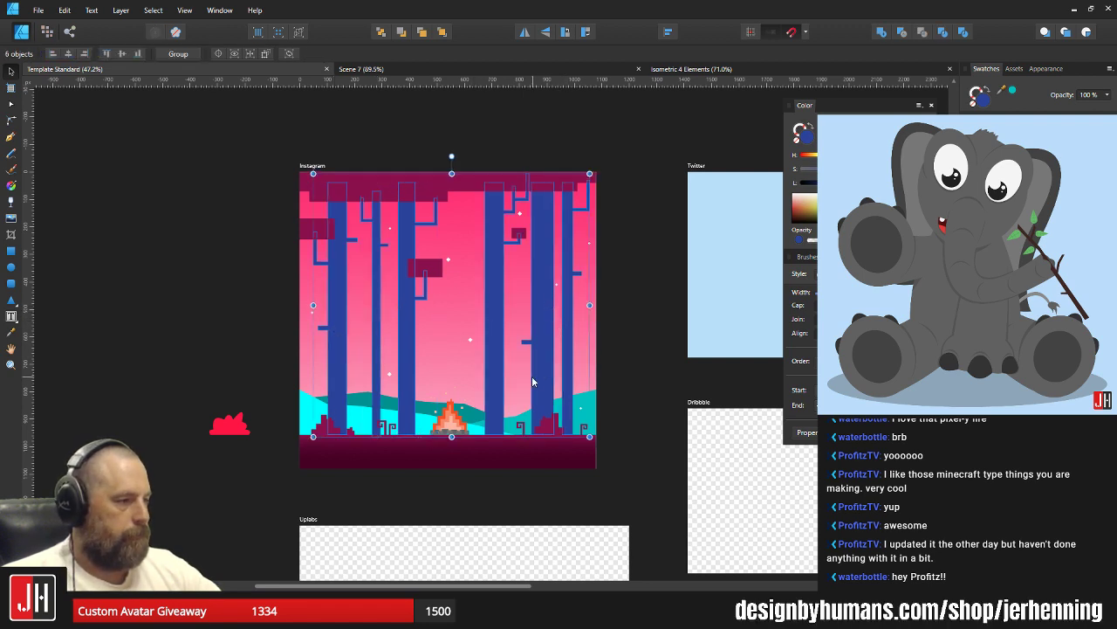
pyautogui.click(1030, 175)
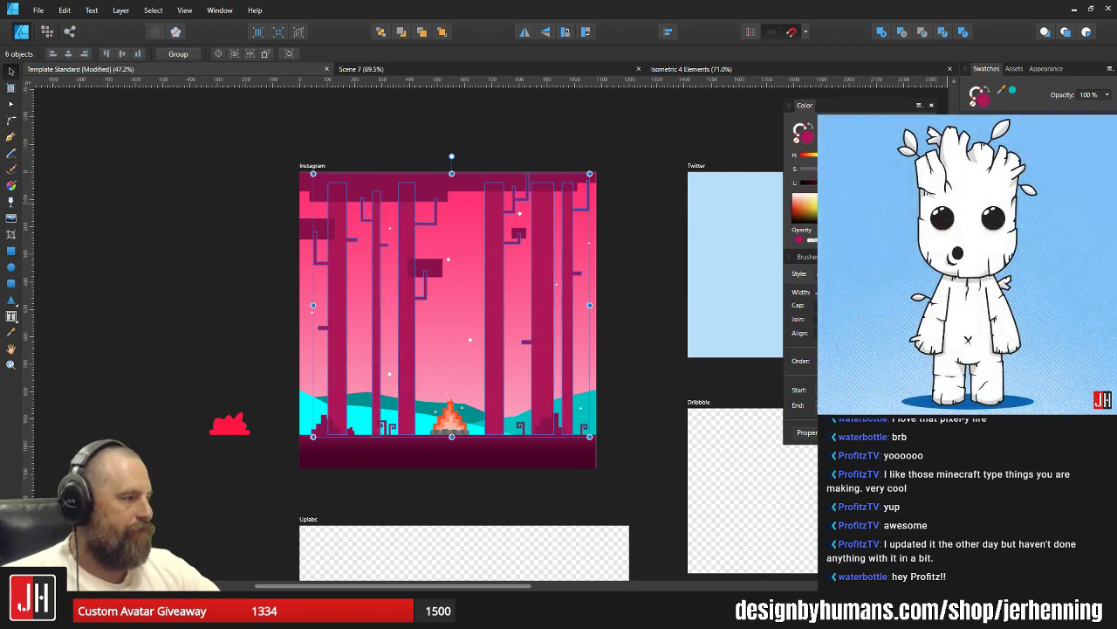
# Undo the trunks' magenta fill and try a bright blue fill, checking it against the whole scene.
pyautogui.hotkey('ctrl', 'z')
pyautogui.scroll(3, 394, 351)
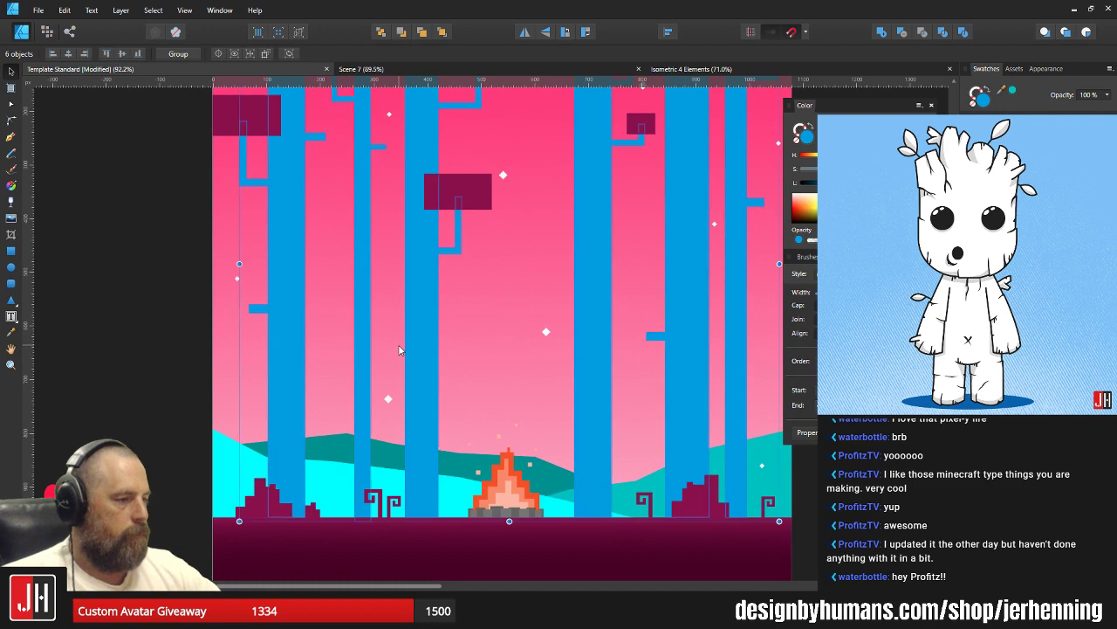
pyautogui.moveTo(485, 351); pyautogui.dragTo(454, 360)
pyautogui.scroll(-2, 454, 360)
pyautogui.scroll(-2, 454, 360)
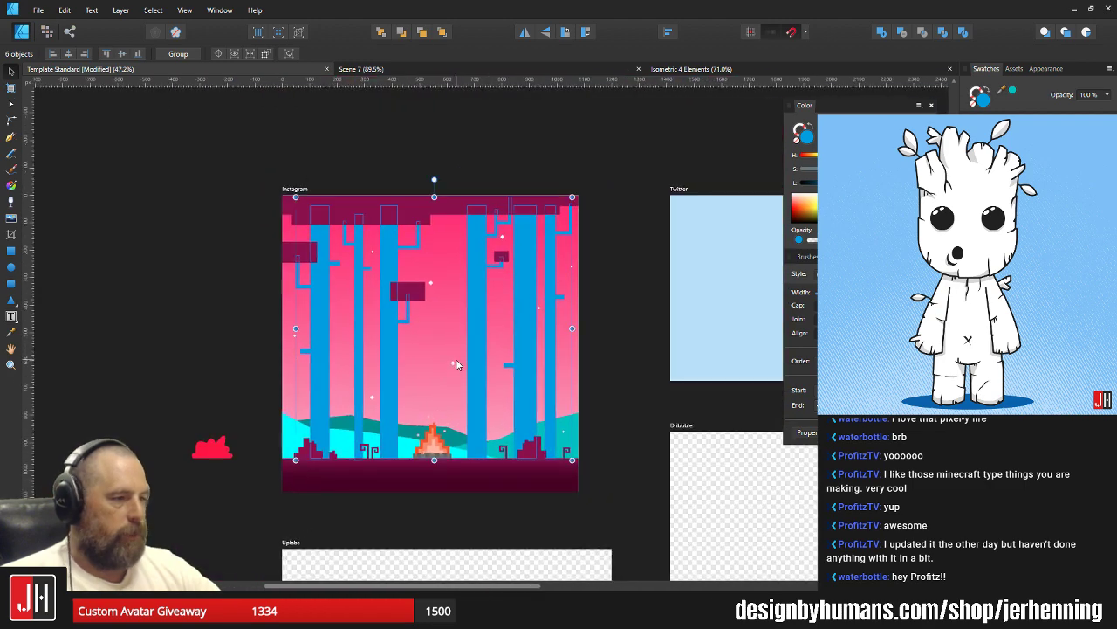
pyautogui.scroll(3, 456, 359)
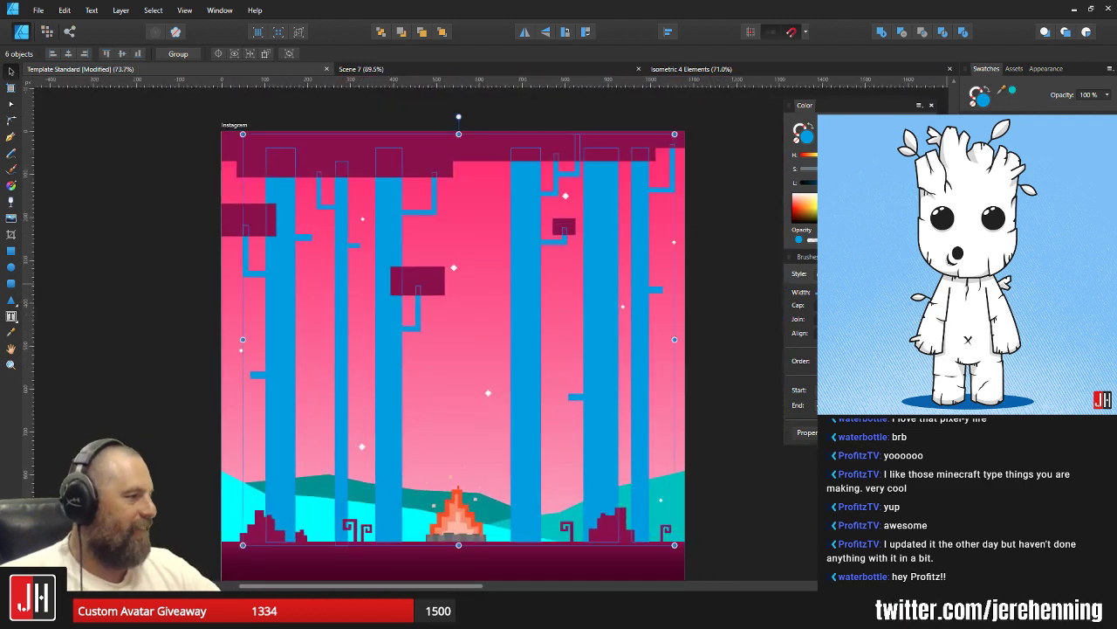
# Replace the trial fill on the six trunks with yellow-green and clear the selection.
pyautogui.hotkey('ctrl', 'z')
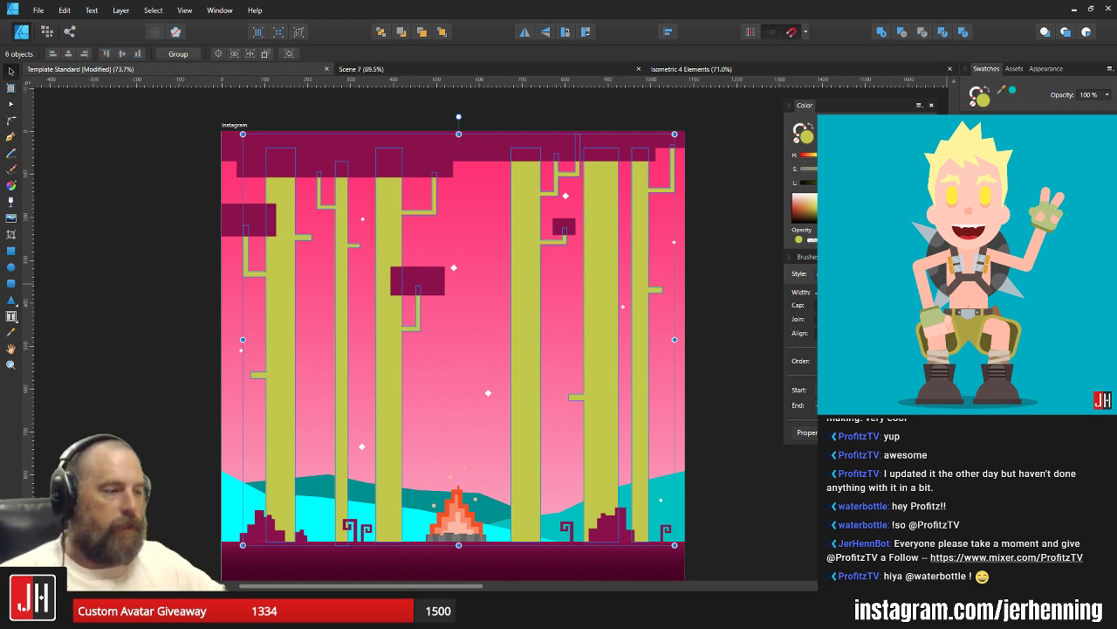
pyautogui.click(721, 441)
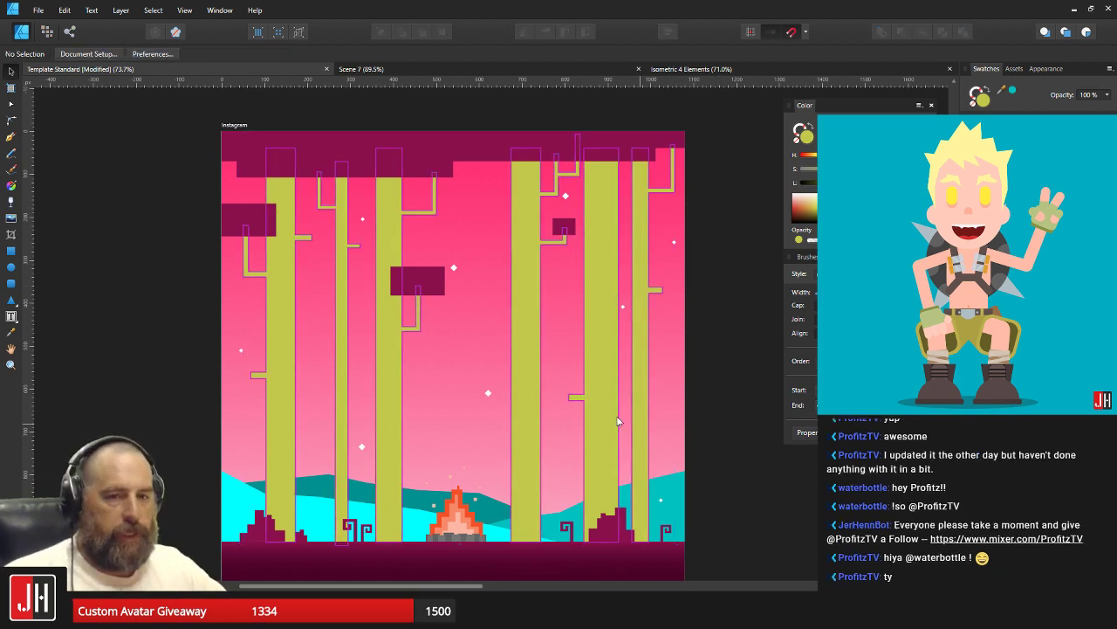
# Lower the first trunk's right stub branch well down the trunk and its left stub branch slightly, using the Node tool.
pyautogui.scroll(3, 293, 402)
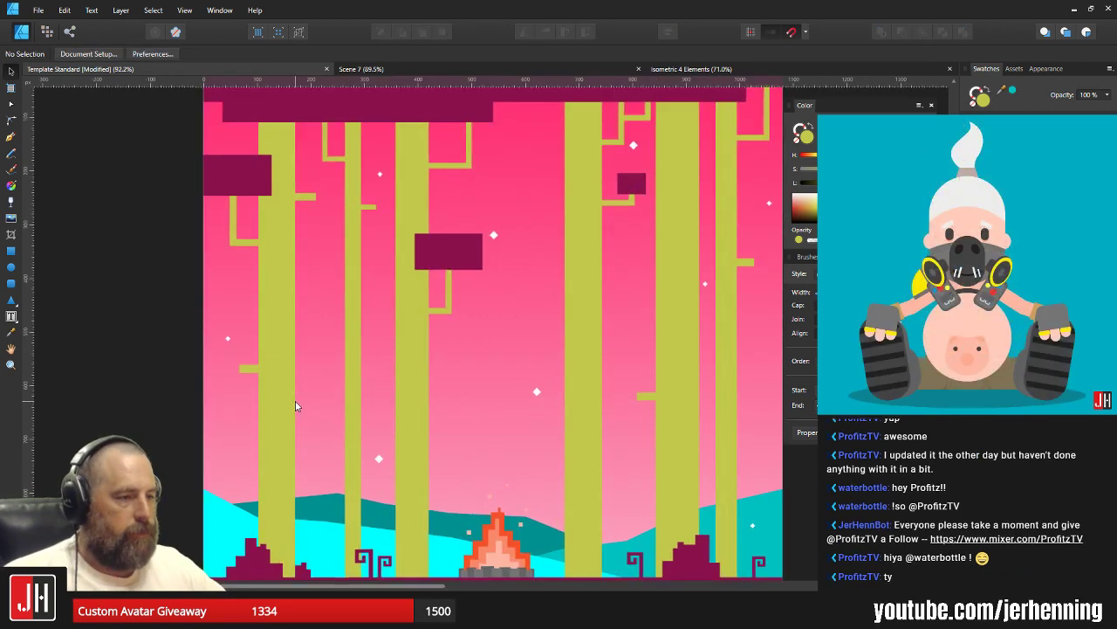
pyautogui.moveTo(334, 401); pyautogui.dragTo(334, 353)
pyautogui.click(278, 284)
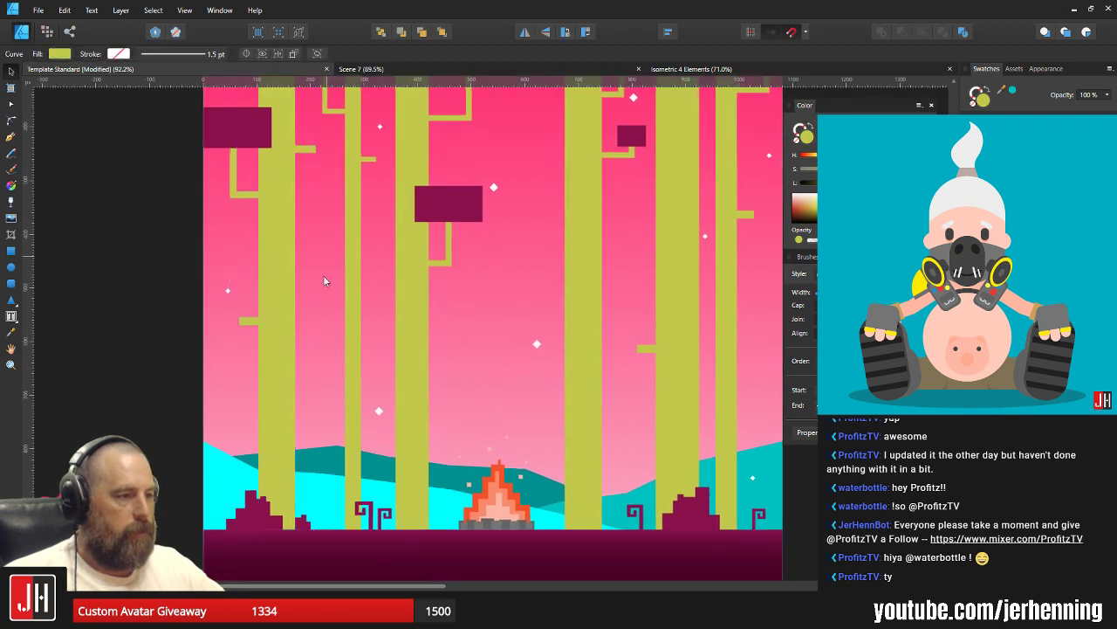
pyautogui.moveTo(350, 261); pyautogui.dragTo(328, 330)
pyautogui.keyDown('shift'); pyautogui.click(329, 323); pyautogui.keyUp('shift')
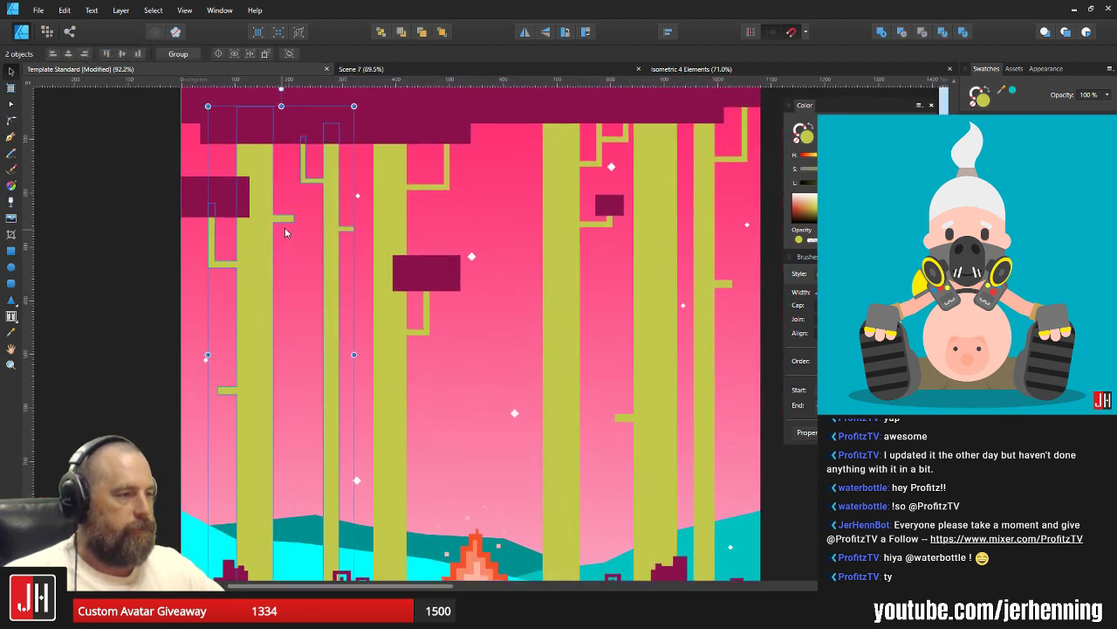
pyautogui.press('a')
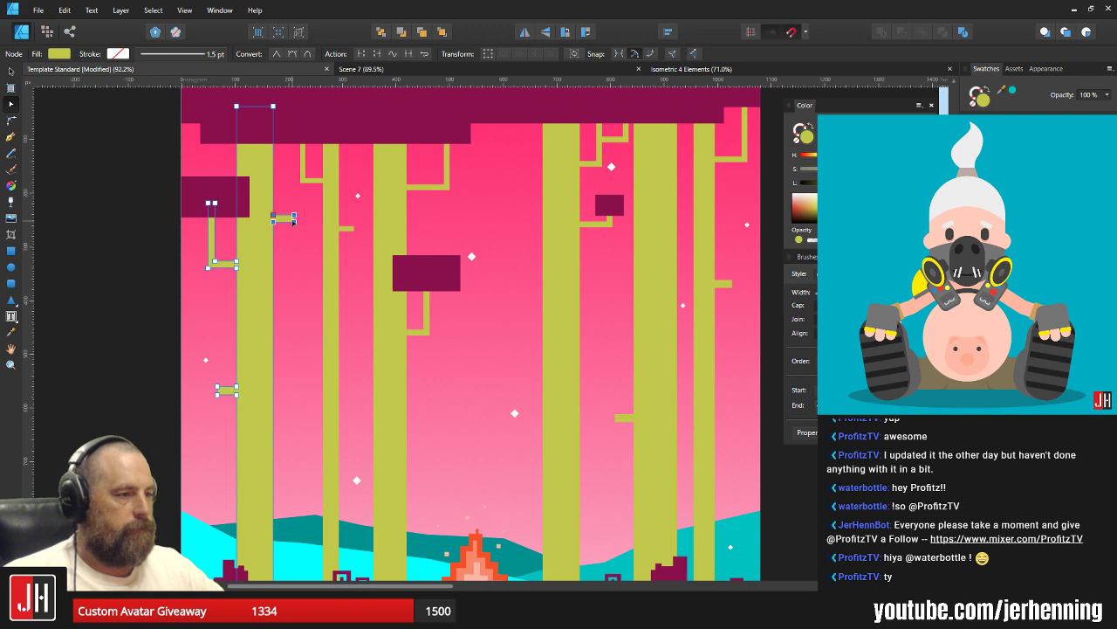
pyautogui.moveTo(294, 221); pyautogui.dragTo(294, 316)
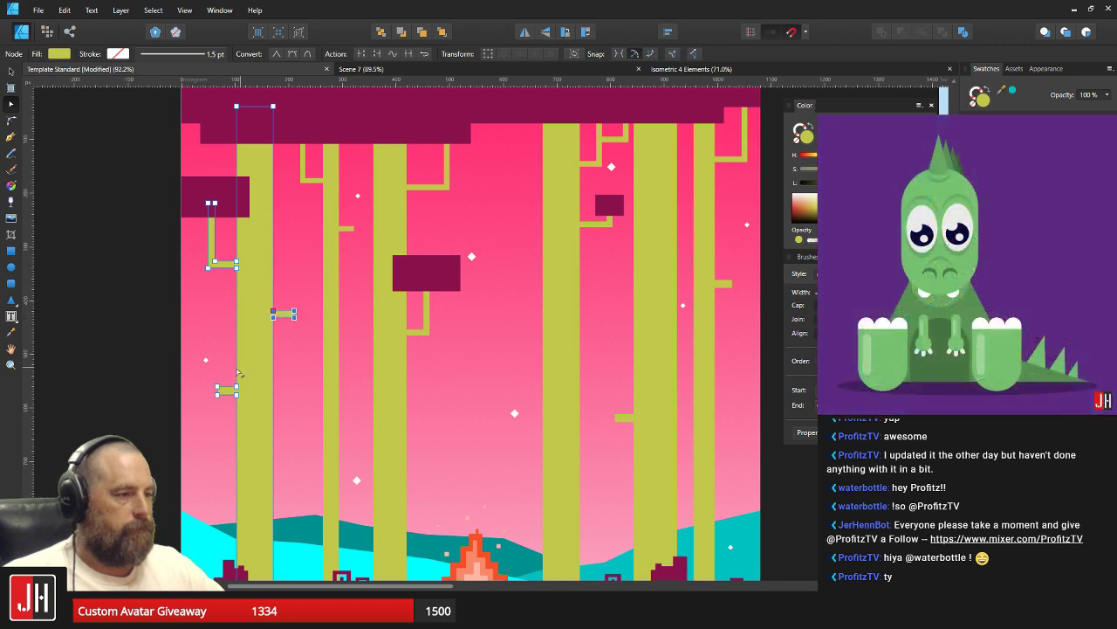
pyautogui.moveTo(229, 391); pyautogui.dragTo(229, 410)
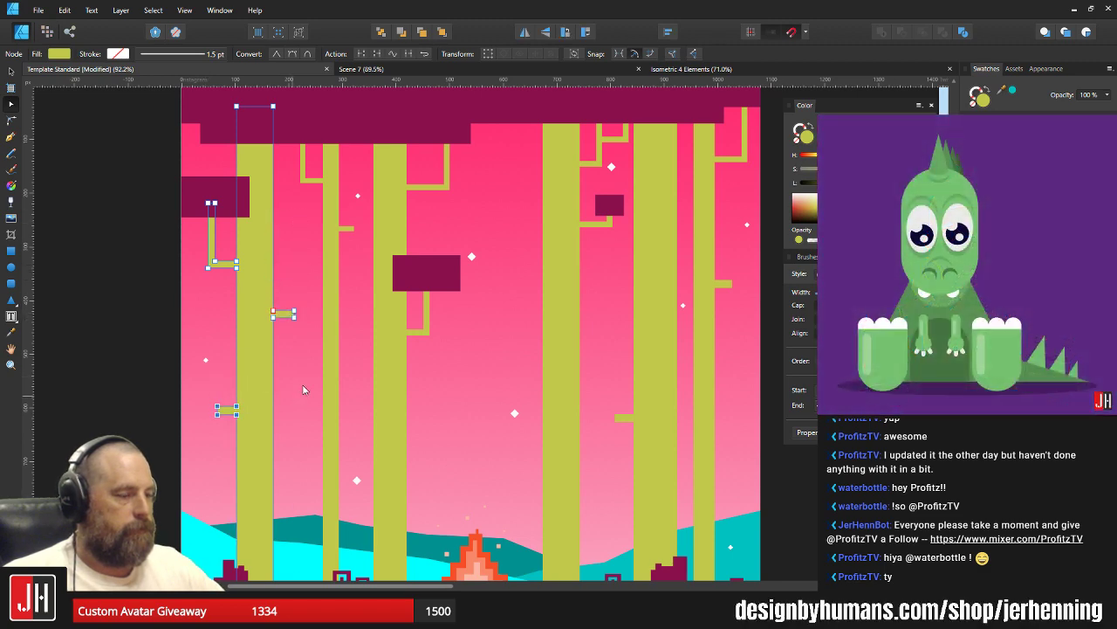
pyautogui.press('v')
pyautogui.scroll(-7, 343, 372)
pyautogui.click(440, 459)
pyautogui.scroll(5, 384, 411)
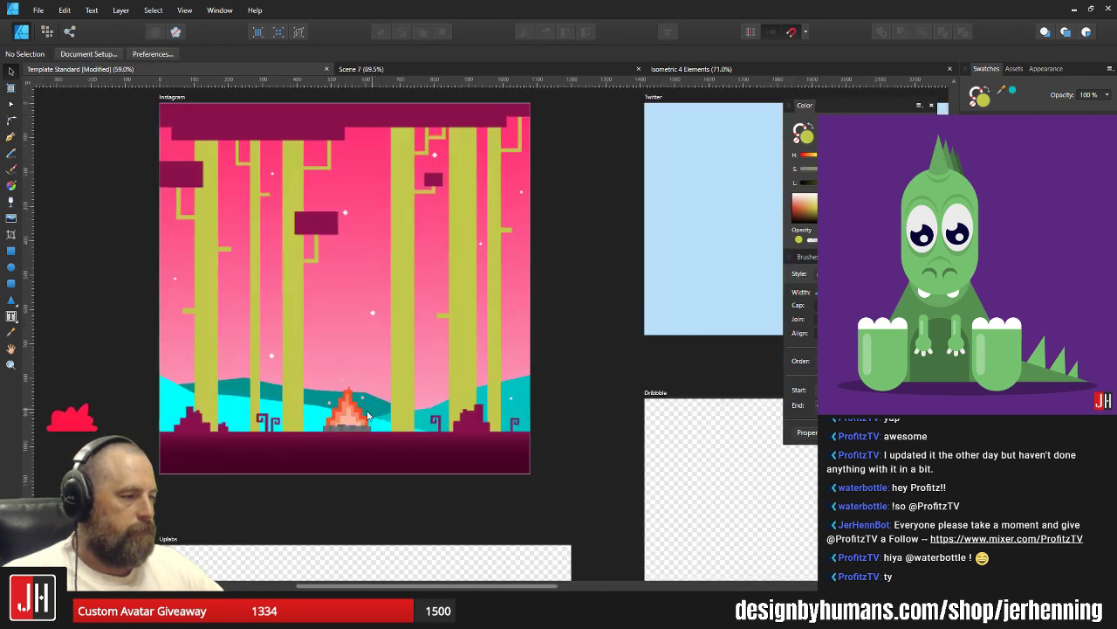
# Copy the ground shape's dark maroon gradient style and apply it to the cyan left hill.
pyautogui.click(319, 418)
pyautogui.scroll(3, 320, 418)
pyautogui.keyDown('shift'); pyautogui.click(326, 385); pyautogui.keyUp('shift')
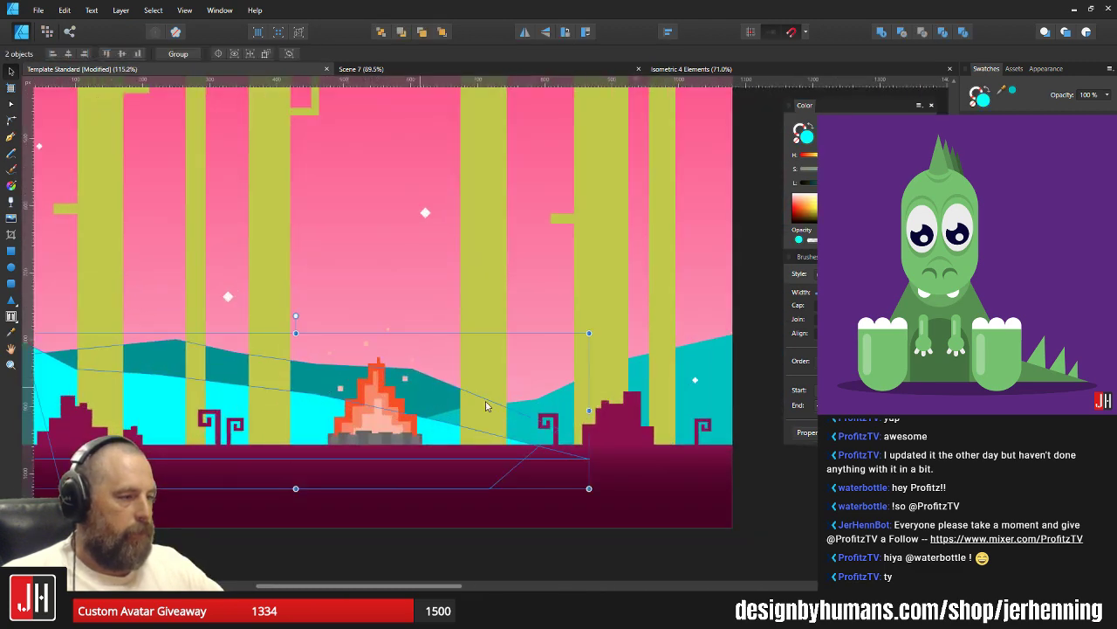
pyautogui.click(492, 484)
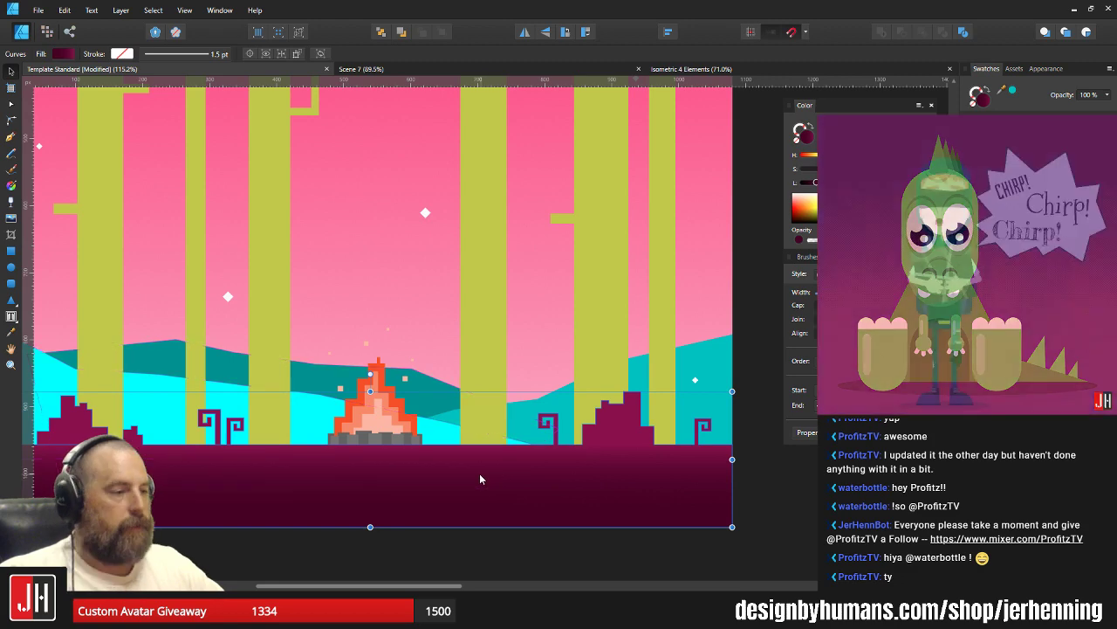
pyautogui.click(170, 392)
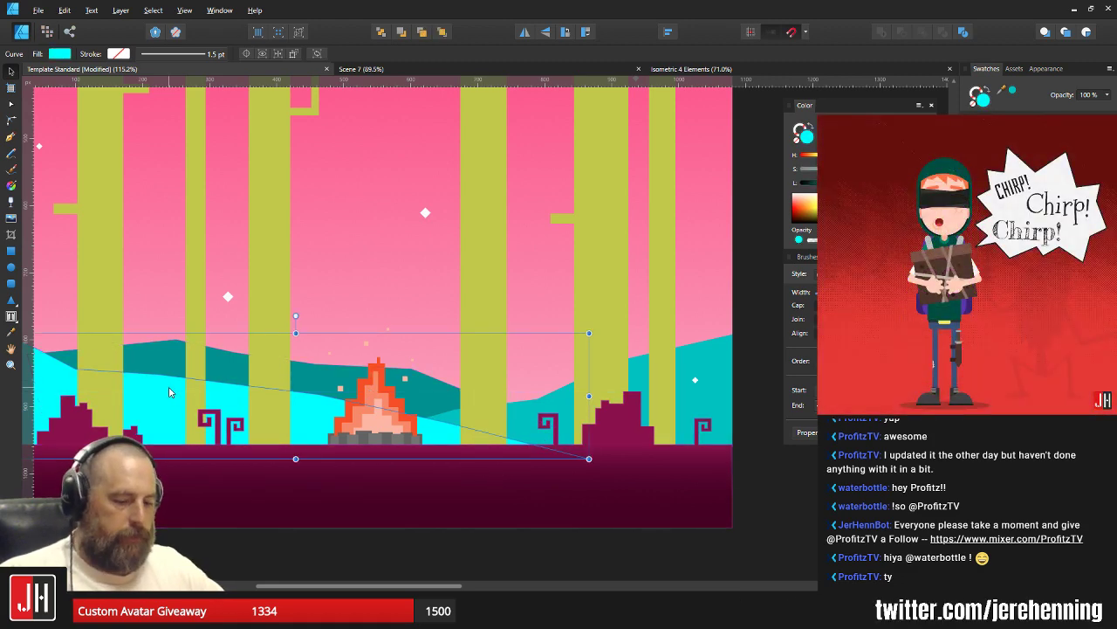
pyautogui.hotkey('ctrl', 'shift', 'v')
# Adjust the left hill's linear gradient to run vertically between its base and ridge, and check the artboard.
pyautogui.moveTo(169, 392); pyautogui.dragTo(359, 395)
pyautogui.scroll(1, 413, 429)
pyautogui.press('g')
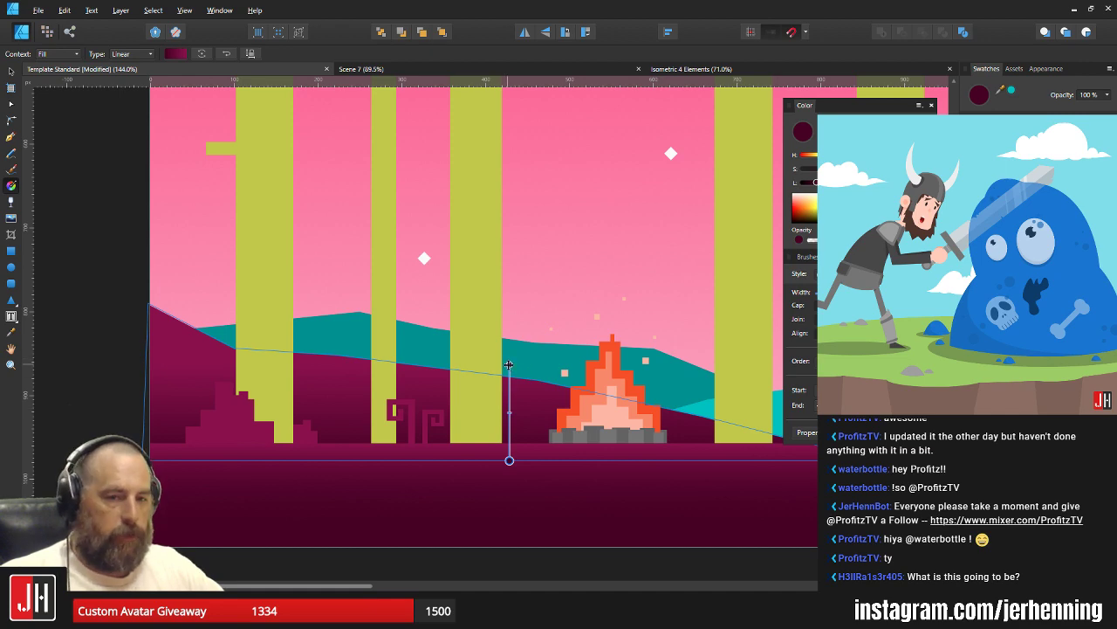
pyautogui.press('v')
pyautogui.scroll(-10, 591, 403)
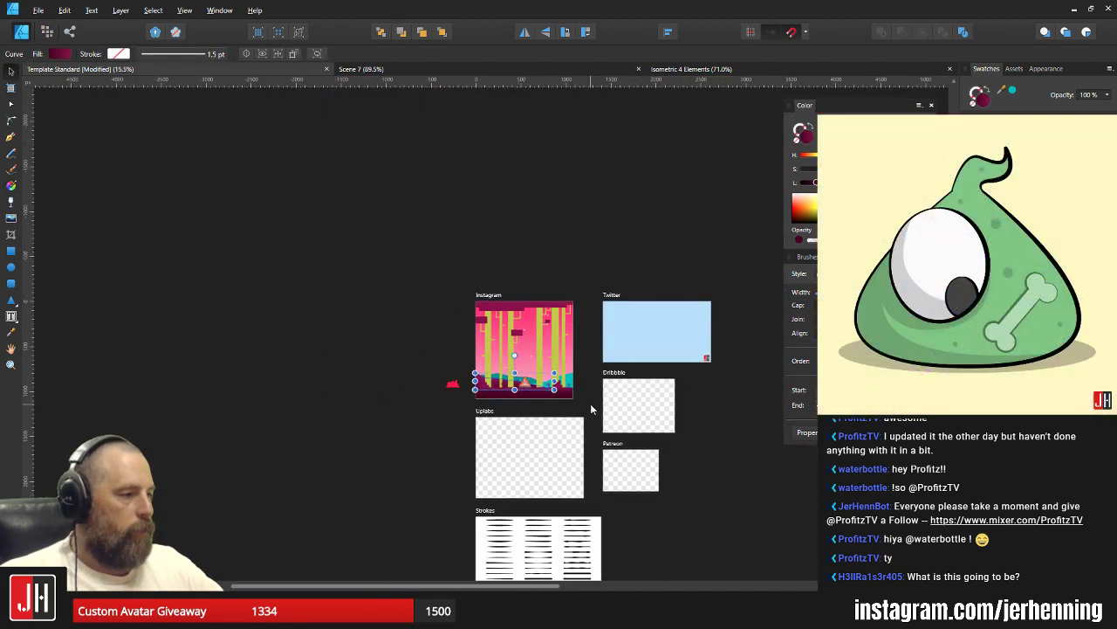
# Lighten the dark base stop of the left hill's maroon linear gradient to a brighter magenta.
pyautogui.scroll(8, 527, 386)
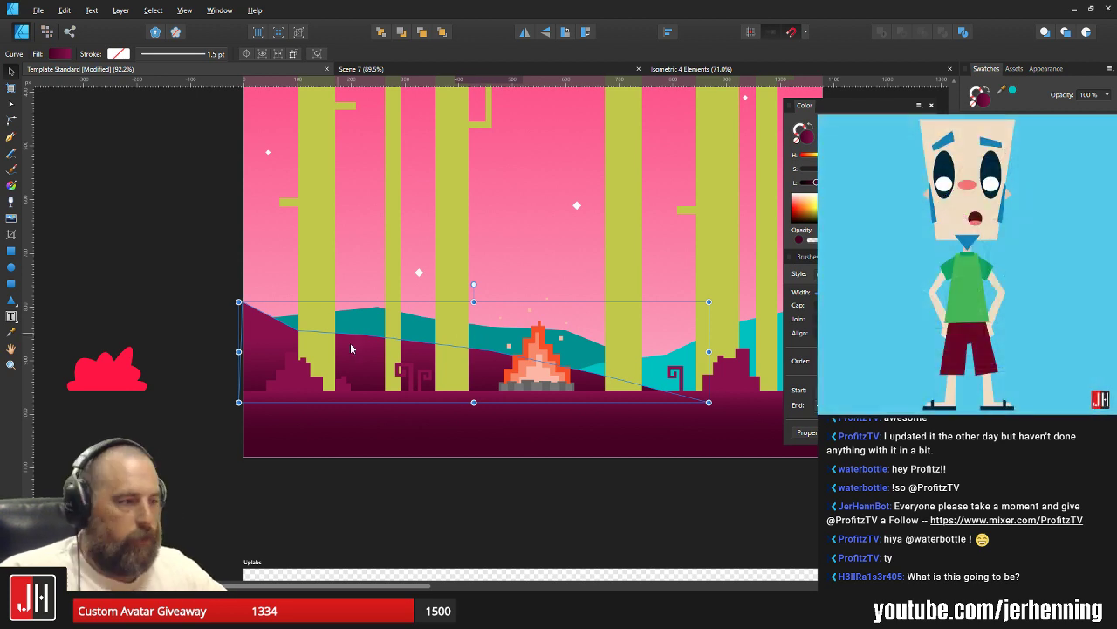
pyautogui.press('g')
pyautogui.scroll(3, 447, 376)
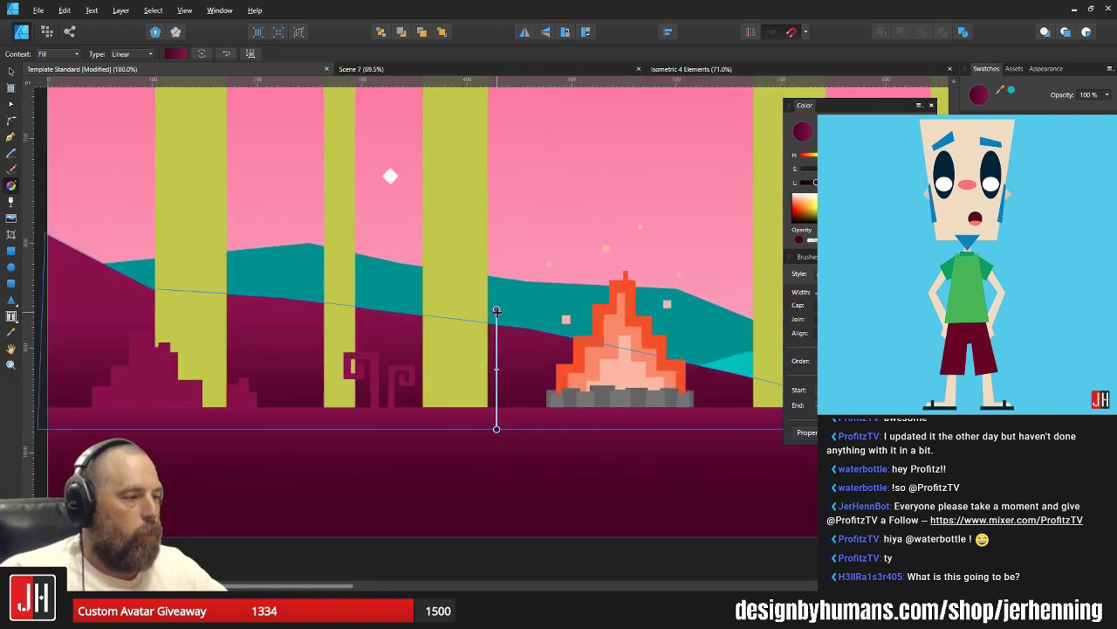
pyautogui.click(497, 428)
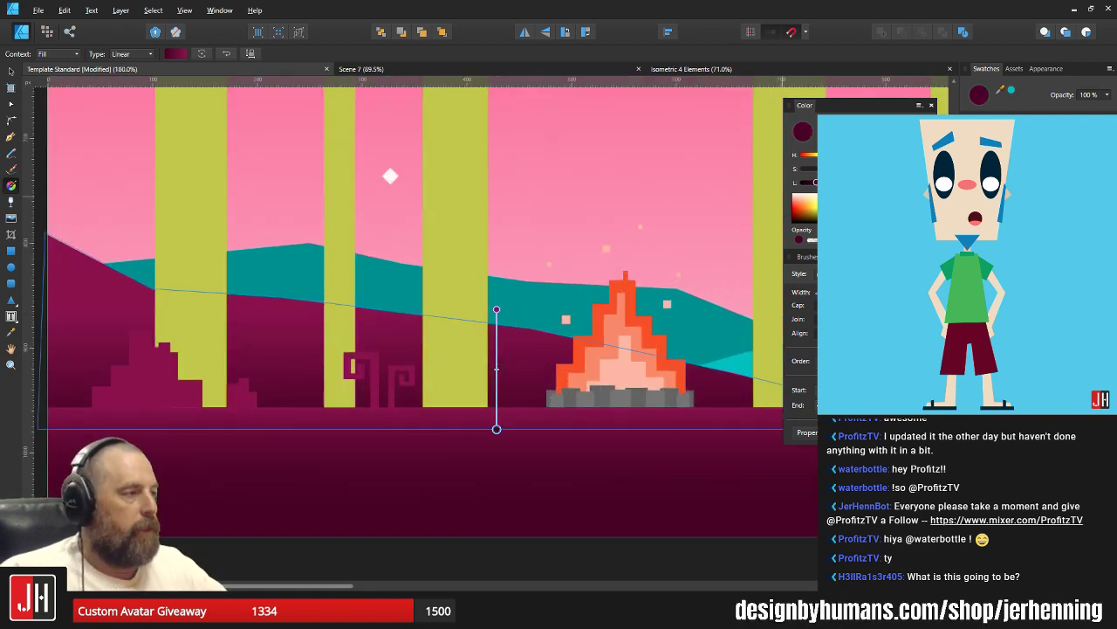
pyautogui.moveTo(816, 182); pyautogui.dragTo(834, 182)
pyautogui.scroll(-7, 587, 356)
pyautogui.press('v')
pyautogui.scroll(3, 669, 377)
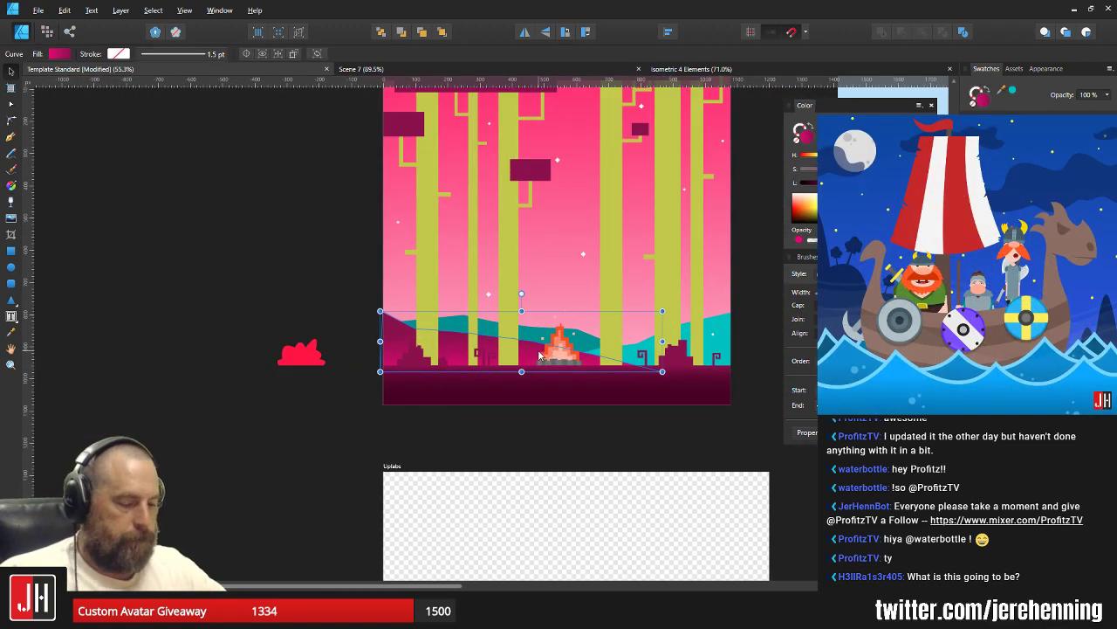
# Replace the left hill's gradient with the right hill's teal, brighten it to cyan and clear the selection.
pyautogui.press('i')
pyautogui.press('v')
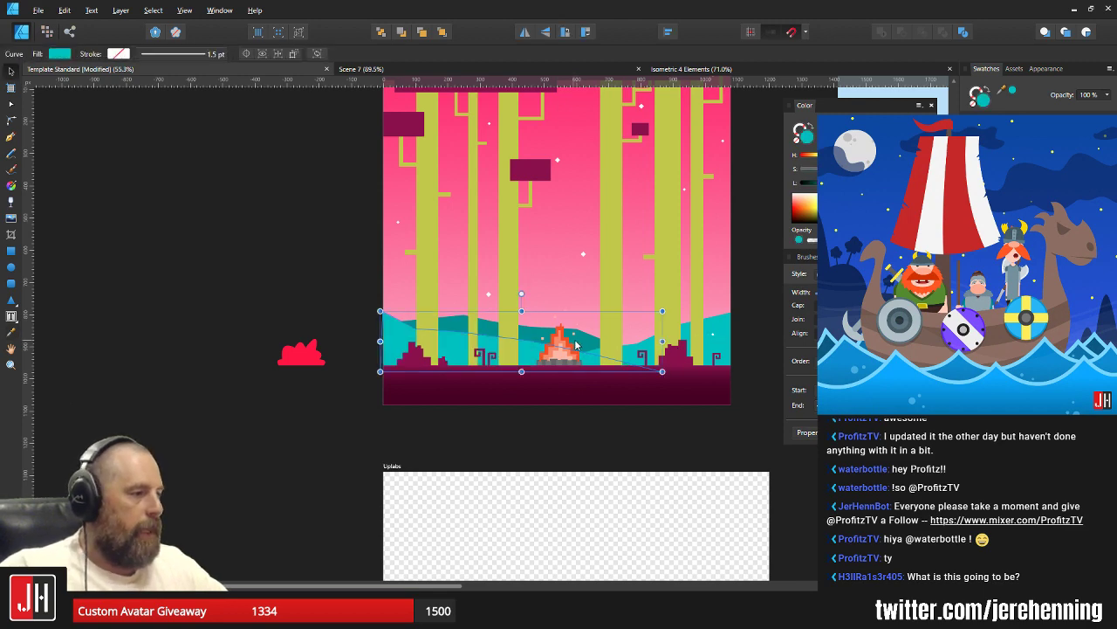
pyautogui.scroll(4, 572, 329)
pyautogui.hotkey('ctrl', 'd')
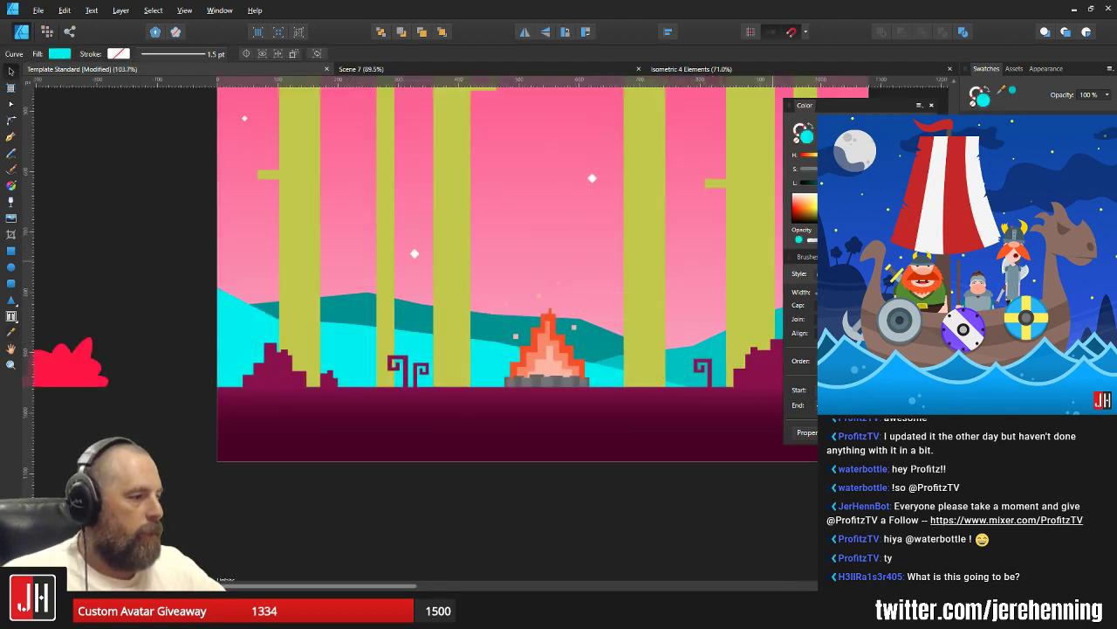
# Replace the background rectangle's pink gradient with a solid medium-dark blue fill.
pyautogui.scroll(-5, 676, 361)
pyautogui.scroll(5, 445, 342)
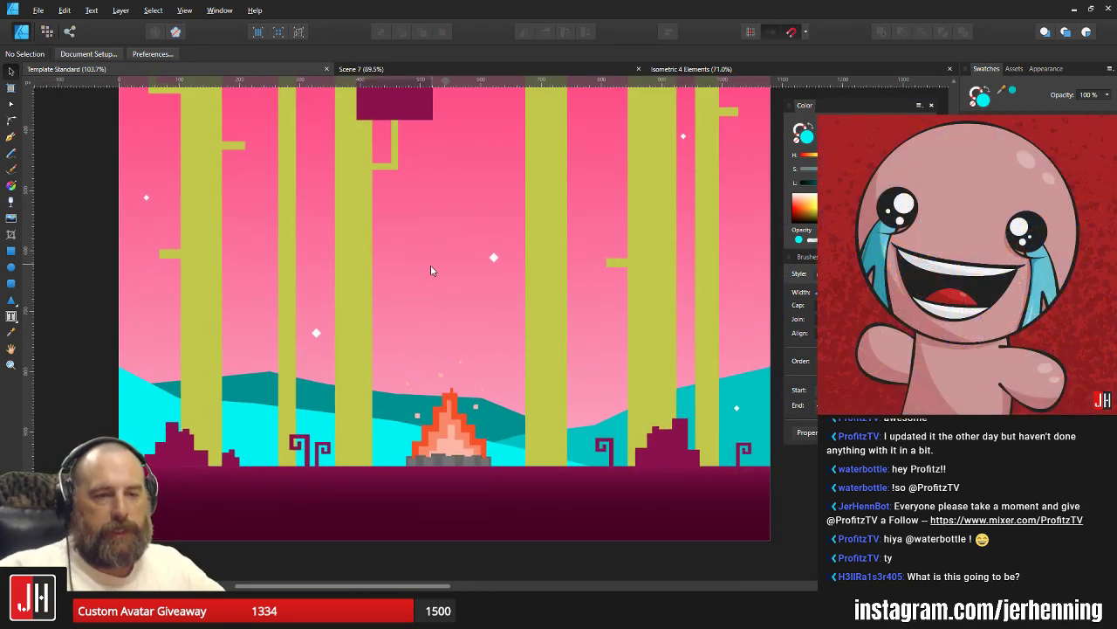
pyautogui.scroll(1, 430, 265)
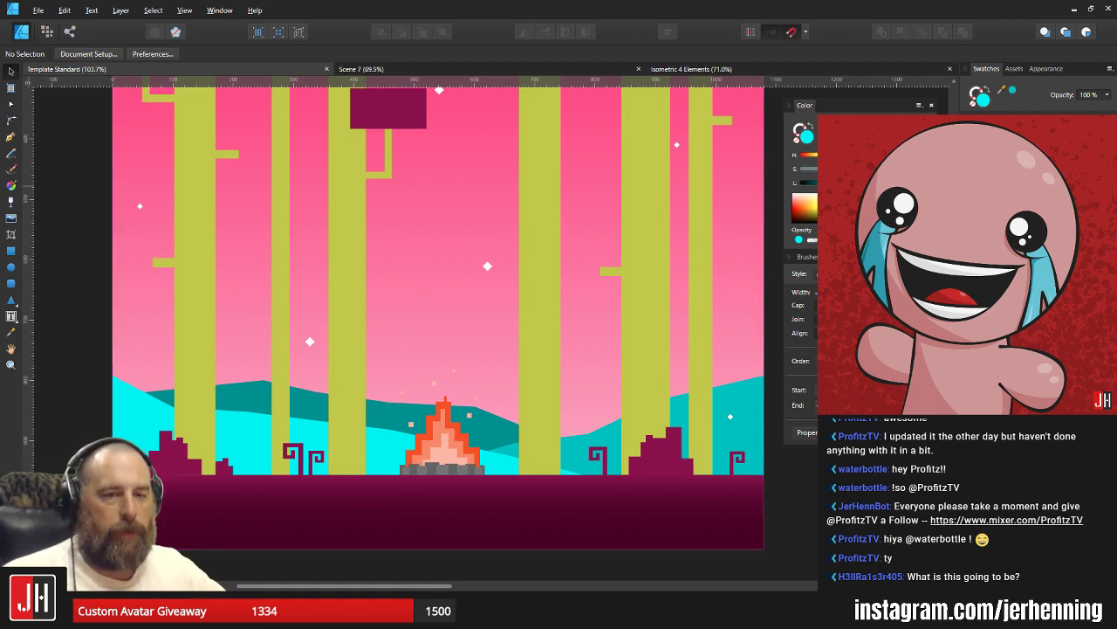
pyautogui.scroll(-5, 475, 348)
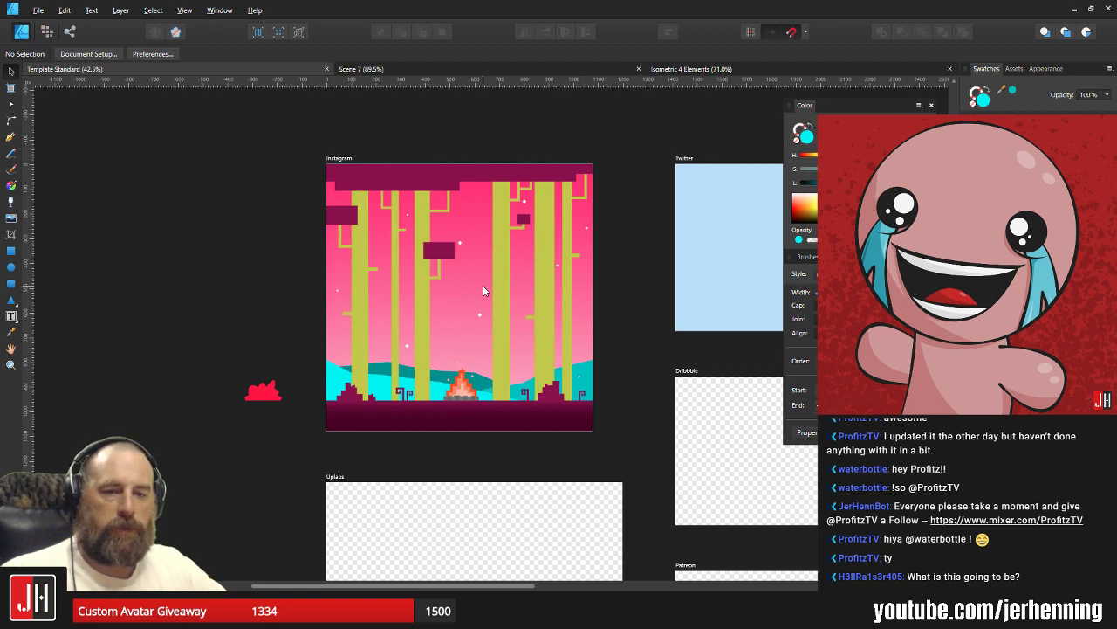
pyautogui.scroll(2, 470, 295)
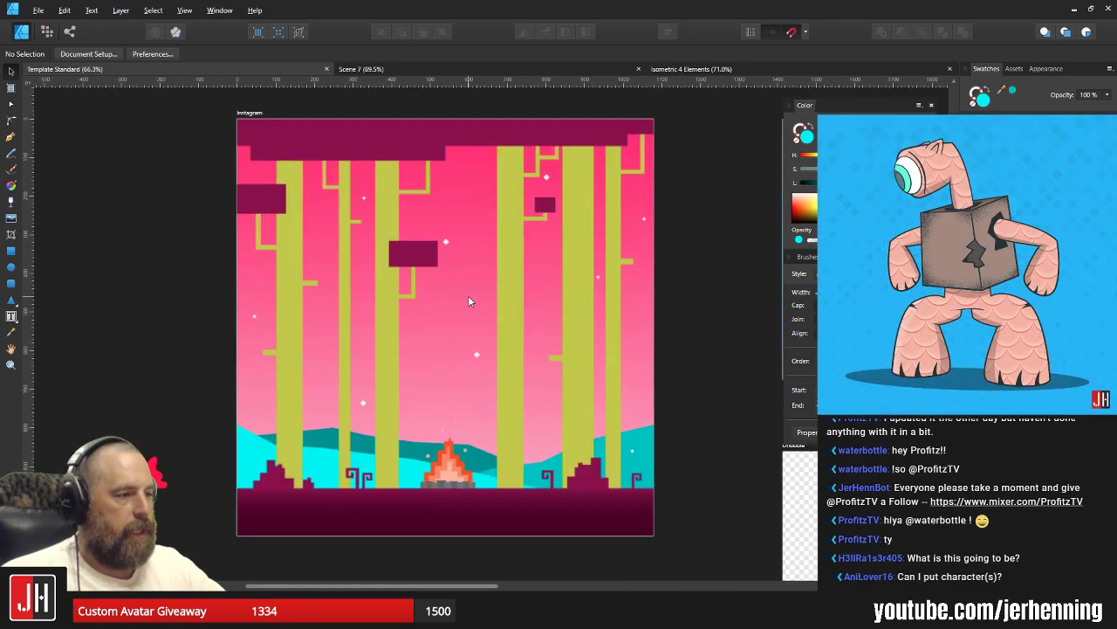
pyautogui.click(469, 291)
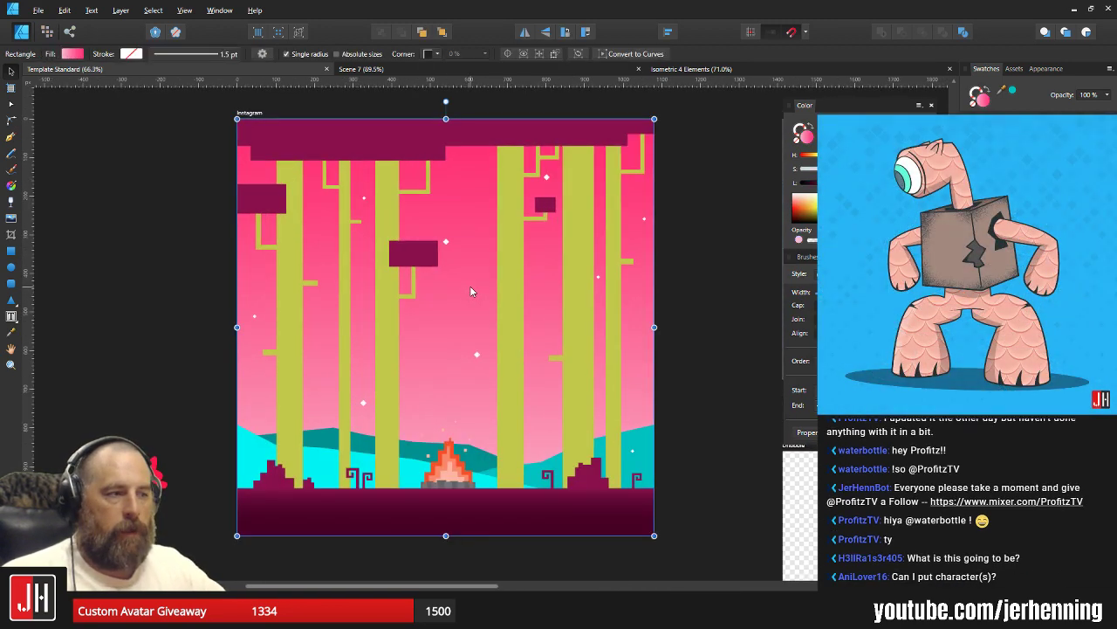
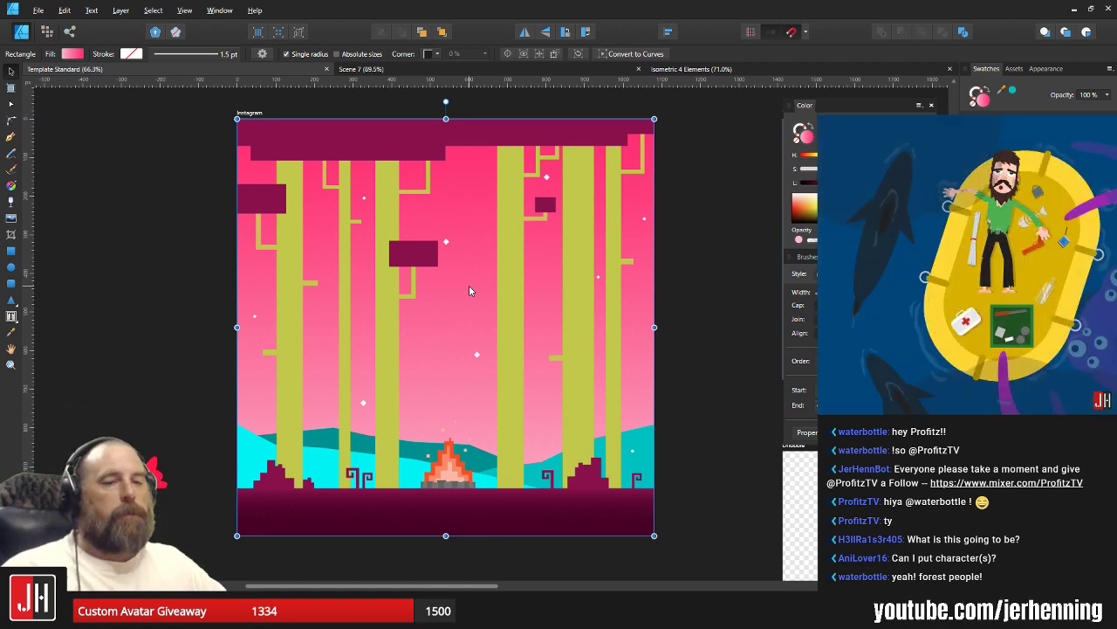
pyautogui.scroll(2, 474, 303)
pyautogui.scroll(-3, 472, 284)
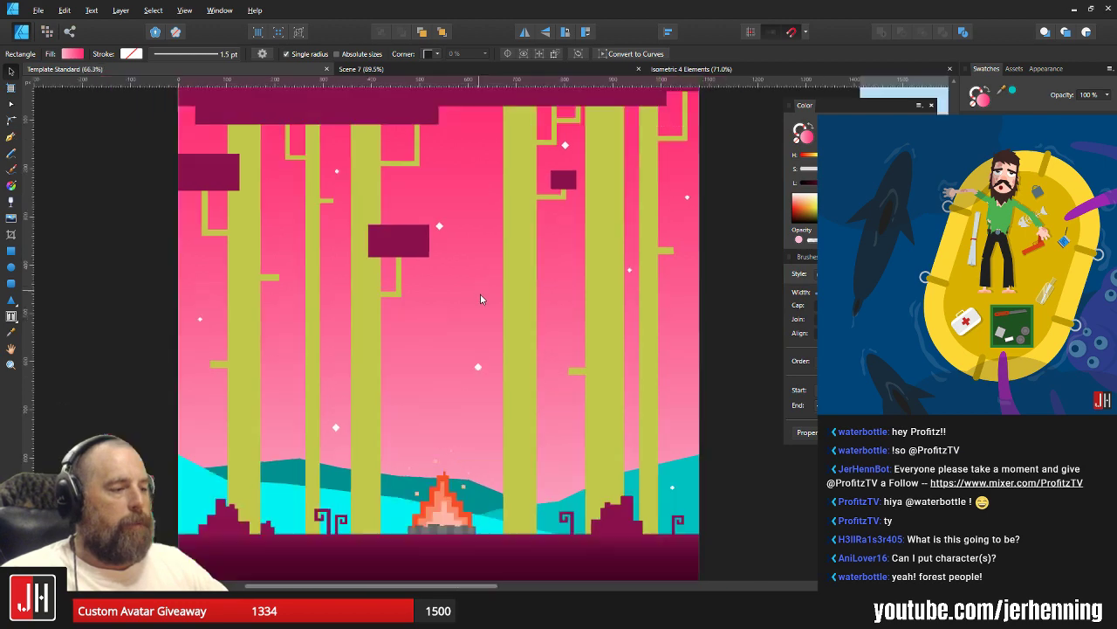
pyautogui.scroll(1, 485, 293)
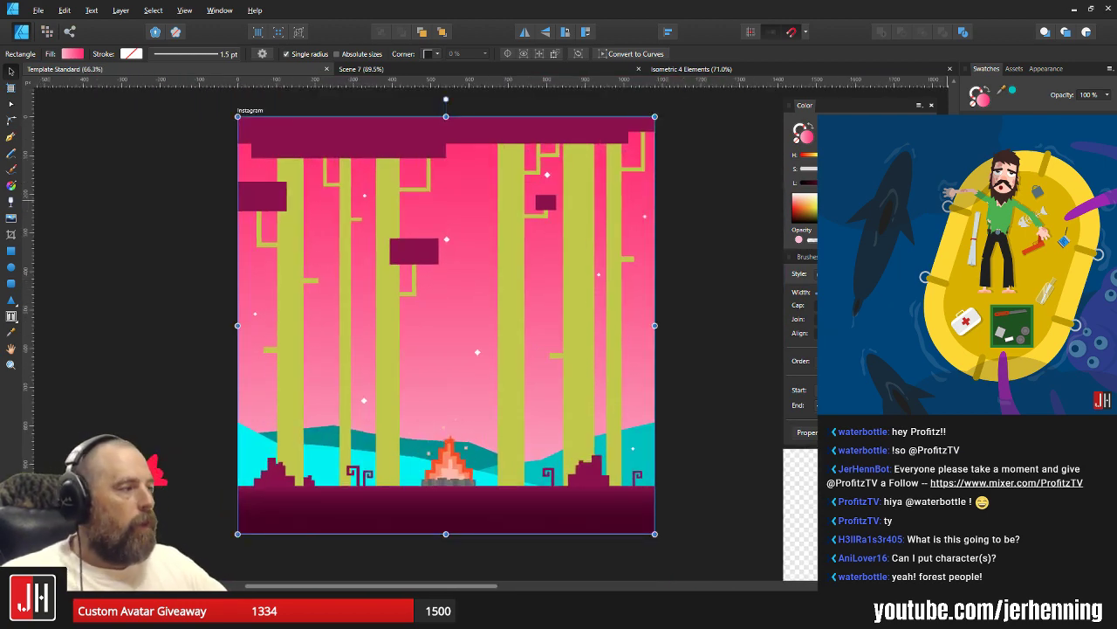
pyautogui.click(1030, 165)
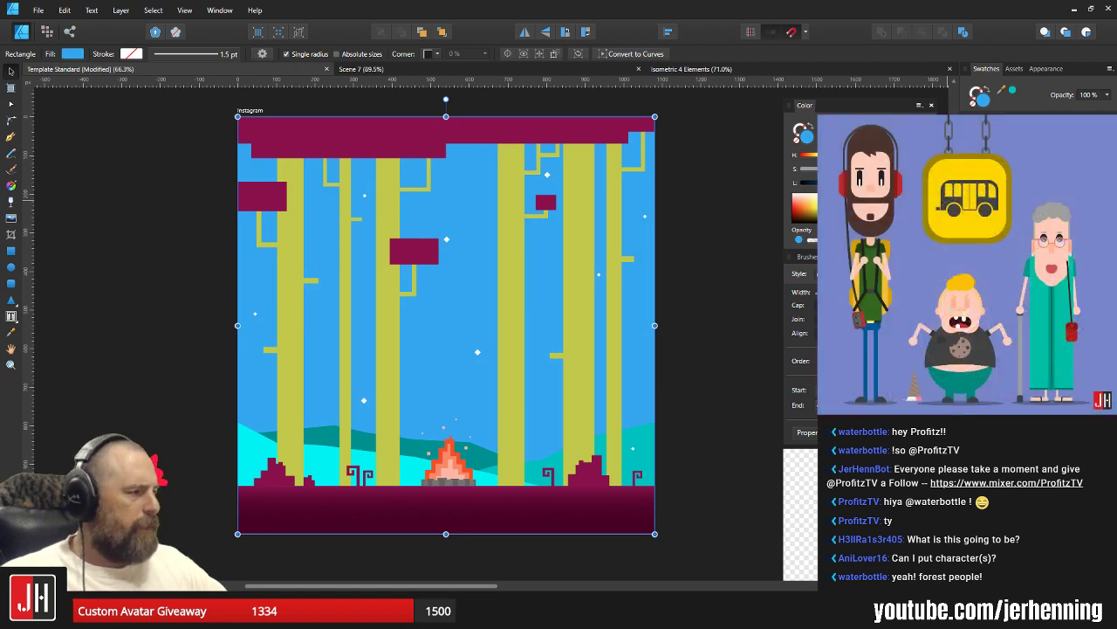
pyautogui.click(1030, 199)
pyautogui.click(1030, 201)
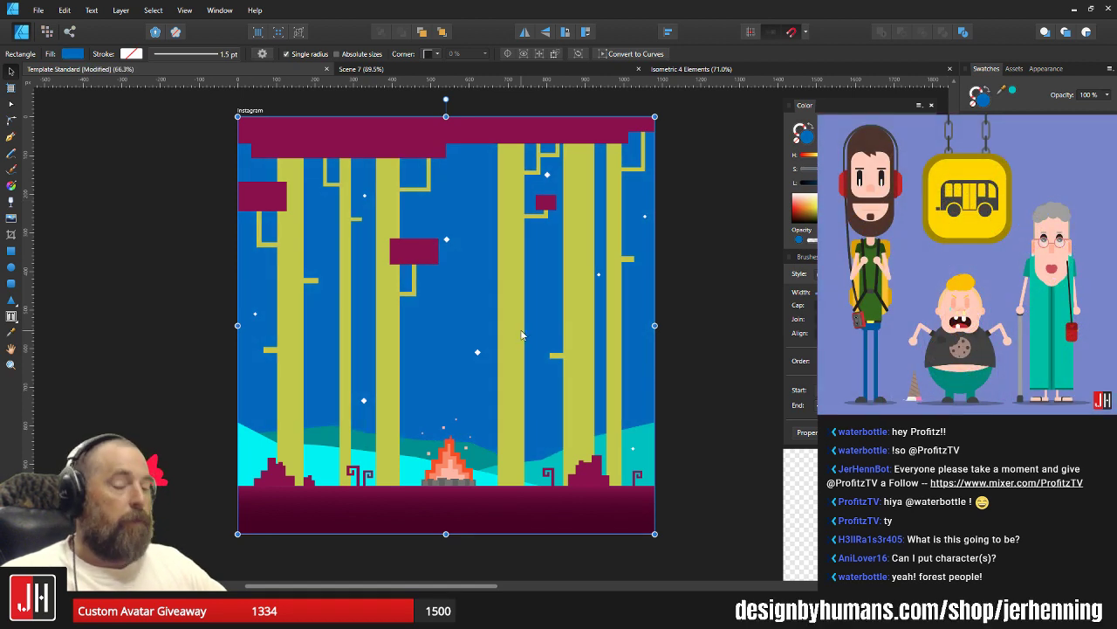
# Sample the maroon at the ground's upper edge and apply it as a solid fill to the cyan left hill.
pyautogui.click(416, 475)
pyautogui.scroll(3, 419, 479)
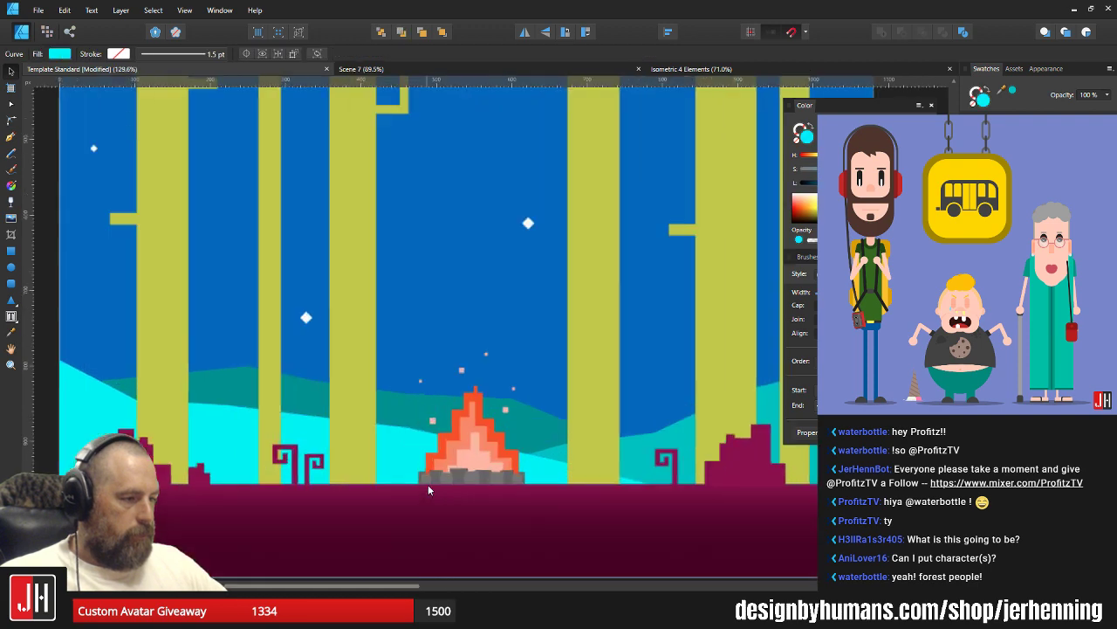
pyautogui.press('i')
pyautogui.click(422, 489)
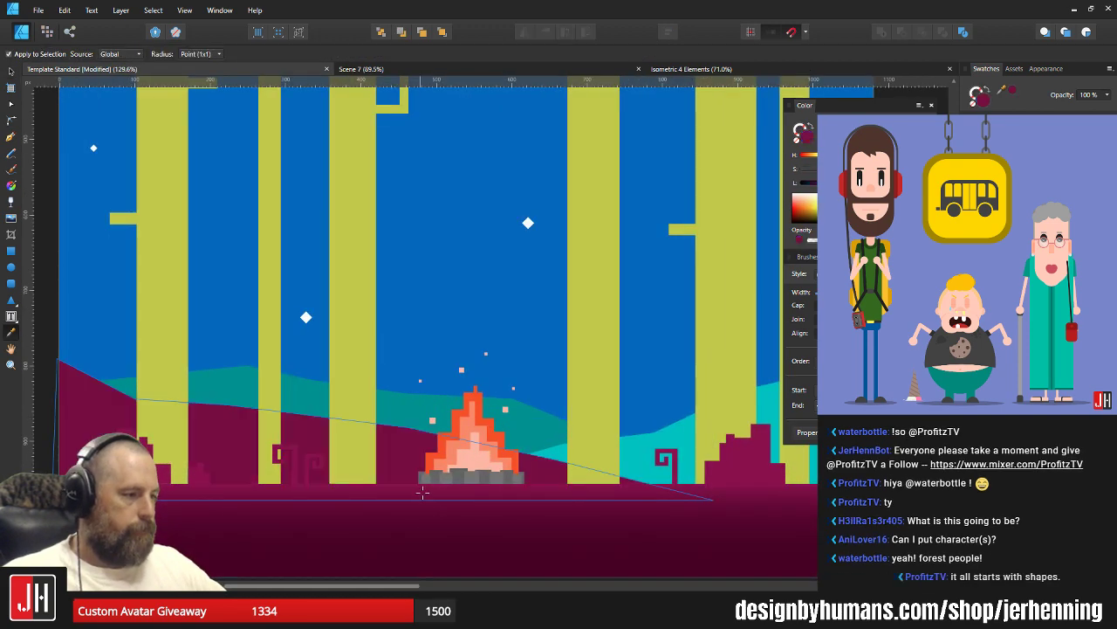
pyautogui.press('v')
pyautogui.moveTo(445, 418); pyautogui.dragTo(494, 413)
pyautogui.click(491, 377)
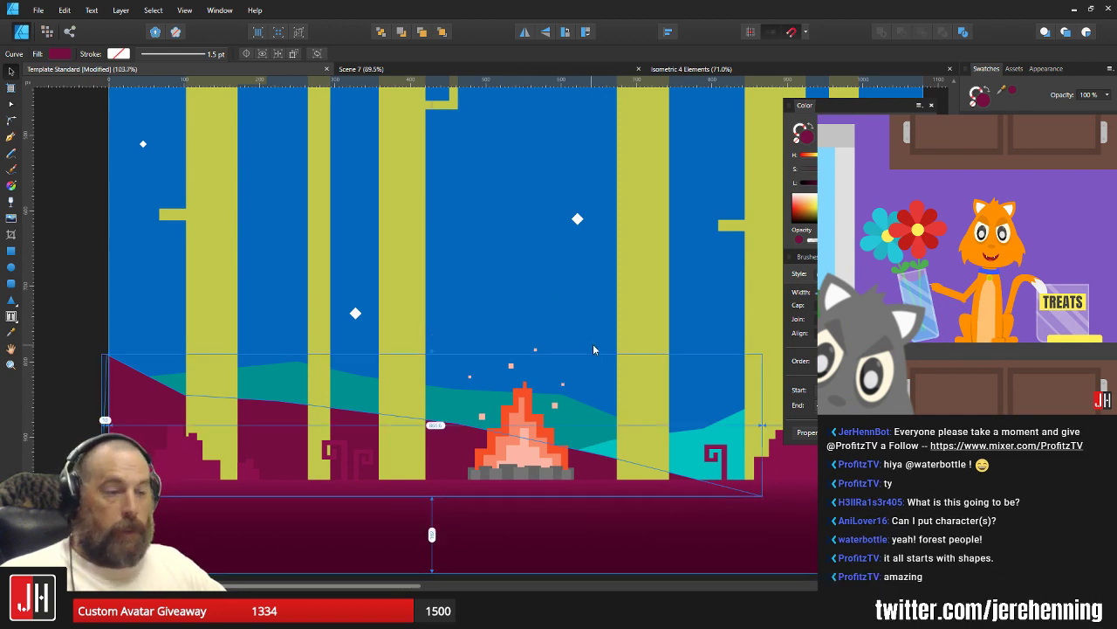
# Lighten the left hill's solid maroon fill to magenta.
pyautogui.scroll(-4, 593, 344)
pyautogui.moveTo(622, 263); pyautogui.dragTo(564, 262)
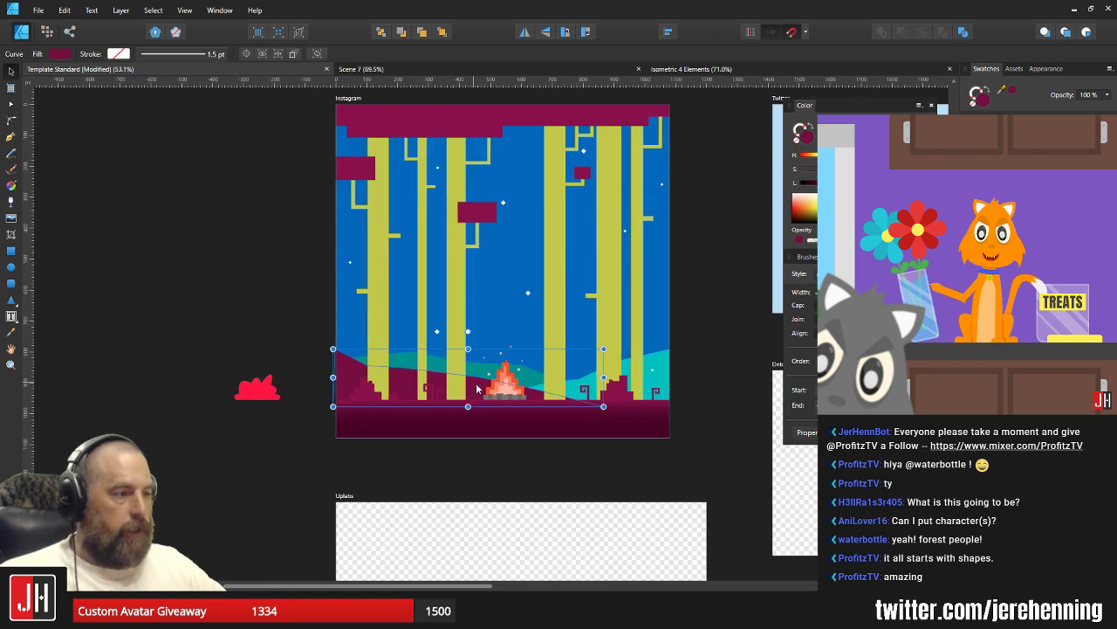
pyautogui.scroll(4, 479, 381)
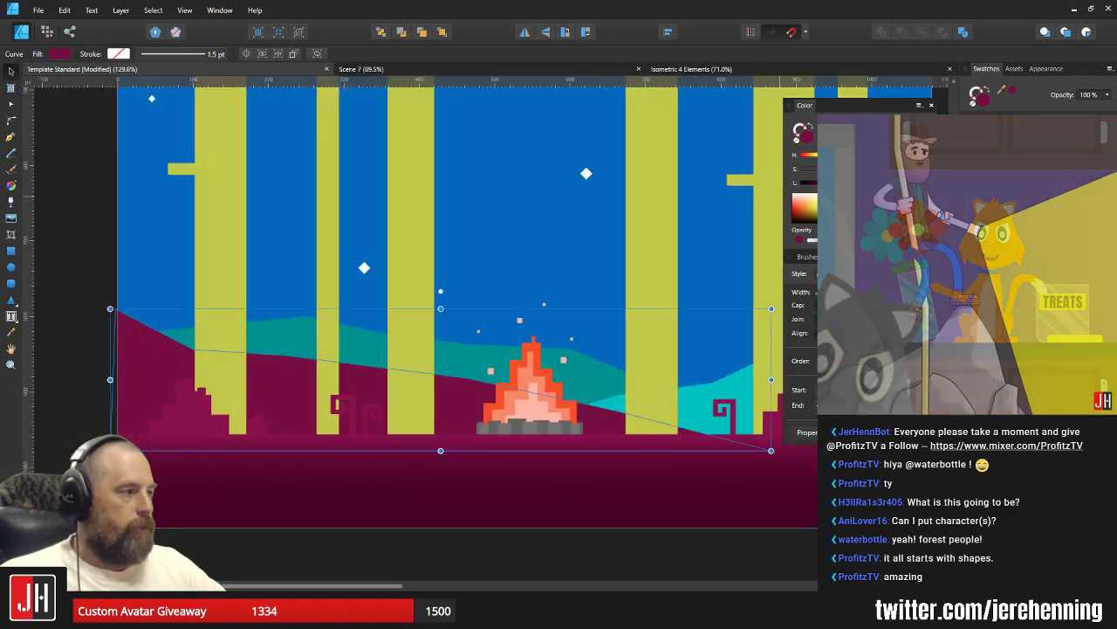
pyautogui.moveTo(827, 183); pyautogui.dragTo(839, 182)
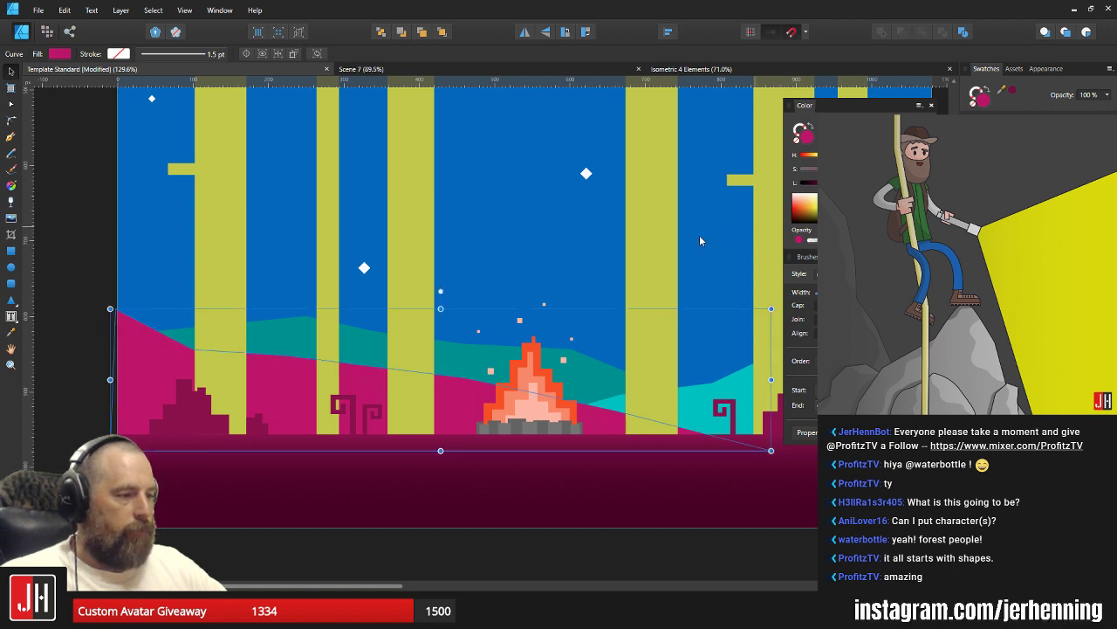
# Apply the left hill's magenta to the teal right hill and lighten it to a slightly brighter pink.
pyautogui.moveTo(699, 234); pyautogui.dragTo(584, 254)
pyautogui.click(614, 410)
pyautogui.press('i')
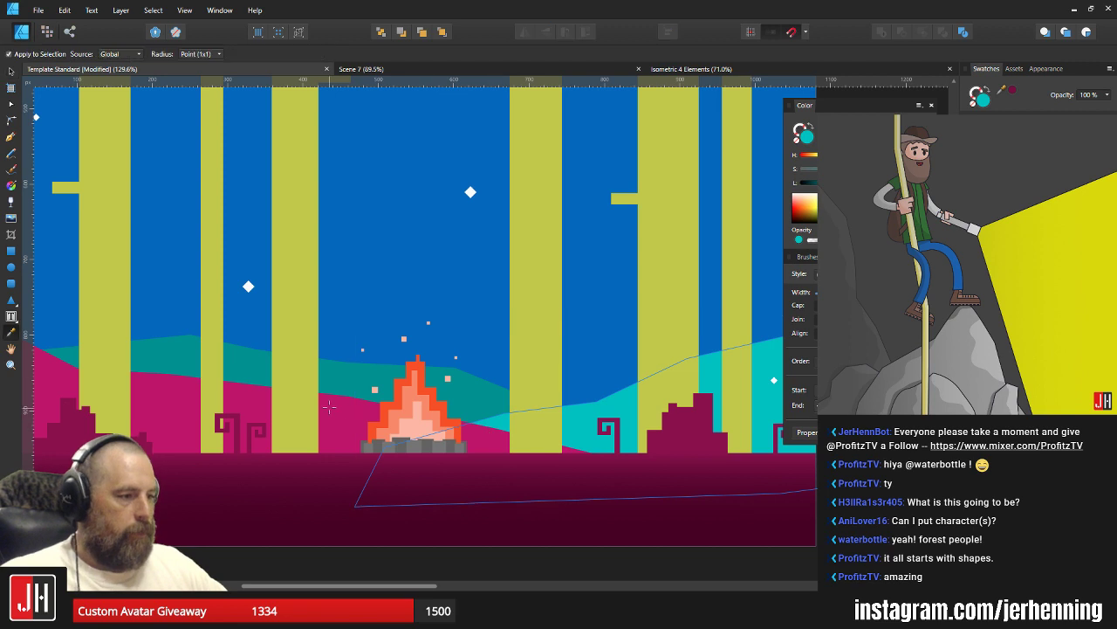
pyautogui.click(487, 433)
pyautogui.press('v')
pyautogui.moveTo(841, 182); pyautogui.dragTo(848, 183)
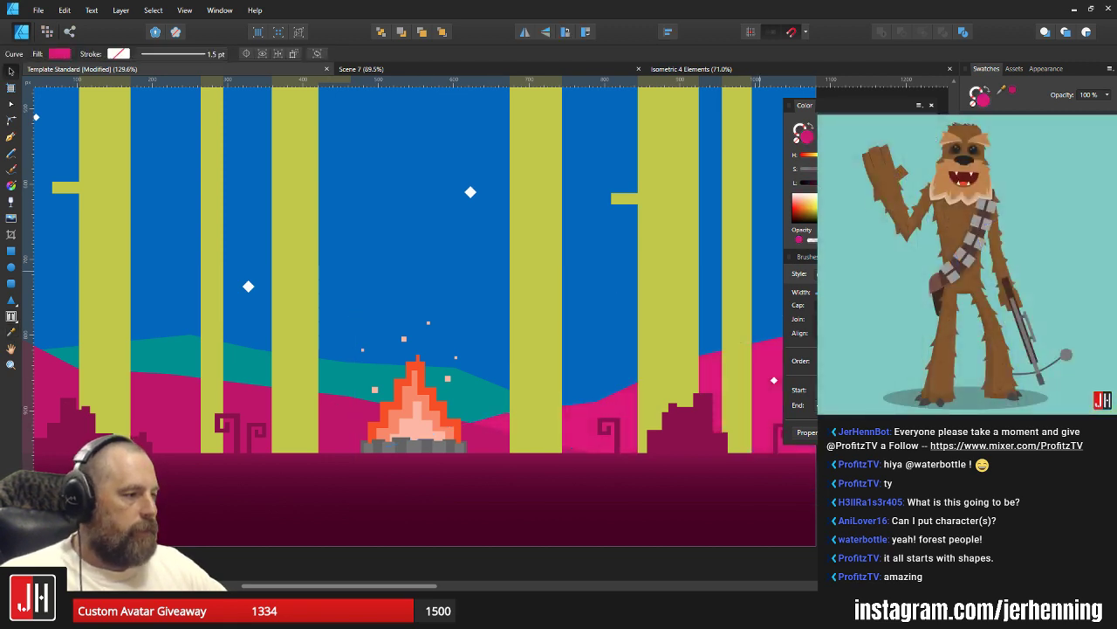
# Apply the left hill's magenta to the dark teal back hill and lighten it to hot pink.
pyautogui.click(357, 373)
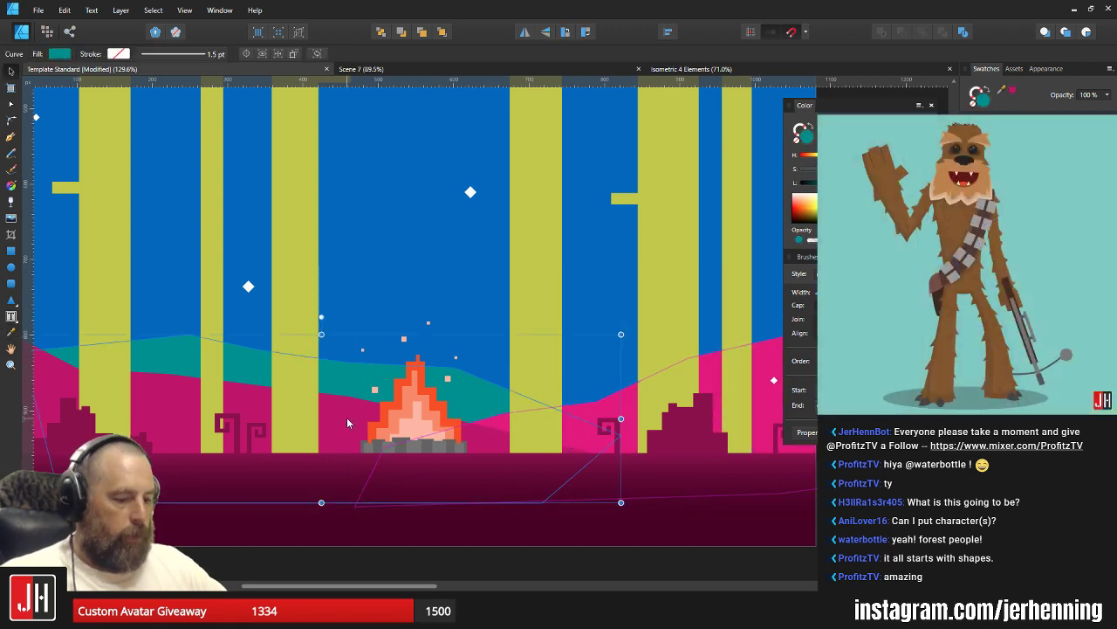
pyautogui.press('i')
pyautogui.click(346, 417)
pyautogui.press('v')
pyautogui.moveTo(841, 182); pyautogui.dragTo(856, 182)
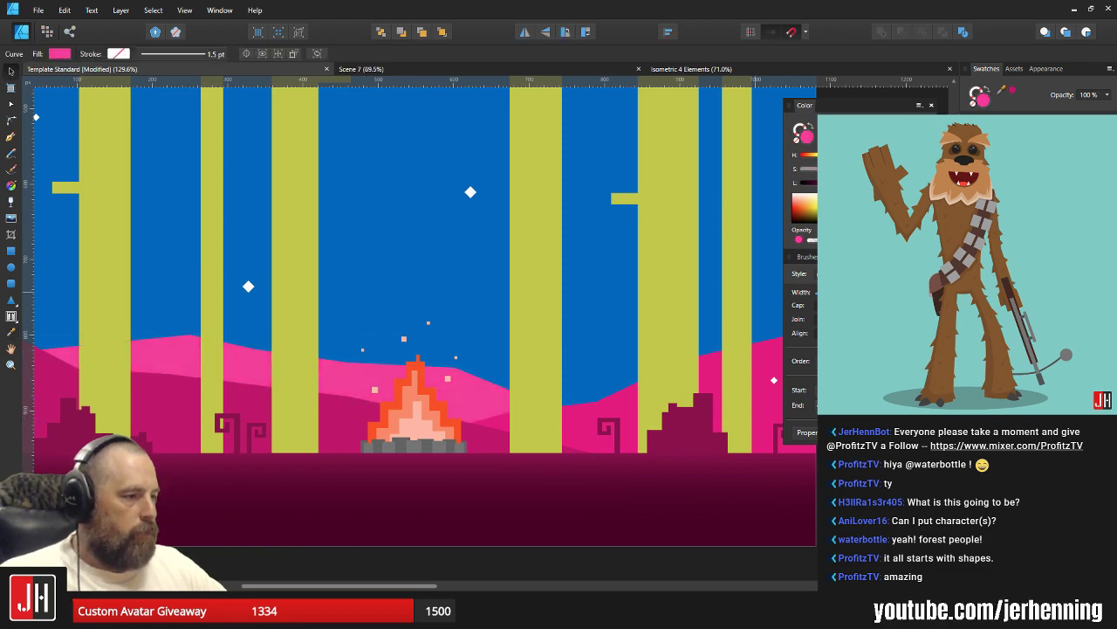
# Clear the hill selection and save the document.
pyautogui.scroll(-9, 552, 290)
pyautogui.click(628, 307)
pyautogui.hotkey('ctrl', 's')
# Give the blue background a vertical linear gradient from blue at its base to dark navy near the canopy.
pyautogui.scroll(5, 553, 314)
pyautogui.moveTo(557, 280); pyautogui.dragTo(500, 294)
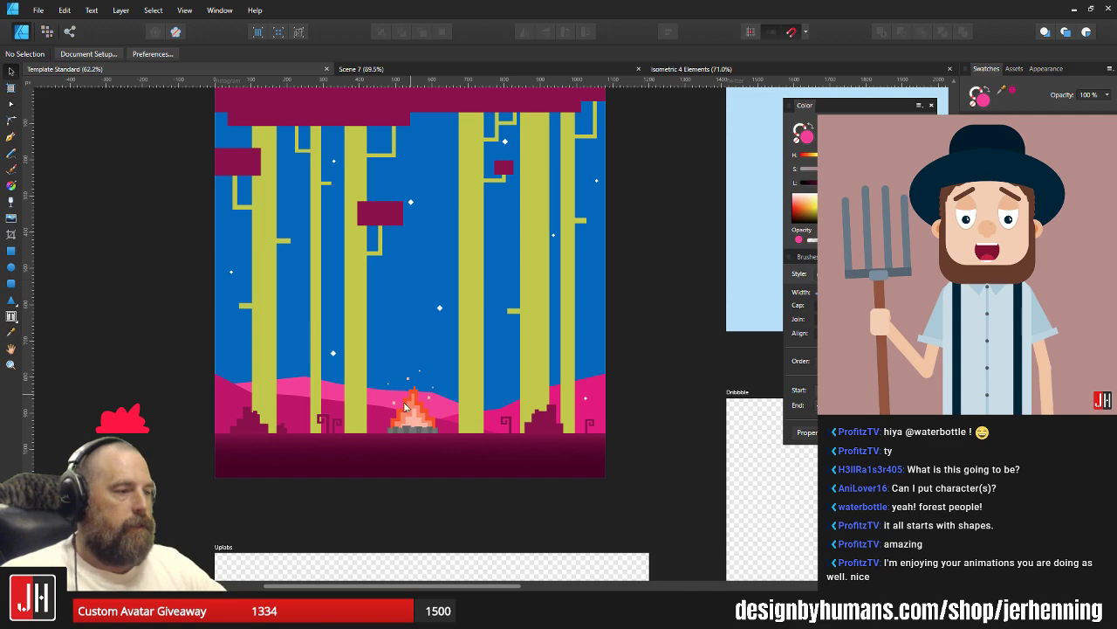
pyautogui.scroll(3, 401, 407)
pyautogui.moveTo(280, 420); pyautogui.dragTo(354, 403)
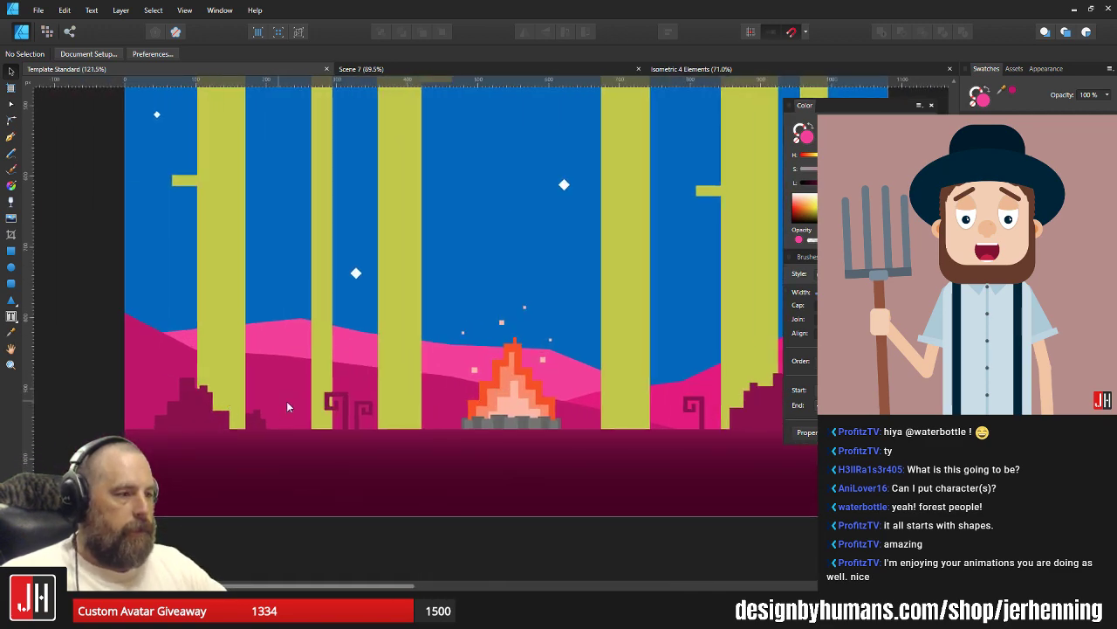
pyautogui.scroll(-3, 326, 408)
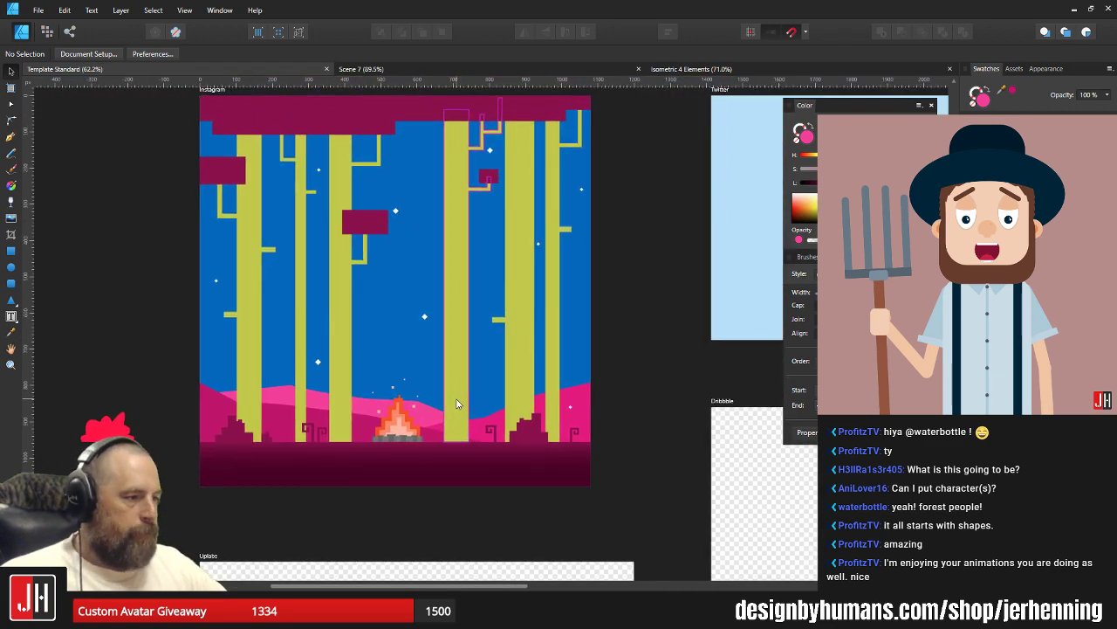
pyautogui.moveTo(473, 318); pyautogui.dragTo(476, 375)
pyautogui.click(393, 355)
pyautogui.press('g')
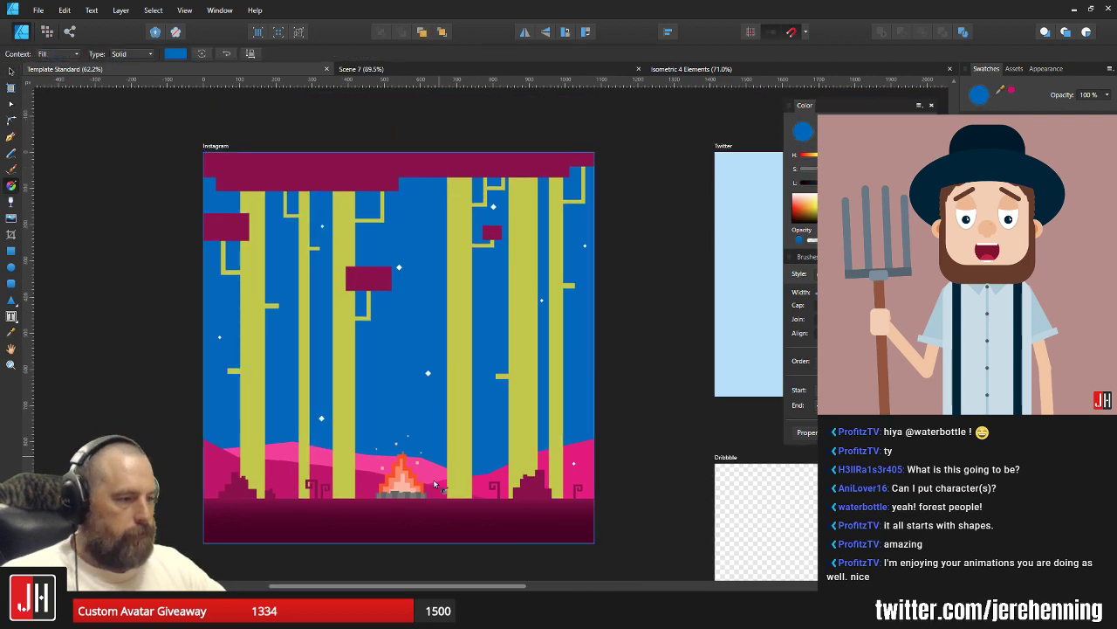
pyautogui.moveTo(398, 543); pyautogui.dragTo(398, 256)
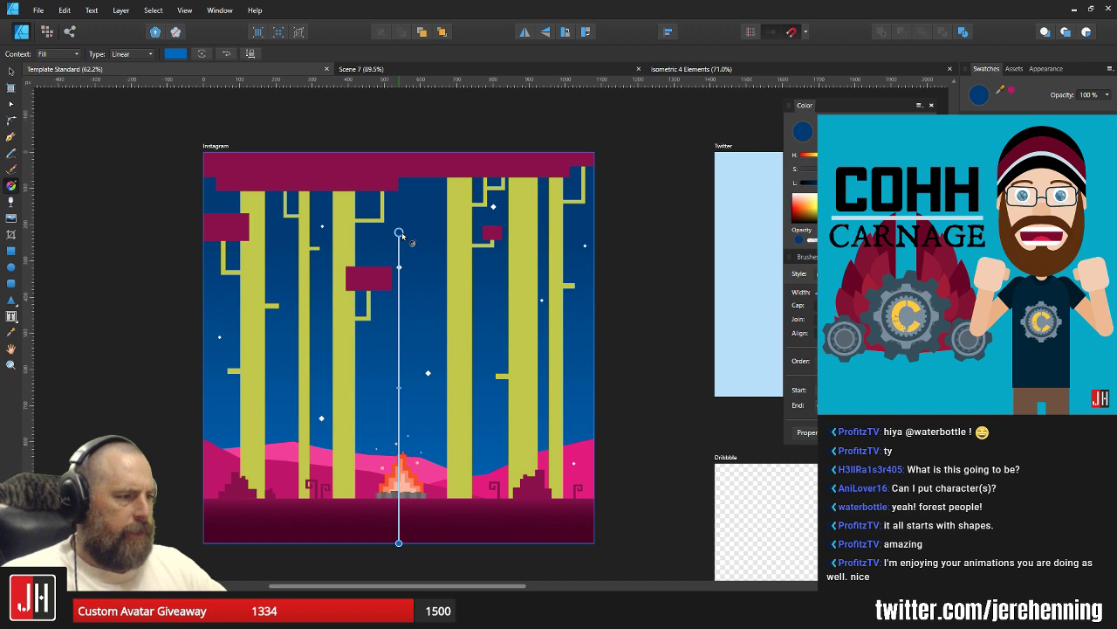
pyautogui.press('v')
pyautogui.click(608, 301)
pyautogui.scroll(-1, 608, 301)
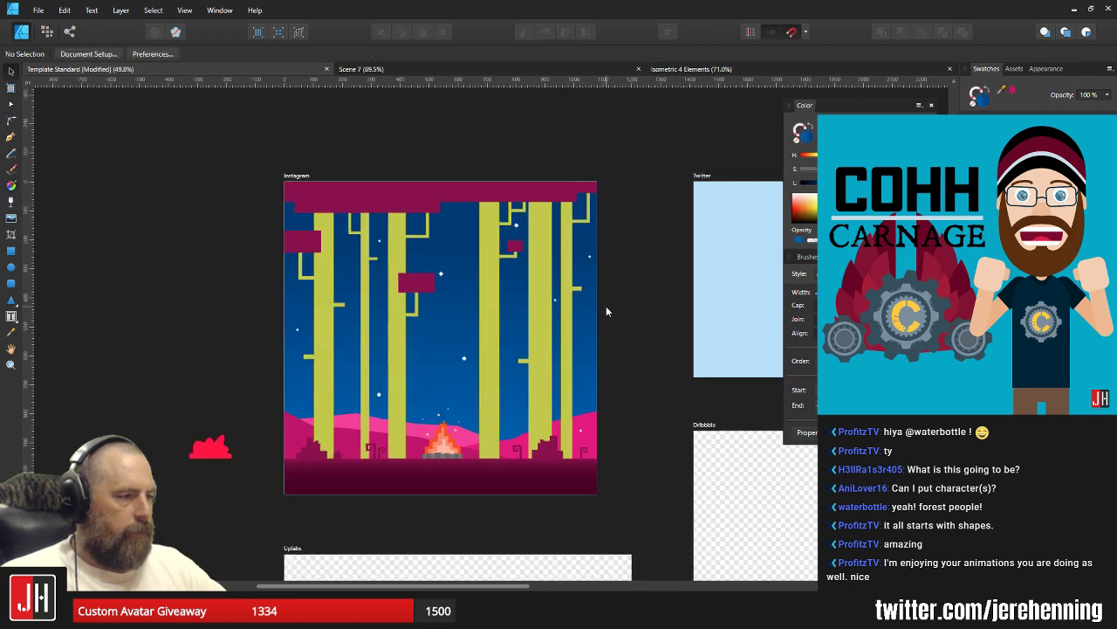
# Raise the base end of the background's linear gradient slightly above the lower edge and clear the selection.
pyautogui.click(455, 330)
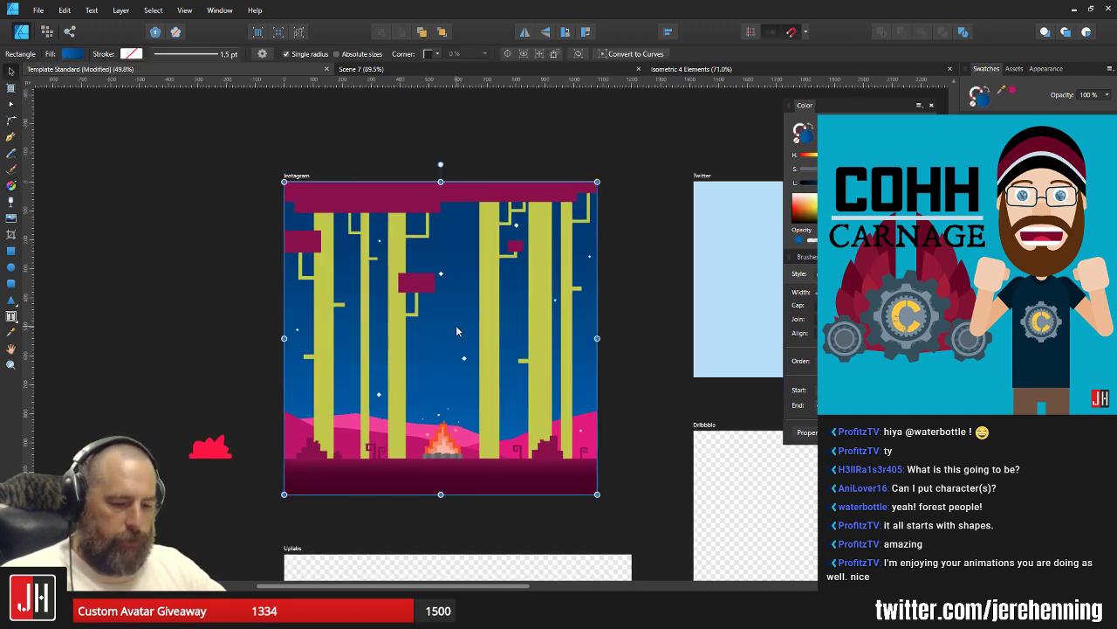
pyautogui.press('g')
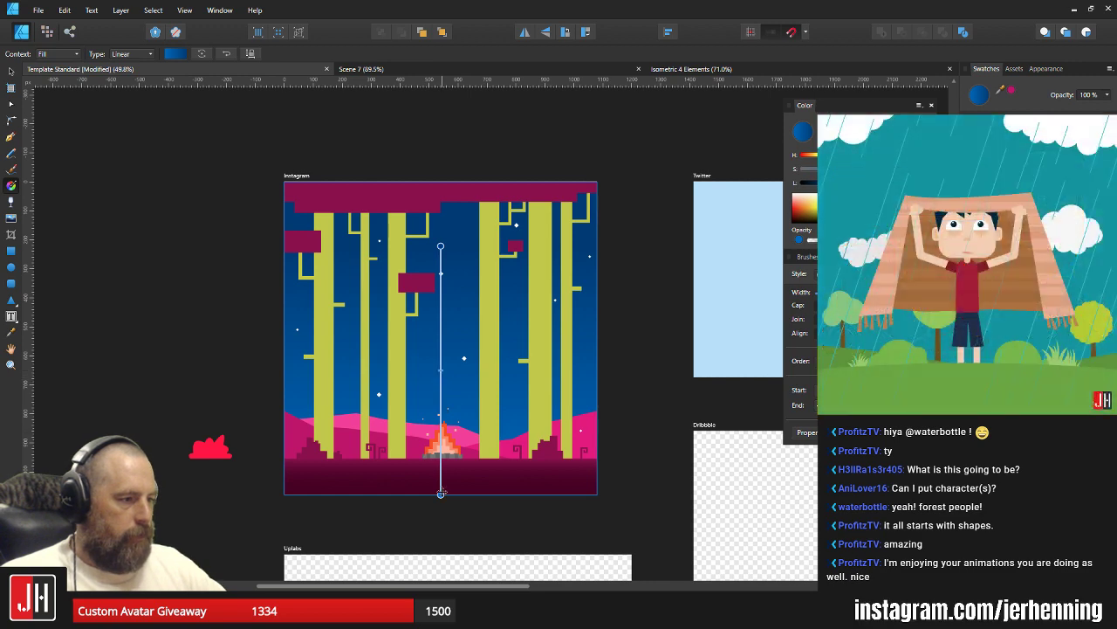
pyautogui.moveTo(440, 495); pyautogui.dragTo(441, 472)
pyautogui.press('v')
pyautogui.hotkey('ctrl', 'd')
pyautogui.scroll(5, 438, 450)
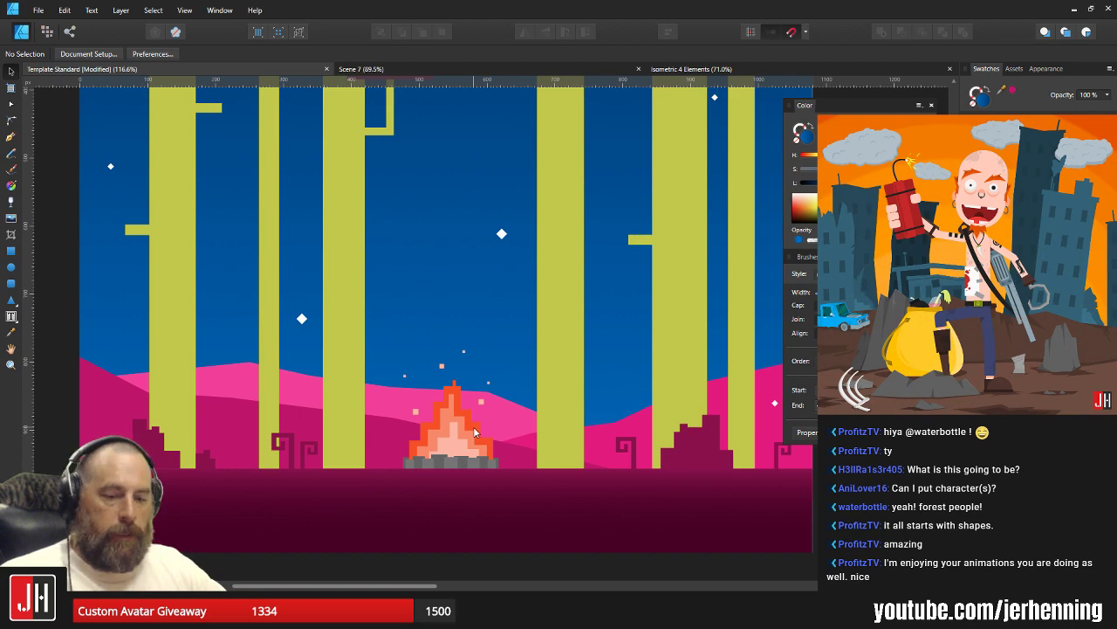
# Launch Moho and open the Jer Flat project from the Moho folder.
pyautogui.press('super')
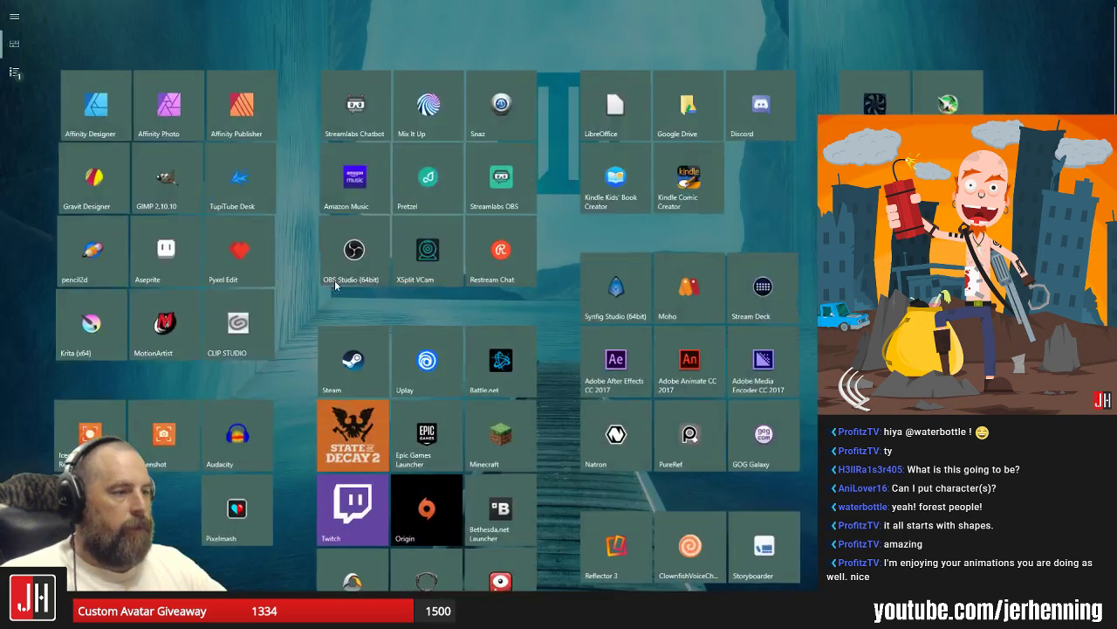
pyautogui.click(687, 298)
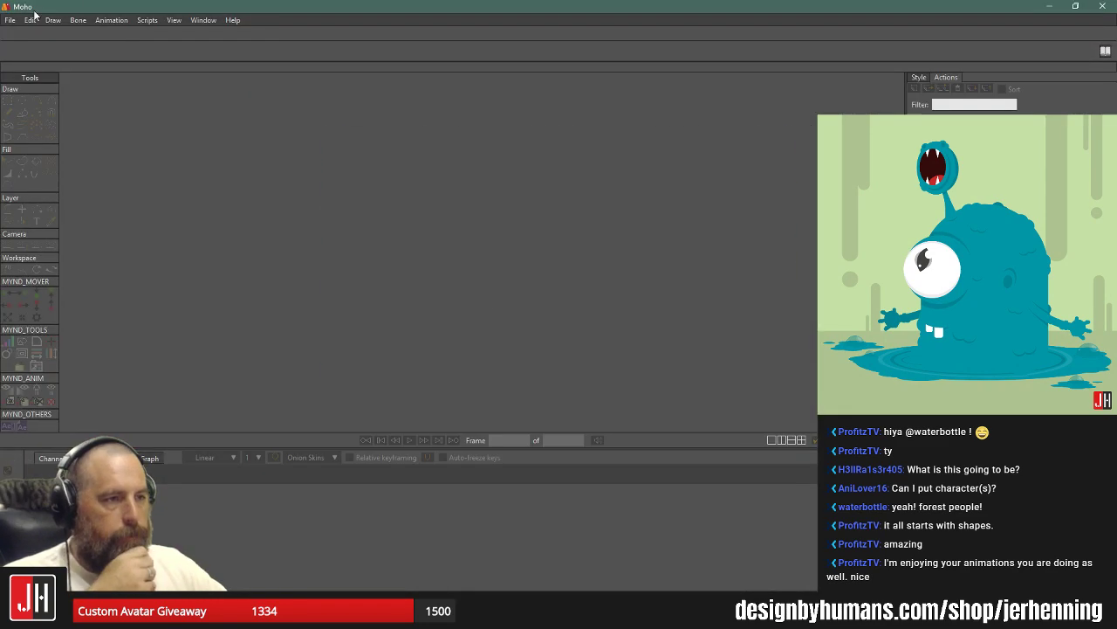
pyautogui.click(10, 19)
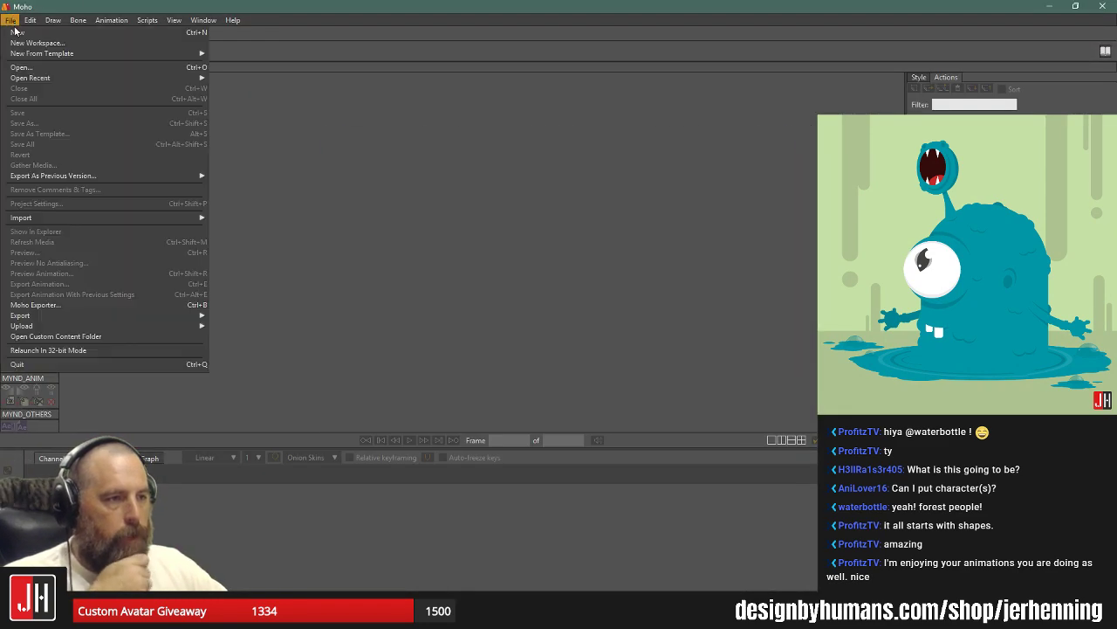
pyautogui.click(26, 68)
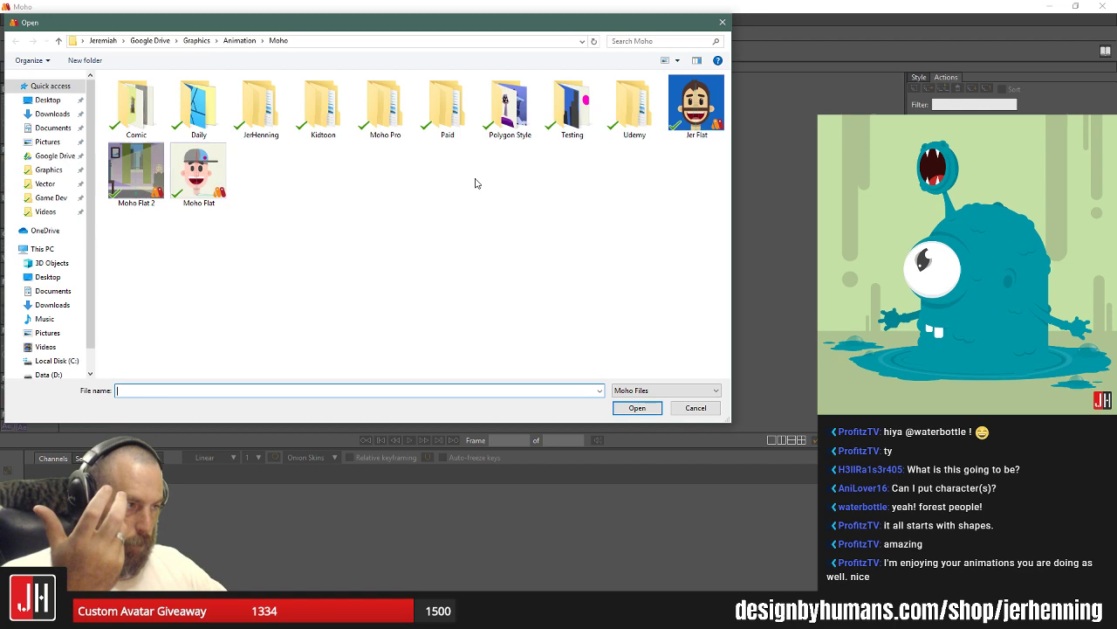
pyautogui.doubleClick(712, 100)
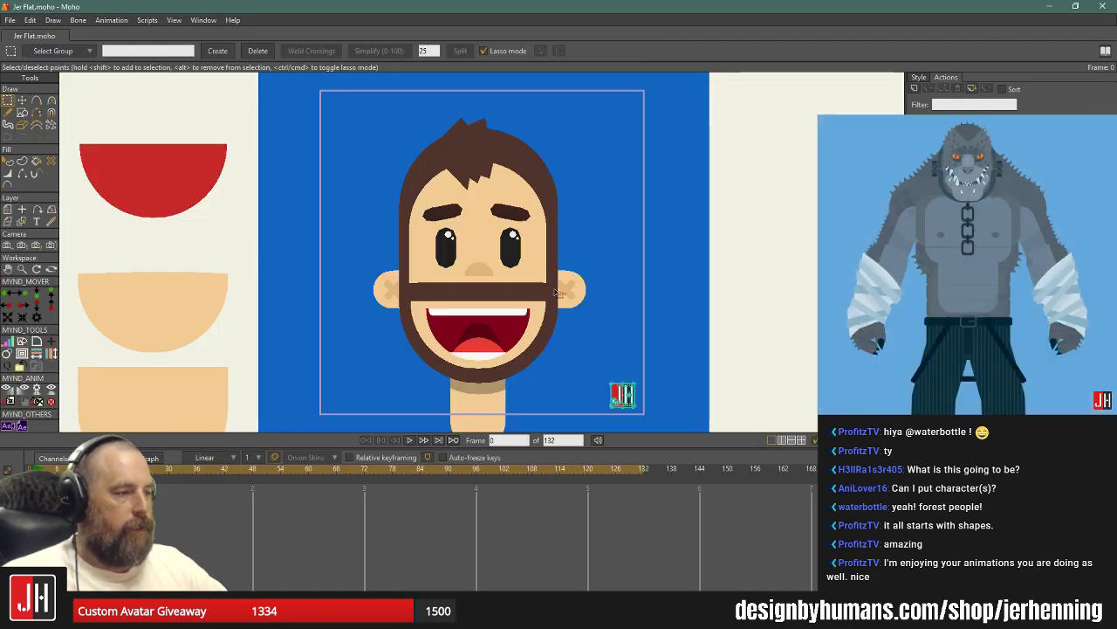
# Play back the cartoon head animation and rewind it to the start.
pyautogui.moveTo(619, 278); pyautogui.dragTo(513, 255)
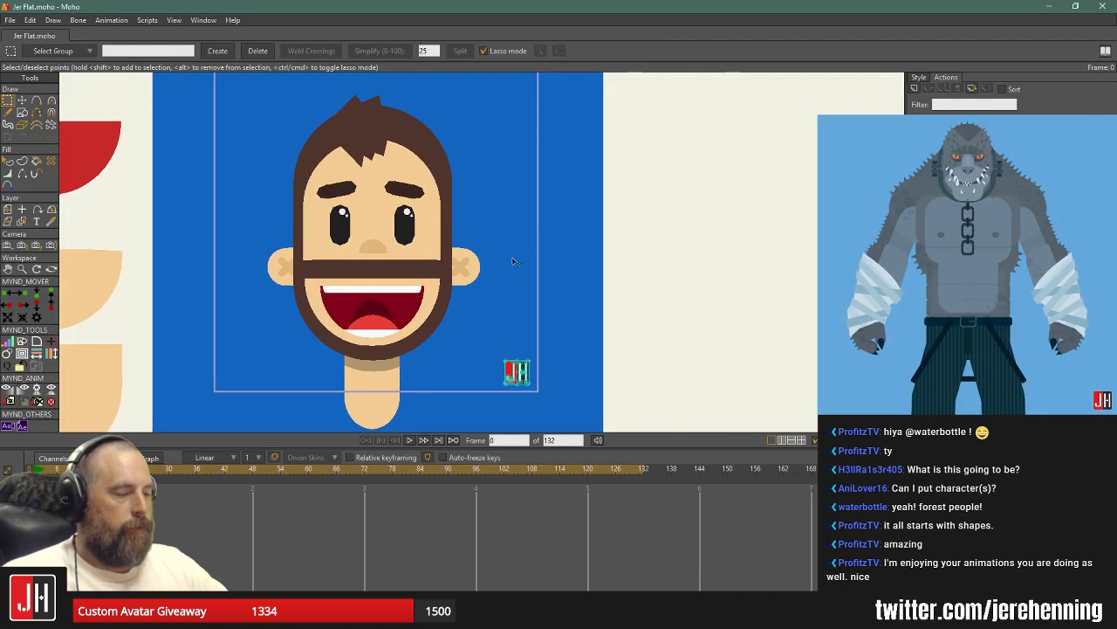
pyautogui.click(409, 440)
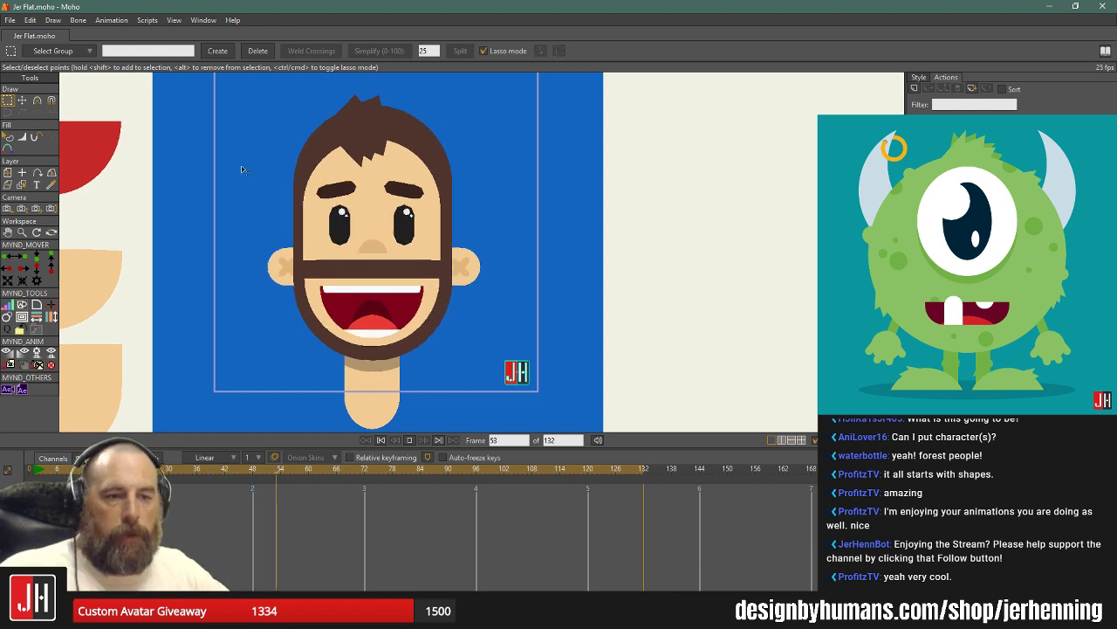
pyautogui.click(380, 441)
# Open the Comic Test project from the Comic folder.
pyautogui.click(11, 19)
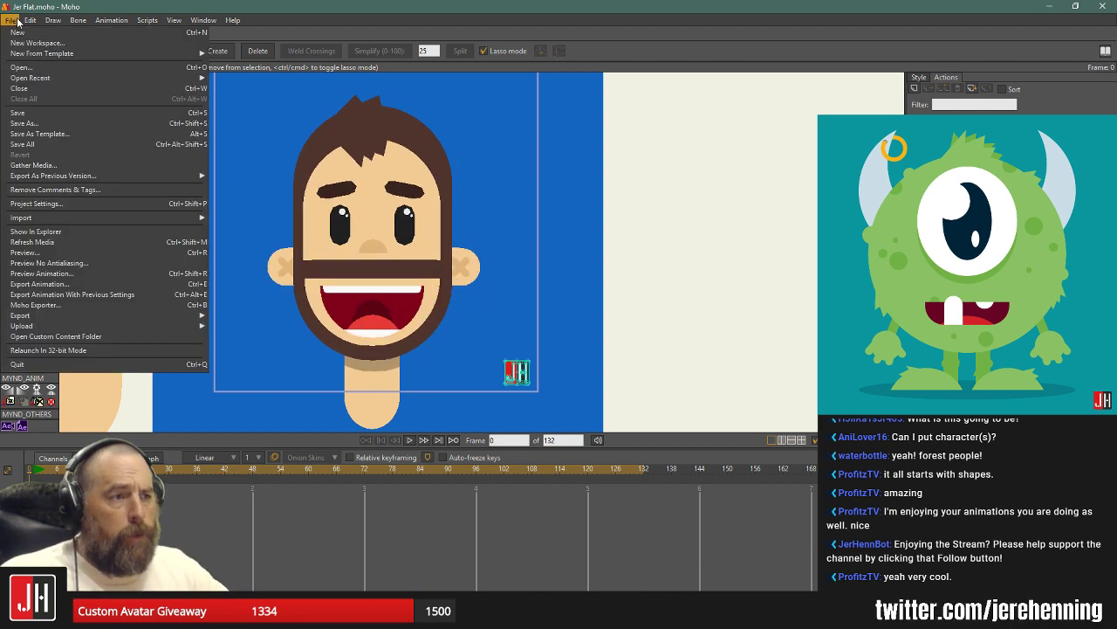
pyautogui.click(35, 67)
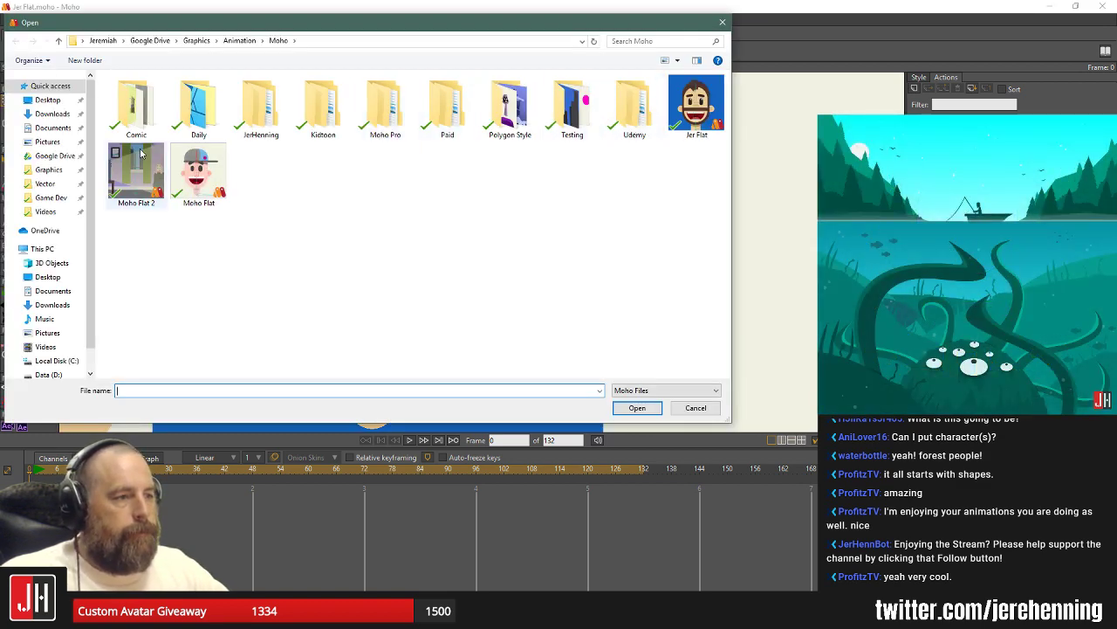
pyautogui.doubleClick(140, 121)
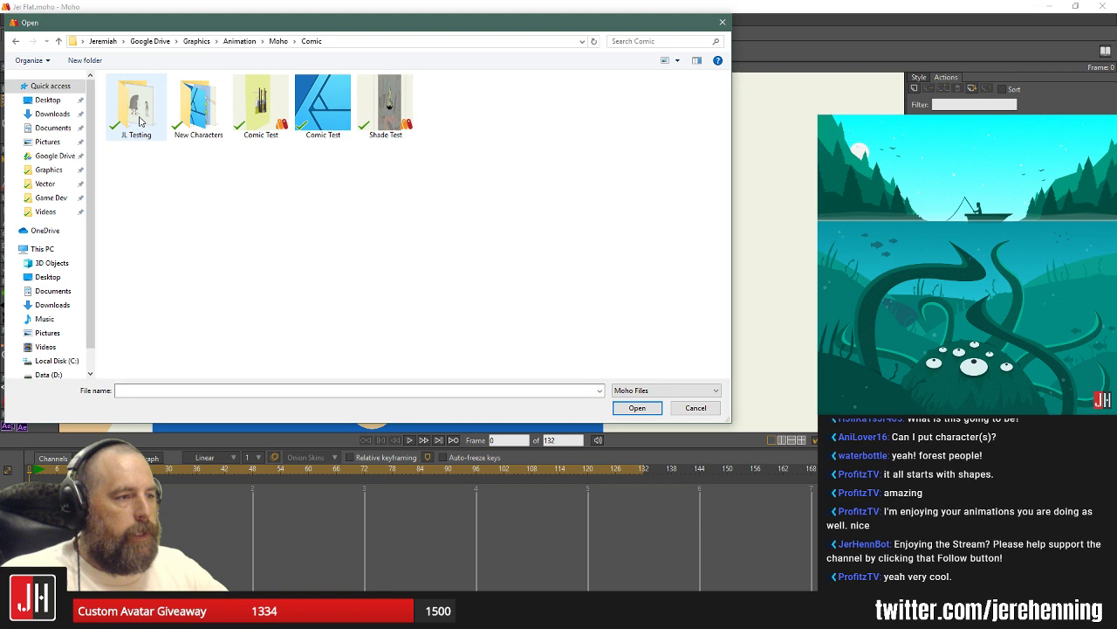
pyautogui.doubleClick(272, 111)
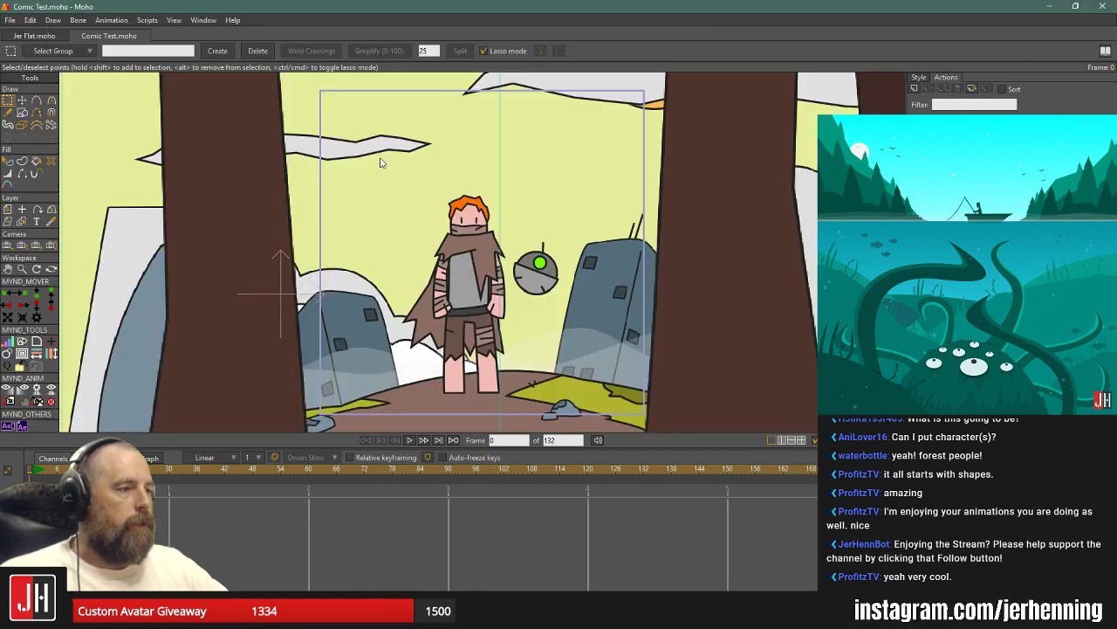
# Play back the Comic Test animation, rewind it, and examine the layout of the whole forest scene.
pyautogui.scroll(5, 475, 249)
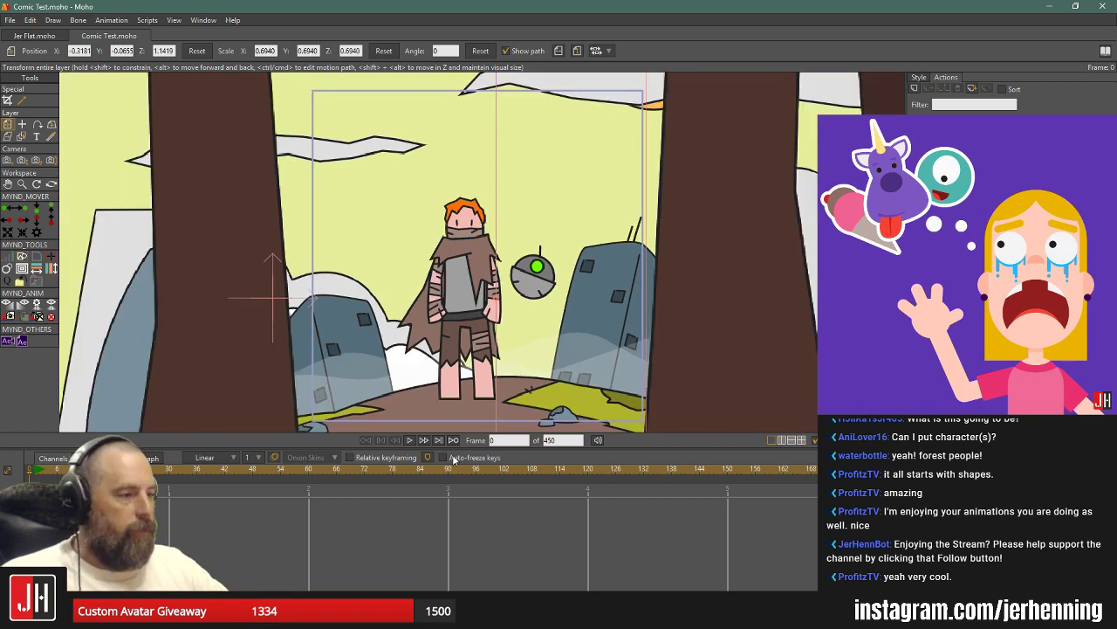
pyautogui.click(411, 440)
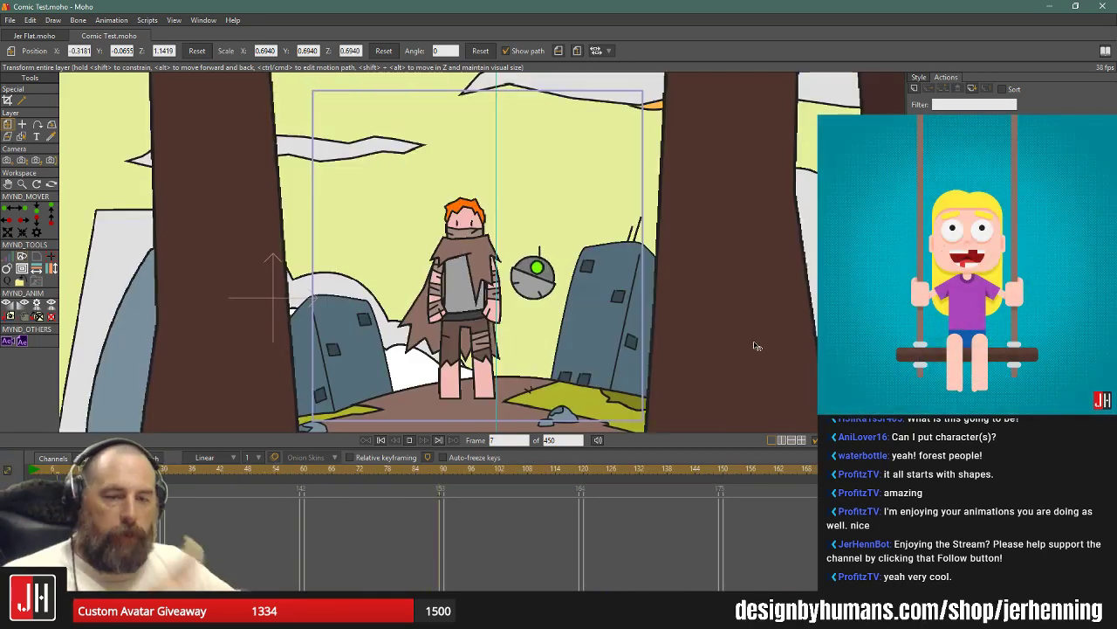
pyautogui.click(381, 440)
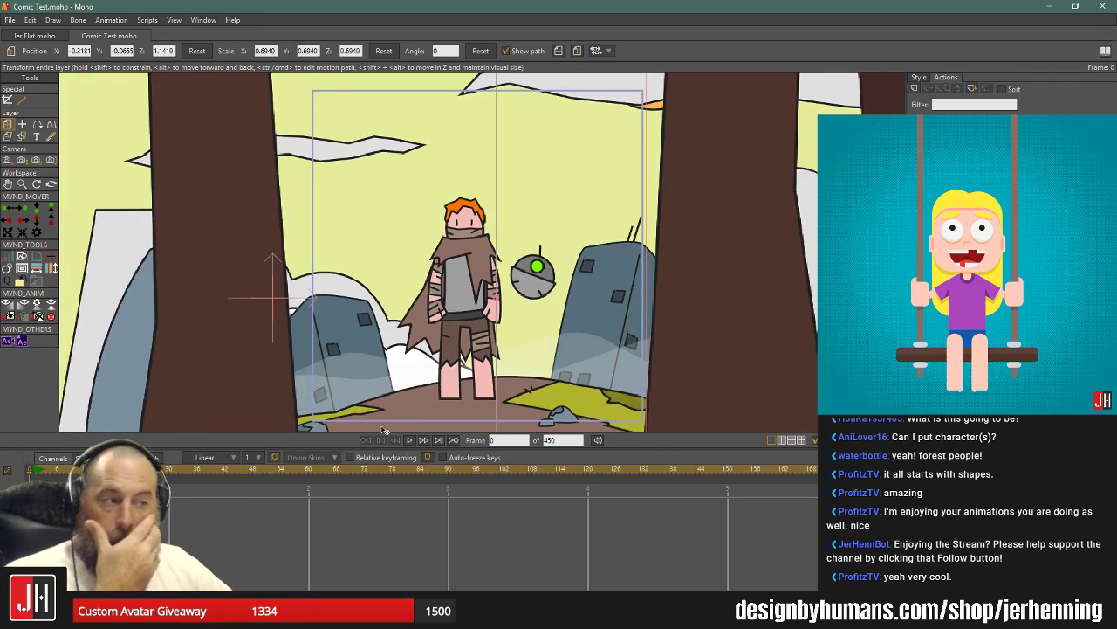
pyautogui.scroll(-5, 457, 296)
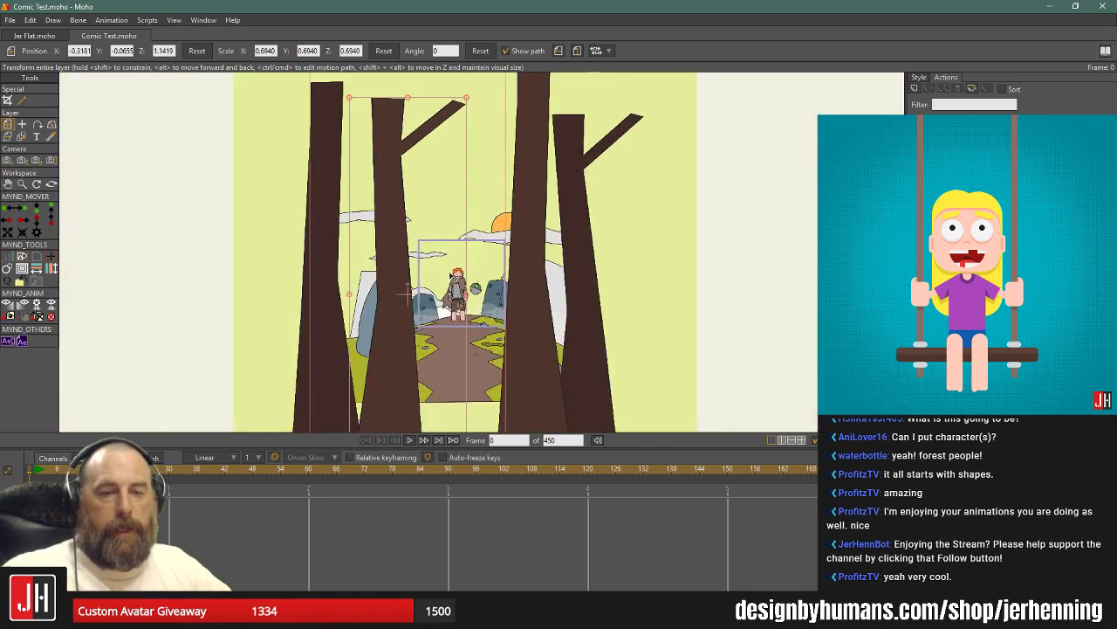
# Switch back to Affinity Designer and examine the campfire illustration as a whole and around the fire.
pyautogui.click(1050, 6)
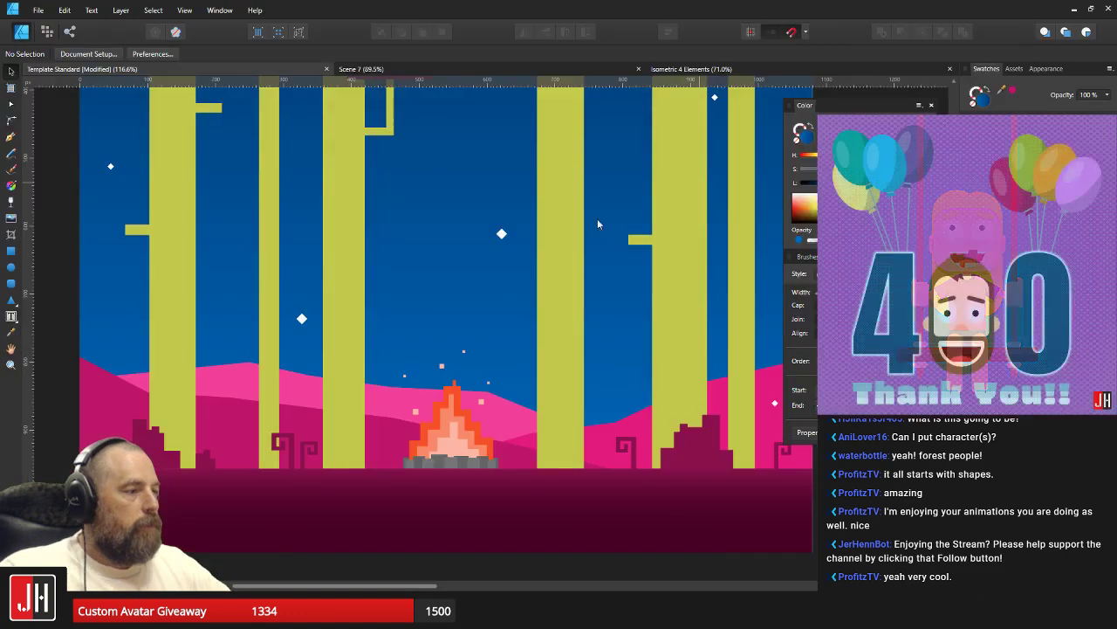
pyautogui.scroll(-3, 449, 286)
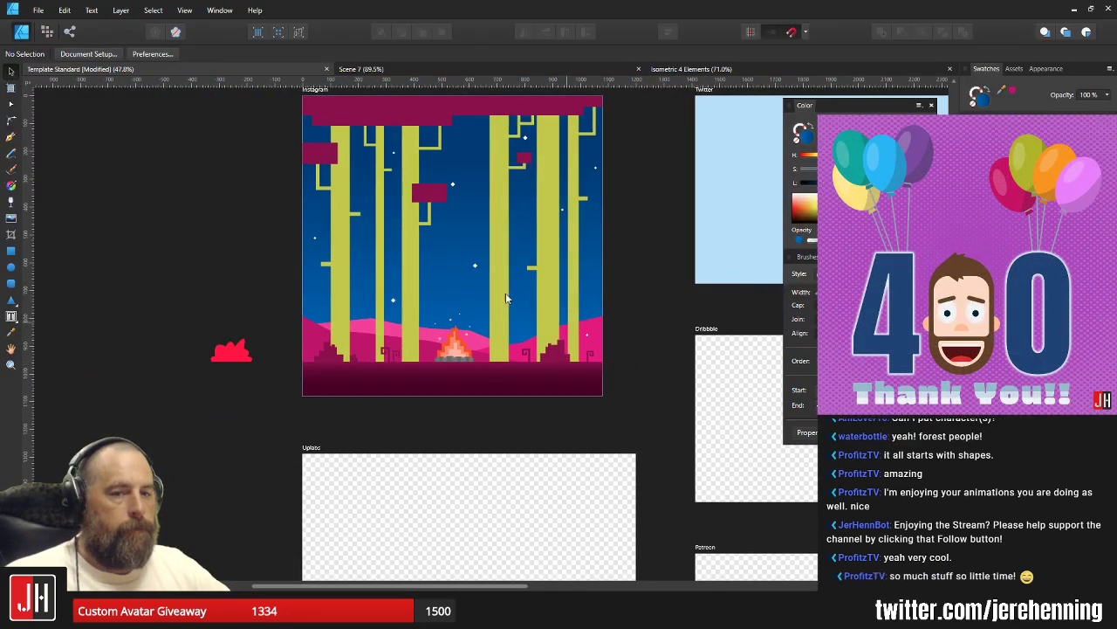
pyautogui.scroll(2, 493, 310)
pyautogui.scroll(-3, 428, 319)
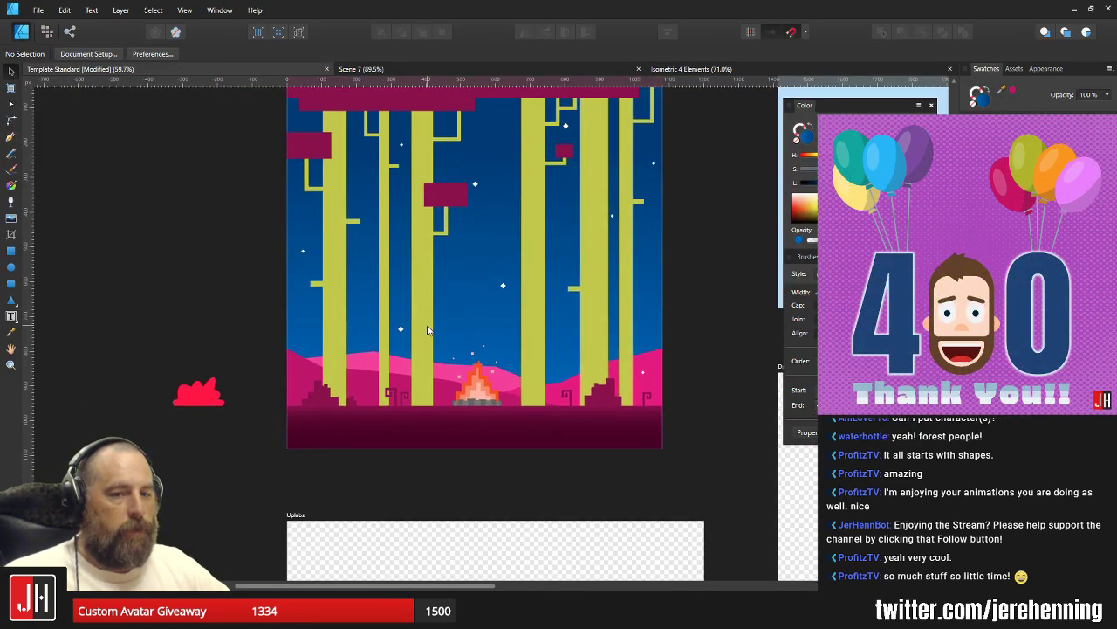
pyautogui.scroll(2, 442, 330)
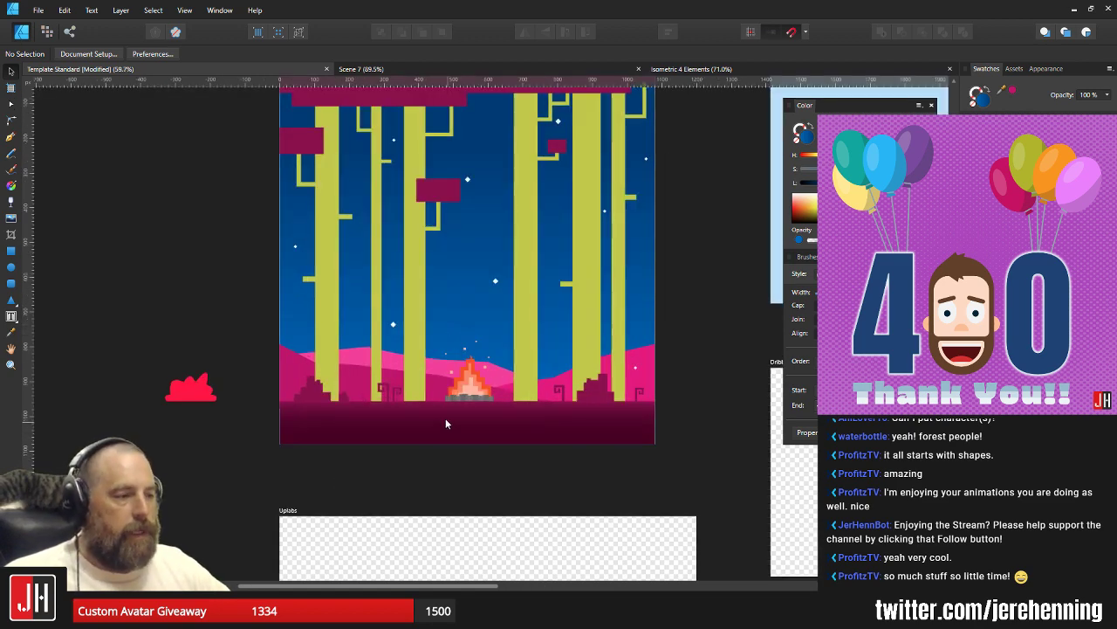
pyautogui.scroll(2, 446, 410)
pyautogui.scroll(-2, 441, 403)
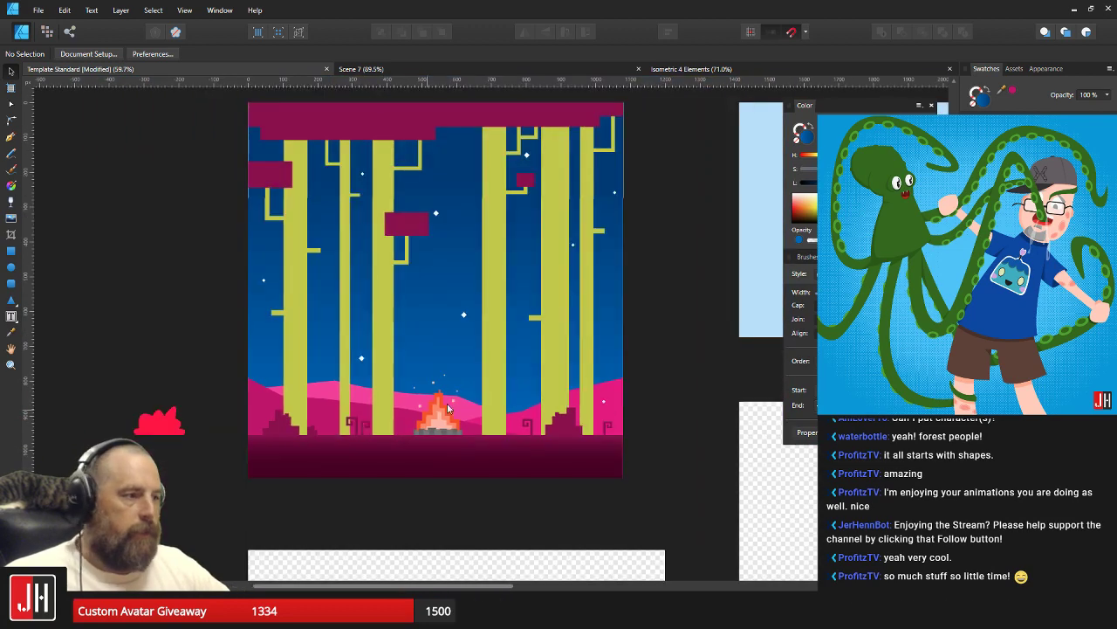
pyautogui.scroll(5, 455, 330)
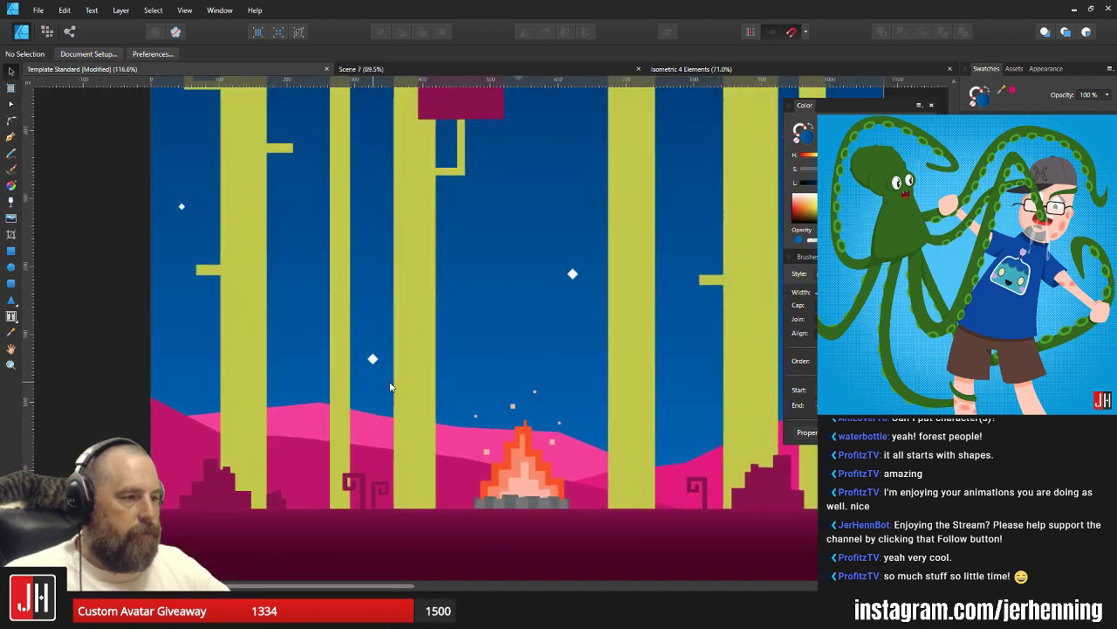
# Nudge the low star between the two left-of-centre trunks slightly down and right, check the star above the campfire, and clear the selection.
pyautogui.click(358, 338)
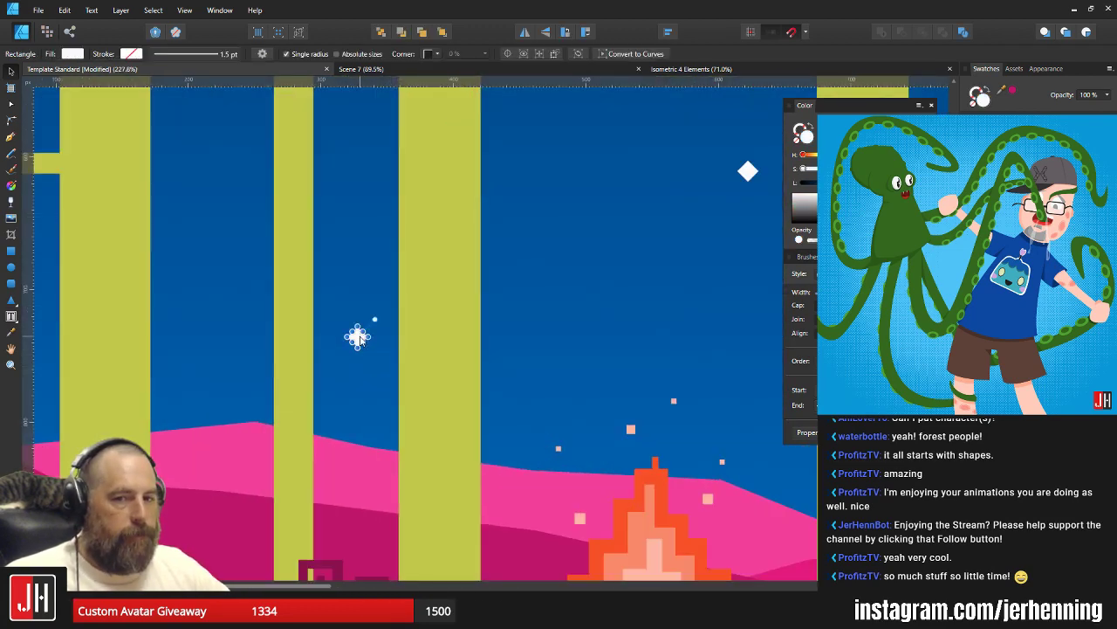
pyautogui.moveTo(360, 340); pyautogui.dragTo(364, 347)
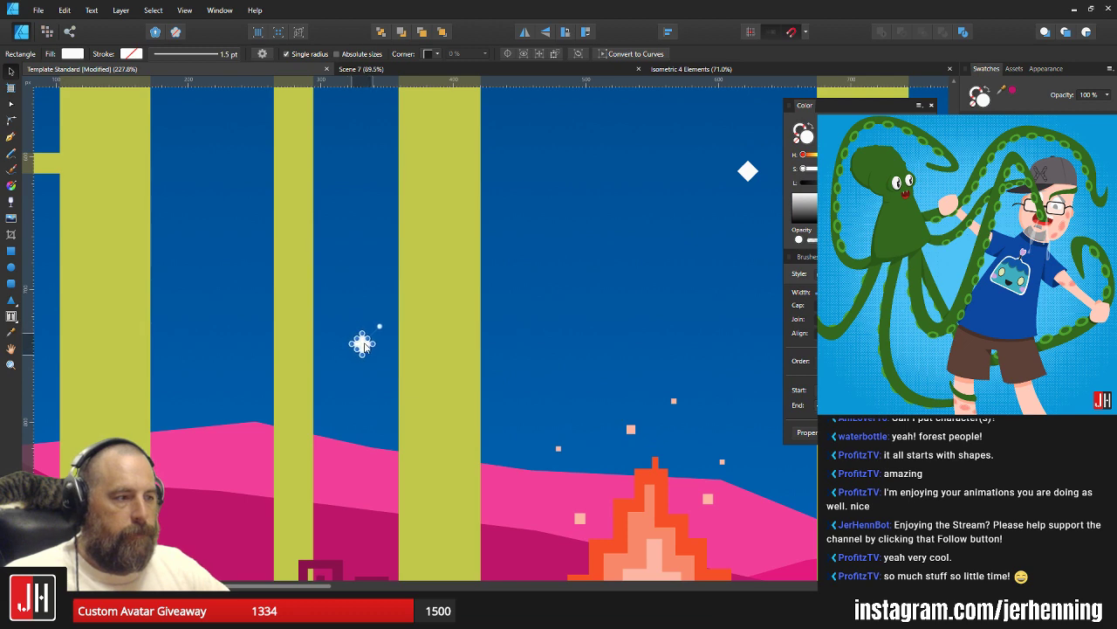
pyautogui.scroll(3, 362, 343)
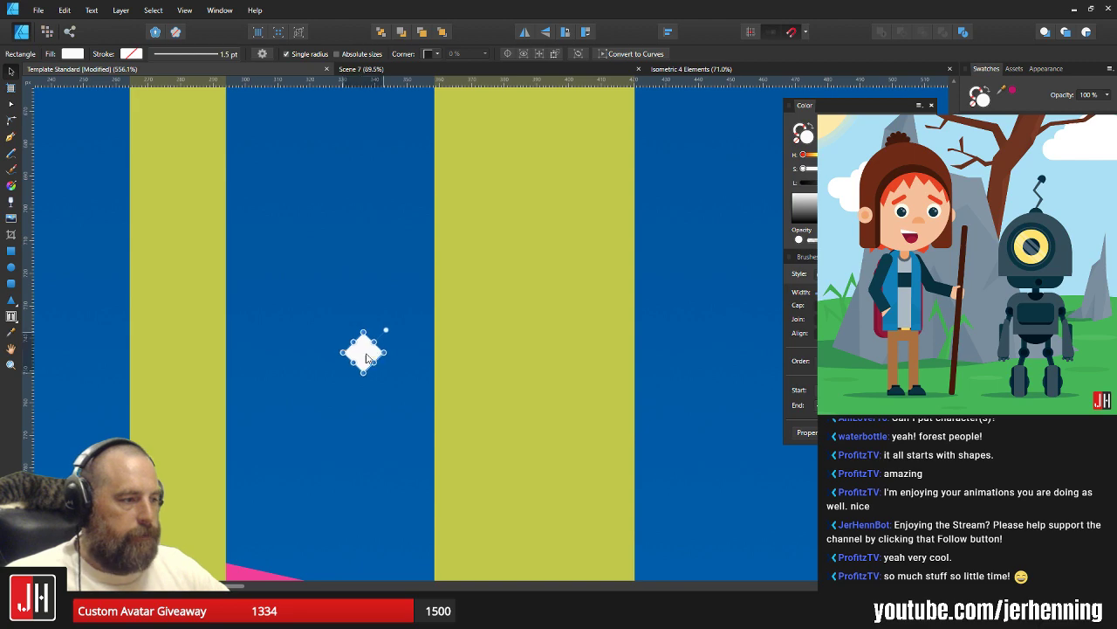
pyautogui.scroll(-5, 358, 344)
pyautogui.scroll(2, 424, 338)
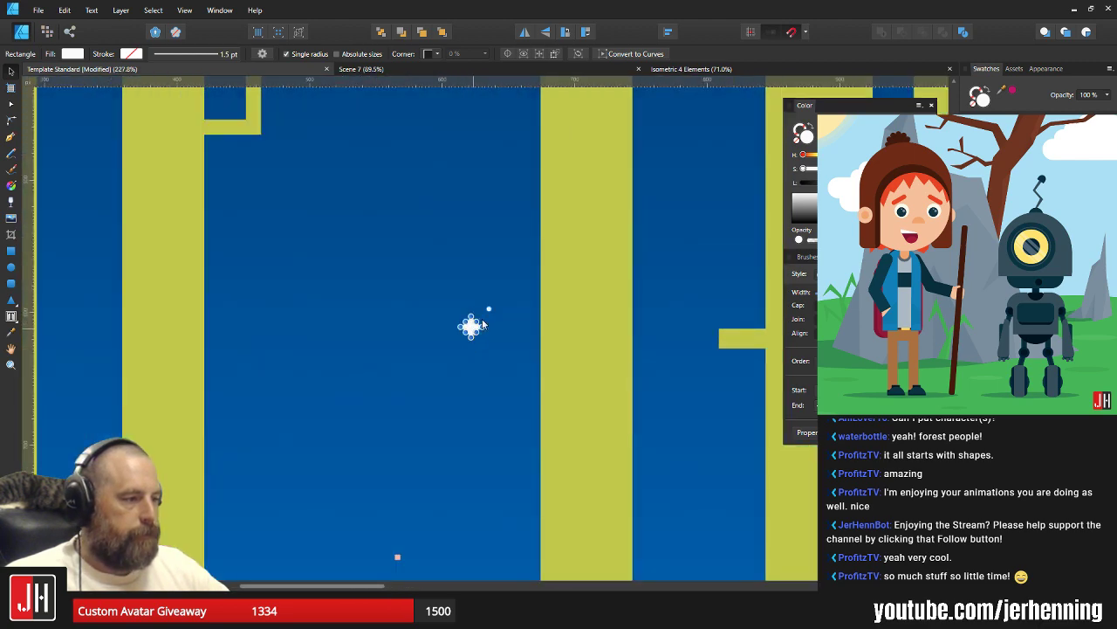
pyautogui.scroll(-5, 502, 328)
pyautogui.click(596, 340)
# Raise the star beside the central hanging foliage block and the small star between the trunks left of it toward the canopy.
pyautogui.scroll(2, 485, 269)
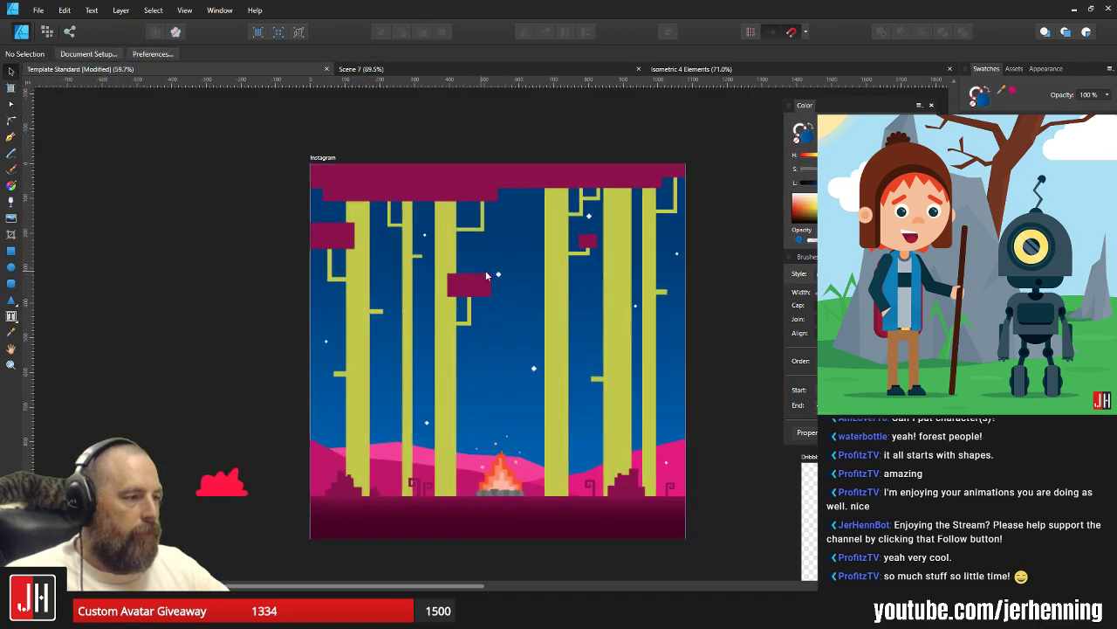
pyautogui.scroll(2, 486, 270)
pyautogui.press('m')
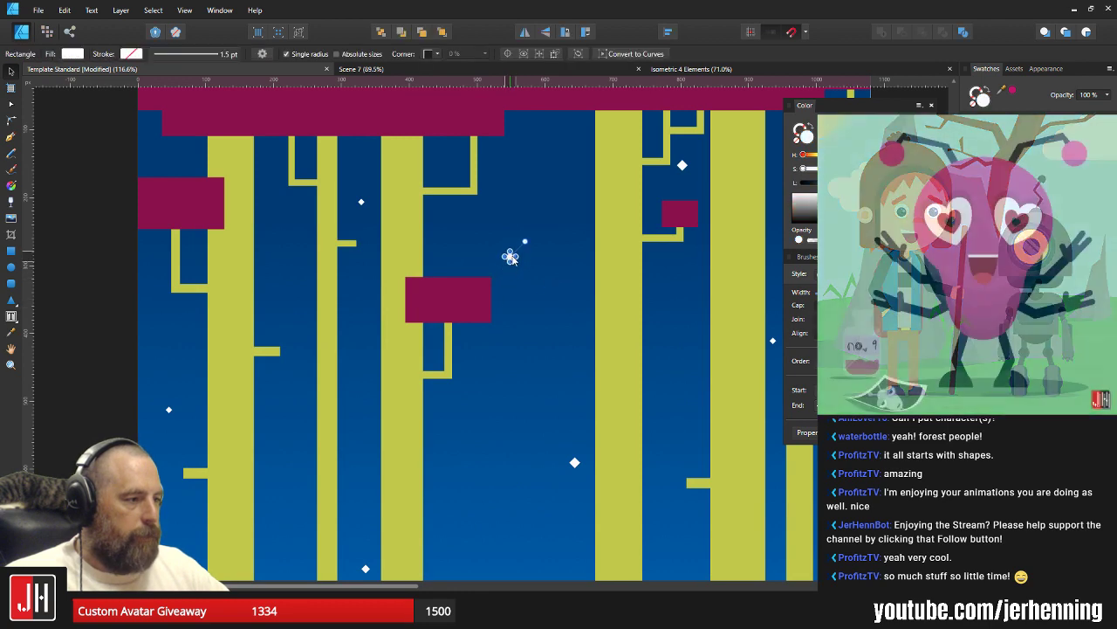
pyautogui.scroll(3, 510, 258)
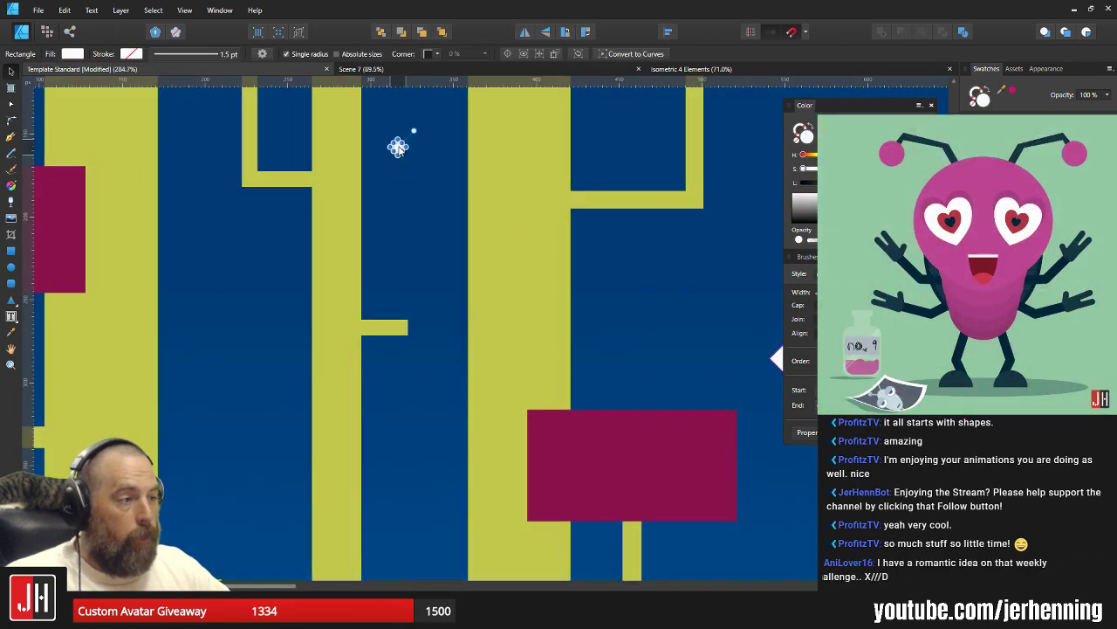
pyautogui.scroll(-6, 398, 218)
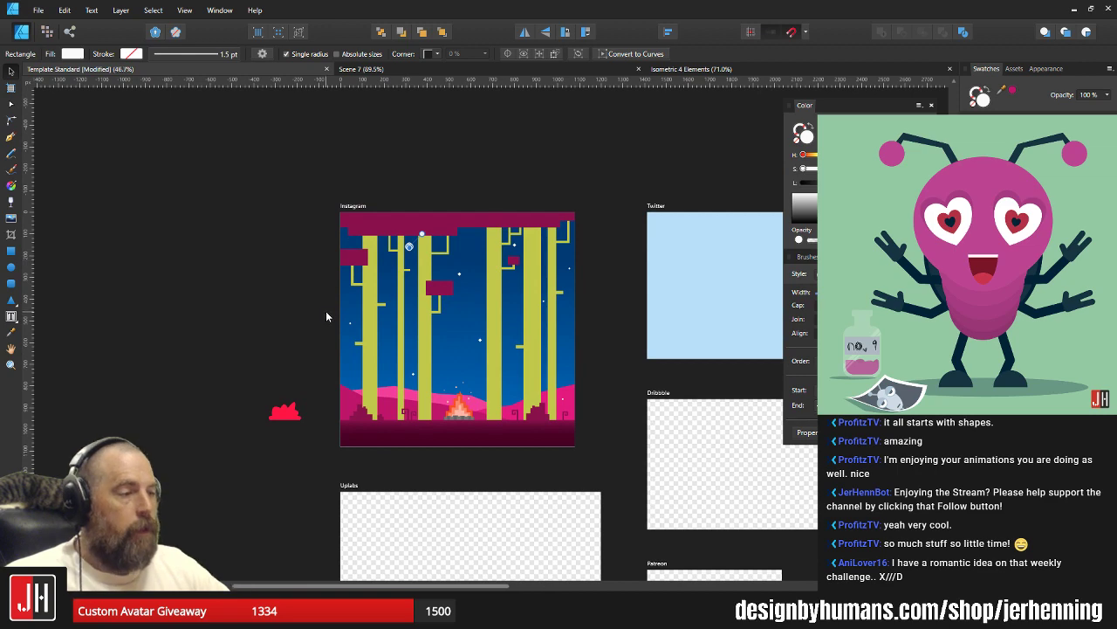
# Move the small star near the artboard's left edge up and slightly right, and clear the selection.
pyautogui.scroll(4, 373, 336)
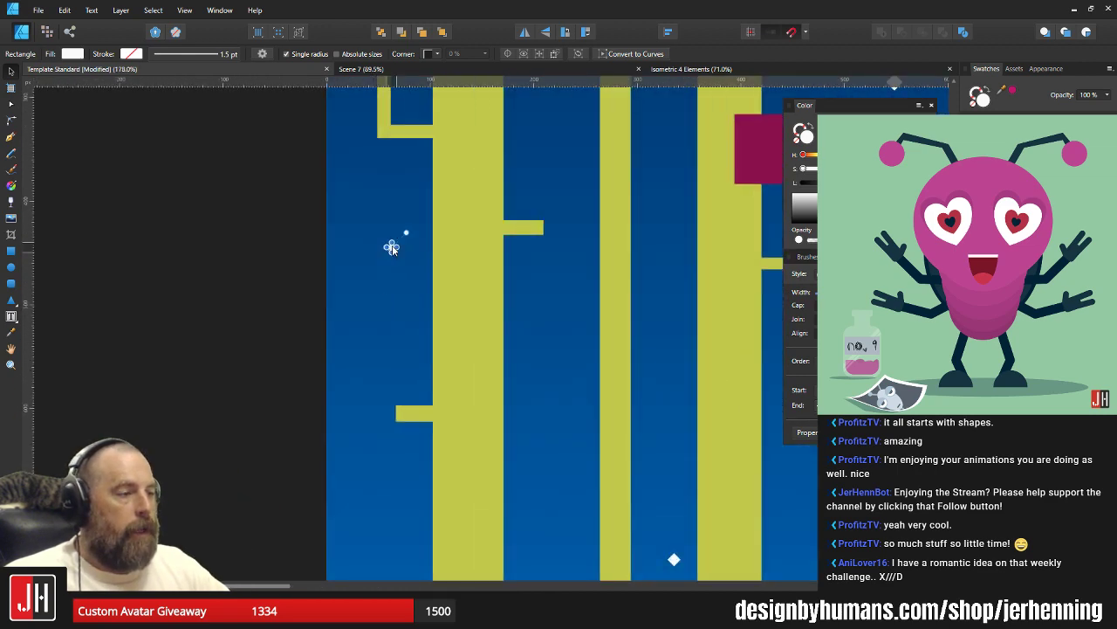
pyautogui.scroll(-5, 388, 244)
pyautogui.press('v')
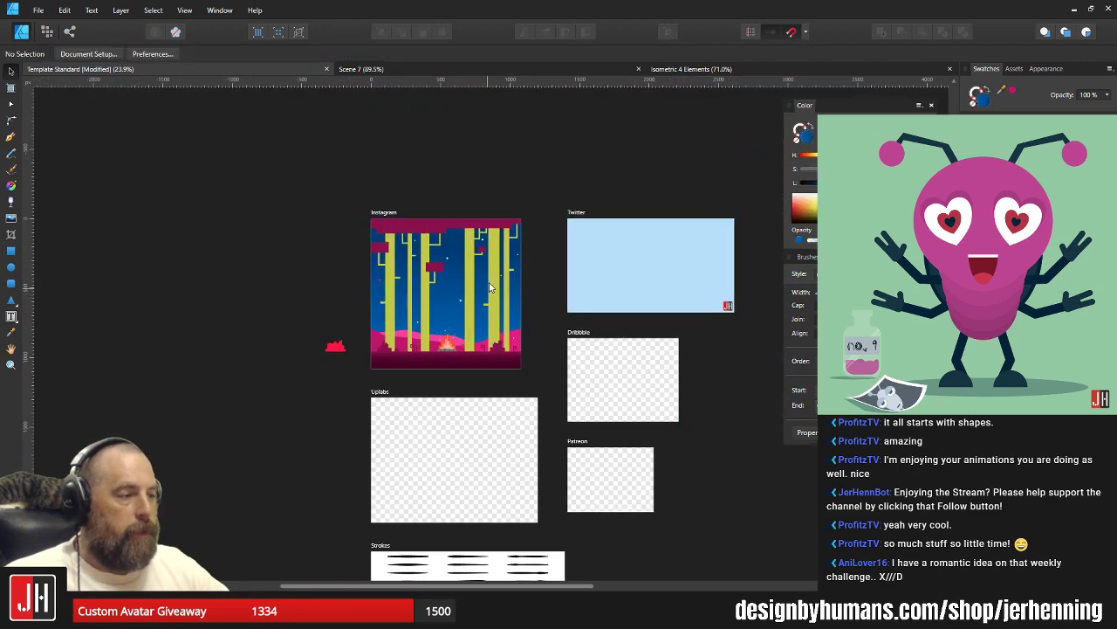
# Move the small star between the two rightmost trunks slightly lower in the gap.
pyautogui.scroll(4, 491, 289)
pyautogui.press('m')
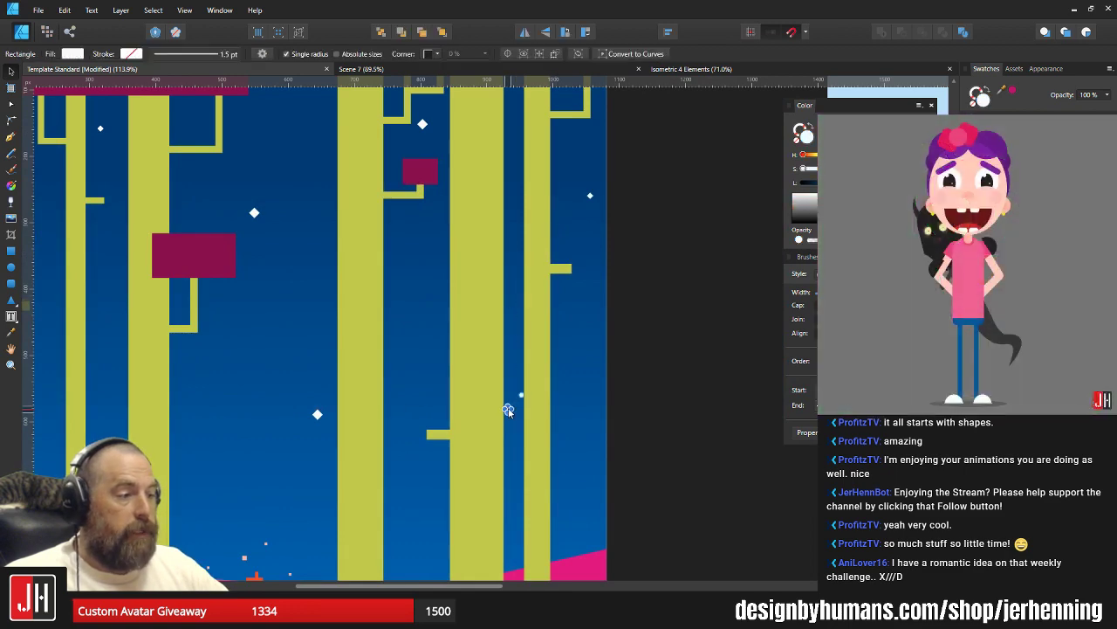
pyautogui.scroll(-3, 514, 320)
pyautogui.hscroll(-1, 515, 320)
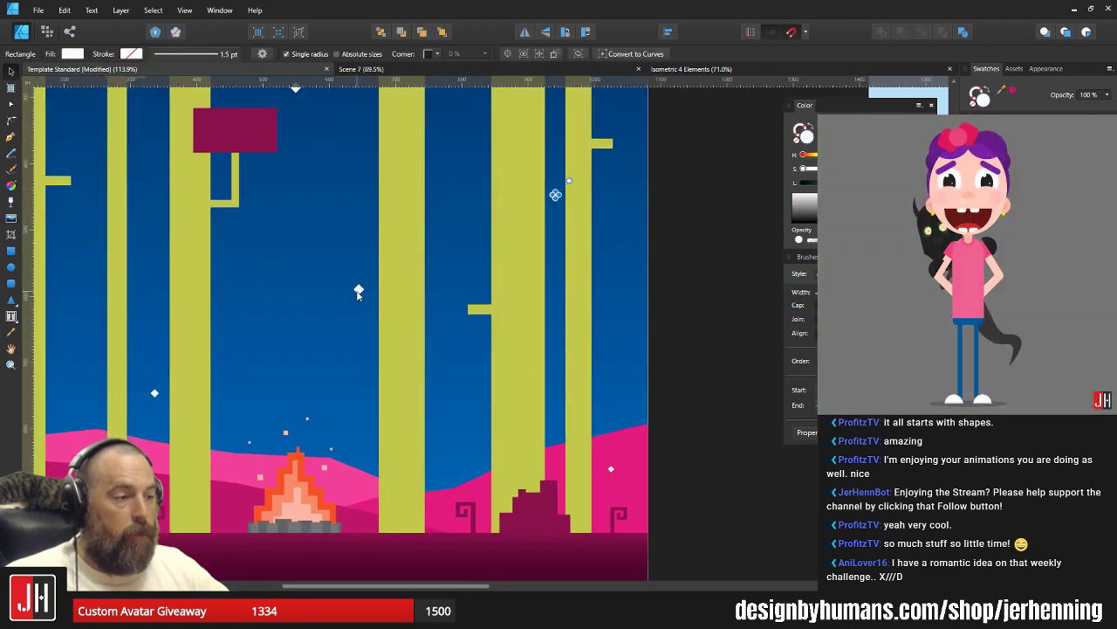
# Lower the large star above the campfire and shift the small star near the artboard's right edge slightly up and left.
pyautogui.scroll(3, 362, 340)
pyautogui.hscroll(1, 362, 341)
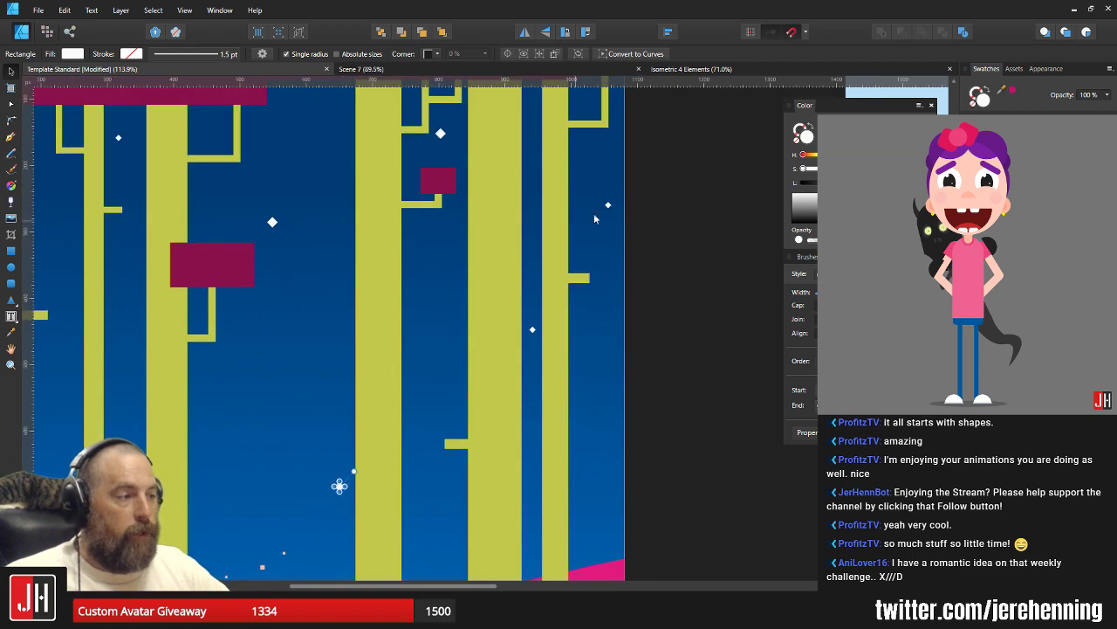
pyautogui.scroll(3, 605, 195)
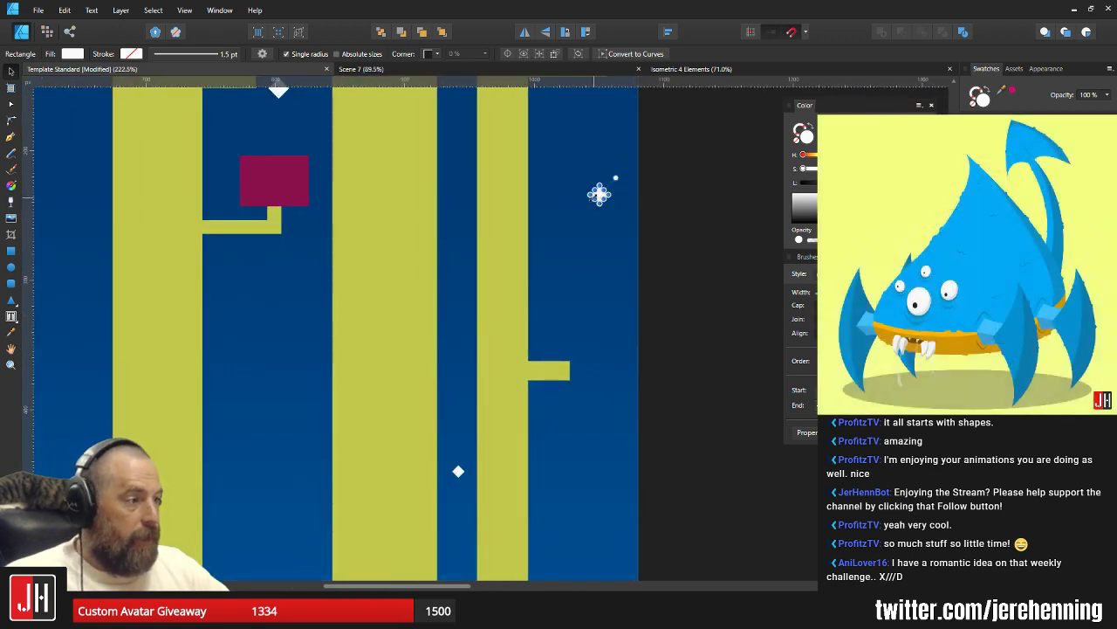
# Duplicate the large star beside the central hanging foliage block into the sky up and to its right, as a smaller star sized up slightly.
pyautogui.scroll(2, 604, 193)
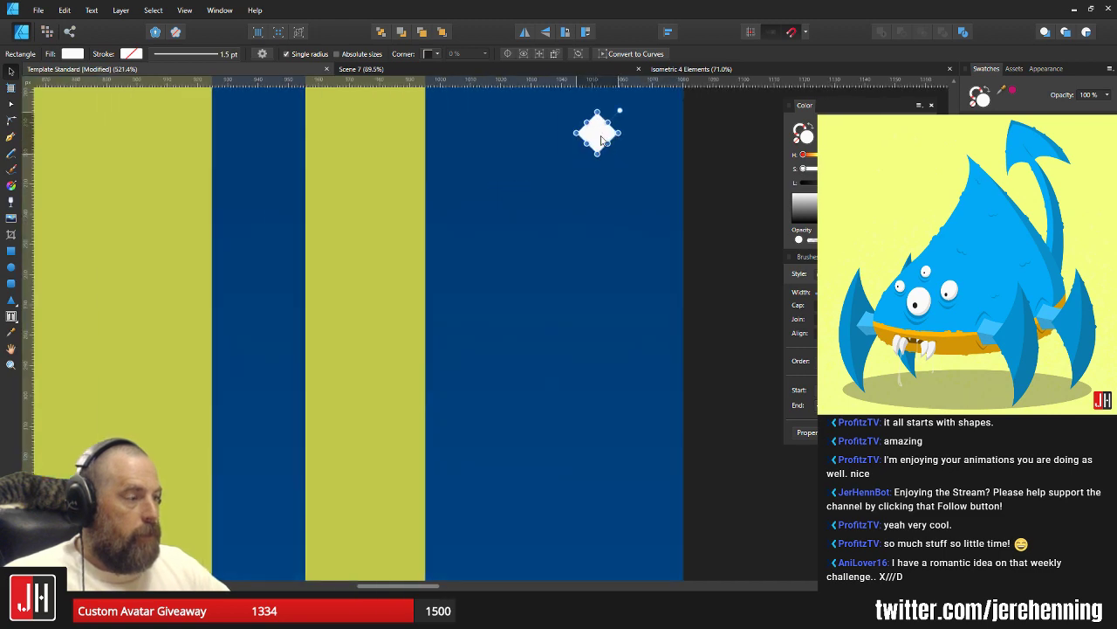
pyautogui.scroll(-7, 594, 200)
pyautogui.scroll(-4, 611, 250)
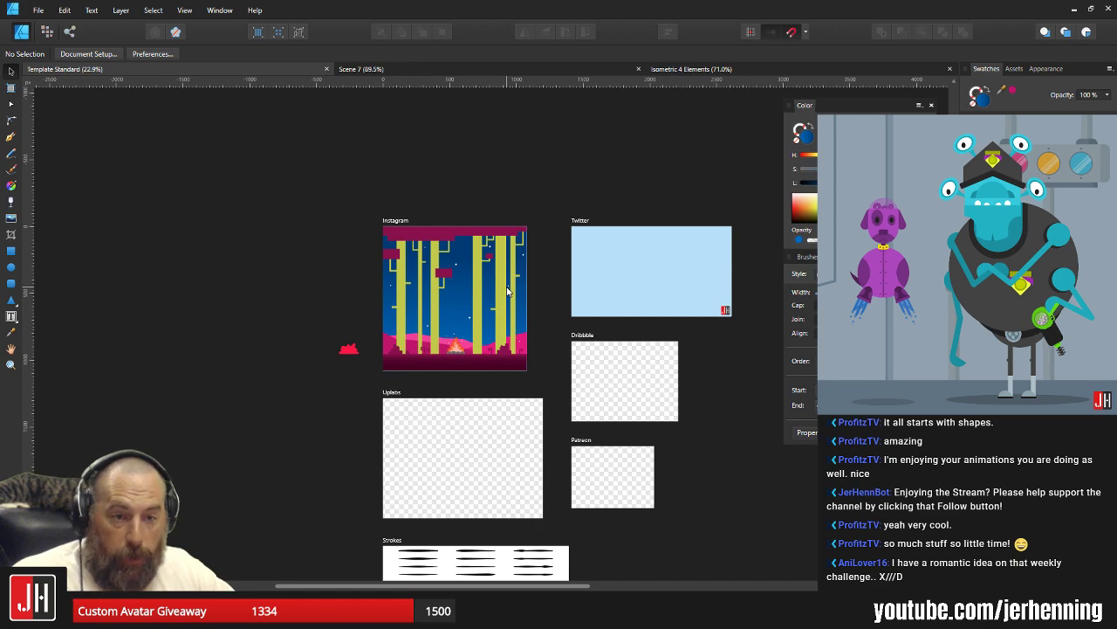
pyautogui.scroll(6, 507, 290)
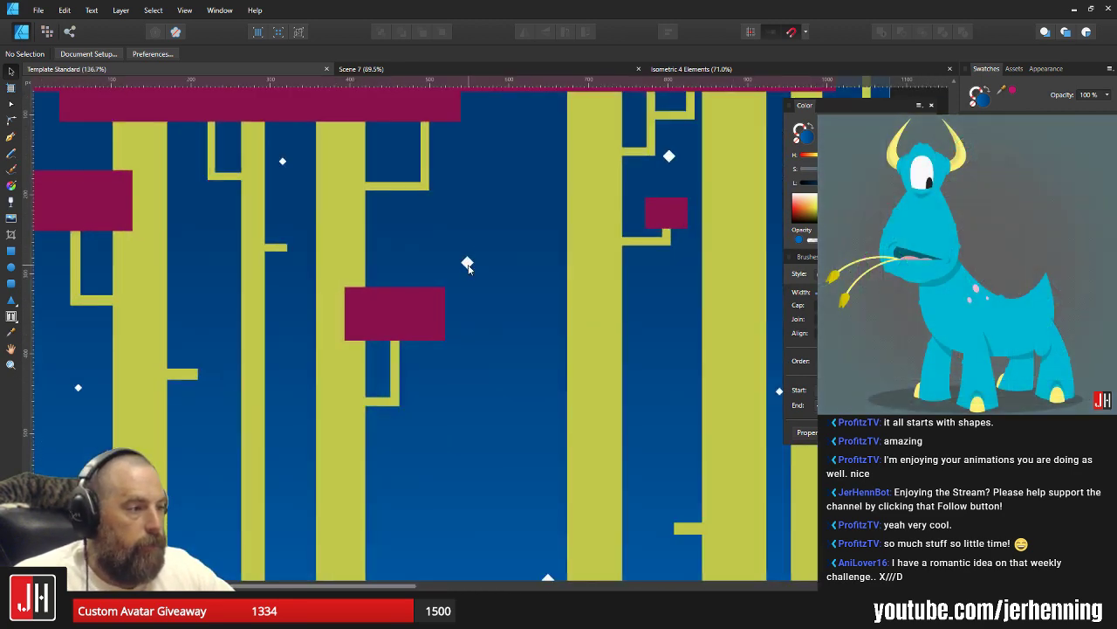
pyautogui.moveTo(467, 265); pyautogui.dragTo(515, 143)
pyautogui.scroll(4, 516, 143)
pyautogui.scroll(-8, 515, 144)
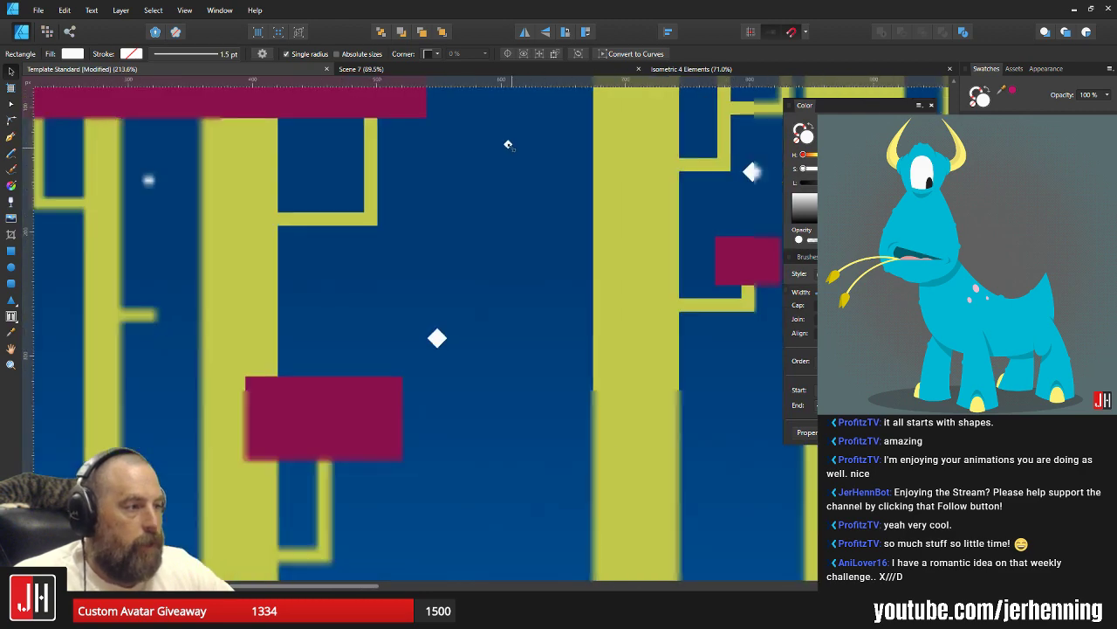
pyautogui.scroll(5, 515, 147)
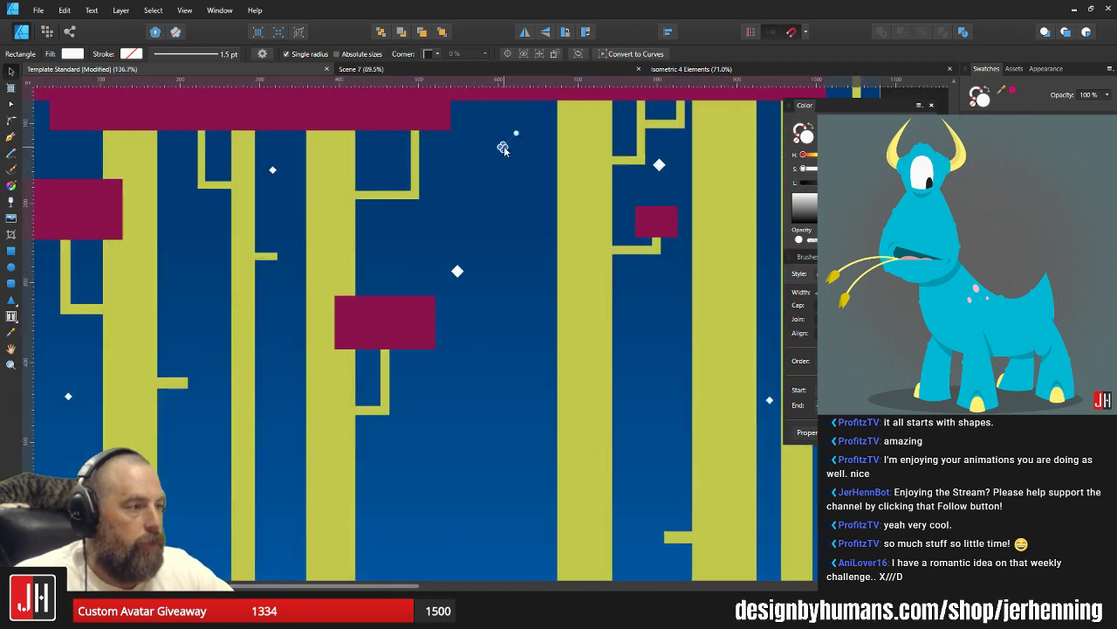
pyautogui.scroll(4, 533, 144)
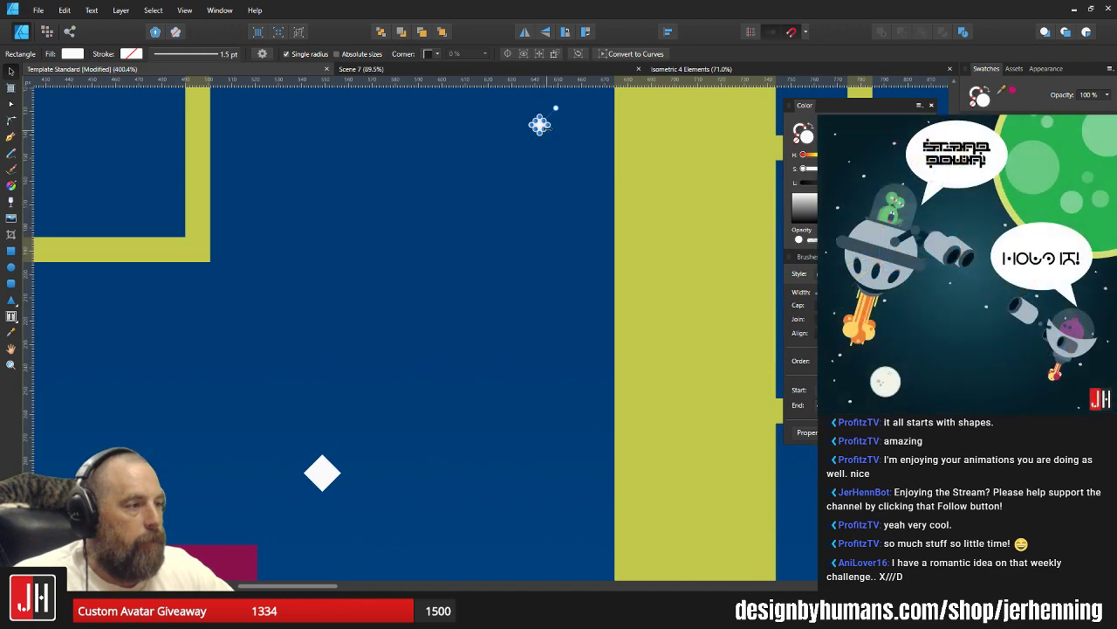
pyautogui.moveTo(550, 133); pyautogui.dragTo(559, 138)
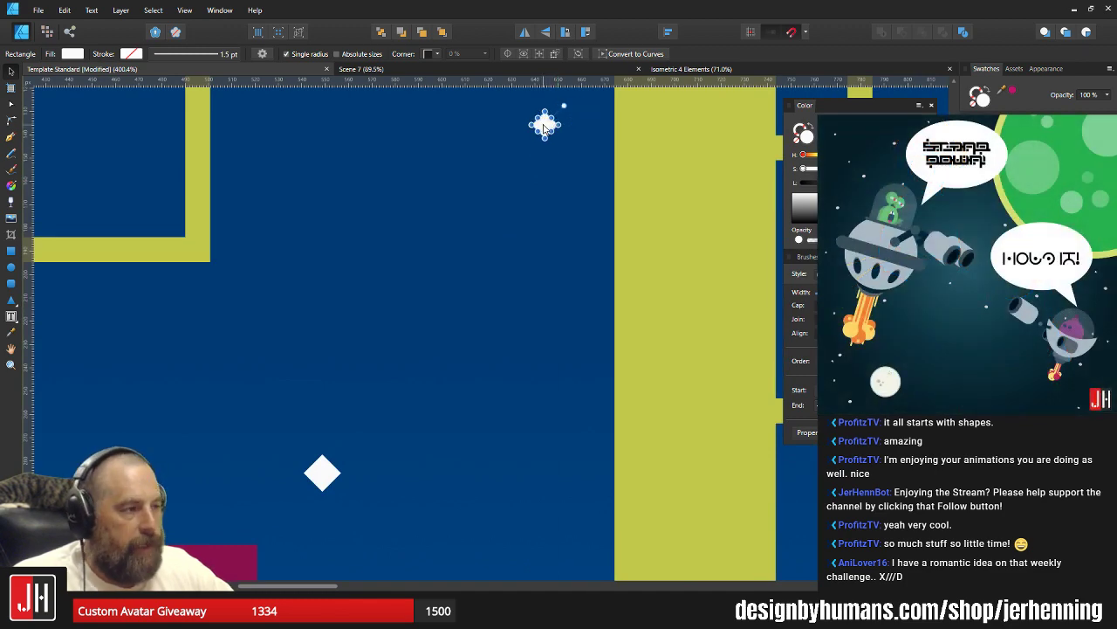
# Move the large star beside the central hanging foliage block lower and slightly to the right.
pyautogui.scroll(-8, 523, 131)
pyautogui.scroll(4, 454, 247)
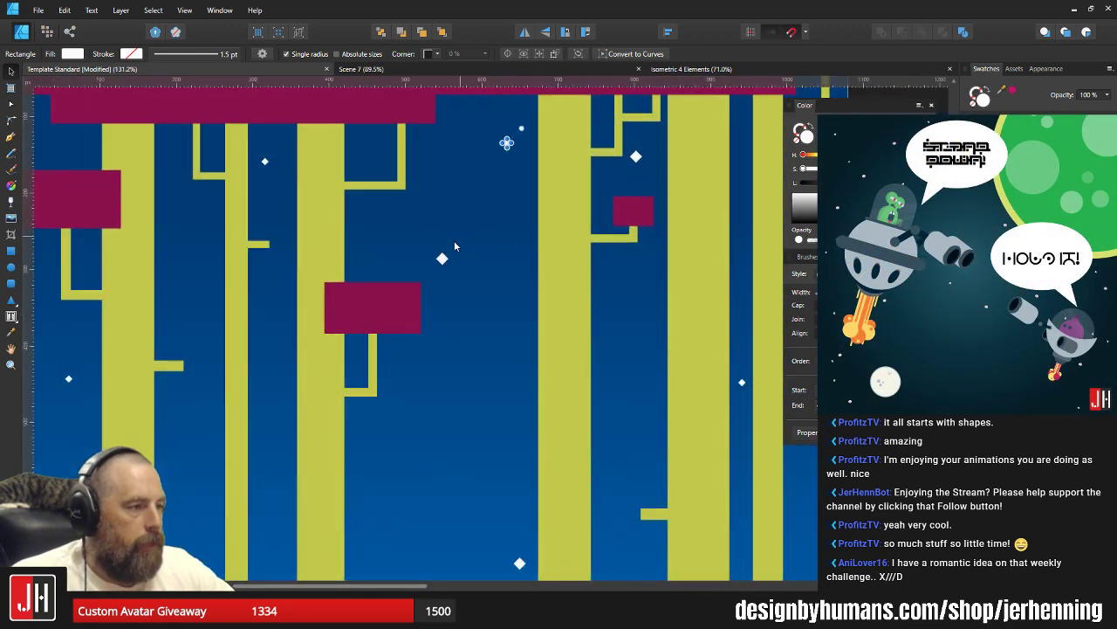
pyautogui.scroll(-4, 454, 280)
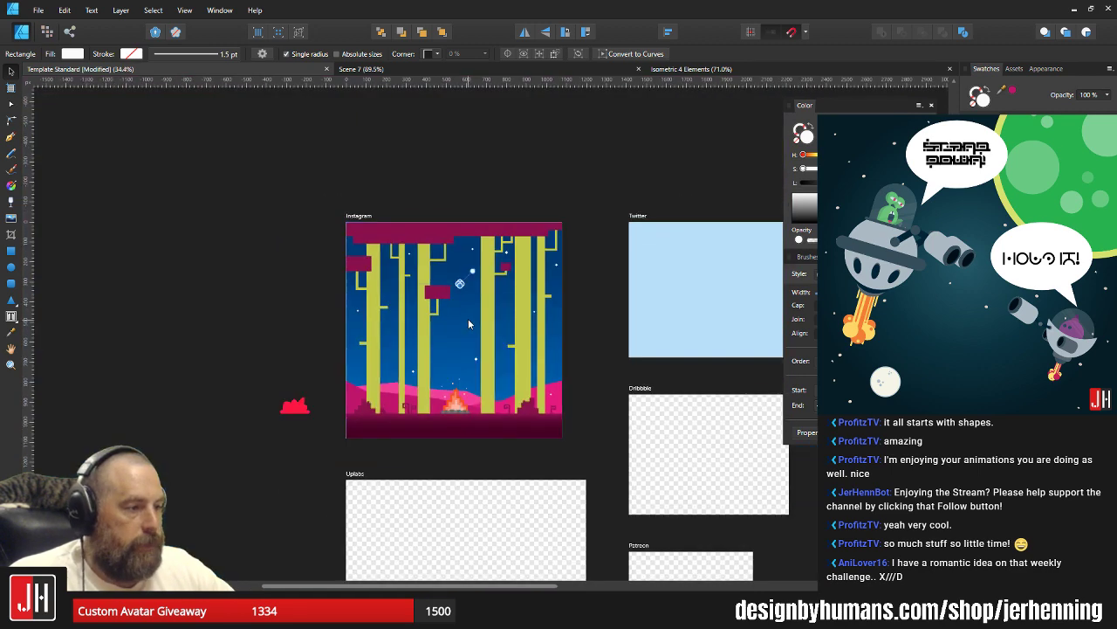
# Examine the sky's linear gradient and the overall composition of the Instagram artboard.
pyautogui.click(467, 324)
pyautogui.scroll(2, 476, 353)
pyautogui.press('g')
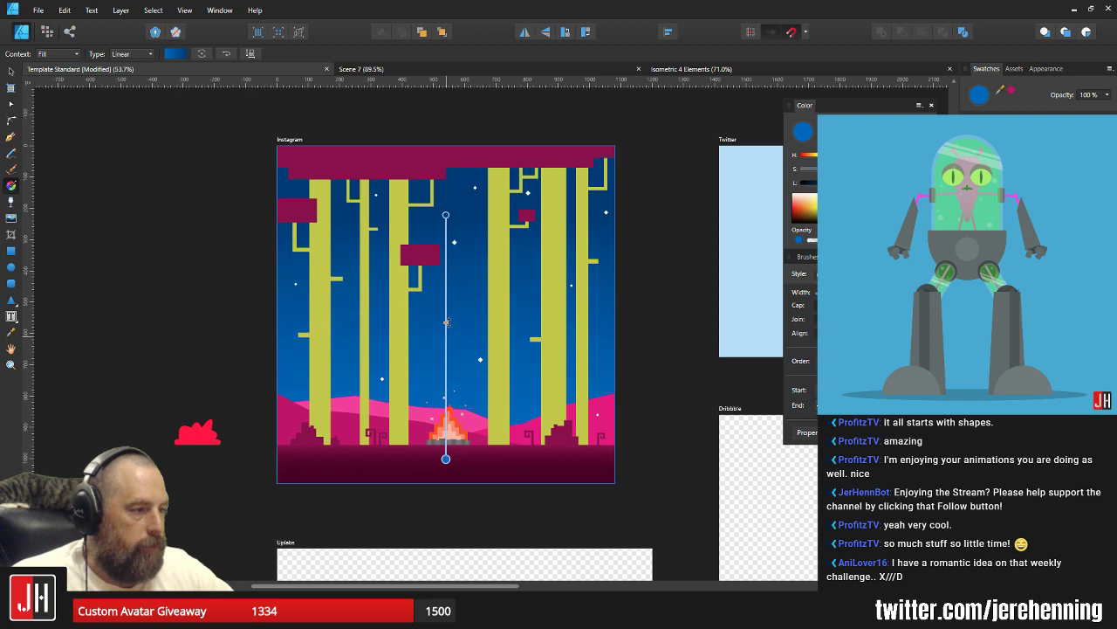
pyautogui.press('v')
pyautogui.click(676, 321)
pyautogui.scroll(-2, 635, 347)
pyautogui.moveTo(580, 332); pyautogui.dragTo(485, 323)
pyautogui.scroll(2, 480, 319)
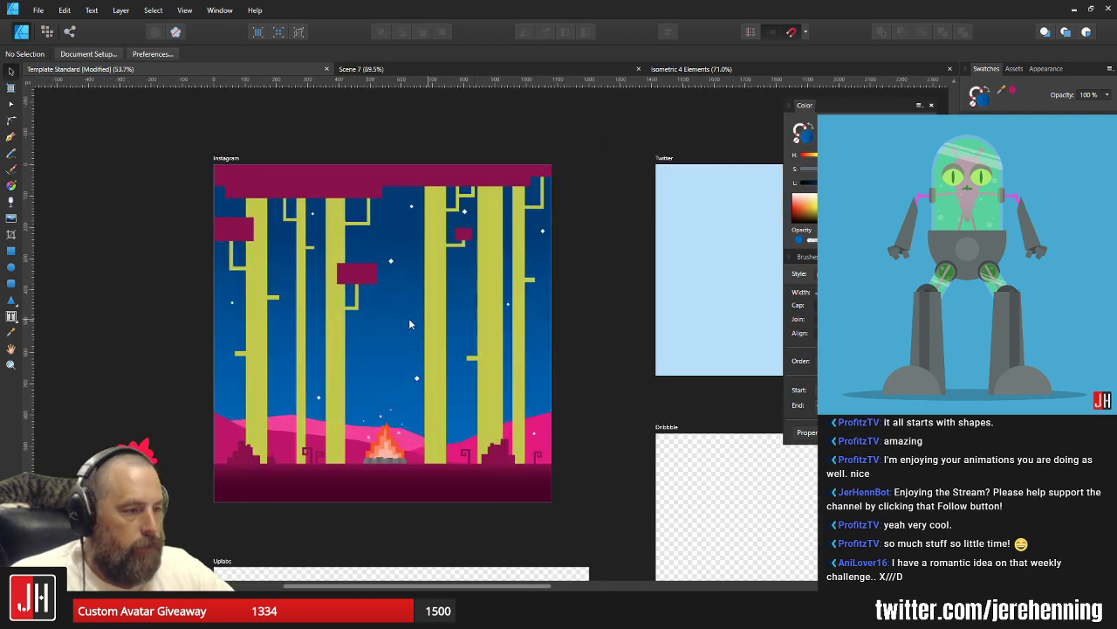
pyautogui.scroll(1, 410, 324)
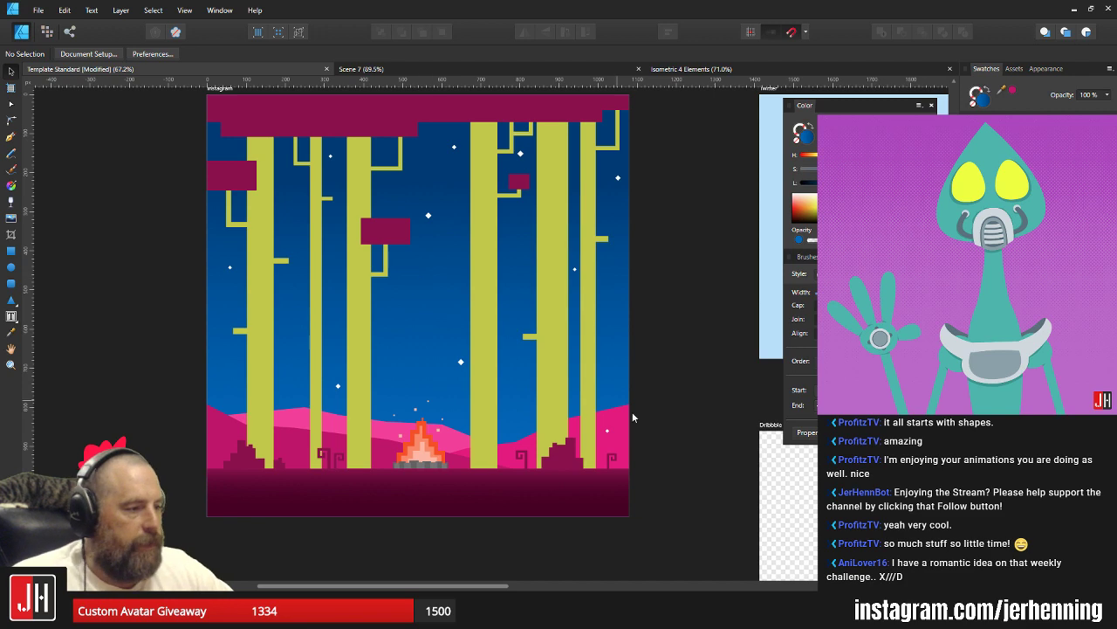
pyautogui.hscroll(3, 653, 411)
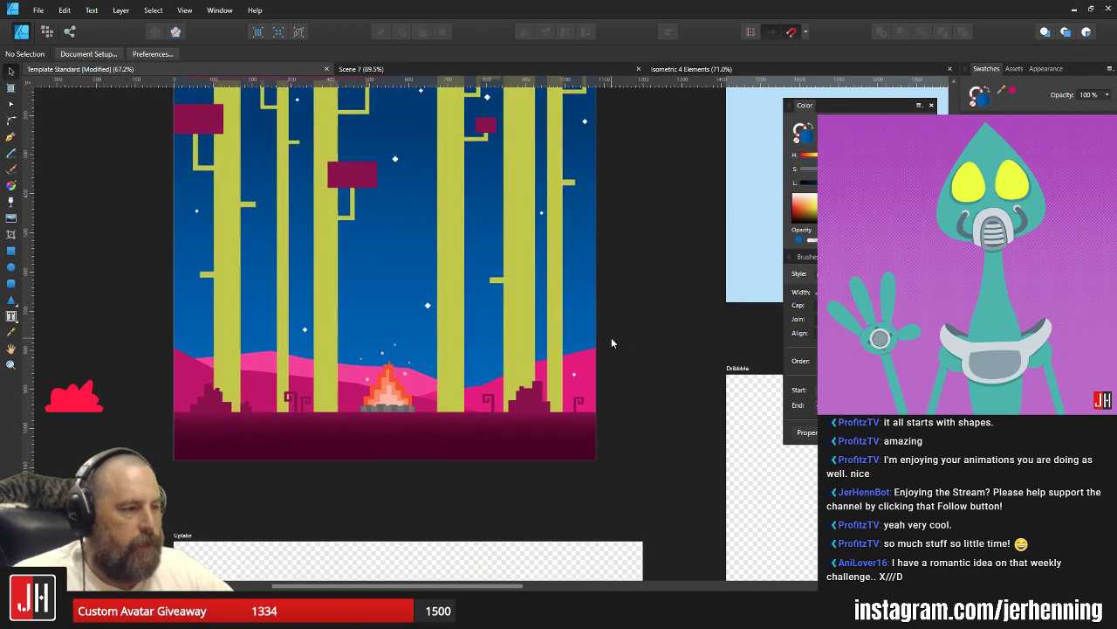
pyautogui.scroll(-2, 611, 337)
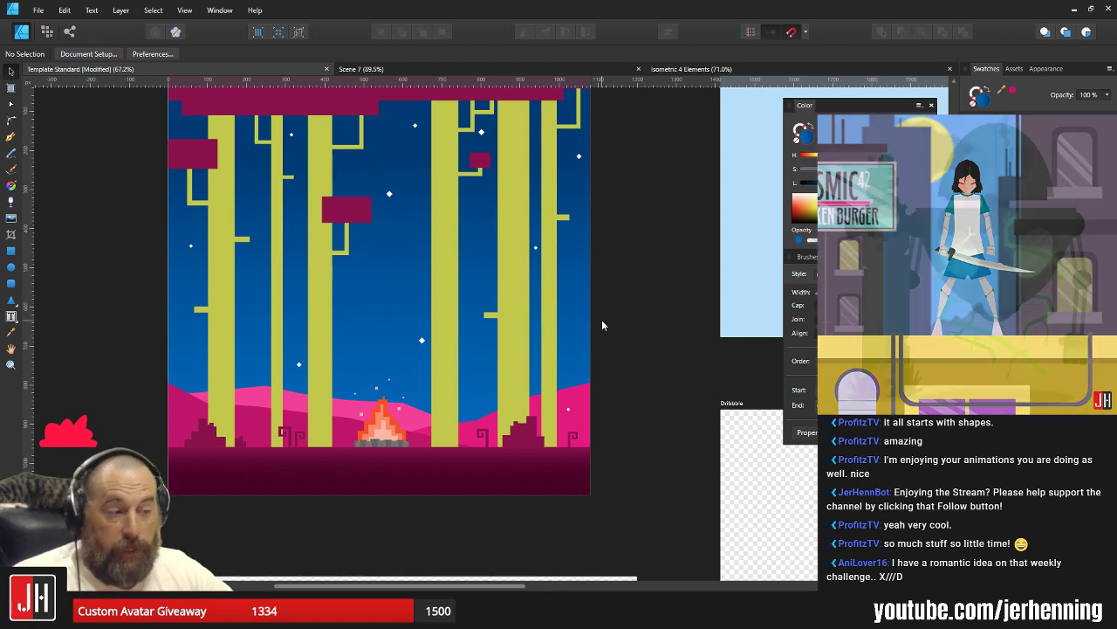
# Raise the two embers above the flame's tip and shift the small ember left of them slightly down and right.
pyautogui.scroll(8, 378, 404)
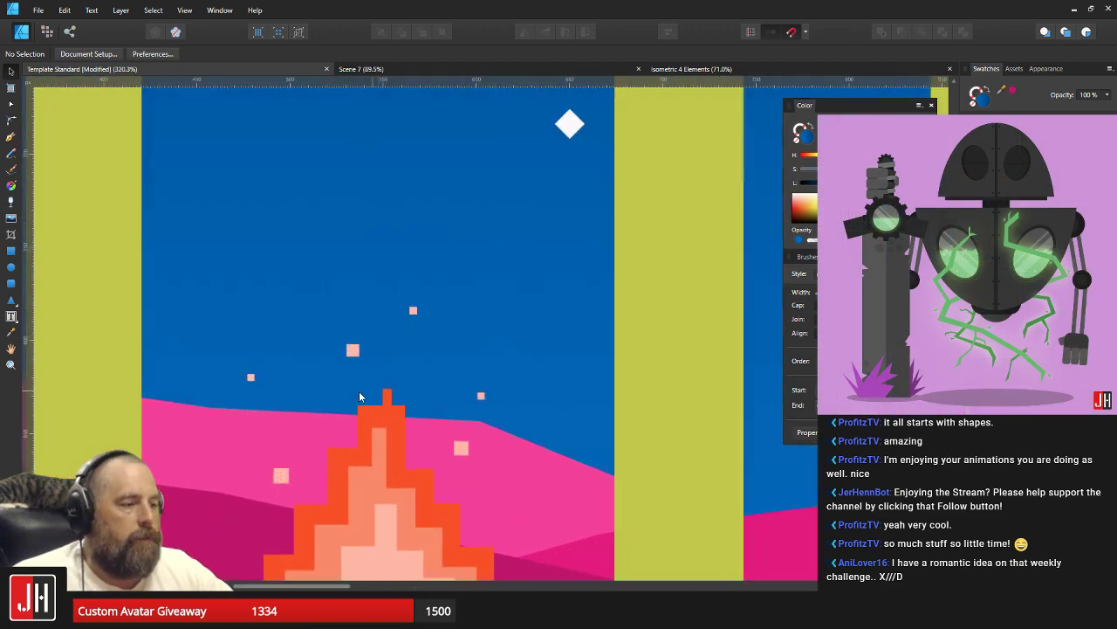
pyautogui.click(361, 311)
pyautogui.moveTo(362, 310); pyautogui.dragTo(365, 278)
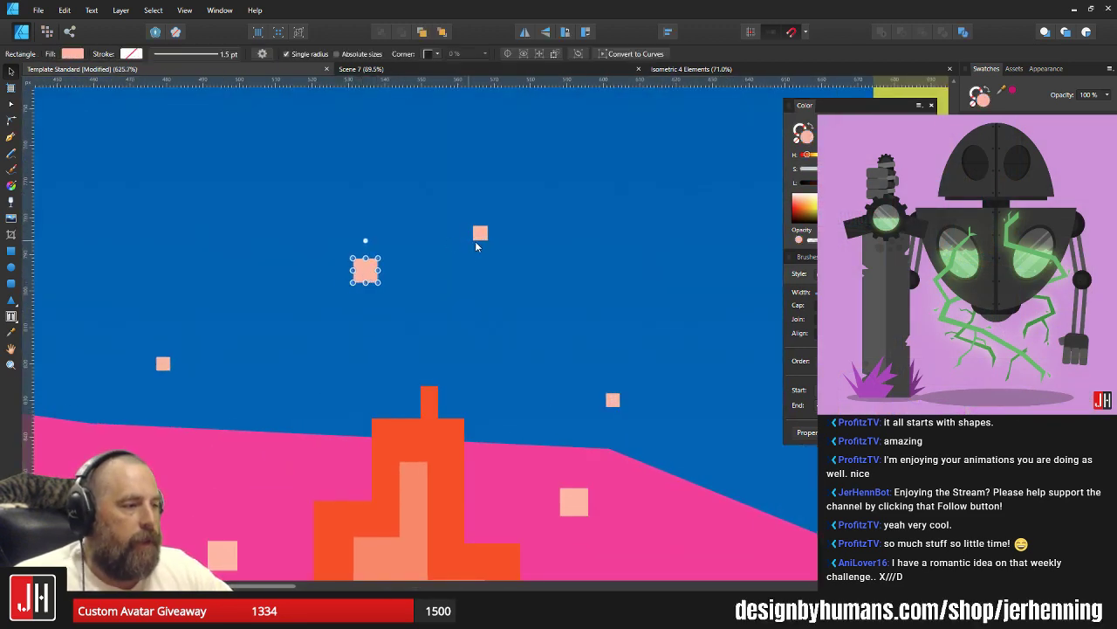
pyautogui.moveTo(480, 235); pyautogui.dragTo(500, 149)
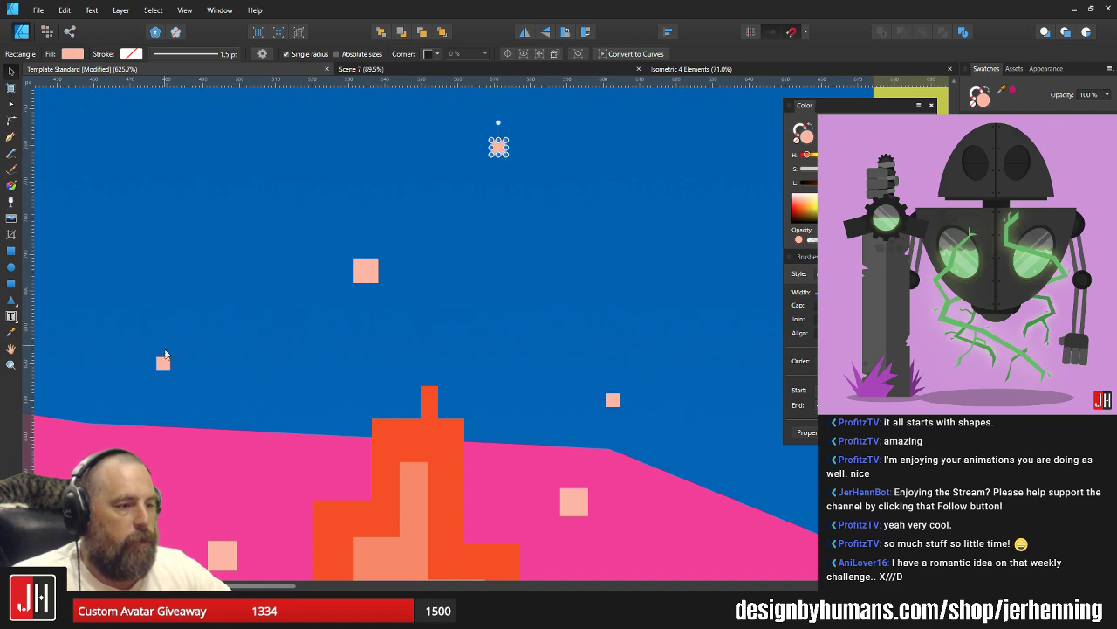
pyautogui.moveTo(163, 365)
pyautogui.mouseDown()
pyautogui.moveTo(191, 369)
pyautogui.moveTo(179, 378)
pyautogui.mouseUp()
# Move the larger embers beside the flame up and inward, and the small ember on its right up and slightly right.
pyautogui.moveTo(231, 431); pyautogui.dragTo(271, 315)
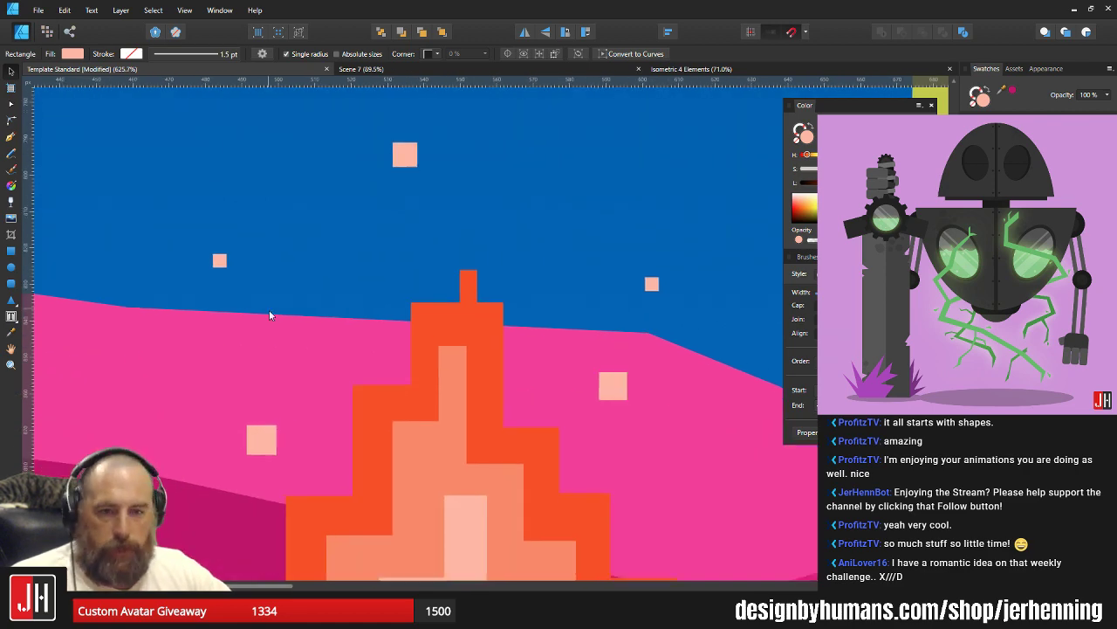
pyautogui.moveTo(261, 444); pyautogui.dragTo(272, 408)
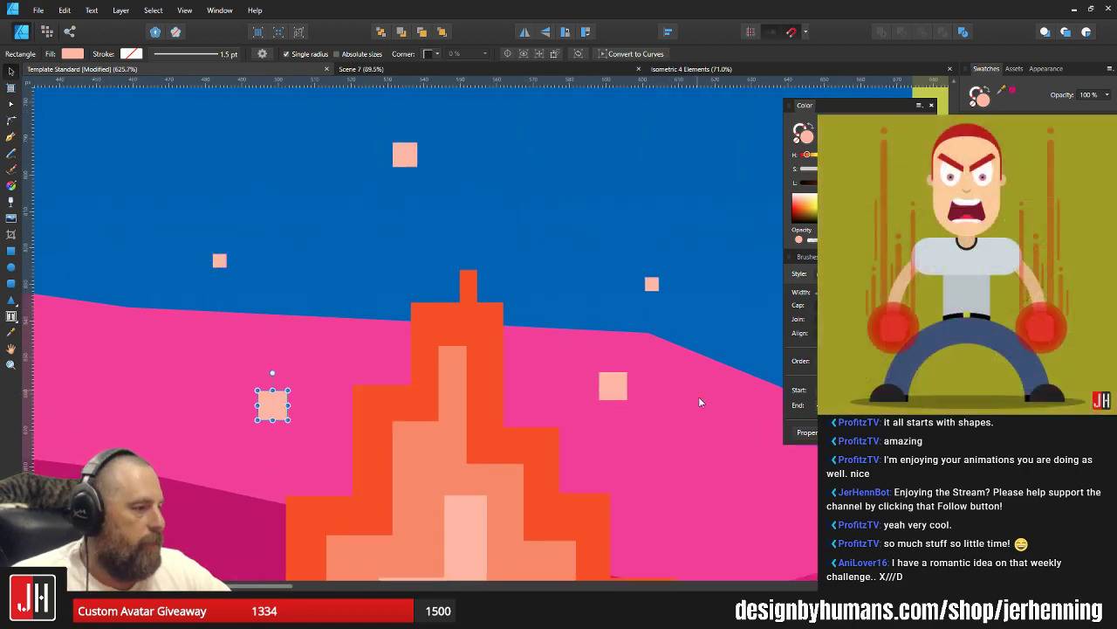
pyautogui.moveTo(616, 387); pyautogui.dragTo(606, 378)
pyautogui.moveTo(653, 286); pyautogui.dragTo(663, 261)
# Examine the campfire and its embers both close up and within the whole forest scene.
pyautogui.scroll(-8, 633, 336)
pyautogui.scroll(6, 646, 344)
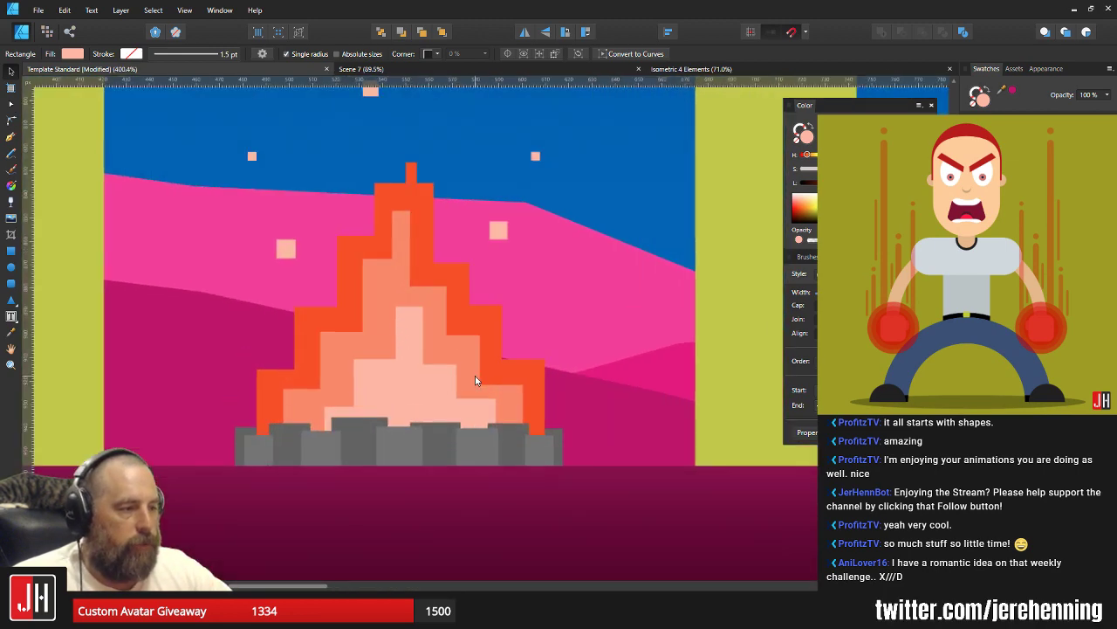
pyautogui.moveTo(502, 345); pyautogui.dragTo(538, 386)
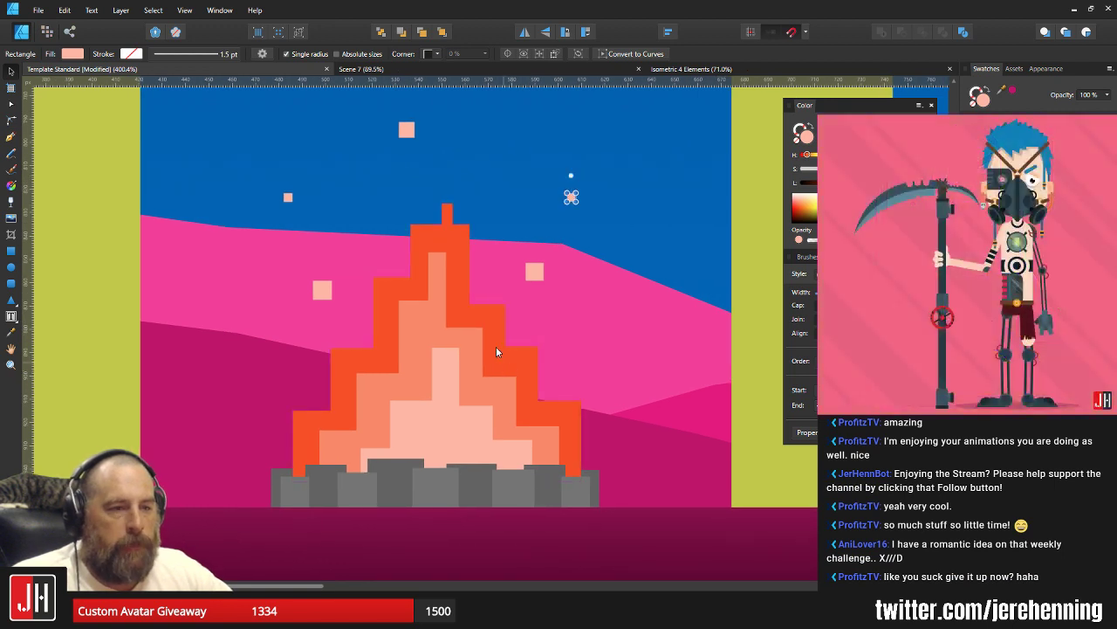
pyautogui.scroll(-3, 481, 330)
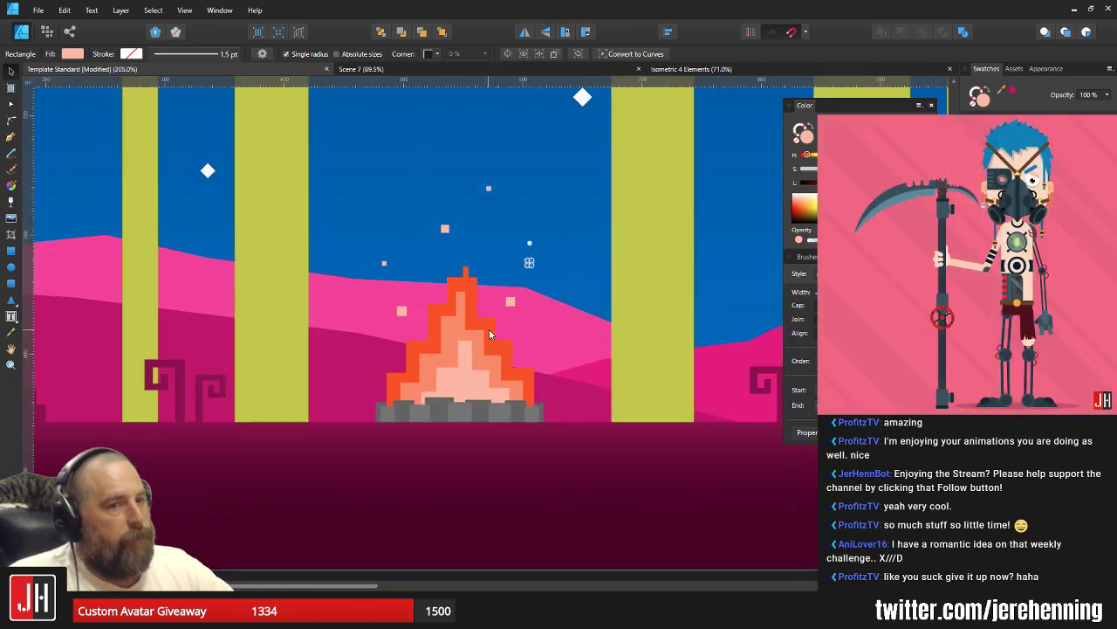
pyautogui.scroll(3, 490, 333)
pyautogui.click(470, 293)
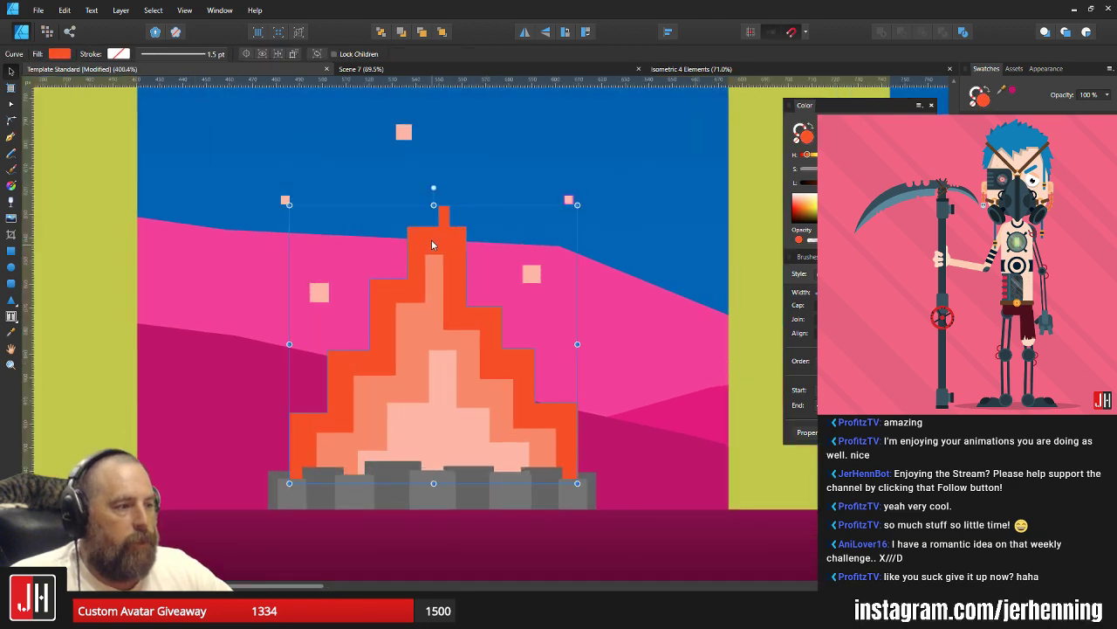
pyautogui.scroll(-6, 431, 244)
pyautogui.click(683, 298)
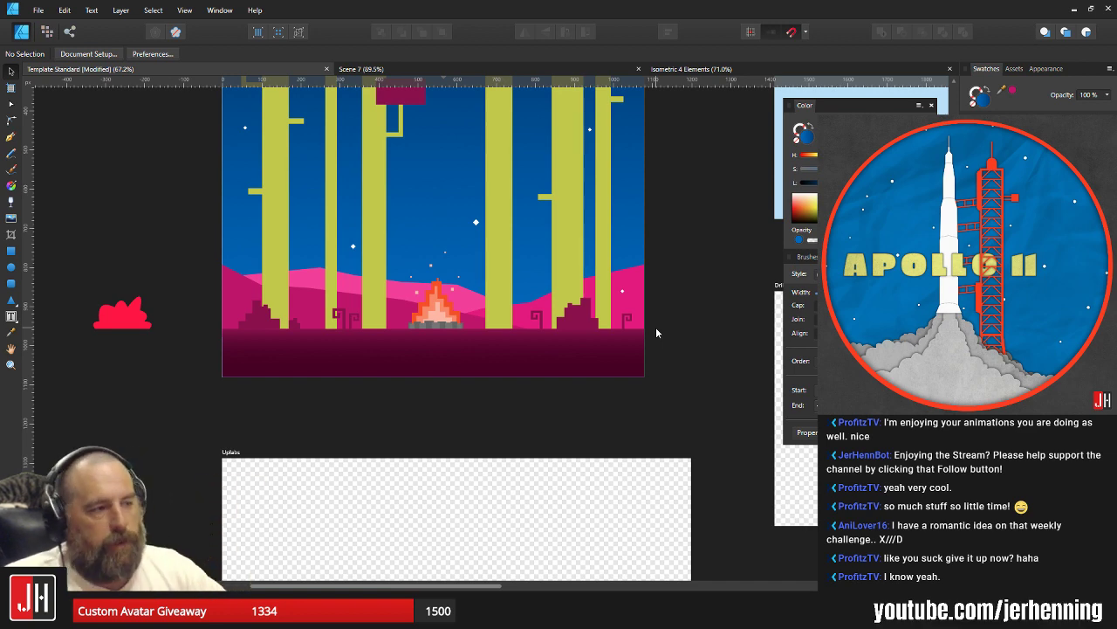
# Try a cyan fill and a green fill on the campfire's outer flame layer.
pyautogui.scroll(3, 457, 291)
pyautogui.scroll(3, 458, 291)
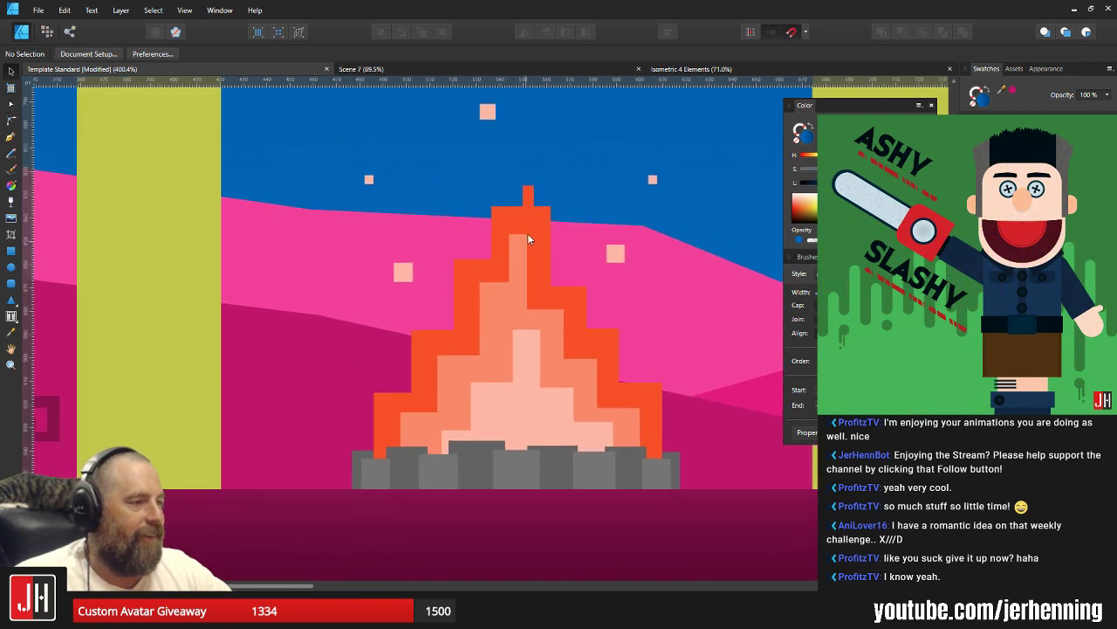
pyautogui.click(533, 214)
pyautogui.click(1037, 175)
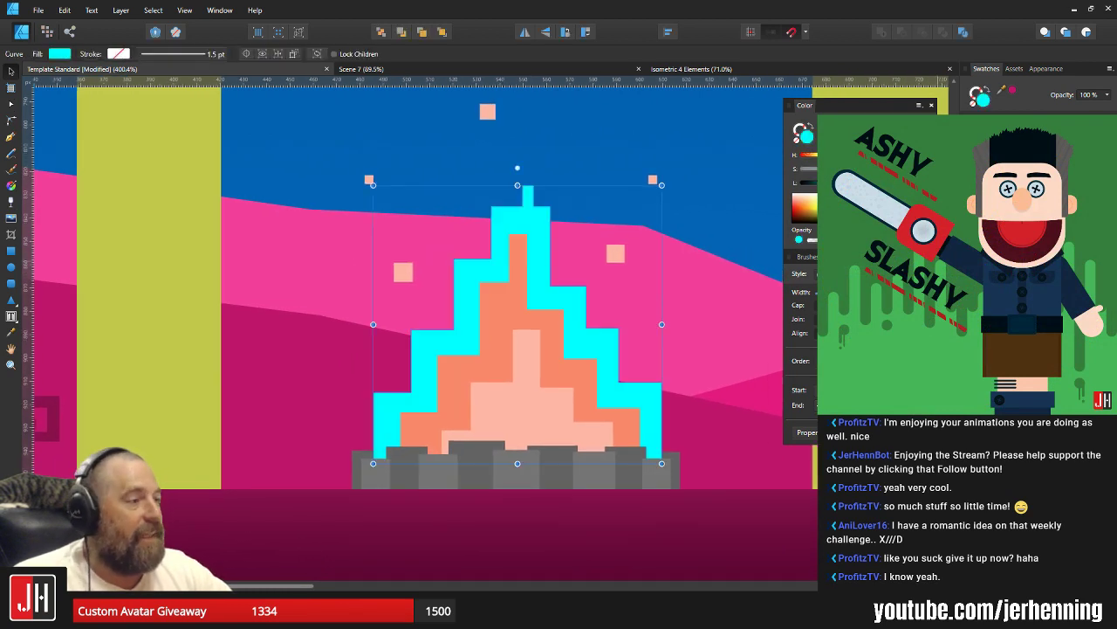
pyautogui.click(1037, 175)
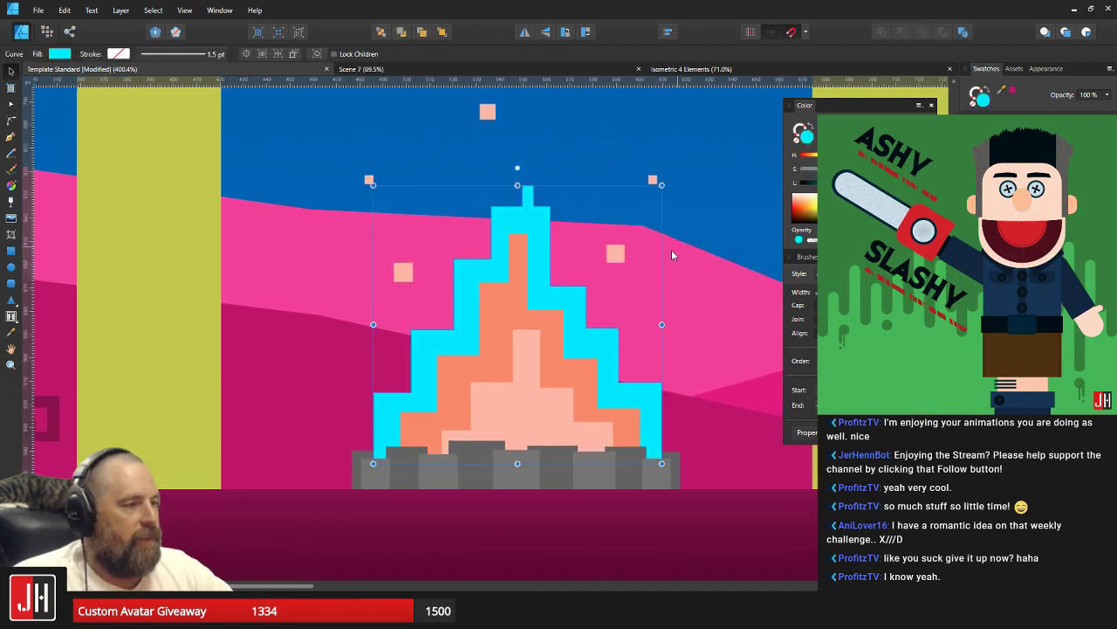
pyautogui.moveTo(671, 252); pyautogui.dragTo(539, 273)
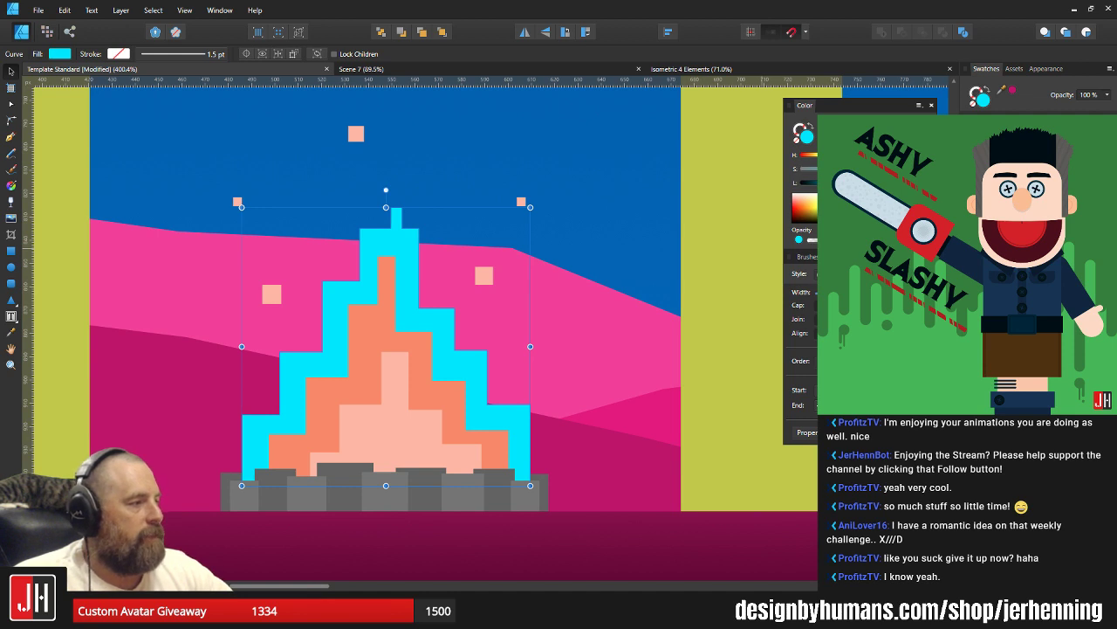
pyautogui.click(1021, 201)
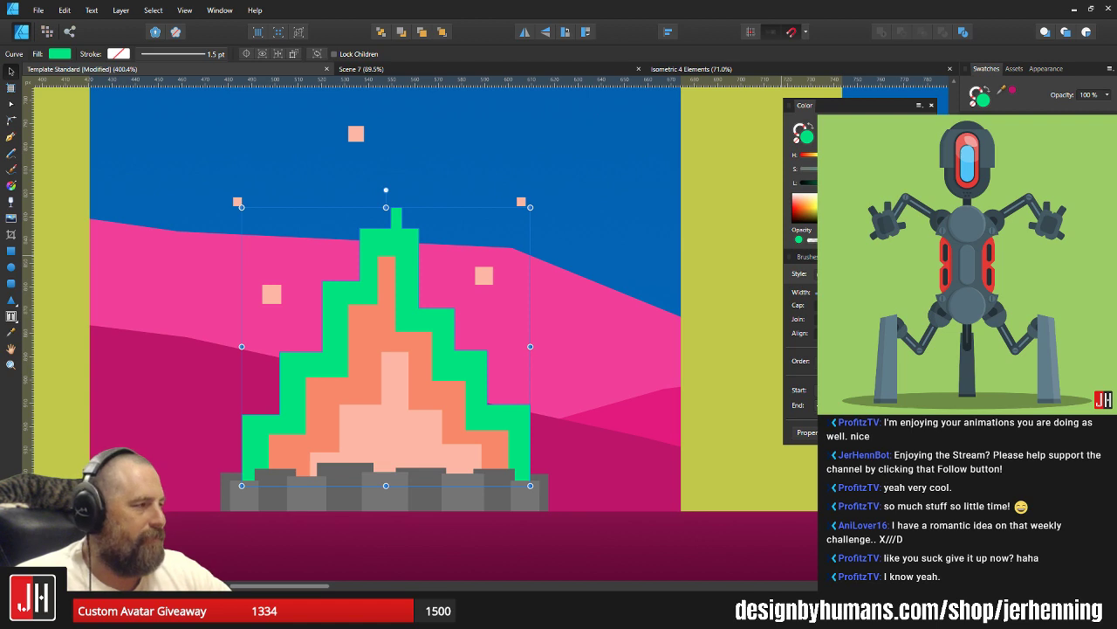
# Fill the campfire's outer flame layer with blue-violet, clear the selection and save the document.
pyautogui.click(1030, 197)
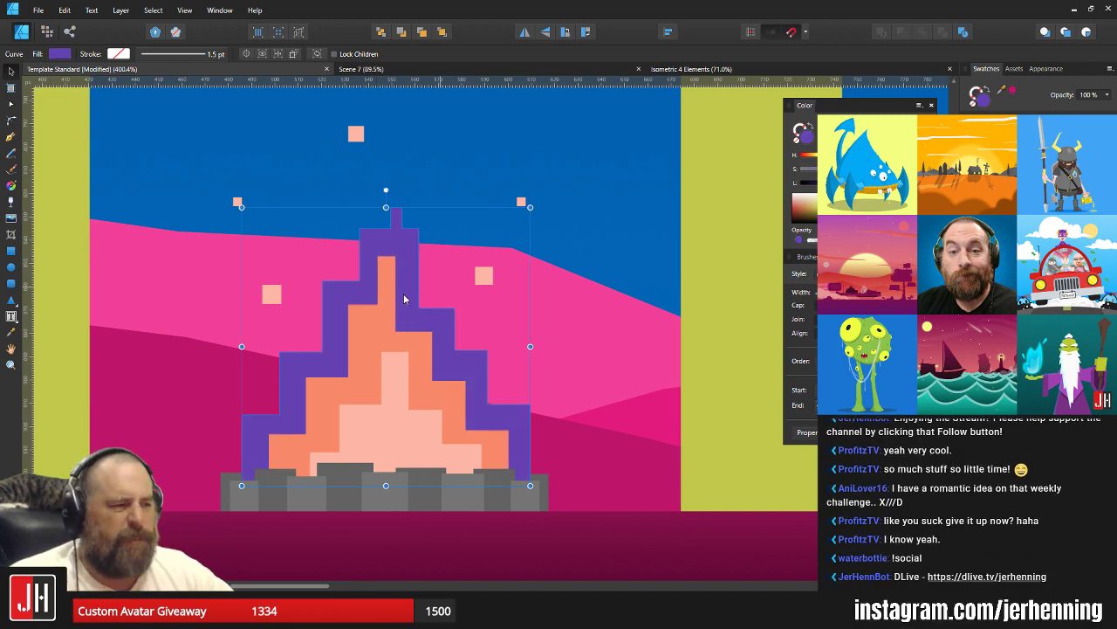
pyautogui.scroll(-6, 424, 297)
pyautogui.click(463, 407)
pyautogui.hotkey('ctrl', 's')
pyautogui.scroll(5, 429, 306)
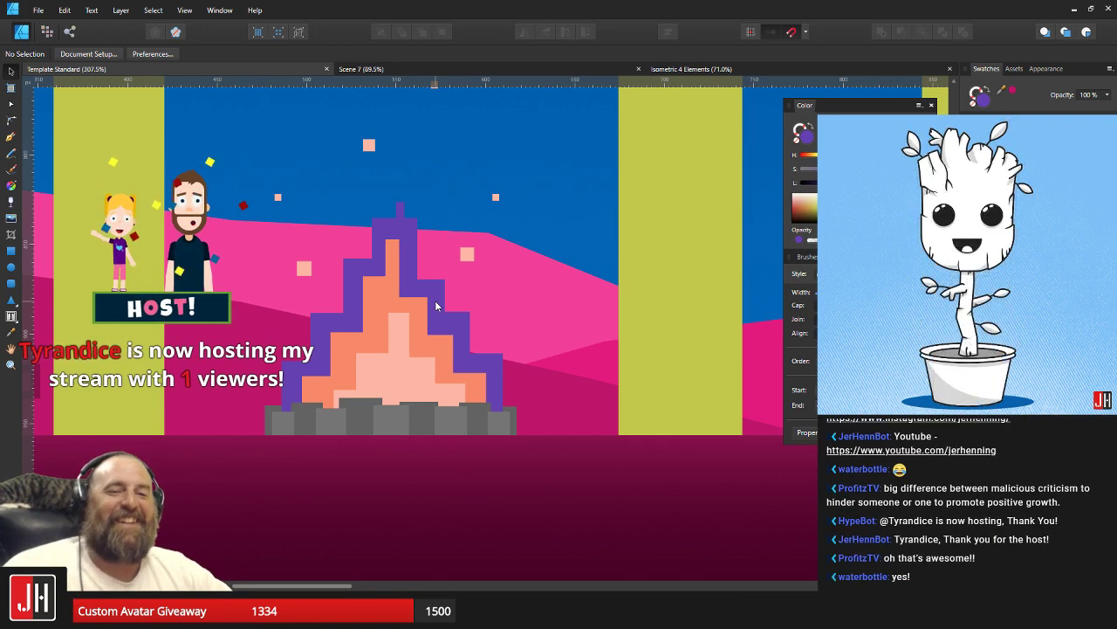
# Change the outer flame layer's fill to a redder, deeper purple.
pyautogui.scroll(-5, 407, 278)
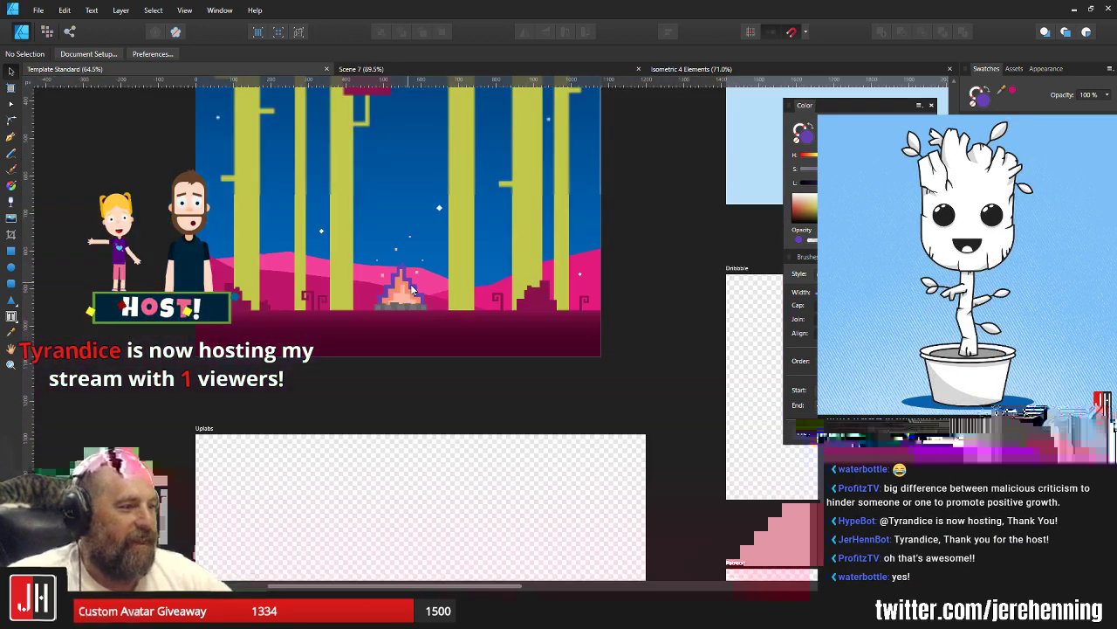
pyautogui.scroll(6, 408, 278)
pyautogui.click(374, 194)
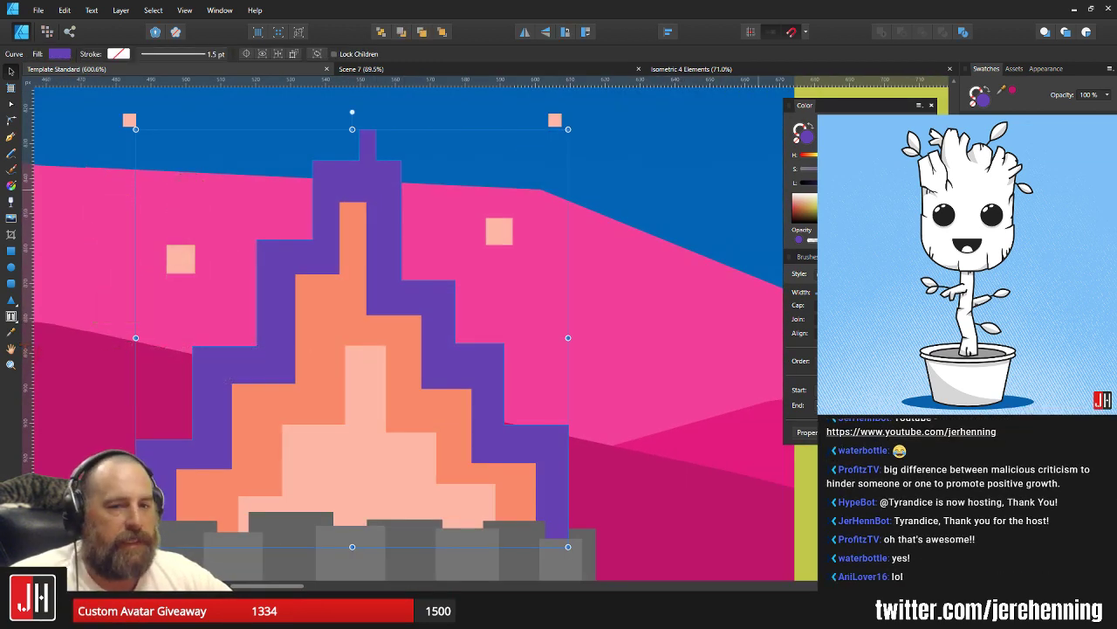
pyautogui.click(1004, 166)
pyautogui.scroll(-6, 417, 254)
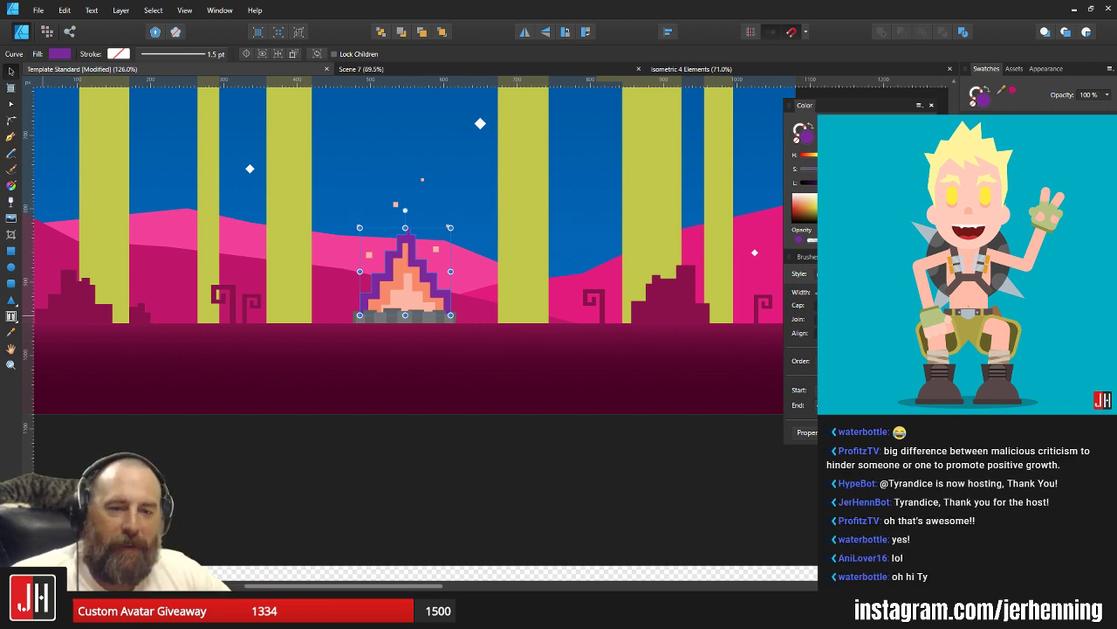
pyautogui.scroll(5, 433, 253)
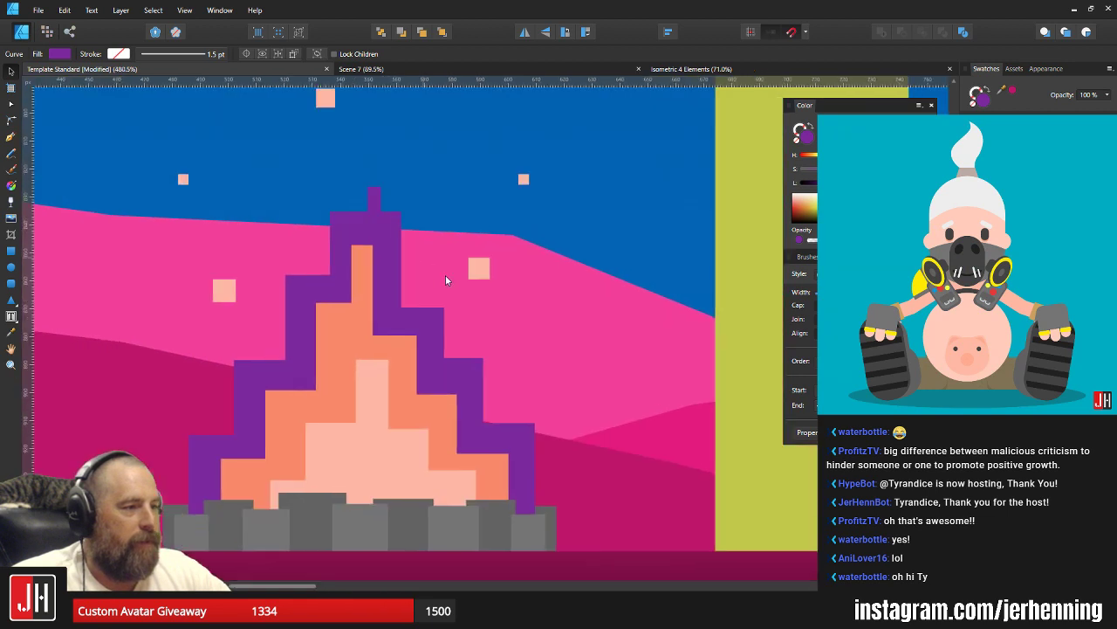
# Start editing the nodes at the tip of the outer flame curve.
pyautogui.press('a')
pyautogui.scroll(3, 426, 247)
pyautogui.scroll(3, 424, 201)
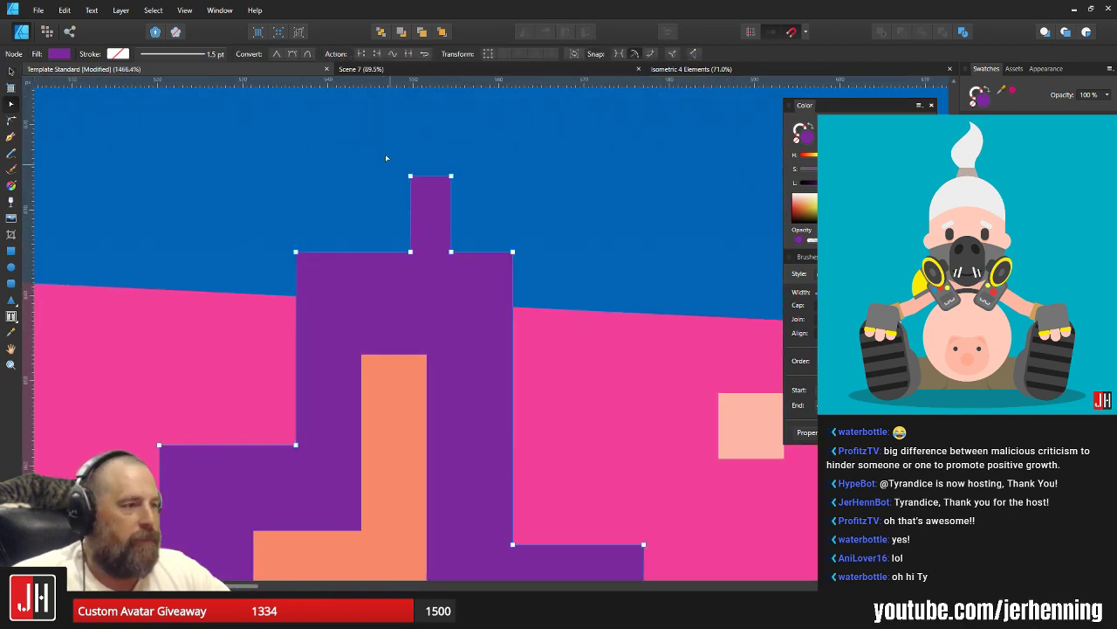
# Widen the narrow tip of the campfire's purple outer flame by moving its left edge outward, and deselect it.
pyautogui.moveTo(386, 155); pyautogui.dragTo(453, 277)
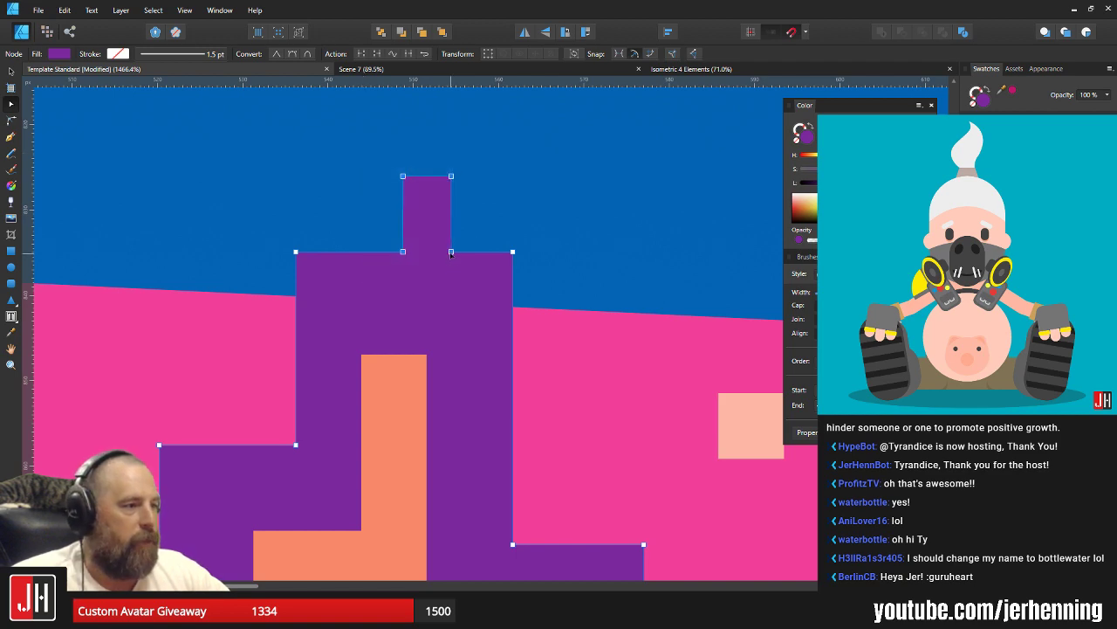
pyautogui.press('v')
pyautogui.scroll(-10, 471, 277)
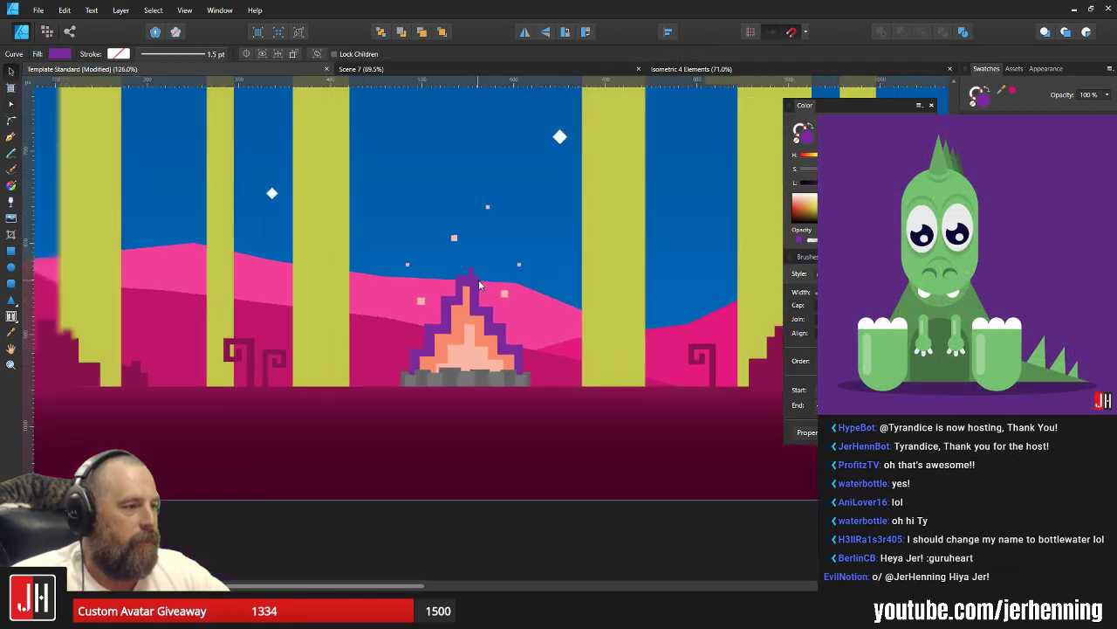
pyautogui.scroll(-1, 478, 279)
pyautogui.moveTo(478, 280); pyautogui.dragTo(456, 302)
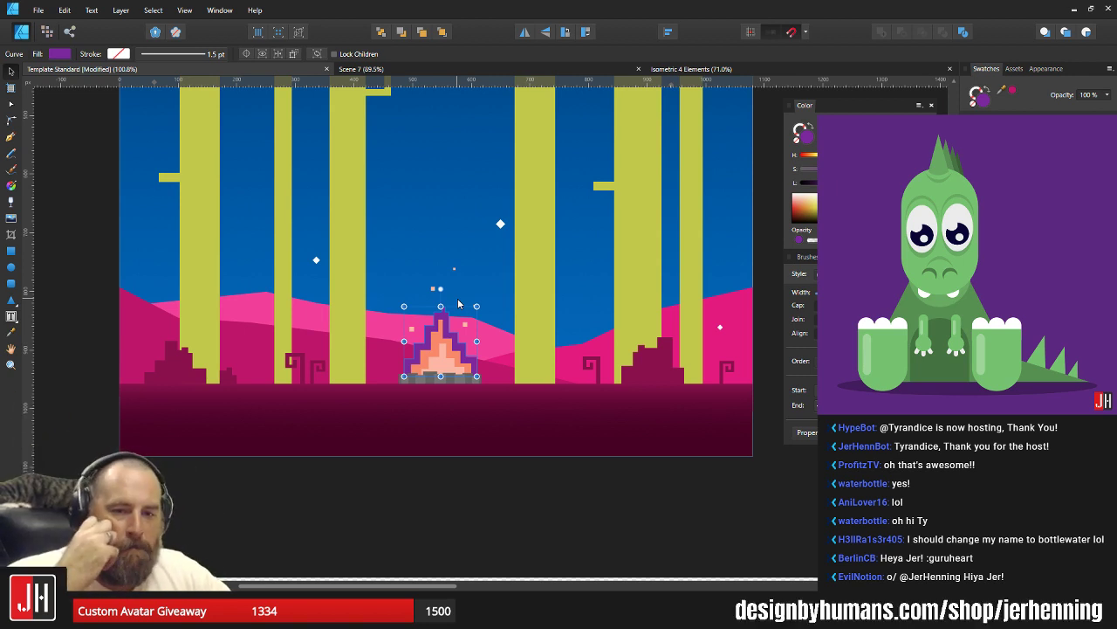
pyautogui.scroll(-2, 429, 294)
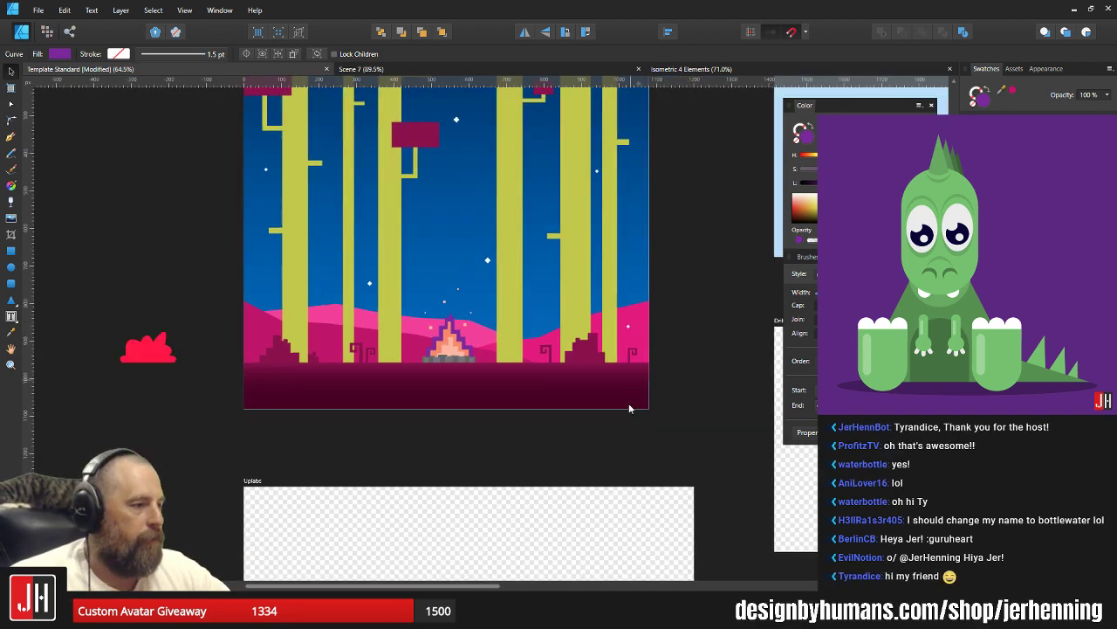
pyautogui.click(557, 414)
# Examine the campfire up close and within the whole Instagram artboard scene.
pyautogui.scroll(4, 494, 362)
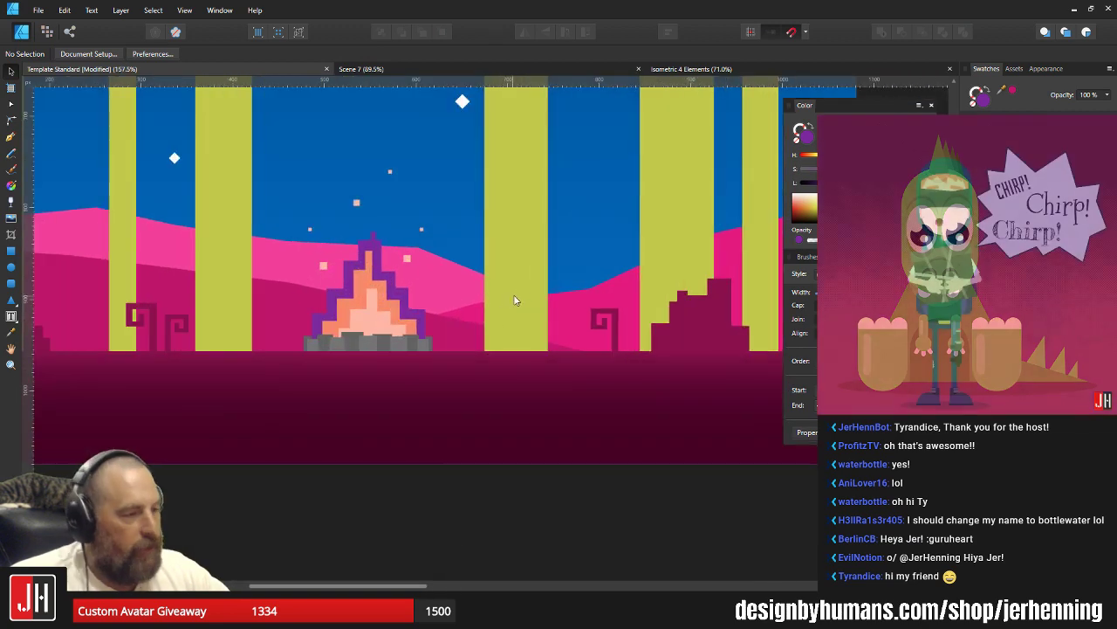
pyautogui.scroll(-4, 417, 295)
pyautogui.moveTo(454, 223); pyautogui.dragTo(463, 321)
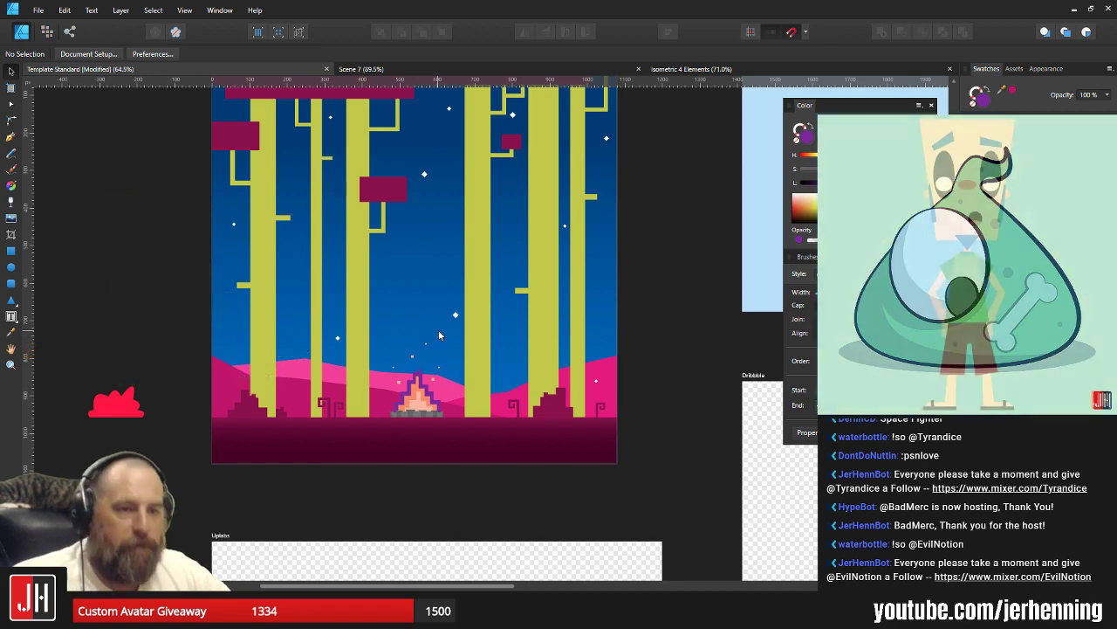
pyautogui.scroll(-3, 435, 272)
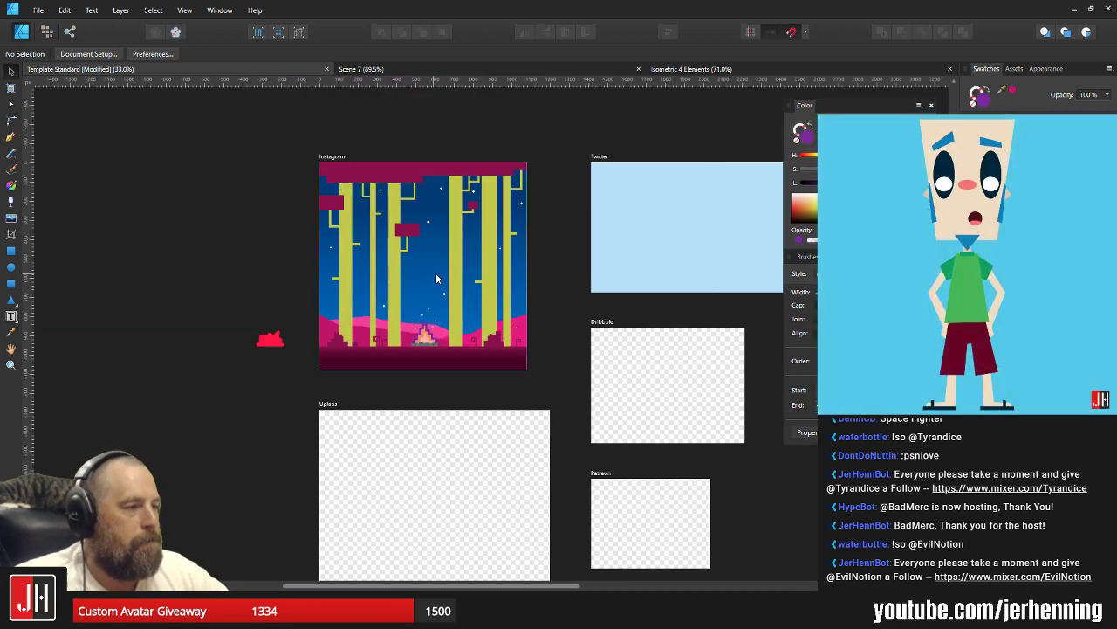
pyautogui.scroll(5, 441, 305)
pyautogui.scroll(5, 442, 305)
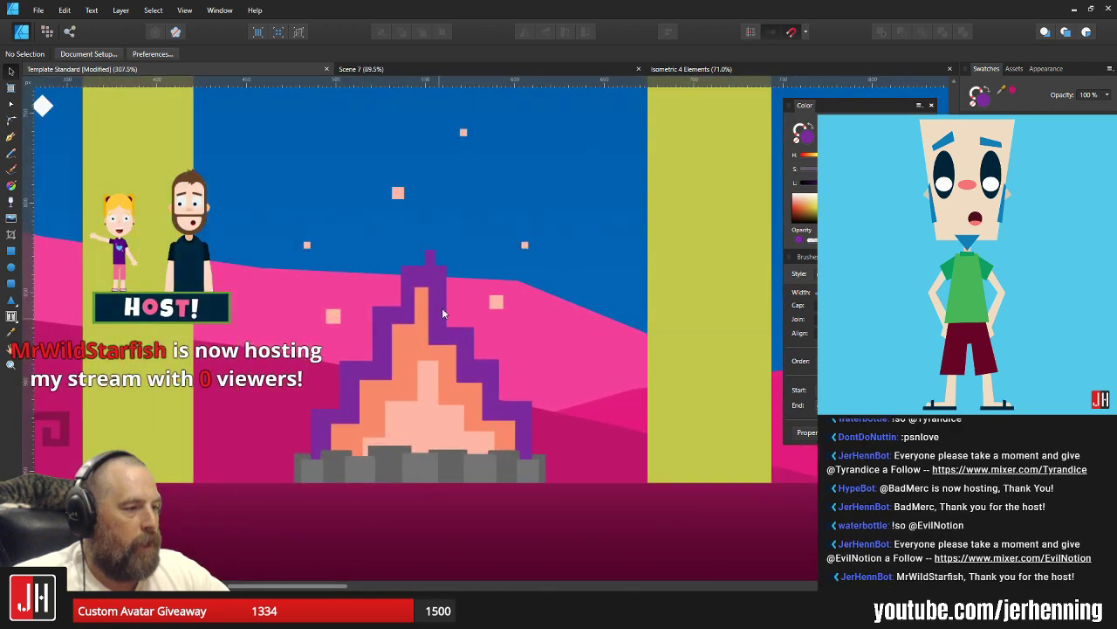
pyautogui.click(442, 302)
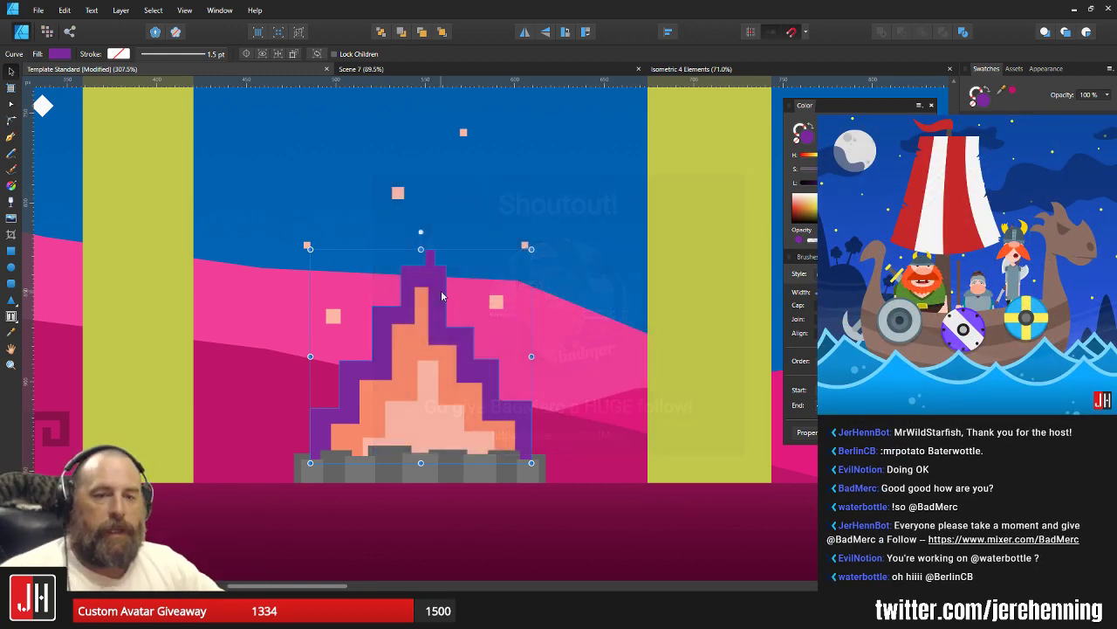
pyautogui.scroll(-5, 443, 252)
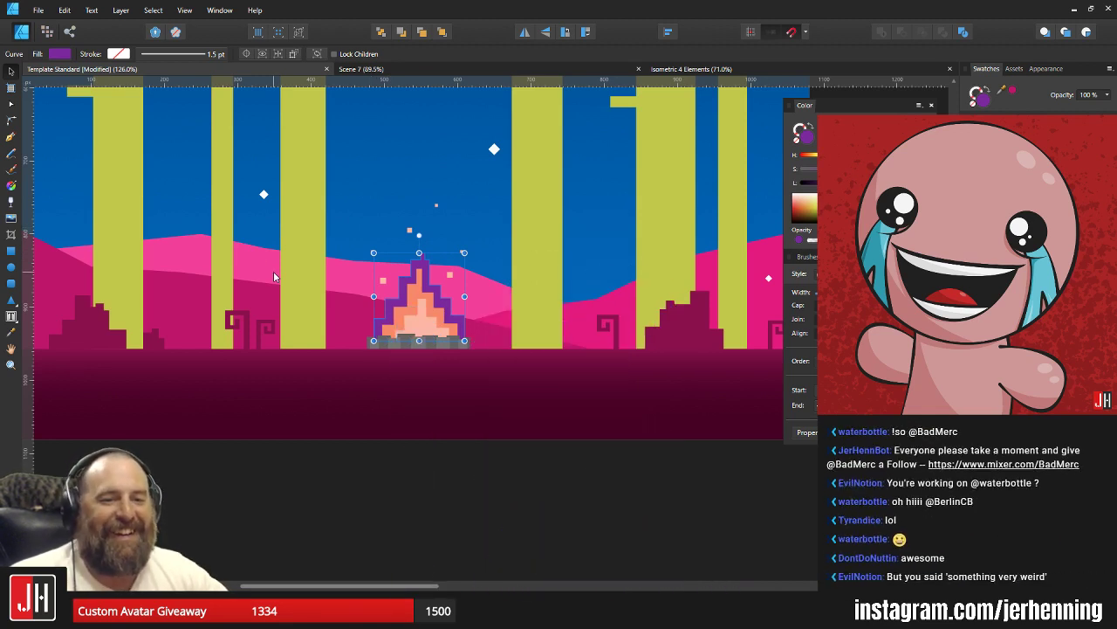
pyautogui.scroll(-5, 273, 277)
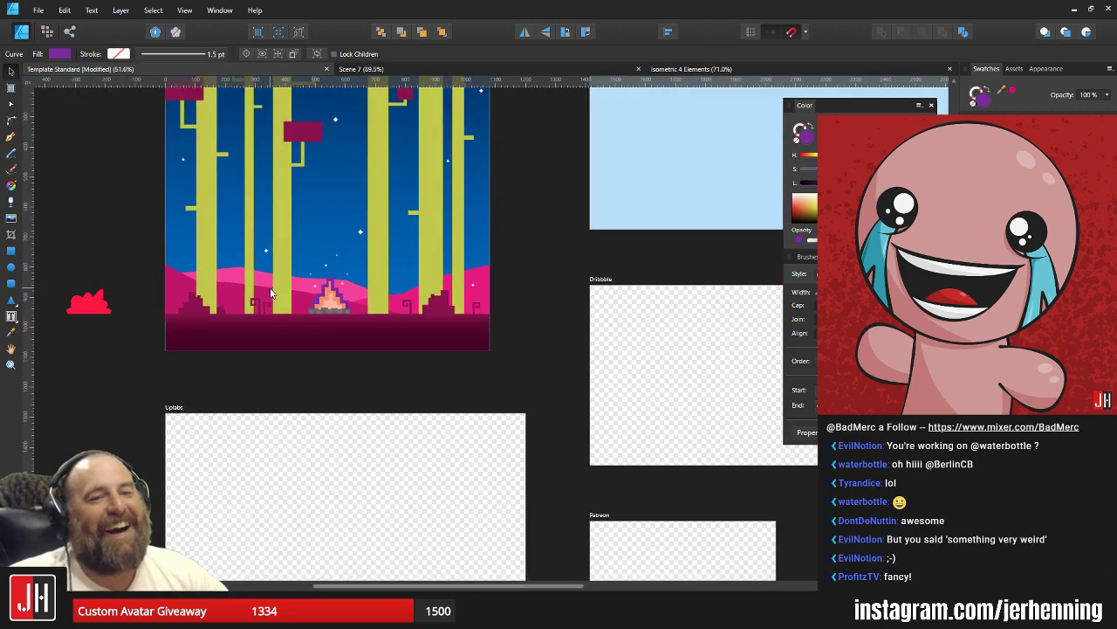
pyautogui.moveTo(333, 202); pyautogui.dragTo(389, 334)
pyautogui.scroll(1, 368, 334)
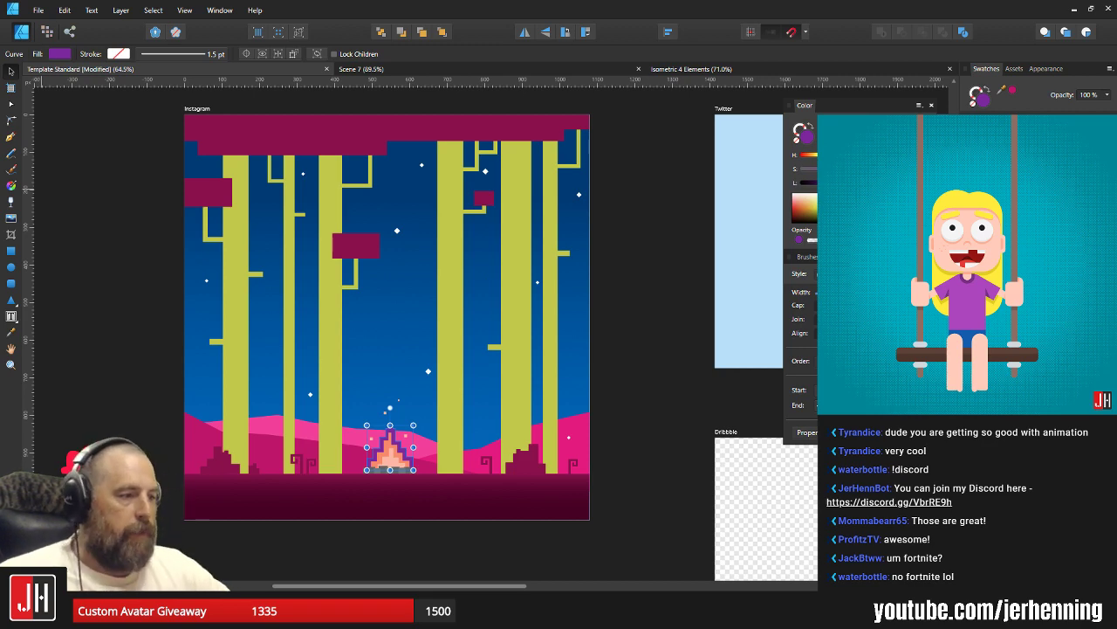
pyautogui.scroll(5, 394, 469)
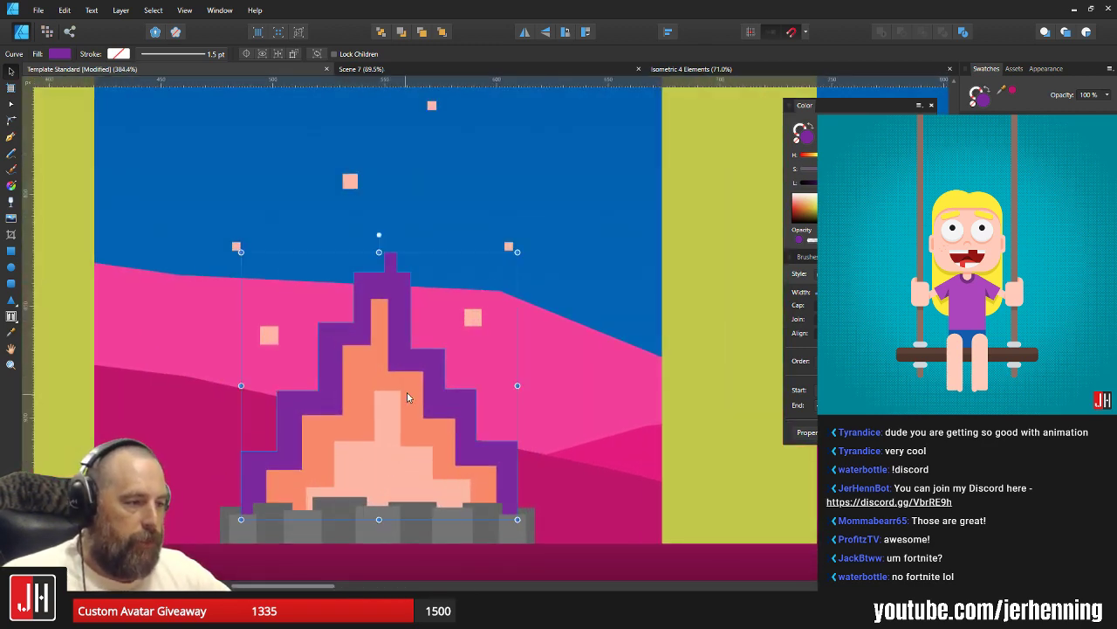
pyautogui.scroll(-3, 411, 387)
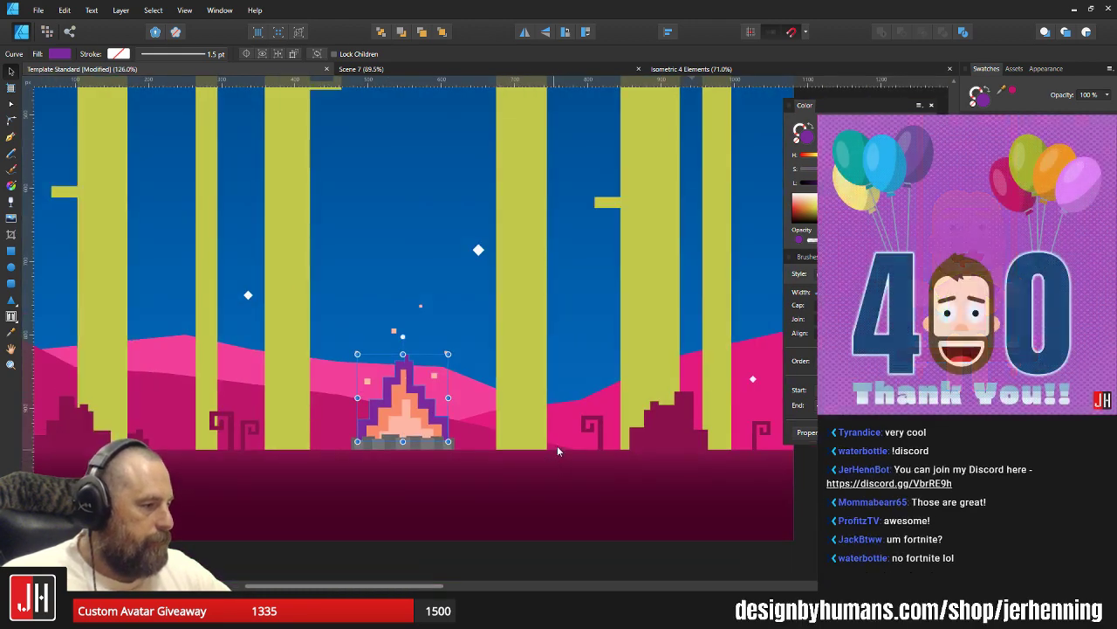
pyautogui.scroll(-2, 545, 352)
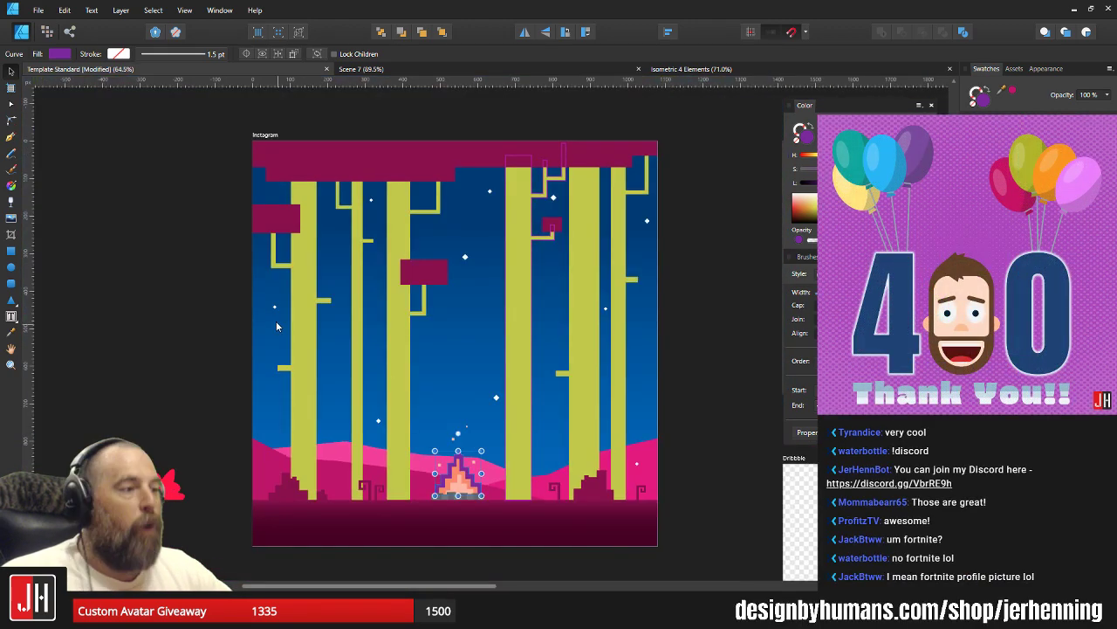
# Select all six trees on the Instagram artboard and try a bright blue fill on them.
pyautogui.click(299, 322)
pyautogui.keyDown('shift'); pyautogui.click(357, 341); pyautogui.keyUp('shift')
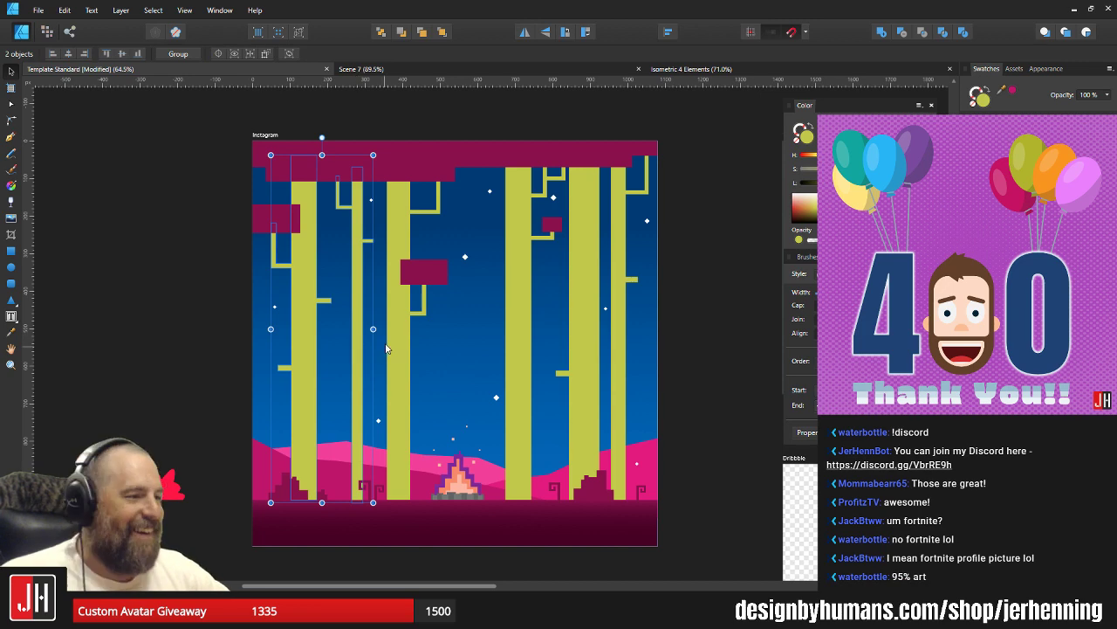
pyautogui.keyDown('shift'); pyautogui.click(396, 348); pyautogui.keyUp('shift')
pyautogui.keyDown('shift'); pyautogui.click(524, 316); pyautogui.keyUp('shift')
pyautogui.keyDown('shift'); pyautogui.click(596, 297); pyautogui.keyUp('shift')
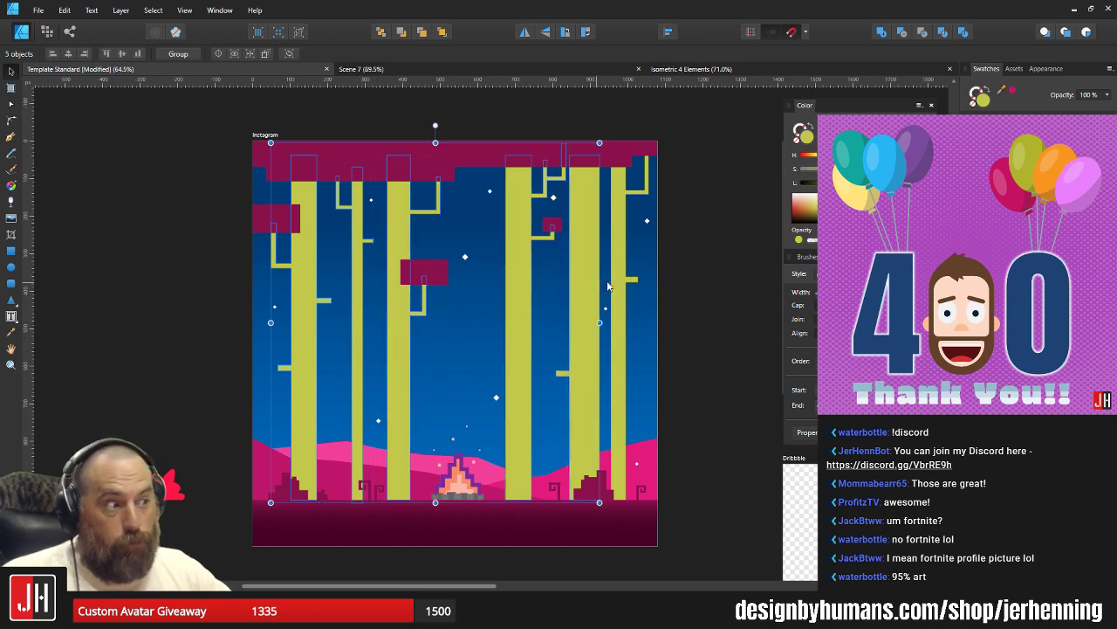
pyautogui.keyDown('shift'); pyautogui.click(614, 305); pyautogui.keyUp('shift')
pyautogui.scroll(1, 598, 323)
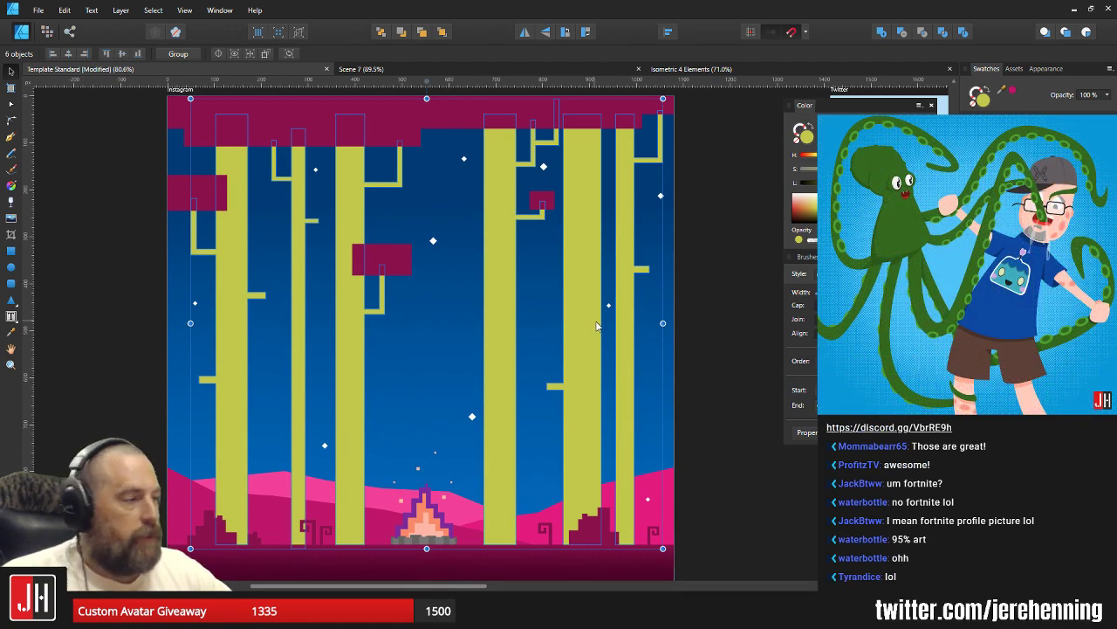
pyautogui.scroll(1, 596, 326)
pyautogui.scroll(-2, 613, 306)
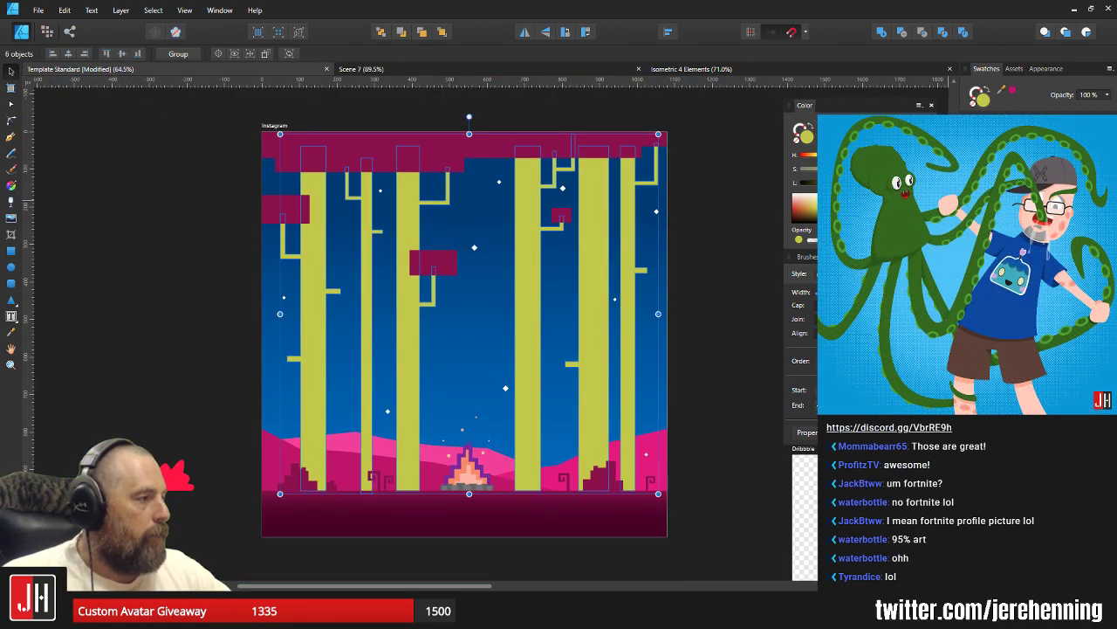
pyautogui.click(1013, 165)
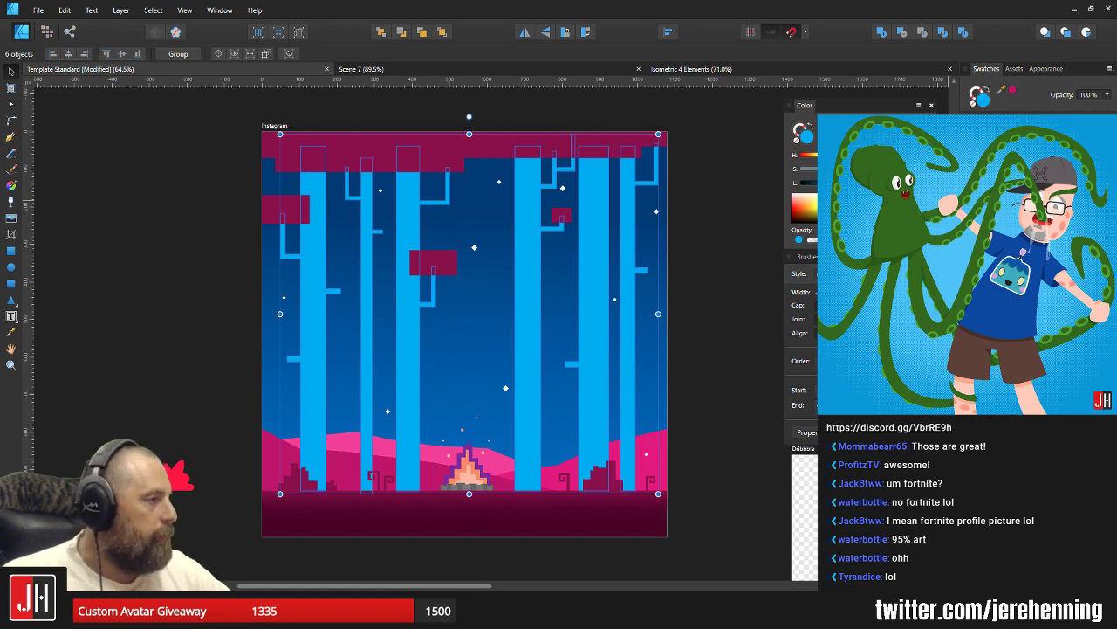
# Try several purple shades and a lighter blue as the fill of the six trees, and deselect them.
pyautogui.click(1013, 175)
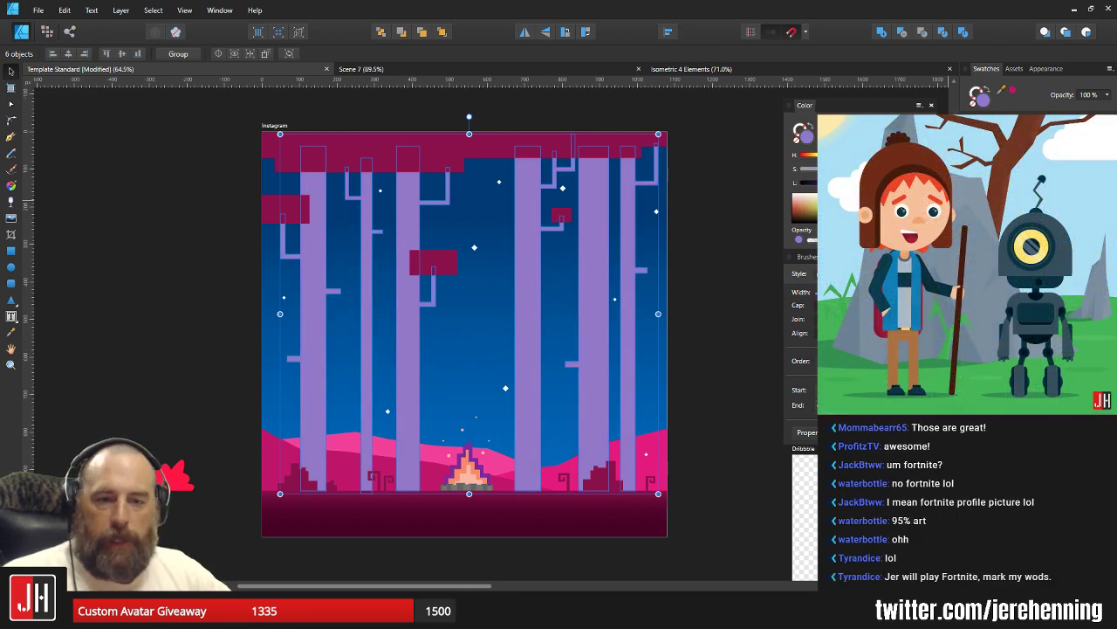
pyautogui.click(1013, 174)
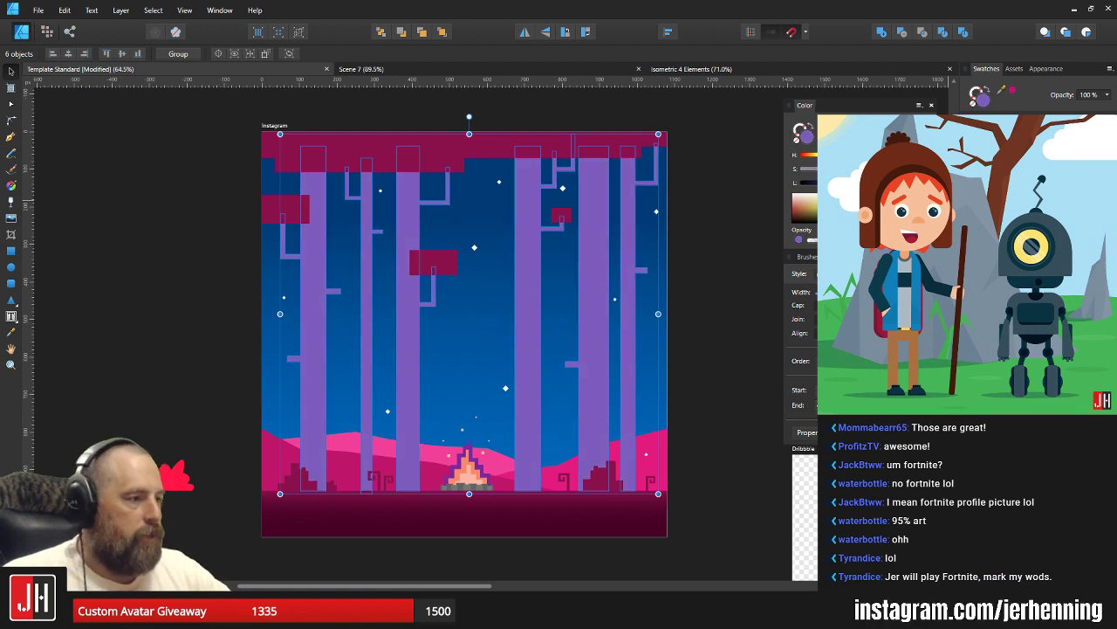
pyautogui.click(1013, 174)
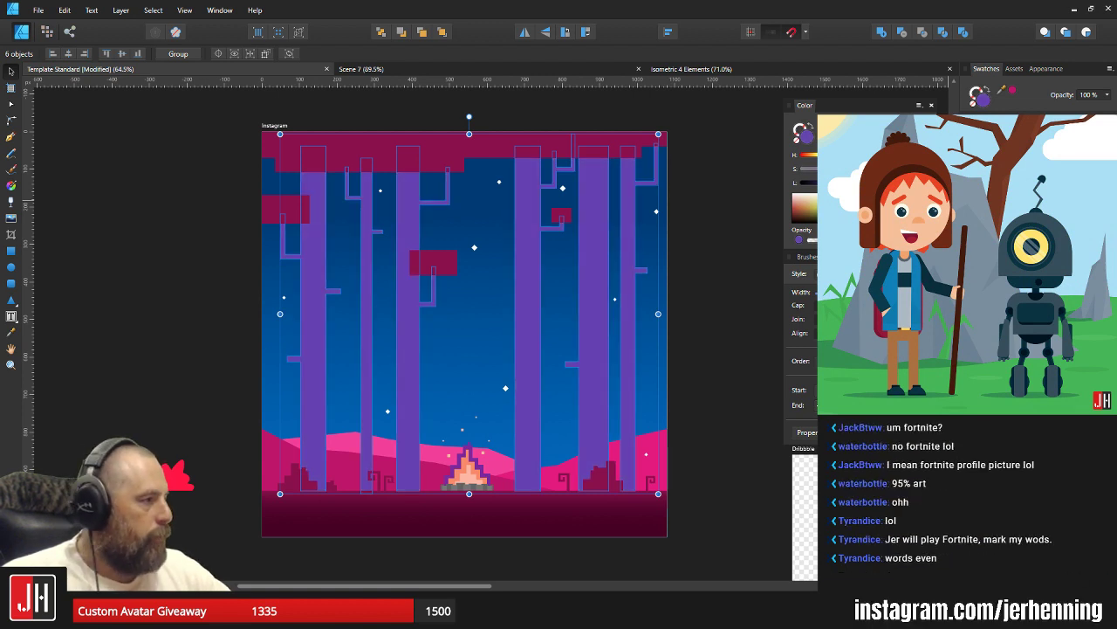
pyautogui.click(1013, 174)
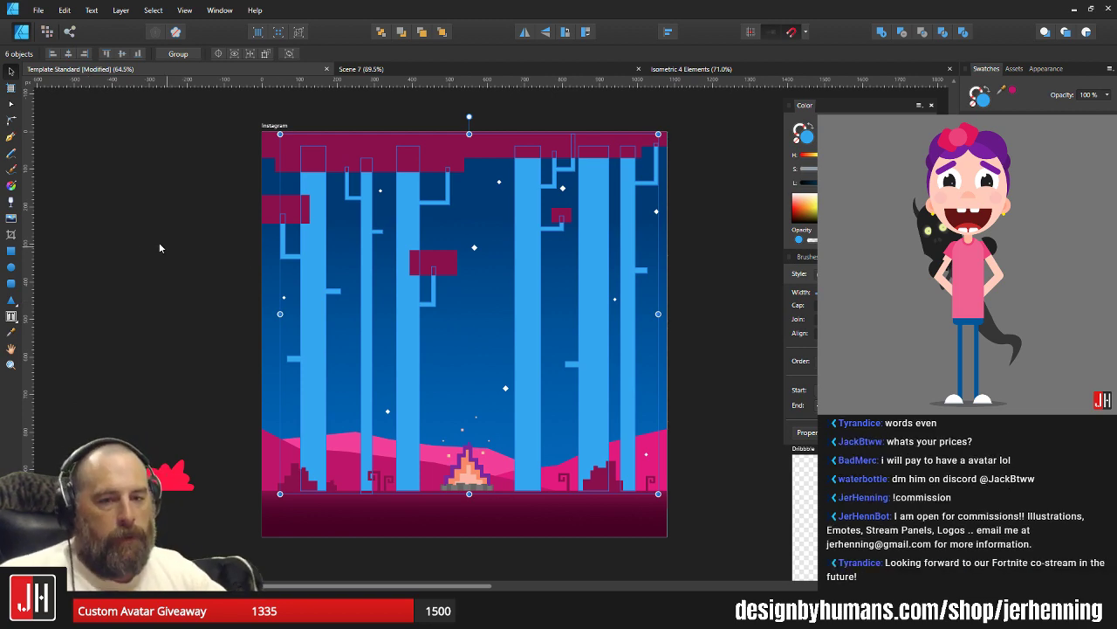
pyautogui.click(724, 247)
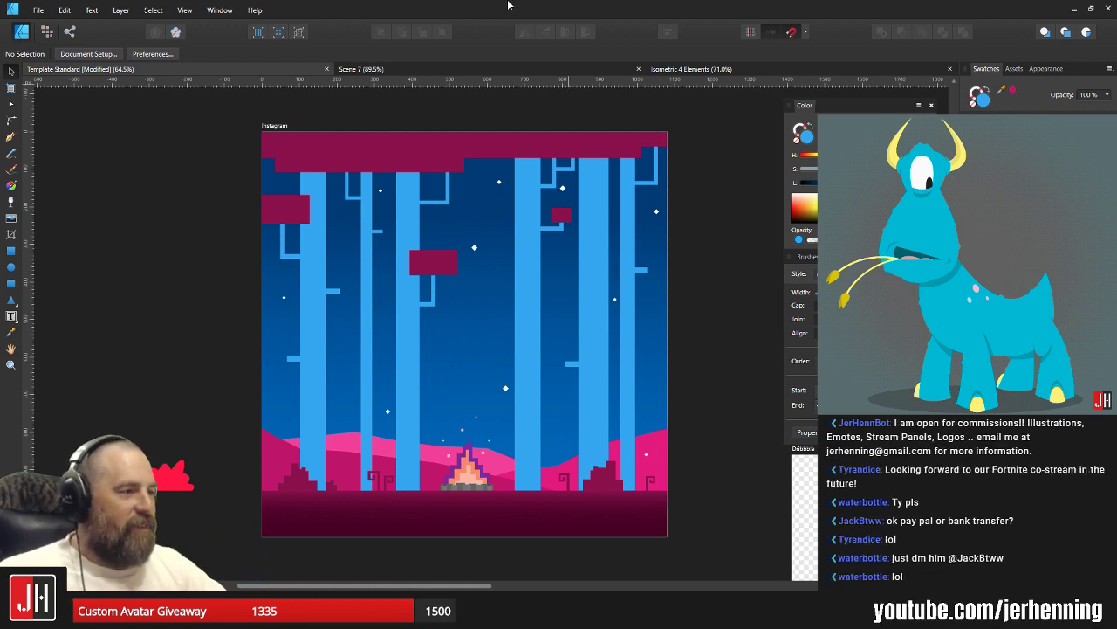
# Select all six trees again and fill them with bright magenta.
pyautogui.click(601, 320)
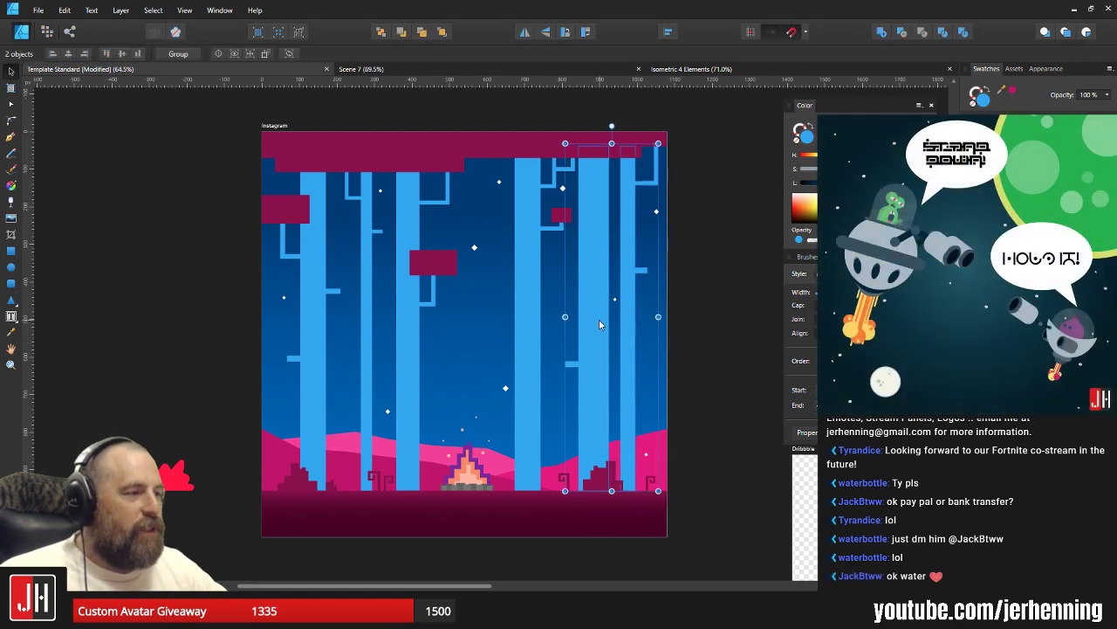
pyautogui.keyDown('shift'); pyautogui.click(539, 318); pyautogui.keyUp('shift')
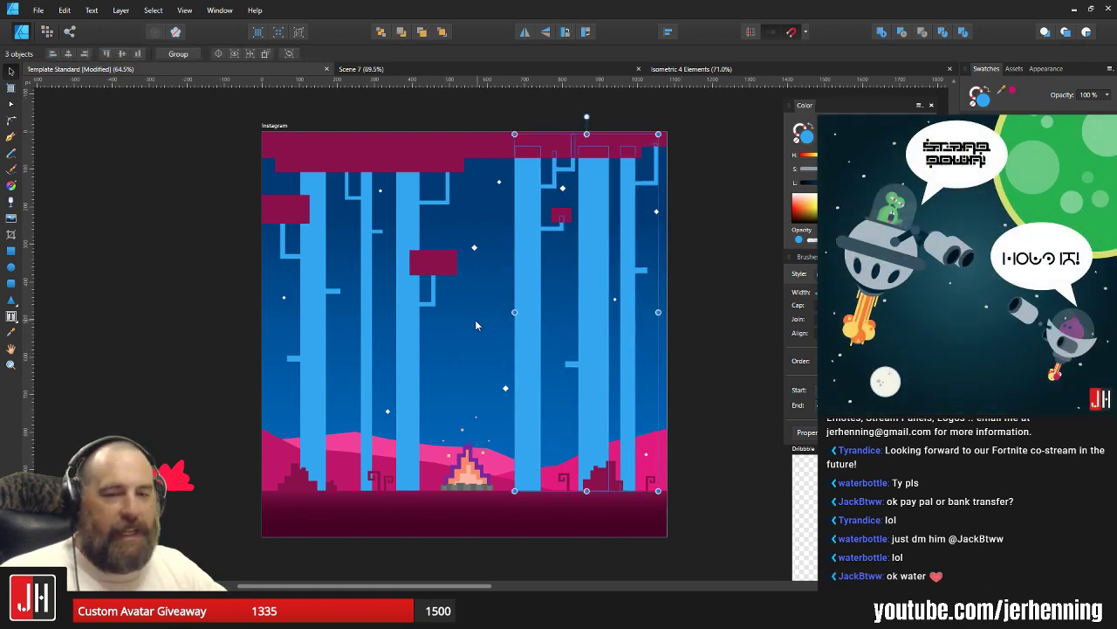
pyautogui.keyDown('shift'); pyautogui.click(412, 315); pyautogui.keyUp('shift')
pyautogui.keyDown('shift'); pyautogui.click(371, 321); pyautogui.keyUp('shift')
pyautogui.keyDown('shift'); pyautogui.click(328, 318); pyautogui.keyUp('shift')
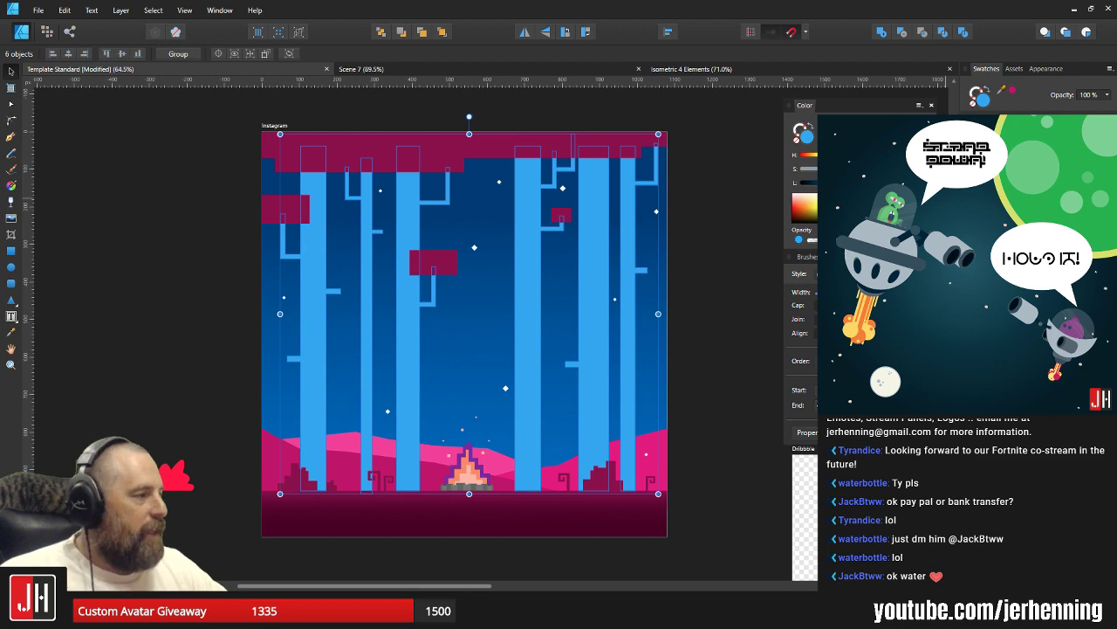
pyautogui.click(1030, 165)
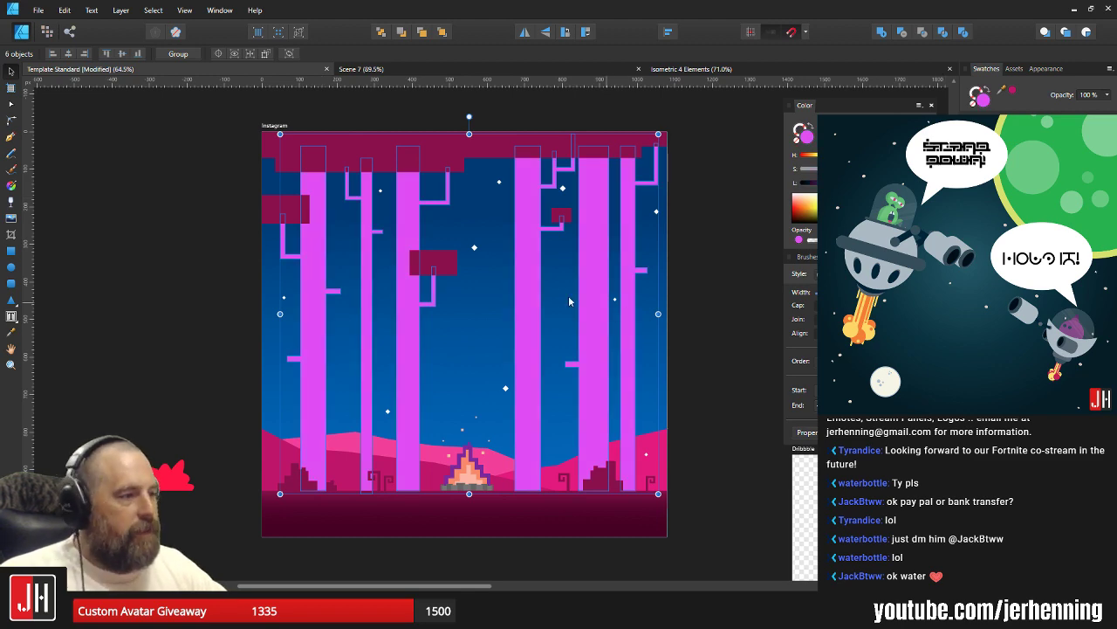
# Compare indigo, yellow, cream and pink fills on the six selected trees and recolour them dark purple.
pyautogui.scroll(1, 489, 295)
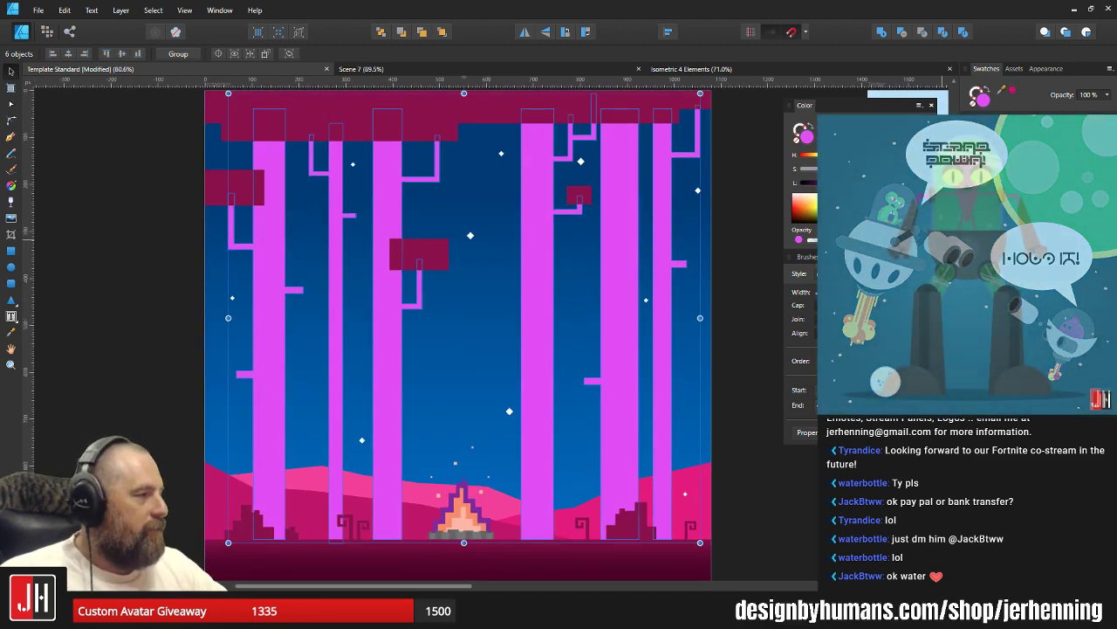
pyautogui.click(1031, 166)
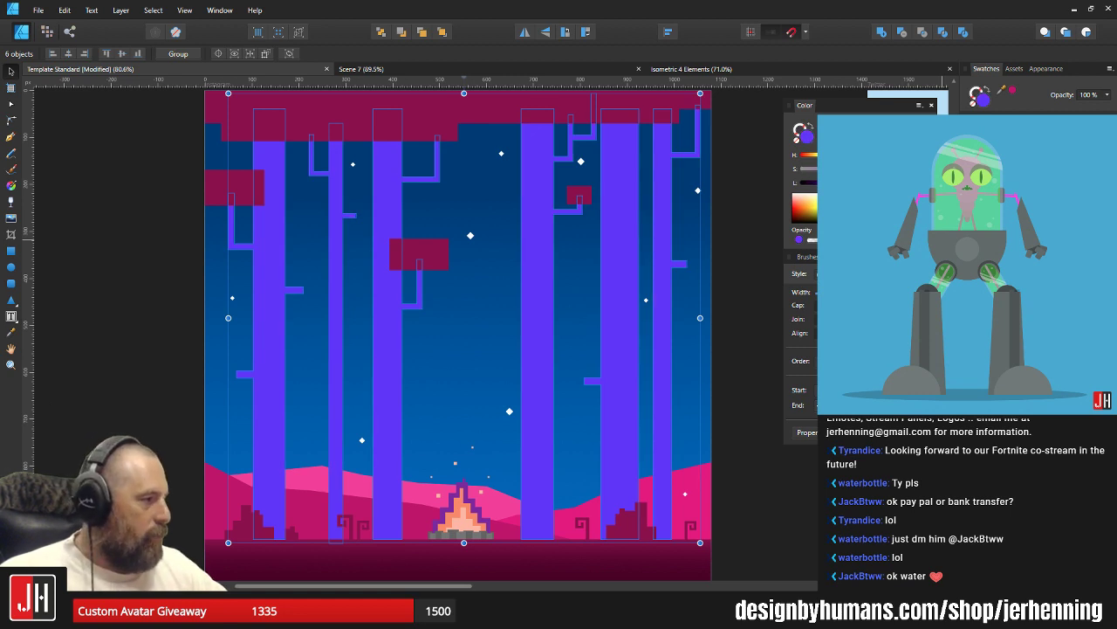
pyautogui.click(1030, 166)
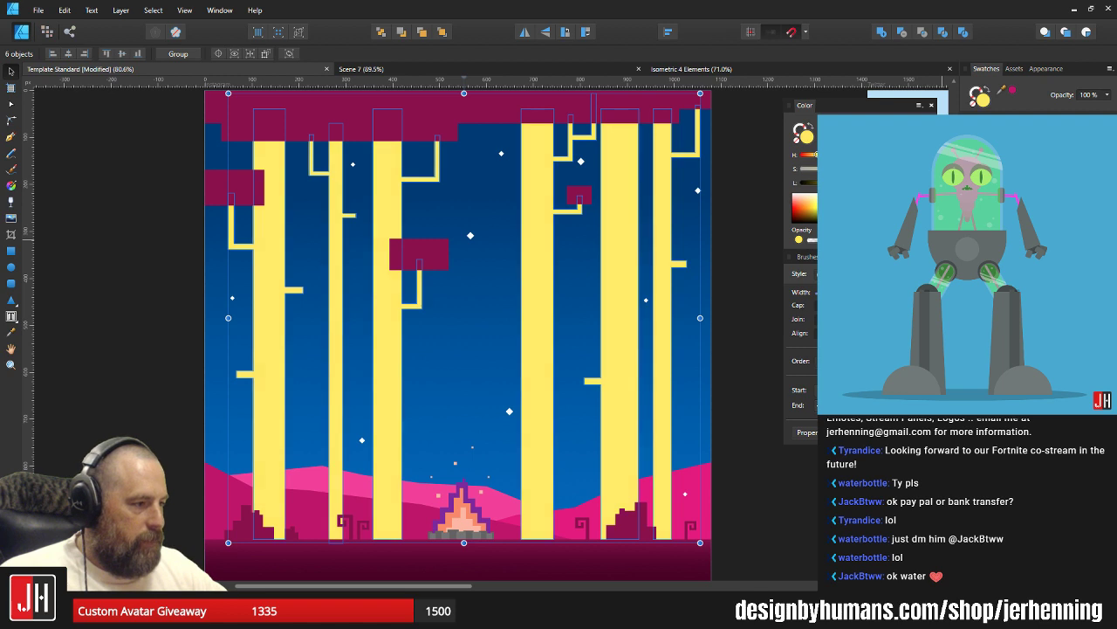
pyautogui.click(1030, 166)
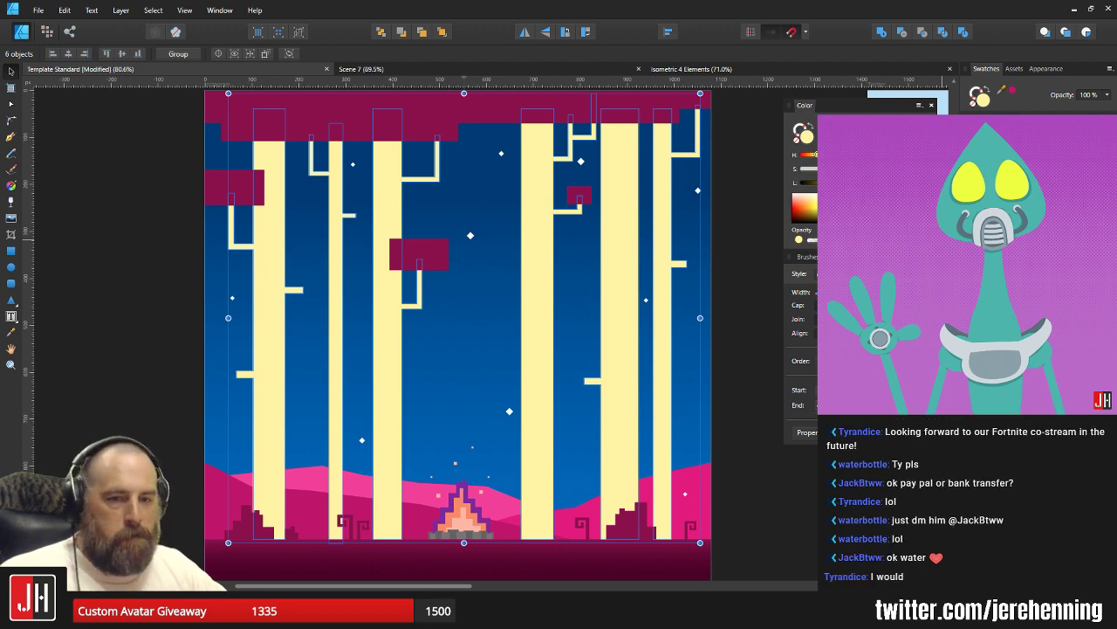
pyautogui.click(1013, 166)
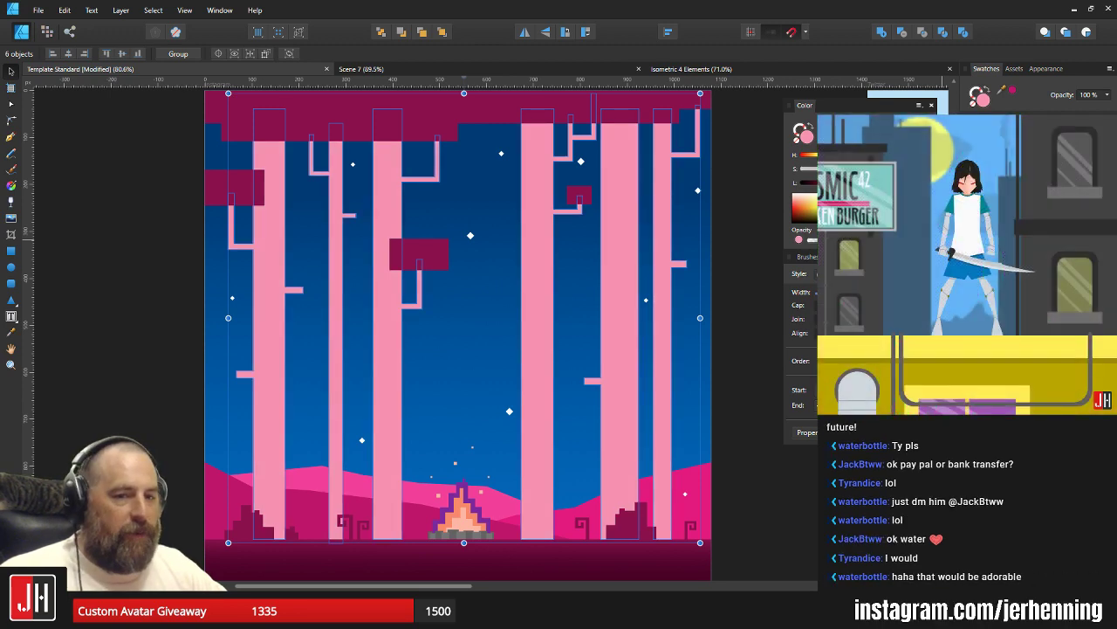
pyautogui.click(1021, 166)
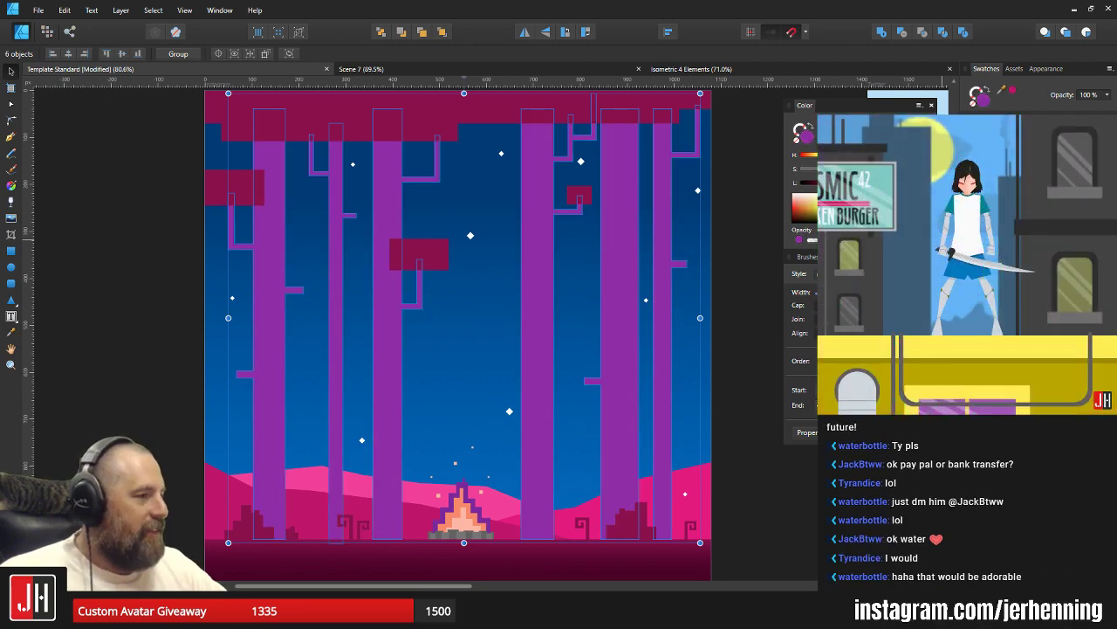
# Undo the dark purple fill on the six trees, deselect them and save the document.
pyautogui.hotkey('ctrl', 'z')
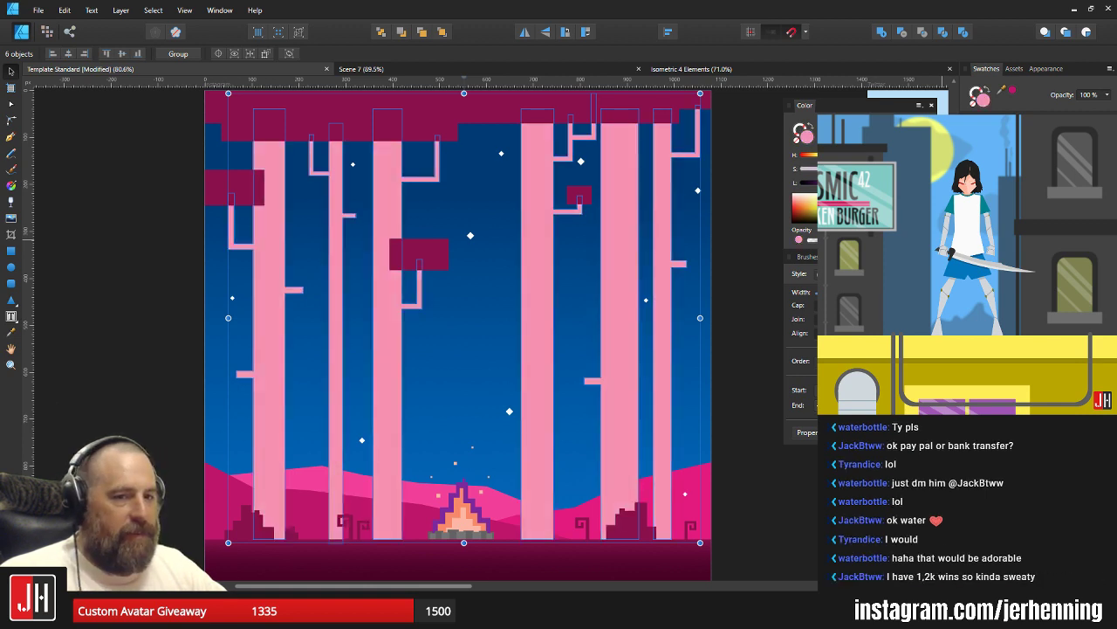
pyautogui.click(759, 222)
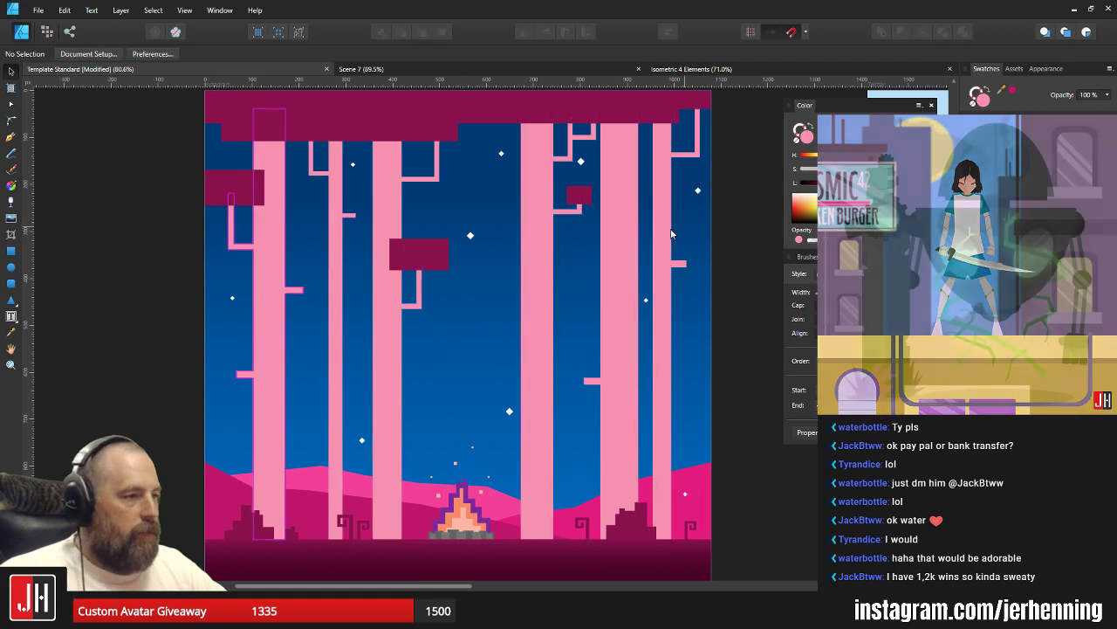
pyautogui.hotkey('ctrl', 's')
pyautogui.scroll(-3, 661, 244)
pyautogui.moveTo(599, 247); pyautogui.dragTo(498, 266)
pyautogui.scroll(3, 511, 297)
pyautogui.click(456, 291)
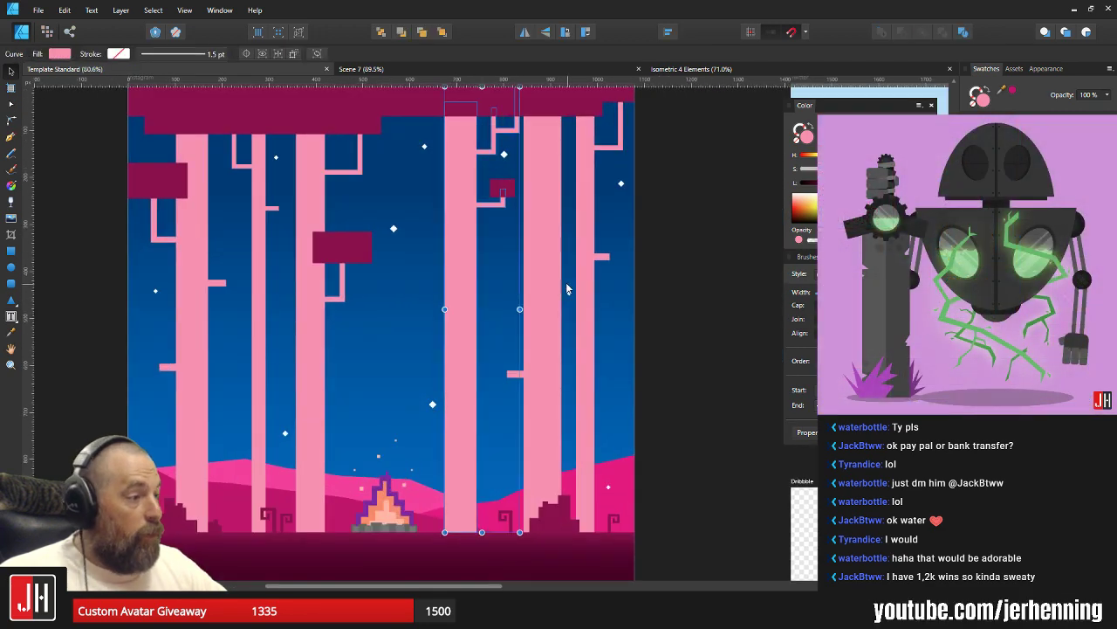
pyautogui.keyDown('shift'); pyautogui.click(550, 289); pyautogui.keyUp('shift')
pyautogui.keyDown('shift'); pyautogui.click(586, 263); pyautogui.keyUp('shift')
pyautogui.keyDown('shift'); pyautogui.click(316, 299); pyautogui.keyUp('shift')
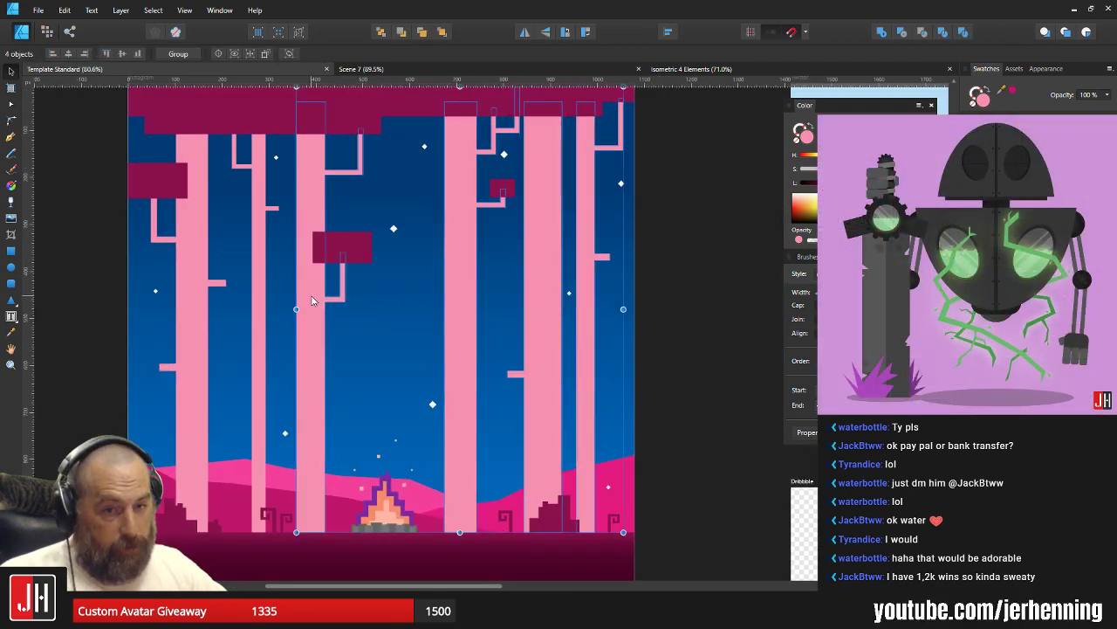
pyautogui.keyDown('shift'); pyautogui.click(262, 323); pyautogui.keyUp('shift')
pyautogui.keyDown('shift'); pyautogui.click(194, 316); pyautogui.keyUp('shift')
pyautogui.moveTo(243, 295); pyautogui.dragTo(305, 297)
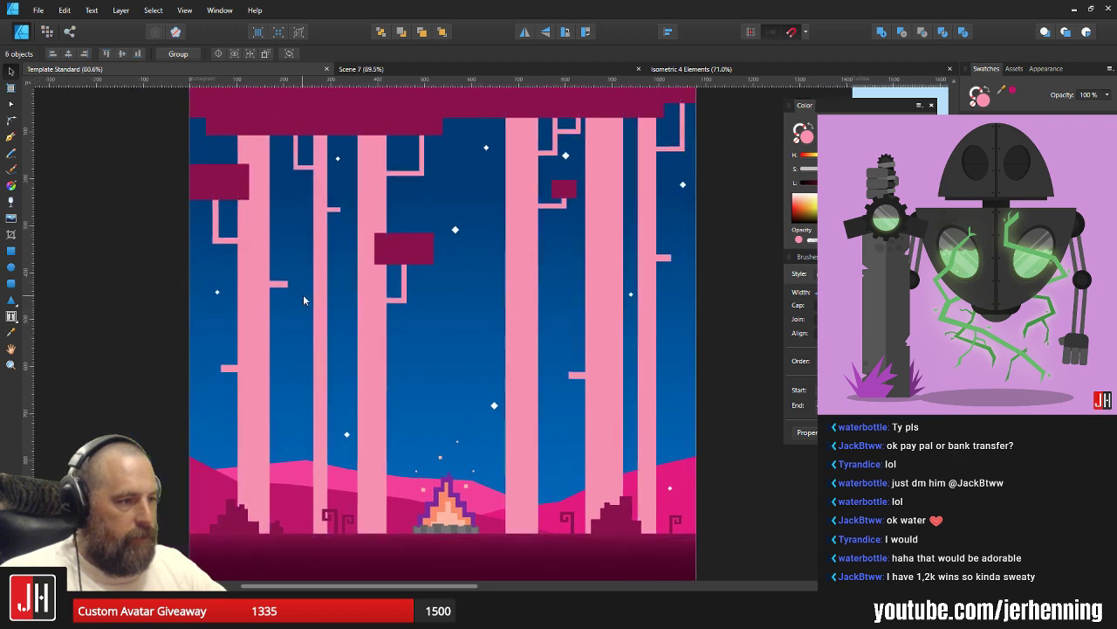
pyautogui.scroll(-2, 374, 307)
pyautogui.click(601, 374)
# Inspect the campfire's purple outer flame up close against the surrounding trees and hills.
pyautogui.scroll(3, 399, 447)
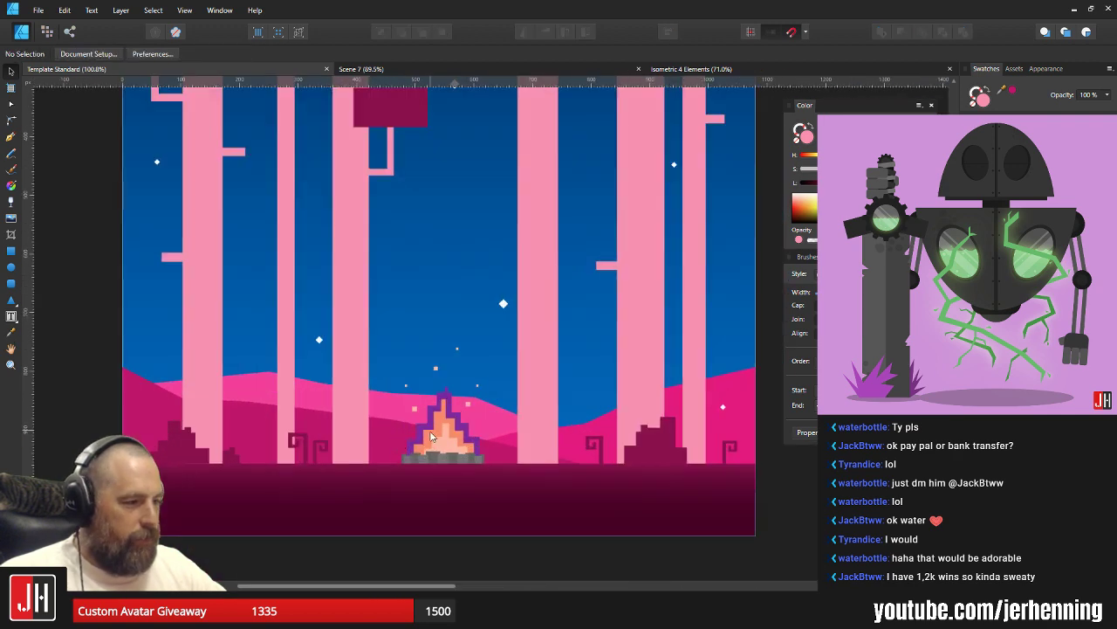
pyautogui.scroll(4, 436, 429)
pyautogui.click(446, 401)
pyautogui.scroll(-6, 449, 397)
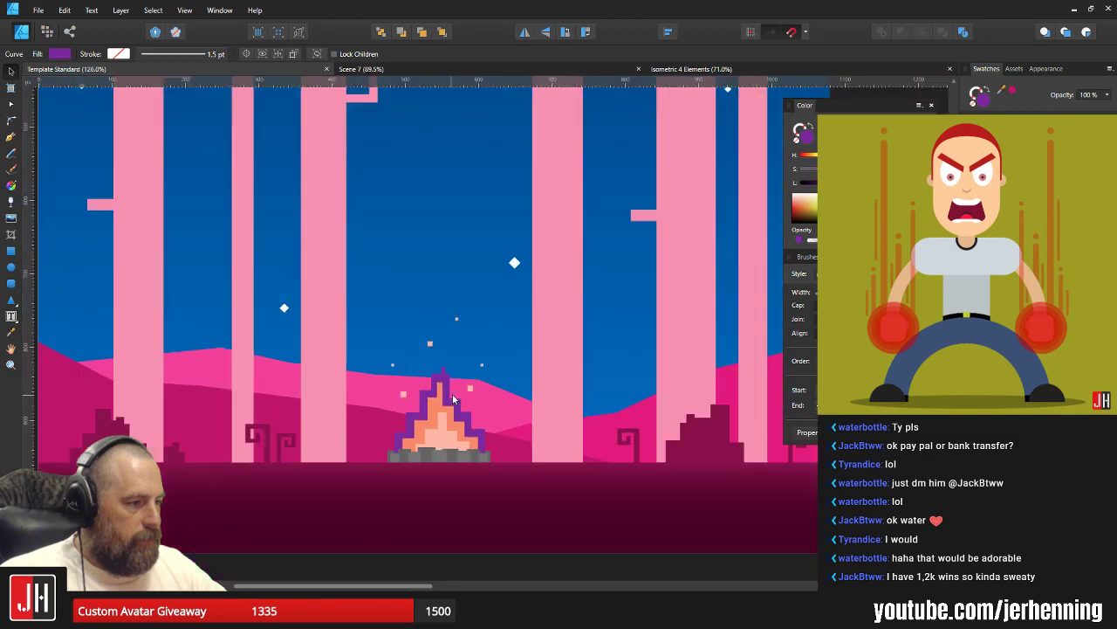
pyautogui.click(622, 480)
pyautogui.scroll(2, 442, 367)
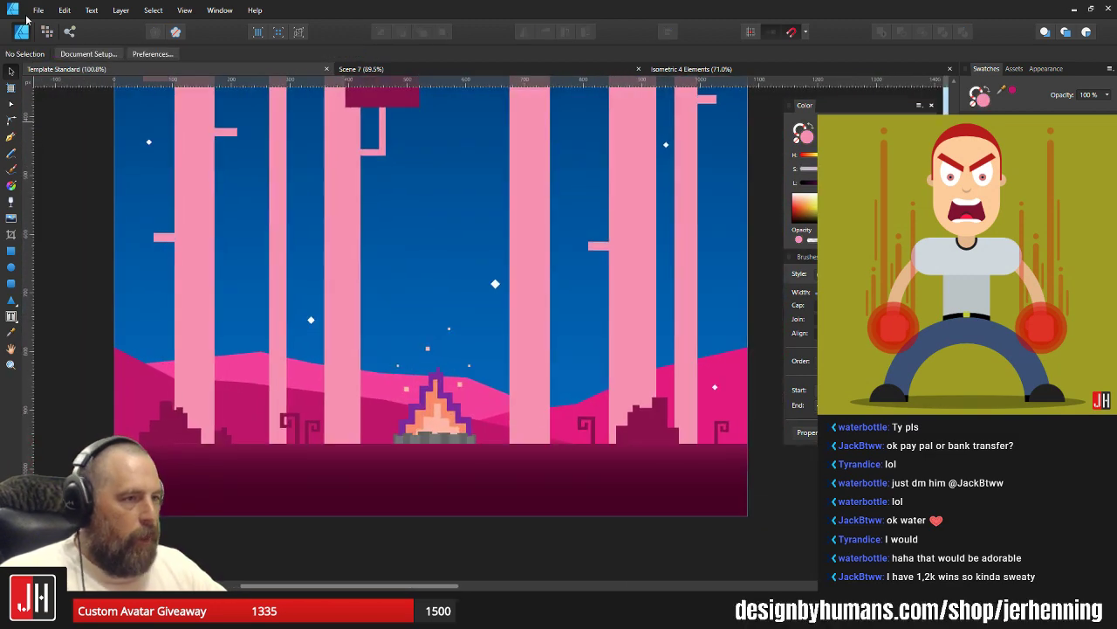
# Open the Cave Explorer document from the 2019 folder.
pyautogui.click(38, 9)
pyautogui.click(35, 49)
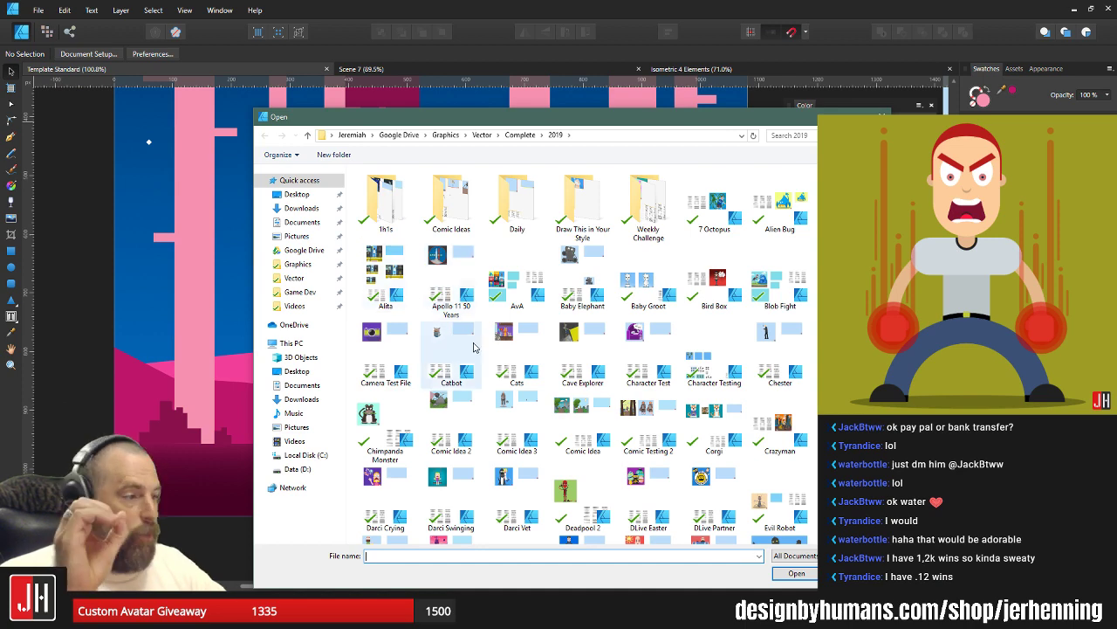
pyautogui.doubleClick(583, 340)
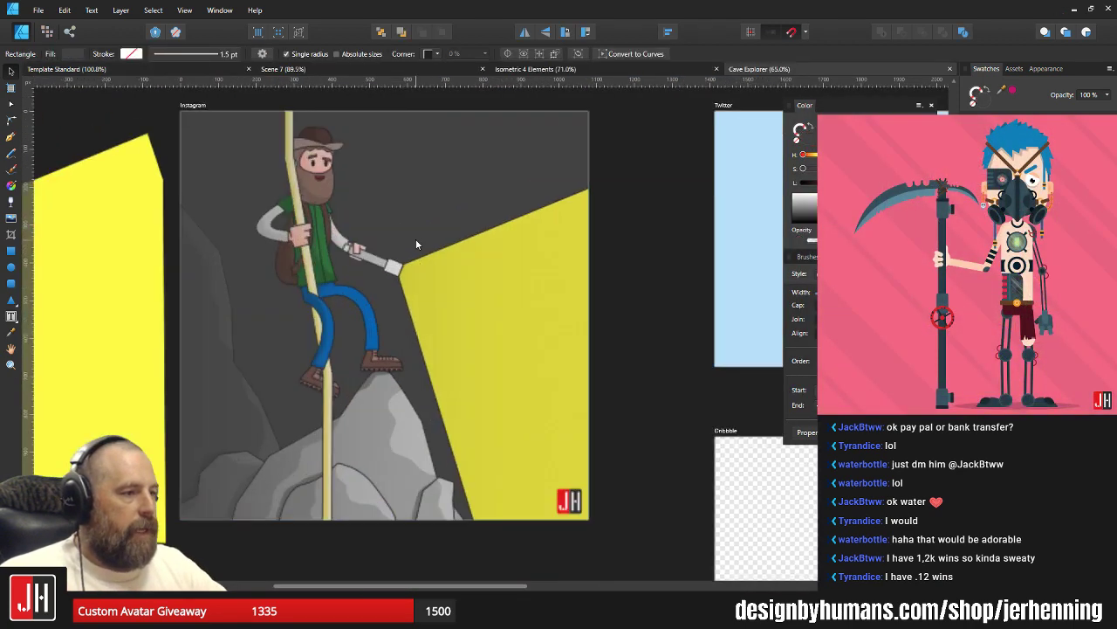
# Examine the cave explorer's outlines and shading, the rocks and the flashlight beam, and close the document.
pyautogui.scroll(2, 416, 244)
pyautogui.scroll(-2, 459, 251)
pyautogui.moveTo(441, 240); pyautogui.dragTo(469, 272)
pyautogui.scroll(2, 435, 266)
pyautogui.moveTo(443, 203); pyautogui.dragTo(459, 244)
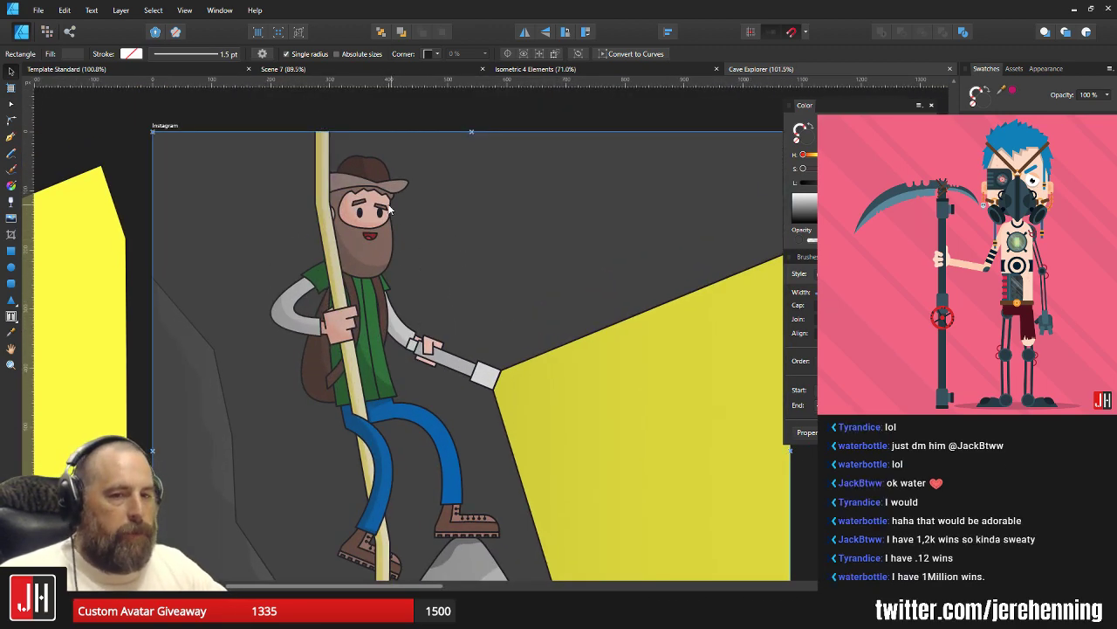
pyautogui.moveTo(417, 375); pyautogui.dragTo(393, 324)
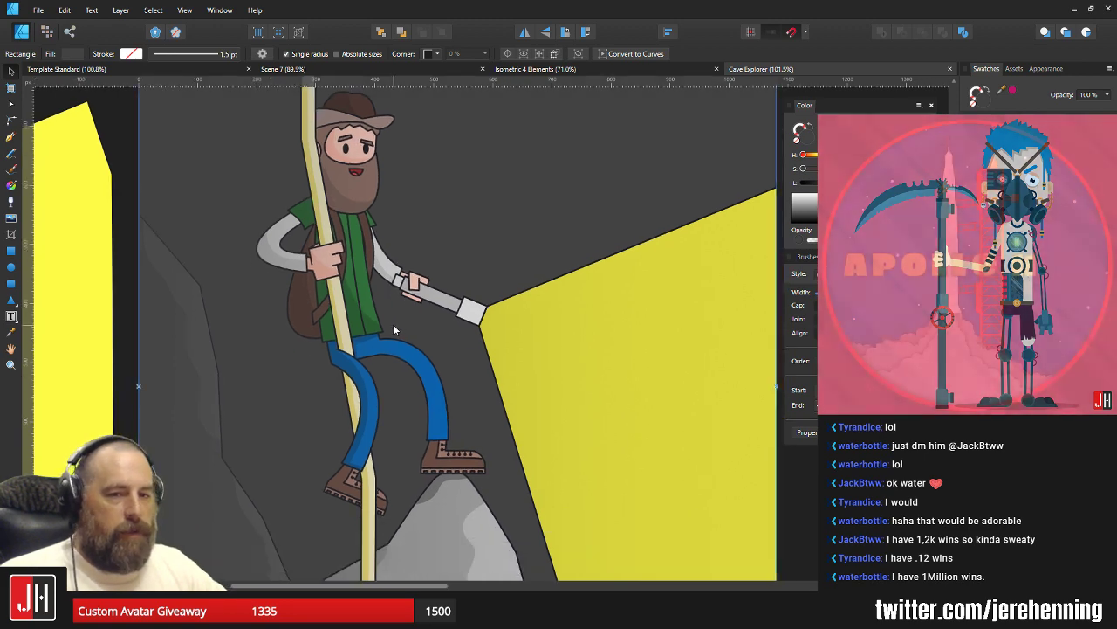
pyautogui.scroll(3, 382, 325)
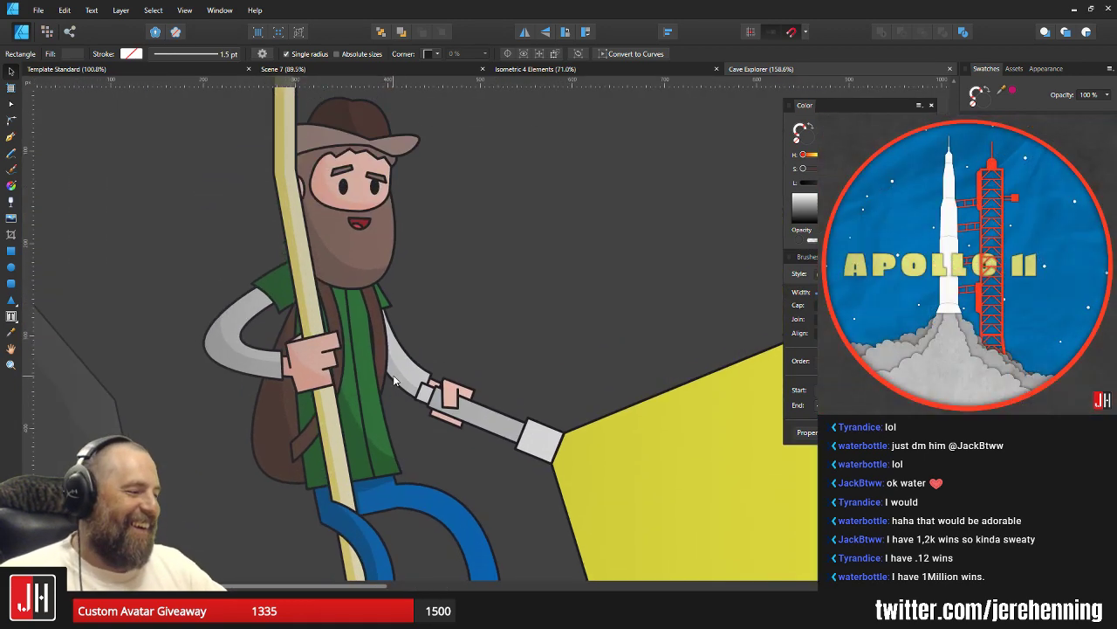
pyautogui.scroll(-2, 393, 377)
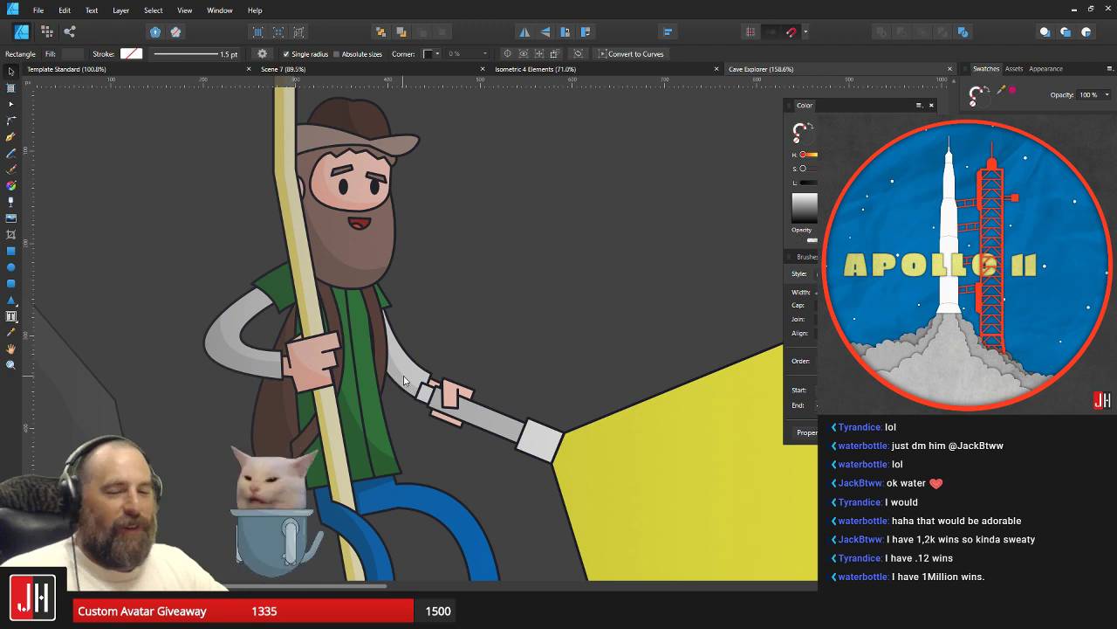
pyautogui.scroll(-2, 442, 323)
pyautogui.scroll(2, 399, 322)
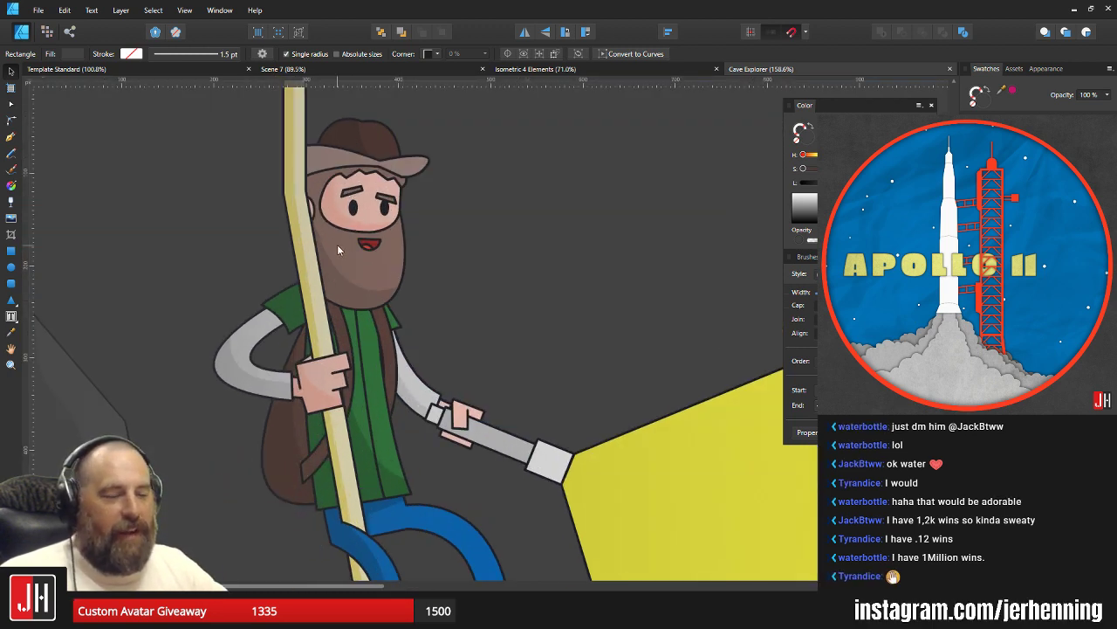
pyautogui.scroll(-3, 369, 245)
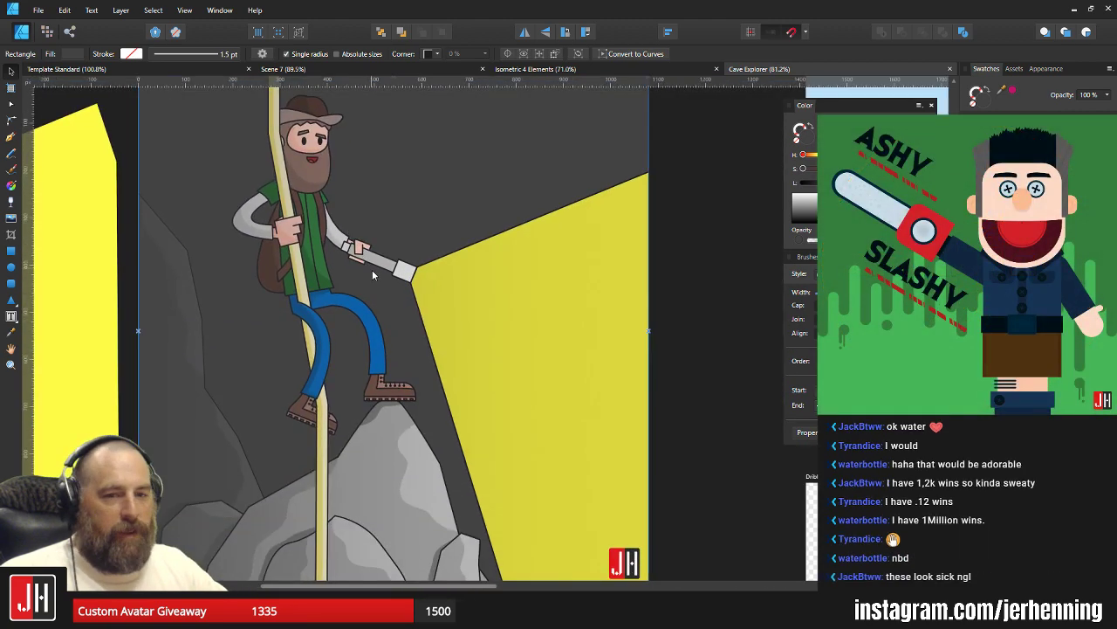
pyautogui.scroll(-2, 372, 279)
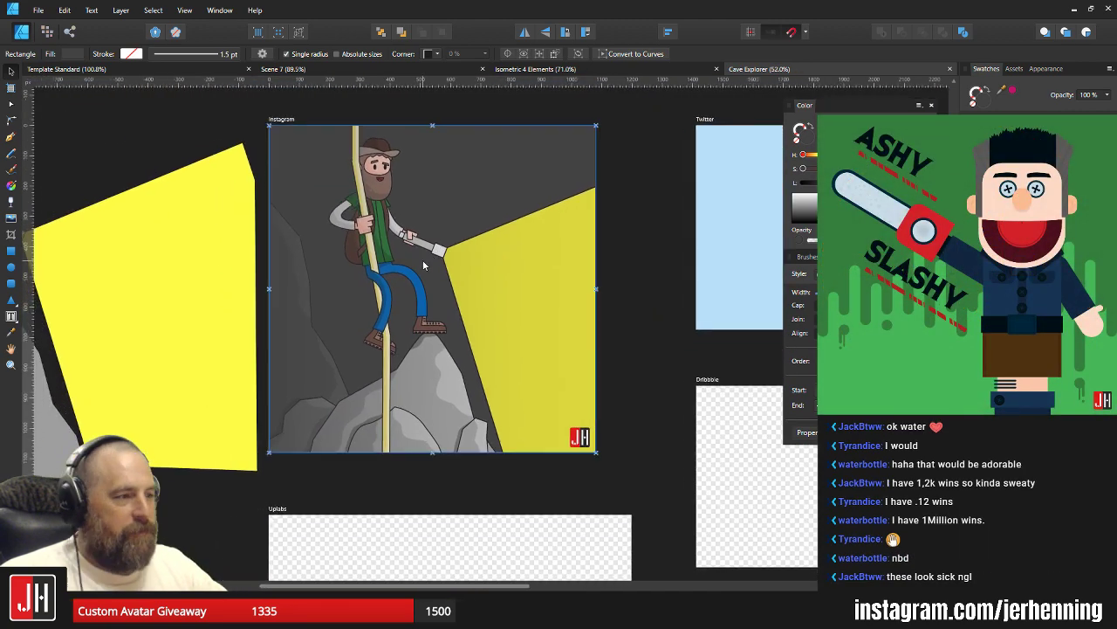
pyautogui.scroll(3, 403, 278)
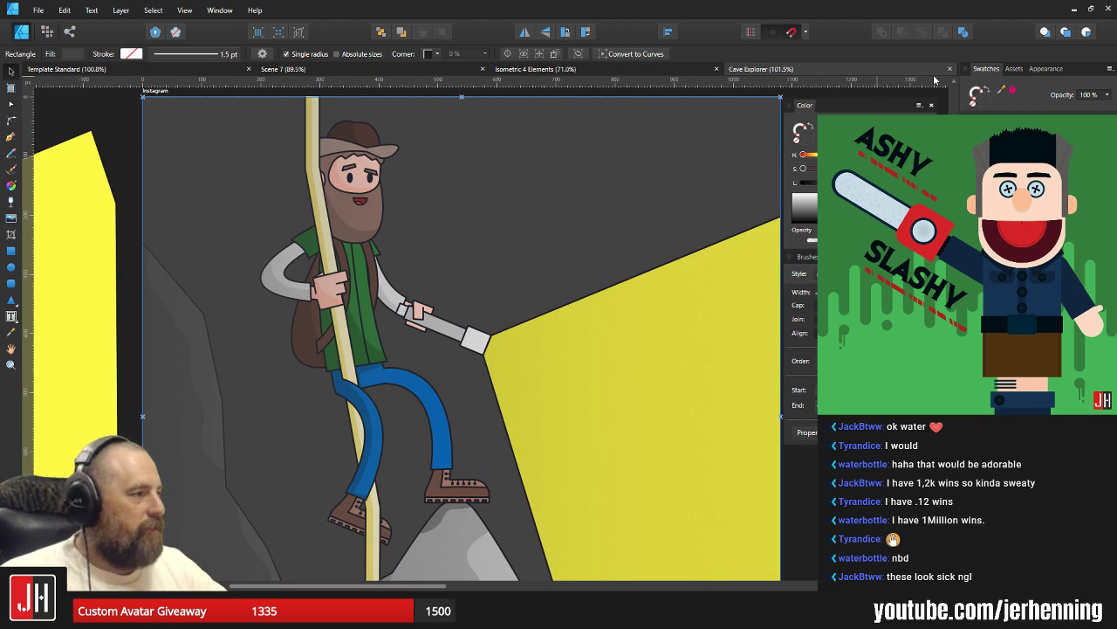
pyautogui.click(950, 69)
# Examine the earth, air, water and lava cubes in the Isometric 4 Elements document.
pyautogui.click(38, 10)
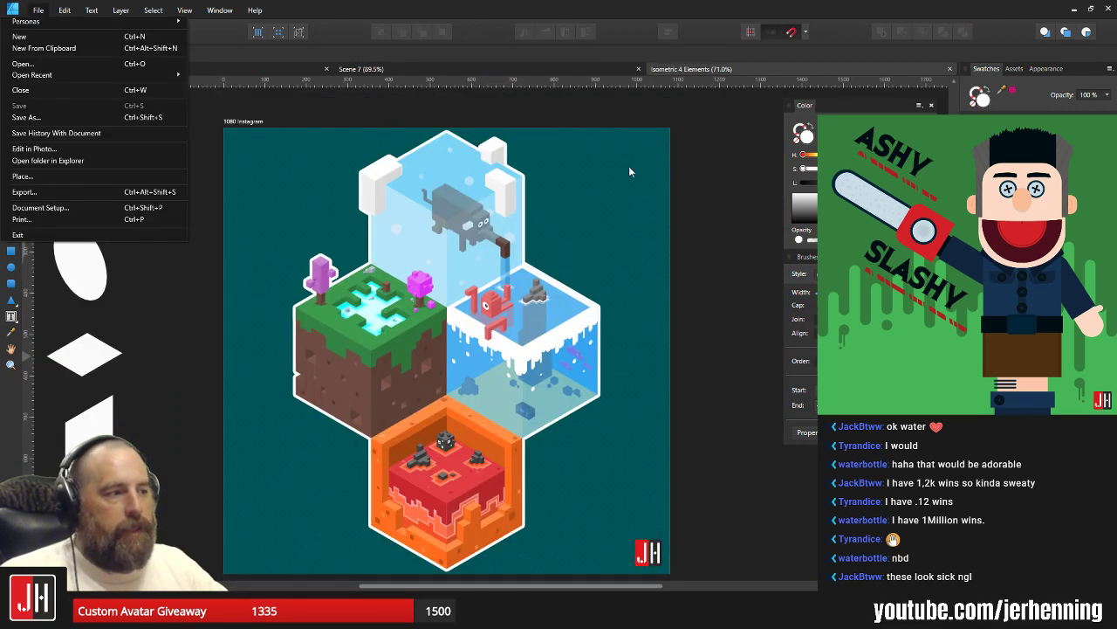
pyautogui.click(629, 171)
pyautogui.scroll(3, 488, 326)
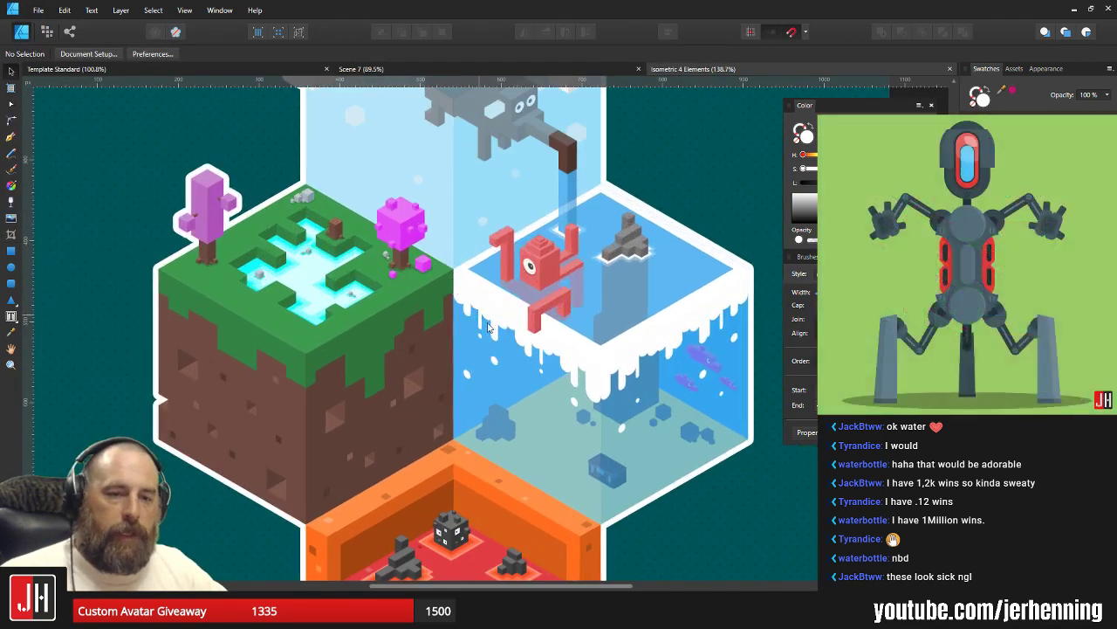
pyautogui.scroll(-3, 489, 327)
pyautogui.scroll(5, 480, 315)
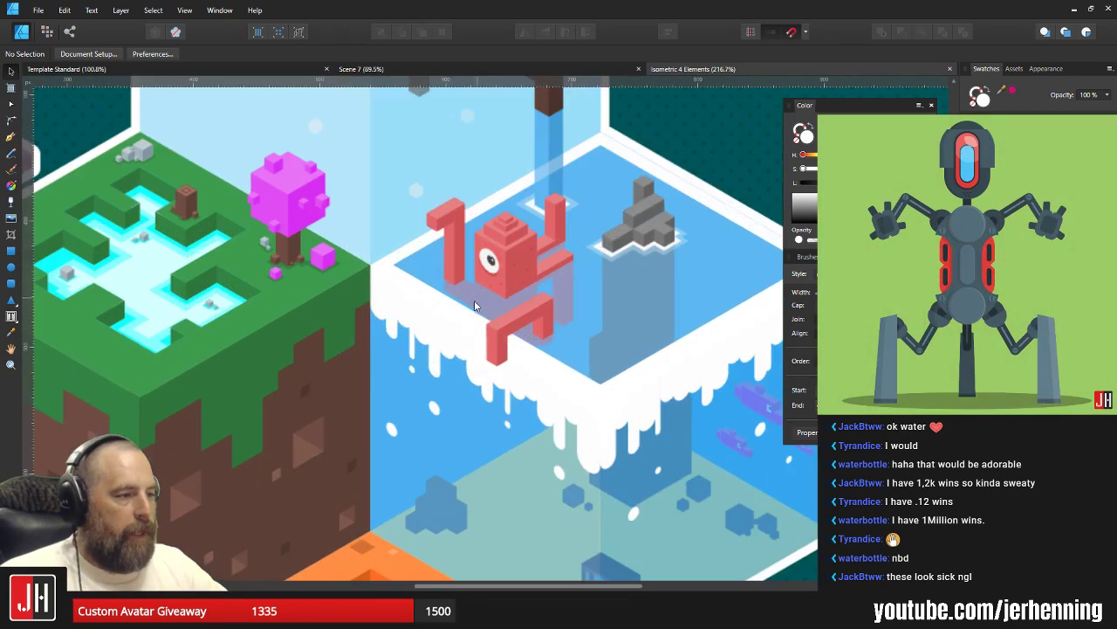
pyautogui.scroll(-3, 478, 293)
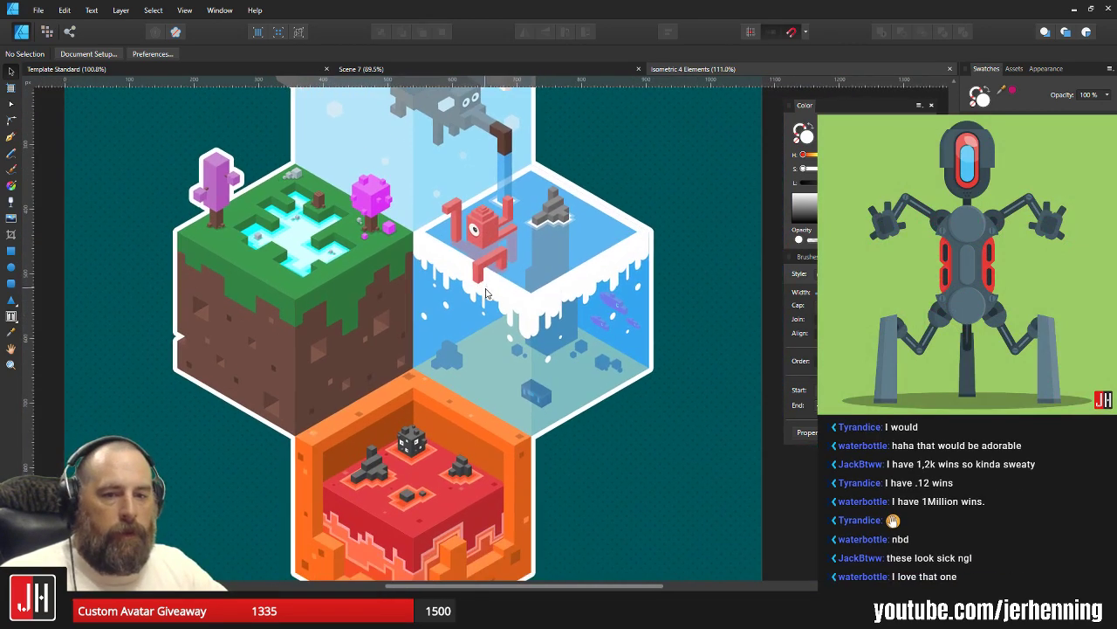
pyautogui.scroll(4, 486, 293)
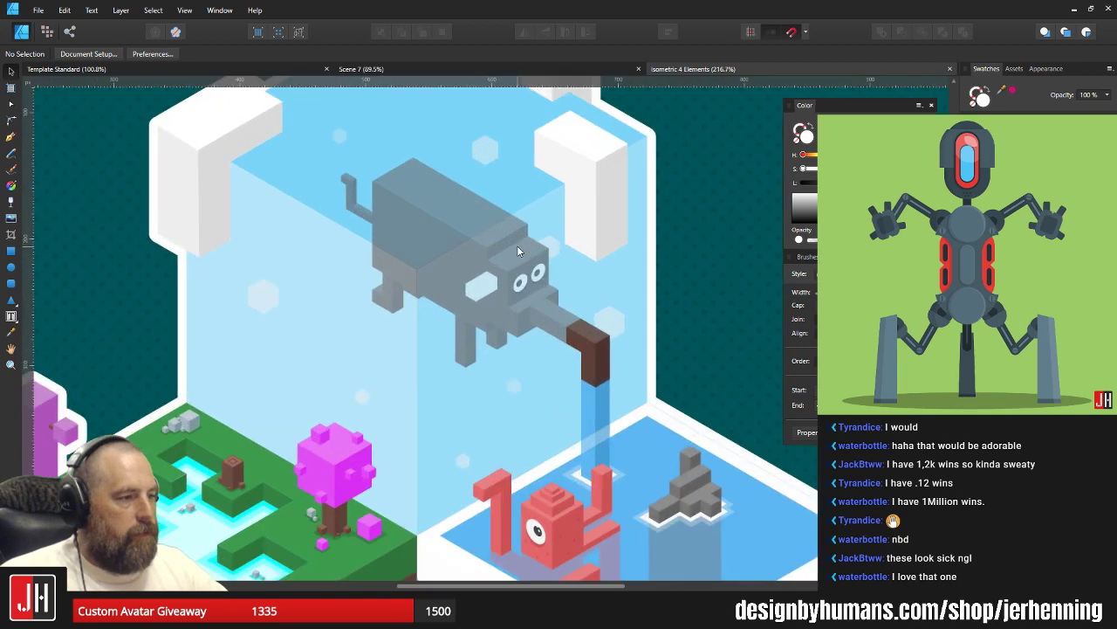
pyautogui.scroll(-4, 518, 251)
pyautogui.scroll(2, 505, 404)
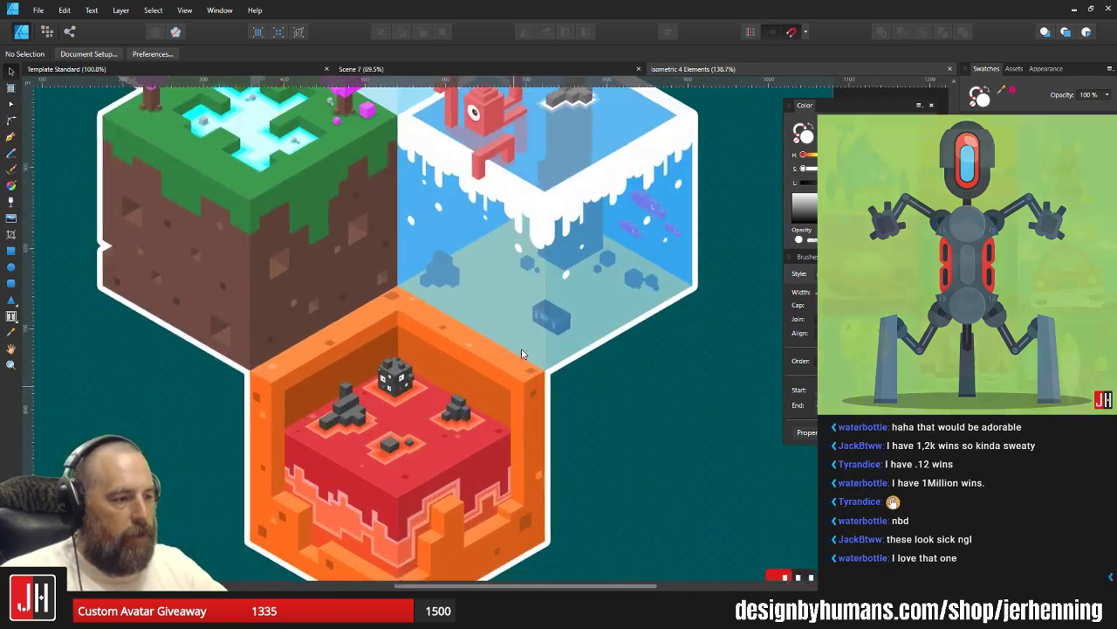
pyautogui.moveTo(522, 350); pyautogui.dragTo(529, 309)
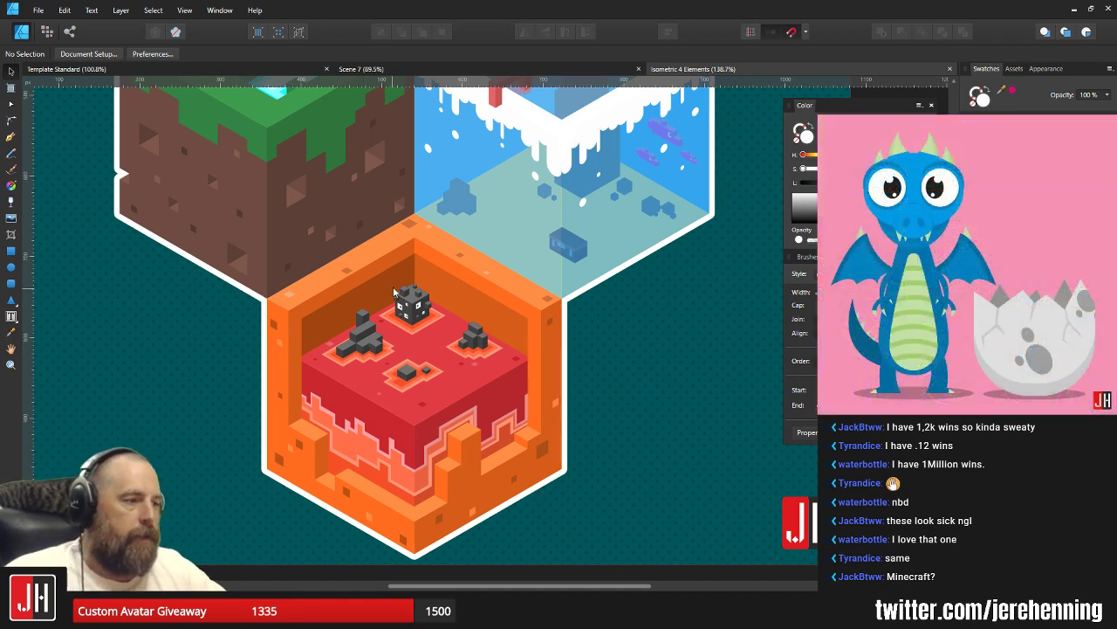
pyautogui.scroll(-5, 390, 287)
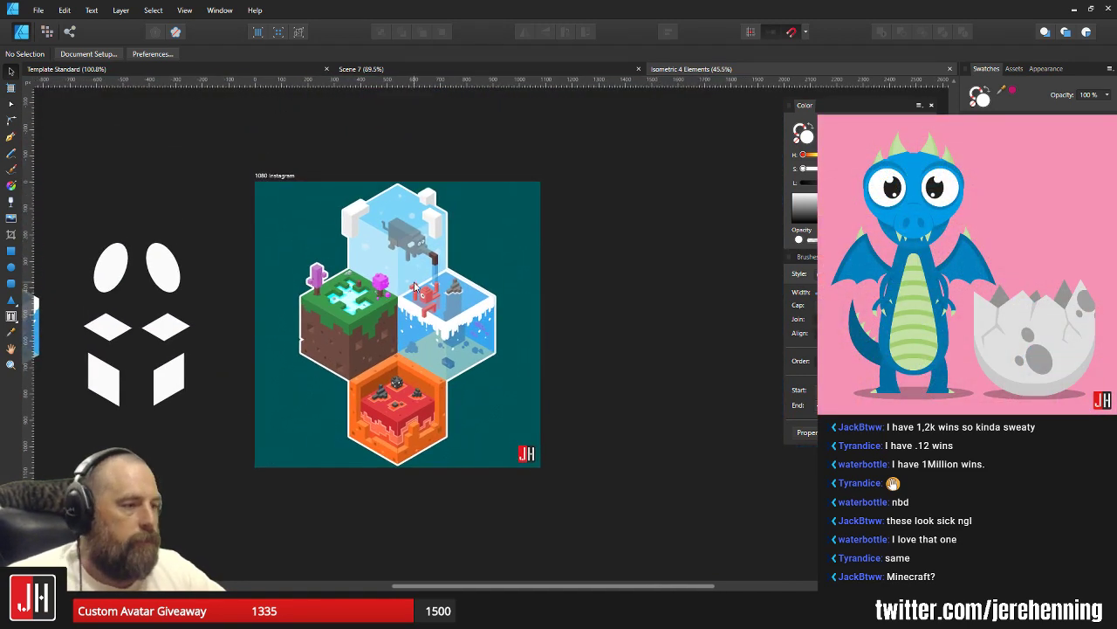
pyautogui.scroll(3, 415, 287)
# Switch to the Scene 7 document and examine its sunset landscape and colour palette.
pyautogui.click(395, 68)
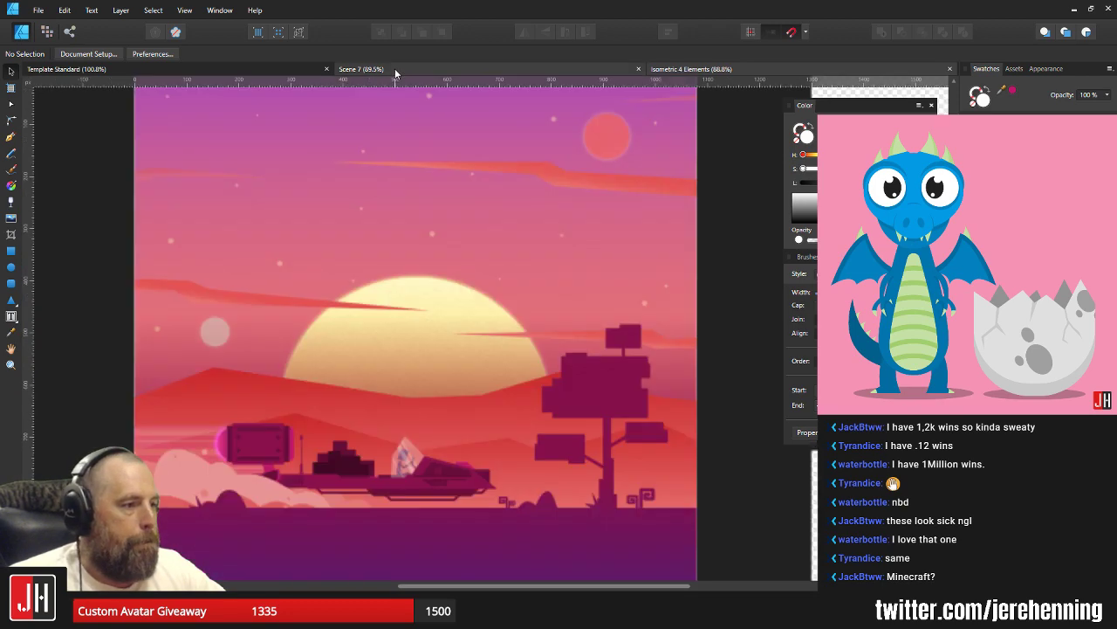
pyautogui.scroll(-2, 456, 262)
pyautogui.scroll(2, 446, 262)
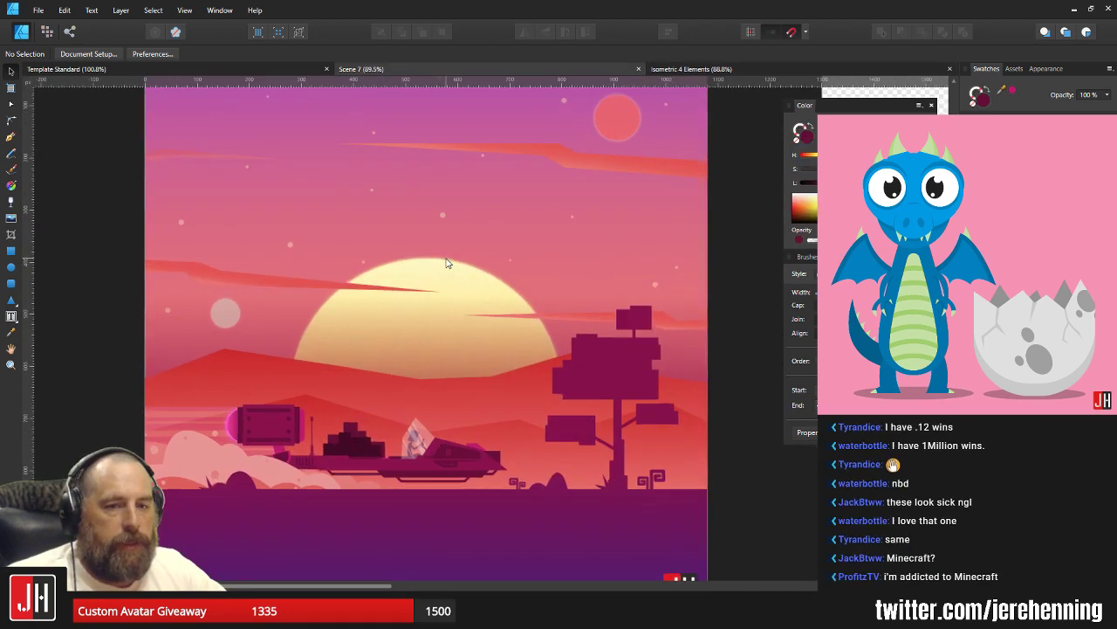
pyautogui.scroll(-1, 450, 254)
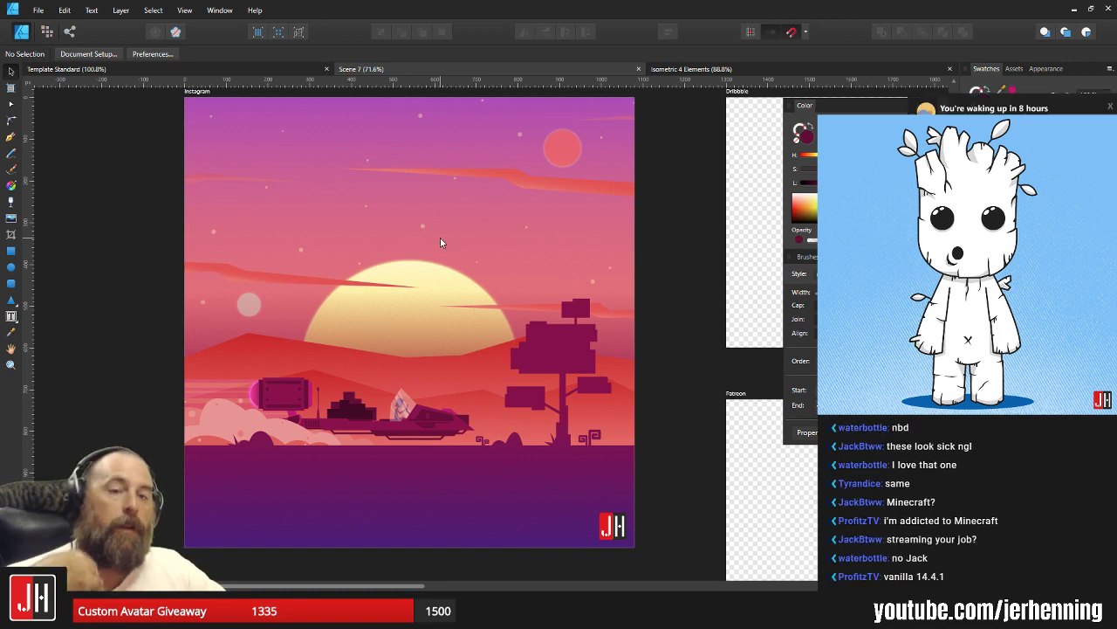
# Return to the Template Standard document and review the pink trees across the Instagram artboard.
pyautogui.click(226, 71)
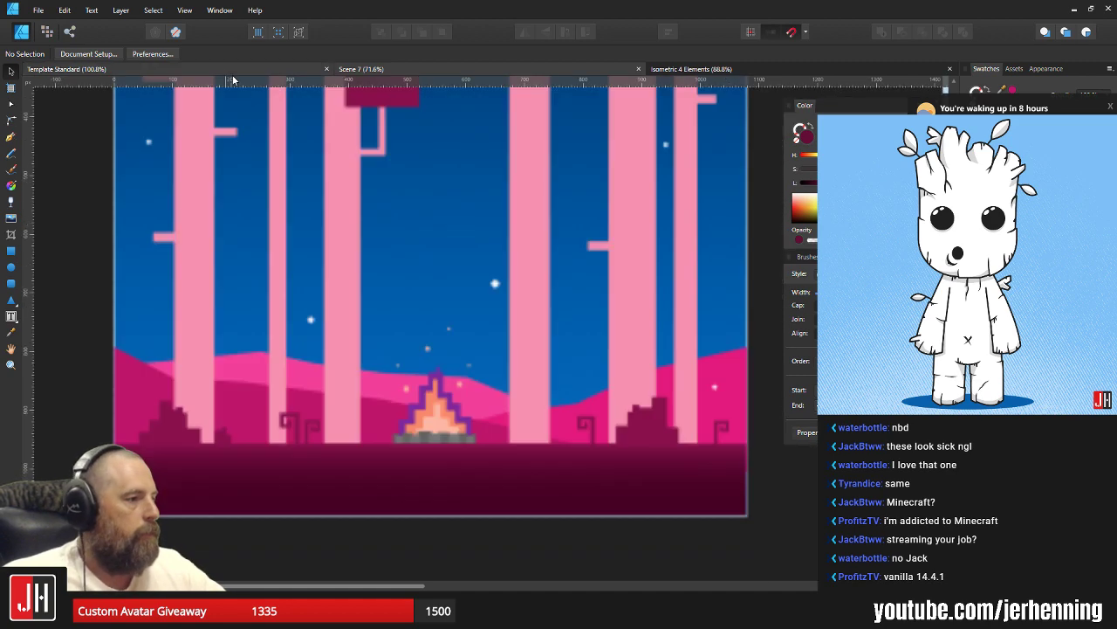
pyautogui.scroll(-3, 444, 318)
pyautogui.moveTo(519, 283); pyautogui.dragTo(480, 331)
pyautogui.scroll(2, 352, 306)
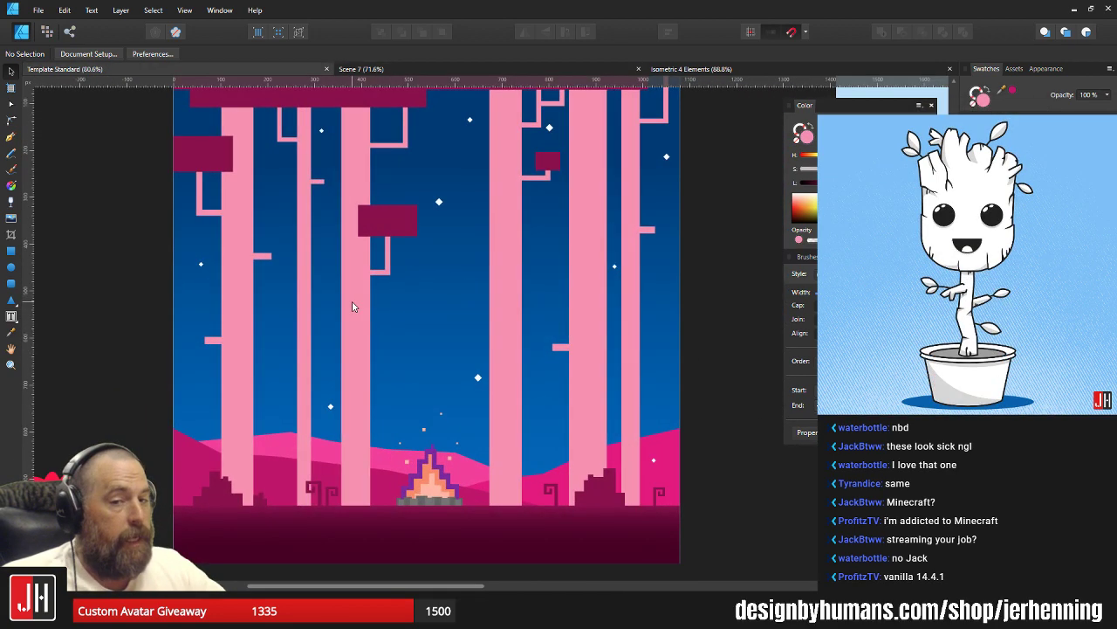
pyautogui.click(241, 302)
pyautogui.click(454, 304)
pyautogui.moveTo(454, 304); pyautogui.dragTo(427, 357)
pyautogui.hotkey('ctrl', 'd')
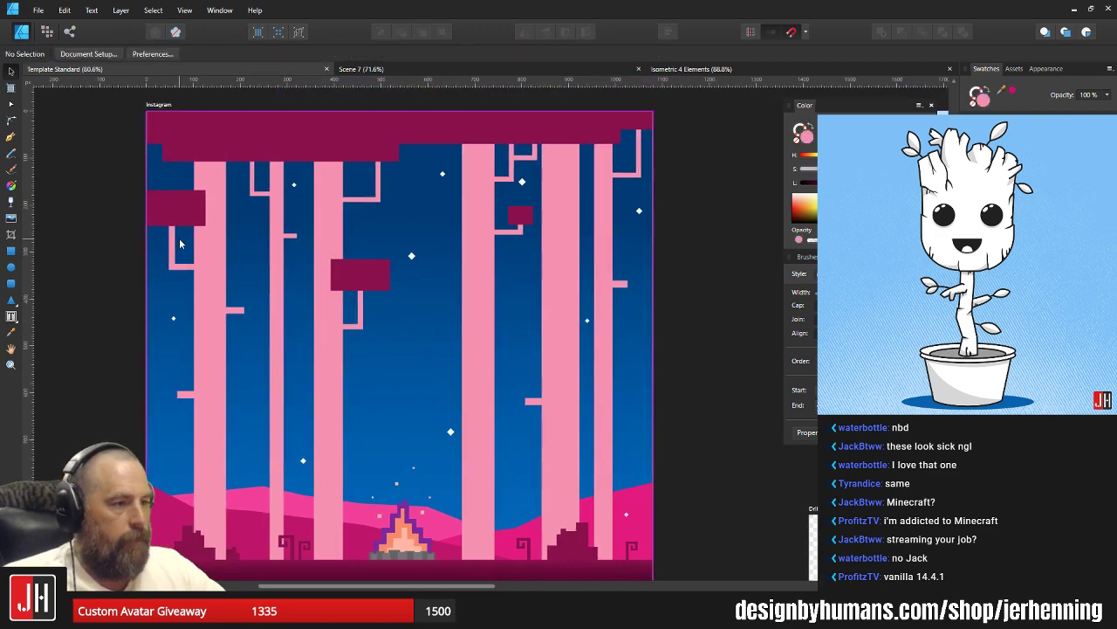
# Draw a pink rectangle directly above the blue sky background, spanning the Instagram artboard's full width and its lower three quarters.
pyautogui.click(12, 252)
pyautogui.scroll(-2, 204, 261)
pyautogui.moveTo(243, 254); pyautogui.dragTo(322, 274)
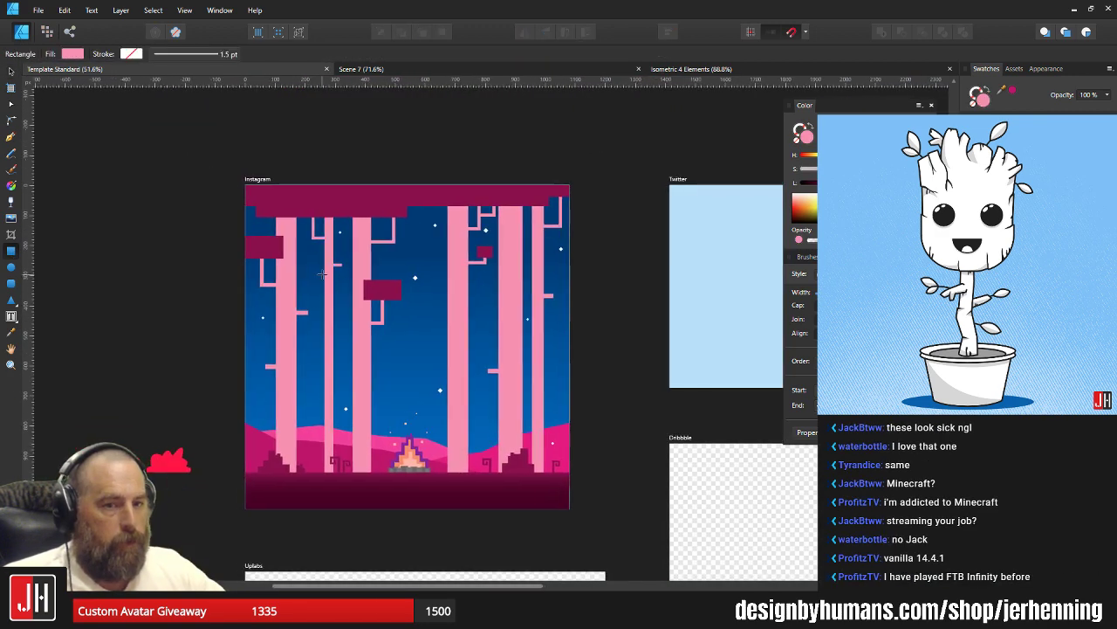
pyautogui.press('v')
pyautogui.click(434, 298)
pyautogui.press('m')
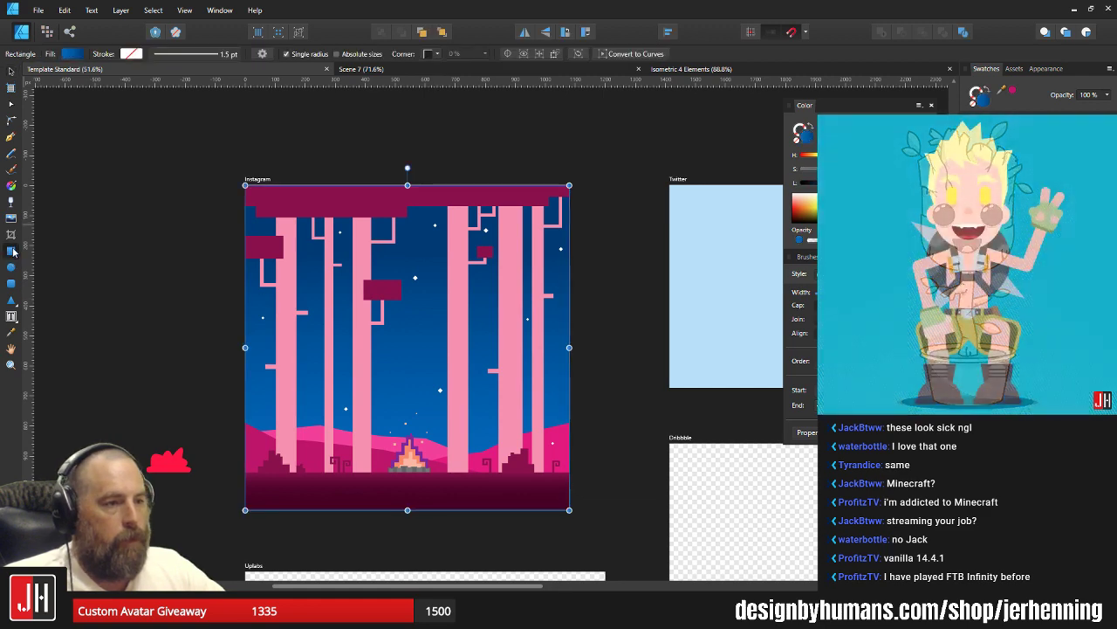
pyautogui.moveTo(243, 267); pyautogui.dragTo(569, 513)
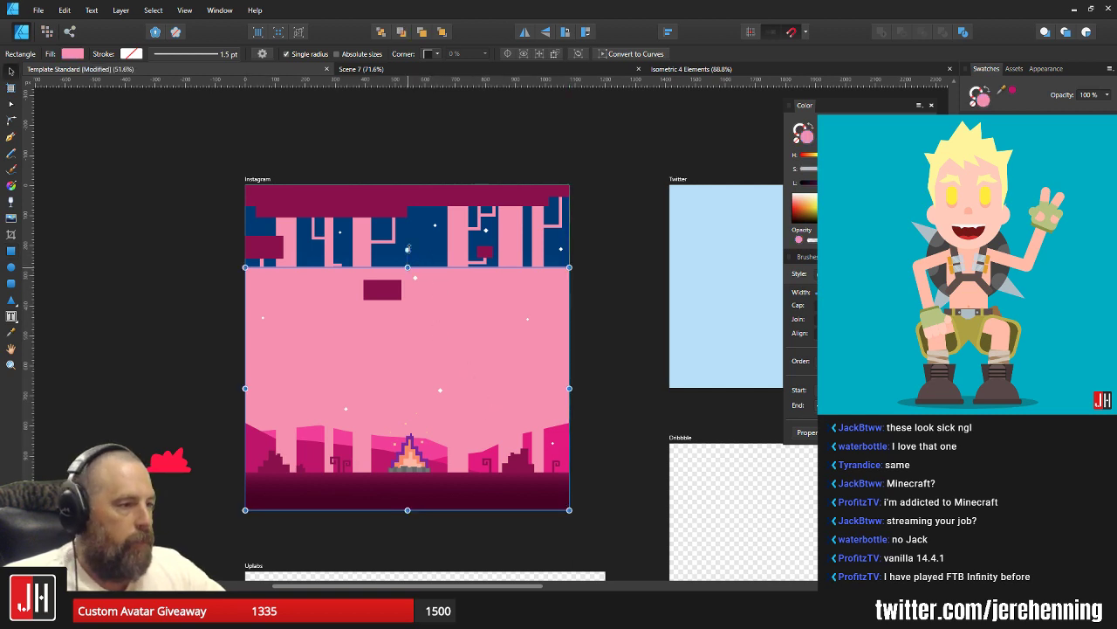
# Try a linear transparency on the full-artboard pink rectangle, running from the Instagram artboard's top edge to the campfire, and undo it.
pyautogui.moveTo(408, 267); pyautogui.dragTo(410, 459)
pyautogui.press('y')
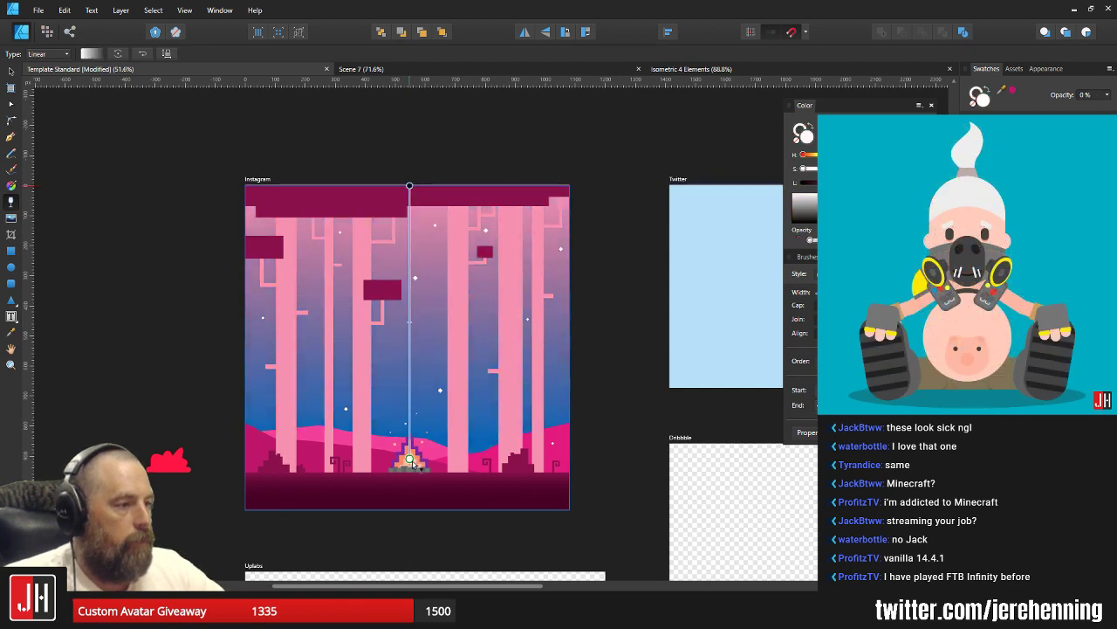
pyautogui.hotkey('ctrl', 'z')
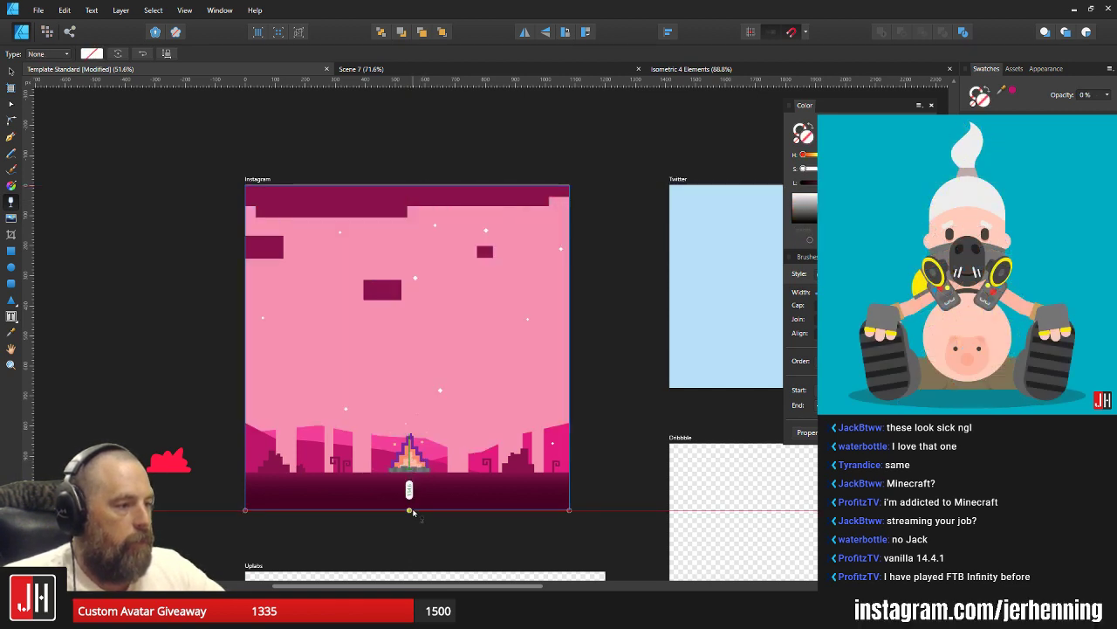
# Try fading the pink rectangle upward with a linear transparency from the artboard's bottom edge to about mid-height, and undo it.
pyautogui.moveTo(410, 510); pyautogui.dragTo(410, 315)
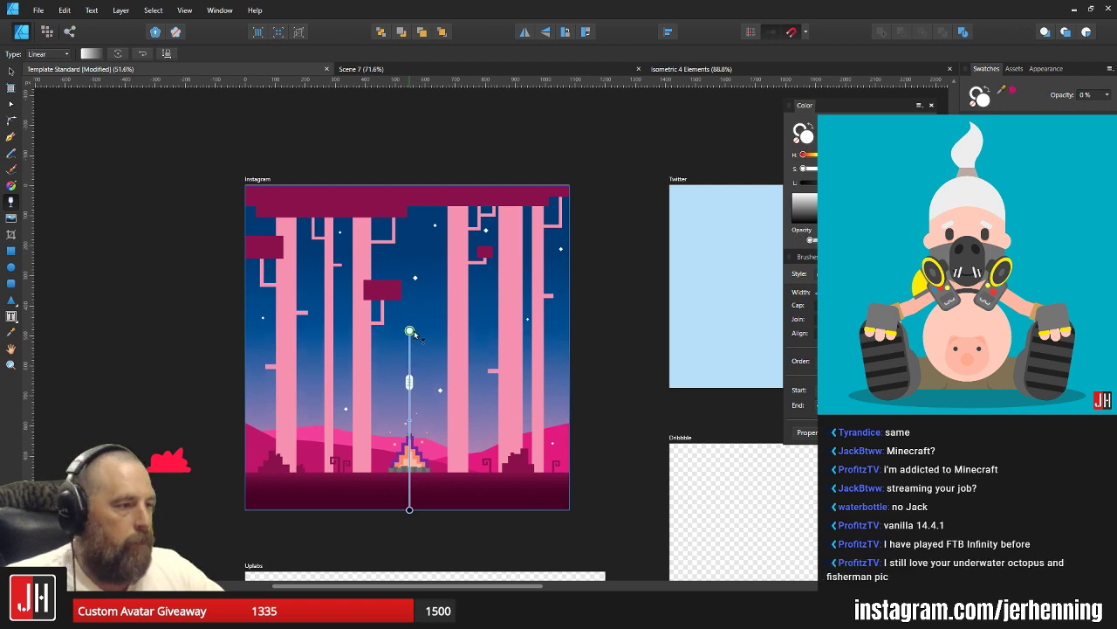
pyautogui.moveTo(410, 331); pyautogui.dragTo(410, 347)
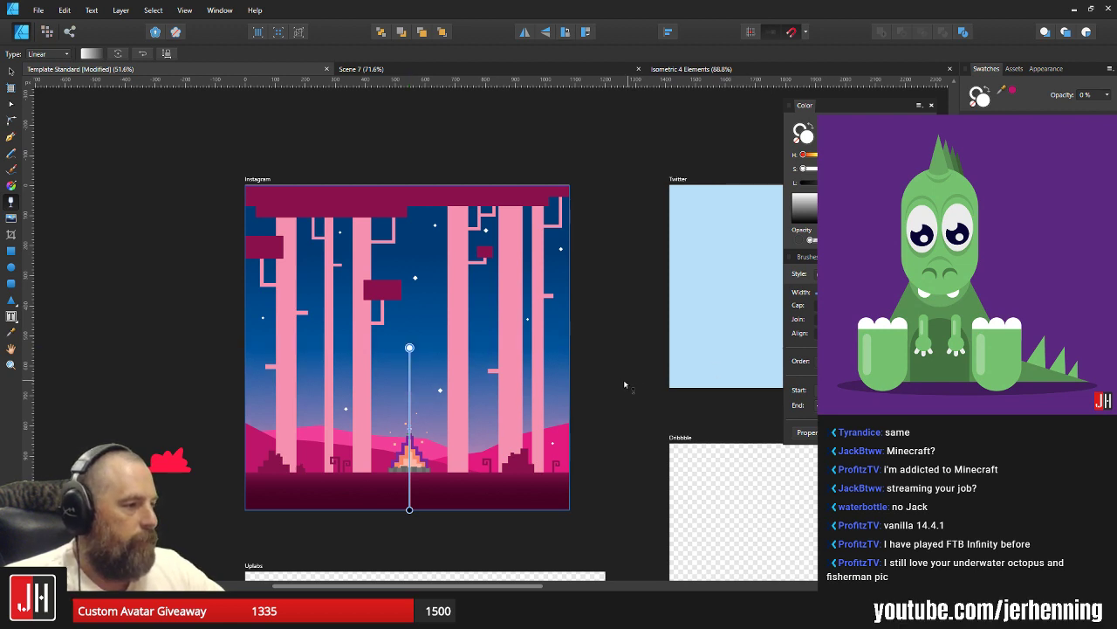
pyautogui.hotkey('ctrl', 'z')
pyautogui.press('v')
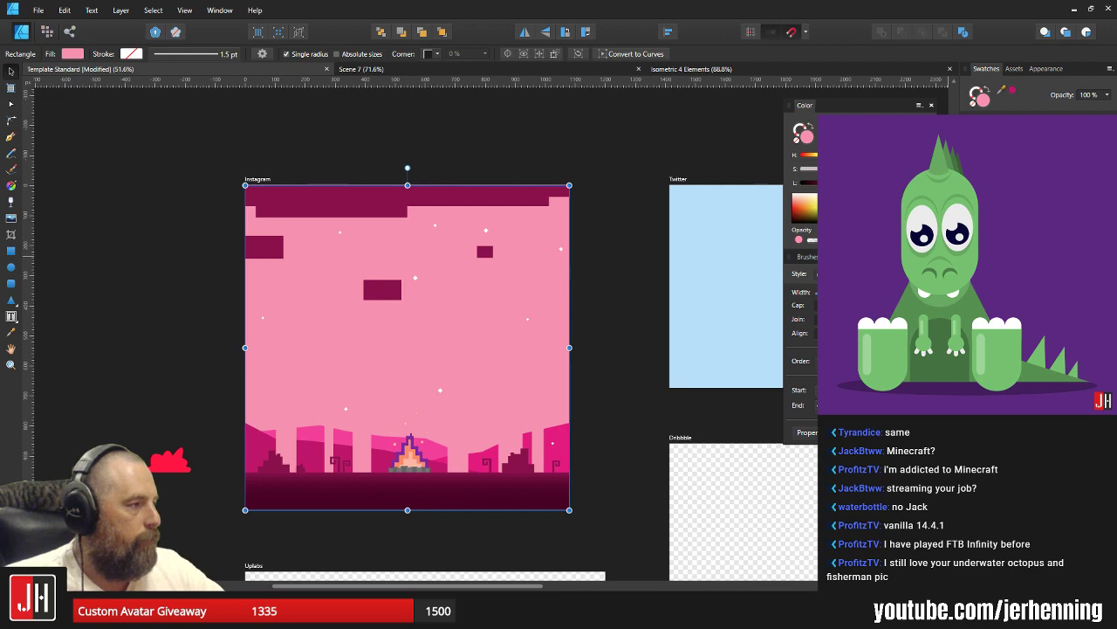
# Make the rectangle over the sky white and fade it with a linear transparency from the artboard's bottom edge up to about mid-height.
pyautogui.hotkey('ctrl', 'z')
pyautogui.press('y')
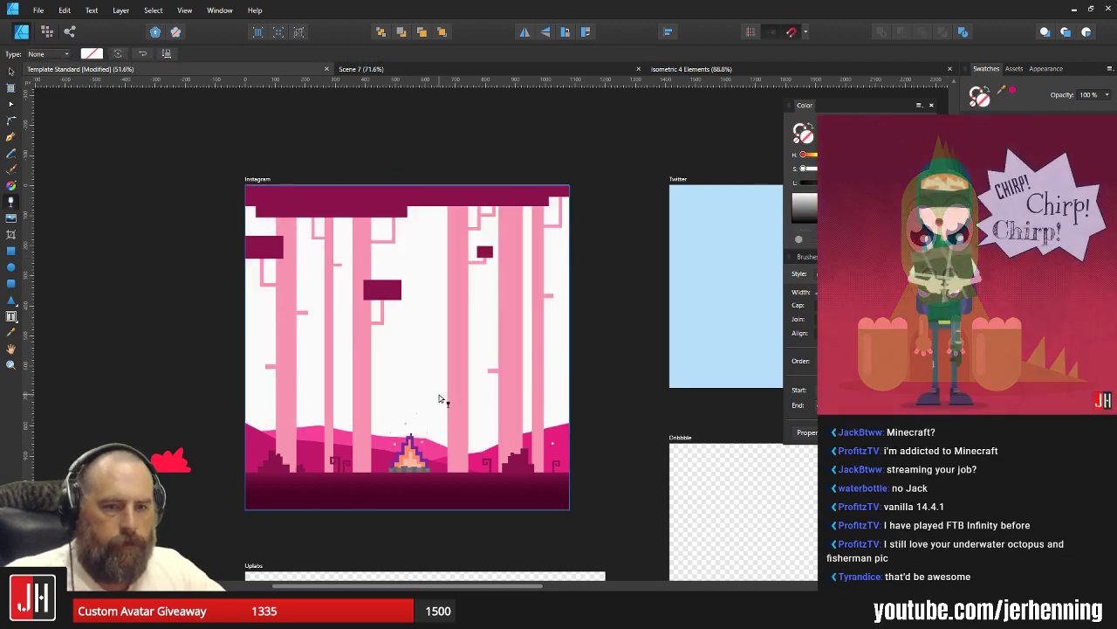
pyautogui.moveTo(408, 512); pyautogui.dragTo(407, 342)
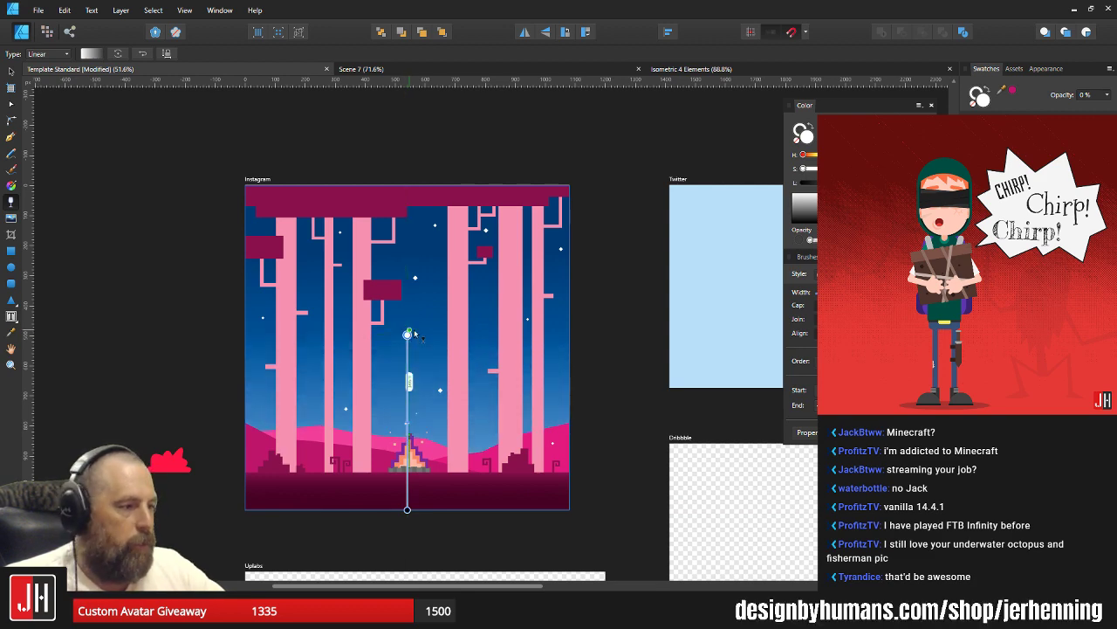
pyautogui.press('v')
pyautogui.click(597, 383)
pyautogui.scroll(3, 417, 391)
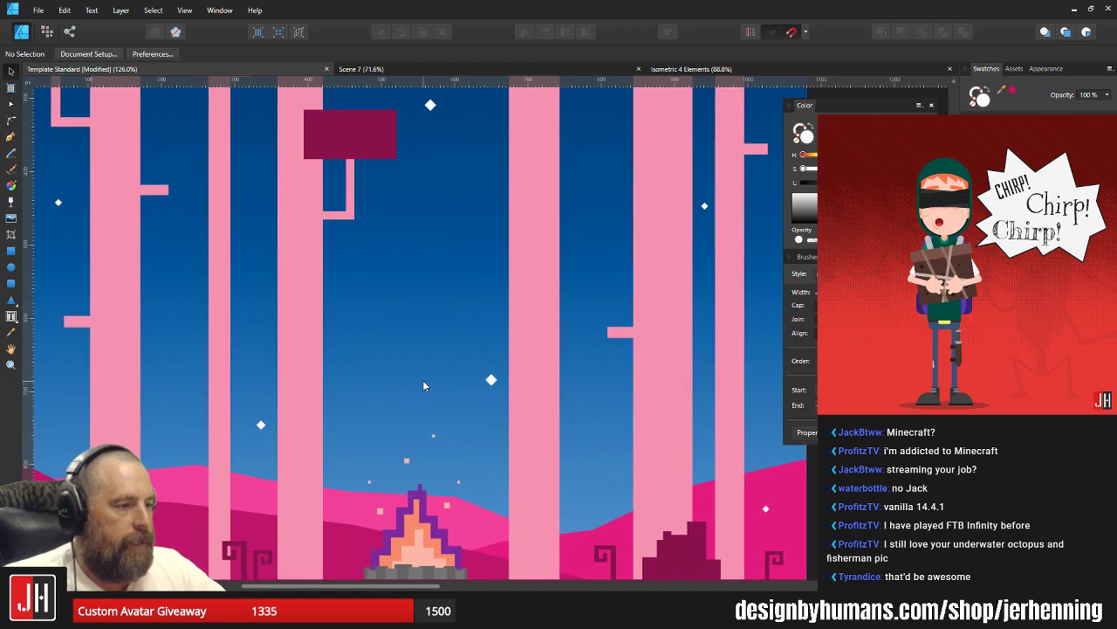
pyautogui.scroll(-4, 422, 380)
pyautogui.scroll(3, 401, 371)
pyautogui.scroll(-2, 431, 358)
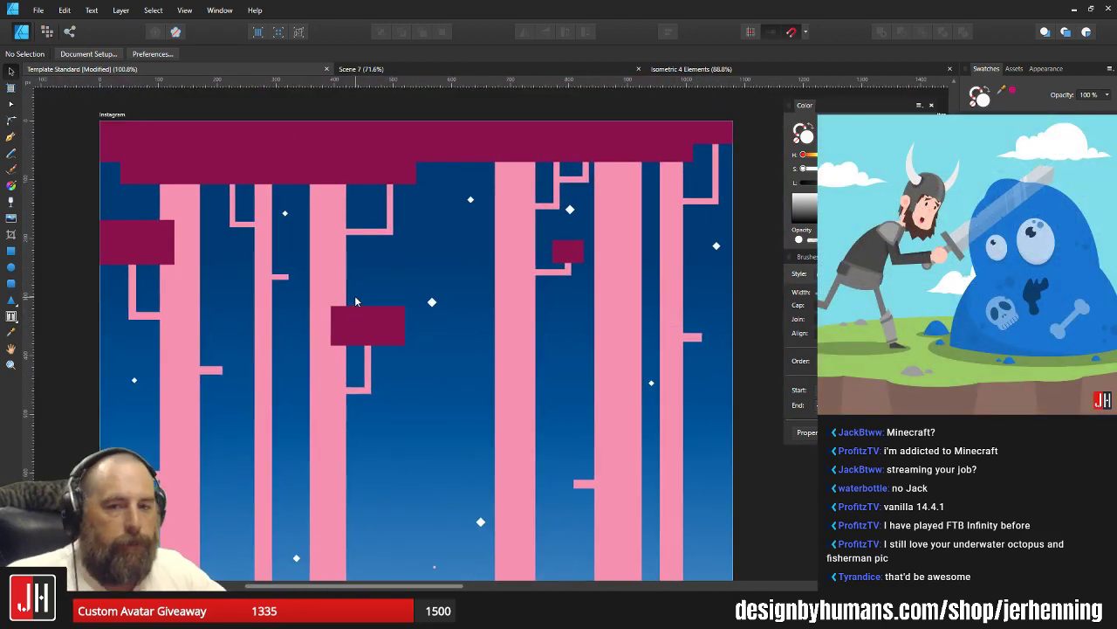
# Duplicate the white diamond star beside the middle foliage block as a smaller, semi-transparent star just above that block.
pyautogui.scroll(3, 416, 271)
pyautogui.click(448, 331)
pyautogui.scroll(3, 445, 339)
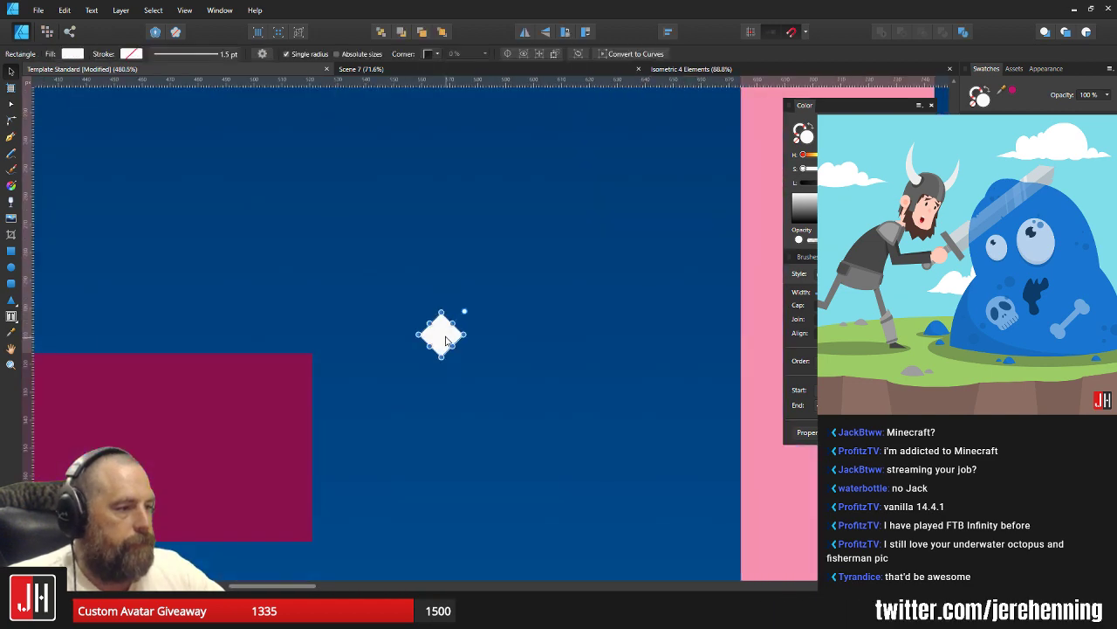
pyautogui.moveTo(445, 341); pyautogui.dragTo(166, 196)
pyautogui.click(445, 326)
pyautogui.scroll(-11, 323, 284)
pyautogui.click(482, 329)
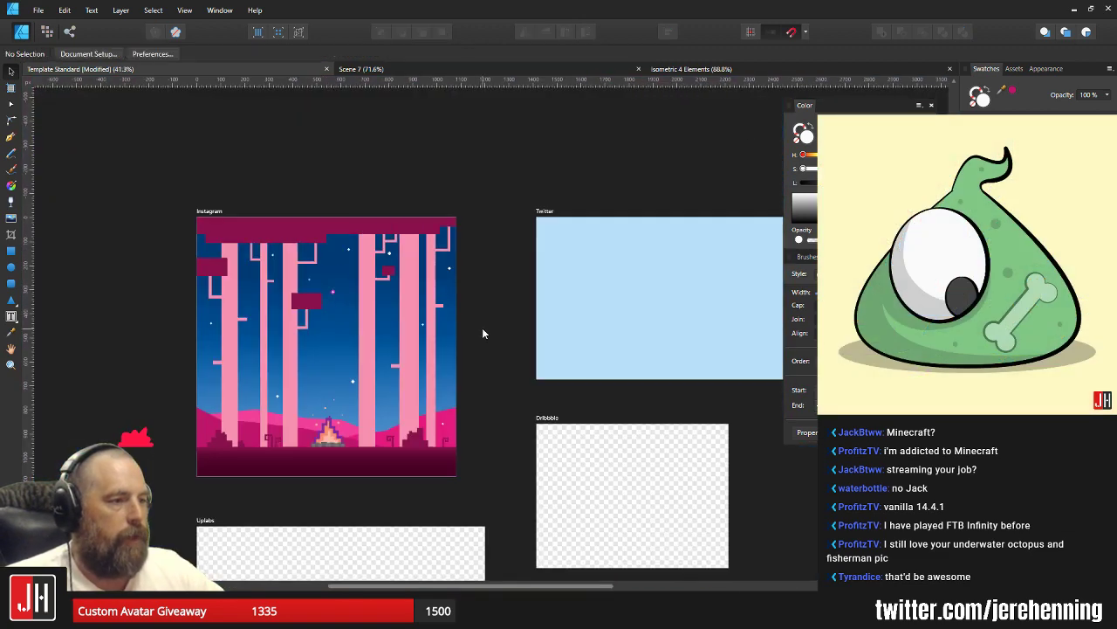
# Copy the small faint star into the sky gap between the fourth and fifth trunks, above the short branch.
pyautogui.scroll(5, 323, 289)
pyautogui.scroll(3, 323, 293)
pyautogui.press('m')
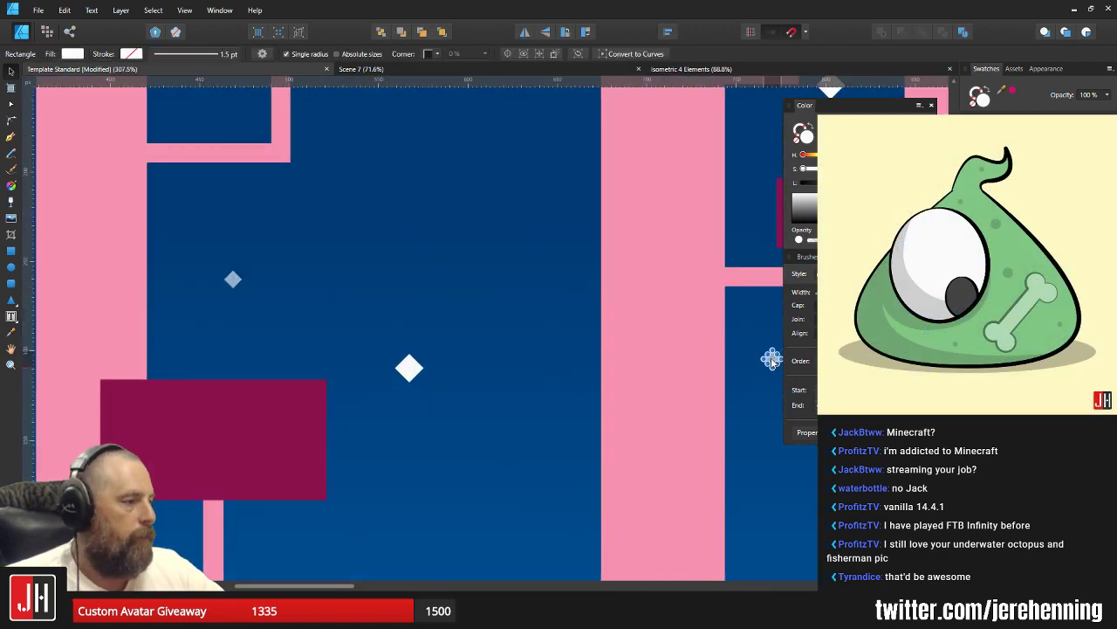
pyautogui.scroll(2, 293, 298)
pyautogui.scroll(4, 295, 298)
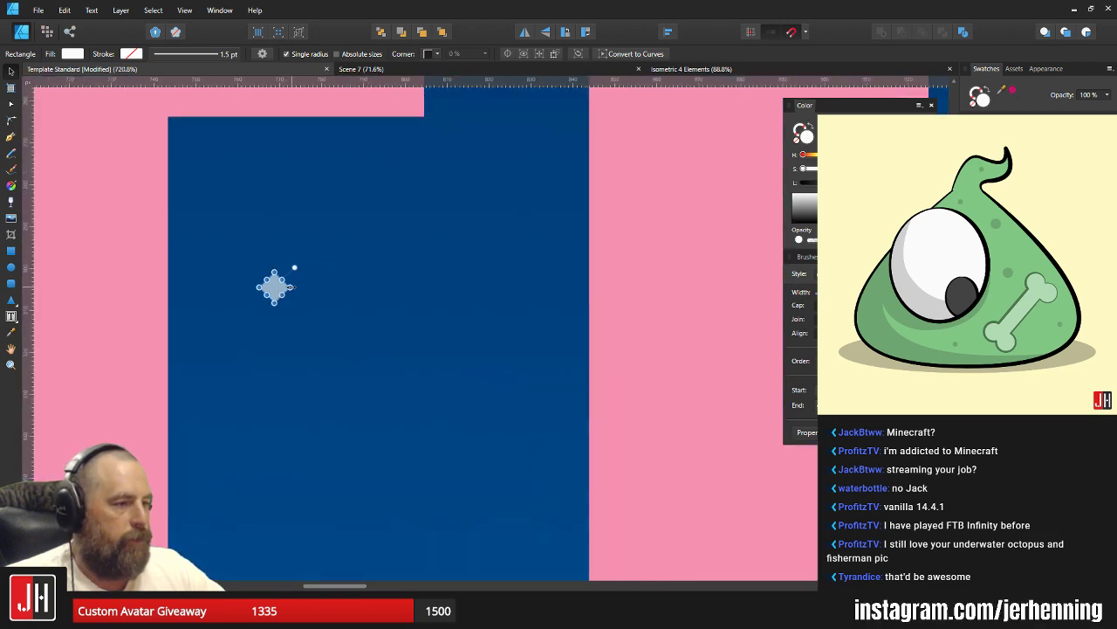
pyautogui.scroll(-6, 280, 297)
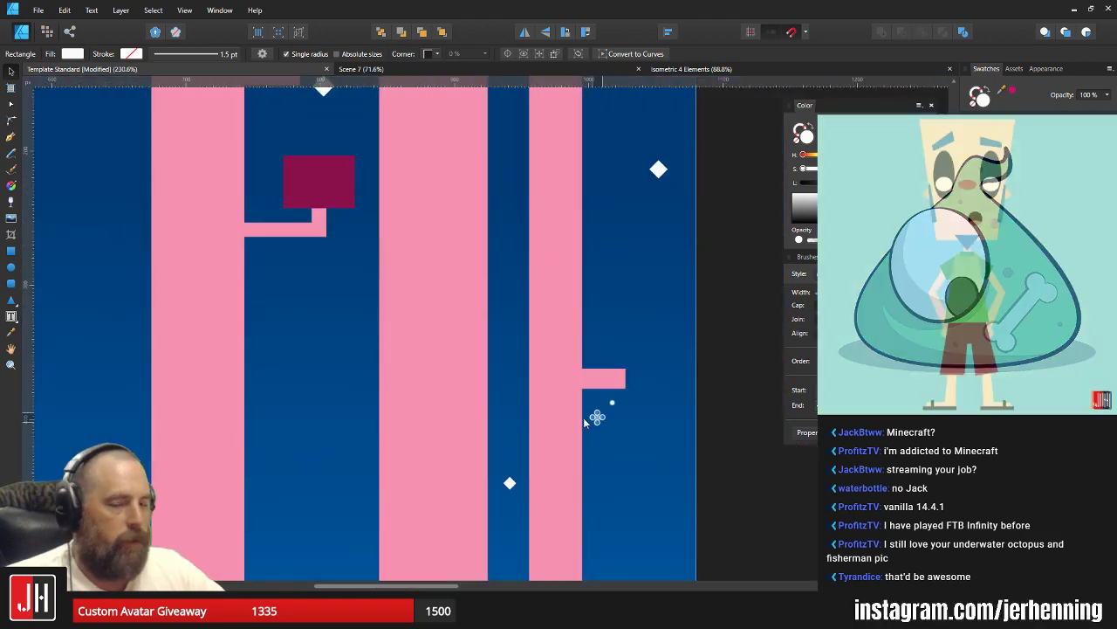
pyautogui.moveTo(374, 501); pyautogui.dragTo(659, 207)
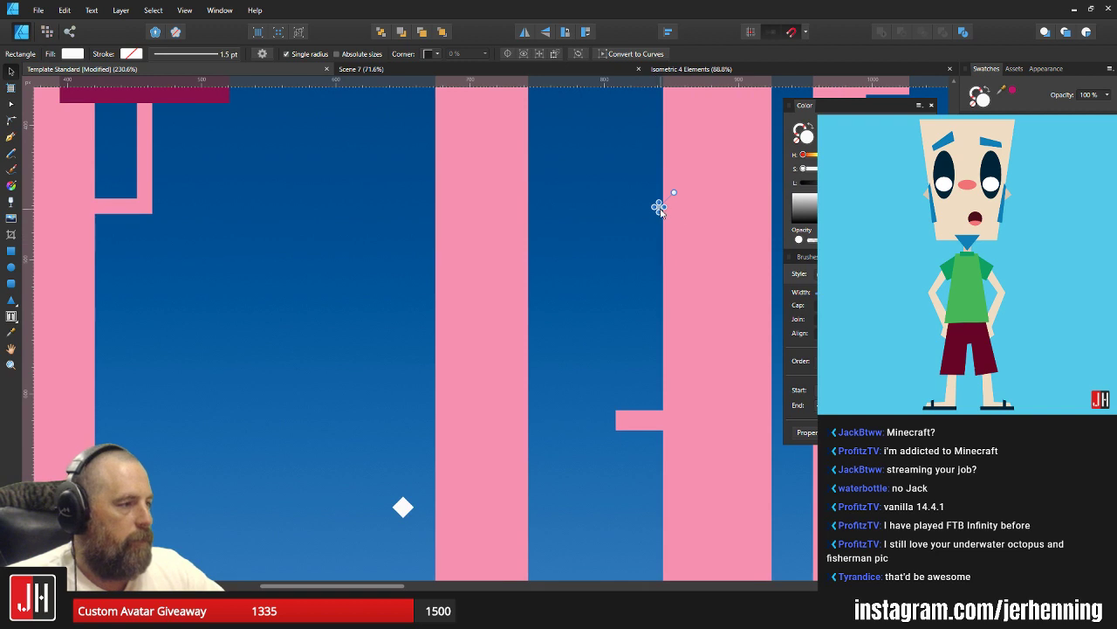
pyautogui.moveTo(490, 408); pyautogui.dragTo(659, 218)
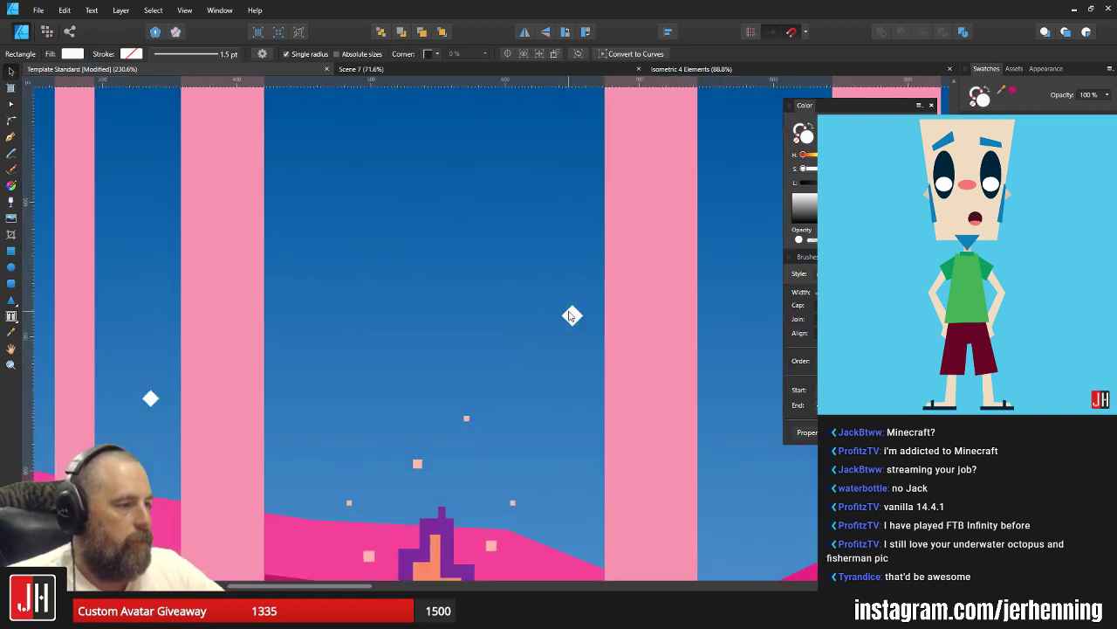
pyautogui.scroll(-12, 549, 228)
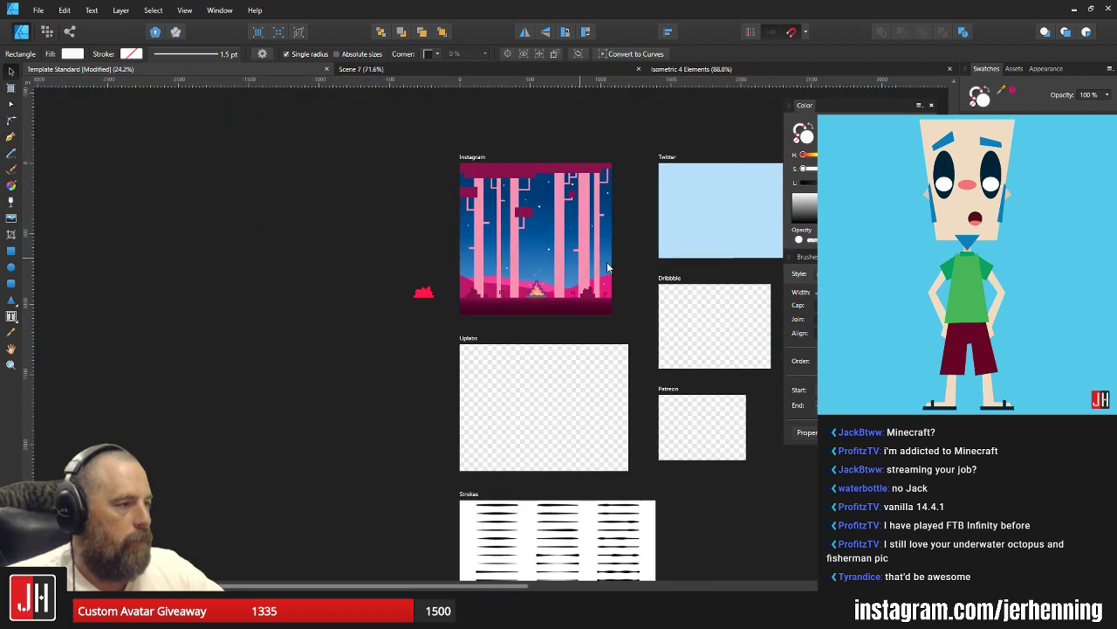
pyautogui.click(624, 249)
pyautogui.scroll(11, 572, 229)
pyautogui.click(566, 193)
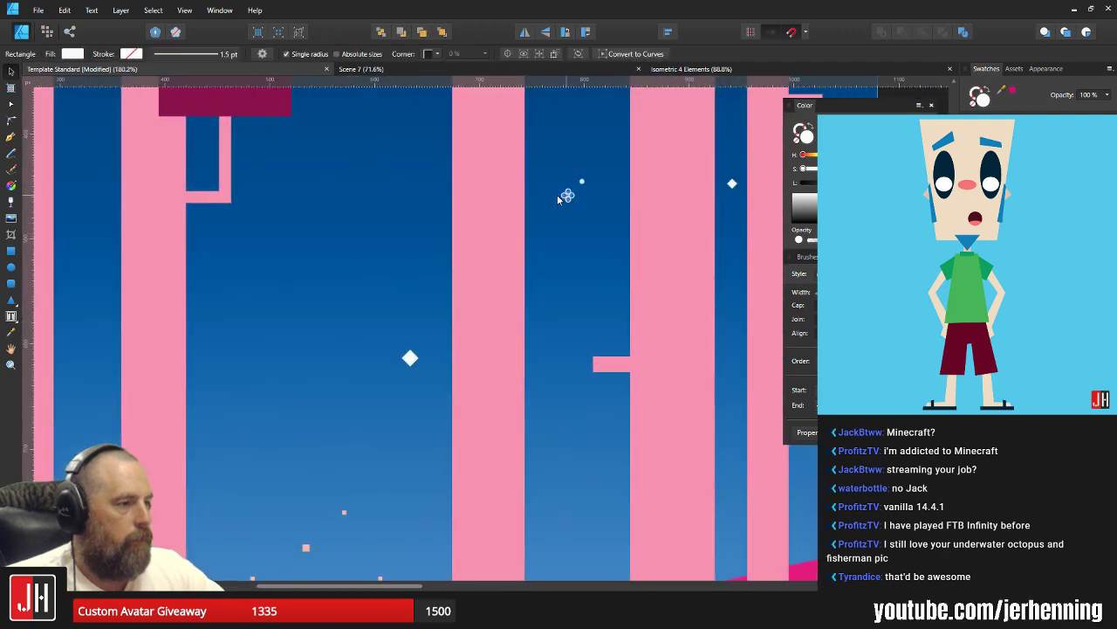
# Place more faint star copies inside the branch under the middle foliage block and high between the first two trunks.
pyautogui.scroll(3, 235, 185)
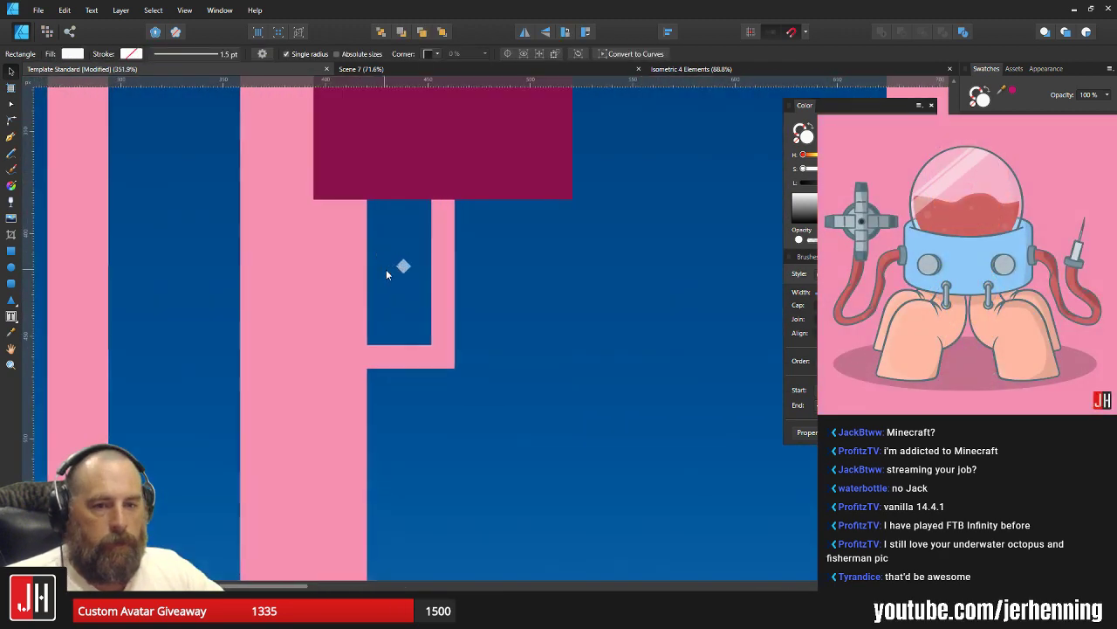
pyautogui.moveTo(403, 267); pyautogui.dragTo(712, 317)
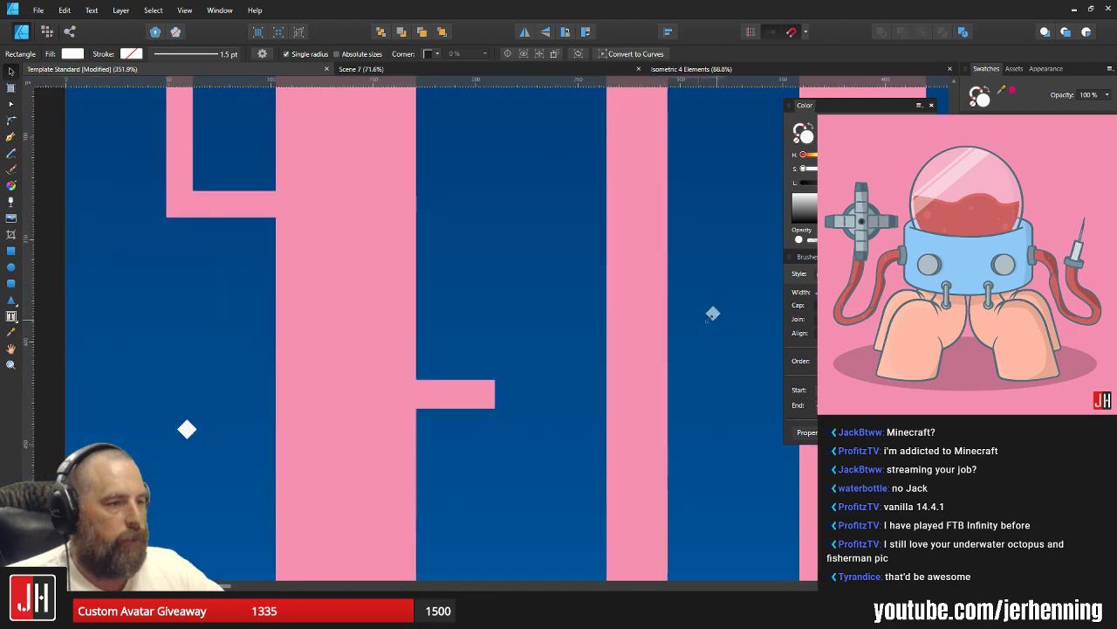
pyautogui.scroll(-3, 707, 323)
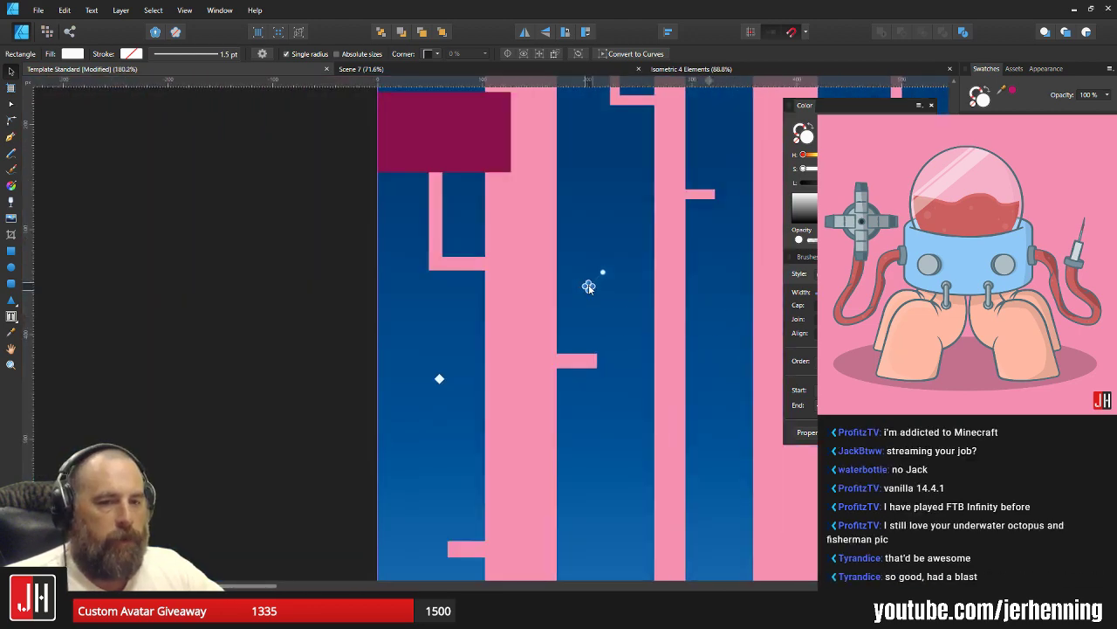
pyautogui.moveTo(623, 139); pyautogui.dragTo(361, 292)
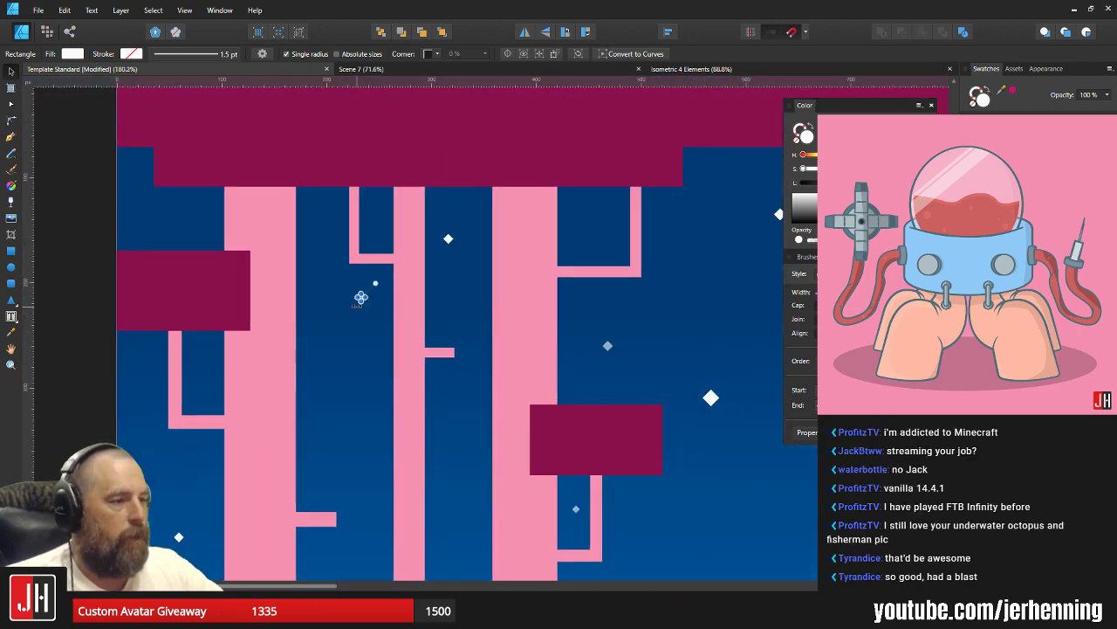
pyautogui.scroll(3, 363, 291)
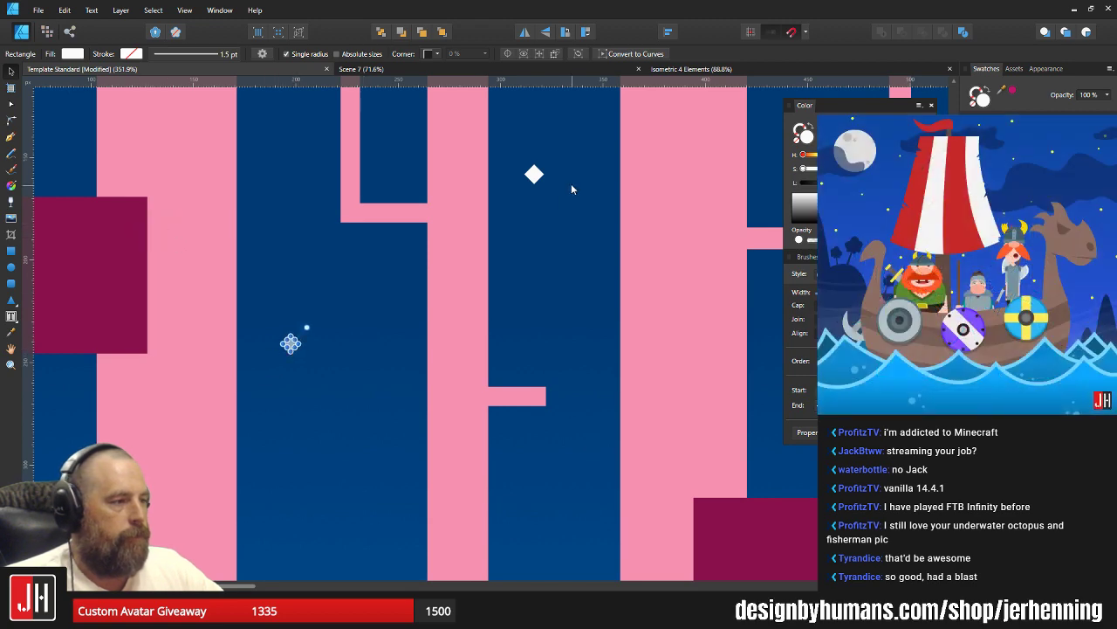
pyautogui.scroll(-5, 399, 274)
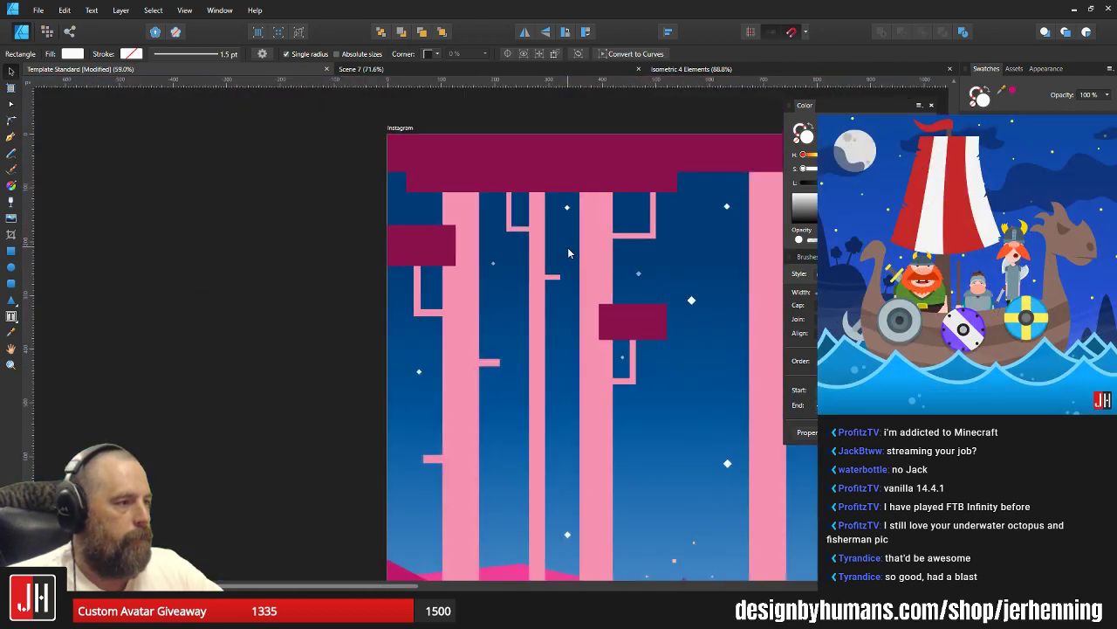
# Add another faint star copy in the open sky beside the third trunk, below the middle foliage block's branch, and deselect it.
pyautogui.scroll(2, 400, 274)
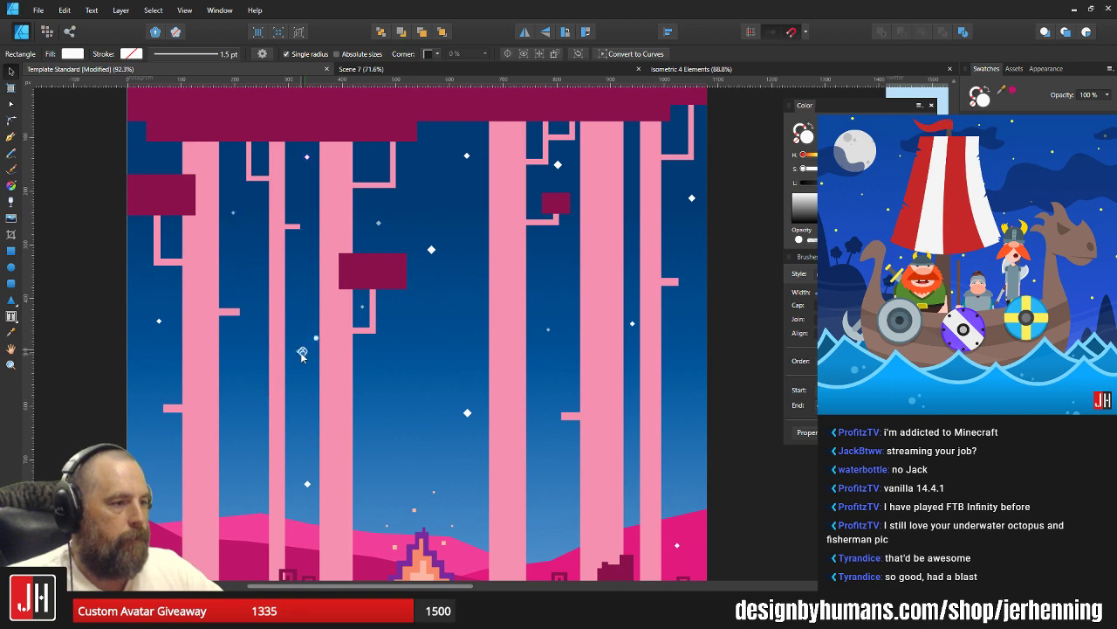
pyautogui.scroll(-4, 400, 382)
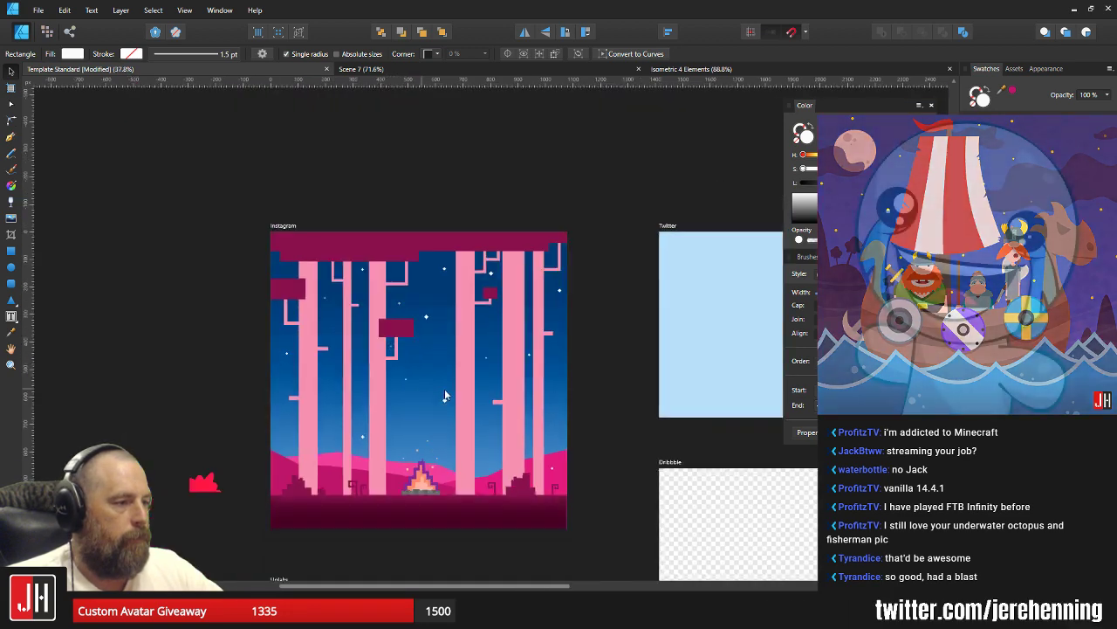
pyautogui.click(513, 403)
pyautogui.scroll(7, 447, 404)
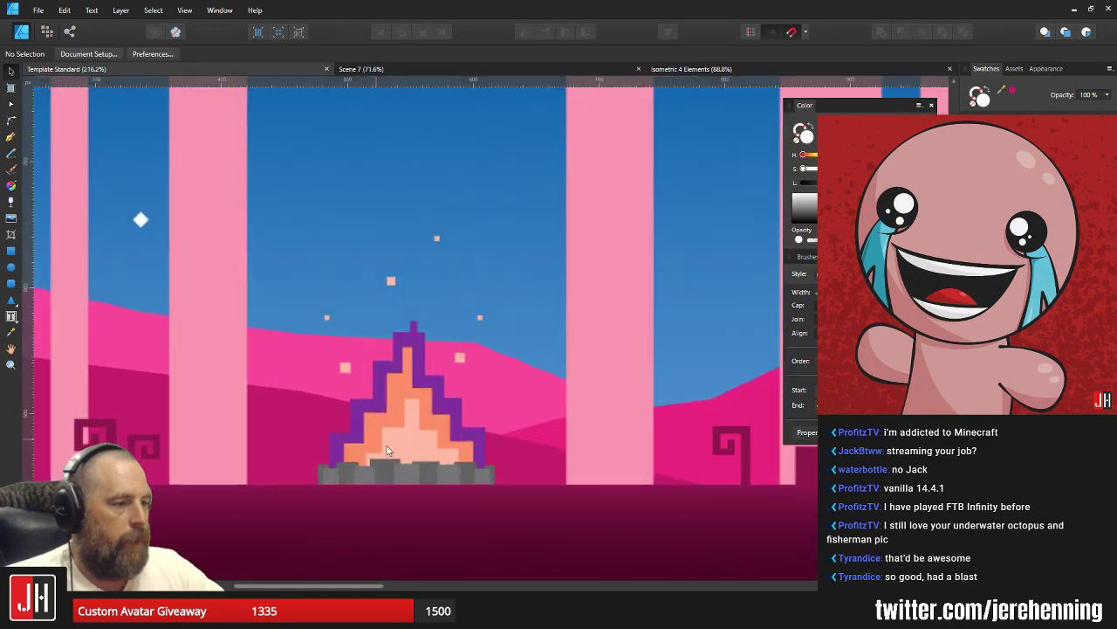
pyautogui.scroll(-5, 425, 390)
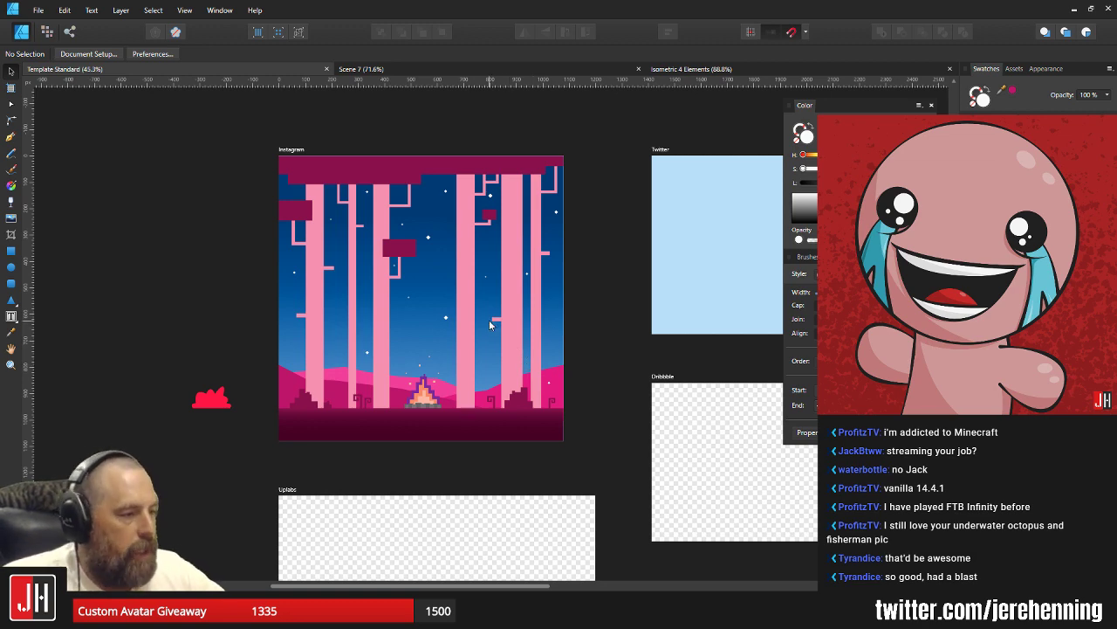
# Recolour all six pink trees, including their branches, deep purple and deselect them.
pyautogui.scroll(2, 457, 421)
pyautogui.moveTo(438, 403); pyautogui.dragTo(459, 435)
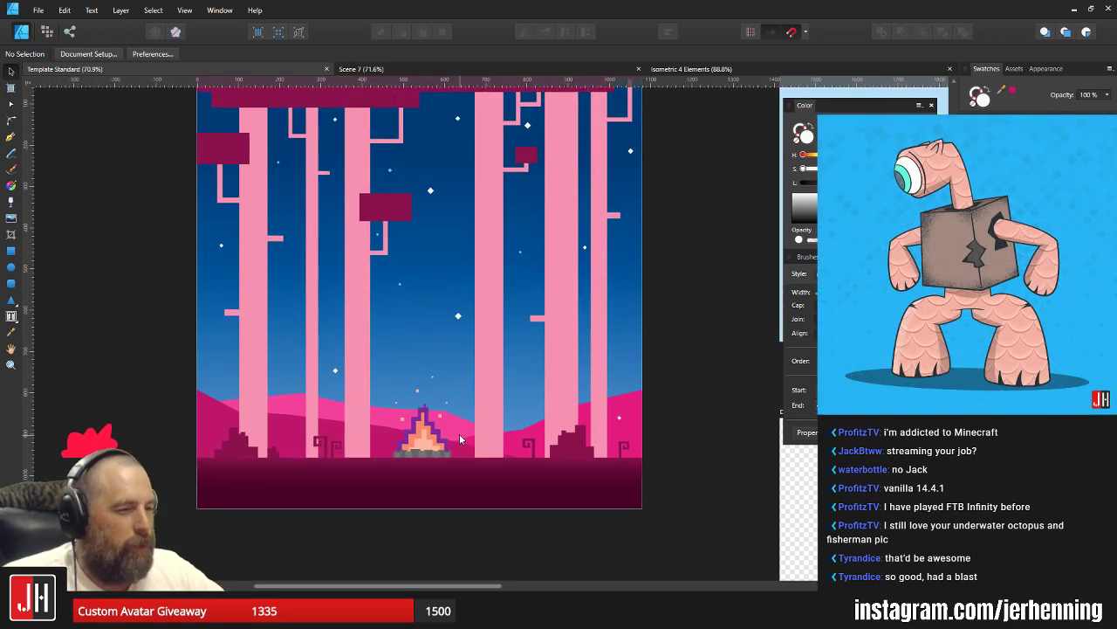
pyautogui.scroll(1, 474, 357)
pyautogui.click(358, 277)
pyautogui.keyDown('shift'); pyautogui.click(311, 272); pyautogui.keyUp('shift')
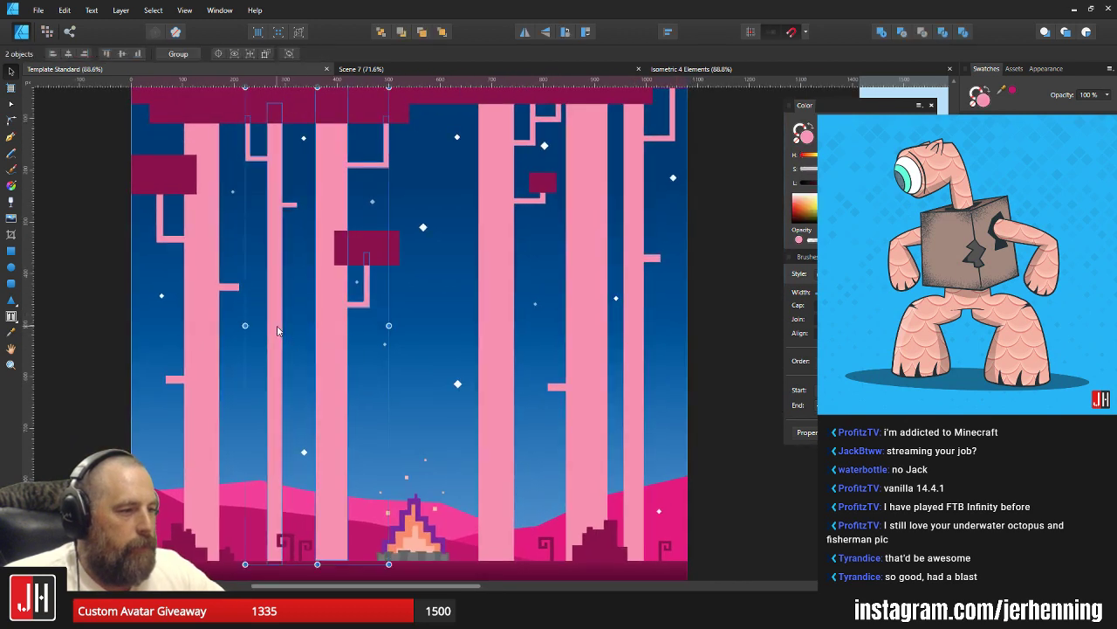
pyautogui.keyDown('shift'); pyautogui.click(202, 315); pyautogui.keyUp('shift')
pyautogui.keyDown('shift'); pyautogui.click(506, 317); pyautogui.keyUp('shift')
pyautogui.keyDown('shift'); pyautogui.click(583, 303); pyautogui.keyUp('shift')
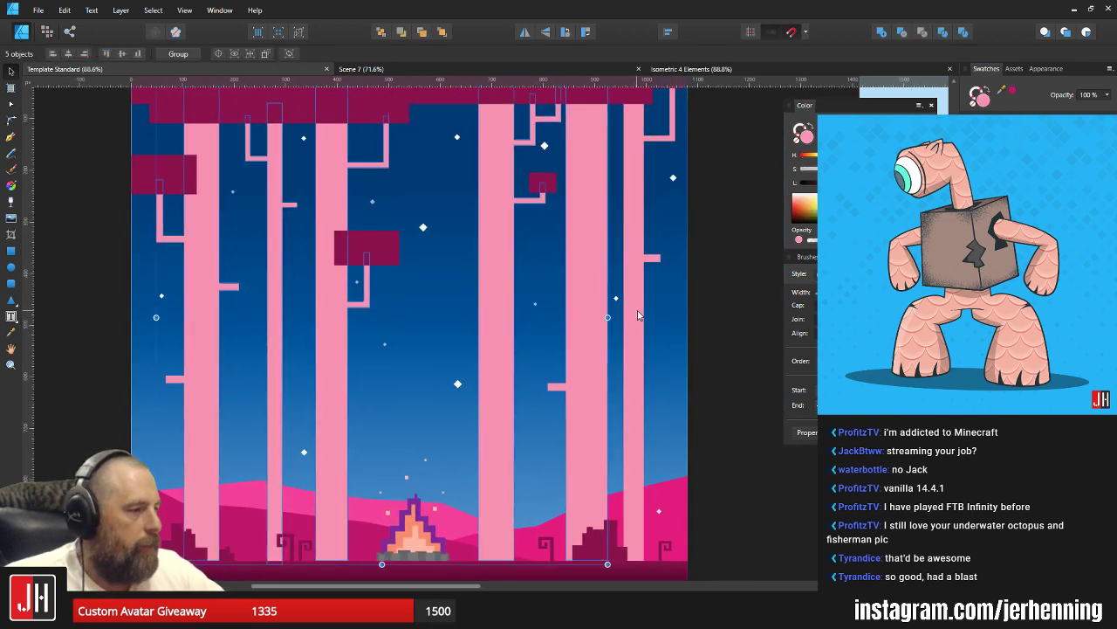
pyautogui.keyDown('shift'); pyautogui.click(637, 311); pyautogui.keyUp('shift')
pyautogui.click(1013, 153)
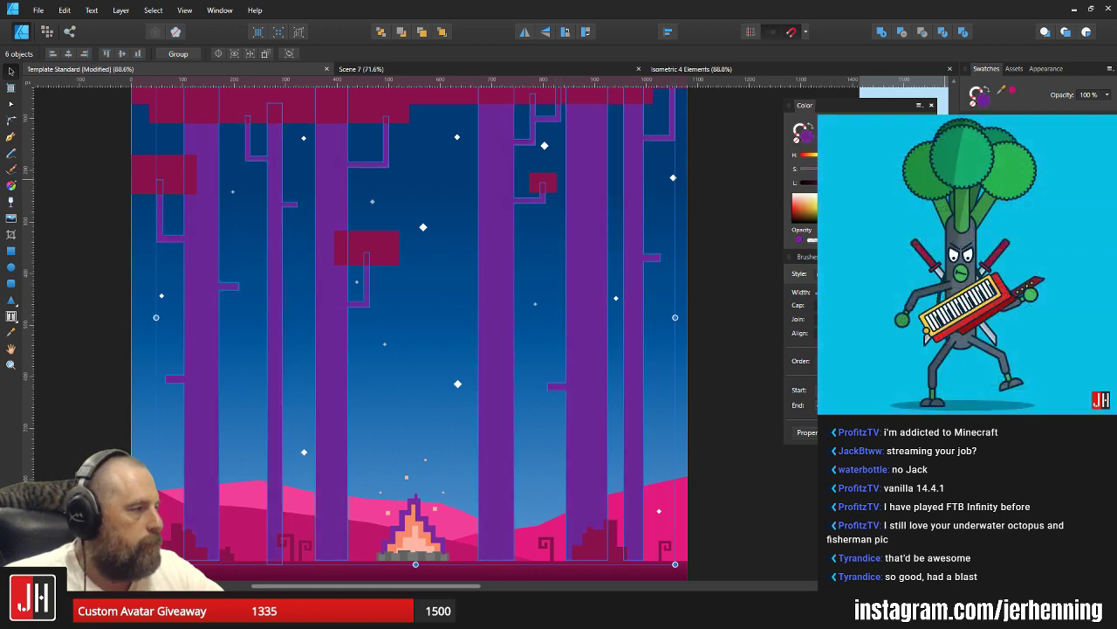
pyautogui.scroll(-5, 554, 283)
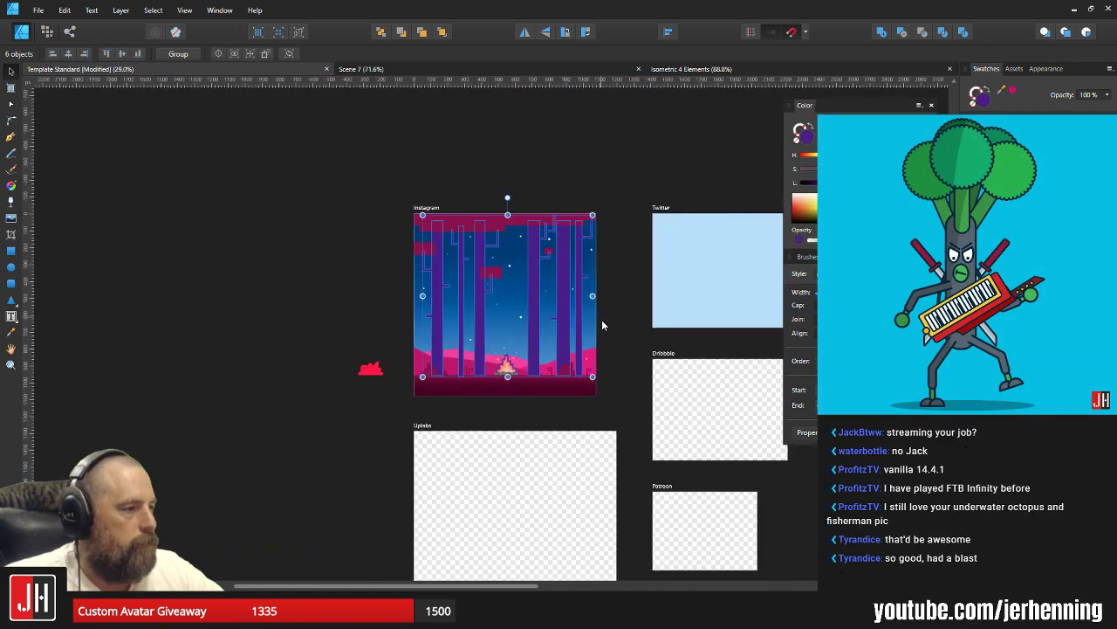
pyautogui.scroll(2, 608, 319)
pyautogui.click(606, 318)
pyautogui.scroll(1, 487, 323)
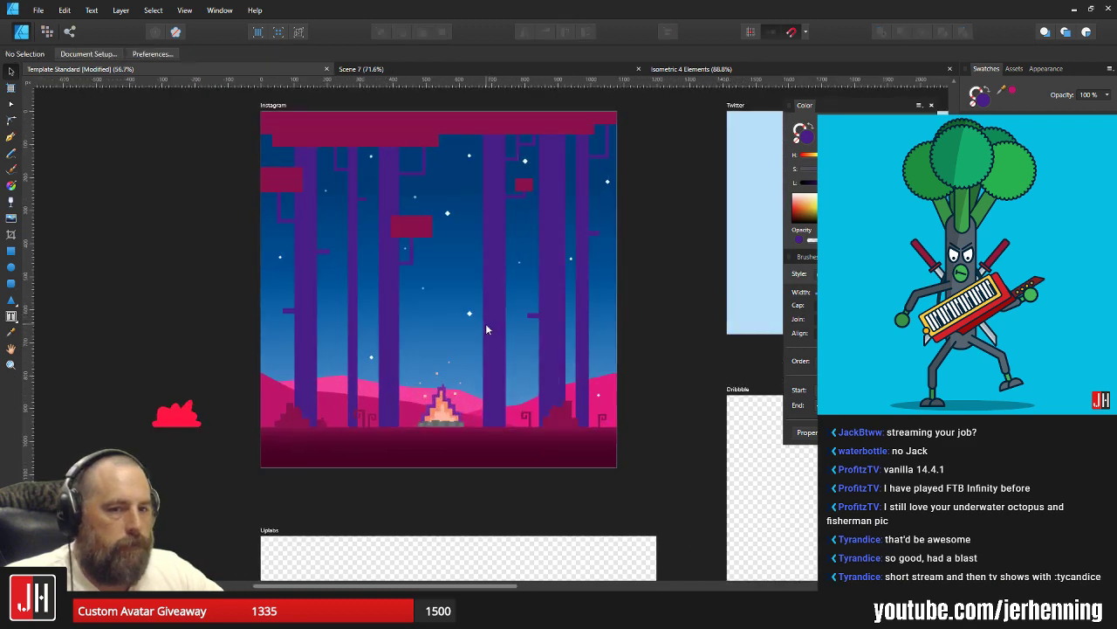
pyautogui.scroll(-2, 601, 320)
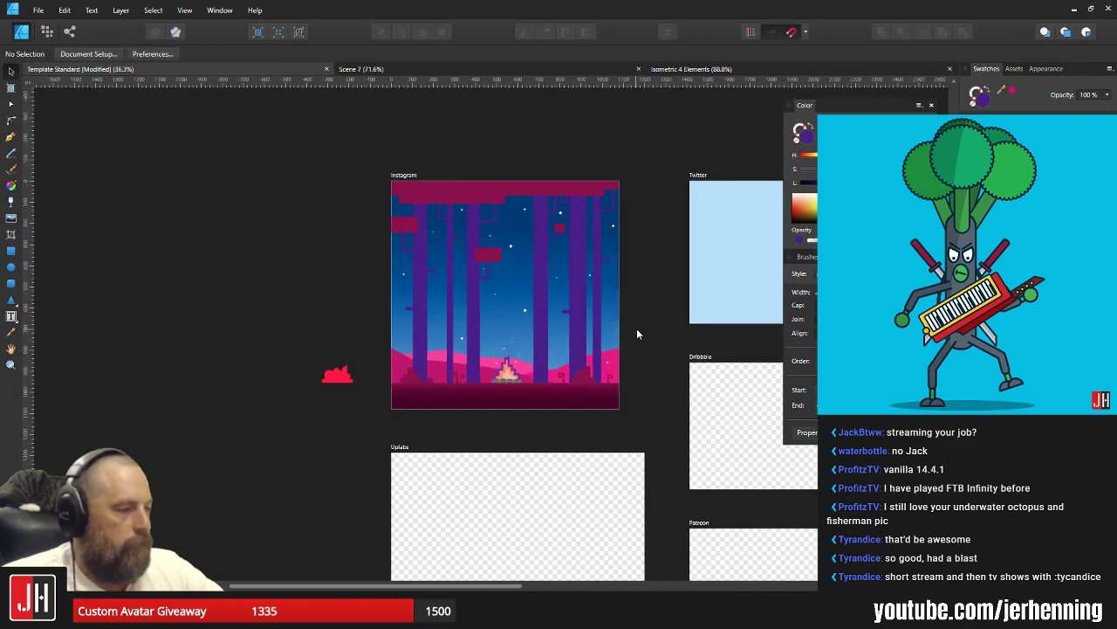
# Inspect the recoloured trees and how the short branch on the rightmost trunk joins the trunk.
pyautogui.scroll(2, 524, 335)
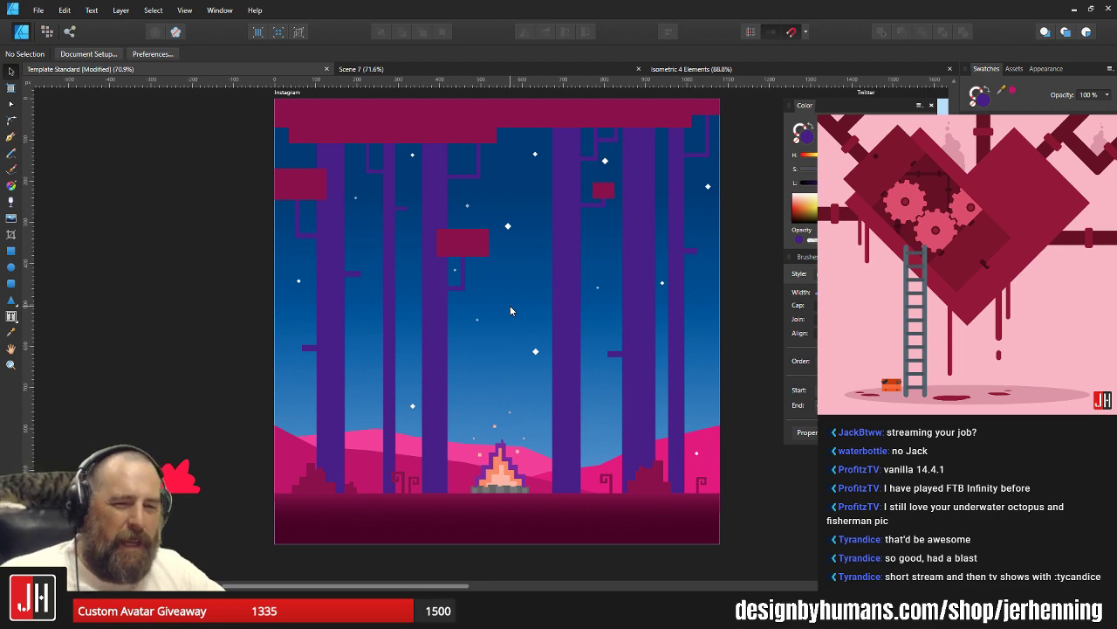
pyautogui.scroll(-2, 513, 308)
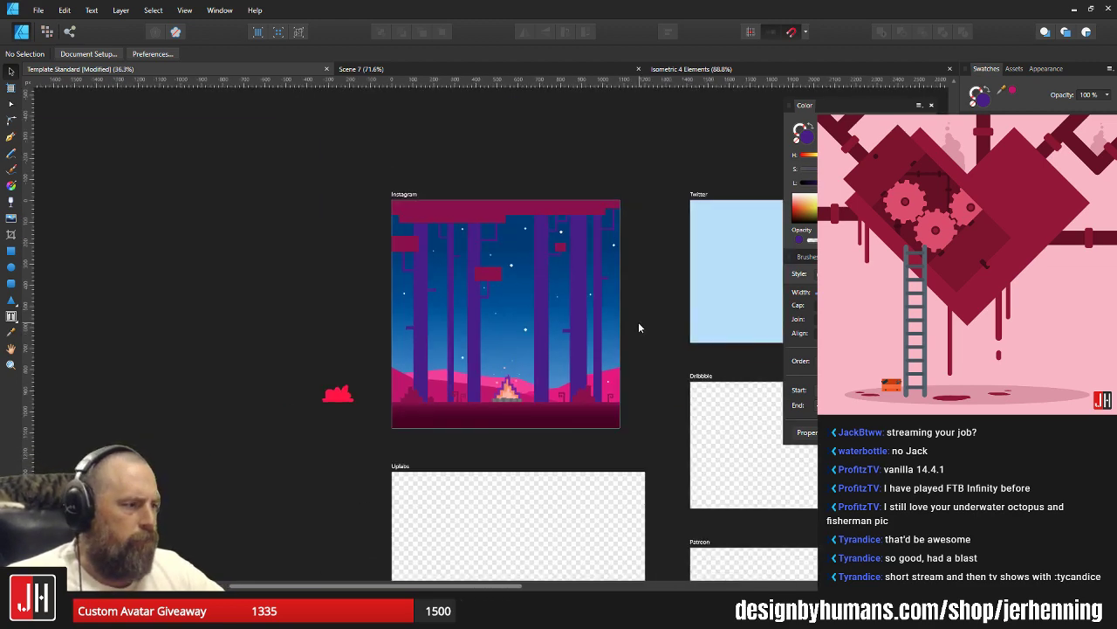
pyautogui.scroll(2, 612, 319)
pyautogui.scroll(1, 602, 321)
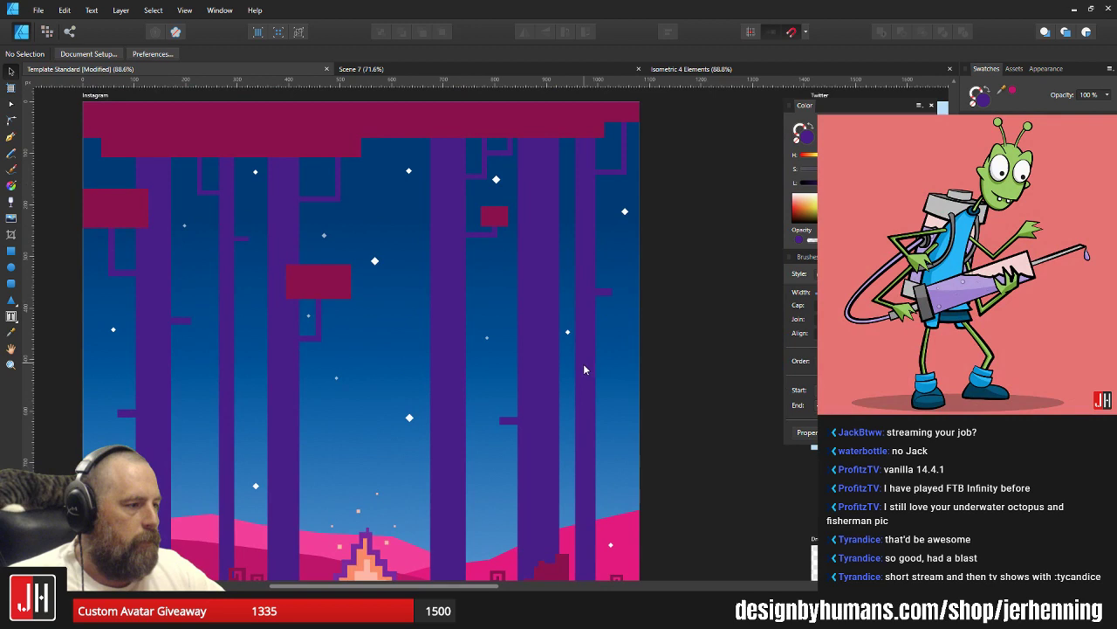
pyautogui.click(605, 293)
pyautogui.scroll(4, 607, 295)
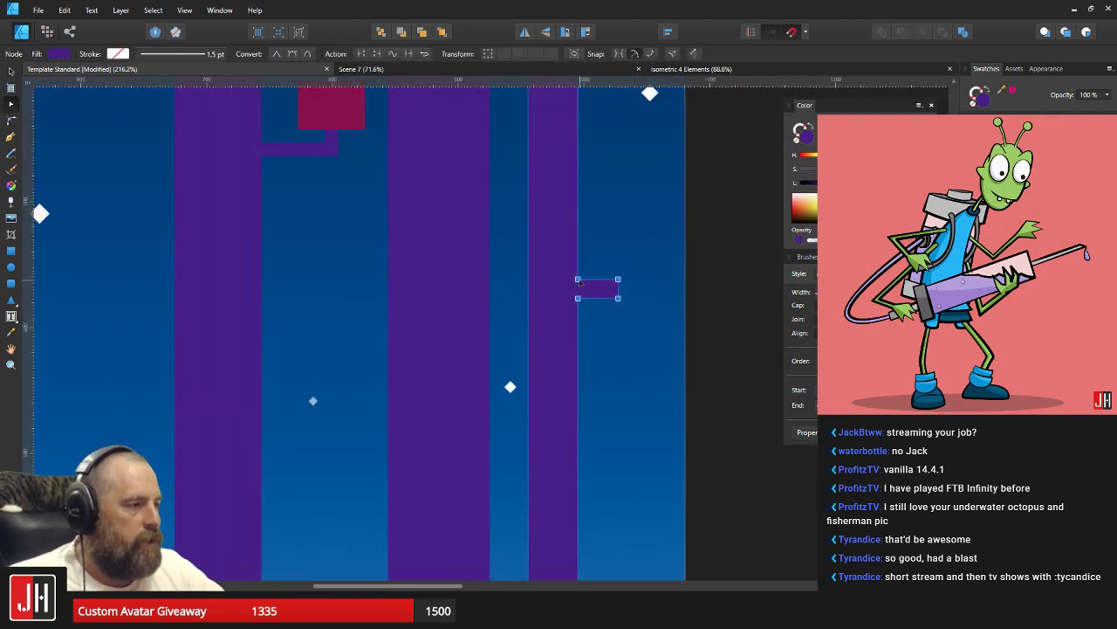
pyautogui.click(720, 245)
pyautogui.scroll(-5, 632, 349)
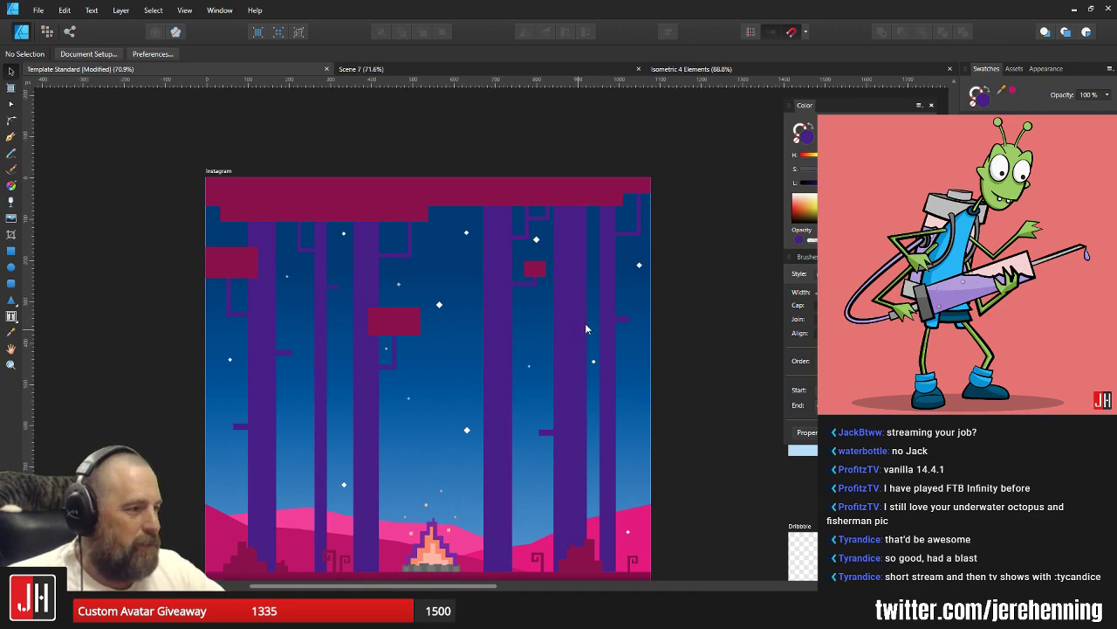
# Examine the pink hills and the campfire against the purple trunks across the whole scene.
pyautogui.scroll(-2, 576, 262)
pyautogui.hscroll(-2, 571, 210)
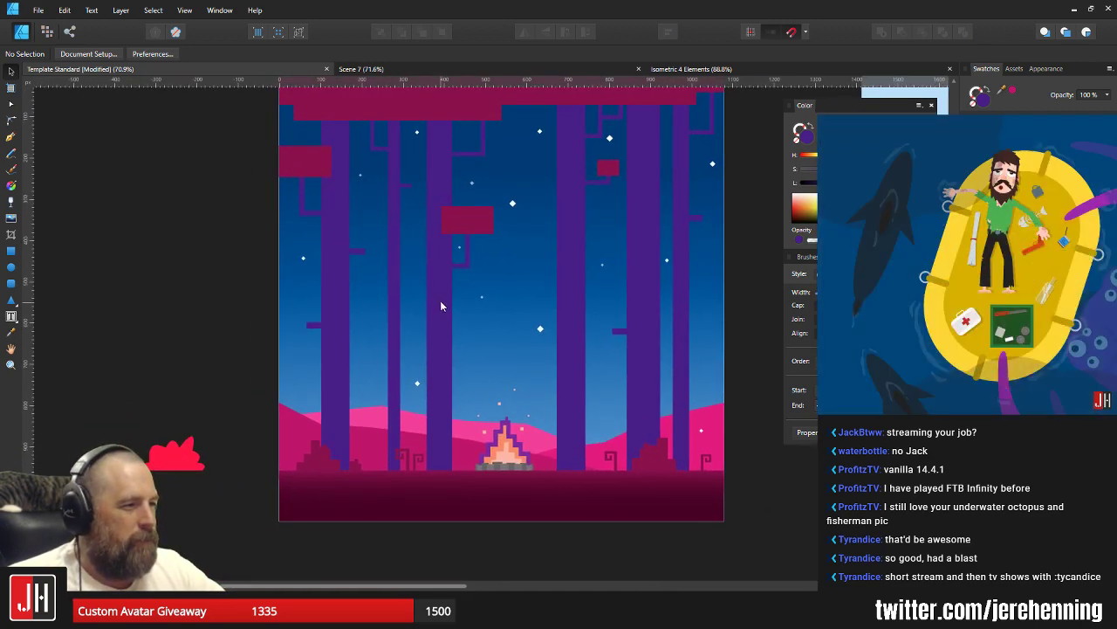
pyautogui.scroll(-1, 422, 303)
pyautogui.hscroll(1, 423, 303)
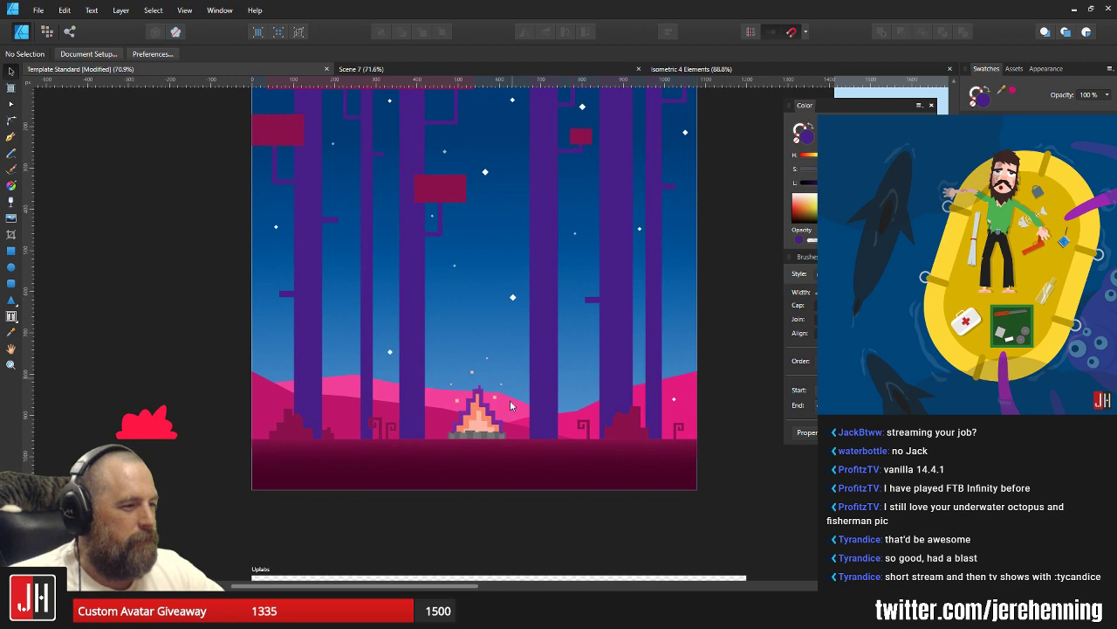
pyautogui.scroll(-2, 535, 349)
pyautogui.scroll(2, 508, 323)
pyautogui.click(509, 322)
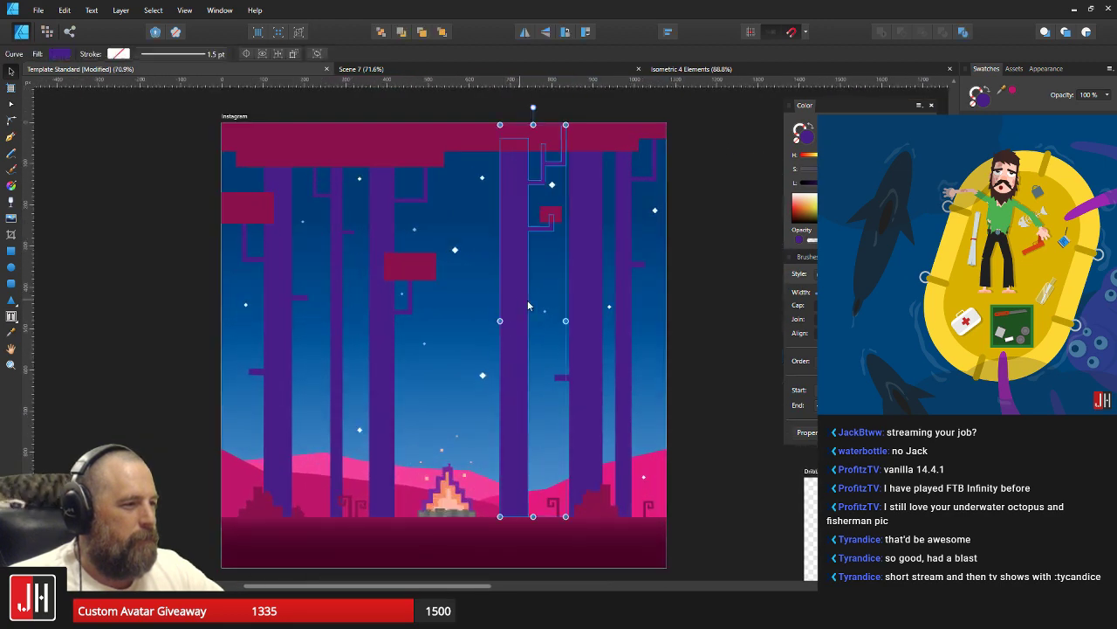
pyautogui.click(695, 302)
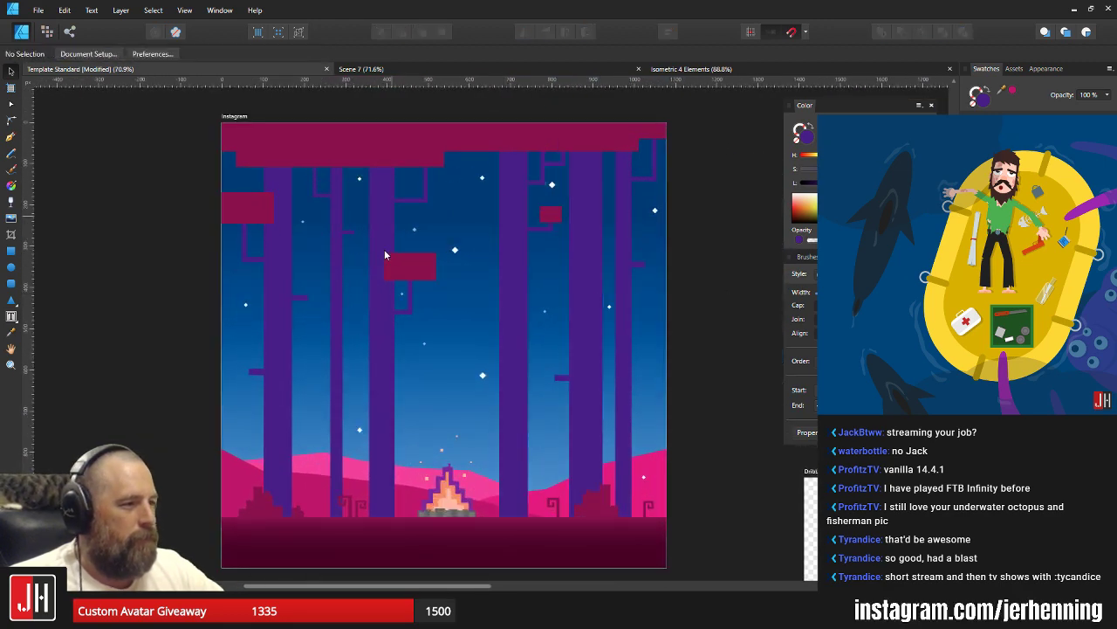
# Recolour the three pink background hills with the dark maroon sampled from the lower part of the ground.
pyautogui.scroll(-1, 512, 432)
pyautogui.scroll(2, 515, 446)
pyautogui.click(438, 375)
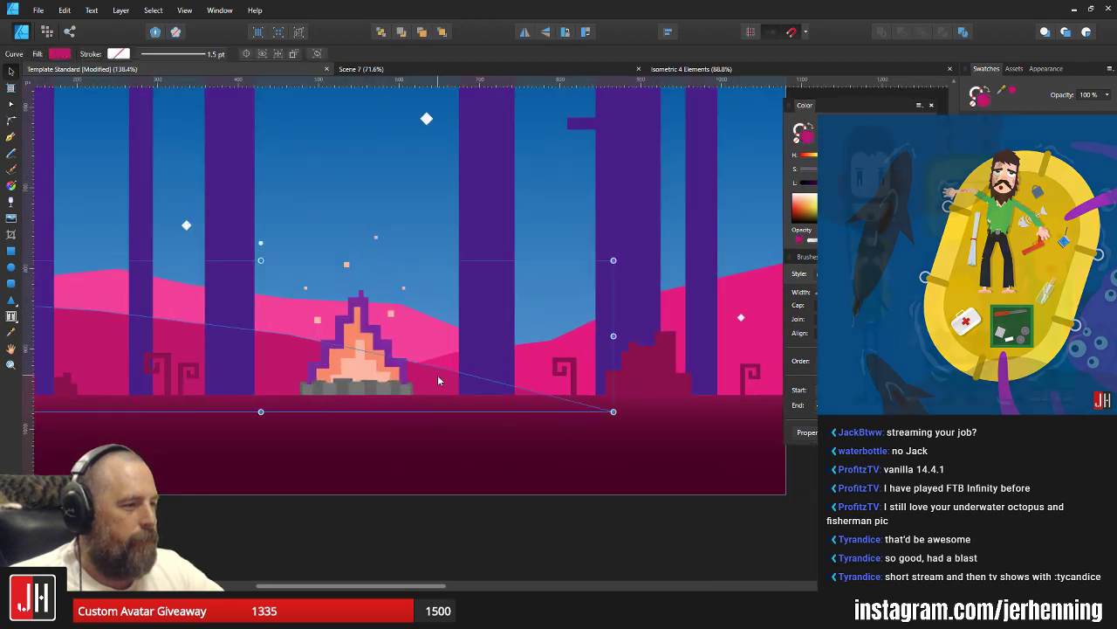
pyautogui.press('i')
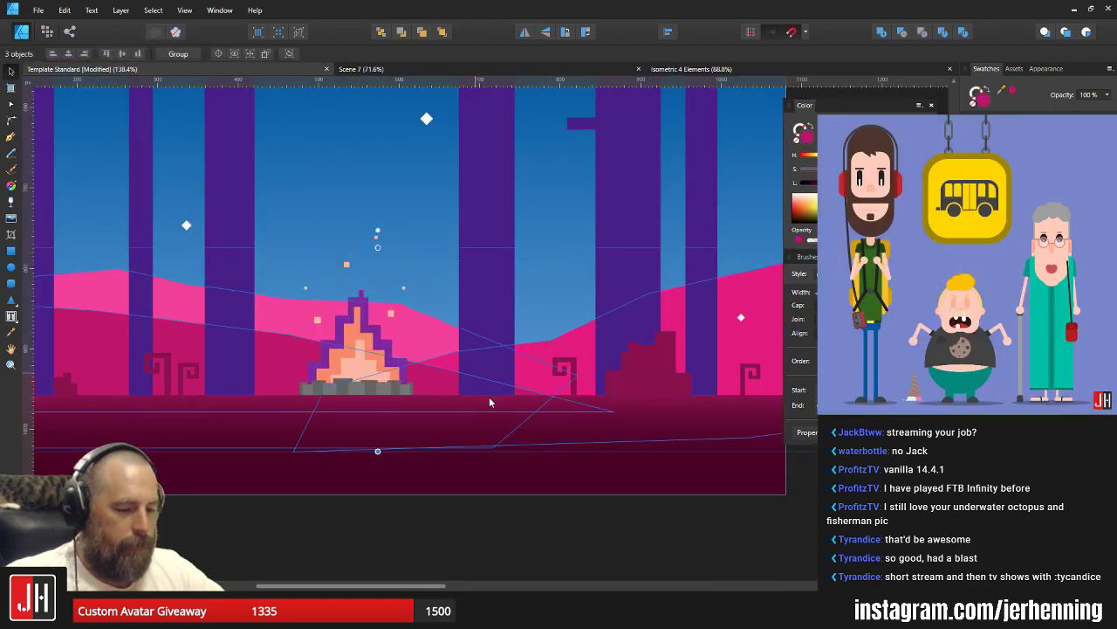
pyautogui.click(539, 478)
pyautogui.press('v')
pyautogui.scroll(-7, 471, 396)
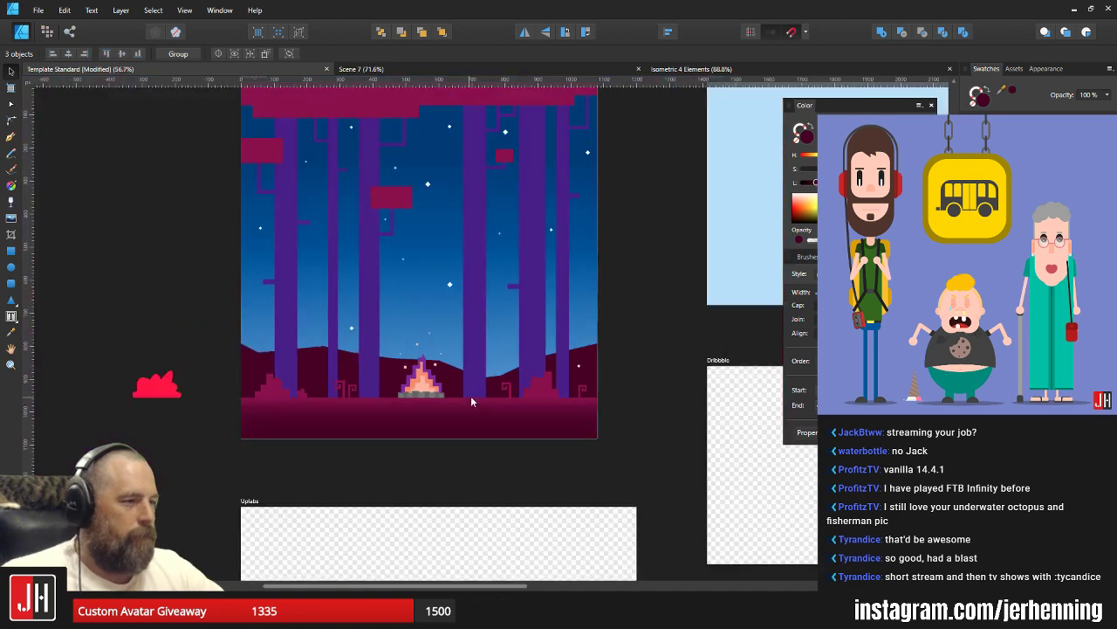
# Lighten the front left hill to a slightly brighter maroon so it separates from the hills behind it.
pyautogui.scroll(4, 398, 384)
pyautogui.click(498, 398)
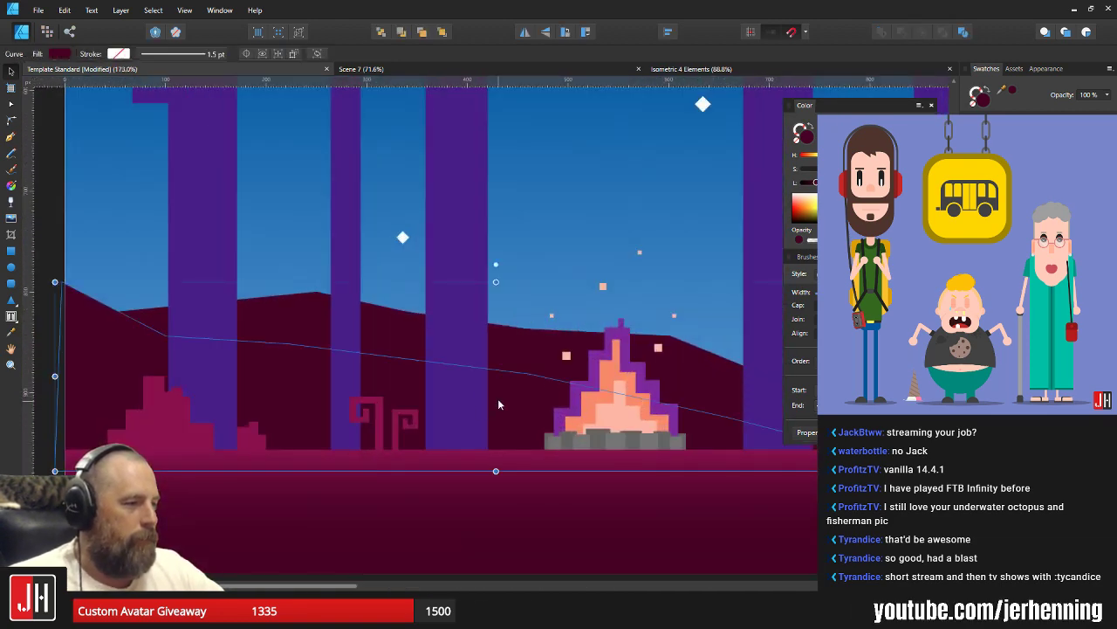
pyautogui.scroll(1, 497, 398)
pyautogui.hscroll(5, 615, 371)
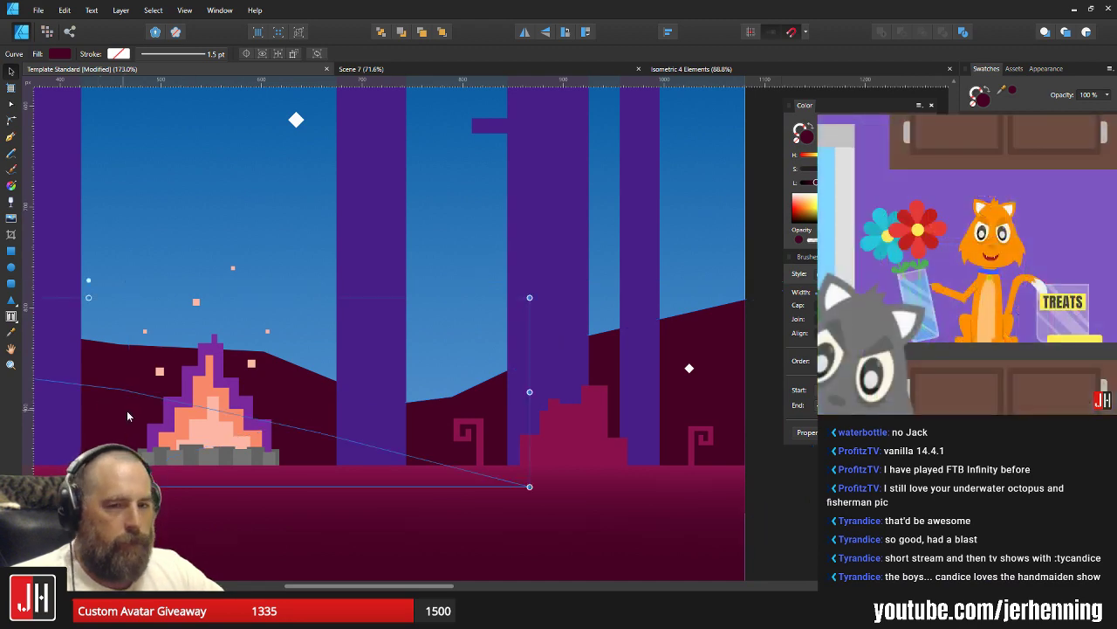
pyautogui.hscroll(-4, 414, 367)
pyautogui.scroll(-2, 414, 360)
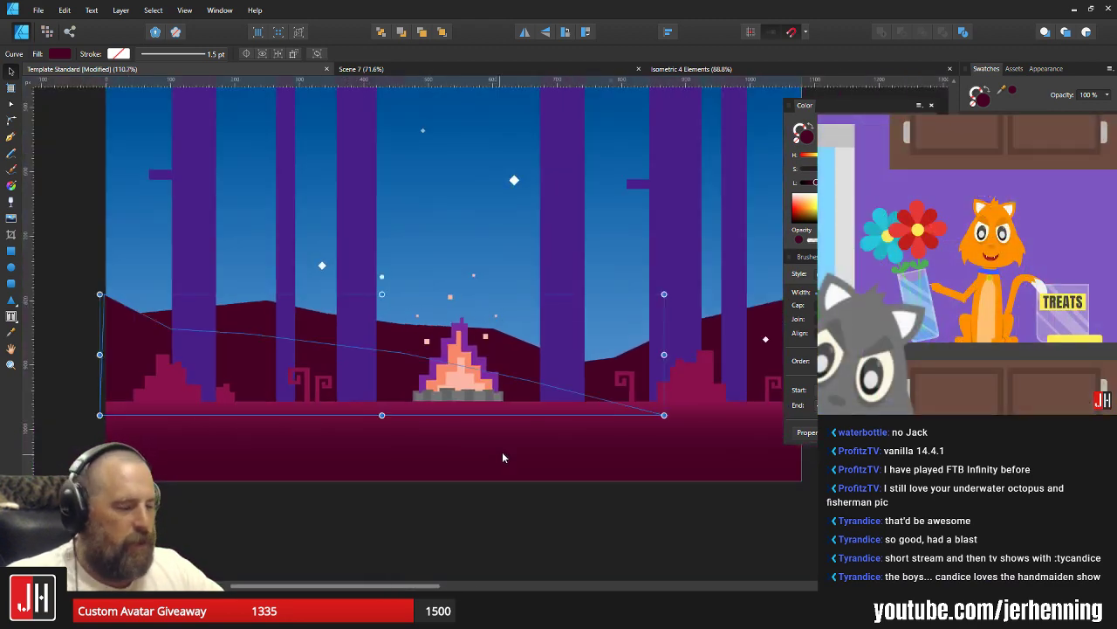
pyautogui.press('i')
pyautogui.press('v')
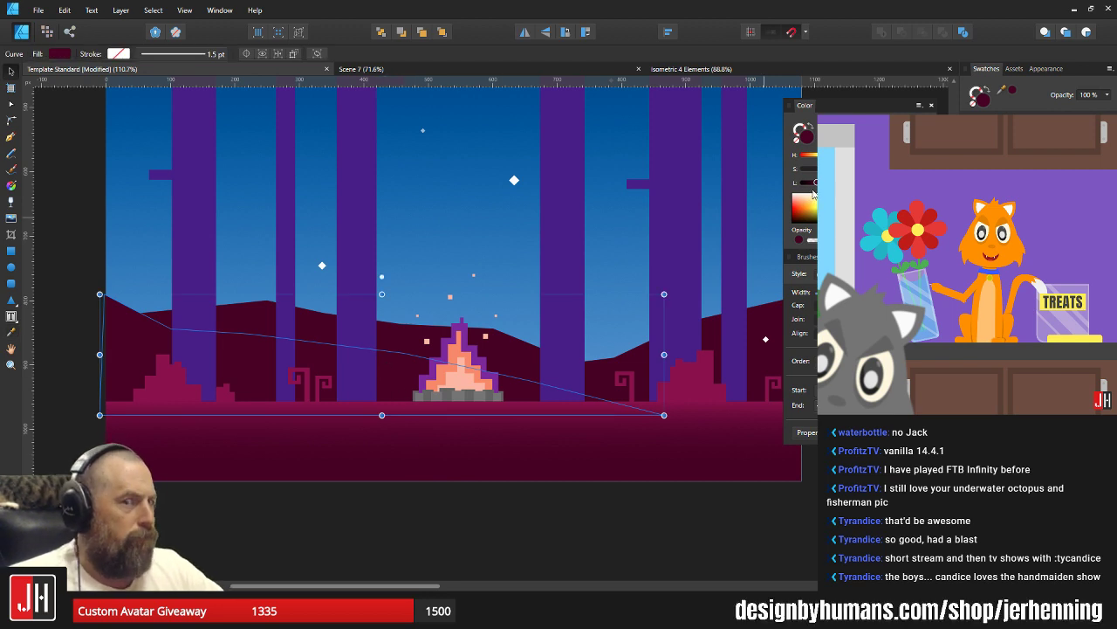
pyautogui.press('Escape')
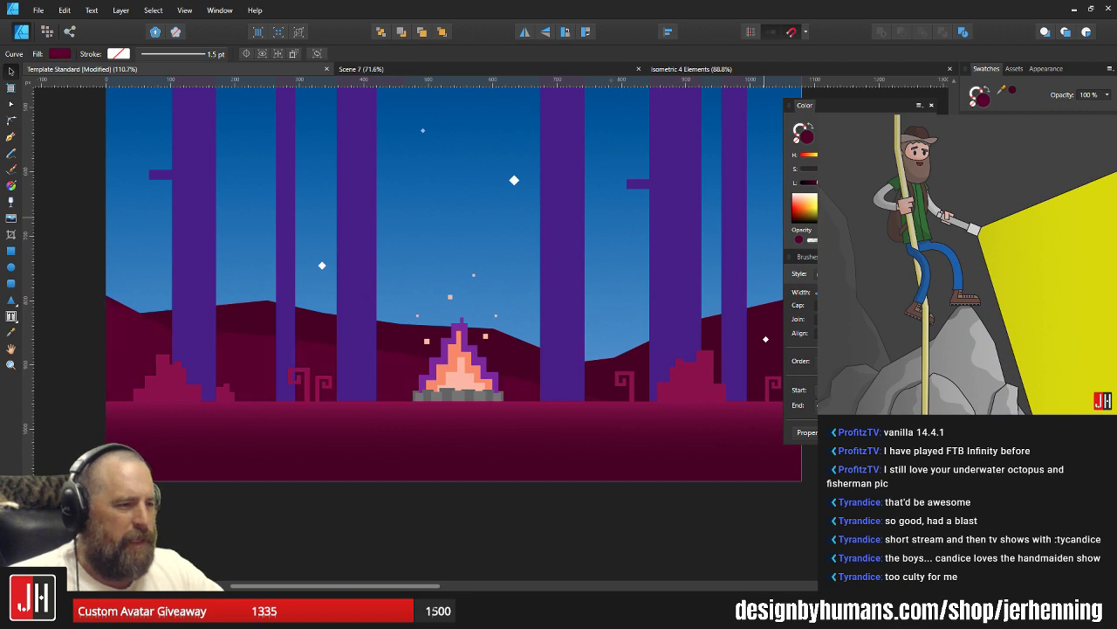
pyautogui.scroll(-3, 549, 296)
pyautogui.moveTo(621, 332); pyautogui.dragTo(529, 347)
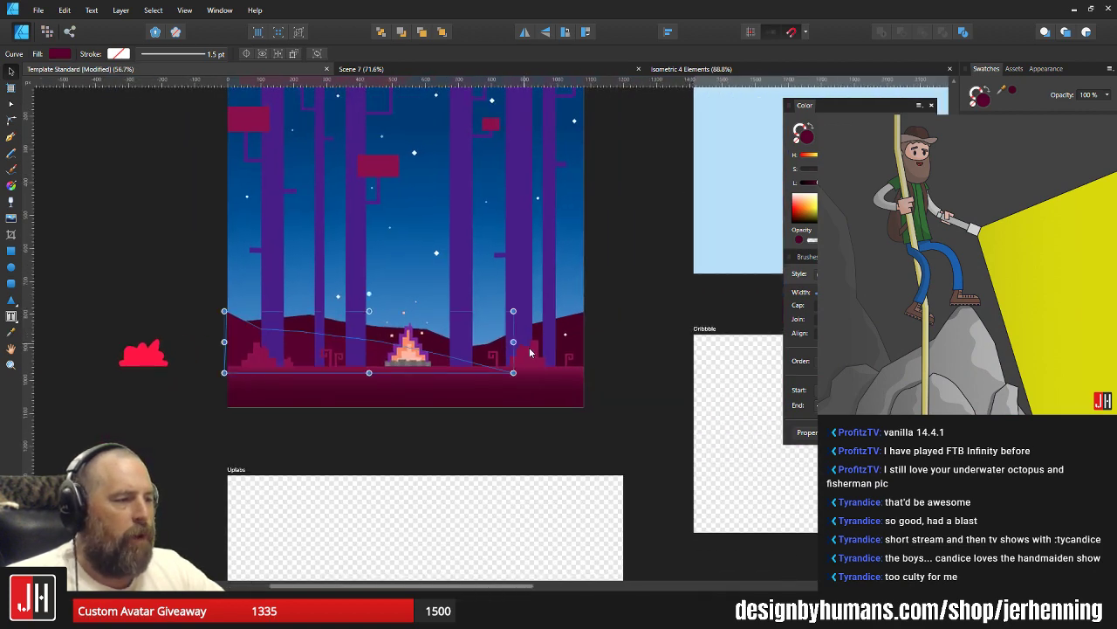
# Recolour the right hill with the front left hill's maroon, darkened slightly.
pyautogui.scroll(4, 526, 348)
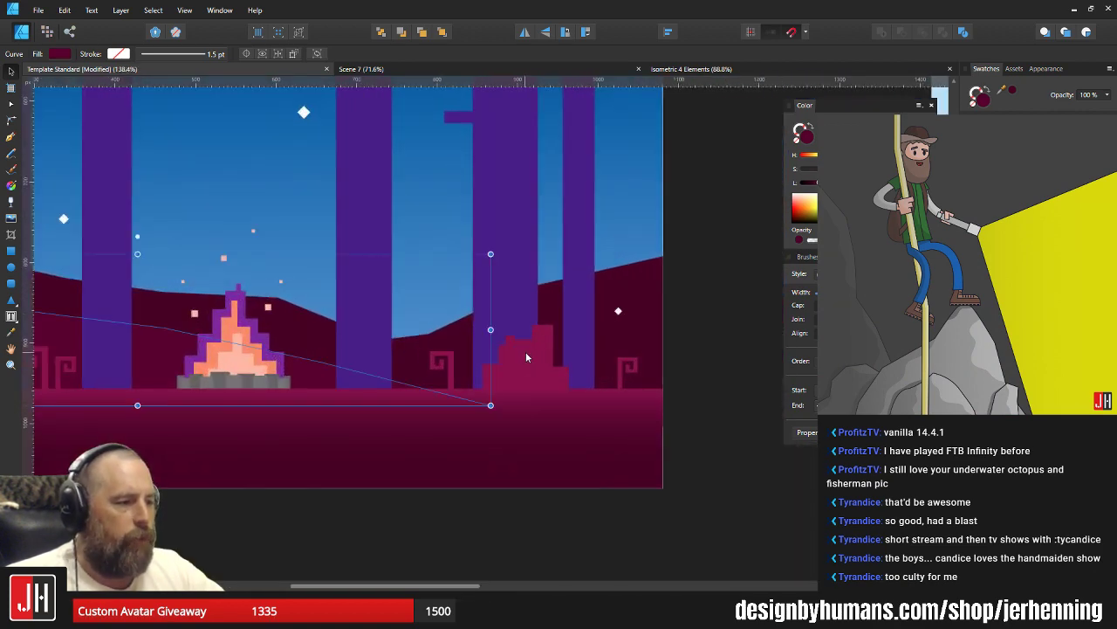
pyautogui.click(625, 314)
pyautogui.press('i')
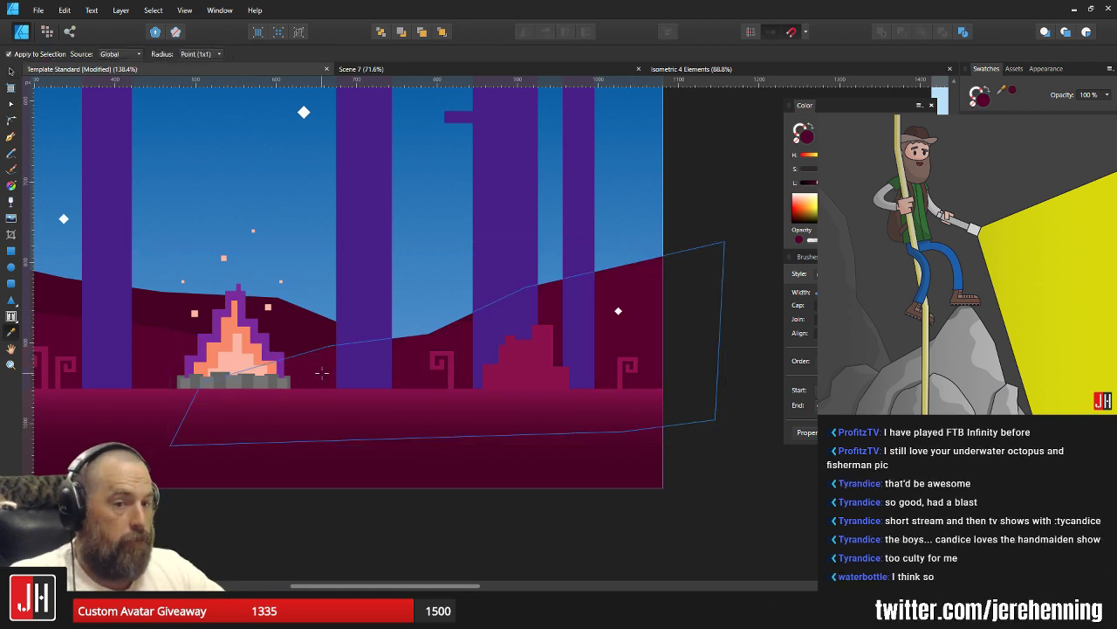
pyautogui.press('v')
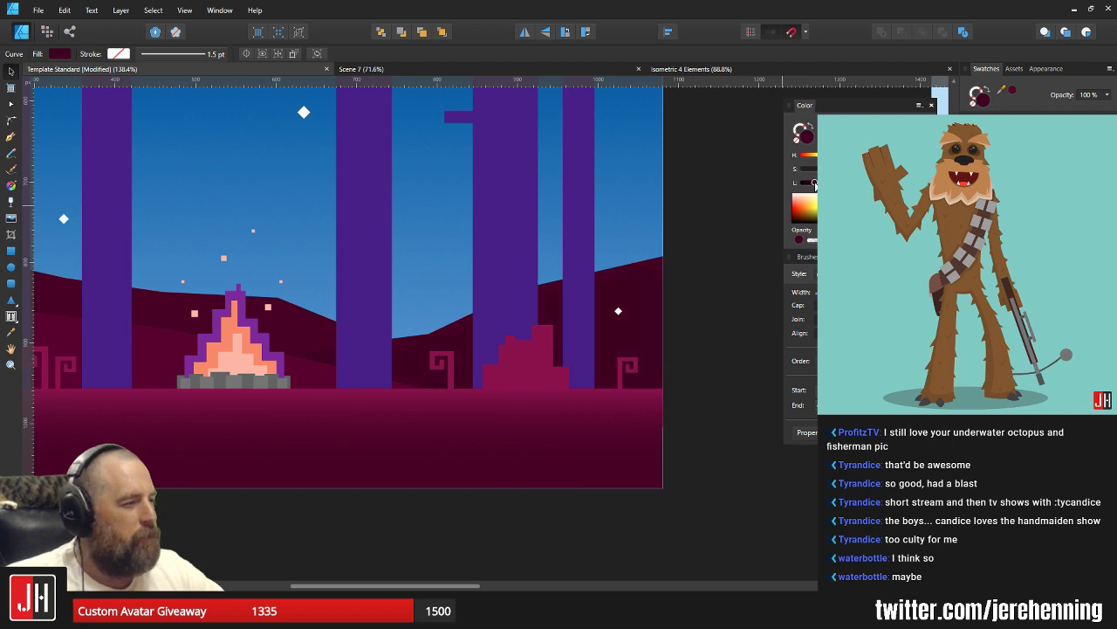
# Recolour the back hill a darker maroon than the right hill, deselect it and save the document.
pyautogui.moveTo(459, 283); pyautogui.dragTo(722, 316)
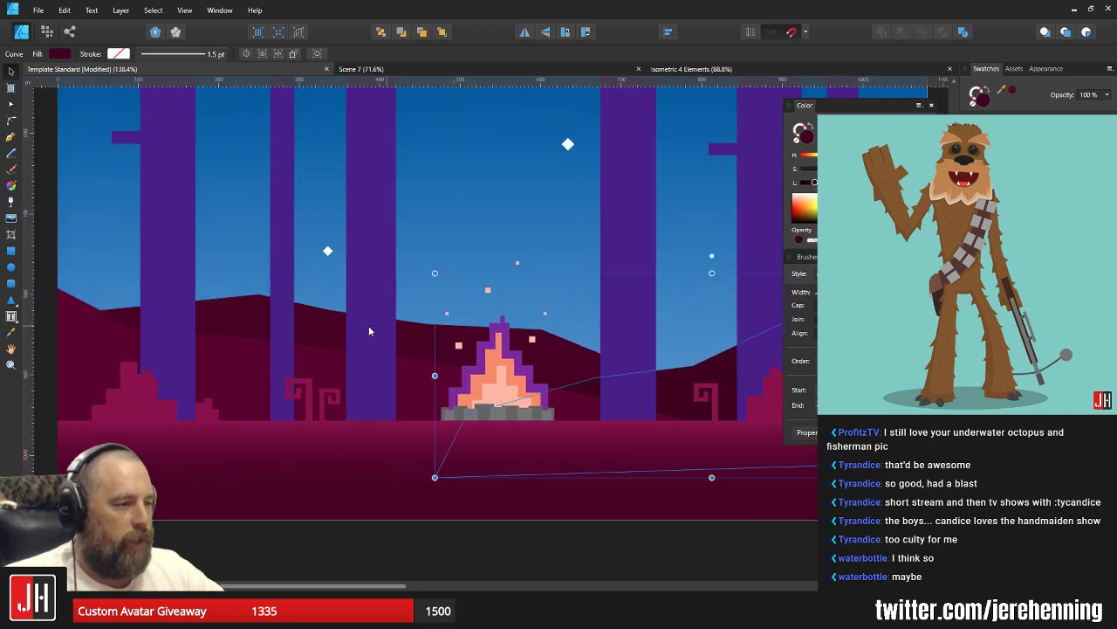
pyautogui.click(431, 329)
pyautogui.moveTo(709, 359); pyautogui.dragTo(468, 338)
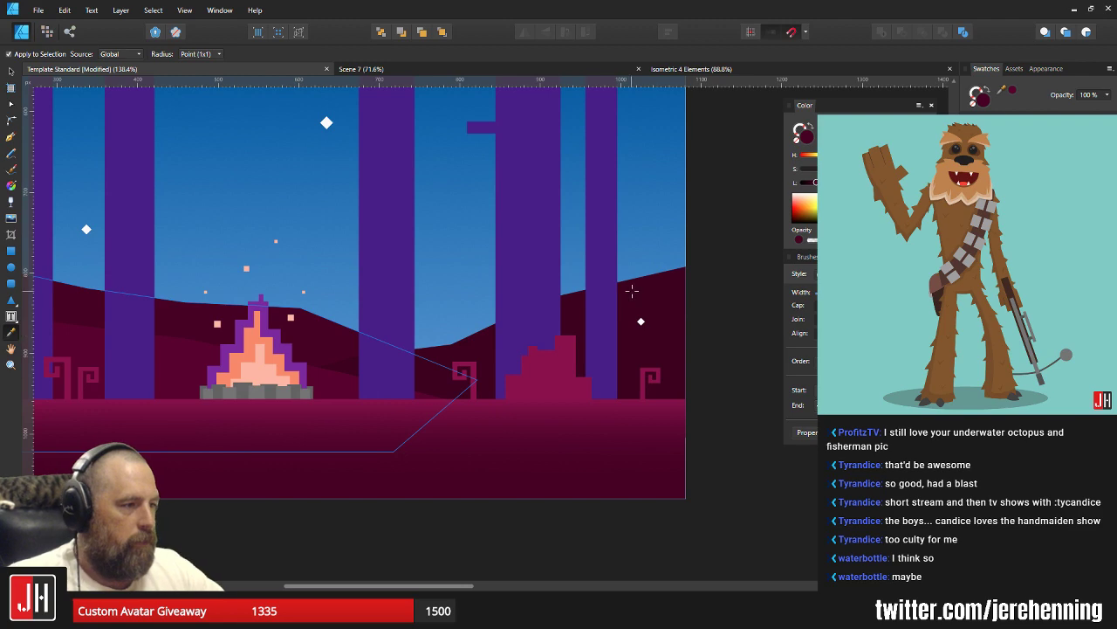
pyautogui.press('v')
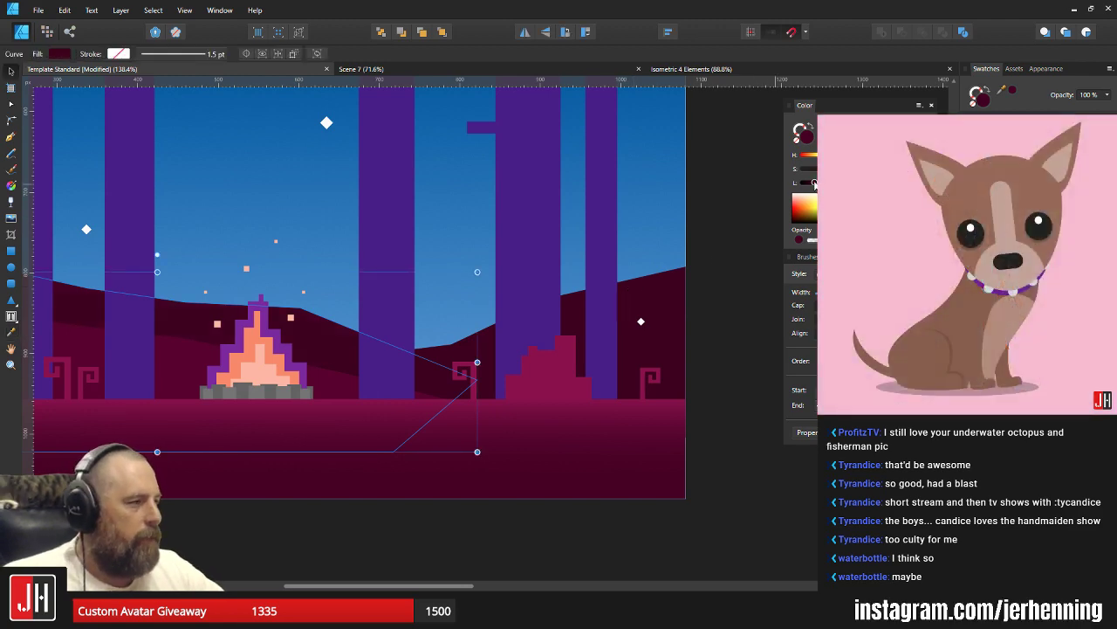
pyautogui.hotkey('ctrl', 'd')
pyautogui.scroll(-5, 650, 367)
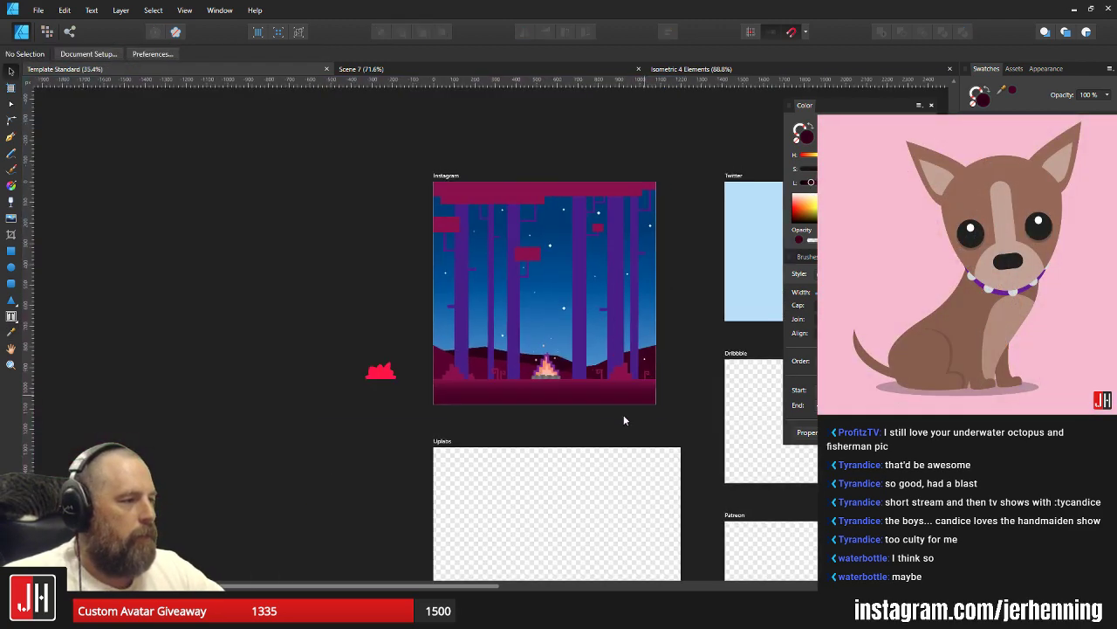
pyautogui.scroll(4, 691, 397)
pyautogui.scroll(-5, 595, 348)
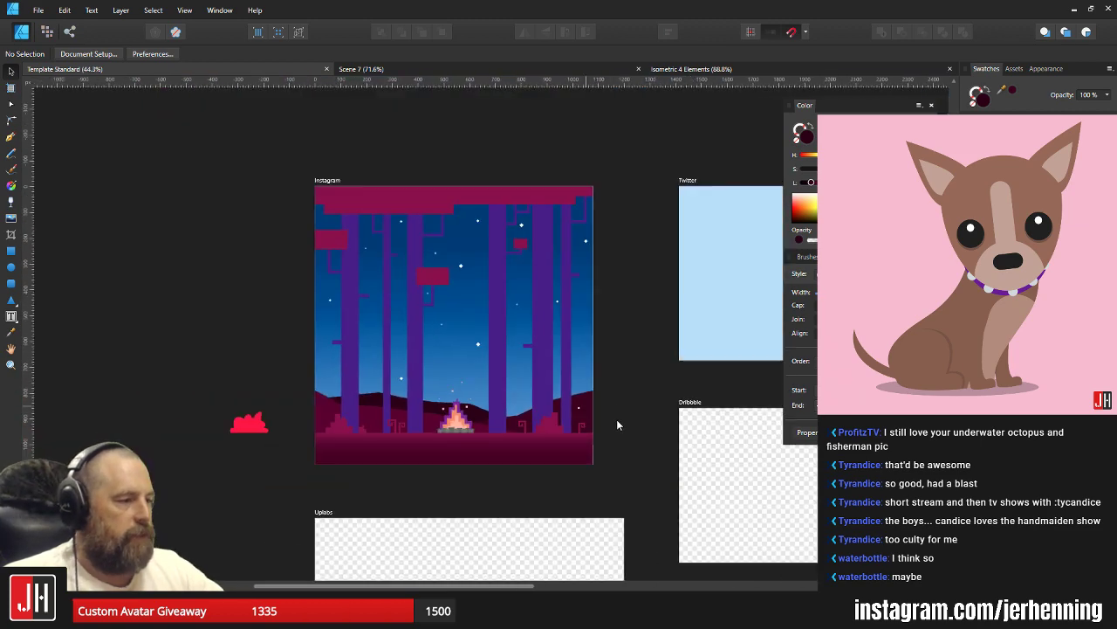
pyautogui.scroll(3, 490, 340)
pyautogui.click(271, 311)
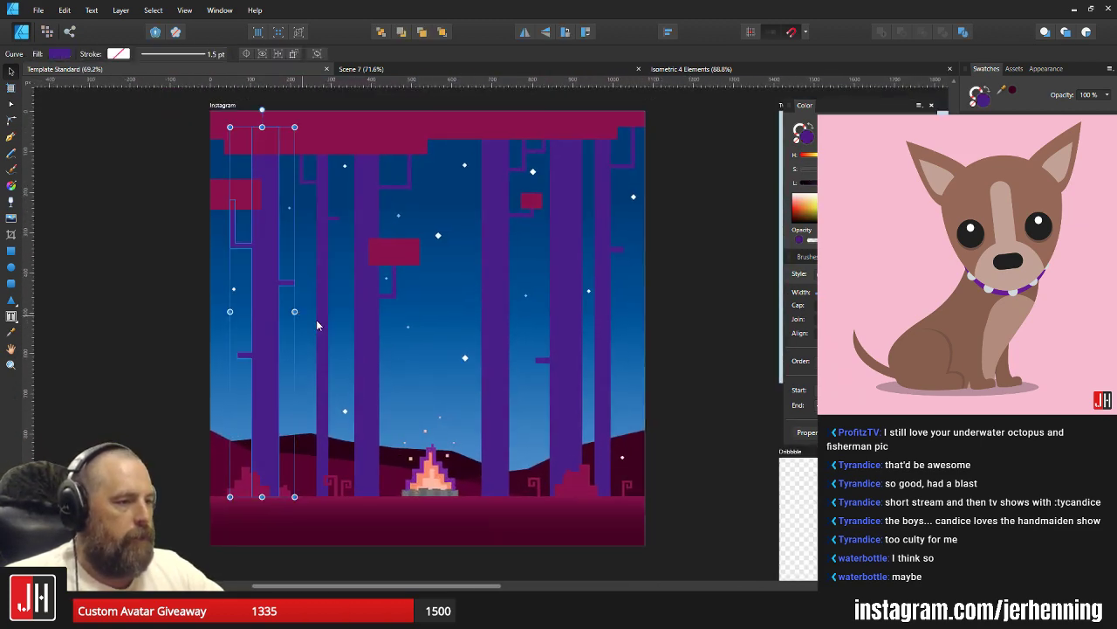
pyautogui.keyDown('shift'); pyautogui.click(324, 316); pyautogui.keyUp('shift')
pyautogui.keyDown('shift'); pyautogui.click(375, 327); pyautogui.keyUp('shift')
pyautogui.keyDown('shift'); pyautogui.click(506, 376); pyautogui.keyUp('shift')
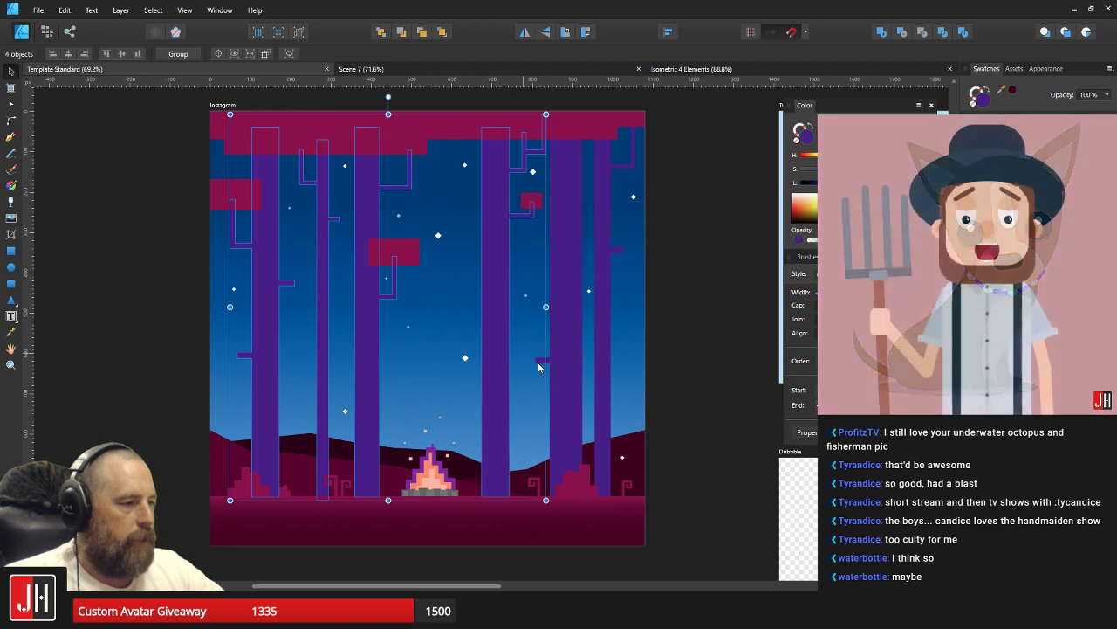
pyautogui.keyDown('shift'); pyautogui.click(572, 367); pyautogui.keyUp('shift')
pyautogui.keyDown('shift'); pyautogui.click(603, 354); pyautogui.keyUp('shift')
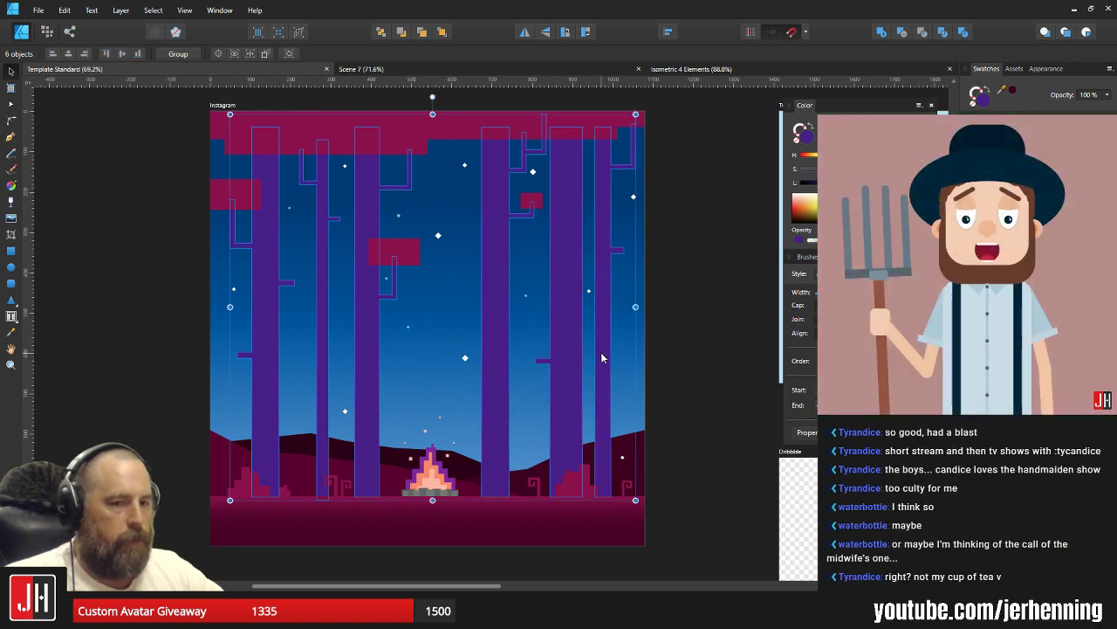
pyautogui.click(730, 377)
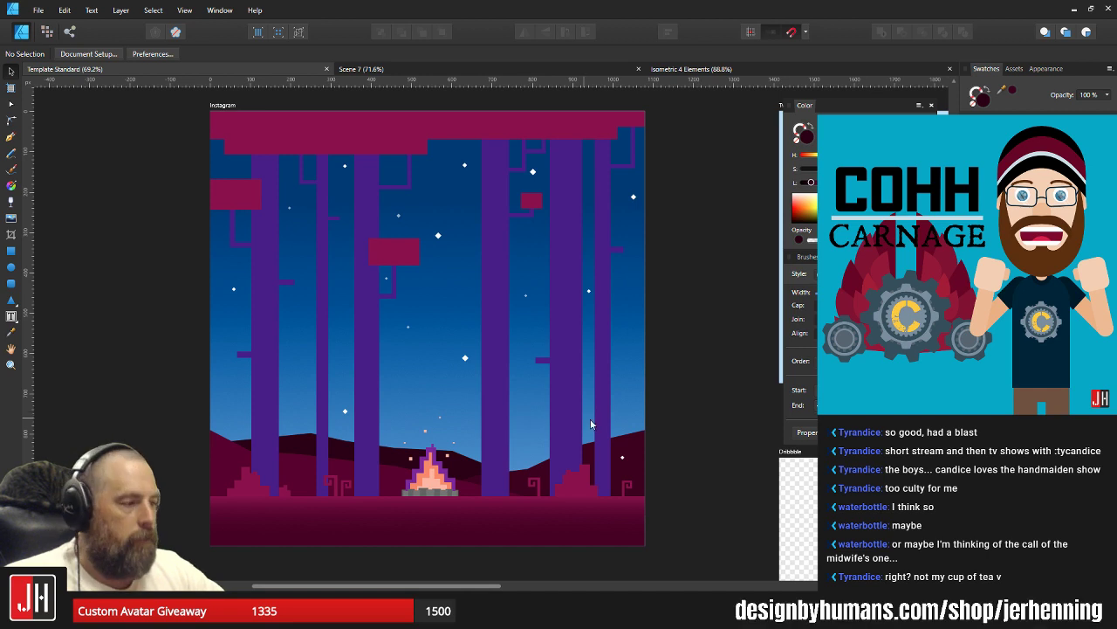
# Move the front left hill's upper outer corner node just outside the artboard's edge and deselect the hill.
pyautogui.scroll(-2, 680, 426)
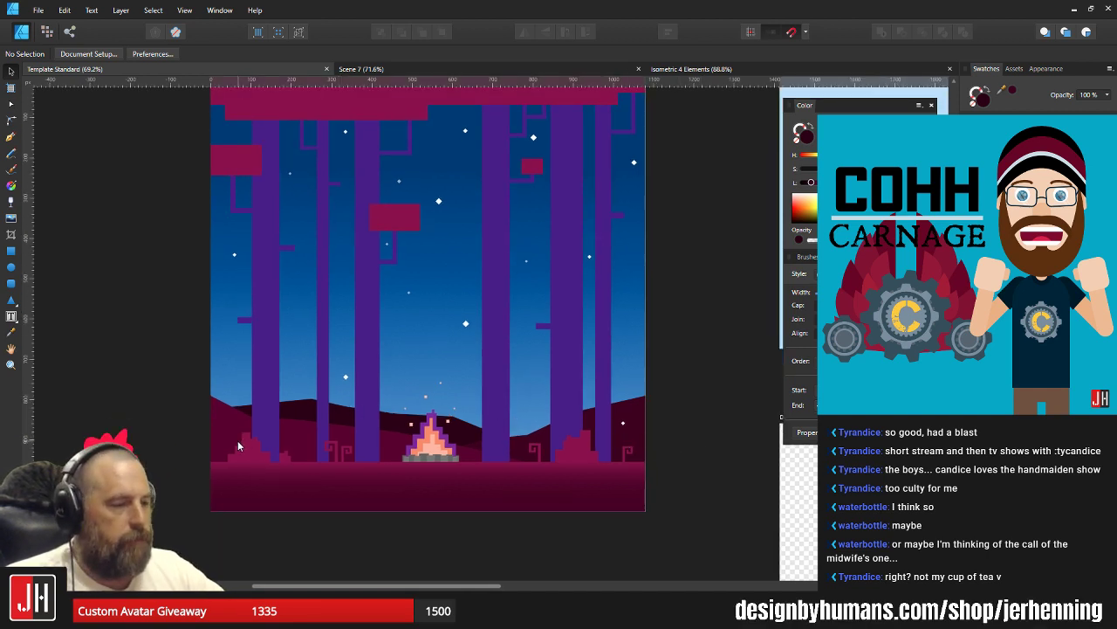
pyautogui.scroll(3, 237, 440)
pyautogui.click(210, 394)
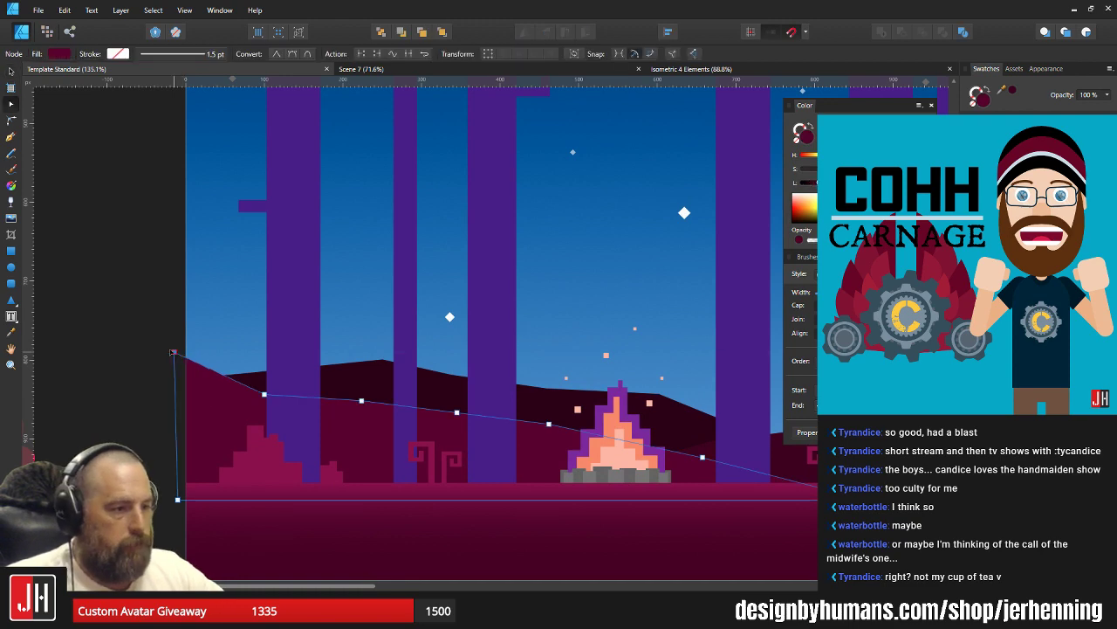
pyautogui.click(175, 312)
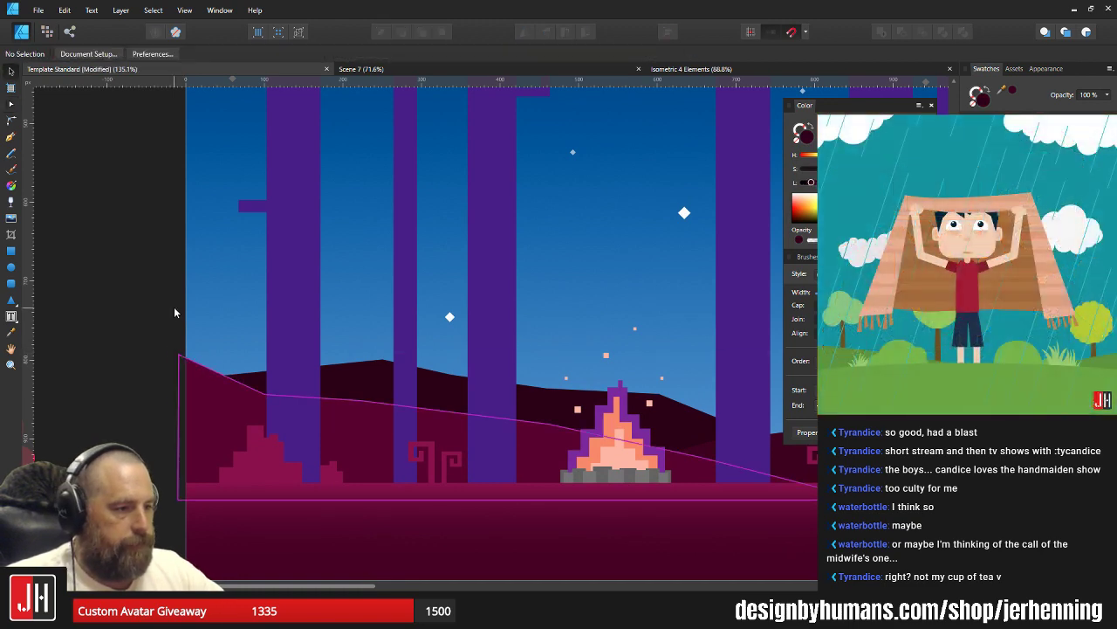
# Examine the outlines of the overlapping hills on both sides of the campfire and where they meet.
pyautogui.scroll(-4, 261, 400)
pyautogui.scroll(4, 261, 401)
pyautogui.click(331, 388)
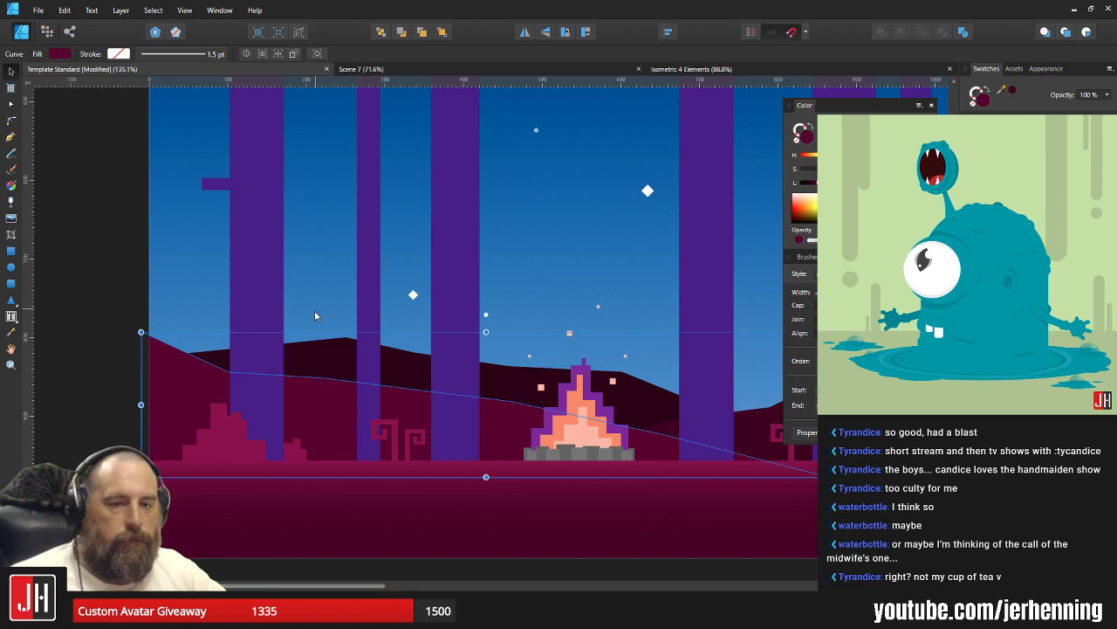
pyautogui.hscroll(5, 526, 436)
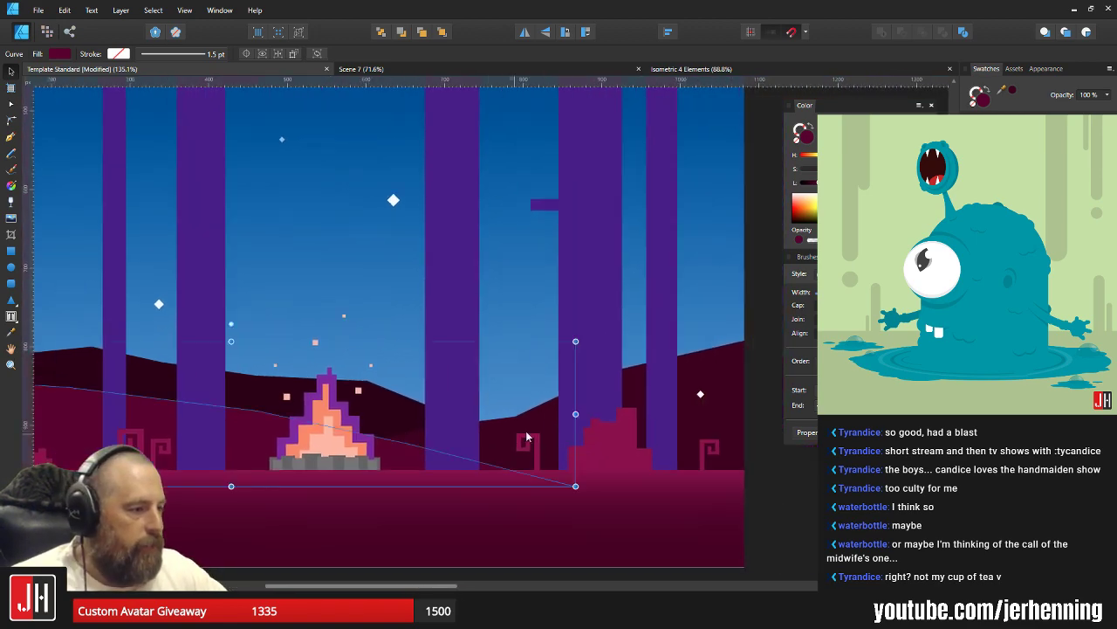
pyautogui.scroll(3, 526, 435)
pyautogui.press('a')
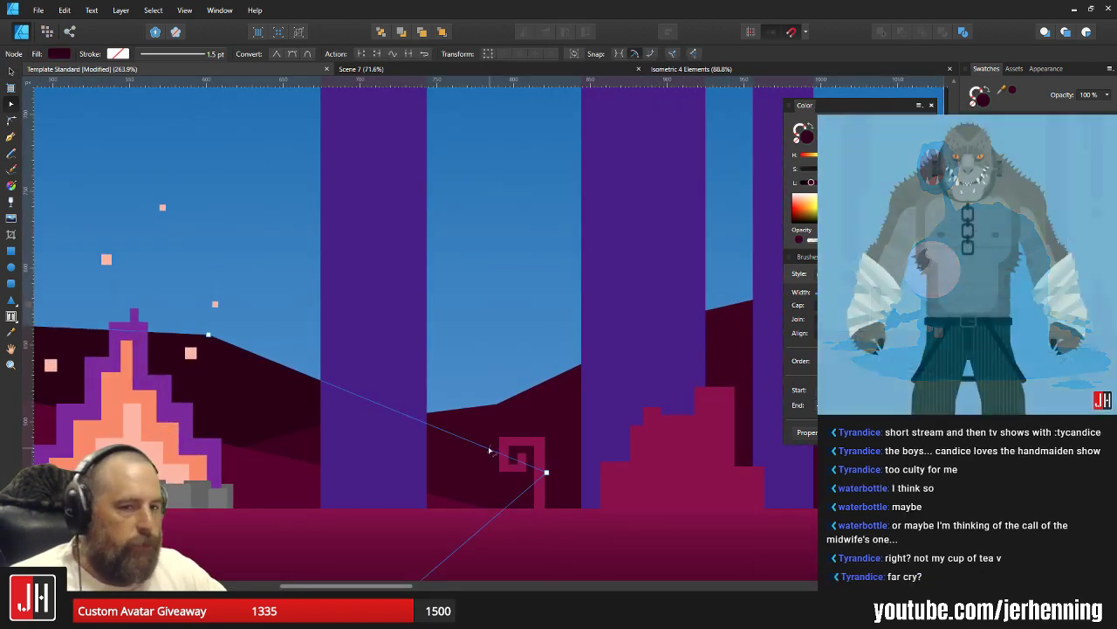
pyautogui.click(491, 315)
pyautogui.scroll(-3, 491, 310)
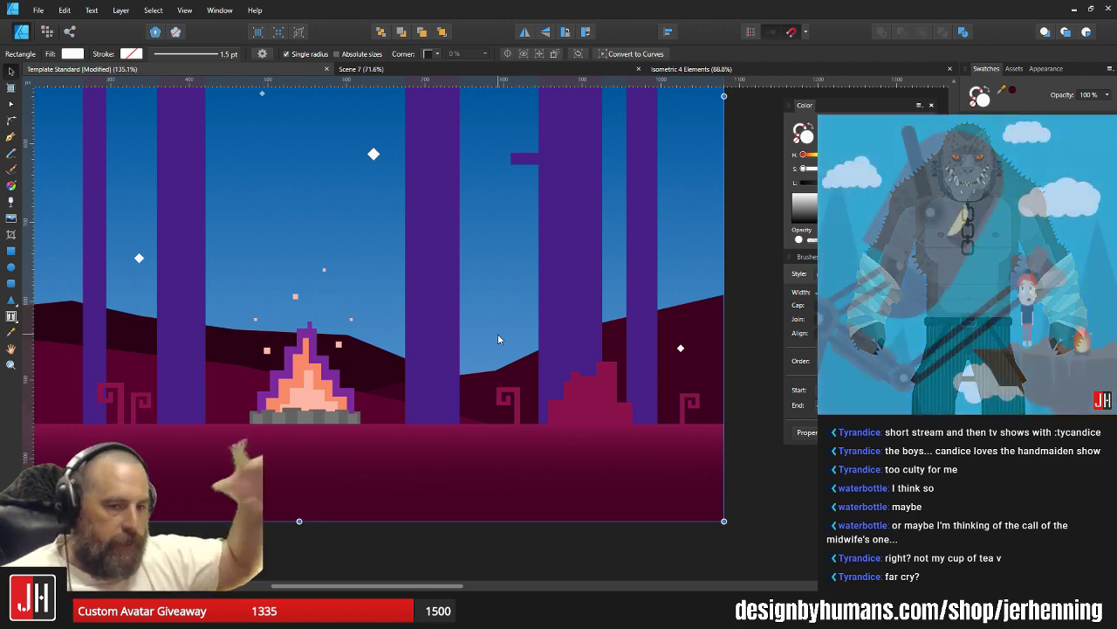
pyautogui.scroll(-2, 497, 340)
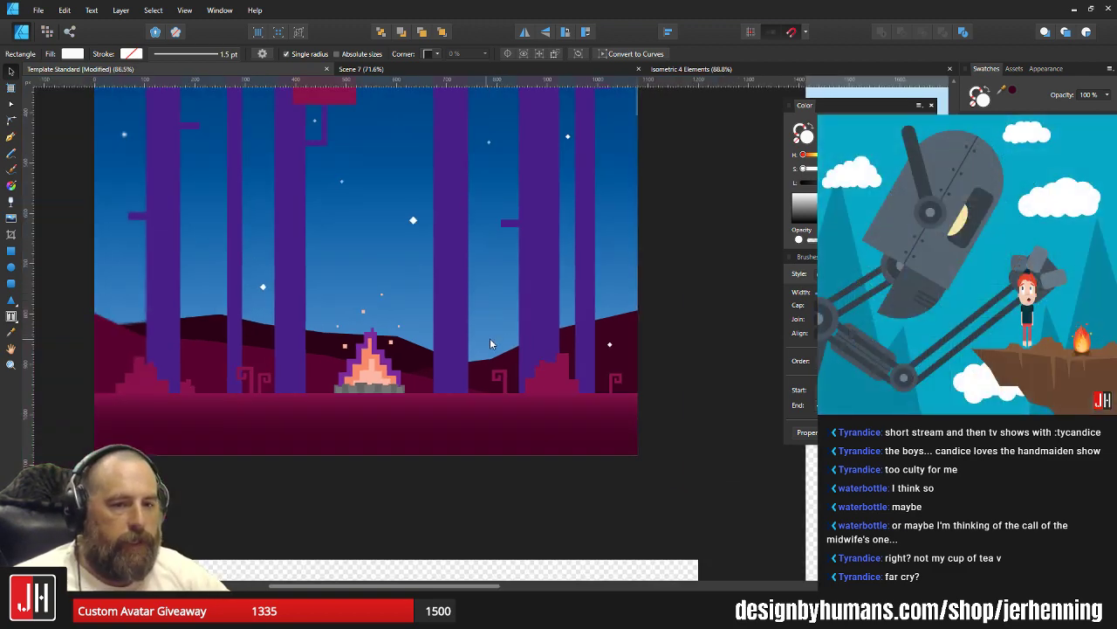
pyautogui.click(674, 374)
# Raise the bright star between the second and third trees, and move two faint stars near the third tree into emptier sky.
pyautogui.scroll(3, 322, 351)
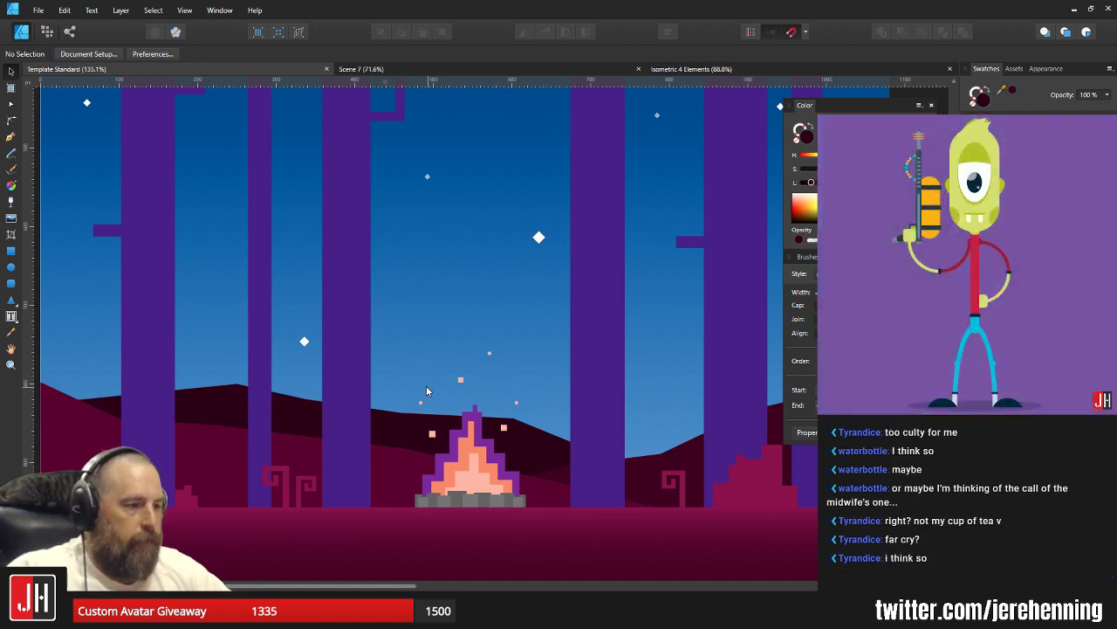
pyautogui.scroll(-3, 441, 378)
pyautogui.scroll(3, 447, 372)
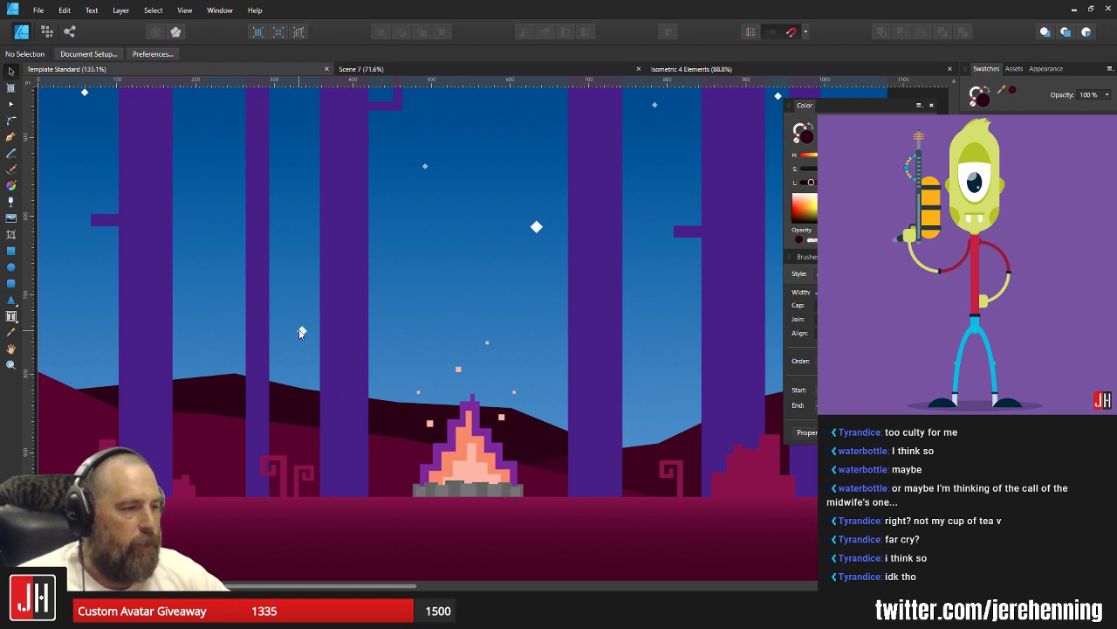
pyautogui.press('m')
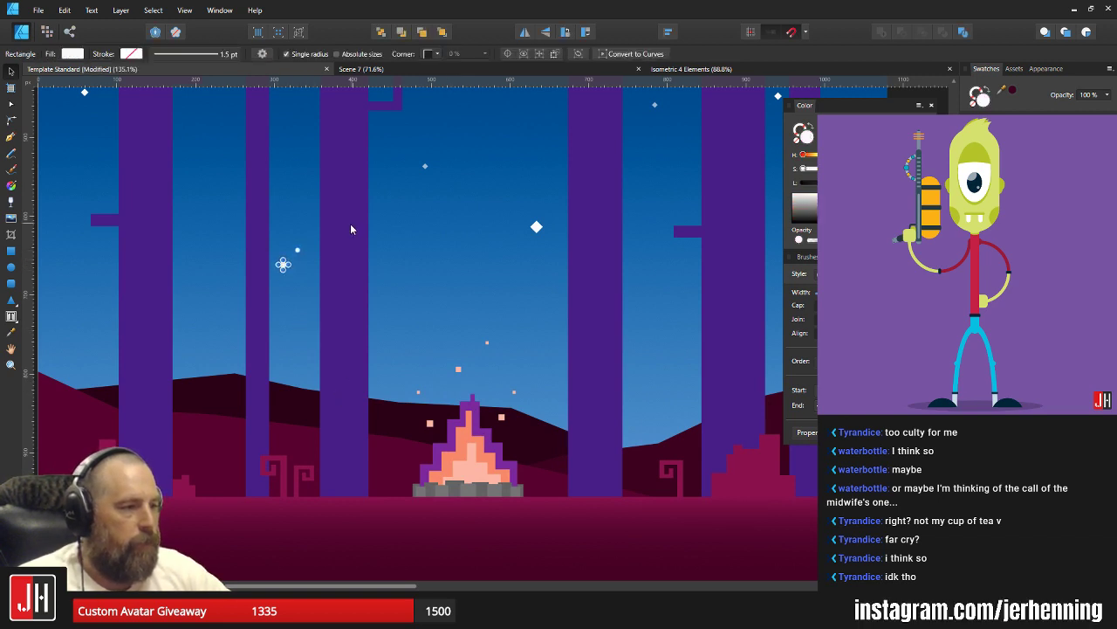
pyautogui.moveTo(350, 223); pyautogui.dragTo(306, 375)
pyautogui.moveTo(382, 318); pyautogui.dragTo(423, 303)
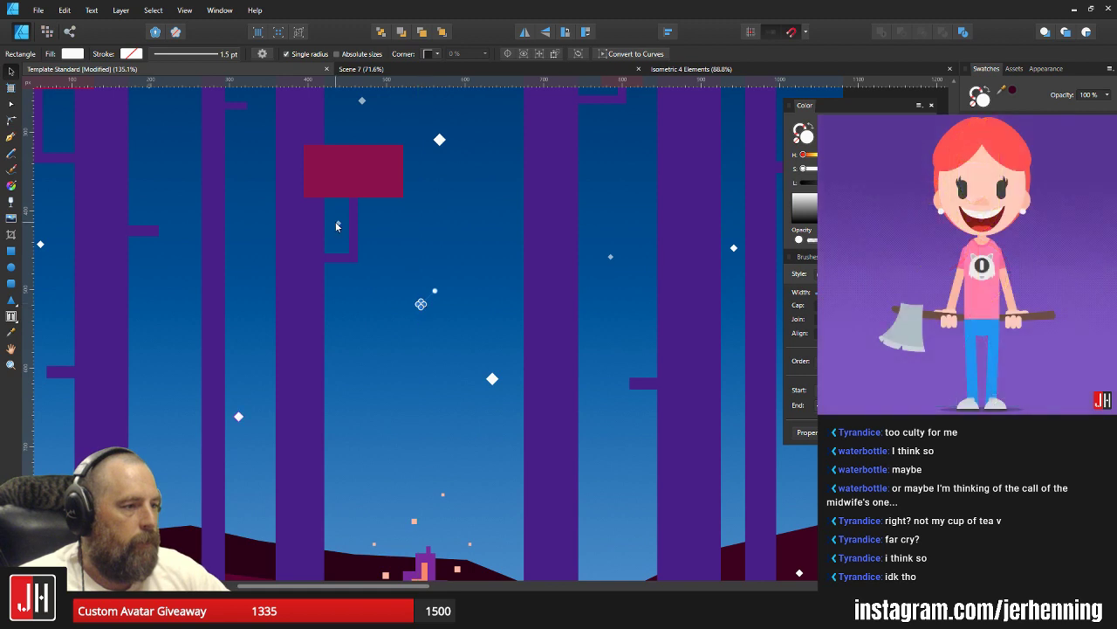
pyautogui.click(248, 204)
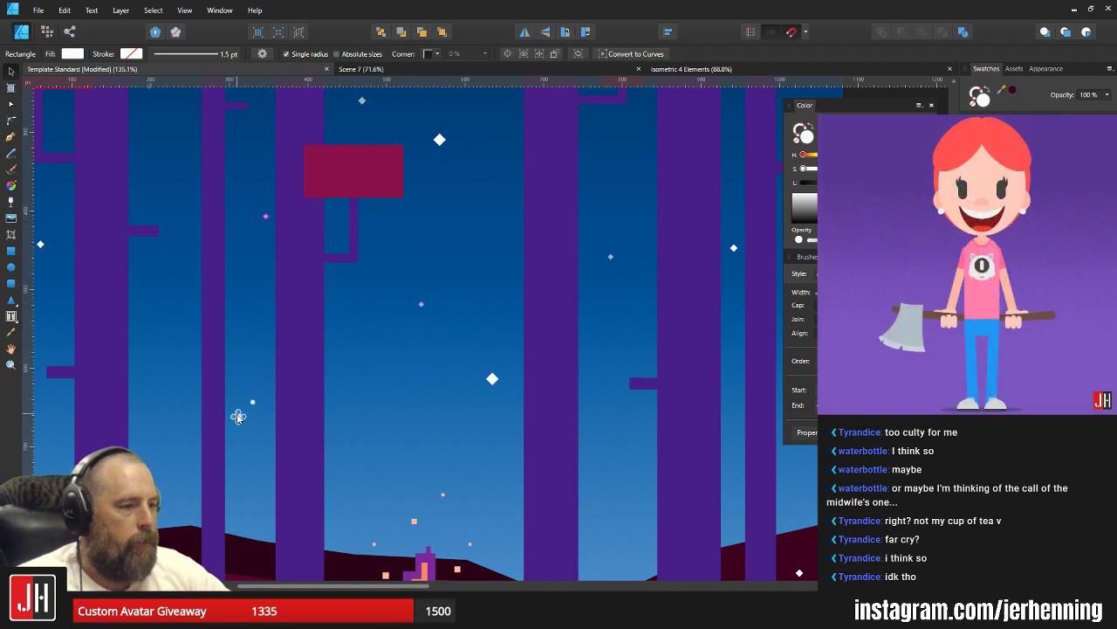
pyautogui.moveTo(238, 415); pyautogui.dragTo(233, 378)
pyautogui.scroll(-6, 267, 411)
pyautogui.click(435, 418)
# Duplicate the faint star between the fourth and fifth trees to just below the small foliage block, and move the original slightly lower.
pyautogui.scroll(5, 349, 382)
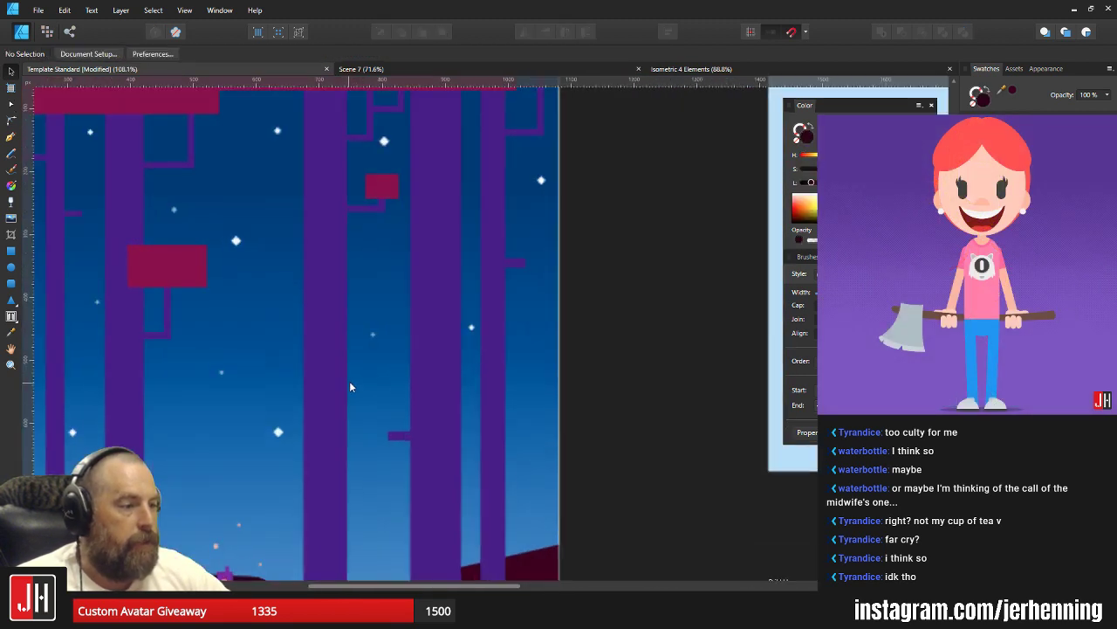
pyautogui.click(373, 335)
pyautogui.moveTo(373, 335); pyautogui.dragTo(306, 158)
pyautogui.scroll(5, 367, 278)
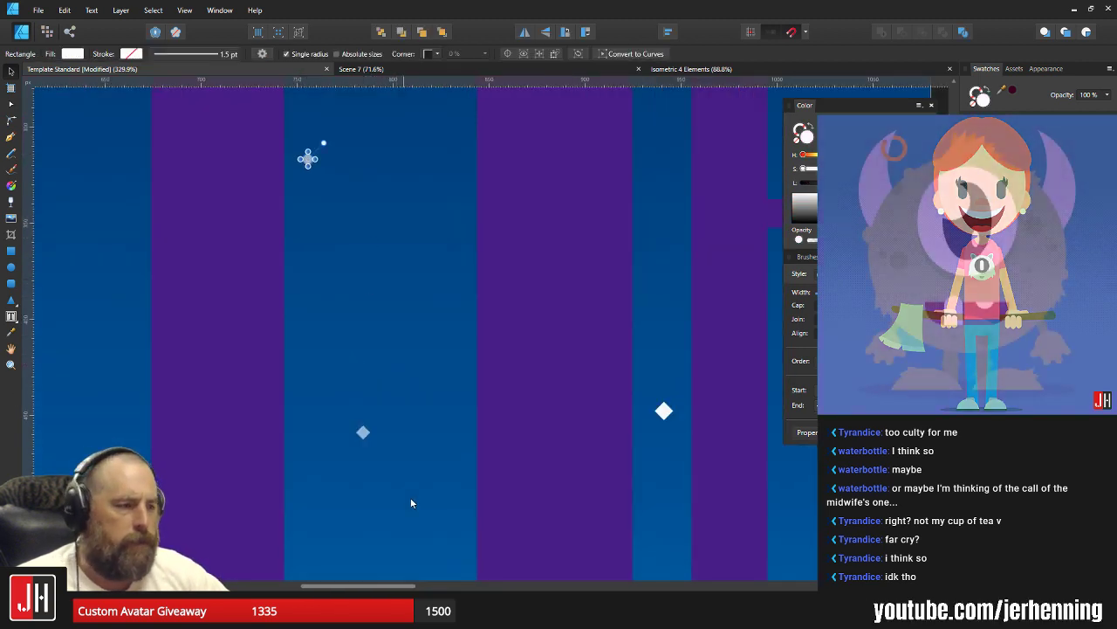
pyautogui.scroll(-2, 411, 503)
pyautogui.click(384, 463)
pyautogui.moveTo(384, 462); pyautogui.dragTo(434, 517)
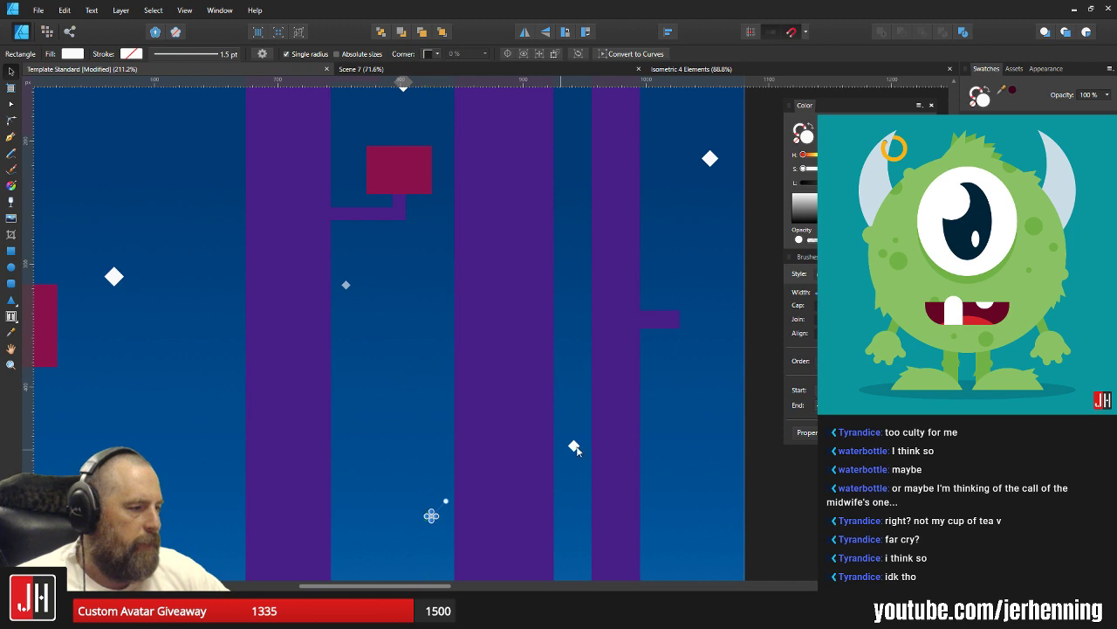
# Raise the star between the fifth and sixth trees and lower the star near the artboard's right edge slightly.
pyautogui.moveTo(576, 451); pyautogui.dragTo(572, 341)
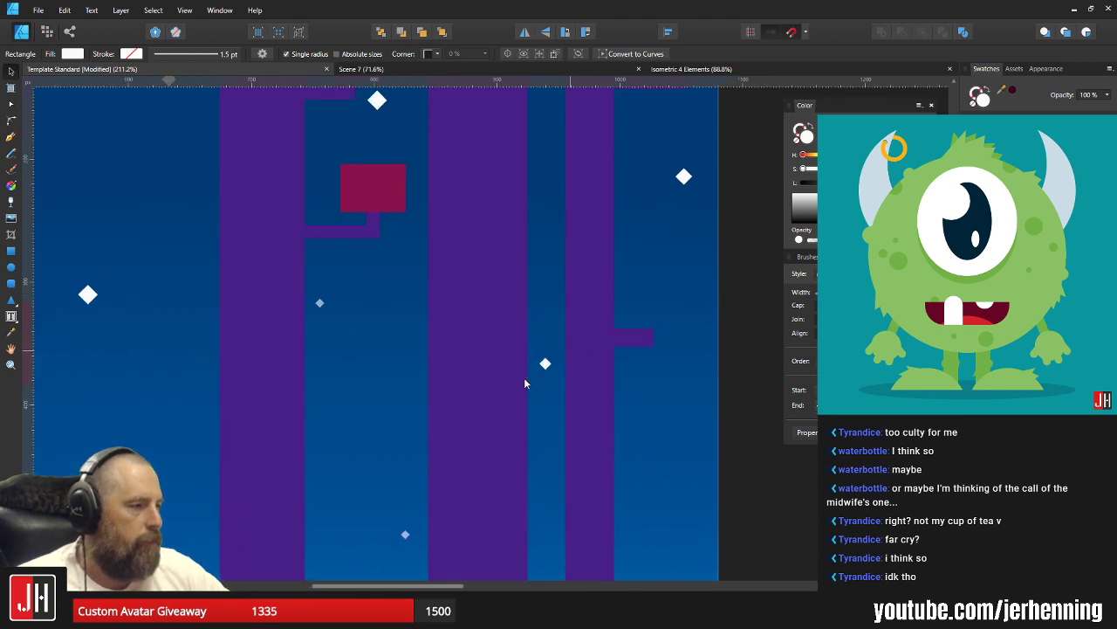
pyautogui.scroll(-3, 532, 375)
pyautogui.scroll(3, 559, 362)
pyautogui.moveTo(571, 252); pyautogui.dragTo(575, 279)
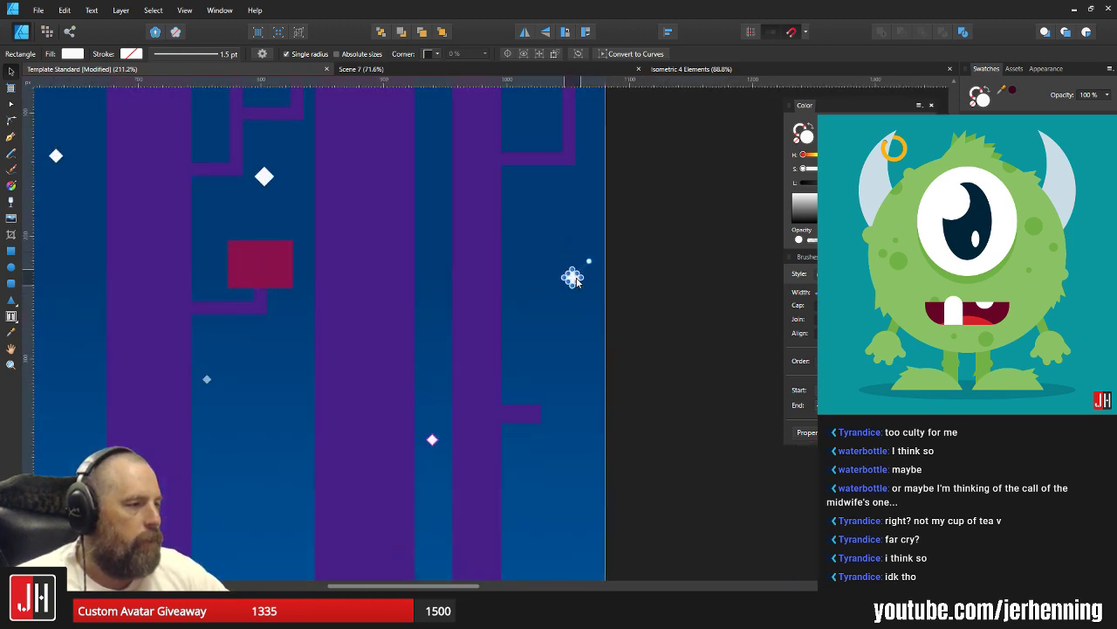
pyautogui.click(628, 276)
# Duplicate the faint star between the second and third trees into the lower sky left of the first tree.
pyautogui.scroll(-3, 611, 350)
pyautogui.scroll(3, 559, 367)
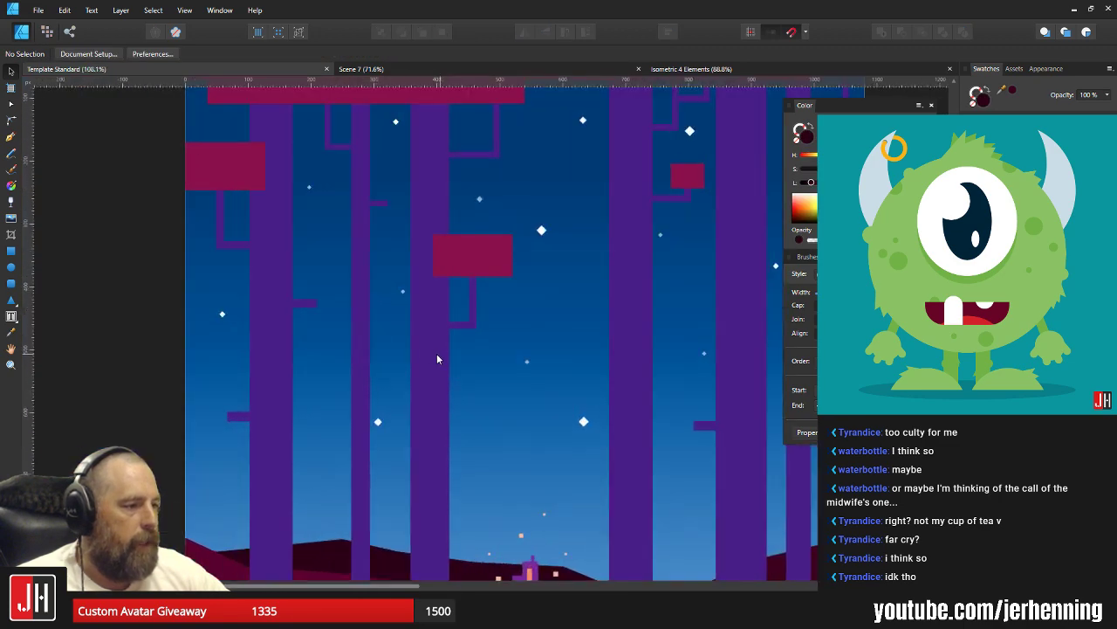
pyautogui.moveTo(403, 292); pyautogui.dragTo(263, 364)
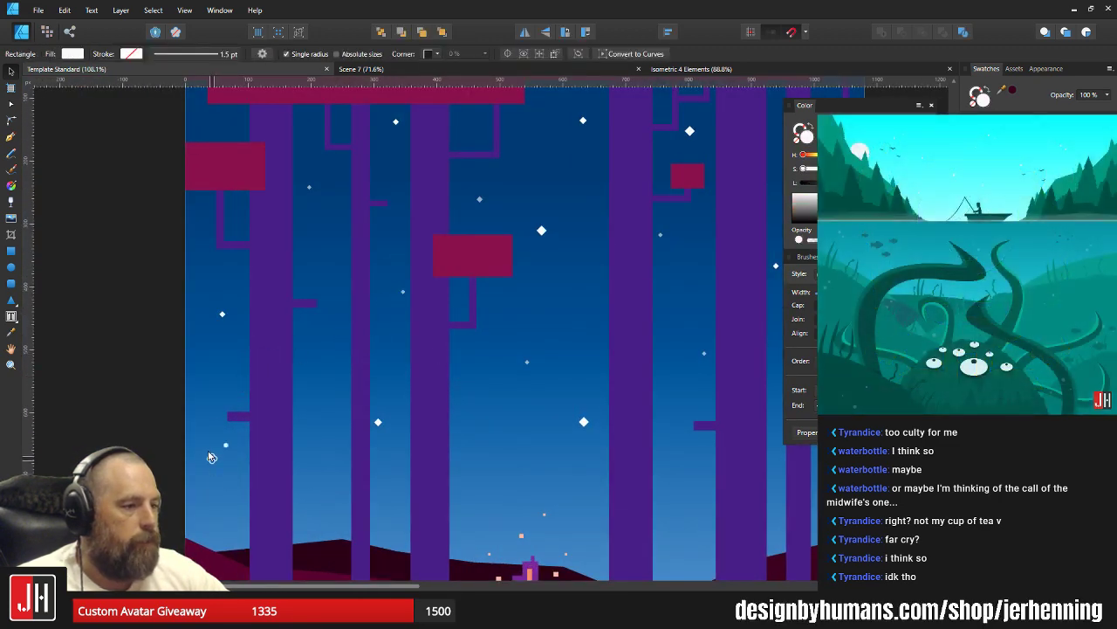
pyautogui.moveTo(209, 452); pyautogui.dragTo(200, 459)
pyautogui.click(127, 385)
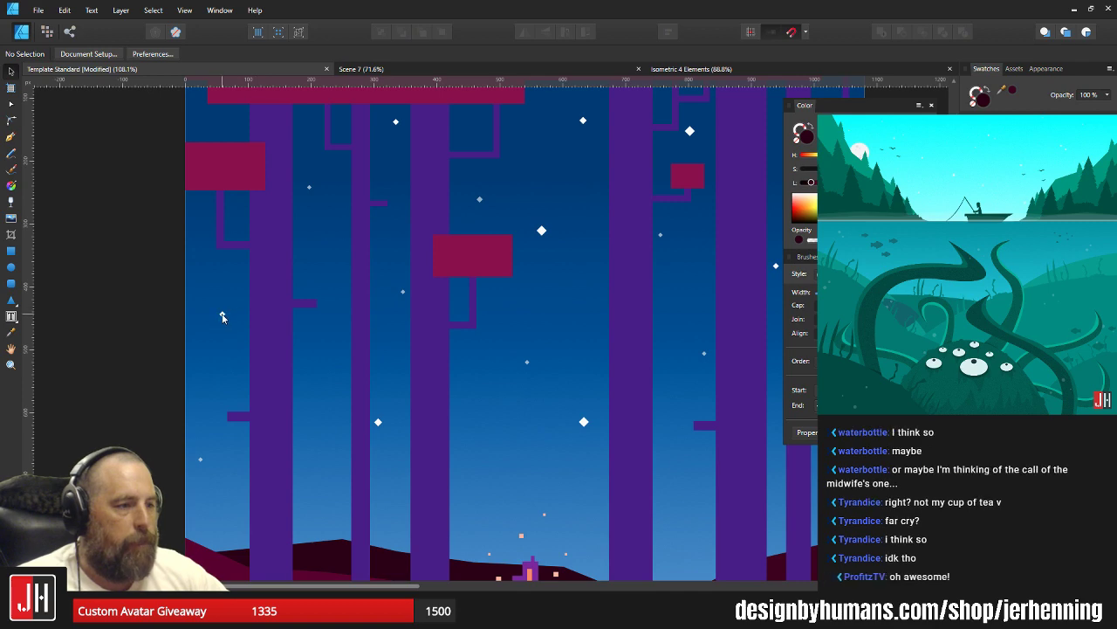
# Move the bright star left of the first tree slightly up toward the trunk and save the document.
pyautogui.moveTo(222, 315); pyautogui.dragTo(234, 303)
pyautogui.click(121, 293)
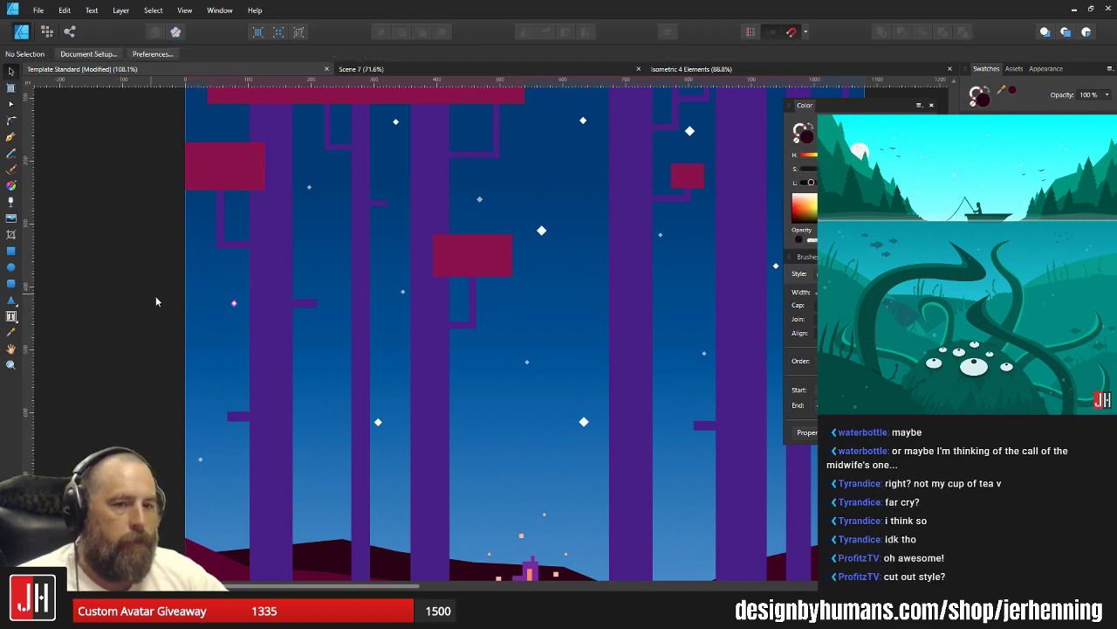
pyautogui.scroll(-3, 334, 332)
pyautogui.hotkey('ctrl', 's')
# Shift the bright star left of the first tree up and outward, raise the faint star below it, and save the document.
pyautogui.scroll(3, 362, 351)
pyautogui.scroll(3, 259, 346)
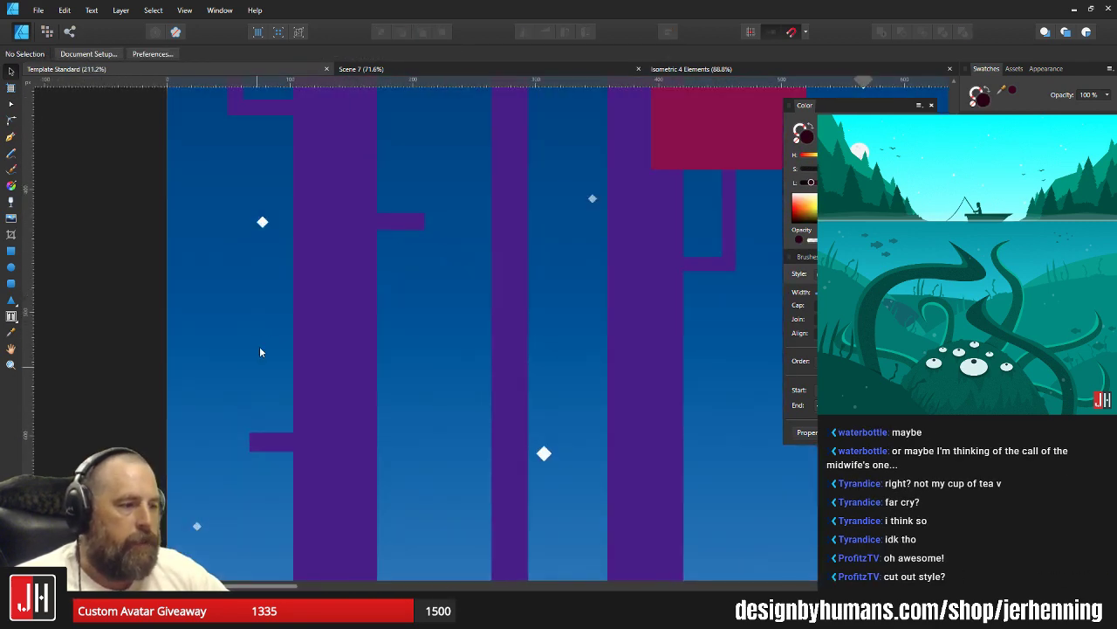
pyautogui.moveTo(261, 223); pyautogui.dragTo(249, 201)
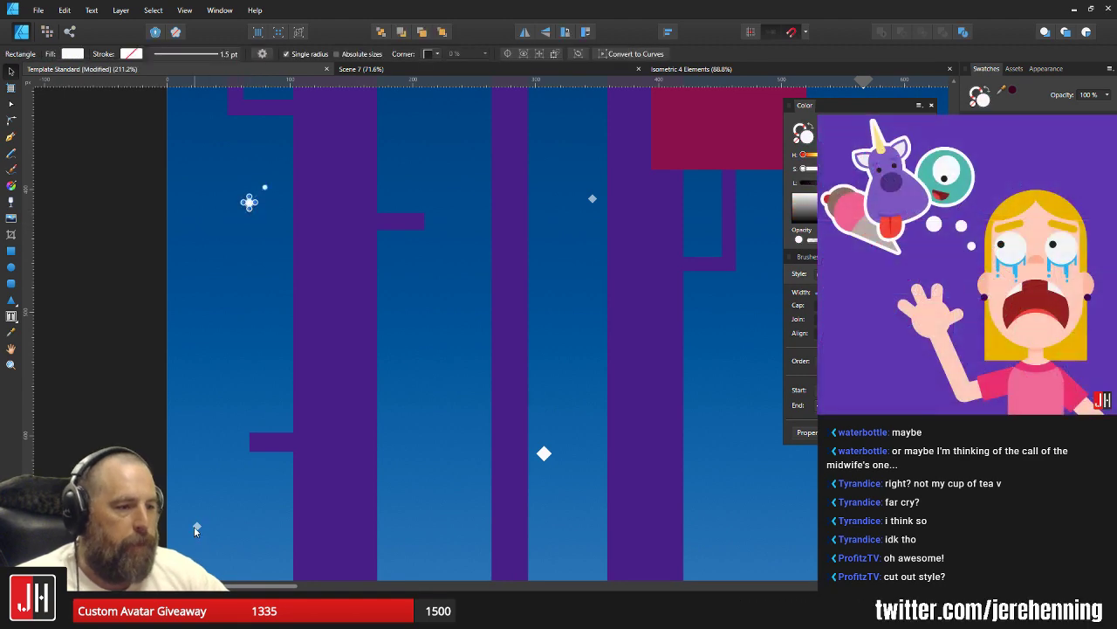
pyautogui.moveTo(195, 528)
pyautogui.mouseDown()
pyautogui.moveTo(196, 459)
pyautogui.moveTo(193, 469)
pyautogui.mouseUp()
pyautogui.click(156, 454)
pyautogui.scroll(-6, 210, 446)
pyautogui.hotkey('ctrl', 's')
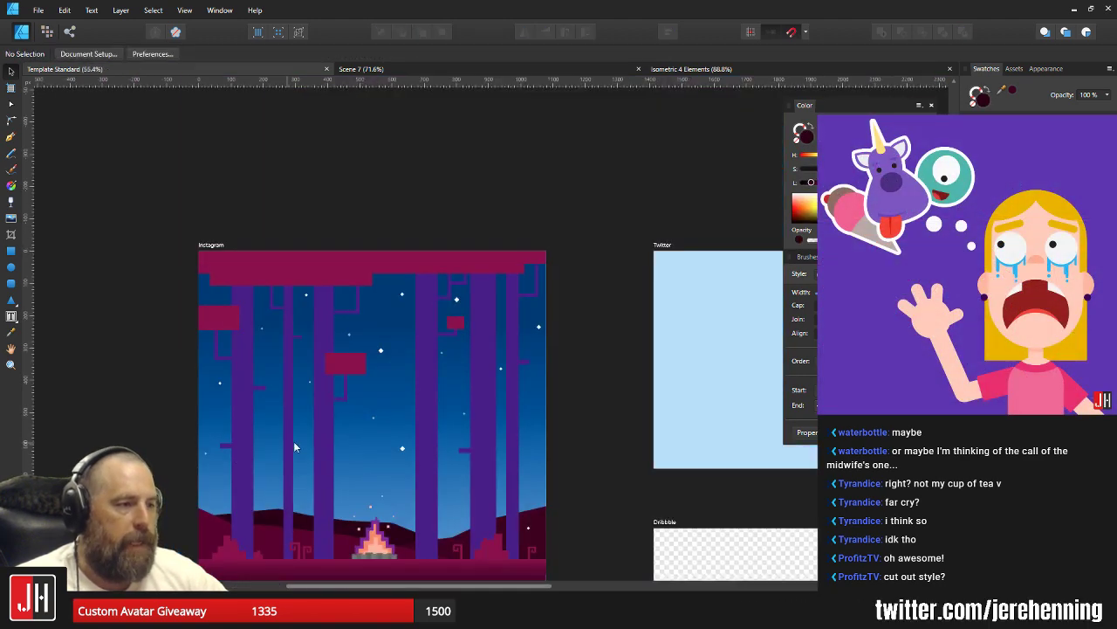
# Recolour the top canopy and the three foliage blocks with dark blue sampled from the upper sky.
pyautogui.scroll(2, 573, 391)
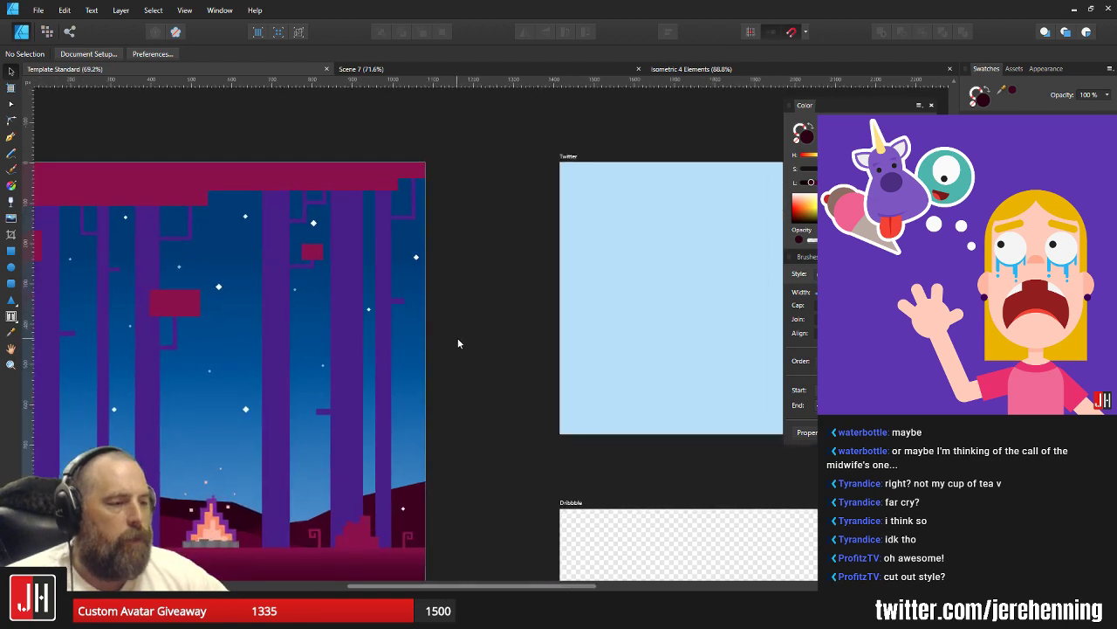
pyautogui.moveTo(229, 353); pyautogui.dragTo(364, 298)
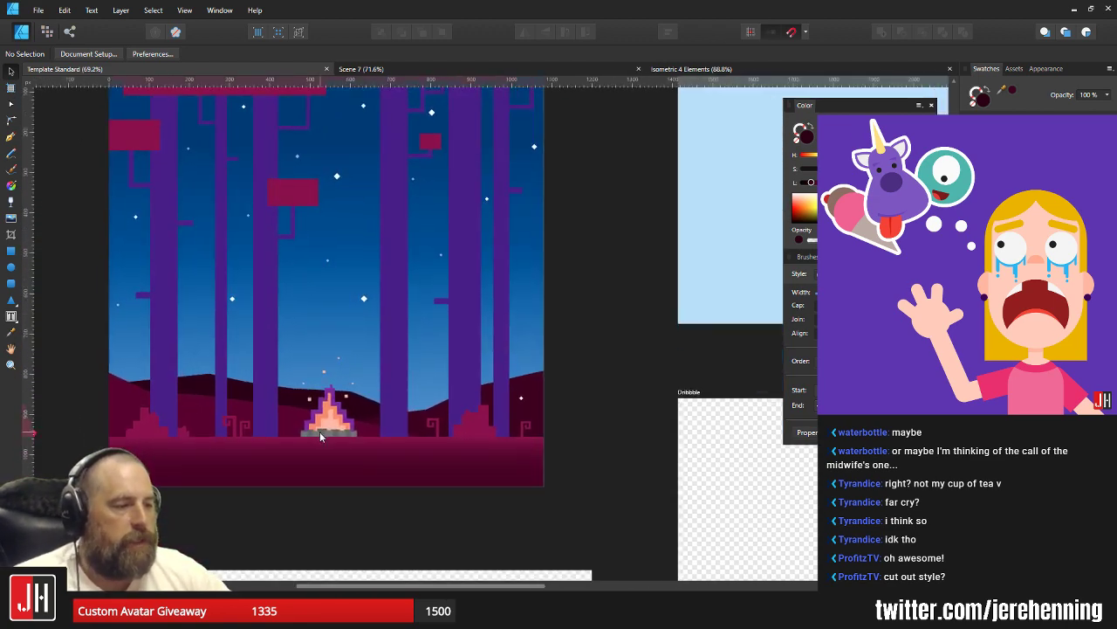
pyautogui.scroll(3, 364, 361)
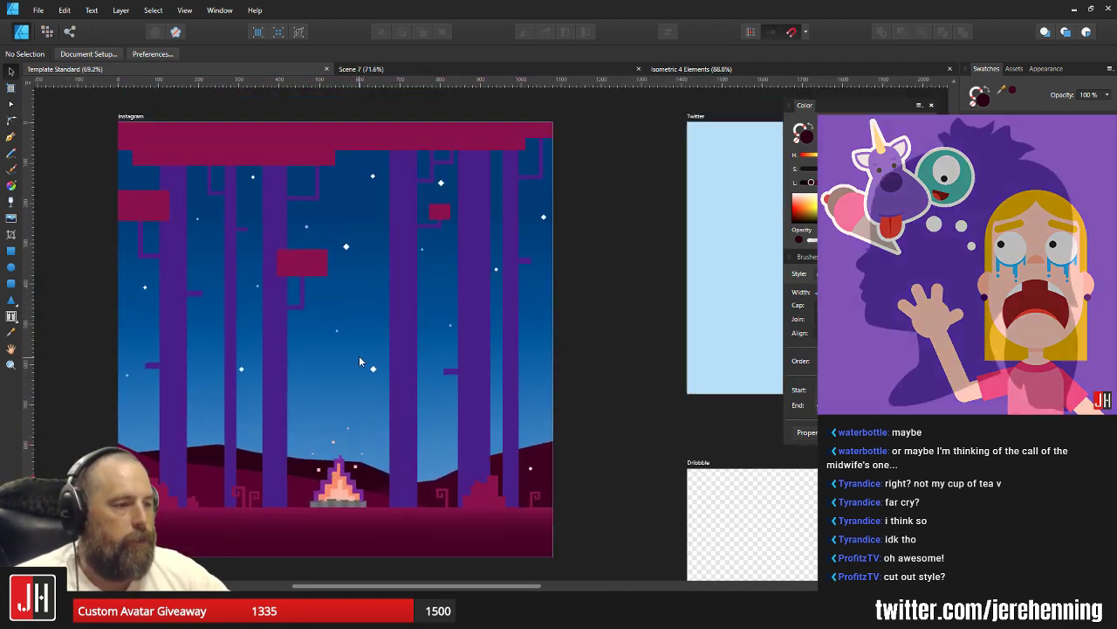
pyautogui.click(317, 268)
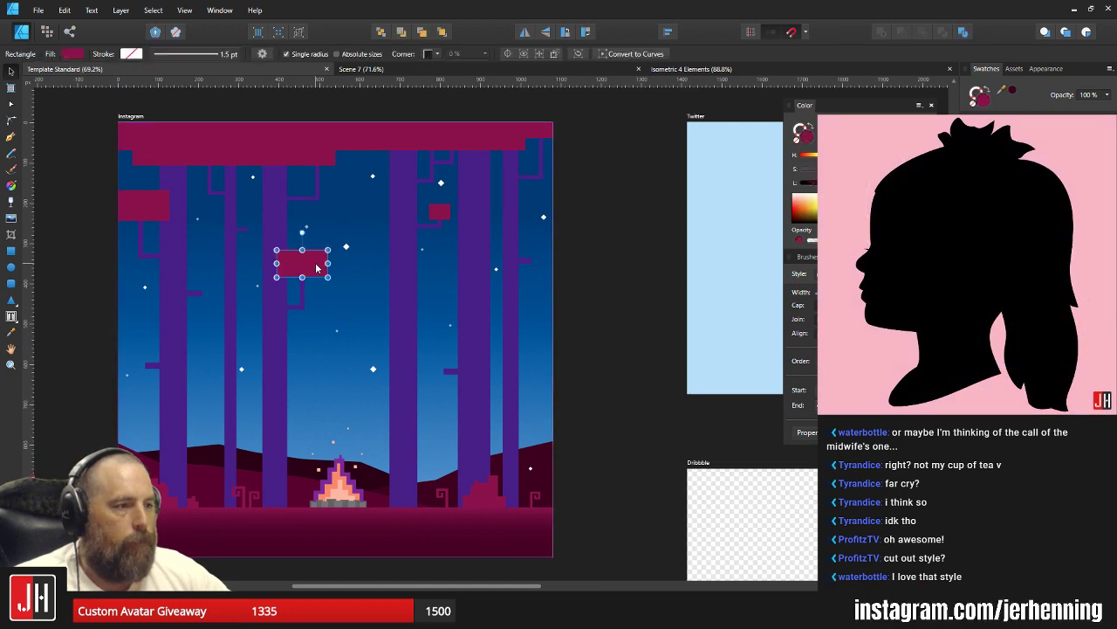
pyautogui.keyDown('shift'); pyautogui.click(148, 206); pyautogui.keyUp('shift')
pyautogui.keyDown('shift'); pyautogui.click(224, 147); pyautogui.keyUp('shift')
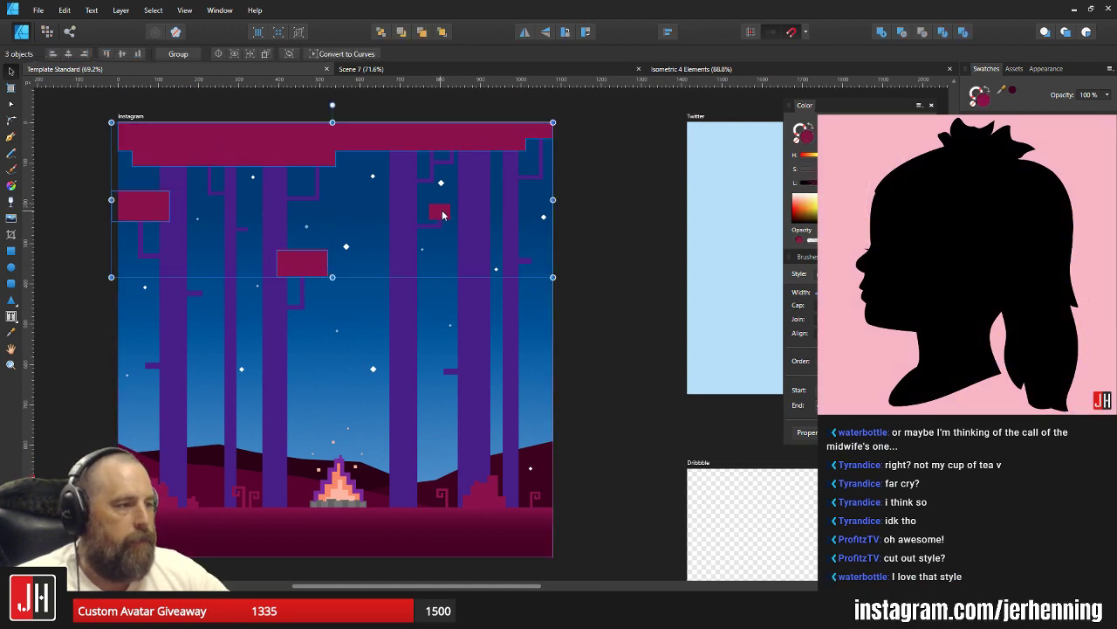
pyautogui.scroll(3, 387, 211)
pyautogui.press('i')
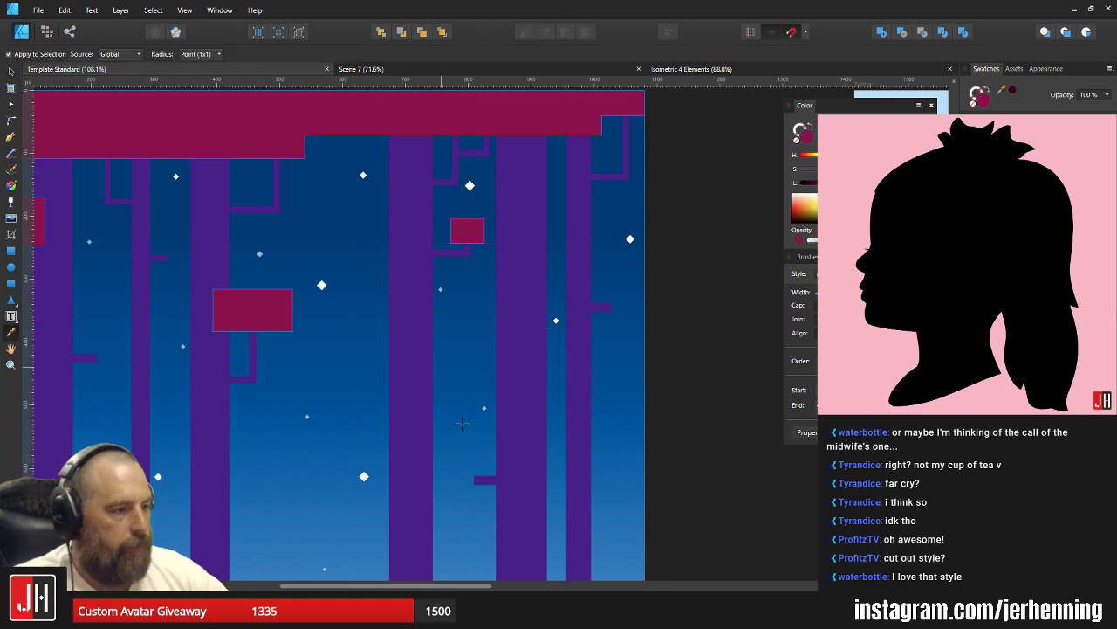
pyautogui.click(332, 191)
pyautogui.press('v')
pyautogui.moveTo(379, 184); pyautogui.dragTo(413, 233)
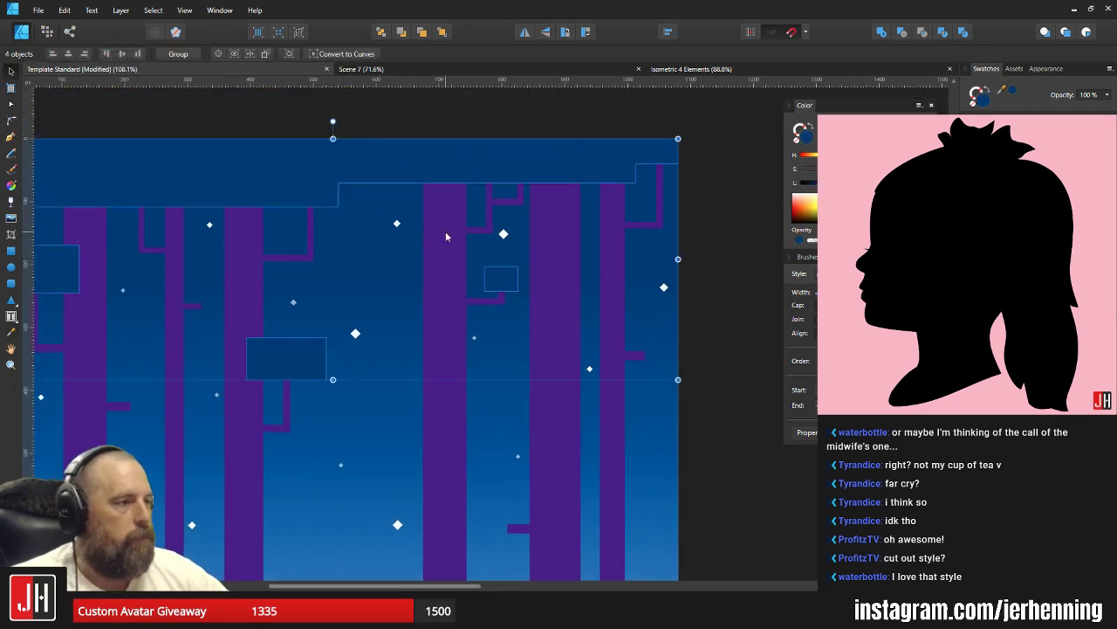
# Darken the canopy and foliage blocks to a deep navy and deselect them.
pyautogui.moveTo(827, 182); pyautogui.dragTo(813, 185)
pyautogui.click(730, 261)
pyautogui.scroll(-5, 596, 338)
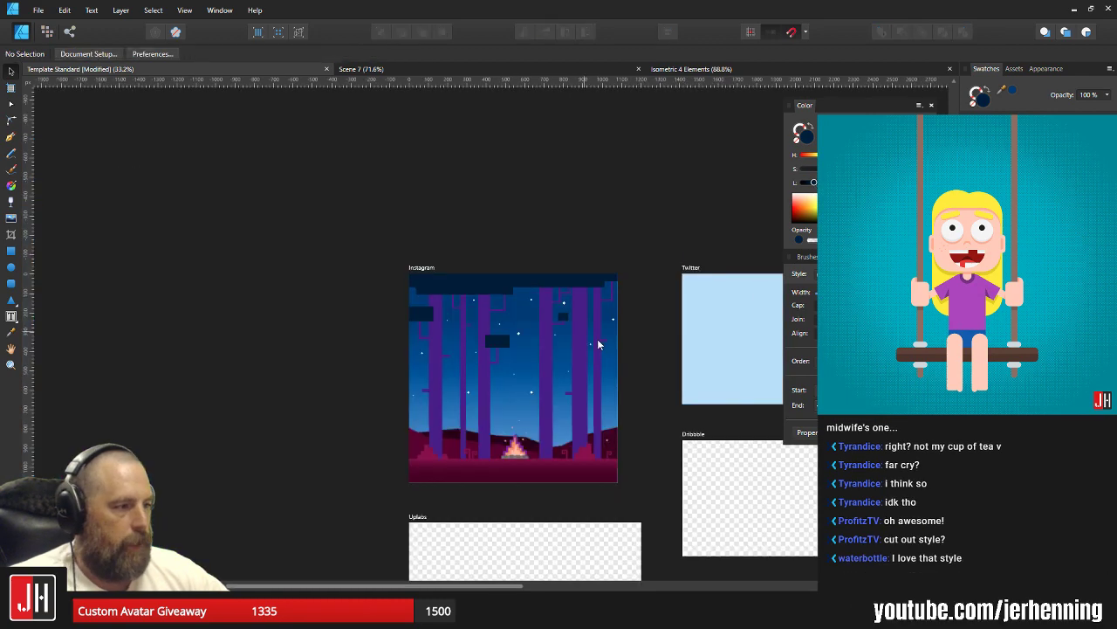
pyautogui.moveTo(597, 338); pyautogui.dragTo(554, 306)
pyautogui.scroll(3, 476, 379)
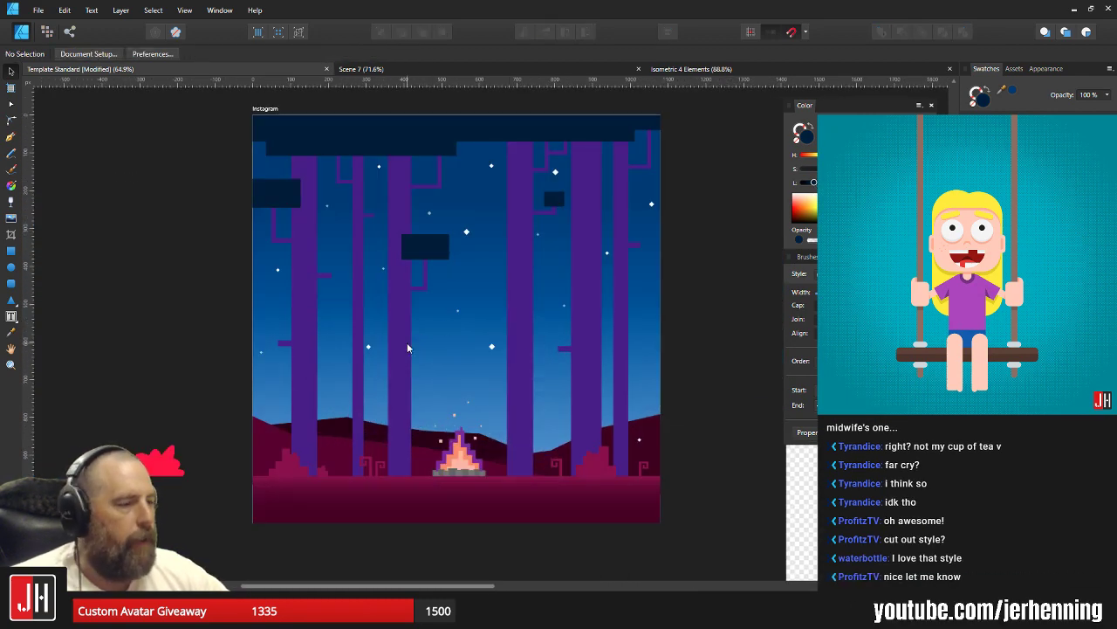
pyautogui.click(306, 363)
pyautogui.keyDown('shift'); pyautogui.click(357, 357); pyautogui.keyUp('shift')
pyautogui.keyDown('shift'); pyautogui.click(395, 363); pyautogui.keyUp('shift')
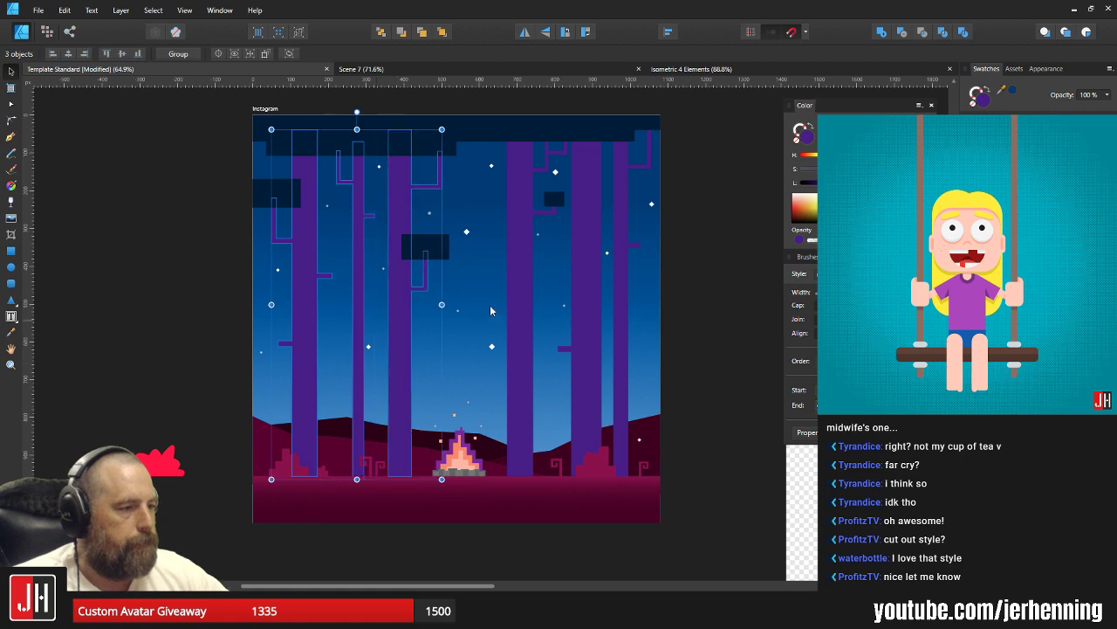
pyautogui.scroll(1, 479, 337)
pyautogui.hscroll(1, 478, 337)
pyautogui.keyDown('shift'); pyautogui.click(479, 337); pyautogui.keyUp('shift')
pyautogui.keyDown('shift'); pyautogui.click(546, 315); pyautogui.keyUp('shift')
pyautogui.keyDown('shift'); pyautogui.click(575, 301); pyautogui.keyUp('shift')
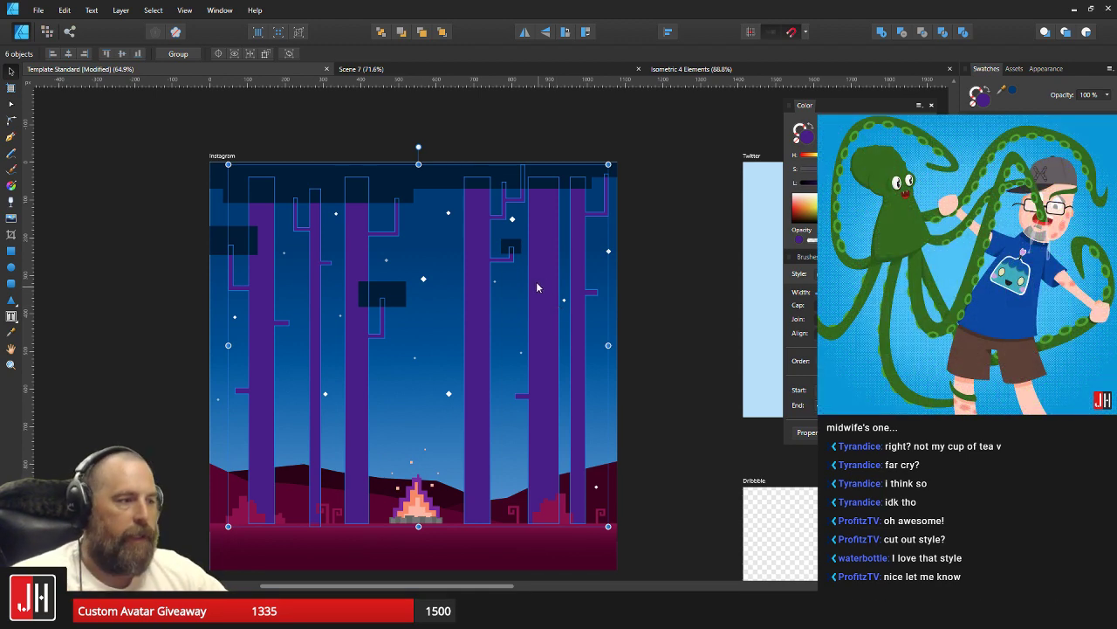
pyautogui.click(626, 263)
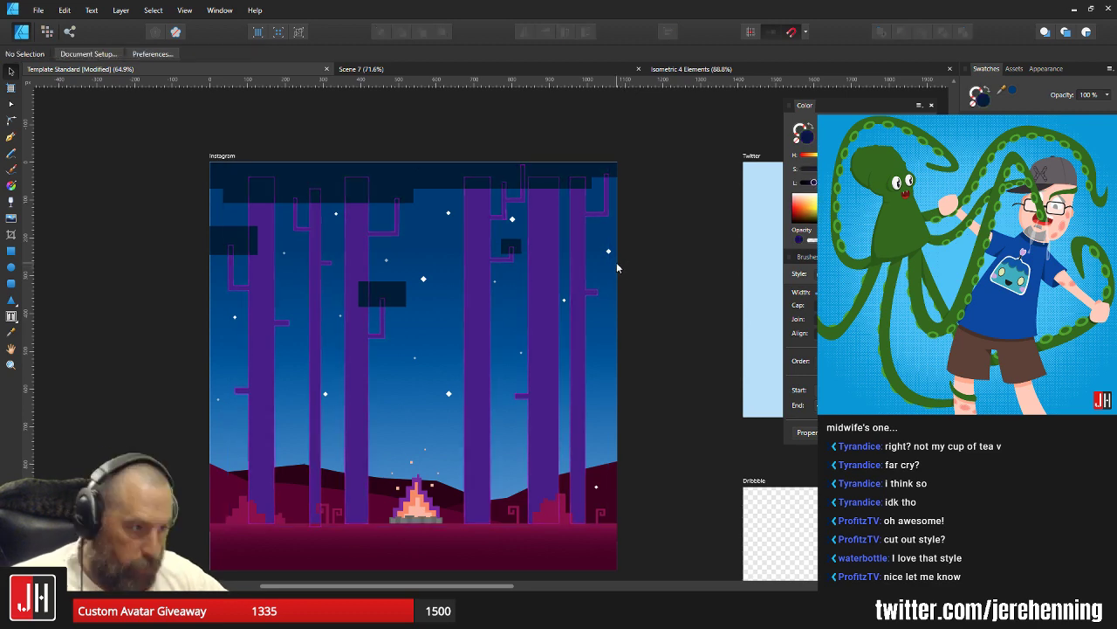
# Shorten the stub branch on the outer side of the first tree by pulling its free end closer to the trunk.
pyautogui.scroll(3, 244, 388)
pyautogui.press('a')
pyautogui.click(244, 358)
pyautogui.scroll(3, 244, 358)
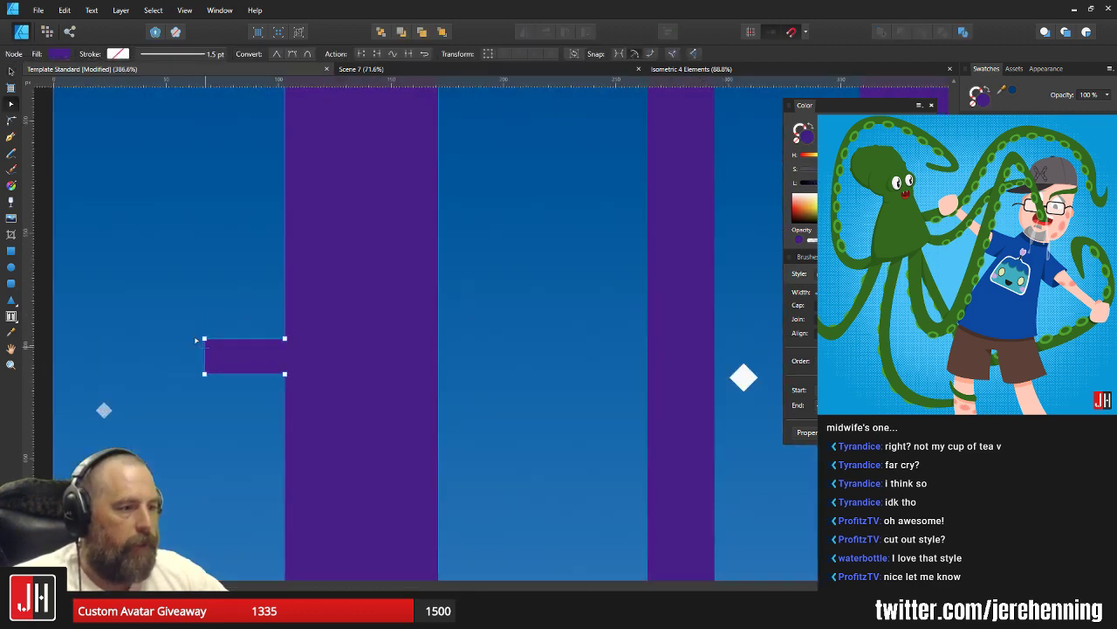
pyautogui.moveTo(205, 373); pyautogui.dragTo(240, 374)
pyautogui.click(250, 253)
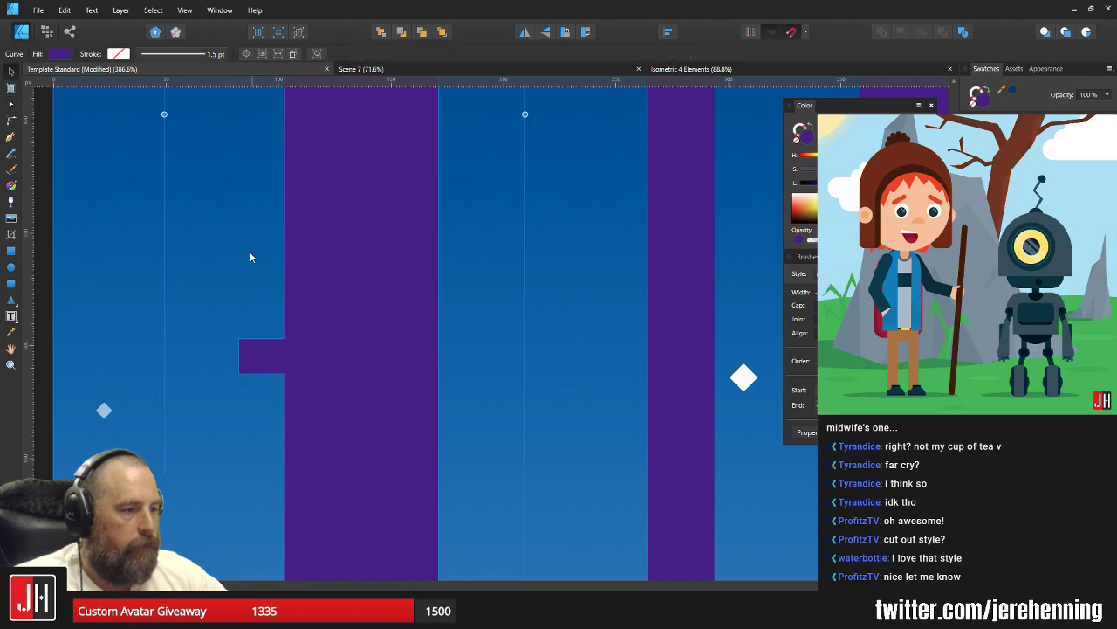
pyautogui.press('v')
pyautogui.scroll(-6, 257, 312)
pyautogui.scroll(-4, 279, 306)
# Recolour the campfire's purple outer flame bright cyan.
pyautogui.scroll(3, 285, 349)
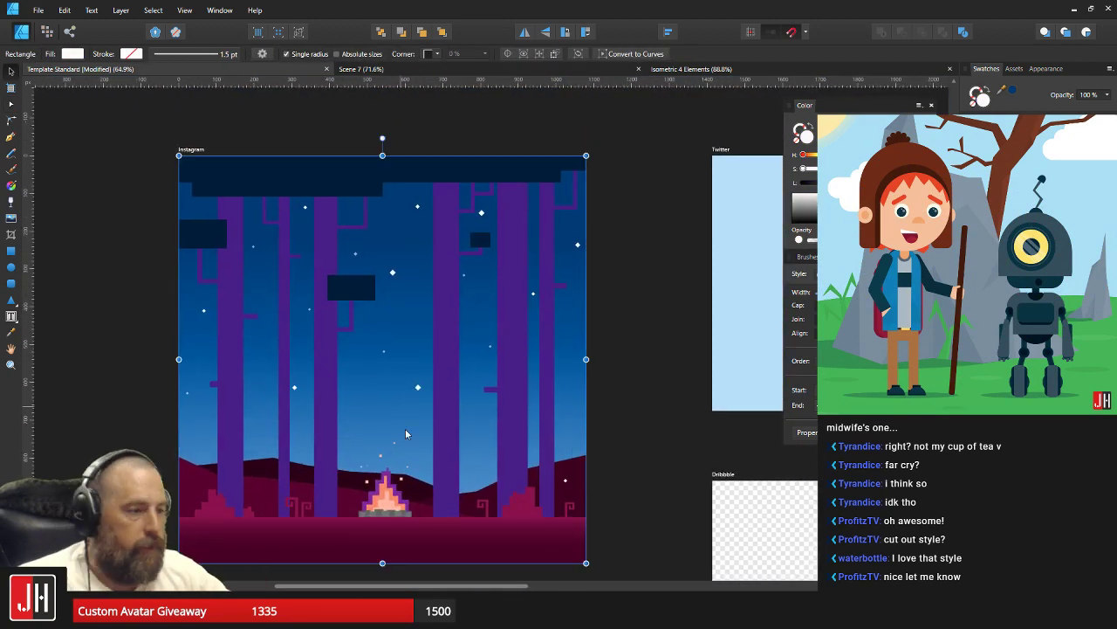
pyautogui.scroll(4, 381, 528)
pyautogui.moveTo(381, 533); pyautogui.dragTo(364, 451)
pyautogui.click(389, 339)
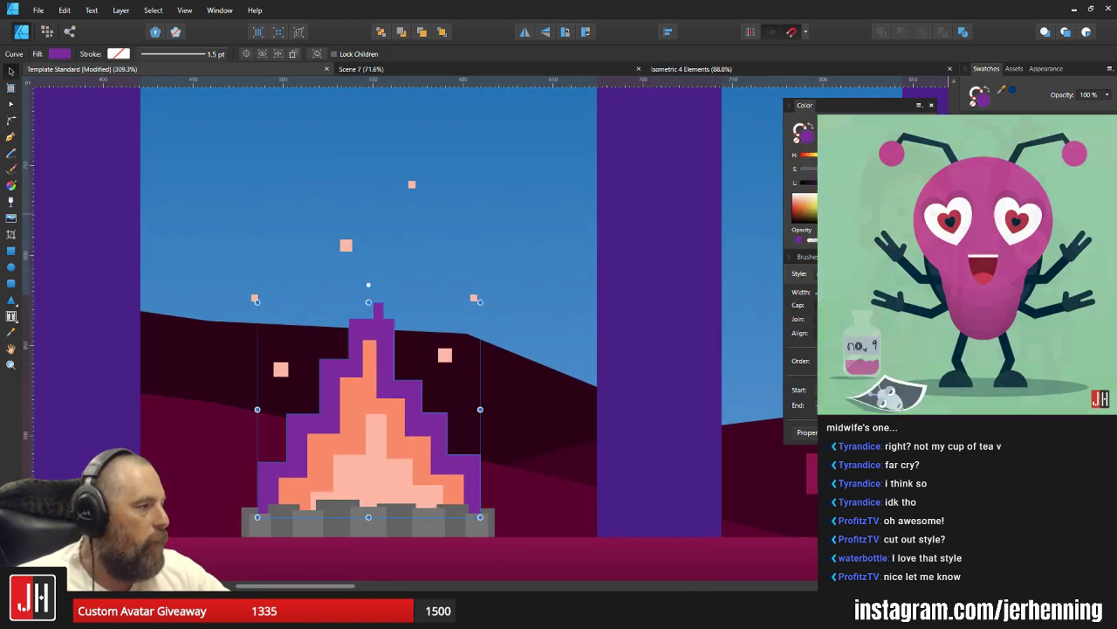
pyautogui.click(1030, 166)
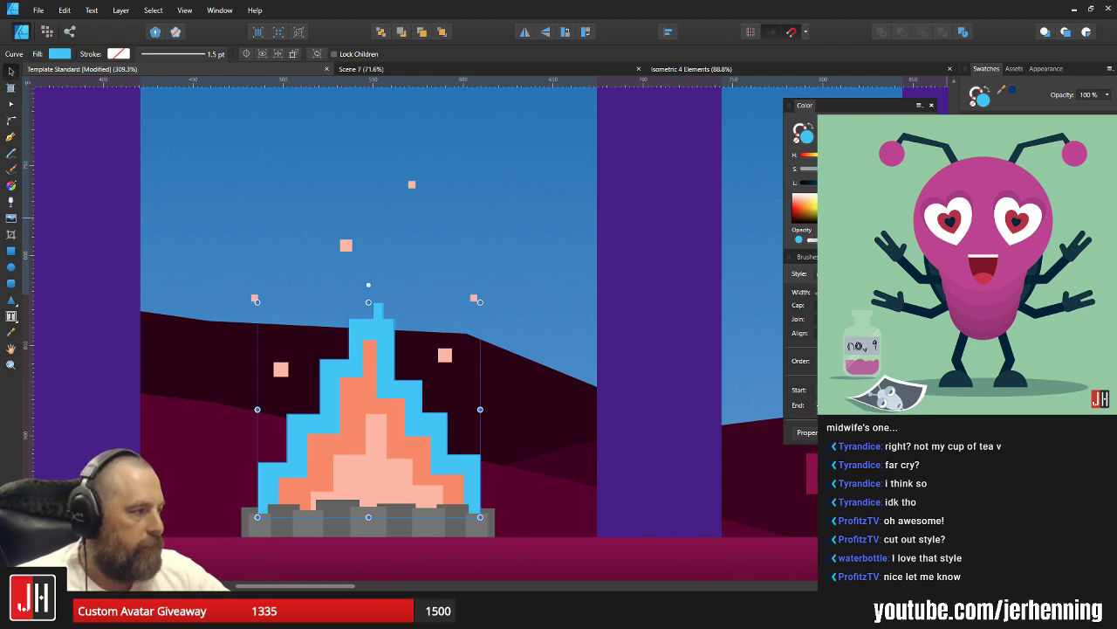
pyautogui.click(1030, 166)
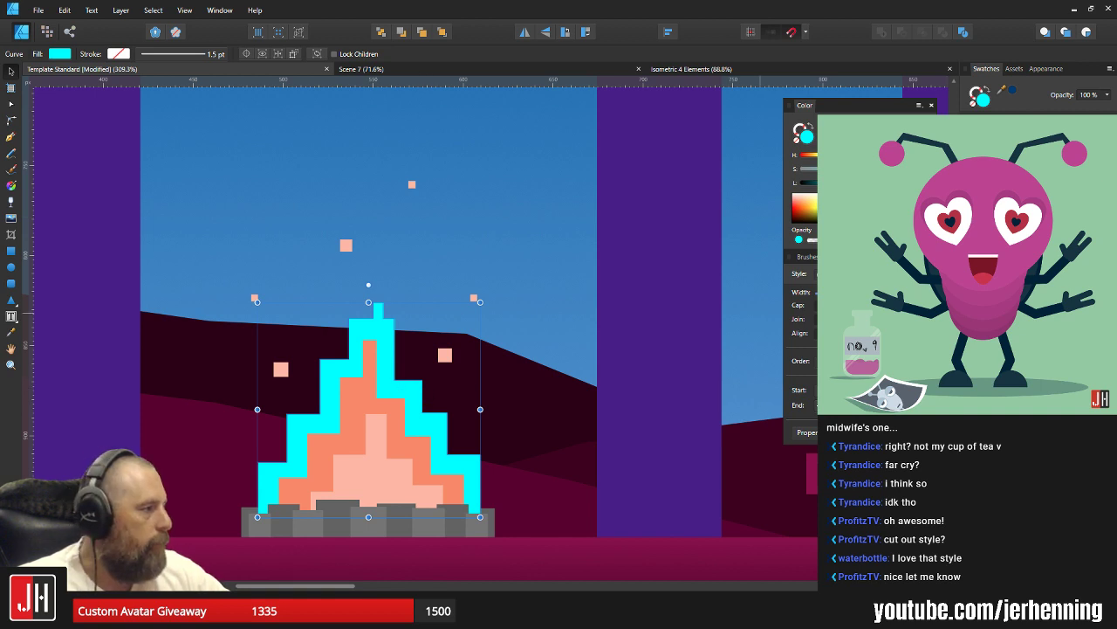
# Recolour the orange middle flame with the outer flame's cyan and lighten it one shade.
pyautogui.scroll(2, 332, 393)
pyautogui.click(399, 344)
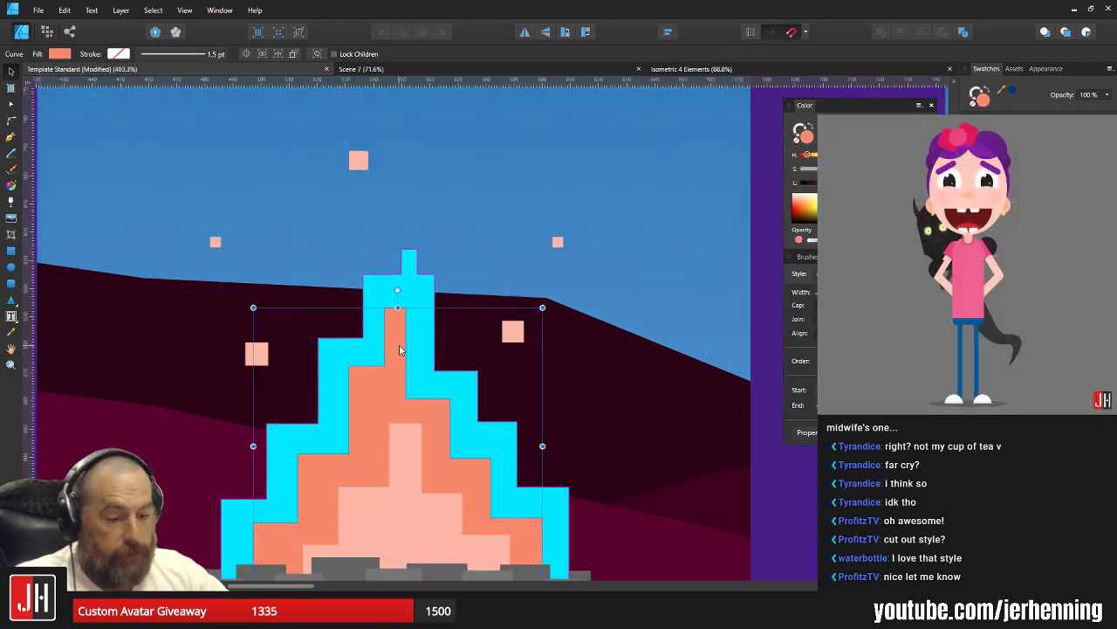
pyautogui.press('i')
pyautogui.click(421, 339)
pyautogui.press('v')
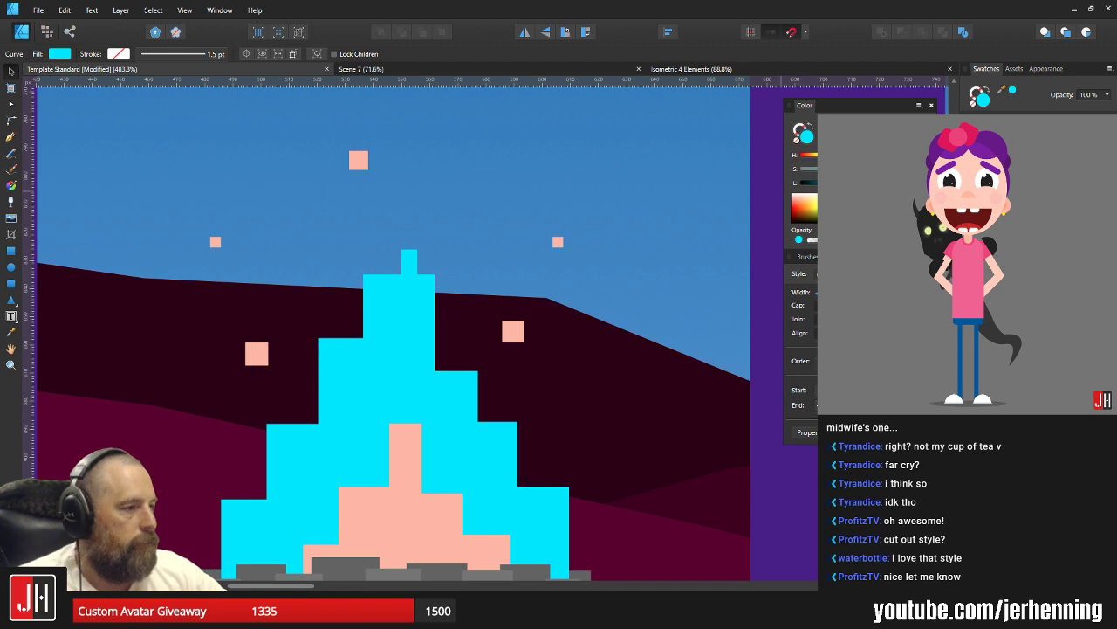
pyautogui.moveTo(853, 182); pyautogui.dragTo(865, 183)
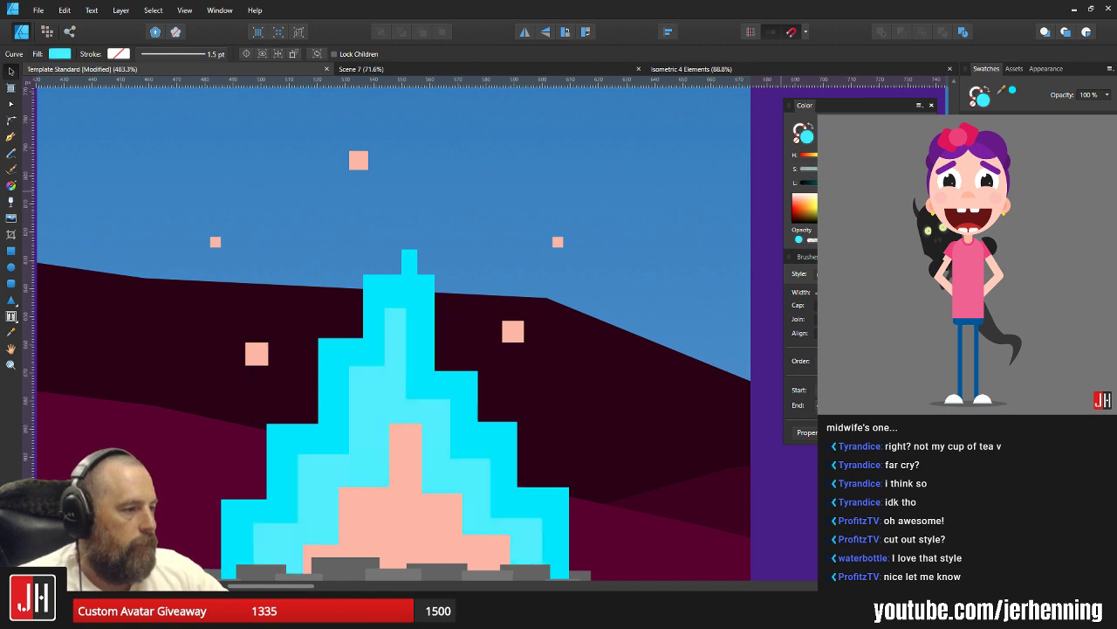
# Recolour the peach inner flame with the middle flame's cyan and lighten it to a very pale cyan.
pyautogui.click(409, 459)
pyautogui.press('i')
pyautogui.click(373, 399)
pyautogui.press('v')
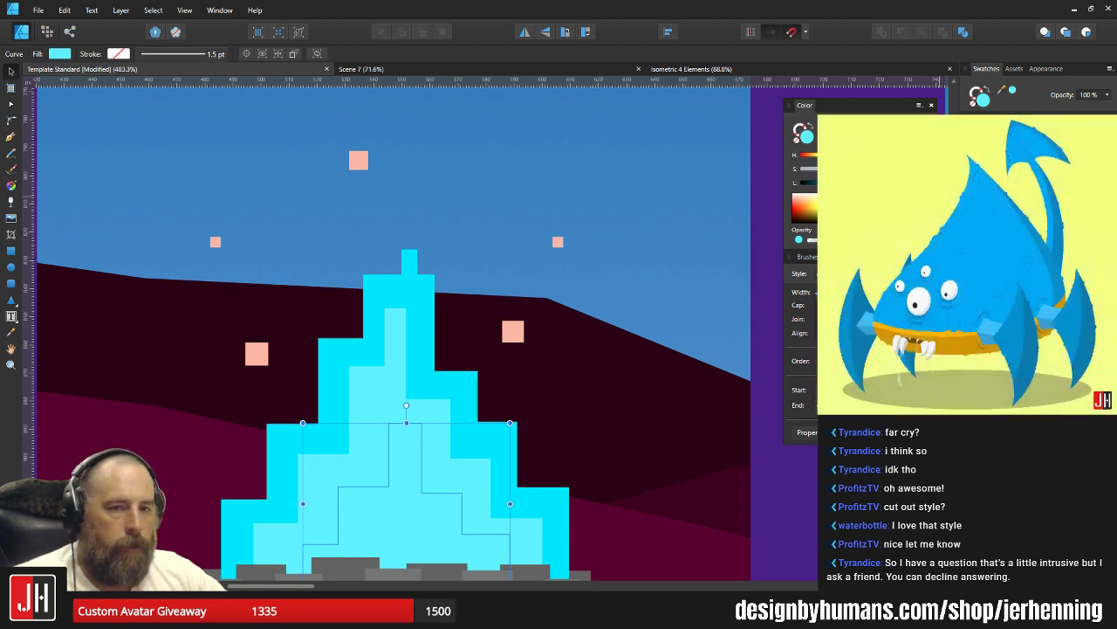
pyautogui.press('Escape')
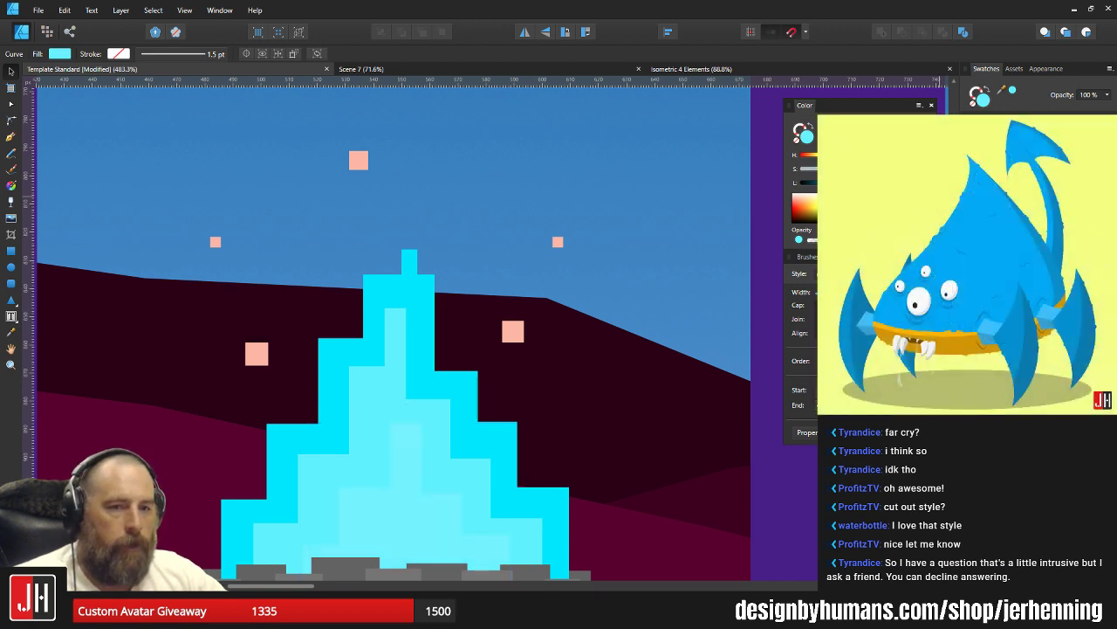
pyautogui.moveTo(871, 183); pyautogui.dragTo(879, 183)
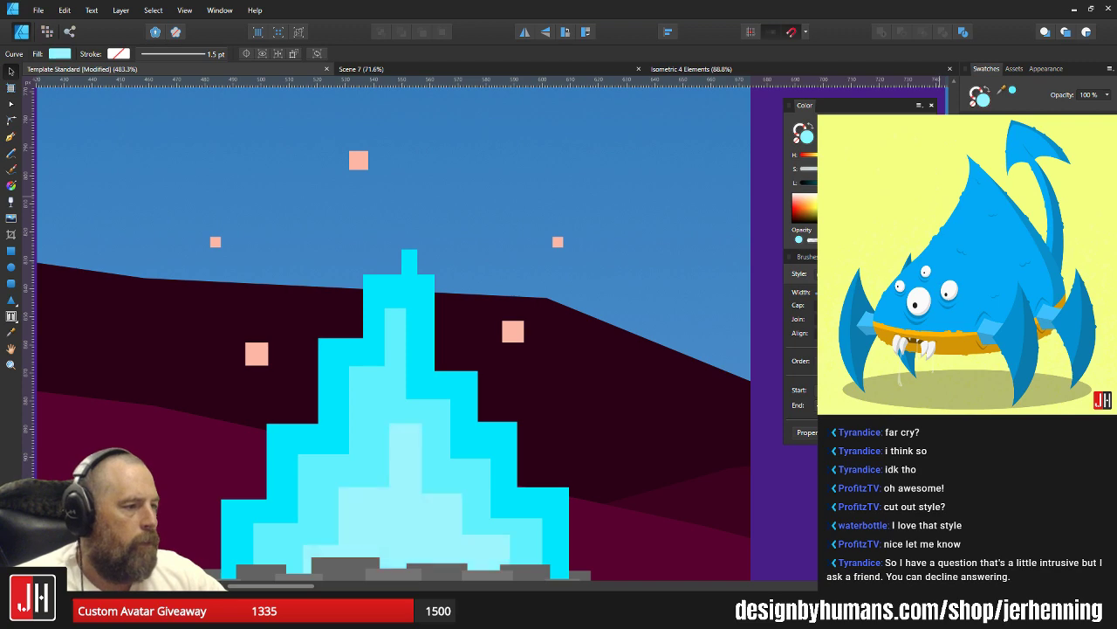
# Recolour all six peach sparks around the fire with the inner flame's pale cyan and deselect them.
pyautogui.scroll(-4, 426, 320)
pyautogui.scroll(3, 400, 344)
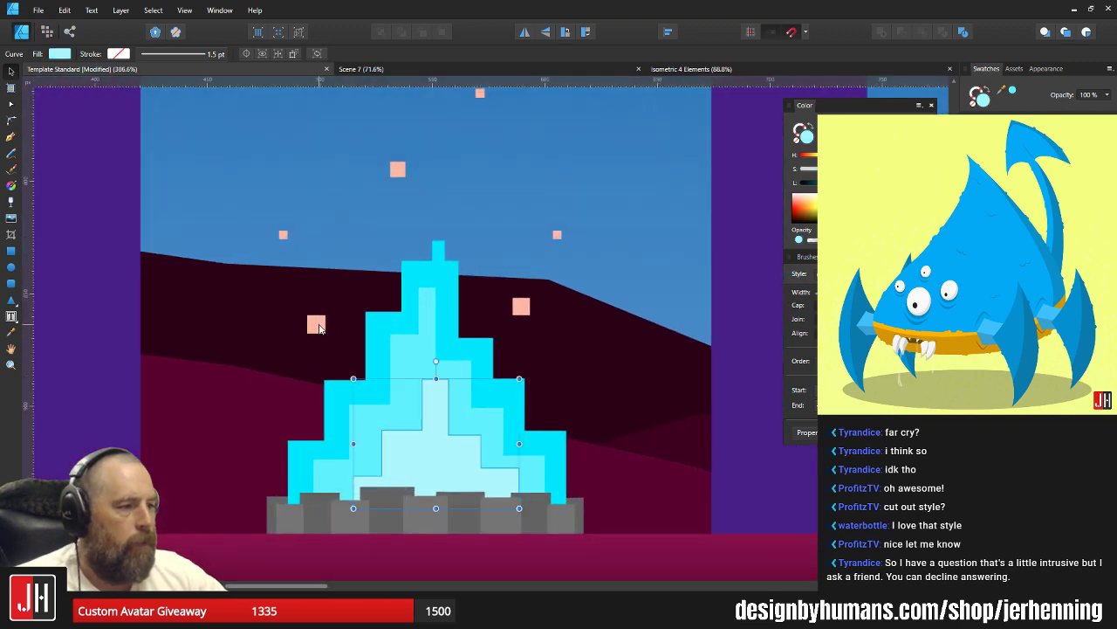
pyautogui.click(318, 324)
pyautogui.keyDown('shift'); pyautogui.click(283, 234); pyautogui.keyUp('shift')
pyautogui.keyDown('shift'); pyautogui.click(398, 169); pyautogui.keyUp('shift')
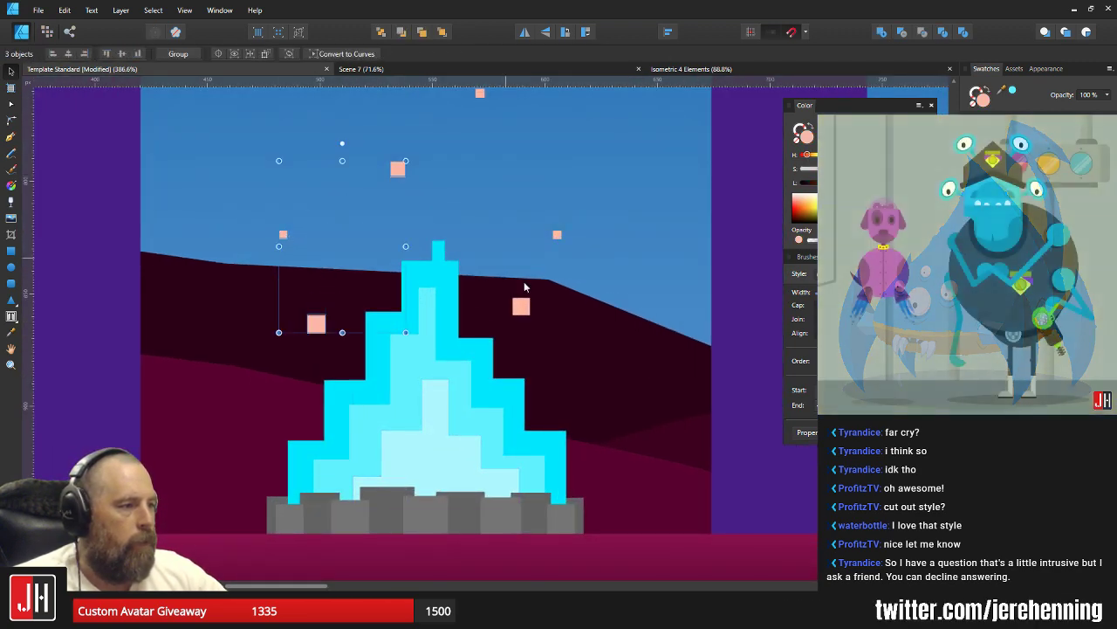
pyautogui.keyDown('shift'); pyautogui.click(521, 305); pyautogui.keyUp('shift')
pyautogui.keyDown('shift'); pyautogui.click(557, 234); pyautogui.keyUp('shift')
pyautogui.scroll(2, 529, 300)
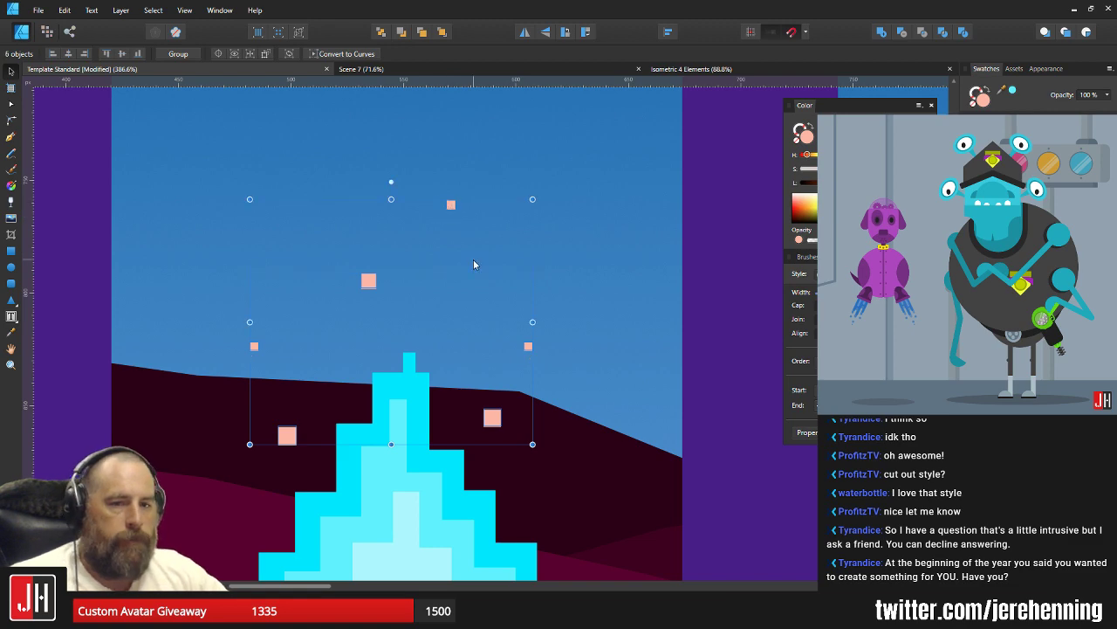
pyautogui.scroll(-2, 474, 265)
pyautogui.press('i')
pyautogui.click(395, 455)
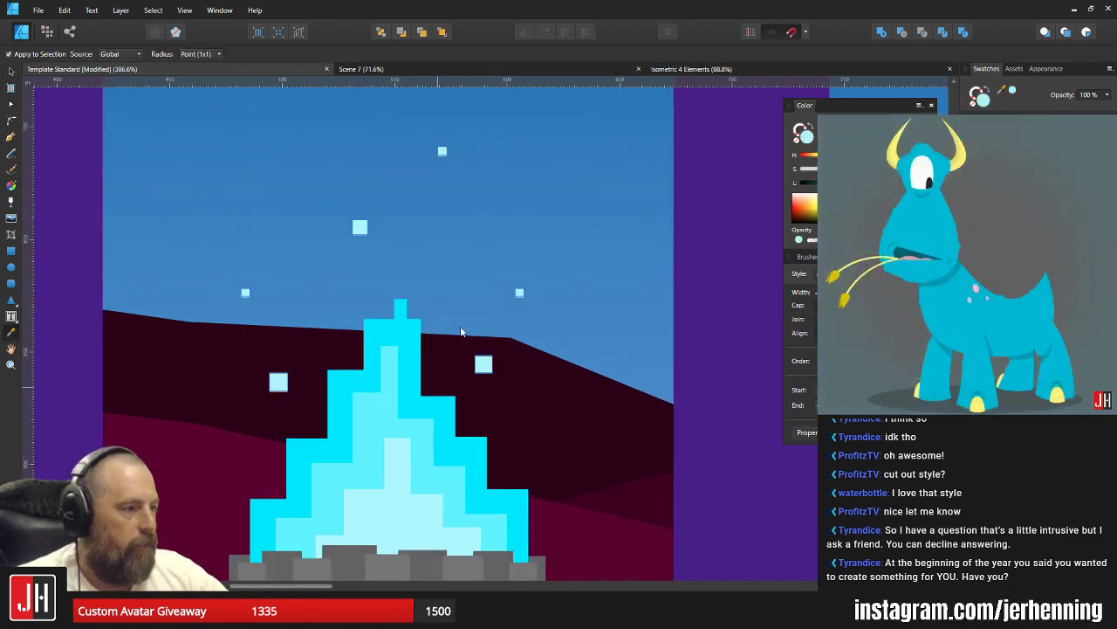
pyautogui.press('v')
pyautogui.scroll(-10, 476, 316)
pyautogui.click(497, 419)
pyautogui.scroll(10, 470, 340)
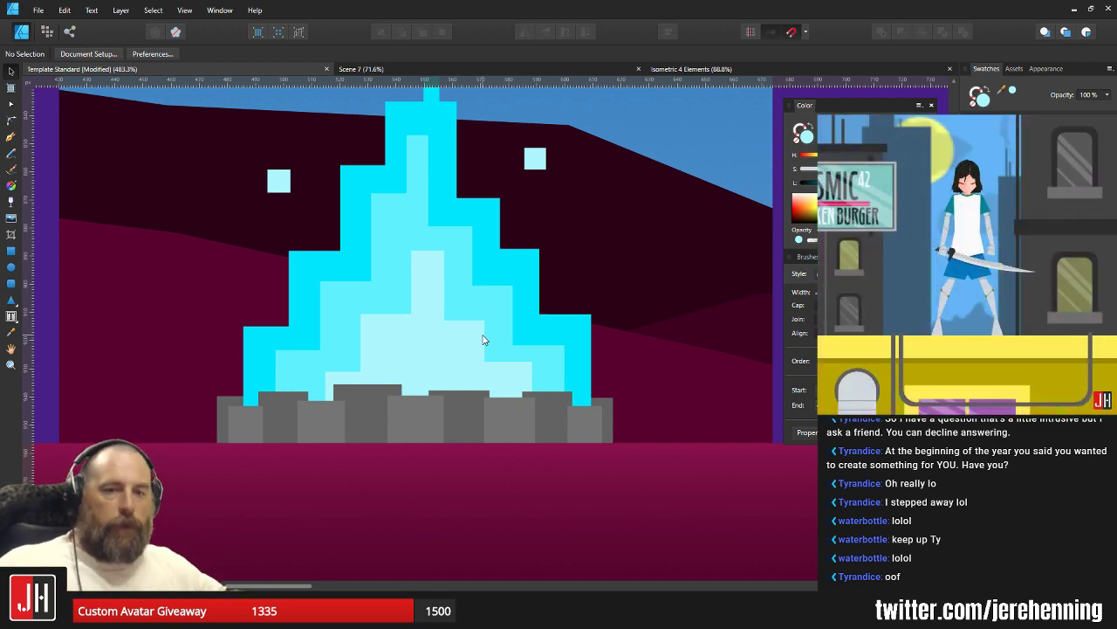
pyautogui.scroll(-3, 489, 320)
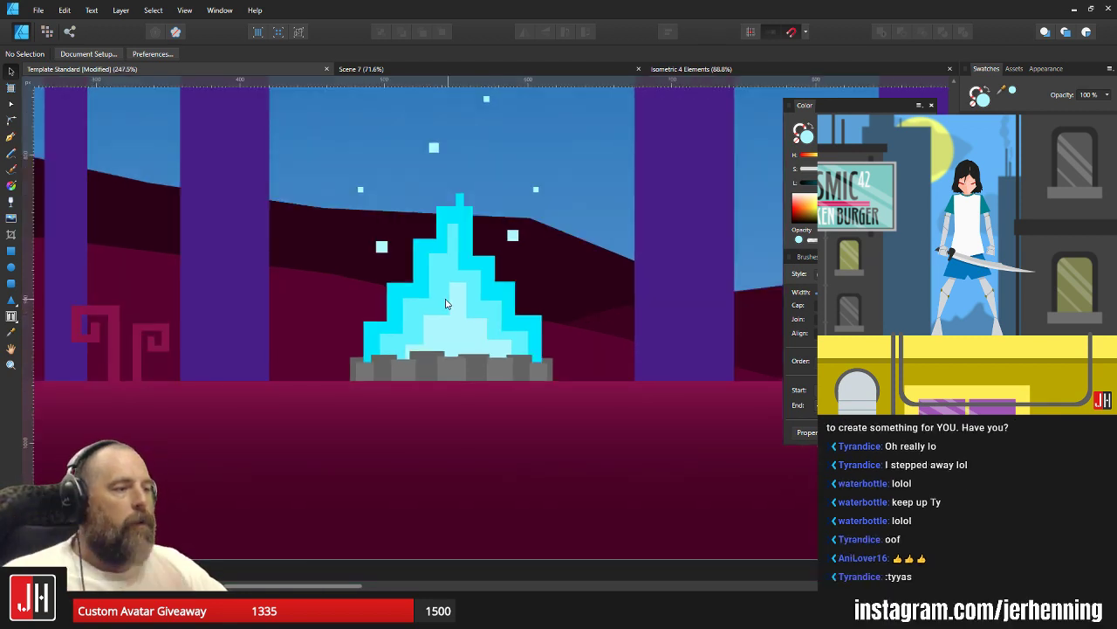
pyautogui.scroll(-3, 449, 306)
pyautogui.scroll(-2, 412, 378)
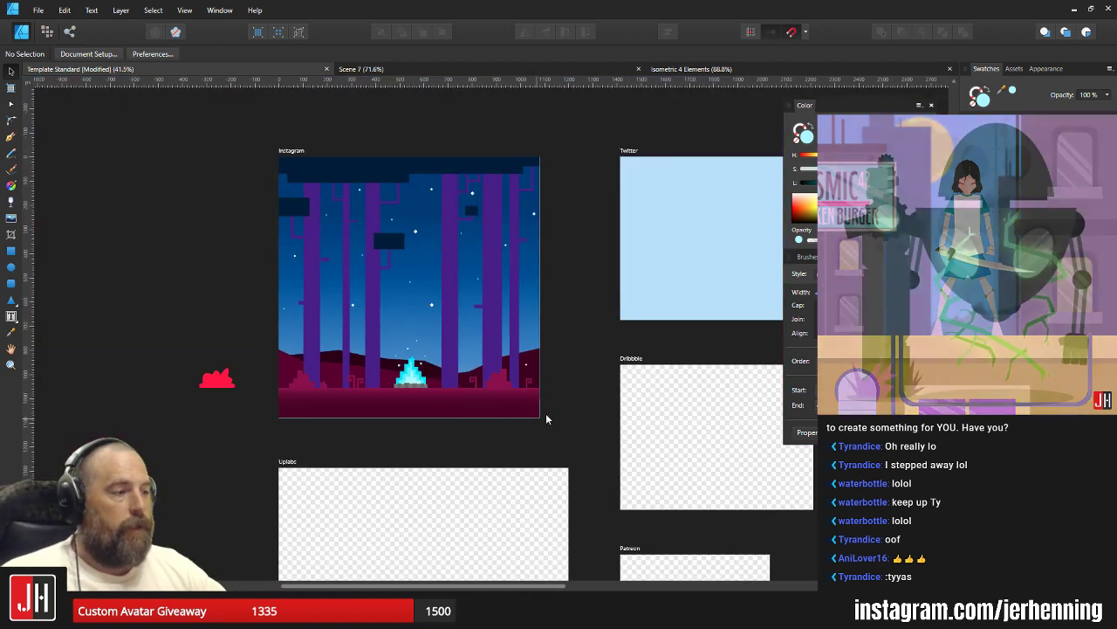
# Select the six darker grey back stones at the base of the campfire.
pyautogui.scroll(2, 454, 387)
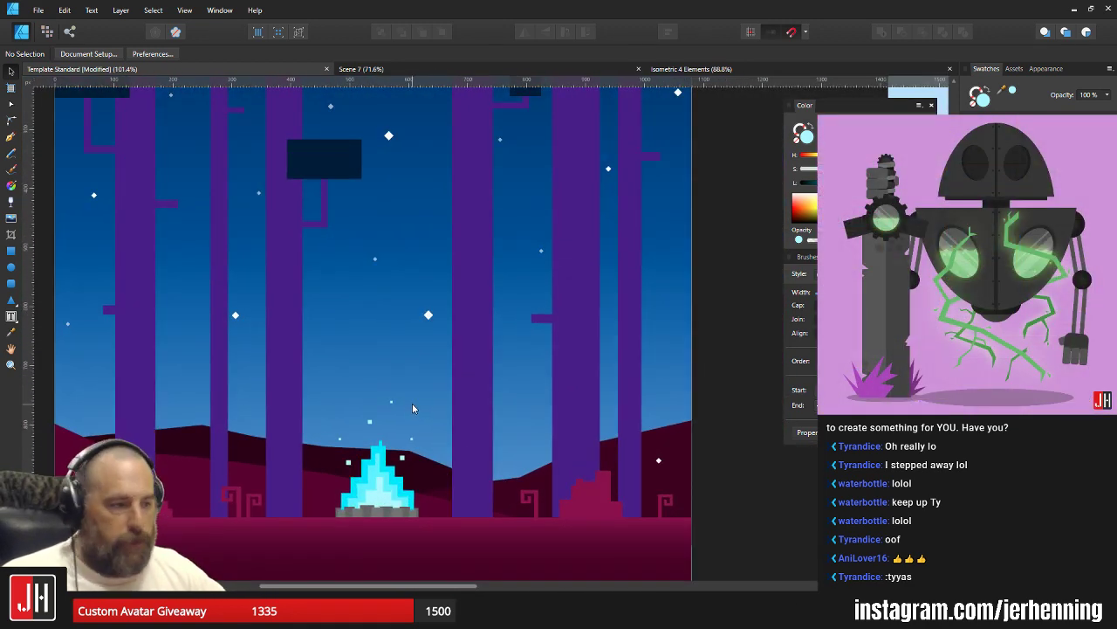
pyautogui.scroll(4, 414, 412)
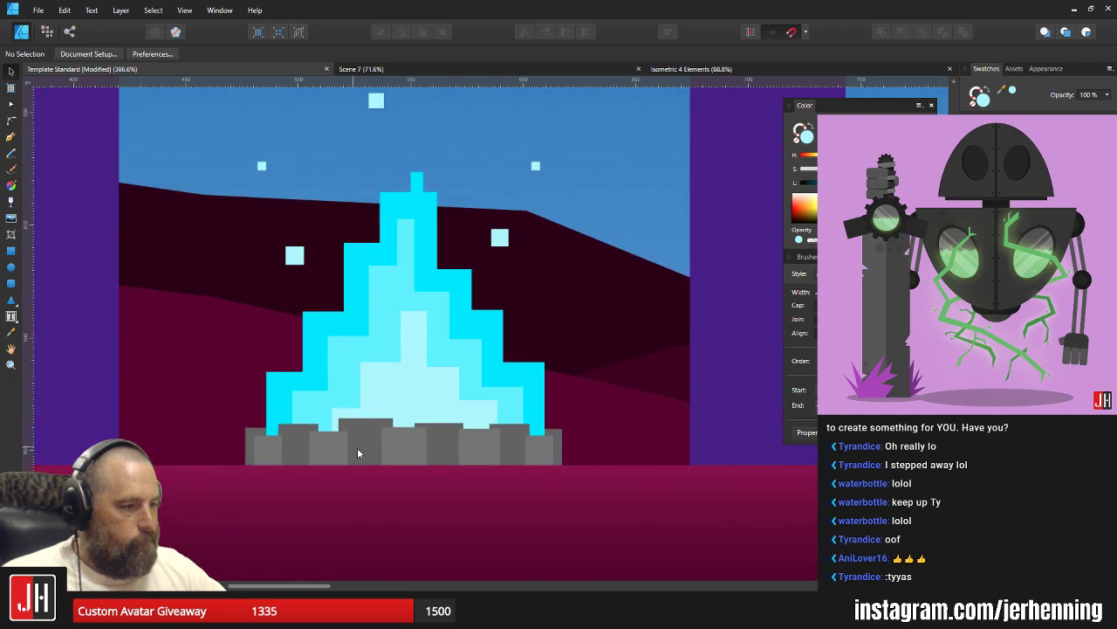
pyautogui.scroll(2, 363, 436)
pyautogui.click(382, 390)
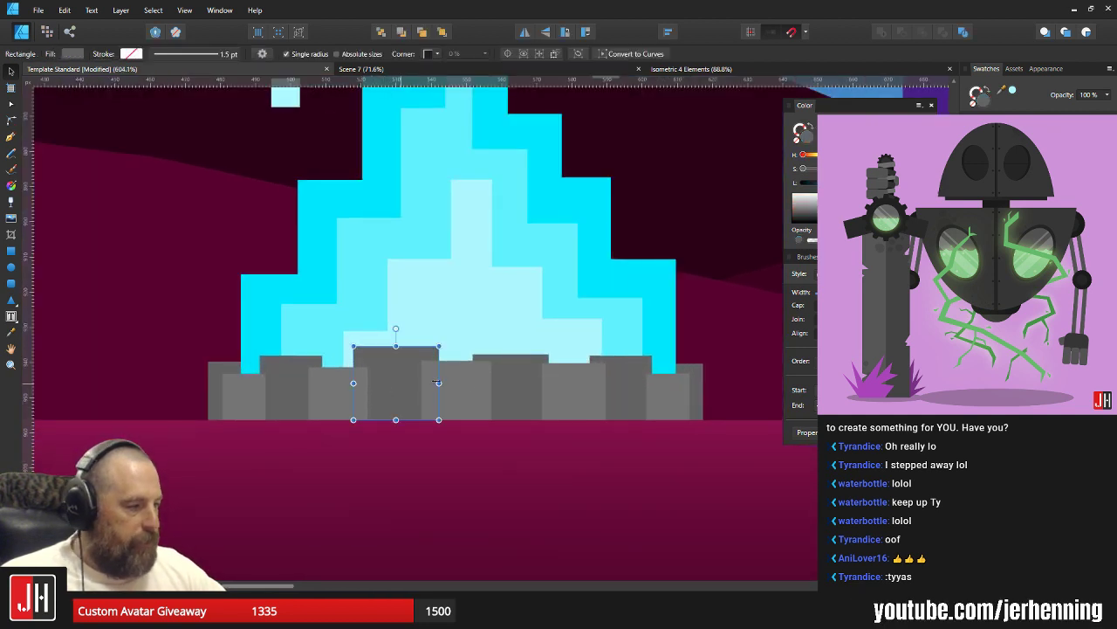
pyautogui.keyDown('shift'); pyautogui.click(513, 376); pyautogui.keyUp('shift')
pyautogui.keyDown('shift'); pyautogui.click(630, 375); pyautogui.keyUp('shift')
pyautogui.keyDown('shift'); pyautogui.click(293, 381); pyautogui.keyUp('shift')
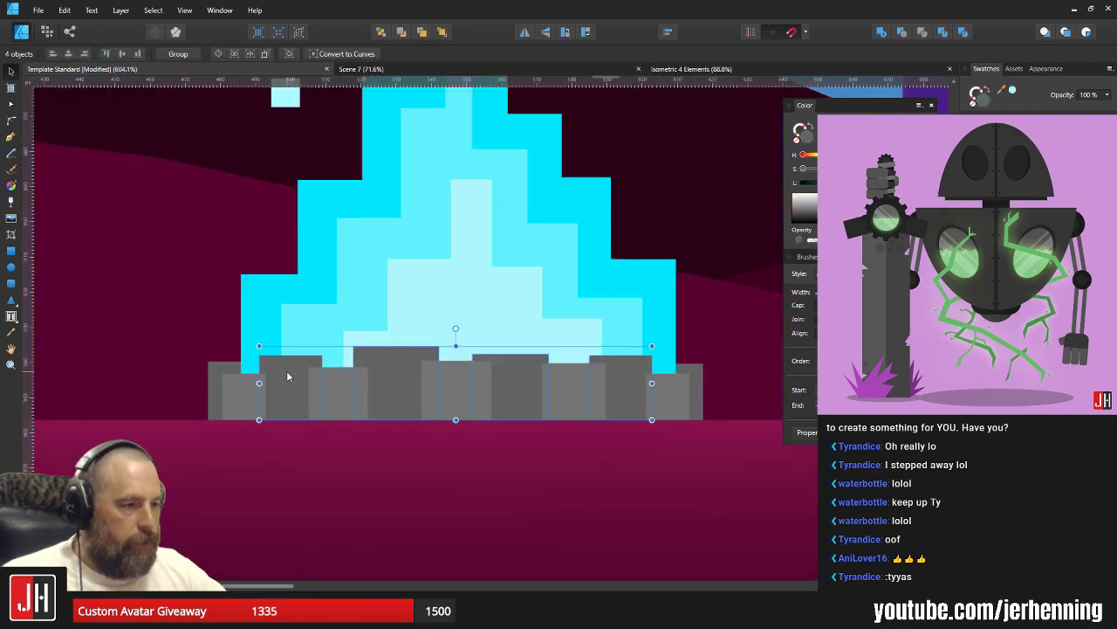
pyautogui.keyDown('shift'); pyautogui.click(215, 378); pyautogui.keyUp('shift')
pyautogui.keyDown('shift'); pyautogui.click(685, 384); pyautogui.keyUp('shift')
pyautogui.scroll(-3, 538, 404)
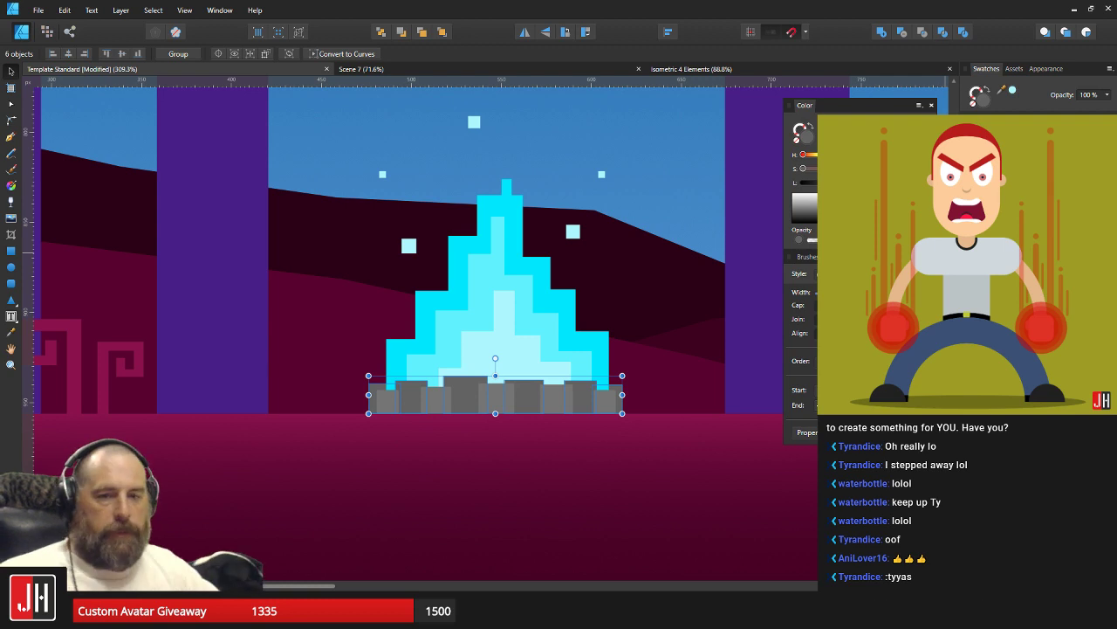
pyautogui.scroll(-4, 499, 353)
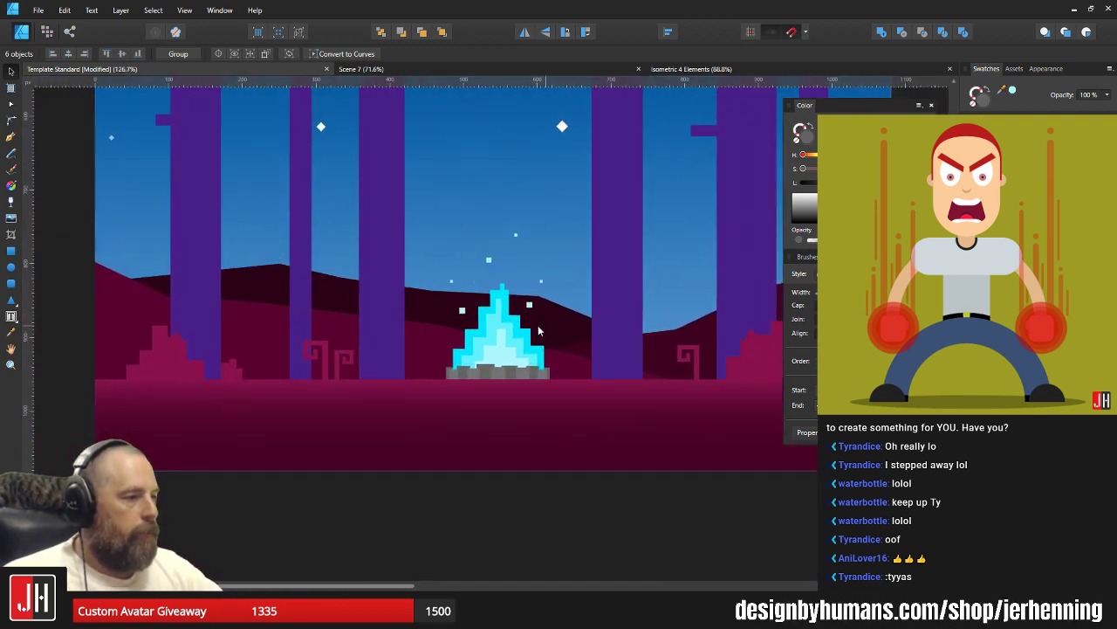
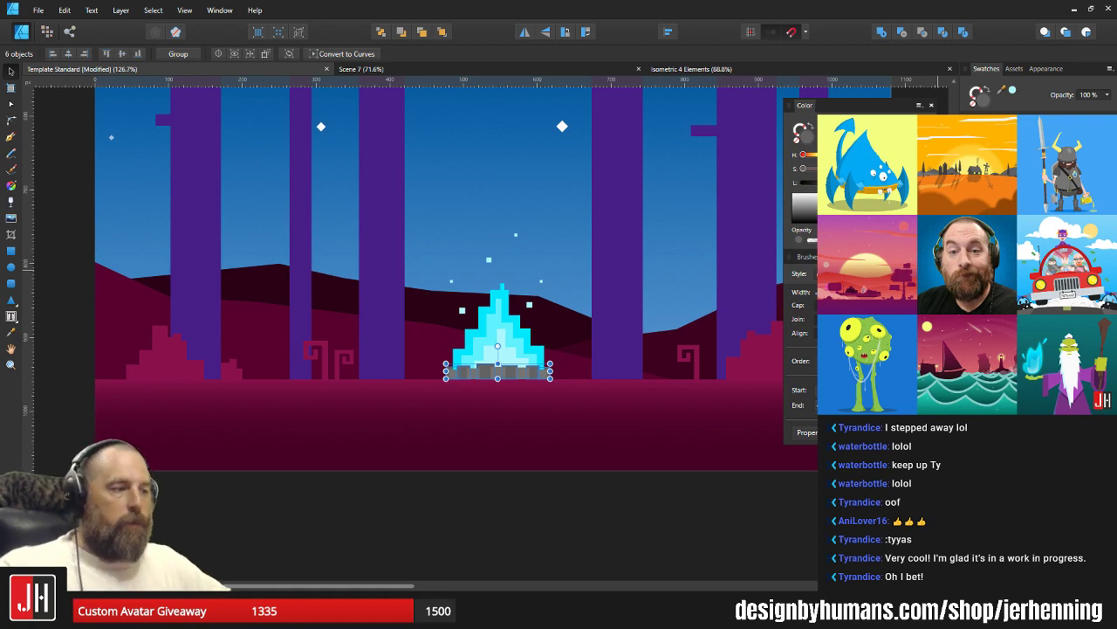
# Try a teal green fill on the six back stones of the campfire.
pyautogui.scroll(5, 594, 348)
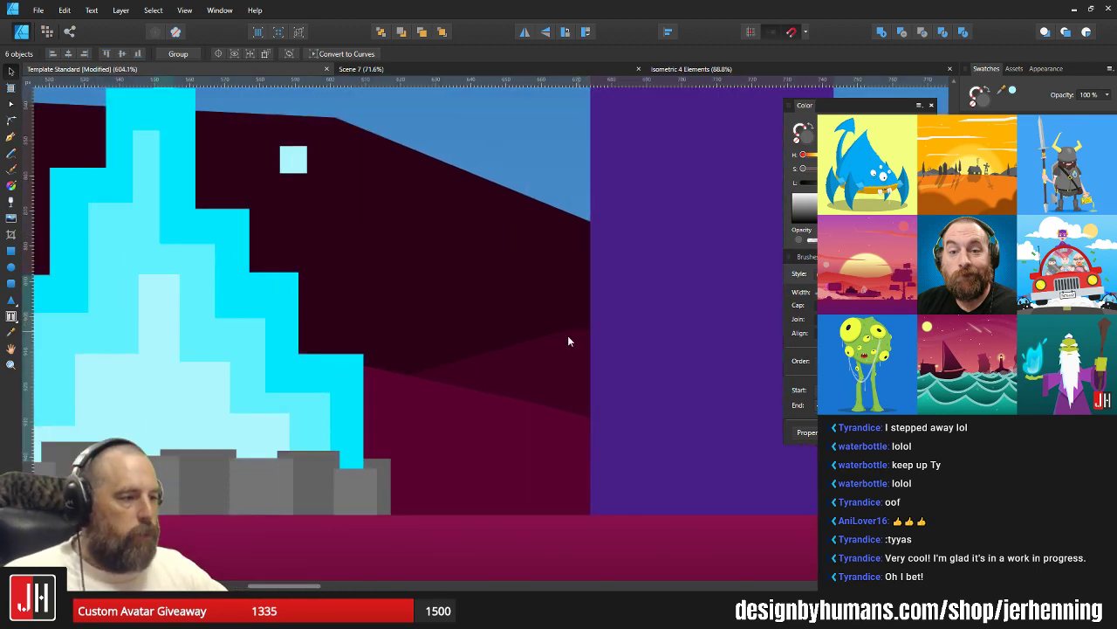
pyautogui.scroll(-3, 567, 335)
pyautogui.click(590, 387)
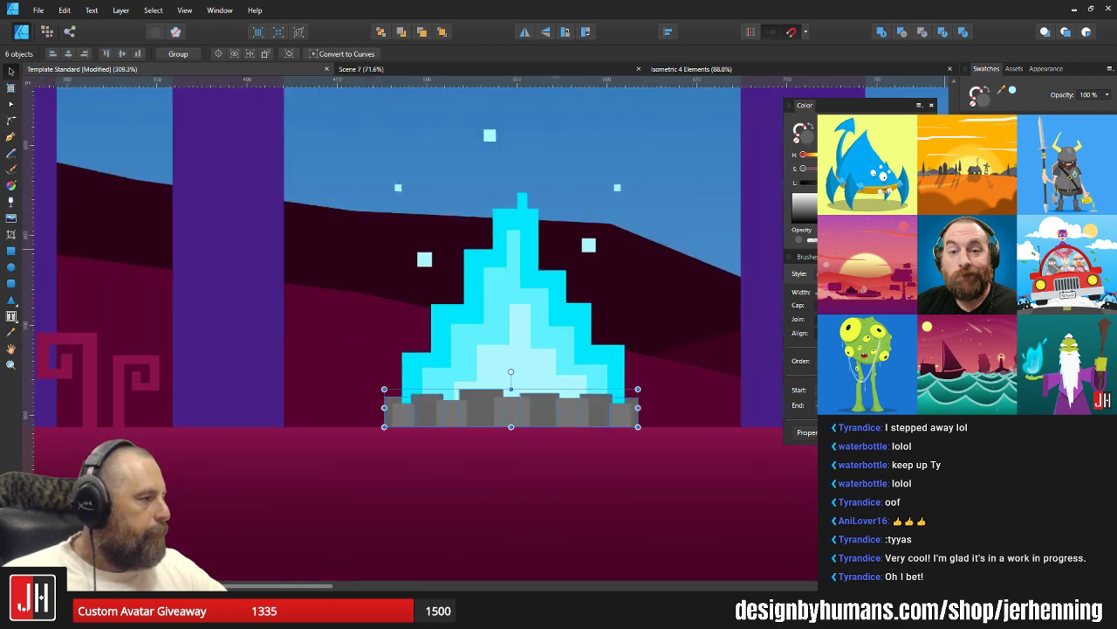
pyautogui.click(1039, 174)
pyautogui.click(1039, 183)
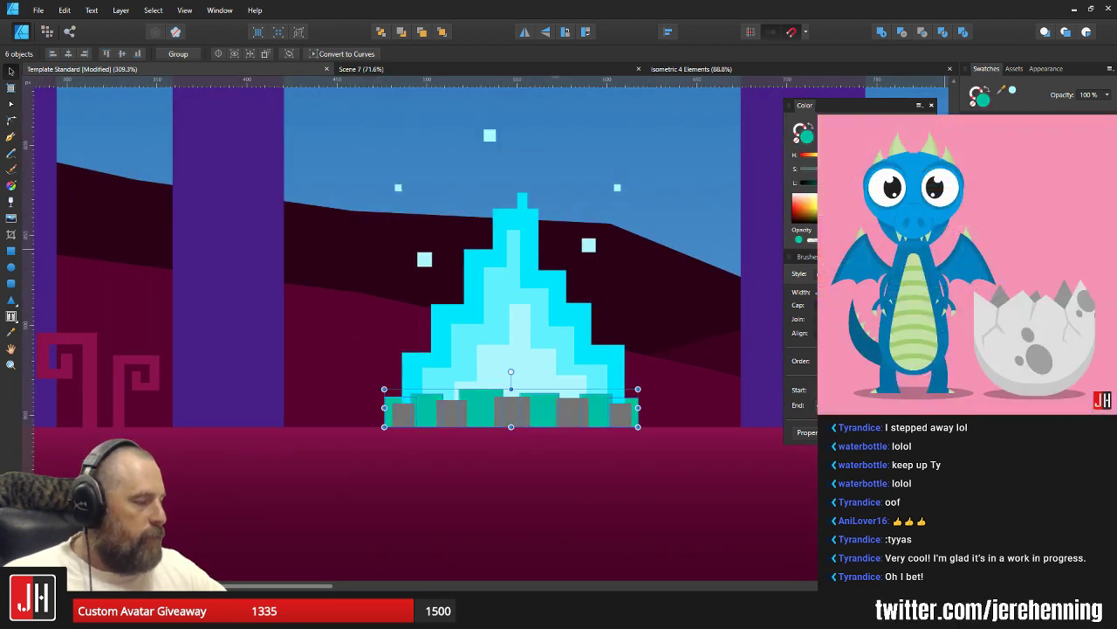
pyautogui.scroll(-3, 399, 412)
pyautogui.scroll(2, 414, 406)
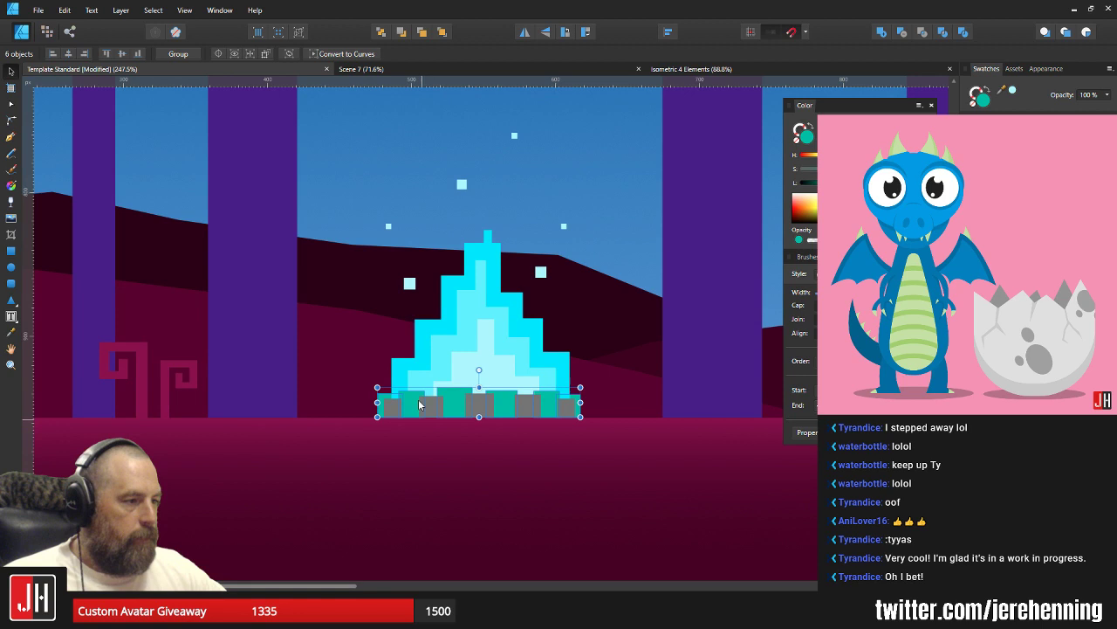
# Fill the six back stones with the very dark maroon sampled from the far hill.
pyautogui.press('i')
pyautogui.click(386, 272)
pyautogui.press('v')
# Recolour the five grey front stones with the very dark maroon sampled from the back stones.
pyautogui.scroll(4, 394, 397)
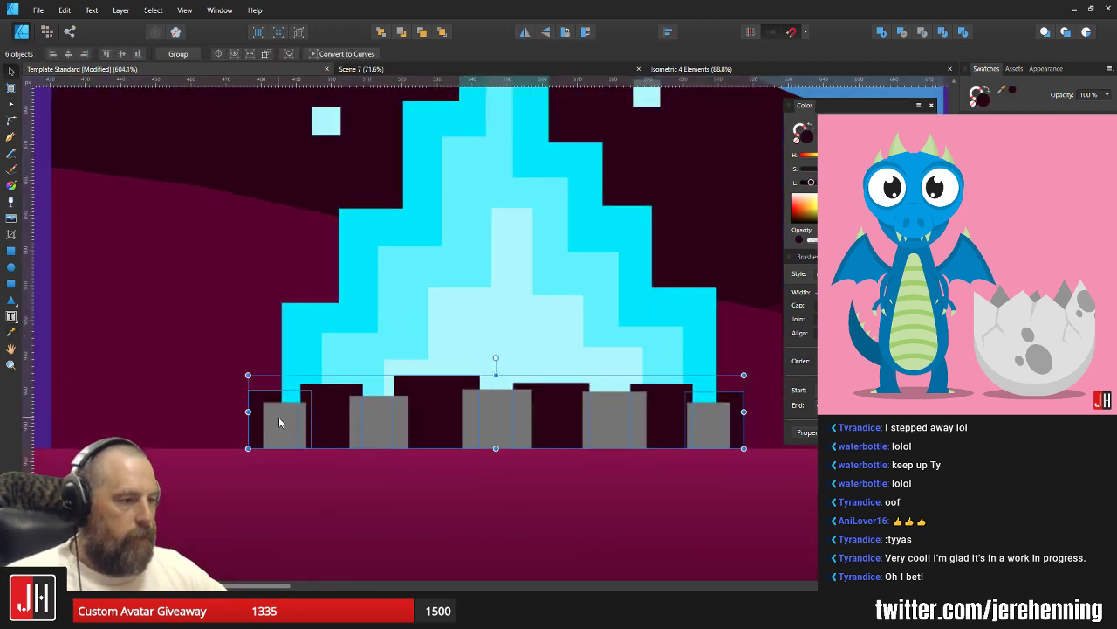
pyautogui.click(279, 423)
pyautogui.keyDown('shift'); pyautogui.click(391, 407); pyautogui.keyUp('shift')
pyautogui.keyDown('shift'); pyautogui.click(517, 407); pyautogui.keyUp('shift')
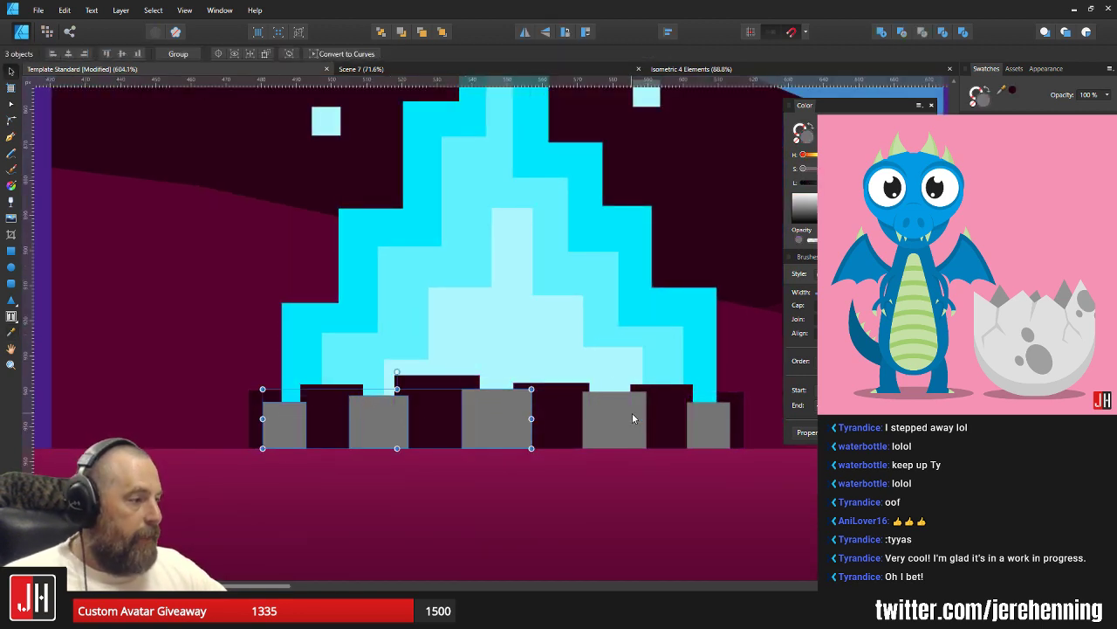
pyautogui.keyDown('shift'); pyautogui.click(632, 414); pyautogui.keyUp('shift')
pyautogui.keyDown('shift'); pyautogui.click(703, 416); pyautogui.keyUp('shift')
pyautogui.press('i')
pyautogui.click(673, 407)
pyautogui.press('v')
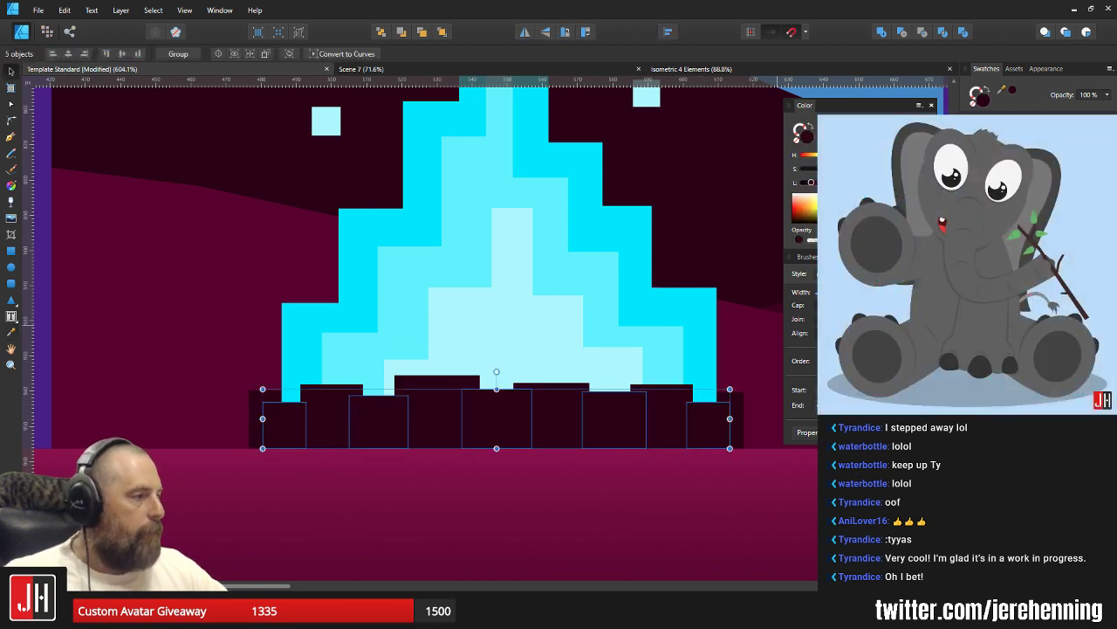
# Lighten the five front stones to a medium-dark maroon and deselect them.
pyautogui.moveTo(811, 183); pyautogui.dragTo(824, 182)
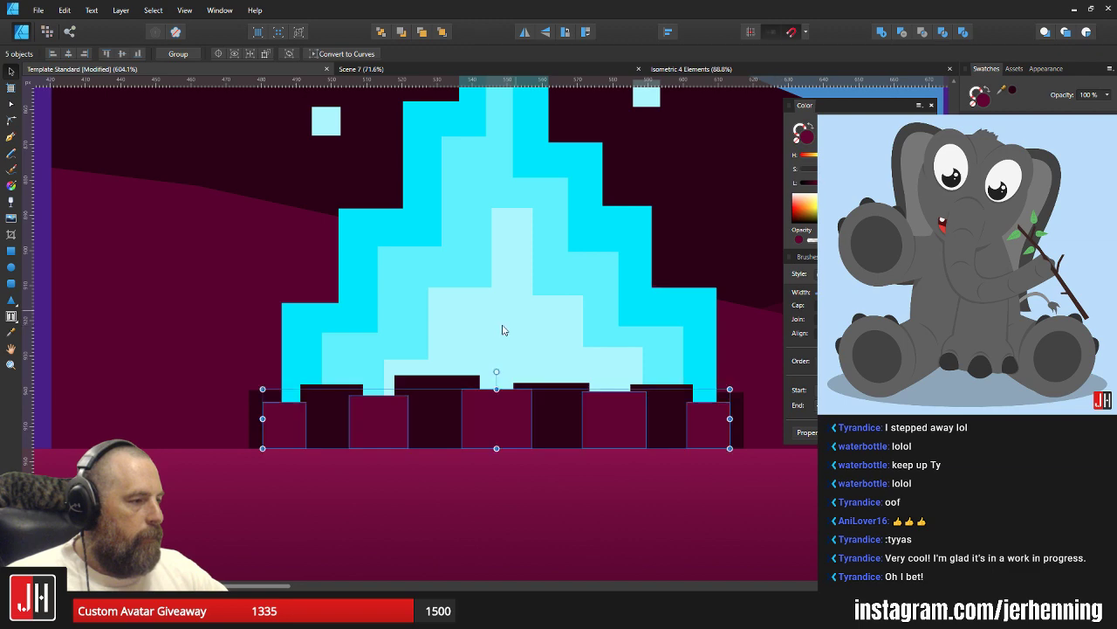
pyautogui.scroll(-10, 529, 334)
pyautogui.click(591, 422)
pyautogui.scroll(2, 533, 343)
pyautogui.scroll(5, 536, 354)
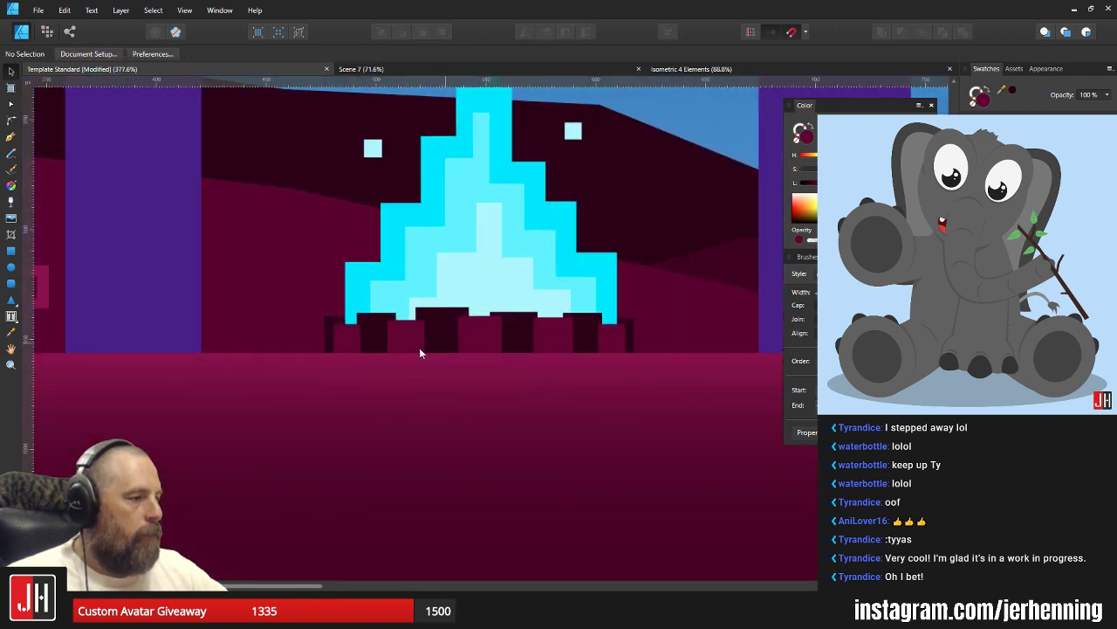
# Recolour the six back stones of the campfire with a light blue-grey swatch.
pyautogui.click(334, 326)
pyautogui.scroll(3, 373, 324)
pyautogui.keyDown('shift'); pyautogui.click(392, 316); pyautogui.keyUp('shift')
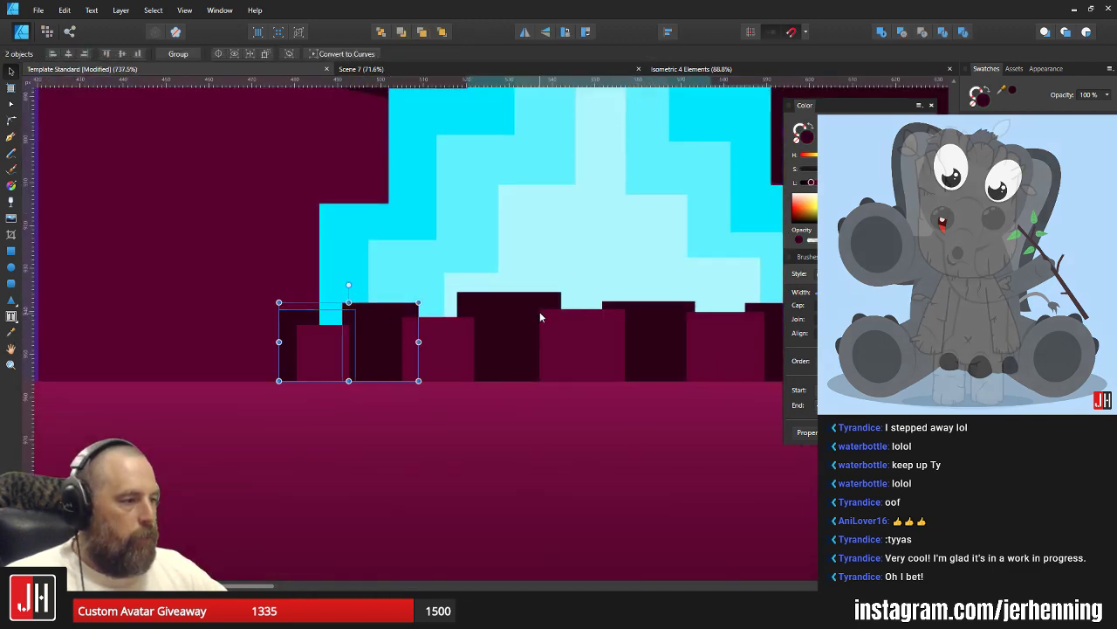
pyautogui.keyDown('shift'); pyautogui.click(528, 299); pyautogui.keyUp('shift')
pyautogui.keyDown('shift'); pyautogui.click(660, 303); pyautogui.keyUp('shift')
pyautogui.moveTo(660, 303); pyautogui.dragTo(486, 334)
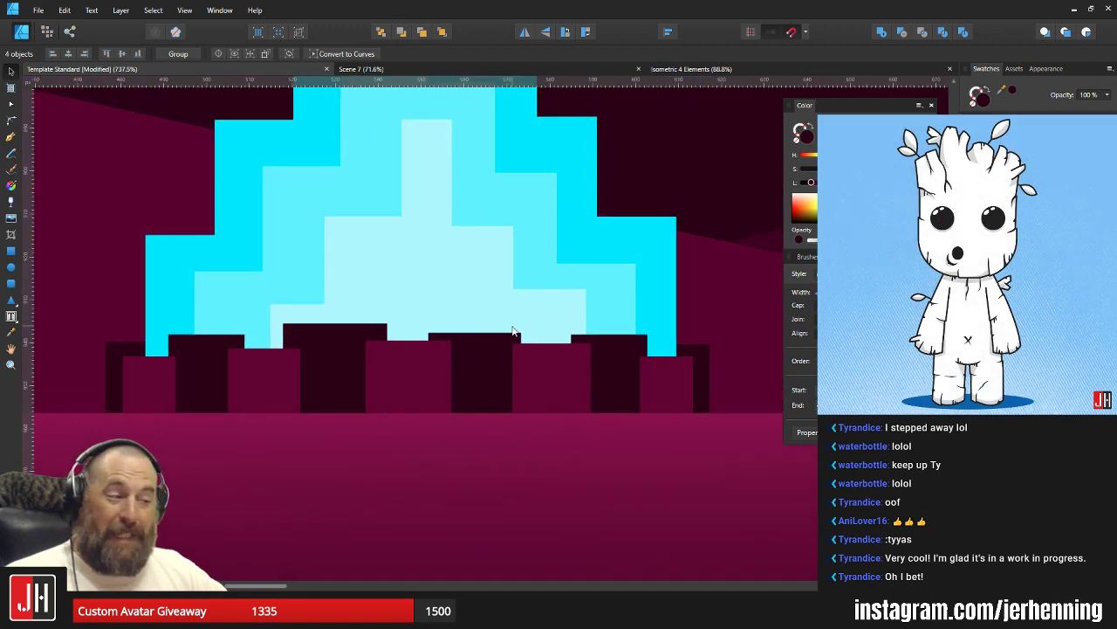
pyautogui.keyDown('shift'); pyautogui.click(606, 342); pyautogui.keyUp('shift')
pyautogui.keyDown('shift'); pyautogui.click(683, 354); pyautogui.keyUp('shift')
pyautogui.scroll(-10, 676, 367)
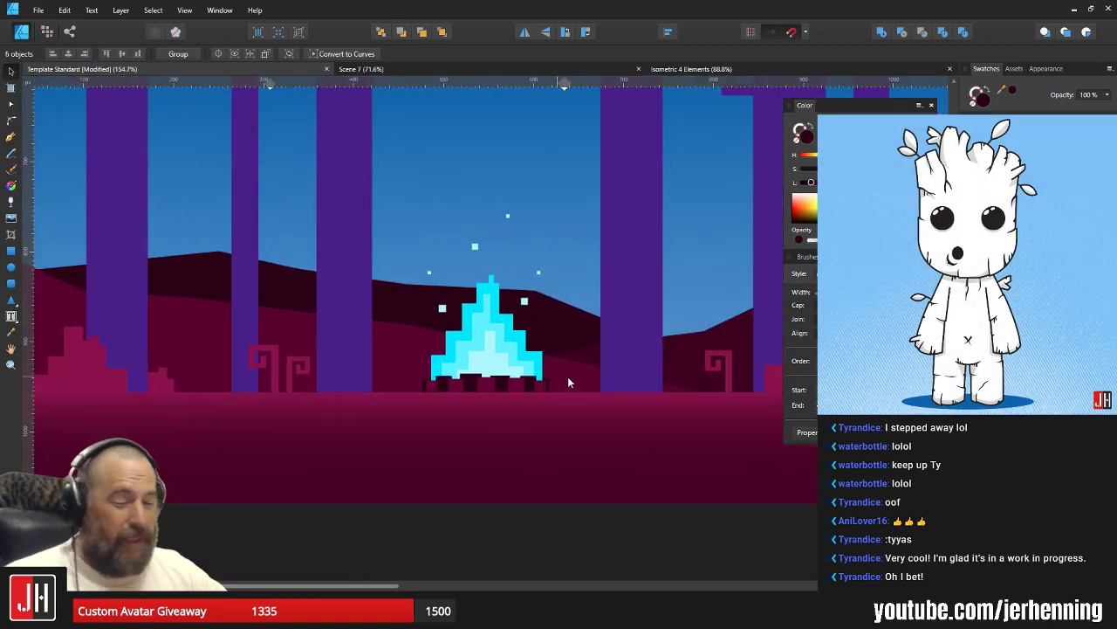
pyautogui.scroll(4, 582, 365)
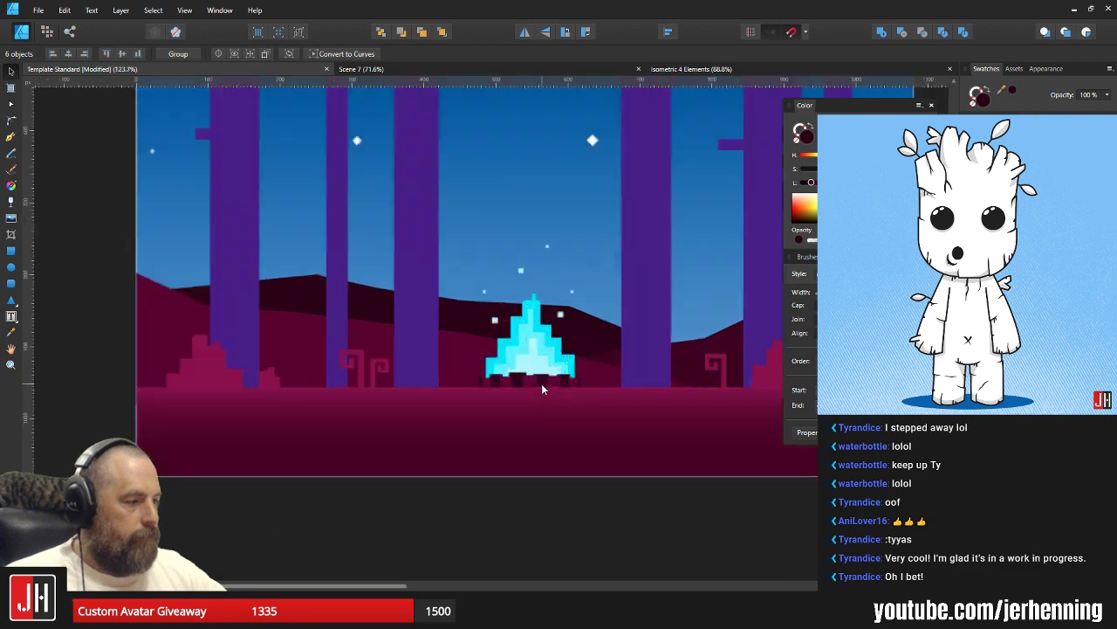
pyautogui.moveTo(580, 352); pyautogui.dragTo(555, 379)
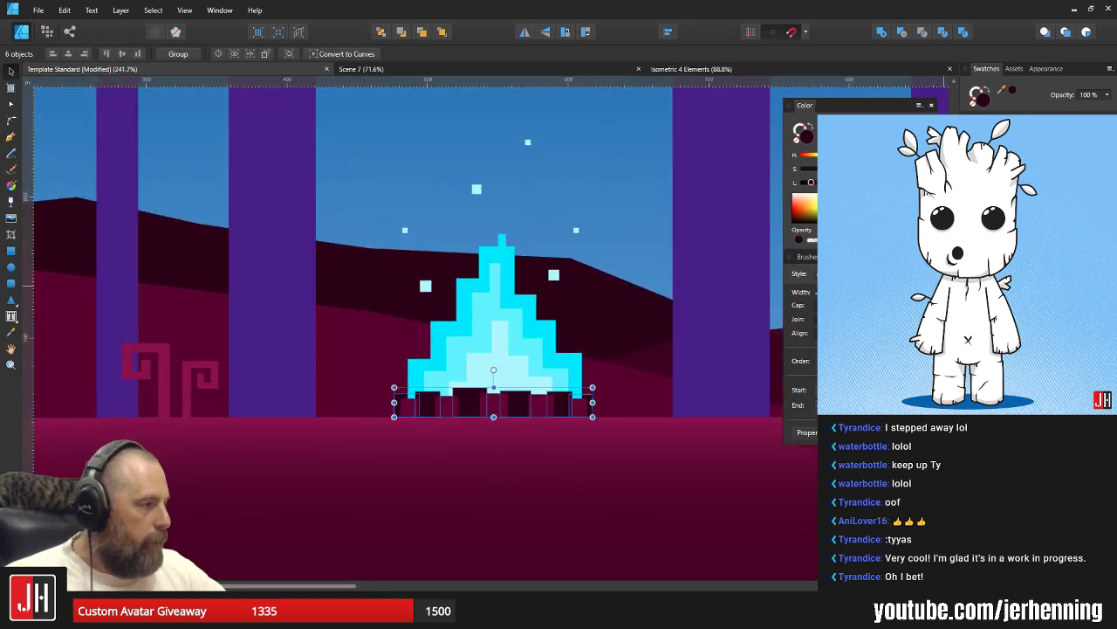
pyautogui.click(1012, 279)
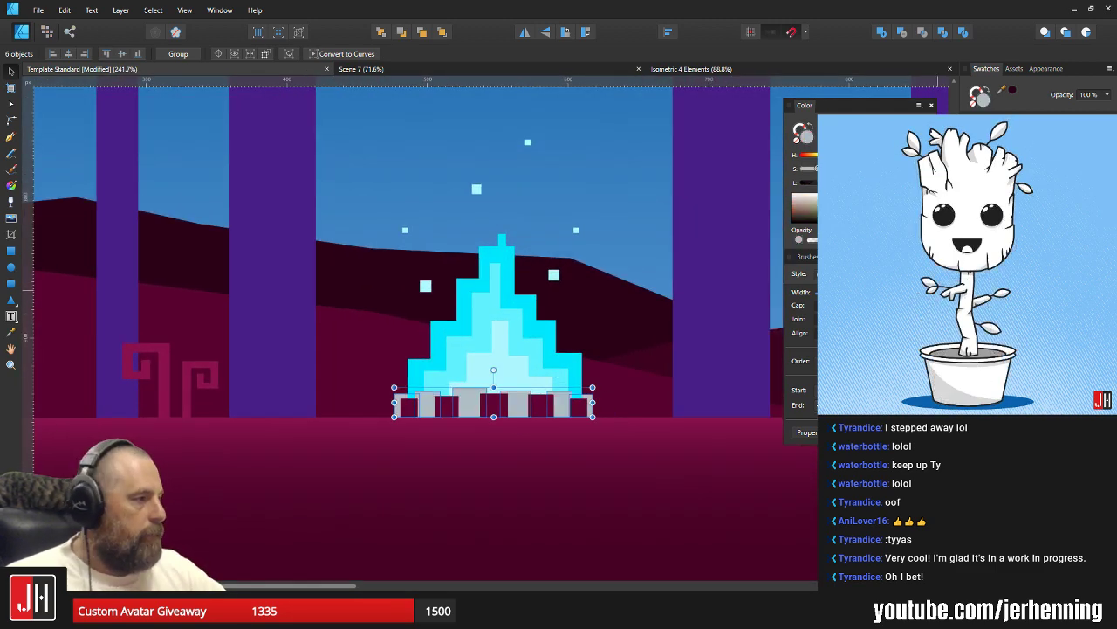
# Fill the five front campfire stones with the grey sampled from the back stones, darken it to slate grey, and deselect them.
pyautogui.scroll(3, 423, 397)
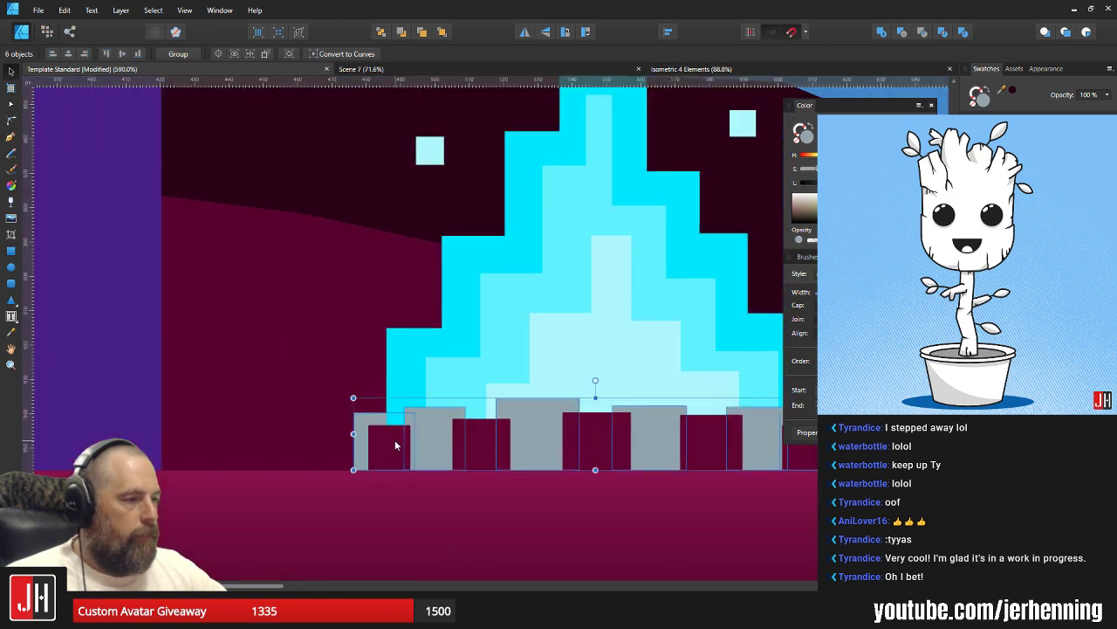
pyautogui.click(394, 440)
pyautogui.keyDown('shift'); pyautogui.click(483, 440); pyautogui.keyUp('shift')
pyautogui.keyDown('shift'); pyautogui.click(598, 442); pyautogui.keyUp('shift')
pyautogui.moveTo(634, 441); pyautogui.dragTo(372, 429)
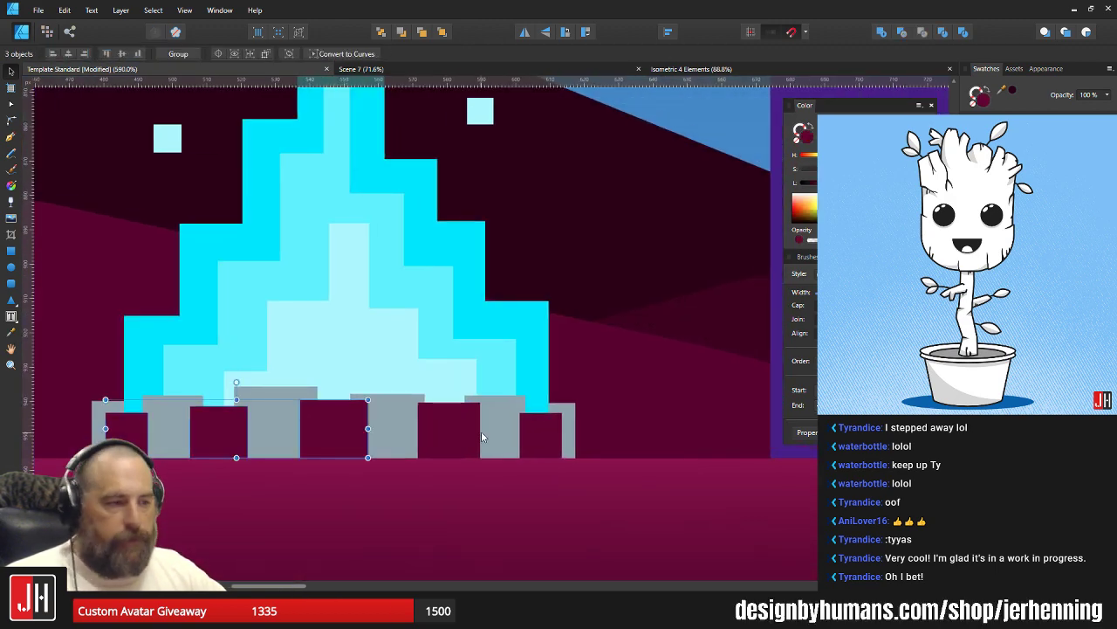
pyautogui.keyDown('shift'); pyautogui.click(472, 433); pyautogui.keyUp('shift')
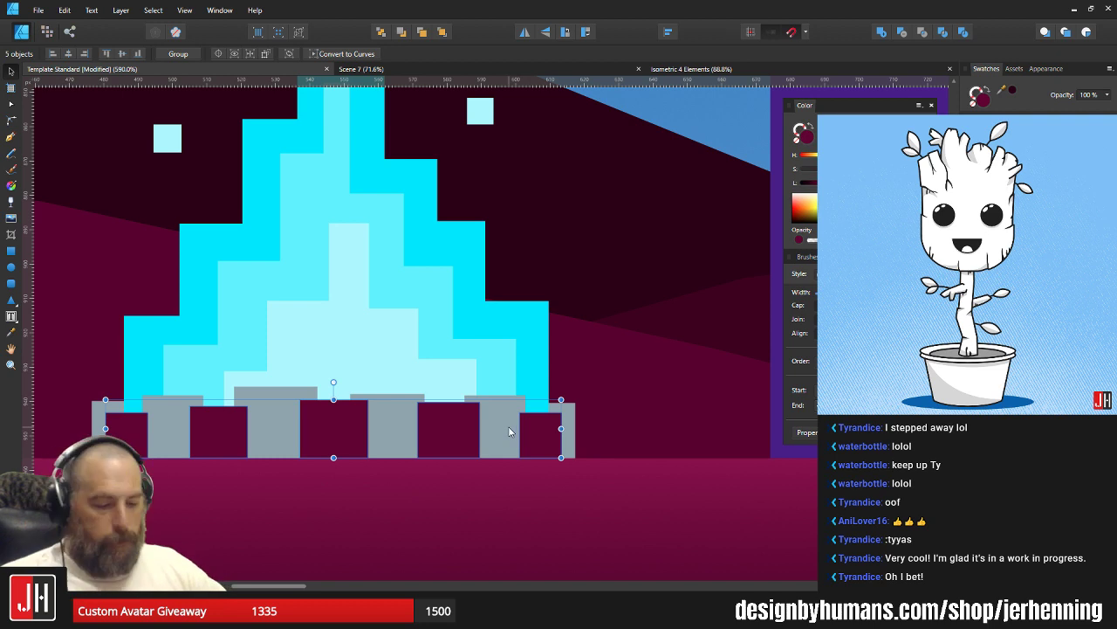
pyautogui.press('i')
pyautogui.moveTo(462, 422); pyautogui.dragTo(497, 428)
pyautogui.press('v')
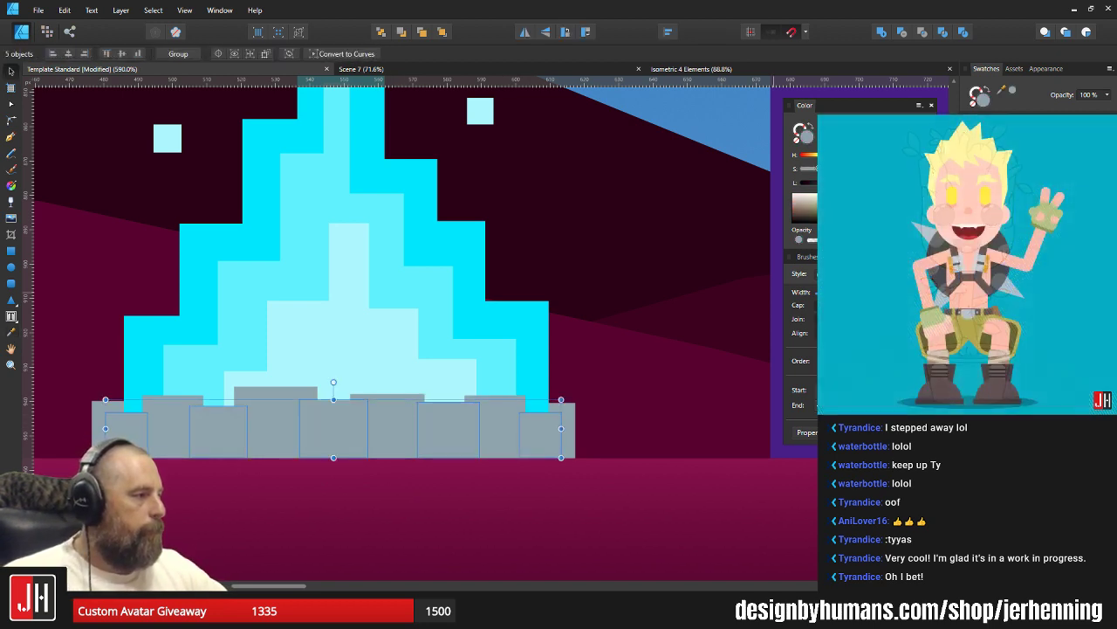
pyautogui.moveTo(863, 182); pyautogui.dragTo(850, 183)
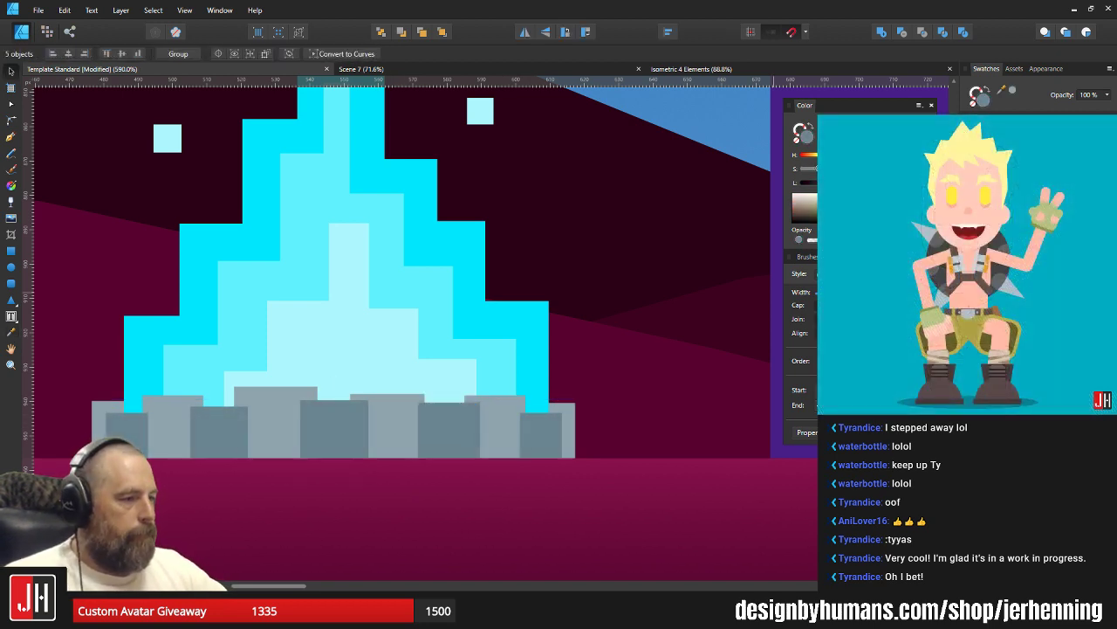
pyautogui.hotkey('ctrl', 'd')
pyautogui.hotkey('ctrl', '0')
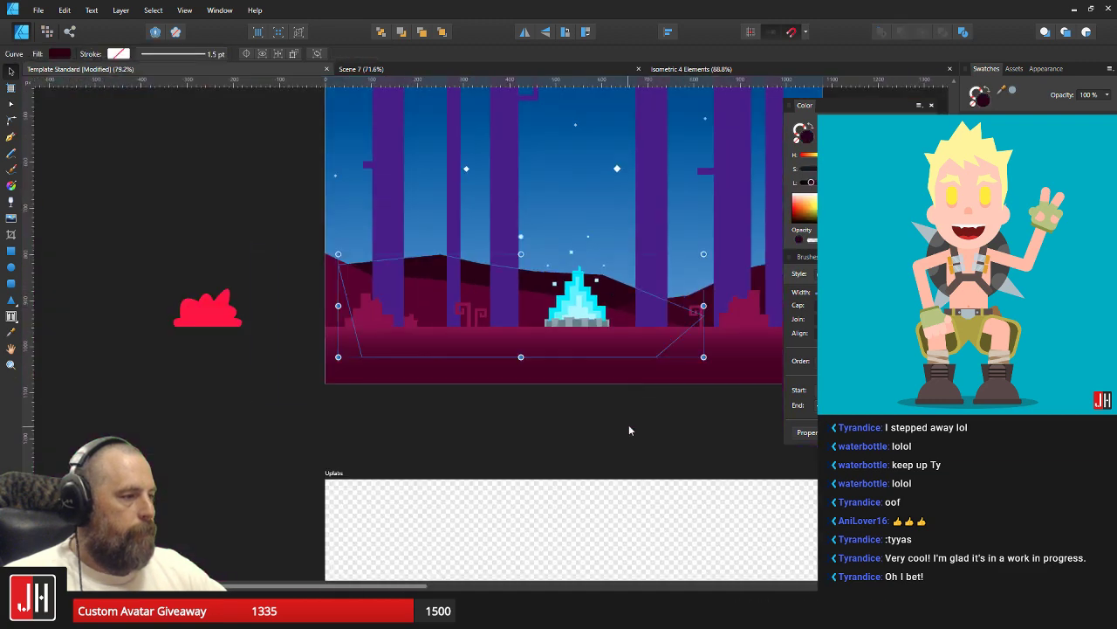
pyautogui.scroll(-2, 611, 400)
pyautogui.scroll(5, 489, 393)
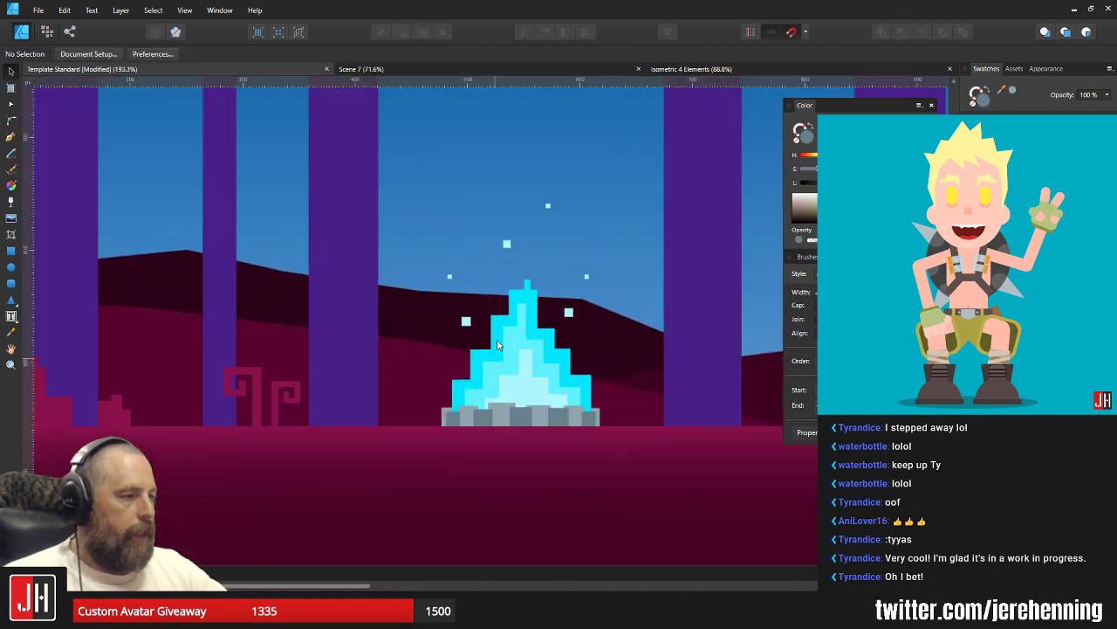
pyautogui.scroll(-4, 487, 410)
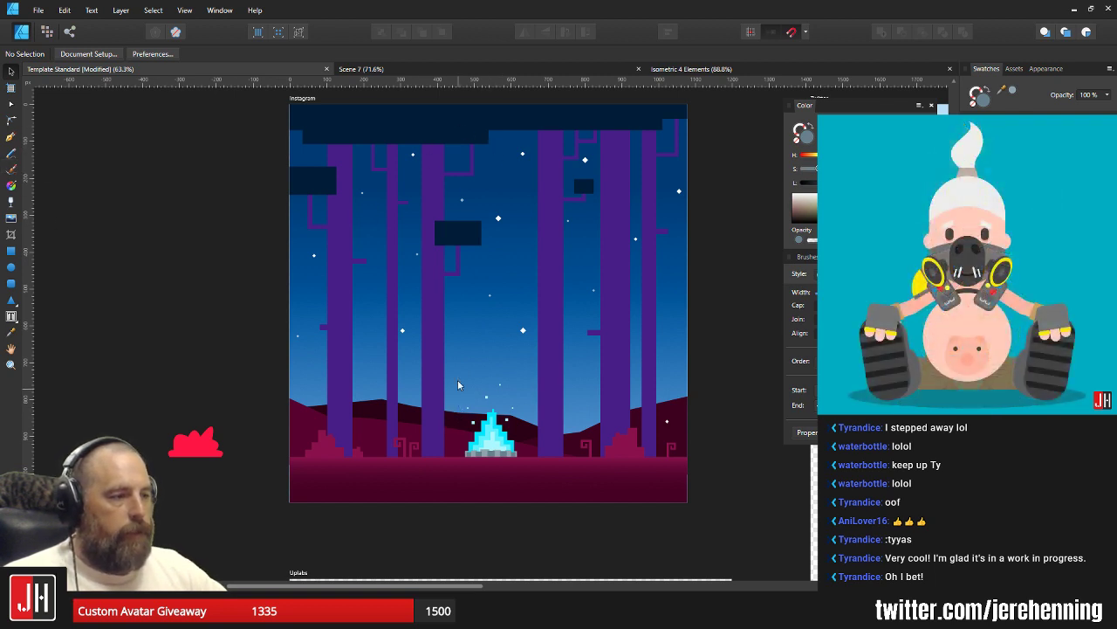
# Try a horizontal linear gradient from purple to very dark purple on the tree just left of the campfire.
pyautogui.click(437, 294)
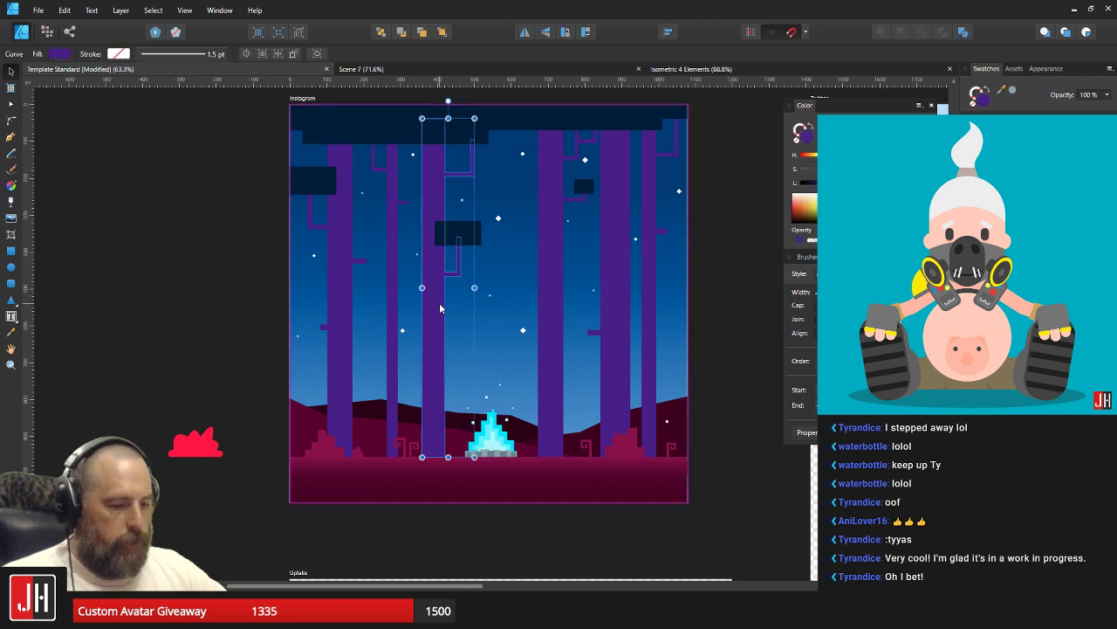
pyautogui.scroll(2, 440, 307)
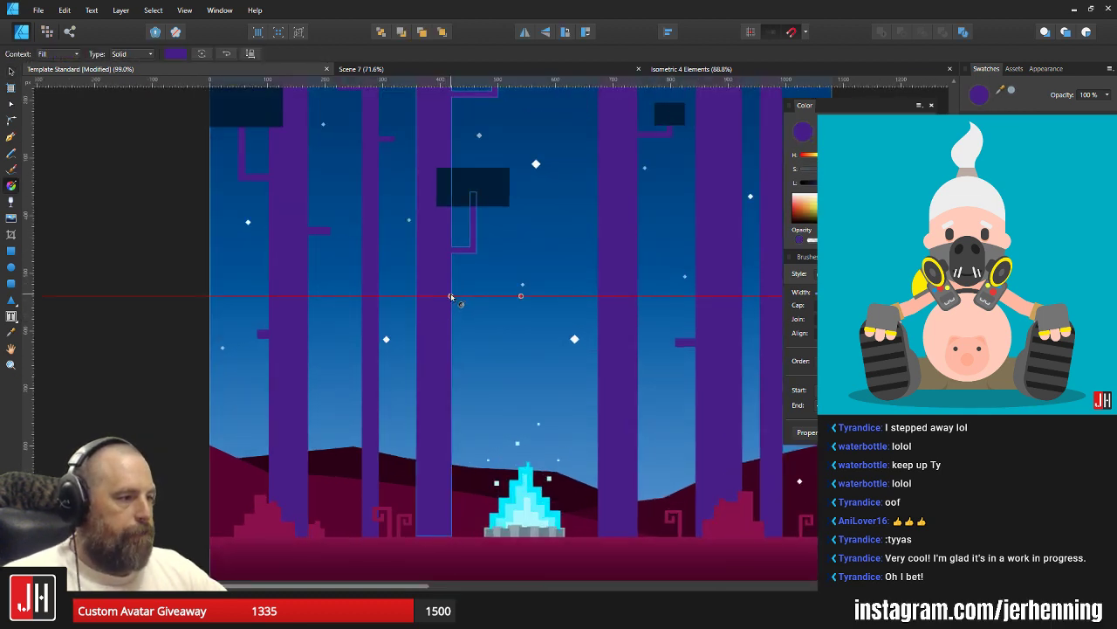
pyautogui.moveTo(485, 296); pyautogui.dragTo(395, 296)
pyautogui.press('v')
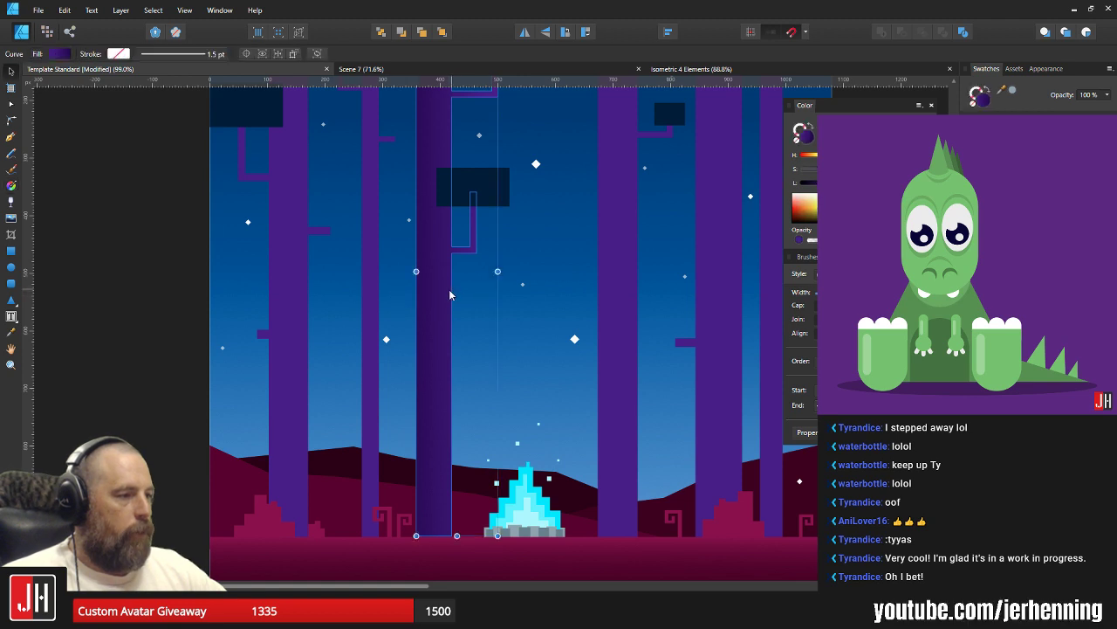
# Try the same gradient style on the two leftmost trees and undo the gradients on all three left trees.
pyautogui.click(377, 288)
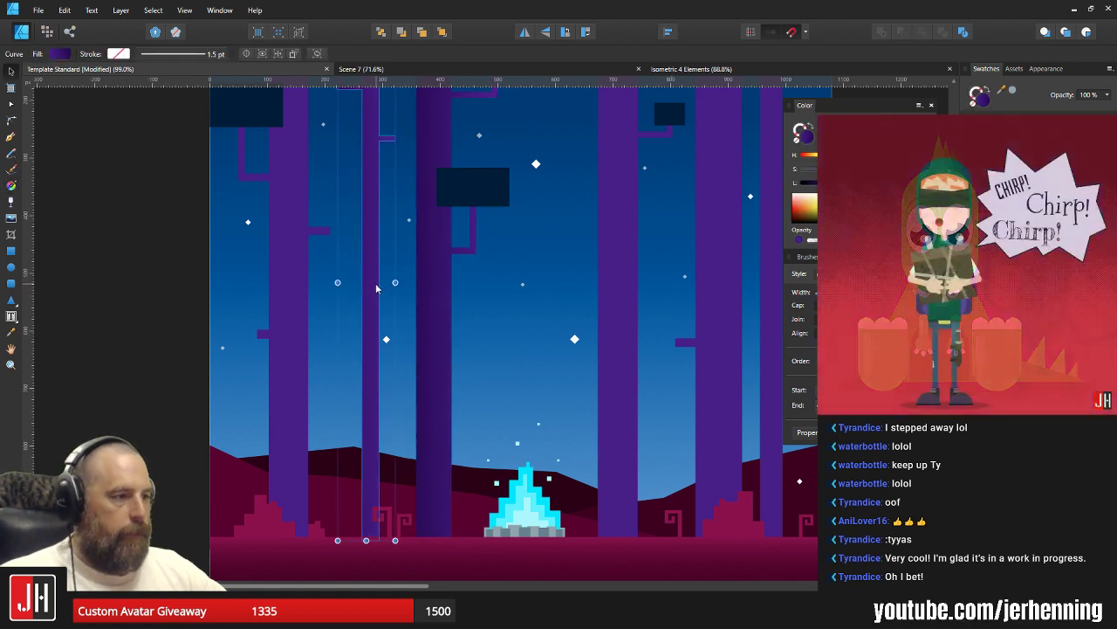
pyautogui.click(300, 287)
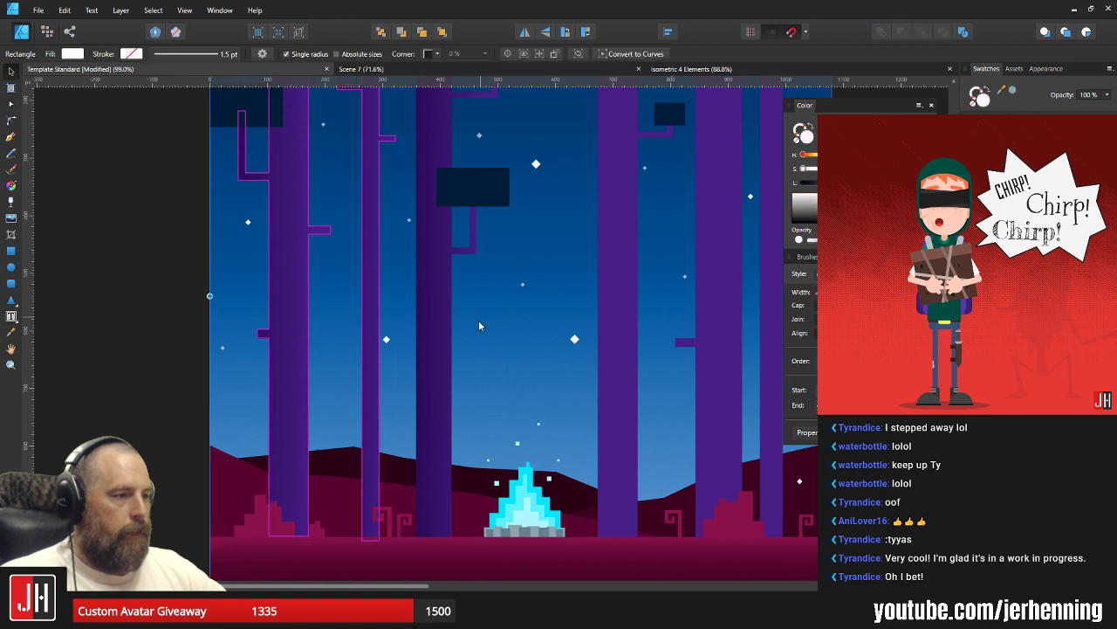
pyautogui.scroll(-4, 477, 323)
pyautogui.scroll(2, 444, 334)
pyautogui.hotkey('ctrl', 'z')
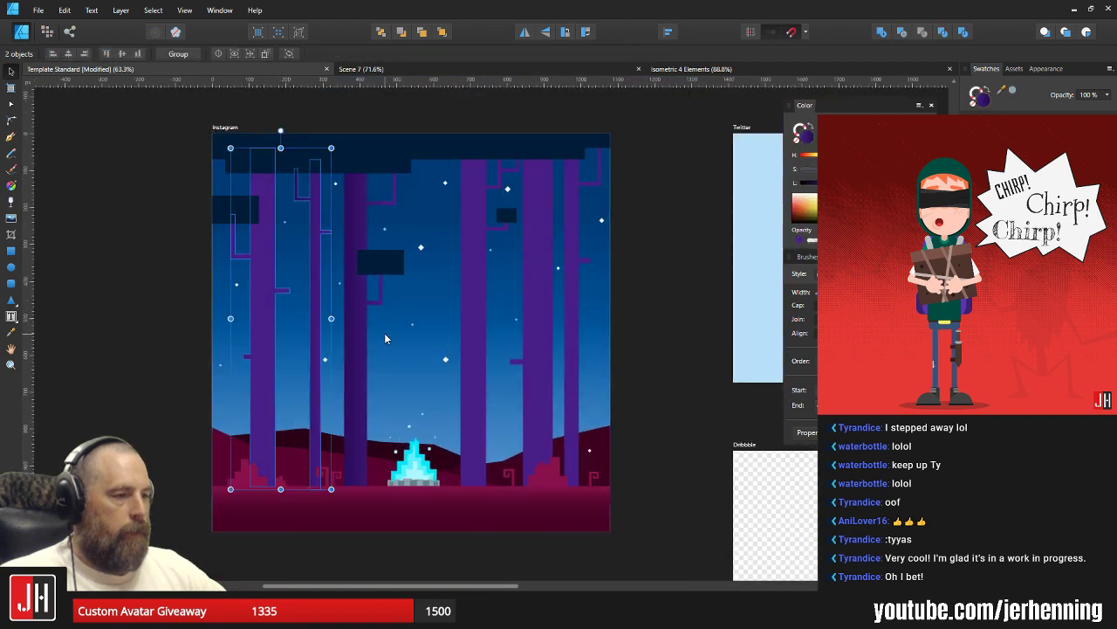
pyautogui.click(314, 332)
pyautogui.click(357, 331)
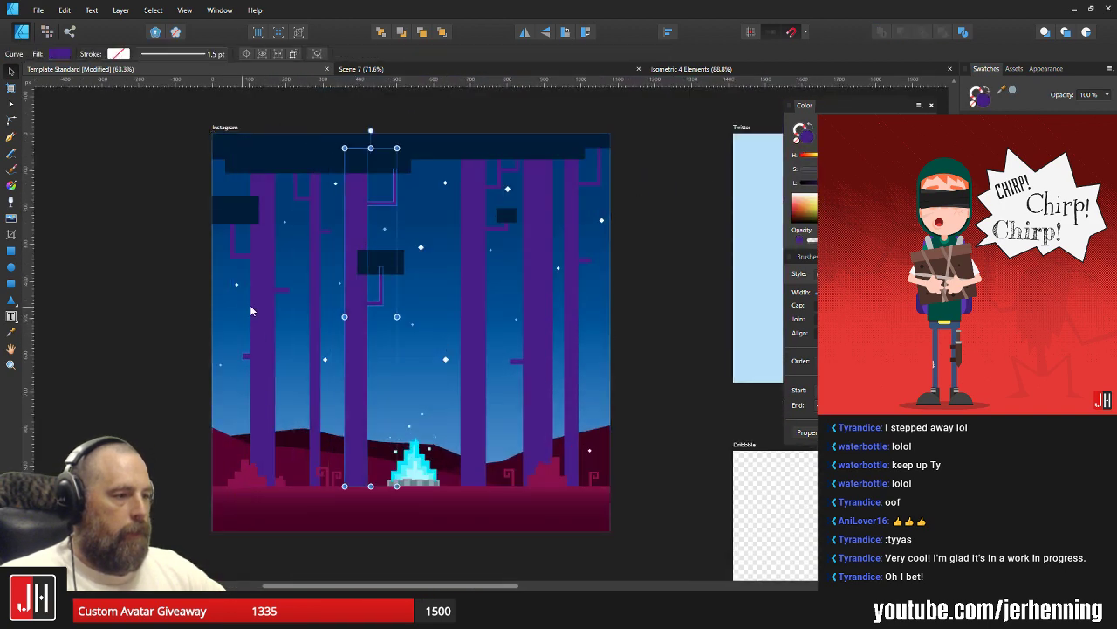
# Apply a horizontal linear gradient to the leftmost tree, purple on its right side and very dark purple on its left.
pyautogui.scroll(3, 253, 316)
pyautogui.press('g')
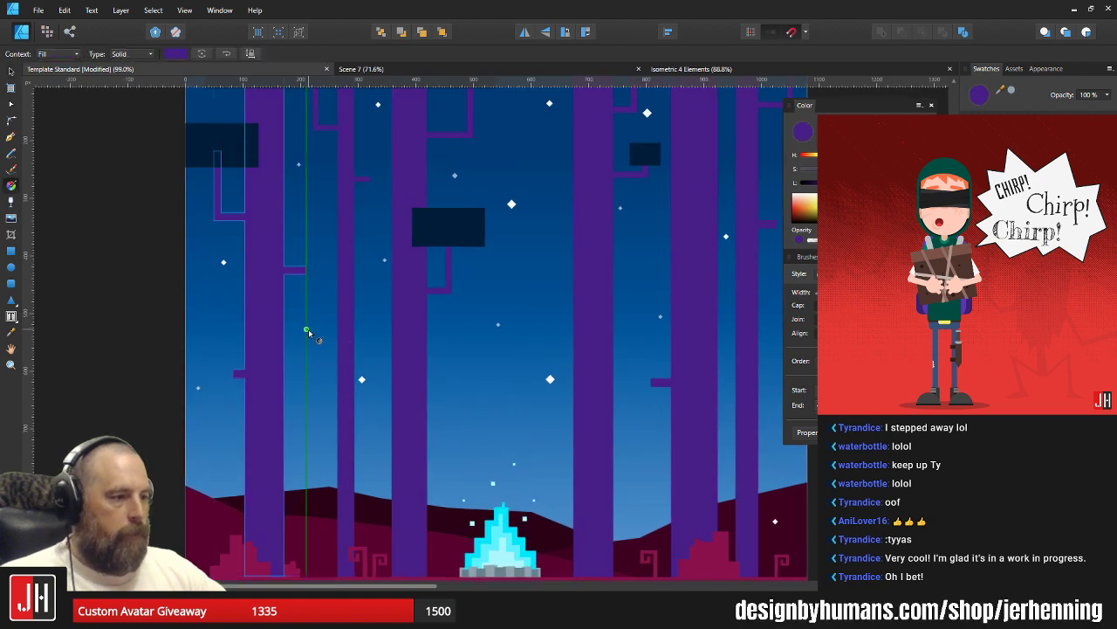
pyautogui.moveTo(307, 330); pyautogui.dragTo(236, 330)
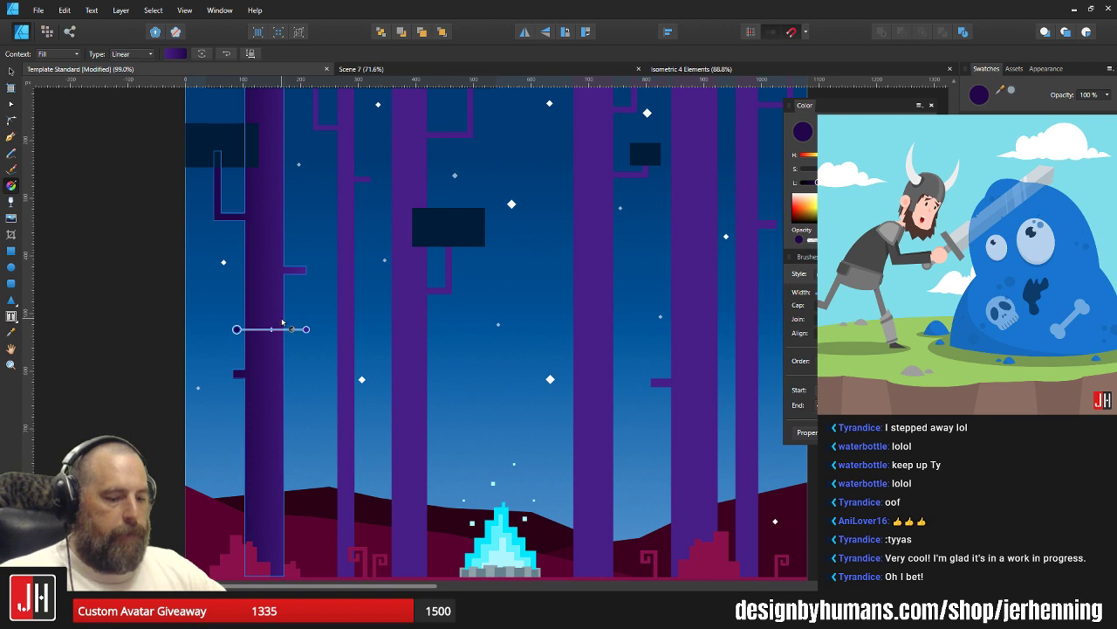
pyautogui.press('v')
# Paste the leftmost tree's gradient style onto the other two trees left of the campfire.
pyautogui.click(348, 300)
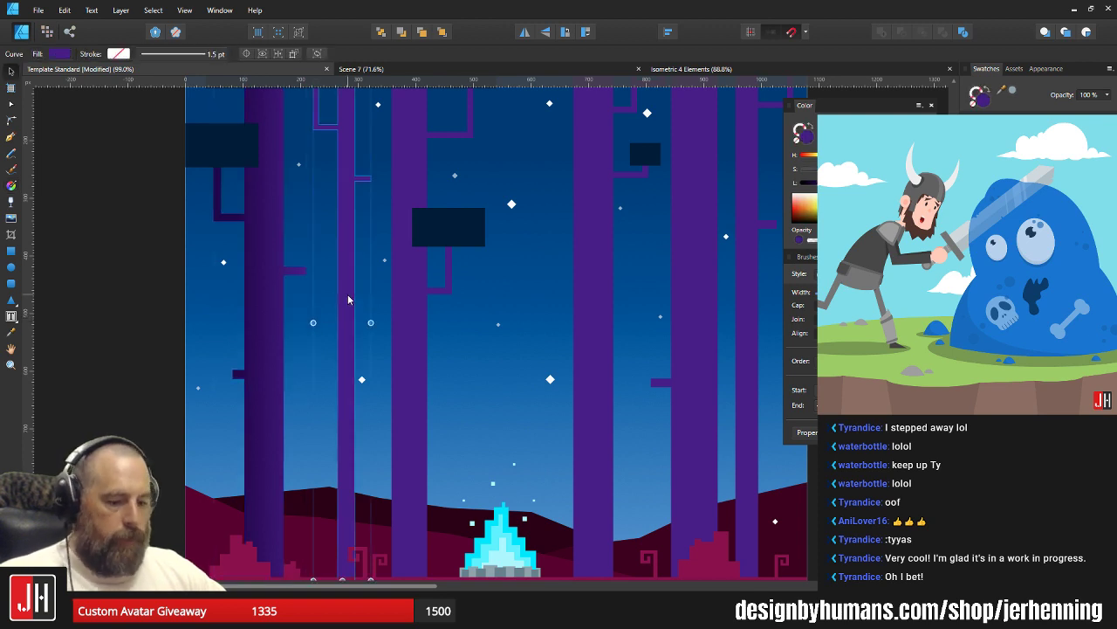
pyautogui.hotkey('ctrl', 'shift', 'v')
pyautogui.keyDown('shift'); pyautogui.click(425, 299); pyautogui.keyUp('shift')
pyautogui.hotkey('ctrl', 'shift', 'v')
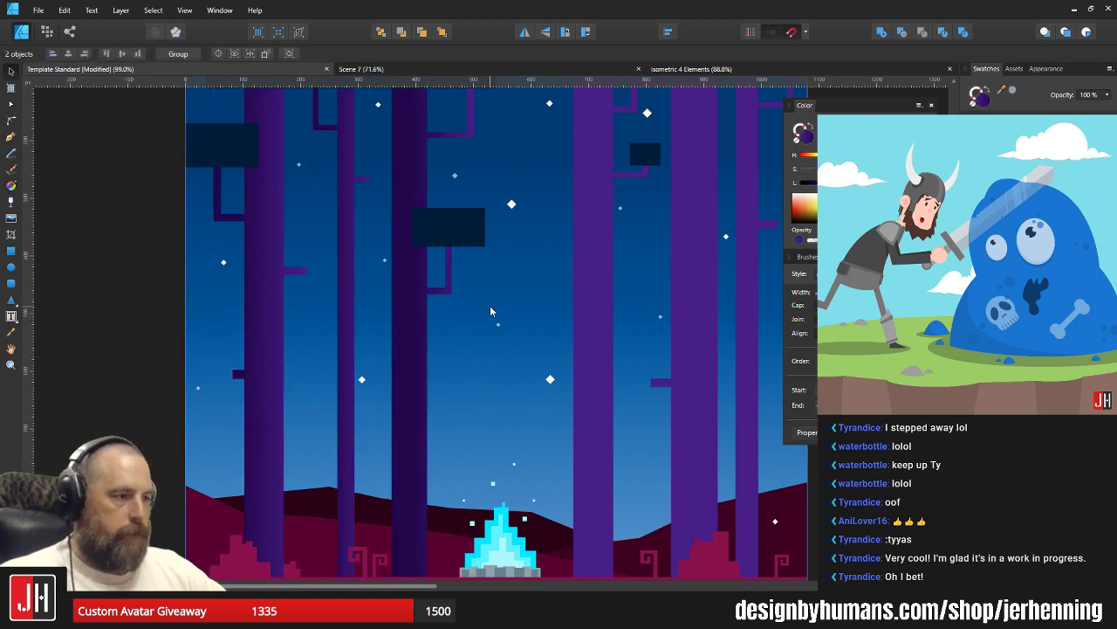
# Examine the gradient shading of the three left trees against the whole forest scene.
pyautogui.press('m')
pyautogui.hotkey('ctrl', '0')
pyautogui.scroll(3, 417, 348)
pyautogui.click(416, 357)
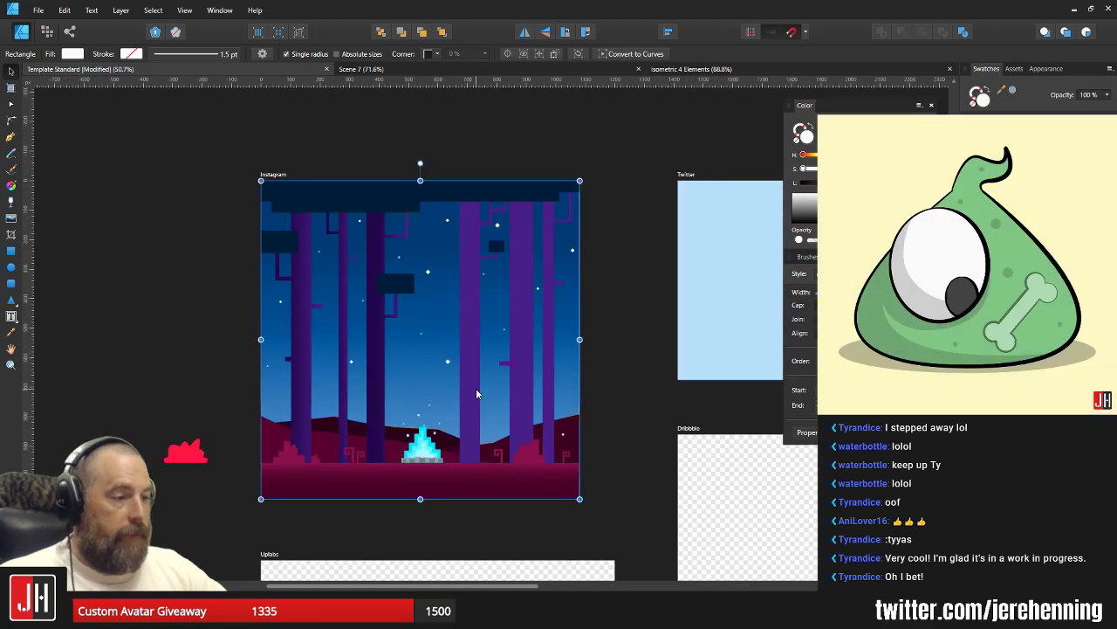
pyautogui.scroll(2, 423, 369)
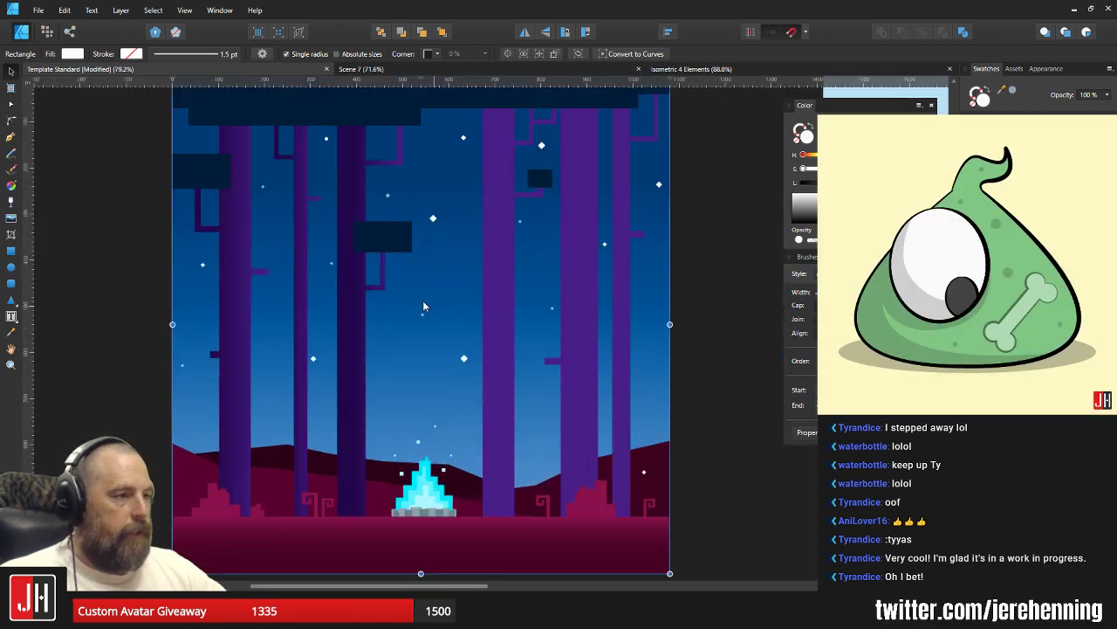
pyautogui.scroll(-3, 423, 370)
pyautogui.click(587, 414)
pyautogui.scroll(4, 436, 371)
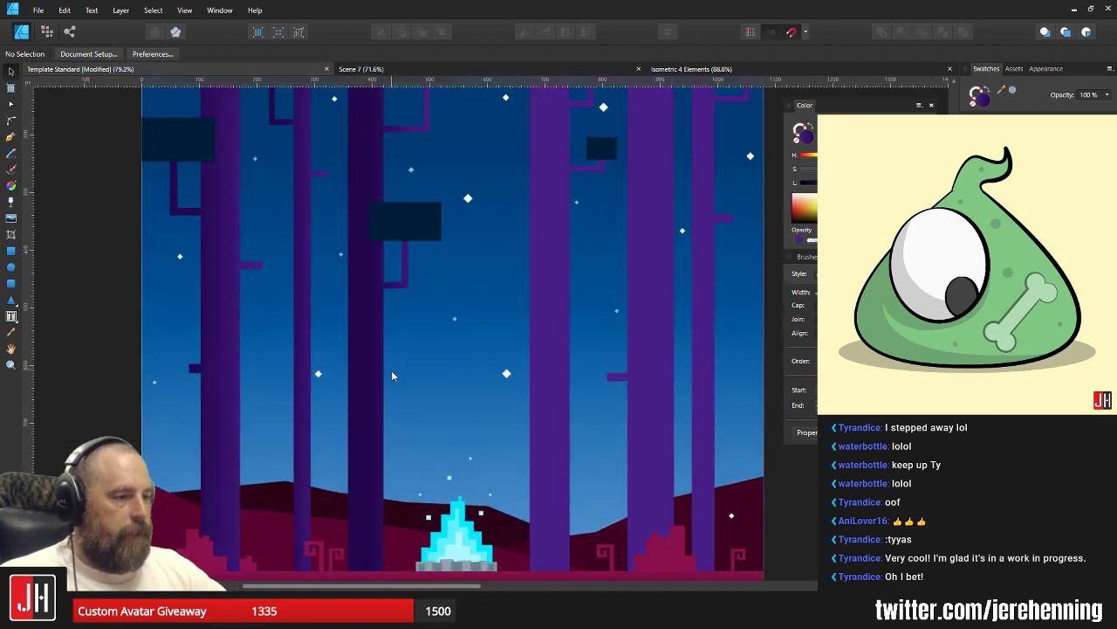
pyautogui.scroll(-3, 391, 370)
pyautogui.scroll(2, 395, 439)
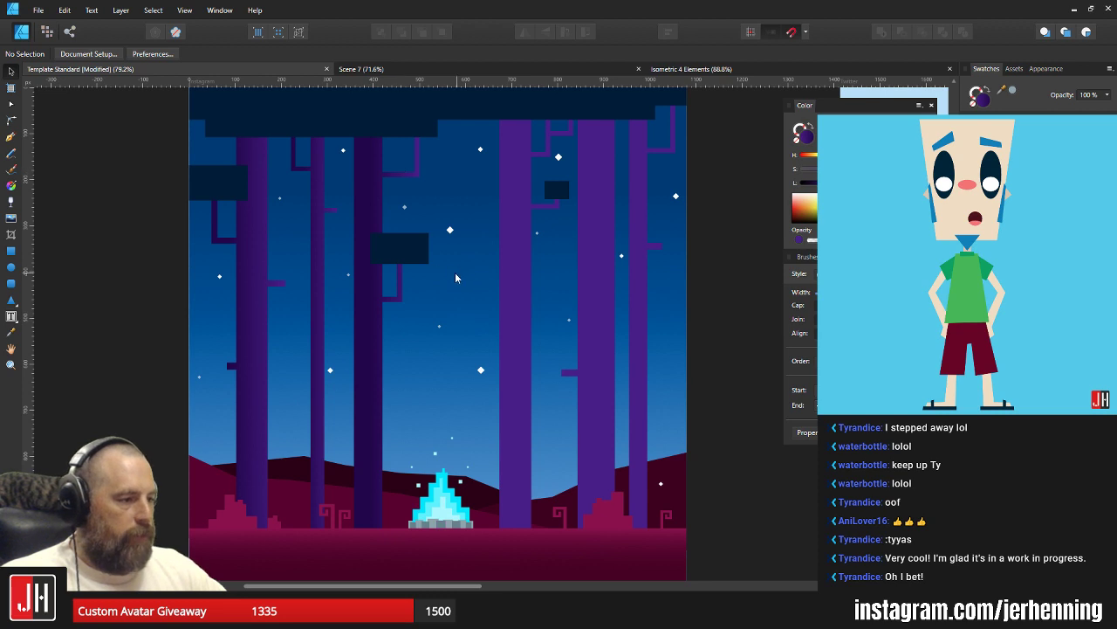
# Paste the left trees' gradient style onto the first tree right of the campfire and try reversing its direction.
pyautogui.moveTo(520, 320); pyautogui.dragTo(442, 315)
pyautogui.click(441, 314)
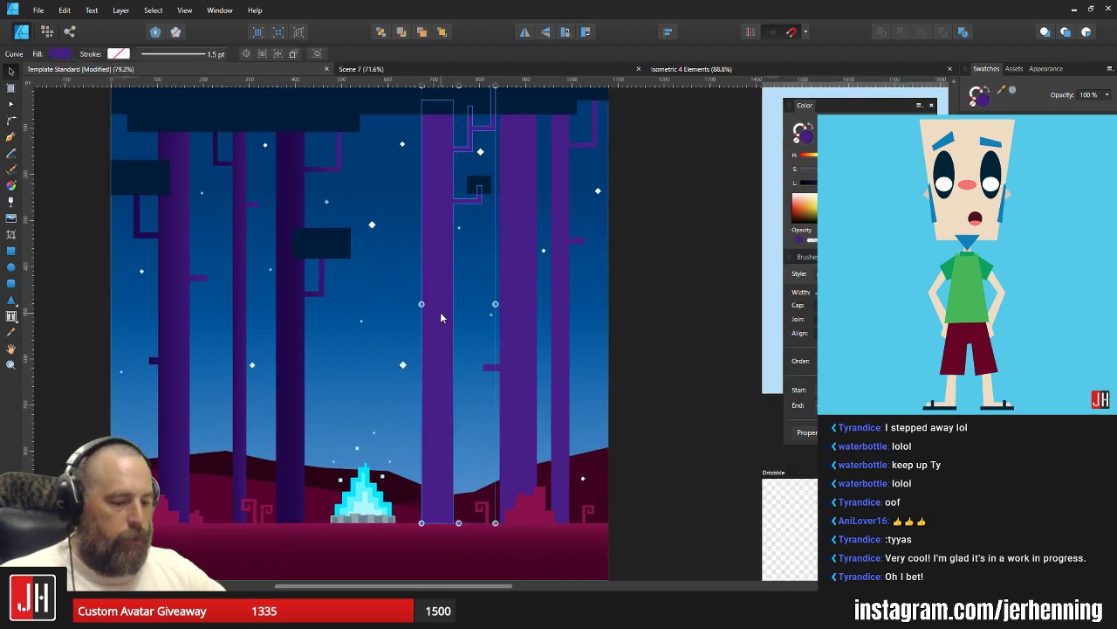
pyautogui.hotkey('ctrl', 'shift', 'v')
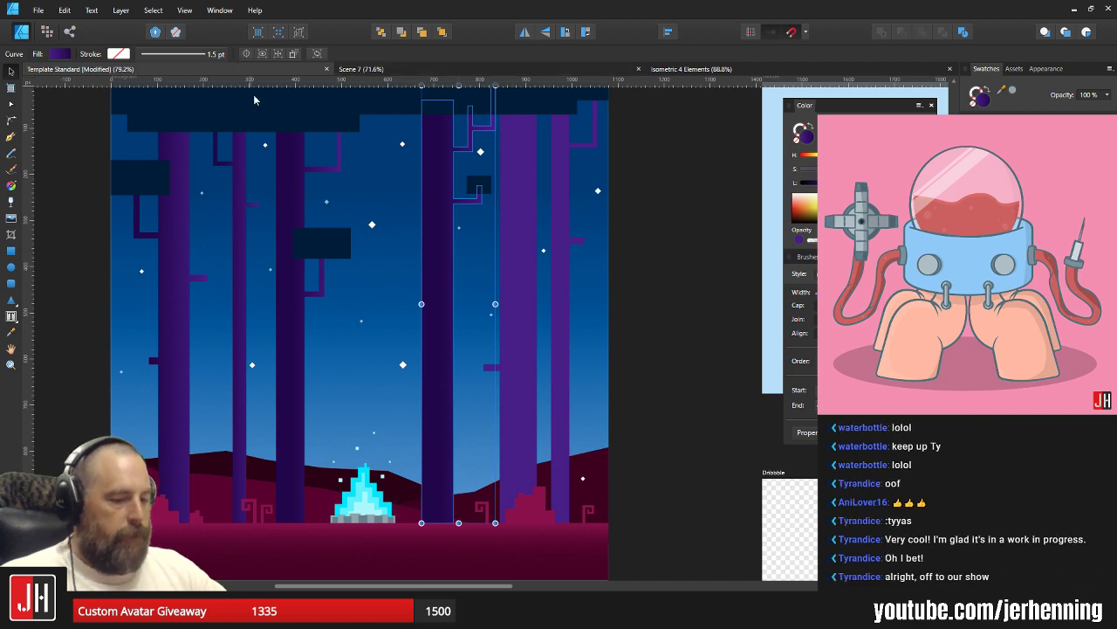
pyautogui.press('g')
pyautogui.click(227, 55)
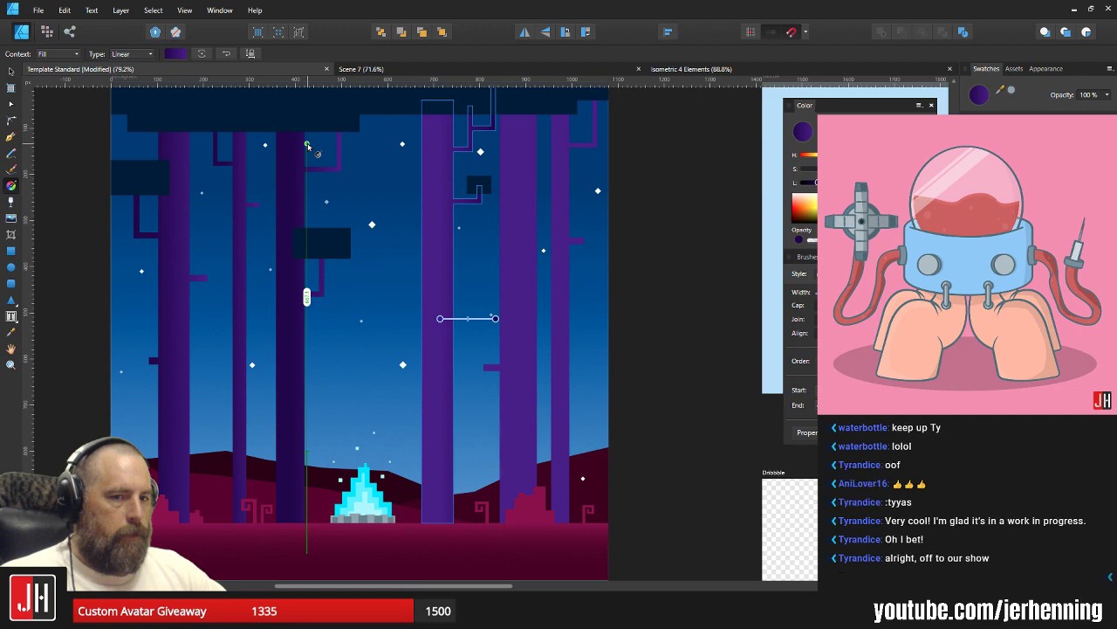
# Reverse that tree's gradient and reposition its end stops near the trunk's edges, with purple on the left and dark purple on the right.
pyautogui.scroll(2, 447, 324)
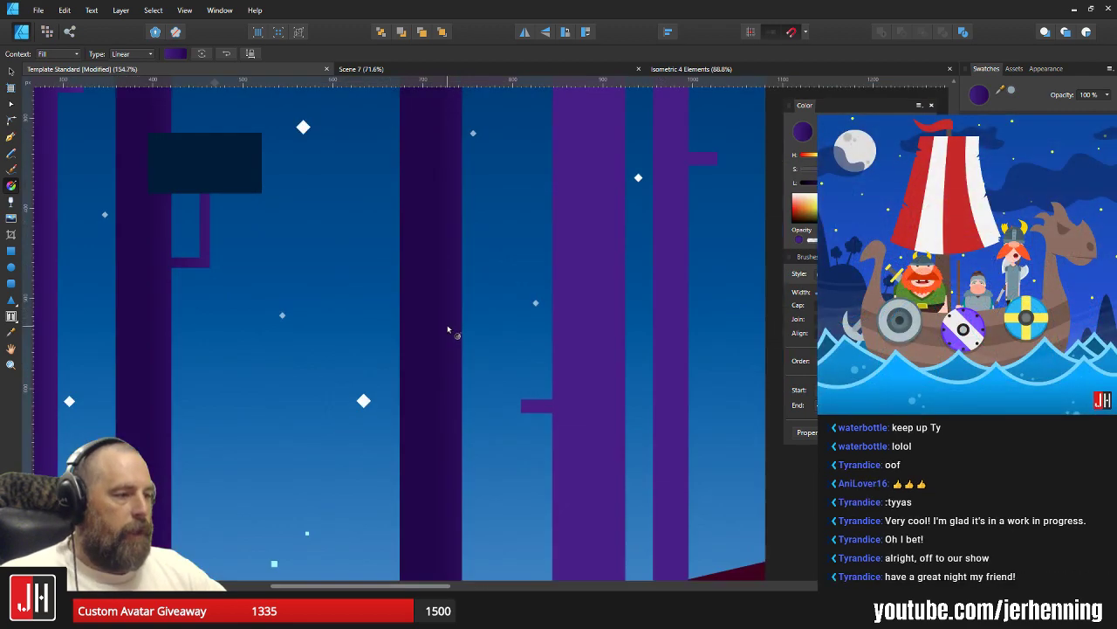
pyautogui.moveTo(434, 311)
pyautogui.mouseDown()
pyautogui.moveTo(387, 310)
pyautogui.moveTo(428, 310)
pyautogui.mouseUp()
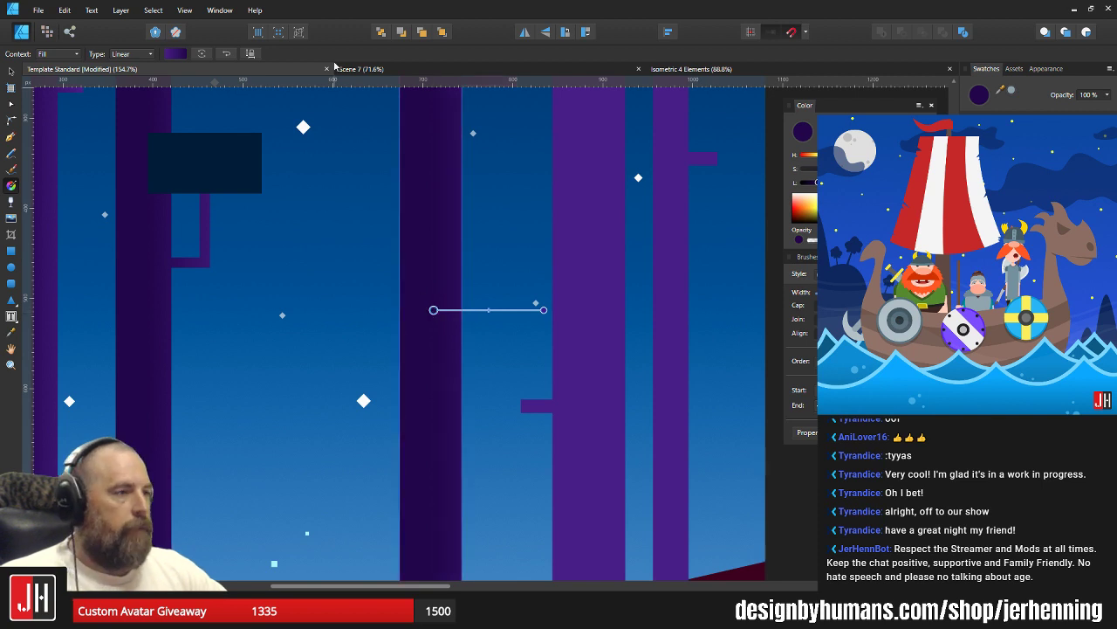
pyautogui.click(226, 55)
pyautogui.moveTo(435, 309); pyautogui.dragTo(381, 310)
pyautogui.moveTo(544, 310); pyautogui.dragTo(449, 310)
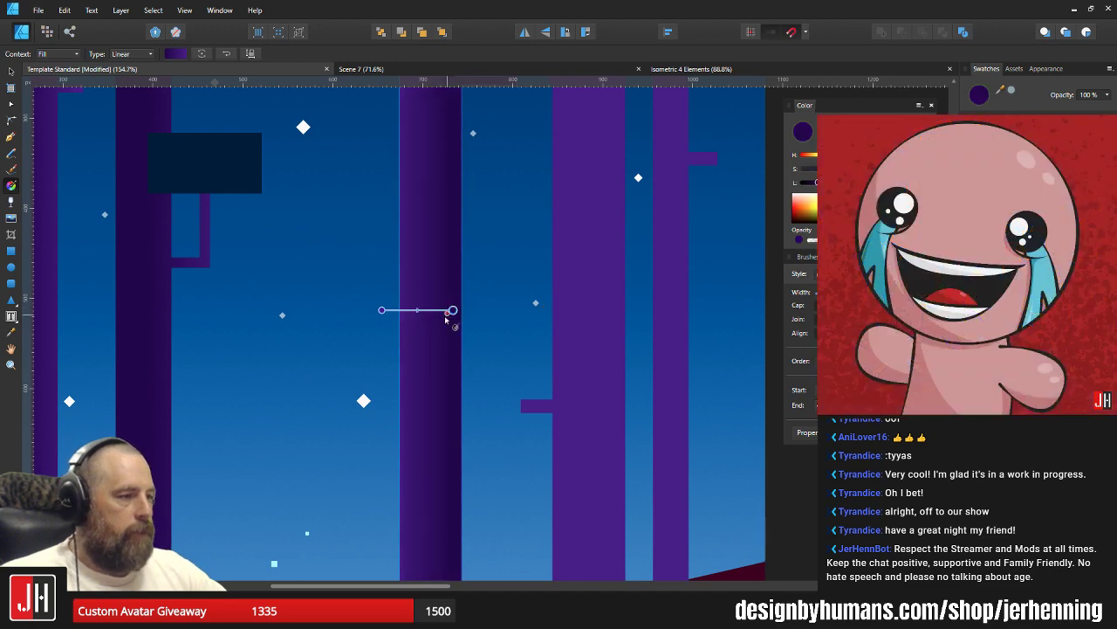
# Move the purple gradient stop of the first tree right of the campfire further out to the left of its trunk.
pyautogui.press('v')
pyautogui.scroll(-5, 445, 333)
pyautogui.scroll(3, 455, 330)
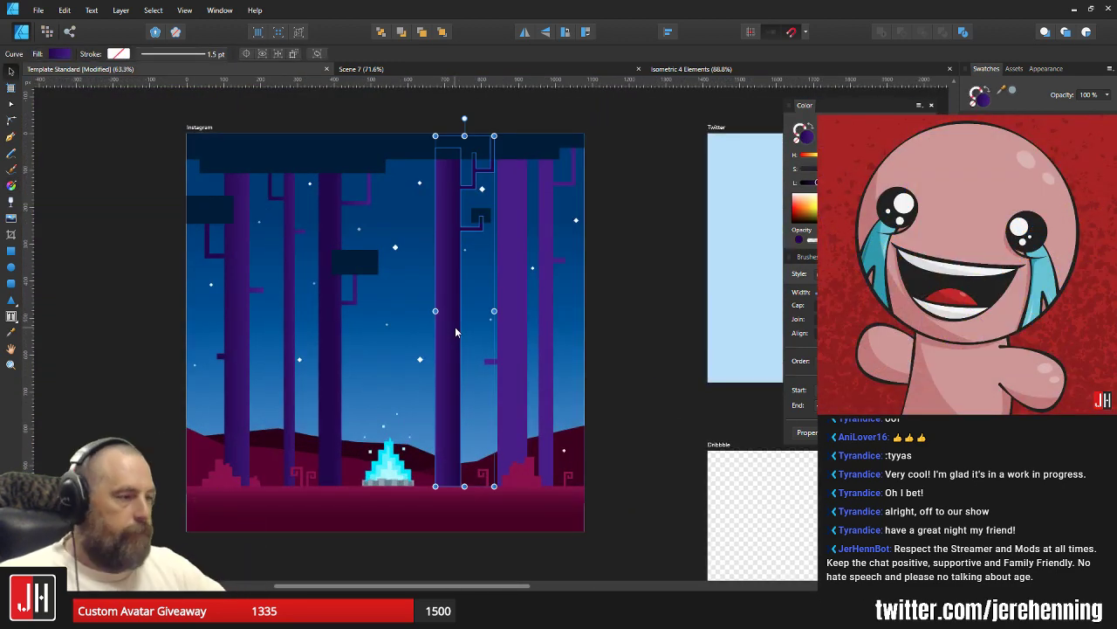
pyautogui.scroll(3, 419, 310)
pyautogui.press('g')
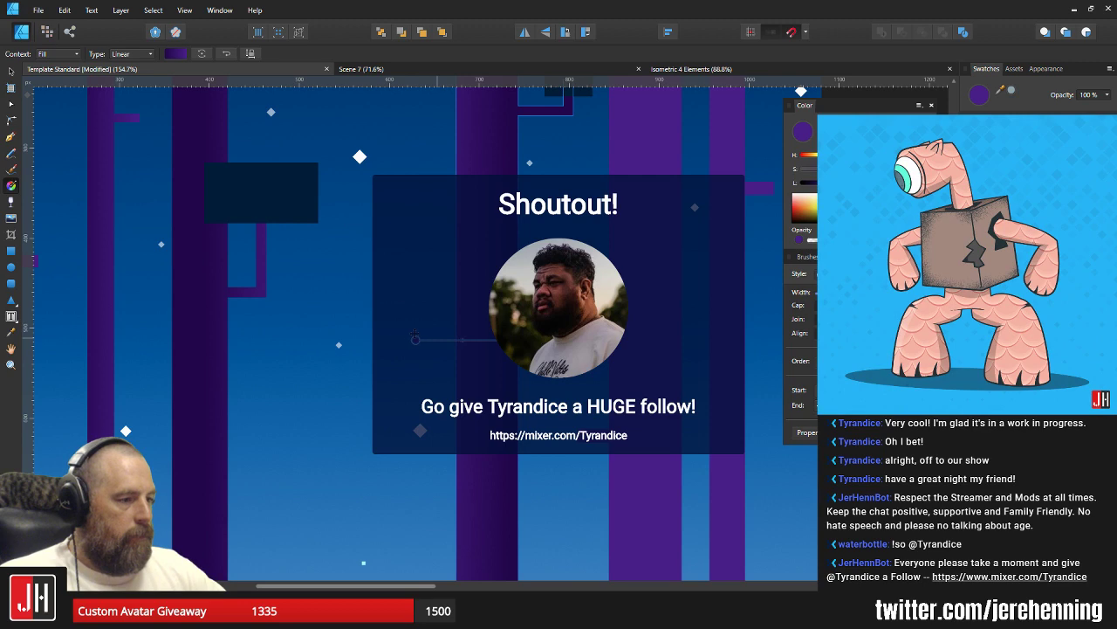
pyautogui.press('v')
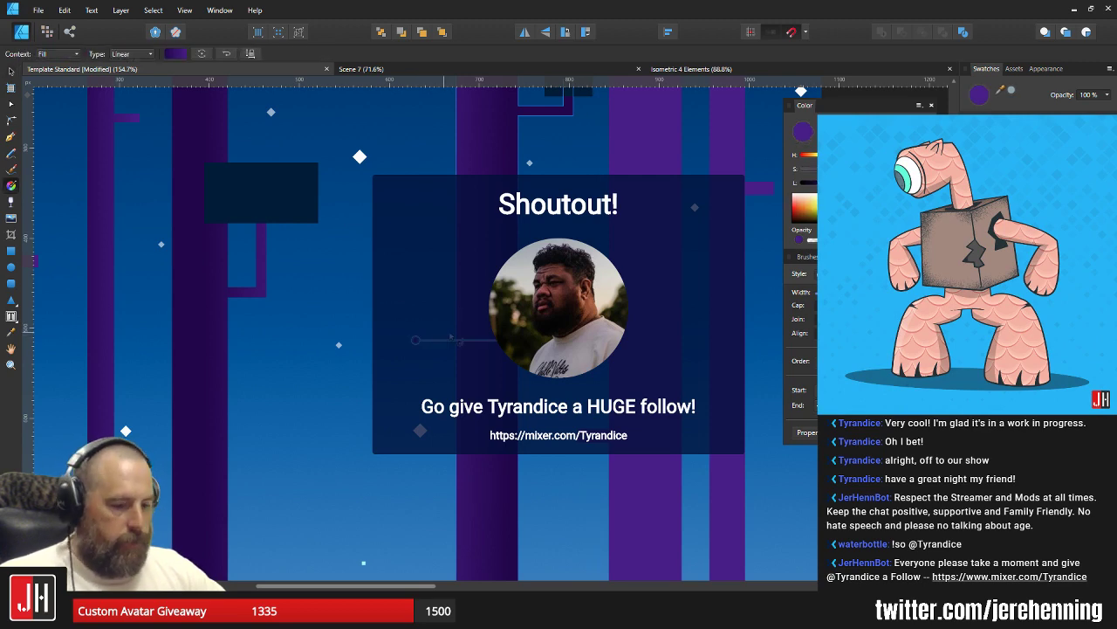
pyautogui.scroll(-4, 487, 301)
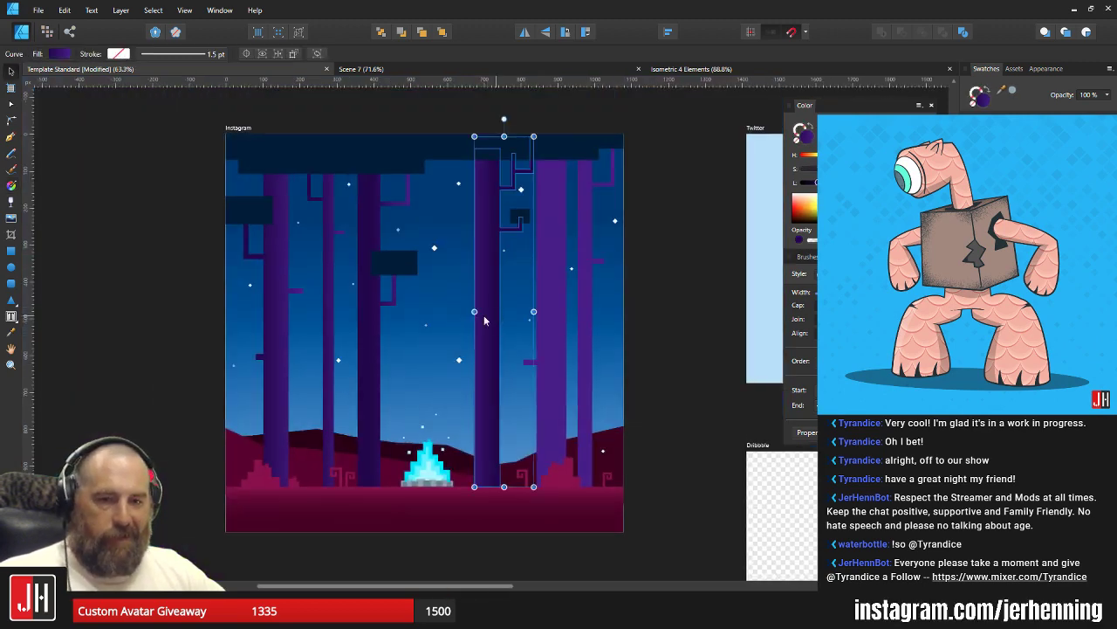
# Paste the gradient style onto the widest tree right of the campfire and reposition its stops, purple left of the trunk and dark purple at its right edge.
pyautogui.moveTo(502, 326); pyautogui.dragTo(442, 329)
pyautogui.scroll(2, 439, 328)
pyautogui.click(512, 330)
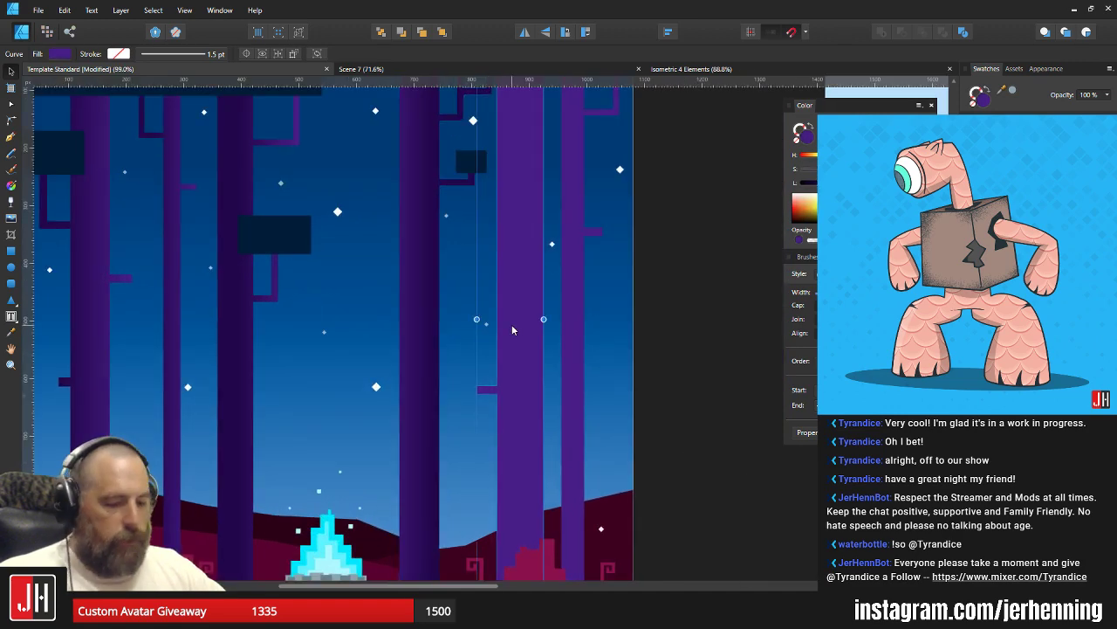
pyautogui.hotkey('ctrl', 'shift', 'v')
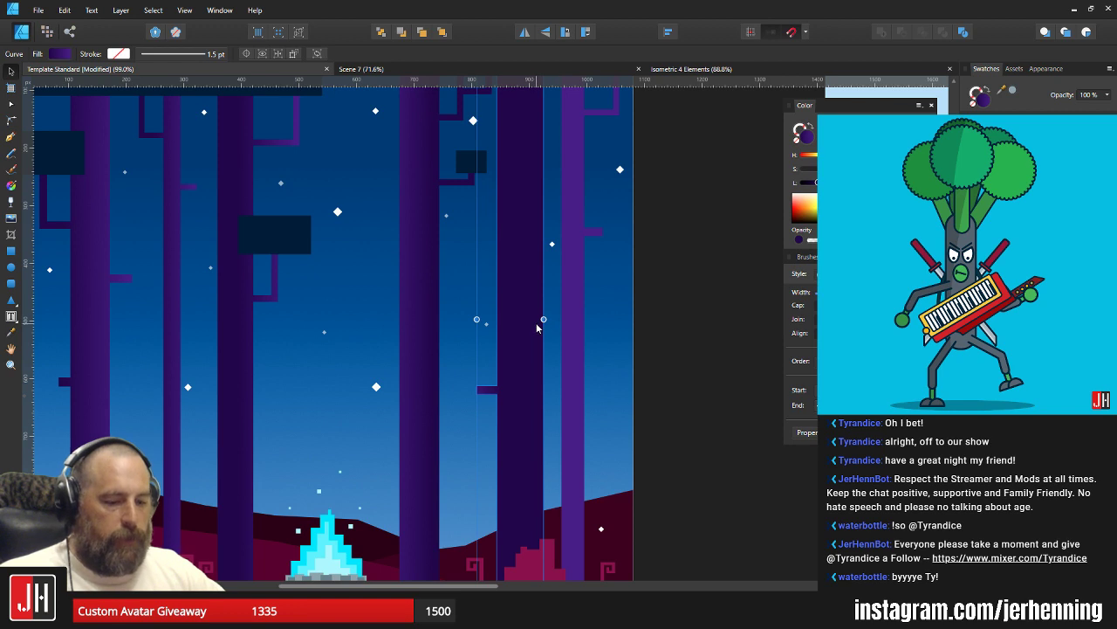
pyautogui.press('g')
pyautogui.moveTo(504, 337); pyautogui.dragTo(539, 338)
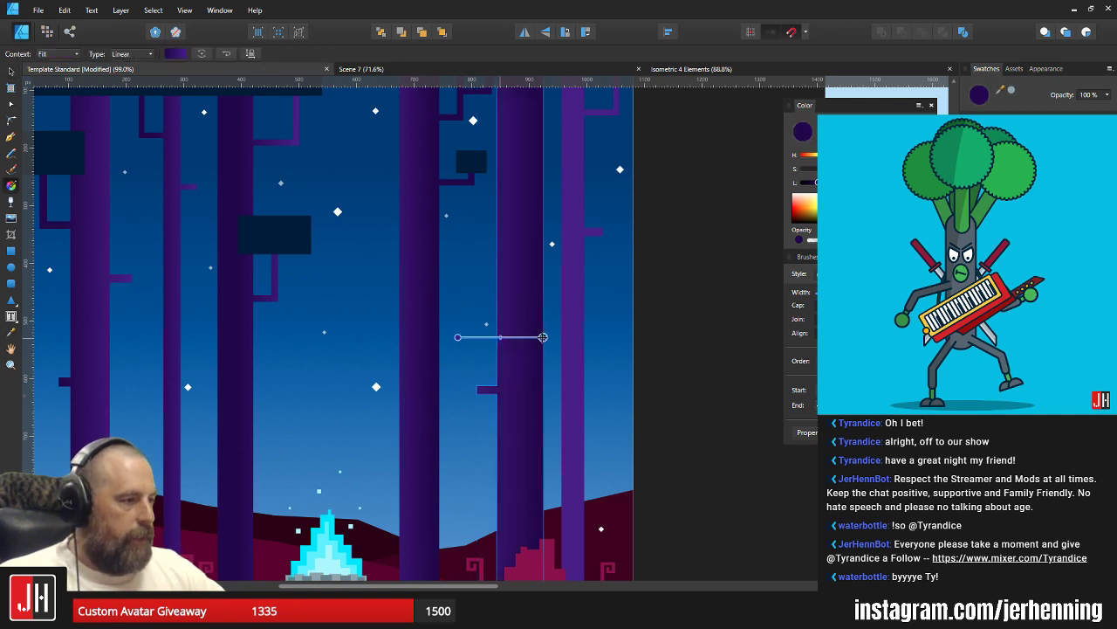
pyautogui.moveTo(458, 338); pyautogui.dragTo(480, 338)
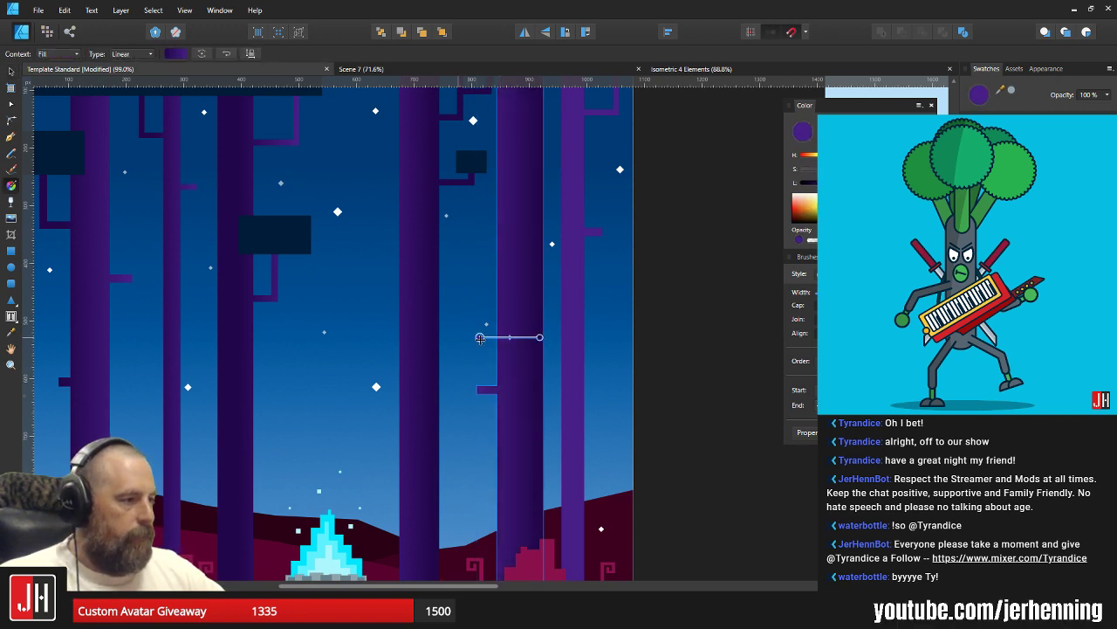
pyautogui.press('v')
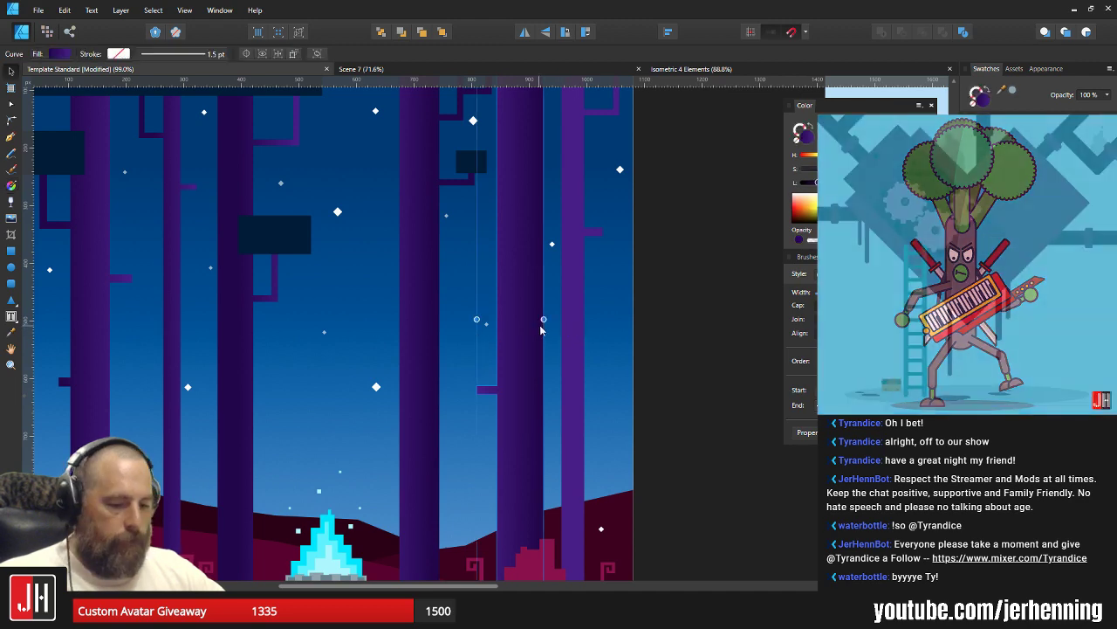
# Paste the purple gradient style onto the rightmost tree.
pyautogui.click(580, 312)
pyautogui.hotkey('ctrl', 'd')
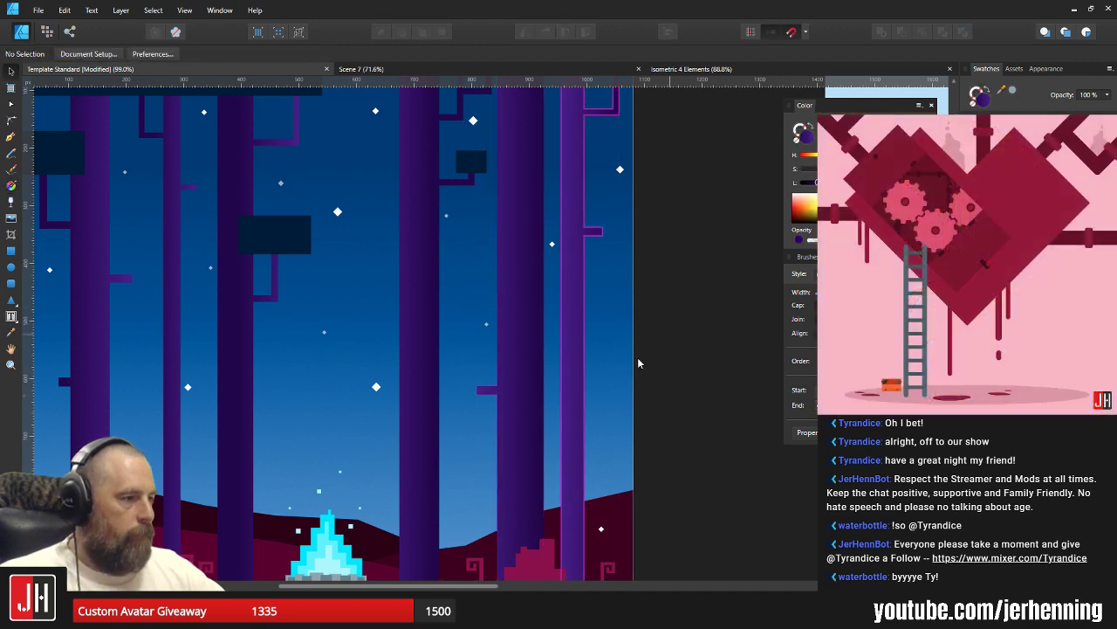
pyautogui.hotkey('ctrl', '0')
pyautogui.scroll(6, 632, 425)
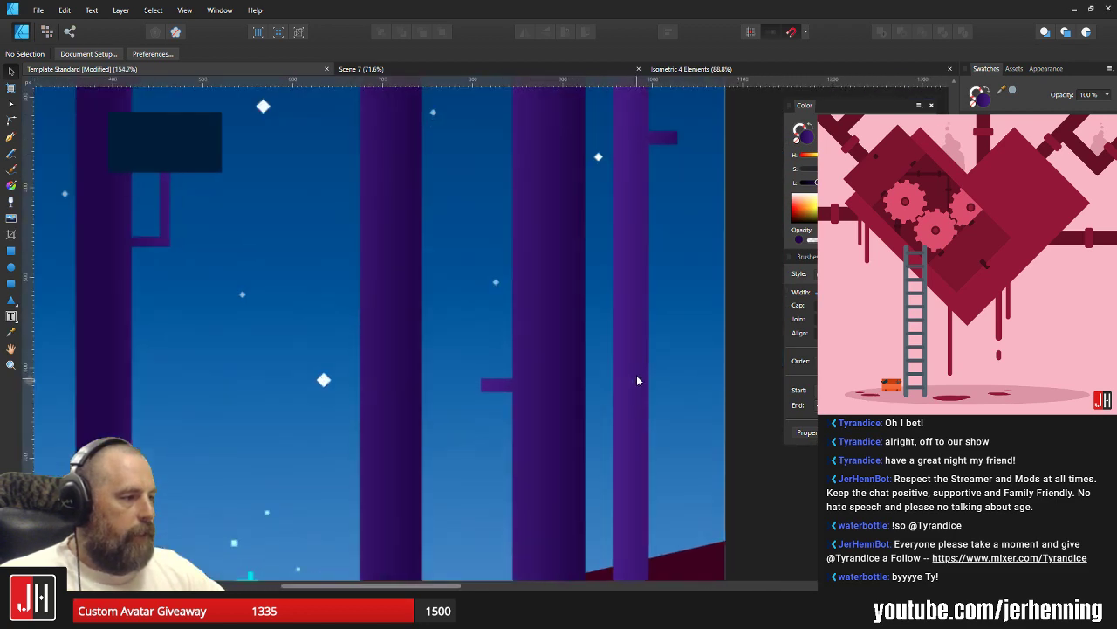
# Reposition the rightmost tree's gradient stops outside its narrow trunk, with purple on the left and dark purple on the right.
pyautogui.click(633, 349)
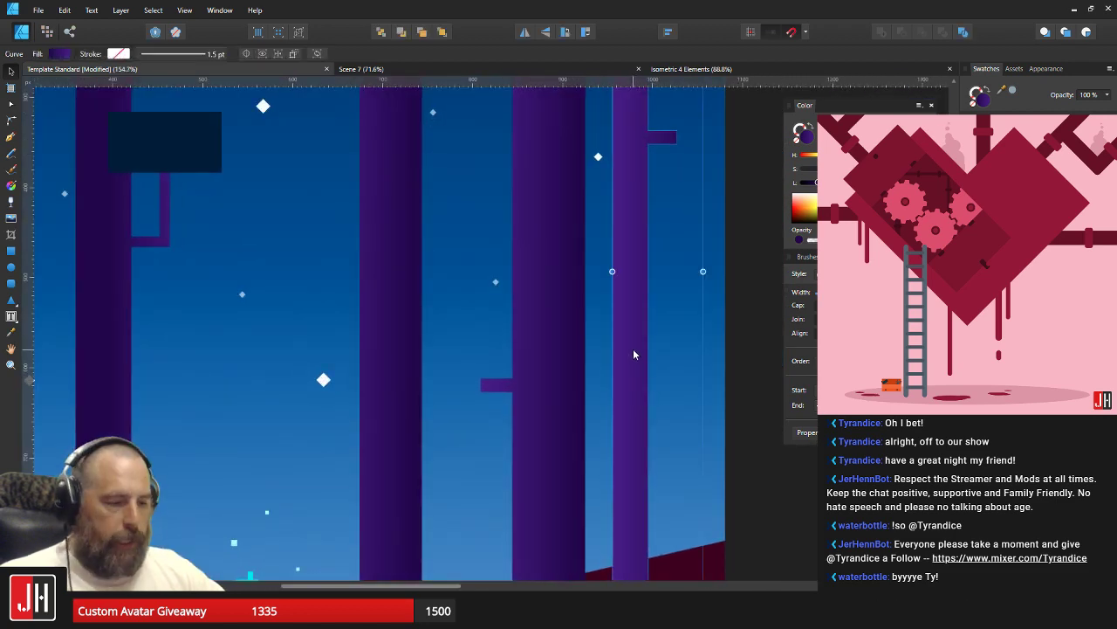
pyautogui.press('g')
pyautogui.moveTo(613, 300)
pyautogui.mouseDown()
pyautogui.moveTo(697, 299)
pyautogui.moveTo(591, 300)
pyautogui.mouseUp()
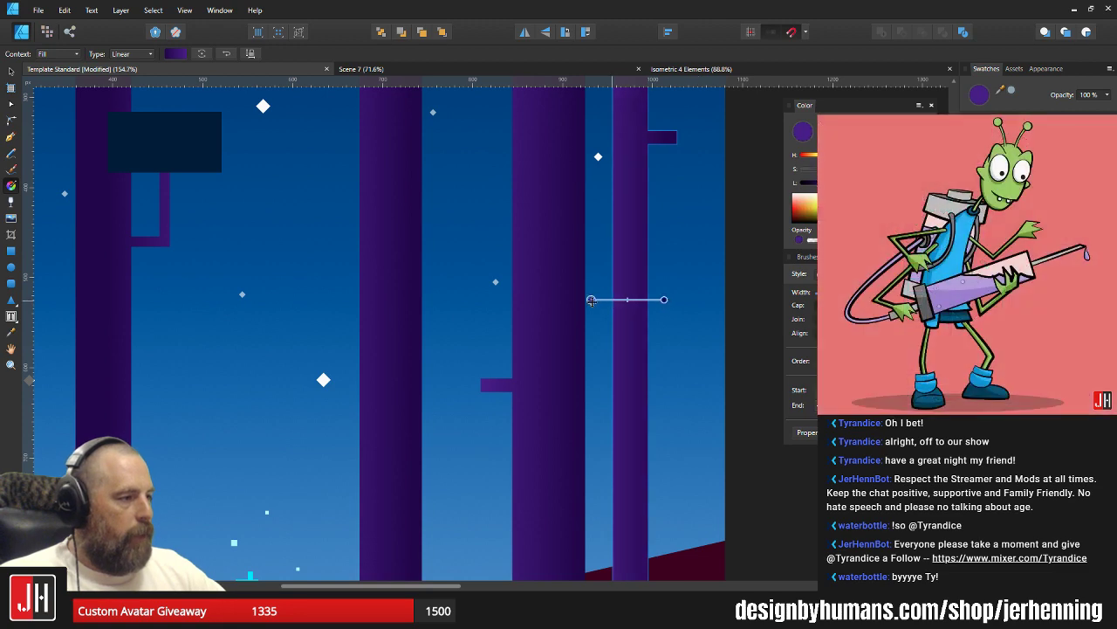
pyautogui.press('v')
pyautogui.scroll(-9, 593, 323)
# Examine the gradient shading of all six trees against the whole forest scene.
pyautogui.click(625, 340)
pyautogui.scroll(5, 589, 339)
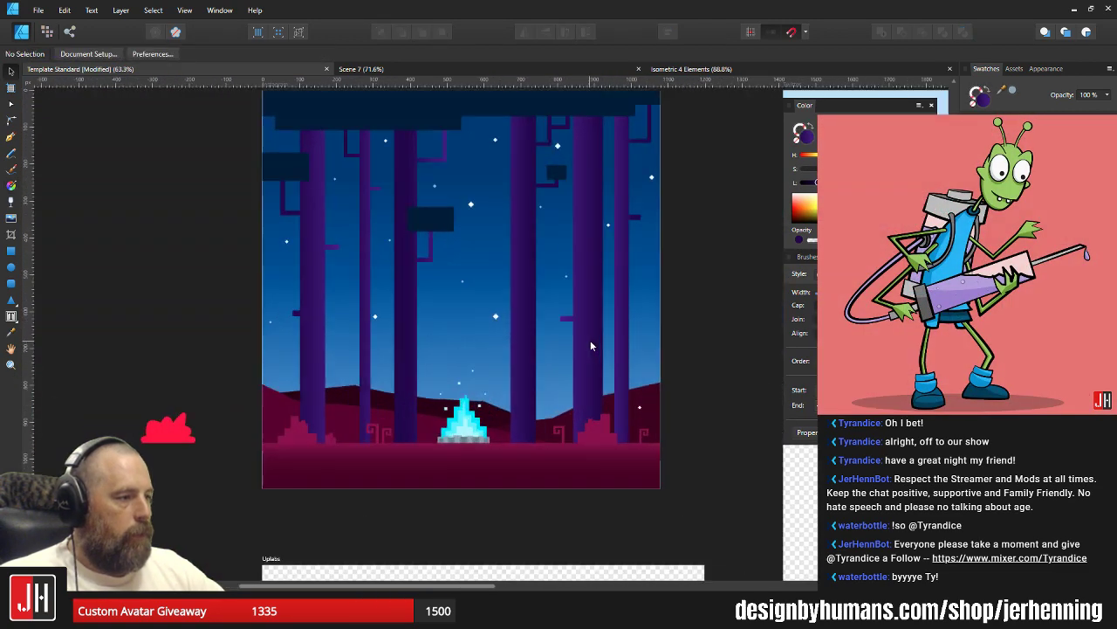
pyautogui.moveTo(590, 339); pyautogui.dragTo(573, 361)
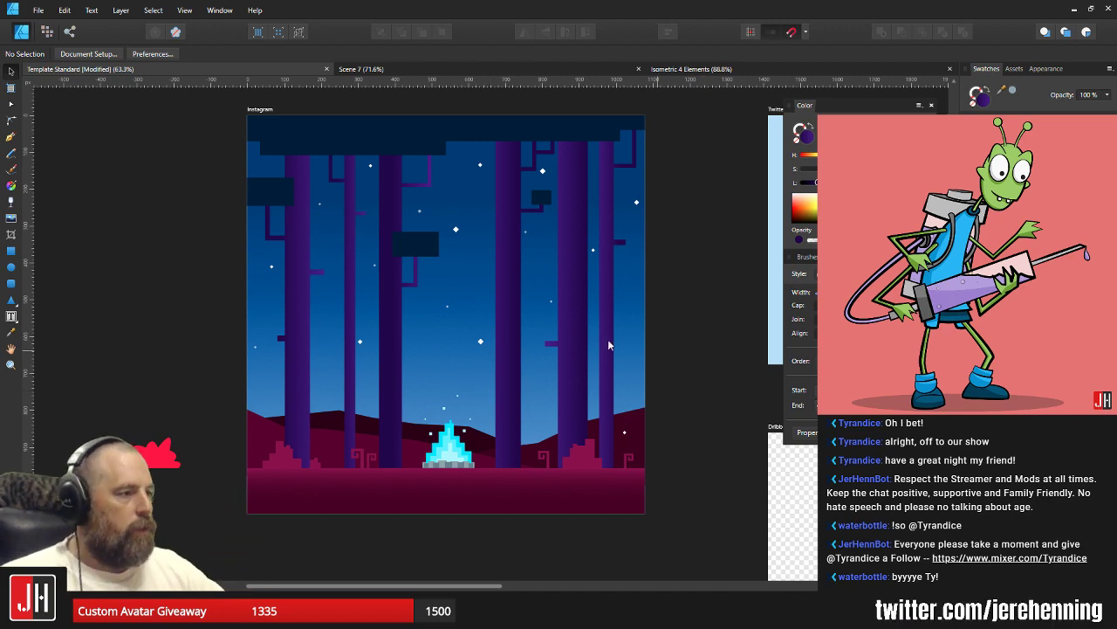
pyautogui.moveTo(496, 248); pyautogui.dragTo(505, 294)
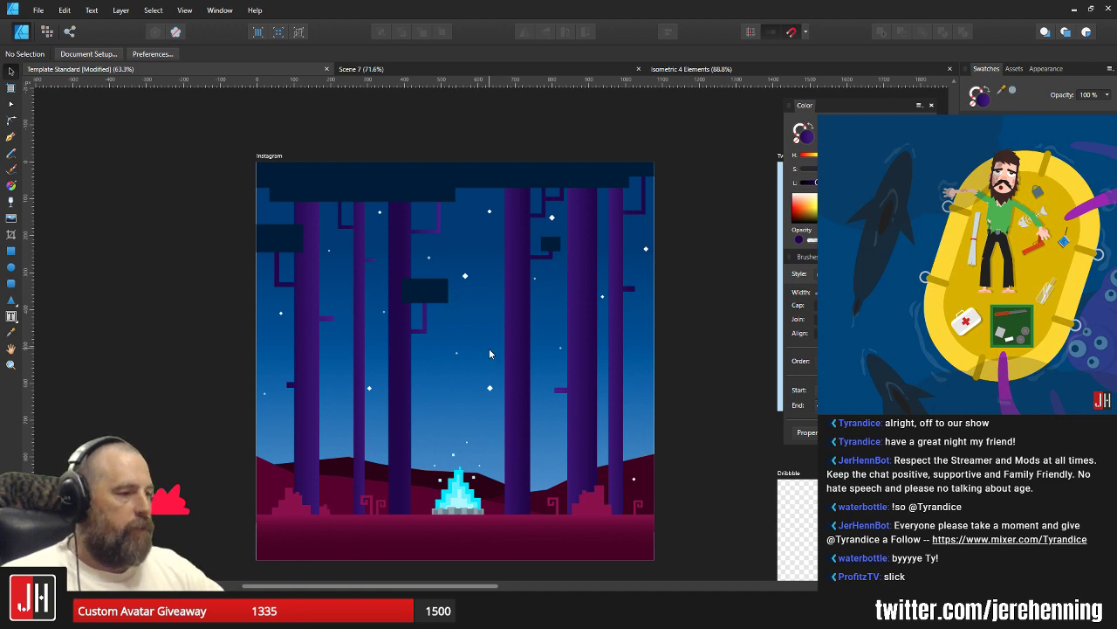
pyautogui.moveTo(489, 349); pyautogui.dragTo(501, 330)
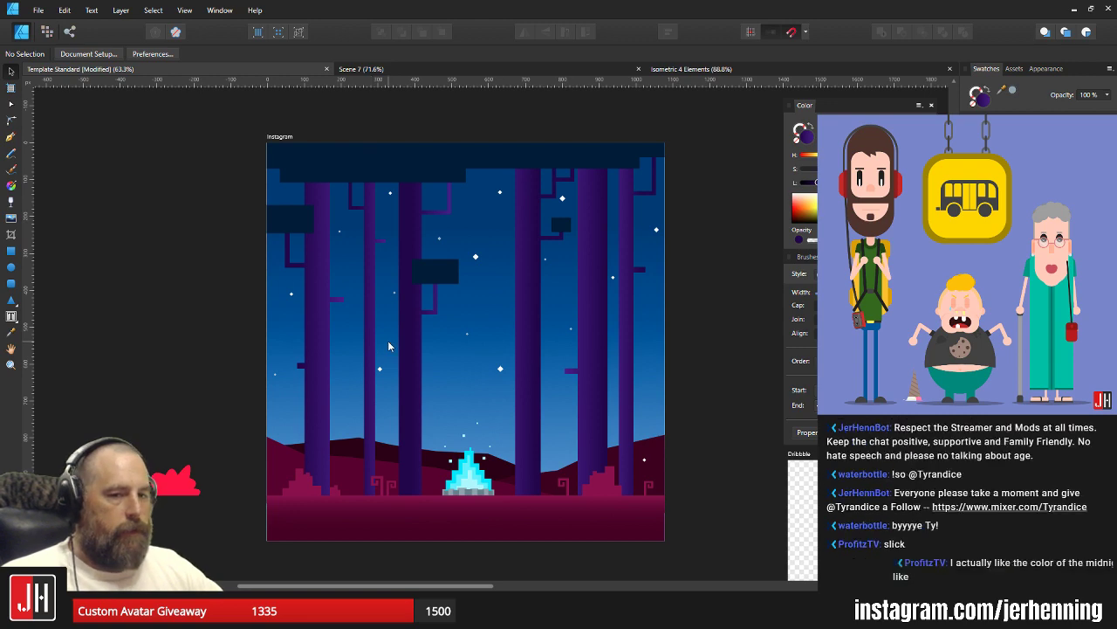
pyautogui.moveTo(429, 352); pyautogui.dragTo(399, 335)
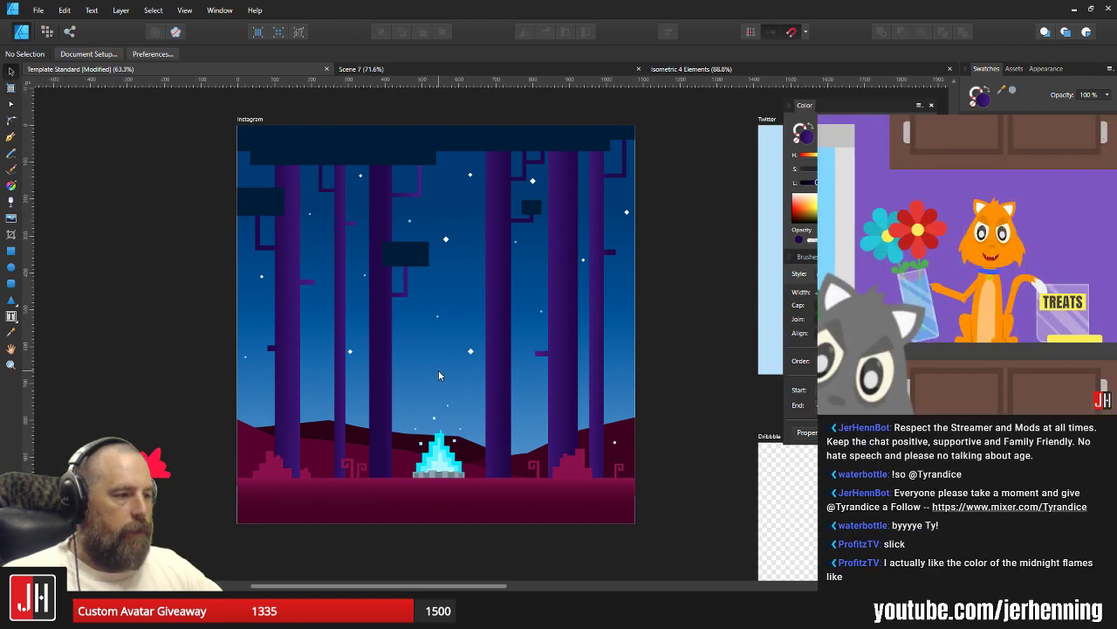
pyautogui.scroll(3, 438, 375)
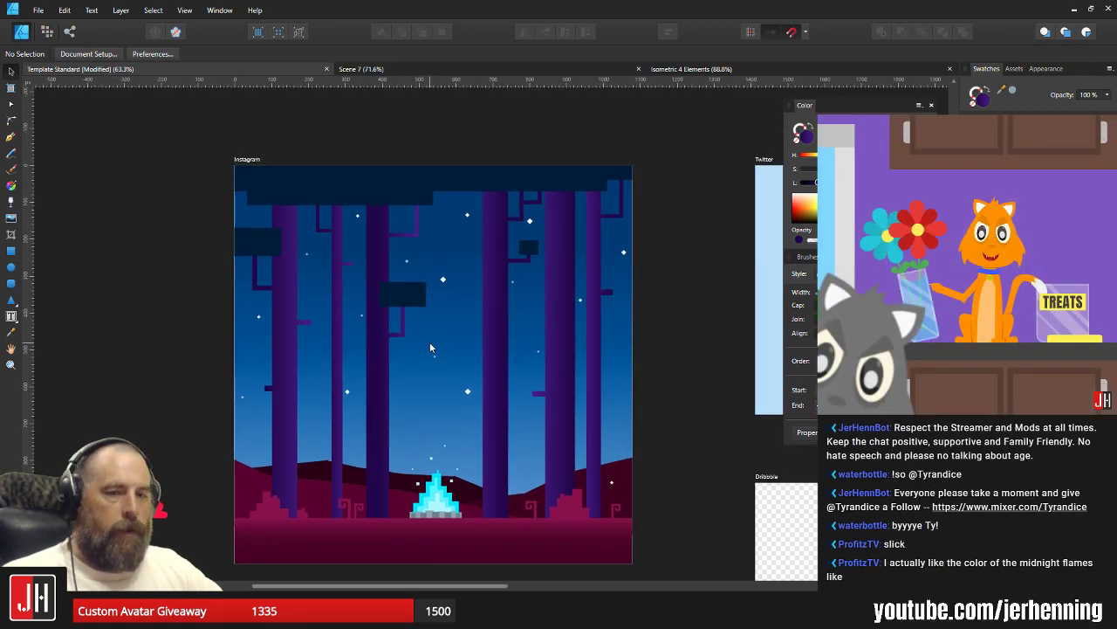
# Select the top canopy and the three foliage blocks and fill them with the dark maroon sampled from the ground.
pyautogui.click(404, 299)
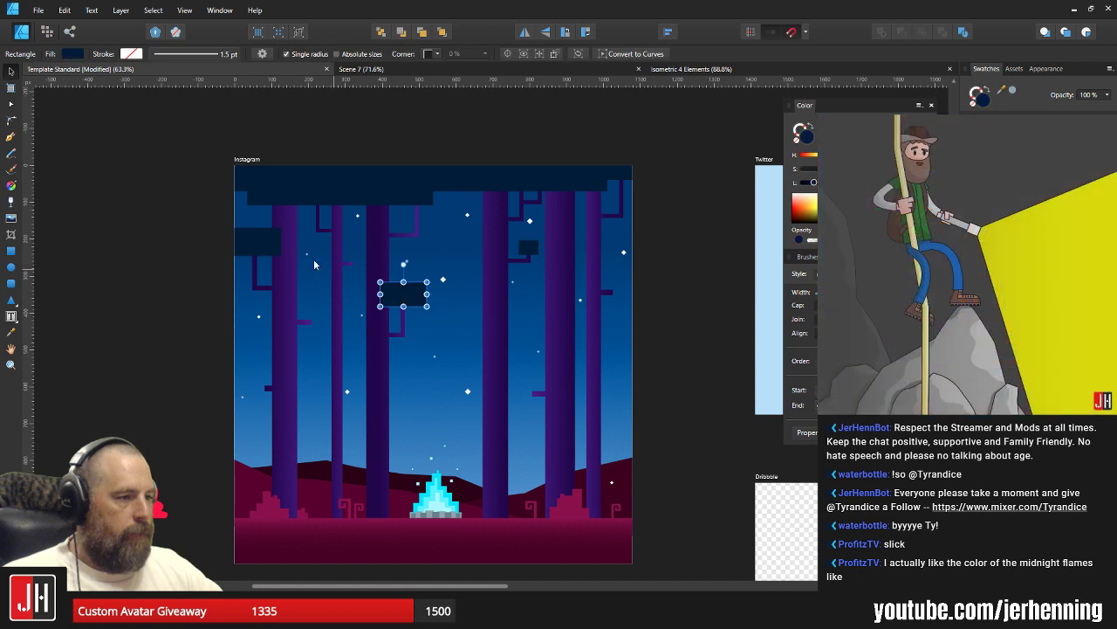
pyautogui.keyDown('shift'); pyautogui.click(260, 243); pyautogui.keyUp('shift')
pyautogui.keyDown('shift'); pyautogui.click(343, 198); pyautogui.keyUp('shift')
pyautogui.keyDown('shift'); pyautogui.click(531, 251); pyautogui.keyUp('shift')
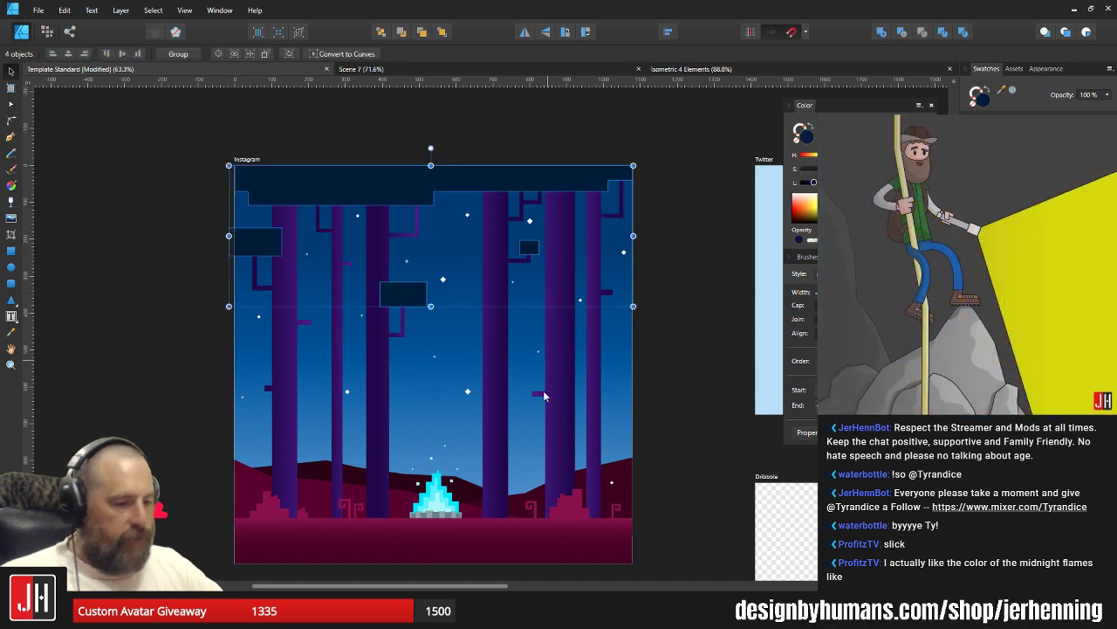
pyautogui.press('i')
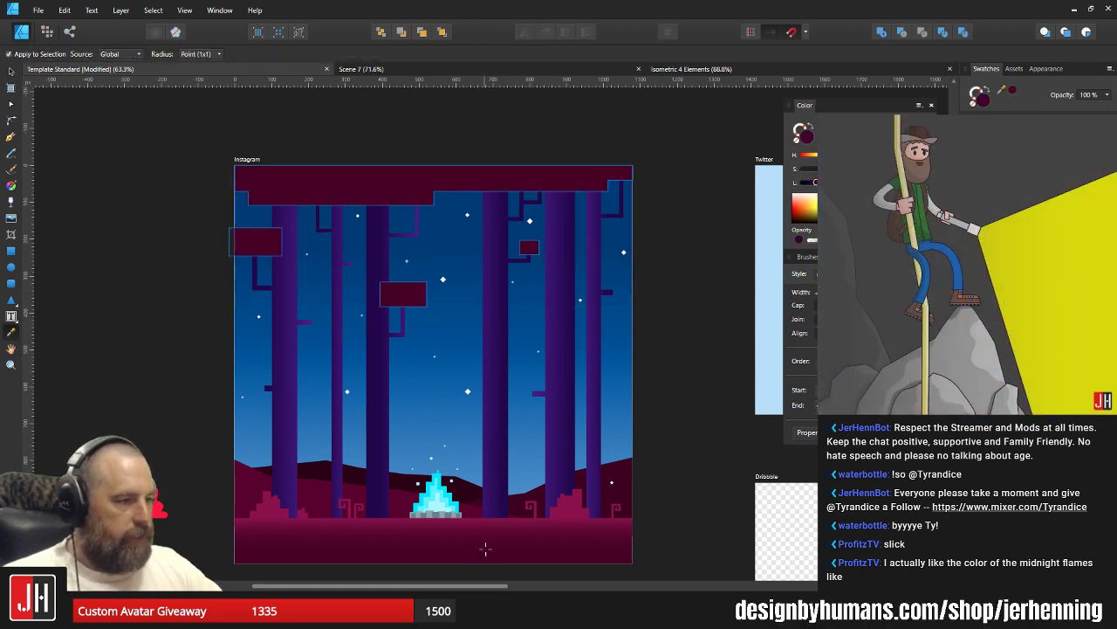
pyautogui.press('v')
# Recolour the selected canopy and foliage blocks with the magenta sampled from the bush right of the campfire.
pyautogui.press('i')
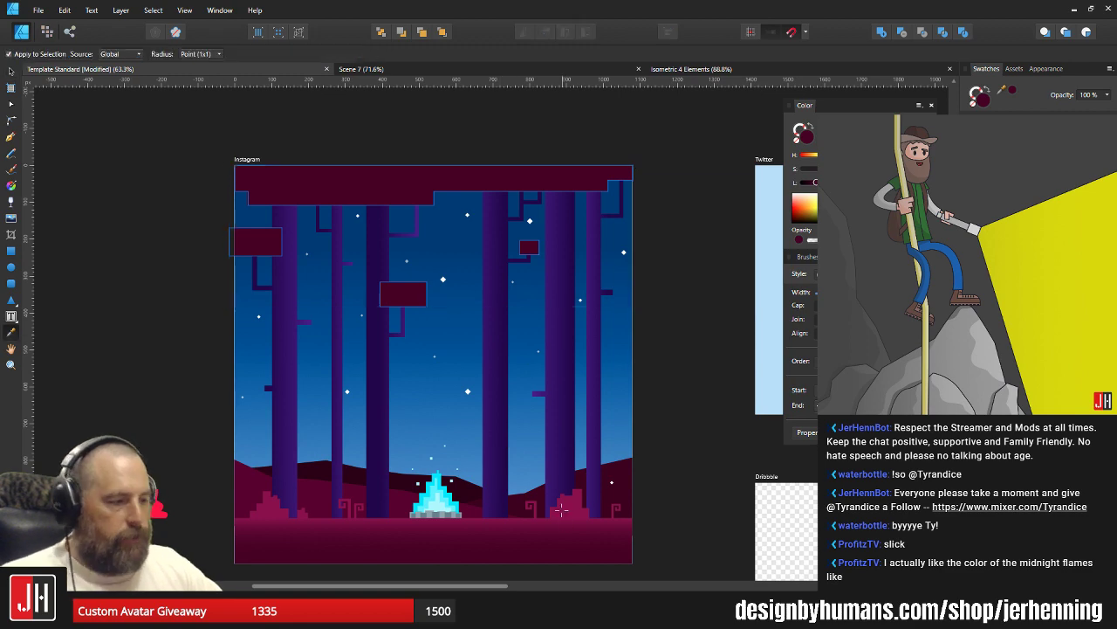
pyautogui.click(569, 503)
pyautogui.press('v')
pyautogui.click(654, 407)
pyautogui.scroll(-2, 477, 335)
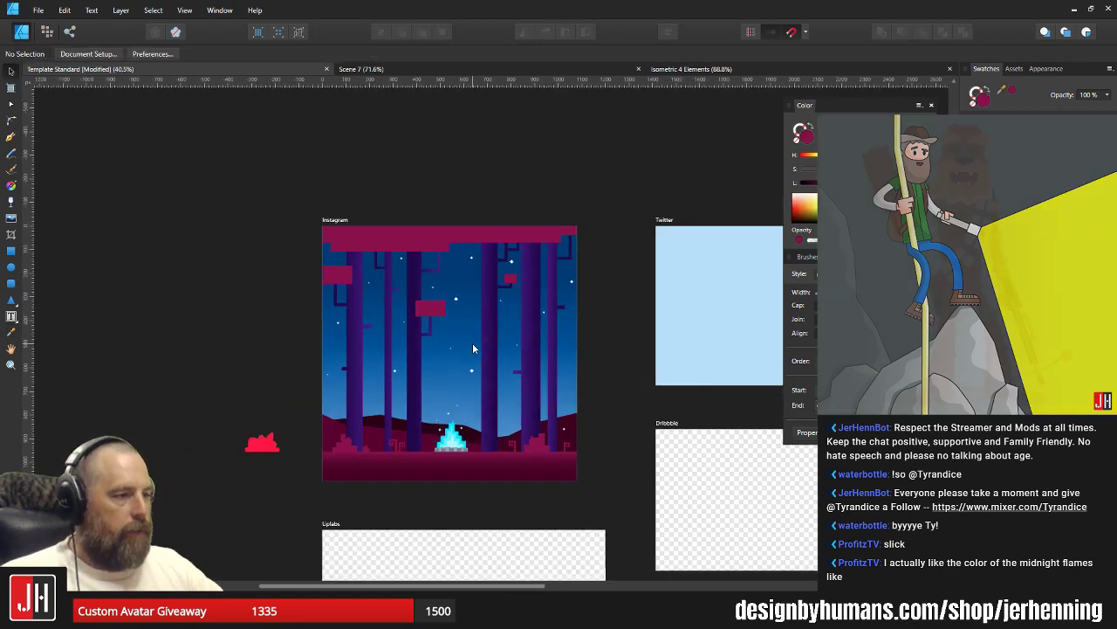
pyautogui.scroll(2, 434, 276)
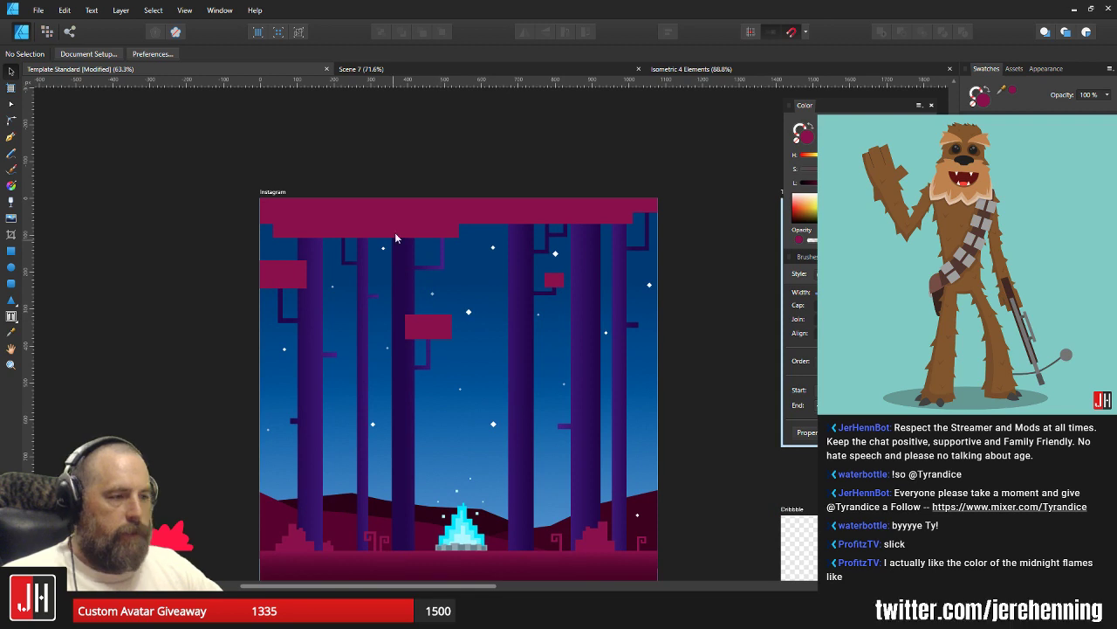
# Select the canopy and all three foliage blocks and slightly darken their magenta fill.
pyautogui.click(290, 281)
pyautogui.keyDown('shift'); pyautogui.click(430, 326); pyautogui.keyUp('shift')
pyautogui.keyDown('shift'); pyautogui.click(432, 206); pyautogui.keyUp('shift')
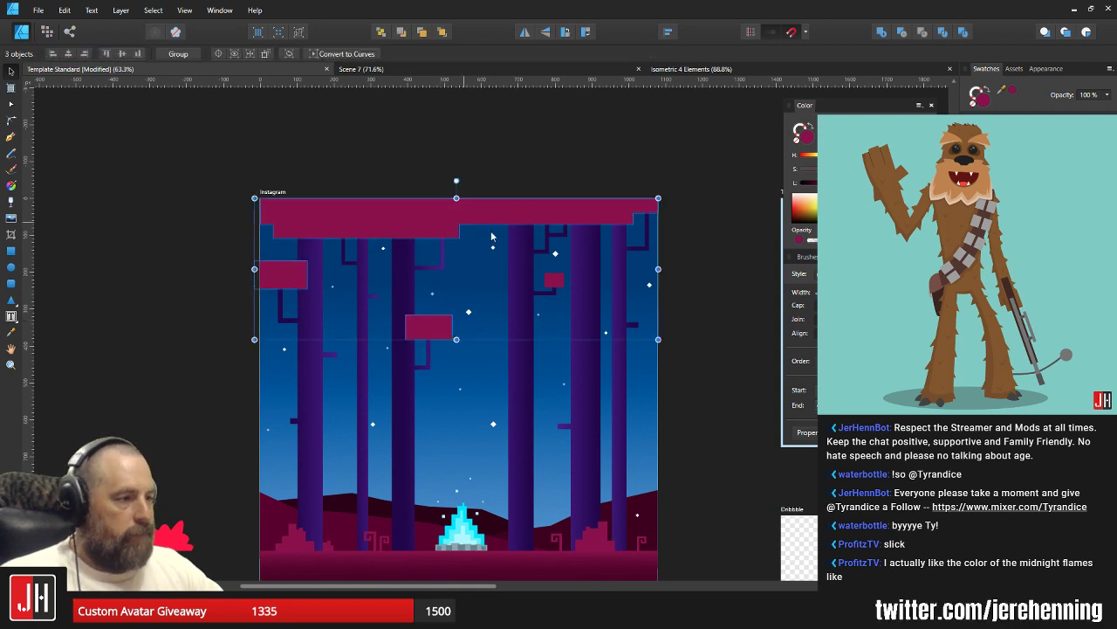
pyautogui.keyDown('shift'); pyautogui.click(555, 282); pyautogui.keyUp('shift')
pyautogui.scroll(2, 523, 272)
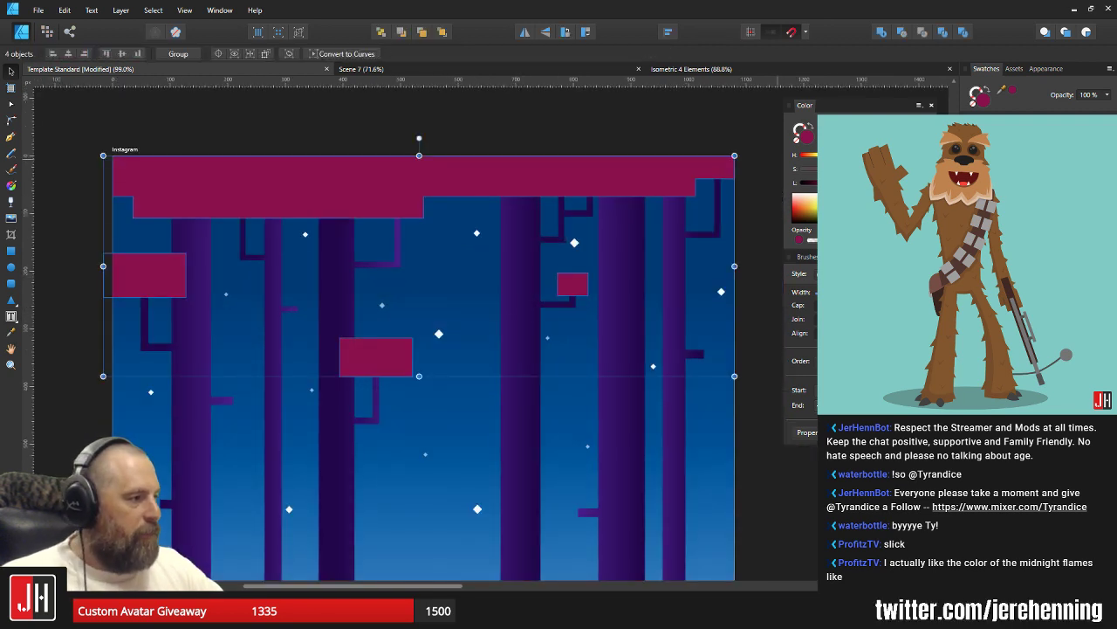
pyautogui.moveTo(831, 182); pyautogui.dragTo(827, 182)
pyautogui.click(752, 213)
pyautogui.scroll(-5, 710, 288)
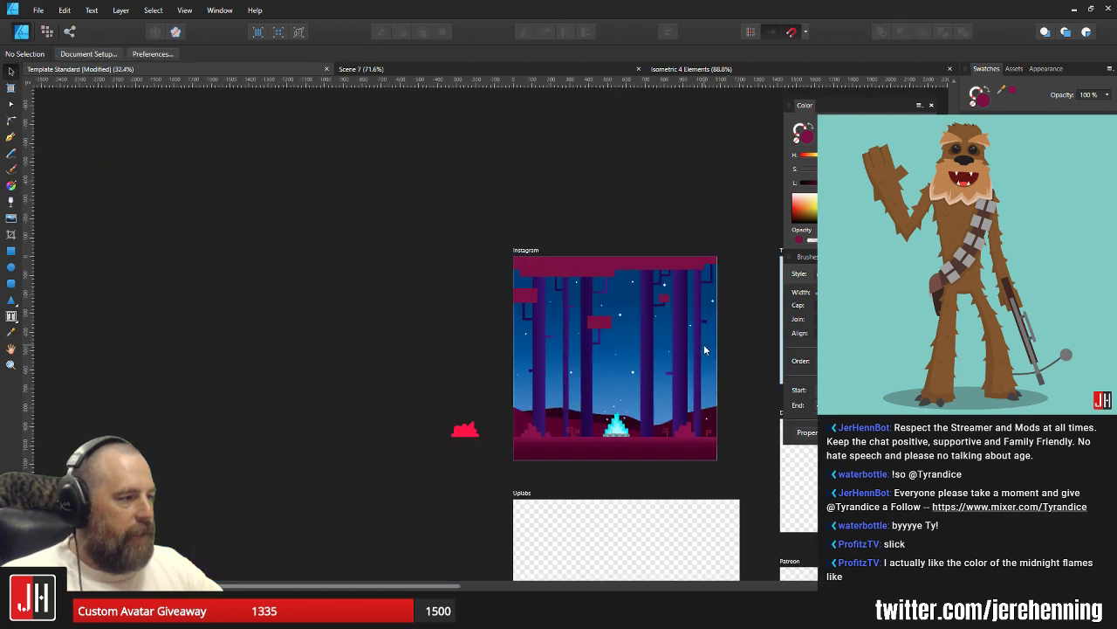
# Give the central foliage block a vertical linear gradient from crimson at its lower edge to dark maroon just above its upper edge.
pyautogui.moveTo(645, 343); pyautogui.dragTo(534, 326)
pyautogui.scroll(2, 532, 326)
pyautogui.scroll(1, 467, 264)
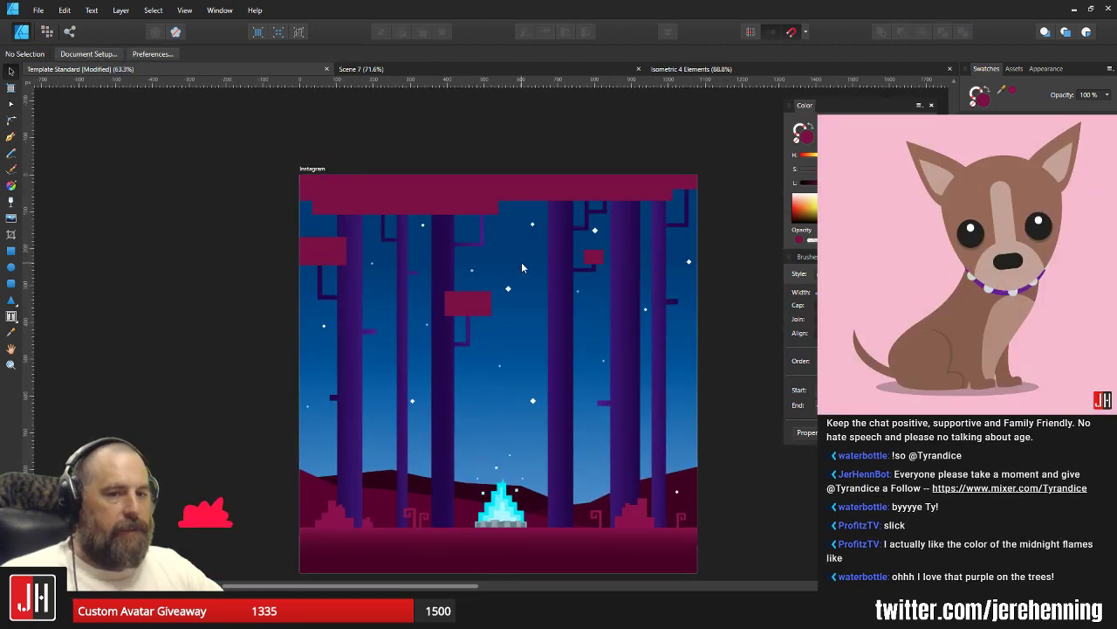
pyautogui.scroll(-2, 524, 284)
pyautogui.scroll(3, 515, 299)
pyautogui.click(455, 295)
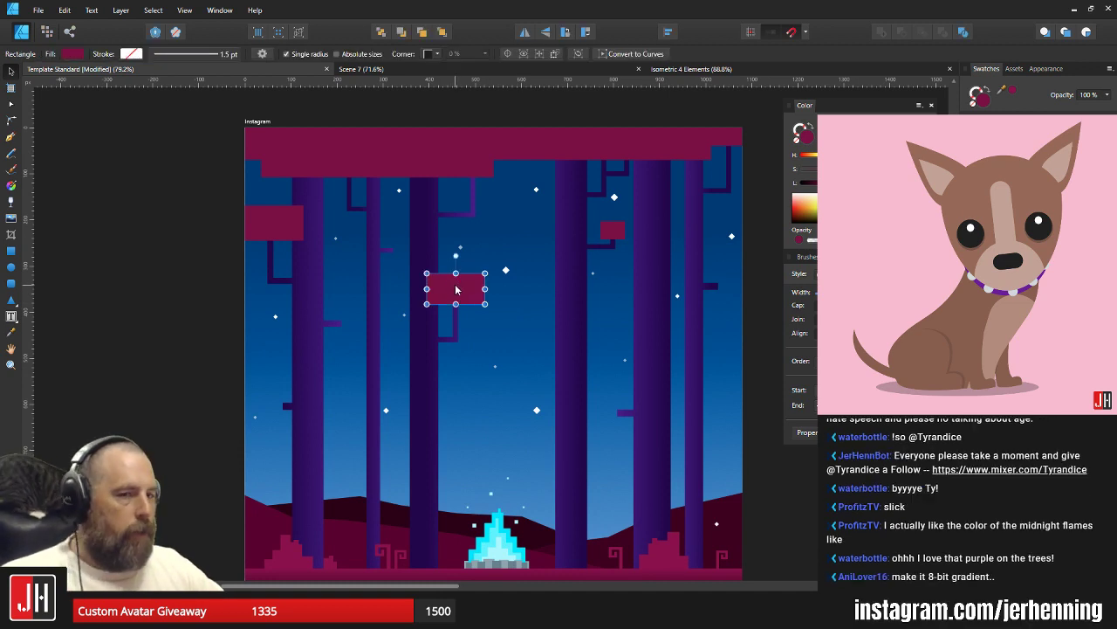
pyautogui.press('g')
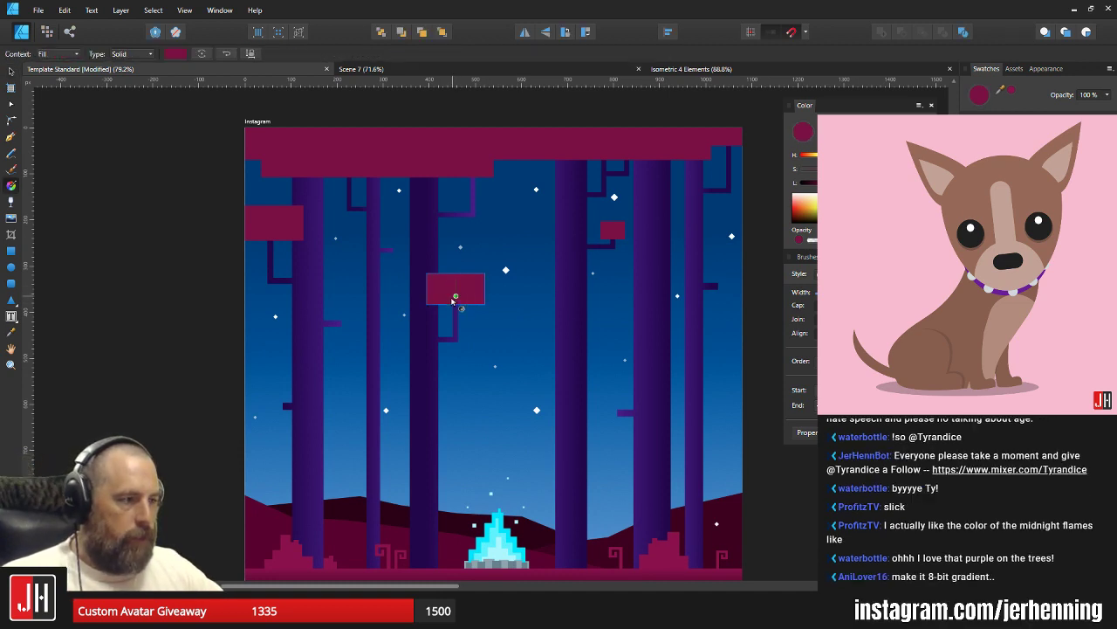
pyautogui.moveTo(456, 303); pyautogui.dragTo(456, 266)
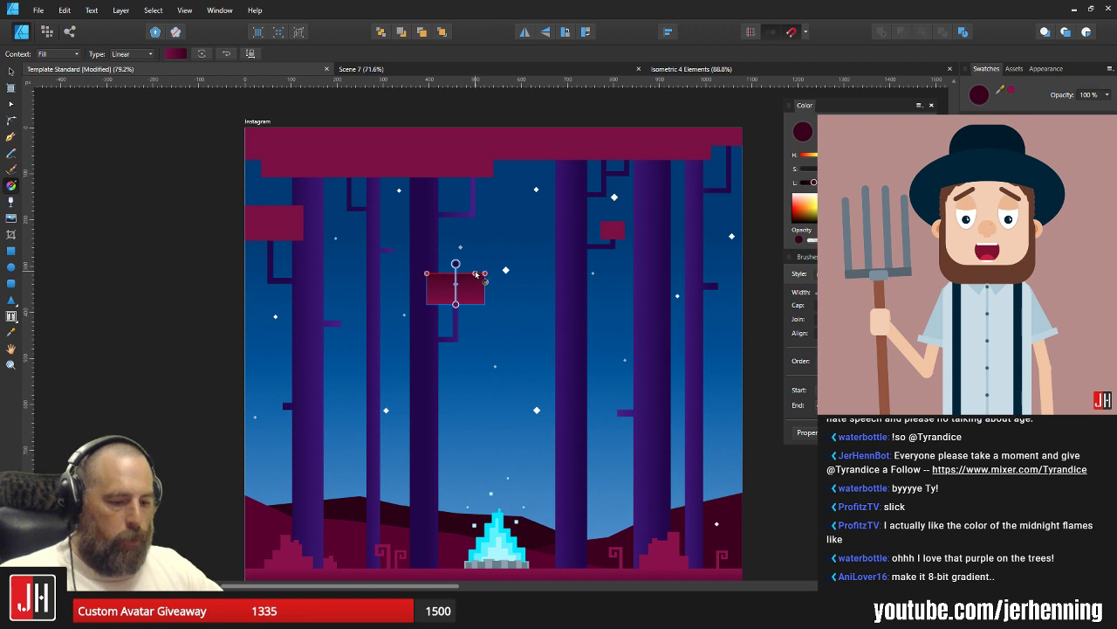
# Paste the central foliage block's gradient style onto the left foliage block and the small one on the right.
pyautogui.press('m')
pyautogui.click(292, 234)
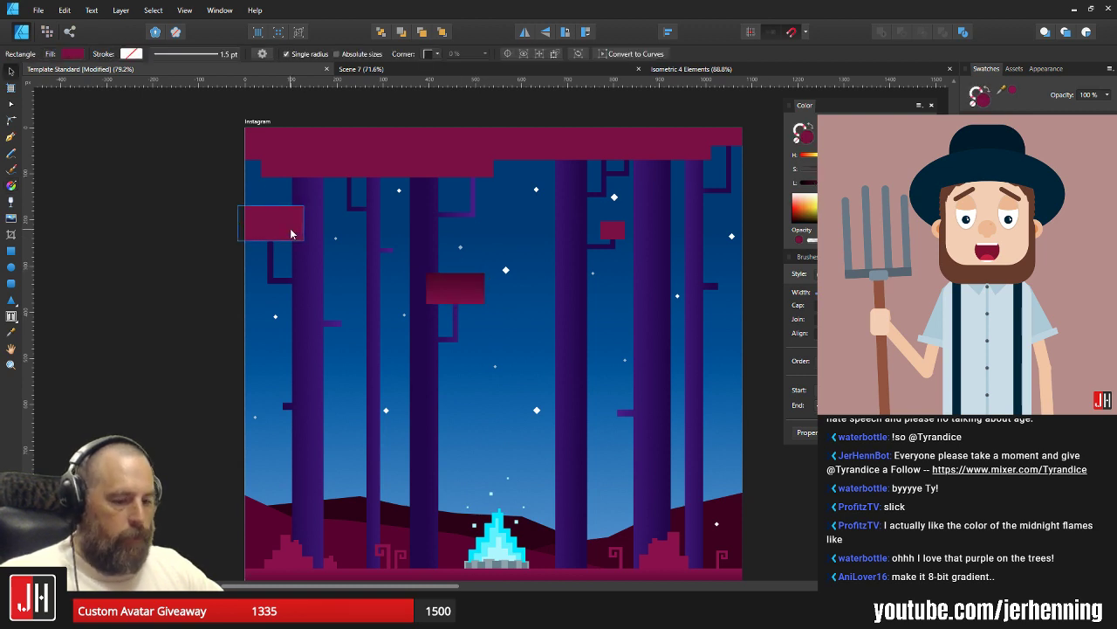
pyautogui.click(617, 232)
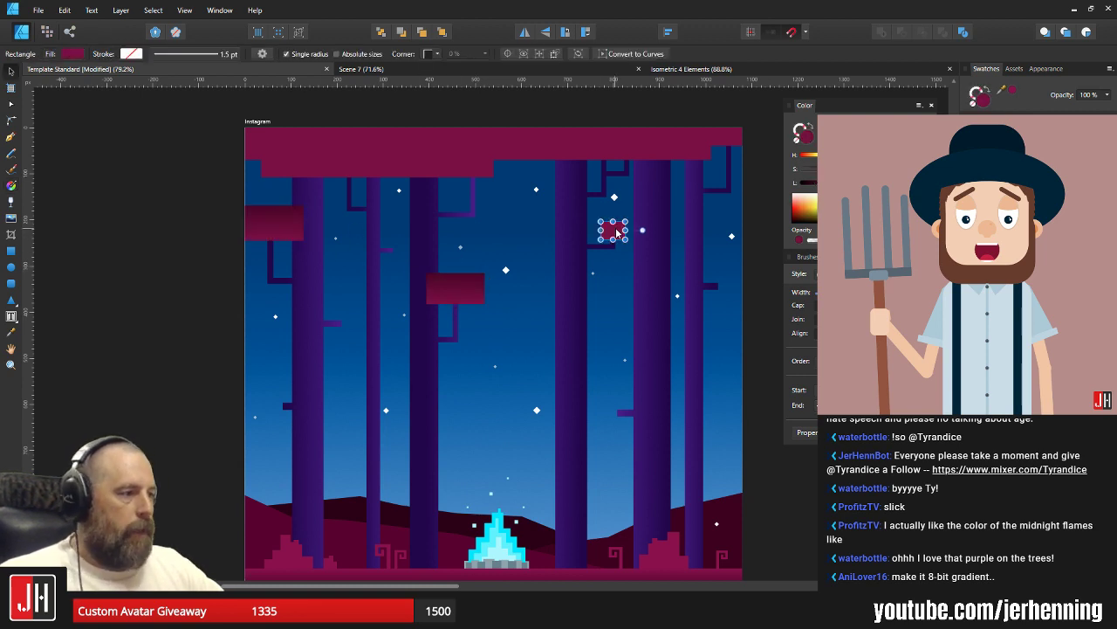
pyautogui.click(771, 330)
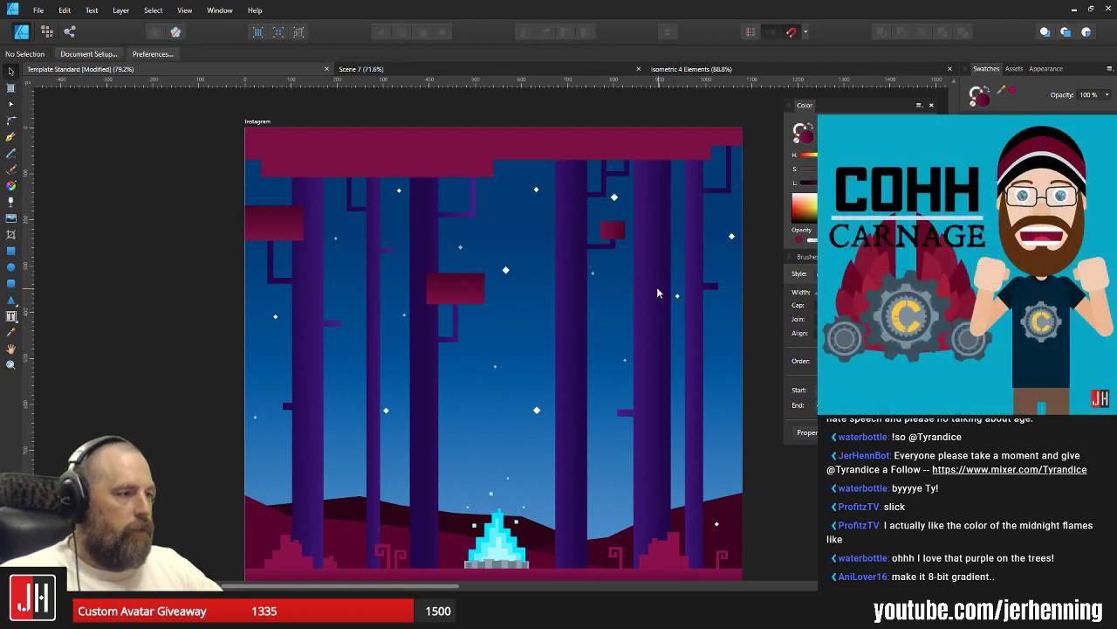
# Paste the foliage blocks' crimson-to-maroon gradient style onto the canopy.
pyautogui.scroll(-3, 657, 294)
pyautogui.scroll(2, 417, 250)
pyautogui.click(350, 213)
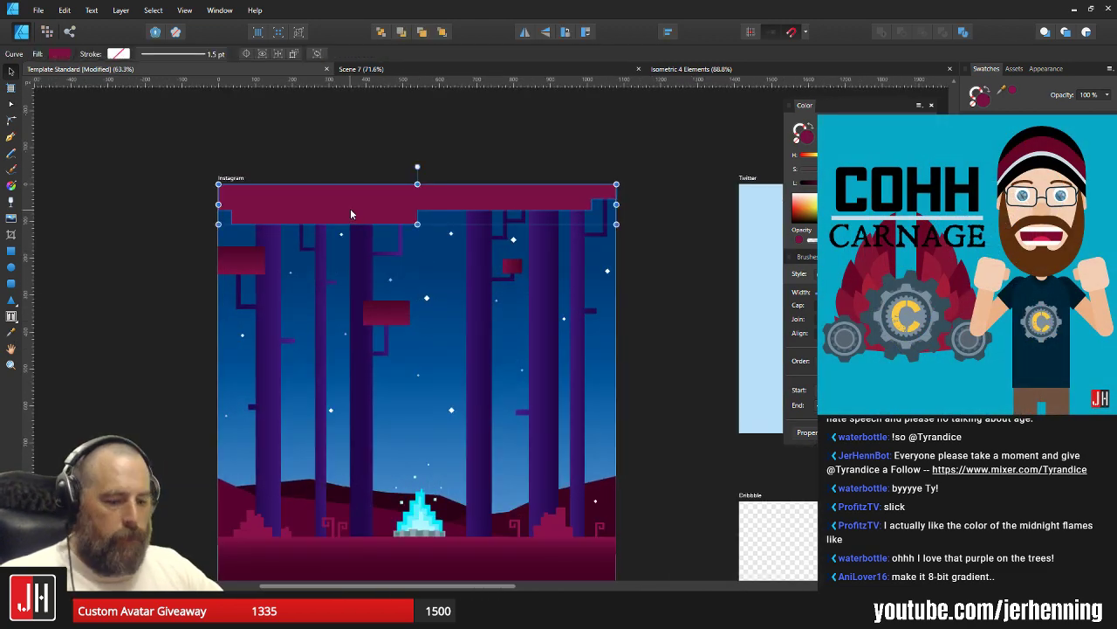
pyautogui.click(632, 289)
pyautogui.scroll(-3, 557, 337)
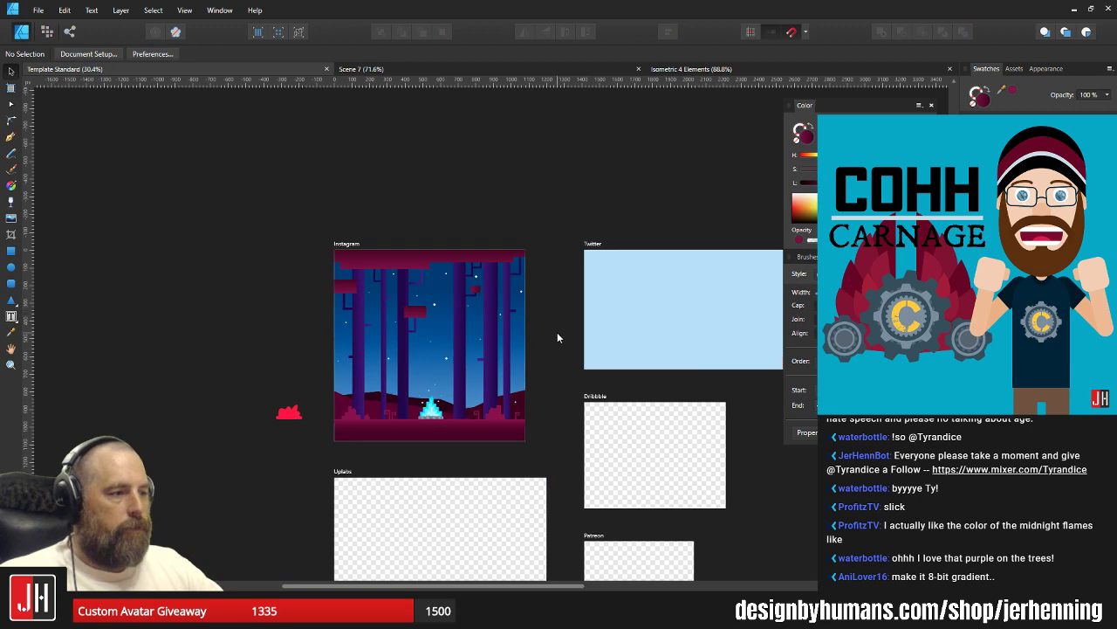
pyautogui.scroll(3, 557, 337)
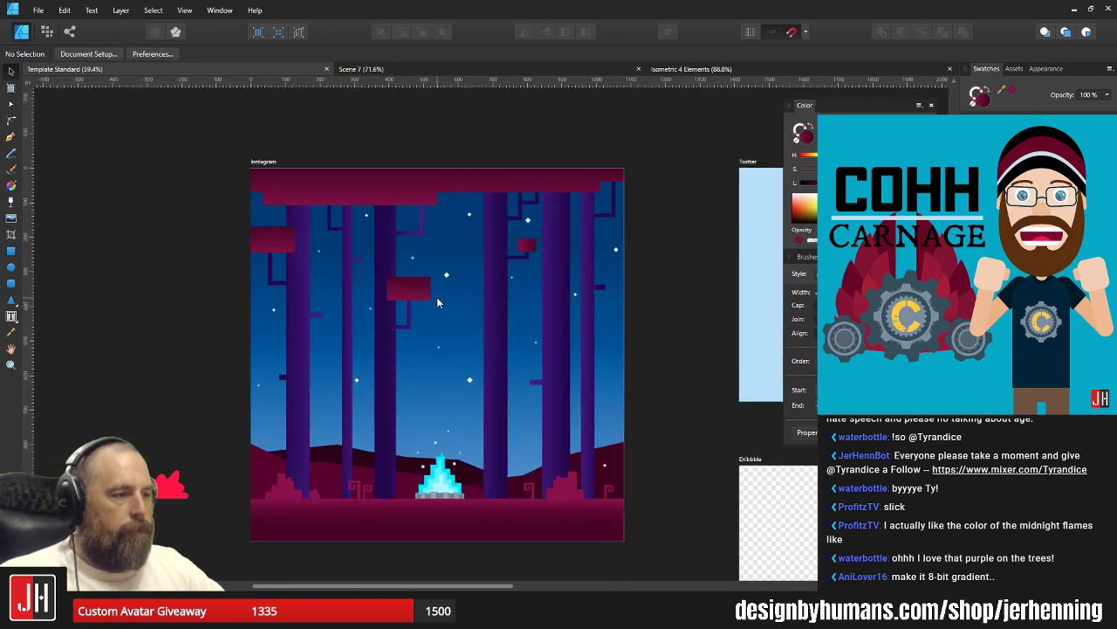
# Draw a circle about 285 px wide on the Twitter artboard and give it a flat sky blue fill.
pyautogui.moveTo(621, 307); pyautogui.dragTo(411, 308)
pyautogui.scroll(-3, 216, 166)
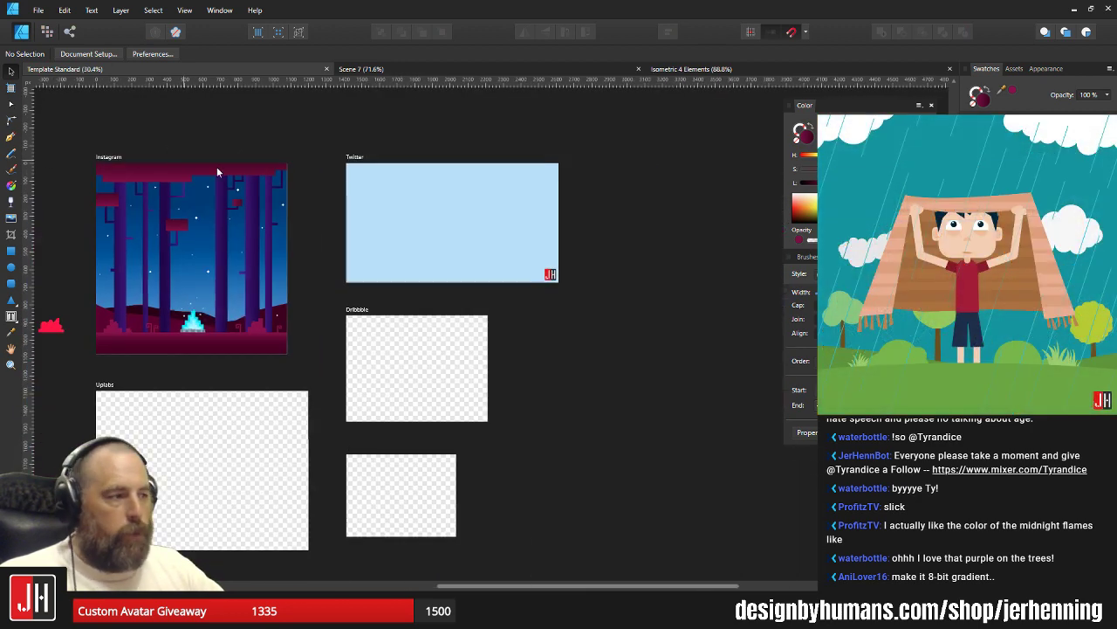
pyautogui.scroll(2, 344, 197)
pyautogui.click(11, 266)
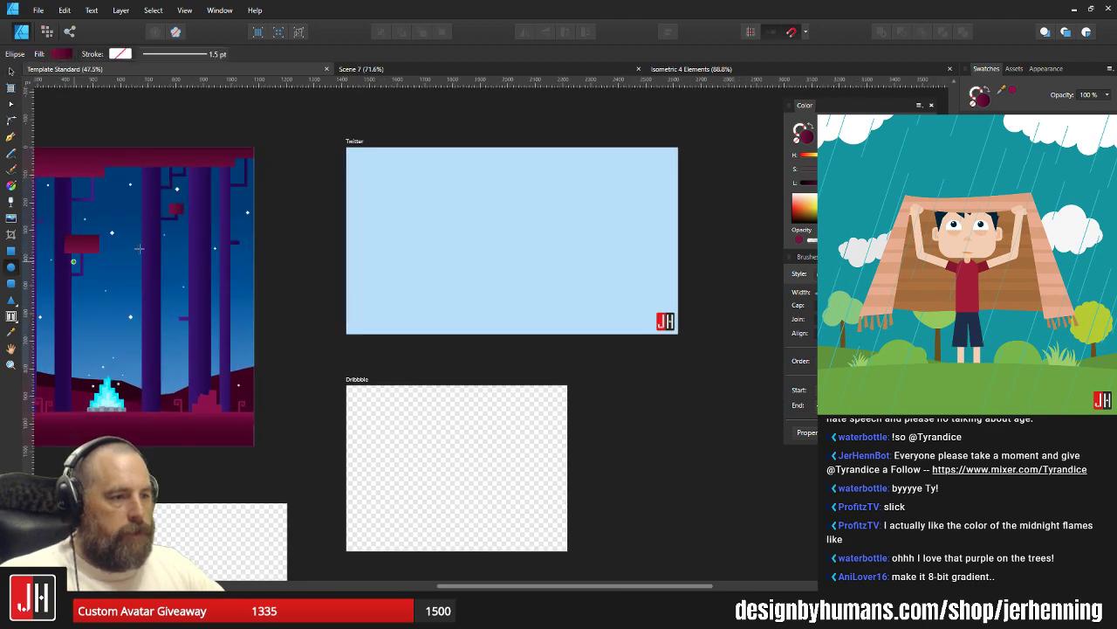
pyautogui.scroll(3, 379, 187)
pyautogui.moveTo(377, 185)
pyautogui.mouseDown()
pyautogui.moveTo(544, 320)
pyautogui.moveTo(489, 301)
pyautogui.mouseUp()
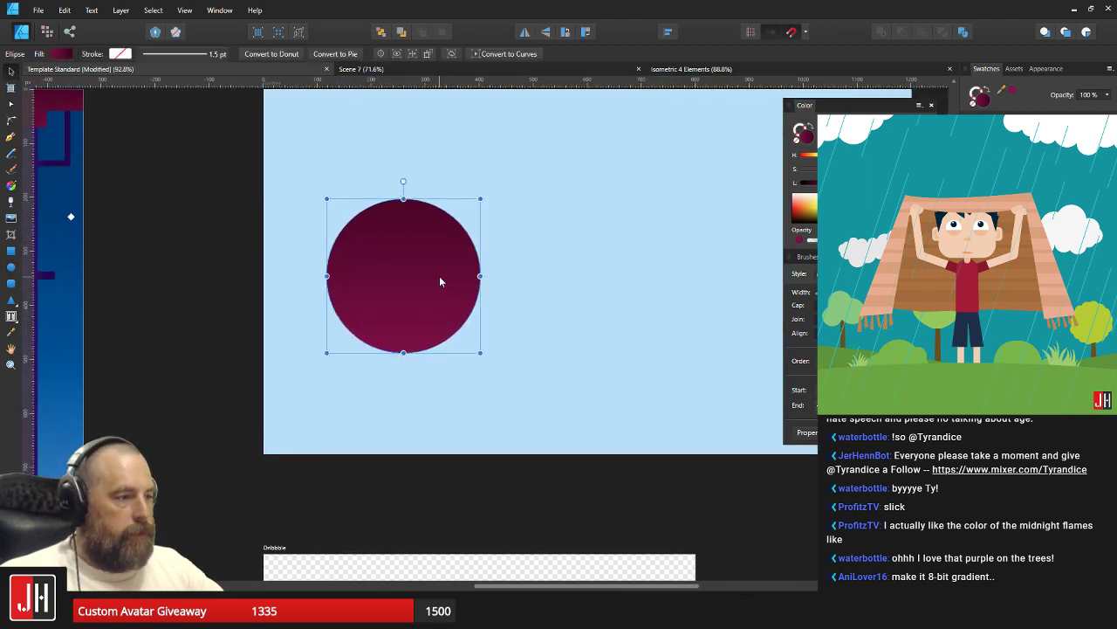
pyautogui.press('g')
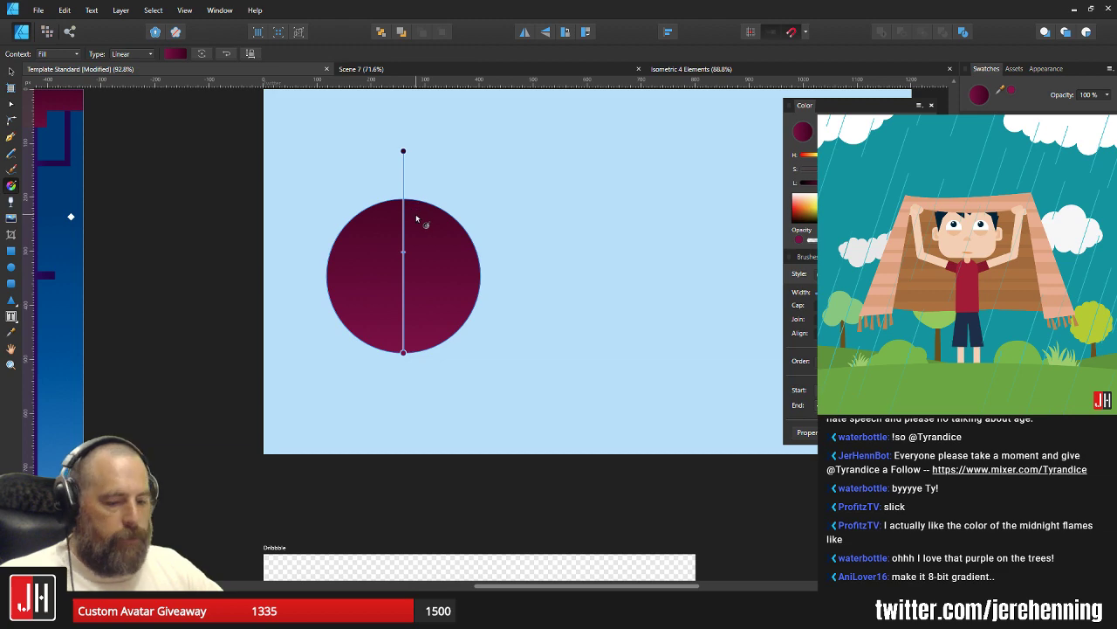
pyautogui.hotkey('ctrl', 'shift', 'v')
pyautogui.press('v')
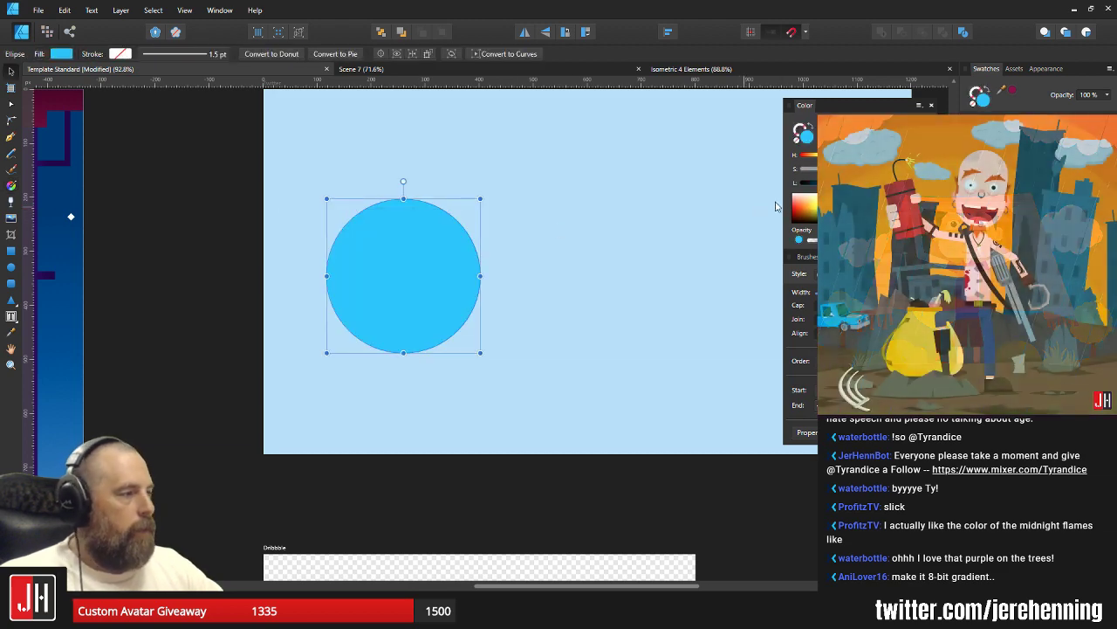
# Give the circle a dark grey 5 pt outline.
pyautogui.click(860, 216)
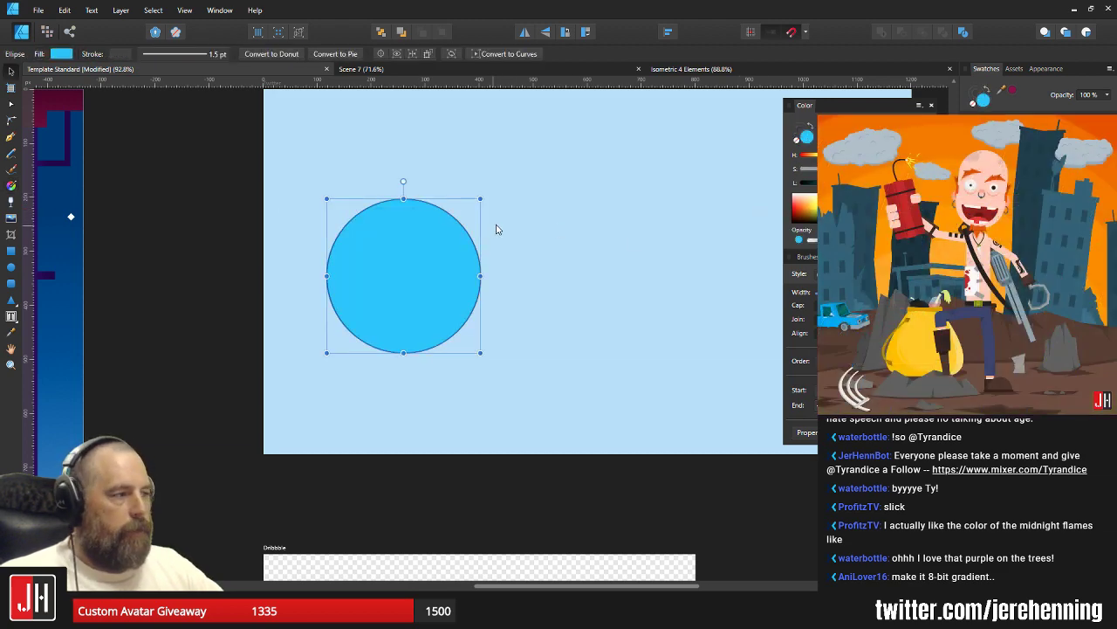
pyautogui.scroll(3, 497, 225)
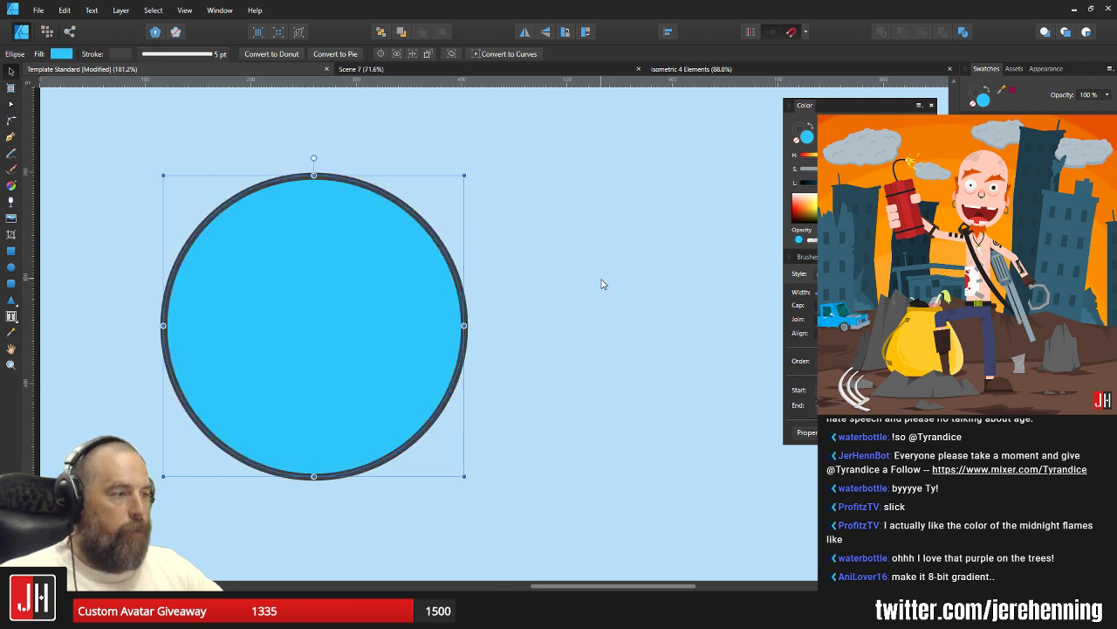
pyautogui.scroll(-3, 363, 285)
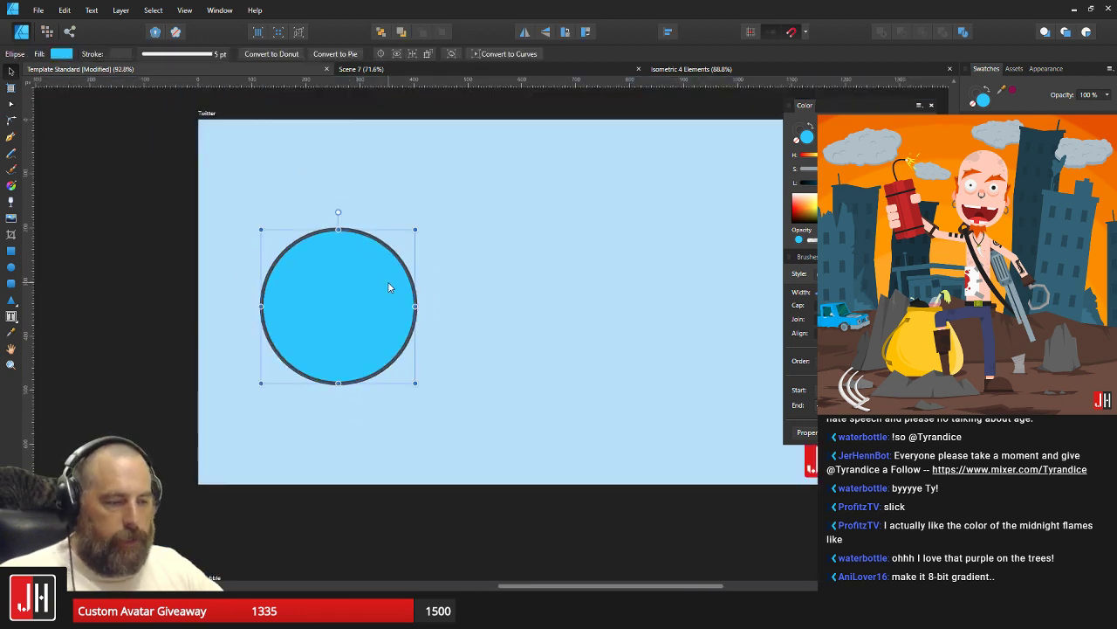
pyautogui.click(526, 276)
pyautogui.moveTo(522, 278); pyautogui.dragTo(481, 290)
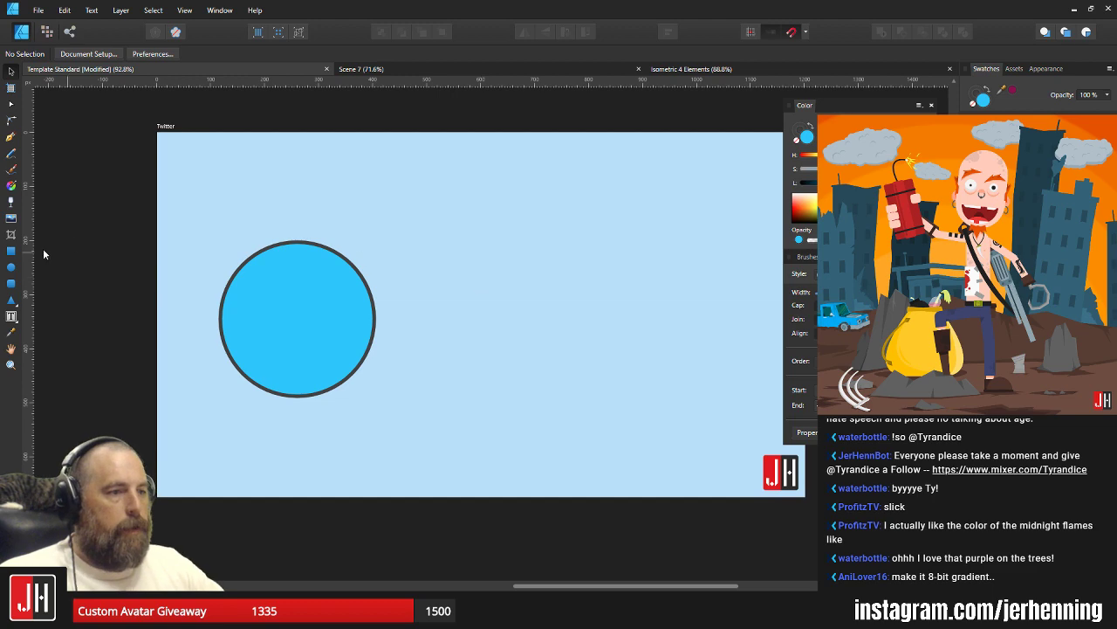
# Draw a square about 310 px wide beside the circle, without an outline and with a bright magenta fill.
pyautogui.click(11, 251)
pyautogui.moveTo(429, 229); pyautogui.dragTo(596, 396)
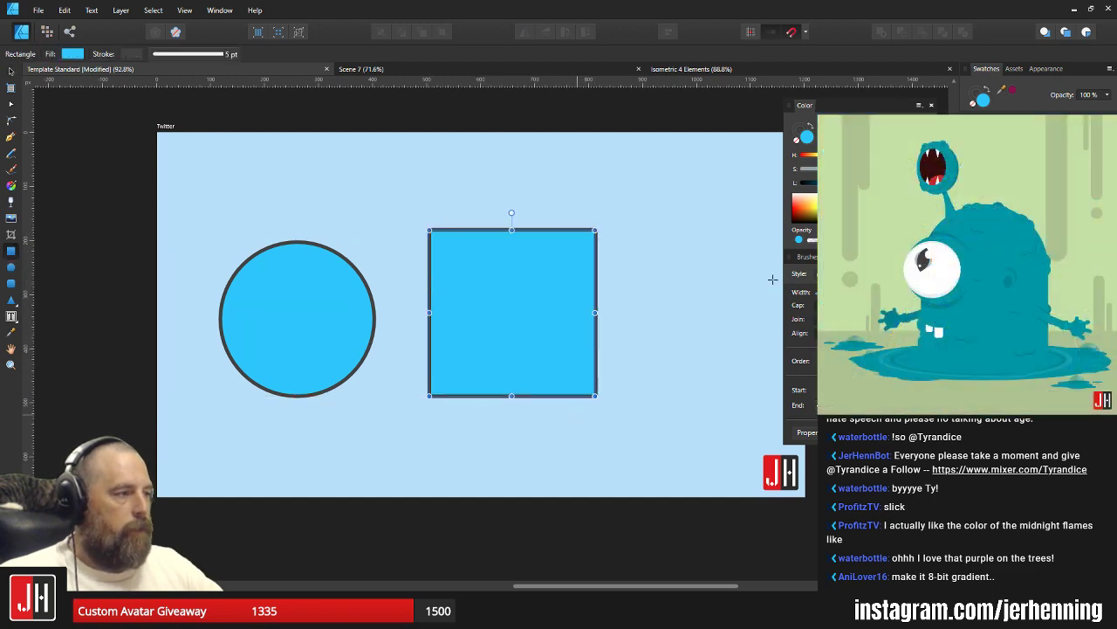
pyautogui.click(802, 132)
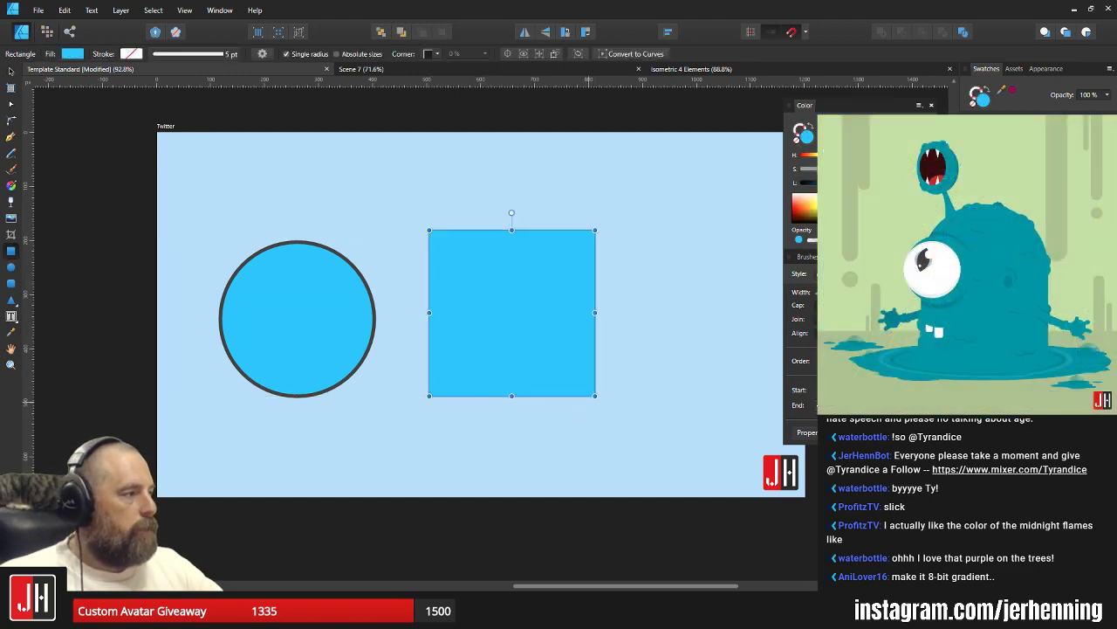
pyautogui.click(1013, 175)
pyautogui.press('v')
pyautogui.click(705, 245)
pyautogui.click(564, 254)
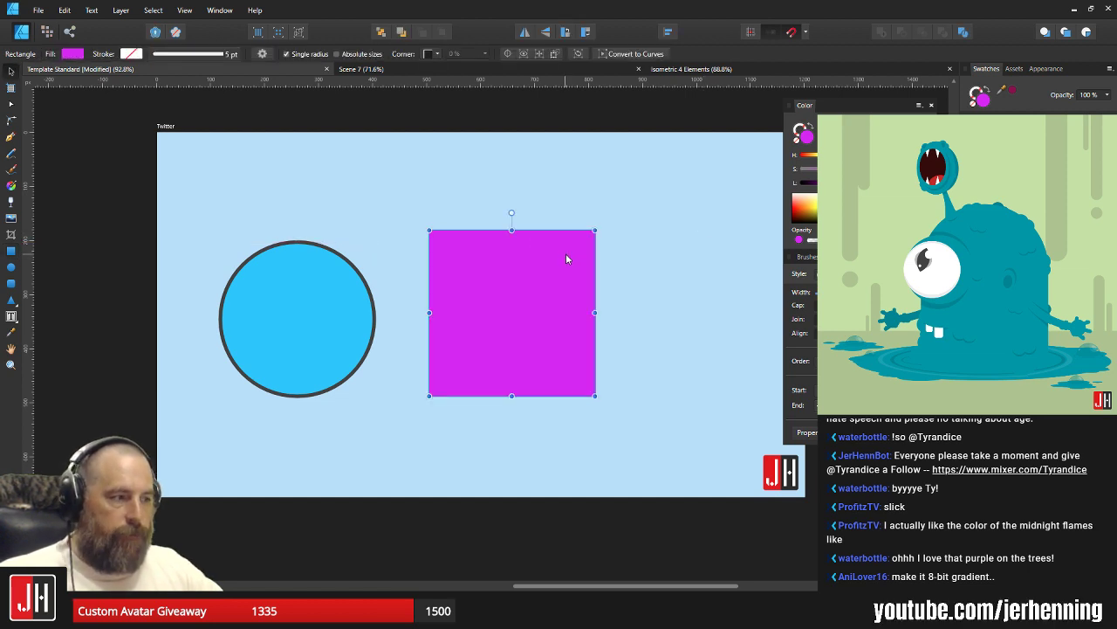
# Undo the square's fill and outline changes and delete both the circle and the square.
pyautogui.hotkey('ctrl', 'z')
pyautogui.hotkey('ctrl', 'z')
pyautogui.click(644, 274)
pyautogui.click(292, 262)
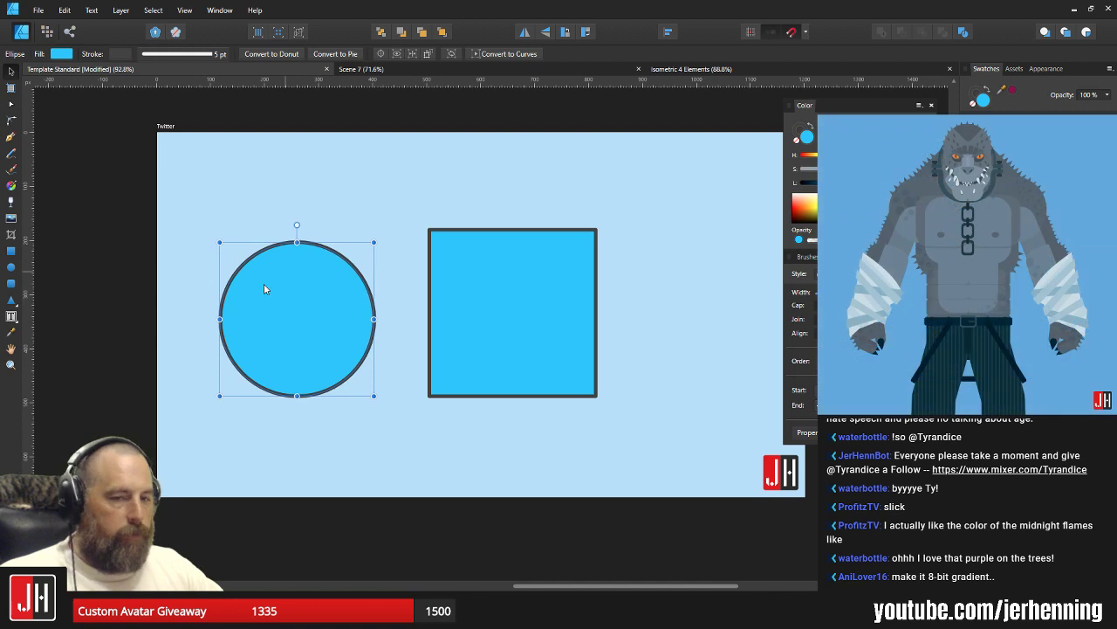
pyautogui.click(507, 302)
pyautogui.keyDown('shift'); pyautogui.click(347, 304); pyautogui.keyUp('shift')
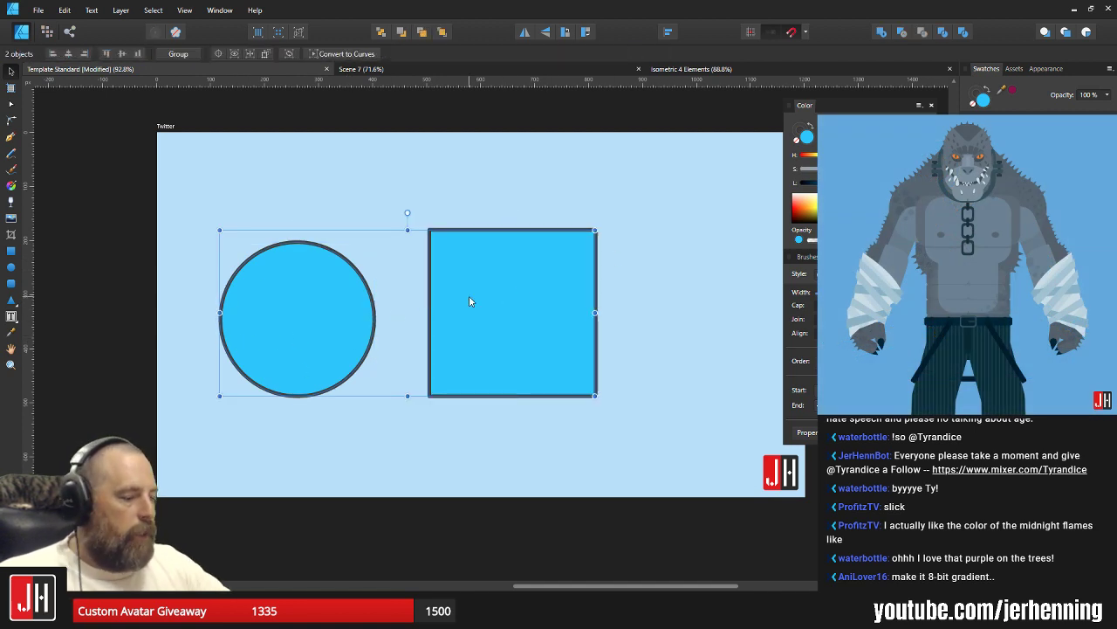
pyautogui.press('Delete')
# Try a flat bright magenta fill on the canopy, the left foliage block and the small right one.
pyautogui.scroll(-5, 442, 349)
pyautogui.hscroll(-5, 599, 329)
pyautogui.scroll(5, 524, 305)
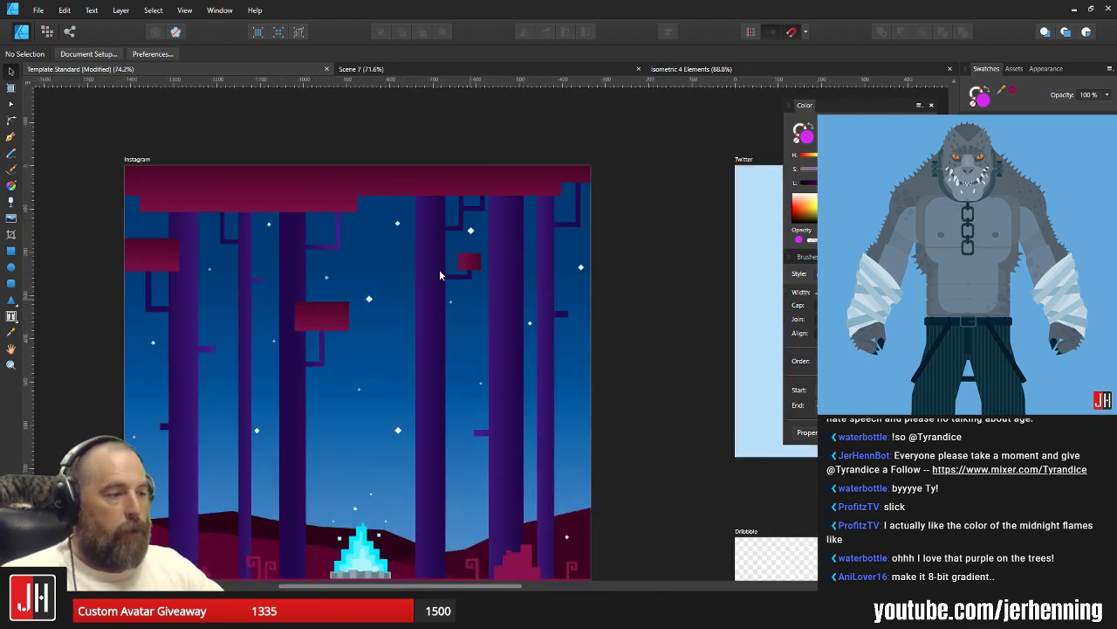
pyautogui.hscroll(-2, 440, 279)
pyautogui.scroll(-2, 432, 305)
pyautogui.click(357, 294)
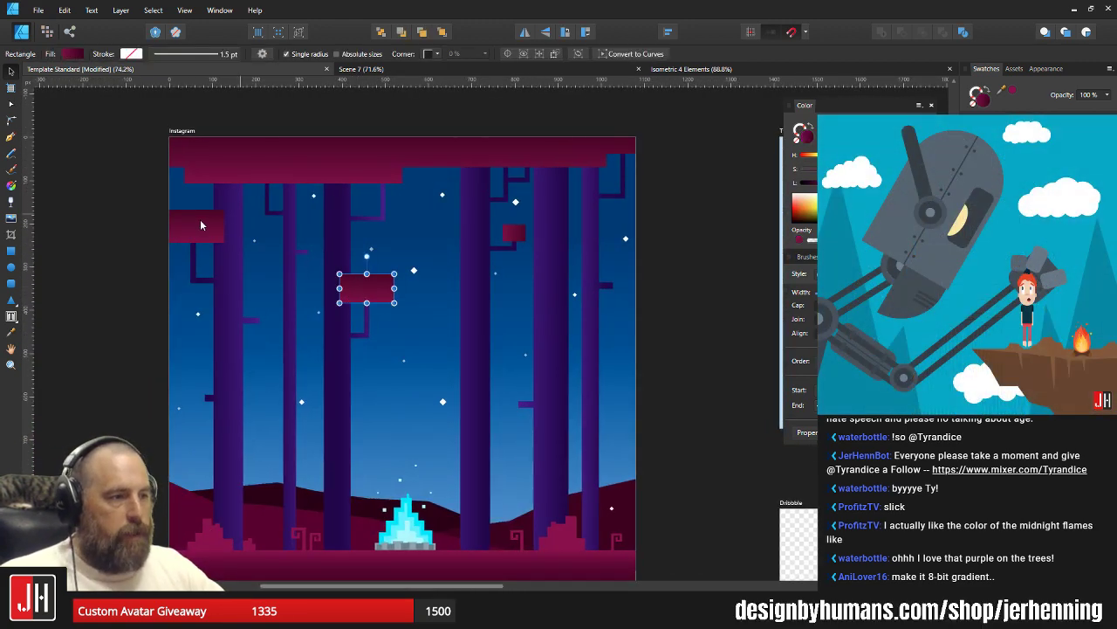
pyautogui.click(199, 226)
pyautogui.keyDown('shift'); pyautogui.click(268, 177); pyautogui.keyUp('shift')
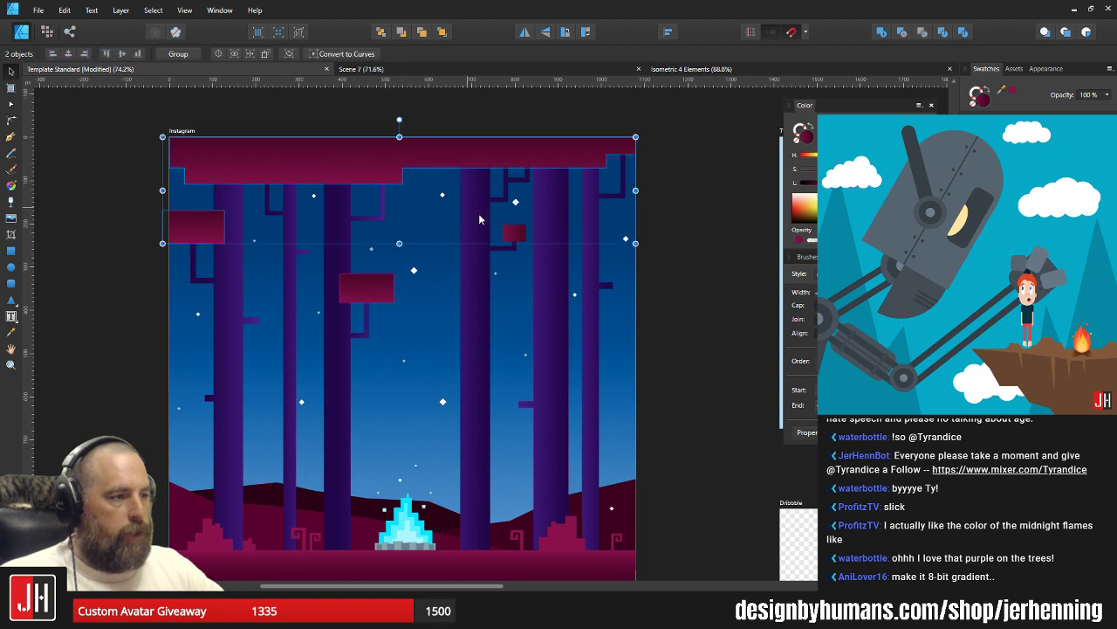
pyautogui.click(375, 178)
pyautogui.keyDown('shift'); pyautogui.click(509, 233); pyautogui.keyUp('shift')
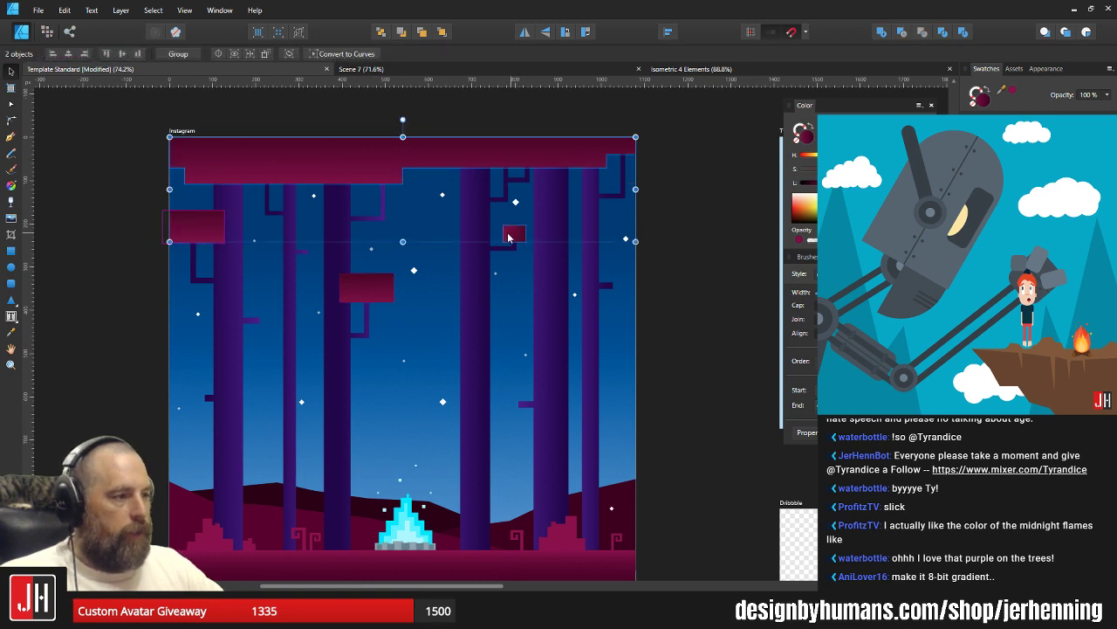
pyautogui.keyDown('shift'); pyautogui.click(185, 225); pyautogui.keyUp('shift')
pyautogui.click(903, 207)
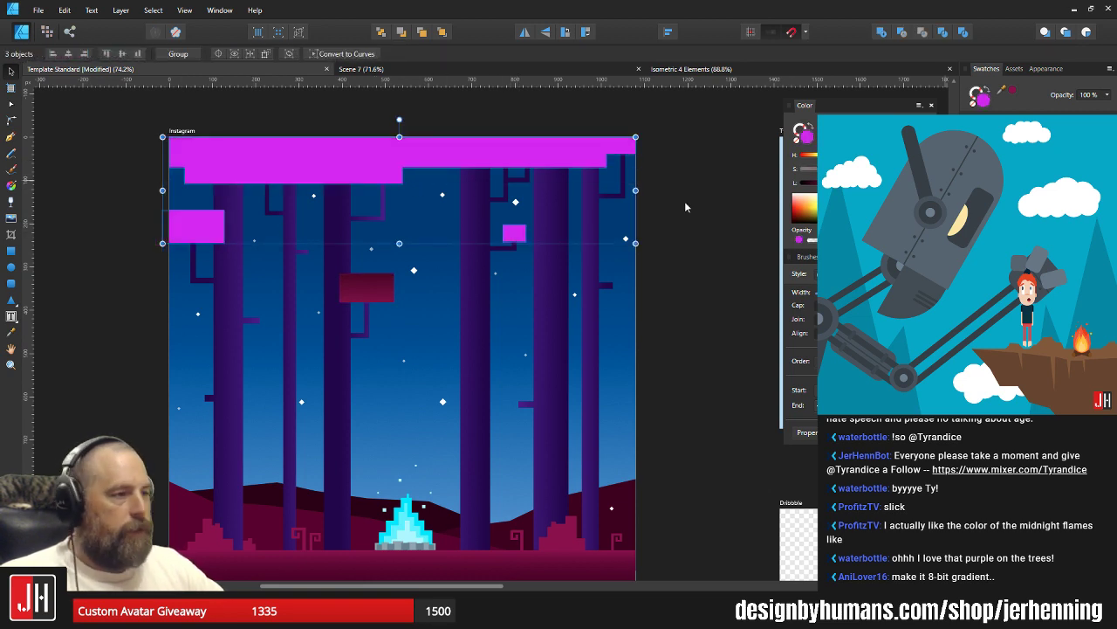
pyautogui.hotkey('ctrl', 'z')
pyautogui.click(681, 213)
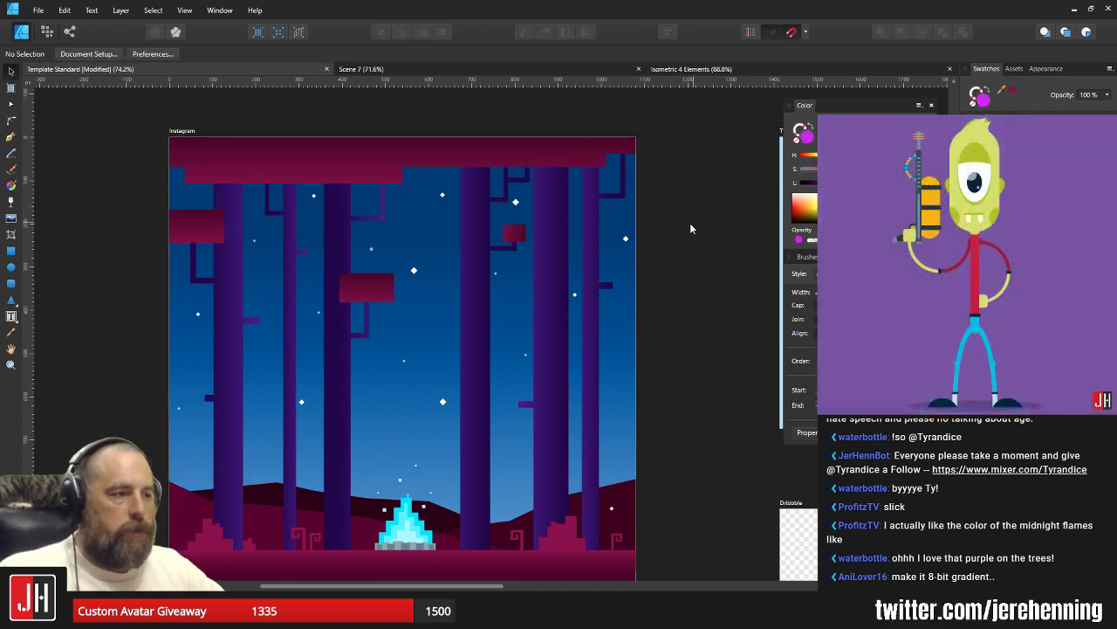
# Draw a rectangle about 75 by 900 px over the trunk left of the campfire, from the canopy down to the ground.
pyautogui.scroll(-3, 689, 223)
pyautogui.scroll(3, 572, 269)
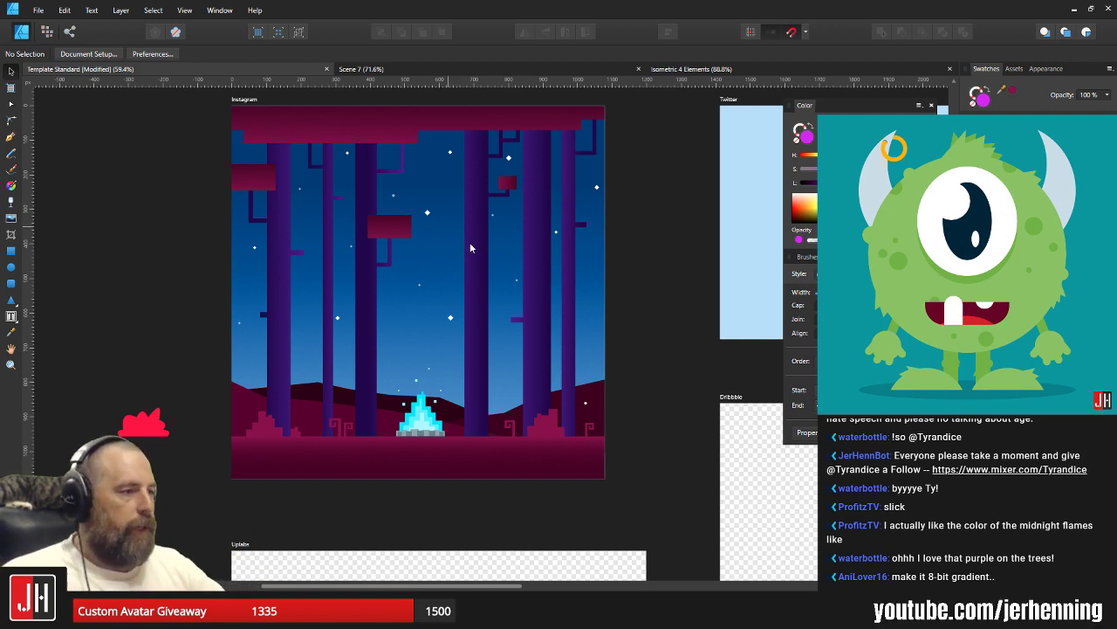
pyautogui.scroll(-2, 490, 359)
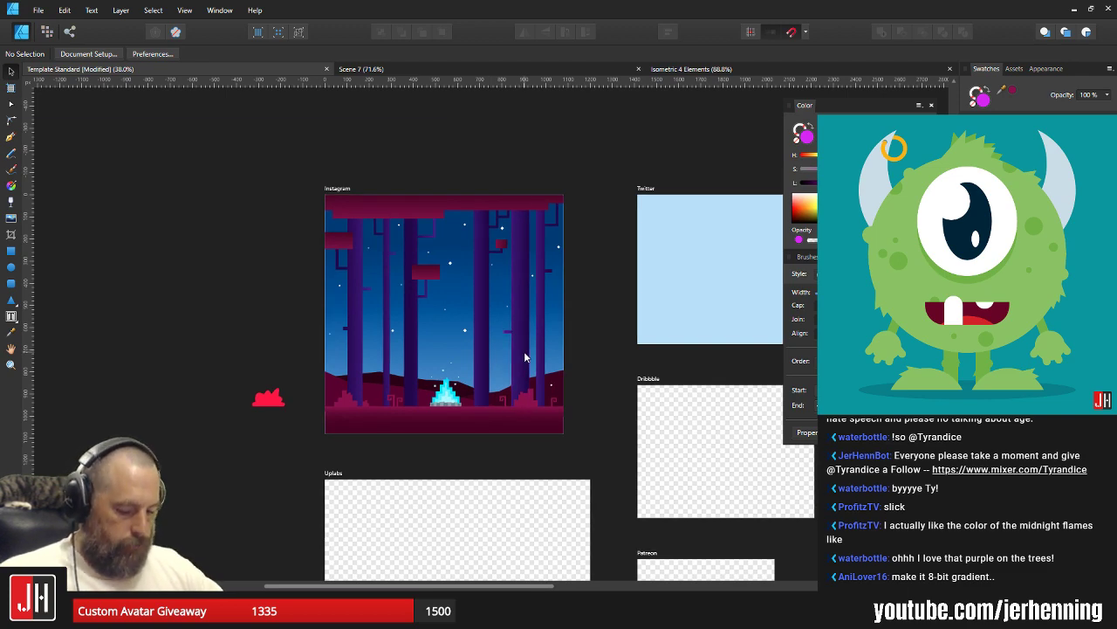
pyautogui.scroll(3, 475, 371)
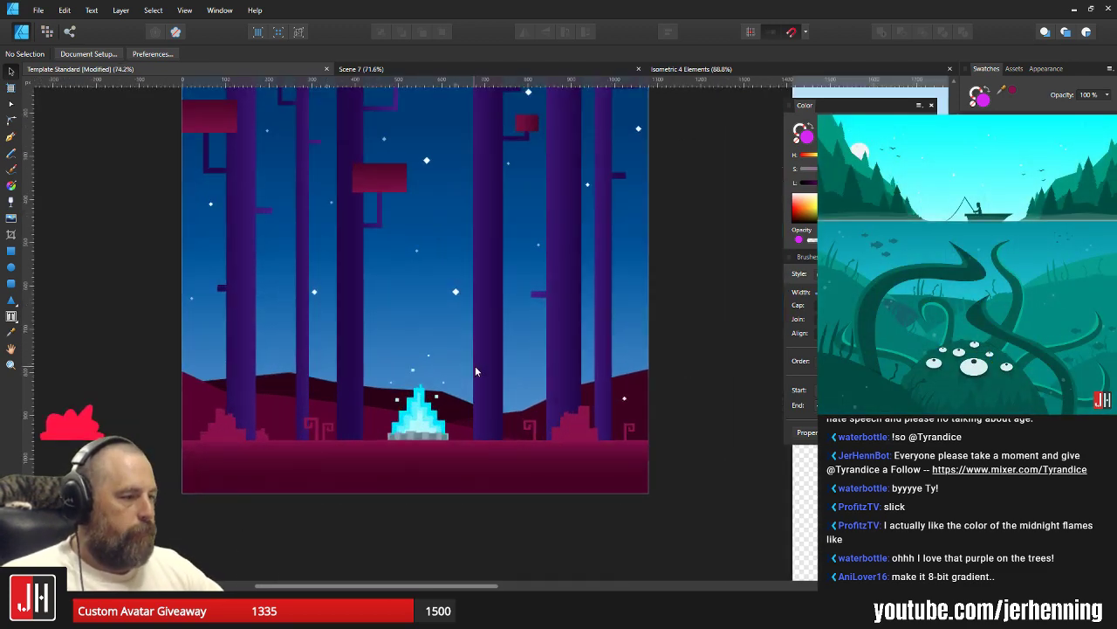
pyautogui.scroll(3, 475, 371)
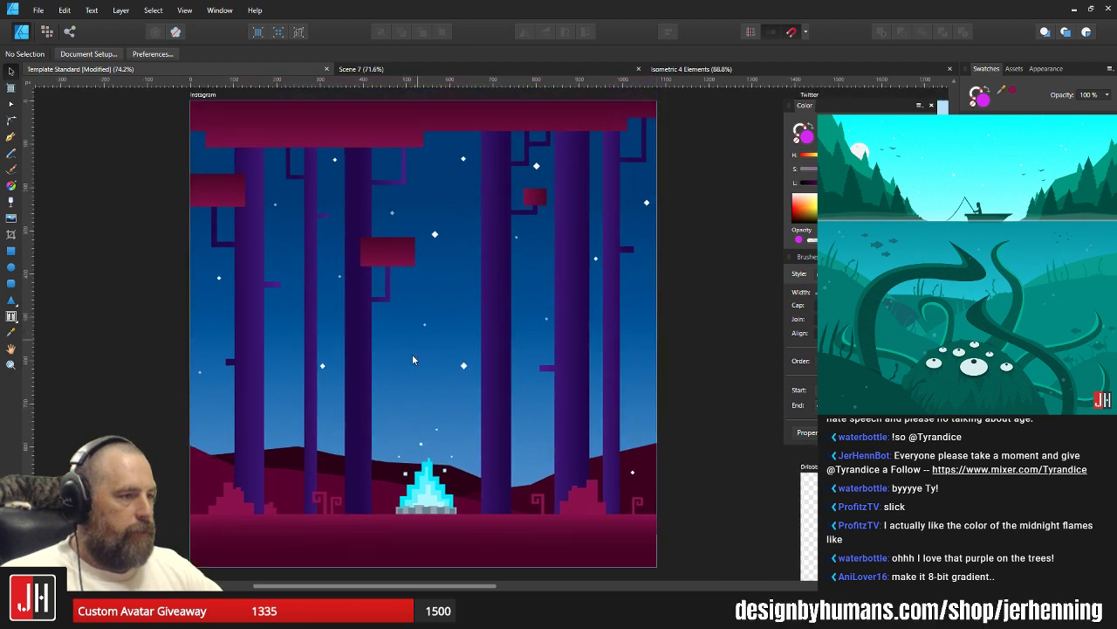
pyautogui.scroll(1, 407, 349)
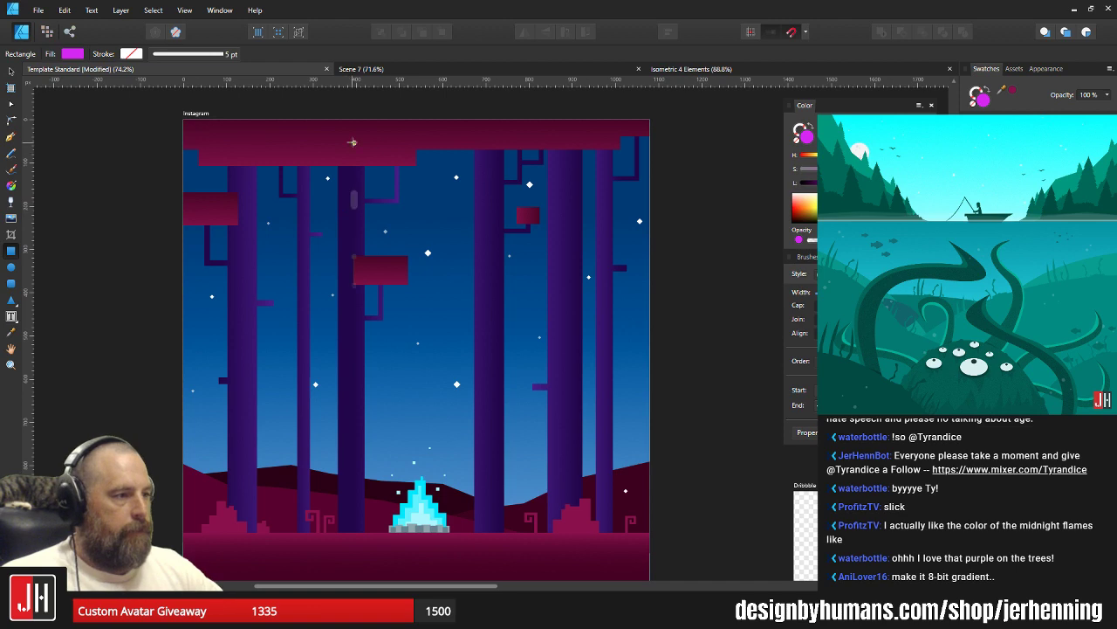
pyautogui.moveTo(354, 141); pyautogui.dragTo(416, 533)
pyautogui.press('v')
pyautogui.moveTo(378, 338); pyautogui.dragTo(384, 338)
# Fill the tall rectangle with the cyan sampled from the campfire's outer flame.
pyautogui.scroll(3, 405, 501)
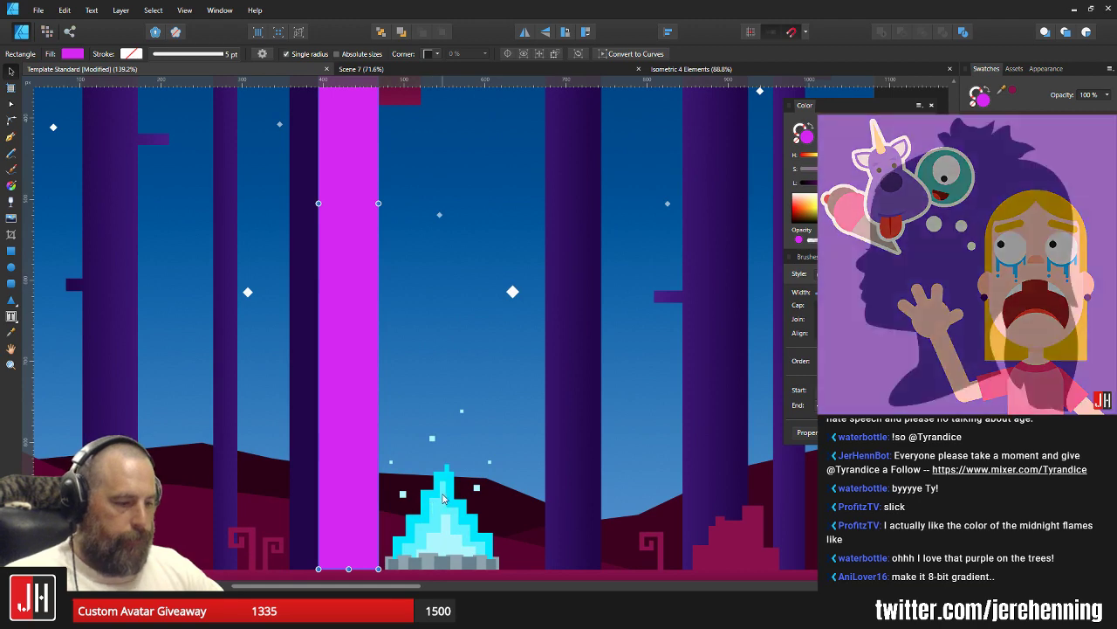
pyautogui.press('i')
pyautogui.click(446, 479)
pyautogui.press('v')
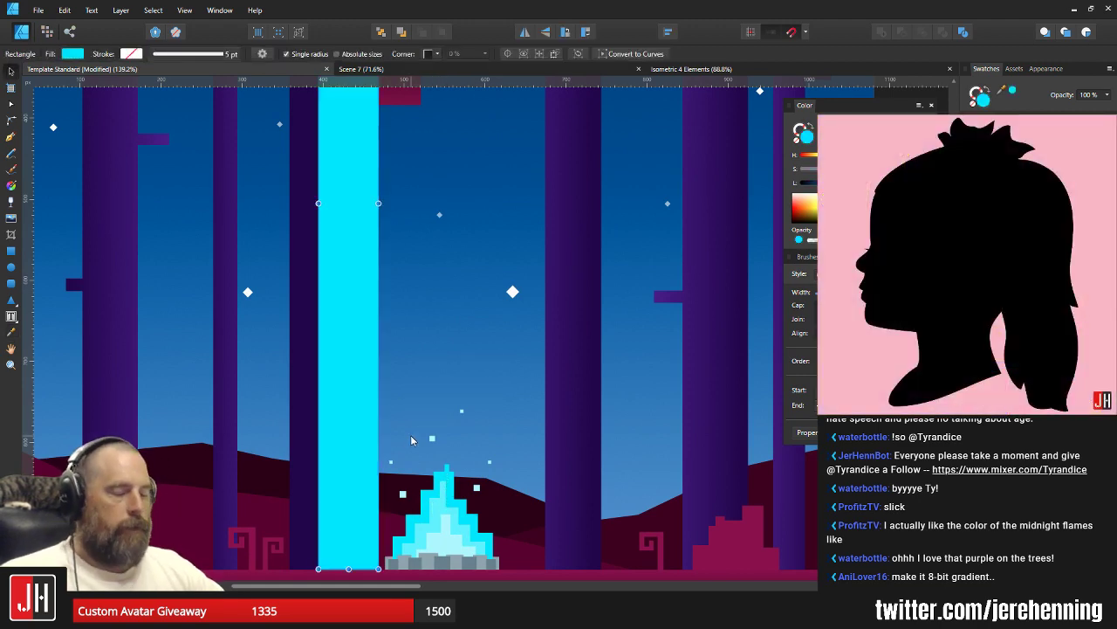
# Fade the cyan rectangle with a horizontal linear transparency, opaque at its right edge and clear at its left, and shift it slightly left.
pyautogui.press('g')
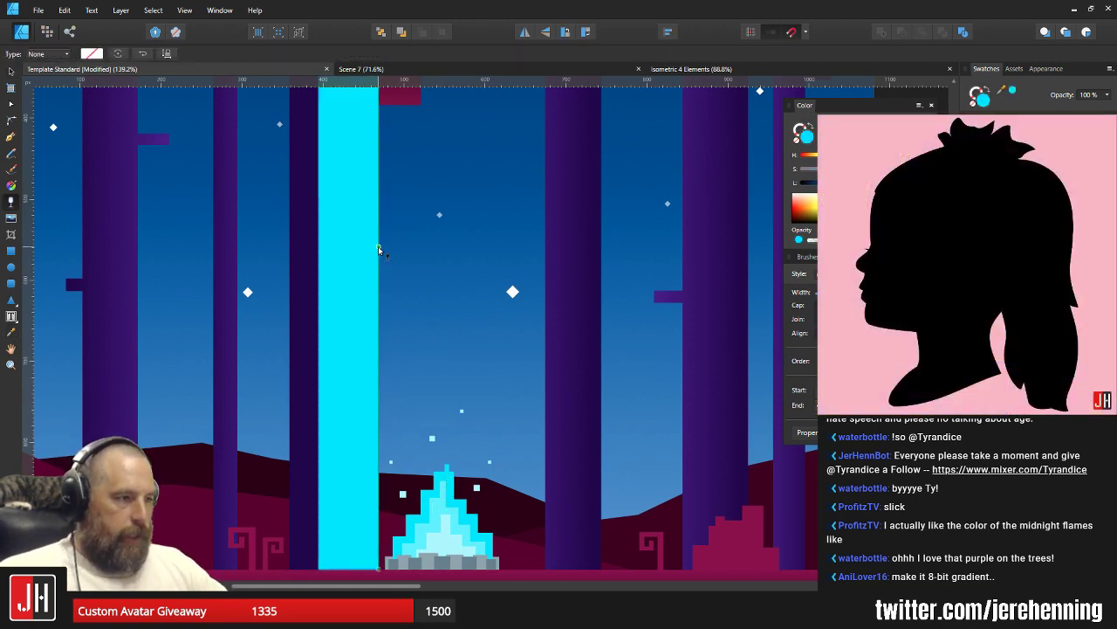
pyautogui.moveTo(378, 241); pyautogui.dragTo(318, 241)
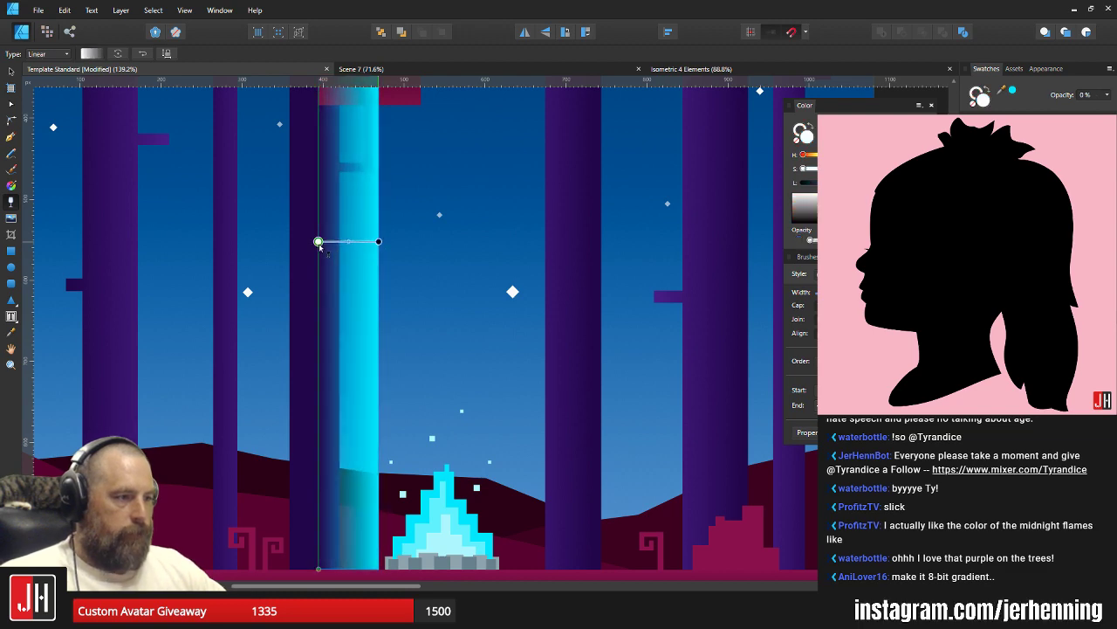
pyautogui.press('v')
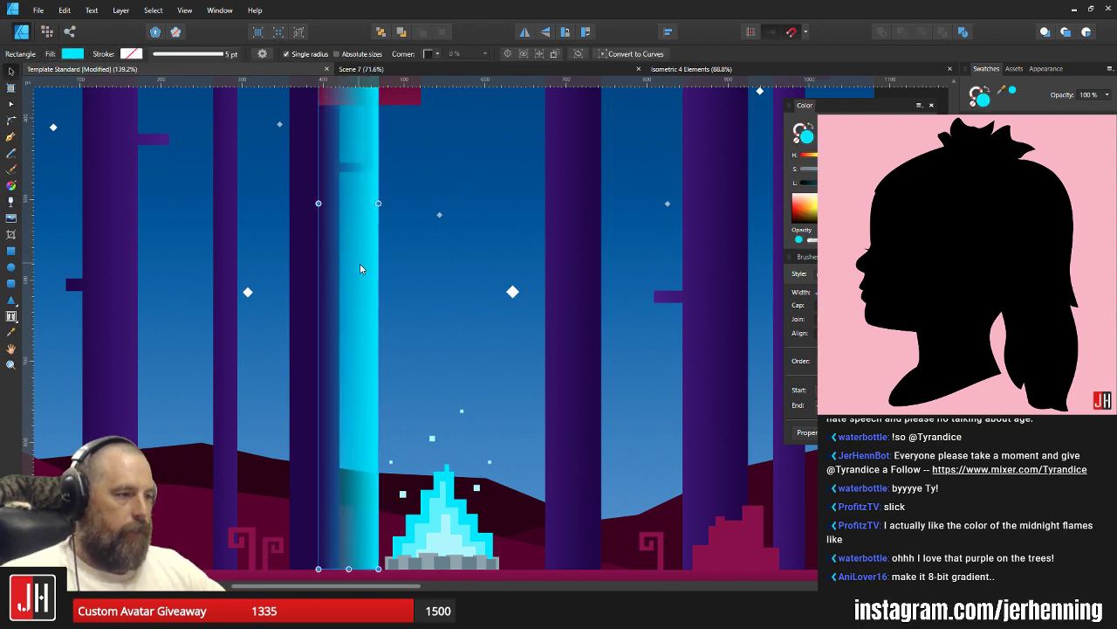
pyautogui.moveTo(361, 268); pyautogui.dragTo(362, 271)
pyautogui.scroll(-3, 363, 280)
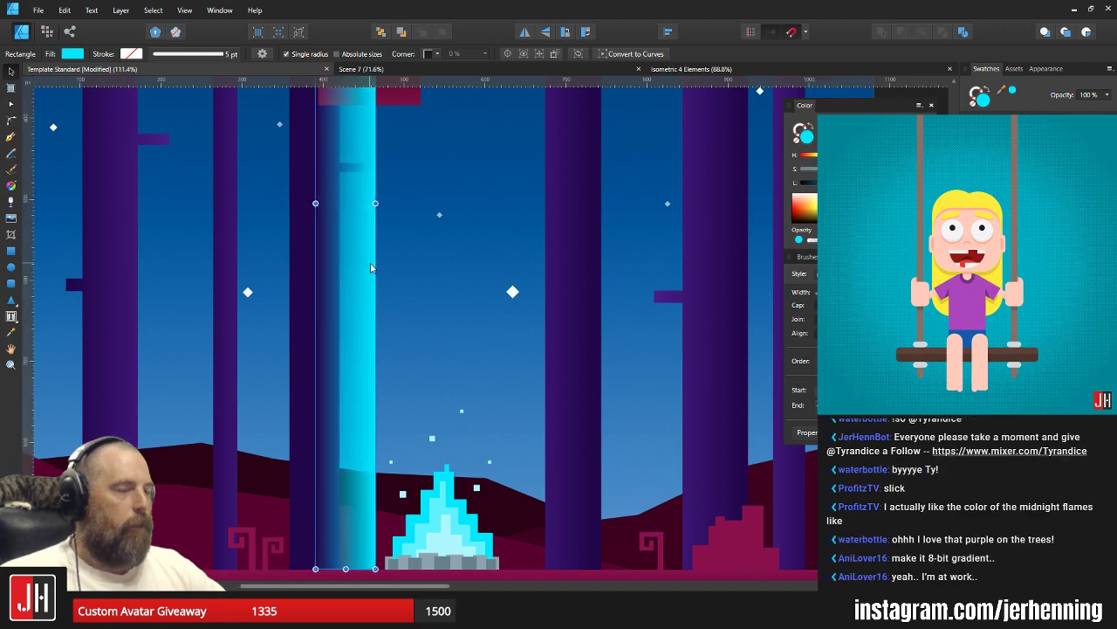
pyautogui.scroll(1, 372, 292)
pyautogui.scroll(-1, 363, 352)
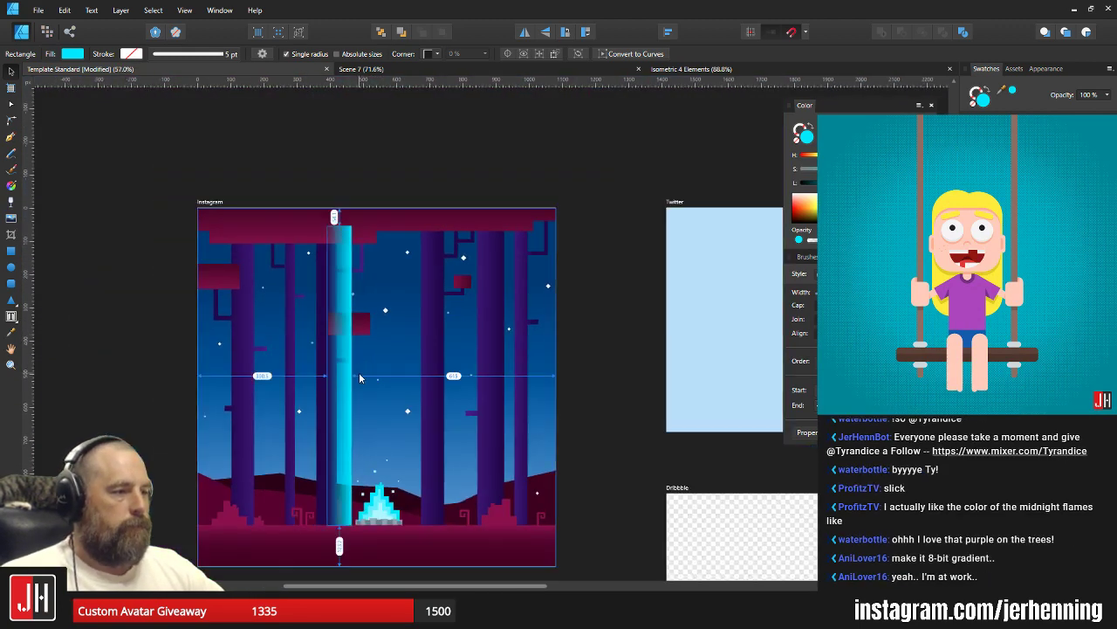
# Shorten the cyan rectangle from its upper end to about 490 px high, starting just below the trunk's lowest branch.
pyautogui.scroll(4, 359, 372)
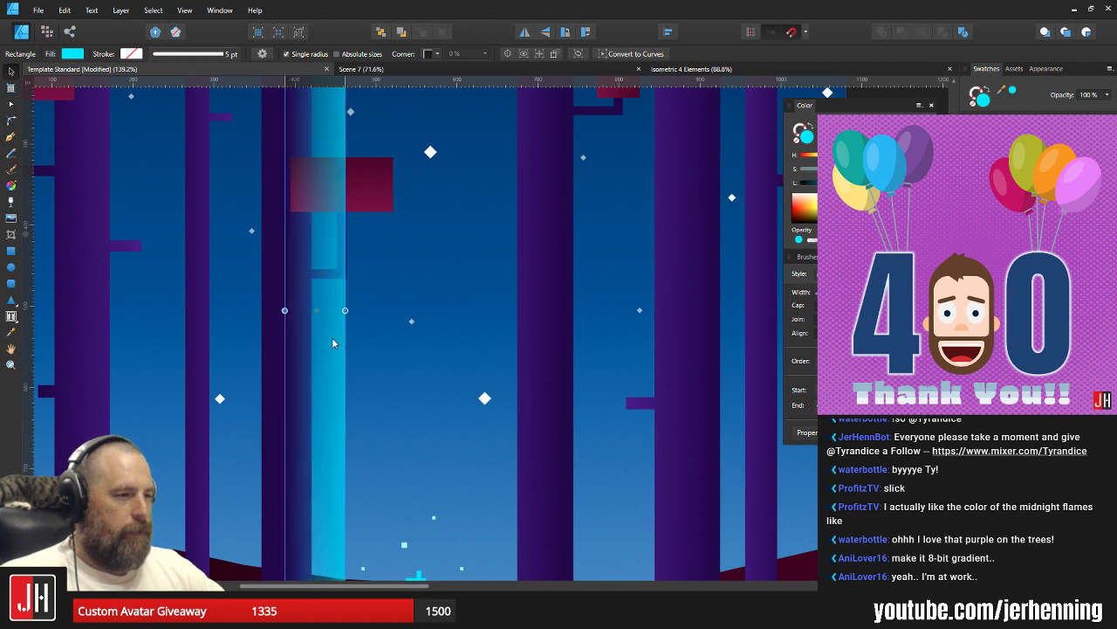
pyautogui.scroll(-3, 335, 340)
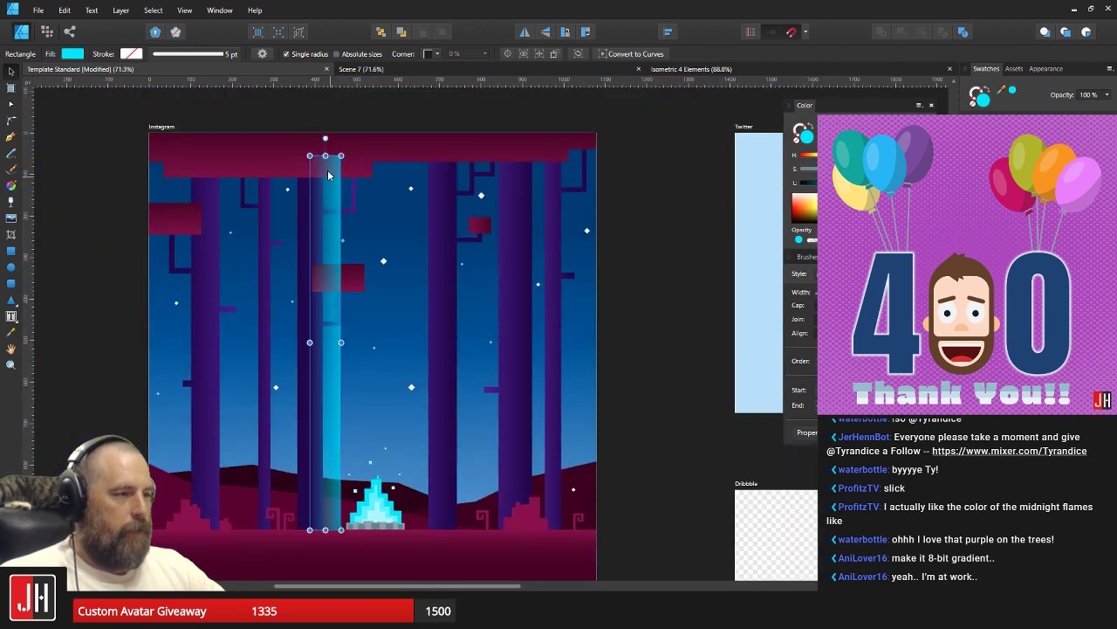
pyautogui.moveTo(325, 155); pyautogui.dragTo(330, 323)
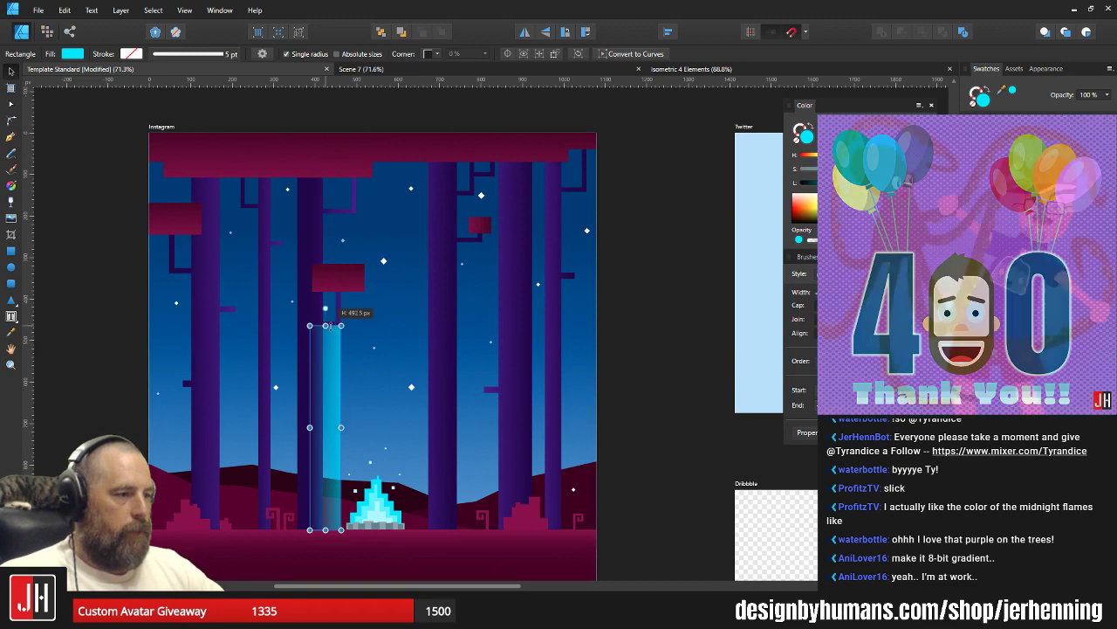
pyautogui.scroll(5, 325, 323)
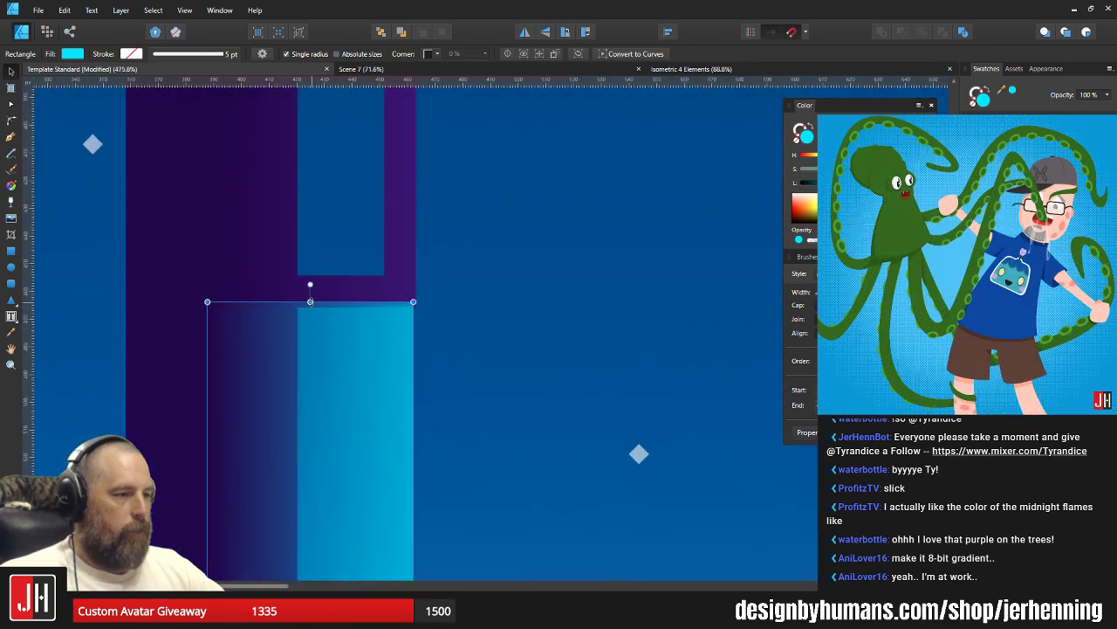
pyautogui.moveTo(310, 303); pyautogui.dragTo(310, 321)
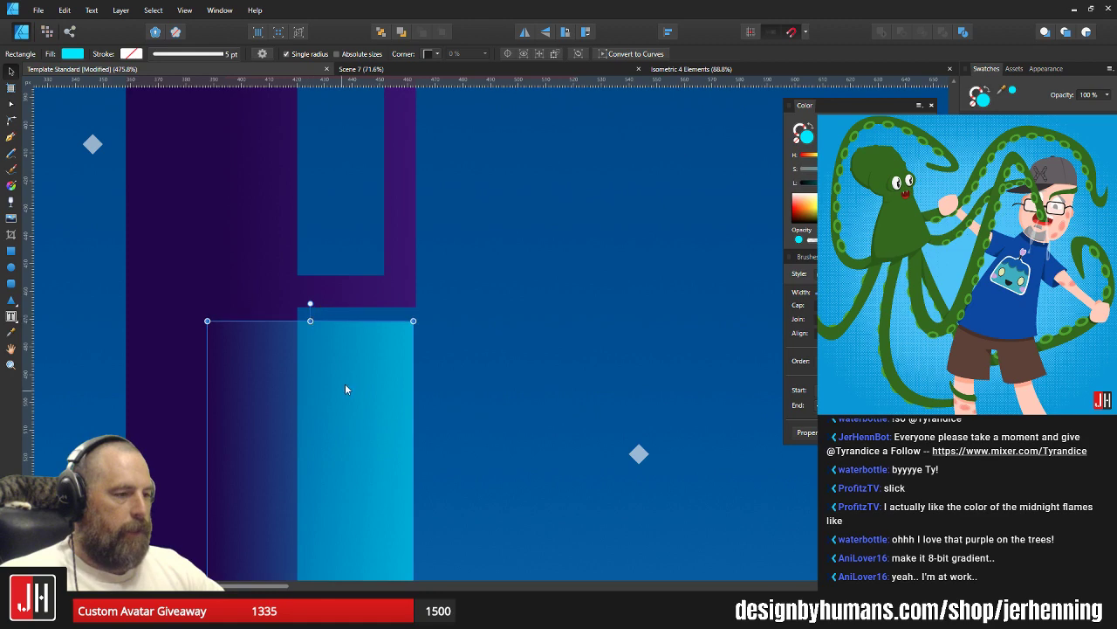
pyautogui.scroll(-3, 345, 389)
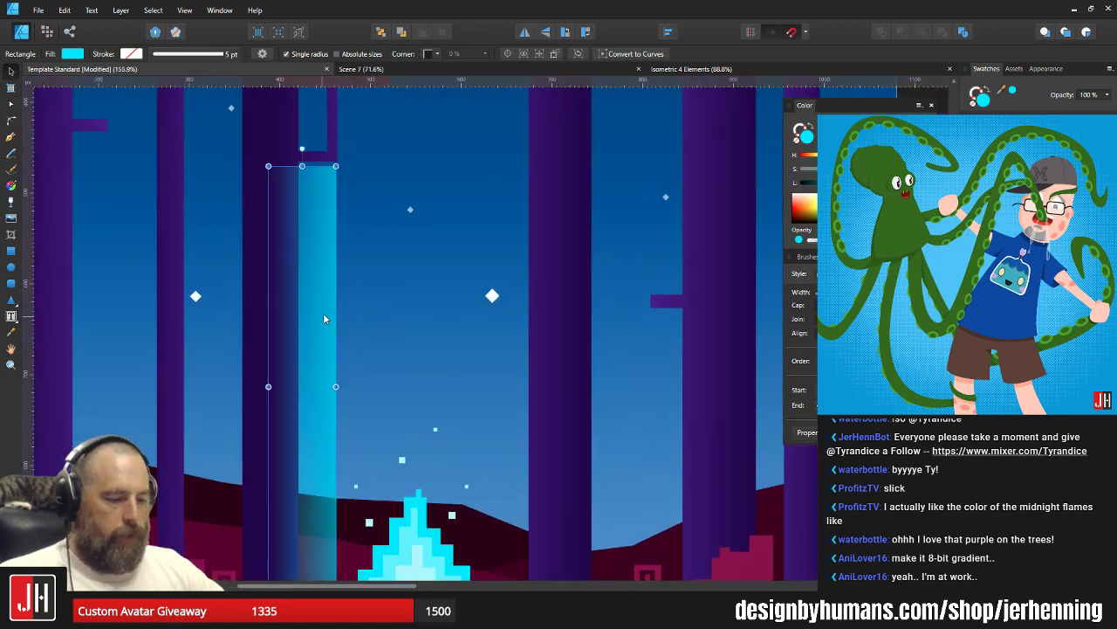
# Clip the cyan rectangle inside the trunk left of the campfire so it shades only the trunk.
pyautogui.press('0')
pyautogui.hotkey('ctrl', 'x')
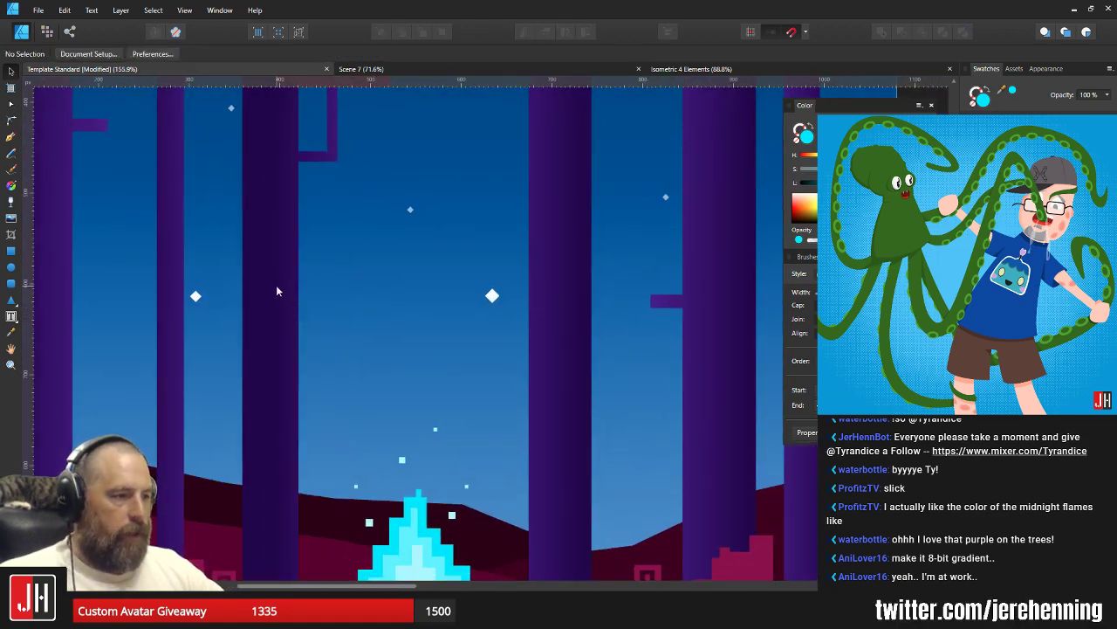
pyautogui.click(277, 286)
pyautogui.hotkey('ctrl', 'alt', 'v')
pyautogui.scroll(-2, 294, 303)
pyautogui.click(609, 409)
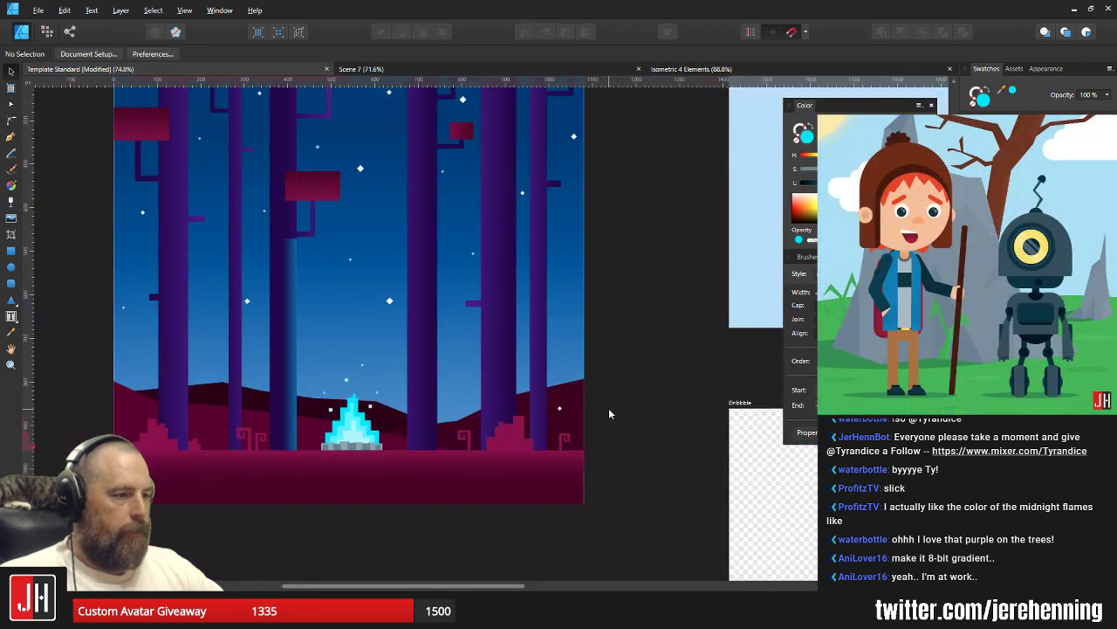
# Examine the clipped cyan glow along the trunk left of the campfire, from its upper edge down to the ground.
pyautogui.scroll(2, 304, 381)
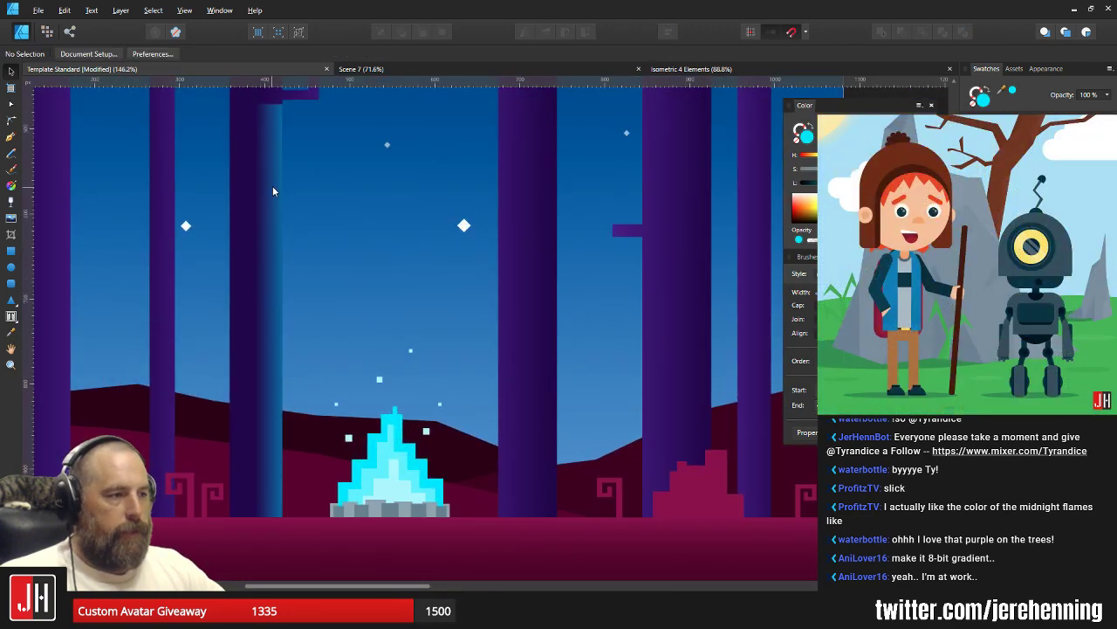
pyautogui.moveTo(273, 186); pyautogui.dragTo(297, 312)
pyautogui.moveTo(321, 354); pyautogui.dragTo(338, 215)
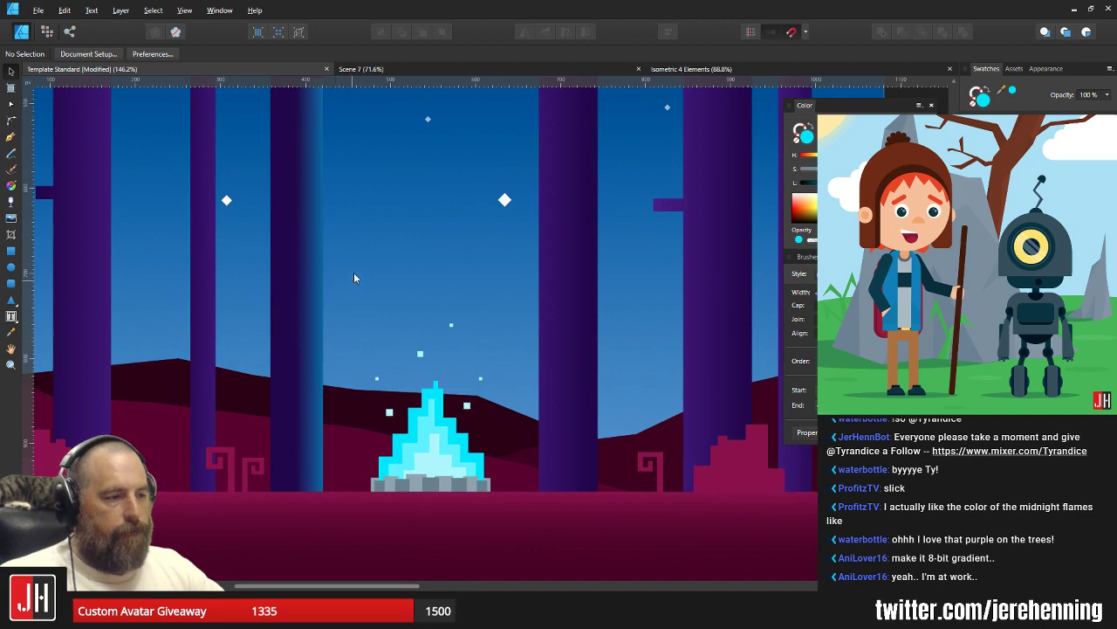
pyautogui.moveTo(353, 278); pyautogui.dragTo(354, 326)
pyautogui.scroll(3, 329, 276)
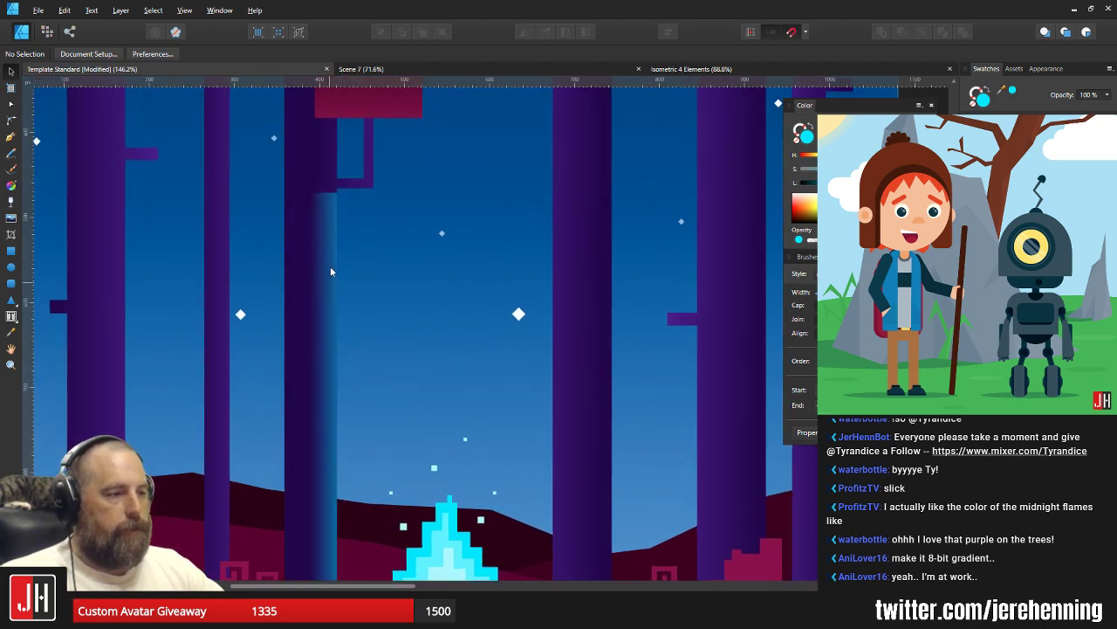
pyautogui.click(329, 144)
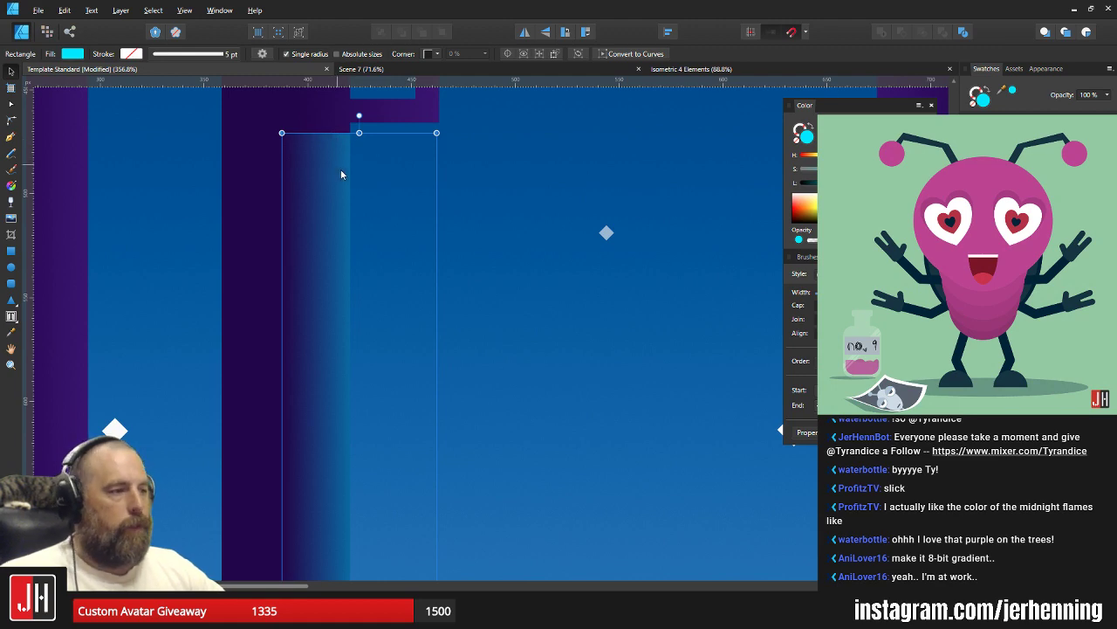
pyautogui.scroll(-5, 342, 179)
pyautogui.hotkey('ctrl', 'd')
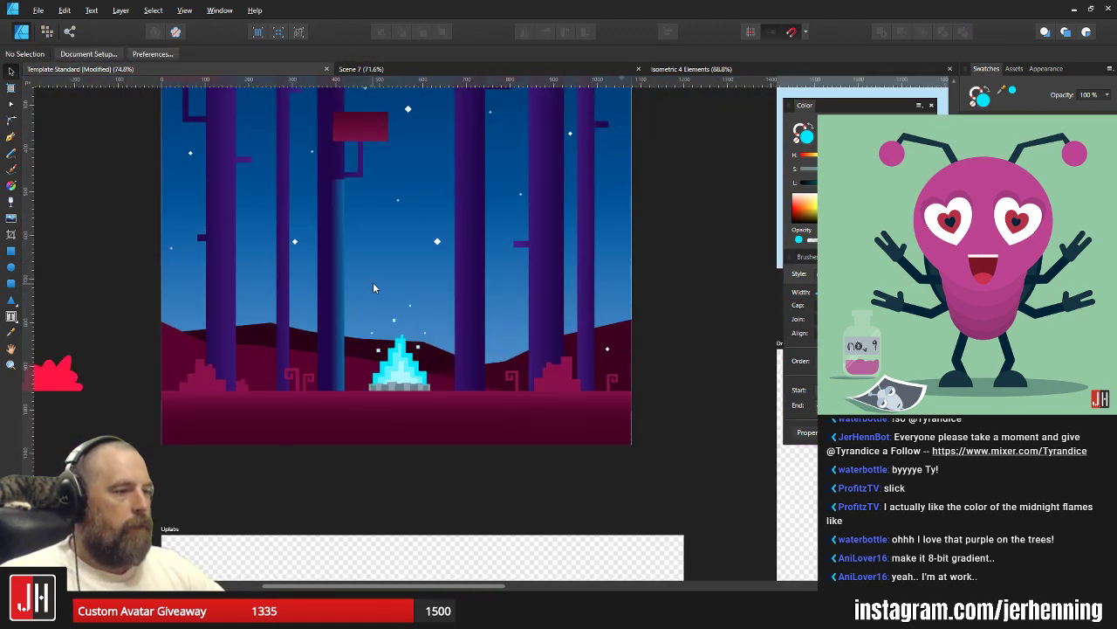
# Shift the clipped cyan glow slightly to the right within the trunk left of the campfire.
pyautogui.scroll(2, 366, 296)
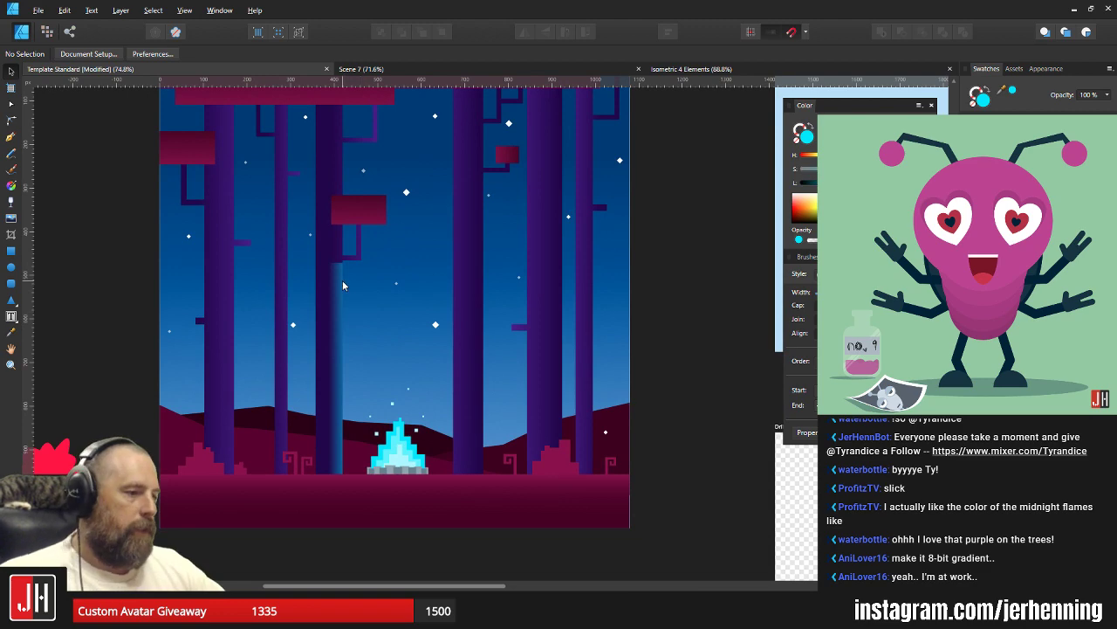
pyautogui.scroll(4, 343, 285)
pyautogui.click(321, 234)
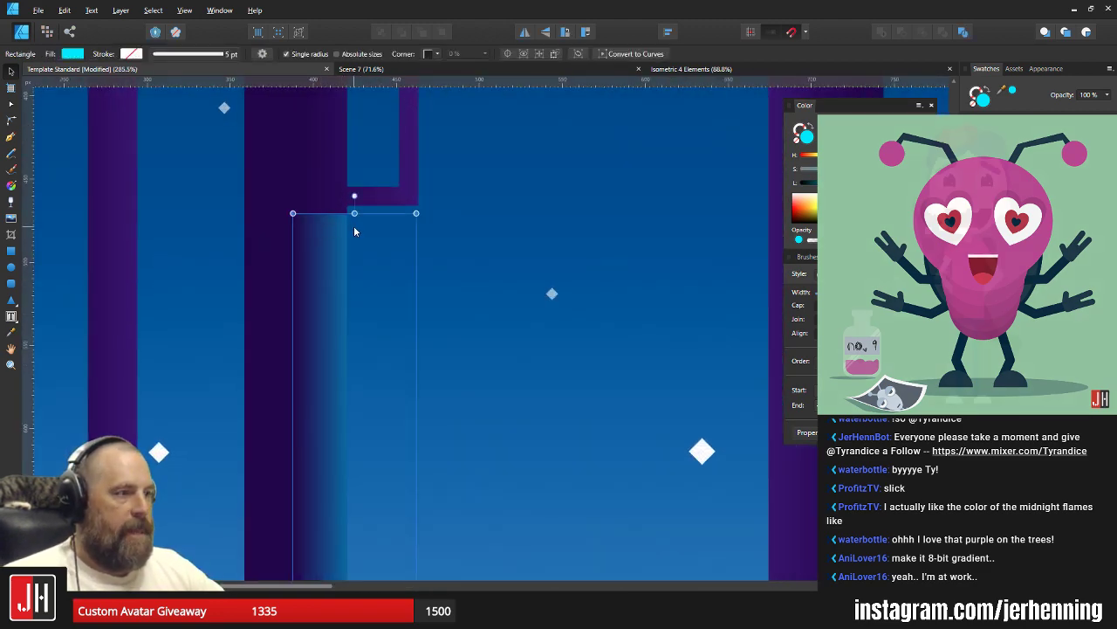
pyautogui.moveTo(353, 223); pyautogui.dragTo(354, 221)
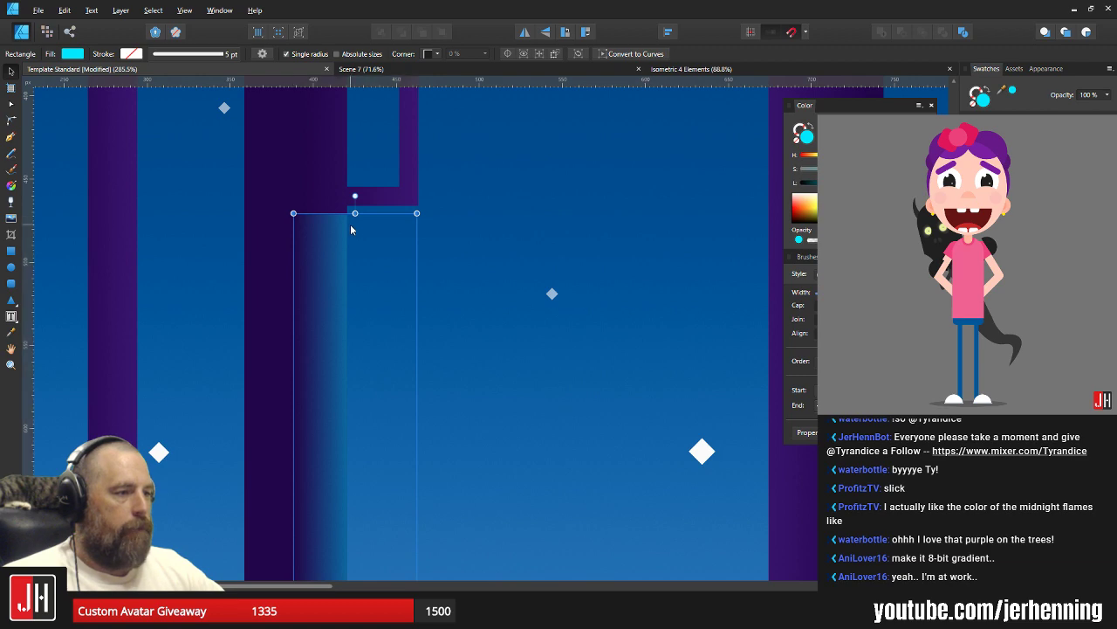
pyautogui.scroll(-5, 356, 244)
pyautogui.scroll(3, 354, 262)
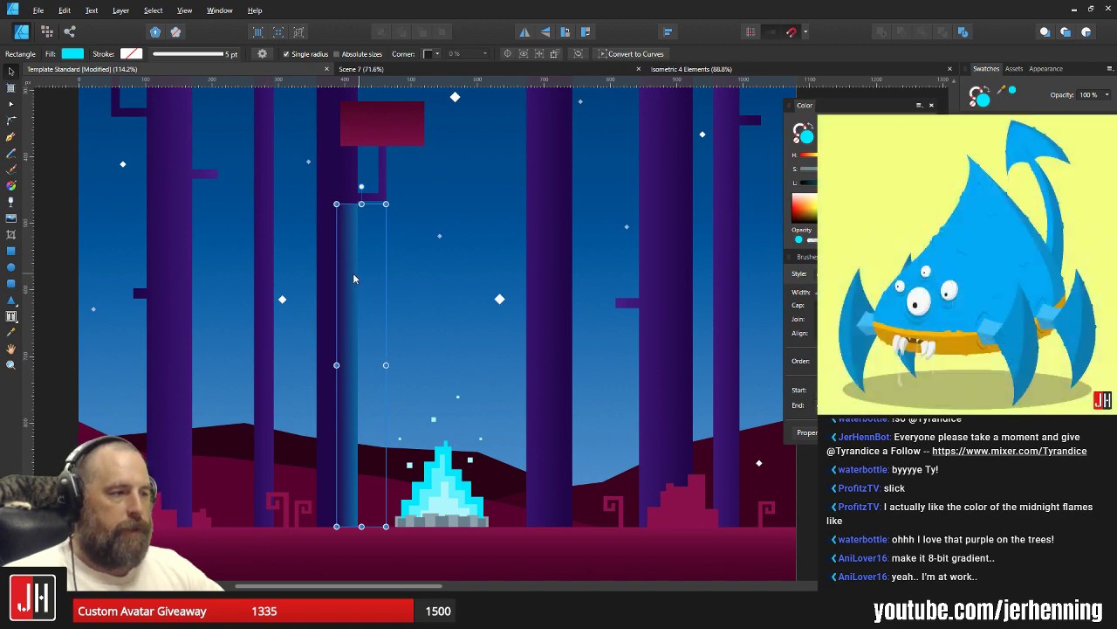
pyautogui.moveTo(353, 278); pyautogui.dragTo(387, 276)
pyautogui.click(418, 266)
pyautogui.click(322, 284)
pyautogui.hotkey('ctrl', 'c')
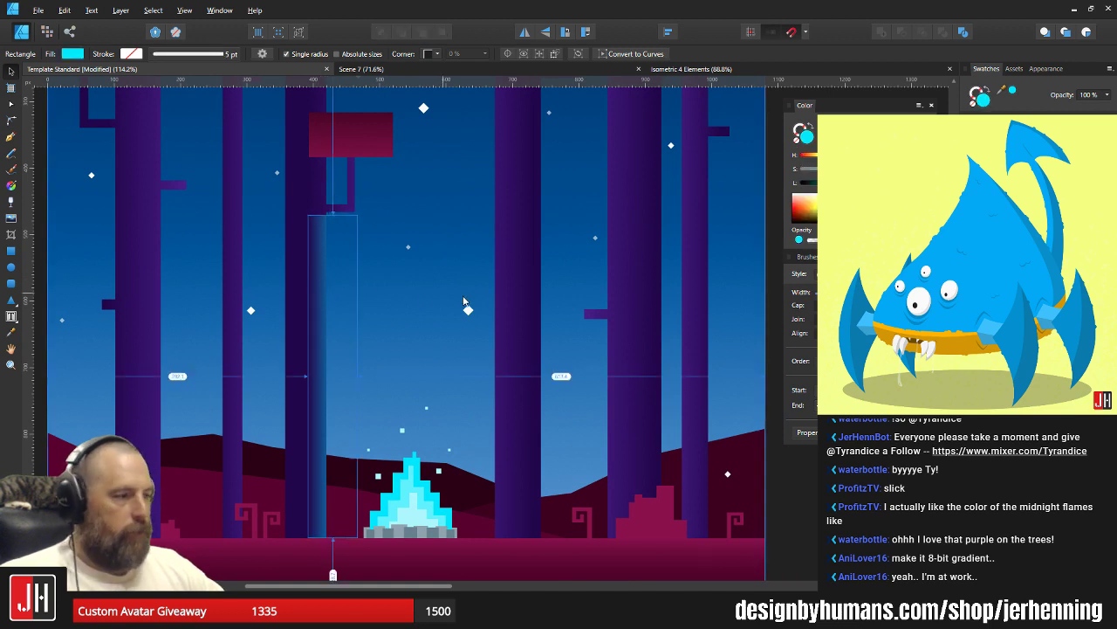
pyautogui.click(503, 282)
pyautogui.hotkey('ctrl', 'shift', 'v')
pyautogui.hotkey('ctrl', 'z')
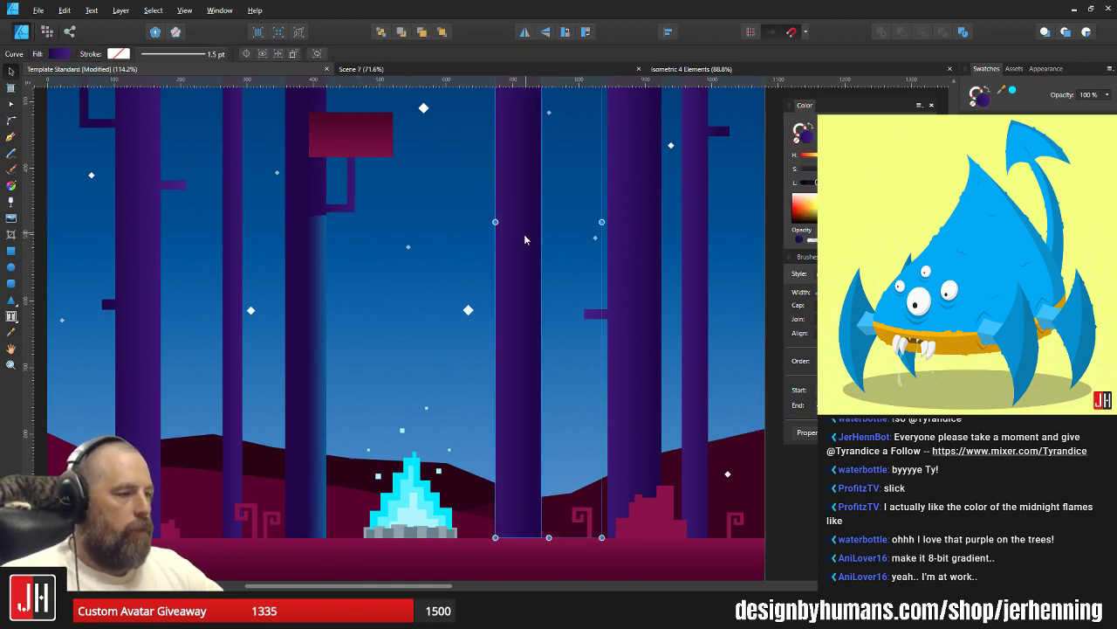
# Place a horizontally flipped copy of the cyan glow over the inner edge of the trunk right of the campfire.
pyautogui.click(321, 257)
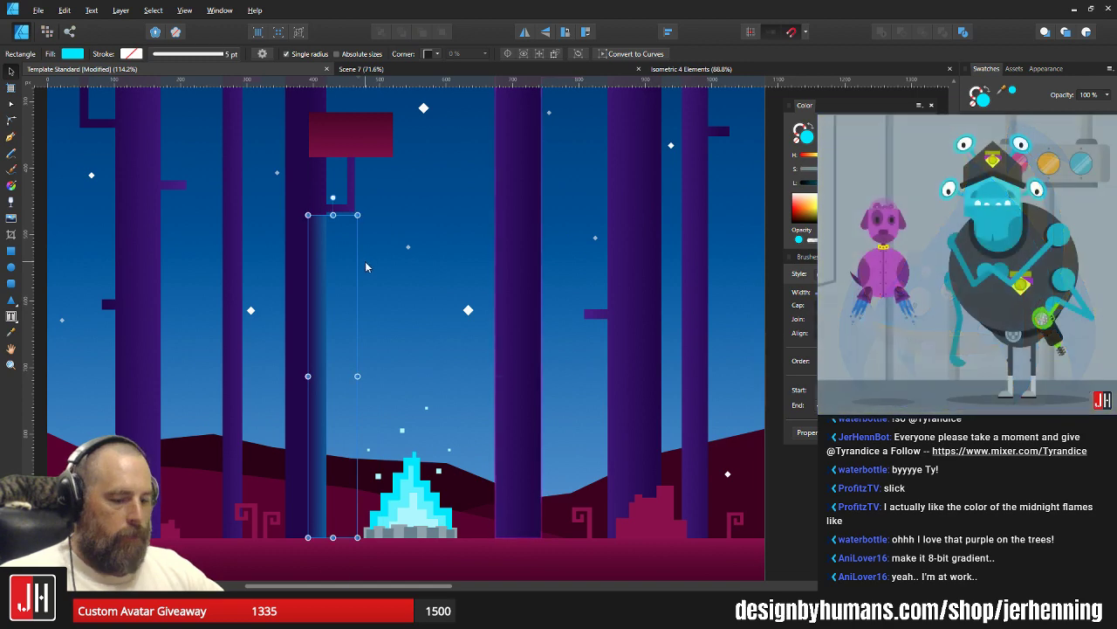
pyautogui.moveTo(373, 270); pyautogui.dragTo(505, 306)
pyautogui.click(525, 32)
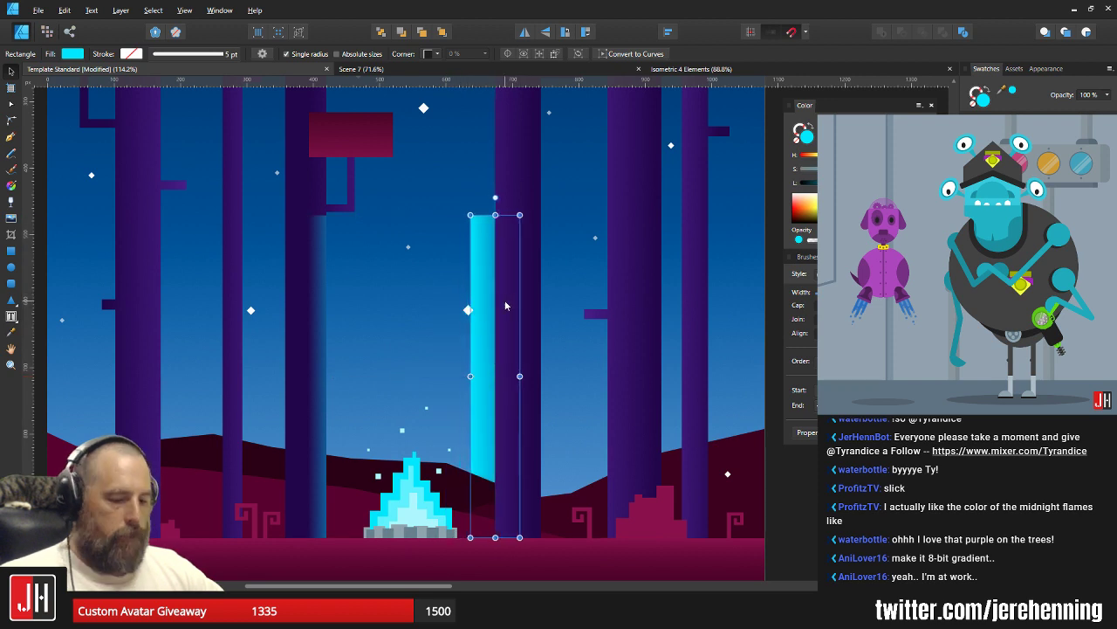
# Clip the flipped cyan copy inside the trunk right of the campfire.
pyautogui.hotkey('ctrl', 'x')
pyautogui.click(514, 303)
pyautogui.hotkey('ctrl', 'alt', 'v')
pyautogui.scroll(2, 511, 313)
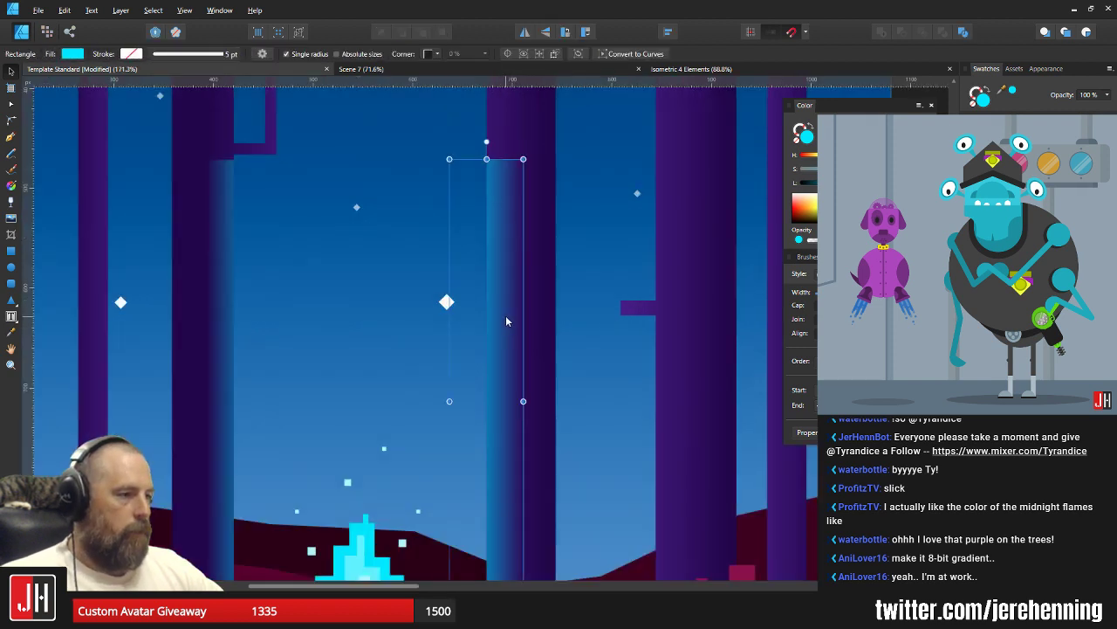
pyautogui.scroll(-8, 499, 316)
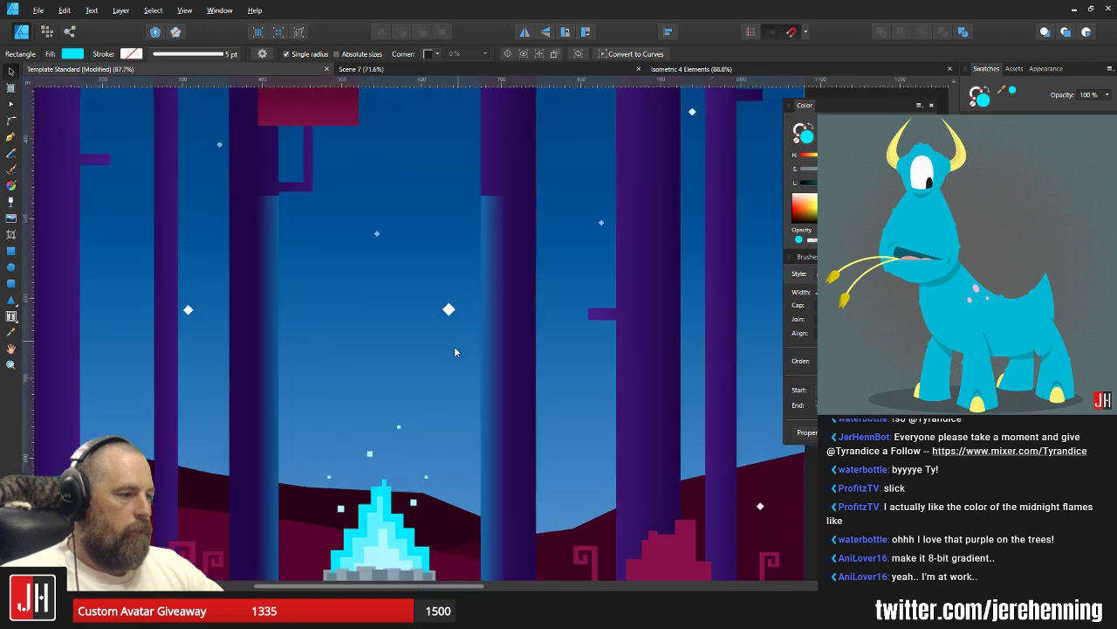
# Compare the cyan glows on the two trunks flanking the campfire, close up and in the whole scene.
pyautogui.press('v')
pyautogui.scroll(6, 459, 353)
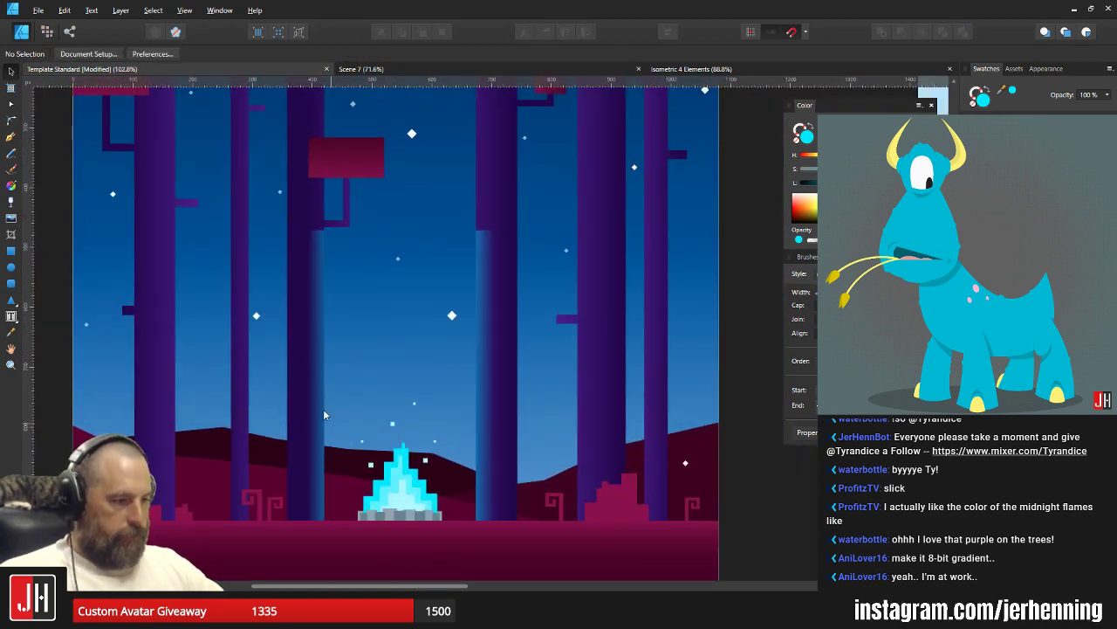
pyautogui.scroll(-2, 434, 377)
pyautogui.scroll(1, 336, 274)
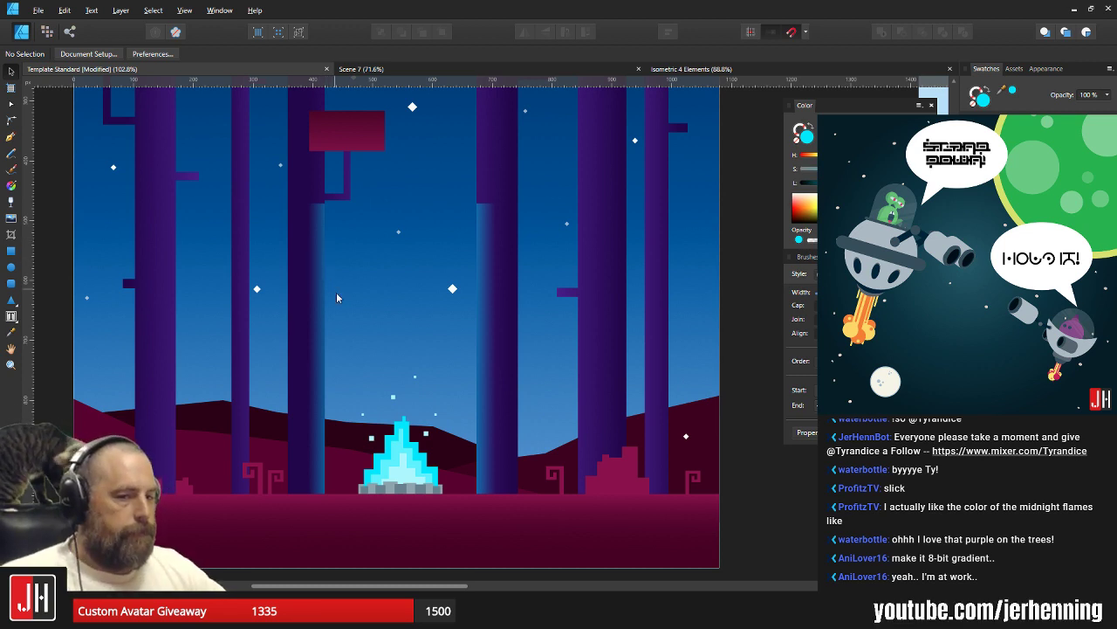
pyautogui.scroll(4, 336, 279)
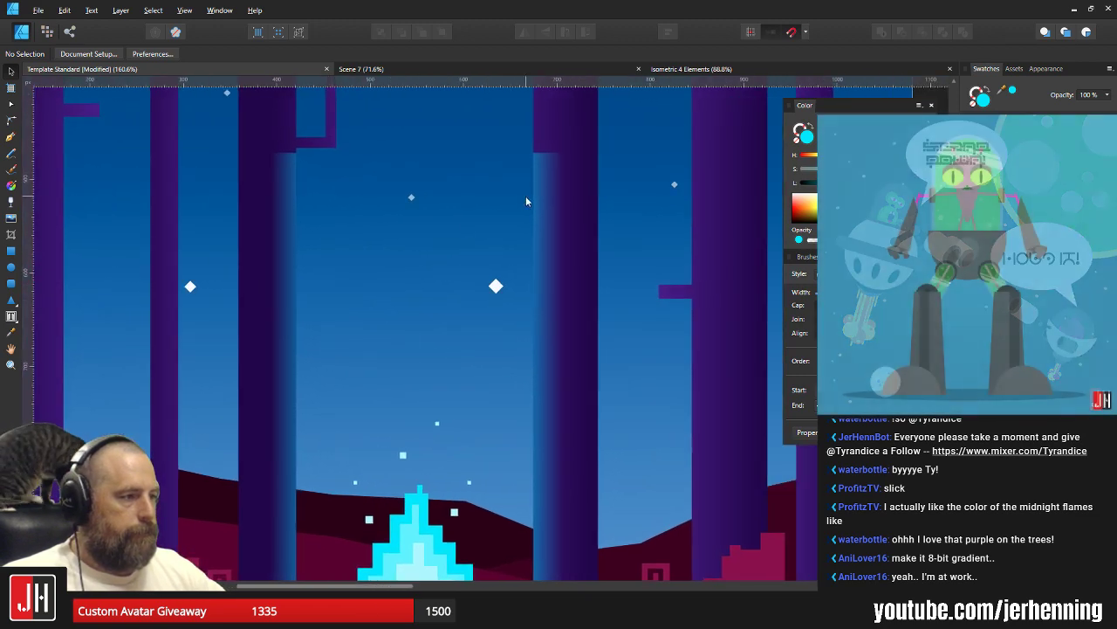
pyautogui.scroll(-4, 476, 272)
pyautogui.scroll(1, 453, 278)
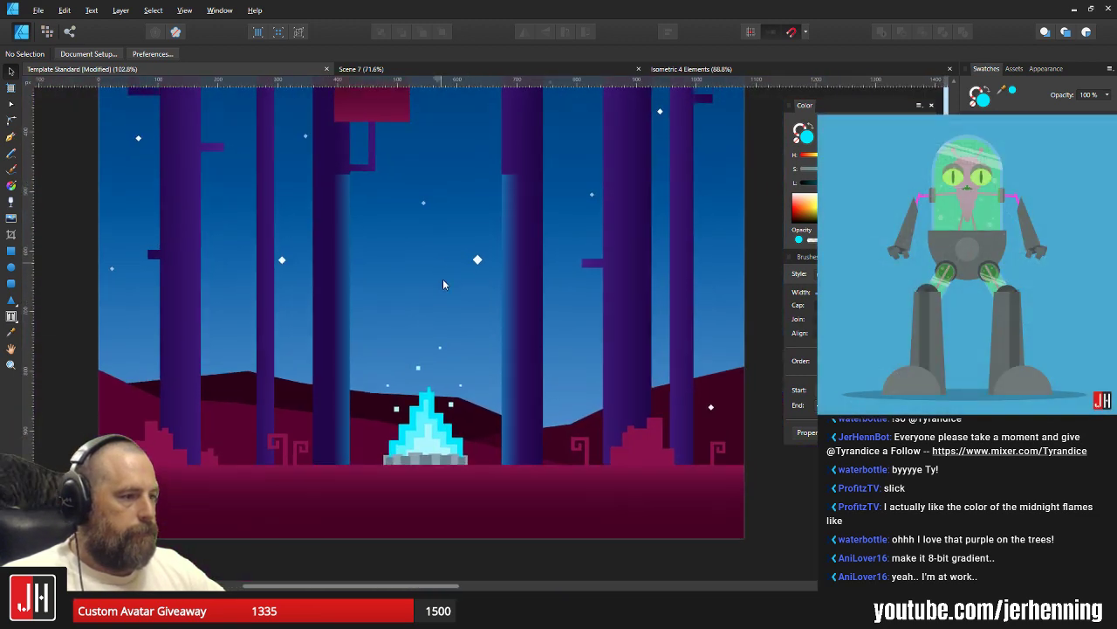
# Copy the left trunk's cyan glow onto the thin trunk farther left and clip the copy inside that trunk.
pyautogui.scroll(4, 289, 333)
pyautogui.click(372, 204)
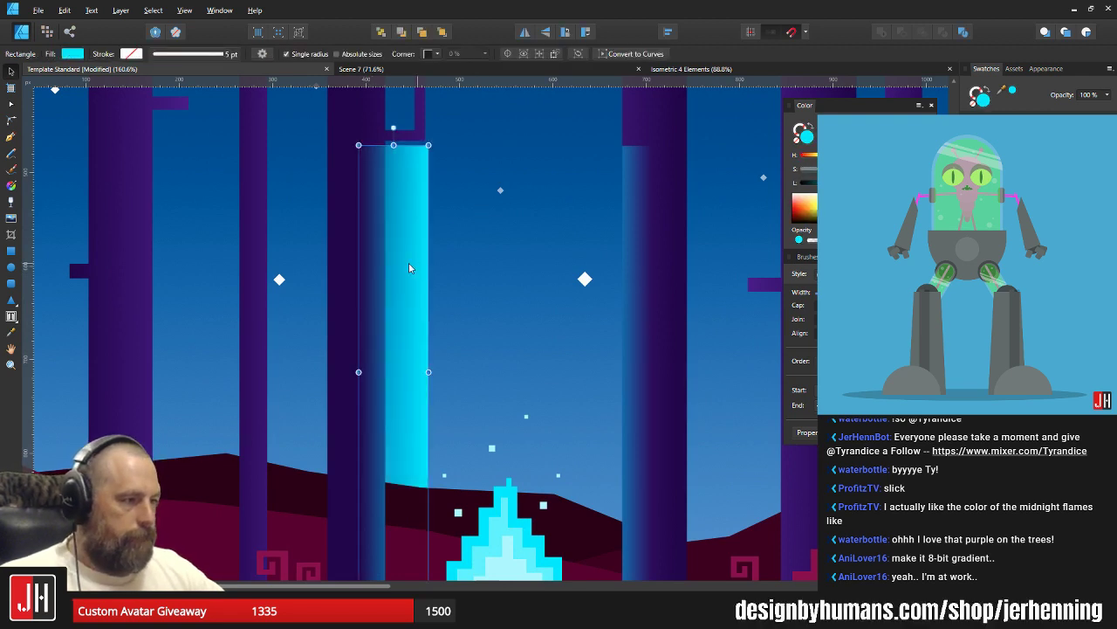
pyautogui.moveTo(409, 263); pyautogui.dragTo(283, 231)
pyautogui.hotkey('ctrl', 'x')
pyautogui.click(246, 230)
pyautogui.hotkey('ctrl', 'alt', 'v')
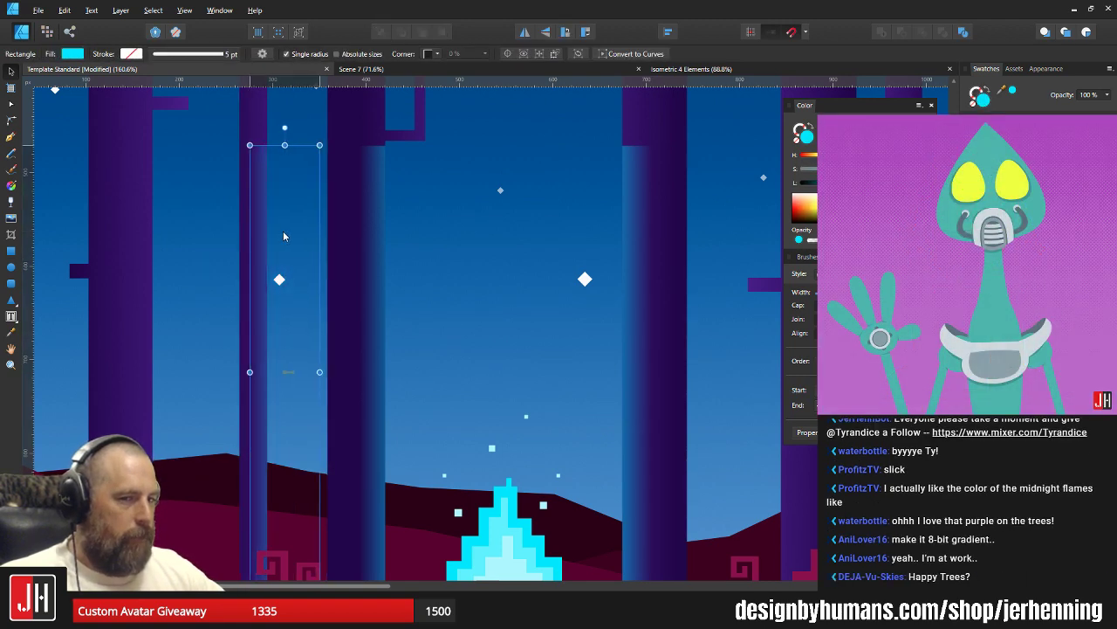
pyautogui.click(458, 230)
pyautogui.hotkey('ctrl', '0')
pyautogui.scroll(4, 384, 281)
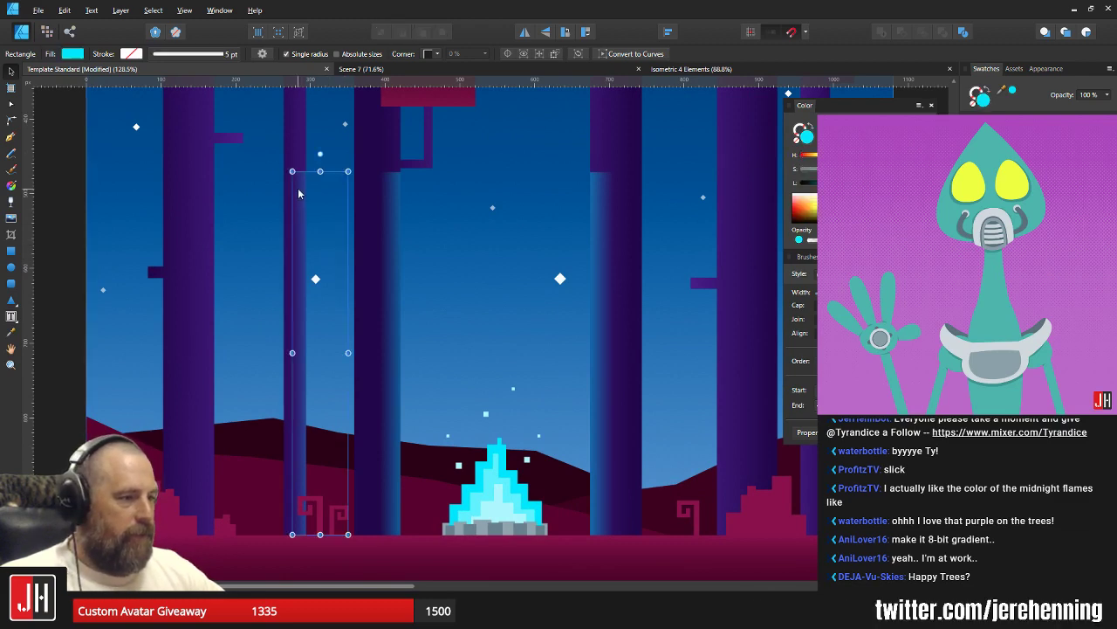
pyautogui.hotkey('ctrl', 'd')
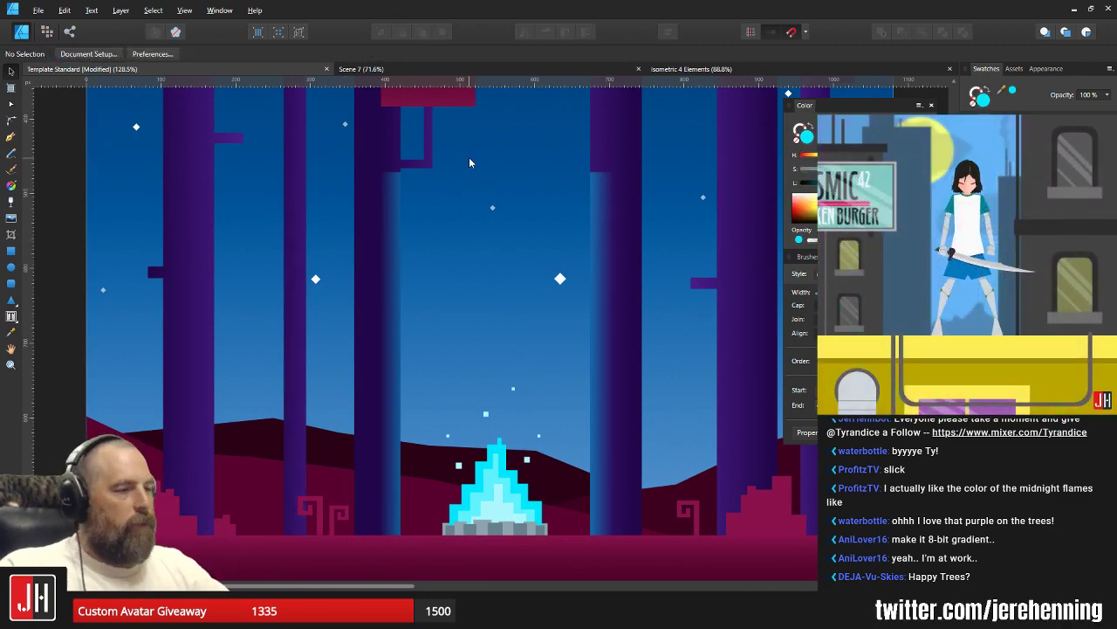
# Remove the cyan glows from the three trunks around the campfire and save the document.
pyautogui.scroll(-5, 531, 313)
pyautogui.scroll(4, 440, 203)
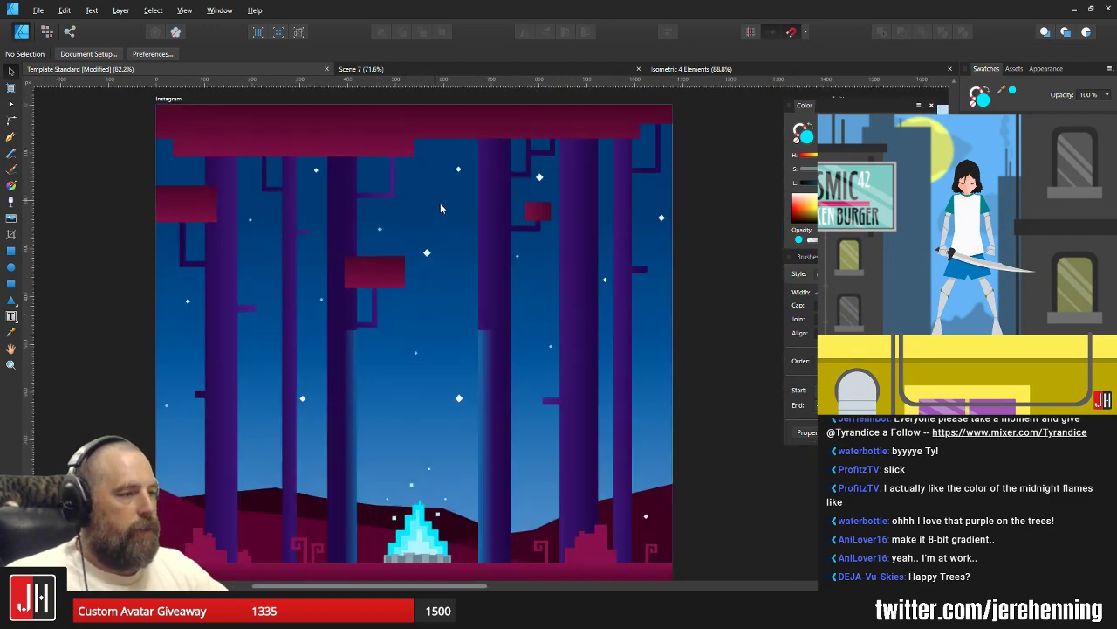
pyautogui.scroll(-4, 409, 190)
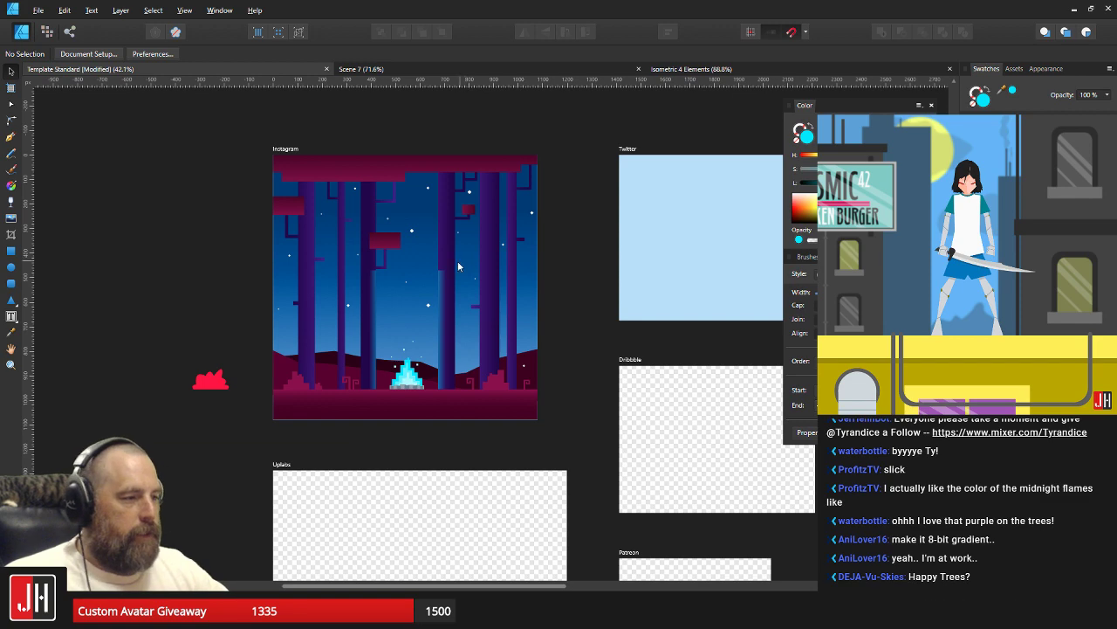
pyautogui.scroll(2, 431, 337)
pyautogui.moveTo(434, 295); pyautogui.dragTo(456, 296)
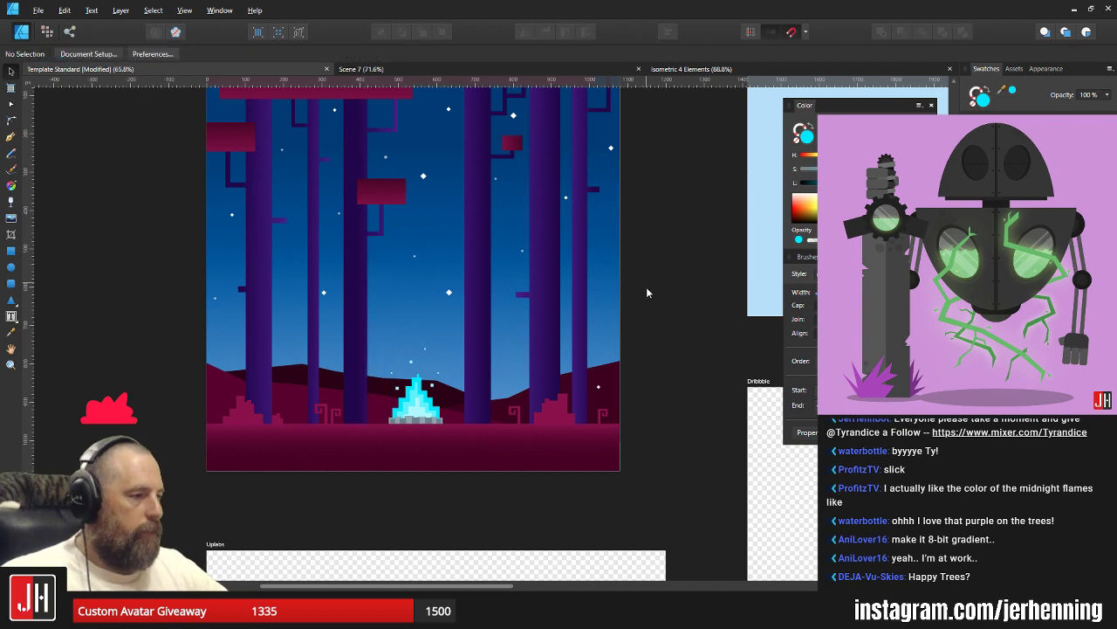
pyautogui.scroll(4, 453, 385)
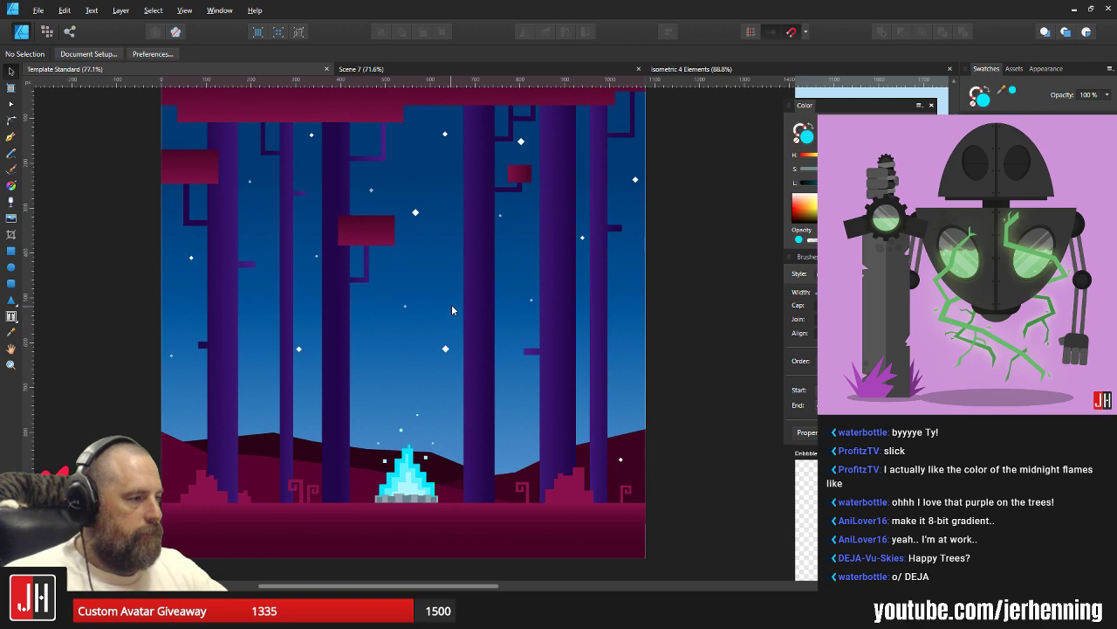
# Nudge the stepped bush in front of the two rightmost trunks slightly to the right by moving its nodes.
pyautogui.scroll(1, 462, 319)
pyautogui.scroll(6, 611, 449)
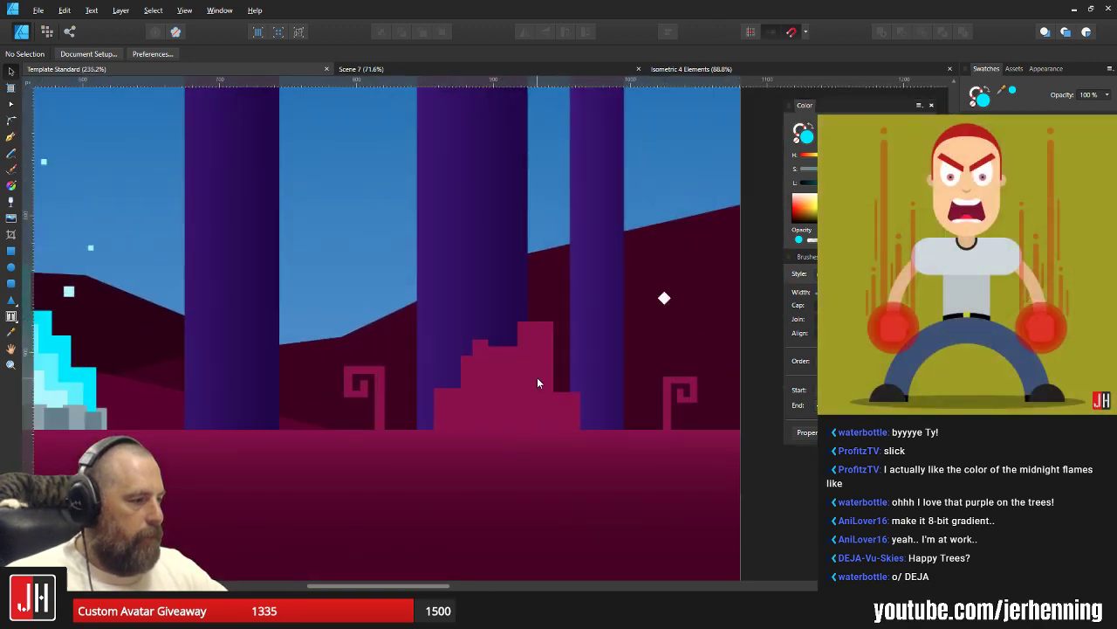
pyautogui.press('a')
pyautogui.click(536, 381)
pyautogui.moveTo(430, 319); pyautogui.dragTo(592, 440)
pyautogui.moveTo(581, 394); pyautogui.dragTo(584, 394)
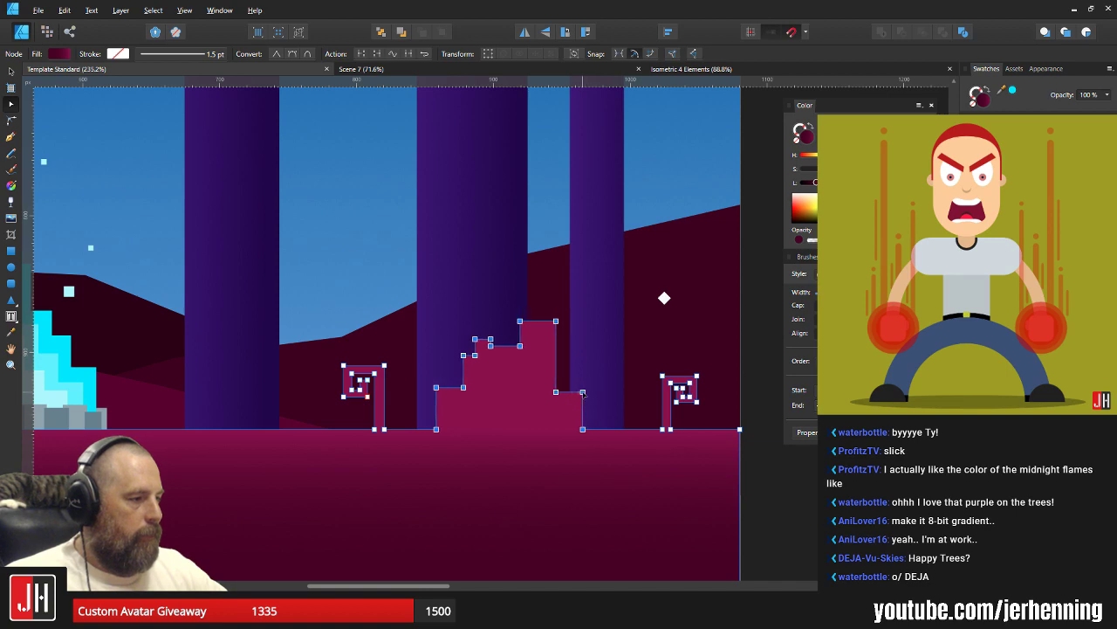
pyautogui.click(770, 456)
pyautogui.scroll(-8, 689, 459)
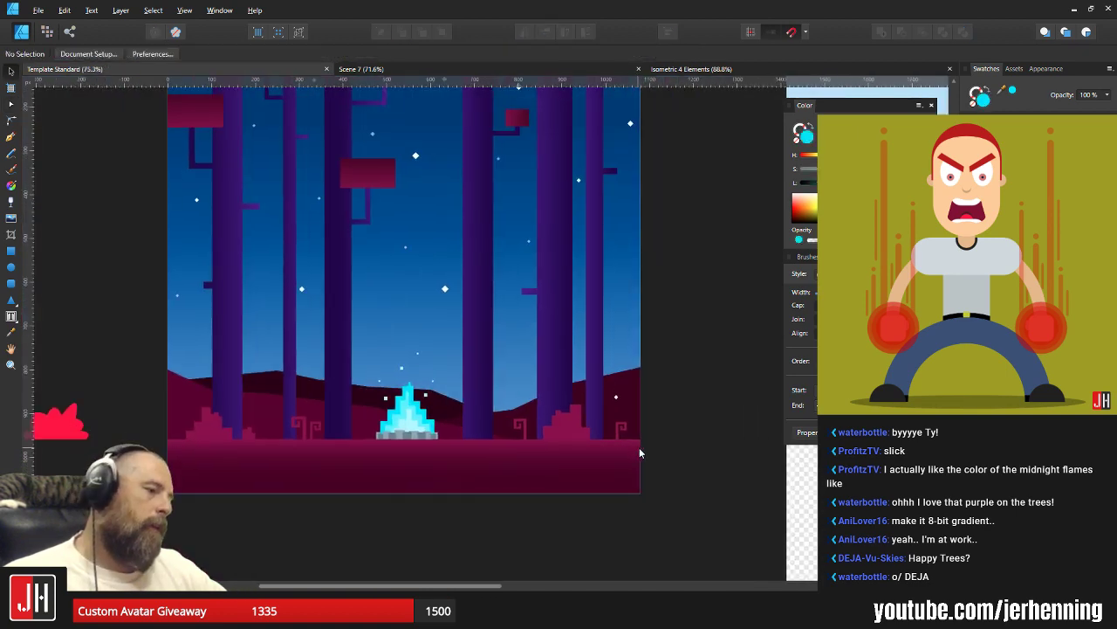
# Draw a tall cyan ellipse over the campfire, extending from above the flames to below the ground.
pyautogui.scroll(6, 555, 421)
pyautogui.scroll(-2, 558, 433)
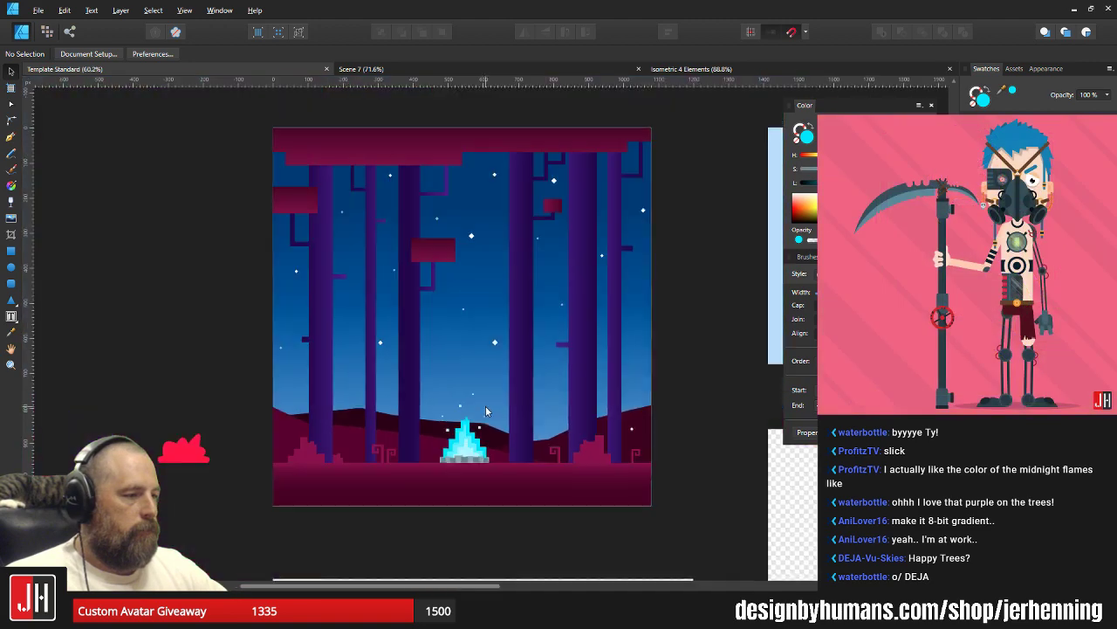
pyautogui.scroll(2, 454, 445)
pyautogui.scroll(6, 454, 445)
pyautogui.scroll(-3, 495, 406)
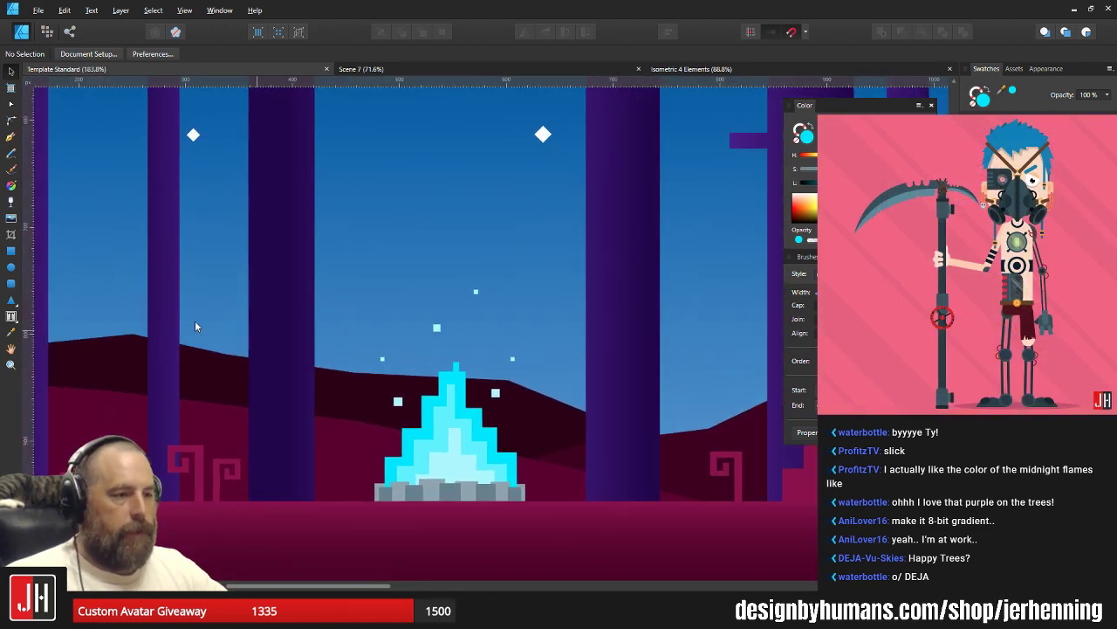
pyautogui.click(10, 268)
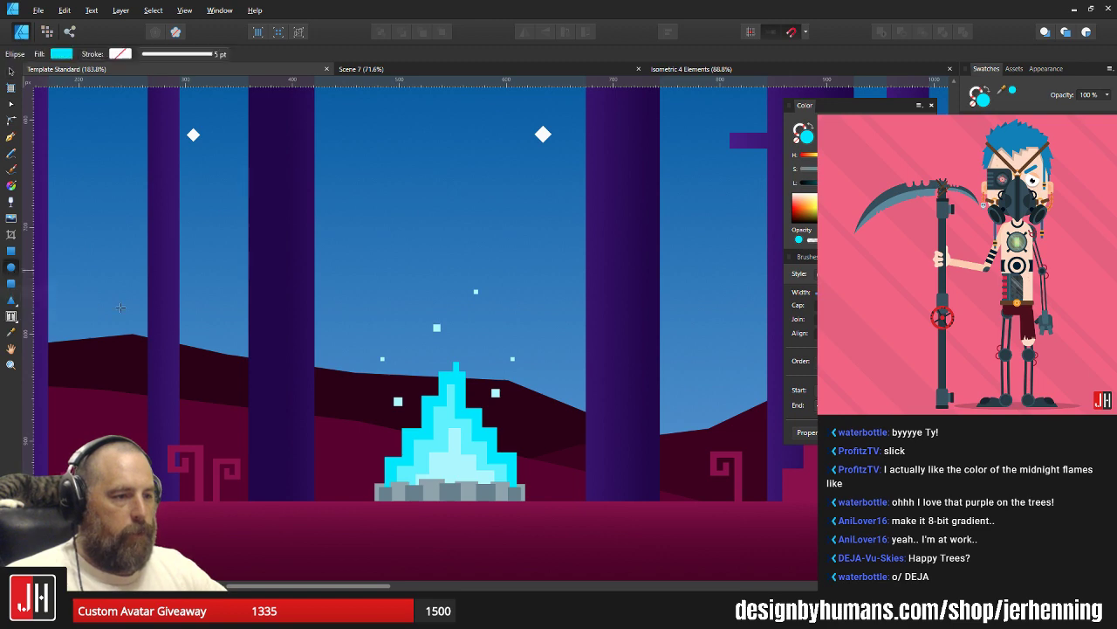
pyautogui.moveTo(413, 381); pyautogui.dragTo(446, 329)
pyautogui.moveTo(406, 262)
pyautogui.mouseDown()
pyautogui.moveTo(439, 299)
pyautogui.moveTo(577, 573)
pyautogui.moveTo(558, 512)
pyautogui.moveTo(579, 544)
pyautogui.mouseUp()
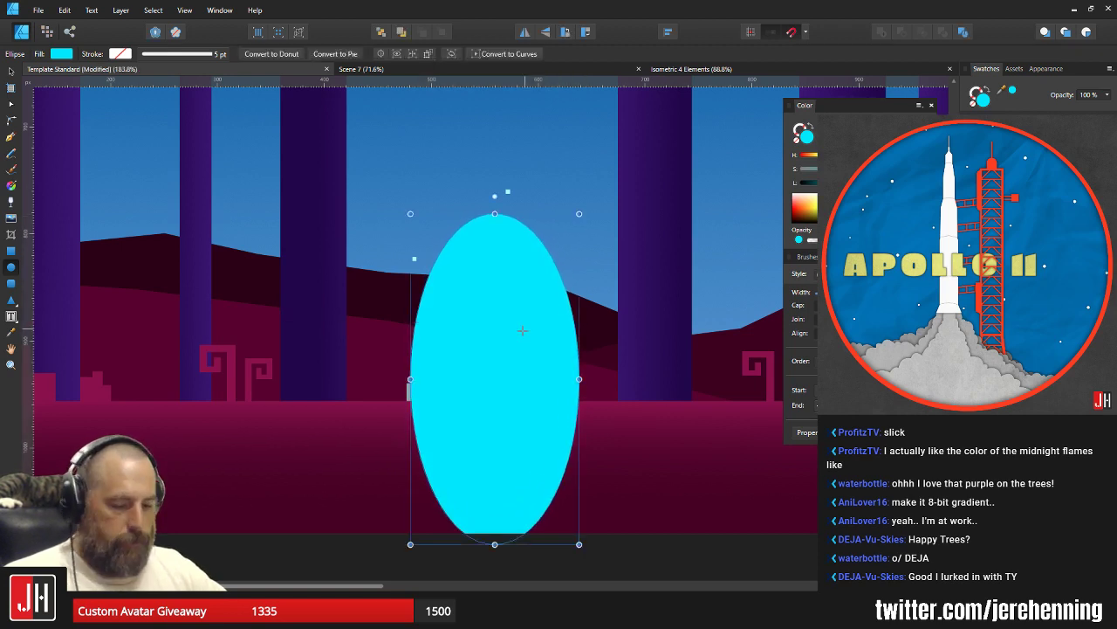
# Fade the ellipse with a linear transparency from ground level up to its tip and lower its overall opacity.
pyautogui.press('y')
pyautogui.moveTo(495, 402); pyautogui.dragTo(495, 226)
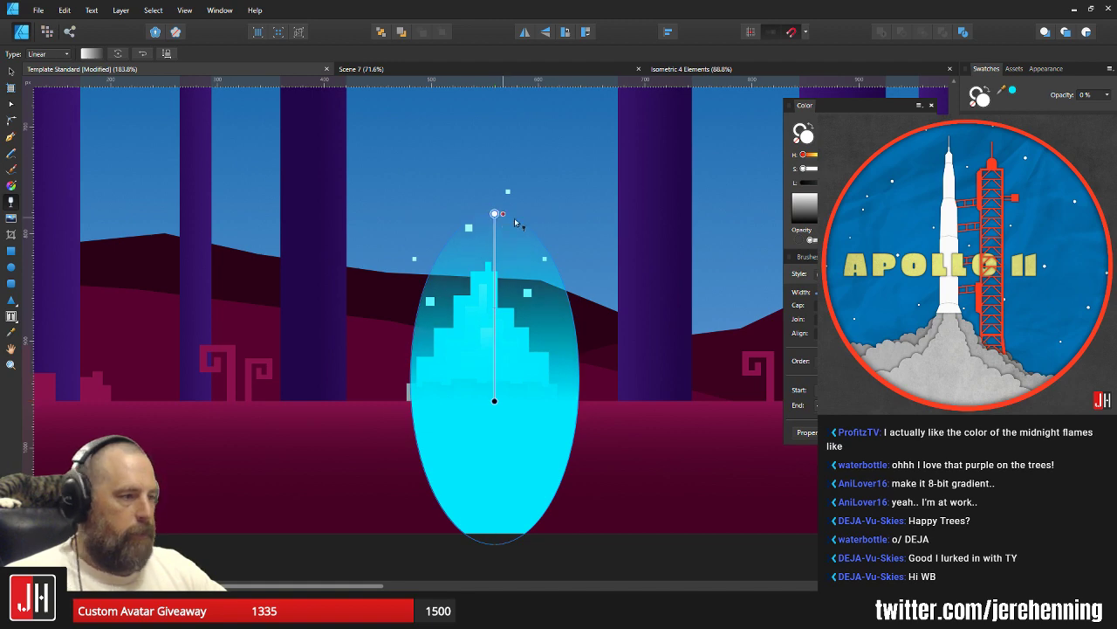
pyautogui.press('m')
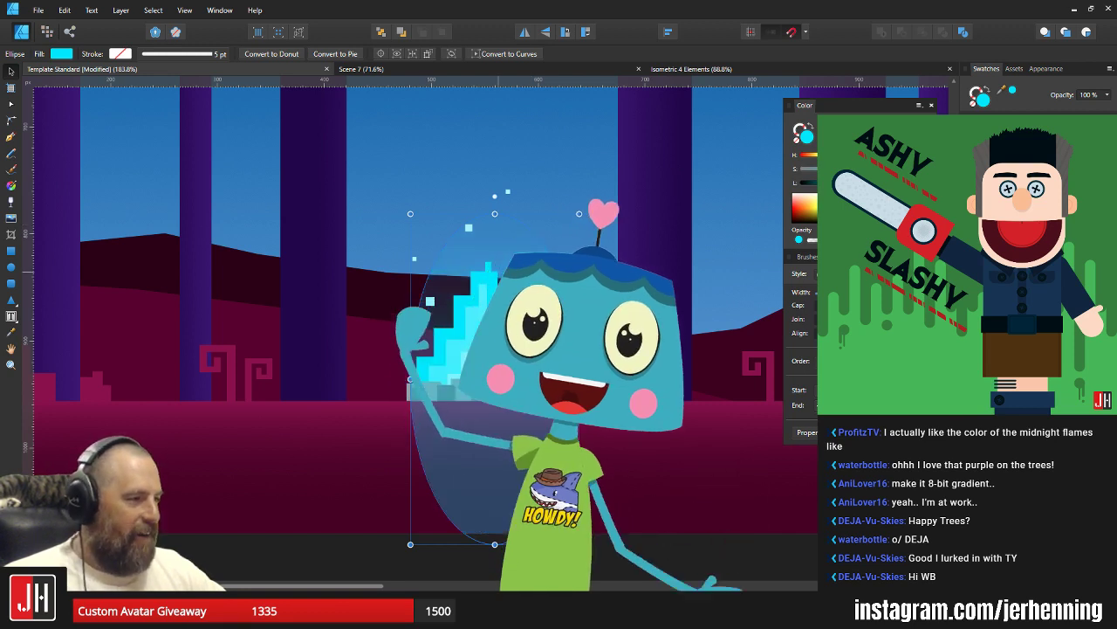
# Restack the faded ellipse behind the ground, trying it behind the campfire and in front of it.
pyautogui.moveTo(499, 271); pyautogui.dragTo(510, 311)
pyautogui.hotkey('ctrl', 'x')
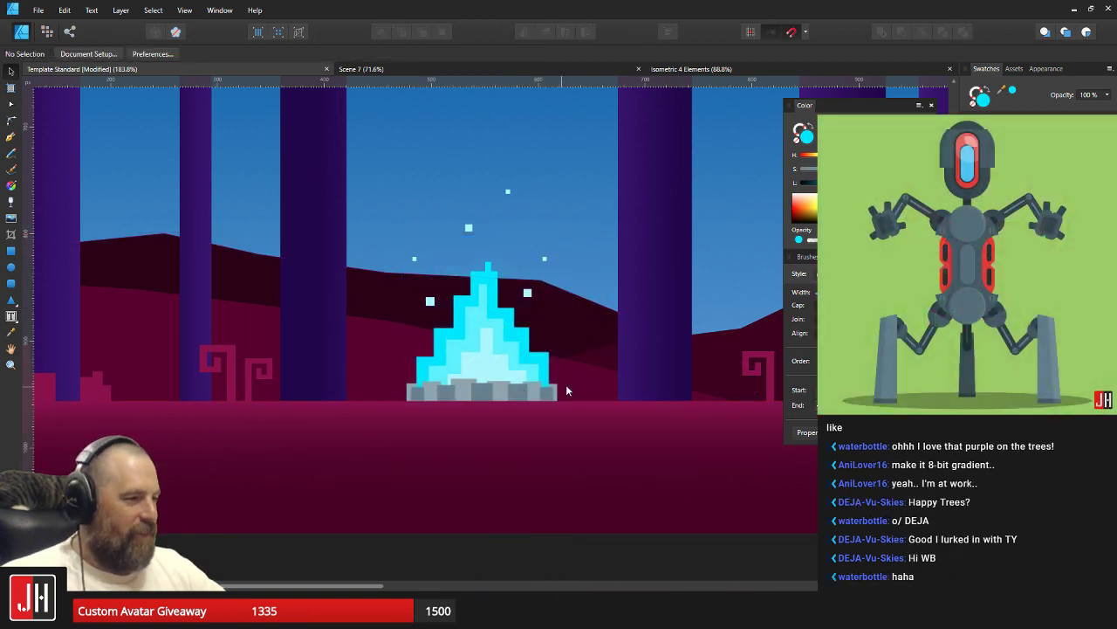
pyautogui.click(571, 383)
pyautogui.hotkey('ctrl', 'v')
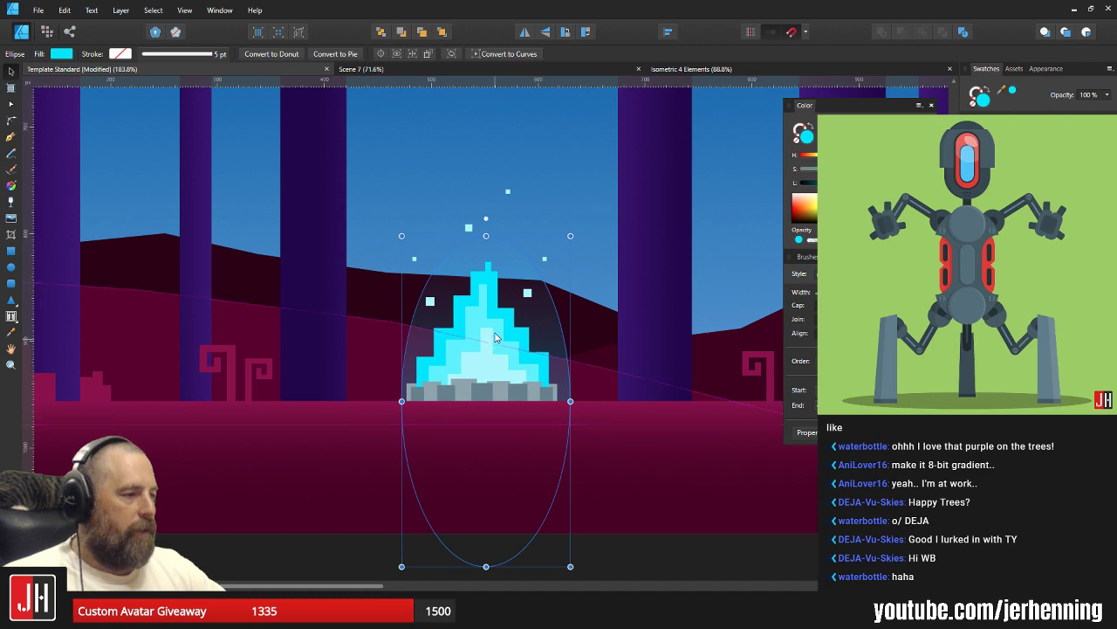
pyautogui.moveTo(495, 337); pyautogui.dragTo(493, 338)
pyautogui.hotkey('ctrl', 'x')
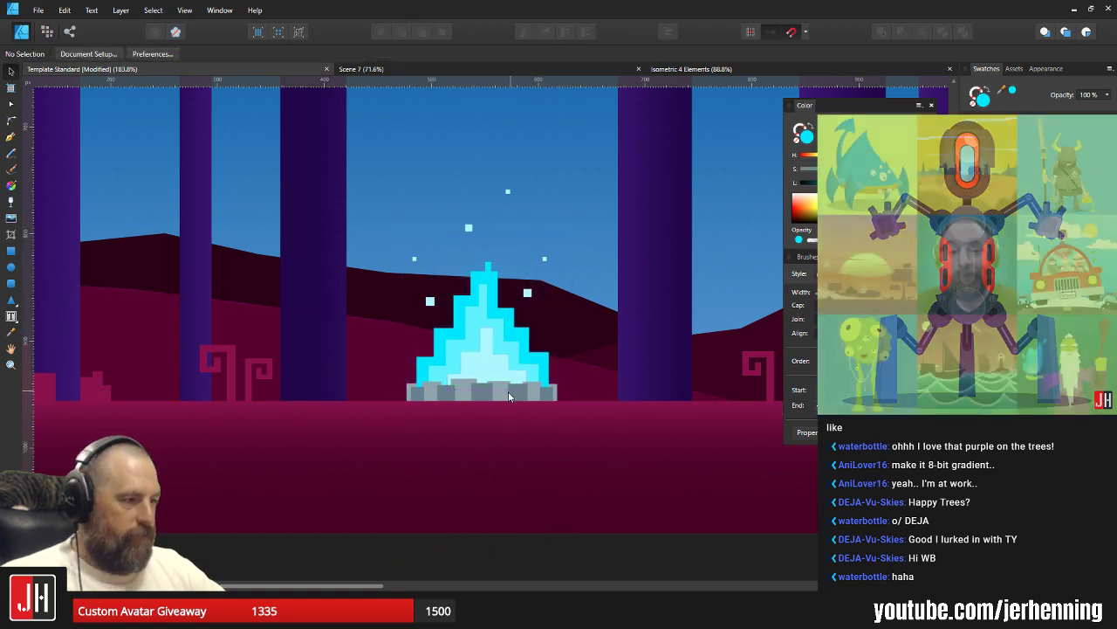
pyautogui.click(487, 391)
pyautogui.hotkey('ctrl', 'v')
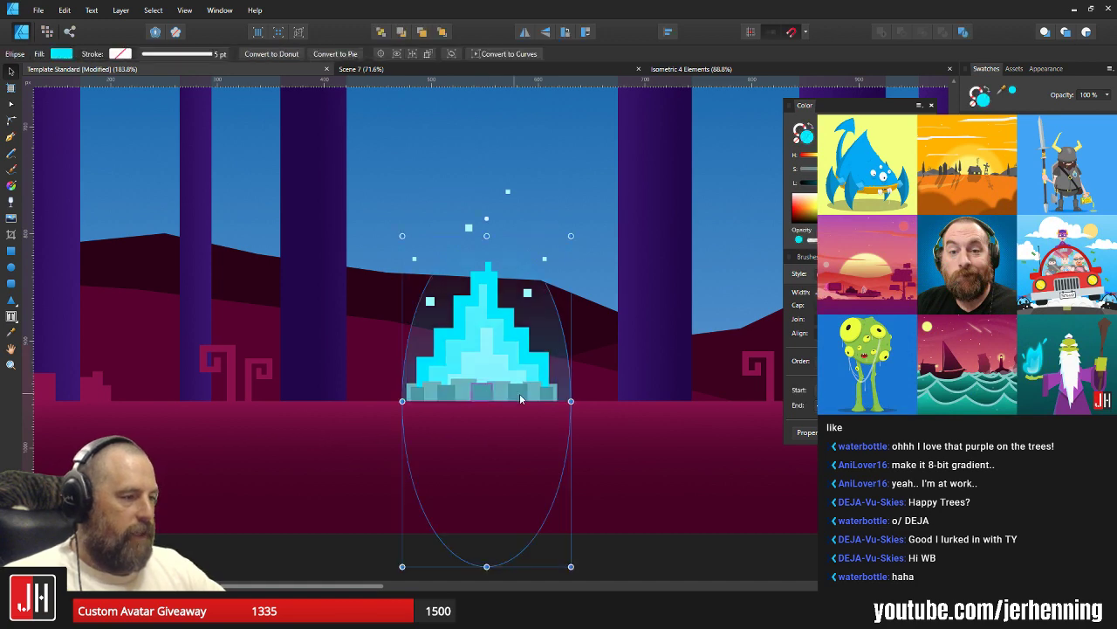
# Enlarge the faded glow ellipse slightly around its centre and check it against the whole scene.
pyautogui.scroll(-5, 486, 393)
pyautogui.click(578, 465)
pyautogui.scroll(5, 536, 366)
pyautogui.scroll(1, 536, 366)
pyautogui.click(516, 340)
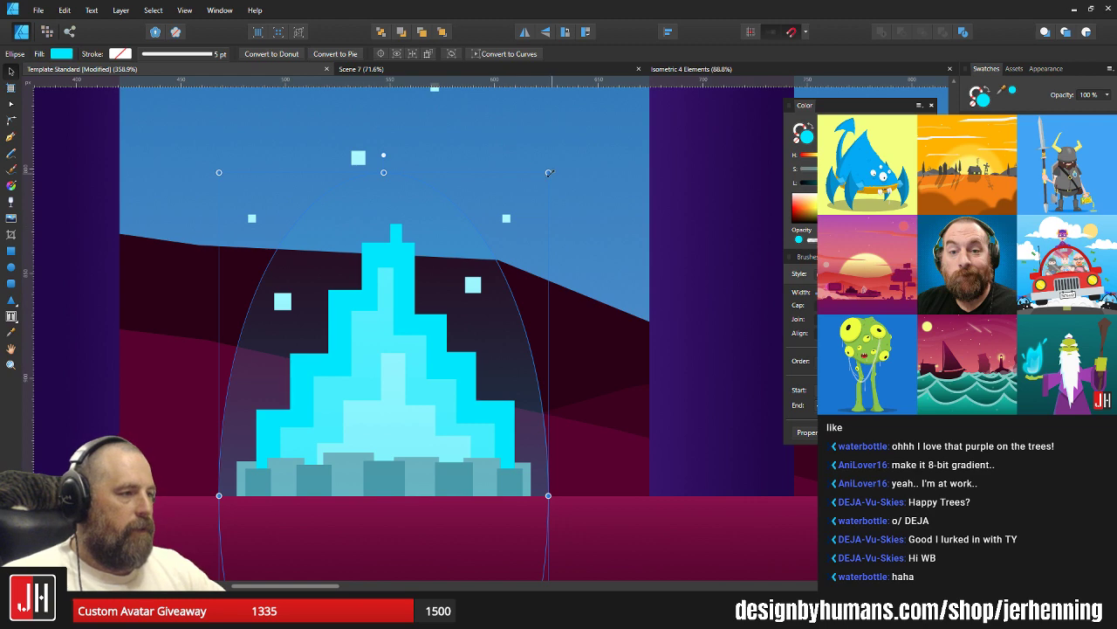
pyautogui.moveTo(549, 172); pyautogui.dragTo(559, 143)
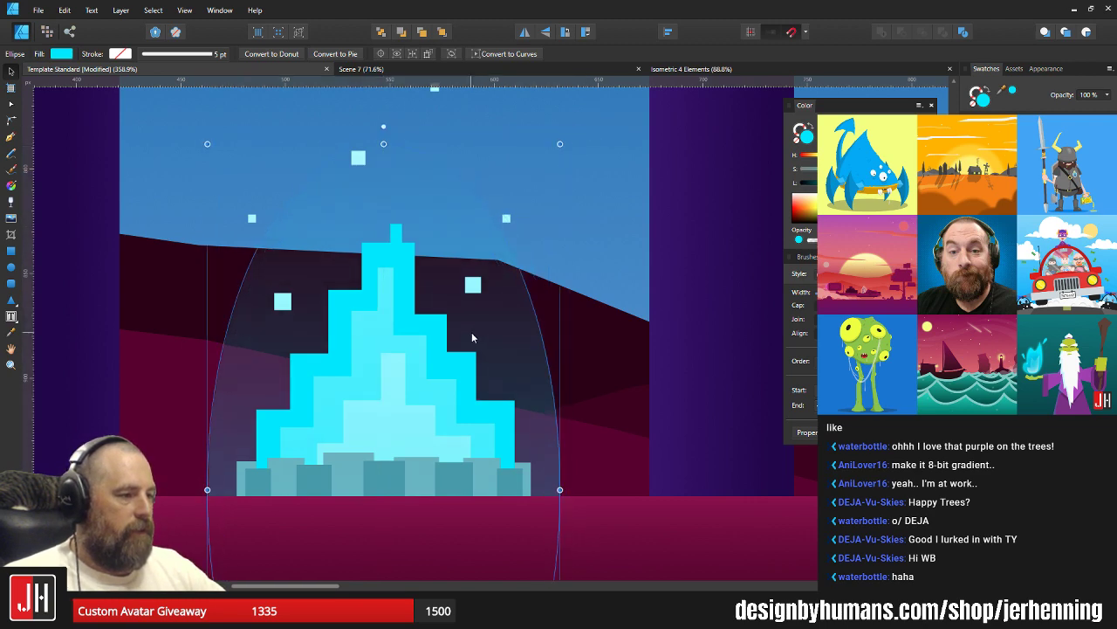
pyautogui.scroll(-4, 471, 337)
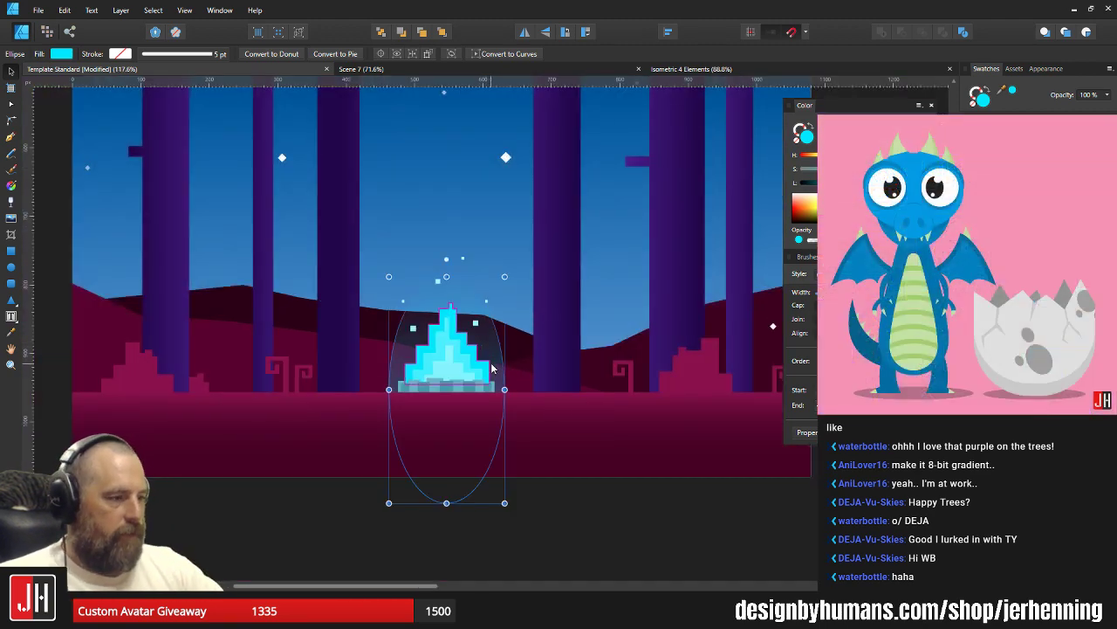
# Restore the glow ellipse to full opacity and delete it.
pyautogui.press('0')
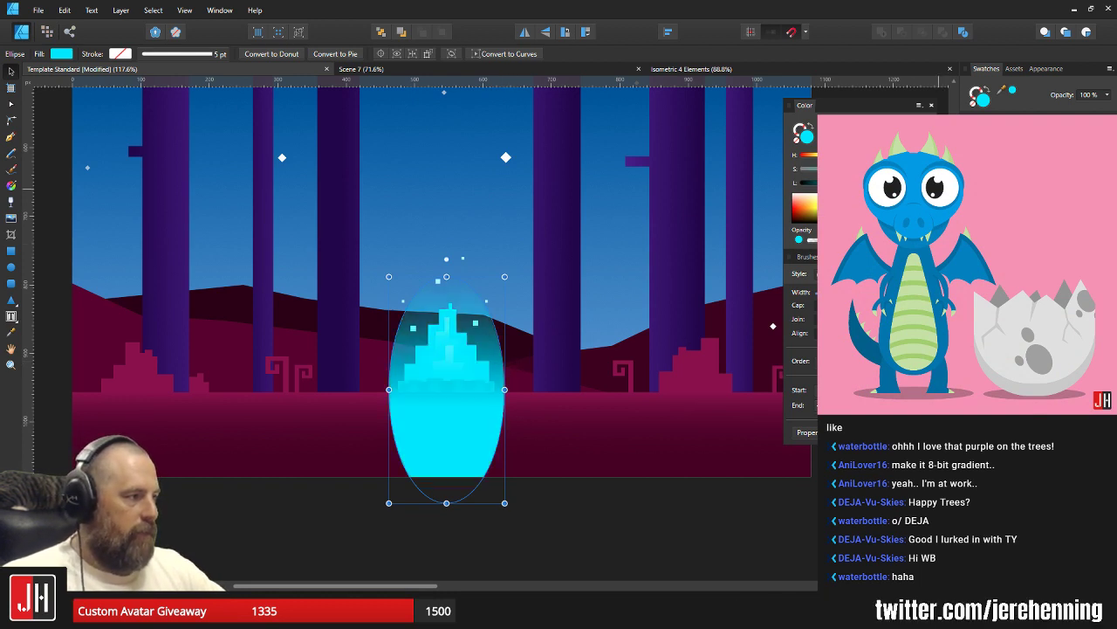
pyautogui.moveTo(467, 416); pyautogui.dragTo(423, 350)
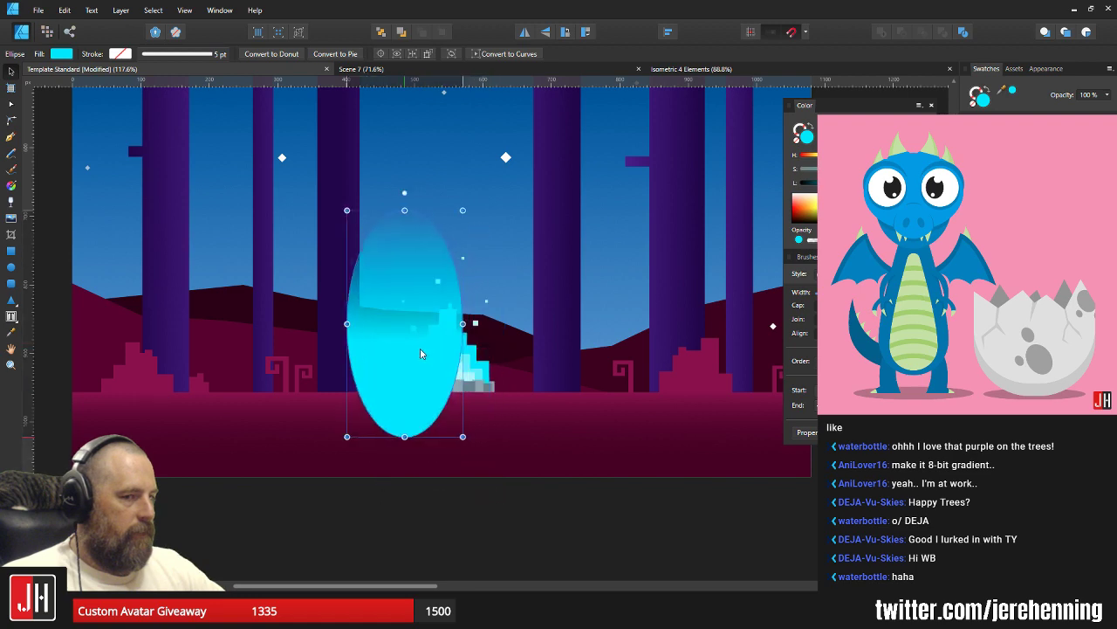
pyautogui.press('Delete')
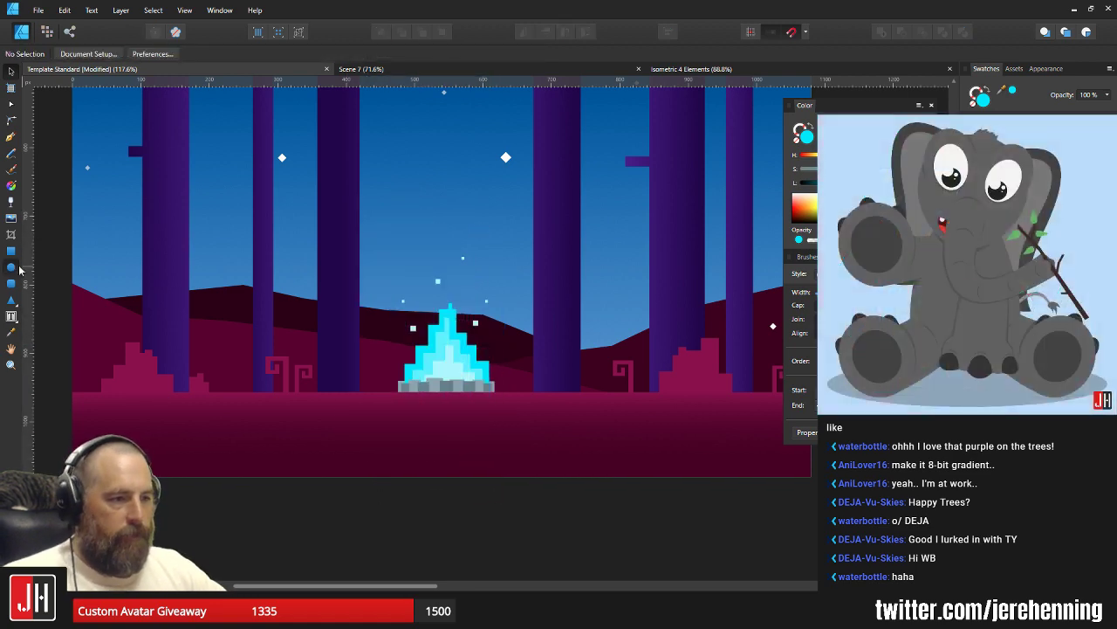
# Draw a new cyan ellipse about 184 px wide and 389 px tall around the campfire.
pyautogui.click(12, 267)
pyautogui.moveTo(382, 225)
pyautogui.mouseDown()
pyautogui.moveTo(518, 474)
pyautogui.moveTo(510, 492)
pyautogui.mouseUp()
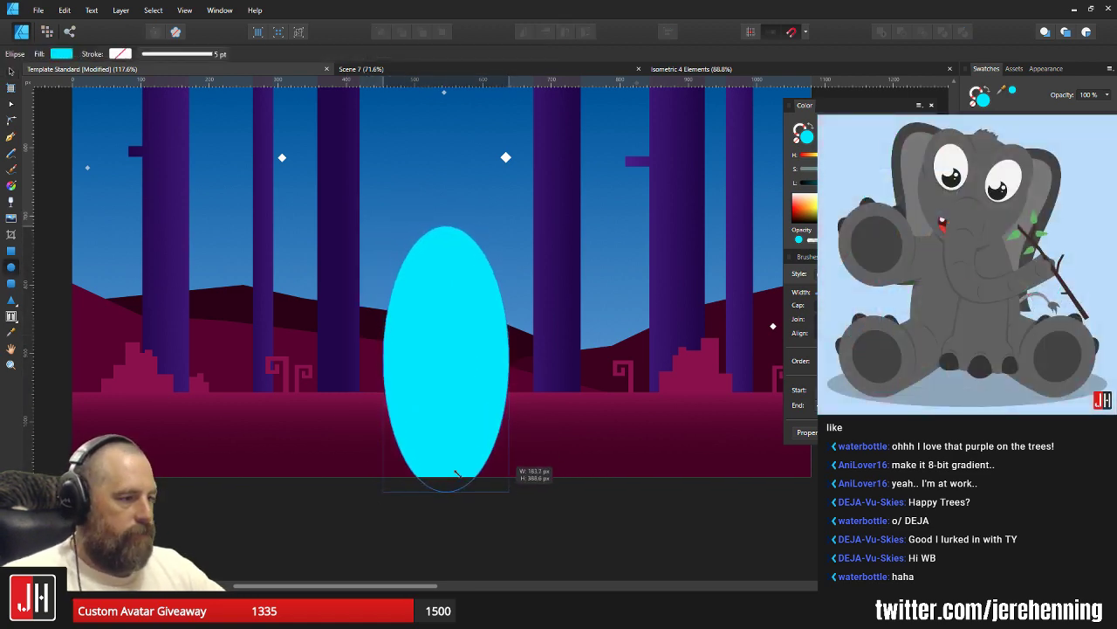
pyautogui.scroll(3, 460, 459)
# Restack the new ellipse directly in front of the campfire group, behind the ground, and set its opacity to 50%.
pyautogui.press('v')
pyautogui.press('Delete')
pyautogui.press('e')
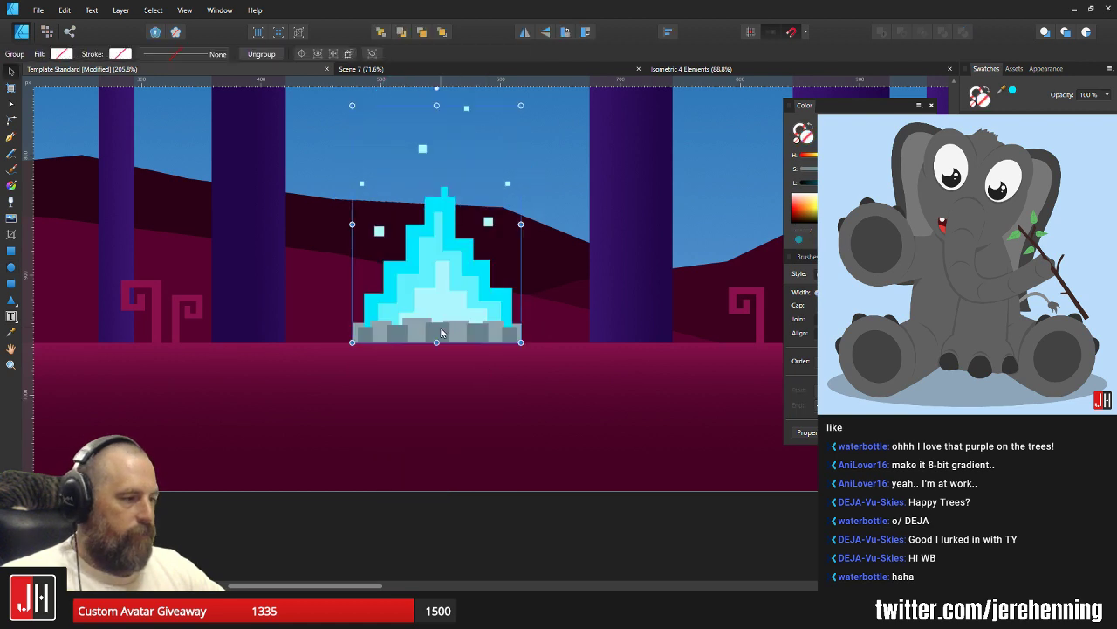
pyautogui.moveTo(440, 326); pyautogui.dragTo(466, 343)
pyautogui.press('5')
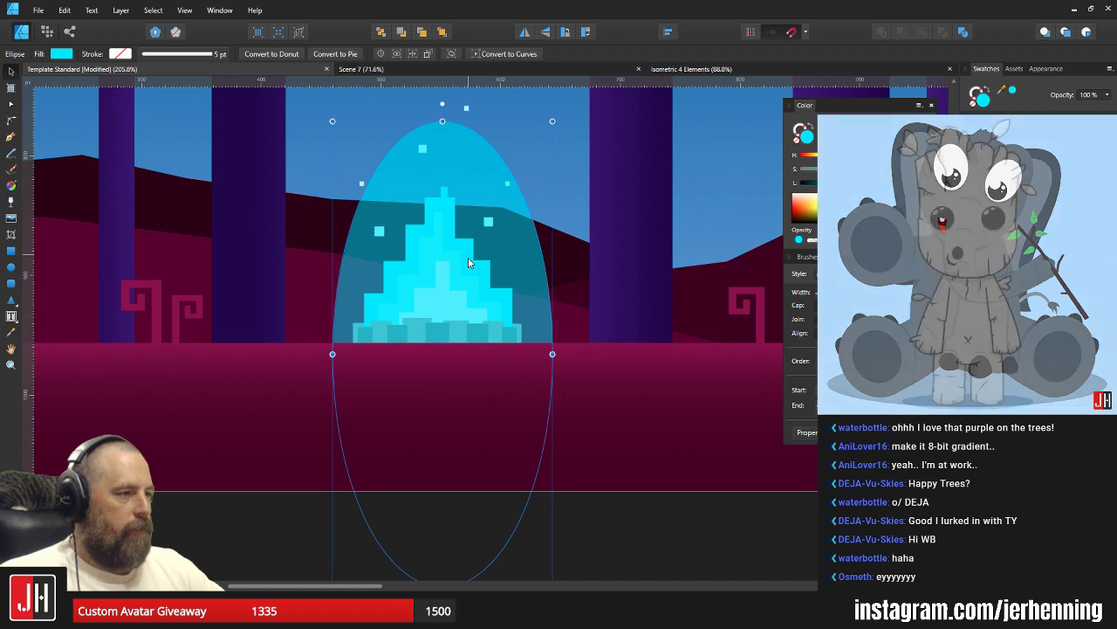
# Centre the cyan ellipse horizontally on the campfire and adjust its height so it encloses the flames and sparks.
pyautogui.moveTo(468, 257); pyautogui.dragTo(460, 344)
pyautogui.scroll(-2, 460, 345)
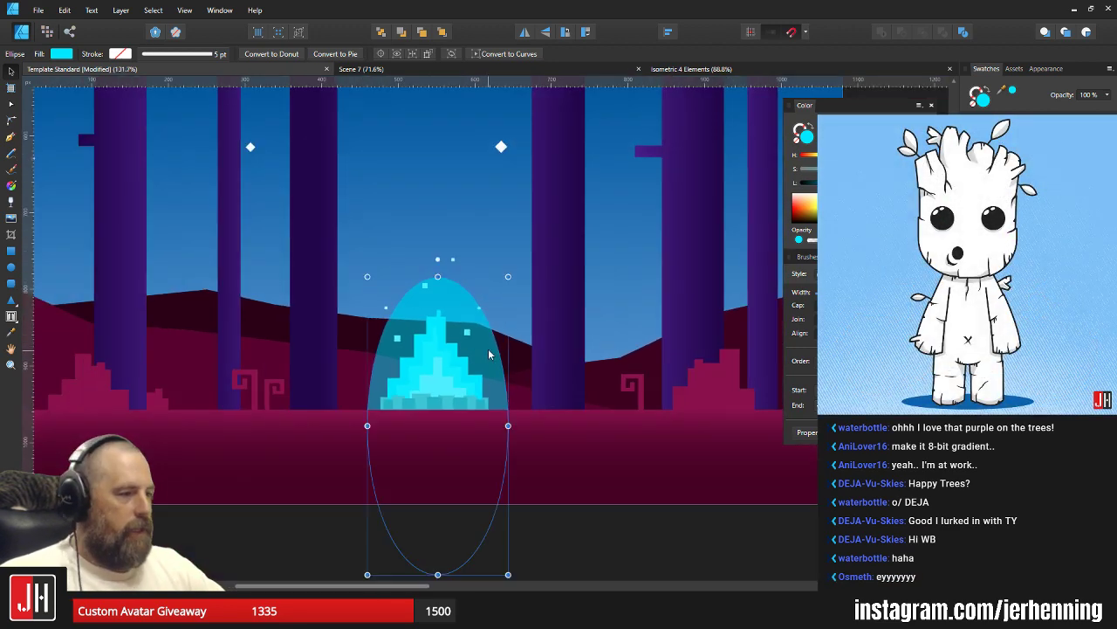
pyautogui.scroll(-1, 488, 353)
pyautogui.scroll(4, 463, 359)
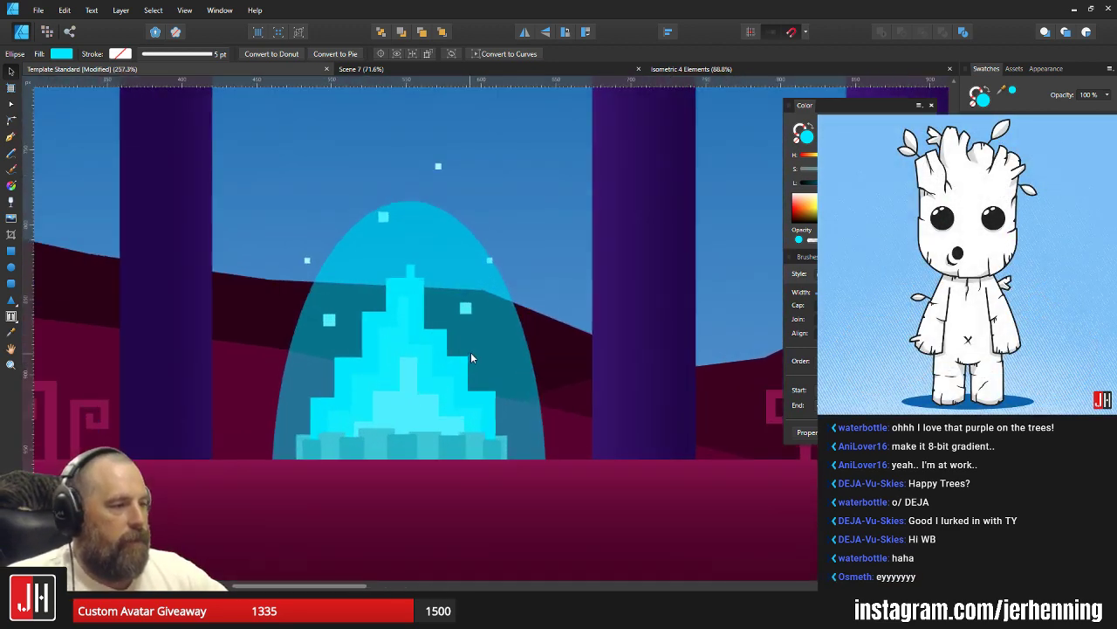
pyautogui.moveTo(484, 318); pyautogui.dragTo(483, 267)
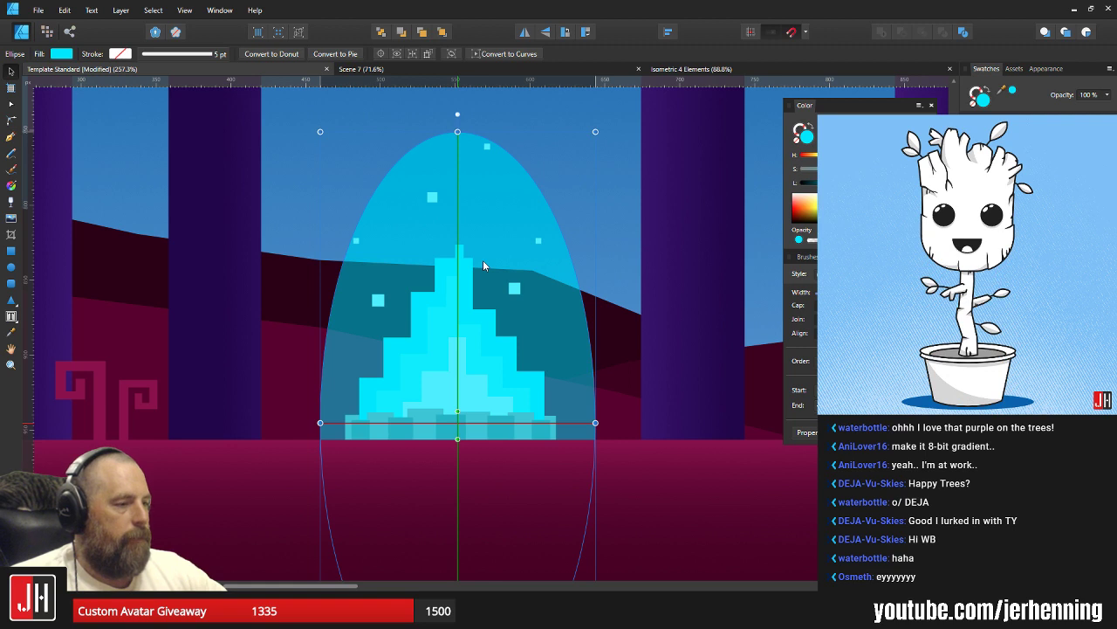
pyautogui.moveTo(483, 260); pyautogui.dragTo(481, 252)
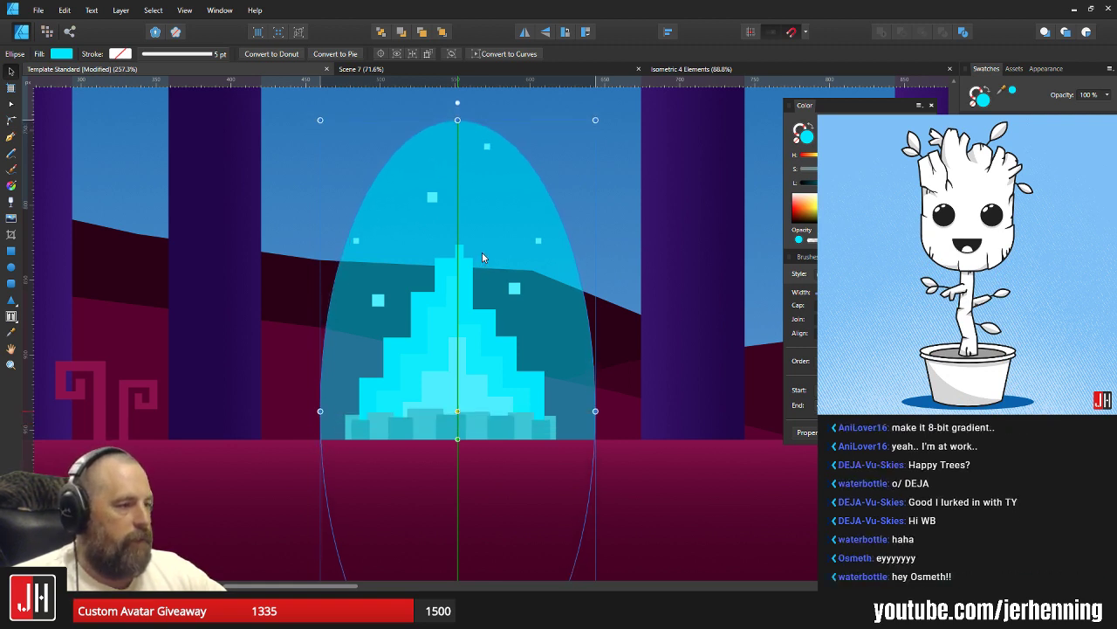
# Stretch the cyan ellipse upward so its tip rises well above the sparks.
pyautogui.scroll(-6, 482, 260)
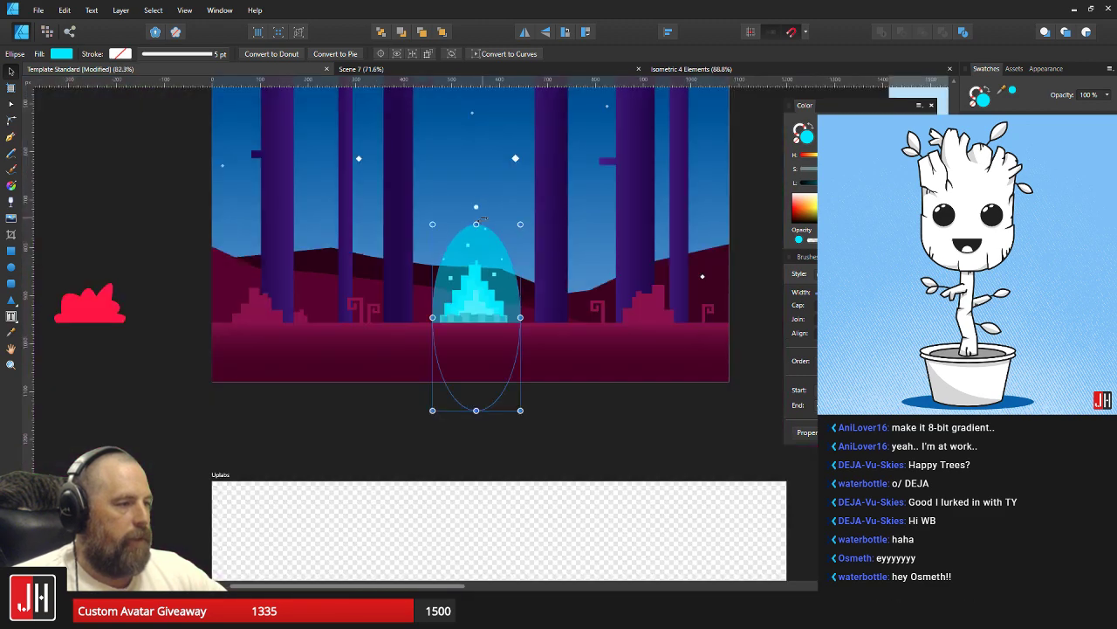
pyautogui.moveTo(477, 223); pyautogui.dragTo(480, 187)
pyautogui.scroll(3, 482, 288)
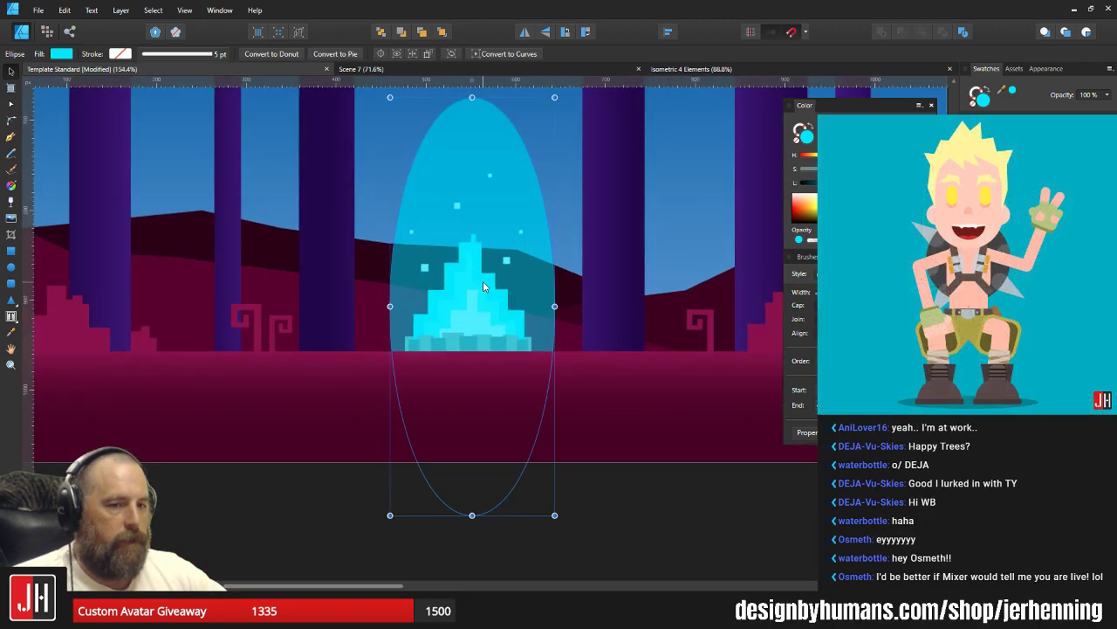
# Move the cyan glow ellipse down over the fire toward the ground line and set its height to about 448 px.
pyautogui.moveTo(482, 249); pyautogui.dragTo(483, 294)
pyautogui.moveTo(473, 142); pyautogui.dragTo(472, 157)
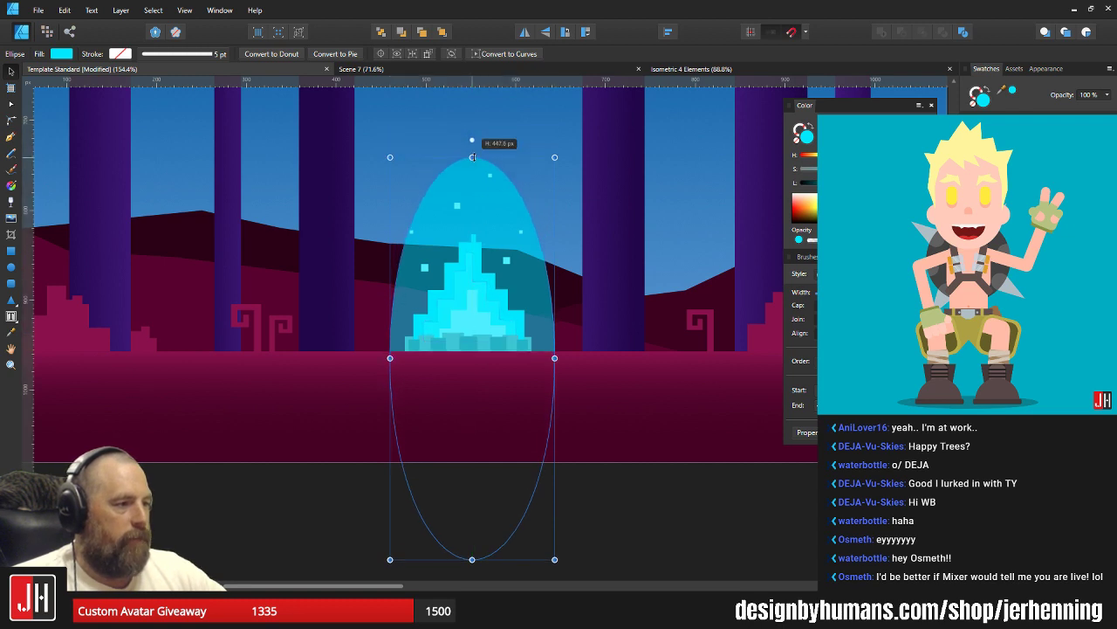
pyautogui.scroll(5, 387, 256)
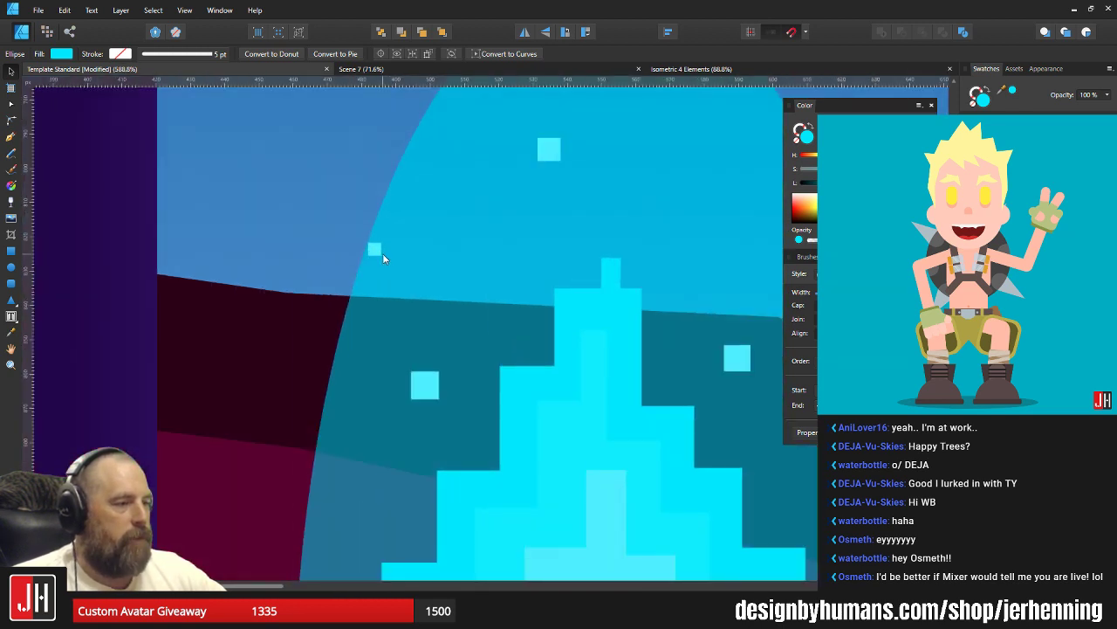
pyautogui.scroll(-2, 621, 260)
pyautogui.moveTo(623, 258); pyautogui.dragTo(523, 267)
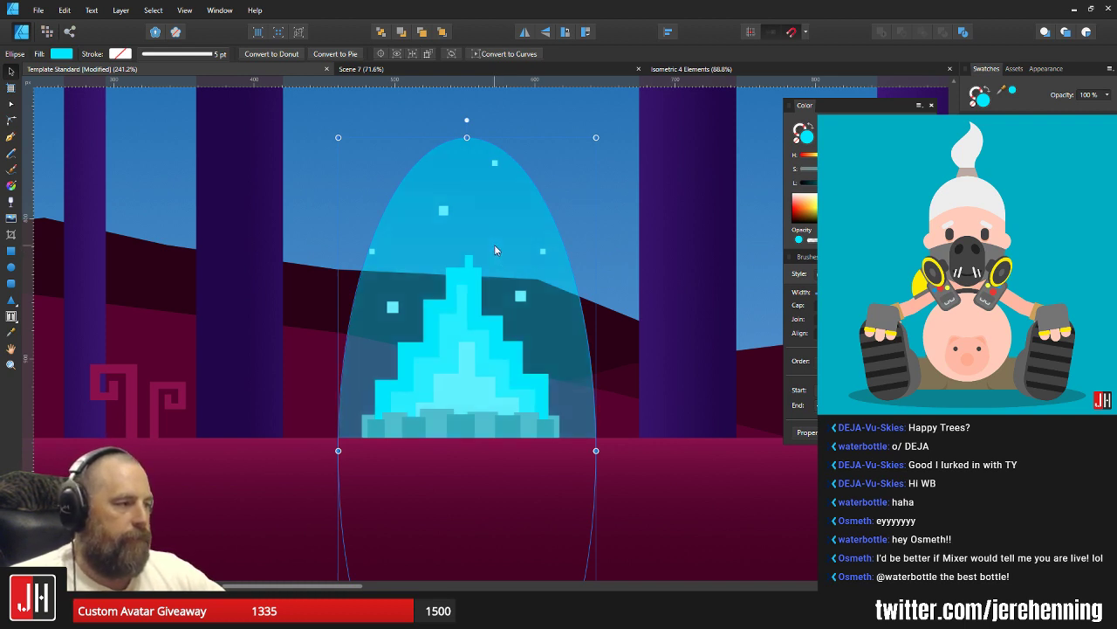
# Apply a Gaussian Blur layer effect to the ellipse so its edges fade softly into the scene, and deselect it.
pyautogui.scroll(-3, 494, 250)
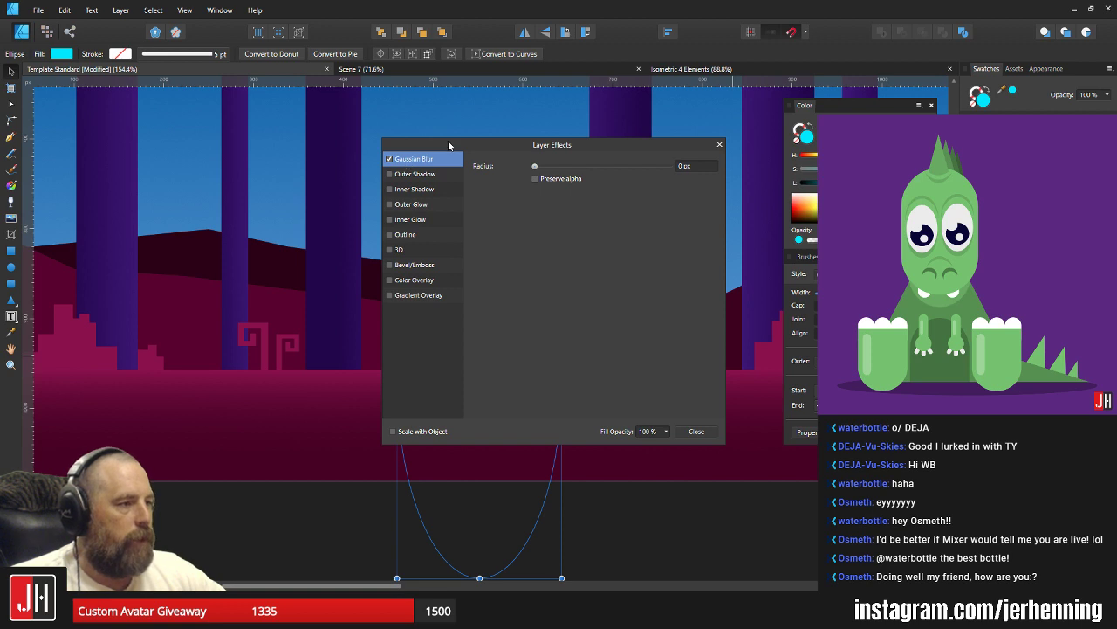
pyautogui.moveTo(448, 144); pyautogui.dragTo(683, 237)
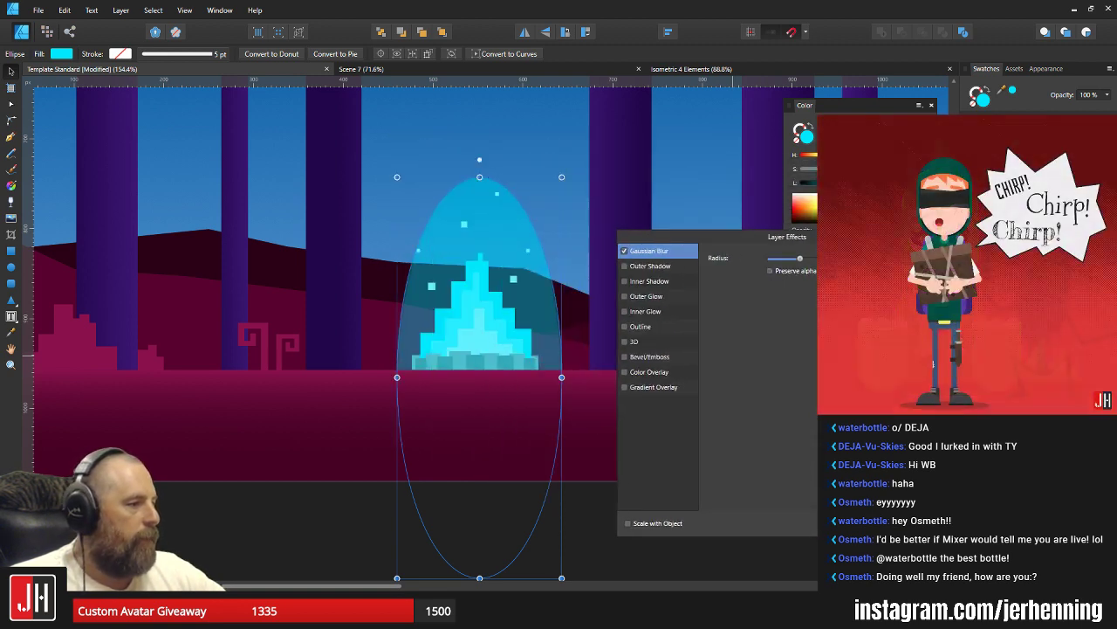
pyautogui.moveTo(800, 259); pyautogui.dragTo(831, 259)
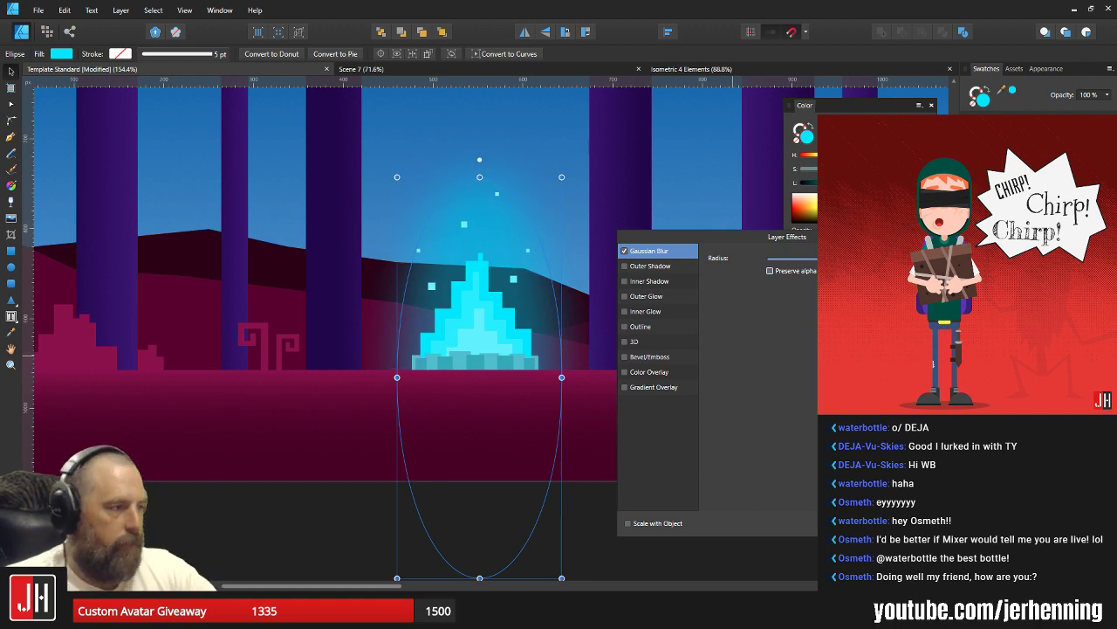
pyautogui.click(924, 523)
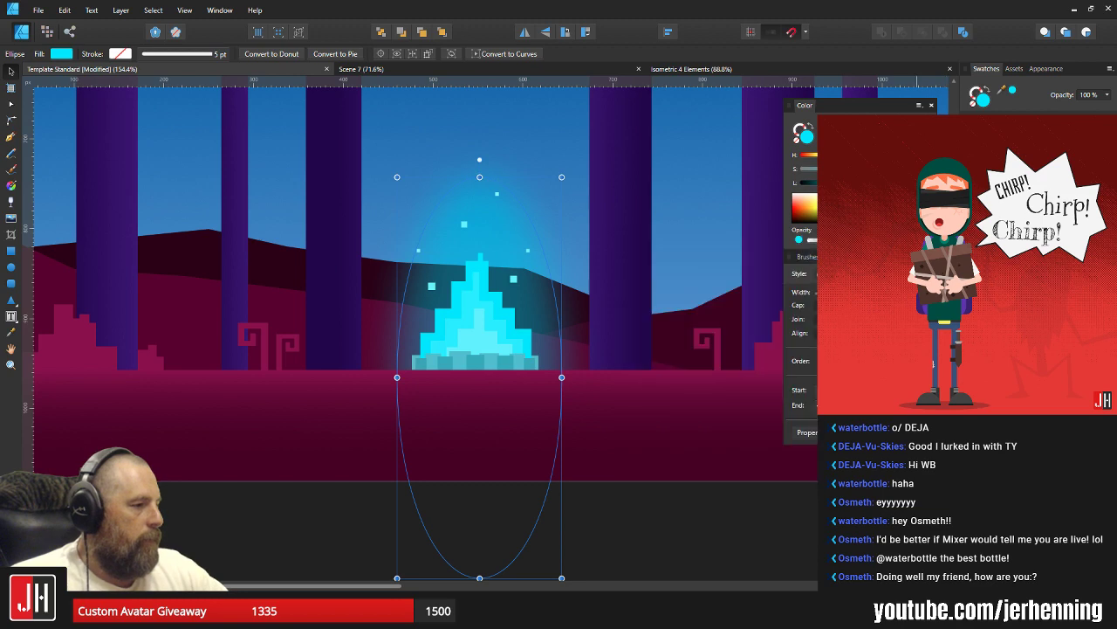
pyautogui.click(634, 422)
pyautogui.scroll(3, 492, 284)
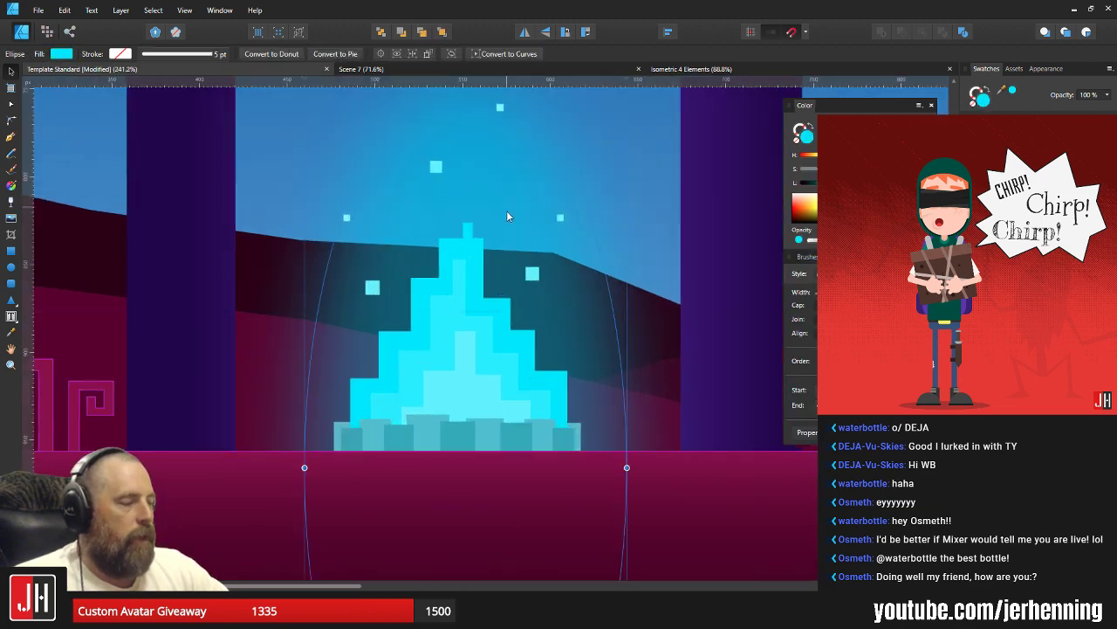
pyautogui.scroll(-10, 506, 211)
pyautogui.click(659, 292)
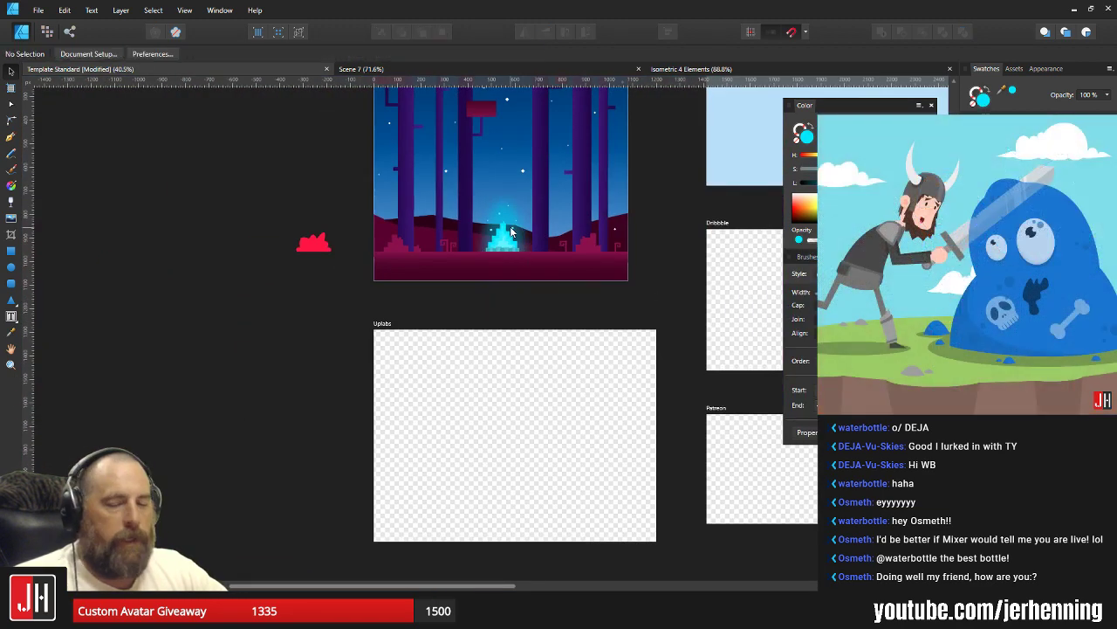
# Nudge the blurred glow ellipse slightly, keeping it horizontally centred on the fire, and clear the selection.
pyautogui.scroll(10, 511, 232)
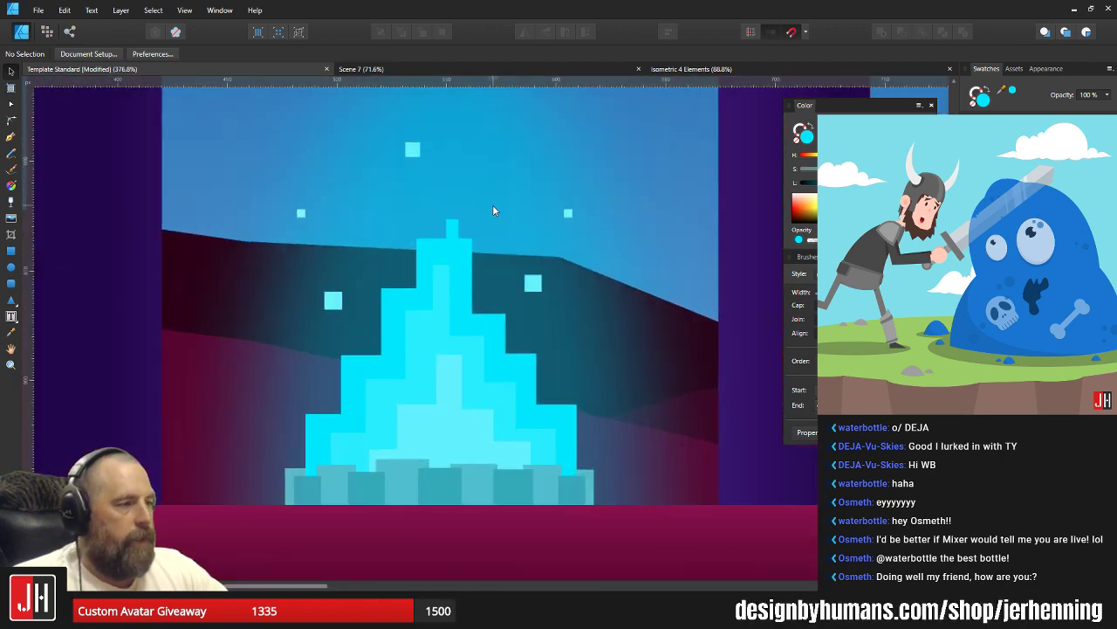
pyautogui.click(493, 210)
pyautogui.scroll(-3, 532, 271)
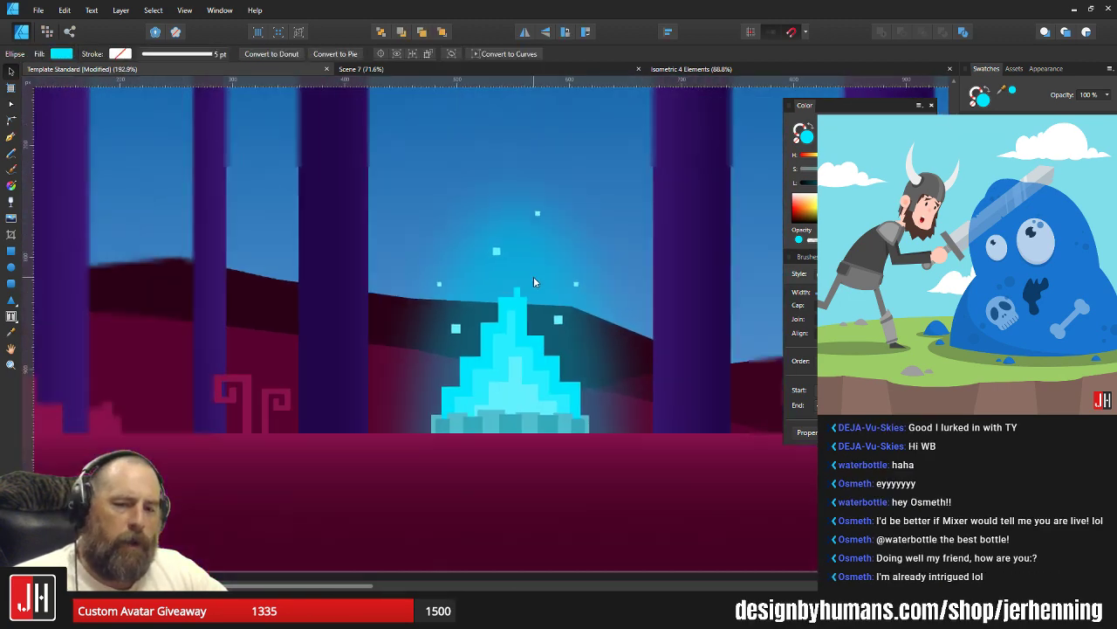
pyautogui.scroll(2, 535, 275)
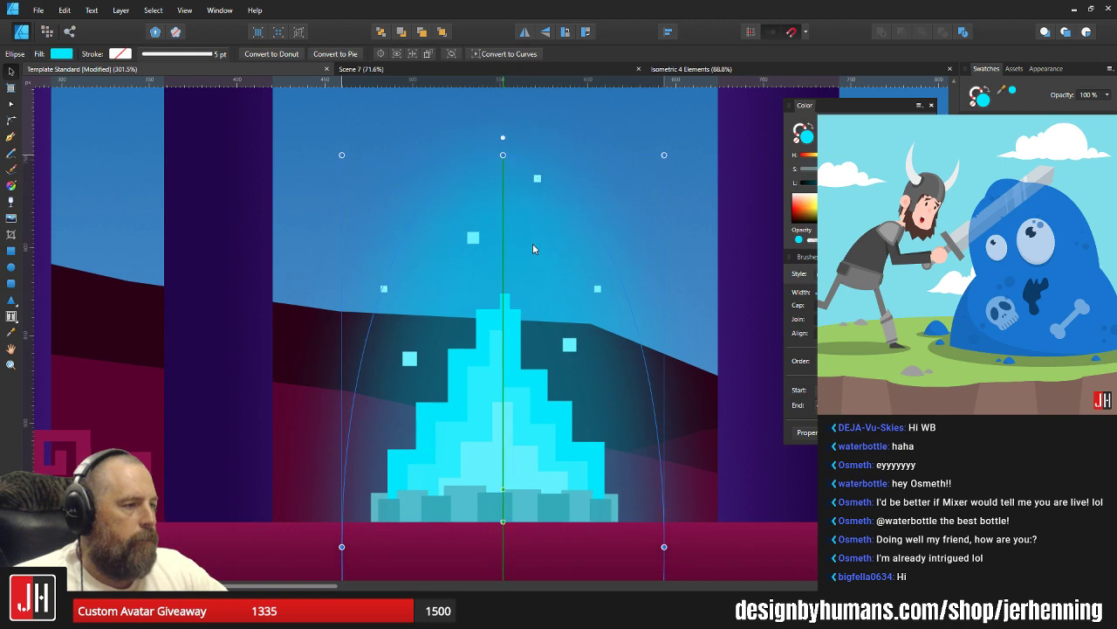
pyautogui.moveTo(533, 244); pyautogui.dragTo(532, 241)
pyautogui.scroll(-6, 532, 241)
pyautogui.click(720, 344)
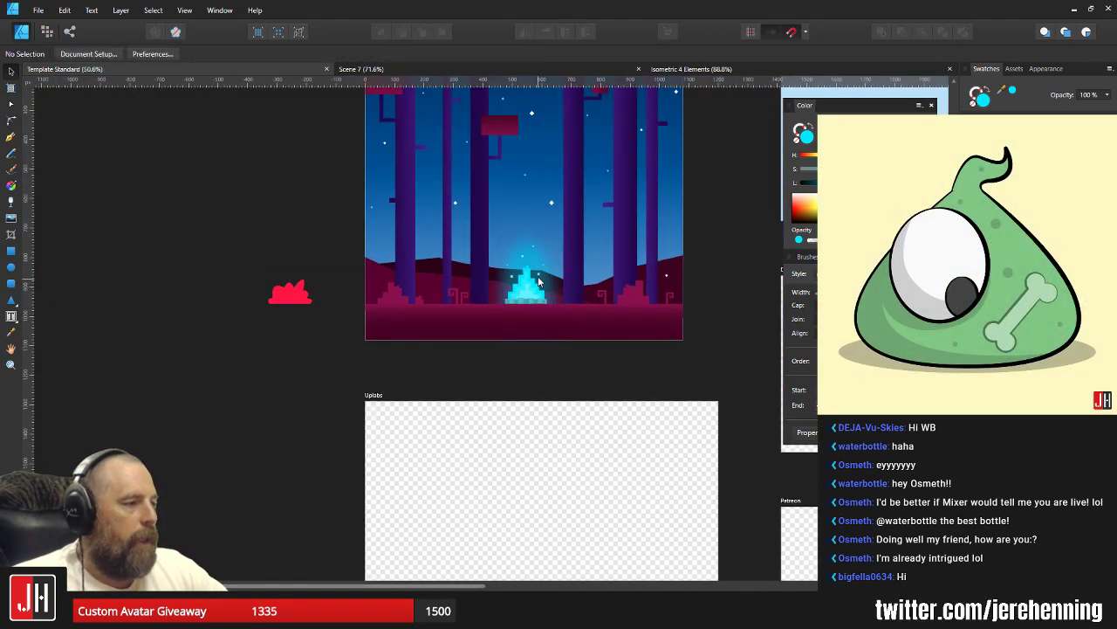
# Shift the blurred glow so its centre lines up with the fire's axis and the ground line, and deselect it.
pyautogui.scroll(5, 538, 282)
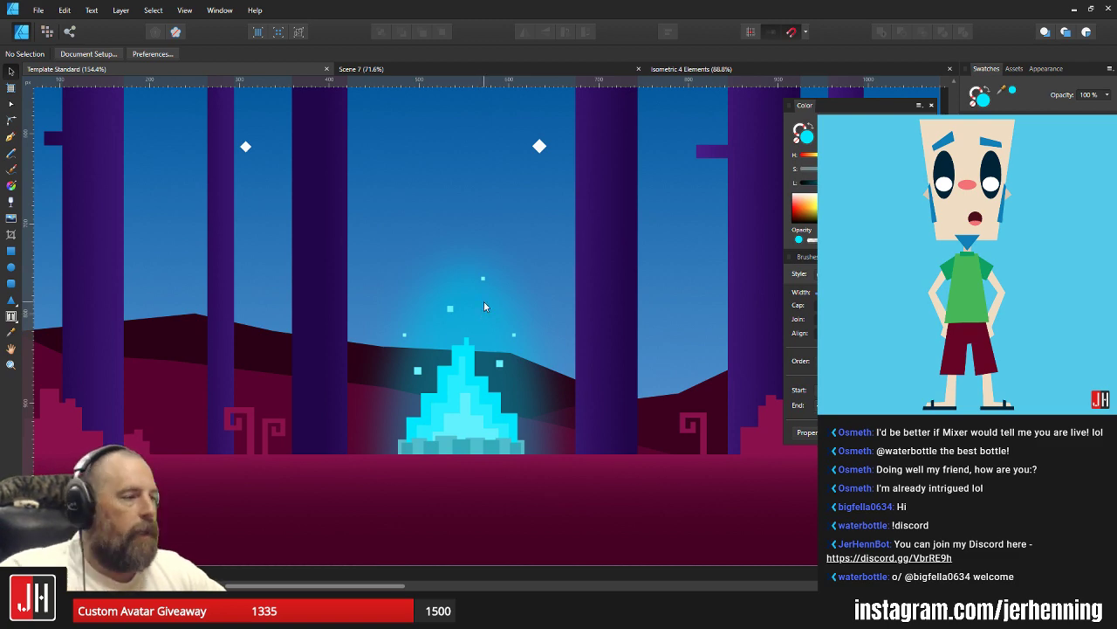
pyautogui.click(483, 305)
pyautogui.scroll(3, 480, 392)
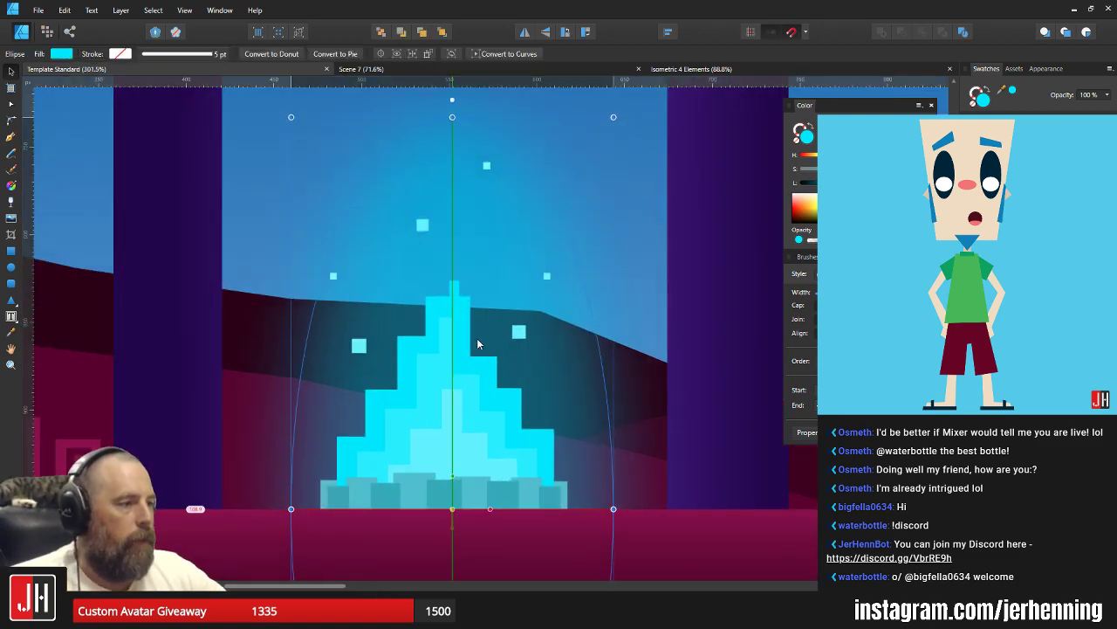
pyautogui.scroll(-5, 480, 340)
pyautogui.click(622, 358)
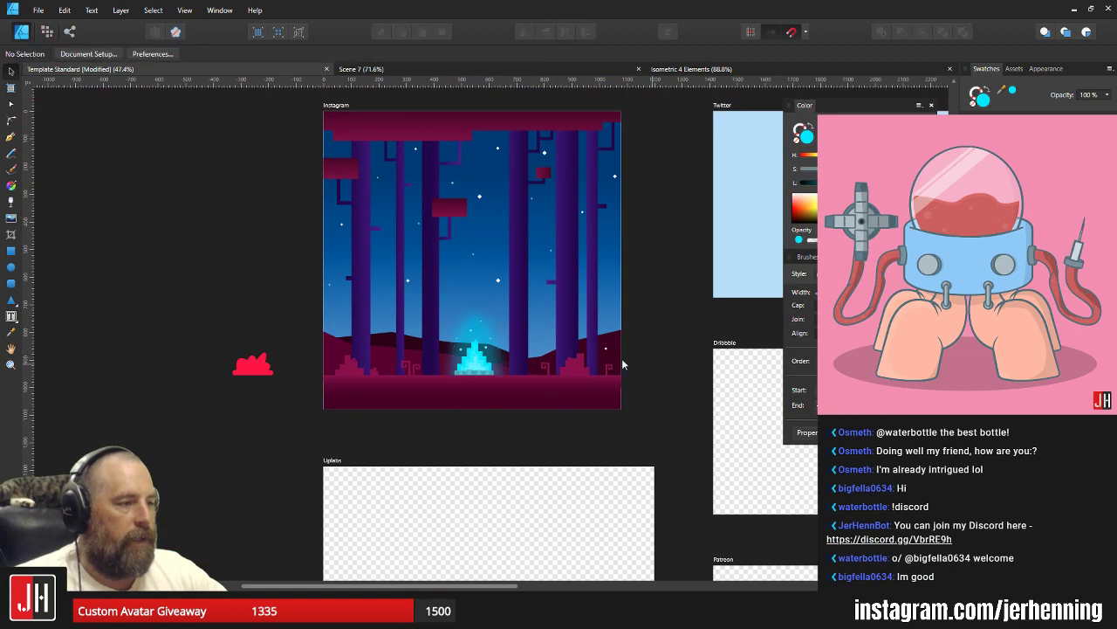
# Enlarge the glow ellipse around the fire by a small amount and deselect it.
pyautogui.scroll(3, 473, 348)
pyautogui.click(486, 310)
pyautogui.scroll(2, 489, 310)
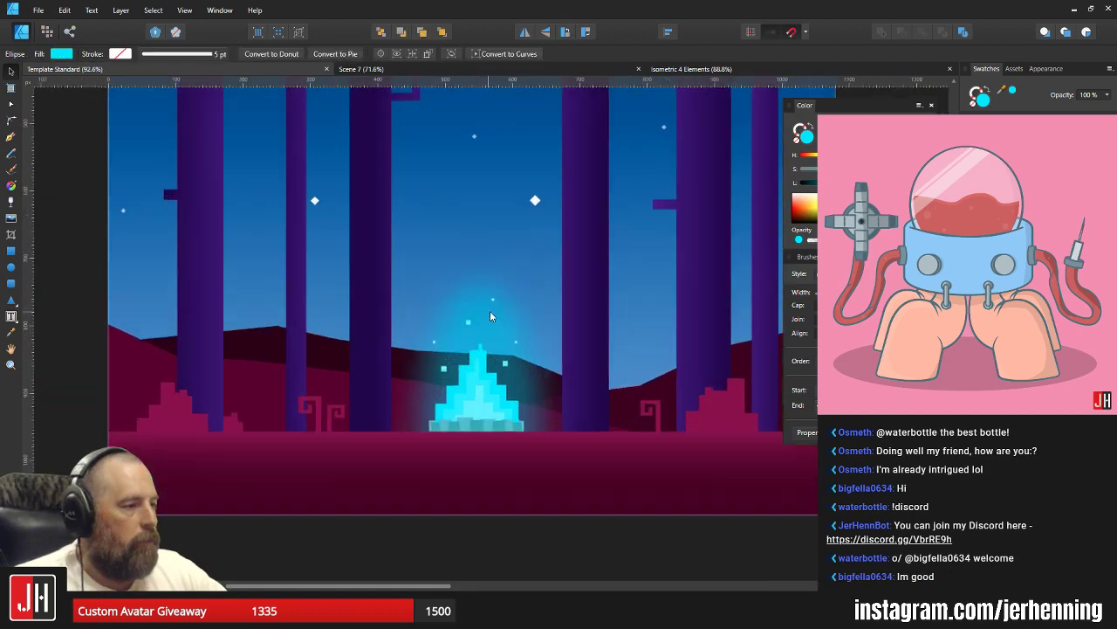
pyautogui.moveTo(560, 266); pyautogui.dragTo(563, 266)
pyautogui.scroll(4, 487, 427)
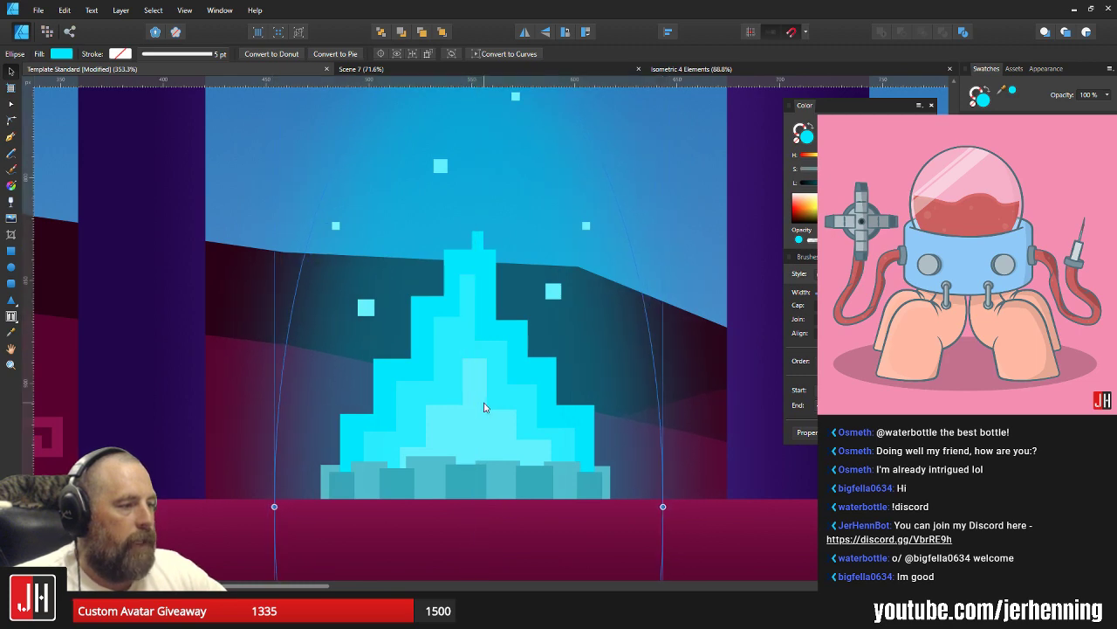
pyautogui.scroll(-3, 487, 407)
pyautogui.scroll(-5, 501, 345)
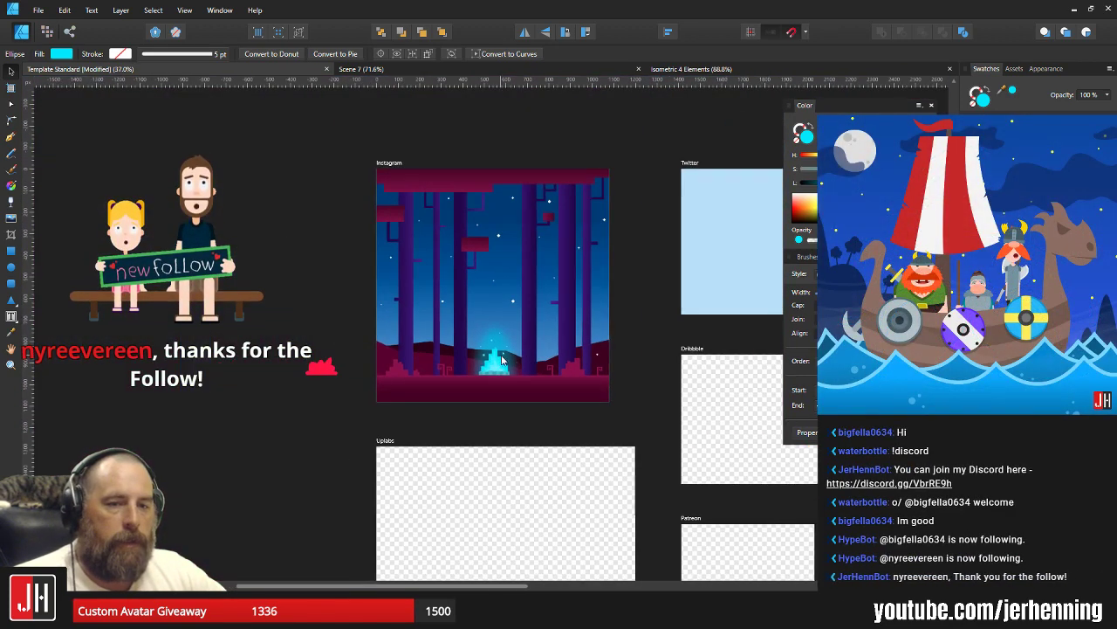
pyautogui.click(649, 342)
# Scale the glow ellipse up slightly more from its centre, widening it and raising its upper edge, and deselect it.
pyautogui.scroll(4, 520, 371)
pyautogui.scroll(1, 521, 378)
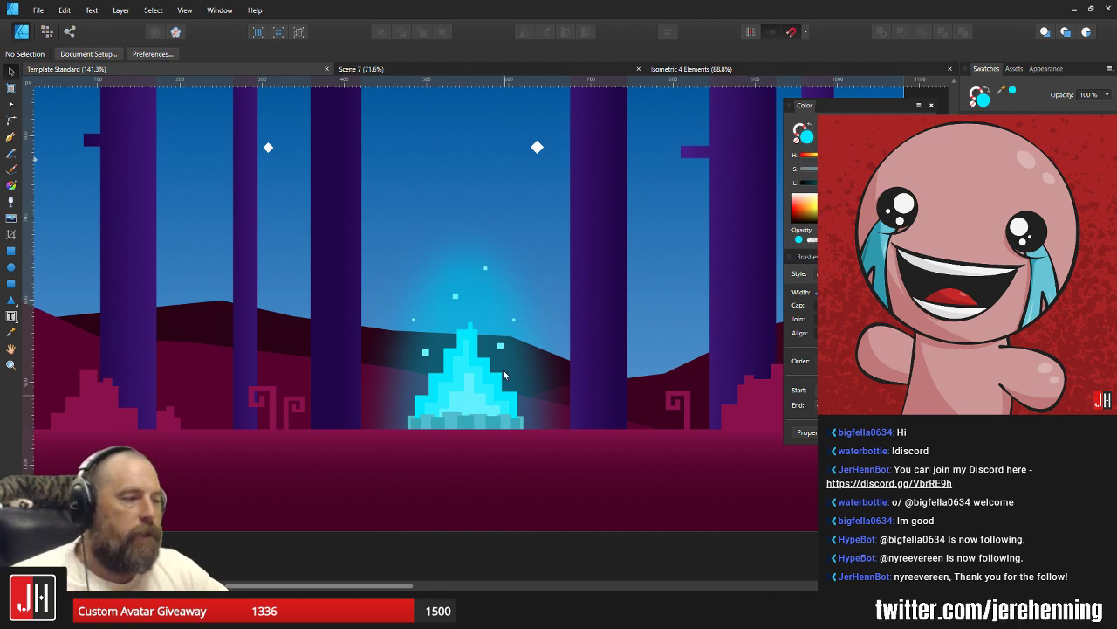
pyautogui.scroll(-5, 503, 369)
pyautogui.scroll(4, 500, 377)
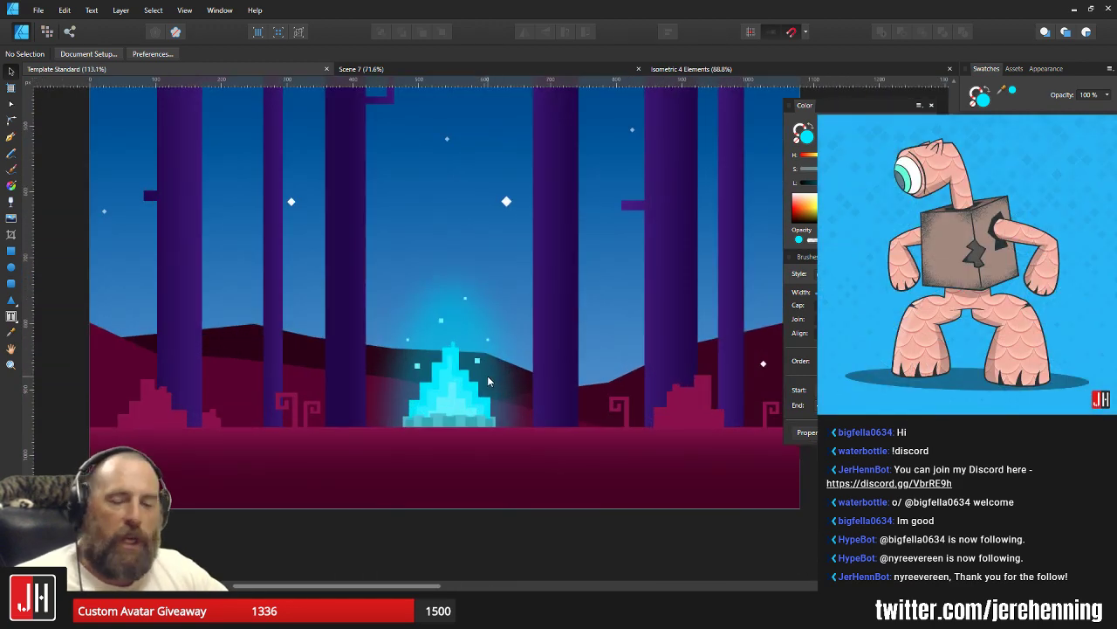
pyautogui.scroll(-3, 505, 404)
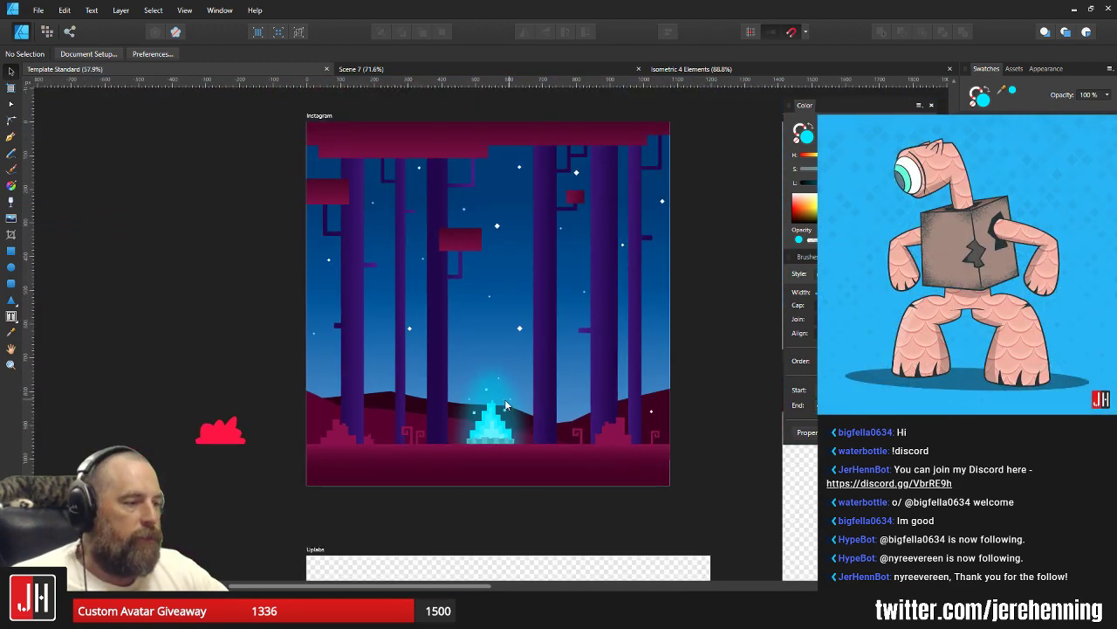
pyautogui.scroll(5, 497, 367)
pyautogui.click(515, 349)
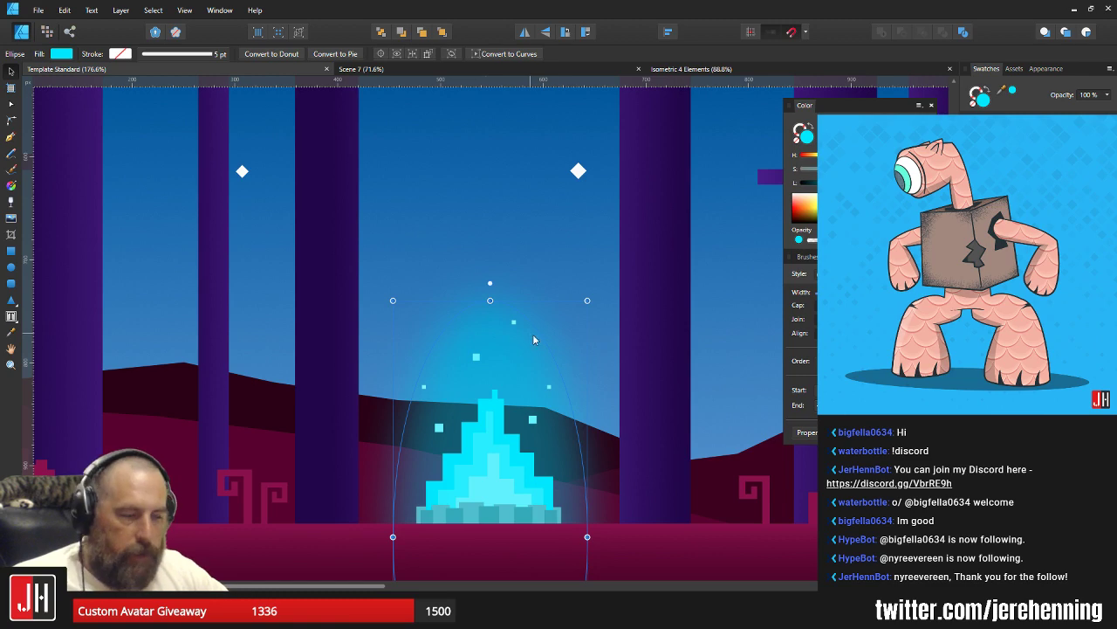
pyautogui.moveTo(585, 300); pyautogui.dragTo(591, 301)
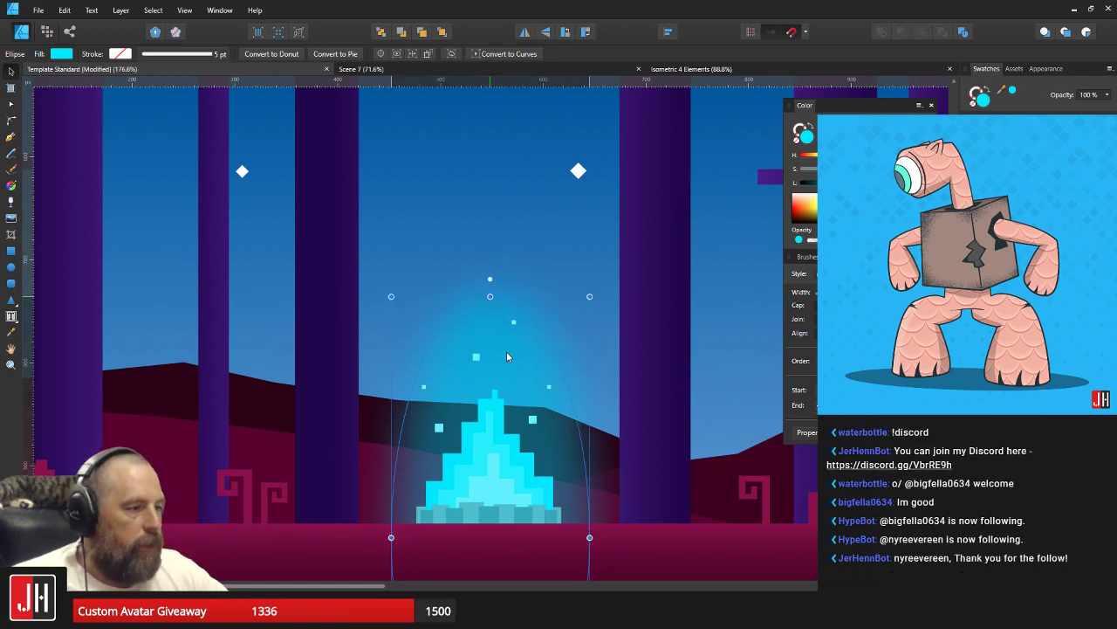
pyautogui.scroll(-6, 507, 353)
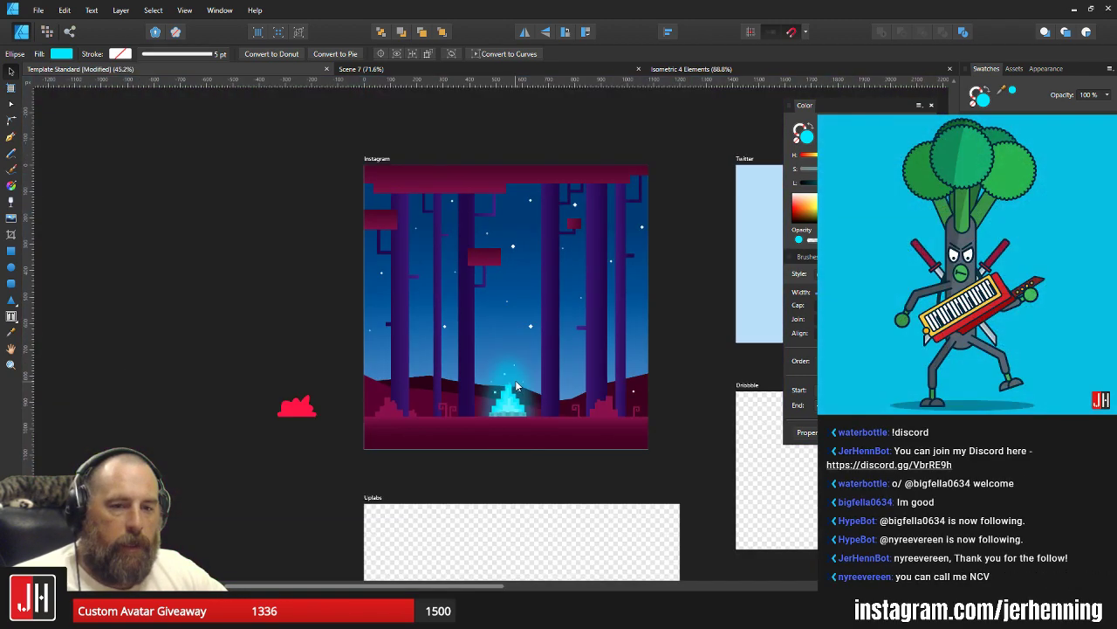
pyautogui.scroll(-2, 524, 384)
pyautogui.click(632, 380)
# Examine the glowing fire up close and within the whole Instagram artboard to judge the overall composition.
pyautogui.scroll(4, 531, 414)
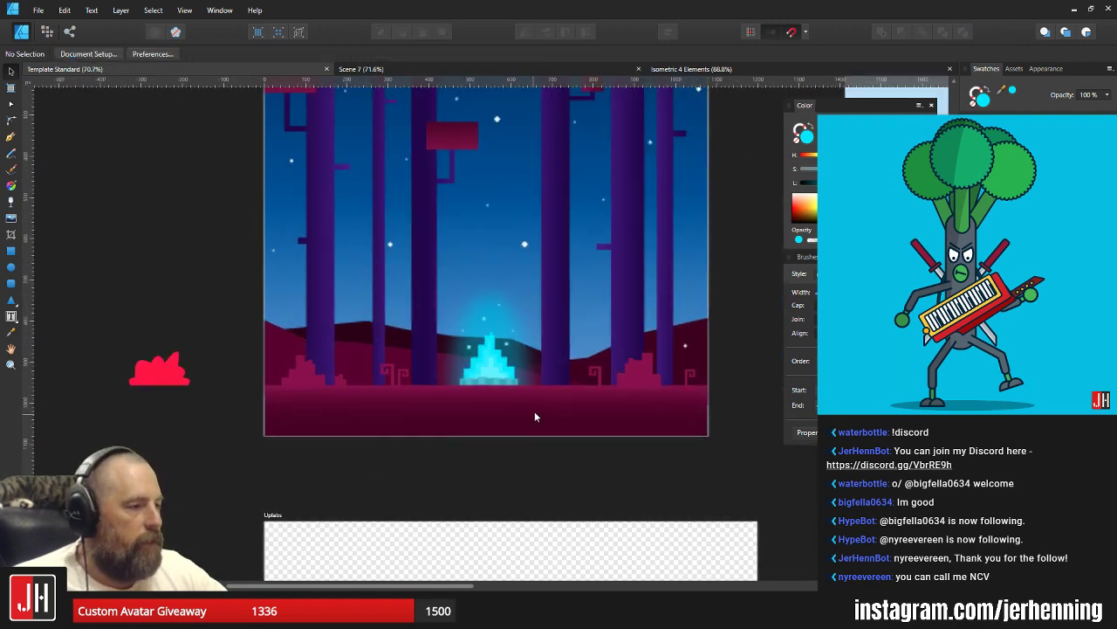
pyautogui.scroll(3, 489, 384)
pyautogui.scroll(-5, 492, 378)
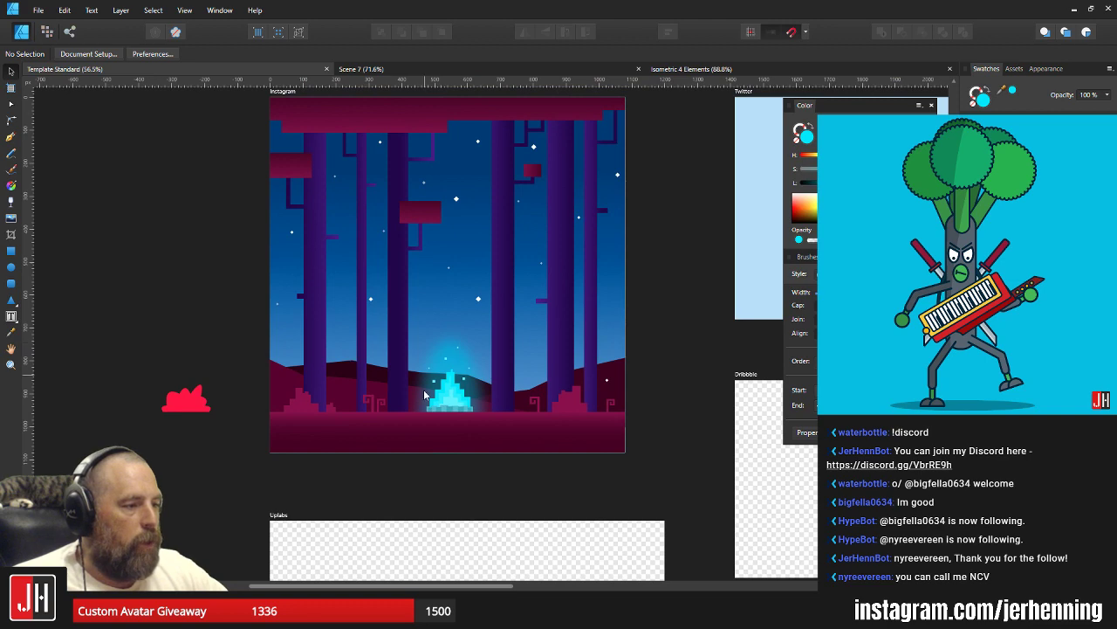
pyautogui.moveTo(462, 357); pyautogui.dragTo(452, 390)
pyautogui.scroll(-1, 452, 389)
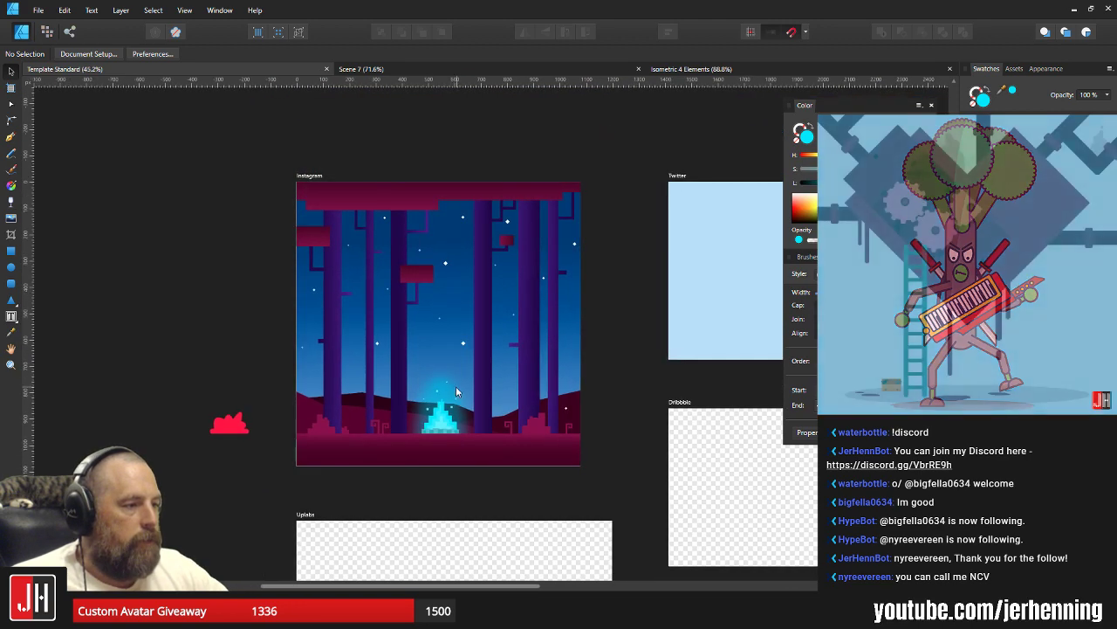
pyautogui.scroll(1, 454, 388)
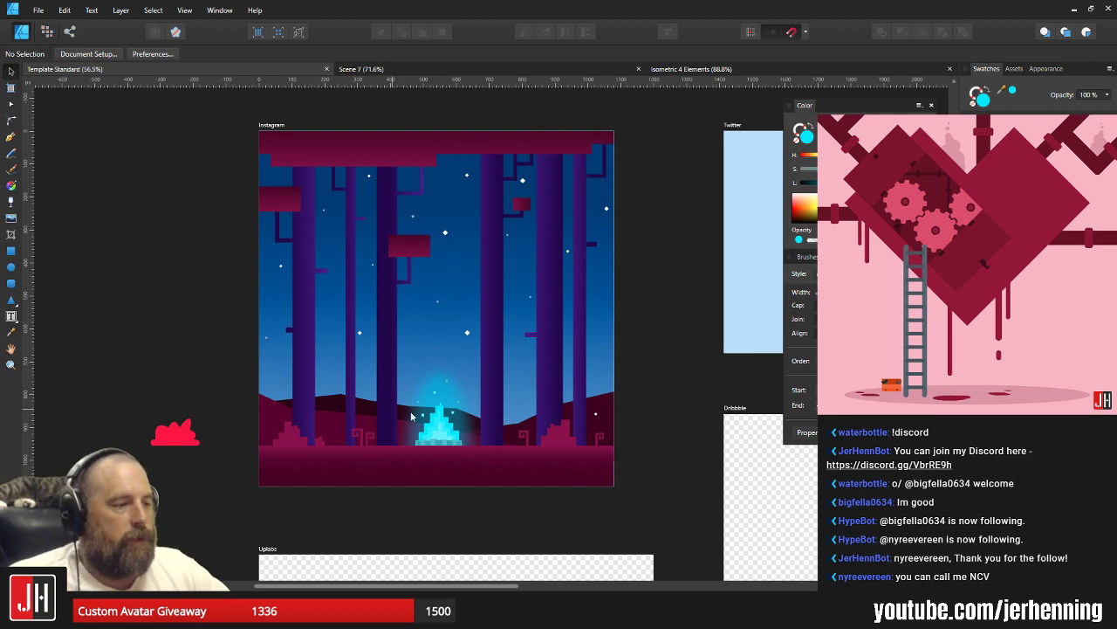
pyautogui.scroll(2, 417, 385)
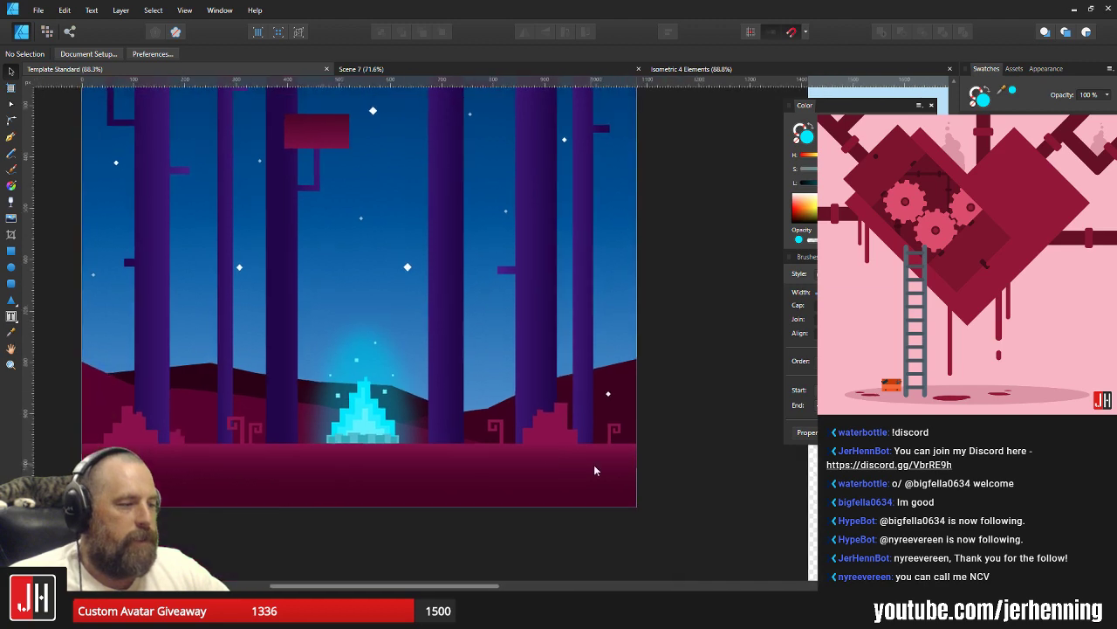
pyautogui.scroll(4, 161, 447)
pyautogui.scroll(-6, 327, 299)
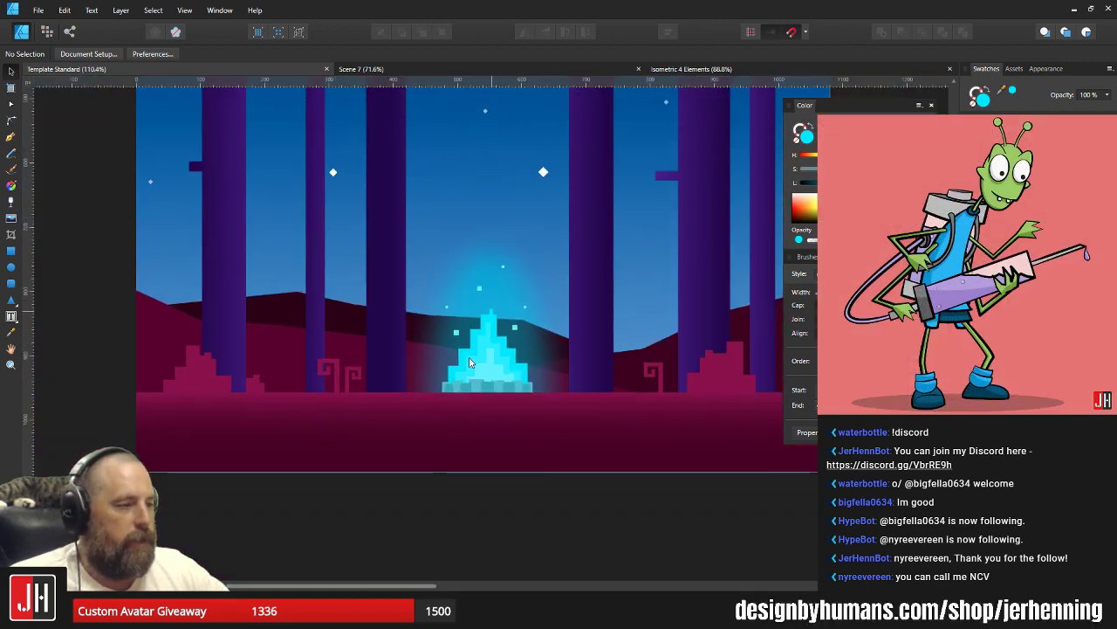
pyautogui.scroll(-2, 439, 416)
pyautogui.scroll(4, 454, 407)
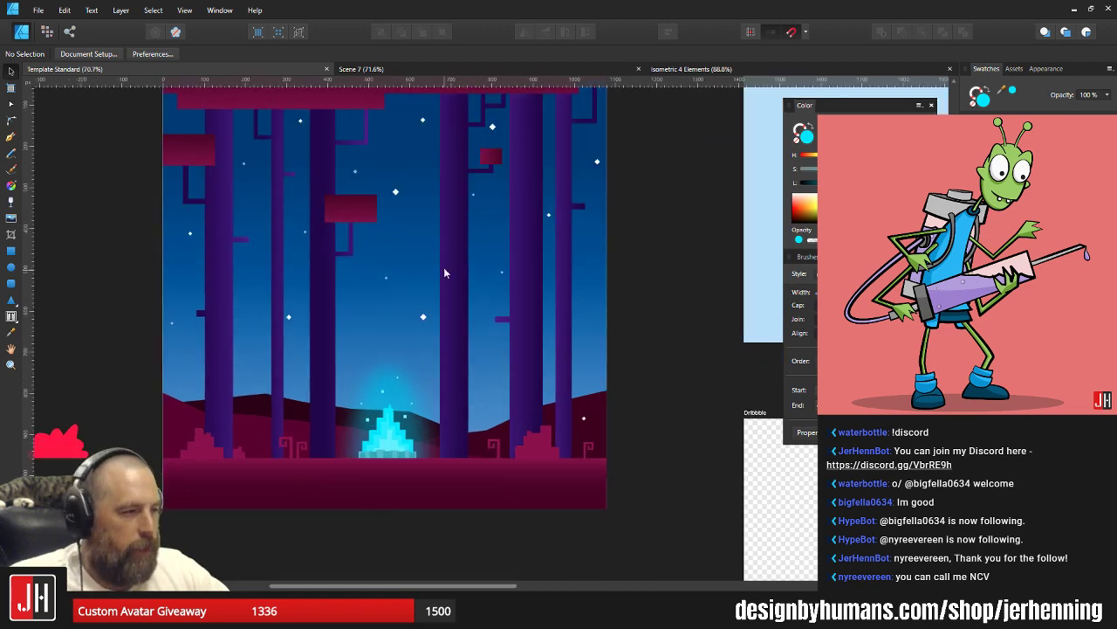
pyautogui.scroll(1, 446, 313)
pyautogui.scroll(-3, 331, 339)
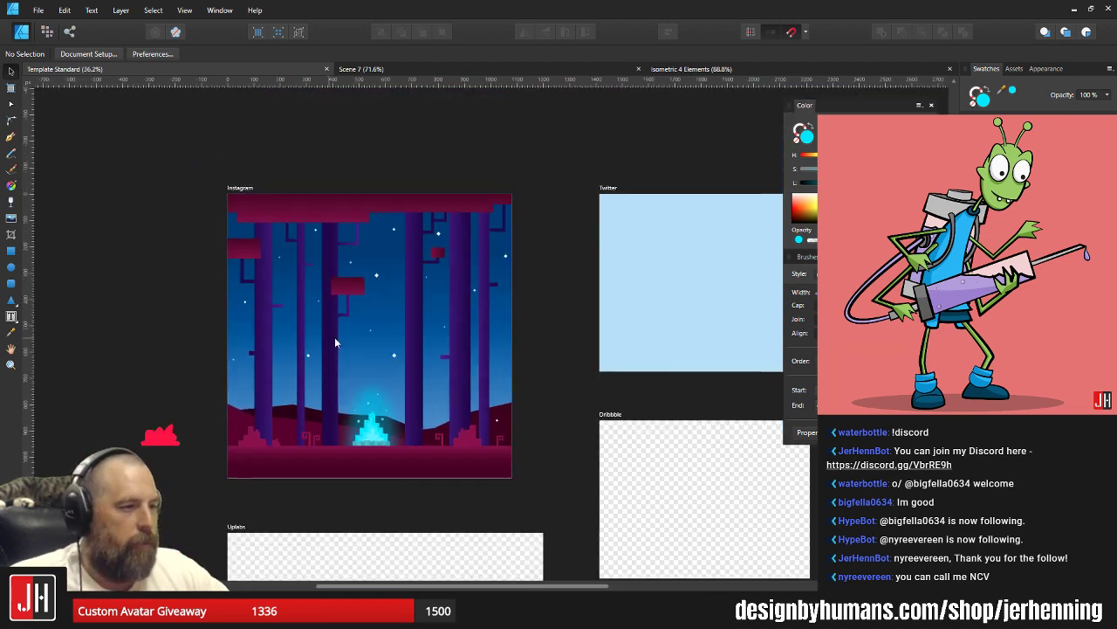
pyautogui.moveTo(485, 348); pyautogui.dragTo(552, 356)
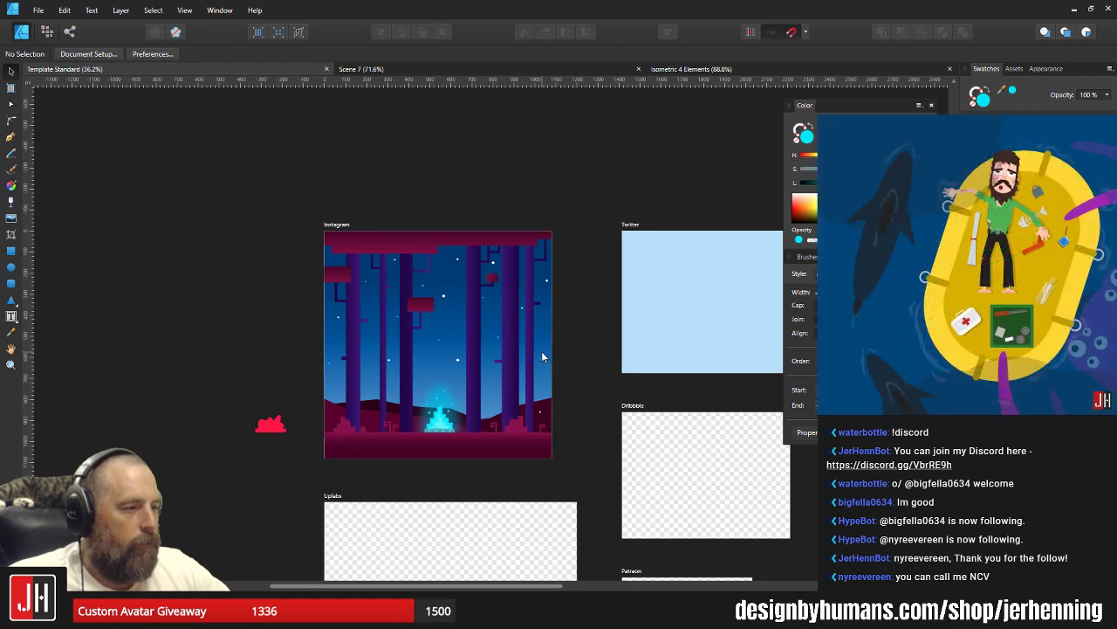
pyautogui.scroll(3, 500, 373)
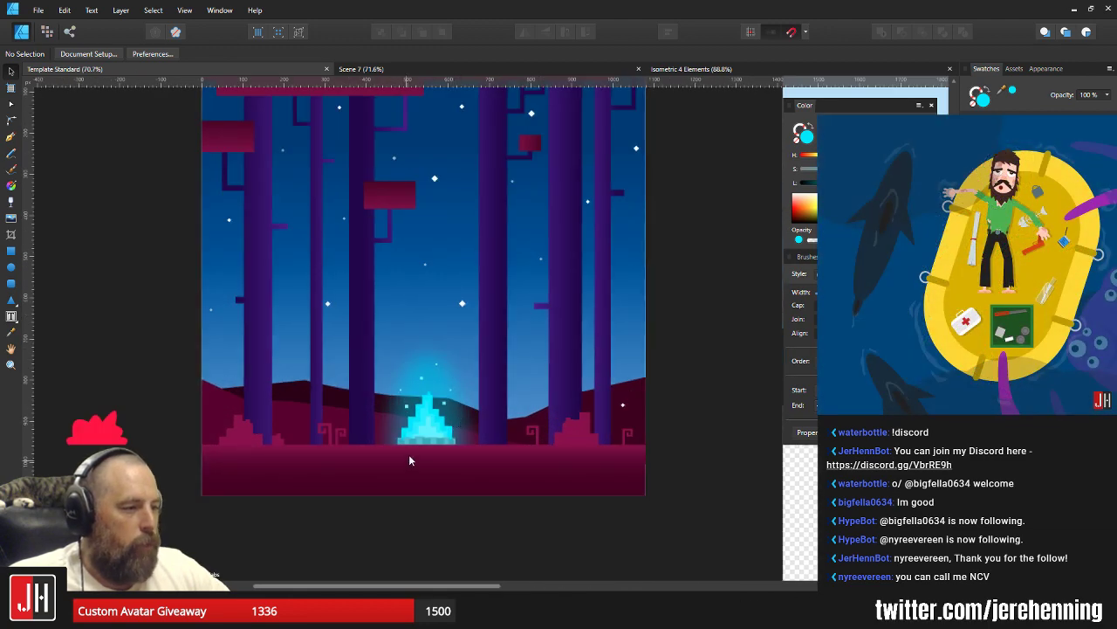
# Examine the Instagram artboard's forest scene at several magnifications, checking how the stars are spread between the trunks.
pyautogui.scroll(2, 415, 440)
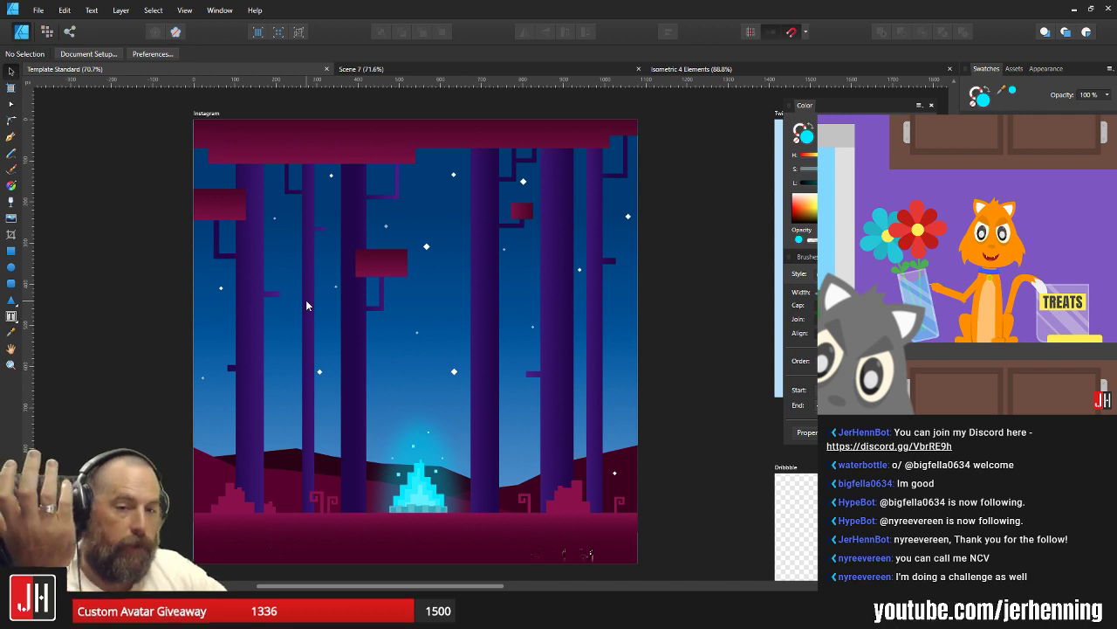
pyautogui.click(383, 390)
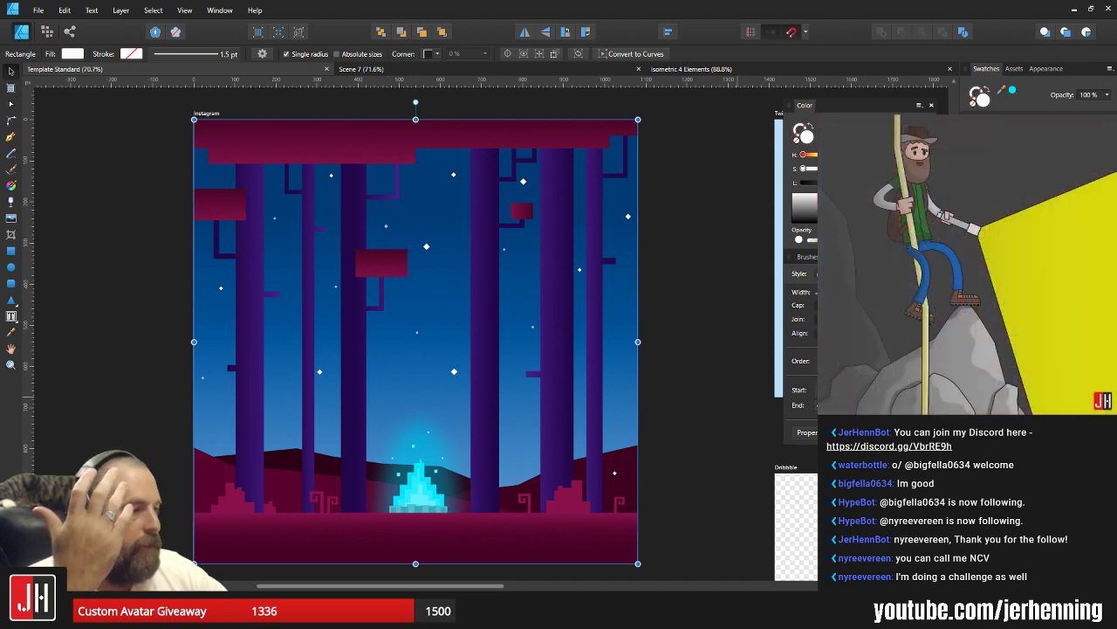
pyautogui.click(680, 293)
pyautogui.scroll(-2, 548, 345)
pyautogui.scroll(1, 494, 339)
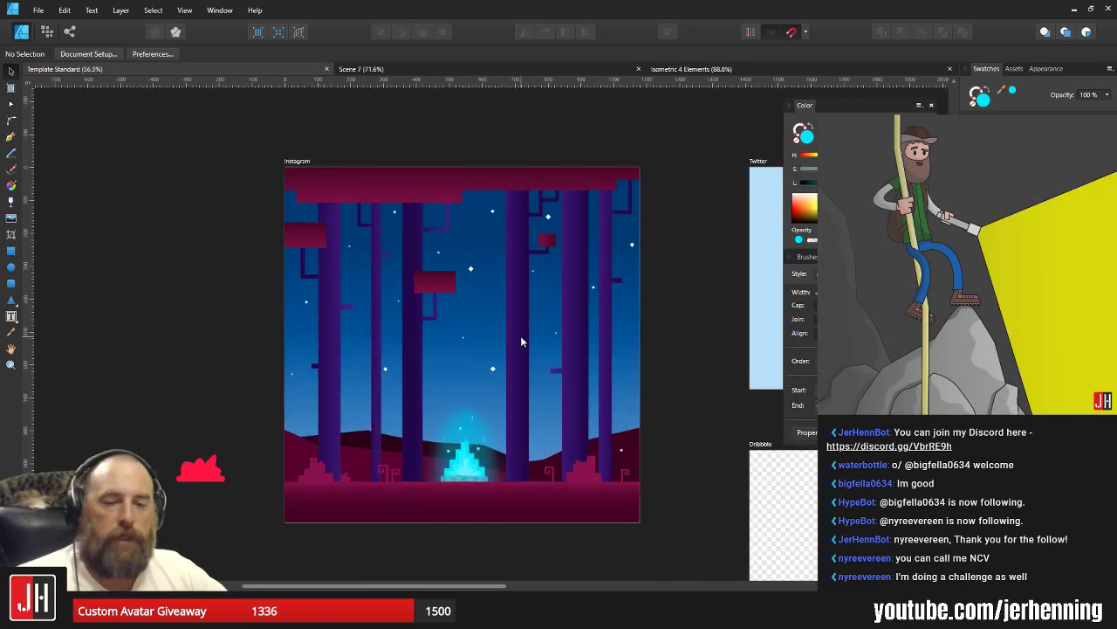
pyautogui.scroll(2, 522, 339)
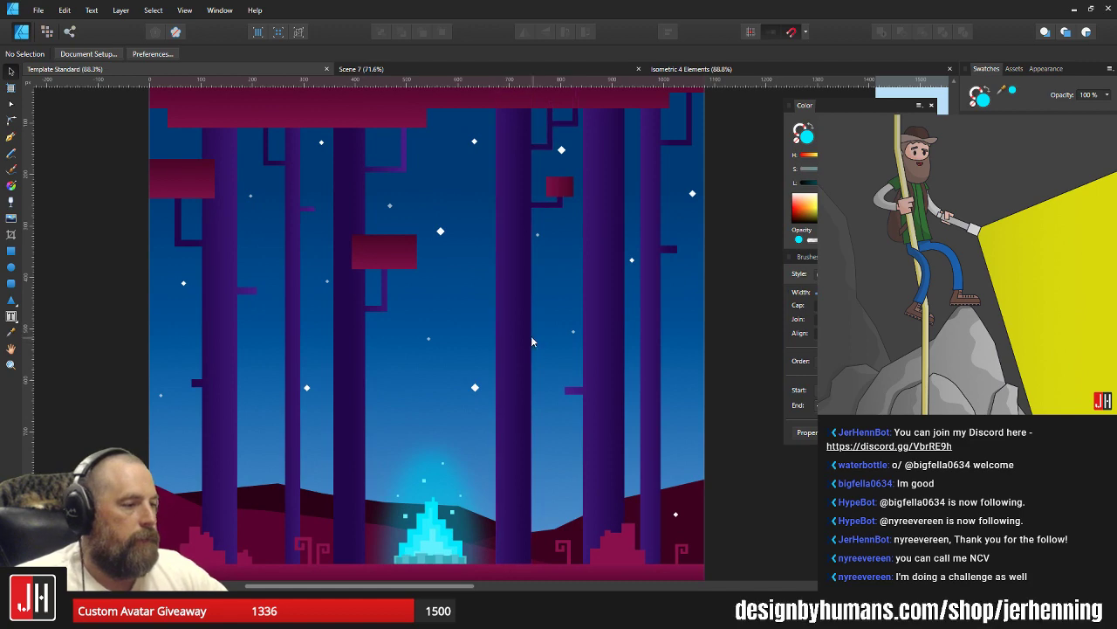
pyautogui.scroll(-2, 531, 337)
pyautogui.moveTo(551, 358); pyautogui.dragTo(493, 337)
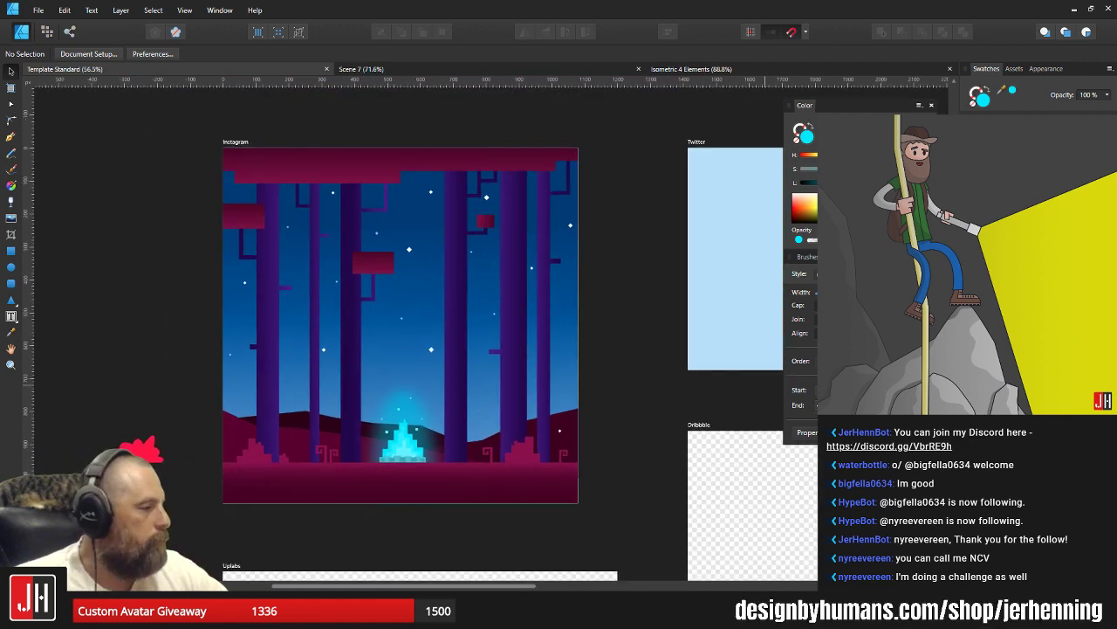
# Select the sky stars without the red foliage block, undo the accidental duplicate, group the stars and deselect them.
pyautogui.moveTo(161, 156); pyautogui.dragTo(638, 393)
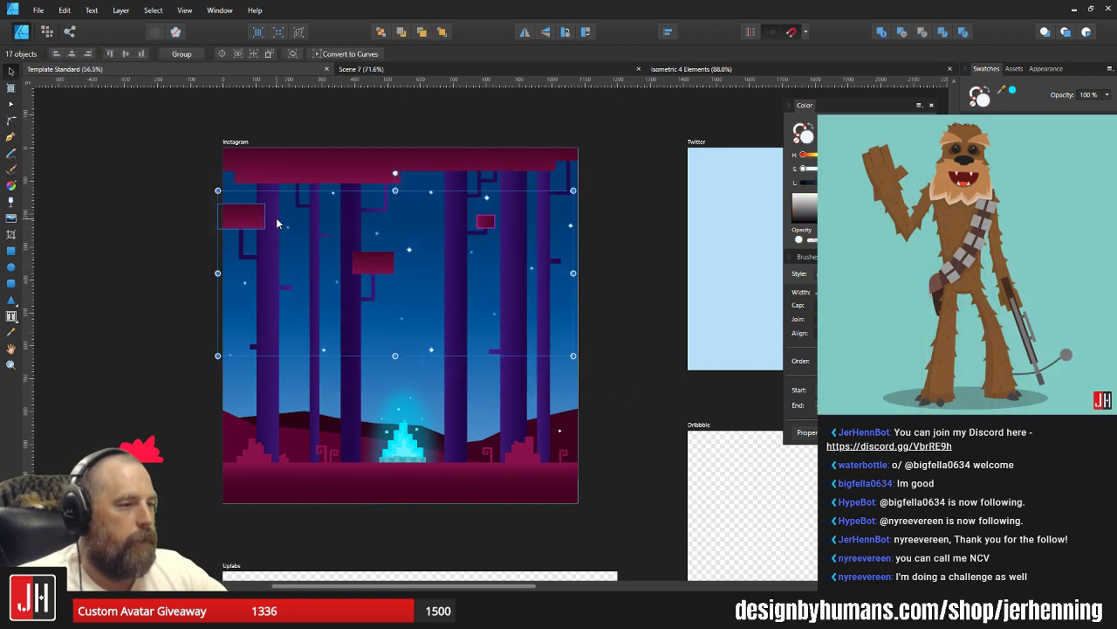
pyautogui.keyDown('shift'); pyautogui.click(246, 221); pyautogui.keyUp('shift')
pyautogui.moveTo(354, 252); pyautogui.dragTo(380, 252)
pyautogui.hotkey('ctrl', 'z')
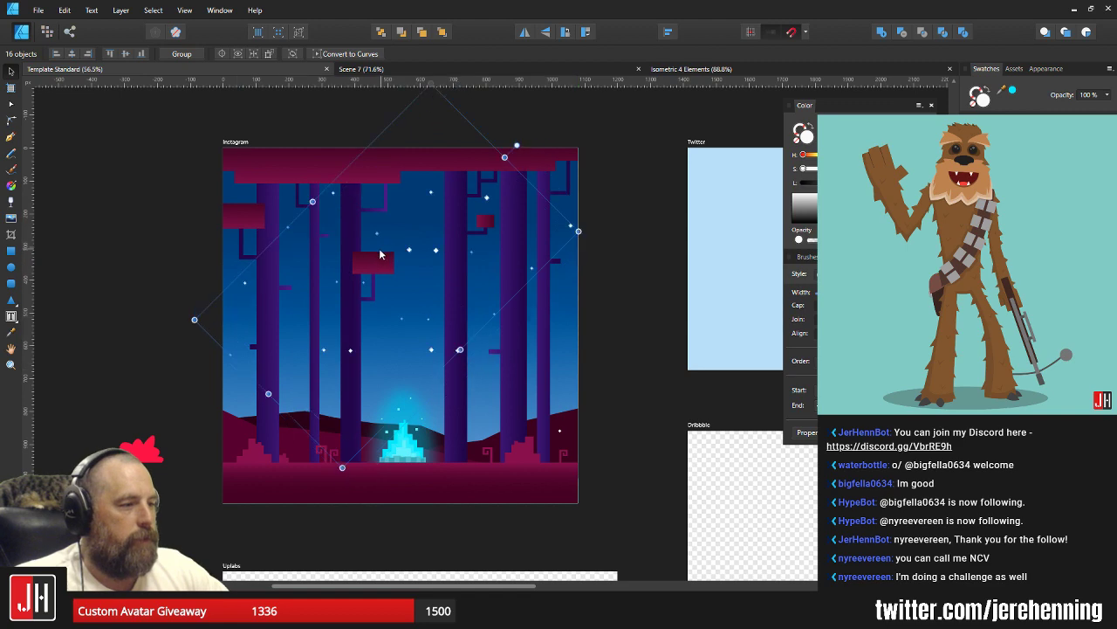
pyautogui.scroll(4, 403, 288)
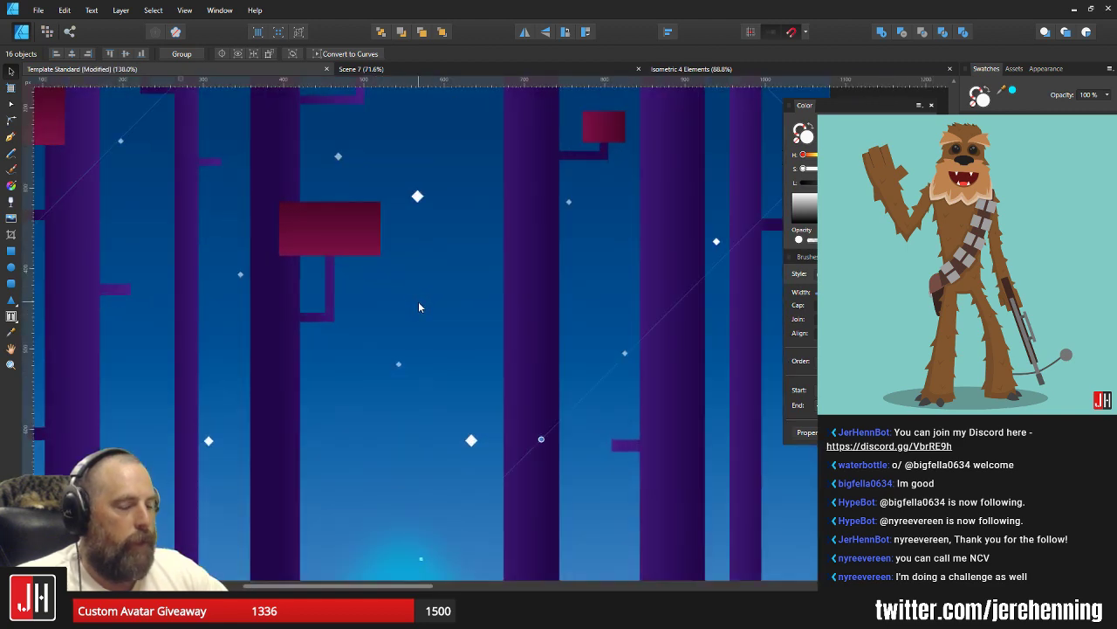
pyautogui.hotkey('ctrl', 'g')
pyautogui.scroll(-4, 419, 298)
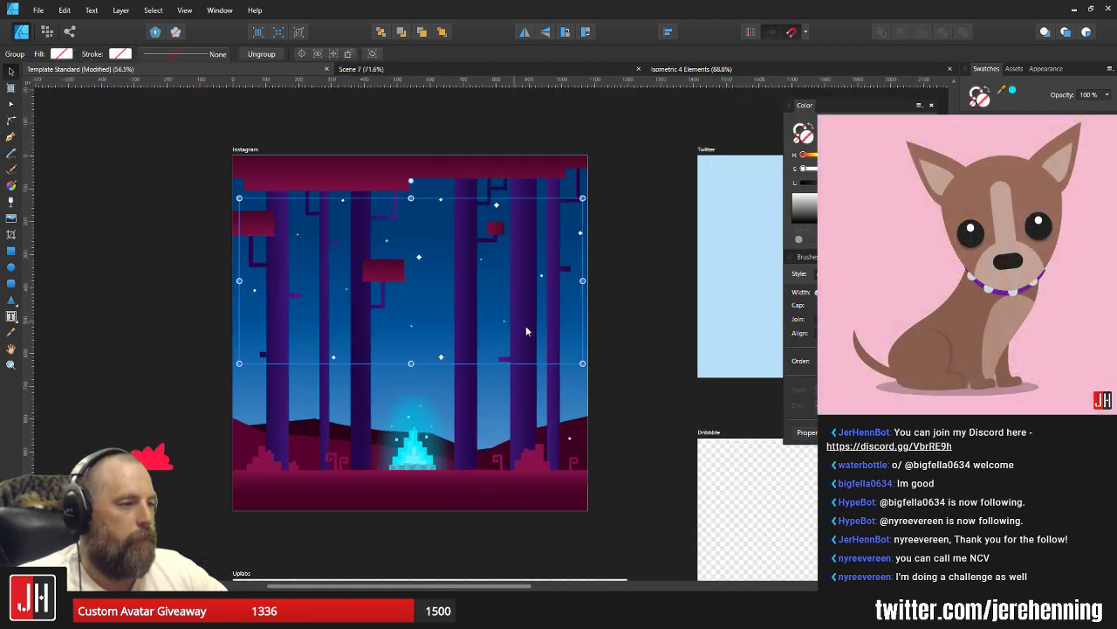
pyautogui.hotkey('ctrl', 'd')
# Shift the large star above the small red foliage block slightly away from the fourth trunk, within the star group.
pyautogui.scroll(2, 484, 251)
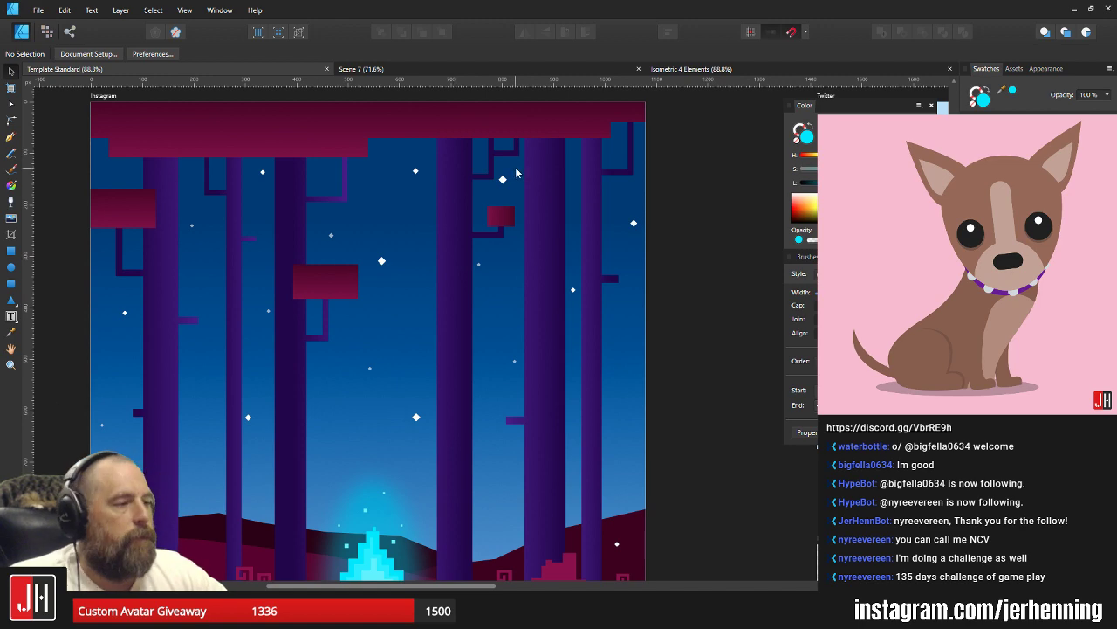
pyautogui.keyDown('ctrl'); pyautogui.scroll(6, 496, 199); pyautogui.keyUp('ctrl')
pyautogui.click(534, 232)
pyautogui.moveTo(535, 232); pyautogui.dragTo(553, 244)
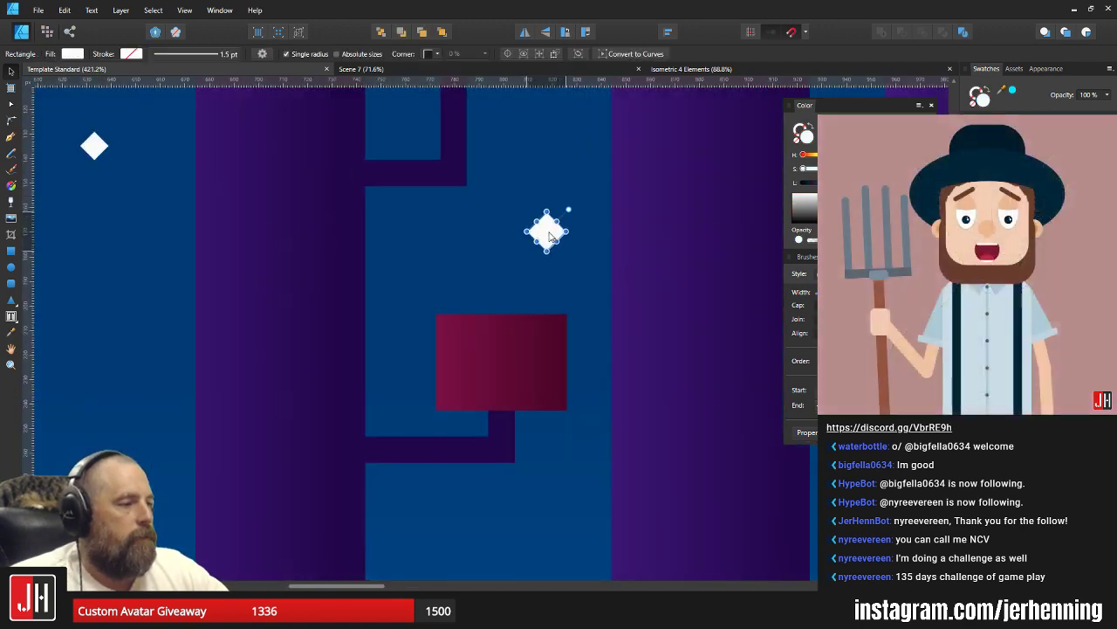
# Reposition the two small faint stars between the fourth and fifth trunks so they sit better in the gap, and deselect.
pyautogui.scroll(-6, 550, 271)
pyautogui.scroll(5, 528, 358)
pyautogui.moveTo(461, 288); pyautogui.dragTo(485, 324)
pyautogui.scroll(-8, 494, 331)
pyautogui.scroll(7, 545, 363)
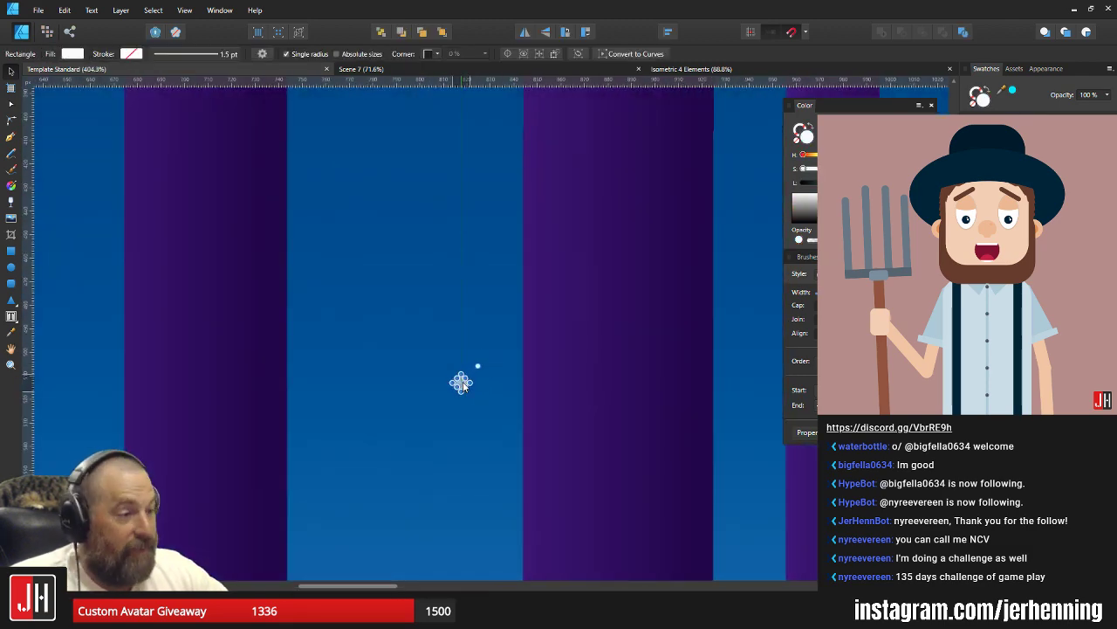
pyautogui.scroll(-8, 465, 385)
pyautogui.click(639, 414)
# Inspect the glow and the floating spark pixels above the fire up close, leaving nothing selected.
pyautogui.moveTo(418, 352); pyautogui.dragTo(502, 330)
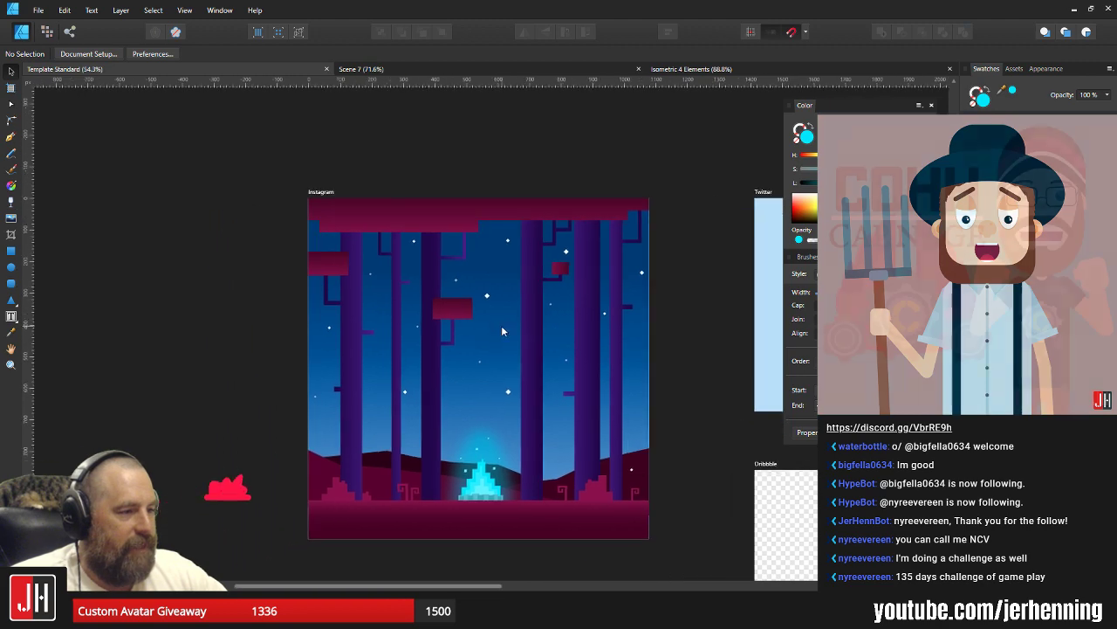
pyautogui.scroll(5, 502, 331)
pyautogui.scroll(-4, 489, 358)
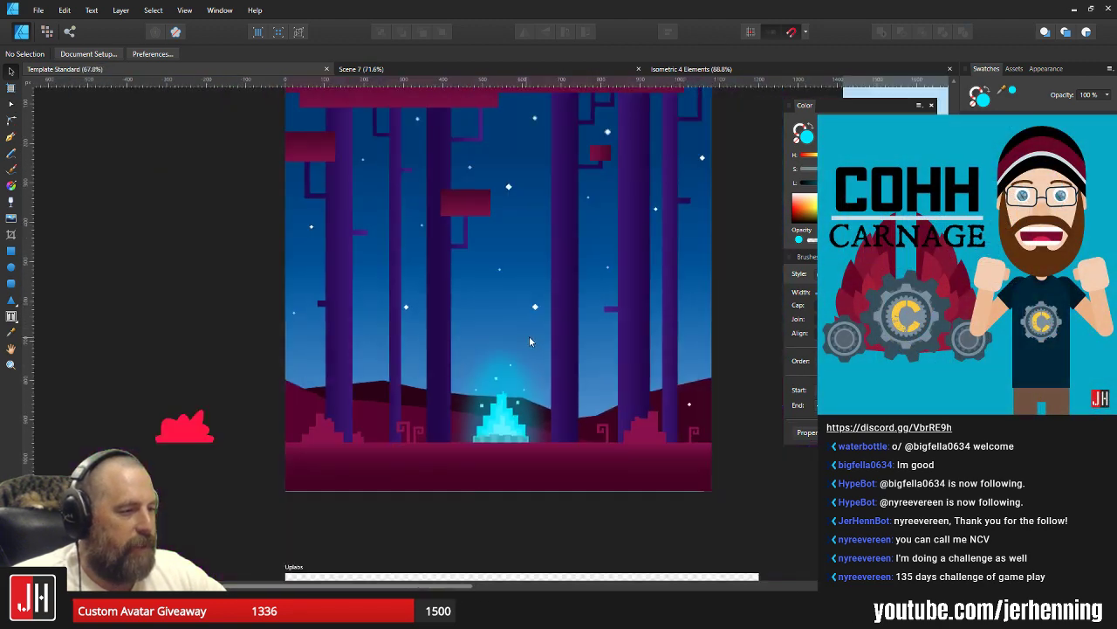
pyautogui.scroll(5, 468, 341)
pyautogui.click(427, 370)
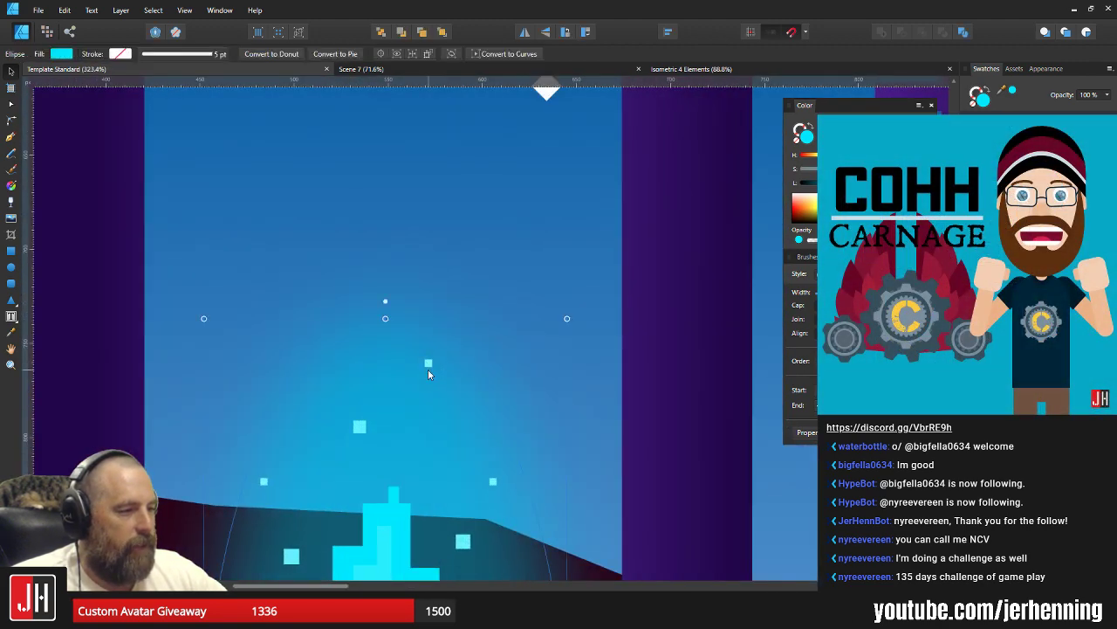
pyautogui.scroll(1, 427, 370)
pyautogui.scroll(-6, 751, 369)
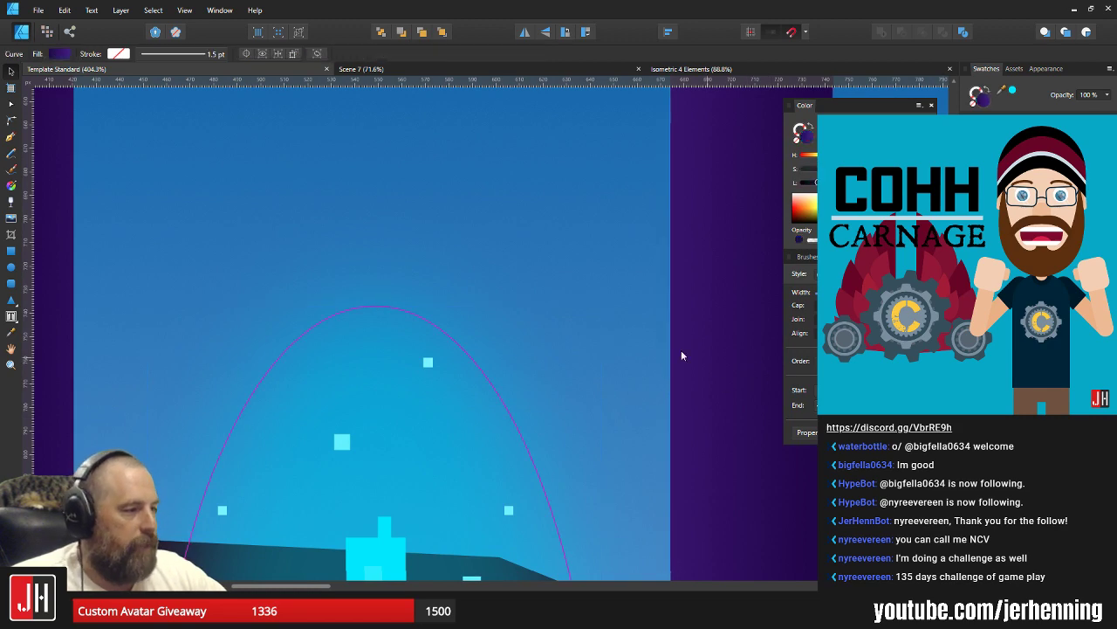
pyautogui.click(639, 363)
# Delete the stray white star that lies on the dark hill near the artboard's right edge.
pyautogui.scroll(5, 742, 389)
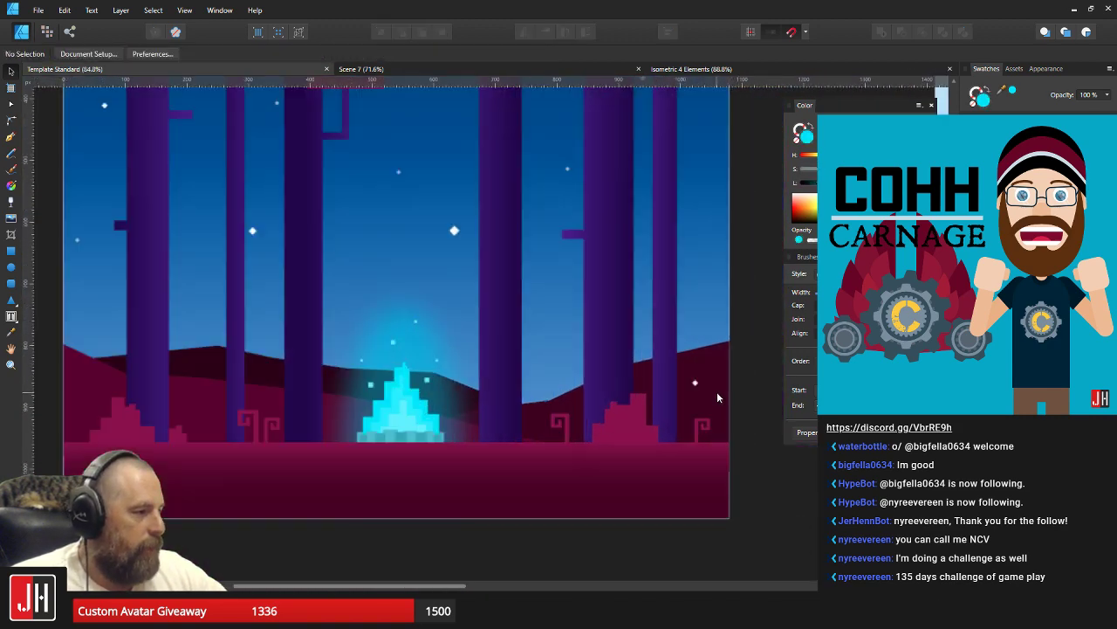
pyautogui.click(689, 379)
pyautogui.click(743, 369)
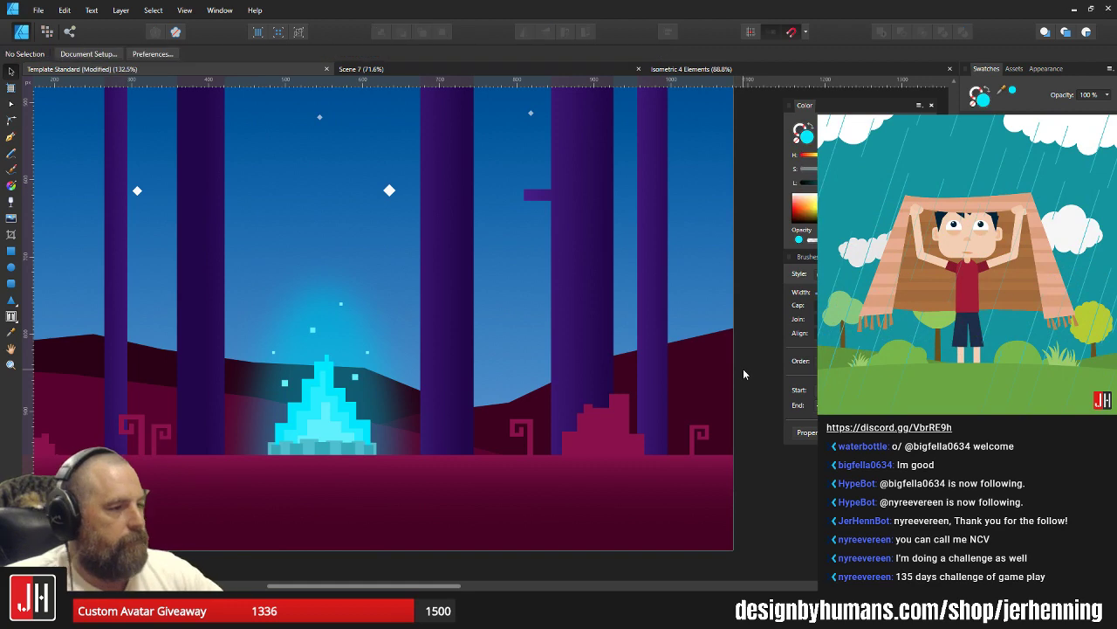
# Duplicate a small faint star into the sky between the rightmost trunk and the artboard's right edge, and deselect it.
pyautogui.scroll(-5, 579, 365)
pyautogui.scroll(4, 545, 294)
pyautogui.click(558, 234)
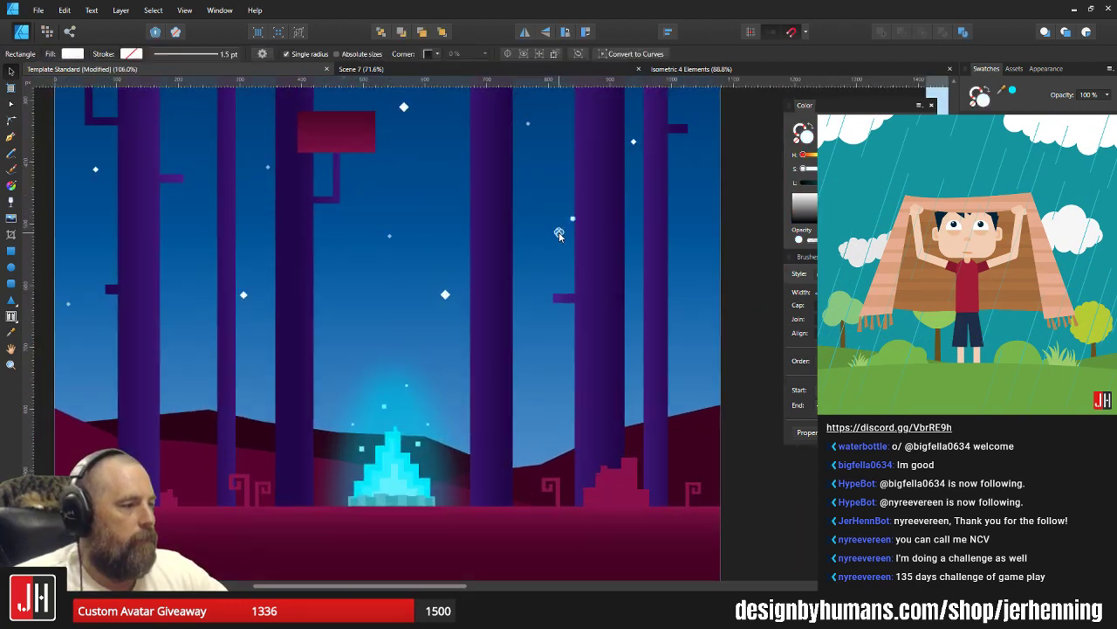
pyautogui.scroll(5, 693, 361)
pyautogui.scroll(1, 693, 361)
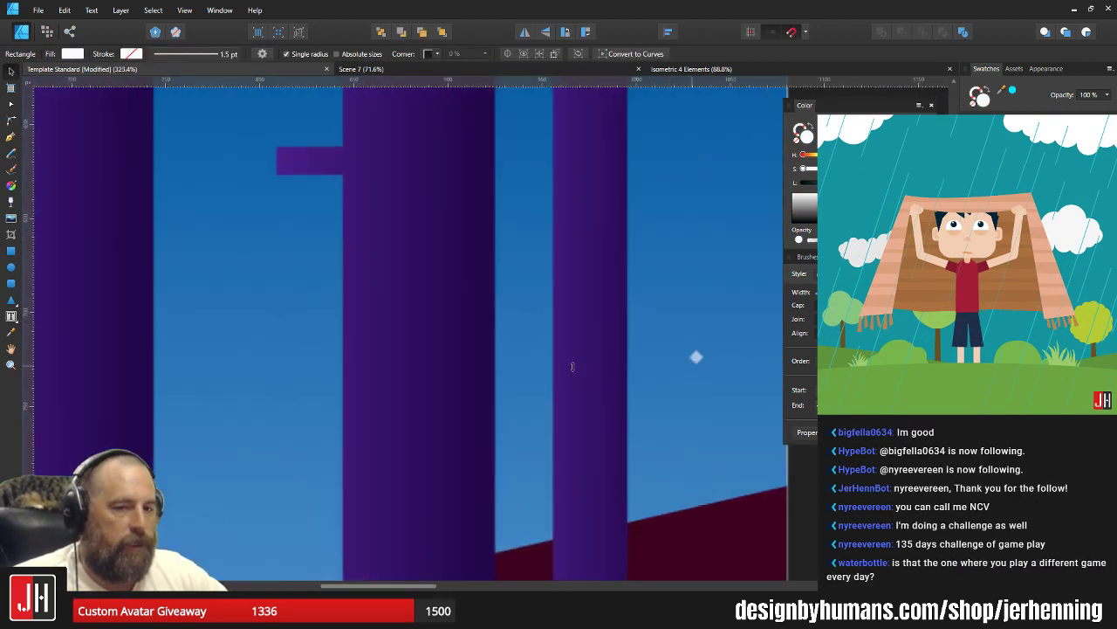
pyautogui.hscroll(3, 616, 359)
pyautogui.hscroll(2, 567, 353)
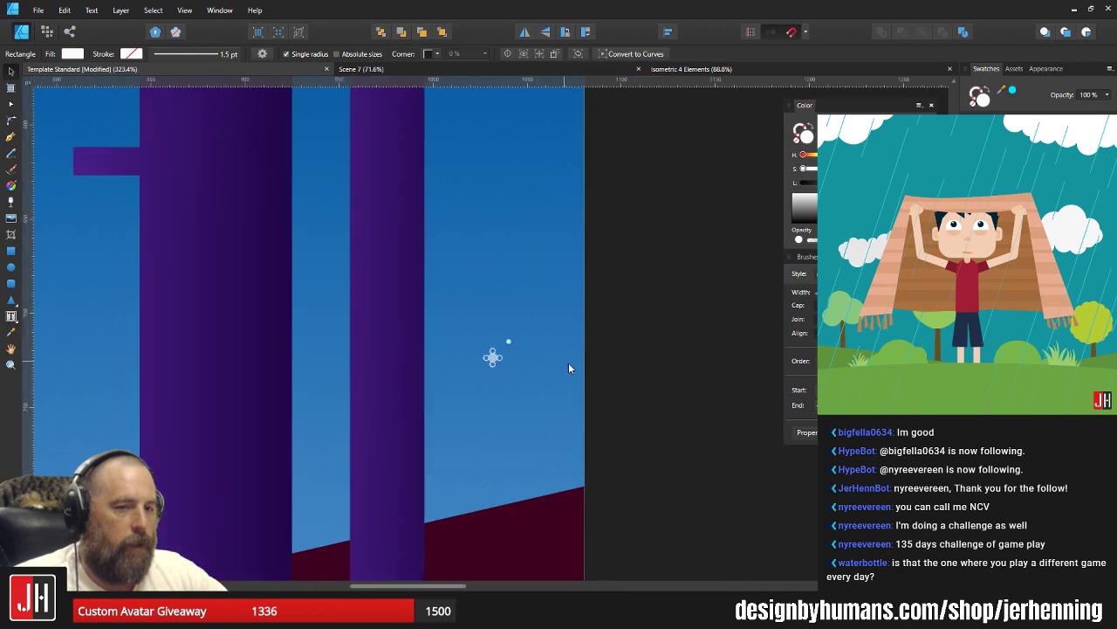
pyautogui.scroll(2, 577, 373)
pyautogui.moveTo(451, 347); pyautogui.dragTo(550, 250)
pyautogui.scroll(-9, 550, 251)
pyautogui.click(573, 292)
# Duplicate a small faint star into the sky between the first and second trunks, just above the hill.
pyautogui.scroll(2, 573, 306)
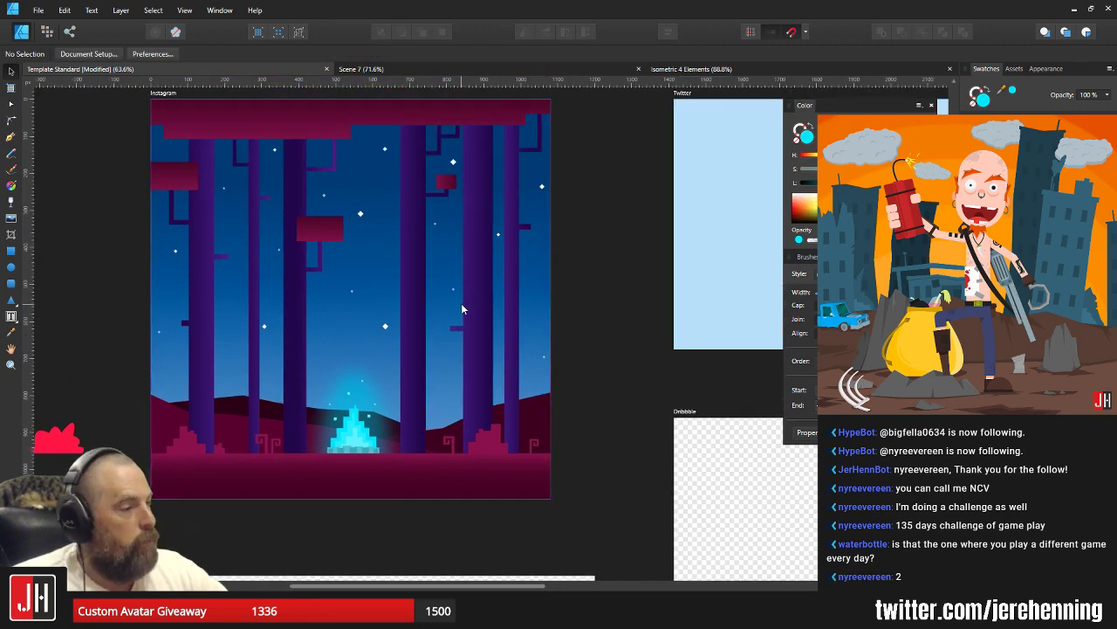
pyautogui.moveTo(452, 302); pyautogui.dragTo(573, 283)
pyautogui.scroll(3, 438, 322)
pyautogui.press('m')
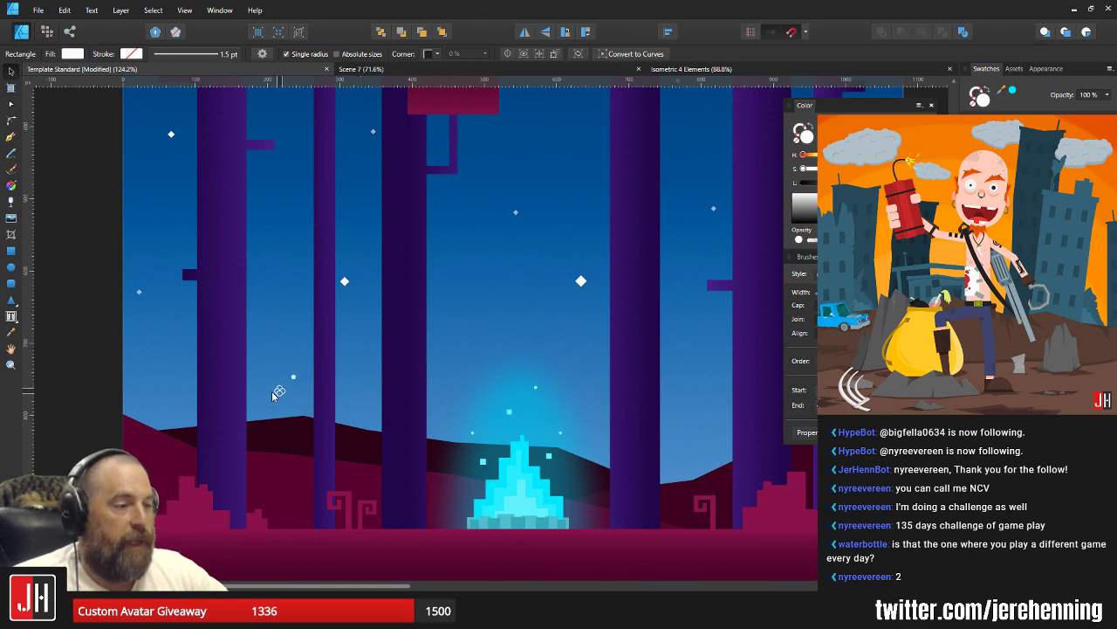
pyautogui.scroll(-5, 279, 385)
pyautogui.scroll(-1, 296, 388)
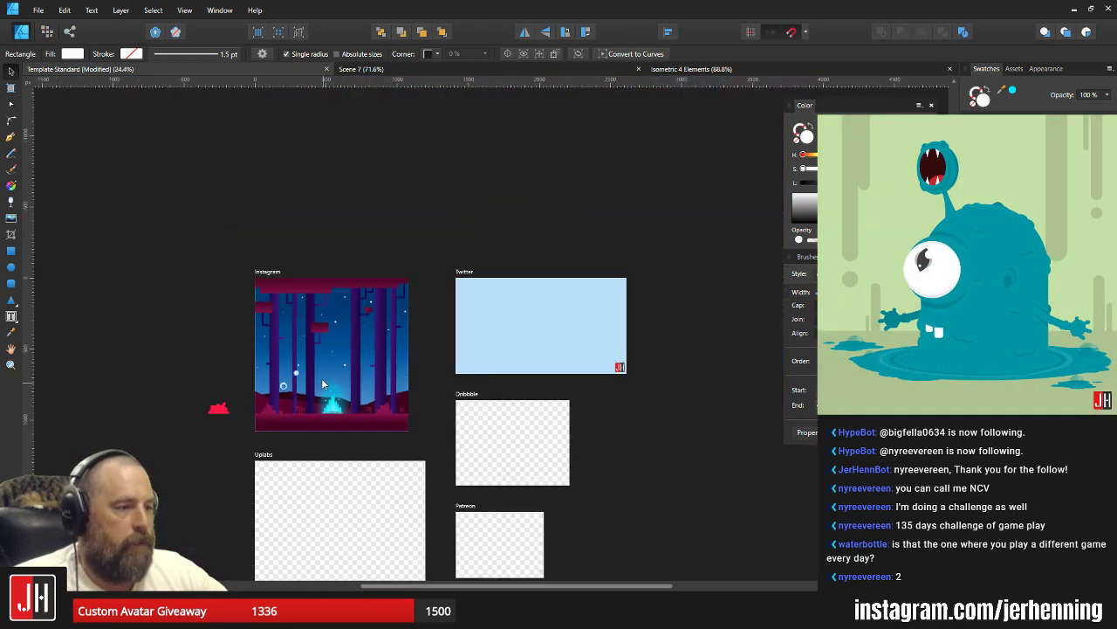
# Duplicate a medium white star into the sky beside the third trunk, just up and left of the fire's glow, and deselect it.
pyautogui.scroll(5, 336, 348)
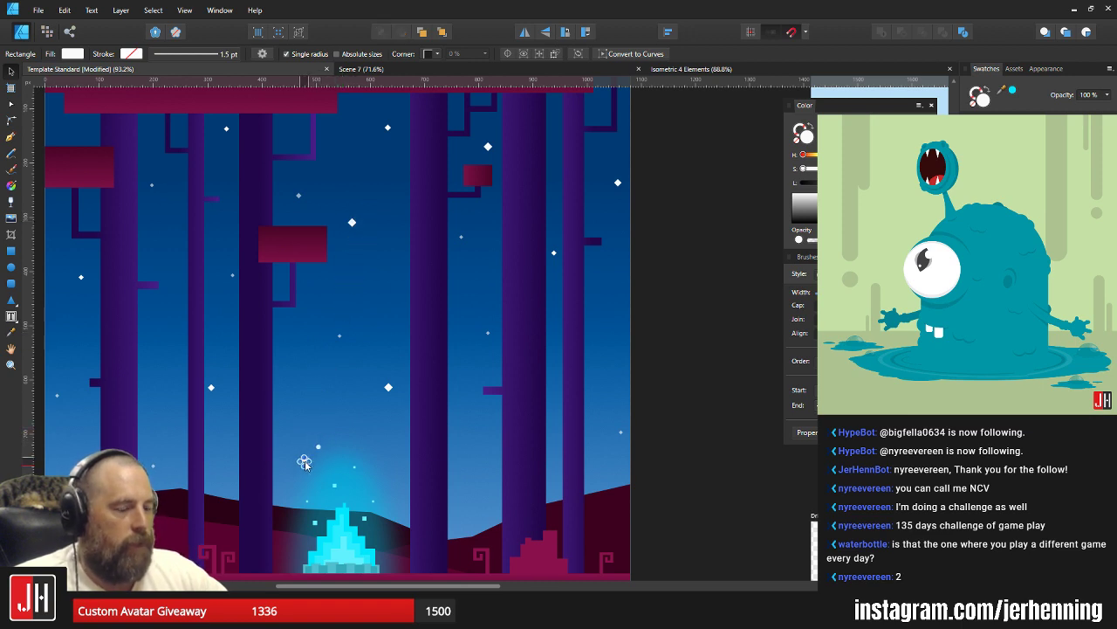
pyautogui.scroll(6, 304, 462)
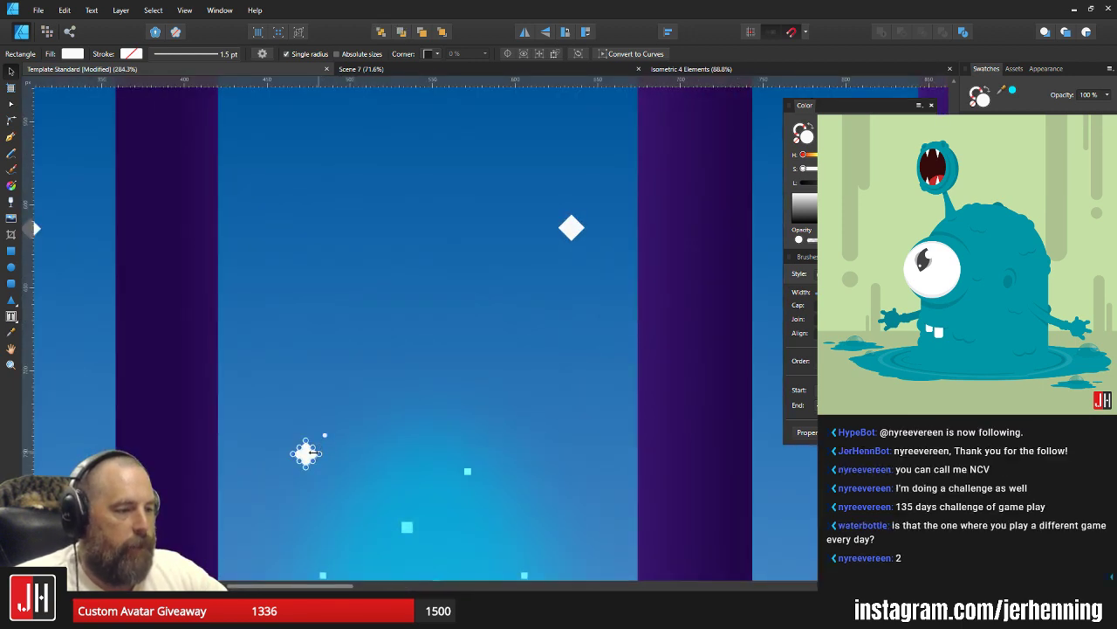
pyautogui.scroll(4, 303, 451)
pyautogui.scroll(-10, 300, 422)
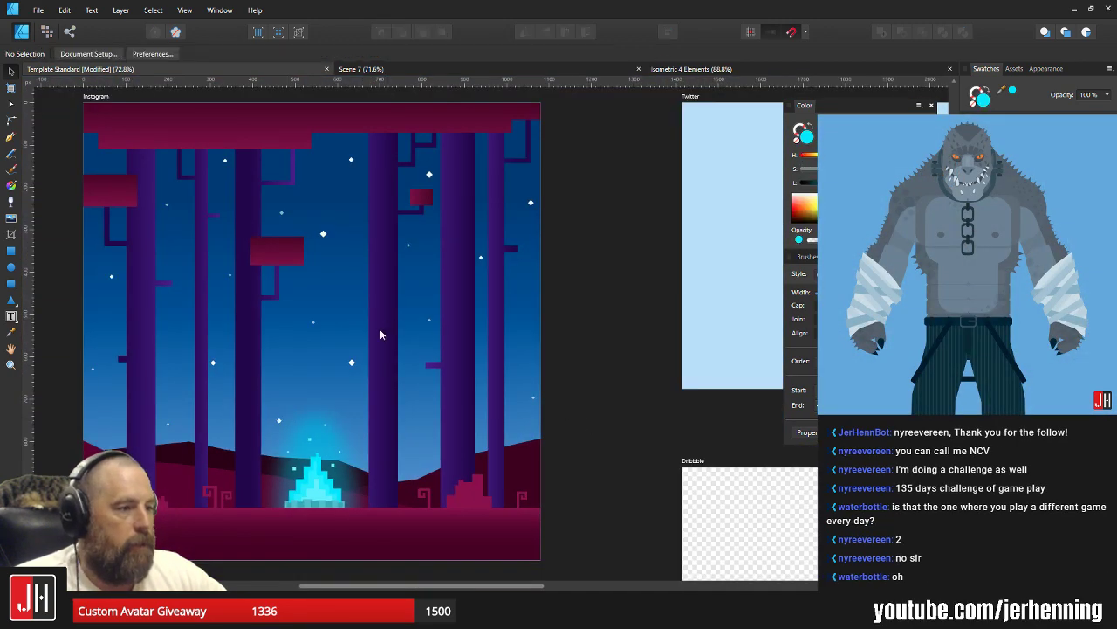
# Move the large star high above the fire up slightly and save the document.
pyautogui.scroll(2, 369, 349)
pyautogui.scroll(-7, 339, 357)
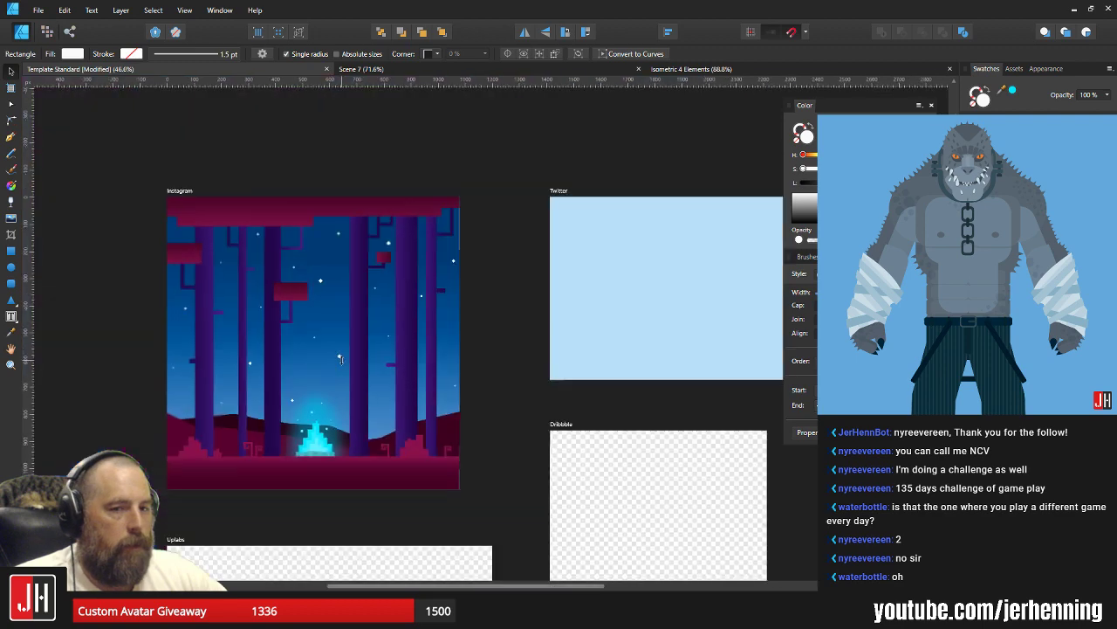
pyautogui.click(286, 353)
pyautogui.scroll(3, 286, 354)
pyautogui.hotkey('ctrl', 's')
# Nudge the white star on the left side of the glow slightly up and toward the fire, and deselect it.
pyautogui.moveTo(399, 338); pyautogui.dragTo(426, 281)
pyautogui.scroll(7, 392, 429)
pyautogui.scroll(-9, 429, 302)
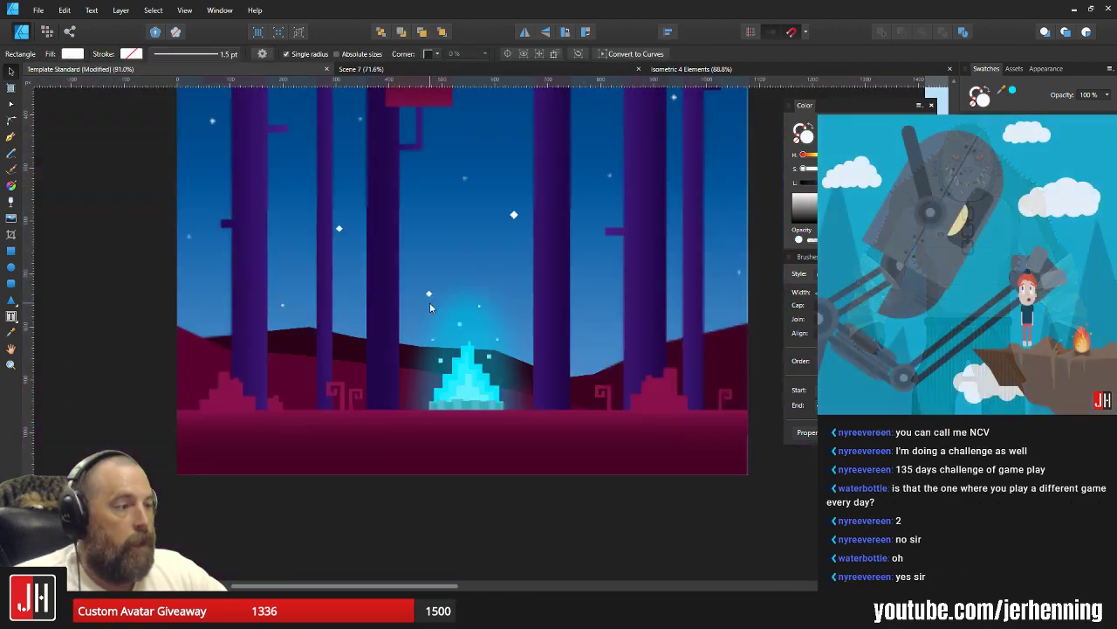
pyautogui.click(606, 326)
pyautogui.moveTo(605, 325); pyautogui.dragTo(472, 375)
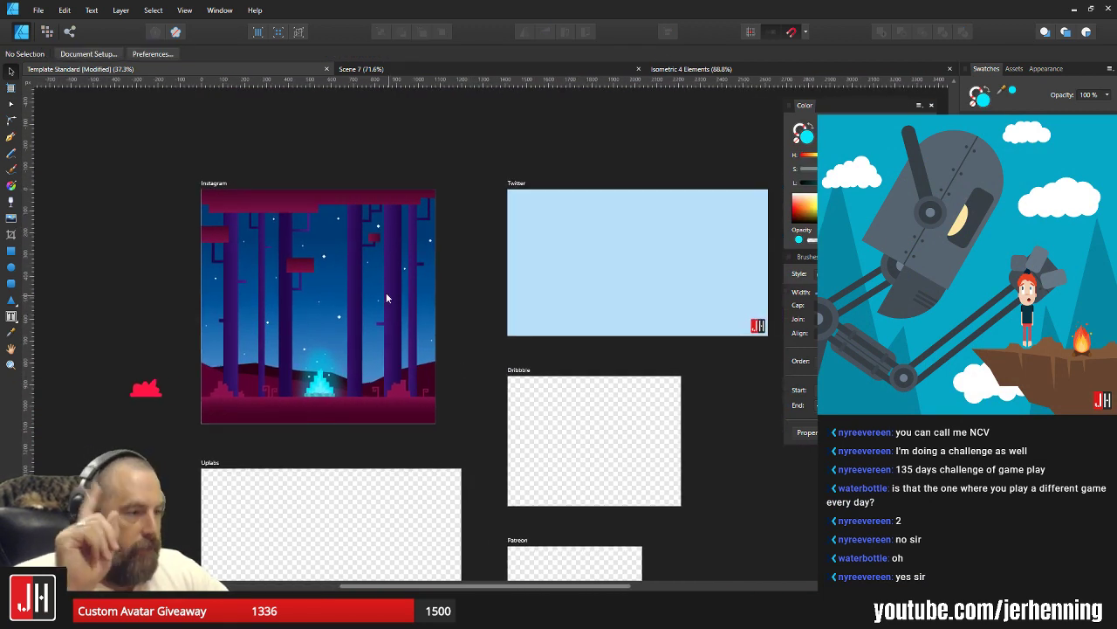
pyautogui.moveTo(340, 318); pyautogui.dragTo(373, 323)
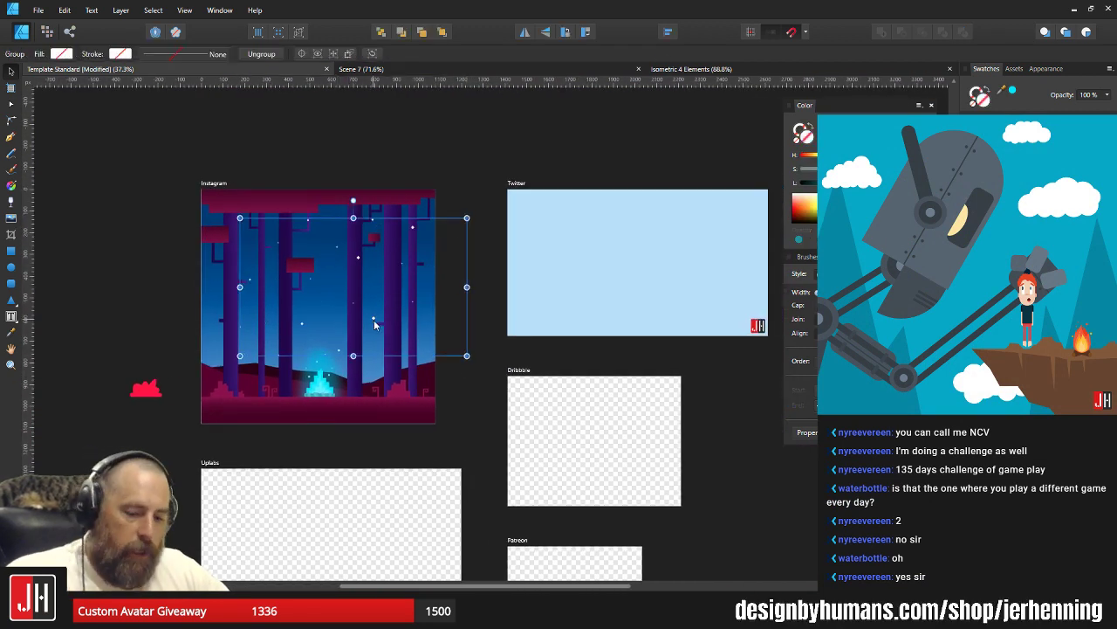
pyautogui.click(471, 322)
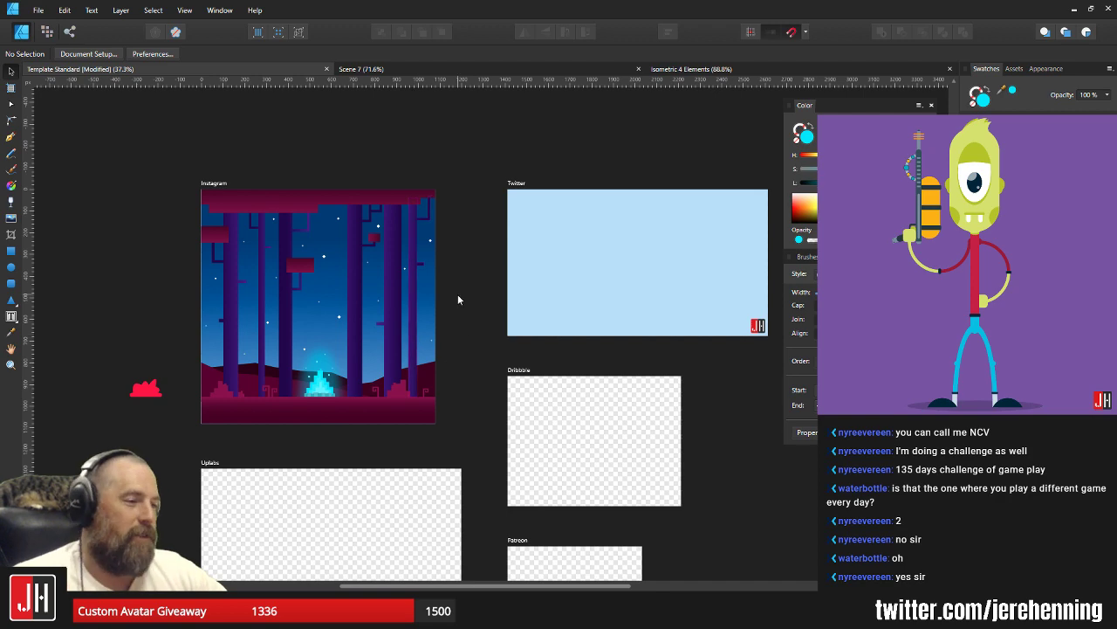
# Move the white star left of the glow farther up and closer to the third trunk.
pyautogui.scroll(8, 301, 352)
pyautogui.press('m')
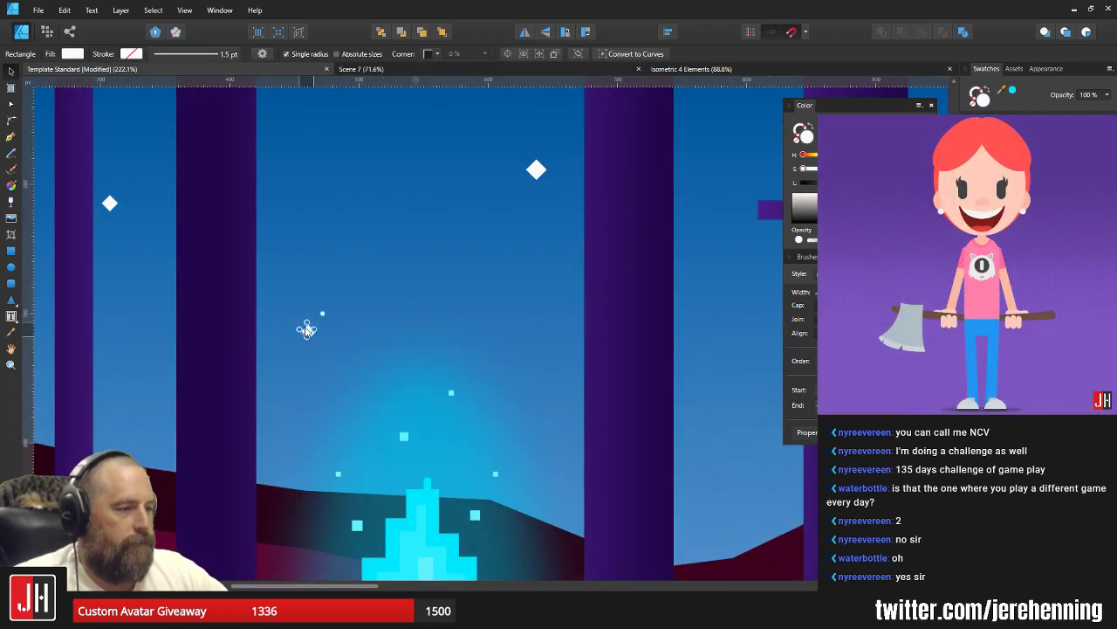
# Raise the white star between the second and third trunks slightly, along with the small faint star above the left hill.
pyautogui.scroll(-5, 306, 327)
pyautogui.scroll(4, 337, 320)
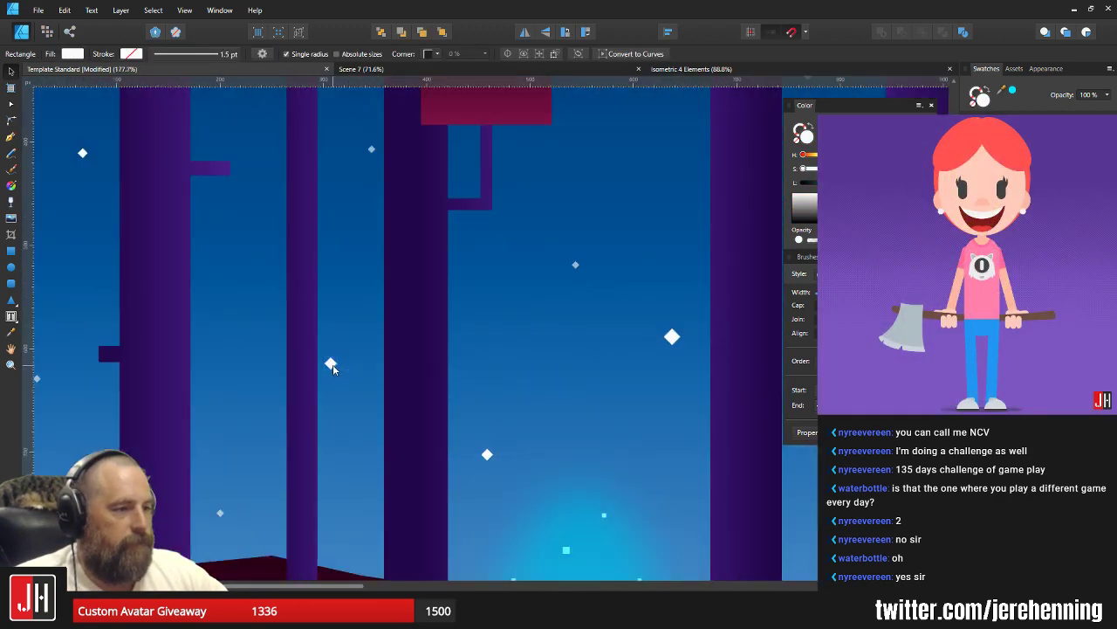
pyautogui.moveTo(333, 364); pyautogui.dragTo(340, 330)
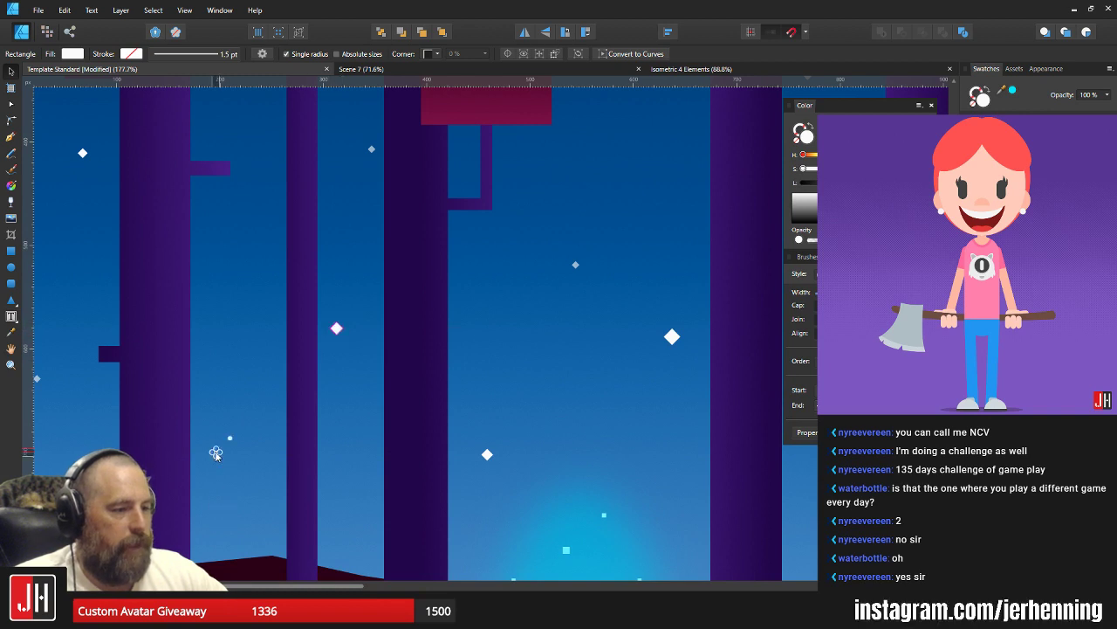
# Nudge the small faint star between the first two trunks above the left hill, deselect it and save the document.
pyautogui.moveTo(217, 455); pyautogui.dragTo(218, 455)
pyautogui.scroll(-9, 229, 458)
pyautogui.click(356, 462)
pyautogui.hotkey('ctrl', 's')
# Lower the small white star between the fifth and sixth trunks slightly so it sits farther below the short branch.
pyautogui.scroll(4, 356, 458)
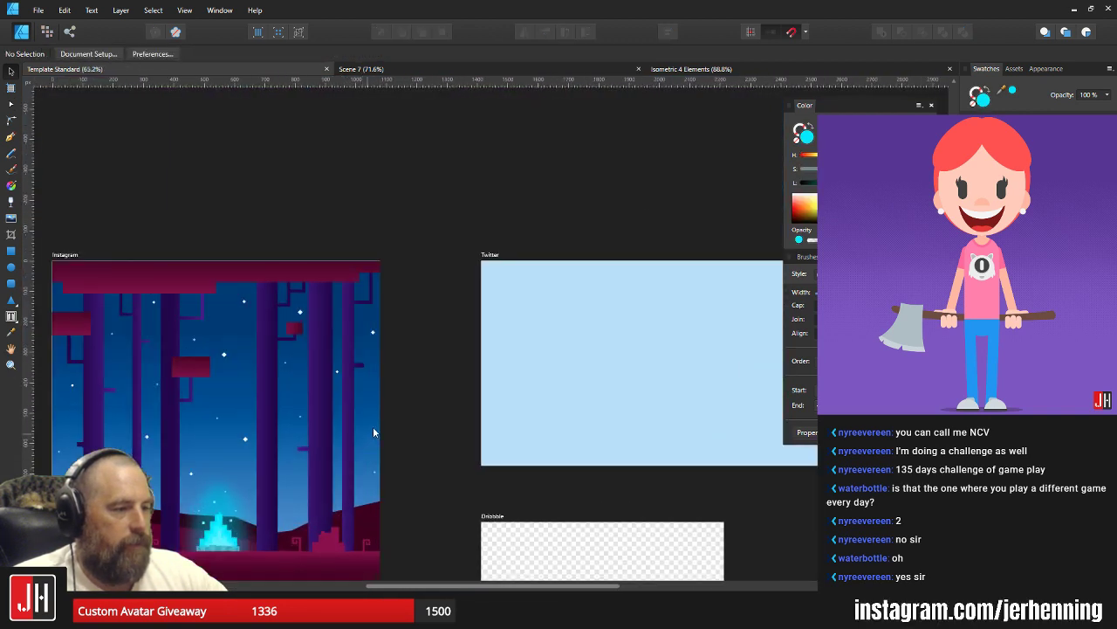
pyautogui.scroll(3, 374, 428)
pyautogui.click(304, 323)
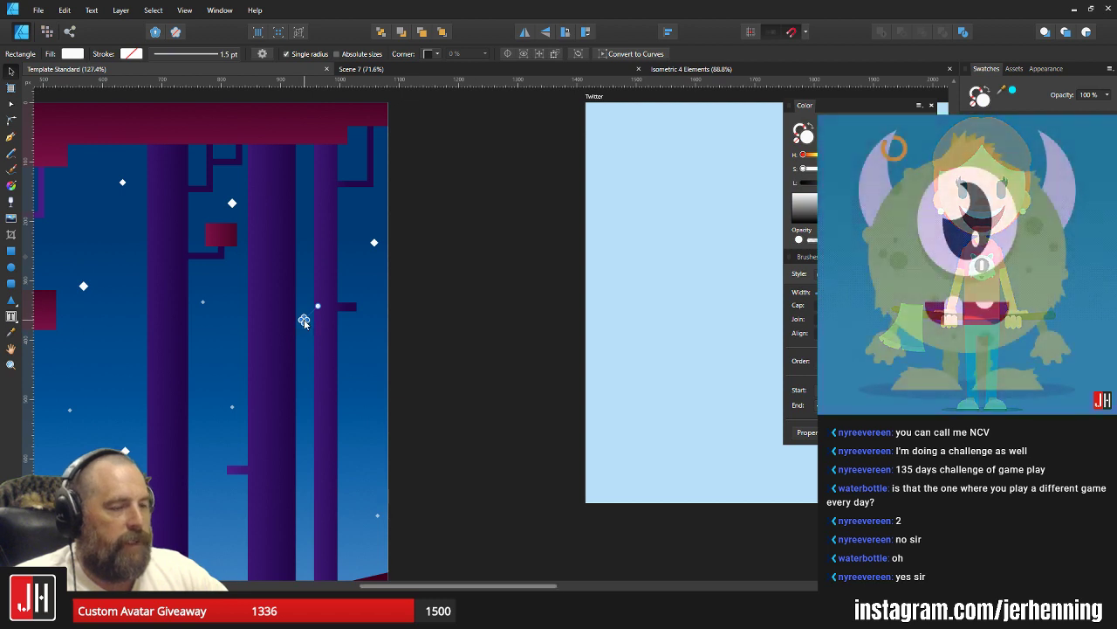
pyautogui.scroll(3, 305, 320)
pyautogui.moveTo(320, 340); pyautogui.dragTo(320, 352)
pyautogui.scroll(-7, 349, 362)
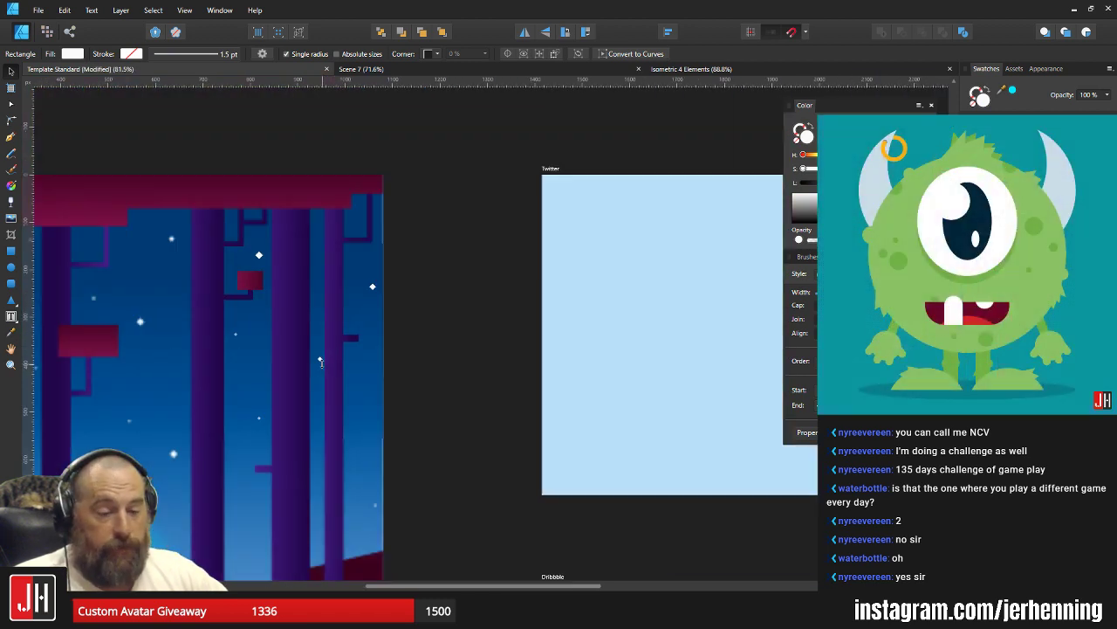
# Move the white haze overlay covering the sky straight down a little and deselect it.
pyautogui.scroll(3, 390, 378)
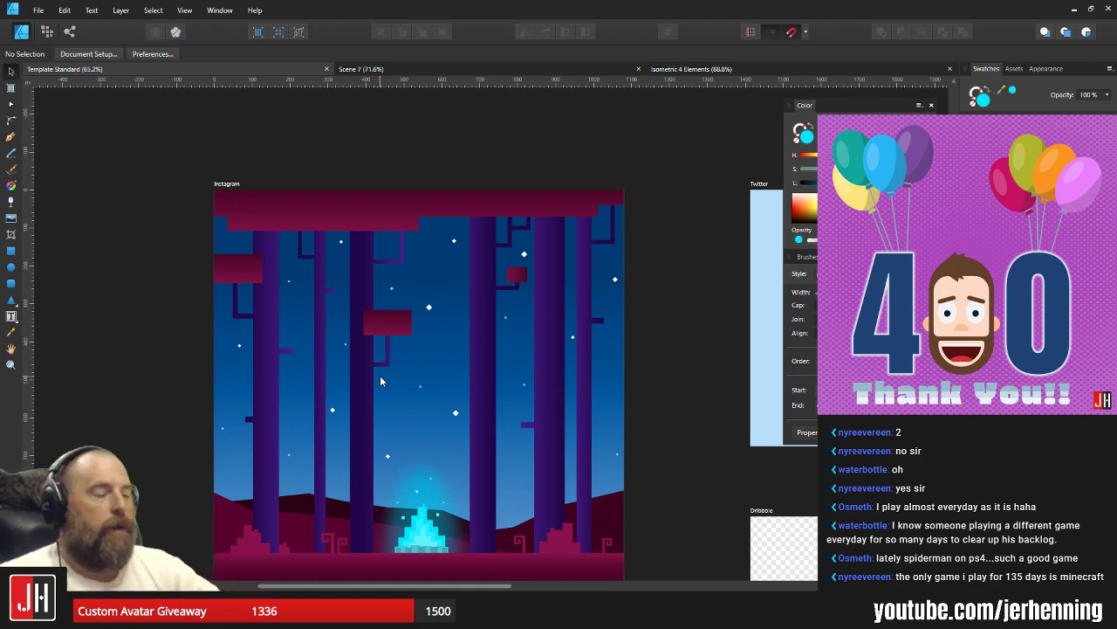
pyautogui.scroll(-3, 476, 436)
pyautogui.scroll(3, 481, 320)
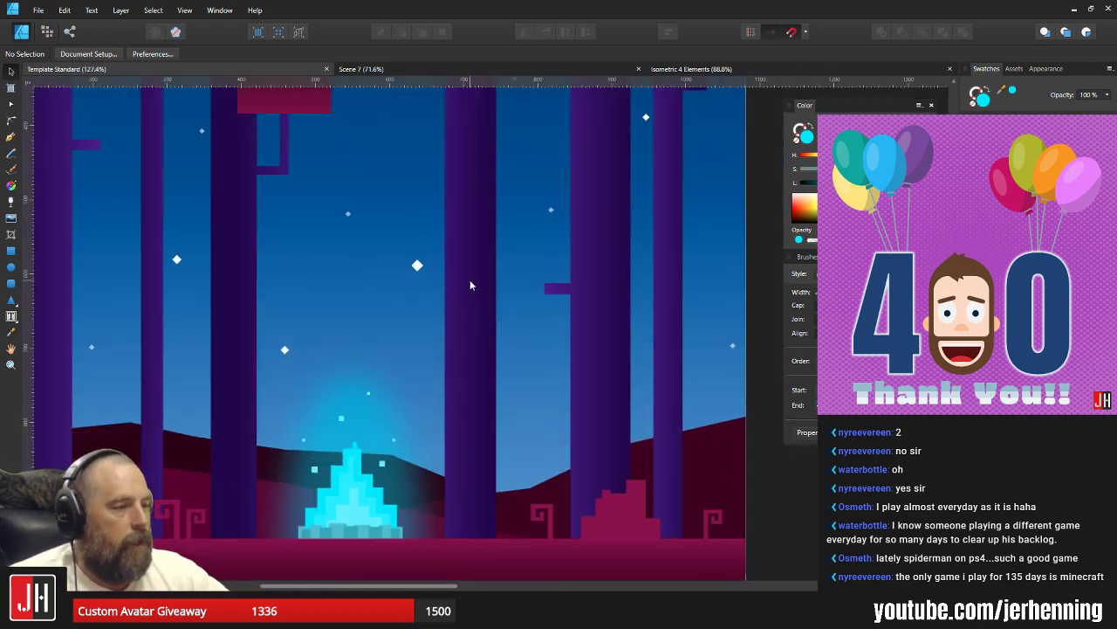
pyautogui.scroll(2, 470, 242)
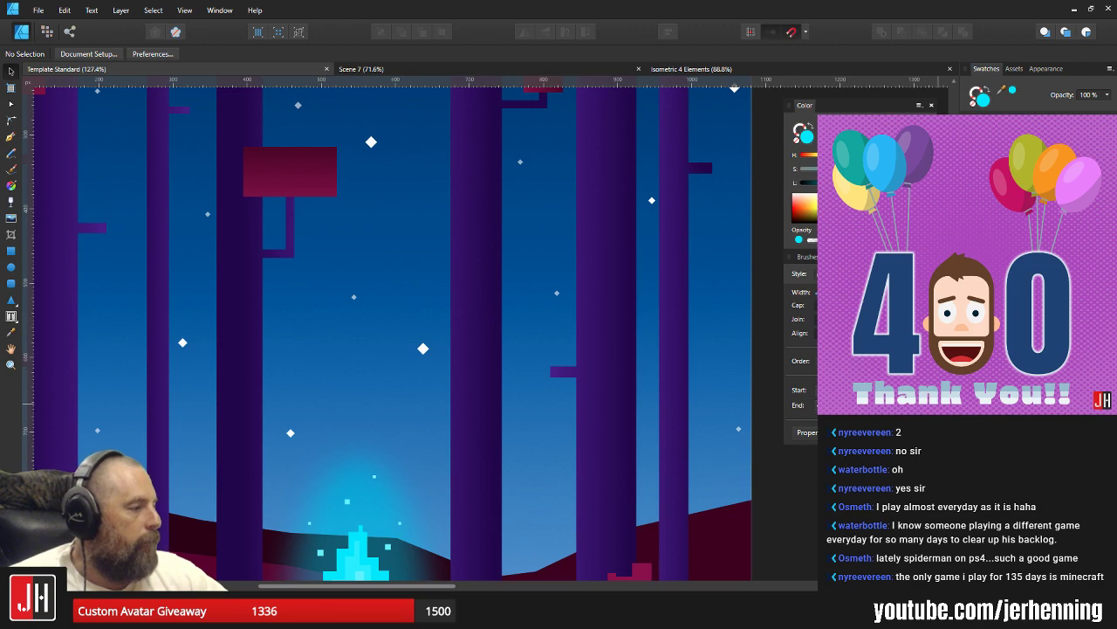
pyautogui.click(348, 362)
pyautogui.scroll(-3, 411, 343)
pyautogui.moveTo(399, 315); pyautogui.dragTo(396, 354)
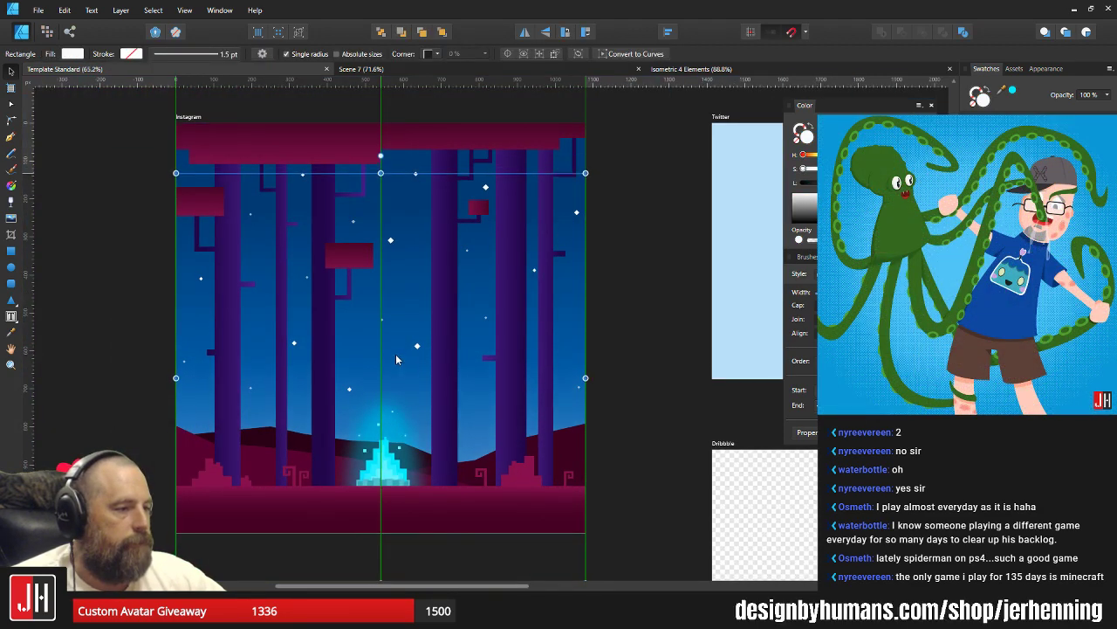
pyautogui.click(665, 342)
# Raise the white haze overlay on the sky slightly above the fire and clear the selection.
pyautogui.scroll(4, 608, 344)
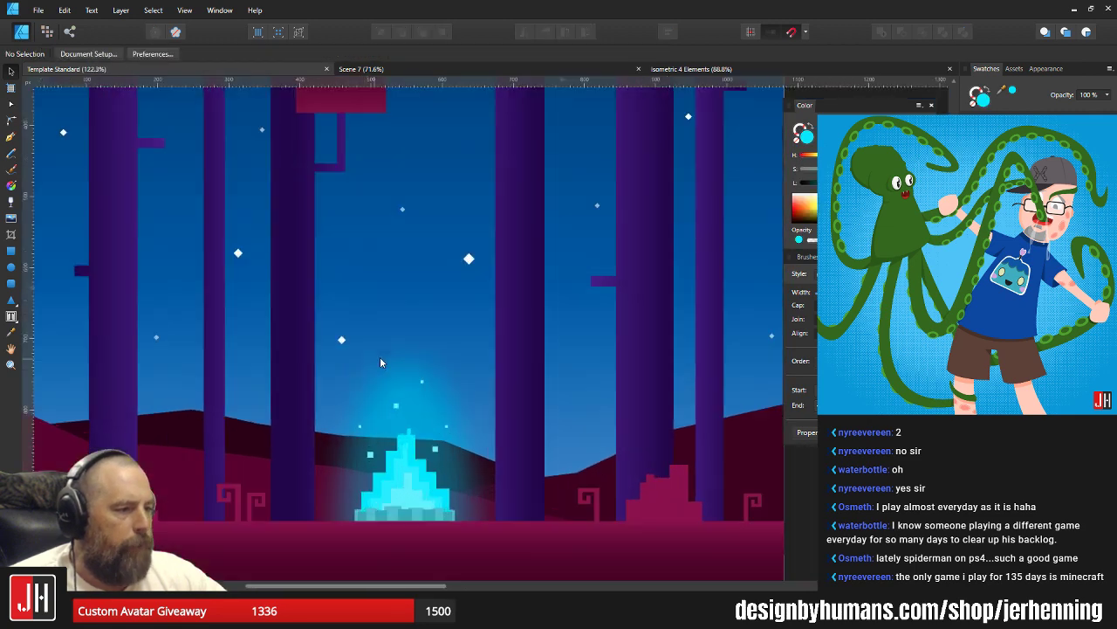
pyautogui.click(428, 350)
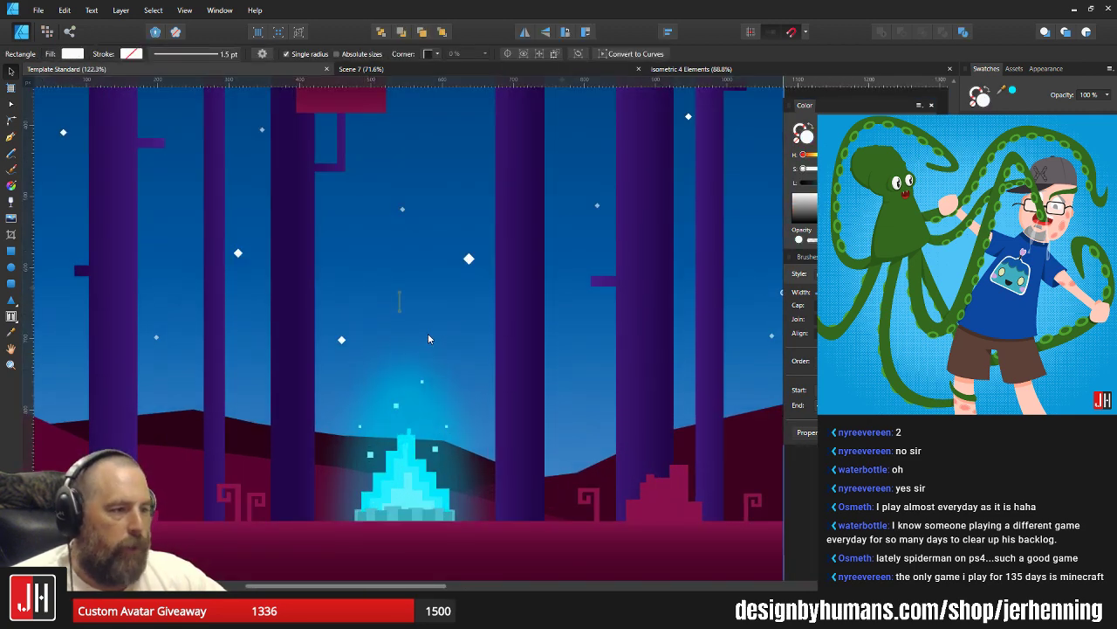
pyautogui.scroll(-4, 429, 336)
pyautogui.click(643, 357)
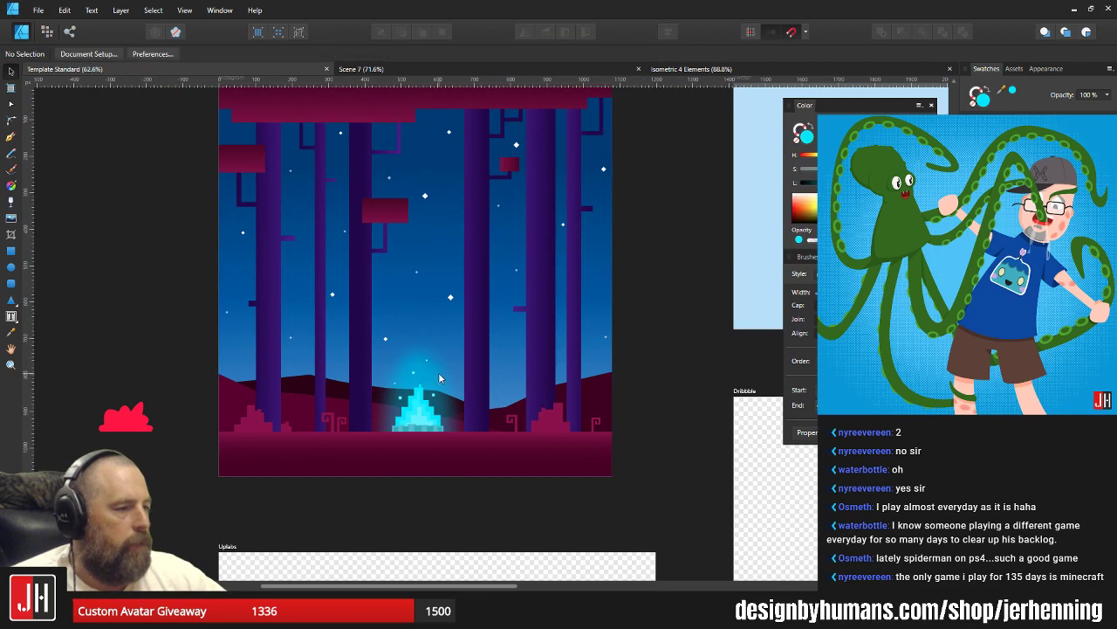
# Delete the spare red bush lying outside the Instagram artboard.
pyautogui.click(130, 420)
pyautogui.press('Delete')
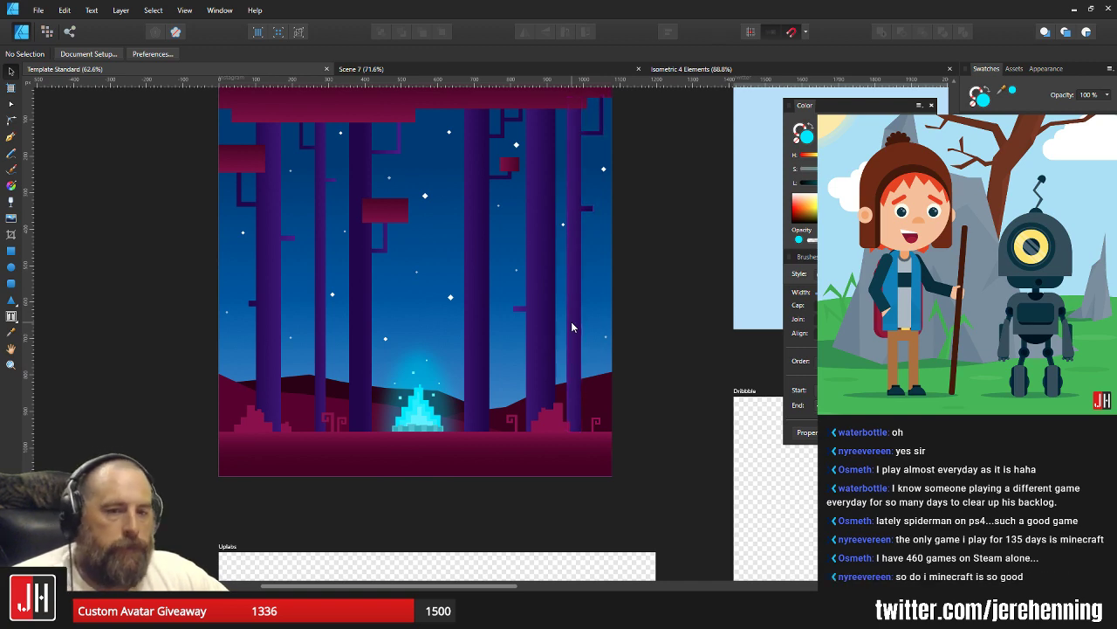
# Examine the three red foliage blocks on the trunks and how they sit within the whole scene.
pyautogui.scroll(2, 517, 342)
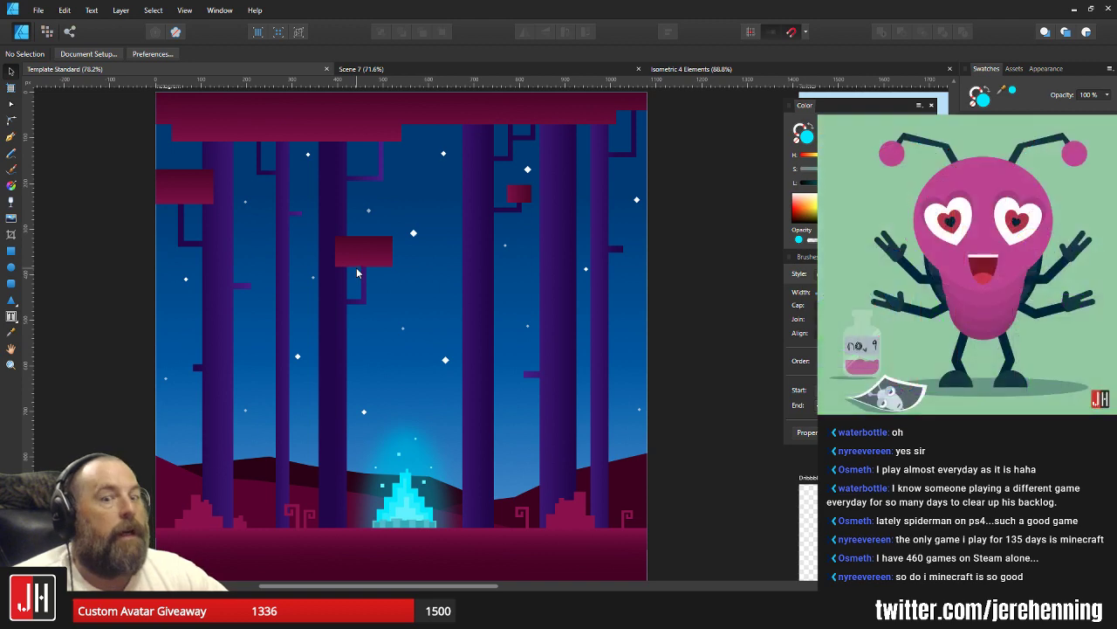
pyautogui.scroll(2, 367, 288)
pyautogui.scroll(-5, 373, 295)
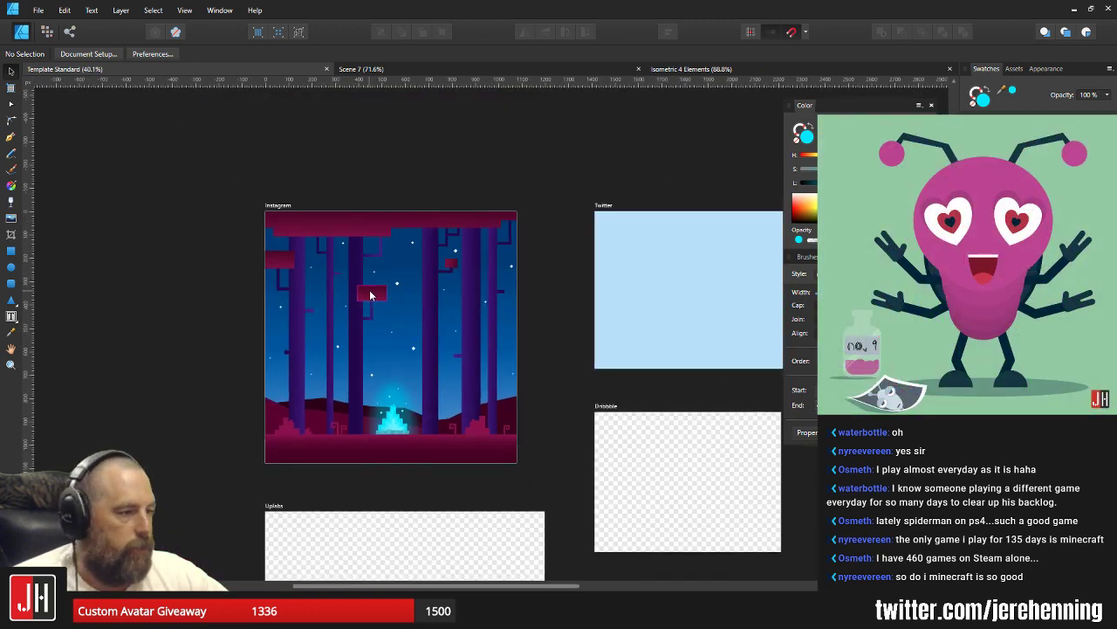
pyautogui.scroll(2, 371, 289)
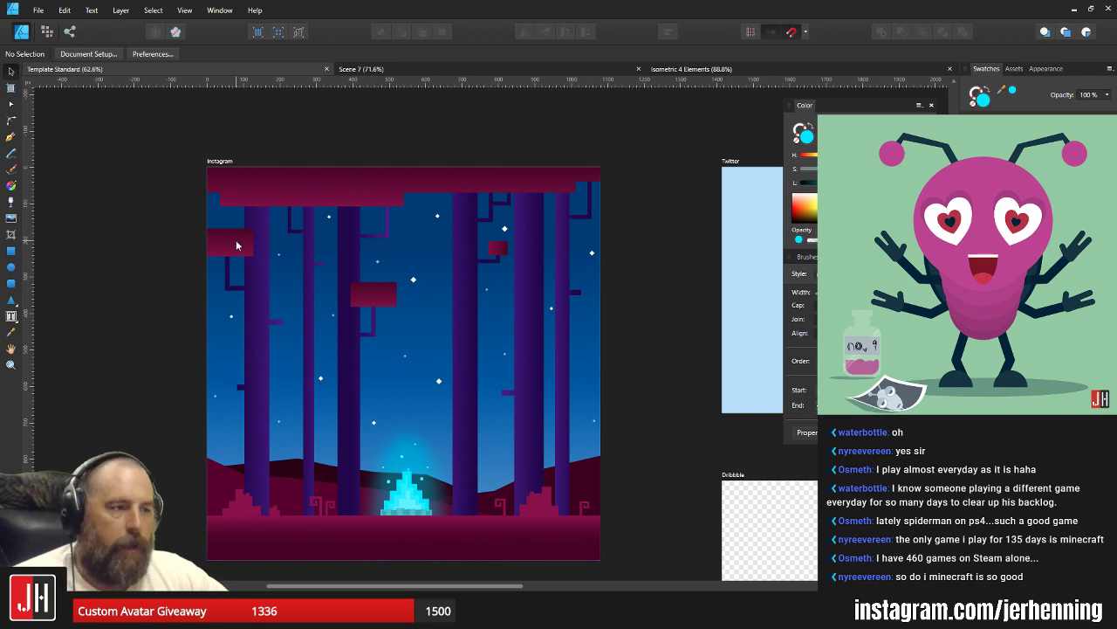
pyautogui.click(237, 244)
pyautogui.scroll(1, 390, 296)
pyautogui.keyDown('shift'); pyautogui.click(392, 302); pyautogui.keyUp('shift')
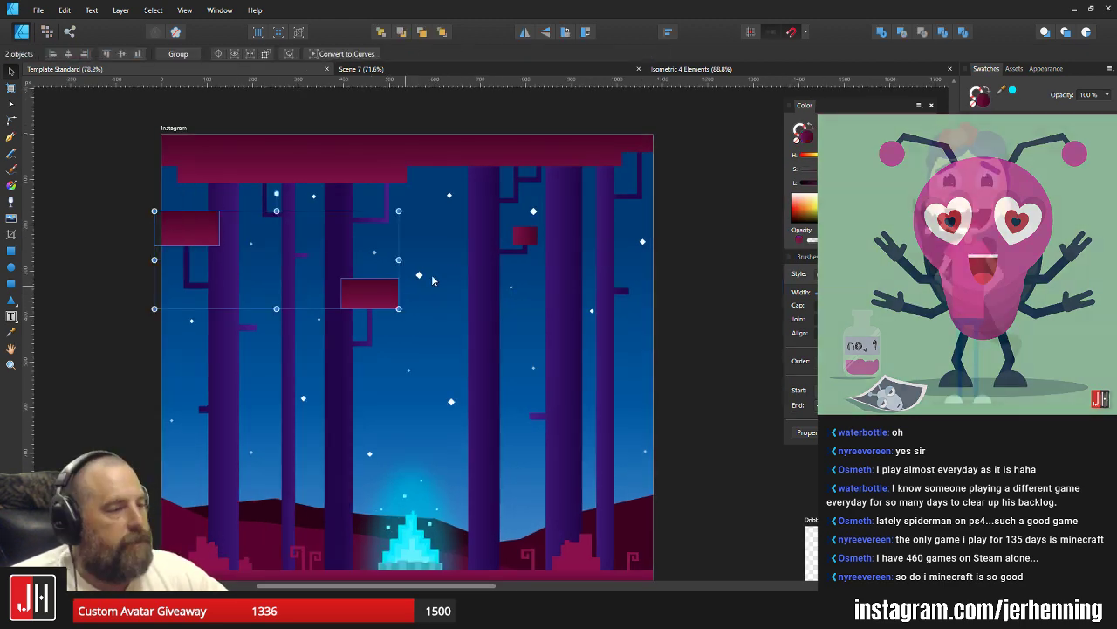
pyautogui.keyDown('shift'); pyautogui.click(527, 237); pyautogui.keyUp('shift')
pyautogui.click(668, 262)
pyautogui.scroll(3, 602, 299)
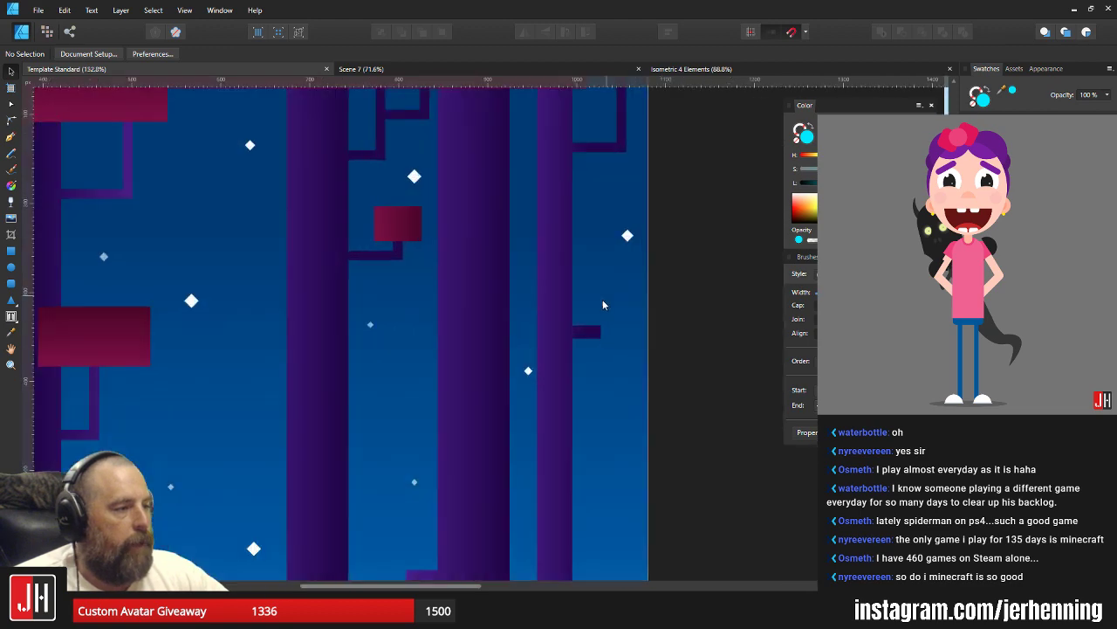
pyautogui.scroll(-6, 388, 269)
pyautogui.hscroll(-1, 419, 297)
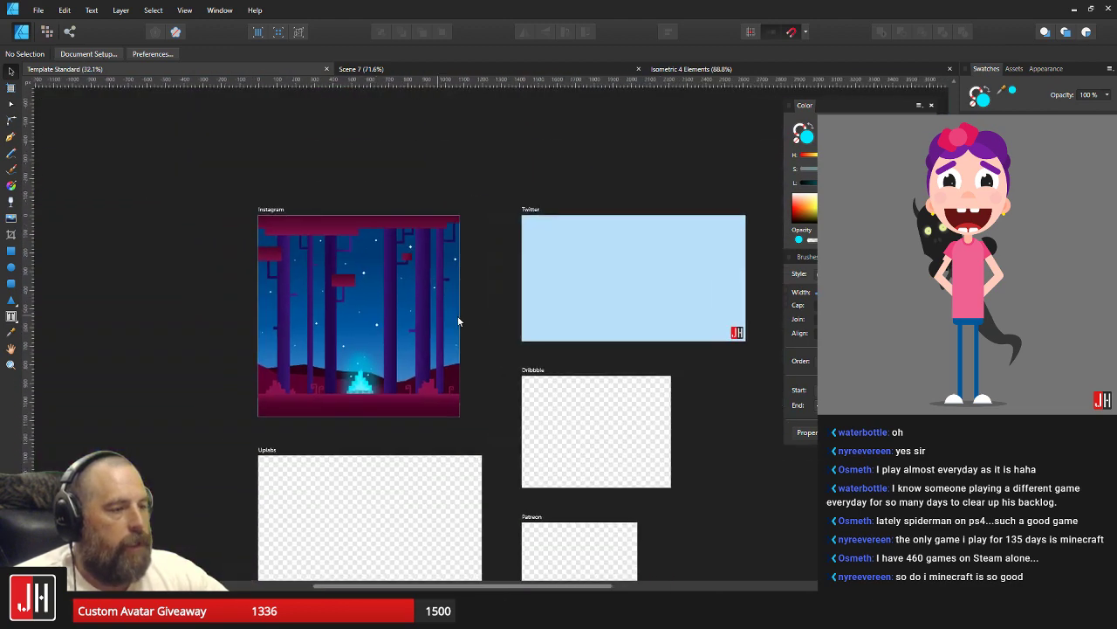
pyautogui.scroll(2, 396, 316)
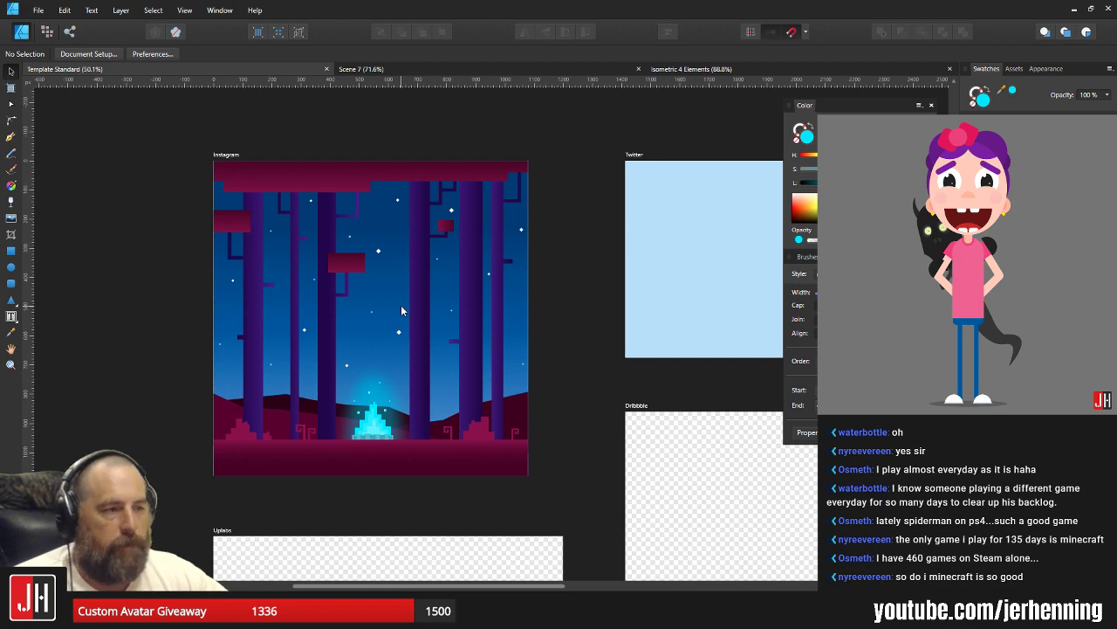
# Check the shapes that make up the sky by selecting the white haze overlay and the blue background in turn.
pyautogui.click(388, 293)
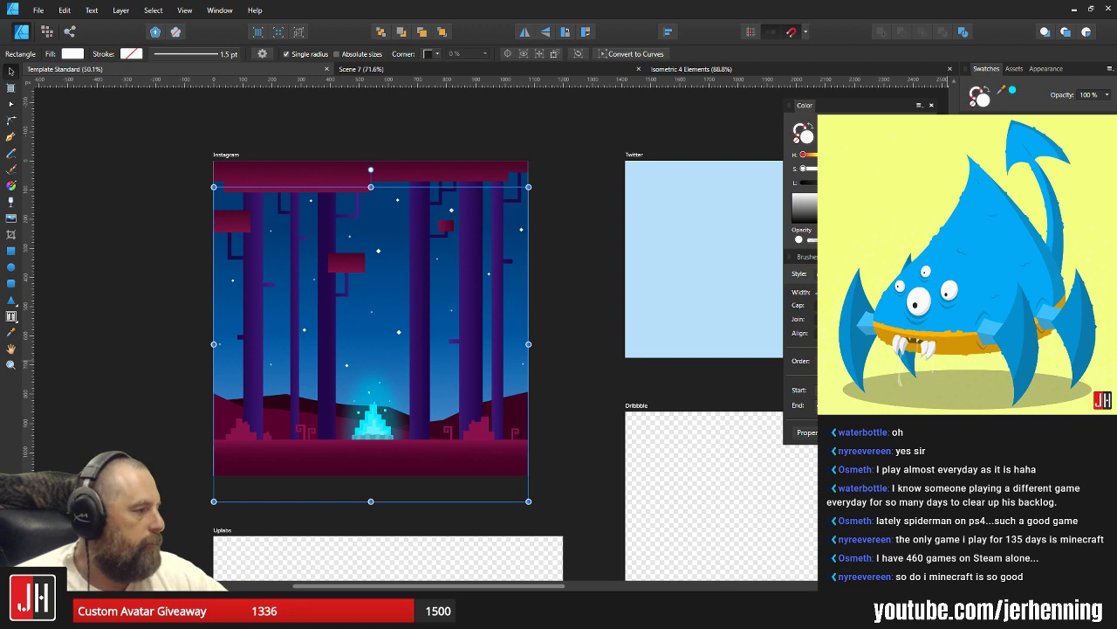
pyautogui.click(576, 383)
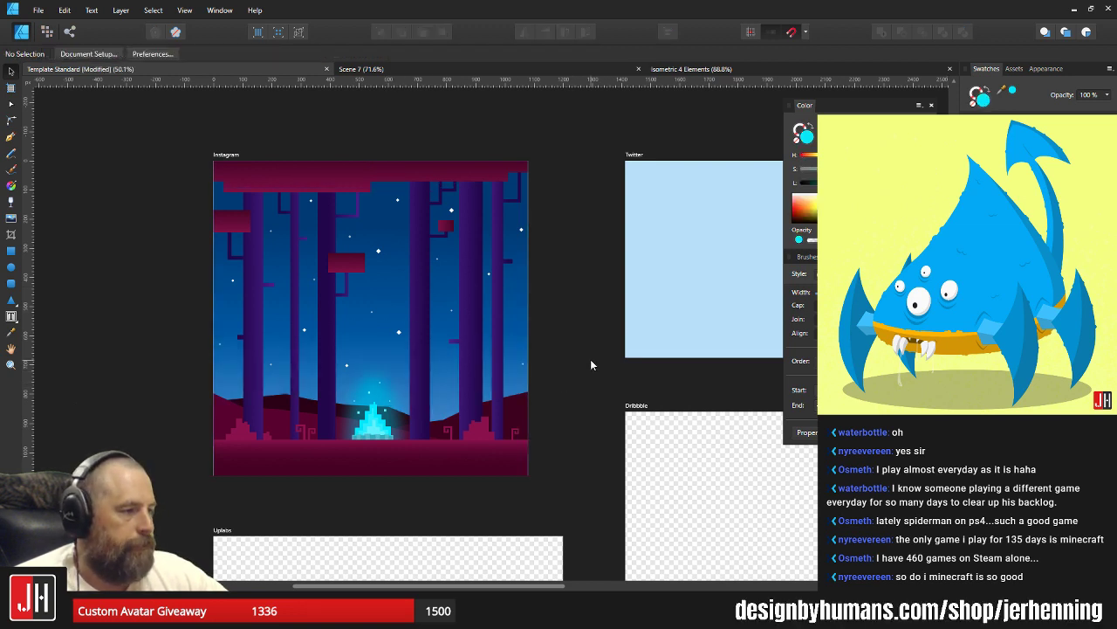
pyautogui.click(456, 323)
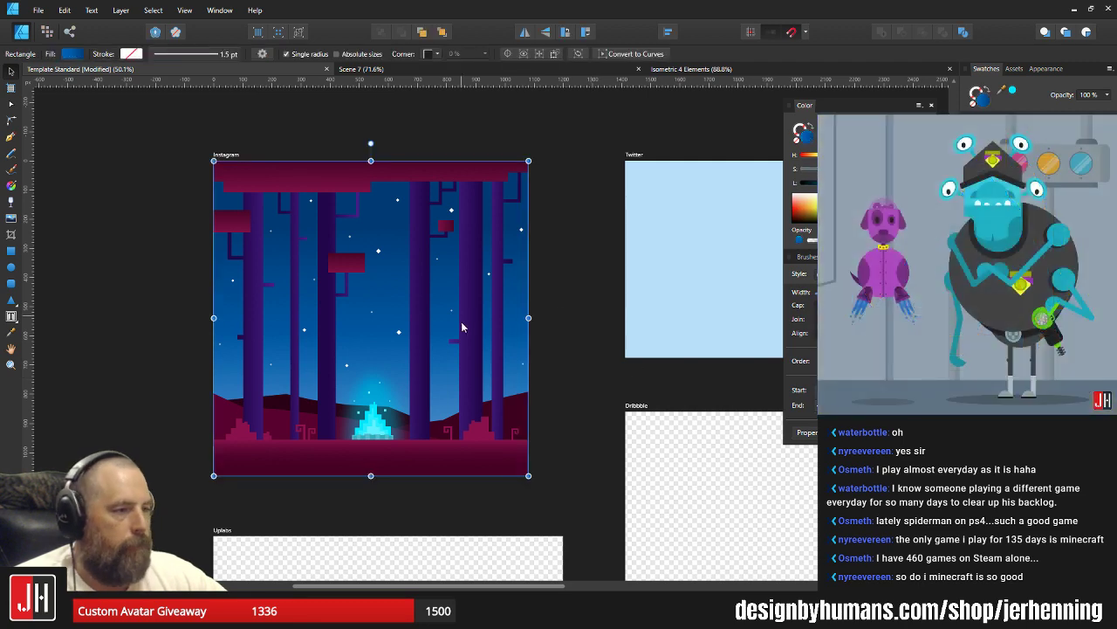
pyautogui.click(575, 296)
# Review the whole forest scene from close up and farther away, checking the sky, the stars and the fire glow.
pyautogui.scroll(-1, 430, 286)
pyautogui.scroll(1, 415, 271)
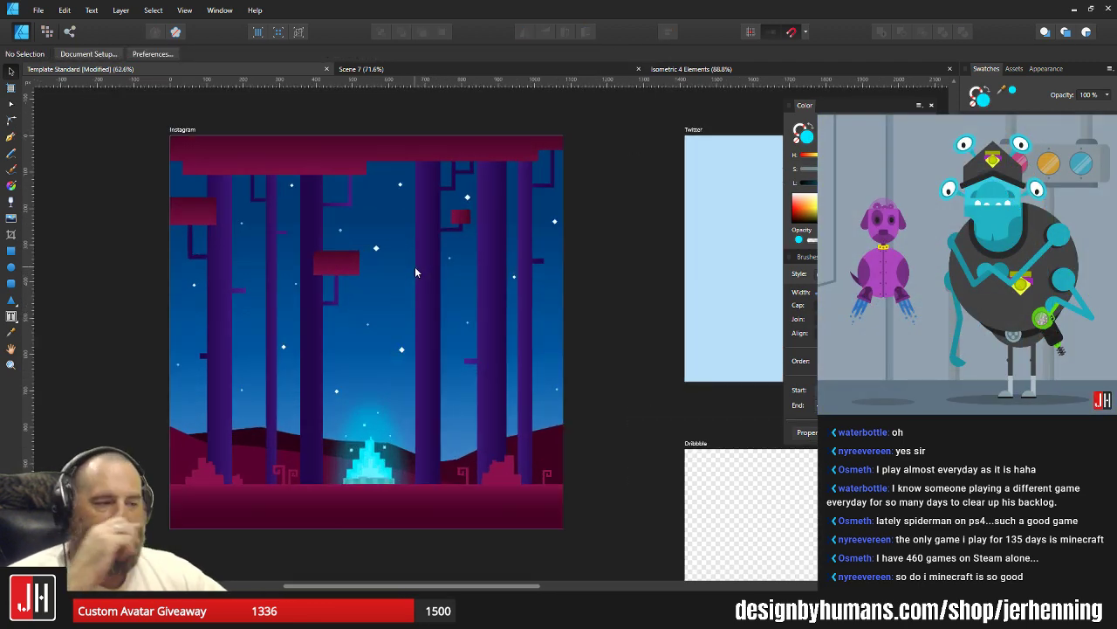
pyautogui.scroll(1, 415, 266)
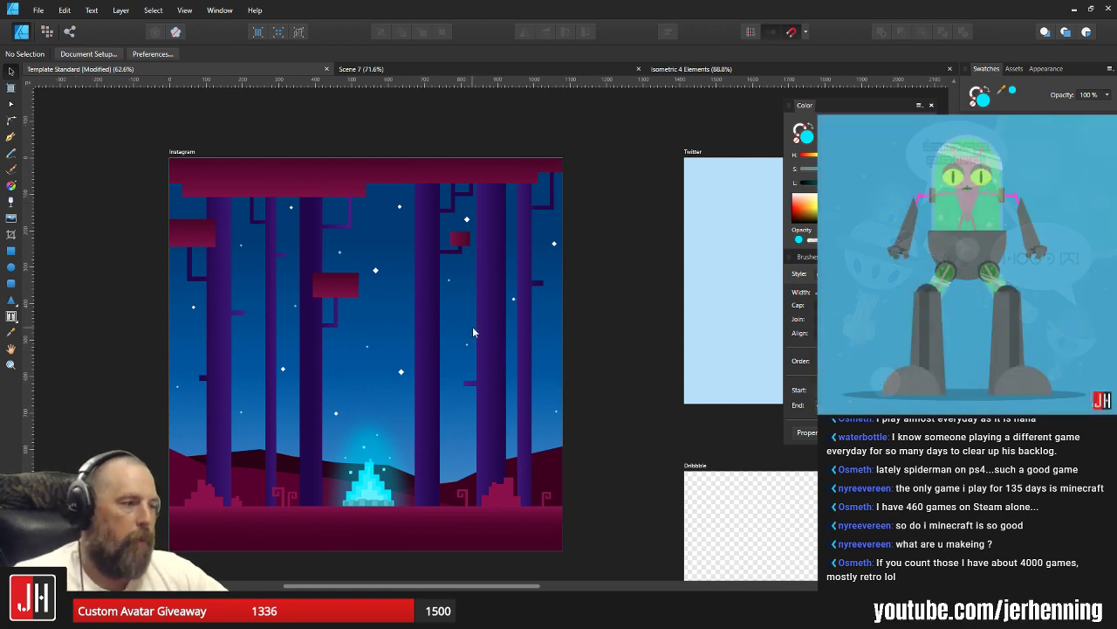
pyautogui.moveTo(472, 330); pyautogui.dragTo(478, 302)
pyautogui.scroll(2, 434, 344)
pyautogui.moveTo(434, 348)
pyautogui.mouseDown()
pyautogui.moveTo(475, 362)
pyautogui.moveTo(480, 389)
pyautogui.moveTo(438, 346)
pyautogui.mouseUp()
pyautogui.scroll(-2, 482, 376)
pyautogui.scroll(1, 435, 347)
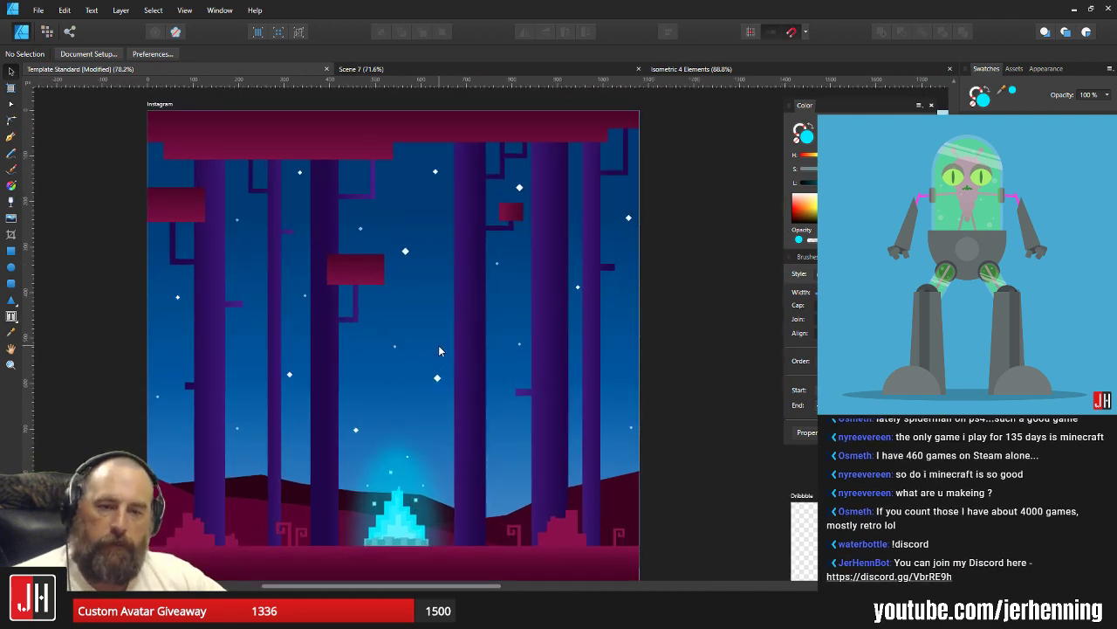
pyautogui.scroll(-2, 440, 350)
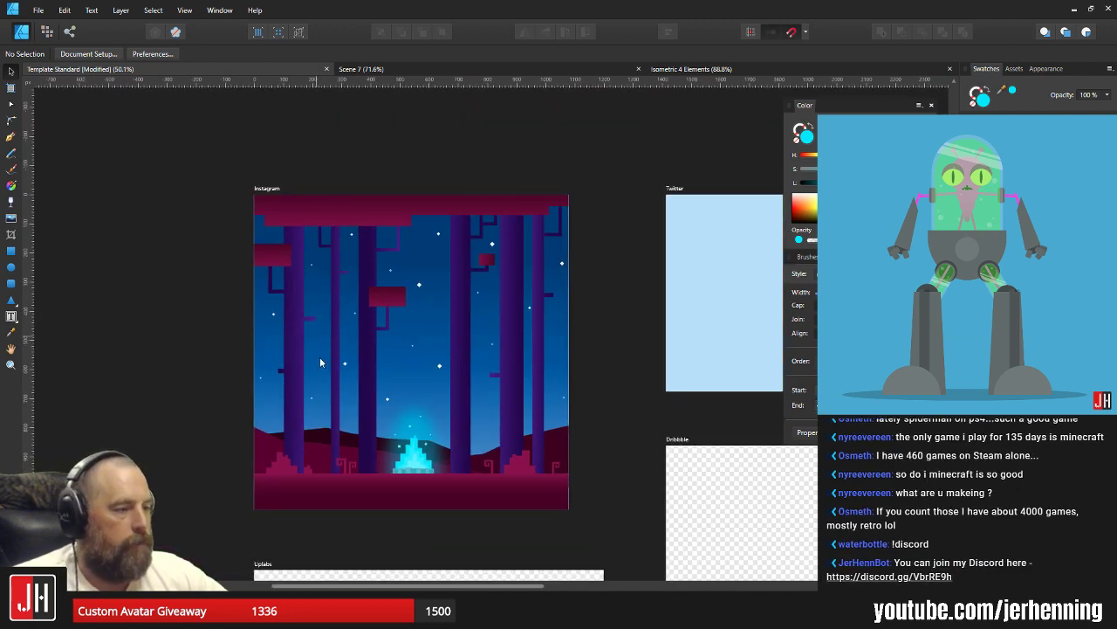
pyautogui.scroll(1, 477, 356)
pyautogui.moveTo(447, 348); pyautogui.dragTo(426, 354)
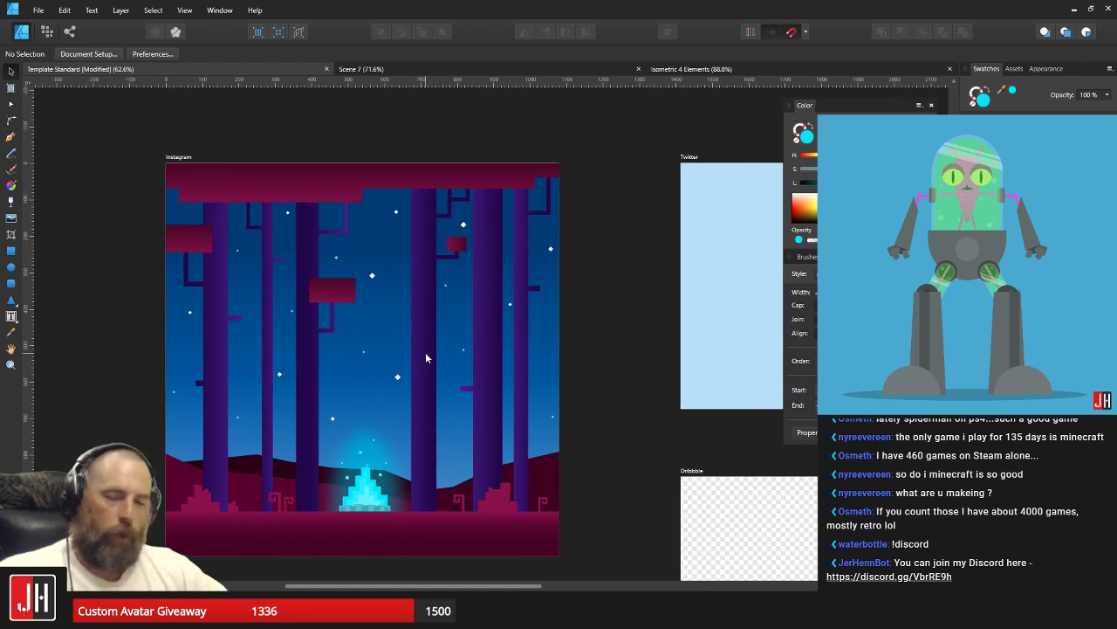
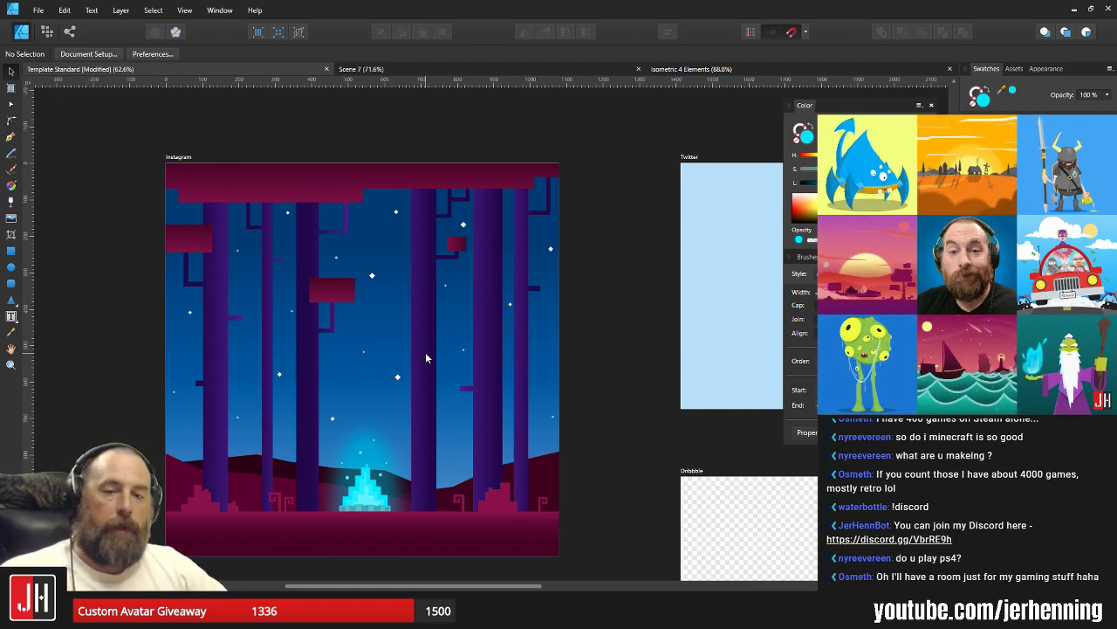
pyautogui.scroll(2, 466, 363)
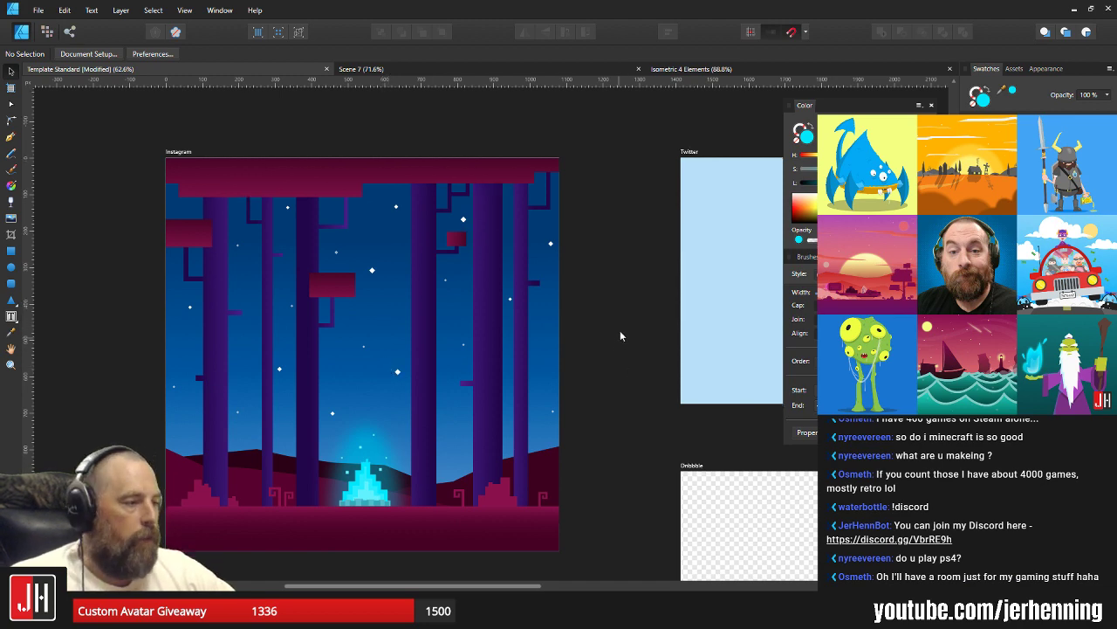
pyautogui.scroll(2, 463, 296)
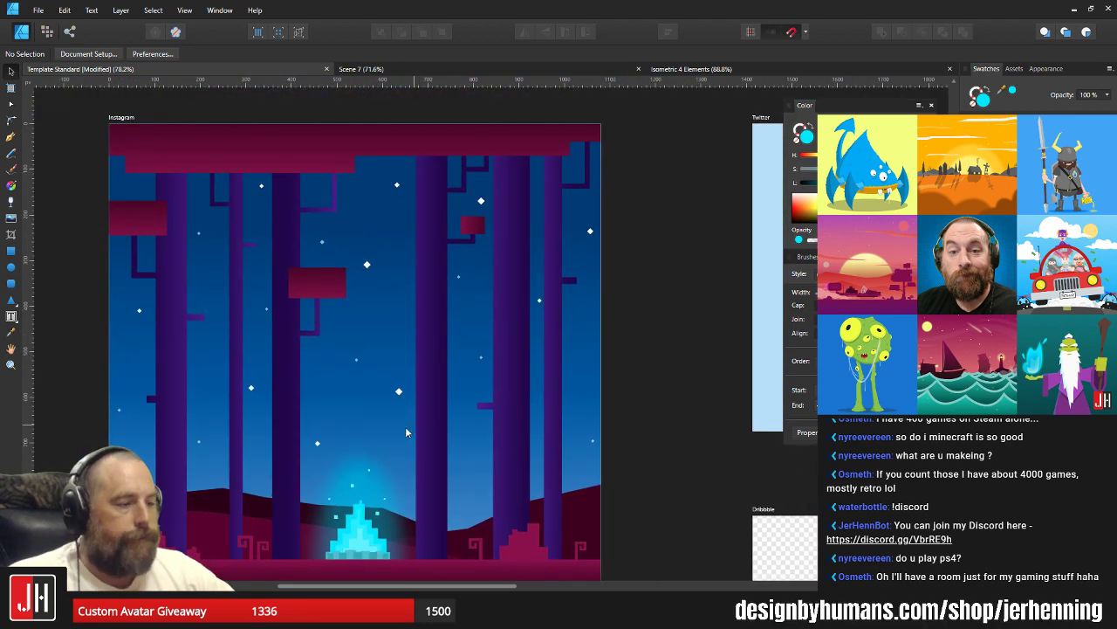
# Hide the white haze overlay that lightens the lower sky and clear the selection.
pyautogui.press('m')
pyautogui.scroll(4, 412, 474)
pyautogui.moveTo(513, 472); pyautogui.dragTo(521, 399)
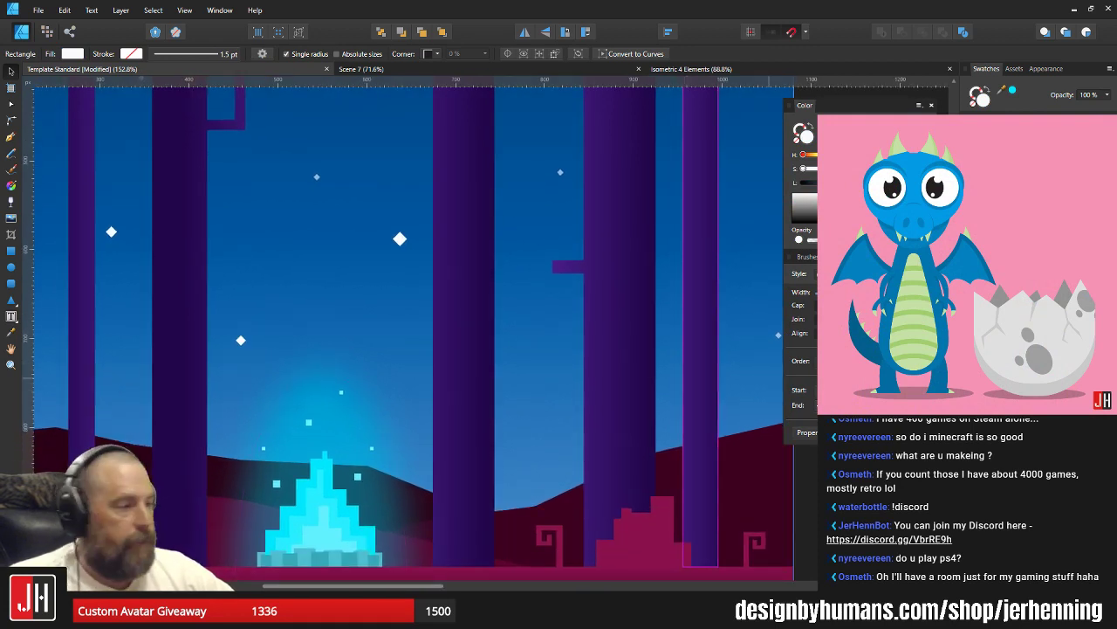
pyautogui.scroll(-3, 704, 410)
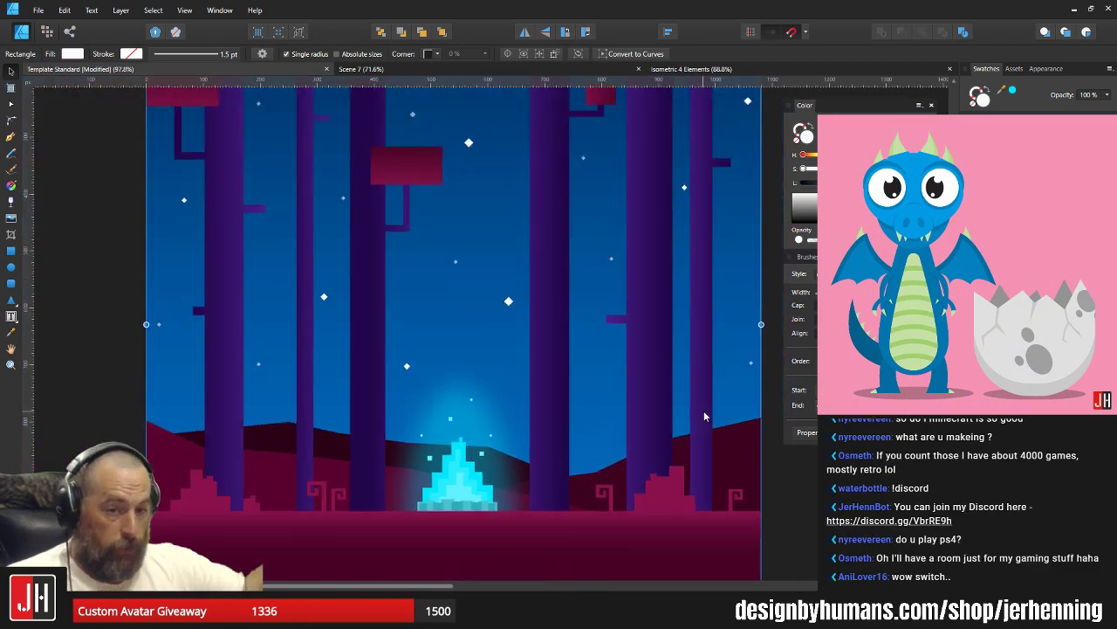
pyautogui.scroll(-1, 508, 362)
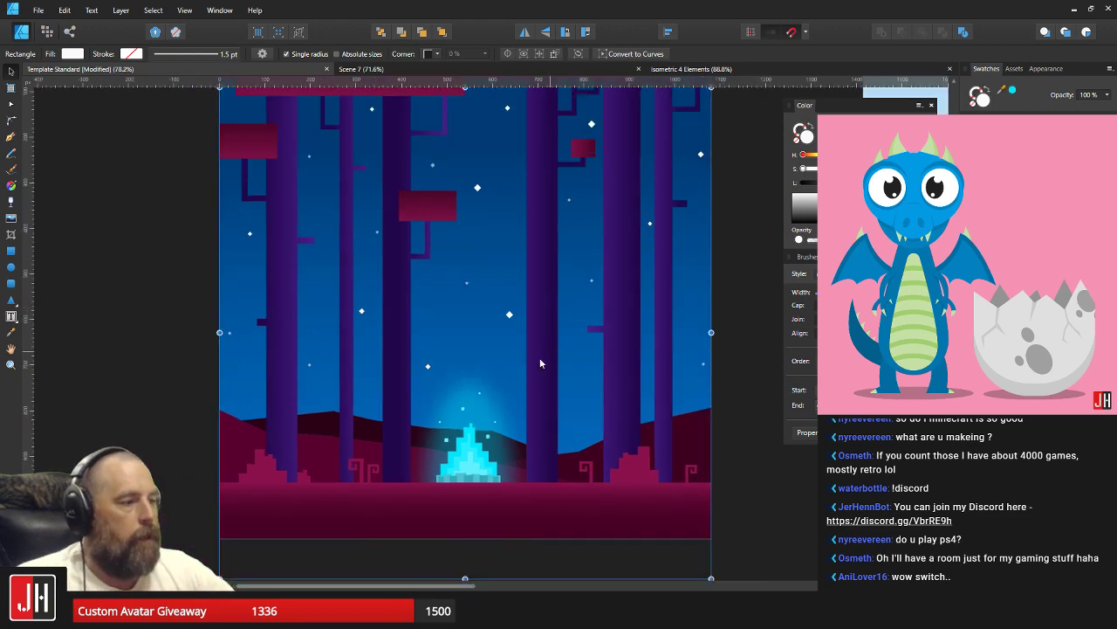
pyautogui.moveTo(540, 357); pyautogui.dragTo(508, 398)
pyautogui.click(688, 421)
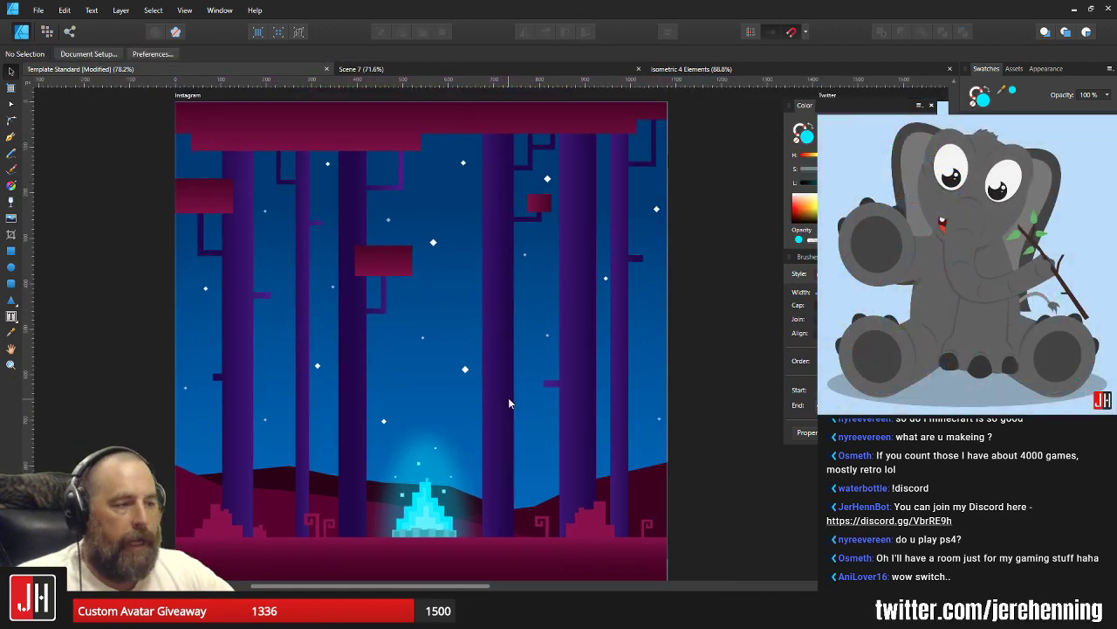
# Extend the blue sky rectangle's linear gradient so its dark upper stop sits on the artboard's upper edge.
pyautogui.click(460, 288)
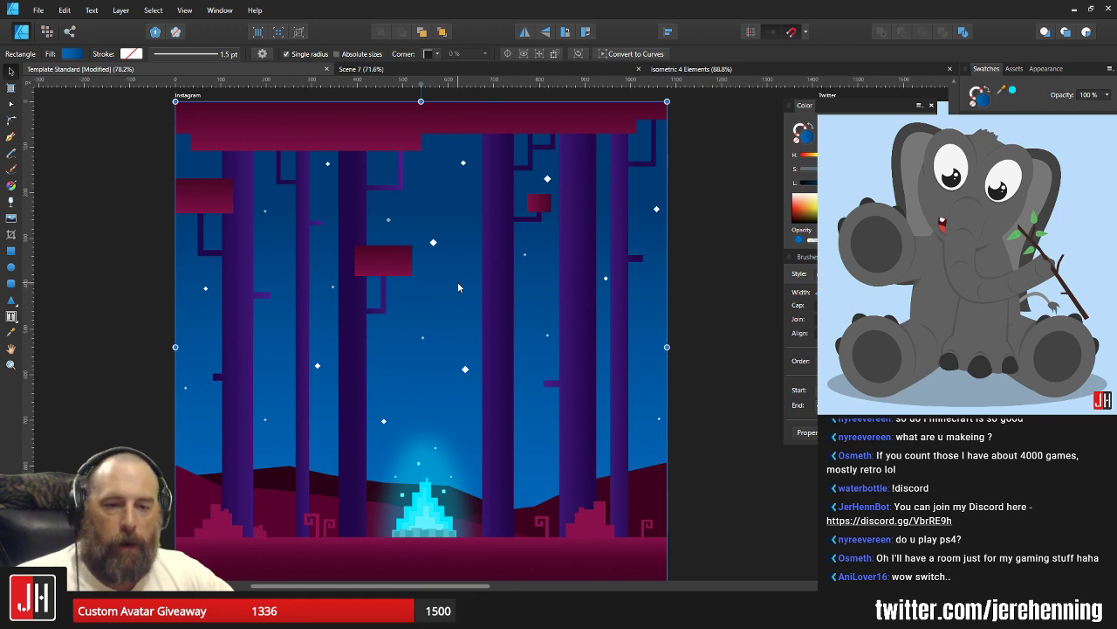
pyautogui.press('g')
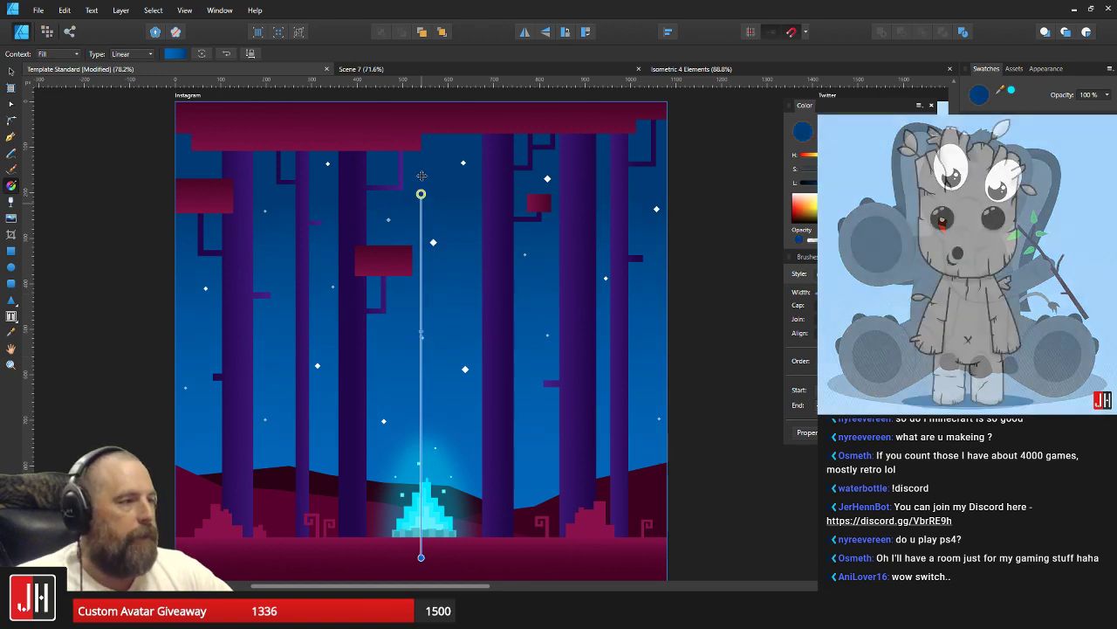
pyautogui.moveTo(421, 202); pyautogui.dragTo(421, 101)
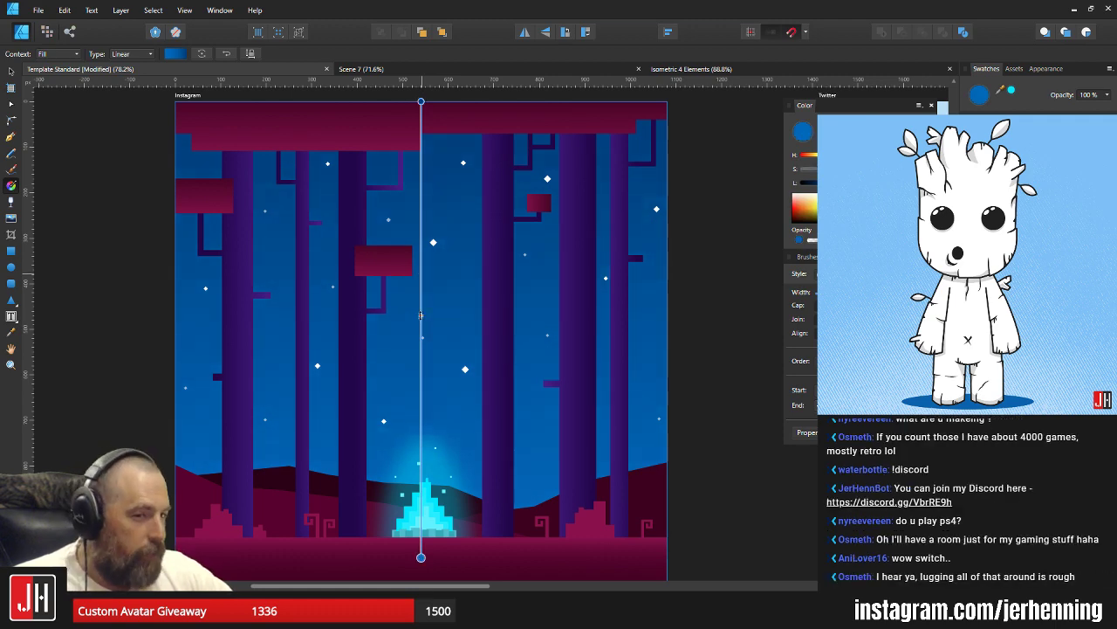
pyautogui.press('v')
pyautogui.scroll(-3, 439, 328)
pyautogui.click(590, 339)
pyautogui.moveTo(588, 340); pyautogui.dragTo(537, 355)
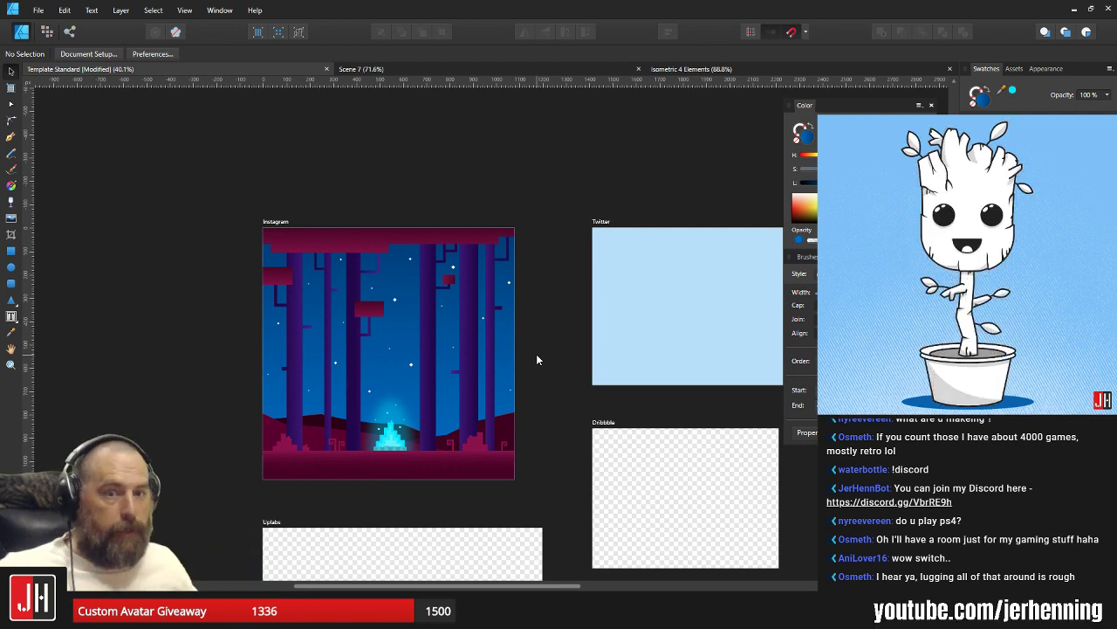
# Shorten the sky gradient from below by moving its lower stop up to the base of the cyan fire.
pyautogui.click(390, 327)
pyautogui.press('g')
pyautogui.hscroll(-2, 393, 330)
pyautogui.scroll(1, 393, 330)
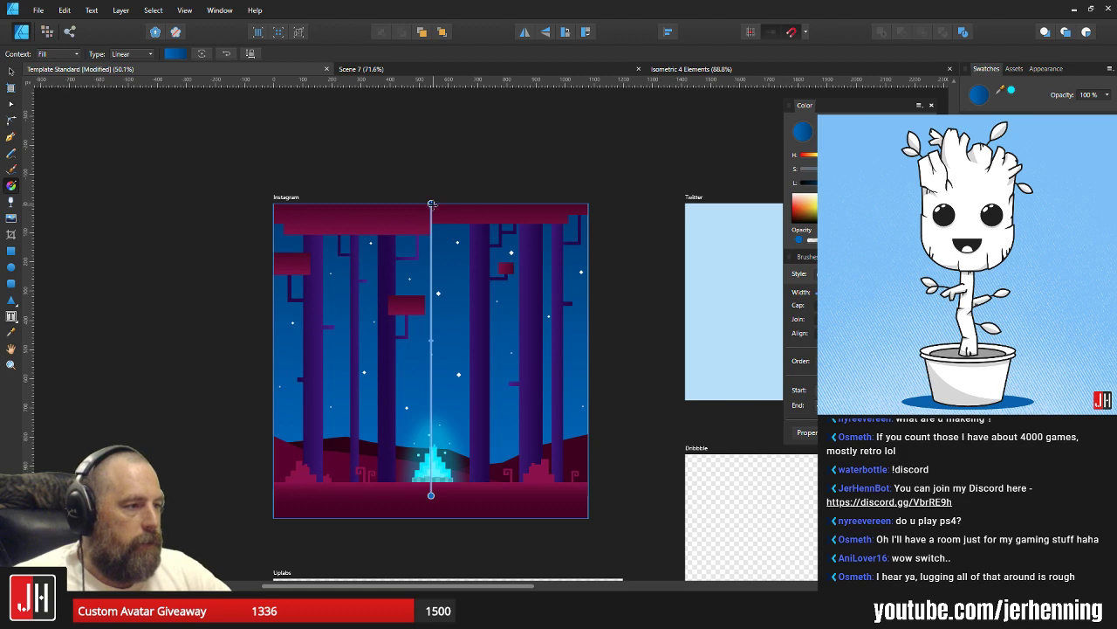
pyautogui.click(431, 204)
pyautogui.scroll(1, 431, 205)
pyautogui.hotkey('ctrl', 'd')
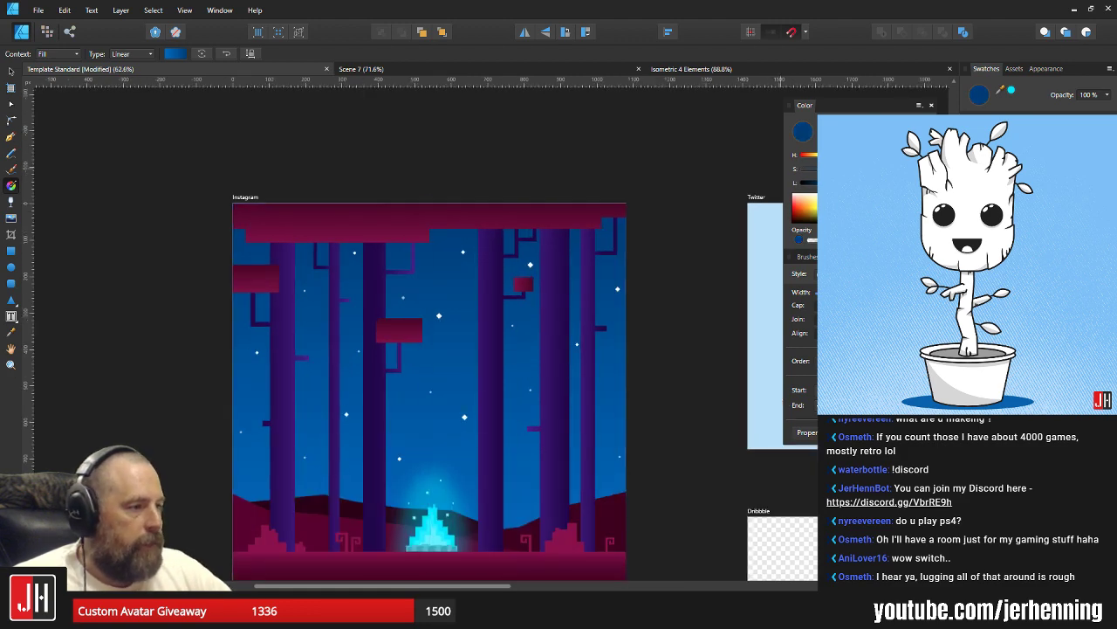
pyautogui.moveTo(428, 204); pyautogui.dragTo(412, 547)
pyautogui.hotkey('ctrl', 'z')
pyautogui.scroll(3, 458, 524)
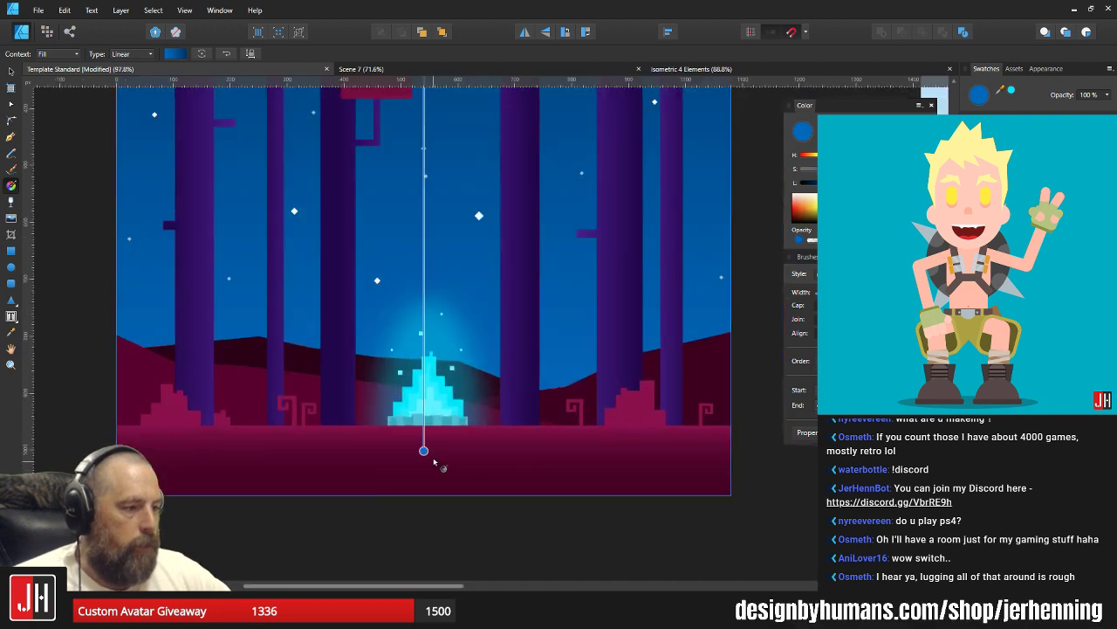
pyautogui.moveTo(427, 416)
pyautogui.mouseDown()
pyautogui.moveTo(425, 358)
pyautogui.moveTo(424, 407)
pyautogui.mouseUp()
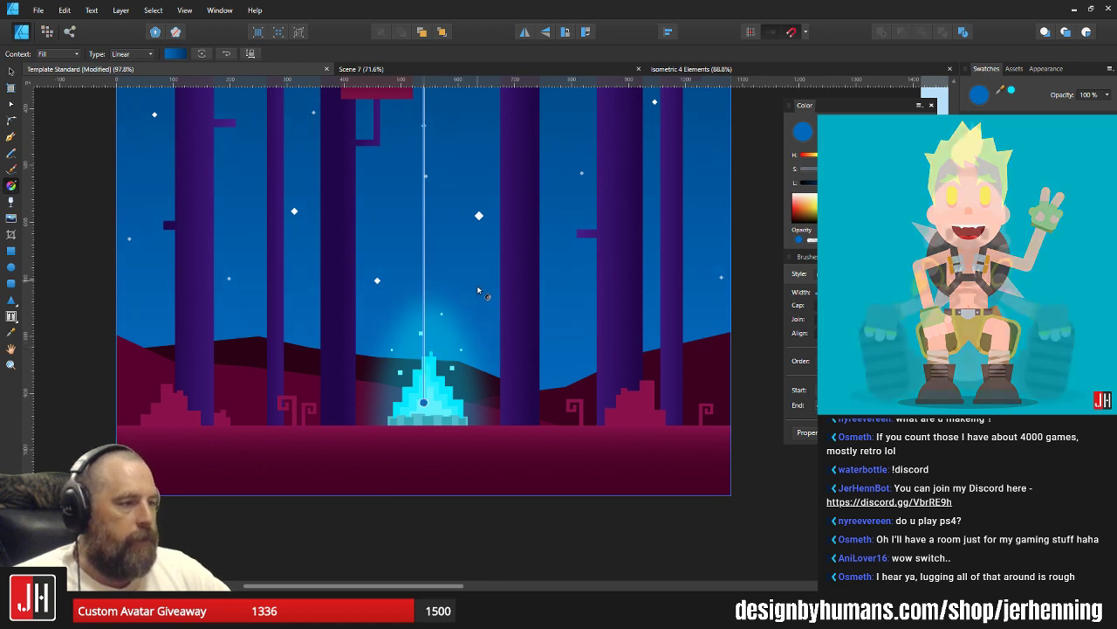
# Change the sky gradient's lower stop to a brighter blue.
pyautogui.scroll(1, 437, 367)
pyautogui.moveTo(836, 182); pyautogui.dragTo(842, 183)
pyautogui.scroll(-6, 343, 272)
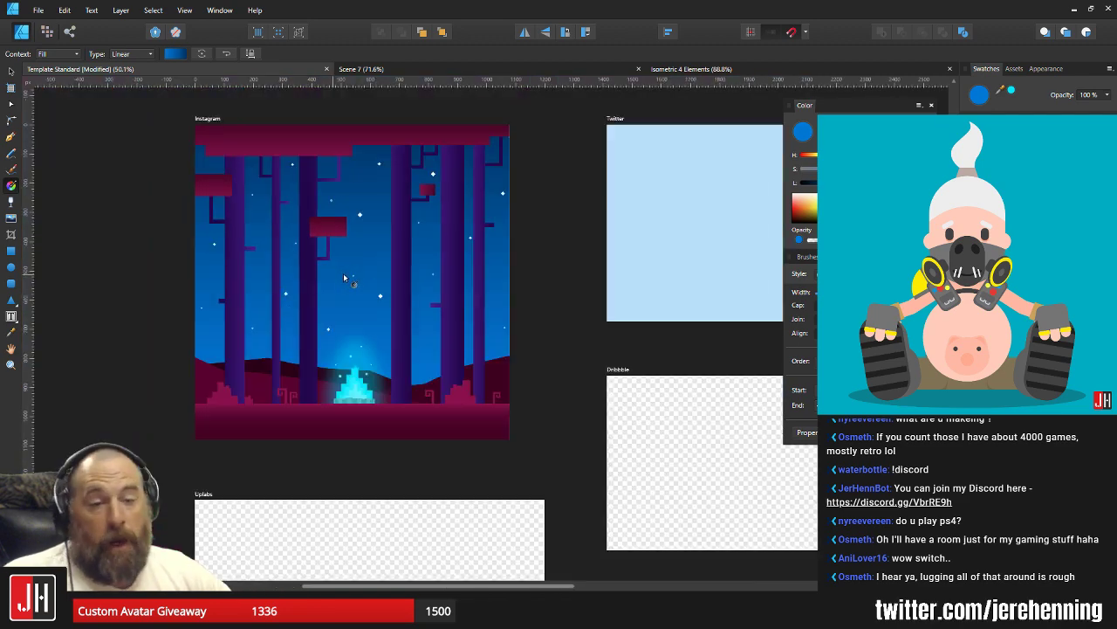
# Clear the sky selection and save the document.
pyautogui.press('v')
pyautogui.click(499, 283)
pyautogui.scroll(3, 362, 278)
pyautogui.hotkey('ctrl', 's')
pyautogui.moveTo(362, 277); pyautogui.dragTo(437, 321)
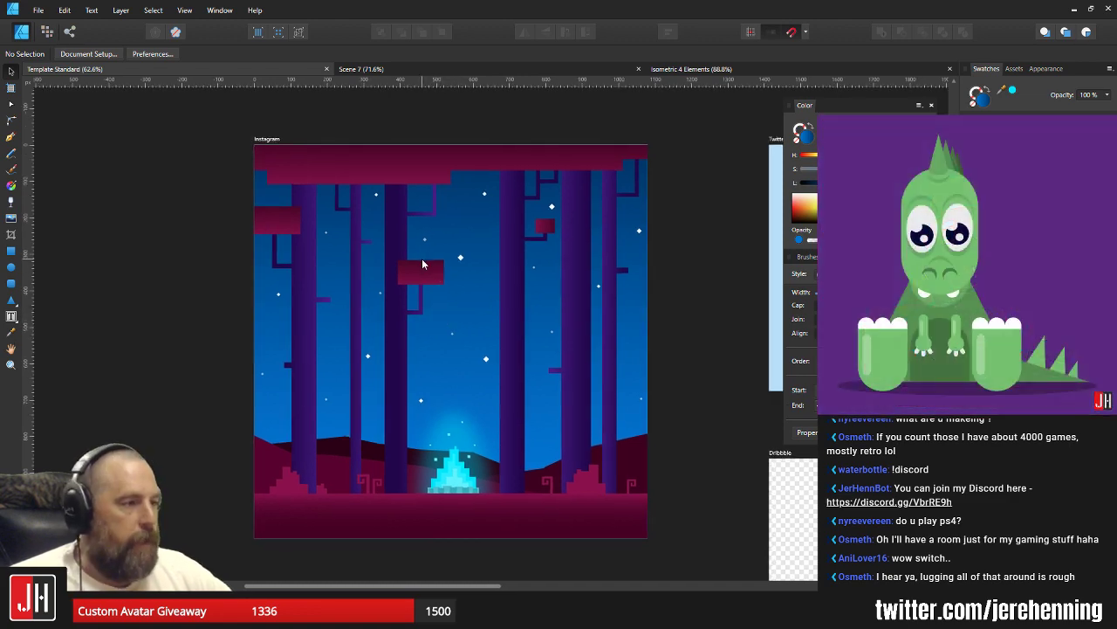
pyautogui.scroll(1, 445, 253)
pyautogui.scroll(-2, 583, 289)
pyautogui.scroll(3, 436, 329)
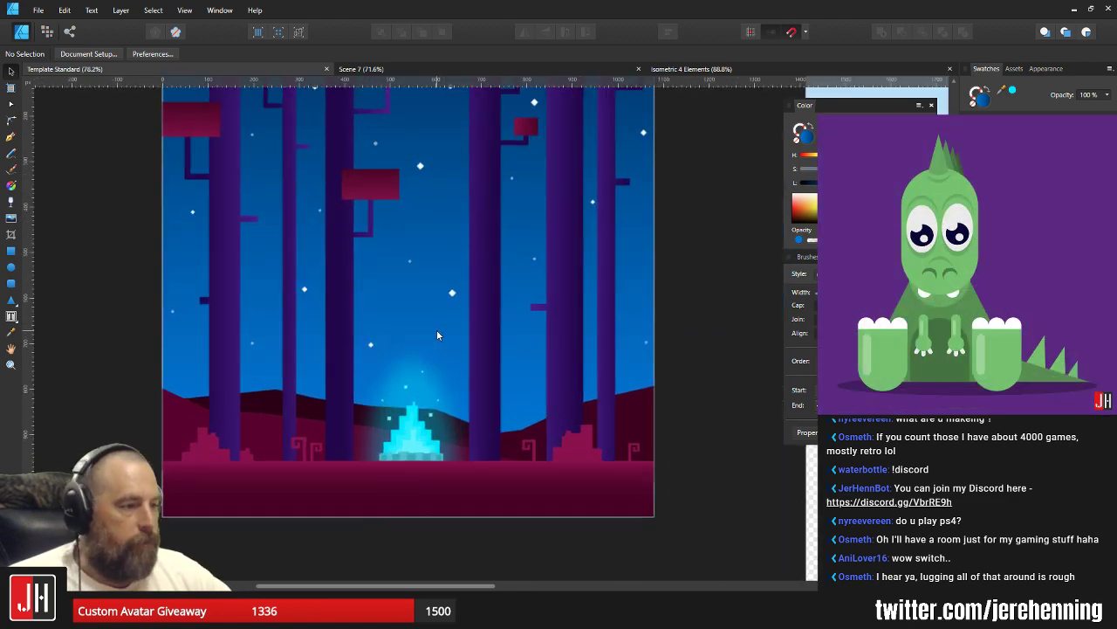
# Show the white haze overlay over the lower sky again, clear the selection and check the scene with it.
pyautogui.click(1104, 393)
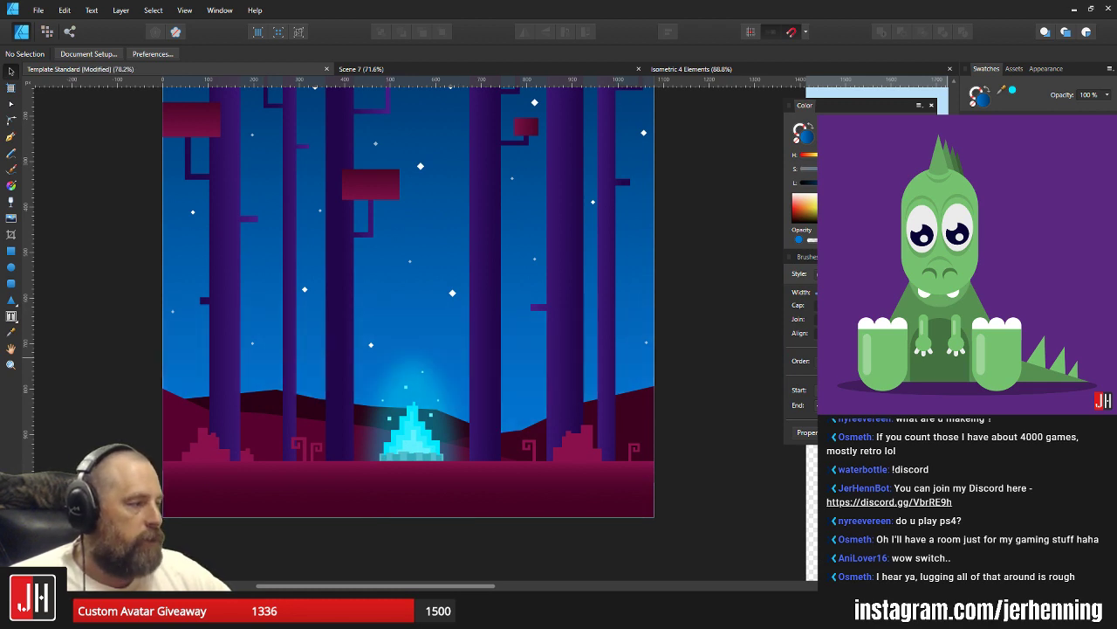
pyautogui.click(504, 332)
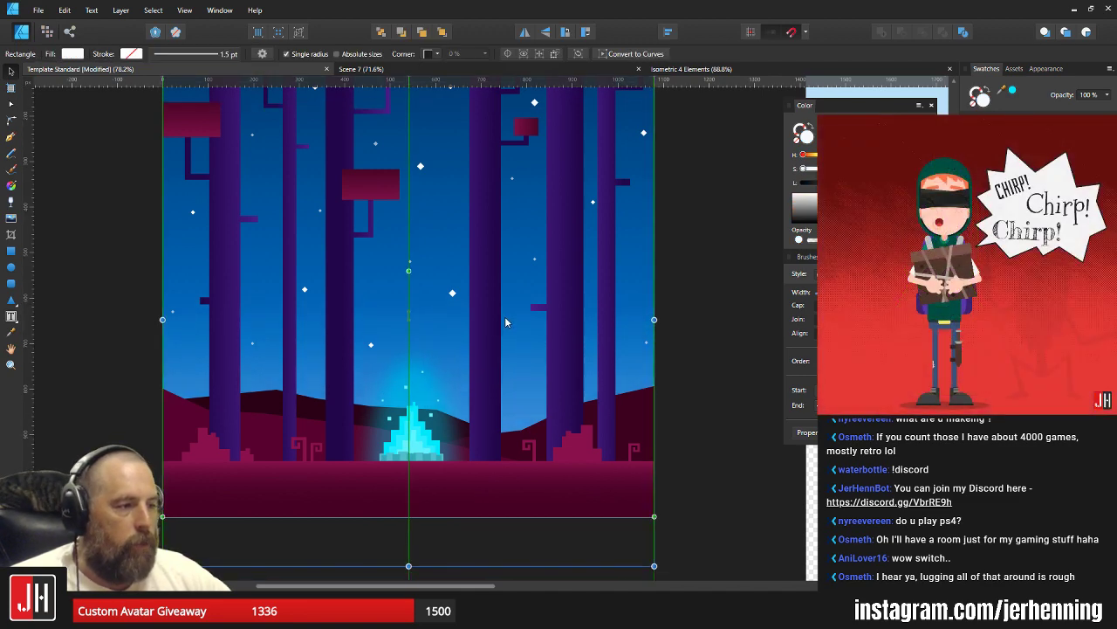
pyautogui.scroll(-3, 523, 323)
pyautogui.click(635, 357)
pyautogui.scroll(2, 574, 369)
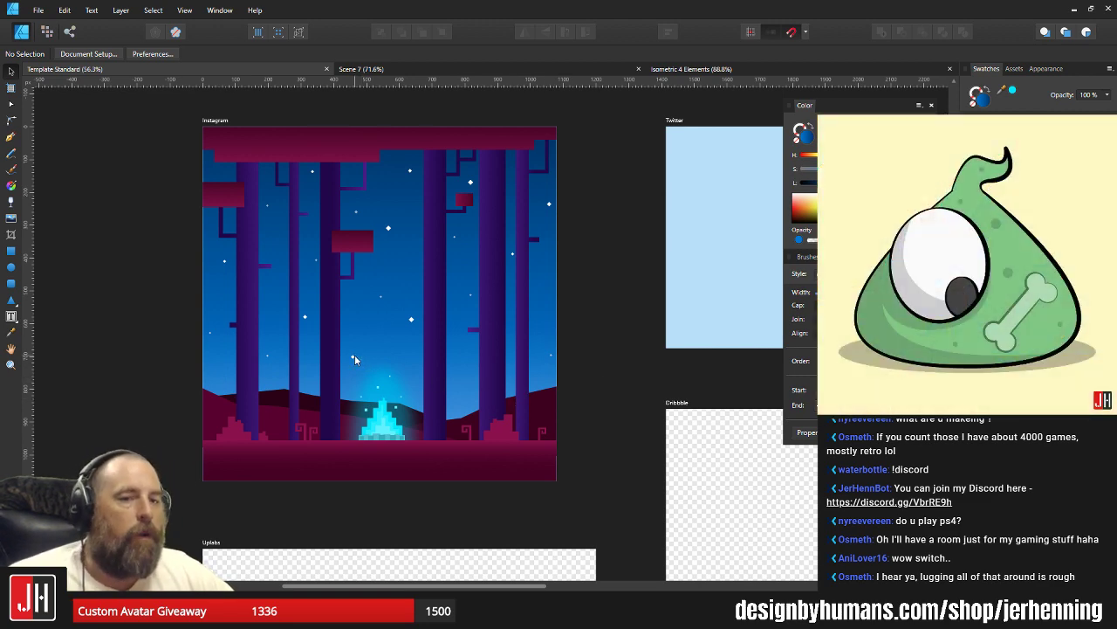
pyautogui.moveTo(321, 322); pyautogui.dragTo(340, 385)
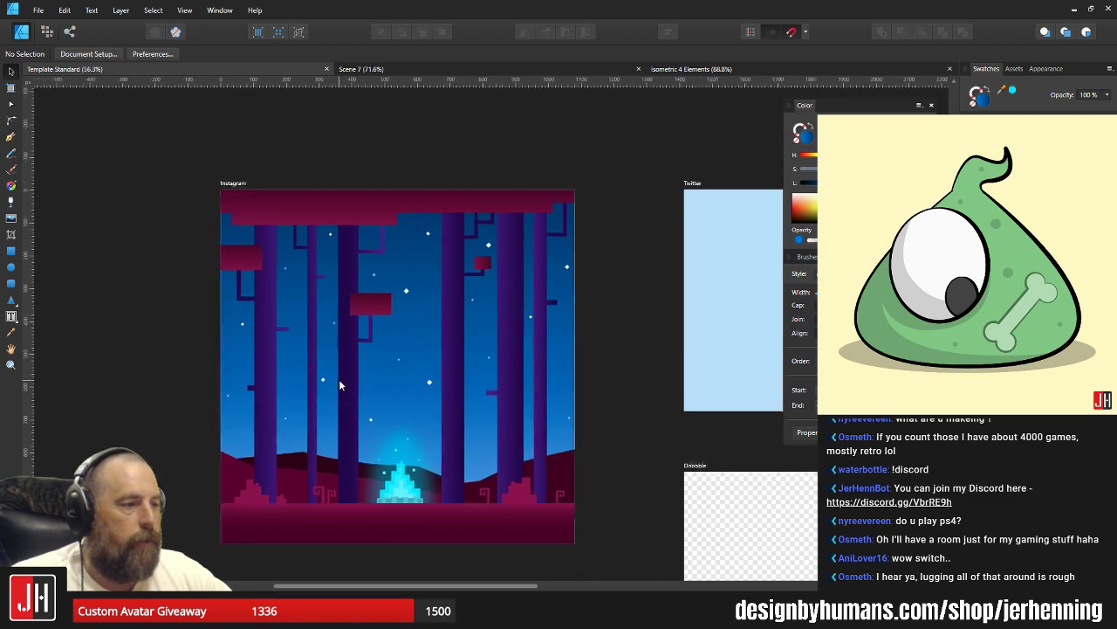
pyautogui.scroll(4, 339, 385)
pyautogui.scroll(-3, 323, 382)
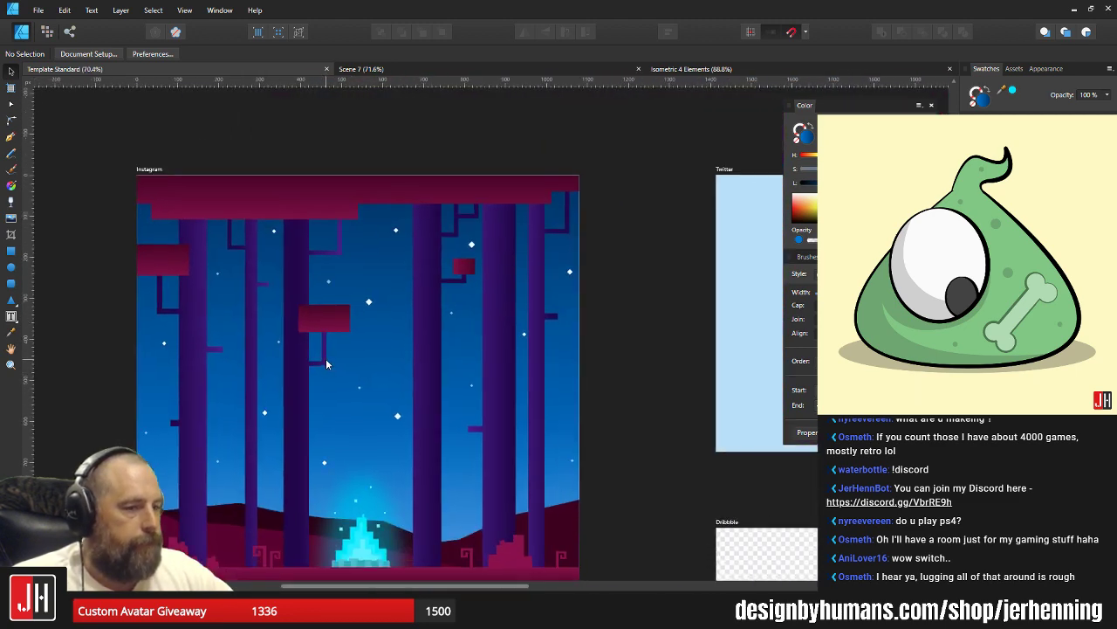
pyautogui.moveTo(348, 372); pyautogui.dragTo(371, 307)
# Try to copy the tree trunks to the empty area above the Instagram artboard, then undo the copy.
pyautogui.click(226, 313)
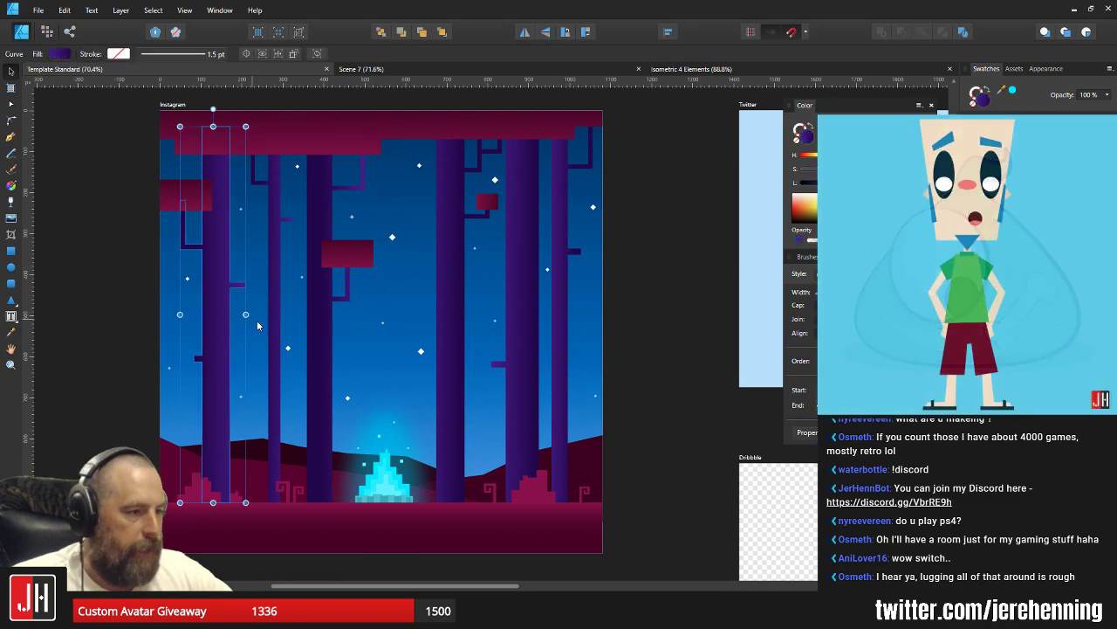
pyautogui.keyDown('shift'); pyautogui.click(275, 321); pyautogui.keyUp('shift')
pyautogui.keyDown('shift'); pyautogui.click(319, 323); pyautogui.keyUp('shift')
pyautogui.scroll(-2, 369, 355)
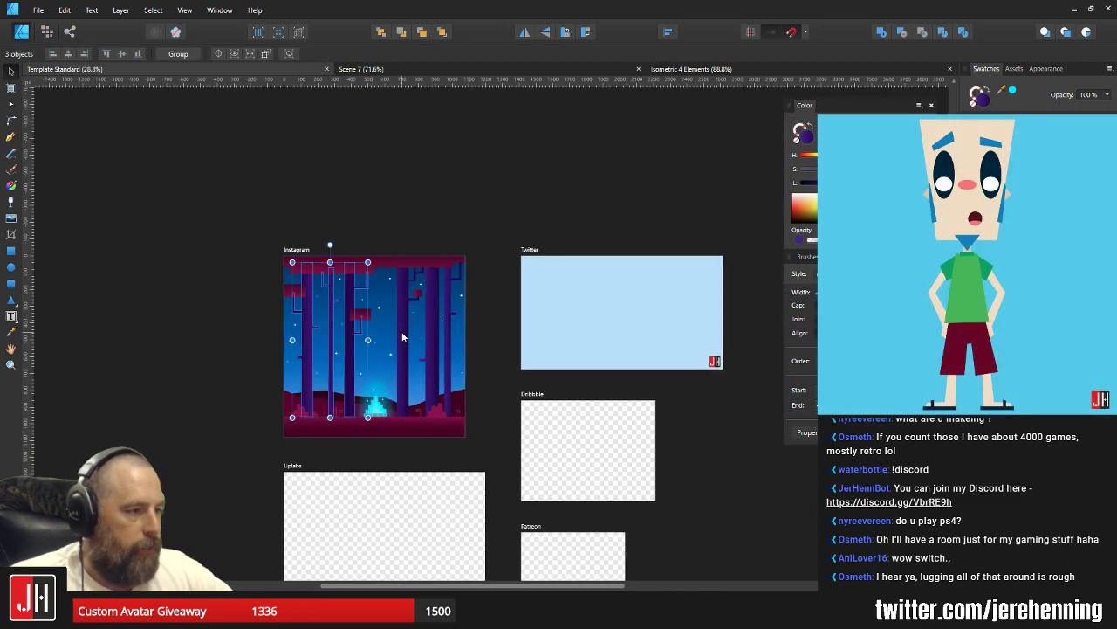
pyautogui.keyDown('shift'); pyautogui.click(403, 330); pyautogui.keyUp('shift')
pyautogui.keyDown('shift'); pyautogui.click(428, 331); pyautogui.keyUp('shift')
pyautogui.keyDown('shift'); pyautogui.click(448, 353); pyautogui.keyUp('shift')
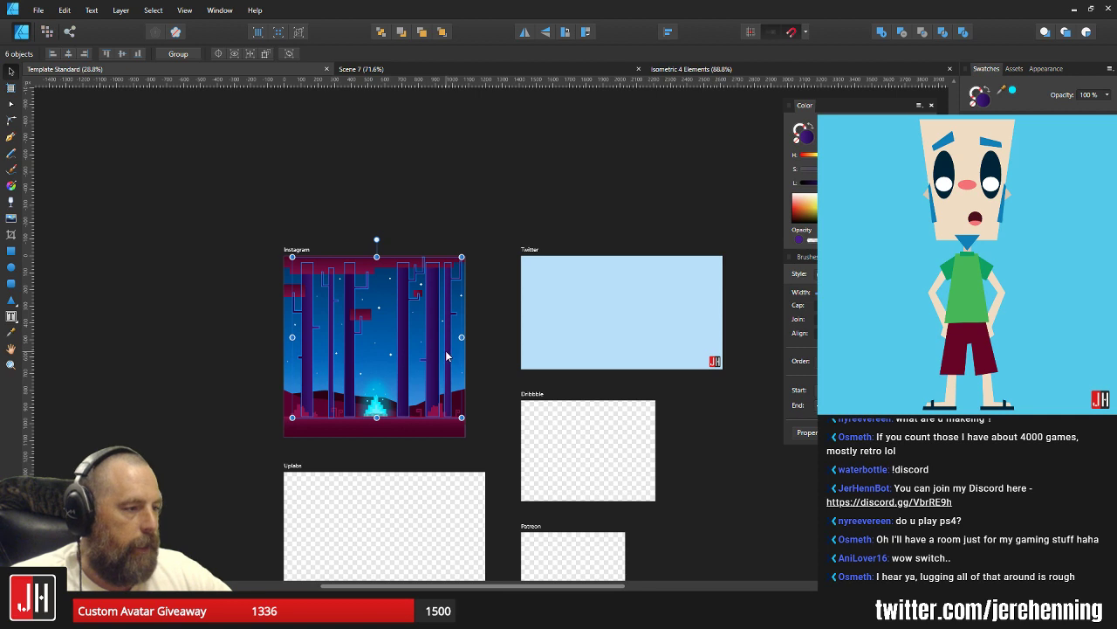
pyautogui.keyDown('shift'); pyautogui.click(402, 338); pyautogui.keyUp('shift')
pyautogui.moveTo(404, 339); pyautogui.dragTo(419, 136)
pyautogui.click(511, 234)
pyautogui.scroll(2, 479, 383)
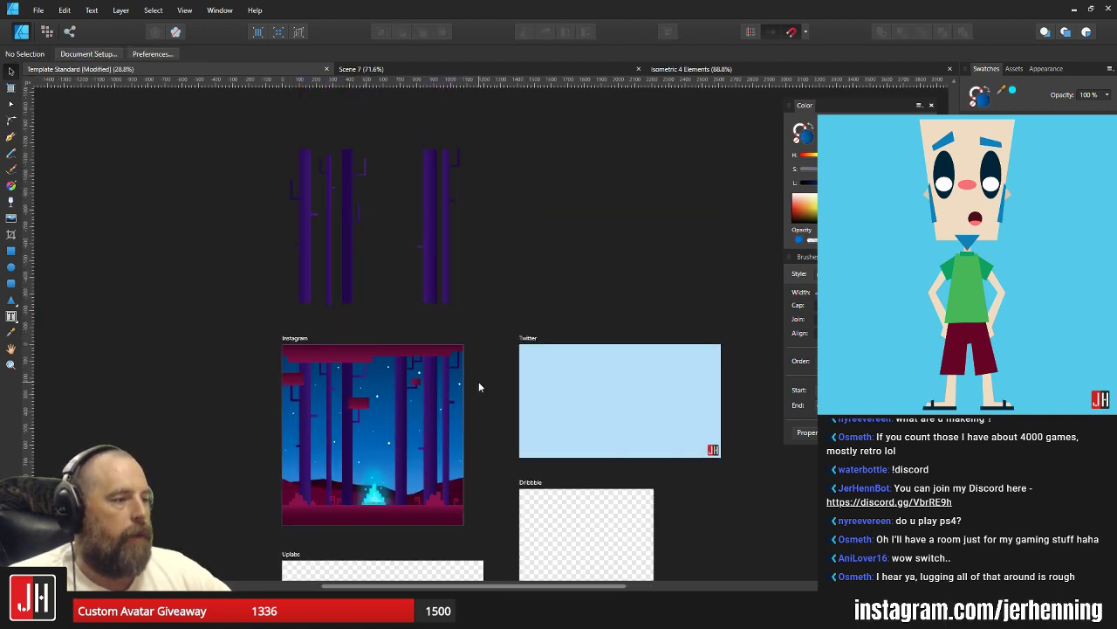
pyautogui.hotkey('ctrl', 'z')
pyautogui.press('Delete')
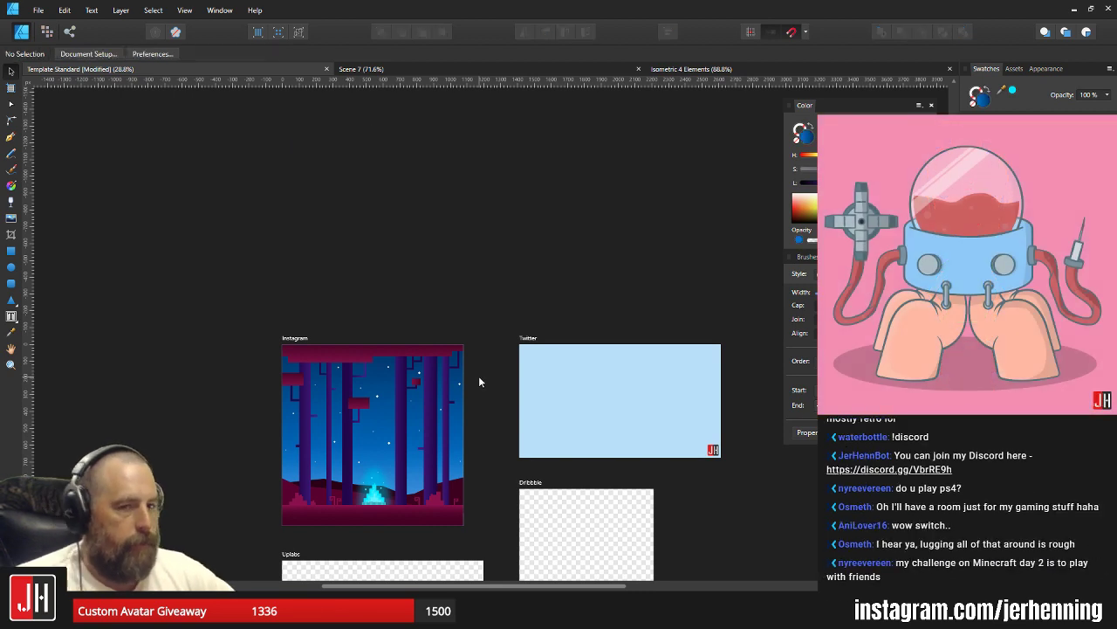
# Duplicate all six purple tree trunks into the empty area above the Instagram artboard and clear the selection.
pyautogui.scroll(3, 479, 381)
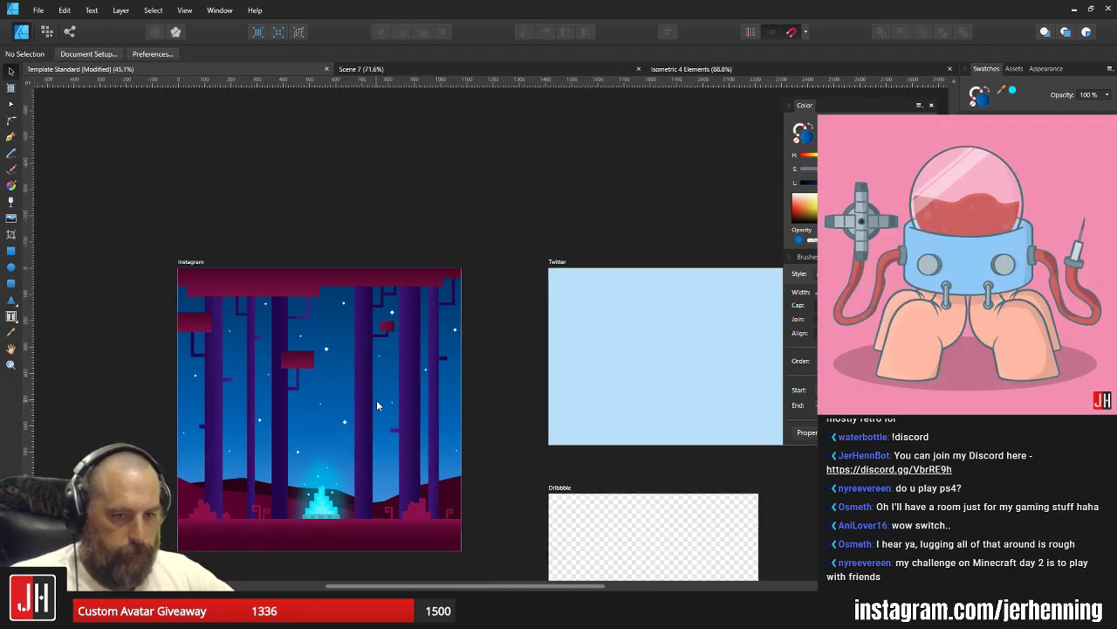
pyautogui.click(231, 408)
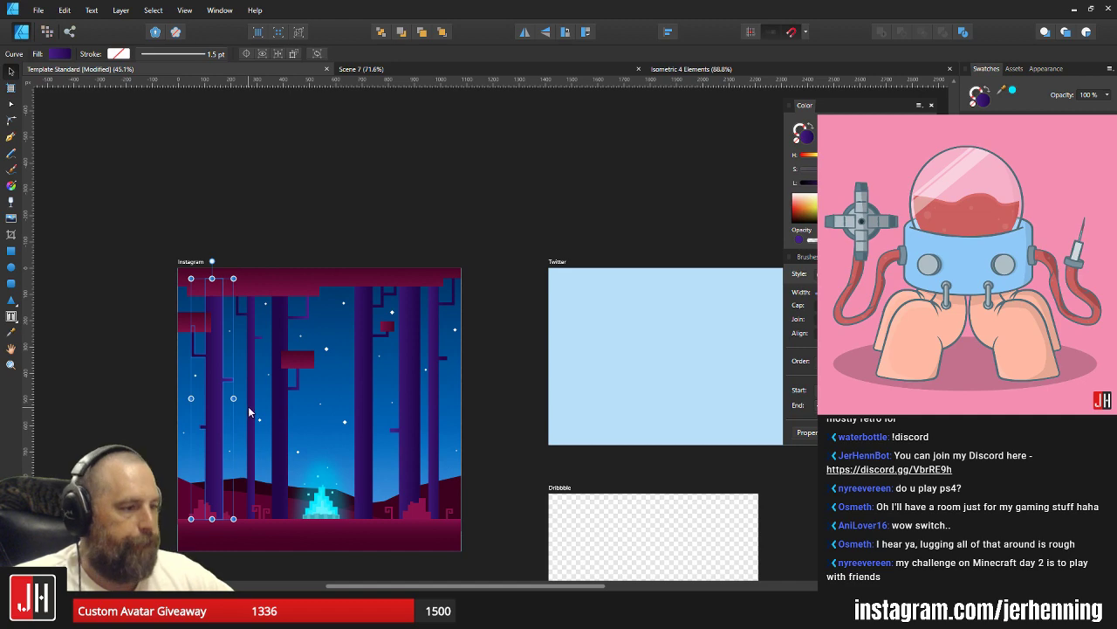
pyautogui.keyDown('shift'); pyautogui.click(249, 407); pyautogui.keyUp('shift')
pyautogui.keyDown('shift'); pyautogui.click(280, 415); pyautogui.keyUp('shift')
pyautogui.keyDown('shift'); pyautogui.click(367, 398); pyautogui.keyUp('shift')
pyautogui.keyDown('shift'); pyautogui.click(410, 384); pyautogui.keyUp('shift')
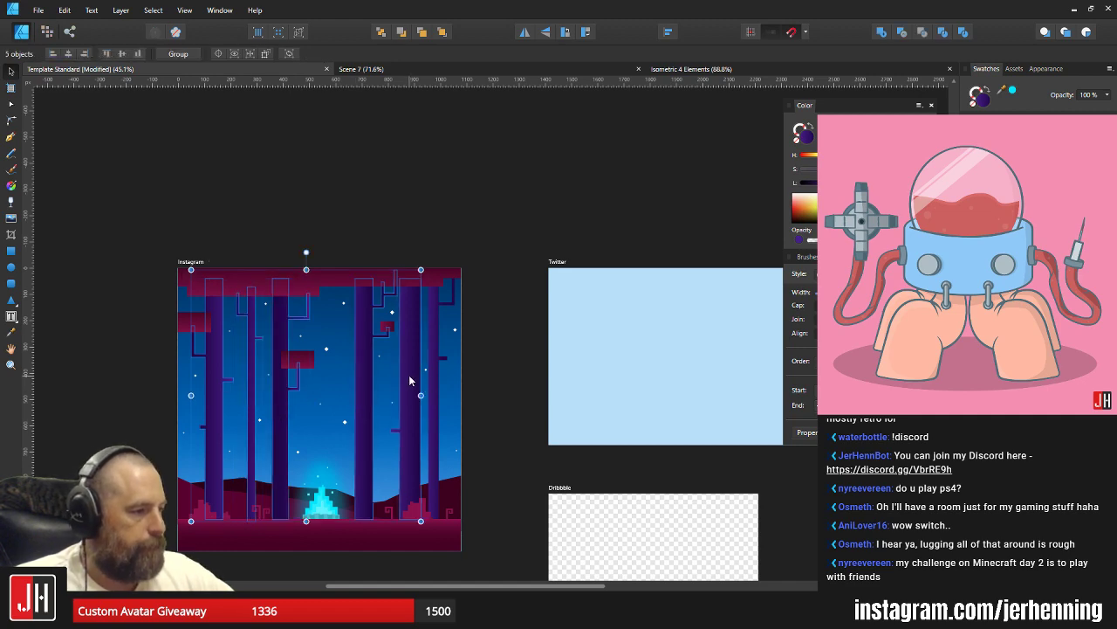
pyautogui.keyDown('shift'); pyautogui.click(430, 402); pyautogui.keyUp('shift')
pyautogui.moveTo(429, 402); pyautogui.dragTo(414, 195)
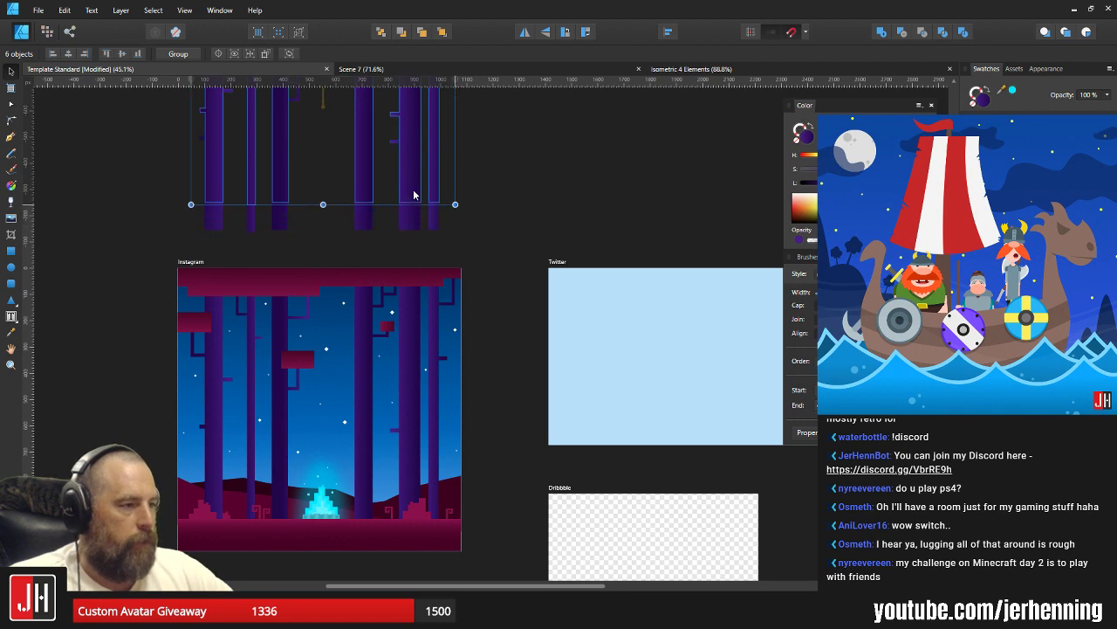
pyautogui.press('Delete')
pyautogui.moveTo(403, 295); pyautogui.dragTo(415, 250)
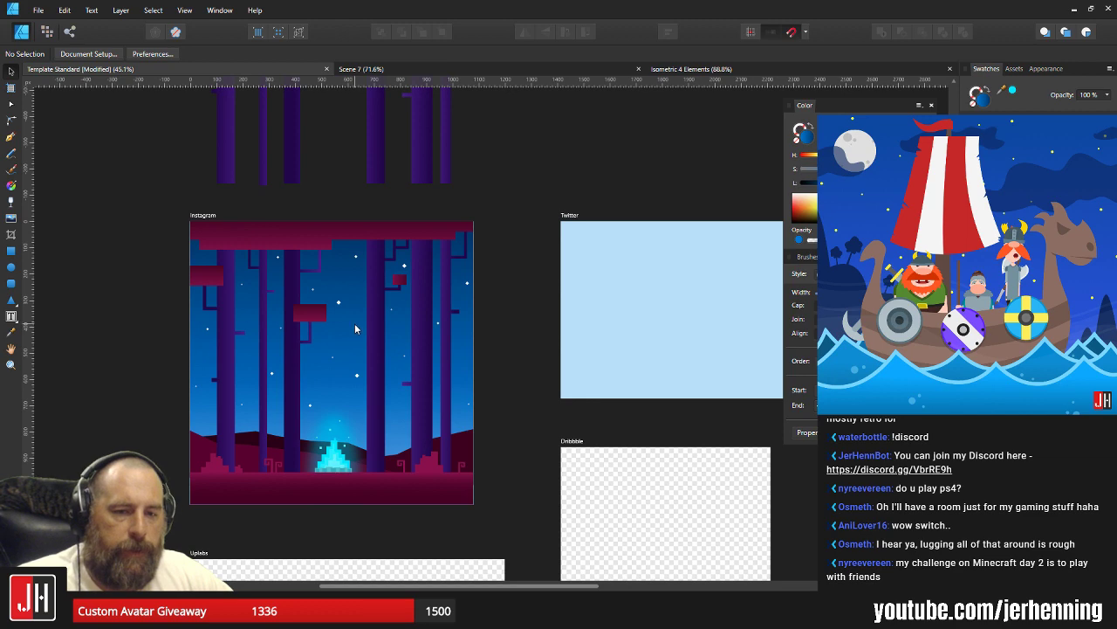
# Select the six original purple tree trunks inside the Instagram artboard together.
pyautogui.scroll(2, 305, 401)
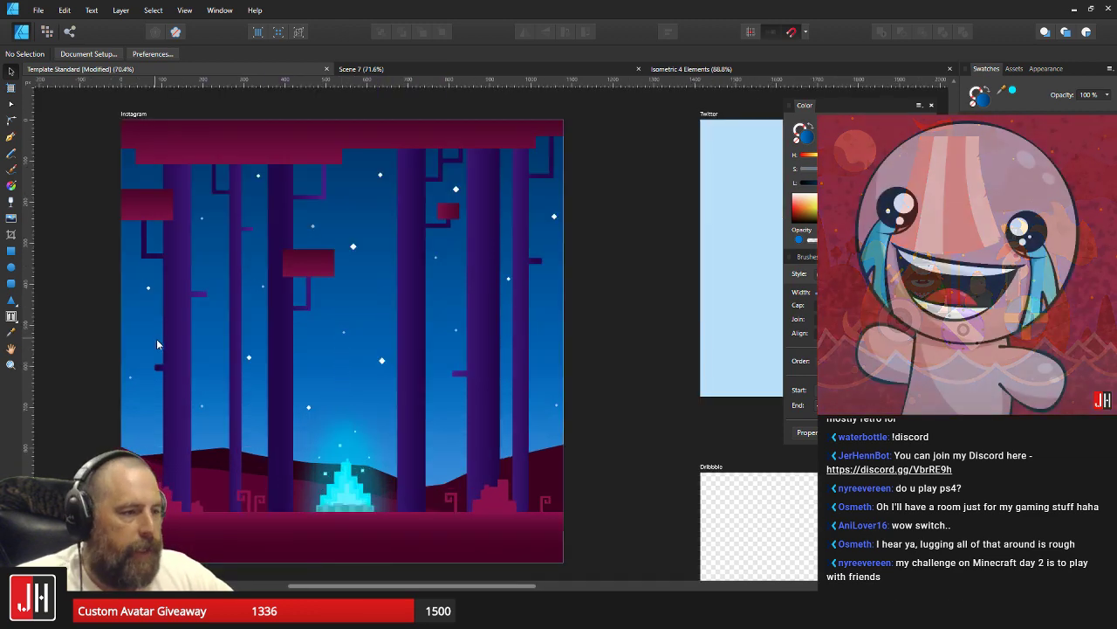
pyautogui.click(178, 337)
pyautogui.keyDown('shift'); pyautogui.click(238, 345); pyautogui.keyUp('shift')
pyautogui.keyDown('shift'); pyautogui.click(281, 344); pyautogui.keyUp('shift')
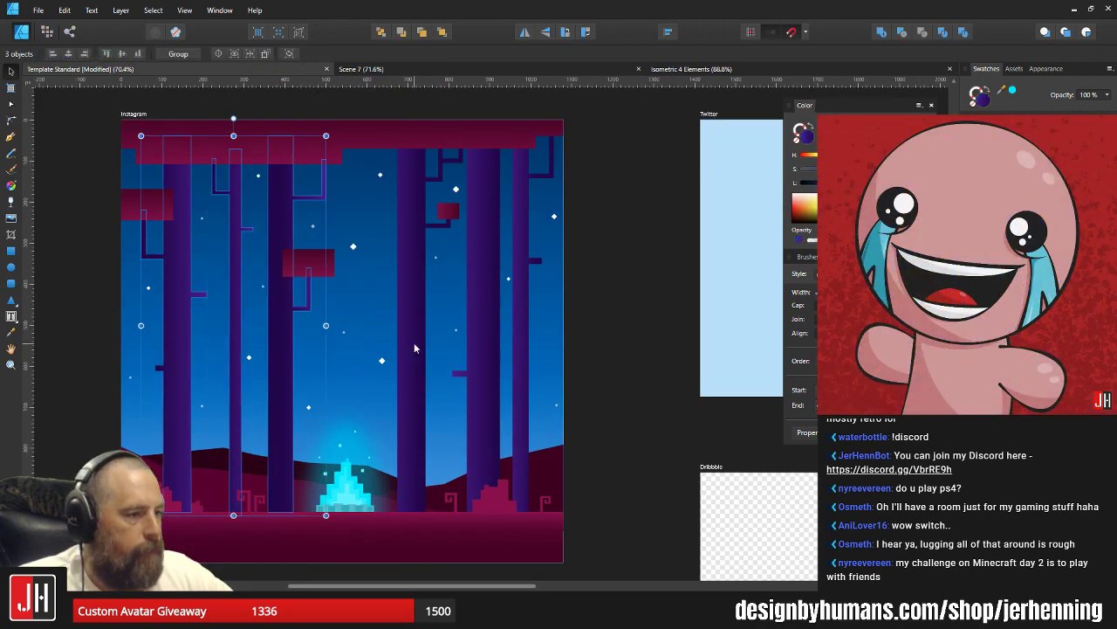
pyautogui.keyDown('shift'); pyautogui.click(418, 348); pyautogui.keyUp('shift')
pyautogui.keyDown('shift'); pyautogui.click(492, 340); pyautogui.keyUp('shift')
pyautogui.keyDown('shift'); pyautogui.click(518, 340); pyautogui.keyUp('shift')
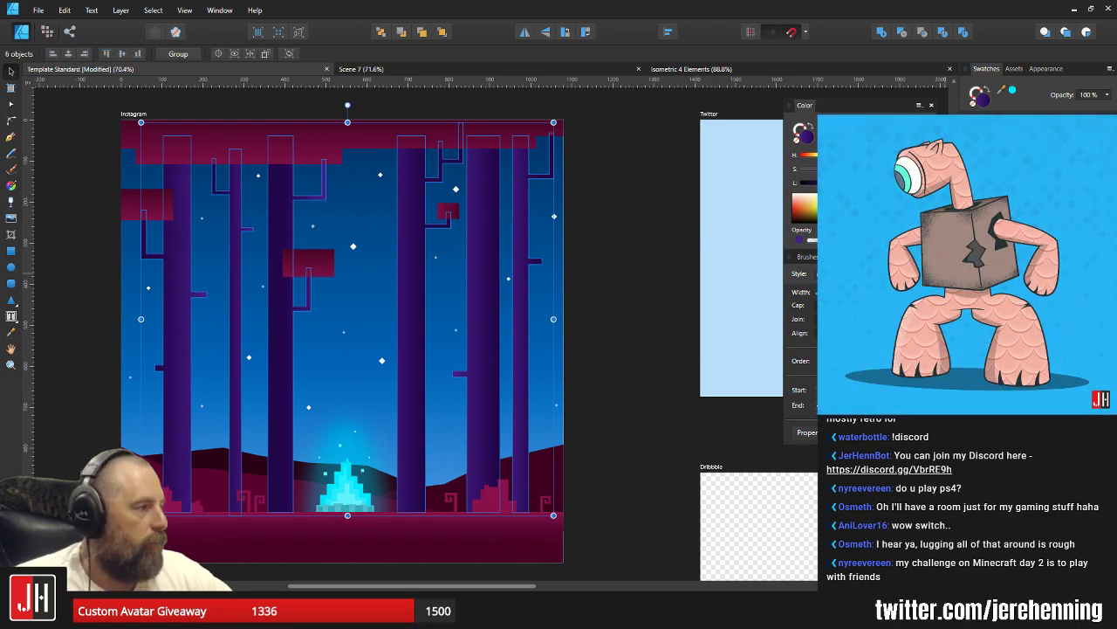
# Try taupe, brown and blue-gray swatches as flat fills on the six selected trunks.
pyautogui.click(1012, 165)
pyautogui.click(1024, 166)
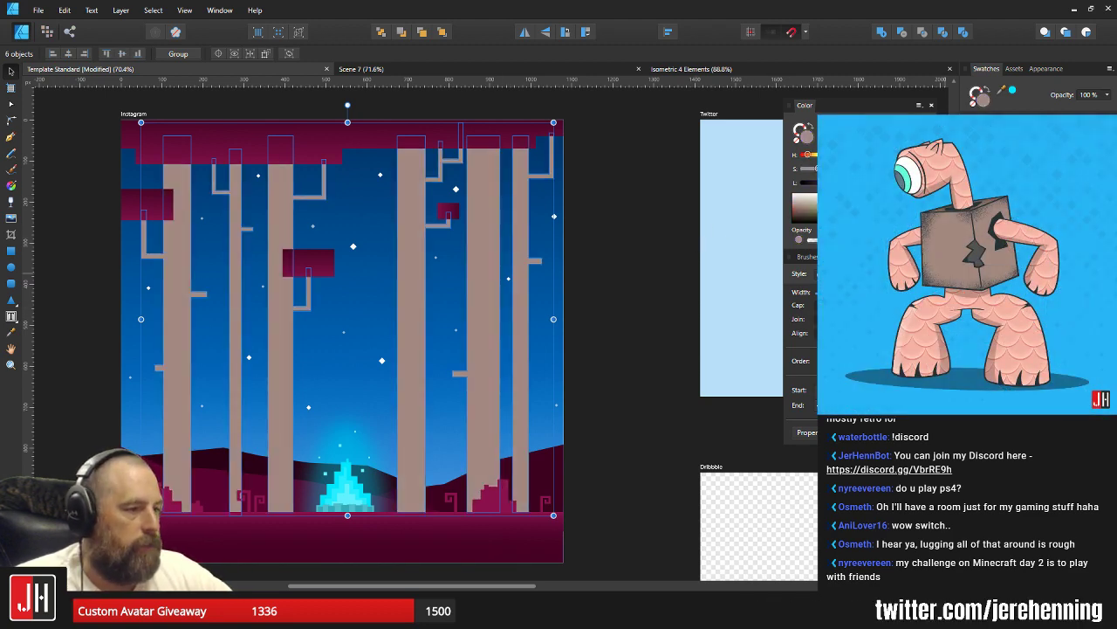
pyautogui.click(1033, 166)
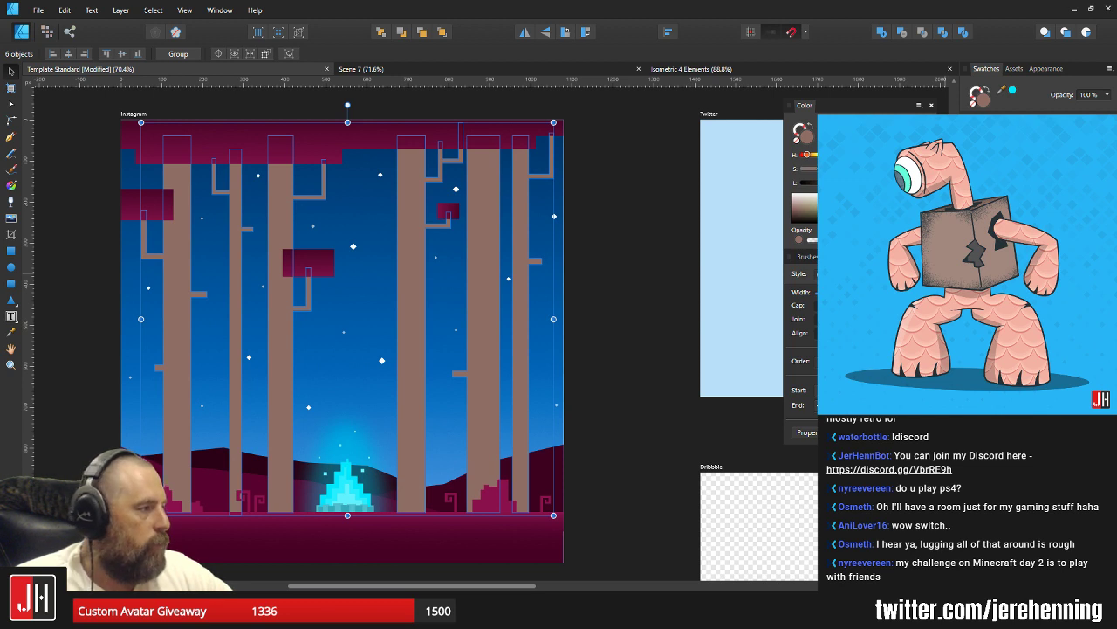
pyautogui.click(1044, 165)
pyautogui.click(1013, 177)
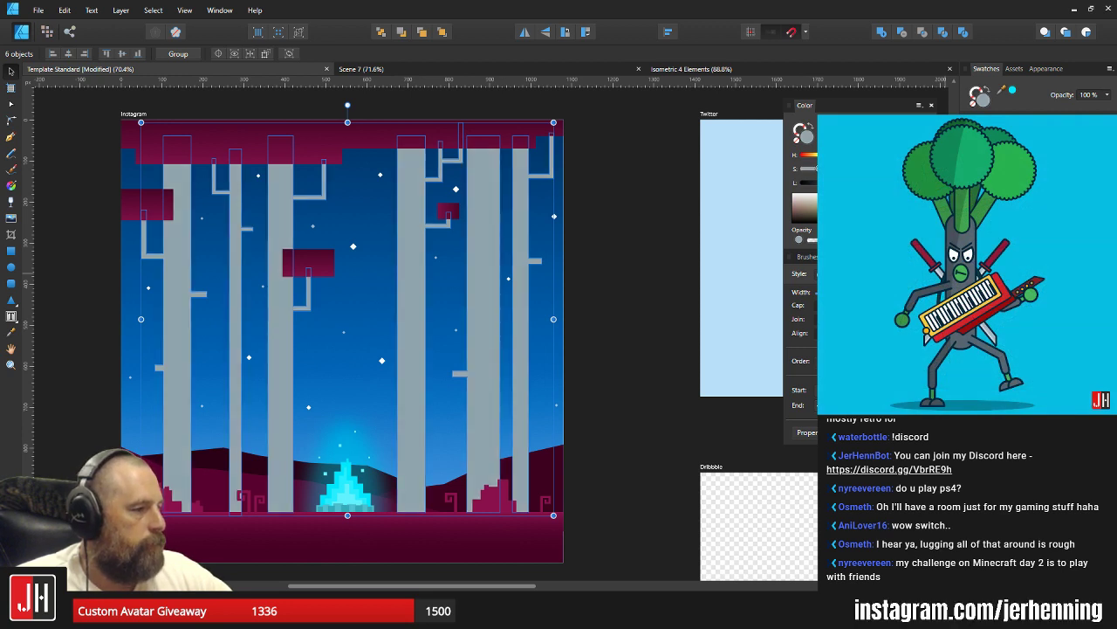
# Fill the selected trunks with a flat mid blue sampled from the sky between them and clear the selection.
pyautogui.press('i')
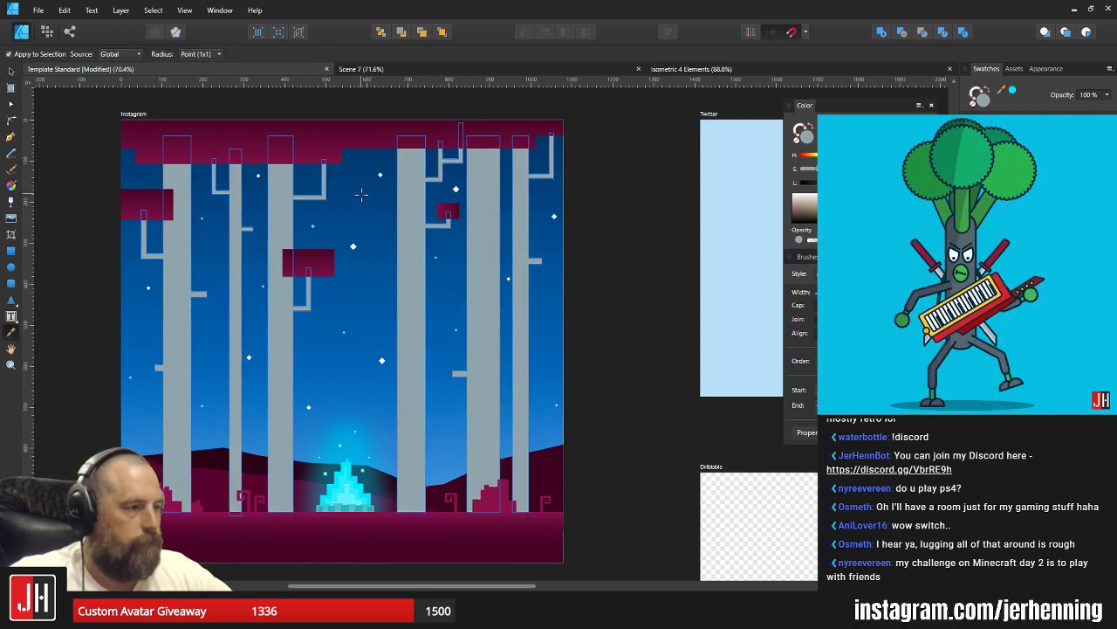
pyautogui.click(374, 262)
pyautogui.press('v')
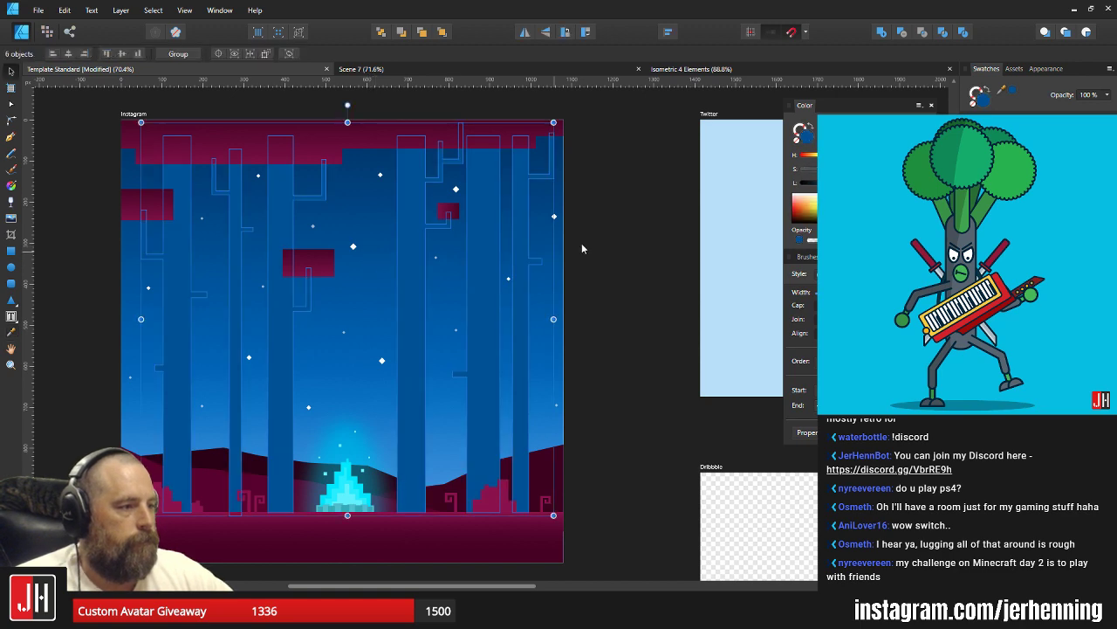
pyautogui.click(583, 249)
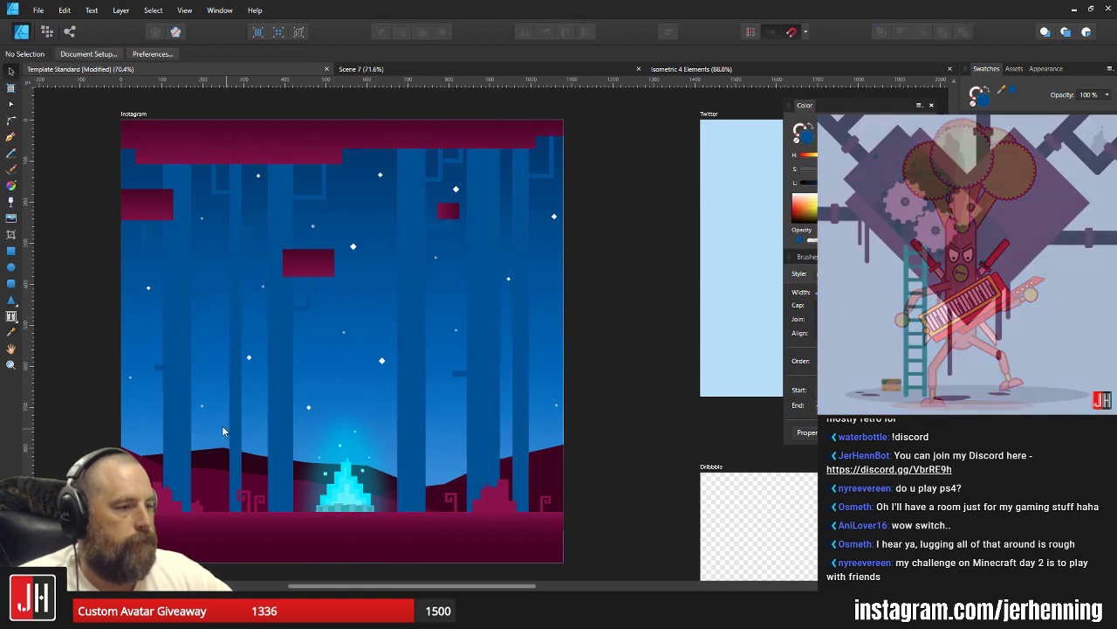
# Select all six mid-blue trunks on the Instagram artboard and try bright blue, indigo, lavender, purple and pale blue as flat fills.
pyautogui.click(185, 389)
pyautogui.keyDown('shift'); pyautogui.click(235, 407); pyautogui.keyUp('shift')
pyautogui.keyDown('shift'); pyautogui.click(283, 406); pyautogui.keyUp('shift')
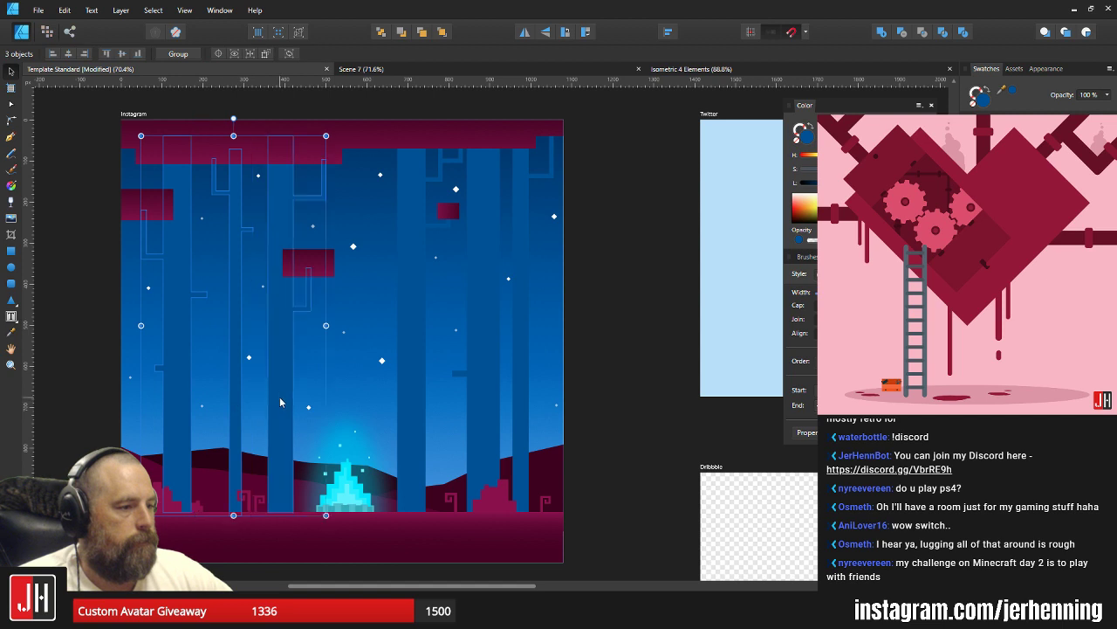
pyautogui.keyDown('shift'); pyautogui.click(419, 377); pyautogui.keyUp('shift')
pyautogui.keyDown('shift'); pyautogui.click(483, 370); pyautogui.keyUp('shift')
pyautogui.keyDown('shift'); pyautogui.click(511, 370); pyautogui.keyUp('shift')
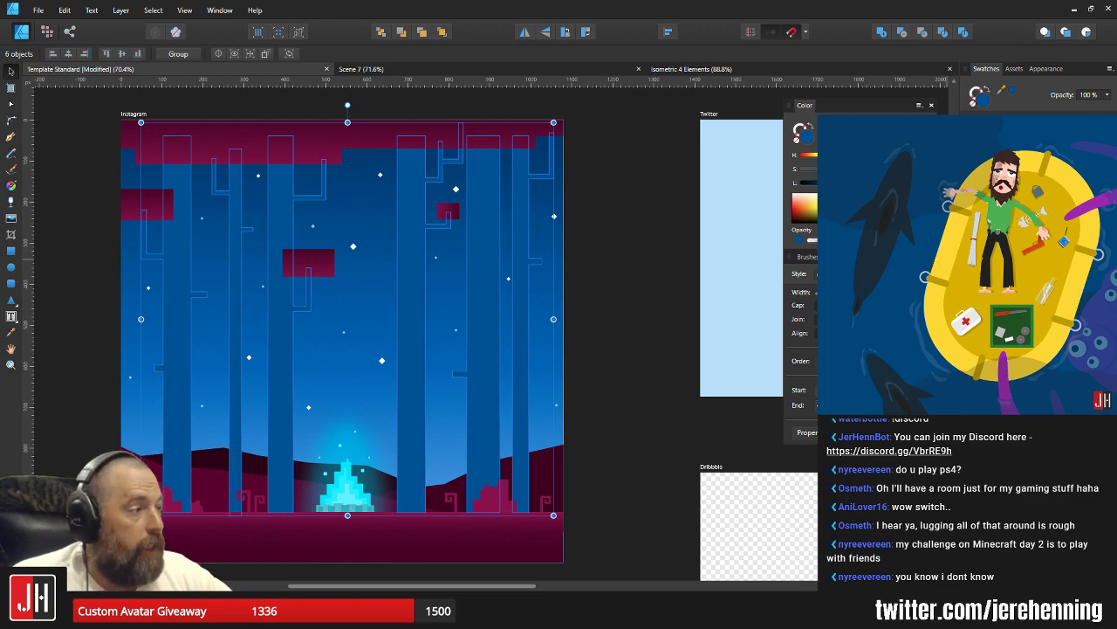
pyautogui.hotkey('ctrl', 'z')
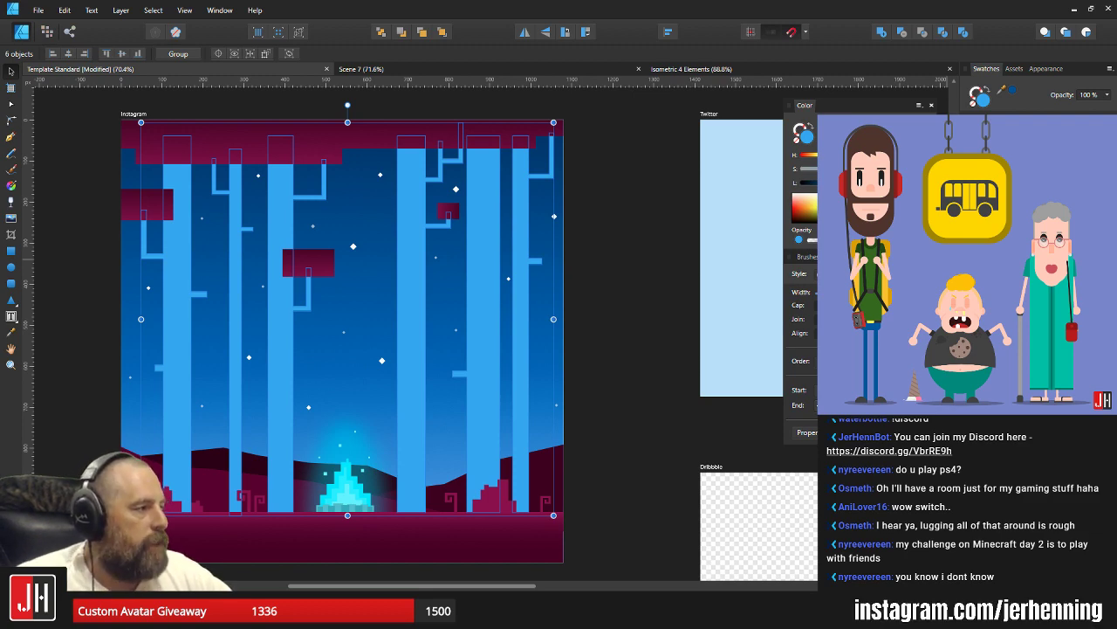
pyautogui.click(1037, 175)
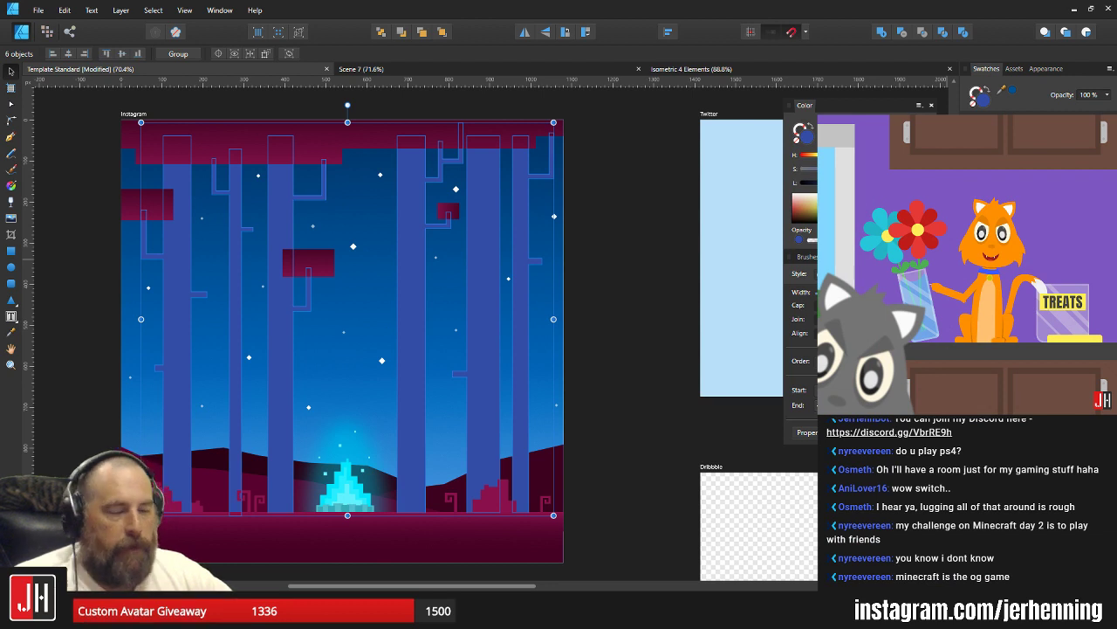
pyautogui.click(1031, 165)
pyautogui.click(1037, 165)
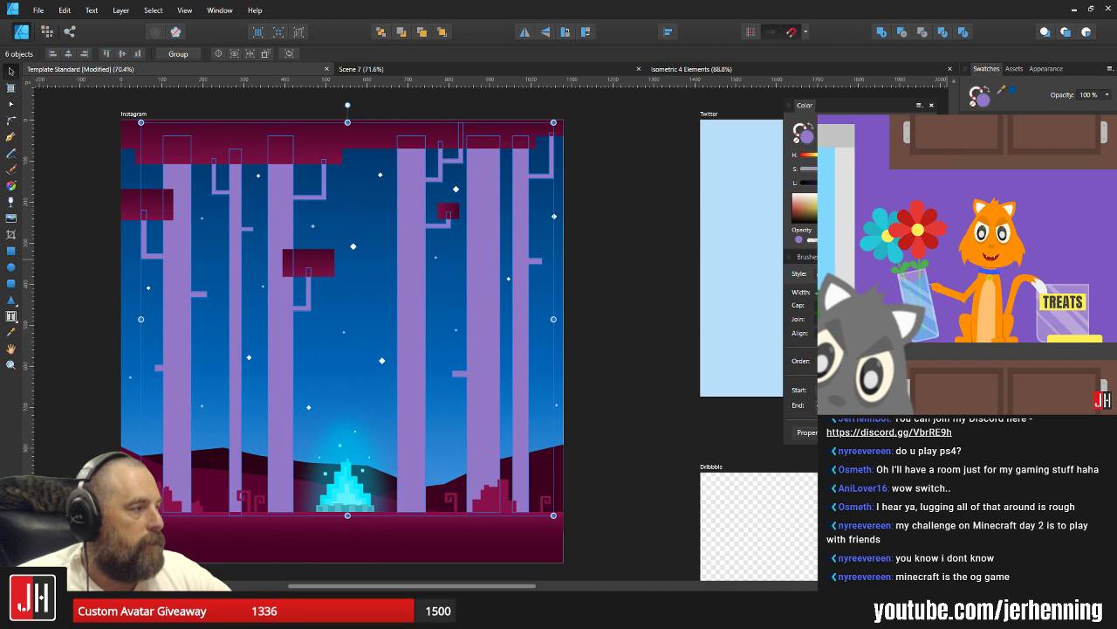
pyautogui.click(1041, 166)
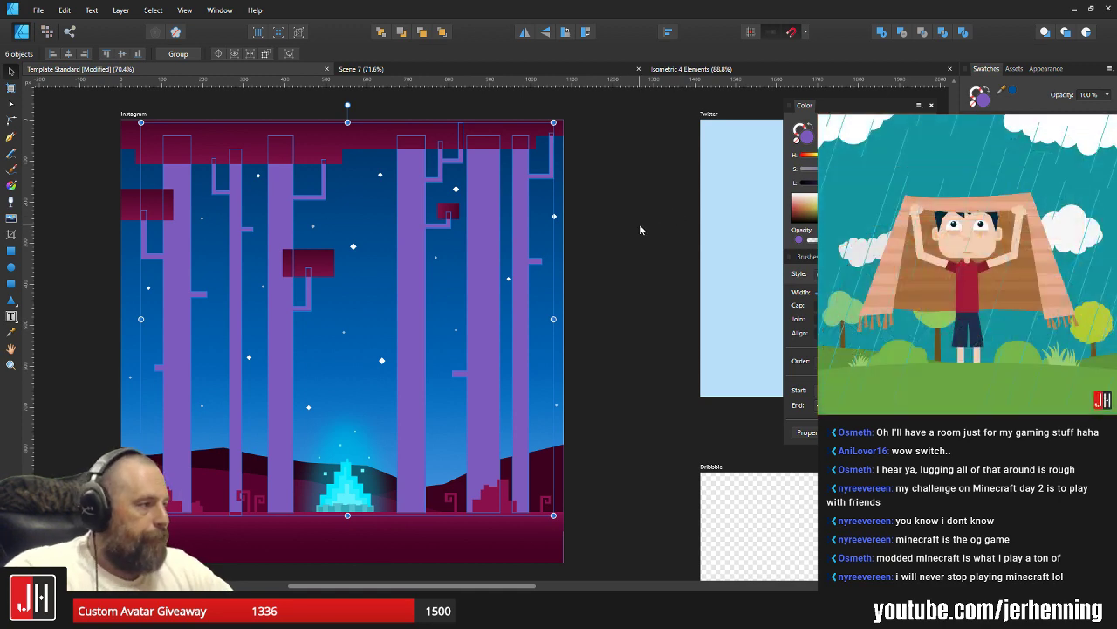
pyautogui.click(1031, 175)
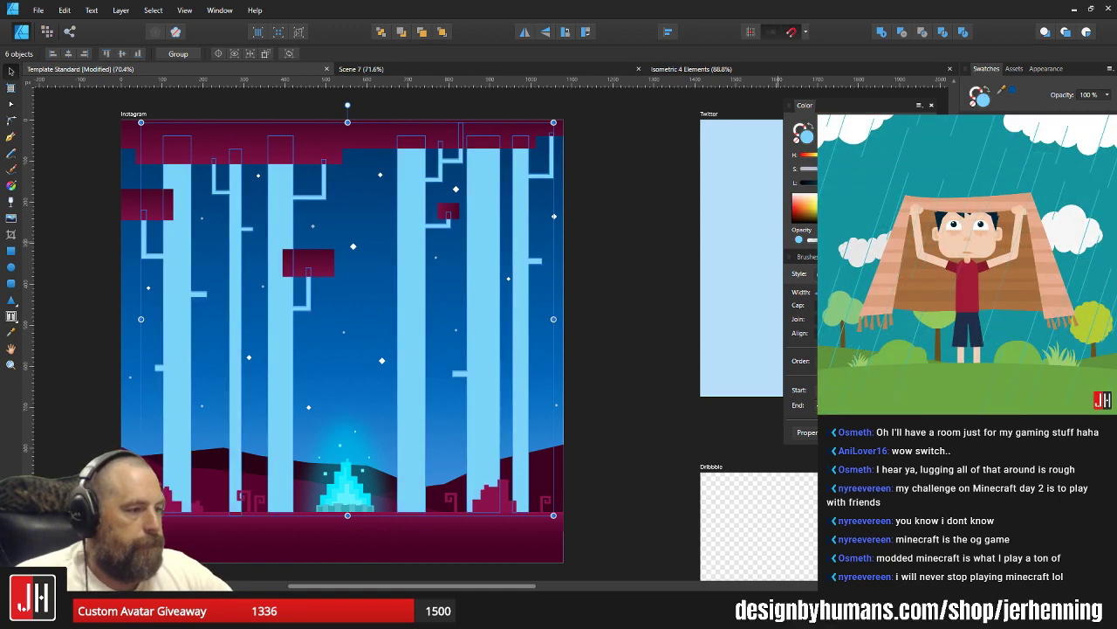
# Try a series of green swatches, from soft light green through dark green to neon lime, as flat fills on the six selected trunks.
pyautogui.click(1034, 175)
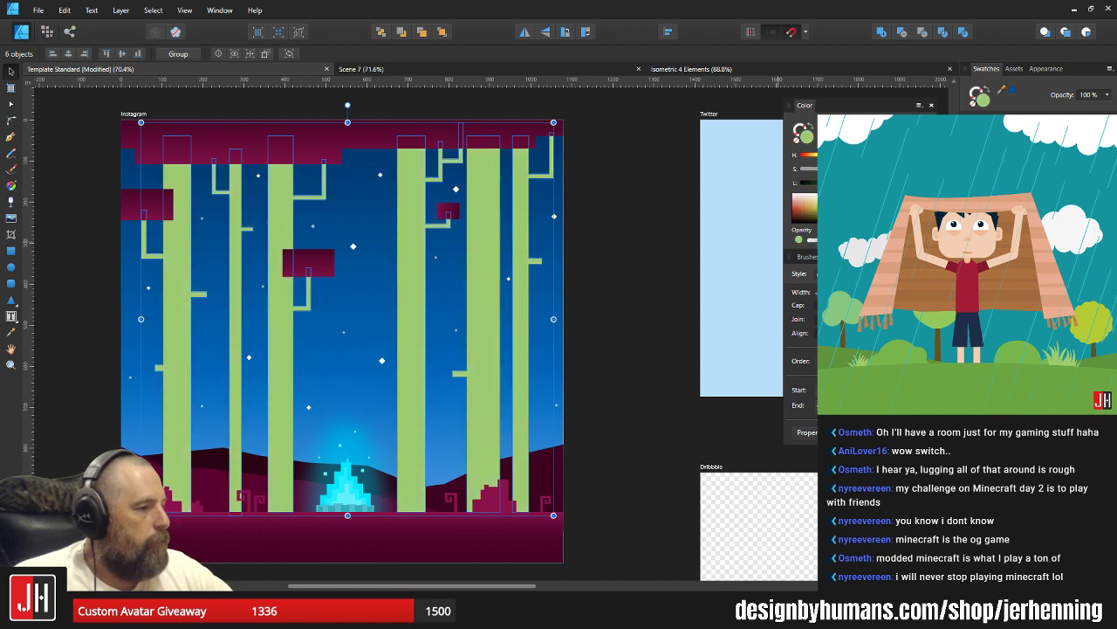
pyautogui.click(1038, 174)
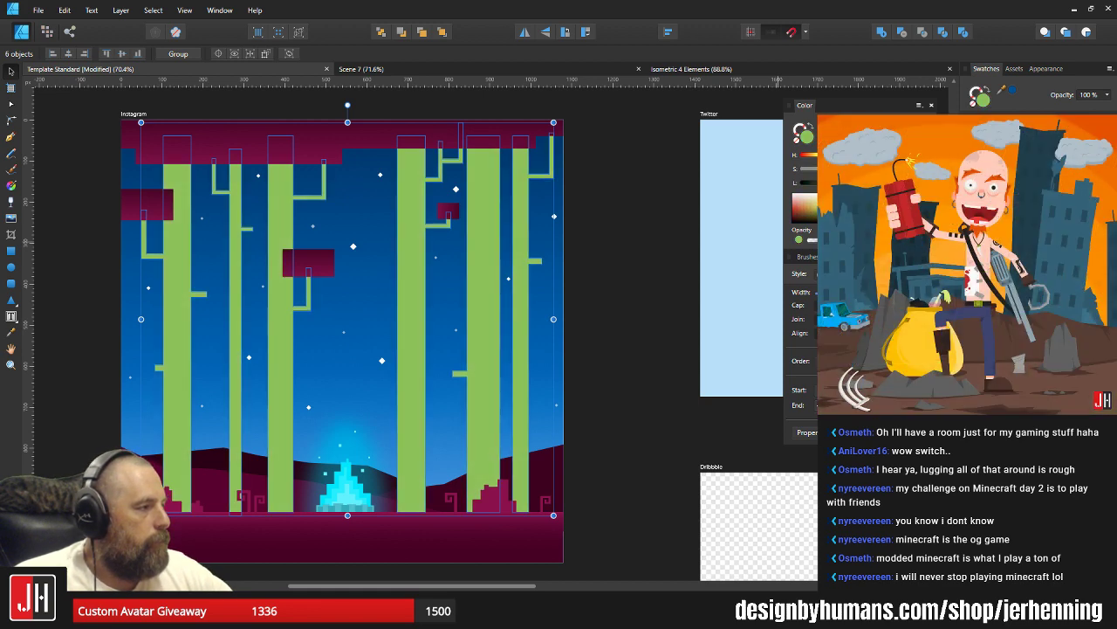
pyautogui.click(1048, 174)
pyautogui.click(1056, 175)
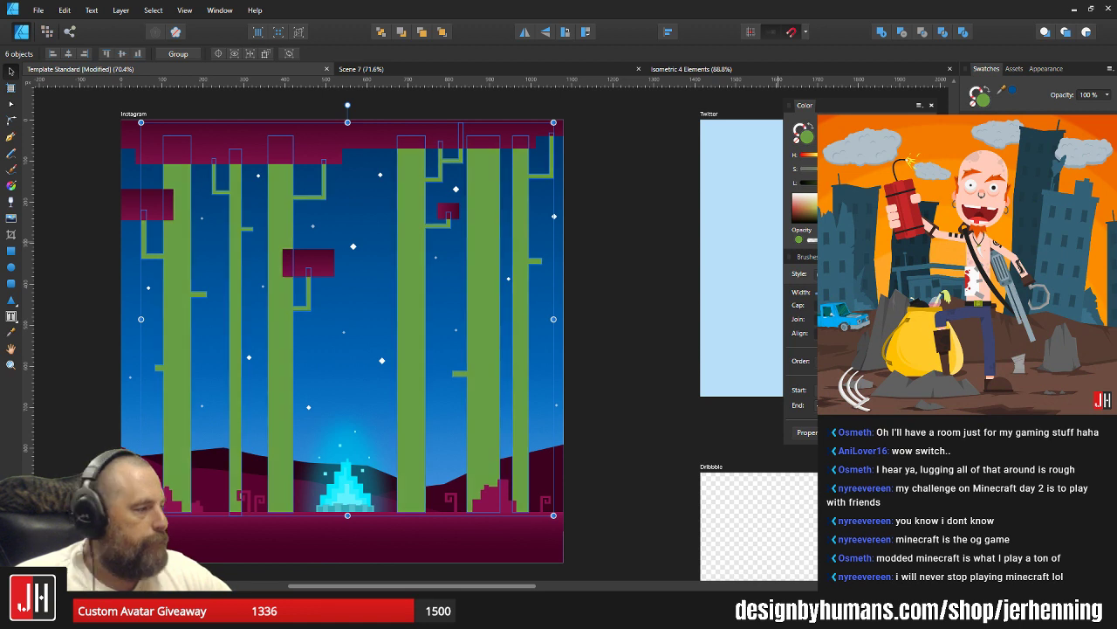
pyautogui.click(1065, 174)
pyautogui.click(1074, 174)
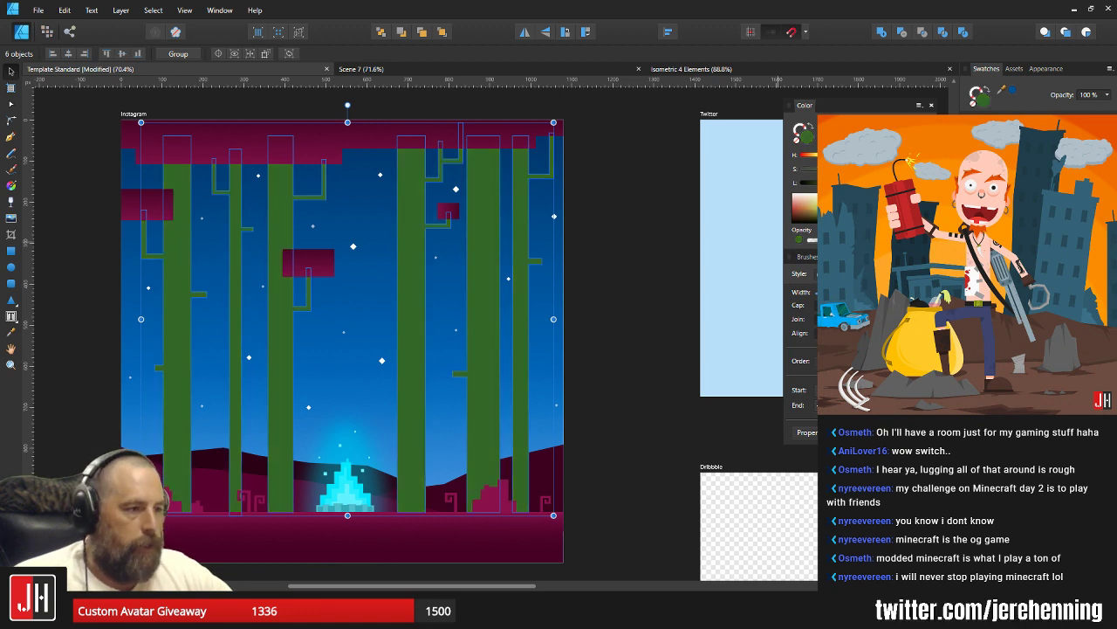
pyautogui.click(1082, 175)
pyautogui.click(1092, 175)
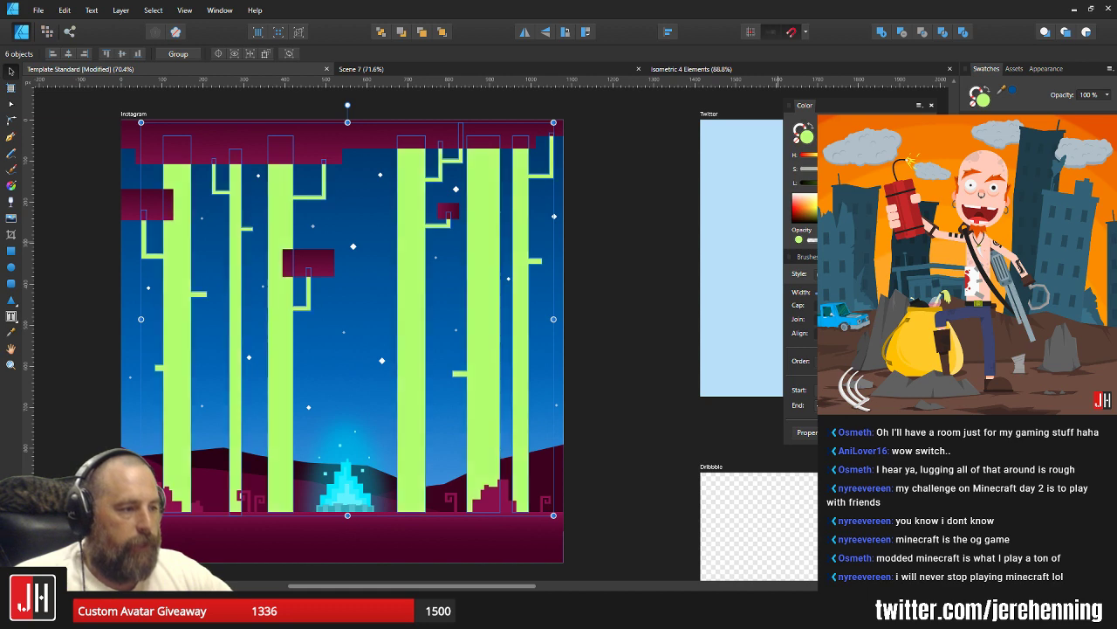
pyautogui.click(1100, 174)
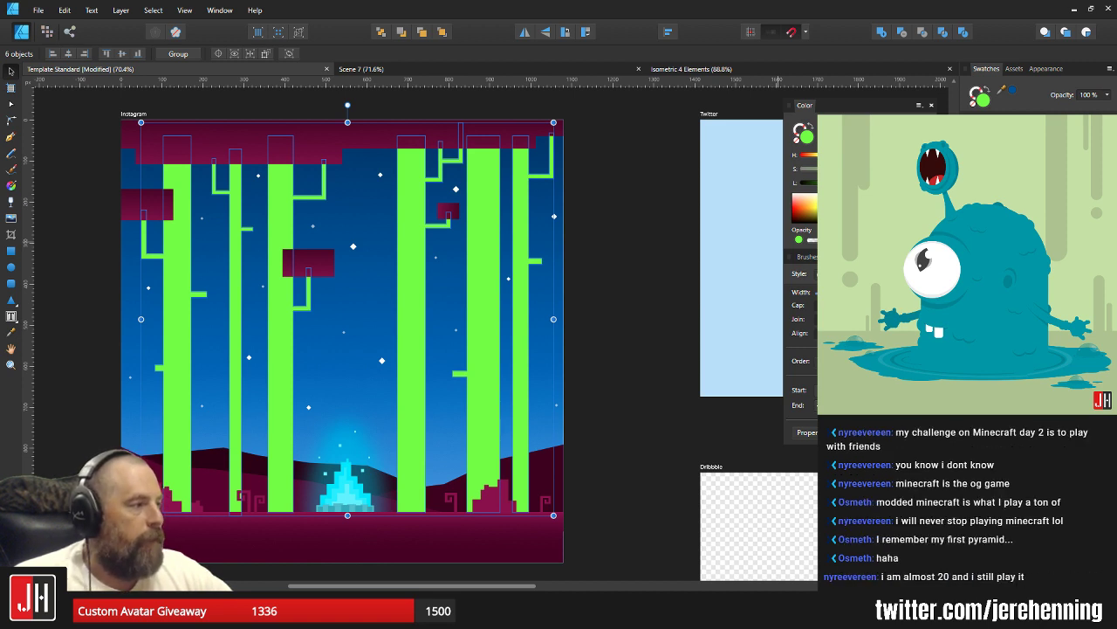
# Try pale mint and light gray as flat fills on the six trunks and clear the selection.
pyautogui.click(1047, 174)
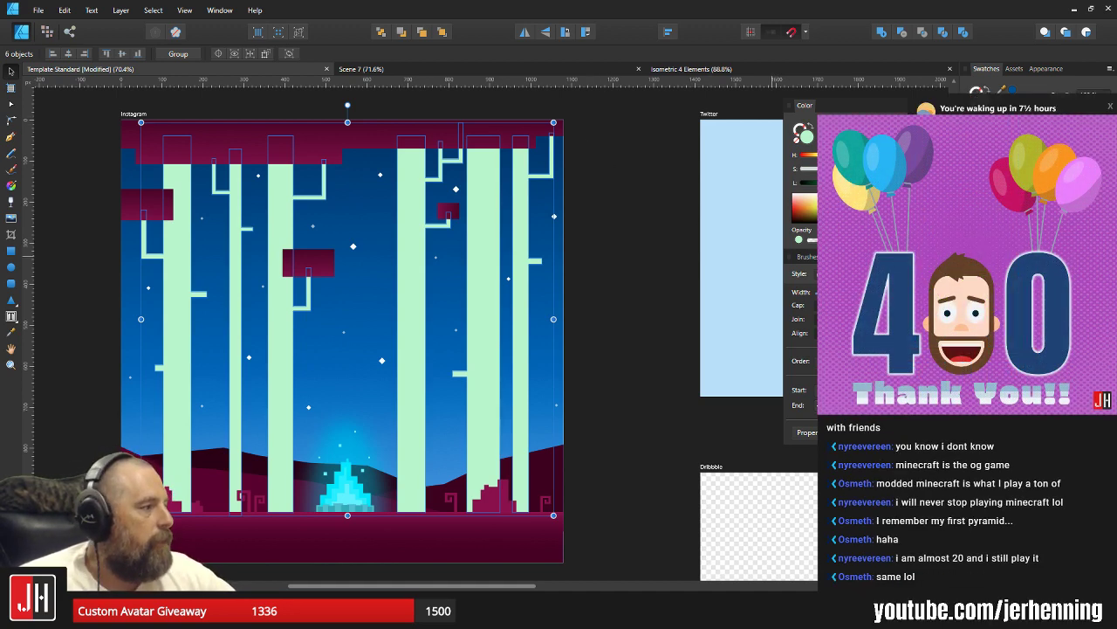
pyautogui.hotkey('ctrl', 'z')
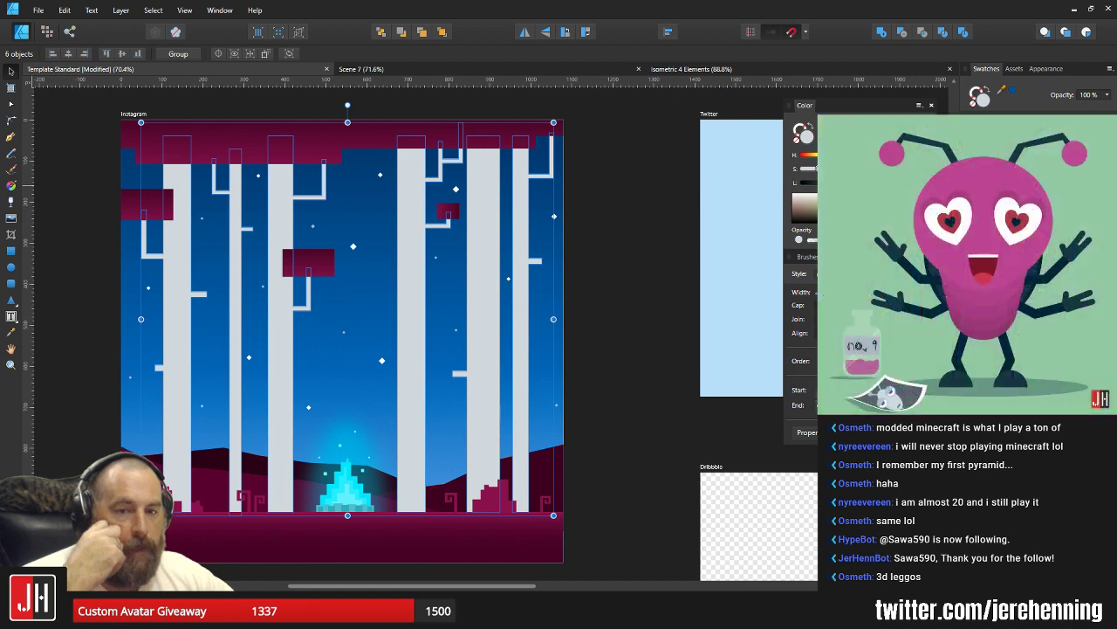
pyautogui.click(605, 257)
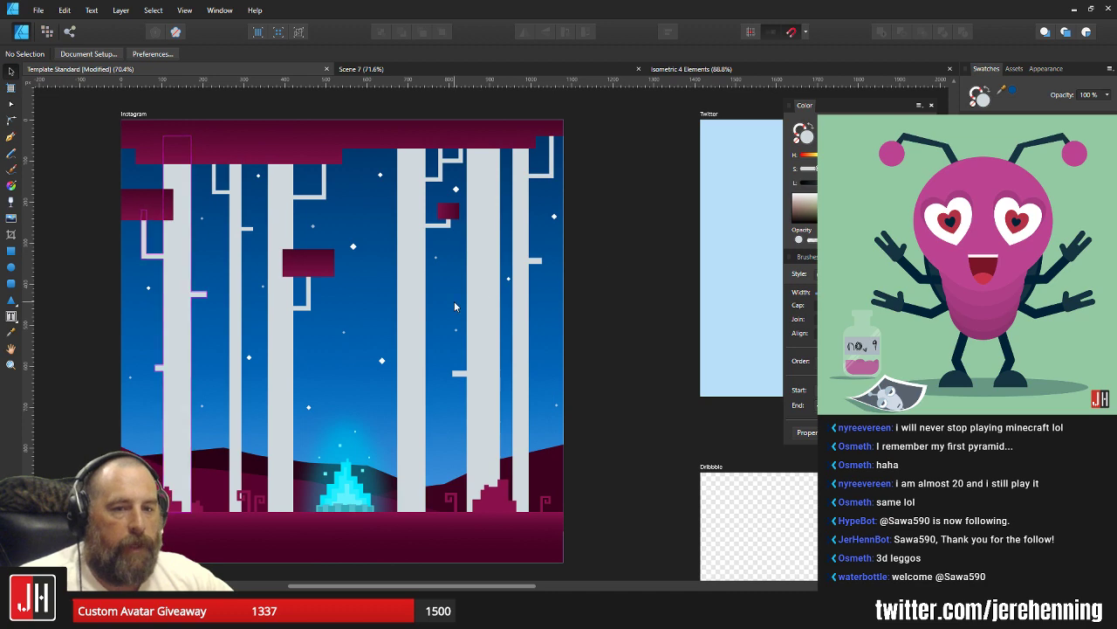
# Fill all six light gray trunks with a flat mid blue sampled from the night sky and clear the selection.
pyautogui.scroll(3, 454, 301)
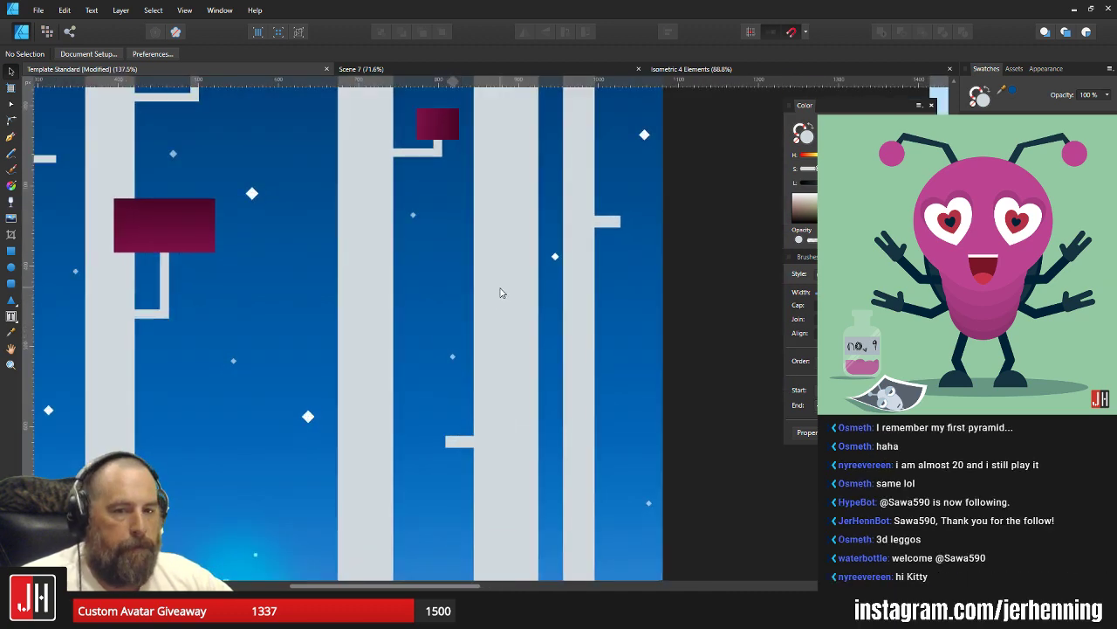
pyautogui.click(501, 292)
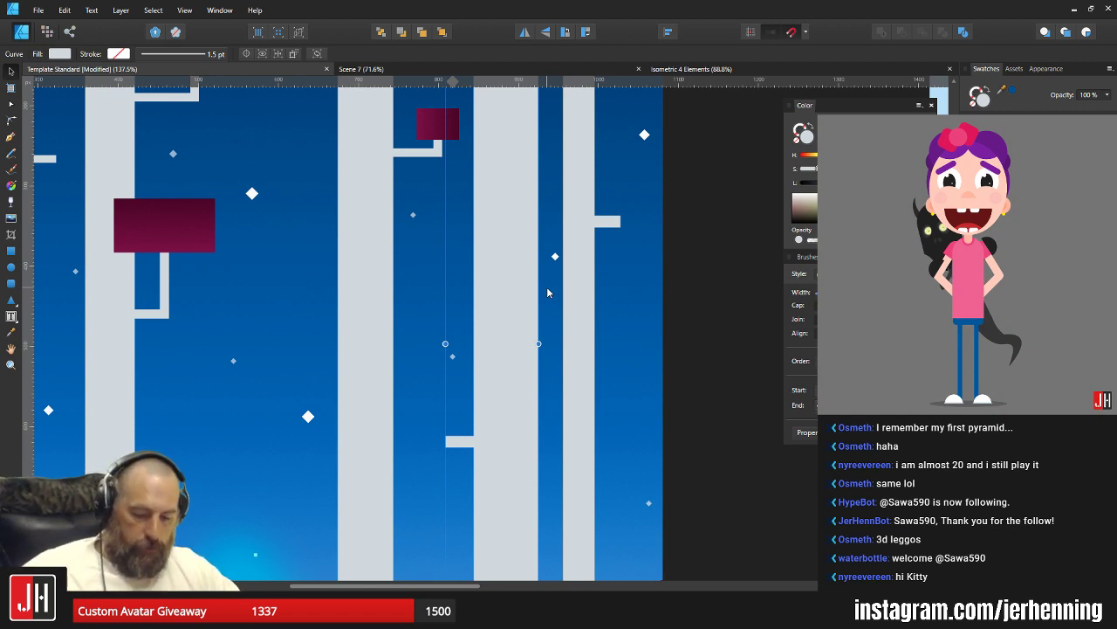
pyautogui.keyDown('shift'); pyautogui.click(569, 293); pyautogui.keyUp('shift')
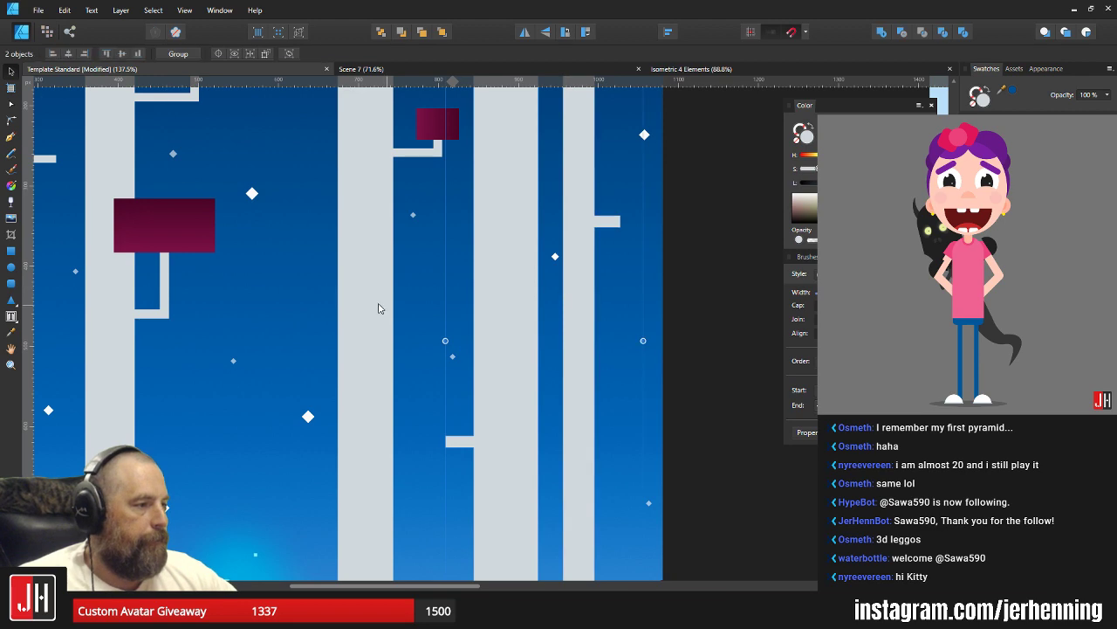
pyautogui.keyDown('shift'); pyautogui.click(377, 307); pyautogui.keyUp('shift')
pyautogui.scroll(-3, 377, 306)
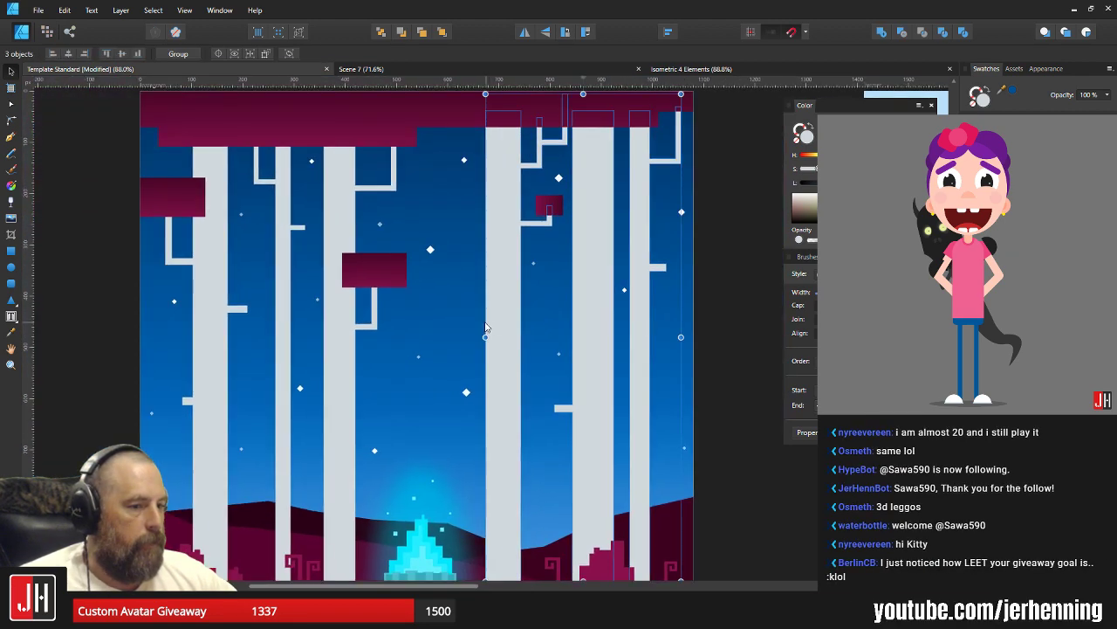
pyautogui.keyDown('shift'); pyautogui.click(339, 349); pyautogui.keyUp('shift')
pyautogui.keyDown('shift'); pyautogui.click(285, 345); pyautogui.keyUp('shift')
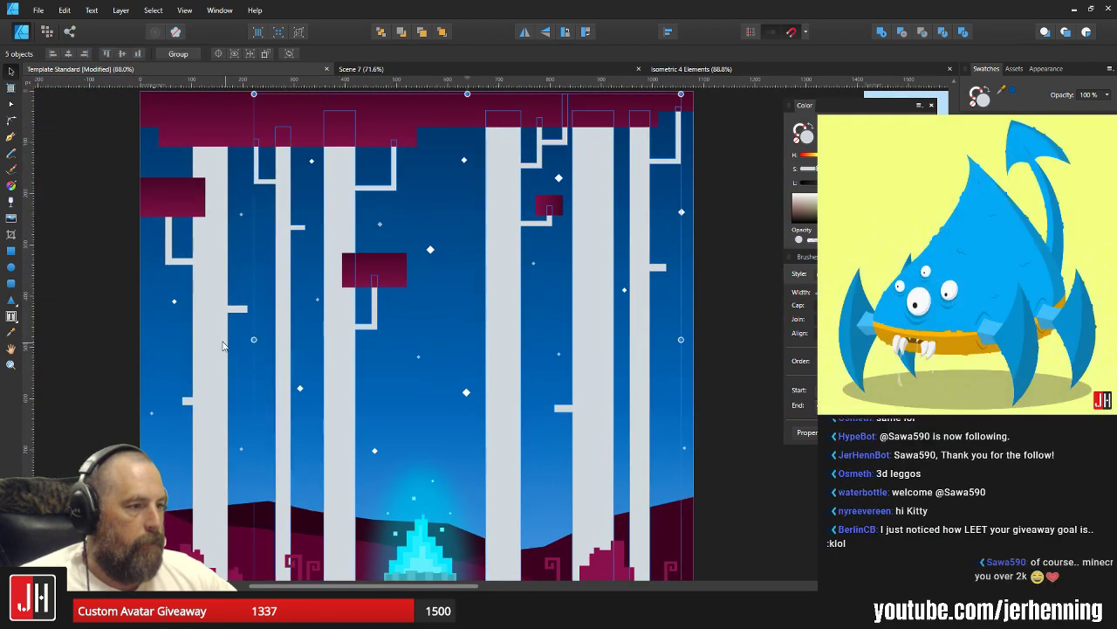
pyautogui.keyDown('shift'); pyautogui.click(219, 341); pyautogui.keyUp('shift')
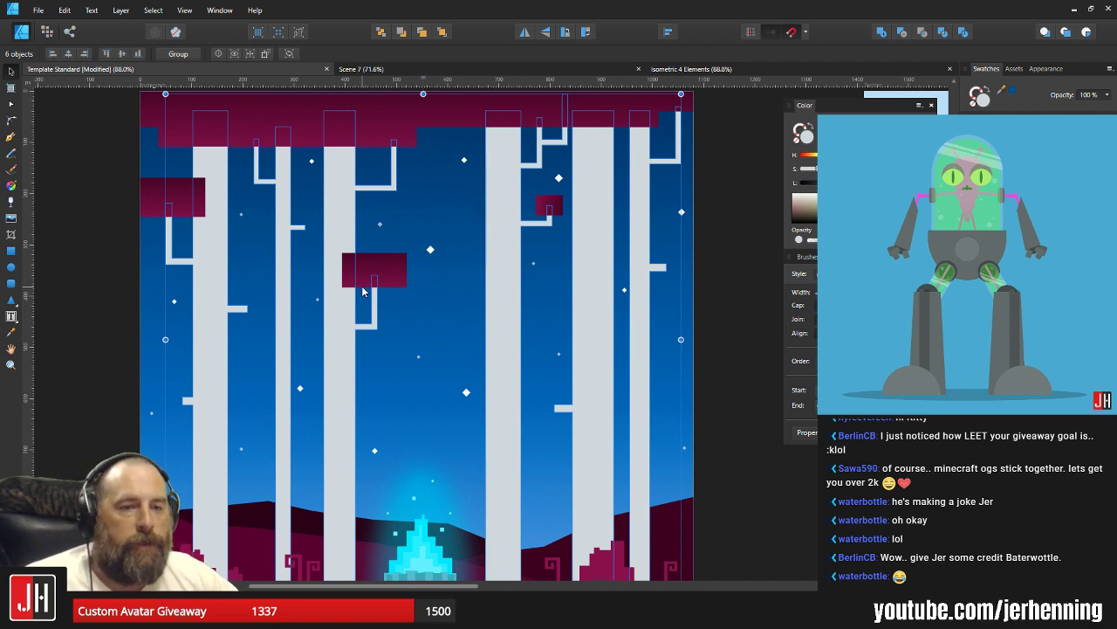
pyautogui.scroll(-4, 448, 288)
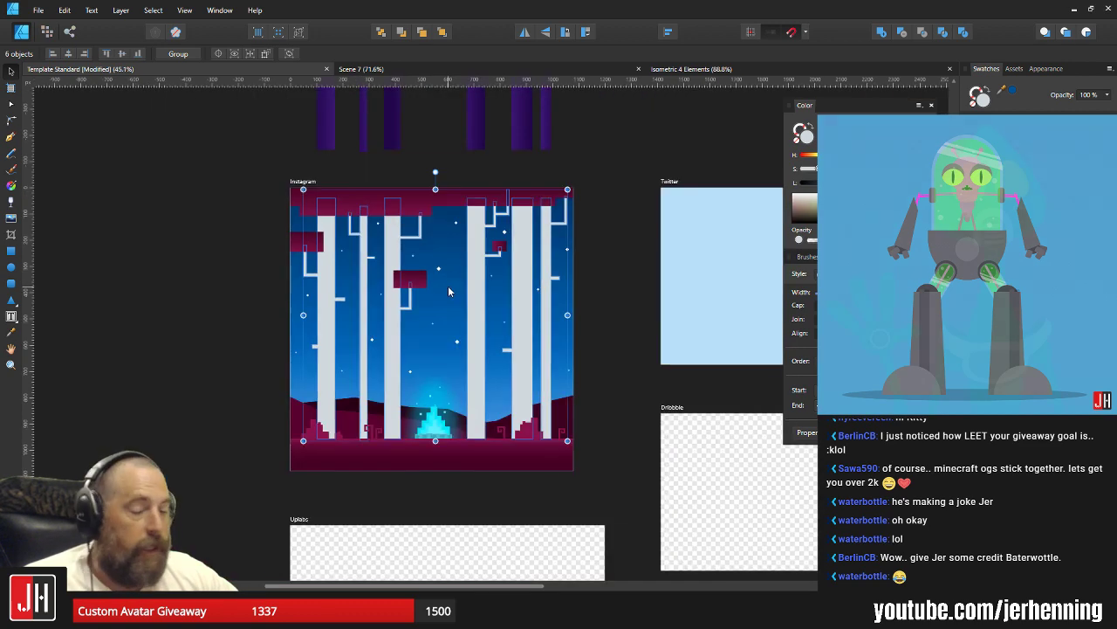
pyautogui.scroll(2, 528, 315)
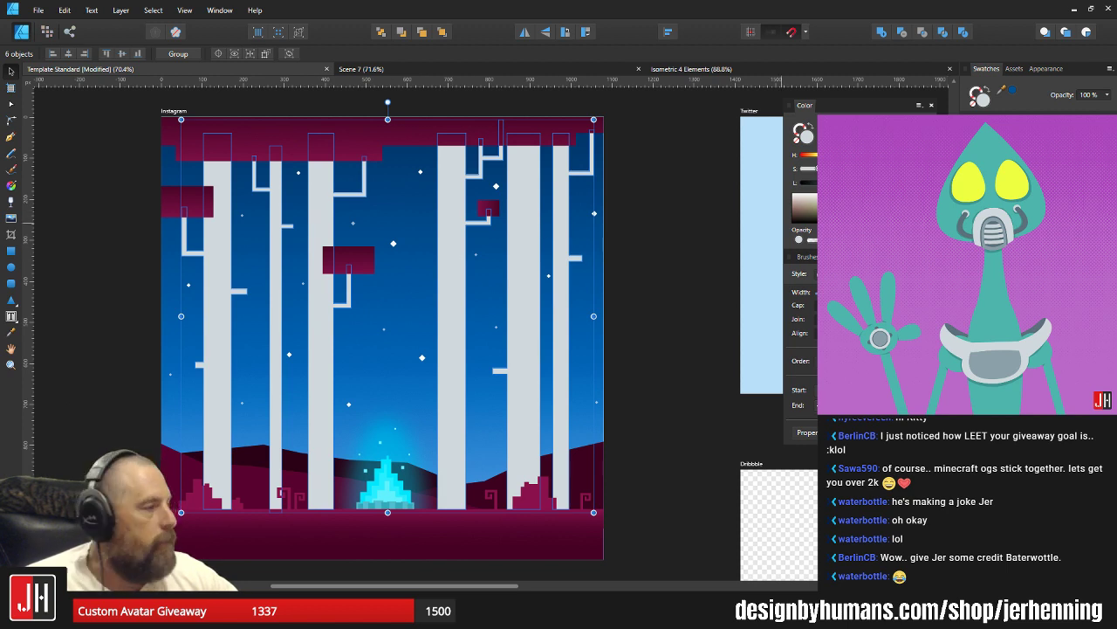
pyautogui.click(1030, 170)
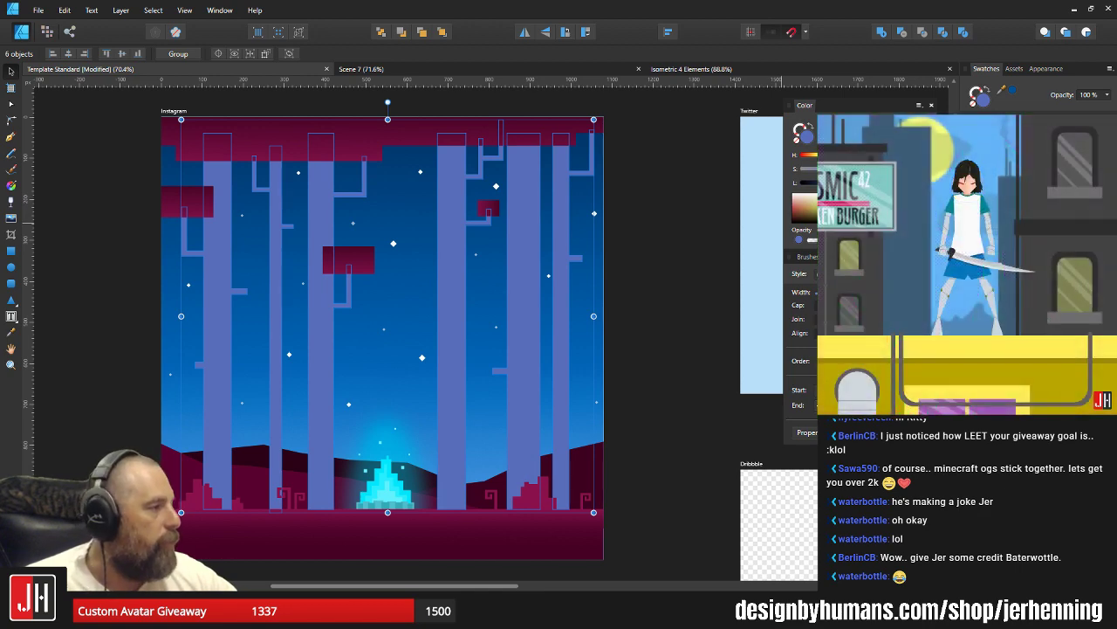
pyautogui.moveTo(842, 168); pyautogui.dragTo(883, 168)
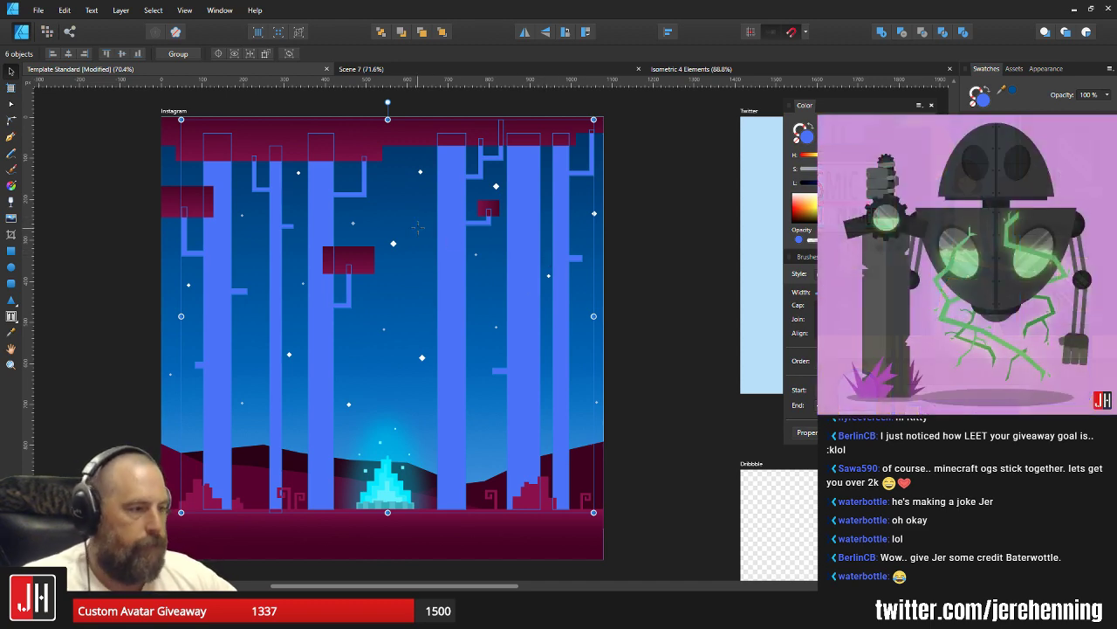
pyautogui.press('5')
pyautogui.hotkey('ctrl', 'd')
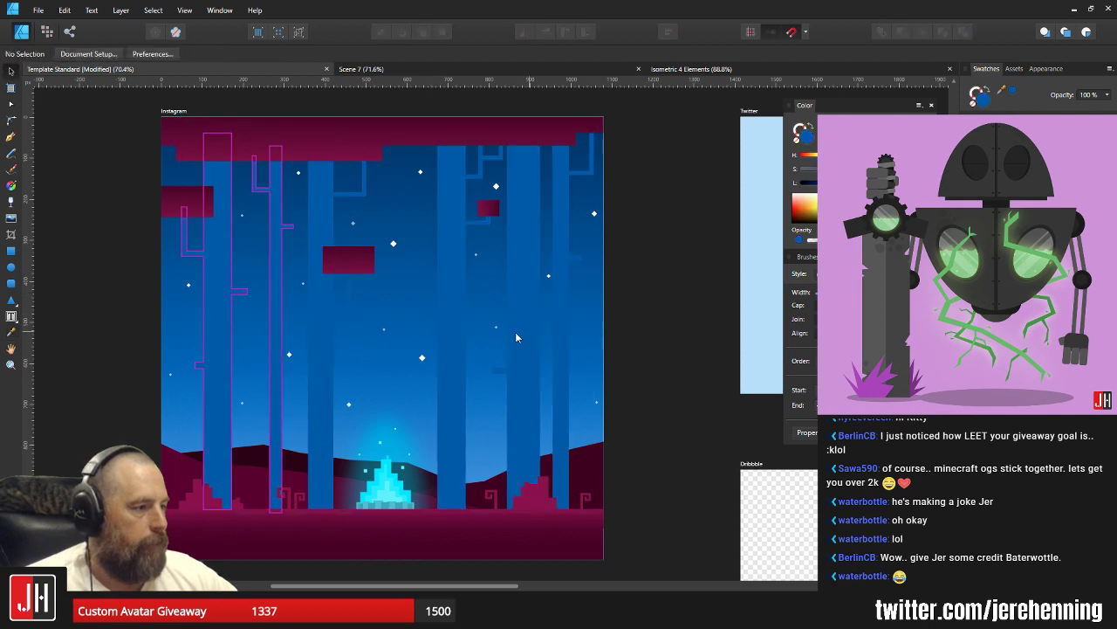
# Apply a horizontal linear gradient from mid blue to dark navy across the trunk just right of the fire and clear the selection.
pyautogui.click(454, 309)
pyautogui.press('g')
pyautogui.keyDown('ctrl'); pyautogui.scroll(2, 436, 331); pyautogui.keyUp('ctrl')
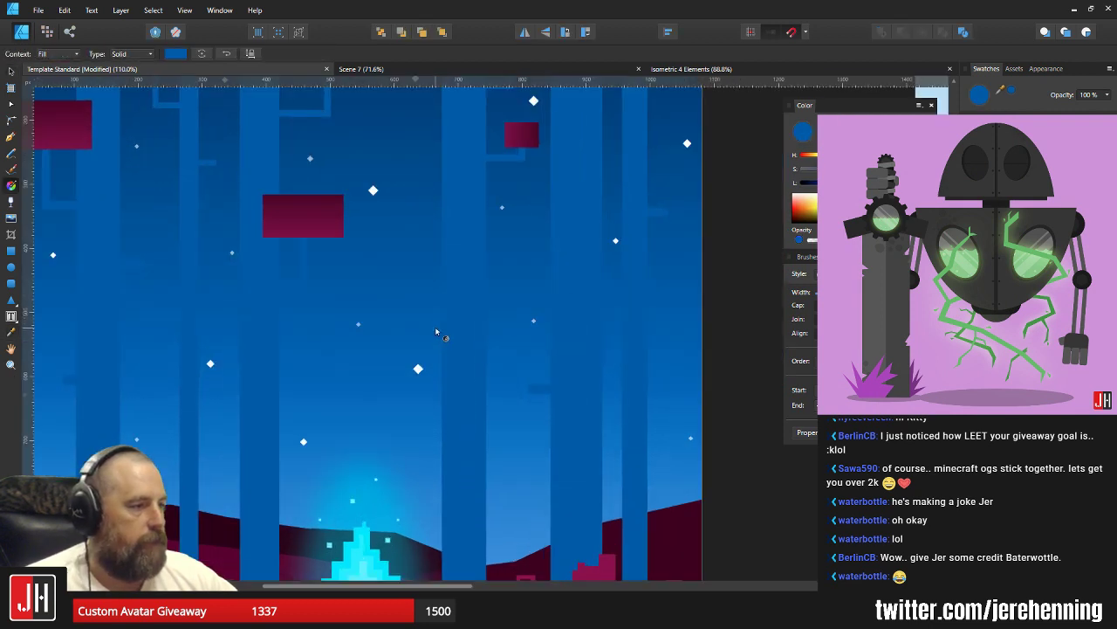
pyautogui.moveTo(441, 324); pyautogui.dragTo(486, 323)
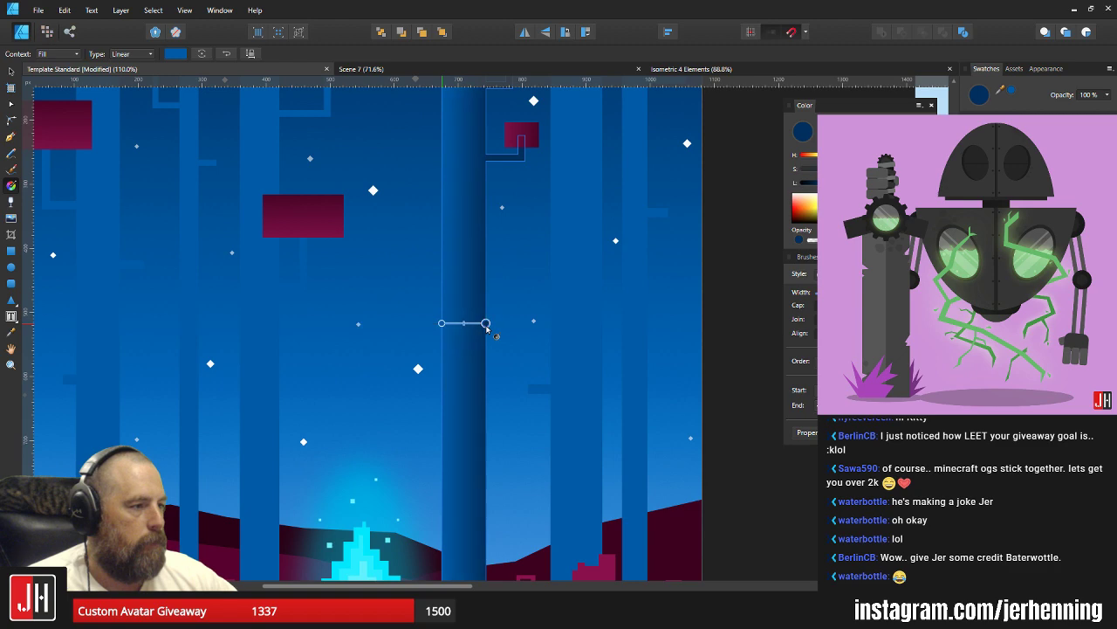
pyautogui.press('v')
pyautogui.hotkey('ctrl', 'd')
pyautogui.keyDown('ctrl'); pyautogui.scroll(-4, 486, 329); pyautogui.keyUp('ctrl')
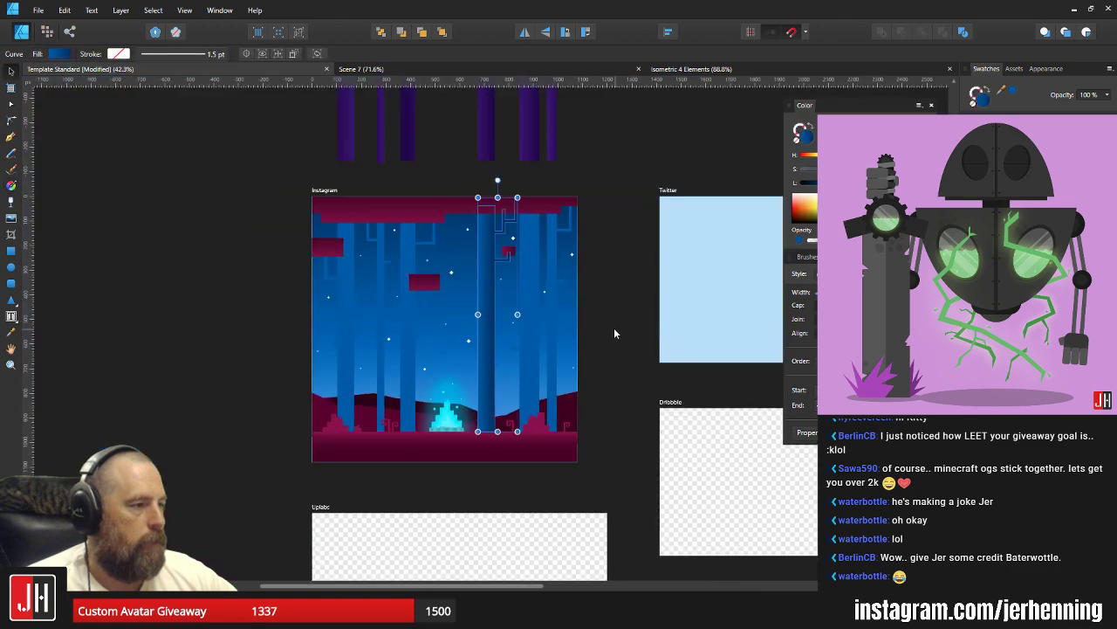
pyautogui.keyDown('ctrl'); pyautogui.scroll(3, 523, 300); pyautogui.keyUp('ctrl')
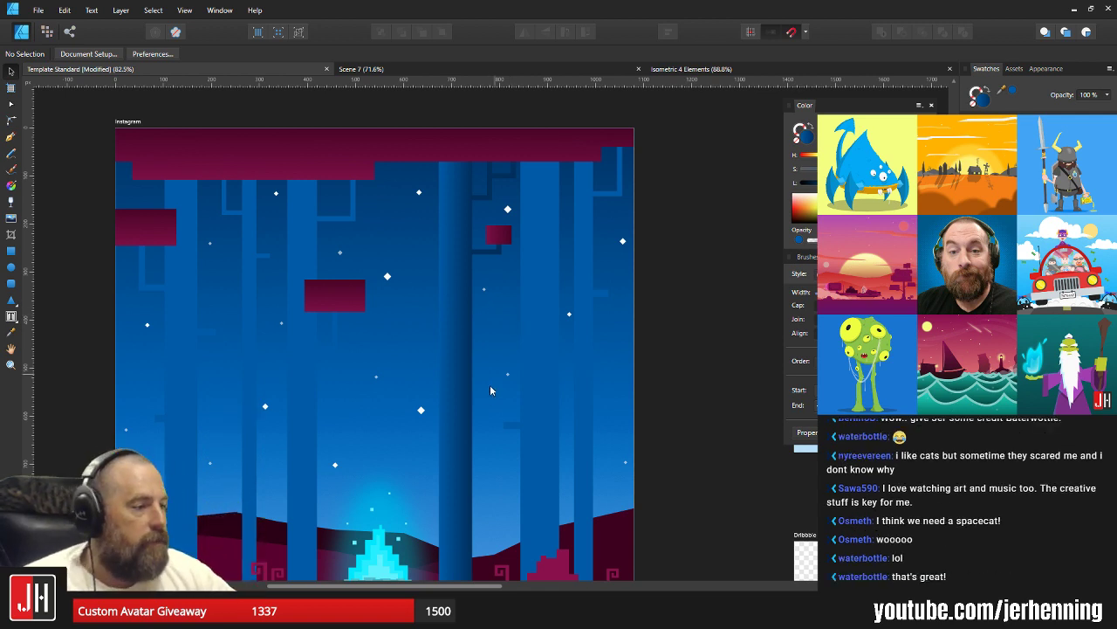
# Select all six trunks on the Instagram artboard and fill them with a flat yellow-green swatch.
pyautogui.scroll(-3, 484, 368)
pyautogui.scroll(3, 506, 395)
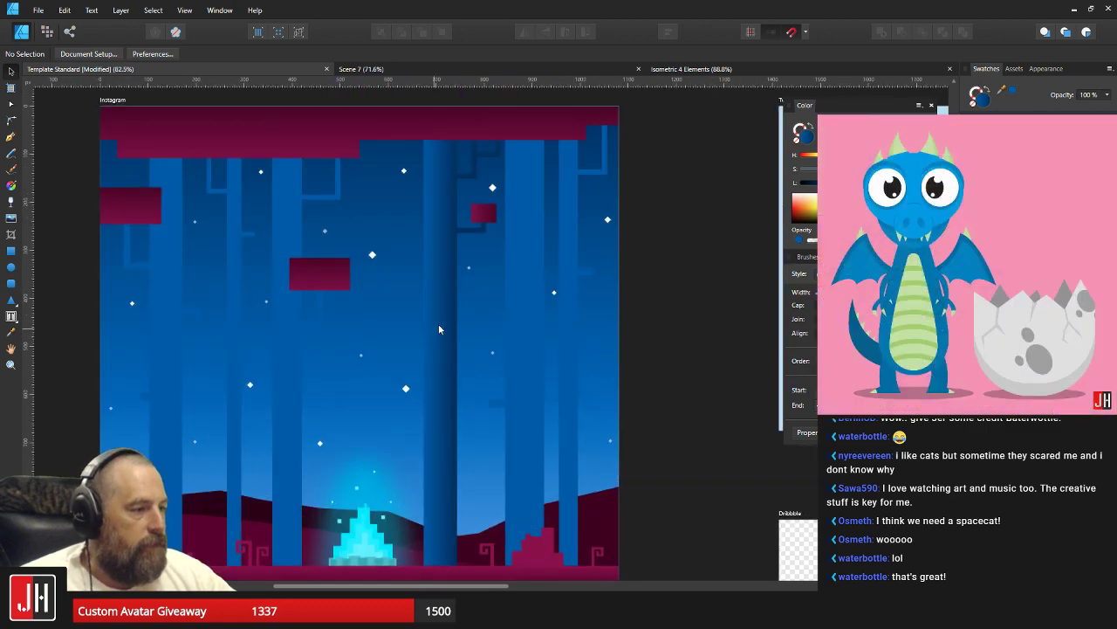
pyautogui.click(425, 348)
pyautogui.keyDown('shift'); pyautogui.click(293, 341); pyautogui.keyUp('shift')
pyautogui.keyDown('shift'); pyautogui.click(233, 336); pyautogui.keyUp('shift')
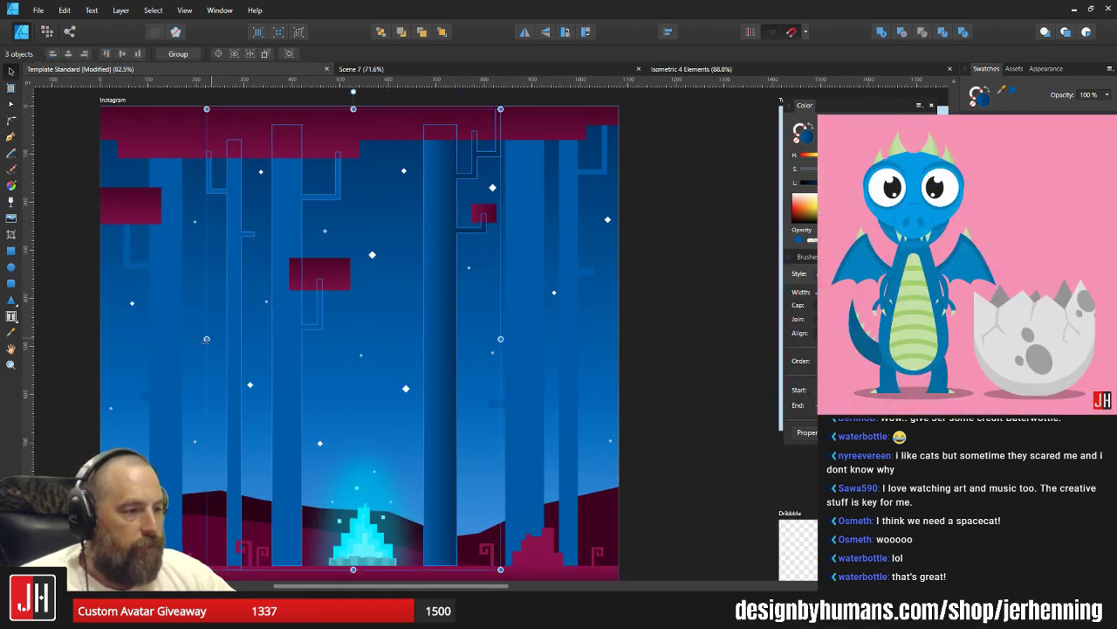
pyautogui.keyDown('shift'); pyautogui.click(173, 345); pyautogui.keyUp('shift')
pyautogui.keyDown('shift'); pyautogui.click(537, 326); pyautogui.keyUp('shift')
pyautogui.keyDown('shift'); pyautogui.click(559, 306); pyautogui.keyUp('shift')
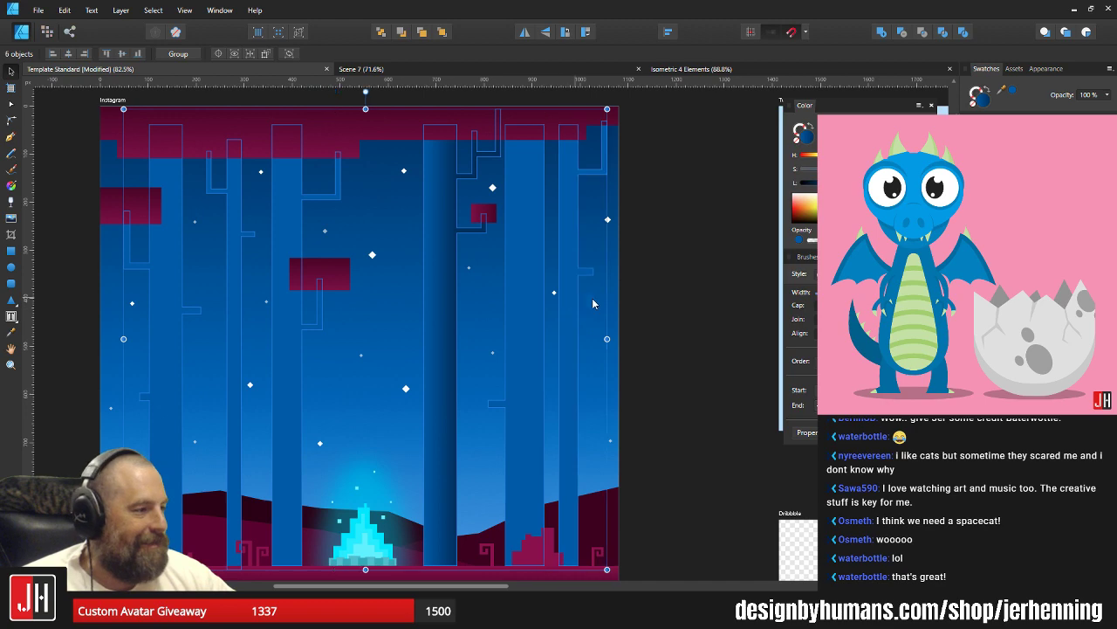
pyautogui.click(1012, 179)
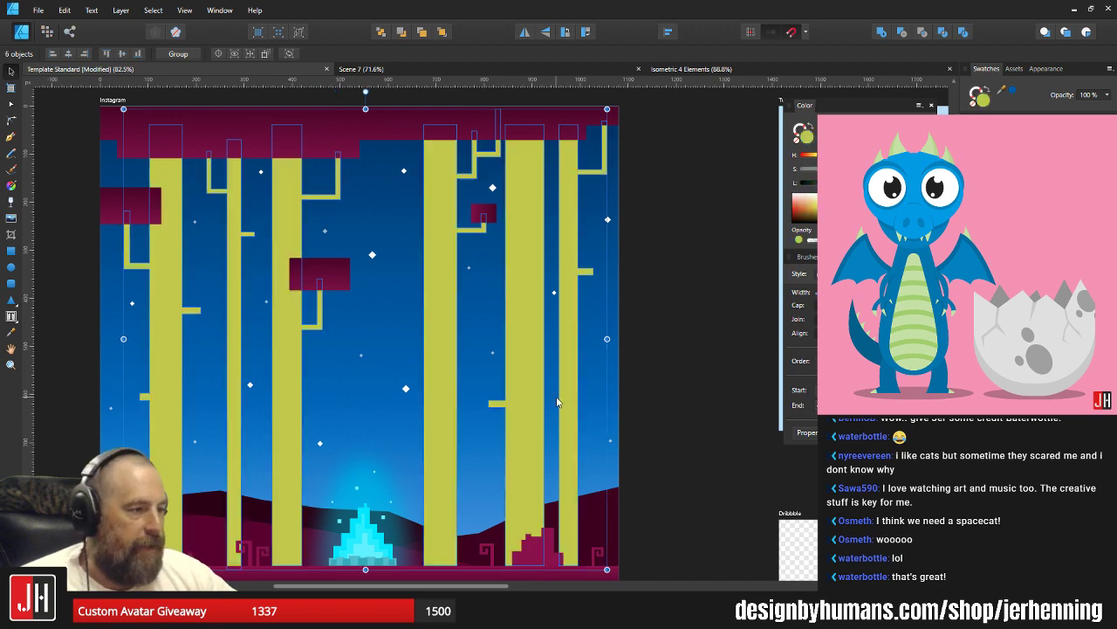
# Darken the flat yellow-green fill of the six selected trunks slightly and clear the selection.
pyautogui.scroll(-1, 557, 402)
pyautogui.scroll(1, 467, 443)
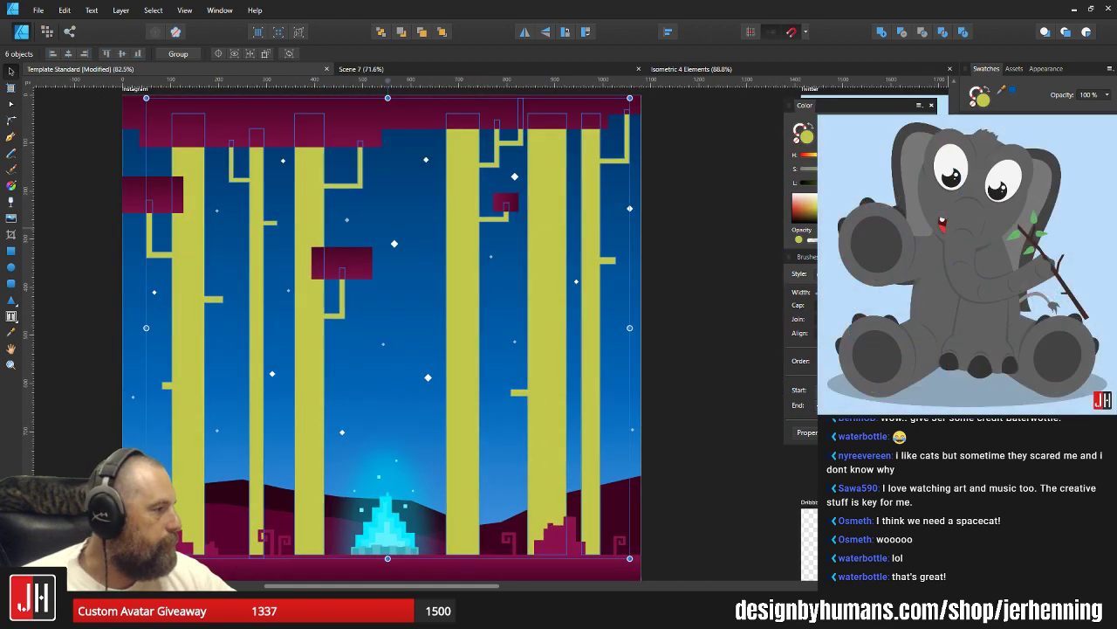
pyautogui.moveTo(852, 183); pyautogui.dragTo(845, 183)
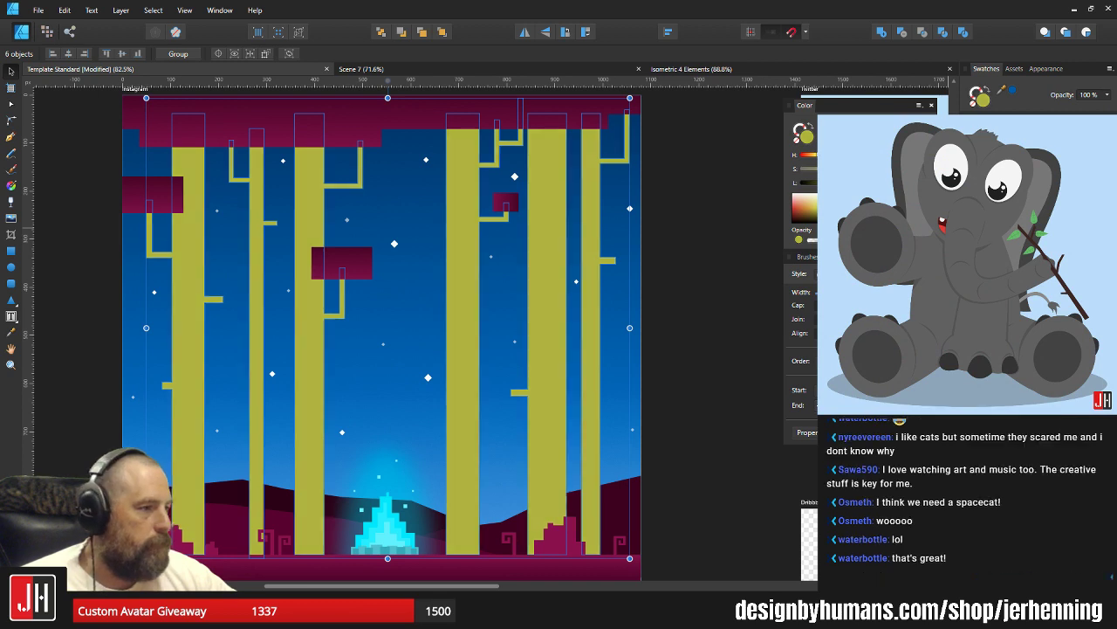
pyautogui.click(687, 313)
pyautogui.scroll(-1, 590, 339)
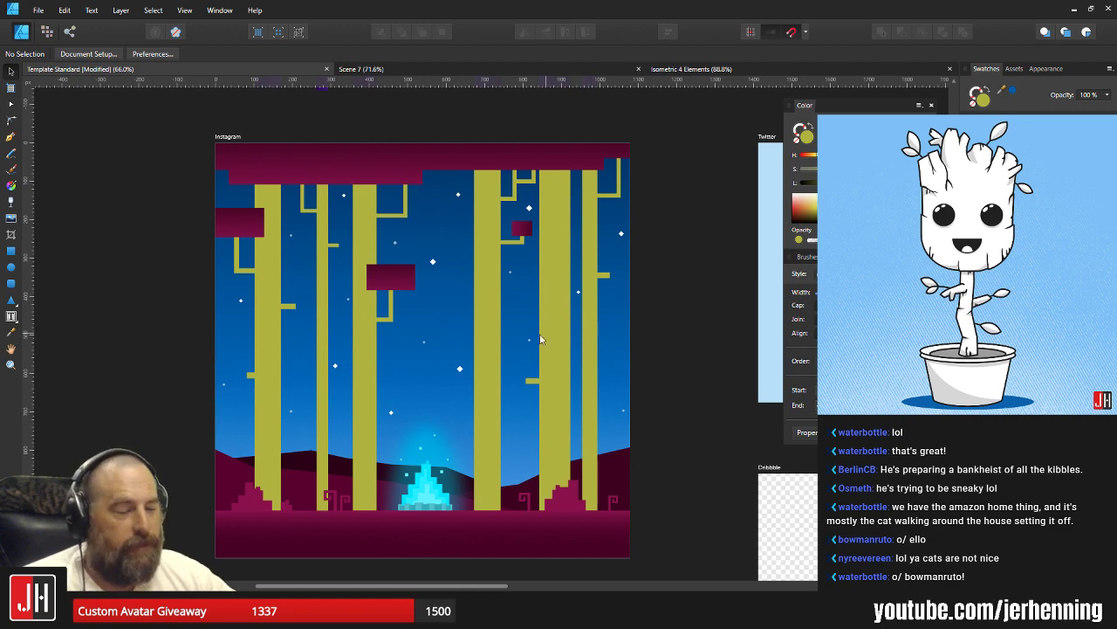
pyautogui.scroll(3, 563, 381)
pyautogui.click(585, 356)
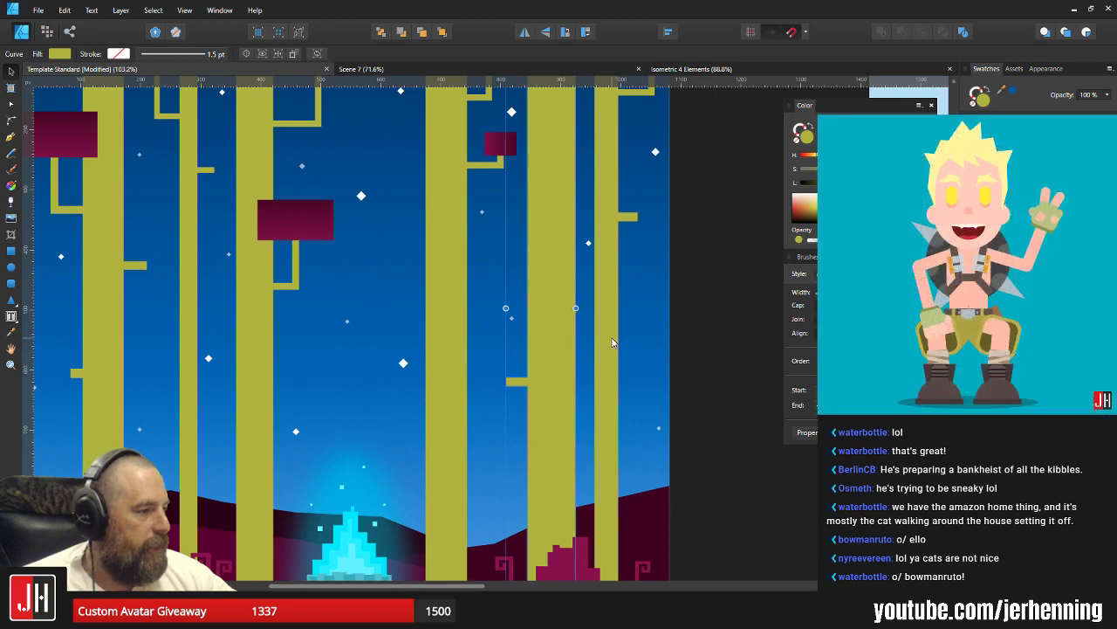
pyautogui.keyDown('shift'); pyautogui.click(607, 344); pyautogui.keyUp('shift')
pyautogui.keyDown('shift'); pyautogui.click(452, 330); pyautogui.keyUp('shift')
pyautogui.keyDown('shift'); pyautogui.click(248, 331); pyautogui.keyUp('shift')
pyautogui.keyDown('shift'); pyautogui.click(198, 329); pyautogui.keyUp('shift')
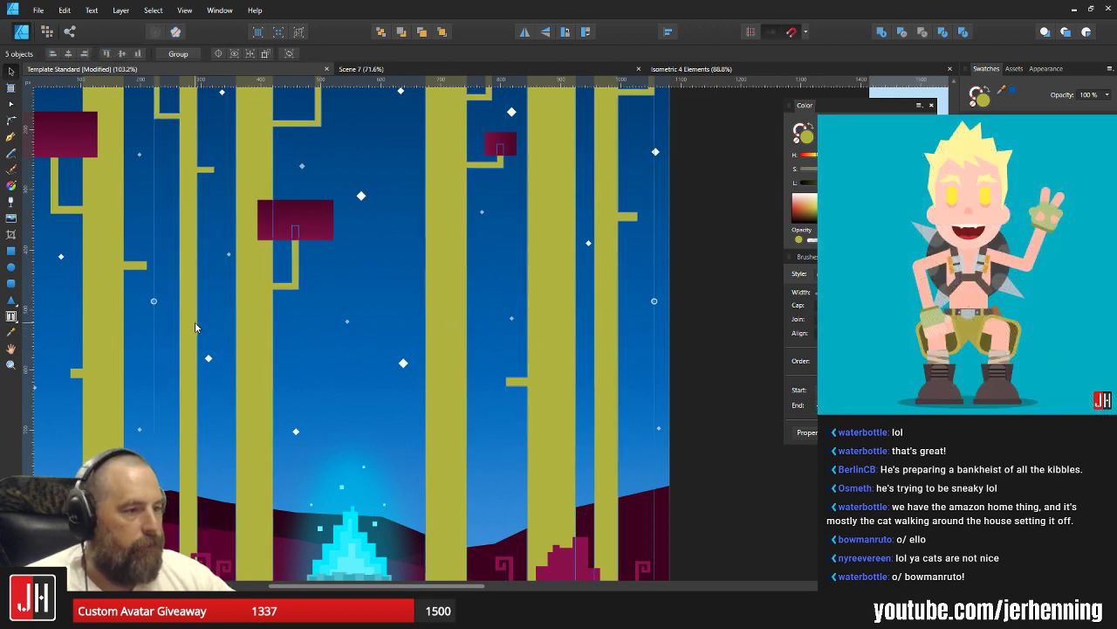
pyautogui.keyDown('shift'); pyautogui.click(104, 307); pyautogui.keyUp('shift')
pyautogui.scroll(-3, 323, 317)
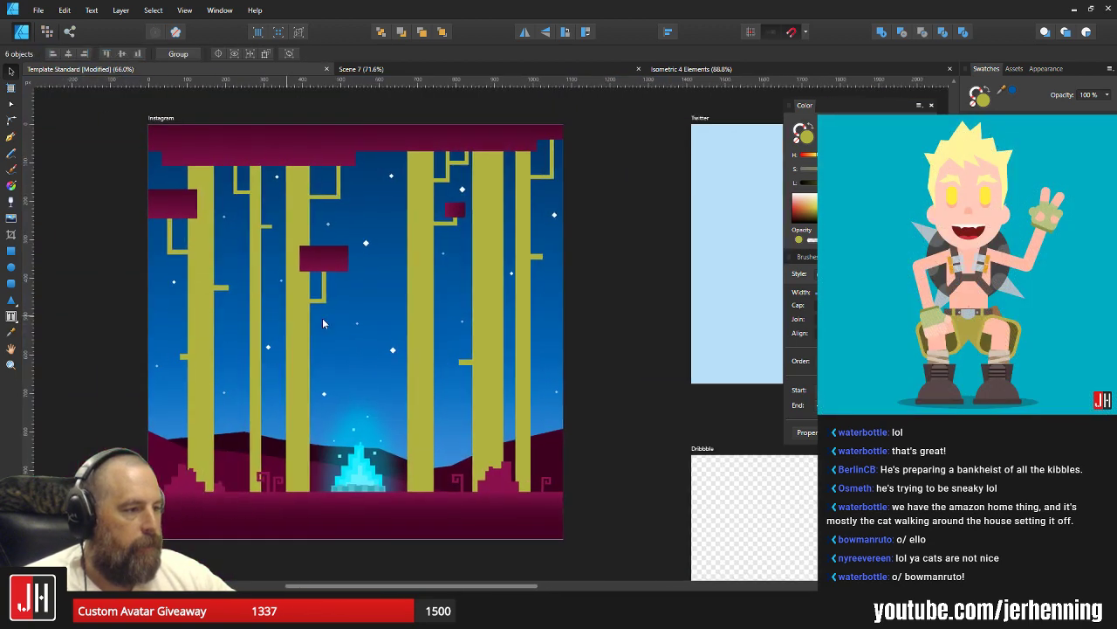
pyautogui.click(571, 312)
# Apply a horizontal linear gradient from yellow-green to dark olive across the trunk just right of the fire and clear the selection.
pyautogui.click(419, 327)
pyautogui.scroll(3, 420, 331)
pyautogui.press('g')
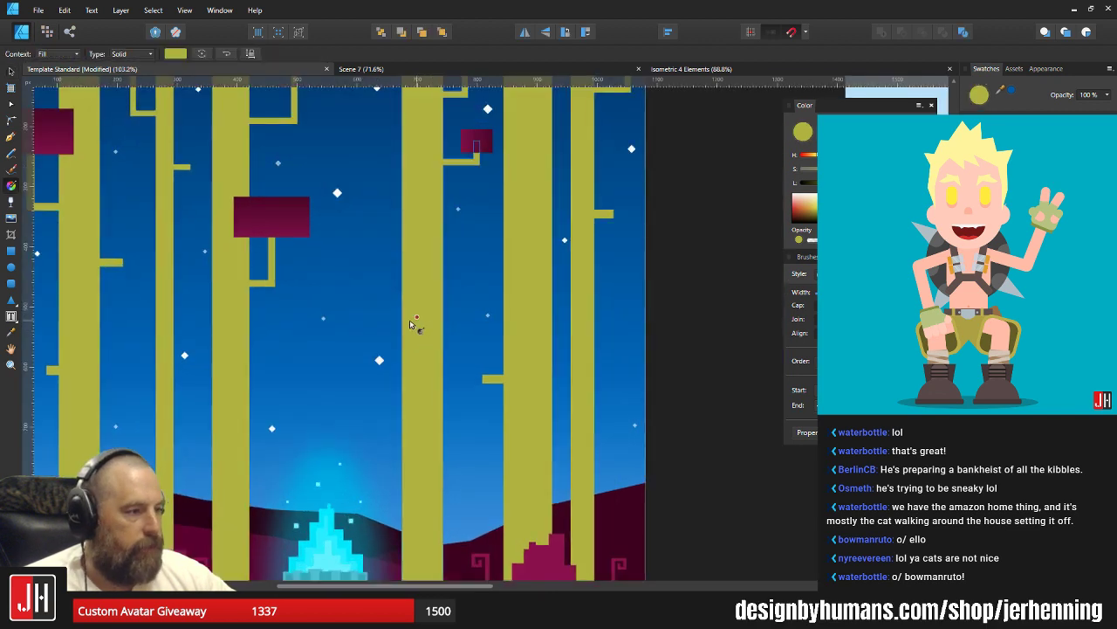
pyautogui.moveTo(394, 324)
pyautogui.mouseDown()
pyautogui.moveTo(443, 324)
pyautogui.moveTo(457, 251)
pyautogui.moveTo(441, 324)
pyautogui.mouseUp()
pyautogui.press('v')
pyautogui.scroll(-4, 460, 331)
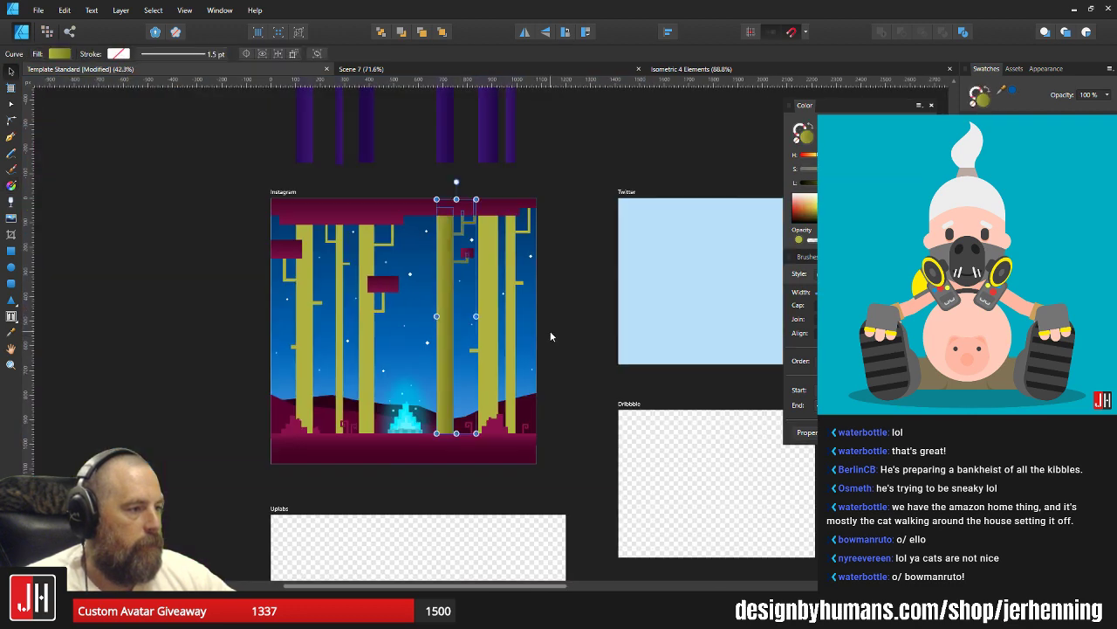
pyautogui.click(550, 331)
pyautogui.scroll(1, 485, 331)
pyautogui.scroll(4, 435, 351)
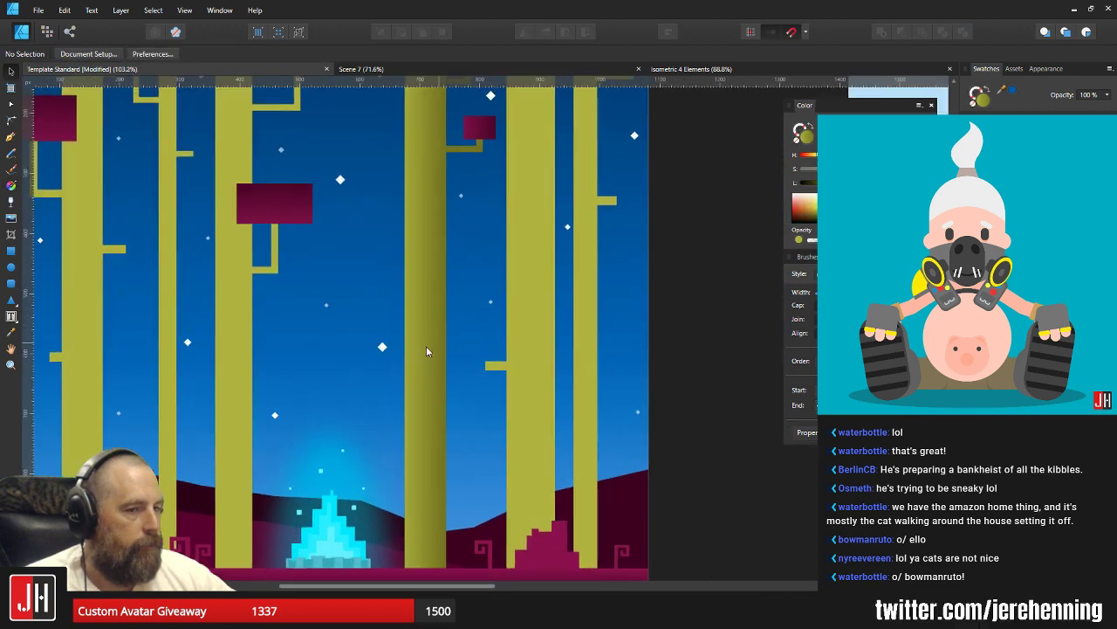
pyautogui.scroll(1, 415, 349)
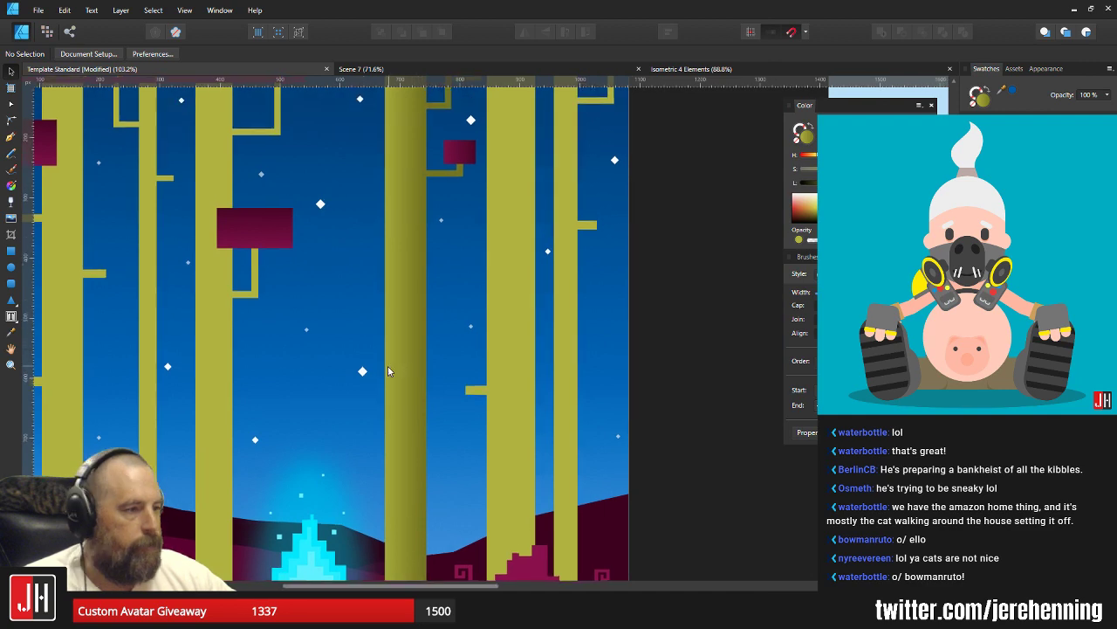
# Copy the olive gradient to the wide trunk second from the right and fit it across the trunk's width, darkest on its right edge.
pyautogui.click(388, 369)
pyautogui.click(518, 332)
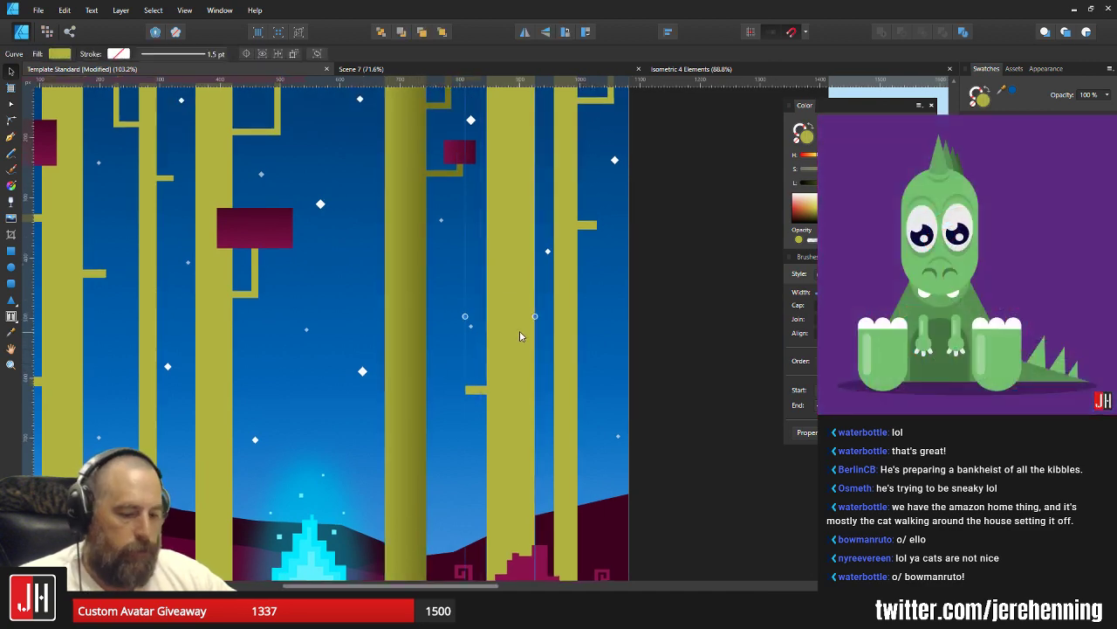
pyautogui.hotkey('ctrl', 'shift', 'v')
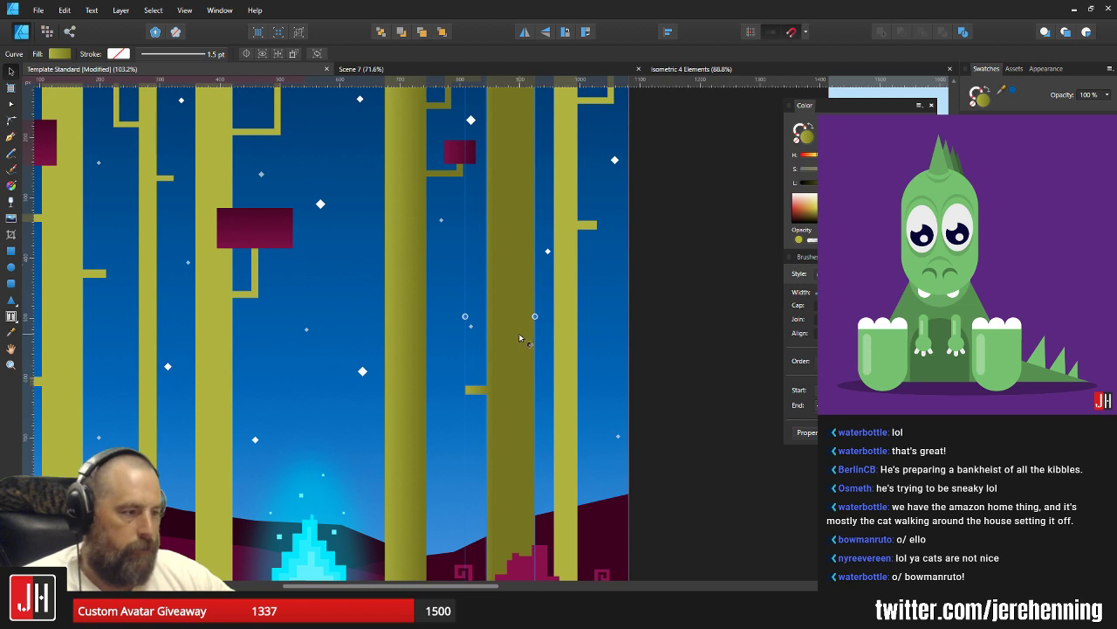
pyautogui.press('g')
pyautogui.moveTo(495, 342); pyautogui.dragTo(535, 342)
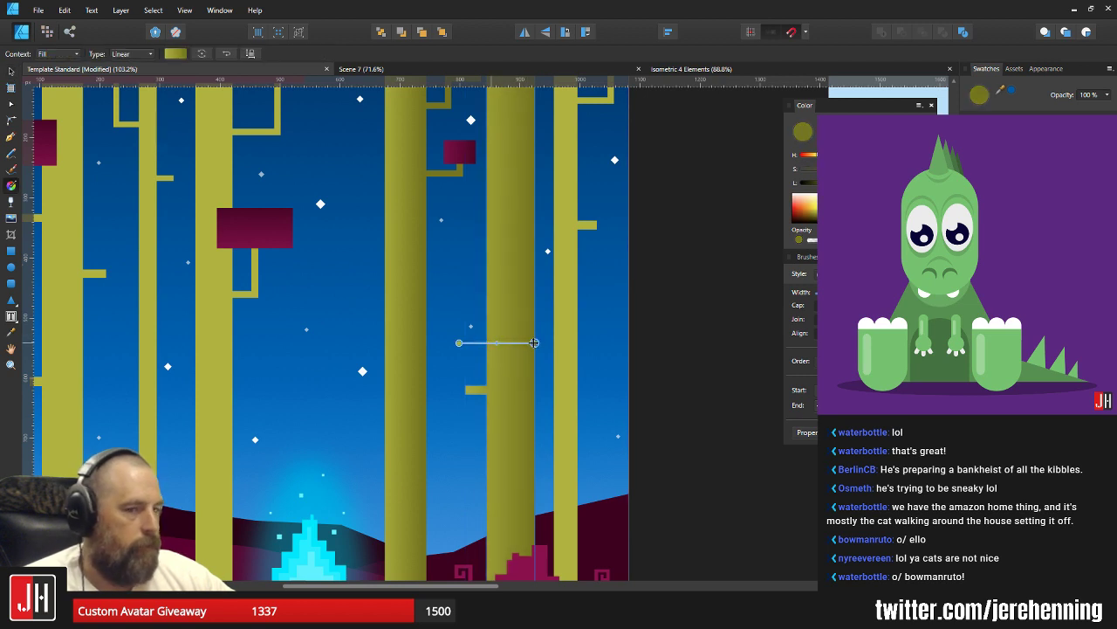
pyautogui.moveTo(459, 343); pyautogui.dragTo(488, 343)
pyautogui.press('v')
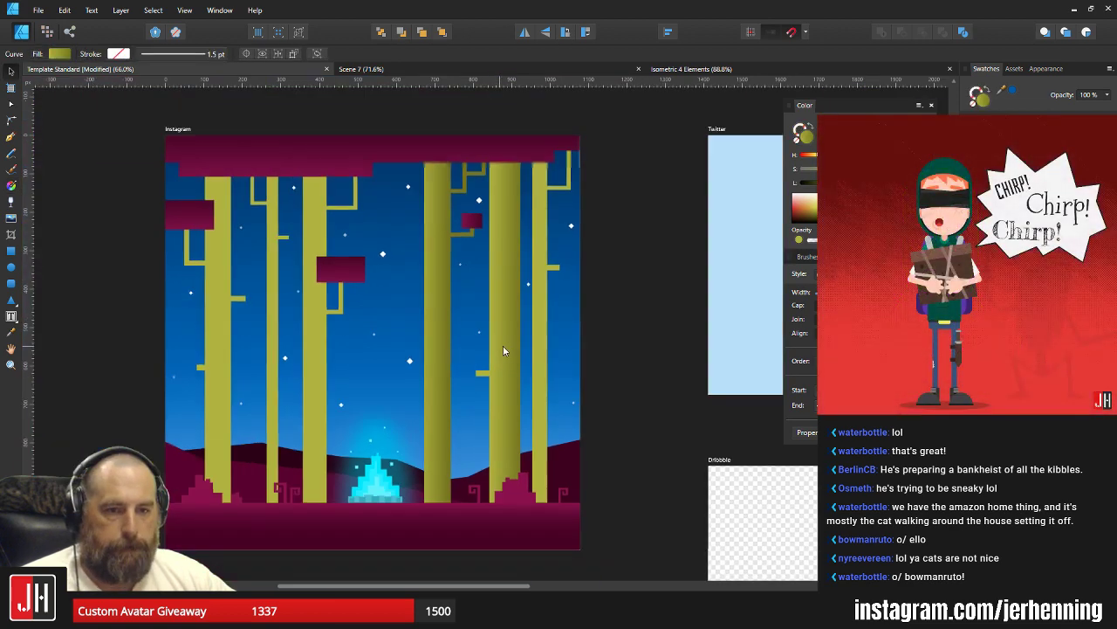
pyautogui.scroll(-3, 496, 344)
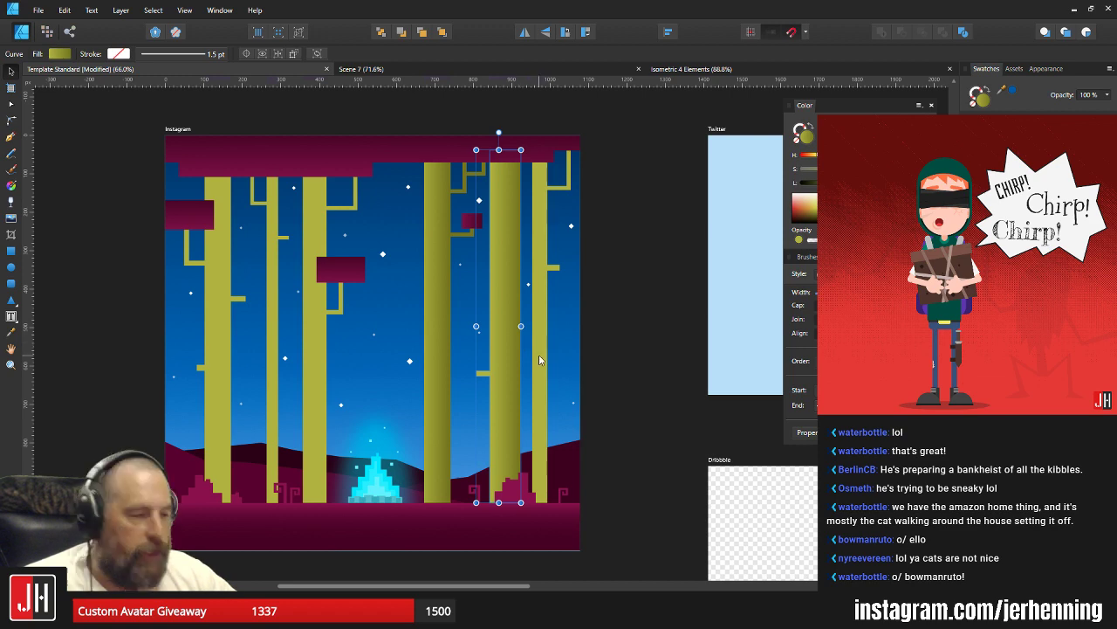
# Give the rightmost trunk the same olive gradient, fit it to the trunk's width and clear the selection.
pyautogui.scroll(3, 539, 354)
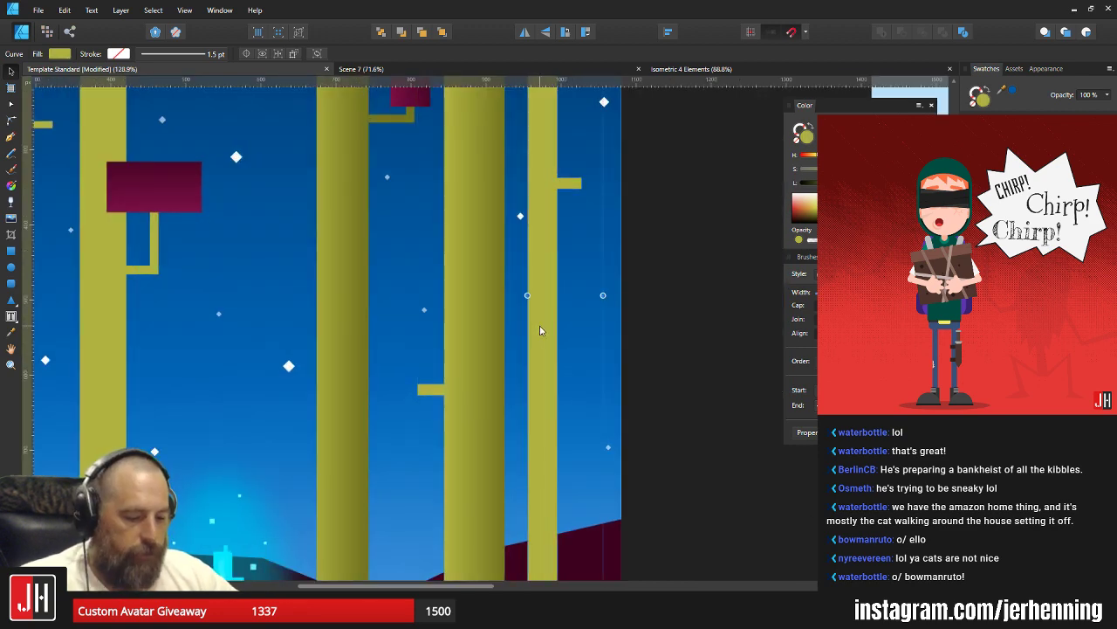
pyautogui.press('g')
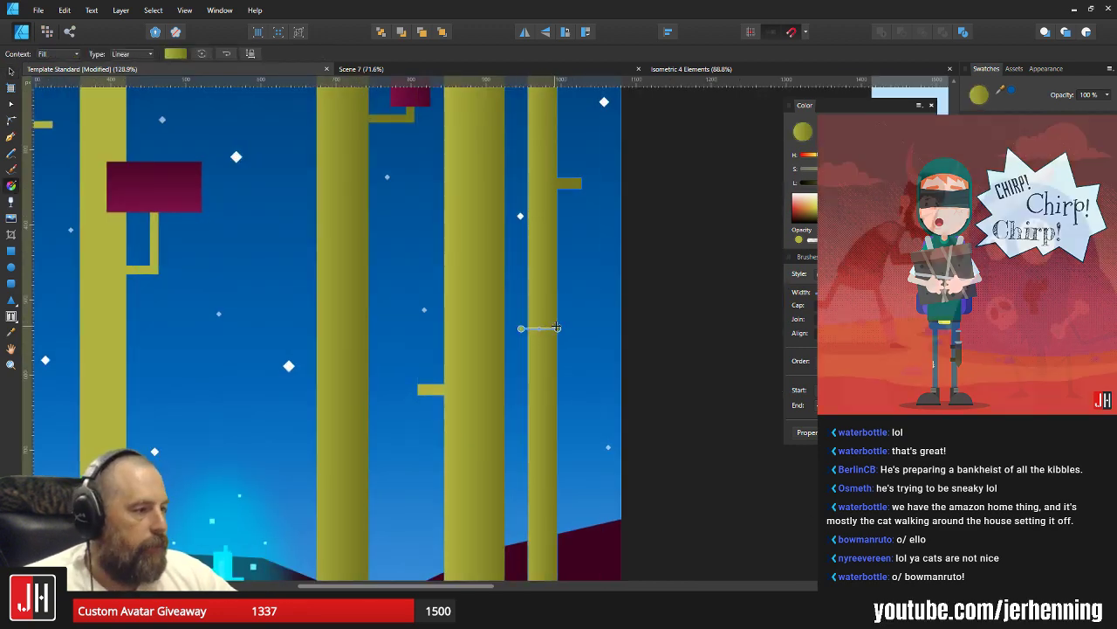
pyautogui.moveTo(521, 327); pyautogui.dragTo(529, 329)
pyautogui.press('v')
pyautogui.click(631, 364)
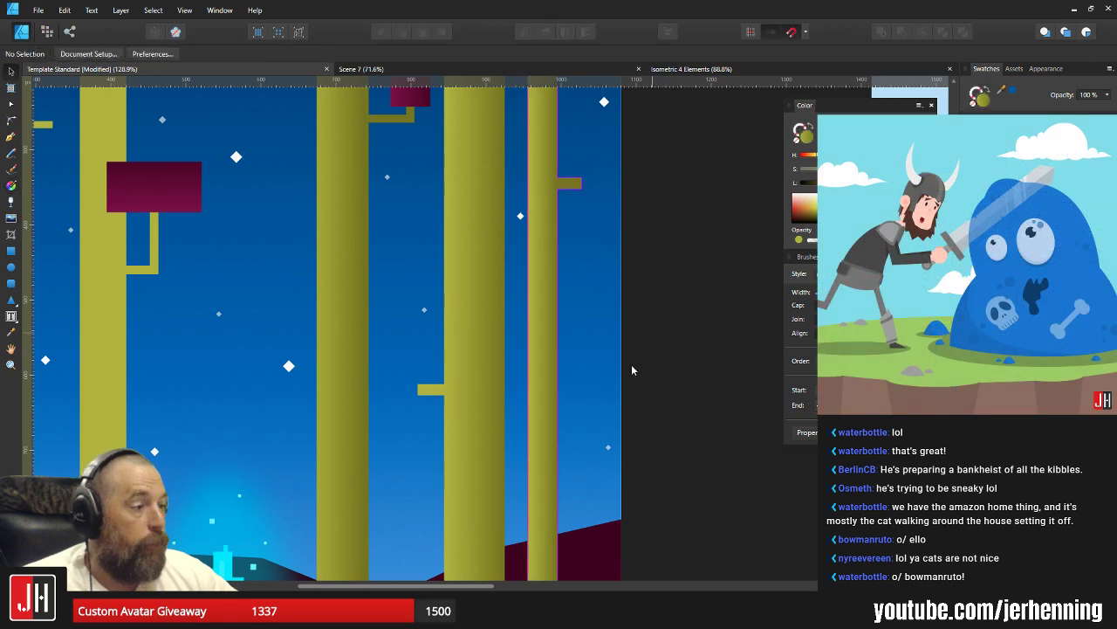
pyautogui.scroll(-5, 631, 364)
pyautogui.moveTo(639, 368); pyautogui.dragTo(582, 357)
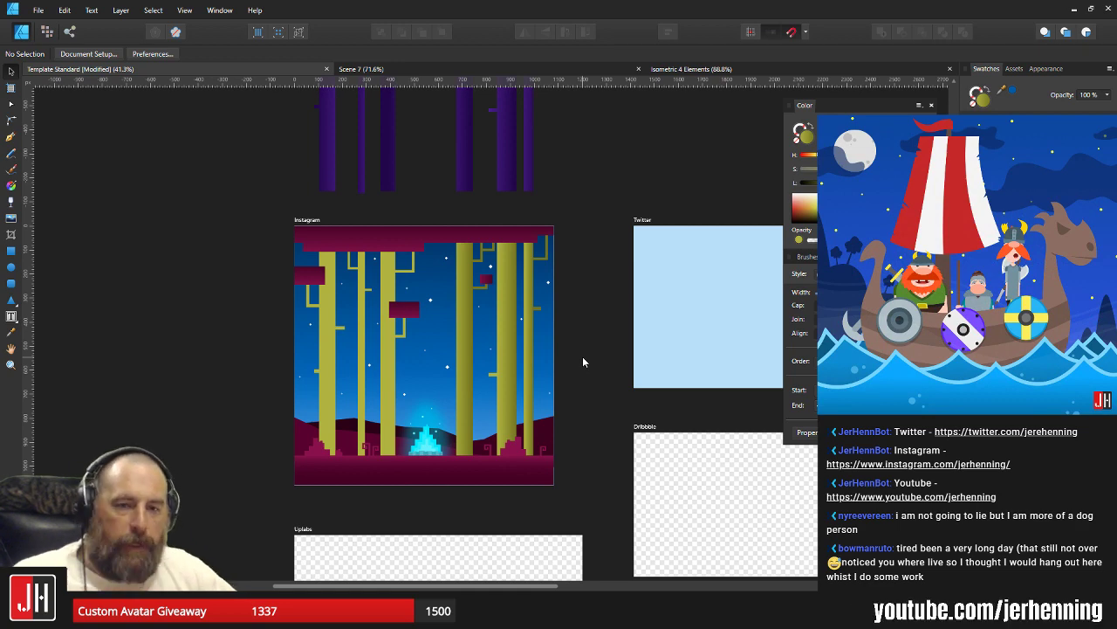
# Apply the olive gradient across the trunk just left of the fire and reverse it so the side facing the fire is light.
pyautogui.scroll(3, 524, 380)
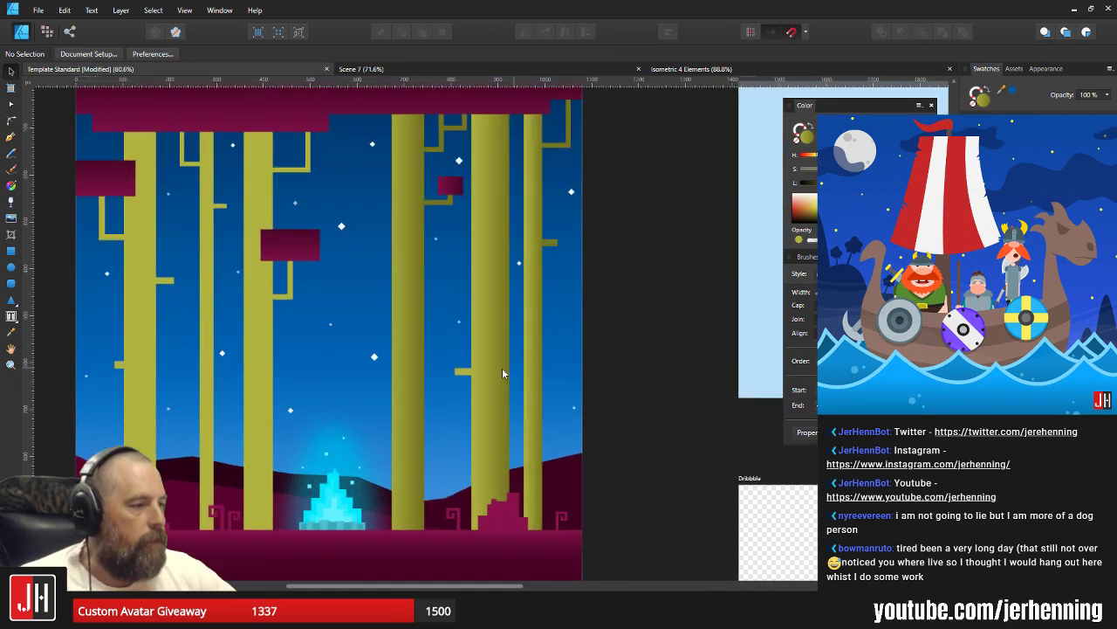
pyautogui.moveTo(488, 371); pyautogui.dragTo(622, 378)
pyautogui.click(390, 336)
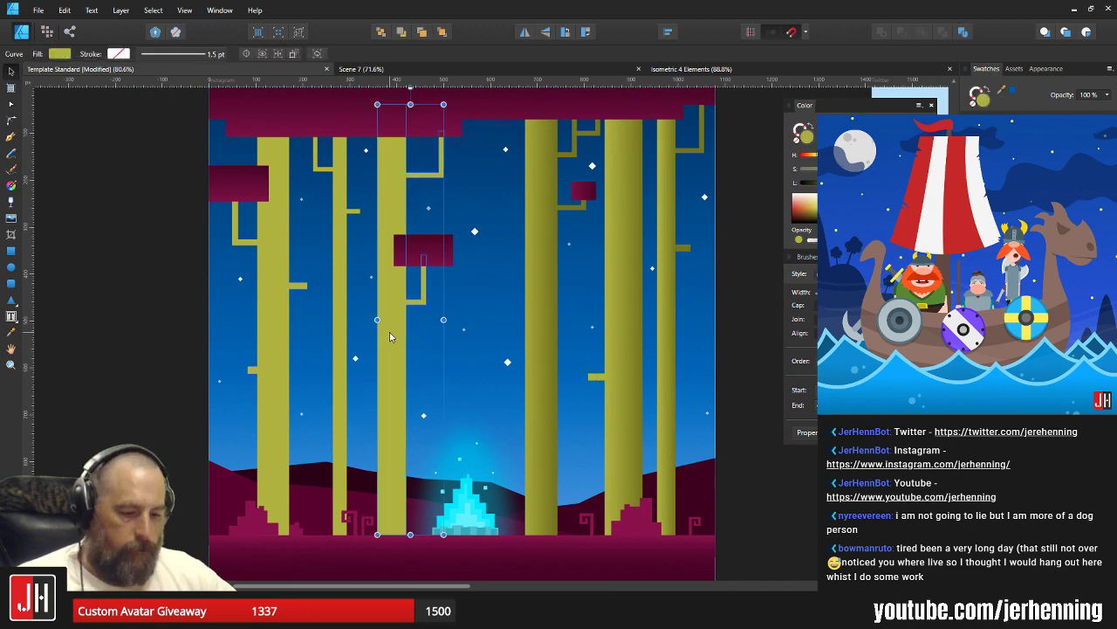
pyautogui.press('g')
pyautogui.moveTo(371, 340); pyautogui.dragTo(403, 339)
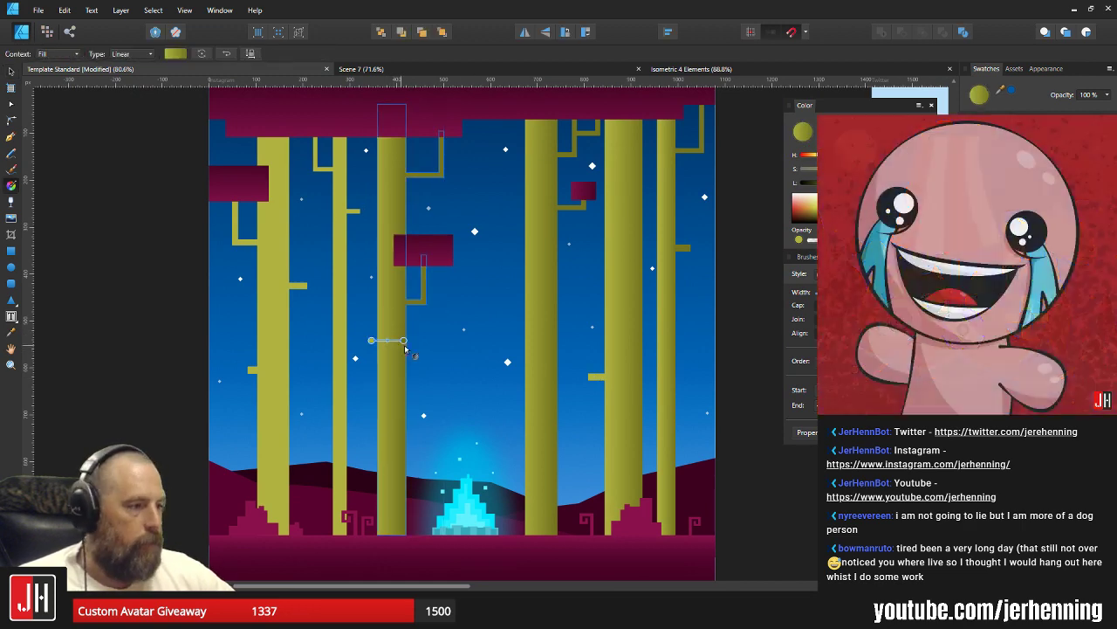
pyautogui.click(227, 53)
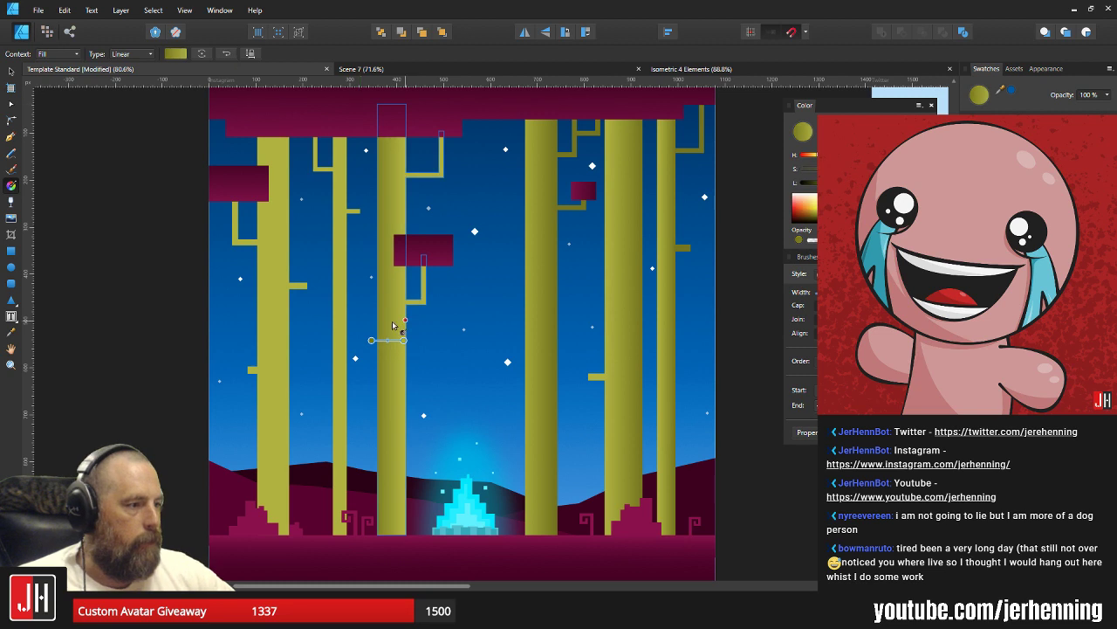
pyautogui.moveTo(373, 342); pyautogui.dragTo(409, 342)
pyautogui.press('v')
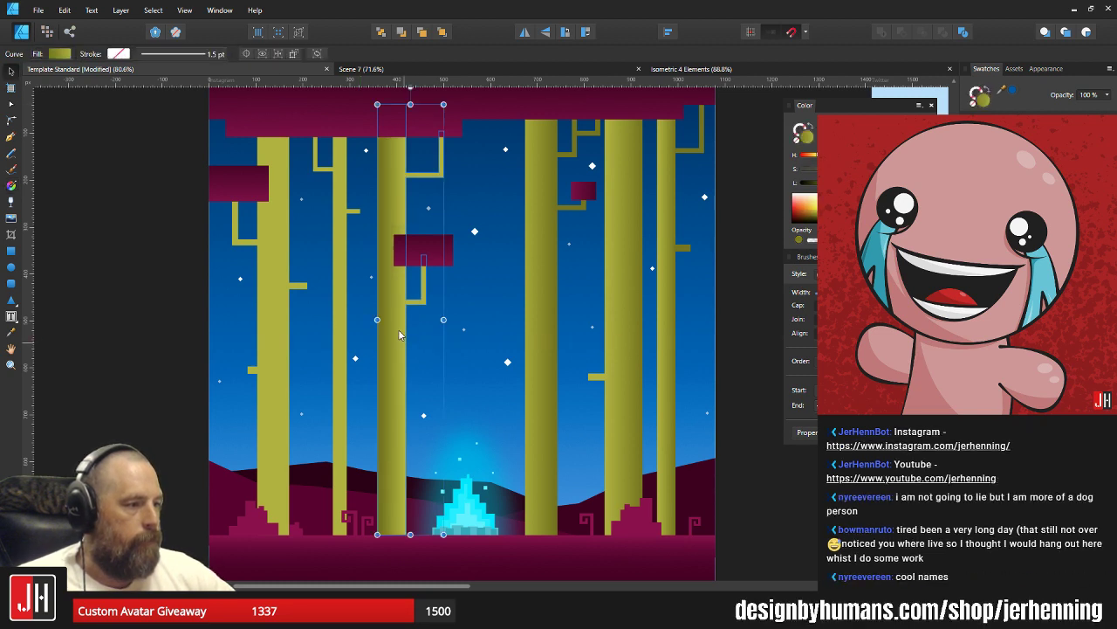
# Copy the reversed olive gradient from the trunk just left of the fire to the narrow trunk beside it.
pyautogui.click(336, 323)
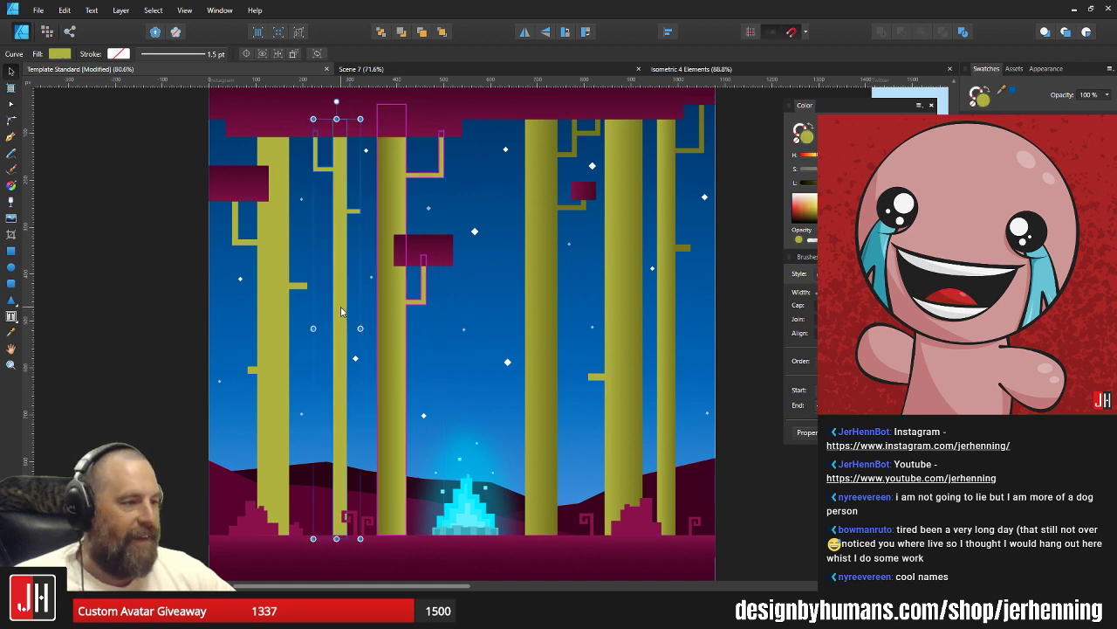
pyautogui.scroll(2, 352, 324)
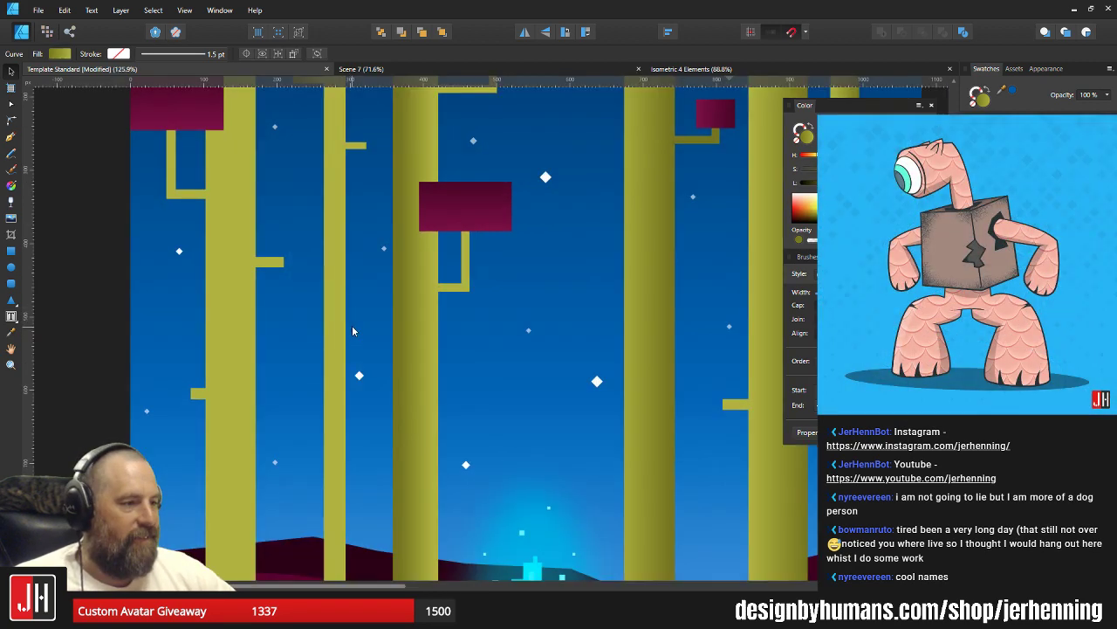
pyautogui.click(400, 324)
pyautogui.click(341, 310)
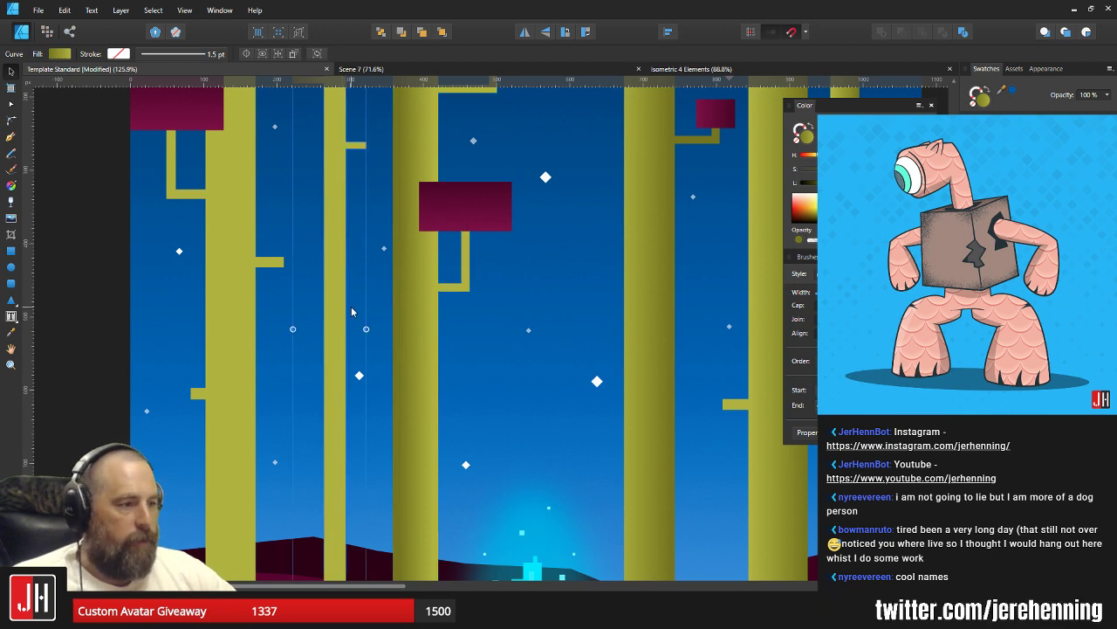
pyautogui.scroll(-4, 351, 311)
pyautogui.scroll(2, 382, 306)
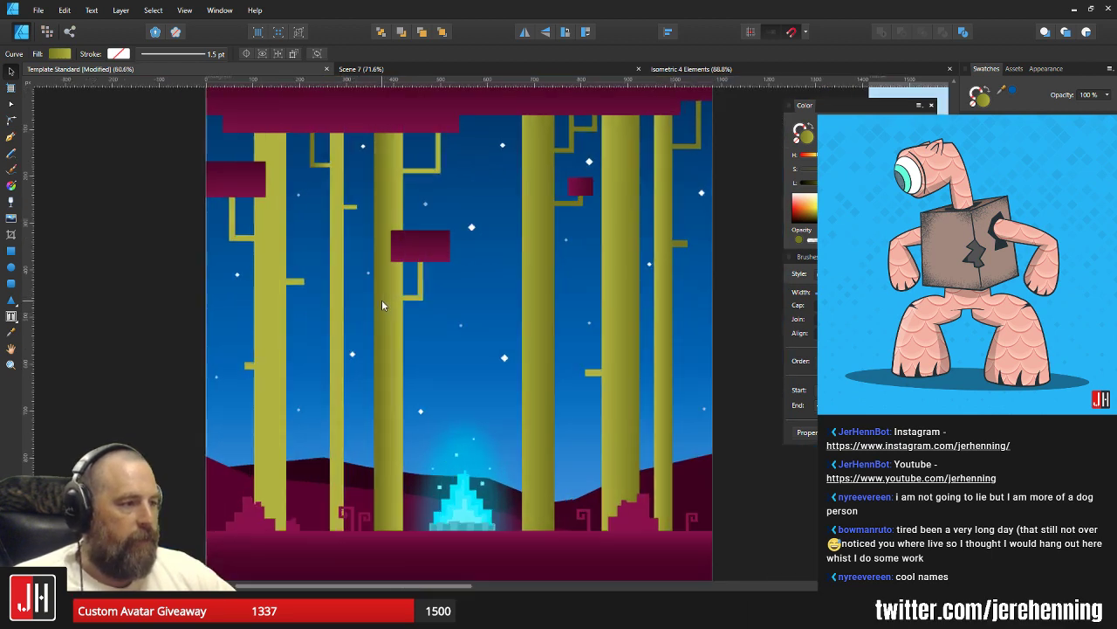
pyautogui.click(381, 305)
pyautogui.click(341, 272)
# Fit the gradient across the narrow trunk's width, dark on its left edge, and clear the selection.
pyautogui.press('g')
pyautogui.scroll(2, 338, 302)
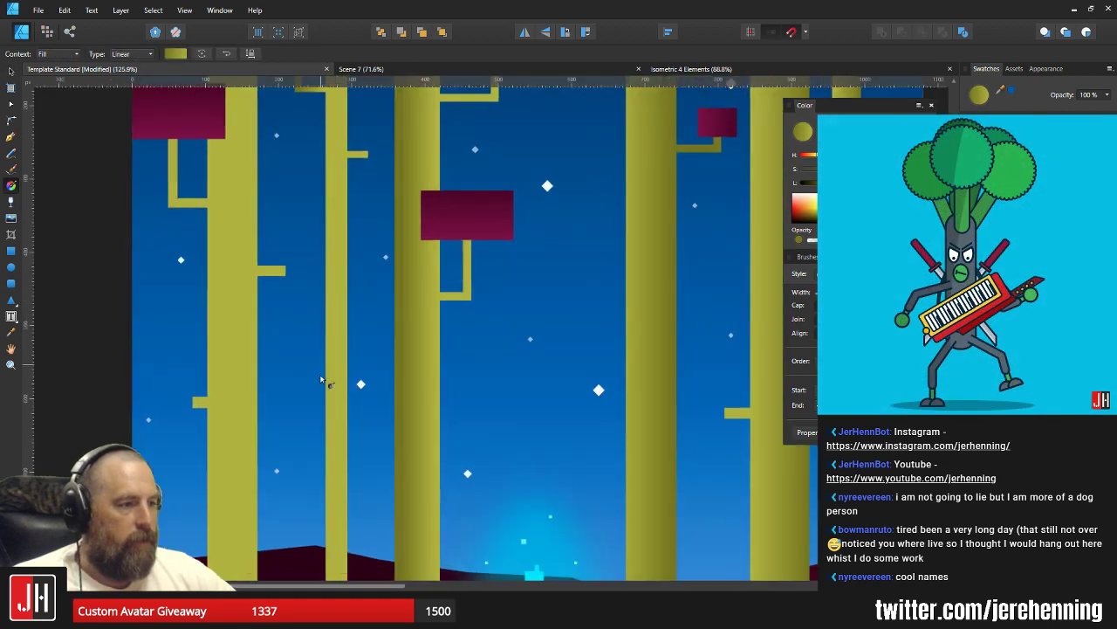
pyautogui.moveTo(300, 368)
pyautogui.mouseDown()
pyautogui.moveTo(349, 367)
pyautogui.moveTo(323, 368)
pyautogui.mouseUp()
pyautogui.press('v')
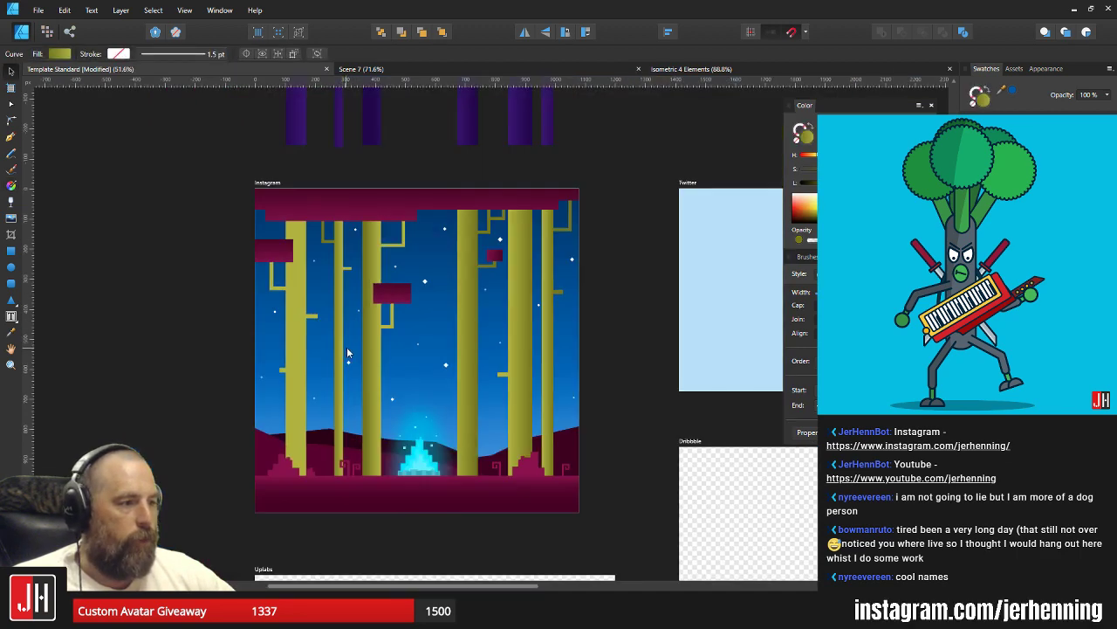
pyautogui.scroll(-4, 341, 358)
pyautogui.hotkey('ctrl', 'd')
pyautogui.scroll(3, 437, 354)
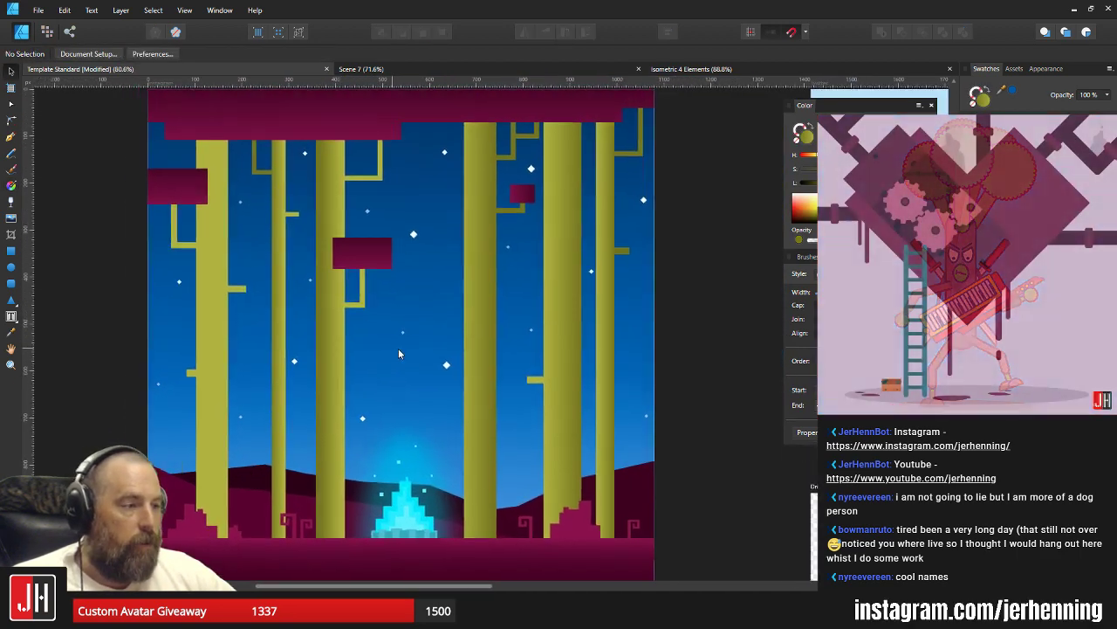
# Fit the reversed olive gradient across the leftmost trunk, dark on its outer edge, and clear the selection.
pyautogui.click(221, 323)
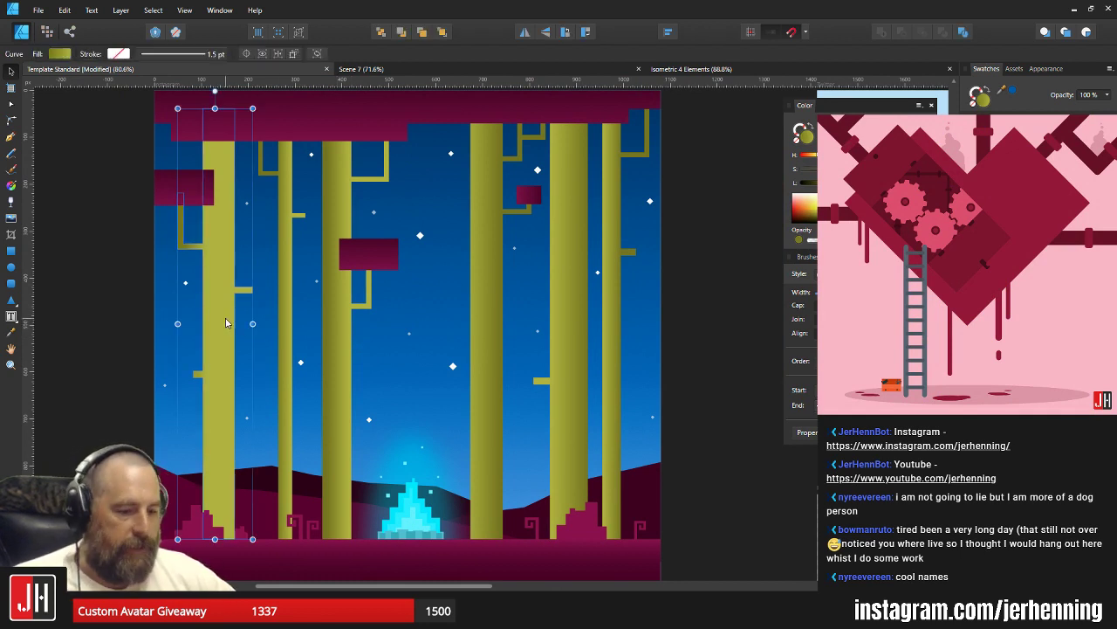
pyautogui.press('g')
pyautogui.moveTo(181, 343); pyautogui.dragTo(234, 343)
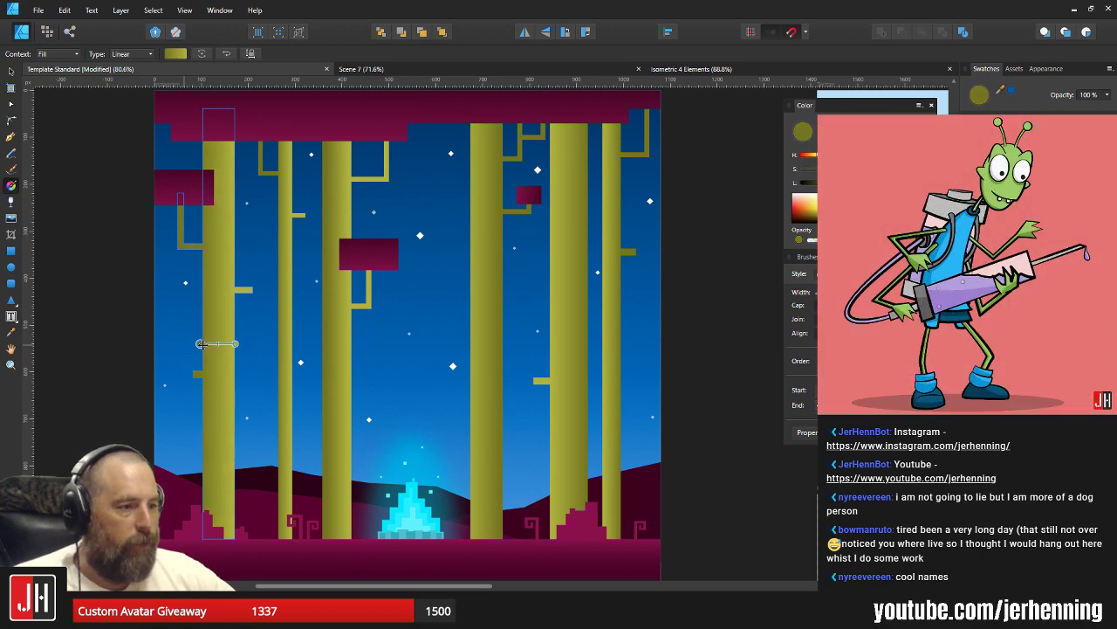
pyautogui.press('v')
pyautogui.scroll(-3, 464, 379)
pyautogui.click(470, 378)
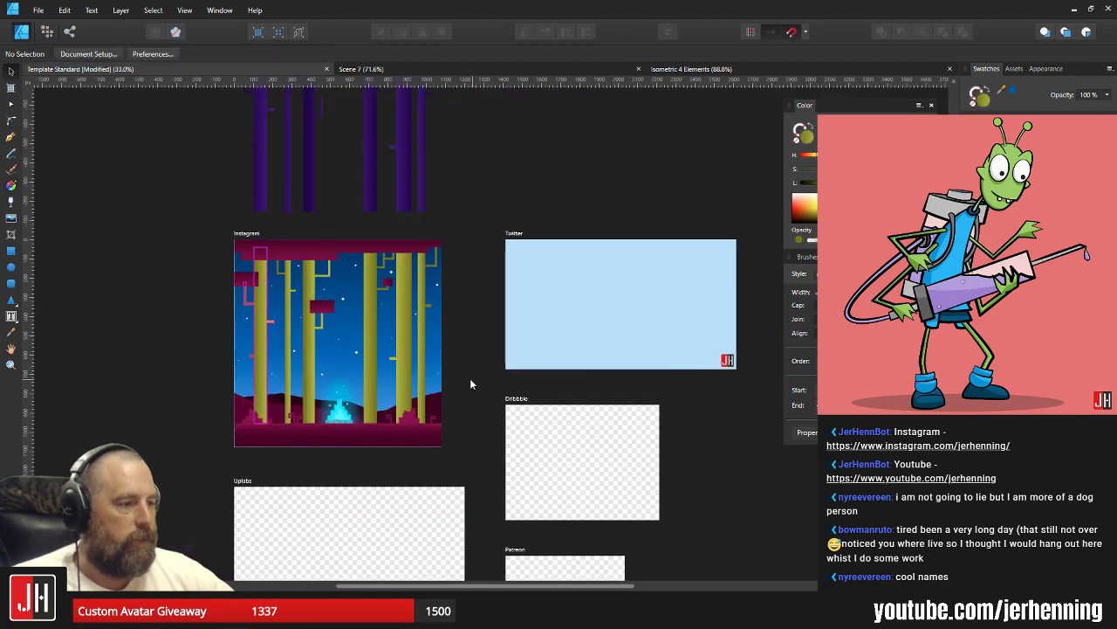
# Save the Template Standard document.
pyautogui.hotkey('ctrl', 's')
pyautogui.scroll(3, 328, 350)
pyautogui.hscroll(1, 313, 347)
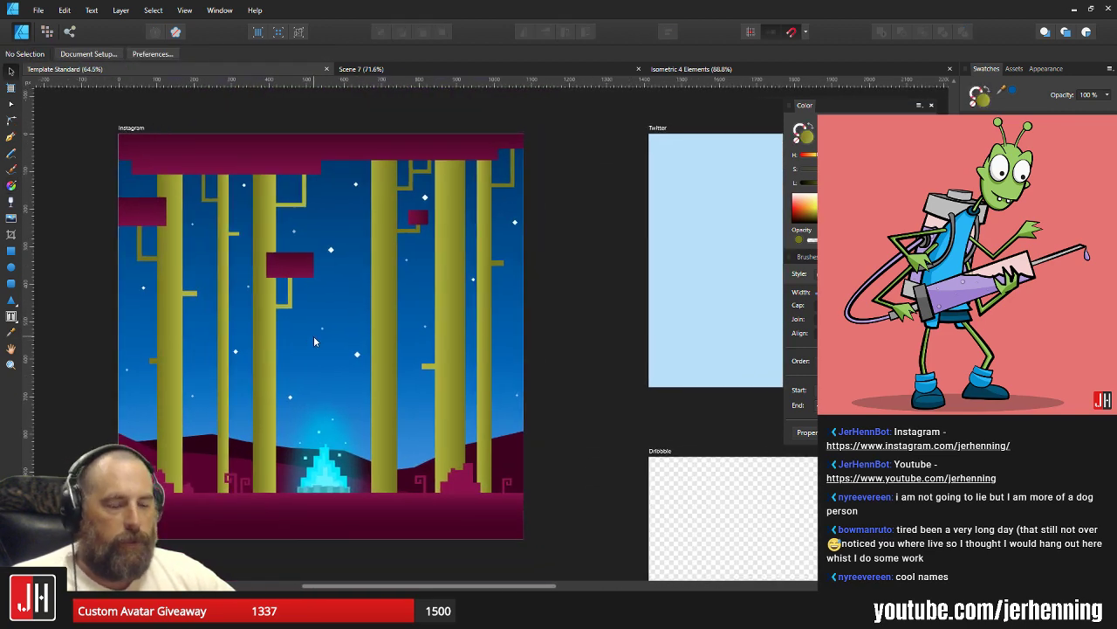
# Recolour the canopy and the three floating leaf blocks with the very dark maroon sampled from the distant hill, and clear the selection.
pyautogui.scroll(-2, 315, 338)
pyautogui.scroll(1, 317, 332)
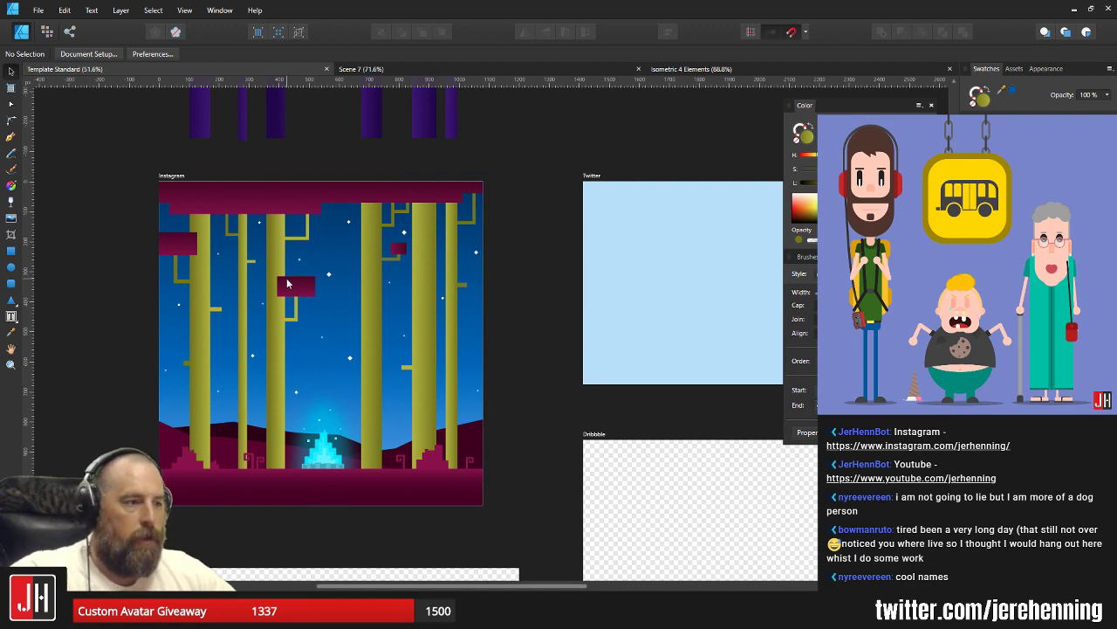
pyautogui.scroll(3, 296, 214)
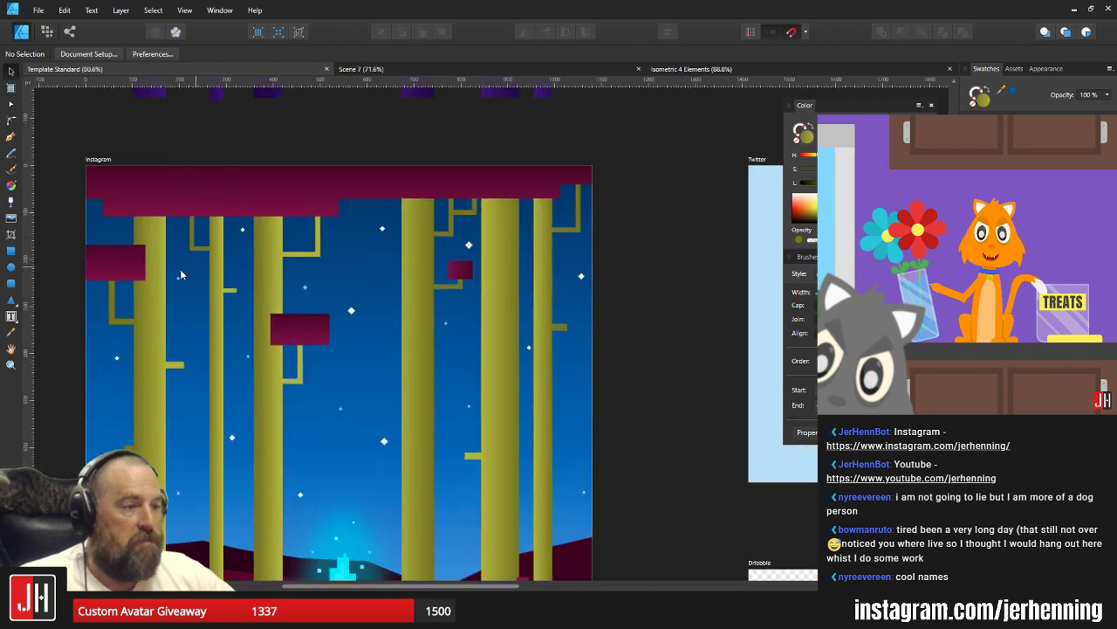
pyautogui.click(140, 270)
pyautogui.keyDown('shift'); pyautogui.click(292, 328); pyautogui.keyUp('shift')
pyautogui.keyDown('shift'); pyautogui.click(299, 210); pyautogui.keyUp('shift')
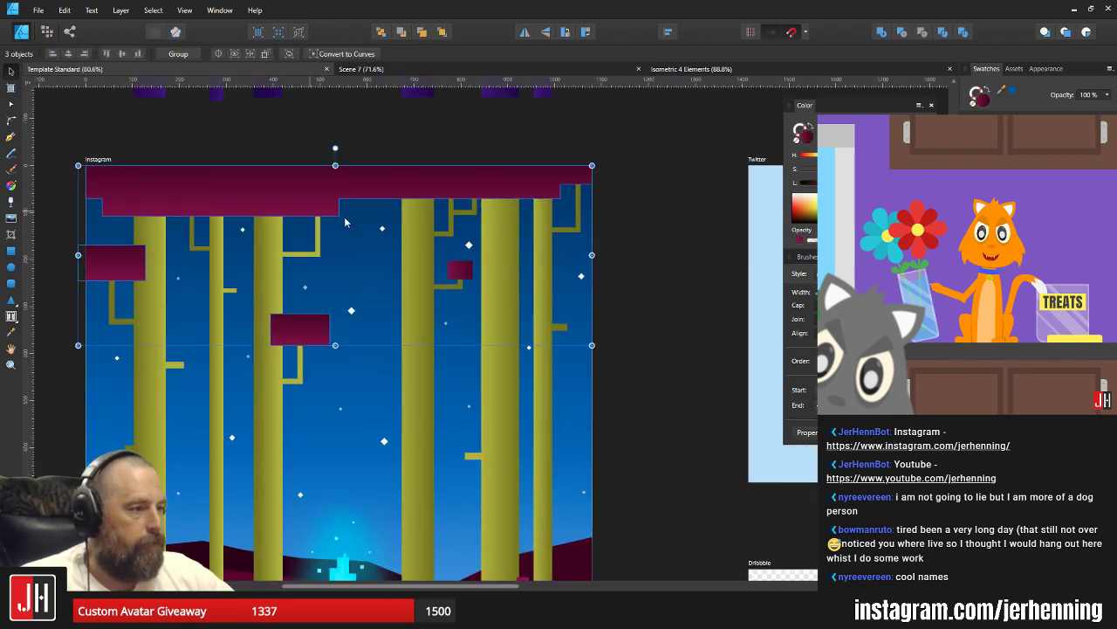
pyautogui.keyDown('shift'); pyautogui.click(460, 270); pyautogui.keyUp('shift')
pyautogui.scroll(-4, 455, 292)
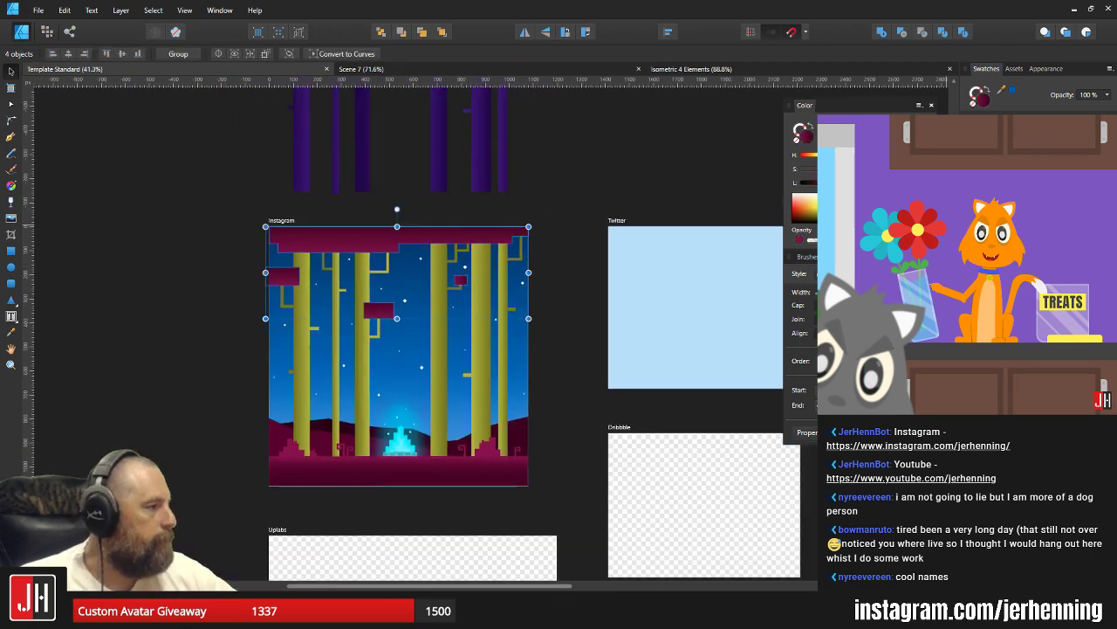
pyautogui.scroll(3, 454, 437)
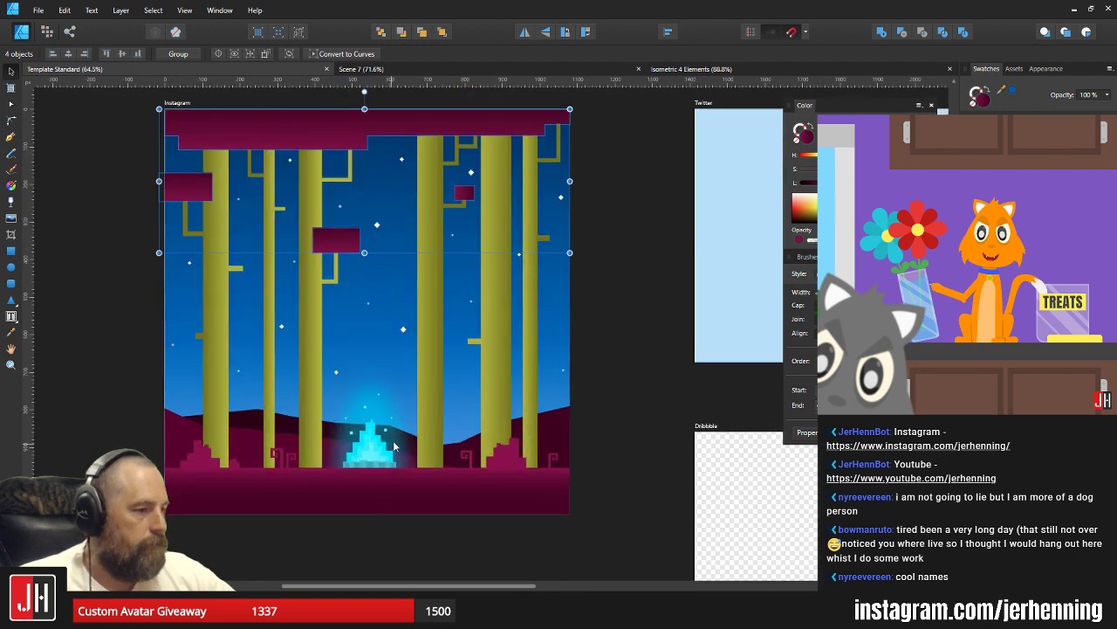
pyautogui.press('i')
pyautogui.scroll(4, 282, 427)
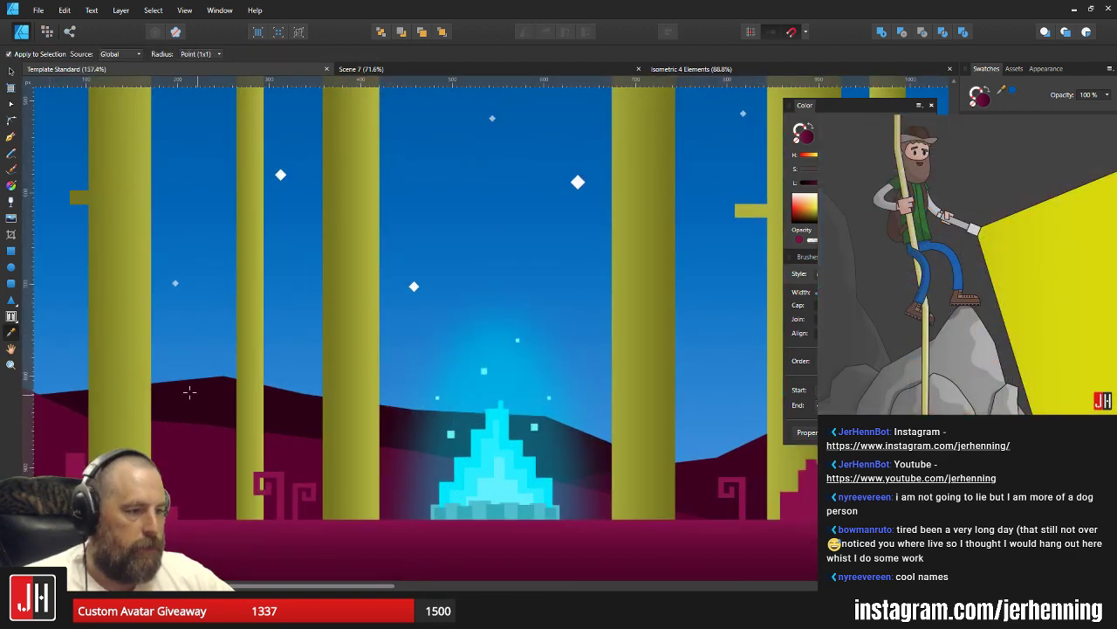
pyautogui.click(190, 392)
pyautogui.press('v')
pyautogui.scroll(-5, 389, 282)
pyautogui.scroll(-3, 401, 278)
pyautogui.click(515, 248)
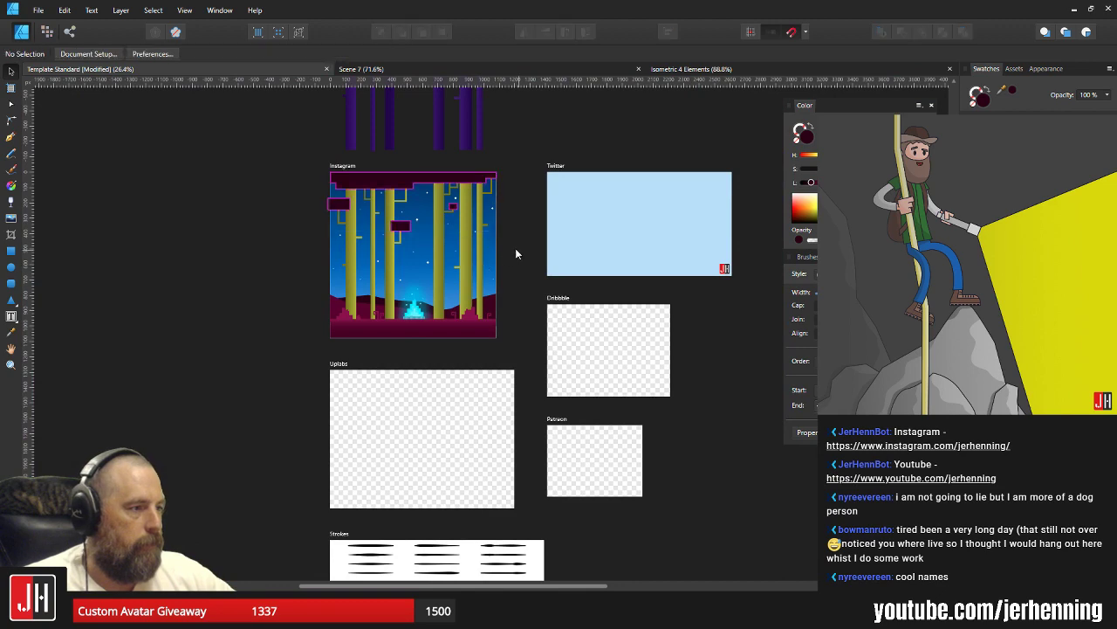
# Start a Pen tool outline with blocky notches just above the leftmost leaf block, from its top middle to past its upper right corner.
pyautogui.scroll(3, 415, 227)
pyautogui.moveTo(390, 239); pyautogui.dragTo(395, 288)
pyautogui.scroll(2, 395, 293)
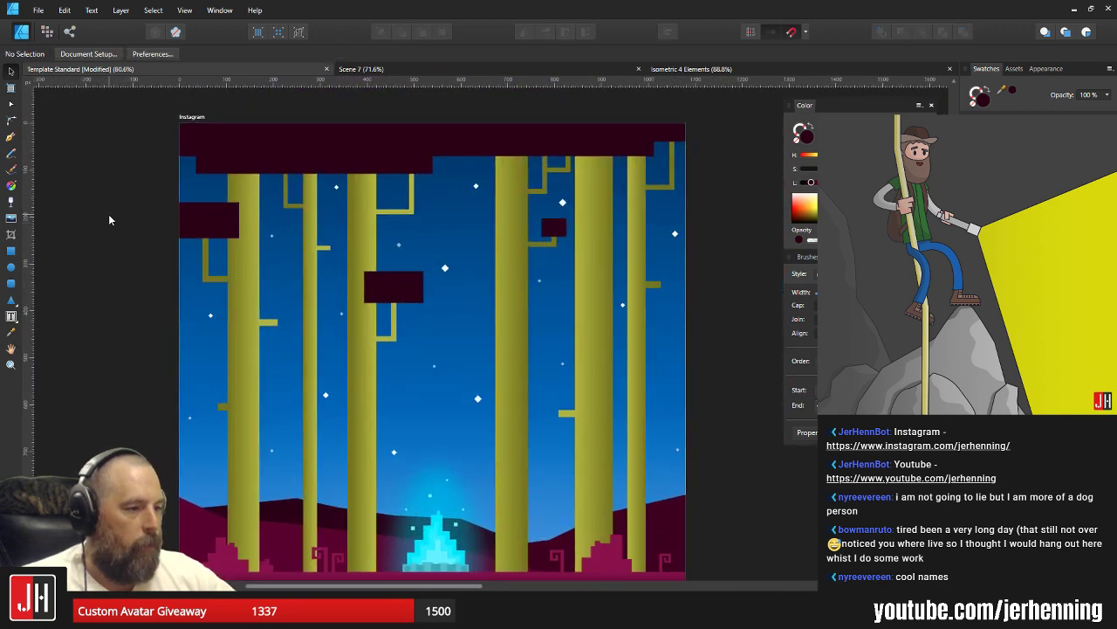
pyautogui.scroll(4, 213, 220)
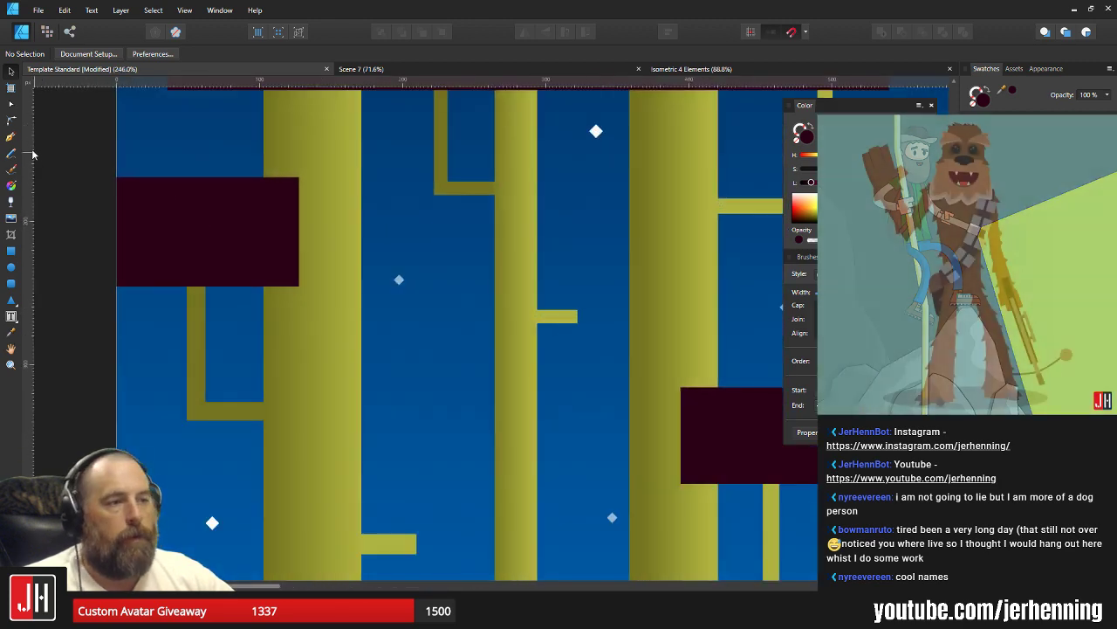
pyautogui.click(10, 137)
pyautogui.moveTo(204, 175); pyautogui.dragTo(312, 232)
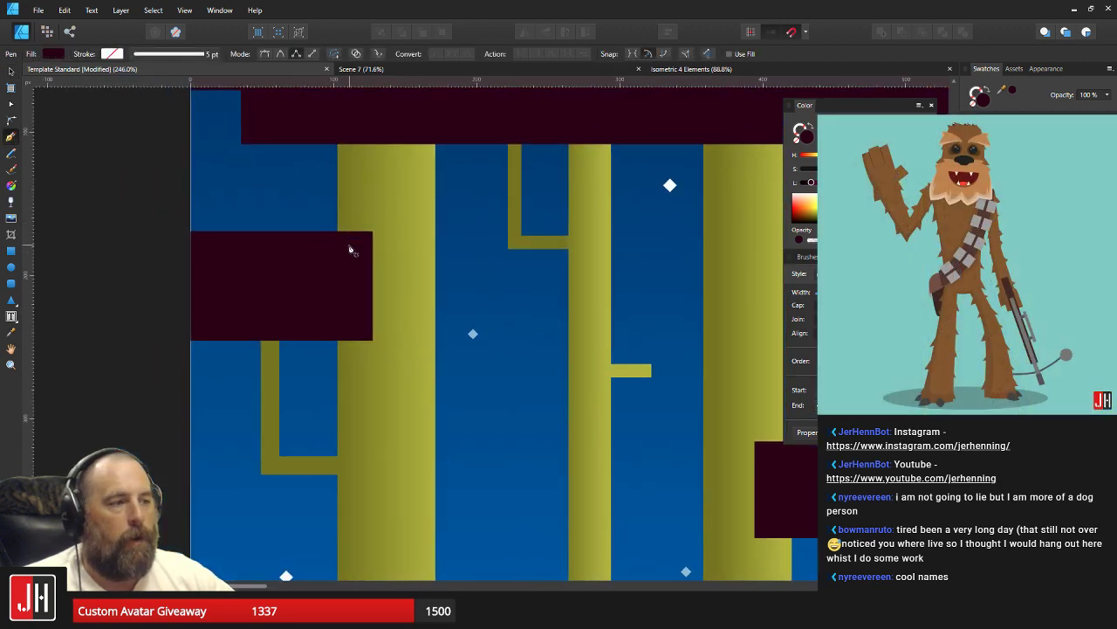
pyautogui.scroll(-3, 352, 253)
pyautogui.scroll(-2, 357, 258)
pyautogui.scroll(4, 307, 268)
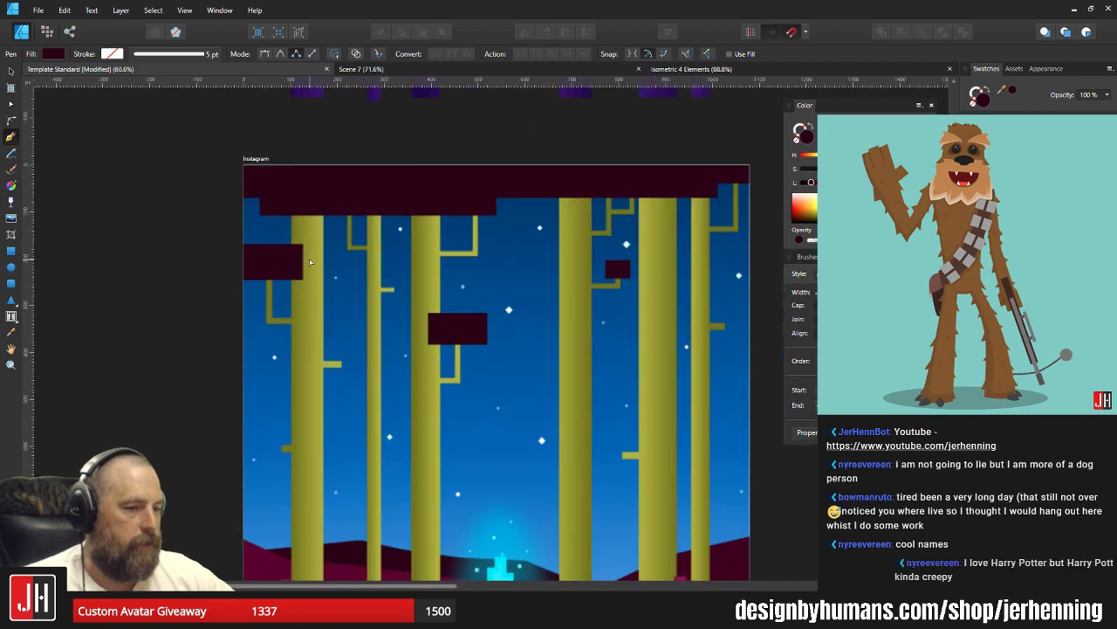
pyautogui.moveTo(306, 259); pyautogui.dragTo(374, 271)
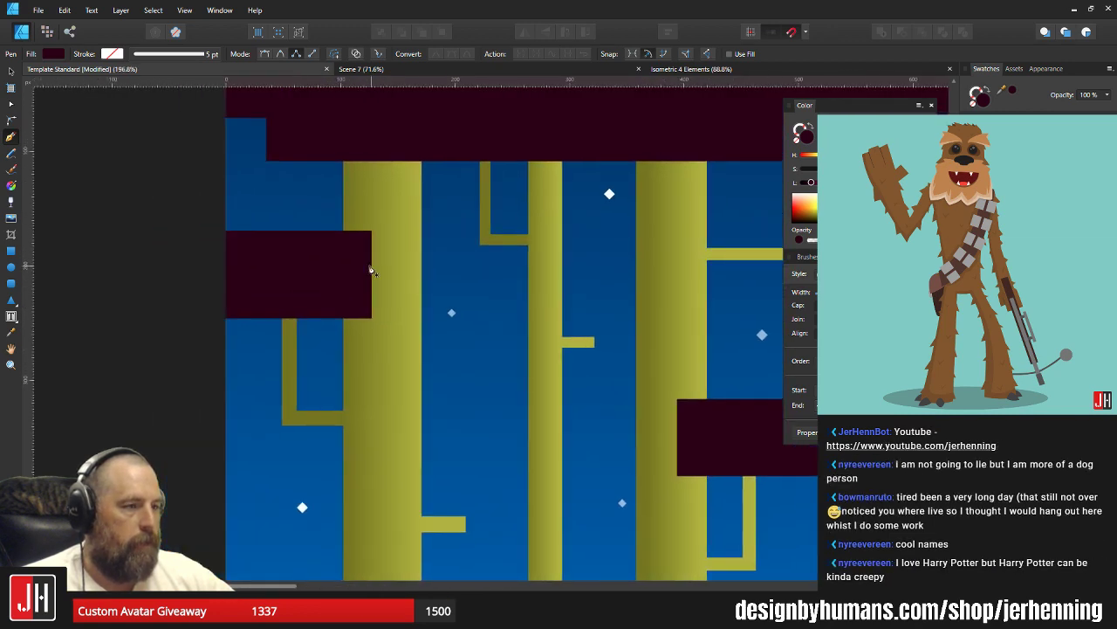
pyautogui.scroll(2, 271, 223)
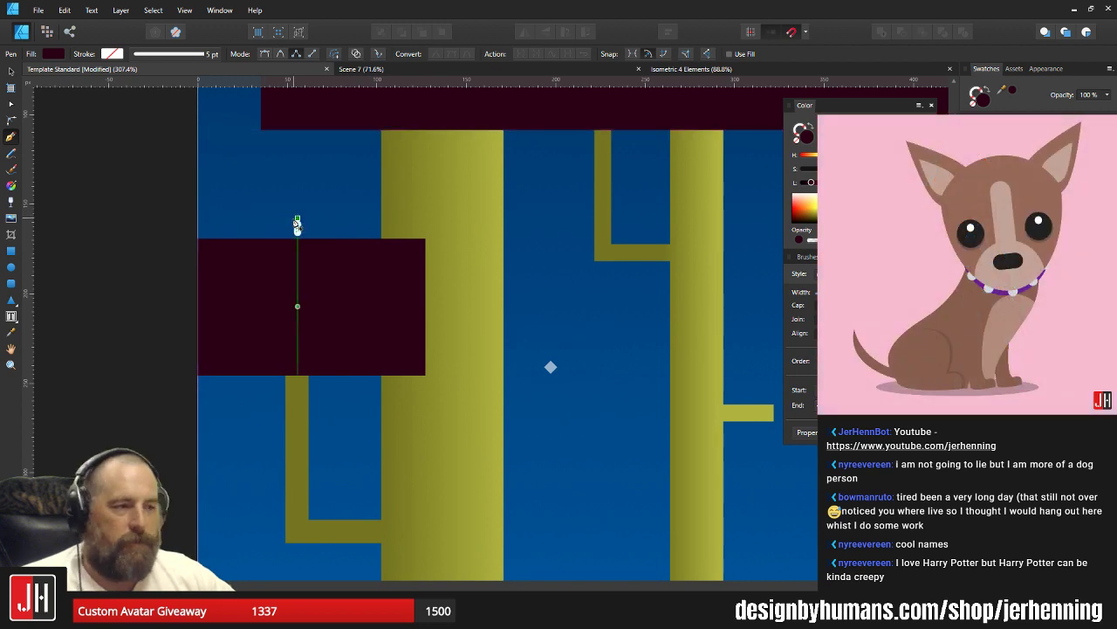
pyautogui.click(297, 218)
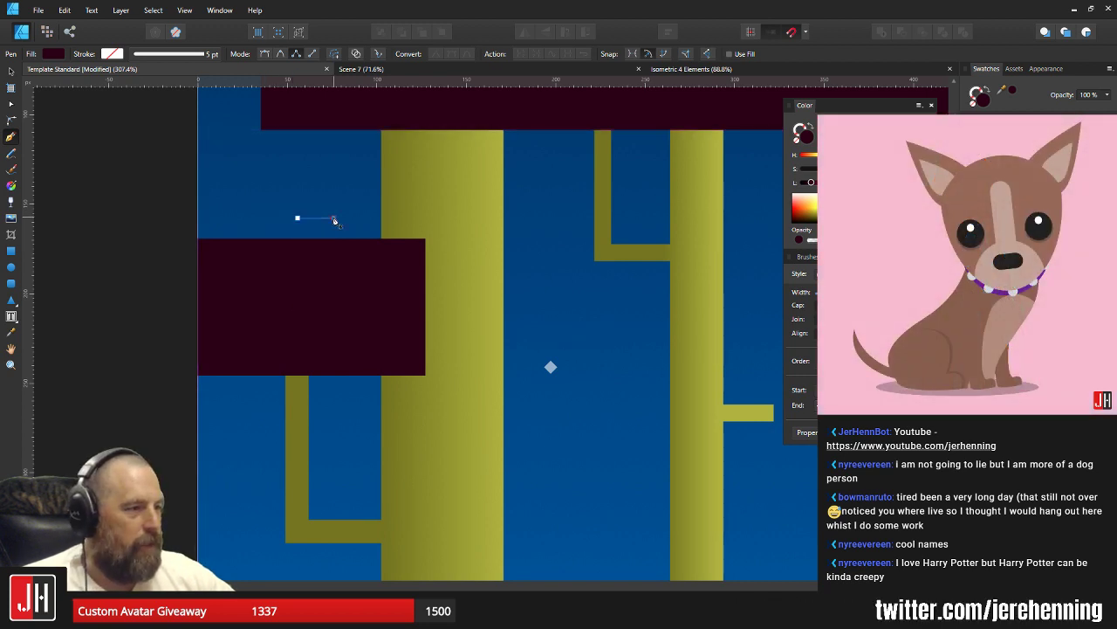
pyautogui.click(334, 218)
pyautogui.click(365, 231)
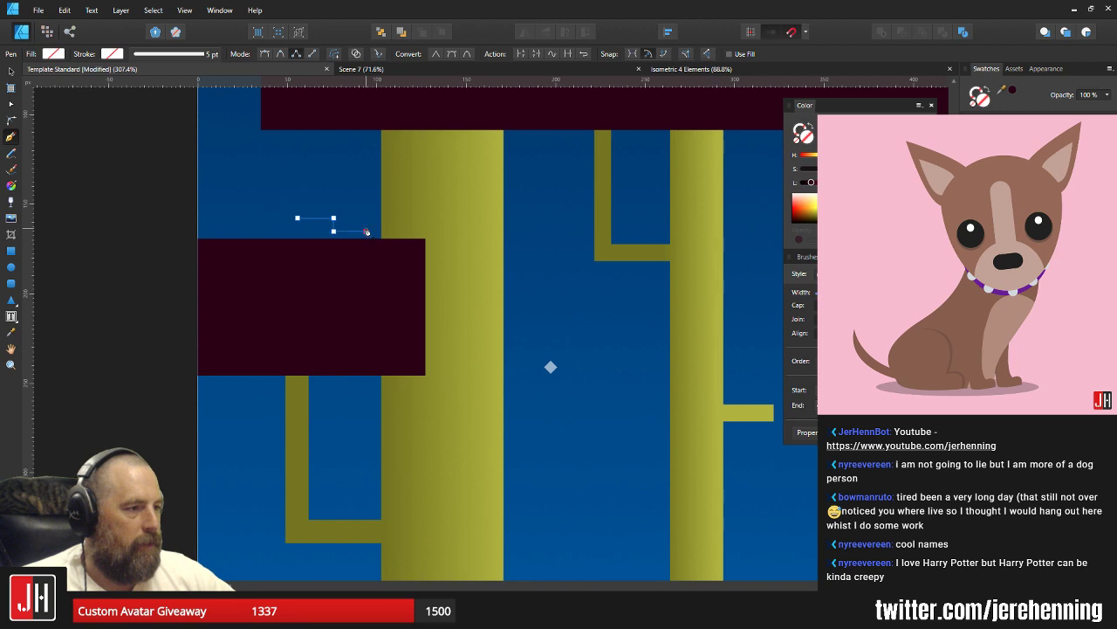
pyautogui.click(365, 218)
pyautogui.click(385, 220)
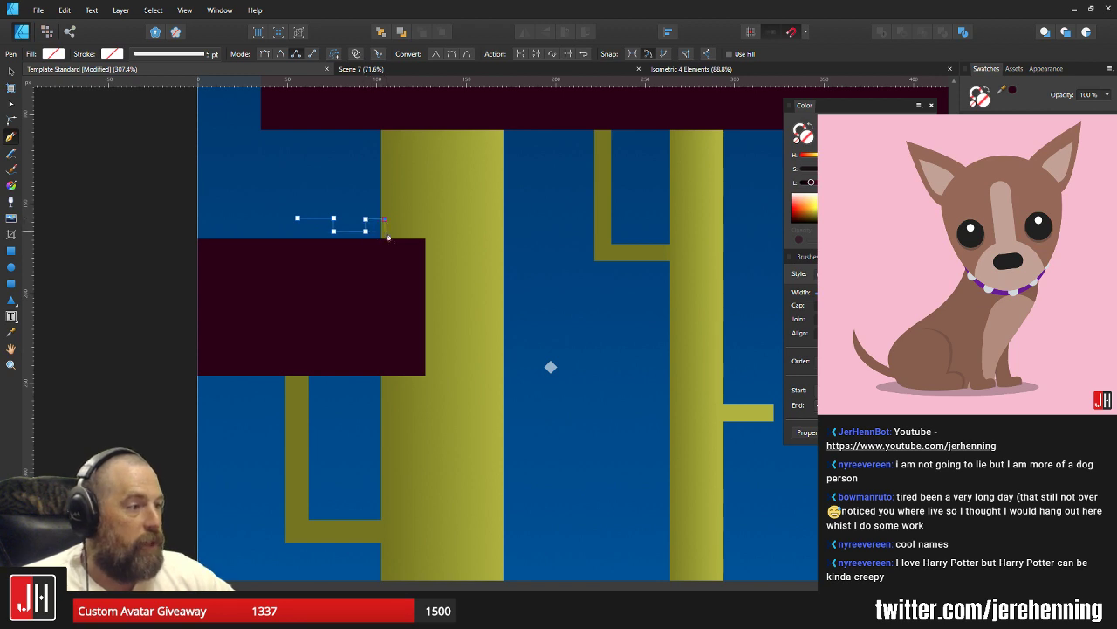
pyautogui.click(386, 230)
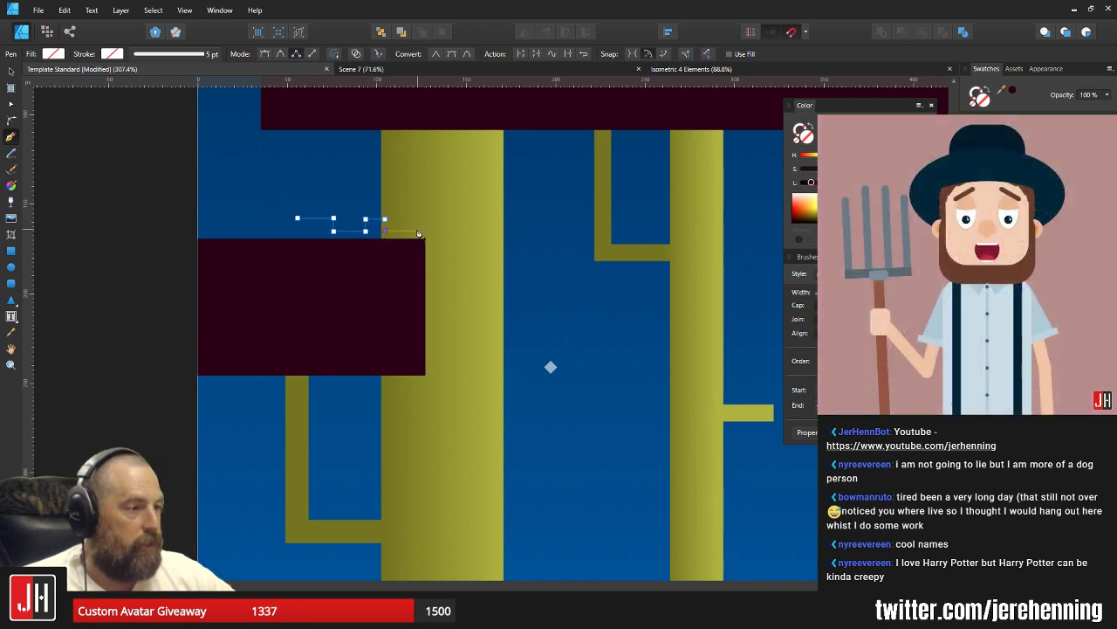
pyautogui.click(437, 231)
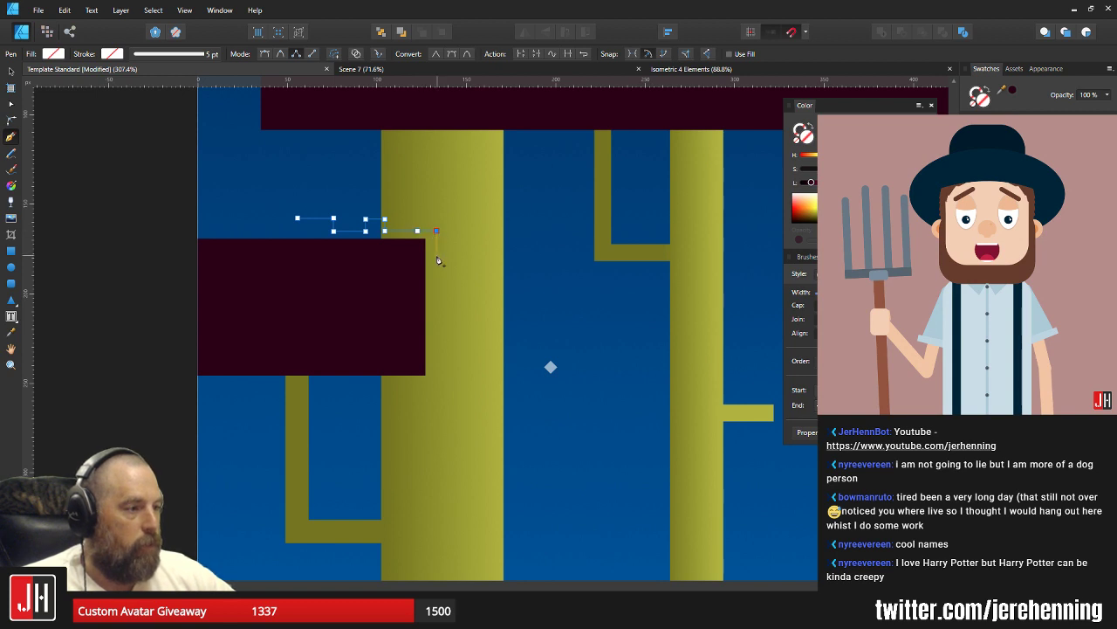
# Continue the outline in uneven square steps down the right side of the leftmost leaf block, past its lower corner.
pyautogui.click(437, 255)
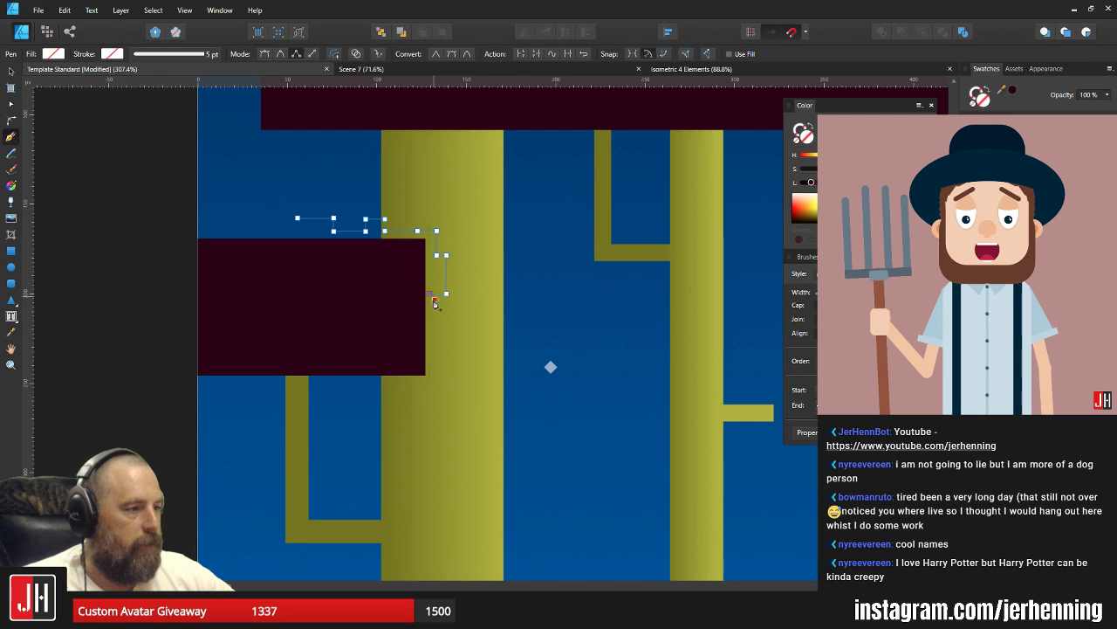
pyautogui.click(441, 327)
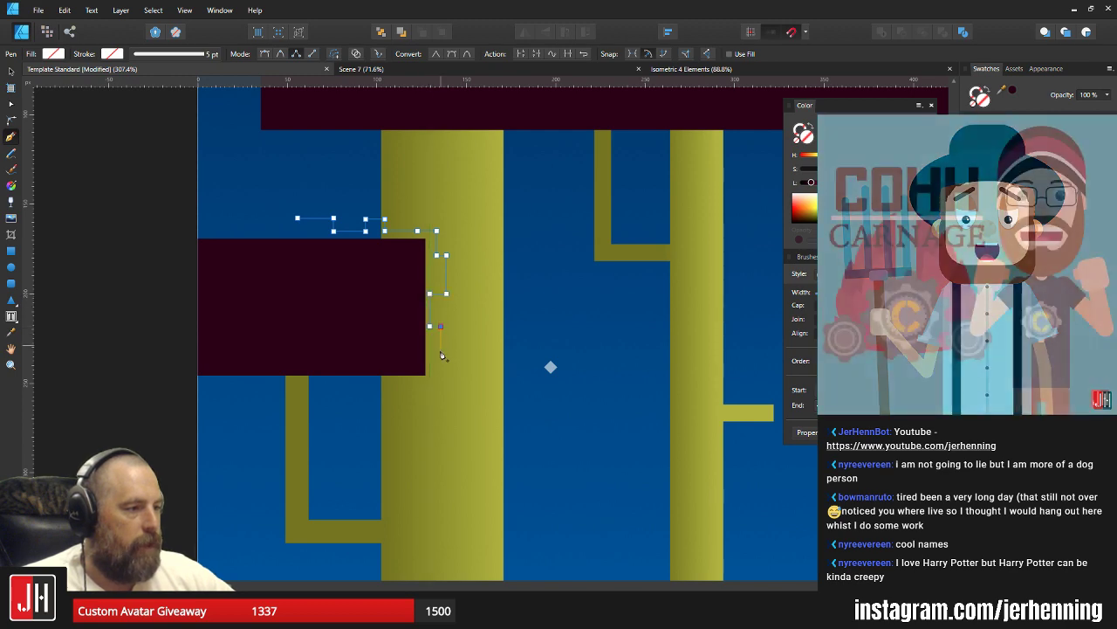
pyautogui.click(441, 350)
pyautogui.click(429, 350)
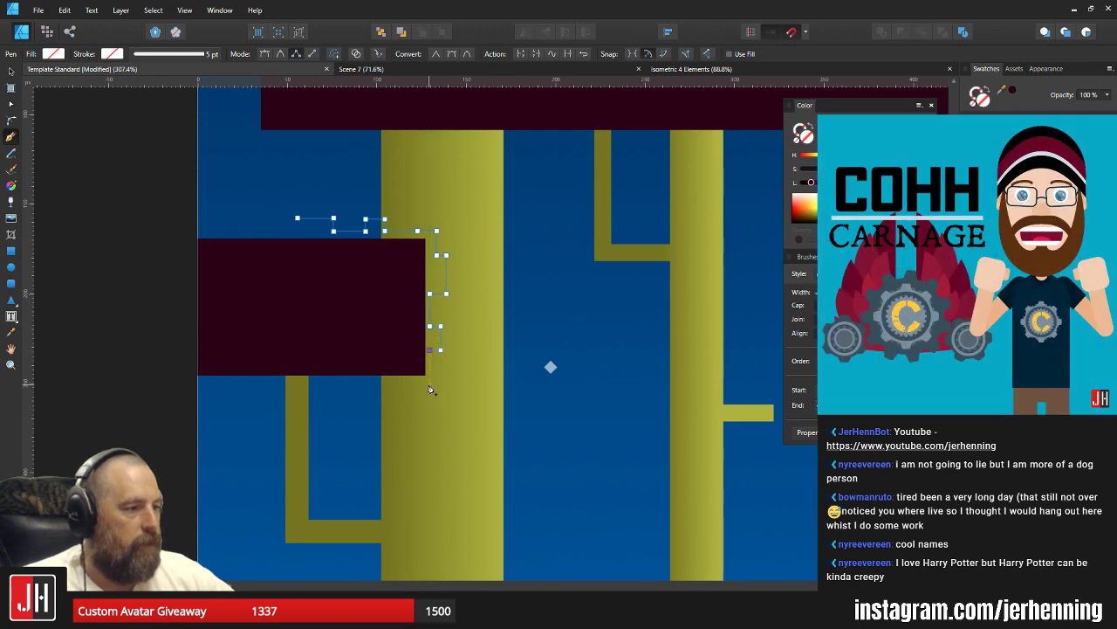
pyautogui.click(430, 384)
# Continue the outline with square notches below the leaf block, ending just outside the artboard's left edge.
pyautogui.click(398, 405)
pyautogui.click(317, 399)
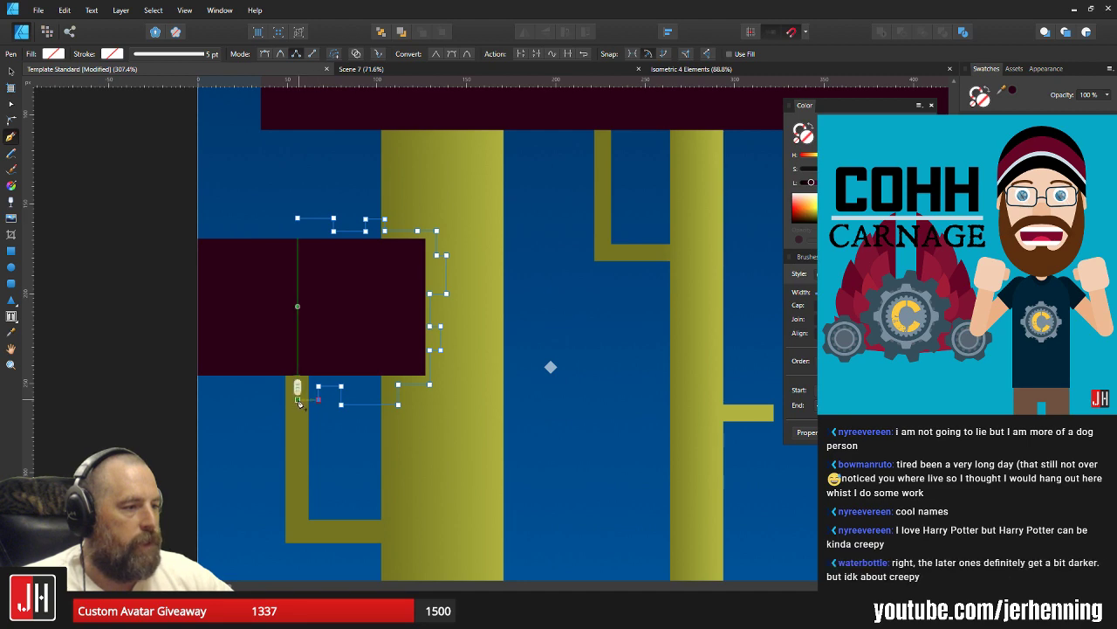
pyautogui.click(297, 397)
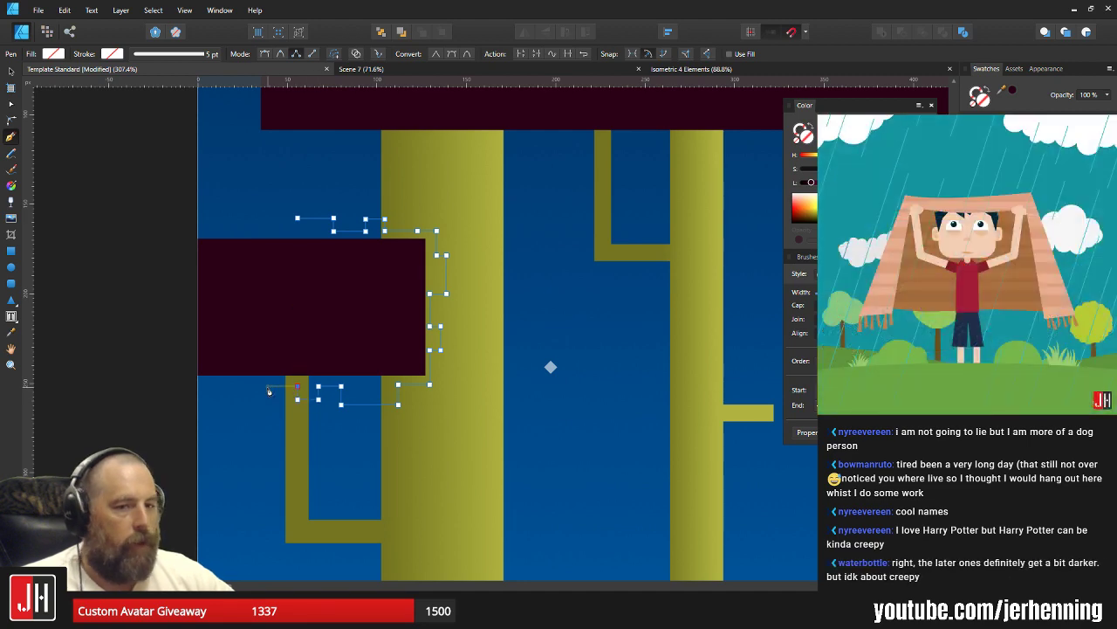
pyautogui.click(267, 386)
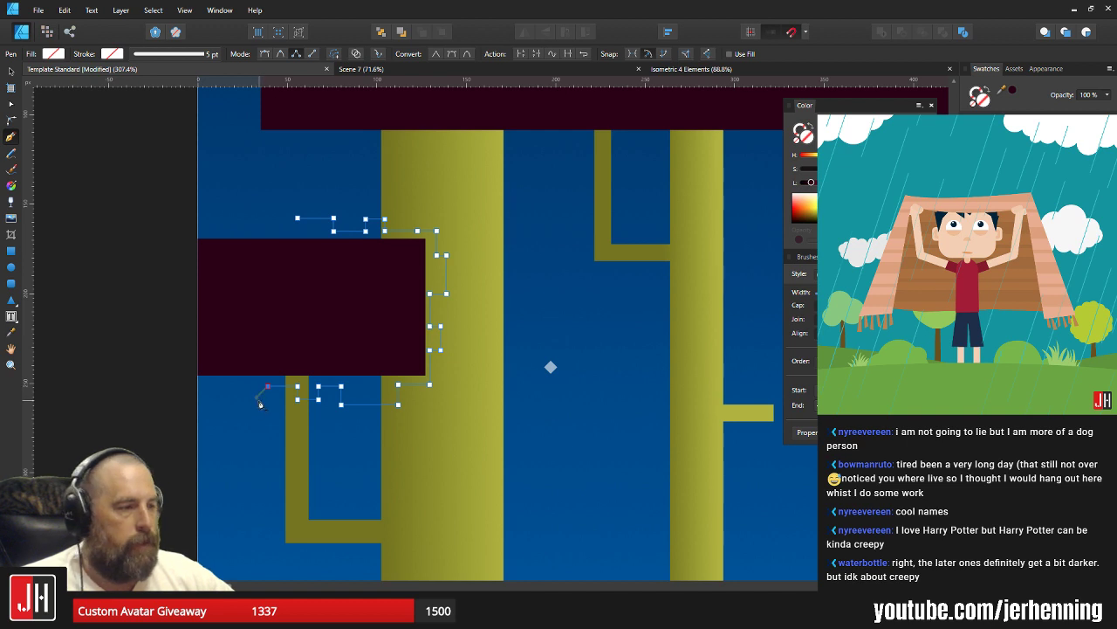
pyautogui.click(214, 386)
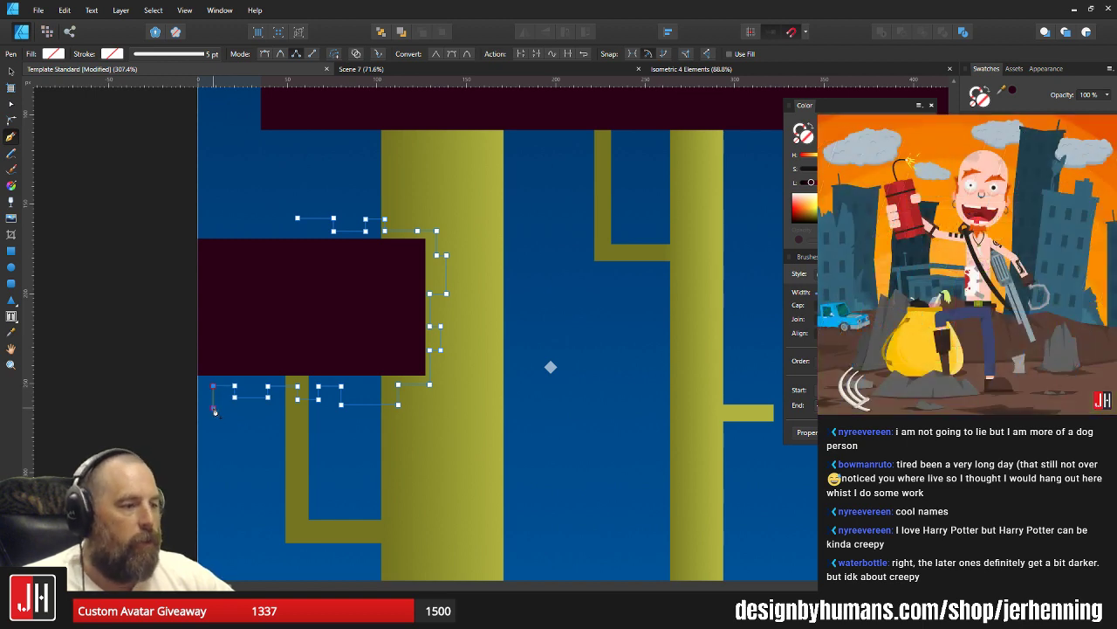
pyautogui.click(185, 407)
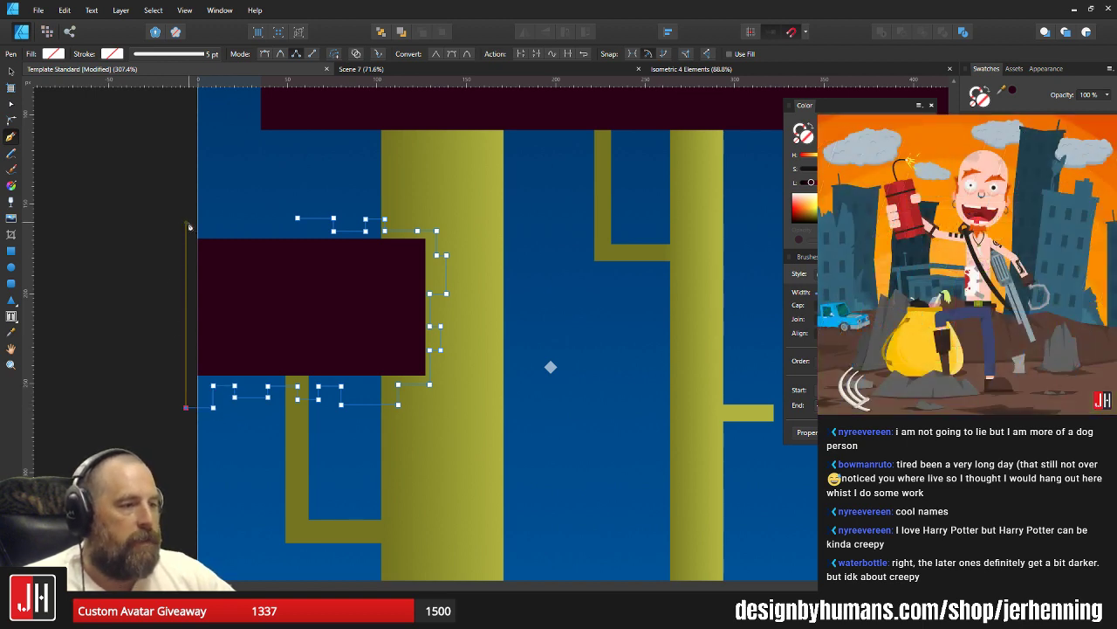
# Run the outline up outside the artboard edge, add notches along the block's upper left, and close the path at its starting point.
pyautogui.click(186, 225)
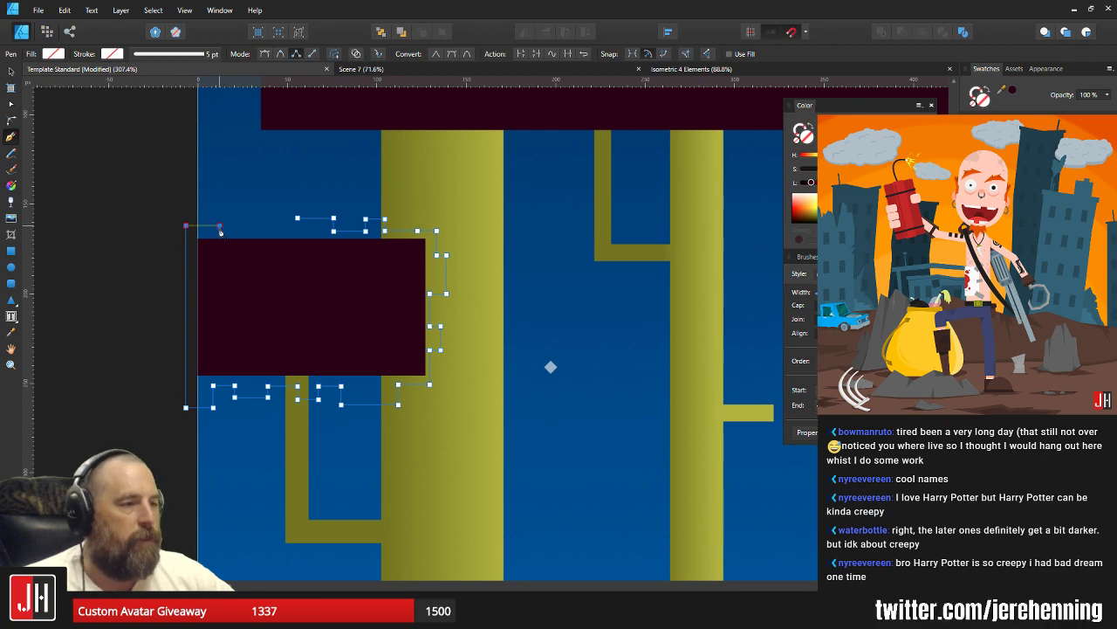
pyautogui.click(219, 227)
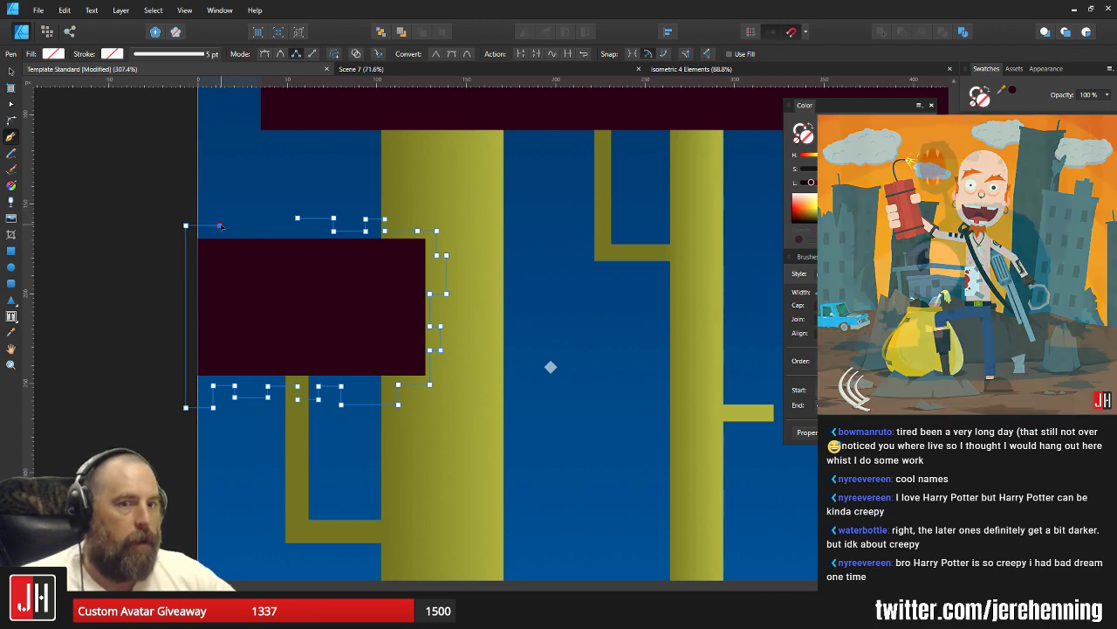
pyautogui.scroll(3, 220, 223)
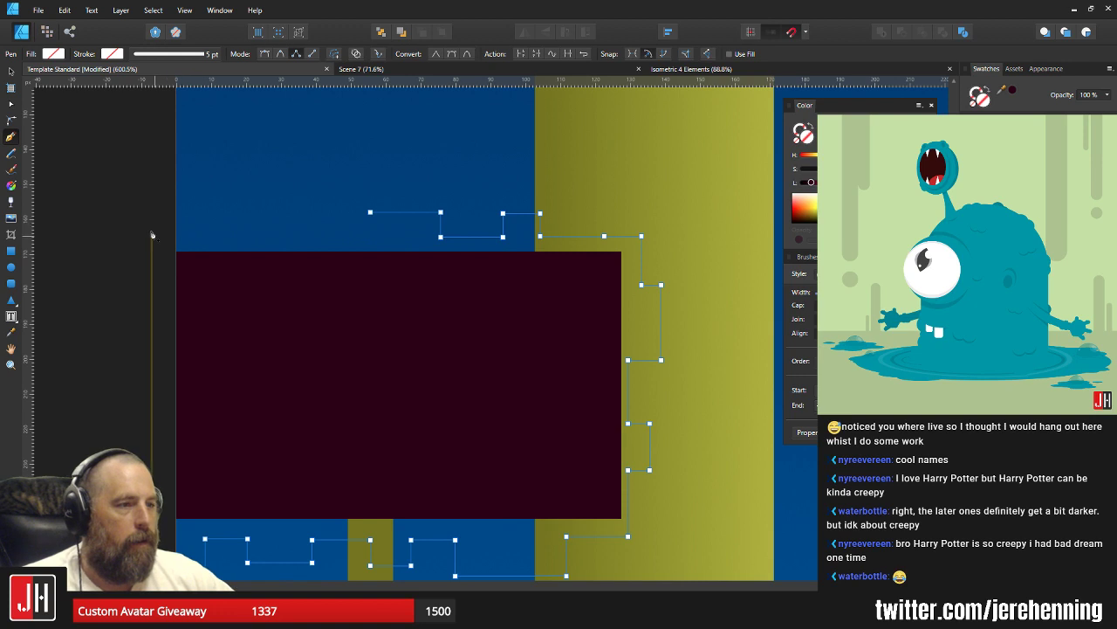
pyautogui.click(200, 237)
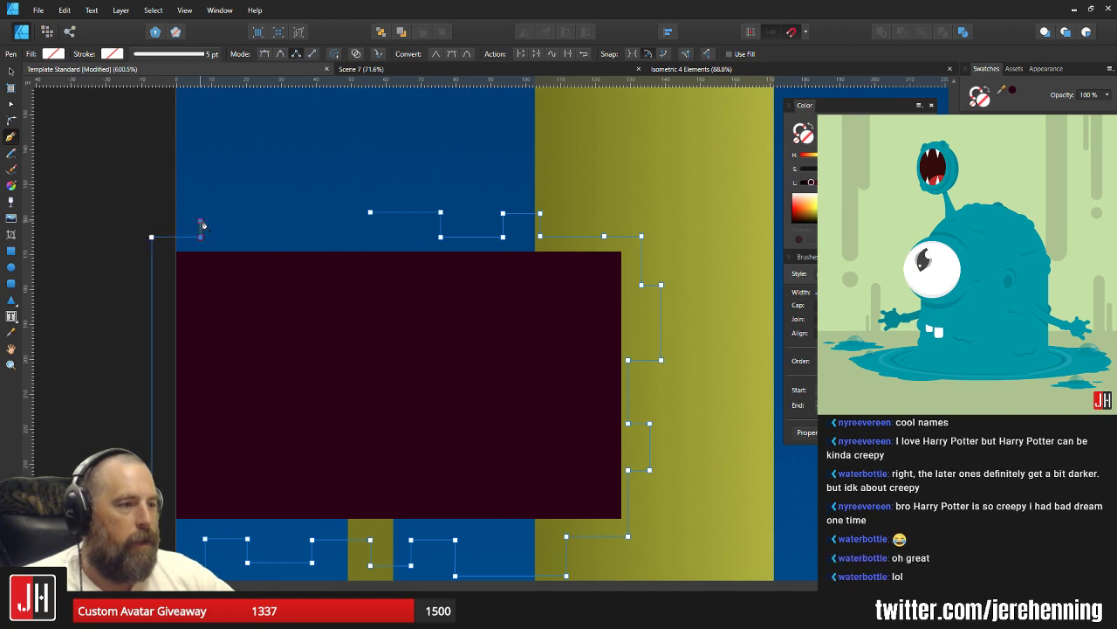
pyautogui.click(239, 234)
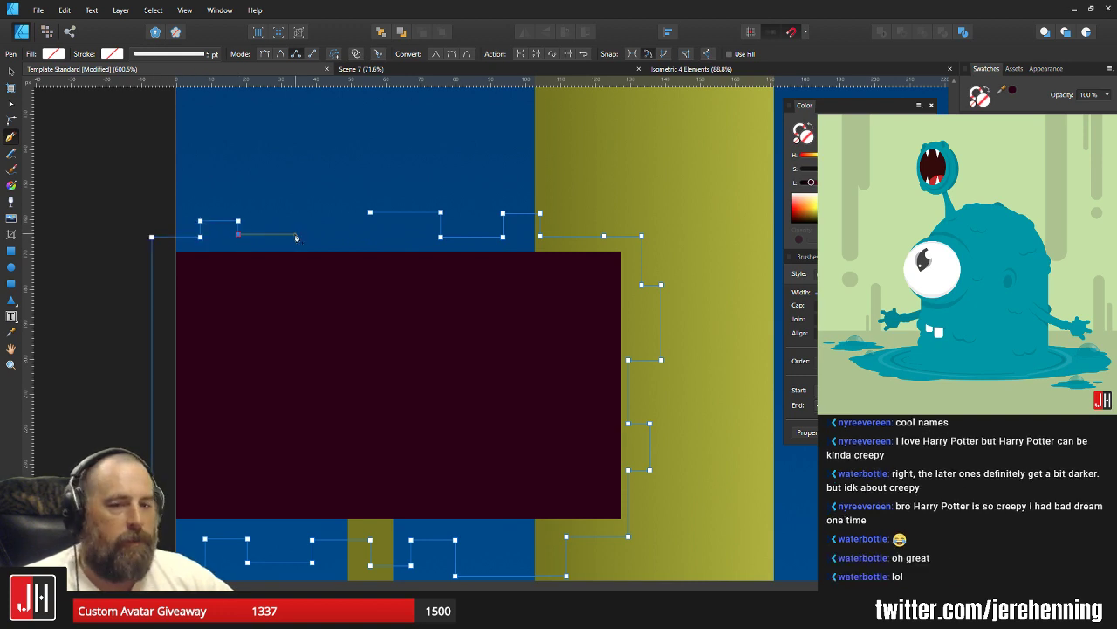
pyautogui.click(295, 221)
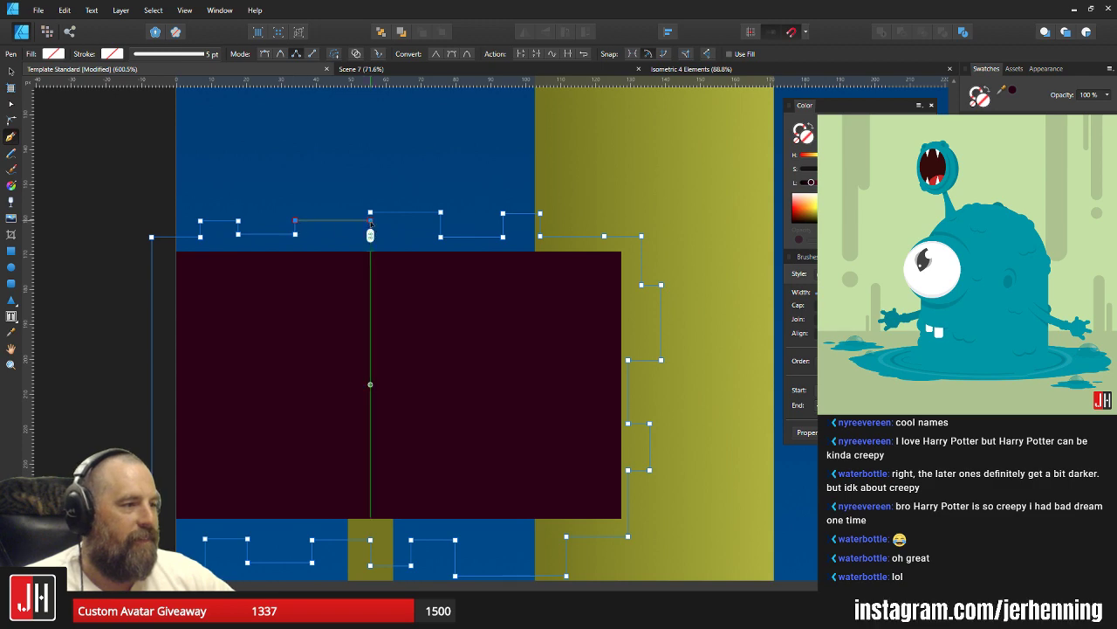
pyautogui.click(371, 214)
pyautogui.scroll(-2, 397, 344)
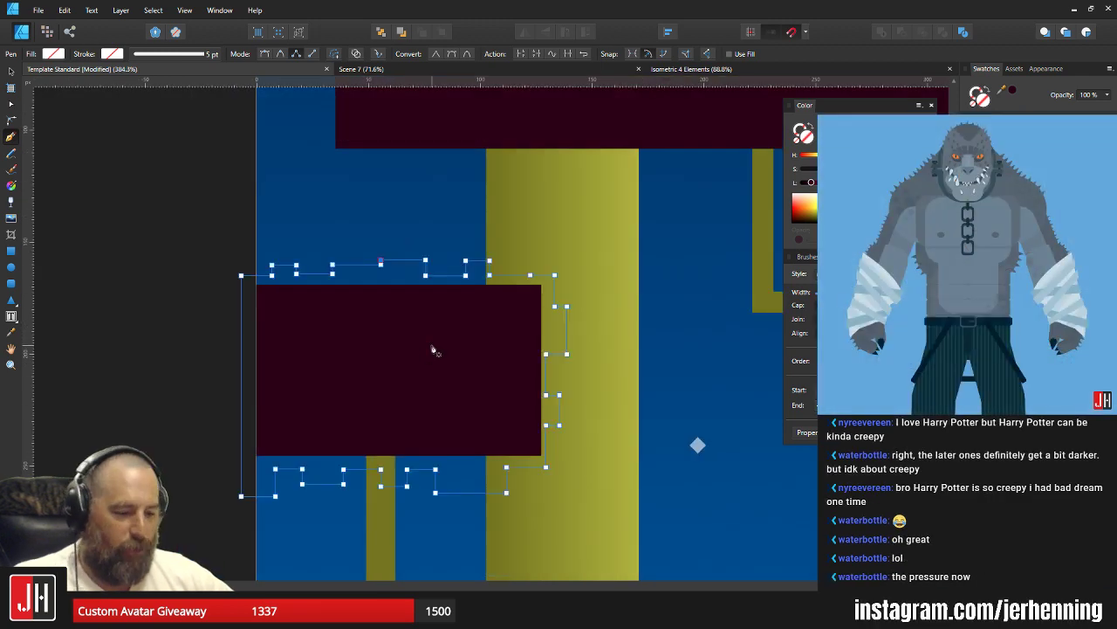
# Fill the jagged outline with the dark maroon sampled from the leaf block, check it in the whole scene, and reselect the shape.
pyautogui.press('i')
pyautogui.click(433, 343)
pyautogui.press('v')
pyautogui.scroll(-10, 430, 356)
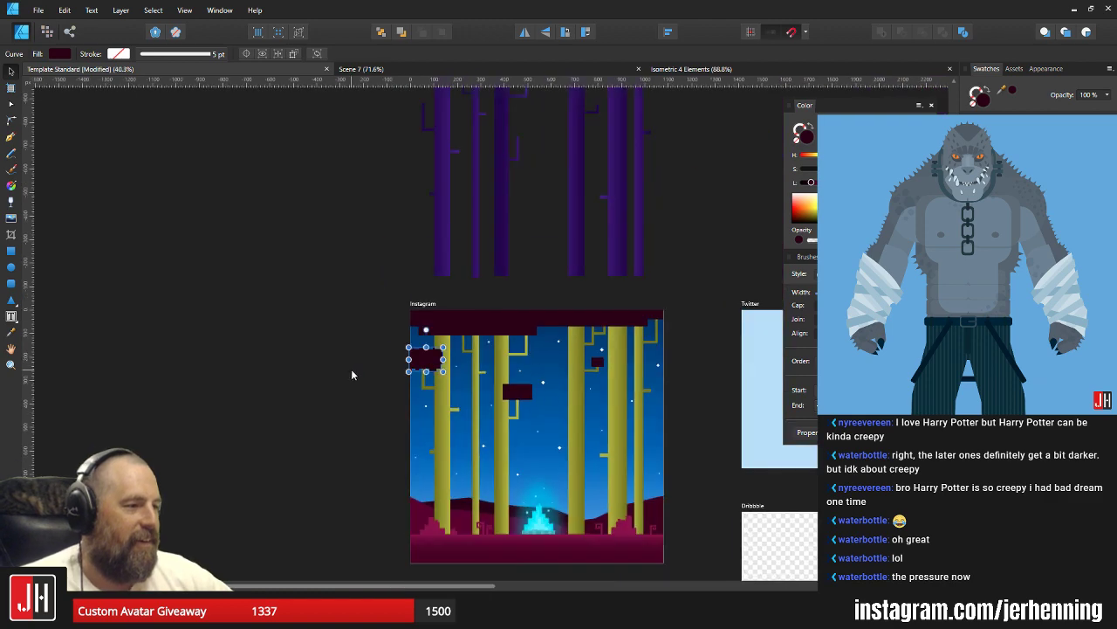
pyautogui.click(352, 373)
pyautogui.moveTo(428, 376); pyautogui.dragTo(354, 343)
pyautogui.scroll(10, 354, 343)
pyautogui.click(332, 361)
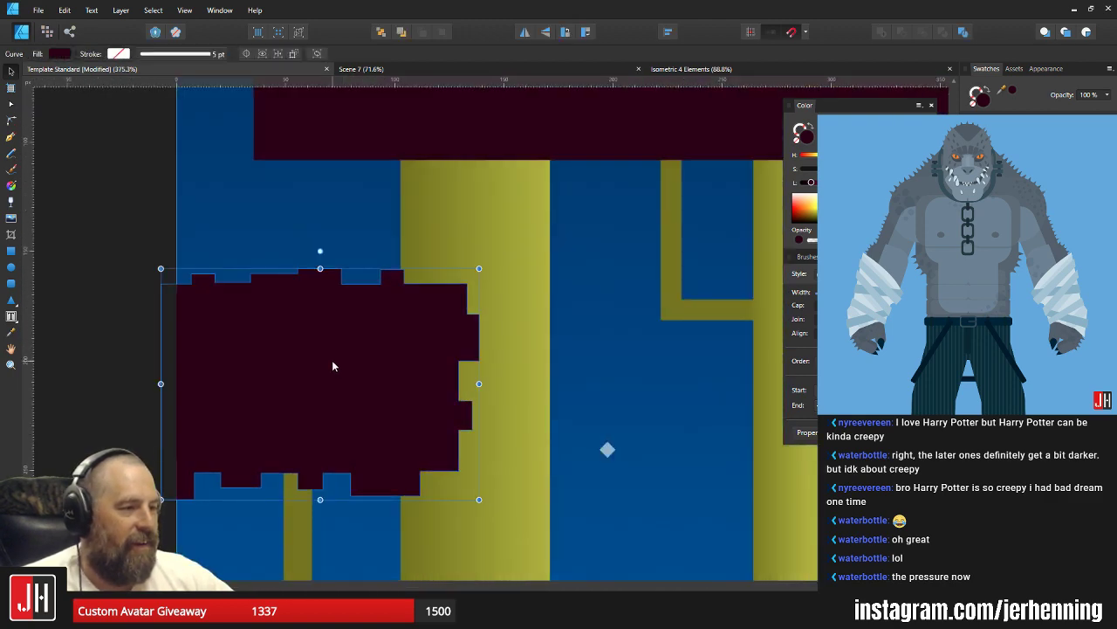
# Save the document and check the jagged leaf block within the whole forest scene.
pyautogui.scroll(-8, 335, 355)
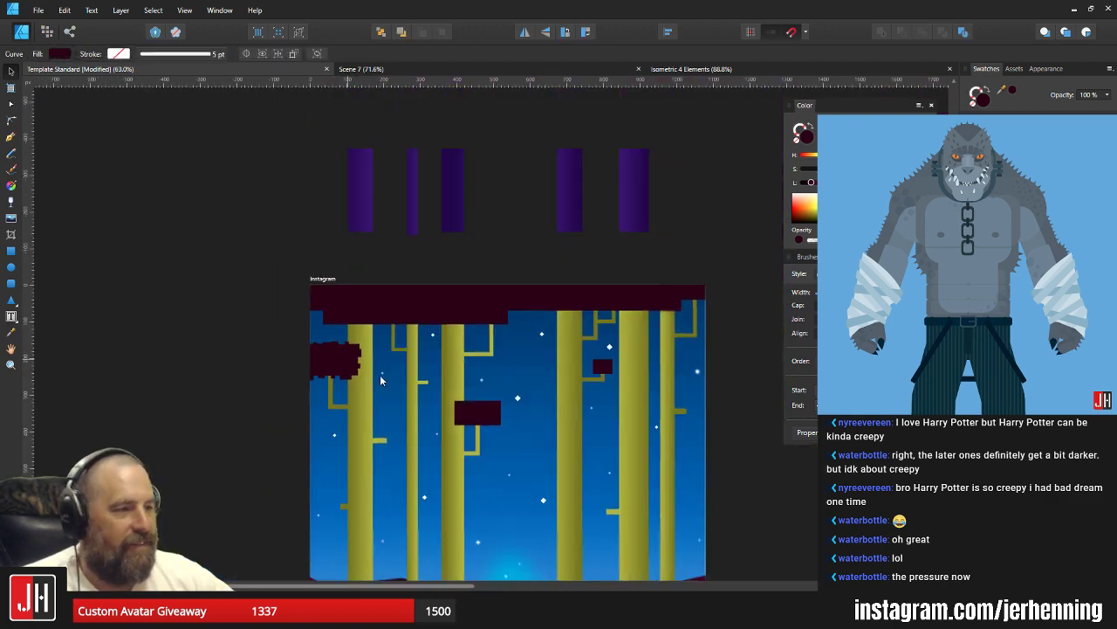
pyautogui.click(670, 373)
pyautogui.hotkey('ctrl', 's')
pyautogui.scroll(-3, 448, 411)
pyautogui.moveTo(449, 410); pyautogui.dragTo(366, 318)
pyautogui.scroll(3, 348, 347)
pyautogui.moveTo(348, 354); pyautogui.dragTo(361, 404)
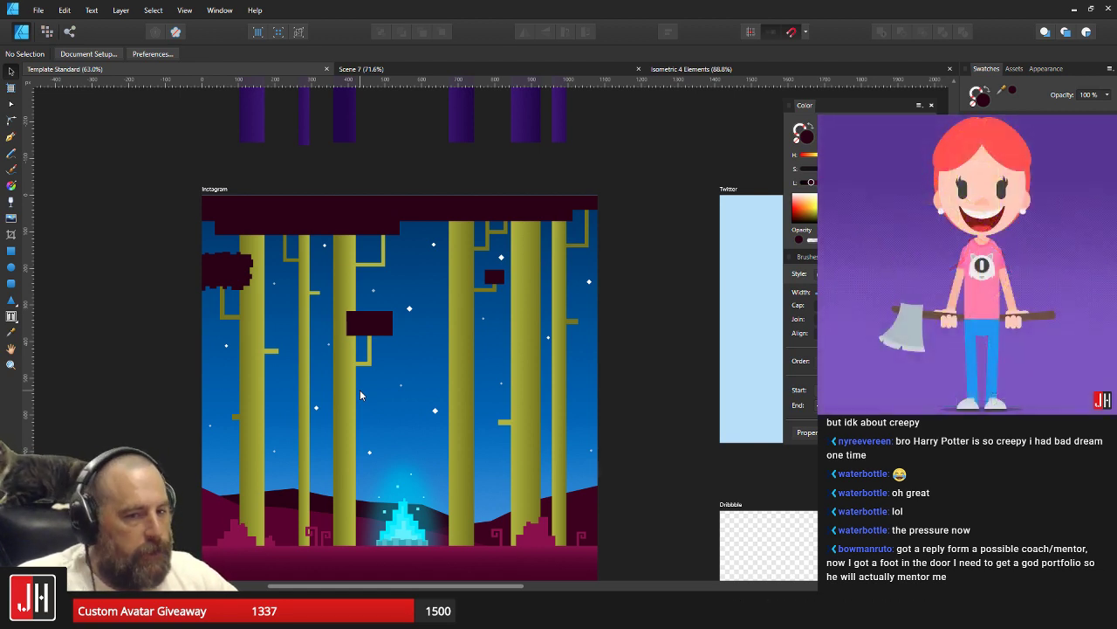
pyautogui.scroll(3, 226, 272)
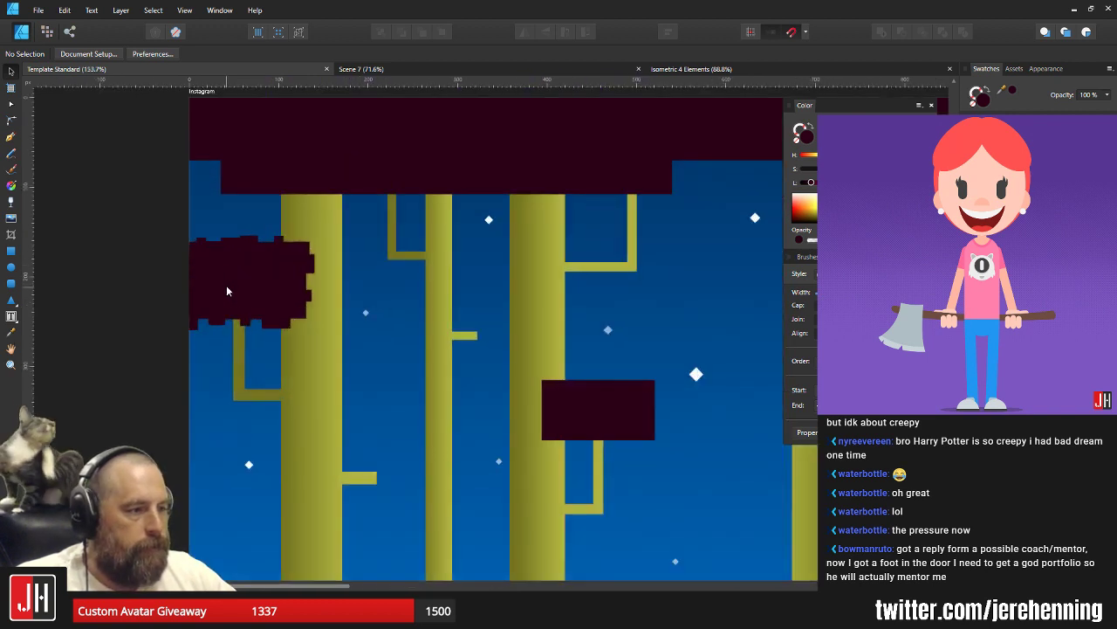
pyautogui.click(227, 258)
pyautogui.scroll(3, 218, 243)
pyautogui.moveTo(216, 241); pyautogui.dragTo(359, 256)
pyautogui.press('a')
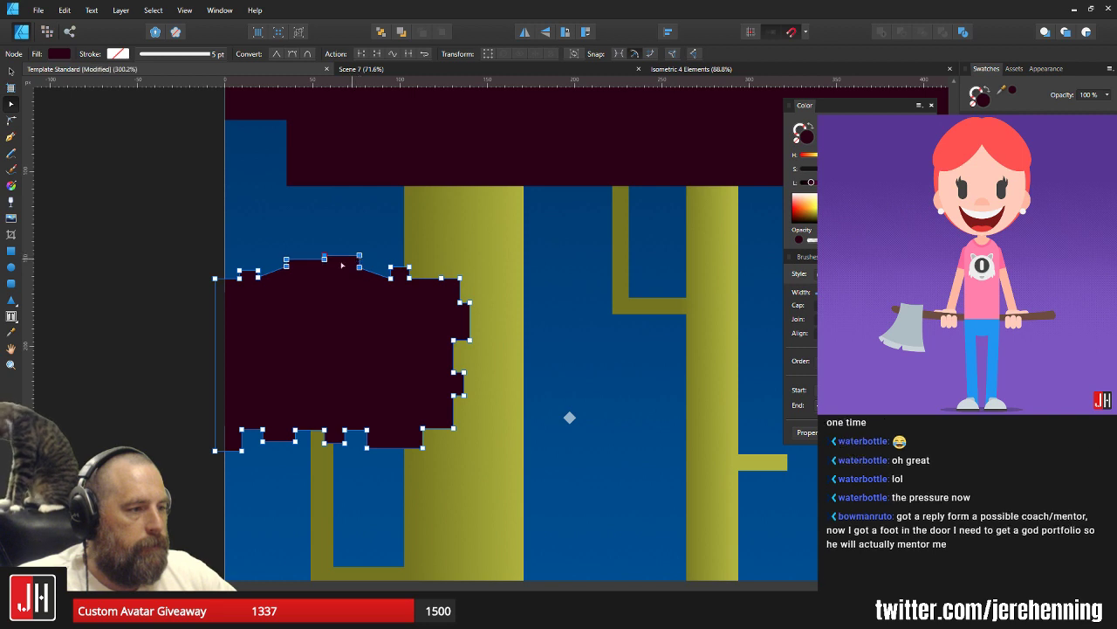
pyautogui.hotkey('ctrl', 'z')
pyautogui.press('v')
pyautogui.scroll(-1, 314, 306)
pyautogui.scroll(2, 314, 324)
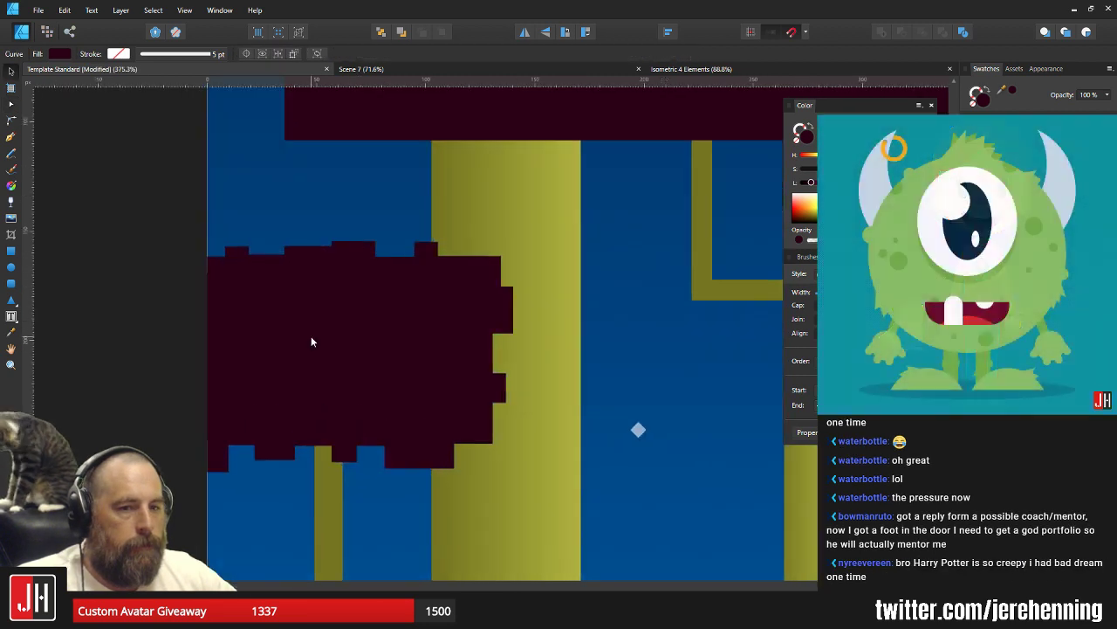
# Enlarge the leftmost jagged leaf block slightly and reposition it on its trunk at the artboard's left edge.
pyautogui.moveTo(293, 335); pyautogui.dragTo(297, 355)
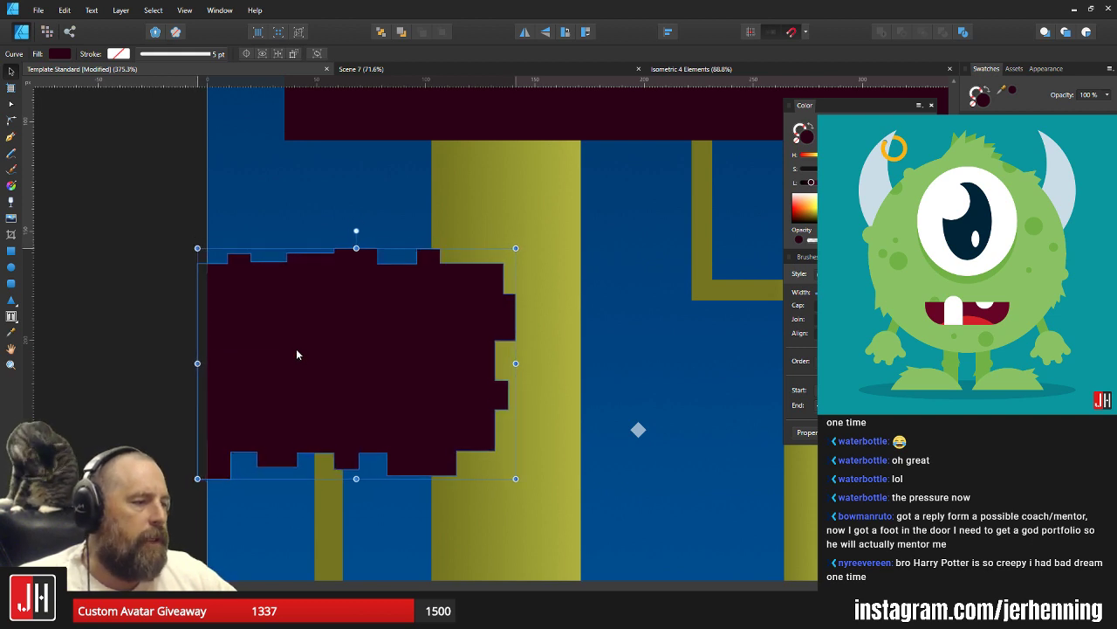
pyautogui.scroll(-5, 314, 365)
pyautogui.scroll(4, 348, 360)
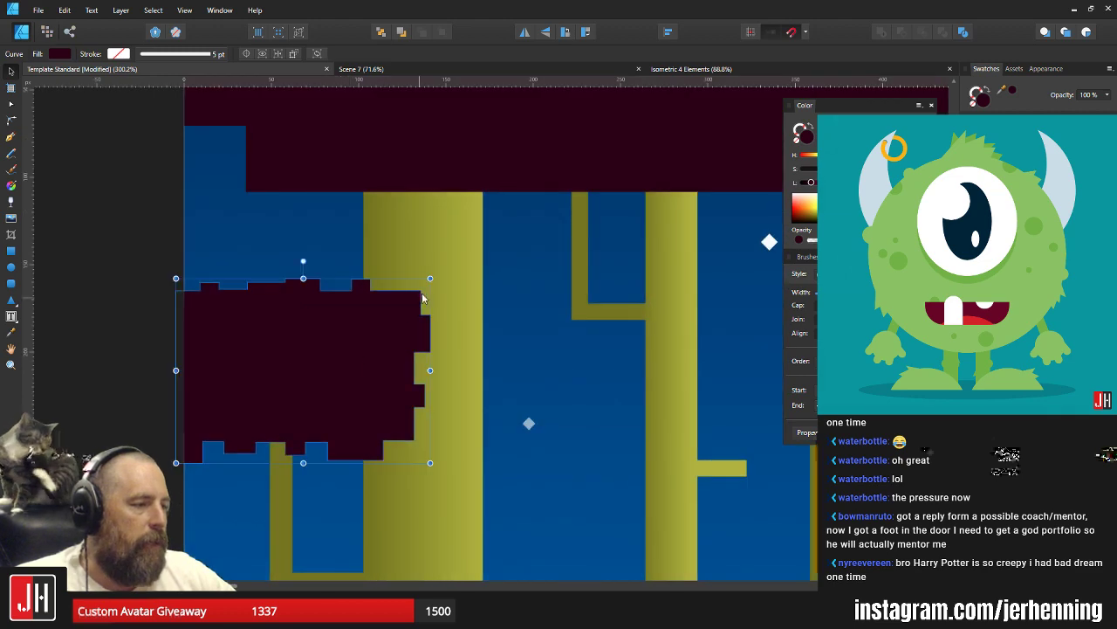
pyautogui.moveTo(435, 275); pyautogui.dragTo(453, 261)
pyautogui.moveTo(359, 335); pyautogui.dragTo(359, 349)
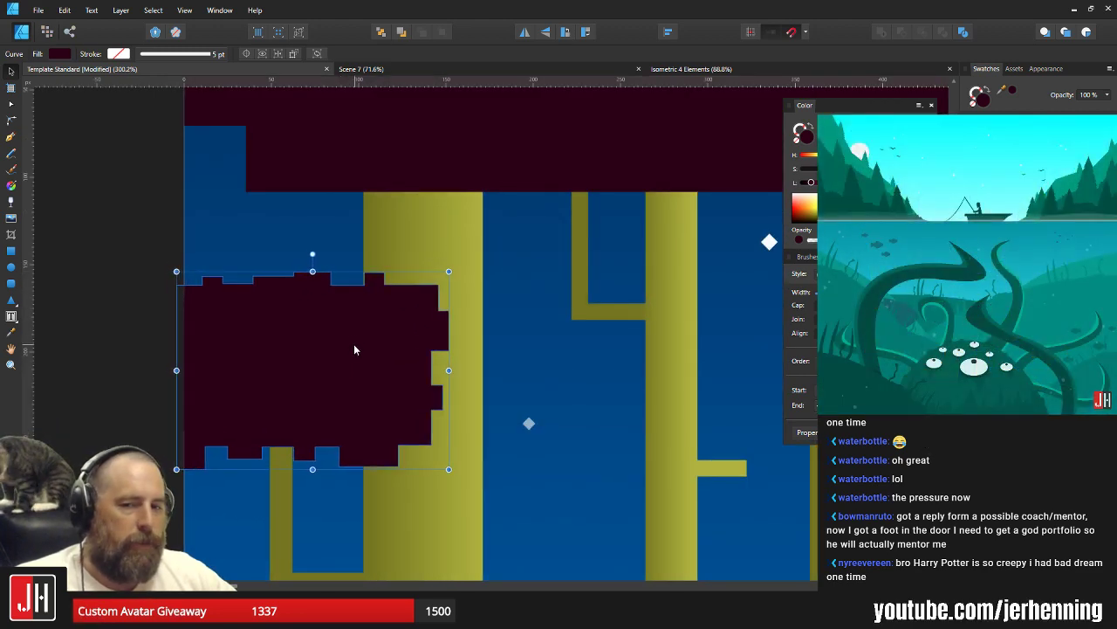
pyautogui.click(132, 319)
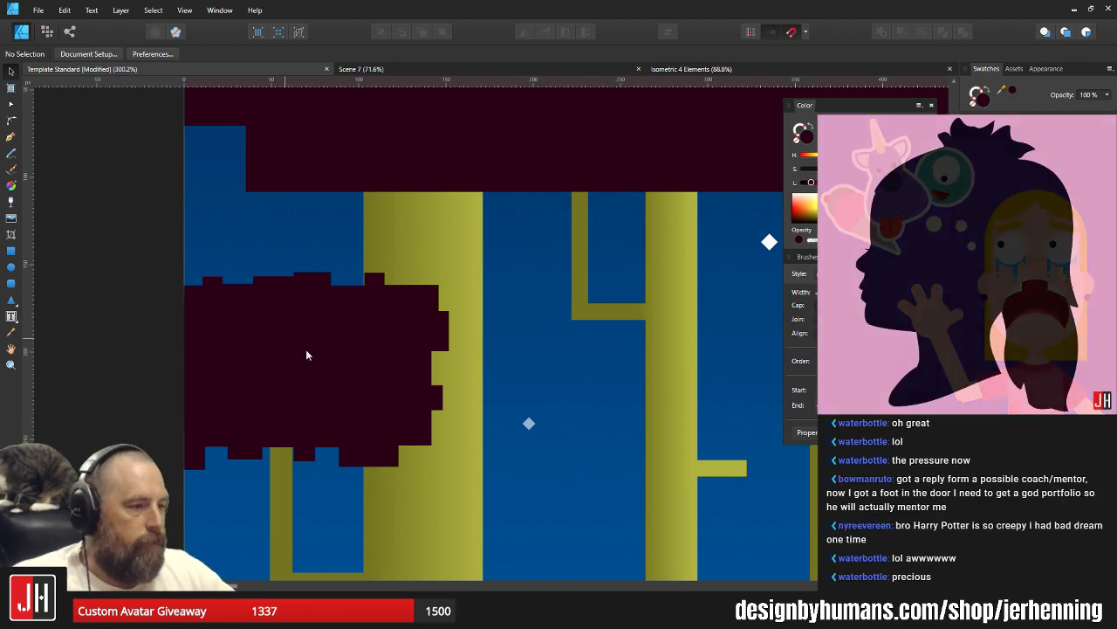
# Duplicate the leftmost jagged leaf block and place the copy over the plain maroon rectangle on the third trunk.
pyautogui.scroll(2, 284, 380)
pyautogui.scroll(-1, 284, 381)
pyautogui.click(296, 401)
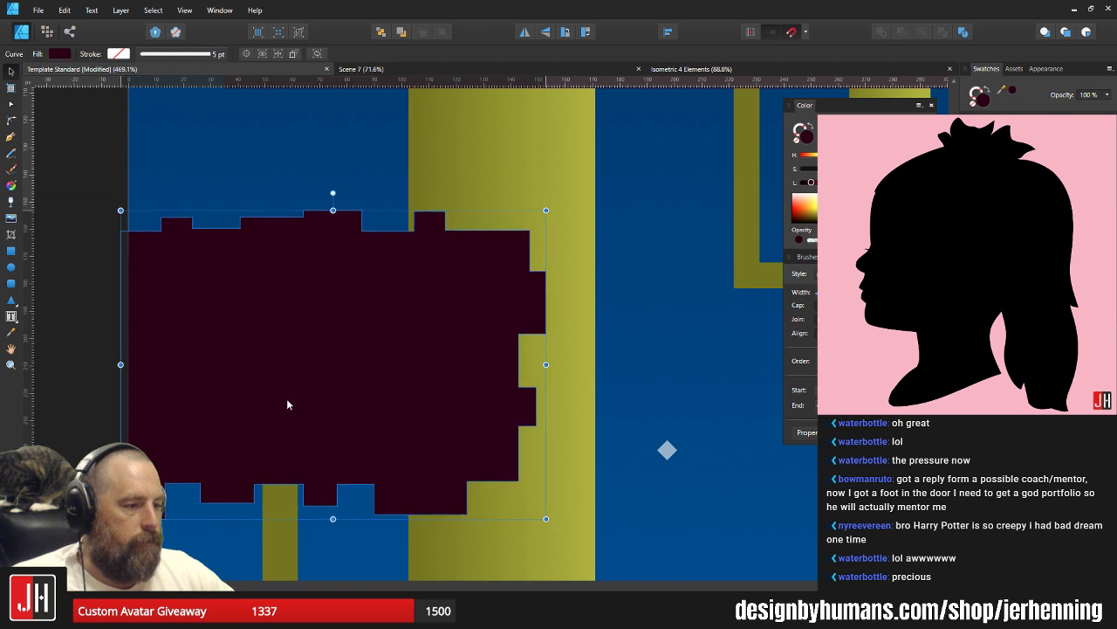
pyautogui.scroll(-4, 286, 399)
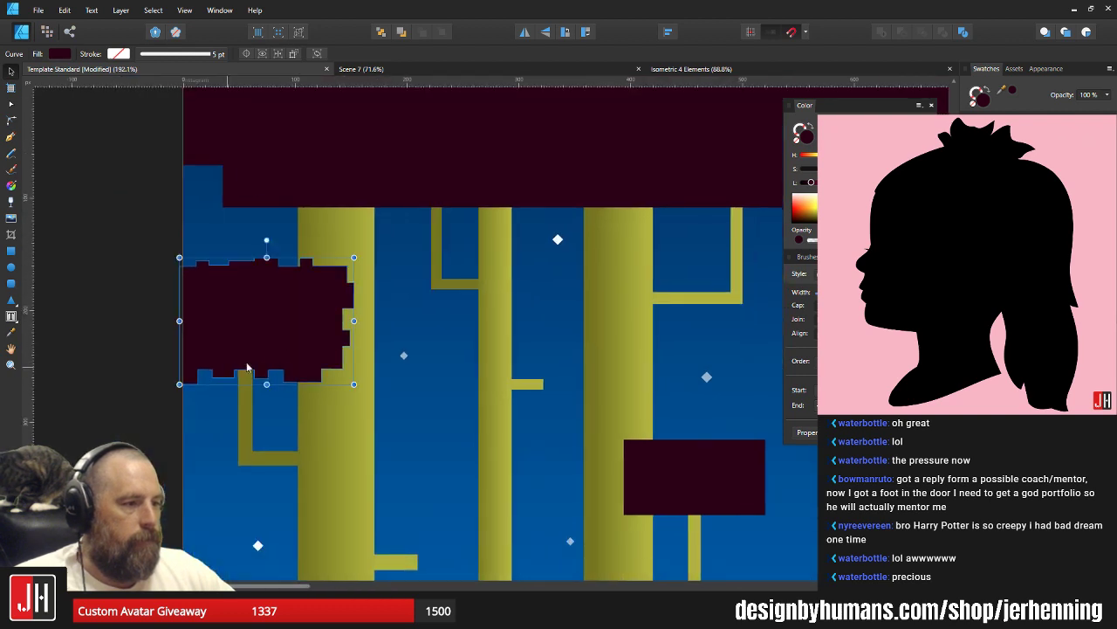
pyautogui.moveTo(218, 316); pyautogui.dragTo(598, 445)
pyautogui.scroll(1, 624, 511)
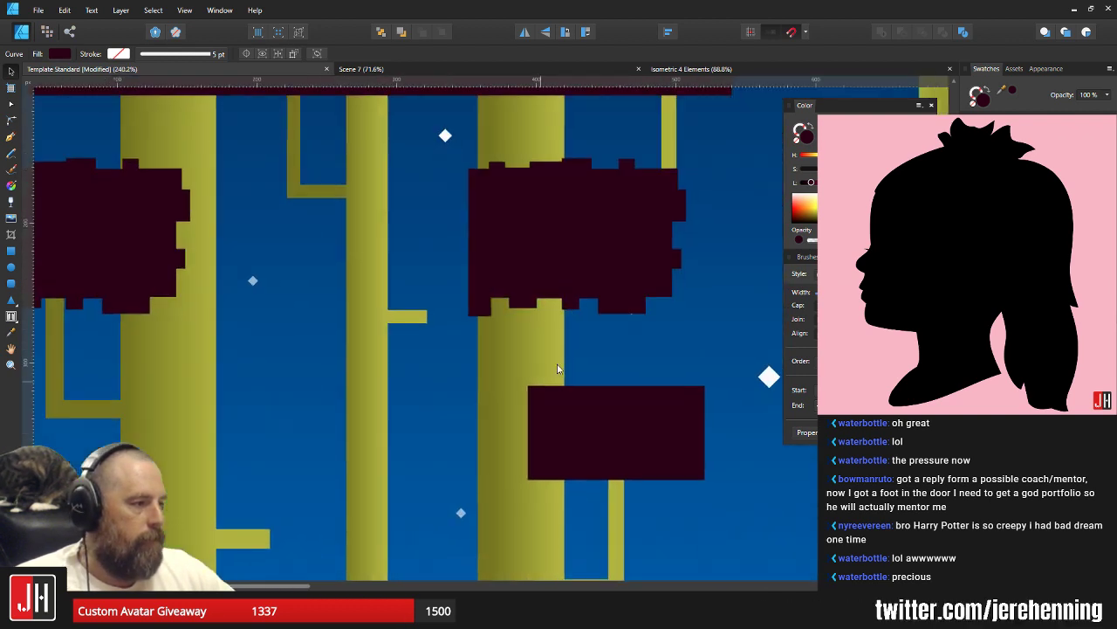
pyautogui.moveTo(584, 306); pyautogui.dragTo(629, 464)
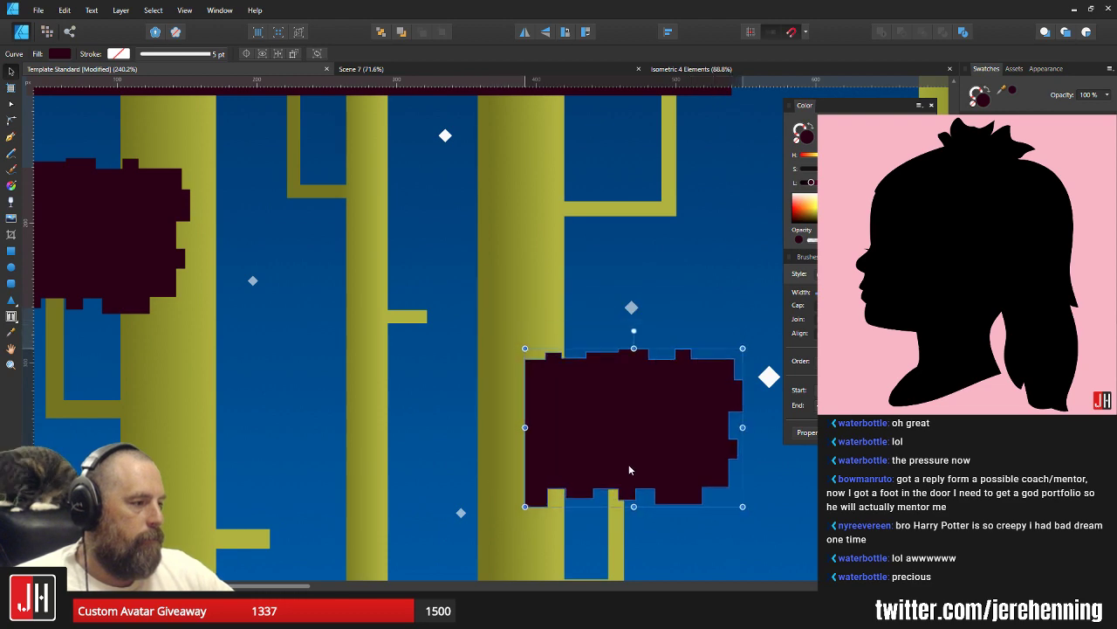
pyautogui.scroll(3, 559, 485)
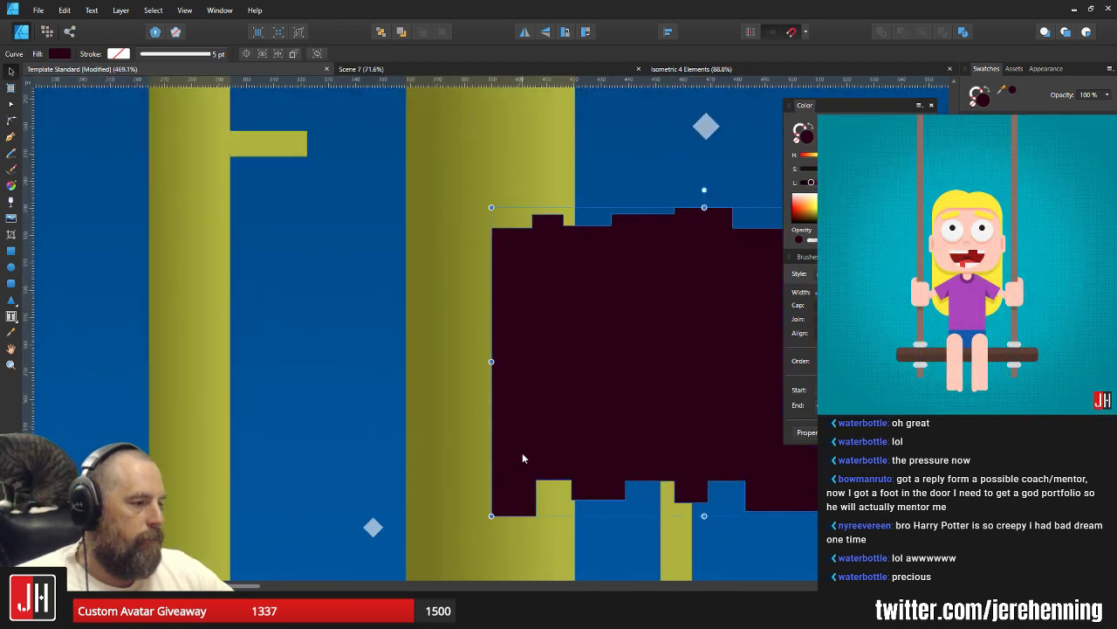
pyautogui.press('a')
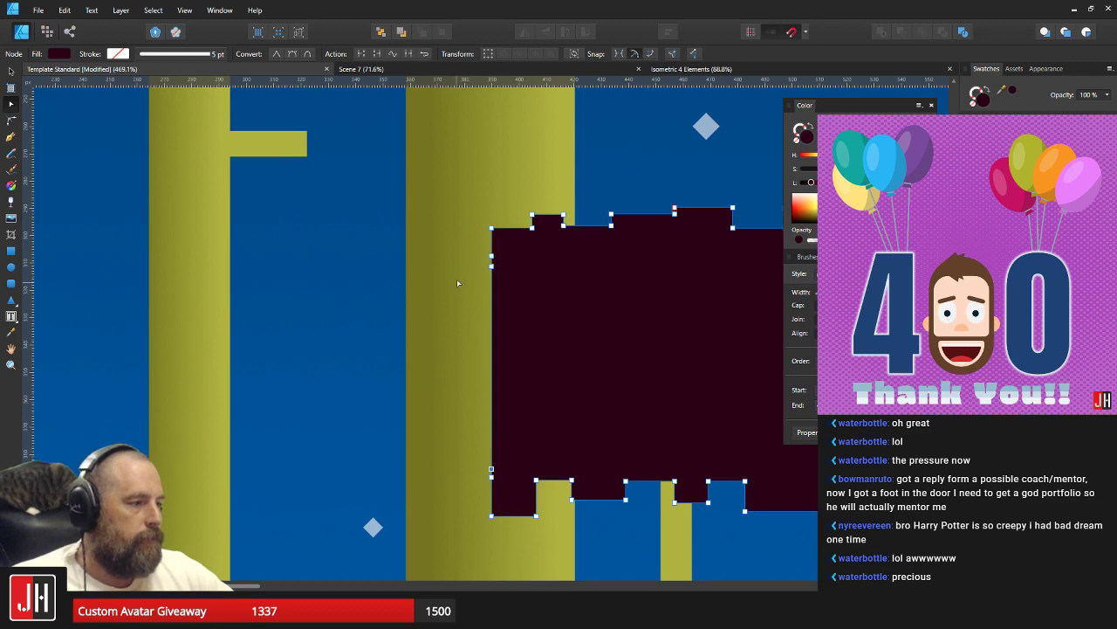
pyautogui.moveTo(461, 262); pyautogui.dragTo(520, 475)
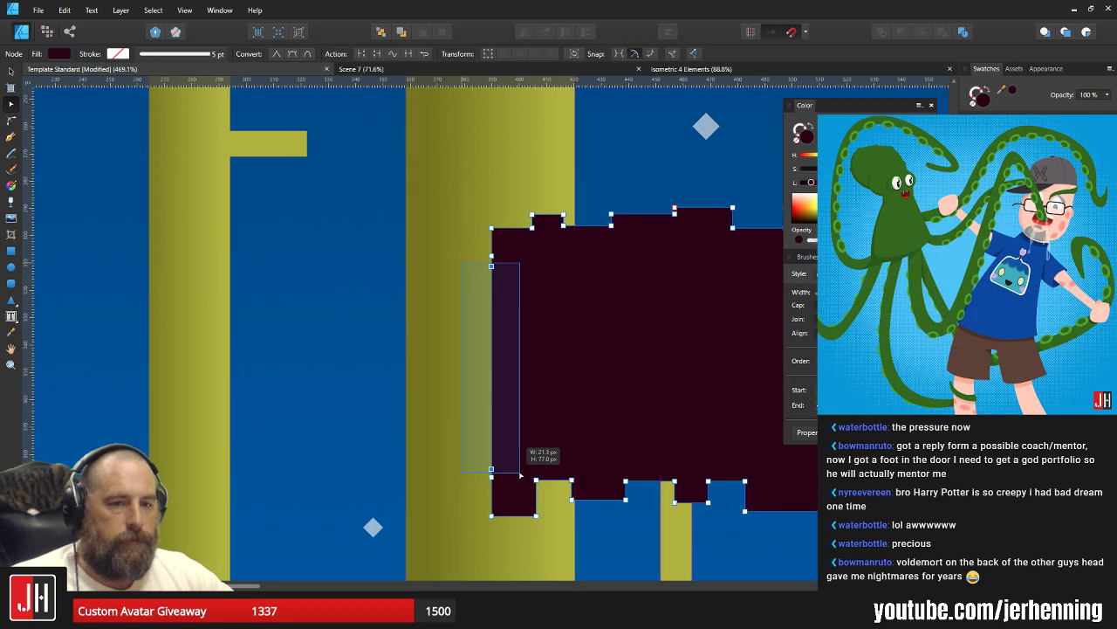
pyautogui.moveTo(521, 475); pyautogui.dragTo(455, 470)
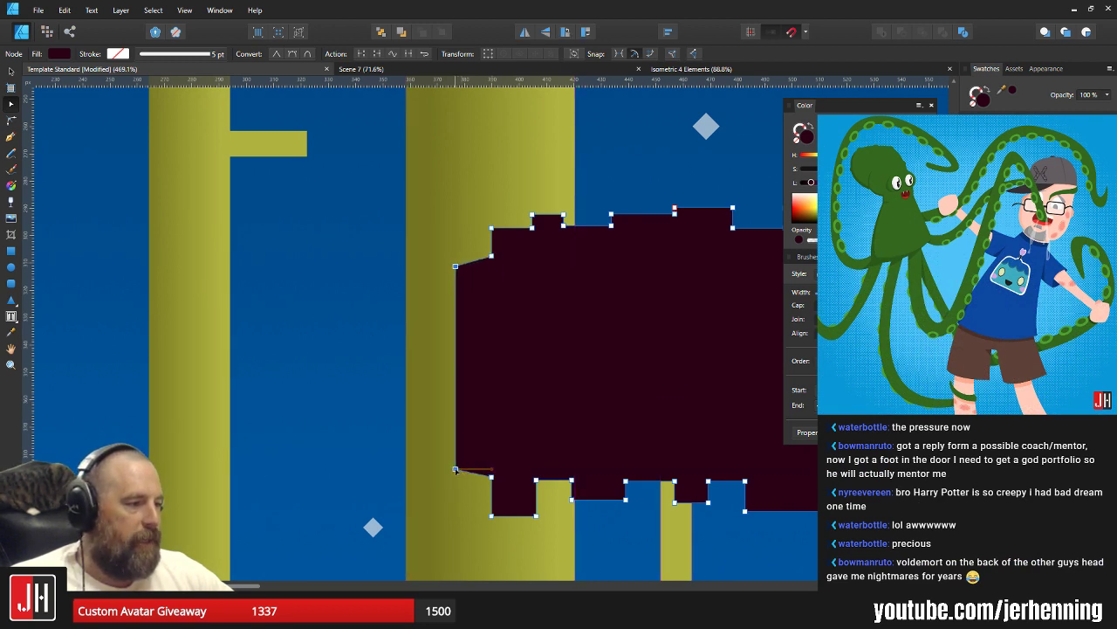
pyautogui.hotkey('ctrl', 'z')
pyautogui.scroll(4, 487, 276)
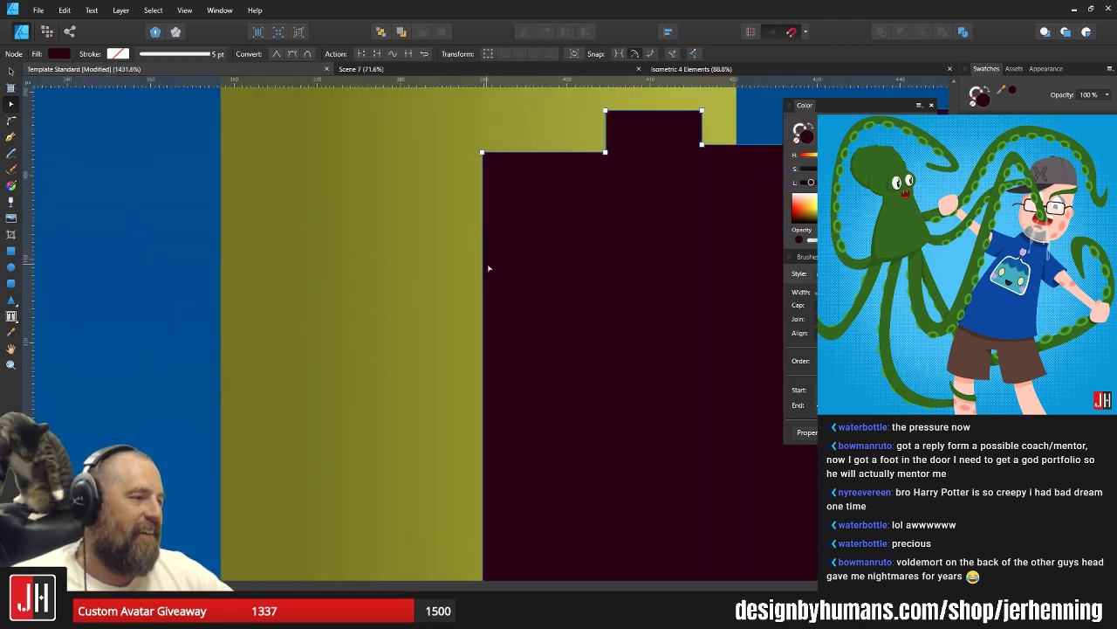
pyautogui.press('v')
pyautogui.scroll(-2, 502, 296)
pyautogui.scroll(-4, 541, 332)
pyautogui.hscroll(3, 583, 345)
pyautogui.press('m')
pyautogui.scroll(-1, 489, 375)
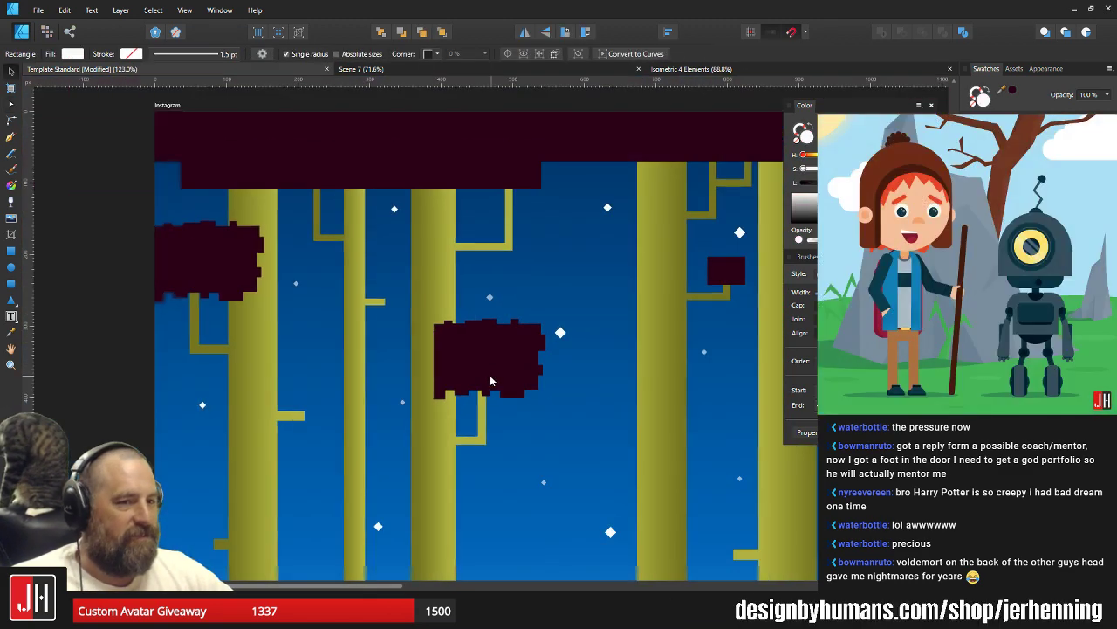
# Add nodes near the top of the copied leaf block's straight left edge and pull the lower one outward into a square step.
pyautogui.scroll(2, 495, 376)
pyautogui.scroll(-2, 495, 375)
pyautogui.scroll(3, 456, 362)
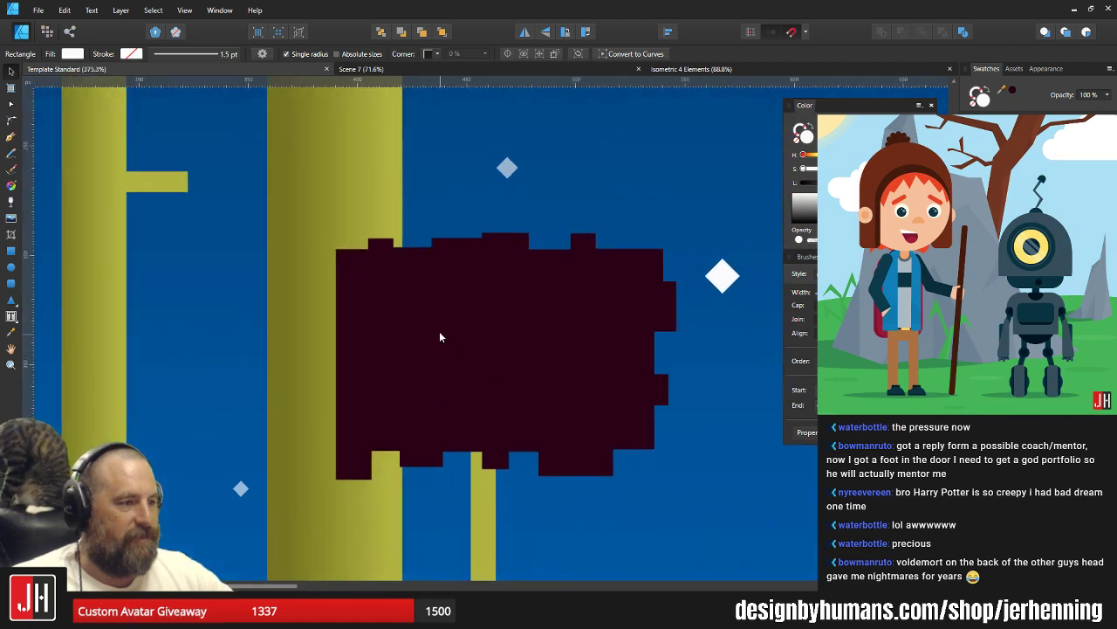
pyautogui.click(460, 355)
pyautogui.press('a')
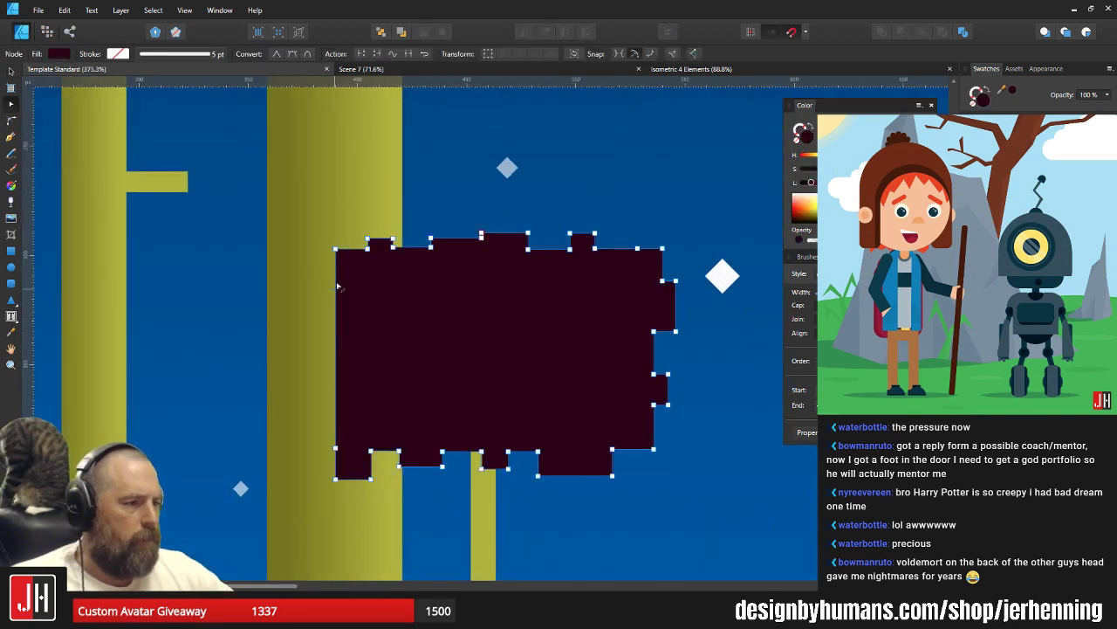
pyautogui.click(336, 282)
pyautogui.scroll(3, 335, 282)
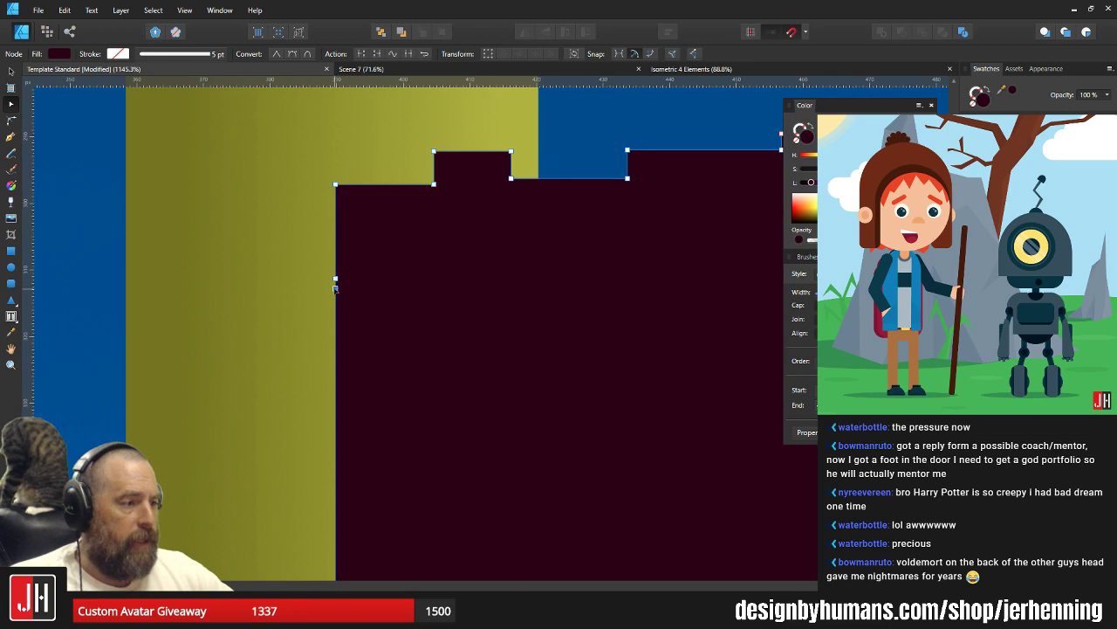
pyautogui.moveTo(336, 288); pyautogui.dragTo(302, 279)
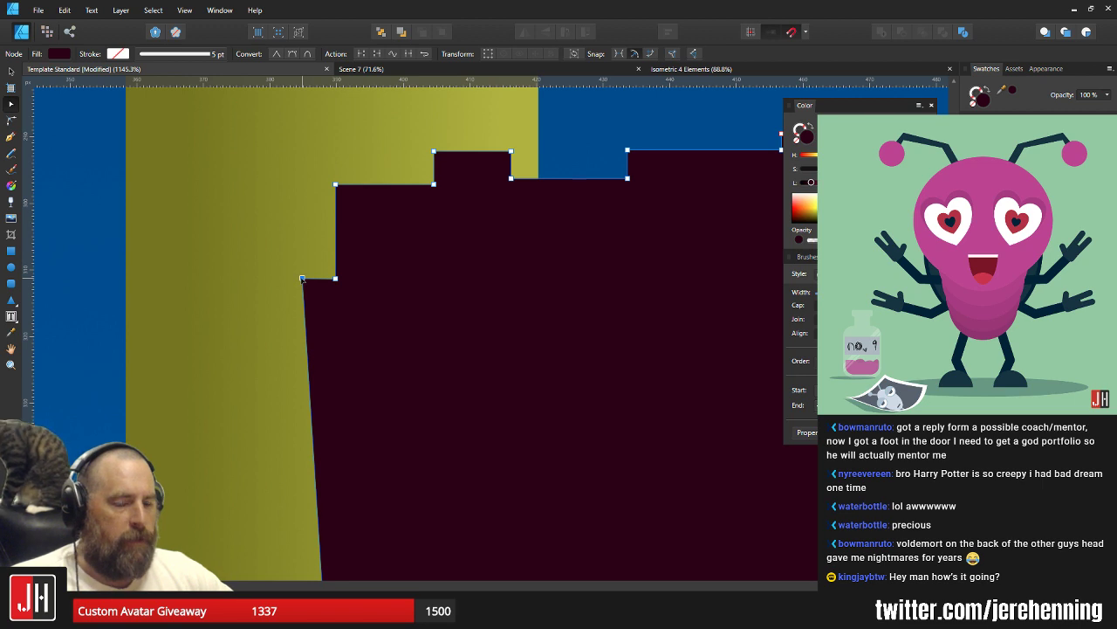
pyautogui.moveTo(302, 279); pyautogui.dragTo(306, 280)
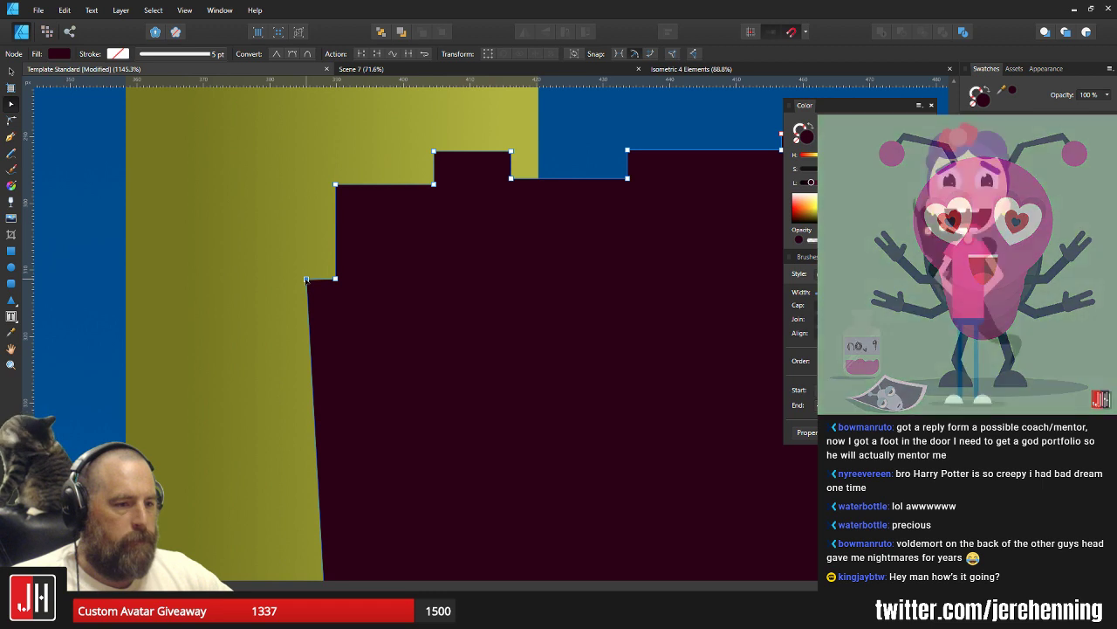
pyautogui.moveTo(307, 279); pyautogui.dragTo(303, 280)
# Pull the node near the bottom of the copied block's left edge outward to square off the widened edge.
pyautogui.scroll(-3, 399, 252)
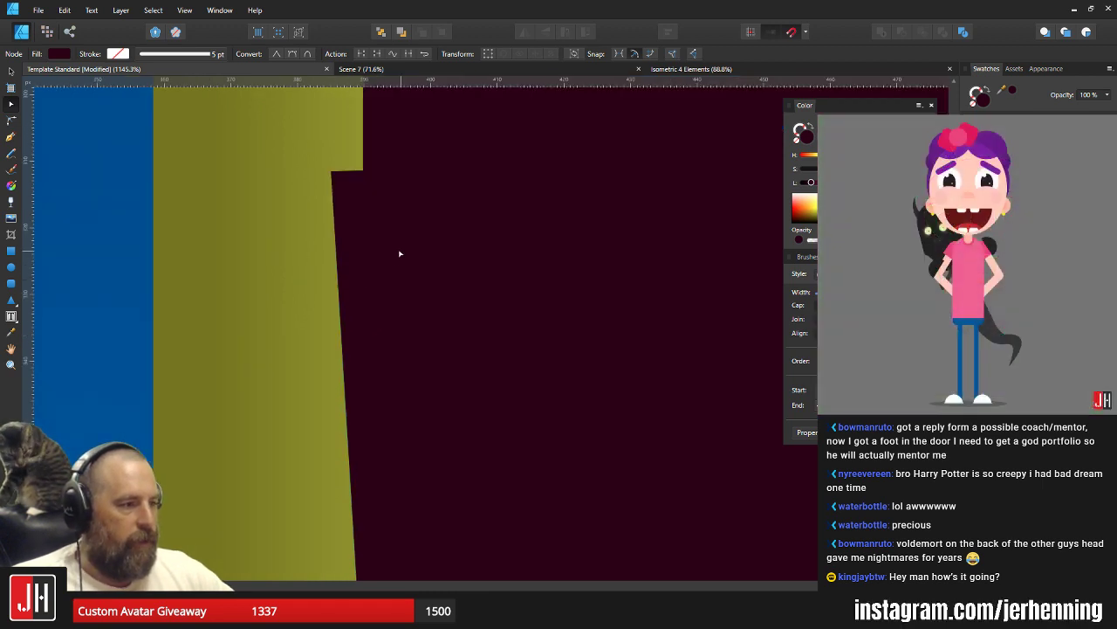
pyautogui.scroll(-3, 431, 425)
pyautogui.scroll(2, 389, 424)
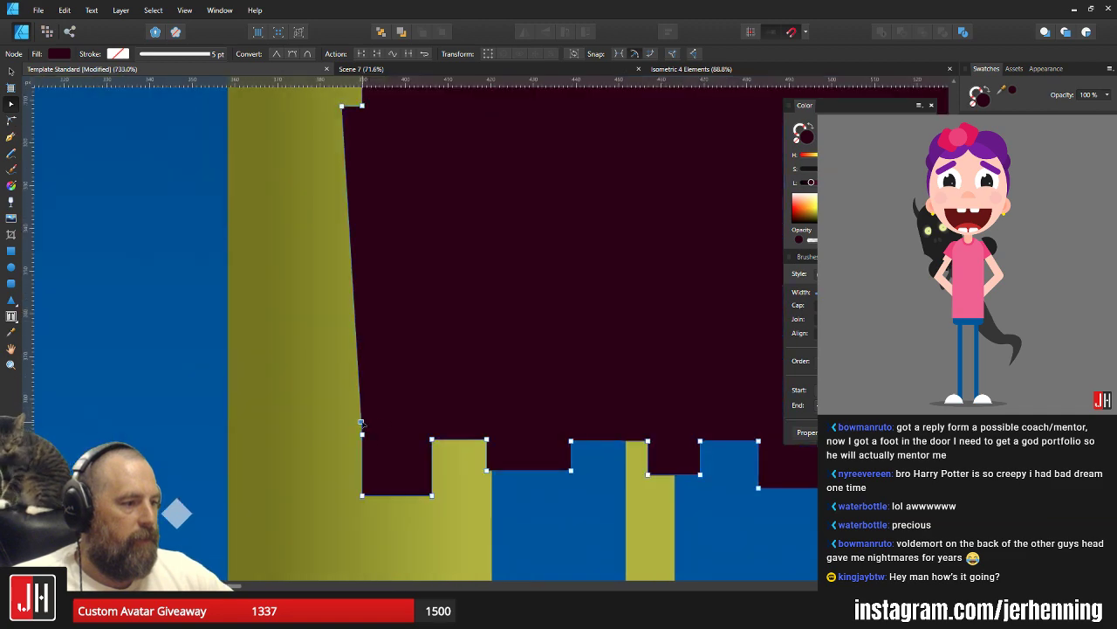
pyautogui.moveTo(361, 422); pyautogui.dragTo(342, 434)
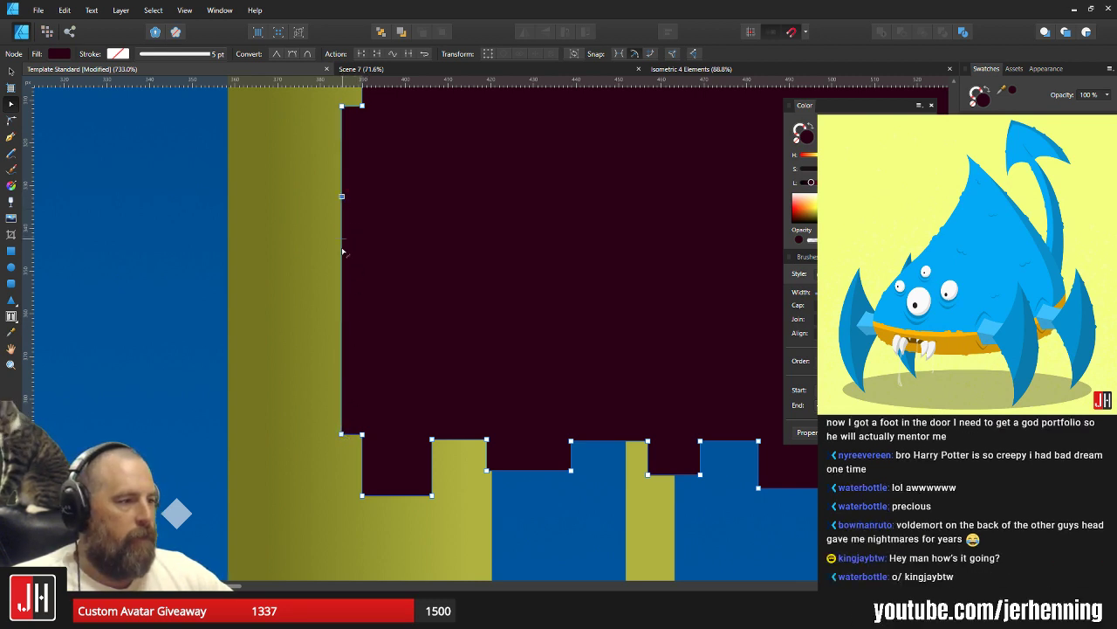
# Shape a second, smaller square bump midway down the copied leaf block's left edge by adding nodes and pulling them outward.
pyautogui.moveTo(341, 197); pyautogui.dragTo(321, 196)
pyautogui.click(330, 302)
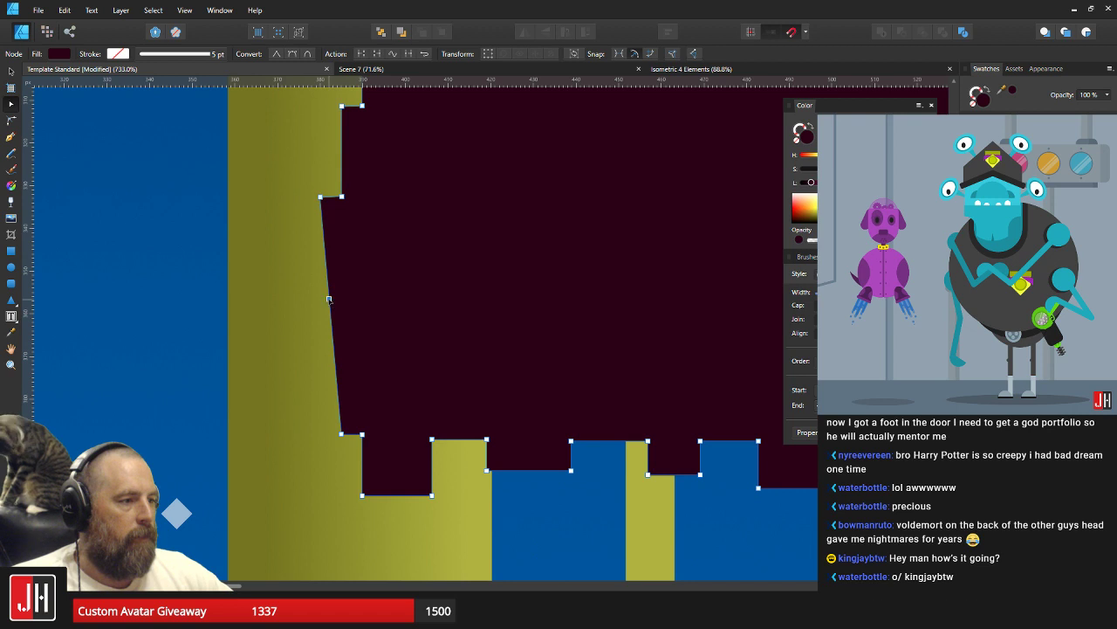
pyautogui.moveTo(330, 303); pyautogui.dragTo(319, 276)
pyautogui.press('v')
pyautogui.scroll(-6, 369, 264)
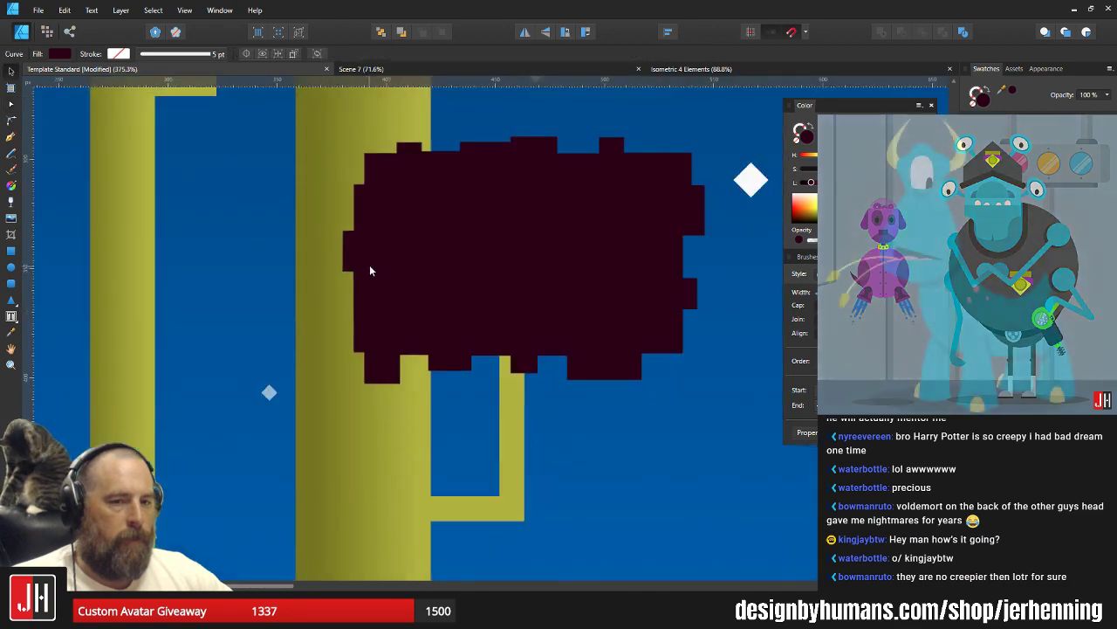
# Move the copied leaf block slightly down over its branch and check it against the rest of the scene.
pyautogui.scroll(4, 440, 269)
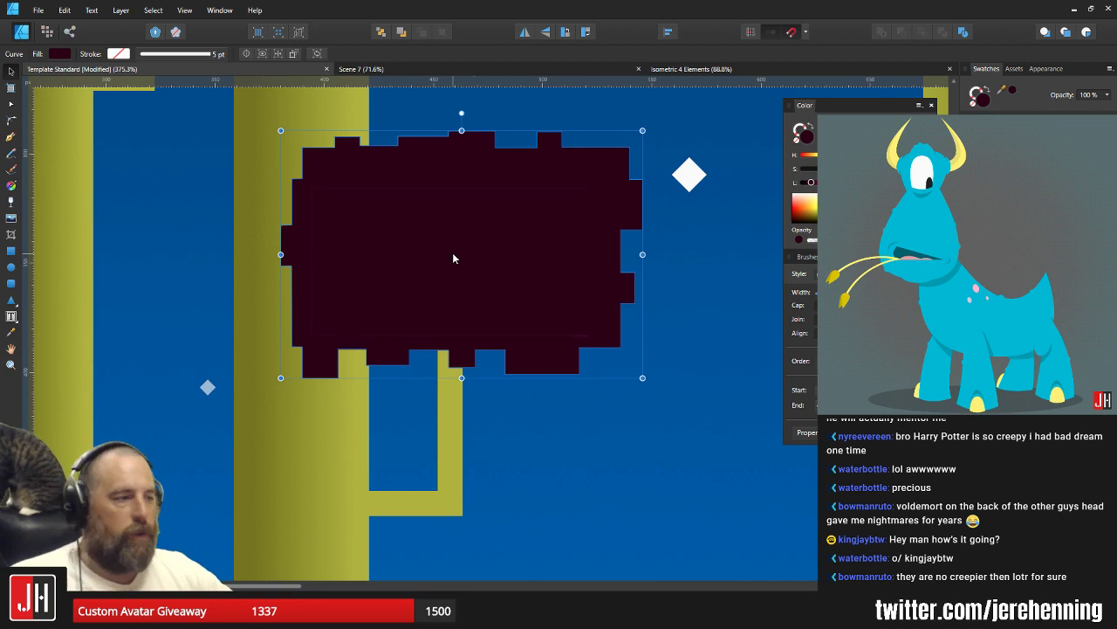
pyautogui.moveTo(451, 257)
pyautogui.mouseDown()
pyautogui.moveTo(454, 238)
pyautogui.moveTo(449, 268)
pyautogui.mouseUp()
pyautogui.scroll(-6, 449, 267)
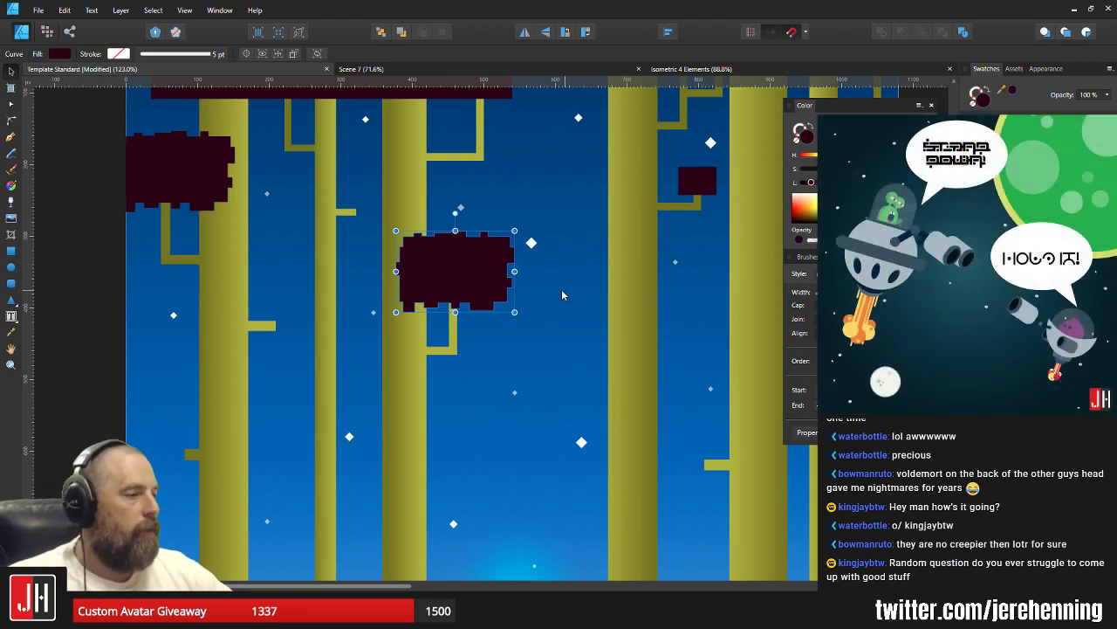
pyautogui.click(563, 294)
pyautogui.scroll(-4, 512, 305)
pyautogui.scroll(4, 506, 302)
# Try the copied leaf block flipped vertically, then restore its original orientation.
pyautogui.click(497, 297)
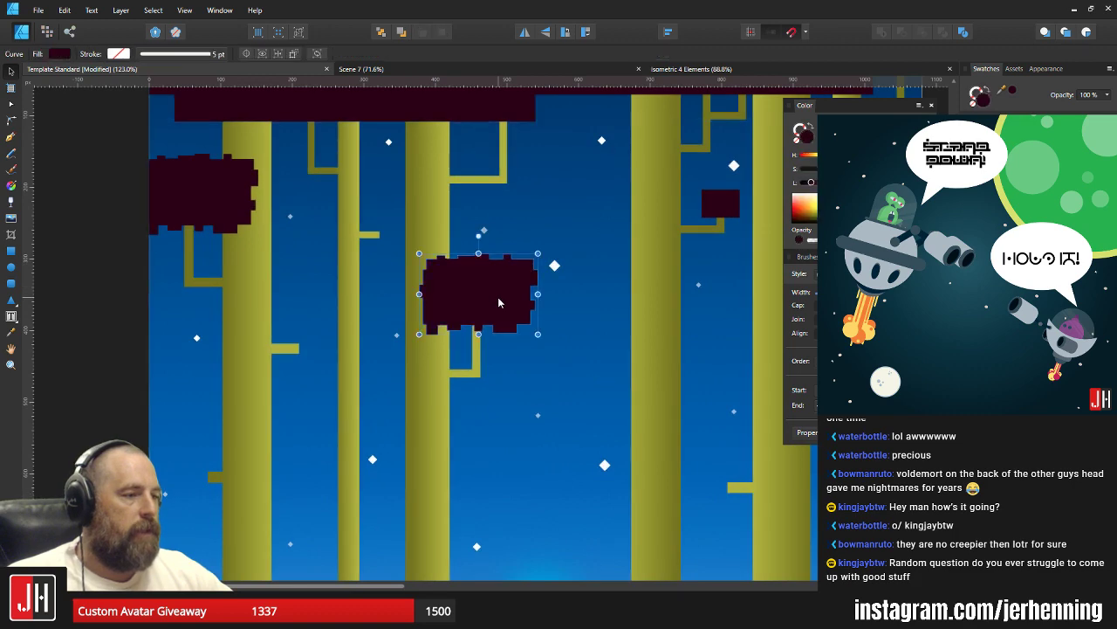
pyautogui.click(539, 34)
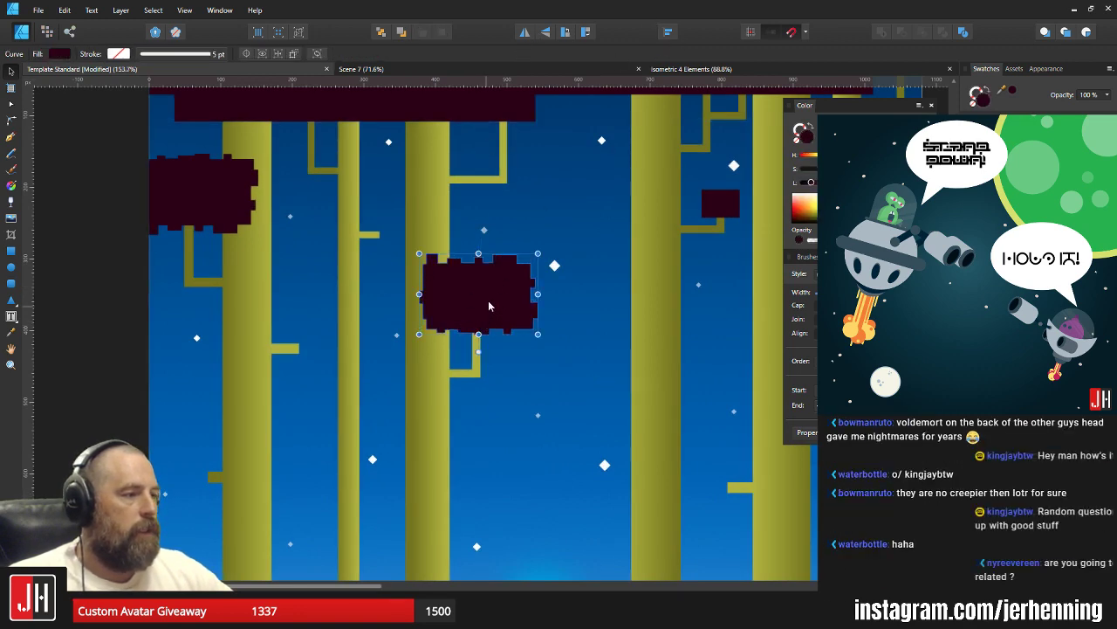
pyautogui.scroll(2, 488, 301)
pyautogui.click(543, 31)
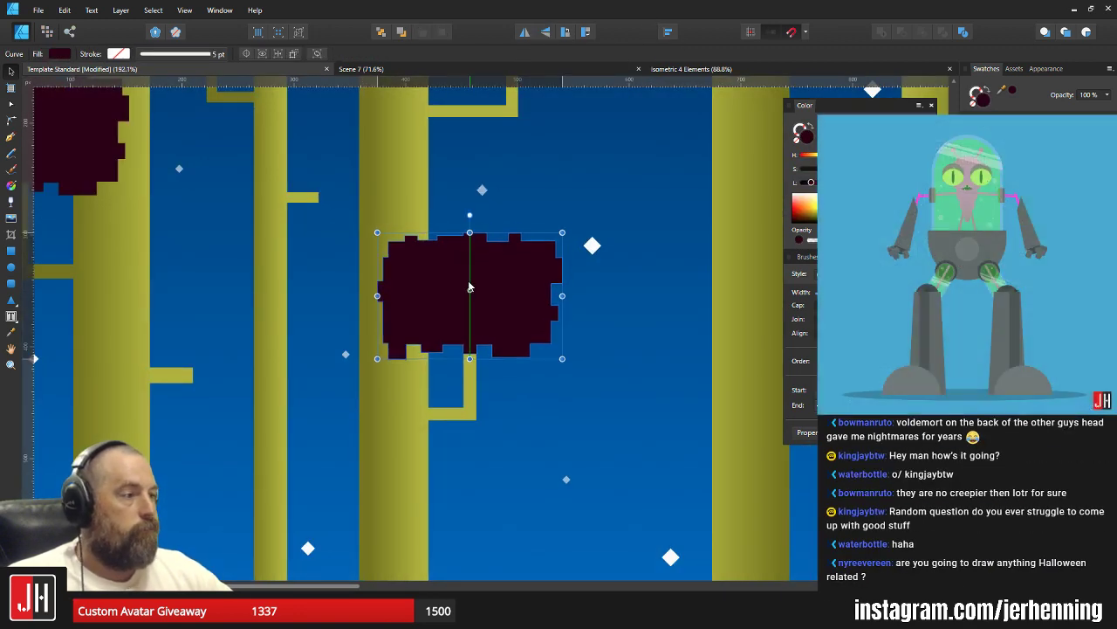
pyautogui.scroll(-5, 478, 301)
pyautogui.scroll(4, 479, 301)
pyautogui.click(480, 293)
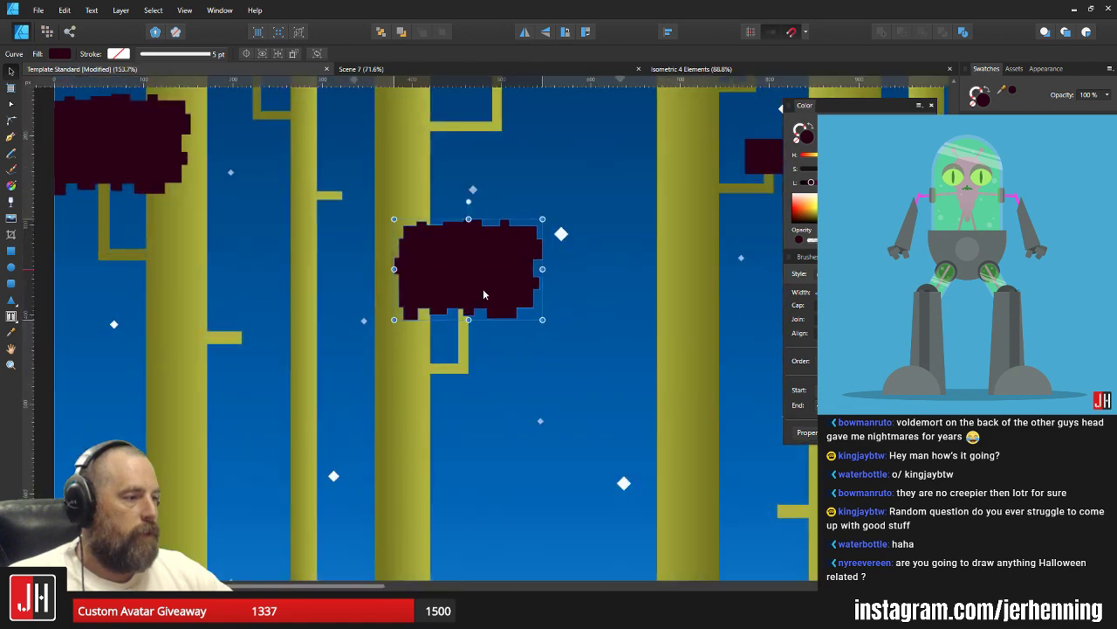
# Shift the small square tab on the copied leaf block's lower edge sideways so it clears the branch, and save the document.
pyautogui.scroll(4, 479, 300)
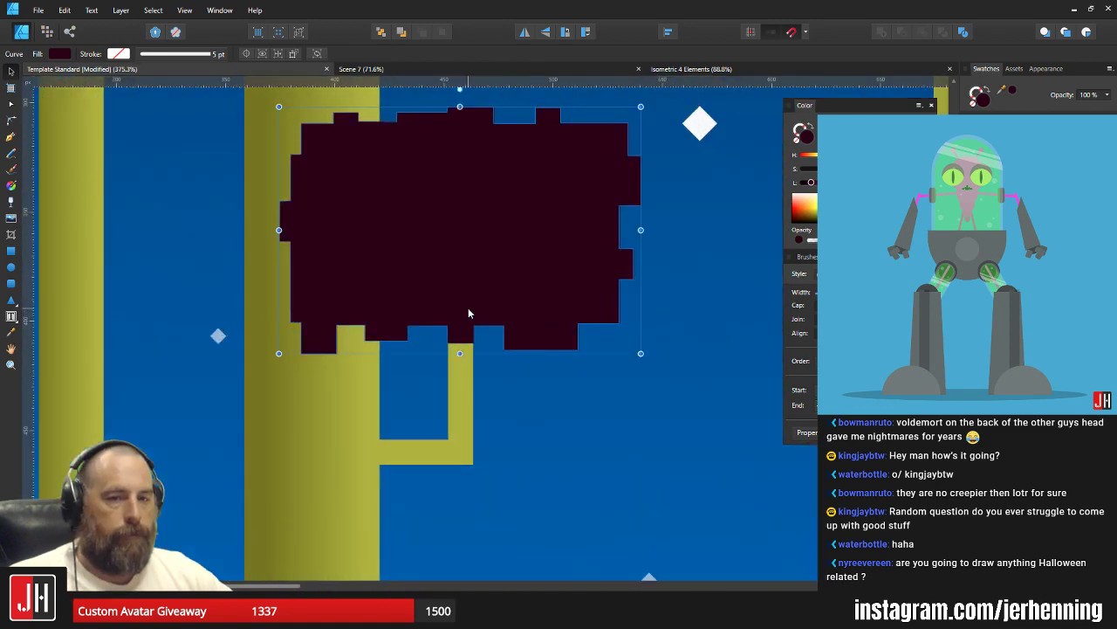
pyautogui.scroll(3, 477, 359)
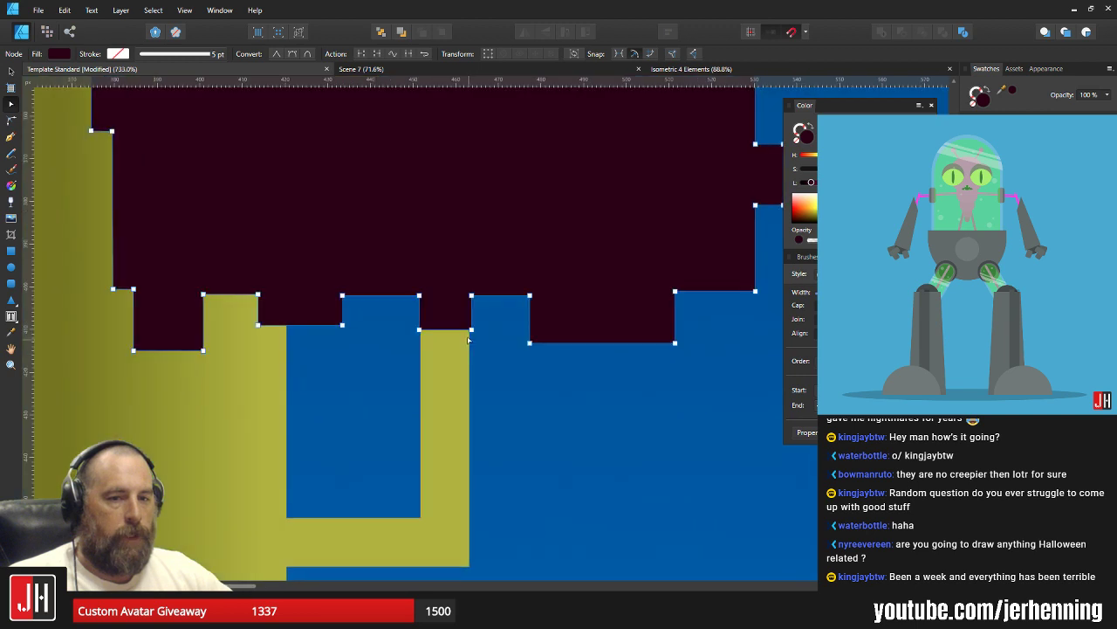
pyautogui.moveTo(397, 272); pyautogui.dragTo(477, 338)
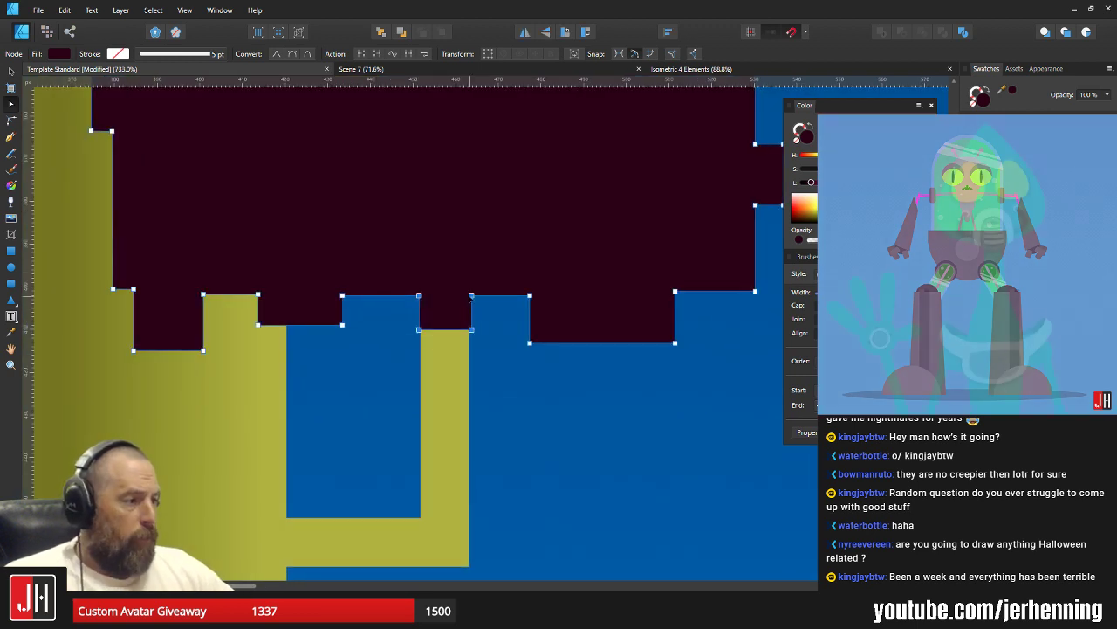
pyautogui.moveTo(471, 295); pyautogui.dragTo(439, 298)
pyautogui.click(486, 344)
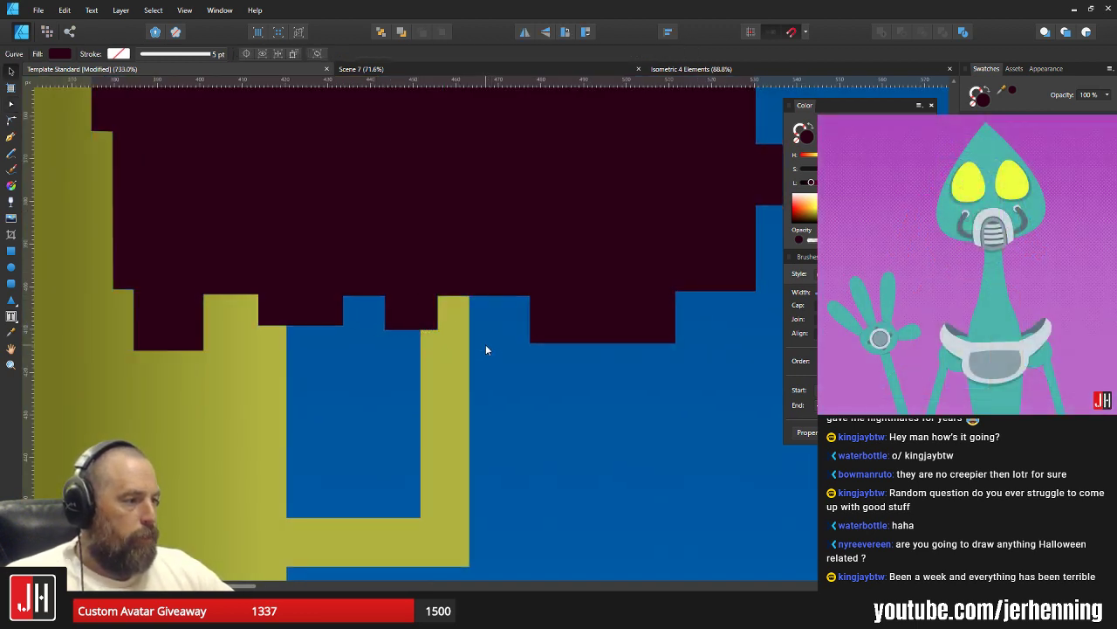
pyautogui.press('v')
pyautogui.scroll(-4, 486, 344)
pyautogui.moveTo(486, 343); pyautogui.dragTo(447, 349)
pyautogui.hotkey('ctrl', 's')
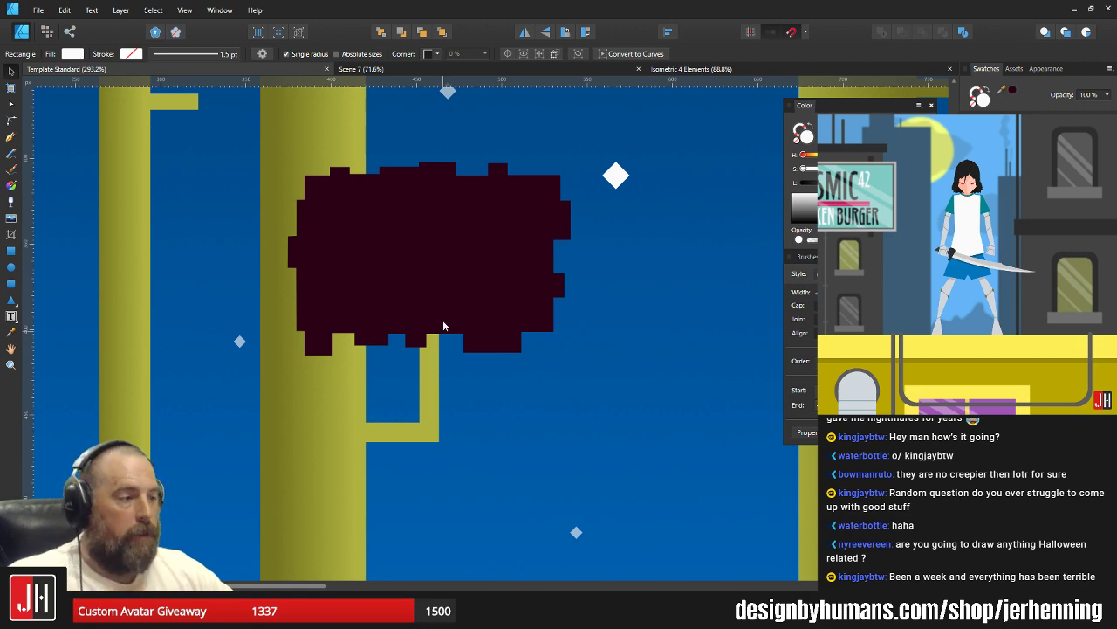
# Delete both jagged leaf blocks so only the plain canopy rectangles remain on the branches.
pyautogui.scroll(-6, 432, 289)
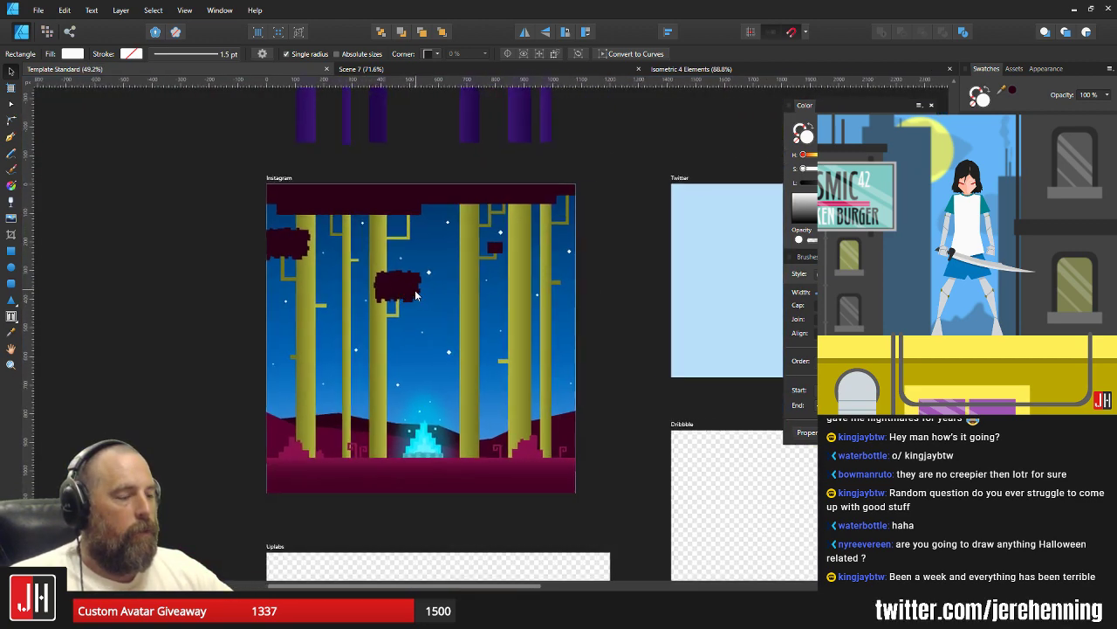
pyautogui.scroll(2, 425, 301)
pyautogui.scroll(-2, 425, 300)
pyautogui.click(627, 295)
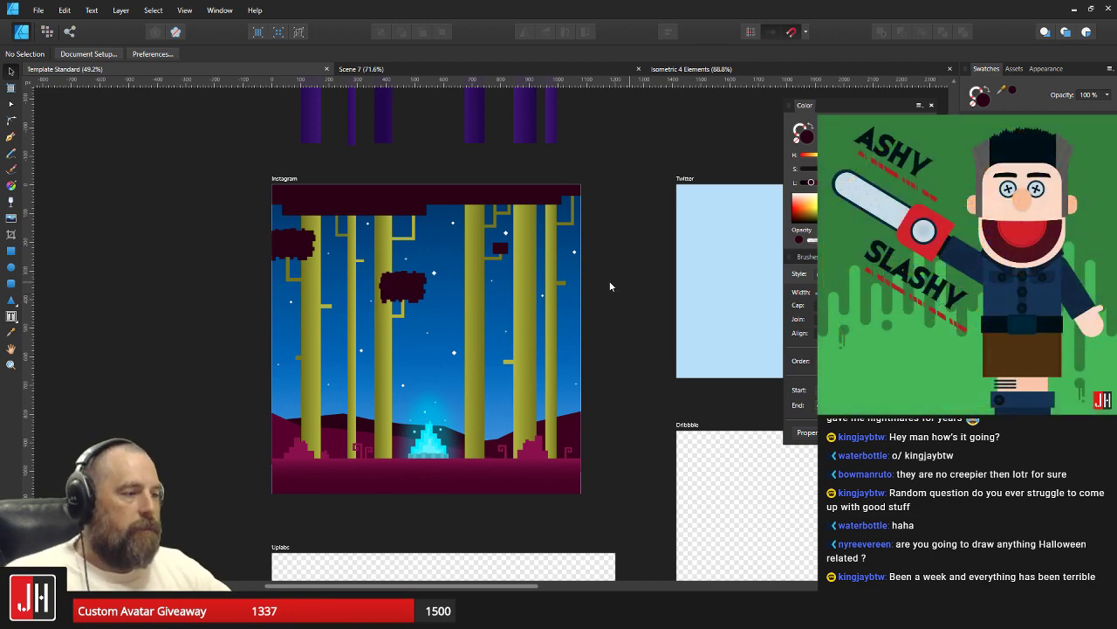
pyautogui.scroll(4, 429, 272)
pyautogui.click(365, 299)
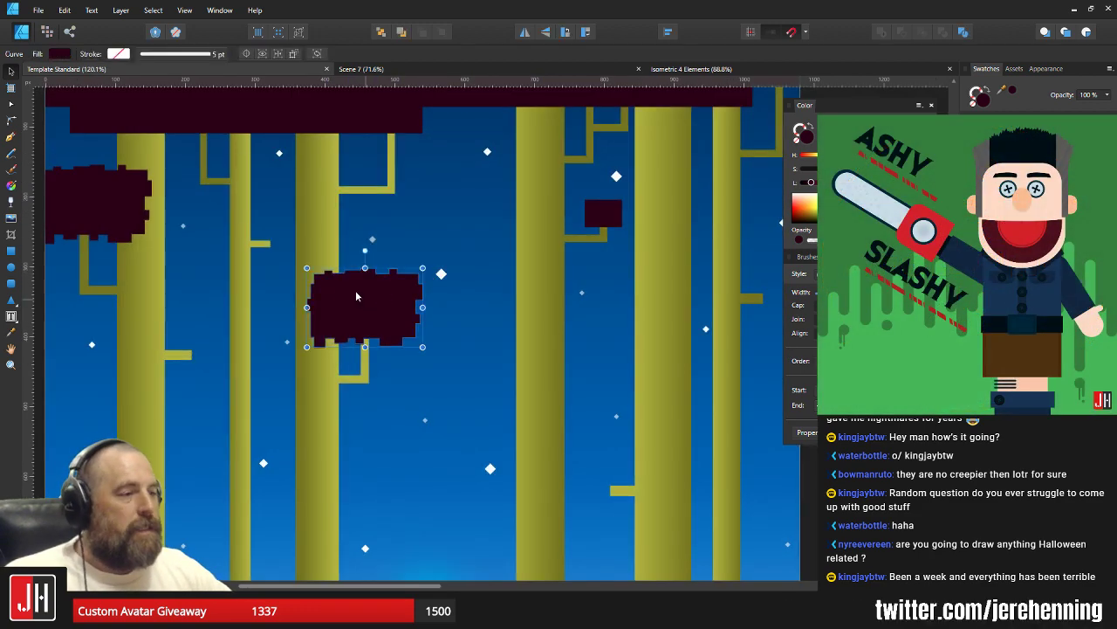
pyautogui.keyDown('shift'); pyautogui.click(102, 202); pyautogui.keyUp('shift')
pyautogui.press('Delete')
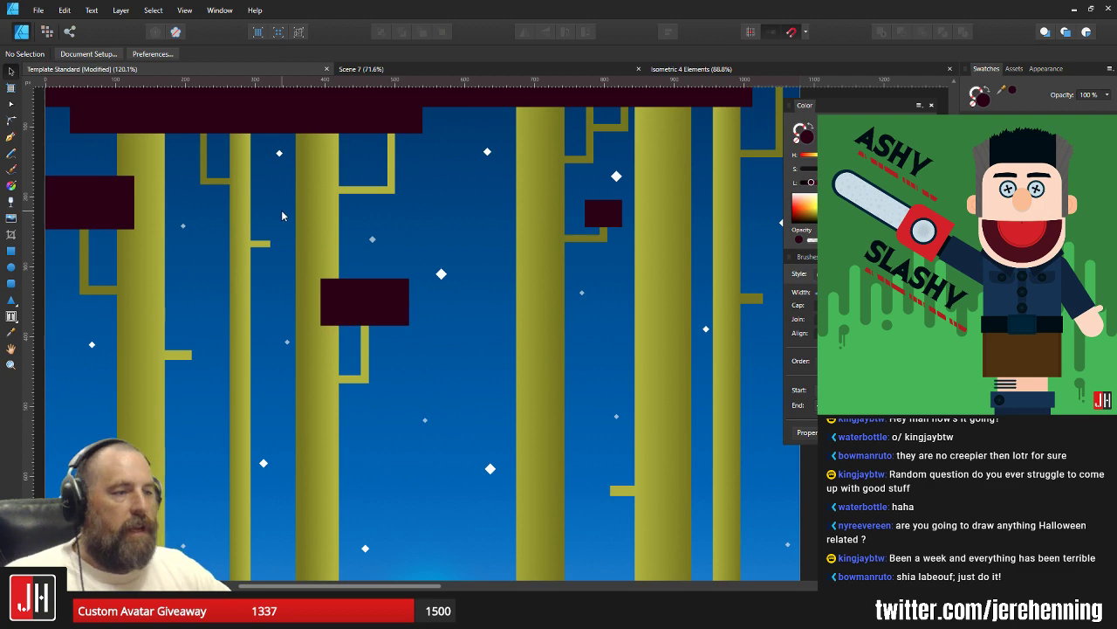
# Make the plain block at the artboard's left edge slightly taller and lower it onto its branch.
pyautogui.scroll(2, 253, 222)
pyautogui.click(242, 231)
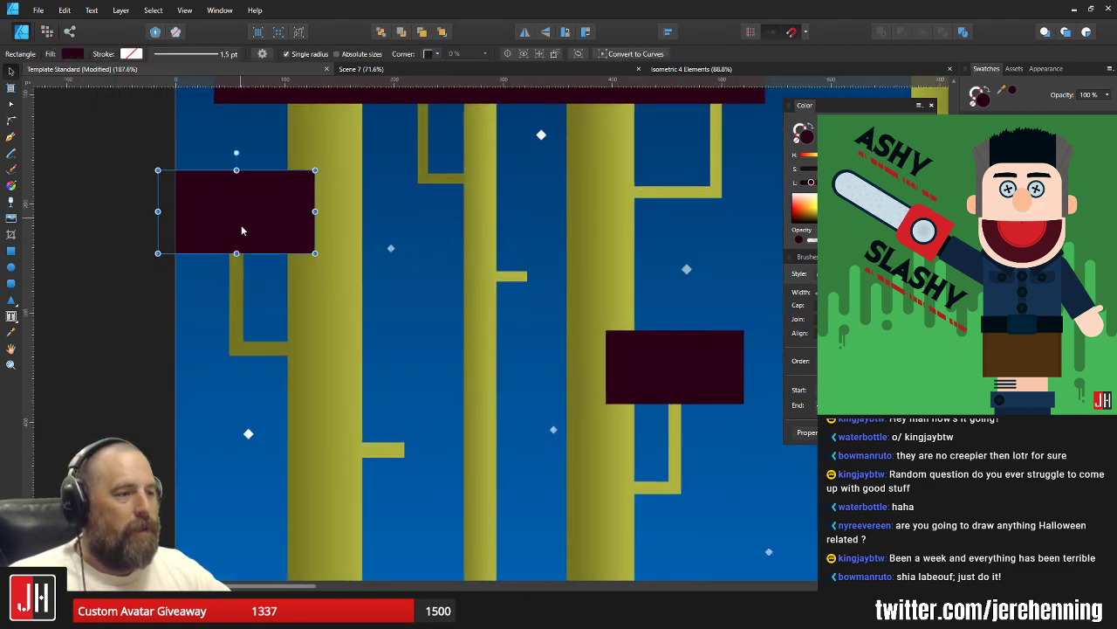
pyautogui.moveTo(236, 254); pyautogui.dragTo(235, 264)
pyautogui.moveTo(265, 214); pyautogui.dragTo(264, 222)
pyautogui.scroll(-2, 252, 225)
# Extend the lower edge of the plain block on the third trunk's branch slightly downward.
pyautogui.scroll(3, 567, 351)
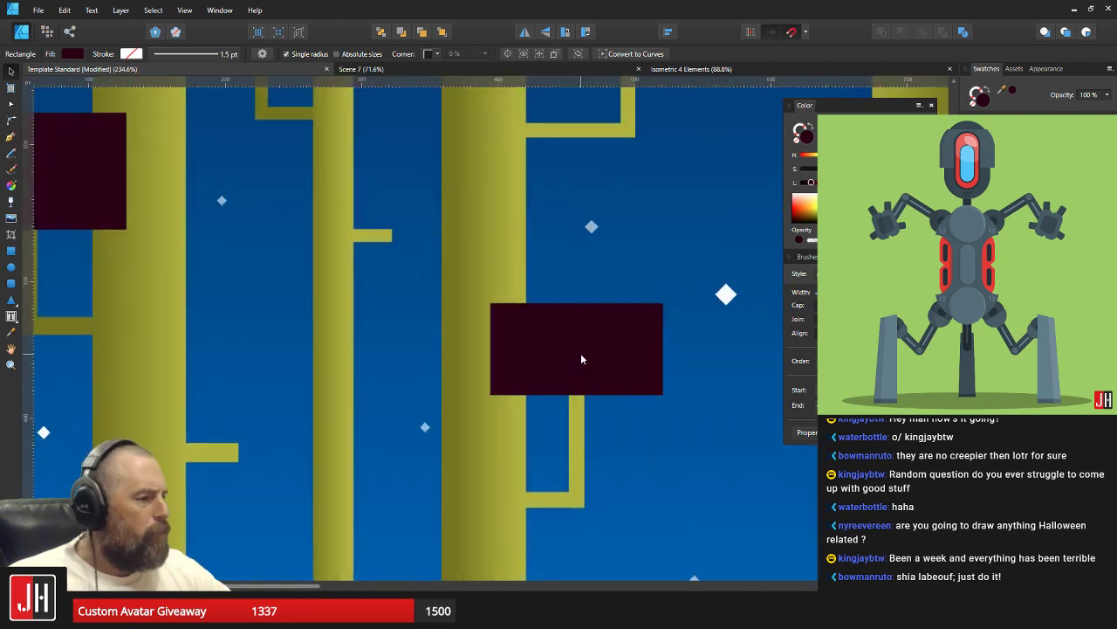
pyautogui.click(581, 366)
pyautogui.moveTo(576, 394); pyautogui.dragTo(580, 408)
pyautogui.click(690, 390)
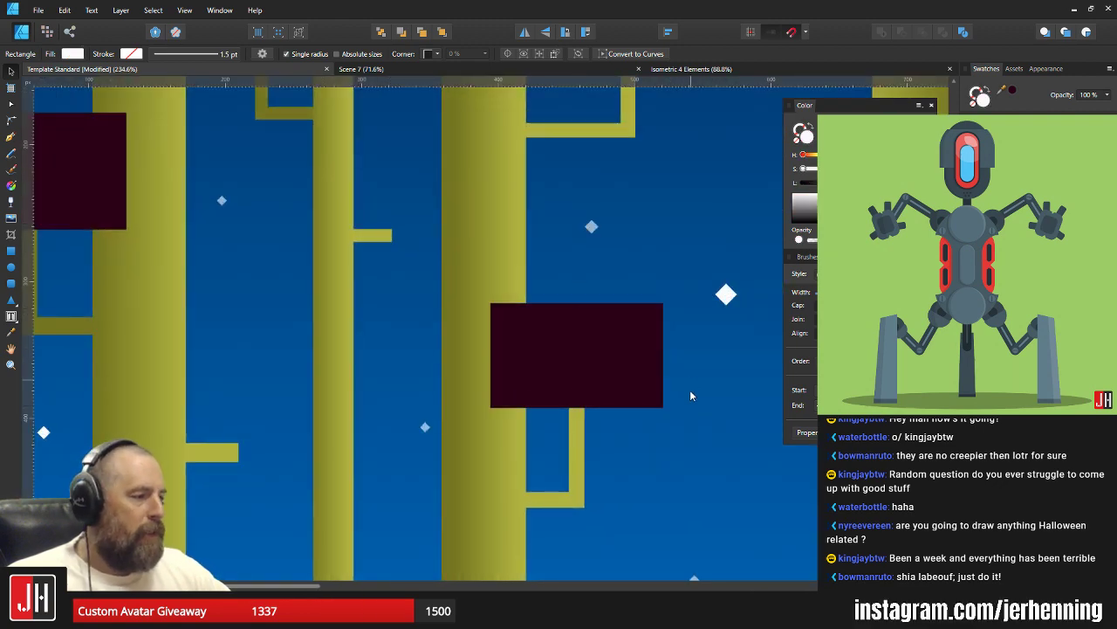
pyautogui.scroll(-1, 559, 338)
pyautogui.scroll(-6, 560, 338)
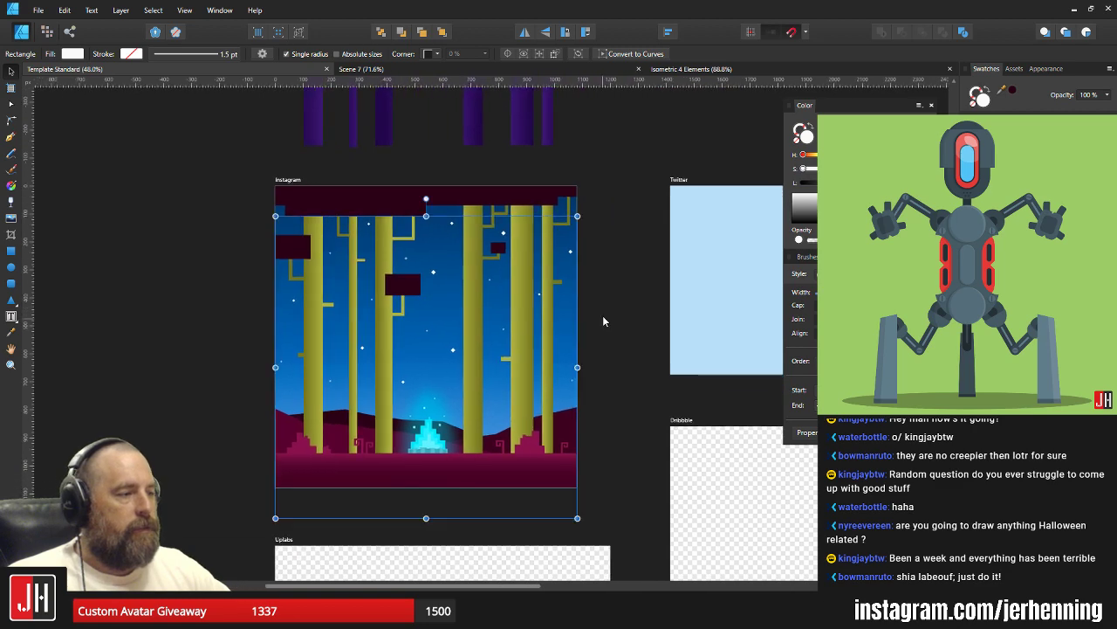
# Enlarge the small plain block on the branch between the two thick right-hand trunks.
pyautogui.press('v')
pyautogui.scroll(4, 483, 253)
pyautogui.click(526, 242)
pyautogui.scroll(3, 527, 242)
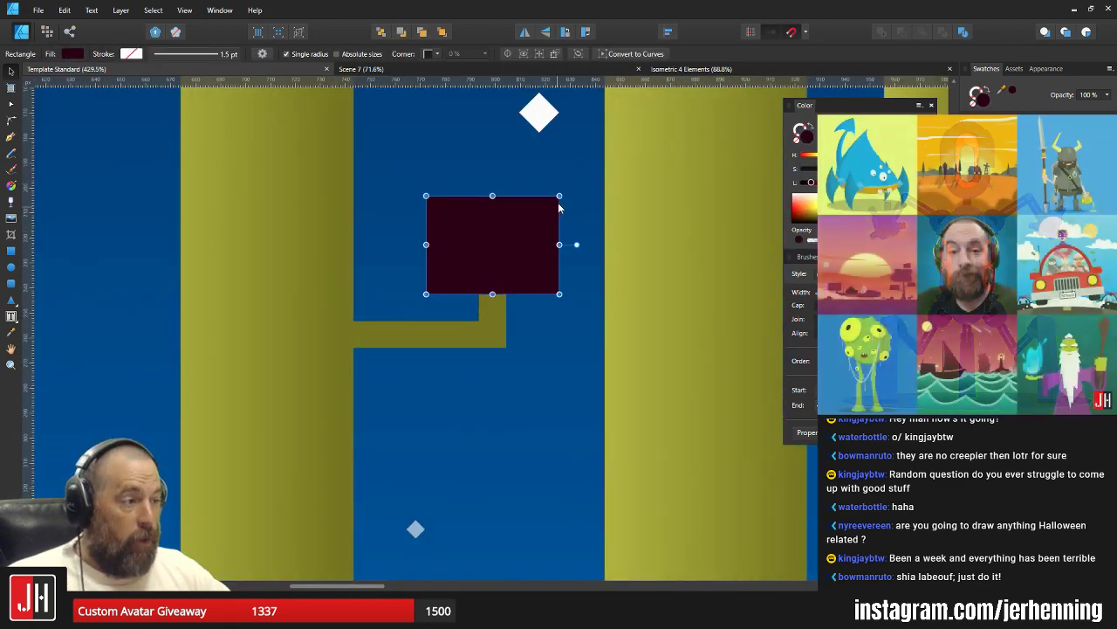
pyautogui.moveTo(559, 195); pyautogui.dragTo(533, 199)
pyautogui.scroll(-1, 536, 219)
pyautogui.scroll(-7, 535, 218)
# Narrow the enlarged right-hand block slightly, lower its upper edge, and save the document.
pyautogui.scroll(6, 534, 194)
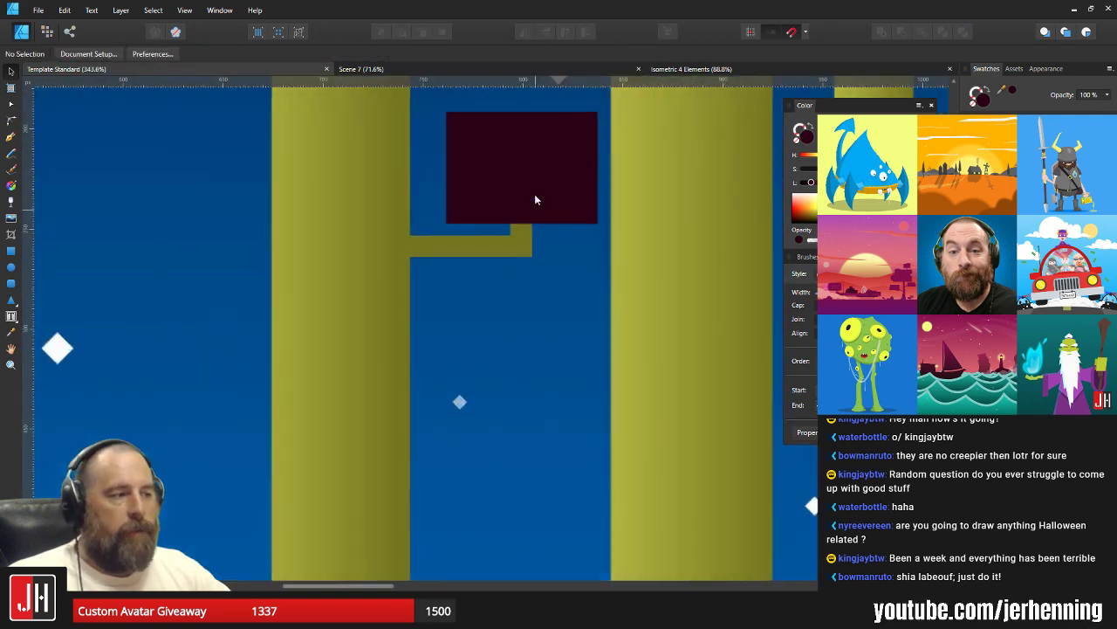
pyautogui.scroll(1, 546, 184)
pyautogui.scroll(2, 547, 237)
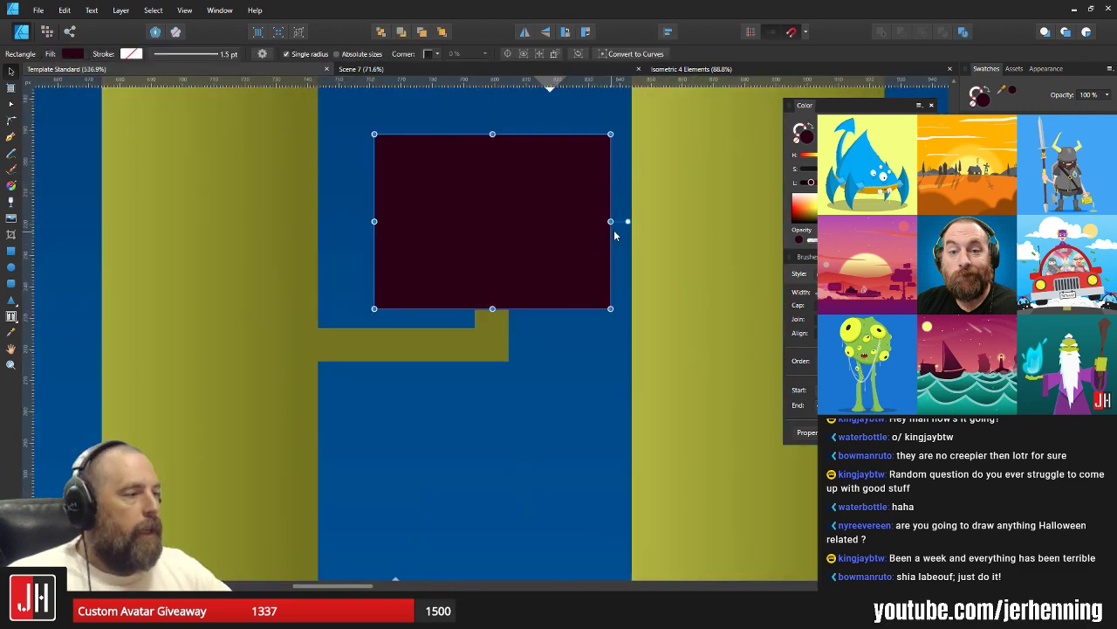
pyautogui.moveTo(610, 221); pyautogui.dragTo(604, 221)
pyautogui.moveTo(492, 133); pyautogui.dragTo(492, 149)
pyautogui.hotkey('ctrl', 'd')
pyautogui.scroll(-8, 494, 179)
pyautogui.moveTo(502, 212); pyautogui.dragTo(445, 236)
pyautogui.hotkey('ctrl', 's')
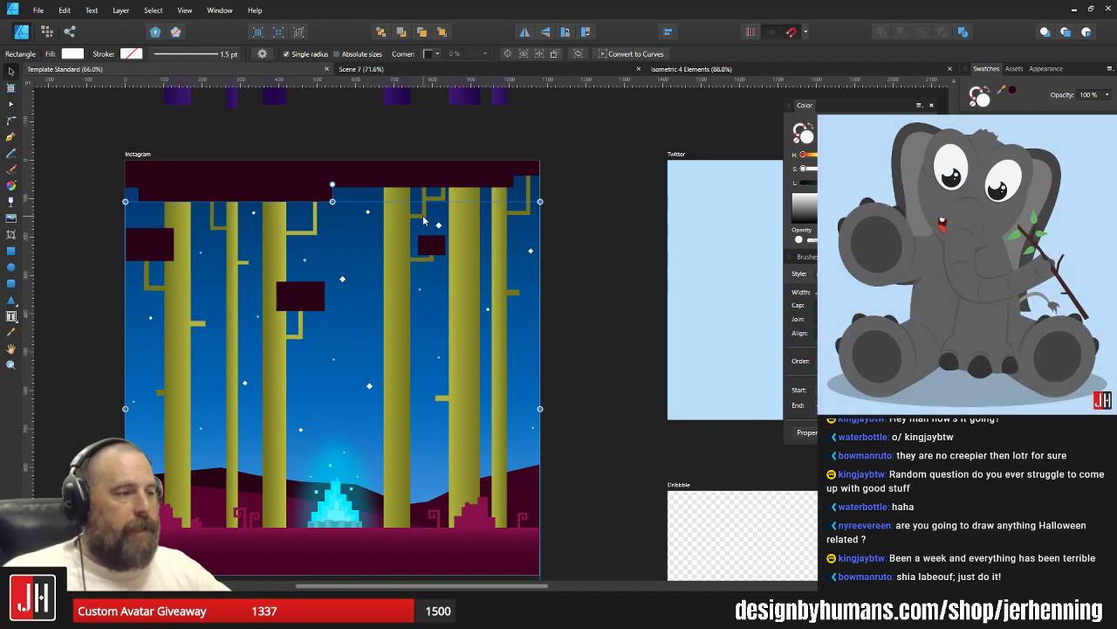
pyautogui.click(578, 225)
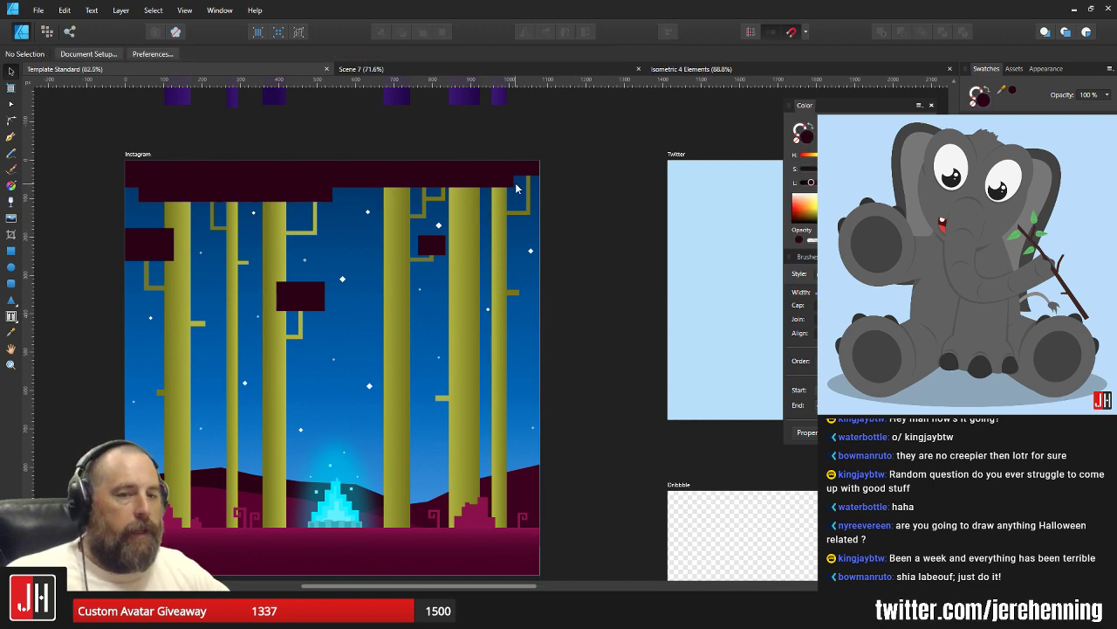
pyautogui.scroll(4, 515, 184)
pyautogui.click(507, 155)
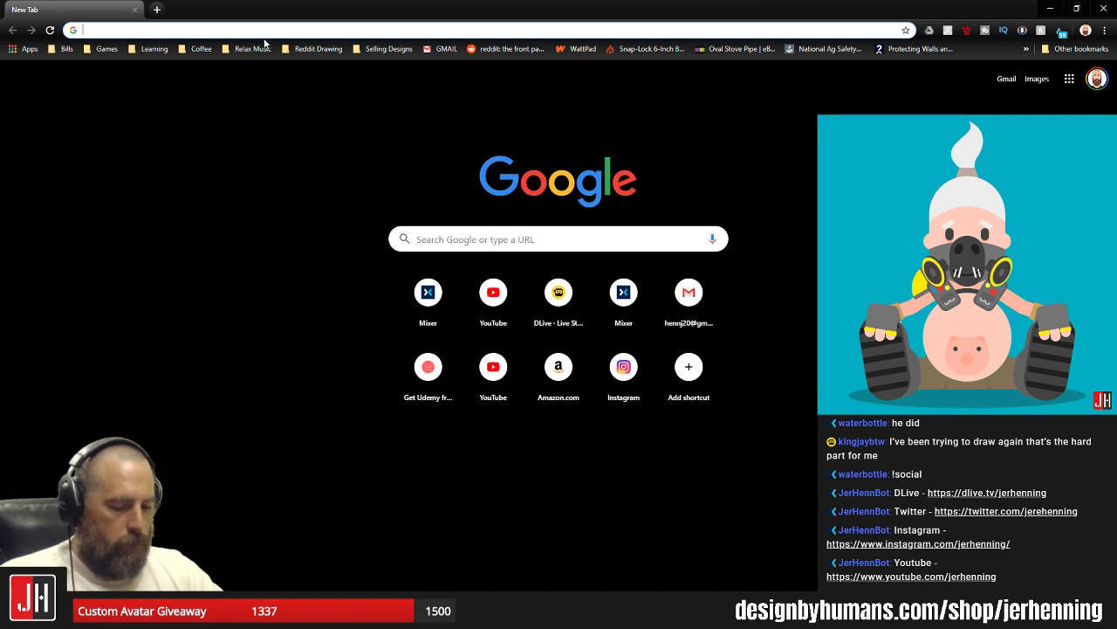
# In the Chrome browser, search for "random drawing idea generator" and open the Drawing Prompts Central site.
pyautogui.write('random drawing ')
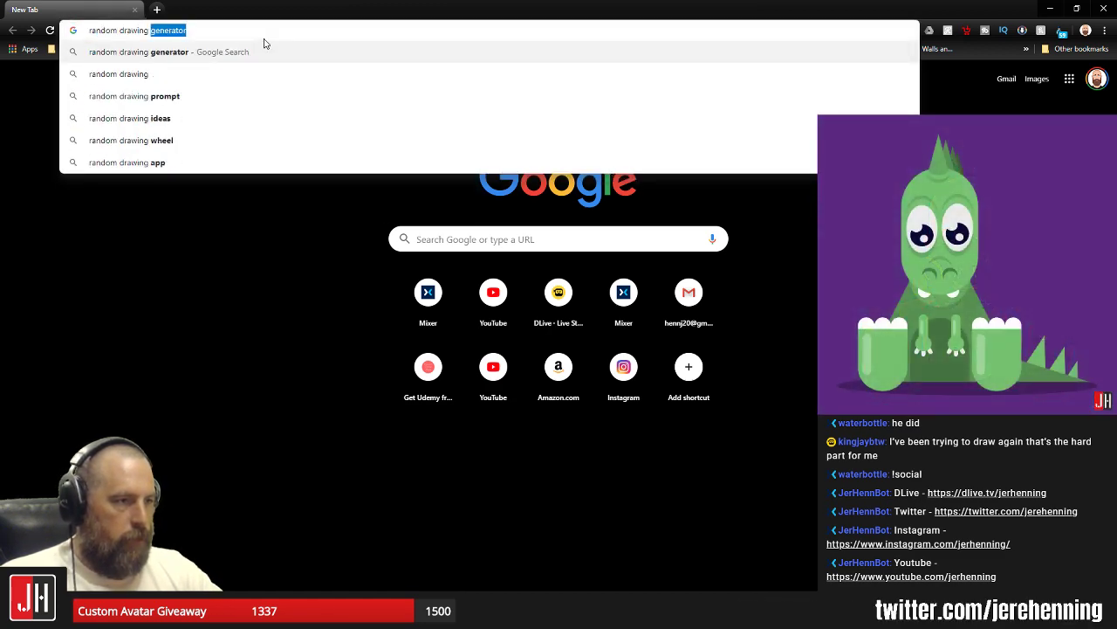
pyautogui.write('idea')
pyautogui.press('Return')
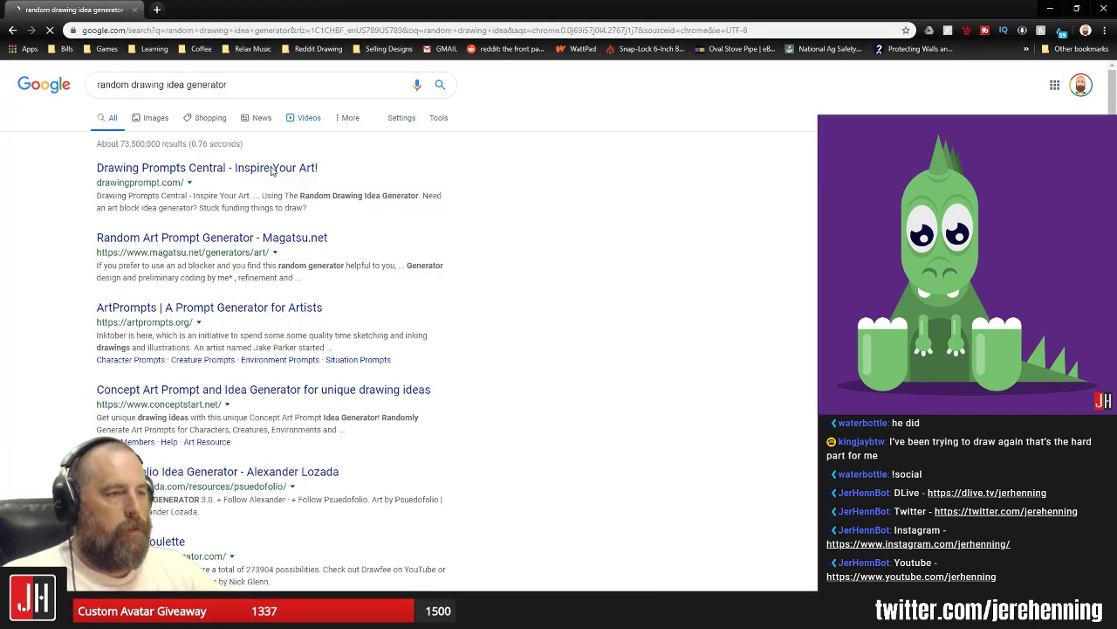
pyautogui.click(247, 172)
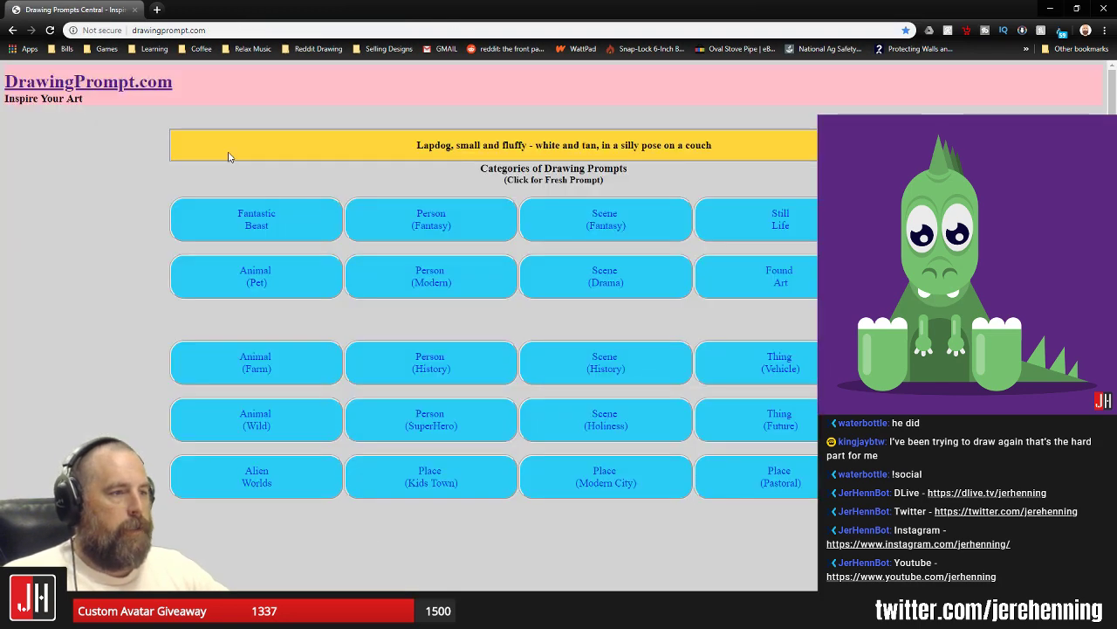
# Return to the search results, open the ArtPrompts site, and request a new prompt in its Character category.
pyautogui.click(14, 32)
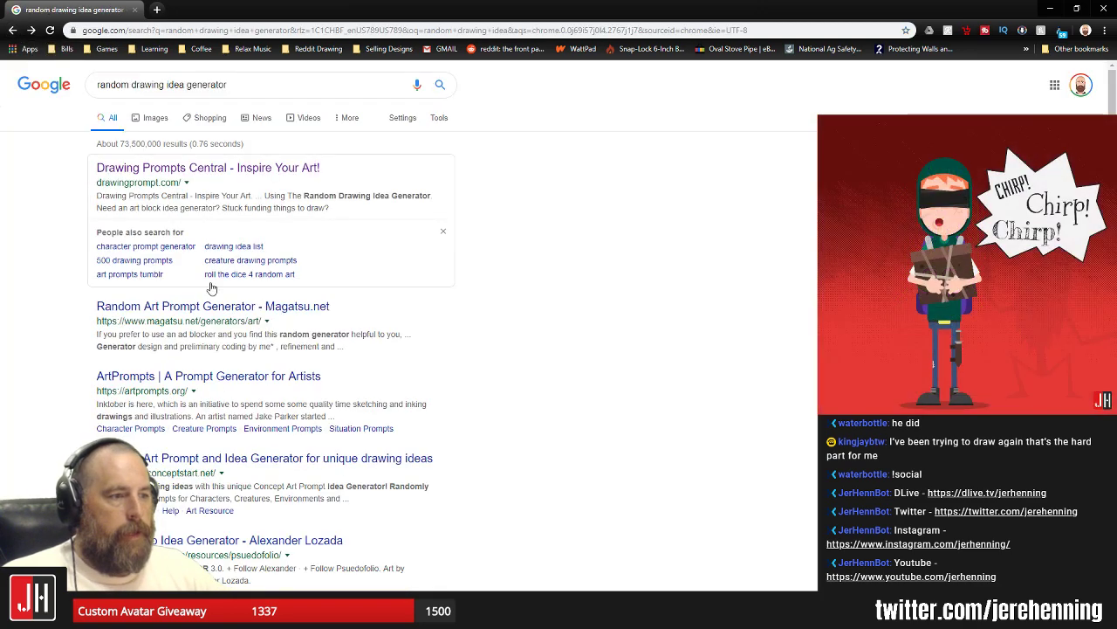
pyautogui.click(316, 378)
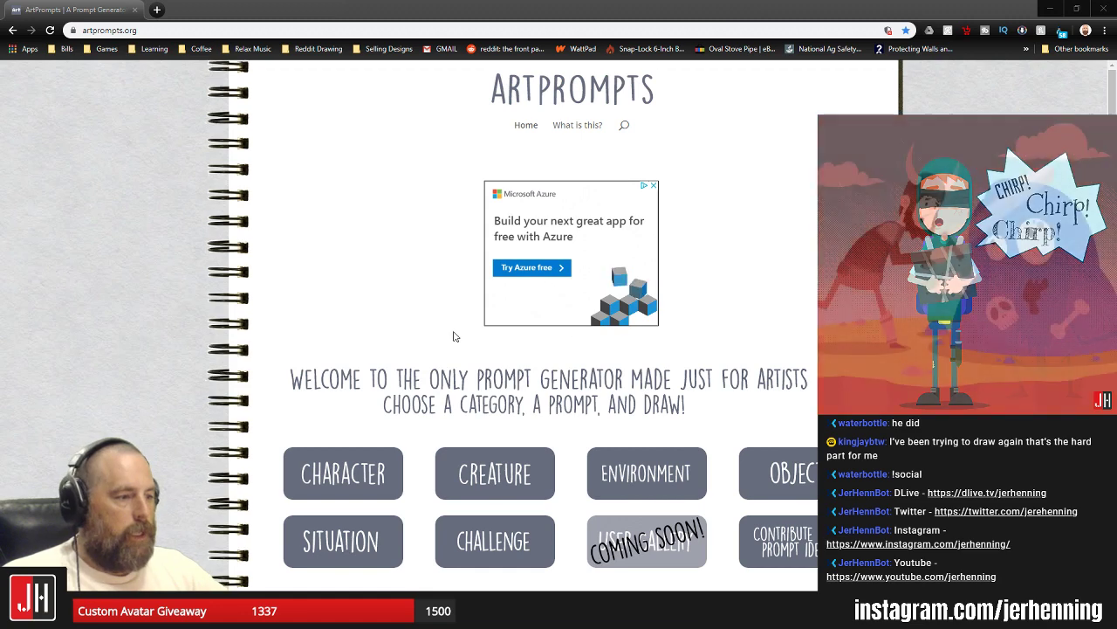
pyautogui.scroll(-1, 381, 332)
pyautogui.click(172, 348)
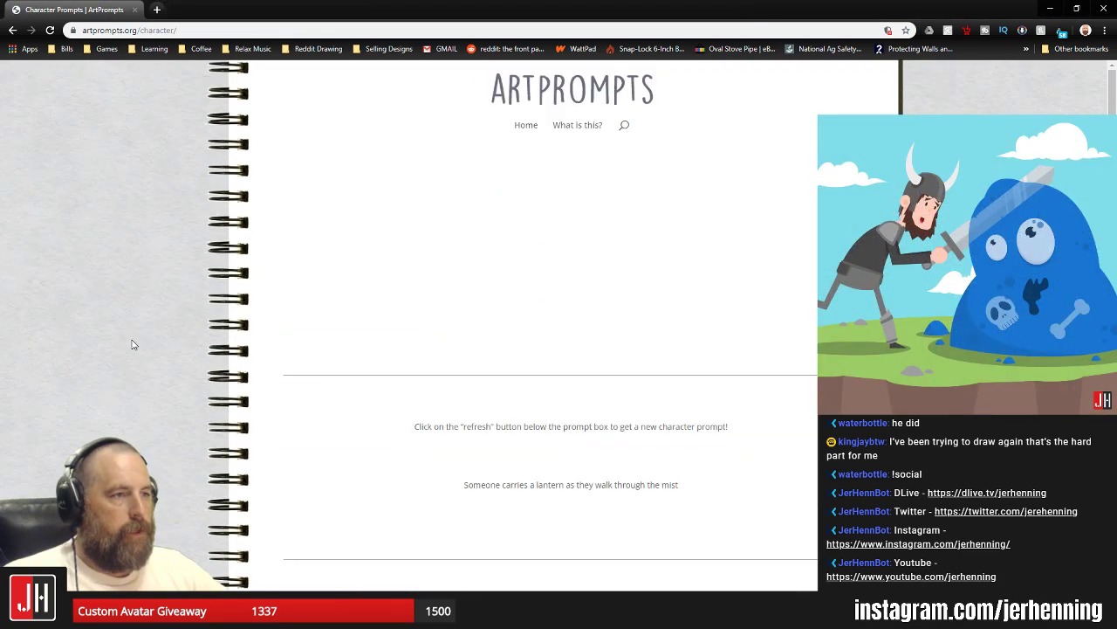
pyautogui.scroll(-1, 489, 441)
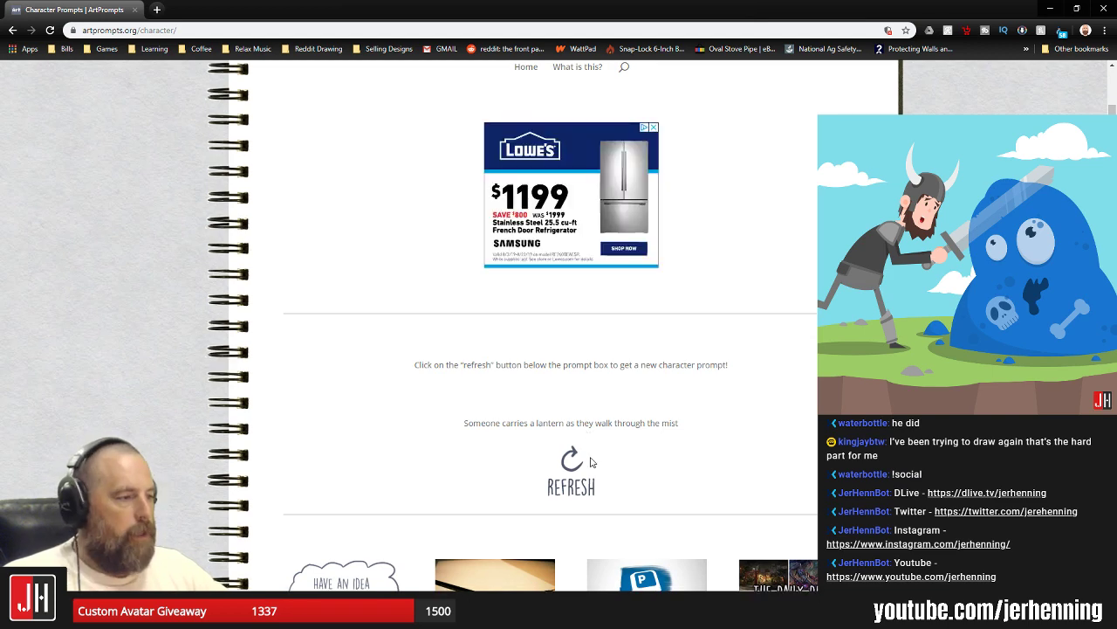
pyautogui.click(590, 461)
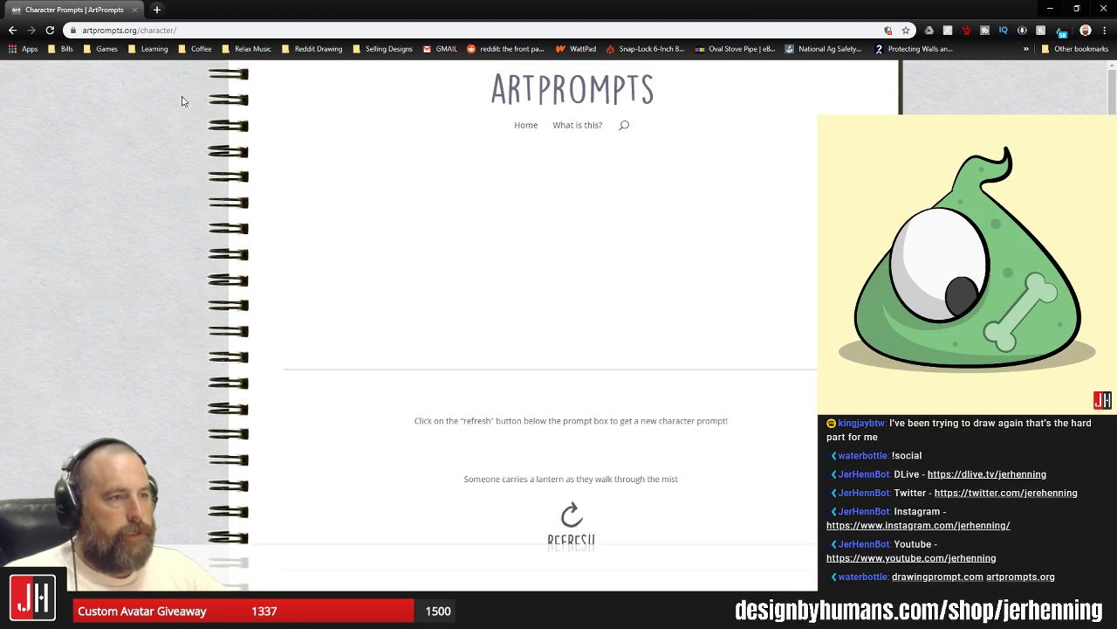
# View the Creature prompts on ArtPrompts and close the browser page to return to Affinity Designer.
pyautogui.click(12, 29)
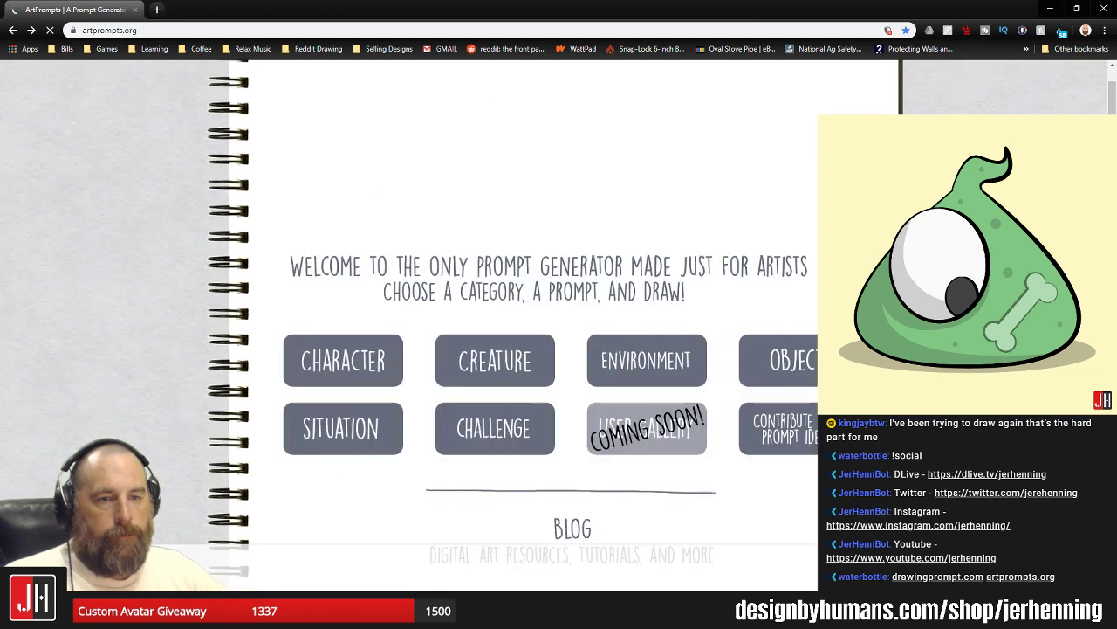
pyautogui.click(481, 348)
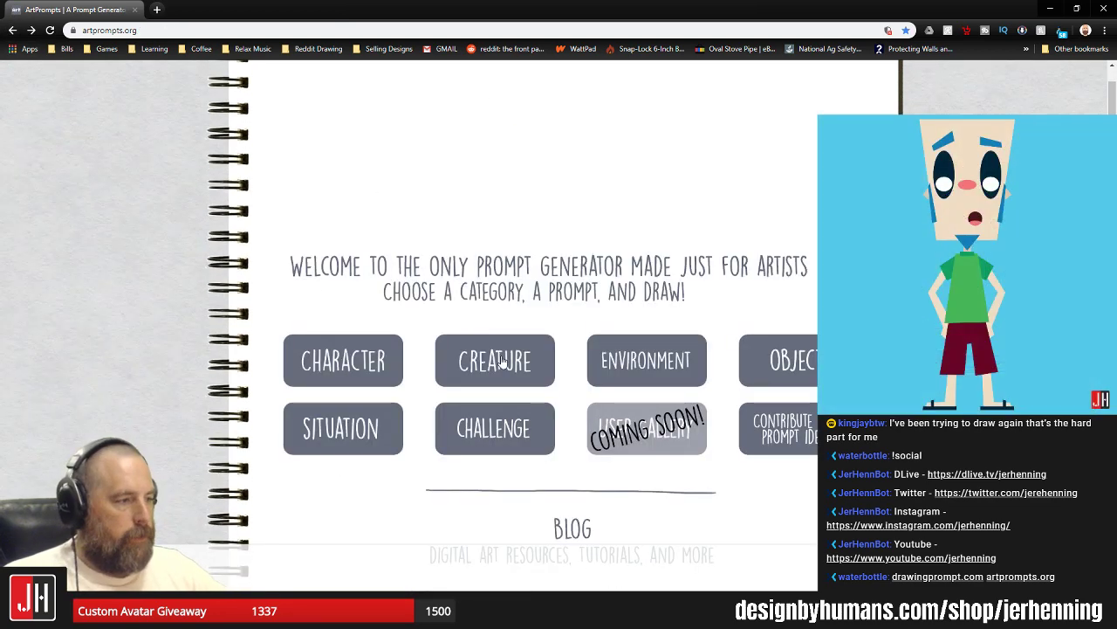
pyautogui.scroll(-2, 634, 323)
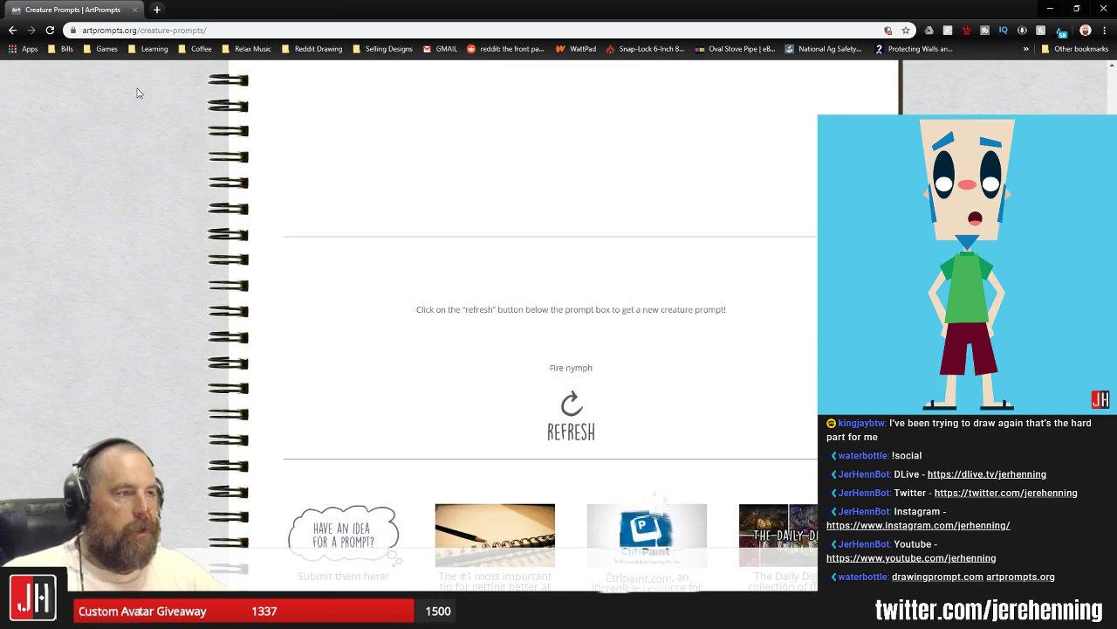
pyautogui.click(136, 11)
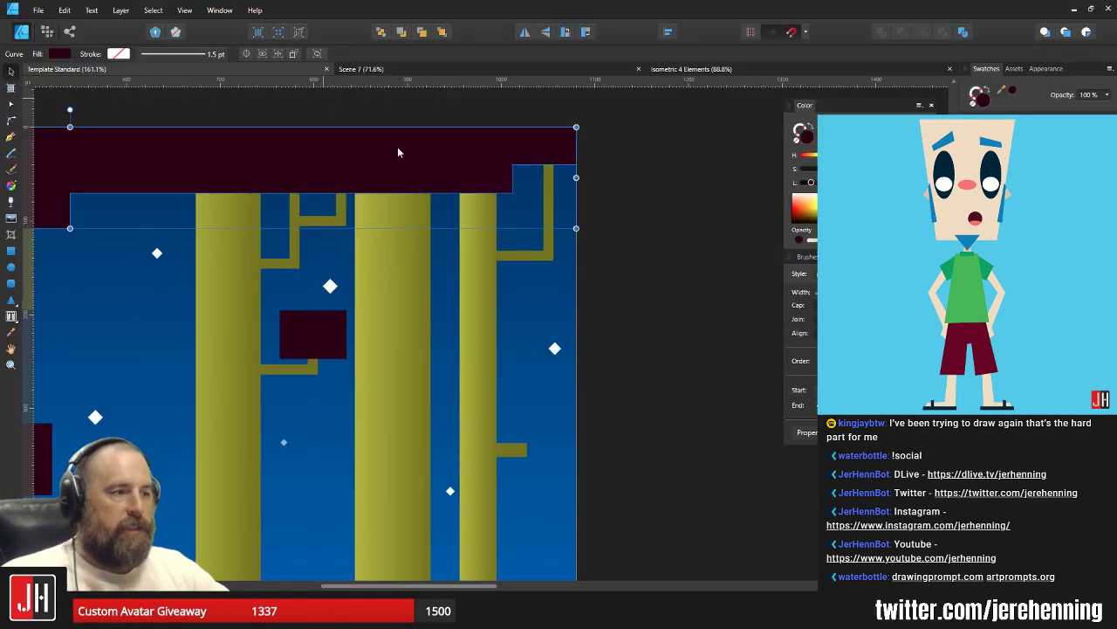
pyautogui.click(648, 276)
pyautogui.scroll(-3, 410, 312)
pyautogui.moveTo(410, 311); pyautogui.dragTo(544, 312)
pyautogui.moveTo(311, 307); pyautogui.dragTo(385, 306)
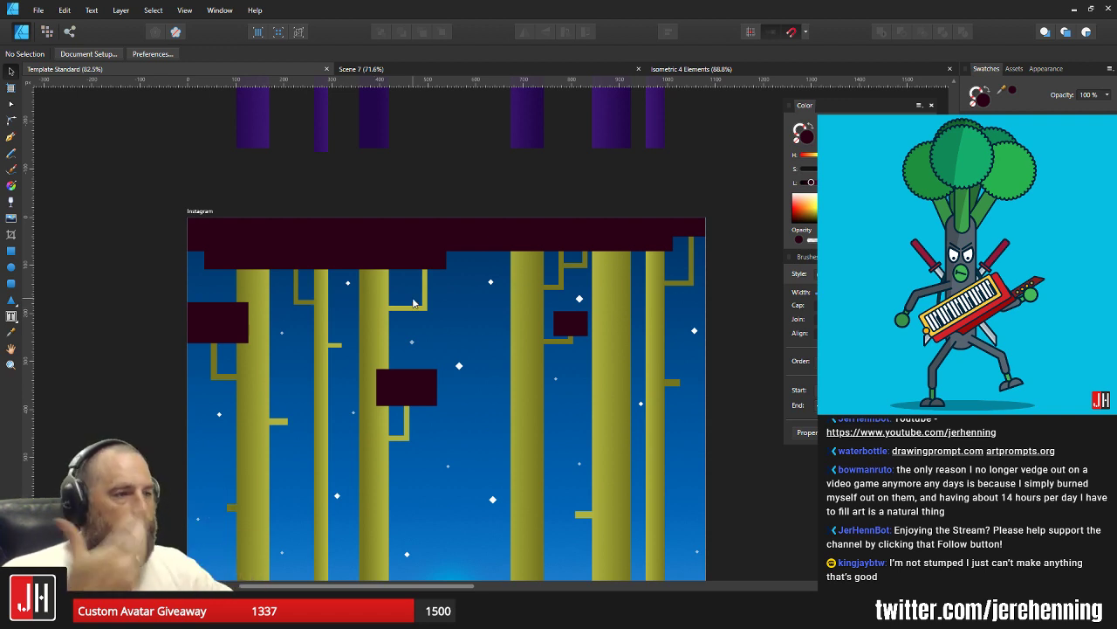
# Open the Family Portrait document from the 2019 folder and examine its two family illustrations up close.
pyautogui.click(38, 10)
pyautogui.click(40, 59)
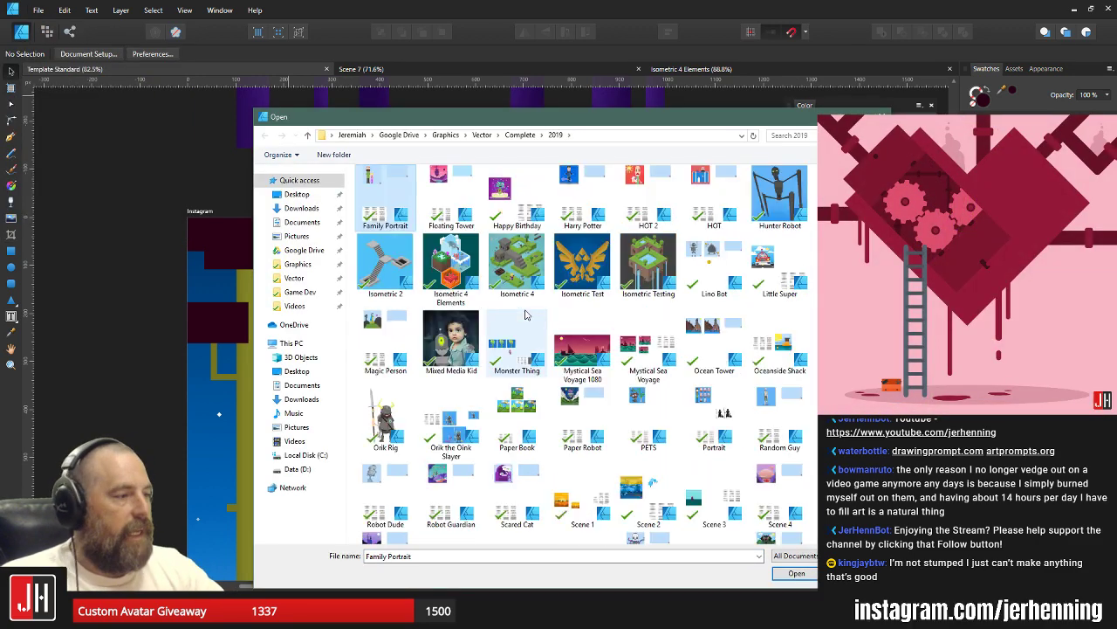
pyautogui.press('Return')
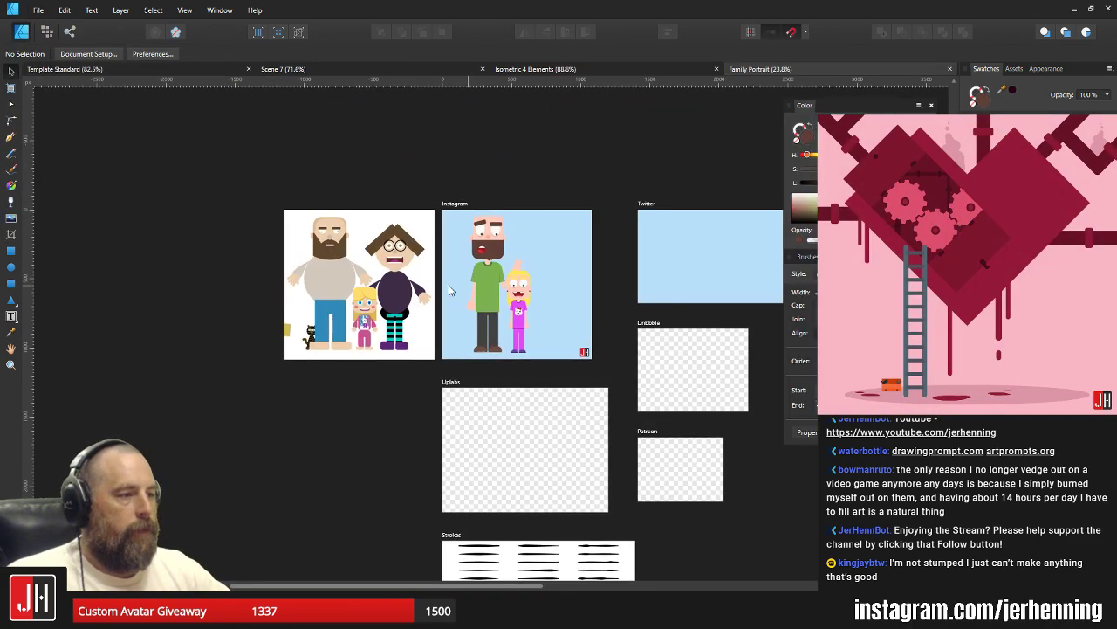
pyautogui.scroll(6, 450, 290)
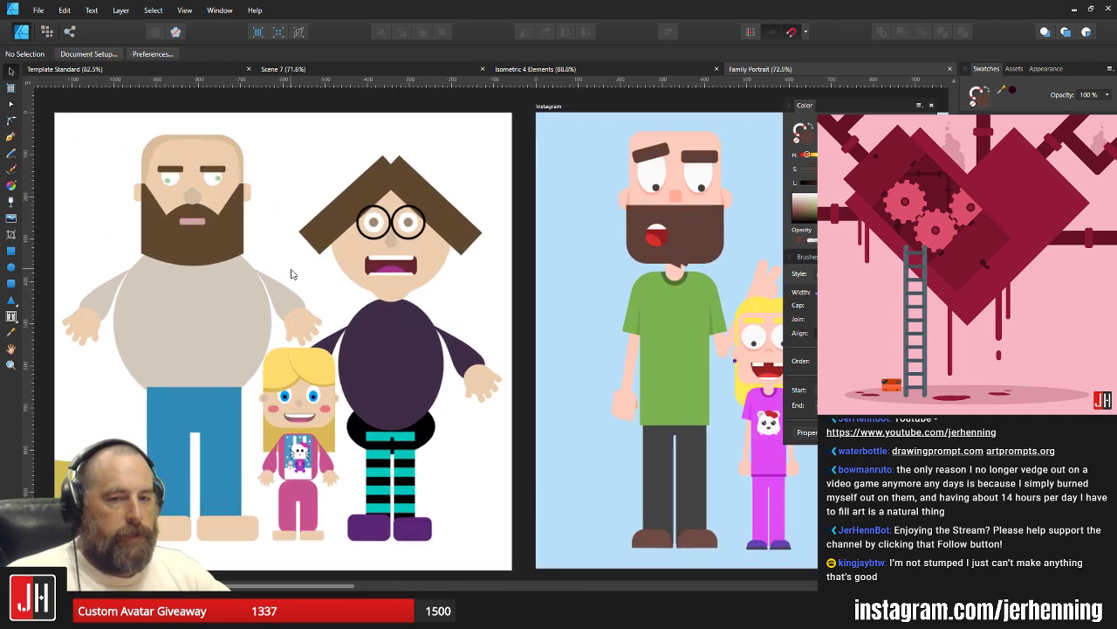
# Close the Family Portrait and Isometric 4 Elements documents and return to the forest scene in Template Standard.
pyautogui.moveTo(300, 269); pyautogui.dragTo(383, 288)
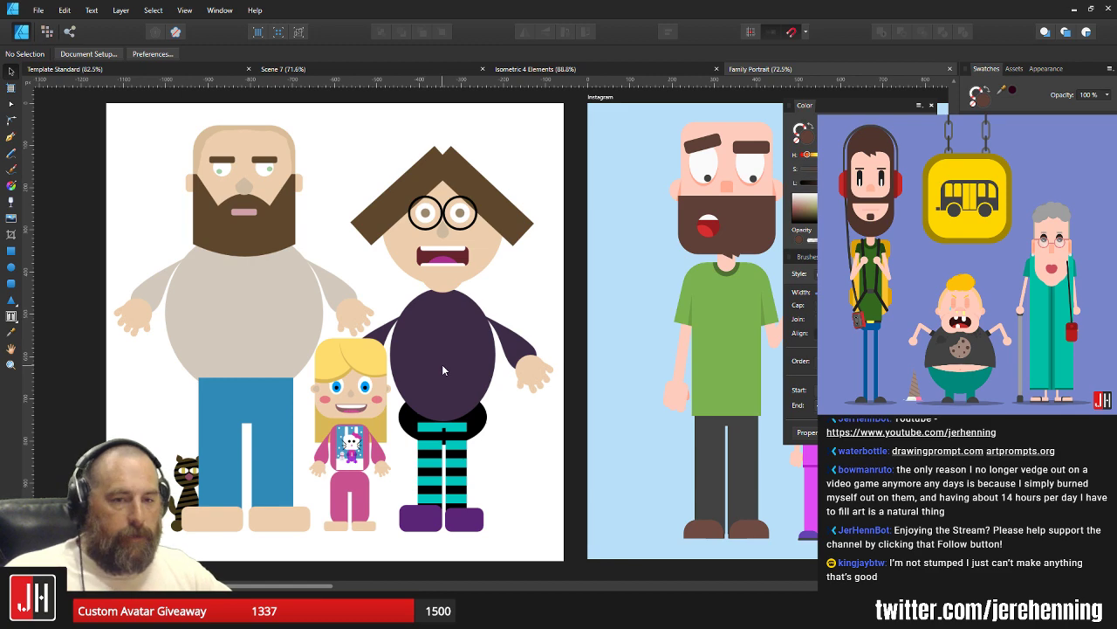
pyautogui.moveTo(479, 344); pyautogui.dragTo(398, 346)
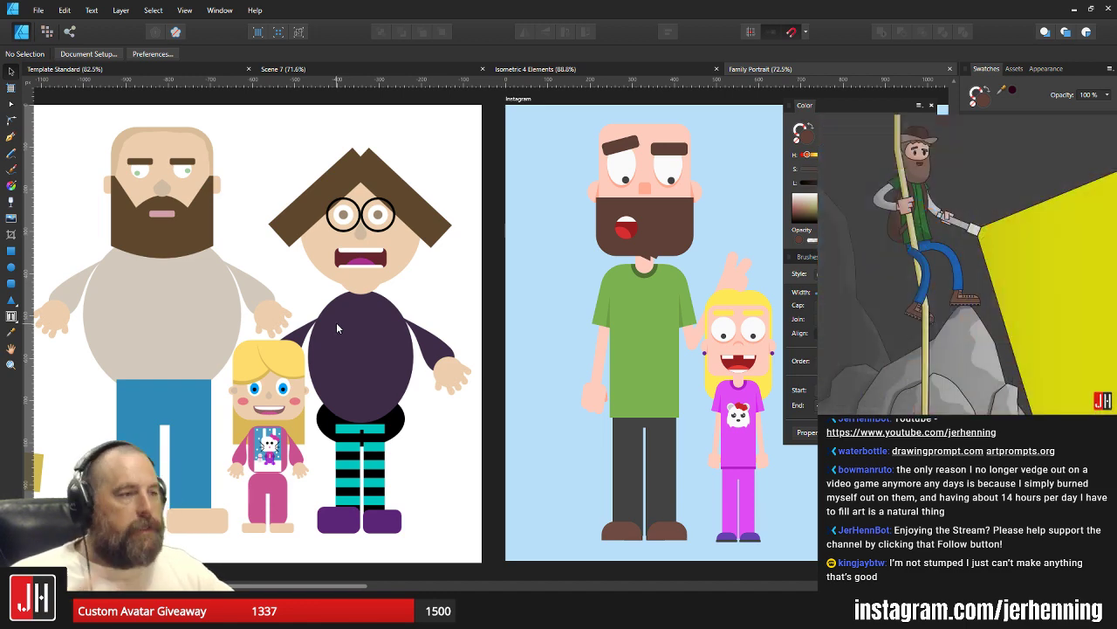
pyautogui.click(951, 69)
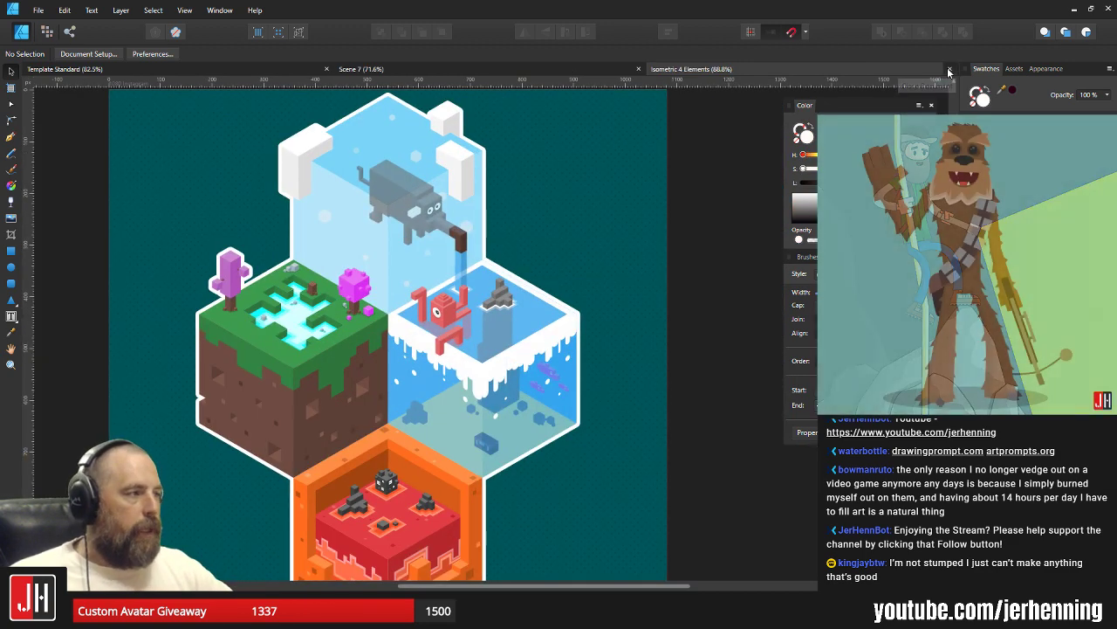
pyautogui.click(950, 70)
pyautogui.click(402, 71)
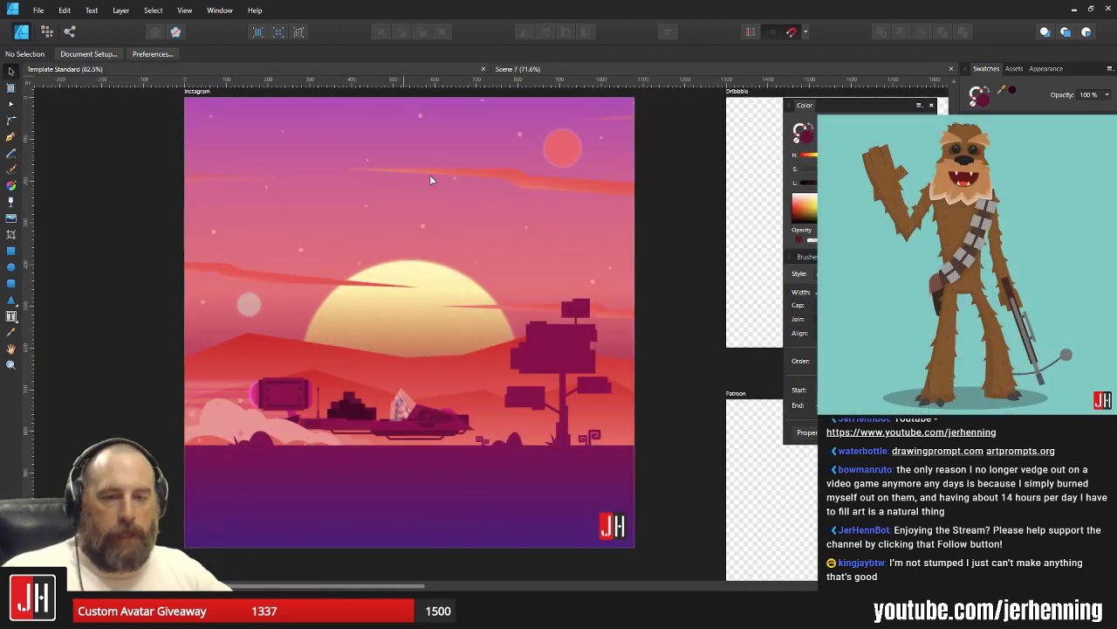
pyautogui.moveTo(511, 360); pyautogui.dragTo(509, 218)
pyautogui.scroll(-2, 522, 292)
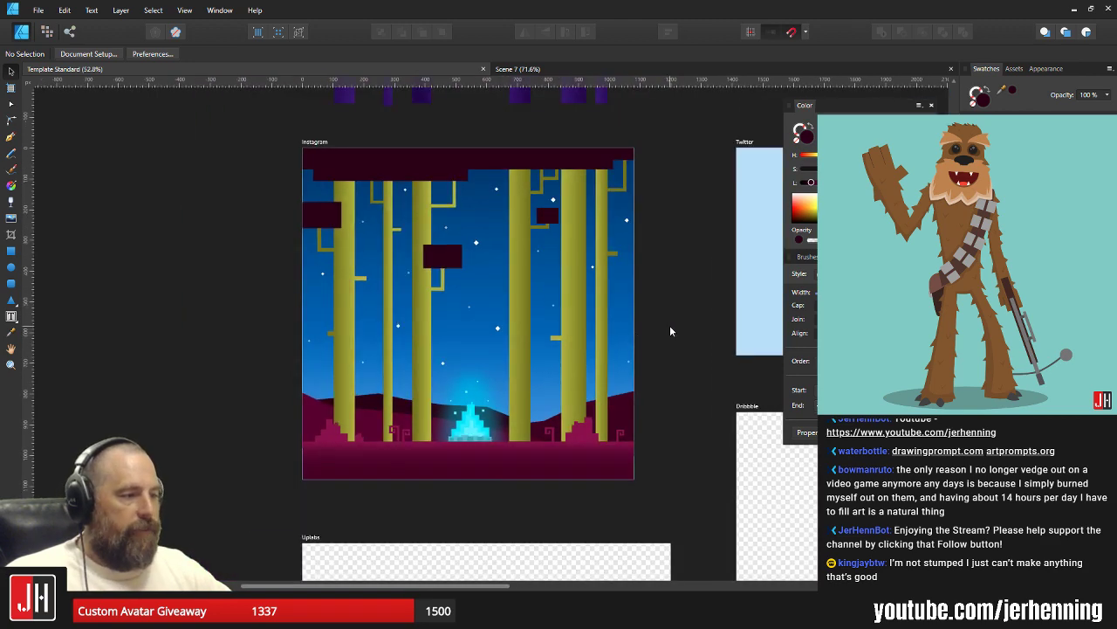
pyautogui.scroll(2, 496, 311)
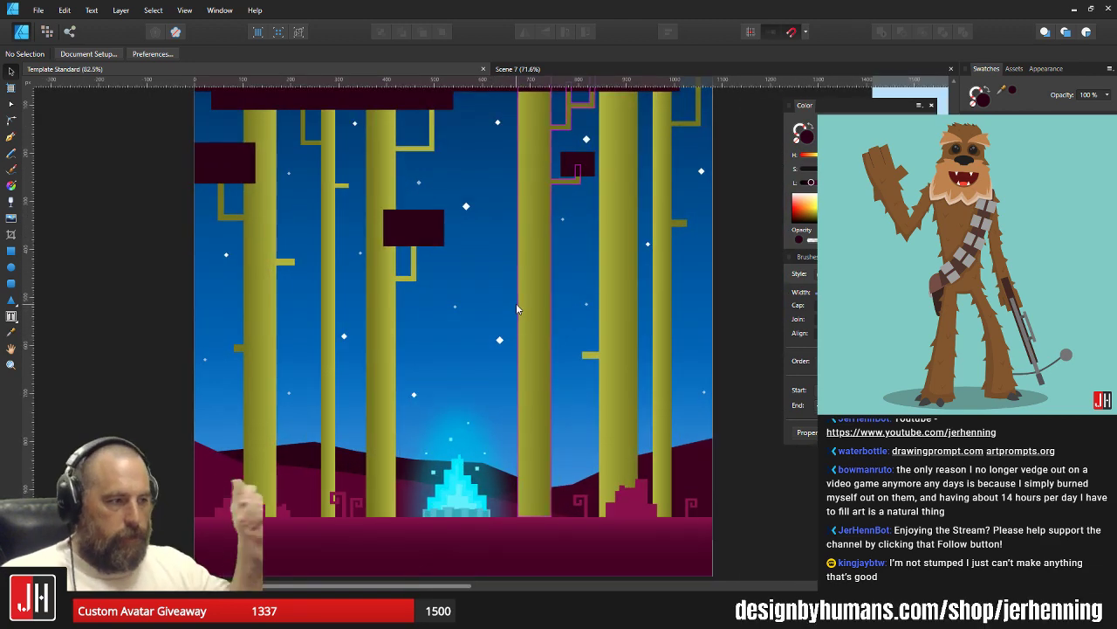
# Shrink the white diamond star beside the middle dark canopy block and move it slightly down and left.
pyautogui.scroll(4, 455, 262)
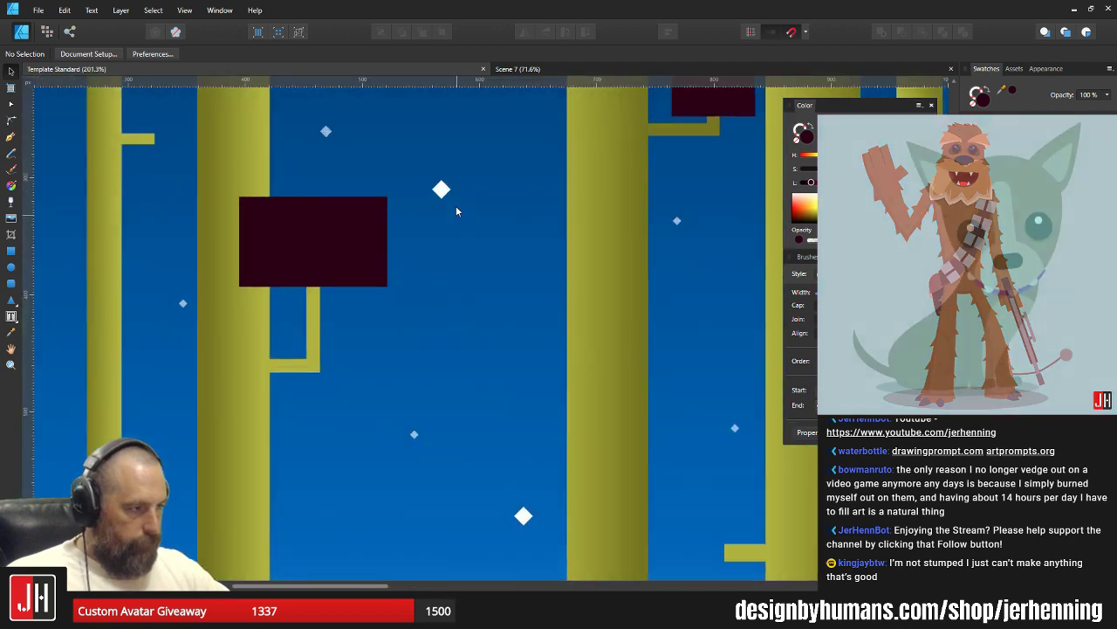
pyautogui.moveTo(456, 210); pyautogui.dragTo(469, 310)
pyautogui.scroll(2, 472, 312)
pyautogui.click(485, 319)
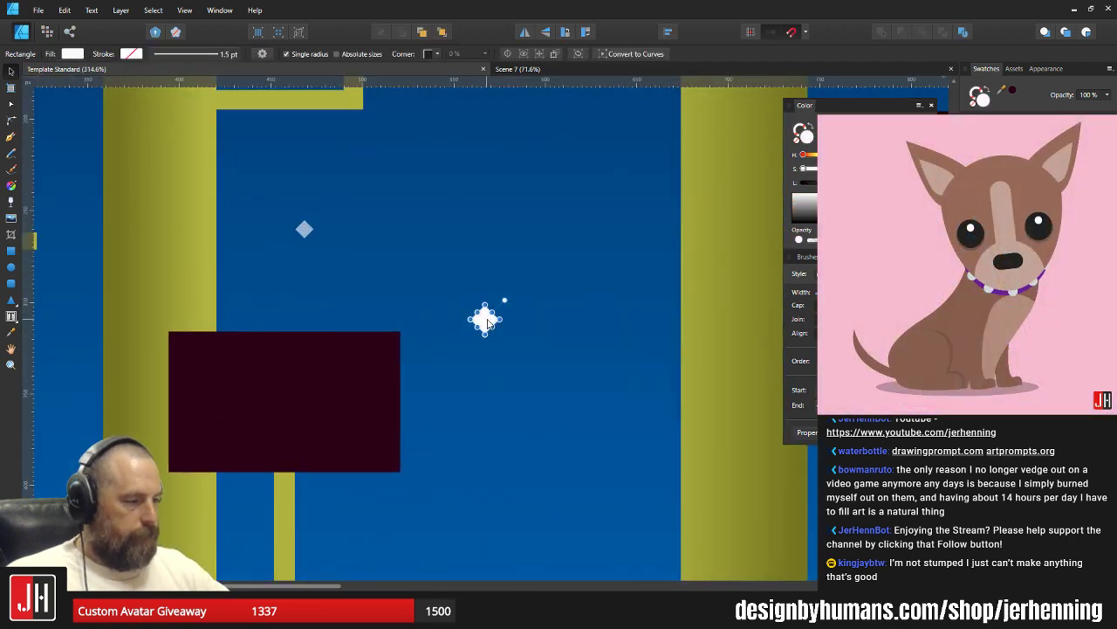
pyautogui.scroll(-5, 489, 323)
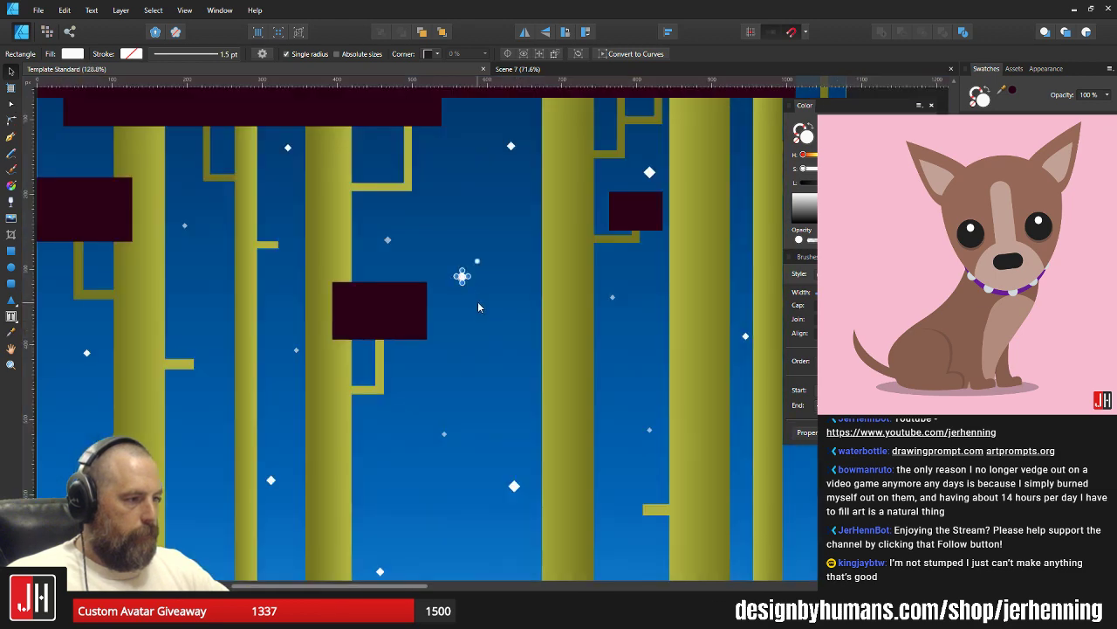
pyautogui.scroll(4, 459, 277)
pyautogui.scroll(3, 454, 279)
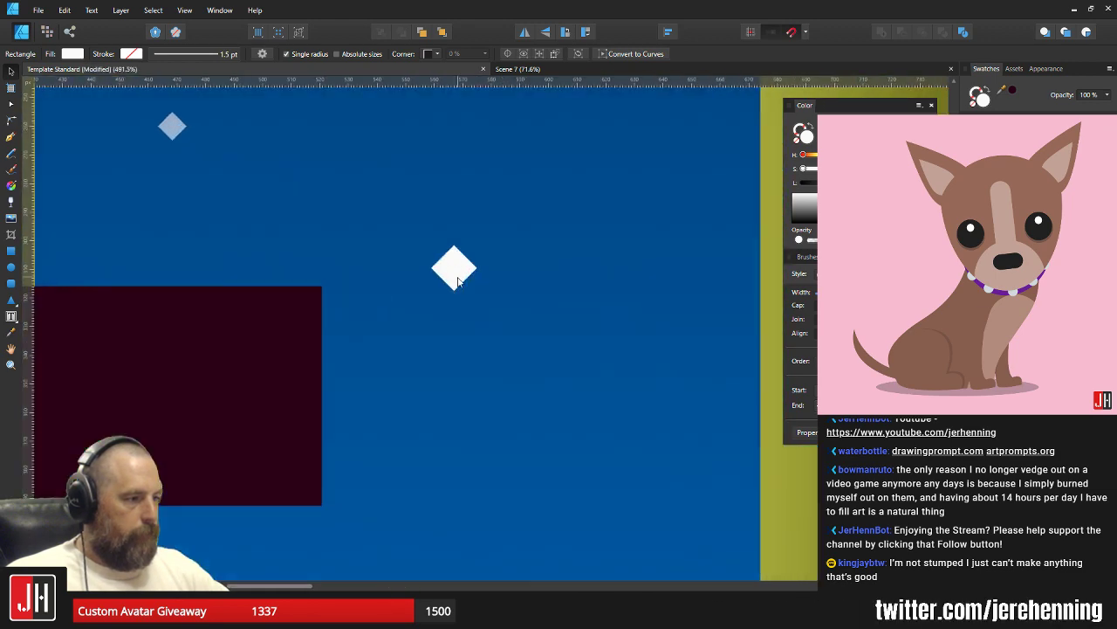
pyautogui.moveTo(454, 277); pyautogui.dragTo(445, 303)
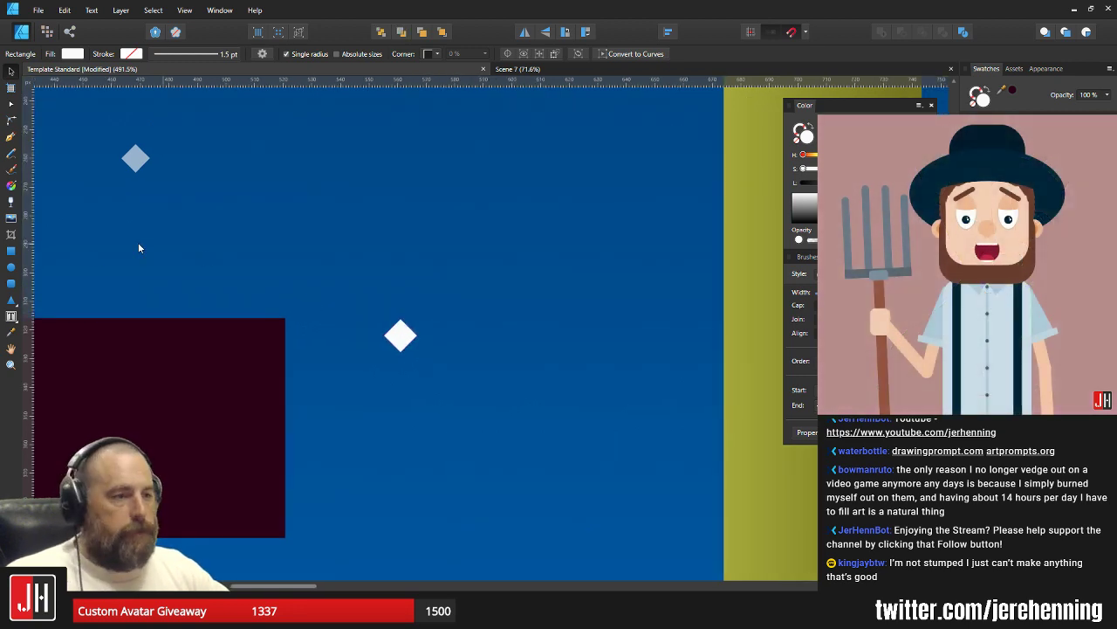
# Draw a tall, narrow teardrop in the sky beside the star and fill it with the star's sampled white.
pyautogui.click(10, 299)
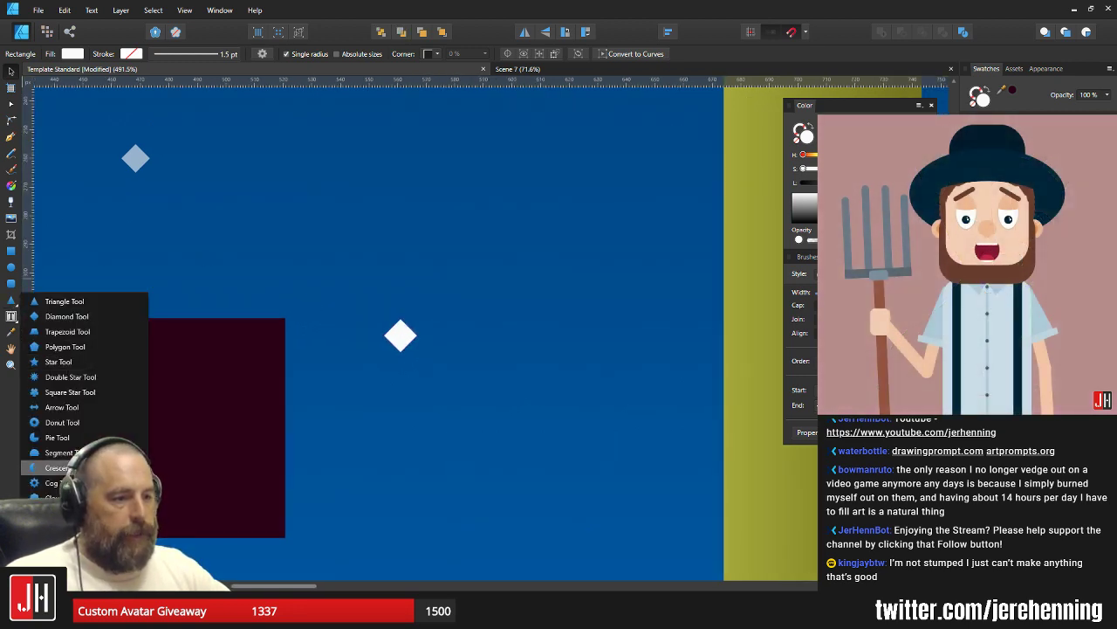
pyautogui.click(57, 468)
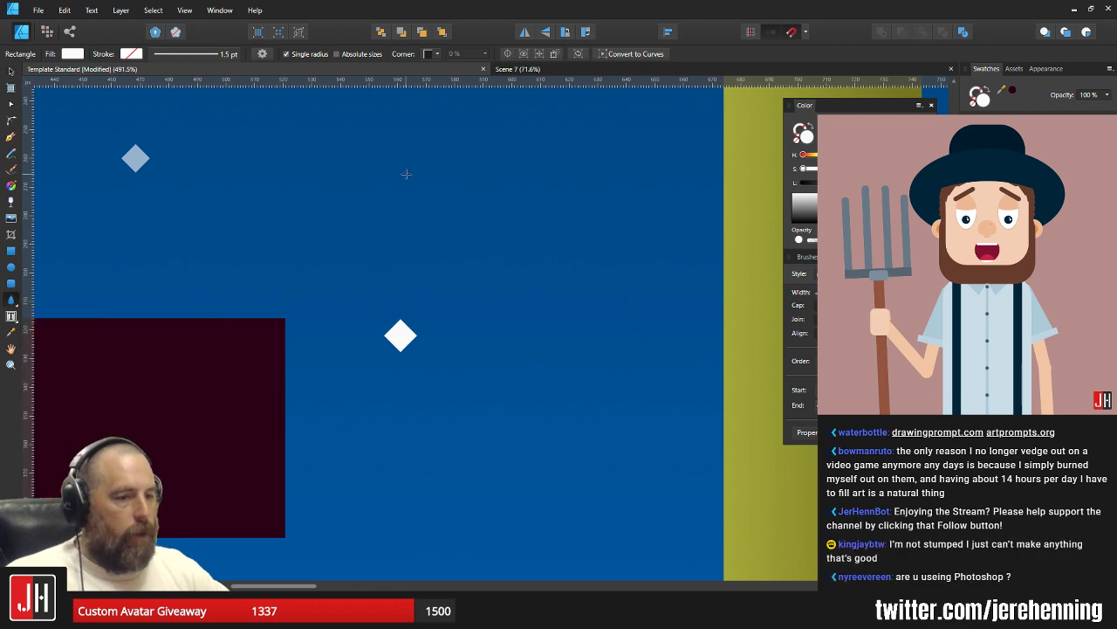
pyautogui.moveTo(406, 174); pyautogui.dragTo(449, 564)
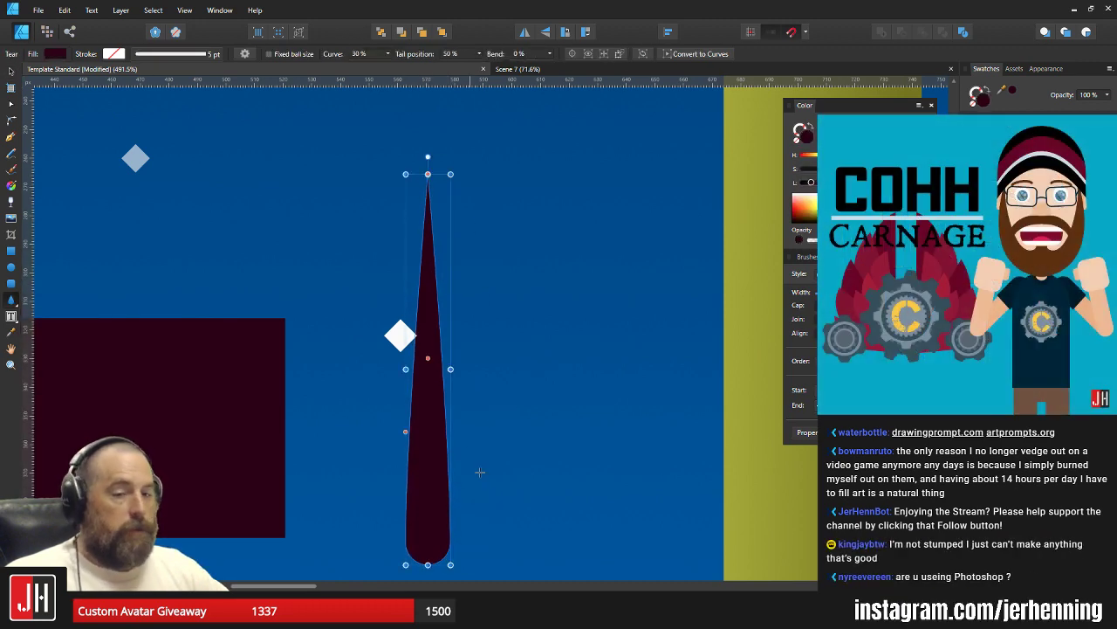
pyautogui.press('i')
pyautogui.click(404, 335)
pyautogui.press('v')
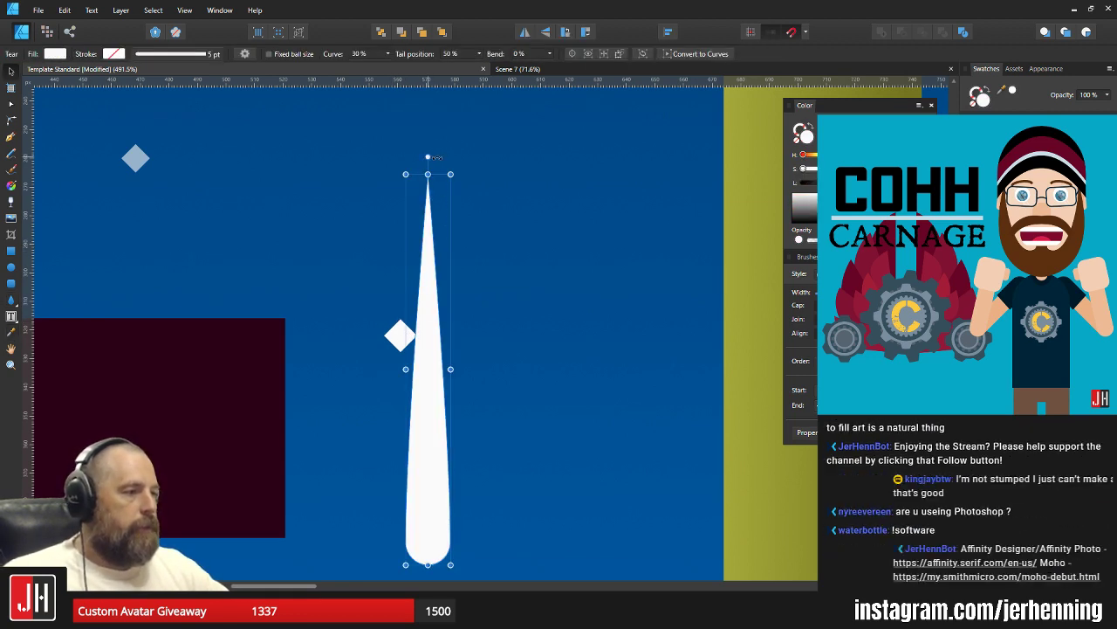
# Tilt the white teardrop clockwise into a diagonal shooting star and try it at different positions near the small star.
pyautogui.moveTo(435, 158); pyautogui.dragTo(534, 212)
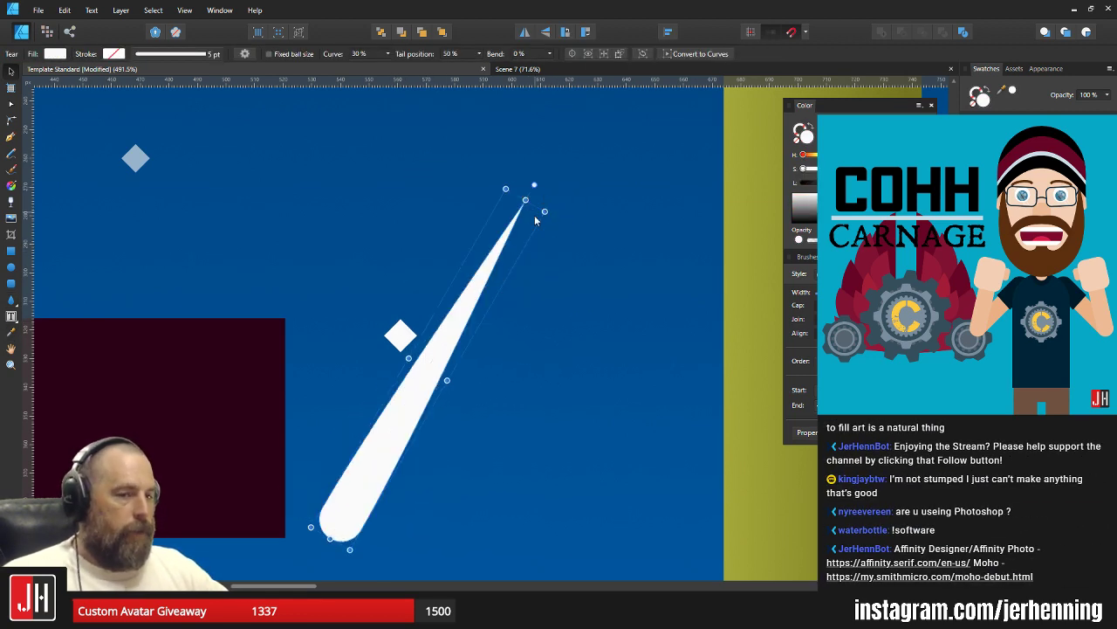
pyautogui.moveTo(423, 385); pyautogui.dragTo(485, 194)
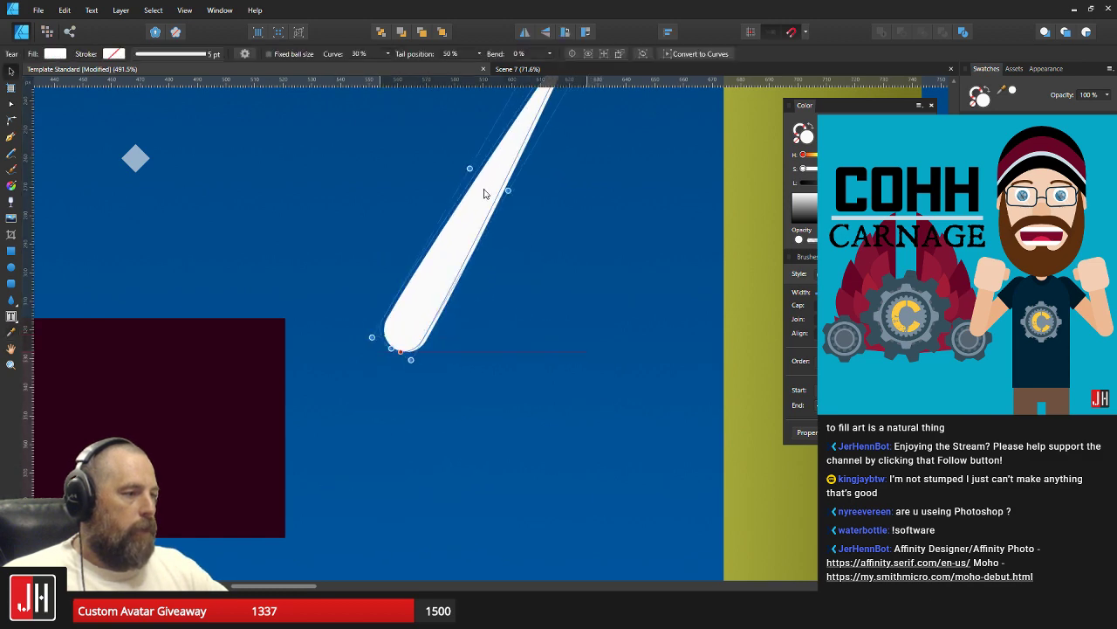
pyautogui.scroll(-10, 480, 252)
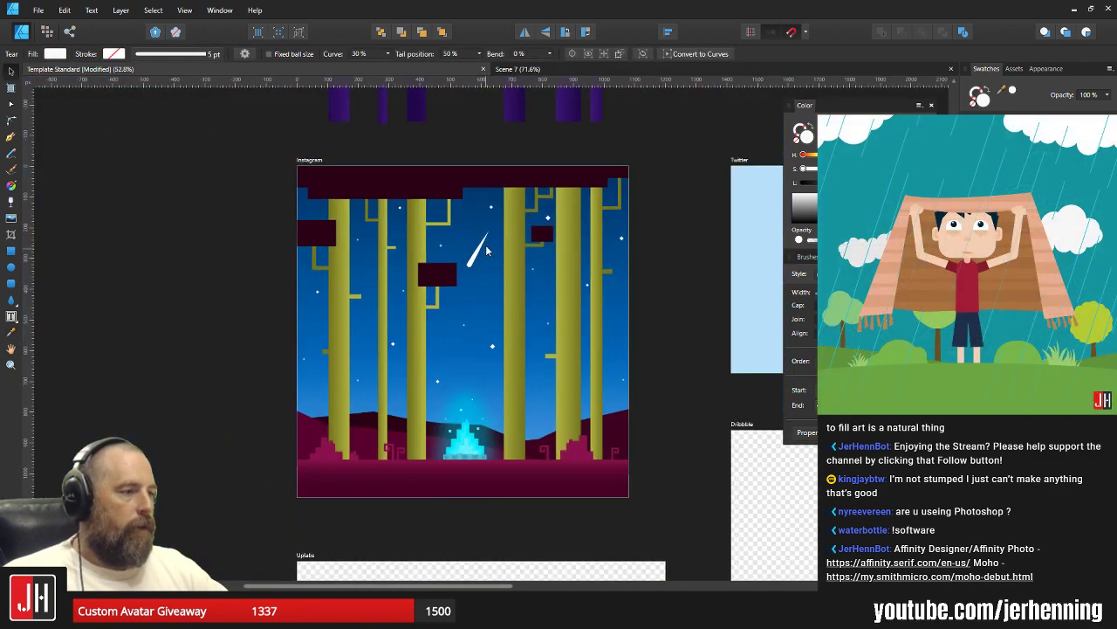
pyautogui.moveTo(476, 260); pyautogui.dragTo(435, 289)
pyautogui.scroll(9, 434, 289)
pyautogui.moveTo(392, 254); pyautogui.dragTo(473, 320)
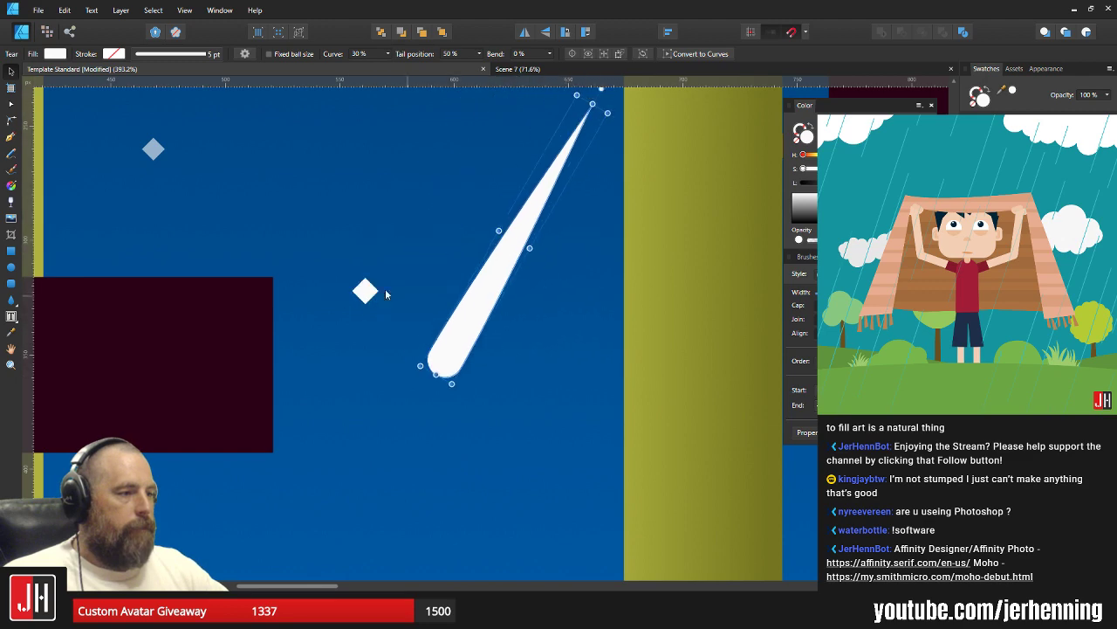
# Delete the white teardrop shooting star from the sky.
pyautogui.press('Delete')
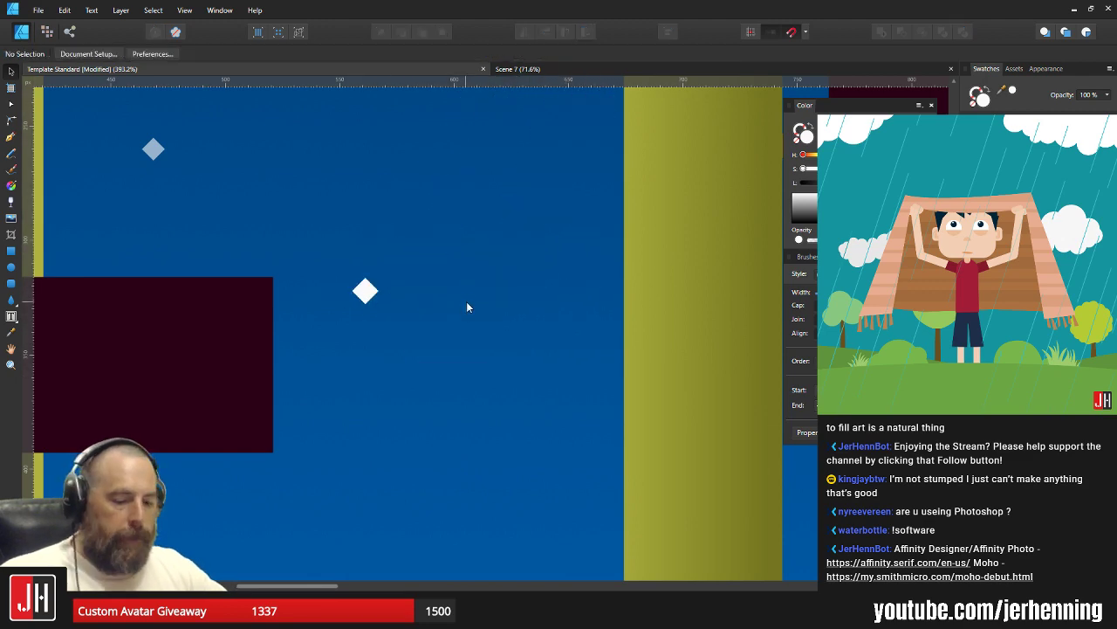
pyautogui.scroll(-6, 471, 301)
pyautogui.scroll(2, 399, 266)
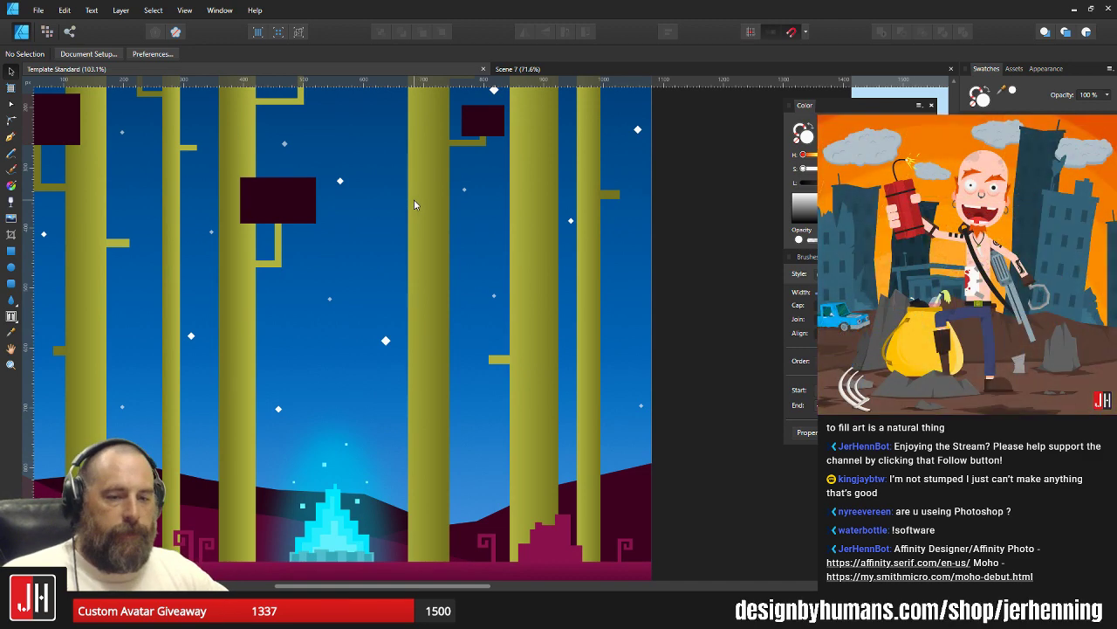
pyautogui.scroll(-2, 429, 234)
pyautogui.scroll(1, 428, 247)
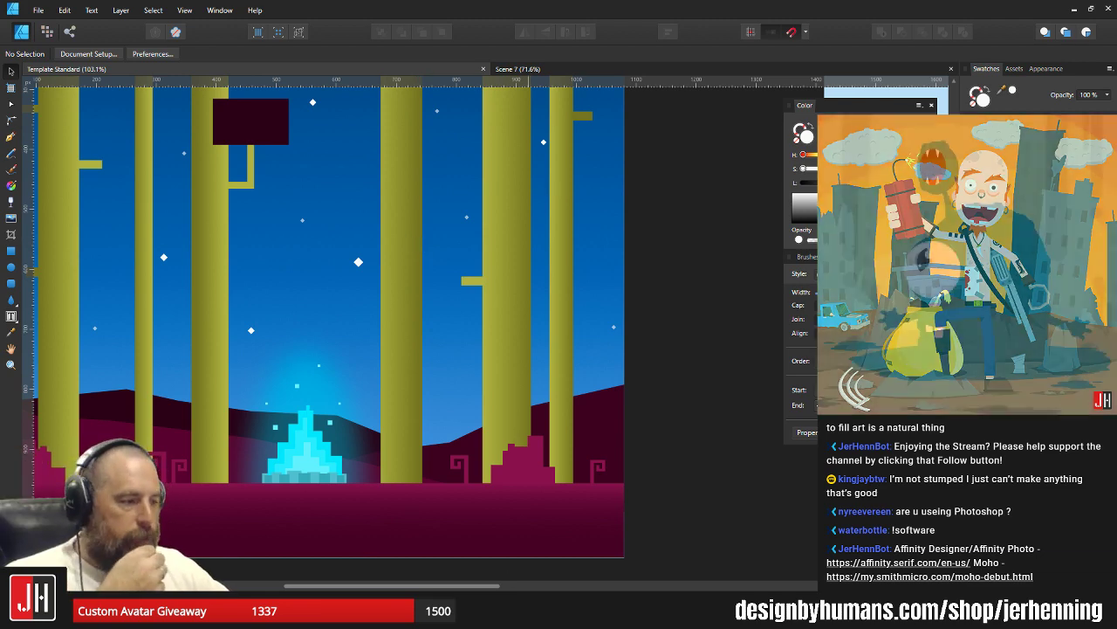
# Switch to Moho, play the Jer Flat.moho animation and rewind it, and return to Affinity Designer.
pyautogui.click(562, 614)
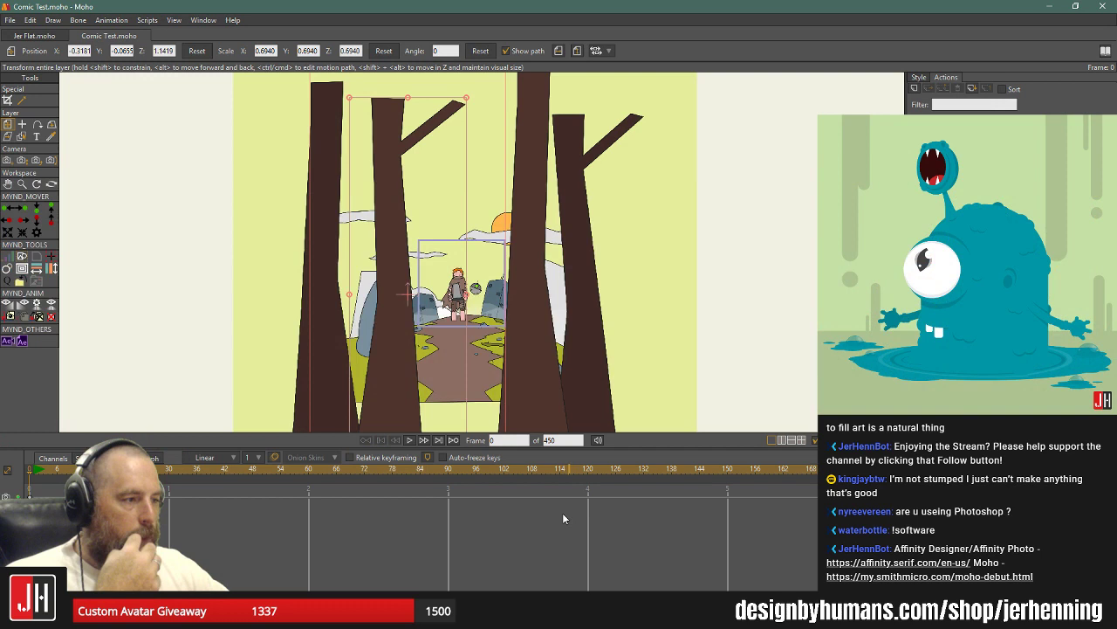
pyautogui.click(34, 36)
pyautogui.click(411, 441)
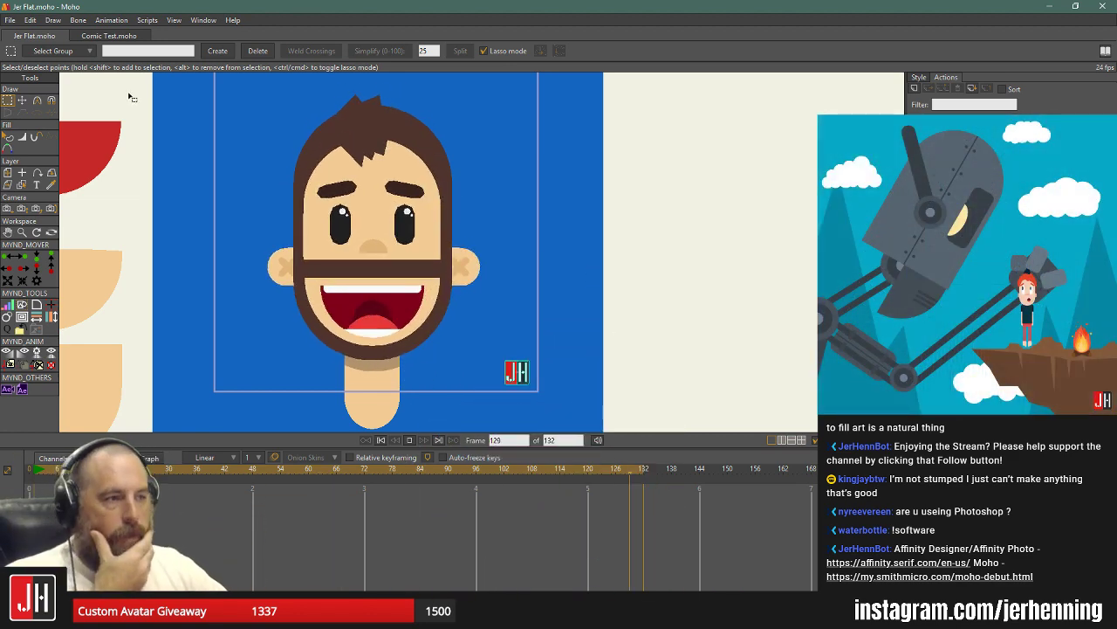
pyautogui.click(382, 440)
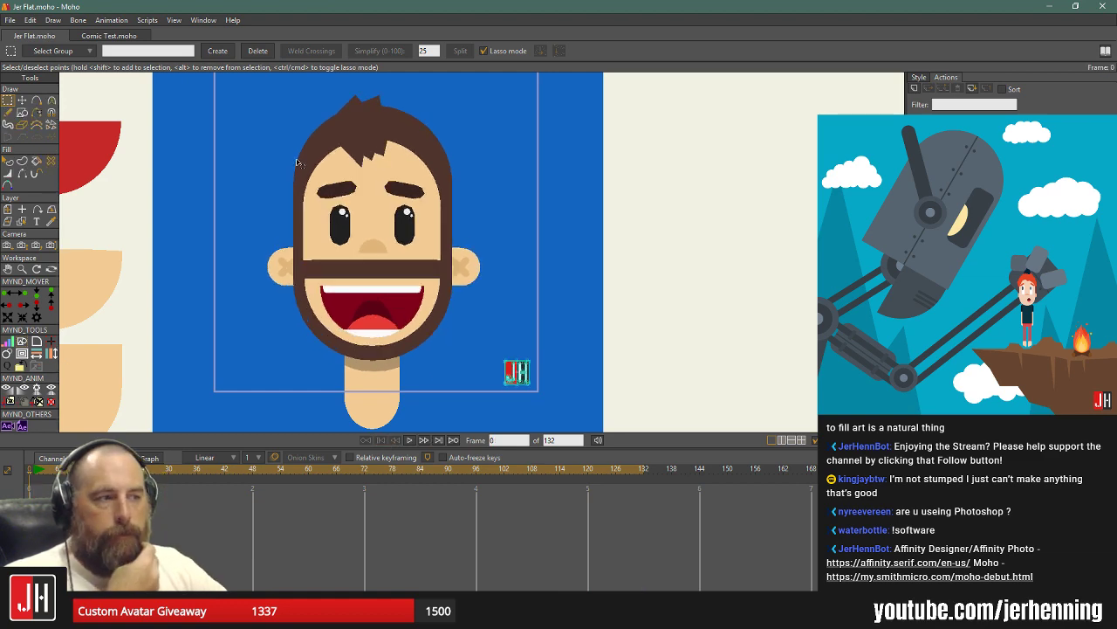
pyautogui.click(1049, 7)
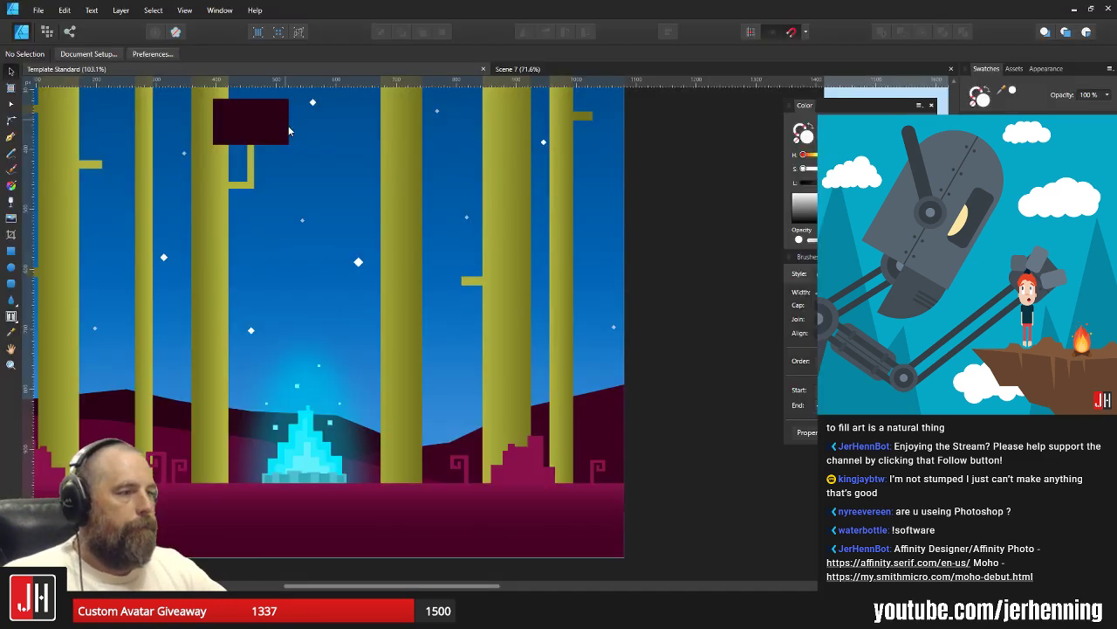
# Set the opacity of the whole star group to 80% and deselect it.
pyautogui.scroll(8, 289, 130)
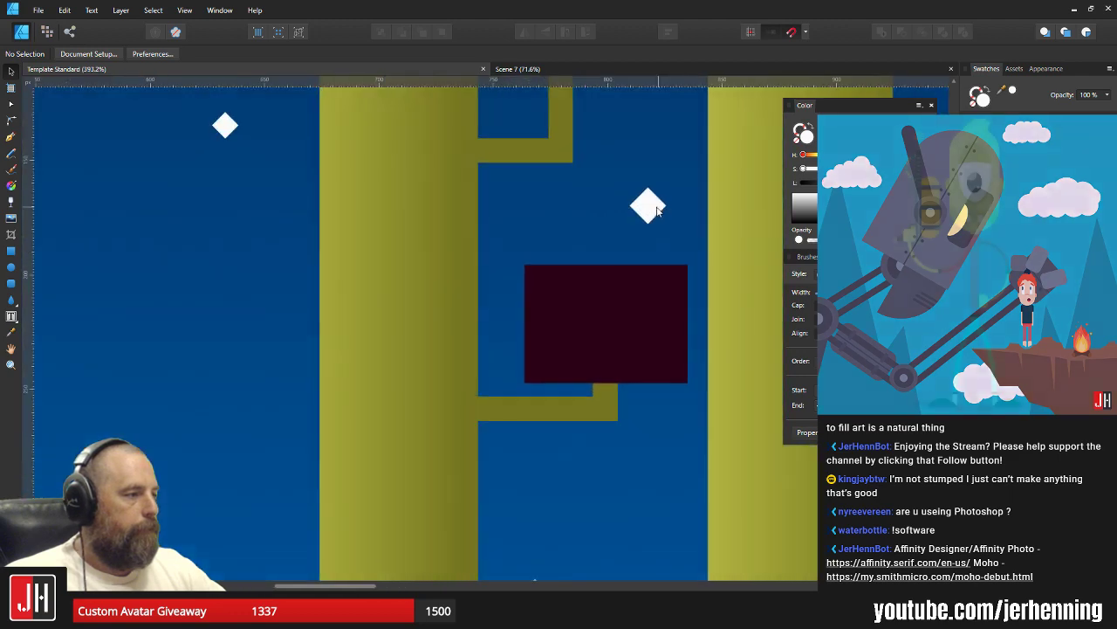
pyautogui.click(655, 211)
pyautogui.scroll(-6, 642, 231)
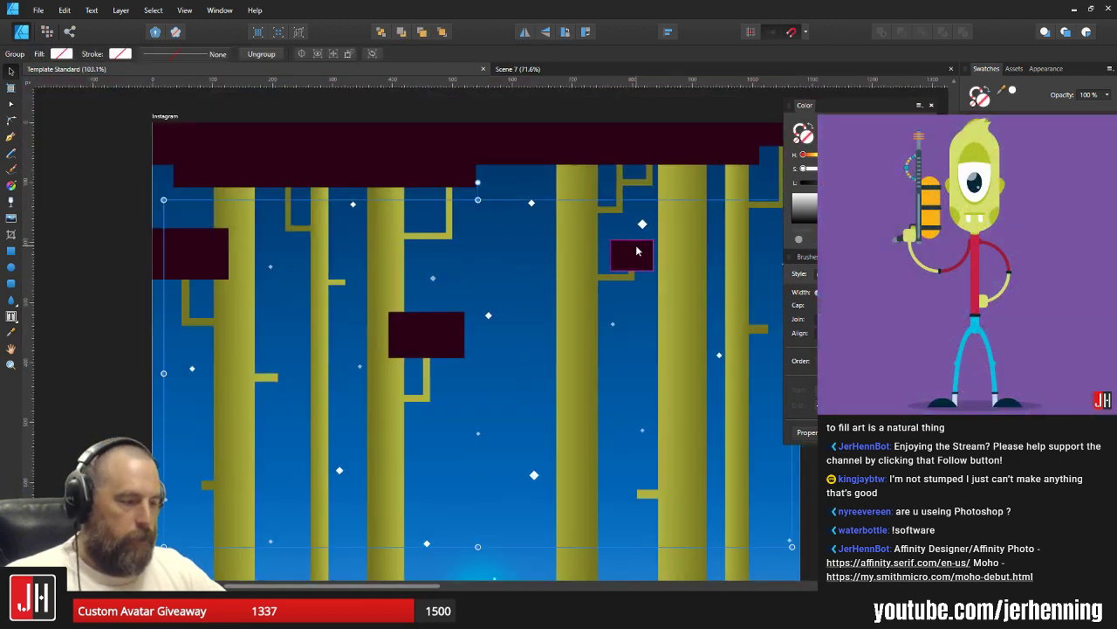
pyautogui.press('8')
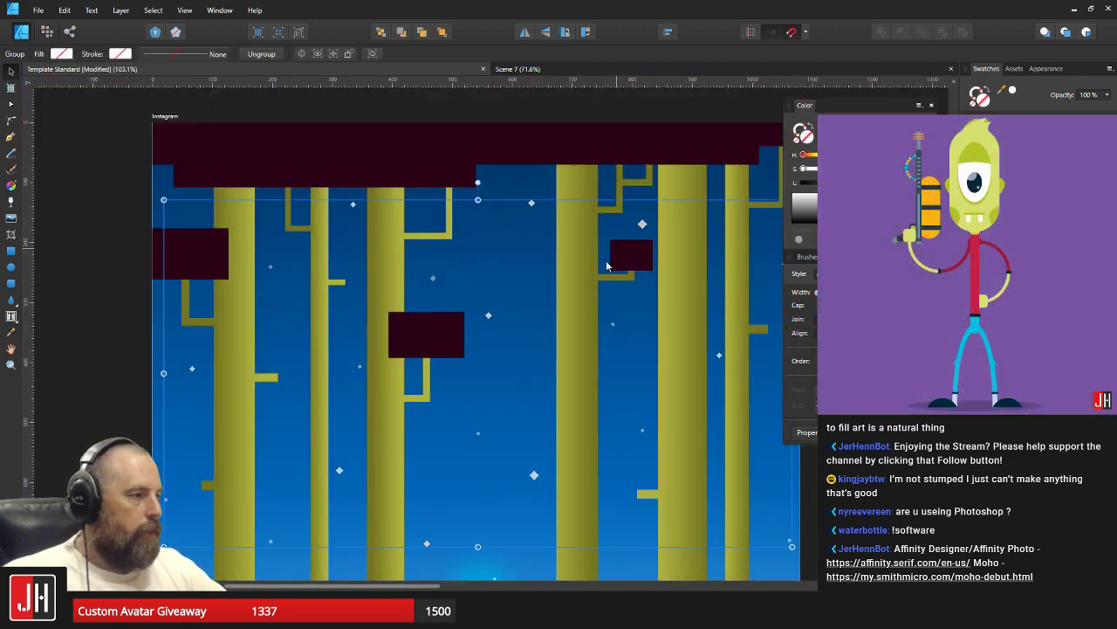
pyautogui.scroll(-2, 605, 262)
pyautogui.click(753, 468)
pyautogui.moveTo(688, 451); pyautogui.dragTo(545, 380)
pyautogui.scroll(-2, 546, 380)
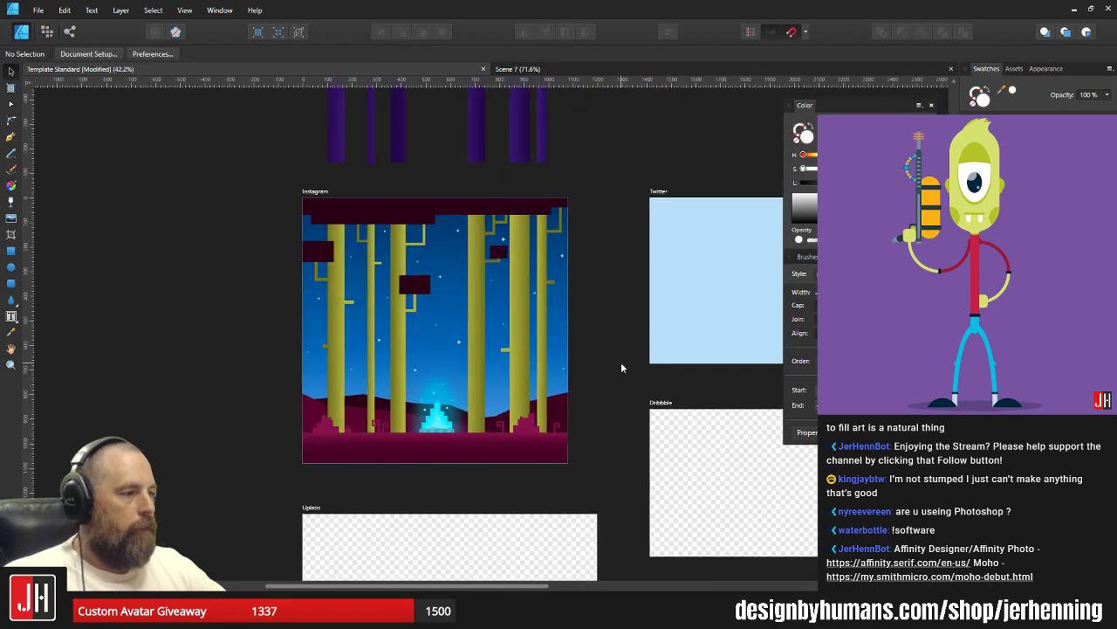
pyautogui.scroll(5, 516, 329)
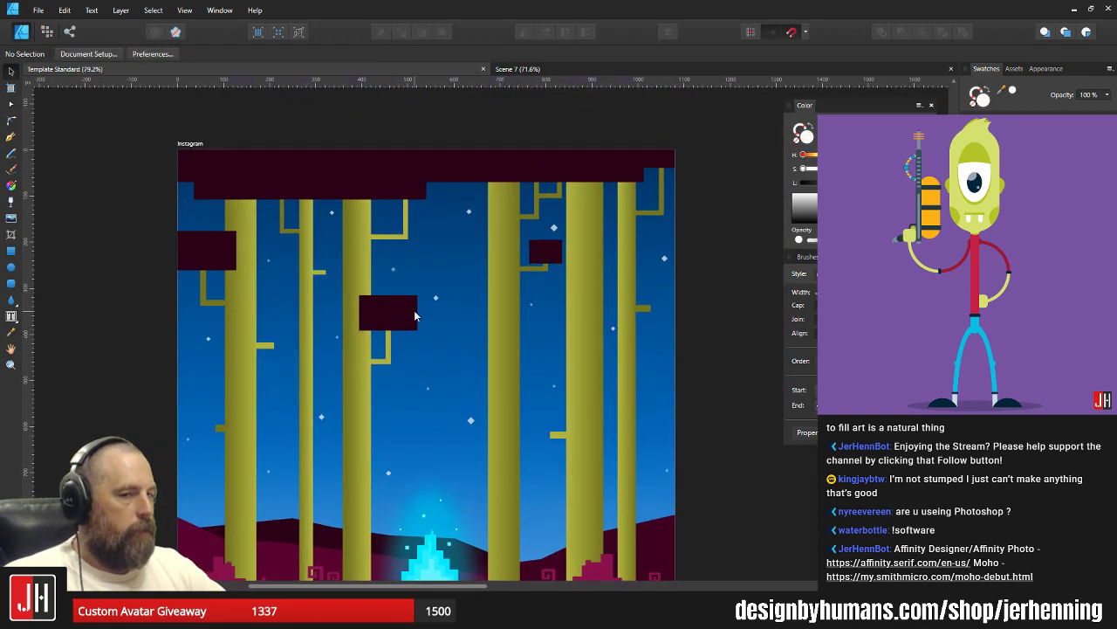
# Draw a white square about 150 px wide in the sky and position it between the middle trunks above the cyan fire.
pyautogui.scroll(3, 423, 287)
pyautogui.click(10, 266)
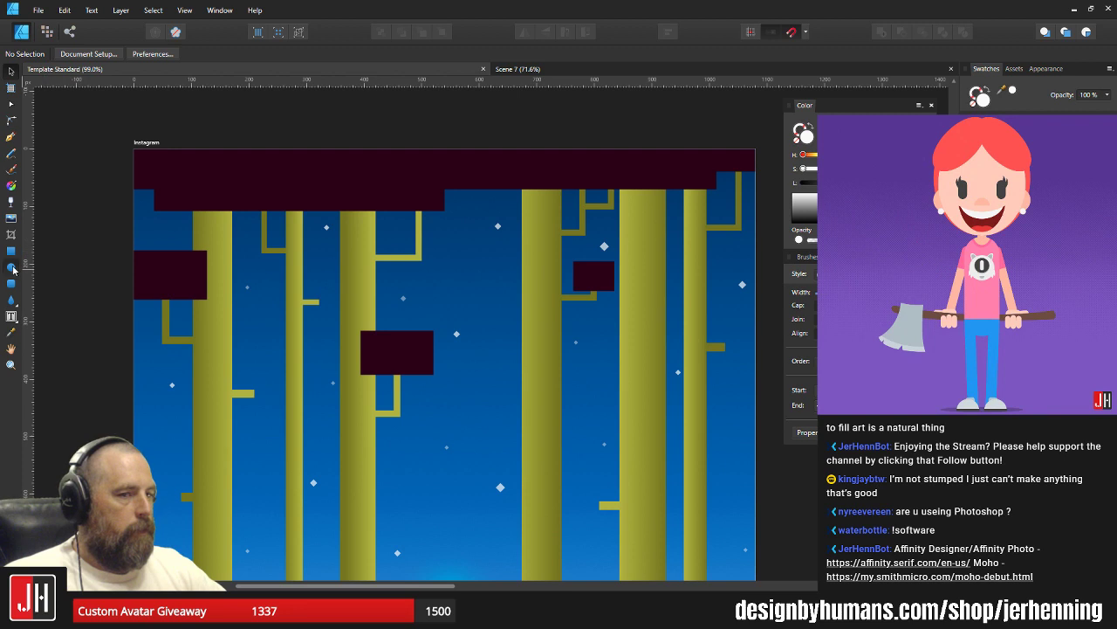
pyautogui.click(11, 250)
pyautogui.scroll(2, 452, 331)
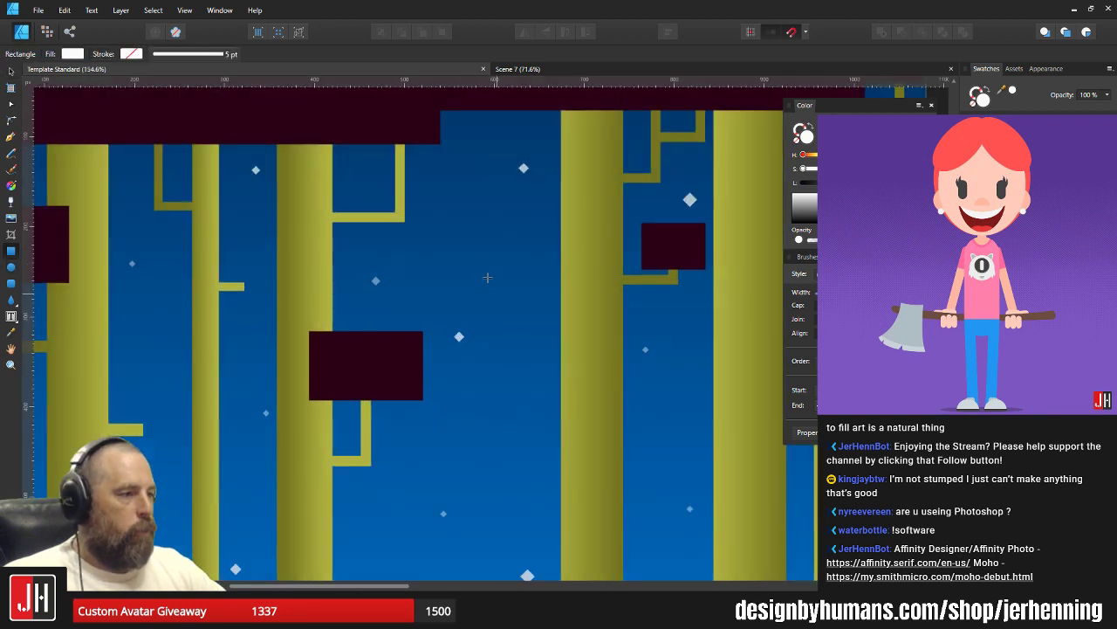
pyautogui.moveTo(443, 222); pyautogui.dragTo(577, 357)
pyautogui.moveTo(526, 299); pyautogui.dragTo(382, 390)
pyautogui.press('v')
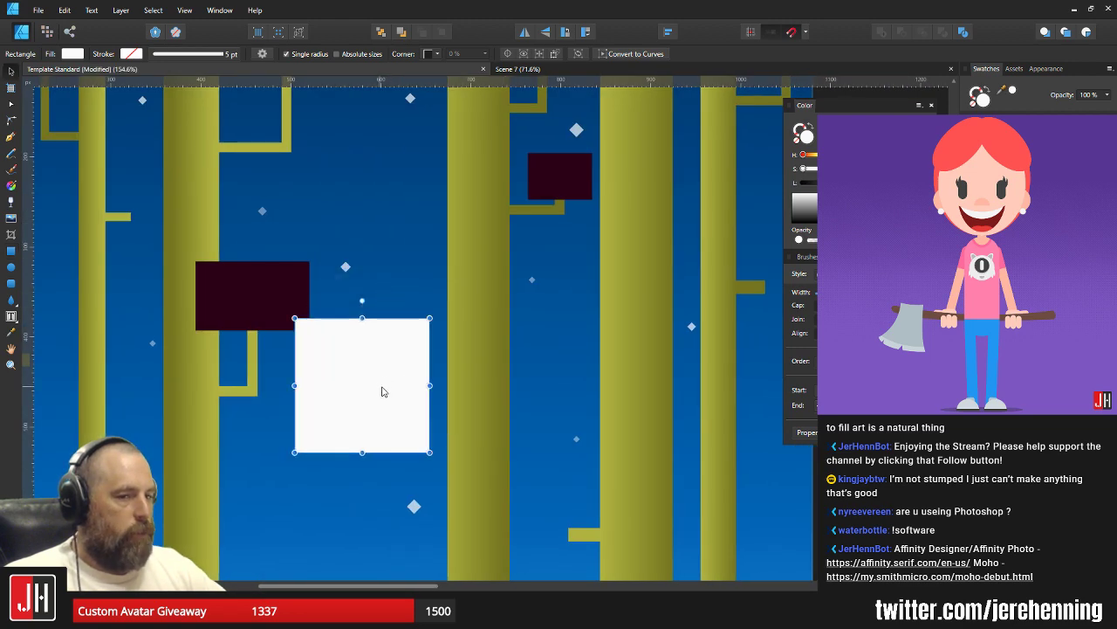
pyautogui.hotkey('ctrl', '0')
pyautogui.scroll(3, 543, 275)
pyautogui.click(479, 352)
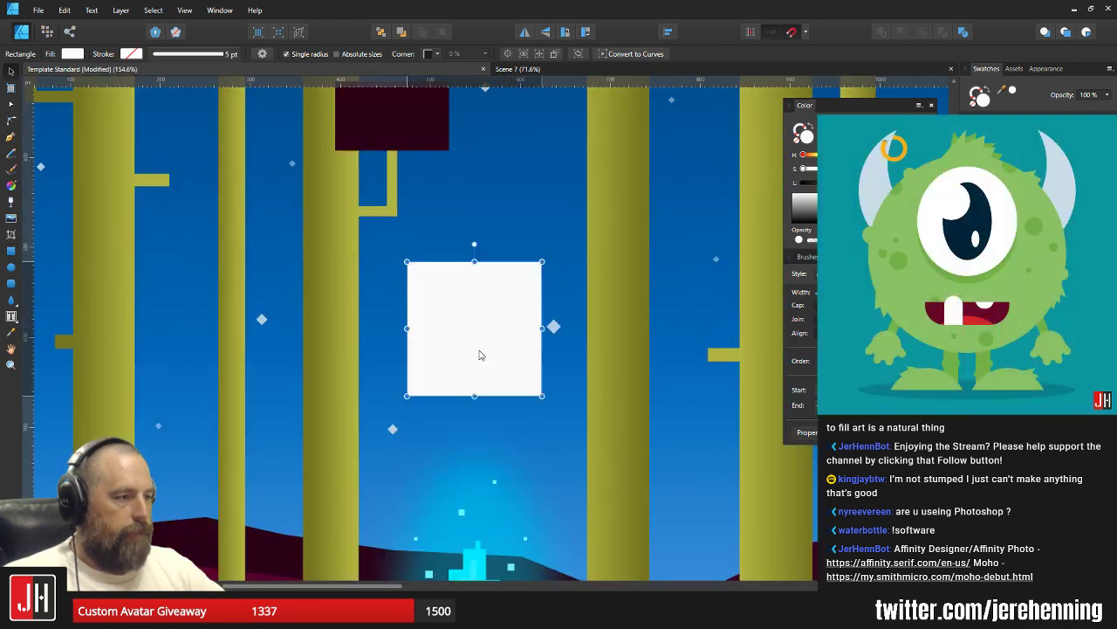
# Try a white outer glow on the square between the middle trunks and switch it off.
pyautogui.scroll(3, 489, 349)
pyautogui.click(1026, 389)
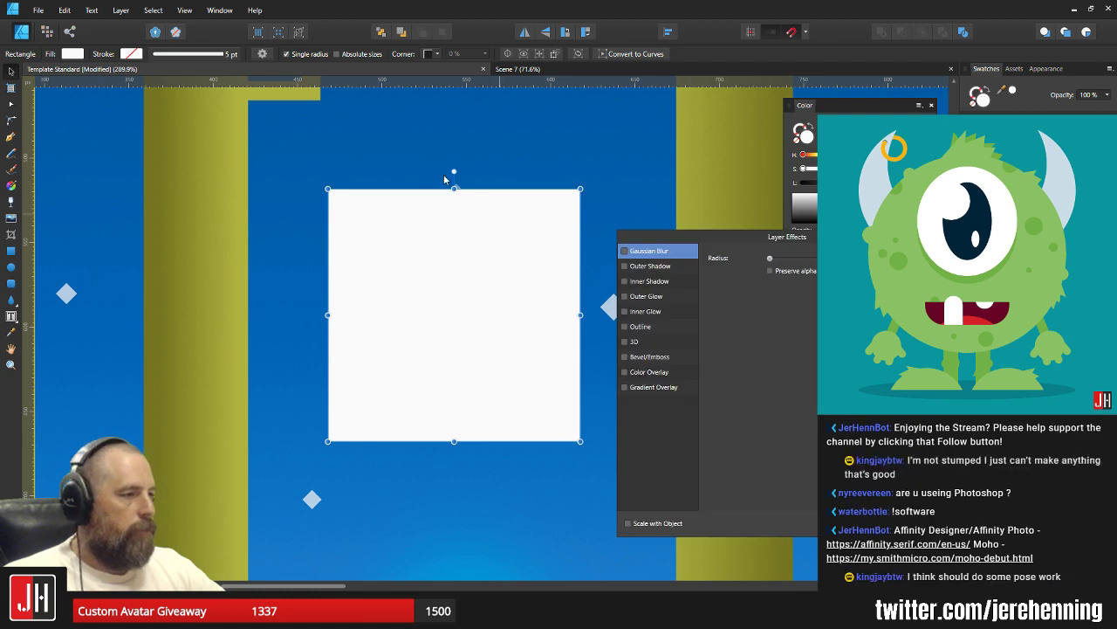
pyautogui.click(670, 304)
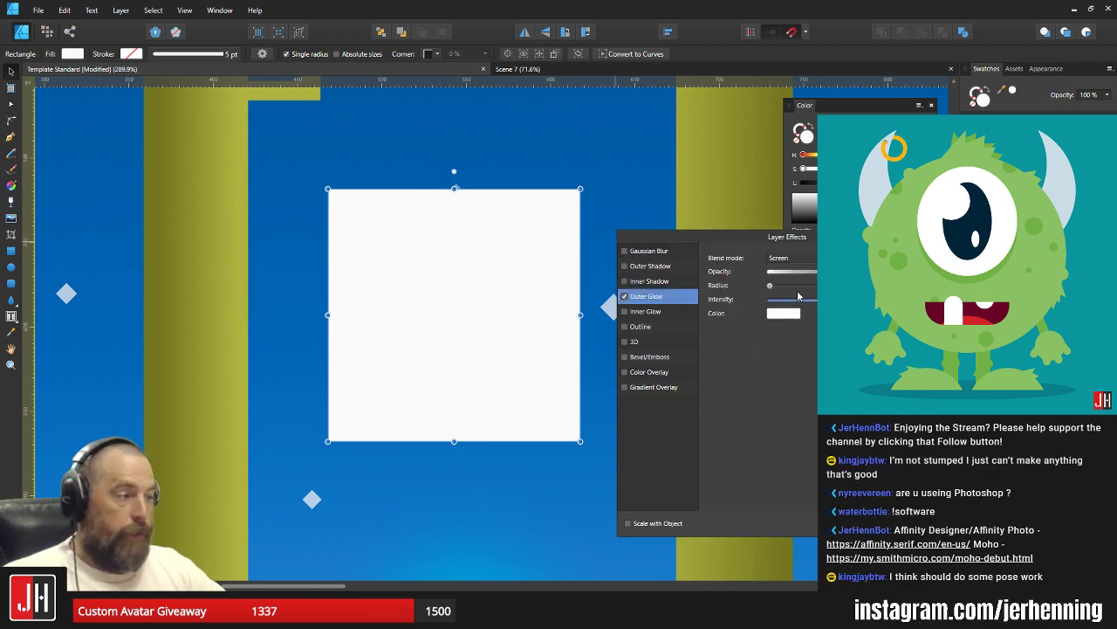
pyautogui.moveTo(772, 286); pyautogui.dragTo(803, 296)
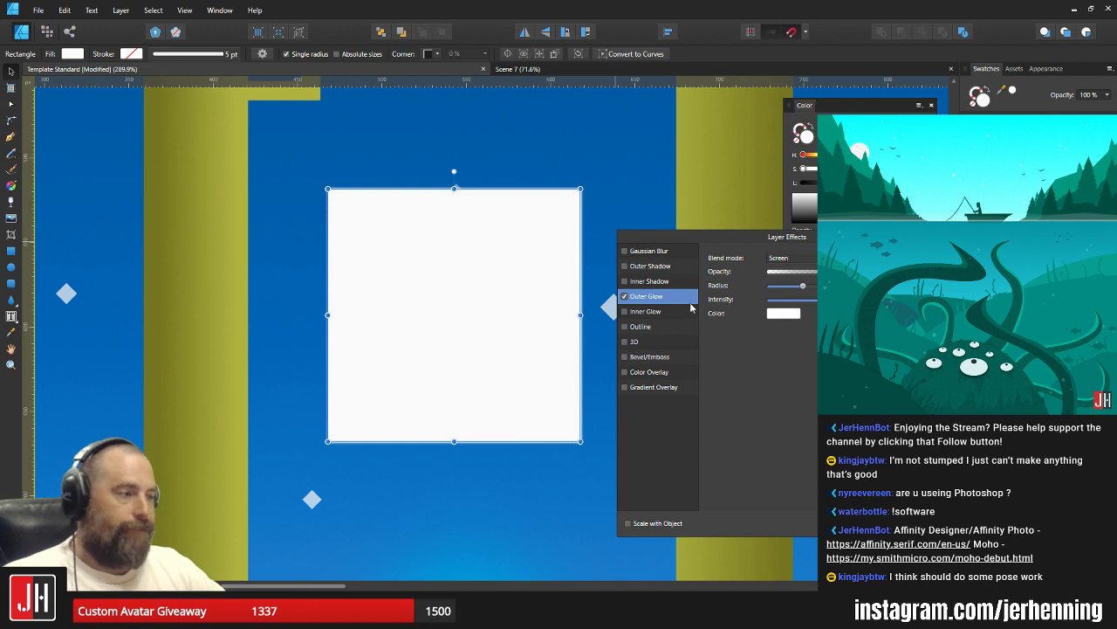
pyautogui.click(627, 298)
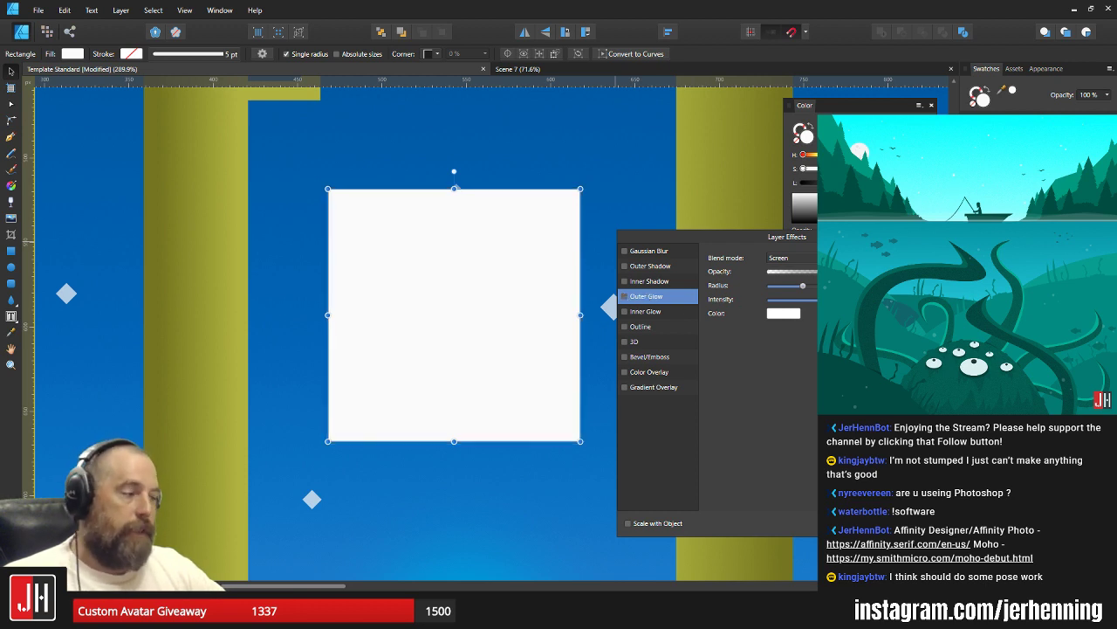
pyautogui.click(929, 523)
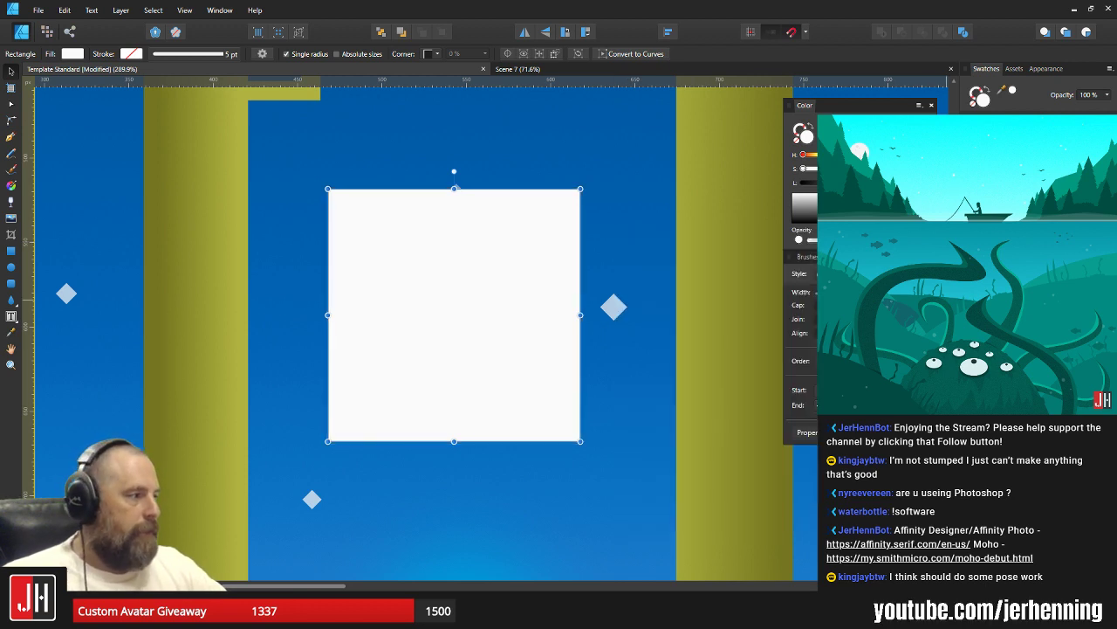
# Recolour the white square between the middle trunks light grey-blue.
pyautogui.click(1013, 192)
pyautogui.scroll(-4, 522, 282)
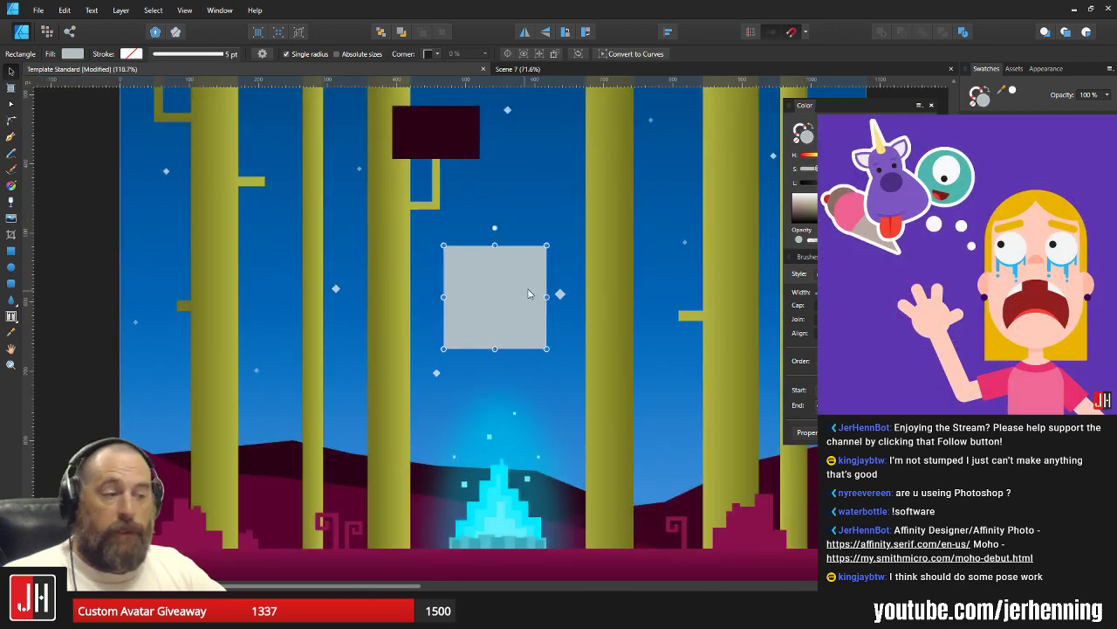
pyautogui.moveTo(529, 291); pyautogui.dragTo(496, 326)
pyautogui.scroll(2, 496, 326)
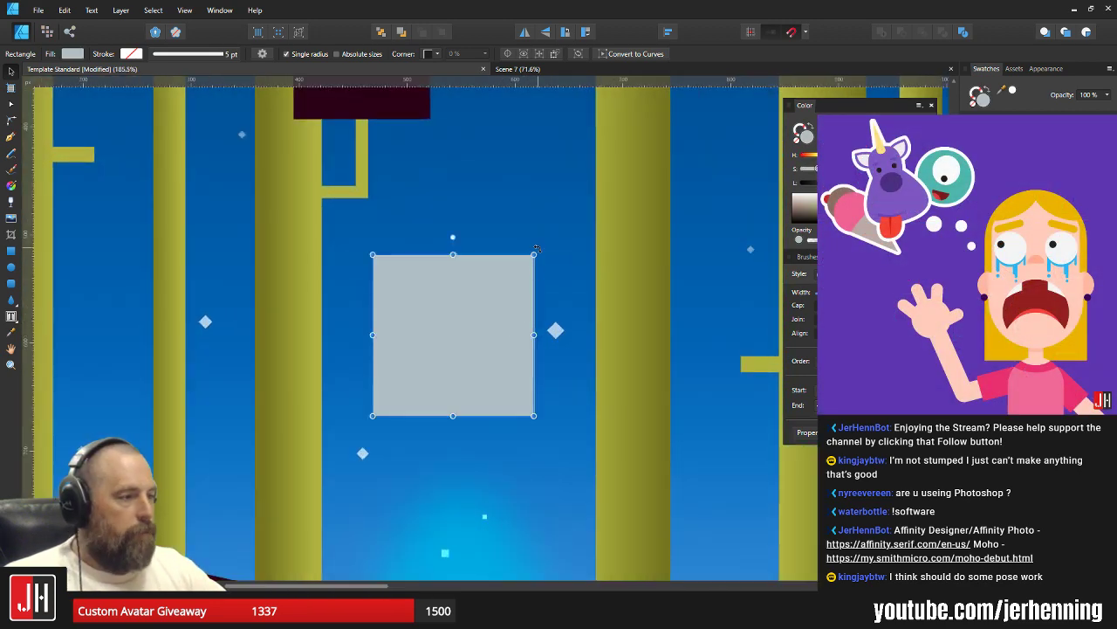
# Shrink the grey-blue square to about 117 px wide and move it up beside the dark maroon rectangle.
pyautogui.moveTo(537, 250); pyautogui.dragTo(504, 286)
pyautogui.moveTo(468, 328); pyautogui.dragTo(473, 271)
pyautogui.scroll(2, 458, 265)
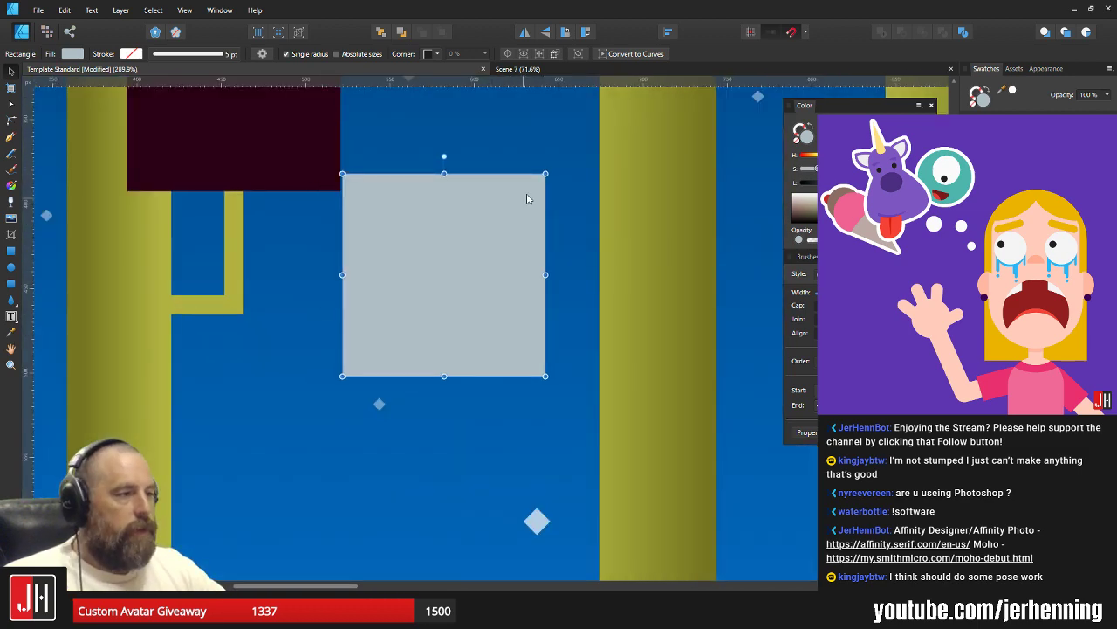
pyautogui.moveTo(546, 174); pyautogui.dragTo(542, 178)
pyautogui.moveTo(507, 224); pyautogui.dragTo(499, 253)
pyautogui.moveTo(476, 264); pyautogui.dragTo(512, 265)
# Add a white outer glow to the grey-blue square and widen its radius into a soft bright rim.
pyautogui.click(1037, 489)
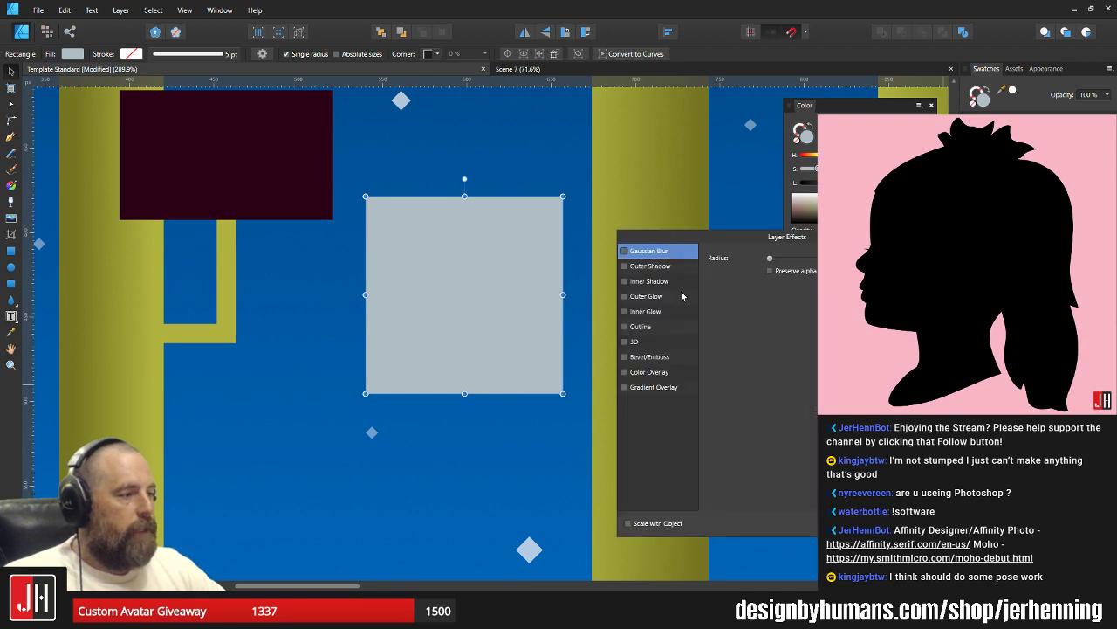
pyautogui.click(625, 296)
pyautogui.click(642, 297)
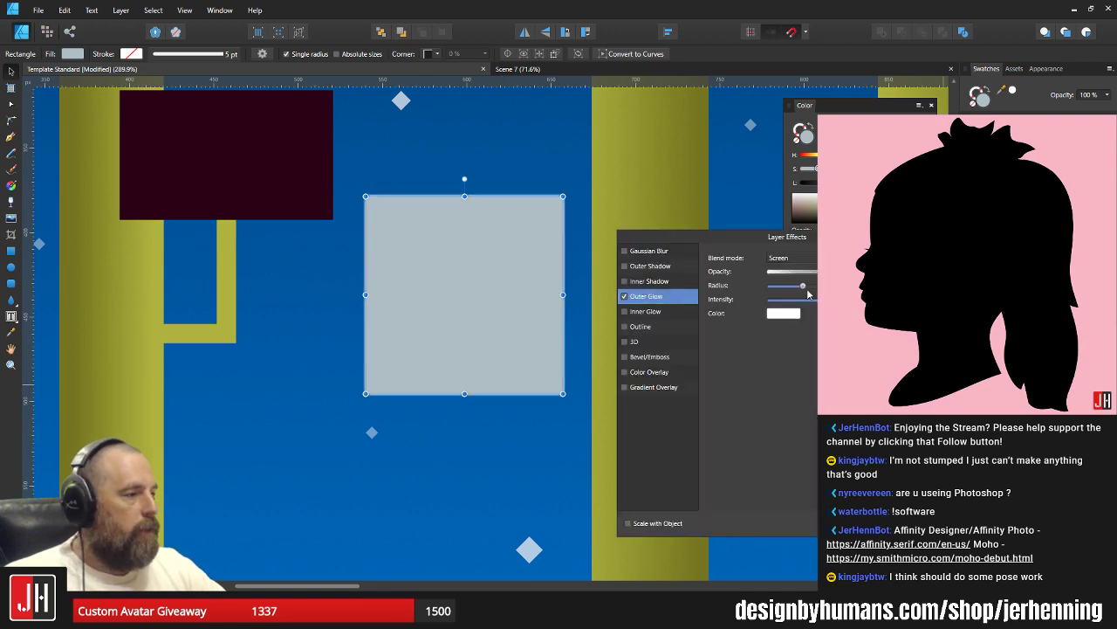
pyautogui.moveTo(797, 290); pyautogui.dragTo(822, 292)
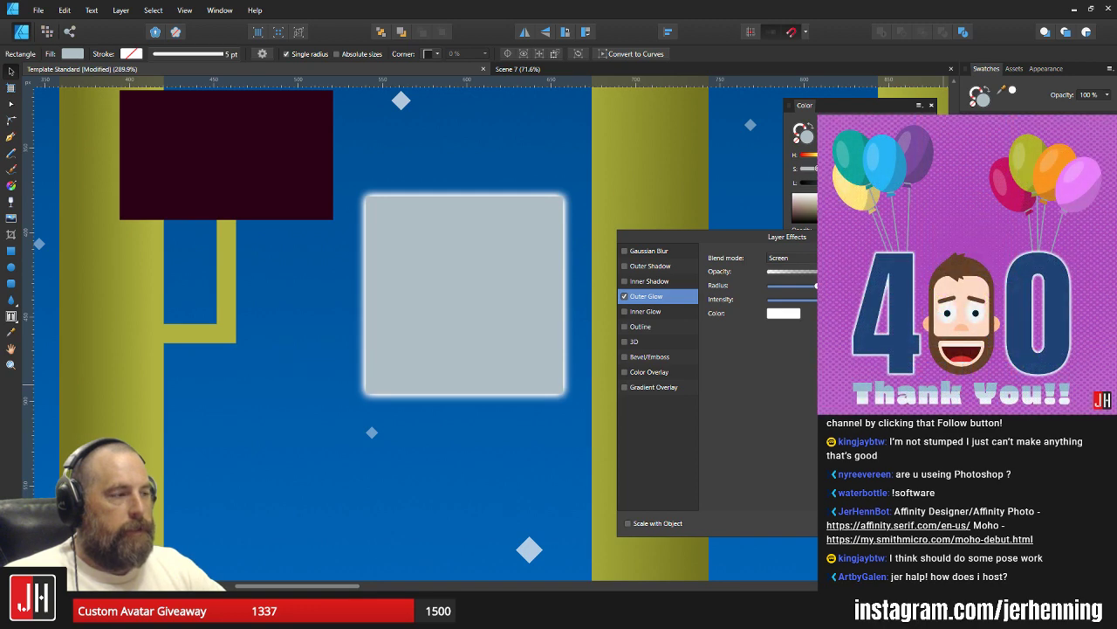
pyautogui.moveTo(818, 293); pyautogui.dragTo(819, 293)
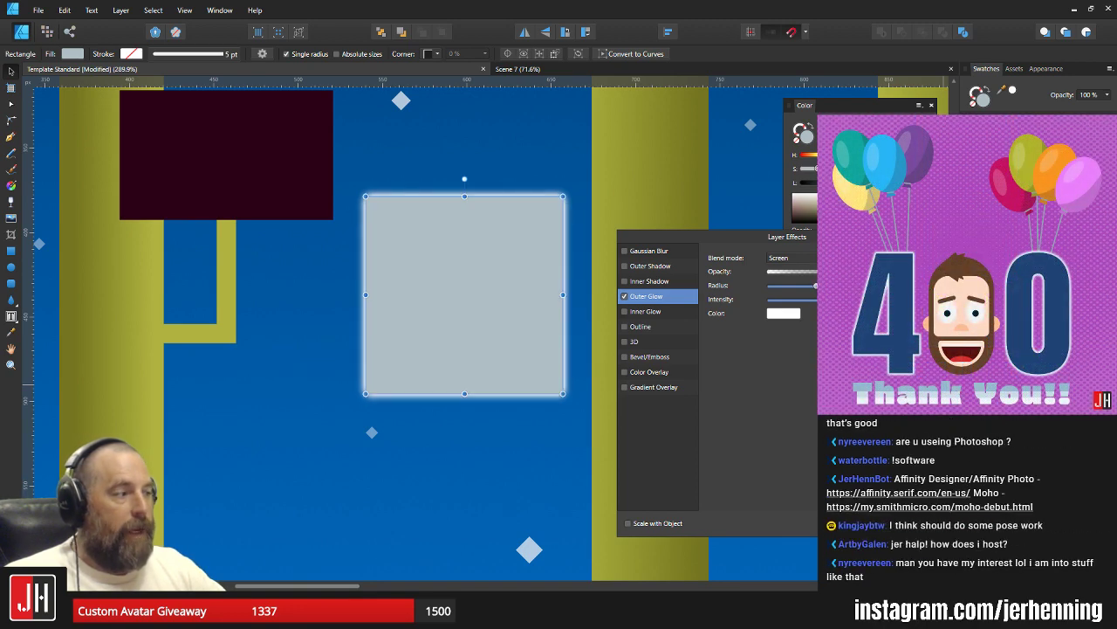
pyautogui.click(948, 237)
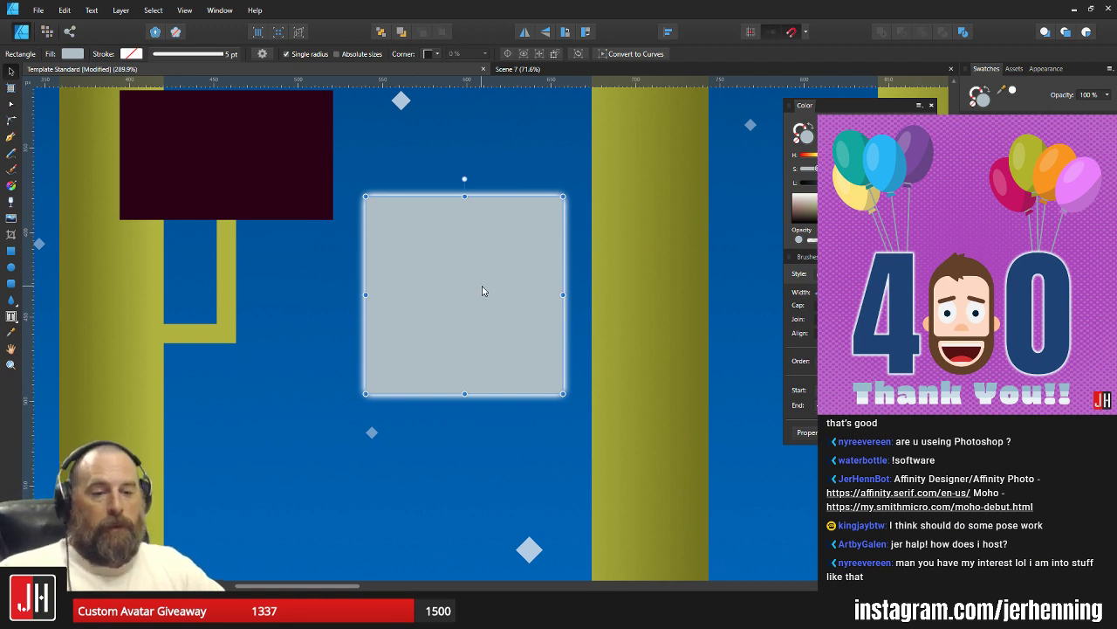
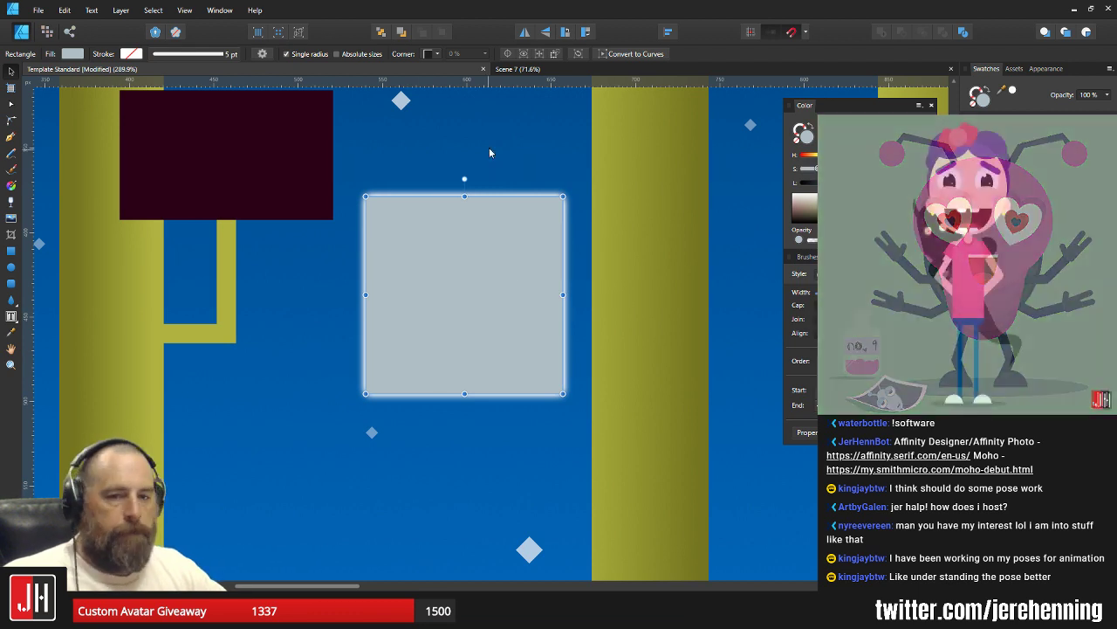
# Draw a square about 28 px wide inside the glowing square's upper-left corner and fill it with the sampled grey-blue.
pyautogui.click(471, 173)
pyautogui.scroll(2, 453, 202)
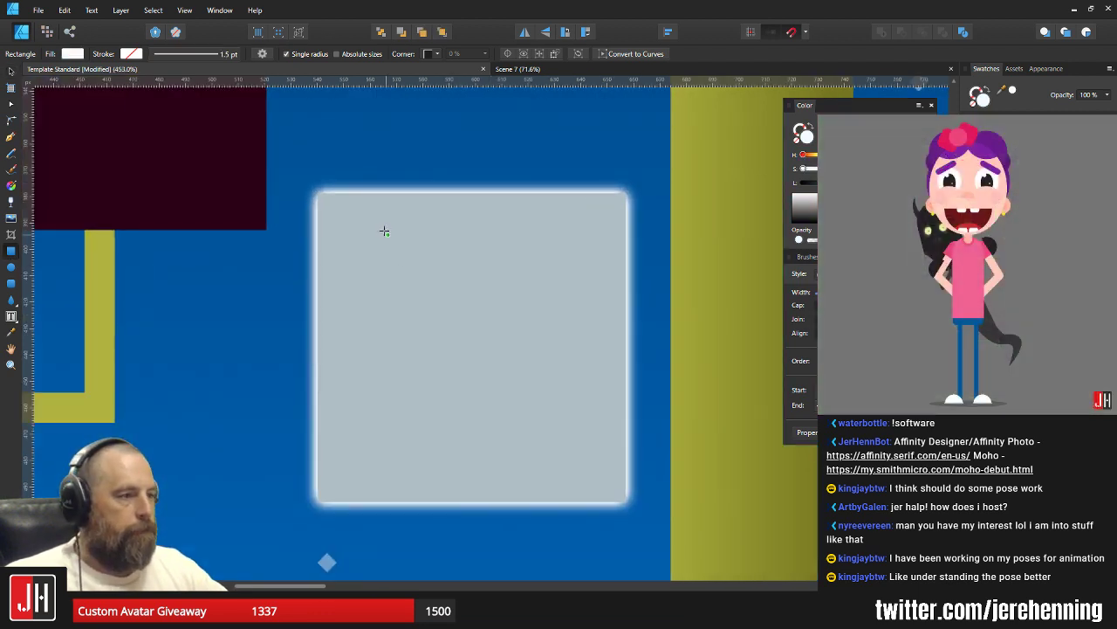
pyautogui.moveTo(357, 211); pyautogui.dragTo(430, 284)
pyautogui.press('i')
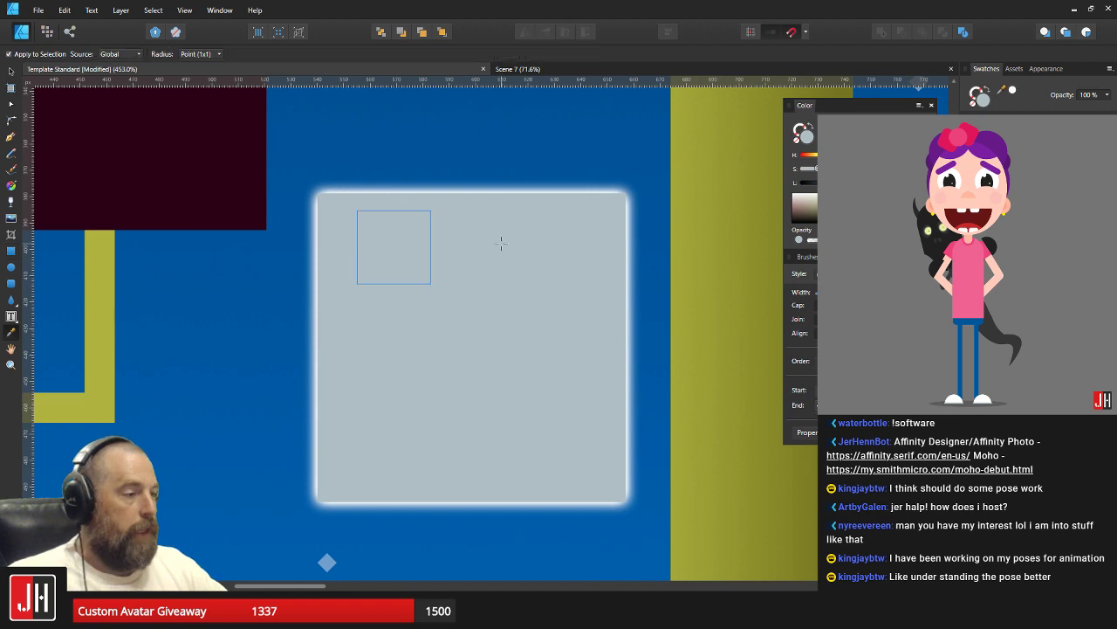
pyautogui.press('m')
pyautogui.scroll(3, 395, 257)
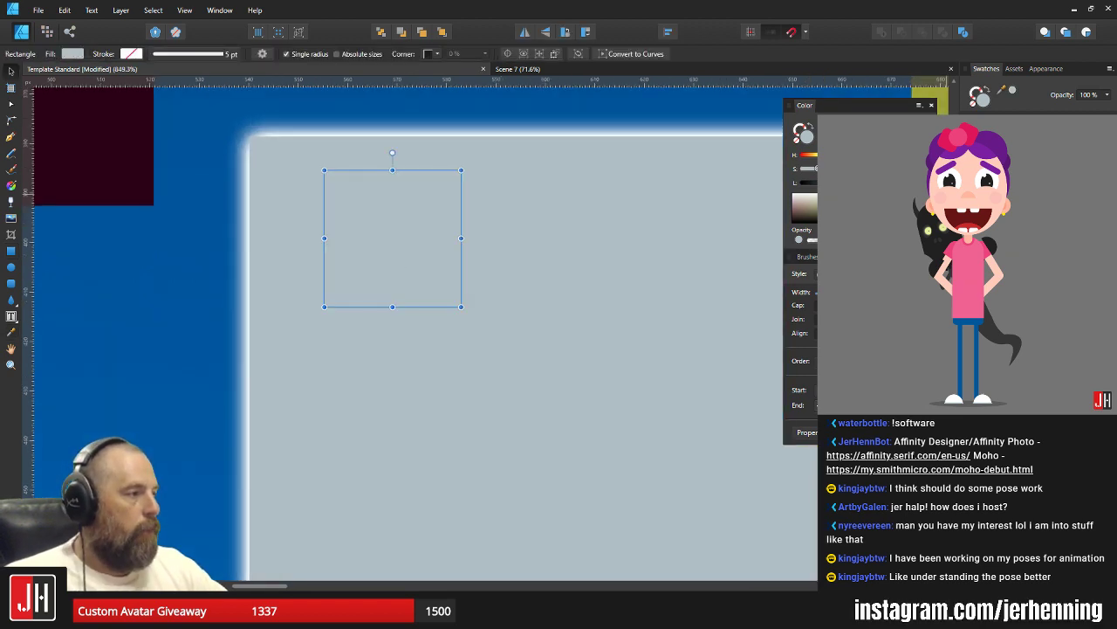
# Darken the small inner square's fill to a slightly deeper grey than the glowing square.
pyautogui.press('Delete')
pyautogui.hotkey('ctrl', 'v')
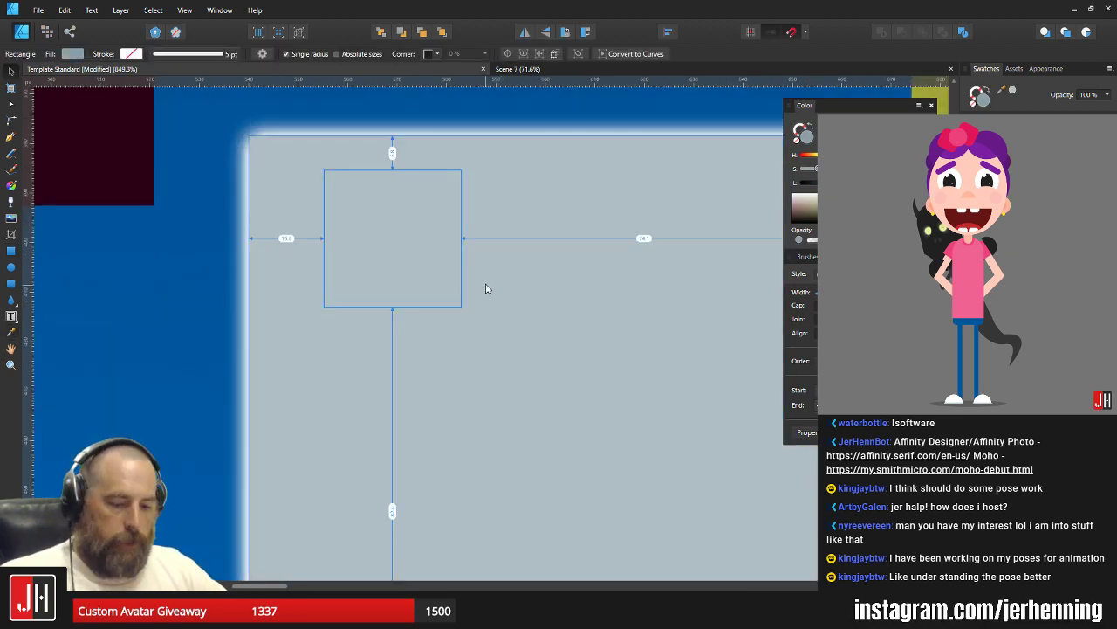
pyautogui.hotkey('ctrl', 'x')
pyautogui.click(484, 283)
pyautogui.hotkey('ctrl', 'v')
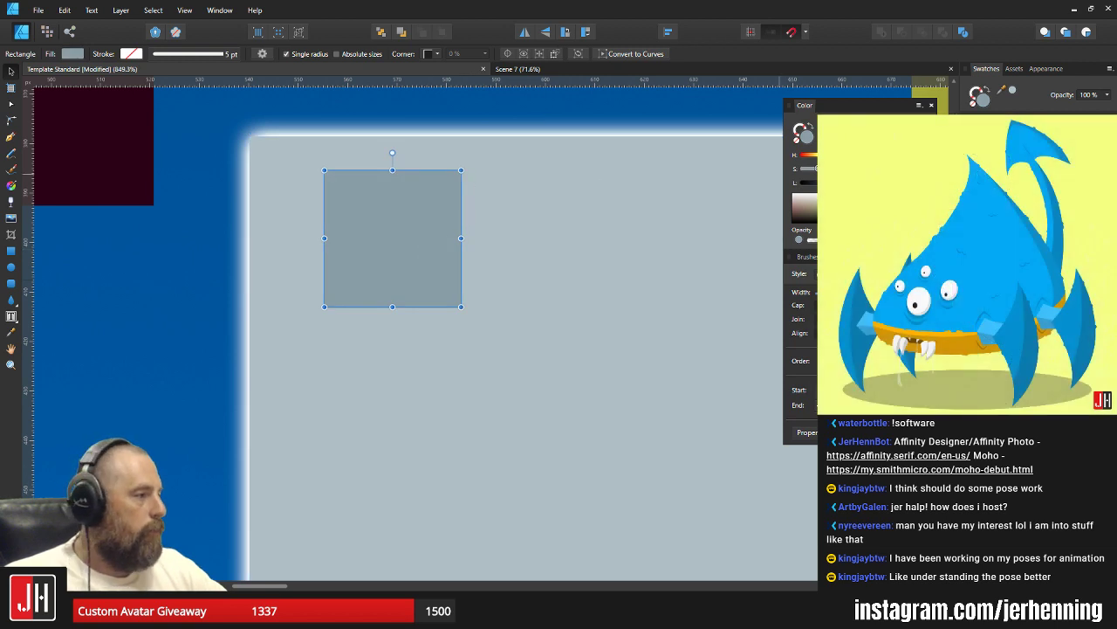
pyautogui.press('Delete')
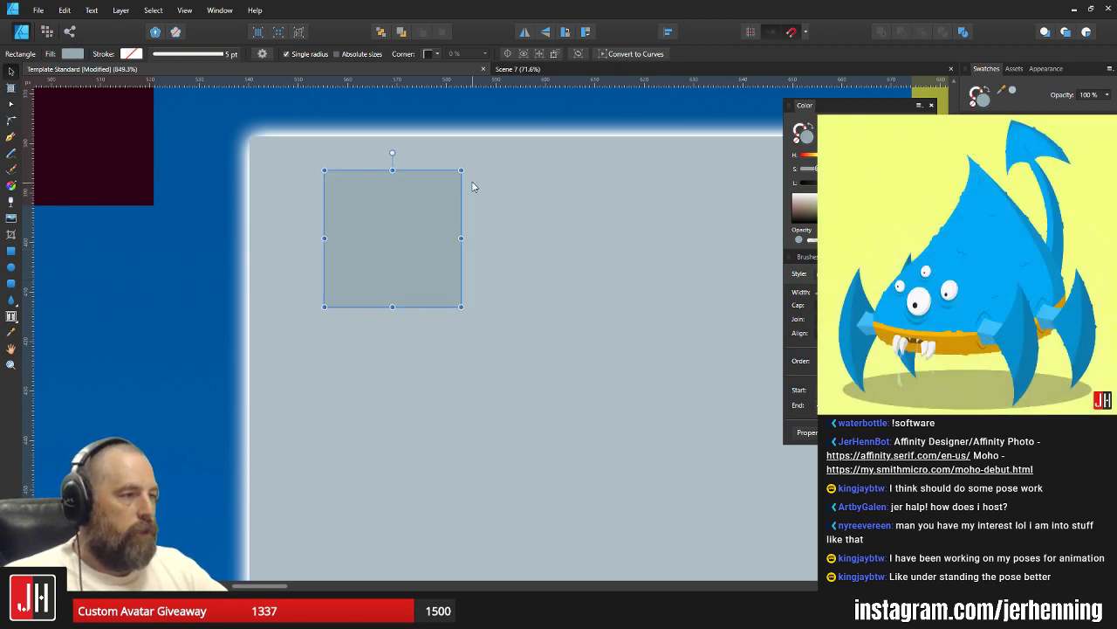
# Shrink the darker inner square to about 23 px wide and nudge it within the glowing square's upper-left corner.
pyautogui.moveTo(460, 168); pyautogui.dragTo(436, 194)
pyautogui.moveTo(387, 244)
pyautogui.mouseDown()
pyautogui.moveTo(357, 221)
pyautogui.moveTo(391, 242)
pyautogui.moveTo(385, 251)
pyautogui.mouseUp()
pyautogui.scroll(-2, 391, 245)
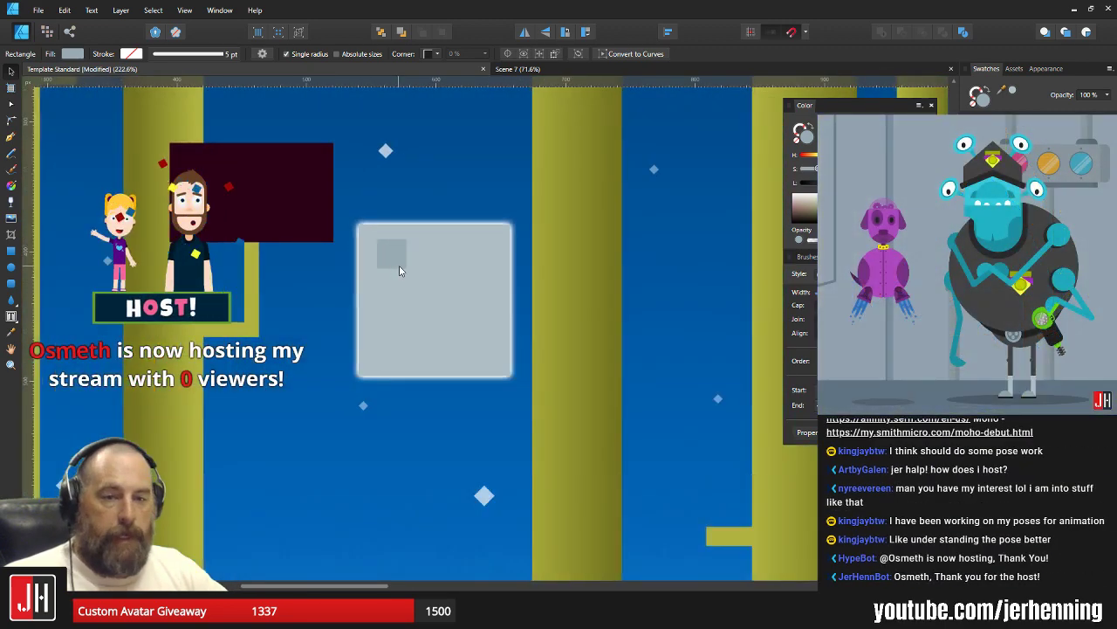
# Duplicate the darker inner square diagonally down to its right and shrink the copy to about 12 px wide.
pyautogui.scroll(2, 426, 281)
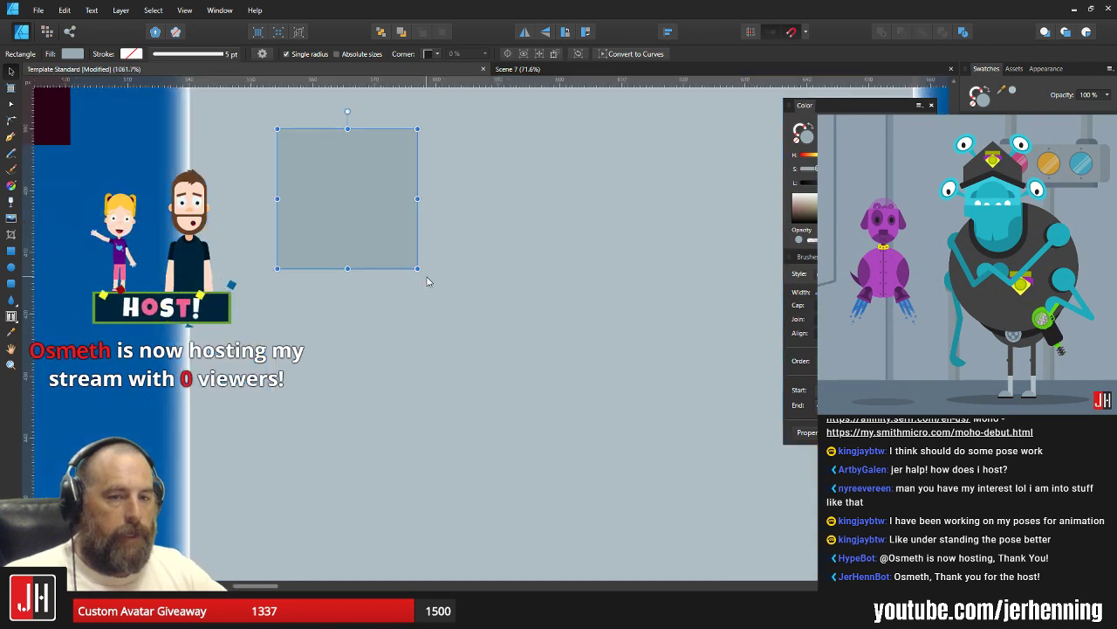
pyautogui.moveTo(381, 200); pyautogui.dragTo(508, 326)
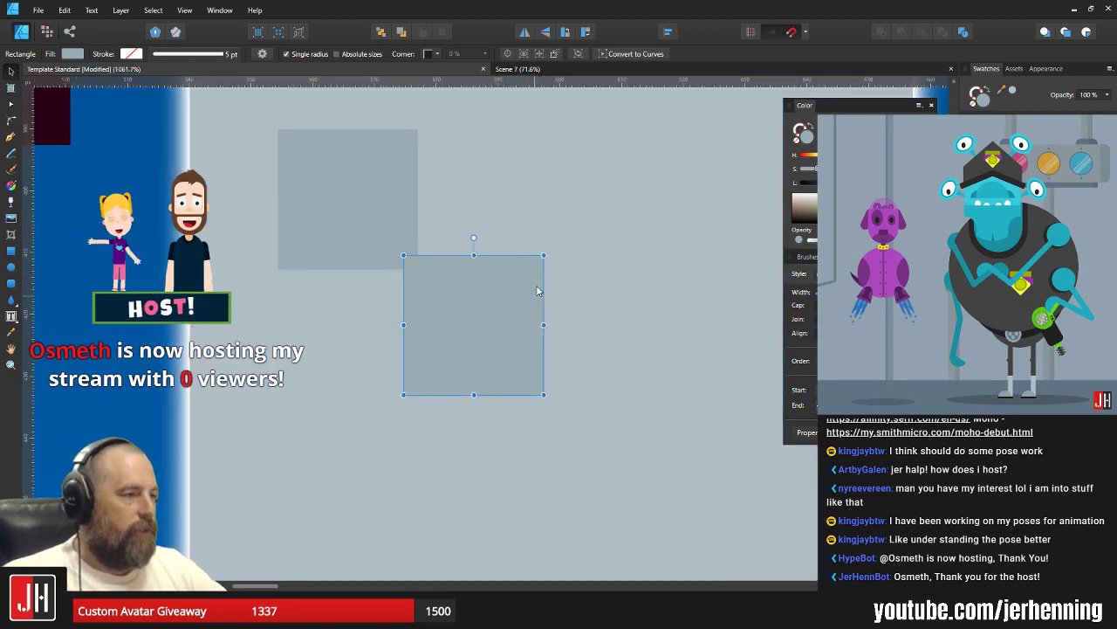
pyautogui.moveTo(546, 253); pyautogui.dragTo(480, 317)
# Shrink the larger dark square to about 18 px wide and move the two dark squares closer together.
pyautogui.click(365, 205)
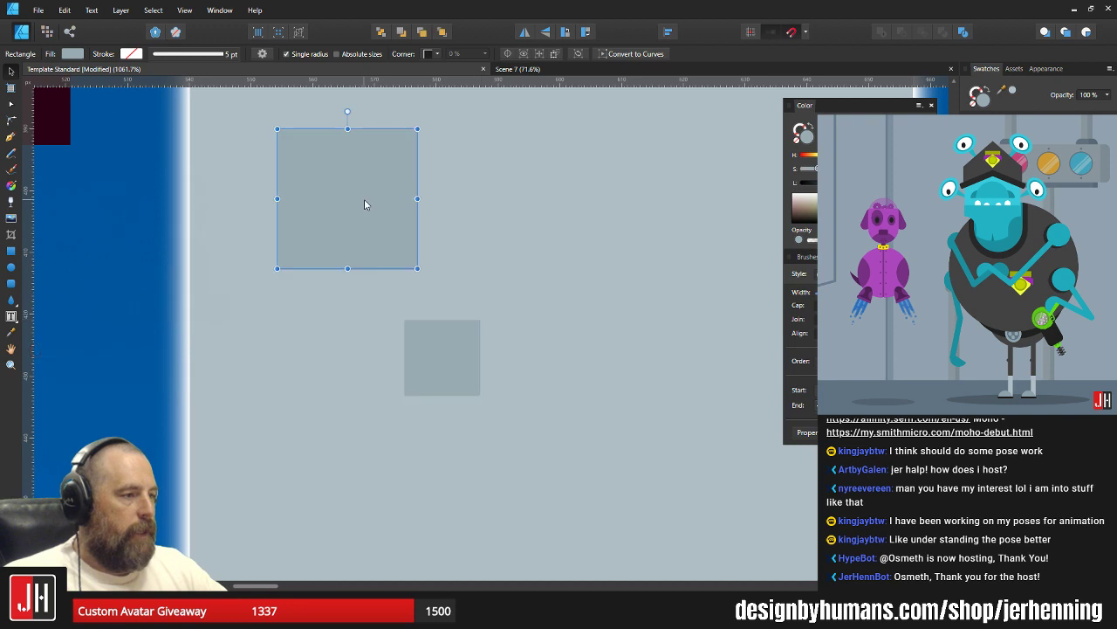
pyautogui.moveTo(415, 128); pyautogui.dragTo(392, 155)
pyautogui.moveTo(351, 205); pyautogui.dragTo(391, 195)
pyautogui.moveTo(471, 350); pyautogui.dragTo(478, 307)
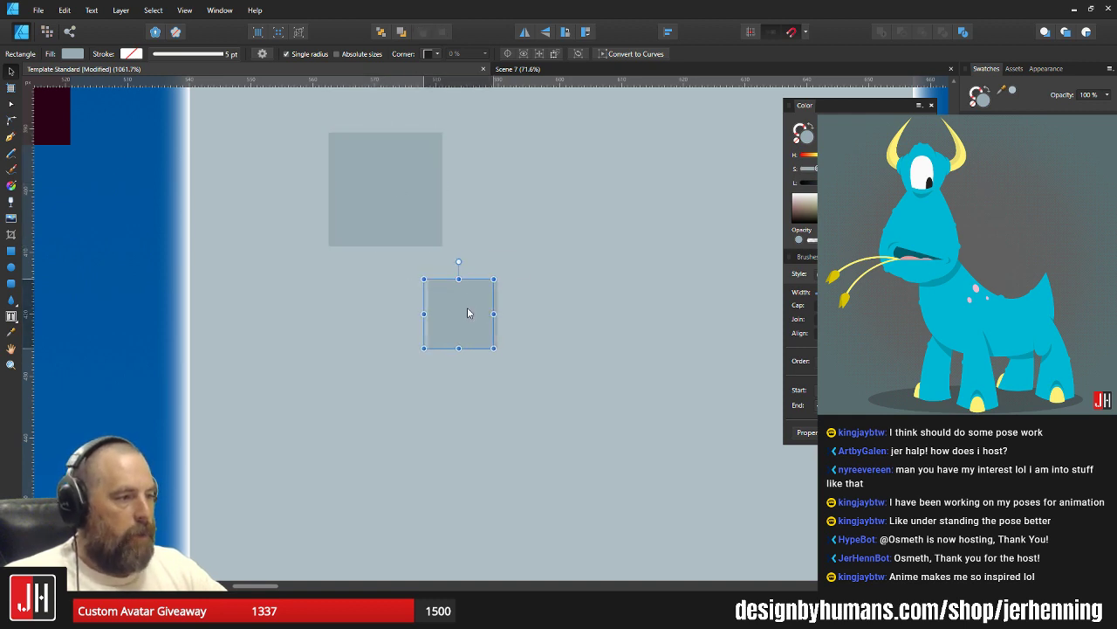
pyautogui.scroll(-10, 478, 317)
pyautogui.click(582, 356)
# Select the larger dark square inside the glowing grey-blue square.
pyautogui.scroll(7, 533, 347)
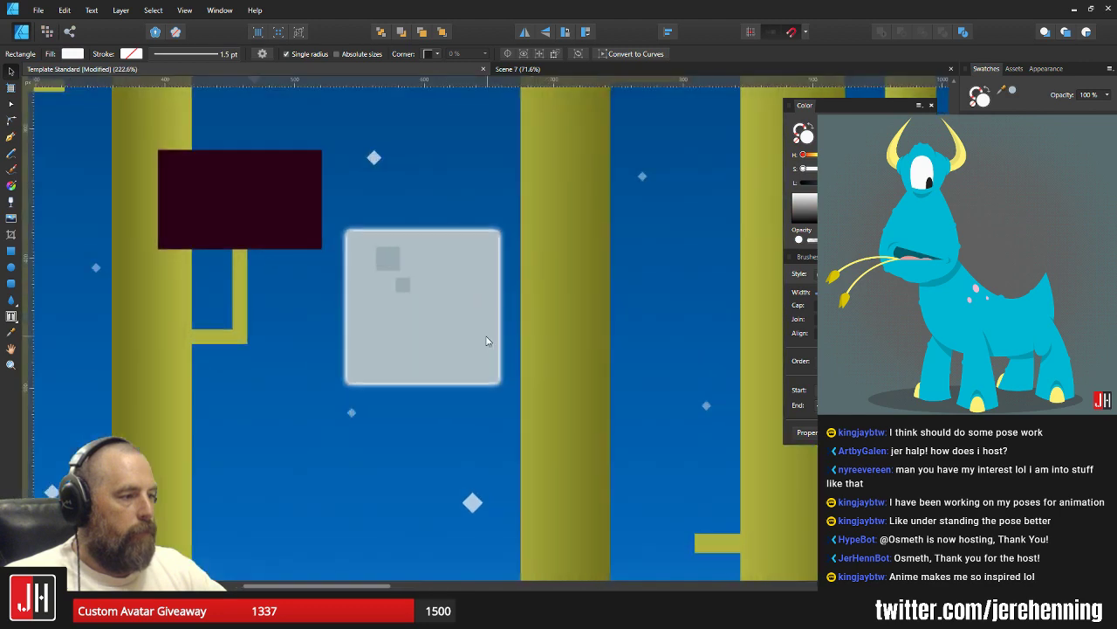
pyautogui.moveTo(384, 252); pyautogui.dragTo(449, 280)
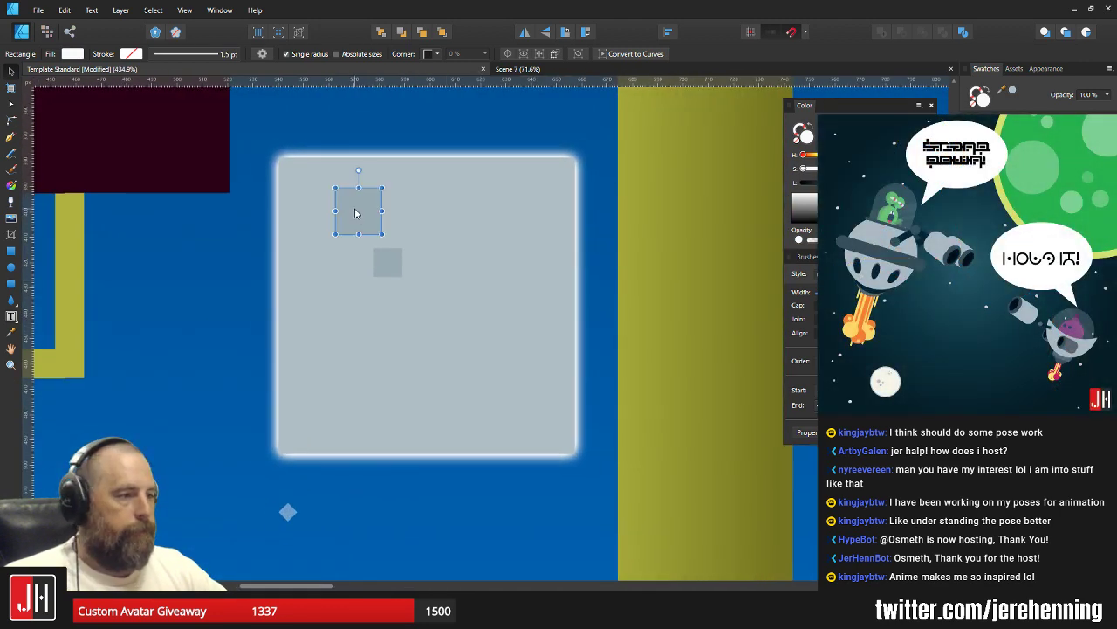
# Duplicate the two dark squares to the moon's lower-right area and flip the copies vertically.
pyautogui.keyDown('shift'); pyautogui.click(389, 261); pyautogui.keyUp('shift')
pyautogui.moveTo(364, 218); pyautogui.dragTo(514, 356)
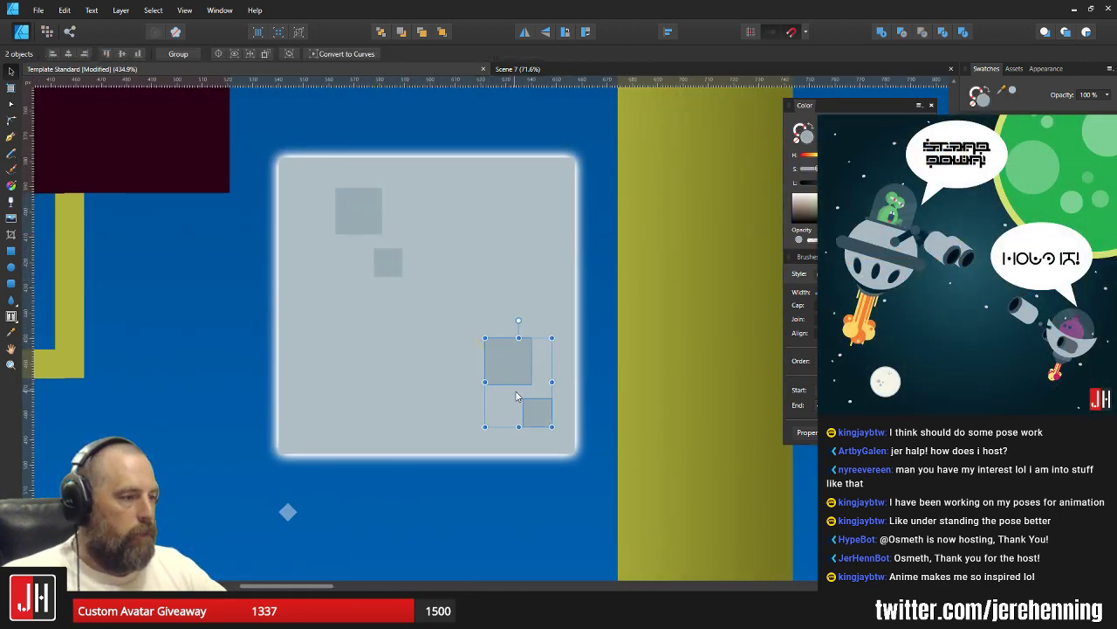
pyautogui.scroll(2, 519, 376)
pyautogui.click(547, 33)
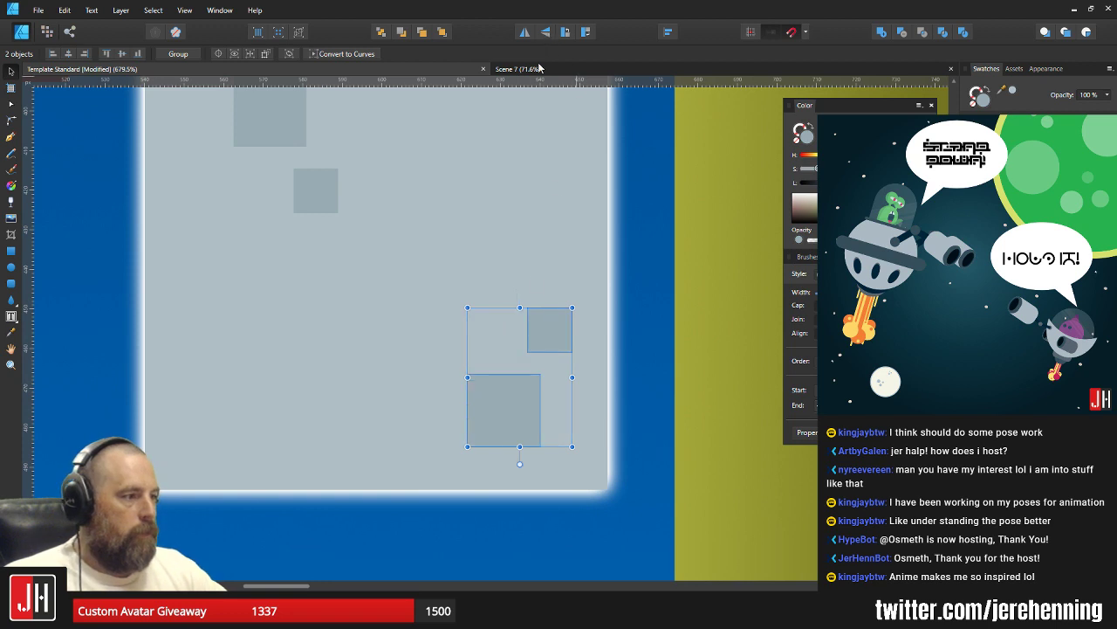
# Move the smaller copied square to the moon's lower-left area and shrink it.
pyautogui.moveTo(540, 348); pyautogui.dragTo(229, 449)
pyautogui.moveTo(255, 409); pyautogui.dragTo(242, 423)
pyautogui.moveTo(229, 433); pyautogui.dragTo(227, 404)
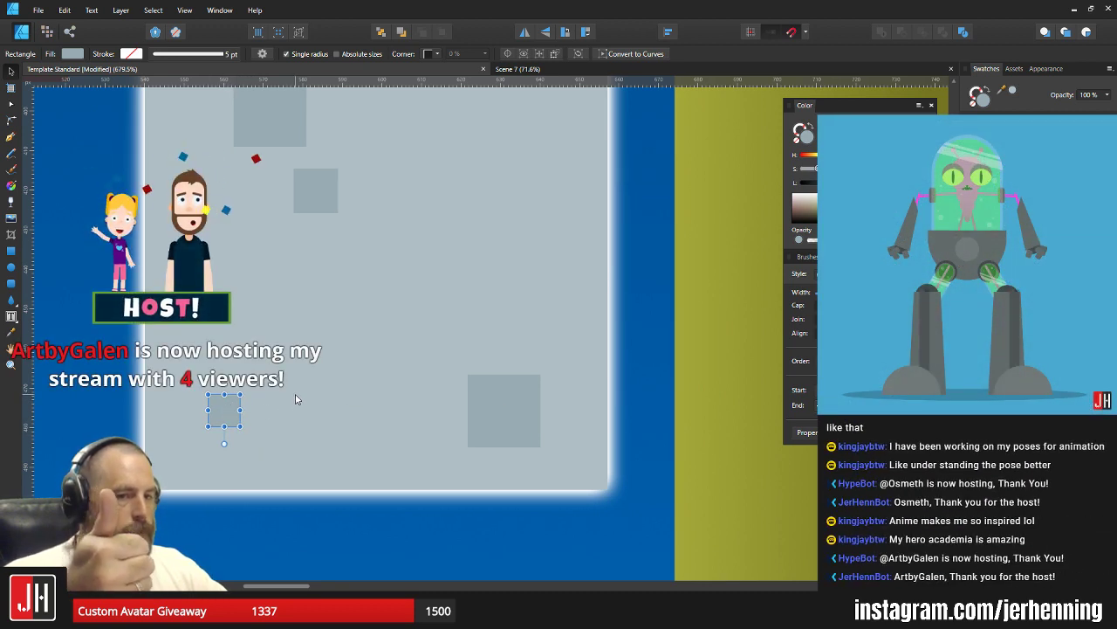
# Move the larger copied square up near the moon's right edge and shrink it.
pyautogui.click(499, 411)
pyautogui.moveTo(499, 412); pyautogui.dragTo(525, 306)
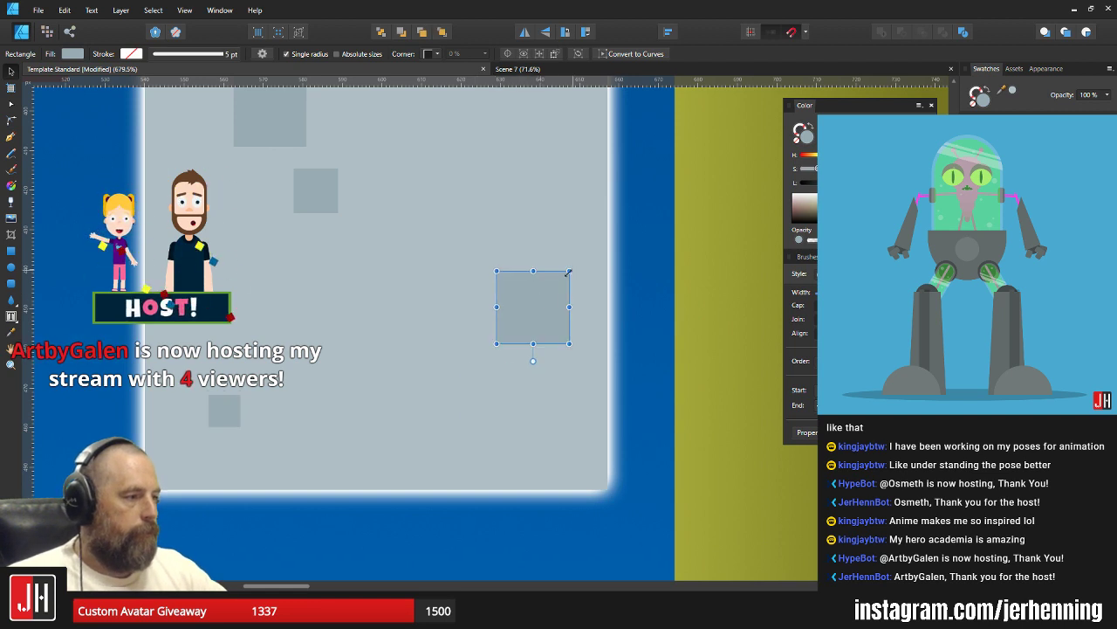
pyautogui.moveTo(568, 269); pyautogui.dragTo(564, 297)
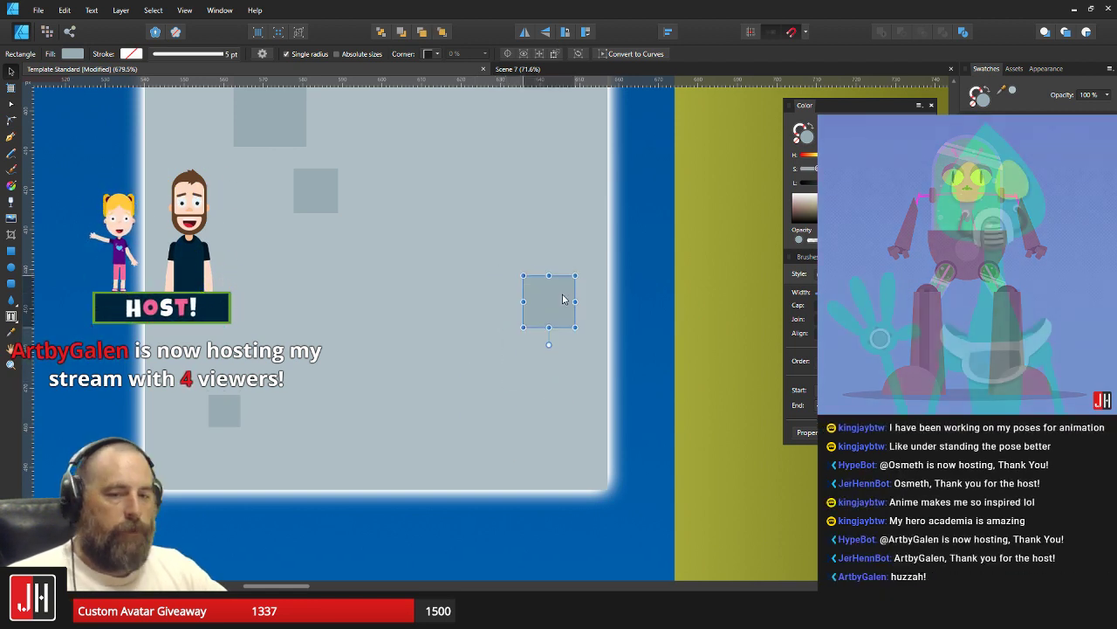
# Shrink the lower-left square slightly and shift the two upper squares down and to the right.
pyautogui.click(224, 408)
pyautogui.moveTo(224, 409)
pyautogui.mouseDown()
pyautogui.moveTo(416, 401)
pyautogui.moveTo(425, 275)
pyautogui.moveTo(258, 412)
pyautogui.moveTo(229, 420)
pyautogui.mouseUp()
pyautogui.click(280, 138)
pyautogui.keyDown('shift'); pyautogui.click(322, 185); pyautogui.keyUp('shift')
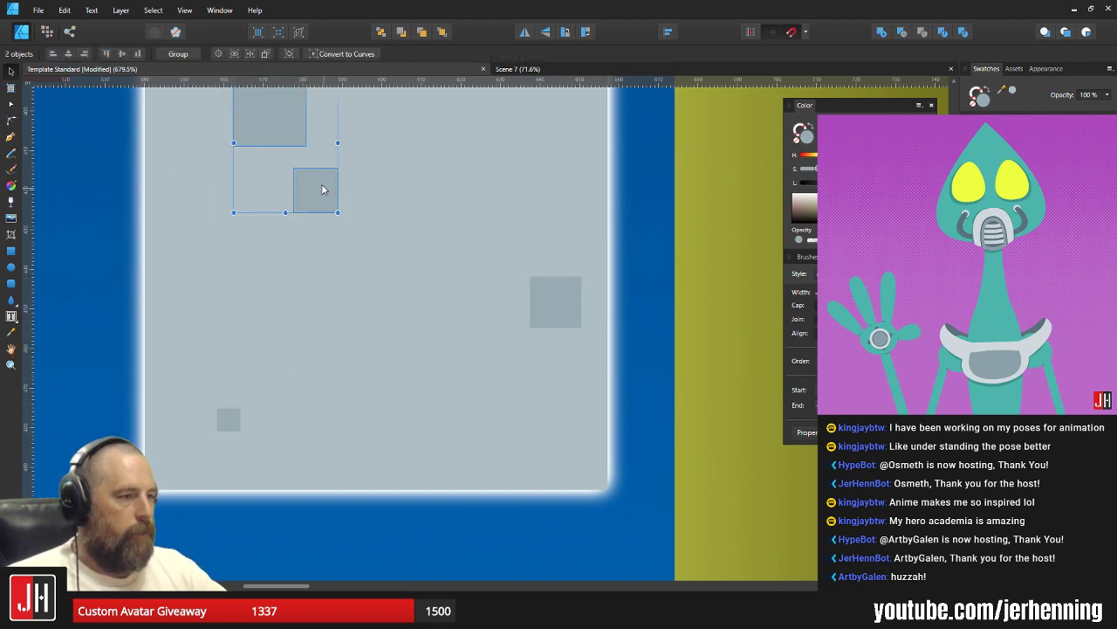
pyautogui.moveTo(284, 121); pyautogui.dragTo(309, 139)
pyautogui.scroll(-8, 340, 218)
pyautogui.click(422, 239)
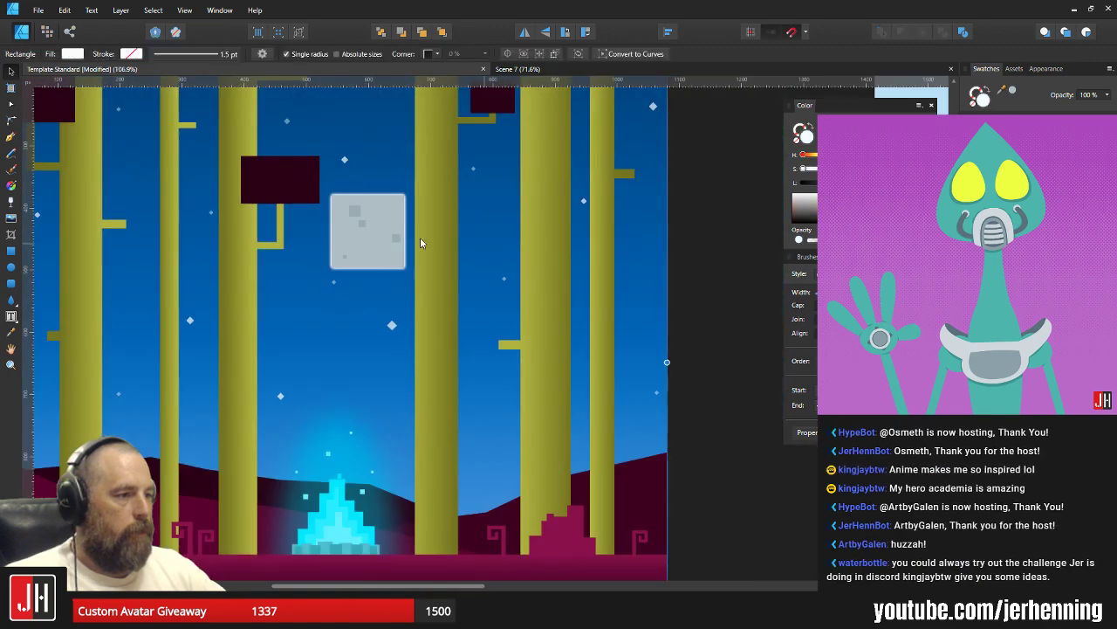
# Move the square near the moon's right edge slightly inward and down, and shrink it.
pyautogui.scroll(6, 369, 240)
pyautogui.moveTo(383, 237); pyautogui.dragTo(410, 317)
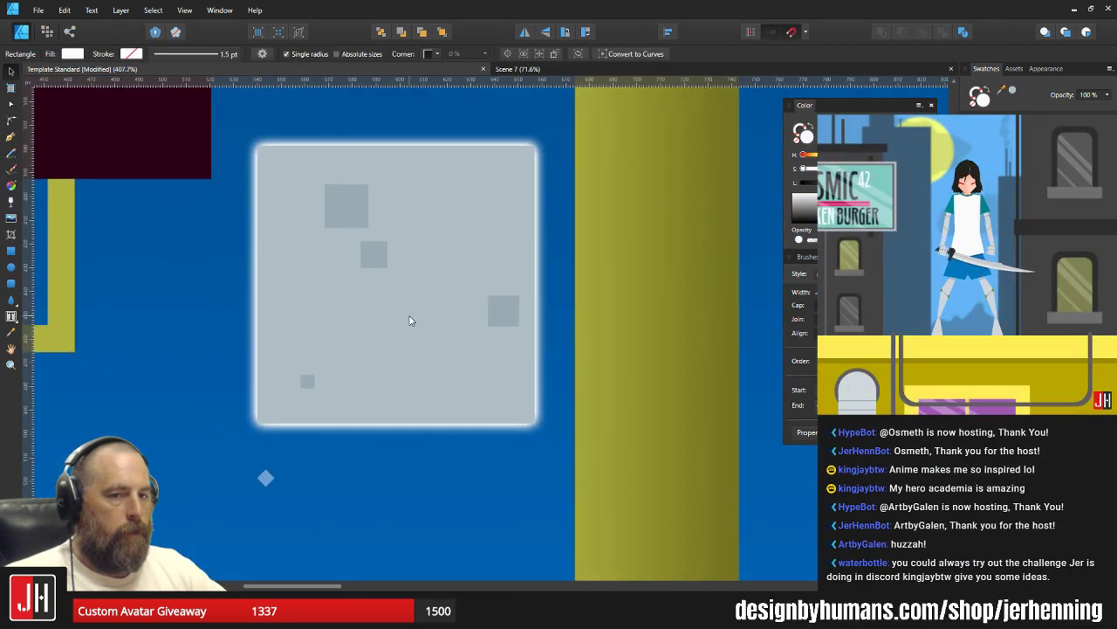
pyautogui.scroll(2, 419, 346)
pyautogui.moveTo(543, 318); pyautogui.dragTo(510, 348)
pyautogui.moveTo(542, 300); pyautogui.dragTo(537, 305)
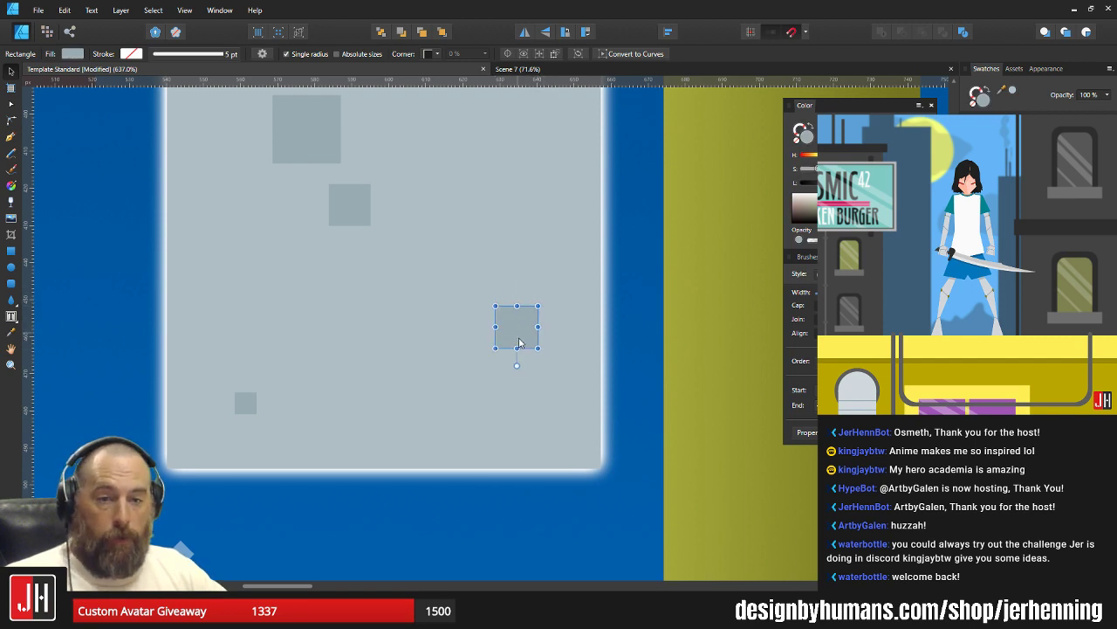
pyautogui.moveTo(518, 343)
pyautogui.mouseDown()
pyautogui.moveTo(531, 353)
pyautogui.moveTo(519, 353)
pyautogui.mouseUp()
# Move the two upper squares together toward the moon's left side.
pyautogui.click(340, 207)
pyautogui.keyDown('shift'); pyautogui.click(320, 149); pyautogui.keyUp('shift')
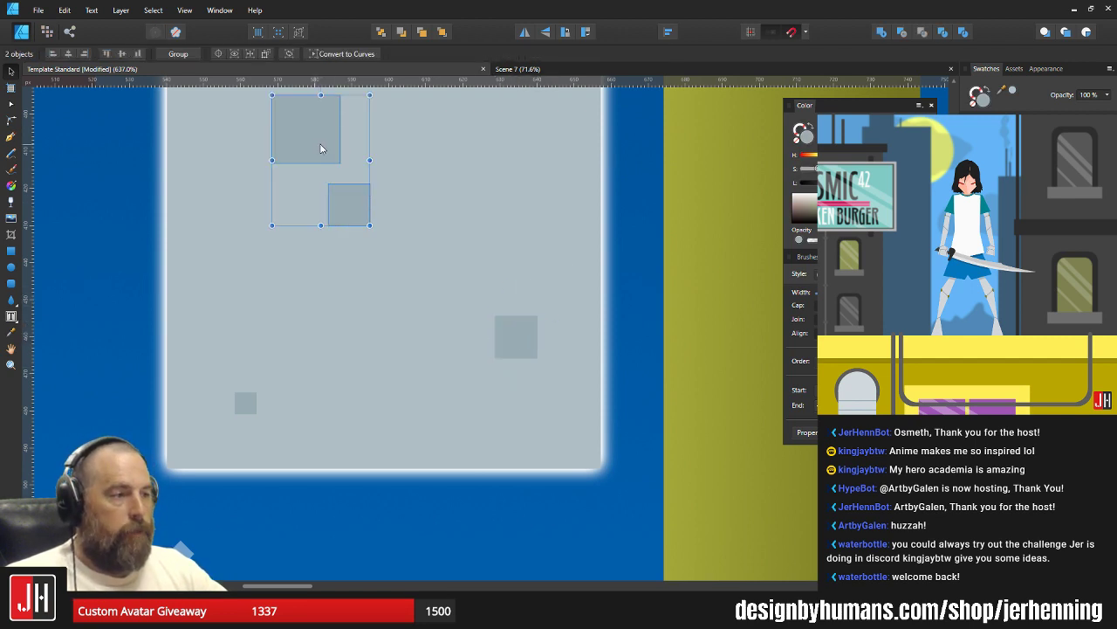
pyautogui.moveTo(320, 144); pyautogui.dragTo(345, 233)
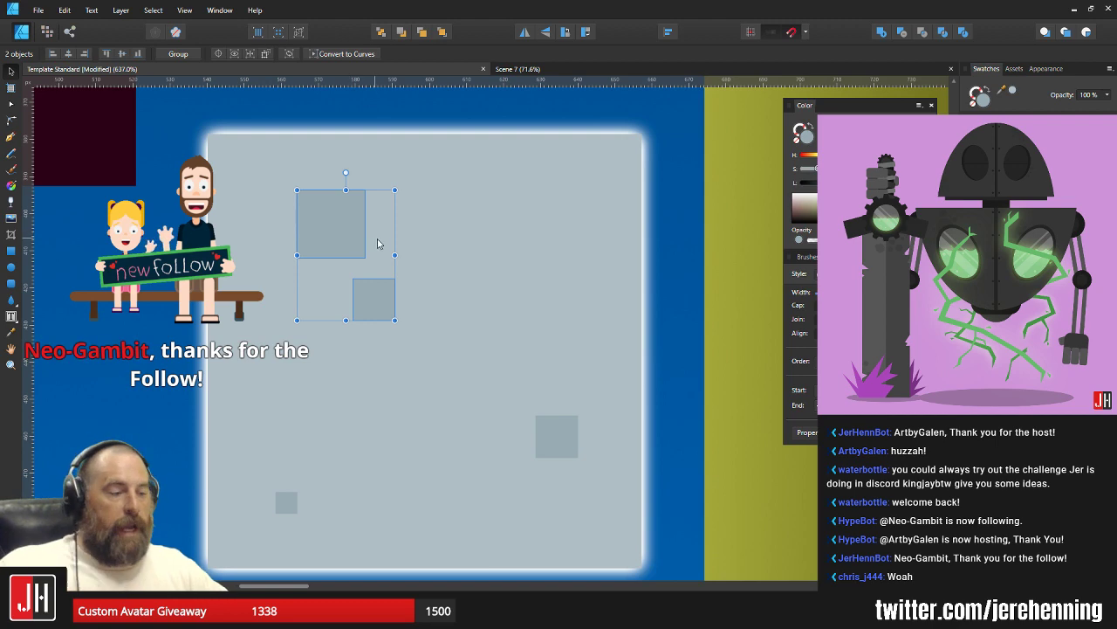
pyautogui.scroll(-10, 387, 252)
pyautogui.click(490, 286)
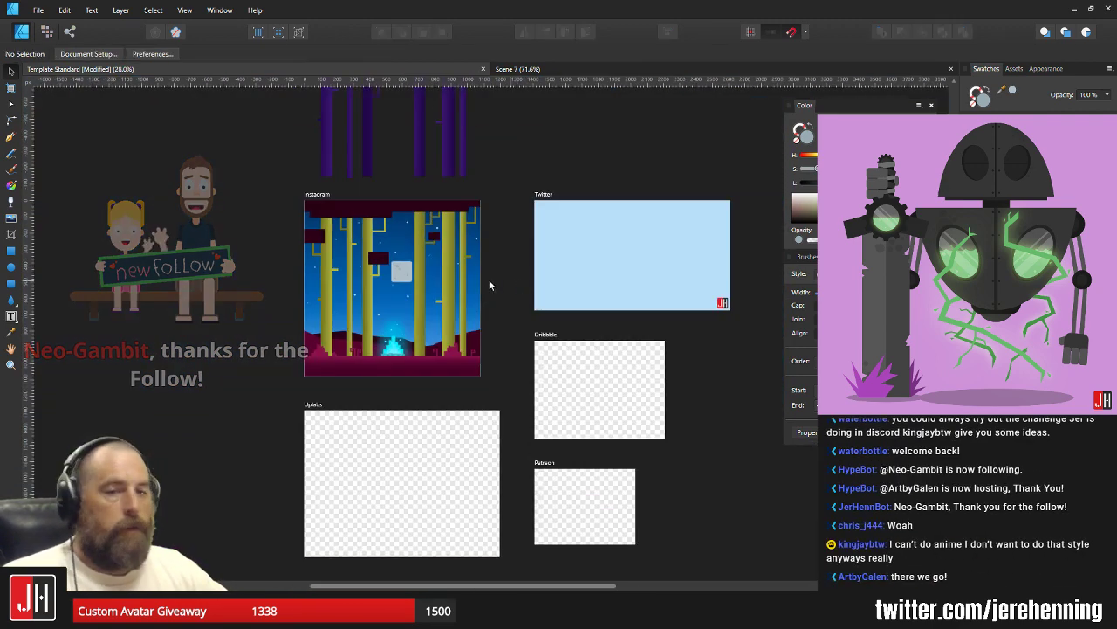
# Nudge the upper pair of squares a little closer to the moon's left edge.
pyautogui.scroll(3, 436, 286)
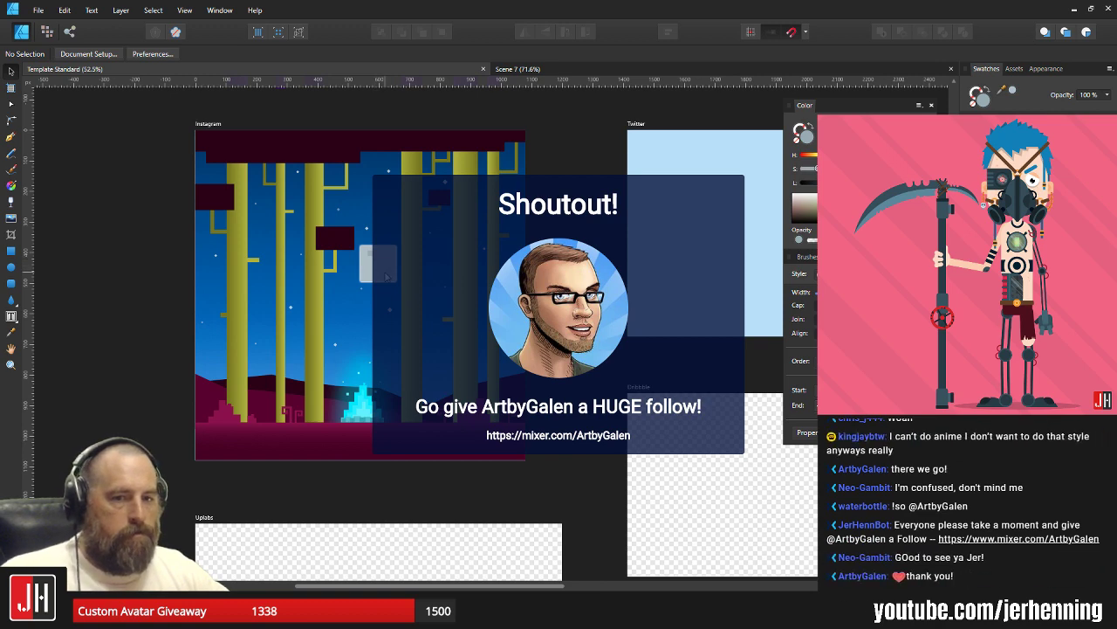
pyautogui.scroll(5, 384, 271)
pyautogui.scroll(5, 350, 250)
pyautogui.click(327, 185)
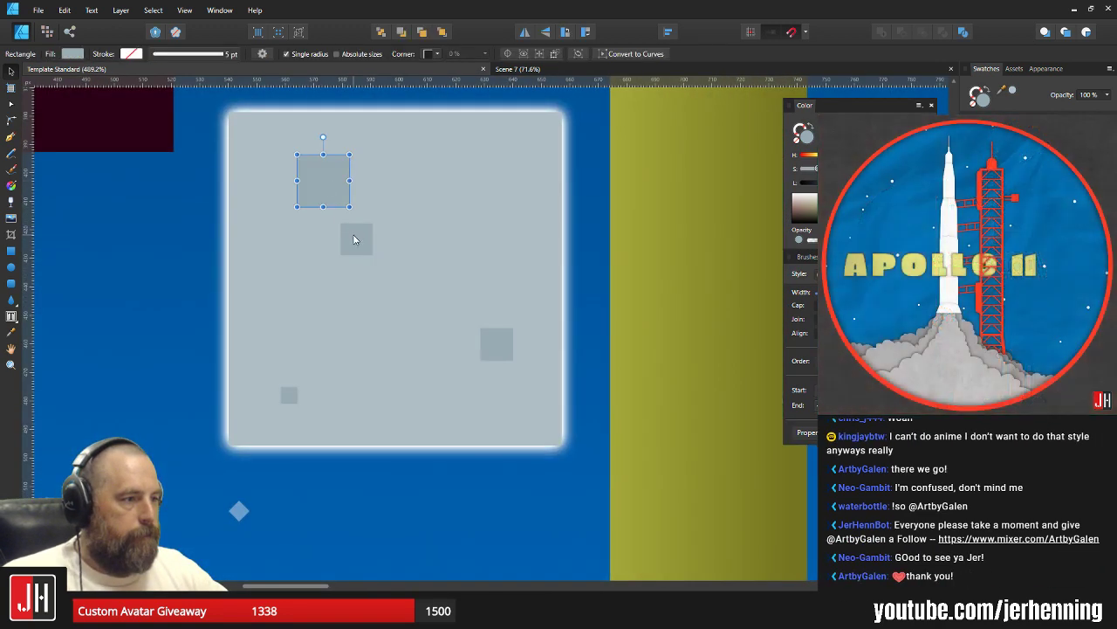
pyautogui.keyDown('shift'); pyautogui.click(356, 237); pyautogui.keyUp('shift')
pyautogui.moveTo(332, 192); pyautogui.dragTo(319, 197)
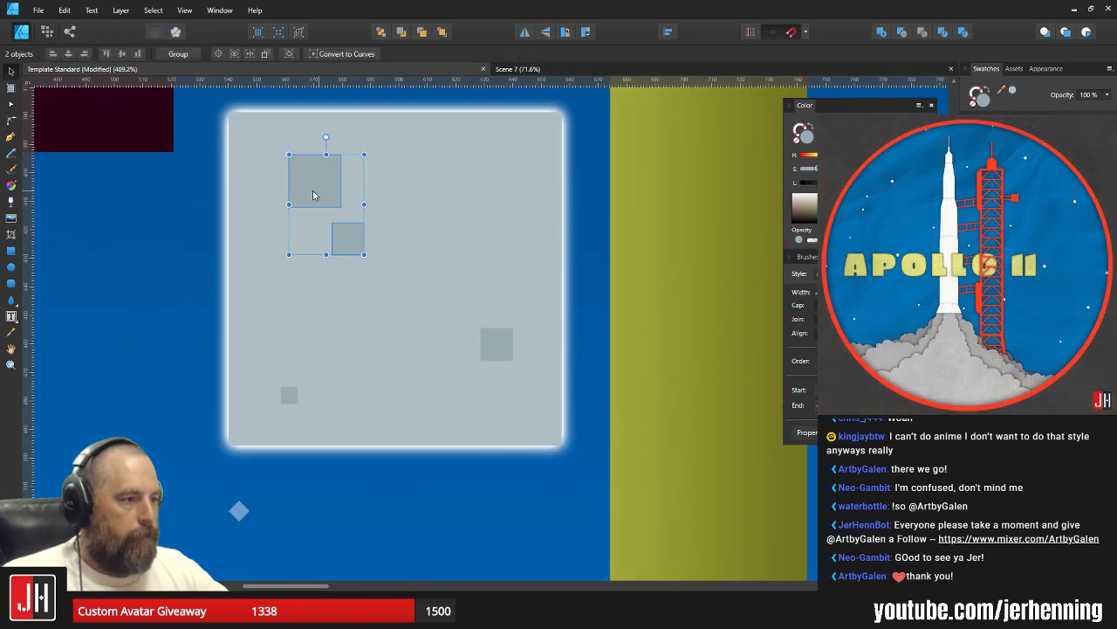
# Shrink the square on the moon's right side and move it up toward the right edge.
pyautogui.click(497, 343)
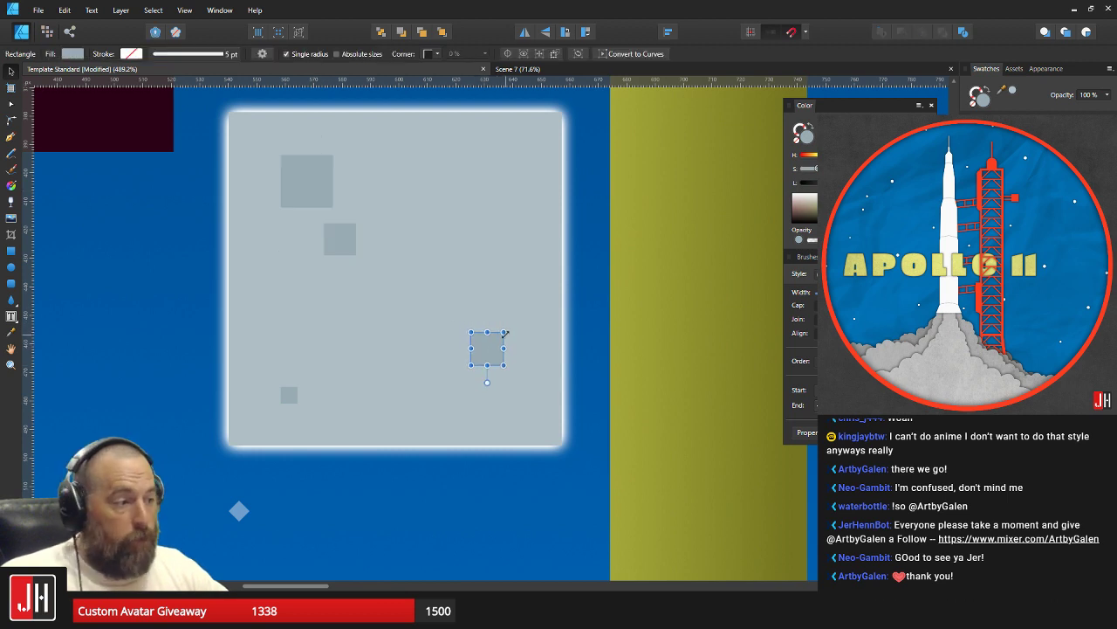
pyautogui.moveTo(487, 349); pyautogui.dragTo(514, 284)
pyautogui.scroll(4, 359, 384)
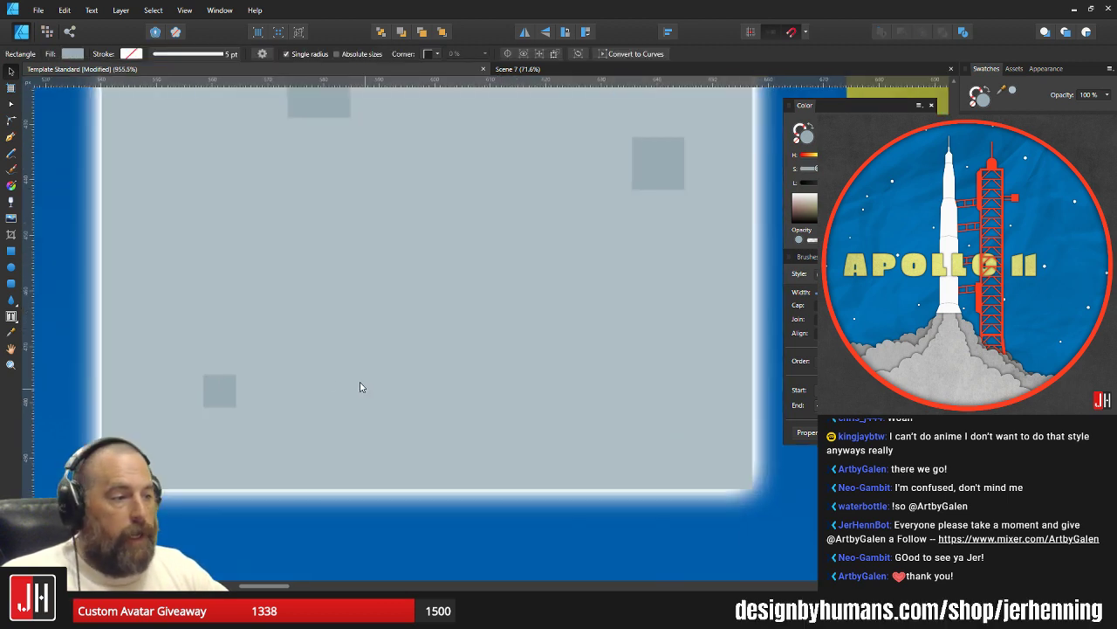
# Move the smallest square from the moon's lower left to near its bottom centre.
pyautogui.click(219, 389)
pyautogui.moveTo(220, 390); pyautogui.dragTo(505, 403)
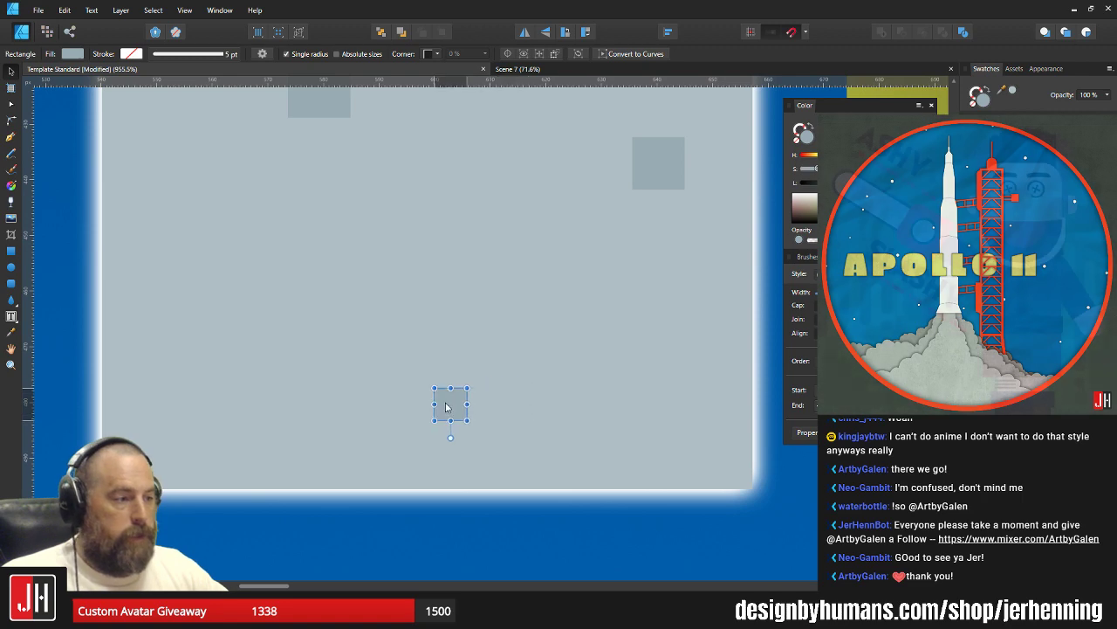
pyautogui.scroll(-10, 489, 403)
pyautogui.scroll(5, 474, 403)
pyautogui.scroll(1, 474, 402)
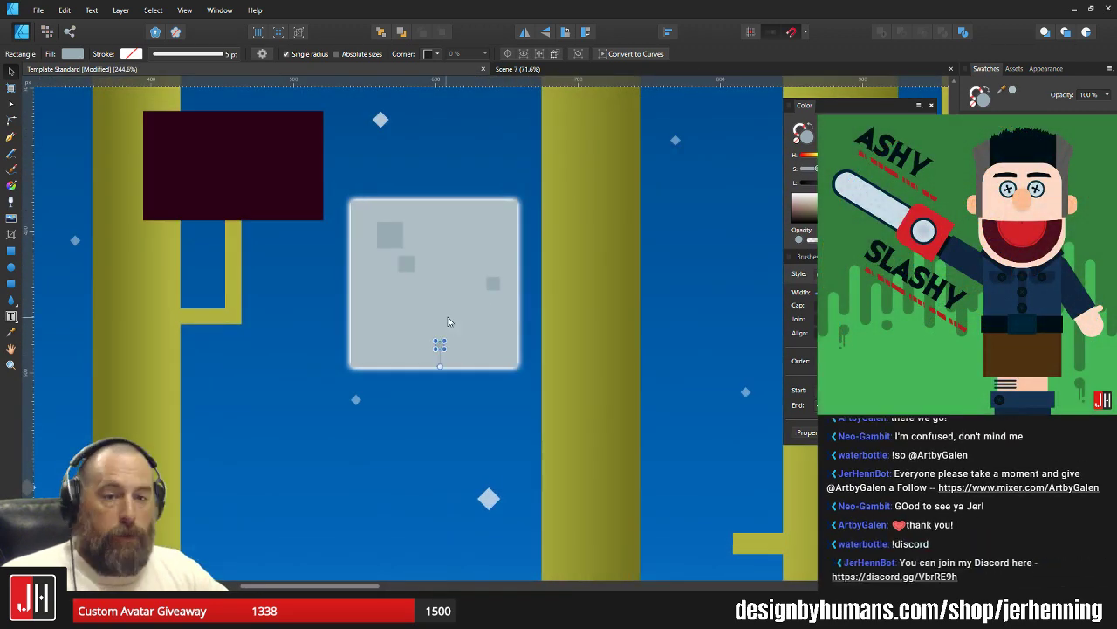
# Nest the four dark squares inside the moon slightly farther left and save the document.
pyautogui.keyDown('shift'); pyautogui.click(406, 265); pyautogui.keyUp('shift')
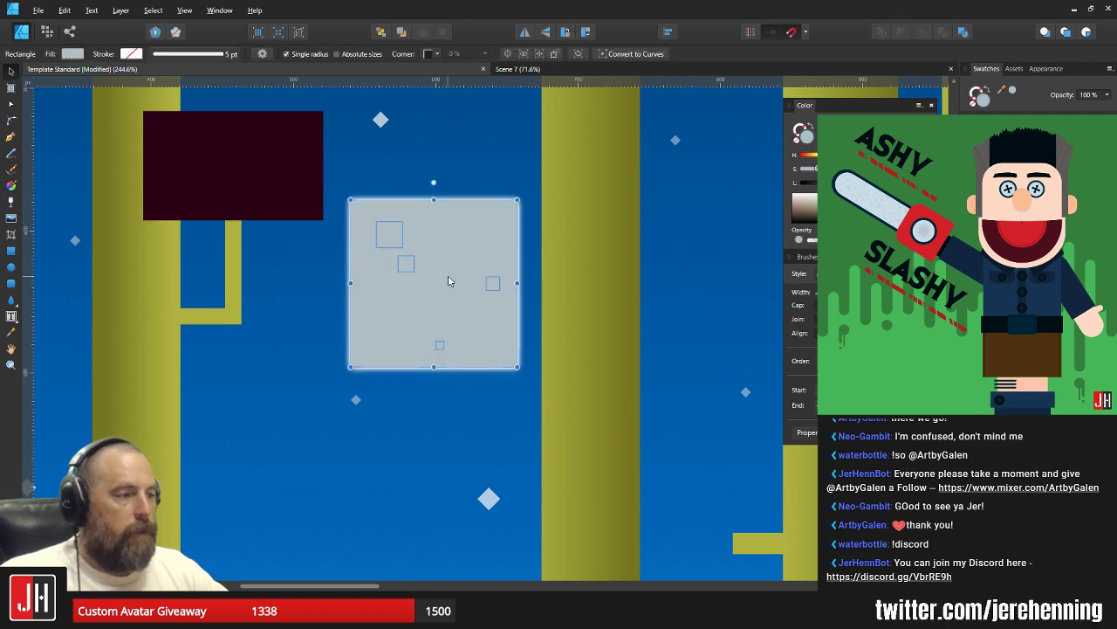
pyautogui.scroll(3, 448, 275)
pyautogui.moveTo(374, 259); pyautogui.dragTo(368, 258)
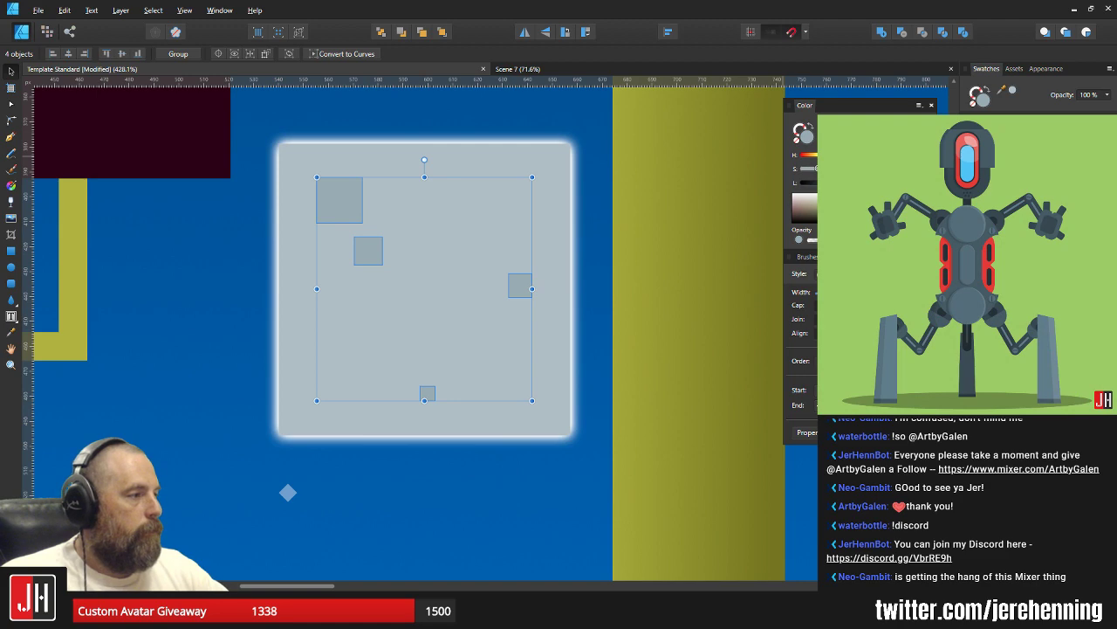
pyautogui.press('Escape')
pyautogui.scroll(-5, 521, 284)
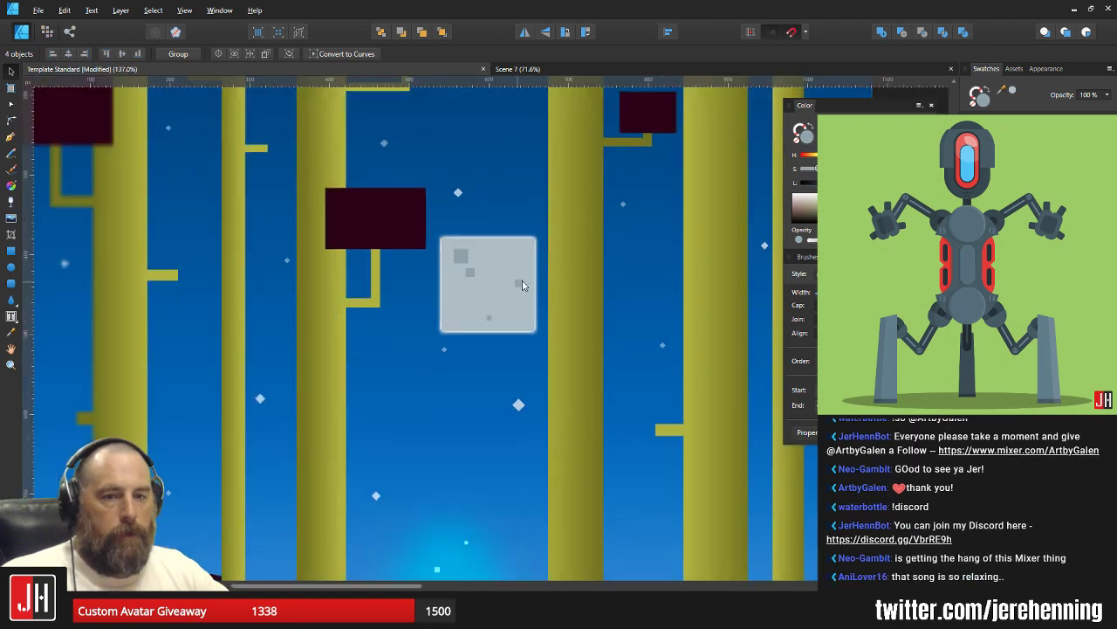
pyautogui.click(541, 188)
pyautogui.hotkey('ctrl', 's')
# Turn off the moon's Outer Glow layer effect and save the document.
pyautogui.scroll(2, 491, 268)
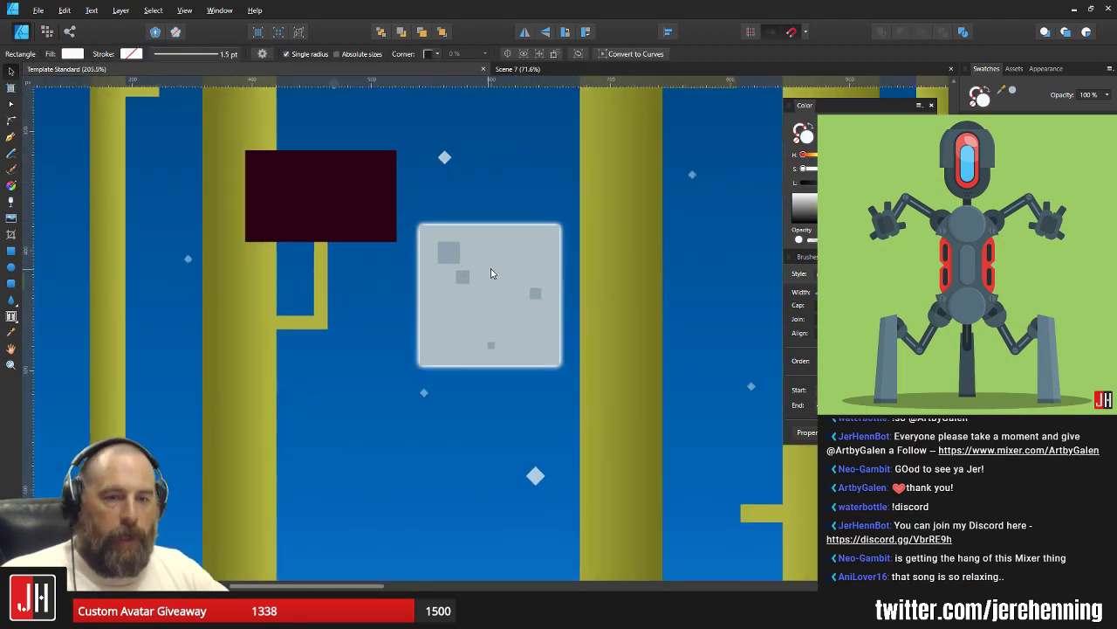
pyautogui.moveTo(490, 268); pyautogui.dragTo(424, 278)
pyautogui.click(417, 257)
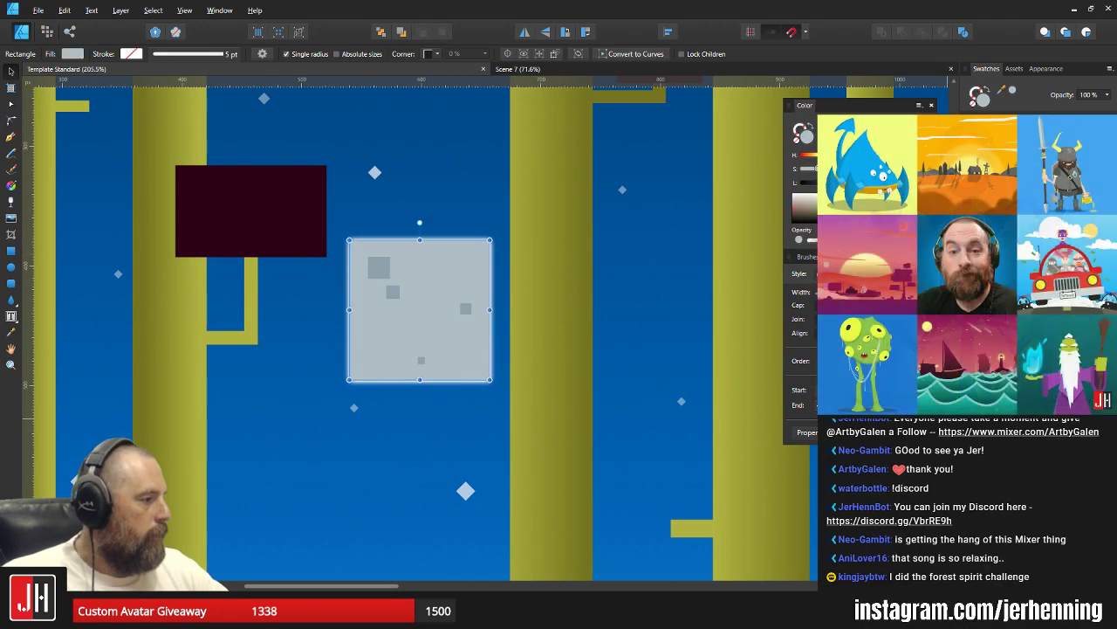
pyautogui.click(1034, 434)
pyautogui.click(625, 298)
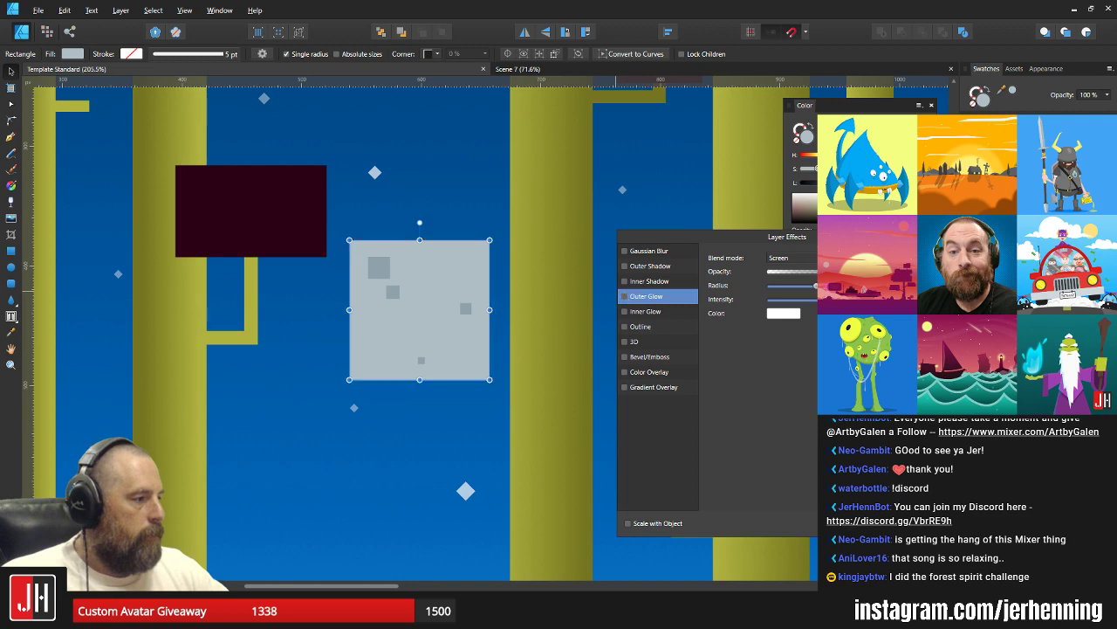
pyautogui.click(929, 523)
pyautogui.click(658, 344)
pyautogui.scroll(-5, 658, 344)
pyautogui.moveTo(658, 344); pyautogui.dragTo(413, 295)
pyautogui.scroll(-1, 467, 296)
pyautogui.hotkey('ctrl', 's')
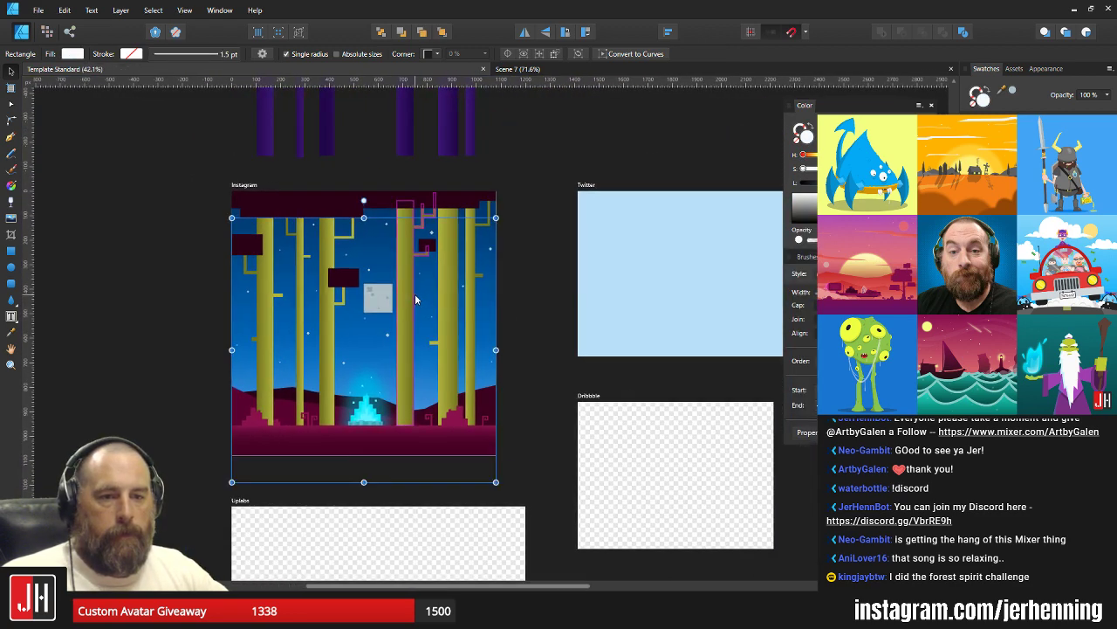
# Shrink the moon and place it over the left edge of the tree trunk just right of centre.
pyautogui.scroll(4, 393, 292)
pyautogui.click(364, 286)
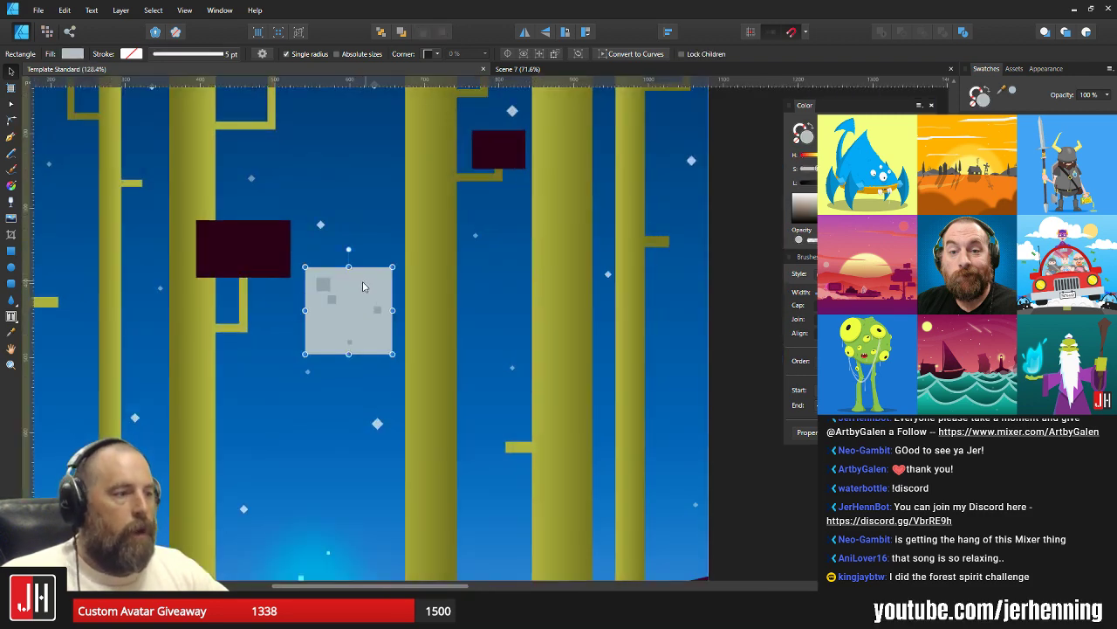
pyautogui.scroll(2, 363, 286)
pyautogui.moveTo(408, 285); pyautogui.dragTo(347, 341)
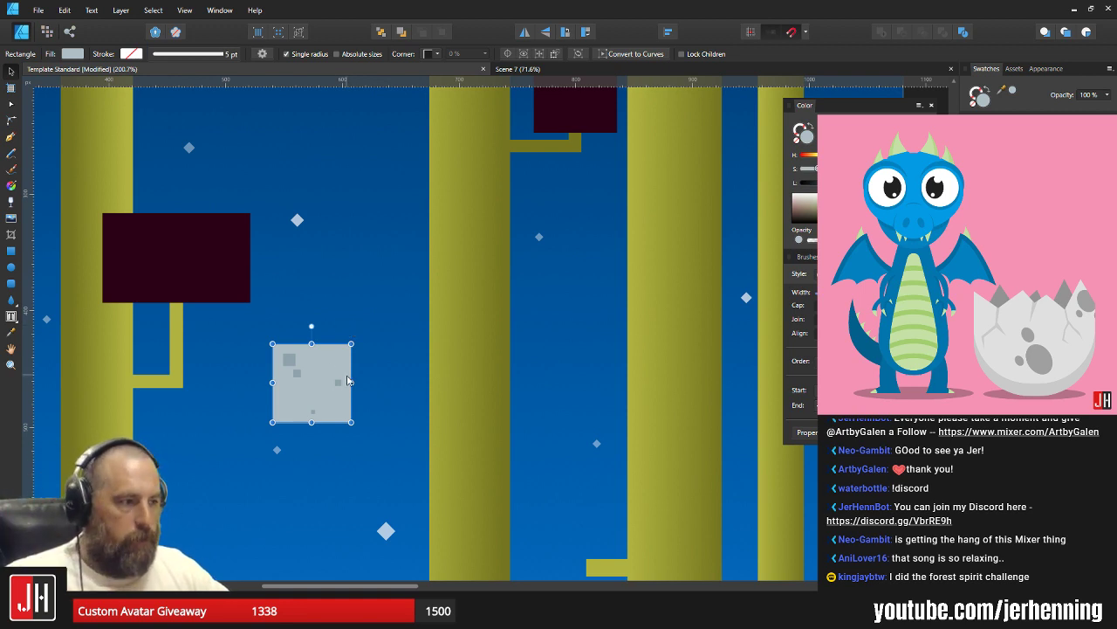
pyautogui.moveTo(347, 380); pyautogui.dragTo(435, 157)
pyautogui.scroll(-6, 367, 266)
pyautogui.scroll(4, 360, 272)
pyautogui.moveTo(391, 204); pyautogui.dragTo(488, 381)
pyautogui.moveTo(509, 323); pyautogui.dragTo(495, 235)
pyautogui.scroll(-5, 524, 252)
pyautogui.scroll(3, 517, 292)
# Cut the moon and paste it into the sky layers behind the tree trunks.
pyautogui.hotkey('ctrl', 'x')
pyautogui.click(463, 231)
pyautogui.hotkey('ctrl', 'v')
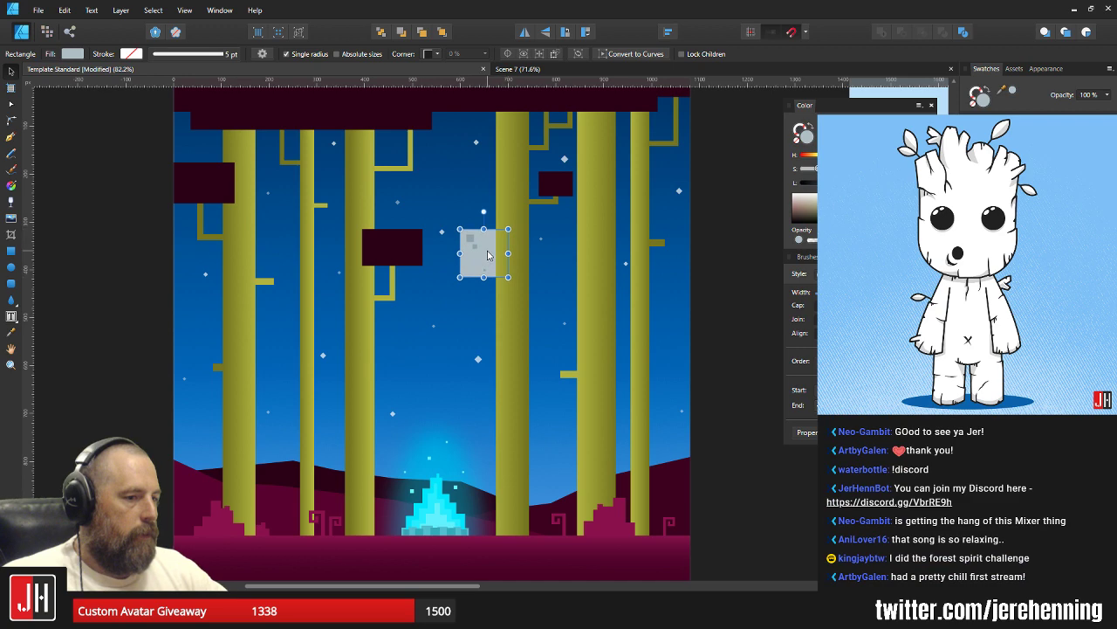
# Shrink the moon slightly and place it between the two thick trunks on the scene's right side.
pyautogui.scroll(3, 488, 254)
pyautogui.moveTo(518, 217); pyautogui.dragTo(719, 185)
pyautogui.scroll(-4, 426, 261)
pyautogui.scroll(3, 497, 305)
pyautogui.scroll(-4, 528, 286)
pyautogui.moveTo(605, 252); pyautogui.dragTo(528, 320)
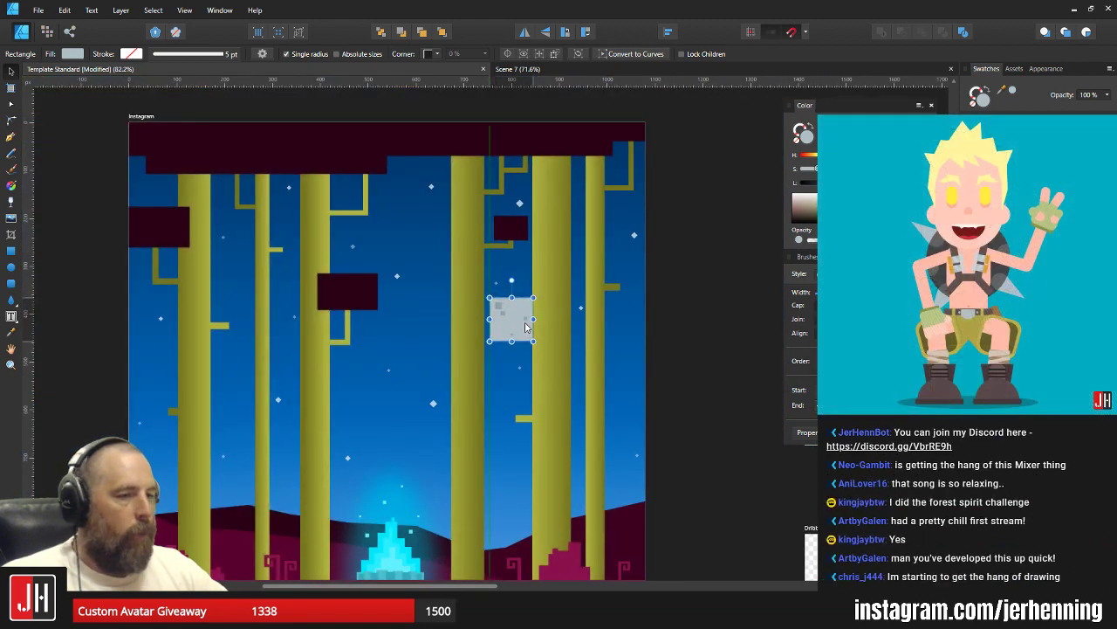
pyautogui.scroll(1, 527, 319)
pyautogui.click(759, 371)
pyautogui.scroll(-2, 733, 375)
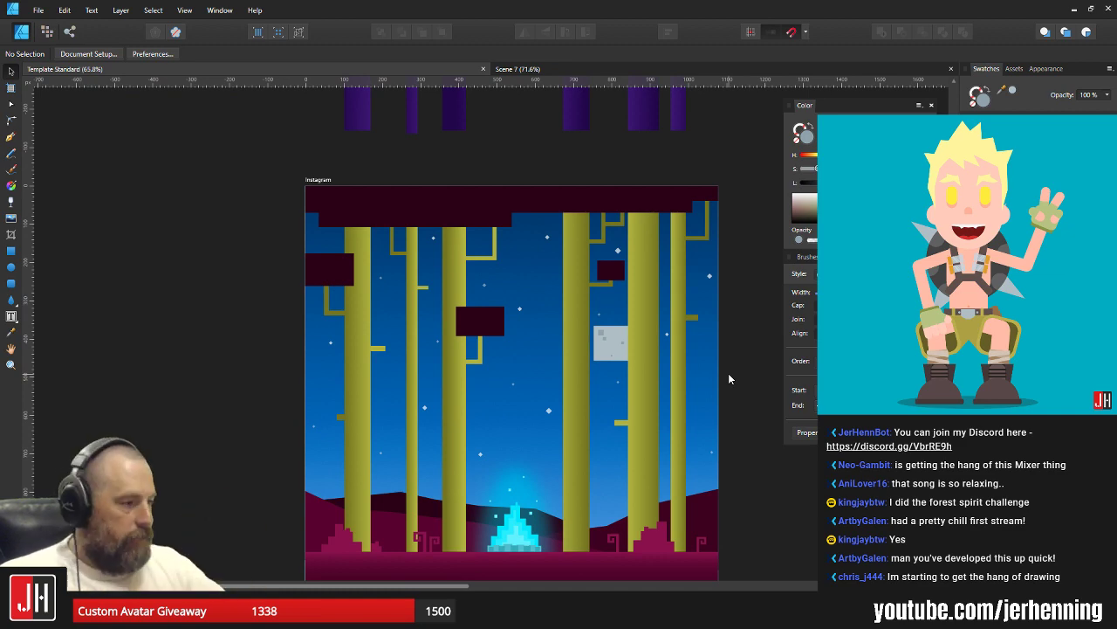
# Move the moon up into the open sky between the central trees, above the middle dark block.
pyautogui.moveTo(626, 403); pyautogui.dragTo(434, 282)
pyautogui.scroll(1, 510, 371)
pyautogui.click(541, 366)
pyautogui.scroll(3, 439, 273)
pyautogui.scroll(-3, 434, 282)
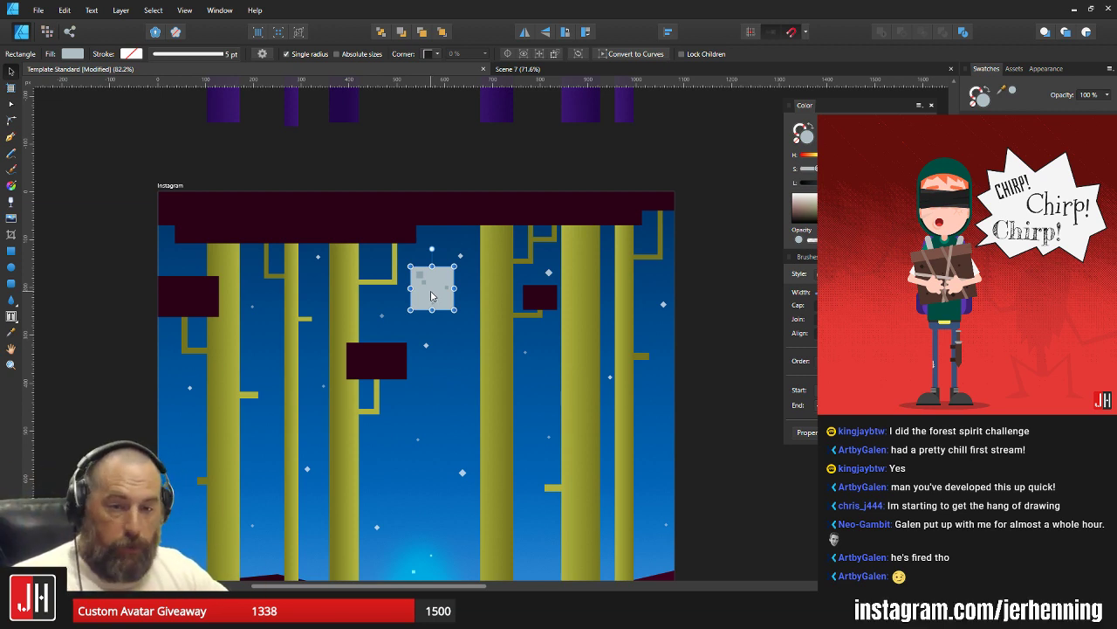
# Shrink the moon a bit more and place it in the central gap between the trees, below the canopy.
pyautogui.scroll(1, 427, 316)
pyautogui.moveTo(436, 286); pyautogui.dragTo(268, 300)
pyautogui.scroll(4, 269, 300)
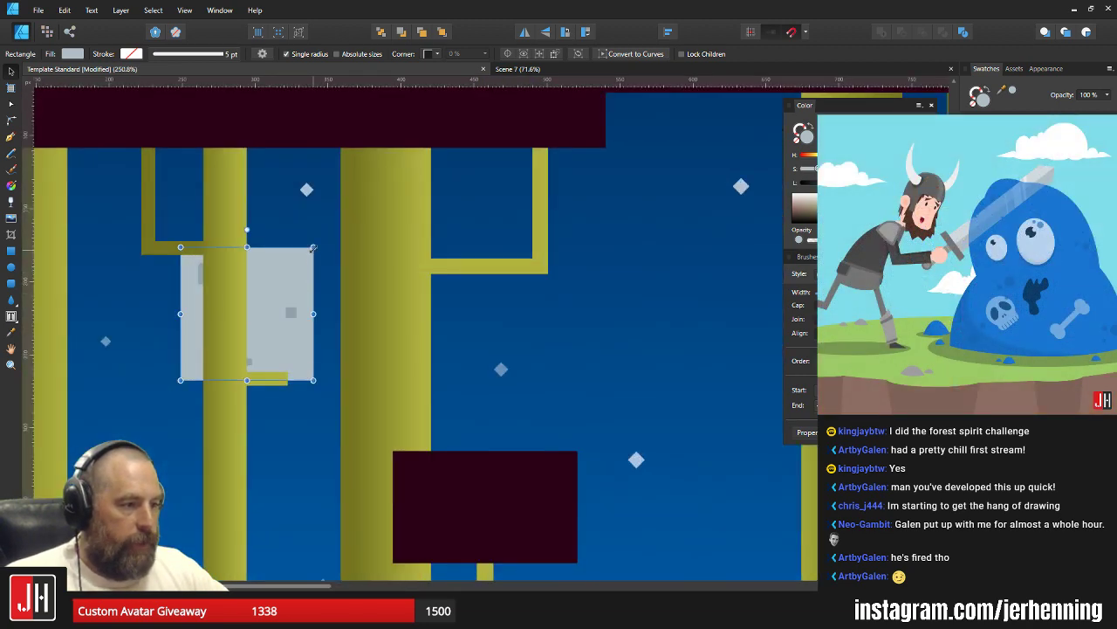
pyautogui.moveTo(314, 242); pyautogui.dragTo(300, 260)
pyautogui.scroll(-3, 253, 340)
pyautogui.moveTo(253, 339); pyautogui.dragTo(499, 319)
pyautogui.scroll(3, 514, 278)
# Move the small star above the moon up toward the canopy and nudge the moon slightly upward.
pyautogui.click(494, 252)
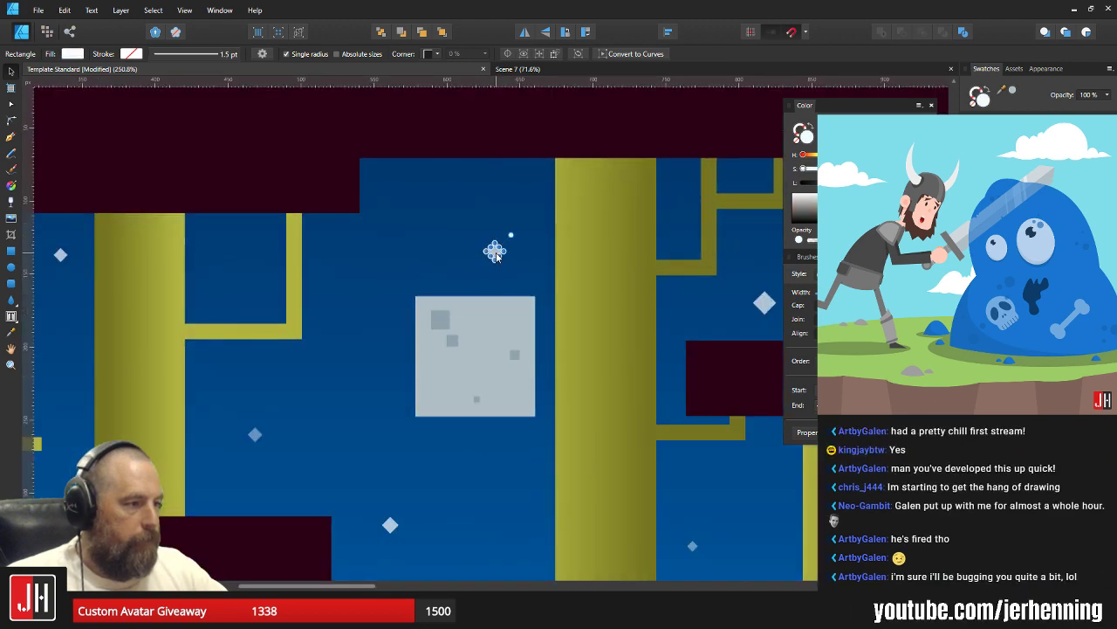
pyautogui.moveTo(494, 252); pyautogui.dragTo(513, 194)
pyautogui.moveTo(482, 304); pyautogui.dragTo(504, 289)
pyautogui.scroll(-6, 504, 292)
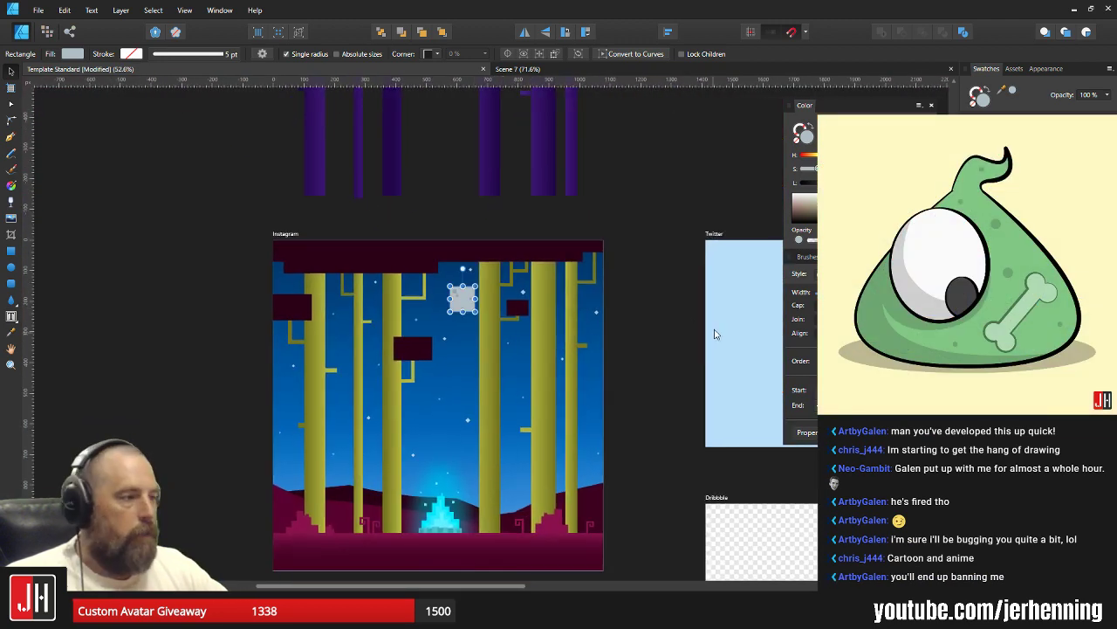
# Nudge the moon slightly down and toward the thick trunk in the central gap between the trees.
pyautogui.click(714, 334)
pyautogui.scroll(5, 480, 320)
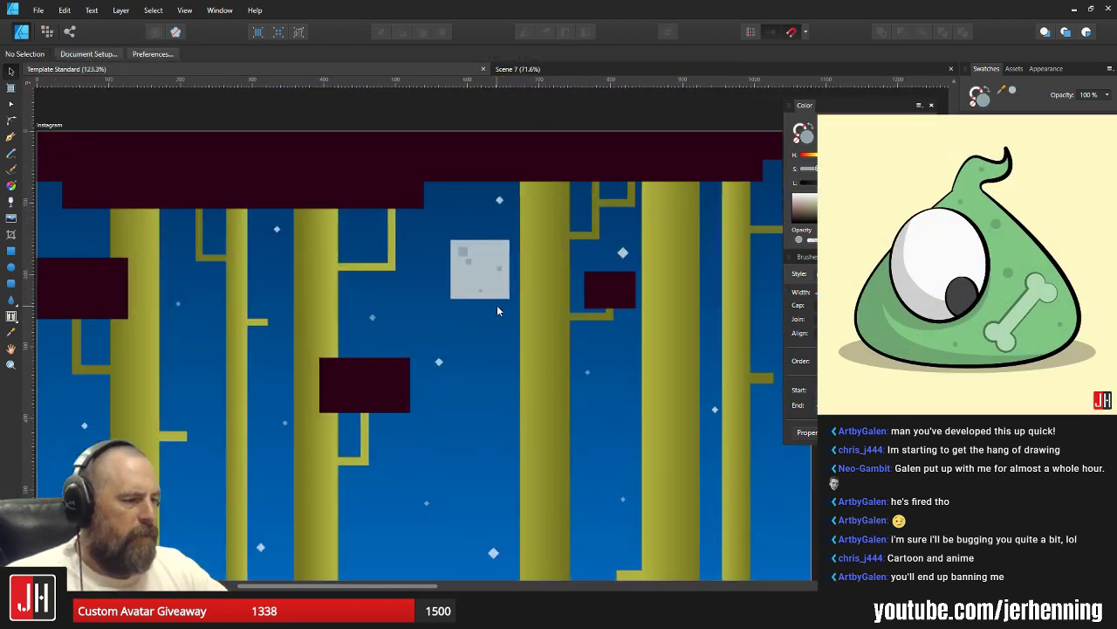
pyautogui.moveTo(474, 274); pyautogui.dragTo(324, 180)
pyautogui.click(447, 224)
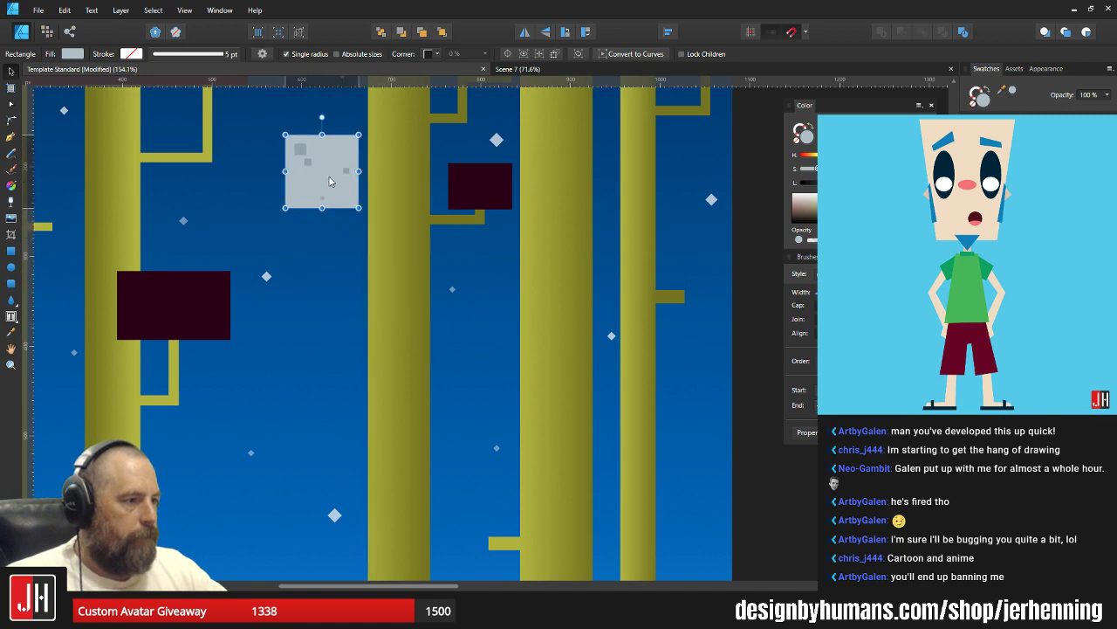
# Examine the night scene, checking the moon's placement among the trunks and the glowing campfire.
pyautogui.scroll(-5, 324, 180)
pyautogui.click(456, 264)
pyautogui.scroll(4, 475, 273)
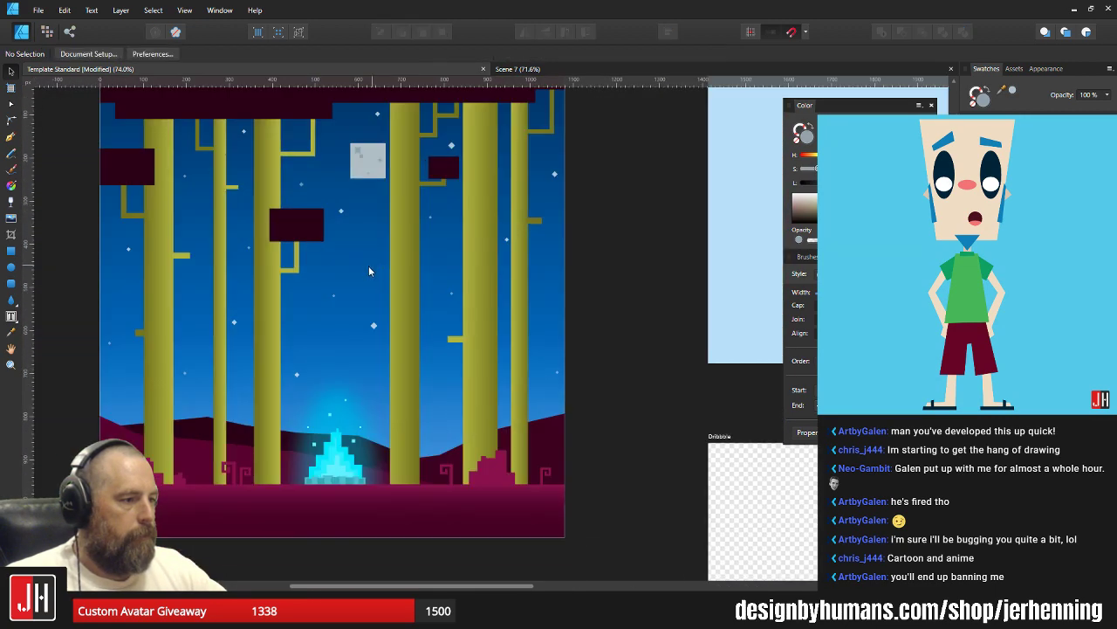
pyautogui.scroll(-4, 422, 285)
pyautogui.scroll(2, 422, 305)
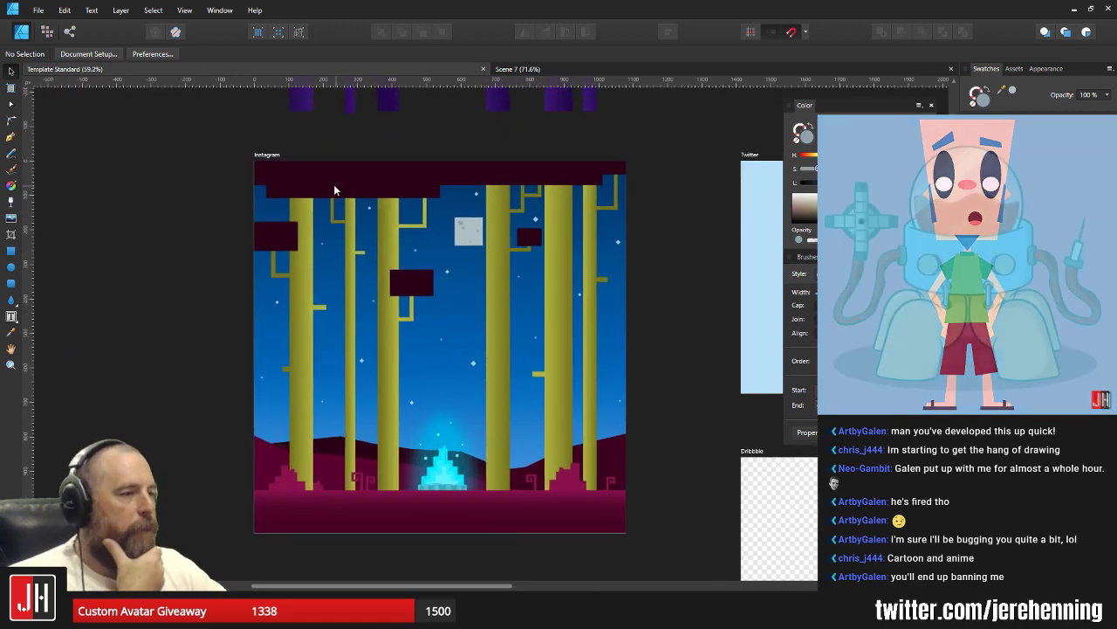
pyautogui.click(409, 280)
pyautogui.click(689, 269)
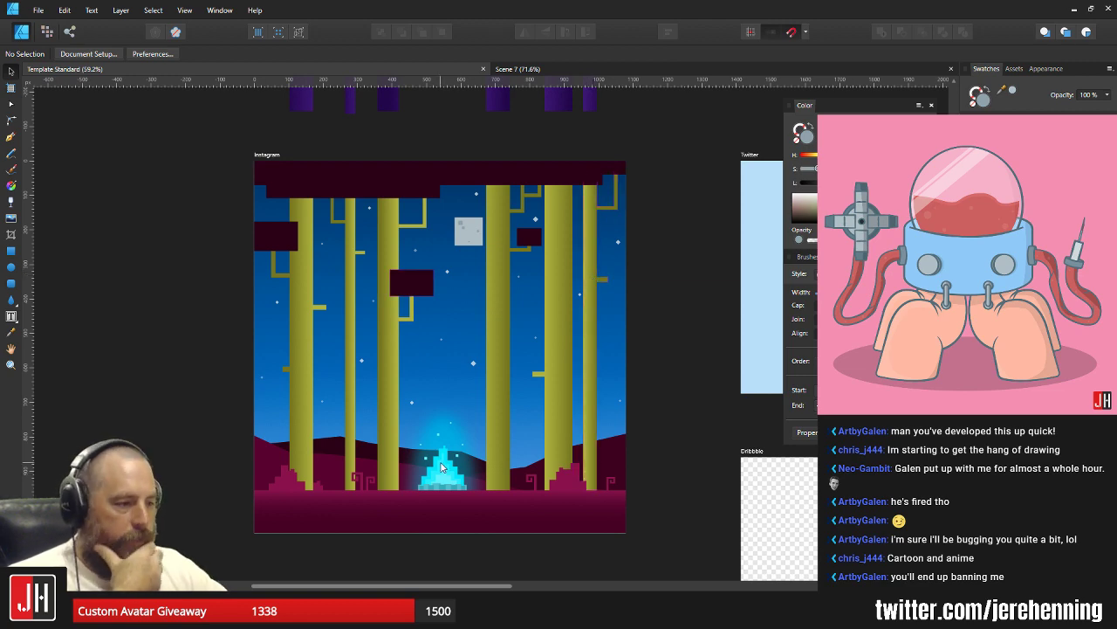
pyautogui.scroll(8, 442, 476)
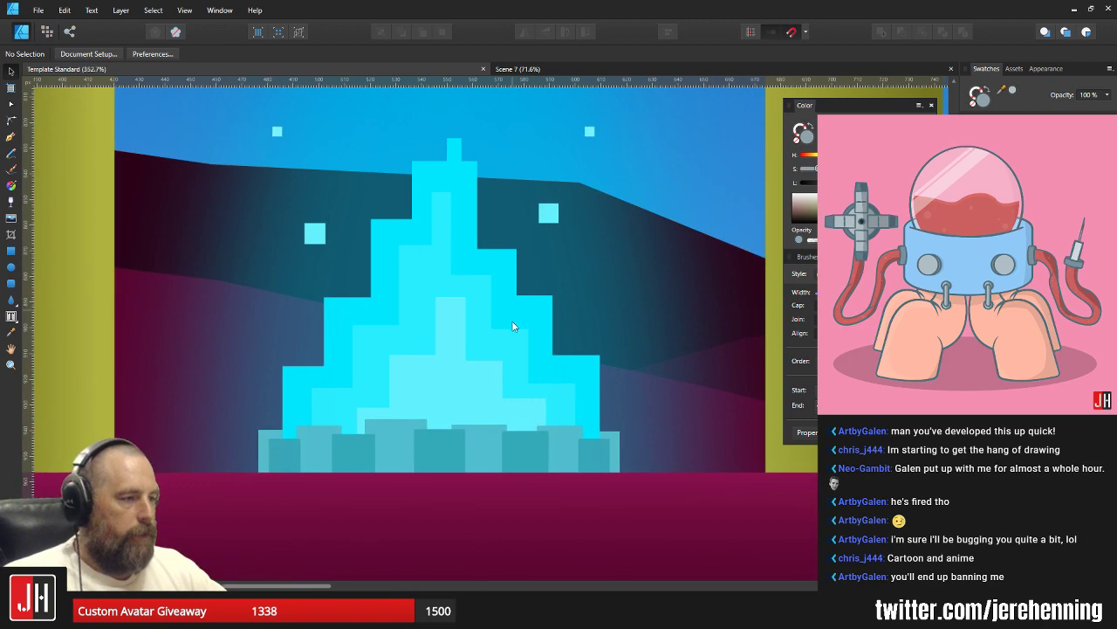
pyautogui.scroll(-8, 511, 321)
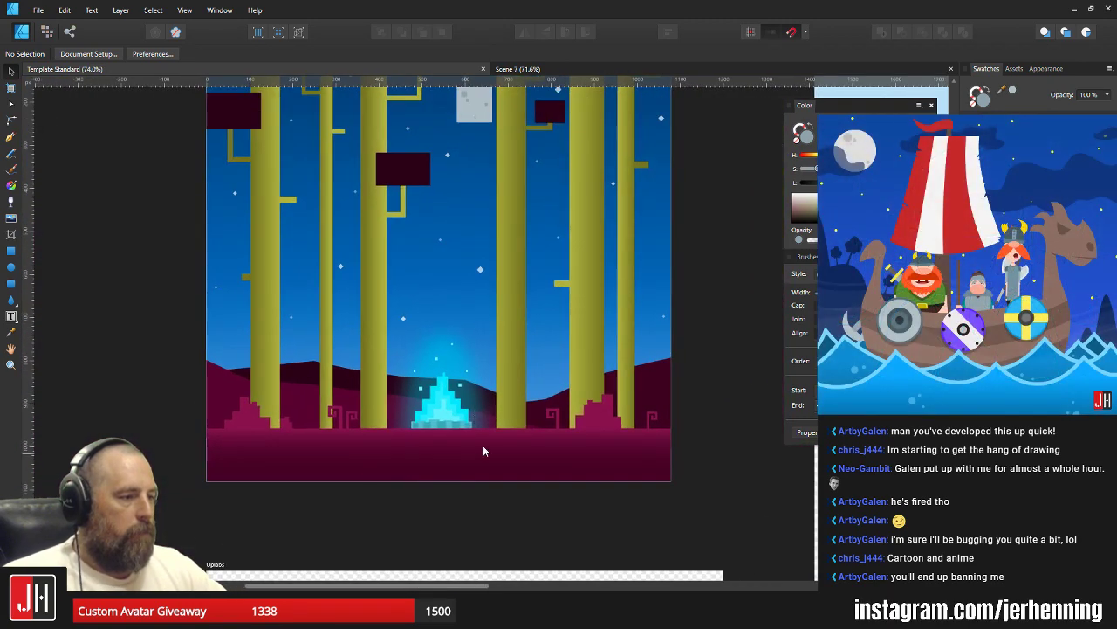
pyautogui.scroll(2, 463, 399)
pyautogui.moveTo(390, 264); pyautogui.dragTo(396, 311)
pyautogui.scroll(-2, 398, 314)
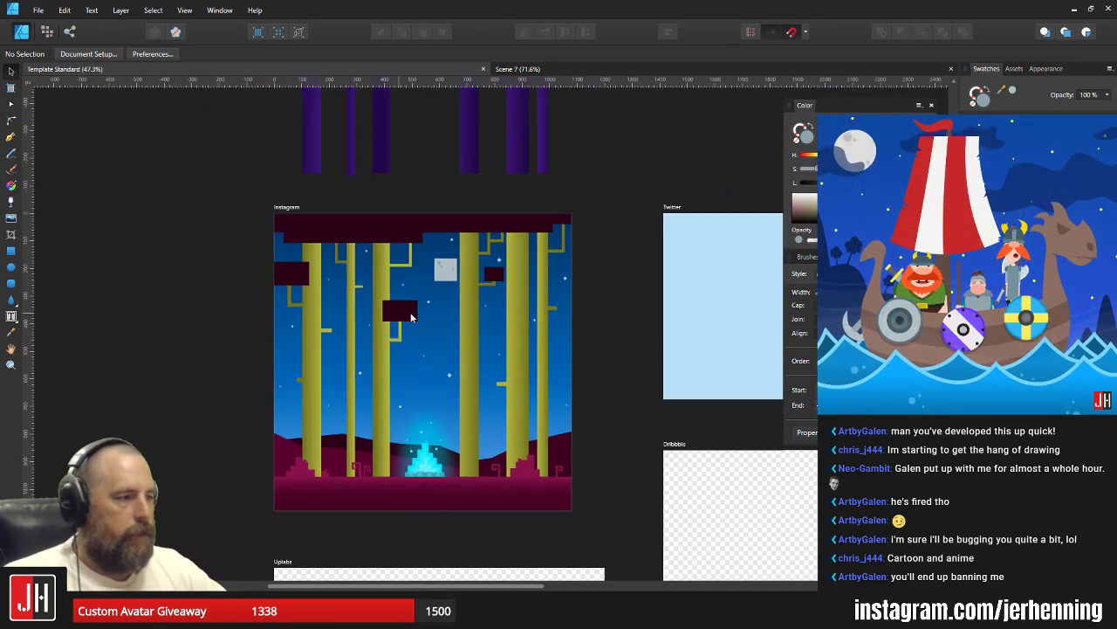
pyautogui.scroll(2, 445, 325)
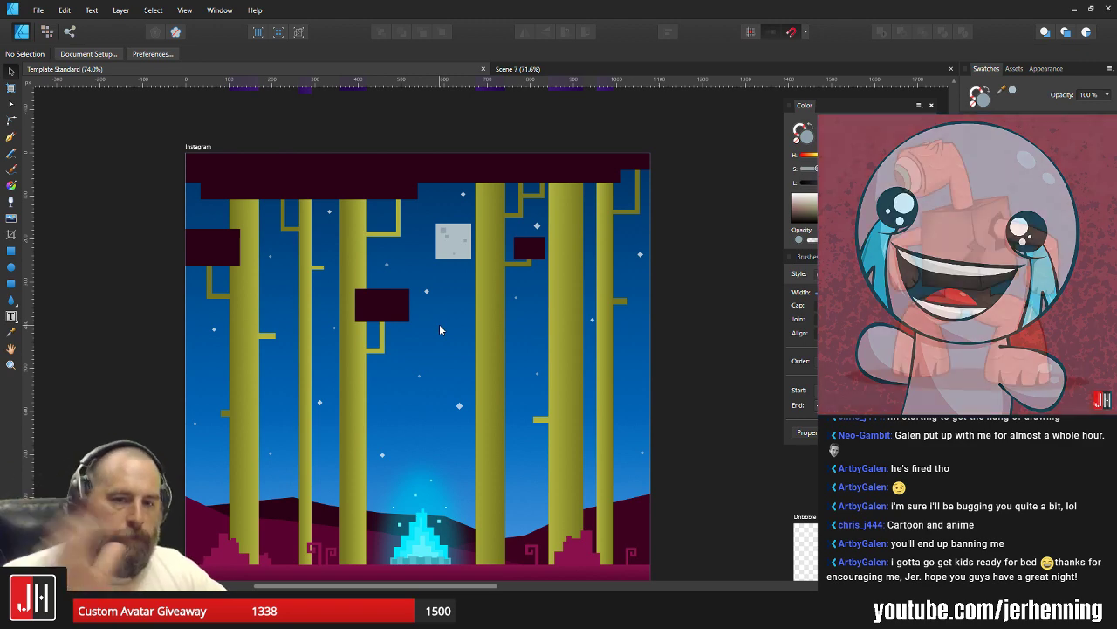
pyautogui.scroll(5, 449, 241)
pyautogui.click(458, 240)
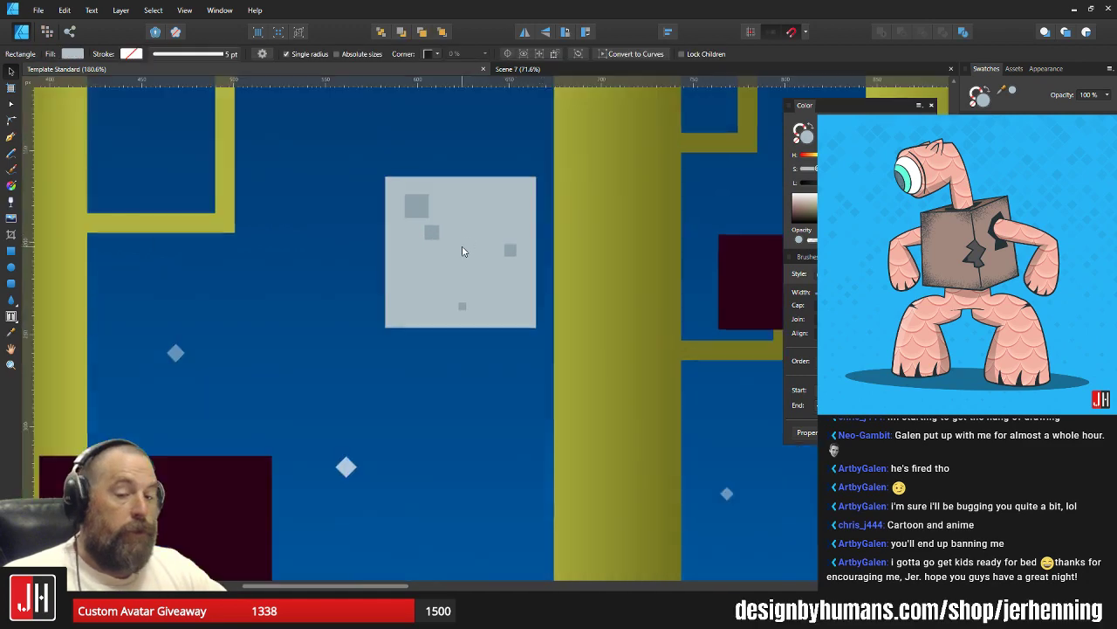
pyautogui.scroll(-5, 467, 230)
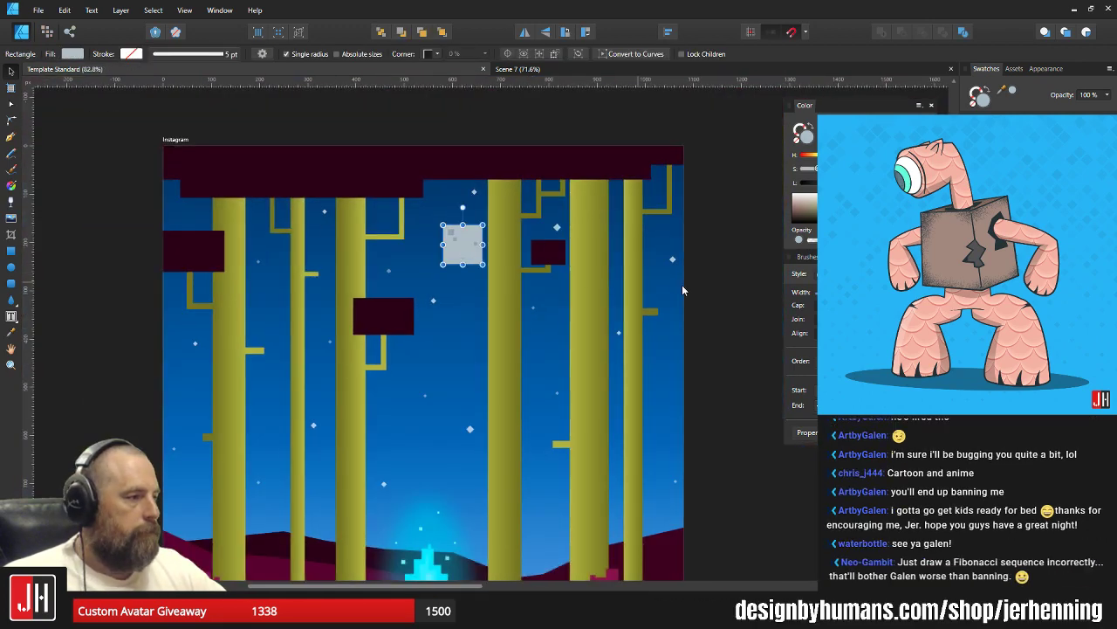
pyautogui.click(683, 285)
# Move the moon a little lower in the central gap, between the canopy and the middle dark block.
pyautogui.scroll(1, 597, 294)
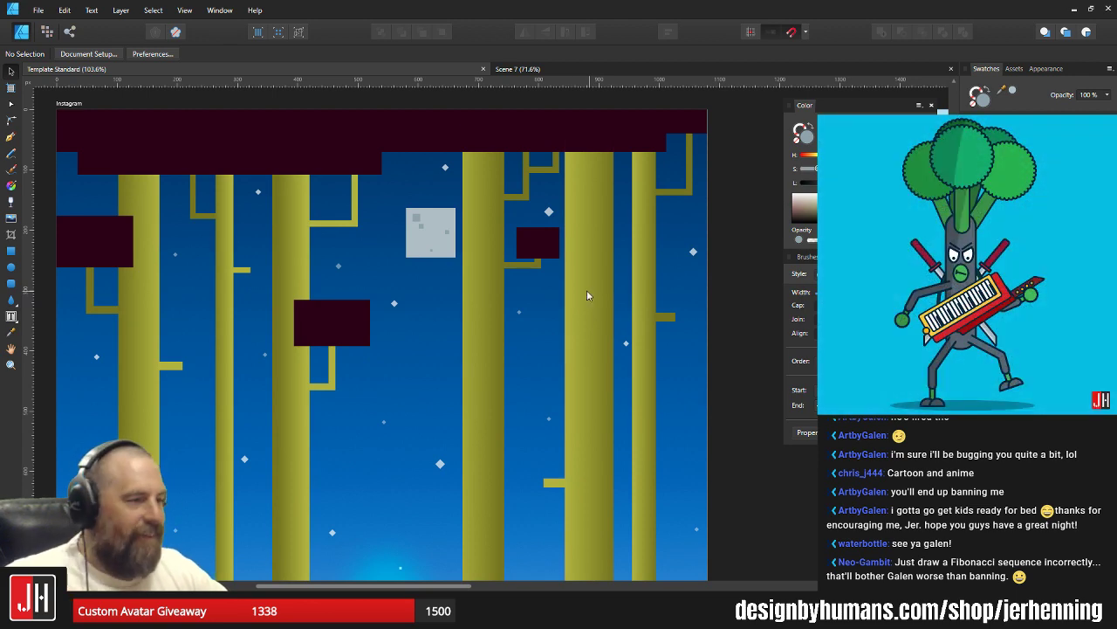
pyautogui.scroll(1, 464, 249)
pyautogui.moveTo(462, 251); pyautogui.dragTo(464, 271)
pyautogui.scroll(-3, 466, 268)
pyautogui.click(693, 315)
pyautogui.scroll(-2, 585, 351)
pyautogui.moveTo(584, 351); pyautogui.dragTo(548, 308)
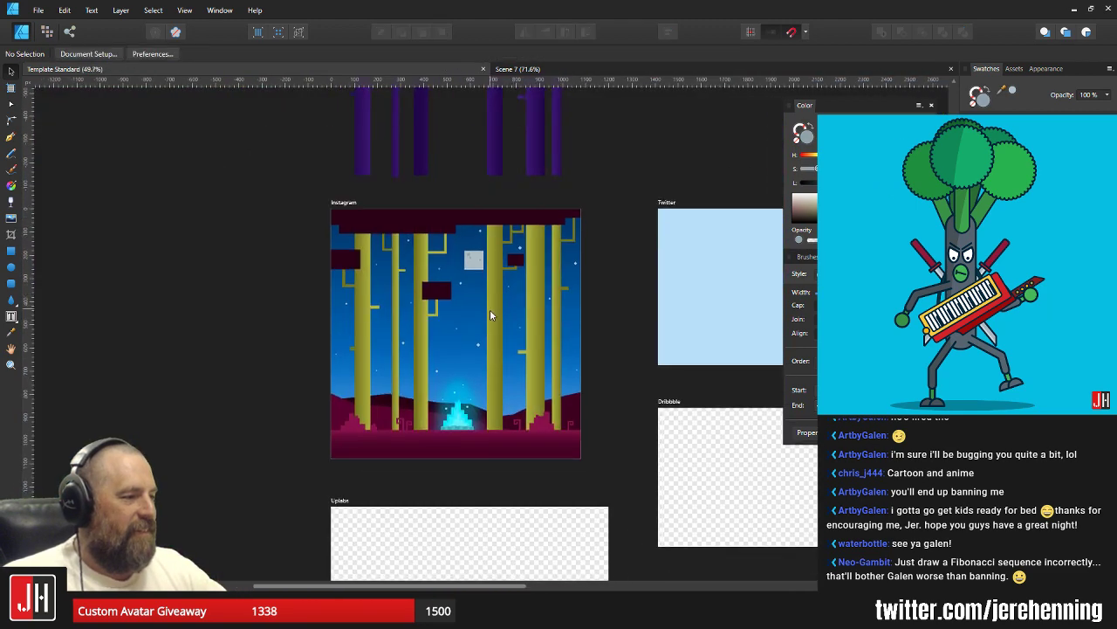
# Move the moon down and to the right so it is partly hidden behind the thick central trunk.
pyautogui.scroll(4, 491, 312)
pyautogui.click(455, 187)
pyautogui.scroll(2, 454, 187)
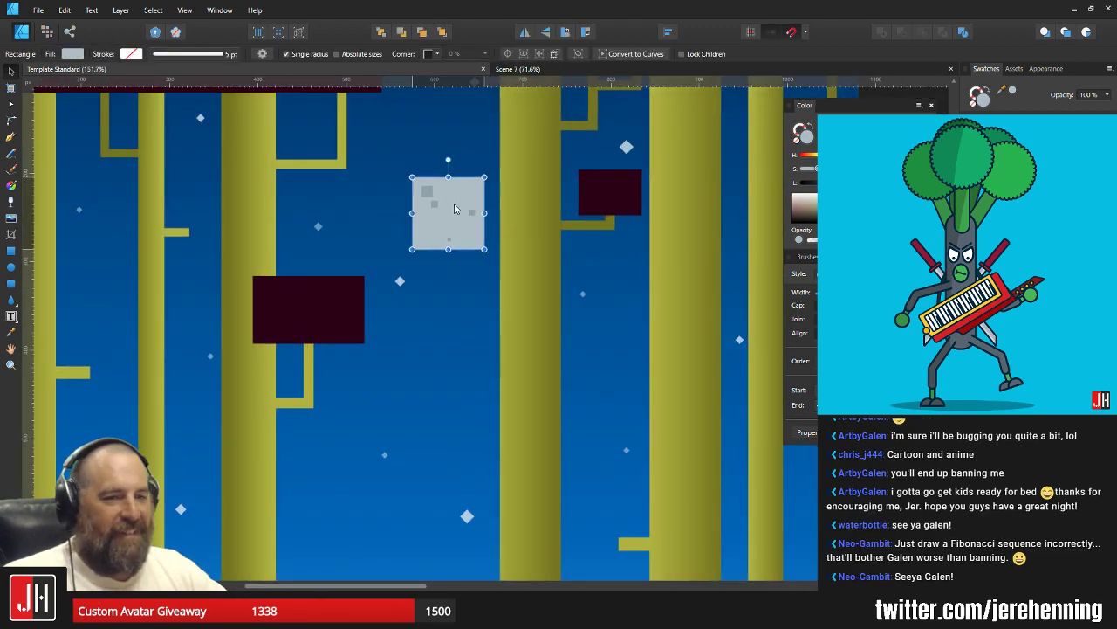
pyautogui.scroll(-3, 462, 208)
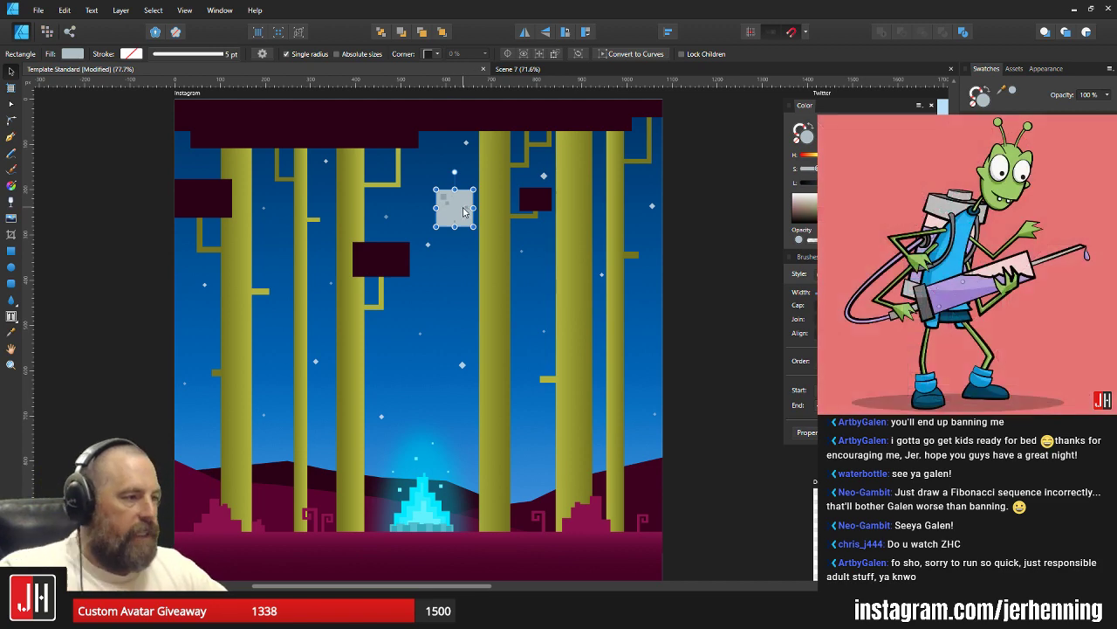
pyautogui.scroll(3, 454, 192)
pyautogui.scroll(-4, 461, 206)
pyautogui.scroll(-4, 552, 224)
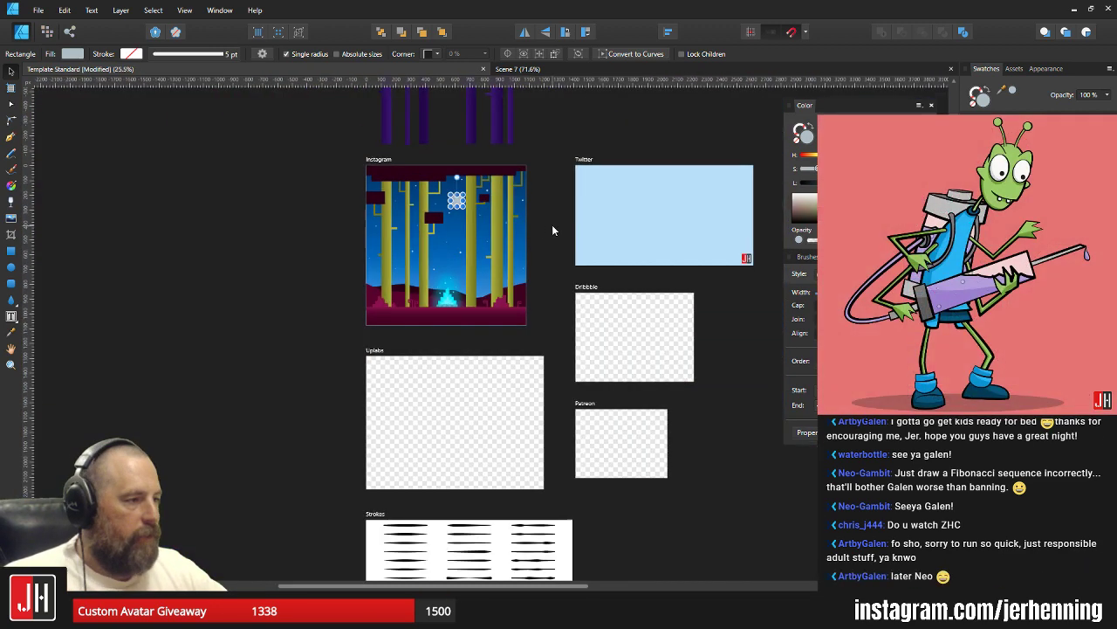
pyautogui.scroll(4, 499, 222)
pyautogui.moveTo(390, 169); pyautogui.dragTo(413, 204)
pyautogui.scroll(3, 411, 203)
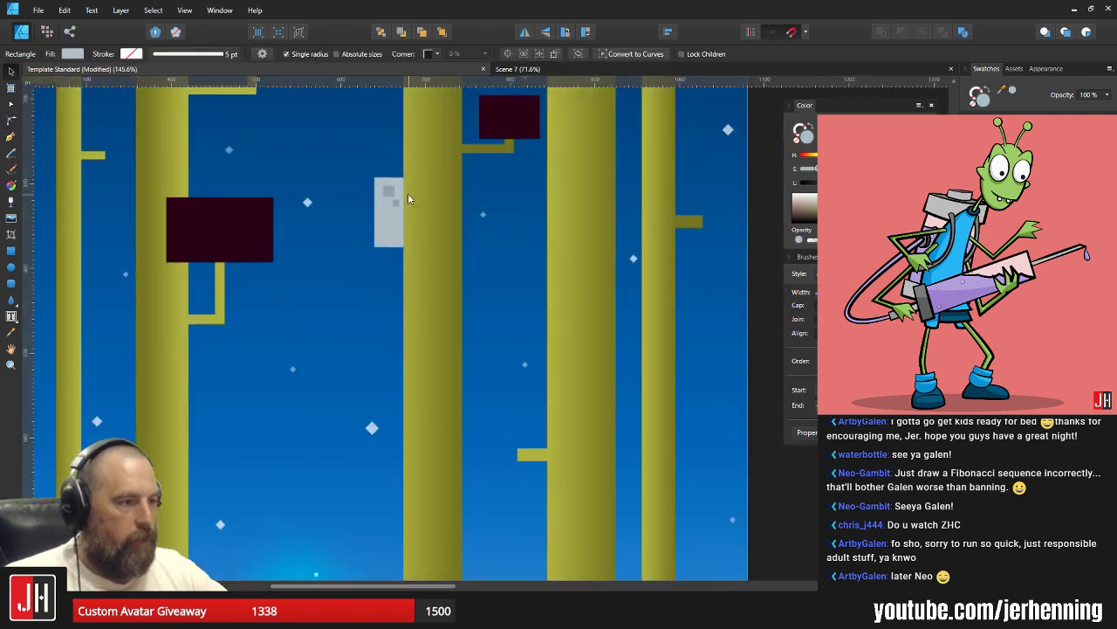
# Raise the moon back toward the canopy, keeping its right edge tucked behind the thick central trunk.
pyautogui.moveTo(397, 204); pyautogui.dragTo(390, 128)
pyautogui.scroll(-4, 405, 166)
pyautogui.scroll(-2, 406, 166)
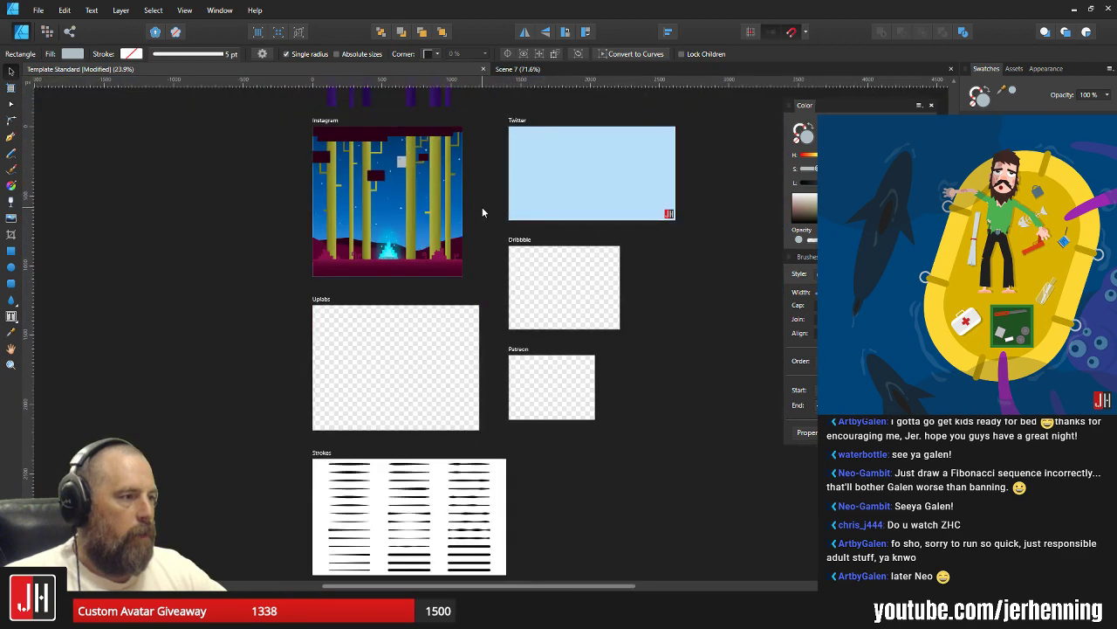
pyautogui.click(483, 212)
# Draw a square slightly larger than the moon behind it, filled with the craters' darker grey.
pyautogui.scroll(3, 419, 187)
pyautogui.moveTo(416, 186); pyautogui.dragTo(487, 306)
pyautogui.scroll(5, 441, 253)
pyautogui.click(480, 269)
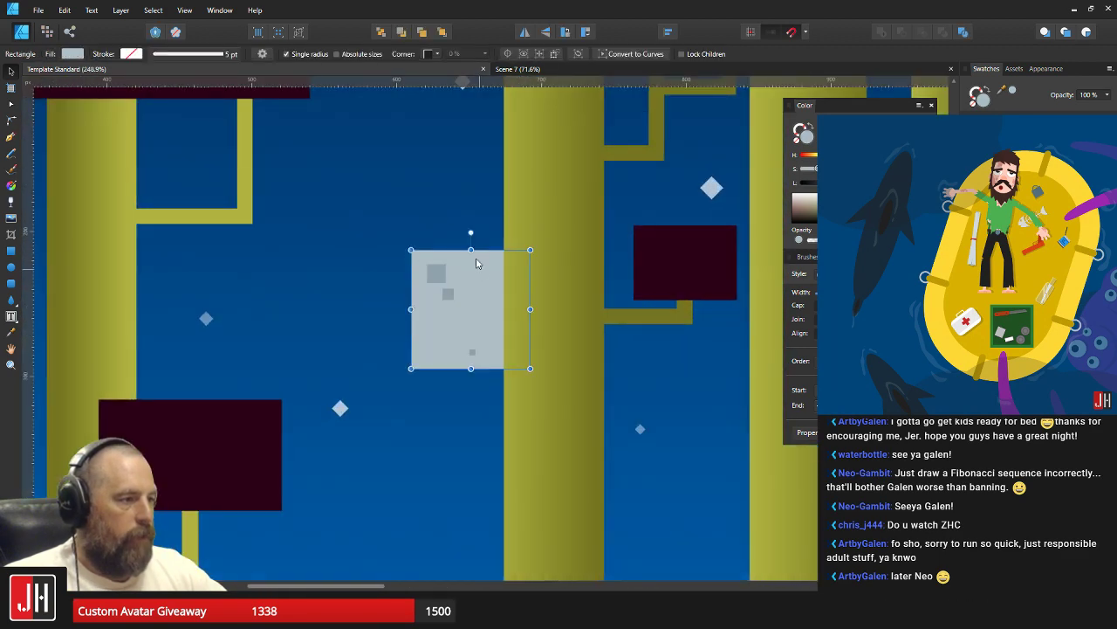
pyautogui.click(438, 214)
pyautogui.click(11, 251)
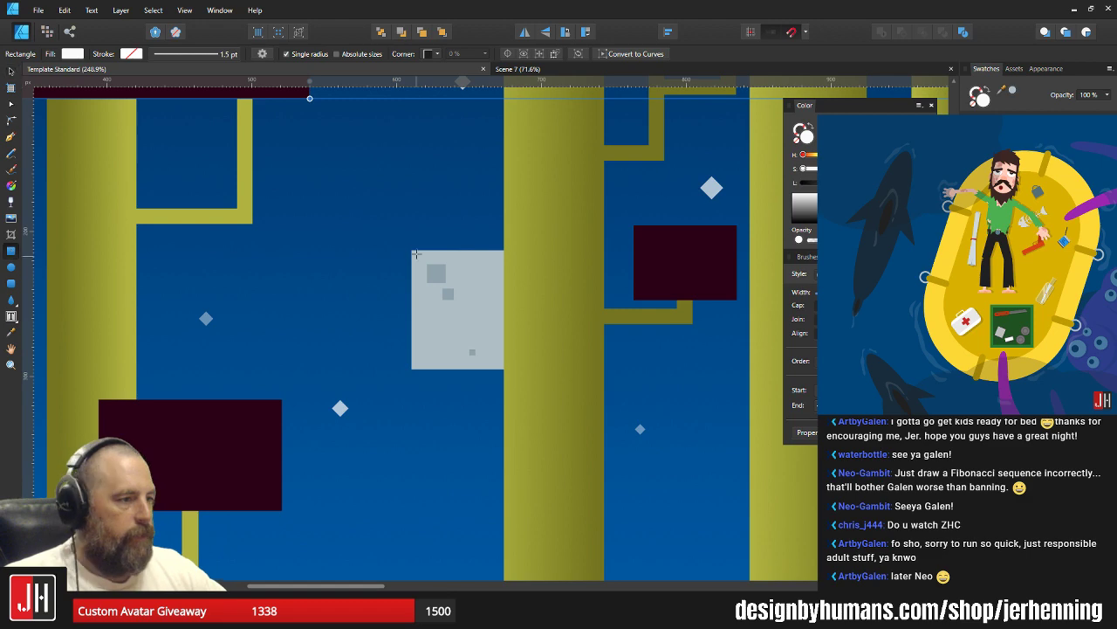
pyautogui.moveTo(396, 230)
pyautogui.mouseDown()
pyautogui.moveTo(611, 385)
pyautogui.moveTo(566, 358)
pyautogui.moveTo(574, 373)
pyautogui.mouseUp()
pyautogui.press('v')
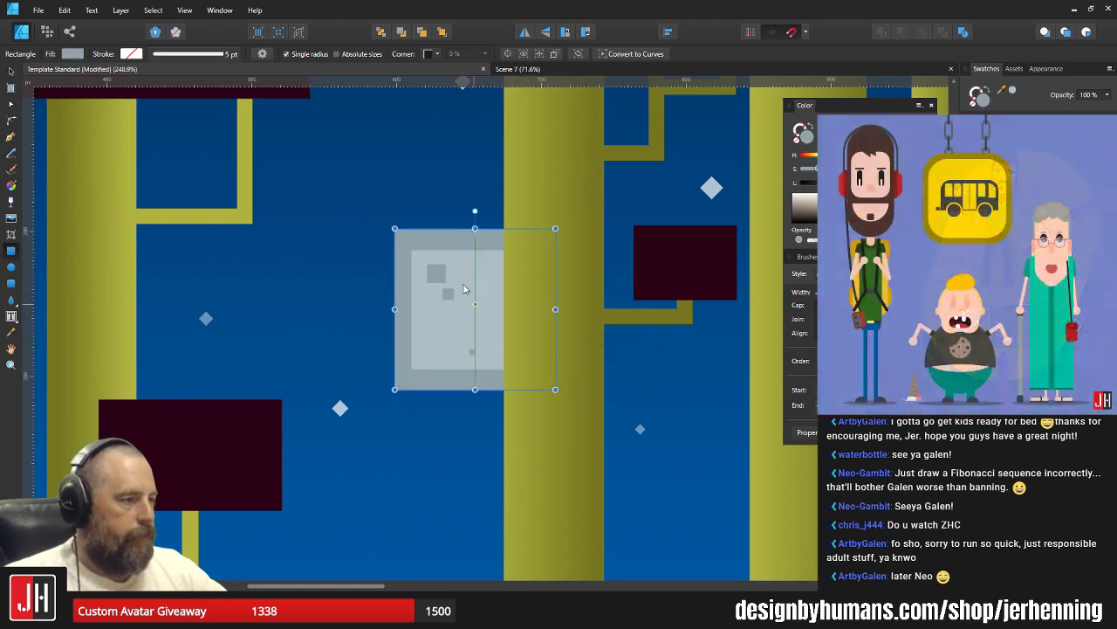
# Move the moon left into the open gap beside the trunk and center the larger grey square behind it.
pyautogui.moveTo(486, 295); pyautogui.dragTo(403, 287)
pyautogui.click(482, 286)
pyautogui.scroll(3, 403, 287)
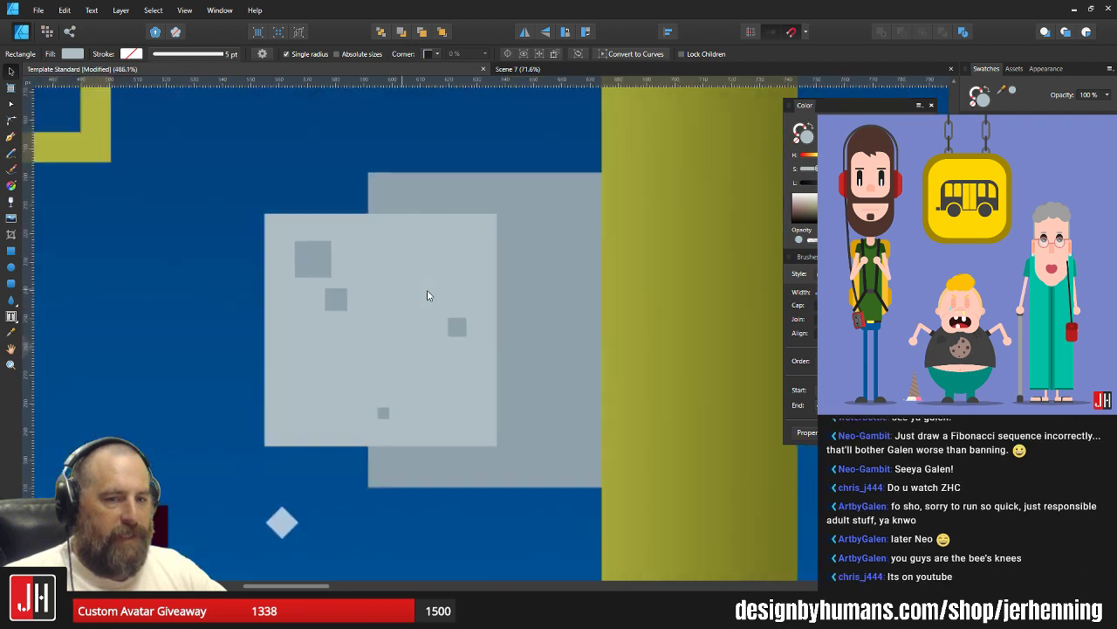
pyautogui.moveTo(552, 275); pyautogui.dragTo(411, 272)
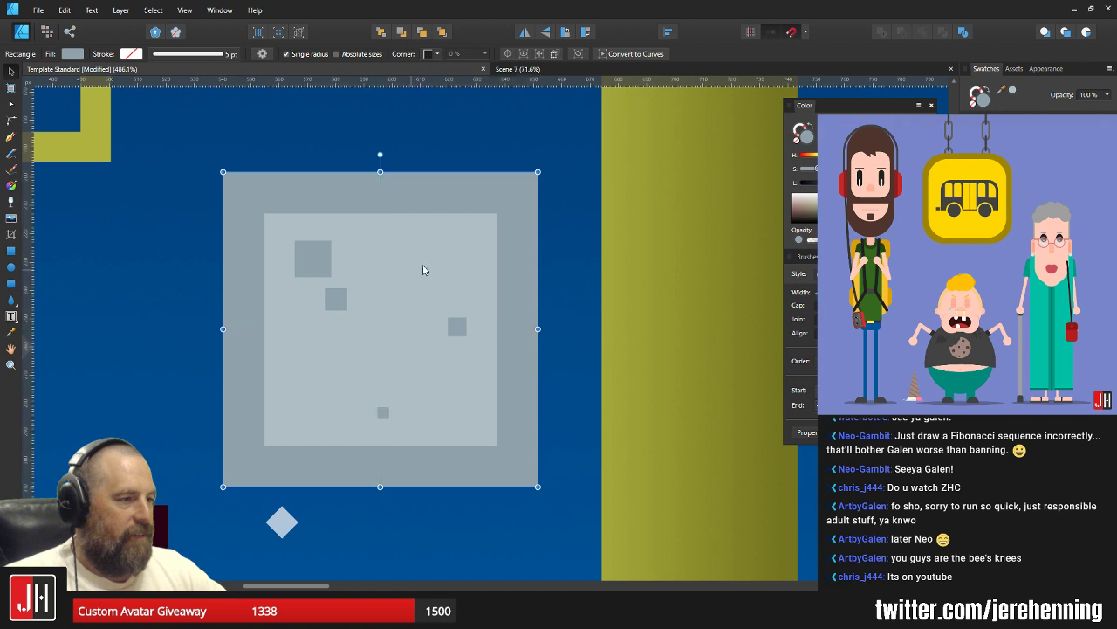
# Shrink the square behind the moon about its center, leaving an even, narrow border around the moon.
pyautogui.moveTo(542, 172); pyautogui.dragTo(518, 198)
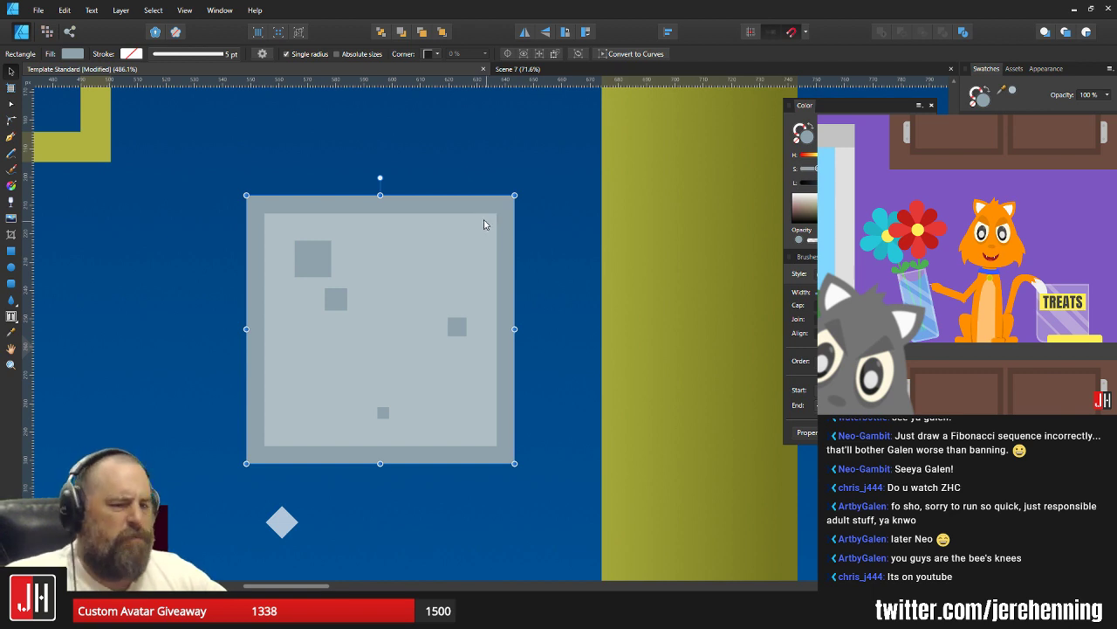
pyautogui.moveTo(515, 193); pyautogui.dragTo(520, 190)
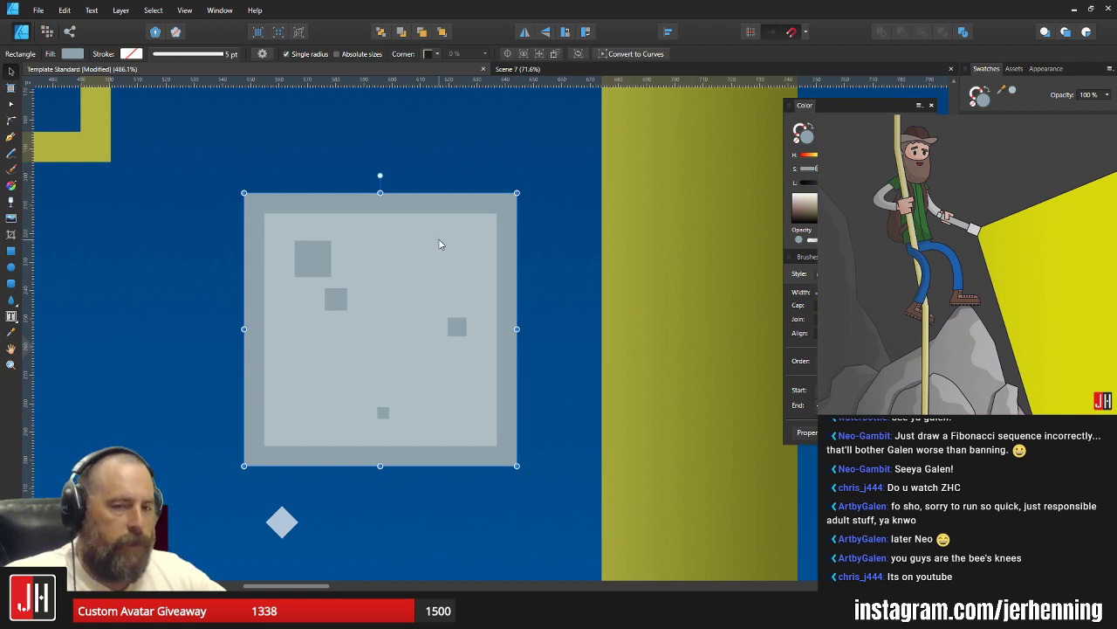
pyautogui.scroll(-3, 441, 246)
pyautogui.scroll(2, 439, 249)
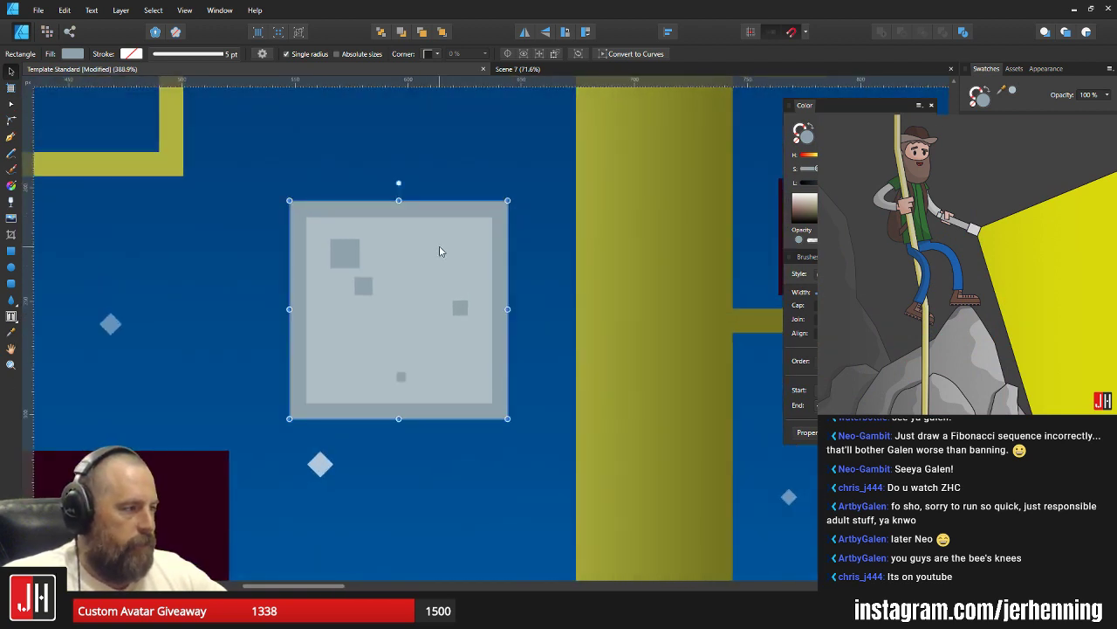
pyautogui.moveTo(507, 200); pyautogui.dragTo(522, 192)
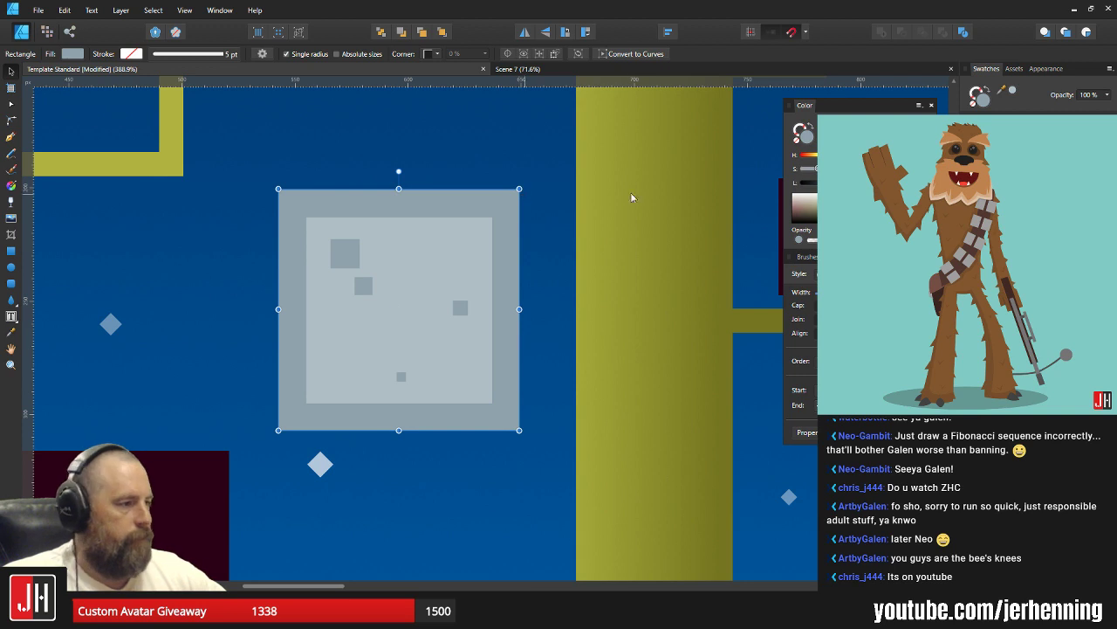
# Turn the square behind the moon into a soft glow with a white fill, 40% opacity and a Gaussian Blur.
pyautogui.click(995, 202)
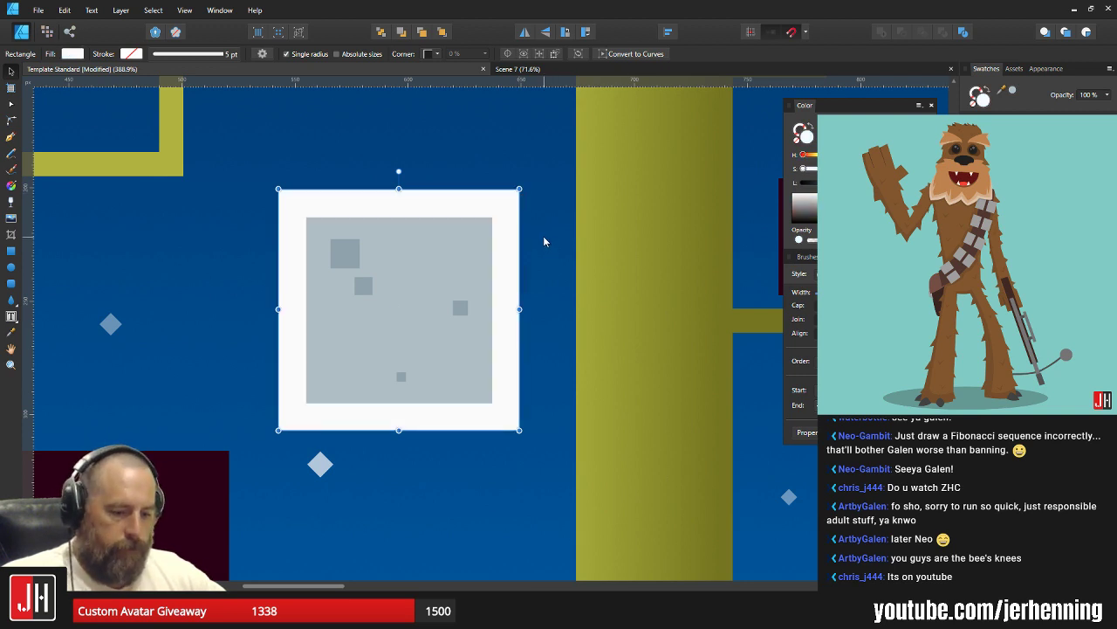
pyautogui.press('4')
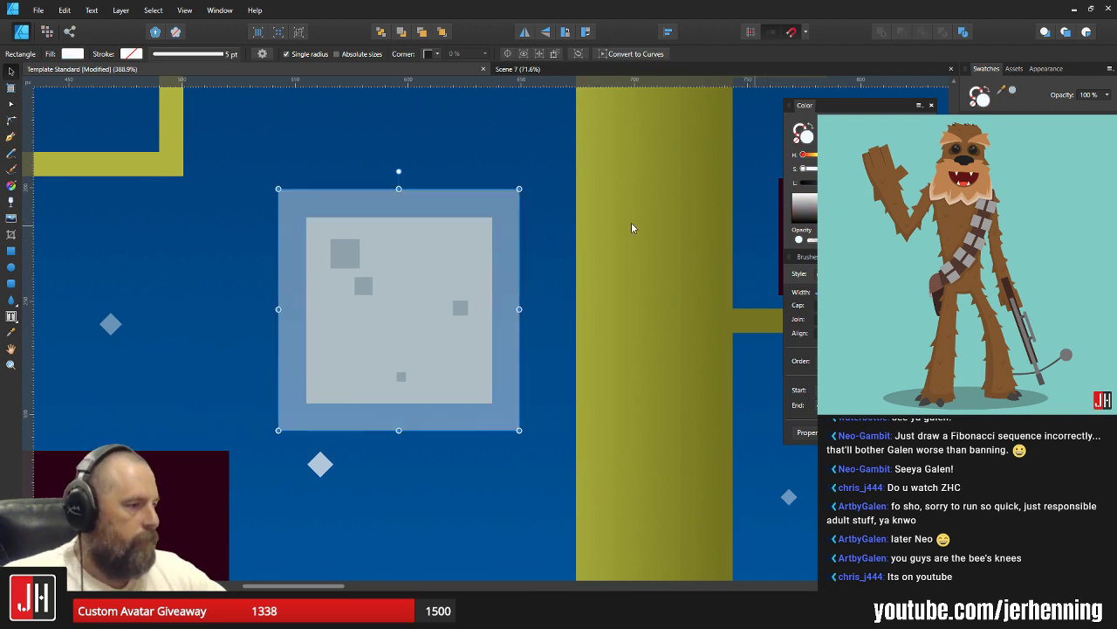
pyautogui.click(1035, 530)
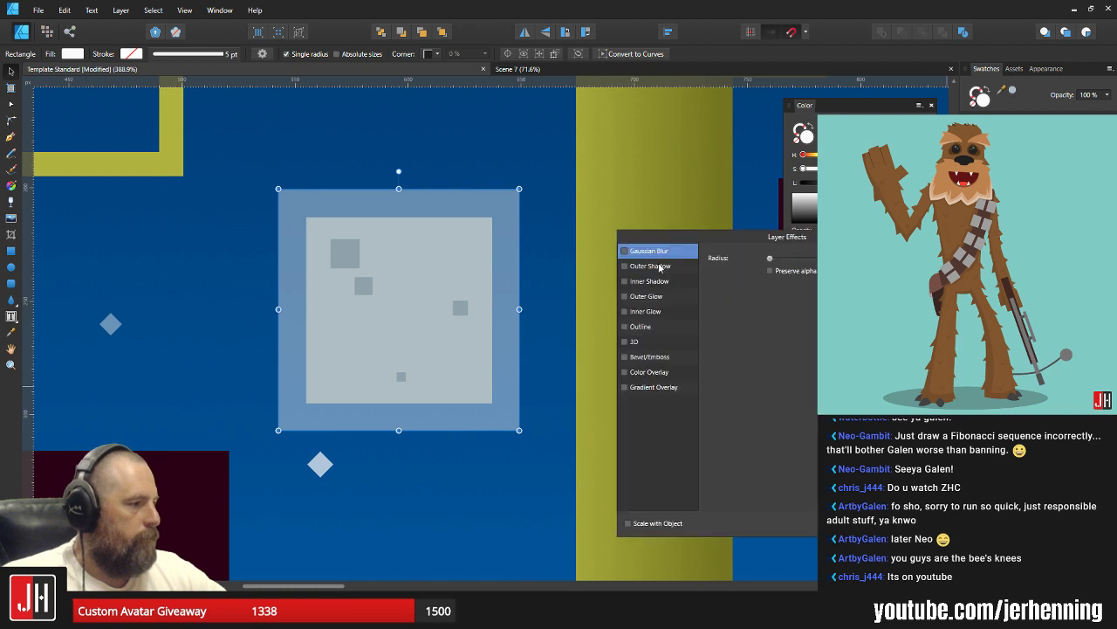
pyautogui.click(624, 251)
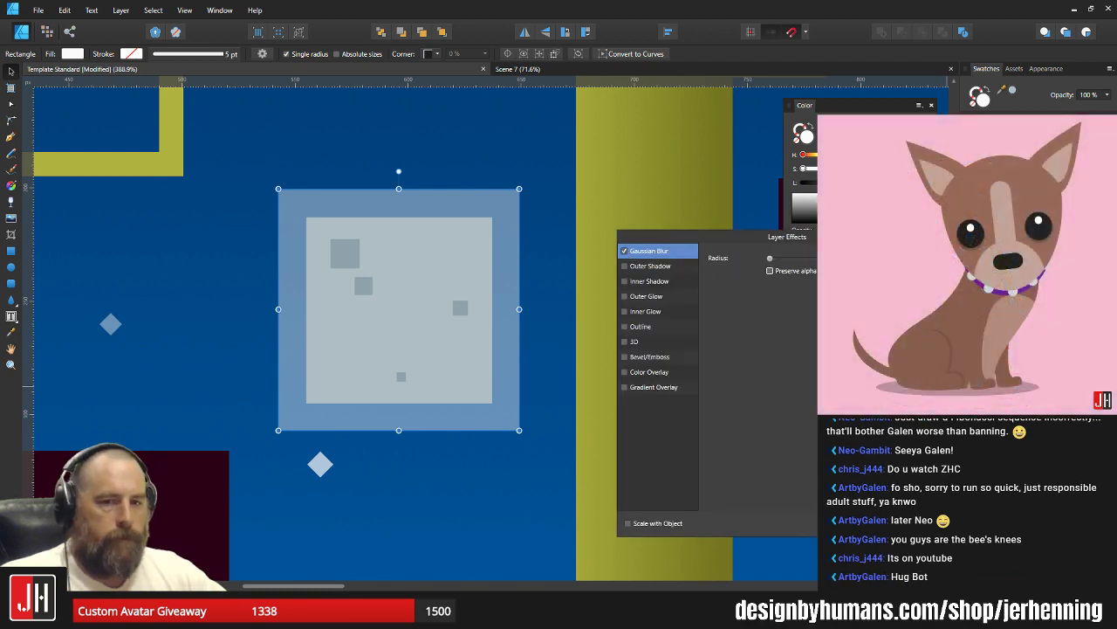
pyautogui.moveTo(770, 259); pyautogui.dragTo(845, 258)
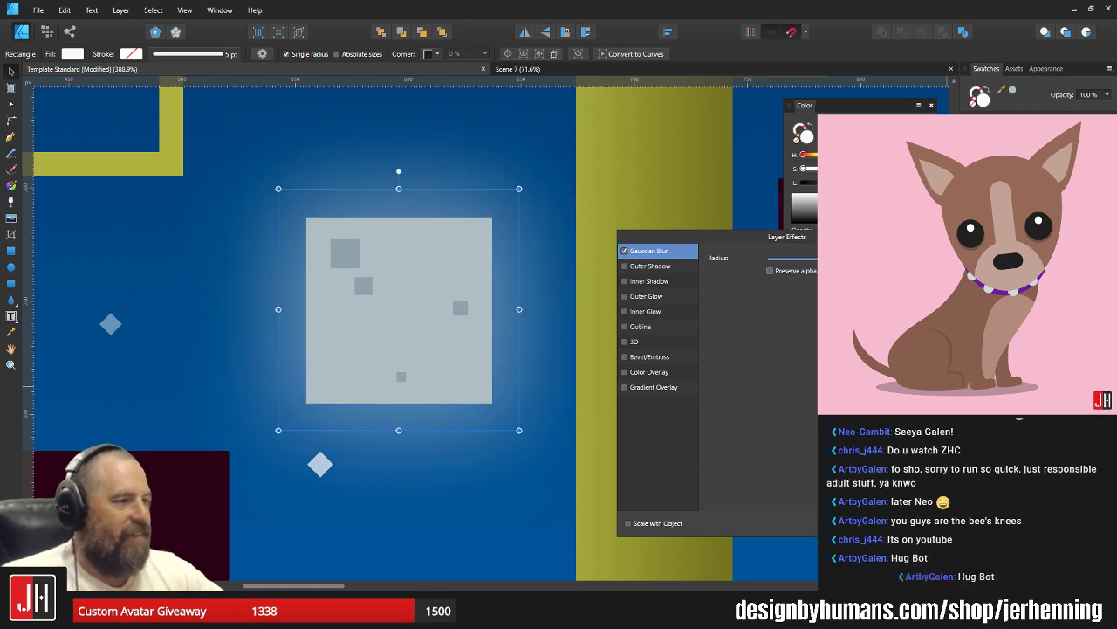
pyautogui.click(927, 523)
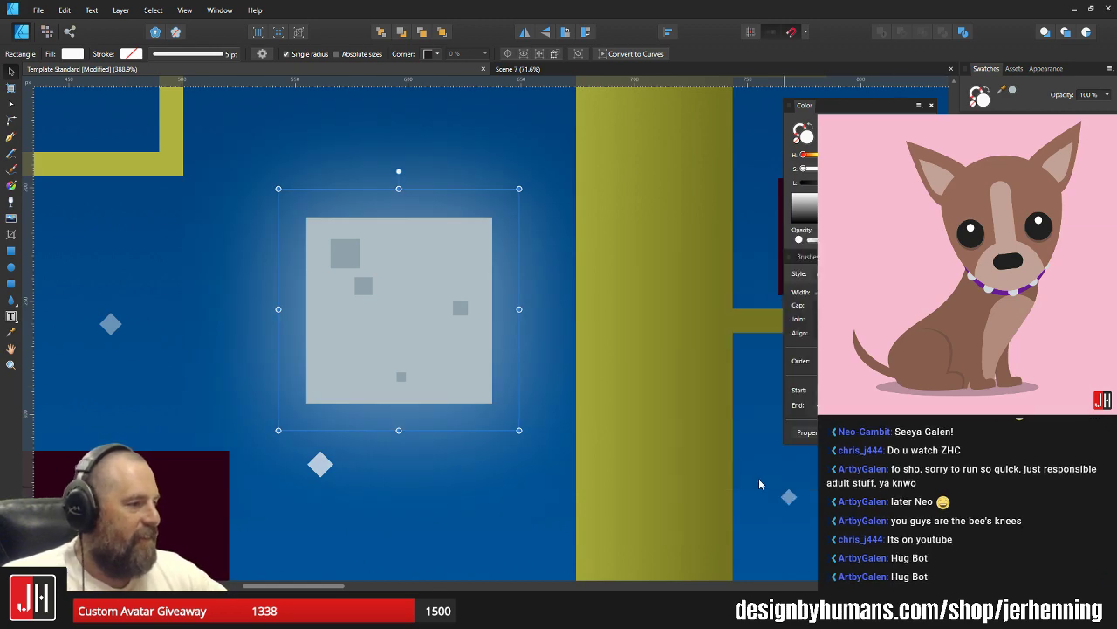
# Check the glowing moon against the surrounding trees and sky, and reselect the glow square.
pyautogui.click(511, 494)
pyautogui.scroll(-8, 519, 412)
pyautogui.moveTo(505, 399); pyautogui.dragTo(410, 312)
pyautogui.scroll(4, 410, 311)
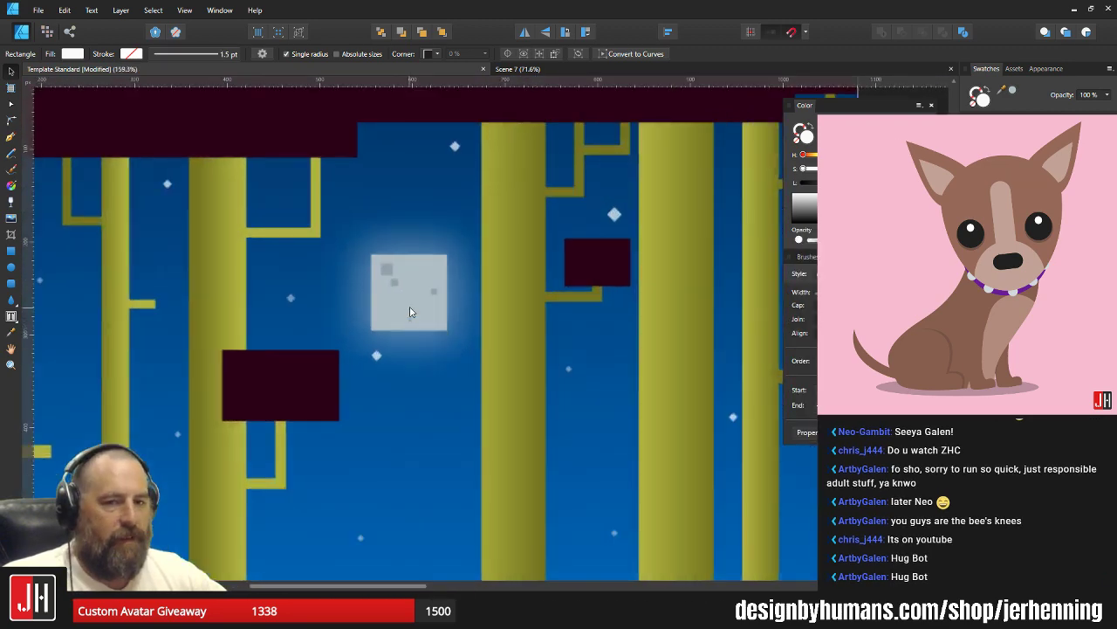
pyautogui.scroll(3, 411, 312)
pyautogui.click(445, 183)
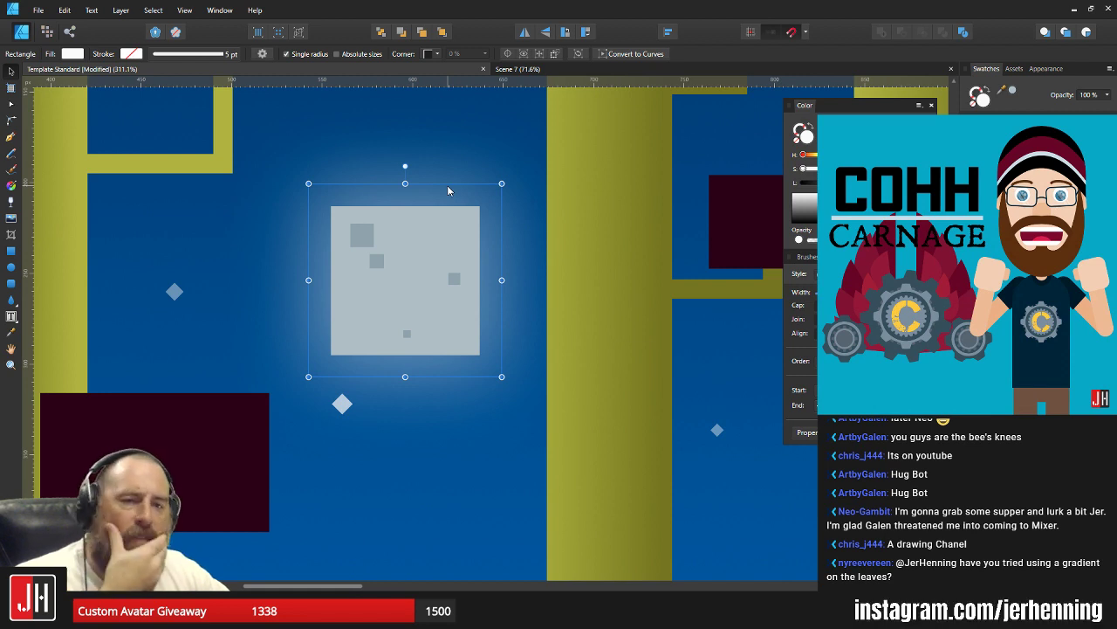
# Enlarge the glow square slightly about its center and group it with the moon.
pyautogui.scroll(2, 450, 198)
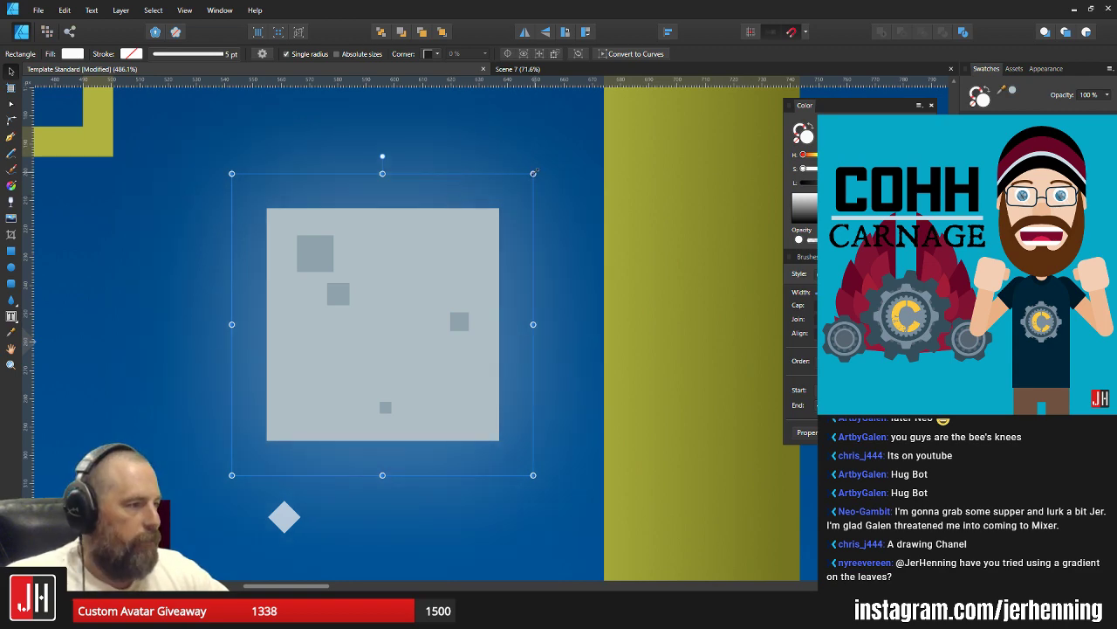
pyautogui.moveTo(536, 172); pyautogui.dragTo(544, 163)
pyautogui.keyDown('shift'); pyautogui.click(441, 242); pyautogui.keyUp('shift')
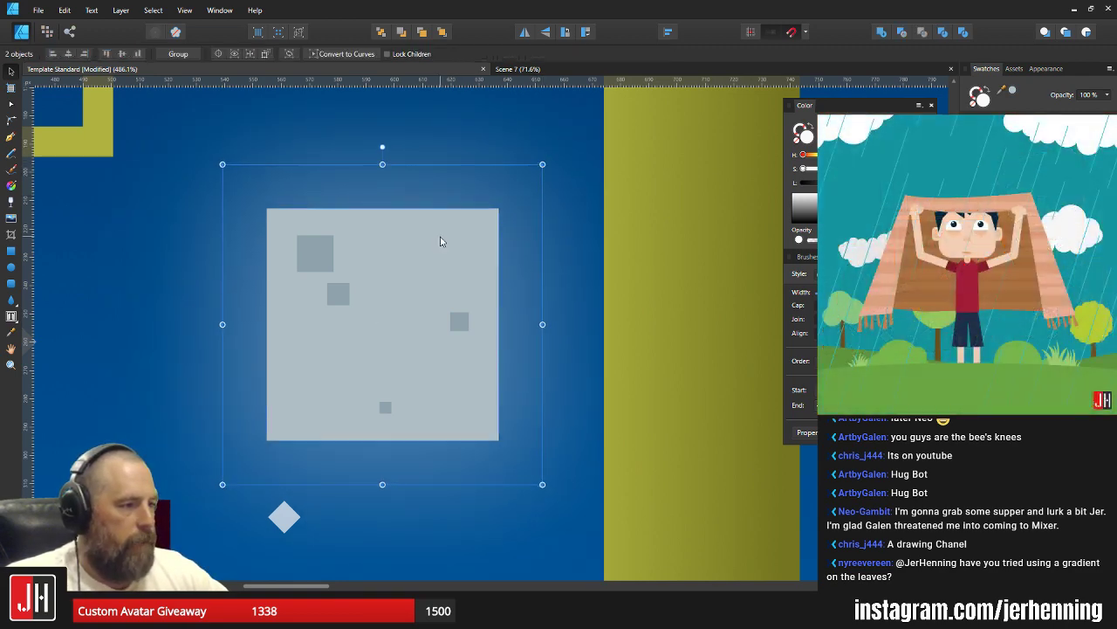
pyautogui.hotkey('ctrl', 'g')
# Move the moon group right until the neighboring tree trunk covers its edge, and save the document.
pyautogui.scroll(-8, 447, 246)
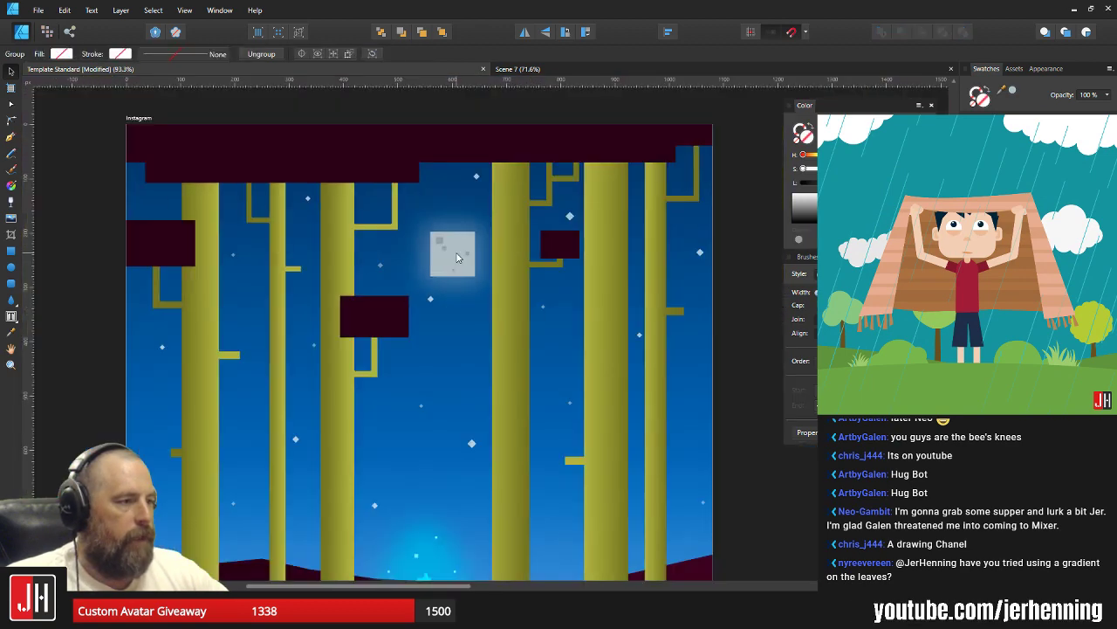
pyautogui.moveTo(456, 257); pyautogui.dragTo(476, 253)
pyautogui.scroll(-5, 482, 271)
pyautogui.click(614, 344)
pyautogui.scroll(4, 514, 304)
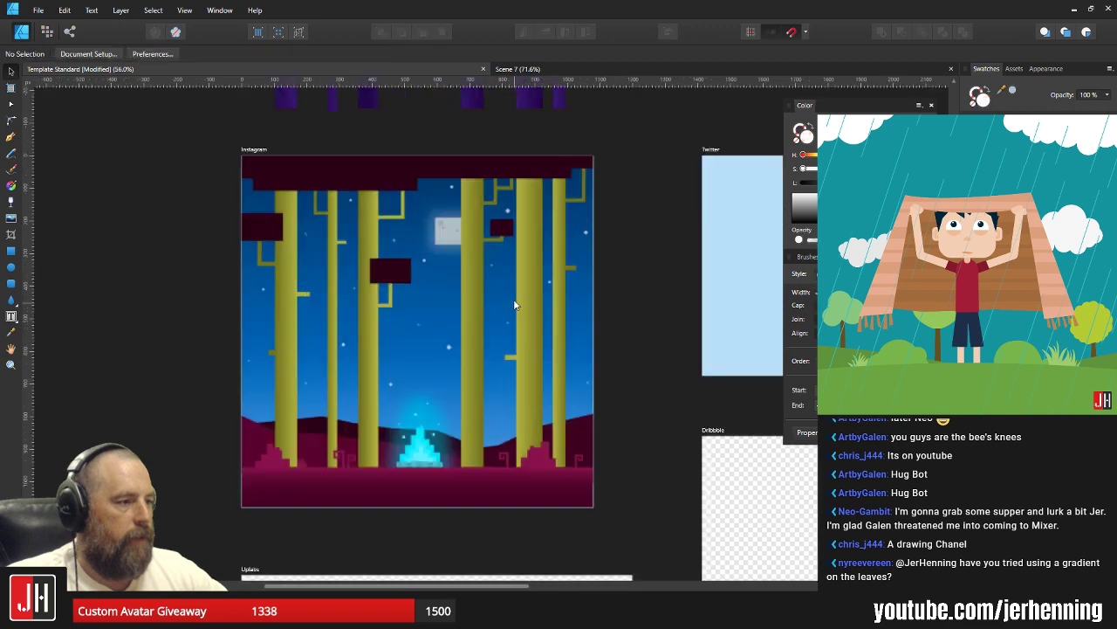
pyautogui.hotkey('ctrl', 's')
pyautogui.scroll(4, 417, 217)
pyautogui.scroll(-4, 433, 236)
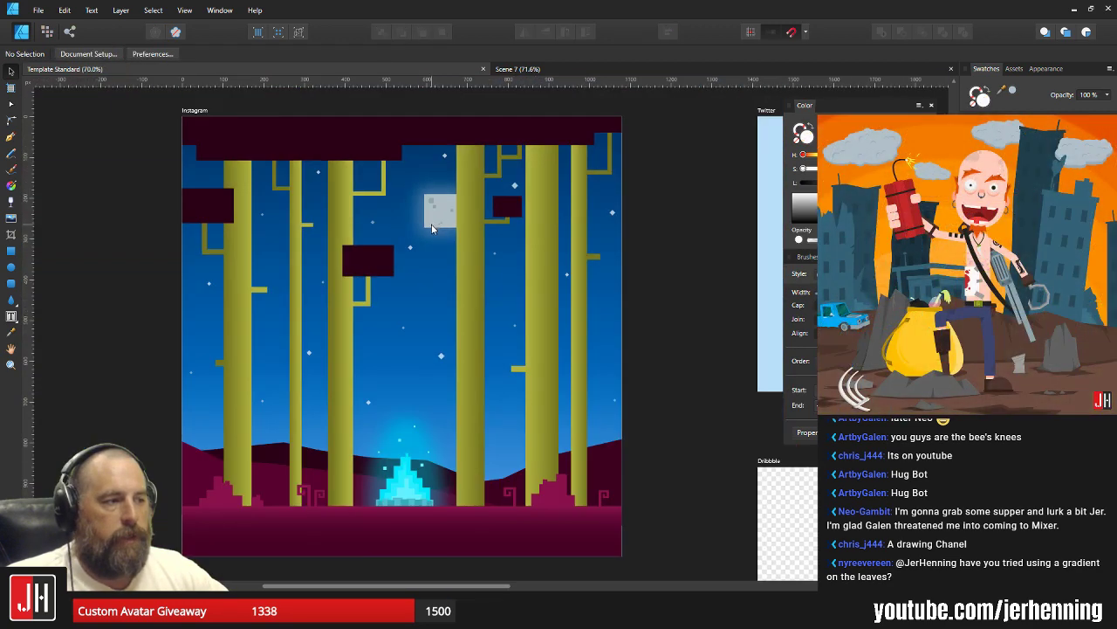
# Shrink the glow square inside the moon group slightly about its center, tightening the glow, and deselect it.
pyautogui.scroll(3, 444, 259)
pyautogui.click(444, 257)
pyautogui.scroll(2, 405, 193)
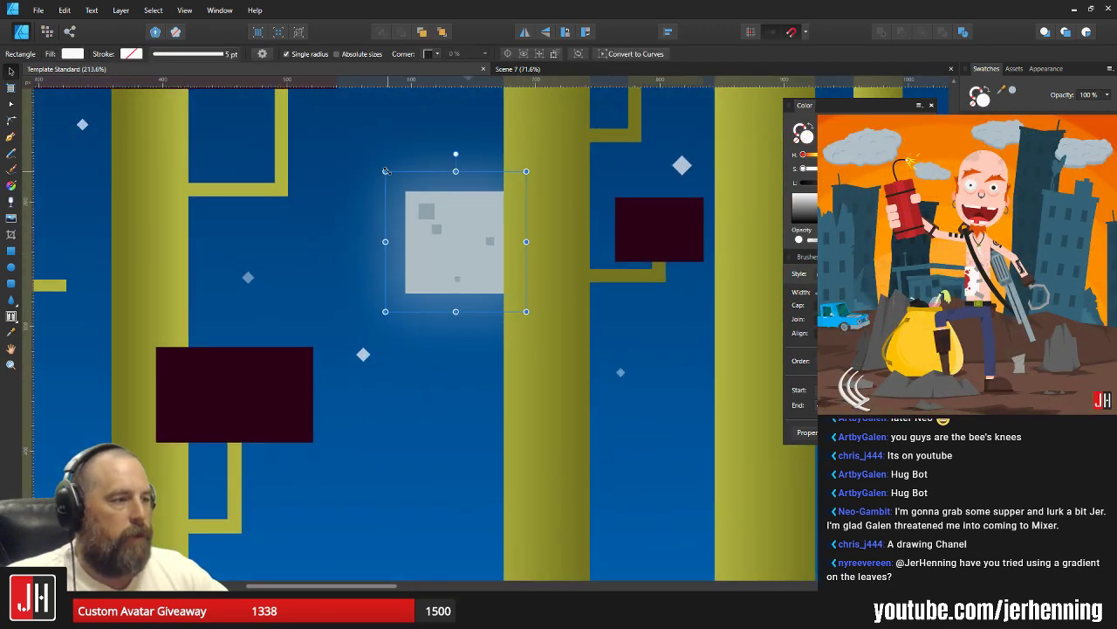
pyautogui.moveTo(387, 171)
pyautogui.mouseDown()
pyautogui.moveTo(368, 148)
pyautogui.moveTo(396, 168)
pyautogui.mouseUp()
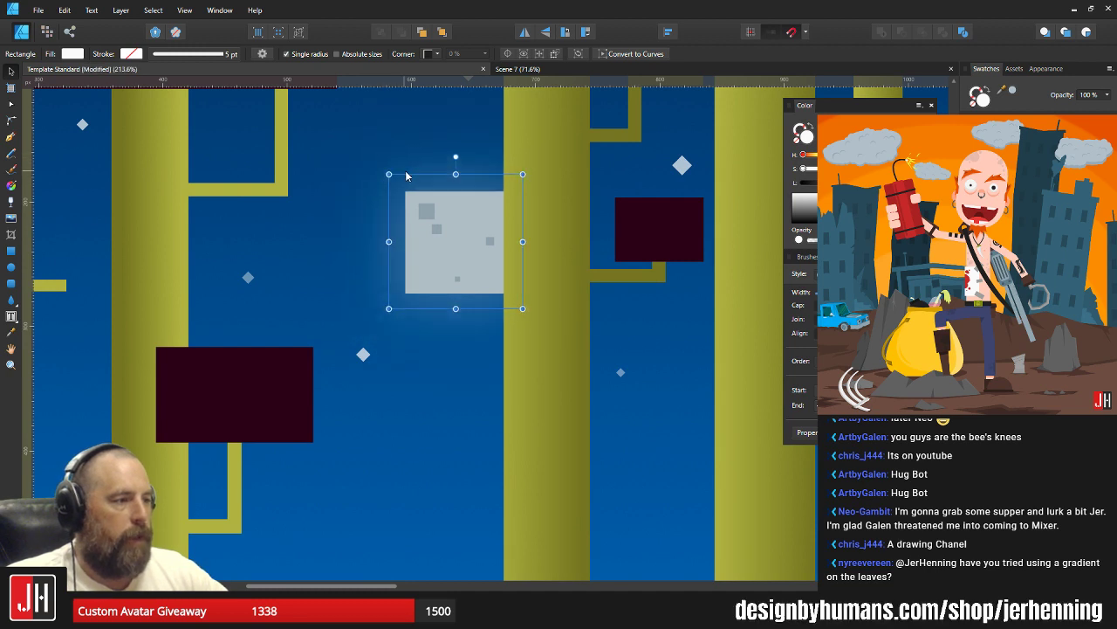
pyautogui.scroll(-4, 437, 201)
pyautogui.click(640, 250)
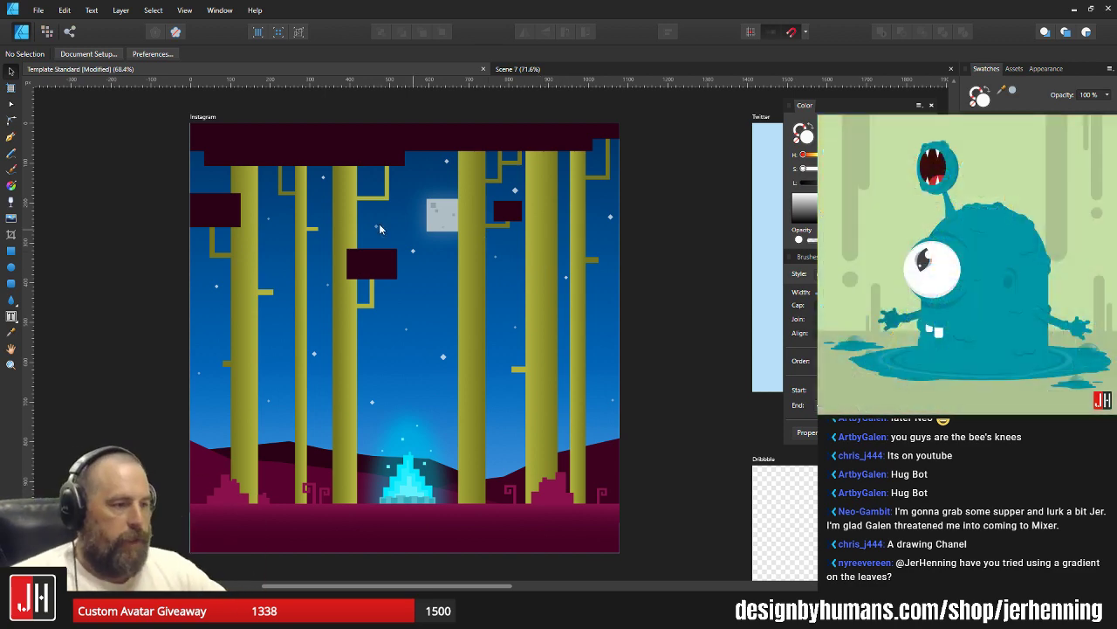
pyautogui.click(375, 262)
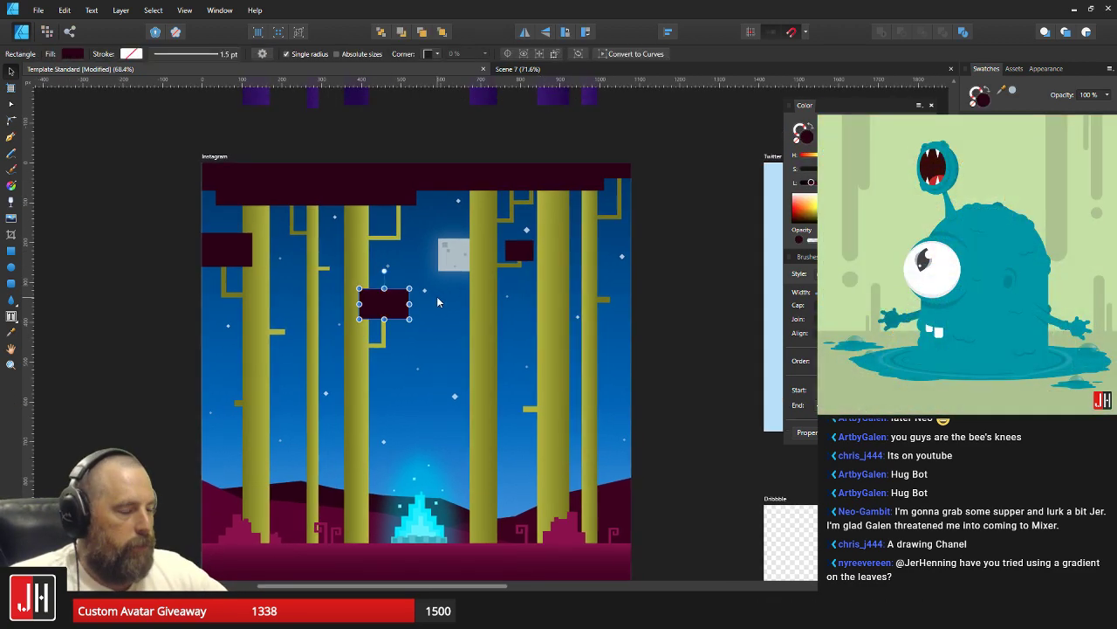
pyautogui.click(675, 309)
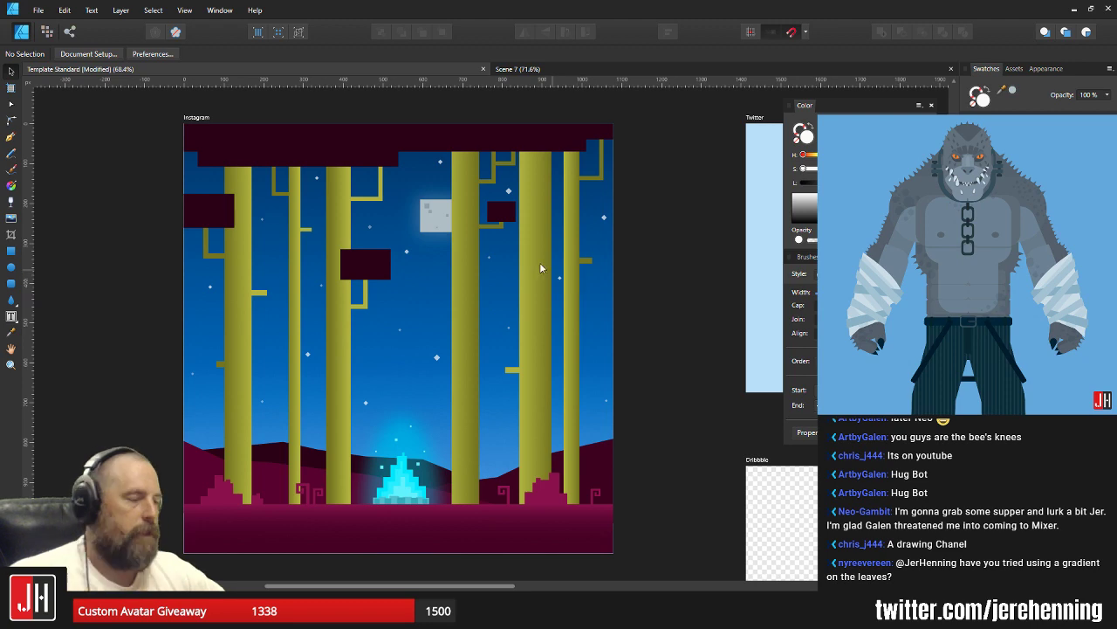
pyautogui.scroll(1, 394, 259)
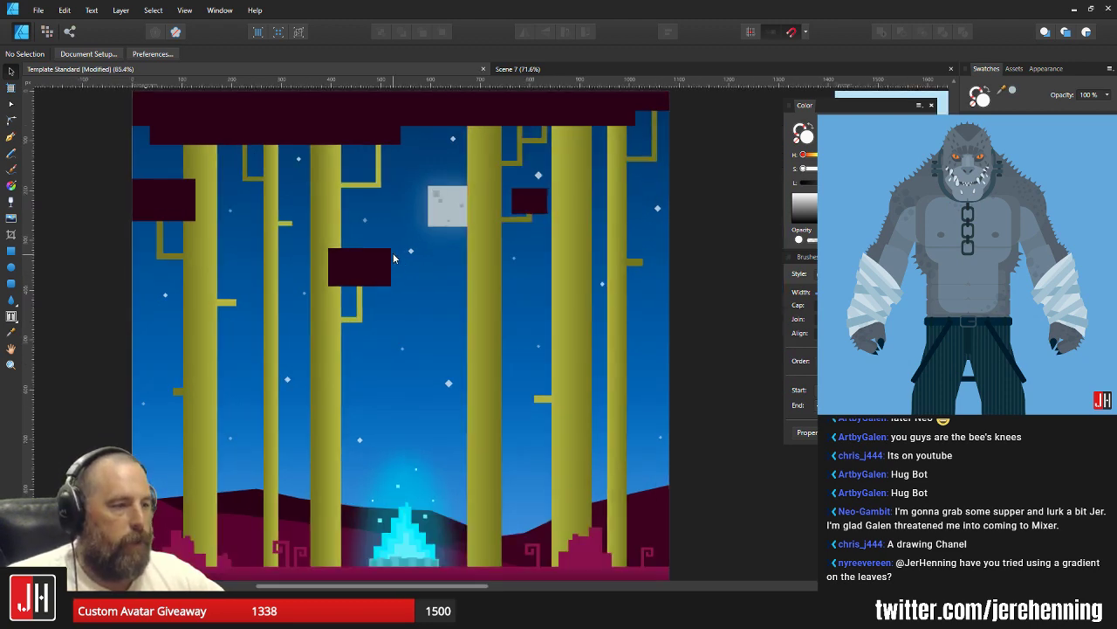
# Fill the leaf block on the third trunk with a vertical linear gradient from dark maroon at its top to magenta at its bottom.
pyautogui.click(368, 271)
pyautogui.press('g')
pyautogui.scroll(3, 363, 288)
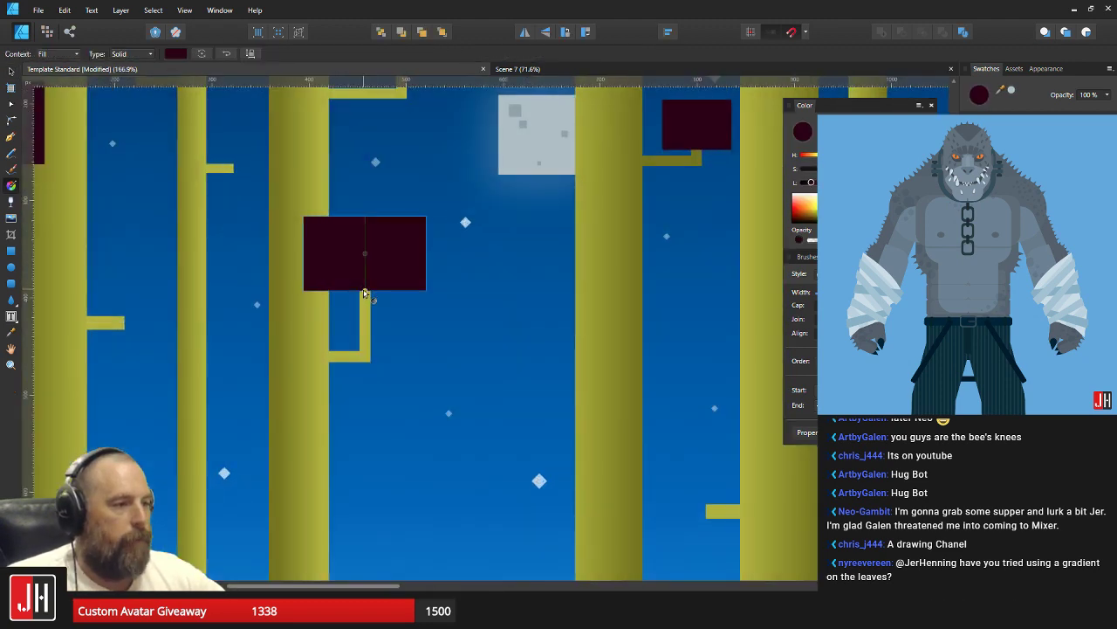
pyautogui.moveTo(365, 294); pyautogui.dragTo(365, 224)
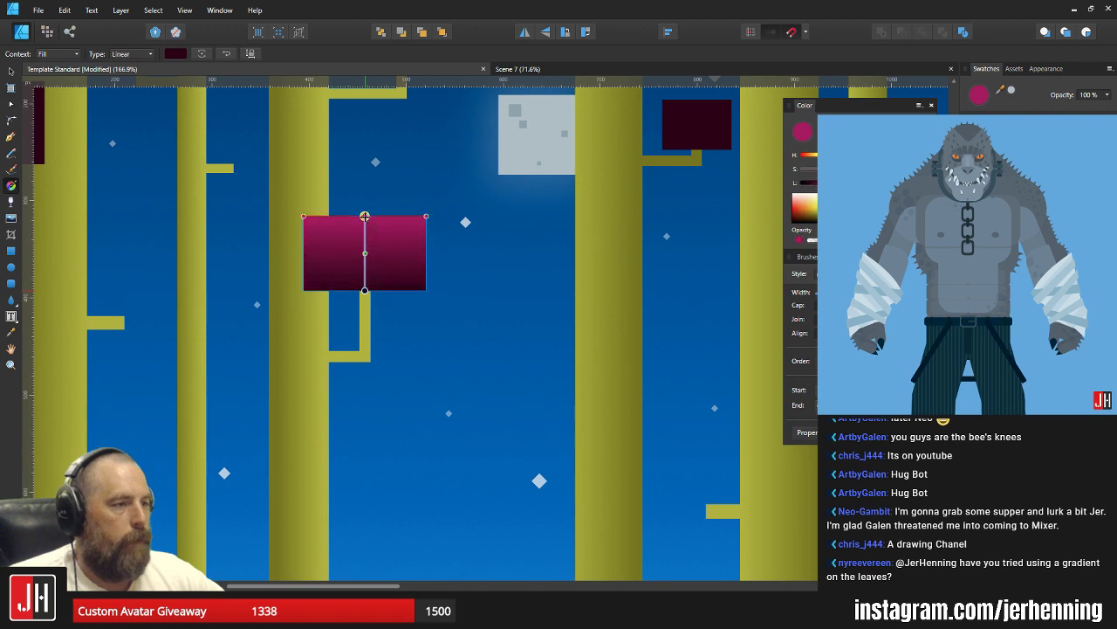
pyautogui.click(226, 53)
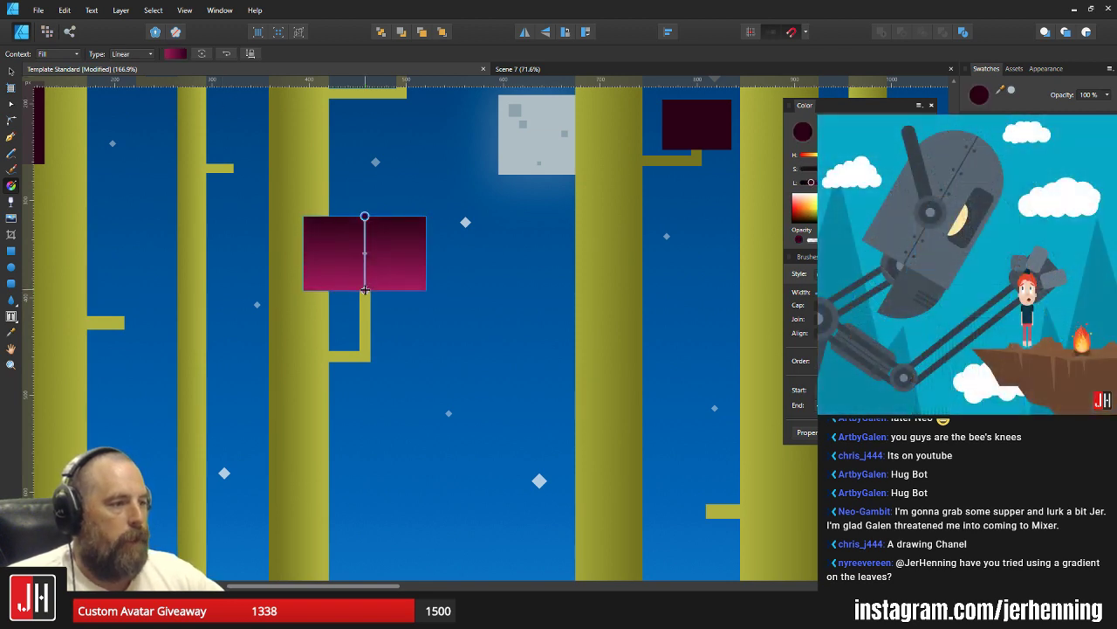
# Darken the magenta stop at the bottom of the leaf block's gradient and leave the fill tool.
pyautogui.click(365, 291)
pyautogui.moveTo(838, 182); pyautogui.dragTo(841, 182)
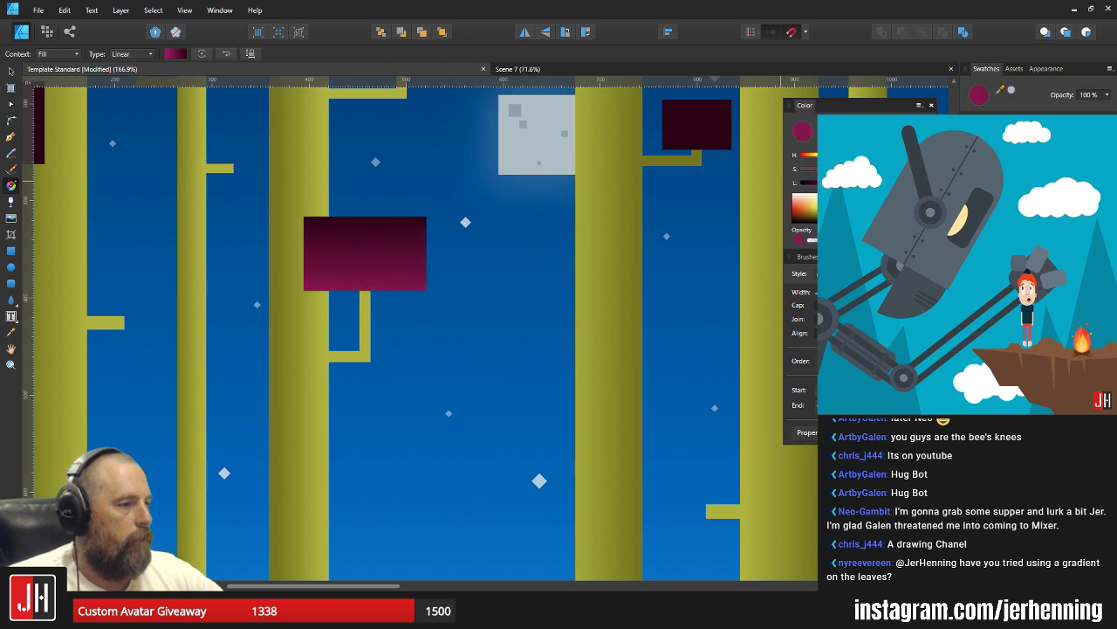
pyautogui.press('v')
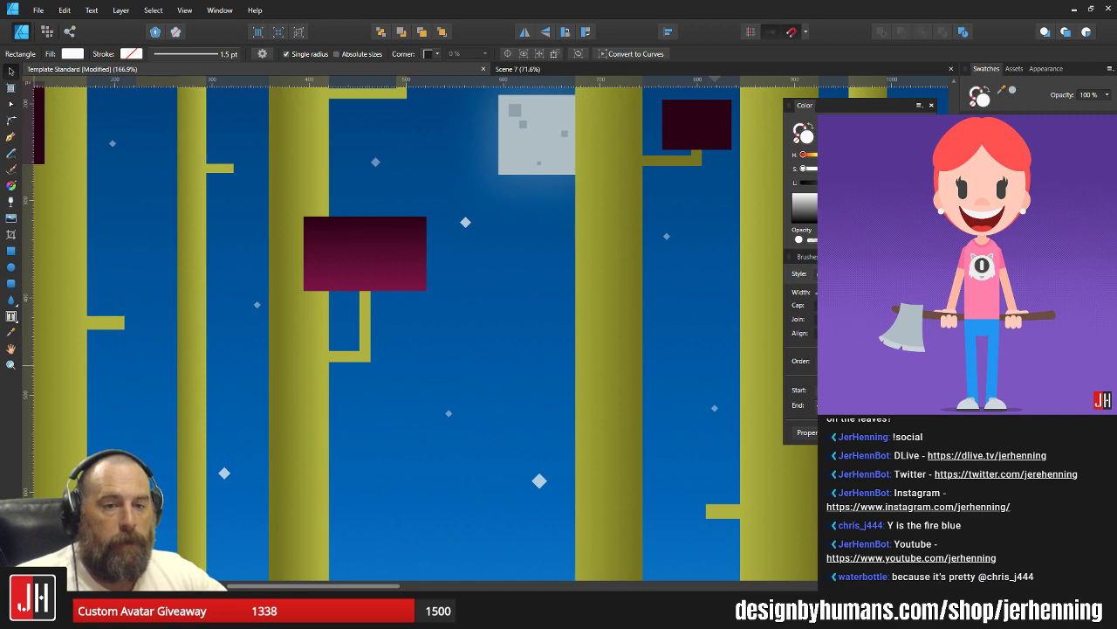
# Open the earlier artworks Scene 4 and Scene 6 from the 2019 folder as references.
pyautogui.scroll(-4, 388, 389)
pyautogui.moveTo(457, 405); pyautogui.dragTo(420, 303)
pyautogui.scroll(2, 402, 437)
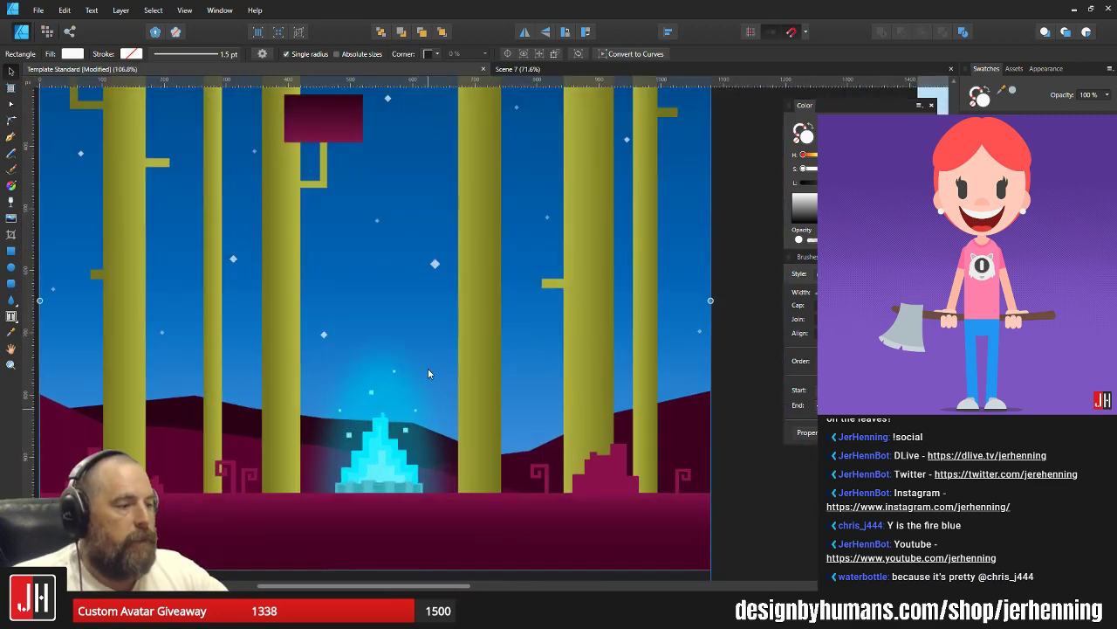
pyautogui.click(38, 9)
pyautogui.click(34, 65)
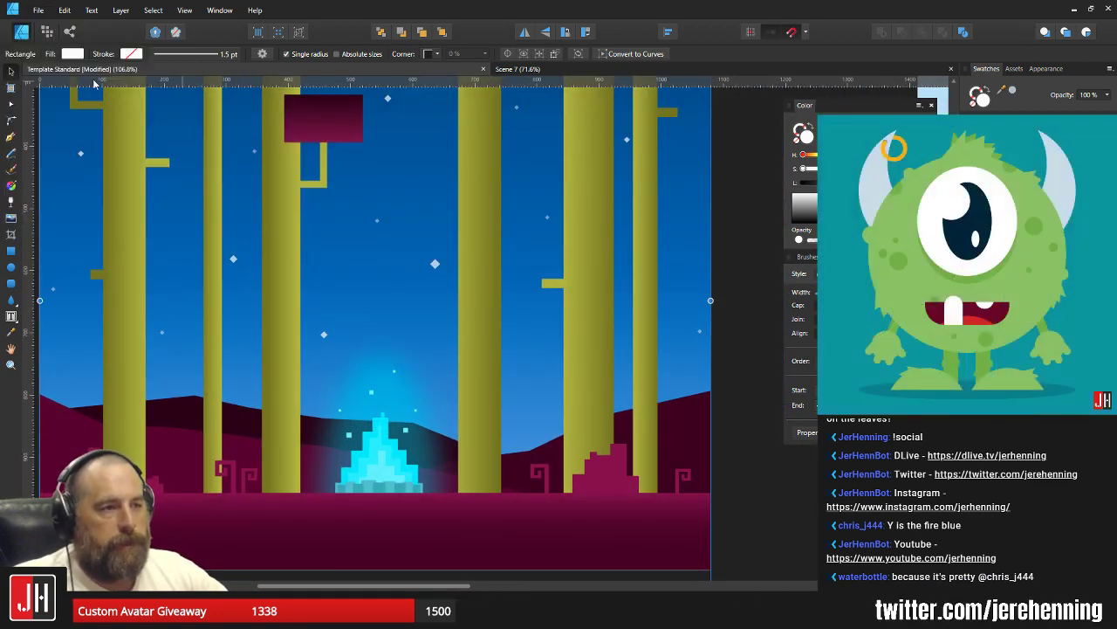
pyautogui.scroll(-6, 542, 250)
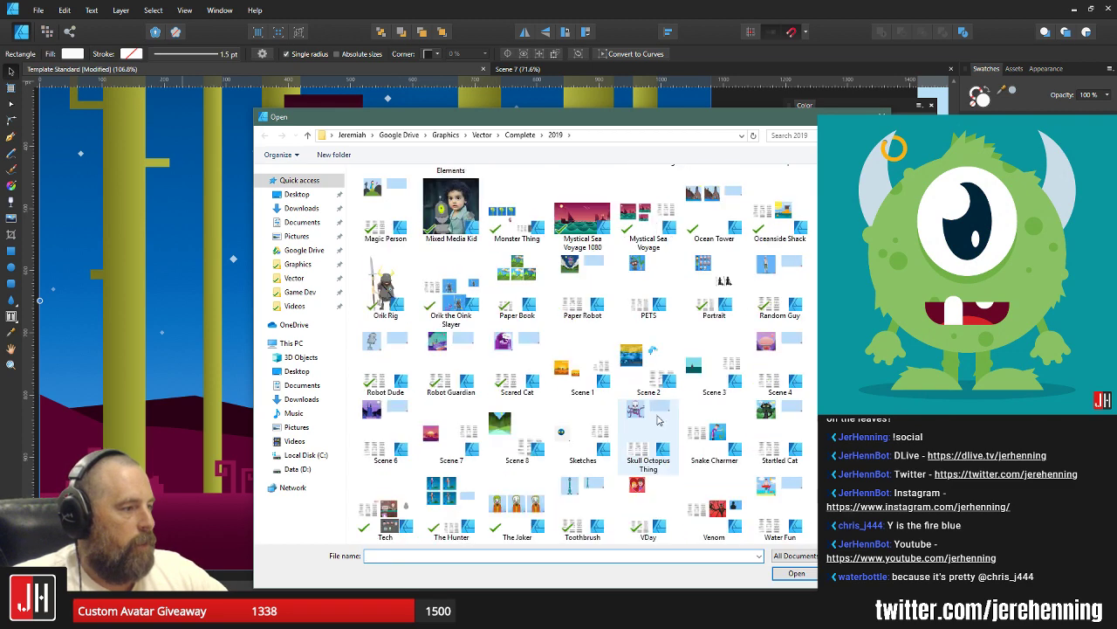
pyautogui.click(440, 445)
pyautogui.keyDown('ctrl'); pyautogui.click(399, 419); pyautogui.keyUp('ctrl')
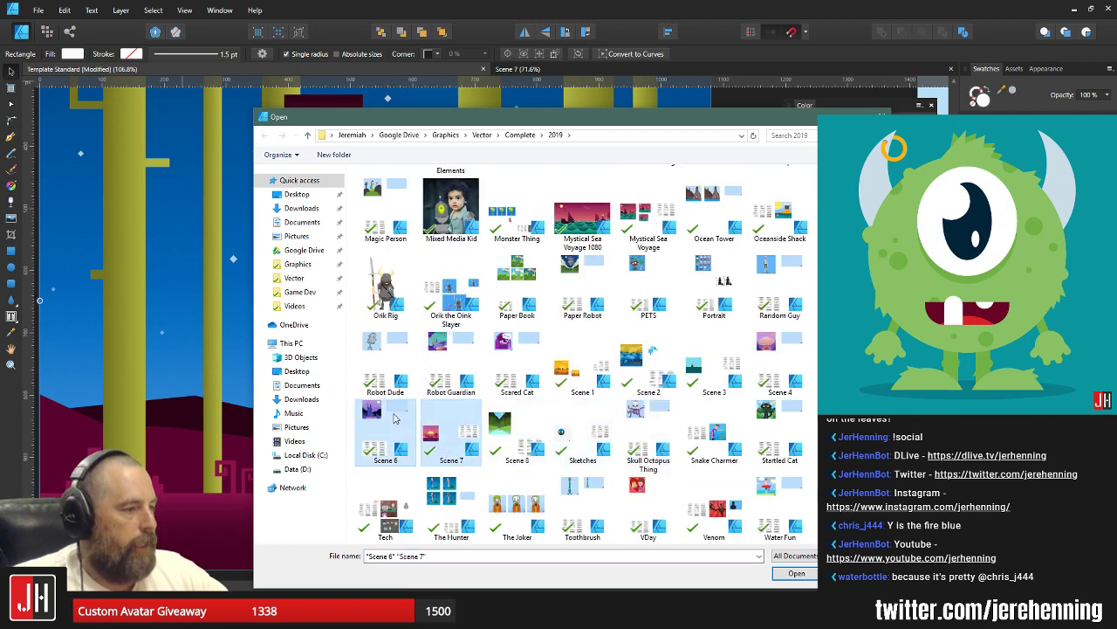
pyautogui.click(793, 572)
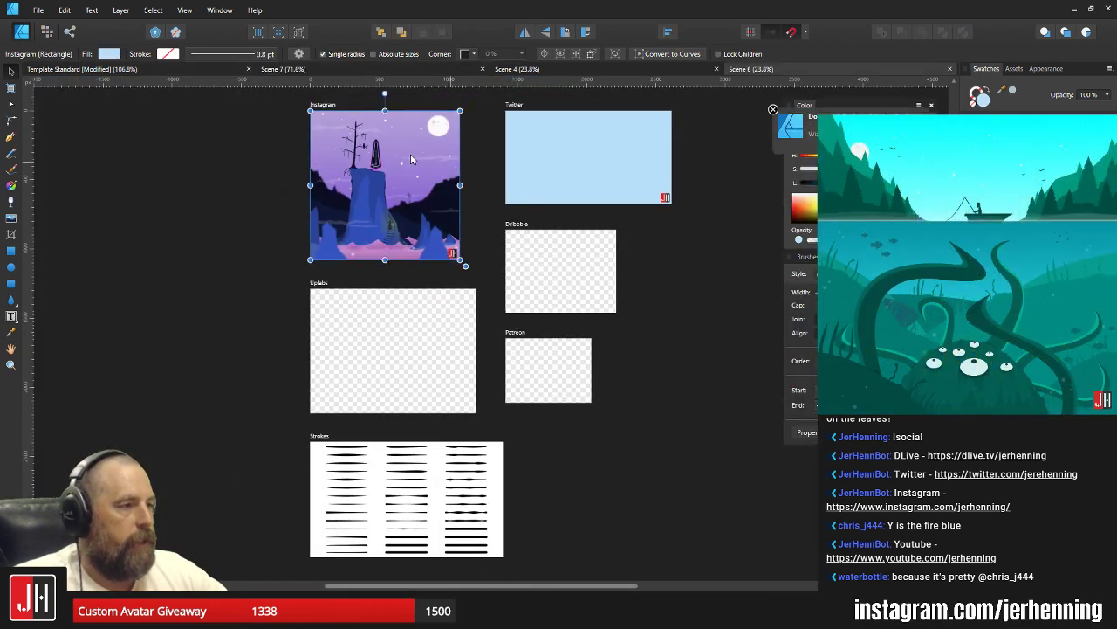
# Examine the purple moonlit artwork in Scene 6 and close that document.
pyautogui.scroll(6, 368, 159)
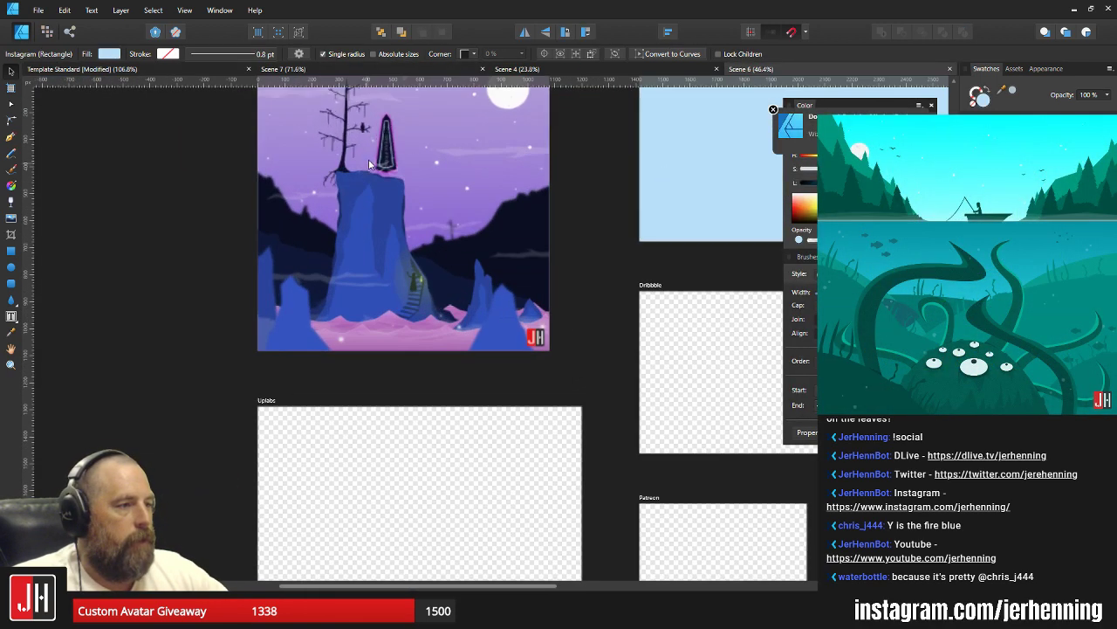
pyautogui.moveTo(406, 159); pyautogui.dragTo(409, 238)
pyautogui.scroll(-2, 412, 230)
pyautogui.scroll(1, 418, 228)
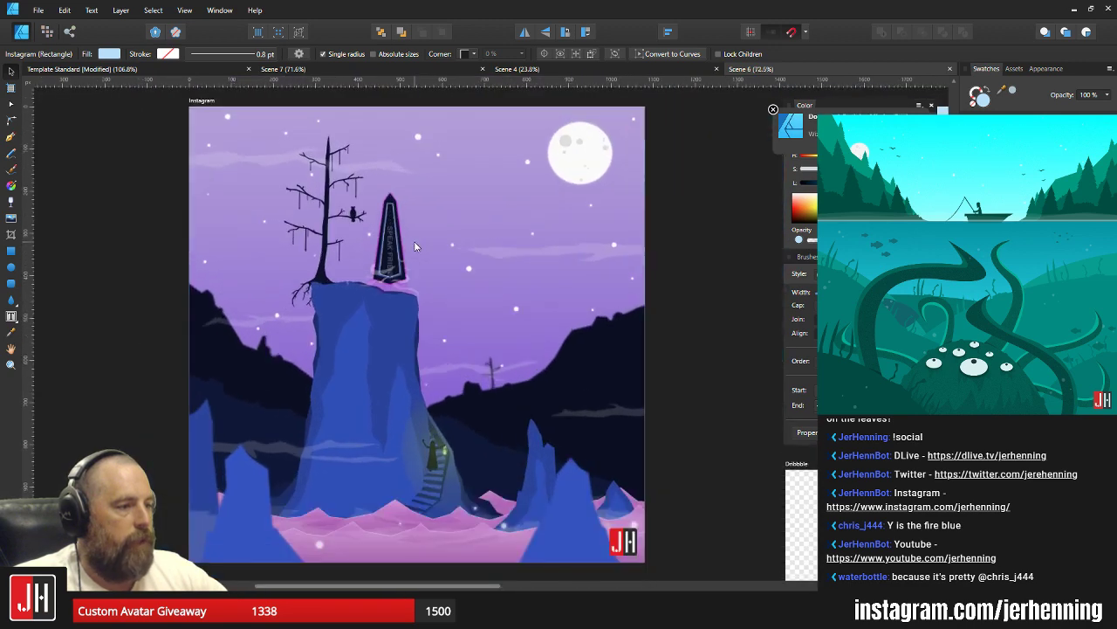
pyautogui.click(738, 283)
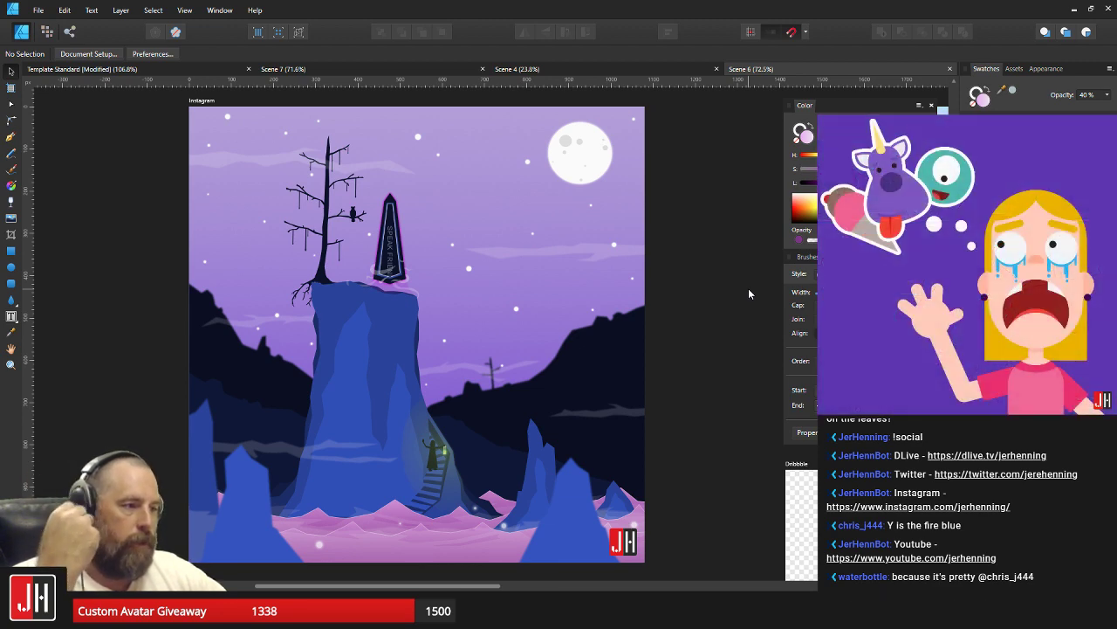
pyautogui.click(950, 70)
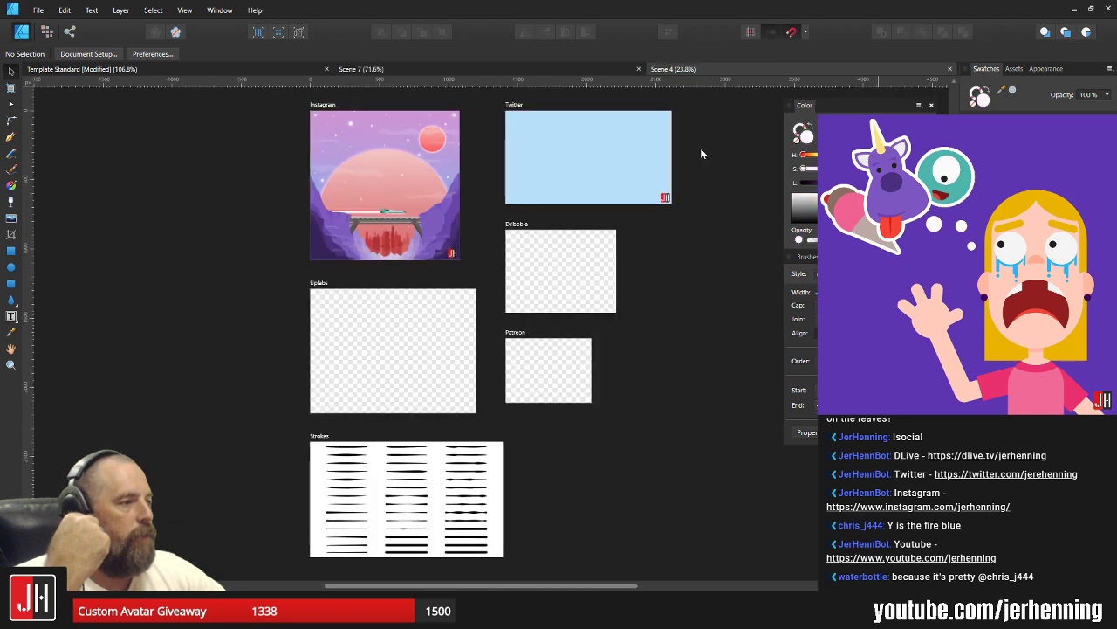
# Examine the bridge and large planet artwork in Scene 4 and close that document.
pyautogui.scroll(5, 452, 212)
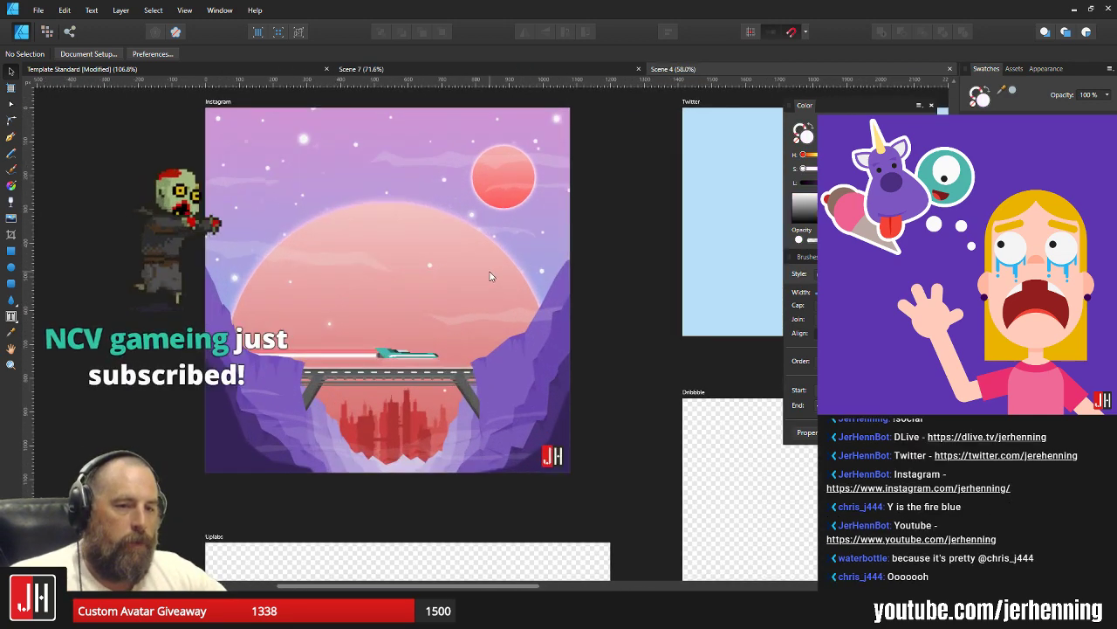
pyautogui.moveTo(484, 277)
pyautogui.mouseDown()
pyautogui.moveTo(487, 294)
pyautogui.moveTo(485, 281)
pyautogui.mouseUp()
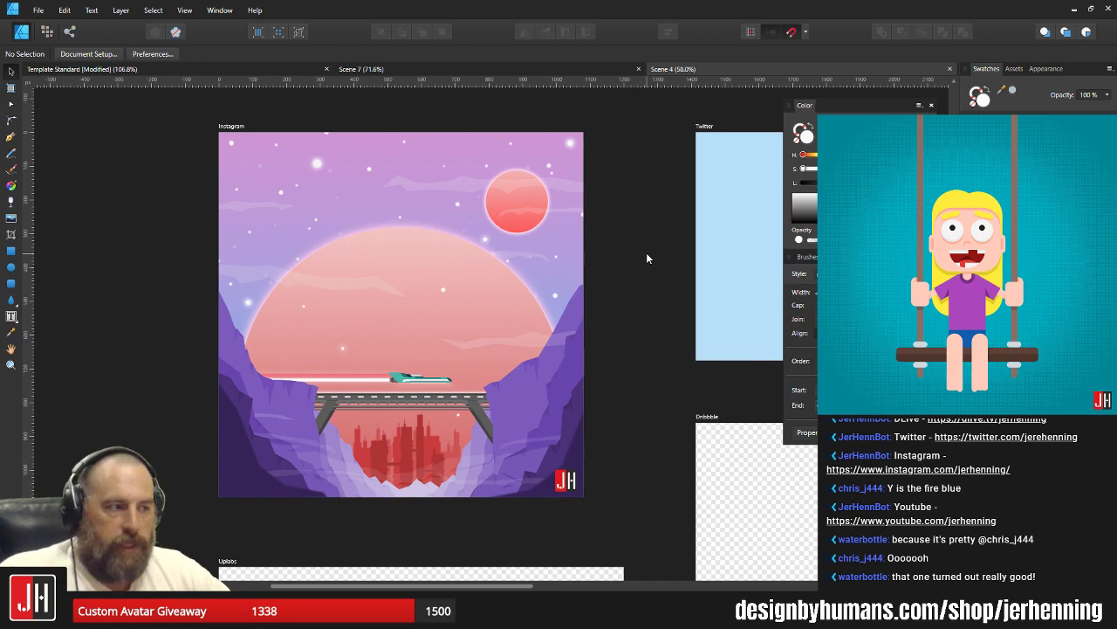
pyautogui.scroll(1, 646, 252)
pyautogui.scroll(-1, 640, 249)
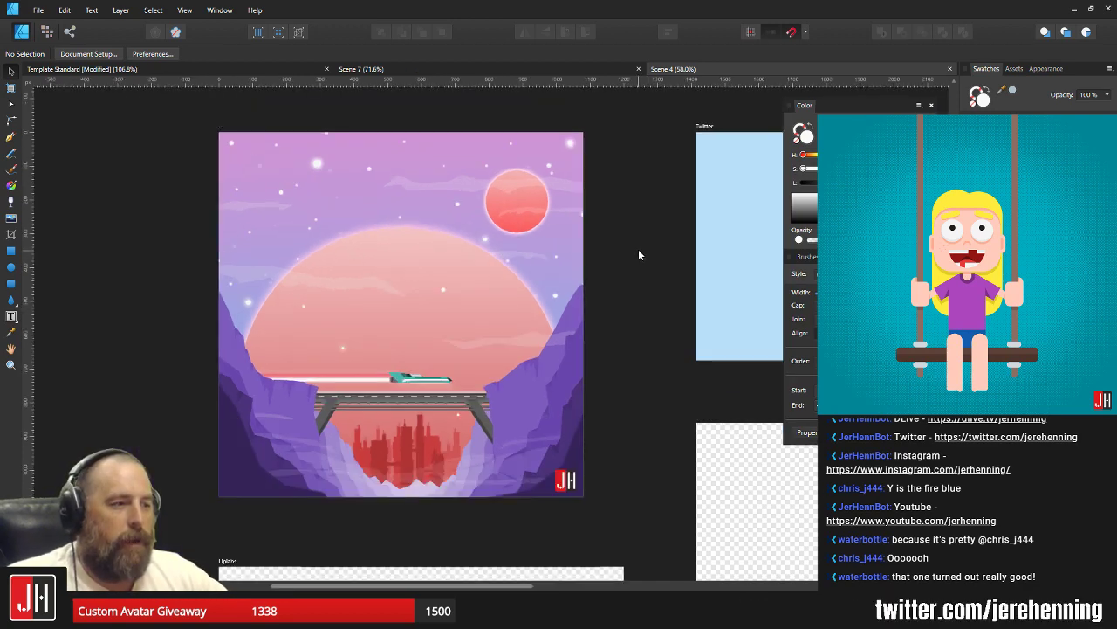
pyautogui.scroll(1, 619, 249)
pyautogui.scroll(-1, 619, 249)
pyautogui.scroll(1, 646, 253)
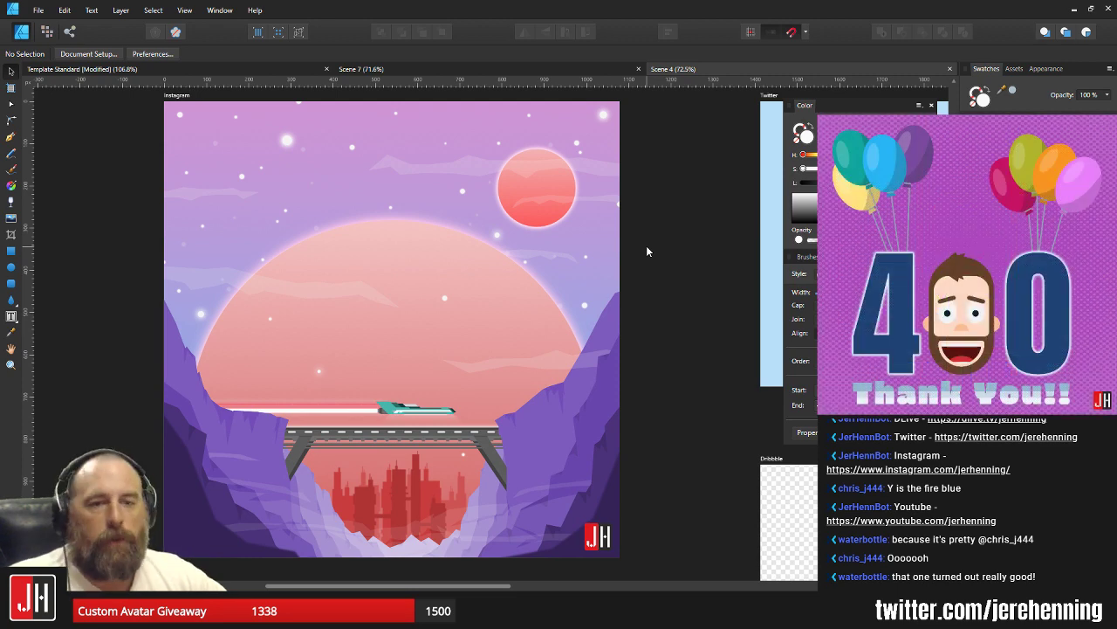
pyautogui.click(949, 69)
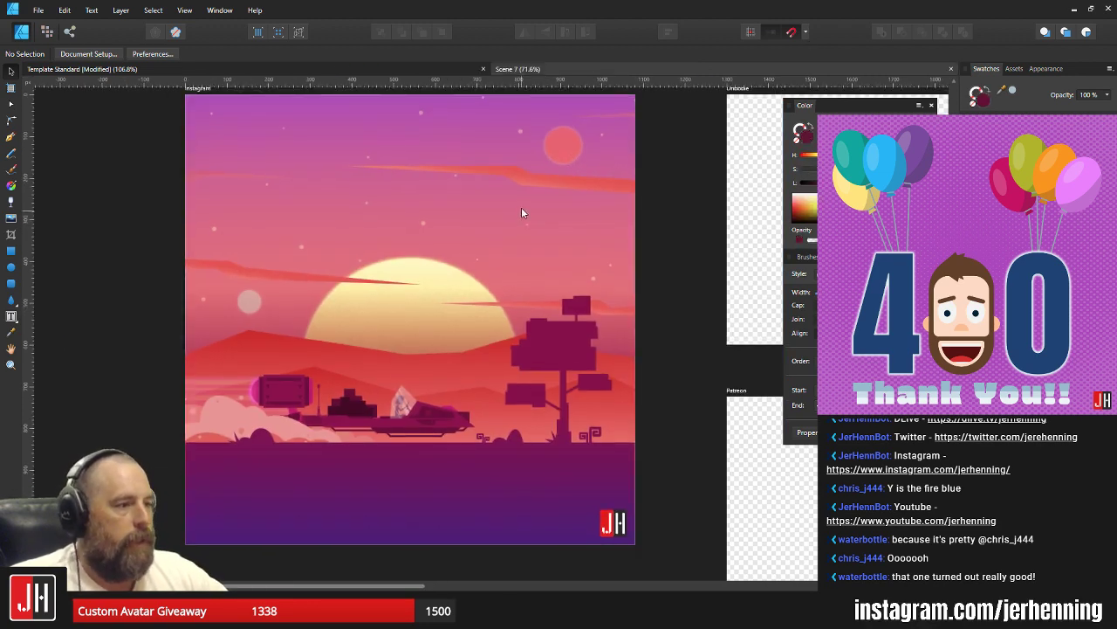
# Compare the Scene 7 sunset artwork and its blocky tree with the forest night scene, ending on the forest document.
pyautogui.moveTo(521, 208); pyautogui.dragTo(519, 216)
pyautogui.moveTo(667, 211); pyautogui.dragTo(659, 222)
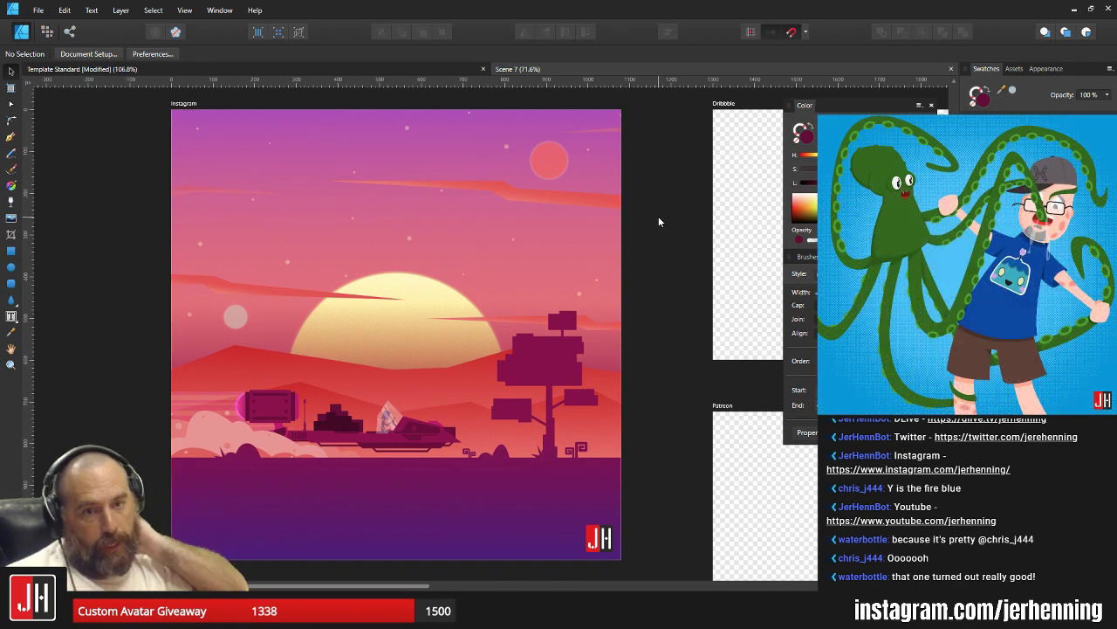
pyautogui.click(439, 70)
pyautogui.scroll(-2, 533, 336)
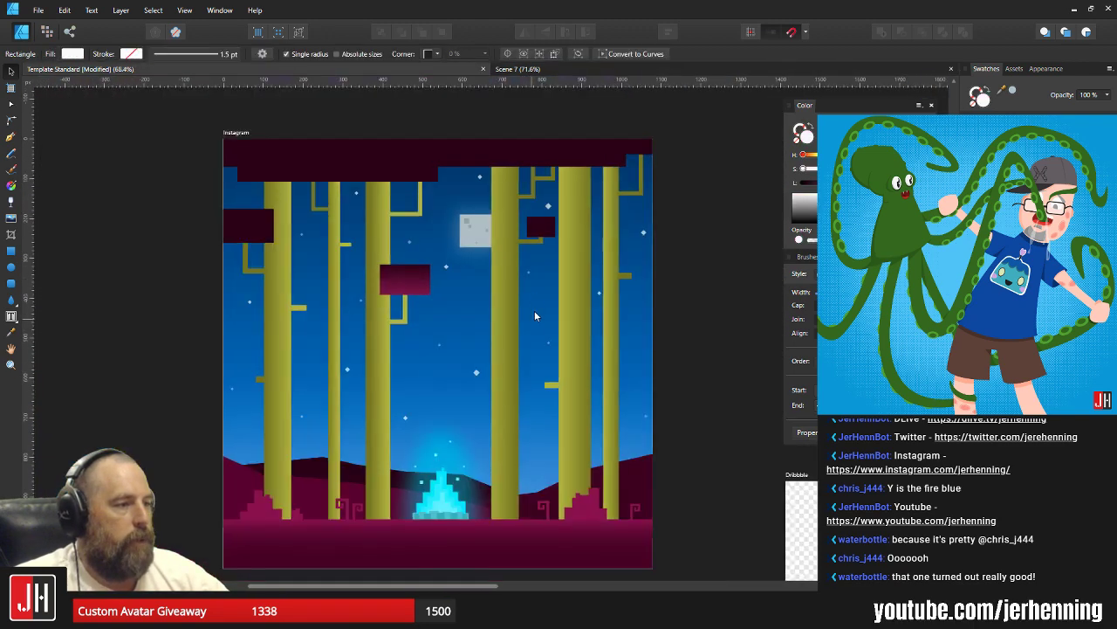
pyautogui.click(602, 70)
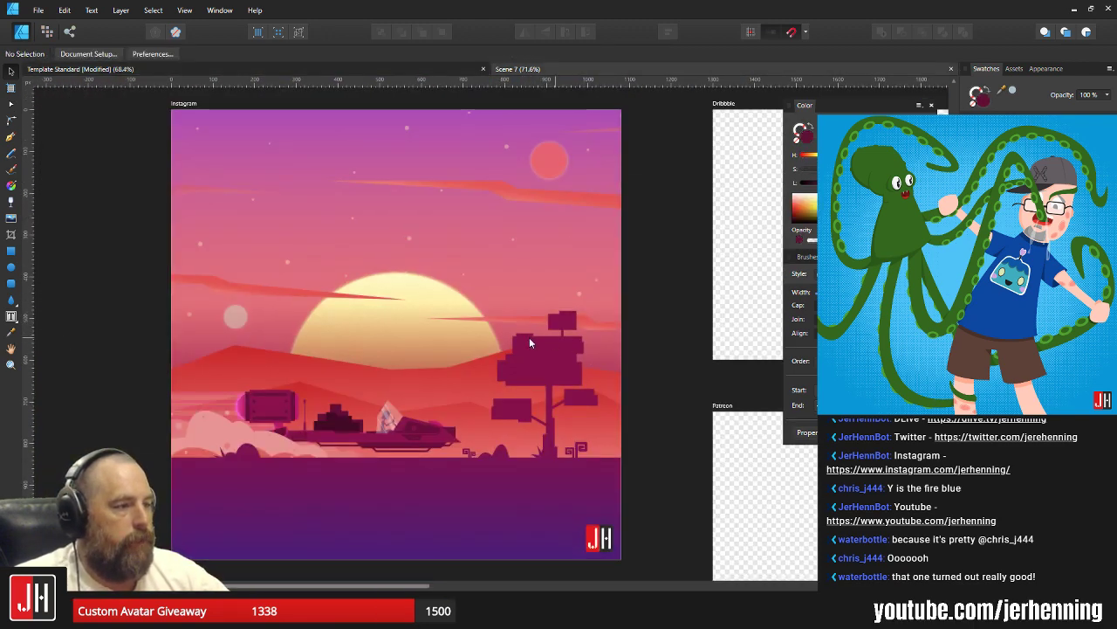
pyautogui.click(554, 381)
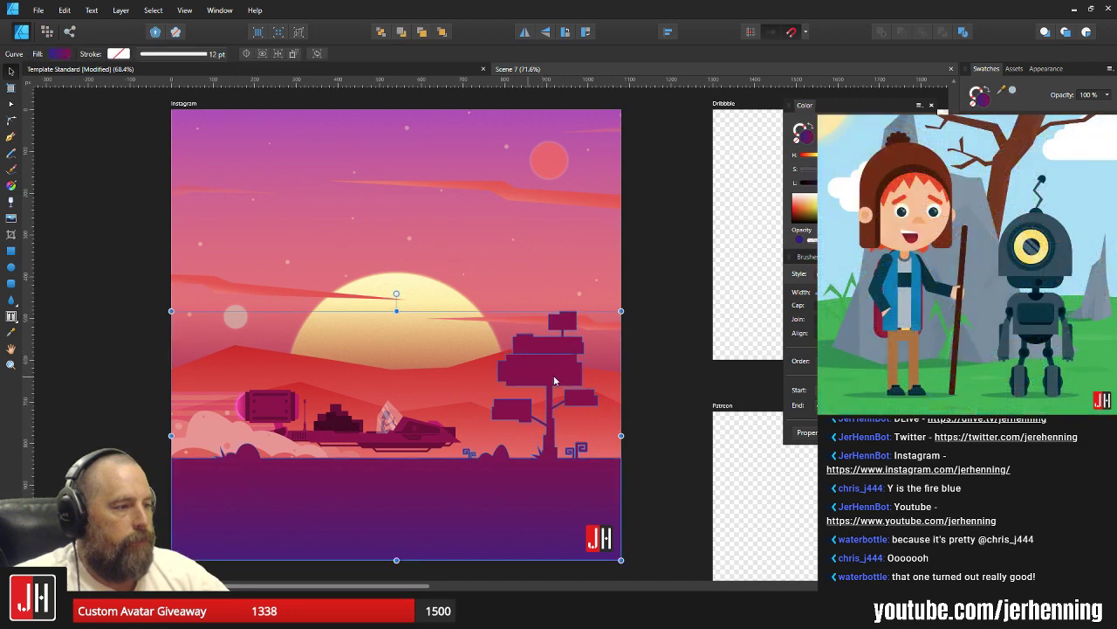
pyautogui.click(431, 70)
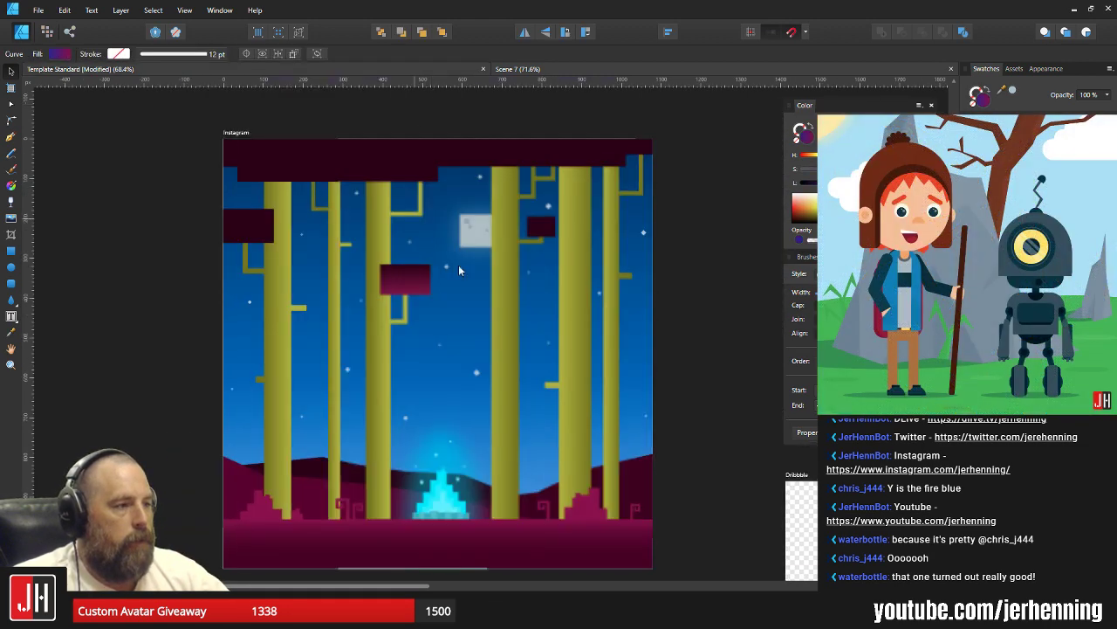
# Examine the forest night scene's overall composition and inspect the glowing square moon beside the tree trunk.
pyautogui.click(688, 202)
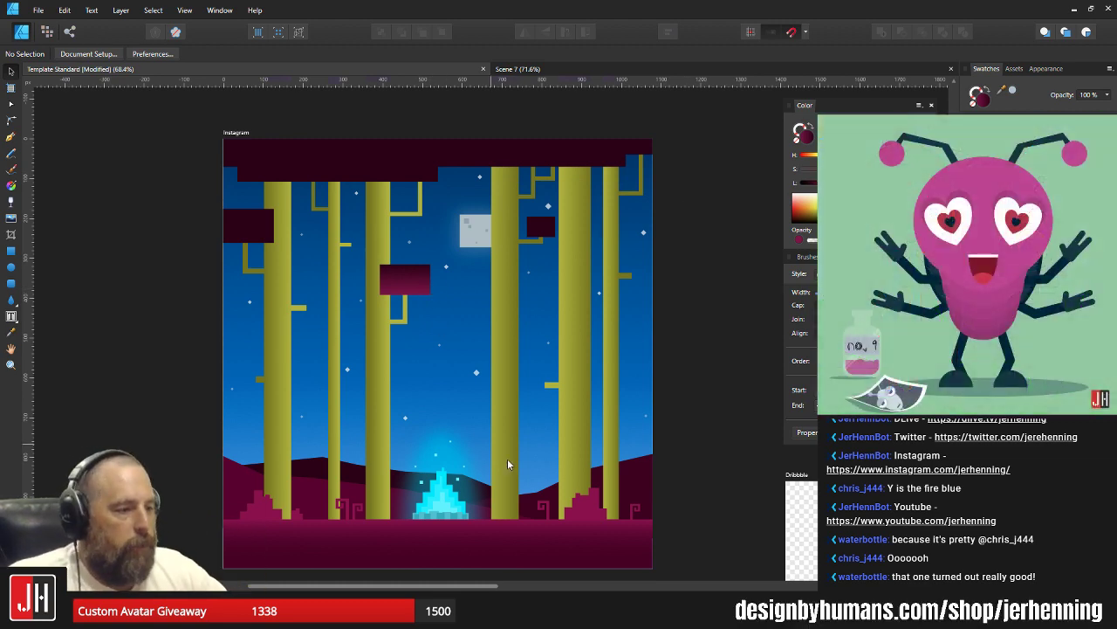
pyautogui.scroll(-4, 685, 378)
pyautogui.moveTo(679, 378); pyautogui.dragTo(614, 375)
pyautogui.scroll(3, 522, 394)
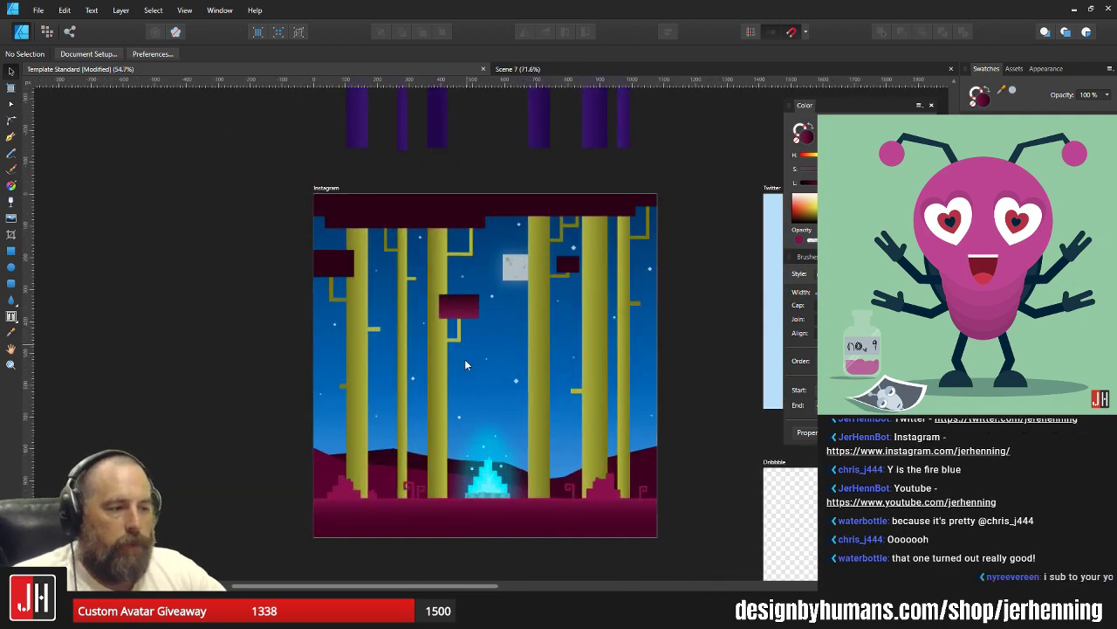
pyautogui.scroll(-1, 502, 384)
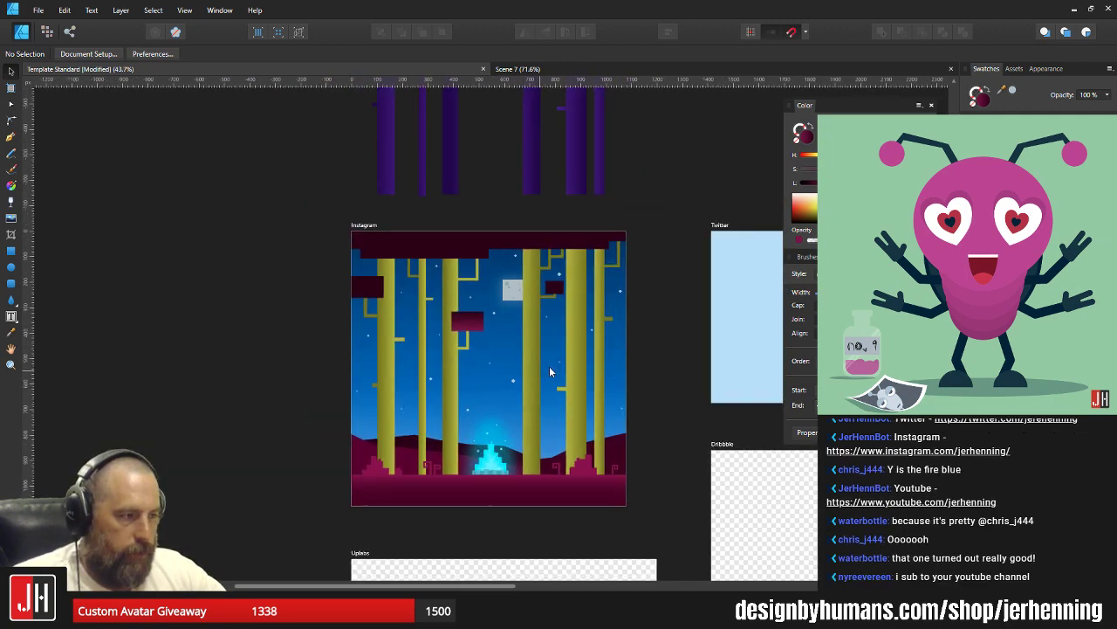
pyautogui.moveTo(549, 366); pyautogui.dragTo(454, 371)
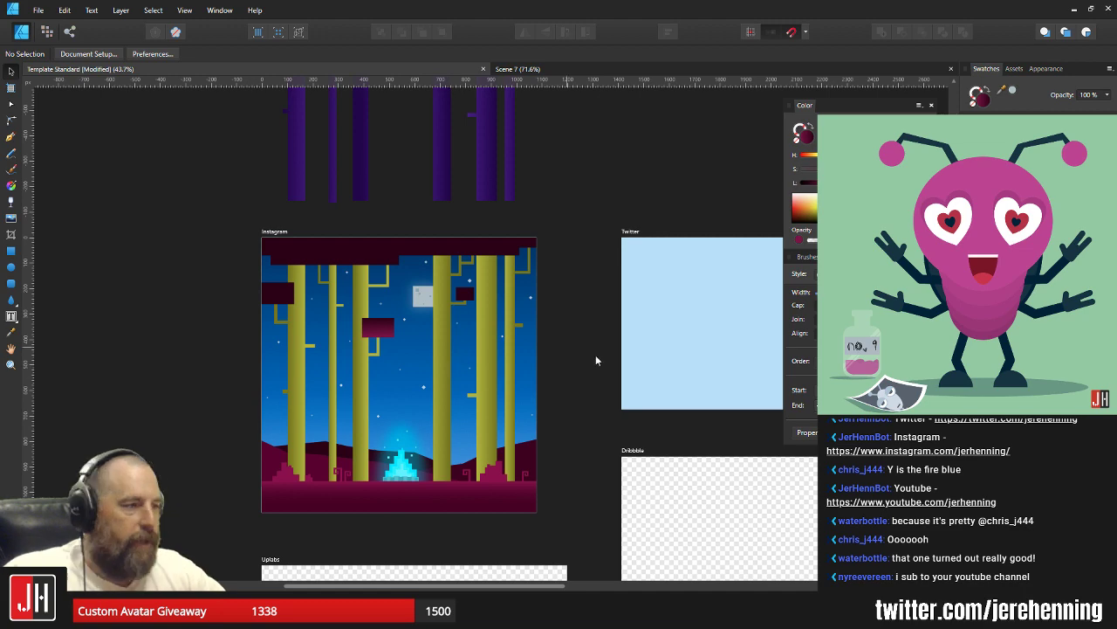
pyautogui.scroll(2, 421, 278)
pyautogui.click(424, 280)
pyautogui.scroll(3, 427, 284)
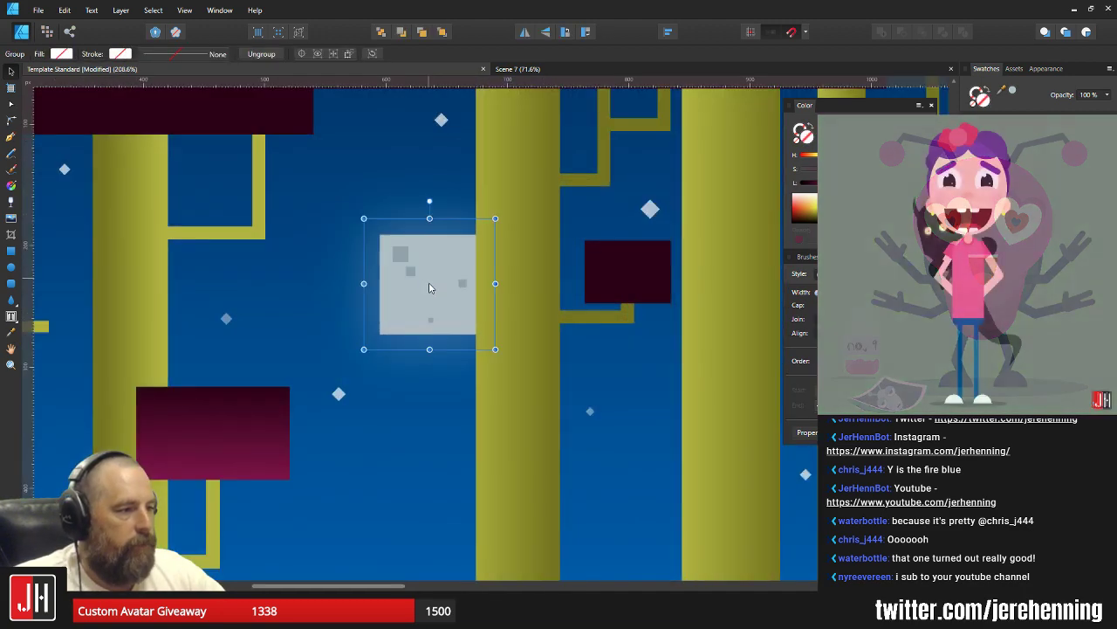
pyautogui.scroll(-5, 435, 295)
pyautogui.click(552, 310)
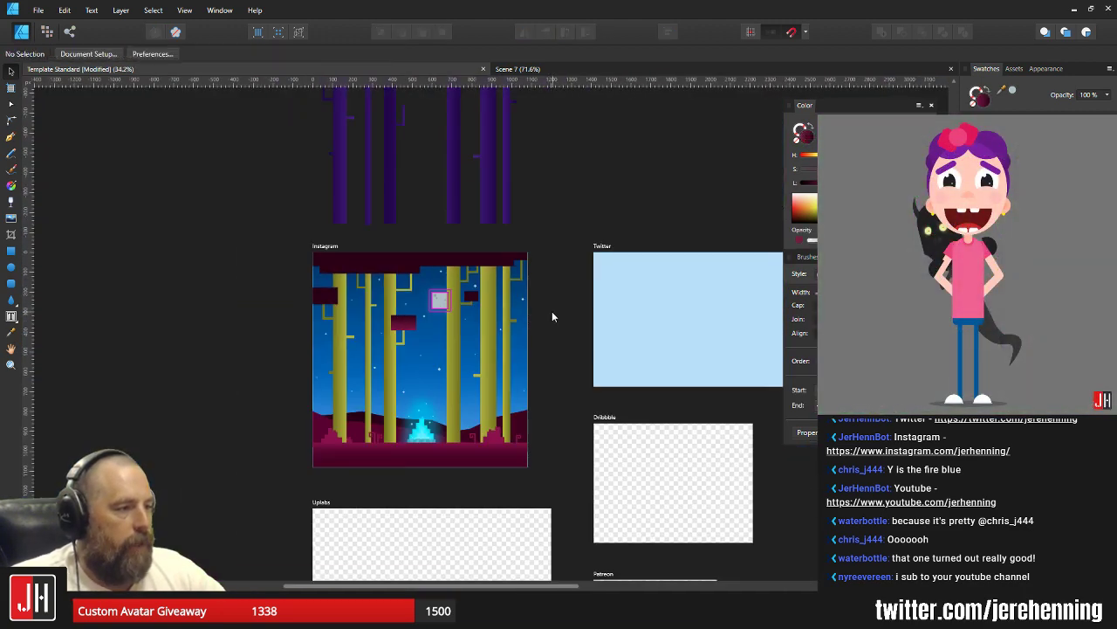
pyautogui.scroll(2, 461, 339)
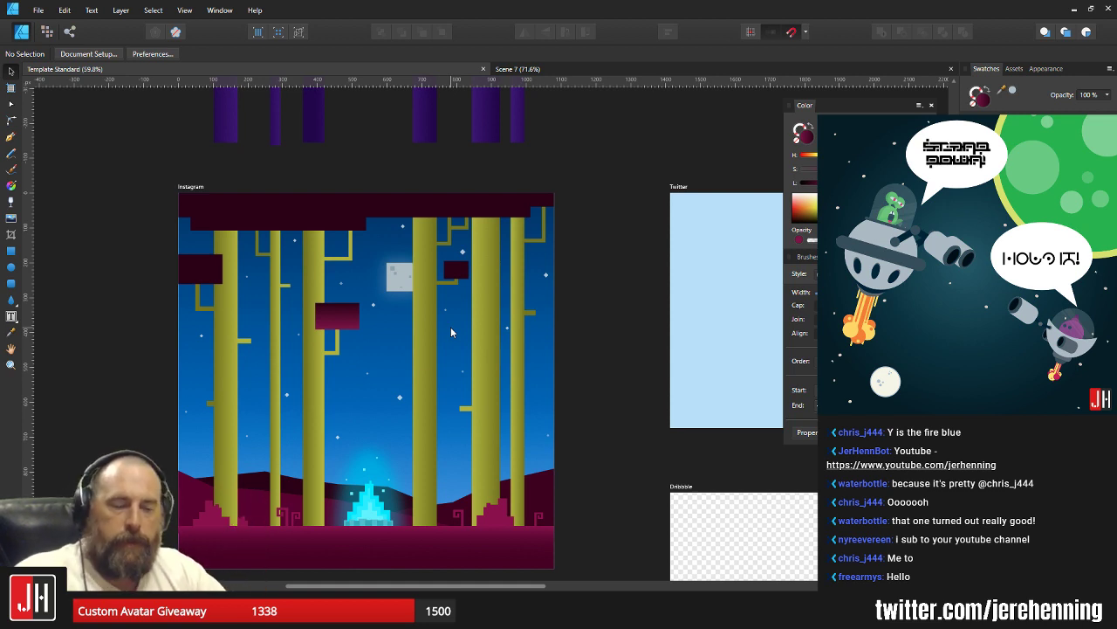
pyautogui.scroll(2, 395, 289)
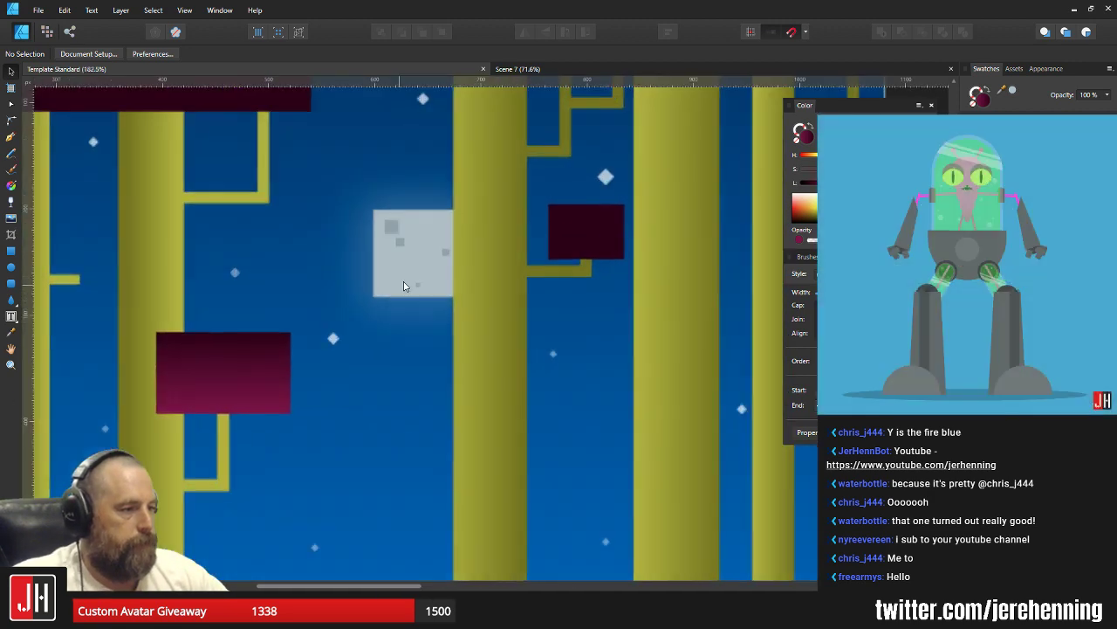
pyautogui.click(415, 249)
pyautogui.scroll(-3, 428, 296)
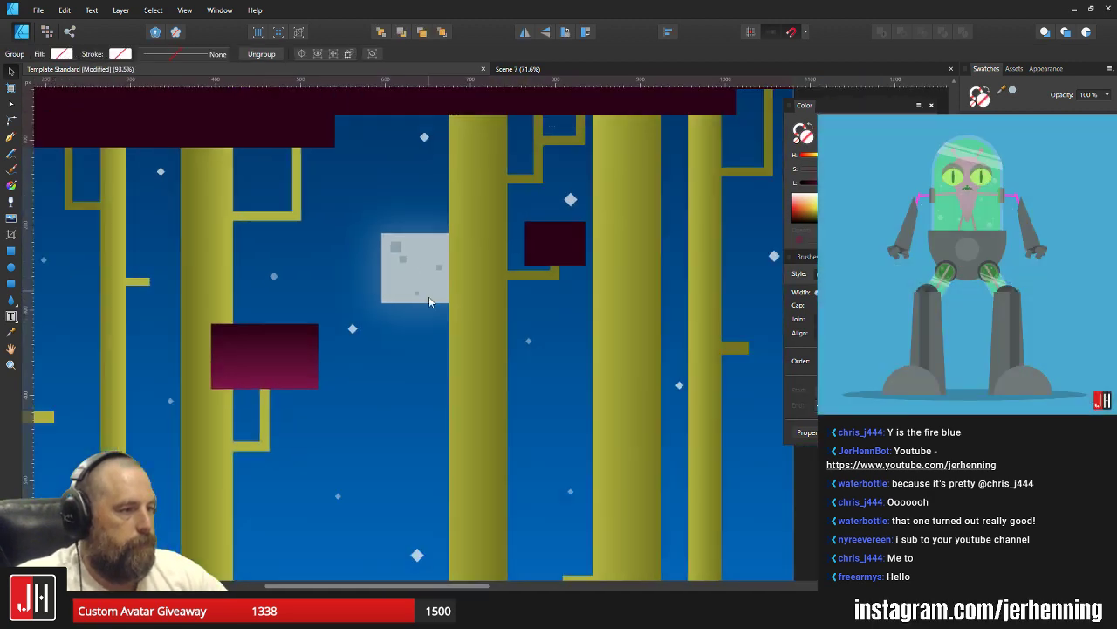
# Reposition the small white star beside the maroon leaf block lower and slightly to the right, and save the document.
pyautogui.scroll(6, 471, 328)
pyautogui.click(524, 284)
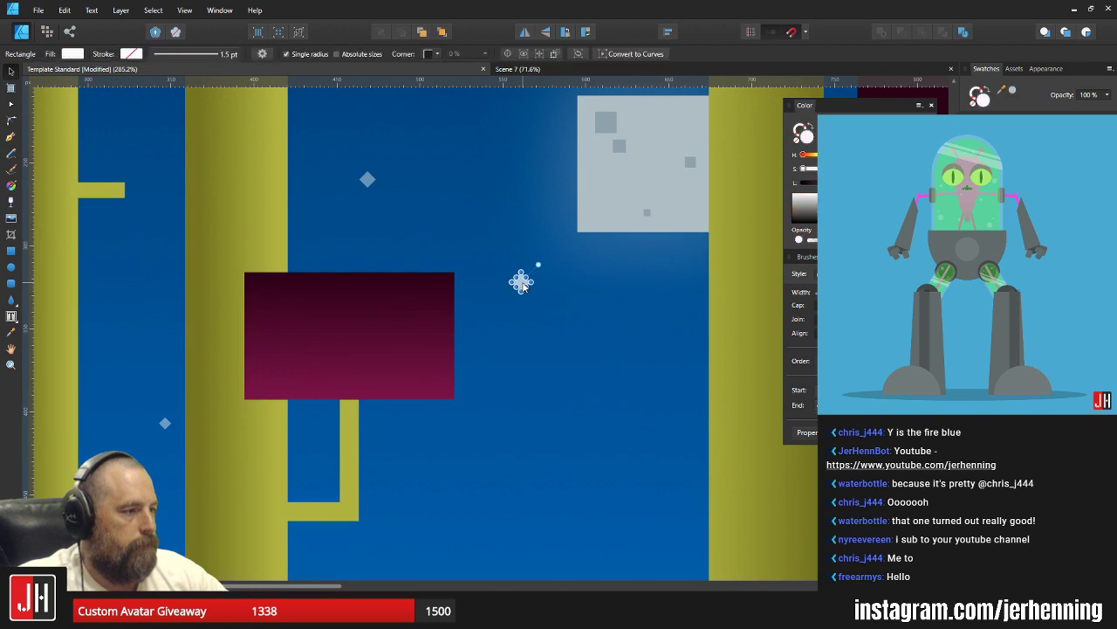
pyautogui.moveTo(522, 281); pyautogui.dragTo(400, 286)
pyautogui.scroll(-5, 561, 384)
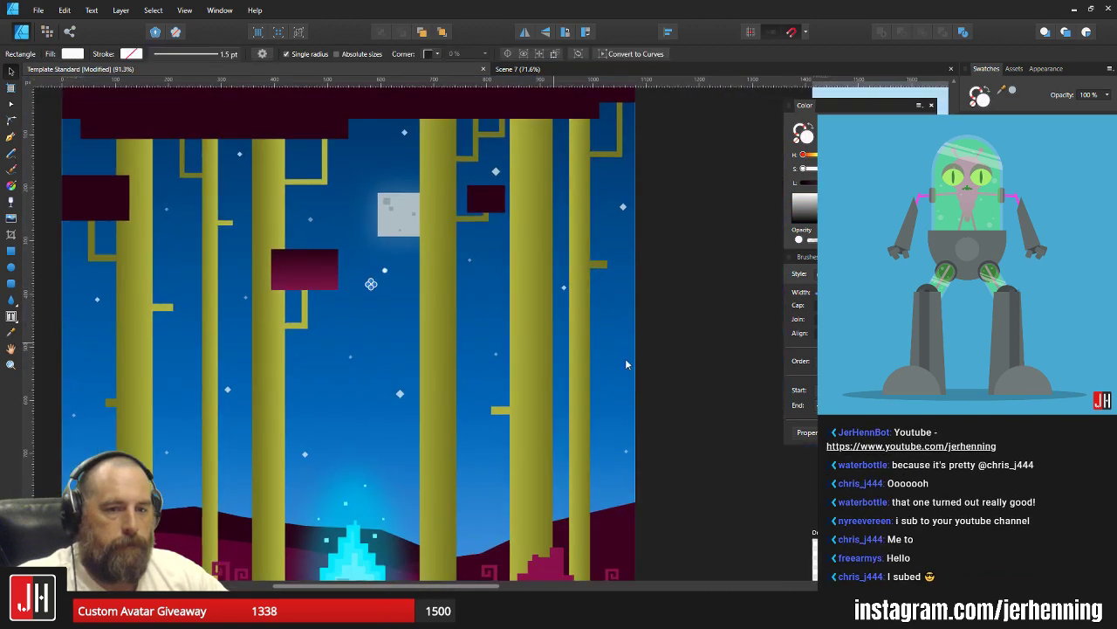
pyautogui.click(626, 358)
pyautogui.hotkey('ctrl', 's')
# Examine the star spacing, leaf blocks and tree trunks across the whole forest scene.
pyautogui.scroll(4, 346, 296)
pyautogui.scroll(-3, 439, 295)
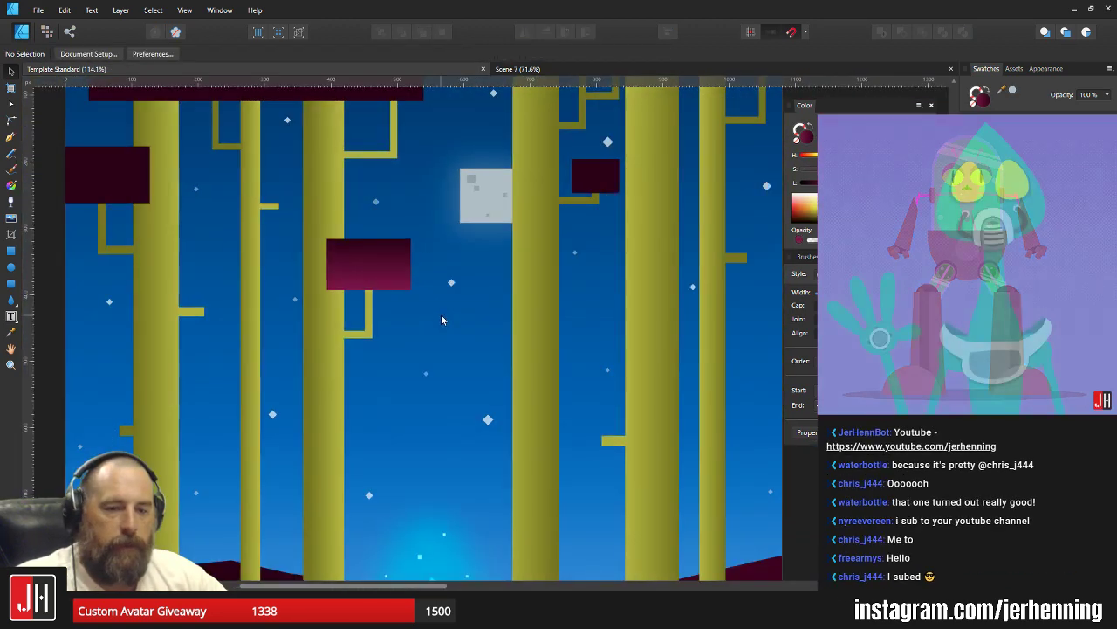
pyautogui.hscroll(5, 489, 297)
pyautogui.scroll(-3, 613, 307)
pyautogui.scroll(2, 470, 289)
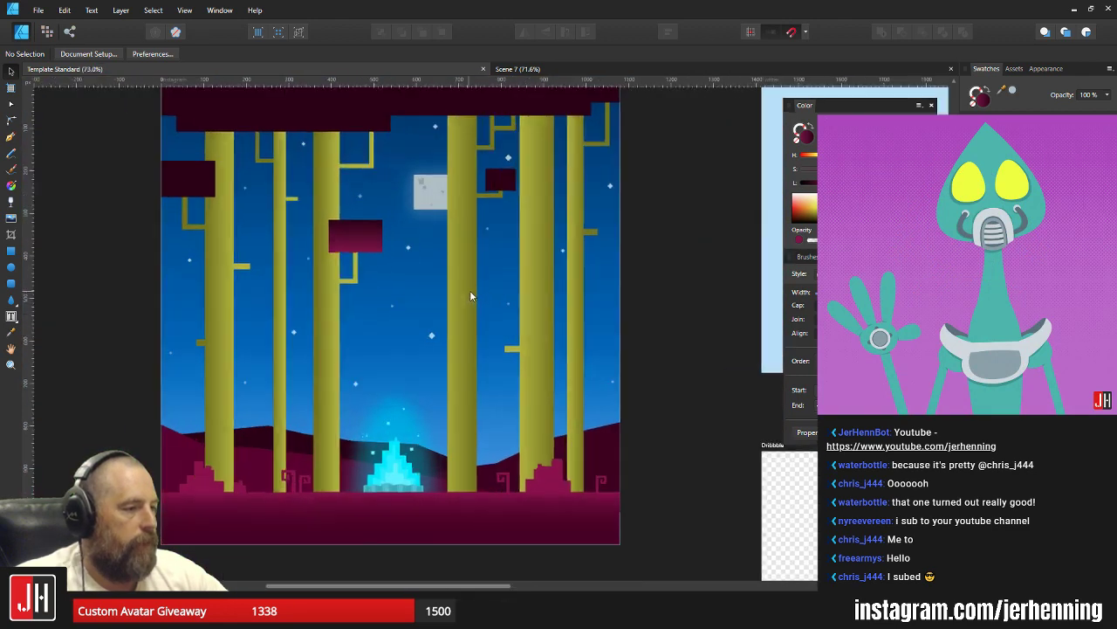
pyautogui.moveTo(463, 253); pyautogui.dragTo(513, 341)
pyautogui.scroll(-1, 459, 312)
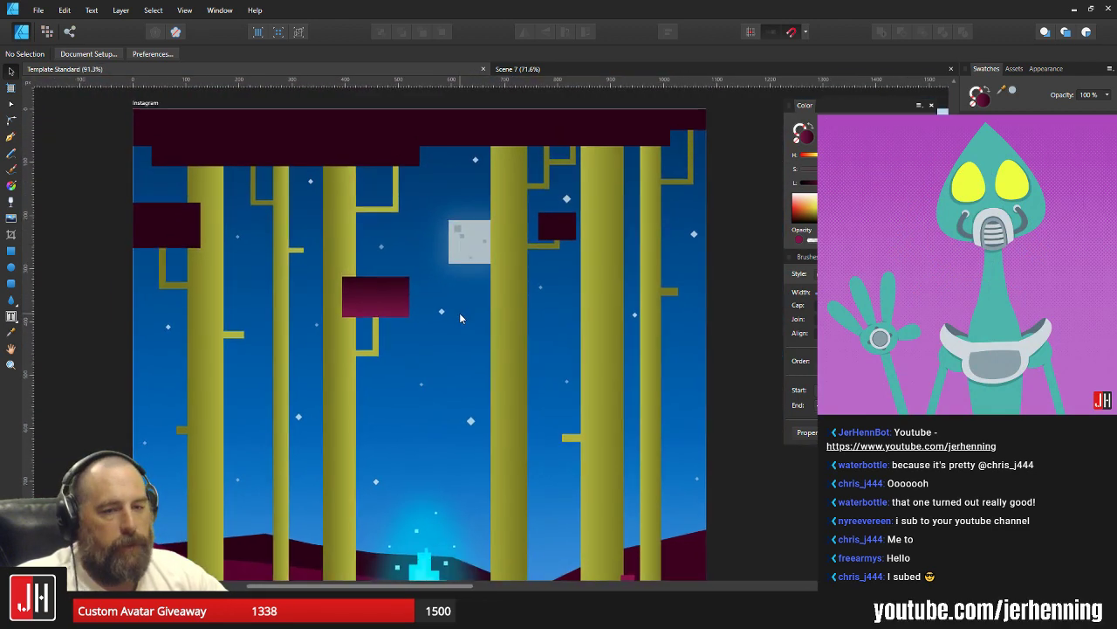
pyautogui.moveTo(429, 244); pyautogui.dragTo(436, 265)
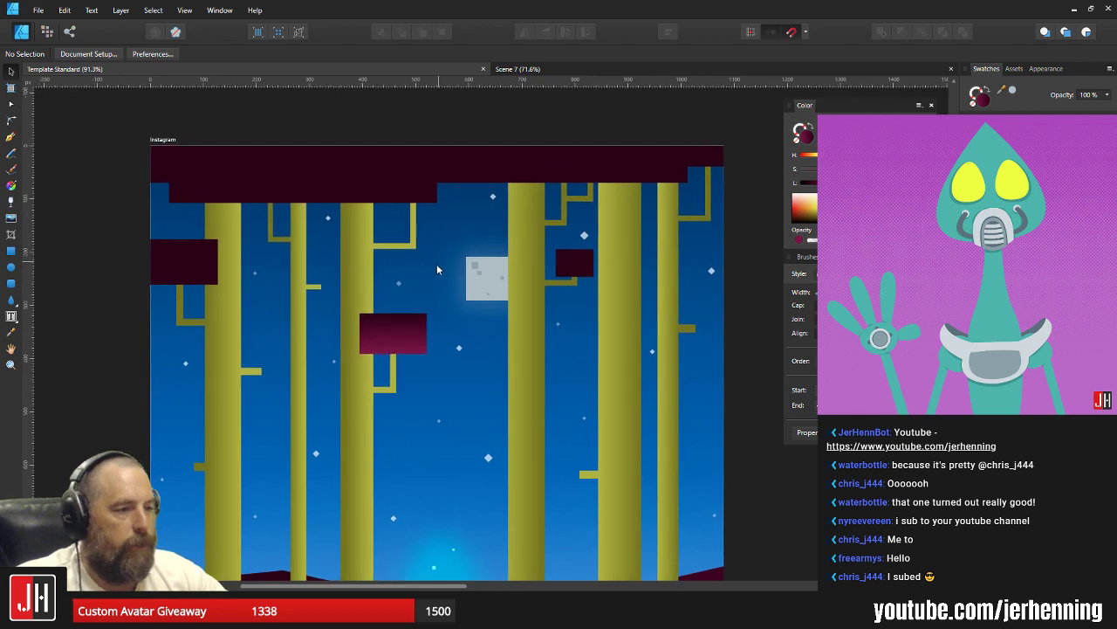
pyautogui.moveTo(409, 349); pyautogui.dragTo(410, 272)
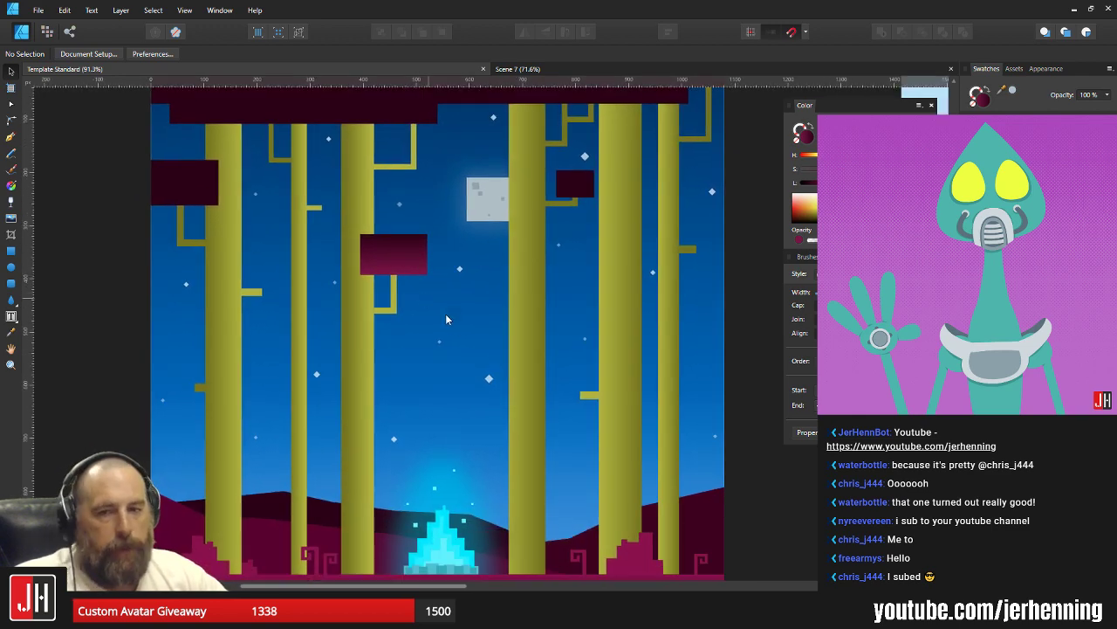
pyautogui.moveTo(451, 323)
pyautogui.mouseDown()
pyautogui.moveTo(435, 288)
pyautogui.moveTo(431, 319)
pyautogui.mouseUp()
pyautogui.scroll(-4, 431, 319)
pyautogui.scroll(3, 430, 354)
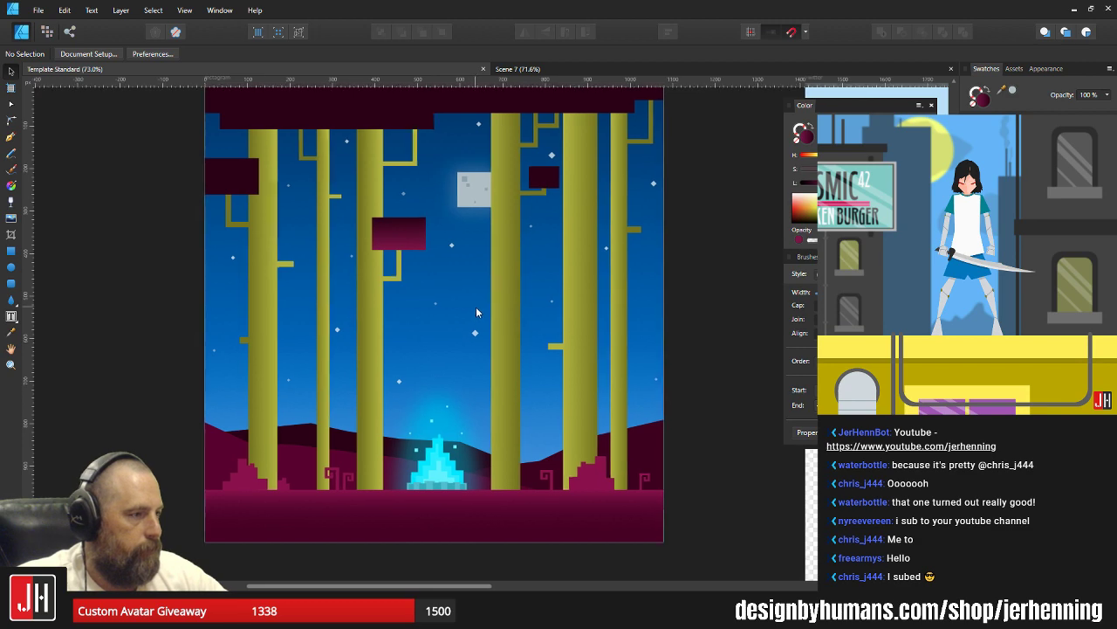
# Apply a slight Gaussian Blur layer effect to the three background hills behind the campfire.
pyautogui.scroll(1, 476, 314)
pyautogui.moveTo(477, 327); pyautogui.dragTo(460, 257)
pyautogui.scroll(3, 331, 407)
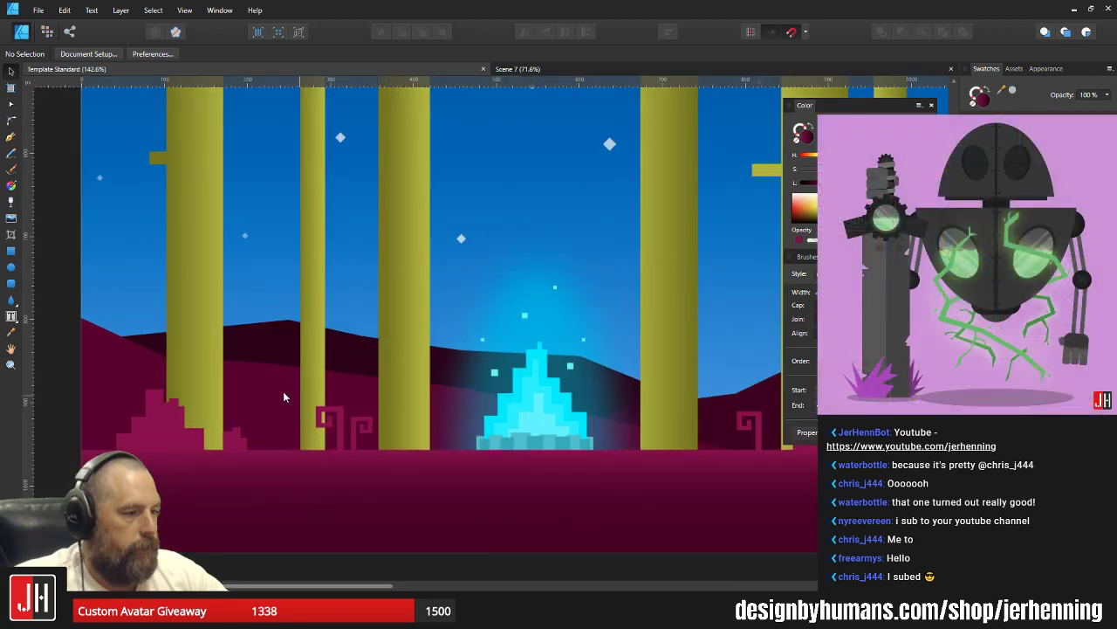
pyautogui.click(264, 382)
pyautogui.keyDown('shift'); pyautogui.click(274, 337); pyautogui.keyUp('shift')
pyautogui.moveTo(761, 373); pyautogui.dragTo(484, 367)
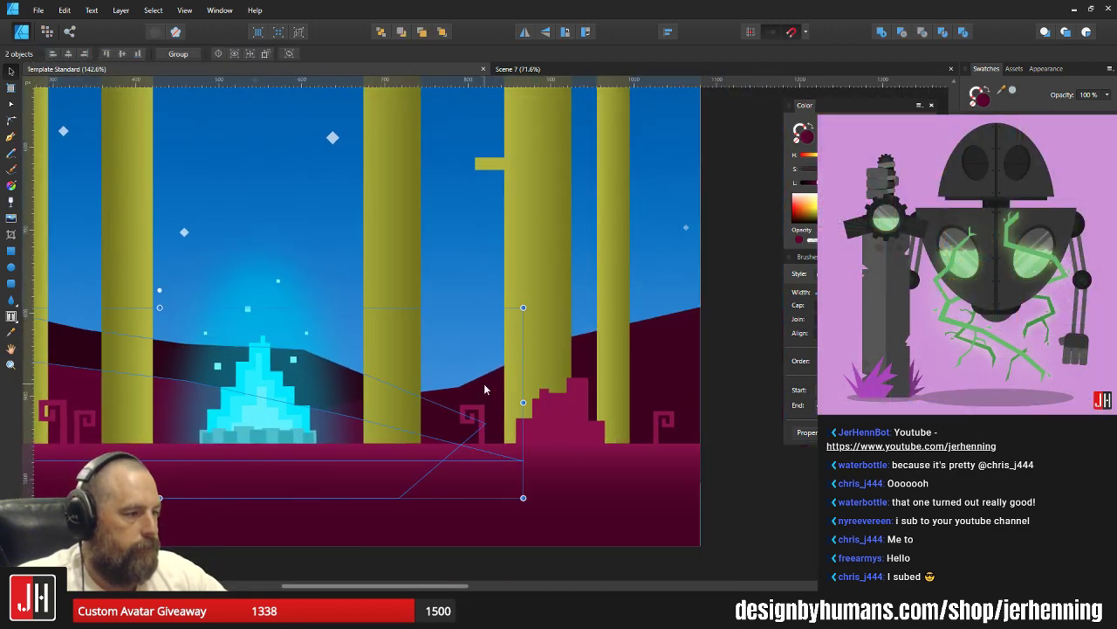
pyautogui.keyDown('shift'); pyautogui.click(488, 386); pyautogui.keyUp('shift')
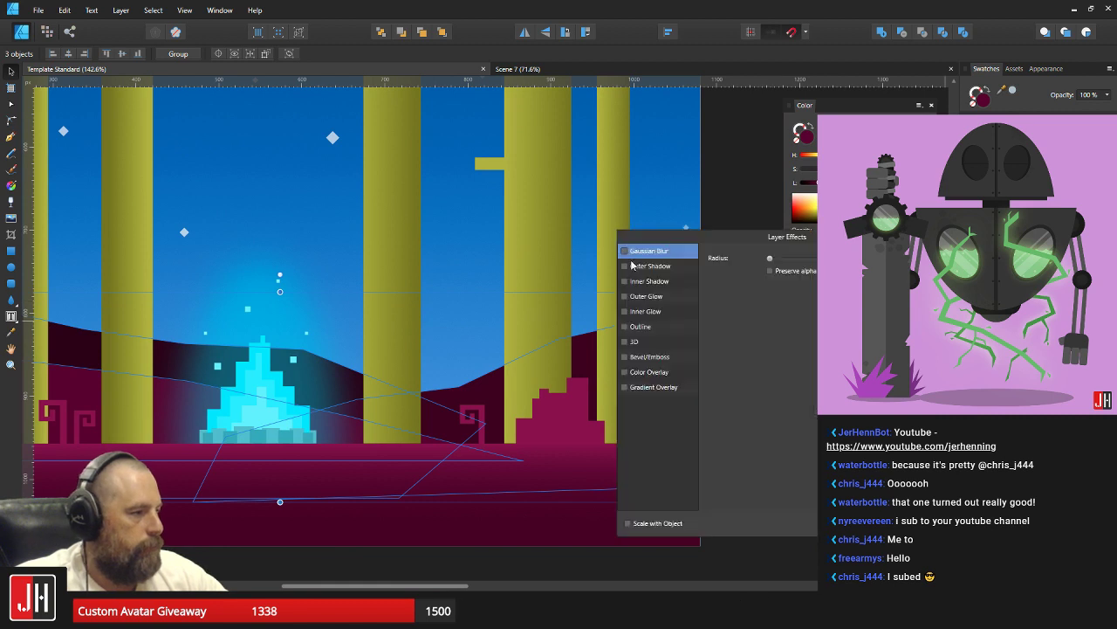
pyautogui.click(625, 251)
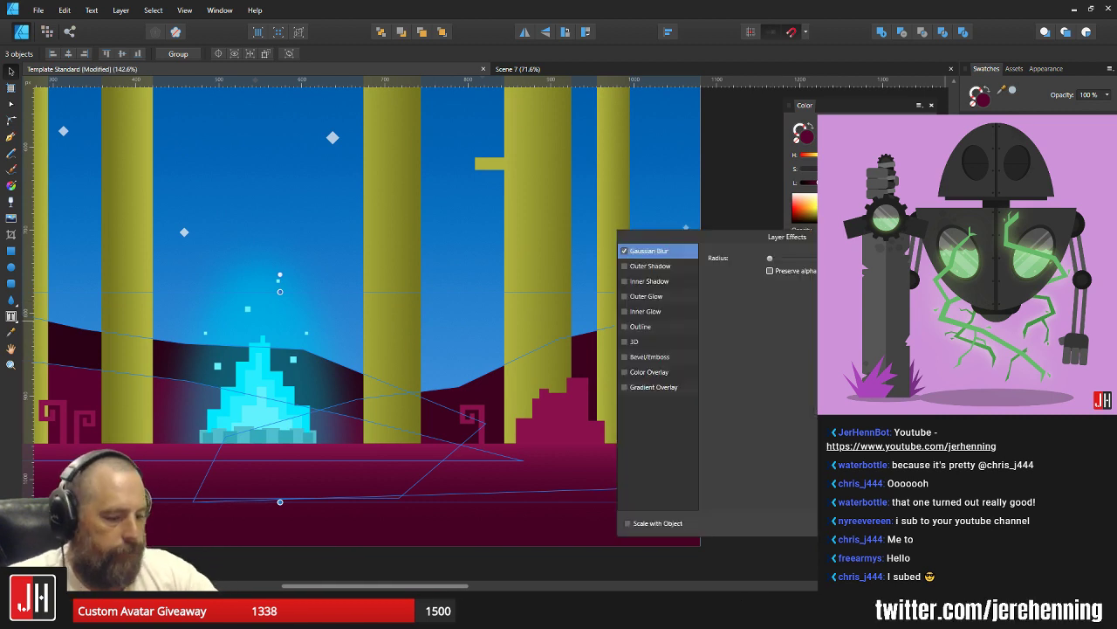
pyautogui.moveTo(769, 258); pyautogui.dragTo(778, 258)
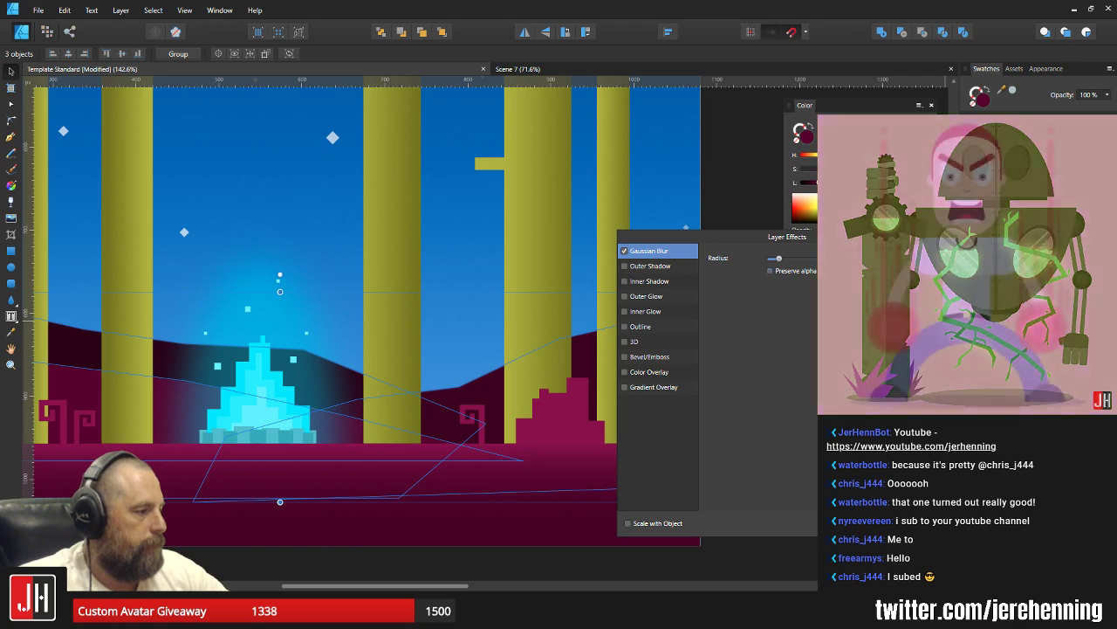
pyautogui.click(925, 523)
pyautogui.click(777, 474)
pyautogui.scroll(-4, 646, 399)
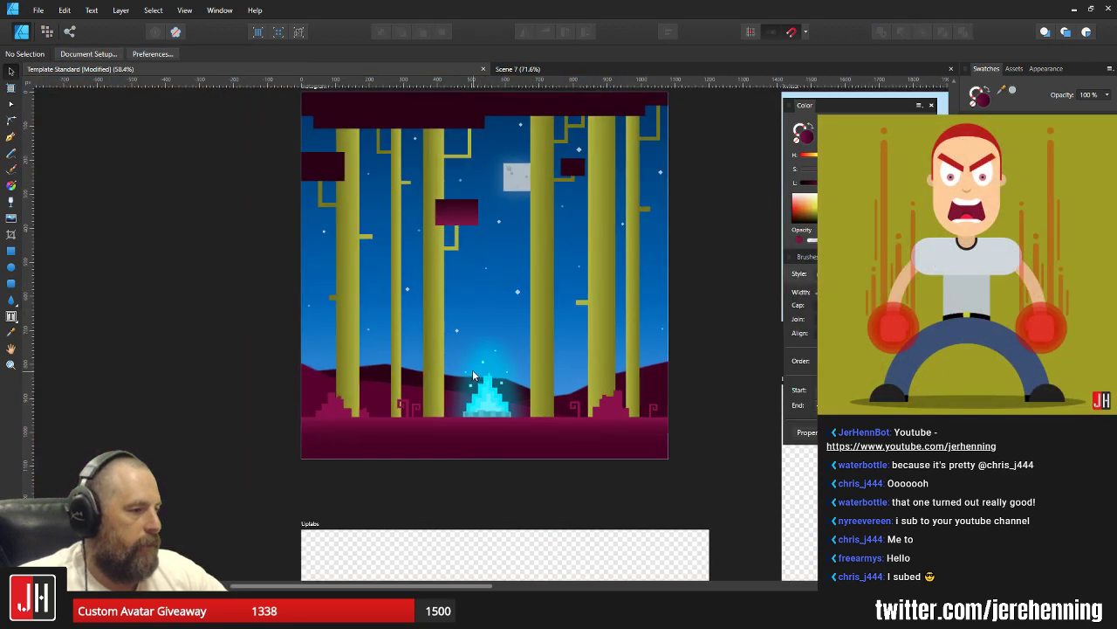
# Review the Gaussian Blur effect on the three background hills and save the document.
pyautogui.scroll(2, 472, 369)
pyautogui.click(246, 401)
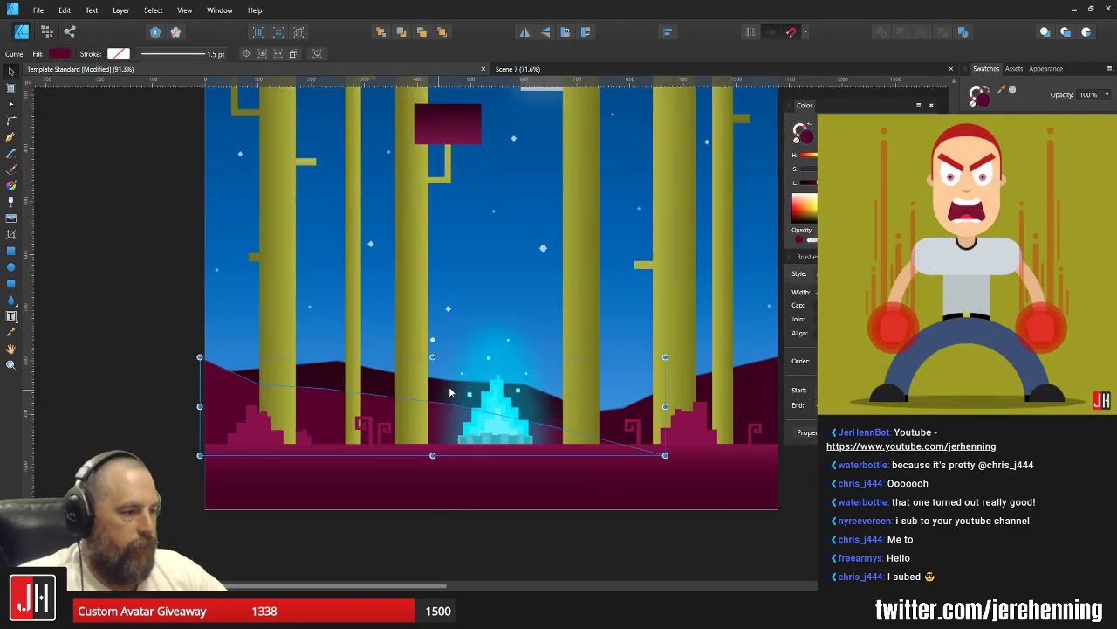
pyautogui.keyDown('shift'); pyautogui.click(378, 384); pyautogui.keyUp('shift')
pyautogui.hscroll(3, 527, 385)
pyautogui.keyDown('shift'); pyautogui.click(526, 384); pyautogui.keyUp('shift')
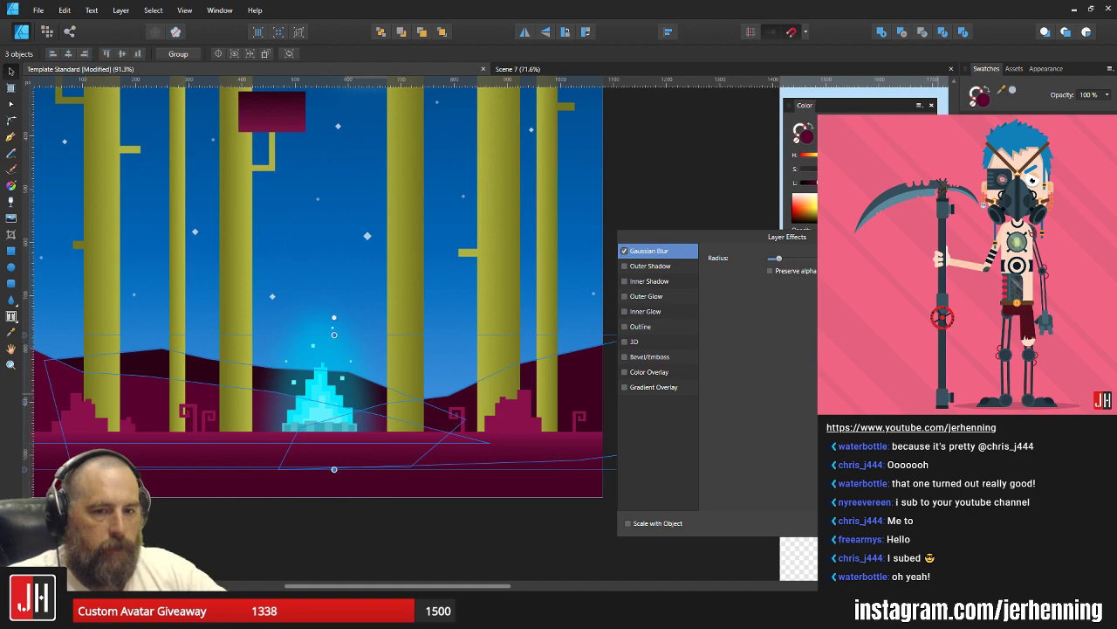
pyautogui.click(930, 523)
pyautogui.click(589, 261)
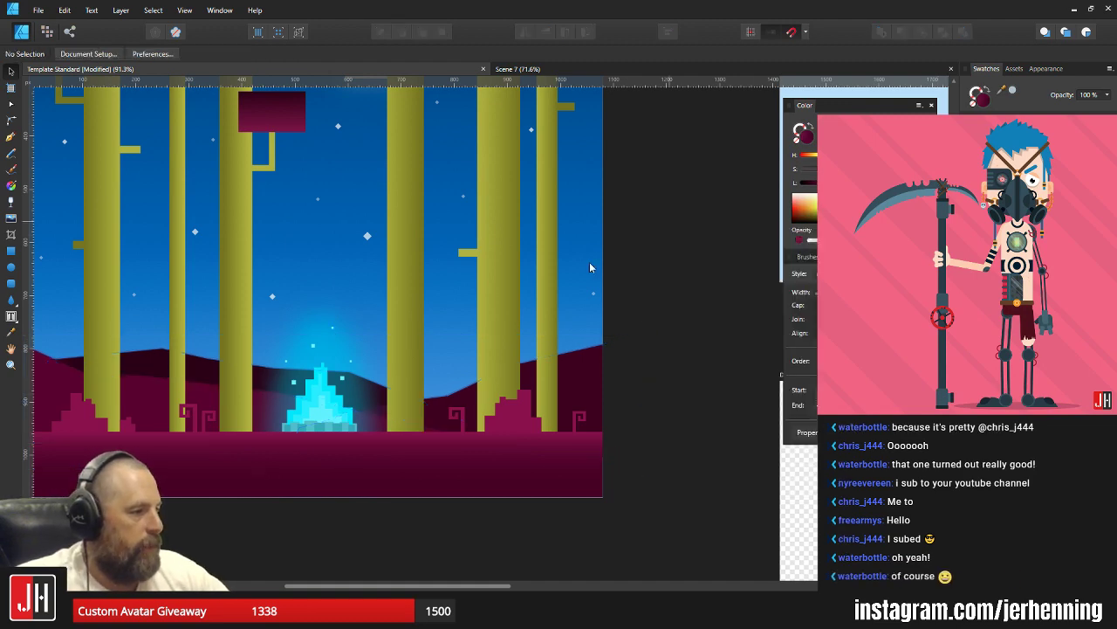
# Examine the blurred hills and campfire within the full scene, ending on the canopy and moon.
pyautogui.scroll(-4, 590, 265)
pyautogui.scroll(3, 508, 317)
pyautogui.scroll(5, 520, 290)
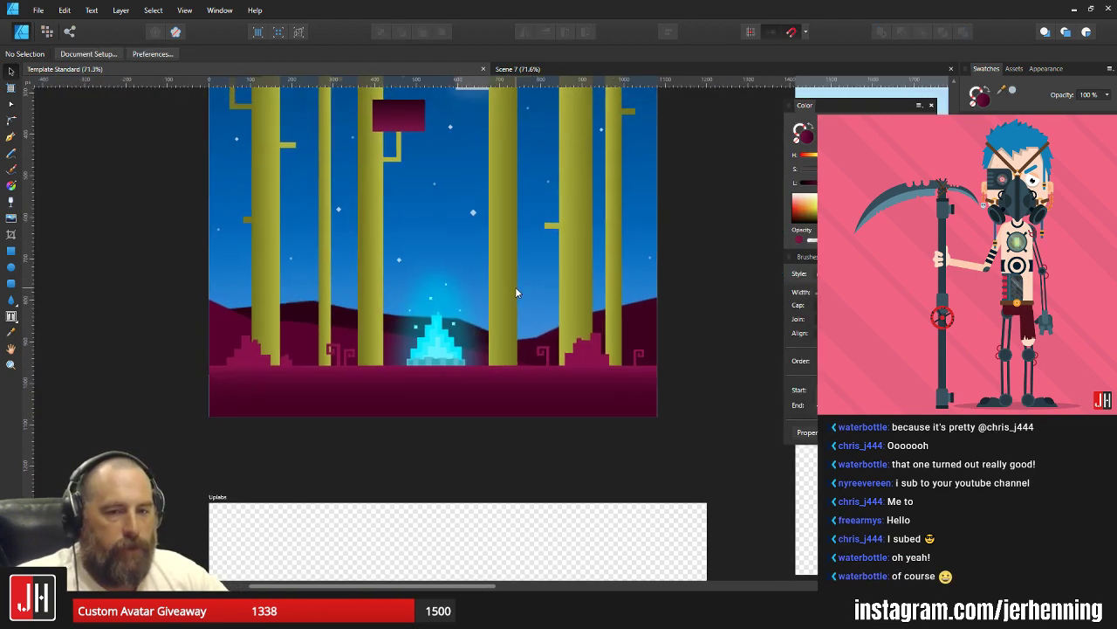
pyautogui.scroll(-6, 406, 292)
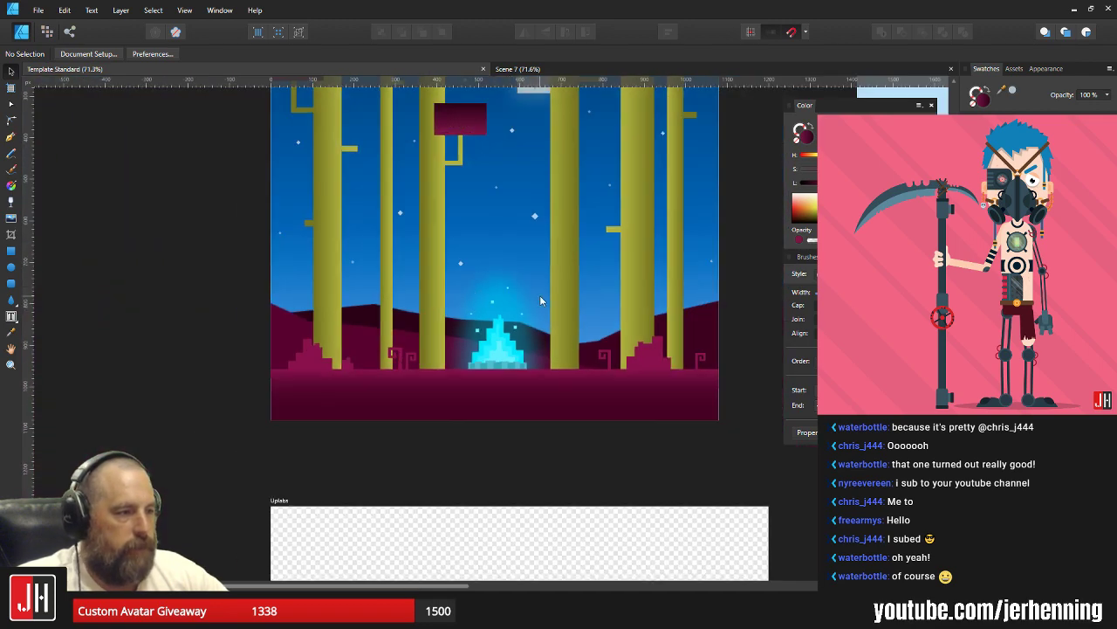
pyautogui.scroll(3, 433, 303)
pyautogui.scroll(1, 438, 357)
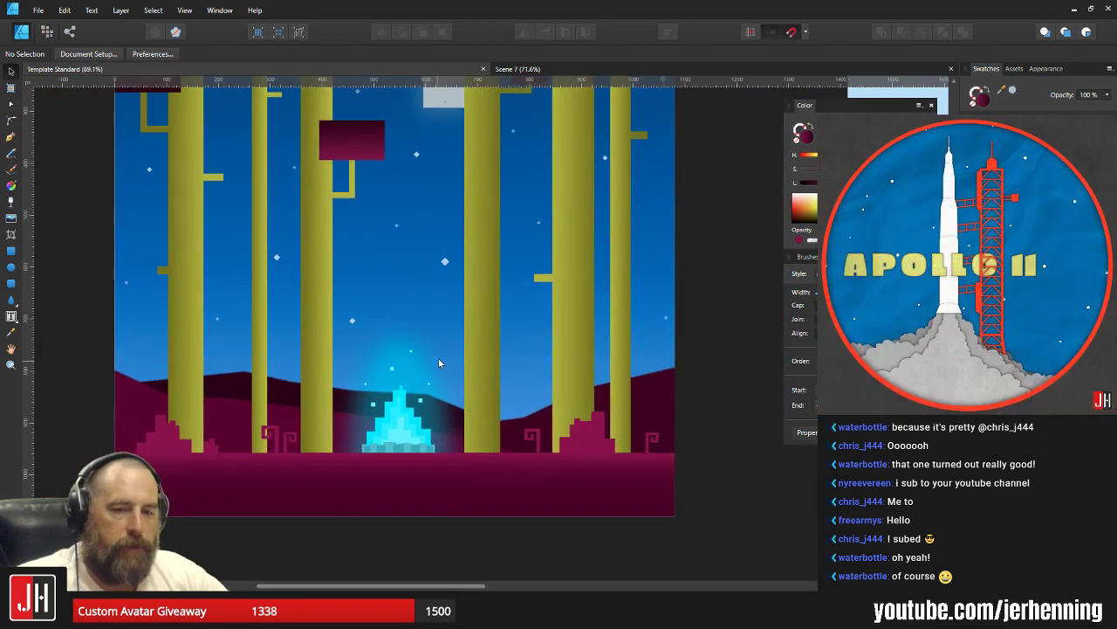
pyautogui.scroll(-4, 449, 348)
pyautogui.scroll(4, 588, 353)
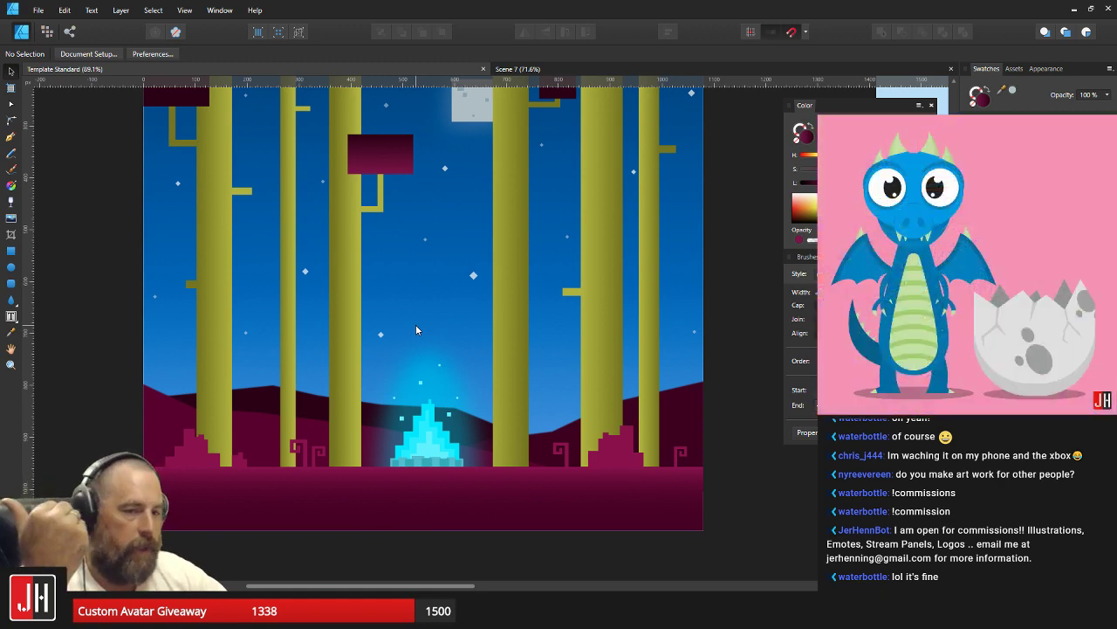
pyautogui.scroll(-3, 401, 293)
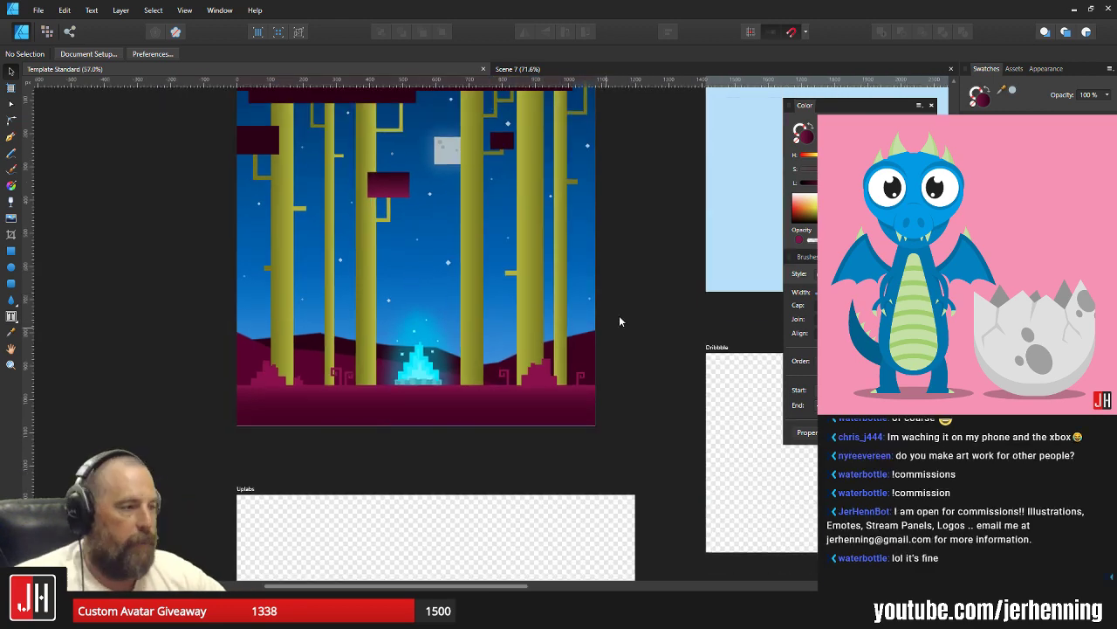
pyautogui.scroll(2, 623, 369)
pyautogui.scroll(1, 524, 384)
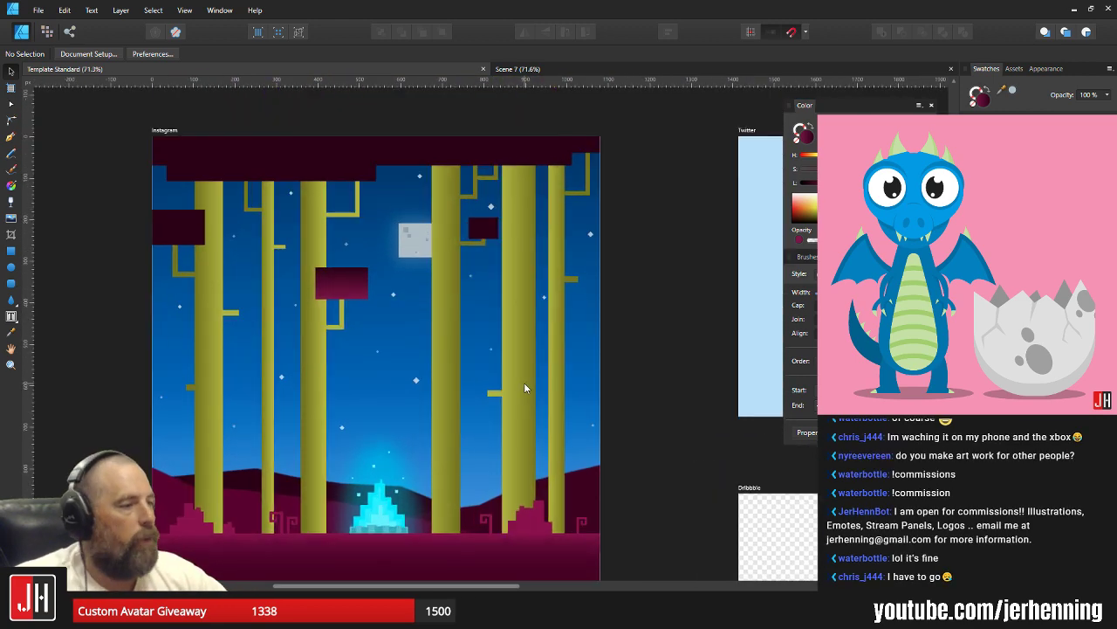
pyautogui.moveTo(497, 370); pyautogui.dragTo(530, 355)
pyautogui.moveTo(459, 273); pyautogui.dragTo(455, 291)
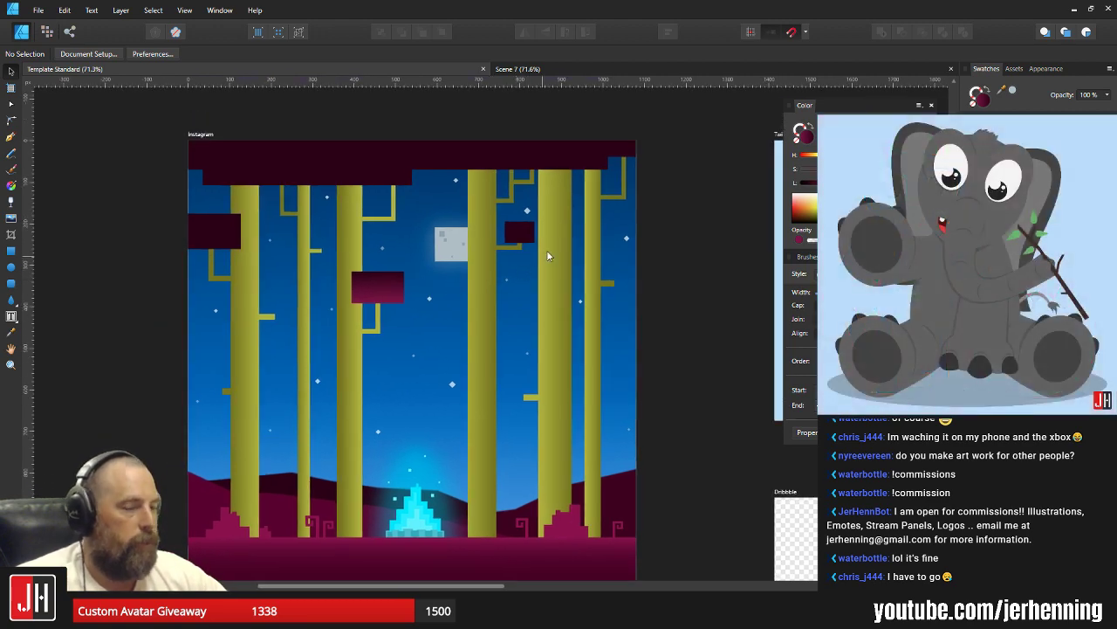
# Shift the vertical step at the right end of the dark canopy shape slightly to the right by moving its two nodes.
pyautogui.scroll(5, 602, 194)
pyautogui.moveTo(610, 99); pyautogui.dragTo(608, 210)
pyautogui.click(584, 185)
pyautogui.press('a')
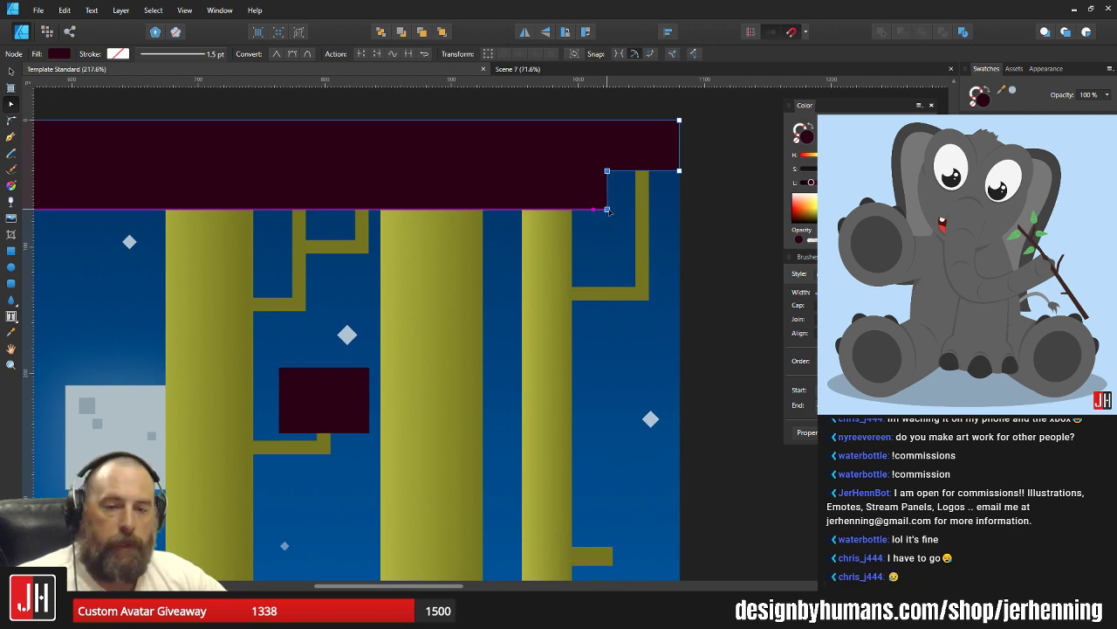
pyautogui.press('v')
pyautogui.click(756, 237)
pyautogui.scroll(-5, 661, 286)
pyautogui.scroll(-2, 632, 297)
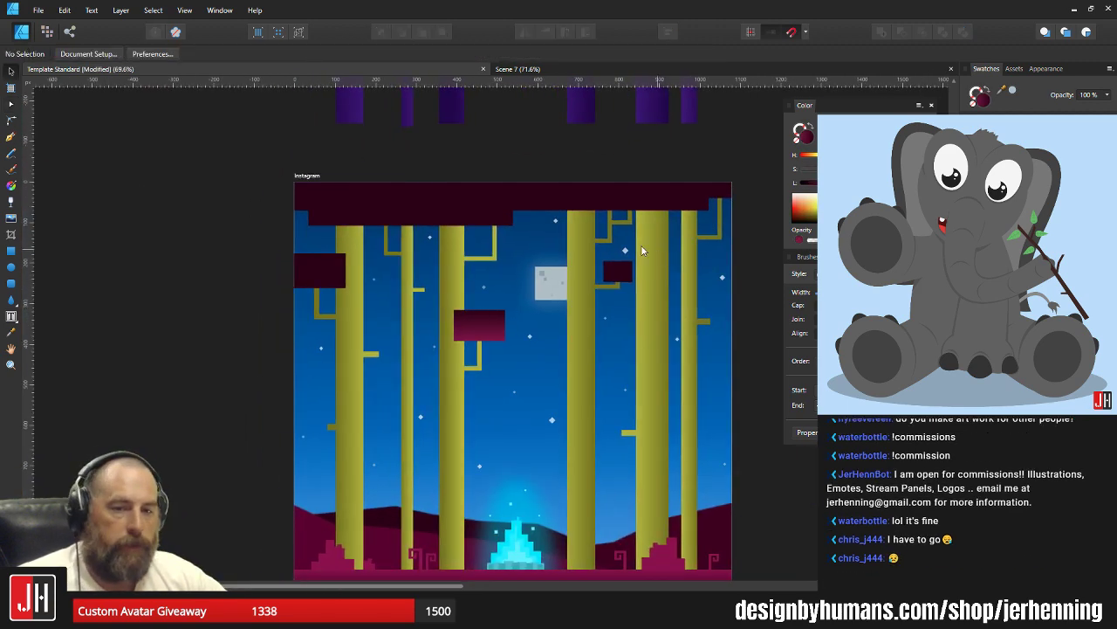
# Shift the vertical step in the middle of the dark canopy's lower edge to the right by moving its two nodes.
pyautogui.scroll(4, 533, 227)
pyautogui.scroll(4, 528, 226)
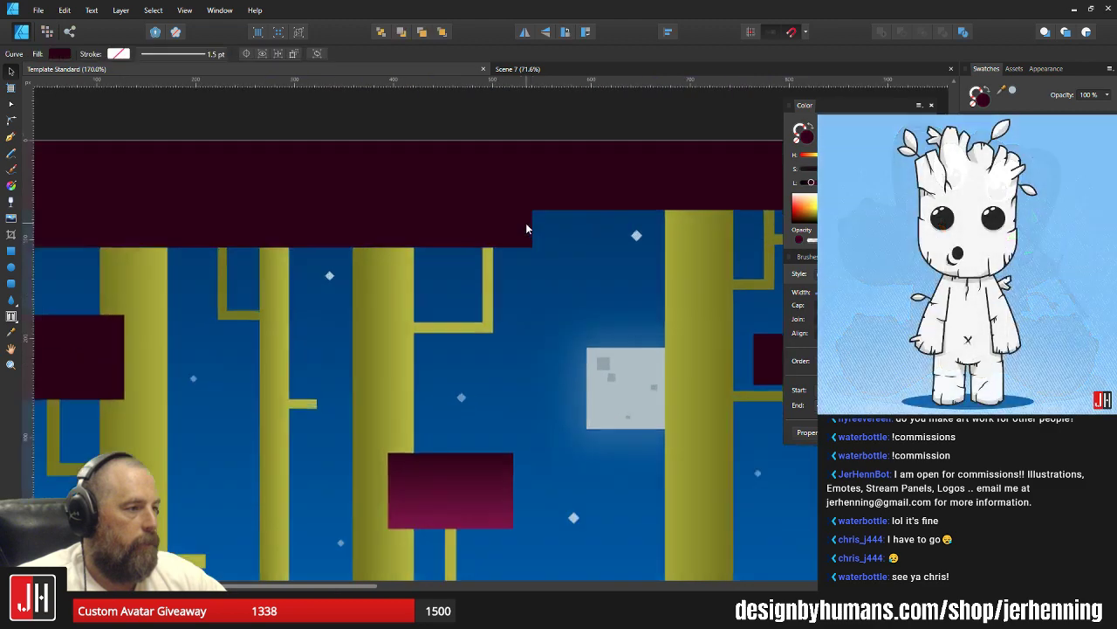
pyautogui.click(522, 230)
pyautogui.press('v')
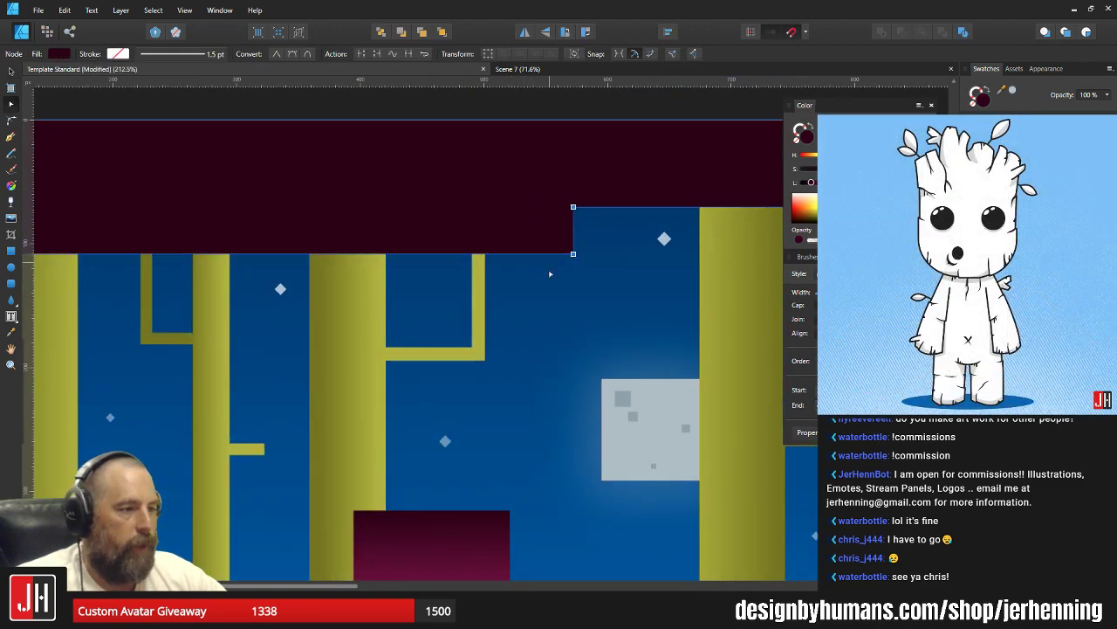
pyautogui.scroll(-5, 573, 255)
pyautogui.scroll(3, 453, 271)
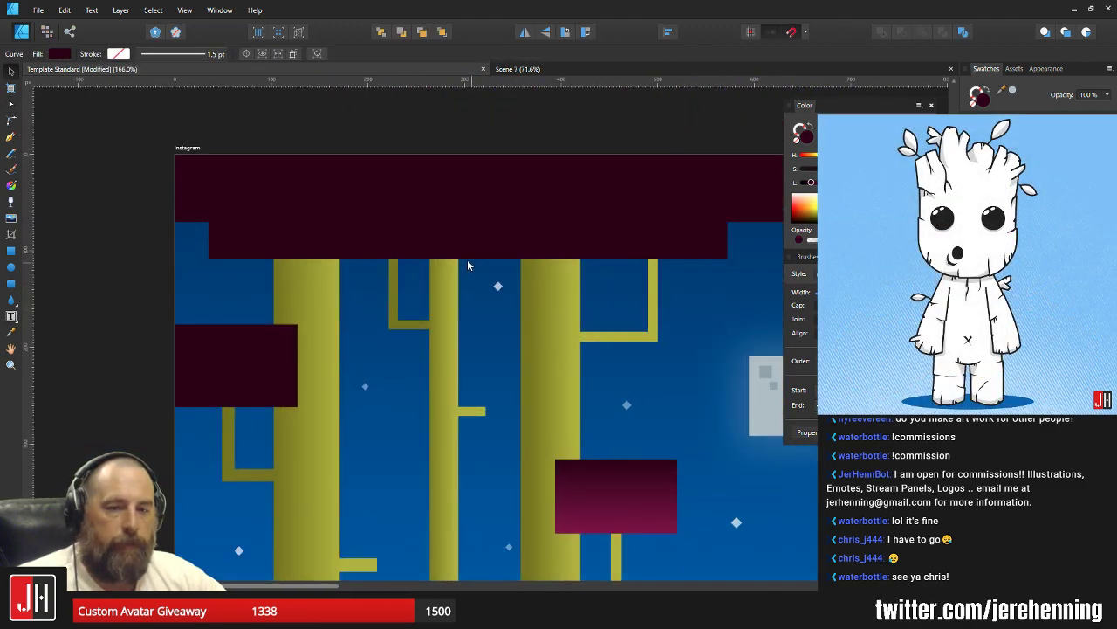
pyautogui.scroll(3, 442, 246)
pyautogui.scroll(-4, 310, 330)
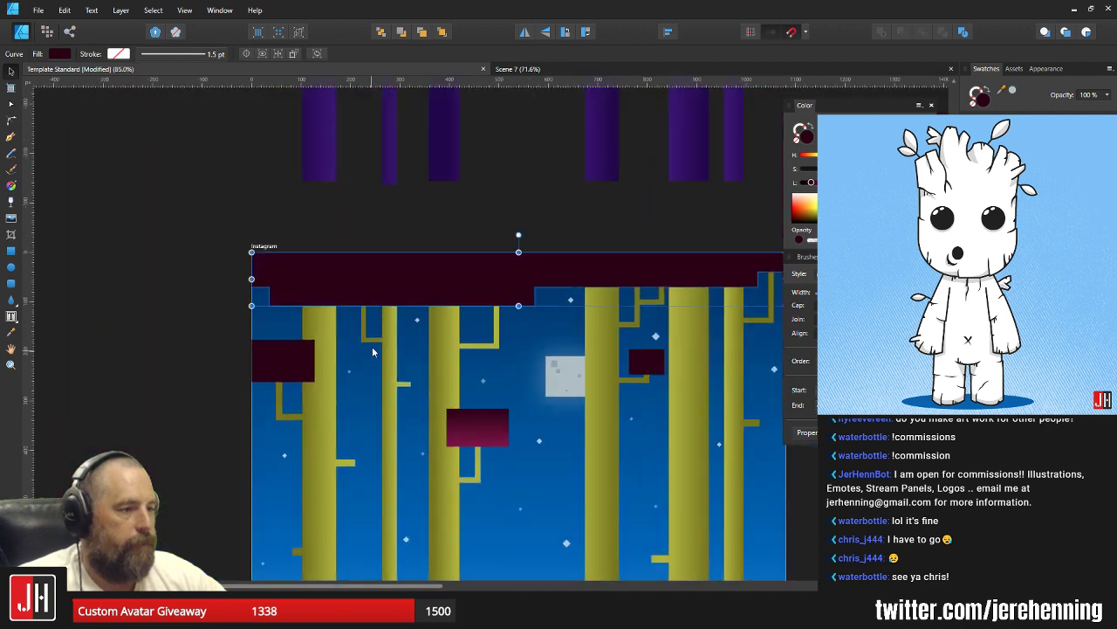
# Deselect the canopy, save the document and review the full forest scene.
pyautogui.click(205, 288)
pyautogui.scroll(-3, 333, 328)
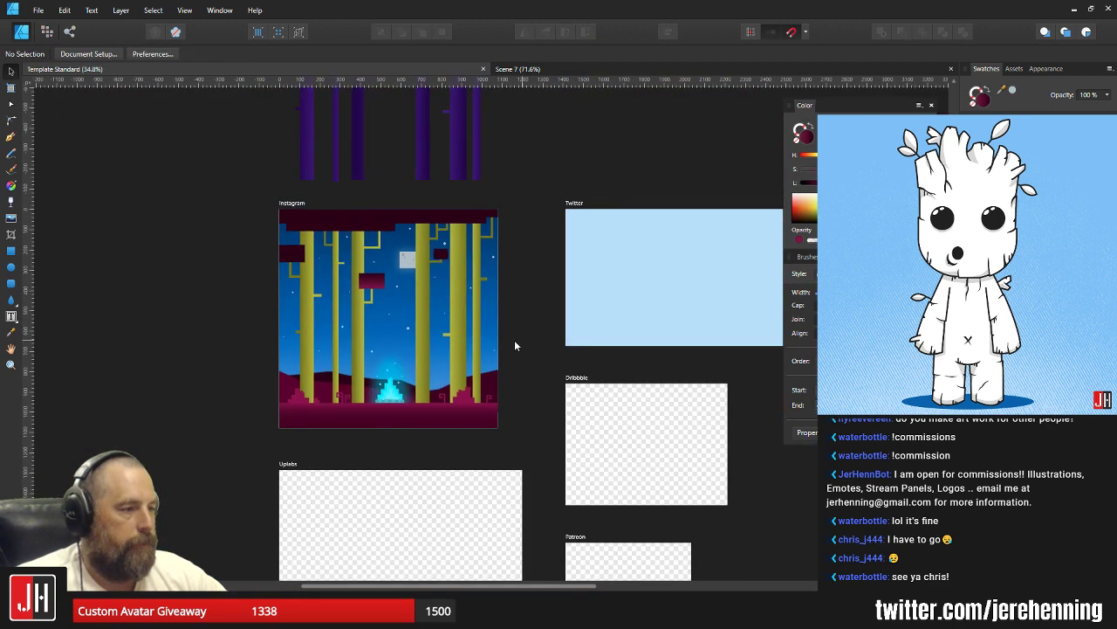
pyautogui.scroll(4, 418, 336)
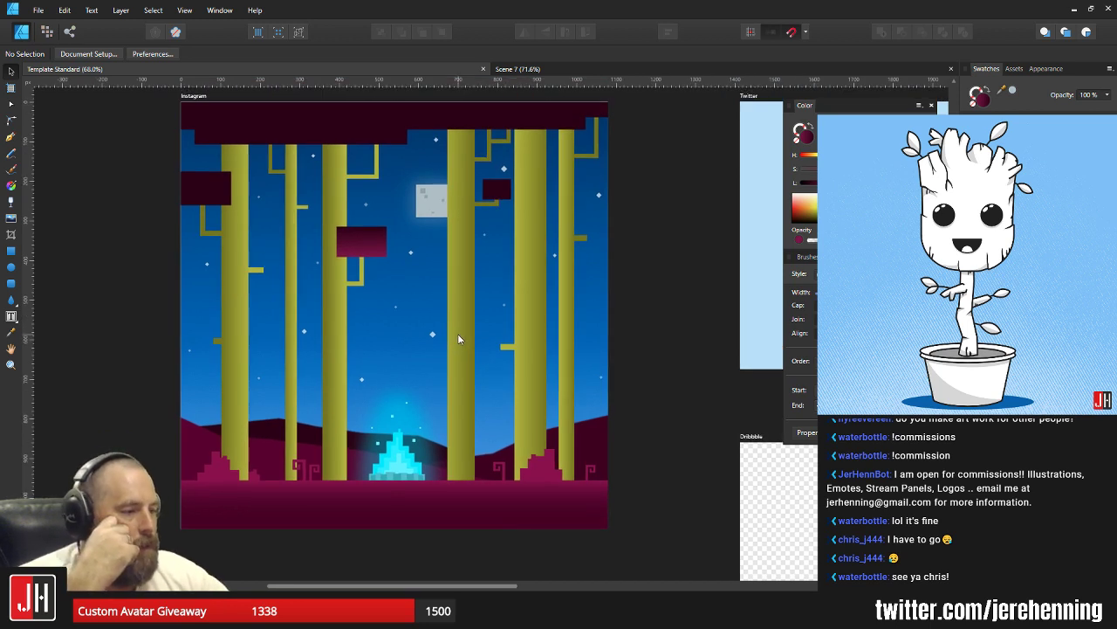
pyautogui.scroll(1, 445, 316)
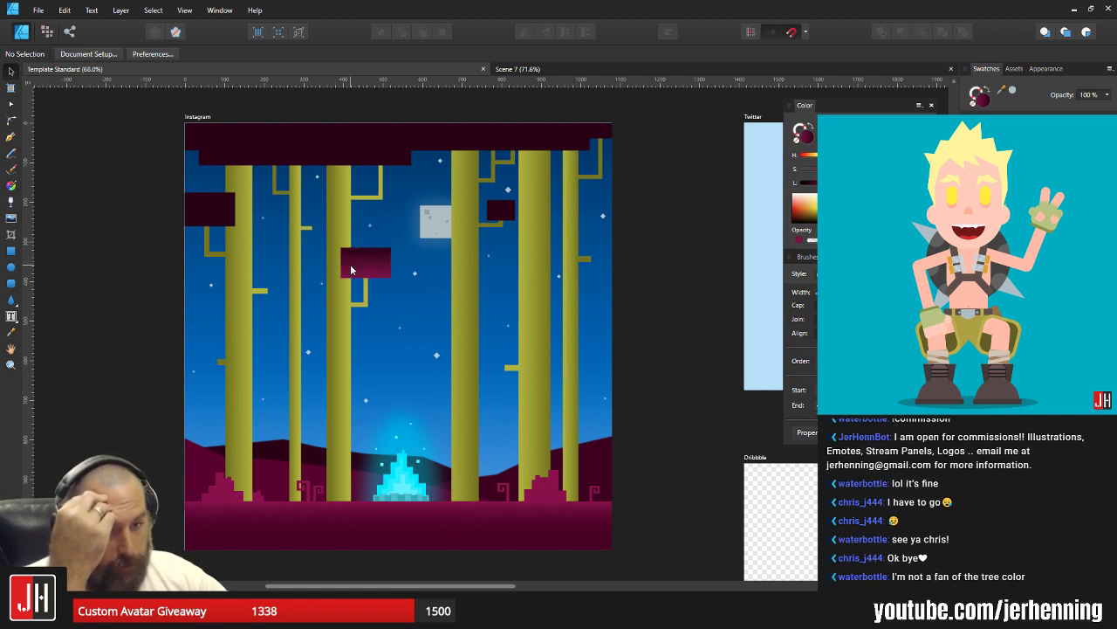
# Try a solid light orchid-purple fill on all six trees in the forest scene.
pyautogui.click(248, 322)
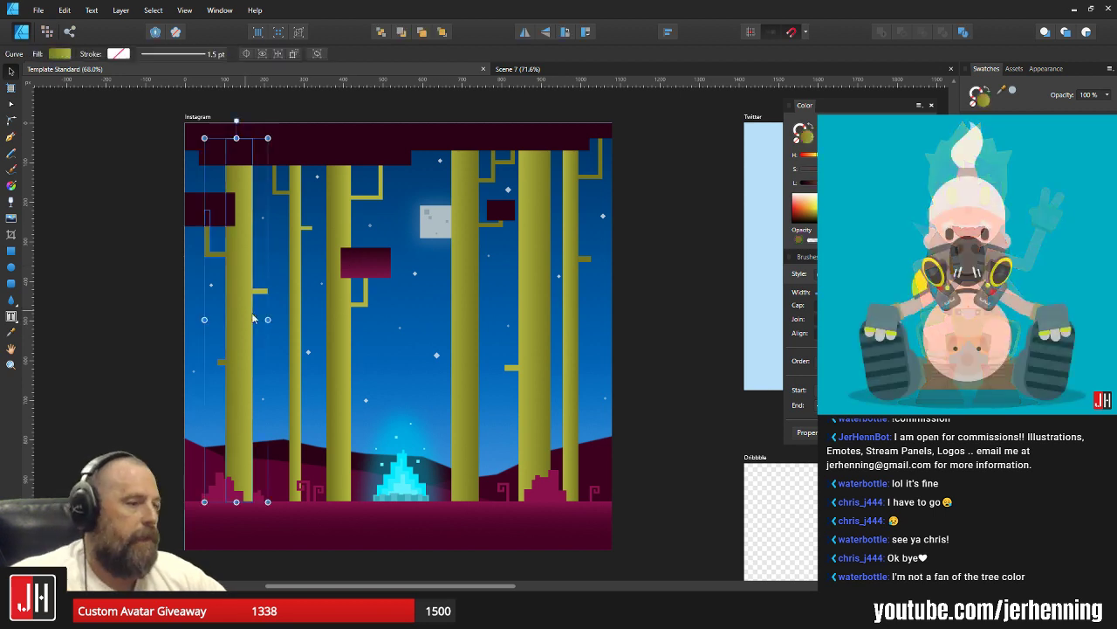
pyautogui.keyDown('shift'); pyautogui.click(294, 323); pyautogui.keyUp('shift')
pyautogui.keyDown('shift'); pyautogui.click(339, 326); pyautogui.keyUp('shift')
pyautogui.keyDown('shift'); pyautogui.click(459, 326); pyautogui.keyUp('shift')
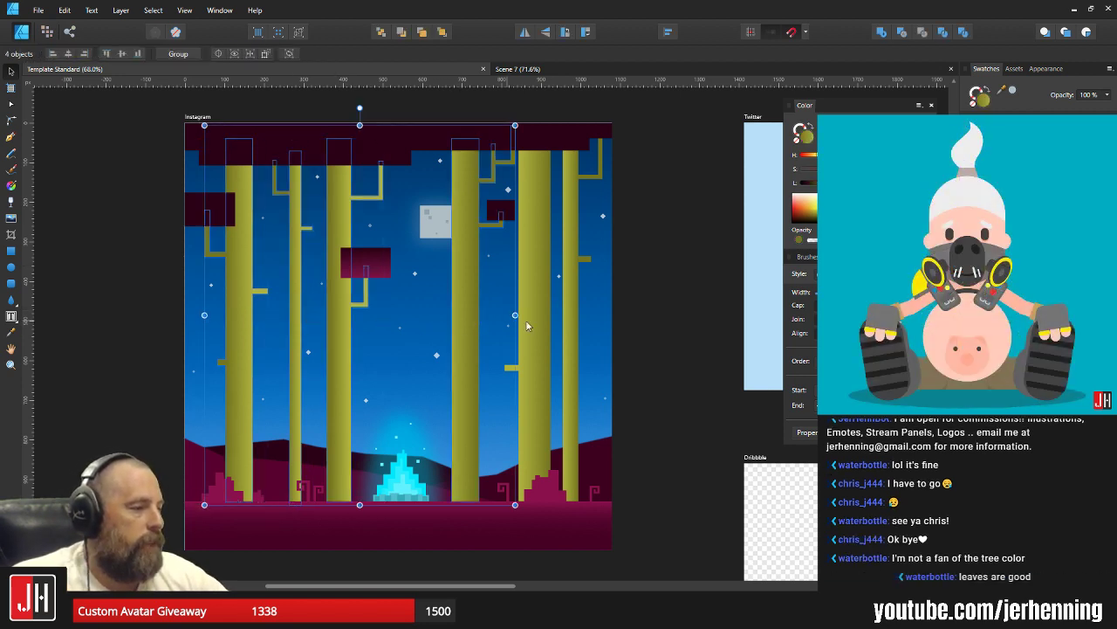
pyautogui.keyDown('shift'); pyautogui.click(531, 321); pyautogui.keyUp('shift')
pyautogui.keyDown('shift'); pyautogui.click(573, 323); pyautogui.keyUp('shift')
pyautogui.moveTo(519, 323); pyautogui.dragTo(451, 311)
pyautogui.hotkey('ctrl', 'z')
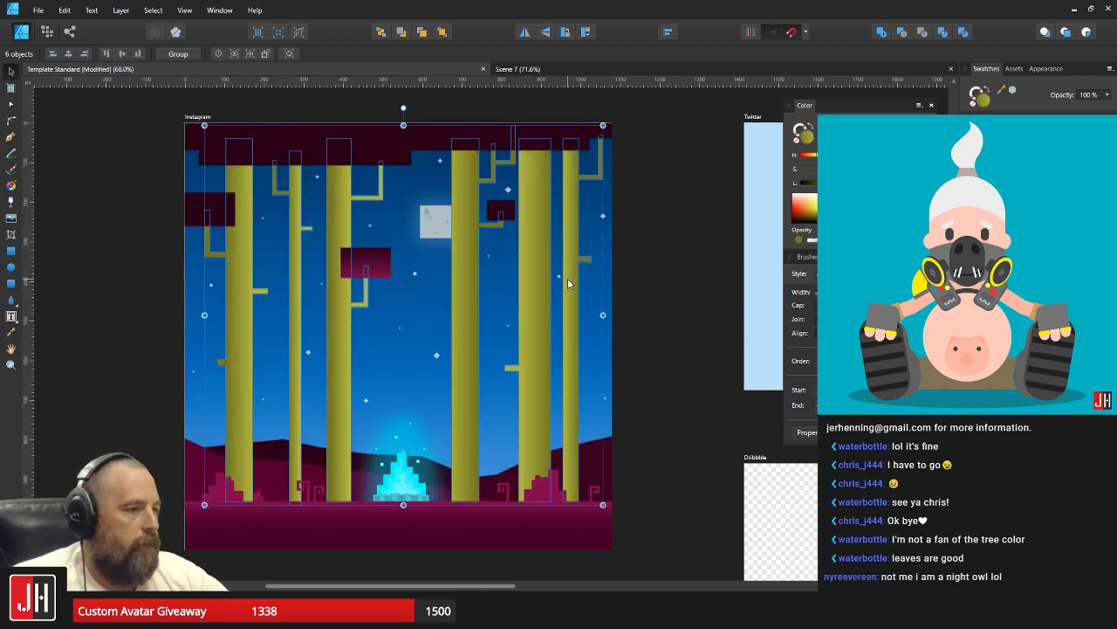
pyautogui.scroll(-1, 451, 251)
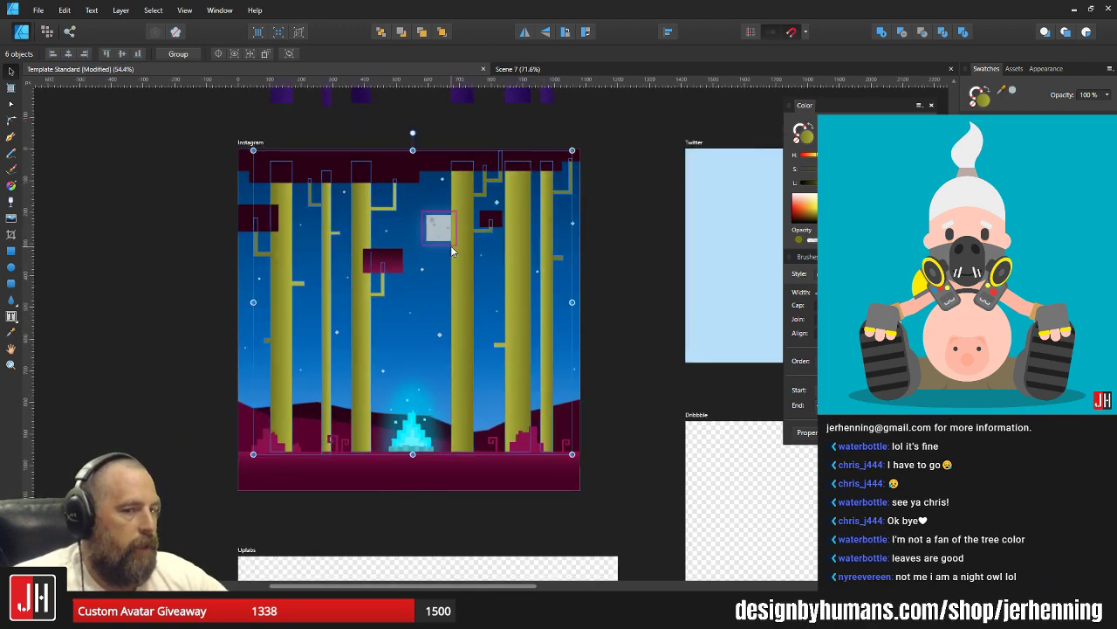
pyautogui.scroll(1, 451, 251)
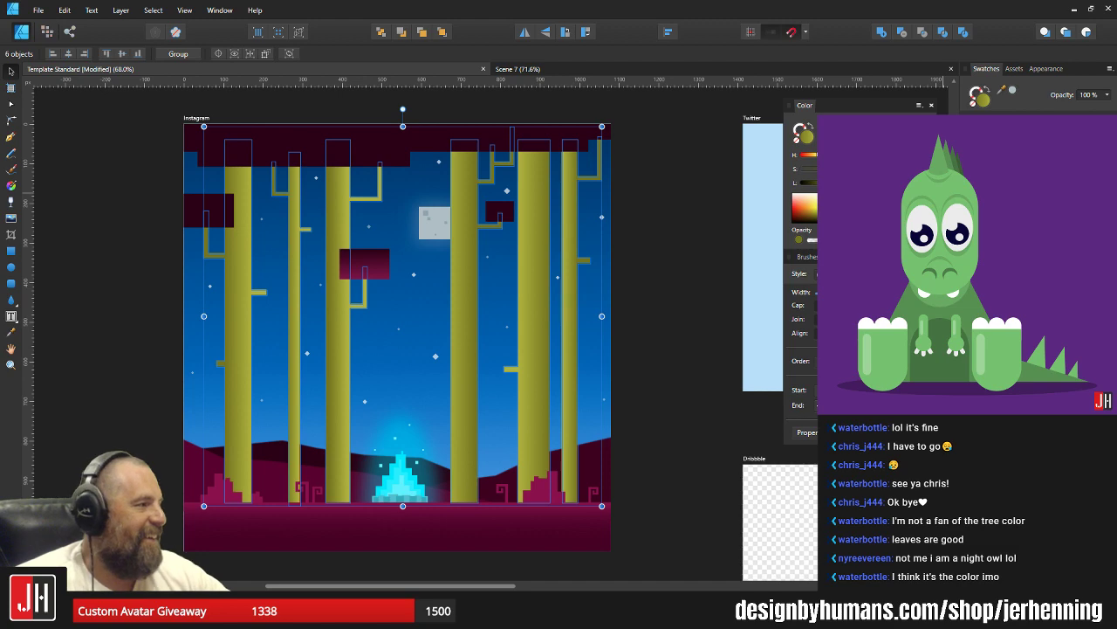
pyautogui.click(1030, 192)
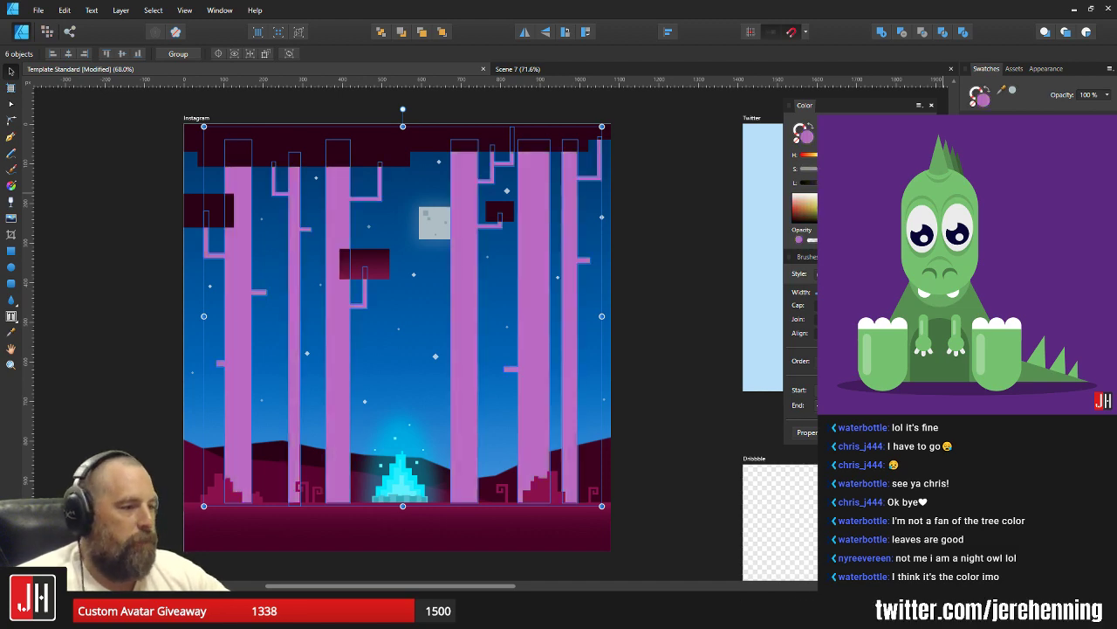
pyautogui.click(649, 265)
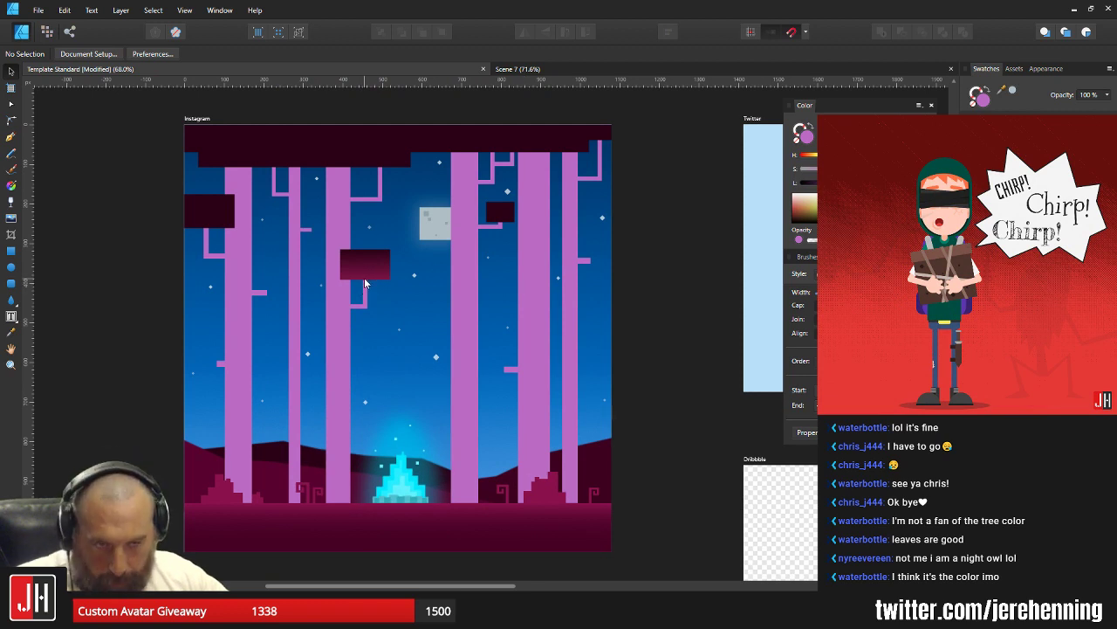
# Reselect all six trees and try a deeper magenta-purple fill against the blue sky.
pyautogui.click(230, 320)
pyautogui.keyDown('shift'); pyautogui.click(298, 329); pyautogui.keyUp('shift')
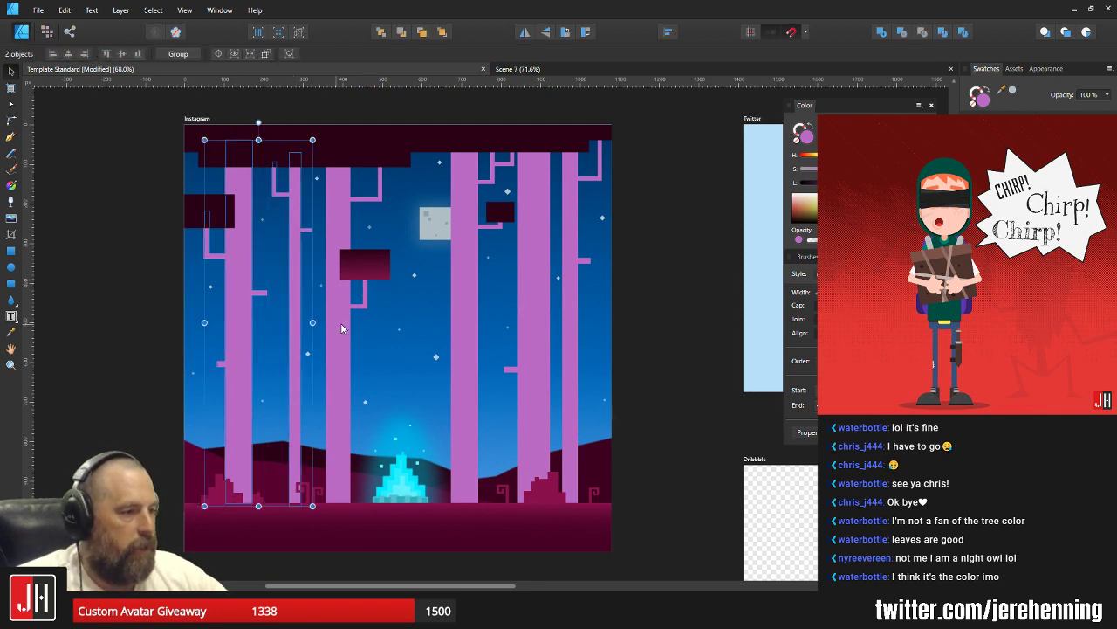
pyautogui.keyDown('shift'); pyautogui.click(338, 325); pyautogui.keyUp('shift')
pyautogui.keyDown('shift'); pyautogui.click(474, 311); pyautogui.keyUp('shift')
pyautogui.keyDown('shift'); pyautogui.click(550, 311); pyautogui.keyUp('shift')
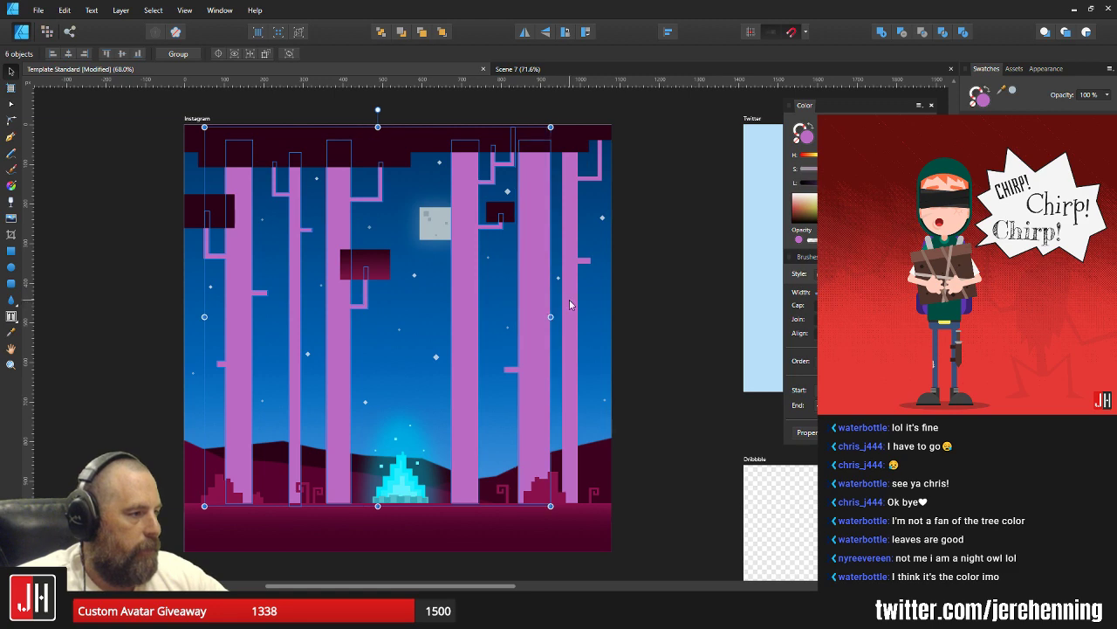
pyautogui.keyDown('shift'); pyautogui.click(570, 306); pyautogui.keyUp('shift')
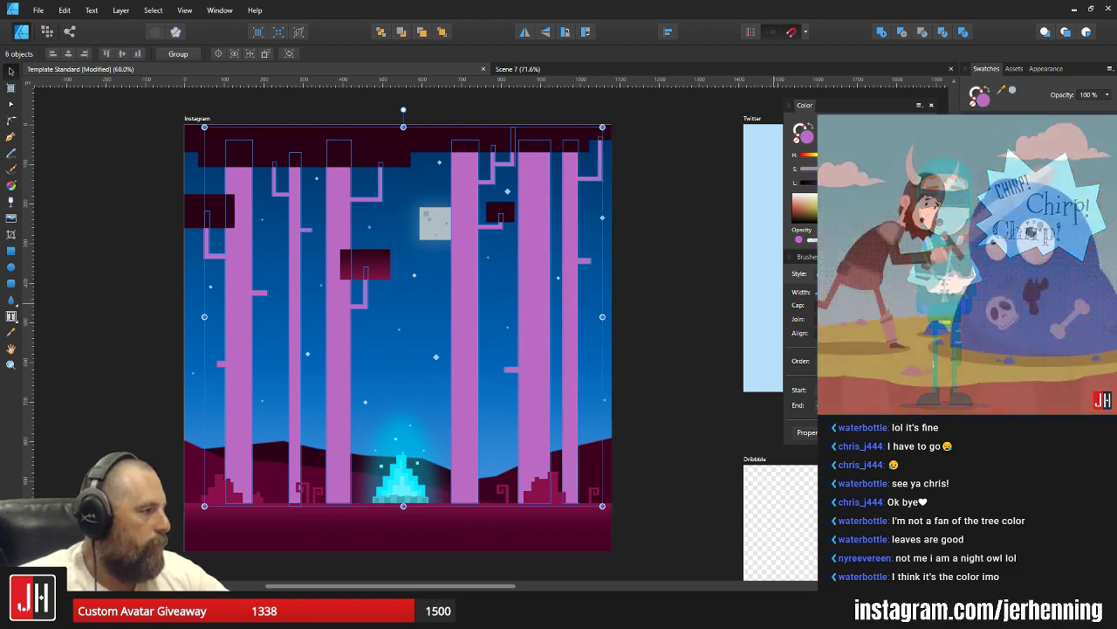
pyautogui.click(1030, 226)
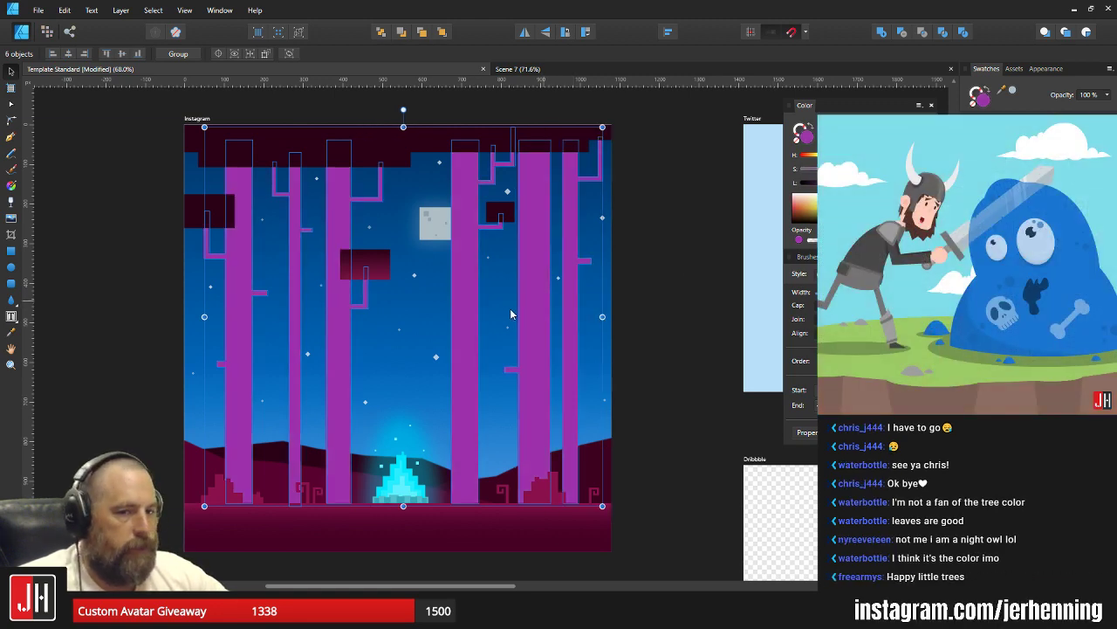
pyautogui.scroll(-2, 376, 306)
pyautogui.scroll(2, 375, 305)
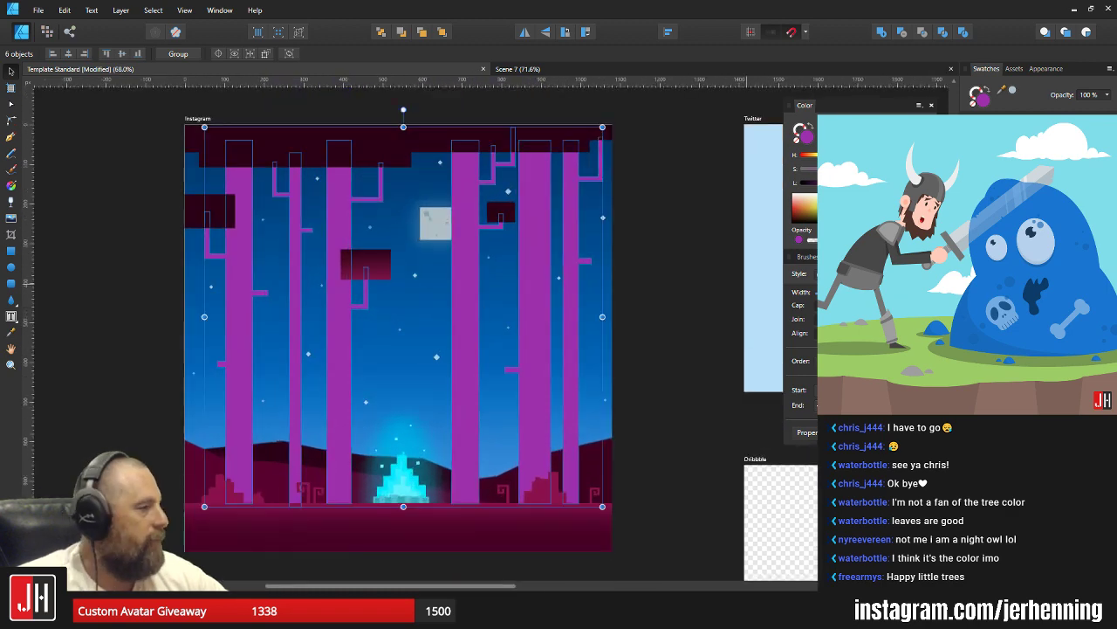
# Try a dark indigo fill on the six trees, followed by a bright blue-violet one.
pyautogui.click(1030, 227)
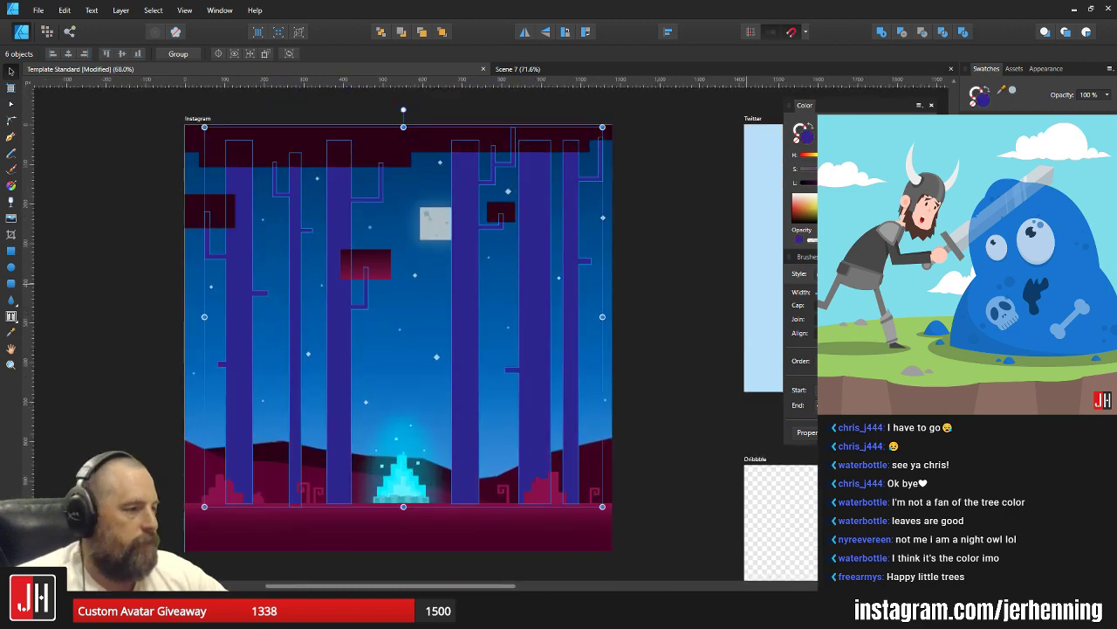
pyautogui.click(1030, 227)
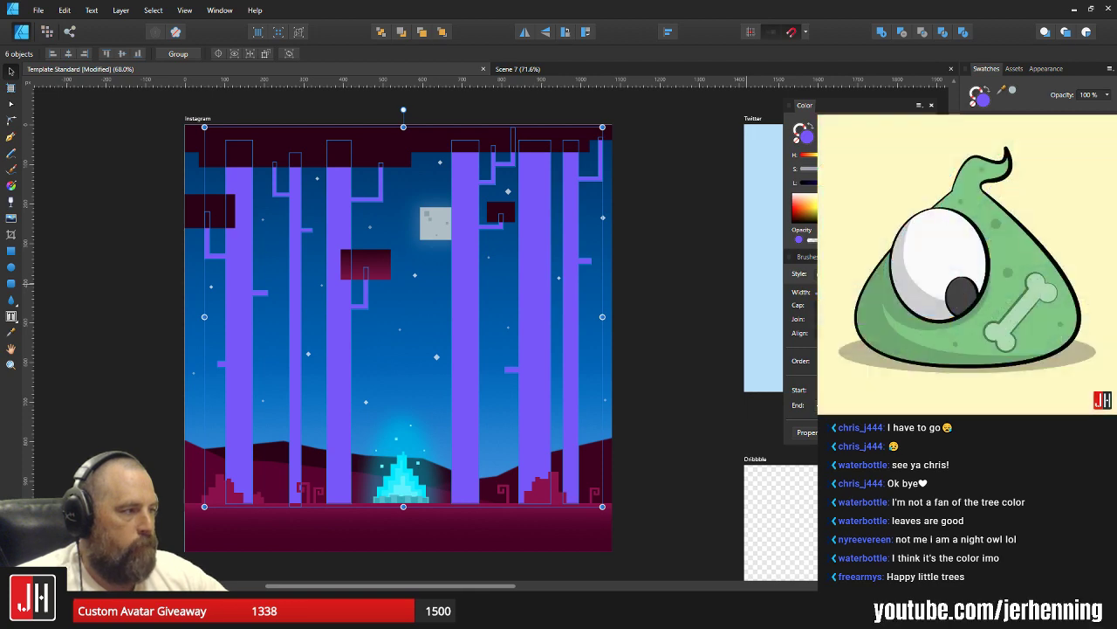
pyautogui.moveTo(866, 183); pyautogui.dragTo(859, 182)
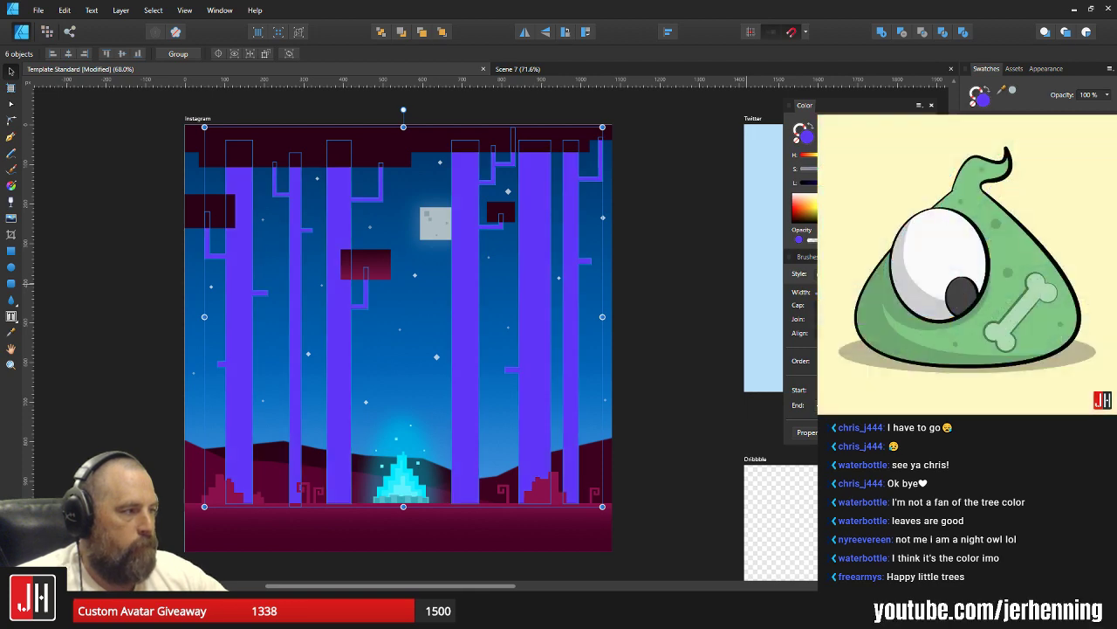
pyautogui.click(708, 249)
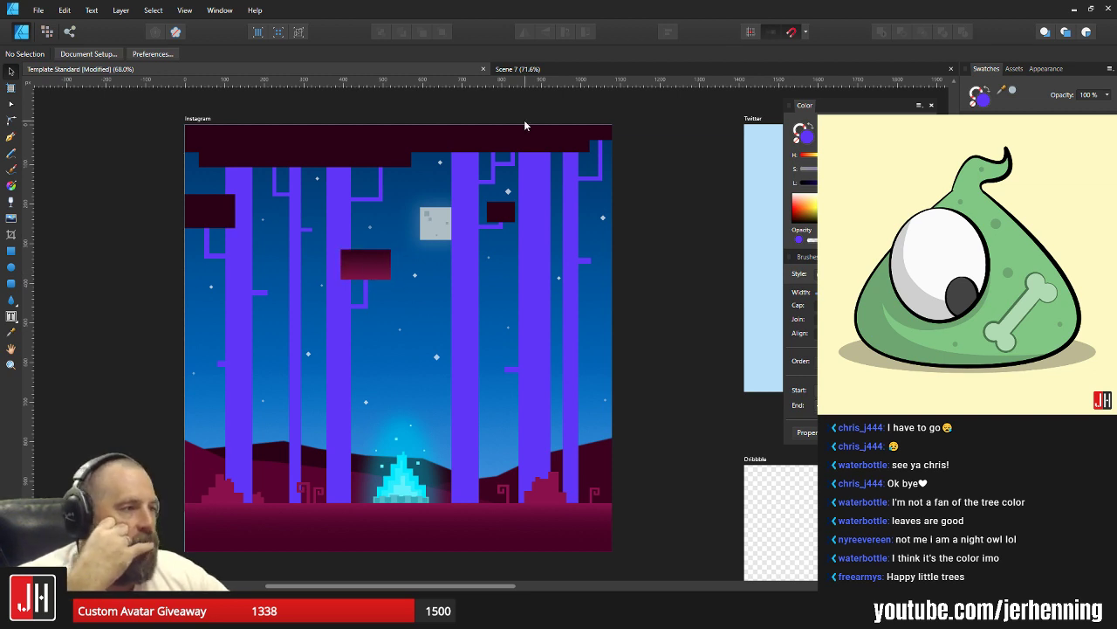
# Look at the Scene 7 document as a colour reference and compare it with the forest scene.
pyautogui.click(517, 70)
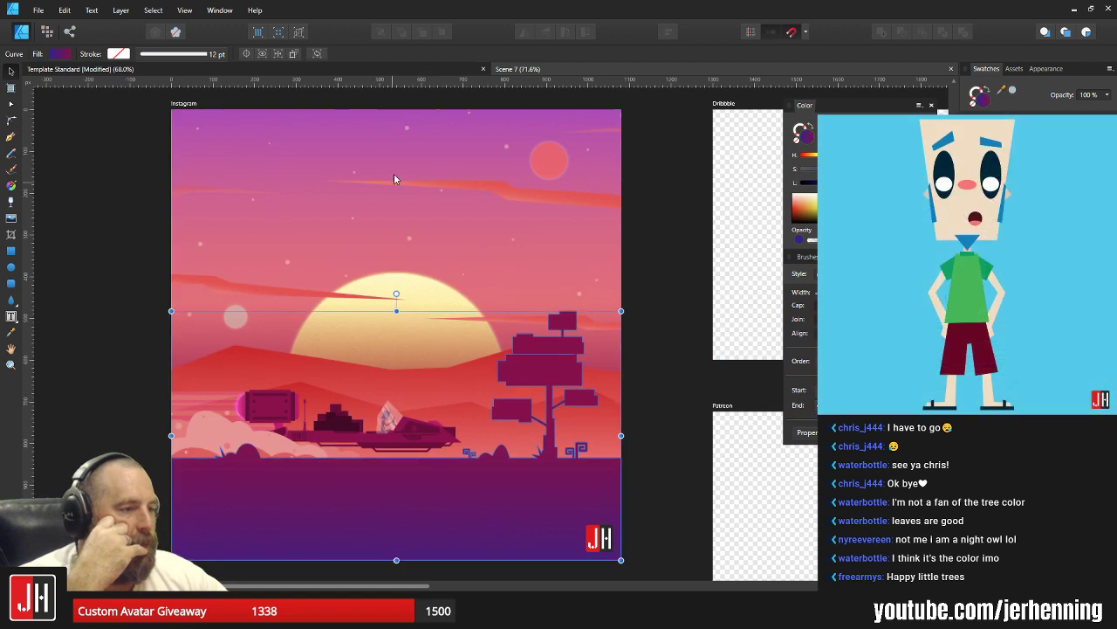
pyautogui.click(410, 68)
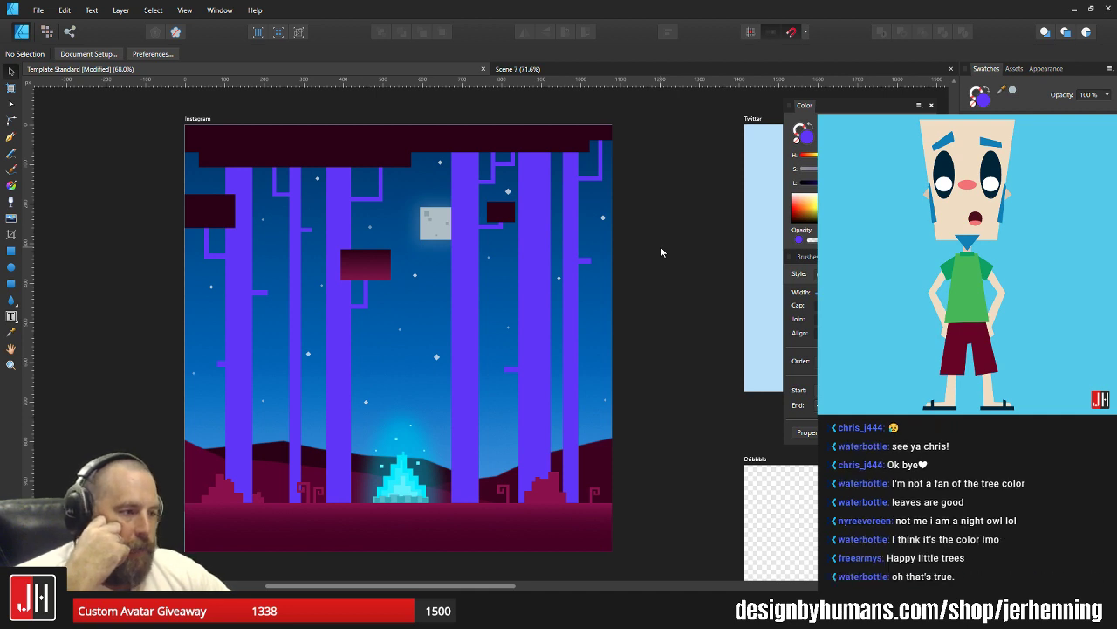
pyautogui.click(498, 184)
pyautogui.click(422, 170)
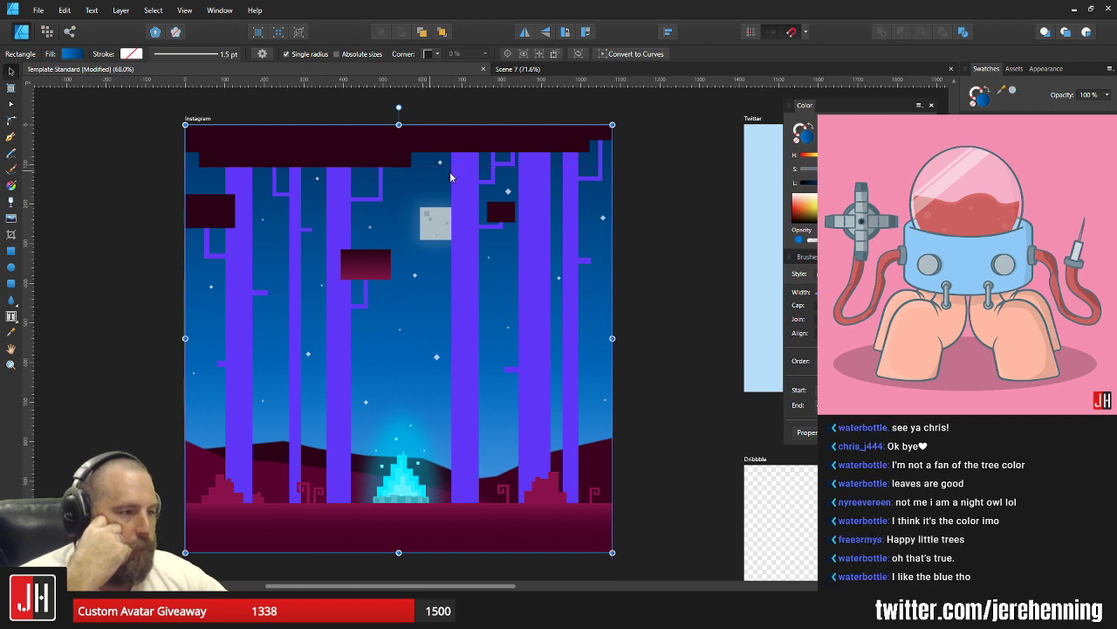
pyautogui.click(686, 243)
# Try a solid coral-red fill on all six trees and check it against the whole scene.
pyautogui.click(242, 260)
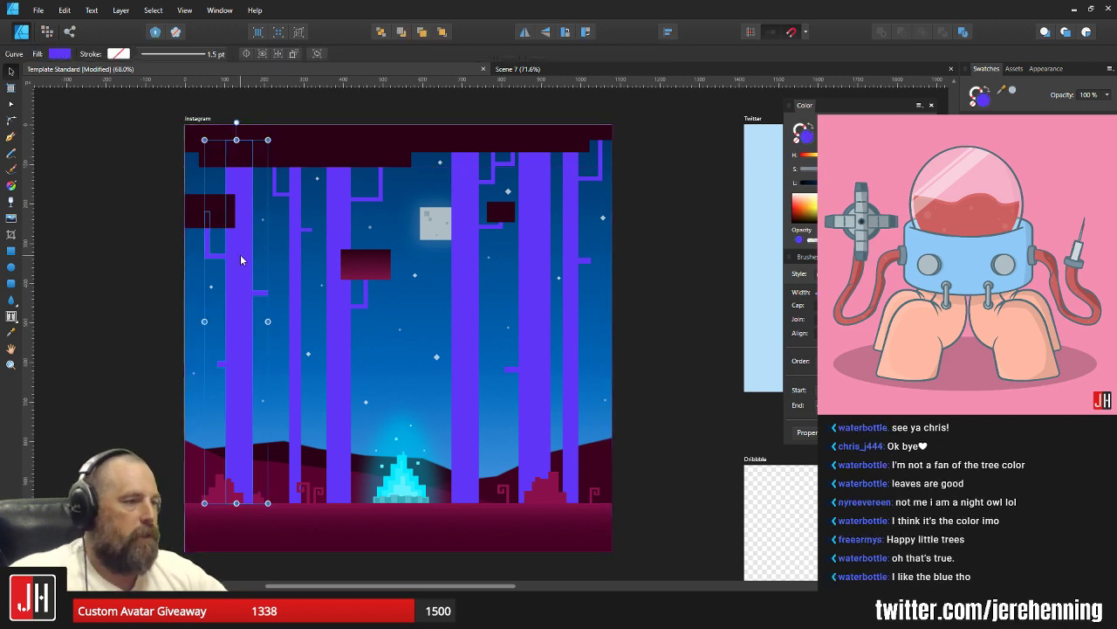
pyautogui.keyDown('shift'); pyautogui.click(296, 261); pyautogui.keyUp('shift')
pyautogui.keyDown('shift'); pyautogui.click(341, 288); pyautogui.keyUp('shift')
pyautogui.keyDown('shift'); pyautogui.click(463, 325); pyautogui.keyUp('shift')
pyautogui.keyDown('shift'); pyautogui.click(535, 319); pyautogui.keyUp('shift')
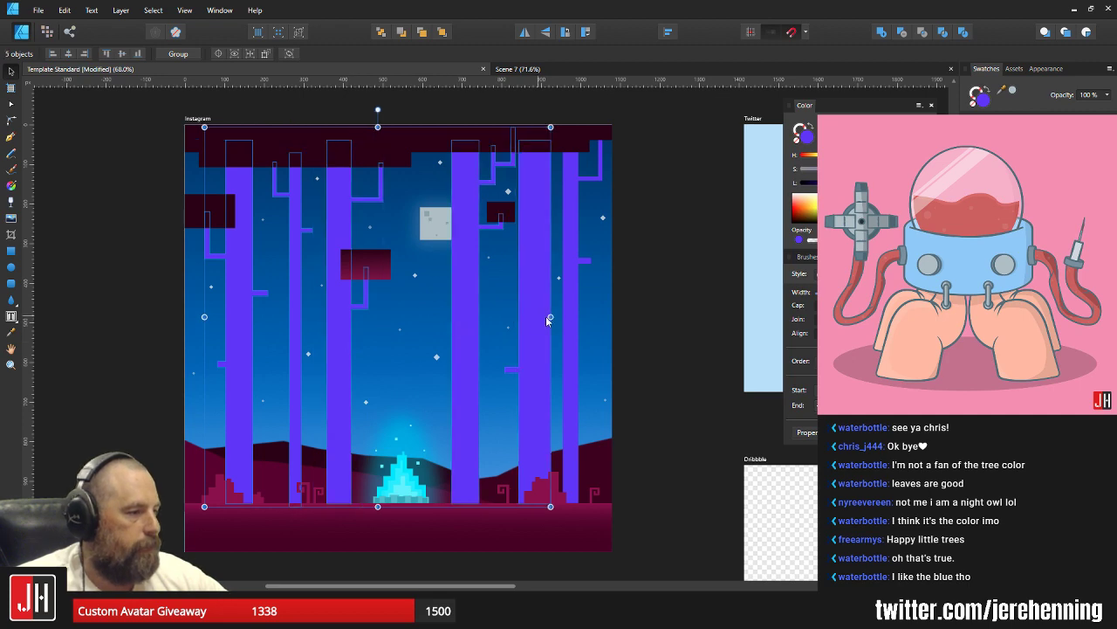
pyautogui.keyDown('shift'); pyautogui.click(574, 318); pyautogui.keyUp('shift')
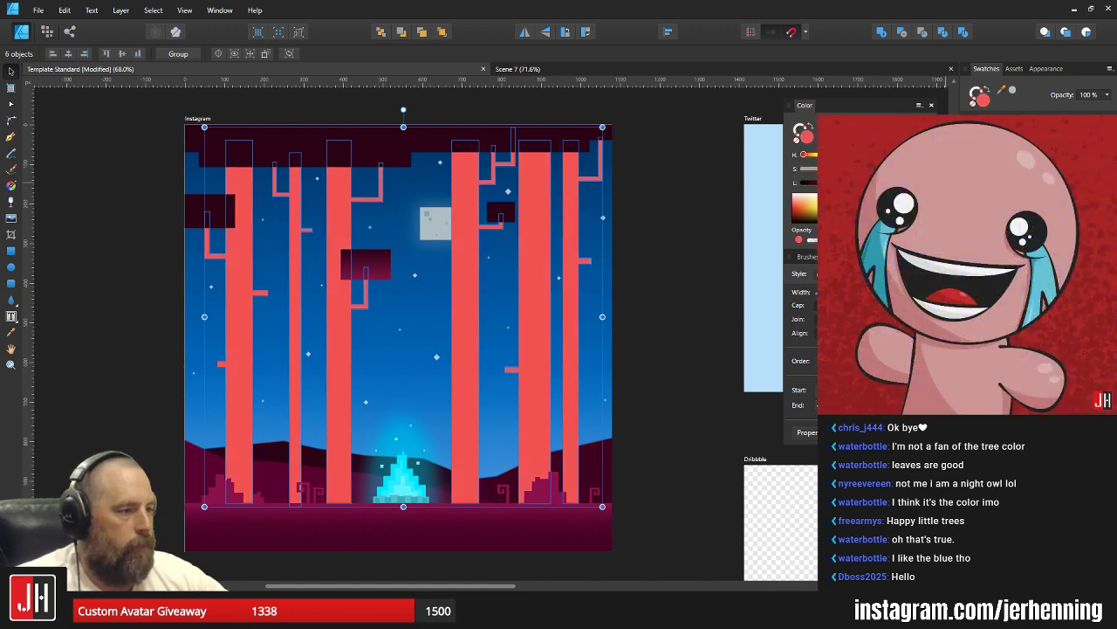
pyautogui.click(644, 276)
pyautogui.scroll(-2, 508, 266)
pyautogui.scroll(2, 491, 254)
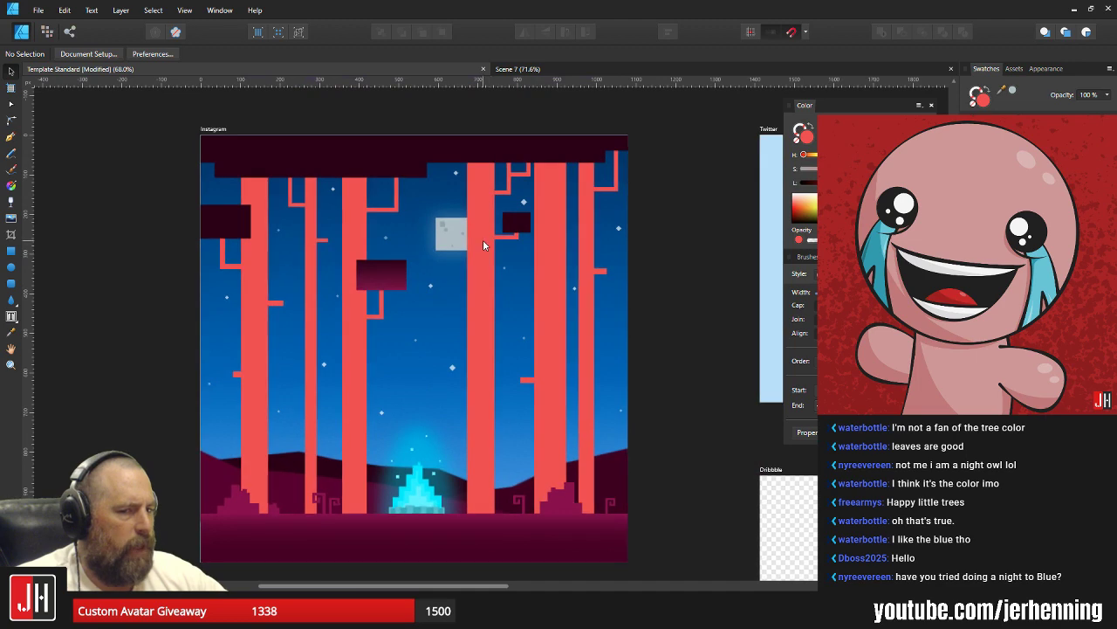
# Recolour all six trees with a solid dark navy-blue fill and clear the selection.
pyautogui.click(259, 299)
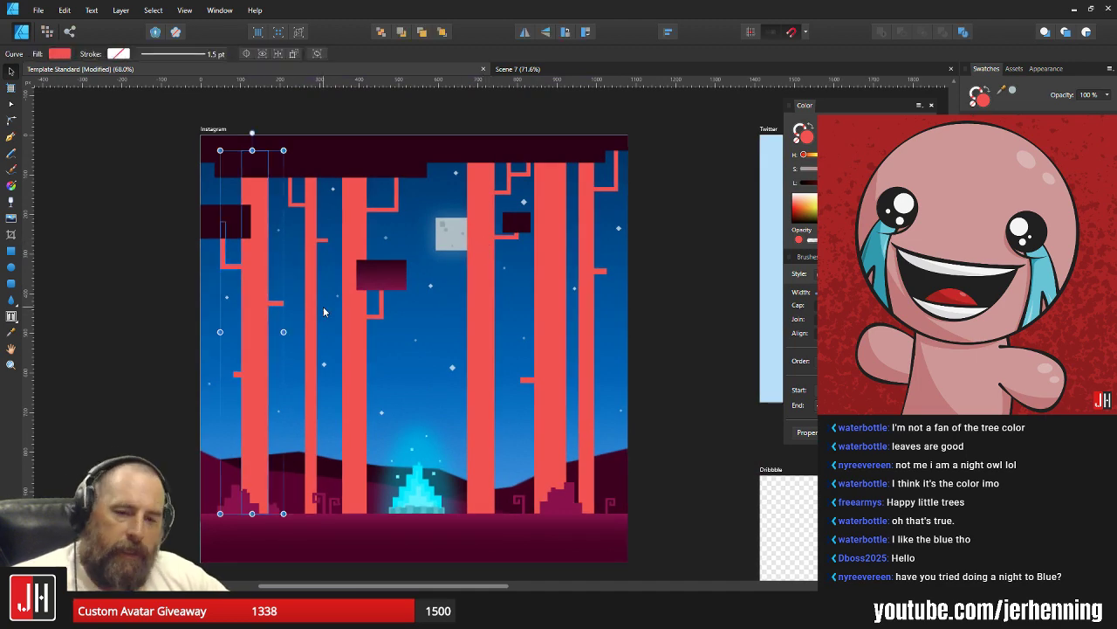
pyautogui.keyDown('shift'); pyautogui.click(314, 324); pyautogui.keyUp('shift')
pyautogui.keyDown('shift'); pyautogui.click(361, 326); pyautogui.keyUp('shift')
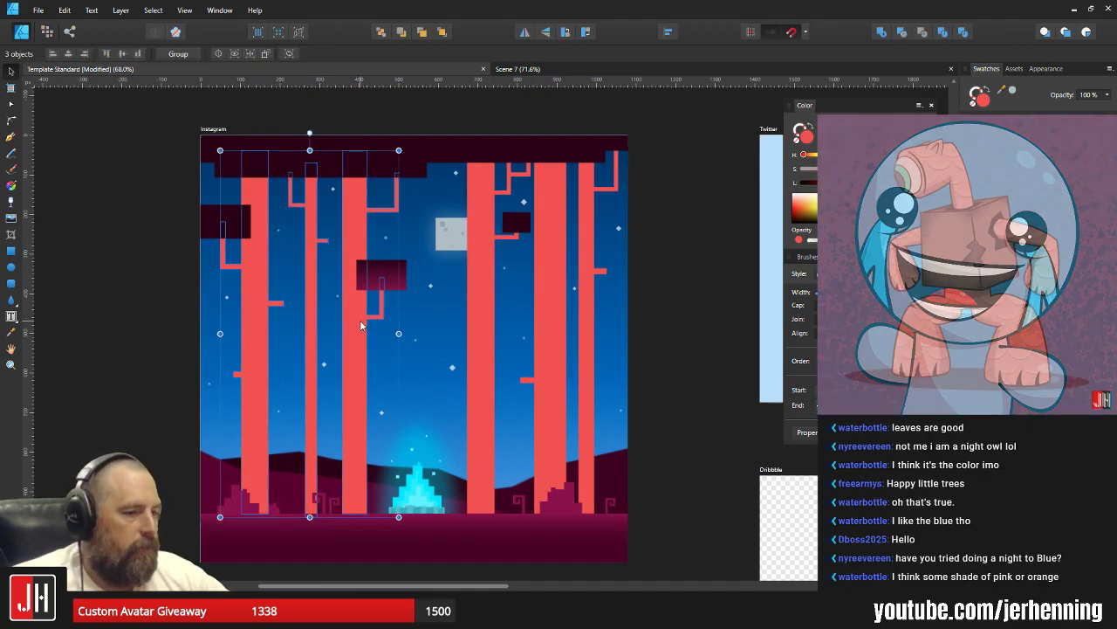
pyautogui.keyDown('shift'); pyautogui.click(479, 335); pyautogui.keyUp('shift')
pyautogui.keyDown('shift'); pyautogui.click(559, 336); pyautogui.keyUp('shift')
pyautogui.keyDown('shift'); pyautogui.click(585, 330); pyautogui.keyUp('shift')
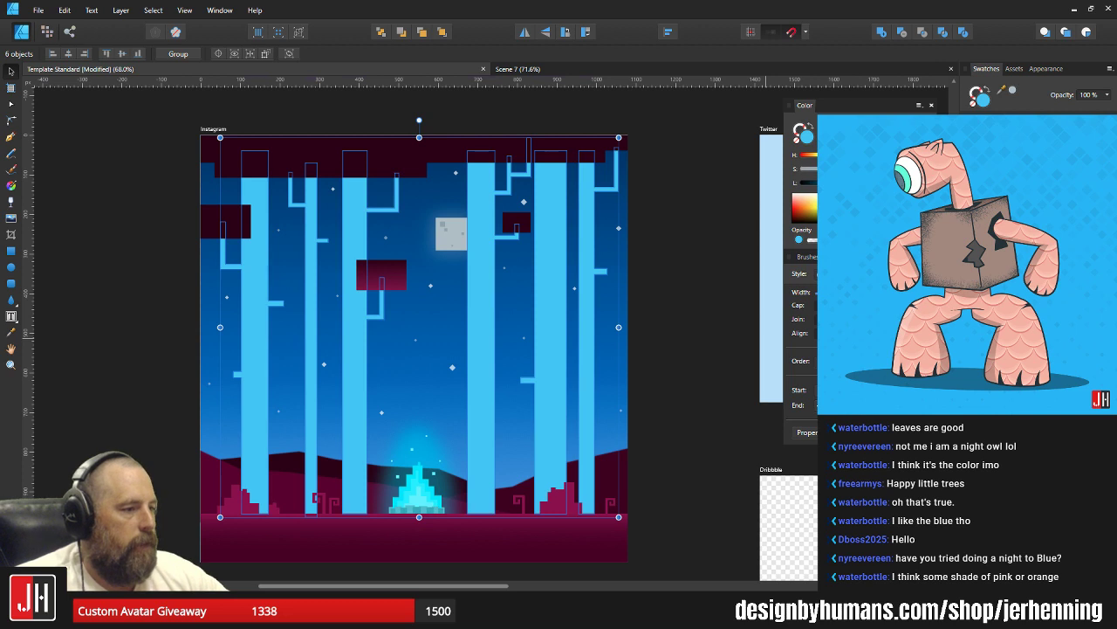
pyautogui.moveTo(862, 183); pyautogui.dragTo(825, 182)
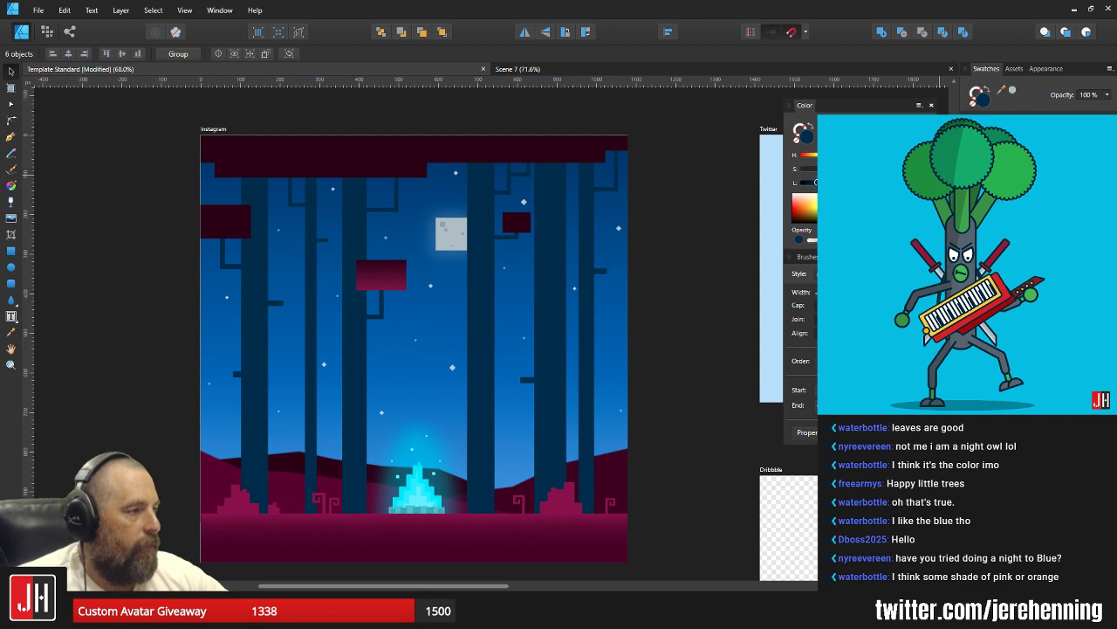
pyautogui.hotkey('ctrl', 'd')
# Try a near-black navy fill, sampled from a tree trunk and darkened, on the canopy and three leaf blocks.
pyautogui.click(382, 275)
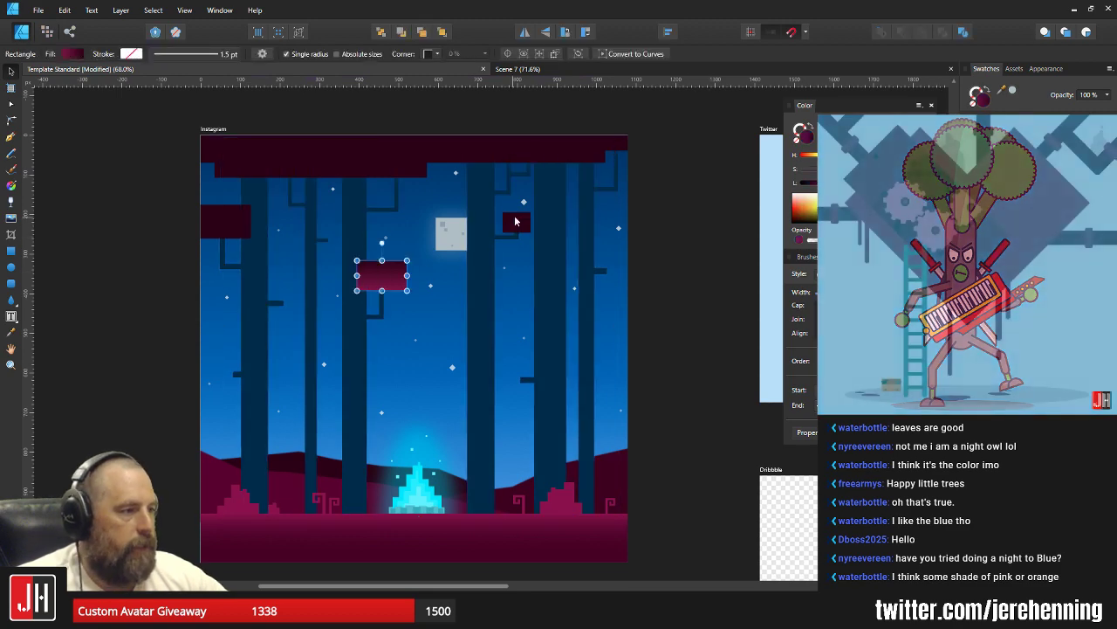
pyautogui.keyDown('shift'); pyautogui.click(515, 220); pyautogui.keyUp('shift')
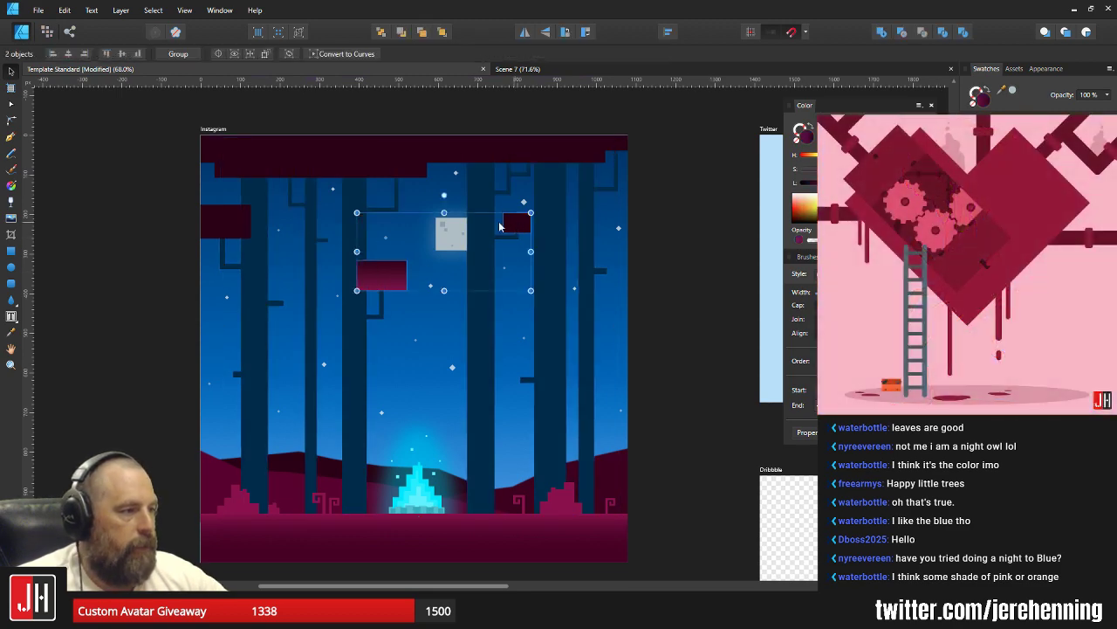
pyautogui.keyDown('shift'); pyautogui.click(240, 227); pyautogui.keyUp('shift')
pyautogui.keyDown('shift'); pyautogui.click(305, 154); pyautogui.keyUp('shift')
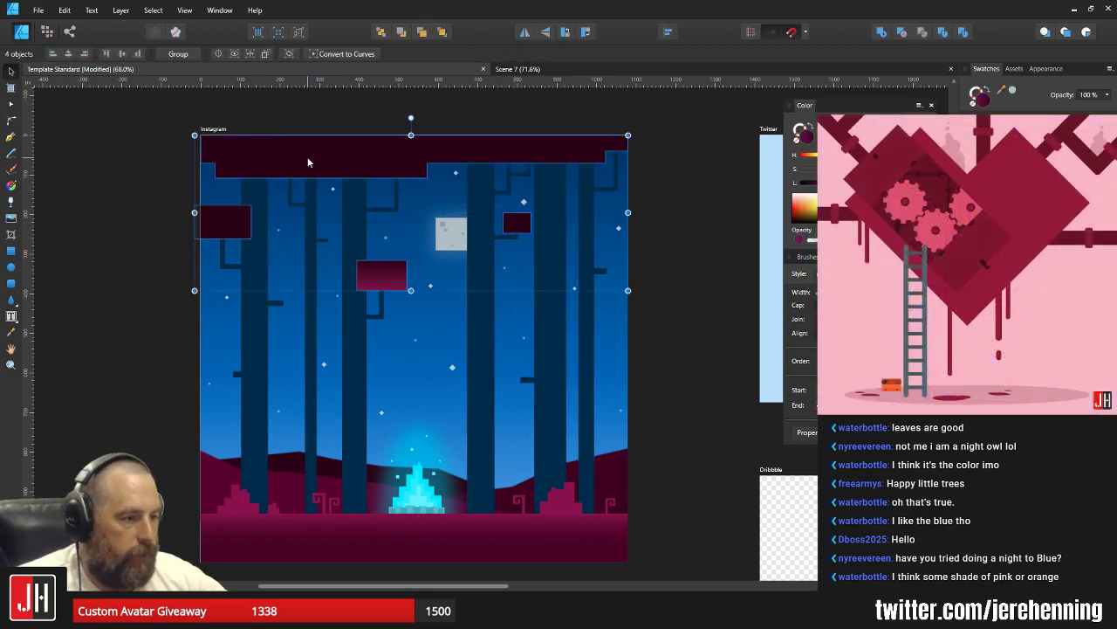
pyautogui.press('i')
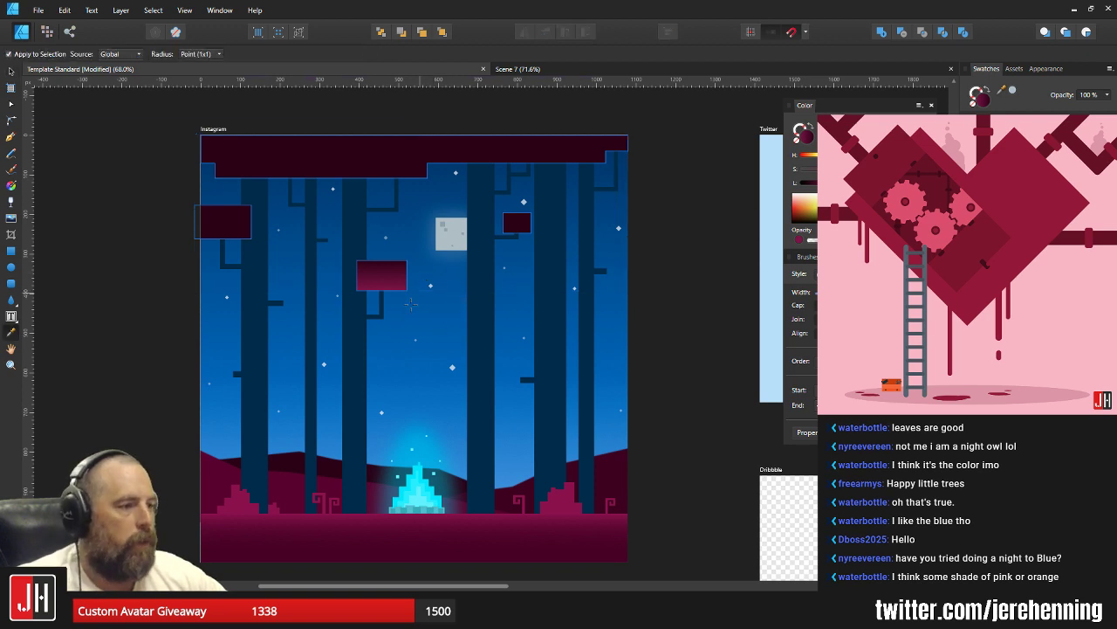
pyautogui.click(353, 317)
pyautogui.moveTo(818, 182); pyautogui.dragTo(810, 184)
pyautogui.click(682, 291)
pyautogui.scroll(-5, 641, 309)
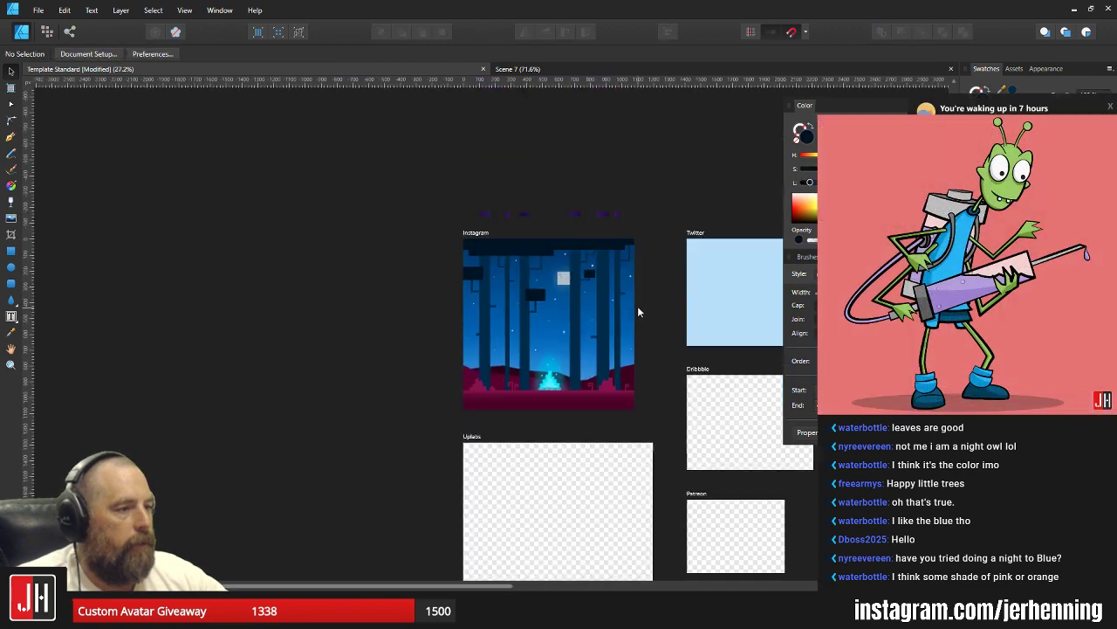
pyautogui.scroll(5, 640, 329)
pyautogui.moveTo(638, 269); pyautogui.dragTo(645, 313)
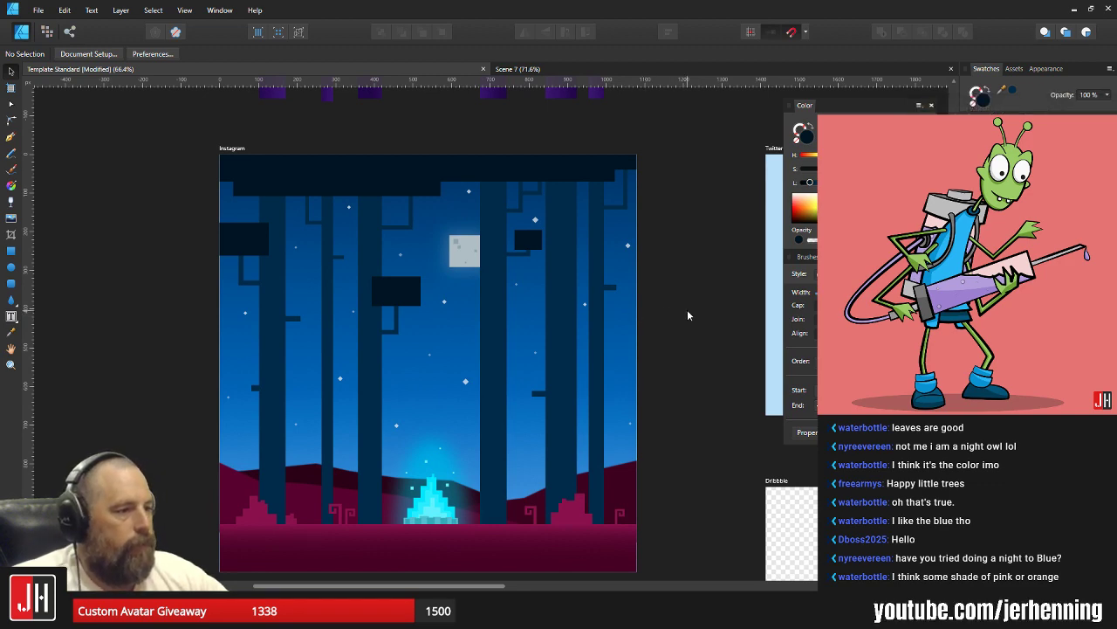
# Undo the near-black navy fill on the canopy and leaf blocks.
pyautogui.hotkey('ctrl', 'z')
pyautogui.hotkey('ctrl', 'z')
pyautogui.hotkey('ctrl', 'z')
pyautogui.hotkey('ctrl', 'z')
pyautogui.hotkey('ctrl', 'z')
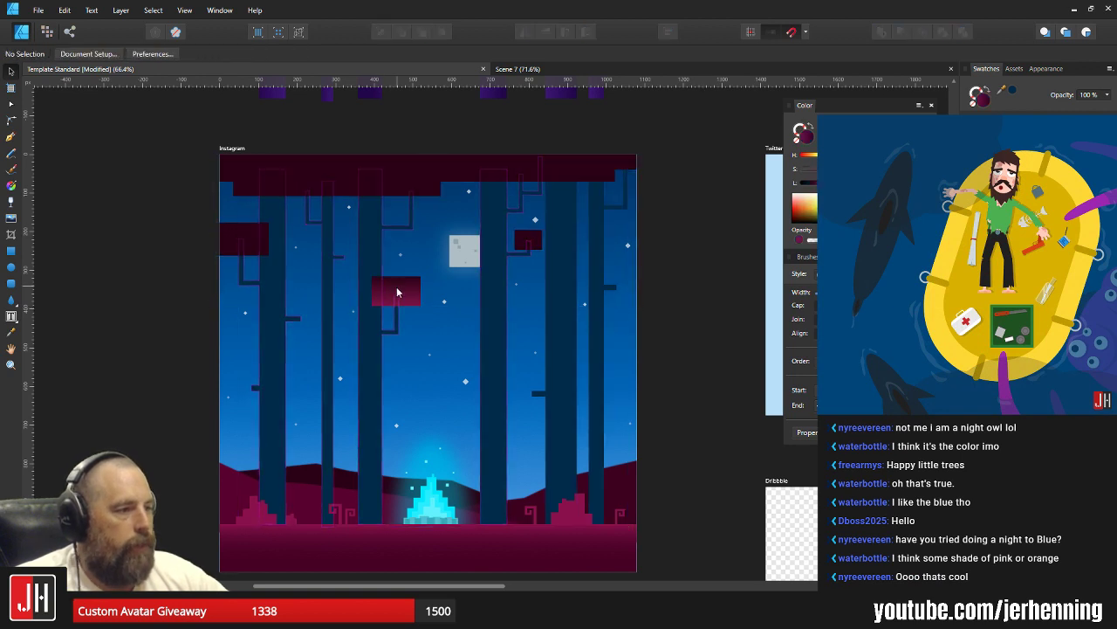
# Give the canopy and all three leaf blocks a solid, slightly darker maroon fill and save the document.
pyautogui.click(398, 290)
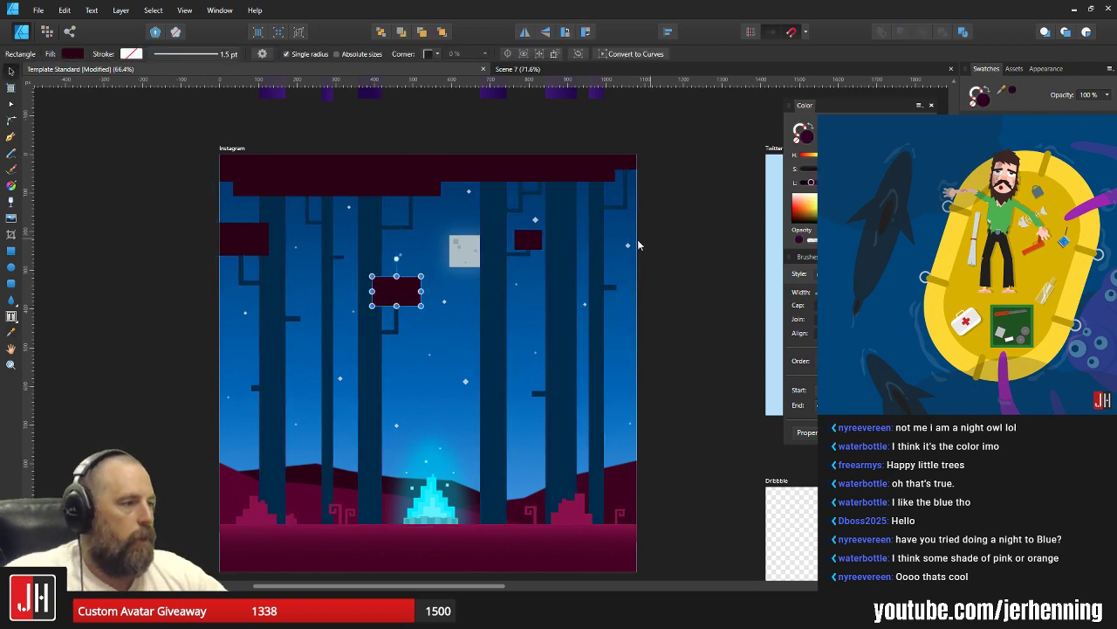
pyautogui.keyDown('shift'); pyautogui.click(536, 243); pyautogui.keyUp('shift')
pyautogui.keyDown('shift'); pyautogui.click(472, 175); pyautogui.keyUp('shift')
pyautogui.keyDown('shift'); pyautogui.click(266, 245); pyautogui.keyUp('shift')
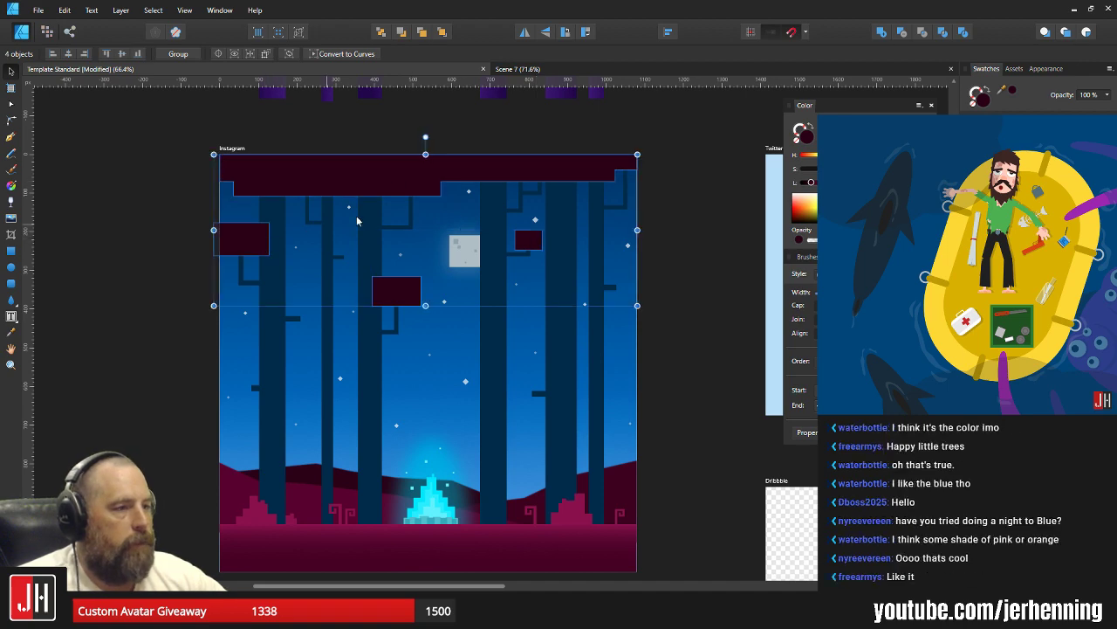
pyautogui.moveTo(811, 182); pyautogui.dragTo(812, 183)
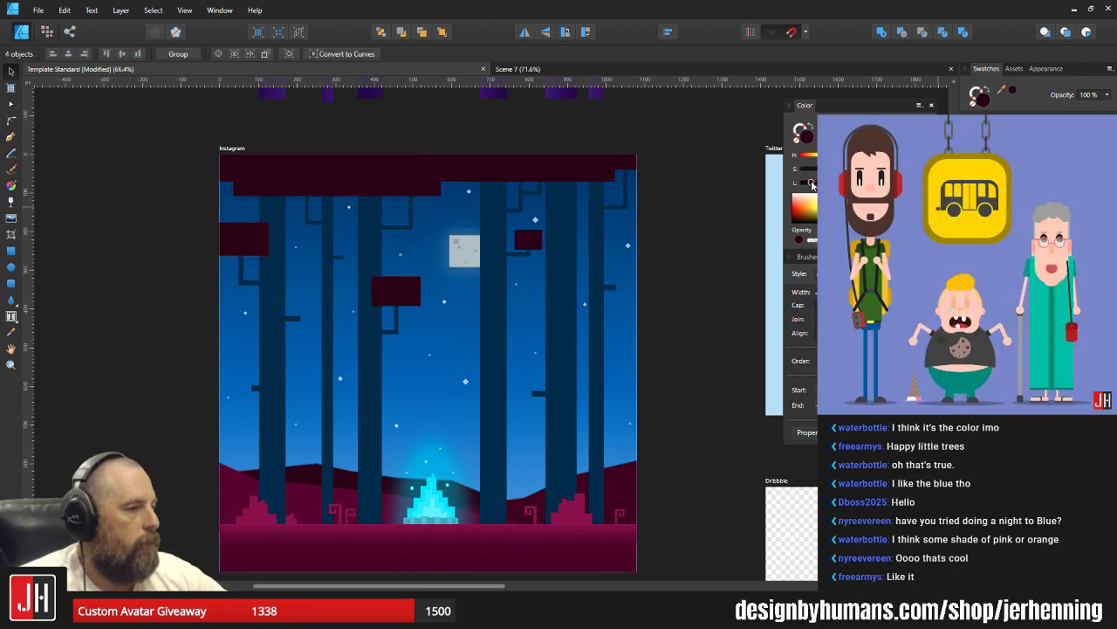
pyautogui.click(704, 250)
pyautogui.hotkey('ctrl', 's')
pyautogui.scroll(-3, 489, 346)
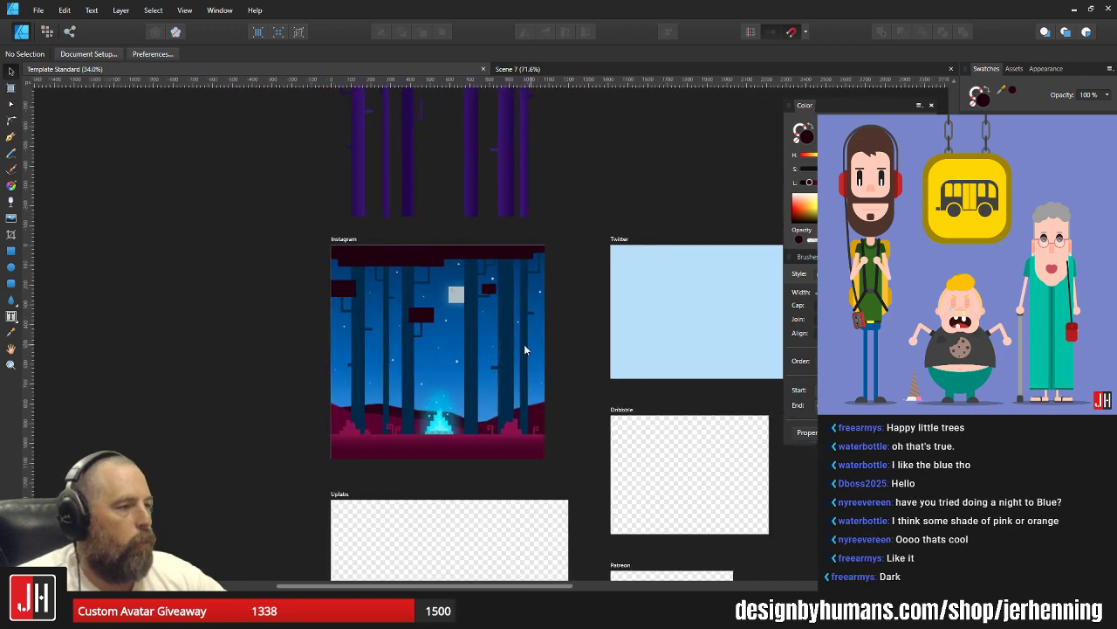
pyautogui.scroll(2, 526, 346)
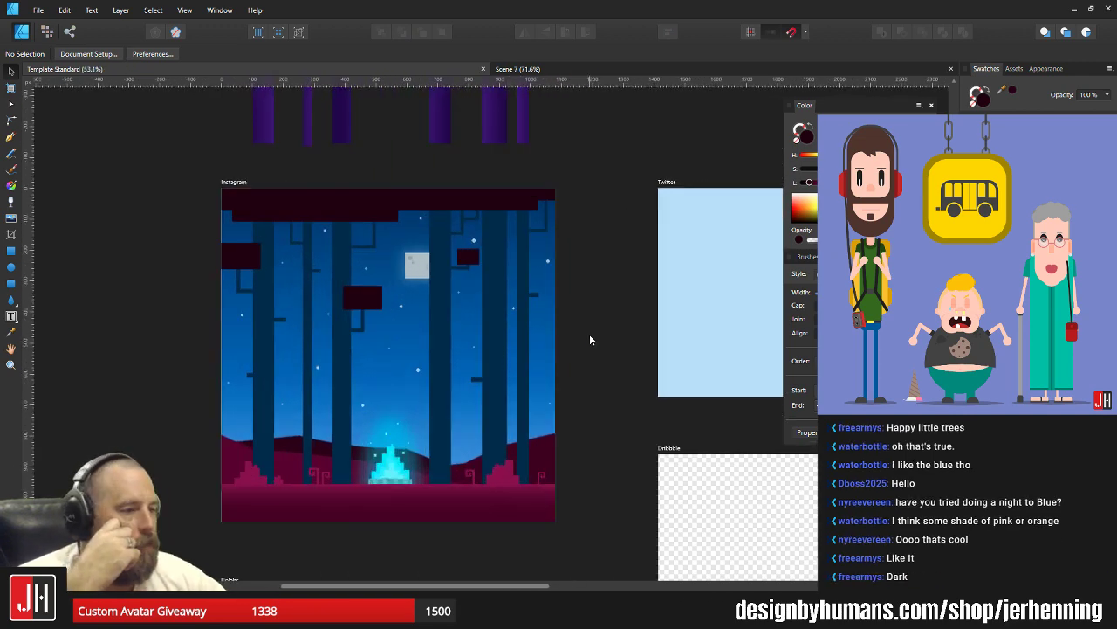
pyautogui.moveTo(588, 333); pyautogui.dragTo(606, 304)
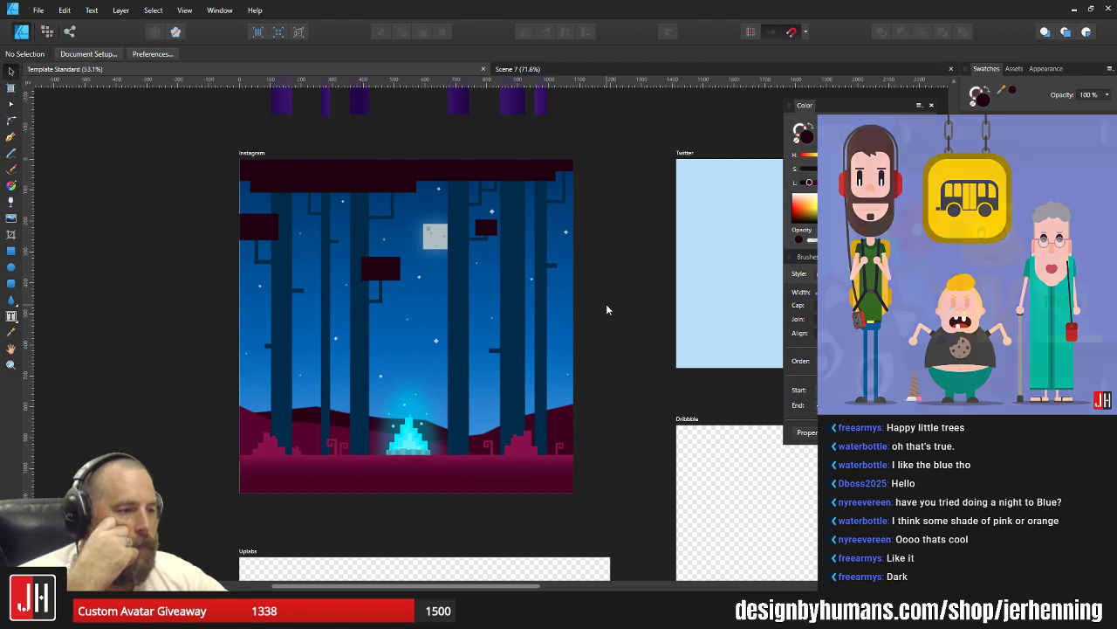
pyautogui.moveTo(606, 309); pyautogui.dragTo(629, 312)
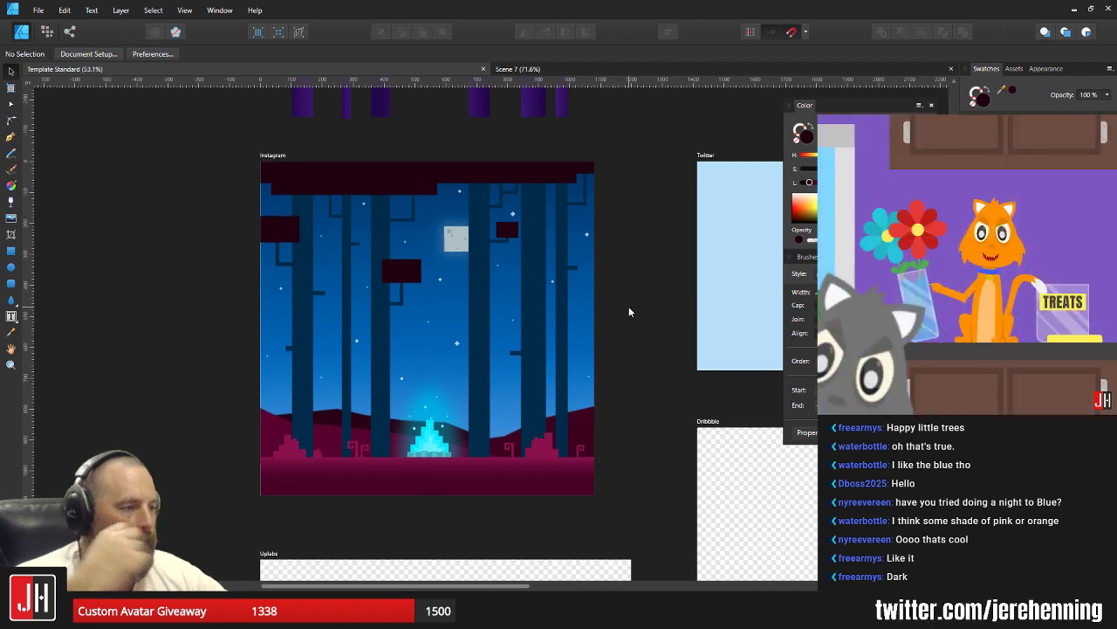
# Apply a horizontal linear gradient across the leftmost tree, running from dark navy to a slightly lighter teal-blue.
pyautogui.scroll(4, 342, 361)
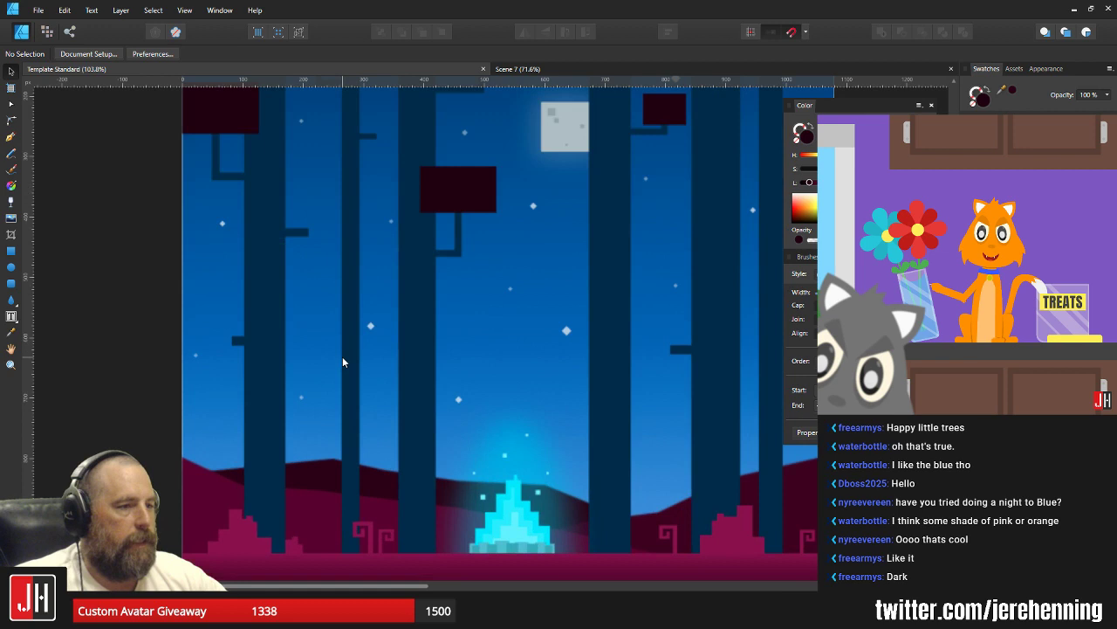
pyautogui.click(278, 320)
pyautogui.moveTo(298, 280); pyautogui.dragTo(301, 330)
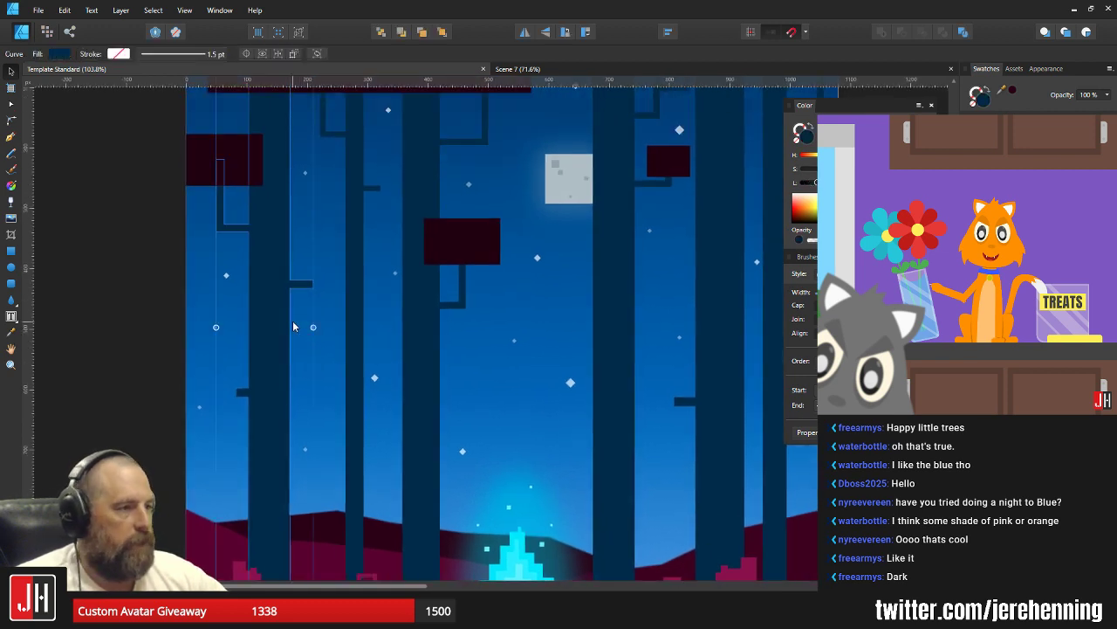
pyautogui.press('g')
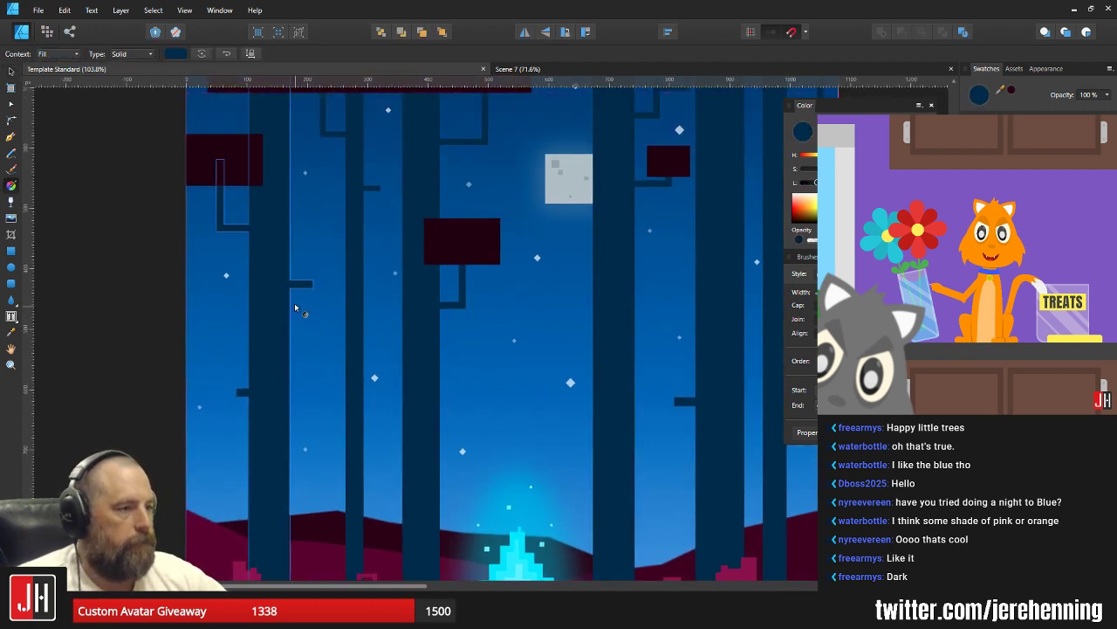
pyautogui.moveTo(303, 309)
pyautogui.mouseDown()
pyautogui.moveTo(227, 309)
pyautogui.moveTo(311, 309)
pyautogui.moveTo(293, 309)
pyautogui.mouseUp()
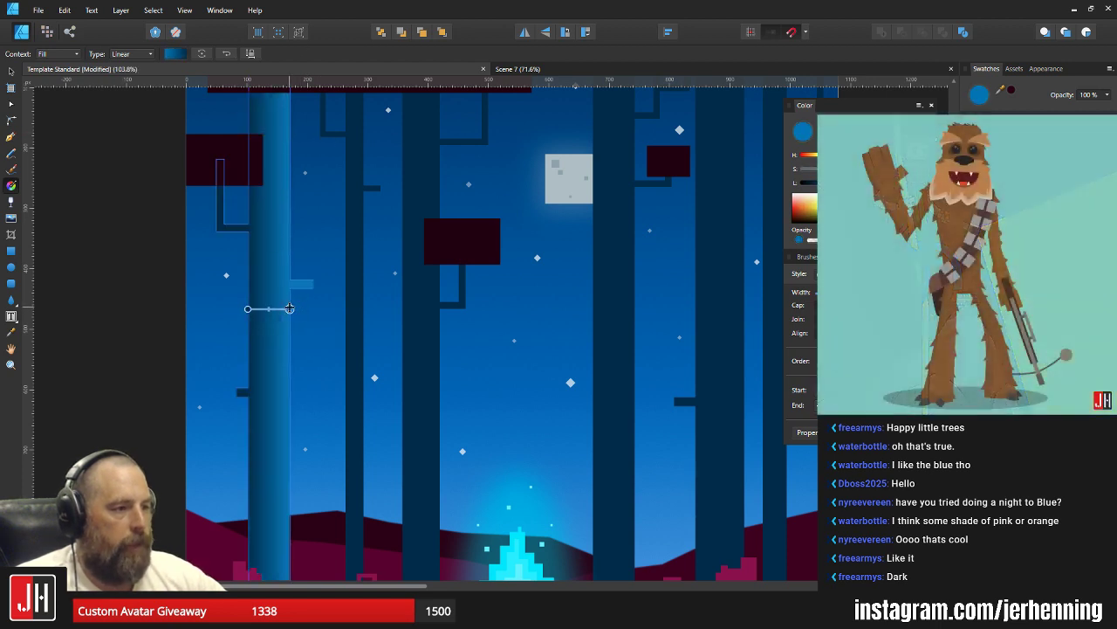
pyautogui.click(246, 310)
pyautogui.moveTo(248, 309); pyautogui.dragTo(253, 309)
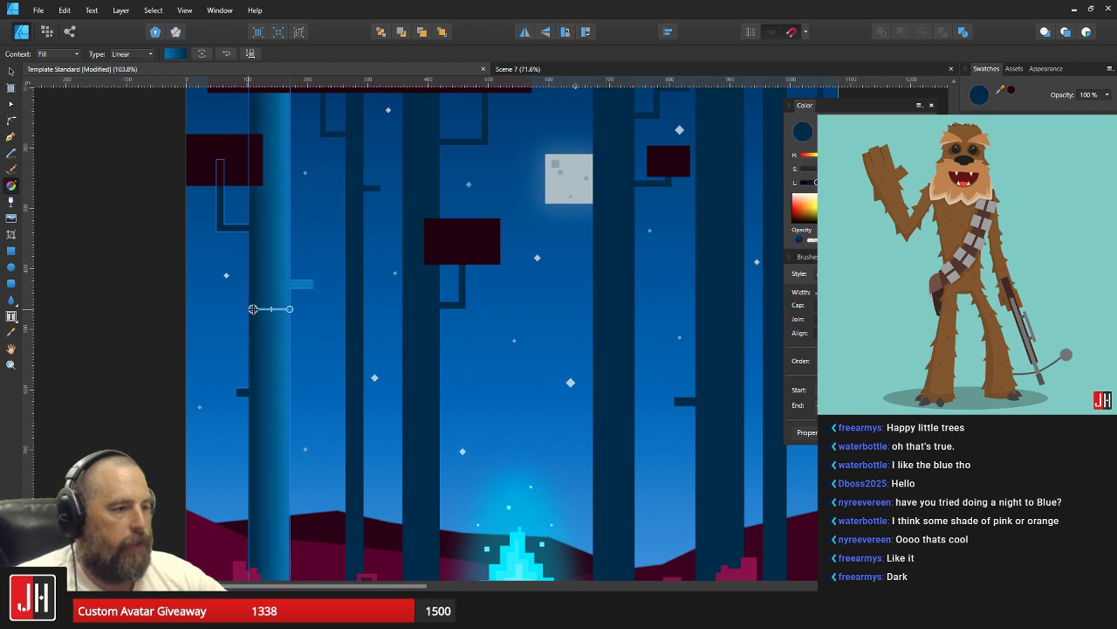
pyautogui.click(290, 309)
pyautogui.press('Left')
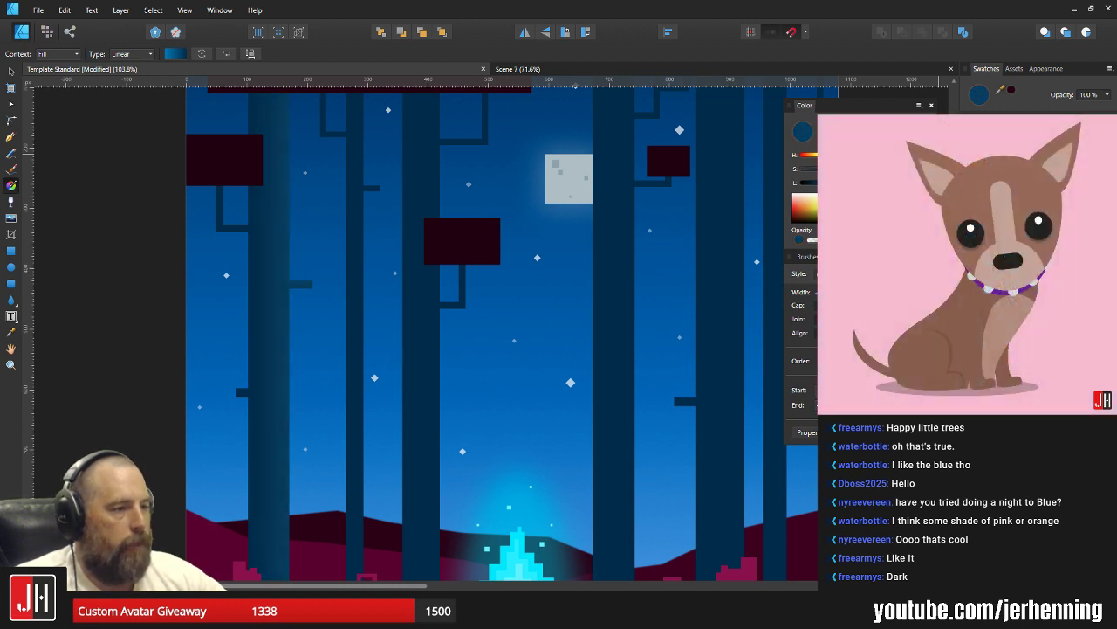
# Examine the leftmost tree's gradient against the whole forest scene, both close up and from a distance.
pyautogui.scroll(-6, 359, 308)
pyautogui.press('v')
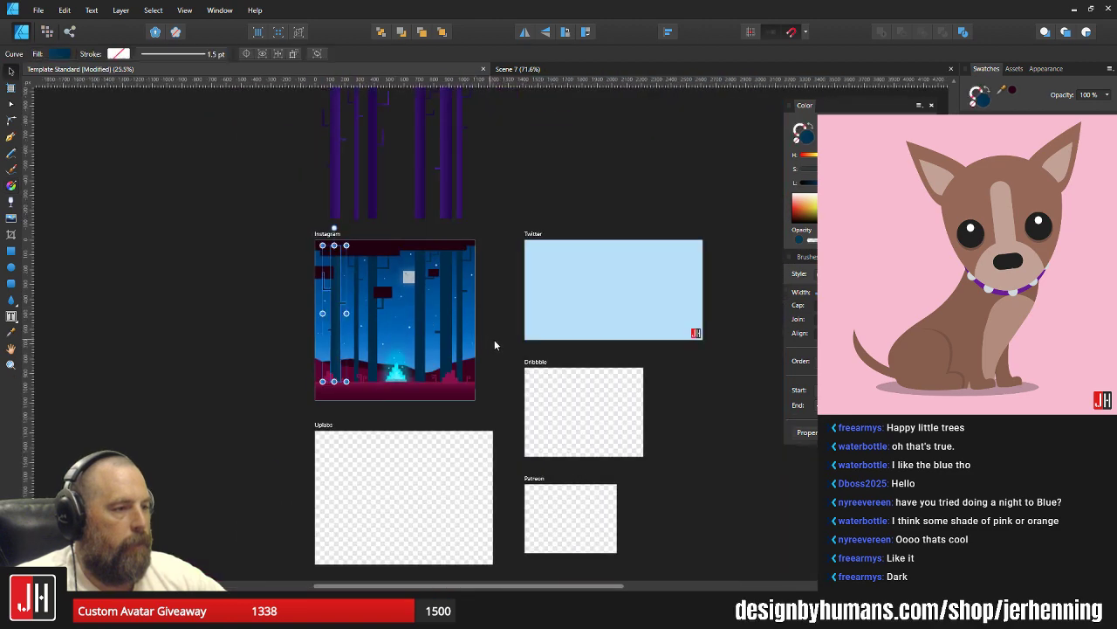
pyautogui.click(497, 337)
pyautogui.scroll(6, 356, 335)
pyautogui.scroll(-3, 354, 331)
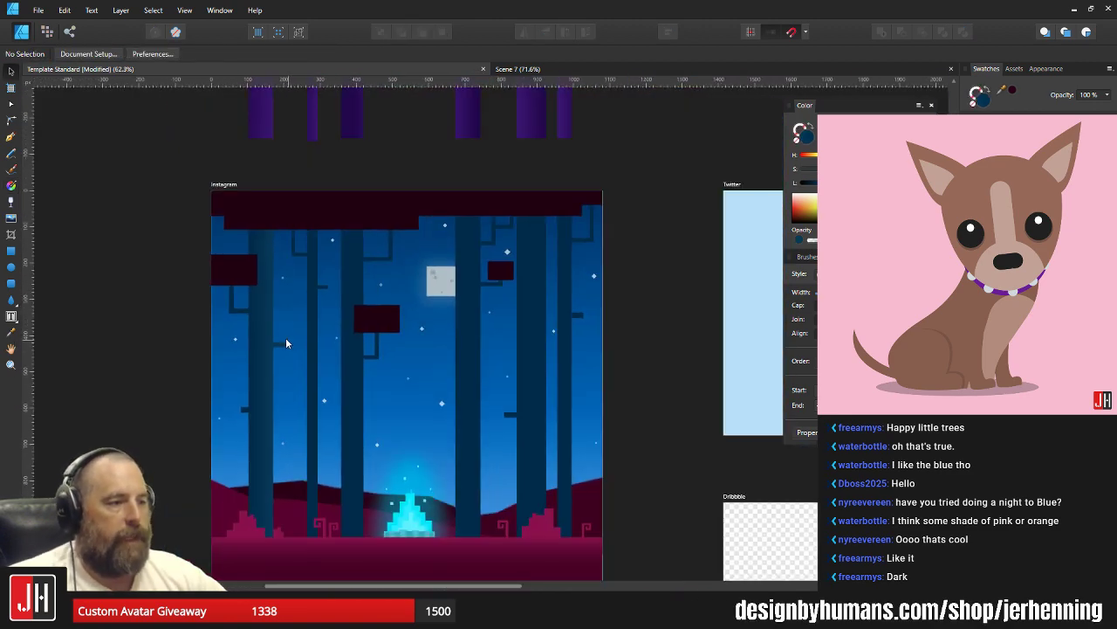
pyautogui.scroll(3, 285, 337)
pyautogui.scroll(-4, 289, 349)
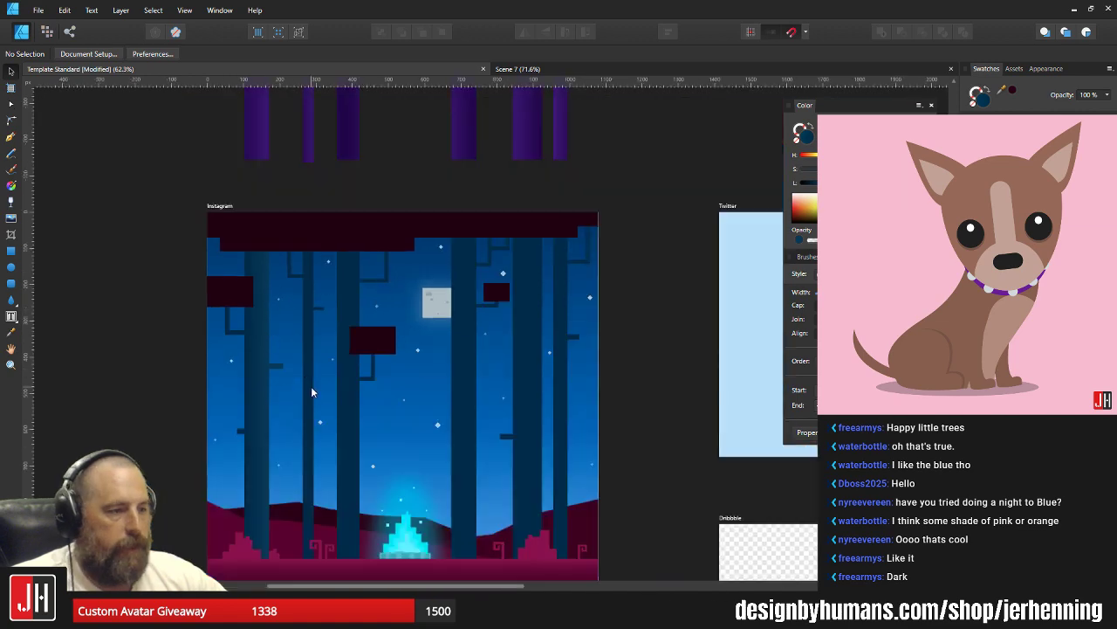
pyautogui.scroll(4, 274, 389)
# Try the leftmost tree's gradient fill on the second and third trees and check the scene.
pyautogui.click(219, 284)
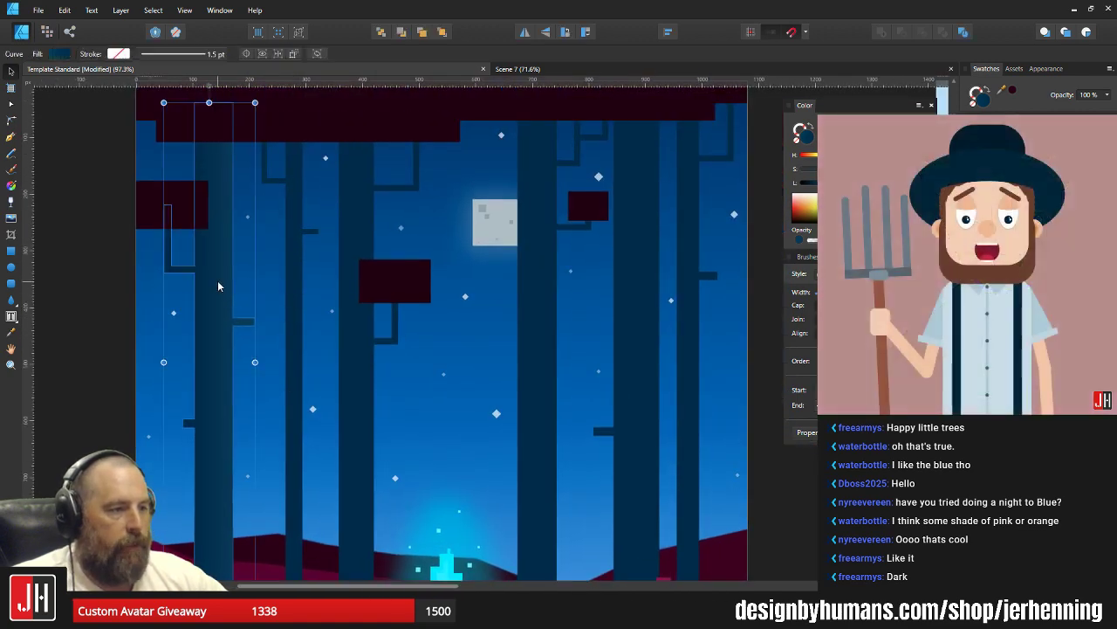
pyautogui.click(353, 304)
pyautogui.click(295, 320)
pyautogui.scroll(-3, 301, 324)
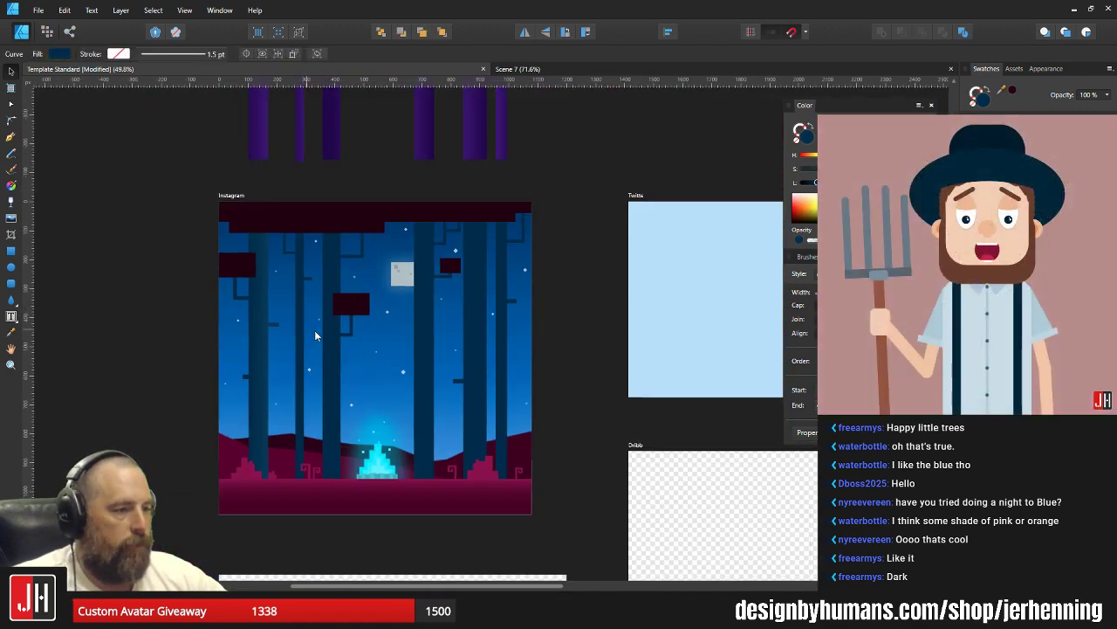
pyautogui.click(573, 392)
pyautogui.scroll(2, 320, 374)
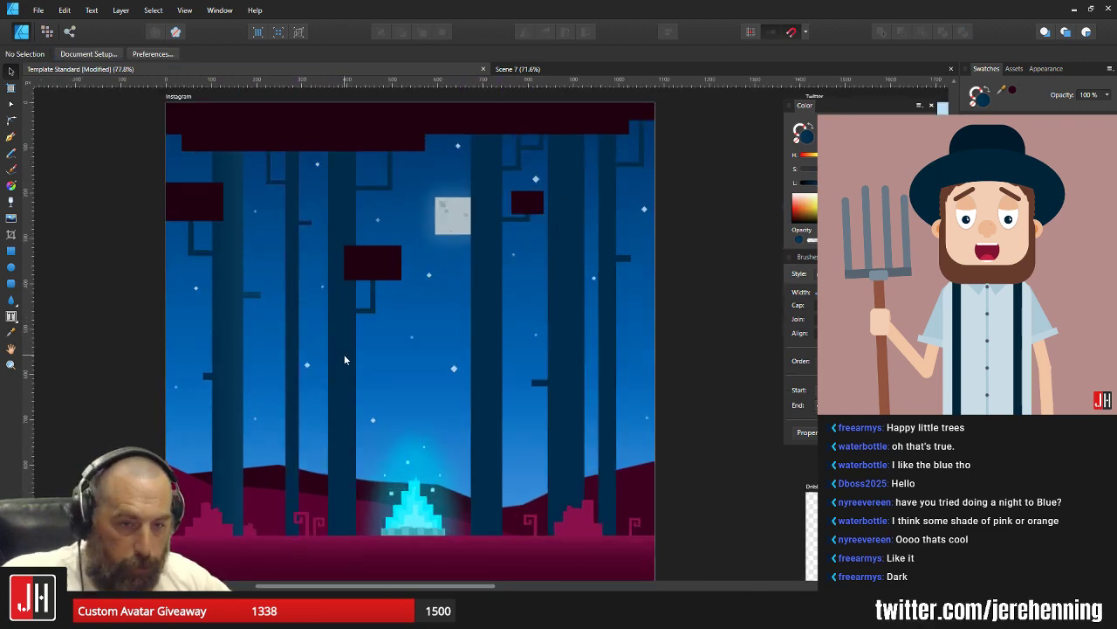
pyautogui.scroll(1, 318, 303)
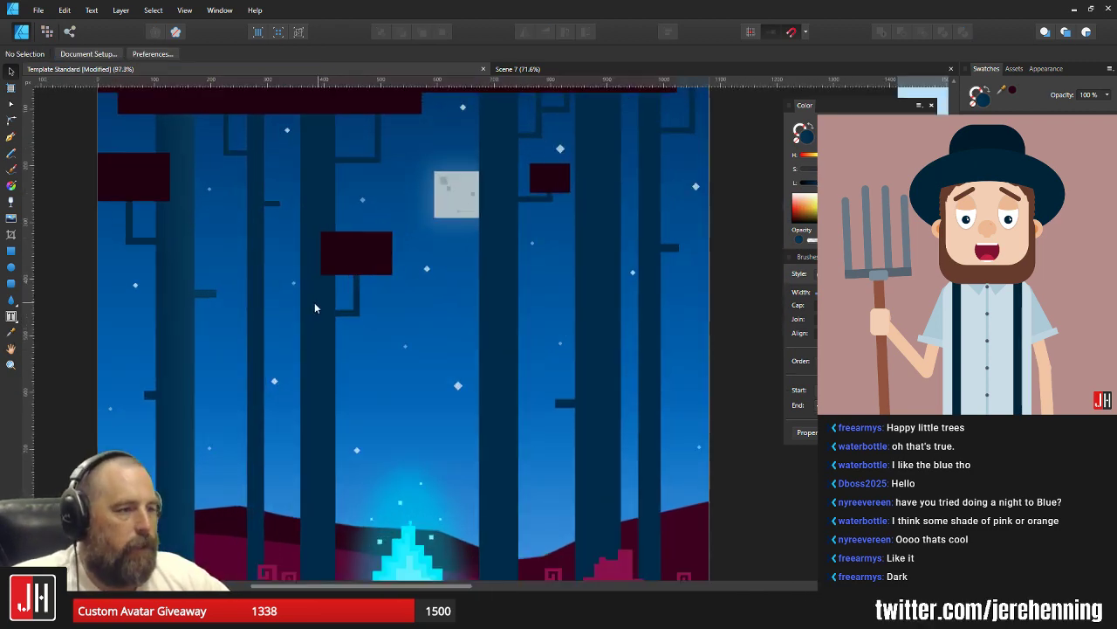
# Extend the dark start of the leftmost tree's gradient to the trunk's left edge and check the scene.
pyautogui.click(173, 262)
pyautogui.moveTo(184, 251); pyautogui.dragTo(330, 330)
pyautogui.press('g')
pyautogui.scroll(2, 323, 344)
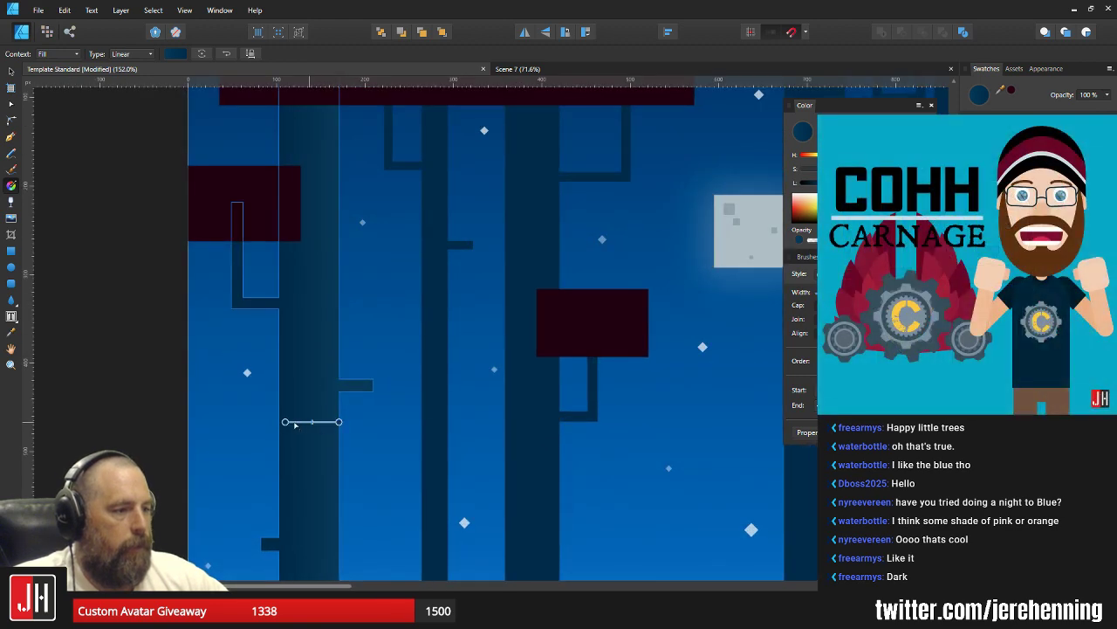
pyautogui.moveTo(284, 422); pyautogui.dragTo(278, 422)
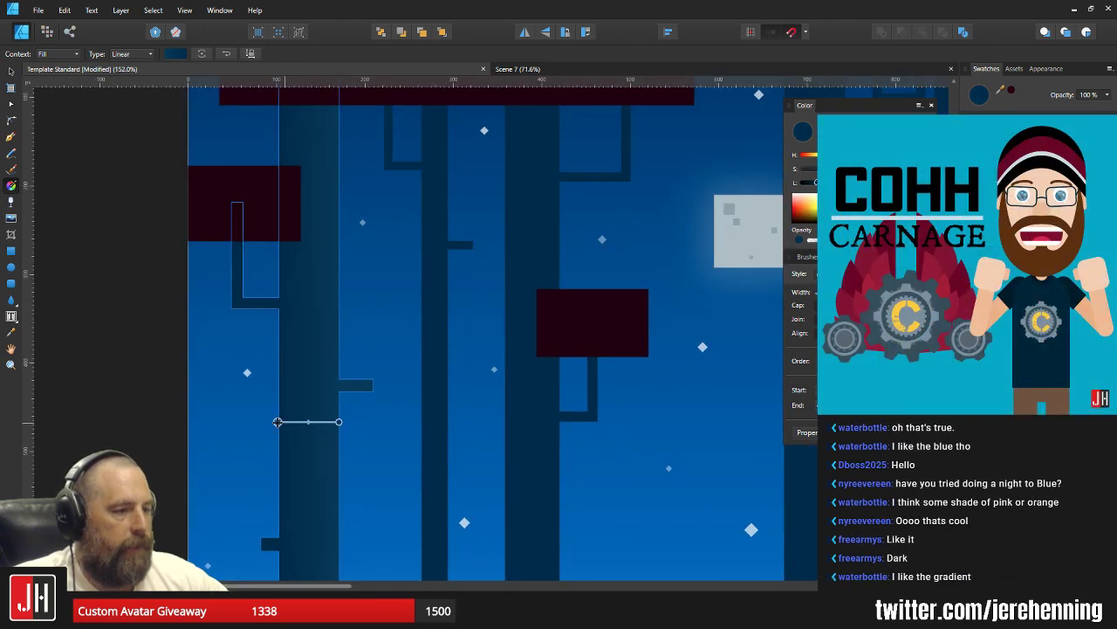
pyautogui.press('v')
pyautogui.scroll(-5, 337, 363)
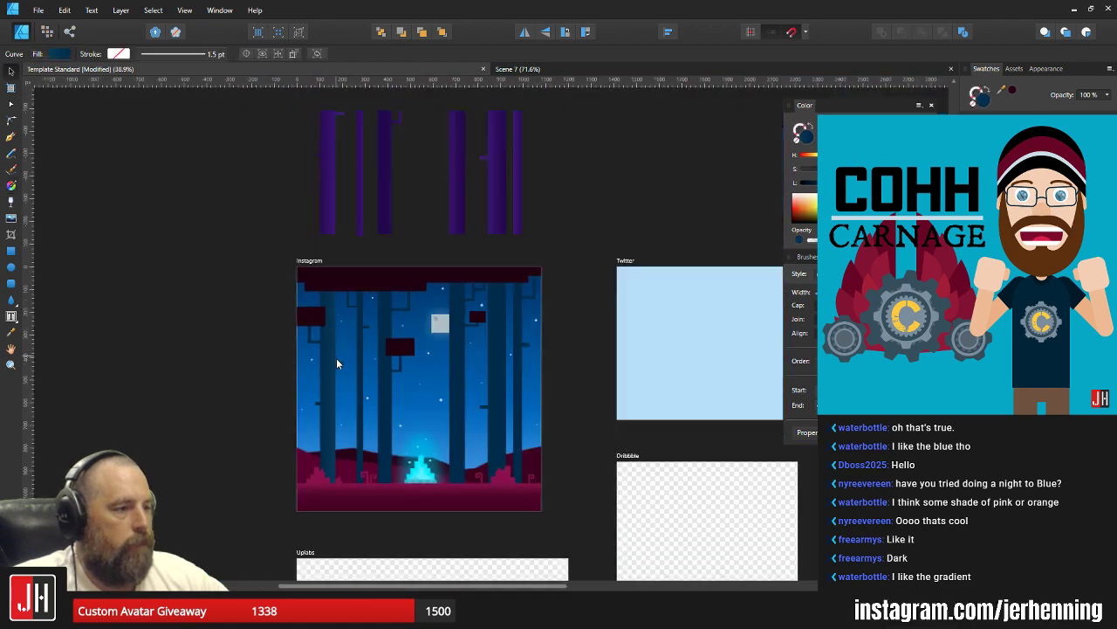
pyautogui.scroll(-2, 337, 363)
pyautogui.click(486, 383)
pyautogui.scroll(4, 349, 378)
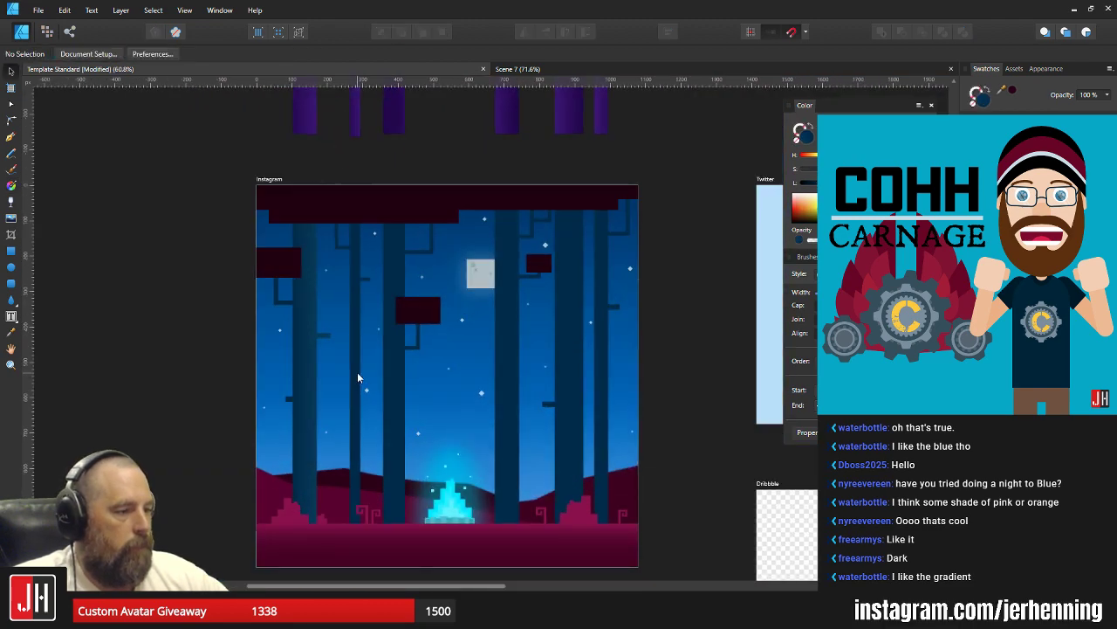
# Apply the leftmost tree's gradient fill to the second and third trees and check the scene.
pyautogui.click(292, 379)
pyautogui.scroll(3, 314, 384)
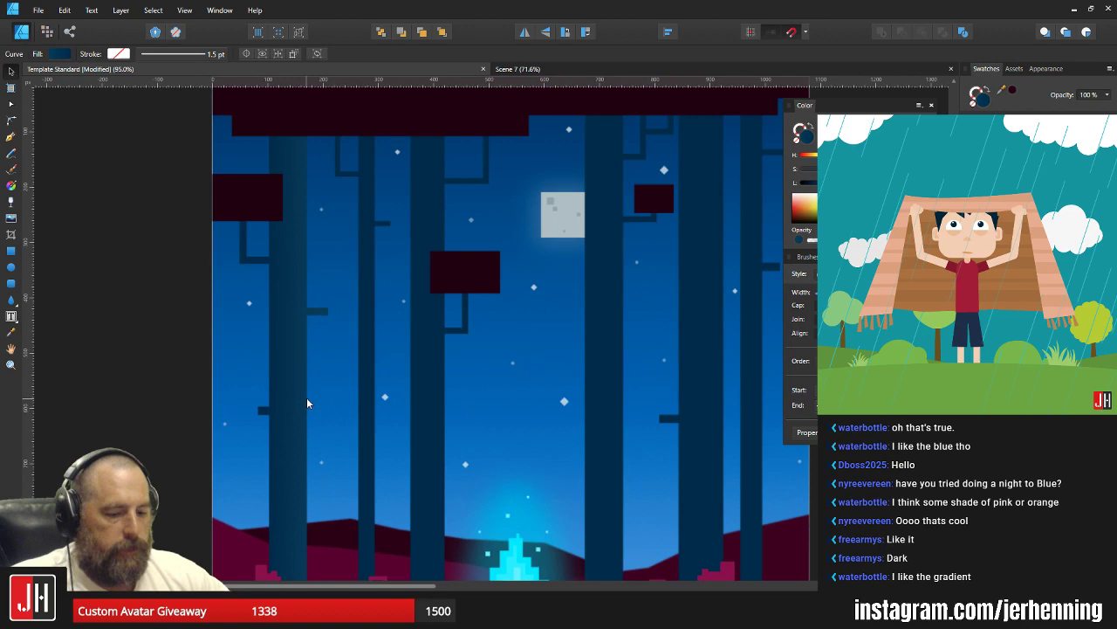
pyautogui.click(373, 365)
pyautogui.scroll(1, 373, 365)
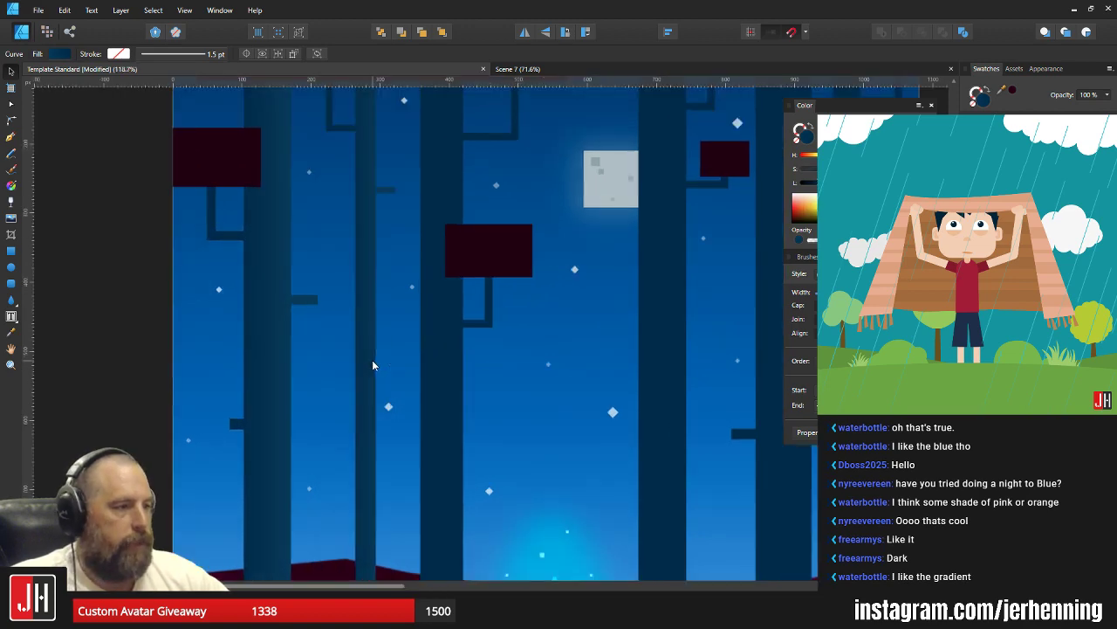
pyautogui.click(441, 378)
pyautogui.scroll(-3, 442, 377)
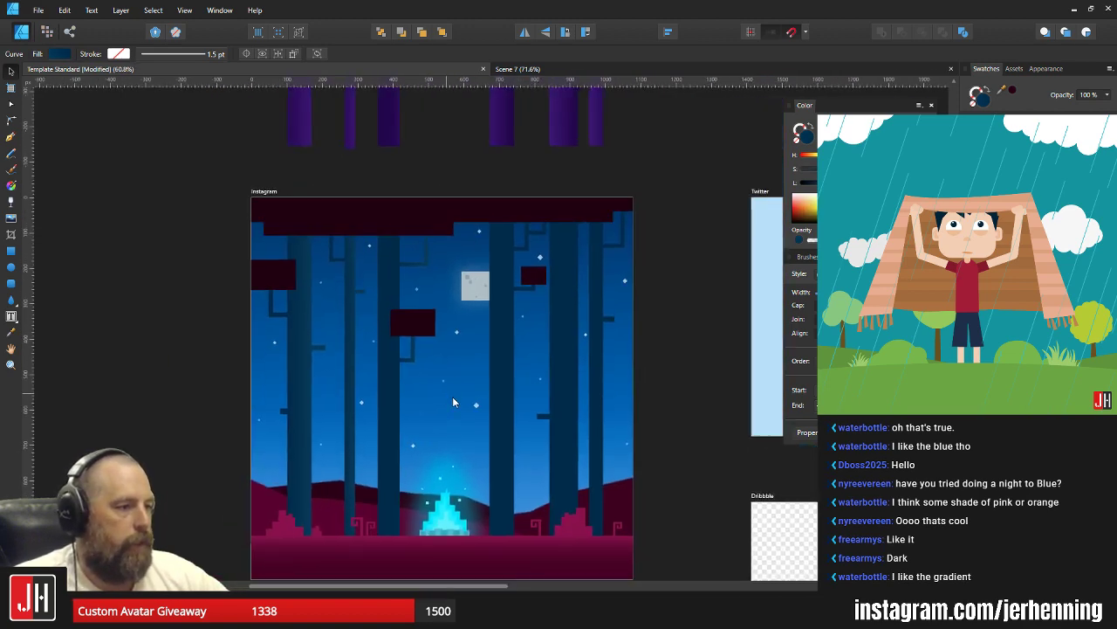
# Give the fourth tree, beside the moon, the same gradient across its trunk, starting slightly outside the trunk's left edge.
pyautogui.scroll(1, 453, 396)
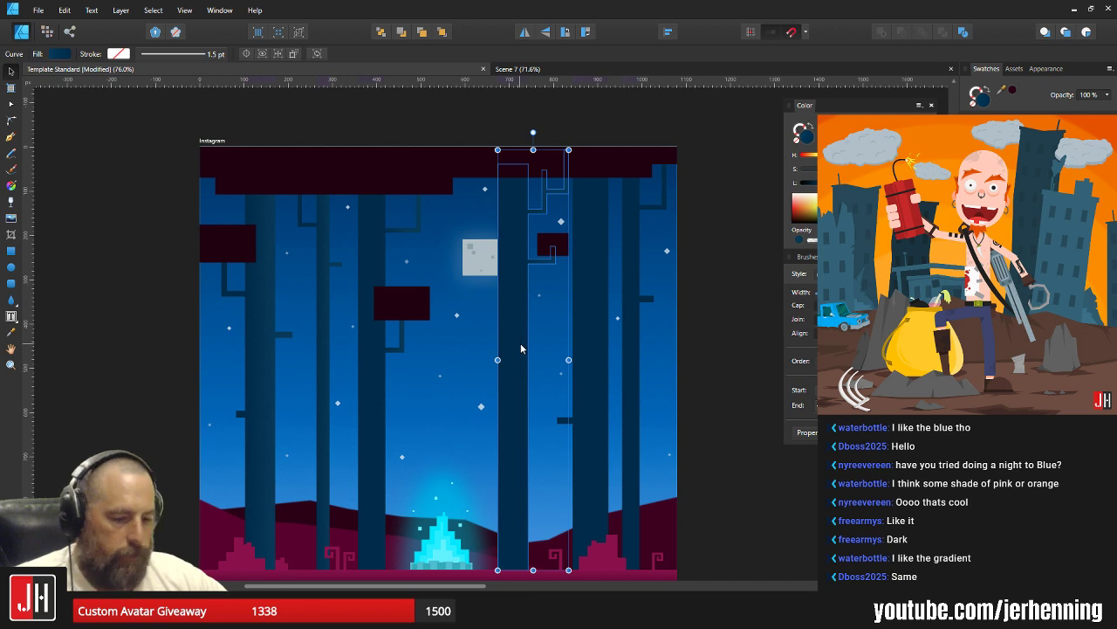
pyautogui.press('g')
pyautogui.moveTo(522, 340); pyautogui.dragTo(551, 340)
pyautogui.scroll(4, 551, 342)
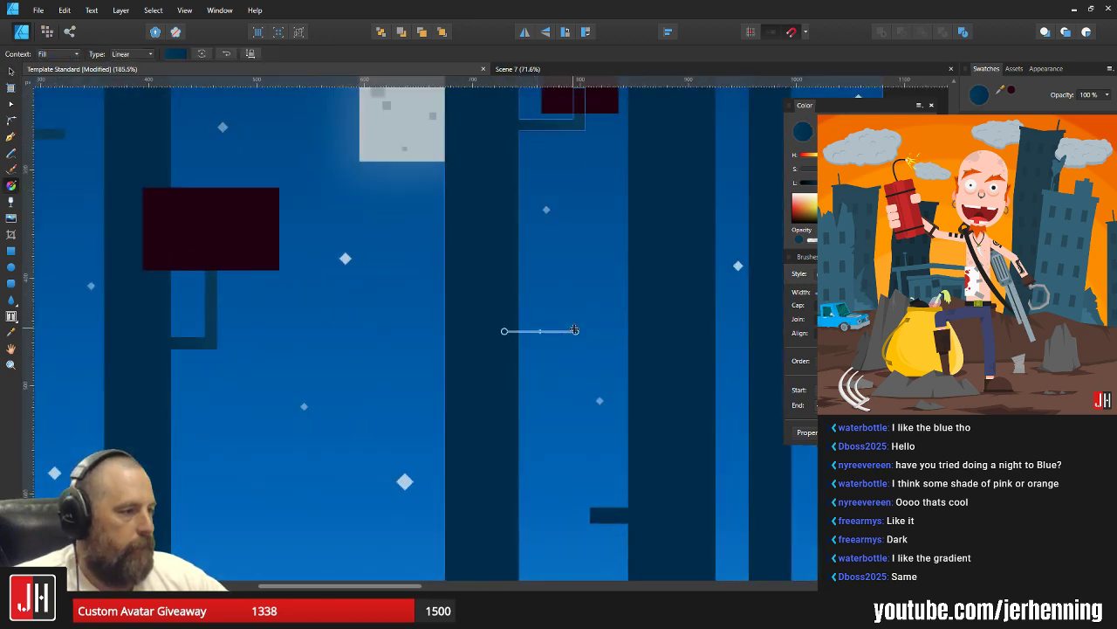
pyautogui.moveTo(504, 330); pyautogui.dragTo(447, 331)
pyautogui.moveTo(578, 331); pyautogui.dragTo(516, 331)
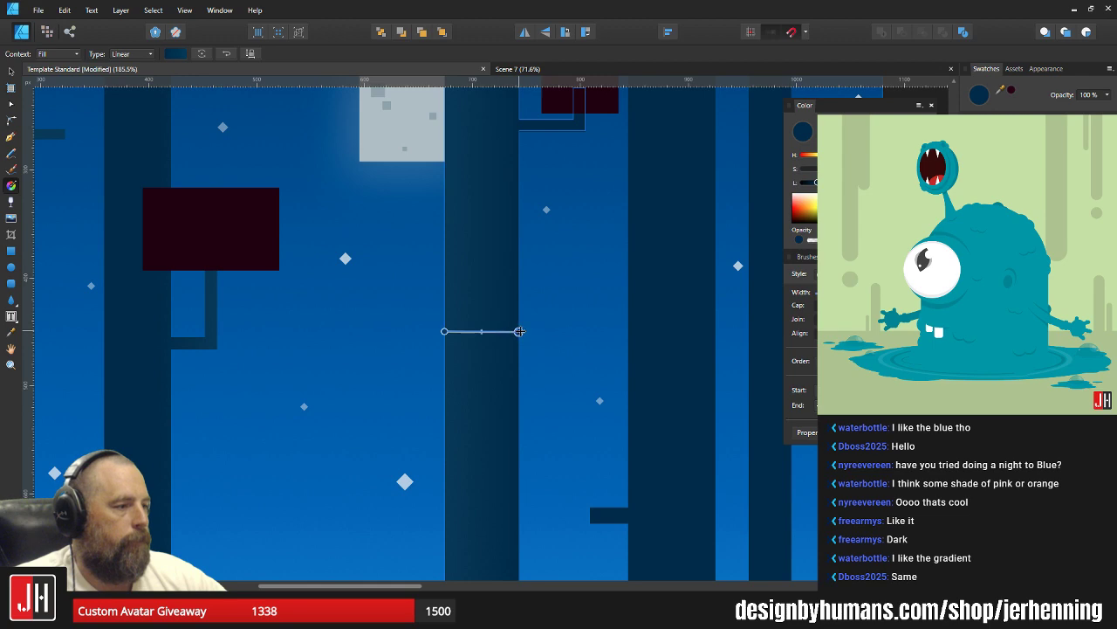
pyautogui.moveTo(446, 331); pyautogui.dragTo(429, 330)
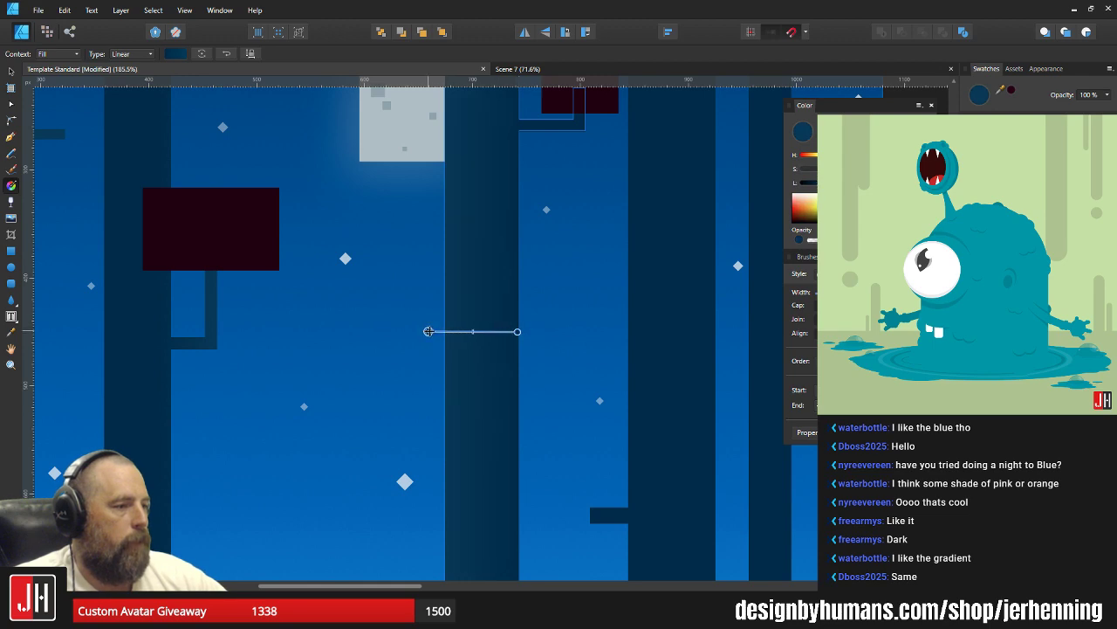
pyautogui.scroll(-8, 430, 332)
pyautogui.press('v')
pyautogui.click(538, 358)
pyautogui.scroll(4, 455, 356)
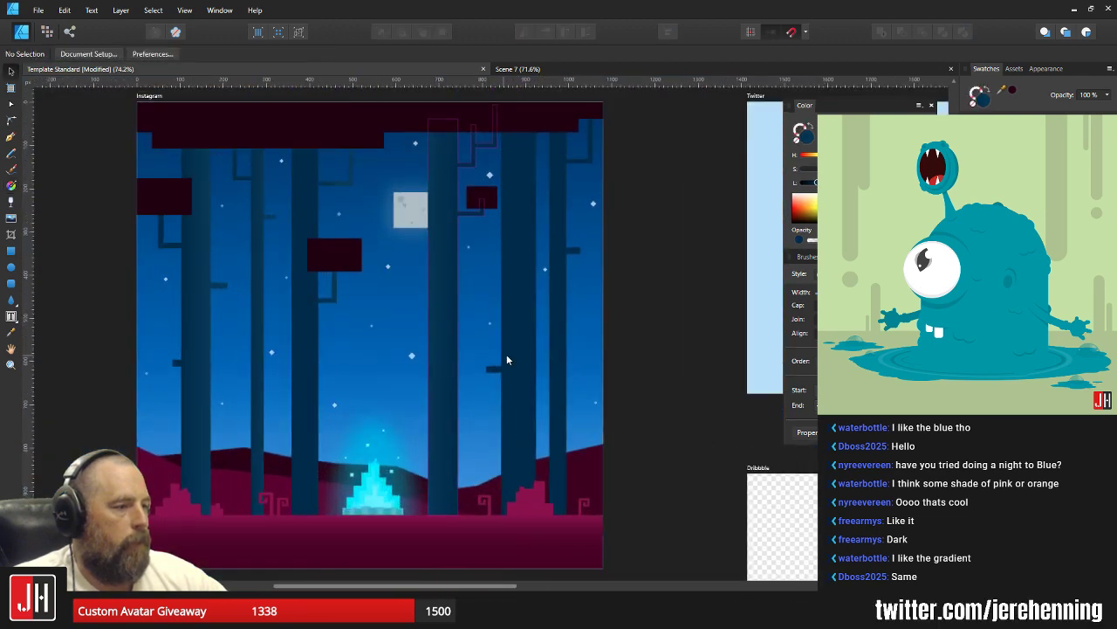
# Try the same gradient fill on the wide fifth tree and check it against the whole scene.
pyautogui.click(507, 358)
pyautogui.scroll(3, 443, 309)
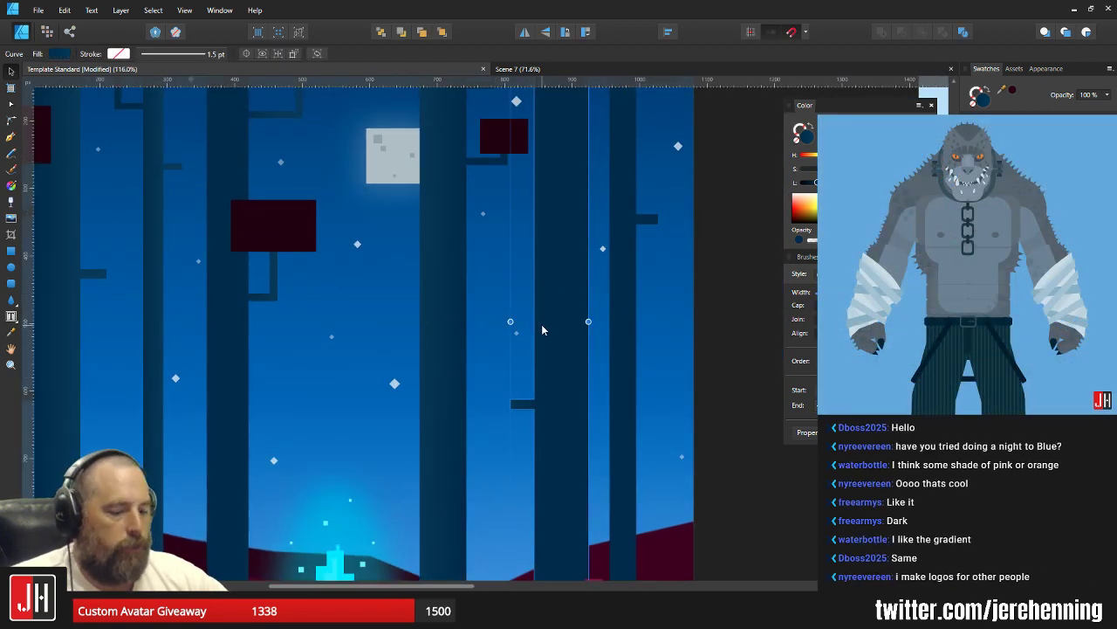
pyautogui.press('g')
pyautogui.moveTo(502, 301); pyautogui.dragTo(544, 332)
pyautogui.press('v')
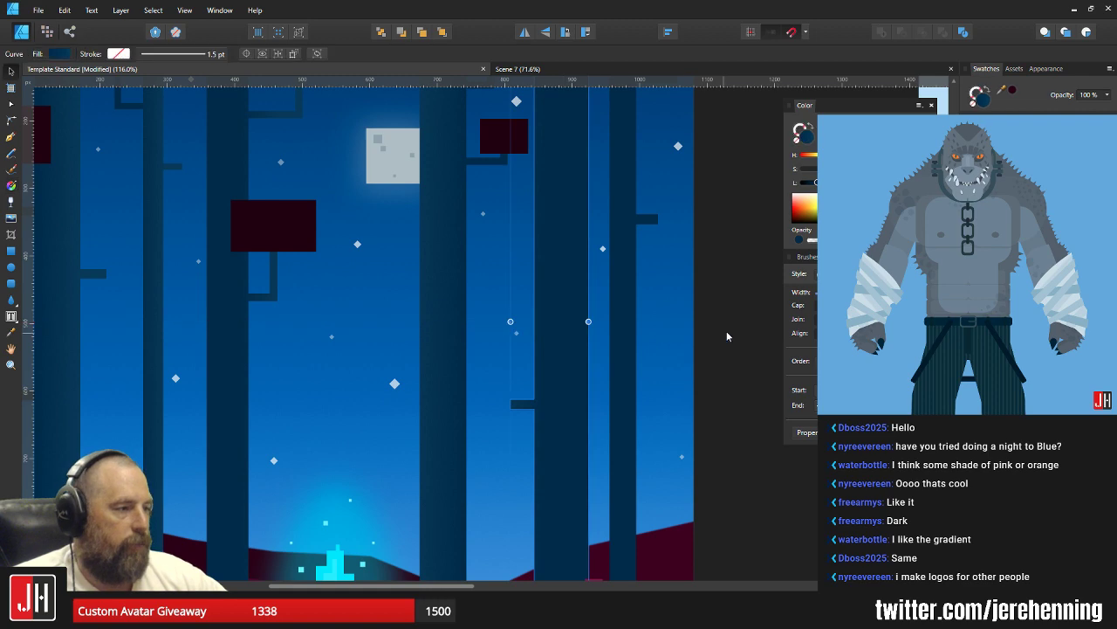
pyautogui.click(726, 331)
pyautogui.scroll(-4, 563, 371)
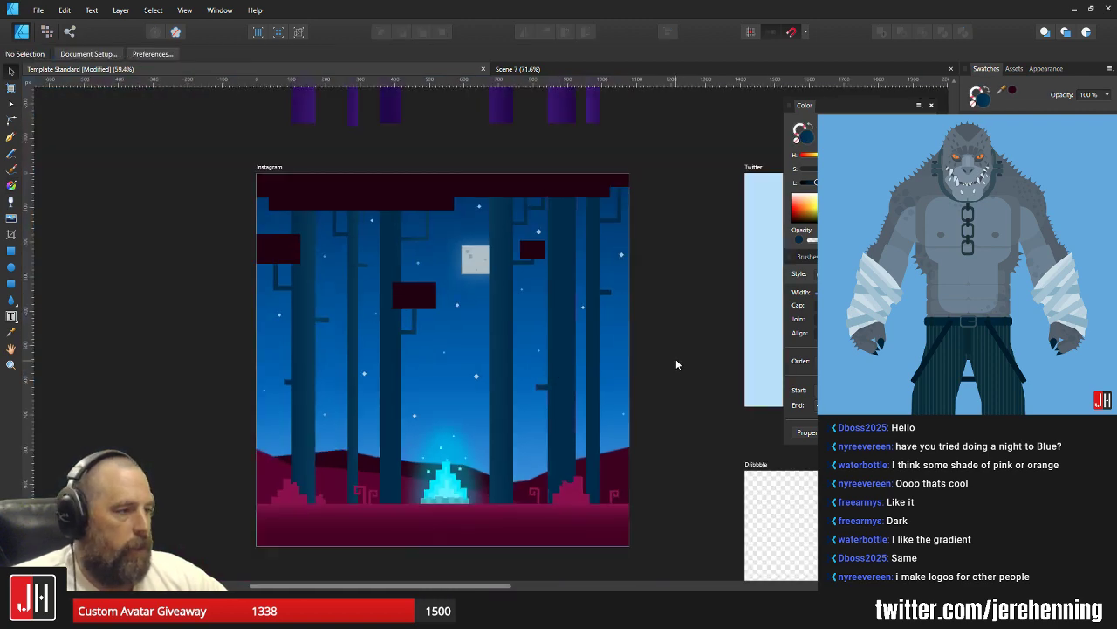
pyautogui.scroll(3, 566, 361)
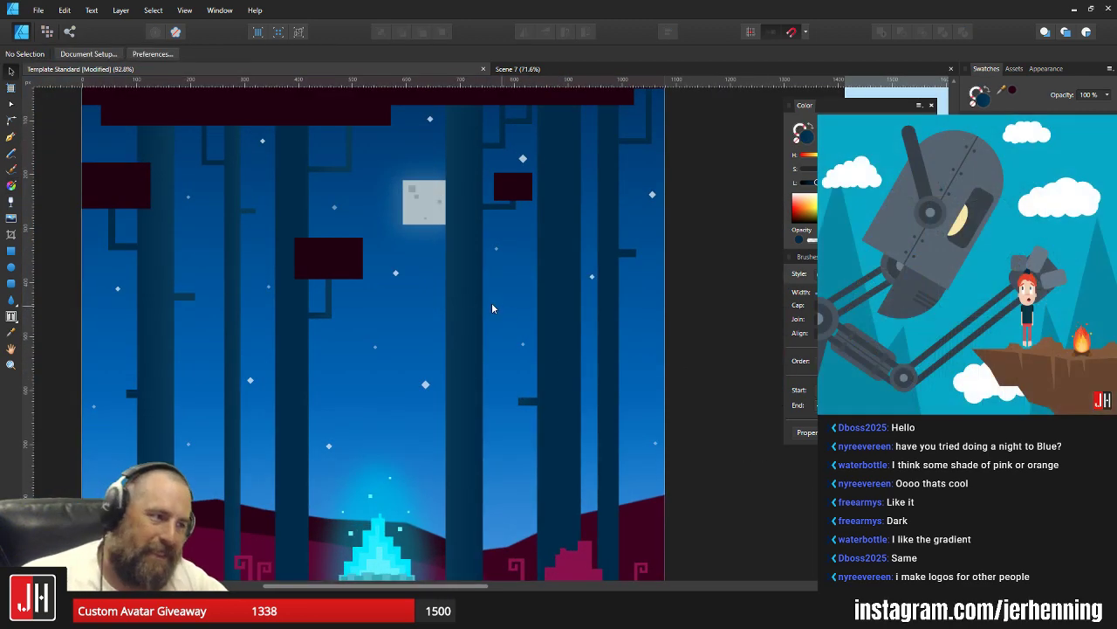
pyautogui.scroll(-2, 467, 335)
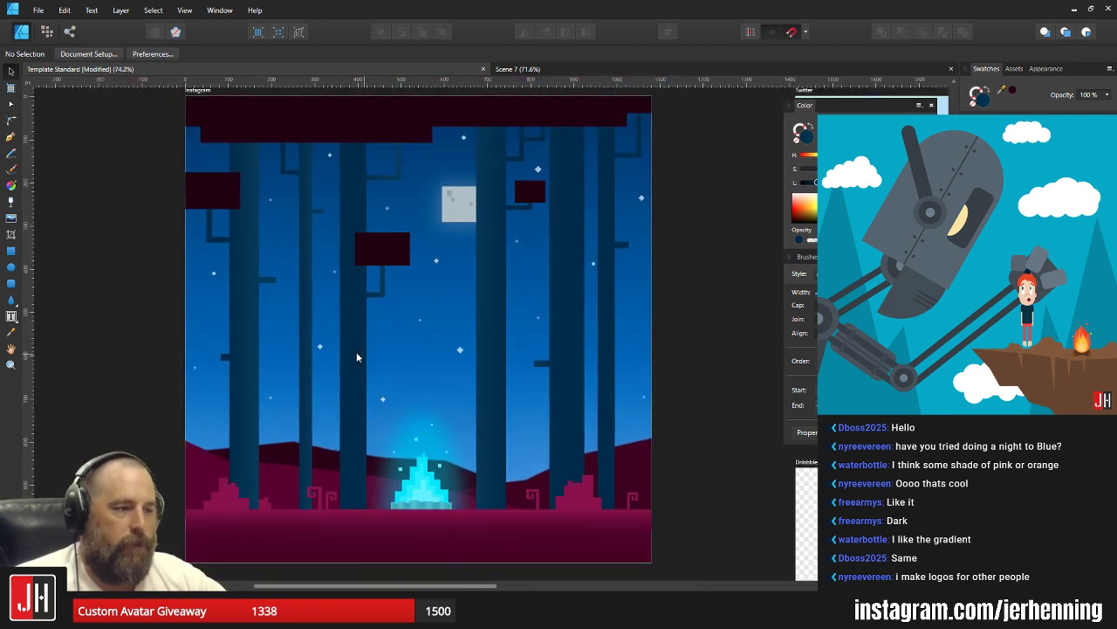
# Refit the third tree's gradient so it spans horizontally from the trunk's left edge to its right edge.
pyautogui.scroll(3, 363, 303)
pyautogui.click(362, 299)
pyautogui.scroll(3, 361, 299)
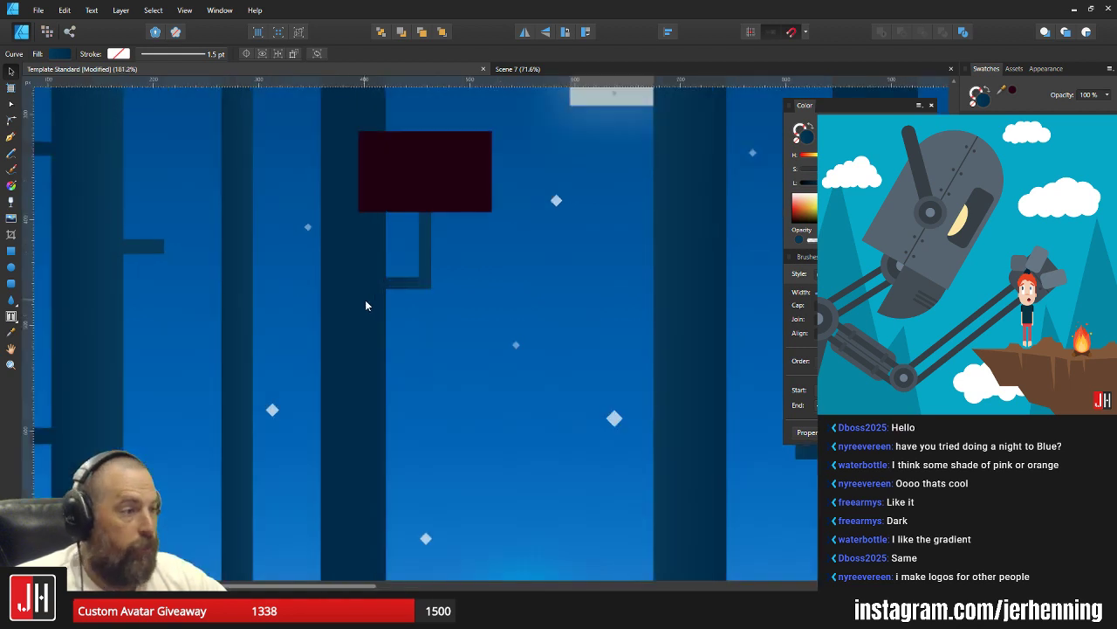
pyautogui.press('g')
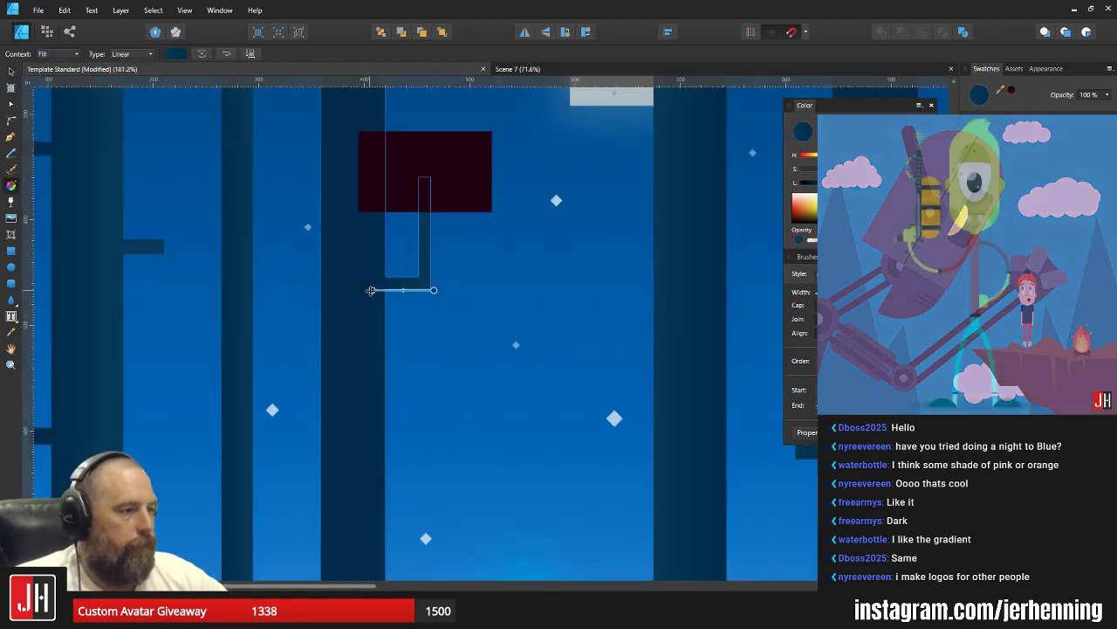
pyautogui.moveTo(370, 290); pyautogui.dragTo(320, 290)
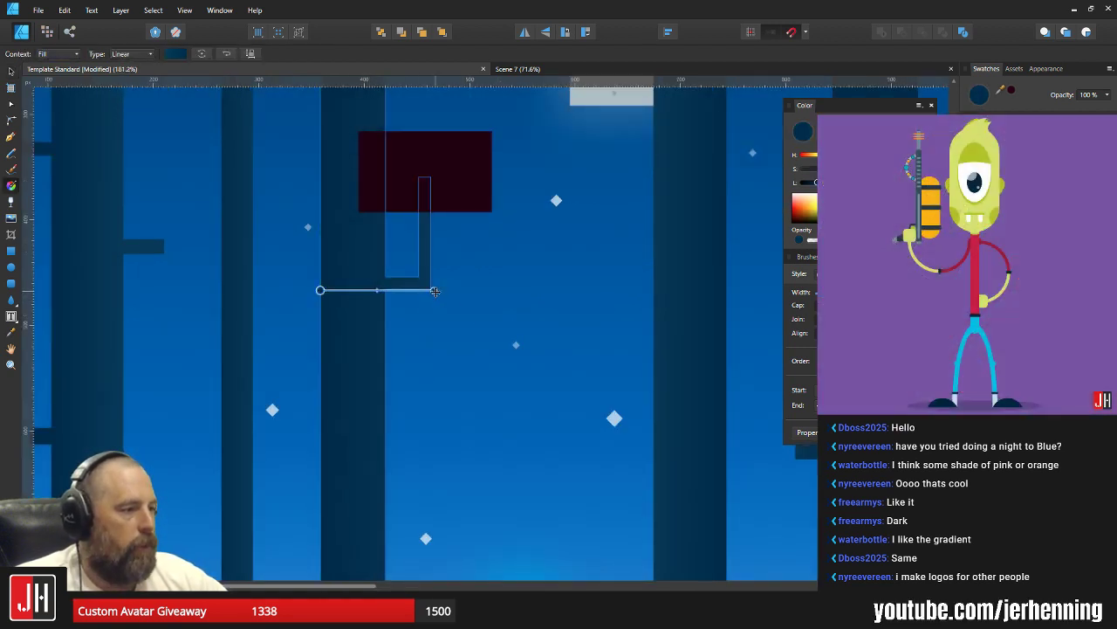
pyautogui.moveTo(434, 290); pyautogui.dragTo(384, 292)
pyautogui.press('v')
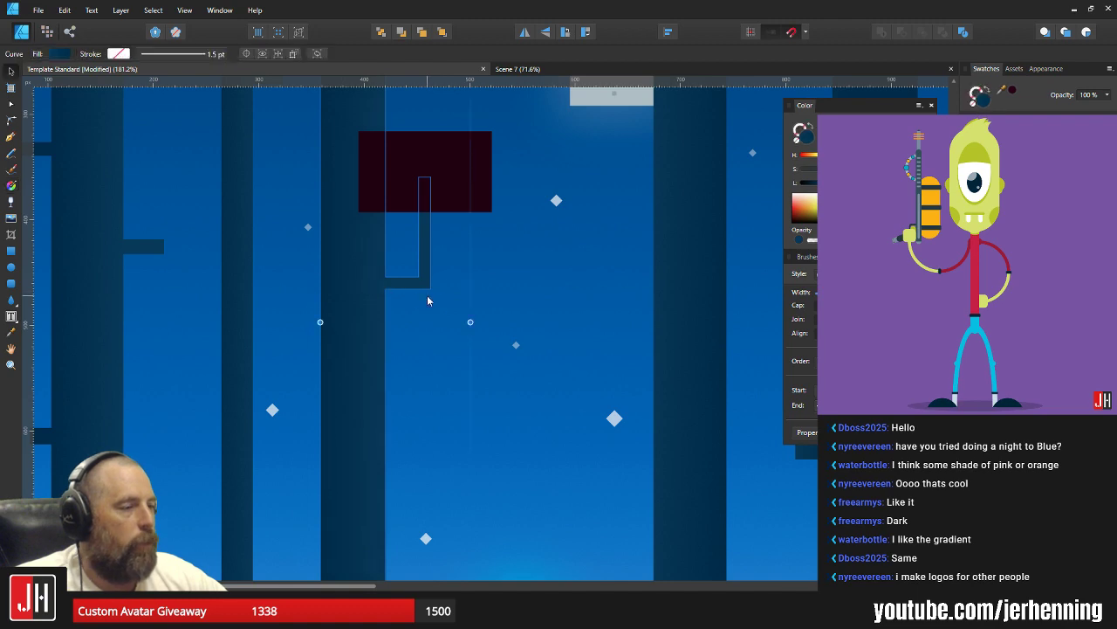
pyautogui.click(427, 295)
pyautogui.scroll(-6, 419, 317)
pyautogui.click(620, 347)
pyautogui.scroll(5, 377, 325)
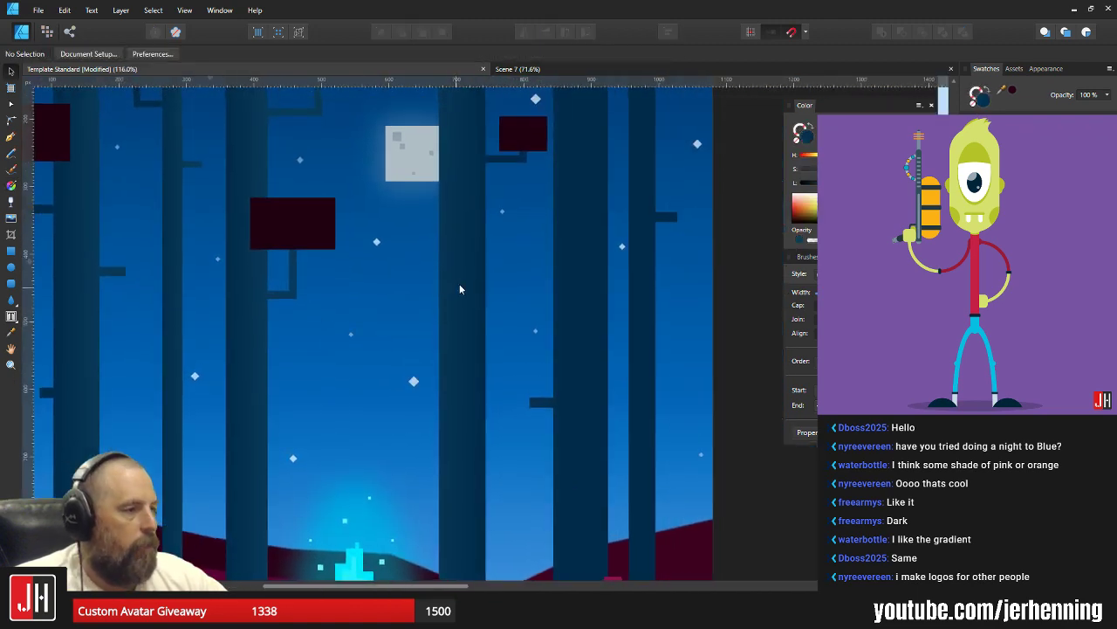
# Move the start of the fourth tree's gradient closer to the trunk's left edge.
pyautogui.click(461, 285)
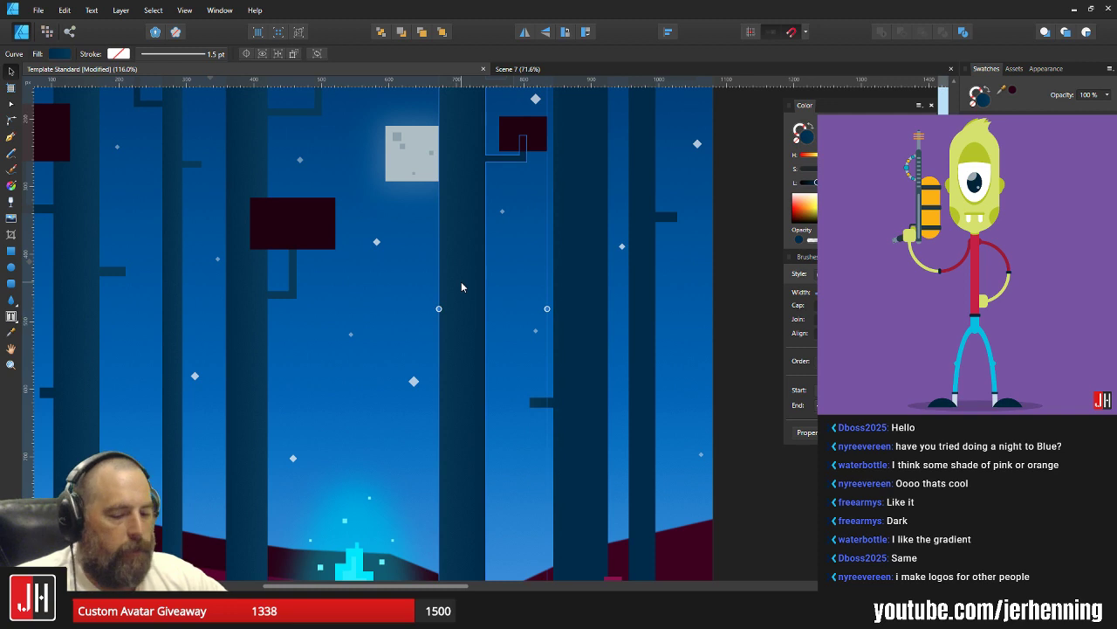
pyautogui.press('g')
pyautogui.scroll(3, 432, 288)
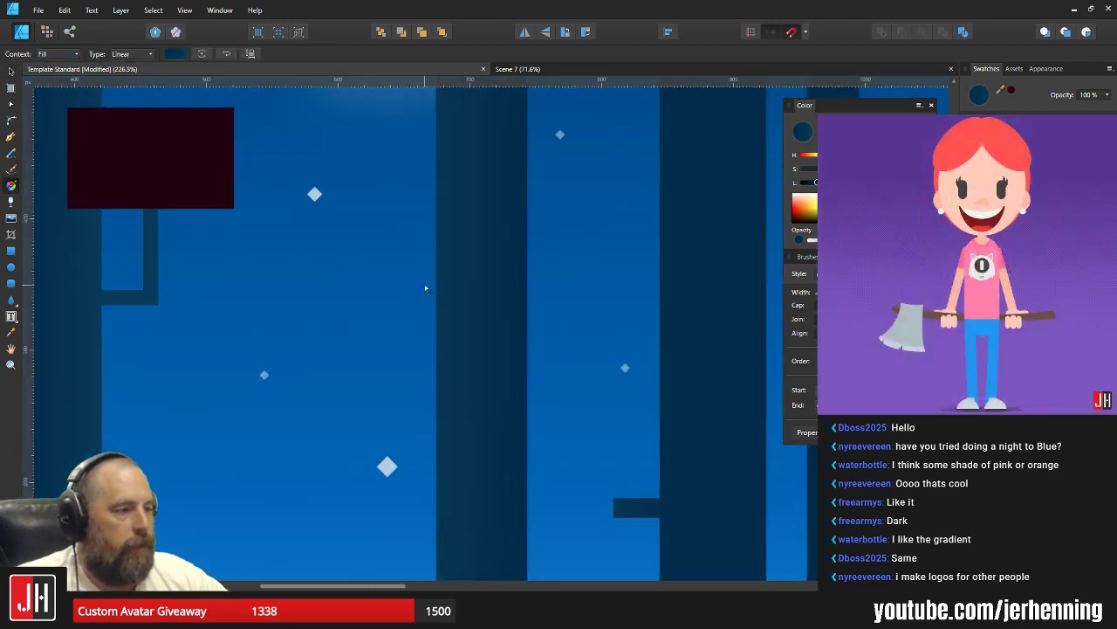
pyautogui.moveTo(413, 285); pyautogui.dragTo(431, 283)
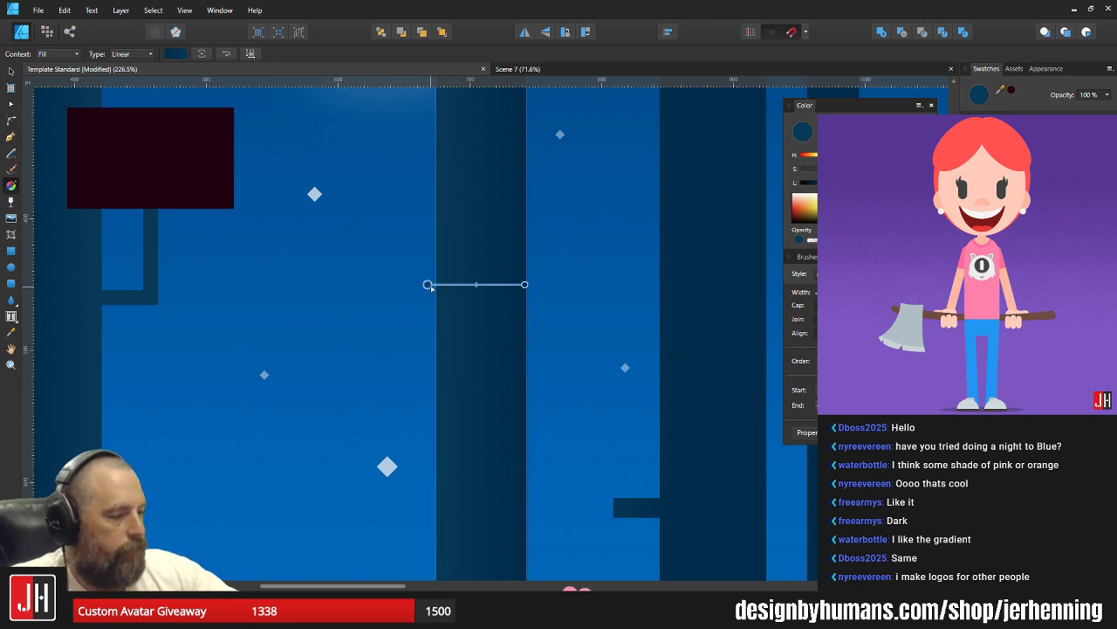
pyautogui.scroll(-3, 440, 304)
pyautogui.press('v')
pyautogui.keyDown('shift'); pyautogui.click(704, 320); pyautogui.keyUp('shift')
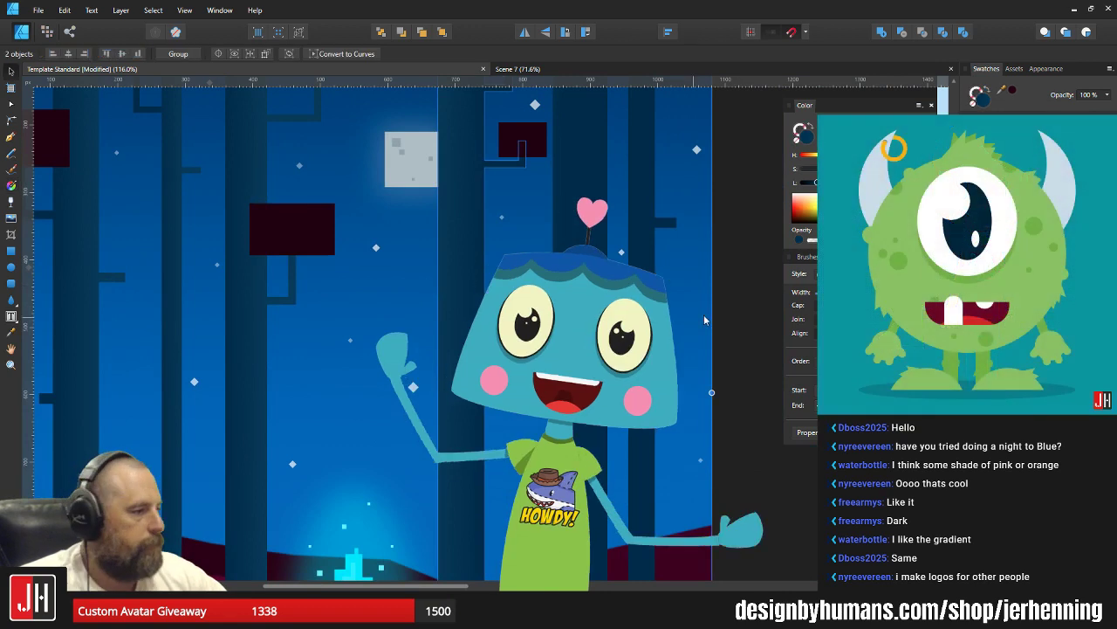
pyautogui.click(734, 301)
# Fit a horizontal gradient across the wide fifth tree, from the trunk's left edge to its right edge.
pyautogui.scroll(1, 611, 328)
pyautogui.click(420, 277)
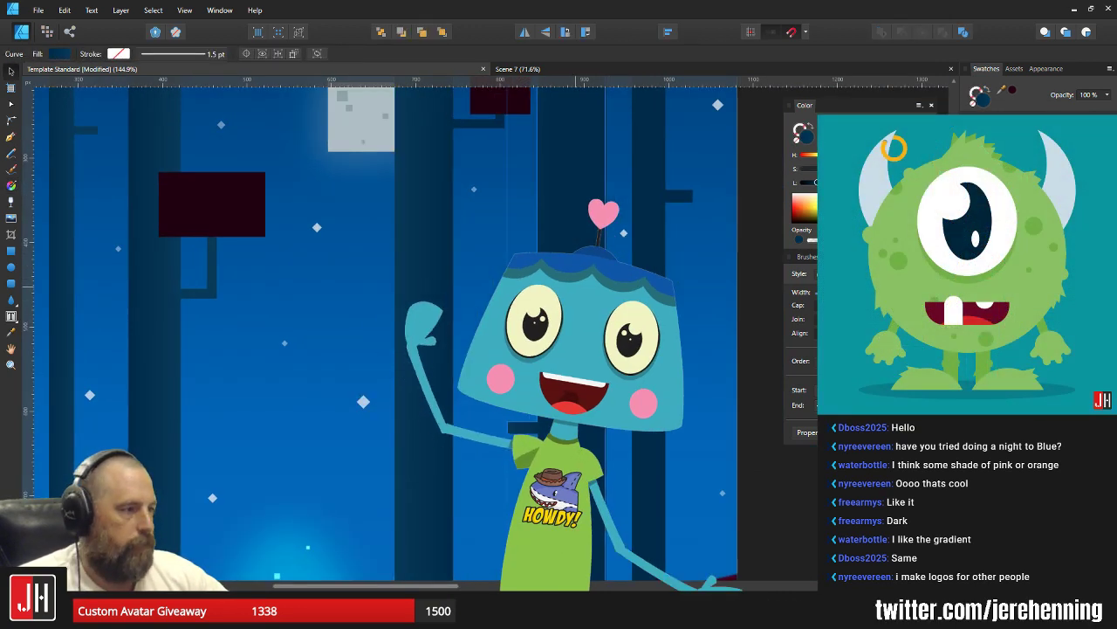
pyautogui.press('g')
pyautogui.moveTo(503, 299); pyautogui.dragTo(605, 299)
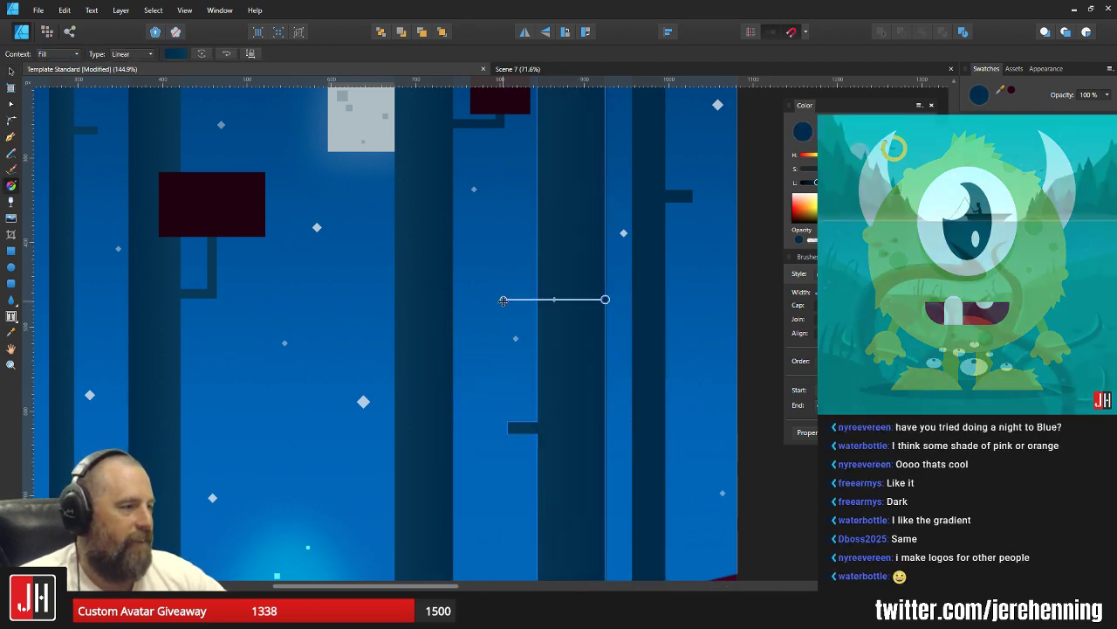
pyautogui.moveTo(504, 299); pyautogui.dragTo(541, 300)
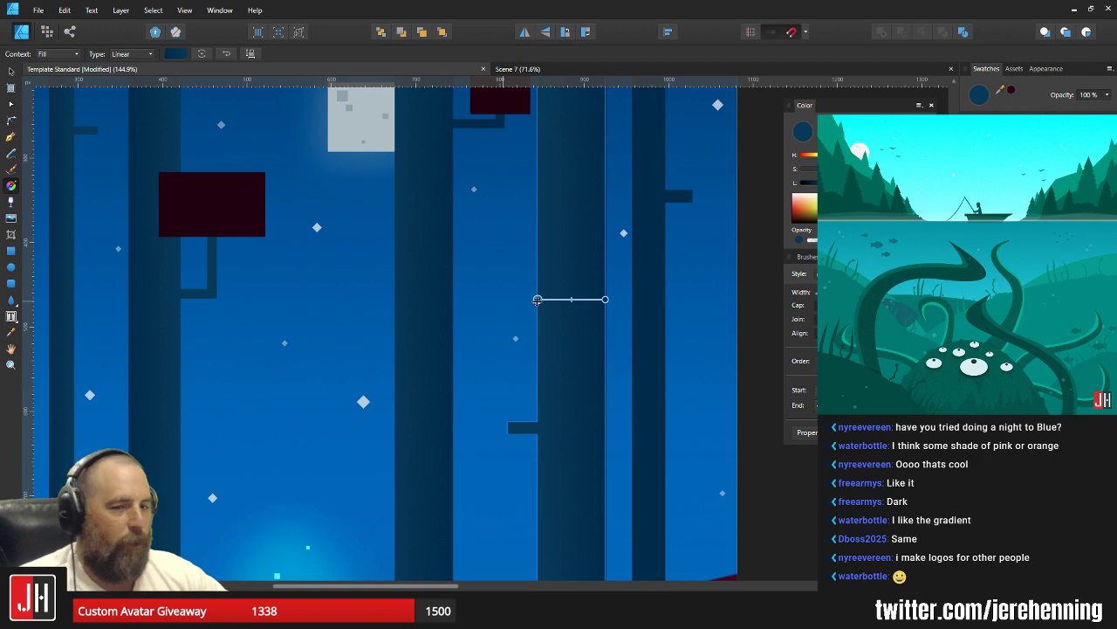
pyautogui.press('v')
pyautogui.scroll(-8, 543, 303)
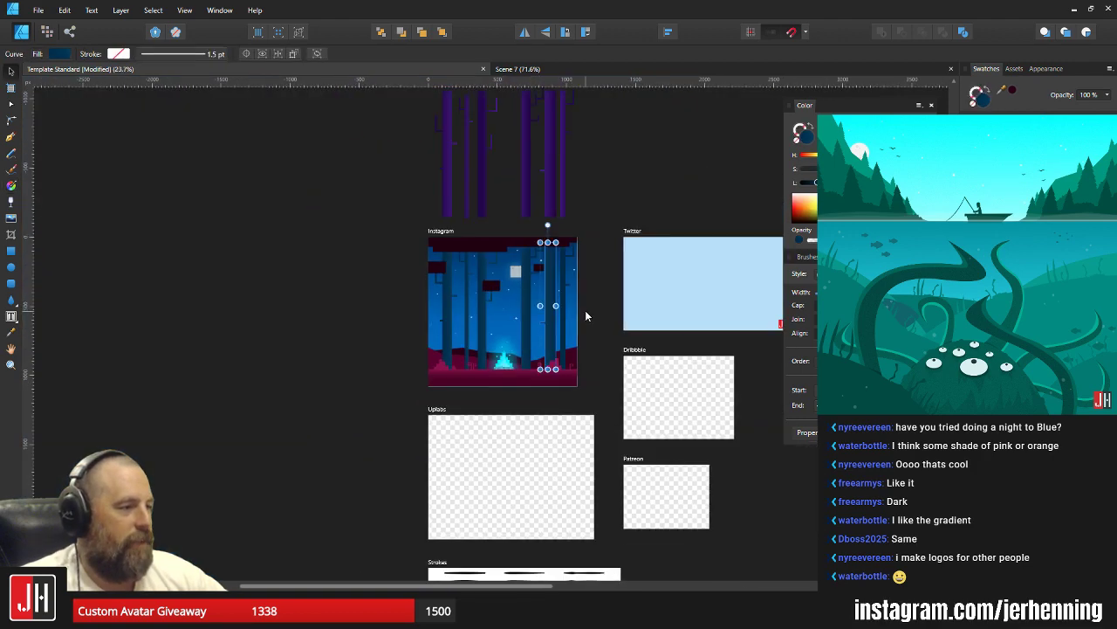
pyautogui.click(586, 312)
pyautogui.scroll(6, 572, 310)
# Give the rightmost tree the same horizontal gradient, fitted to the width of its narrow trunk.
pyautogui.scroll(3, 473, 285)
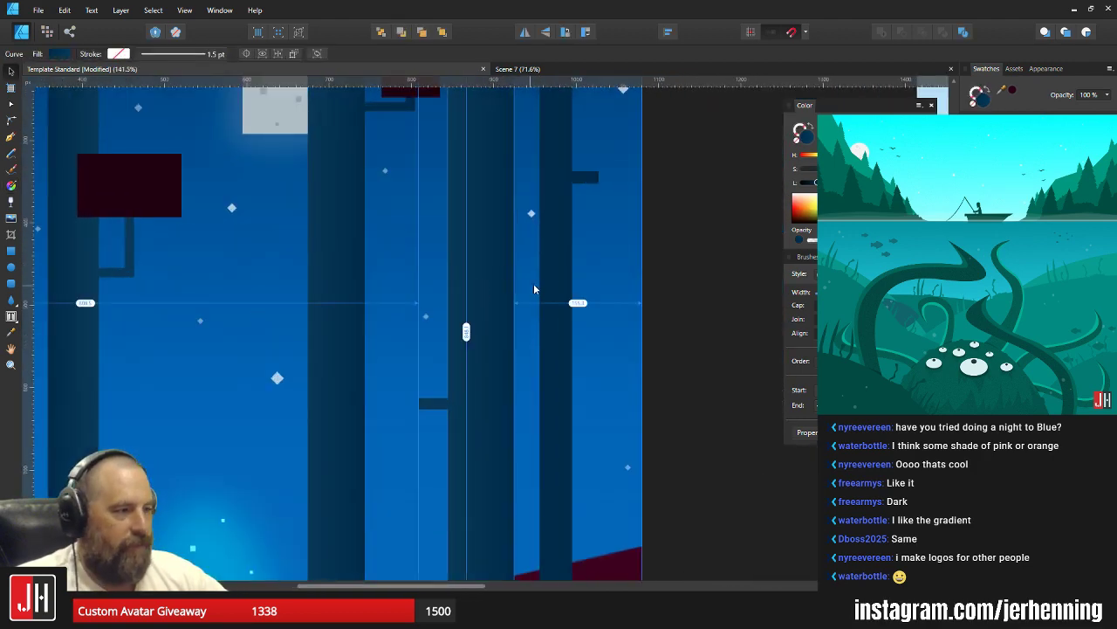
pyautogui.click(544, 282)
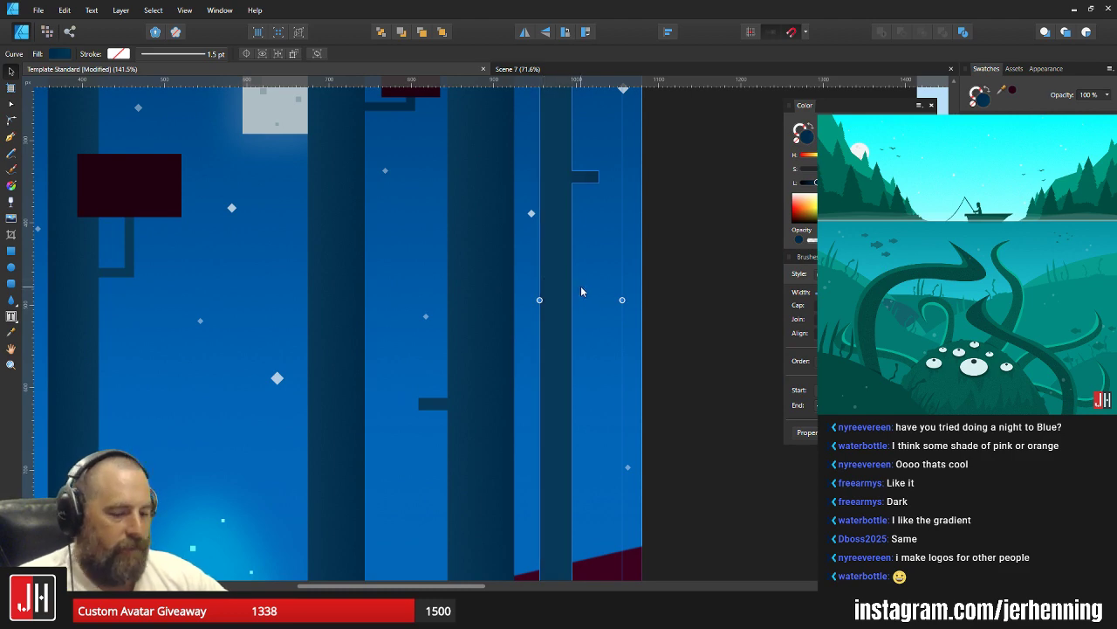
pyautogui.press('g')
pyautogui.moveTo(620, 275); pyautogui.dragTo(572, 274)
pyautogui.scroll(1, 570, 274)
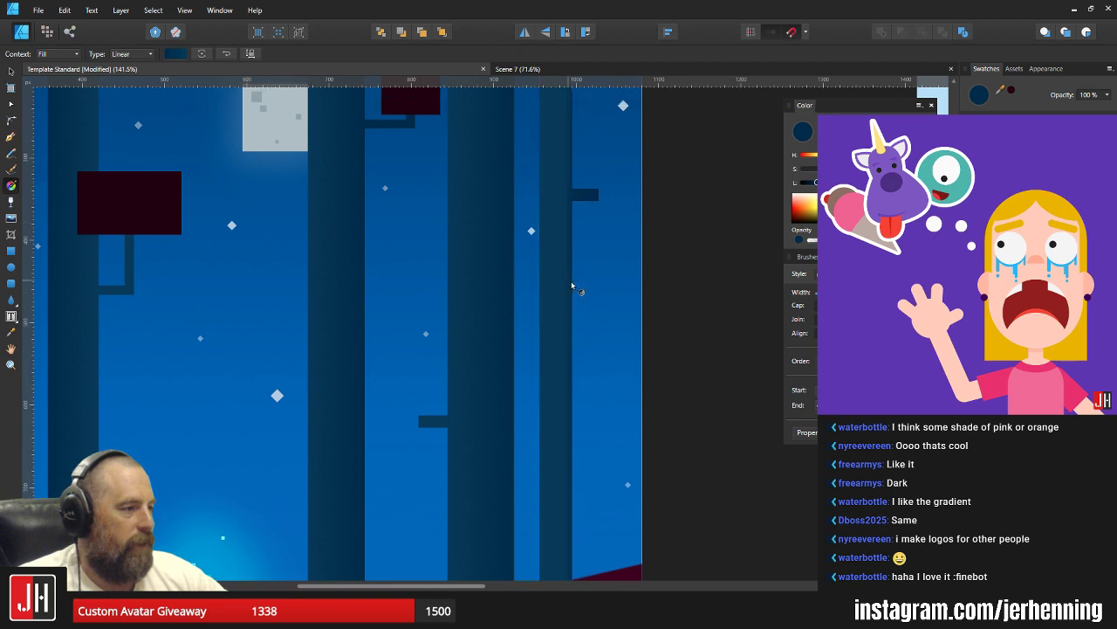
pyautogui.scroll(3, 569, 277)
pyautogui.moveTo(559, 299)
pyautogui.mouseDown()
pyautogui.moveTo(517, 299)
pyautogui.moveTo(567, 300)
pyautogui.mouseUp()
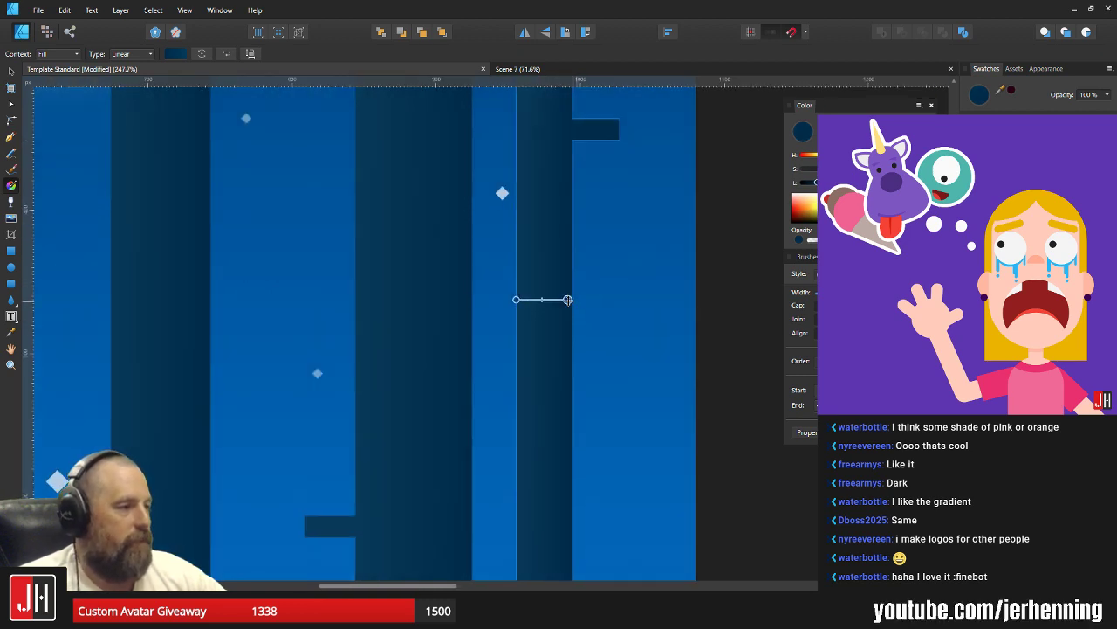
pyautogui.press('v')
pyautogui.scroll(-9, 590, 304)
pyautogui.click(637, 324)
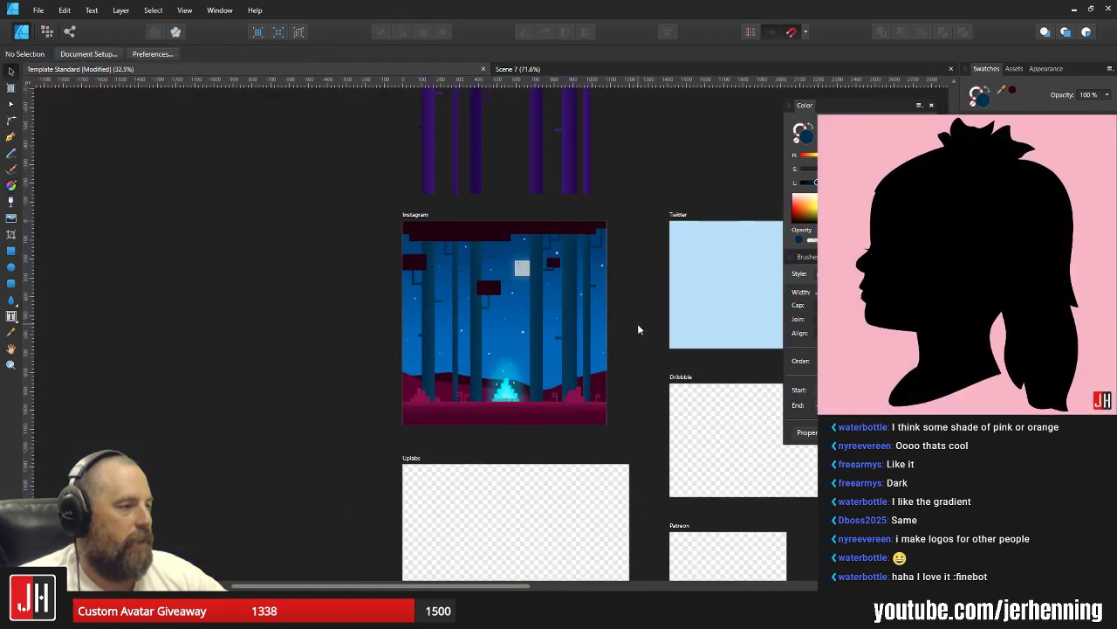
# Save the document and examine the tree gradients and the top leaf canopy within the whole forest scene.
pyautogui.scroll(-3, 607, 335)
pyautogui.scroll(4, 607, 334)
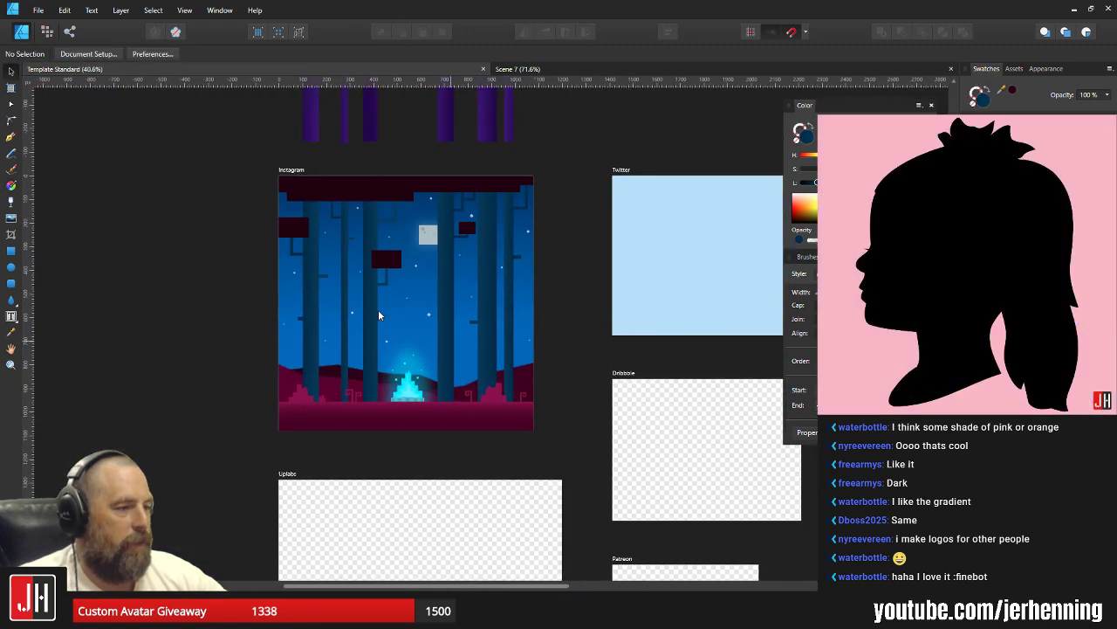
pyautogui.scroll(2, 391, 291)
pyautogui.moveTo(391, 294); pyautogui.dragTo(451, 336)
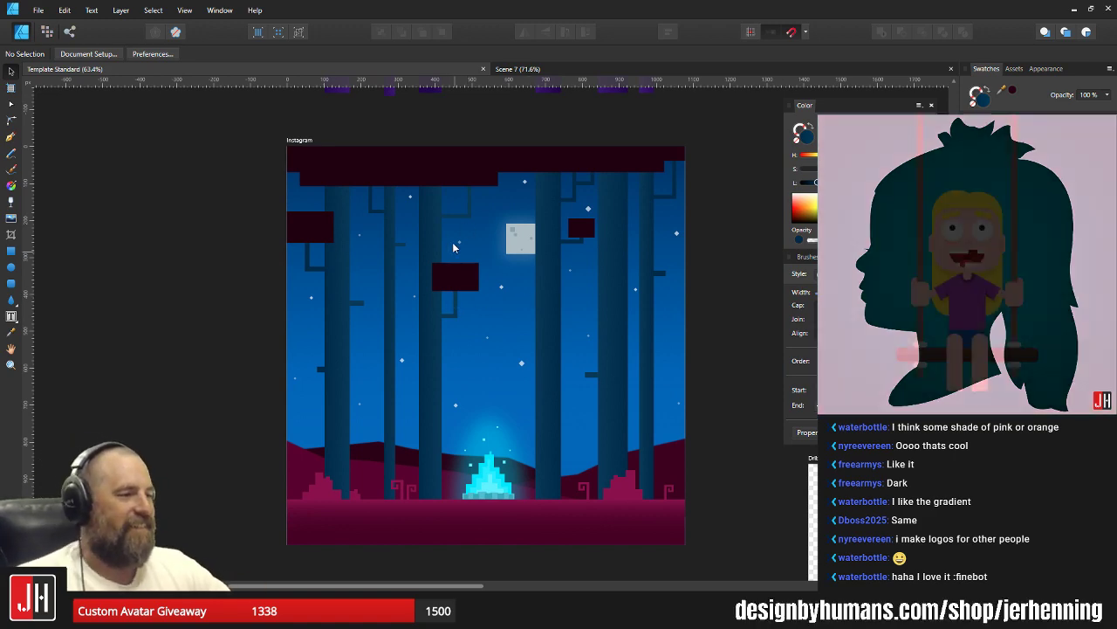
pyautogui.moveTo(466, 228); pyautogui.dragTo(456, 277)
pyautogui.click(420, 225)
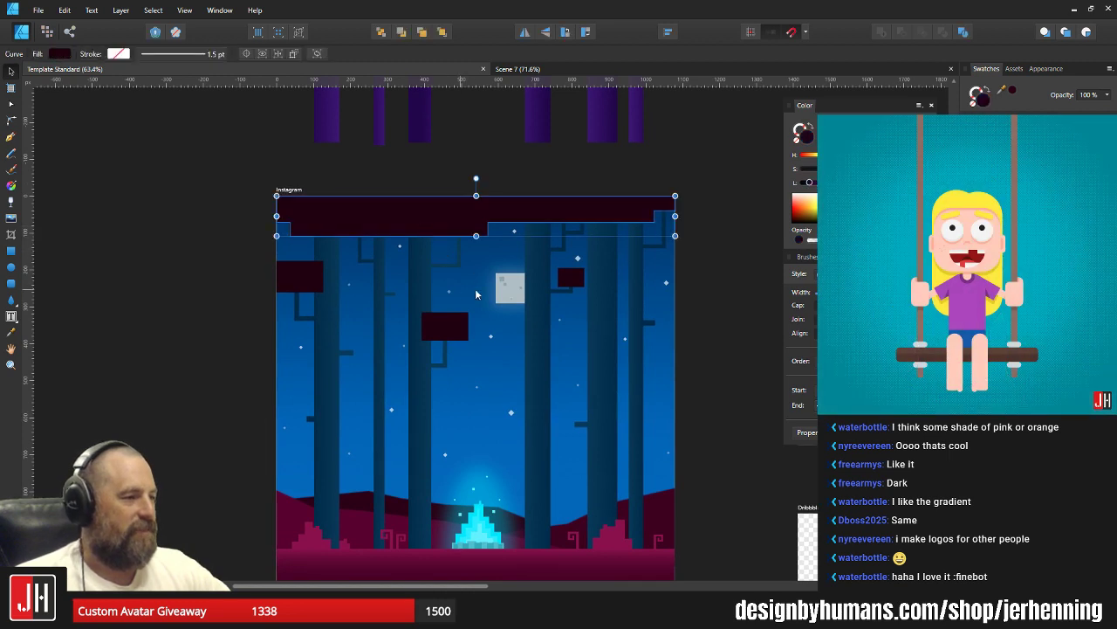
pyautogui.click(728, 317)
pyautogui.scroll(-3, 481, 300)
pyautogui.scroll(2, 498, 306)
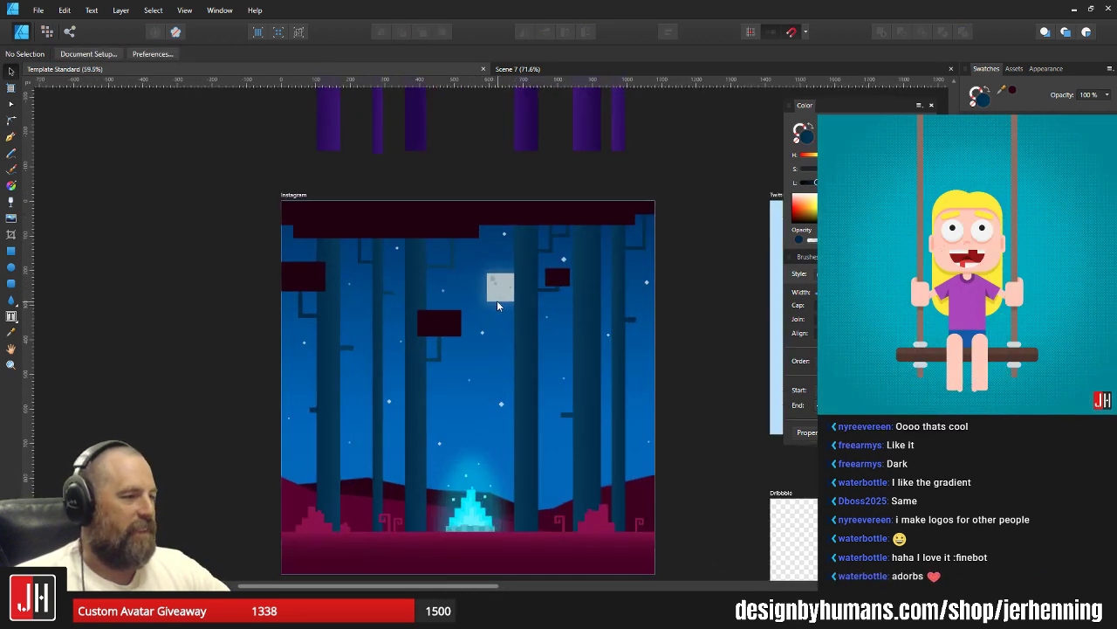
# Recolour the top leaf canopy and the three leaf blocks together with blue sampled from the upper sky.
pyautogui.click(297, 273)
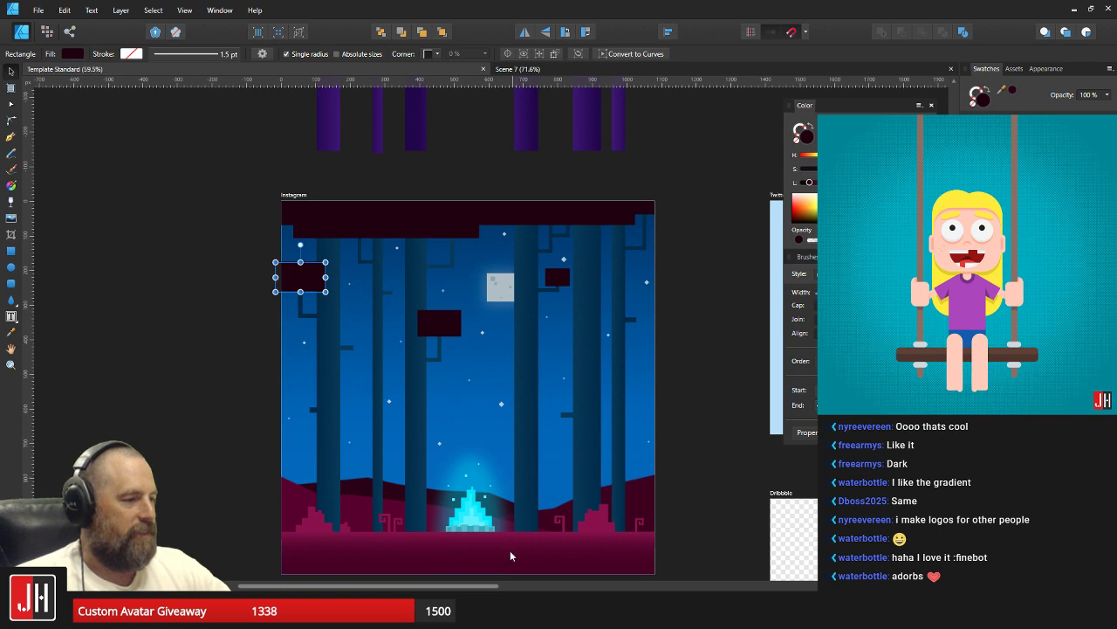
pyautogui.click(437, 330)
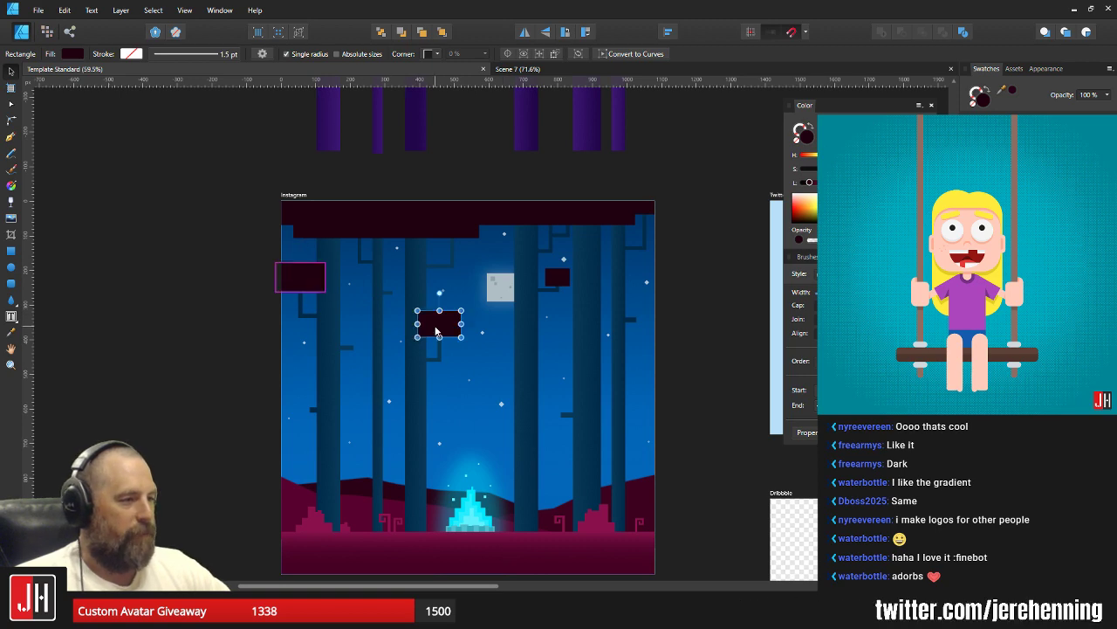
pyautogui.keyDown('shift'); pyautogui.click(293, 282); pyautogui.keyUp('shift')
pyautogui.keyDown('shift'); pyautogui.click(354, 227); pyautogui.keyUp('shift')
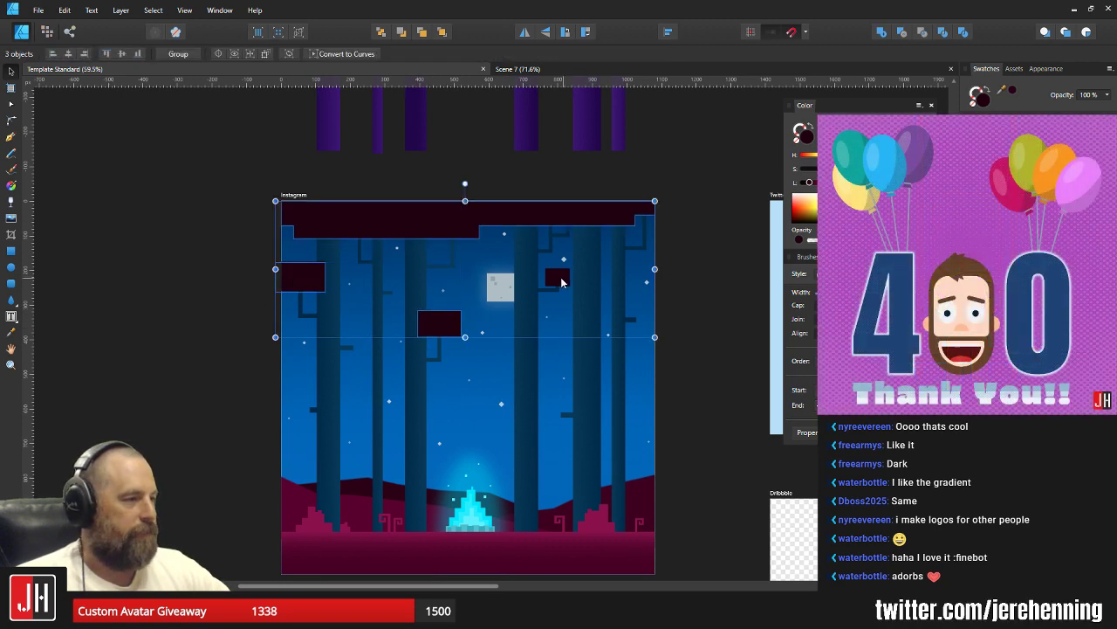
pyautogui.scroll(4, 416, 269)
pyautogui.press('i')
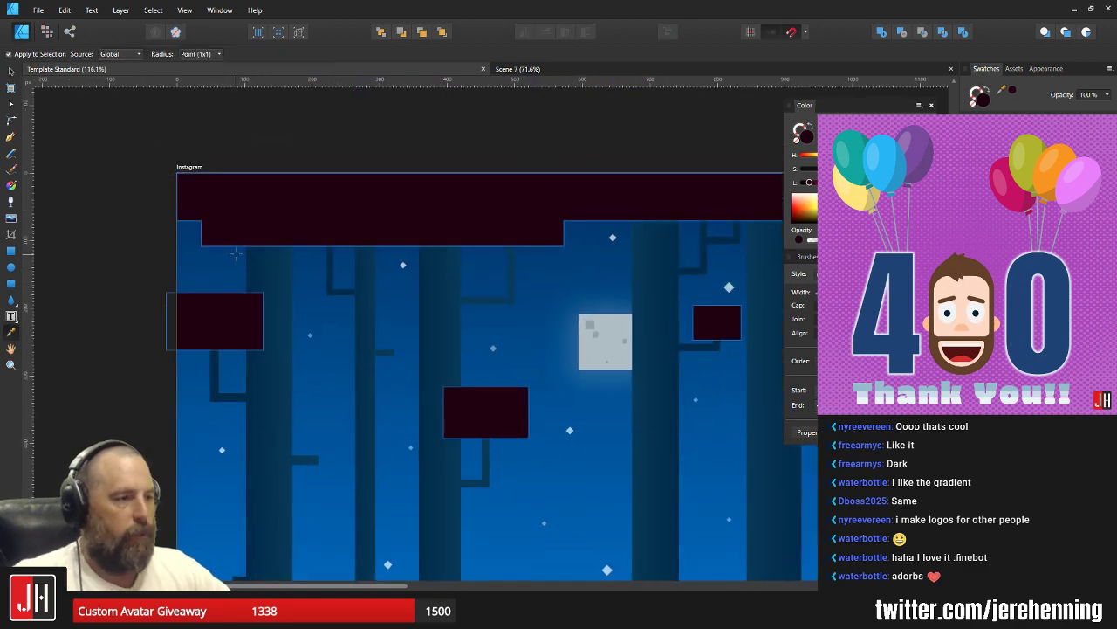
pyautogui.scroll(3, 251, 266)
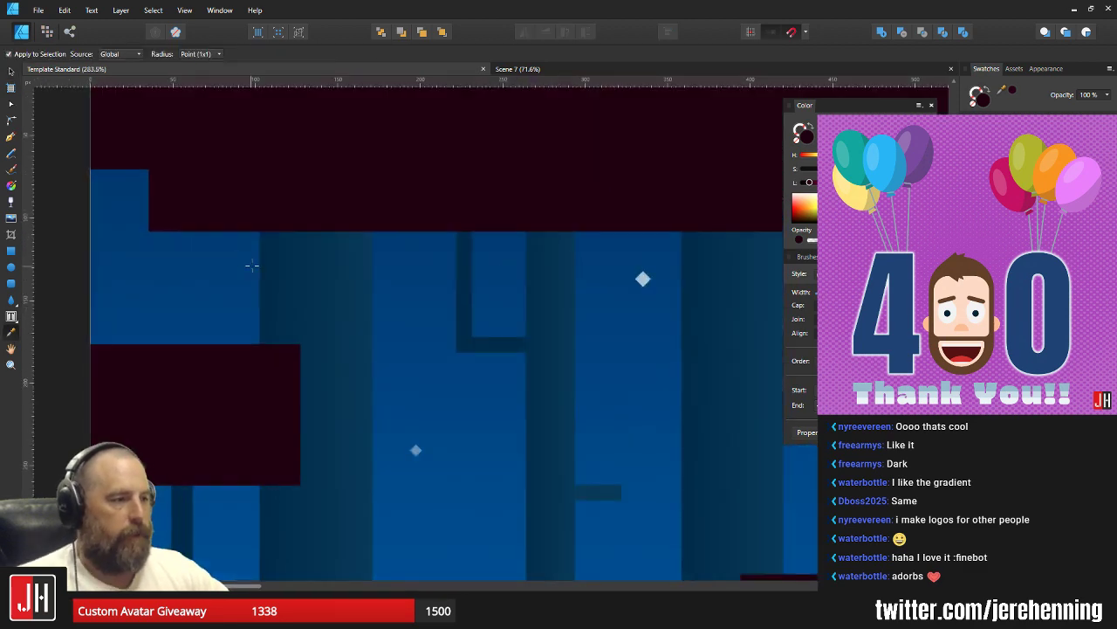
pyautogui.click(133, 197)
# Darken the fill of the canopy and leaf blocks to a very dark navy, keeping the blue hue.
pyautogui.scroll(-4, 385, 254)
pyautogui.press('v')
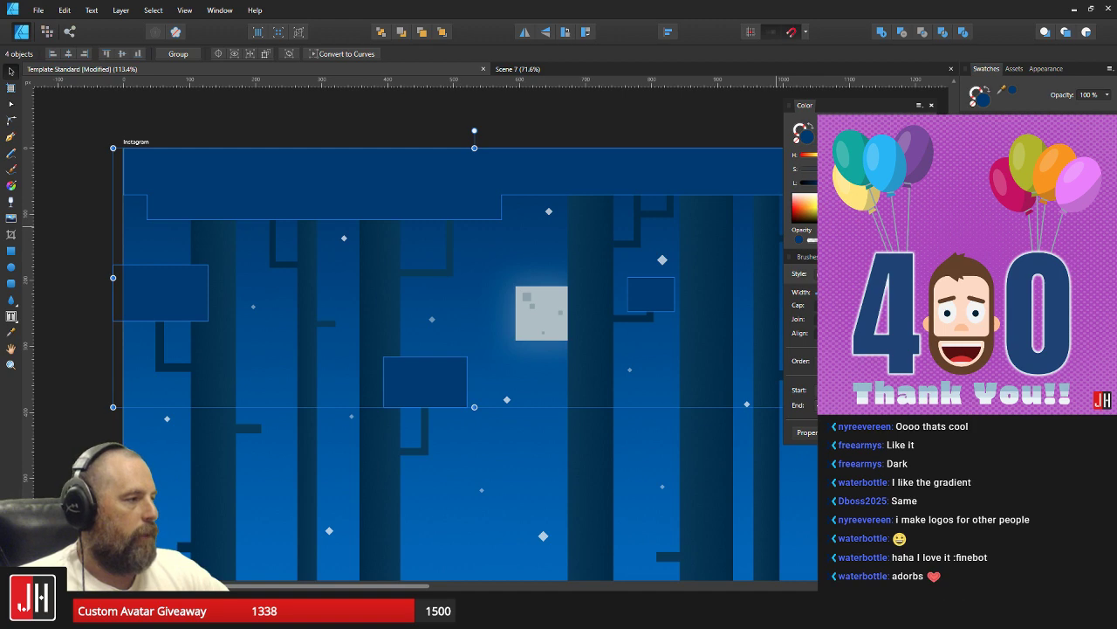
pyautogui.moveTo(824, 183); pyautogui.dragTo(814, 185)
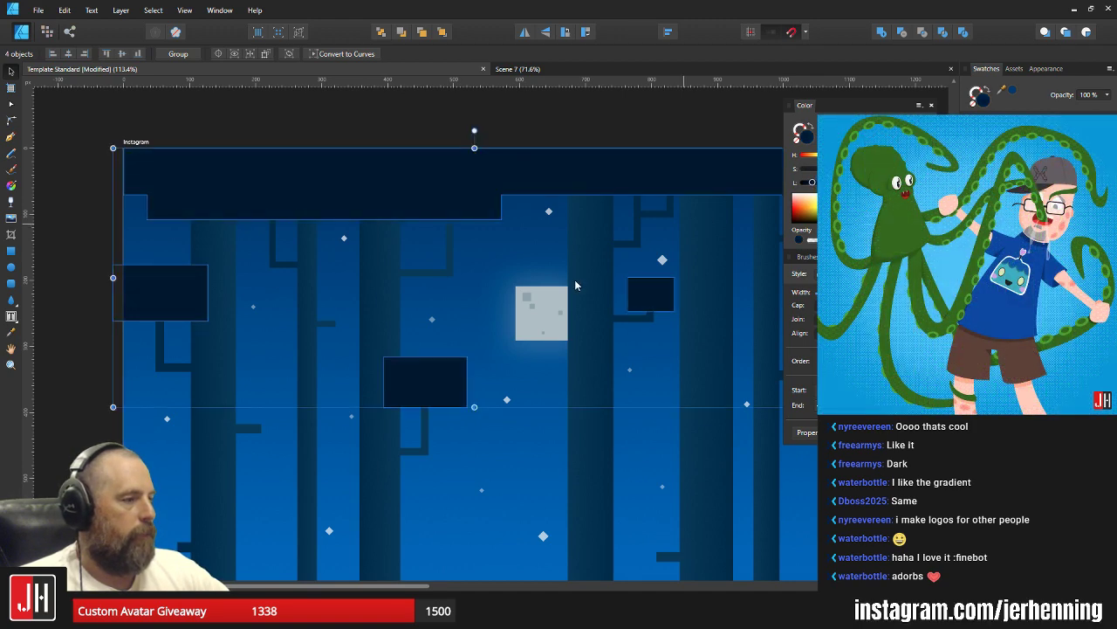
pyautogui.scroll(-4, 594, 288)
pyautogui.click(536, 392)
# Examine the navy canopy, the leaf blocks and the bare branches across the forest scene.
pyautogui.scroll(4, 403, 340)
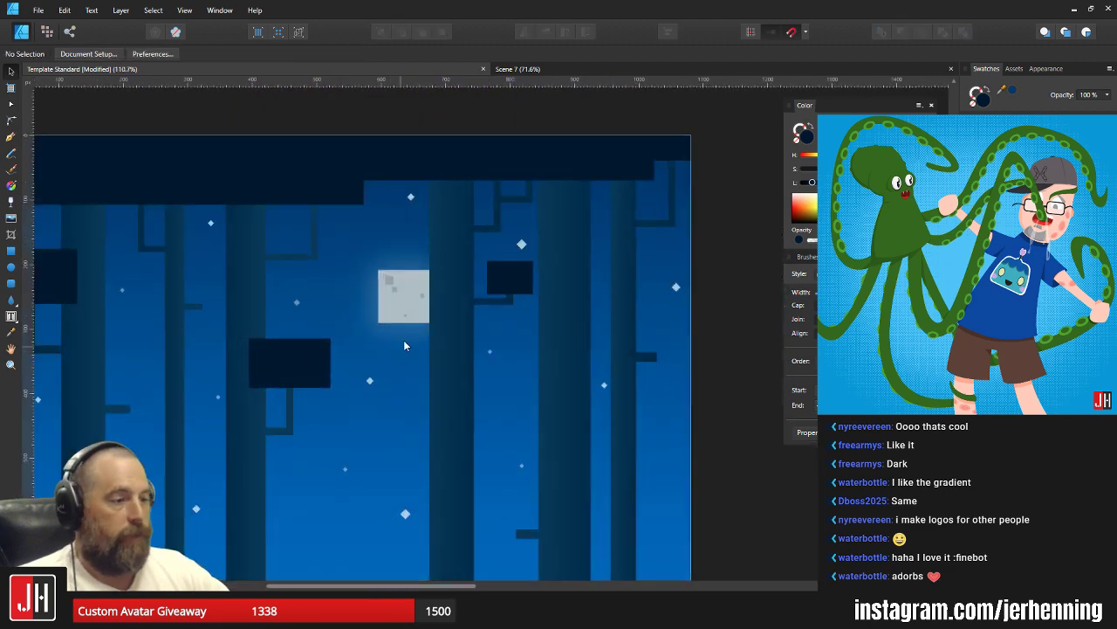
pyautogui.scroll(-5, 477, 327)
pyautogui.scroll(2, 421, 337)
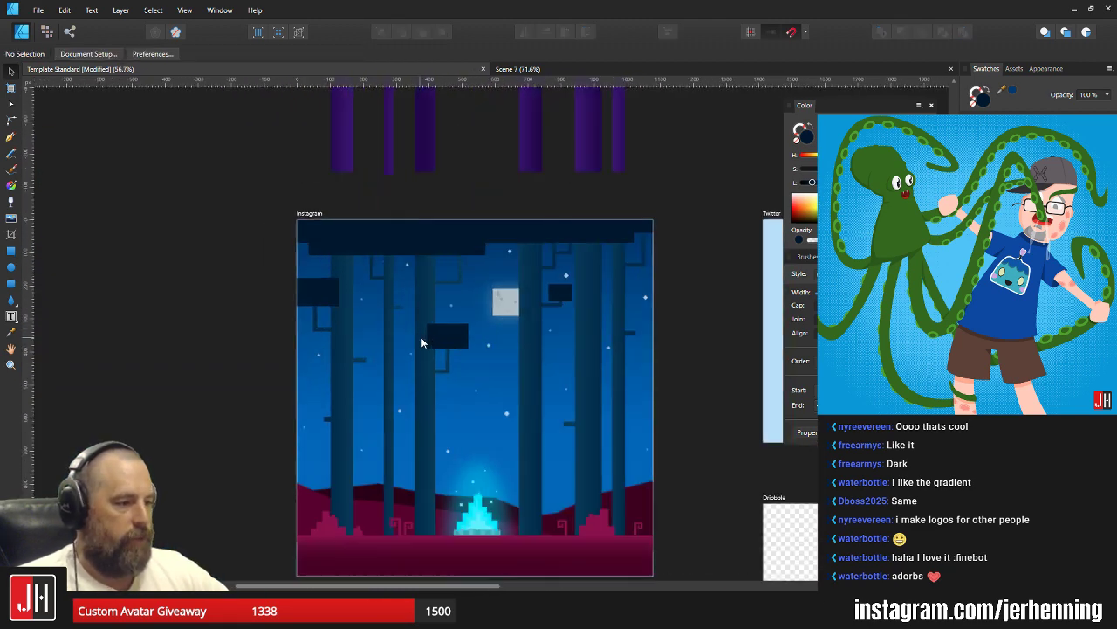
pyautogui.hscroll(3, 419, 342)
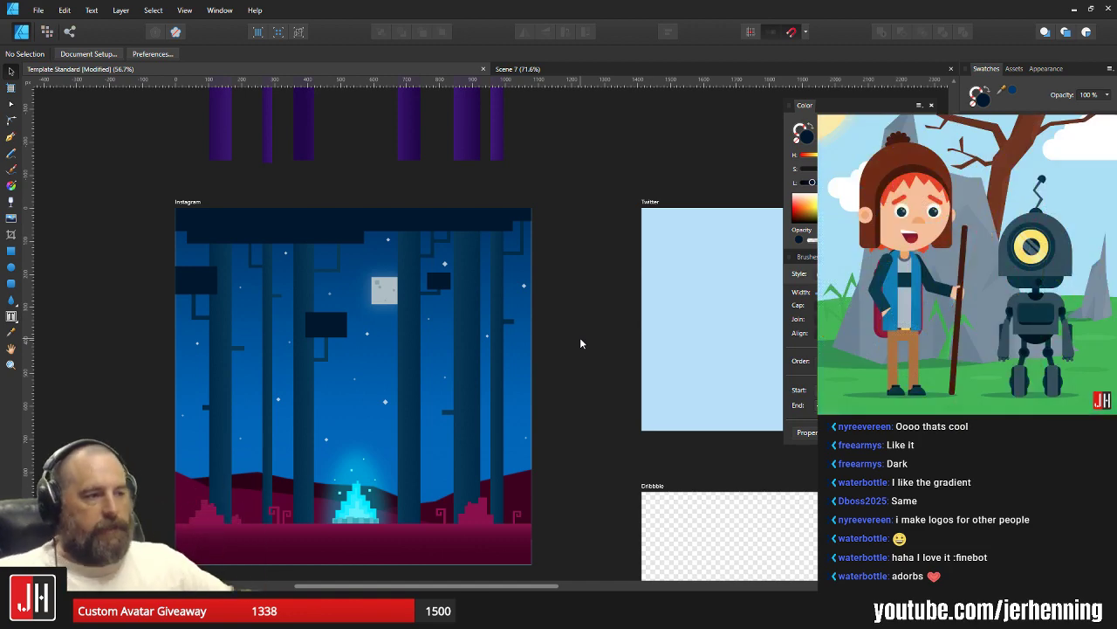
pyautogui.scroll(3, 262, 333)
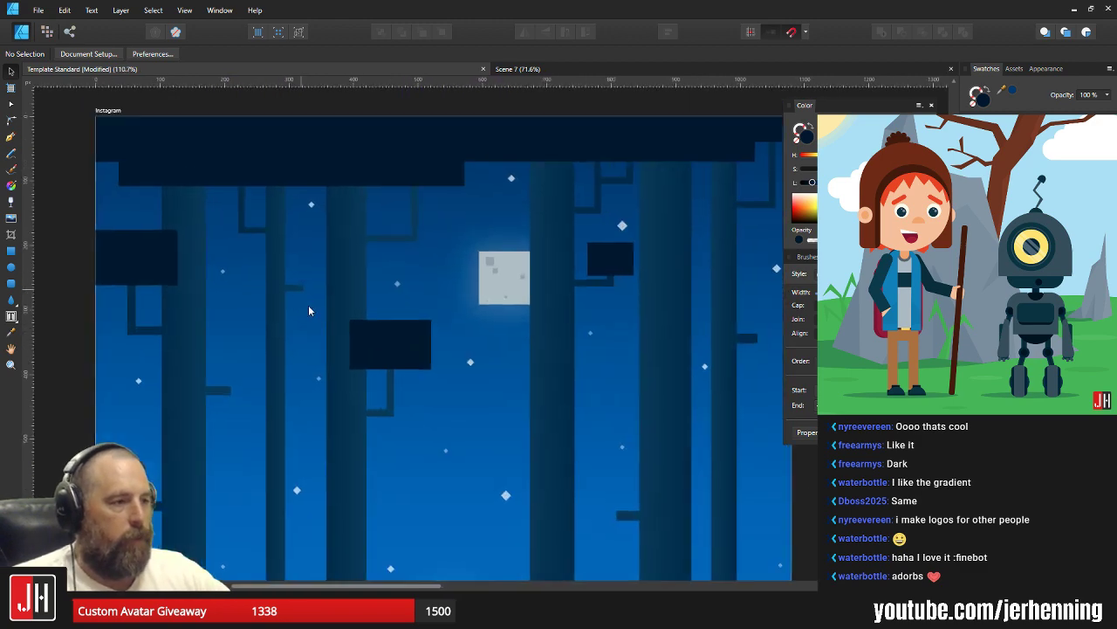
pyautogui.scroll(3, 298, 322)
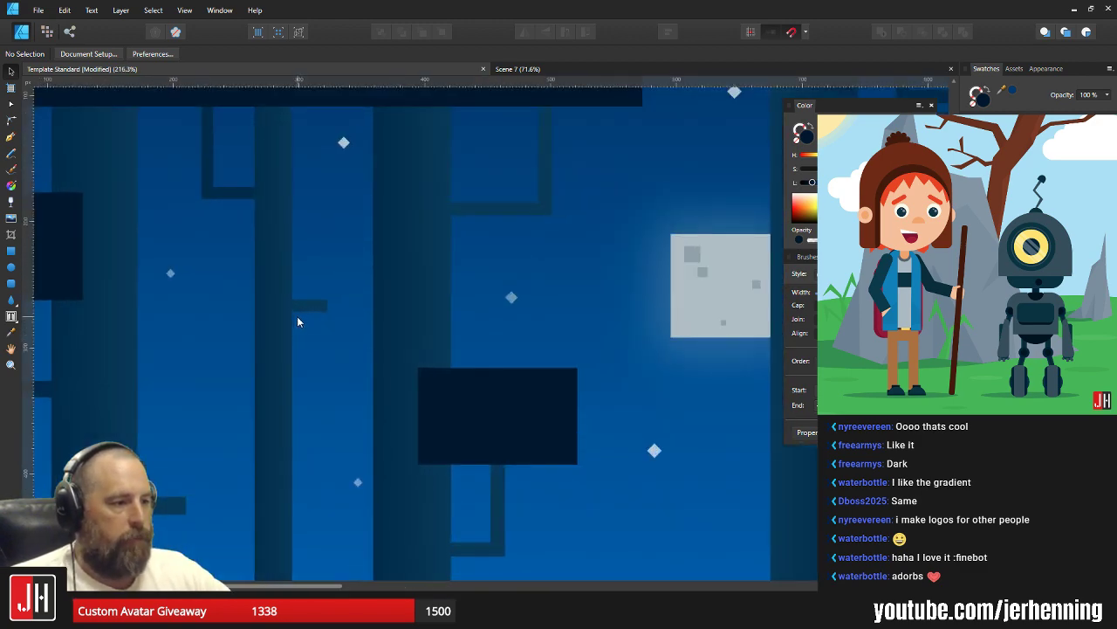
pyautogui.scroll(-4, 311, 323)
pyautogui.scroll(2, 205, 310)
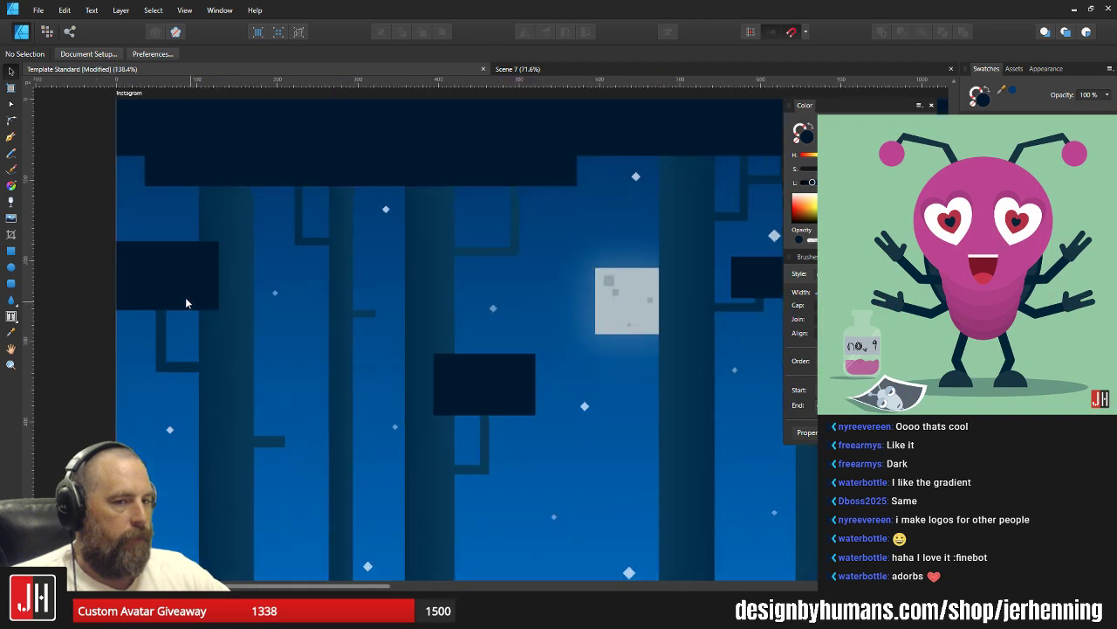
# Duplicate the leftmost leaf block, shrink the copy and place it at the short branch on the first tree's right side.
pyautogui.click(180, 293)
pyautogui.moveTo(180, 293); pyautogui.dragTo(353, 308)
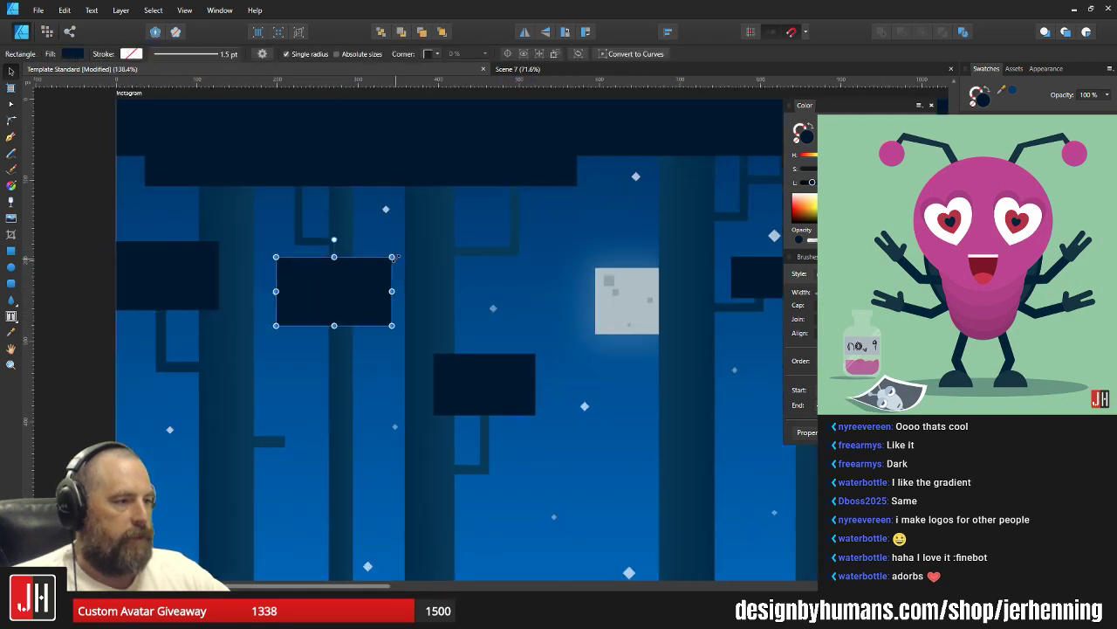
pyautogui.moveTo(395, 257); pyautogui.dragTo(314, 555)
pyautogui.scroll(3, 331, 299)
pyautogui.scroll(2, 358, 378)
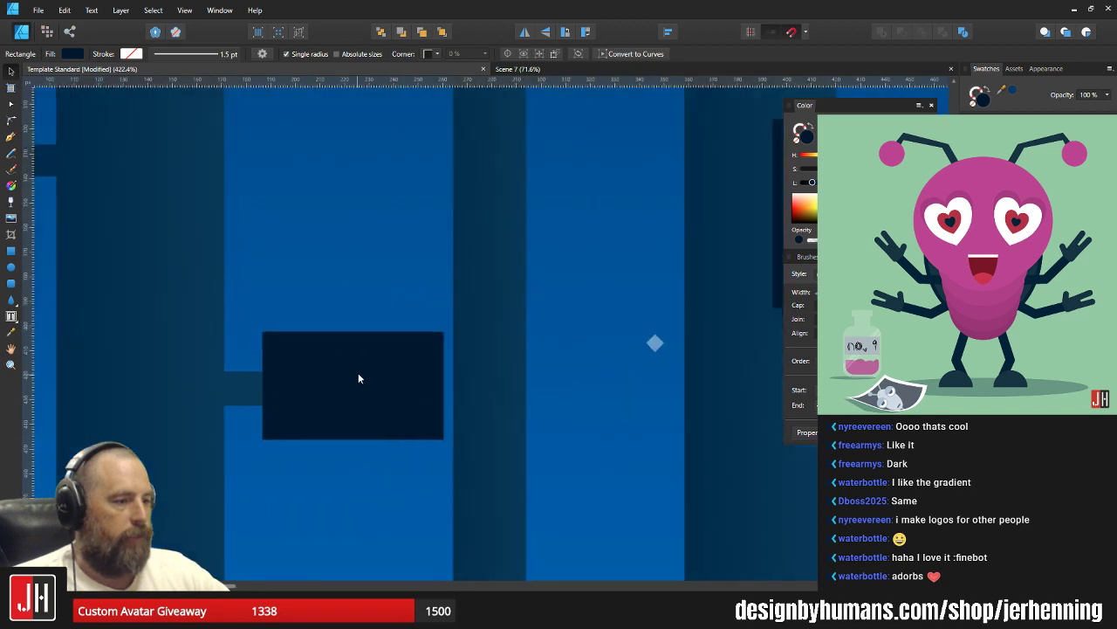
# Narrow the small leaf block to a near square at the end of the first tree's short branch.
pyautogui.moveTo(354, 312)
pyautogui.mouseDown()
pyautogui.moveTo(426, 377)
pyautogui.moveTo(356, 389)
pyautogui.moveTo(351, 318)
pyautogui.moveTo(337, 315)
pyautogui.mouseUp()
pyautogui.moveTo(428, 386); pyautogui.dragTo(330, 399)
pyautogui.hotkey('ctrl', '0')
pyautogui.click(273, 422)
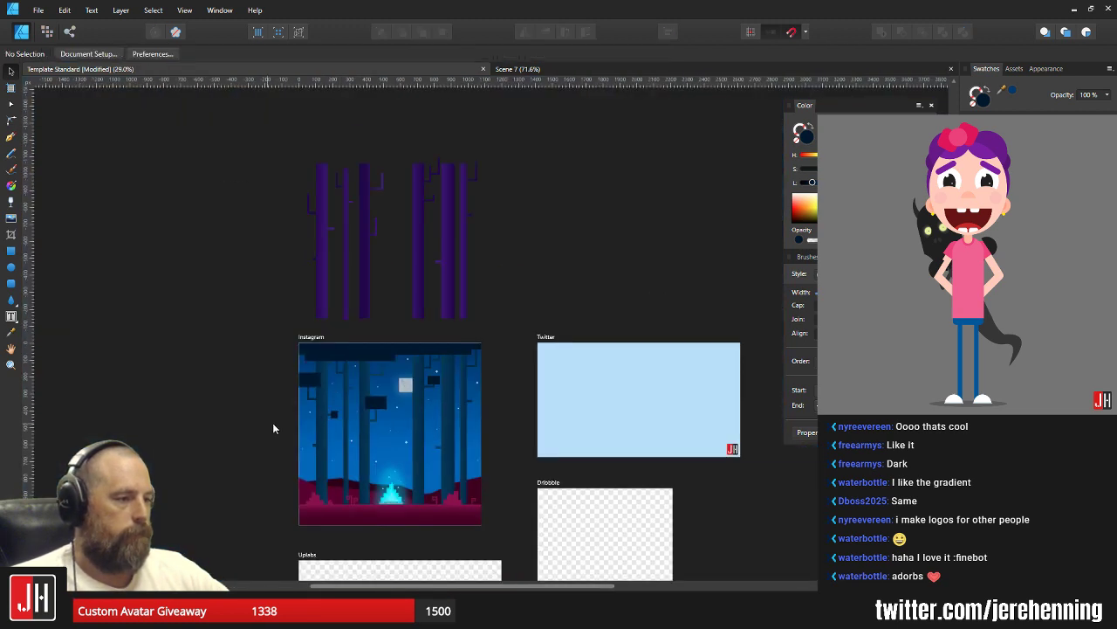
# Copy the small square leaf block onto the end of the rightmost tree's short right-hand branch.
pyautogui.scroll(3, 277, 419)
pyautogui.moveTo(271, 408); pyautogui.dragTo(627, 367)
pyautogui.scroll(5, 611, 369)
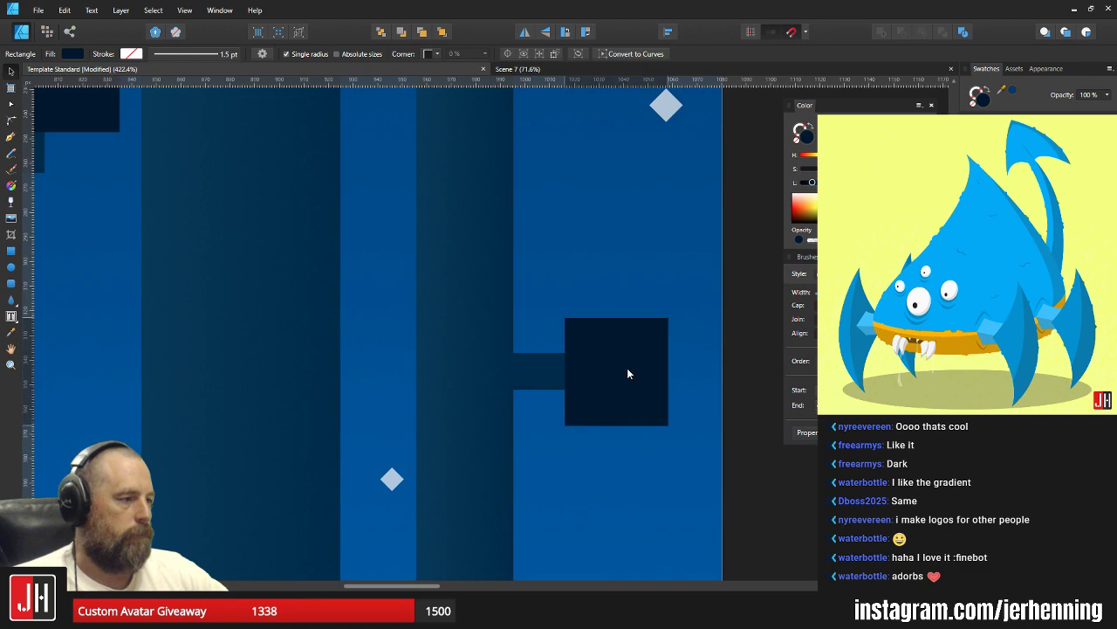
pyautogui.scroll(-5, 620, 380)
pyautogui.scroll(-6, 615, 390)
pyautogui.click(661, 416)
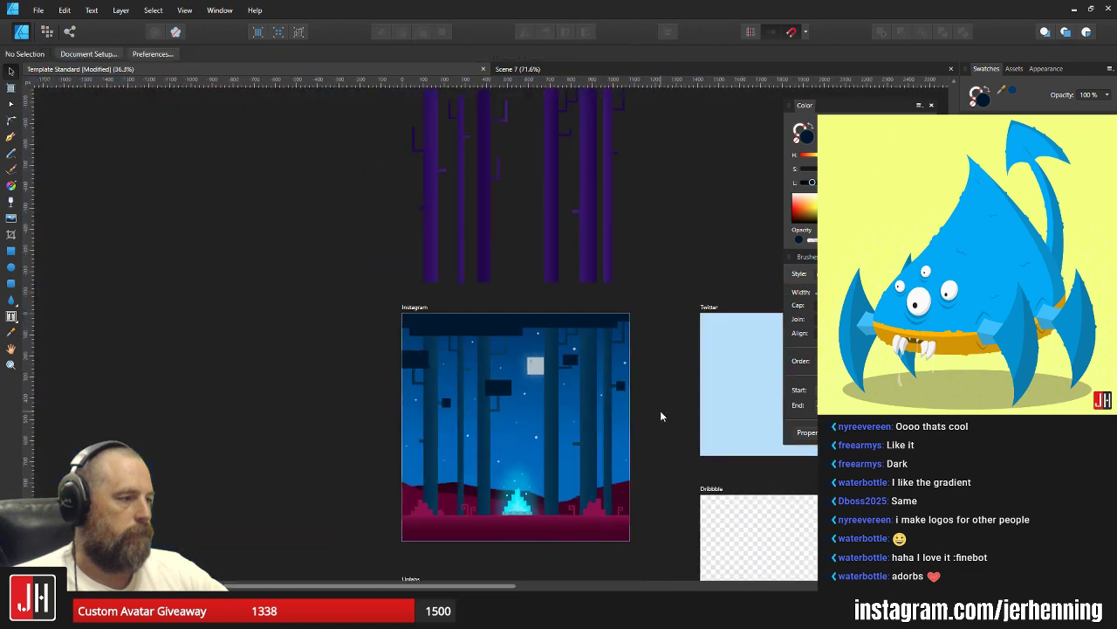
# Save the document and examine the new leaf blocks and the campfire within the whole scene.
pyautogui.scroll(4, 540, 442)
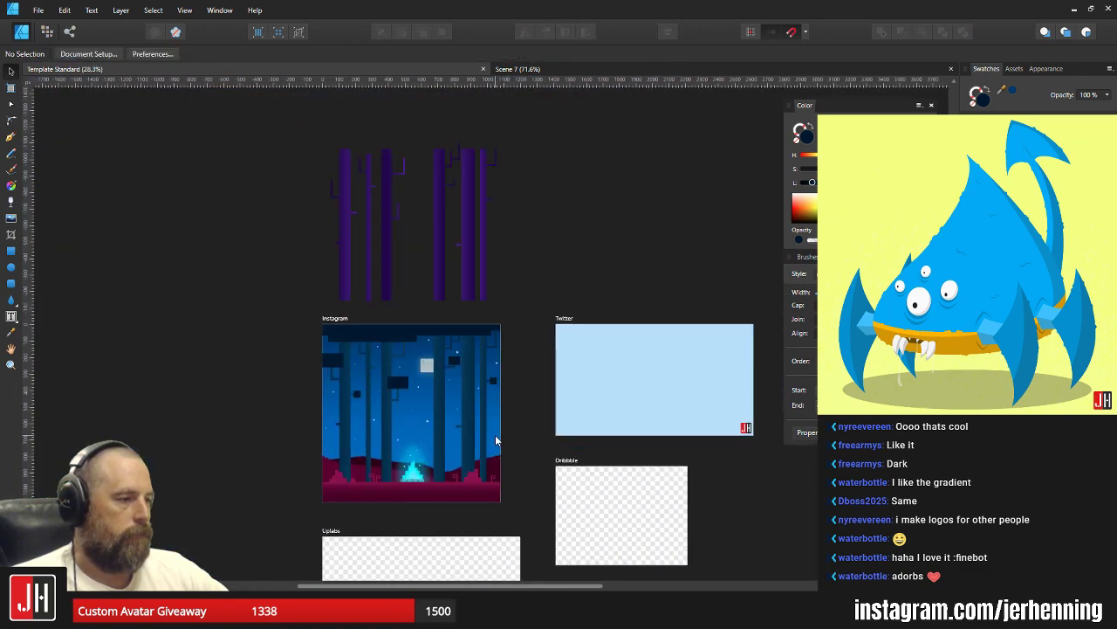
pyautogui.scroll(-1, 378, 389)
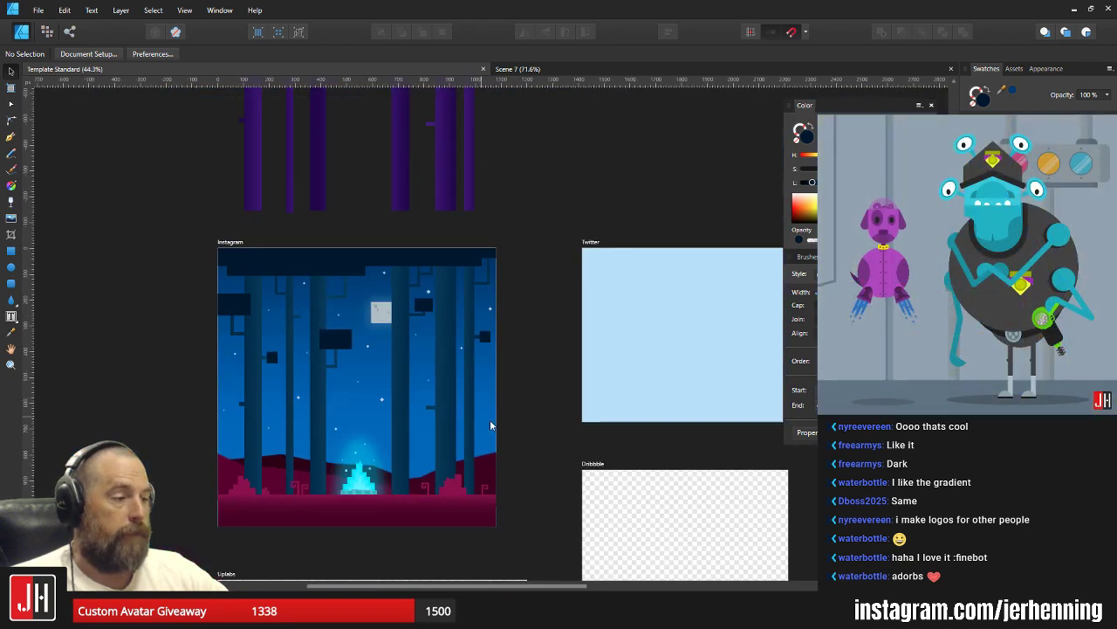
pyautogui.scroll(3, 375, 427)
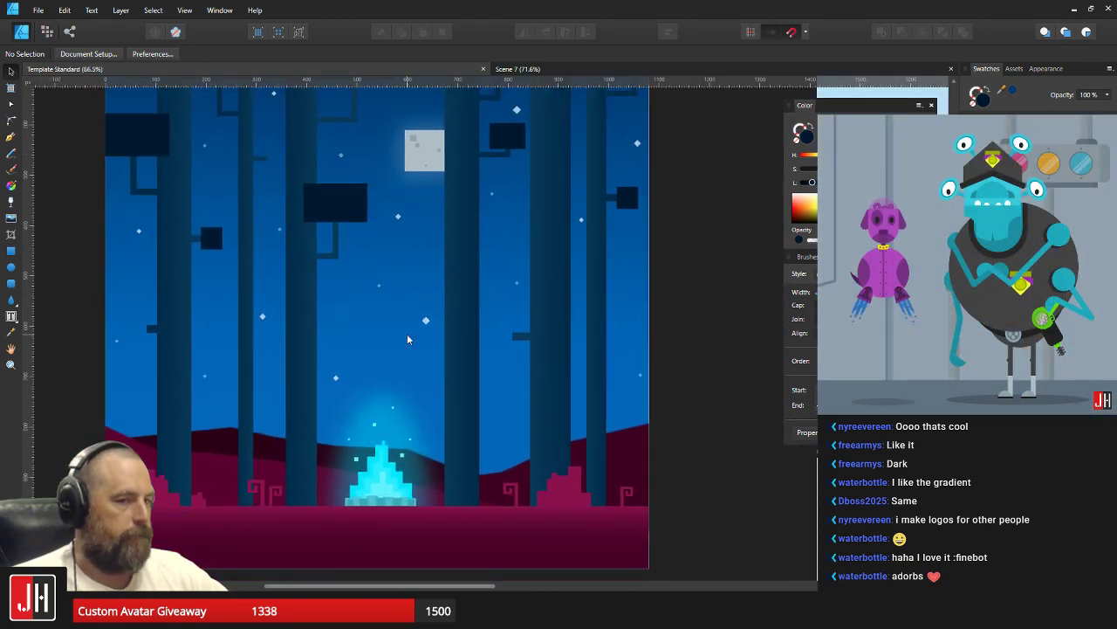
pyautogui.scroll(-2, 416, 355)
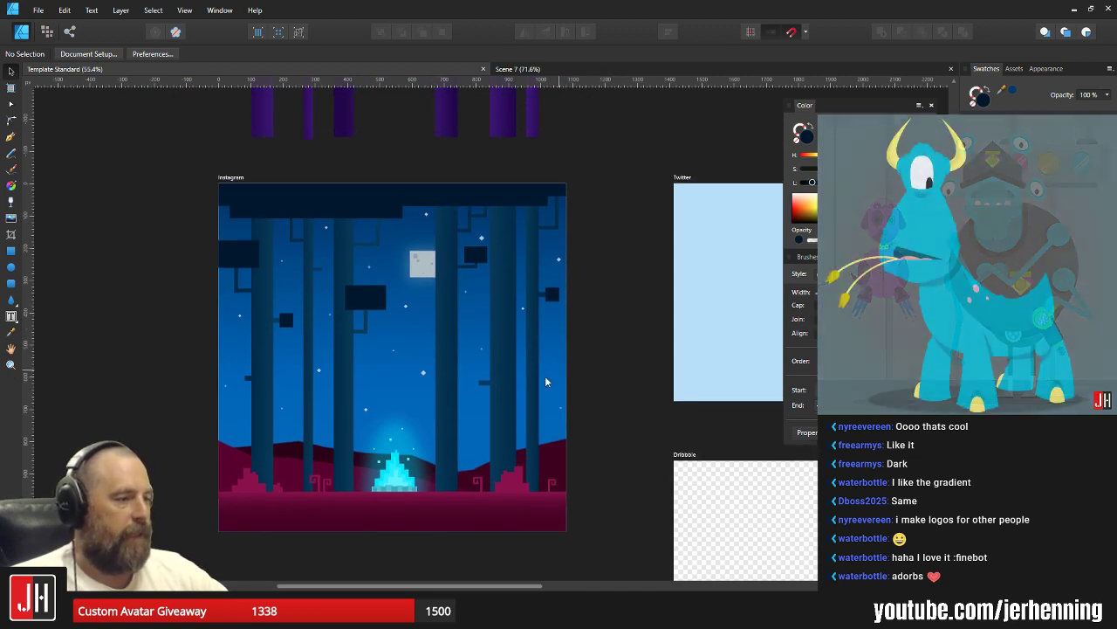
pyautogui.scroll(2, 500, 366)
pyautogui.moveTo(394, 395); pyautogui.dragTo(476, 431)
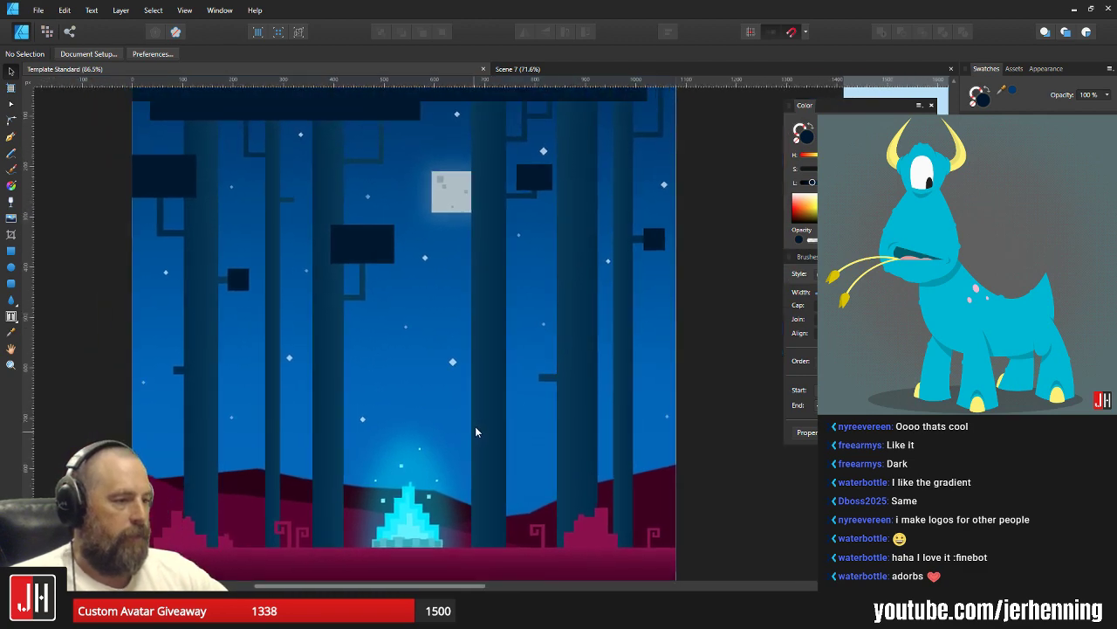
# Lighten the square moon's fill to a paler grey.
pyautogui.scroll(5, 466, 245)
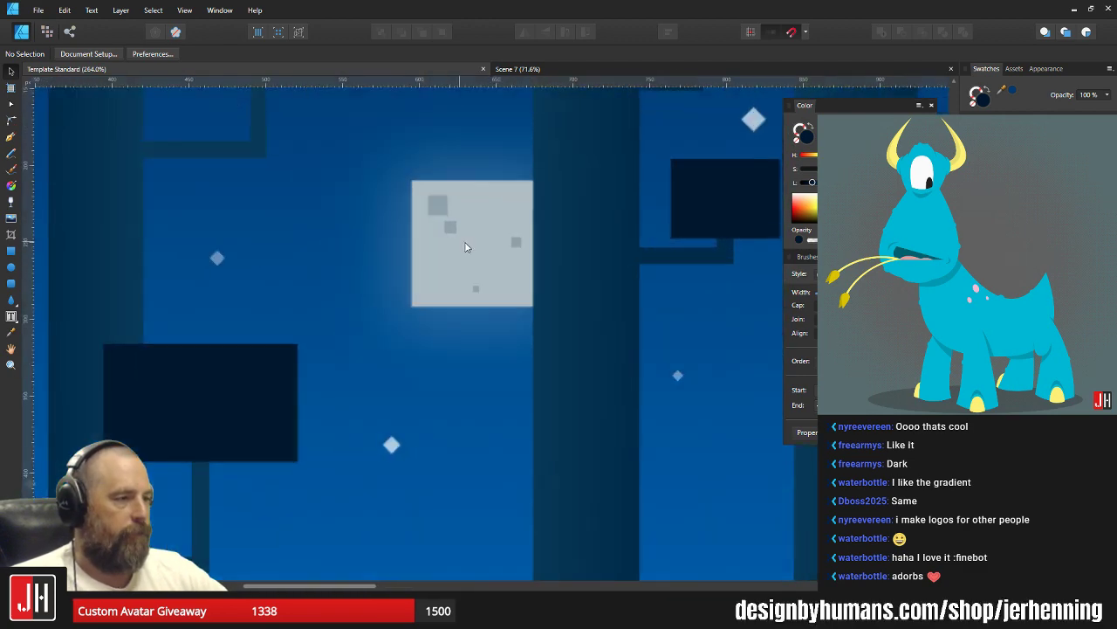
pyautogui.click(467, 247)
pyautogui.hotkey('ctrl', 'd')
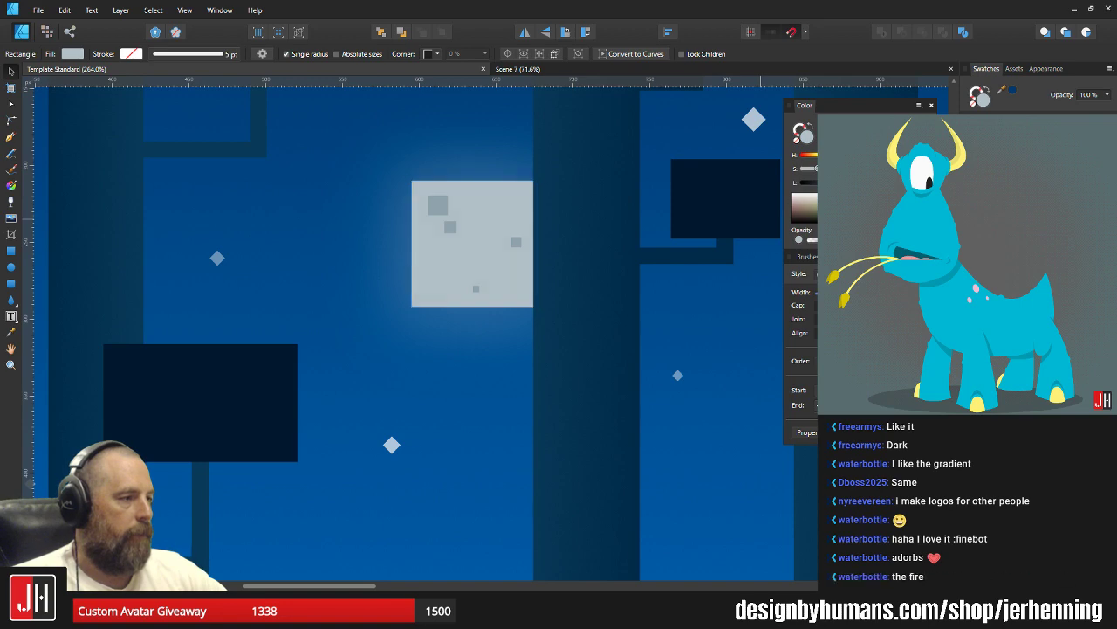
pyautogui.scroll(-2, 612, 253)
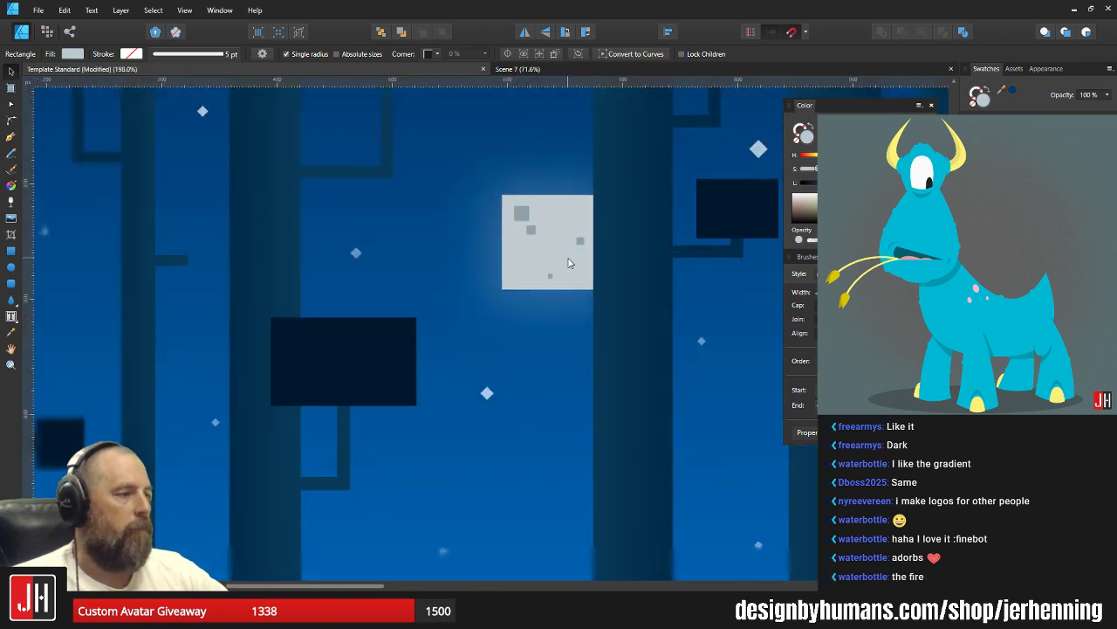
pyautogui.click(555, 261)
pyautogui.scroll(5, 590, 253)
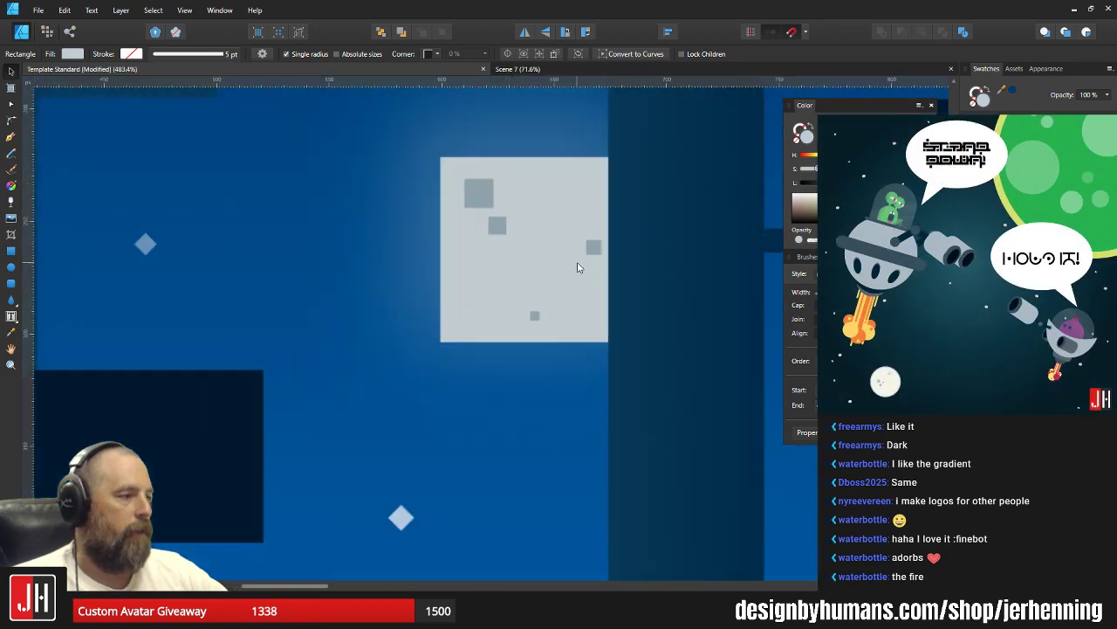
# Move the crater near the moon's right side slightly up and inward, away from the tree trunk.
pyautogui.click(598, 237)
pyautogui.moveTo(599, 237); pyautogui.dragTo(581, 229)
pyautogui.click(568, 159)
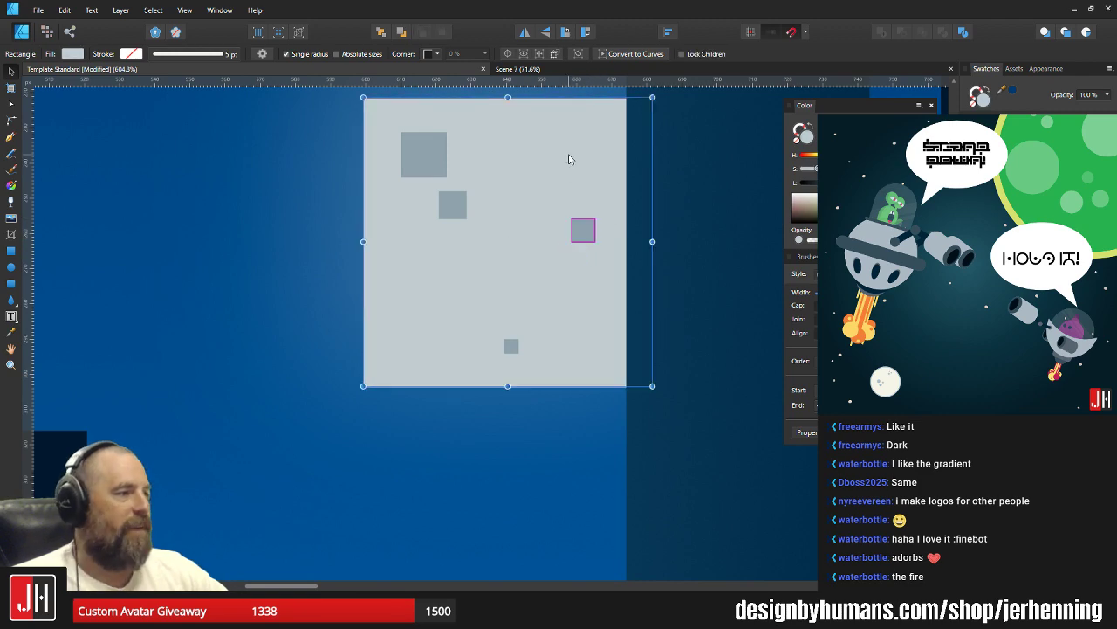
pyautogui.scroll(-6, 547, 192)
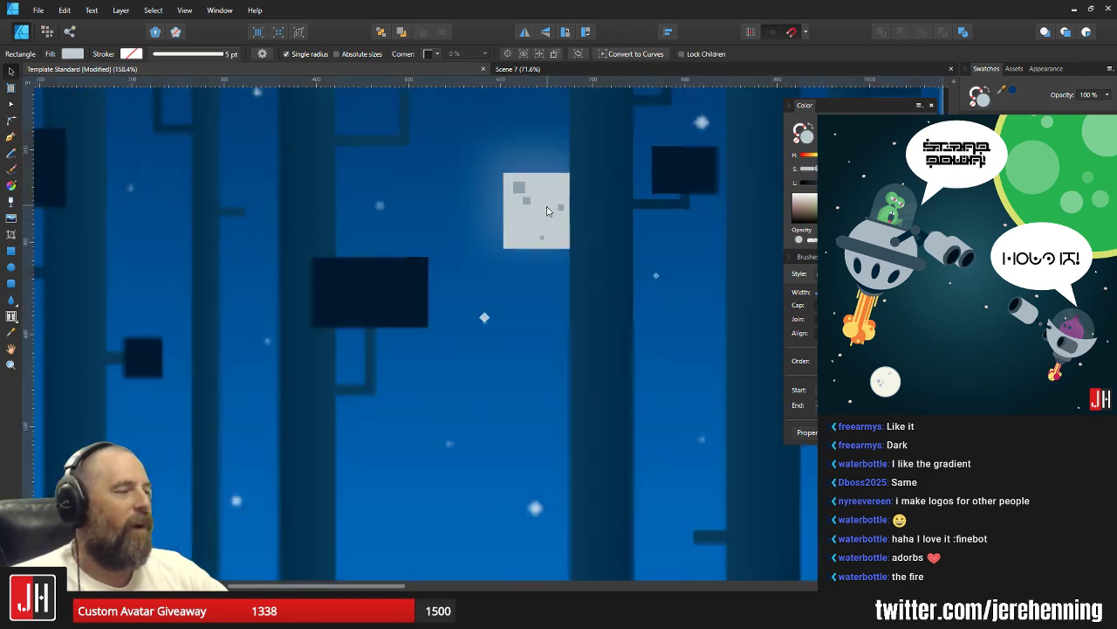
pyautogui.click(686, 294)
# Save the document and examine the campfire glow and the moon within the full forest scene.
pyautogui.scroll(3, 611, 288)
pyautogui.scroll(-3, 534, 320)
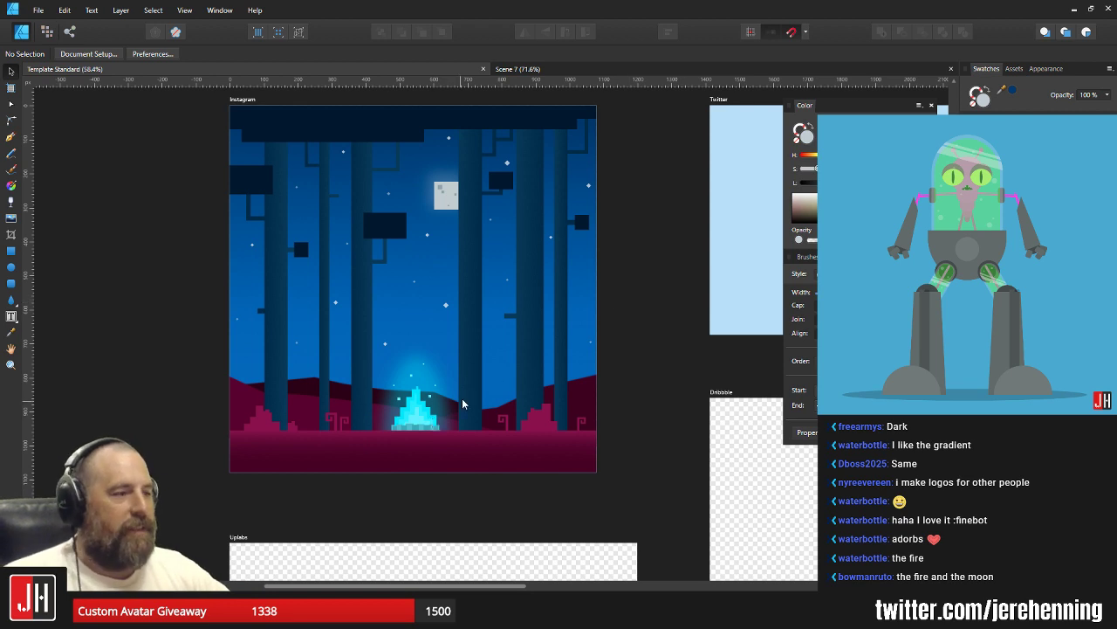
pyautogui.scroll(4, 463, 404)
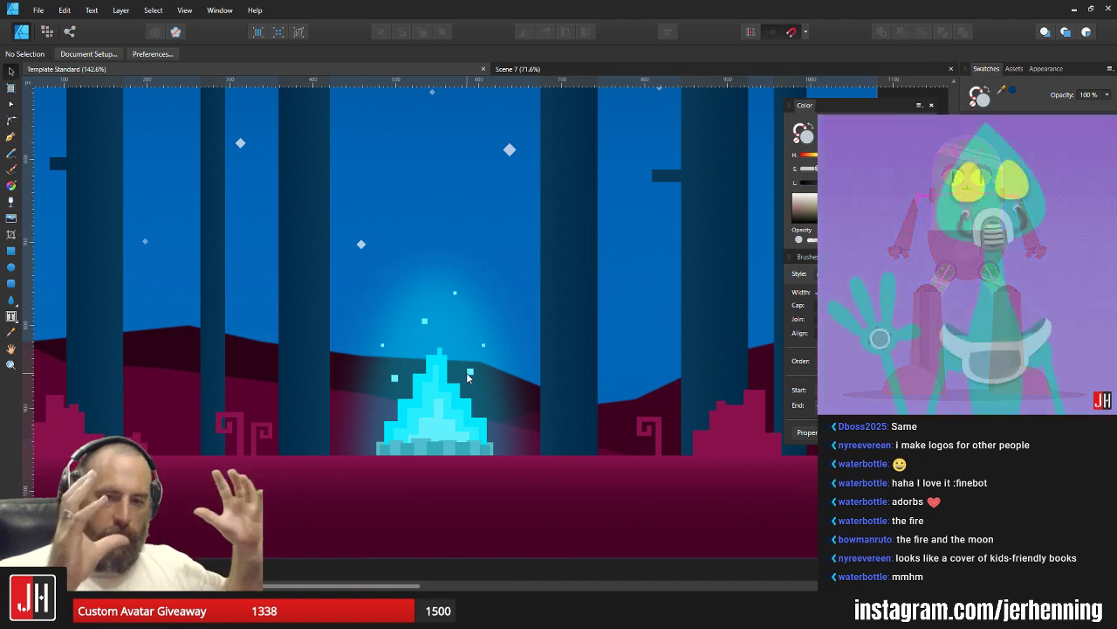
pyautogui.scroll(-4, 468, 374)
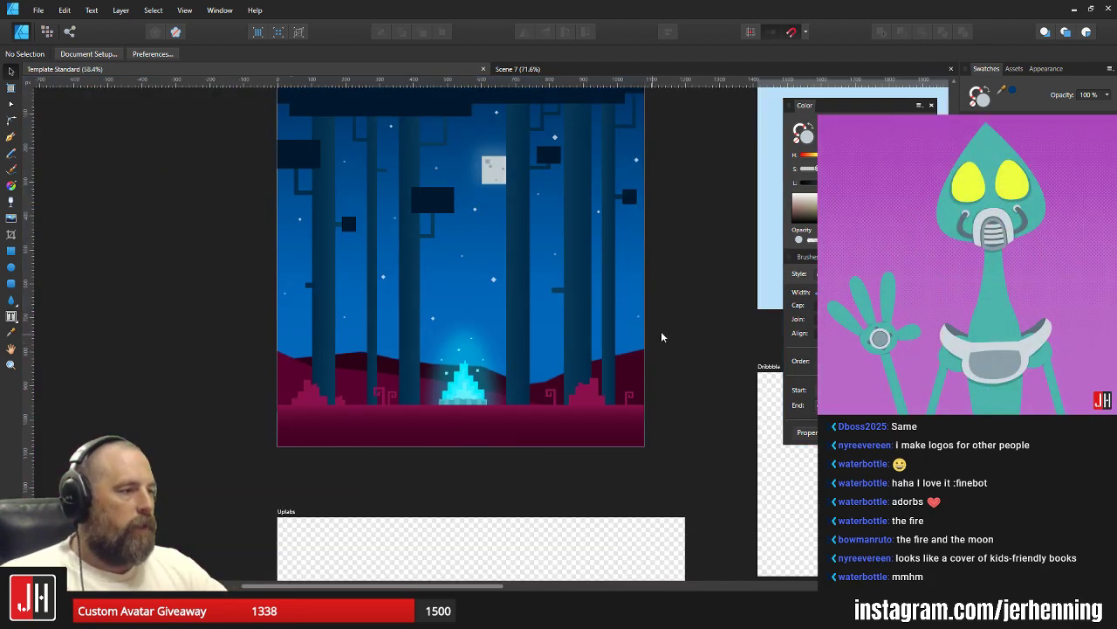
pyautogui.moveTo(687, 279); pyautogui.dragTo(648, 336)
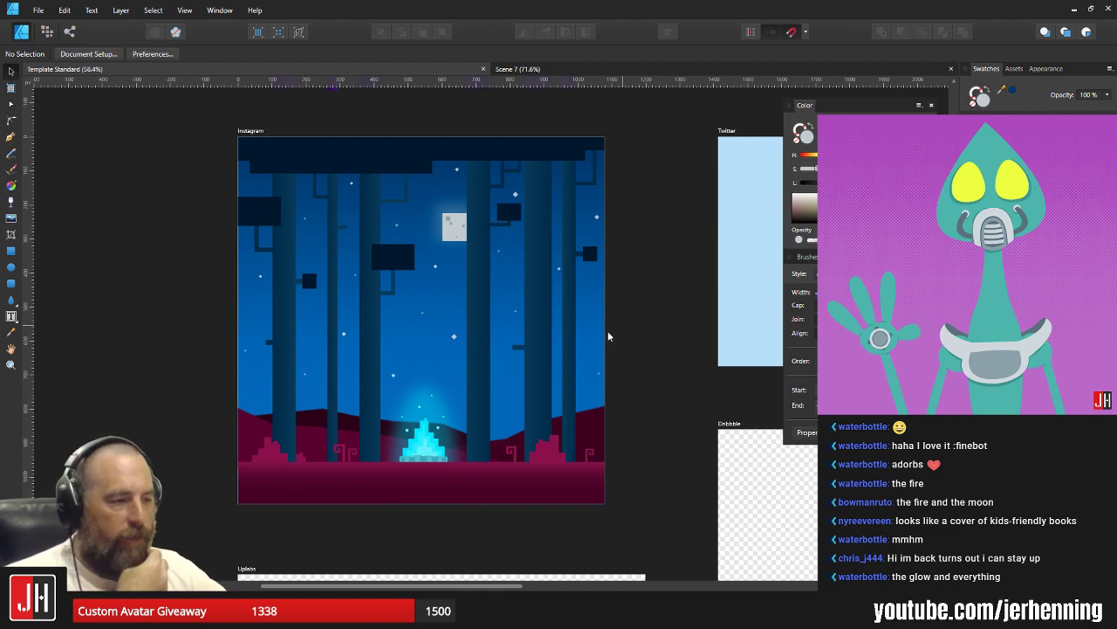
# Draw a tall light-grey ellipse just above the campfire, between the third and fourth trees.
pyautogui.scroll(4, 420, 433)
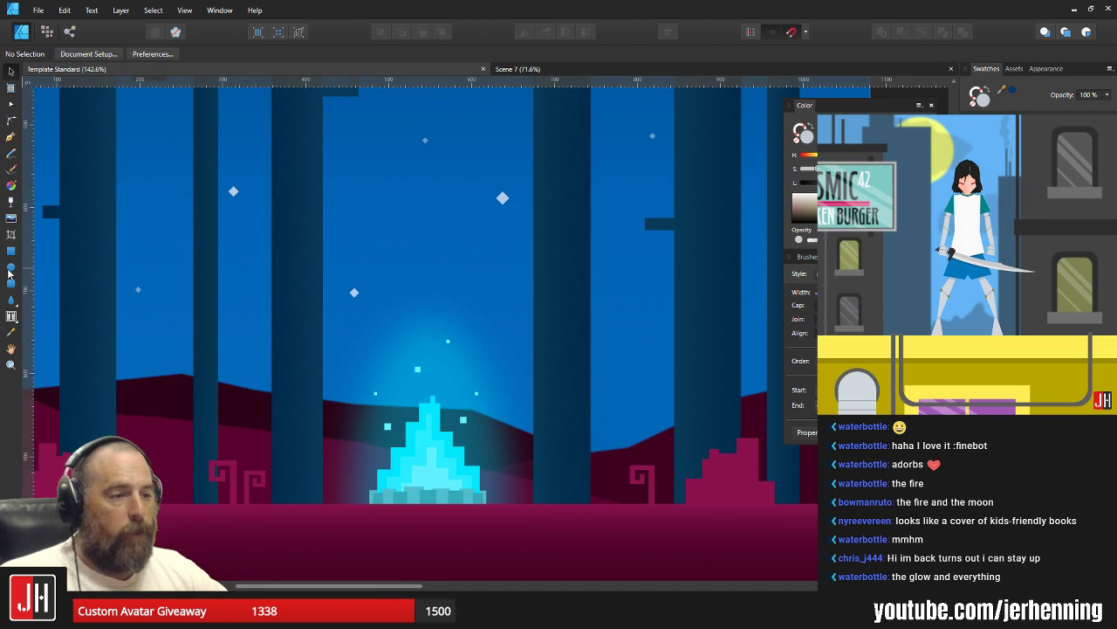
pyautogui.click(10, 267)
pyautogui.moveTo(397, 137)
pyautogui.mouseDown()
pyautogui.moveTo(541, 380)
pyautogui.moveTo(485, 384)
pyautogui.moveTo(522, 387)
pyautogui.mouseUp()
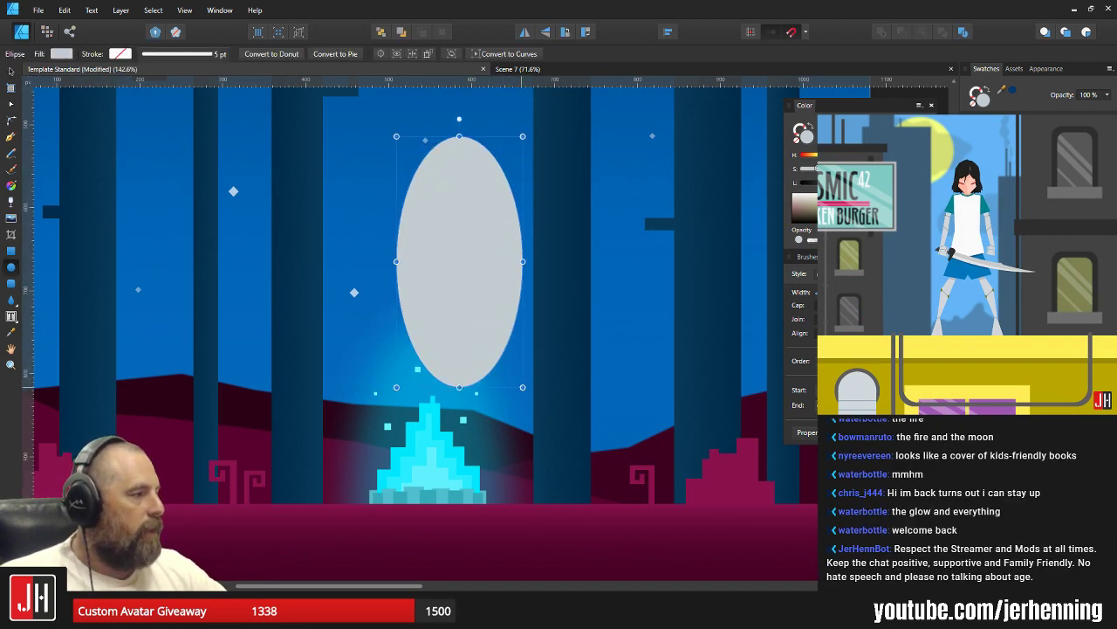
# Apply the copied translucent cyan glow style to the tall ellipse and shift it slightly up and left above the campfire.
pyautogui.press('v')
pyautogui.hotkey('ctrl', 'shift', 'v')
pyautogui.moveTo(463, 245); pyautogui.dragTo(439, 230)
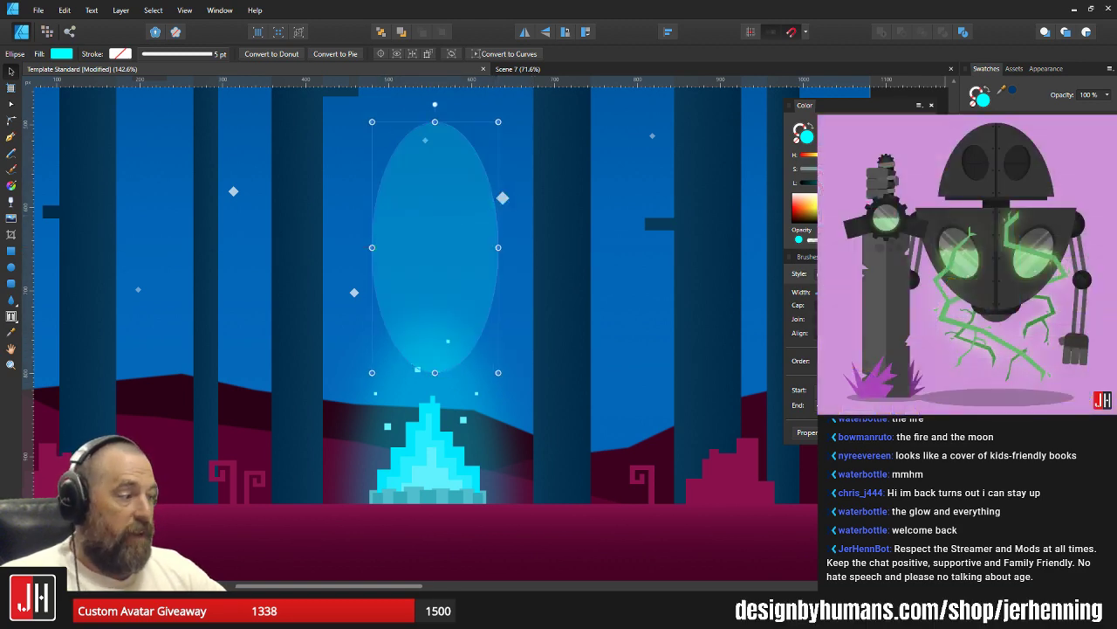
# Apply a Gaussian Blur layer effect to the cyan ellipse, strong enough to dissolve its edges into the sky.
pyautogui.click(1030, 502)
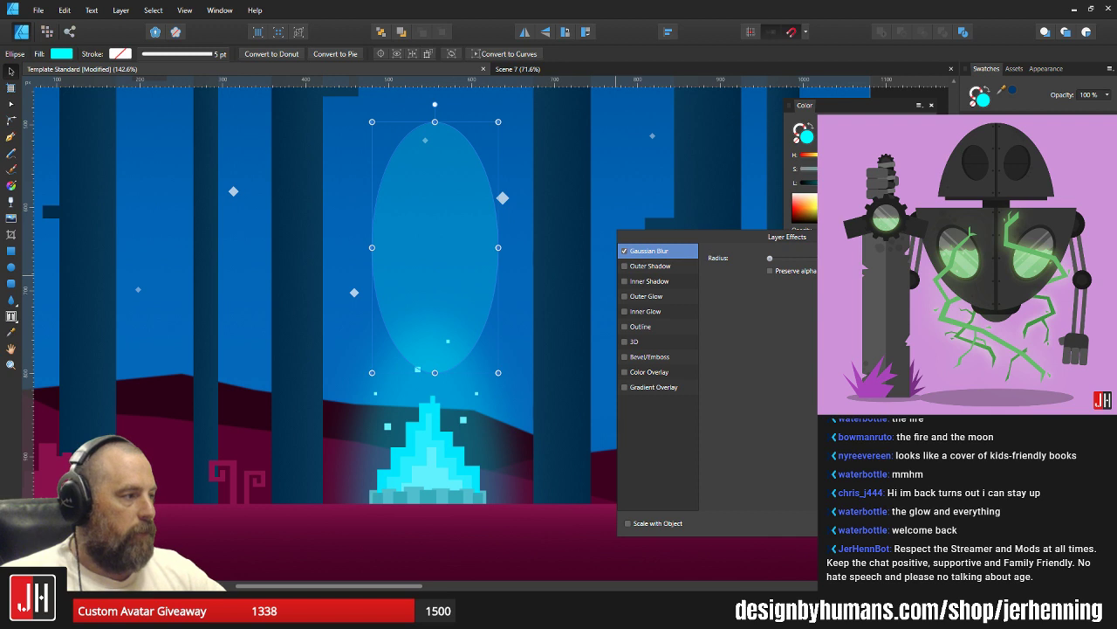
pyautogui.moveTo(770, 258); pyautogui.dragTo(827, 259)
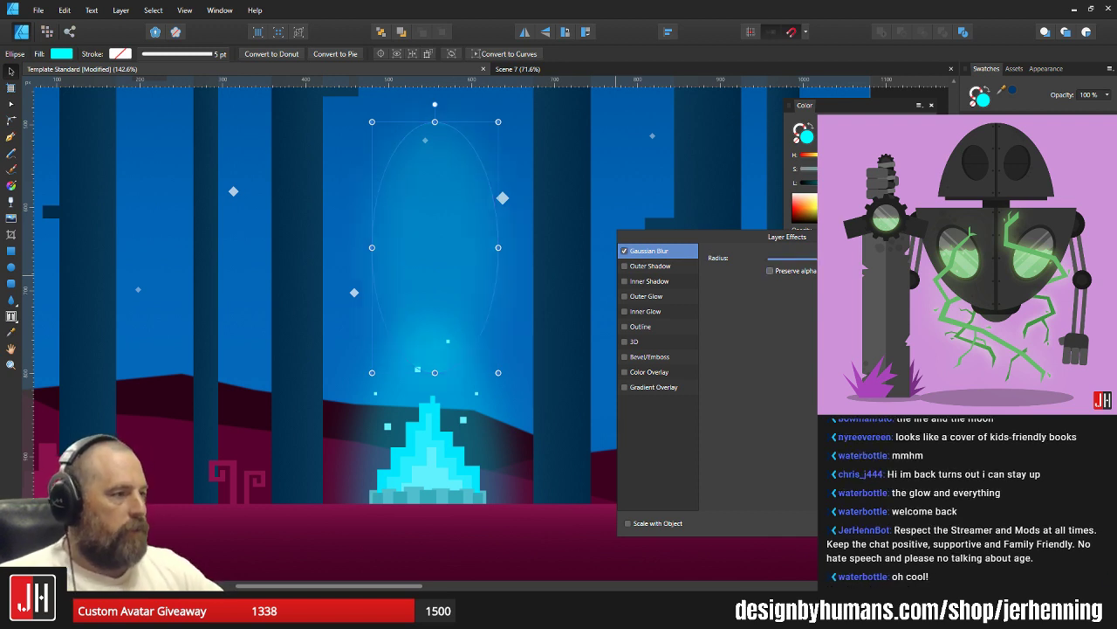
pyautogui.click(929, 523)
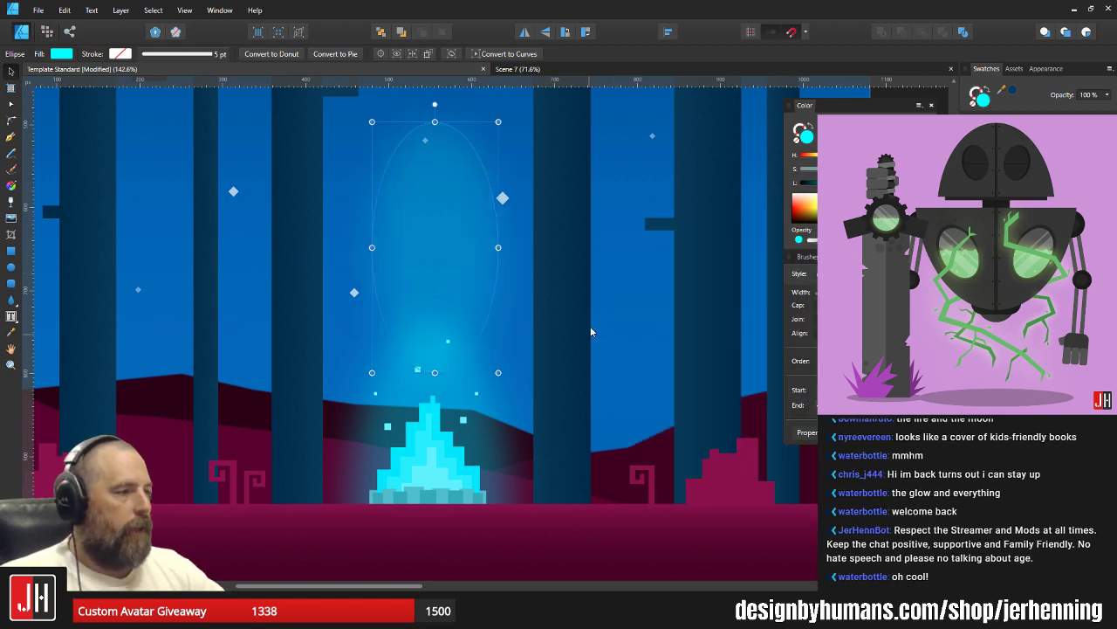
# Try the blurred cyan ellipse as a glow over the lower trunk of the third tree beside the campfire.
pyautogui.click(613, 298)
pyautogui.click(326, 400)
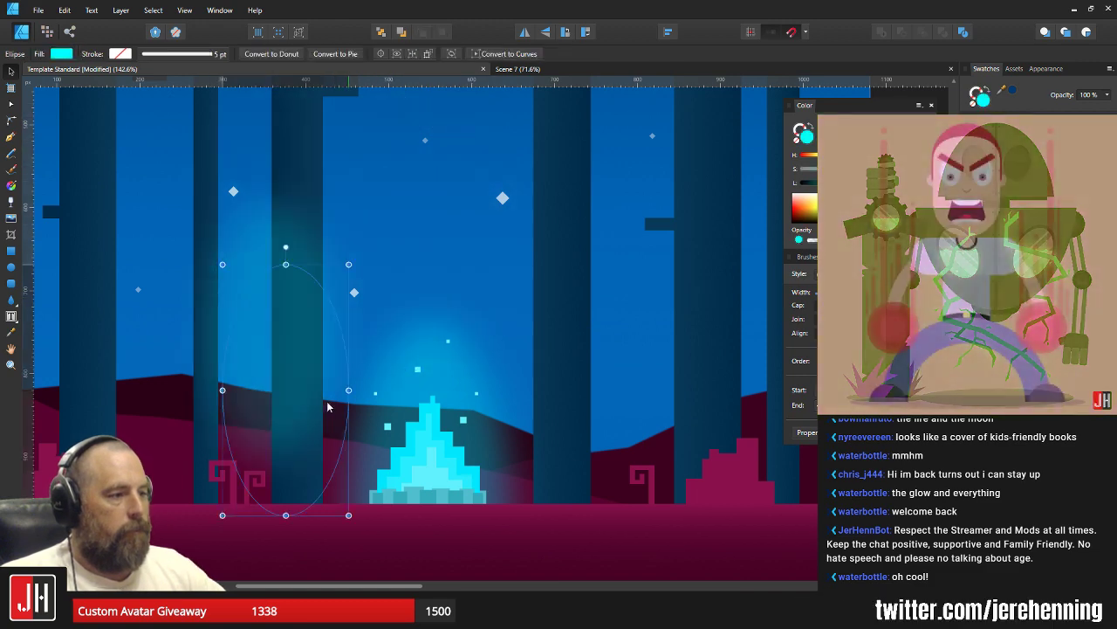
pyautogui.moveTo(316, 439); pyautogui.dragTo(313, 439)
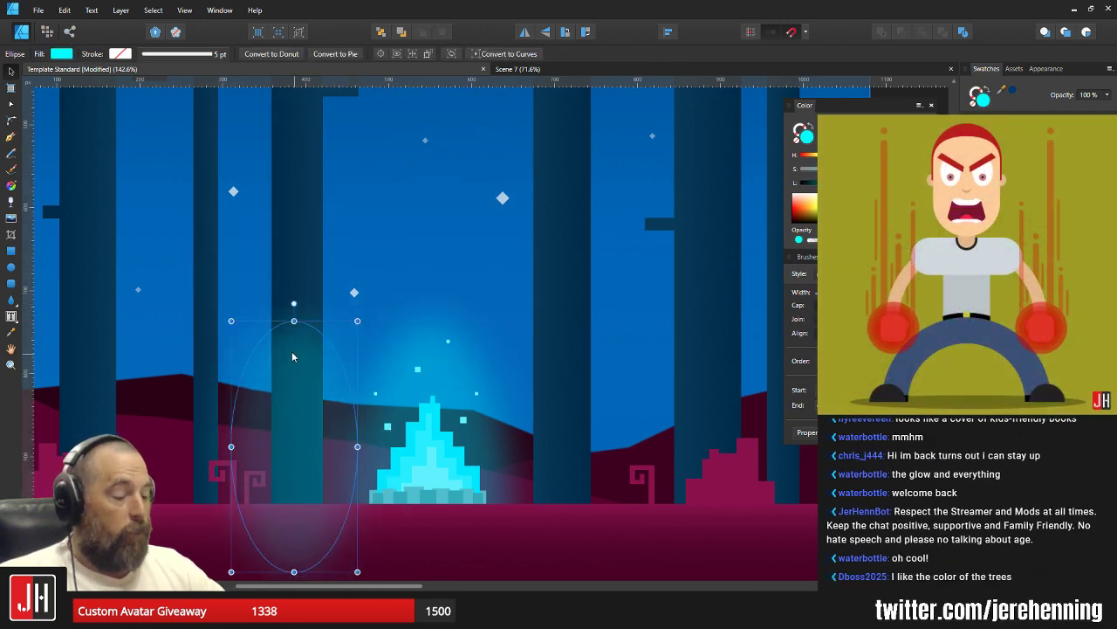
pyautogui.hotkey('ctrl', 'd')
pyautogui.scroll(-8, 304, 359)
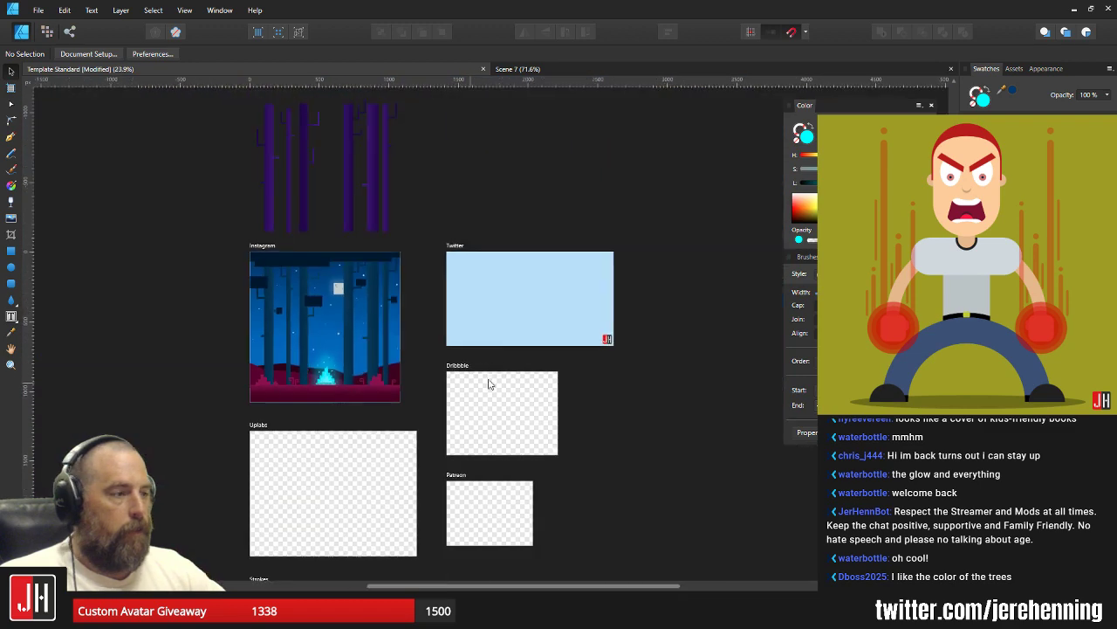
# Move the moon group slightly down and left, keeping its edge tucked behind the fourth tree trunk.
pyautogui.scroll(4, 332, 347)
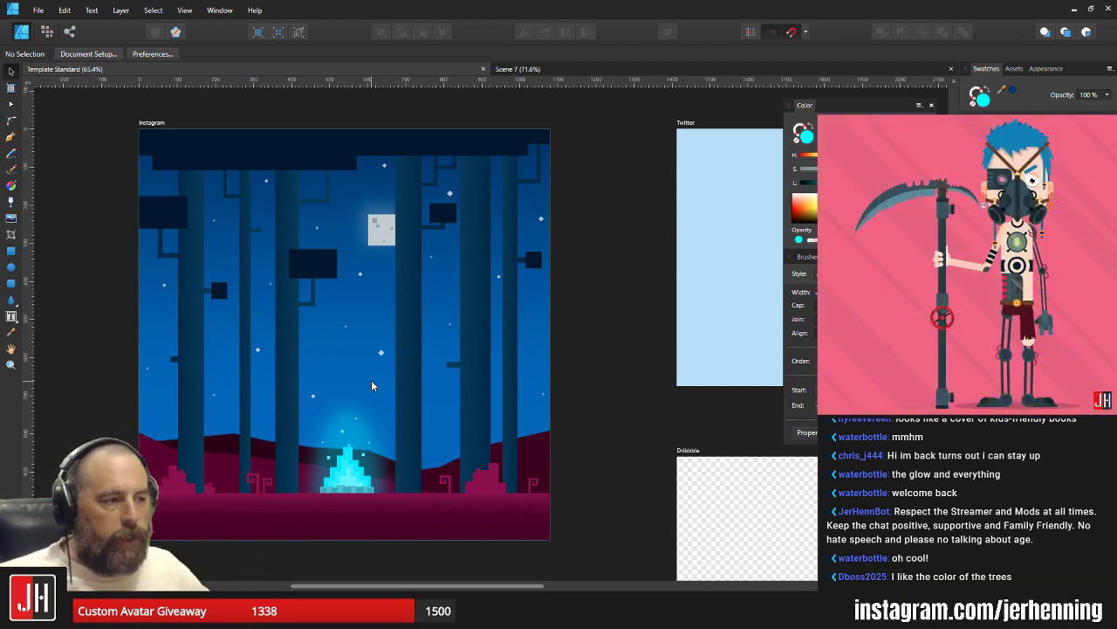
pyautogui.scroll(6, 353, 227)
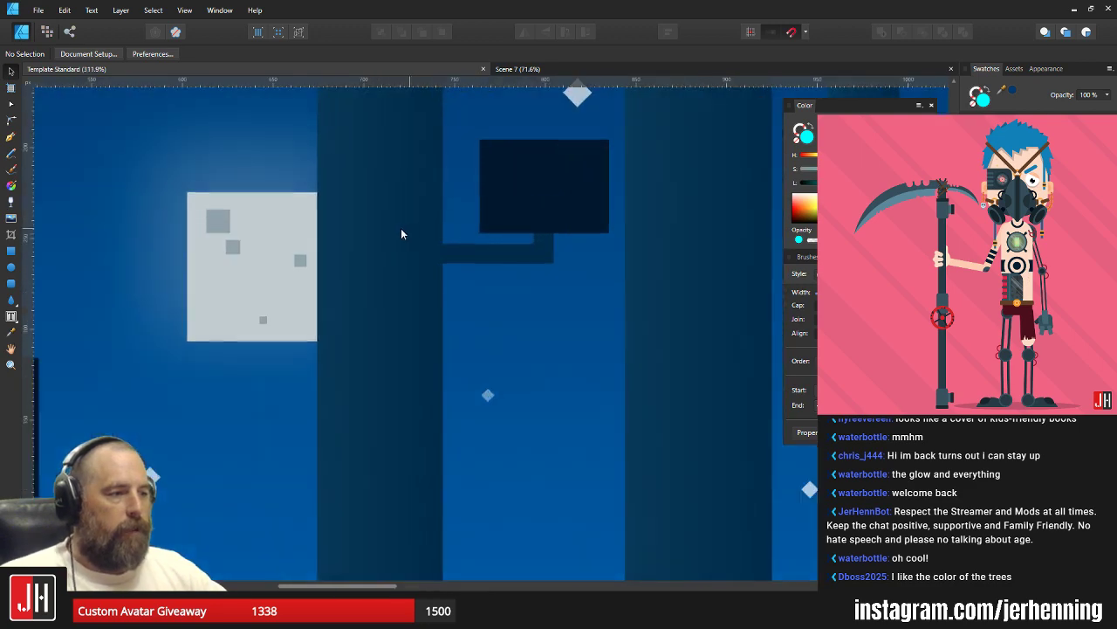
pyautogui.click(392, 172)
pyautogui.moveTo(392, 168); pyautogui.dragTo(407, 249)
pyautogui.doubleClick(396, 195)
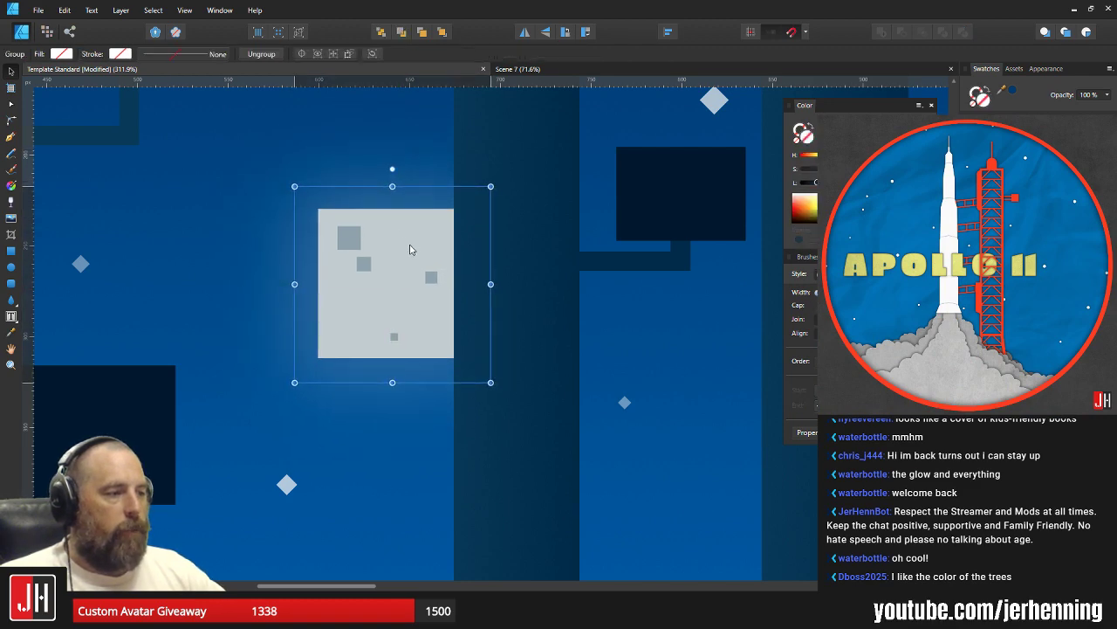
pyautogui.scroll(-8, 407, 248)
pyautogui.click(550, 298)
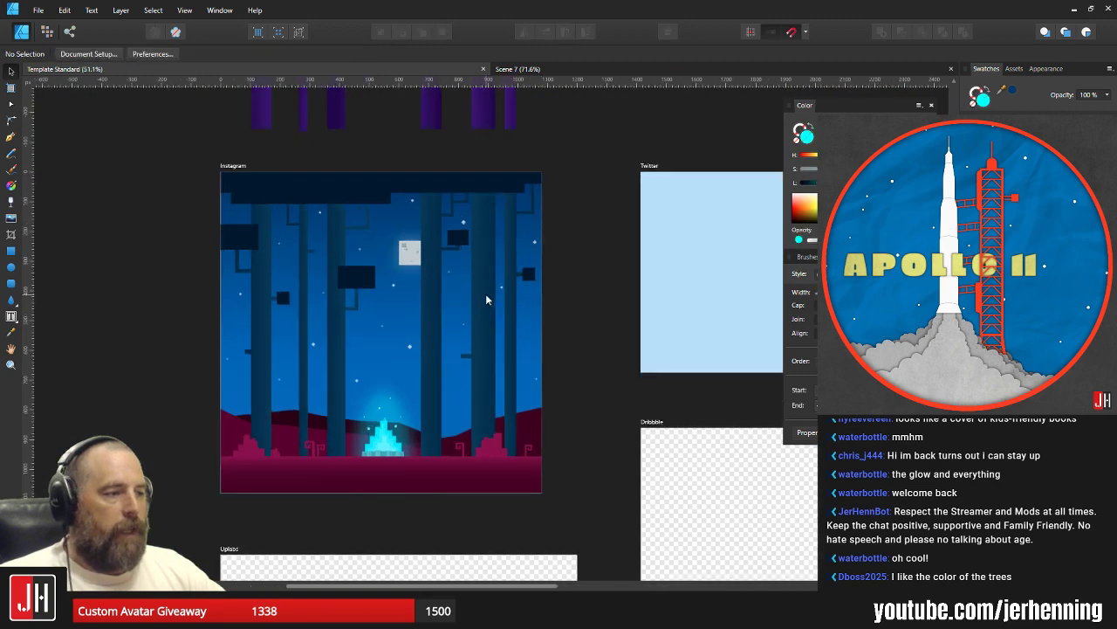
pyautogui.scroll(3, 486, 296)
pyautogui.scroll(-2, 476, 304)
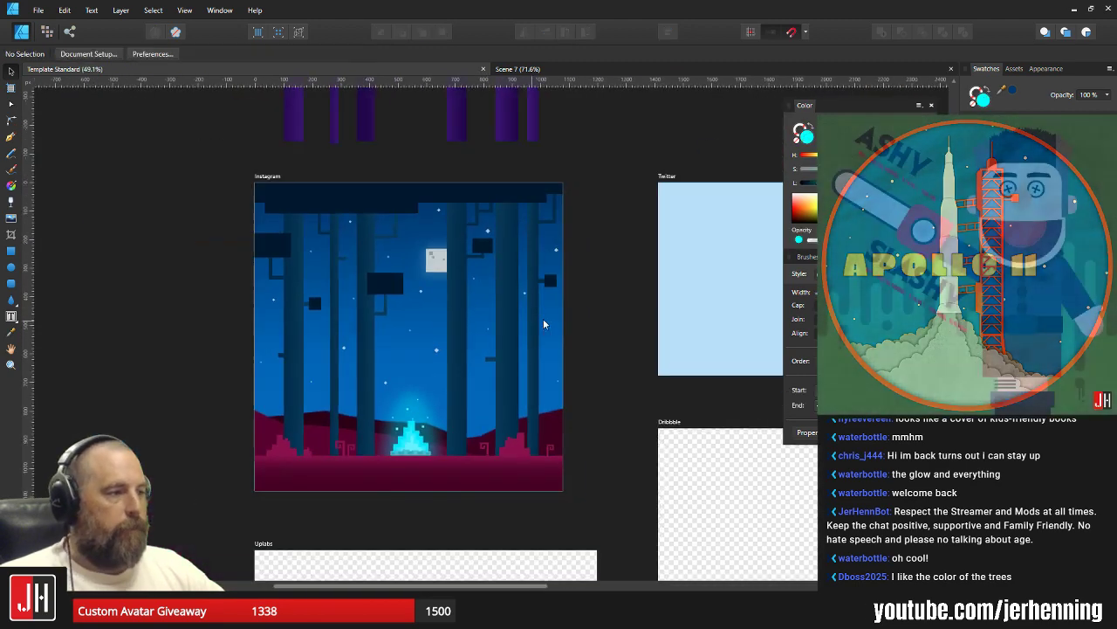
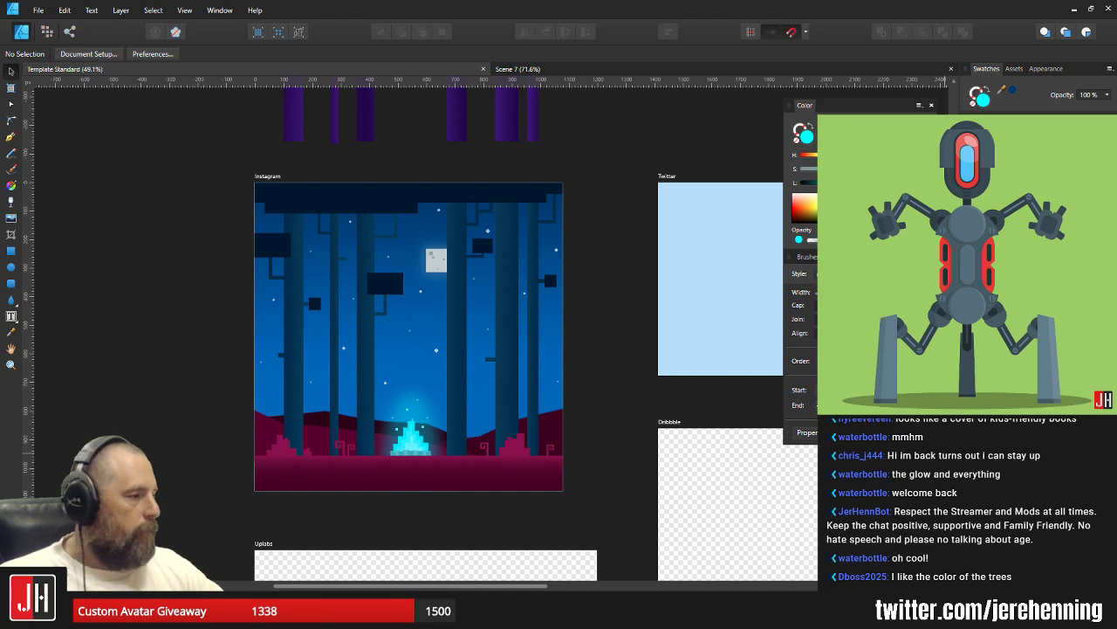
# Try the six spare purple trees over the forest scene in the Instagram artboard.
pyautogui.scroll(-2, 608, 140)
pyautogui.scroll(3, 445, 224)
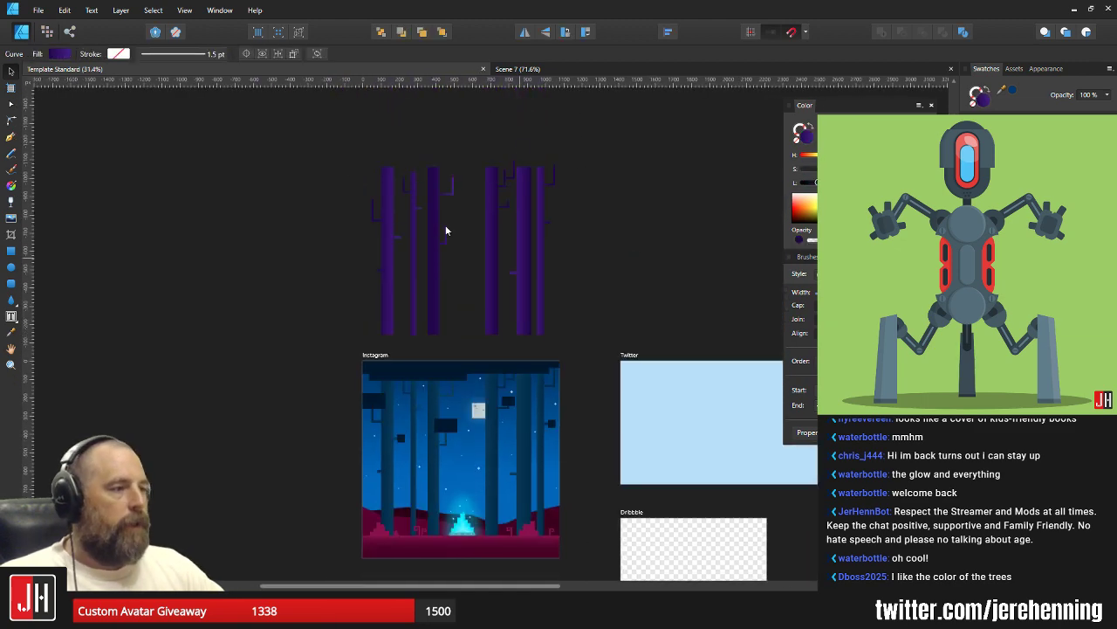
pyautogui.moveTo(537, 259); pyautogui.dragTo(611, 353)
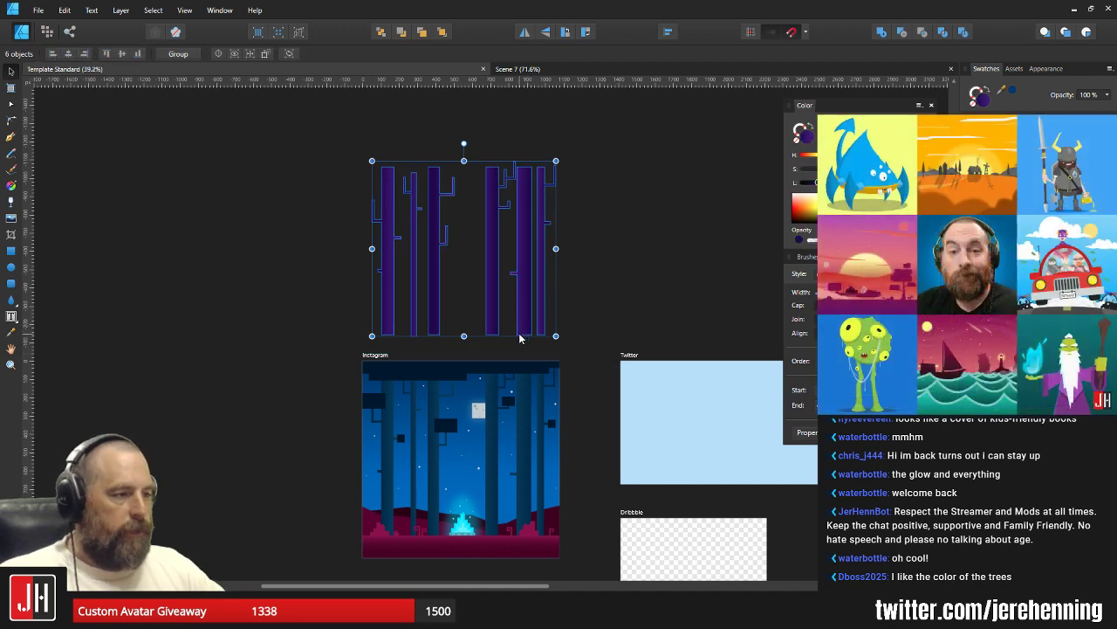
pyautogui.scroll(2, 534, 248)
pyautogui.moveTo(534, 248); pyautogui.dragTo(533, 548)
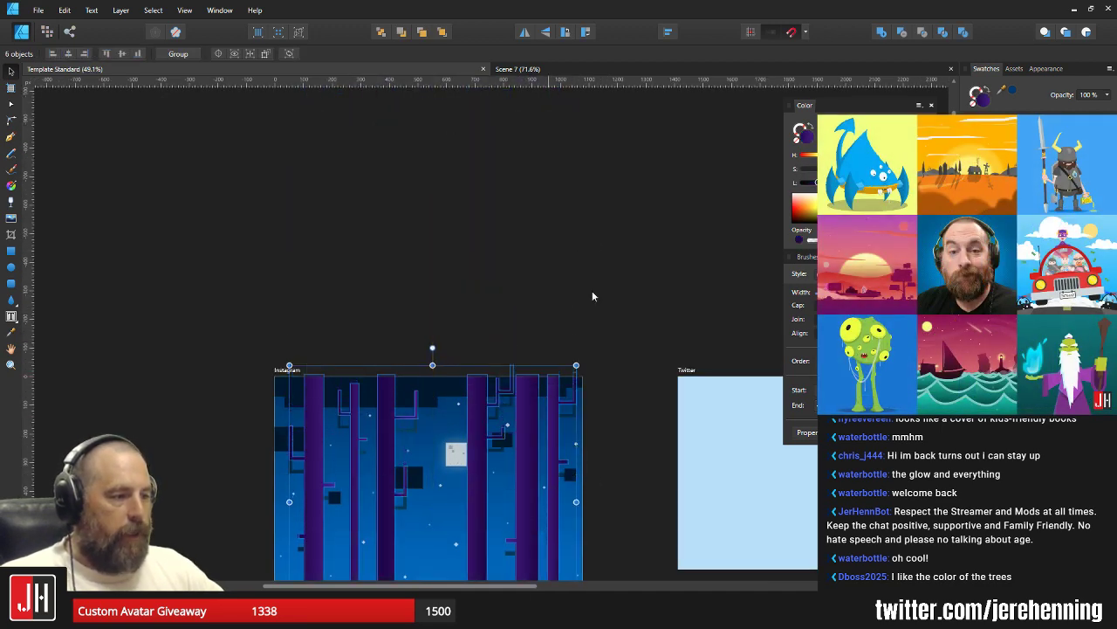
pyautogui.scroll(-4, 592, 291)
pyautogui.hotkey('ctrl', 'd')
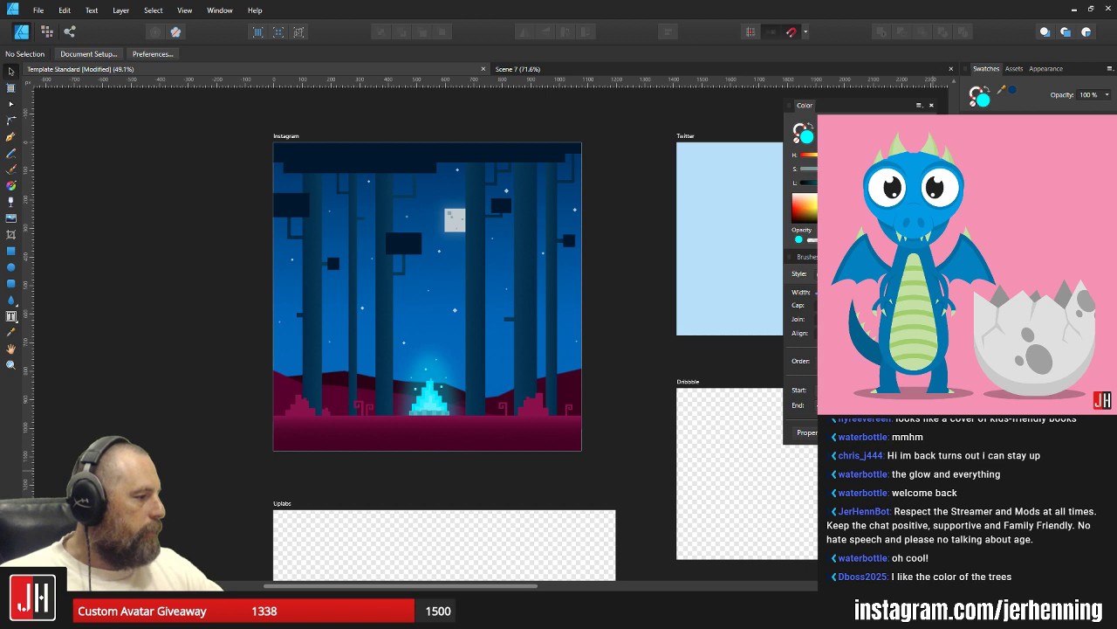
# Align the sky-sized rectangle with the Instagram artboard and give it a white gradient fill that lightens the horizon.
pyautogui.click(428, 328)
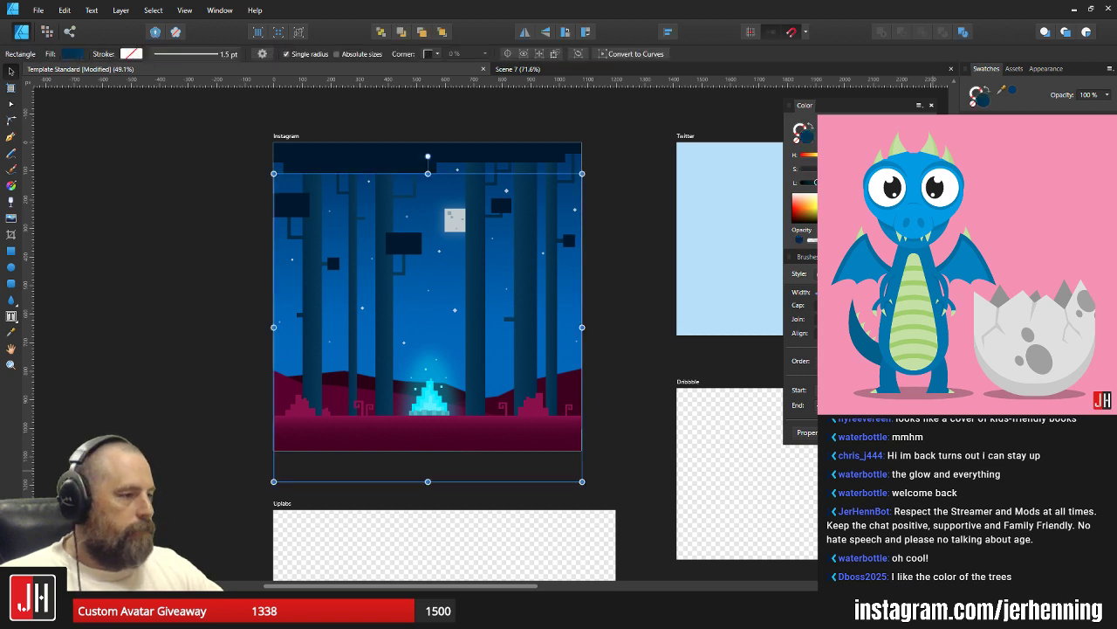
pyautogui.moveTo(520, 375); pyautogui.dragTo(511, 333)
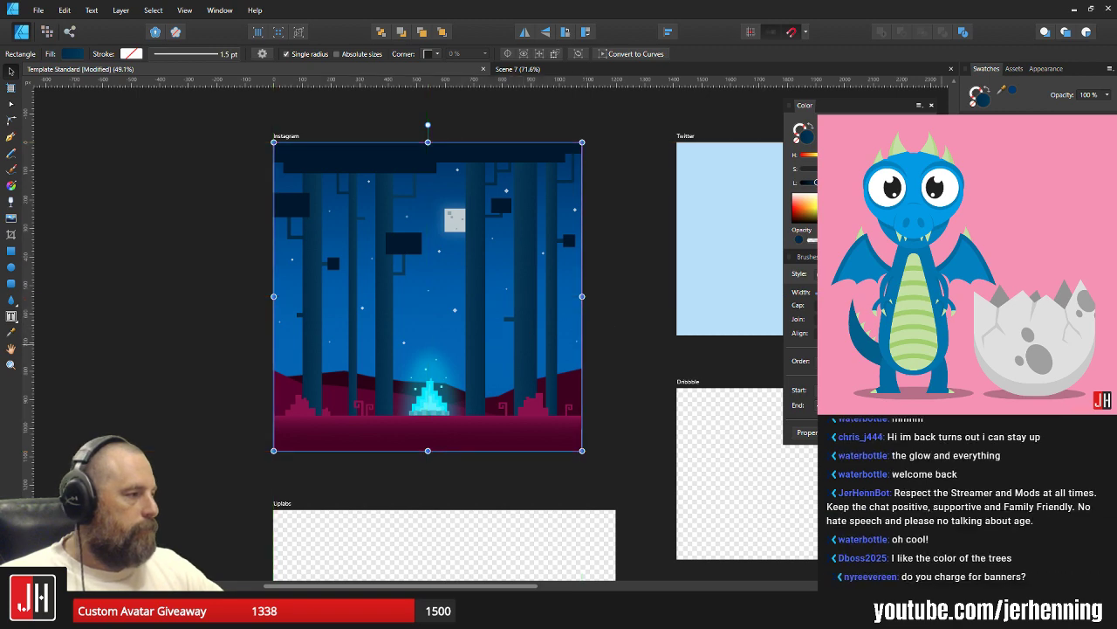
pyautogui.click(1021, 135)
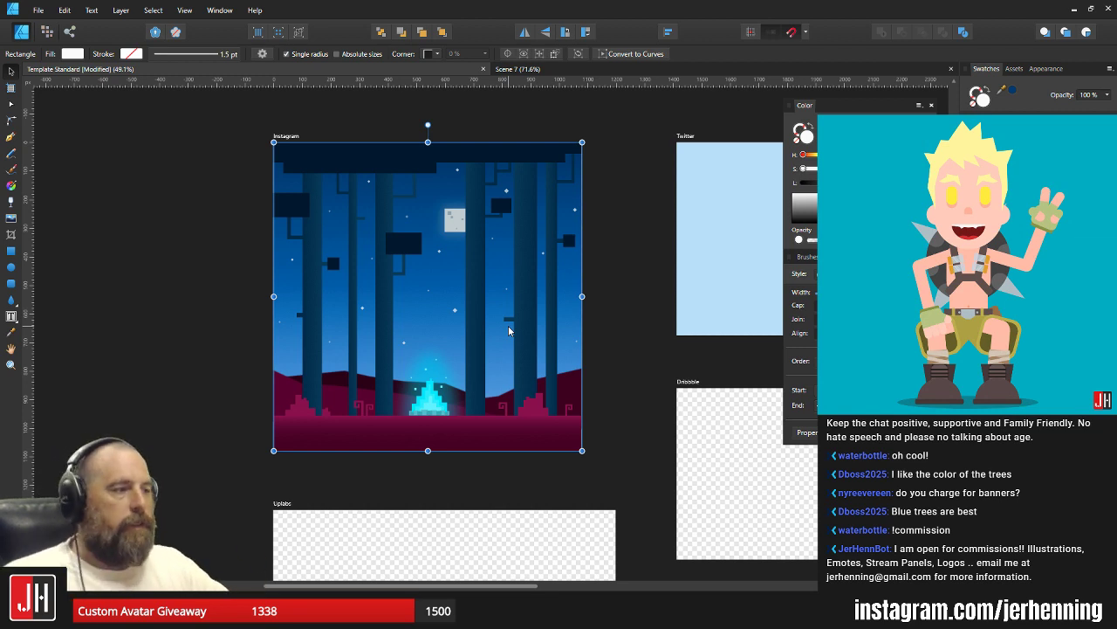
# Lower the upper end of the white sky gradient so the light haze stays closer to the horizon.
pyautogui.scroll(4, 449, 341)
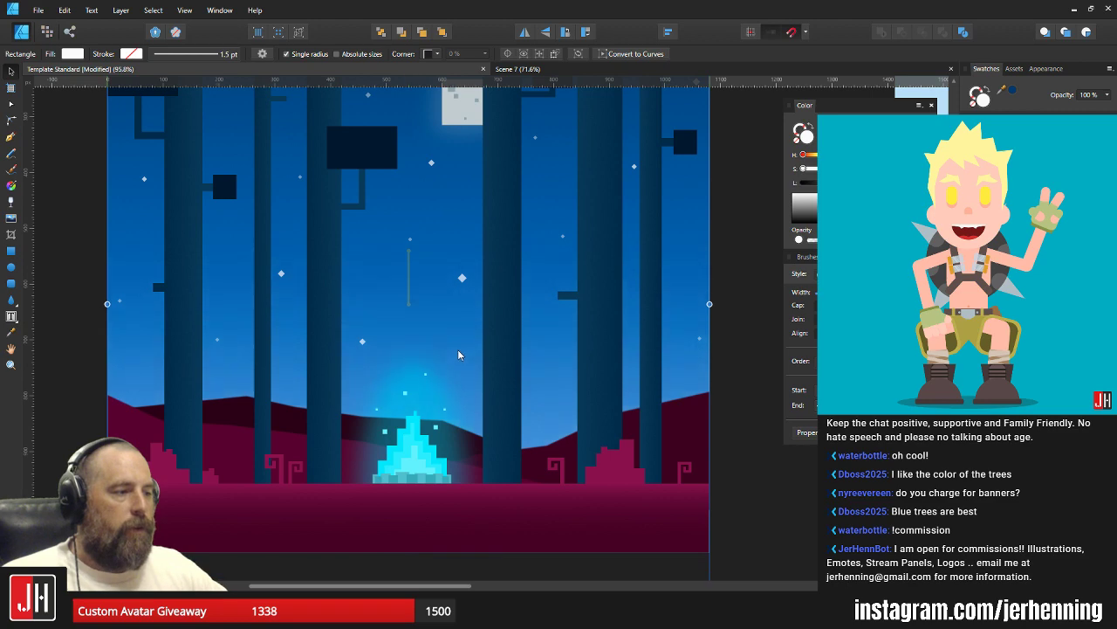
pyautogui.moveTo(458, 323); pyautogui.dragTo(462, 297)
pyautogui.scroll(-4, 578, 336)
pyautogui.scroll(2, 433, 319)
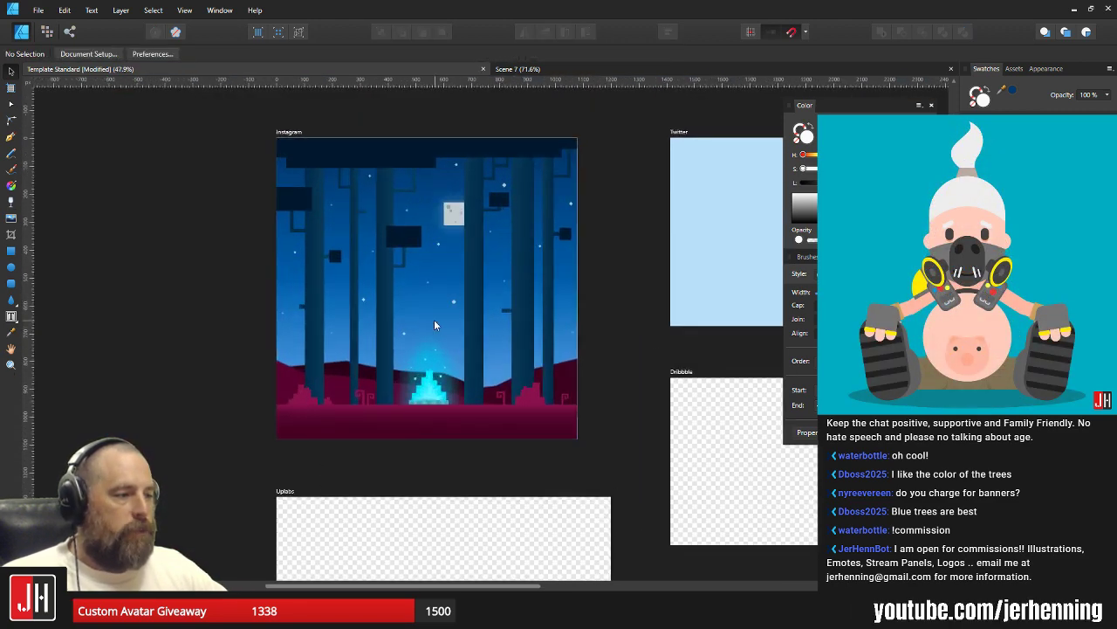
pyautogui.press('g')
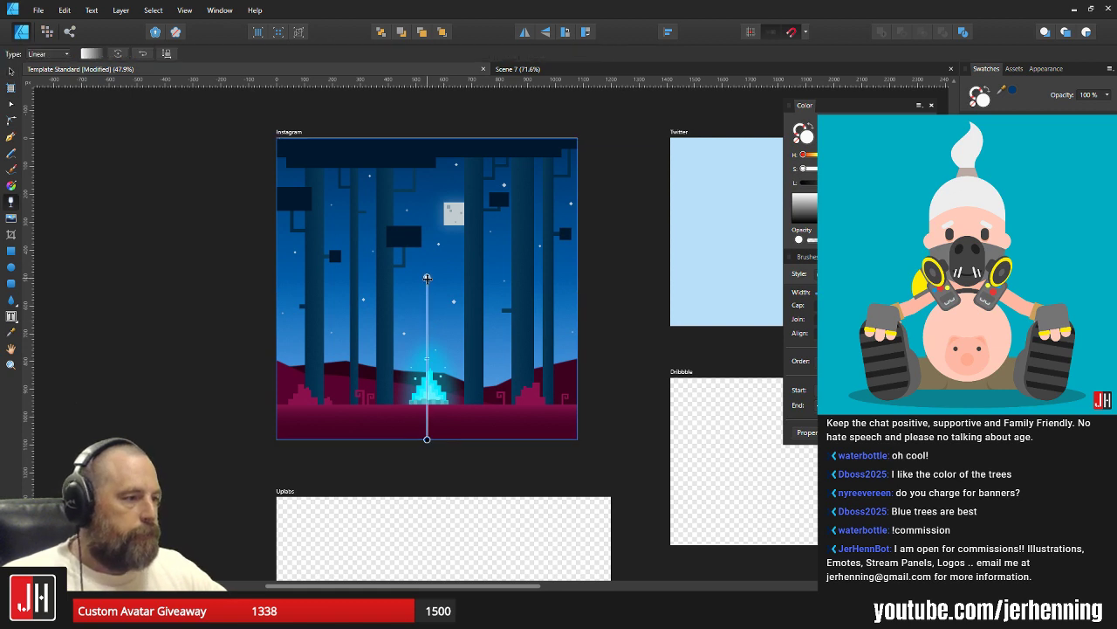
pyautogui.moveTo(427, 278); pyautogui.dragTo(426, 298)
pyautogui.press('v')
pyautogui.click(594, 335)
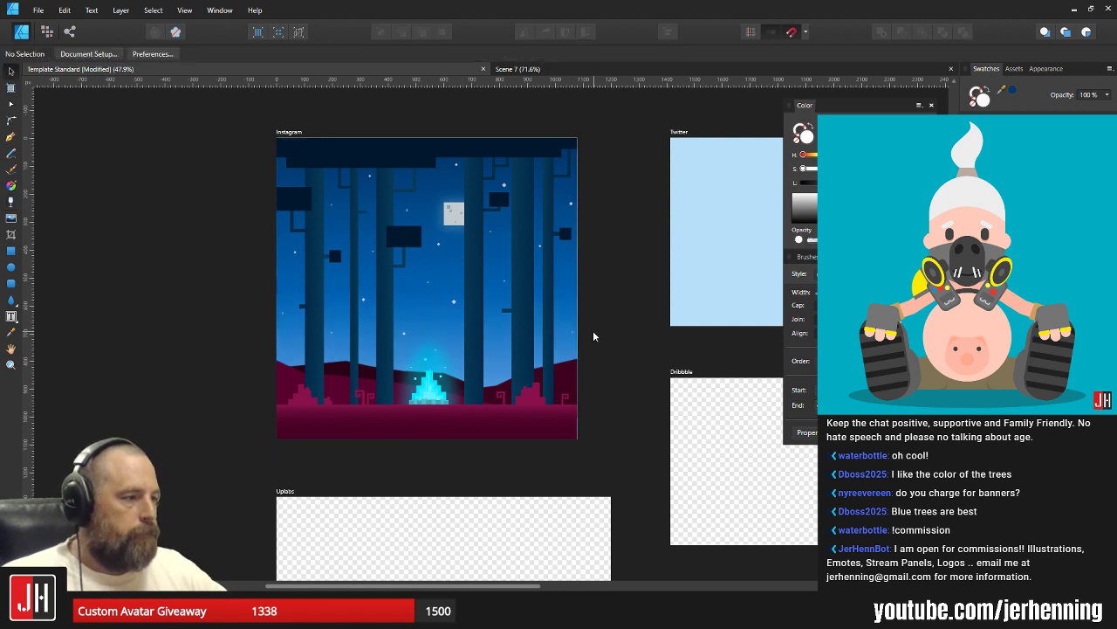
# Examine the lightened horizon behind the trees and campfire, both close up and across the full scene.
pyautogui.scroll(2, 424, 353)
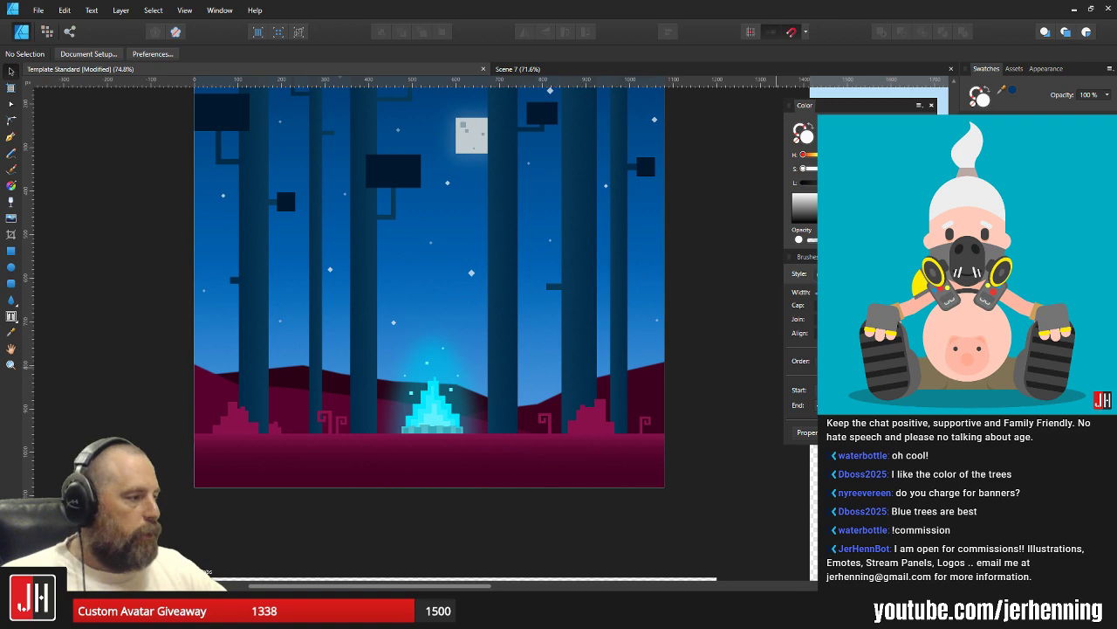
pyautogui.scroll(-1, 625, 398)
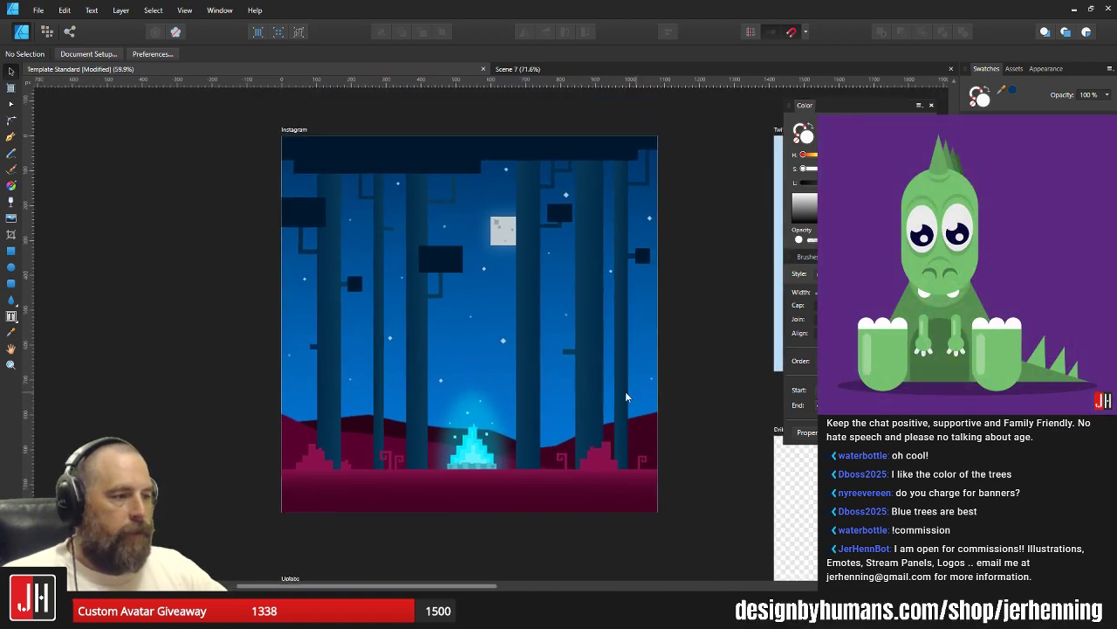
pyautogui.scroll(1, 544, 386)
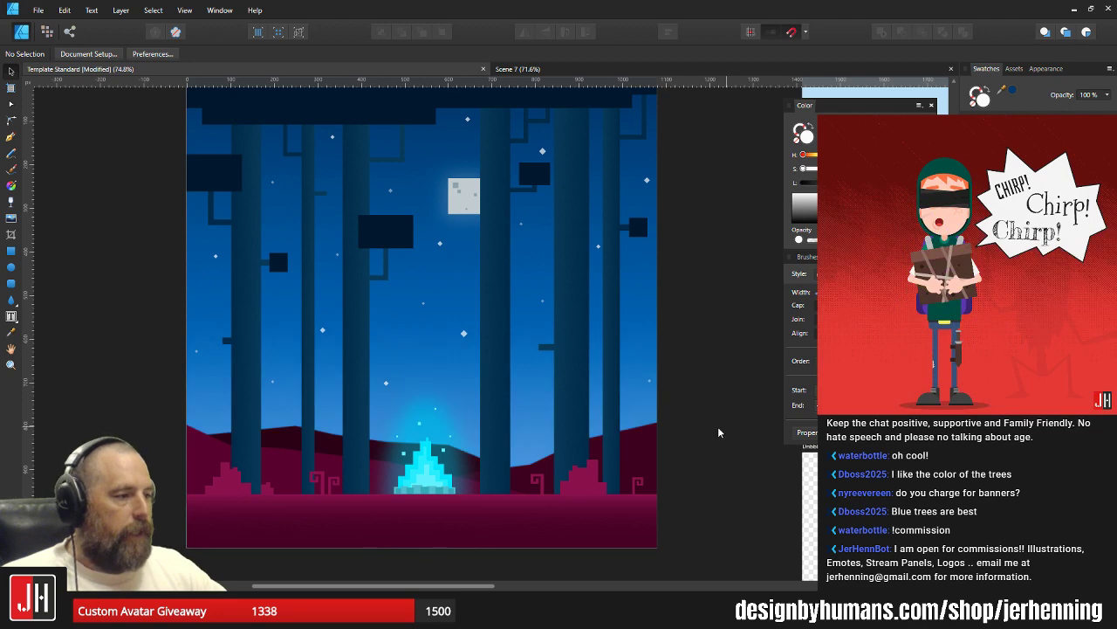
pyautogui.scroll(-1, 592, 385)
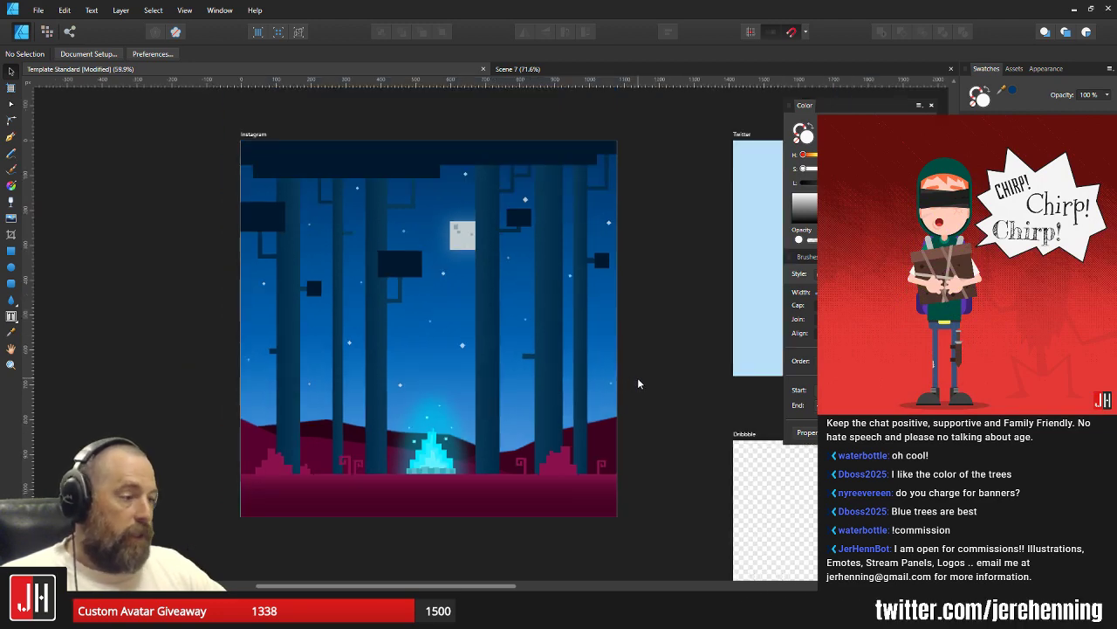
pyautogui.scroll(-1, 506, 389)
pyautogui.scroll(4, 483, 365)
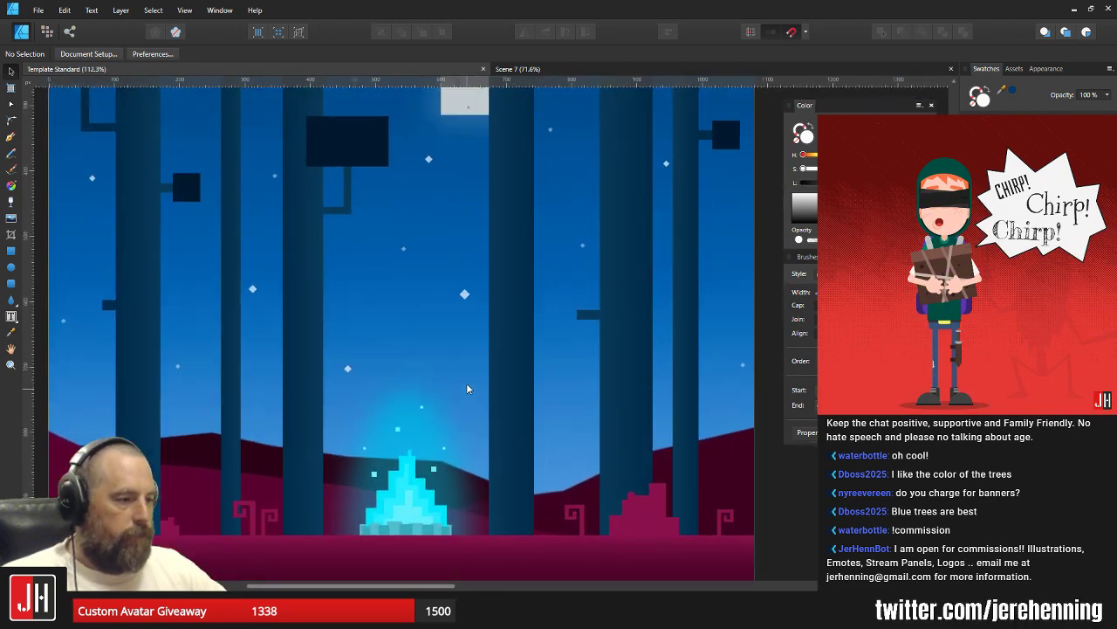
pyautogui.scroll(-2, 466, 384)
pyautogui.scroll(-2, 440, 344)
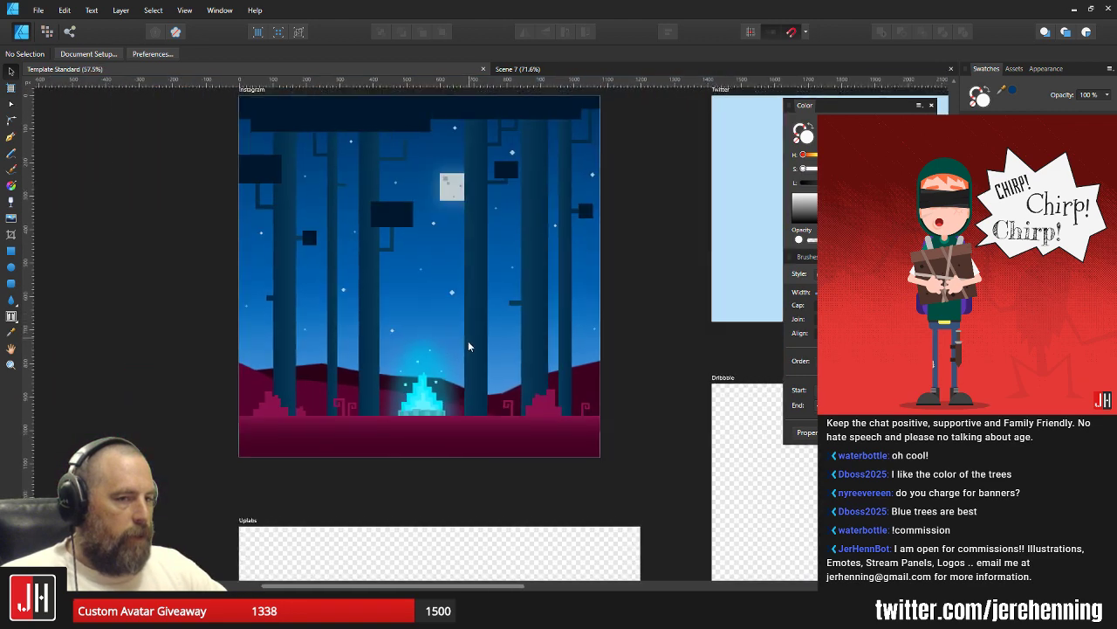
pyautogui.moveTo(468, 341); pyautogui.dragTo(456, 378)
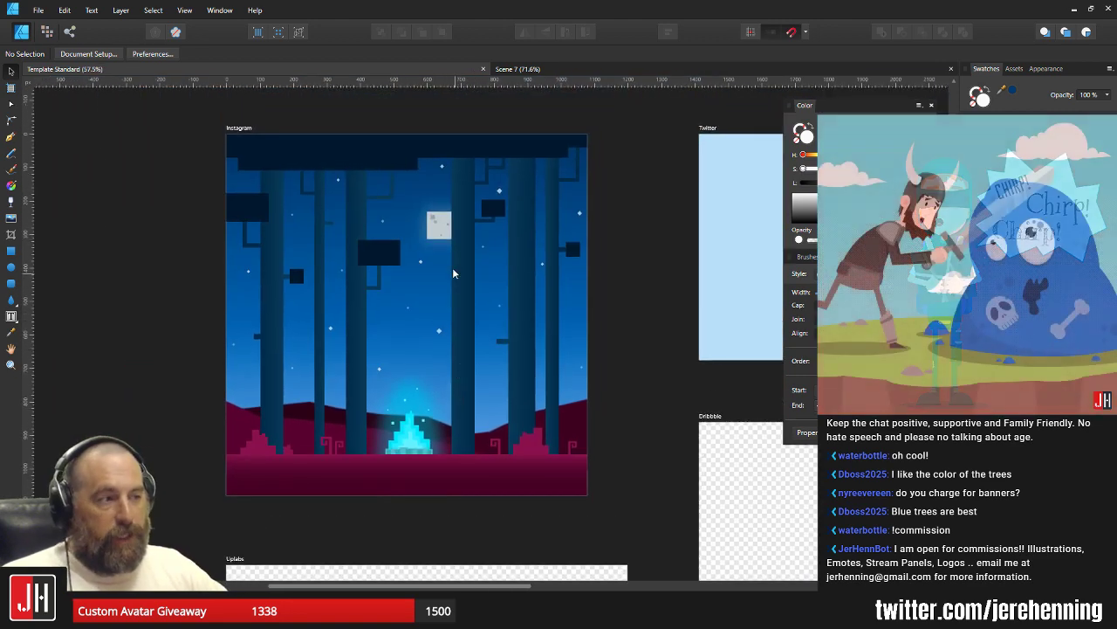
# Move the nodes of the two spiral plants between the second and third trees slightly left, away from the third trunk.
pyautogui.scroll(2, 399, 431)
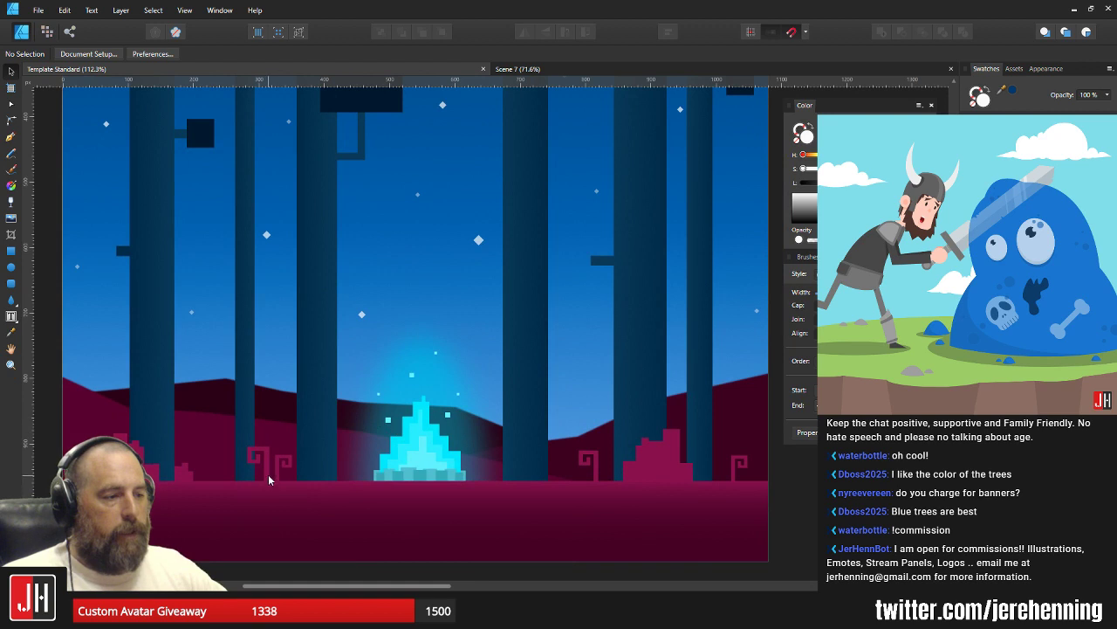
pyautogui.scroll(3, 269, 480)
pyautogui.click(317, 402)
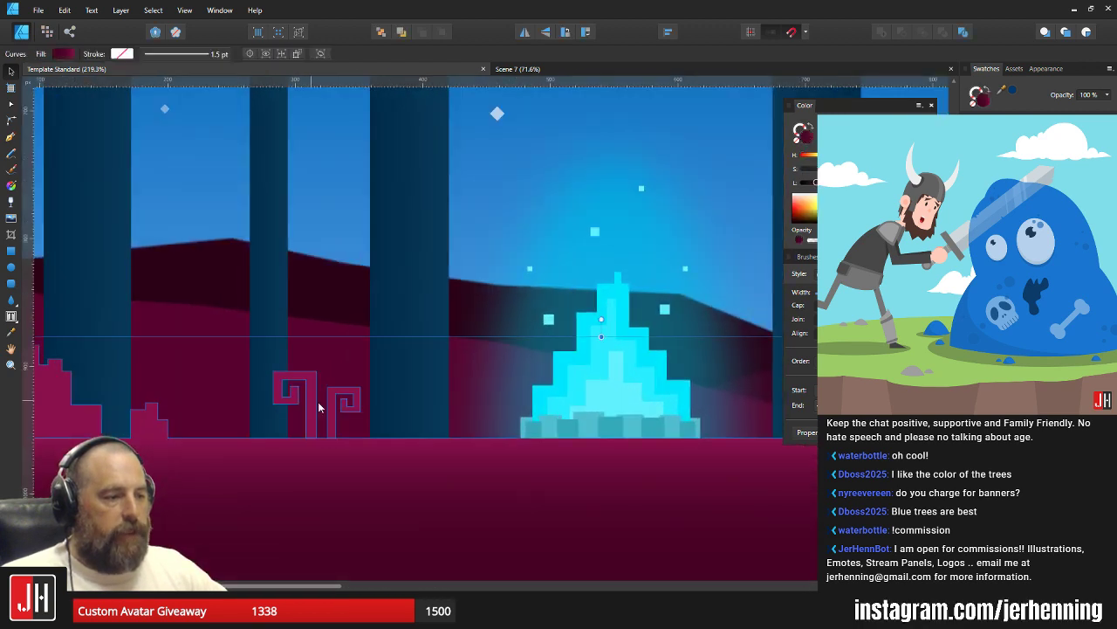
pyautogui.press('a')
pyautogui.moveTo(257, 355); pyautogui.dragTo(372, 450)
pyautogui.moveTo(361, 413)
pyautogui.mouseDown()
pyautogui.moveTo(300, 414)
pyautogui.moveTo(357, 412)
pyautogui.mouseUp()
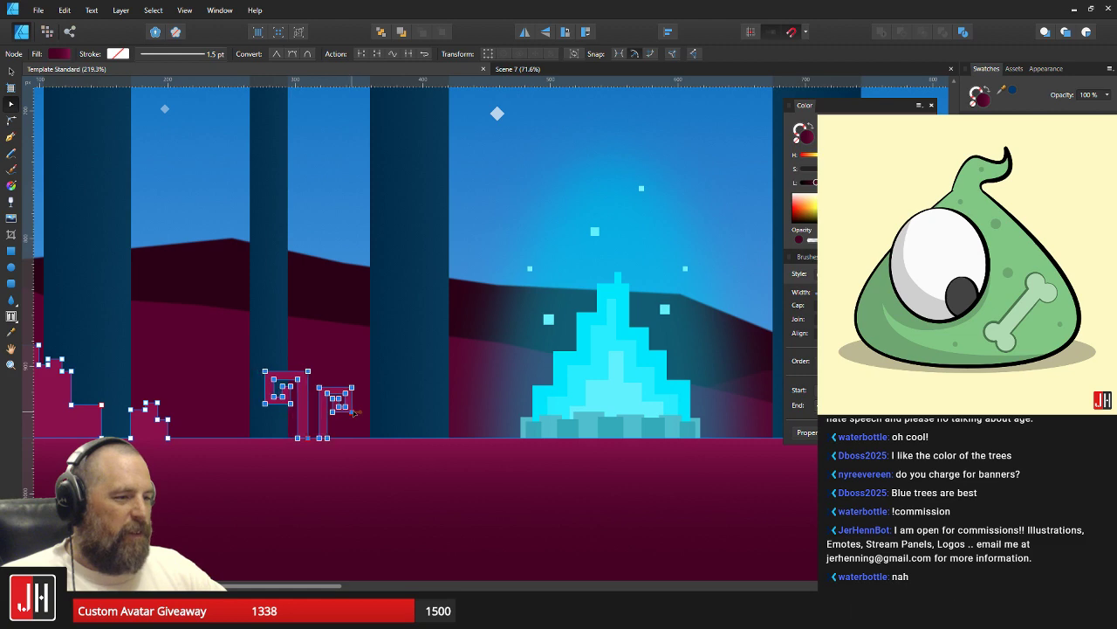
pyautogui.press('v')
pyautogui.scroll(-3, 356, 412)
pyautogui.scroll(-5, 356, 412)
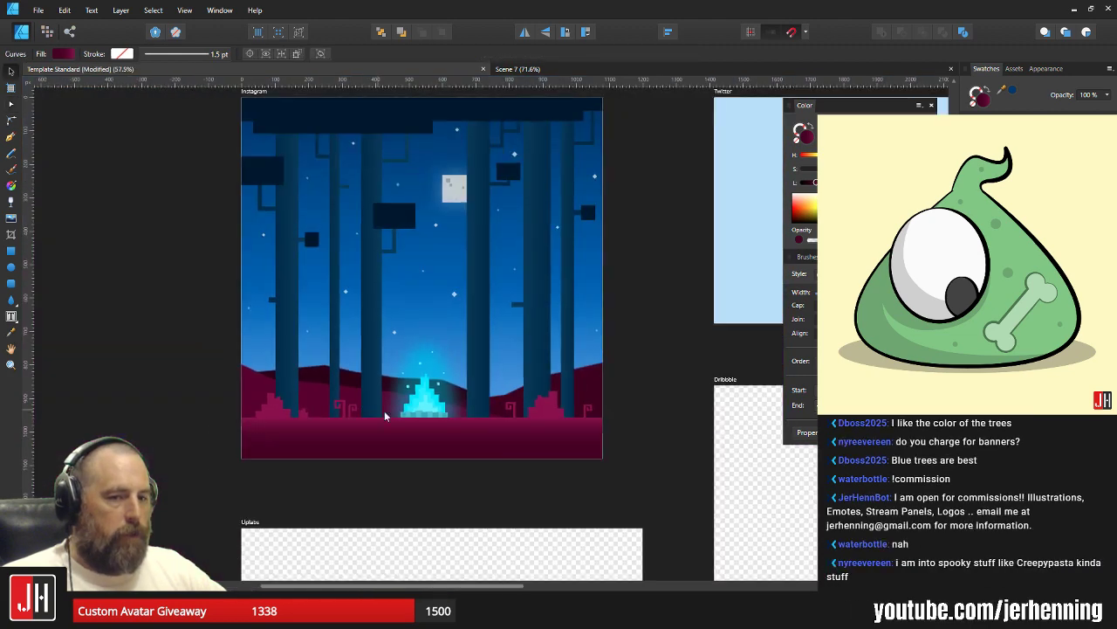
# Examine the campfire up close, along with the overall balance of the forest scene.
pyautogui.click(650, 402)
pyautogui.scroll(2, 417, 415)
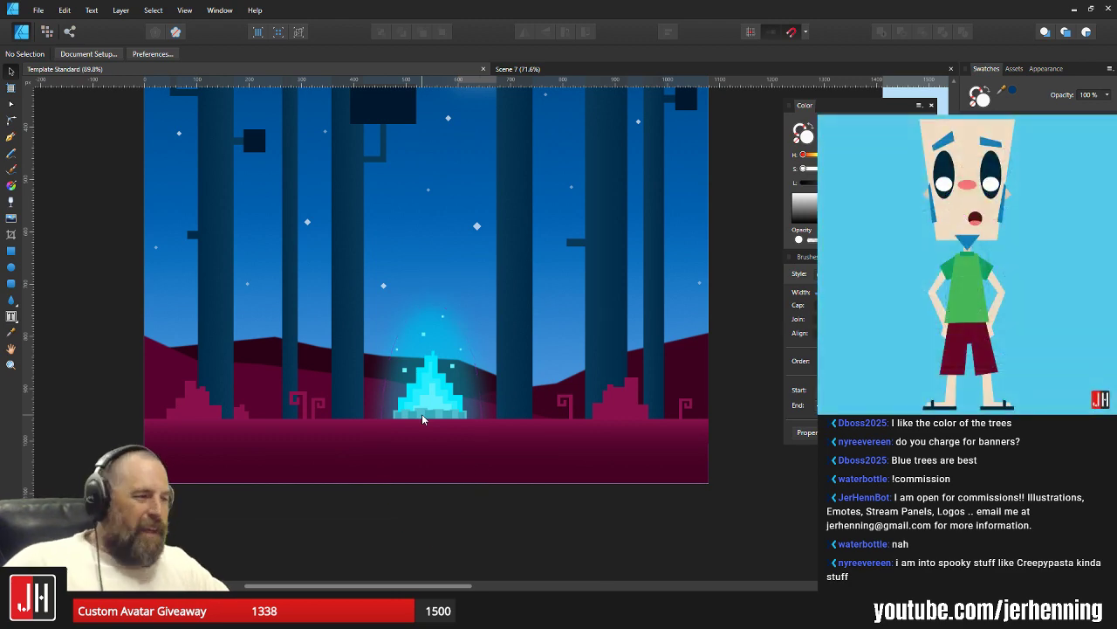
pyautogui.moveTo(445, 414); pyautogui.dragTo(425, 396)
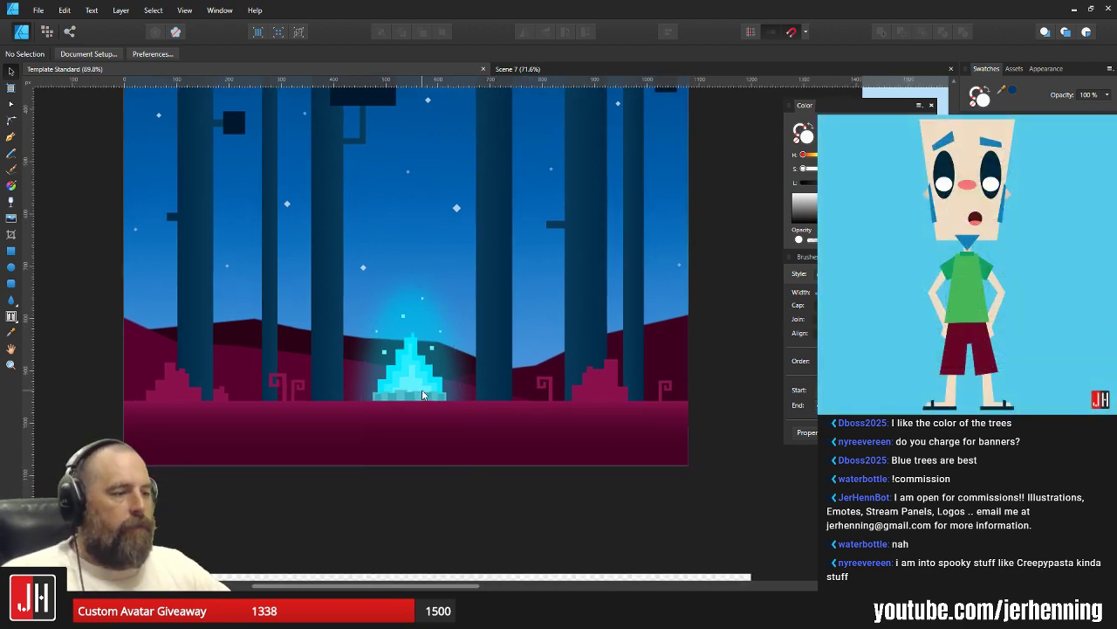
pyautogui.scroll(5, 420, 391)
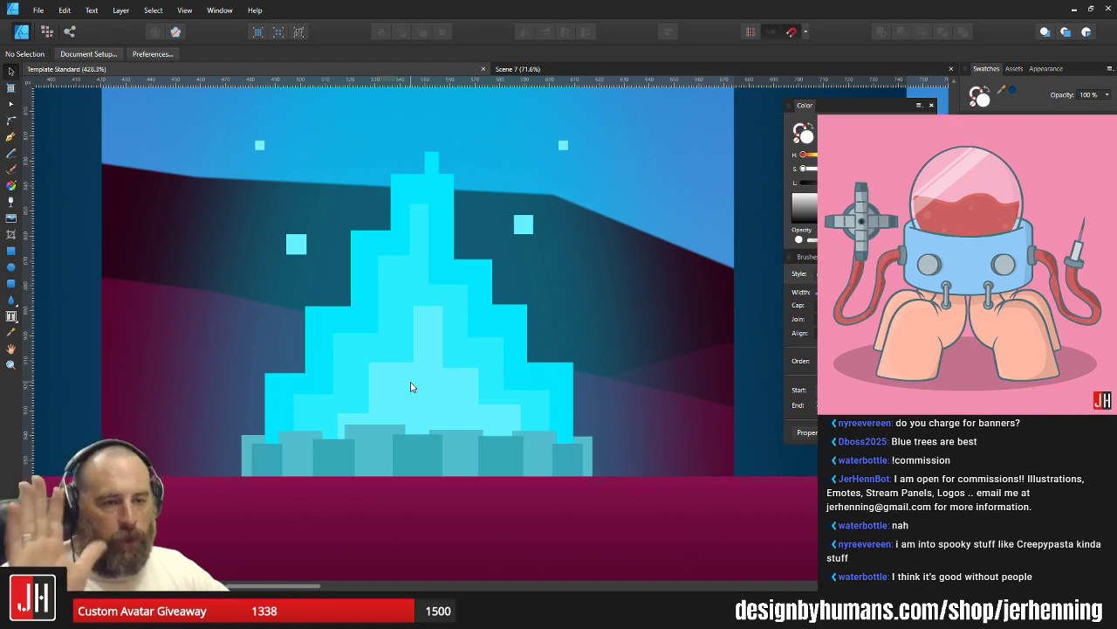
pyautogui.scroll(-7, 389, 364)
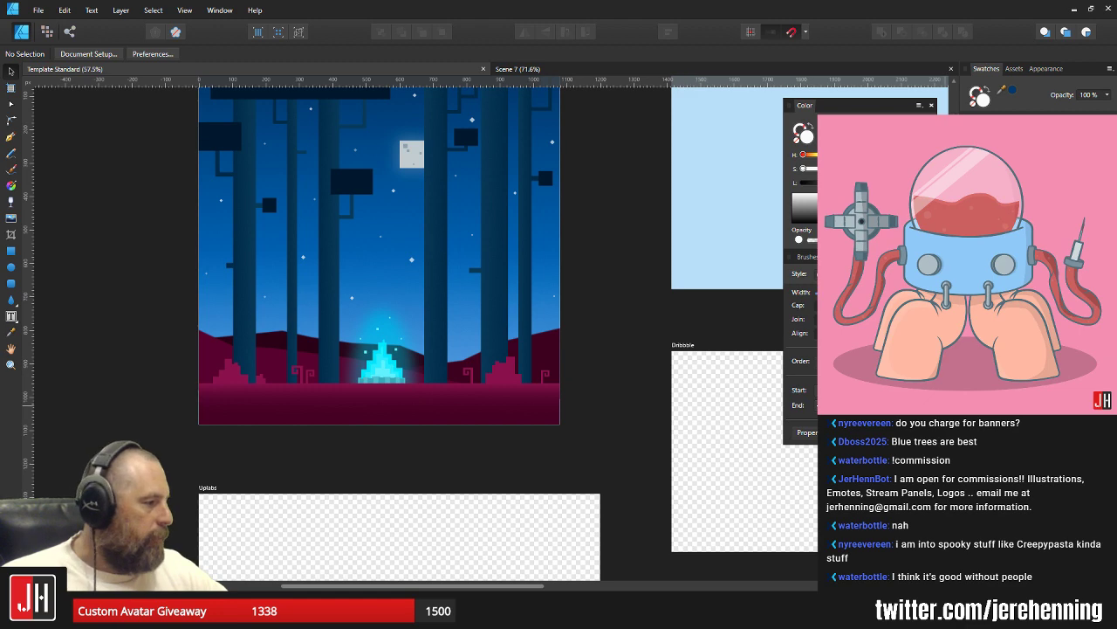
pyautogui.scroll(5, 602, 373)
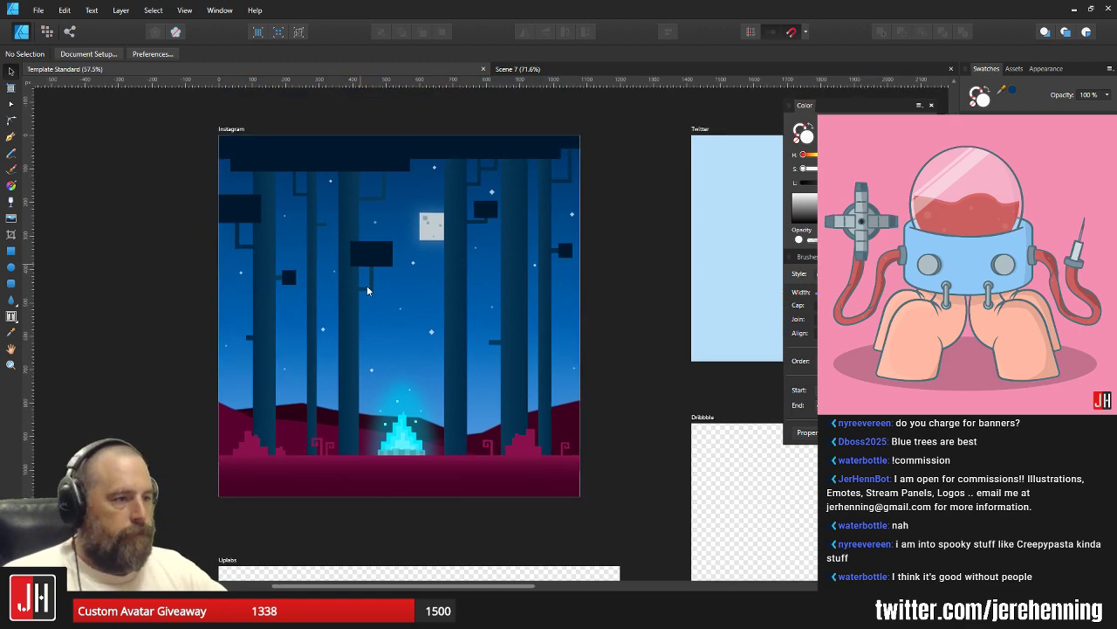
# Place a small white star low in the sky between the fourth and fifth trunks, raised slightly above the hills.
pyautogui.press('m')
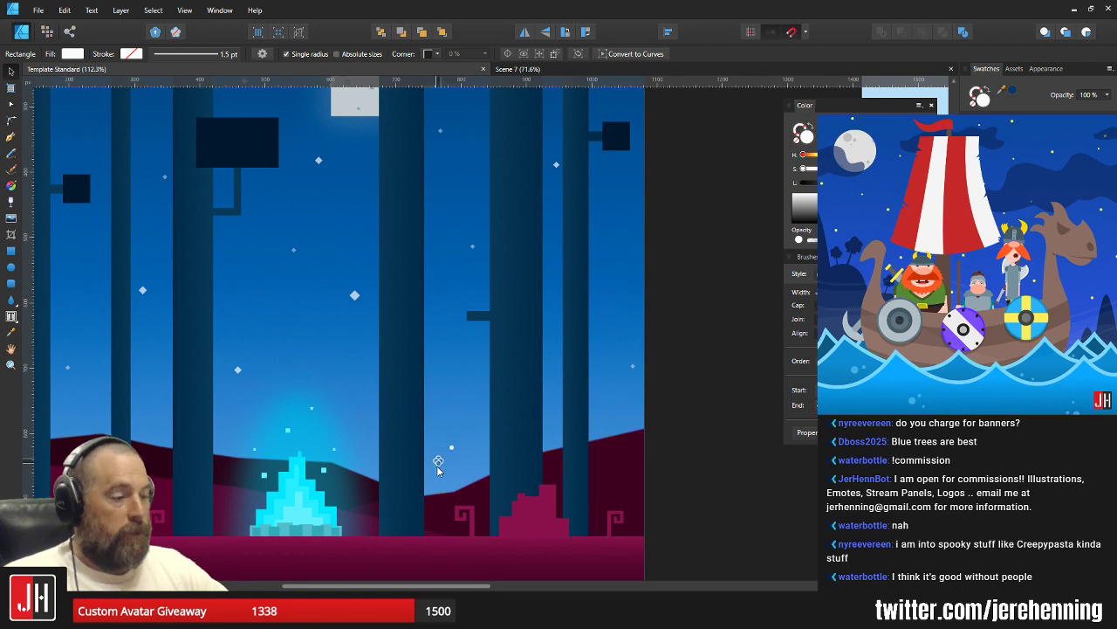
pyautogui.scroll(-5, 502, 456)
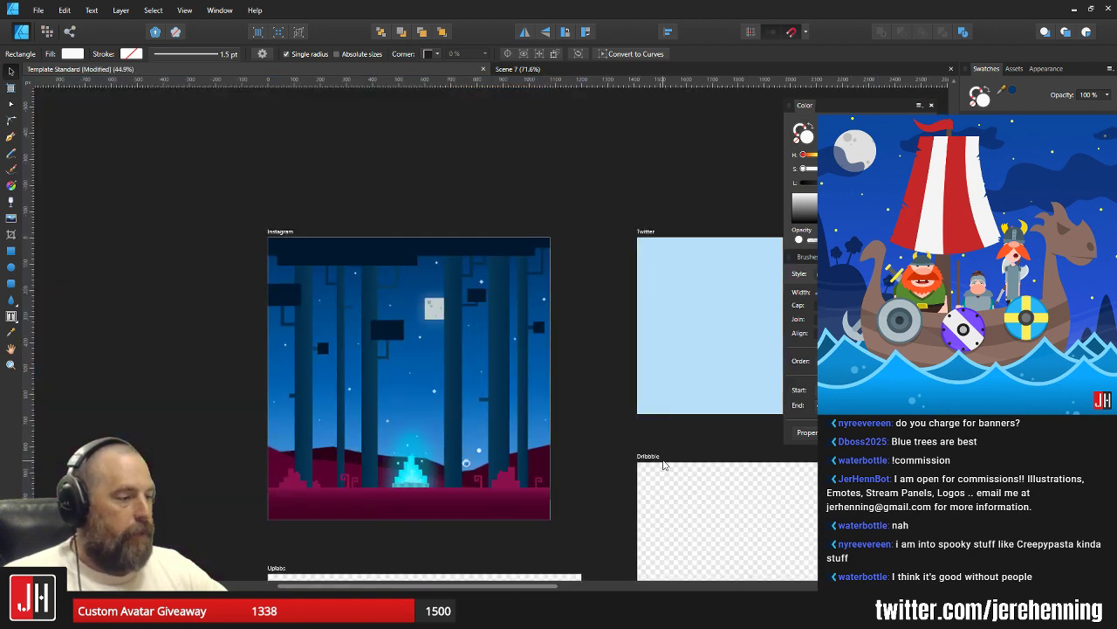
pyautogui.press('v')
pyautogui.scroll(2, 430, 390)
pyautogui.scroll(3, 464, 453)
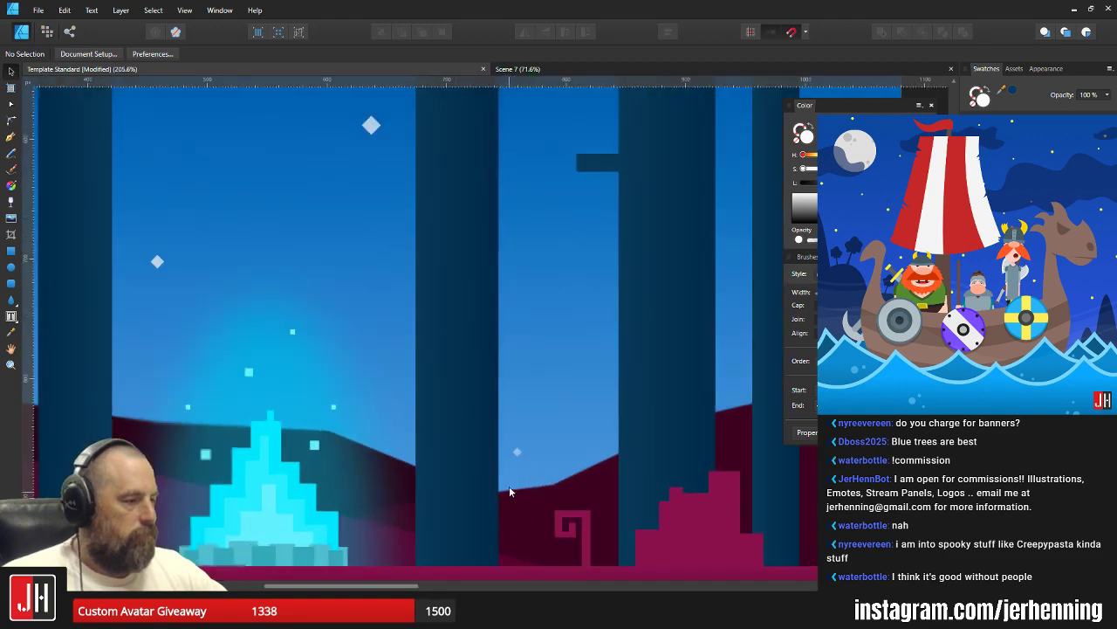
pyautogui.press('m')
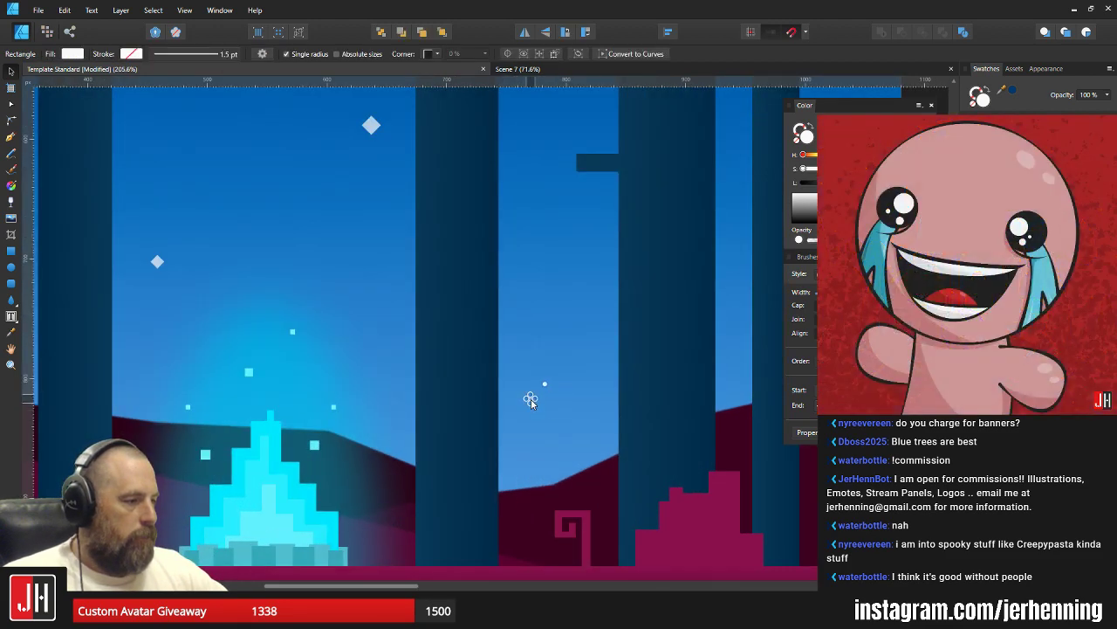
pyautogui.scroll(-4, 537, 403)
pyautogui.scroll(-3, 544, 413)
# Raise the small star between the third trunk and the campfire glow slightly higher in the sky.
pyautogui.press('v')
pyautogui.scroll(5, 522, 367)
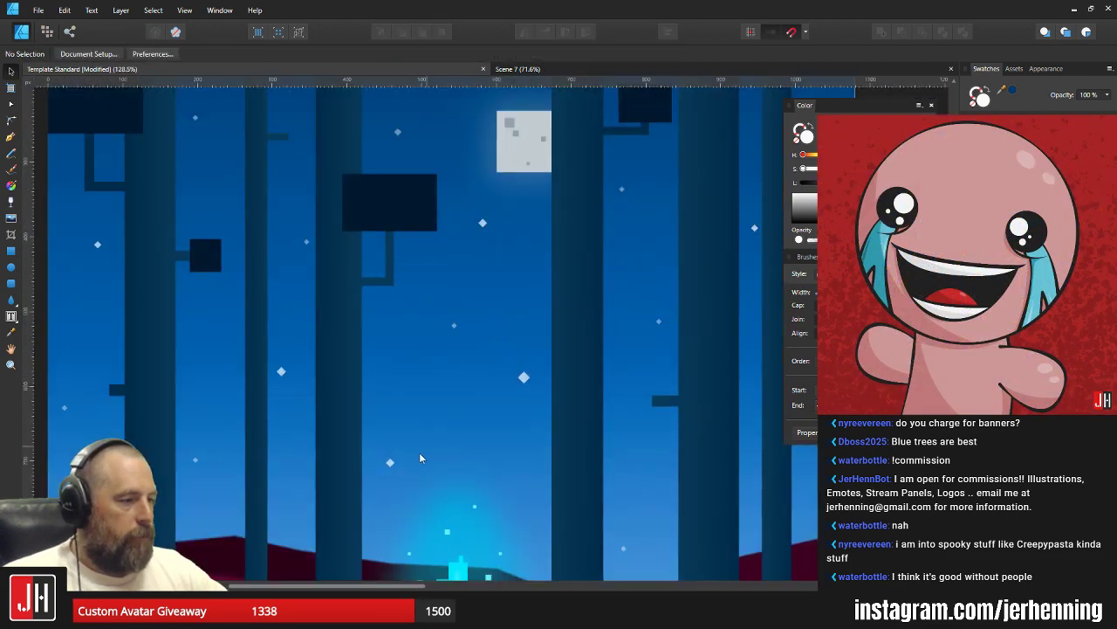
pyautogui.press('m')
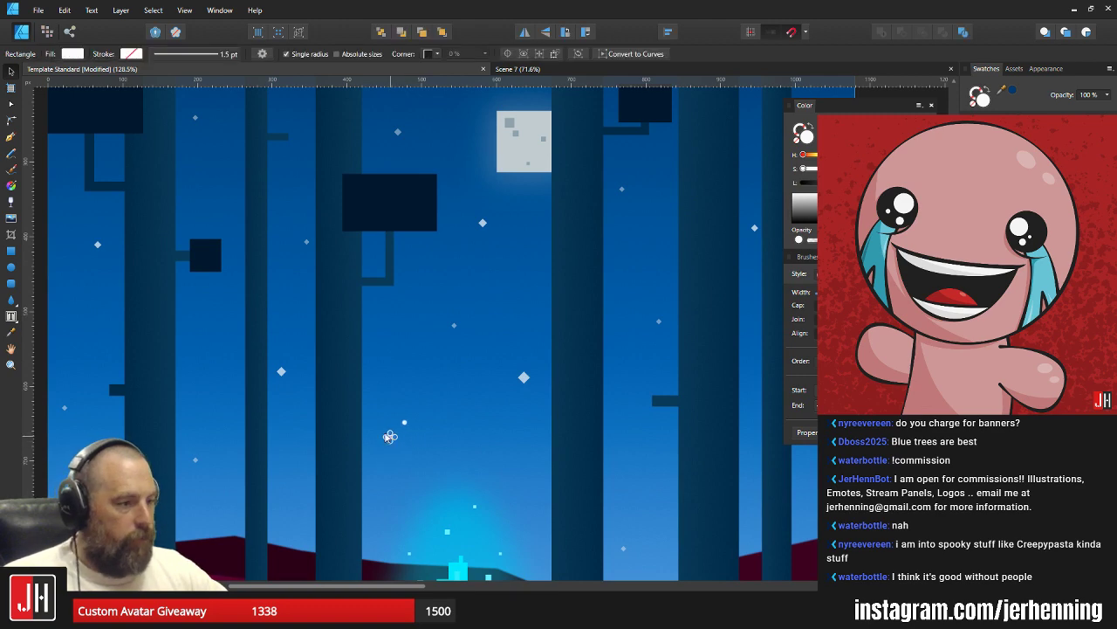
pyautogui.moveTo(389, 436); pyautogui.dragTo(488, 498)
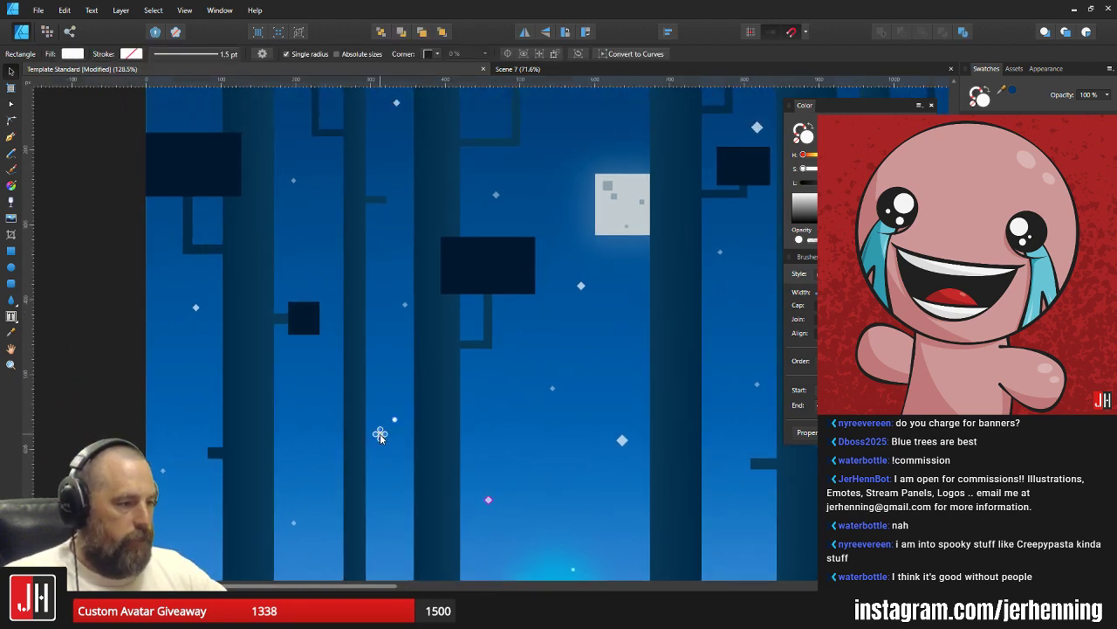
pyautogui.scroll(-5, 410, 407)
pyautogui.scroll(-2, 410, 408)
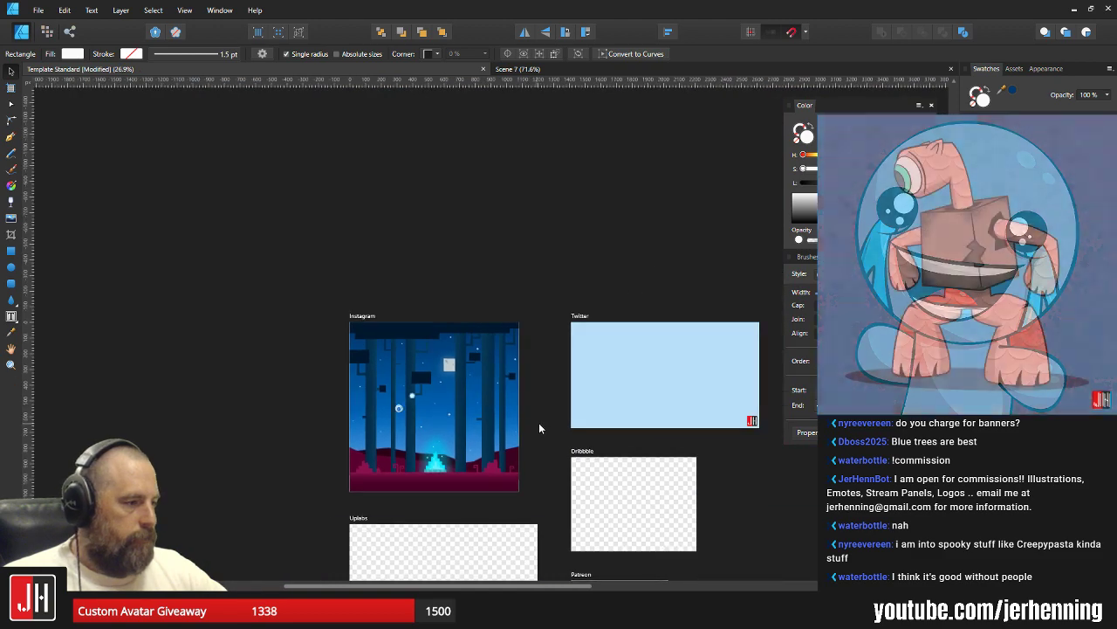
# Save the star adjustments in the current document and review the whole Instagram scene.
pyautogui.click(538, 422)
pyautogui.hotkey('ctrl', 's')
pyautogui.scroll(2, 469, 410)
pyautogui.moveTo(469, 424); pyautogui.dragTo(450, 358)
pyautogui.scroll(-2, 448, 367)
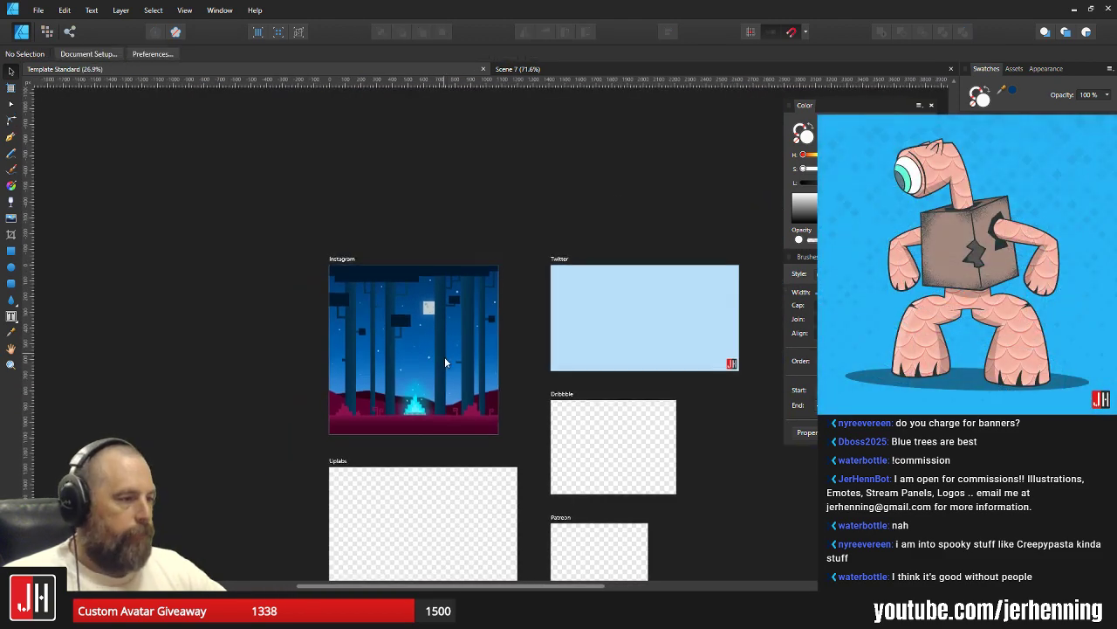
pyautogui.scroll(2, 444, 358)
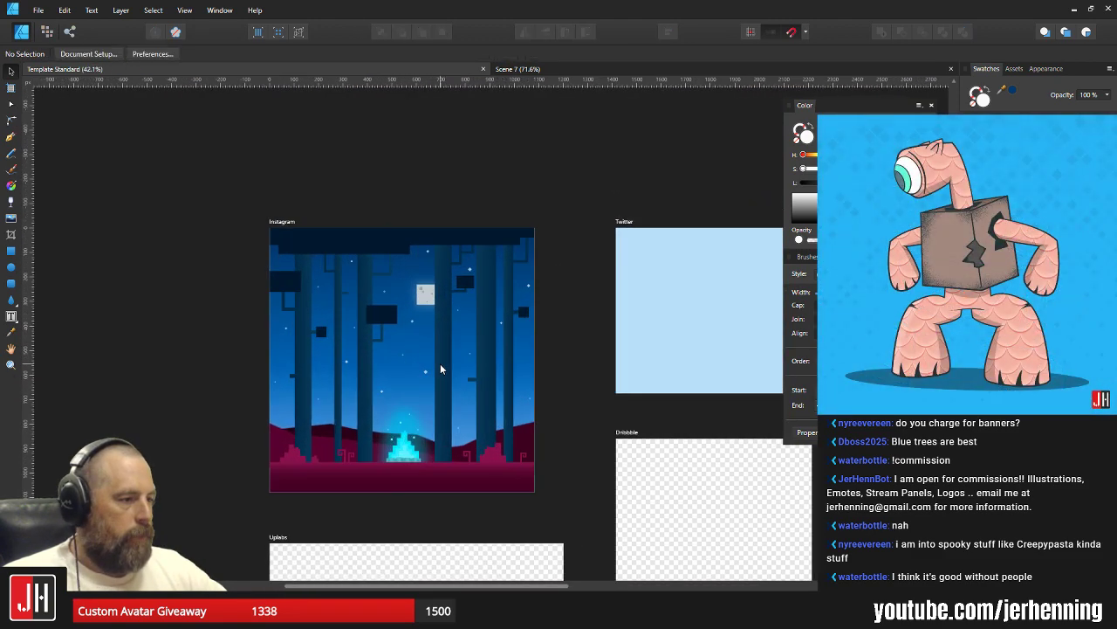
# Save the document under the new name Scene 9 in the 2019 folder inside Vector/Complete.
pyautogui.click(38, 9)
pyautogui.click(77, 119)
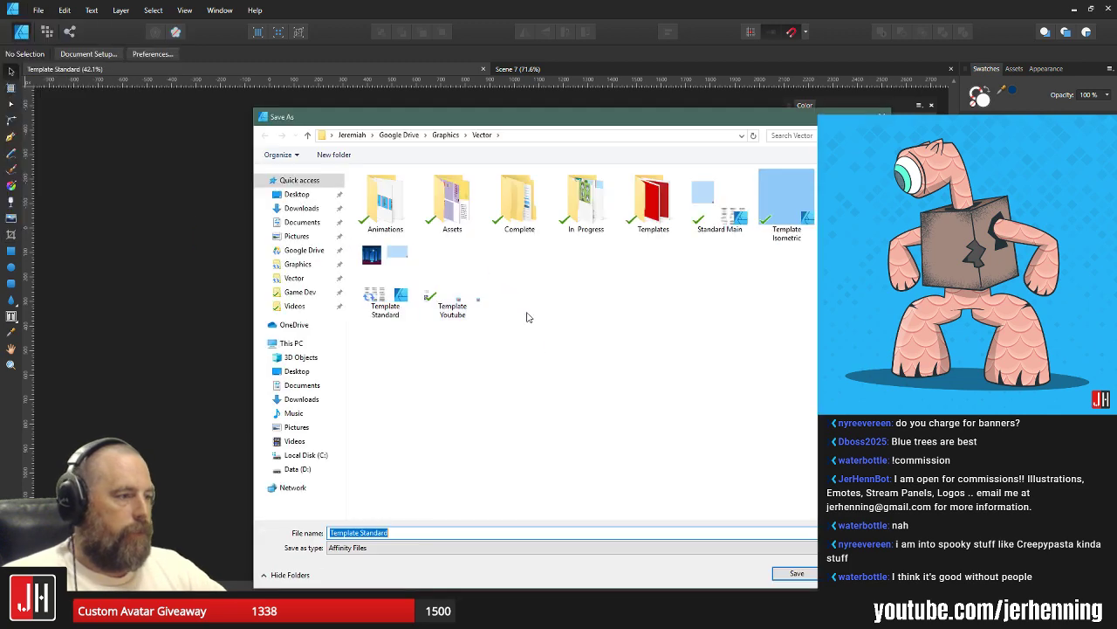
pyautogui.doubleClick(519, 205)
pyautogui.doubleClick(522, 206)
pyautogui.click(452, 534)
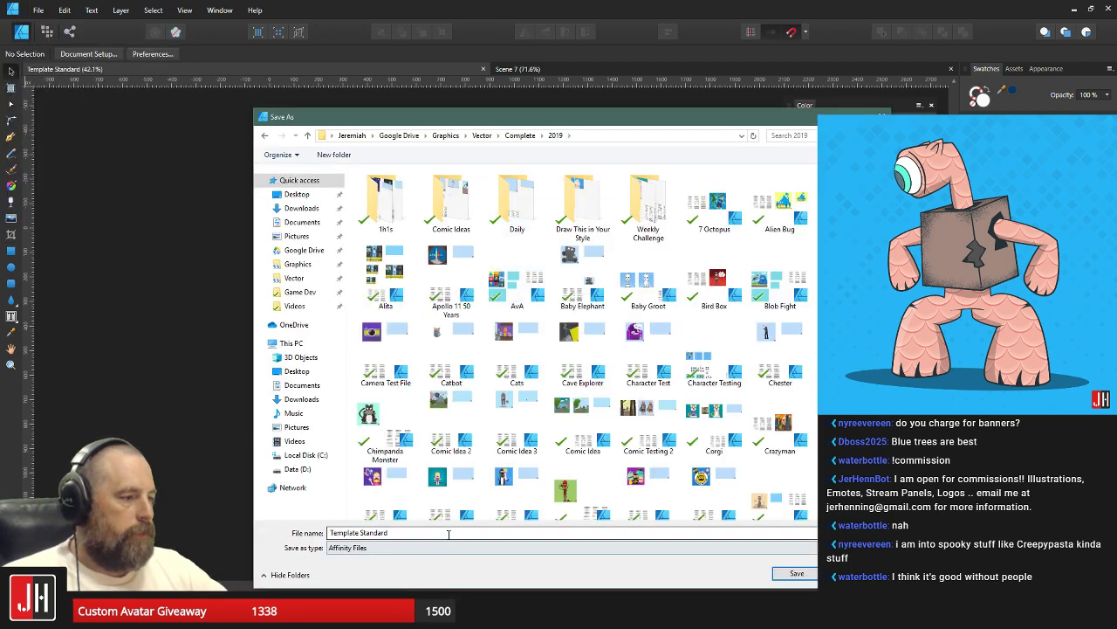
pyautogui.hotkey('ctrl', 'a')
pyautogui.write('Sce')
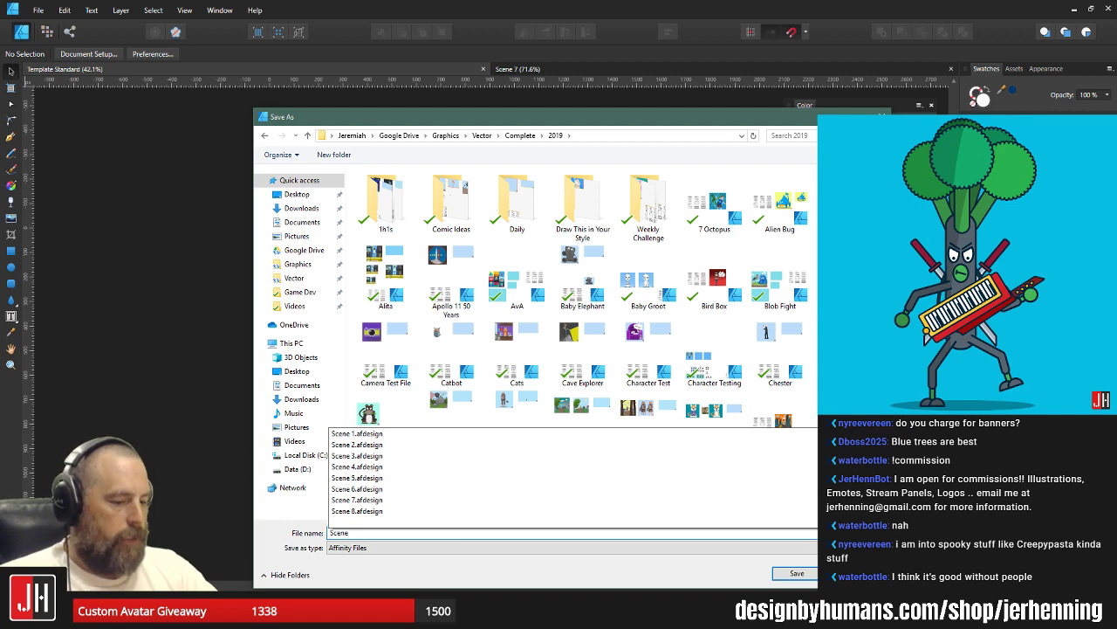
pyautogui.write('ne 9')
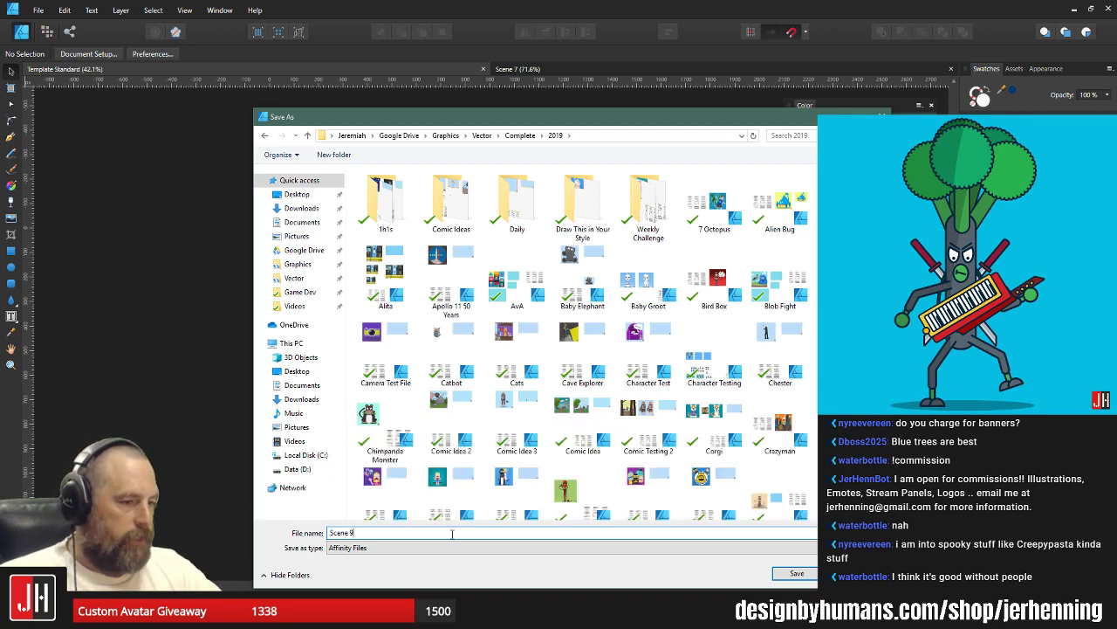
pyautogui.press('Return')
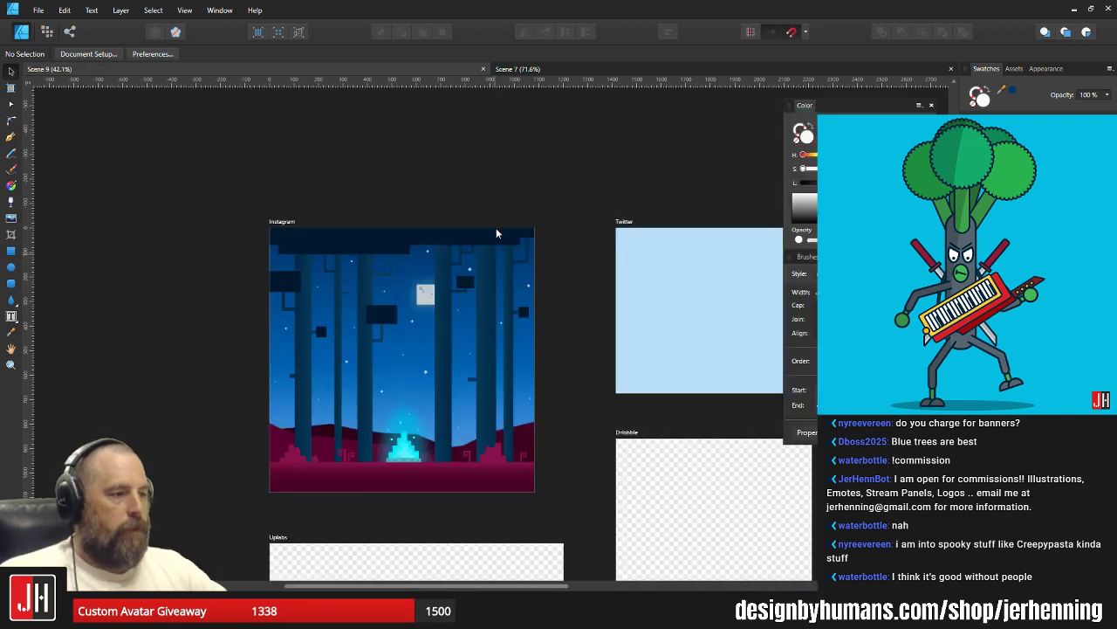
# Close the Scene 9 document and restart Affinity Designer, dismissing its welcome window.
pyautogui.click(484, 70)
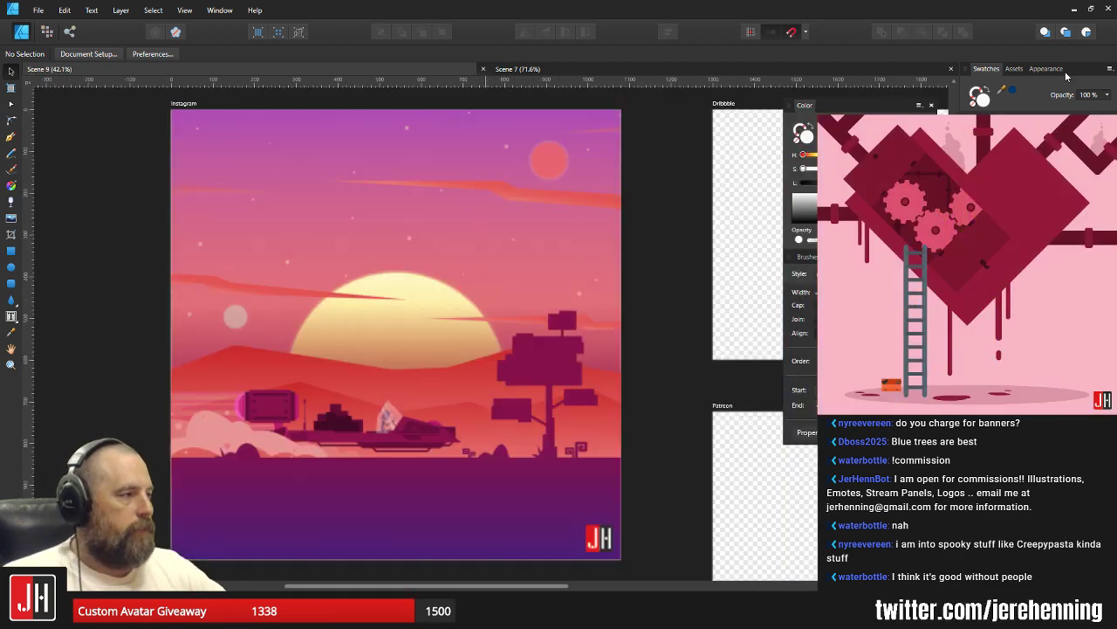
pyautogui.click(1111, 7)
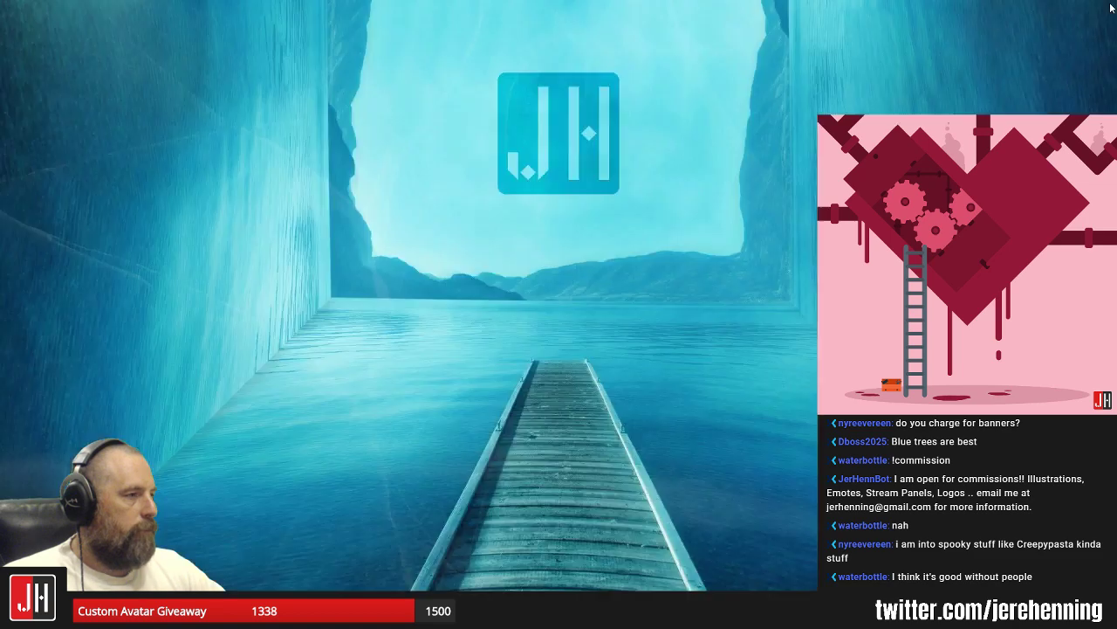
pyautogui.press('super')
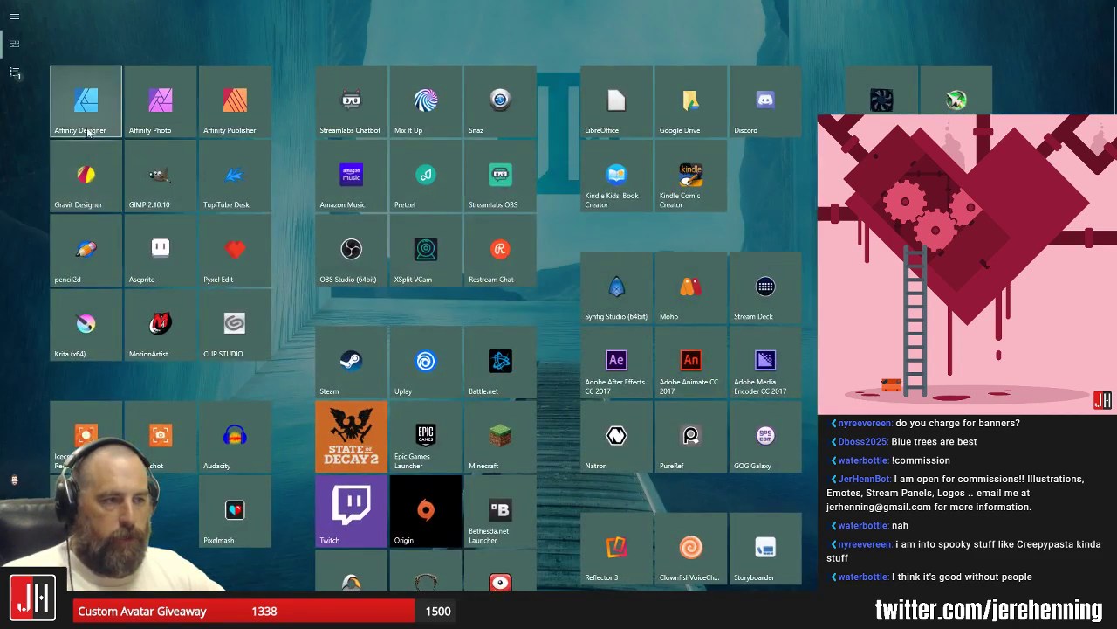
pyautogui.click(87, 101)
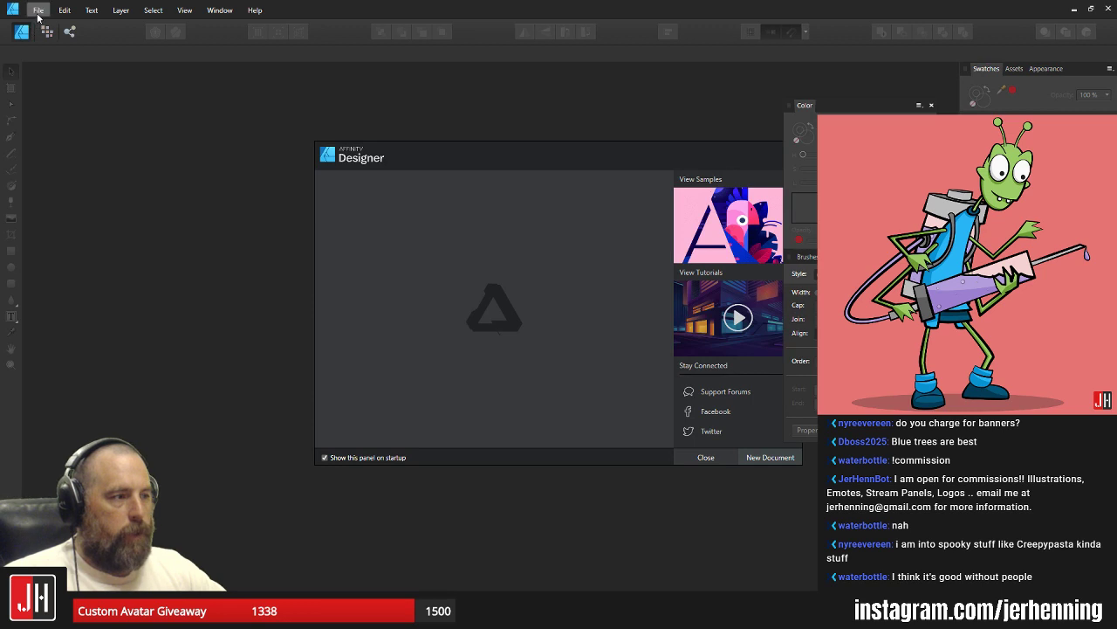
pyautogui.click(705, 457)
# Open the Episode 1 comic document from the Webcomics folder inside Graphics/Books.
pyautogui.click(31, 12)
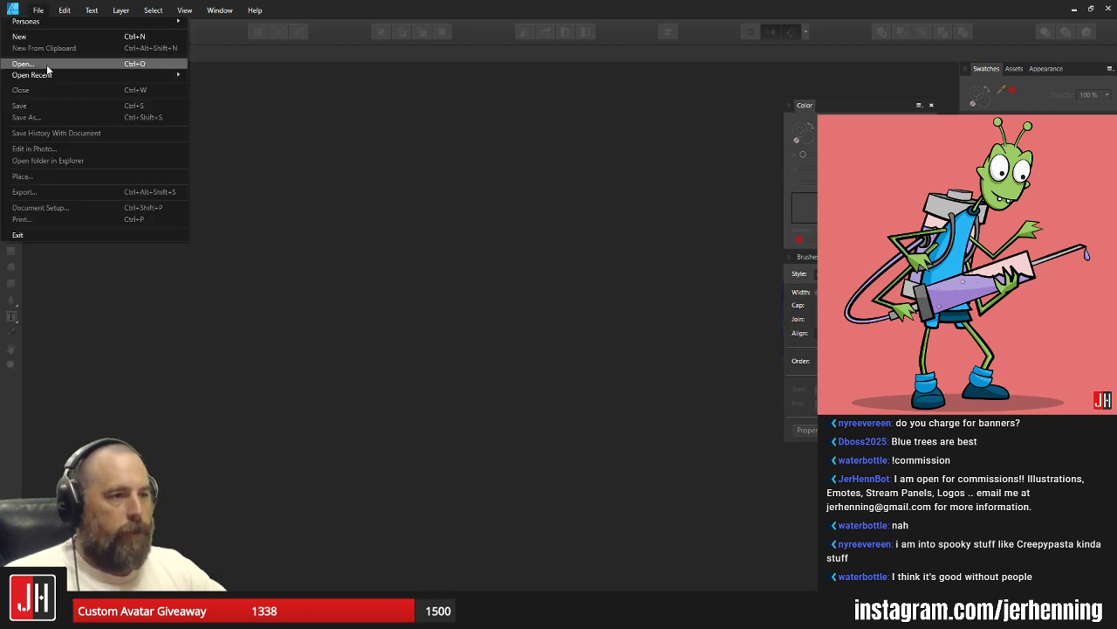
pyautogui.click(47, 70)
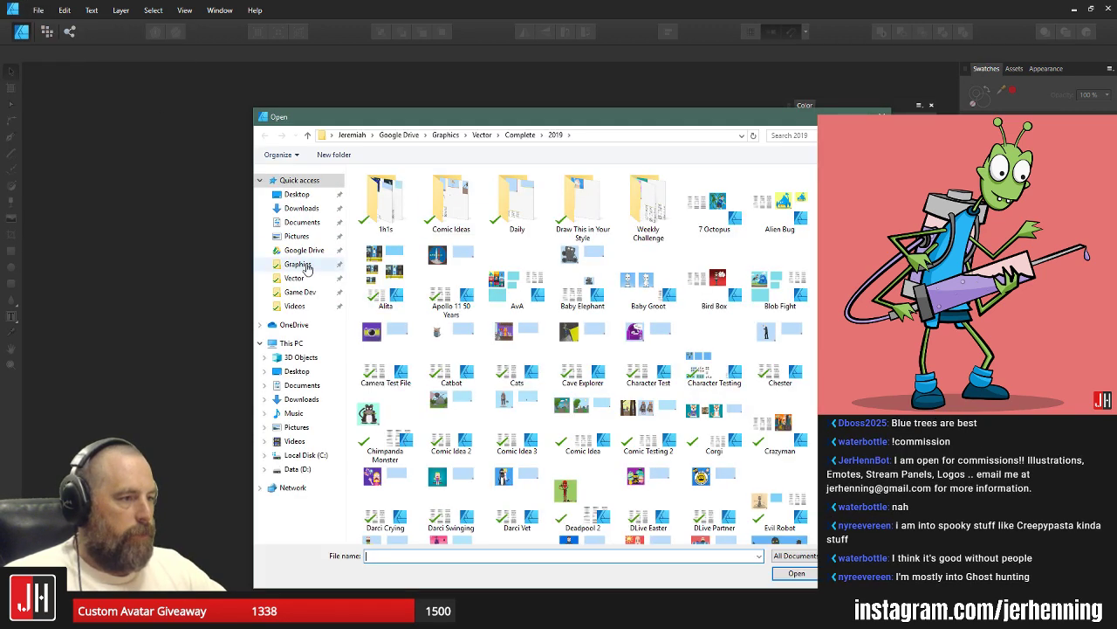
pyautogui.click(299, 264)
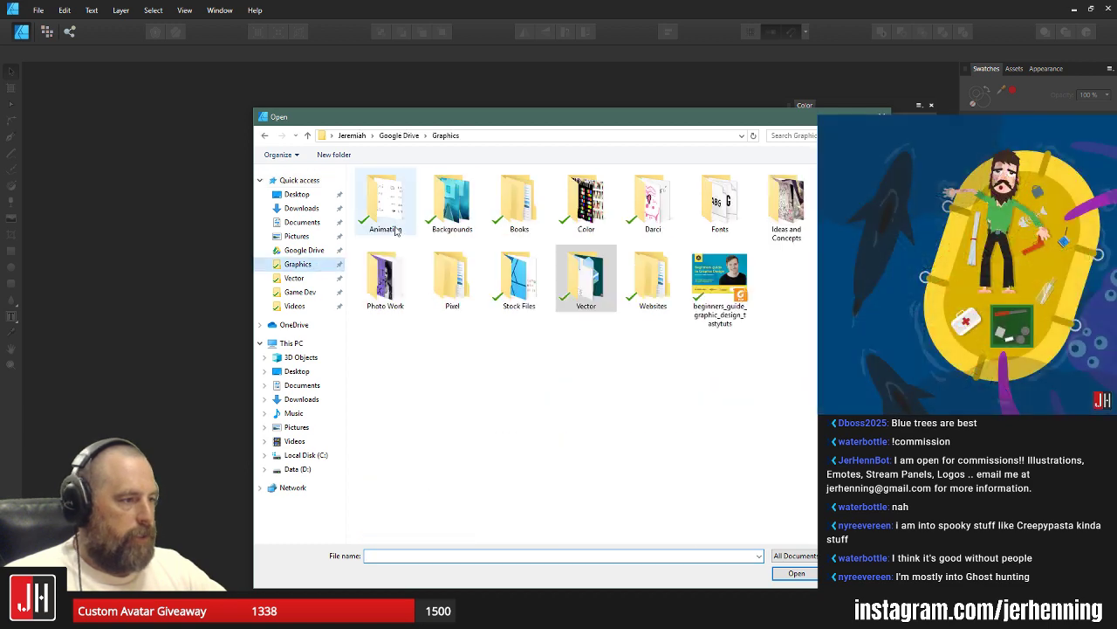
pyautogui.doubleClick(445, 205)
pyautogui.click(446, 136)
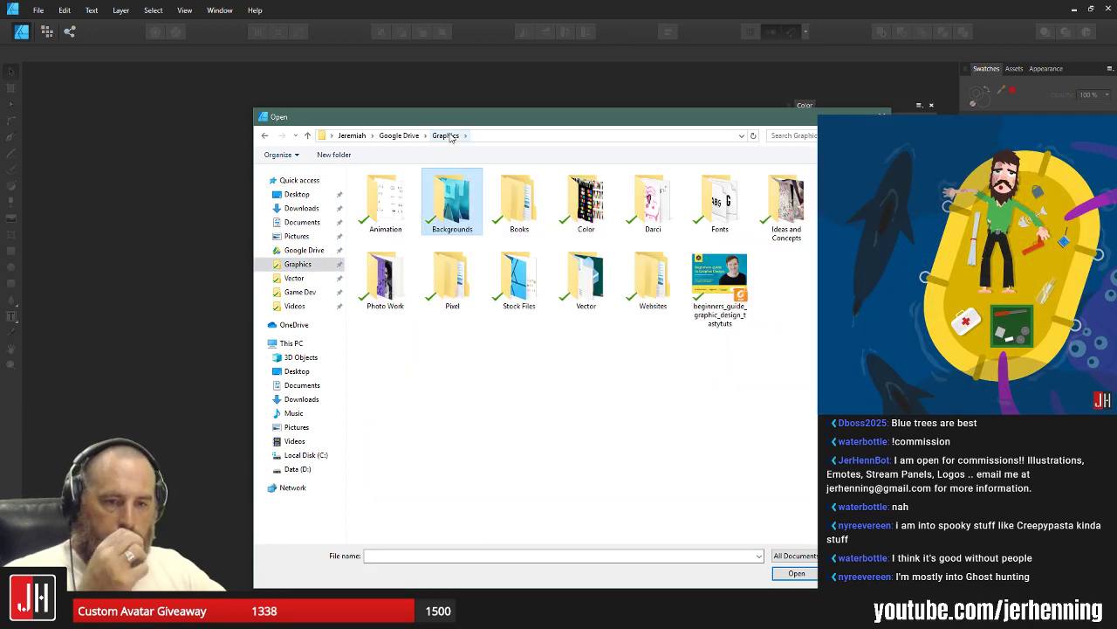
pyautogui.doubleClick(528, 196)
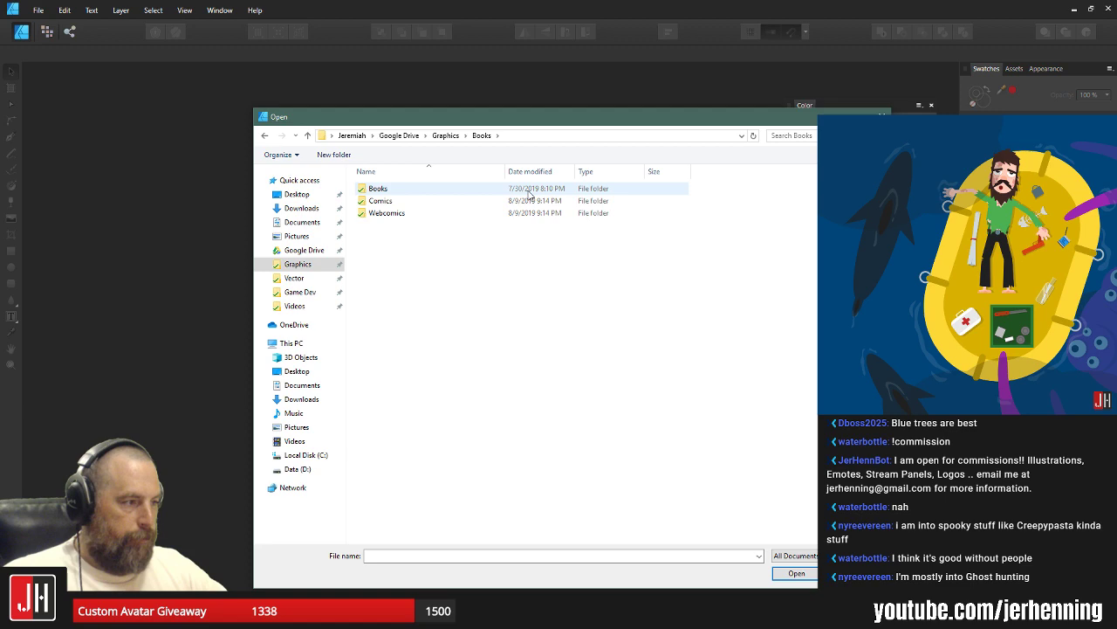
pyautogui.doubleClick(437, 214)
pyautogui.doubleClick(403, 190)
pyautogui.doubleClick(401, 190)
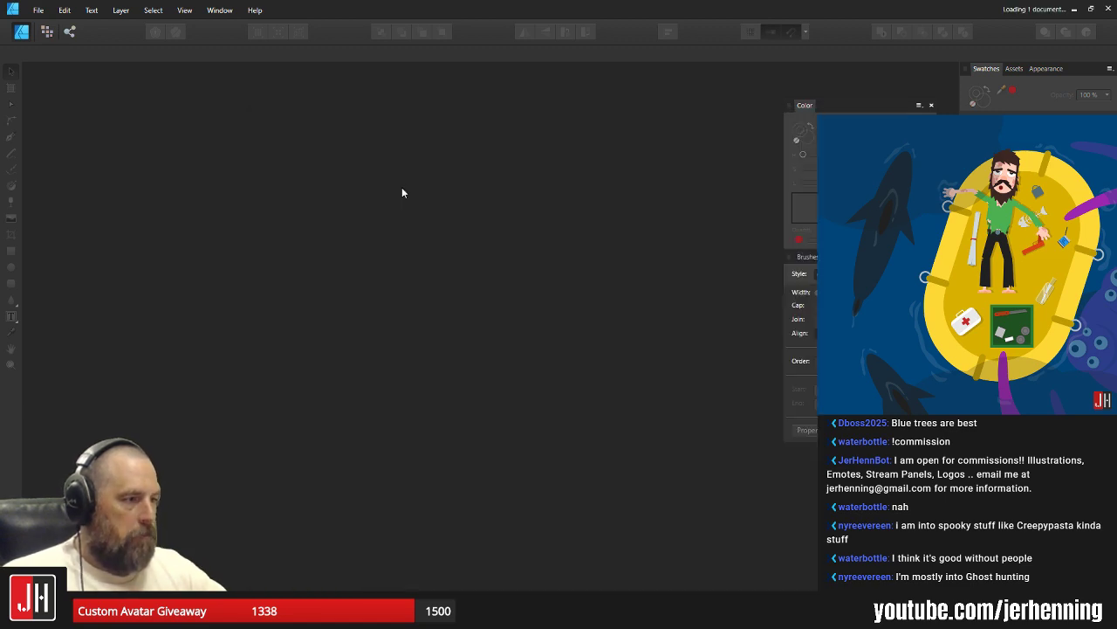
# Examine the two goggled character heads on the white page beside the comic panel.
pyautogui.scroll(11, 646, 299)
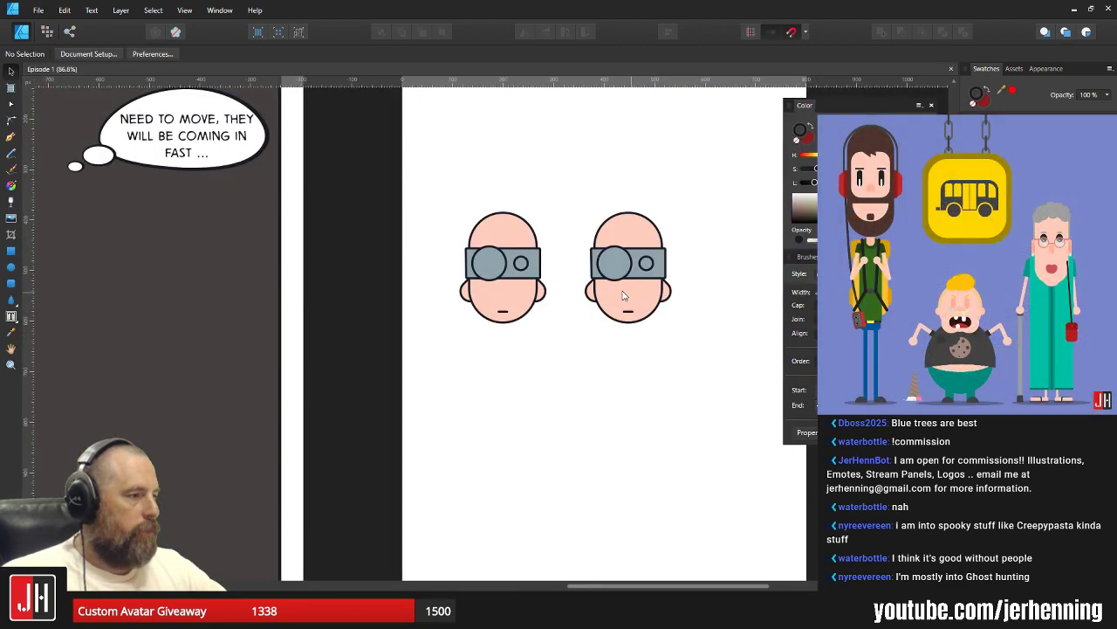
pyautogui.scroll(-4, 456, 299)
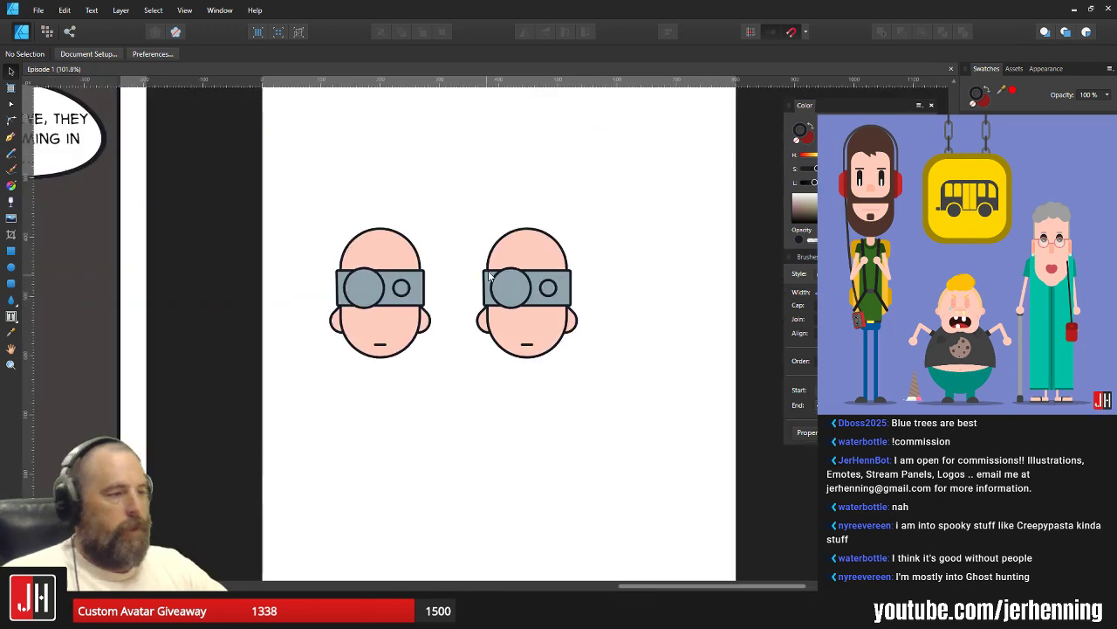
pyautogui.scroll(2, 497, 283)
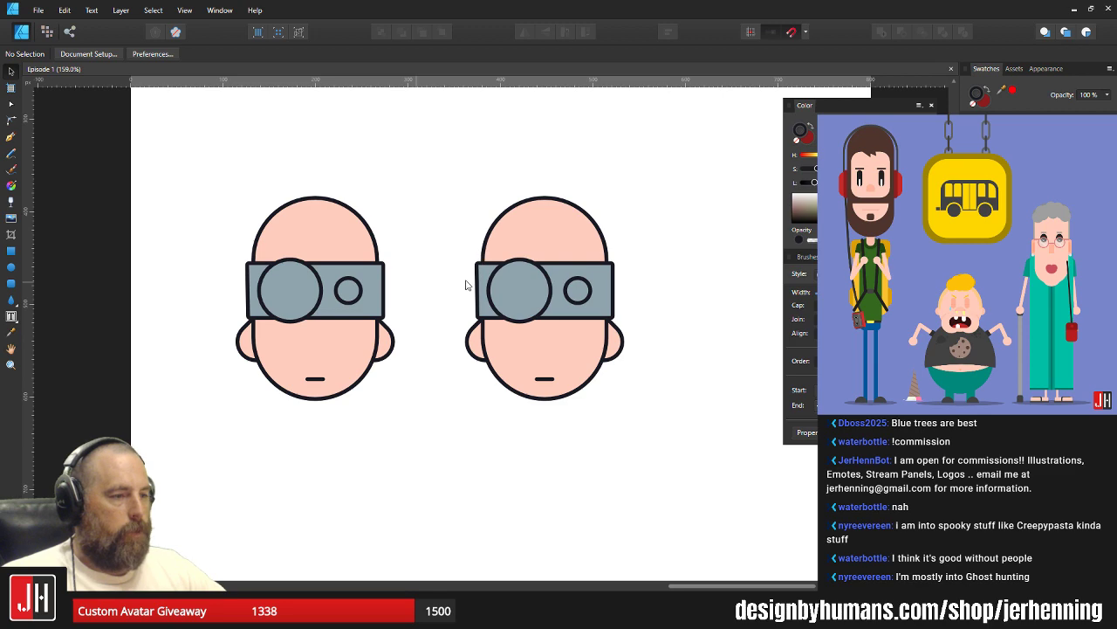
pyautogui.scroll(-3, 466, 284)
pyautogui.scroll(3, 463, 279)
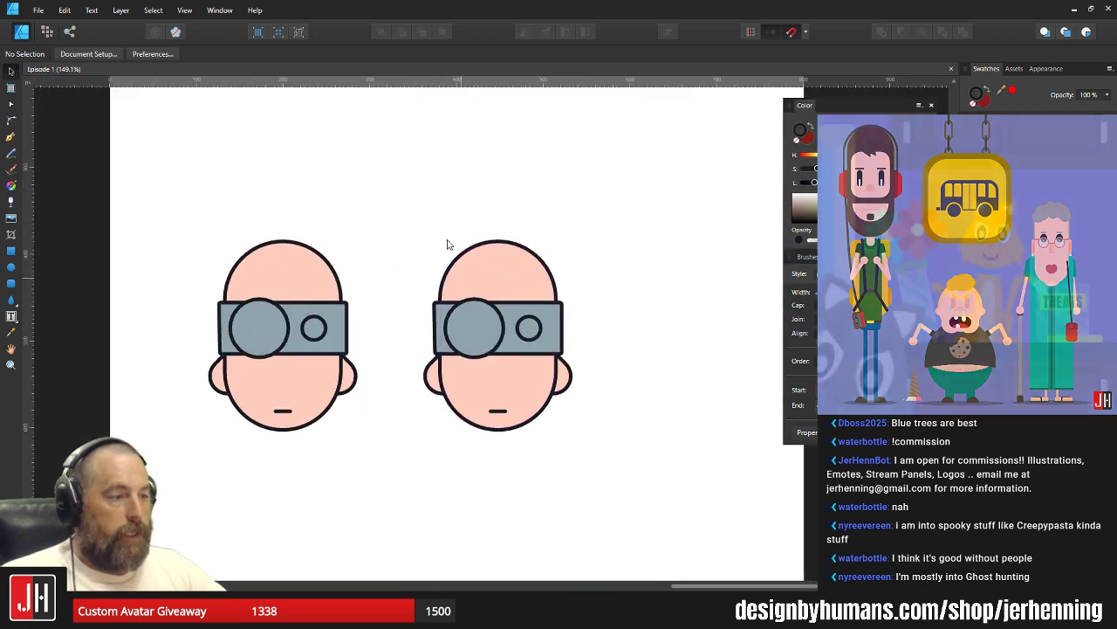
pyautogui.scroll(-4, 447, 244)
pyautogui.scroll(3, 157, 151)
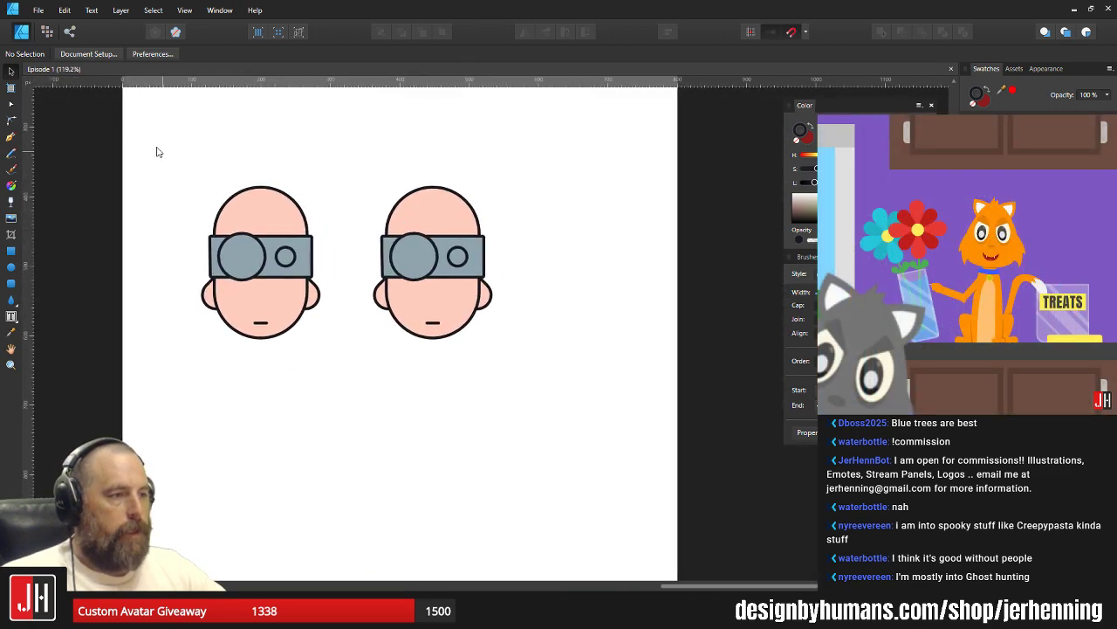
# Select both goggled heads and move them together a short distance to the right on the page.
pyautogui.moveTo(123, 127); pyautogui.dragTo(589, 430)
pyautogui.moveTo(438, 278); pyautogui.dragTo(511, 279)
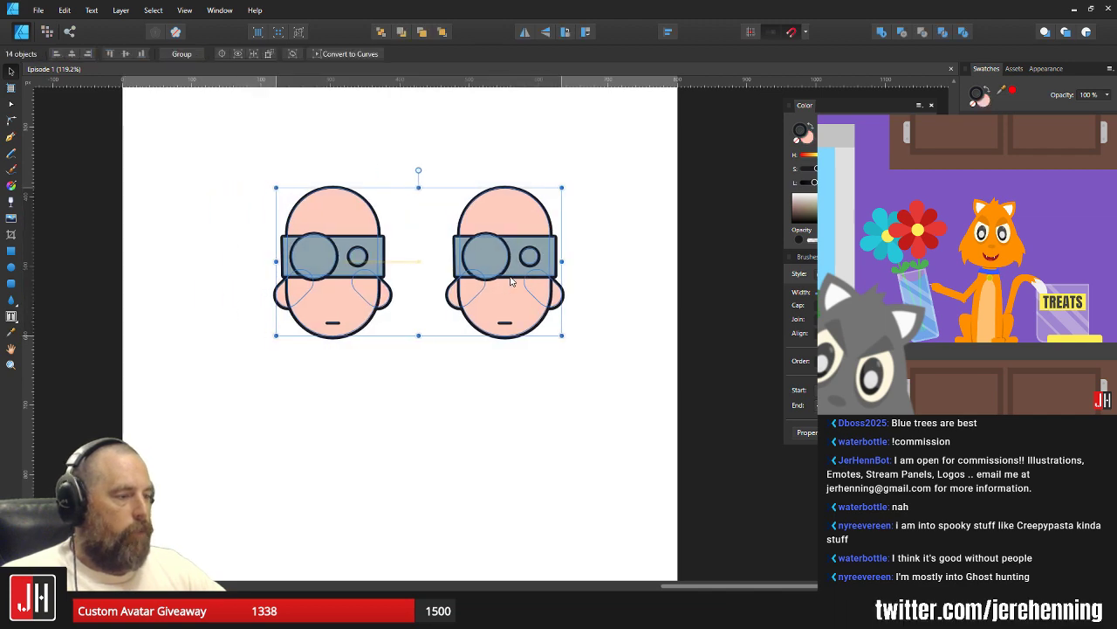
pyautogui.click(722, 270)
pyautogui.scroll(3, 477, 262)
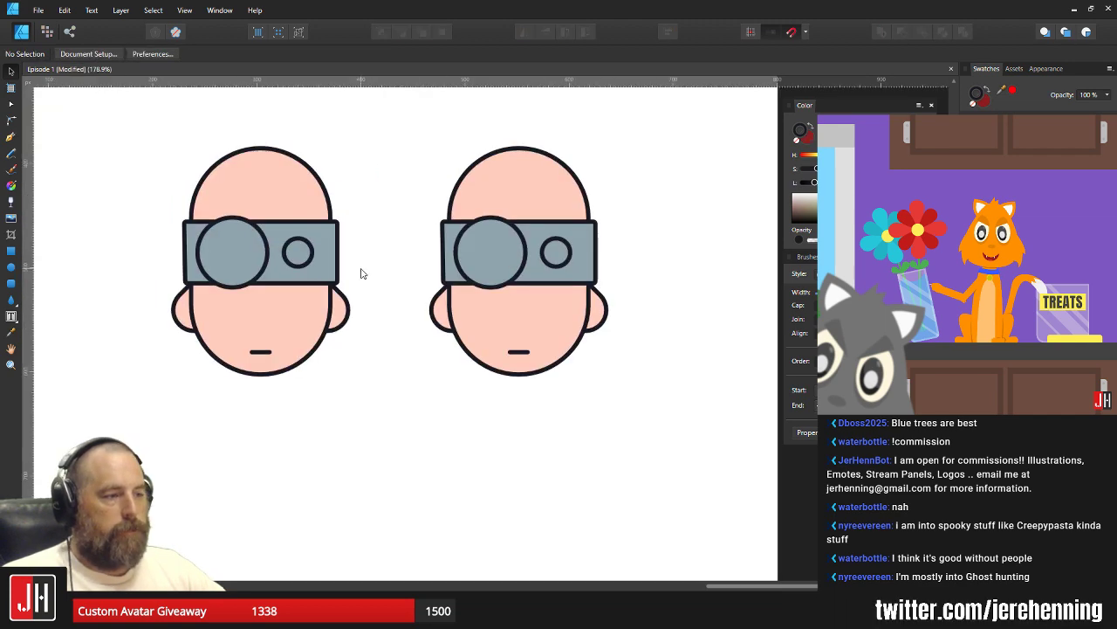
pyautogui.scroll(2, 361, 273)
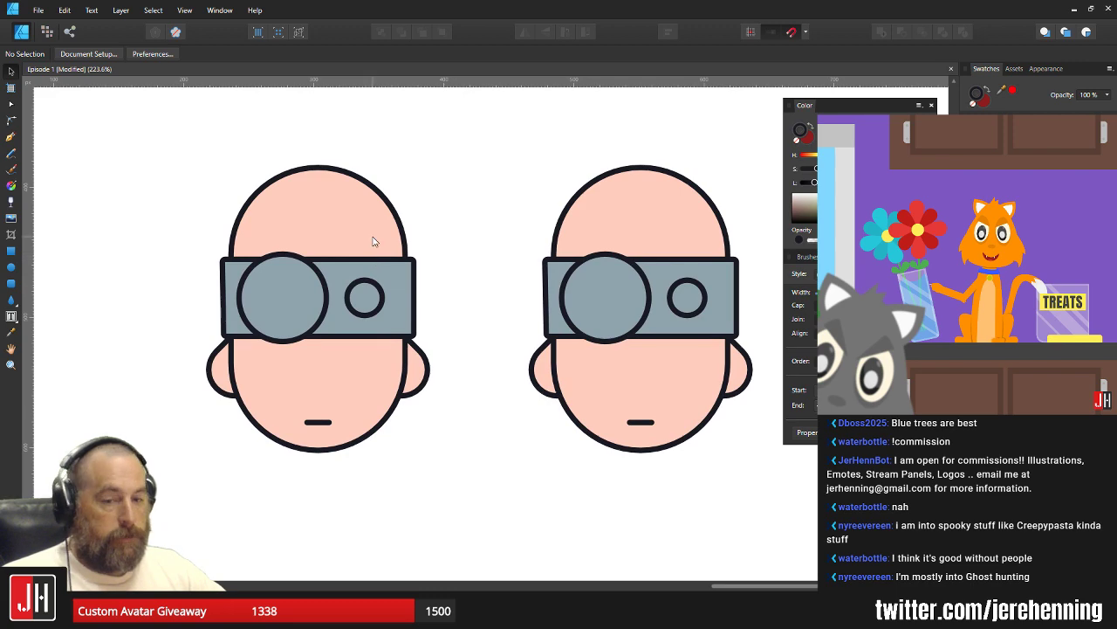
# Shorten the left head shape from its crown to a height of about 200 px.
pyautogui.click(325, 181)
pyautogui.moveTo(317, 166); pyautogui.dragTo(317, 186)
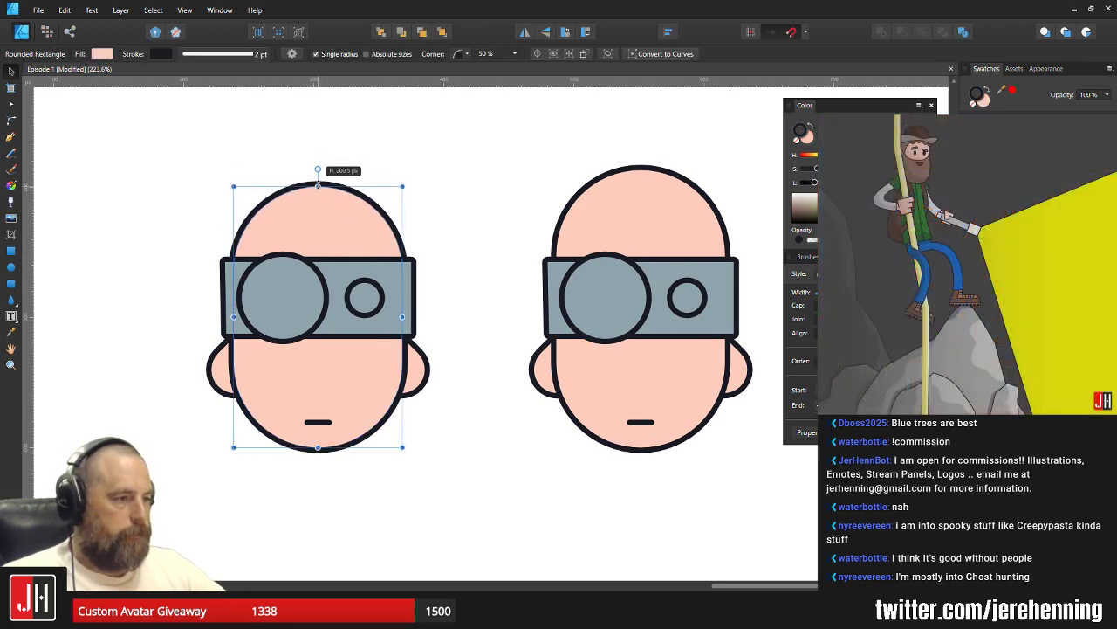
pyautogui.click(441, 198)
# Draw a tall dark red rounded rectangle from above the left head's crown down over the goggles.
pyautogui.scroll(-3, 454, 210)
pyautogui.scroll(6, 398, 241)
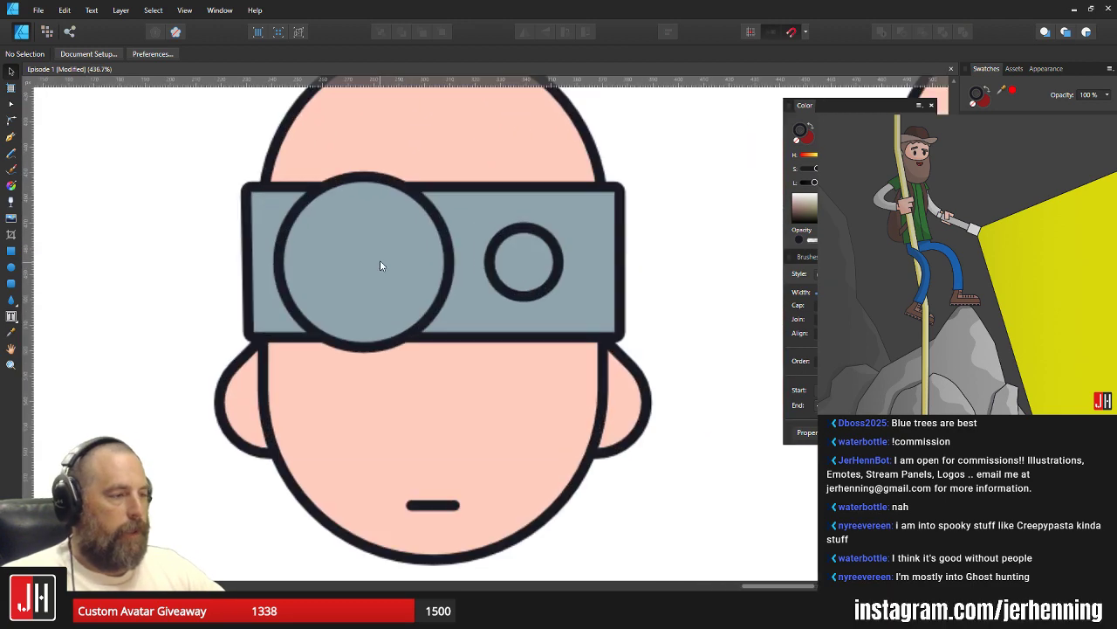
pyautogui.scroll(-6, 460, 275)
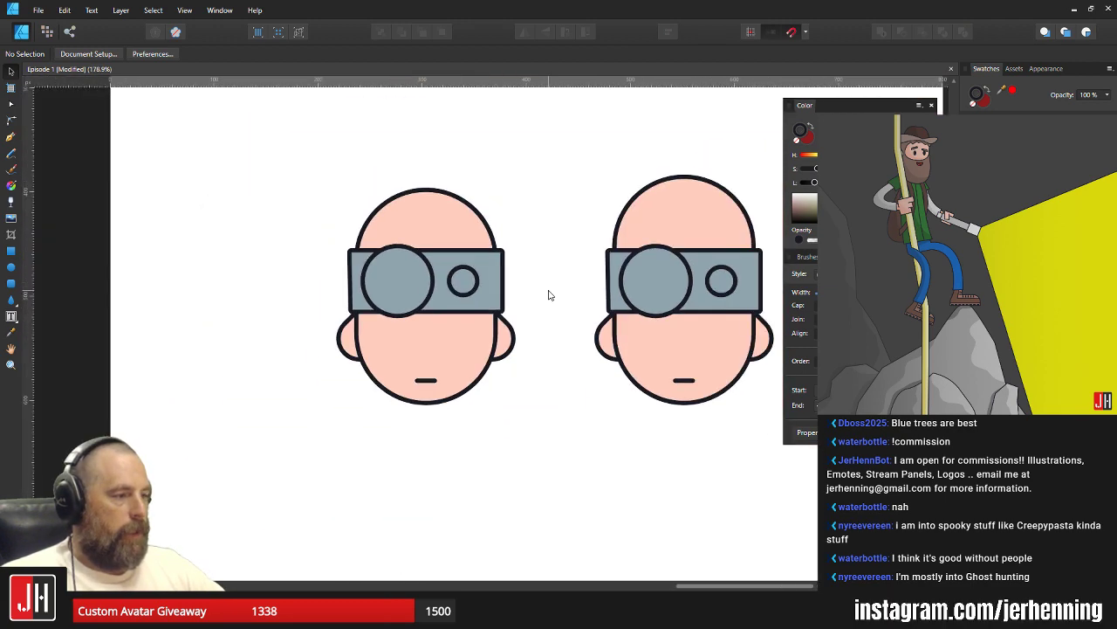
pyautogui.scroll(5, 511, 323)
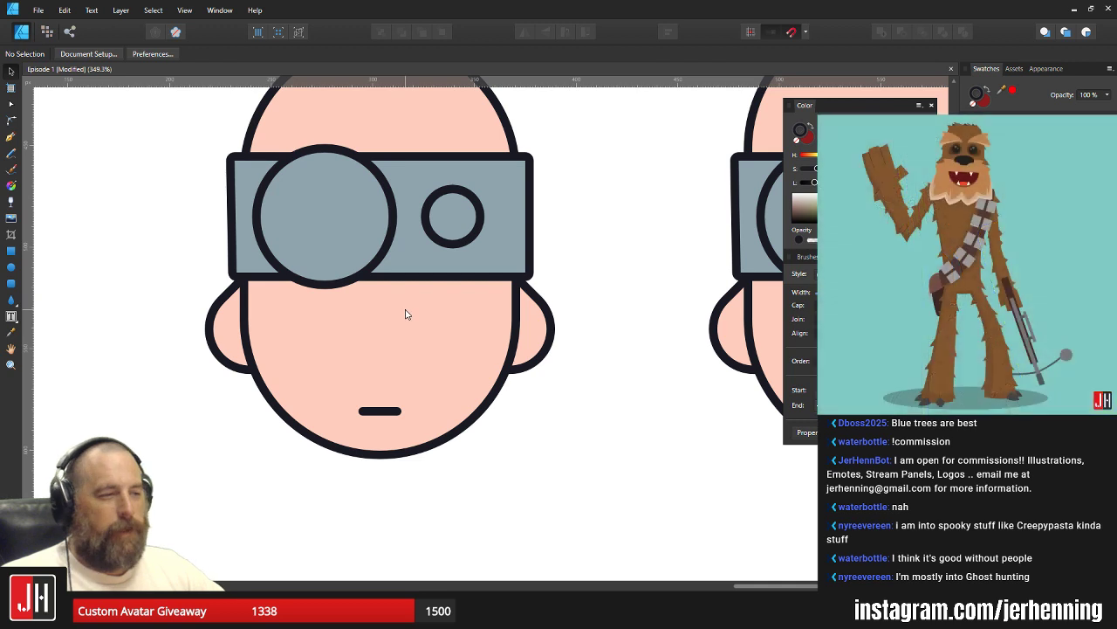
pyautogui.scroll(3, 380, 278)
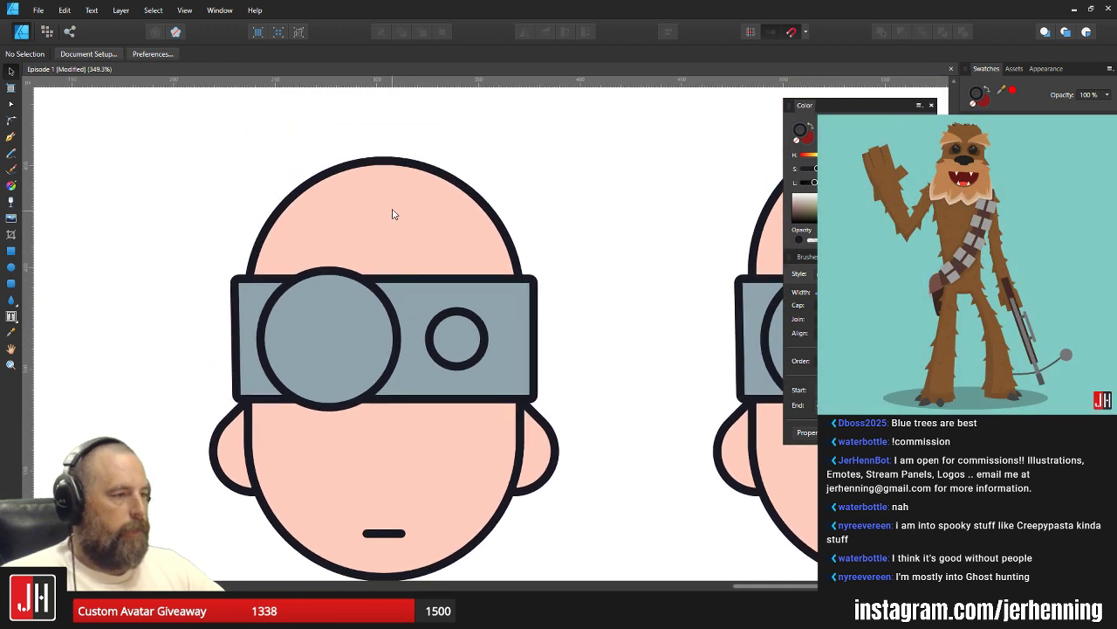
pyautogui.click(12, 283)
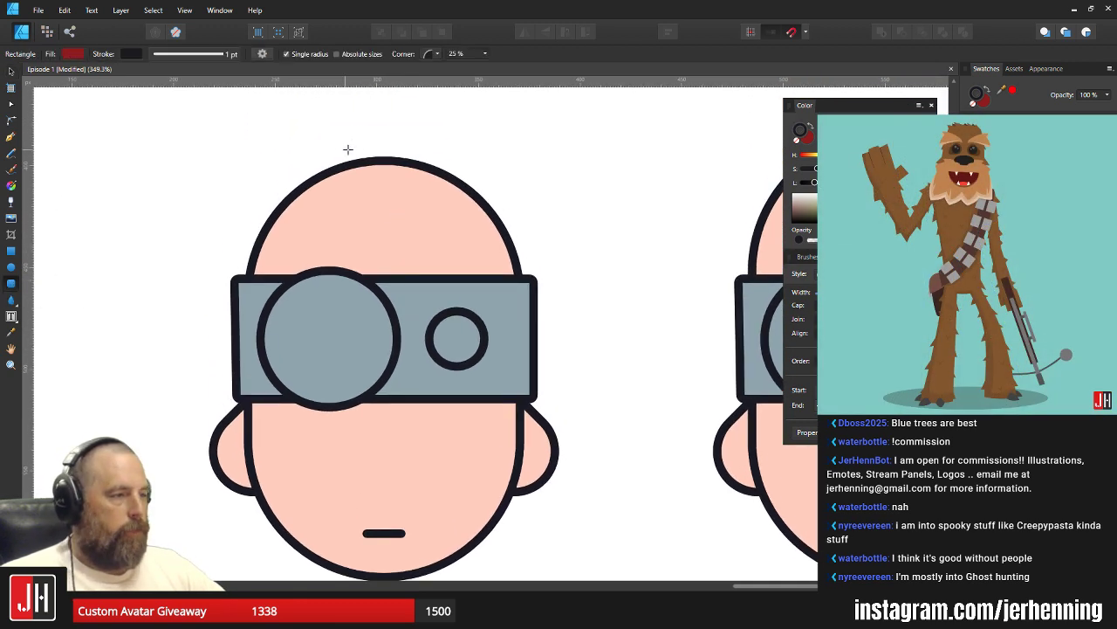
pyautogui.moveTo(351, 144); pyautogui.dragTo(441, 335)
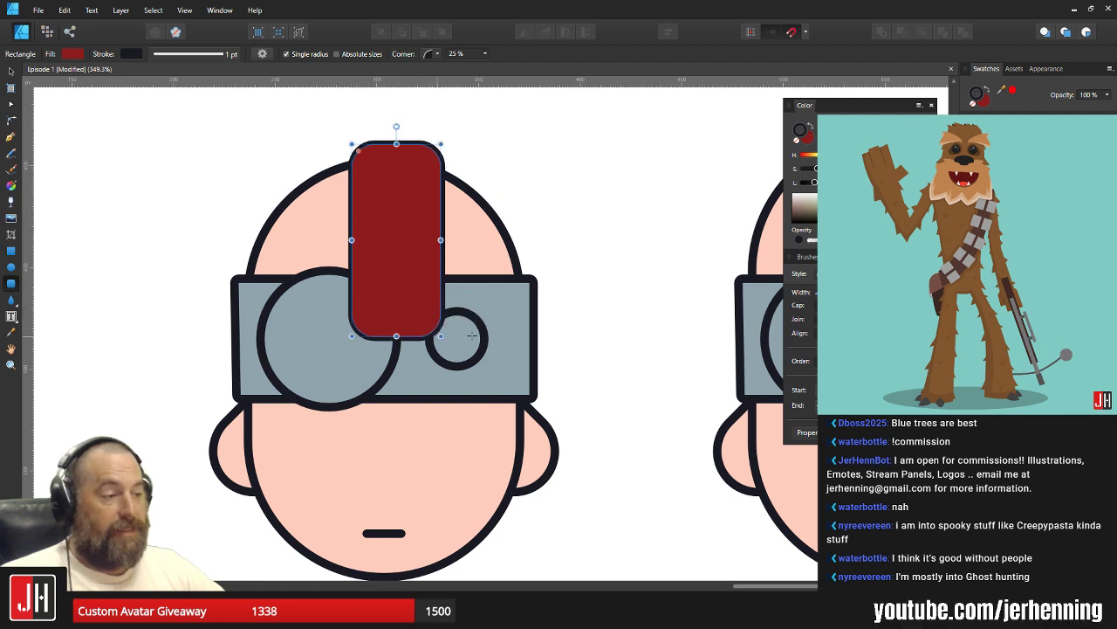
# Give the red rectangle a 2 pt stroke, centre it on the head and send it behind the goggles.
pyautogui.press('v')
pyautogui.click(512, 291)
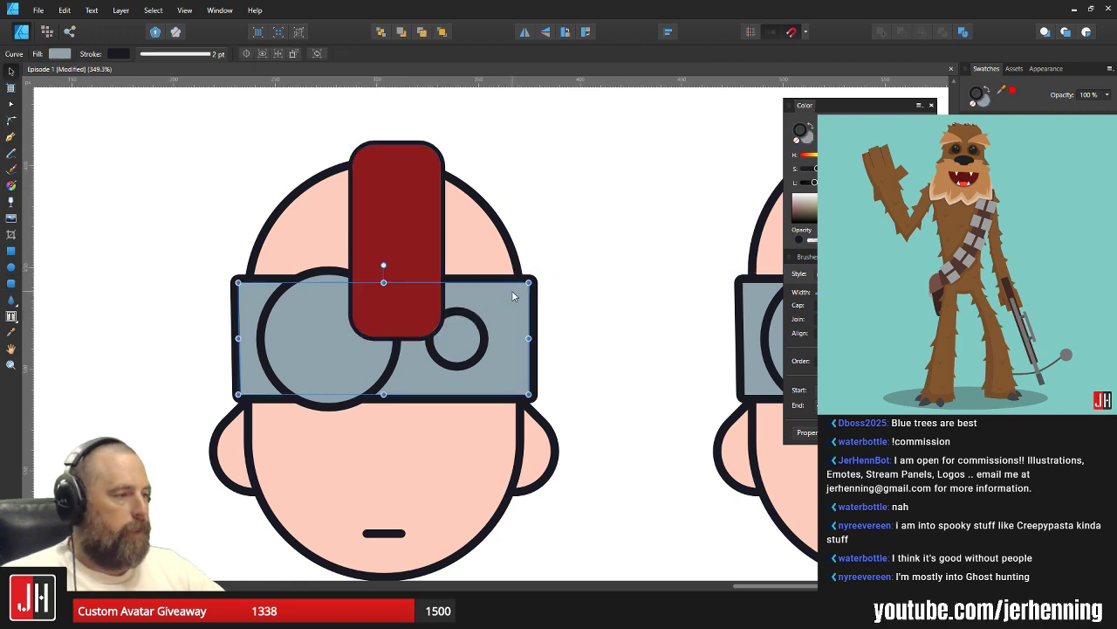
pyautogui.click(429, 228)
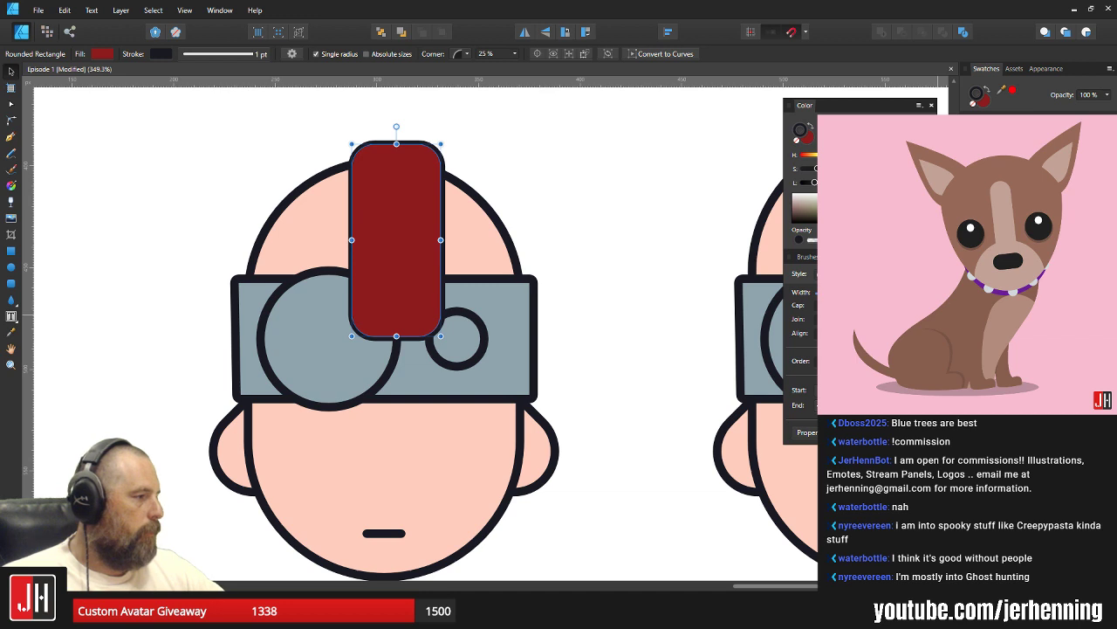
pyautogui.press(']')
pyautogui.moveTo(445, 192); pyautogui.dragTo(394, 182)
pyautogui.hotkey('ctrl', '[')
pyautogui.click(569, 137)
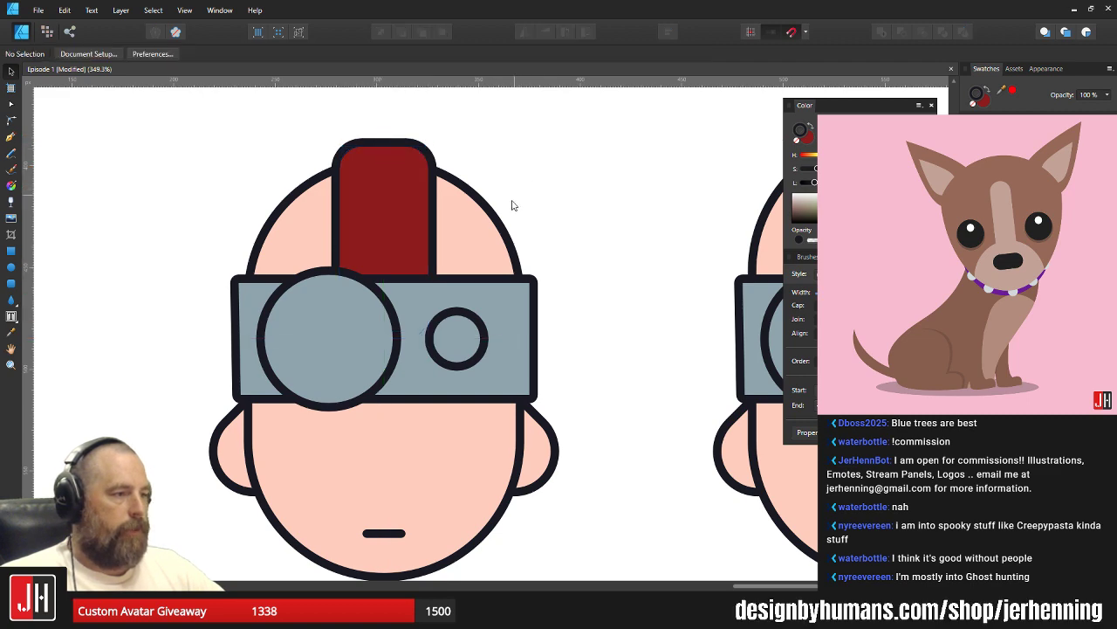
# Narrow the red rectangle into a slim mohawk strip and recentre it on the left head.
pyautogui.click(425, 213)
pyautogui.scroll(1, 425, 213)
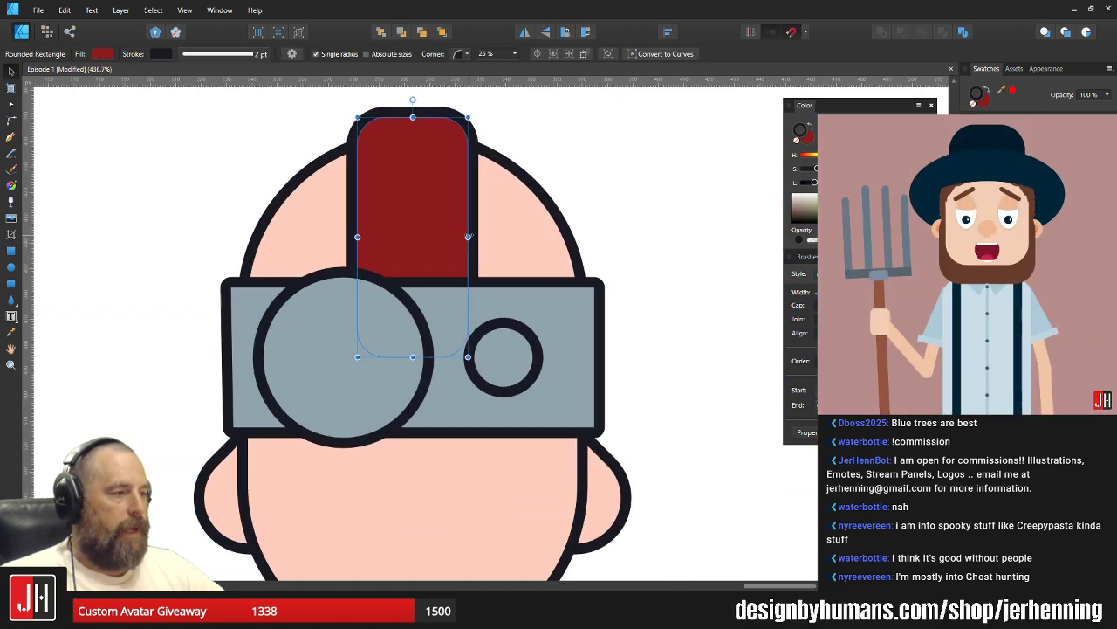
pyautogui.moveTo(468, 236); pyautogui.dragTo(443, 236)
pyautogui.moveTo(416, 190); pyautogui.dragTo(415, 188)
pyautogui.click(521, 159)
pyautogui.scroll(-2, 522, 159)
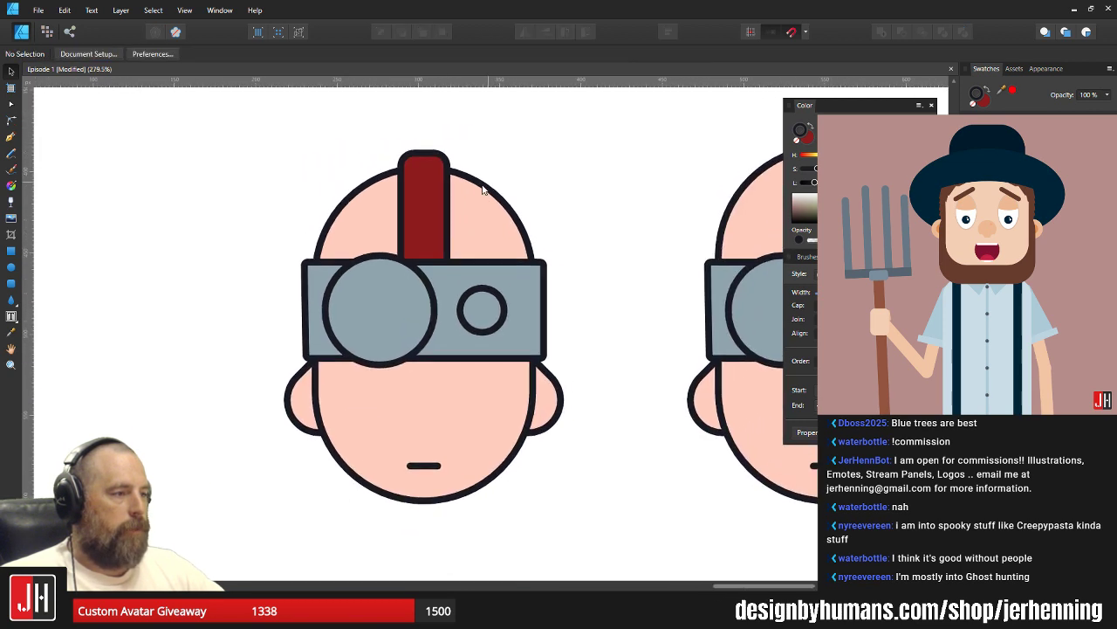
# Fine-tune the red mohawk strip's position on the left head's crown.
pyautogui.scroll(2, 431, 210)
pyautogui.click(431, 210)
pyautogui.moveTo(423, 198); pyautogui.dragTo(424, 197)
pyautogui.click(504, 156)
pyautogui.click(430, 186)
pyautogui.scroll(-3, 449, 203)
pyautogui.click(513, 226)
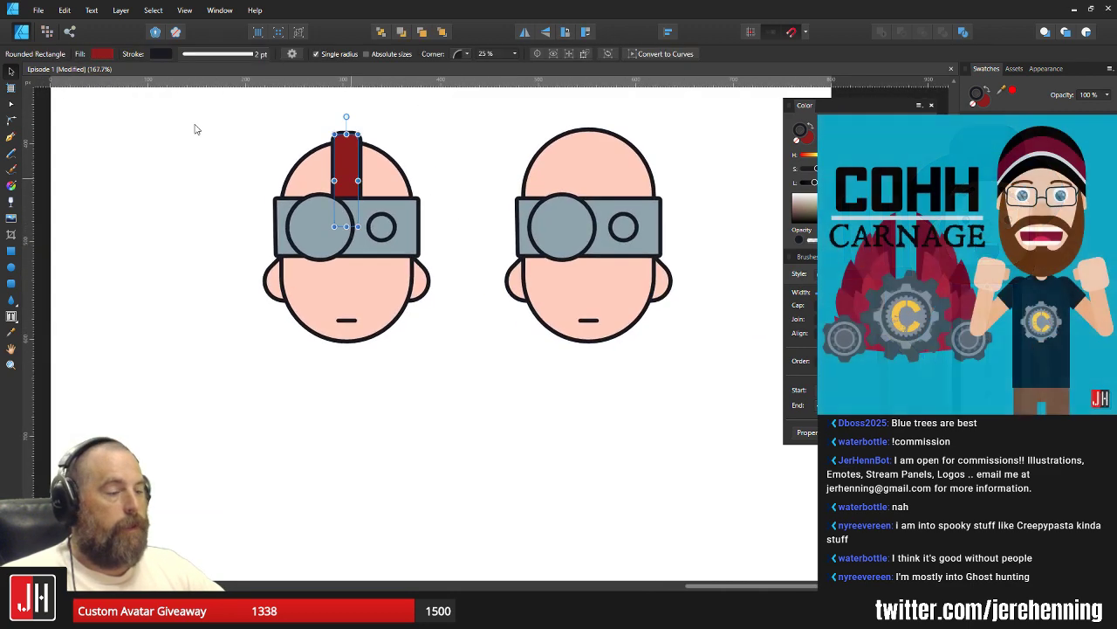
# Open the swinging girl illustration from the 2019 folder inside Vector/Complete, look over its artboards and close it.
pyautogui.click(39, 12)
pyautogui.click(126, 77)
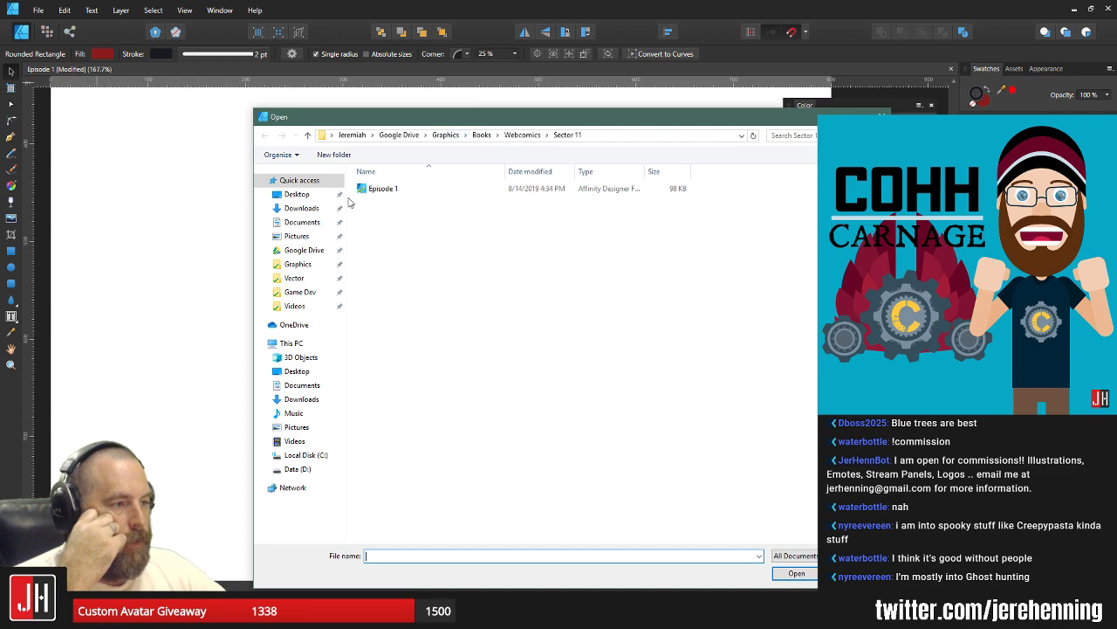
pyautogui.click(296, 264)
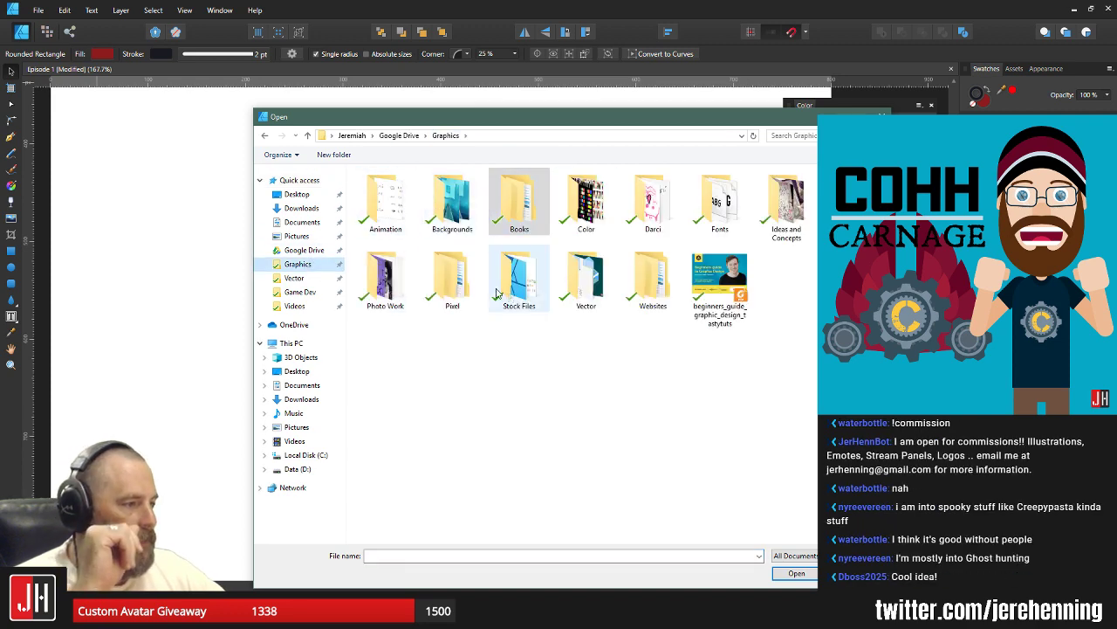
pyautogui.doubleClick(586, 280)
pyautogui.doubleClick(522, 202)
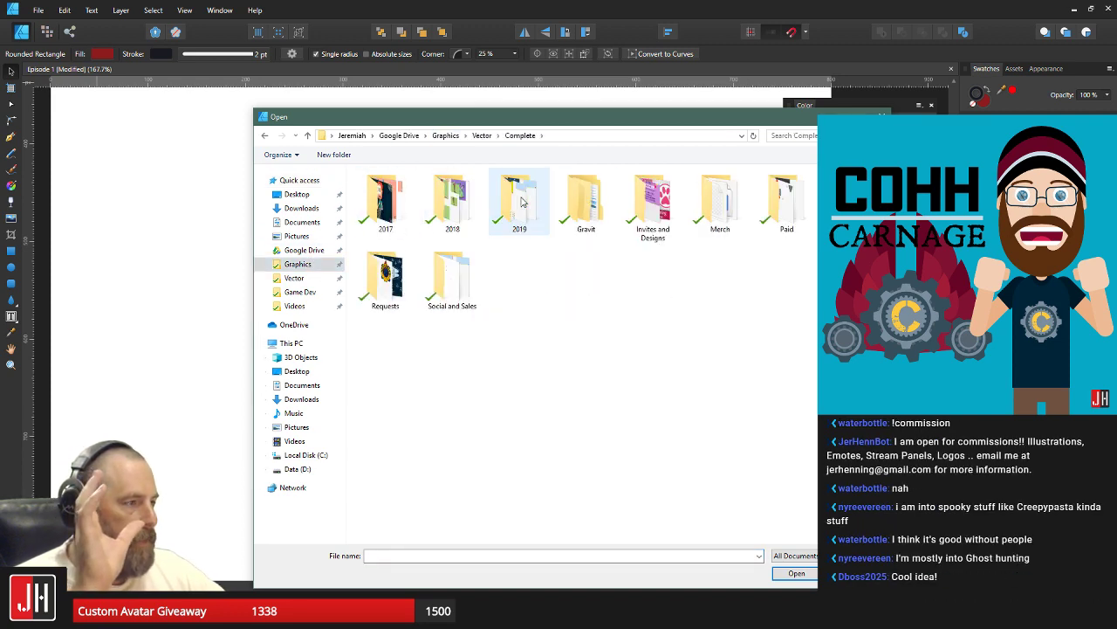
pyautogui.click(494, 210)
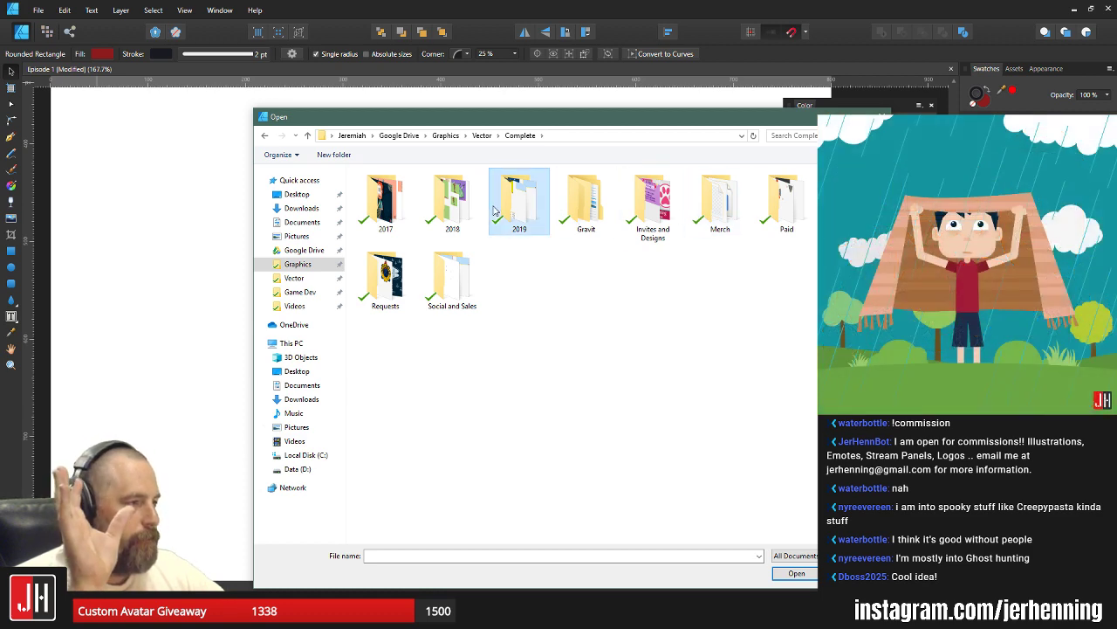
pyautogui.doubleClick(494, 210)
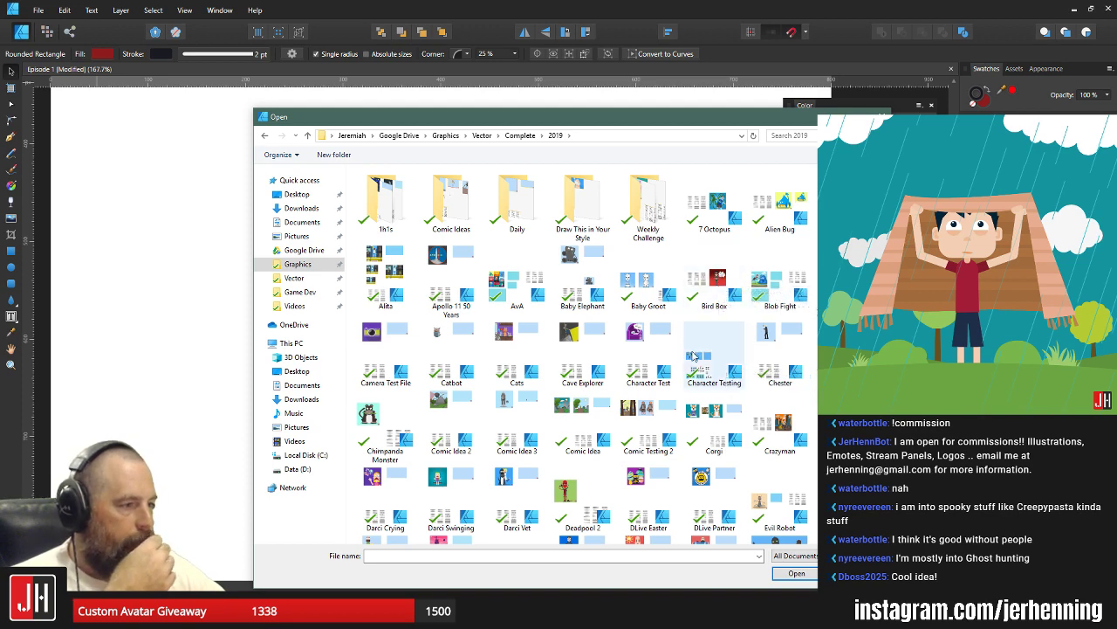
pyautogui.scroll(-3, 559, 445)
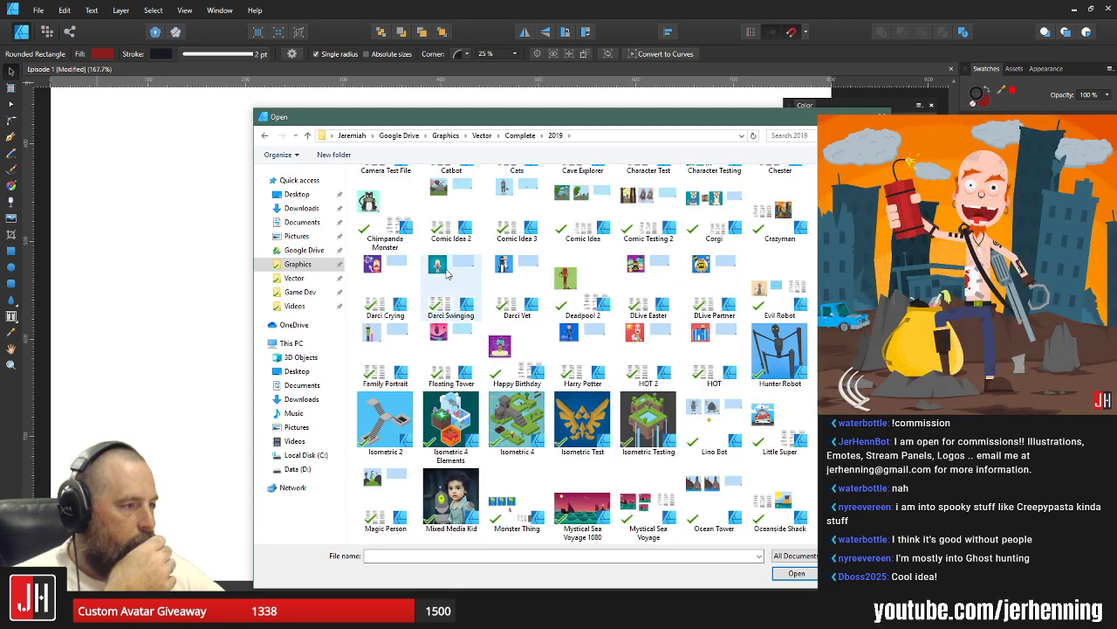
pyautogui.doubleClick(447, 272)
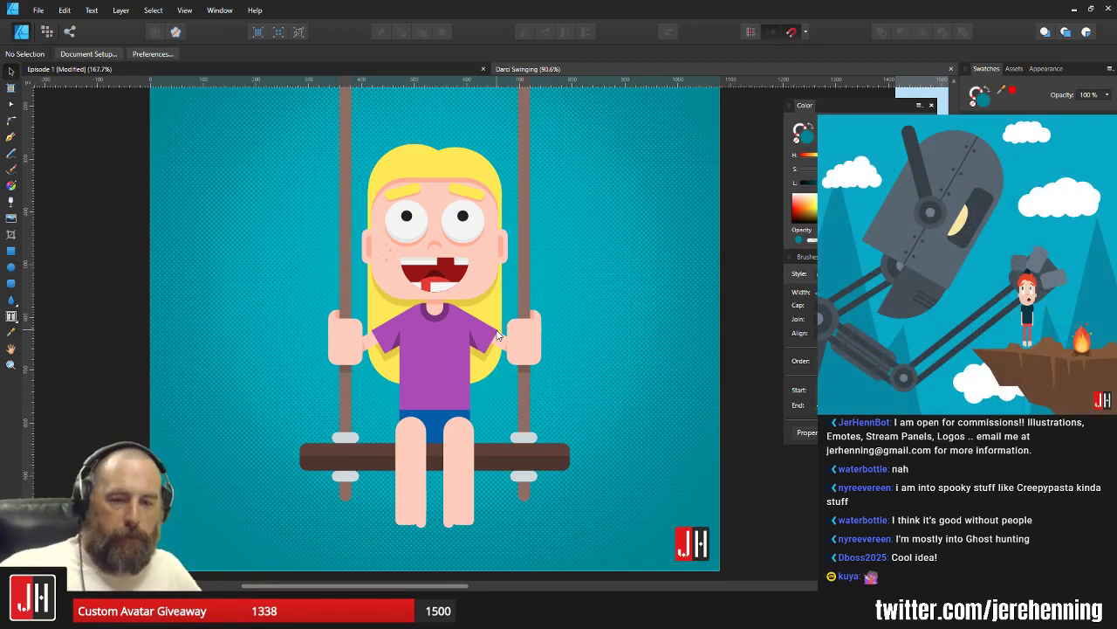
pyautogui.scroll(-5, 543, 302)
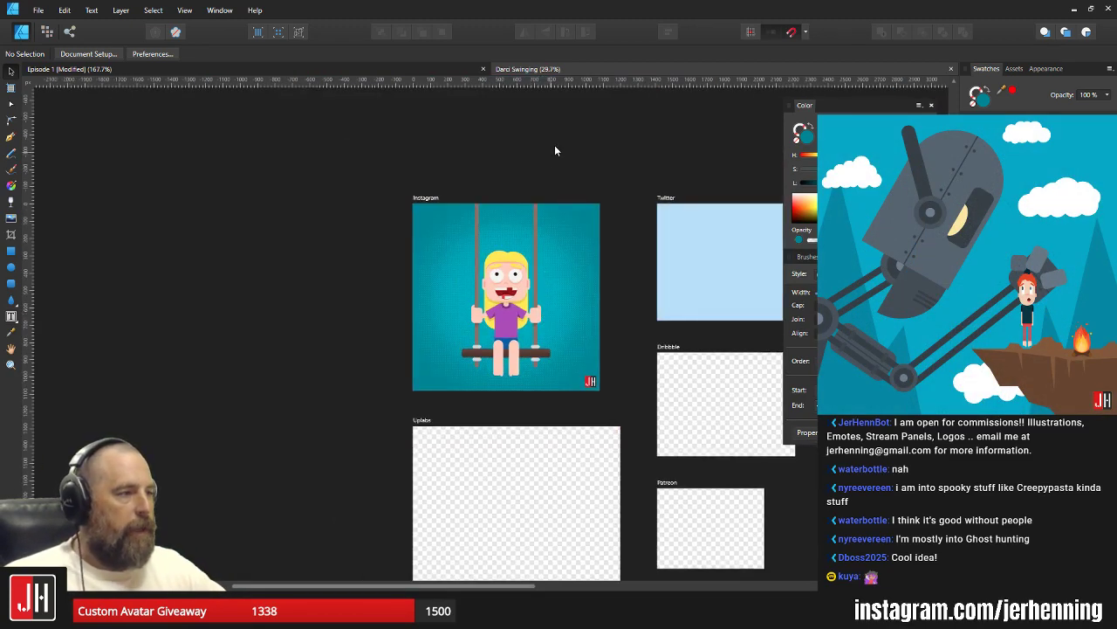
pyautogui.click(952, 72)
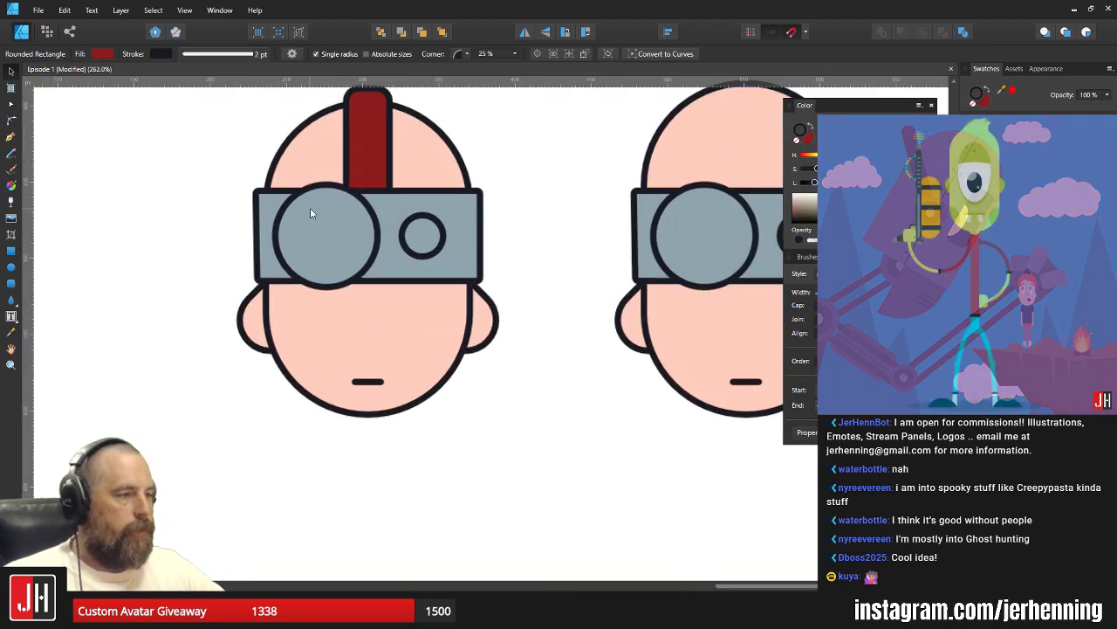
# Deselect the red mohawk strip and save the Episode 1 document.
pyautogui.moveTo(463, 177); pyautogui.dragTo(472, 225)
pyautogui.click(486, 210)
pyautogui.scroll(2, 383, 190)
pyautogui.moveTo(383, 190); pyautogui.dragTo(408, 258)
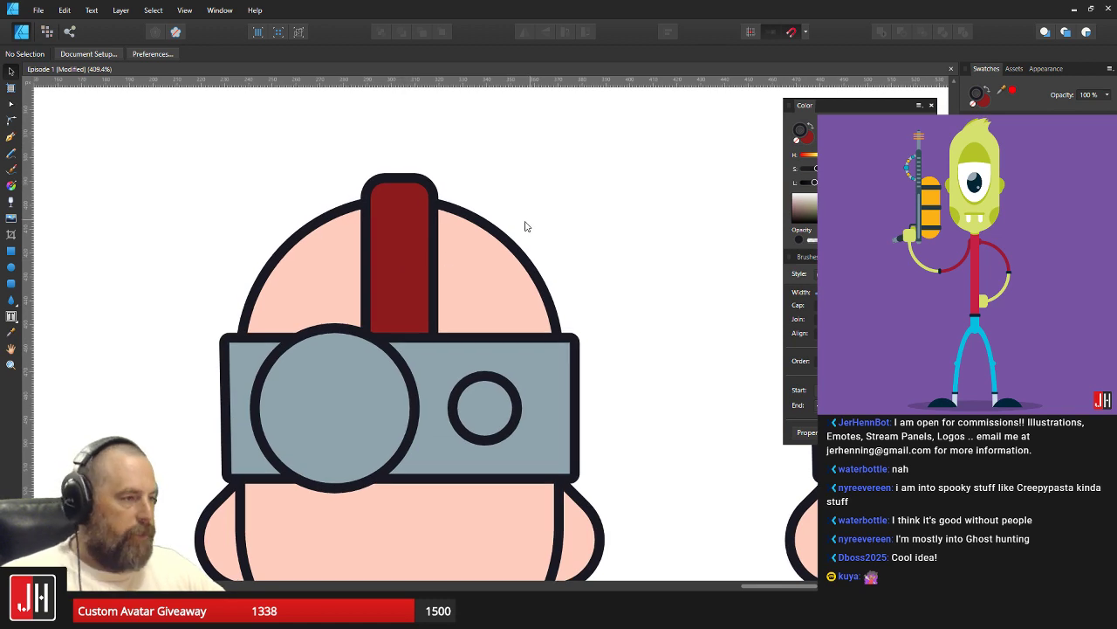
pyautogui.scroll(-3, 434, 276)
pyautogui.hotkey('ctrl', 's')
# Check the left head with its mohawk strip, close Affinity Designer and switch to the Comic Test project in Moho.
pyautogui.scroll(1, 412, 277)
pyautogui.moveTo(412, 276); pyautogui.dragTo(424, 224)
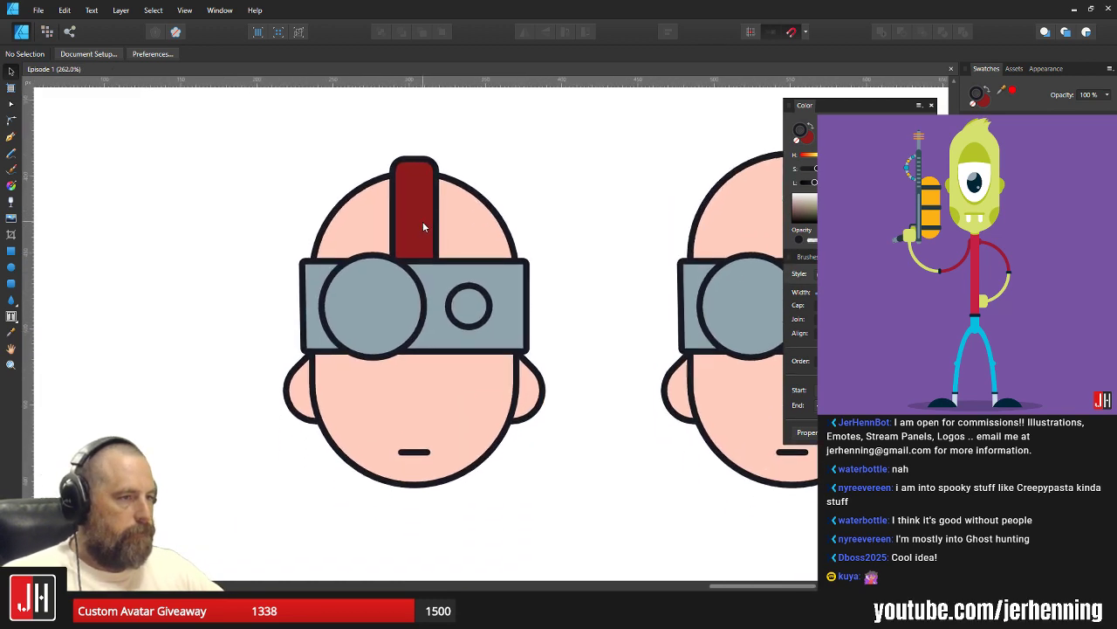
pyautogui.scroll(-1, 408, 246)
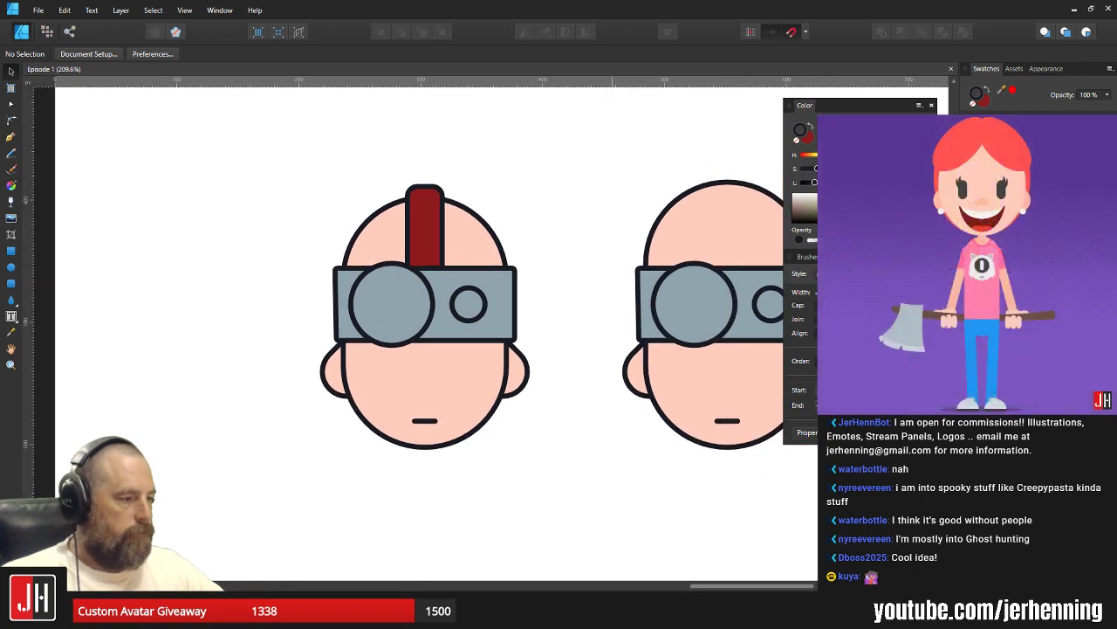
pyautogui.click(1108, 8)
pyautogui.click(1110, 7)
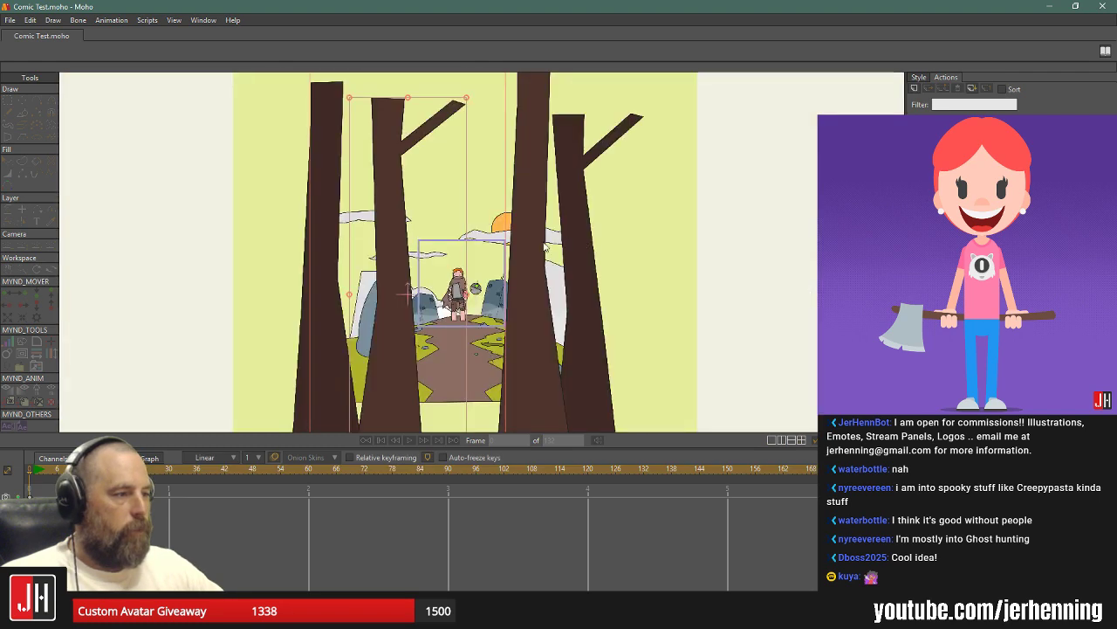
# Switch to Affinity Designer and change the red head strap's fill to dark brown, keeping its dark outline.
pyautogui.hotkey('alt', 'Tab')
pyautogui.scroll(2, 437, 234)
pyautogui.click(427, 211)
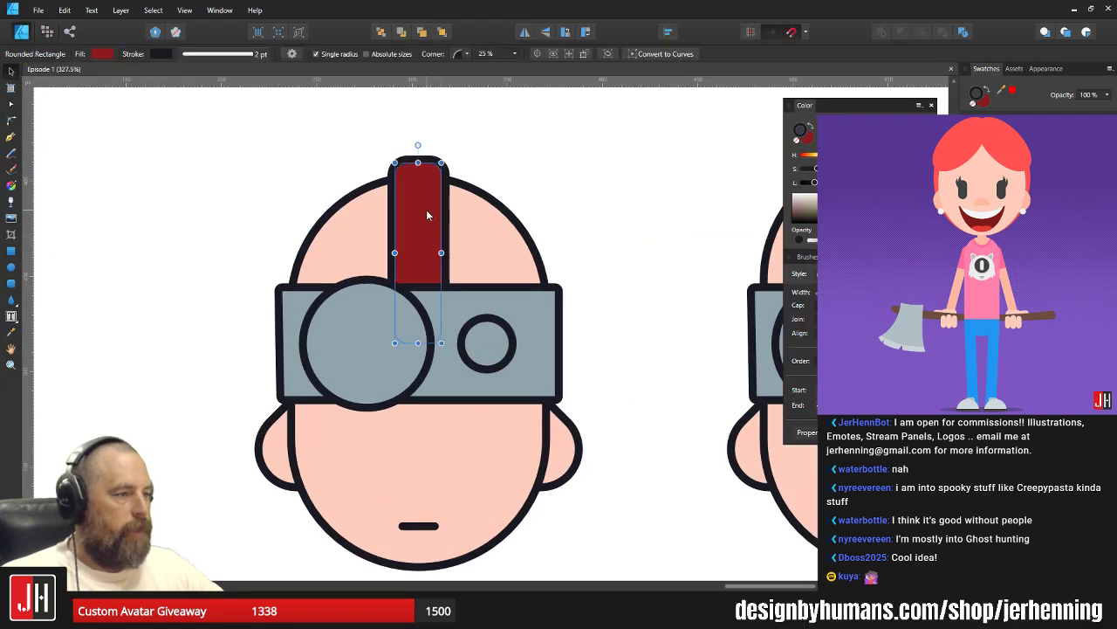
pyautogui.click(1013, 279)
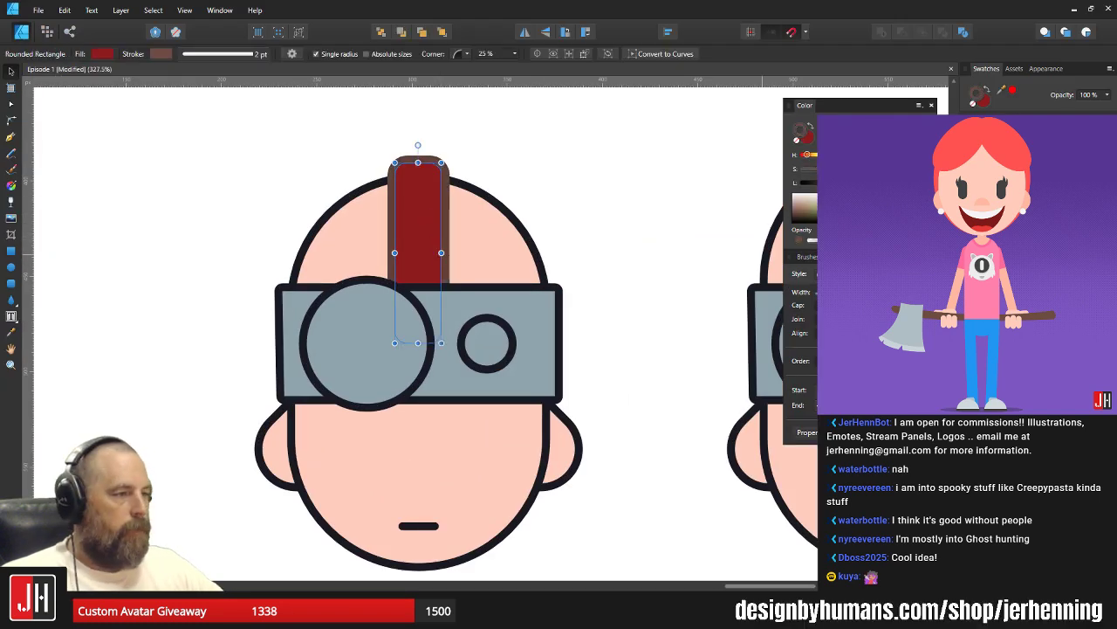
pyautogui.hotkey('ctrl', 'z')
pyautogui.press('x')
pyautogui.click(1013, 280)
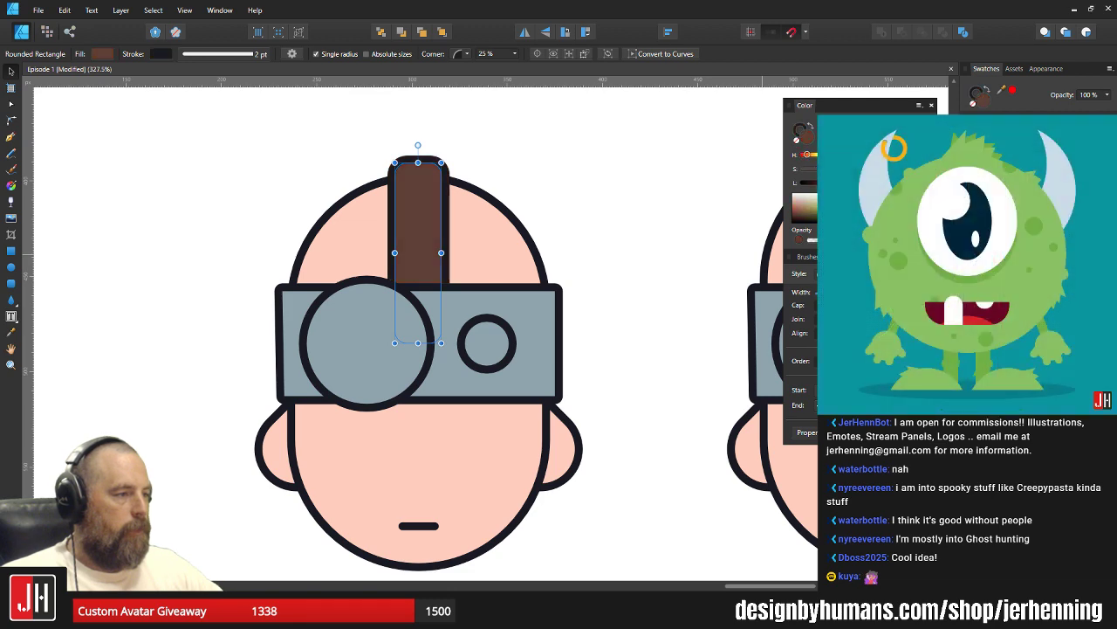
pyautogui.click(586, 206)
pyautogui.scroll(-3, 430, 245)
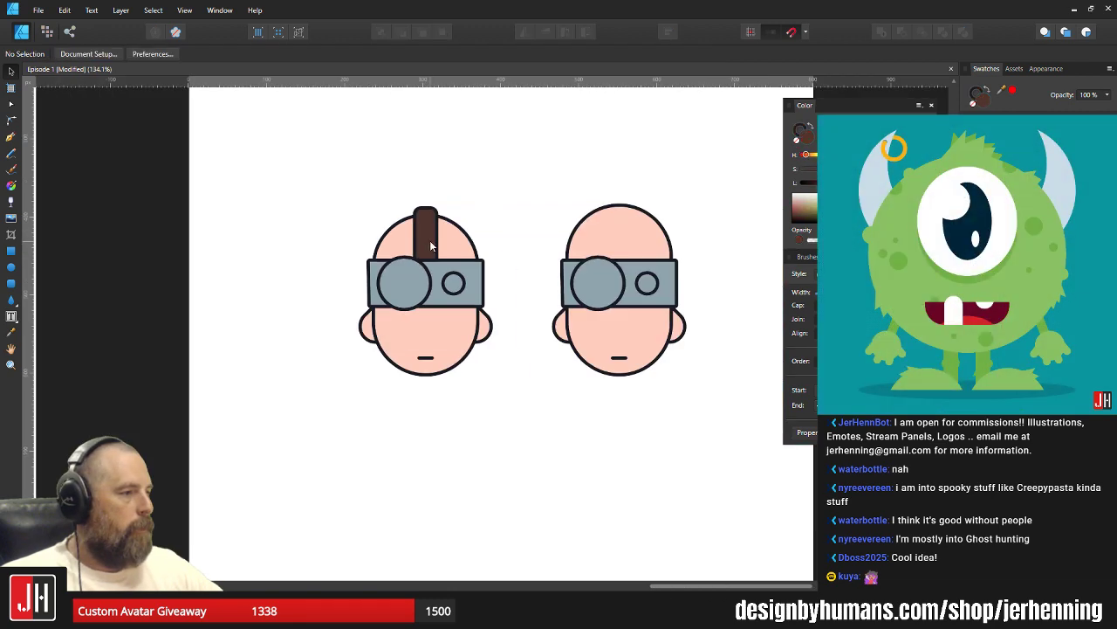
# Narrow the brown head strap slightly from both sides, keeping it centred on the head.
pyautogui.scroll(4, 486, 240)
pyautogui.click(418, 206)
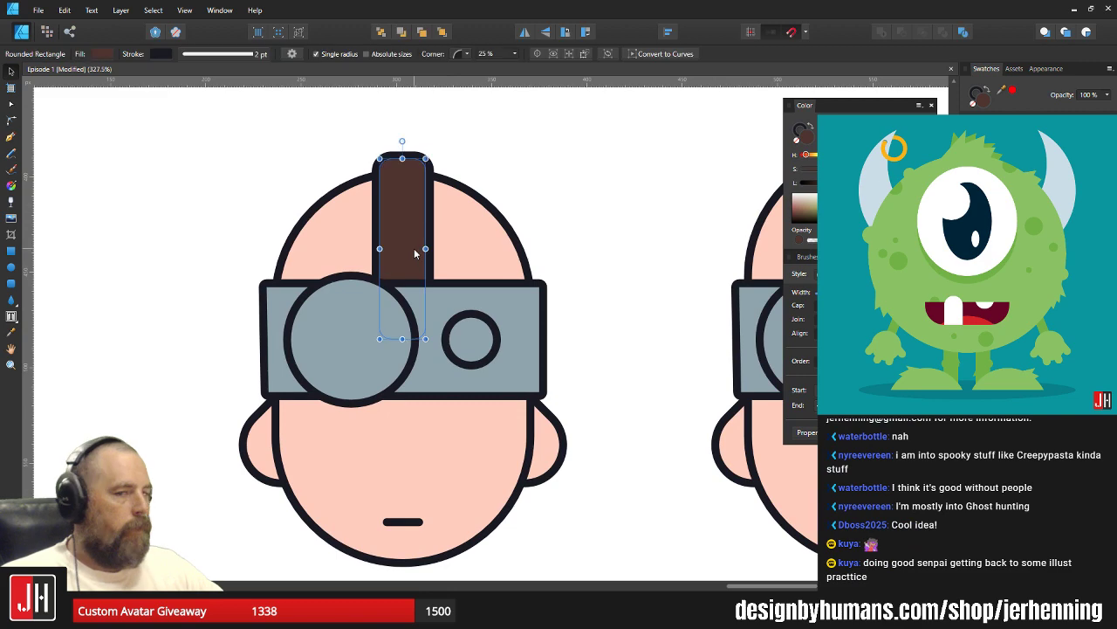
pyautogui.click(404, 254)
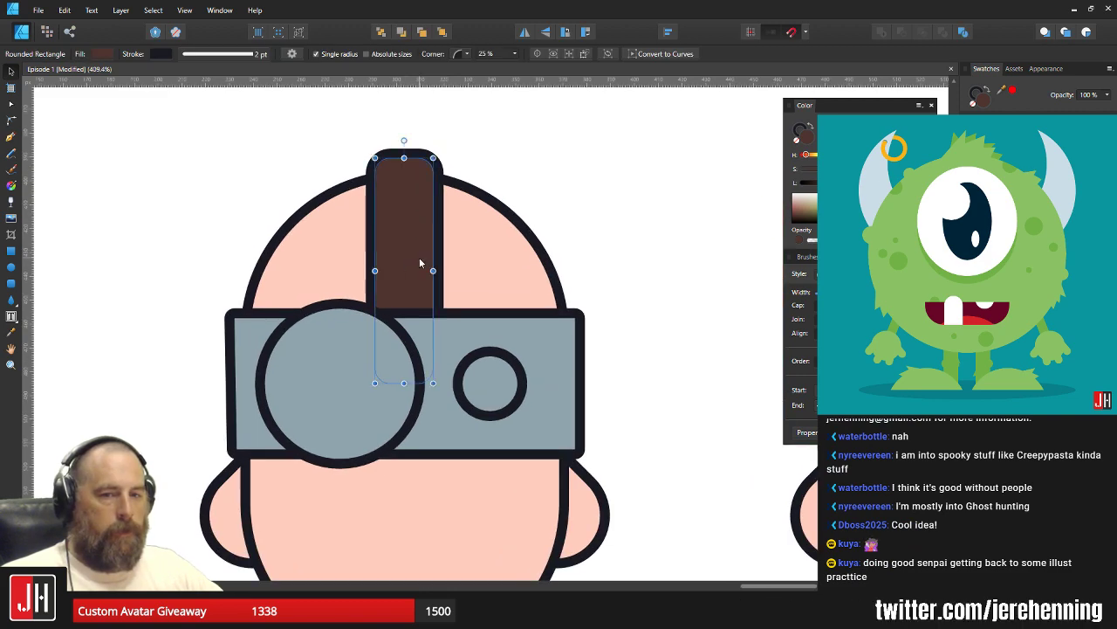
pyautogui.moveTo(432, 271); pyautogui.dragTo(427, 271)
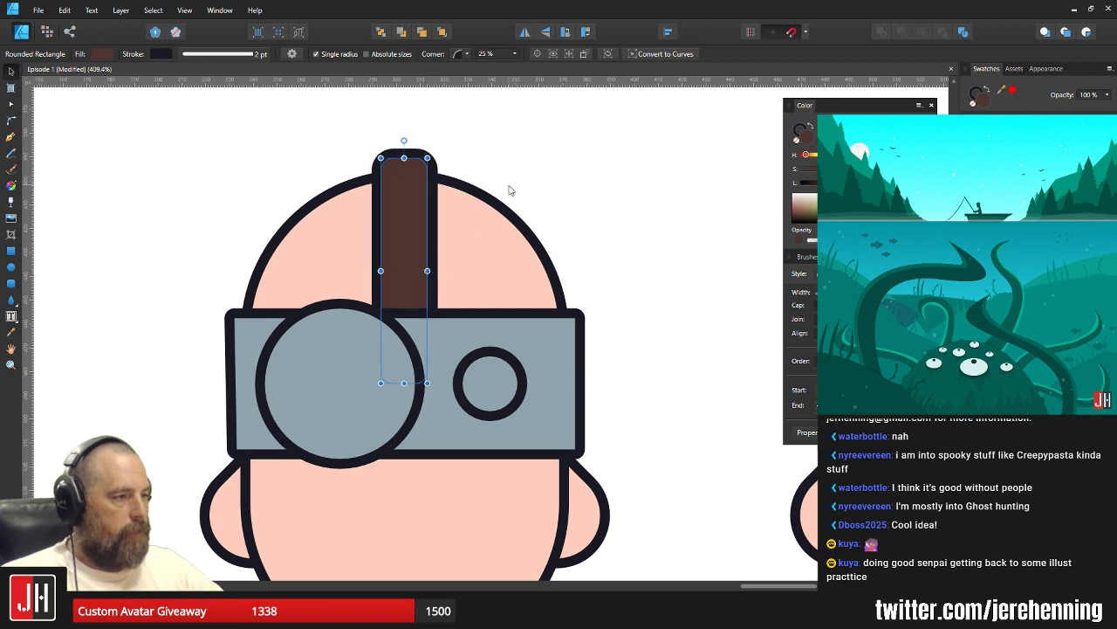
pyautogui.click(511, 187)
pyautogui.scroll(-3, 399, 247)
pyautogui.scroll(1, 404, 258)
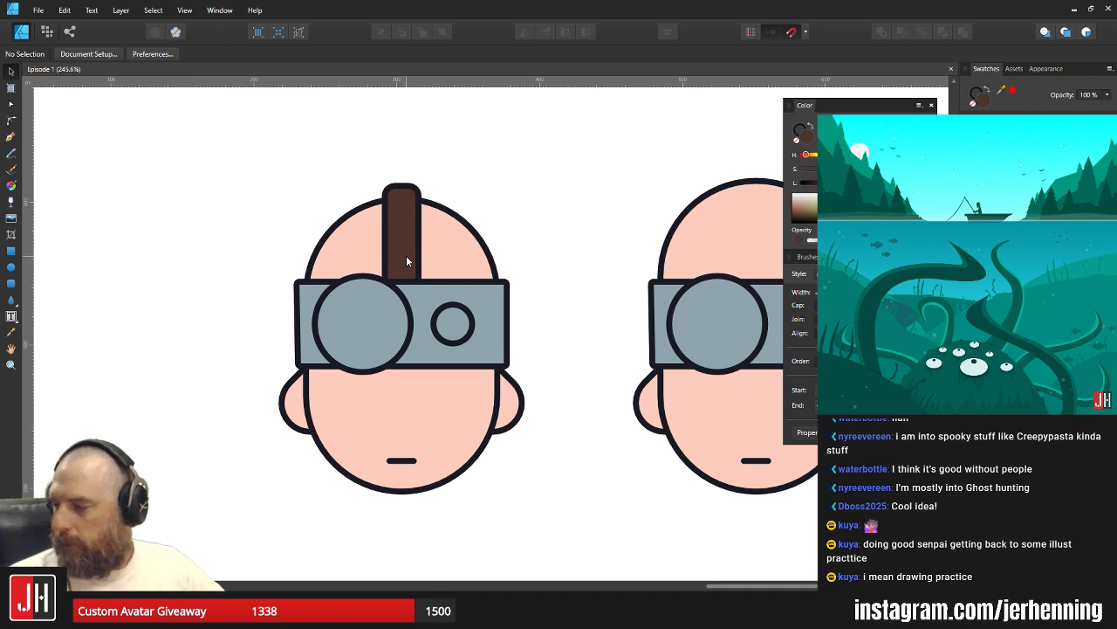
pyautogui.scroll(3, 425, 209)
pyautogui.click(390, 230)
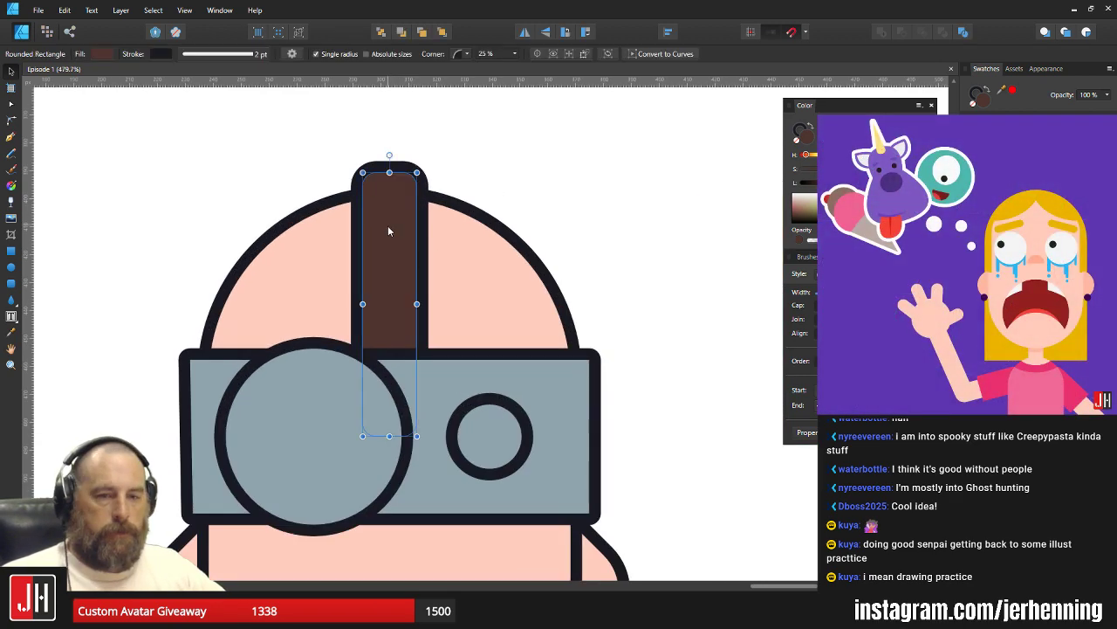
pyautogui.click(421, 136)
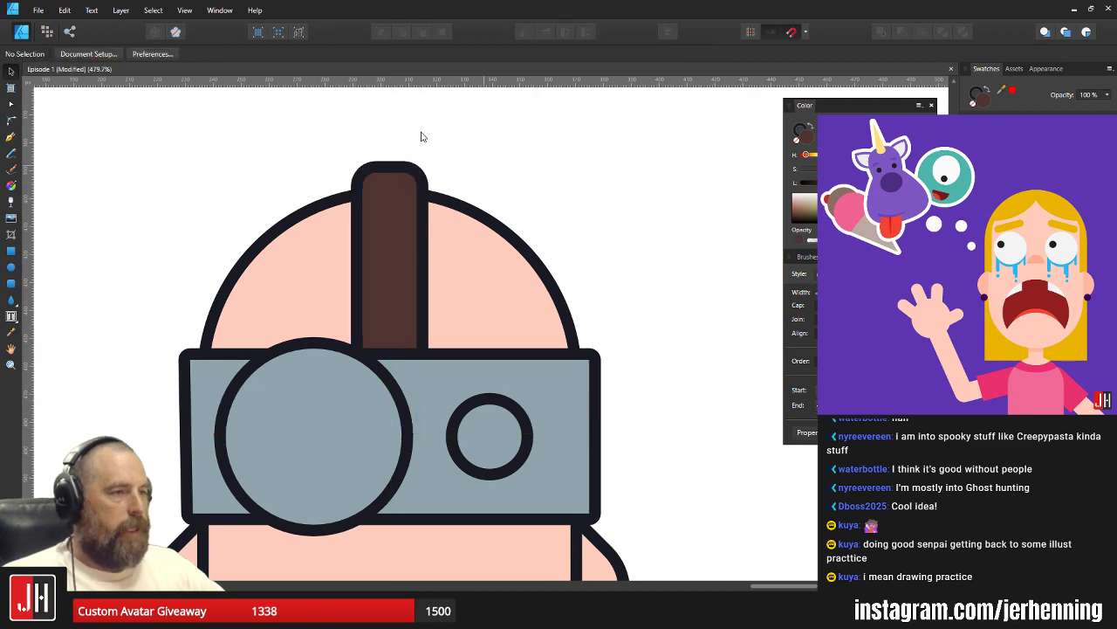
# Open the Scene 9 document and look over the forest artwork on its Instagram artboard.
pyautogui.click(38, 9)
pyautogui.click(51, 69)
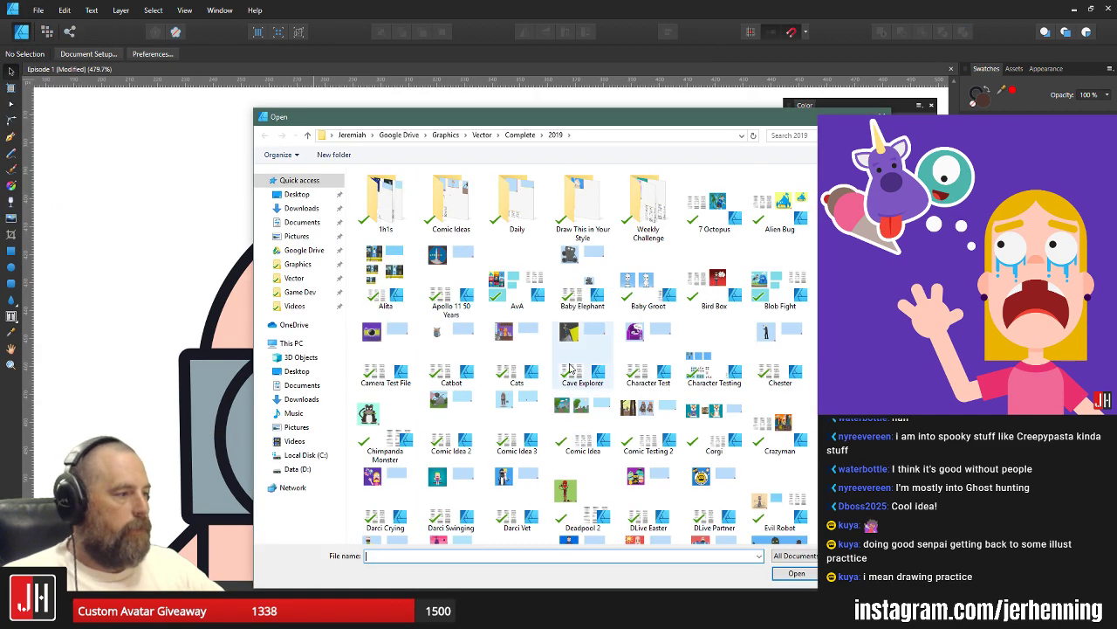
pyautogui.scroll(-10, 569, 371)
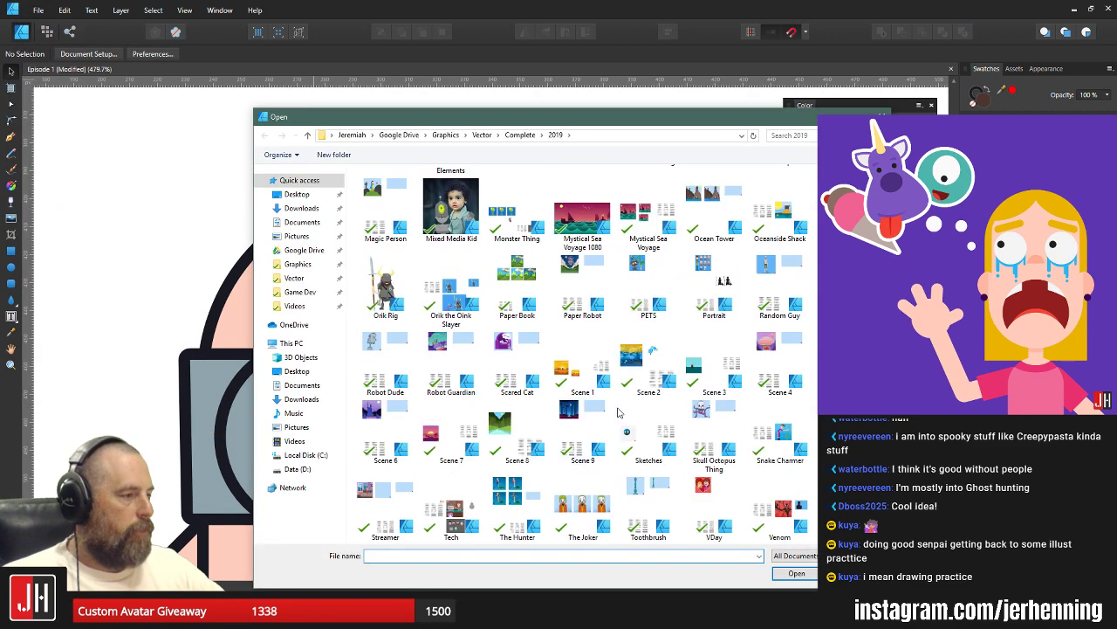
pyautogui.doubleClick(576, 426)
pyautogui.scroll(5, 423, 273)
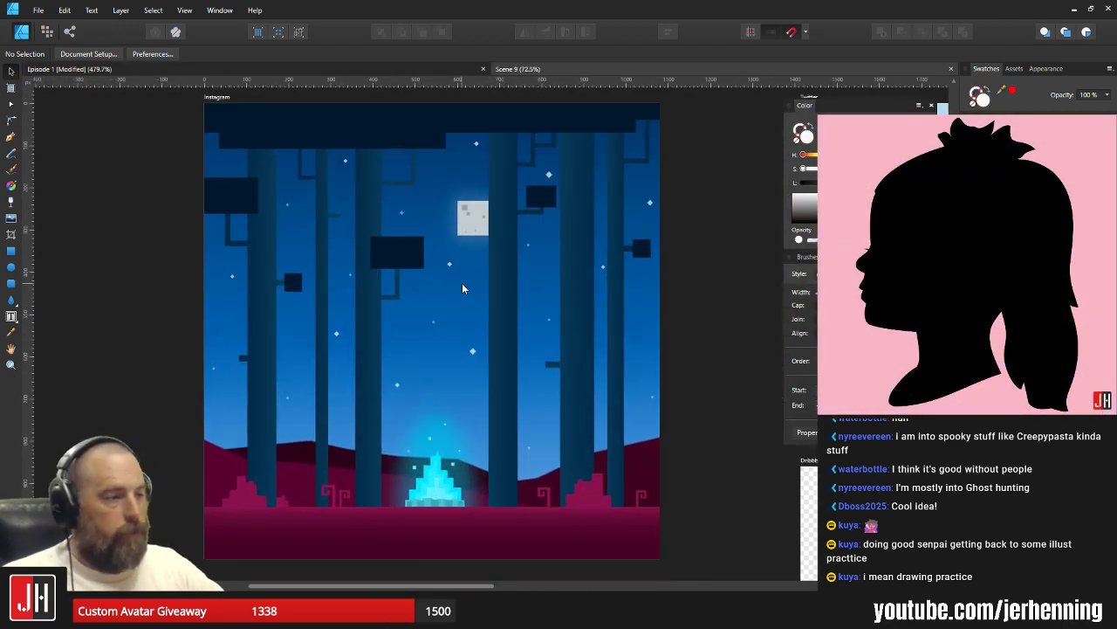
pyautogui.moveTo(462, 283); pyautogui.dragTo(494, 303)
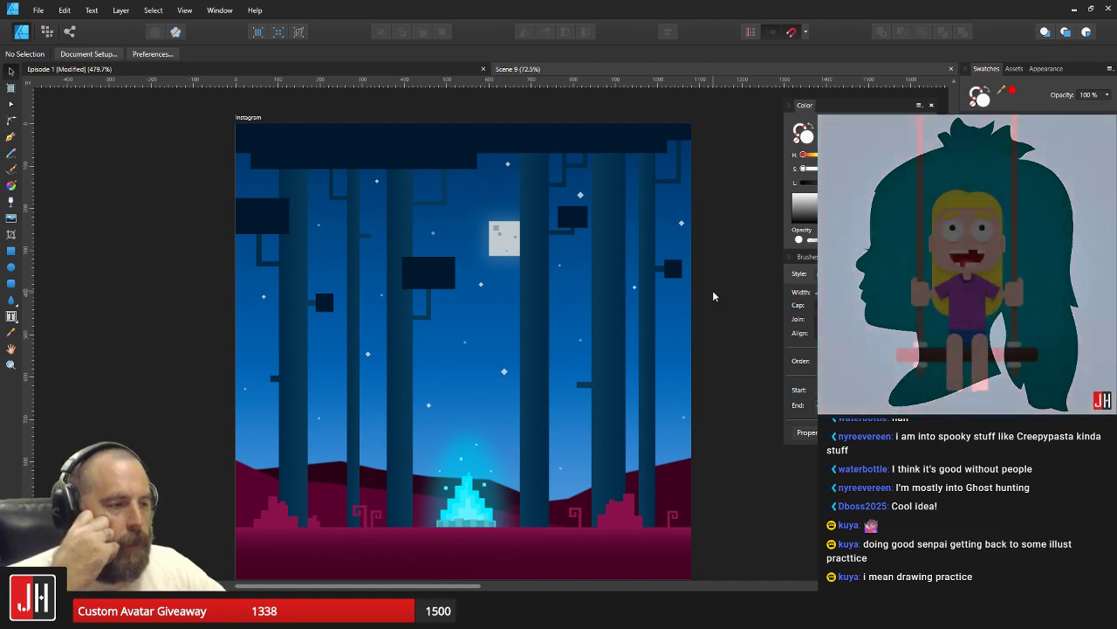
pyautogui.scroll(-1, 701, 301)
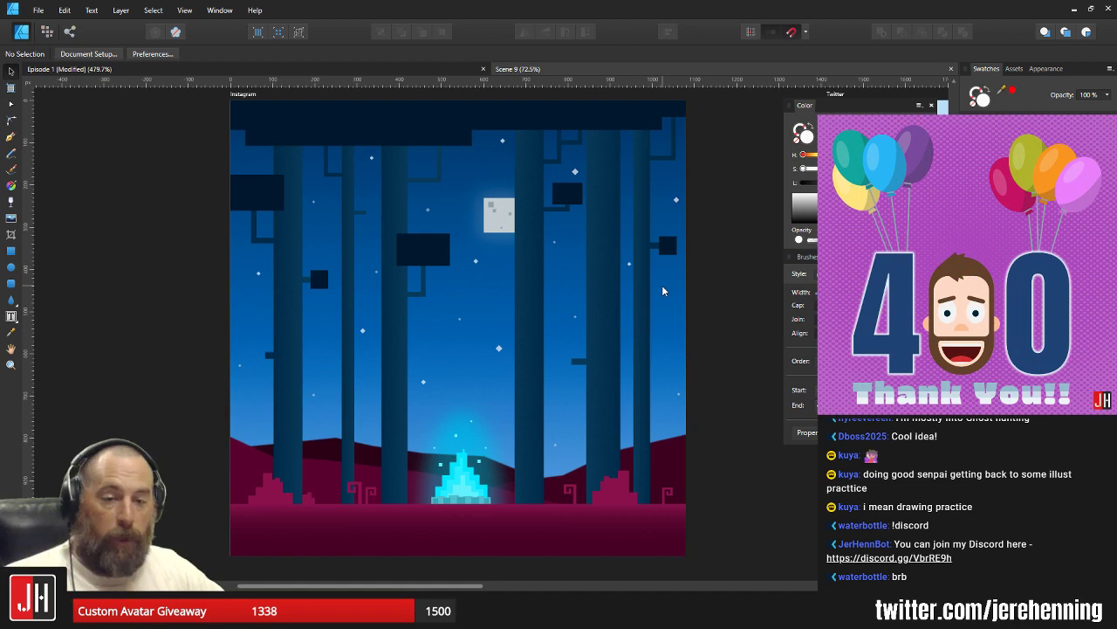
pyautogui.scroll(1, 495, 276)
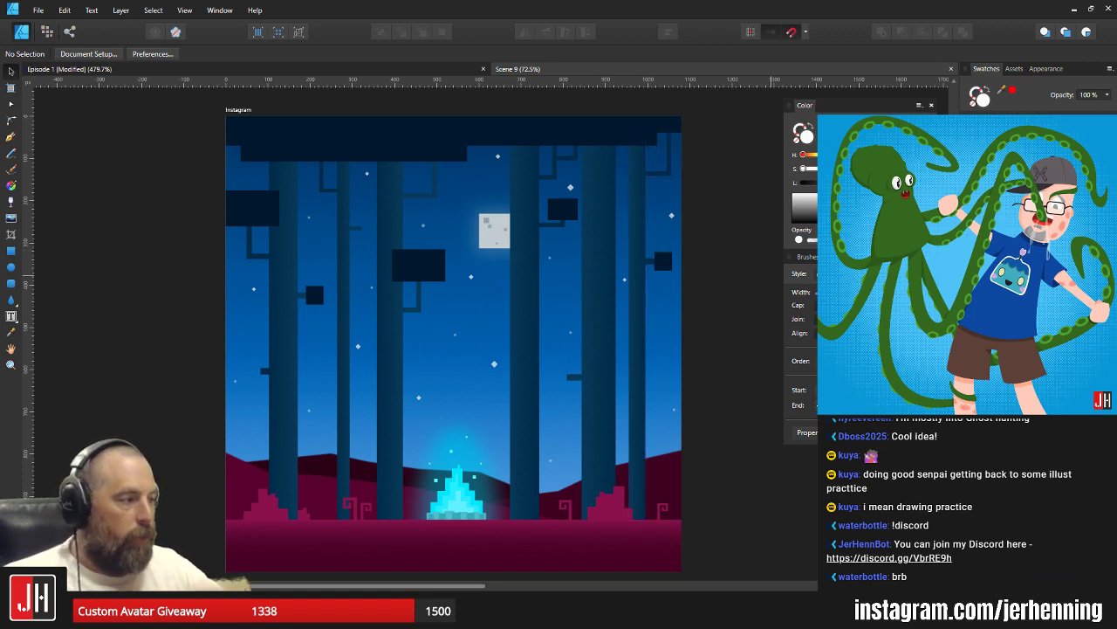
# Show the JH logo in the lower corner of the Instagram artboard and close the Scene 9 document.
pyautogui.click(661, 550)
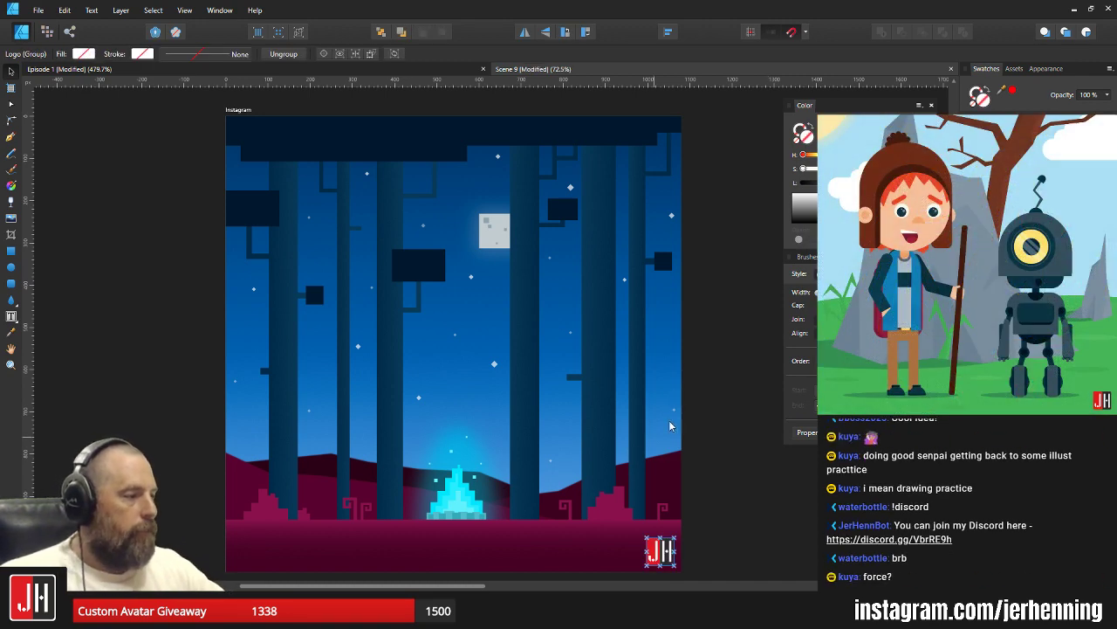
pyautogui.click(712, 356)
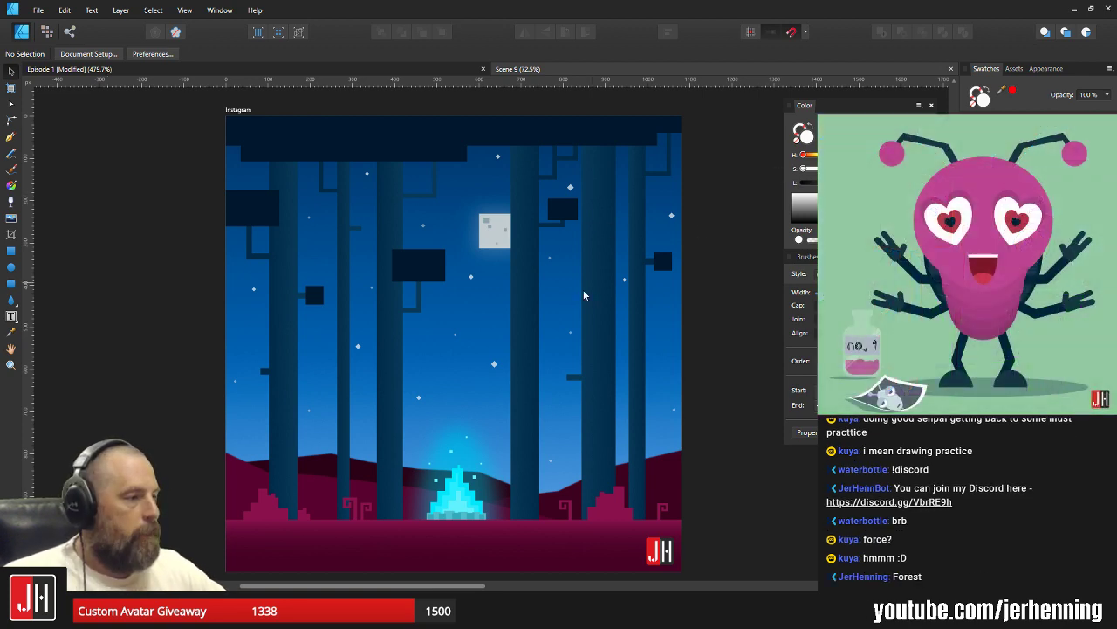
pyautogui.scroll(-2, 563, 315)
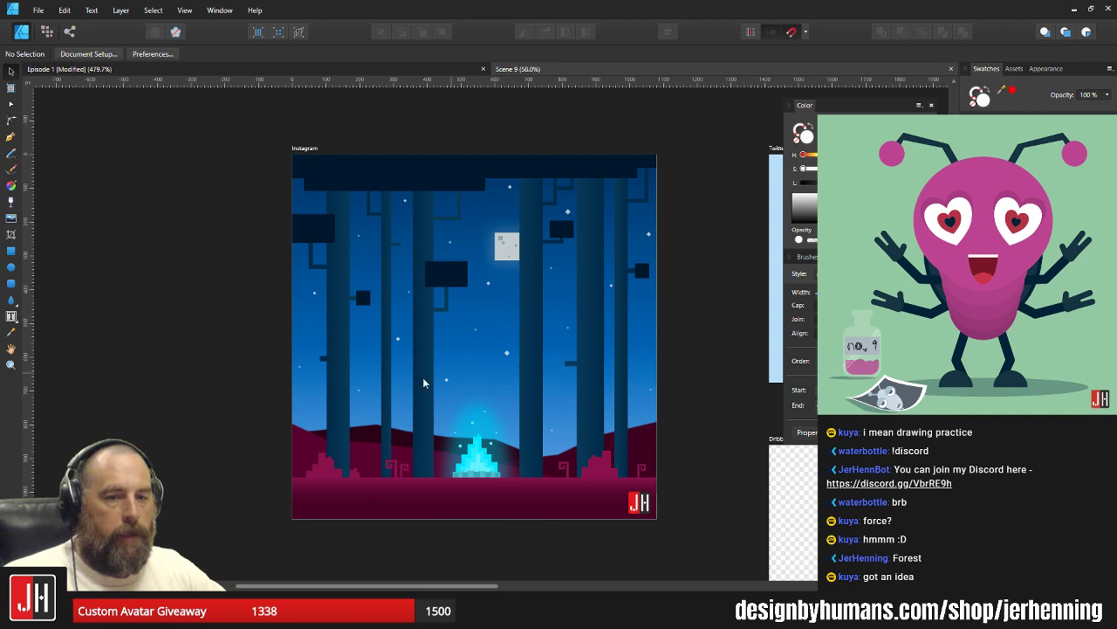
pyautogui.moveTo(421, 330); pyautogui.dragTo(407, 322)
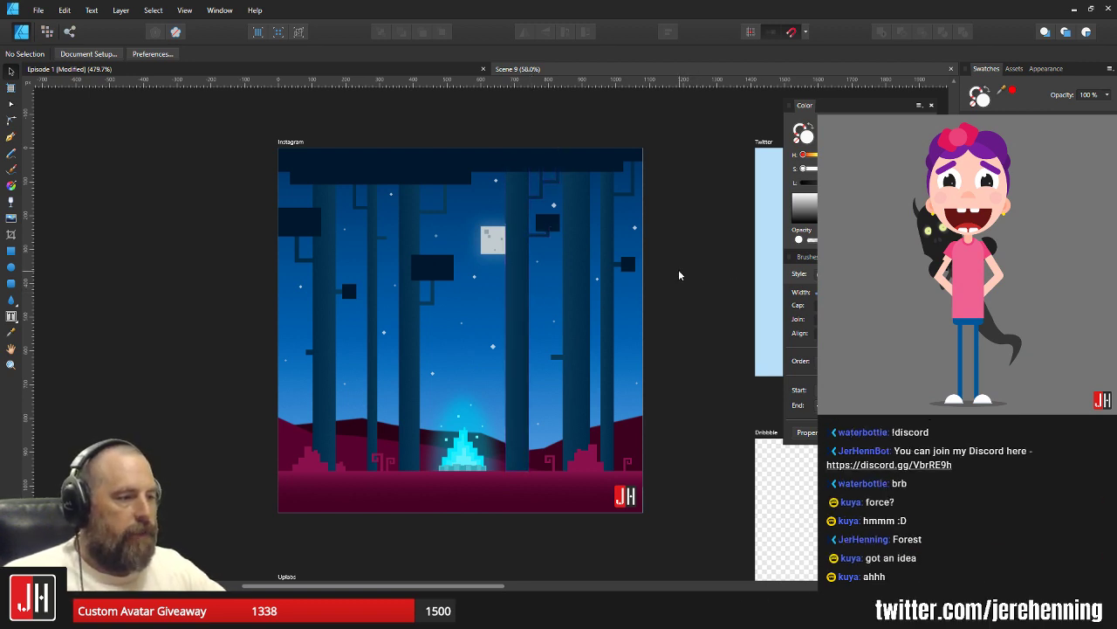
pyautogui.scroll(1, 672, 278)
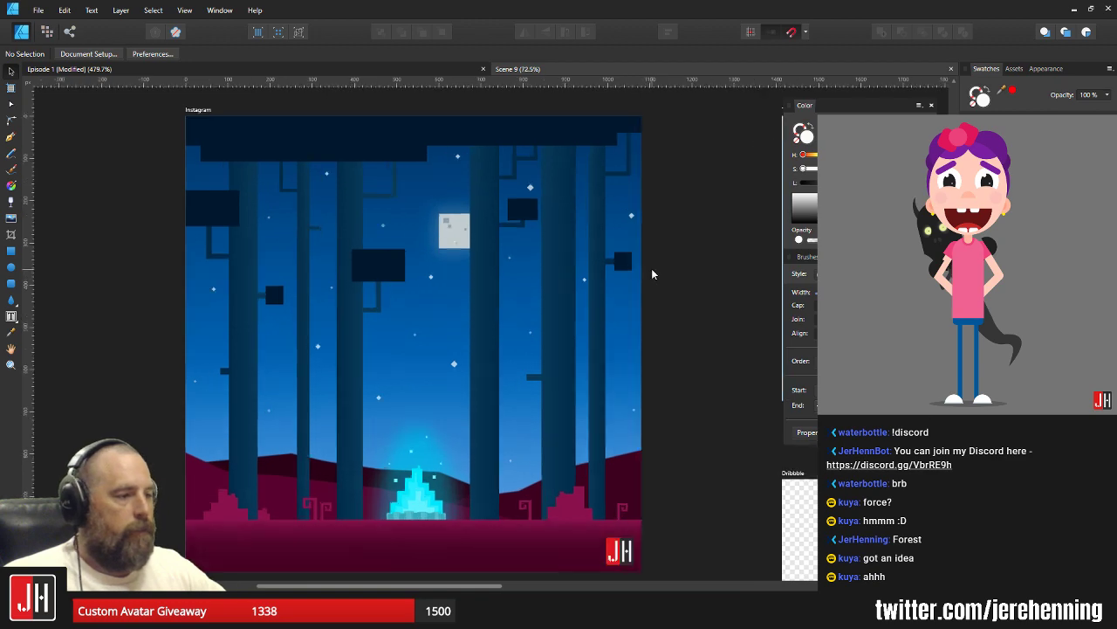
pyautogui.scroll(1, 474, 425)
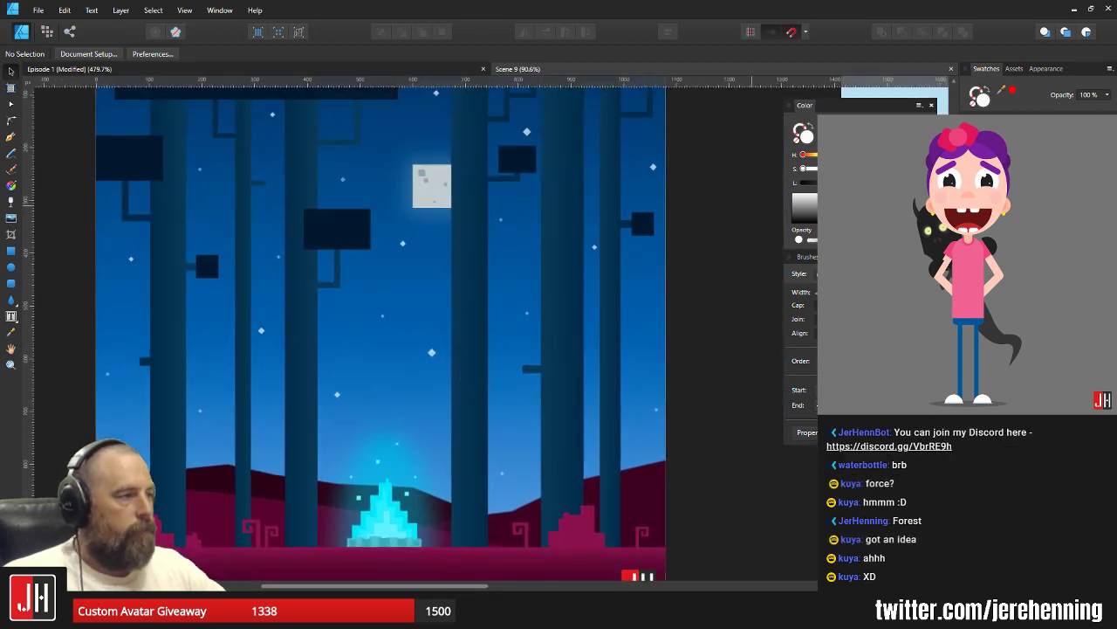
pyautogui.click(950, 68)
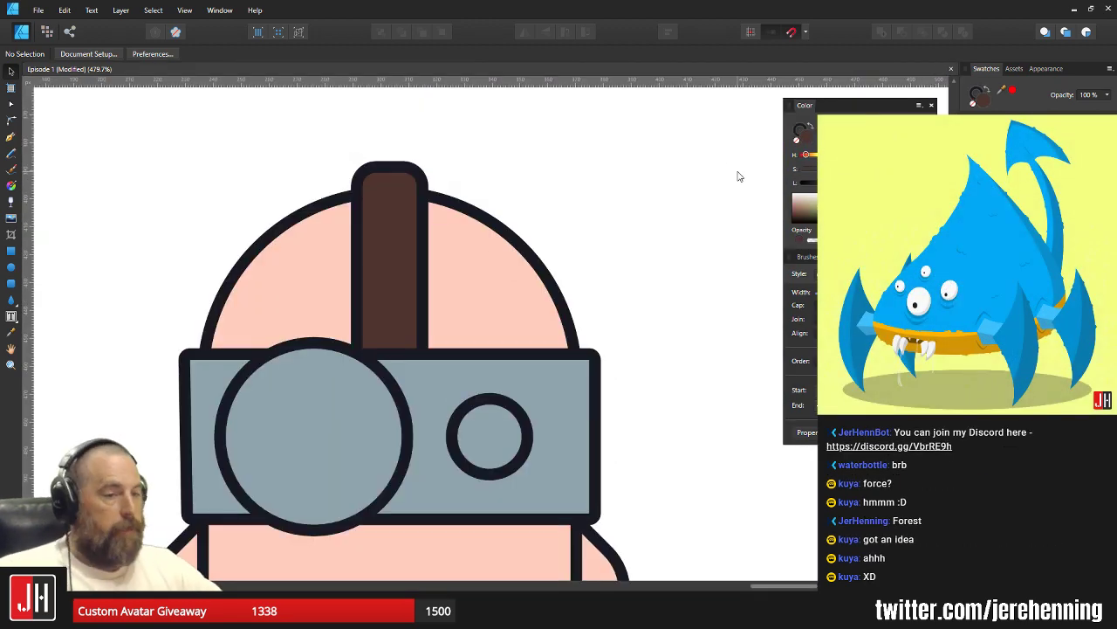
pyautogui.scroll(-3, 411, 270)
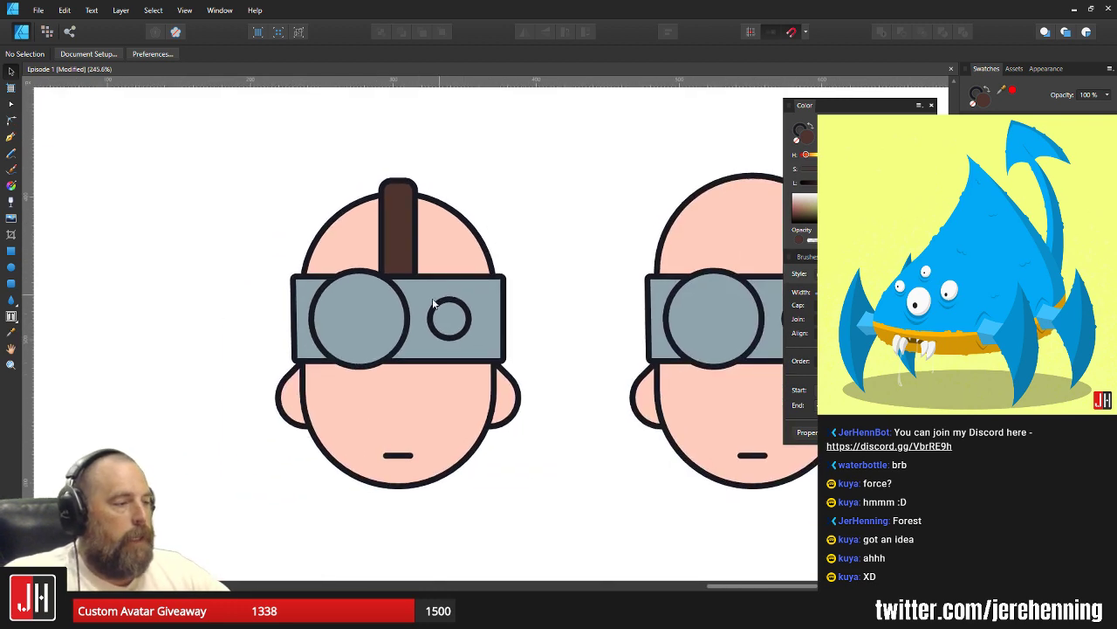
pyautogui.scroll(3, 433, 303)
pyautogui.click(387, 204)
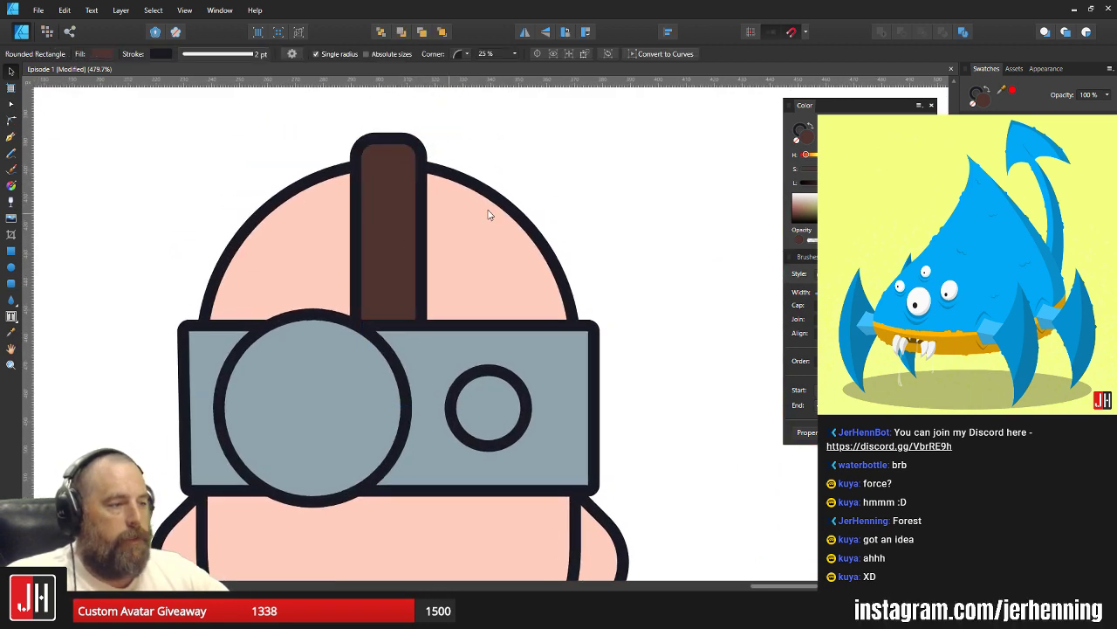
pyautogui.hotkey('ctrl', 'd')
pyautogui.scroll(-1, 472, 262)
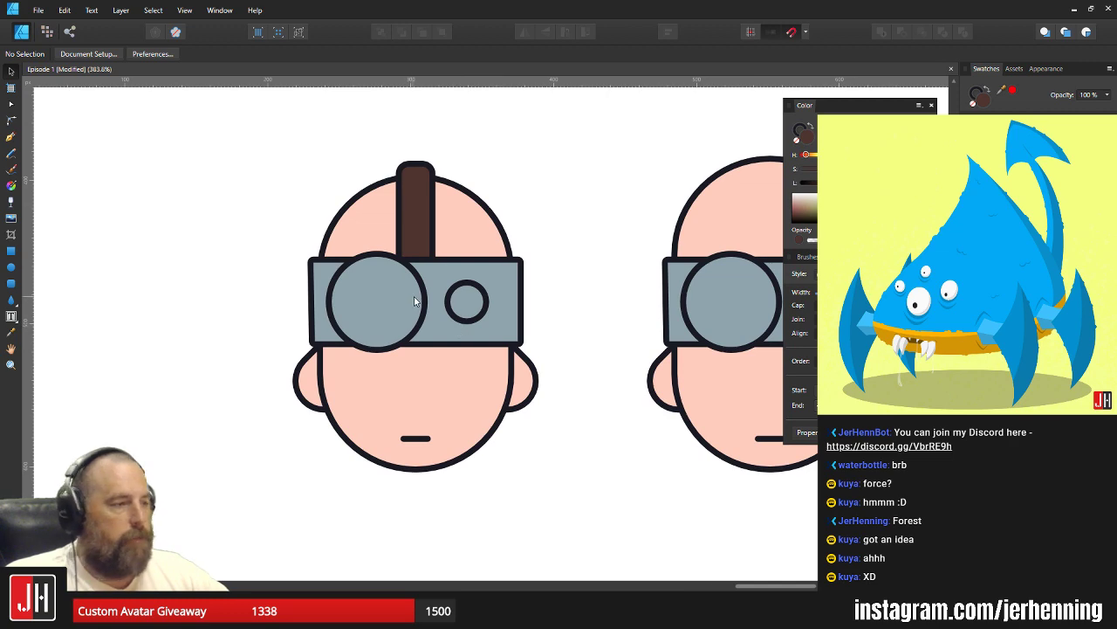
# Shrink the small round lens on the strapped head's goggles and shift both lenses slightly to the left.
pyautogui.scroll(1, 413, 299)
pyautogui.click(372, 295)
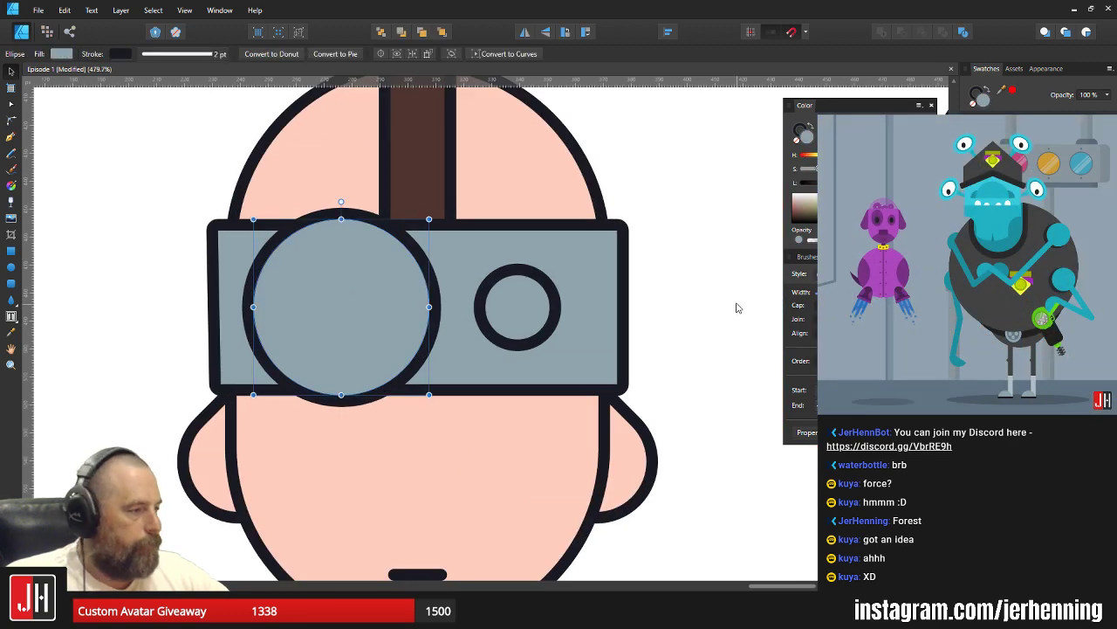
pyautogui.click(530, 307)
pyautogui.scroll(1, 533, 307)
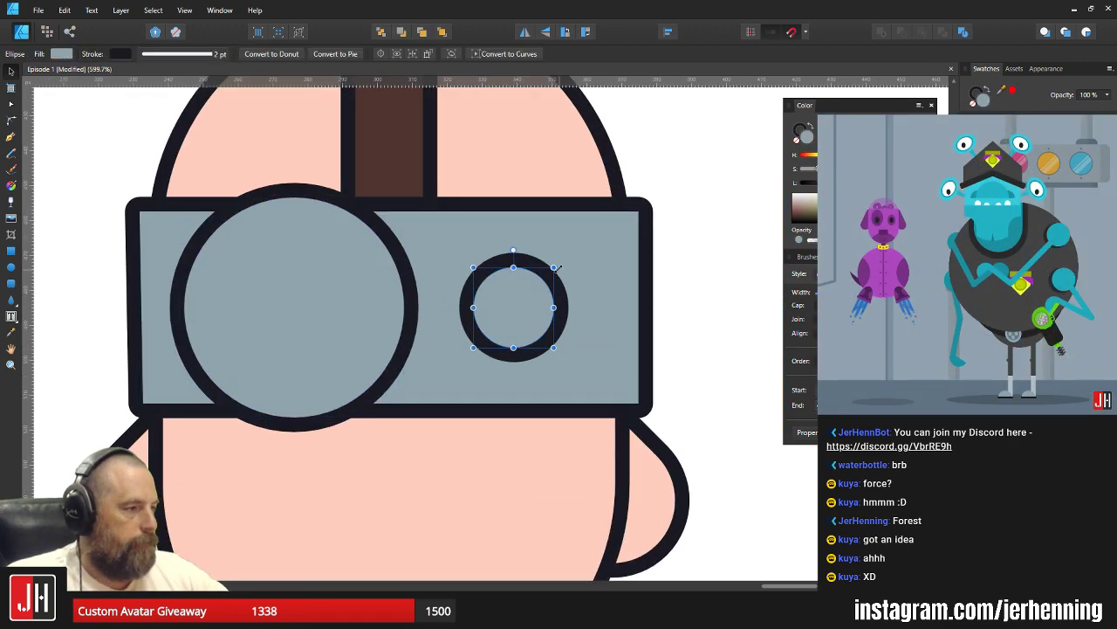
pyautogui.moveTo(559, 268); pyautogui.dragTo(512, 312)
pyautogui.keyDown('shift'); pyautogui.click(376, 305); pyautogui.keyUp('shift')
pyautogui.moveTo(387, 306); pyautogui.dragTo(384, 306)
pyautogui.click(662, 337)
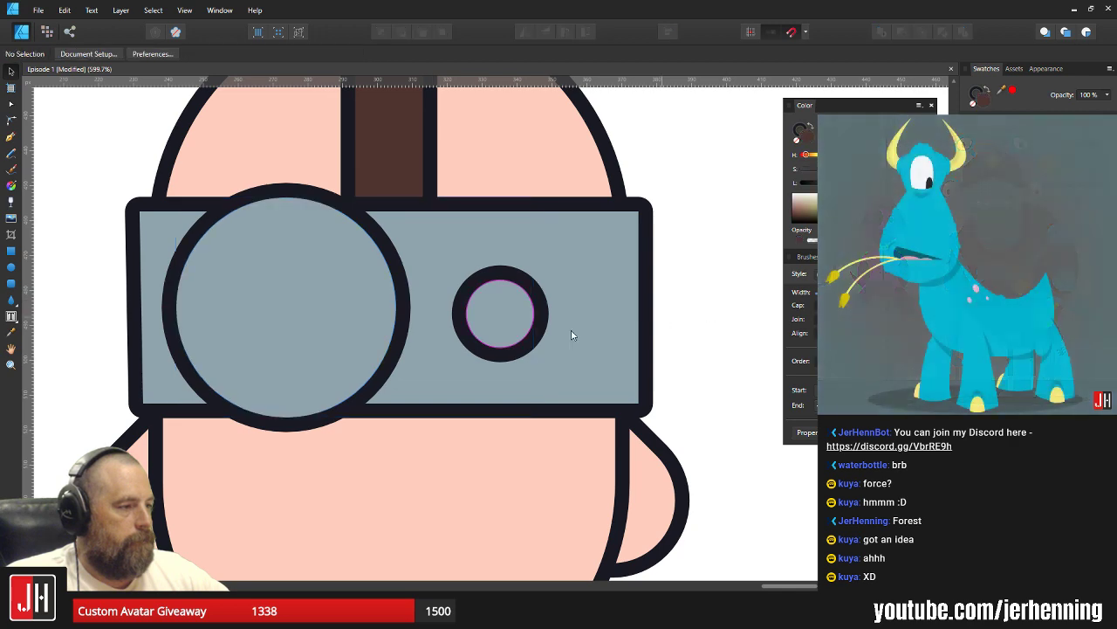
# Space the two heads farther apart by moving the strapless head right and the strapped head left.
pyautogui.scroll(-6, 571, 334)
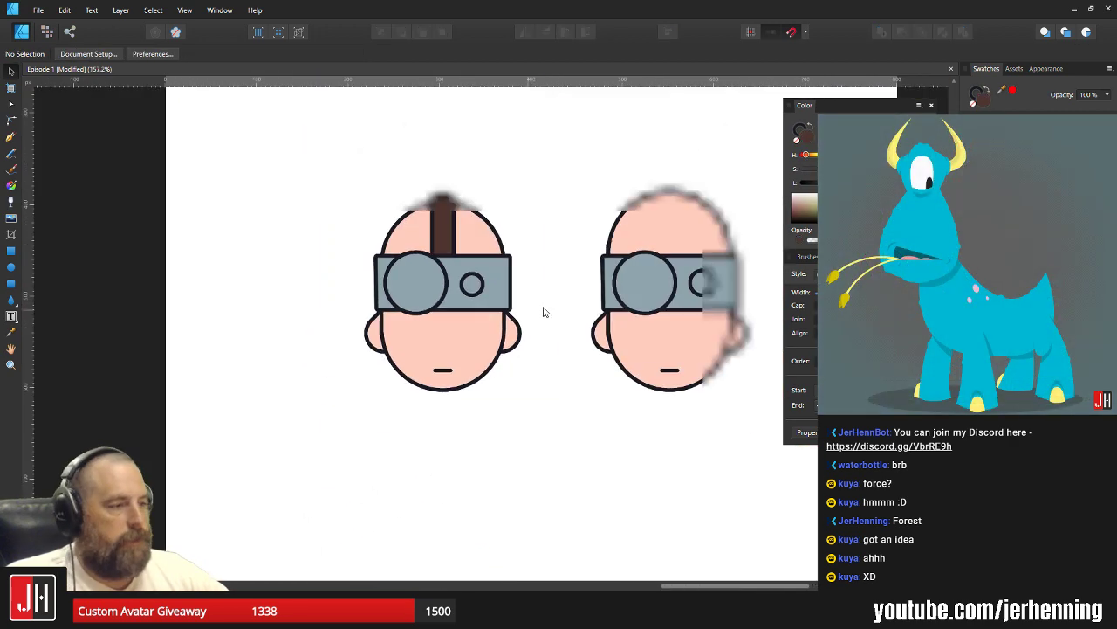
pyautogui.scroll(3, 543, 306)
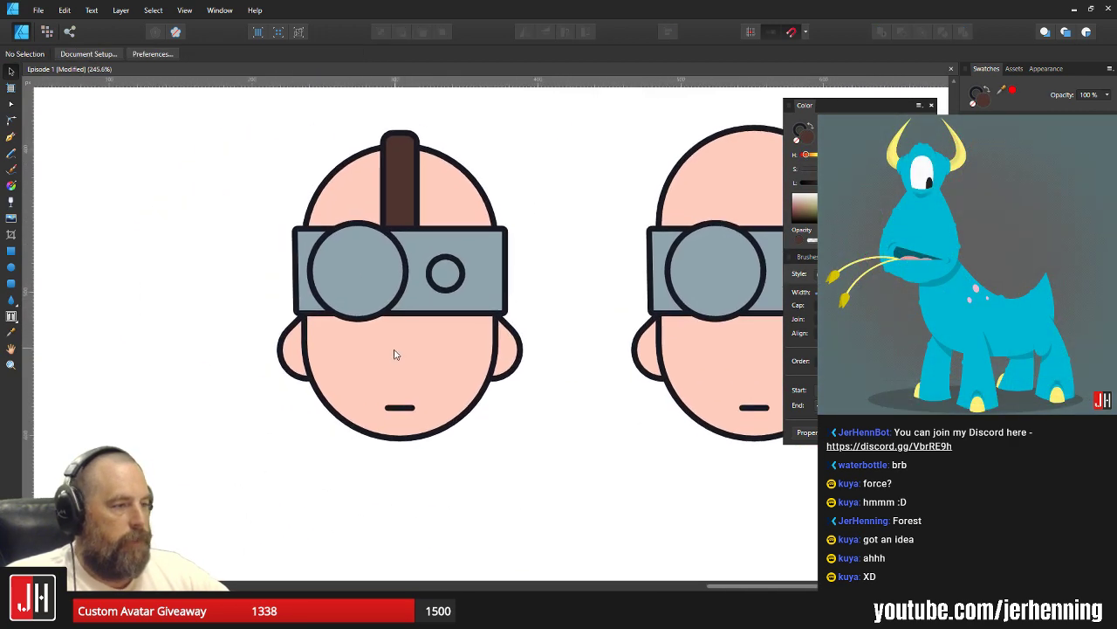
pyautogui.scroll(-3, 394, 354)
pyautogui.moveTo(486, 166); pyautogui.dragTo(688, 459)
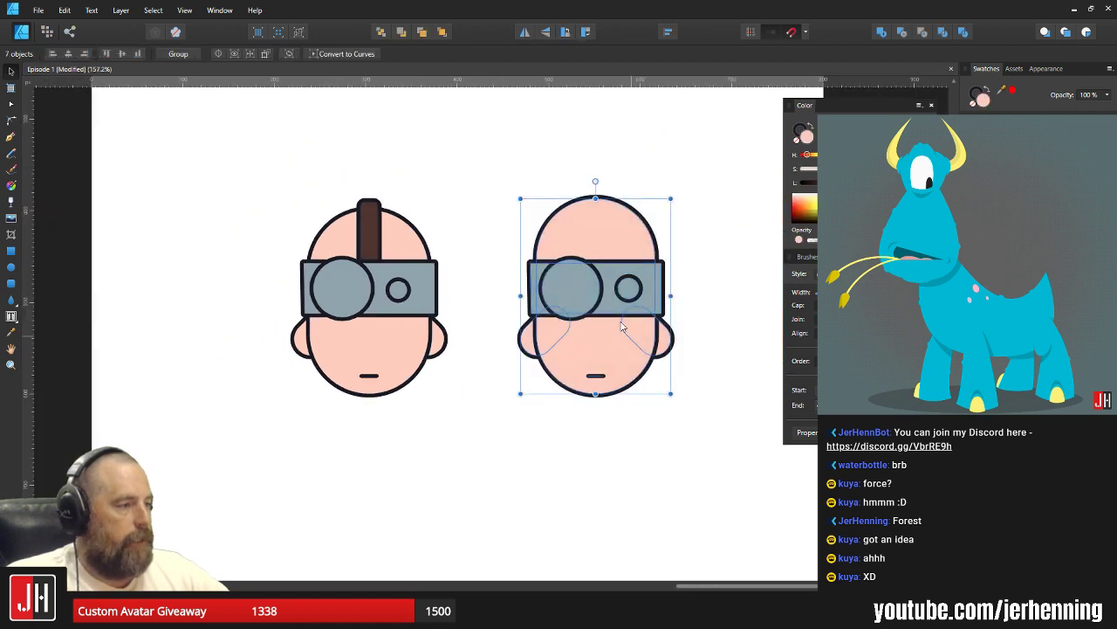
pyautogui.moveTo(622, 327); pyautogui.dragTo(692, 326)
pyautogui.moveTo(235, 162); pyautogui.dragTo(486, 442)
pyautogui.moveTo(396, 347); pyautogui.dragTo(342, 346)
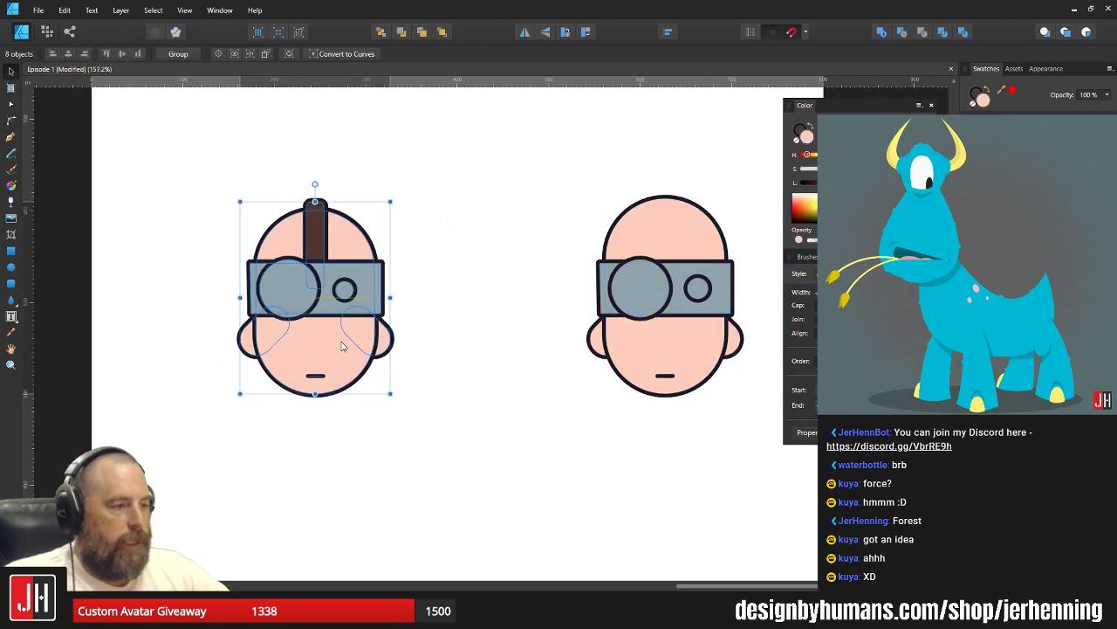
pyautogui.hotkey('ctrl', 'd')
pyautogui.scroll(3, 397, 375)
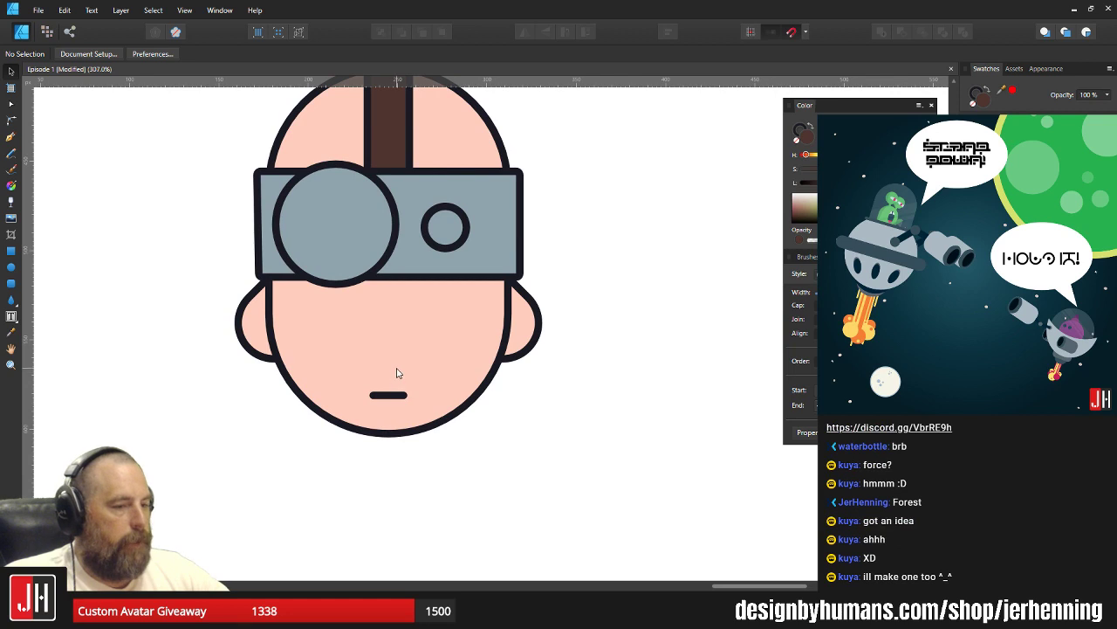
pyautogui.scroll(2, 397, 374)
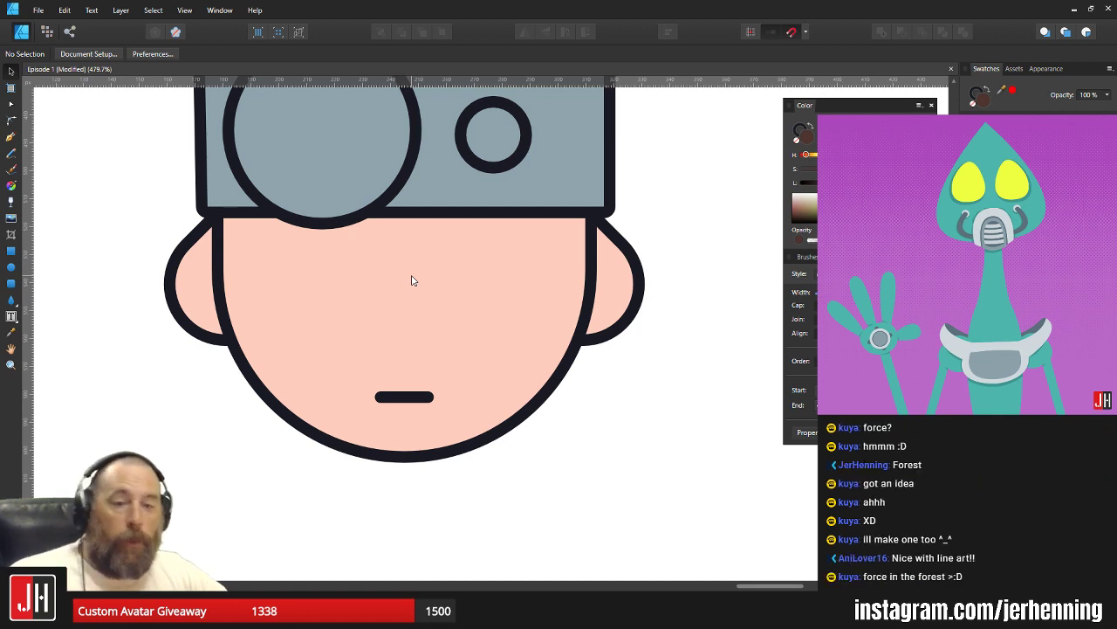
# Draw a slanted 1 pt line on the strapped head's face, starting at the goggles' lower edge, and shift it slightly right.
pyautogui.scroll(-4, 413, 280)
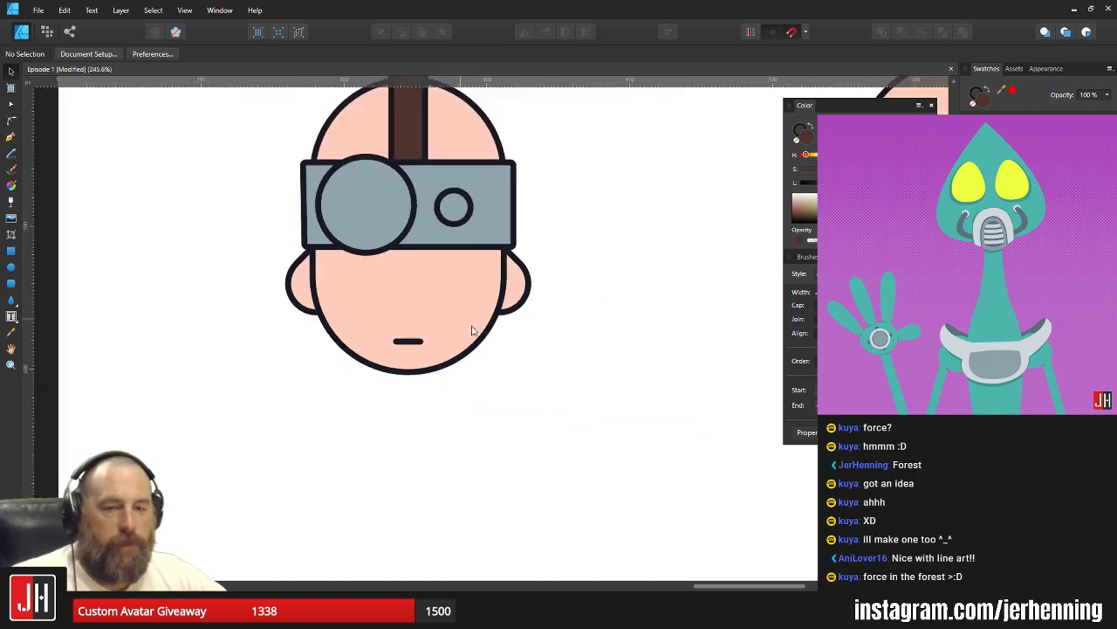
pyautogui.moveTo(472, 326); pyautogui.dragTo(473, 357)
pyautogui.scroll(1, 432, 291)
pyautogui.scroll(-3, 474, 356)
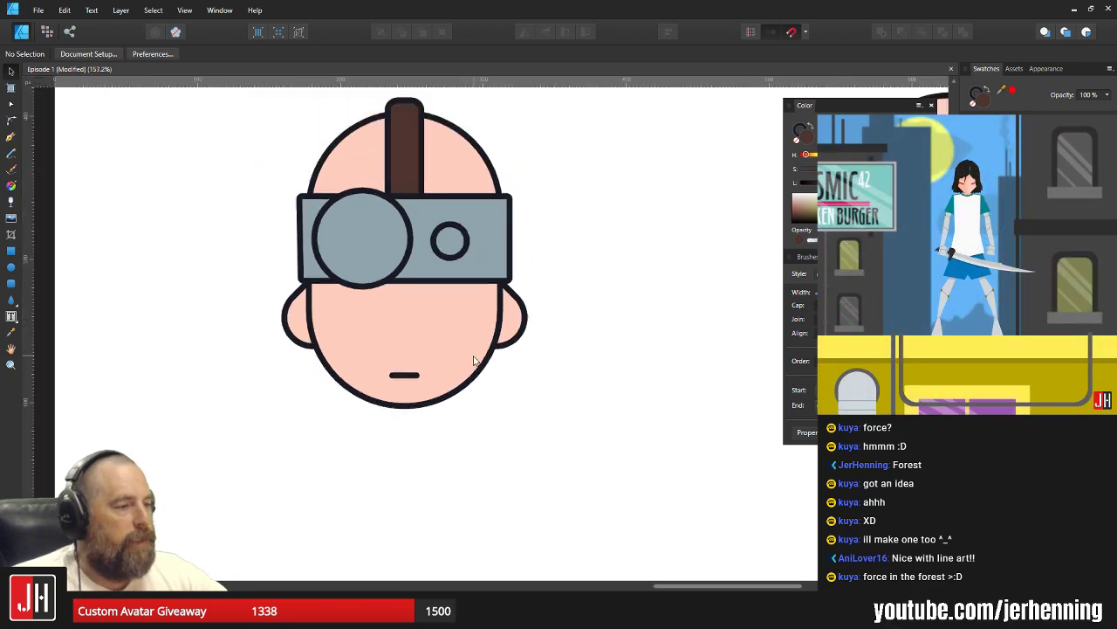
pyautogui.scroll(-2, 466, 347)
pyautogui.scroll(3, 451, 334)
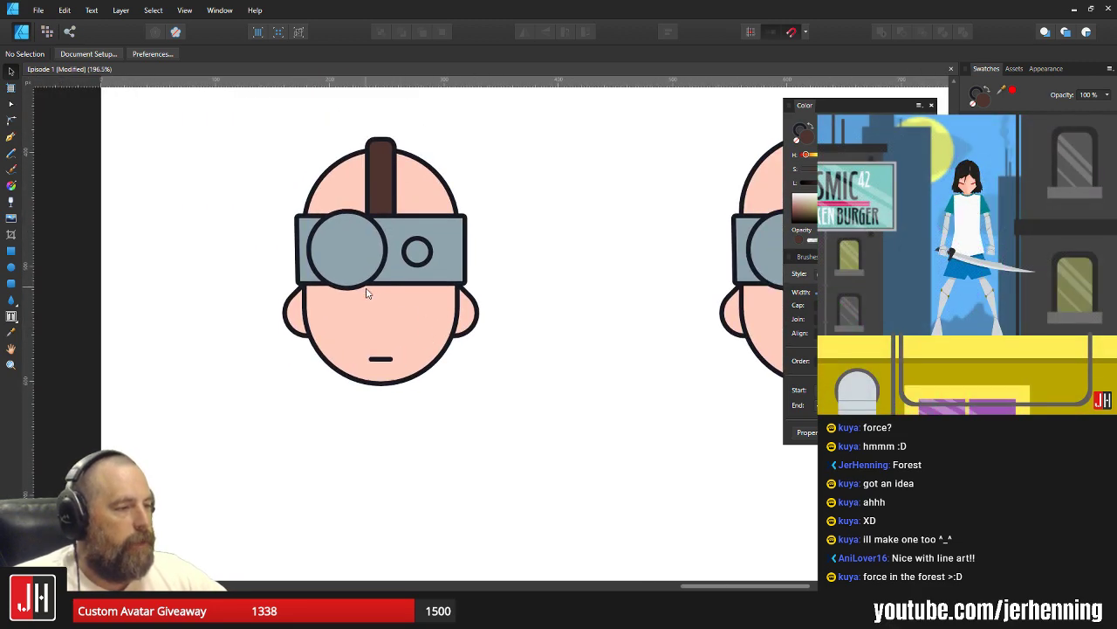
pyautogui.scroll(3, 367, 294)
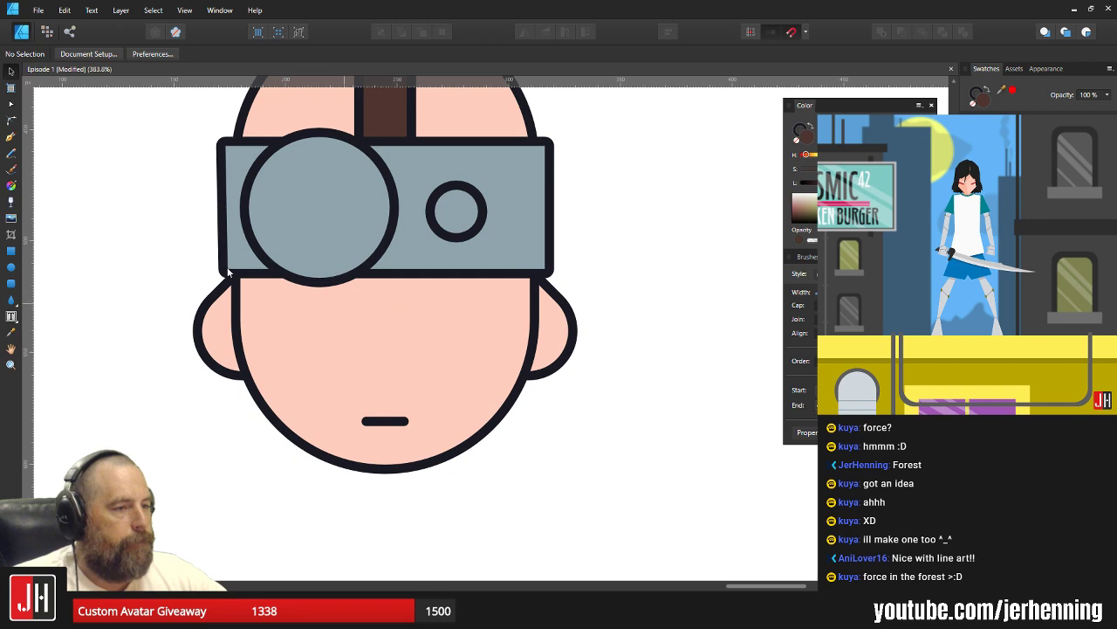
pyautogui.click(11, 137)
pyautogui.scroll(1, 431, 281)
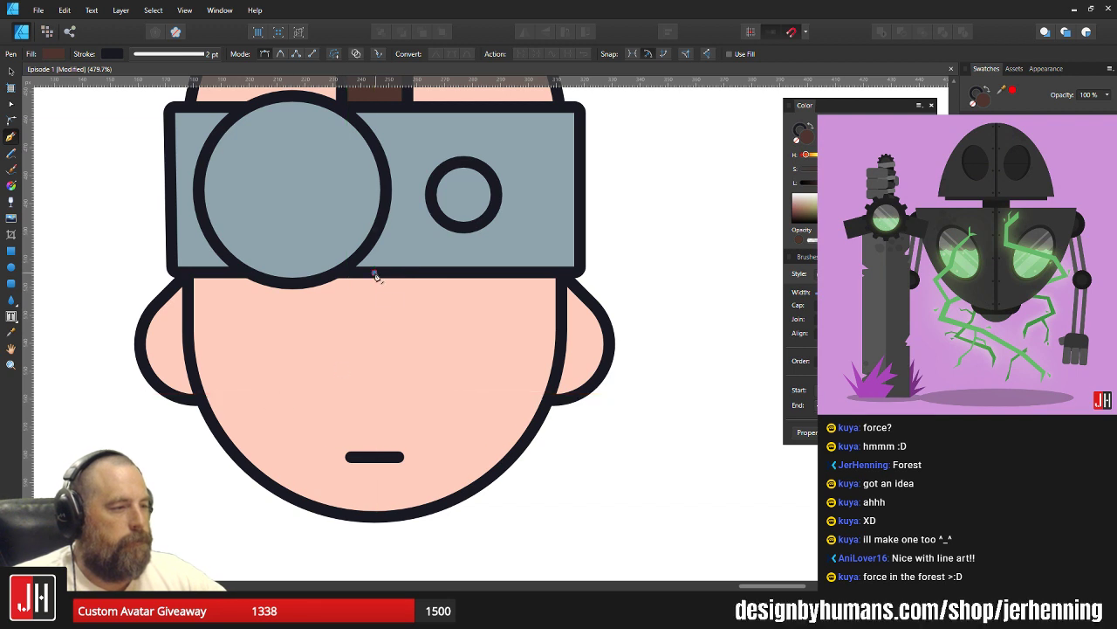
pyautogui.click(437, 395)
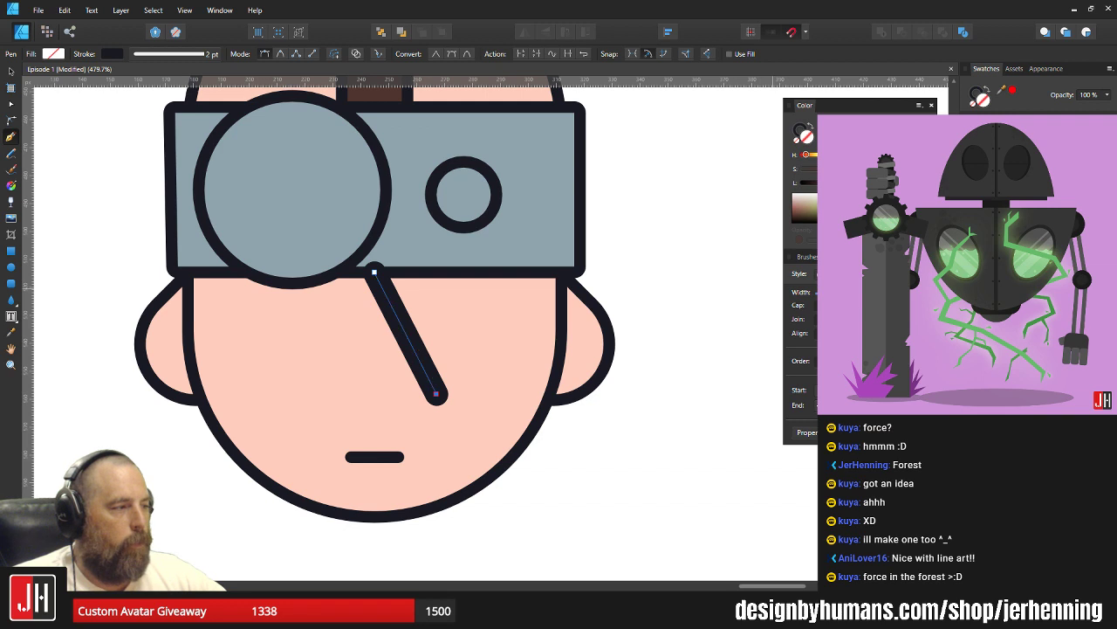
pyautogui.press('v')
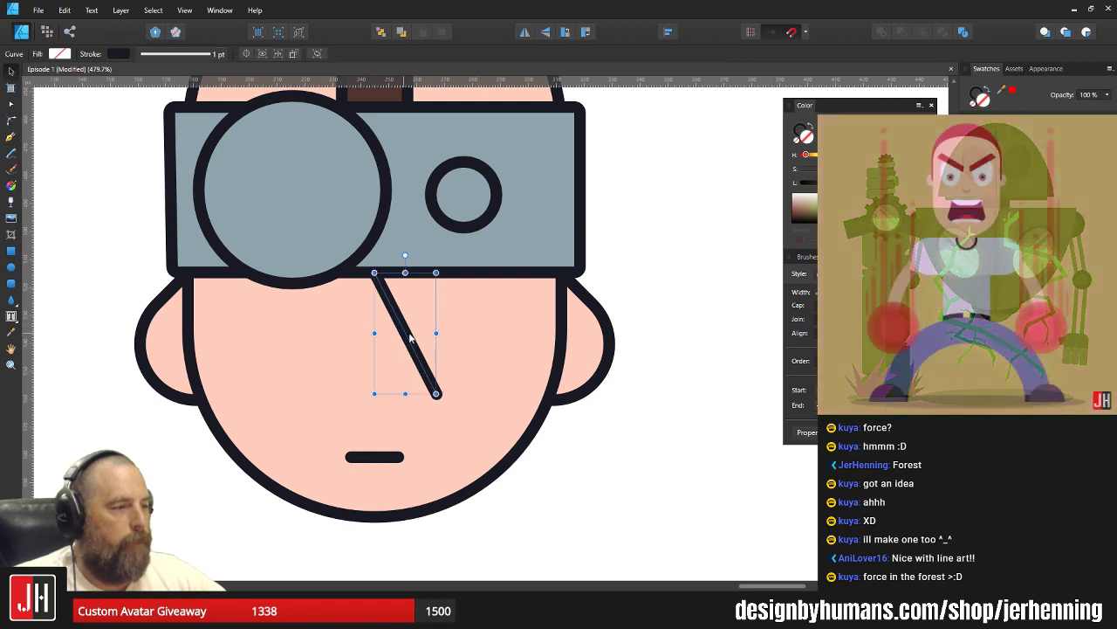
pyautogui.moveTo(425, 336); pyautogui.dragTo(437, 336)
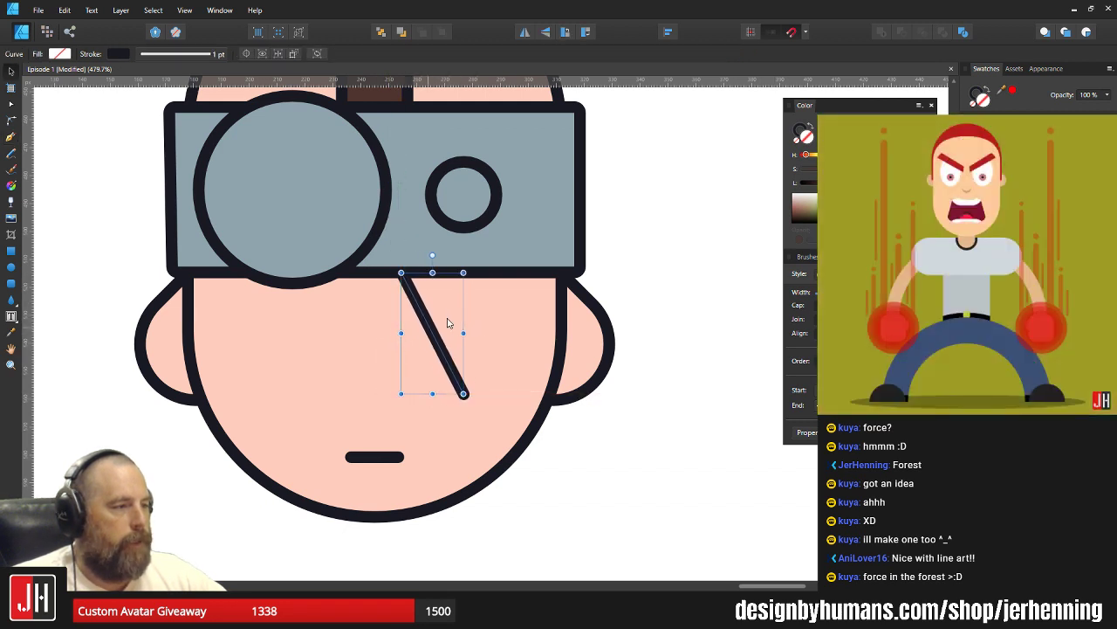
# Shorten the slanted face line by moving its lower end up toward the goggles.
pyautogui.click(609, 267)
pyautogui.scroll(2, 419, 321)
pyautogui.click(468, 420)
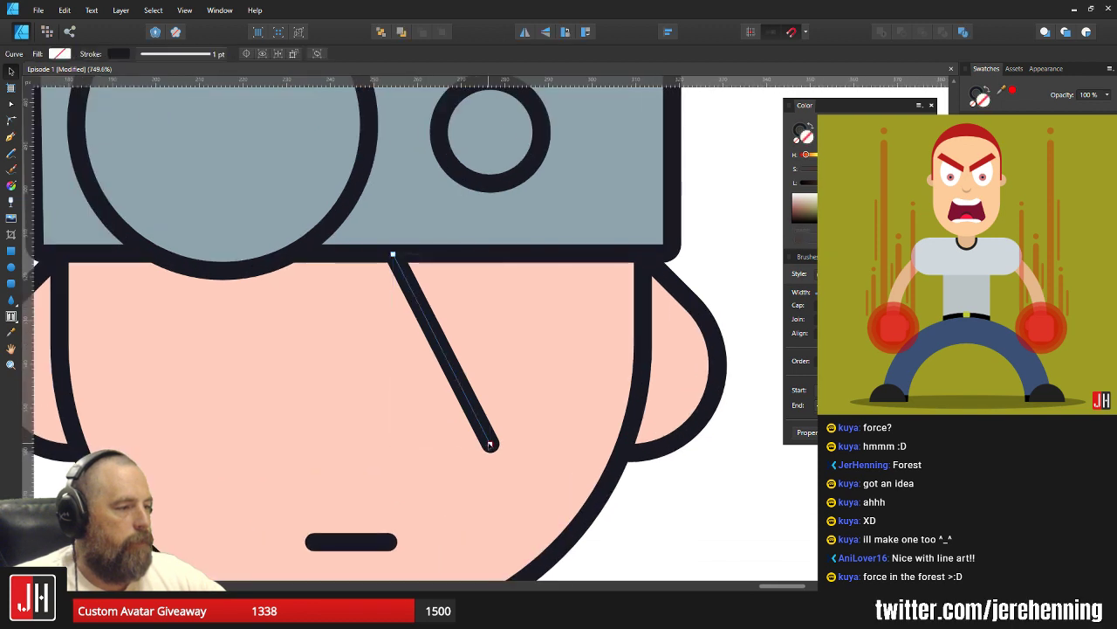
pyautogui.press('a')
pyautogui.moveTo(490, 444); pyautogui.dragTo(453, 381)
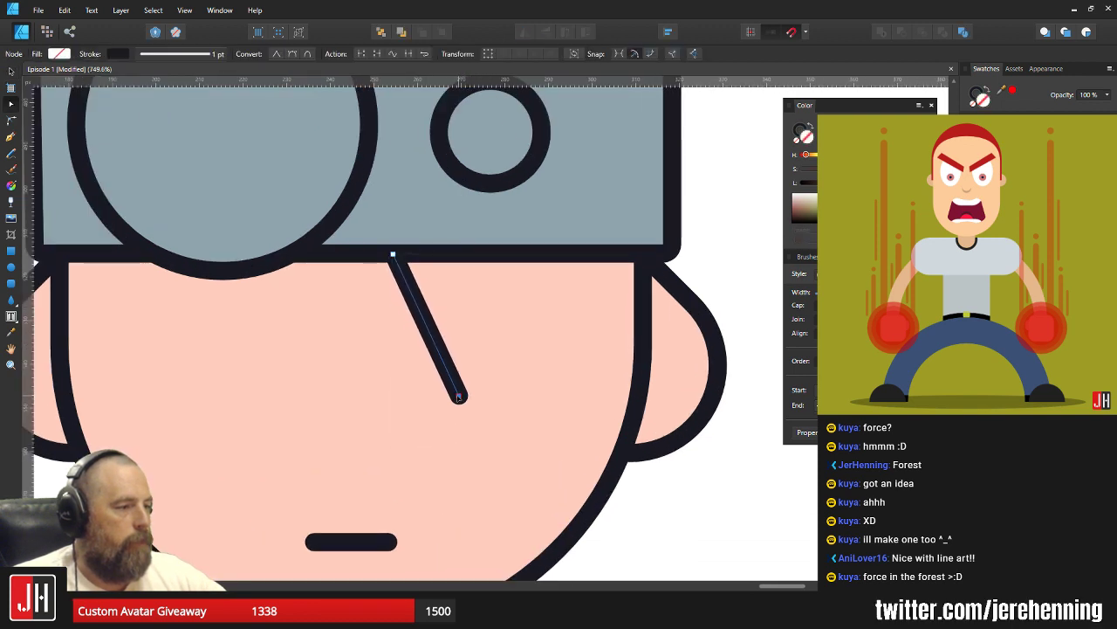
pyautogui.press('v')
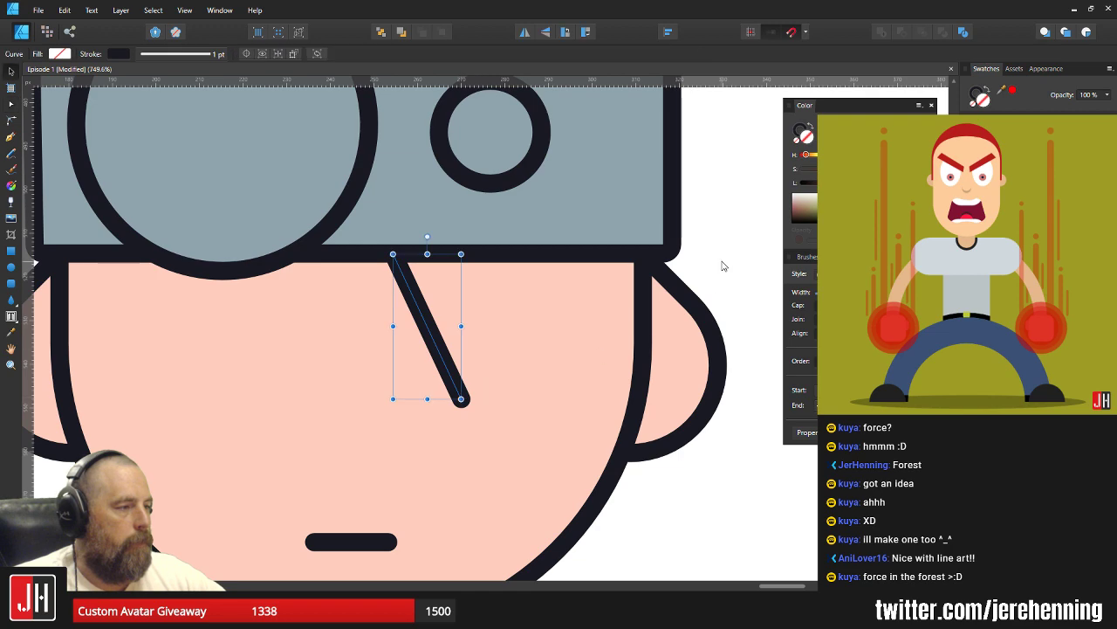
pyautogui.click(721, 262)
# Move the slanted face line right so it starts beneath the small round lens.
pyautogui.scroll(-5, 481, 317)
pyautogui.scroll(3, 481, 316)
pyautogui.scroll(2, 473, 330)
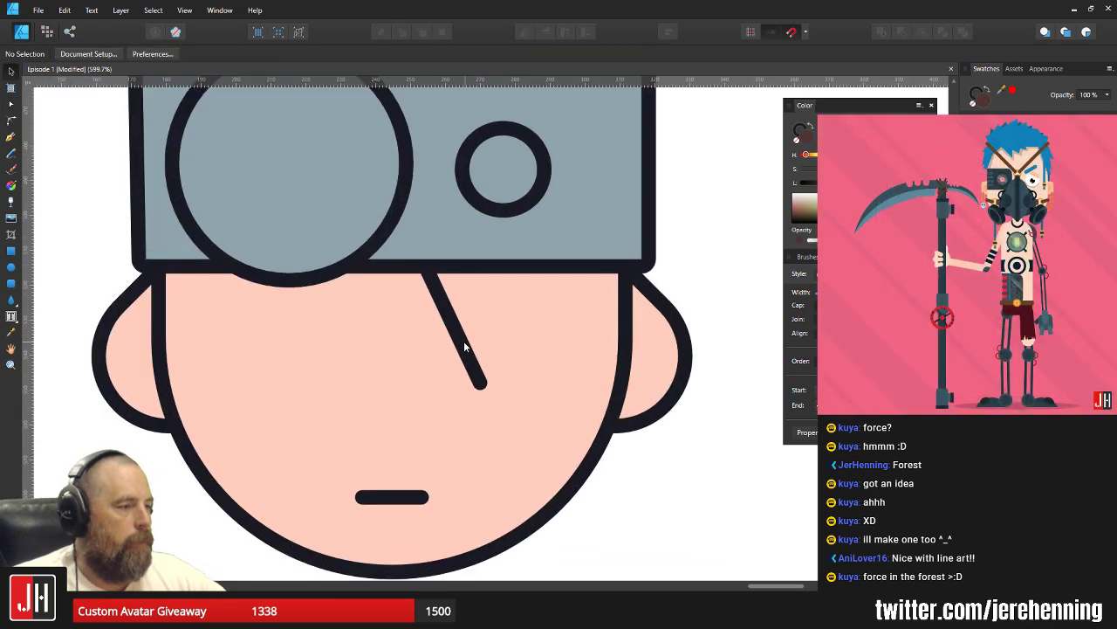
pyautogui.moveTo(454, 329); pyautogui.dragTo(518, 329)
pyautogui.scroll(-4, 519, 329)
pyautogui.click(632, 319)
# Shorten the face line beneath the small lens by pulling its lower end up and to the left.
pyautogui.scroll(5, 544, 332)
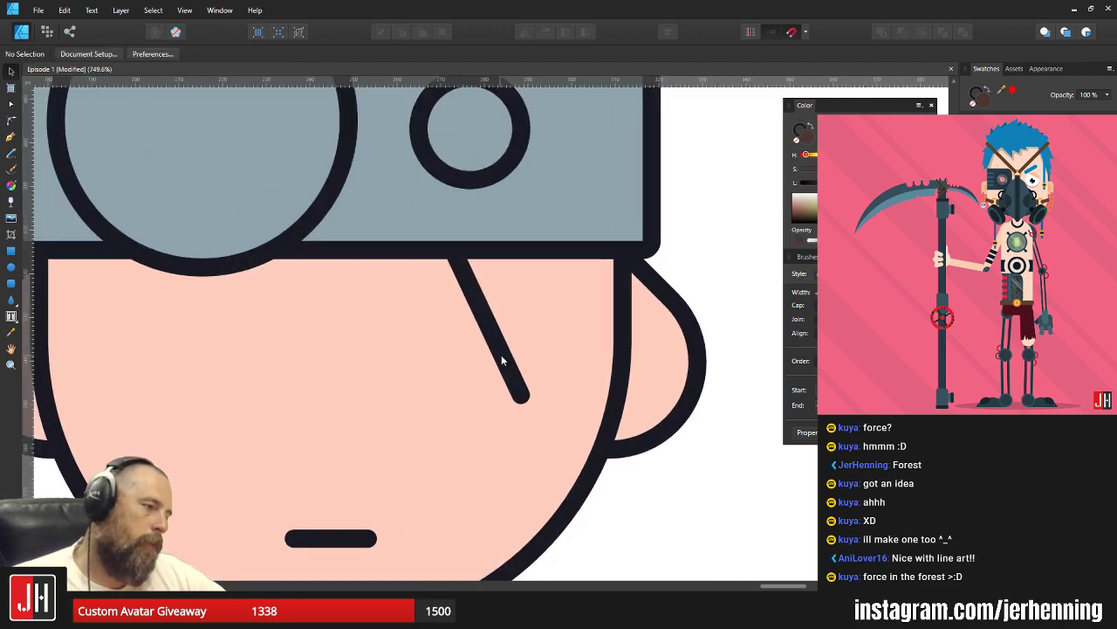
pyautogui.click(501, 354)
pyautogui.press('a')
pyautogui.moveTo(521, 396); pyautogui.dragTo(504, 374)
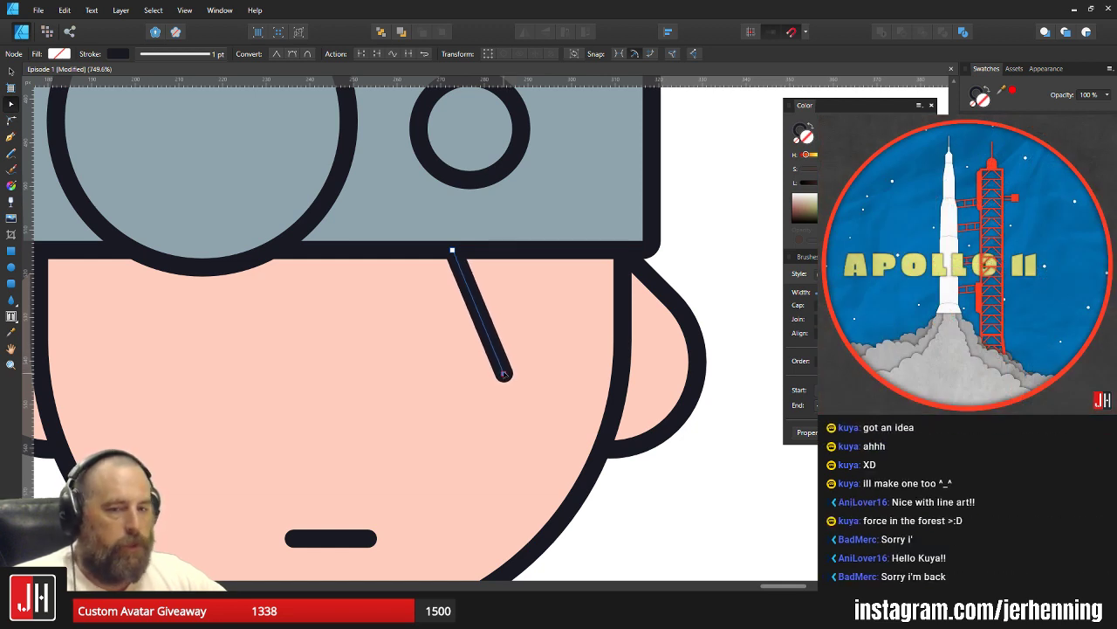
pyautogui.press('v')
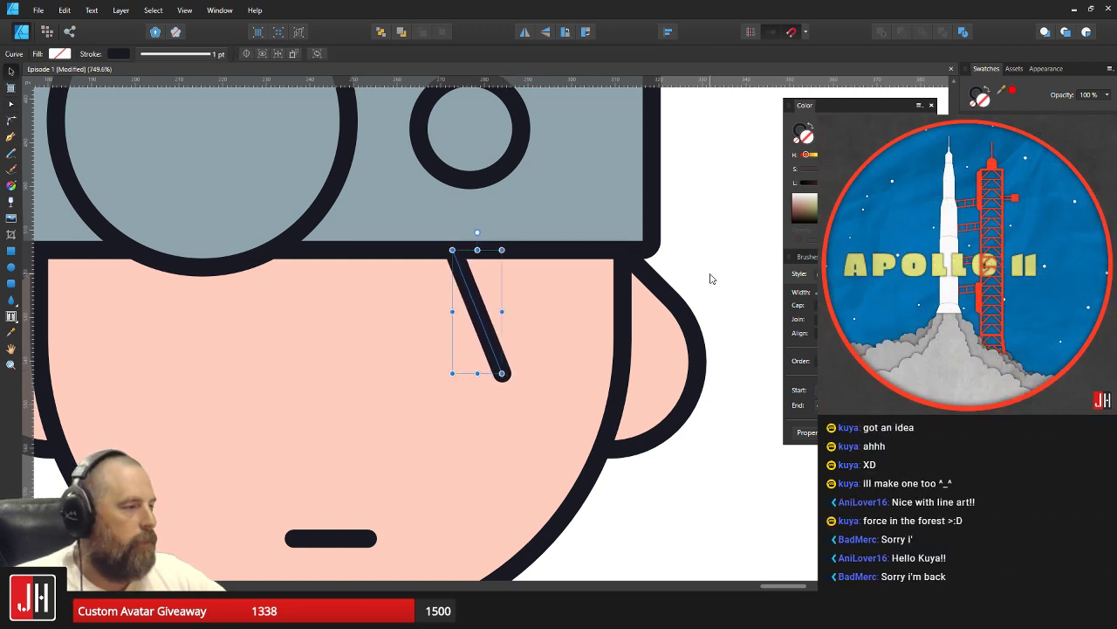
pyautogui.click(712, 279)
# Move the face line back left along the goggles' lower edge, toward the middle of the face.
pyautogui.scroll(-6, 491, 383)
pyautogui.scroll(2, 483, 384)
pyautogui.click(475, 383)
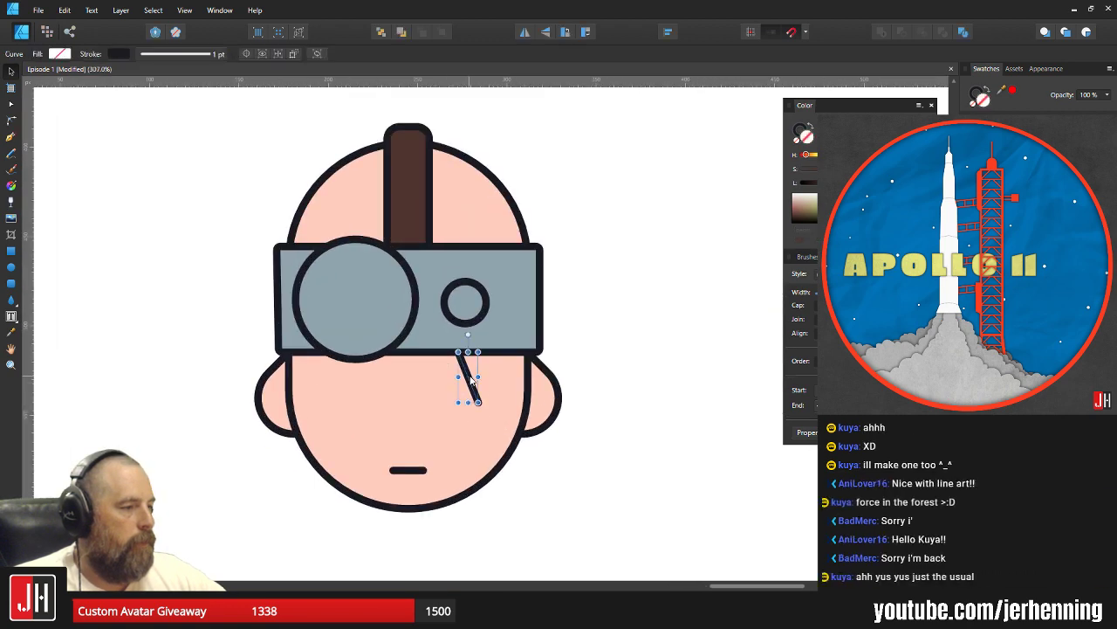
pyautogui.scroll(4, 476, 382)
pyautogui.moveTo(470, 375); pyautogui.dragTo(397, 377)
# Slant the face line more by moving its lower end to the right.
pyautogui.scroll(-3, 397, 376)
pyautogui.scroll(4, 395, 408)
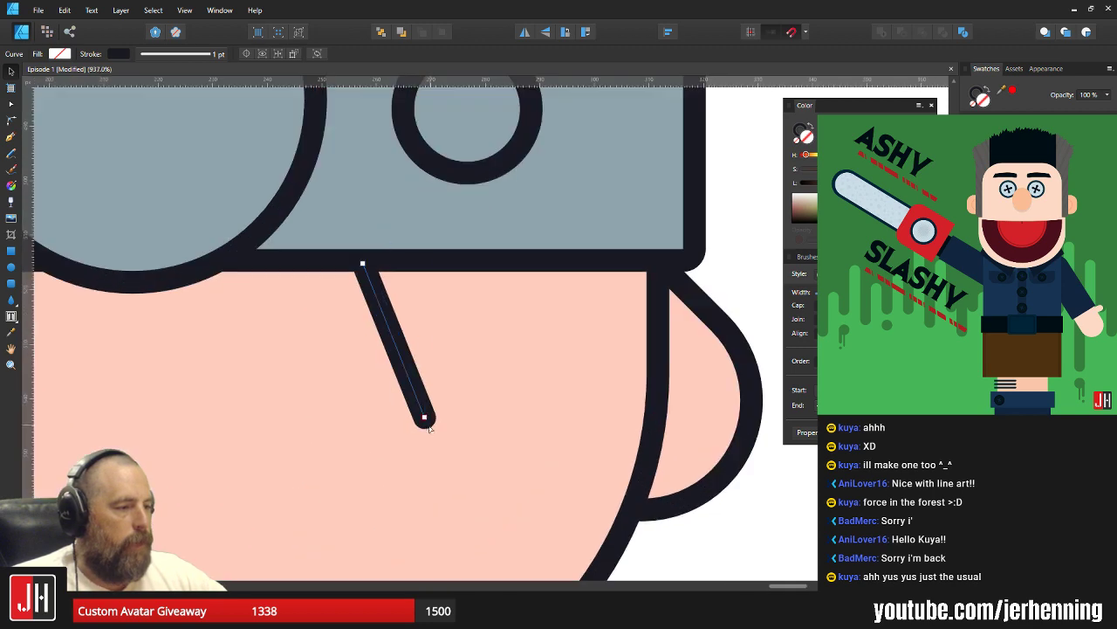
pyautogui.press('a')
pyautogui.moveTo(424, 419); pyautogui.dragTo(440, 423)
pyautogui.press('v')
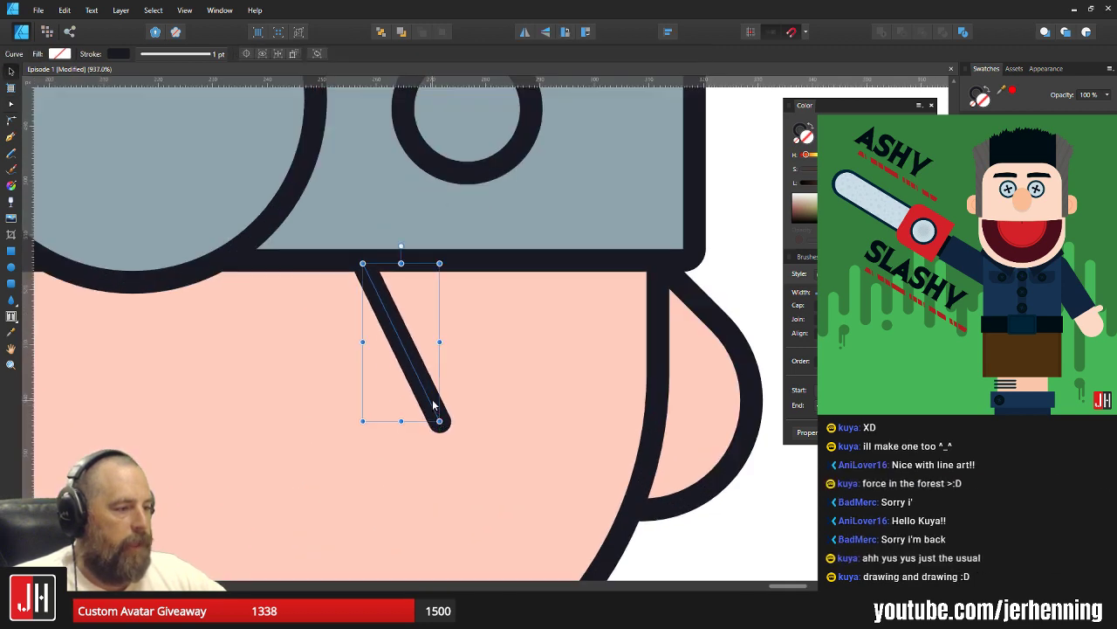
# Make the face line slightly steeper by nudging its lower end to the left.
pyautogui.scroll(-4, 441, 415)
pyautogui.scroll(5, 441, 398)
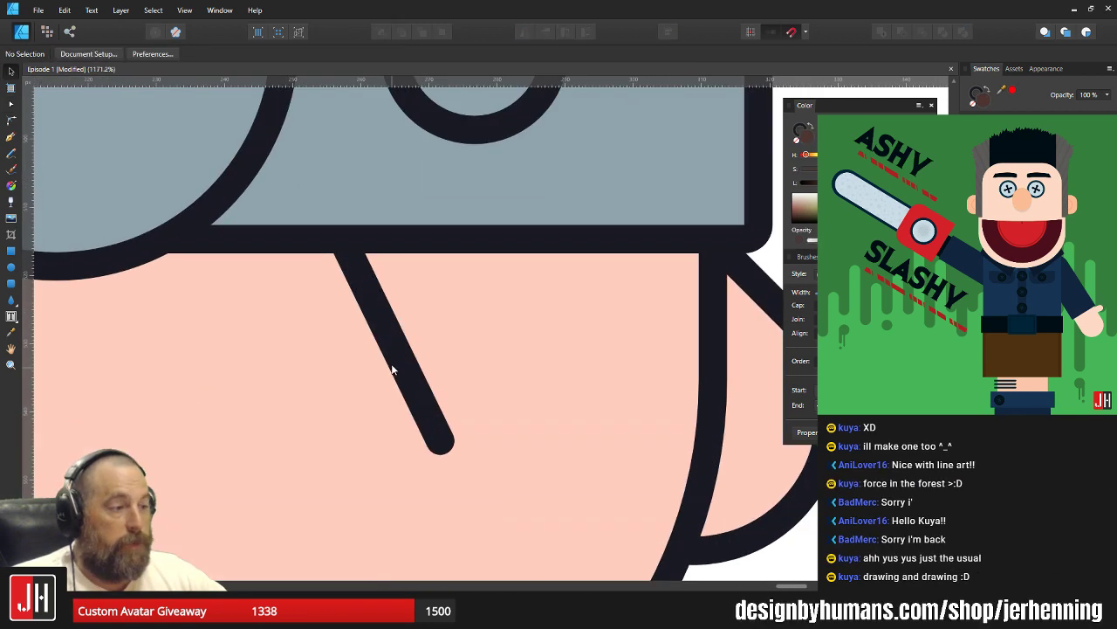
pyautogui.press('a')
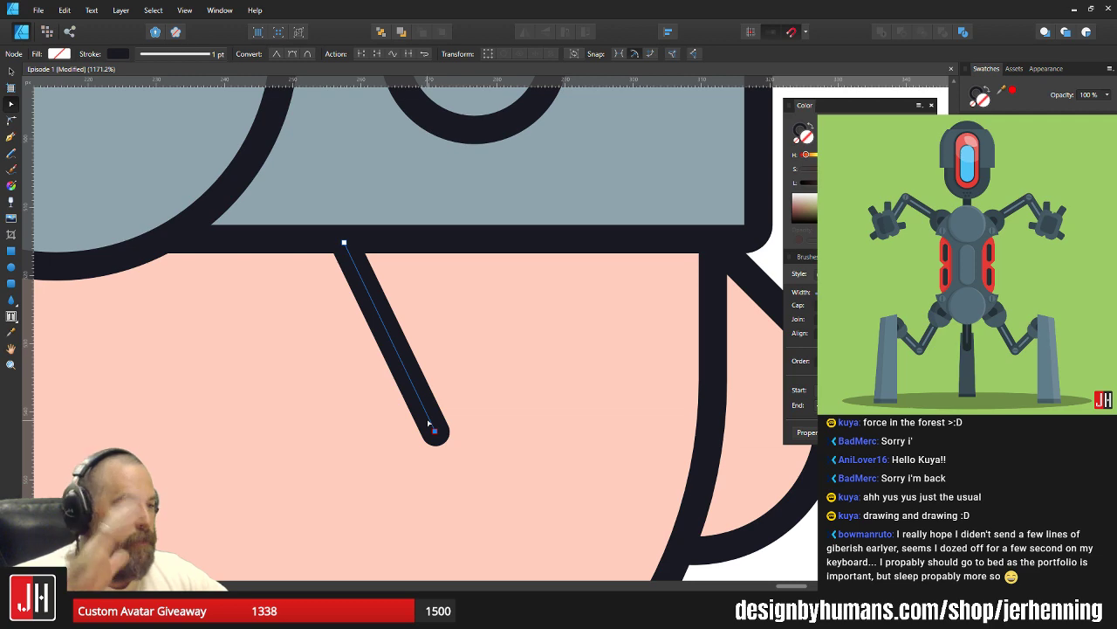
pyautogui.moveTo(435, 430); pyautogui.dragTo(428, 432)
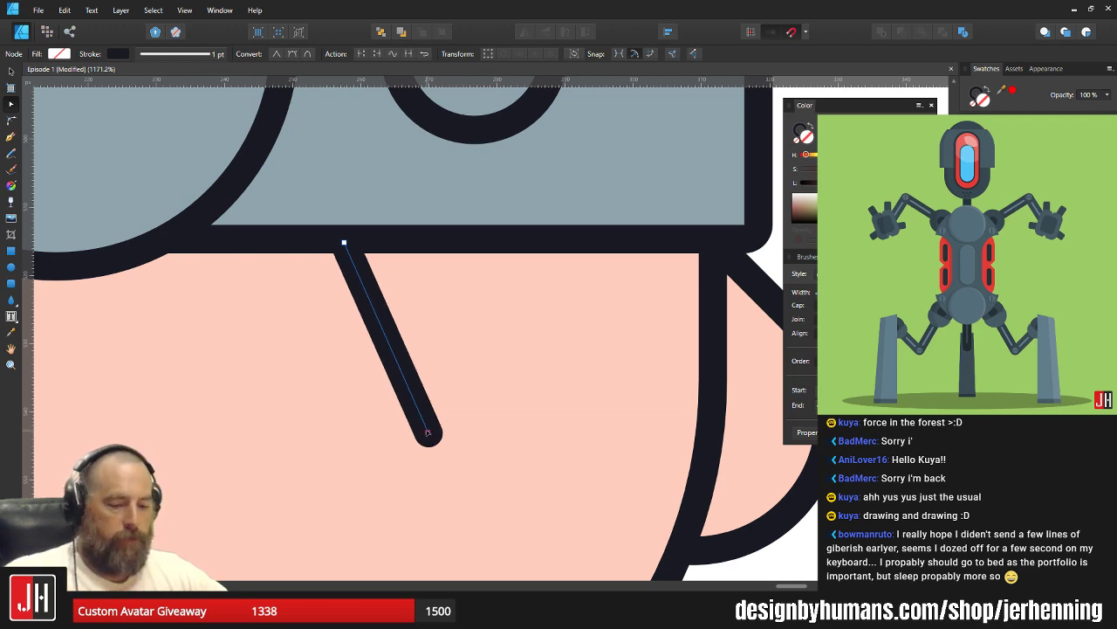
pyautogui.press('v')
pyautogui.scroll(-9, 443, 336)
pyautogui.click(516, 334)
# Nudge the lower end of the face line slightly right to widen its slant again.
pyautogui.scroll(3, 466, 345)
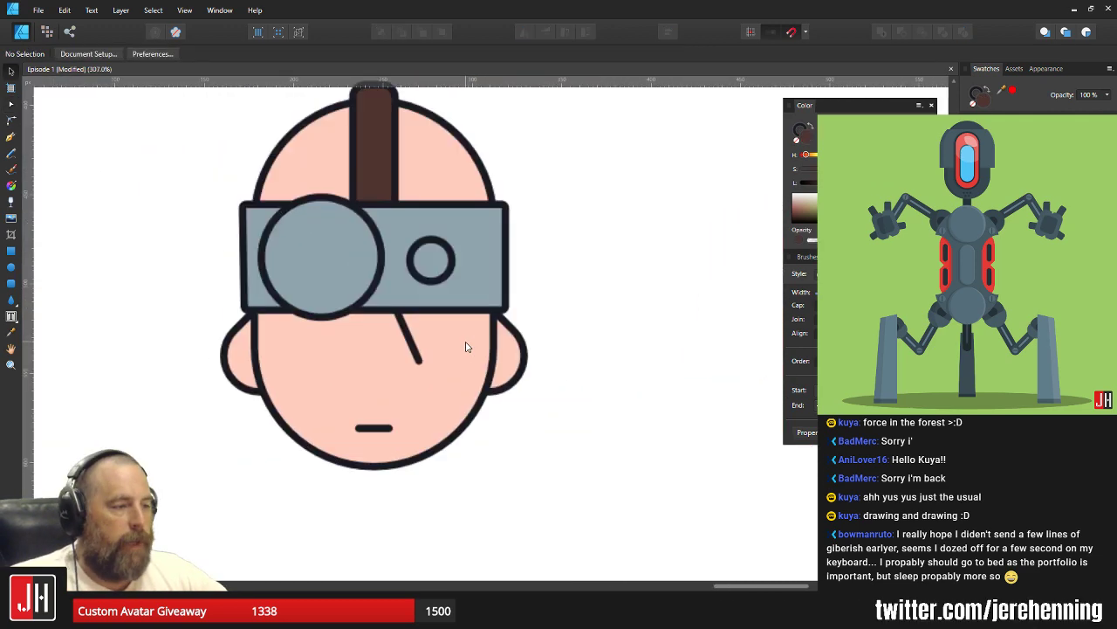
pyautogui.scroll(2, 466, 346)
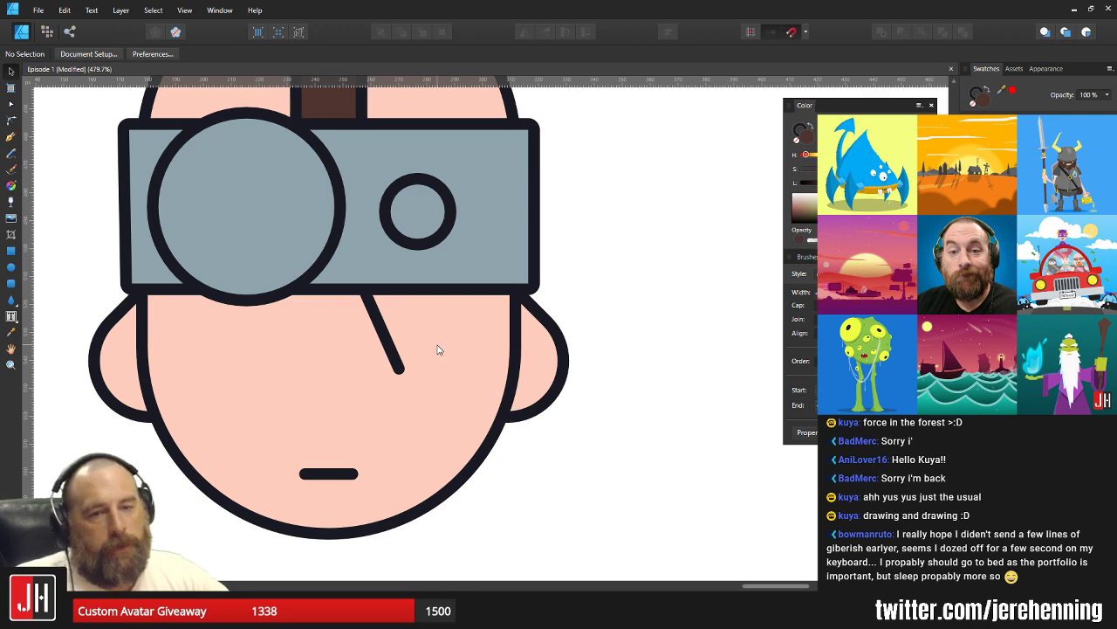
pyautogui.scroll(5, 377, 328)
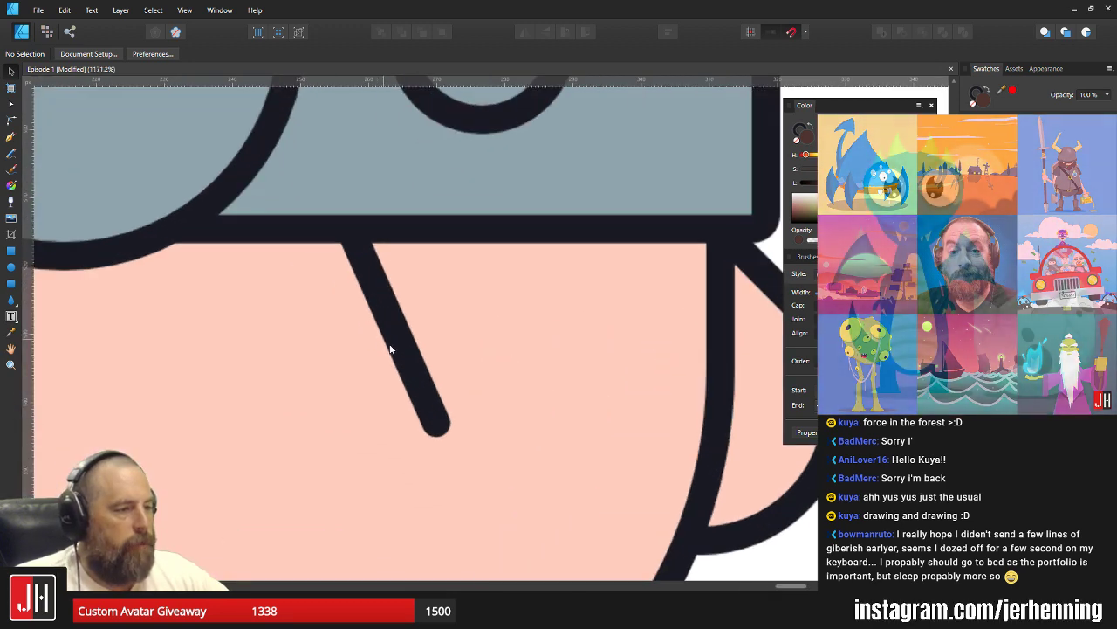
pyautogui.click(426, 399)
pyautogui.press('a')
pyautogui.moveTo(437, 423); pyautogui.dragTo(447, 422)
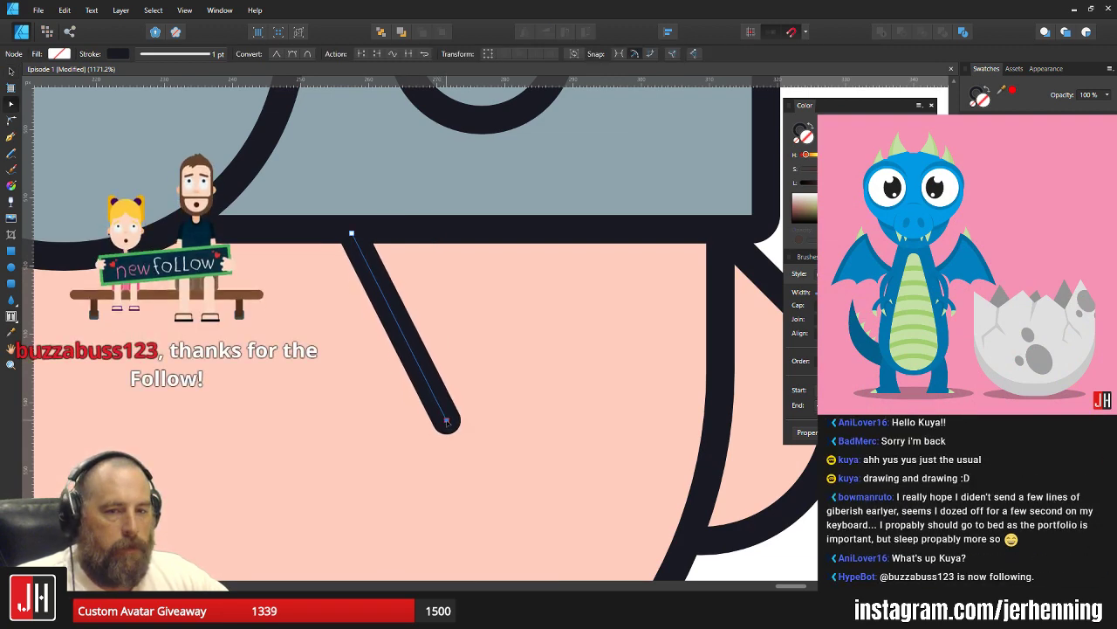
pyautogui.press('v')
pyautogui.scroll(-9, 404, 359)
pyautogui.click(549, 354)
# Shorten the face line by raising its lower end and shifting its upper end slightly right along the goggles' edge.
pyautogui.scroll(3, 395, 354)
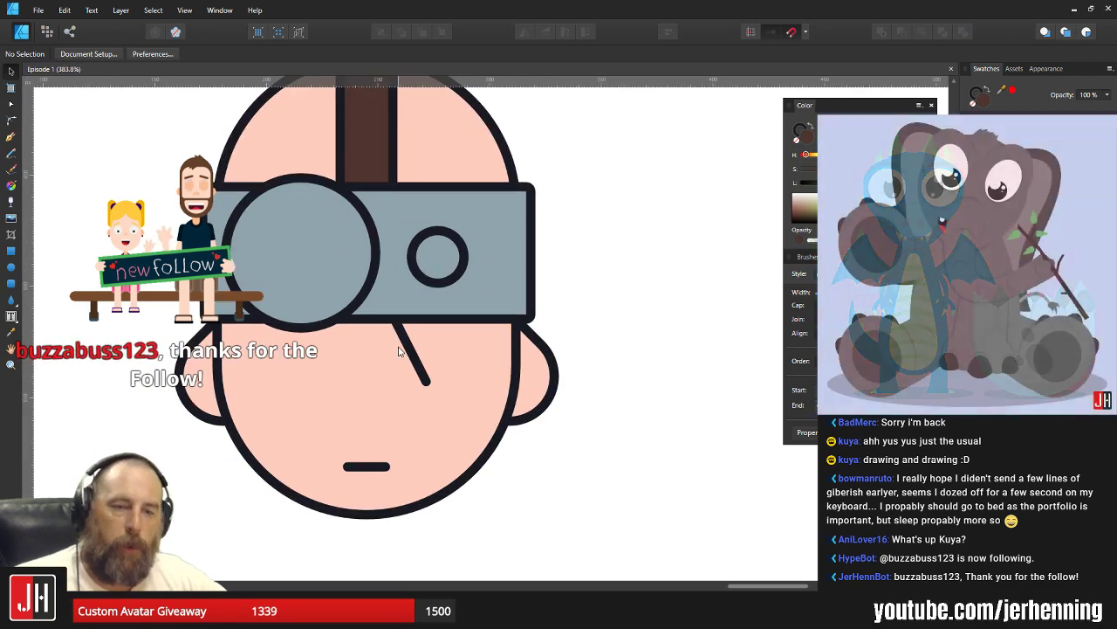
pyautogui.scroll(-3, 398, 351)
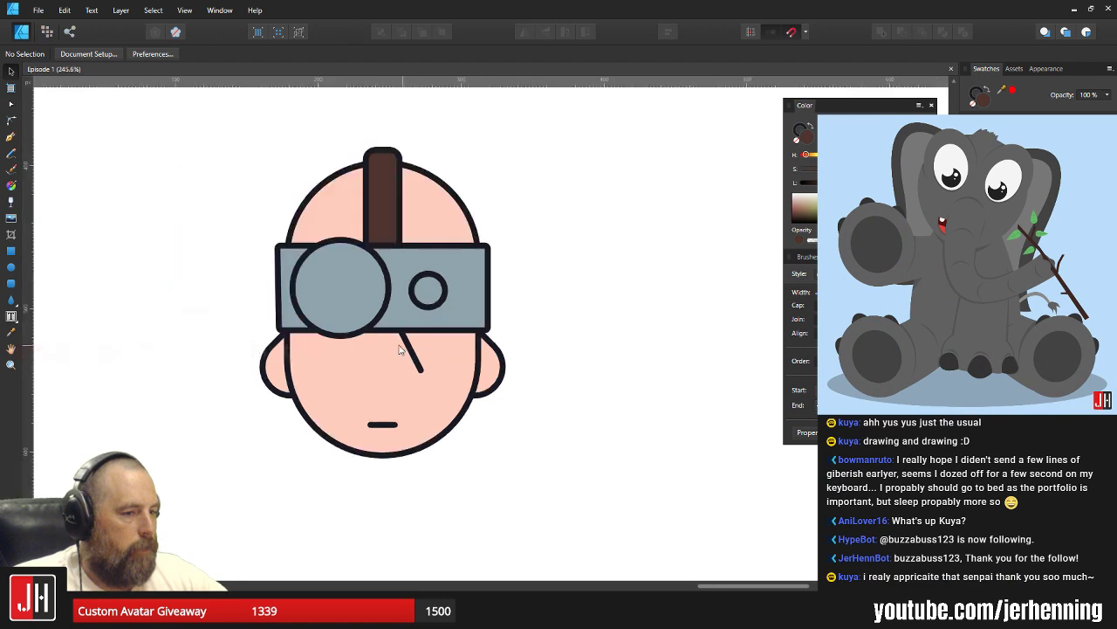
pyautogui.scroll(4, 398, 349)
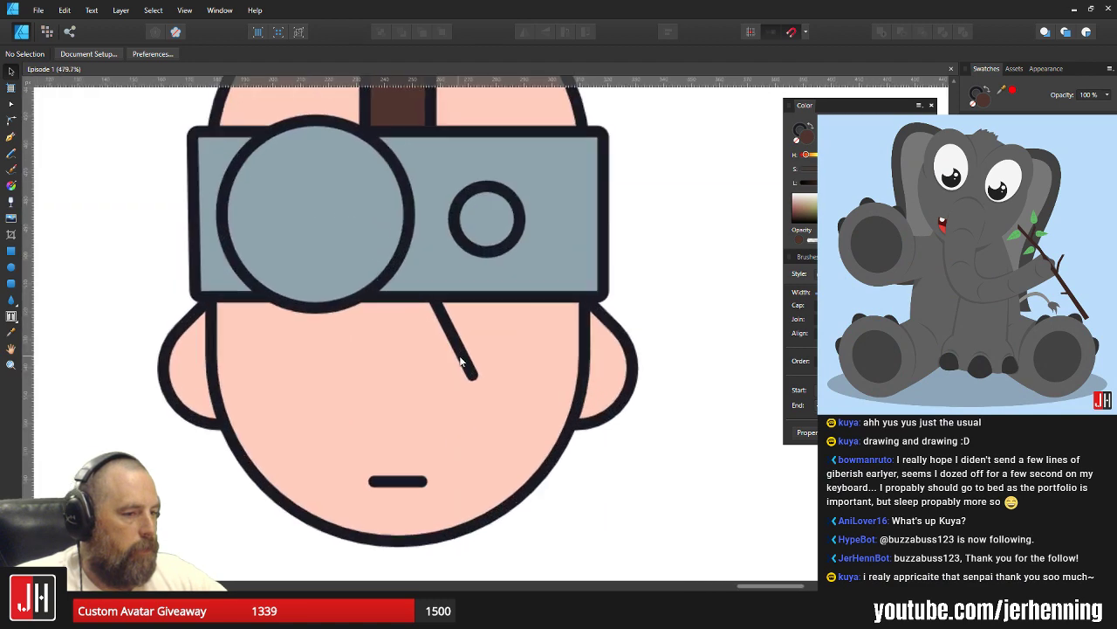
pyautogui.scroll(1, 463, 339)
pyautogui.click(454, 330)
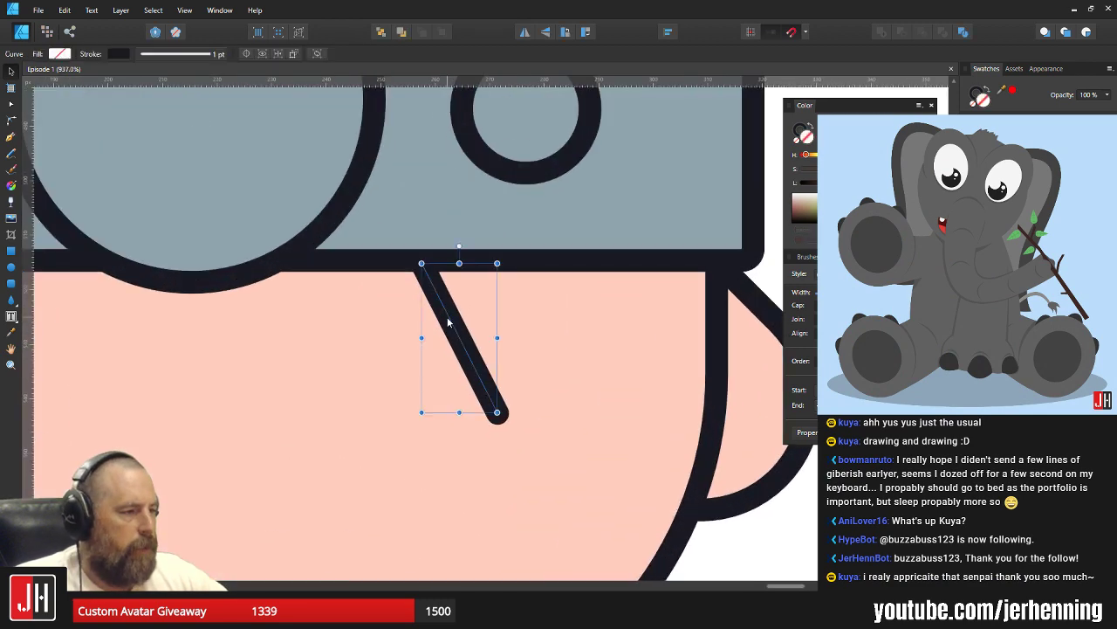
pyautogui.scroll(-2, 494, 352)
pyautogui.scroll(2, 486, 374)
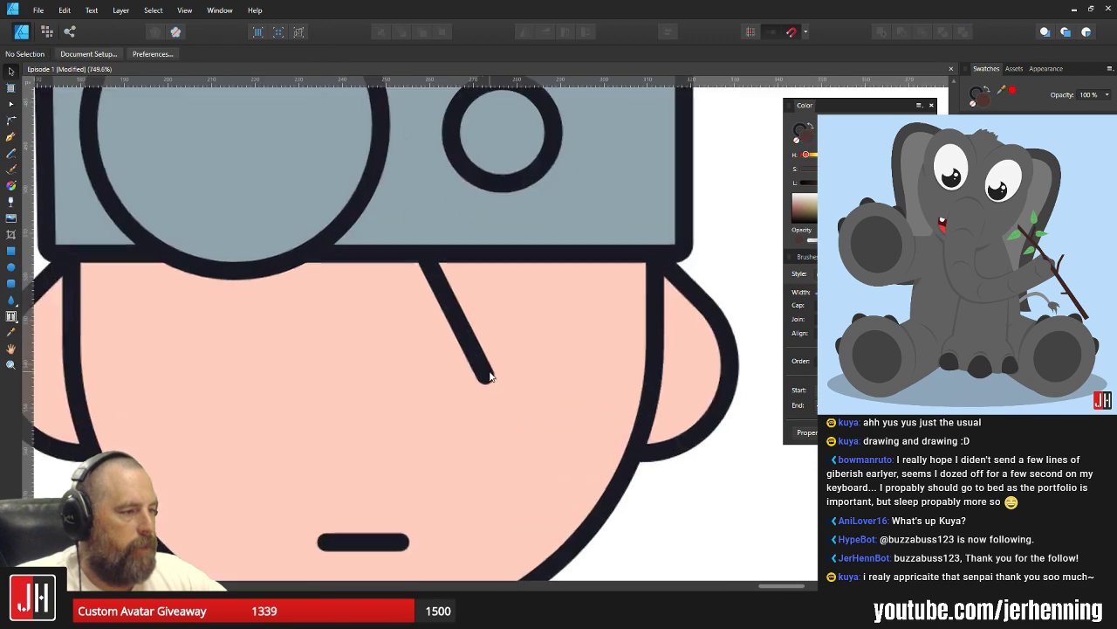
pyautogui.press('a')
pyautogui.moveTo(485, 375)
pyautogui.mouseDown()
pyautogui.moveTo(499, 369)
pyautogui.moveTo(486, 365)
pyautogui.mouseUp()
pyautogui.moveTo(423, 256); pyautogui.dragTo(430, 256)
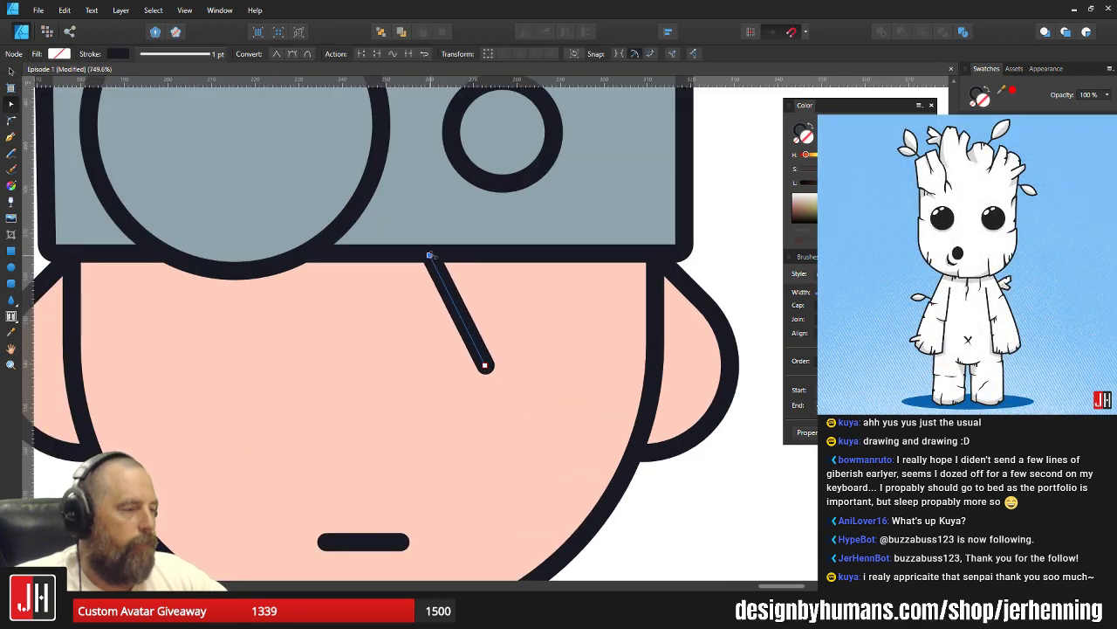
pyautogui.press('v')
pyautogui.scroll(-6, 474, 294)
pyautogui.click(582, 295)
# Delete the slanted line from the strapped head's face and save the document.
pyautogui.scroll(1, 462, 303)
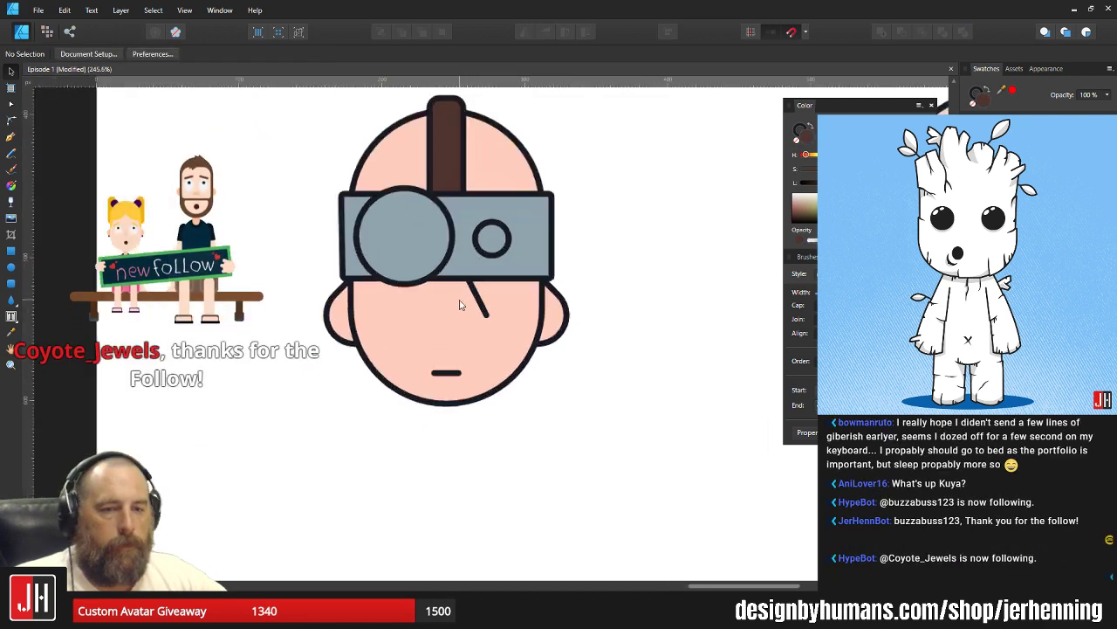
pyautogui.scroll(1, 462, 304)
pyautogui.click(483, 299)
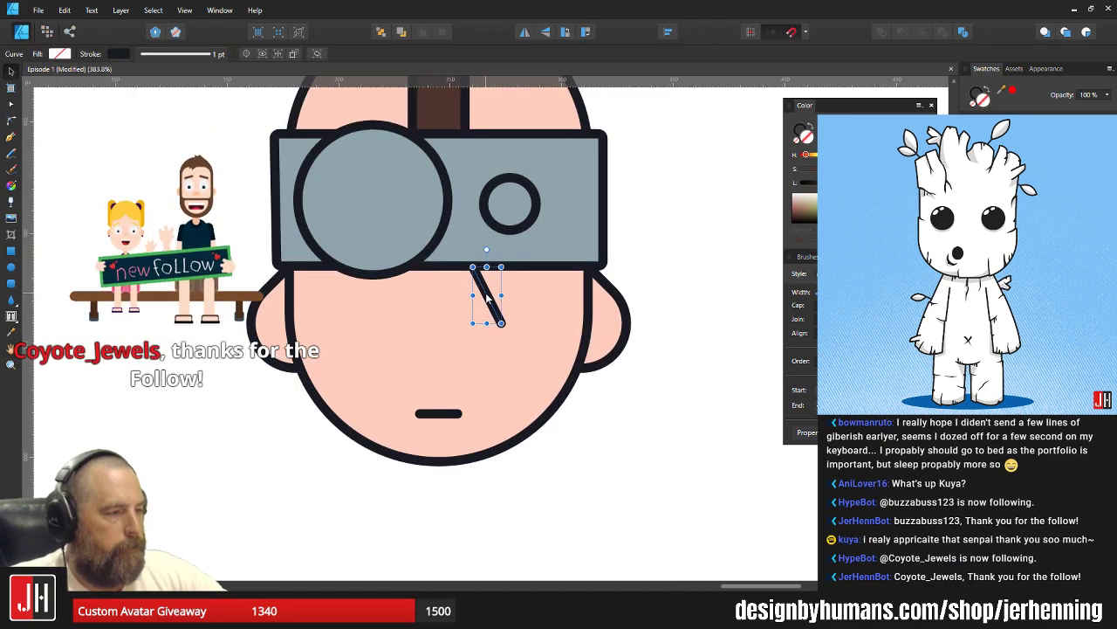
pyautogui.press('Delete')
pyautogui.hotkey('ctrl', 's')
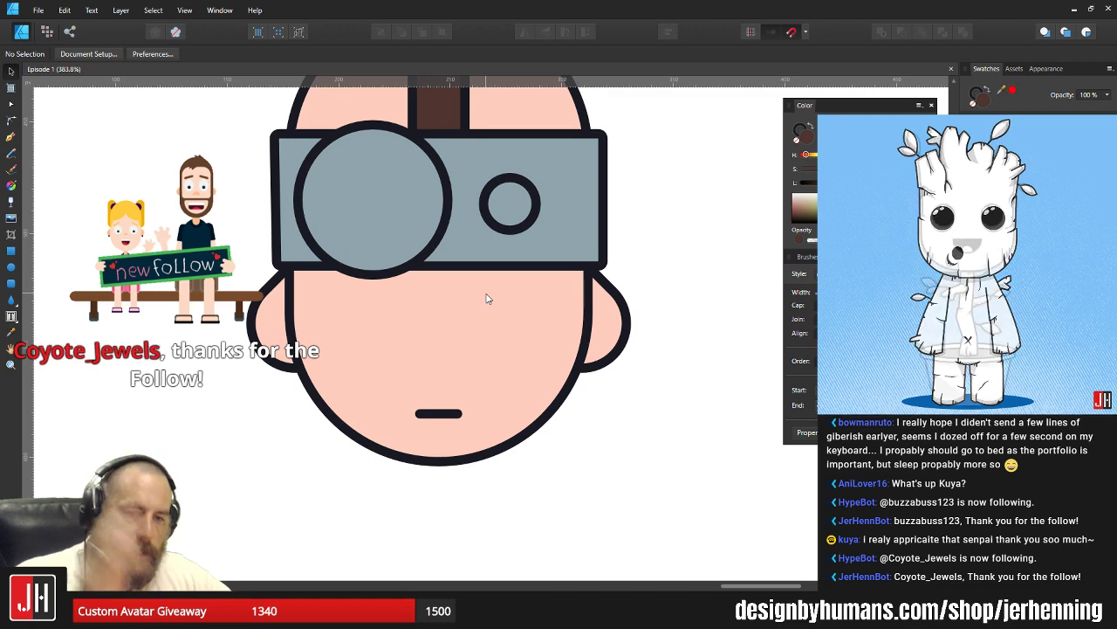
pyautogui.scroll(-3, 500, 296)
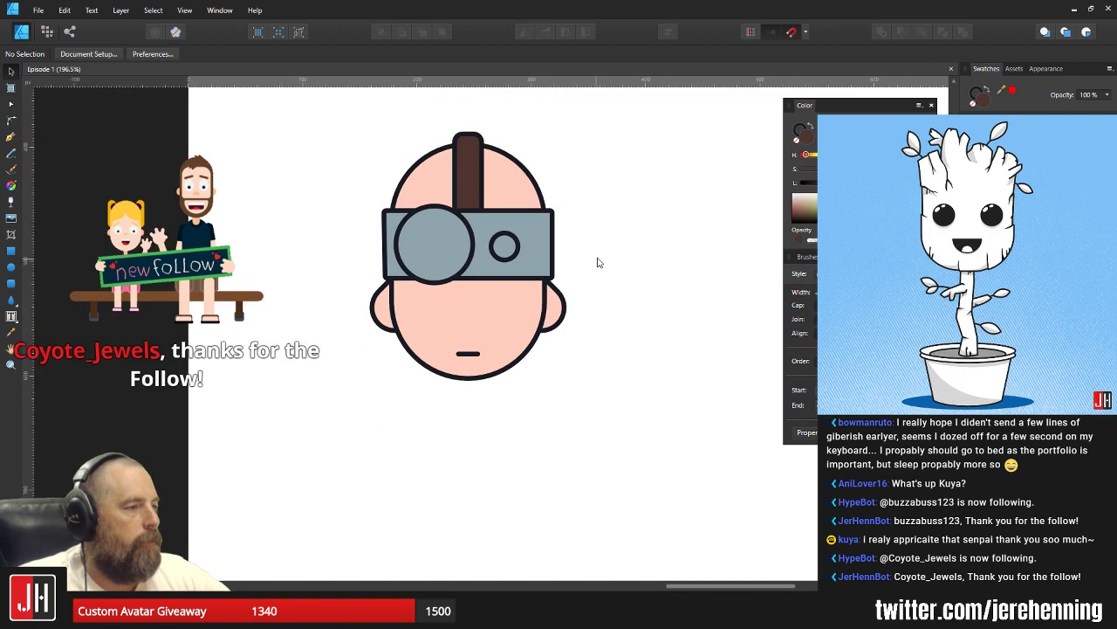
# Examine the strapped head's goggles, face and chin area to judge its proportions.
pyautogui.moveTo(599, 262); pyautogui.dragTo(507, 351)
pyautogui.scroll(-2, 471, 335)
pyautogui.scroll(2, 440, 336)
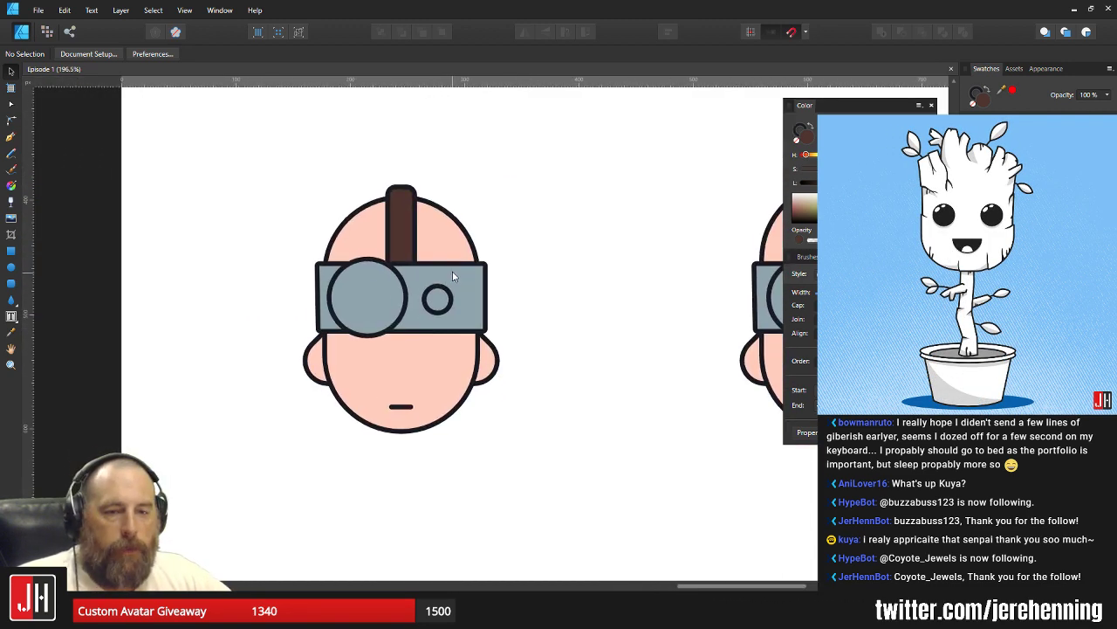
pyautogui.scroll(3, 452, 271)
pyautogui.scroll(-3, 433, 174)
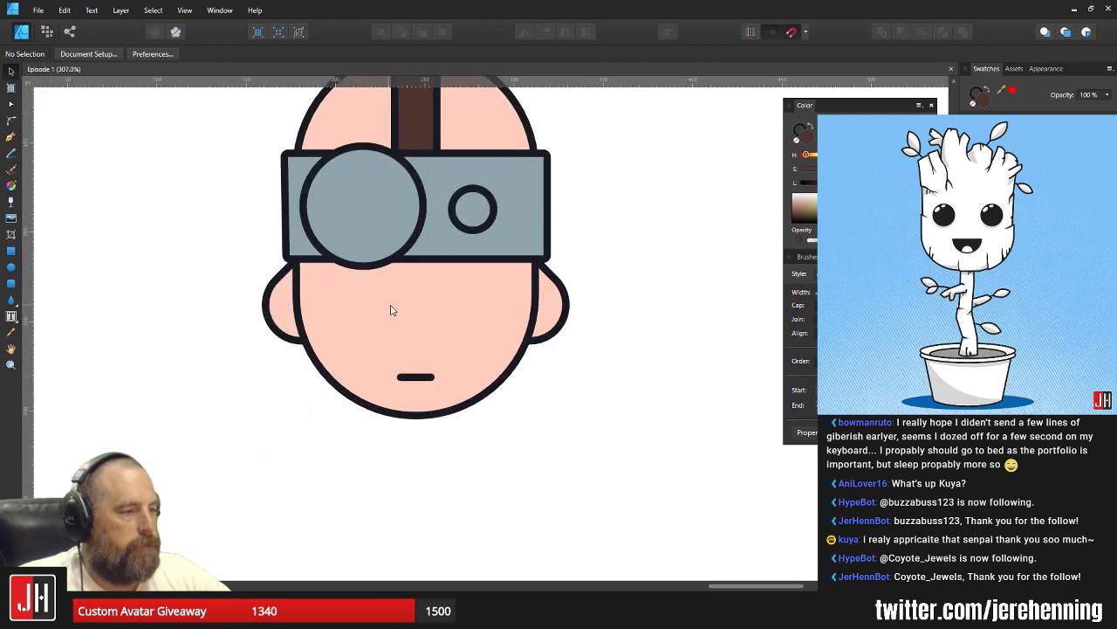
pyautogui.scroll(-3, 414, 302)
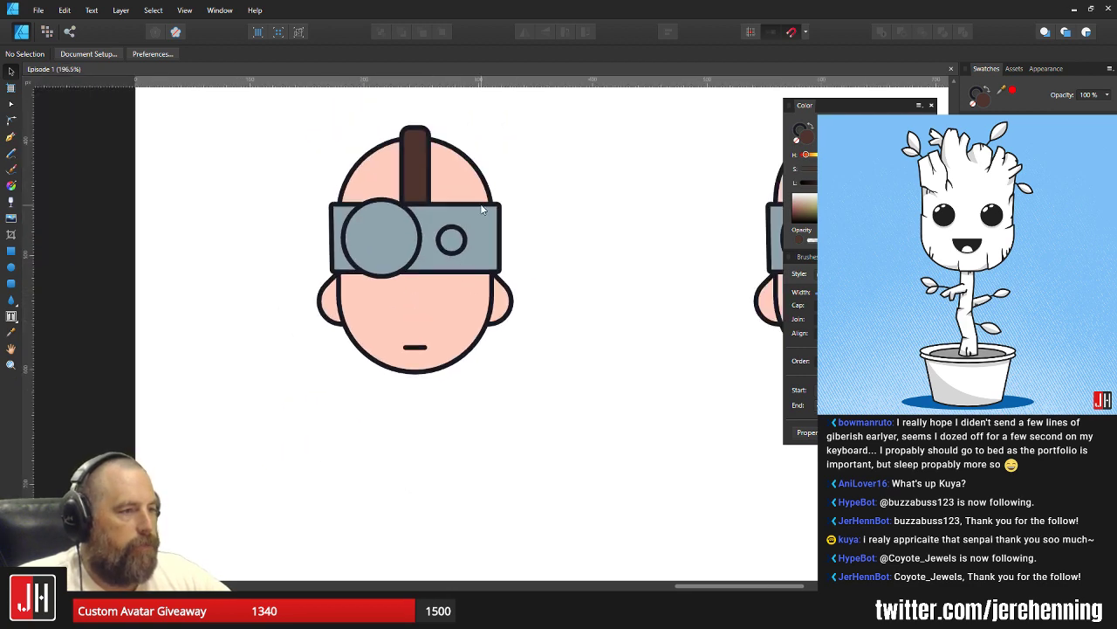
pyautogui.scroll(1, 455, 251)
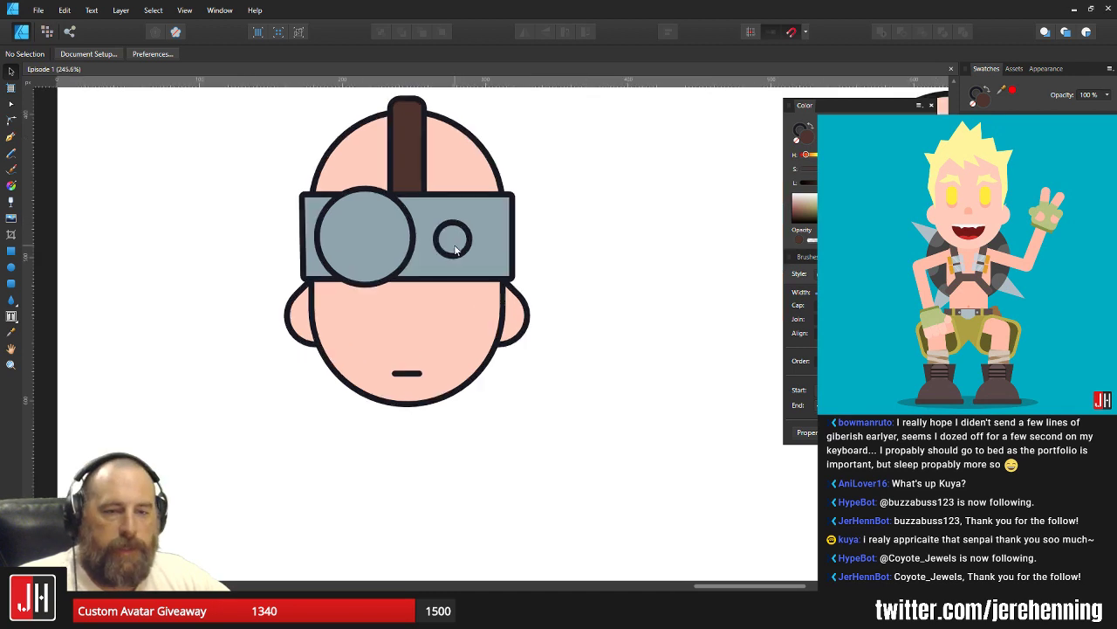
pyautogui.moveTo(428, 321); pyautogui.dragTo(451, 270)
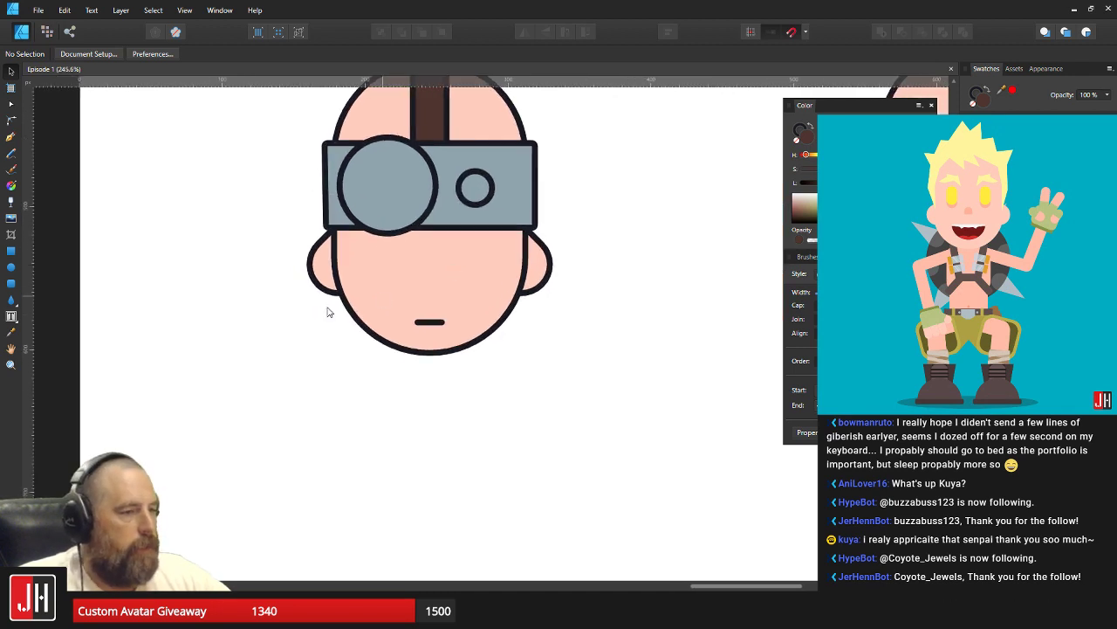
pyautogui.click(11, 267)
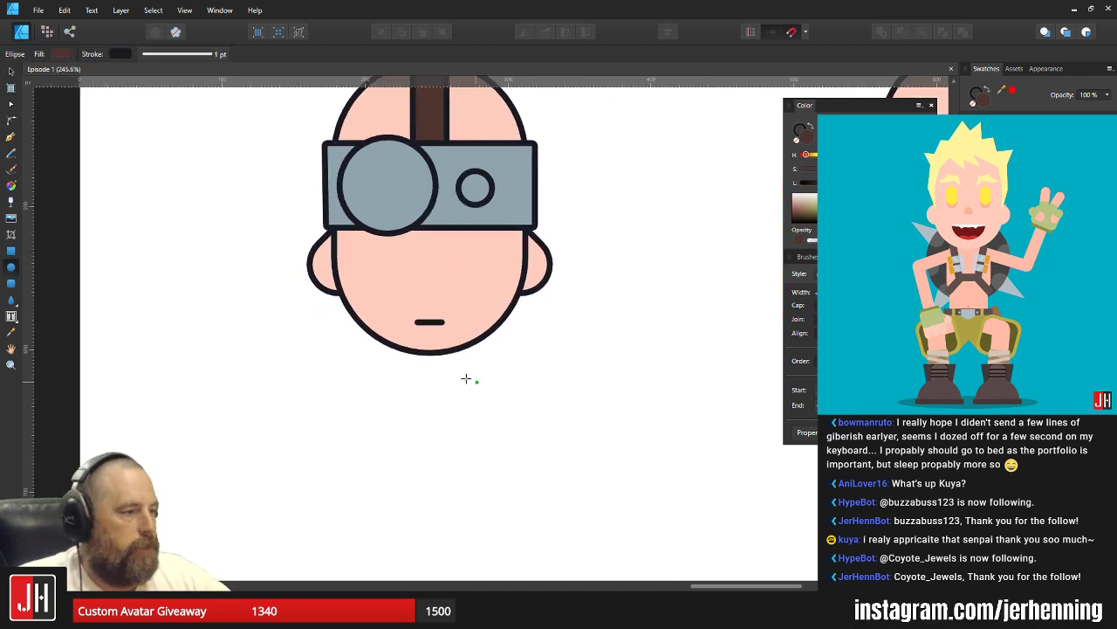
pyautogui.moveTo(403, 328); pyautogui.dragTo(461, 428)
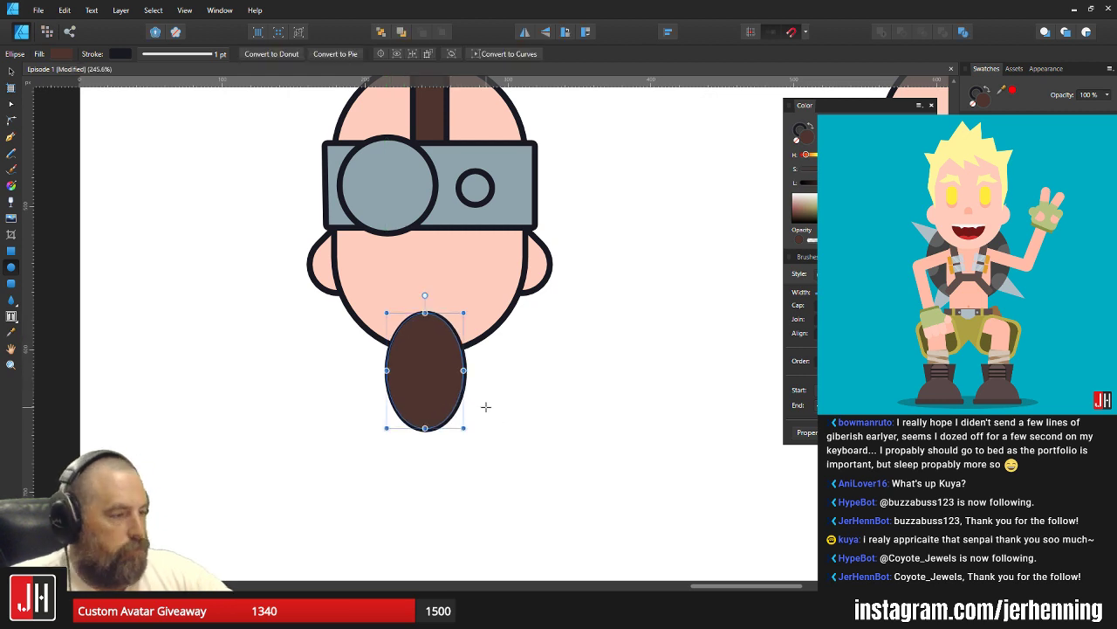
pyautogui.press('Delete')
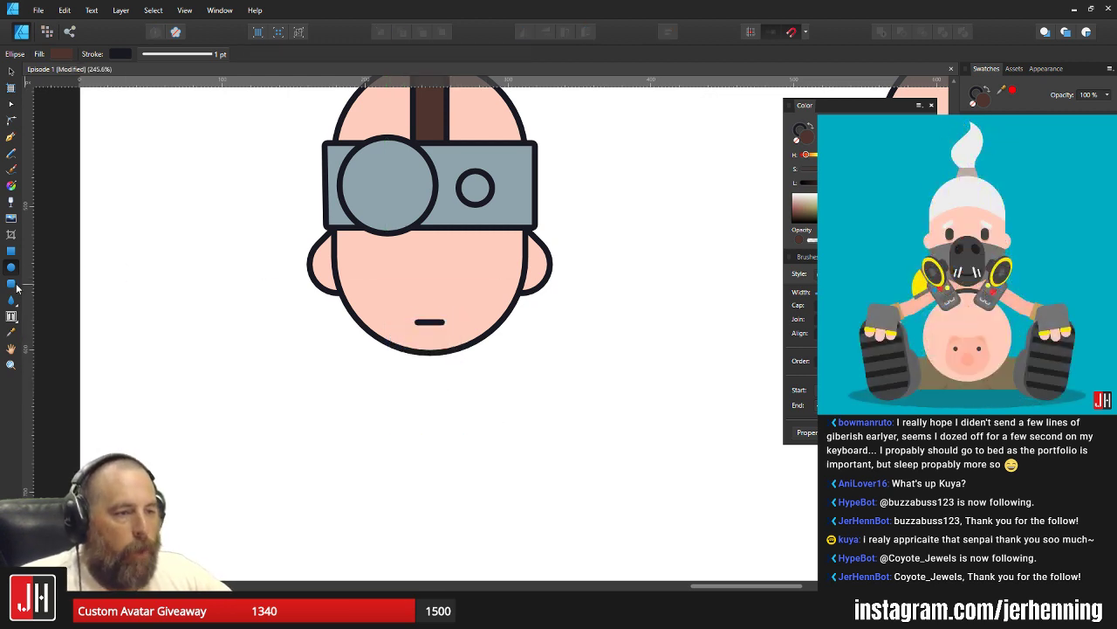
# Draw a narrow vertical rounded rectangle as a neck under the chin, with a 2 pt stroke, and send it behind the head.
pyautogui.press('m')
pyautogui.moveTo(405, 315); pyautogui.dragTo(448, 422)
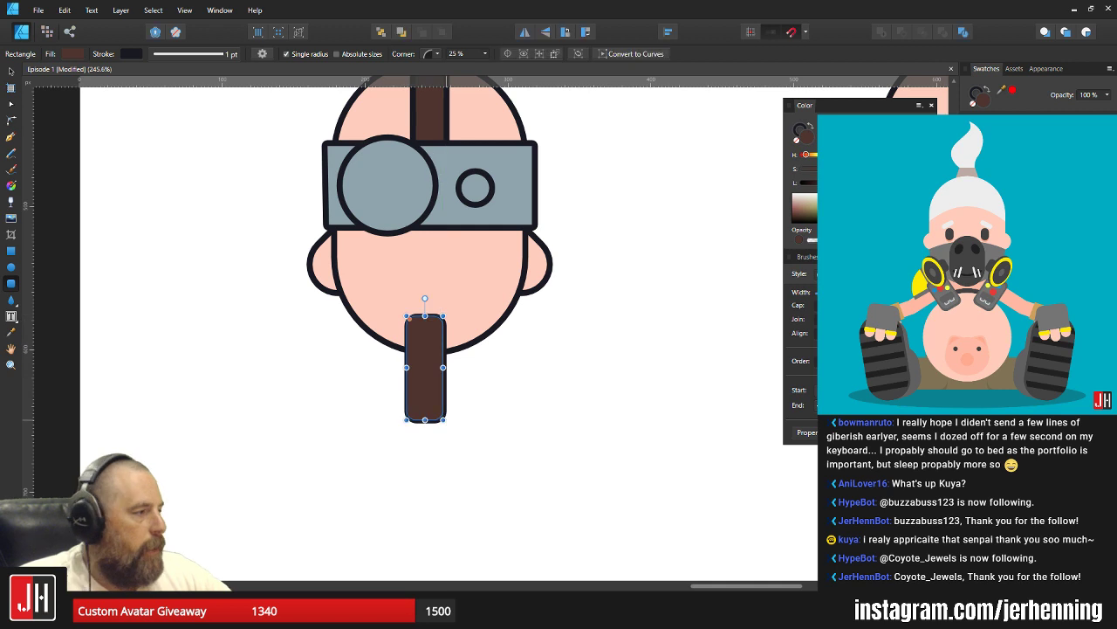
pyautogui.press('v')
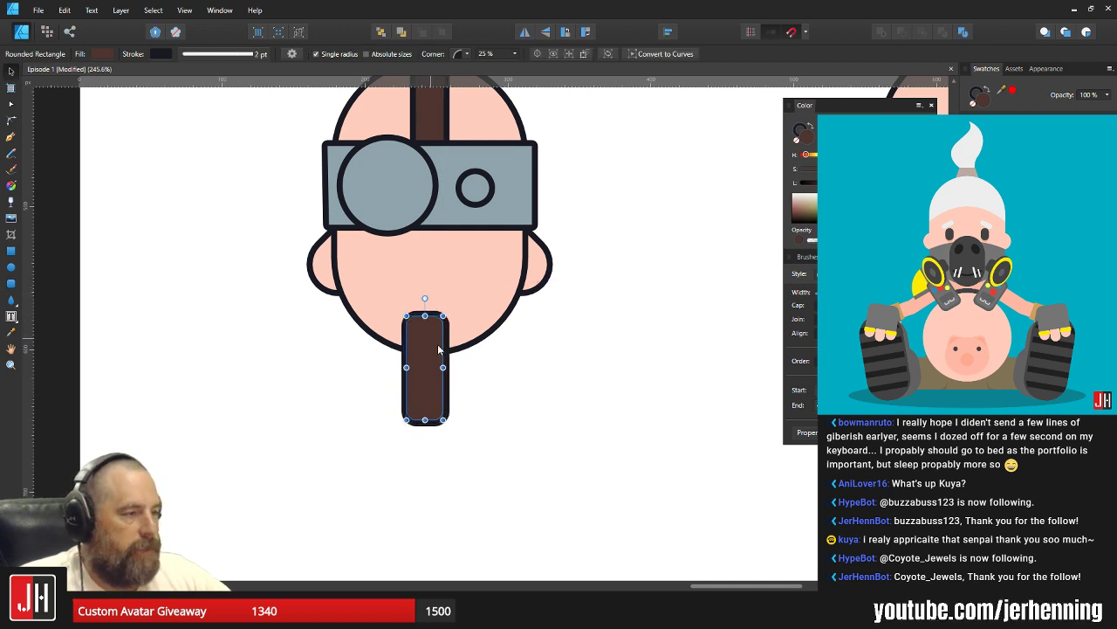
pyautogui.moveTo(438, 347); pyautogui.dragTo(439, 349)
pyautogui.hotkey('ctrl', 'shift', '[')
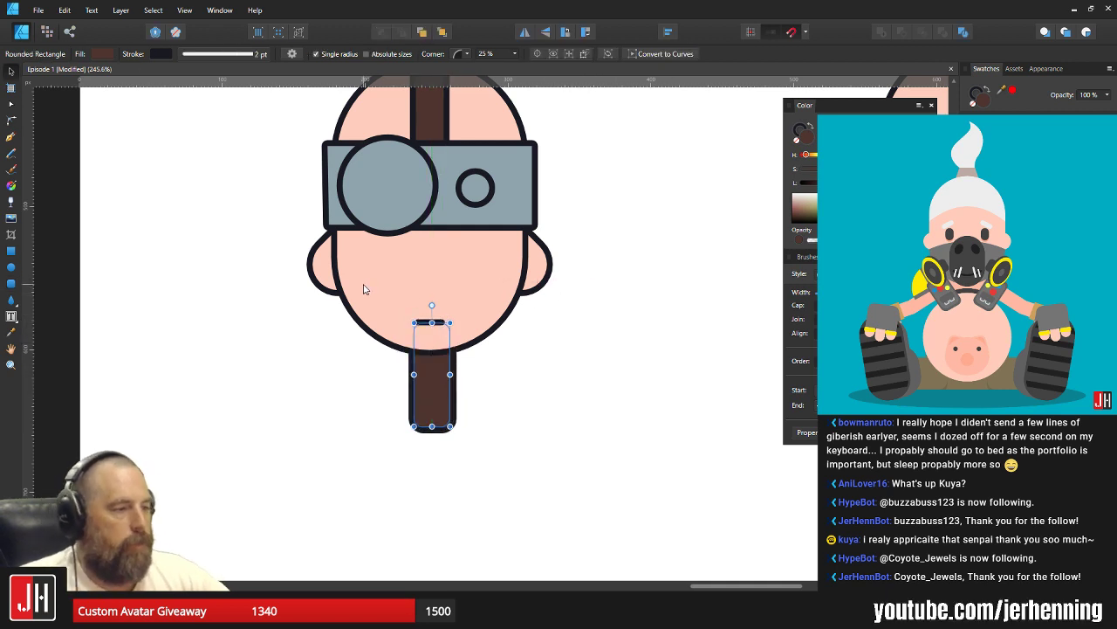
# Round the neck rectangle's corners fully, to 50 %.
pyautogui.scroll(5, 365, 289)
pyautogui.moveTo(346, 260); pyautogui.dragTo(402, 334)
pyautogui.moveTo(427, 253); pyautogui.dragTo(393, 299)
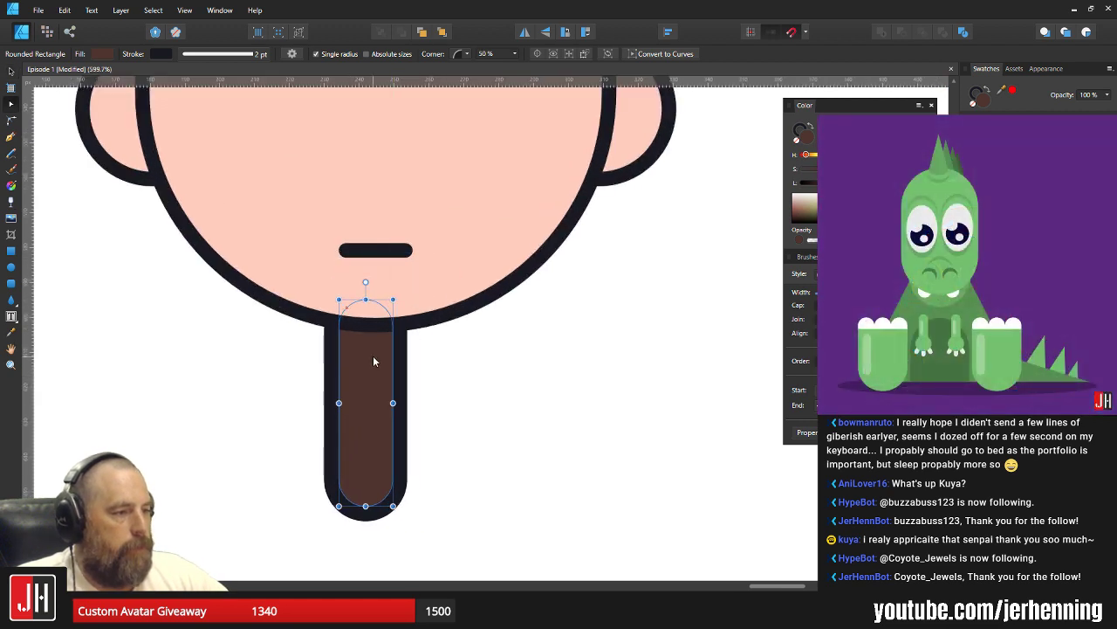
# Fill the neck with the face's skin colour and raise it so only a short stub extends below the chin.
pyautogui.moveTo(373, 361); pyautogui.dragTo(383, 288)
pyautogui.press('i')
pyautogui.click(454, 273)
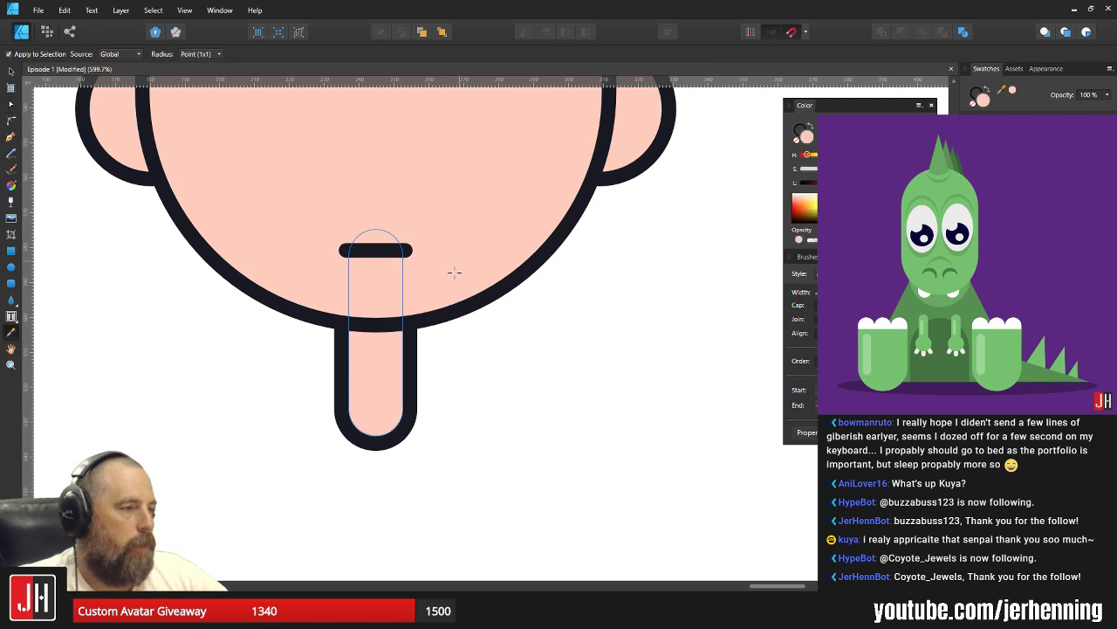
pyautogui.press('v')
pyautogui.moveTo(392, 375); pyautogui.dragTo(392, 332)
pyautogui.click(461, 352)
pyautogui.scroll(-6, 461, 352)
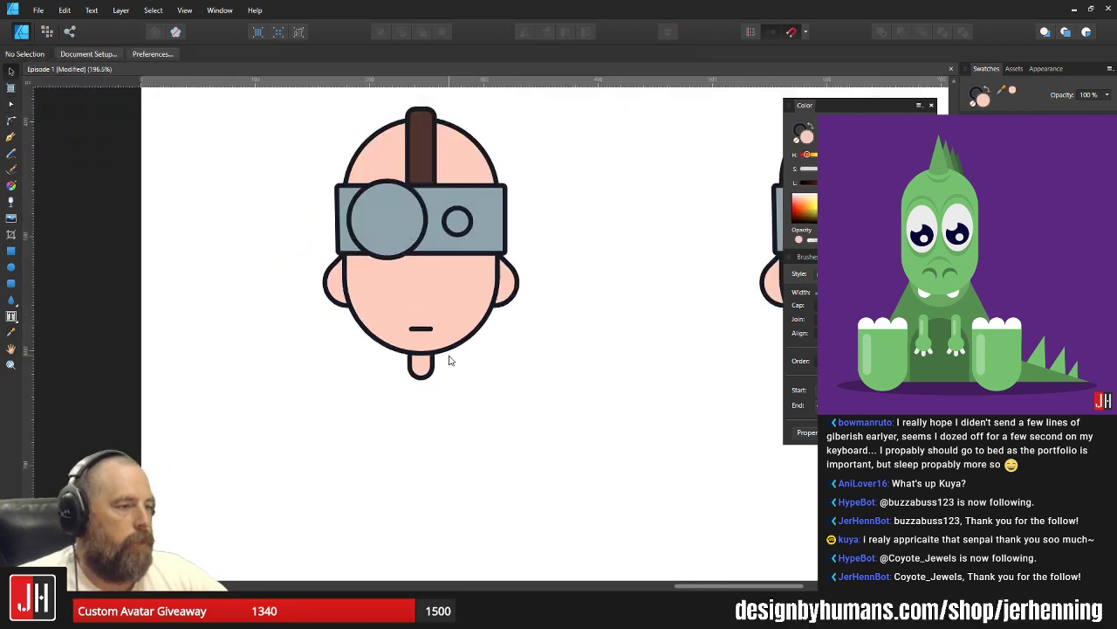
# Examine the head with its new neck, checking the neck's length and the goggles' proportions.
pyautogui.scroll(-1, 449, 360)
pyautogui.scroll(4, 427, 374)
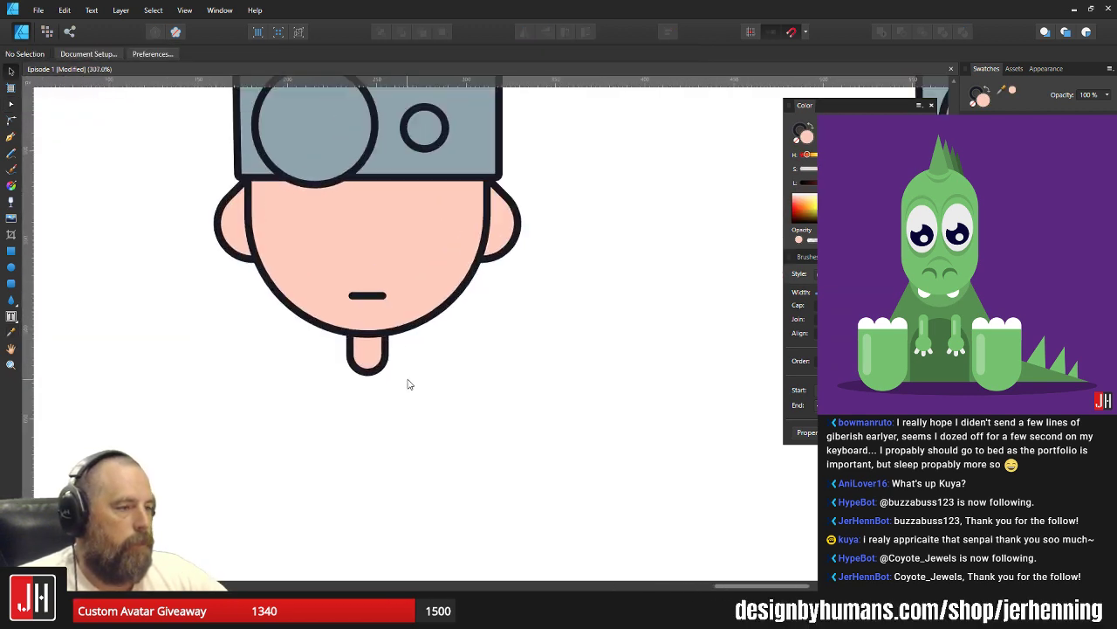
pyautogui.scroll(-2, 407, 384)
pyautogui.scroll(1, 376, 343)
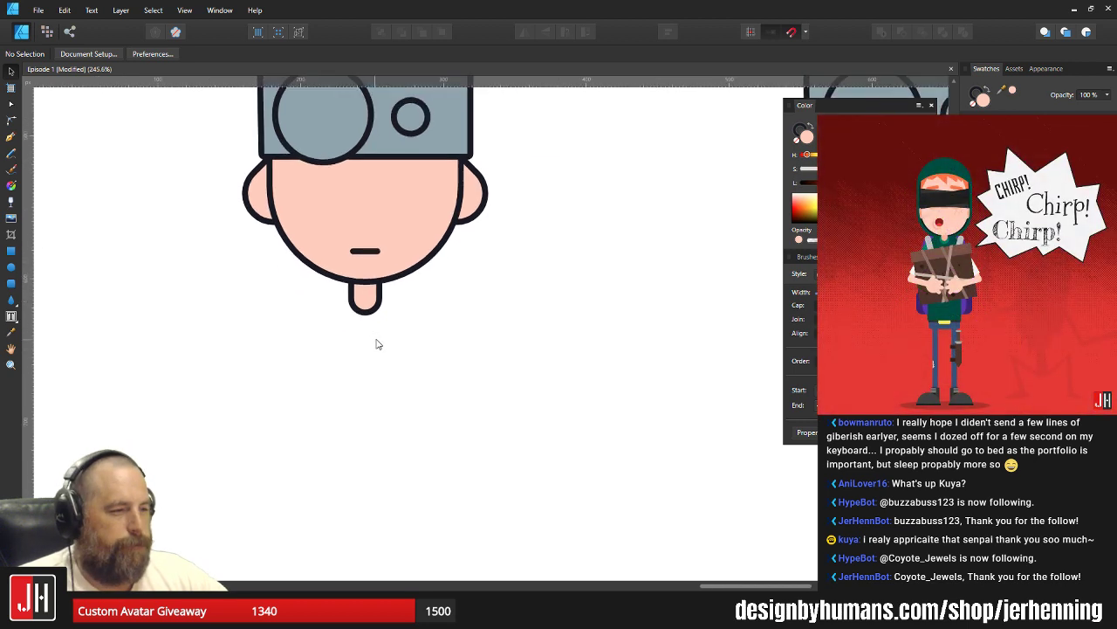
pyautogui.scroll(3, 294, 399)
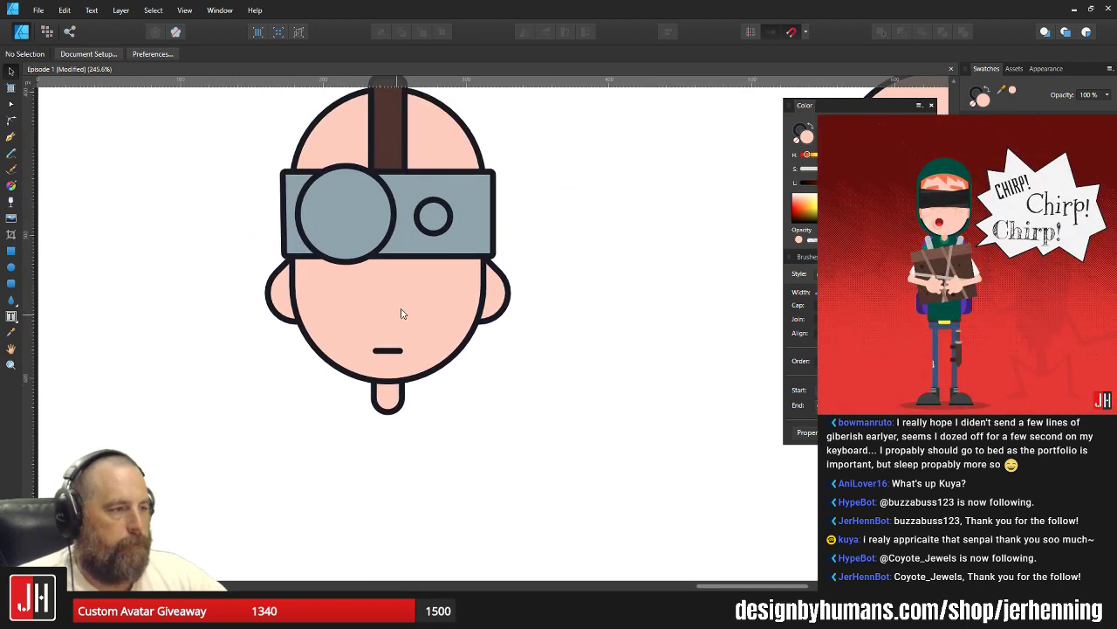
pyautogui.scroll(2, 401, 313)
pyautogui.click(295, 226)
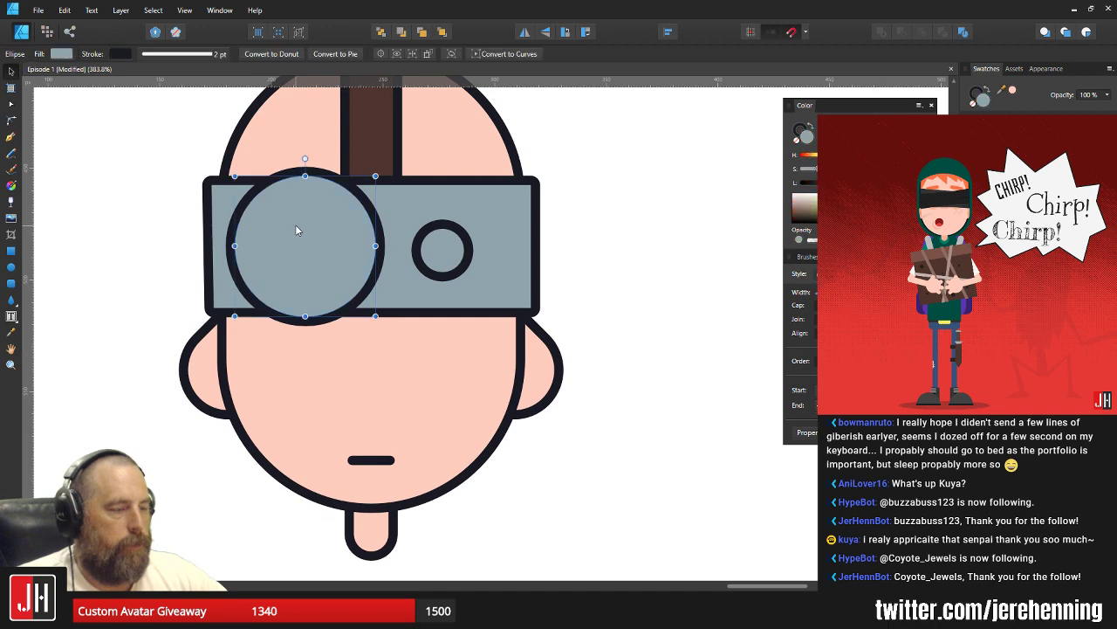
pyautogui.click(724, 225)
pyautogui.scroll(-2, 553, 227)
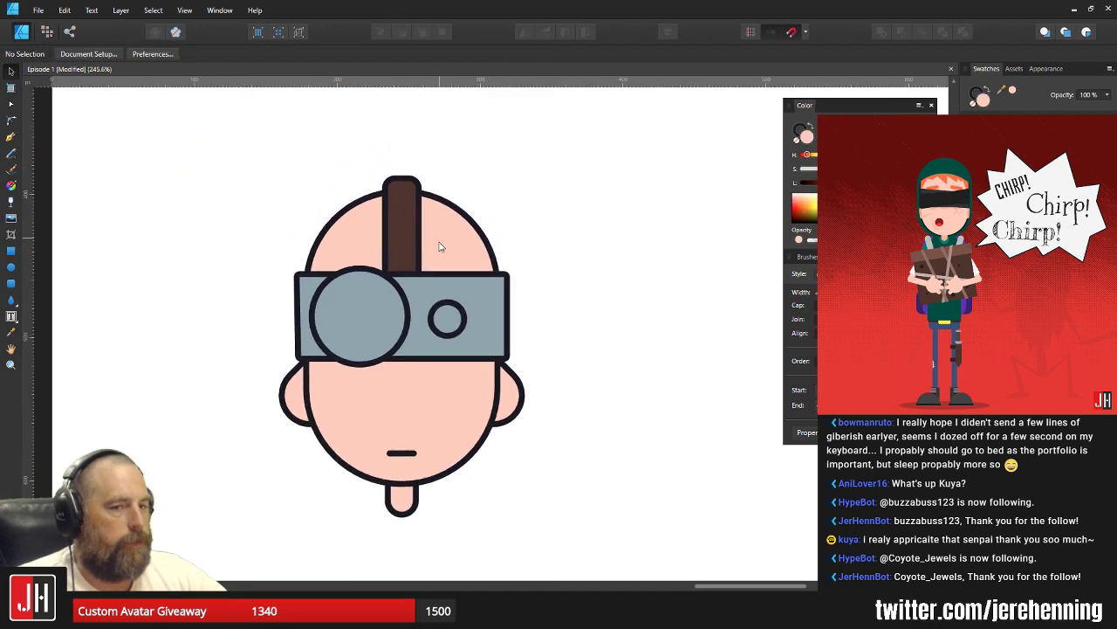
pyautogui.scroll(1, 431, 214)
pyautogui.scroll(-2, 437, 227)
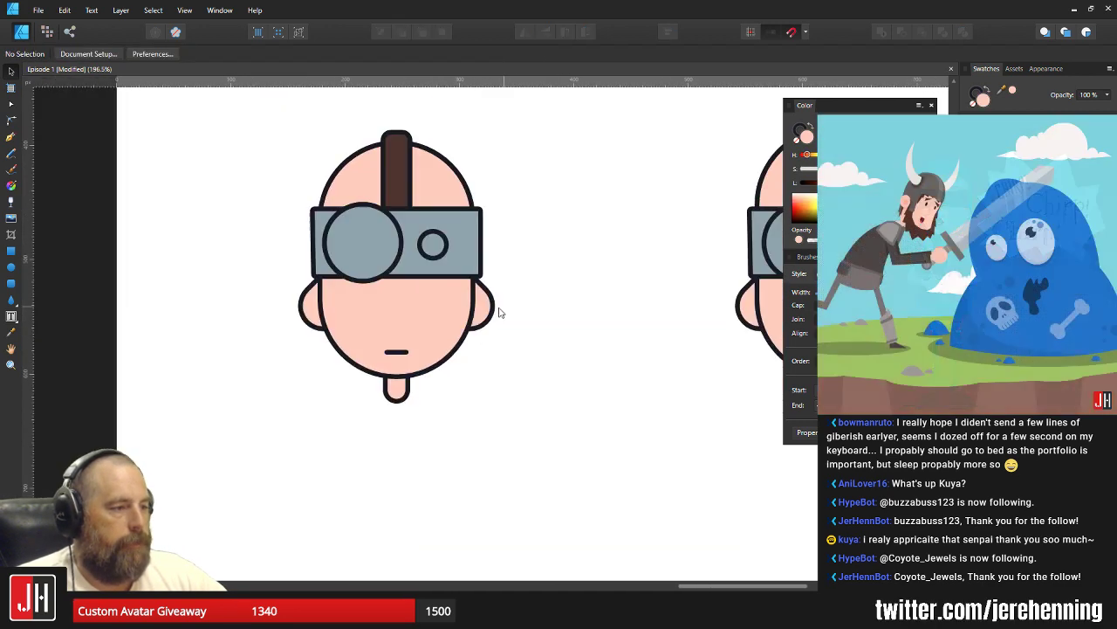
# Draw a diagonal line with the Pen tool from inside the left ear up onto the face, with a 1 pt stroke.
pyautogui.scroll(4, 357, 306)
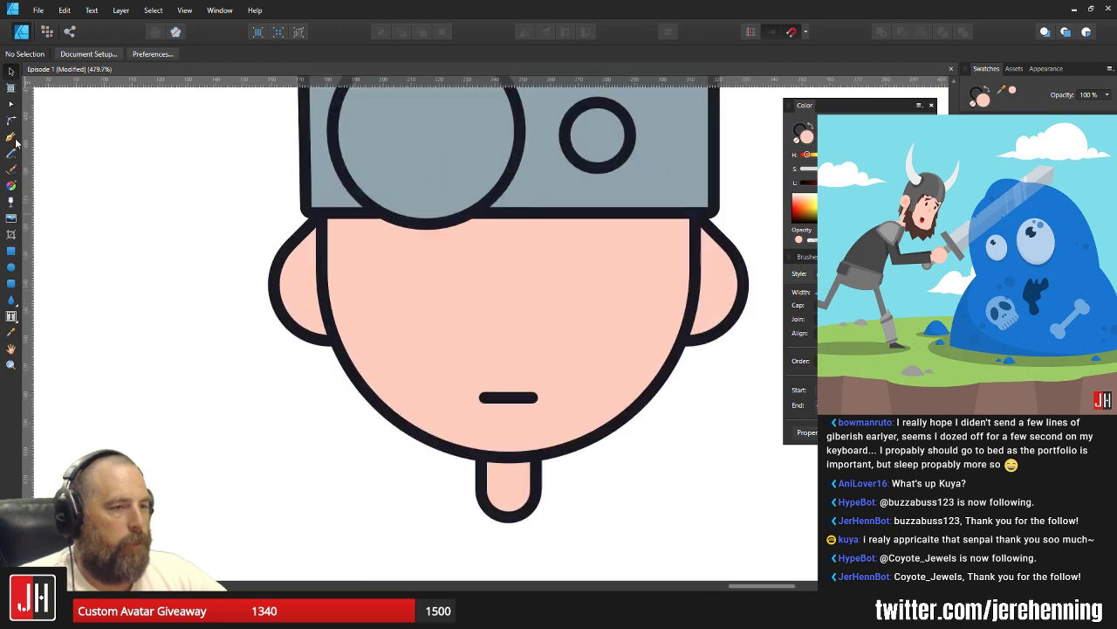
pyautogui.click(12, 137)
pyautogui.scroll(2, 358, 249)
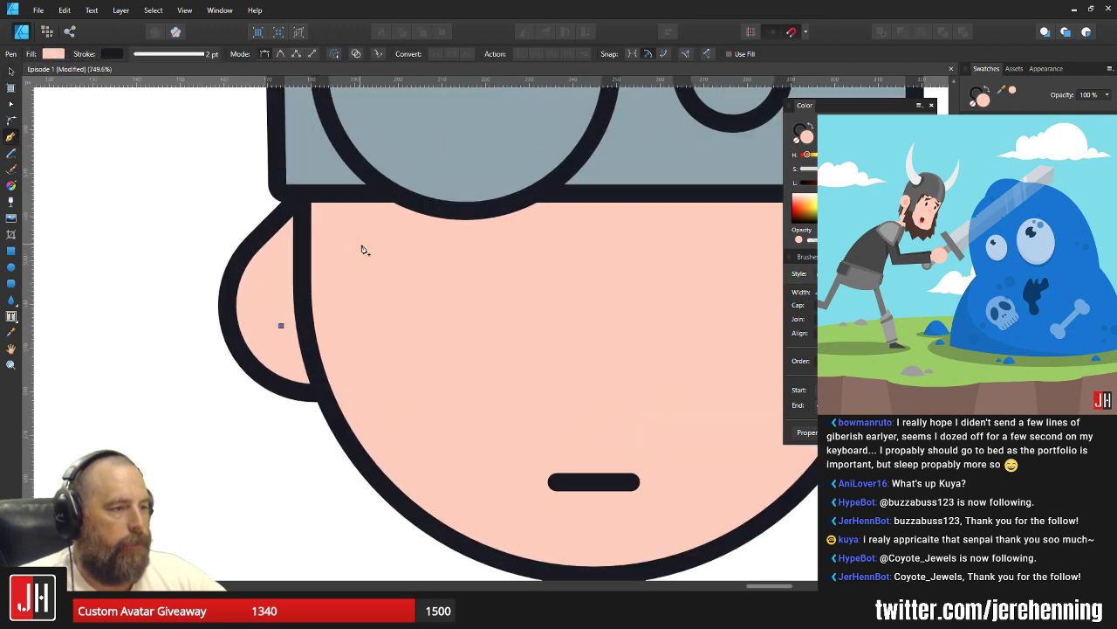
pyautogui.click(367, 243)
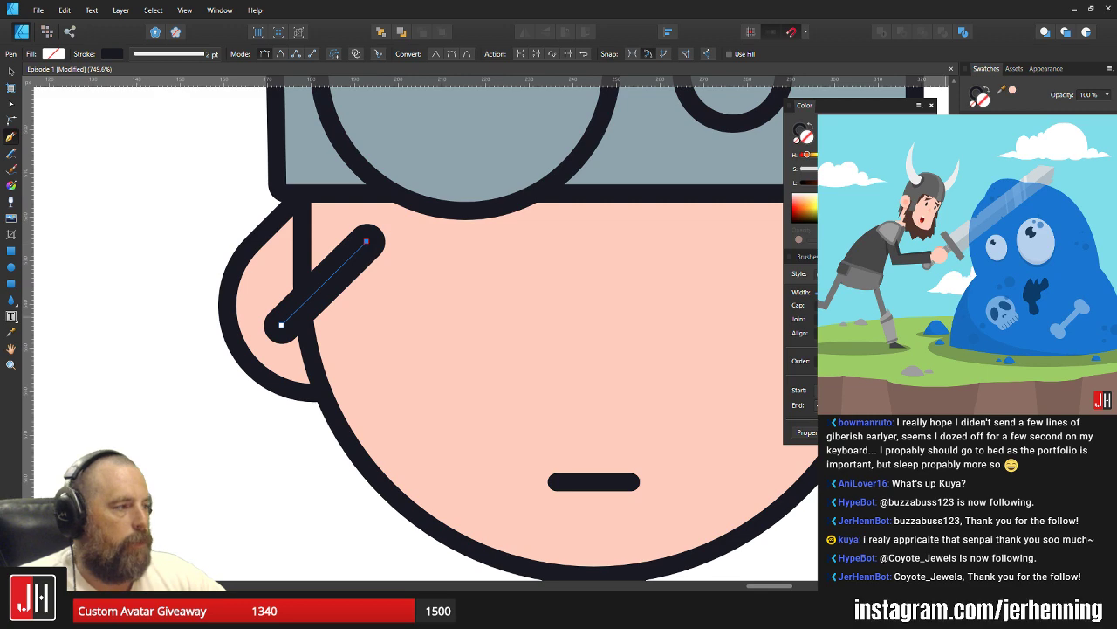
pyautogui.press('[')
# Cut the diagonal line, paste it inside the left ear shape and slightly adjust its end points.
pyautogui.hotkey('ctrl', 'x')
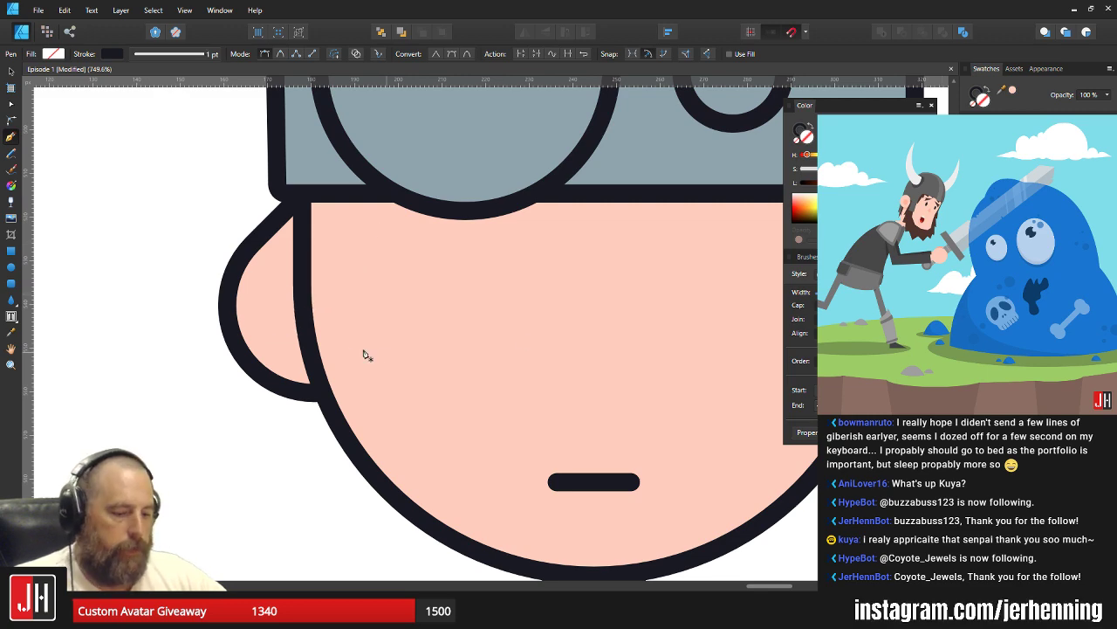
pyautogui.press('v')
pyautogui.click(256, 305)
pyautogui.hotkey('ctrl', 'v')
pyautogui.press('a')
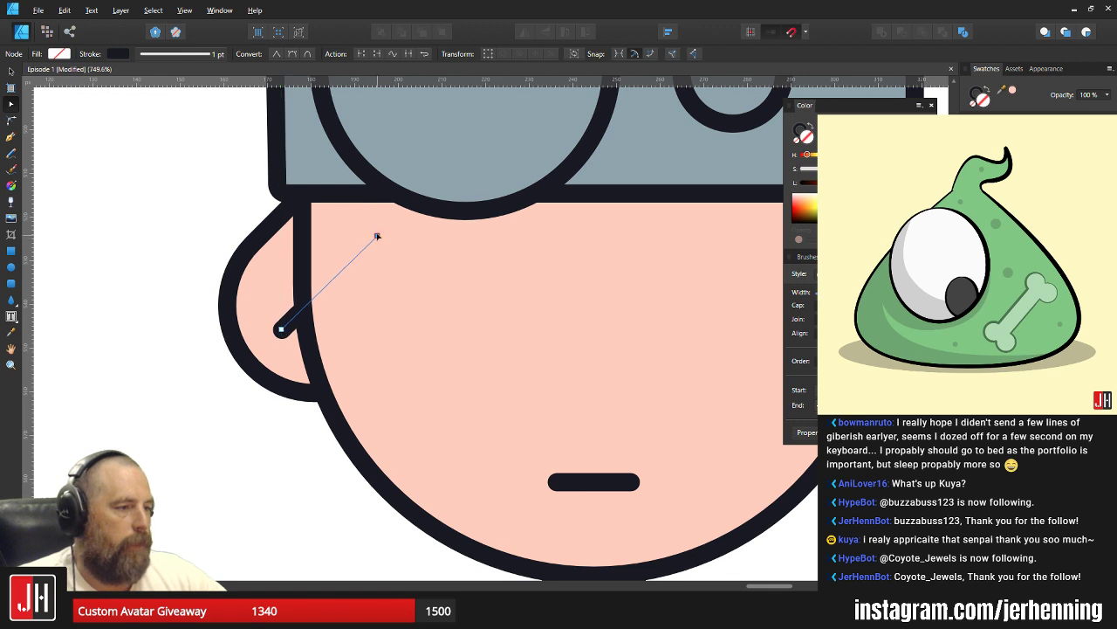
# Add a horizontally mirrored copy of the ear line inside the right ear and save the document.
pyautogui.scroll(-3, 376, 237)
pyautogui.press('v')
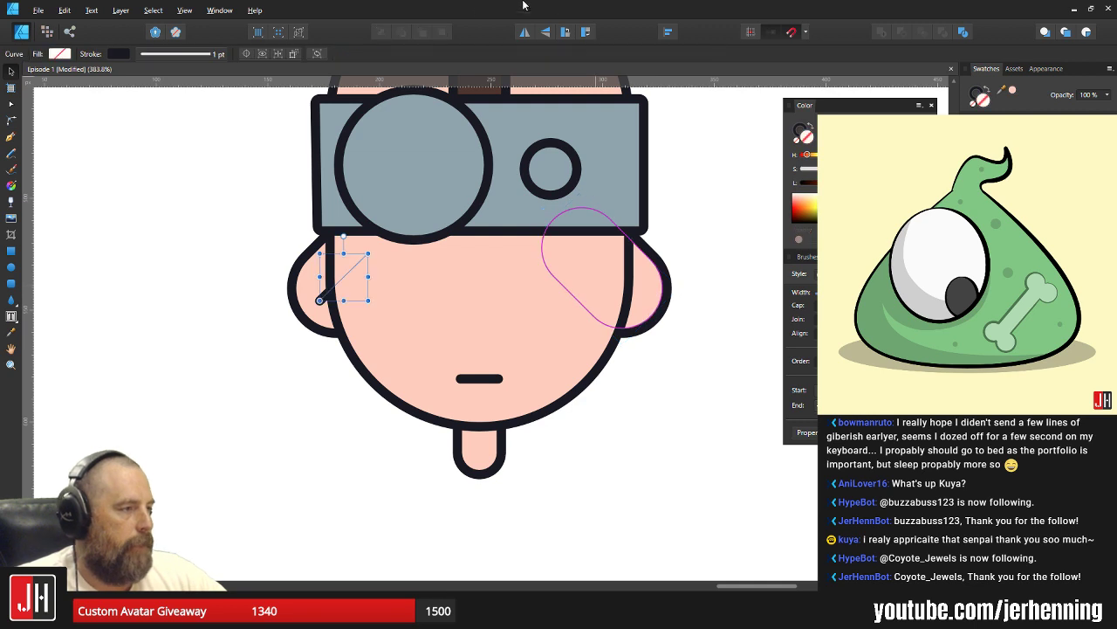
pyautogui.click(524, 32)
pyautogui.scroll(1, 462, 314)
pyautogui.moveTo(378, 291); pyautogui.dragTo(673, 291)
pyautogui.hotkey('ctrl', 'd')
pyautogui.scroll(-8, 524, 410)
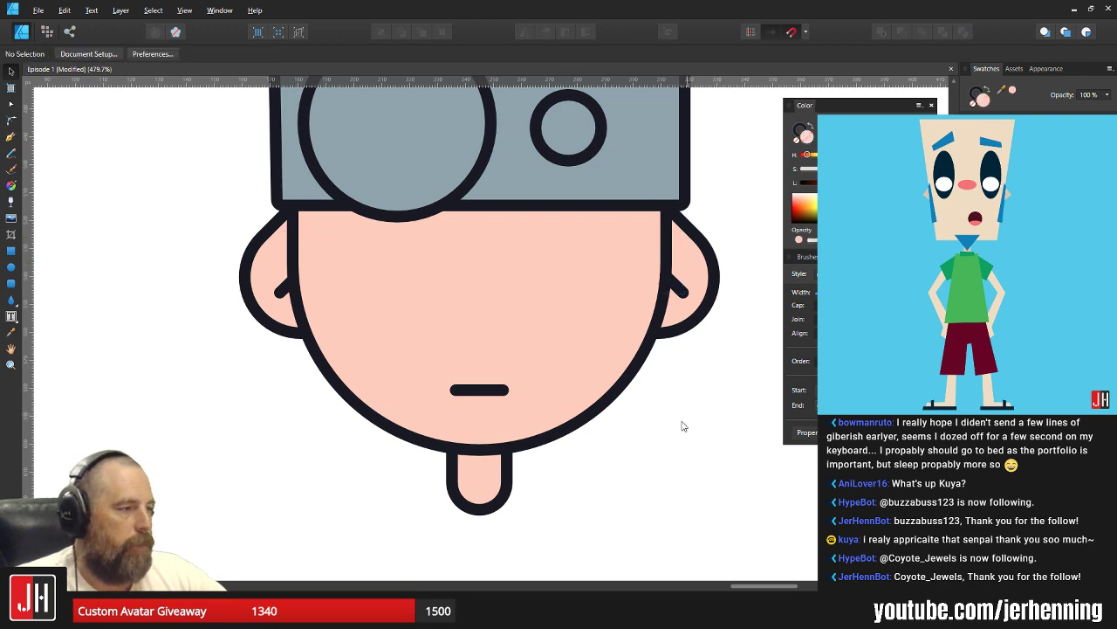
# Nudge the right ear's inner line slightly toward the face and save the document.
pyautogui.scroll(10, 420, 373)
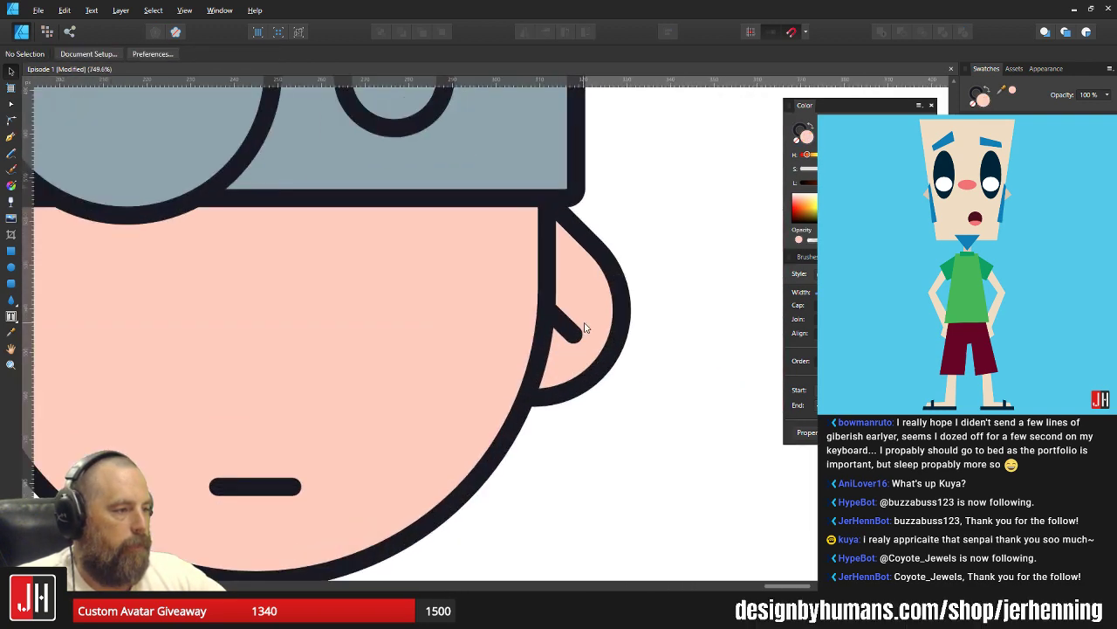
pyautogui.click(571, 332)
pyautogui.scroll(1, 572, 331)
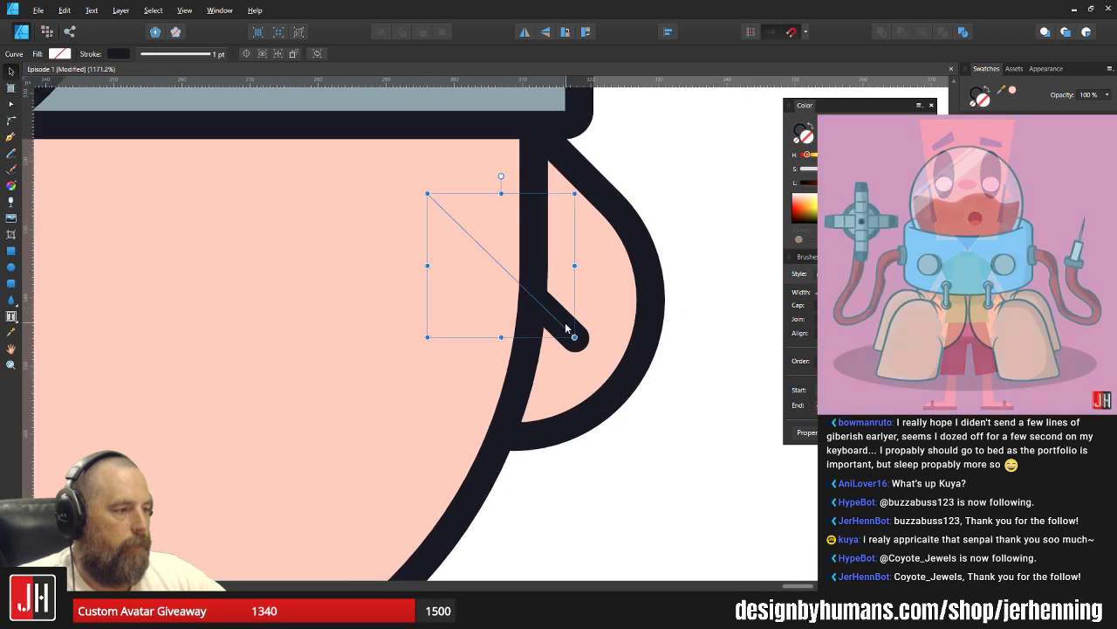
pyautogui.moveTo(565, 324); pyautogui.dragTo(564, 324)
pyautogui.scroll(-3, 568, 356)
pyautogui.click(603, 402)
pyautogui.scroll(-2, 594, 404)
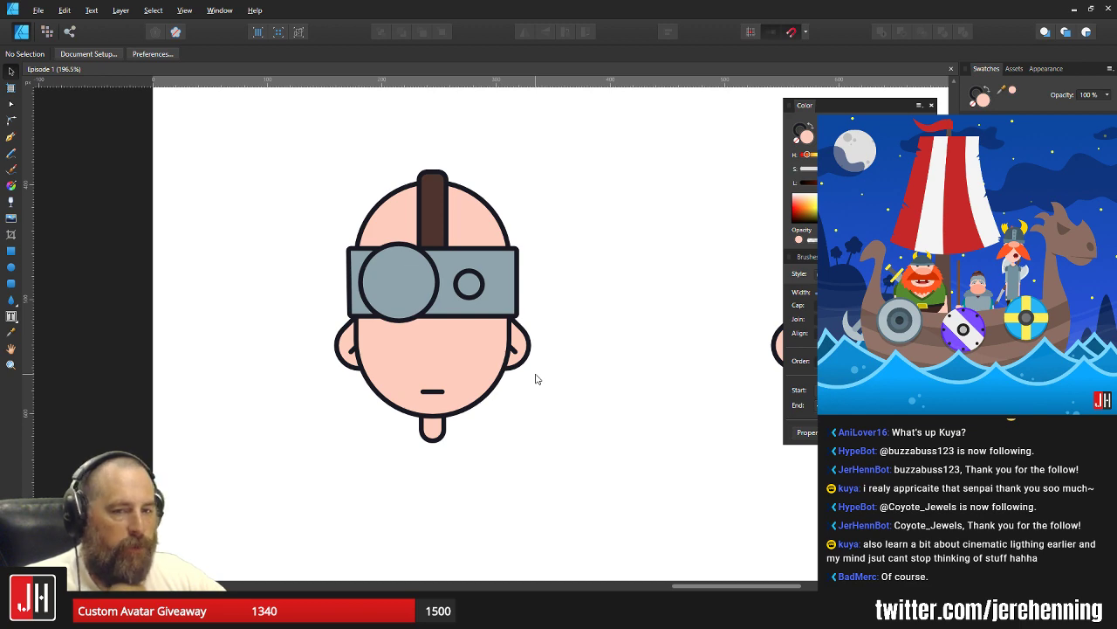
# Examine both ears' inner lines up close and compare the finished head with the strapless one.
pyautogui.scroll(5, 472, 341)
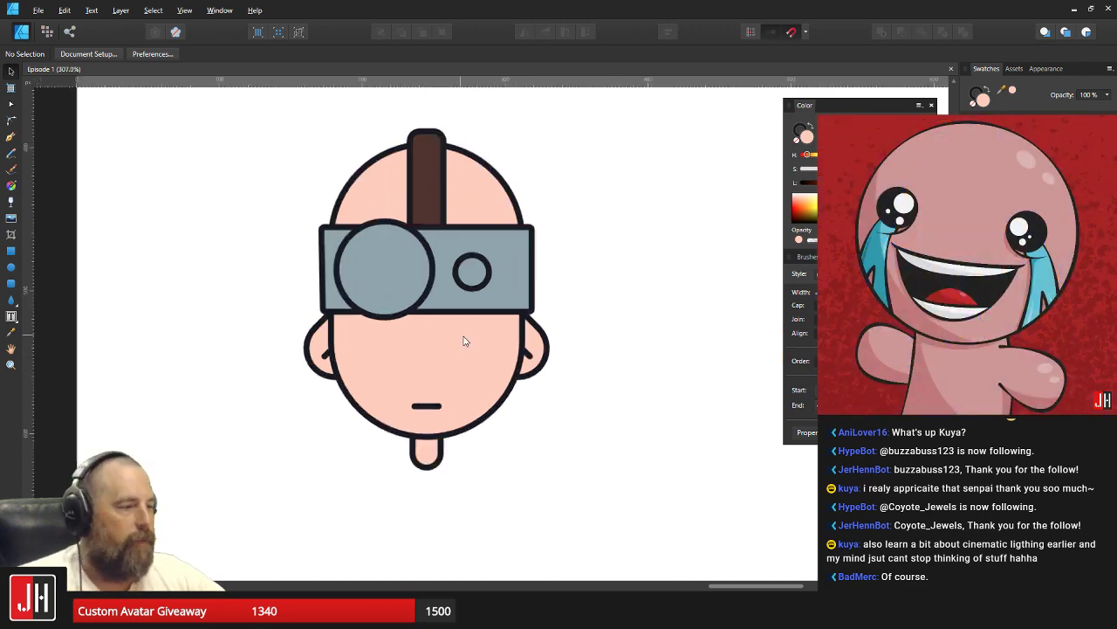
pyautogui.scroll(3, 616, 391)
pyautogui.click(608, 377)
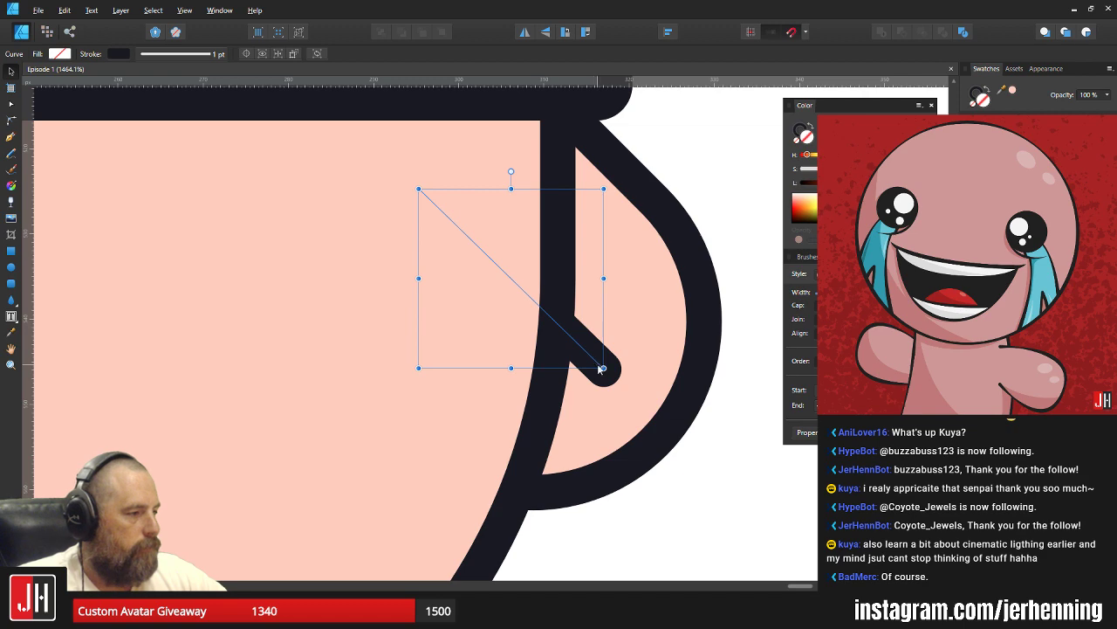
pyautogui.scroll(-8, 602, 376)
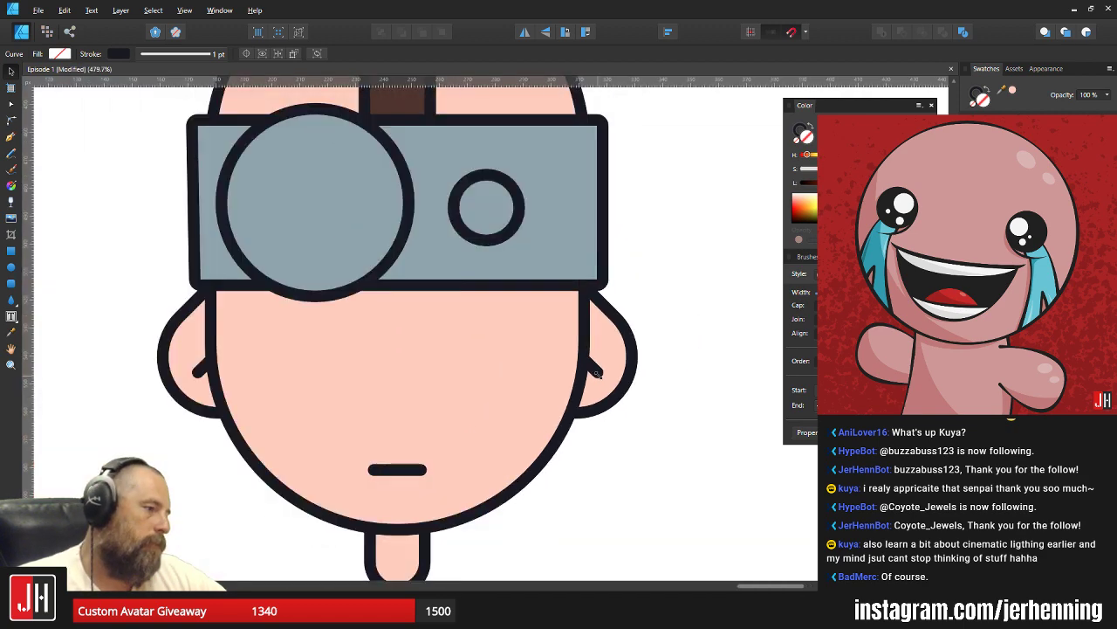
pyautogui.scroll(-3, 616, 391)
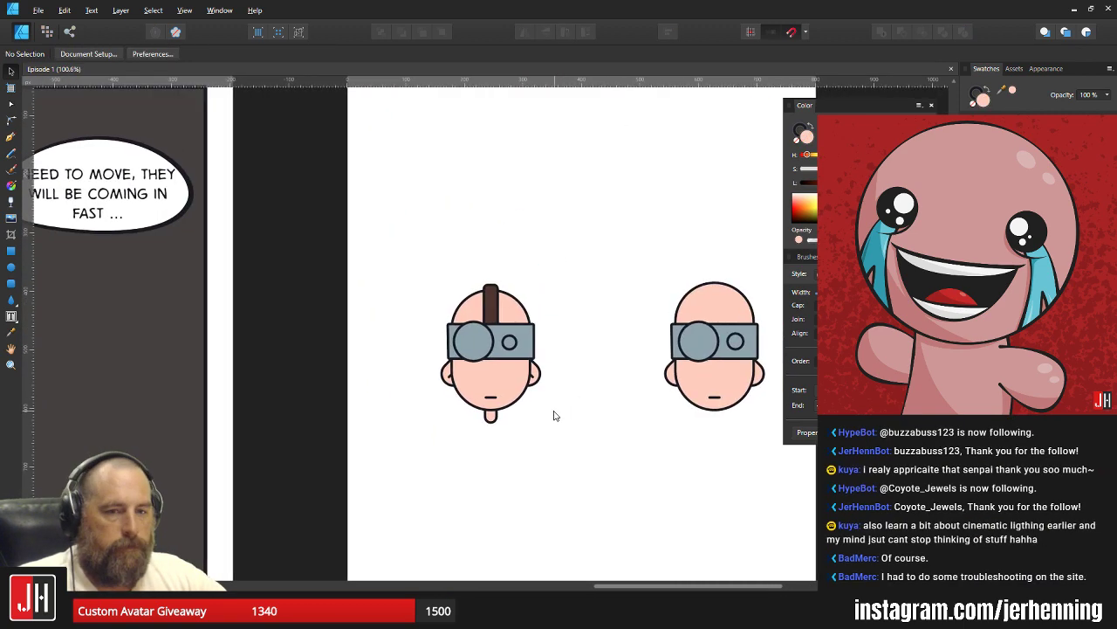
pyautogui.scroll(2, 516, 412)
pyautogui.scroll(3, 521, 409)
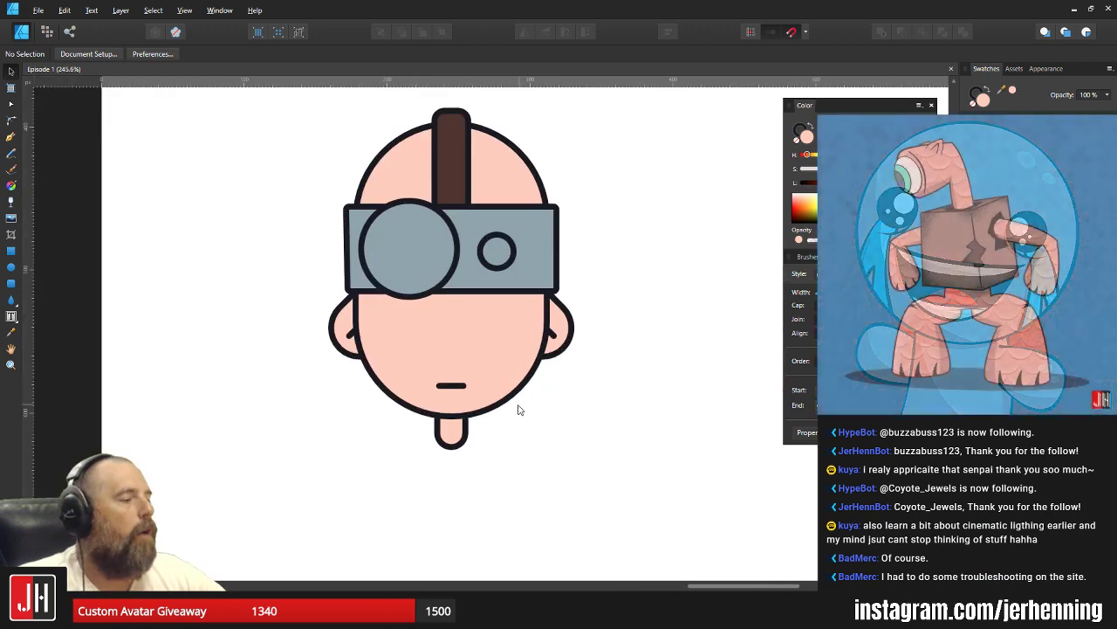
# Move the mouth line slightly lower on the face and save the document.
pyautogui.scroll(4, 428, 366)
pyautogui.click(458, 382)
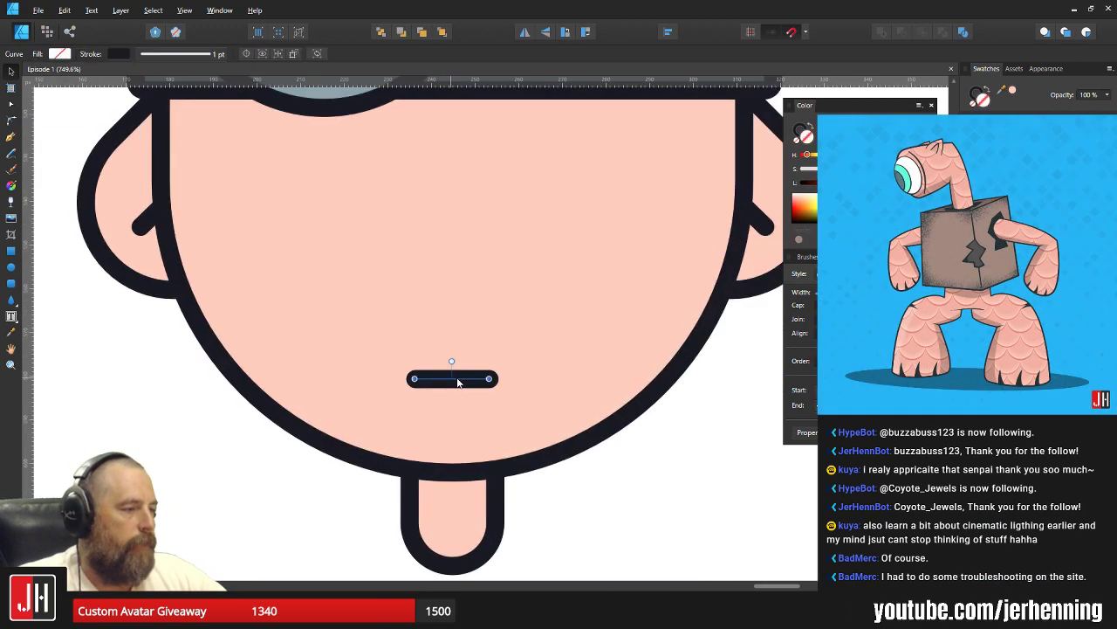
pyautogui.moveTo(463, 377); pyautogui.dragTo(462, 383)
pyautogui.click(459, 382)
pyautogui.scroll(-6, 464, 382)
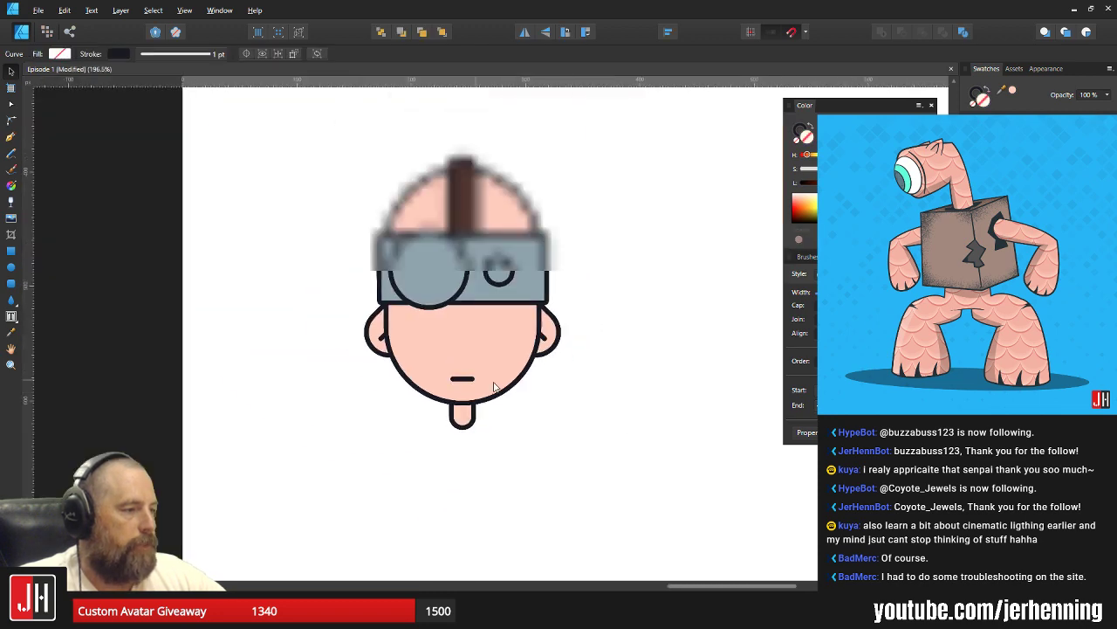
pyautogui.click(547, 406)
# Examine the adjusted face up close and at a distance beside the second head.
pyautogui.scroll(-2, 548, 408)
pyautogui.moveTo(547, 407); pyautogui.dragTo(485, 384)
pyautogui.scroll(2, 482, 382)
pyautogui.scroll(4, 469, 304)
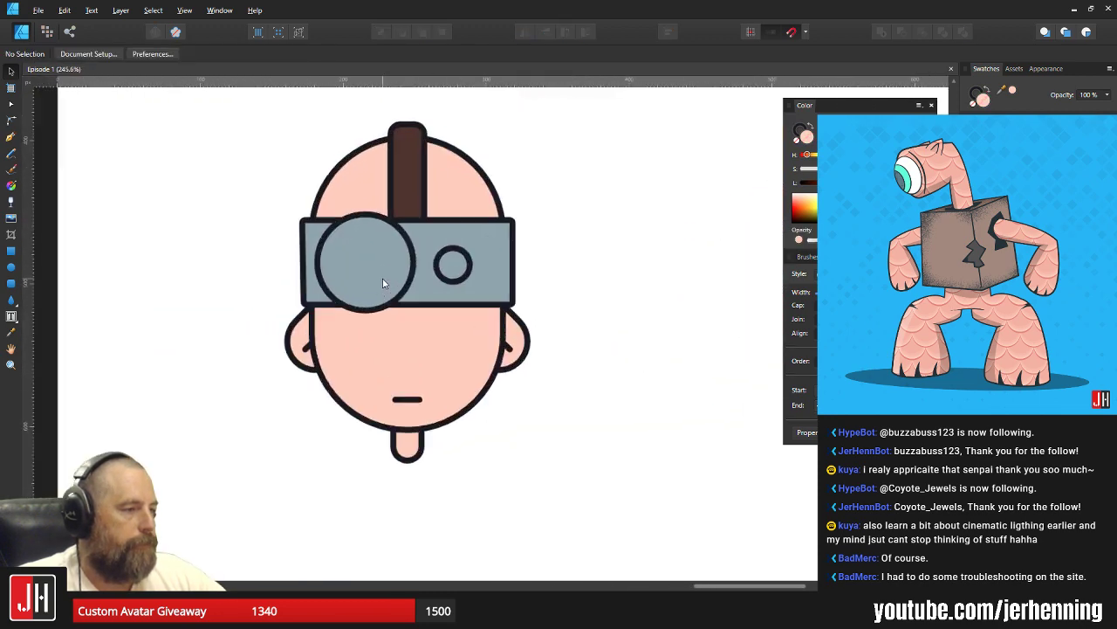
pyautogui.scroll(-4, 471, 367)
pyautogui.scroll(2, 477, 406)
pyautogui.scroll(-2, 464, 346)
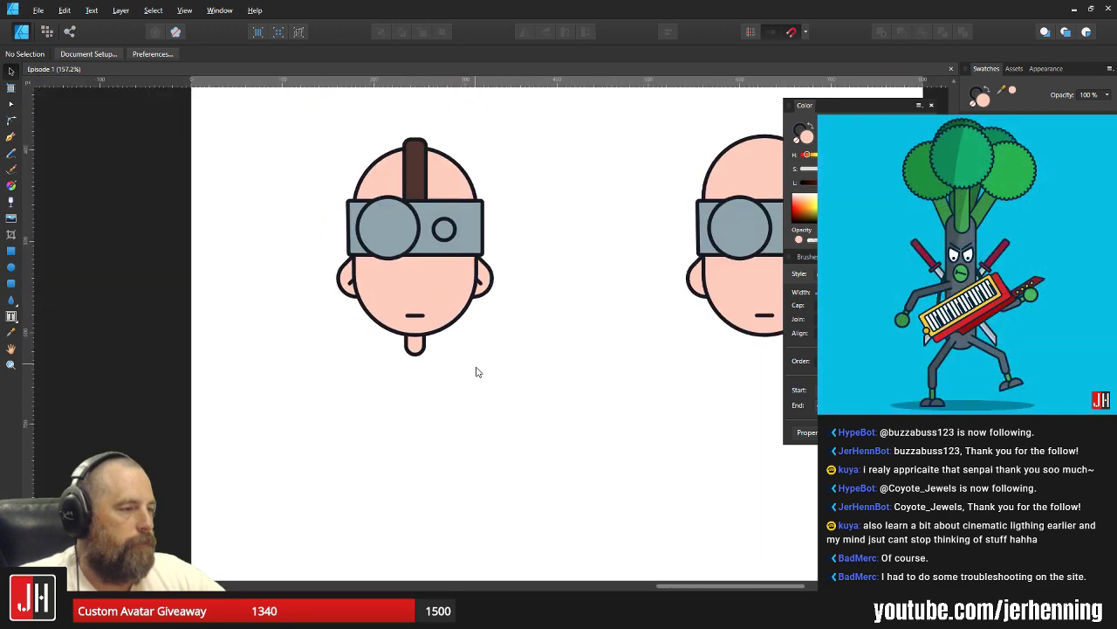
# Draw a tall rounded-rectangle body with a 2 pt outline and 50% corners, centred directly below the head.
pyautogui.moveTo(475, 370); pyautogui.dragTo(486, 274)
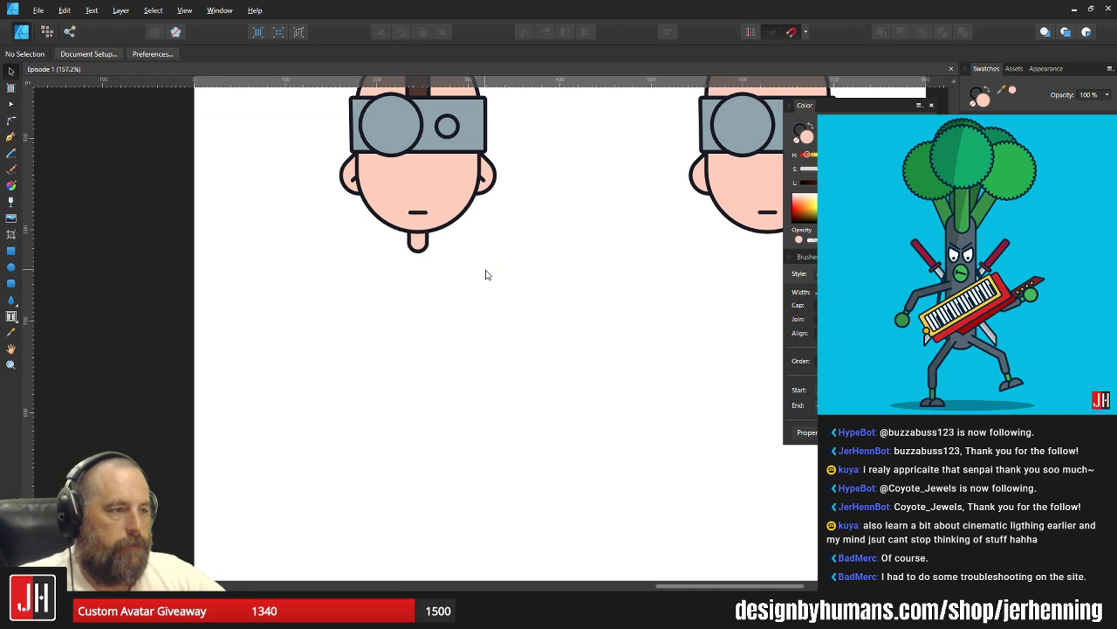
pyautogui.scroll(1, 486, 274)
pyautogui.moveTo(484, 306); pyautogui.dragTo(479, 247)
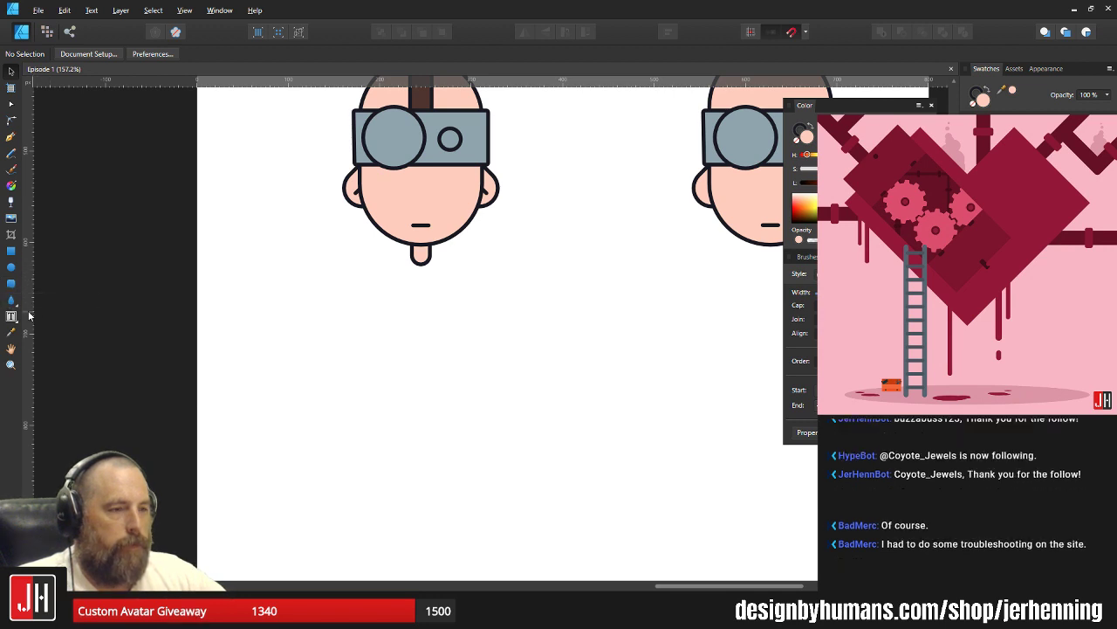
pyautogui.click(11, 284)
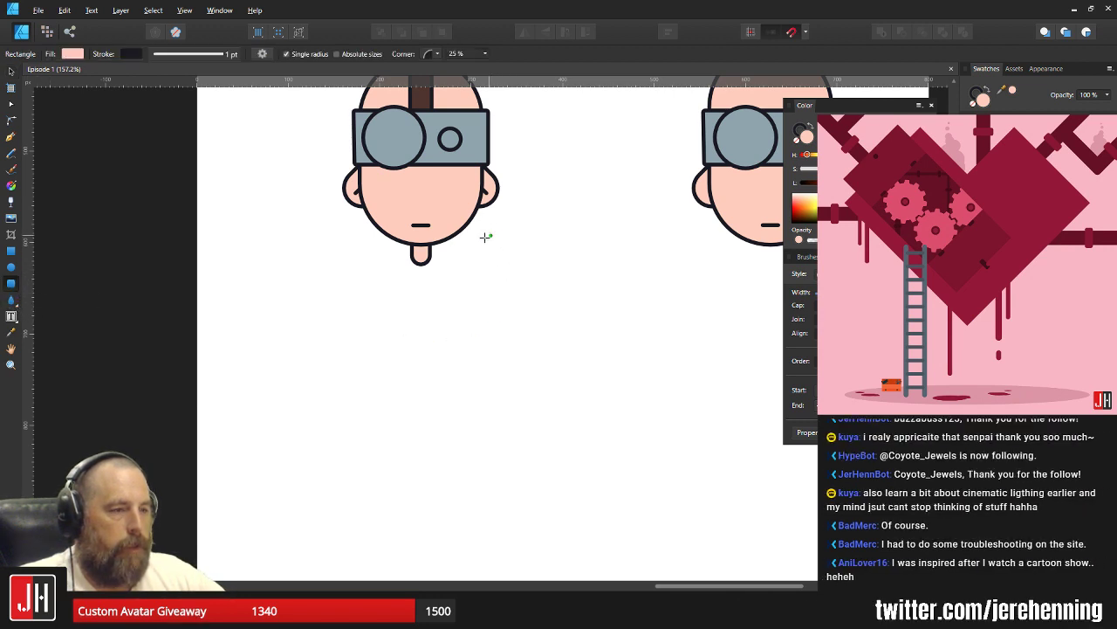
pyautogui.moveTo(495, 234); pyautogui.dragTo(550, 525)
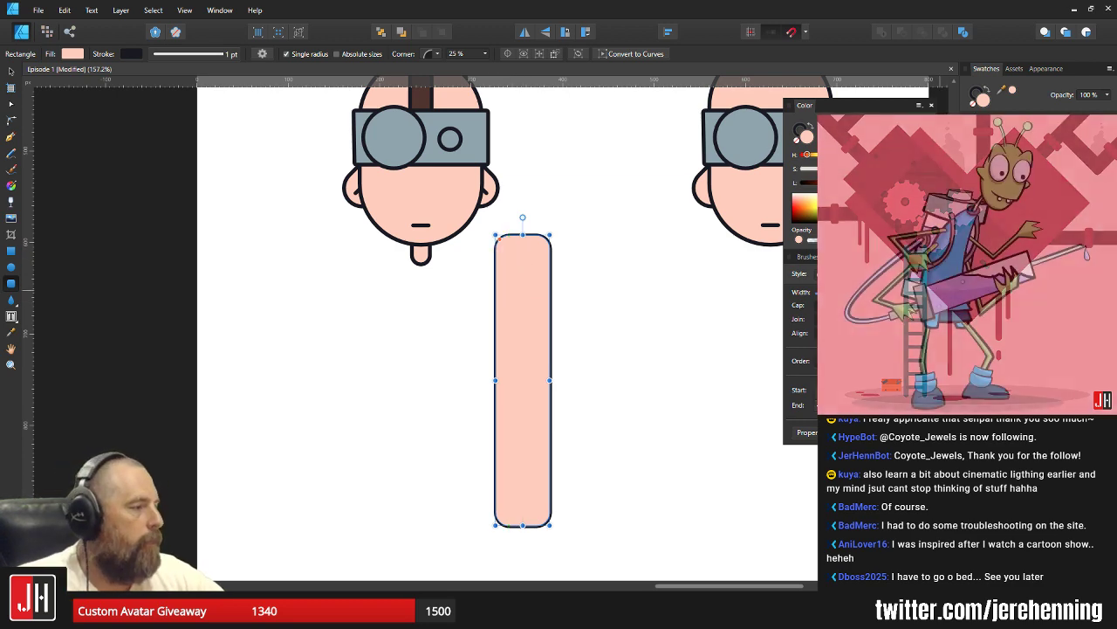
pyautogui.press(']')
pyautogui.moveTo(499, 240)
pyautogui.mouseDown()
pyautogui.moveTo(529, 290)
pyautogui.moveTo(436, 284)
pyautogui.mouseUp()
pyautogui.press('v')
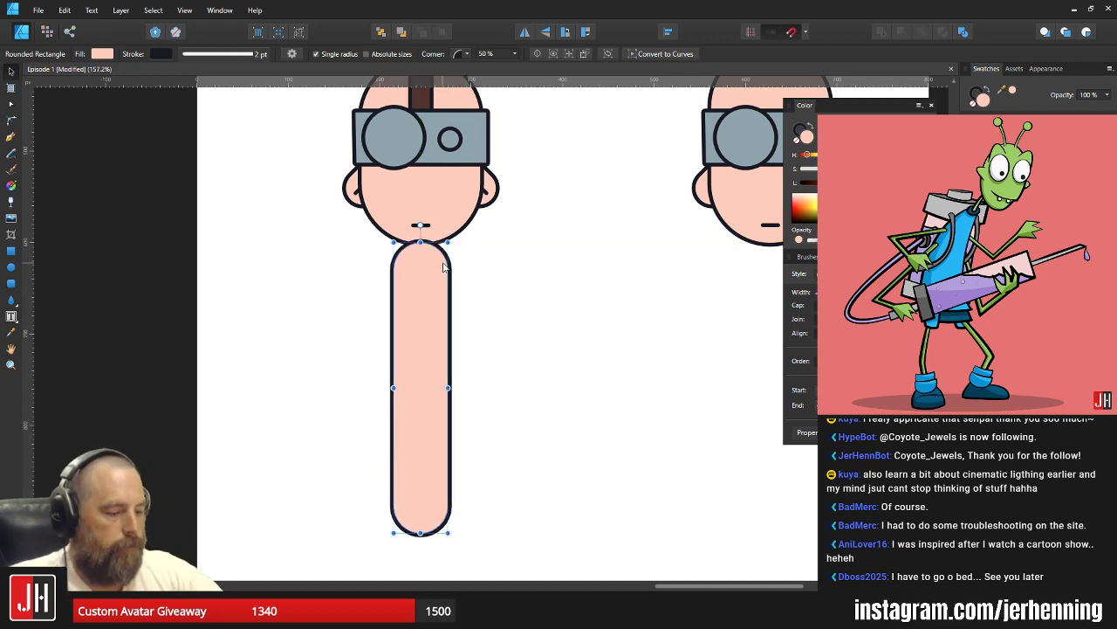
# Send the body behind the neck, narrow it slightly and move it up to overlap the neck's lower end.
pyautogui.hotkey('ctrl', 'shift', '[')
pyautogui.scroll(2, 443, 265)
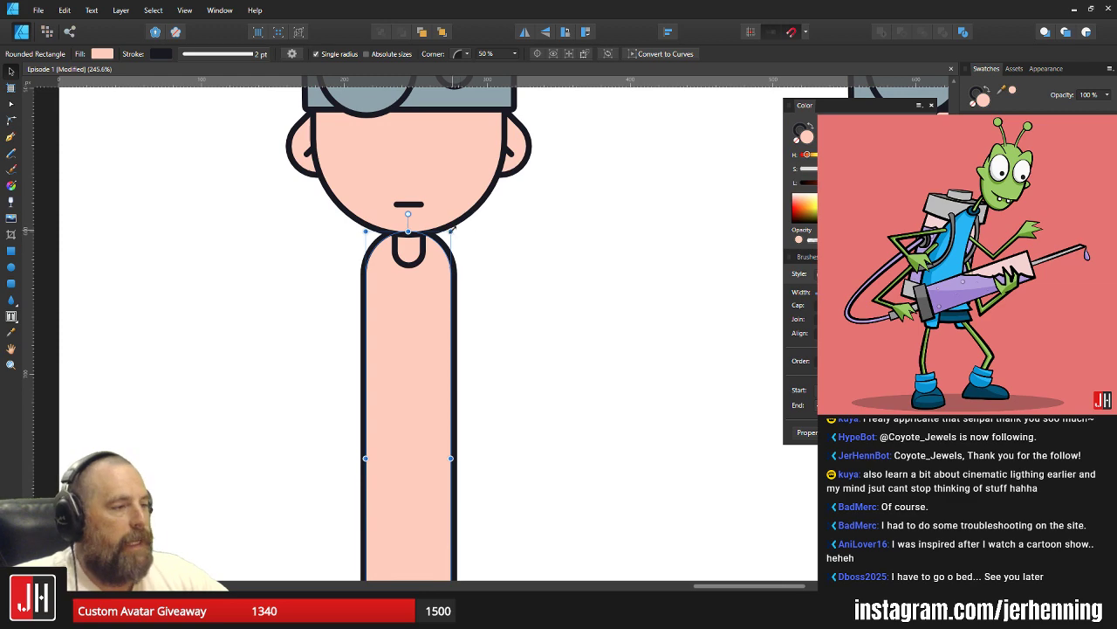
pyautogui.moveTo(452, 229); pyautogui.dragTo(443, 272)
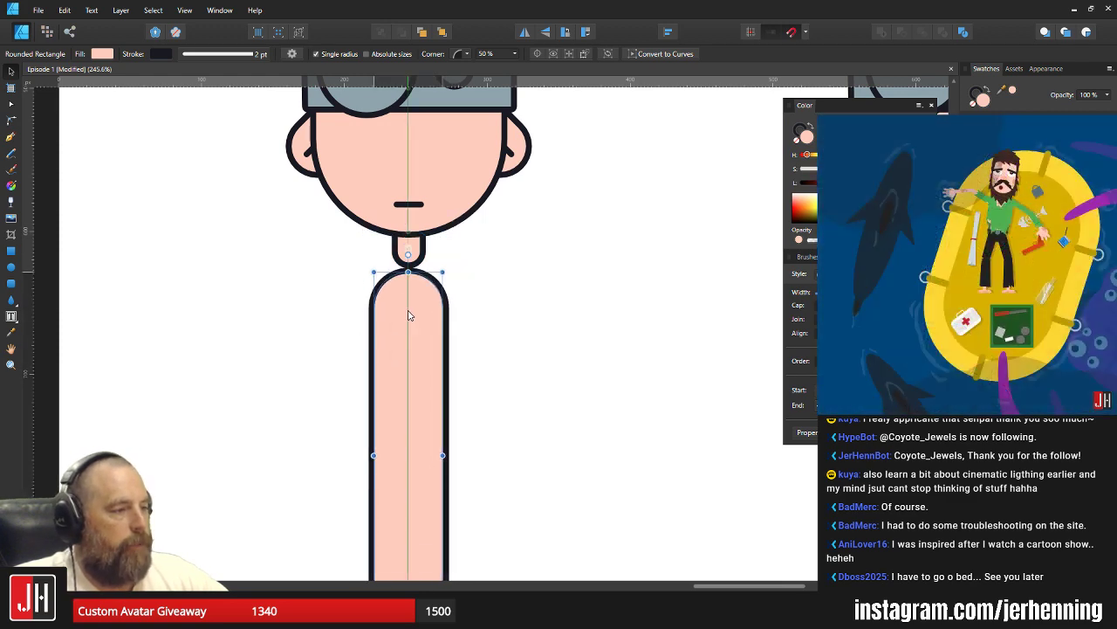
pyautogui.moveTo(408, 310); pyautogui.dragTo(408, 285)
pyautogui.click(499, 257)
pyautogui.scroll(-4, 461, 298)
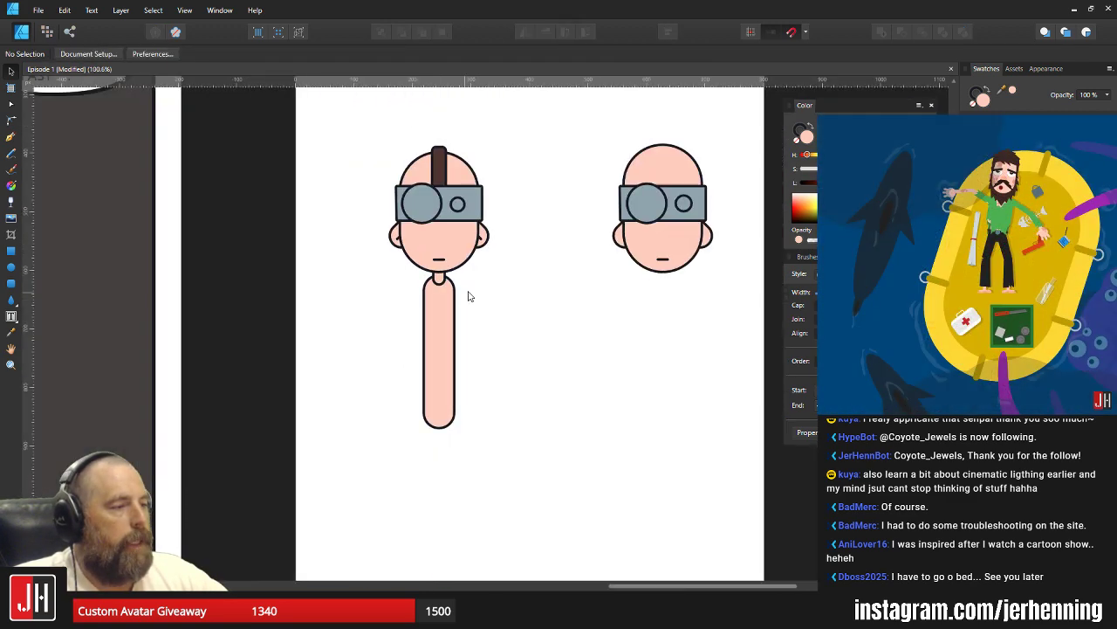
# Cut off the body's rounded lower end by subtracting a rectangle drawn over it, and save the document.
pyautogui.scroll(3, 468, 297)
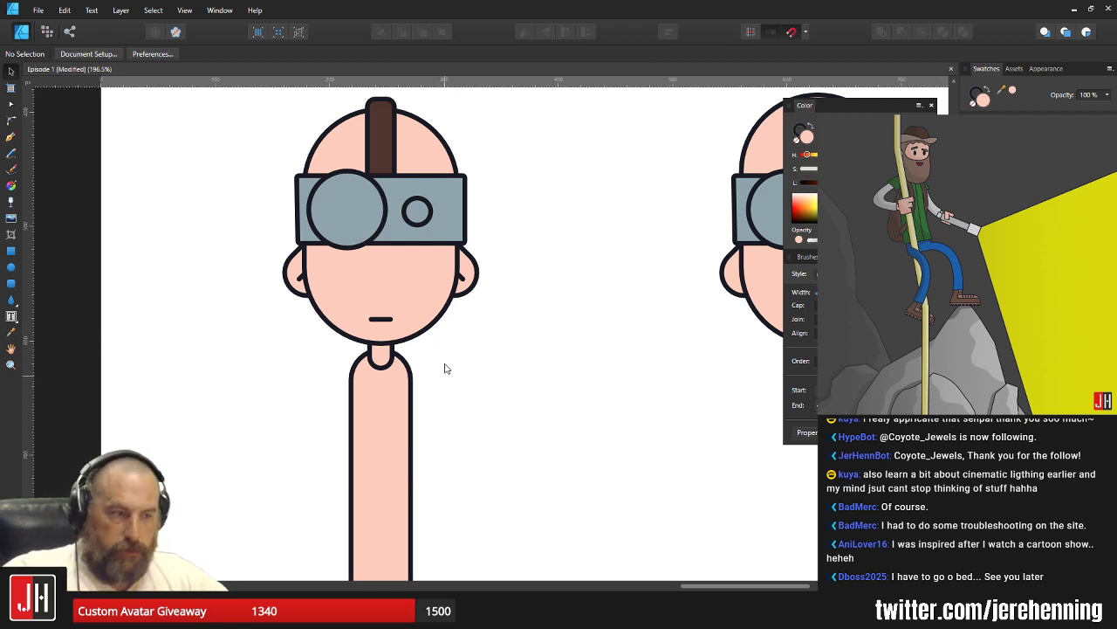
pyautogui.scroll(-3, 444, 368)
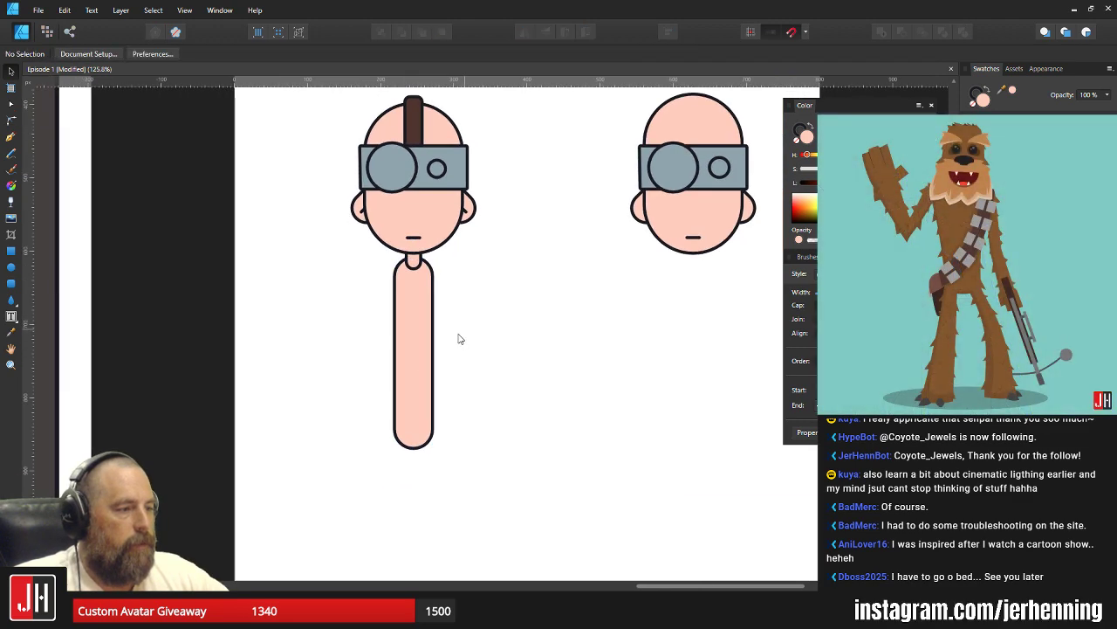
pyautogui.scroll(1, 445, 352)
pyautogui.click(10, 250)
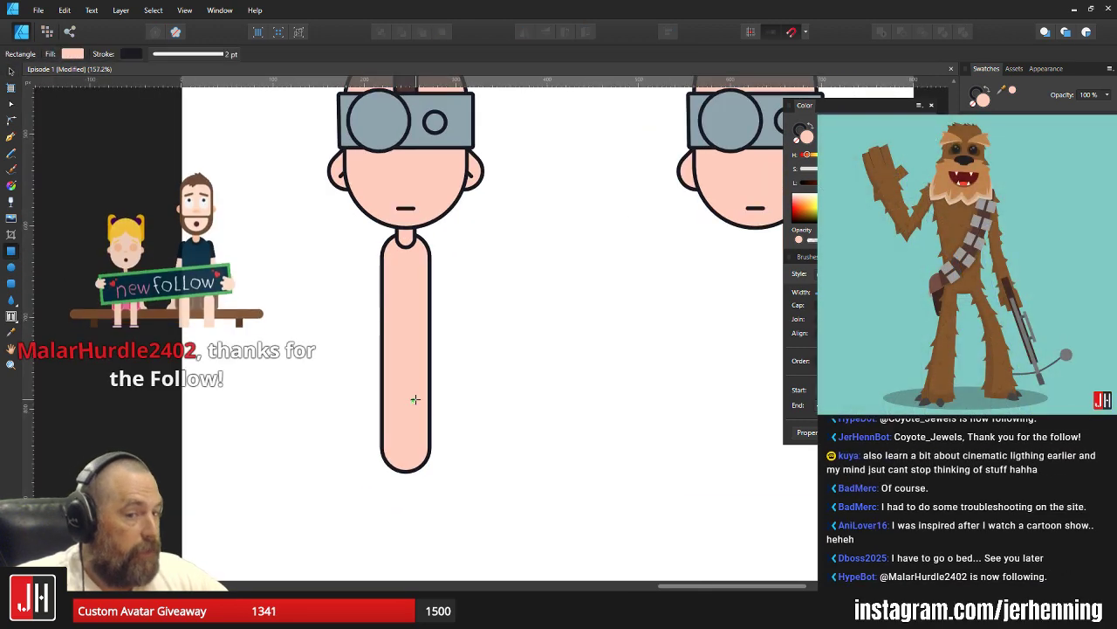
pyautogui.scroll(-1, 416, 399)
pyautogui.moveTo(353, 381)
pyautogui.mouseDown()
pyautogui.moveTo(407, 404)
pyautogui.moveTo(500, 483)
pyautogui.mouseUp()
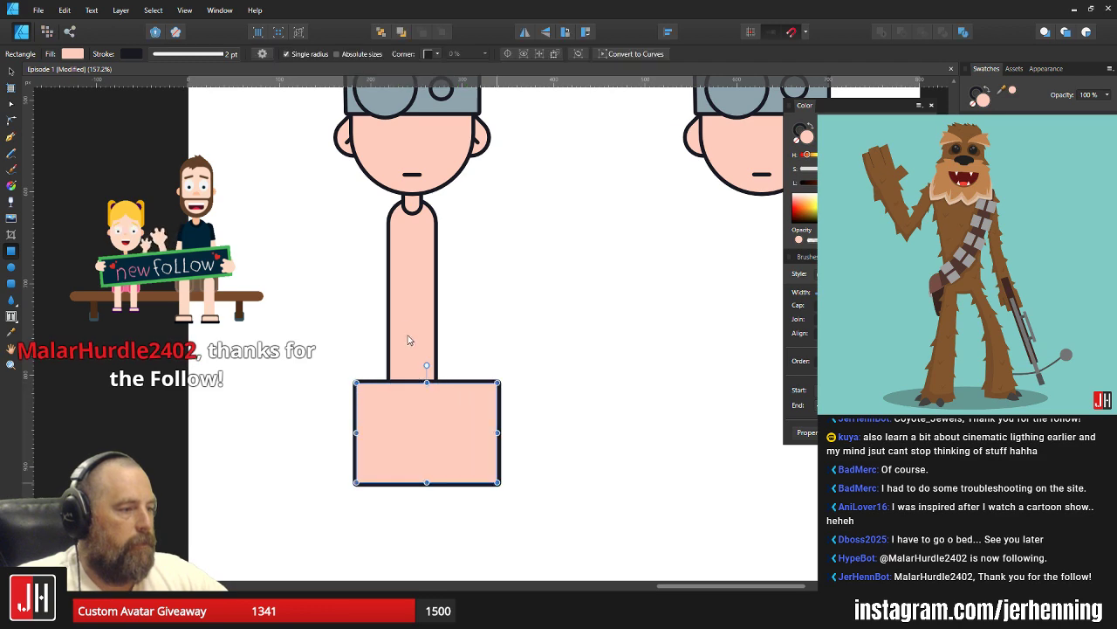
pyautogui.press('v')
pyautogui.keyDown('shift'); pyautogui.click(407, 339); pyautogui.keyUp('shift')
pyautogui.click(903, 32)
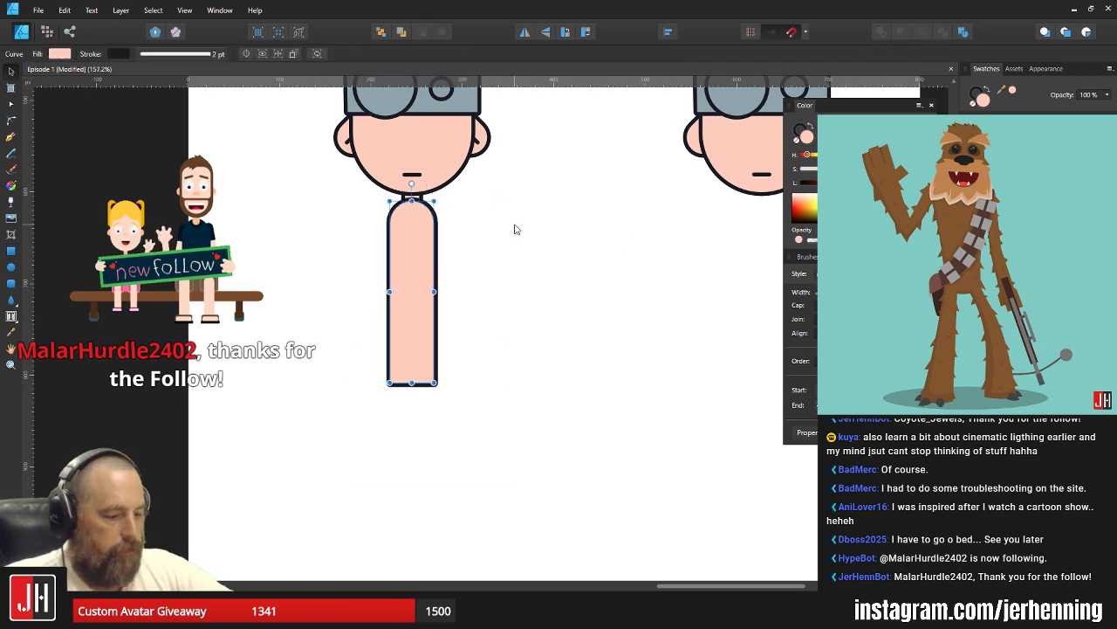
pyautogui.click(521, 282)
# Examine the flat-ended body's proportions against the head from far and near.
pyautogui.scroll(-2, 497, 329)
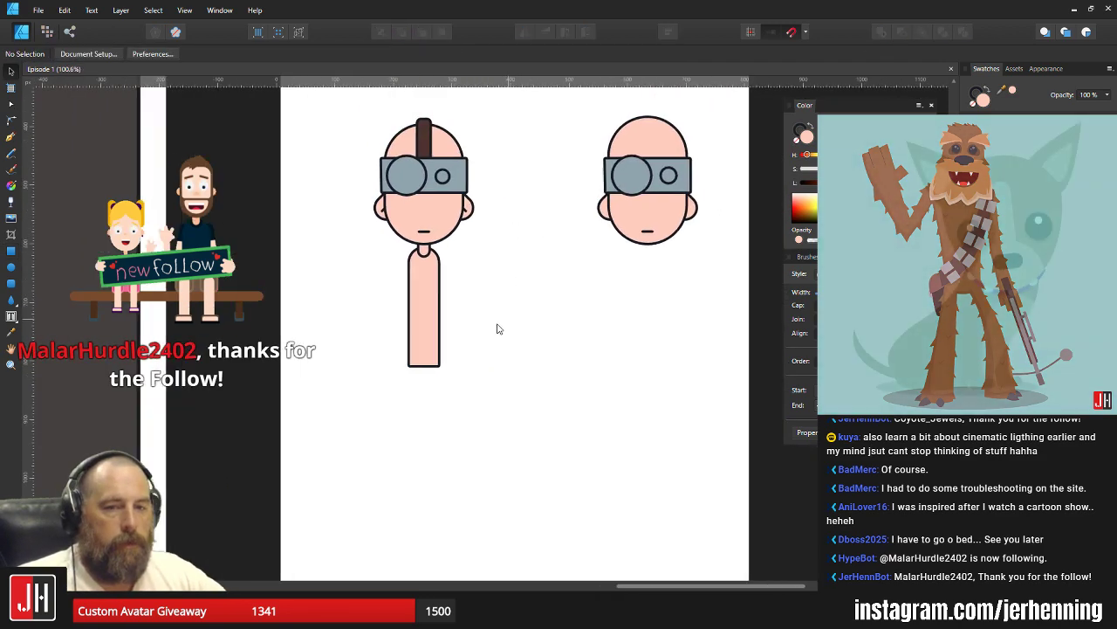
pyautogui.moveTo(497, 326); pyautogui.dragTo(472, 336)
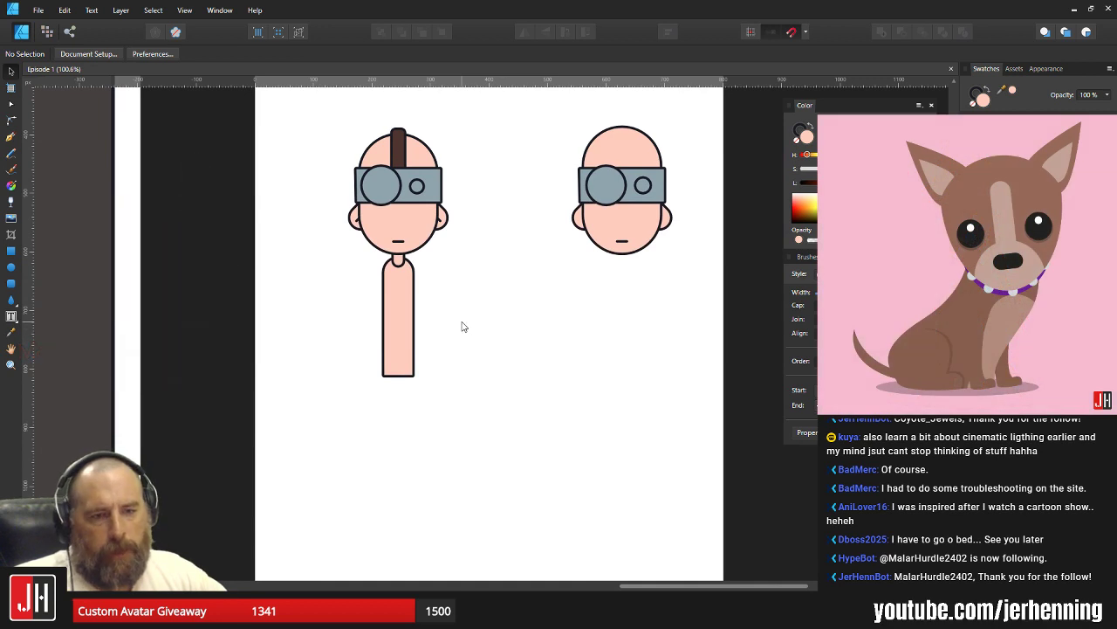
pyautogui.scroll(5, 457, 323)
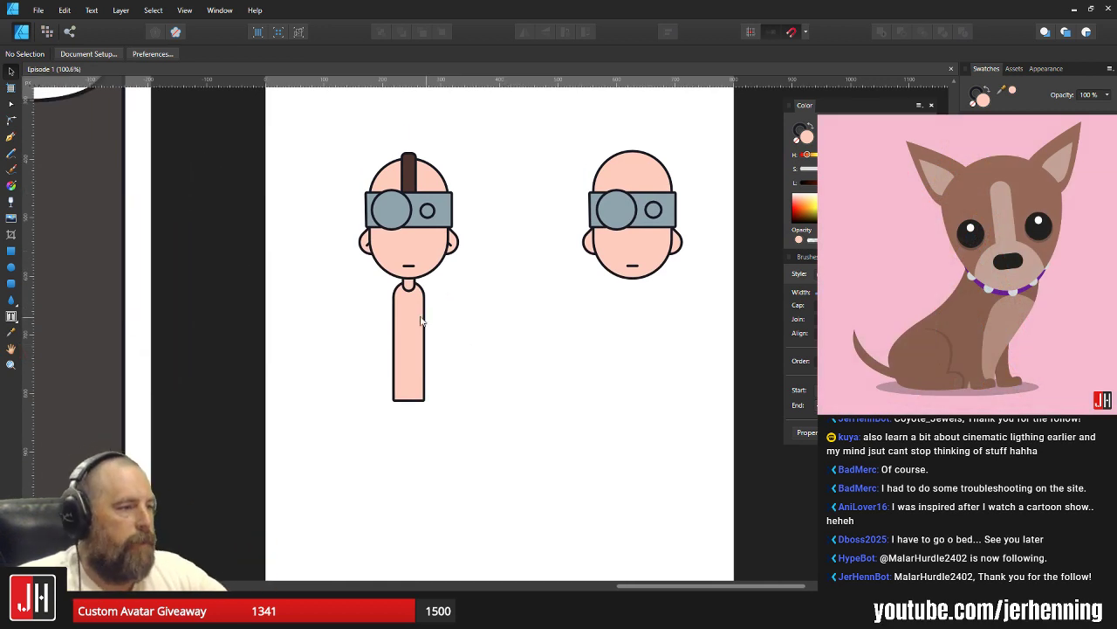
pyautogui.scroll(-6, 454, 318)
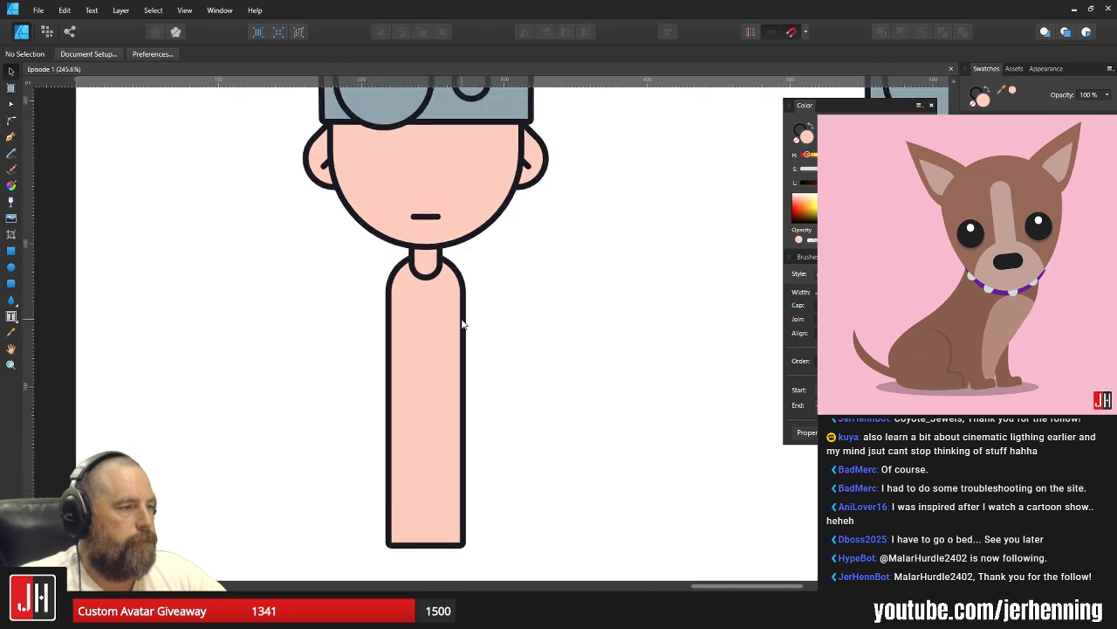
pyautogui.scroll(3, 448, 345)
pyautogui.scroll(1, 443, 278)
pyautogui.moveTo(449, 289)
pyautogui.mouseDown()
pyautogui.moveTo(445, 275)
pyautogui.moveTo(443, 359)
pyautogui.moveTo(429, 282)
pyautogui.mouseUp()
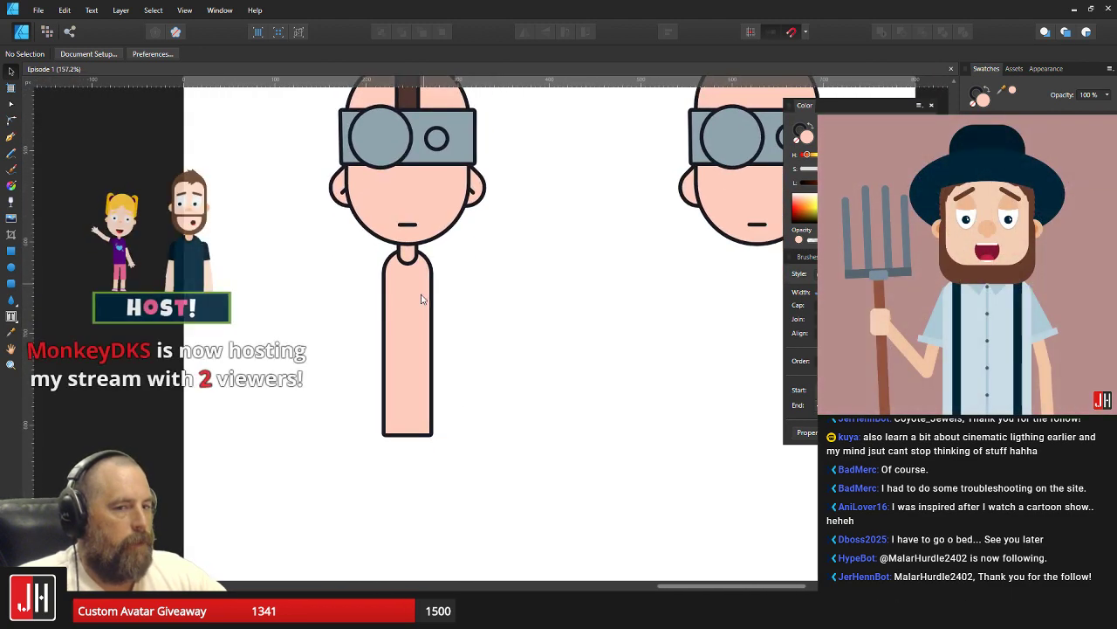
# Shorten the body slightly by raising its two bottom nodes together.
pyautogui.click(416, 318)
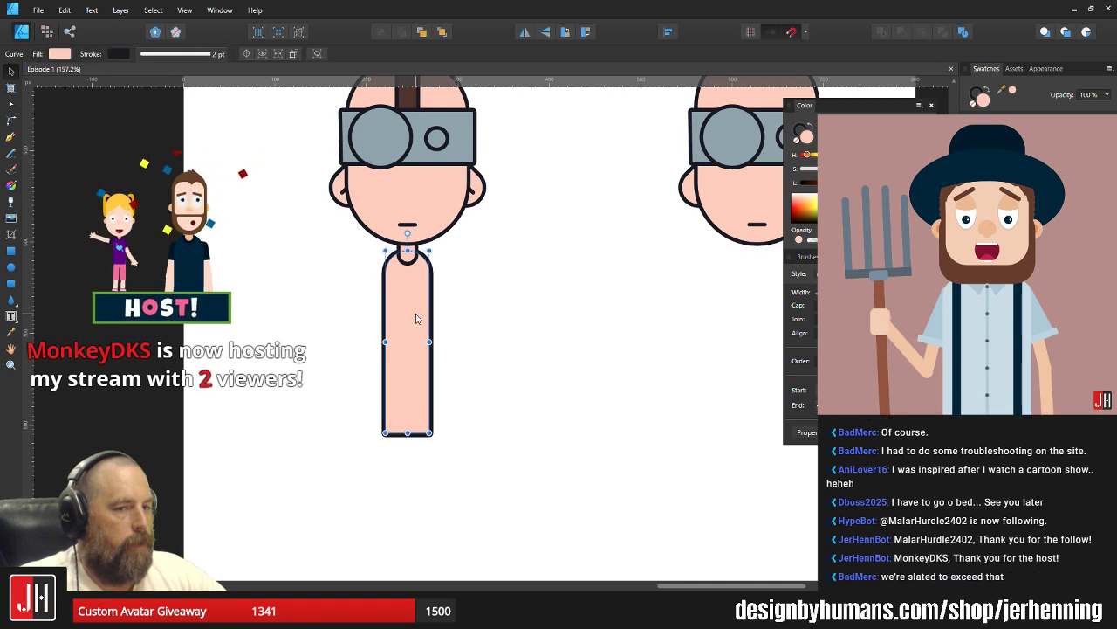
pyautogui.moveTo(429, 319); pyautogui.dragTo(445, 299)
pyautogui.press('a')
pyautogui.scroll(2, 426, 392)
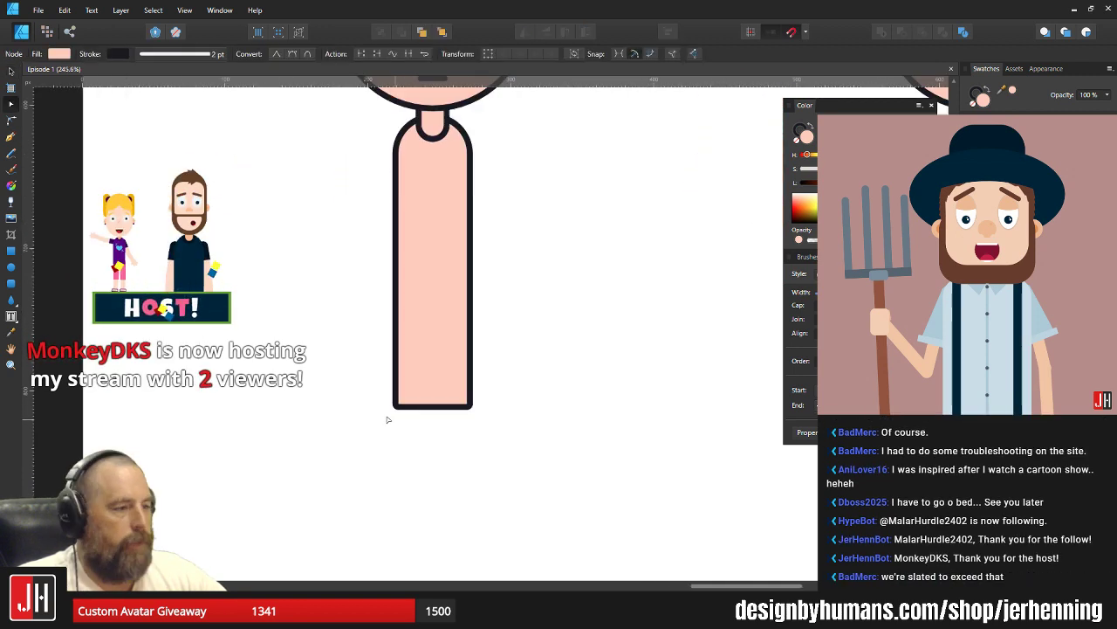
pyautogui.moveTo(358, 389); pyautogui.dragTo(521, 441)
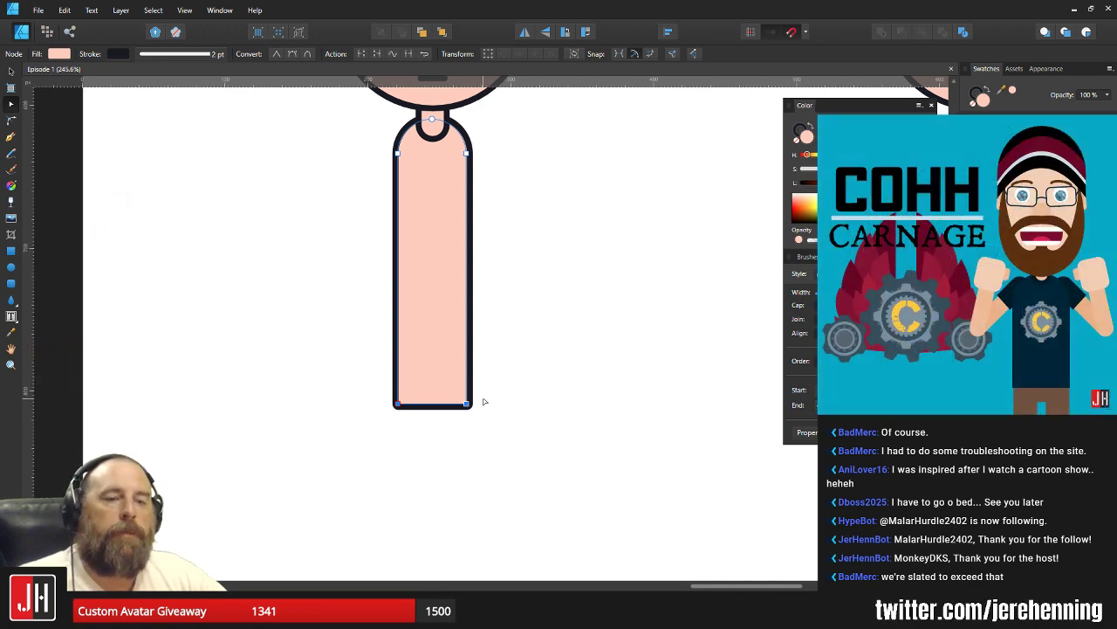
pyautogui.press('v')
pyautogui.press('a')
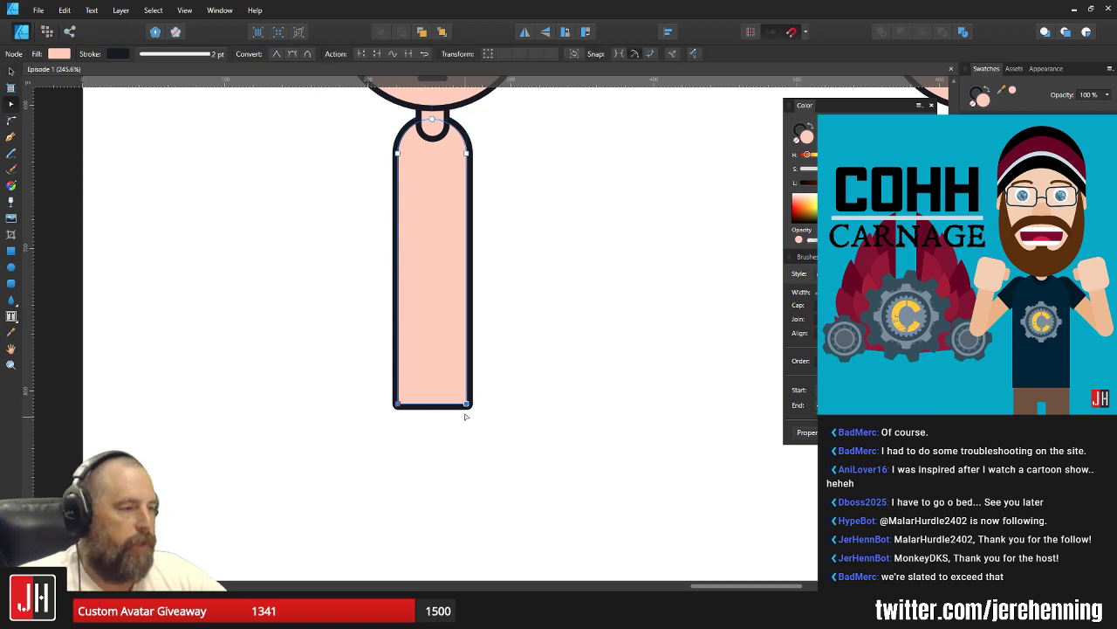
pyautogui.click(504, 343)
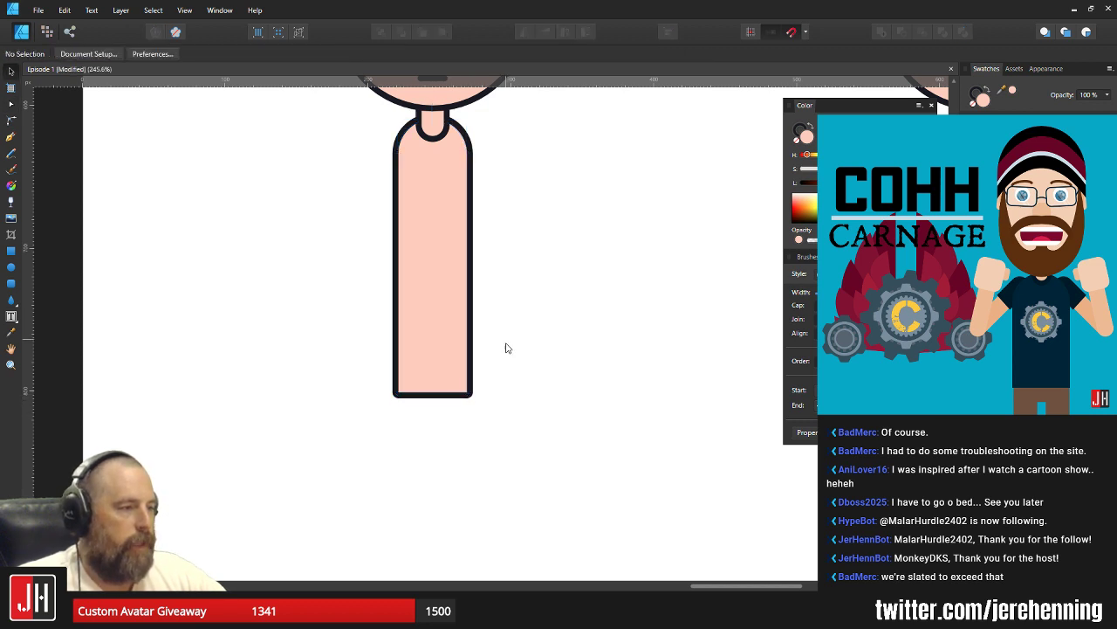
pyautogui.scroll(-3, 462, 332)
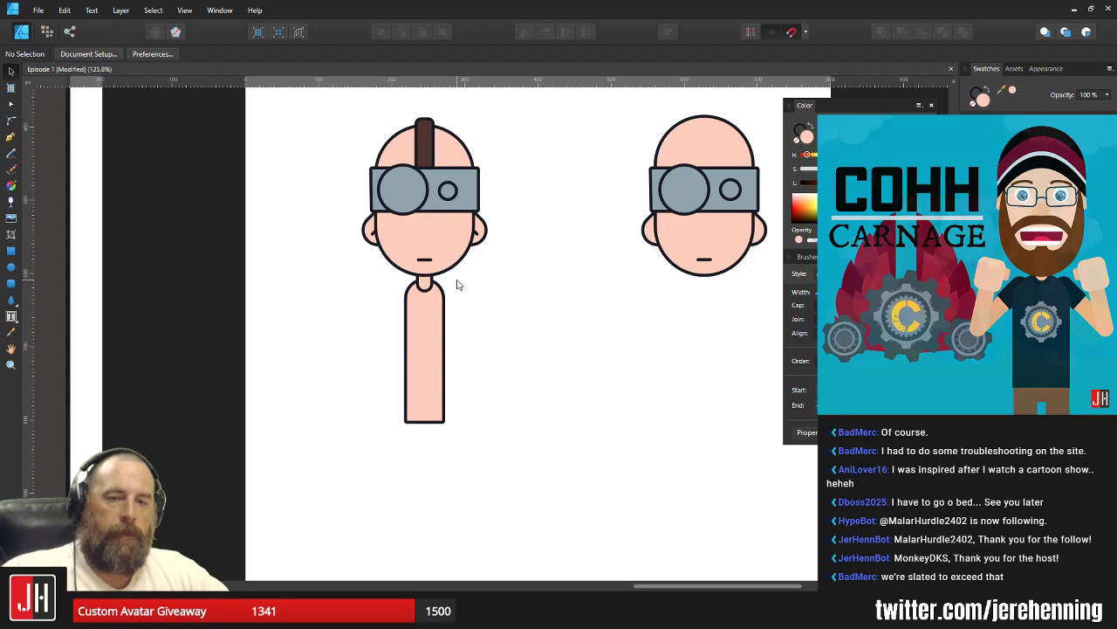
# Enlarge the body slightly while keeping it centred beneath the neck, and save the document.
pyautogui.hscroll(2, 454, 289)
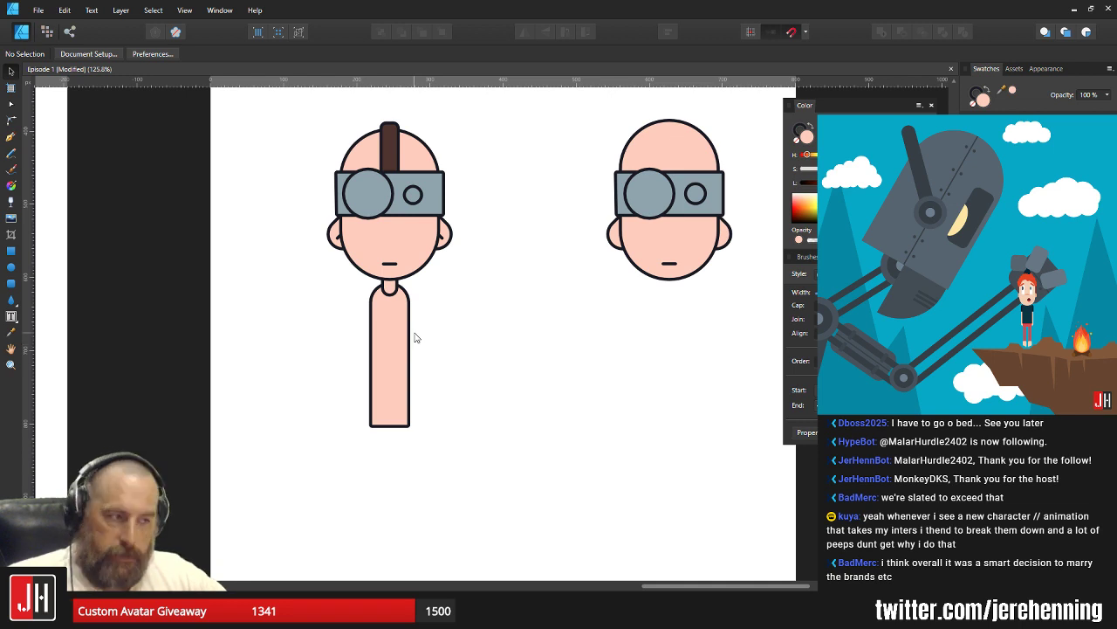
pyautogui.scroll(2, 426, 321)
pyautogui.click(402, 284)
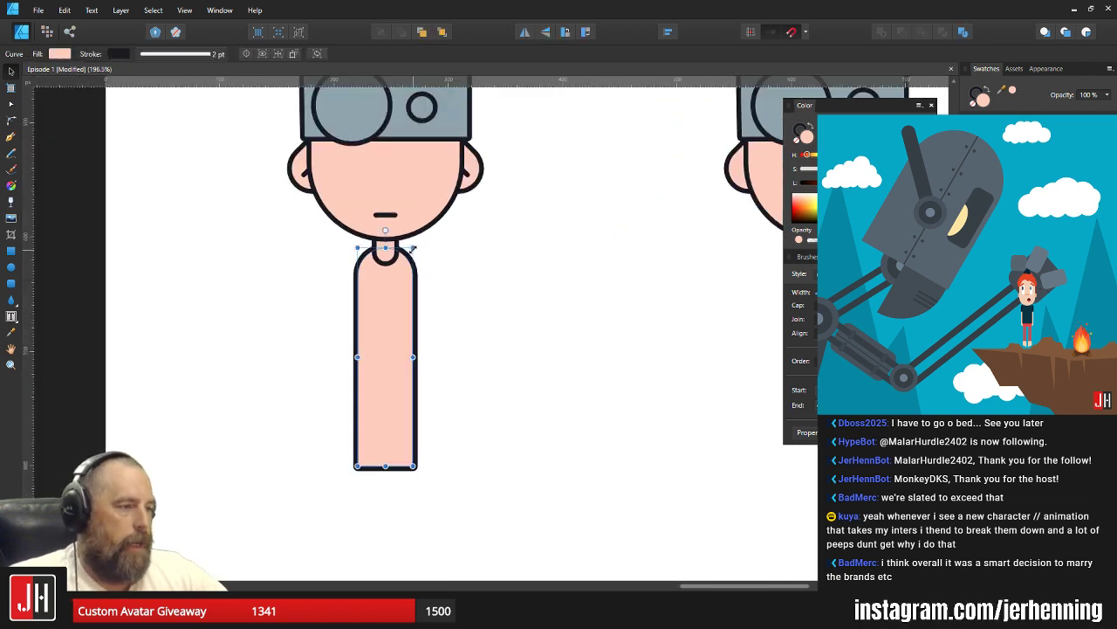
pyautogui.moveTo(413, 249); pyautogui.dragTo(399, 274)
pyautogui.click(424, 287)
pyautogui.scroll(-3, 399, 382)
pyautogui.scroll(1, 412, 344)
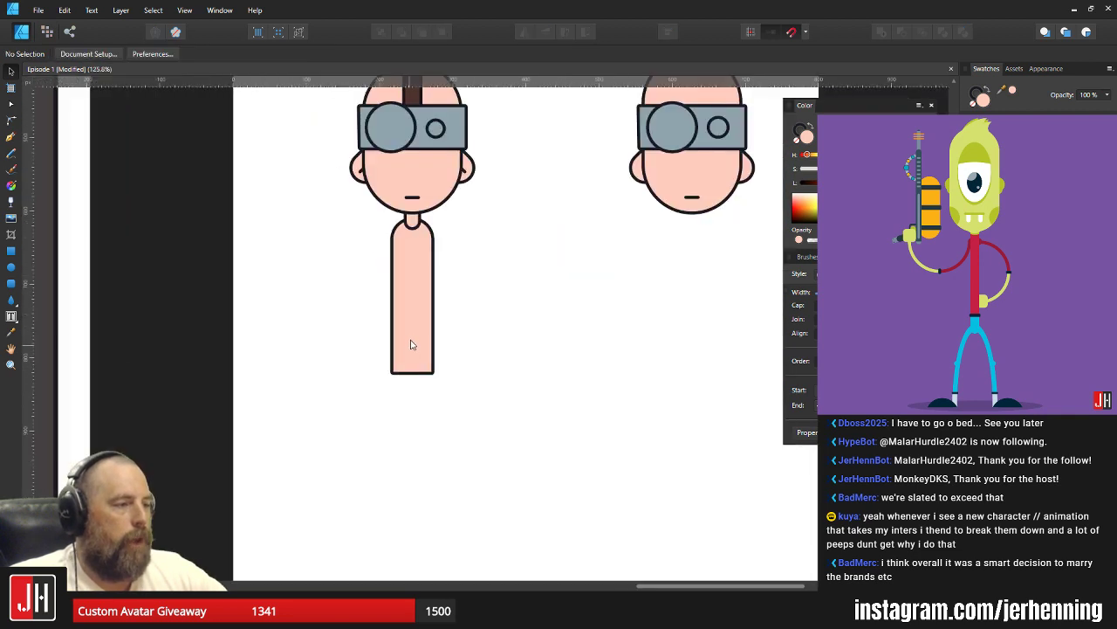
# Lengthen the body slightly by moving its two bottom nodes down.
pyautogui.doubleClick(412, 344)
pyautogui.scroll(4, 412, 344)
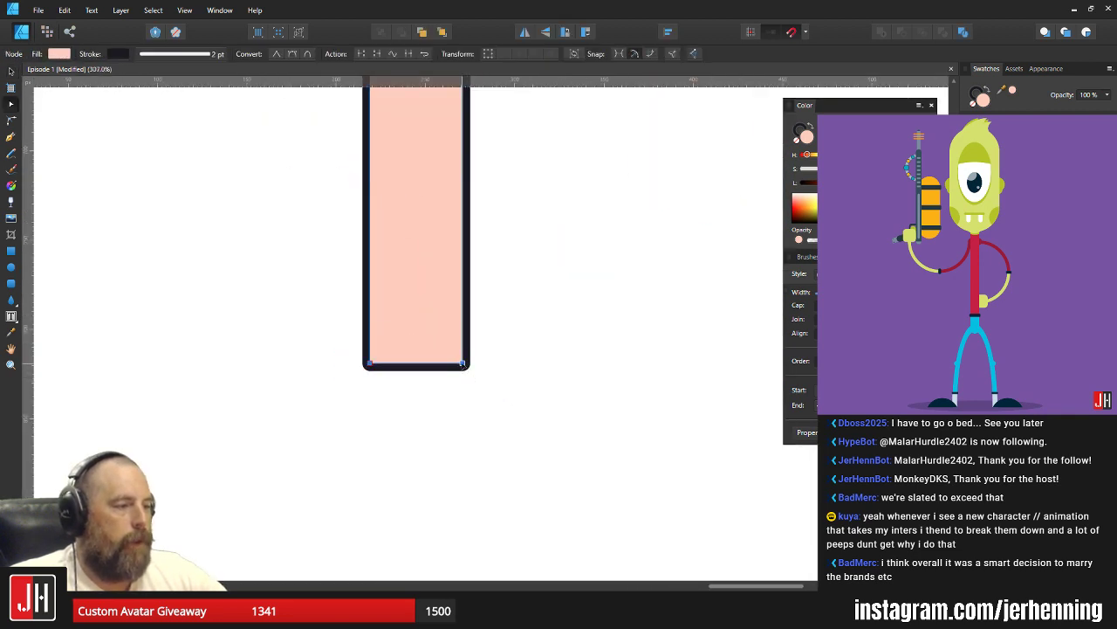
pyautogui.press('v')
pyautogui.click(509, 370)
pyautogui.scroll(-4, 510, 370)
pyautogui.moveTo(520, 339); pyautogui.dragTo(474, 375)
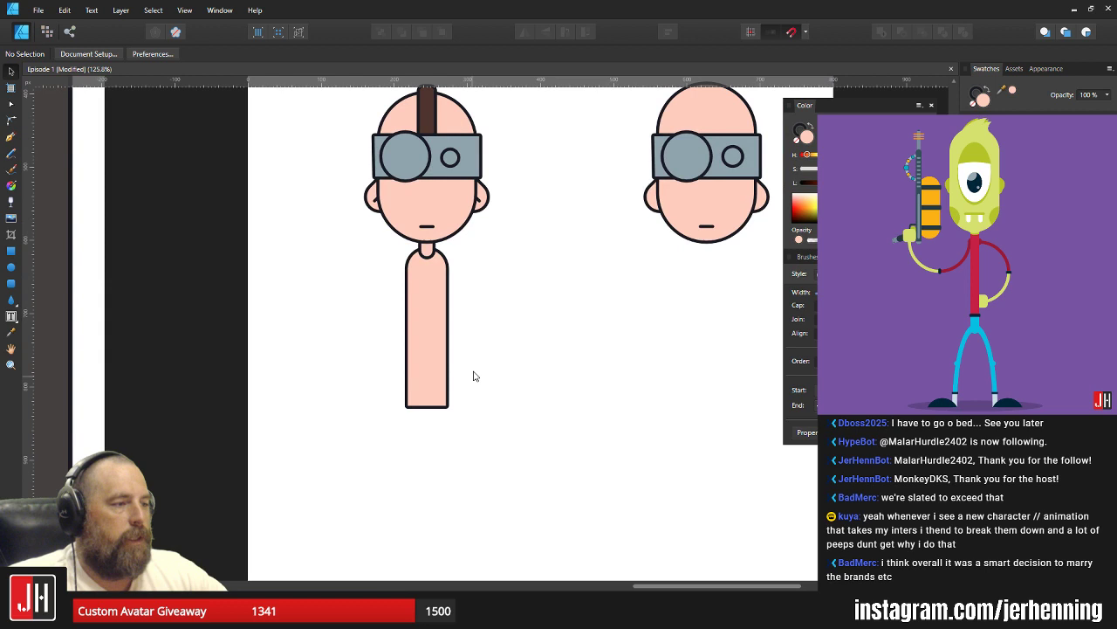
pyautogui.doubleClick(429, 320)
pyautogui.scroll(2, 428, 378)
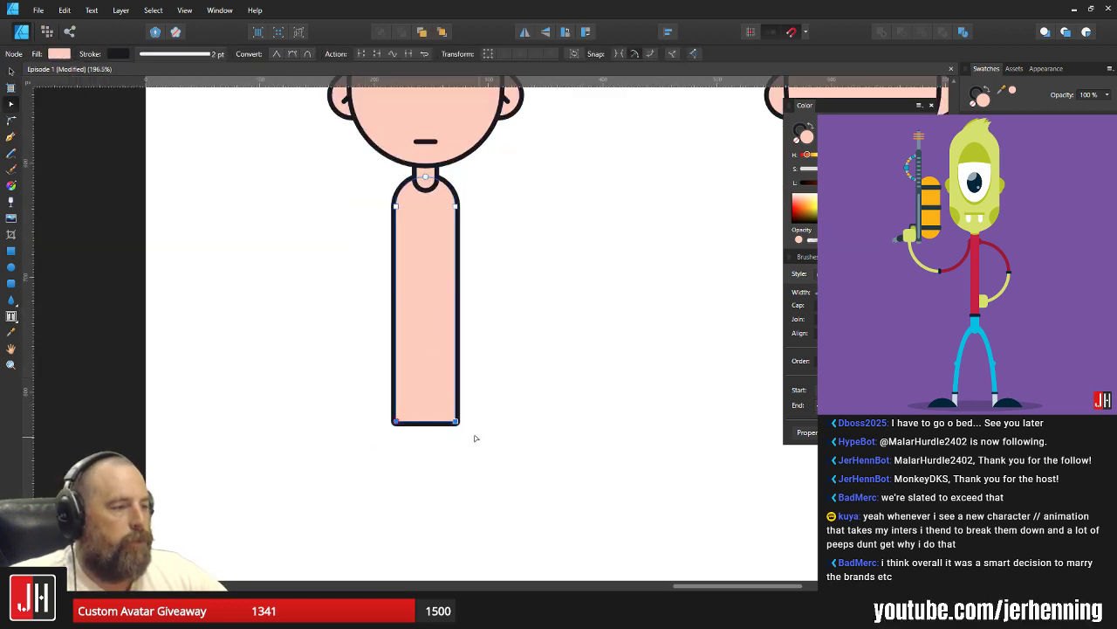
pyautogui.scroll(2, 475, 438)
pyautogui.press('v')
pyautogui.click(491, 395)
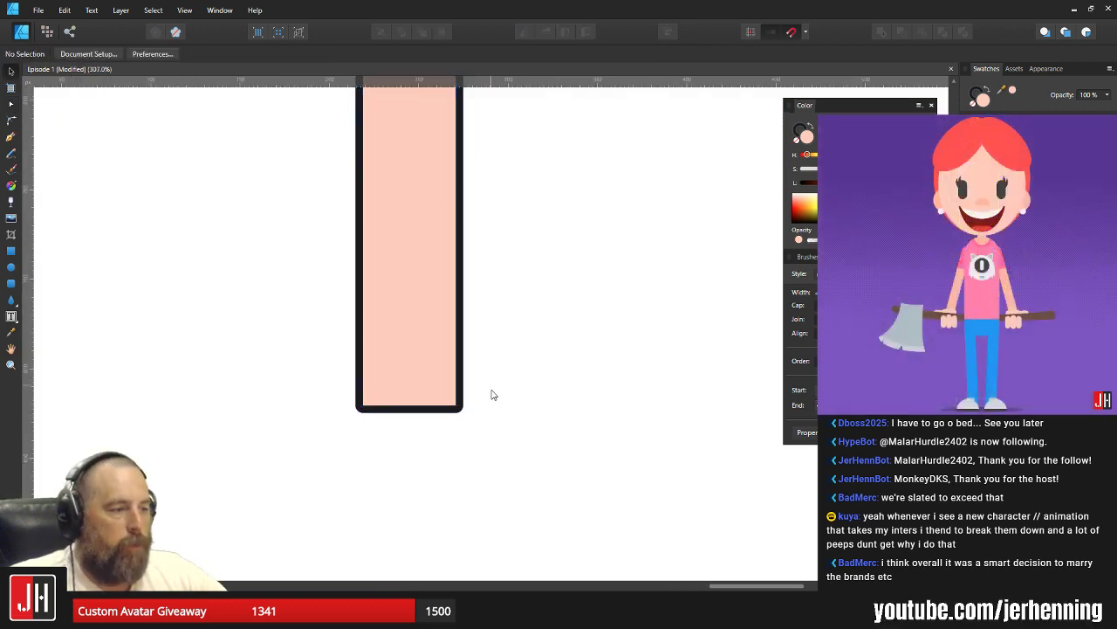
# Examine the lengthened body's proportions against the head and neck.
pyautogui.scroll(-3, 485, 393)
pyautogui.moveTo(487, 319); pyautogui.dragTo(472, 332)
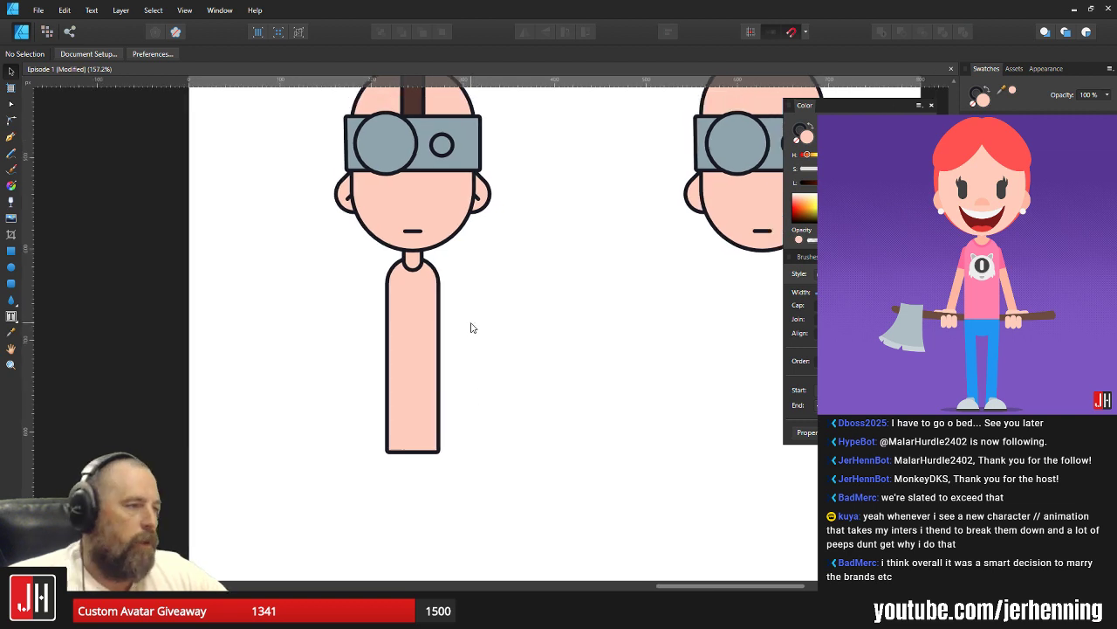
pyautogui.moveTo(485, 295); pyautogui.dragTo(470, 312)
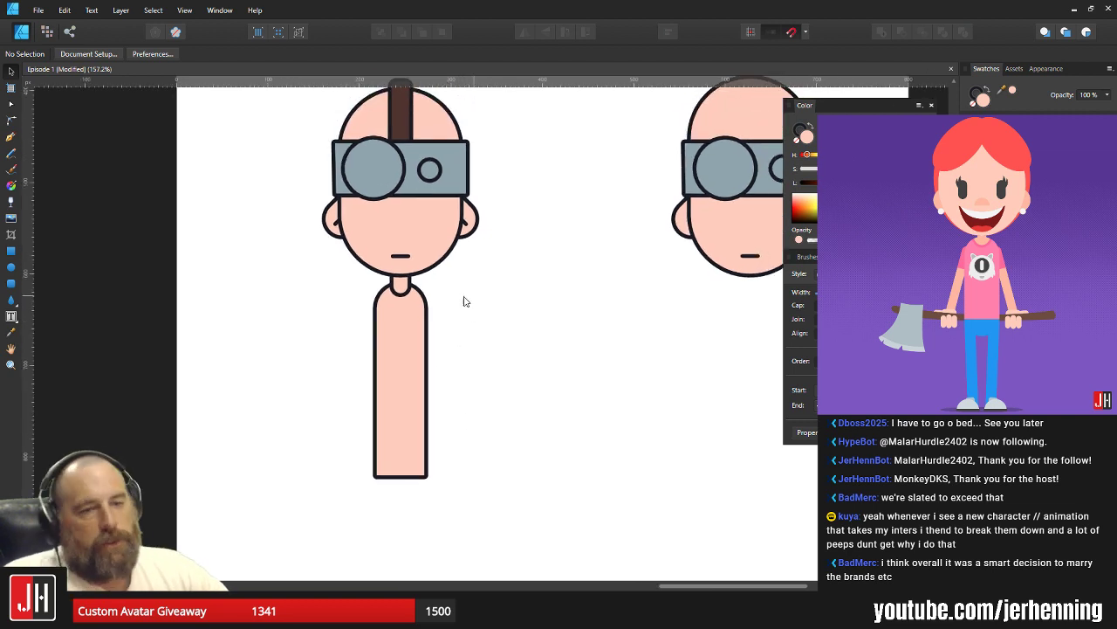
pyautogui.moveTo(444, 242); pyautogui.dragTo(471, 294)
pyautogui.moveTo(485, 342); pyautogui.dragTo(482, 308)
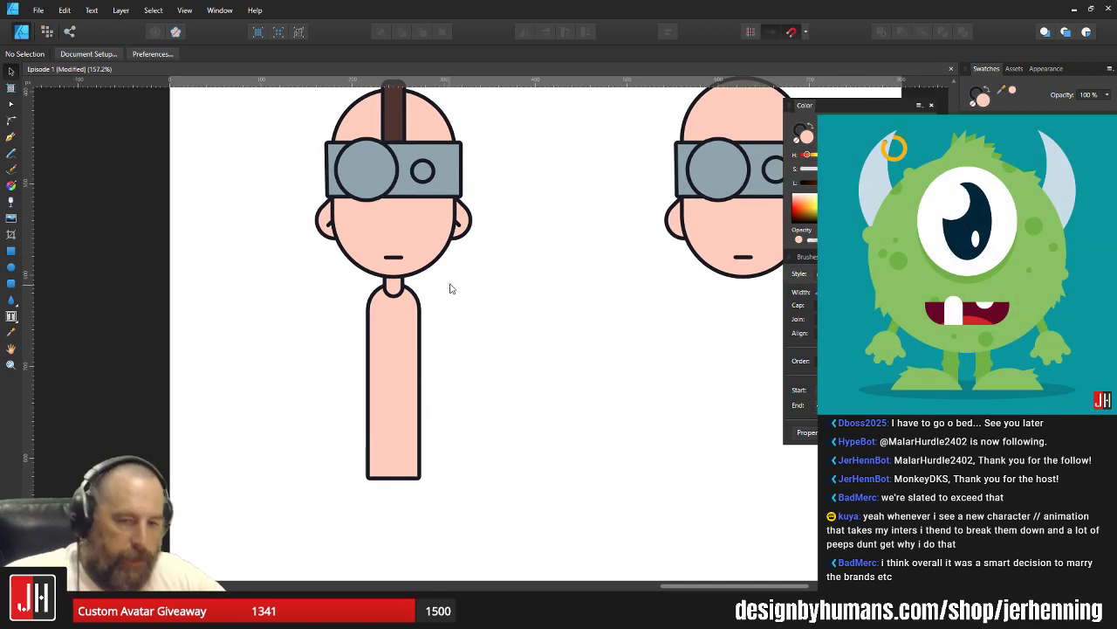
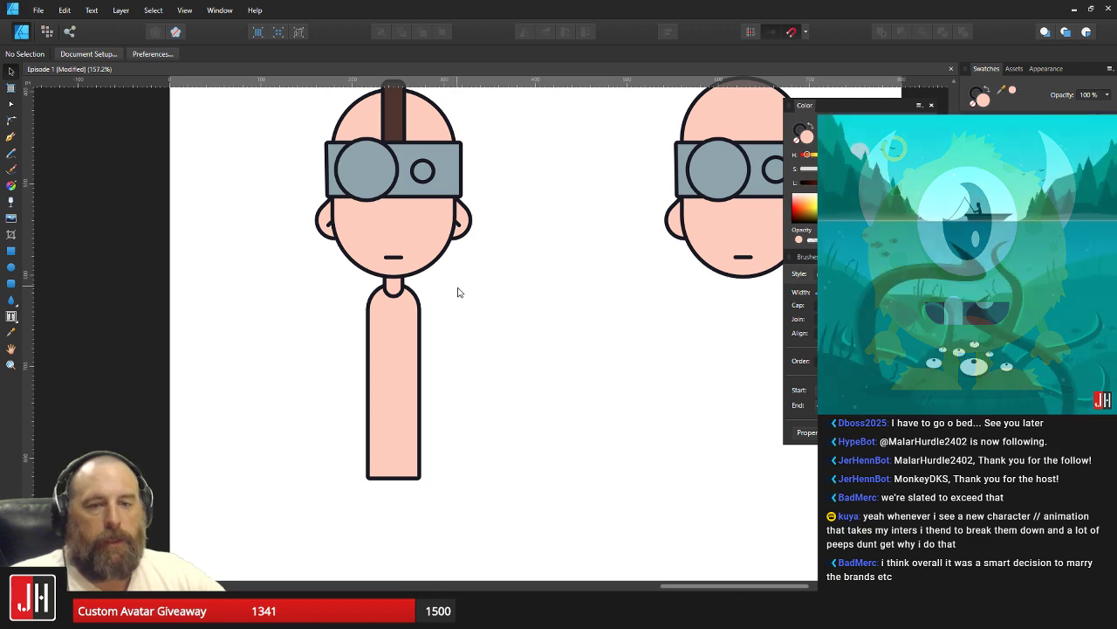
pyautogui.scroll(1, 467, 288)
pyautogui.scroll(1, 472, 292)
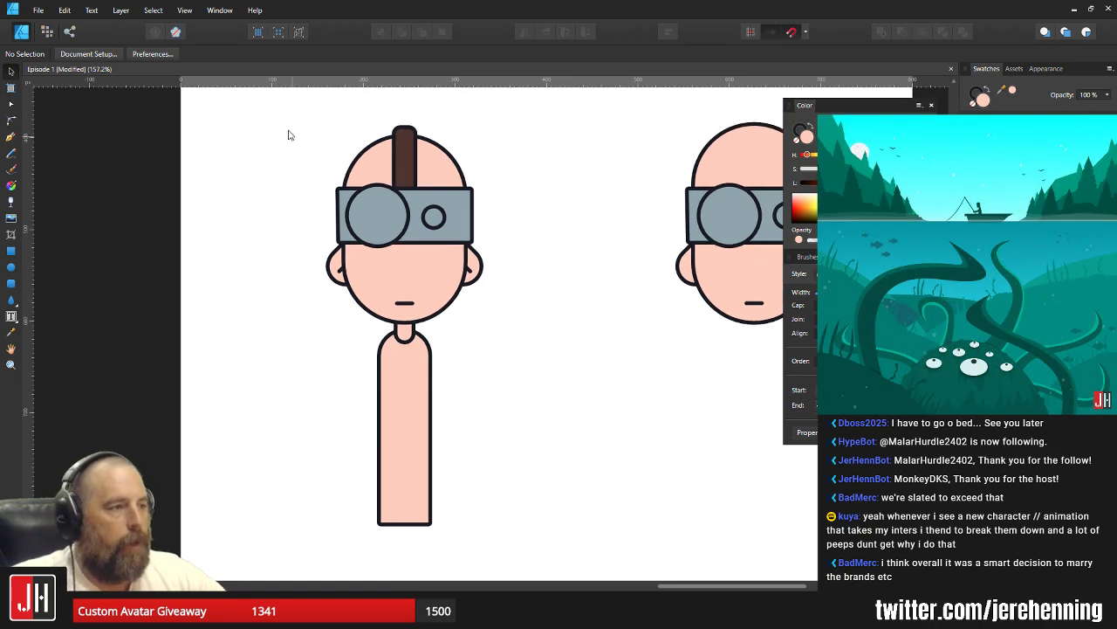
# Scale the head, goggles, strap, ears and neck down slightly together and recentre them over the body.
pyautogui.moveTo(288, 134); pyautogui.dragTo(504, 357)
pyautogui.scroll(2, 496, 252)
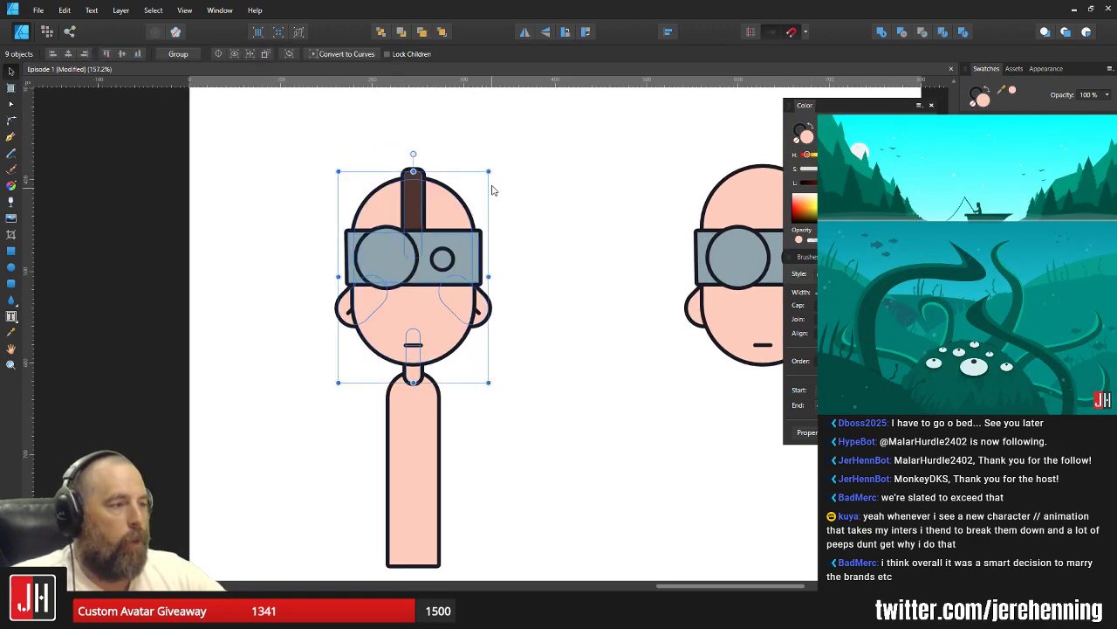
pyautogui.moveTo(489, 172); pyautogui.dragTo(482, 181)
pyautogui.scroll(3, 398, 409)
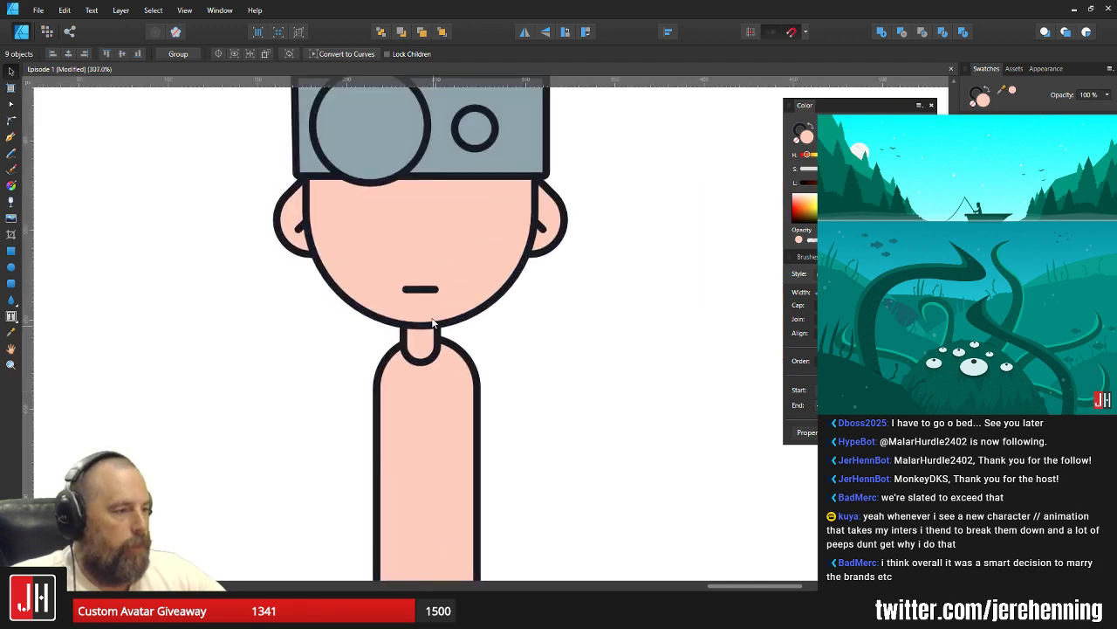
pyautogui.moveTo(434, 308); pyautogui.dragTo(440, 307)
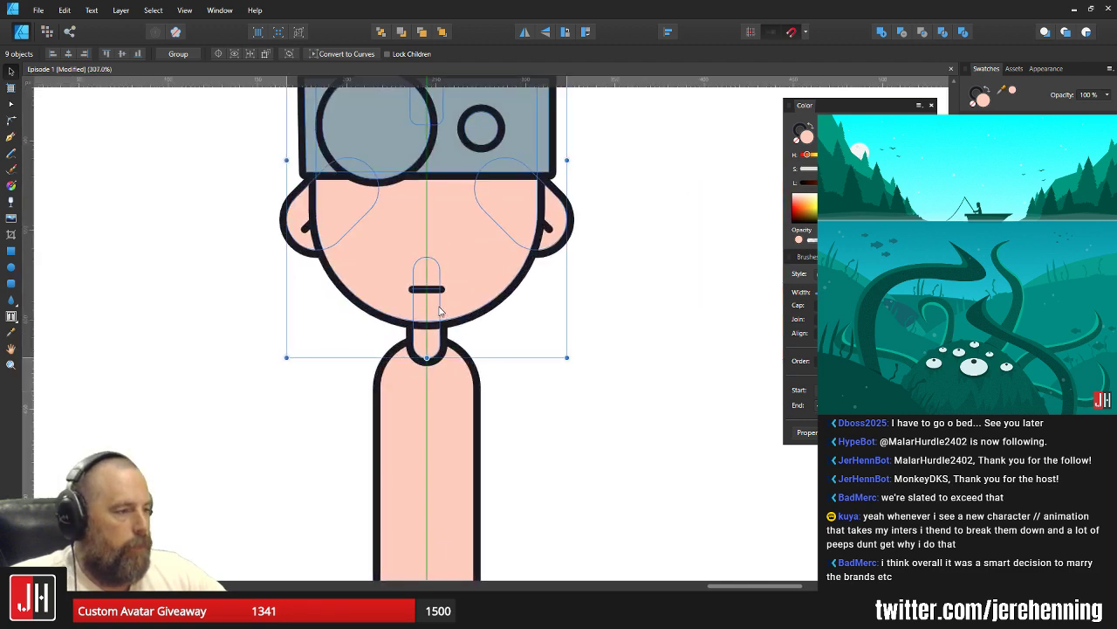
pyautogui.click(529, 349)
pyautogui.scroll(-4, 527, 367)
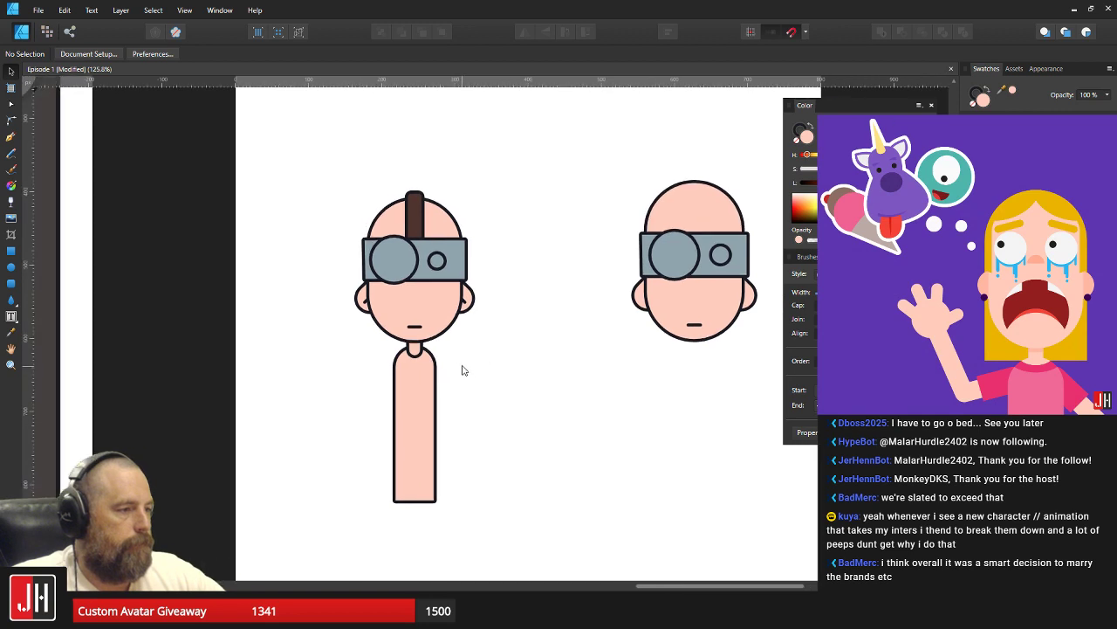
# Shorten the body slightly by moving its two bottom nodes up together.
pyautogui.scroll(2, 462, 370)
pyautogui.moveTo(451, 334); pyautogui.dragTo(431, 302)
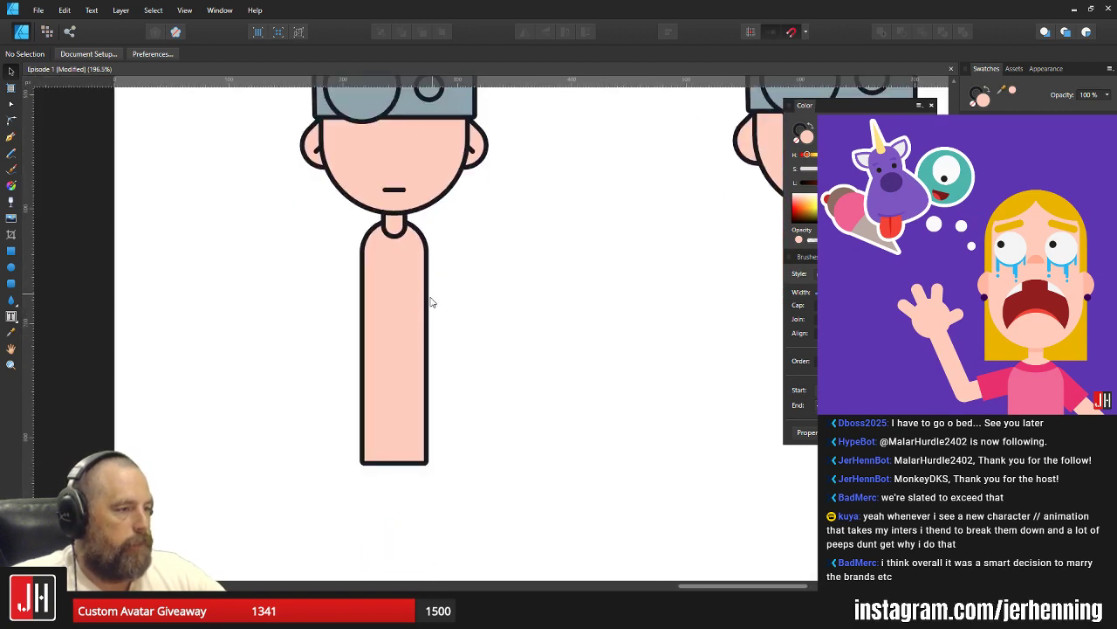
pyautogui.click(417, 382)
pyautogui.press('a')
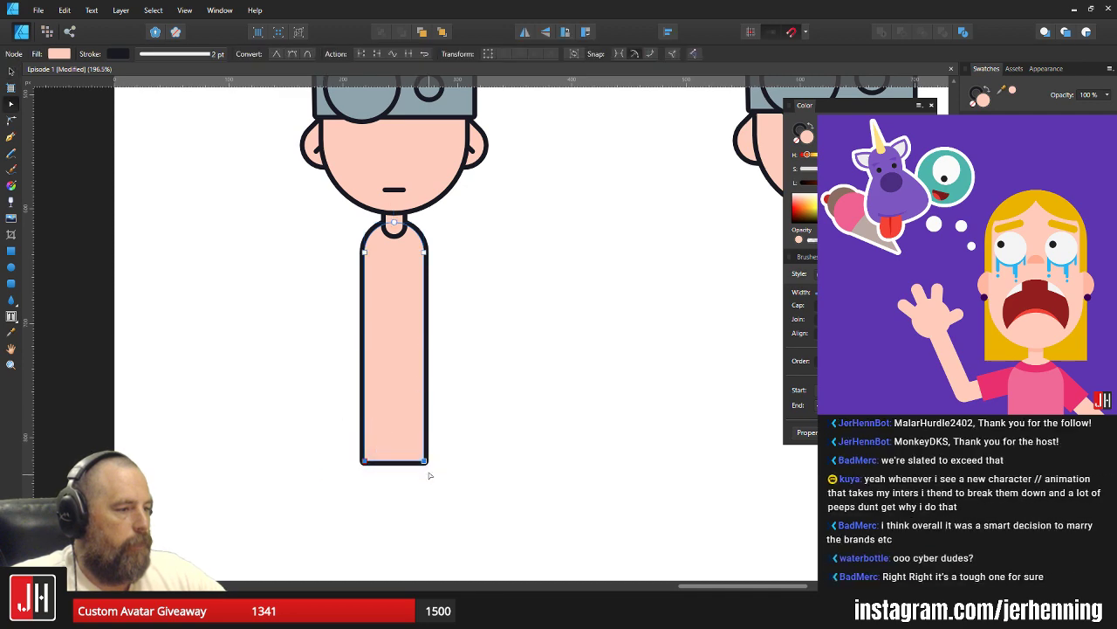
pyautogui.moveTo(424, 461); pyautogui.dragTo(424, 450)
pyautogui.press('v')
pyautogui.click(463, 388)
pyautogui.scroll(-2, 462, 389)
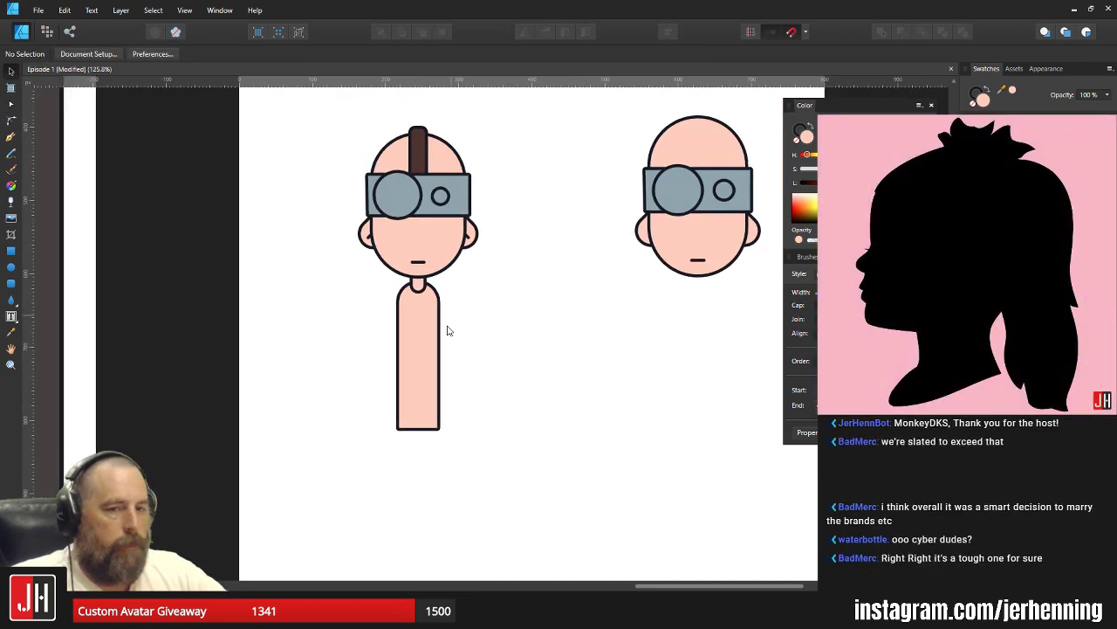
# Examine the shortened body's proportions against the reduced head from several zoom levels.
pyautogui.moveTo(447, 327); pyautogui.dragTo(440, 343)
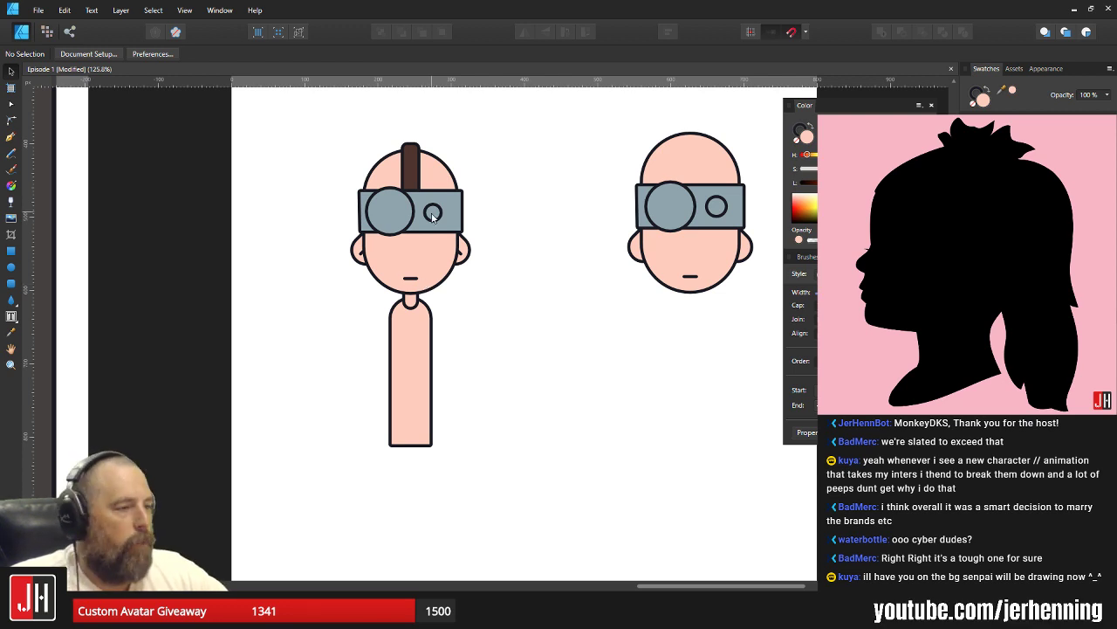
pyautogui.moveTo(432, 214); pyautogui.dragTo(431, 221)
pyautogui.scroll(2, 464, 284)
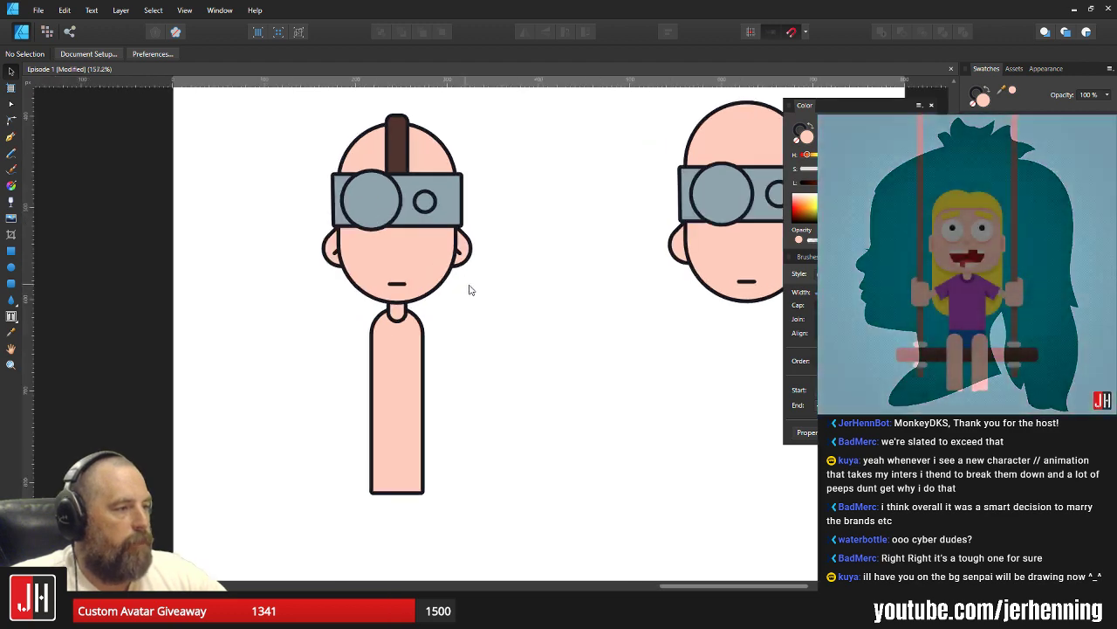
pyautogui.moveTo(401, 290)
pyautogui.mouseDown()
pyautogui.moveTo(419, 289)
pyautogui.moveTo(412, 279)
pyautogui.mouseUp()
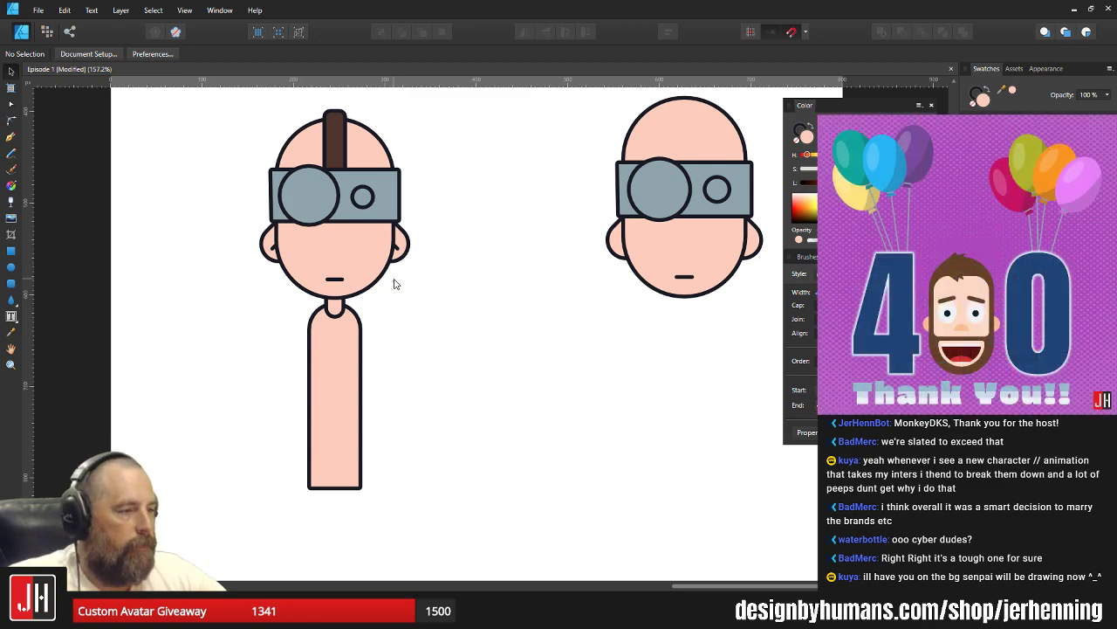
pyautogui.moveTo(393, 279); pyautogui.dragTo(421, 255)
pyautogui.moveTo(379, 331); pyautogui.dragTo(411, 265)
pyautogui.moveTo(421, 275); pyautogui.dragTo(422, 268)
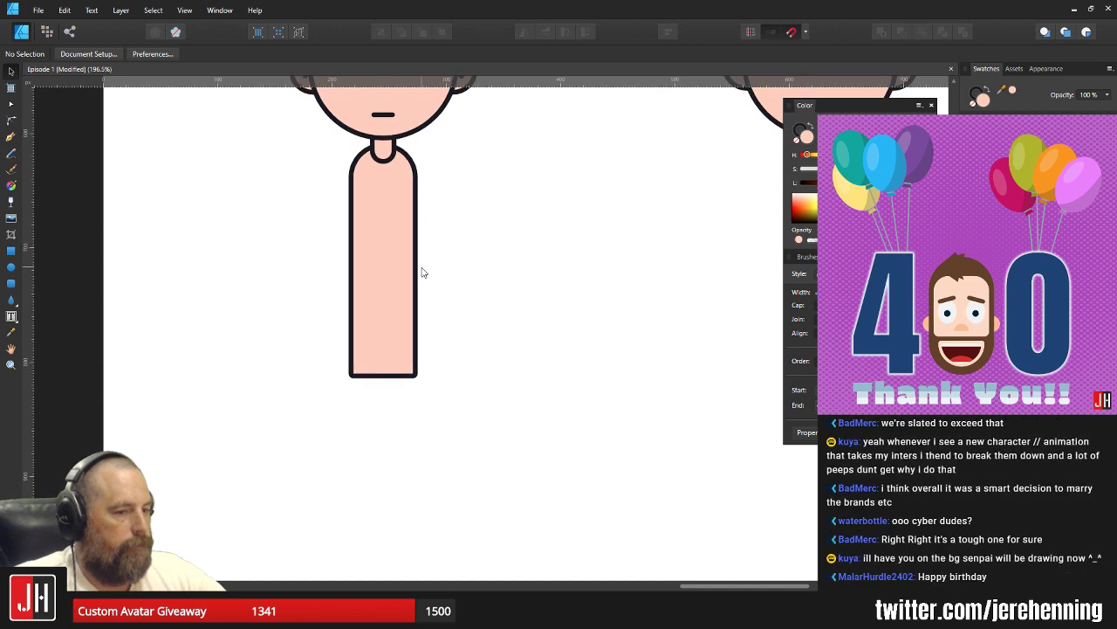
pyautogui.scroll(-2, 422, 270)
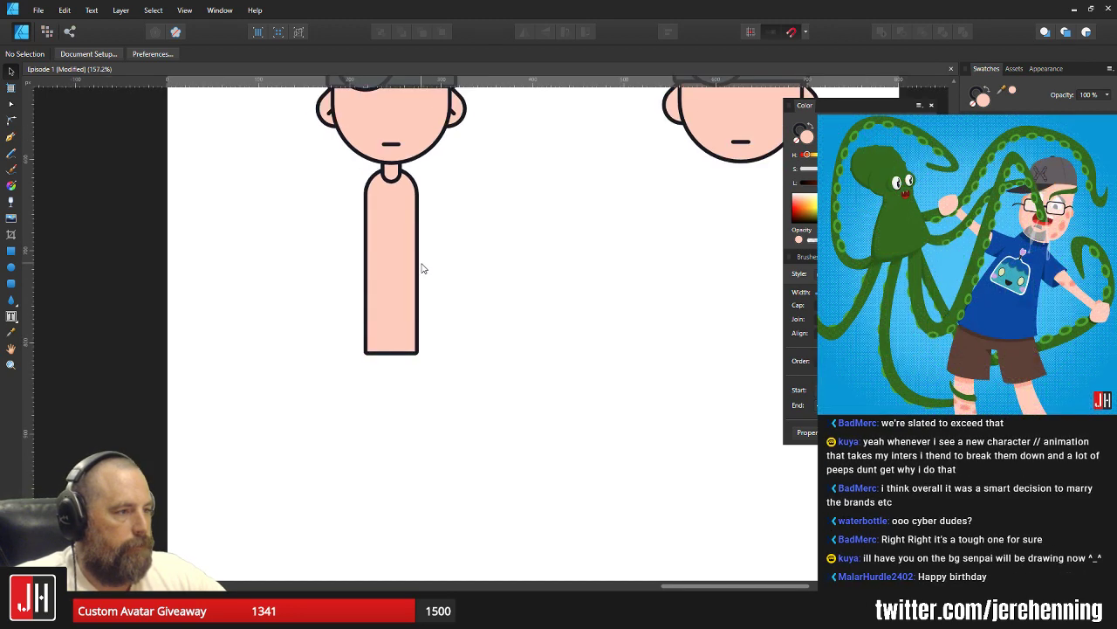
pyautogui.moveTo(430, 370); pyautogui.dragTo(426, 397)
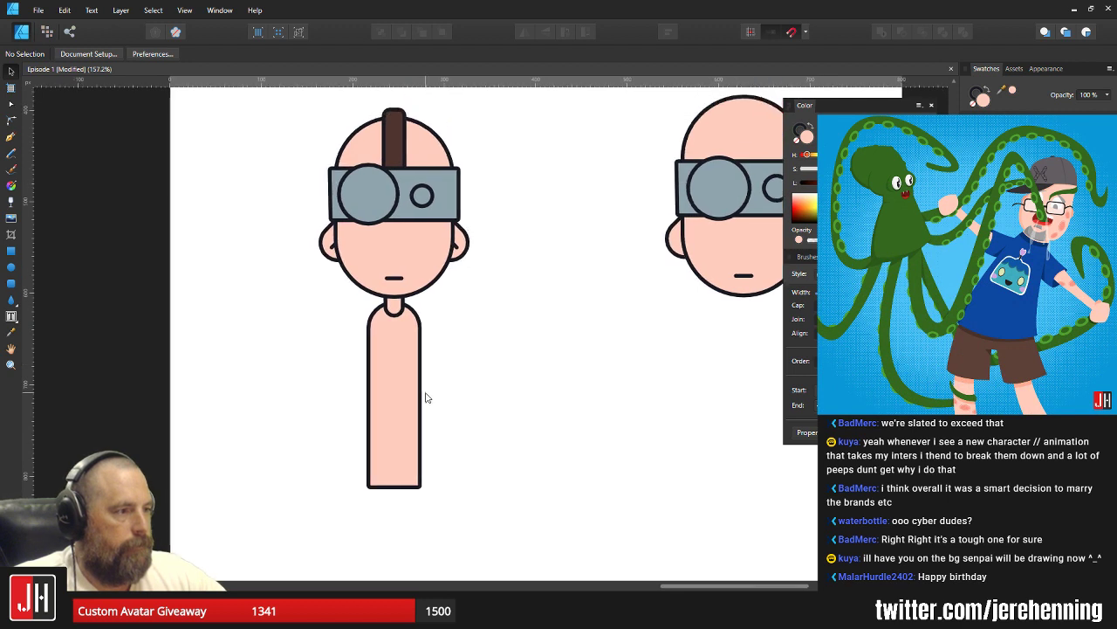
pyautogui.scroll(1, 420, 388)
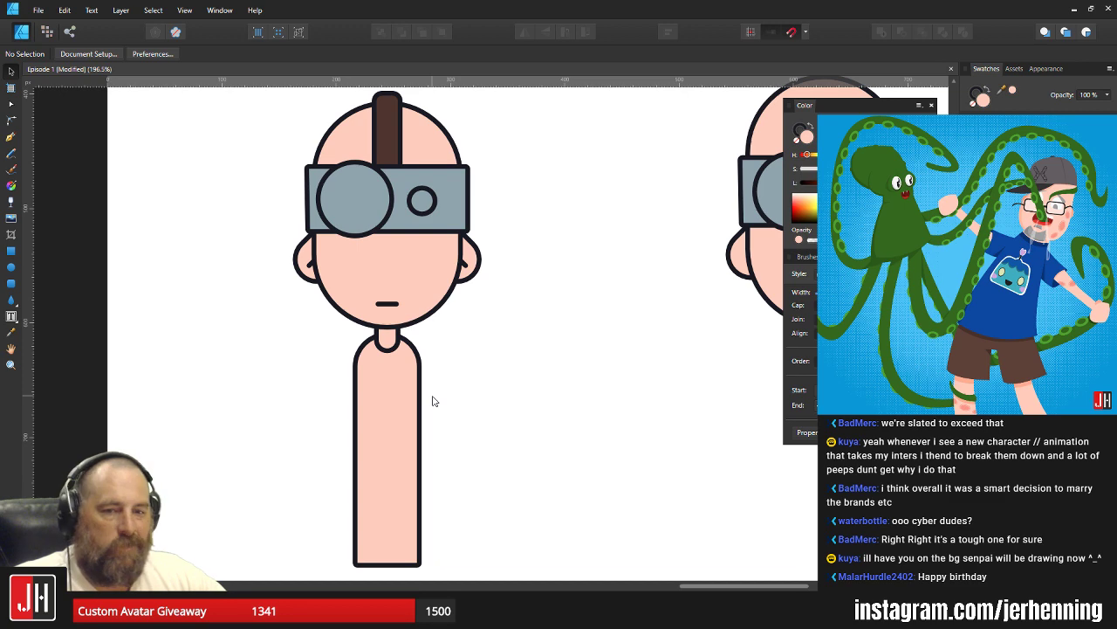
pyautogui.scroll(-1, 434, 401)
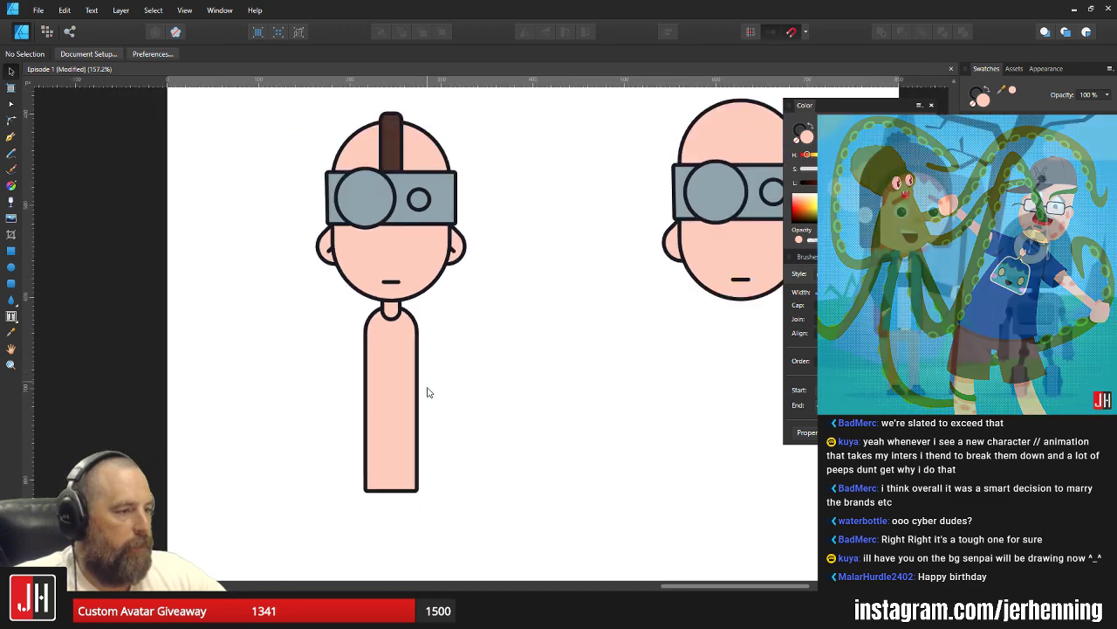
# Extend the body slightly by lowering its two bottom nodes together.
pyautogui.click(399, 367)
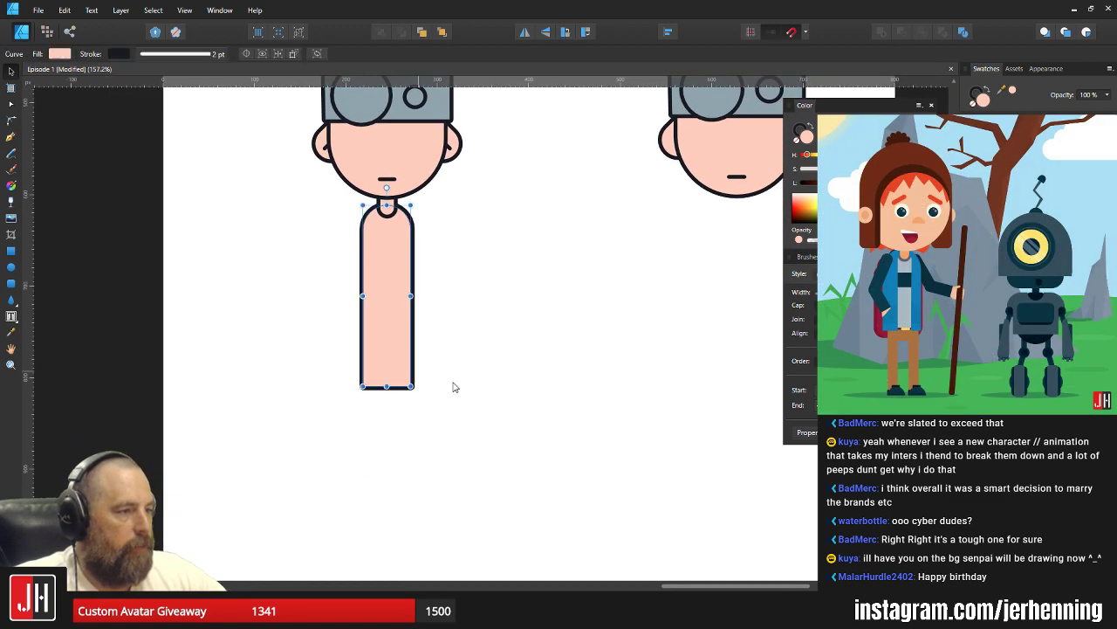
pyautogui.scroll(3, 395, 410)
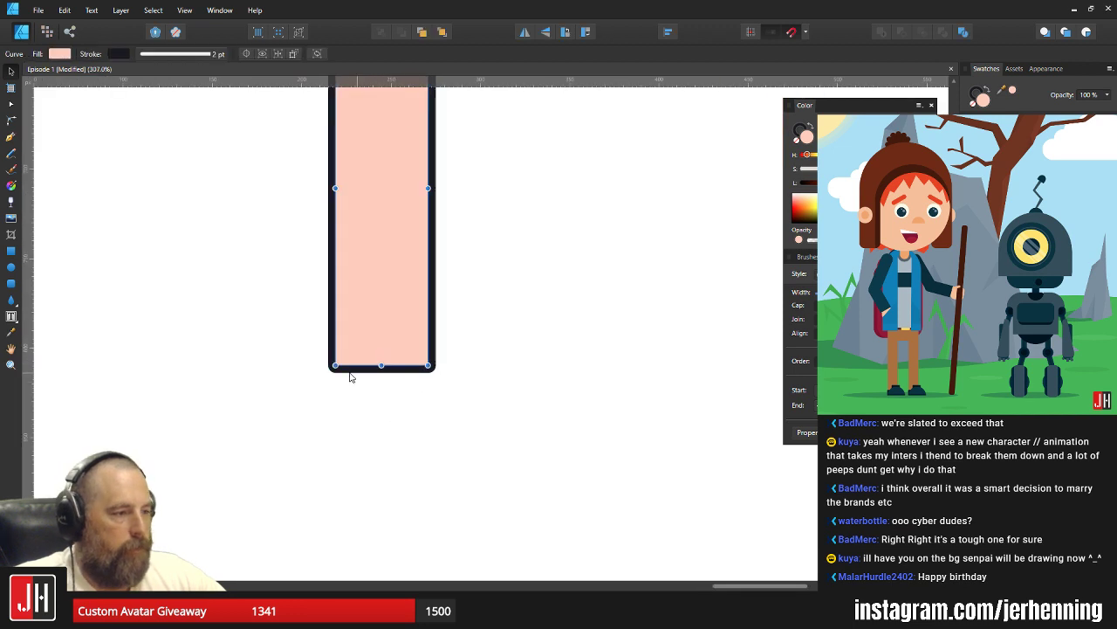
pyautogui.press('a')
pyautogui.moveTo(294, 350); pyautogui.dragTo(428, 375)
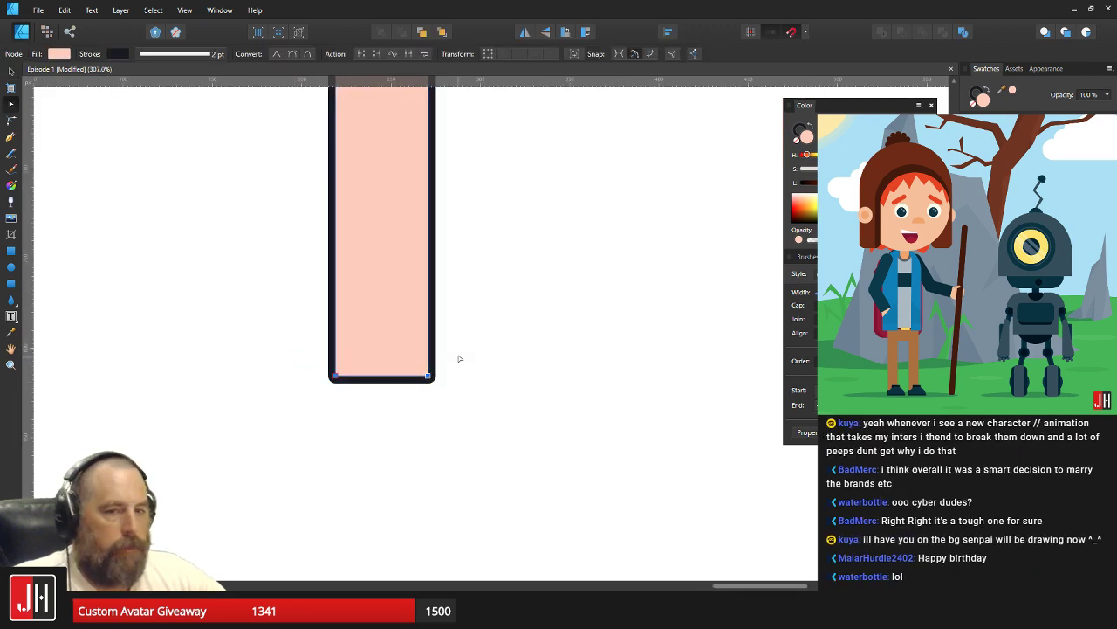
pyautogui.press('v')
pyautogui.click(458, 368)
pyautogui.scroll(-2, 454, 377)
# Draw a small rounded rectangle across the body's bottom end, placed behind the body and centred on it.
pyautogui.scroll(4, 423, 386)
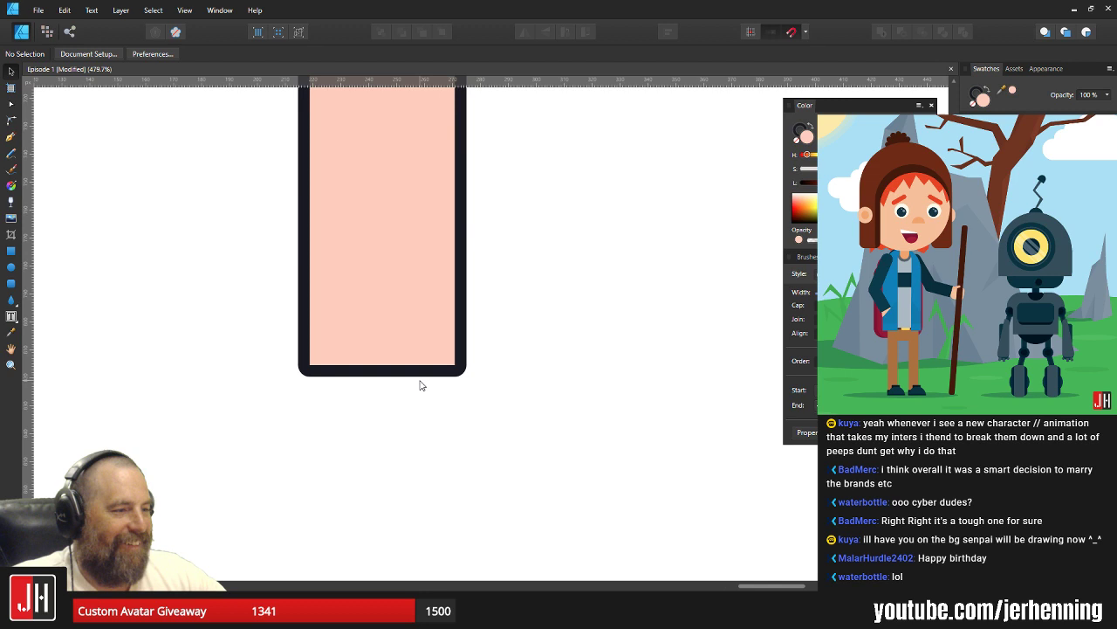
pyautogui.click(11, 283)
pyautogui.scroll(2, 296, 366)
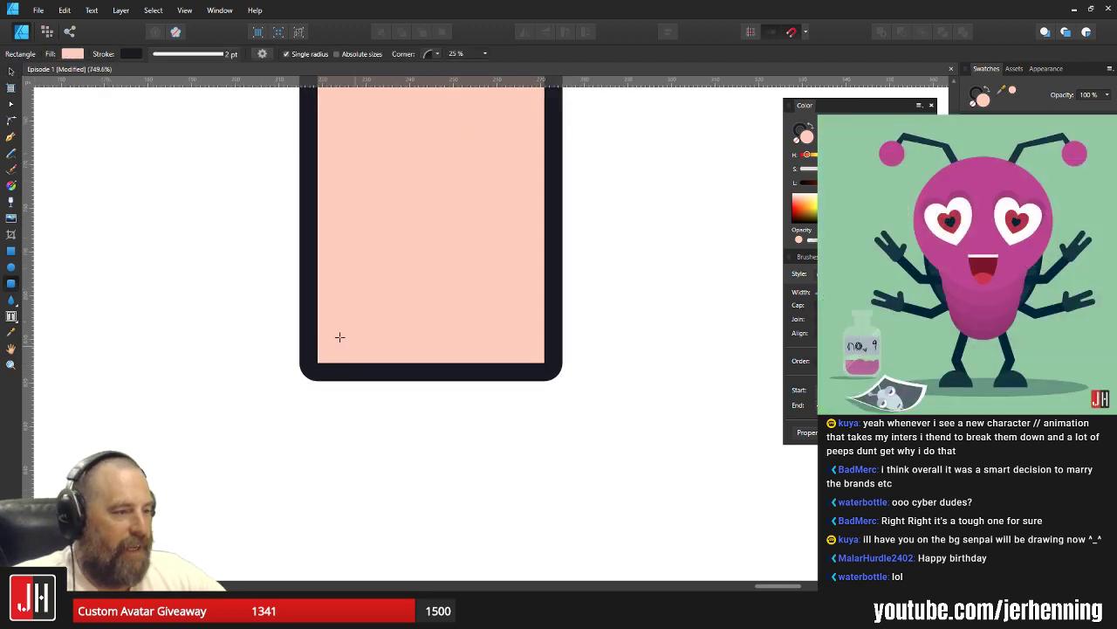
pyautogui.moveTo(325, 327); pyautogui.dragTo(530, 392)
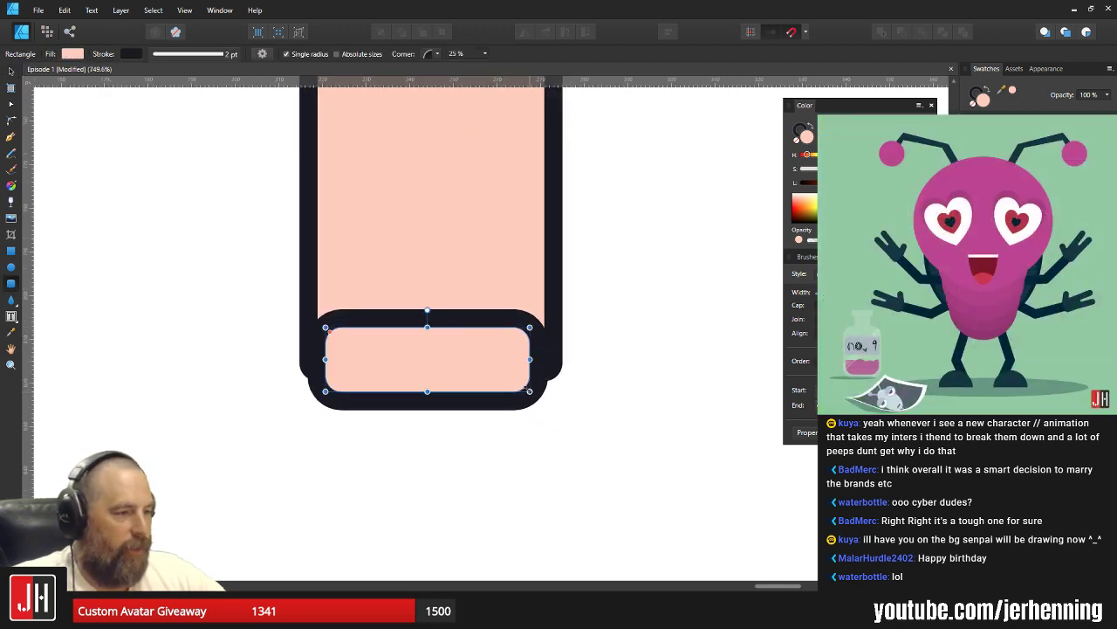
pyautogui.hotkey('ctrl', '[')
pyautogui.press('v')
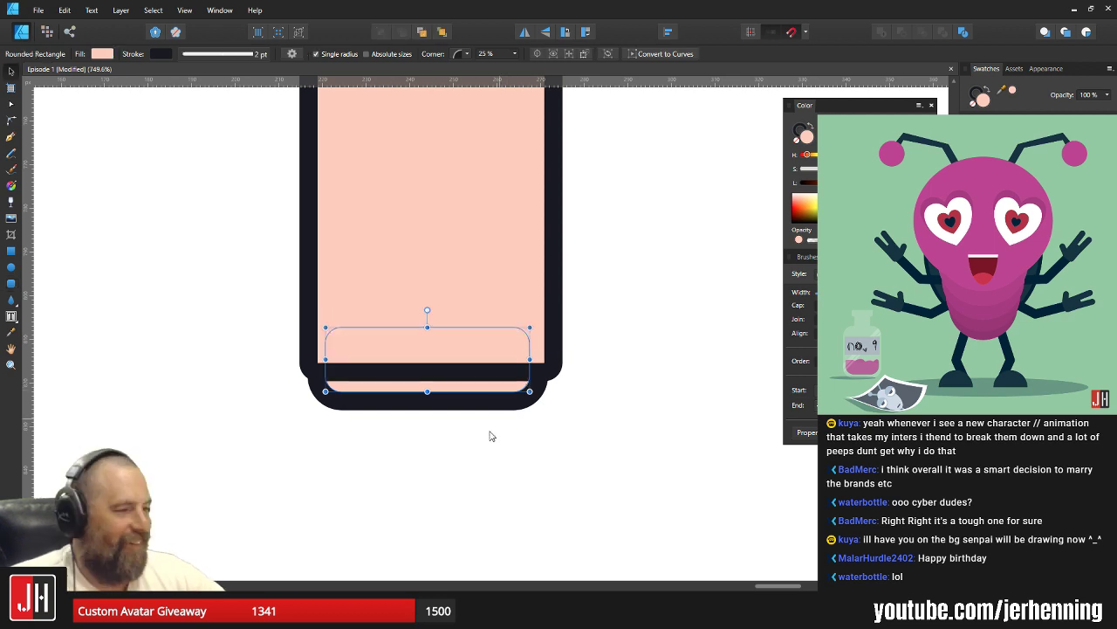
pyautogui.scroll(2, 444, 396)
pyautogui.moveTo(453, 388); pyautogui.dragTo(464, 401)
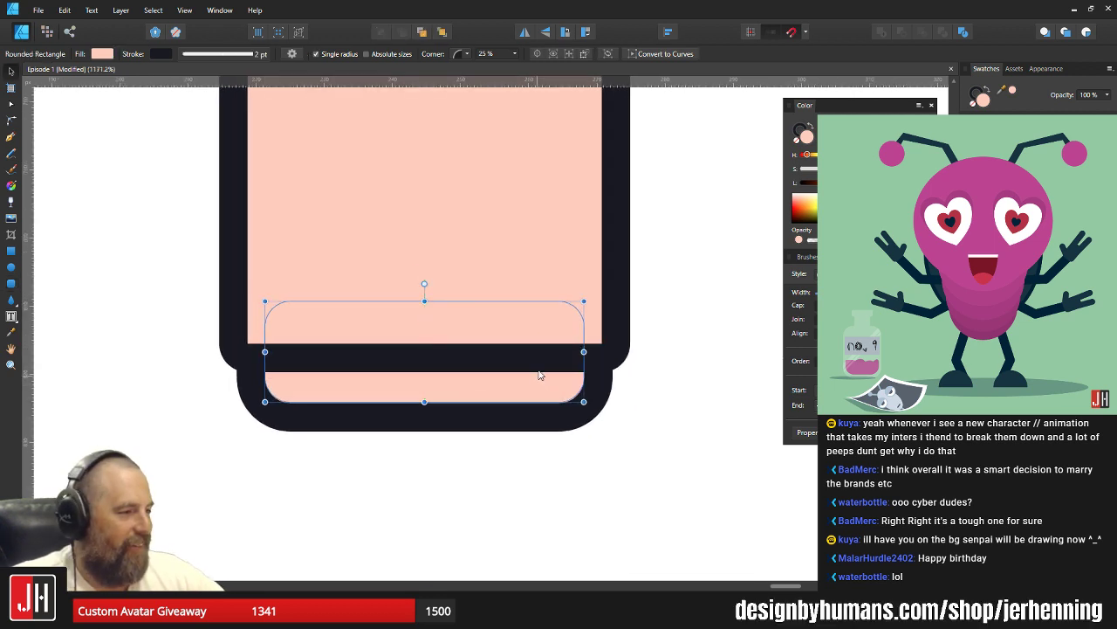
# Reduce the small rectangle's corner radius to 0% and move it up slightly behind the body.
pyautogui.moveTo(272, 309); pyautogui.dragTo(268, 298)
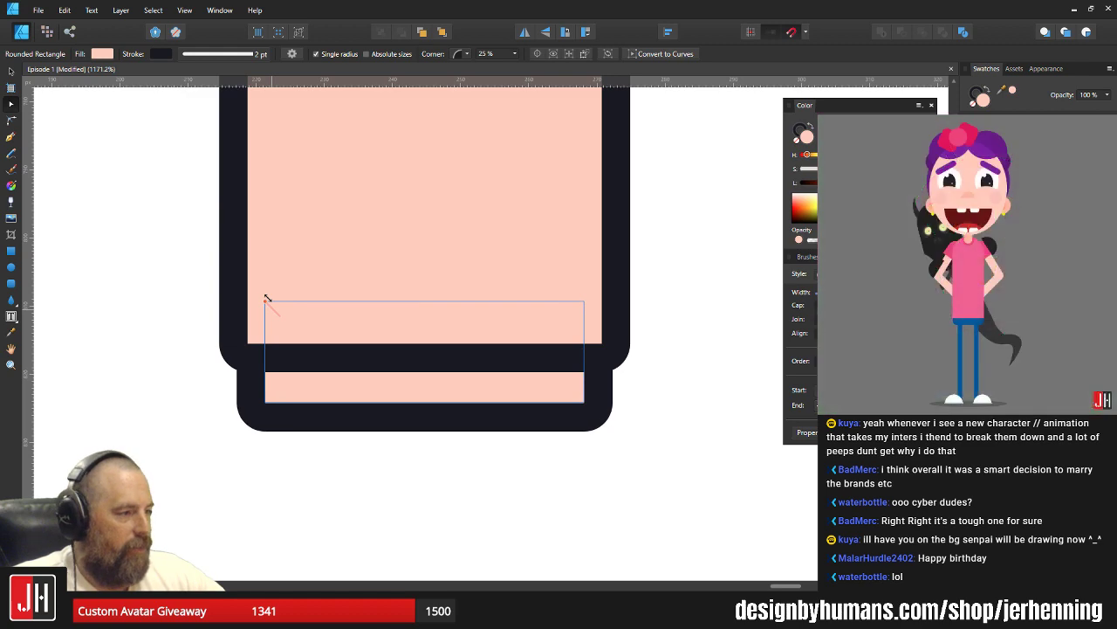
pyautogui.moveTo(392, 381); pyautogui.dragTo(391, 371)
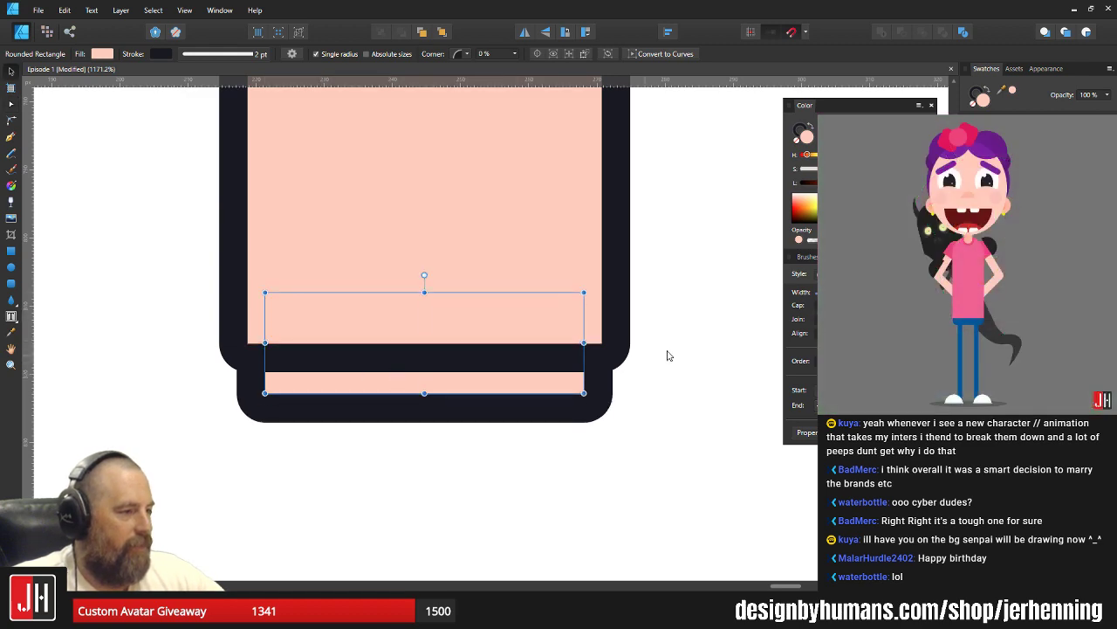
pyautogui.click(667, 353)
pyautogui.scroll(-7, 613, 387)
pyautogui.scroll(-5, 481, 436)
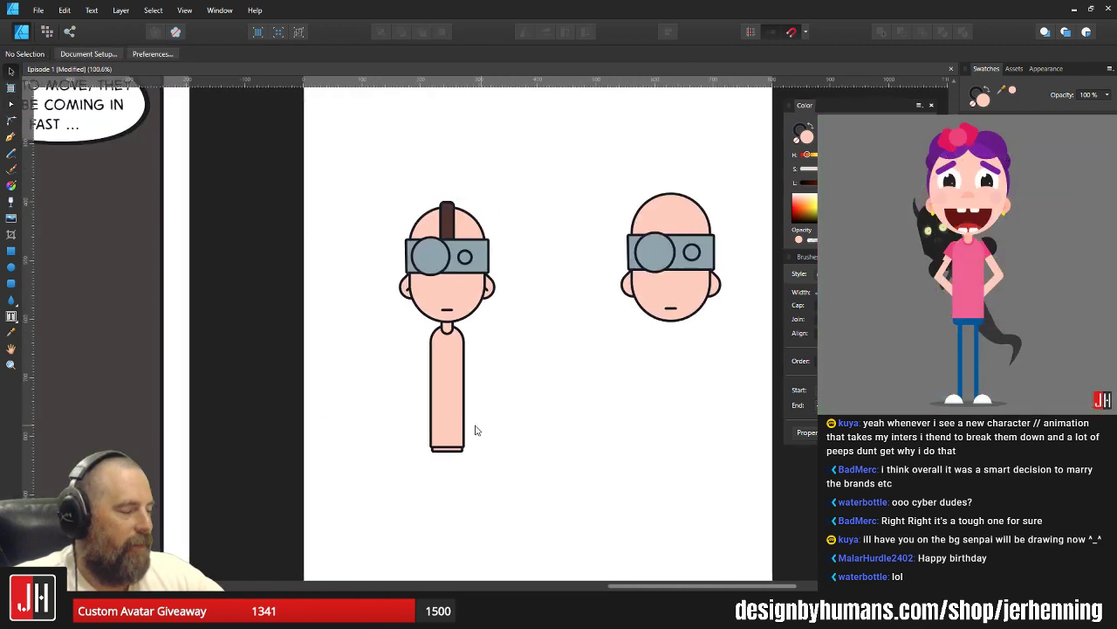
# Fill the small rectangle at the body's bottom end with the head strap's dark brown, sampled using the Color Picker.
pyautogui.scroll(3, 474, 429)
pyautogui.scroll(3, 436, 366)
pyautogui.click(444, 350)
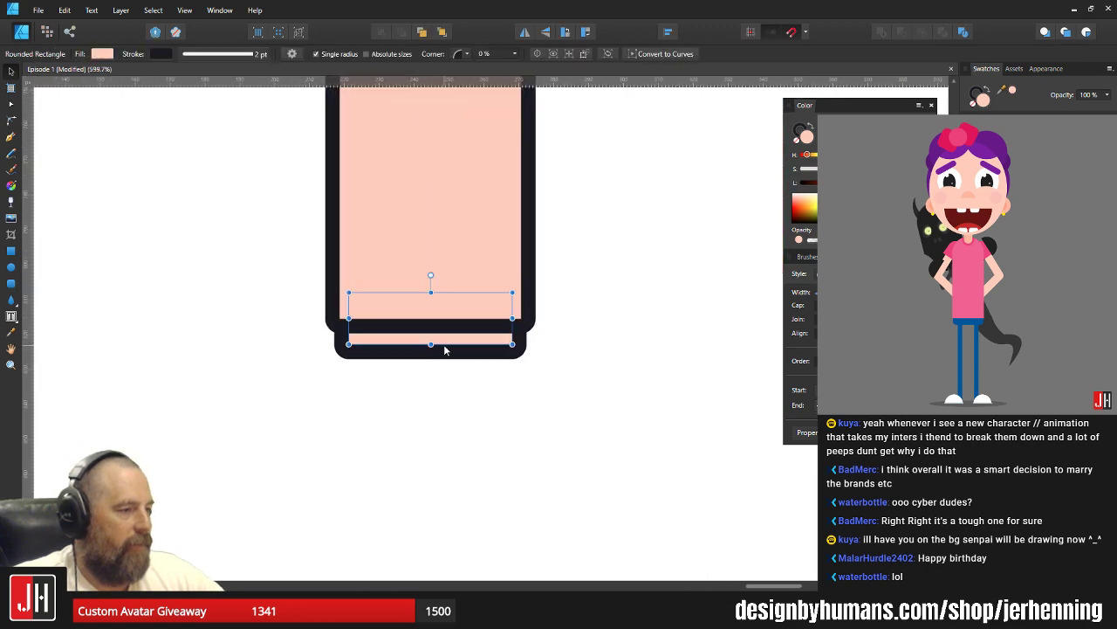
pyautogui.scroll(-4, 445, 354)
pyautogui.scroll(1, 468, 393)
pyautogui.scroll(-2, 468, 332)
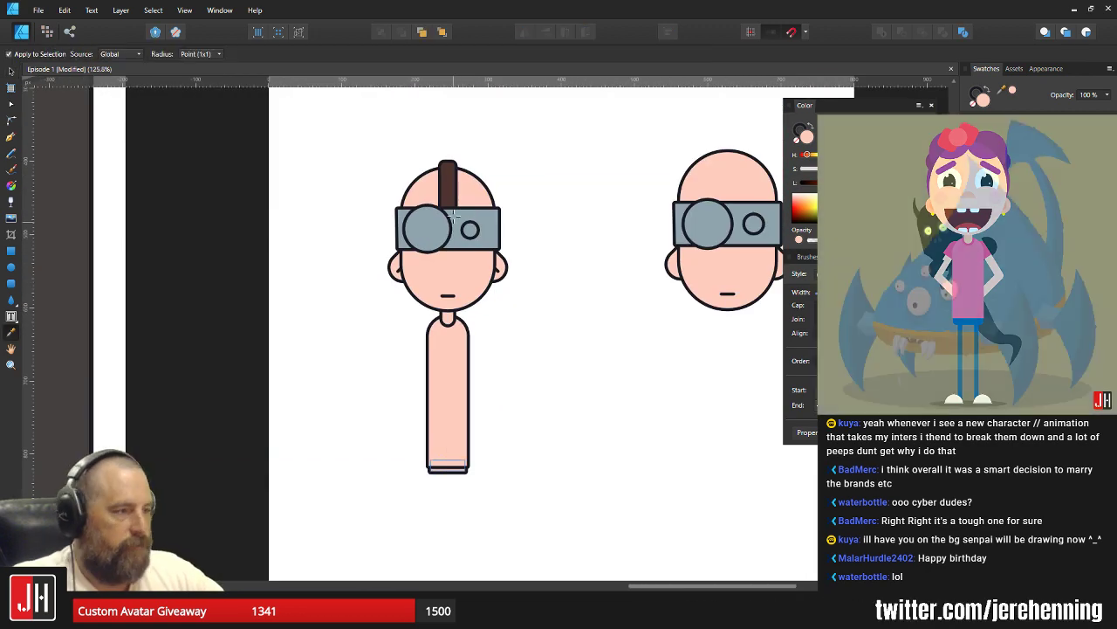
pyautogui.click(535, 323)
# Shrink the brown rectangle at the body's bottom end slightly, move it down a little and save the document.
pyautogui.scroll(8, 481, 422)
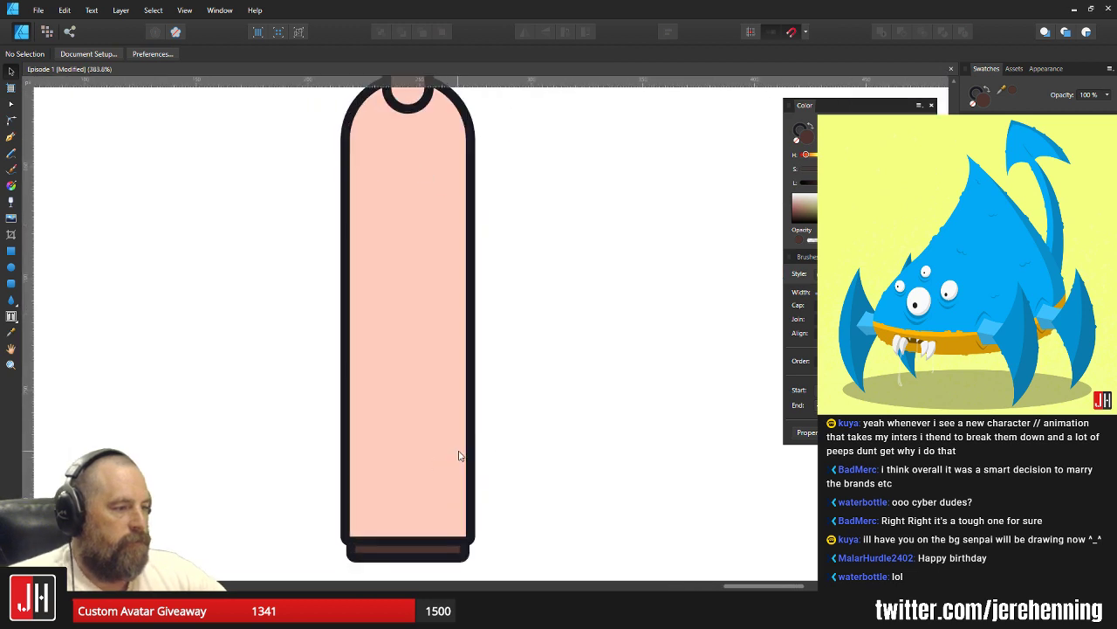
pyautogui.click(415, 392)
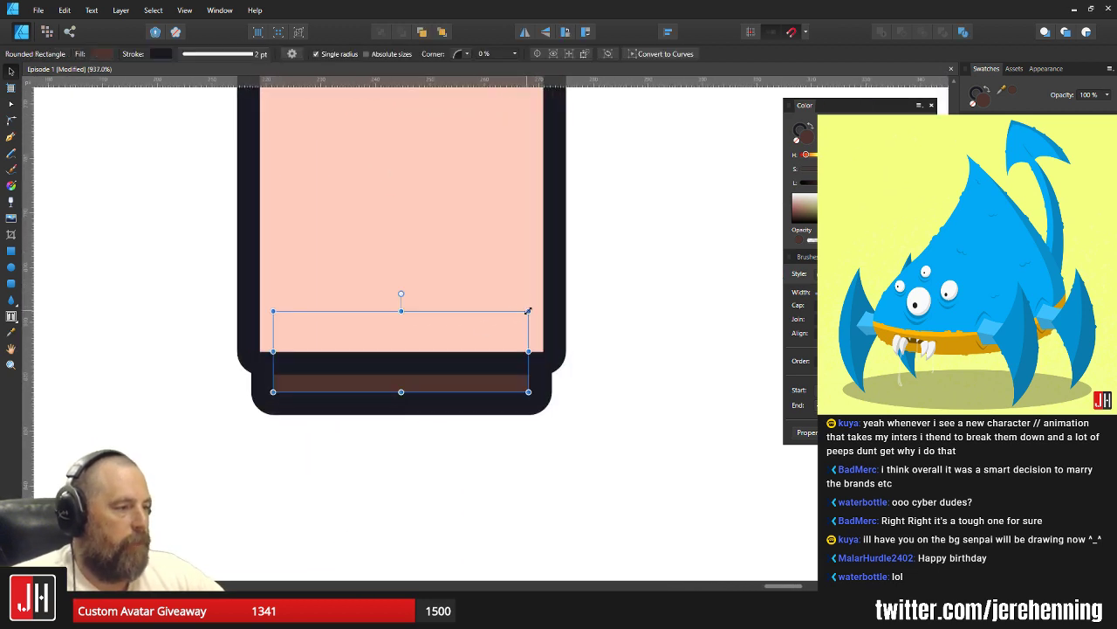
pyautogui.moveTo(528, 311); pyautogui.dragTo(523, 314)
pyautogui.moveTo(461, 352); pyautogui.dragTo(464, 358)
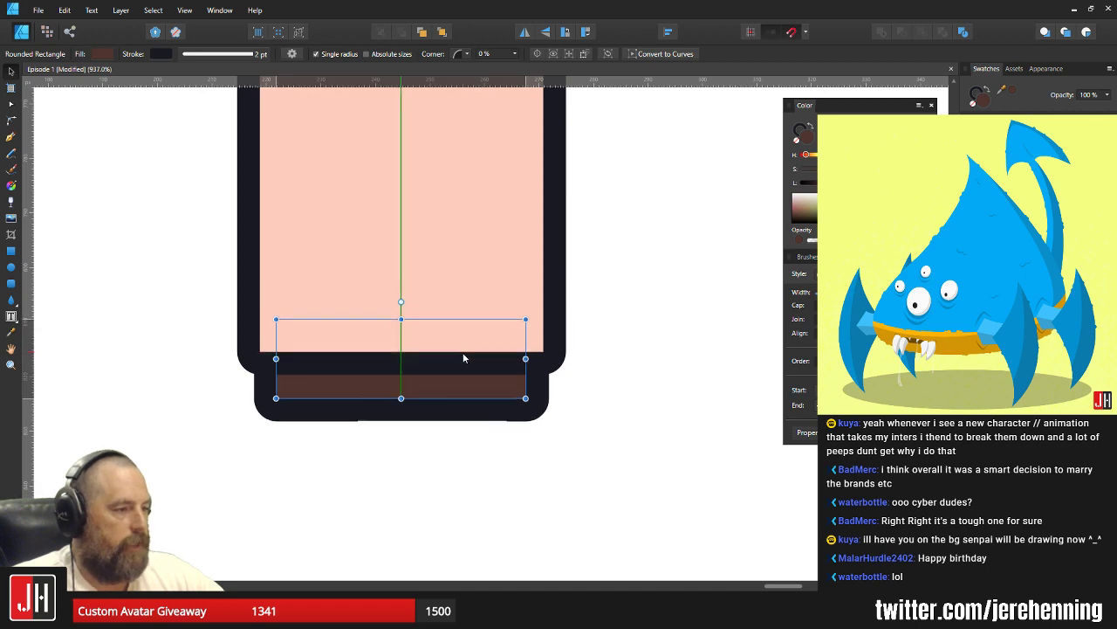
pyautogui.click(593, 341)
pyautogui.hotkey('ctrl', 's')
# Examine the character's body, neck and goggles close up and at a distance.
pyautogui.scroll(-3, 579, 336)
pyautogui.moveTo(561, 319); pyautogui.dragTo(500, 455)
pyautogui.scroll(-4, 482, 390)
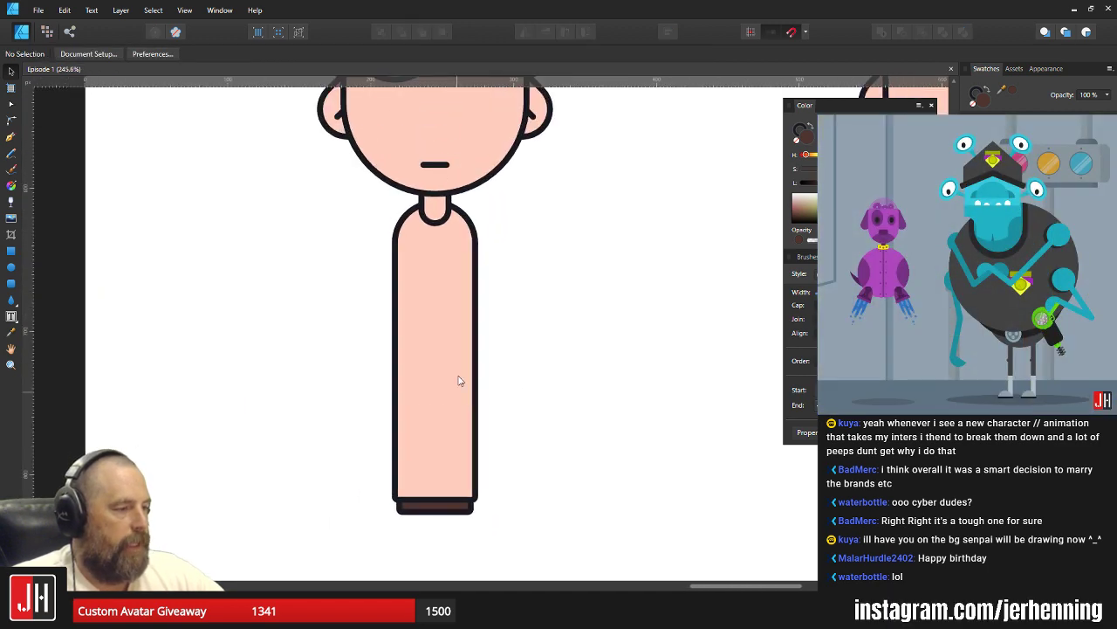
pyautogui.scroll(2, 443, 220)
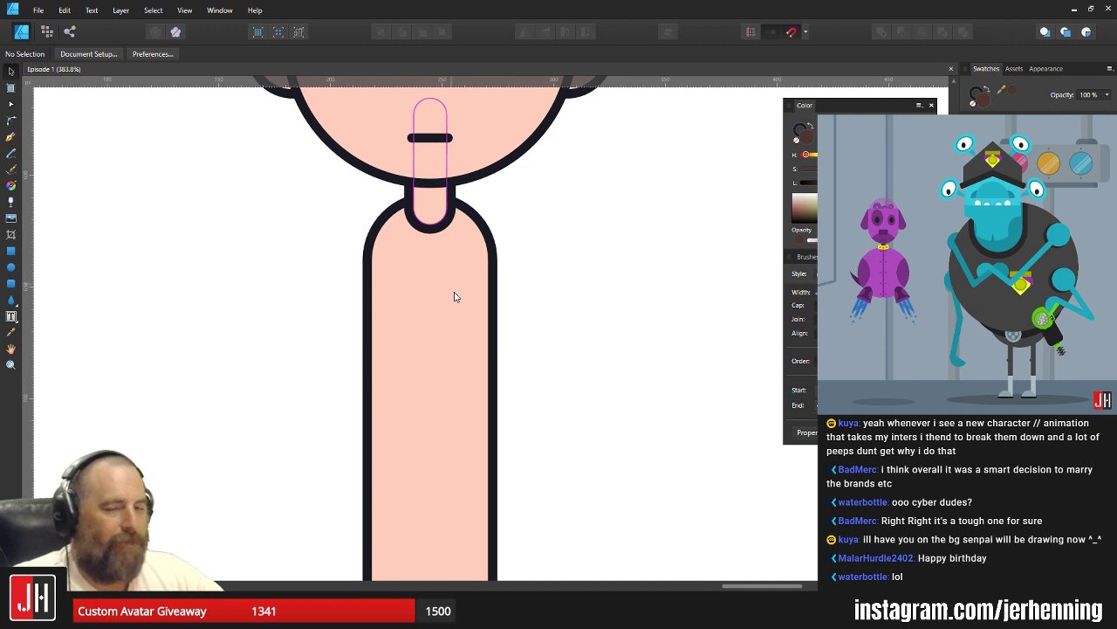
pyautogui.moveTo(454, 297); pyautogui.dragTo(442, 239)
pyautogui.scroll(-2, 444, 250)
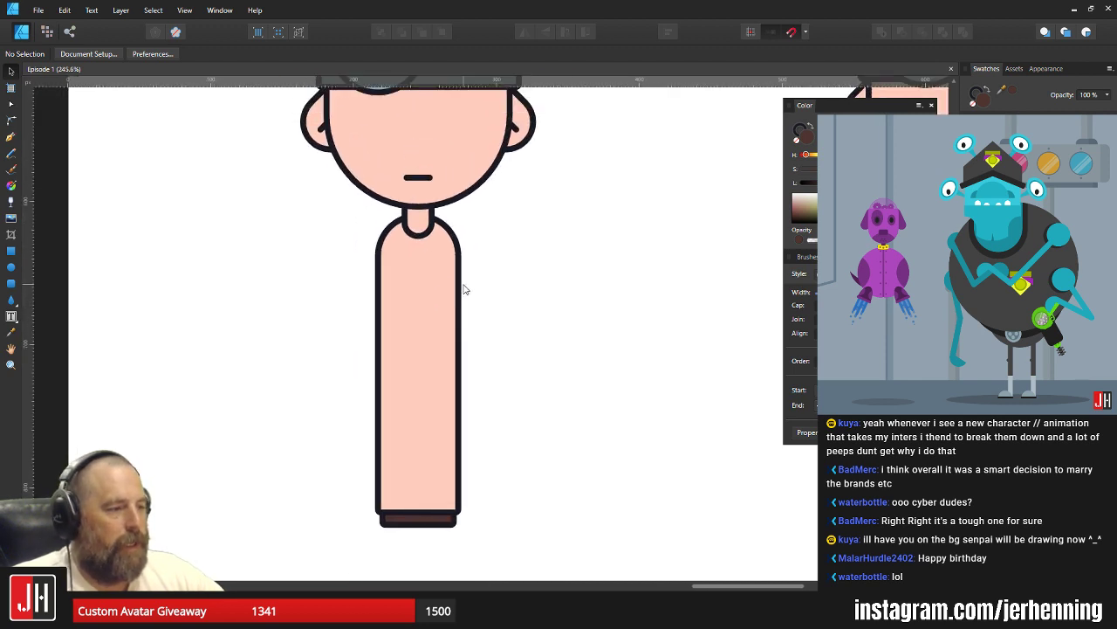
pyautogui.scroll(-1, 464, 280)
pyautogui.moveTo(464, 279); pyautogui.dragTo(466, 340)
pyautogui.scroll(1, 428, 237)
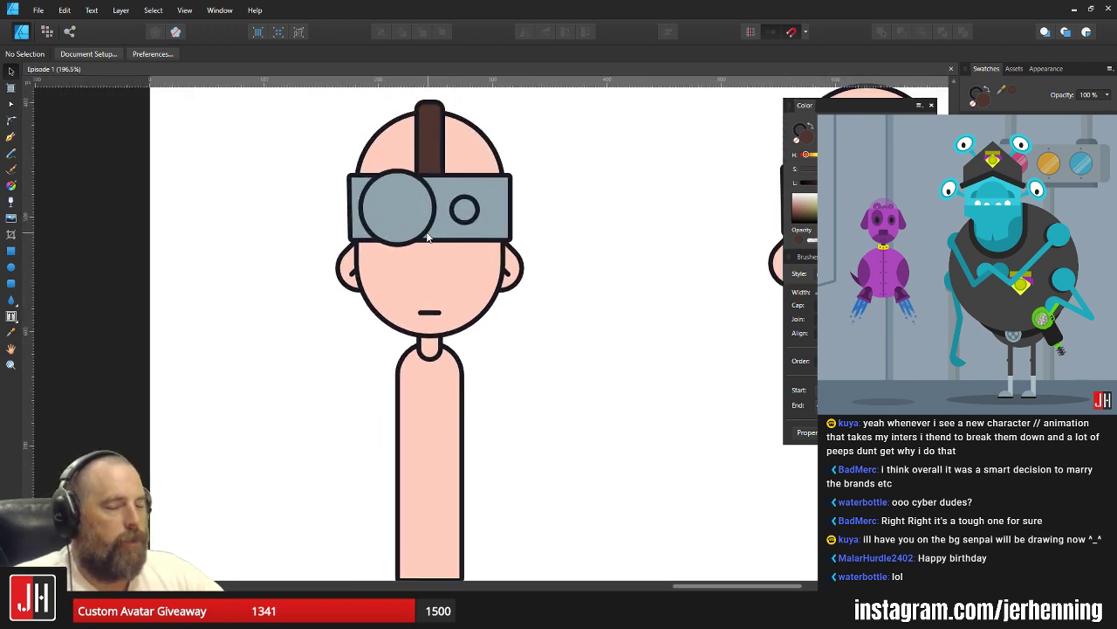
pyautogui.scroll(2, 425, 231)
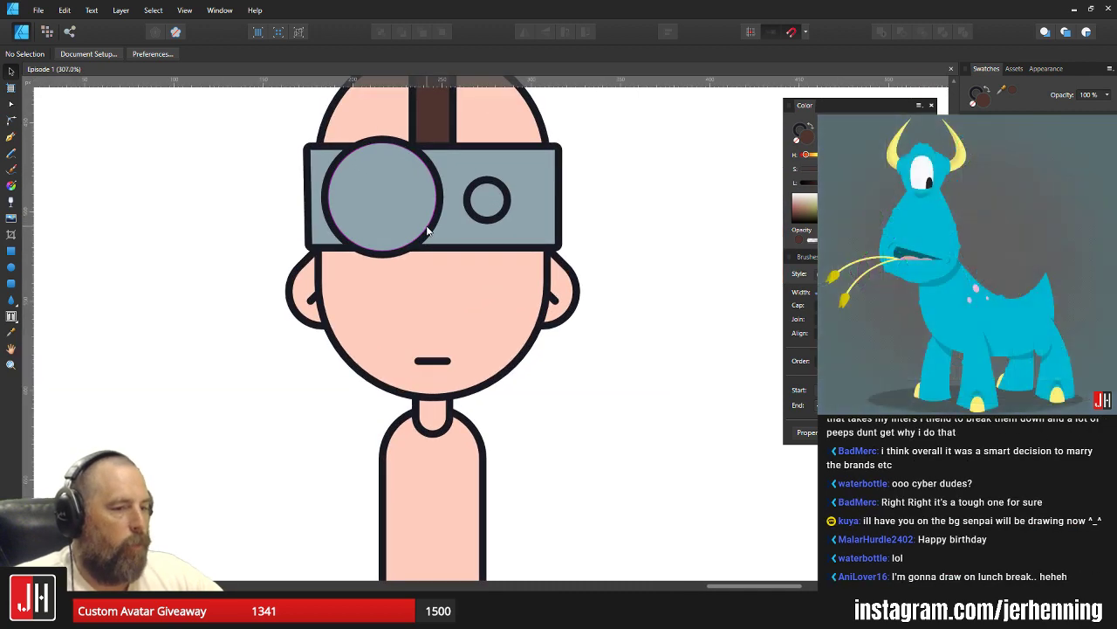
# Draw a wide strokeless rectangle across the goggles' lower edge, filled with a darker shade of the sampled skin colour.
pyautogui.click(11, 251)
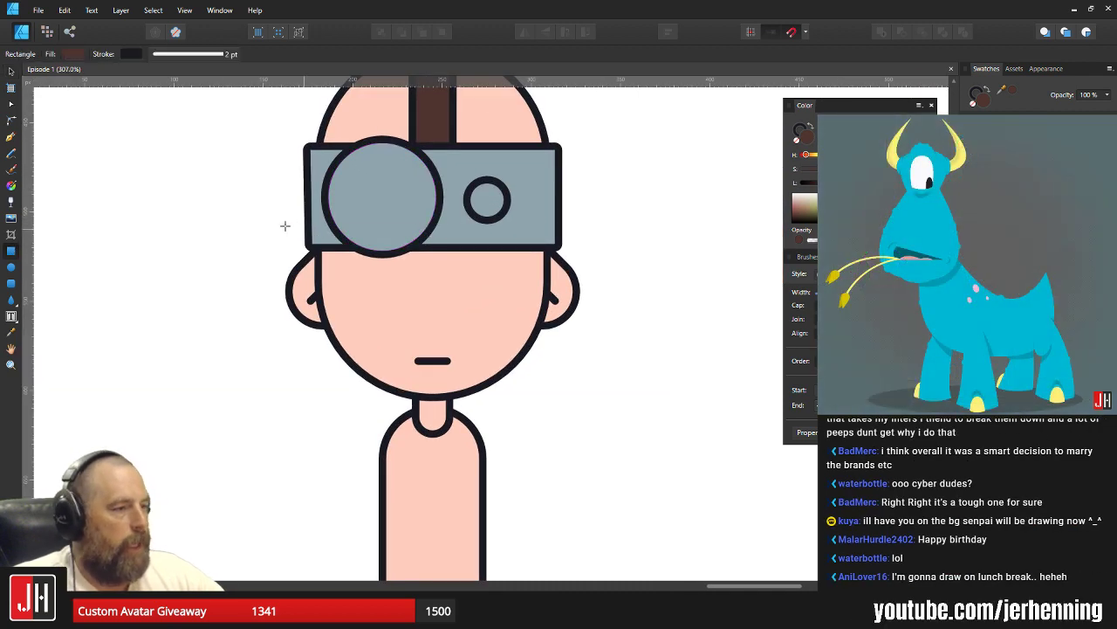
pyautogui.moveTo(277, 222); pyautogui.dragTo(598, 270)
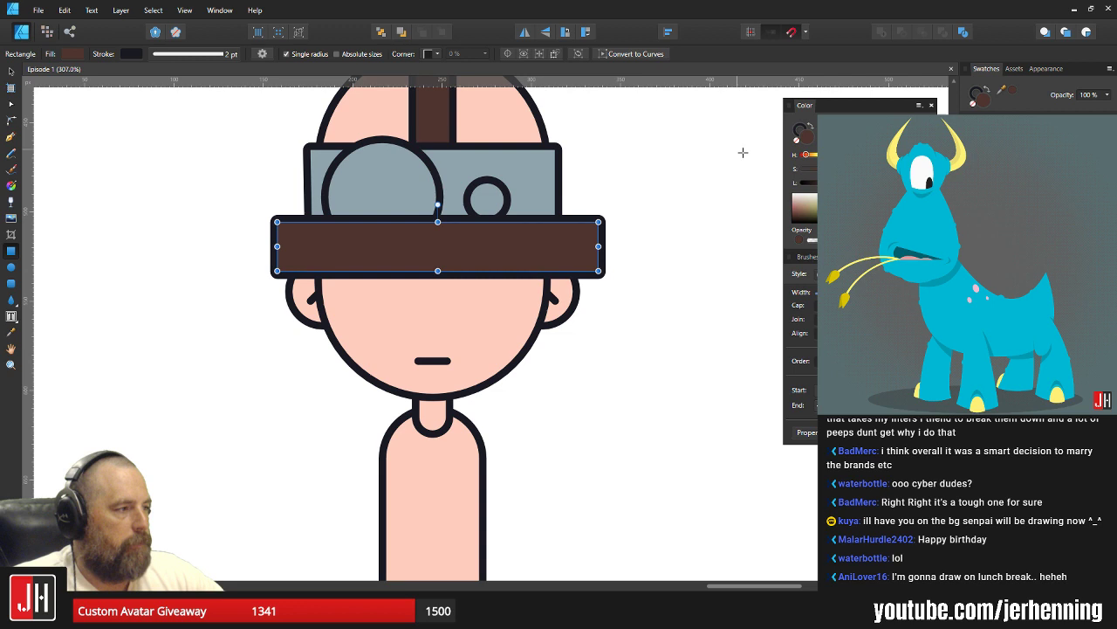
pyautogui.click(797, 143)
pyautogui.press('i')
pyautogui.click(493, 287)
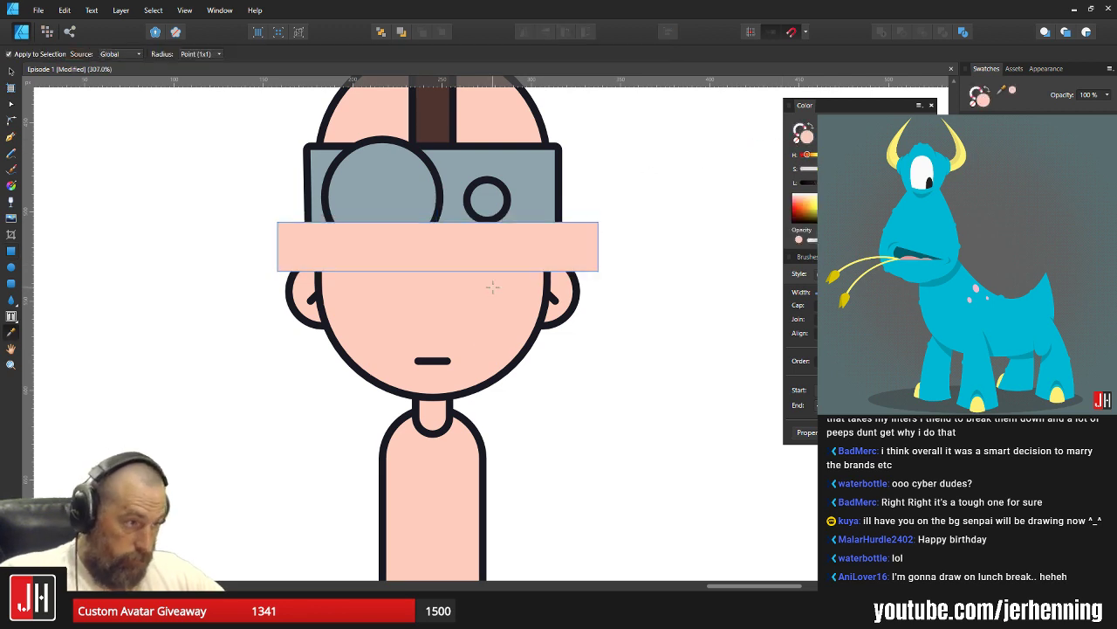
pyautogui.press('m')
pyautogui.moveTo(886, 182); pyautogui.dragTo(878, 182)
# Paste the darker rectangle inside the face shape and move it up to leave a narrow shadow below the goggles.
pyautogui.hotkey('ctrl', 'x')
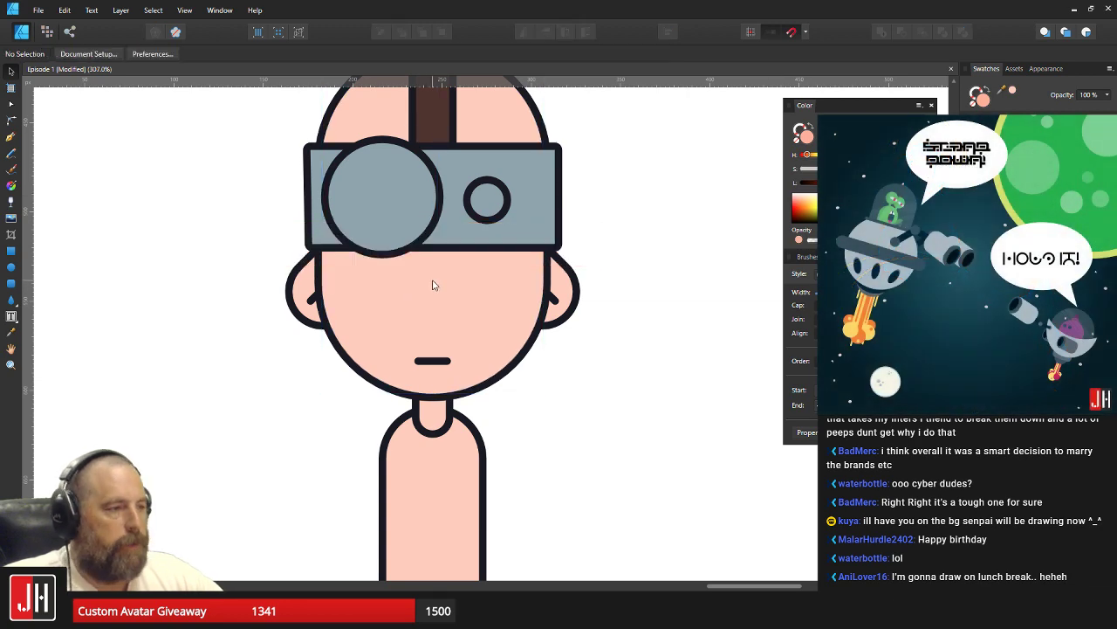
pyautogui.click(434, 281)
pyautogui.hotkey('ctrl', 'alt', 'v')
pyautogui.scroll(3, 440, 266)
pyautogui.moveTo(452, 268); pyautogui.dragTo(451, 249)
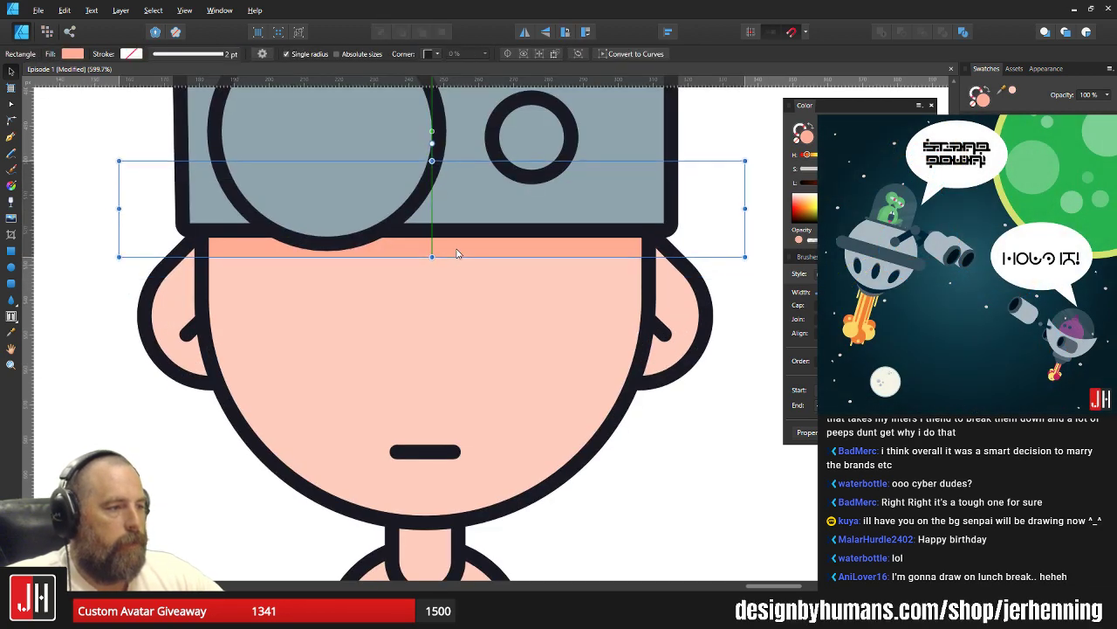
pyautogui.scroll(-5, 464, 253)
pyautogui.click(552, 327)
pyautogui.scroll(-2, 552, 321)
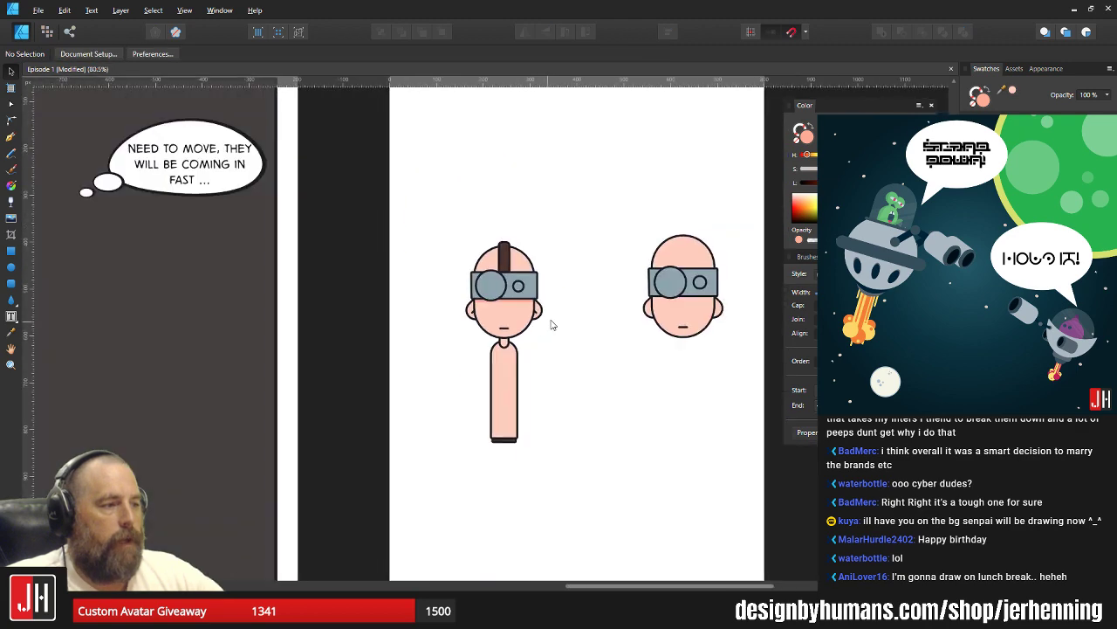
# Duplicate the goggles' large circle in place and remove the copy's stroke.
pyautogui.scroll(4, 515, 320)
pyautogui.moveTo(522, 336); pyautogui.dragTo(495, 329)
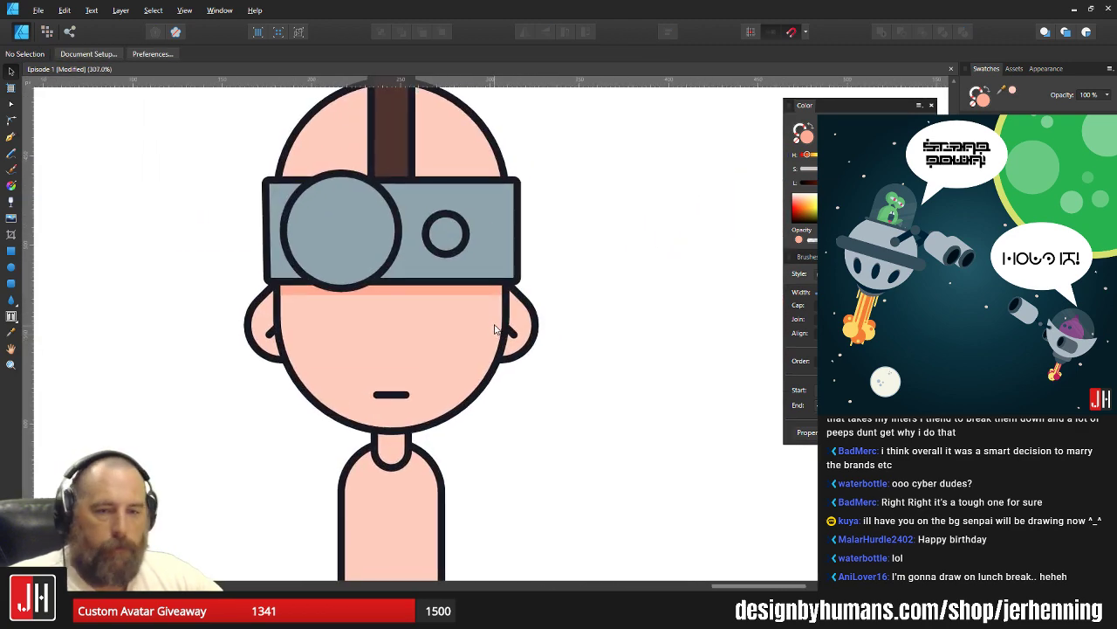
pyautogui.scroll(1, 339, 250)
pyautogui.click(345, 255)
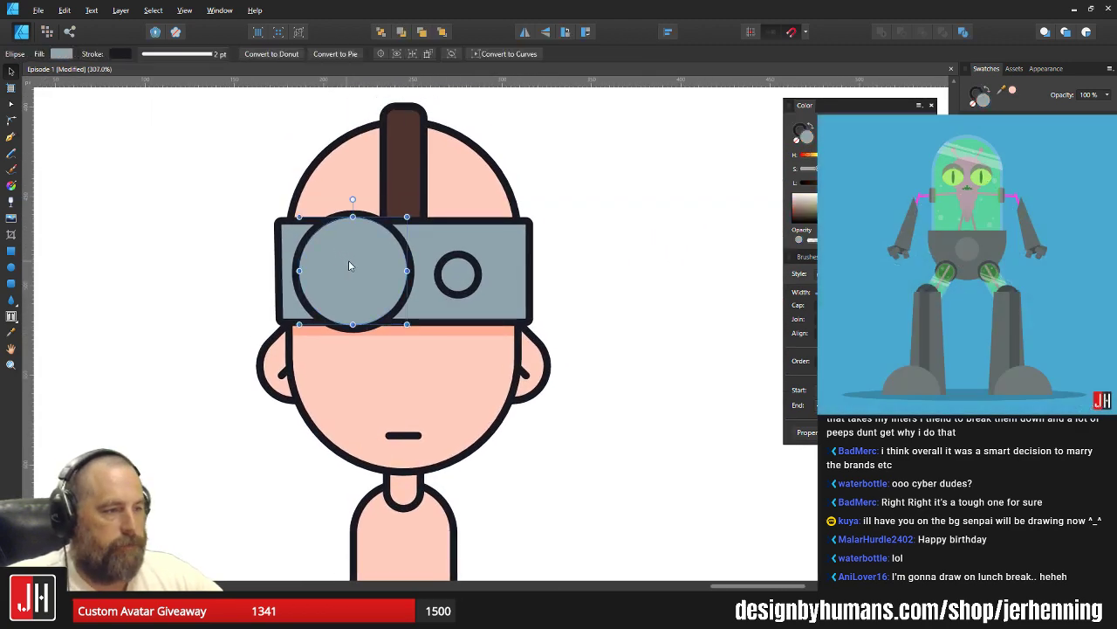
pyautogui.scroll(3, 352, 259)
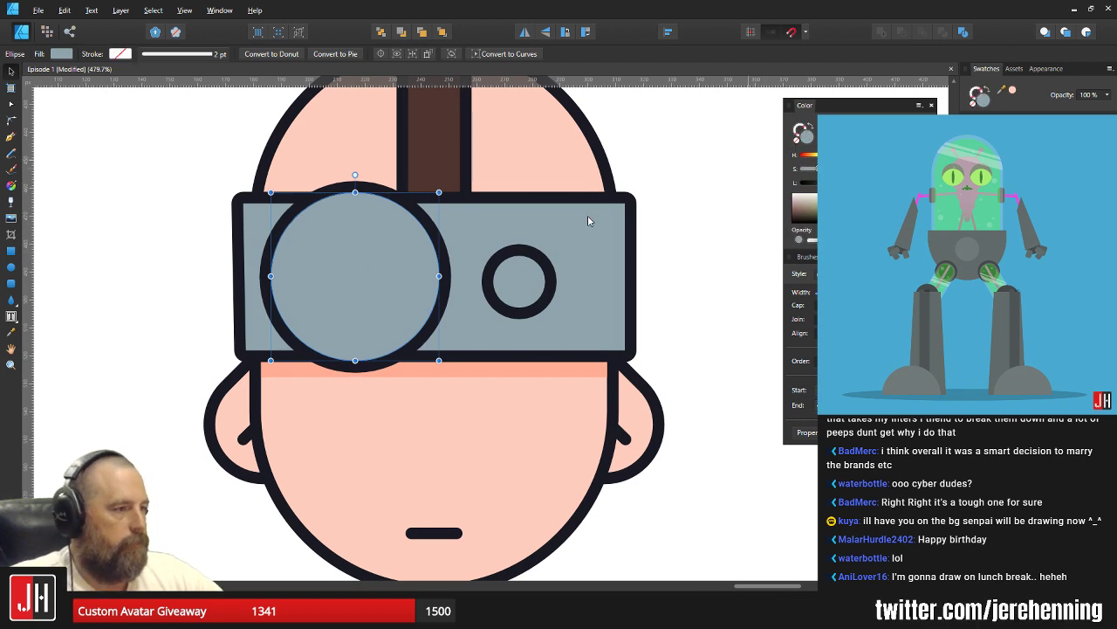
# Try to cut a crescent from the goggles' large circle by subtracting the strokeless copy offset up and to the right.
pyautogui.moveTo(379, 282); pyautogui.dragTo(391, 260)
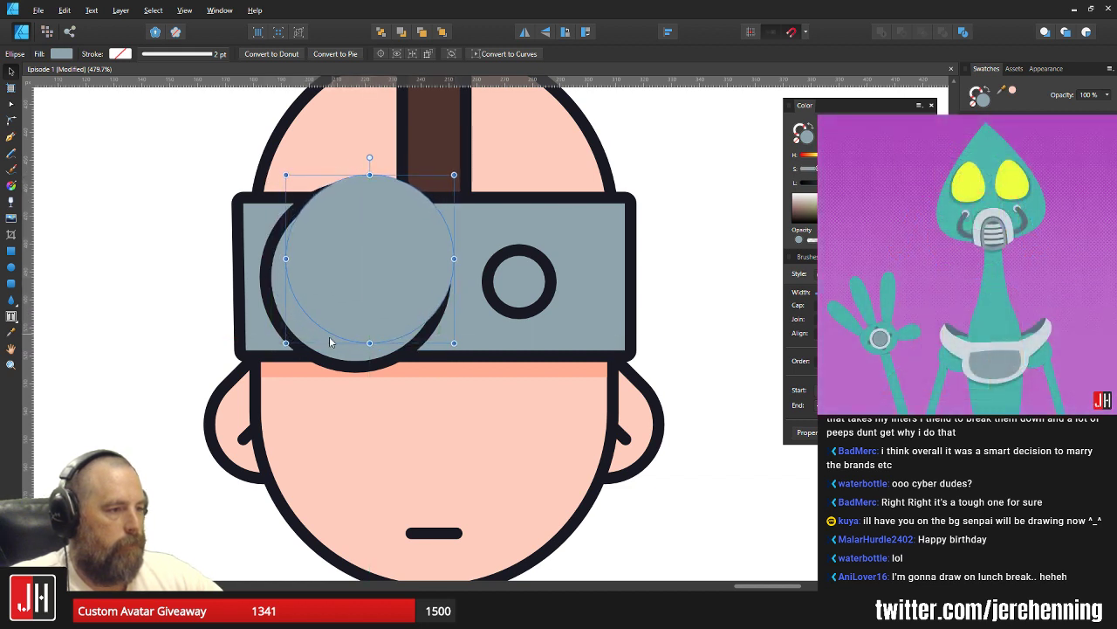
pyautogui.keyDown('shift'); pyautogui.click(327, 347); pyautogui.keyUp('shift')
pyautogui.click(902, 31)
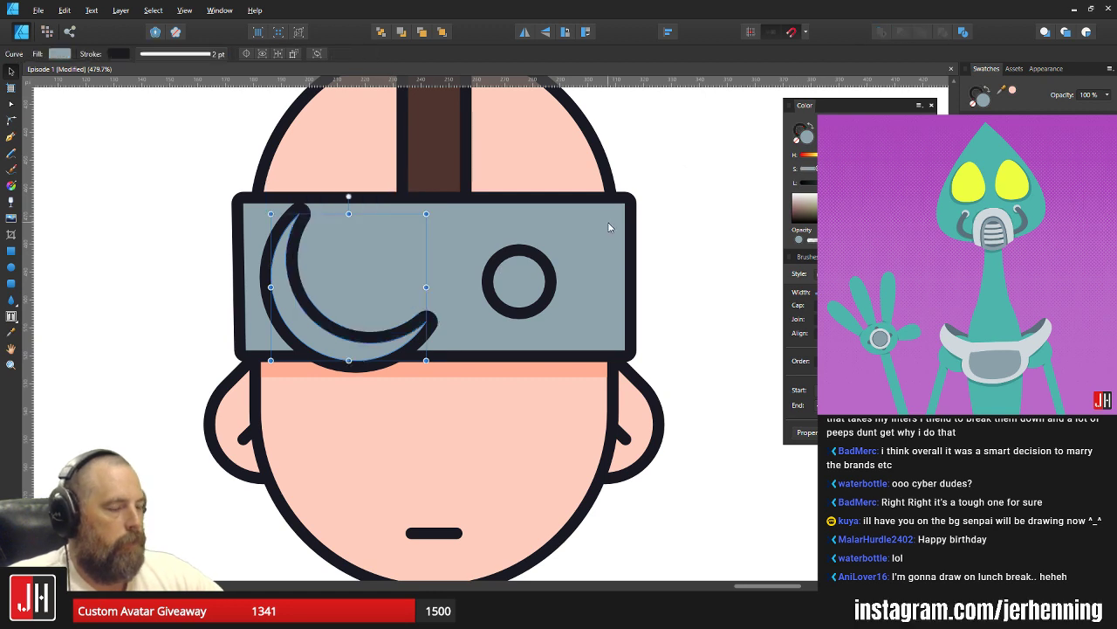
pyautogui.hotkey('ctrl', 'z')
pyautogui.hotkey('ctrl', 'z')
pyautogui.hotkey('ctrl', 'z')
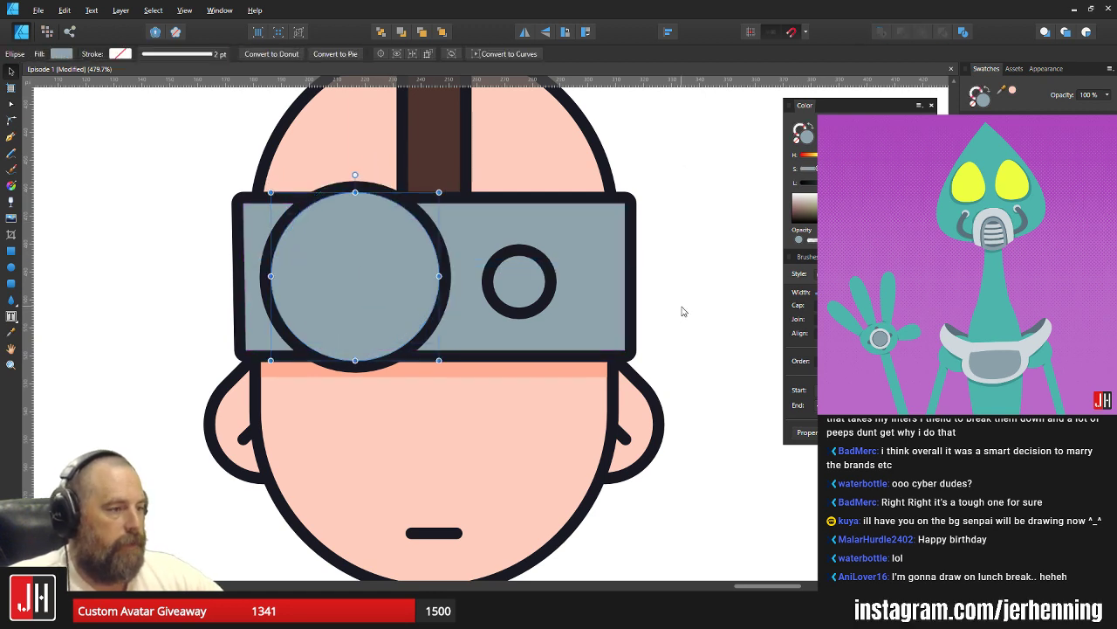
pyautogui.moveTo(352, 262); pyautogui.dragTo(461, 262)
pyautogui.hotkey('ctrl', 'z')
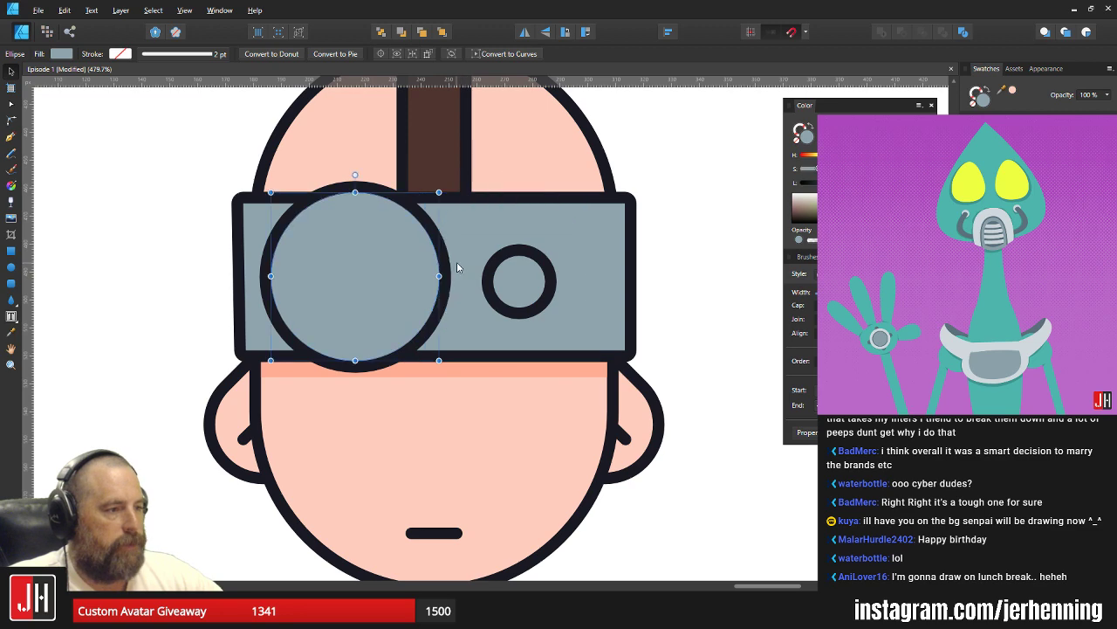
# Subtract an offset strokeless circle from its duplicate on the large lens to form a lower-left crescent, and darken its fill.
pyautogui.moveTo(347, 282); pyautogui.dragTo(363, 268)
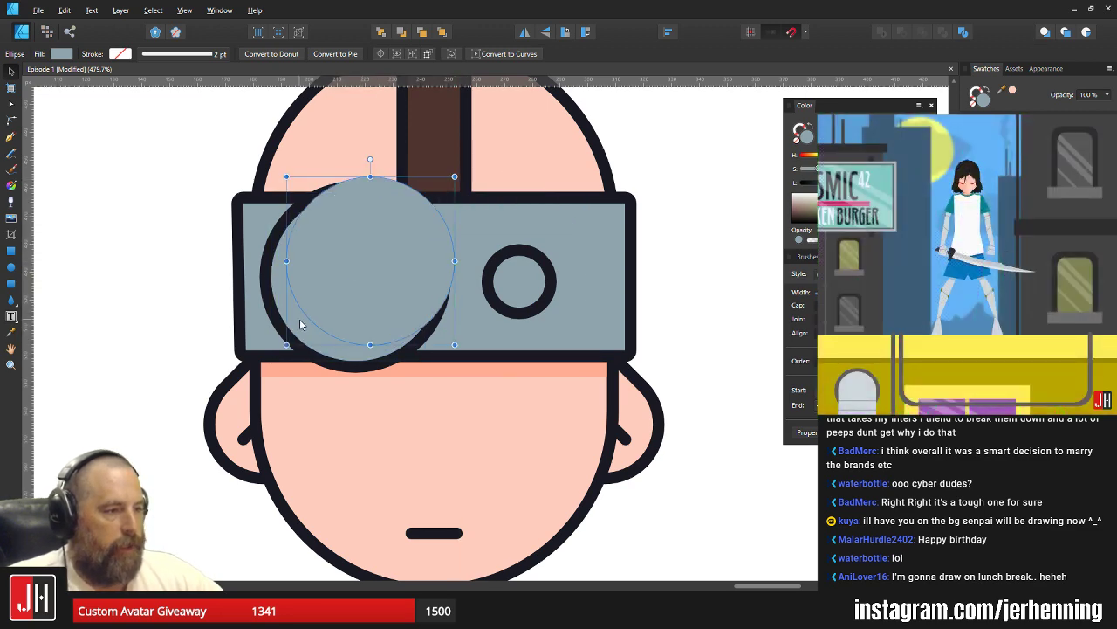
pyautogui.keyDown('shift'); pyautogui.click(300, 325); pyautogui.keyUp('shift')
pyautogui.click(901, 34)
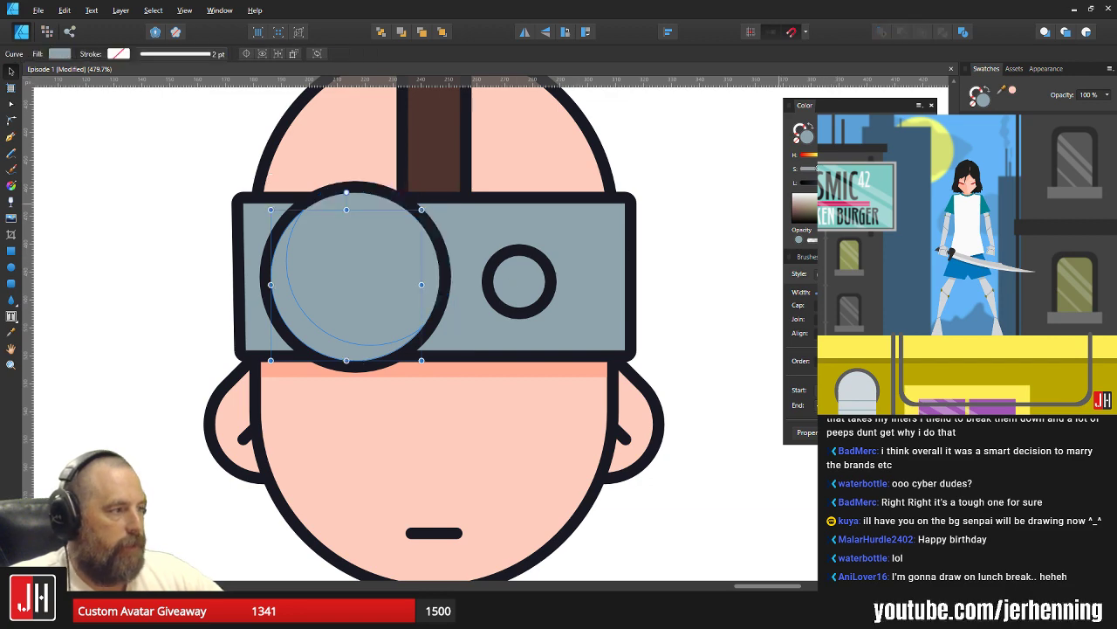
pyautogui.moveTo(864, 183); pyautogui.dragTo(859, 182)
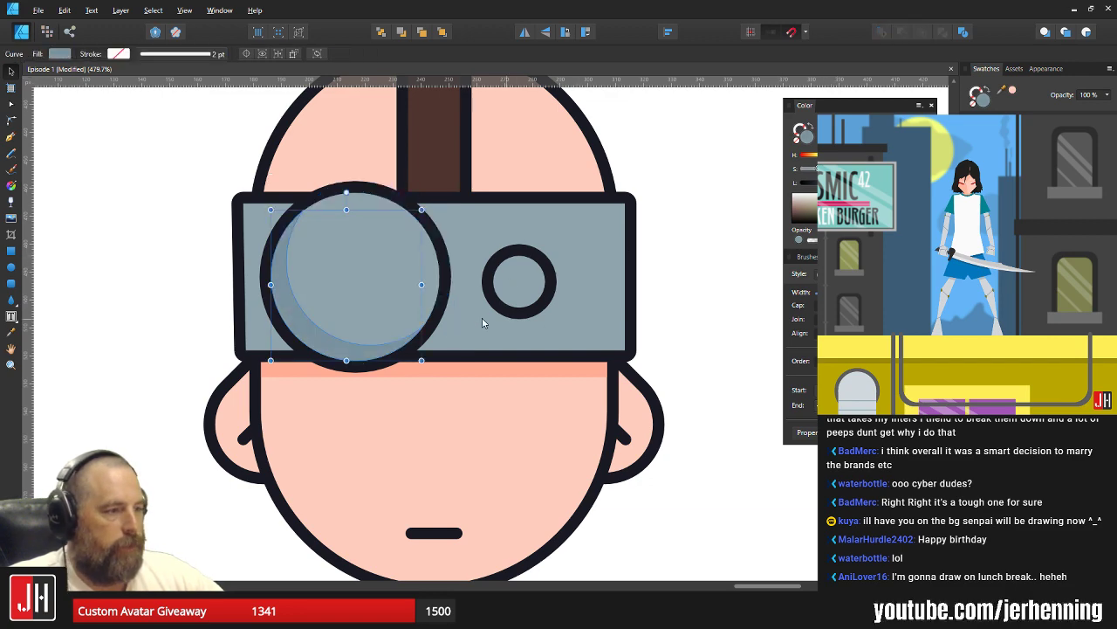
# Paste the darker crescent inside the goggles' large circle as its shadow.
pyautogui.hotkey('ctrl', 'x')
pyautogui.click(385, 303)
pyautogui.hotkey('ctrl', 'alt', 'v')
pyautogui.scroll(-5, 411, 304)
pyautogui.click(556, 319)
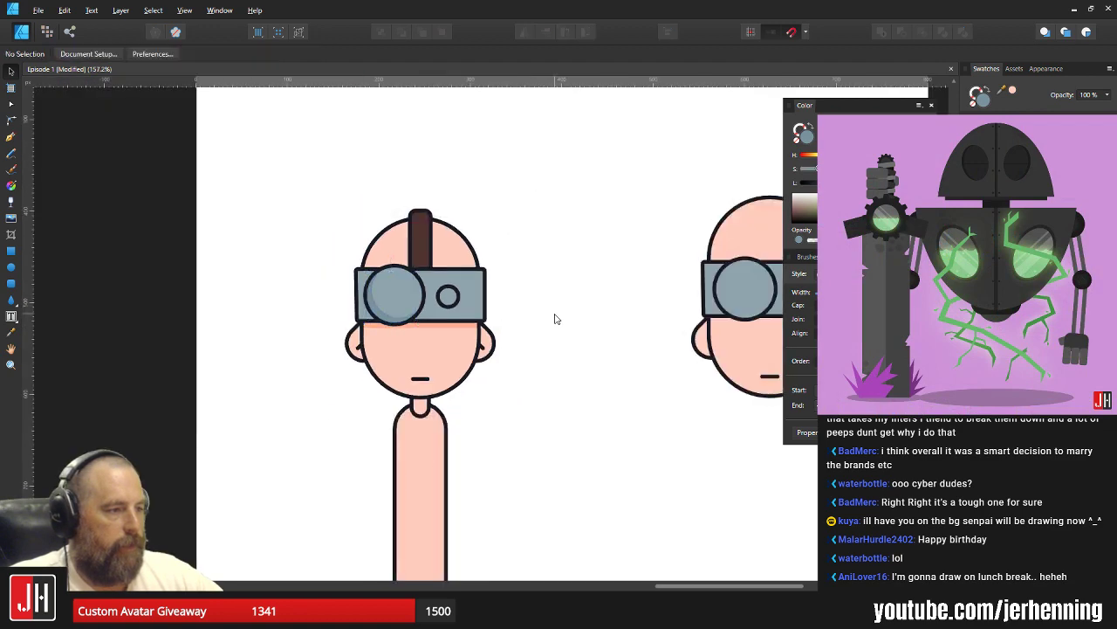
# Form a lower-left crescent on the goggles' small circle by subtracting an offset strokeless copy from another copy.
pyautogui.scroll(5, 431, 313)
pyautogui.scroll(4, 420, 313)
pyautogui.click(436, 282)
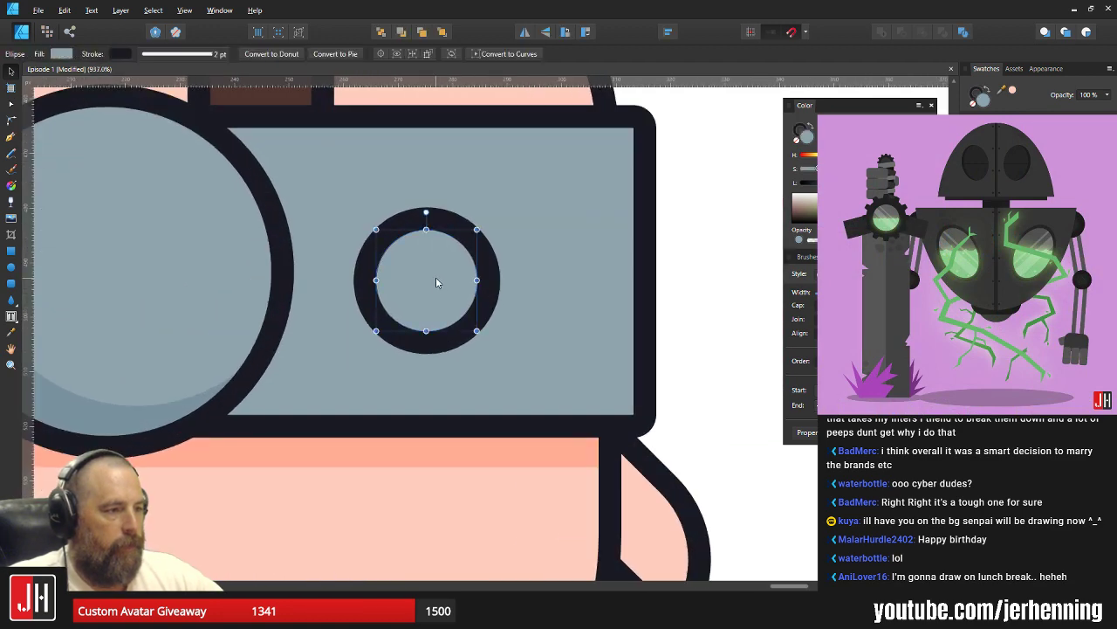
pyautogui.moveTo(395, 321); pyautogui.dragTo(461, 307)
pyautogui.scroll(2, 509, 263)
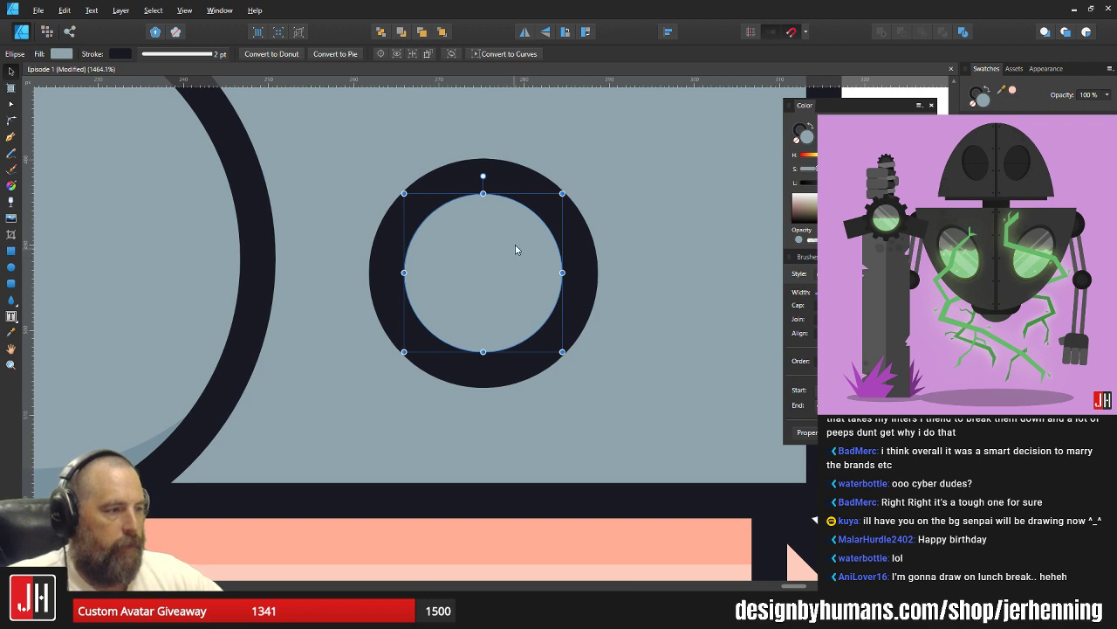
pyautogui.click(797, 139)
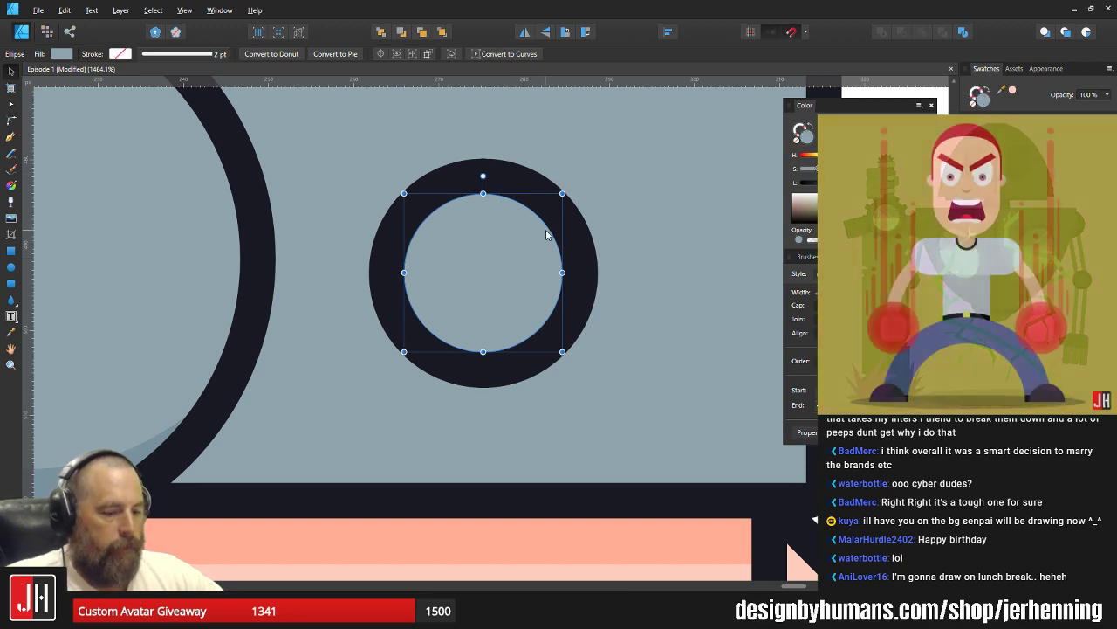
pyautogui.moveTo(503, 272); pyautogui.dragTo(526, 251)
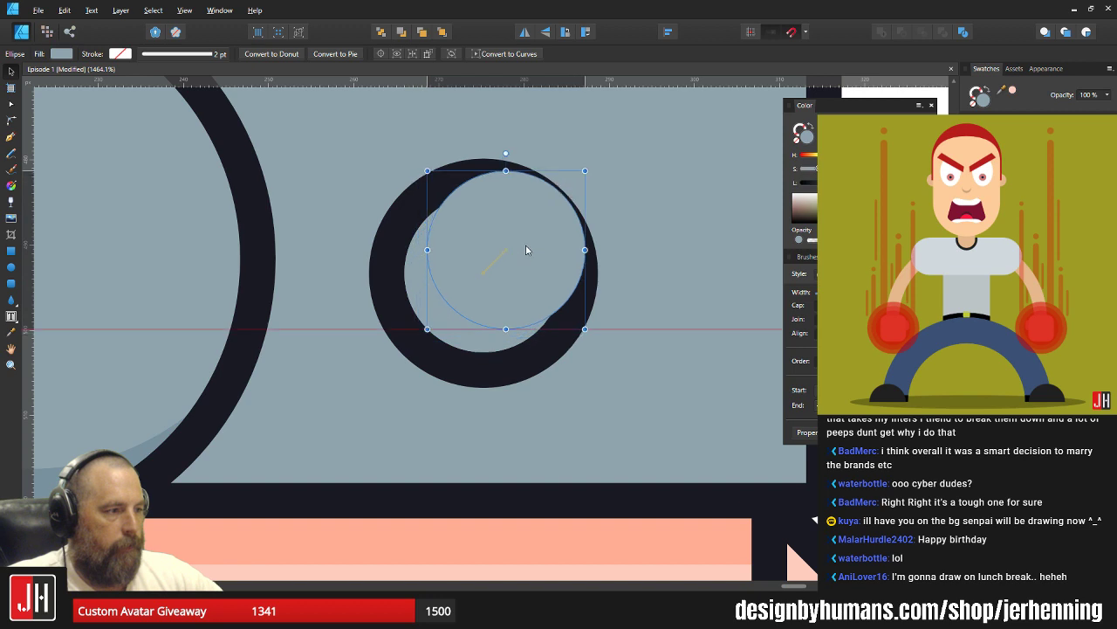
pyautogui.keyDown('shift'); pyautogui.click(440, 314); pyautogui.keyUp('shift')
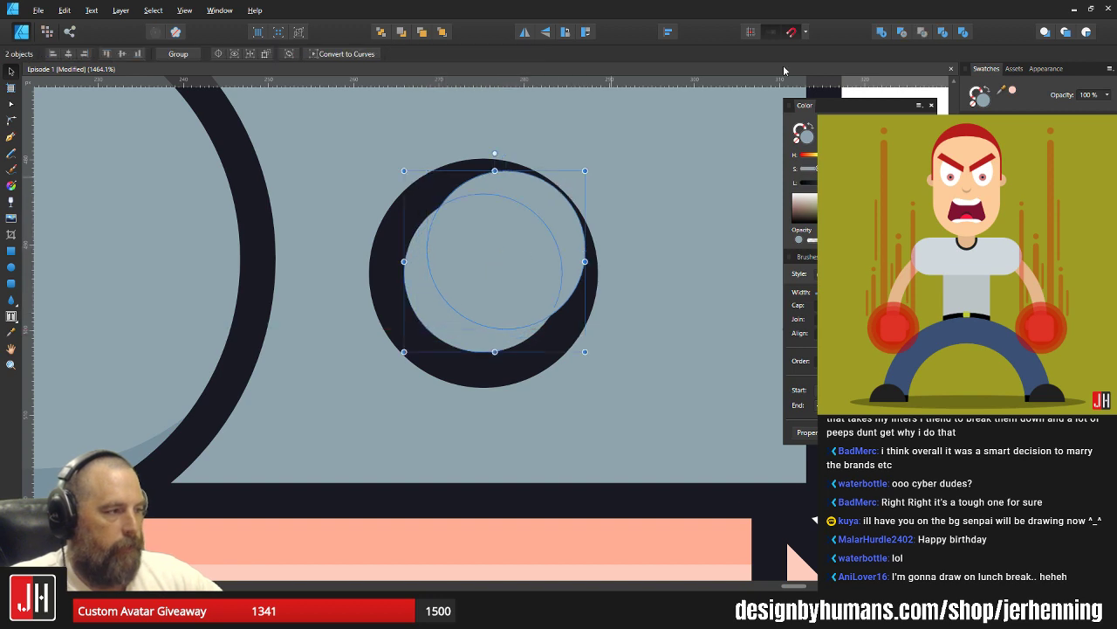
pyautogui.click(905, 35)
# Fill the small circle's crescent with the large circle's shadow colour, sampled using the Color Picker.
pyautogui.press('i')
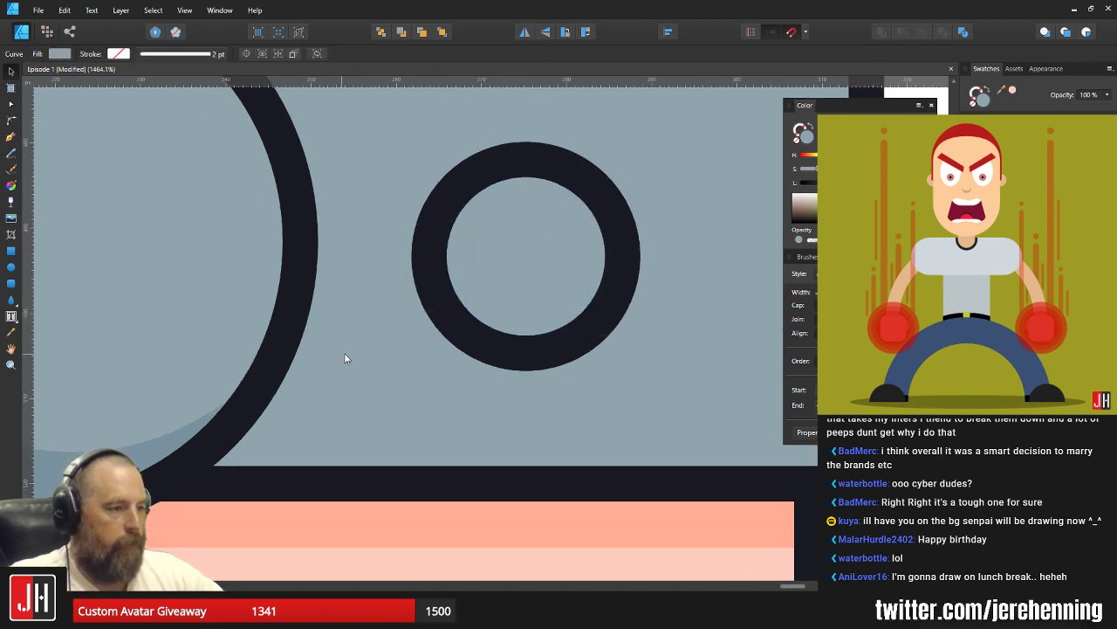
pyautogui.click(137, 452)
pyautogui.press('v')
pyautogui.scroll(-7, 531, 292)
pyautogui.click(583, 298)
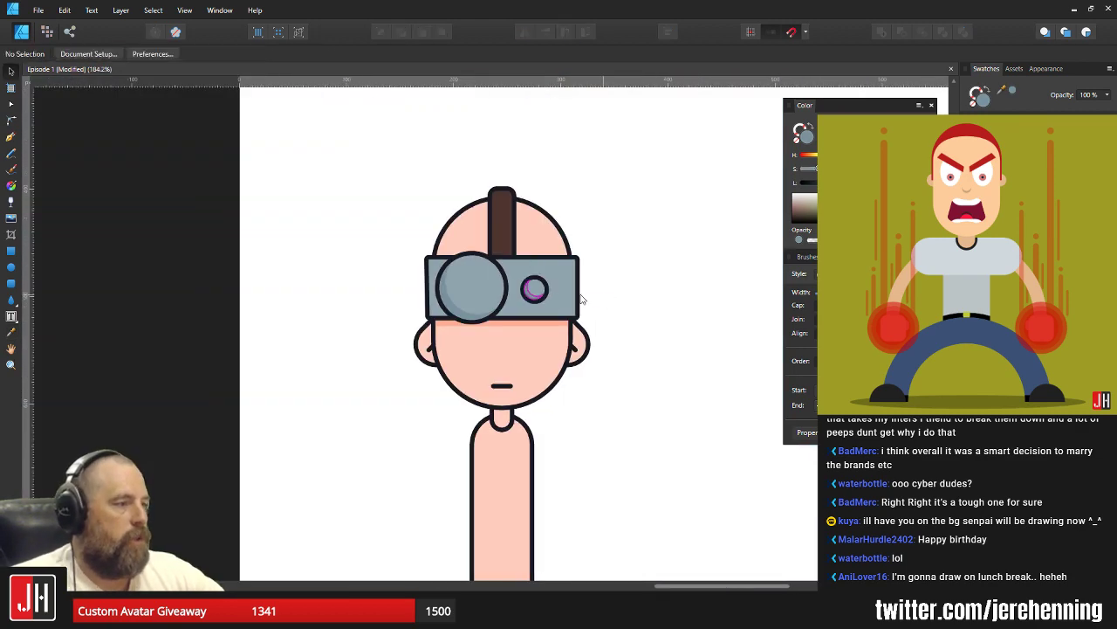
# Move the small crescent aside, delete the leftover circle copy and return the crescent to the small circle's lower-left edge.
pyautogui.scroll(6, 539, 297)
pyautogui.moveTo(538, 293); pyautogui.dragTo(660, 273)
pyautogui.moveTo(549, 267); pyautogui.dragTo(691, 271)
pyautogui.press('Delete')
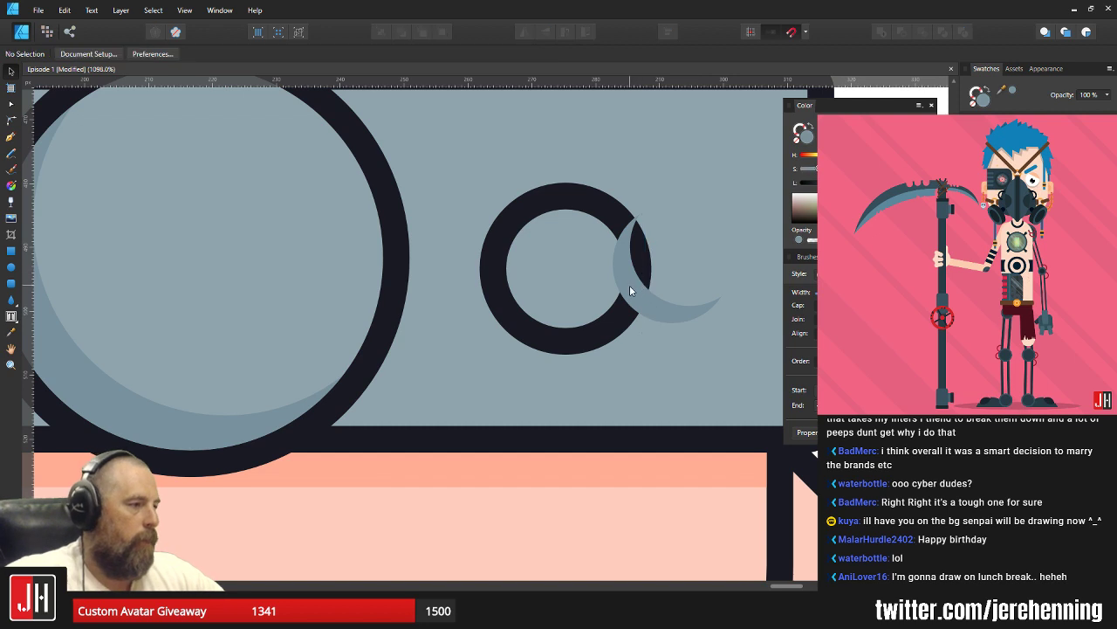
pyautogui.moveTo(619, 290); pyautogui.dragTo(536, 301)
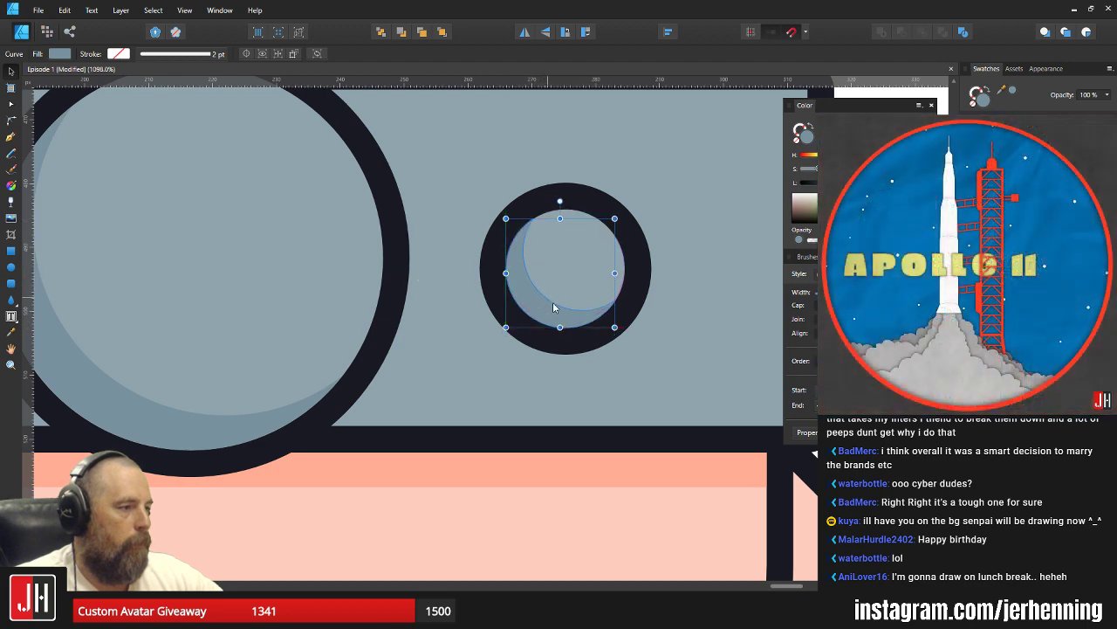
pyautogui.scroll(-4, 554, 306)
pyautogui.click(705, 330)
pyautogui.scroll(-4, 570, 333)
pyautogui.scroll(2, 460, 329)
pyautogui.moveTo(571, 335); pyautogui.dragTo(480, 290)
pyautogui.scroll(1, 480, 289)
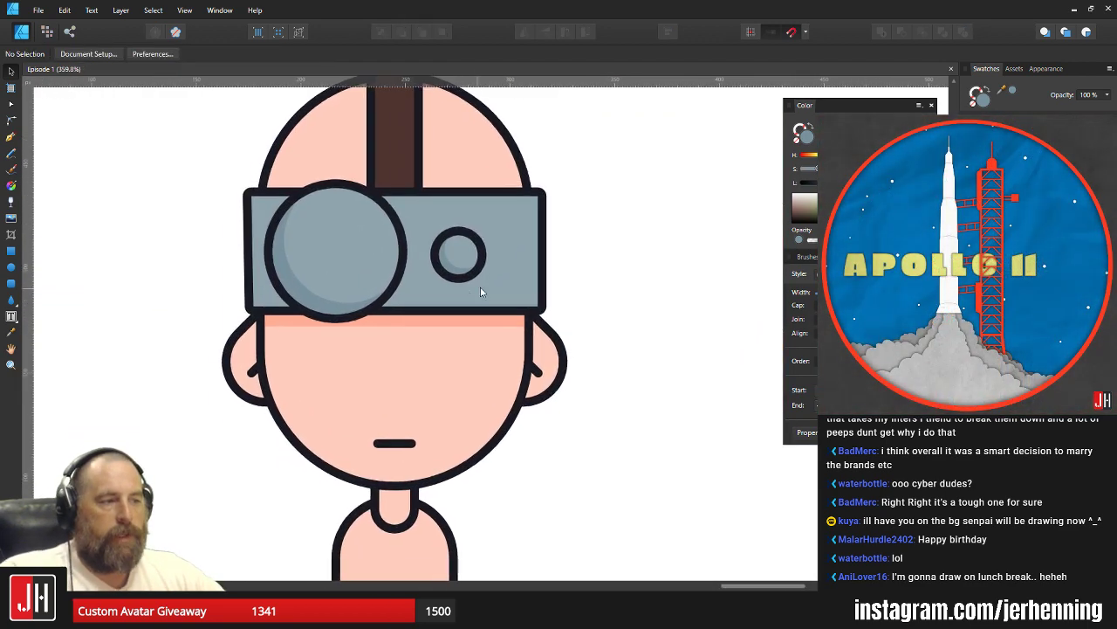
# Move the large and small crescent shadows together out of the goggles' circles onto the blank canvas beside the head.
pyautogui.scroll(-1, 396, 304)
pyautogui.click(341, 304)
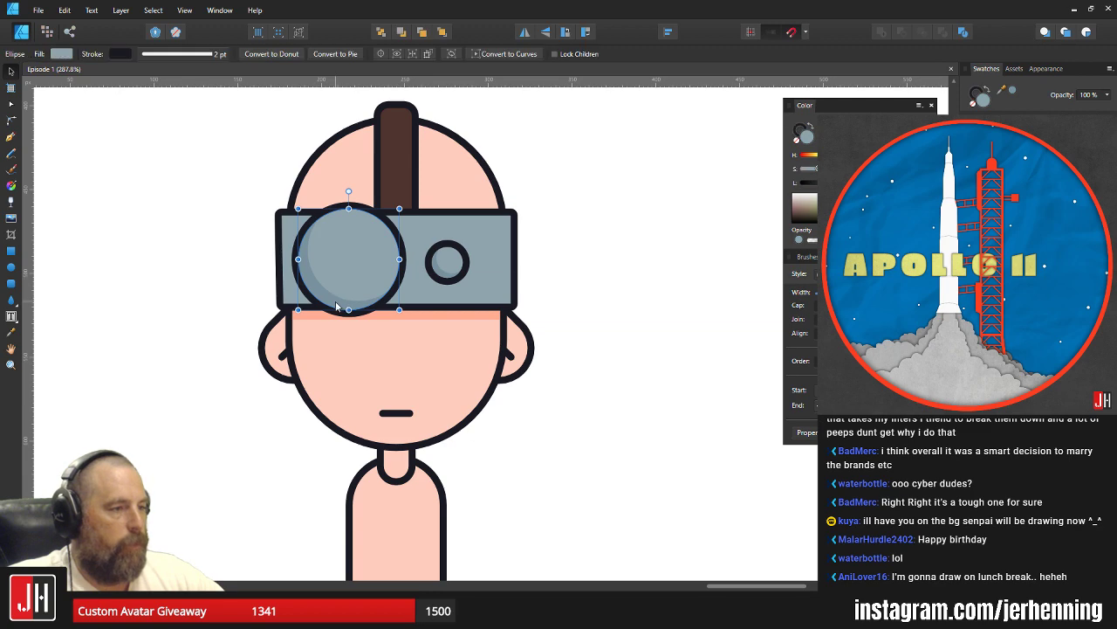
pyautogui.click(334, 304)
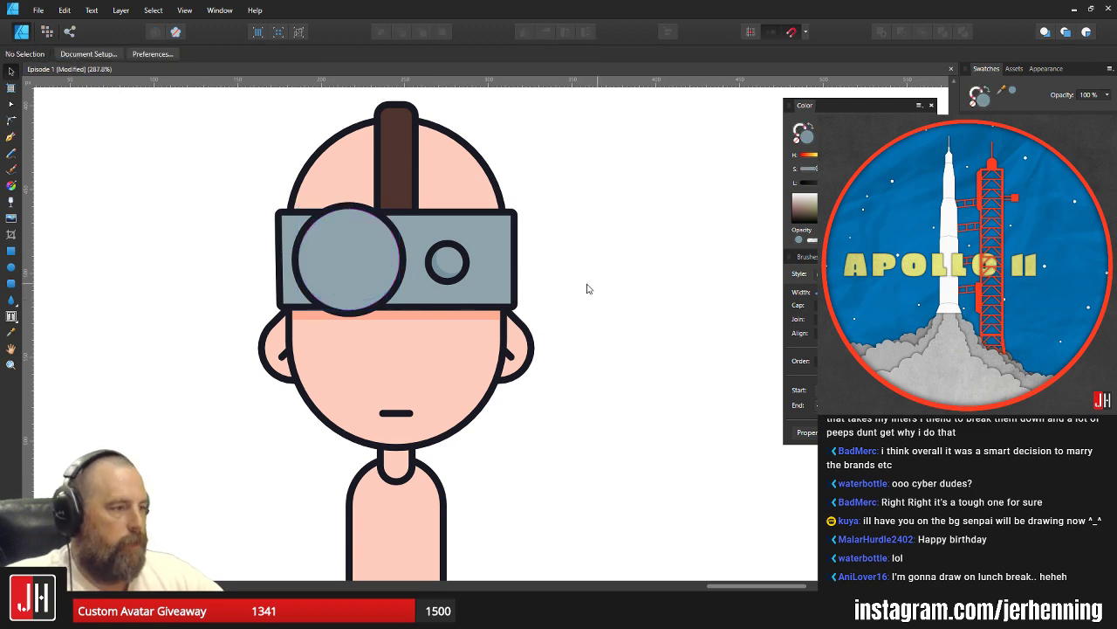
pyautogui.keyDown('shift'); pyautogui.click(443, 259); pyautogui.keyUp('shift')
pyautogui.moveTo(330, 299); pyautogui.dragTo(618, 302)
pyautogui.click(419, 320)
pyautogui.moveTo(419, 321); pyautogui.dragTo(686, 323)
pyautogui.hotkey('ctrl', 'z')
pyautogui.hotkey('ctrl', 'z')
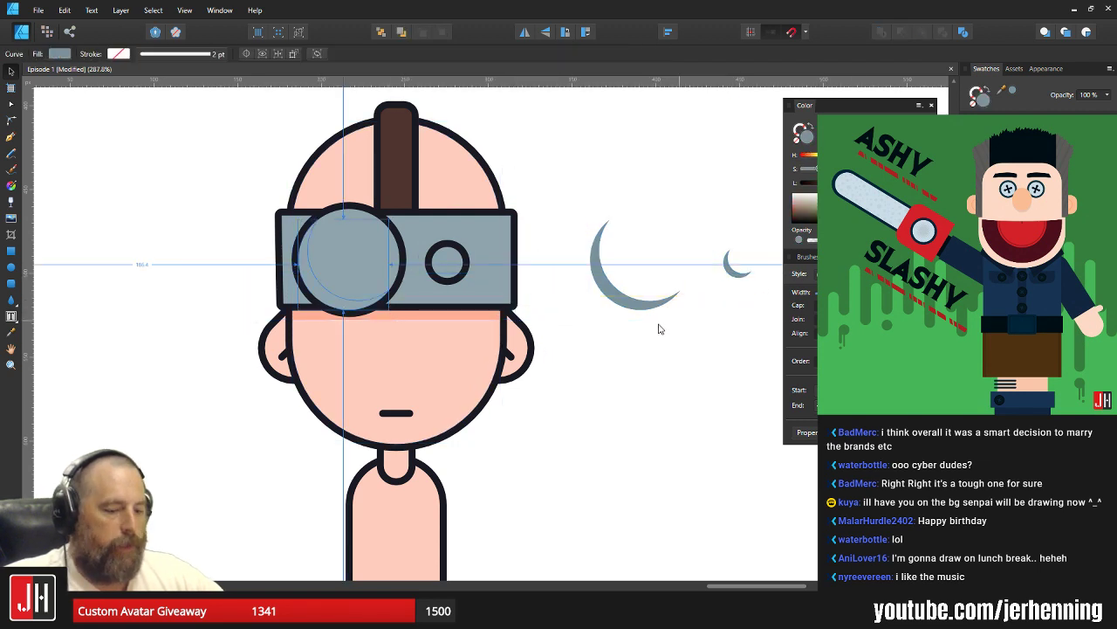
# Move the pink shadow rectangle off the face, paste it inside the head shape and place it just below the goggles.
pyautogui.click(436, 322)
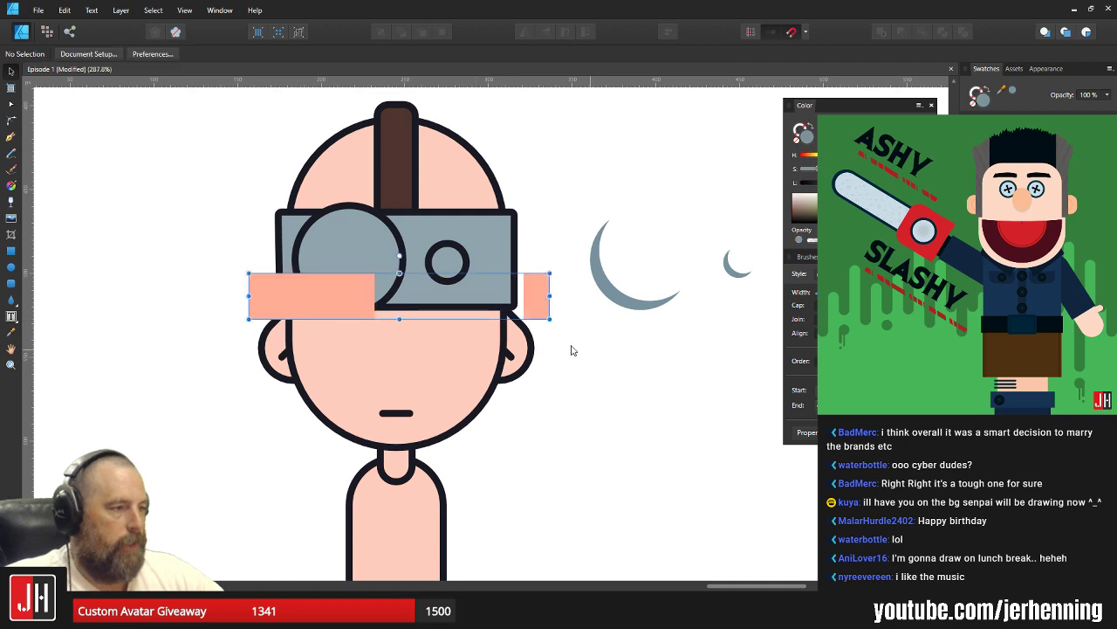
pyautogui.moveTo(340, 318); pyautogui.dragTo(719, 330)
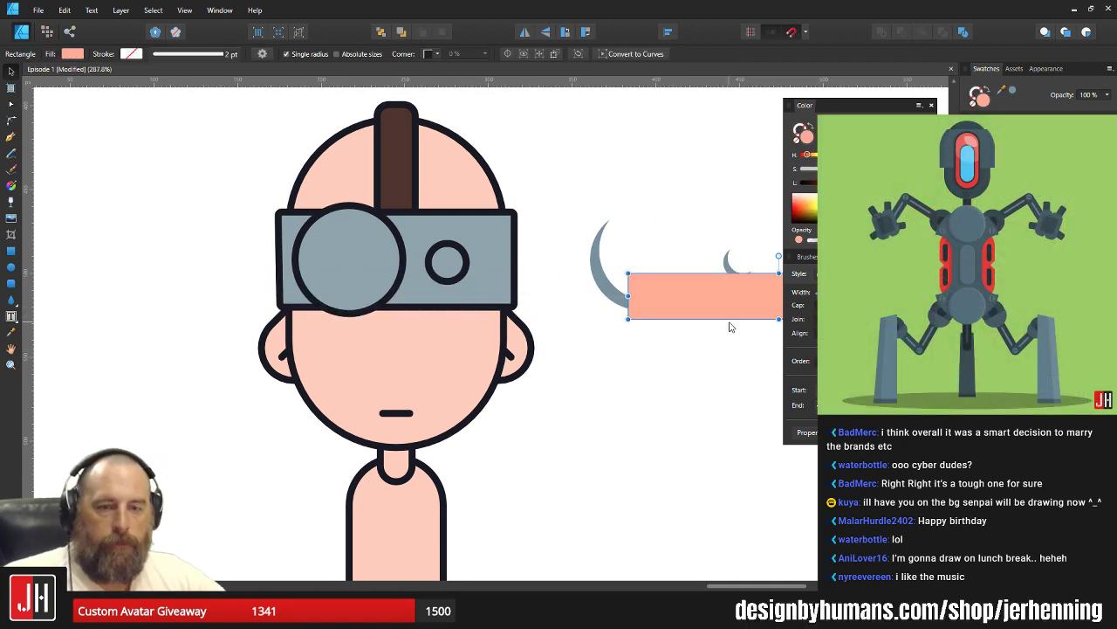
pyautogui.hotkey('ctrl', 'x')
pyautogui.click(451, 330)
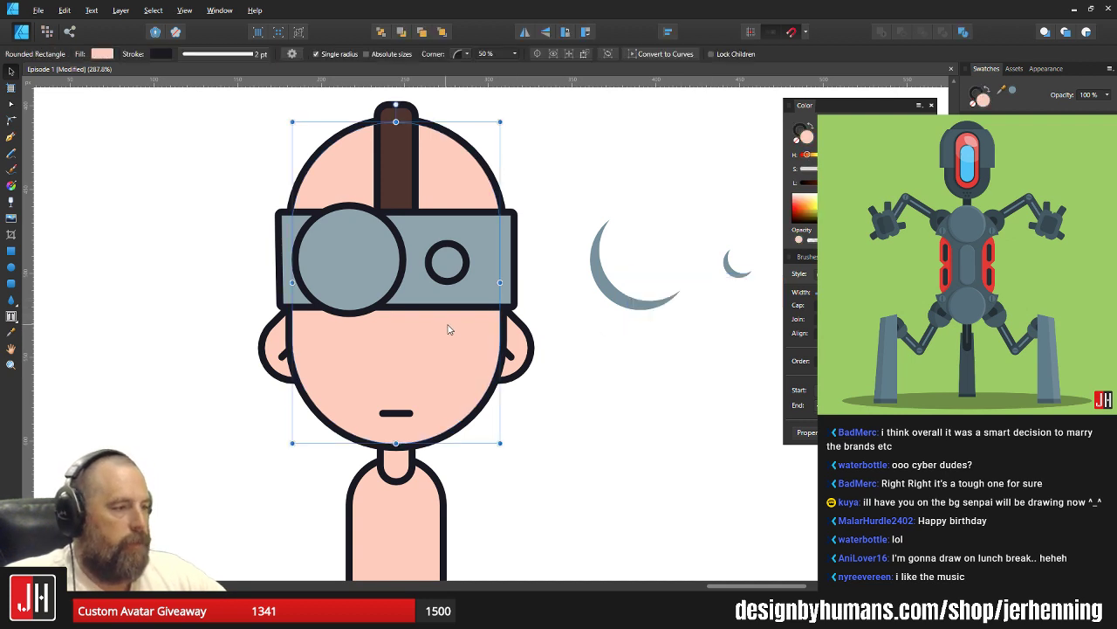
pyautogui.hotkey('ctrl', 'alt', 'v')
pyautogui.moveTo(742, 305); pyautogui.dragTo(364, 303)
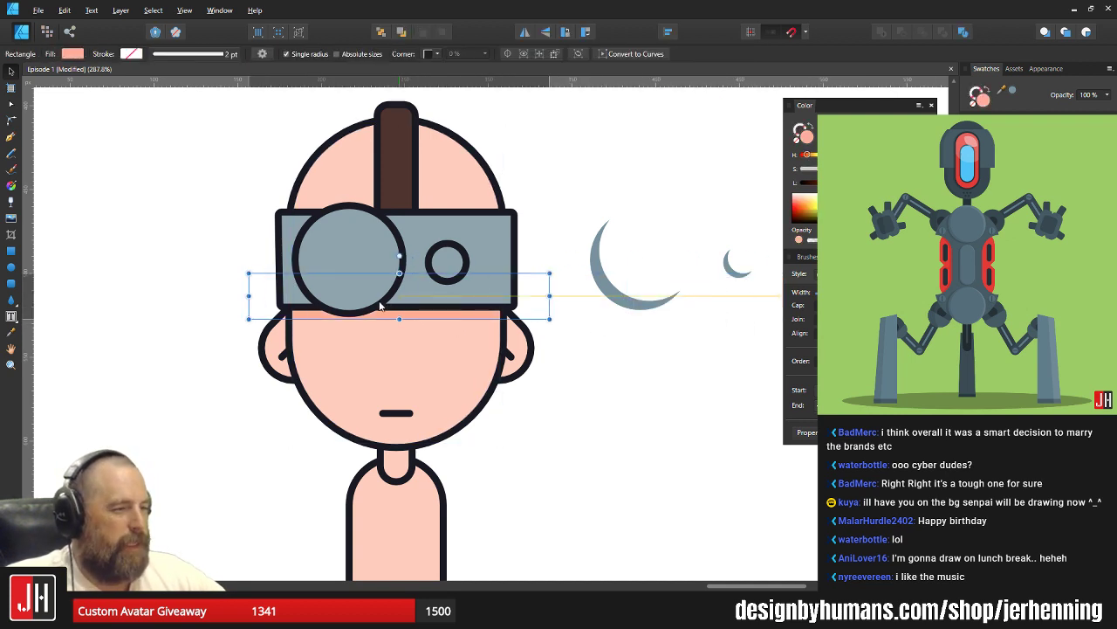
# Move both crescent shadows together back onto the lower-left edges of the goggles' two circles.
pyautogui.scroll(3, 408, 307)
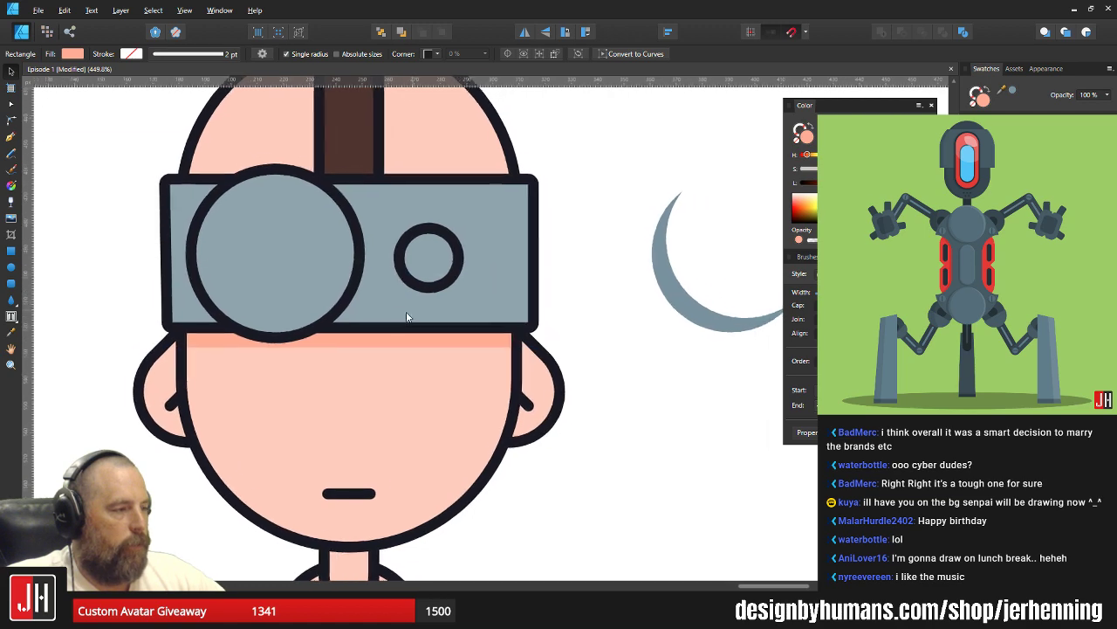
pyautogui.click(681, 308)
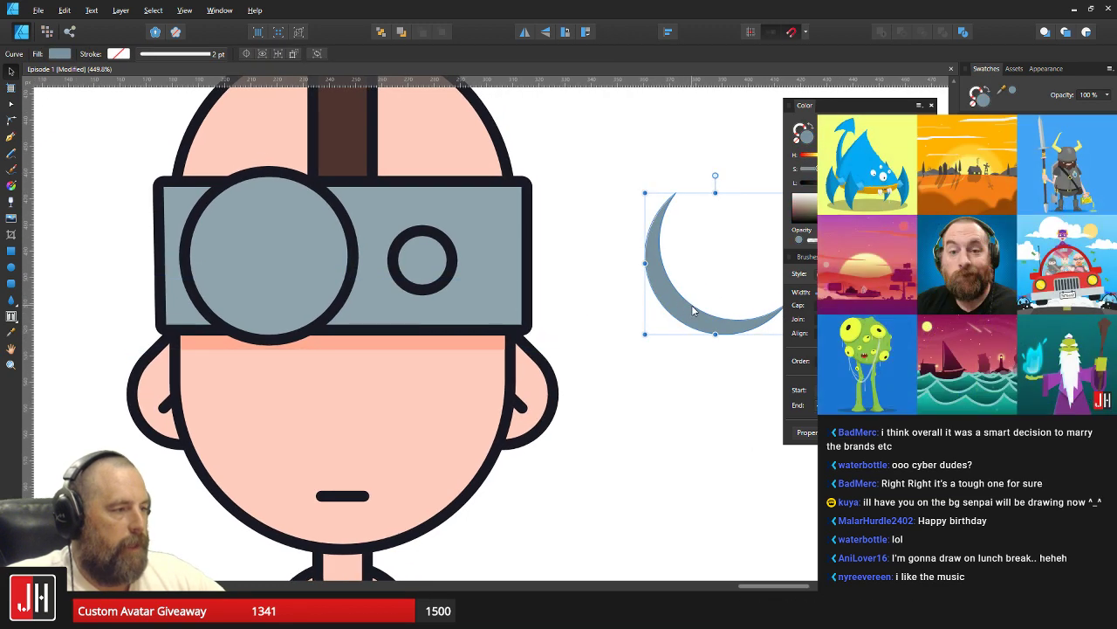
pyautogui.scroll(-4, 635, 300)
pyautogui.keyDown('shift'); pyautogui.click(691, 295); pyautogui.keyUp('shift')
pyautogui.moveTo(615, 303); pyautogui.dragTo(430, 303)
# Cut the large crescent and paste it inside the goggles' large circle.
pyautogui.scroll(7, 431, 302)
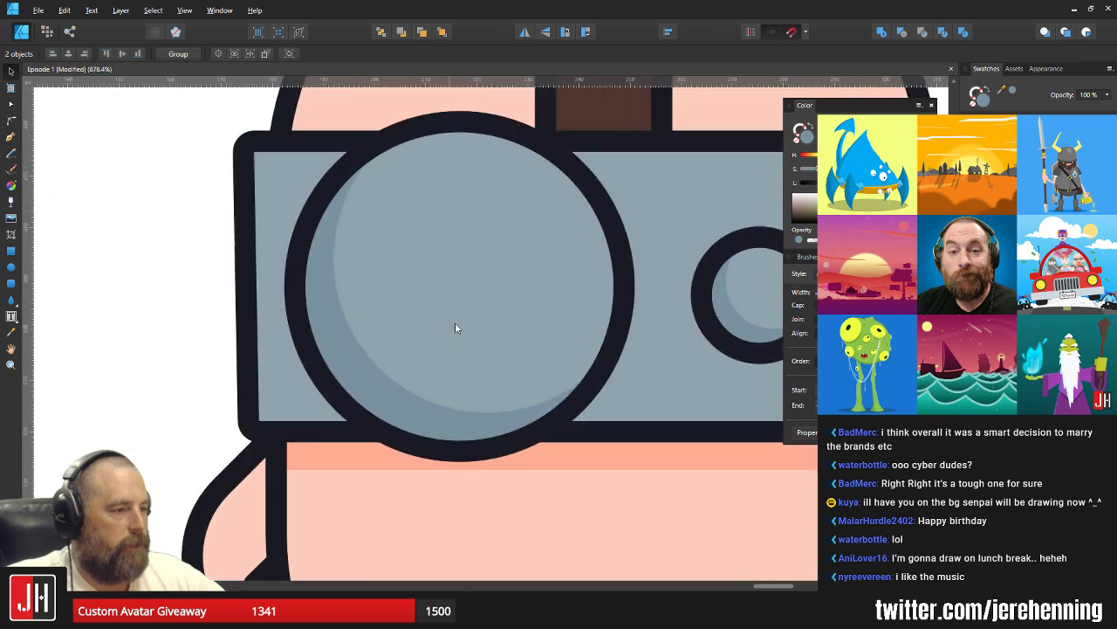
pyautogui.click(369, 377)
pyautogui.hotkey('ctrl', 'x')
pyautogui.click(461, 323)
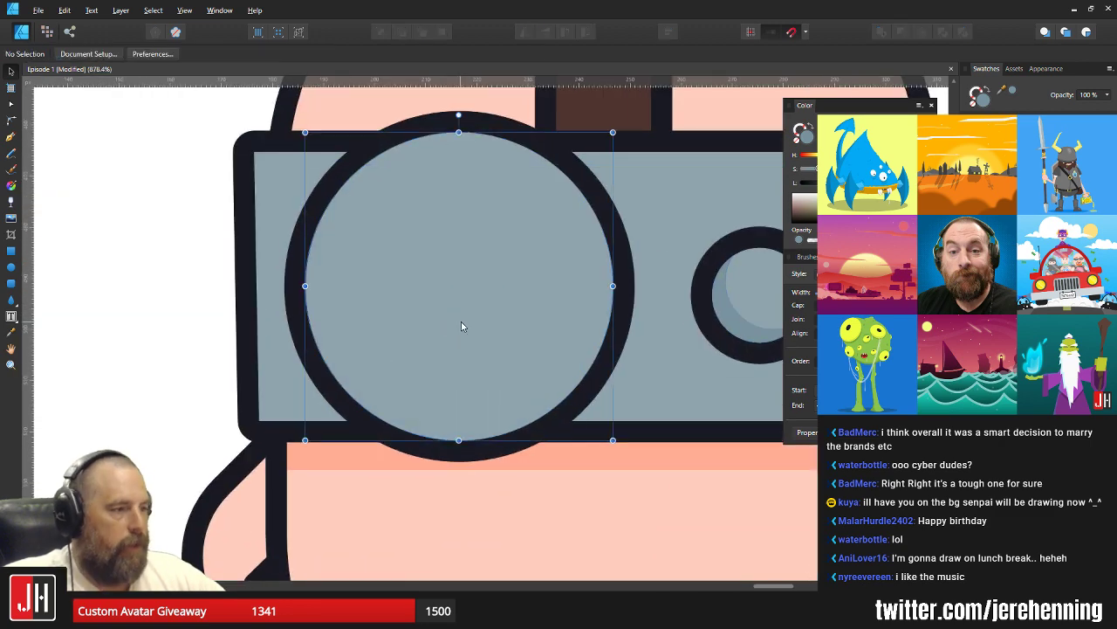
pyautogui.hotkey('ctrl', 'alt', 'v')
# Cut the small crescent, paste it inside the goggles' small circle and deselect it.
pyautogui.moveTo(509, 319); pyautogui.dragTo(396, 322)
pyautogui.click(614, 330)
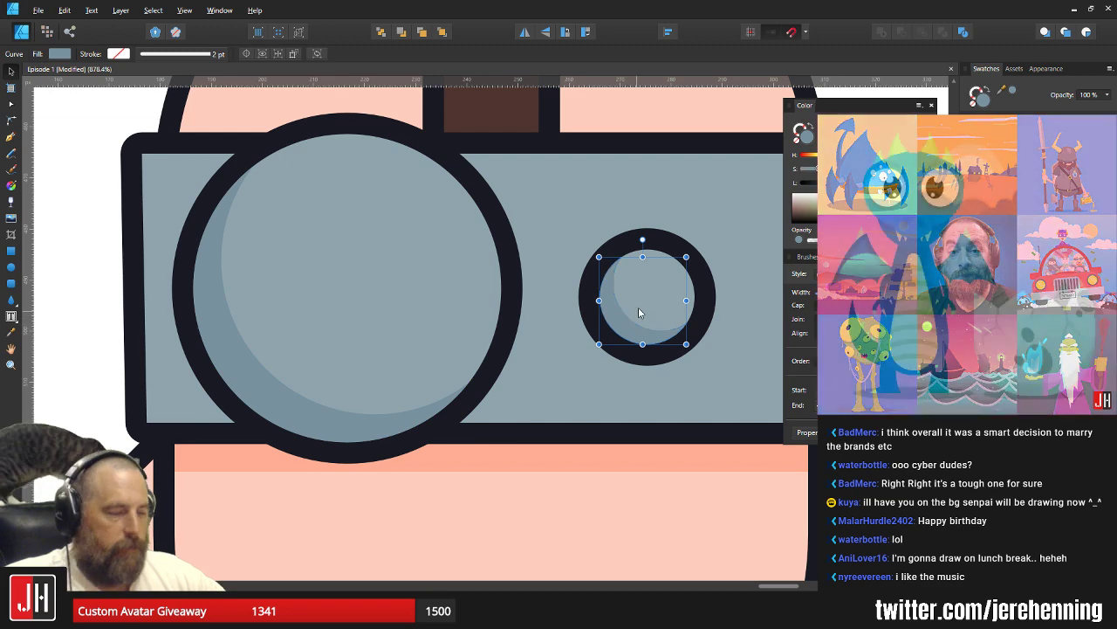
pyautogui.hotkey('ctrl', 'x')
pyautogui.click(639, 307)
pyautogui.hotkey('ctrl', 'alt', 'v')
pyautogui.scroll(-4, 732, 330)
pyautogui.click(740, 326)
pyautogui.moveTo(754, 327); pyautogui.dragTo(558, 294)
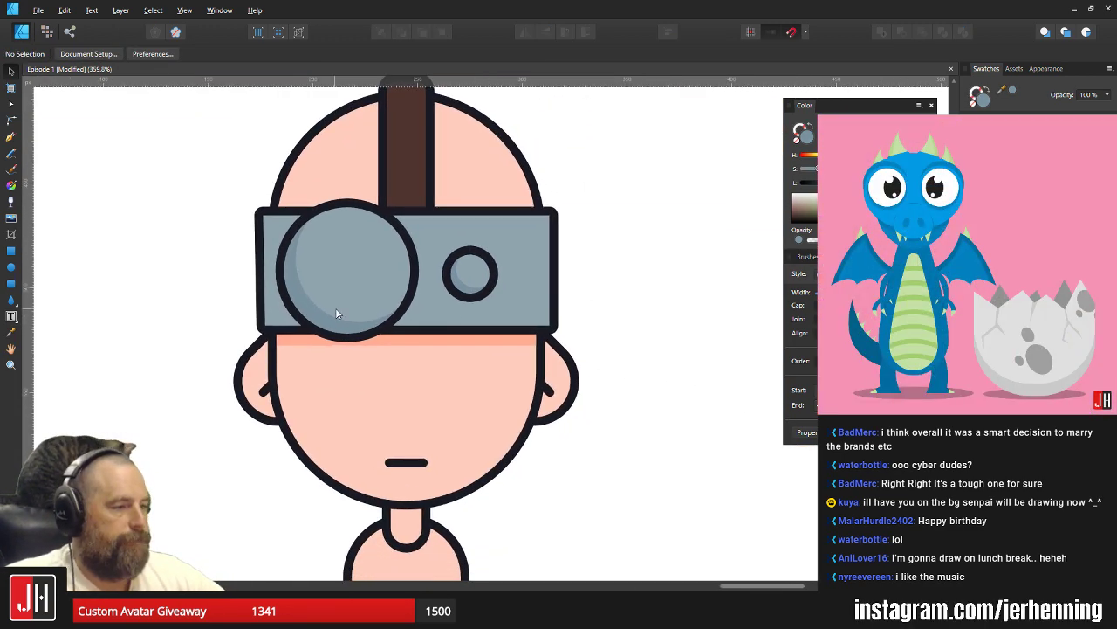
# Draw a closed Pen shape with a curved upper edge across the goggles' lower band and fill it with the sampled crescent shadow colour.
pyautogui.scroll(1, 299, 273)
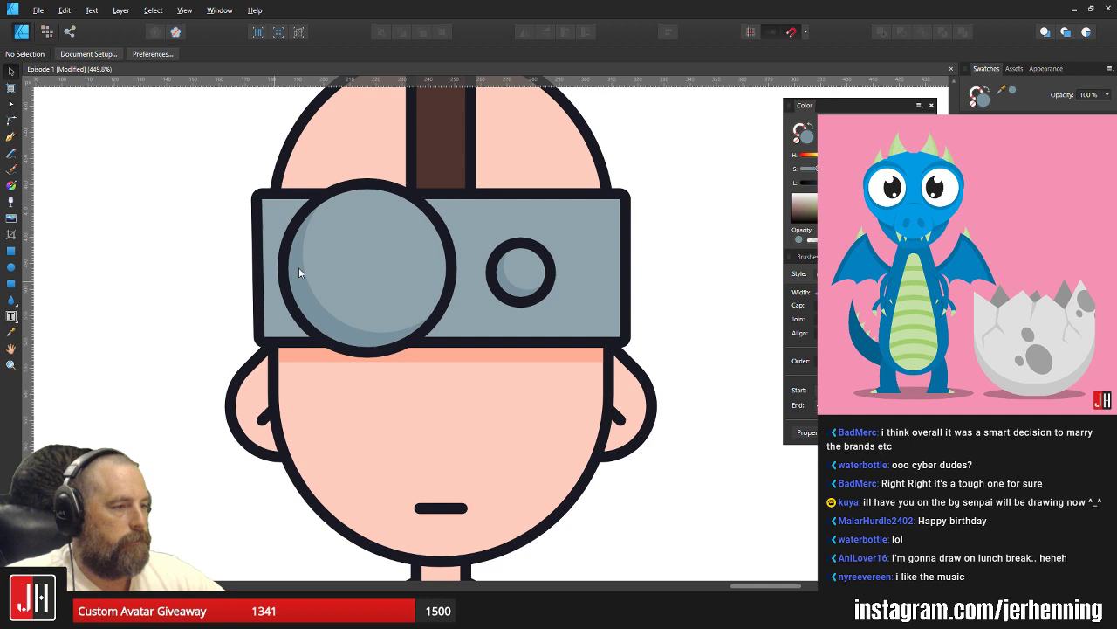
pyautogui.click(13, 139)
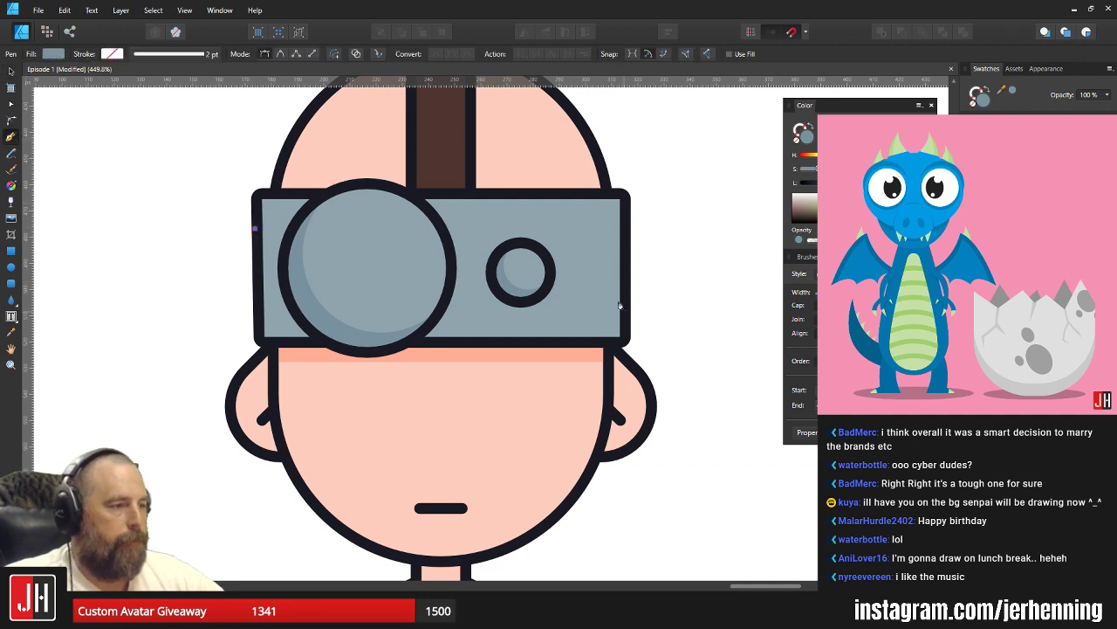
pyautogui.moveTo(646, 311); pyautogui.dragTo(949, 244)
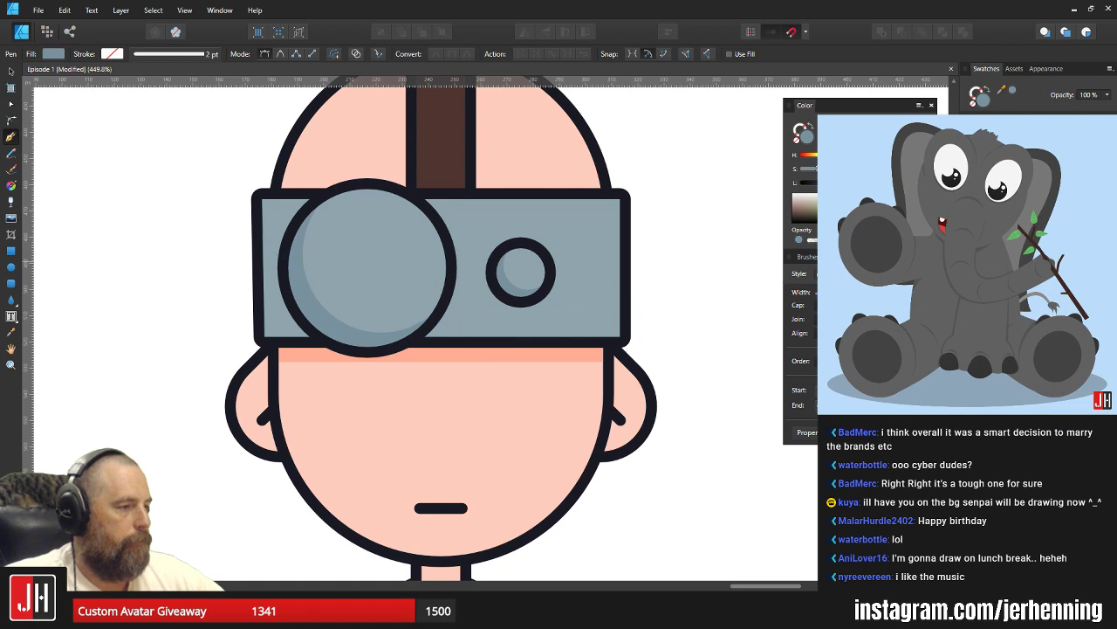
pyautogui.click(668, 399)
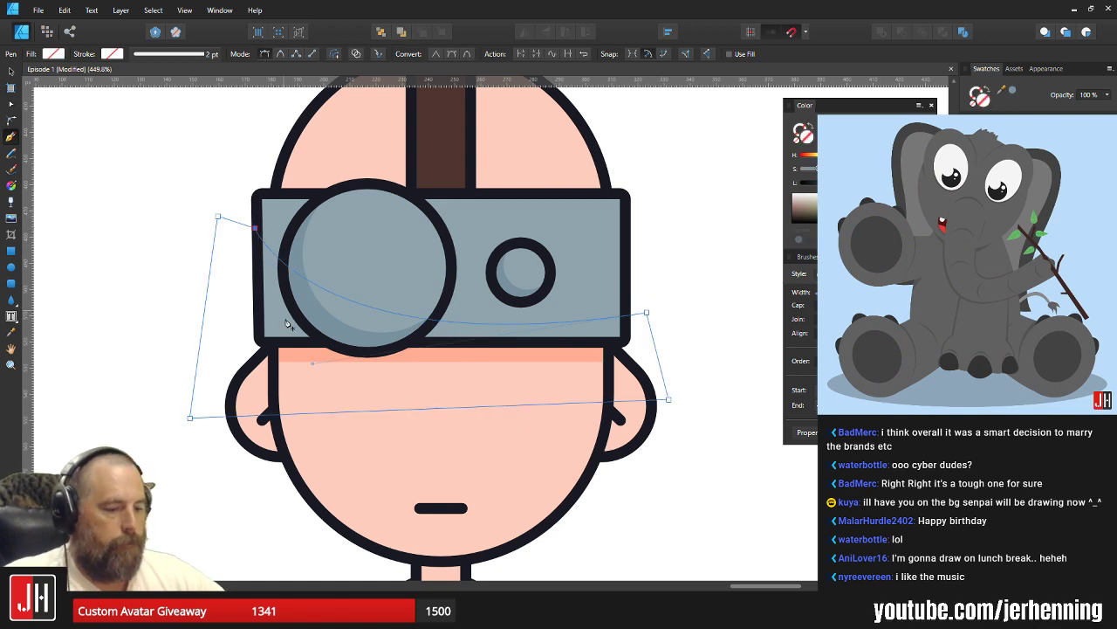
pyautogui.press('i')
pyautogui.click(312, 314)
# Cut the curved shadow shape, paste it inside the goggles' rectangular band and deselect it.
pyautogui.hotkey('ctrl', 'x')
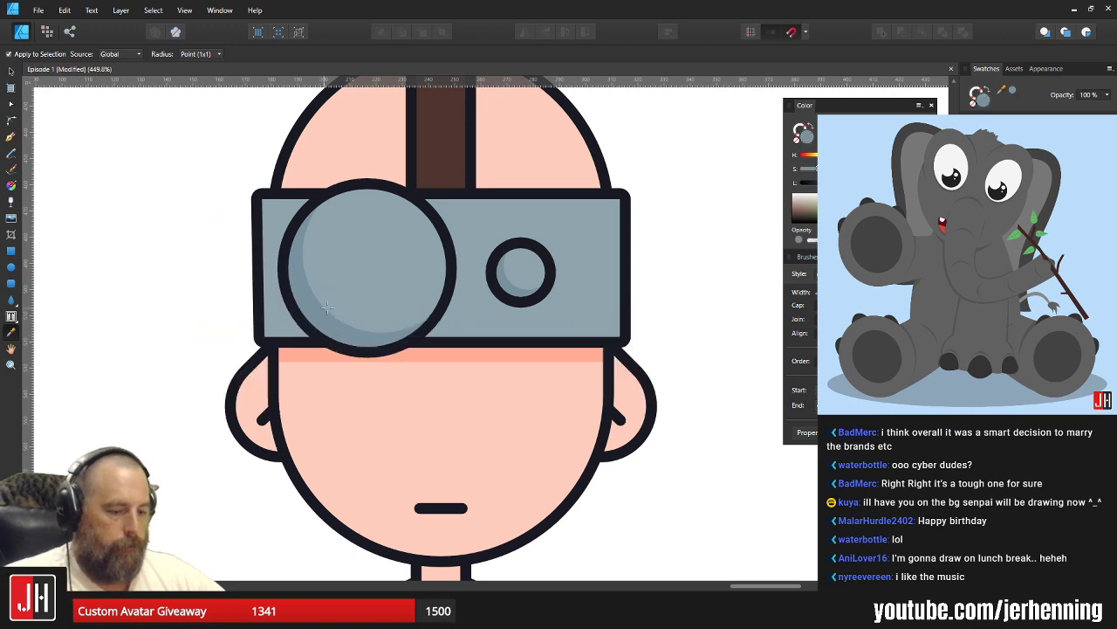
pyautogui.press('v')
pyautogui.click(476, 307)
pyautogui.hotkey('ctrl', 'alt', 'v')
pyautogui.hotkey('ctrl', 'd')
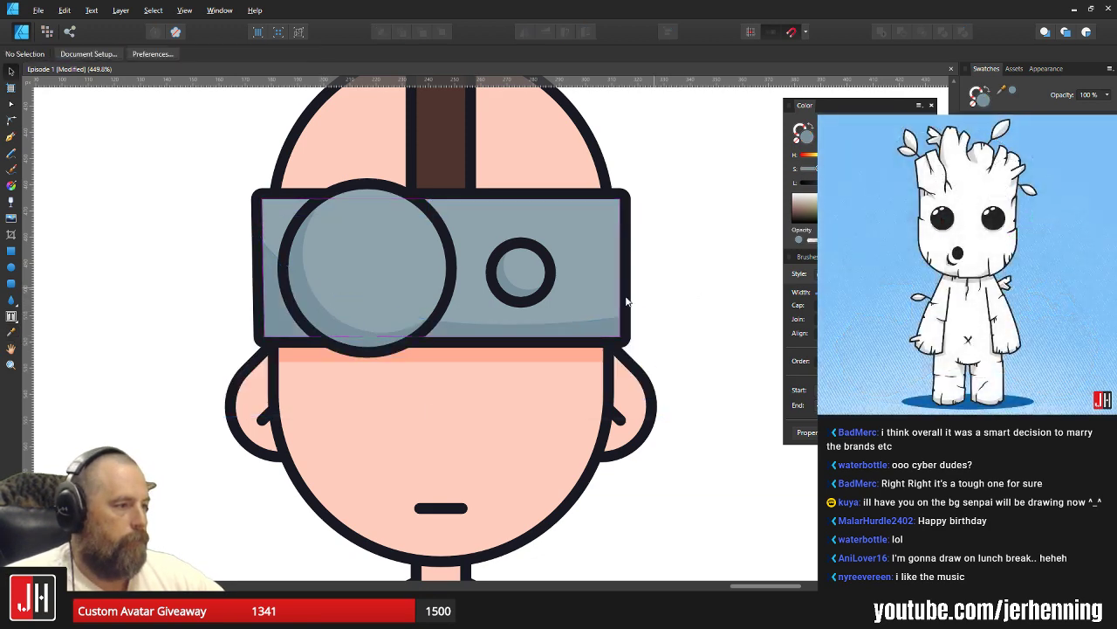
# Adjust the curved upper edge of the goggles band's shadow slightly downward with the Node tool.
pyautogui.scroll(-2, 604, 302)
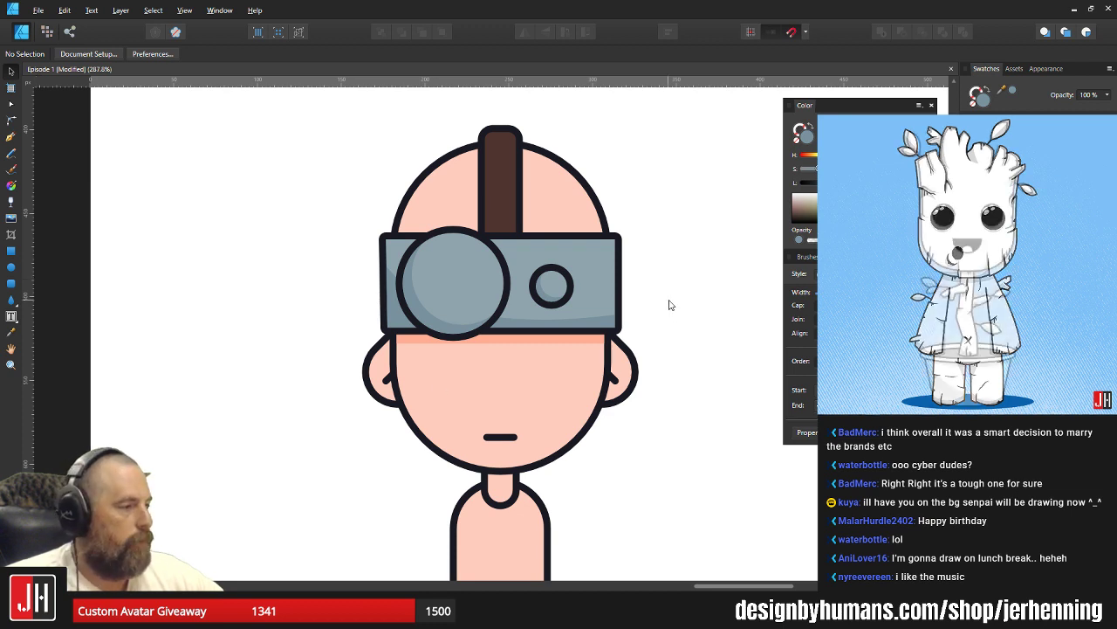
pyautogui.scroll(3, 541, 307)
pyautogui.click(521, 336)
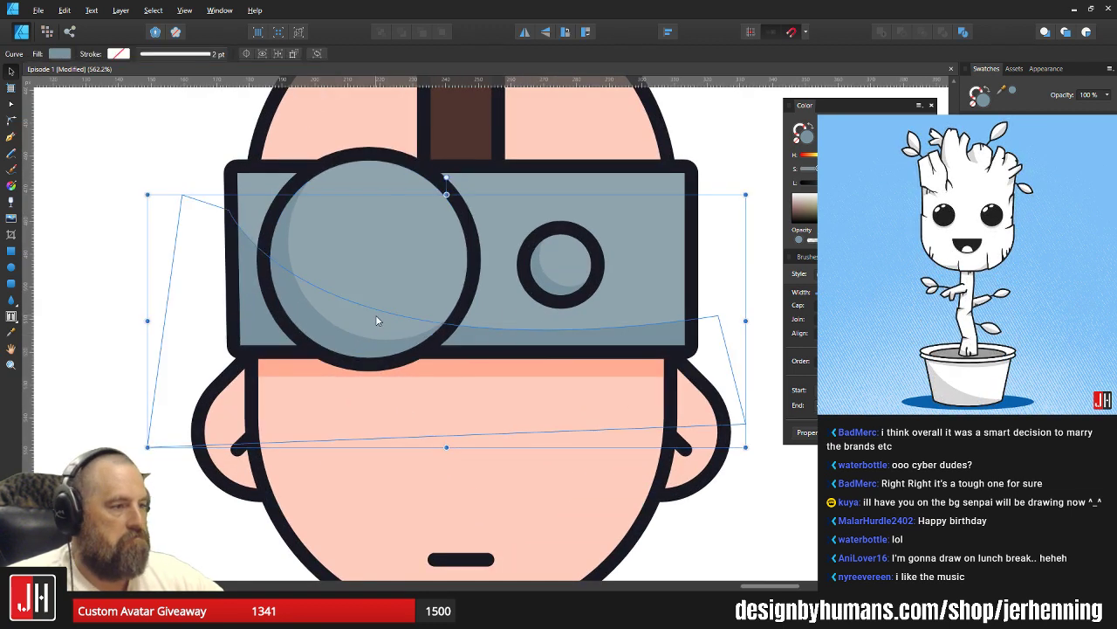
pyautogui.press('a')
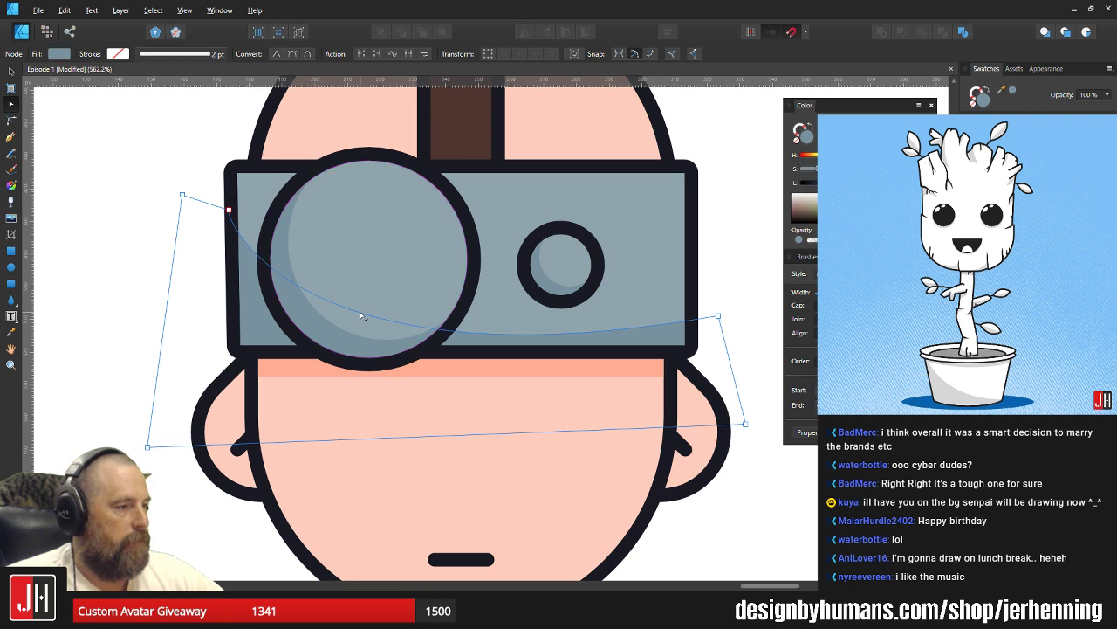
pyautogui.click(749, 275)
pyautogui.scroll(-3, 724, 275)
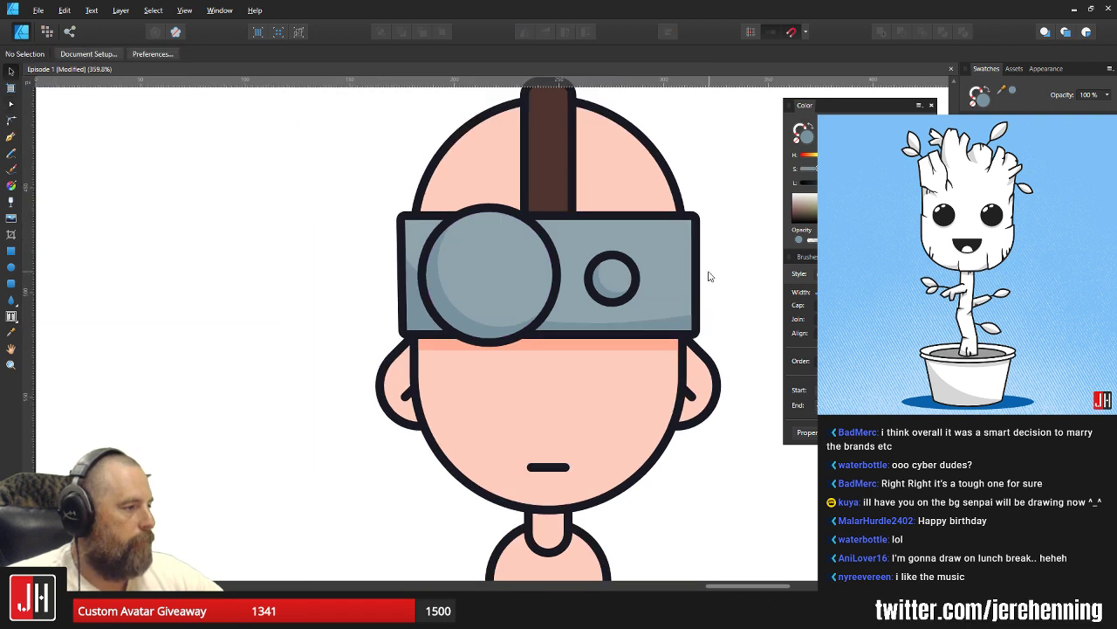
# Draw a Pen shadow shape over the head strap, curving from its upper-left corner down to its lower-right edge.
pyautogui.scroll(1, 524, 326)
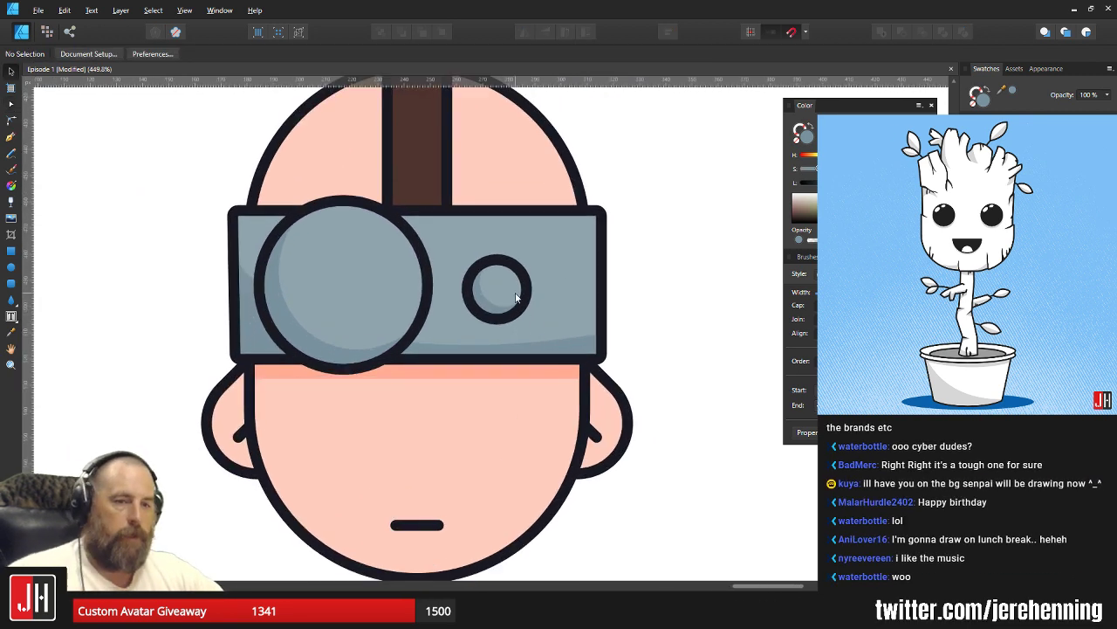
pyautogui.scroll(1, 428, 304)
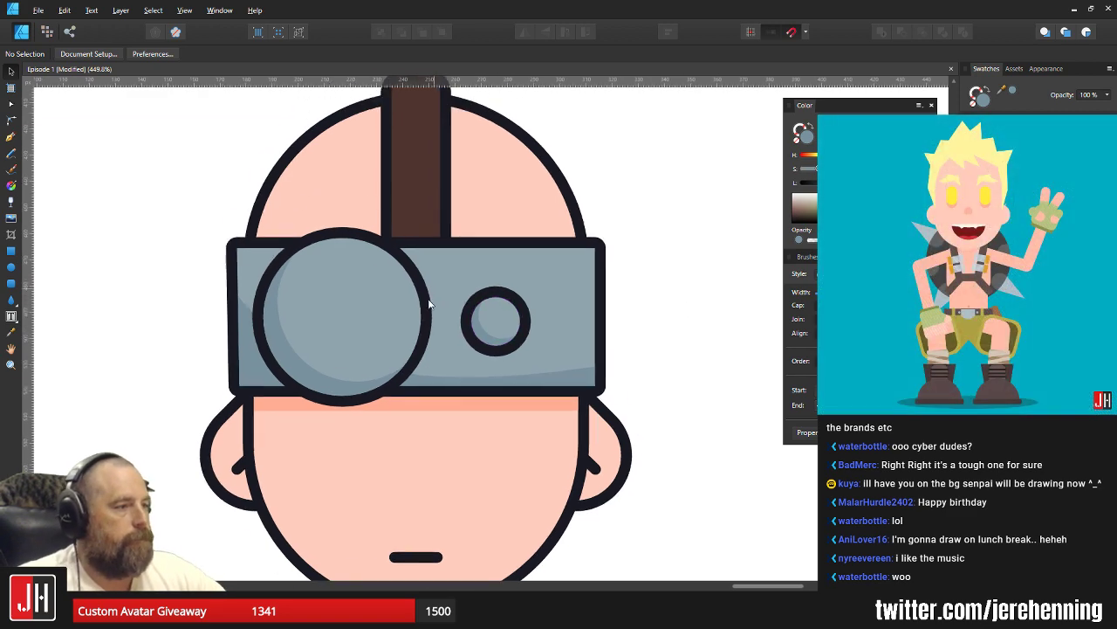
pyautogui.scroll(2, 429, 304)
pyautogui.click(11, 137)
pyautogui.scroll(2, 319, 165)
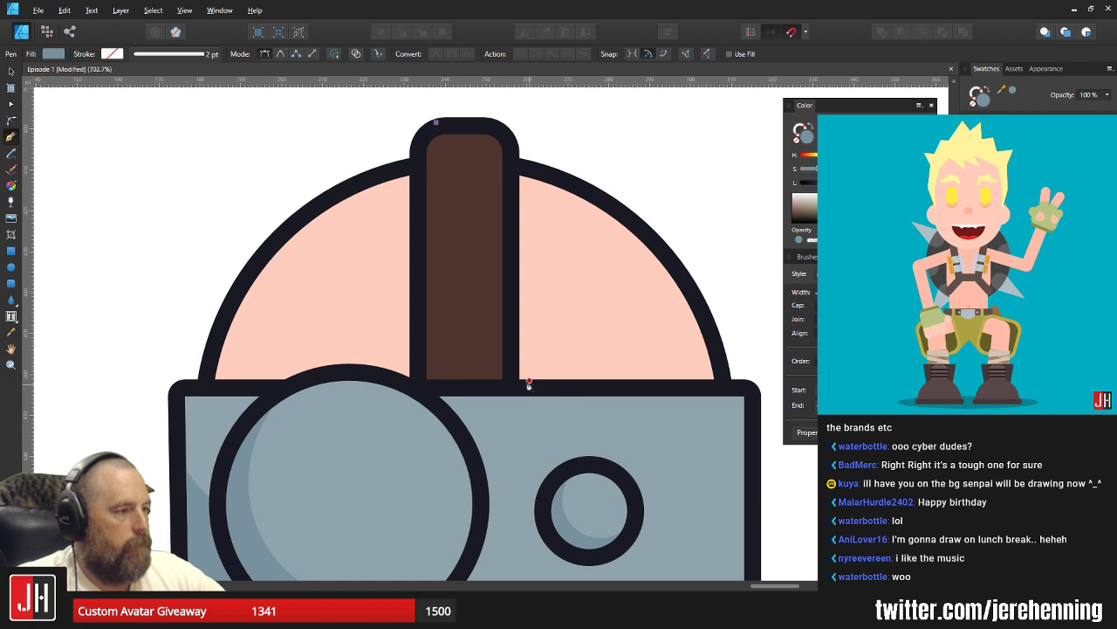
pyautogui.moveTo(524, 373); pyautogui.dragTo(641, 371)
pyautogui.click(523, 426)
pyautogui.click(388, 422)
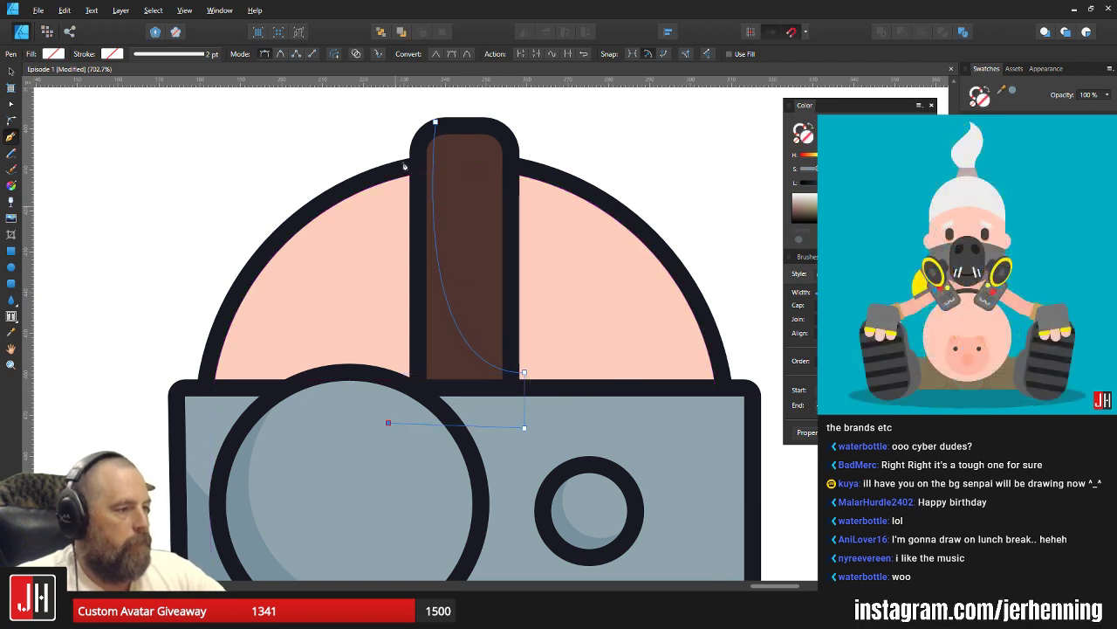
pyautogui.click(399, 128)
# Fill the strap's shadow shape with a darker shade of the brown sampled from the strap.
pyautogui.press('i')
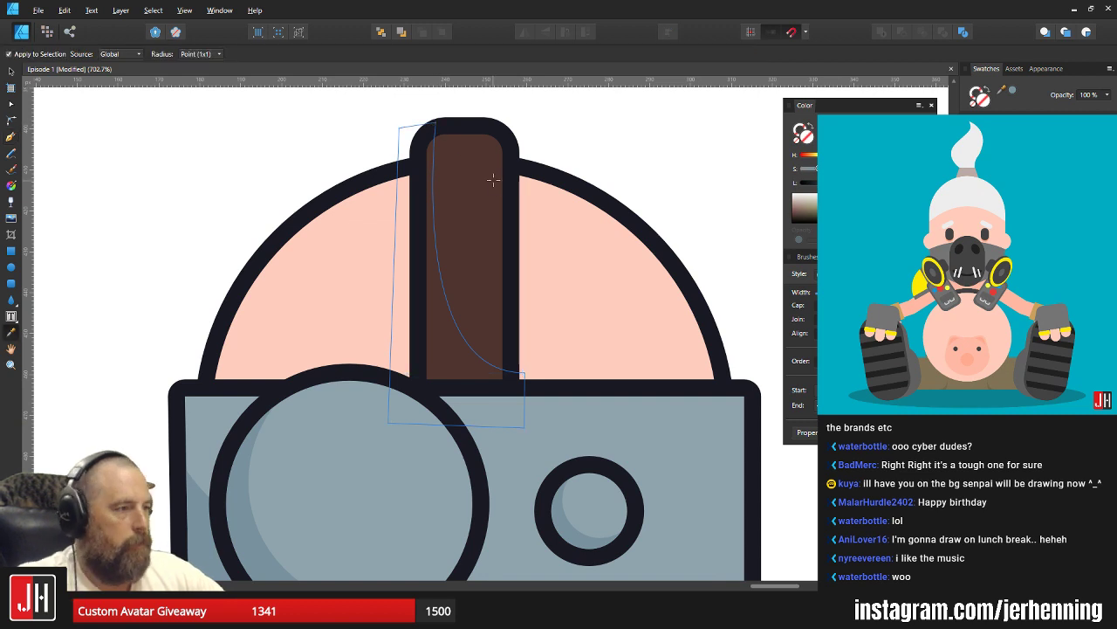
pyautogui.click(493, 179)
pyautogui.press('v')
pyautogui.hotkey('ctrl', 'd')
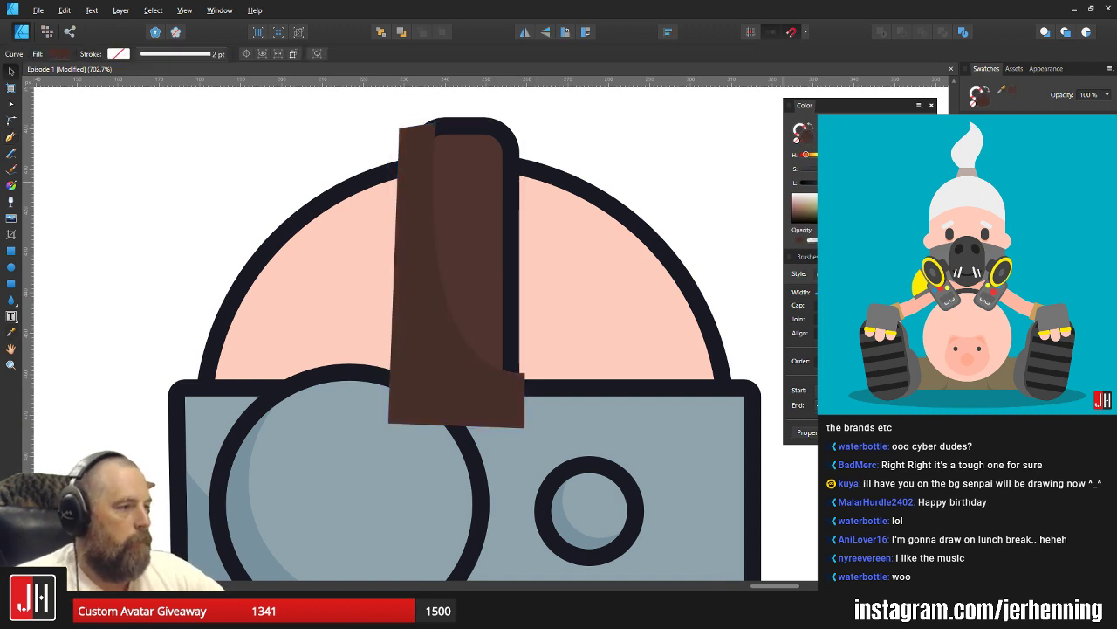
# Cut the dark brown shadow shape, paste it inside the head strap and deselect it.
pyautogui.hotkey('ctrl', 'x')
pyautogui.click(465, 254)
pyautogui.hotkey('ctrl', 'alt', 'v')
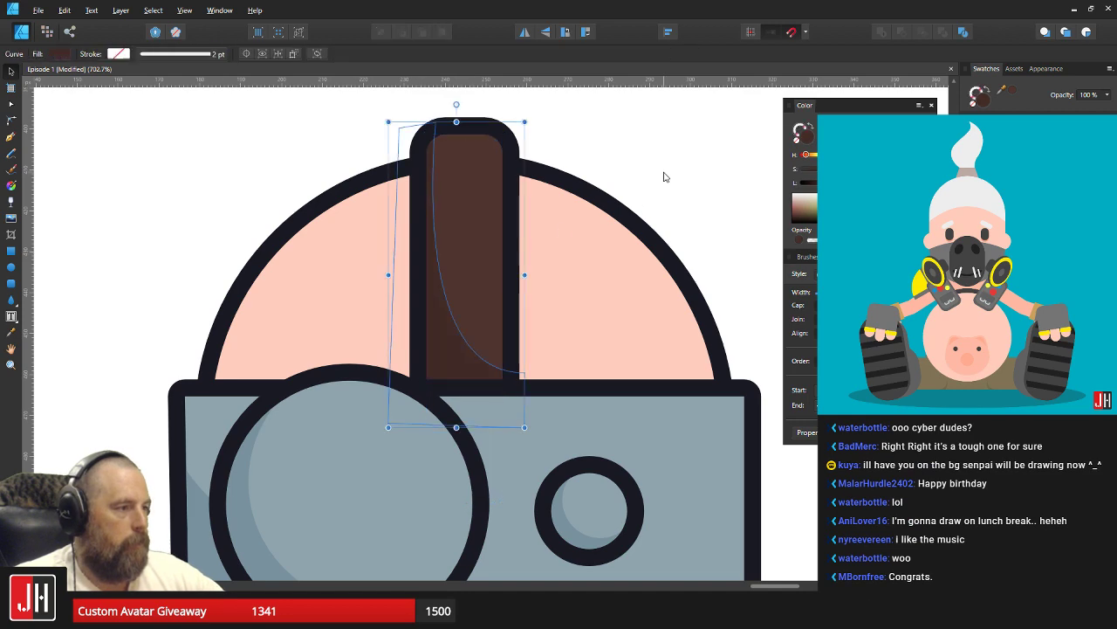
pyautogui.click(666, 177)
pyautogui.scroll(-4, 536, 294)
pyautogui.scroll(-5, 565, 291)
pyautogui.scroll(5, 486, 349)
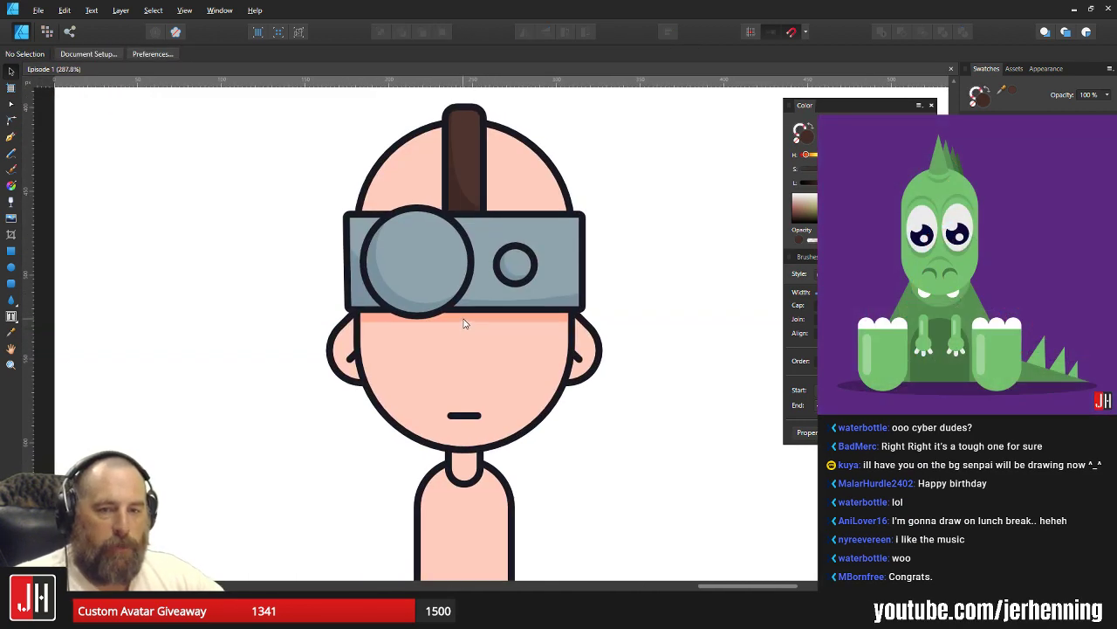
pyautogui.scroll(-3, 471, 316)
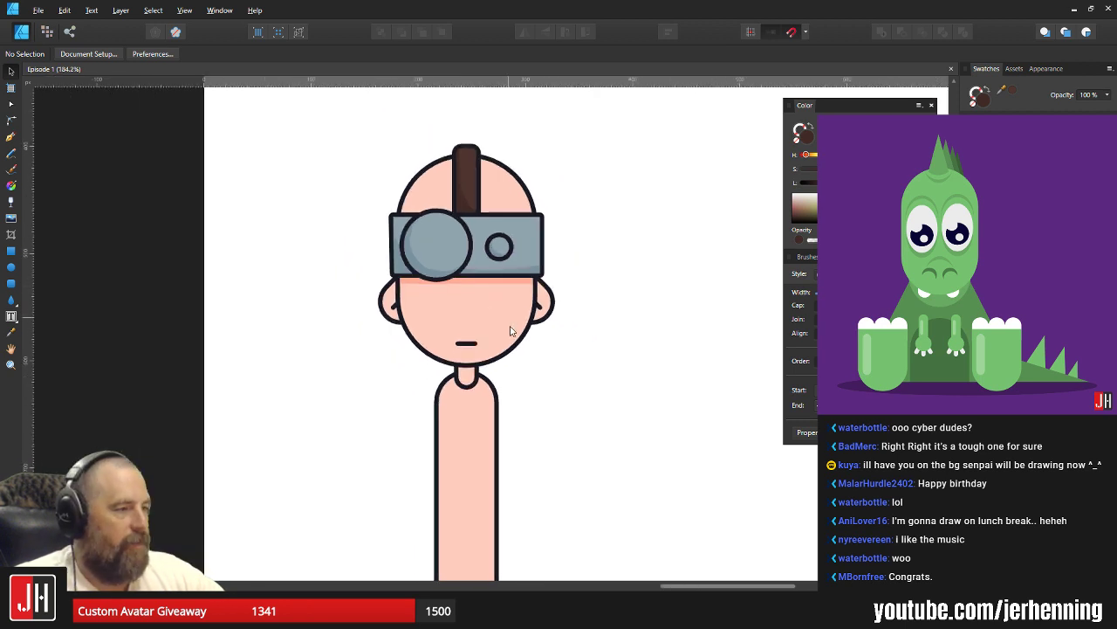
pyautogui.scroll(4, 476, 293)
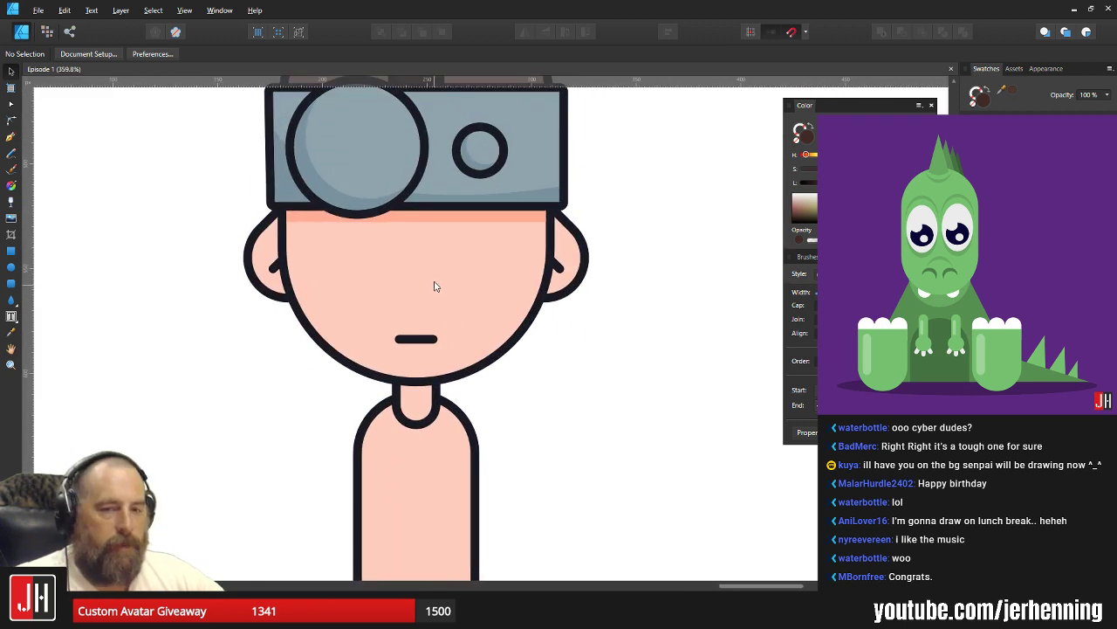
pyautogui.click(11, 136)
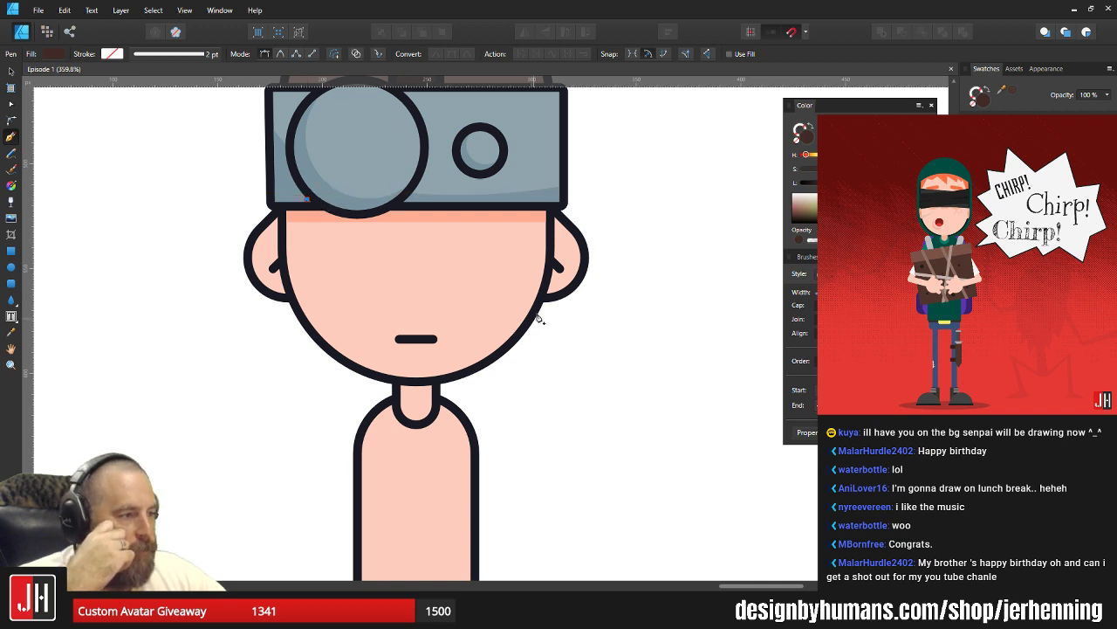
pyautogui.moveTo(537, 307); pyautogui.dragTo(711, 176)
pyautogui.press('Escape')
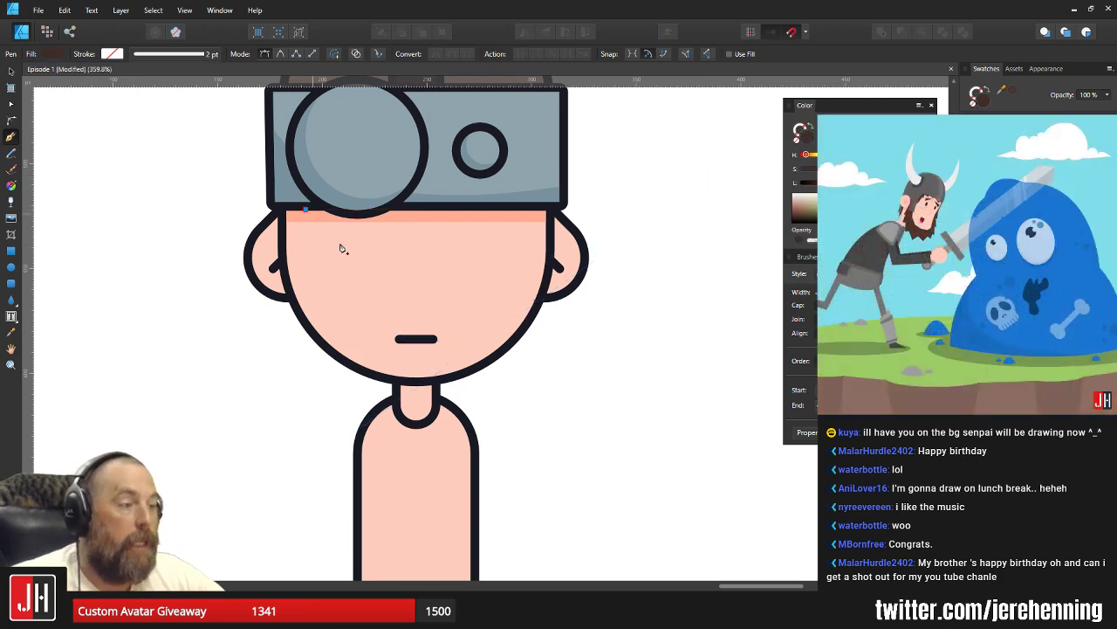
# Draw a closed Pen shadow shape over the face, curving from under the goggles down the left cheek and across the chin.
pyautogui.moveTo(529, 321); pyautogui.dragTo(751, 214)
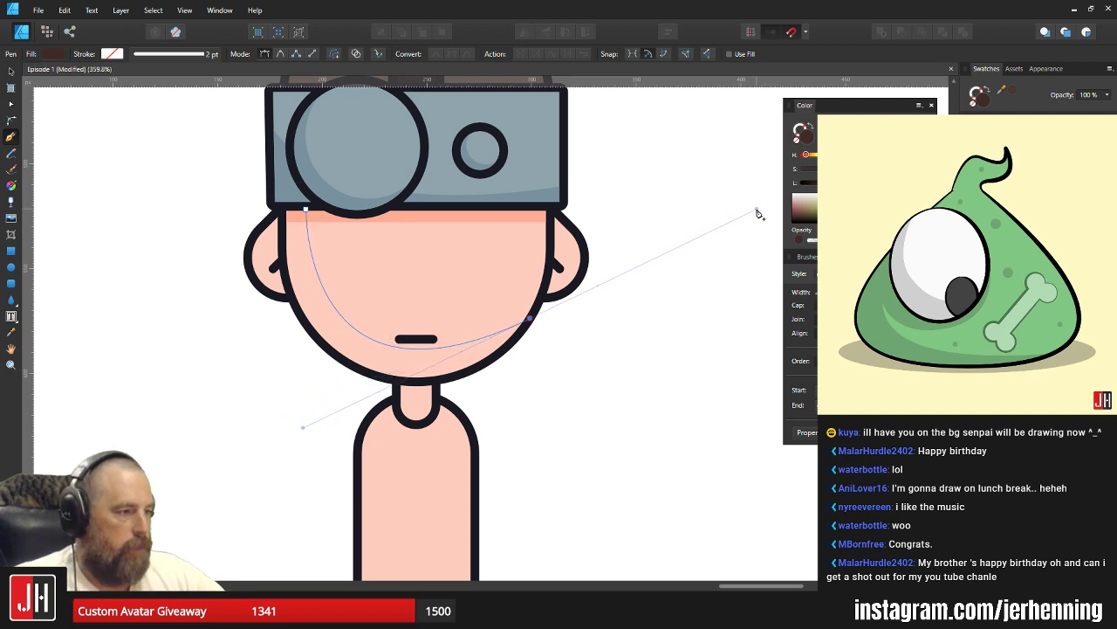
pyautogui.moveTo(757, 210); pyautogui.dragTo(757, 211)
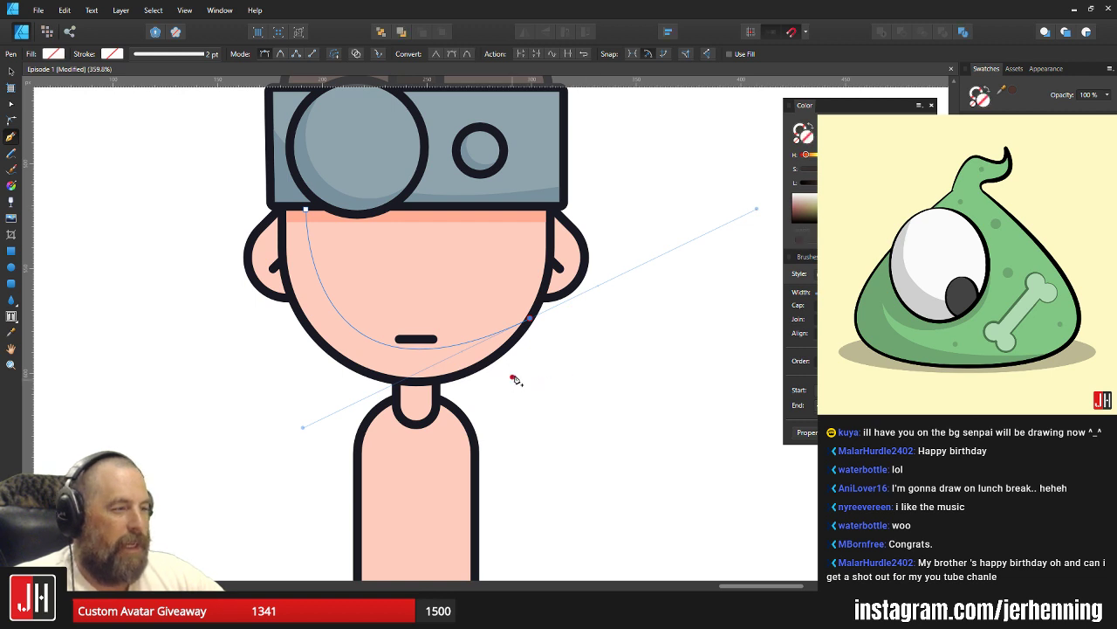
pyautogui.click(529, 323)
pyautogui.click(528, 447)
pyautogui.click(199, 485)
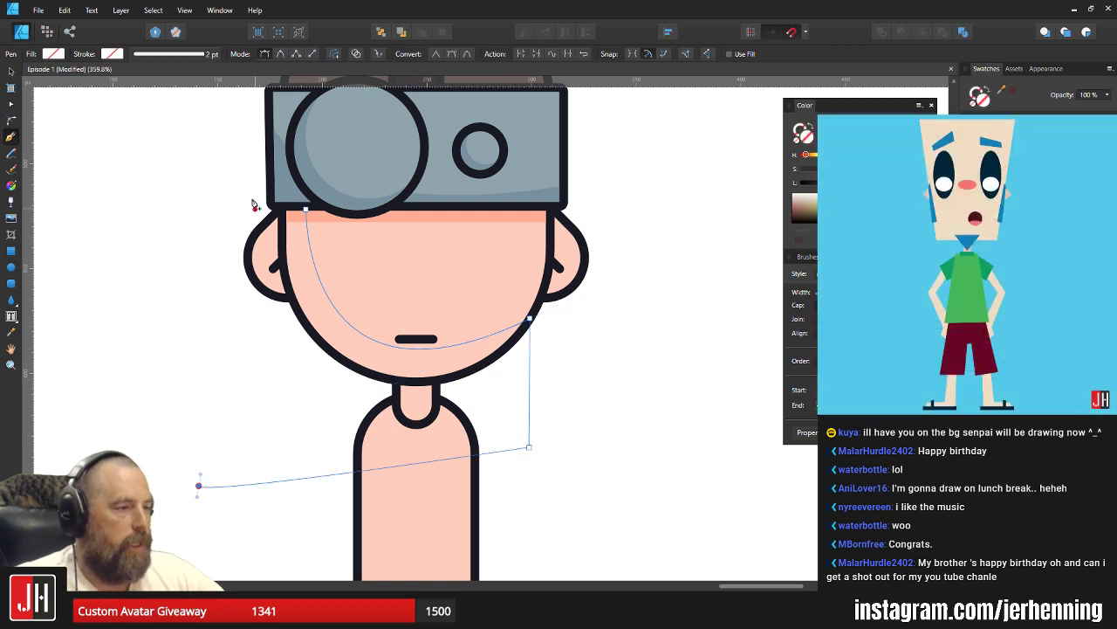
pyautogui.click(248, 192)
pyautogui.click(308, 212)
# Fill the face shadow with the darker skin tone sampled from the shadow under the goggles, and paste it inside the face.
pyautogui.press('i')
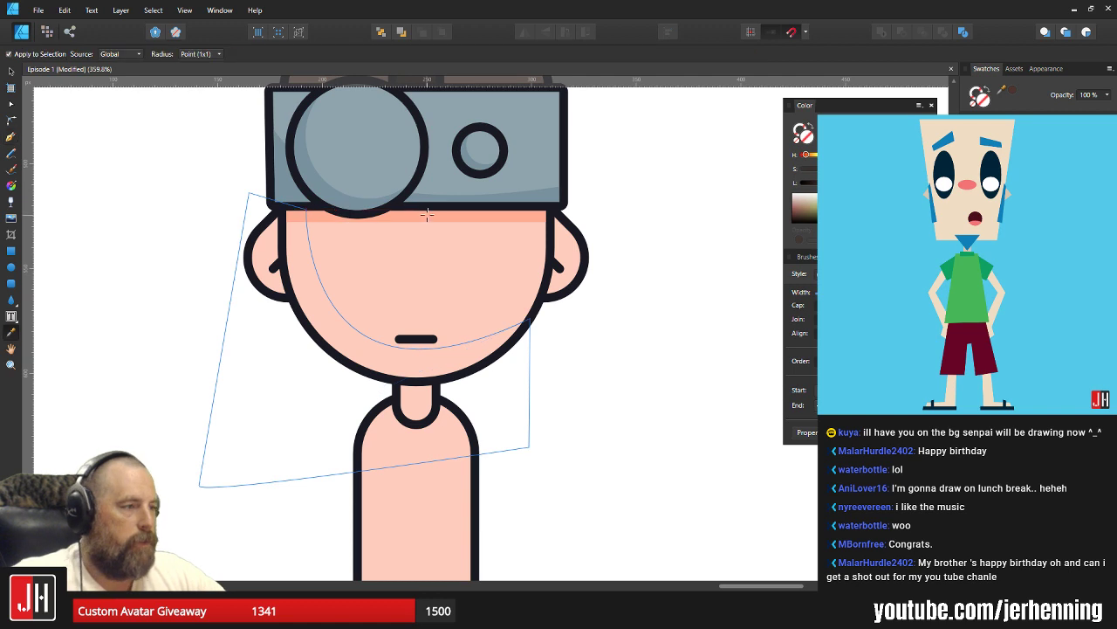
pyautogui.click(423, 215)
pyautogui.press('v')
pyautogui.hotkey('ctrl', 'x')
pyautogui.click(415, 277)
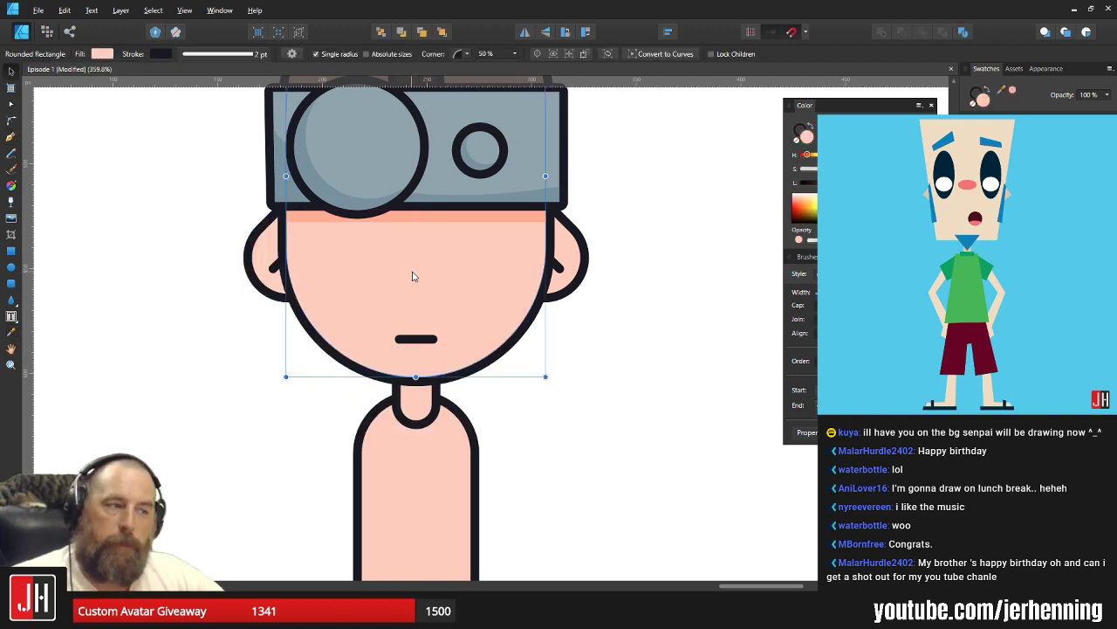
pyautogui.hotkey('ctrl', 'alt', 'v')
pyautogui.scroll(2, 397, 357)
pyautogui.click(403, 359)
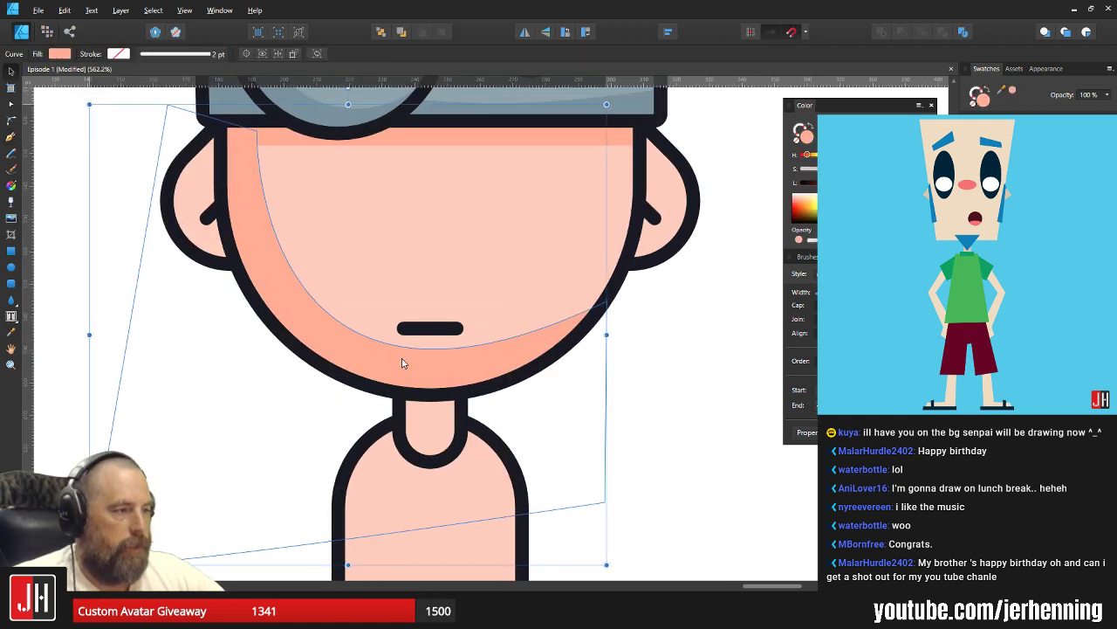
pyautogui.click(658, 373)
# Save the document and delete the straight rectangular shadow beneath the goggles.
pyautogui.scroll(-5, 618, 397)
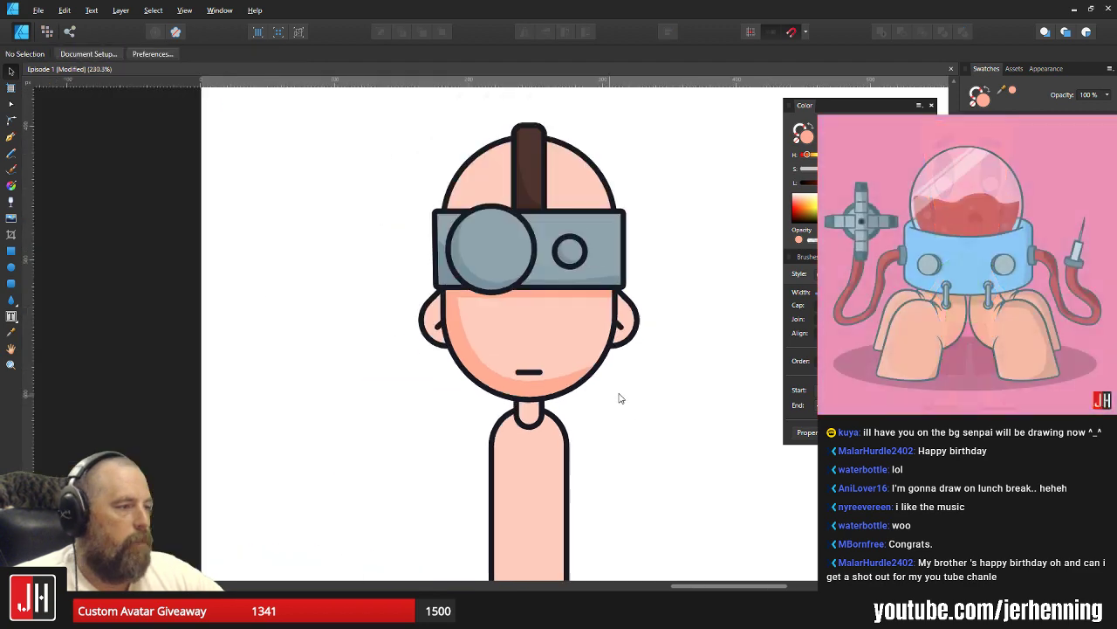
pyautogui.moveTo(608, 395); pyautogui.dragTo(481, 394)
pyautogui.hotkey('ctrl', 's')
pyautogui.scroll(4, 448, 378)
pyautogui.click(394, 230)
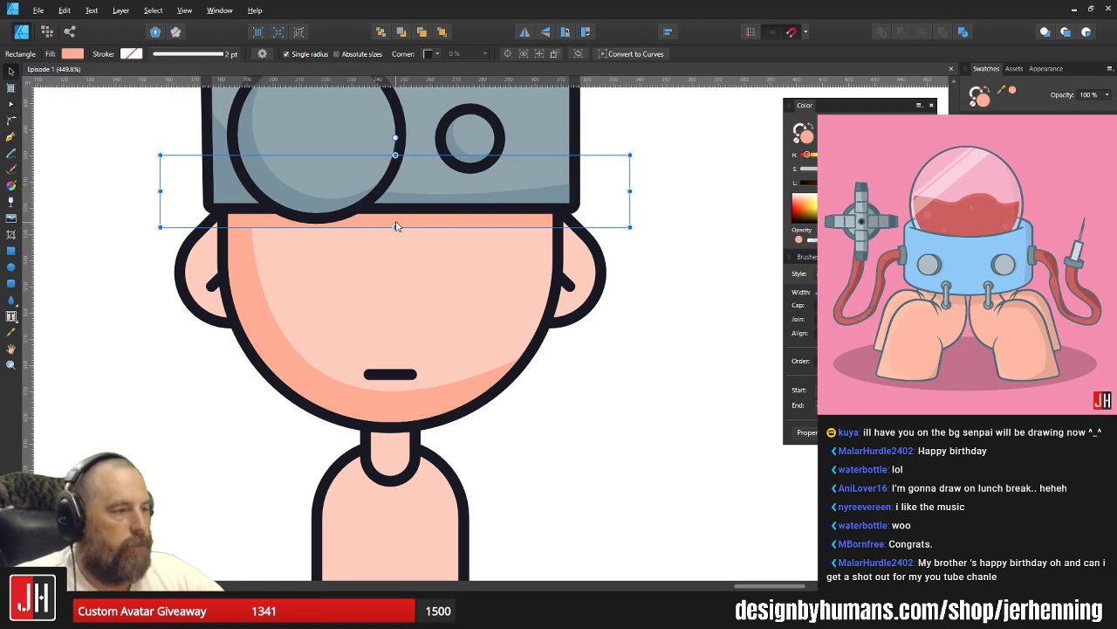
pyautogui.press('Delete')
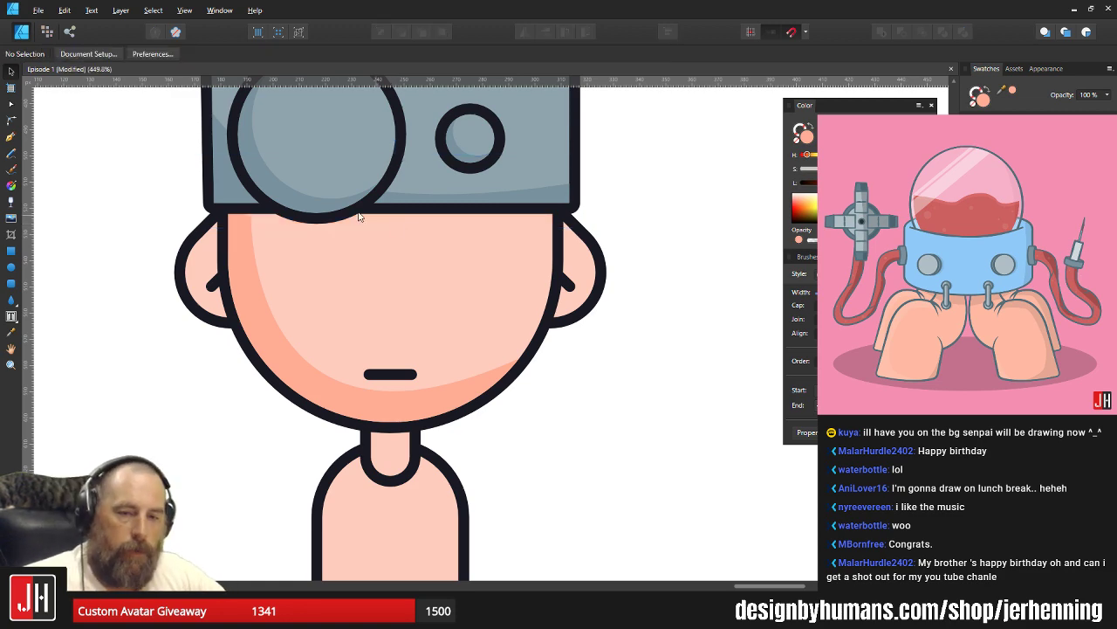
# Draw a Pen shadow shape across the forehead under the goggles band, with a gently curved lower edge.
pyautogui.click(14, 137)
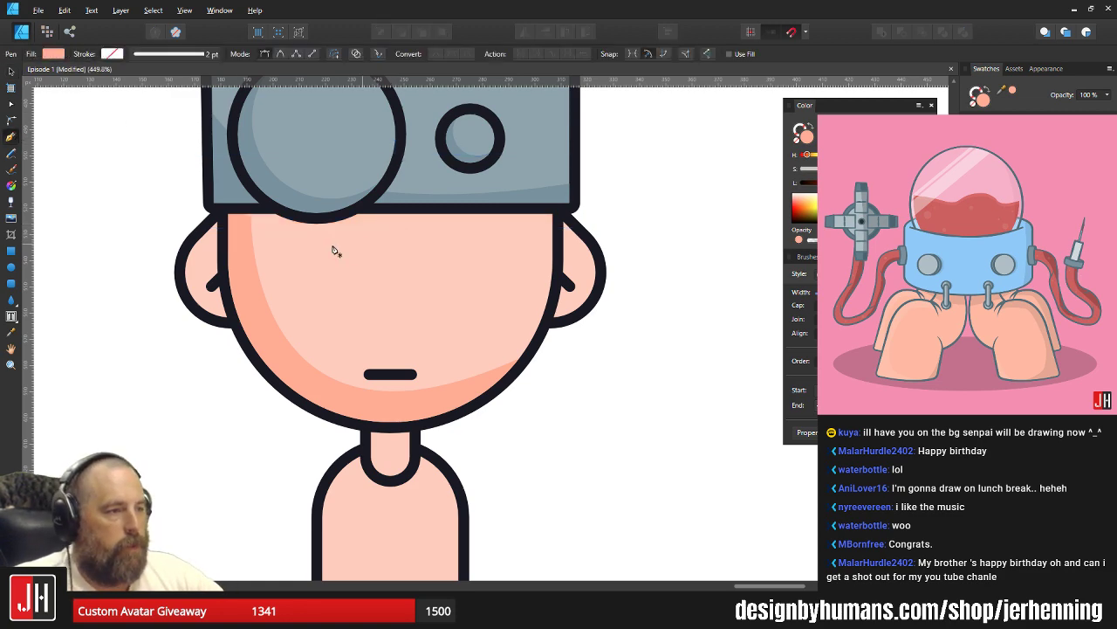
pyautogui.click(250, 235)
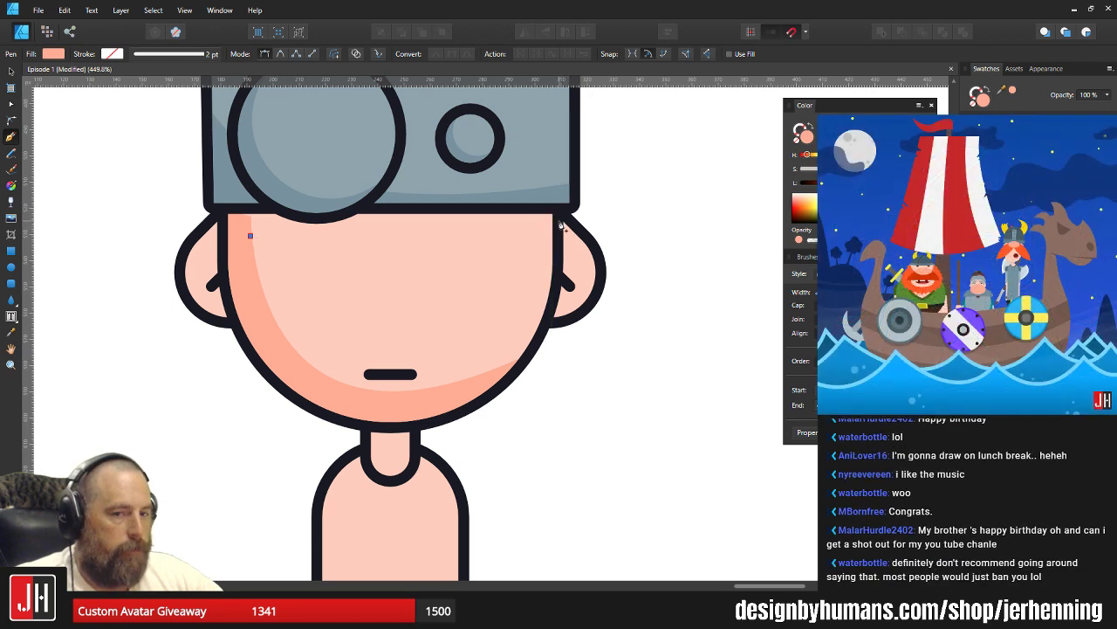
pyautogui.moveTo(559, 220); pyautogui.dragTo(689, 223)
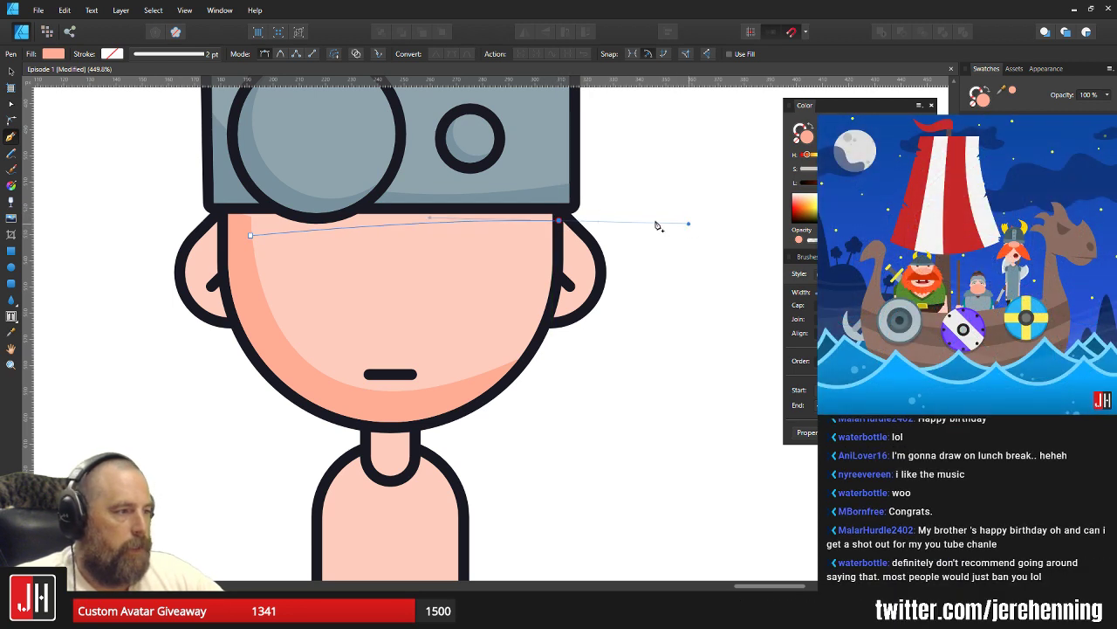
pyautogui.click(184, 163)
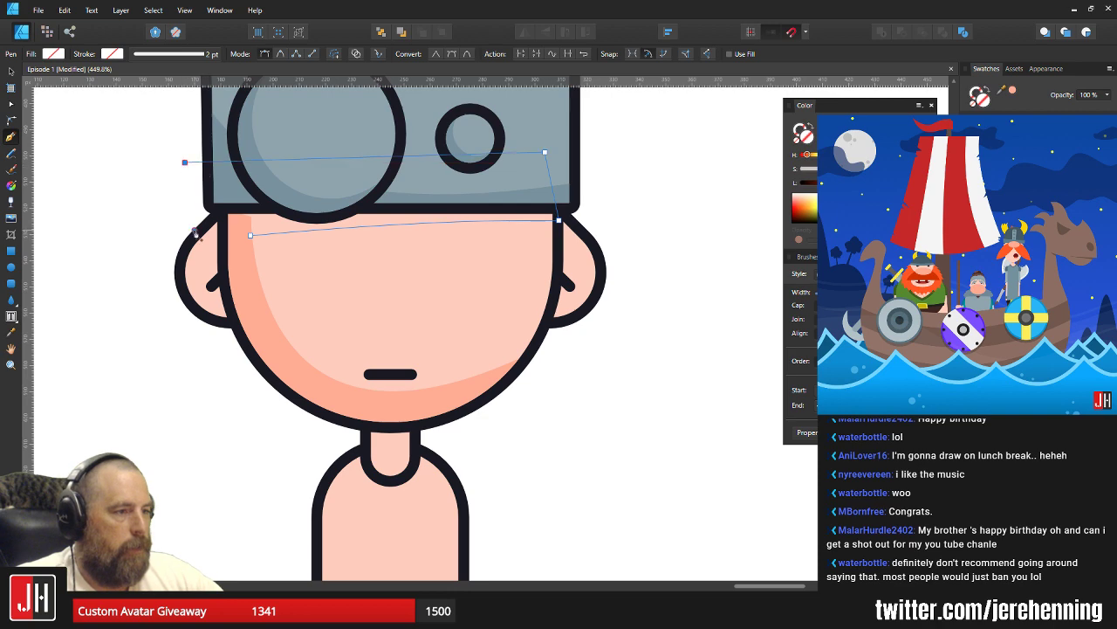
# Fill the under-goggles shadow with the darker skin tone sampled from the cheek shadow, and paste it inside the face.
pyautogui.press('i')
pyautogui.click(246, 269)
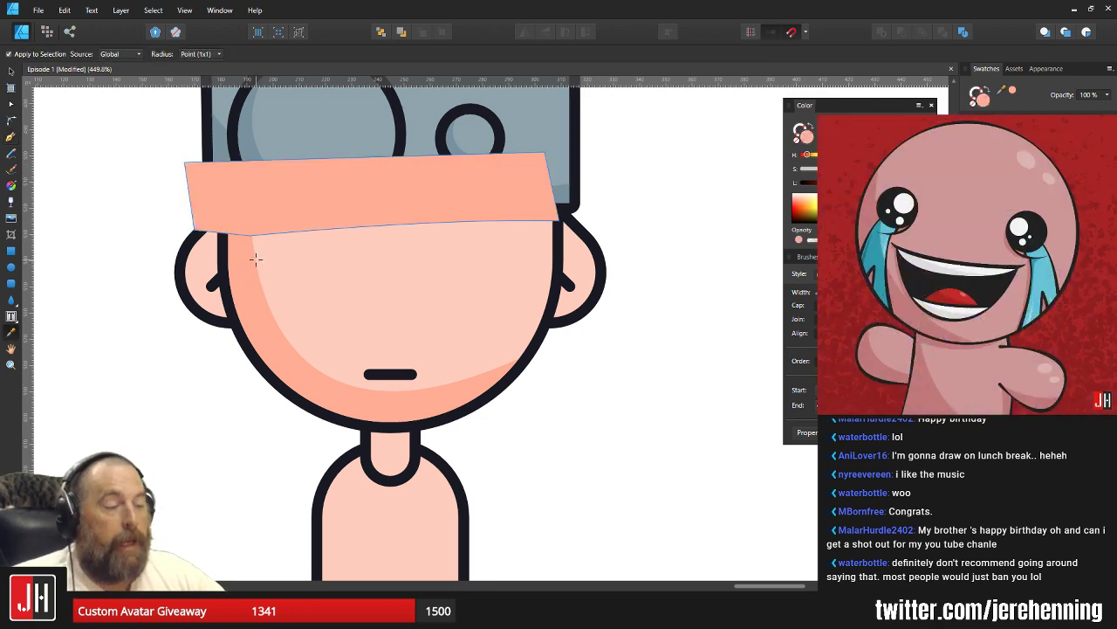
pyautogui.press('v')
pyautogui.hotkey('ctrl', 'x')
pyautogui.click(304, 248)
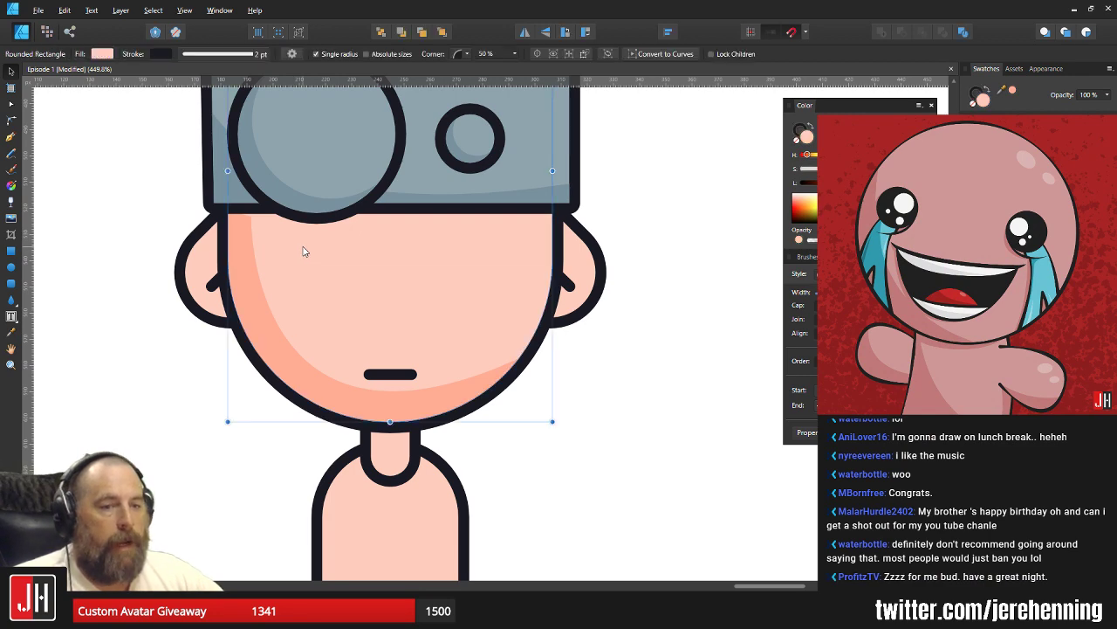
pyautogui.hotkey('ctrl', 'alt', 'v')
pyautogui.scroll(-3, 317, 254)
pyautogui.click(501, 301)
pyautogui.scroll(4, 330, 264)
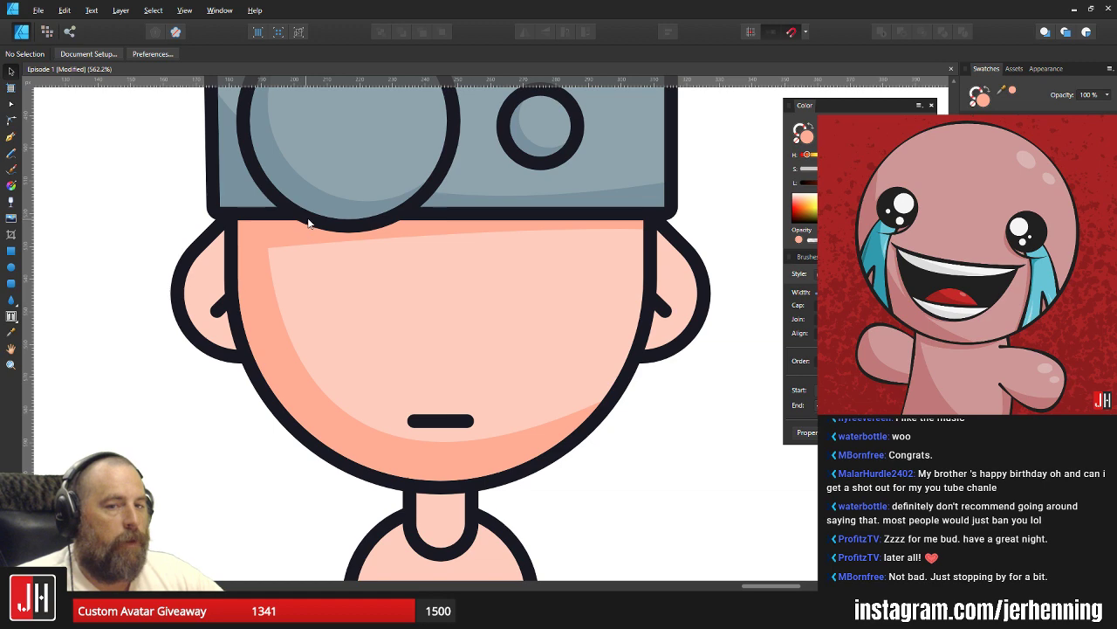
pyautogui.moveTo(309, 219); pyautogui.dragTo(312, 252)
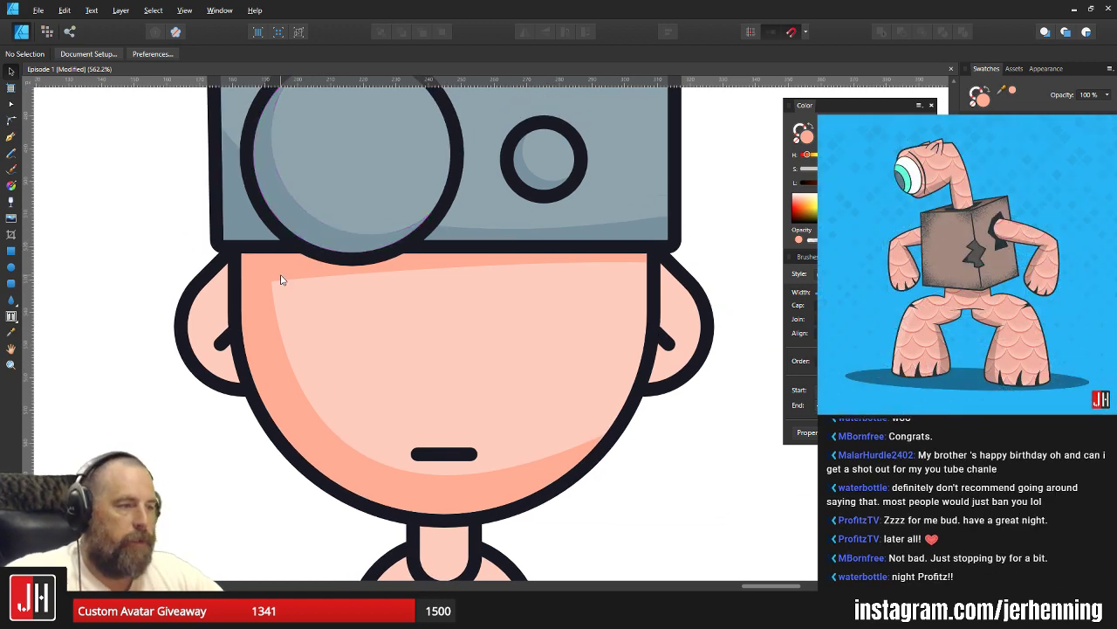
pyautogui.scroll(3, 283, 274)
pyautogui.click(290, 271)
pyautogui.press('a')
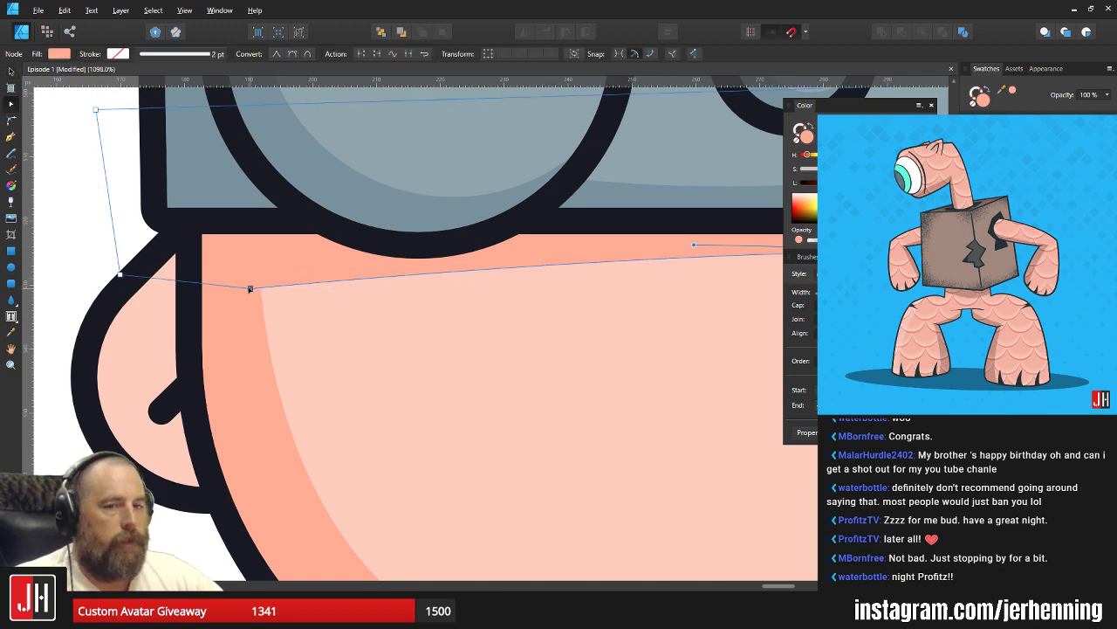
pyautogui.scroll(-3, 297, 281)
pyautogui.press('Escape')
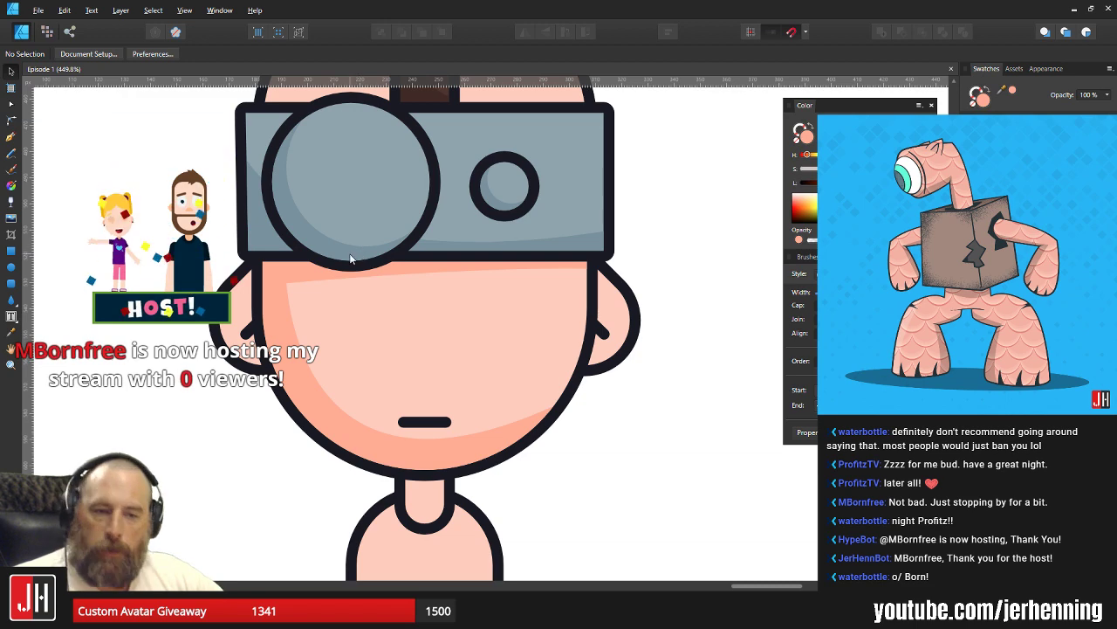
pyautogui.scroll(-1, 294, 273)
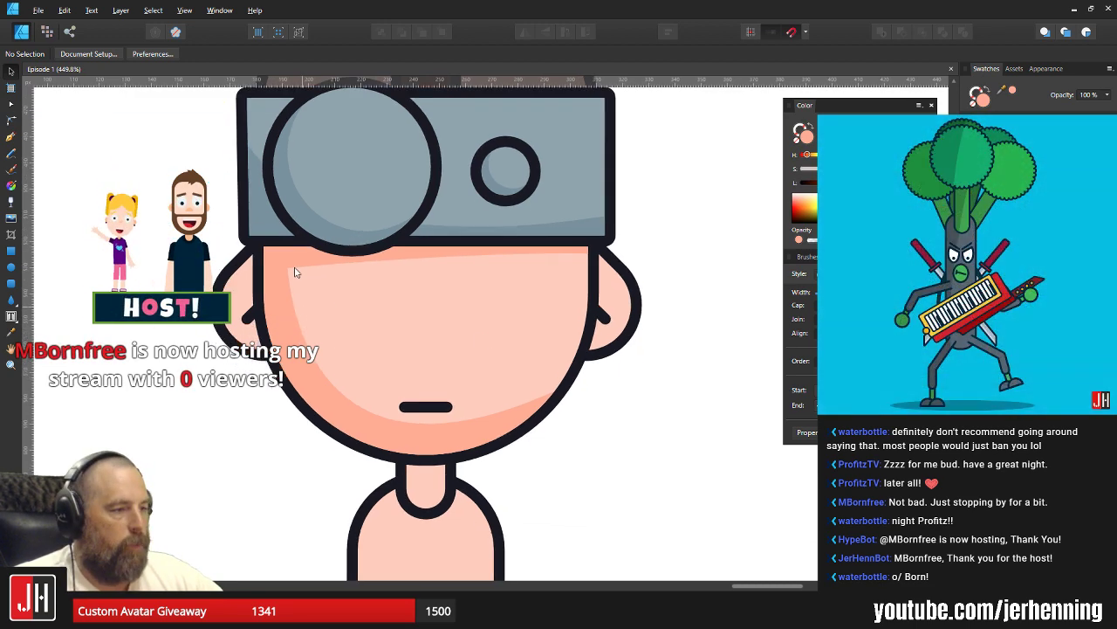
# Lower the right end node of the face's cheek-and-chin shadow with the Node tool to thin the shadow along the chin.
pyautogui.scroll(2, 295, 272)
pyautogui.press('a')
pyautogui.click(528, 363)
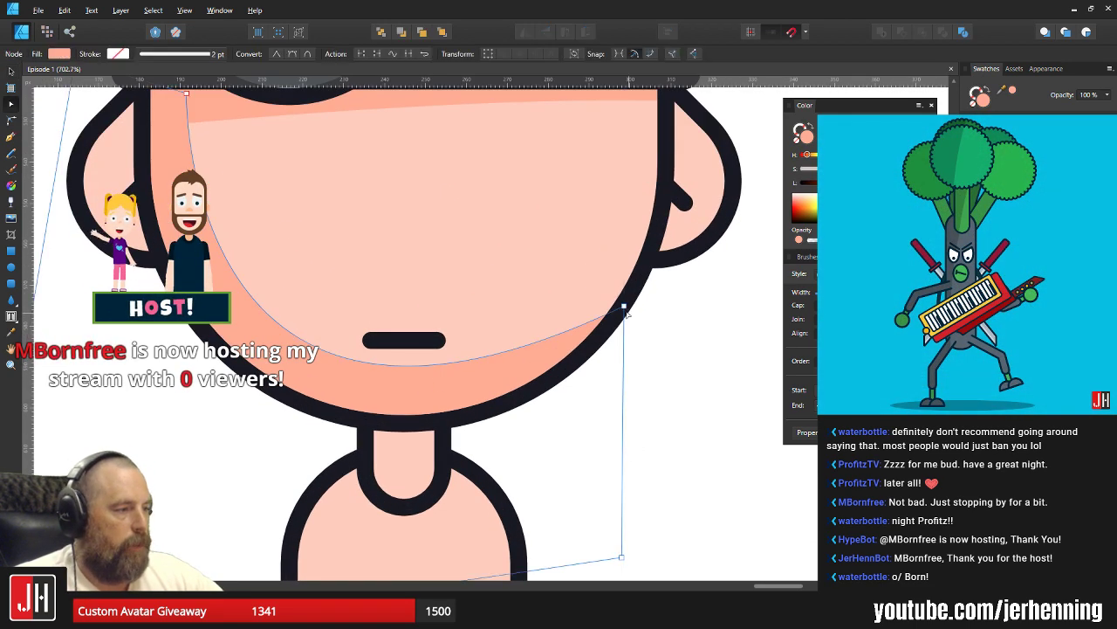
pyautogui.moveTo(623, 307); pyautogui.dragTo(624, 335)
pyautogui.press('v')
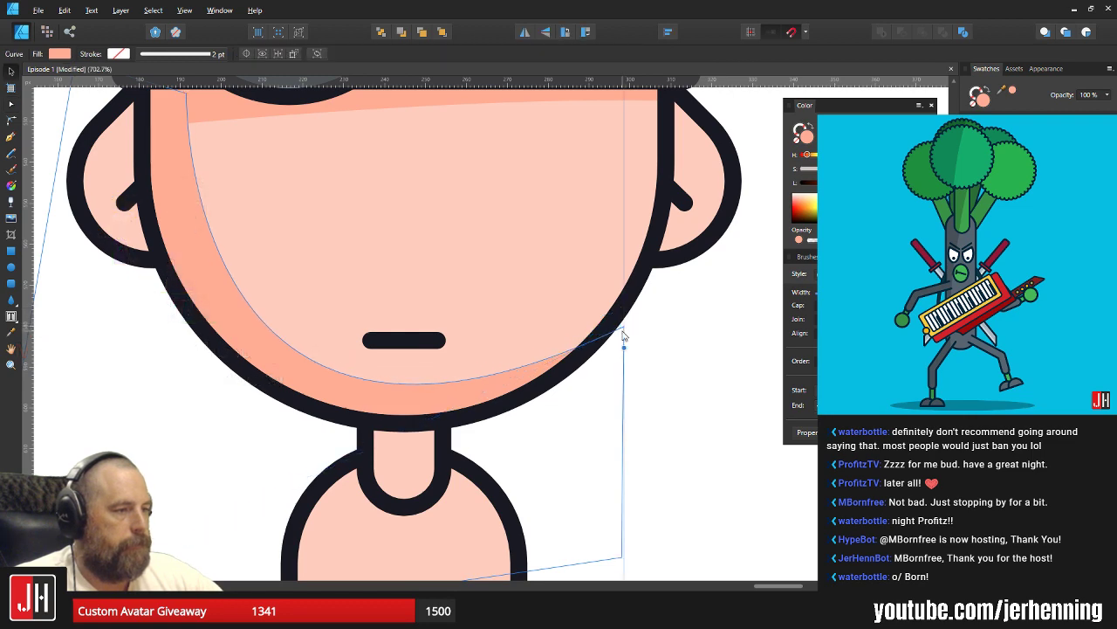
pyautogui.scroll(-5, 624, 334)
pyautogui.click(657, 361)
# Draw a Pen shadow shape across the upper neck with a lower edge curving beneath the chin.
pyautogui.scroll(4, 668, 375)
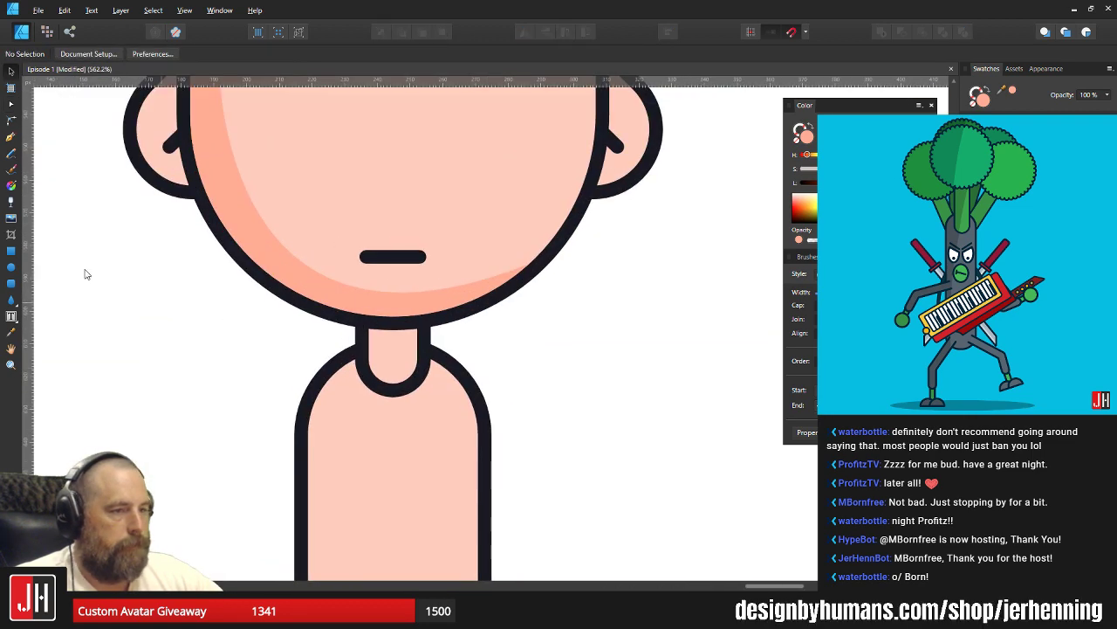
pyautogui.click(12, 137)
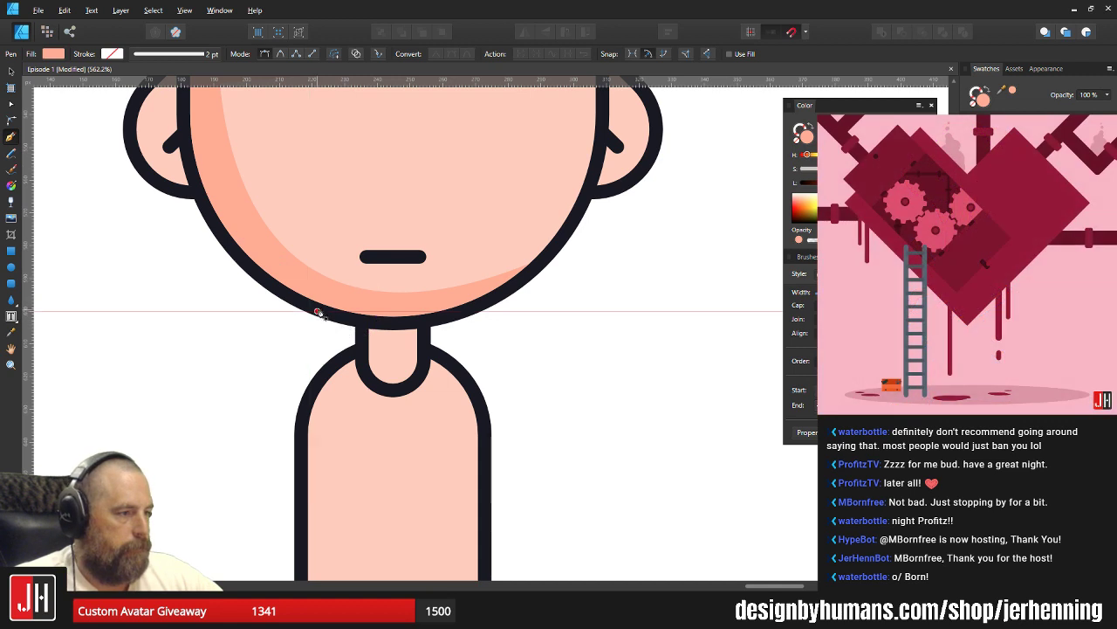
pyautogui.moveTo(472, 353); pyautogui.dragTo(610, 342)
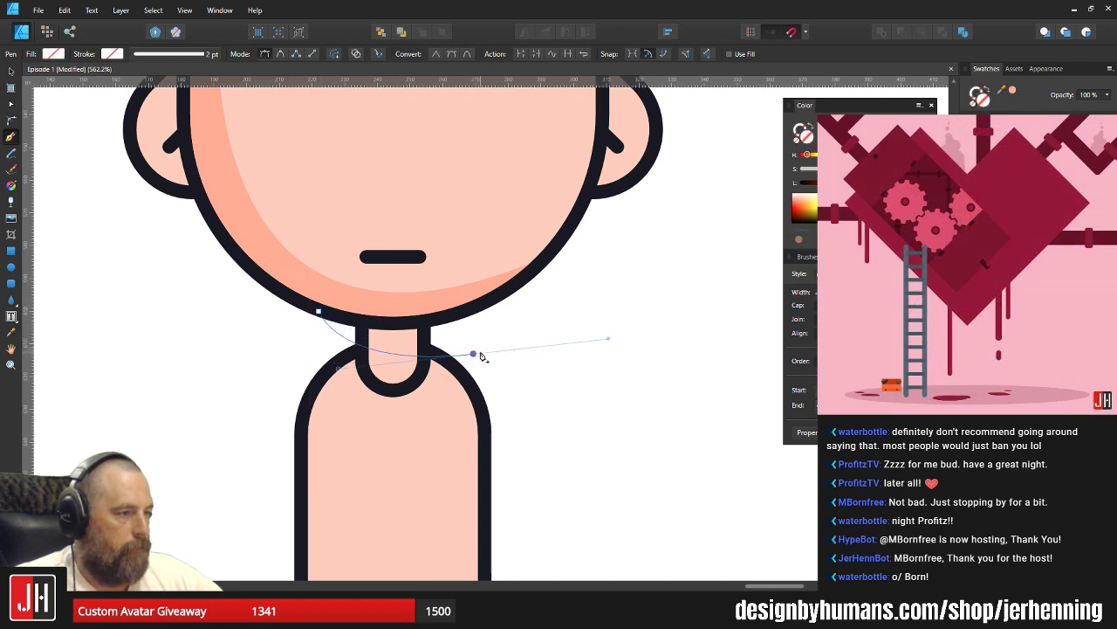
pyautogui.click(455, 306)
pyautogui.click(316, 297)
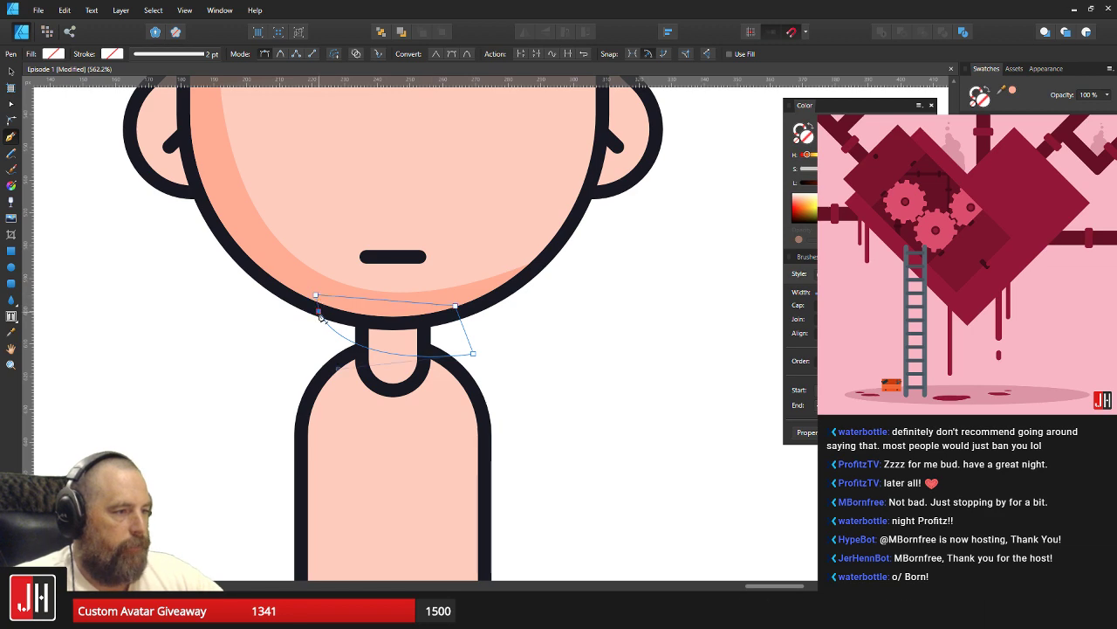
# Fill the neck shadow with the darker skin tone sampled from the face shadow, and paste it inside the neck.
pyautogui.press('i')
pyautogui.click(282, 253)
pyautogui.press('v')
pyautogui.hotkey('ctrl', 'x')
pyautogui.click(386, 344)
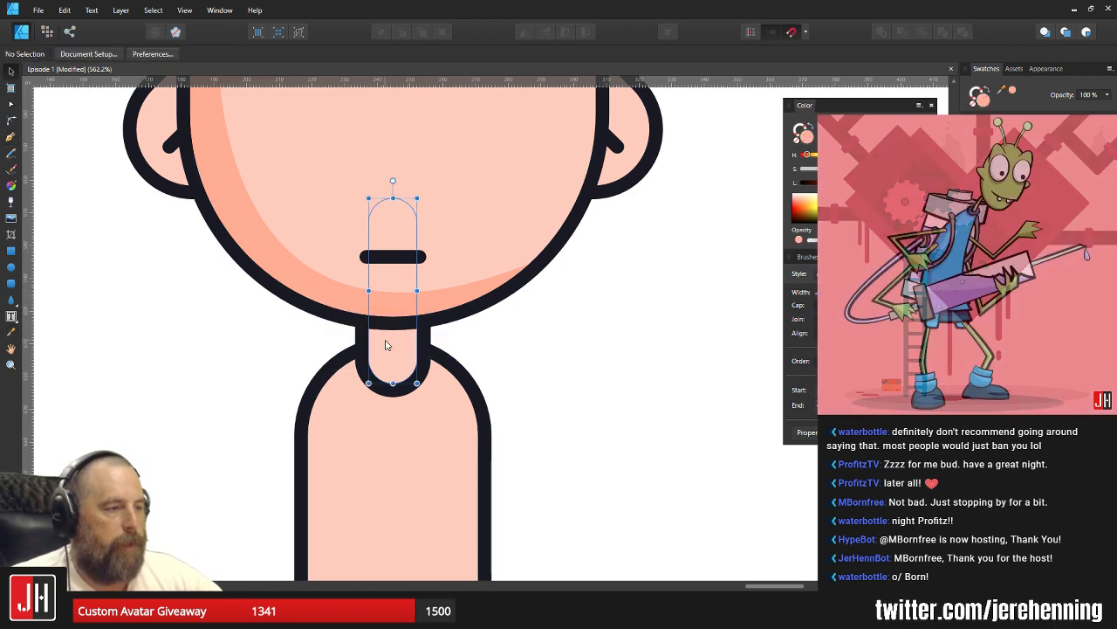
pyautogui.hotkey('ctrl', 'alt', 'v')
pyautogui.click(526, 339)
# Shift the lower-left corner node of the under-goggles shadow slightly up and left with the Node tool.
pyautogui.scroll(-4, 524, 354)
pyautogui.scroll(-2, 527, 355)
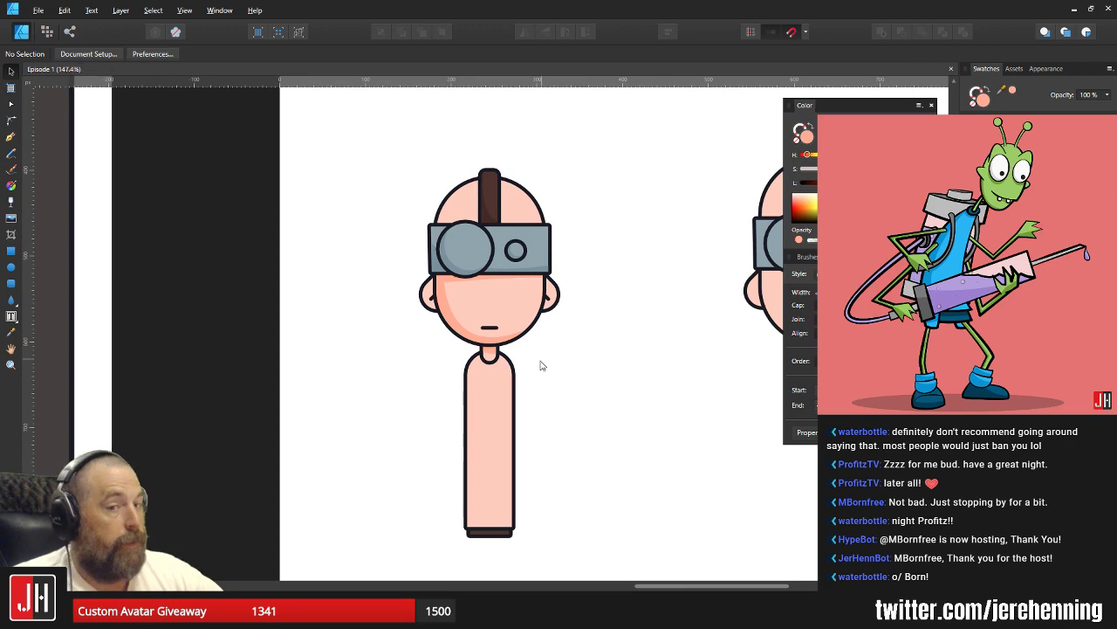
pyautogui.scroll(2, 545, 367)
pyautogui.scroll(-2, 479, 353)
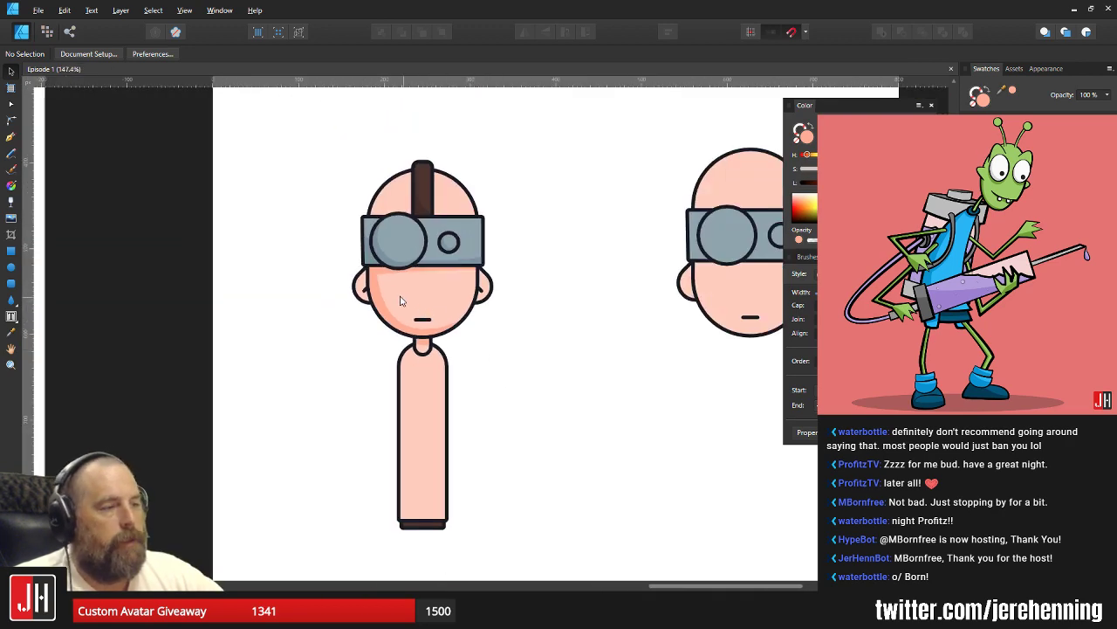
pyautogui.scroll(4, 401, 301)
pyautogui.click(339, 261)
pyautogui.scroll(2, 348, 253)
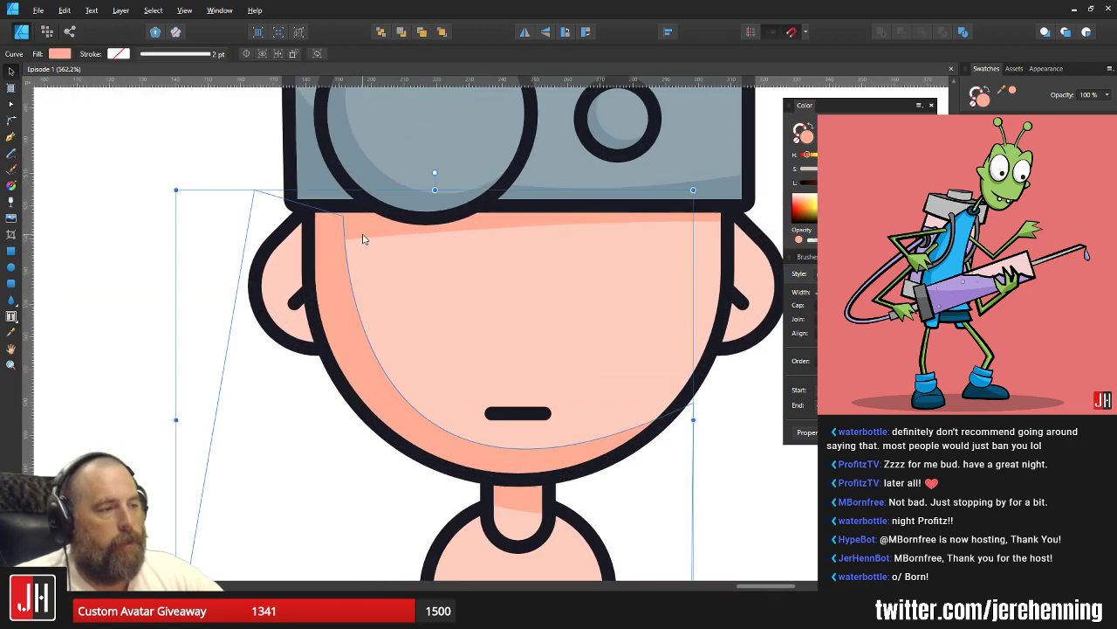
pyautogui.click(364, 237)
pyautogui.press('a')
pyautogui.moveTo(339, 241); pyautogui.dragTo(333, 235)
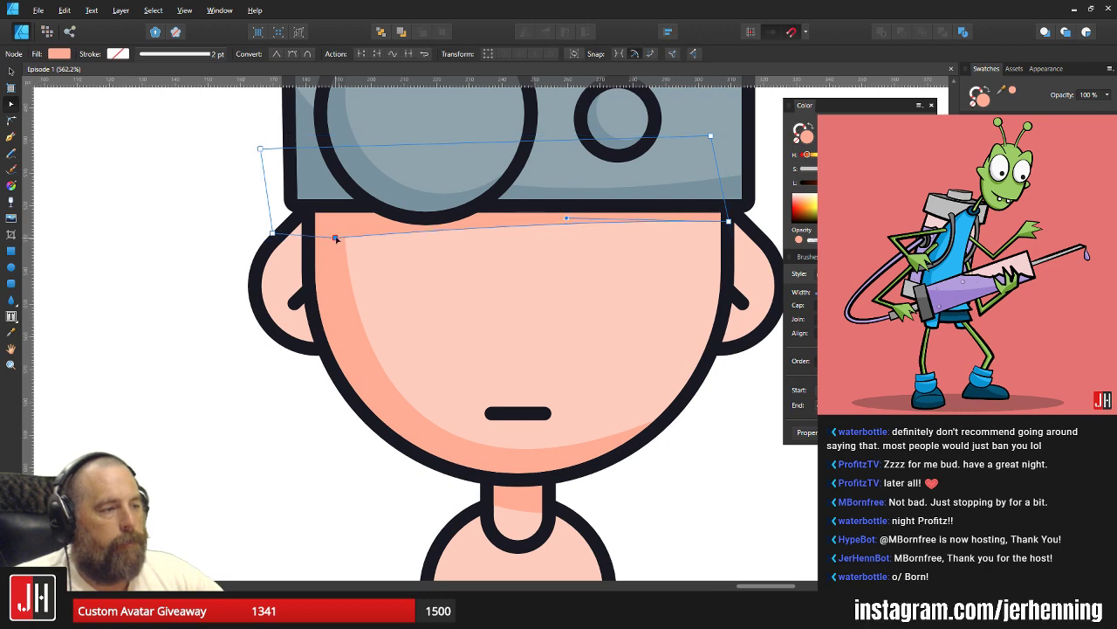
pyautogui.press('v')
pyautogui.scroll(-5, 427, 289)
pyautogui.scroll(-2, 427, 289)
pyautogui.click(526, 316)
# Select both face shadow shapes and fill them with the base skin tone sampled from the face.
pyautogui.scroll(4, 463, 305)
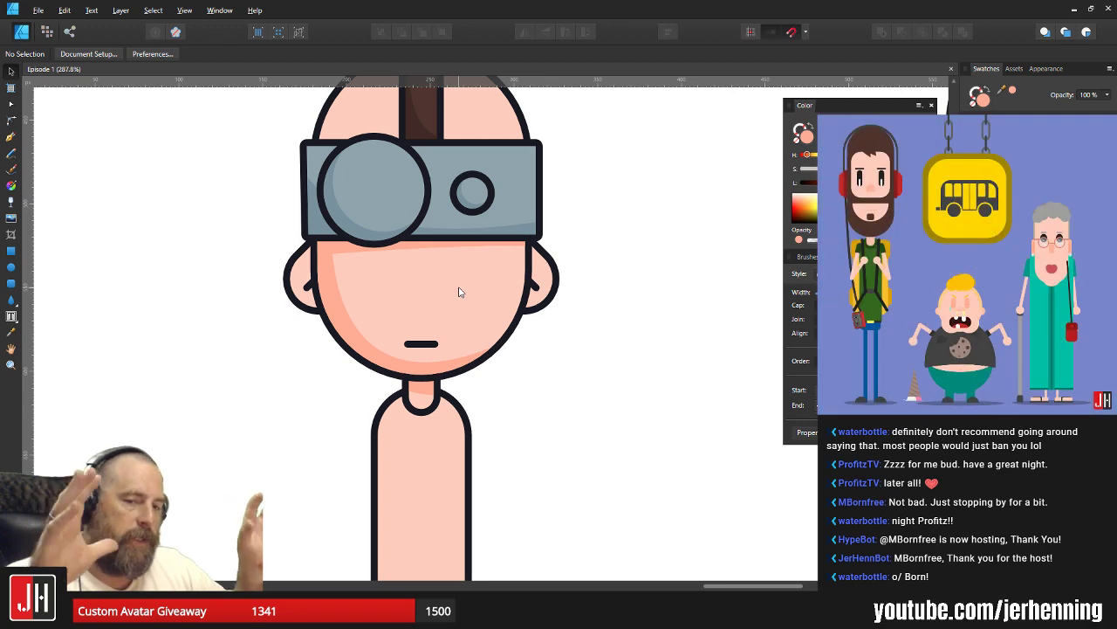
pyautogui.scroll(3, 409, 302)
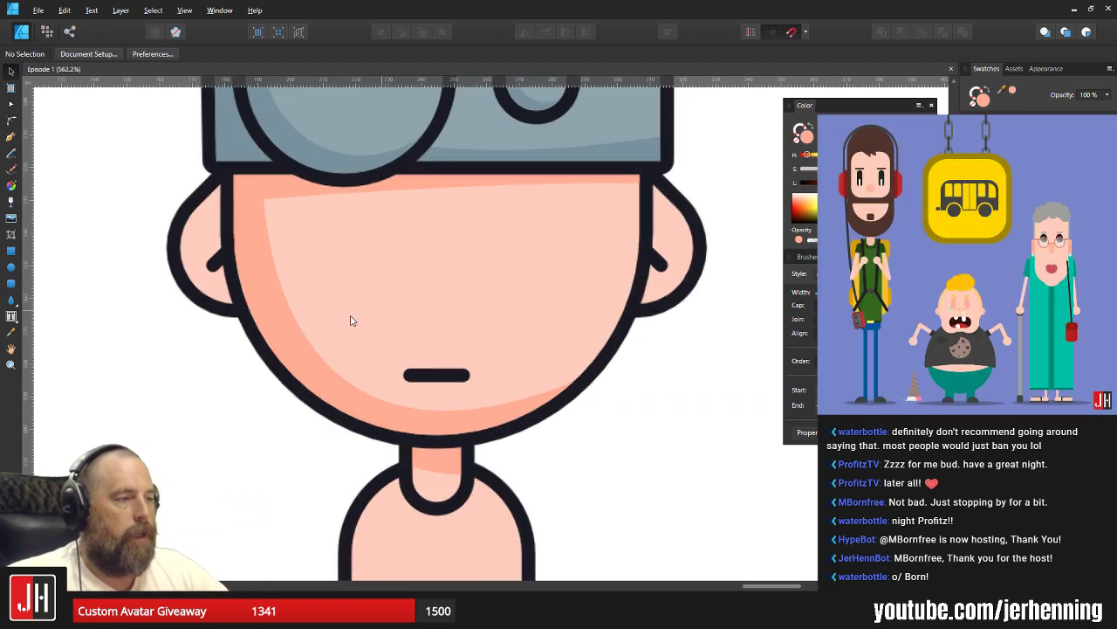
pyautogui.click(274, 307)
pyautogui.press('i')
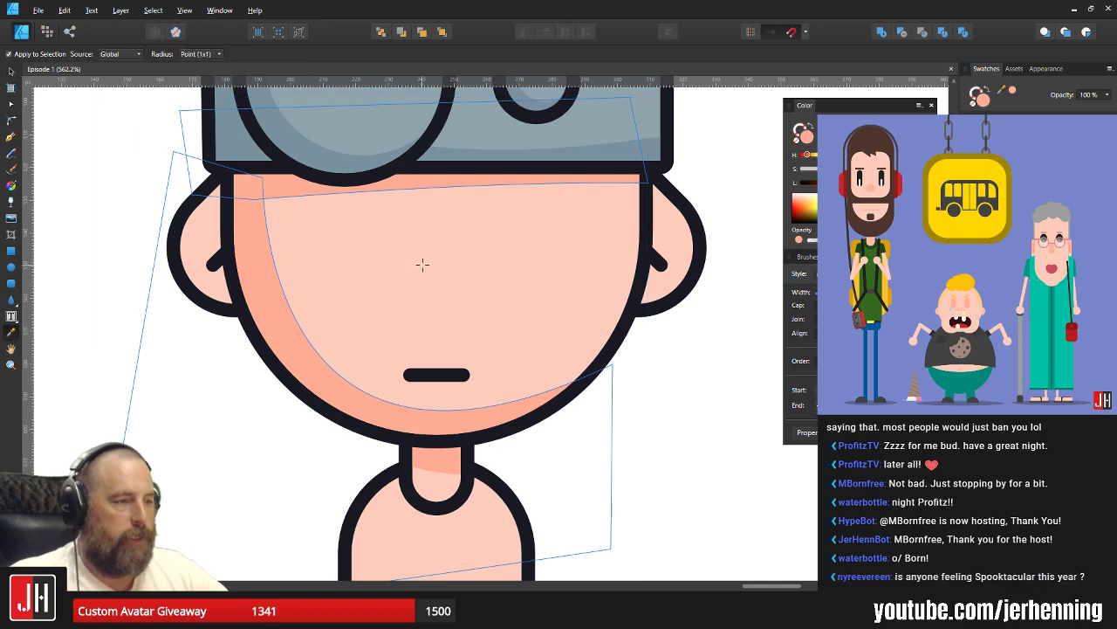
pyautogui.click(431, 260)
pyautogui.press('v')
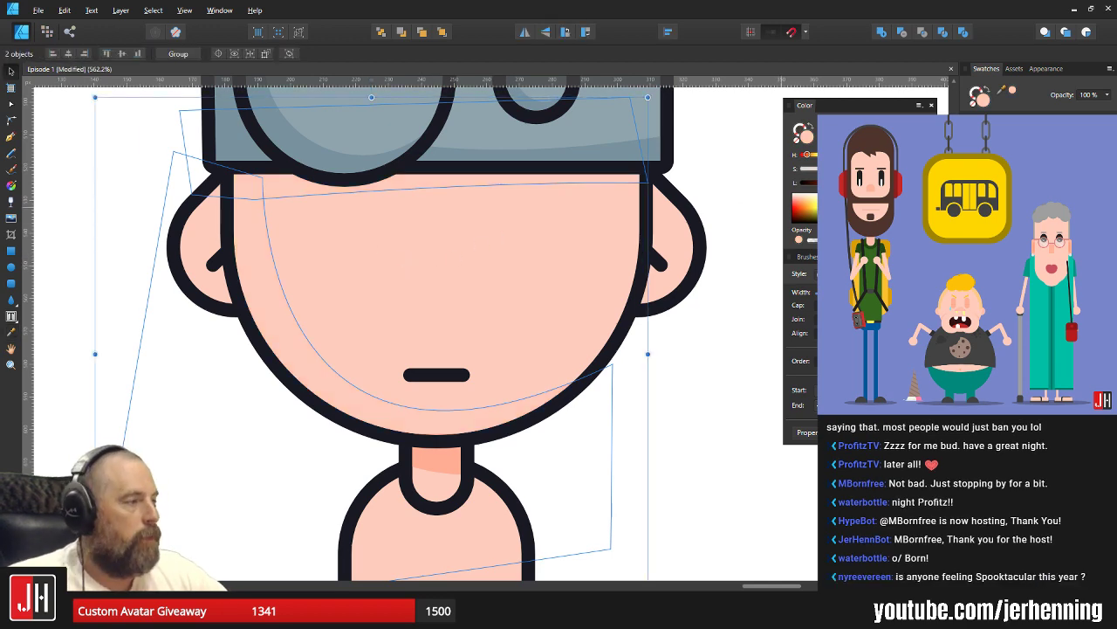
# Darken the fill of both face shadow shapes and give the neck shadow the same darker skin tone.
pyautogui.press('Escape')
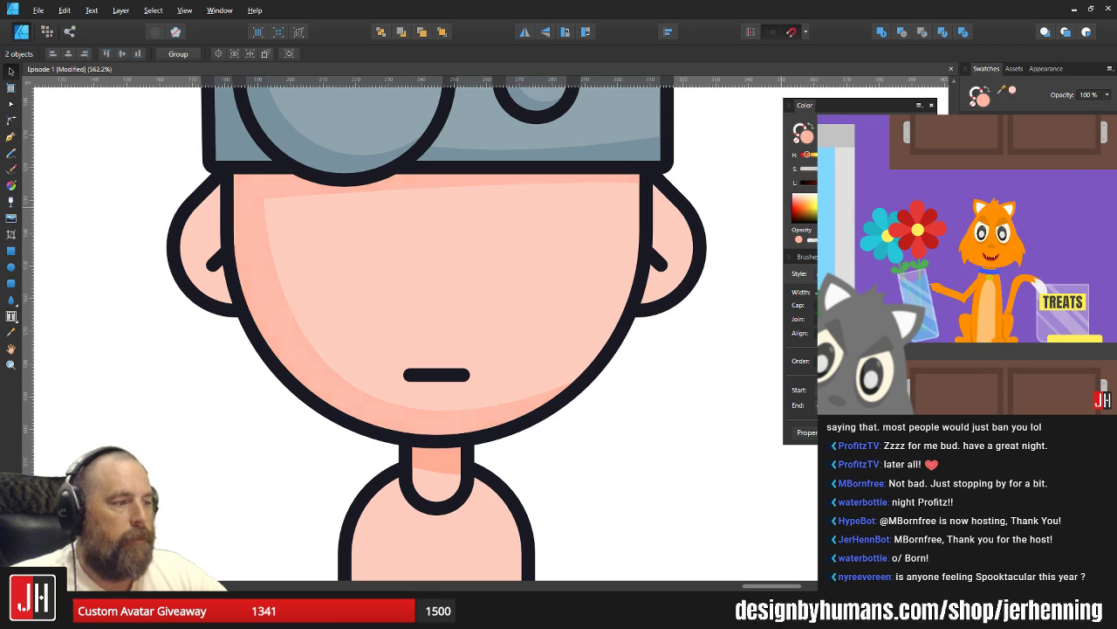
pyautogui.click(439, 471)
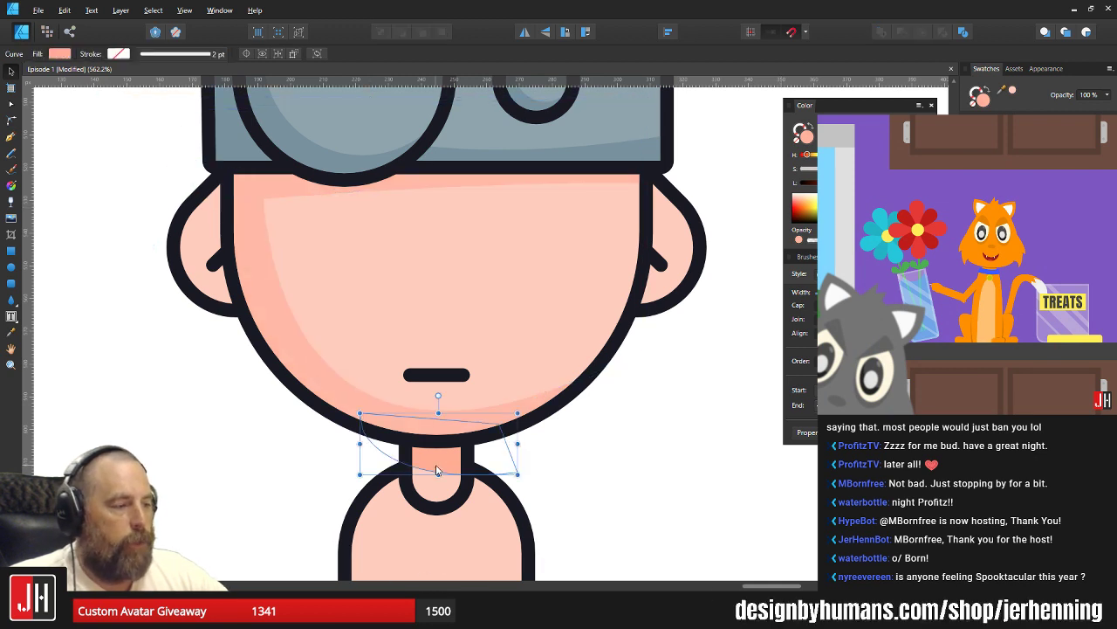
pyautogui.press('Escape')
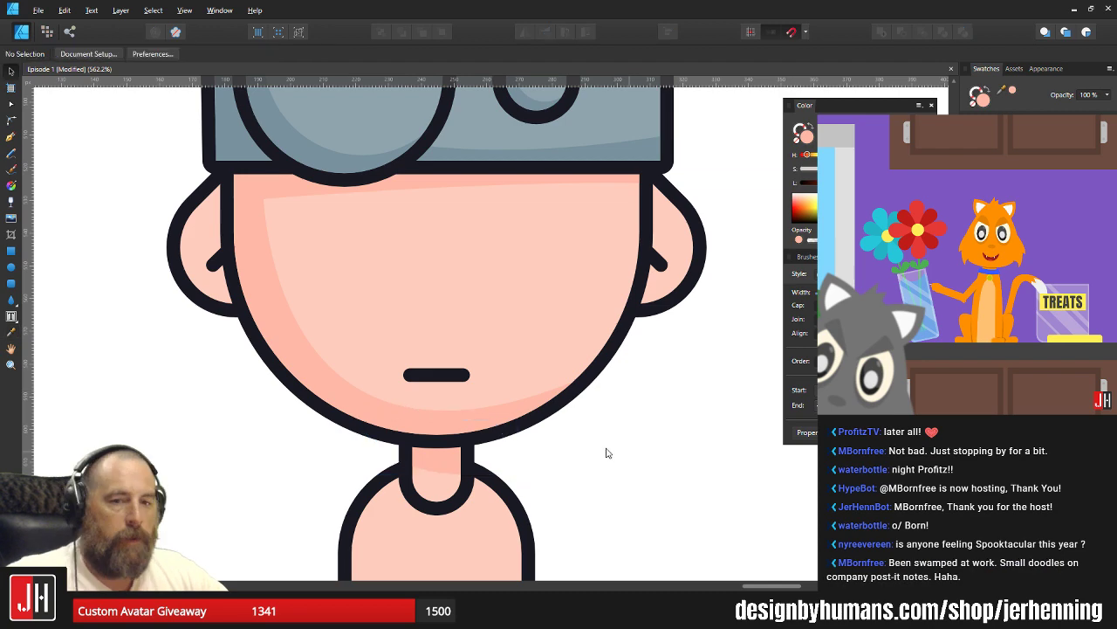
# Examine the shaded head, ears, neck and the unshaded body down to the shoes.
pyautogui.scroll(-3, 567, 439)
pyautogui.scroll(2, 568, 440)
pyautogui.scroll(1, 567, 434)
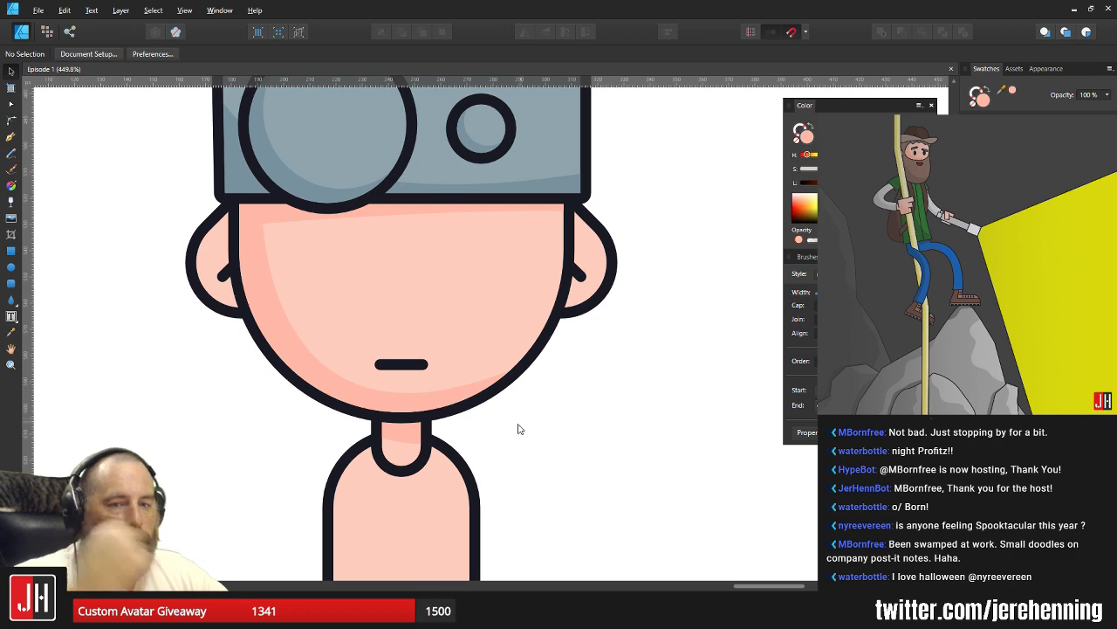
pyautogui.scroll(-4, 469, 392)
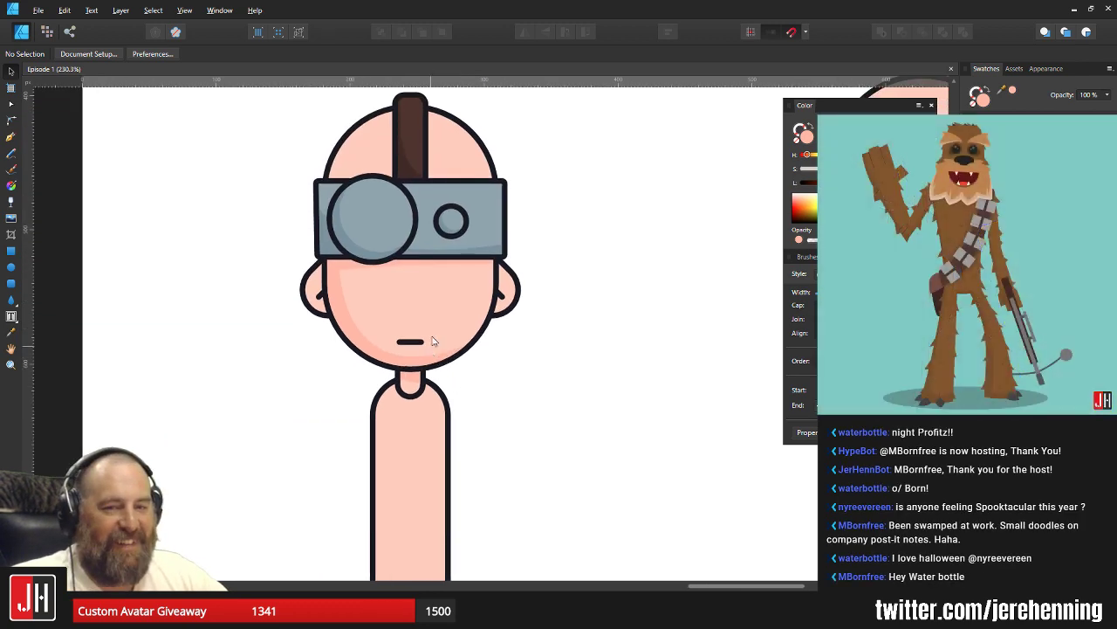
pyautogui.scroll(2, 432, 341)
pyautogui.scroll(1, 427, 290)
pyautogui.click(422, 341)
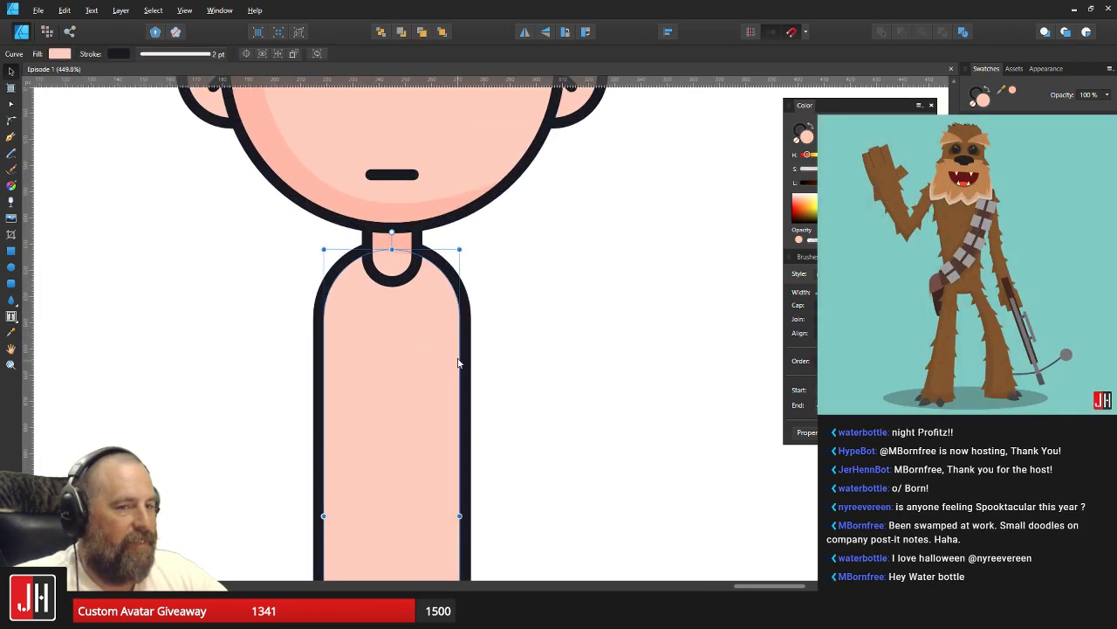
pyautogui.scroll(-3, 471, 262)
pyautogui.moveTo(498, 257); pyautogui.dragTo(474, 353)
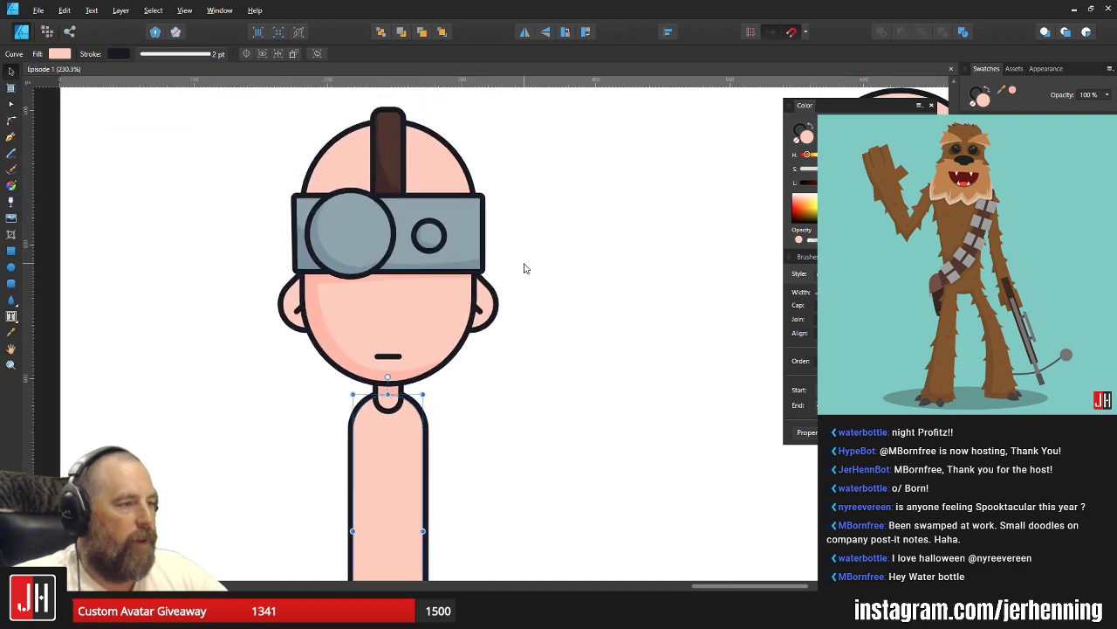
pyautogui.click(524, 264)
pyautogui.scroll(2, 389, 259)
pyautogui.moveTo(404, 229); pyautogui.dragTo(409, 254)
pyautogui.scroll(-3, 424, 199)
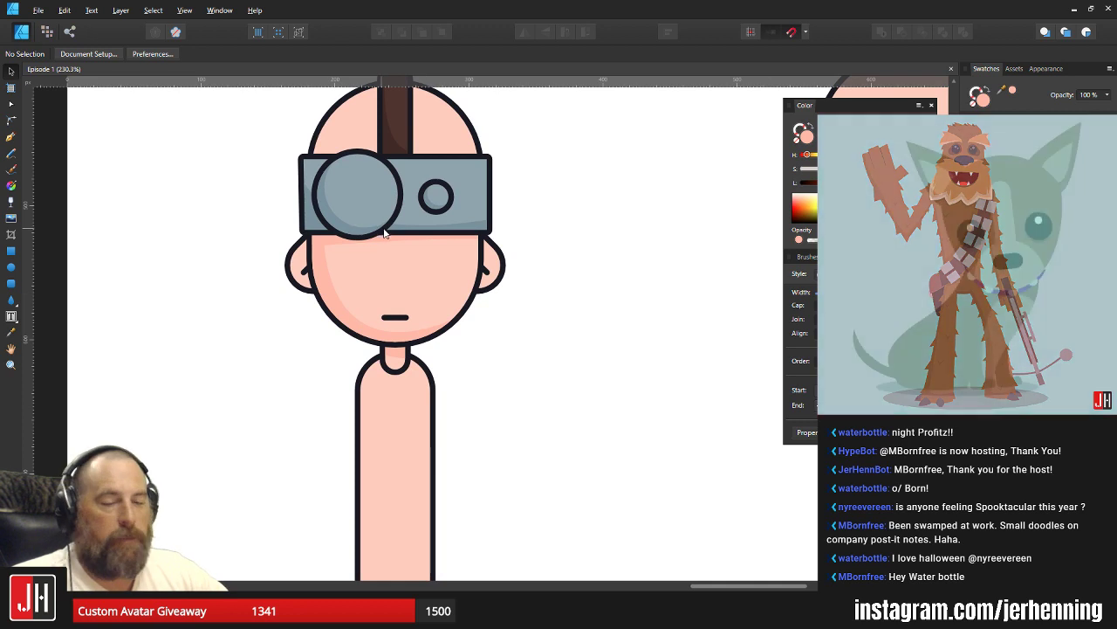
pyautogui.scroll(-2, 454, 306)
pyautogui.scroll(-2, 447, 336)
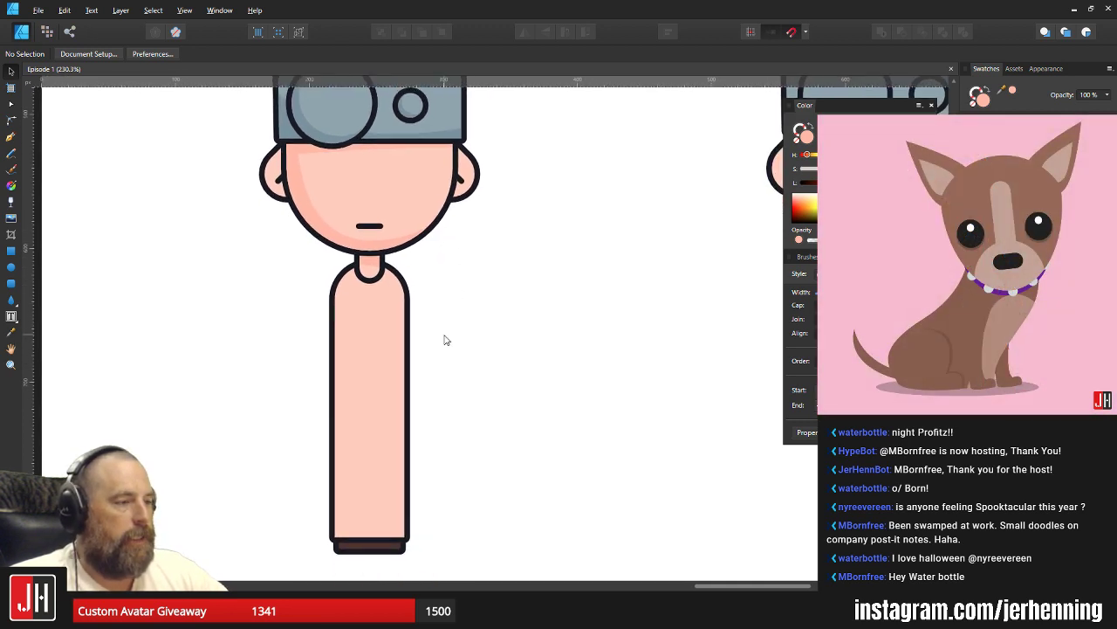
pyautogui.scroll(-2, 428, 367)
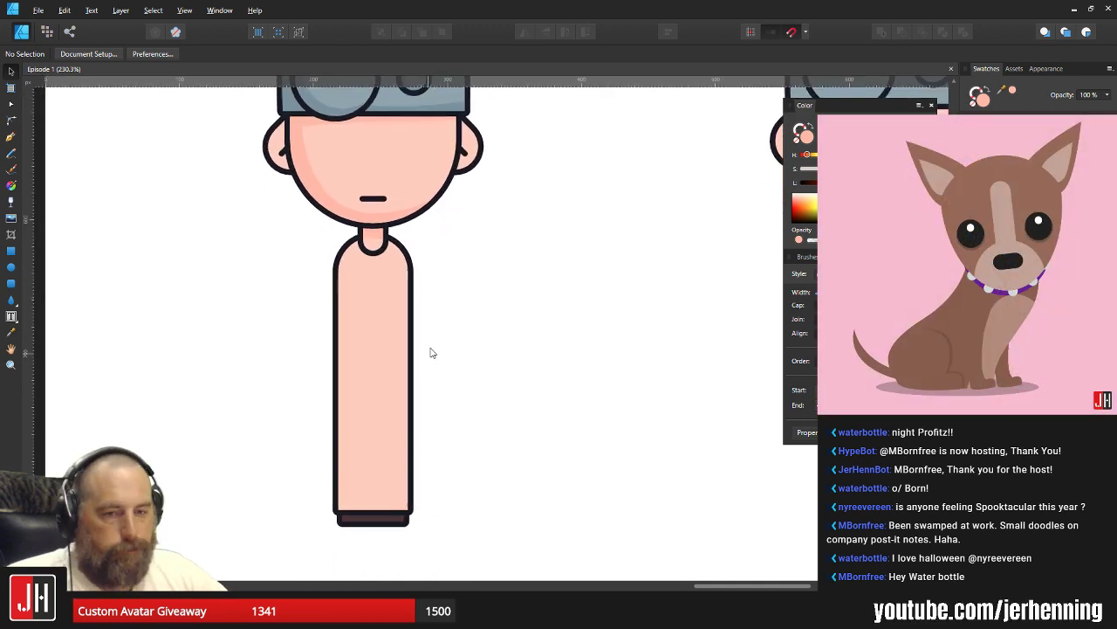
# Draw a straight vertical Pen line down the body's centre from the neck to the hem, with the dark outline colour at 1 pt.
pyautogui.click(10, 138)
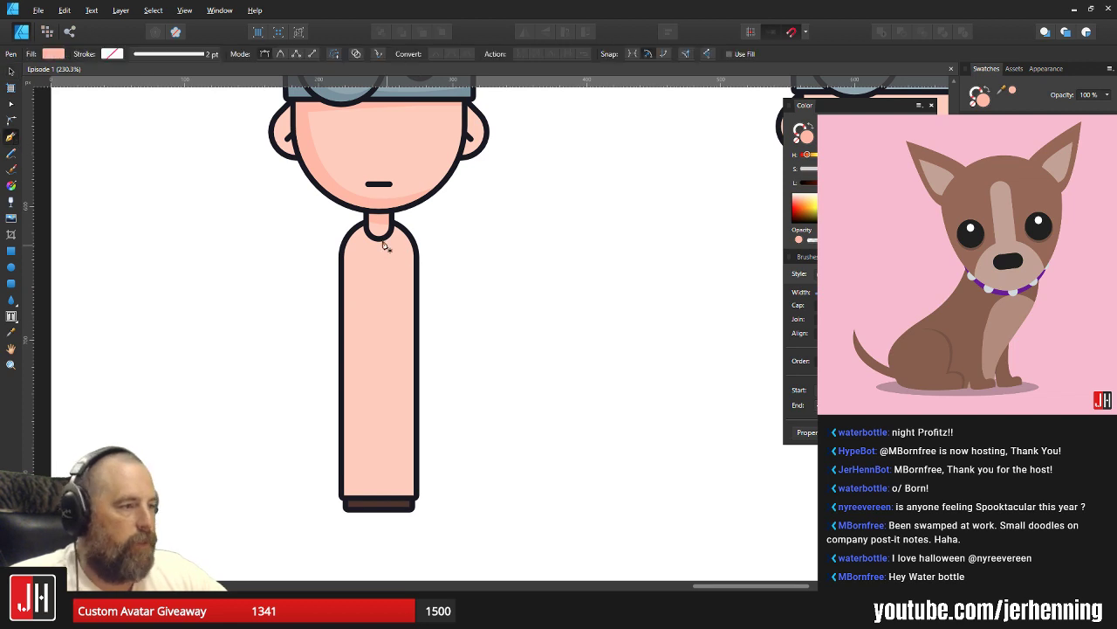
pyautogui.click(378, 235)
pyautogui.click(378, 495)
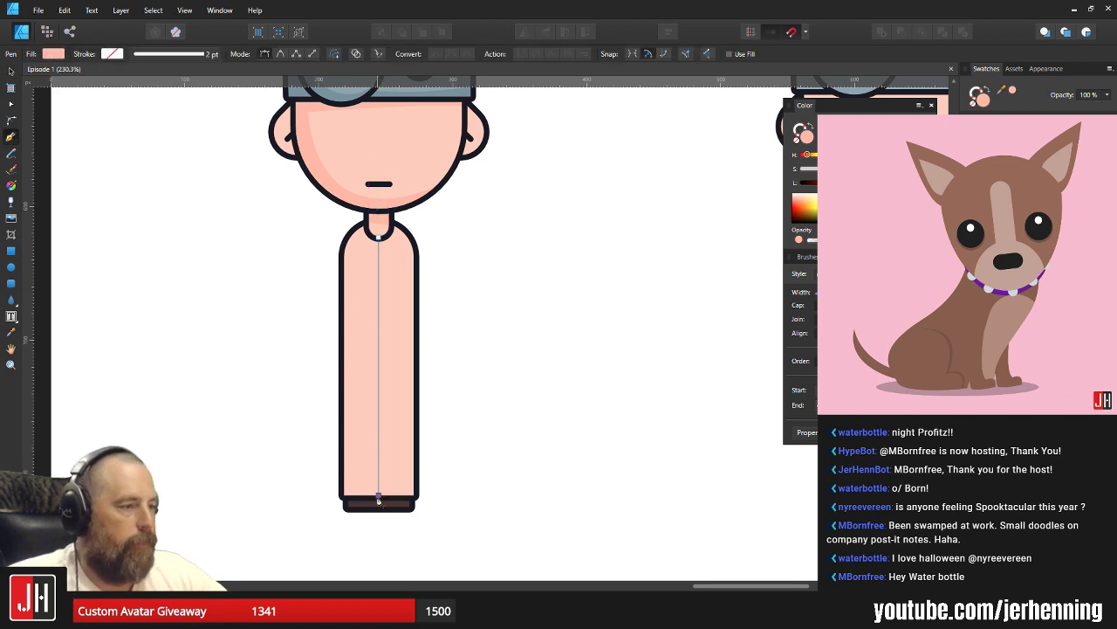
pyautogui.scroll(4, 401, 312)
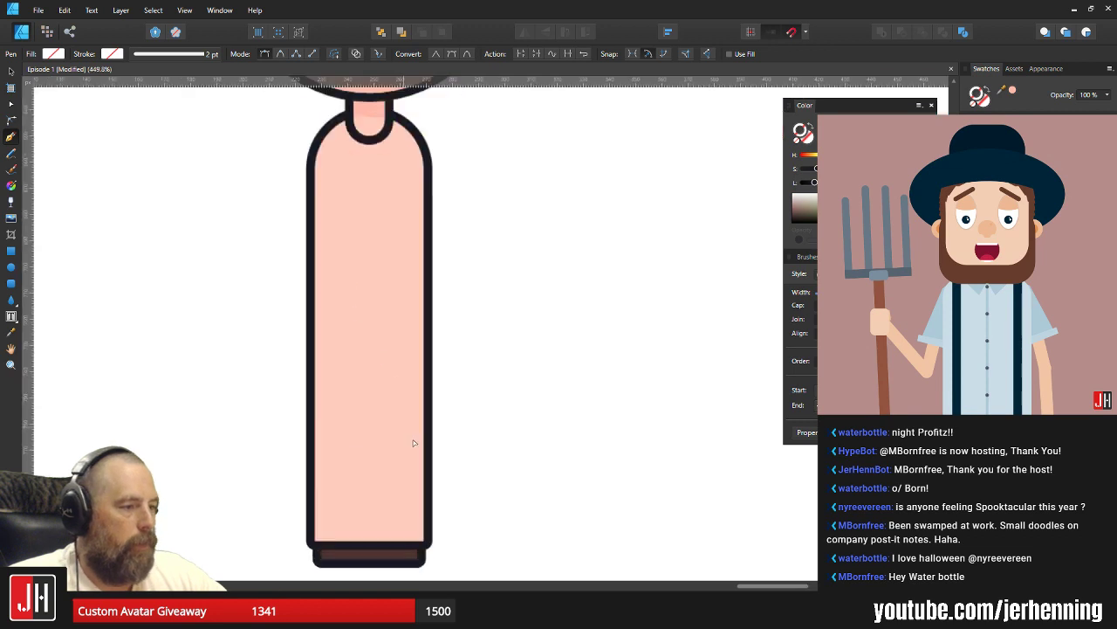
pyautogui.press('i')
pyautogui.click(442, 384)
pyautogui.press('v')
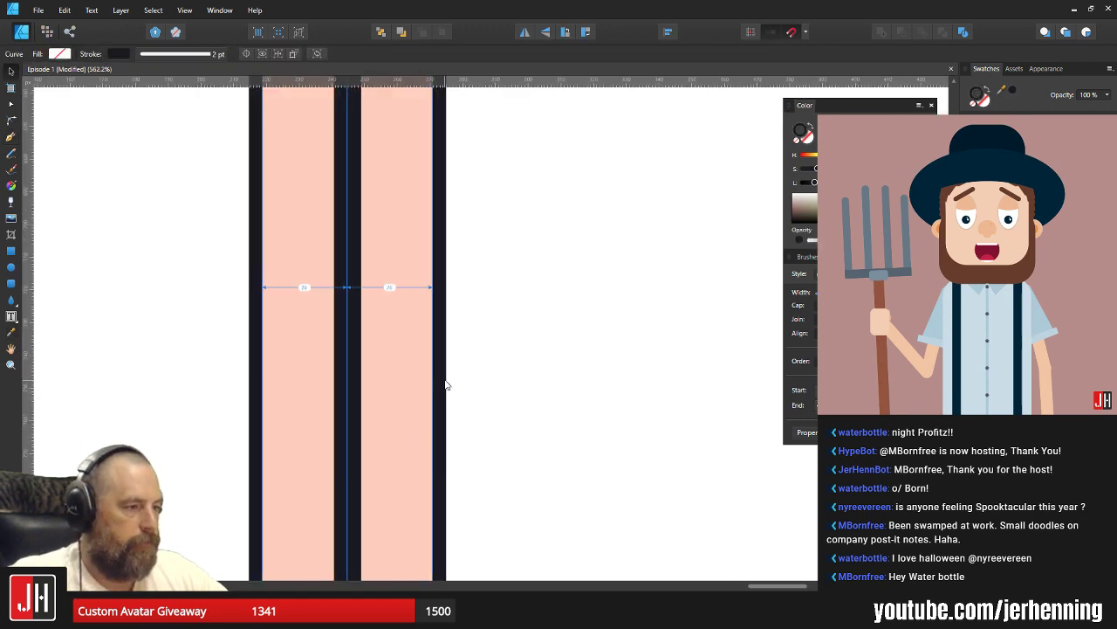
pyautogui.scroll(-4, 442, 384)
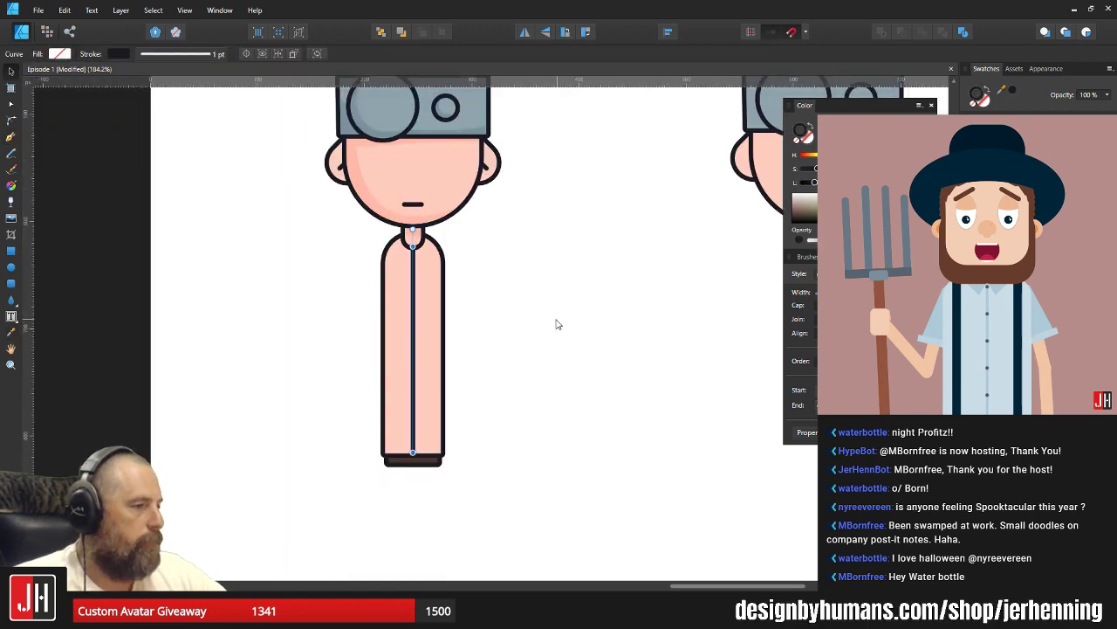
# Paste the vertical centre line inside the body shape so it is clipped by it.
pyautogui.press('i')
pyautogui.press('v')
pyautogui.click(534, 324)
pyautogui.scroll(3, 387, 416)
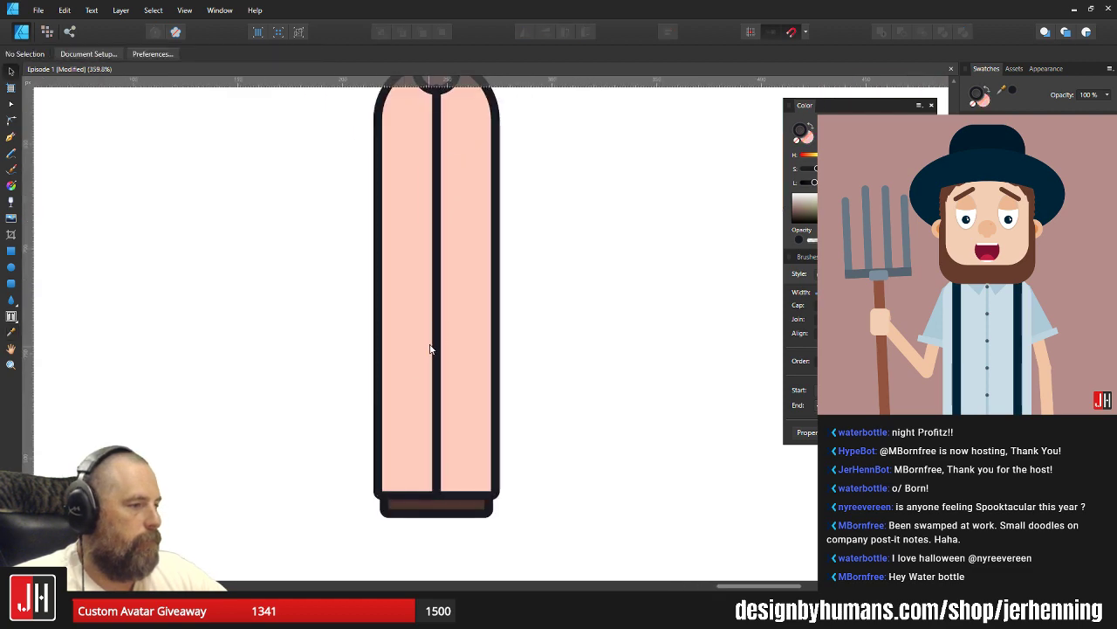
pyautogui.click(440, 332)
pyautogui.click(505, 314)
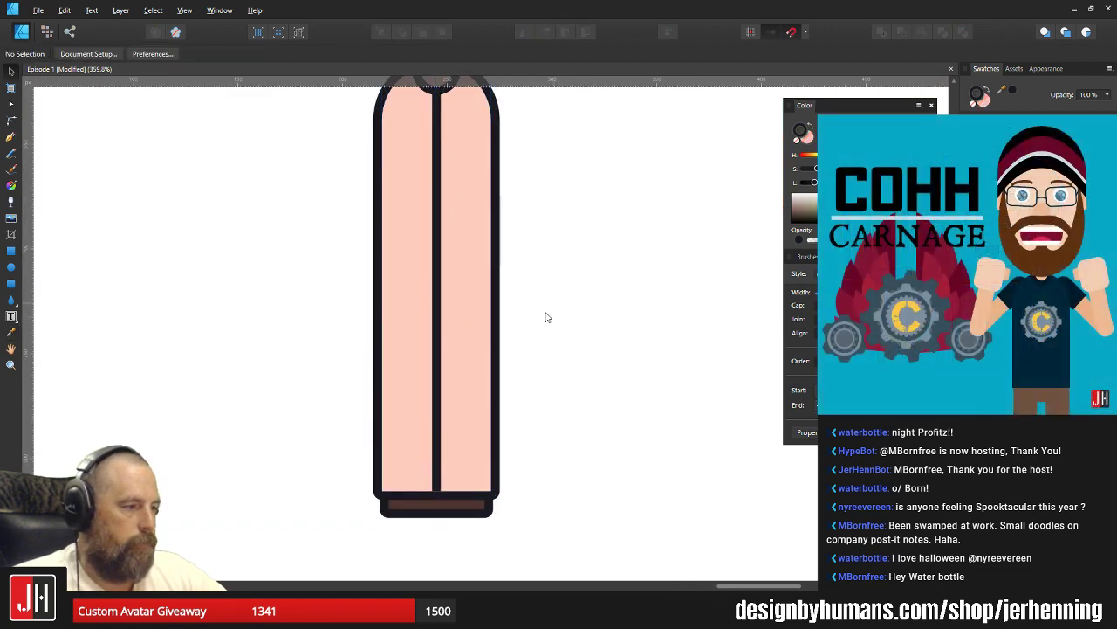
# Fill the body shape with olive green from the swatches, keeping its dark outline.
pyautogui.scroll(-3, 533, 318)
pyautogui.scroll(3, 474, 264)
pyautogui.click(433, 313)
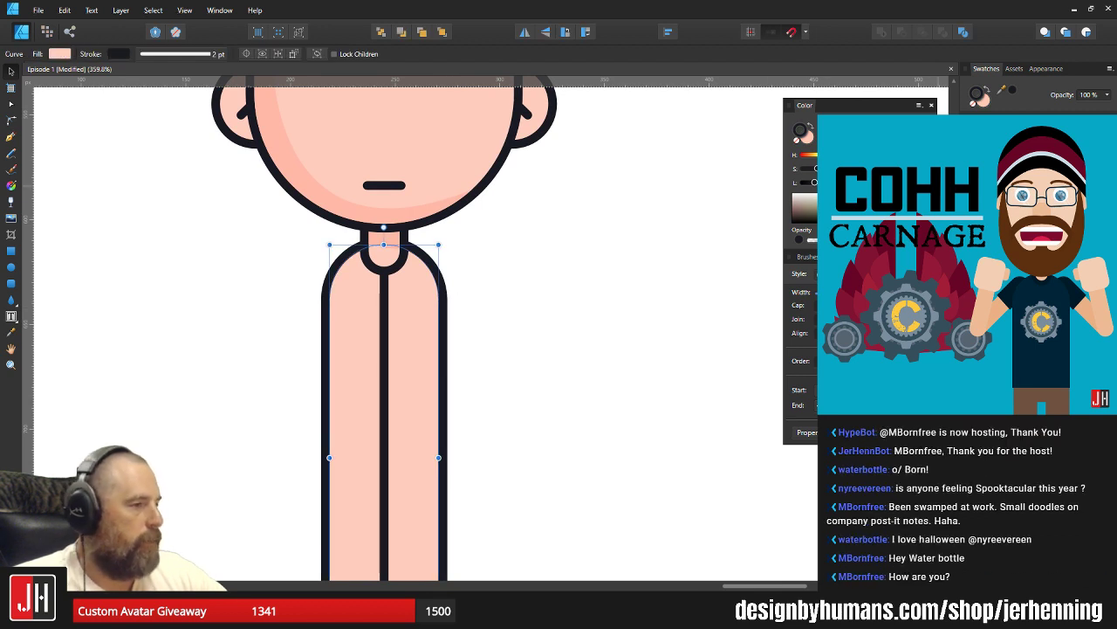
pyautogui.click(1030, 186)
pyautogui.hotkey('ctrl', 'z')
pyautogui.press('x')
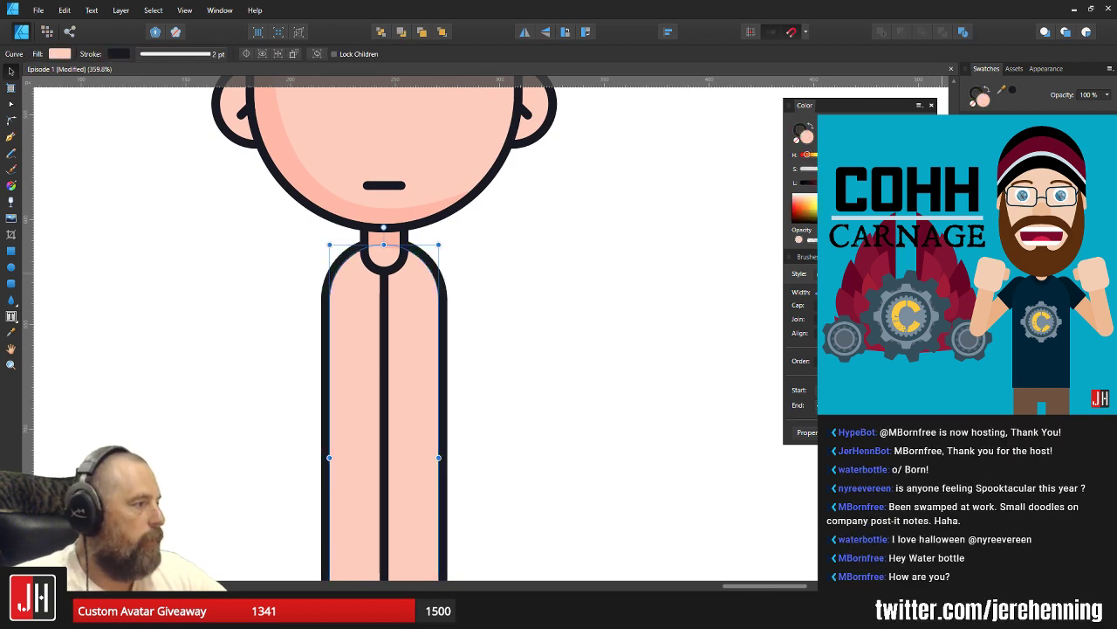
pyautogui.click(1030, 186)
pyautogui.click(550, 287)
pyautogui.scroll(-4, 461, 289)
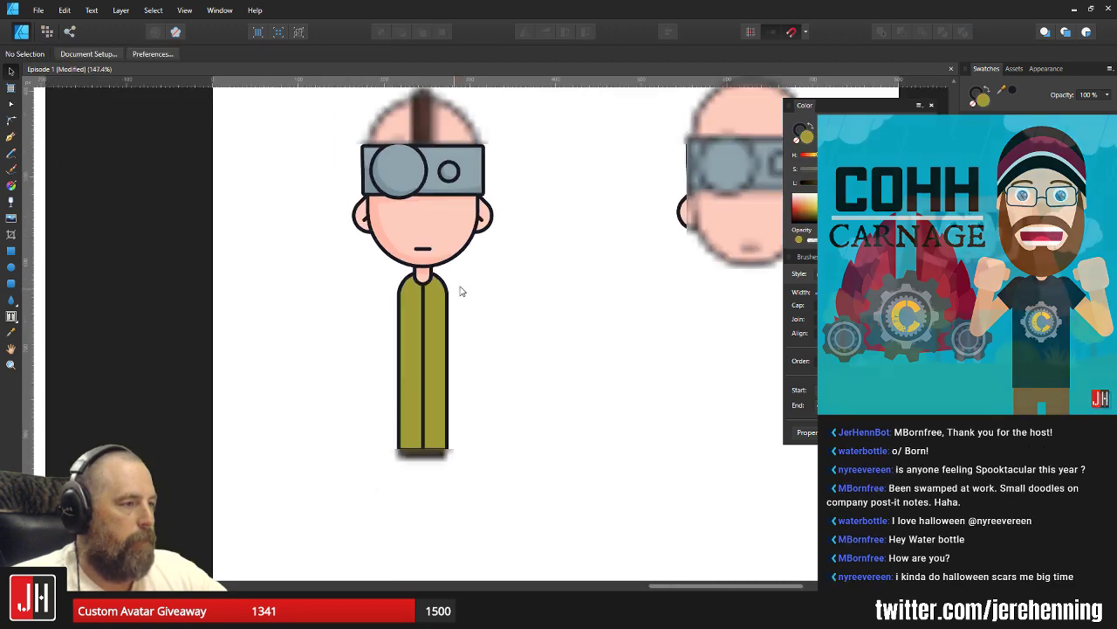
pyautogui.moveTo(444, 267); pyautogui.dragTo(423, 278)
pyautogui.scroll(1, 435, 299)
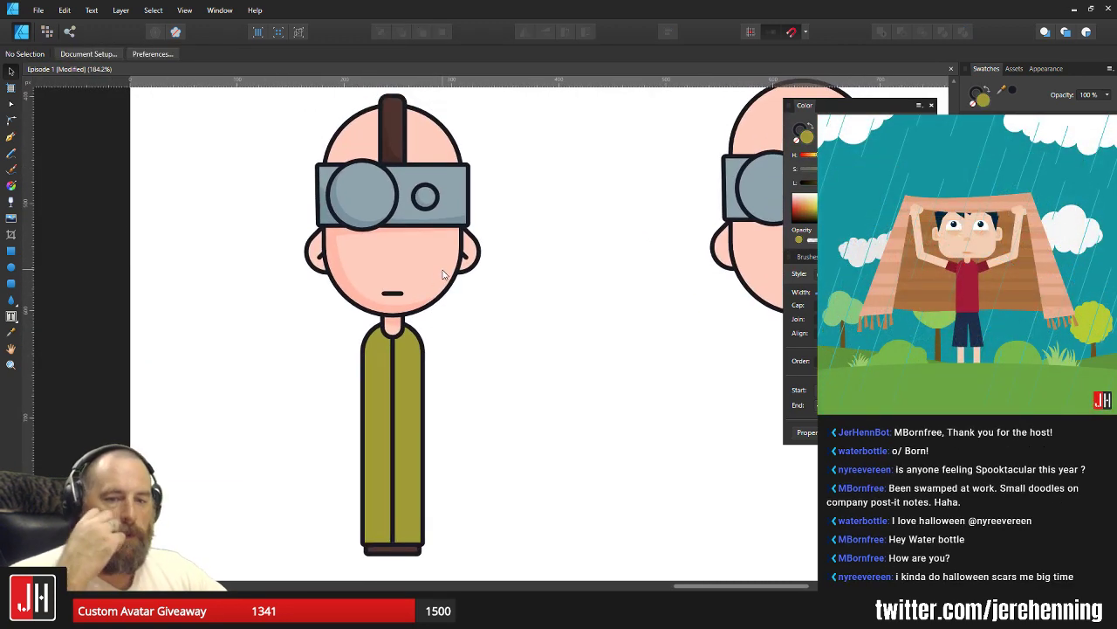
pyautogui.scroll(-1, 487, 339)
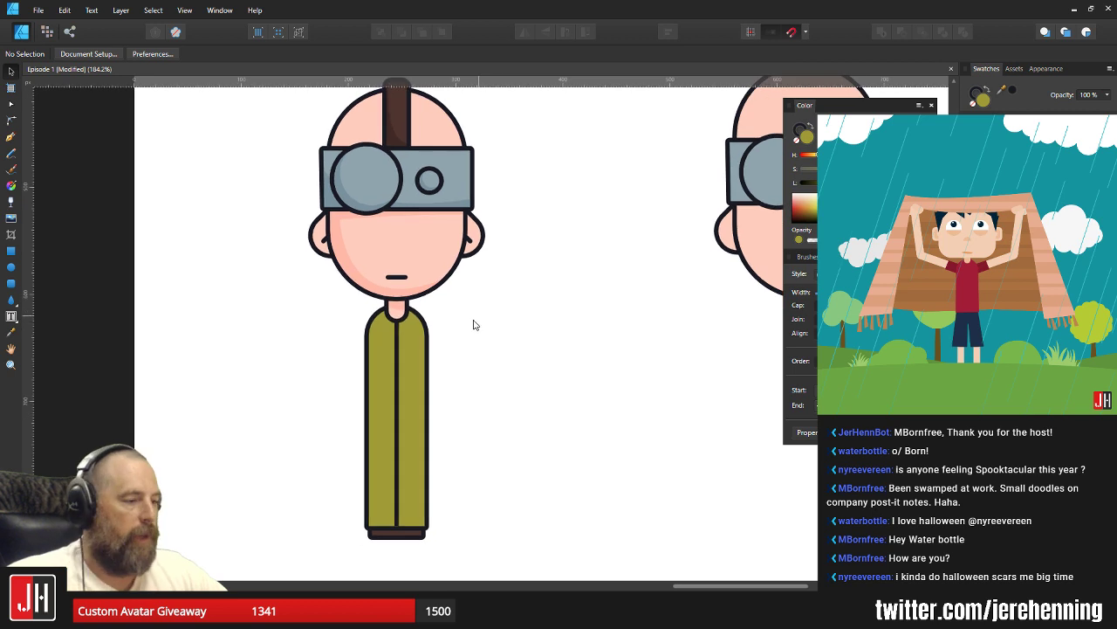
# Nudge the brown shoe rectangle beneath the body slightly downward.
pyautogui.scroll(6, 462, 392)
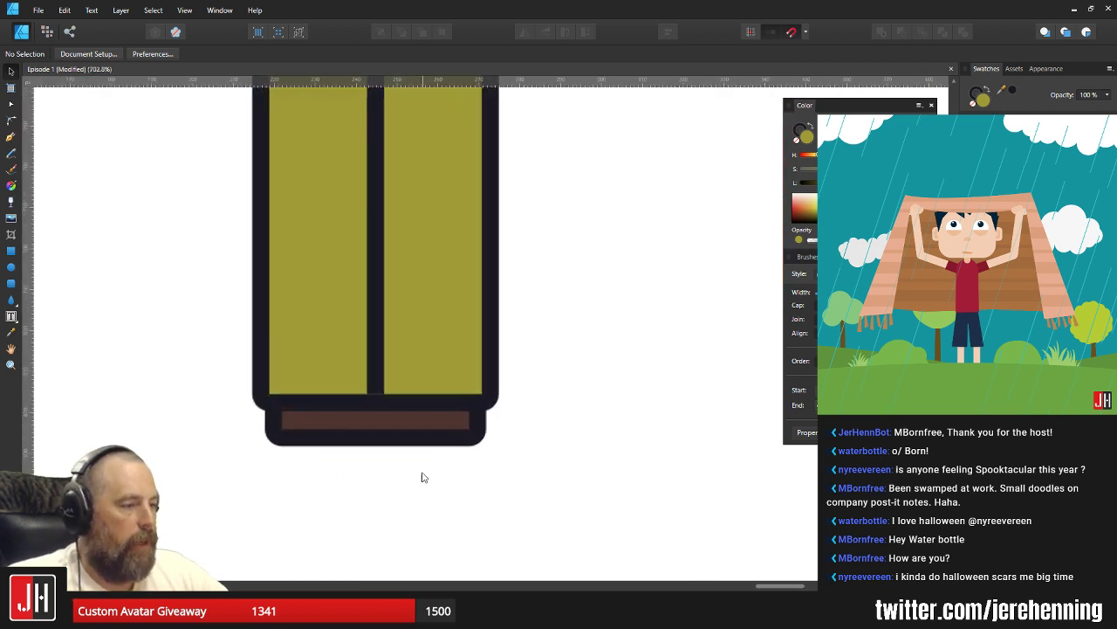
pyautogui.click(416, 420)
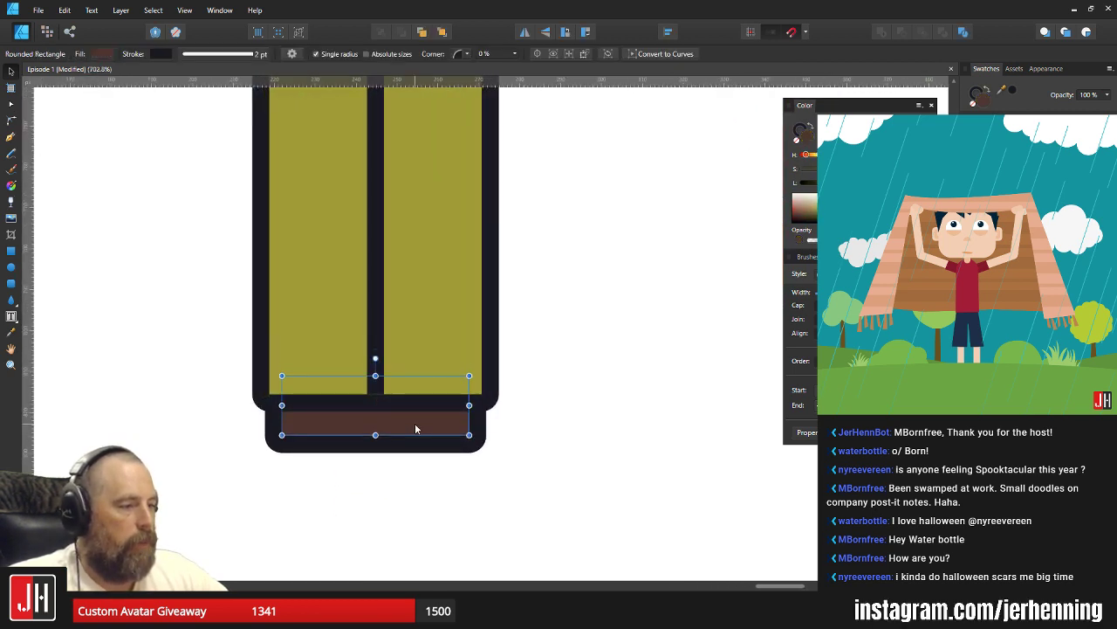
pyautogui.click(529, 384)
pyautogui.scroll(-4, 529, 384)
pyautogui.moveTo(542, 274); pyautogui.dragTo(486, 381)
pyautogui.scroll(-1, 489, 380)
pyautogui.moveTo(501, 335); pyautogui.dragTo(480, 355)
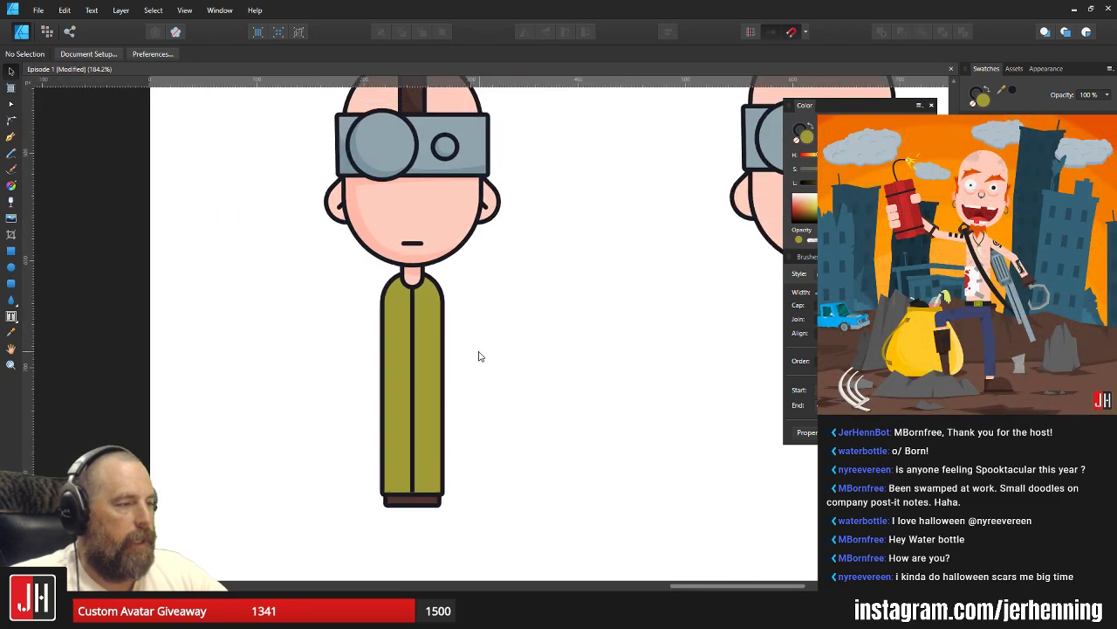
# Draw a closed Pen shadow shape over the body, its inner edge curving from the neck down to the far lower corner.
pyautogui.click(12, 136)
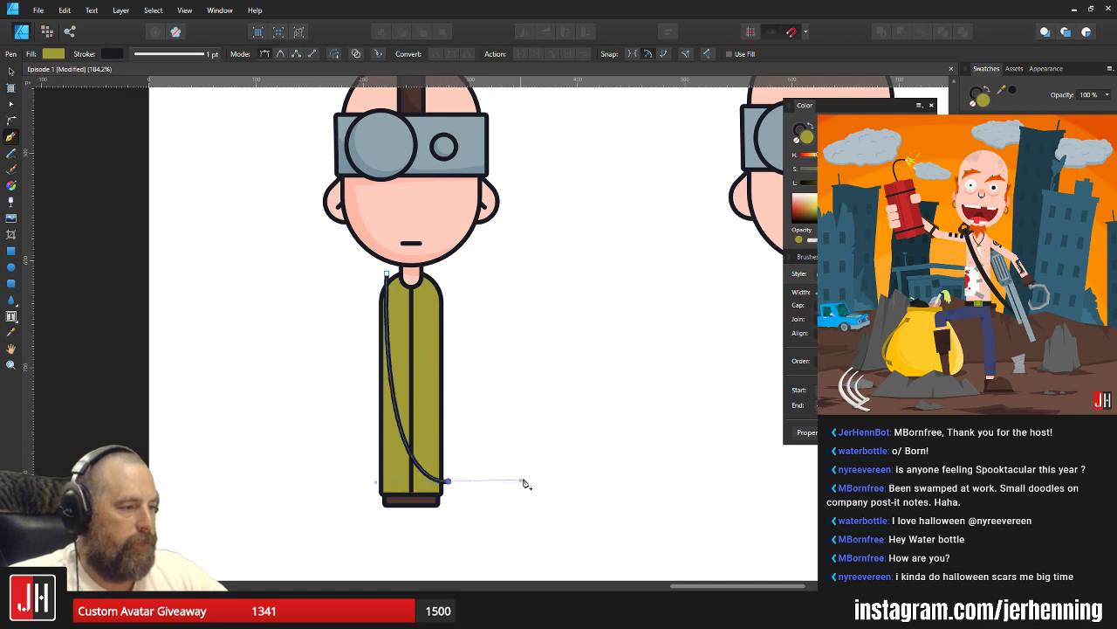
pyautogui.moveTo(524, 483)
pyautogui.mouseDown()
pyautogui.moveTo(521, 442)
pyautogui.moveTo(537, 438)
pyautogui.mouseUp()
pyautogui.hotkey('ctrl', 'z')
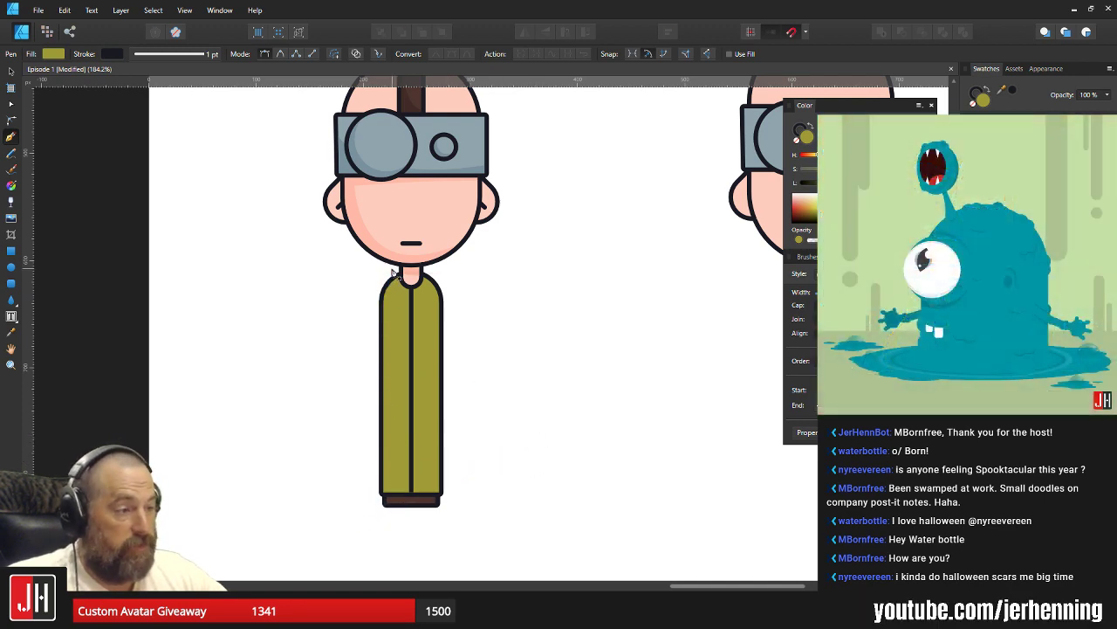
pyautogui.moveTo(449, 486); pyautogui.dragTo(529, 443)
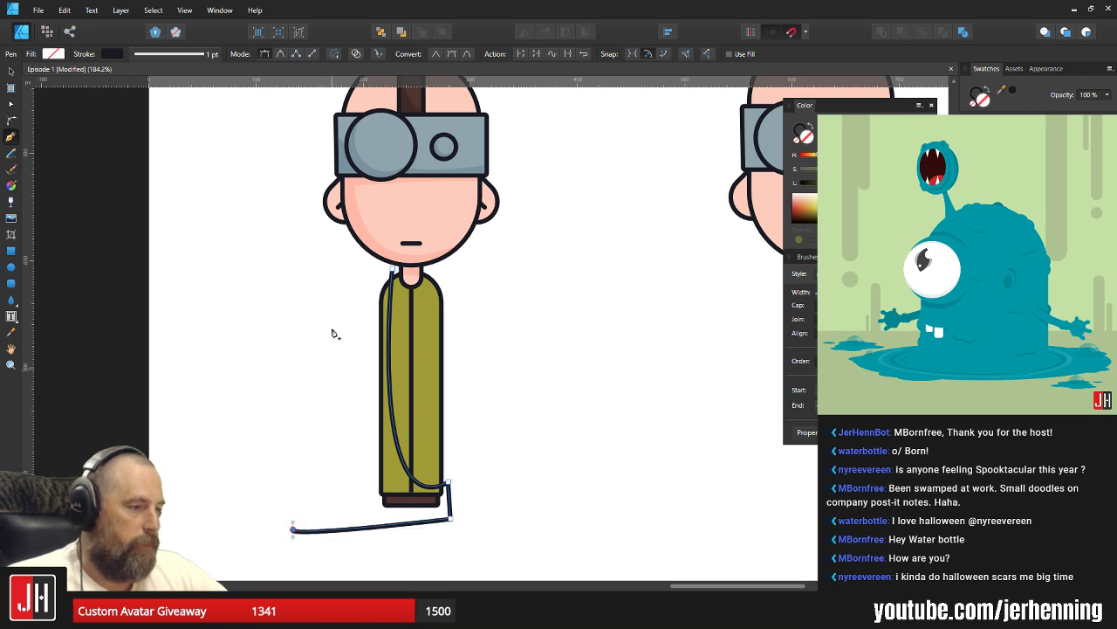
pyautogui.click(329, 303)
pyautogui.click(393, 272)
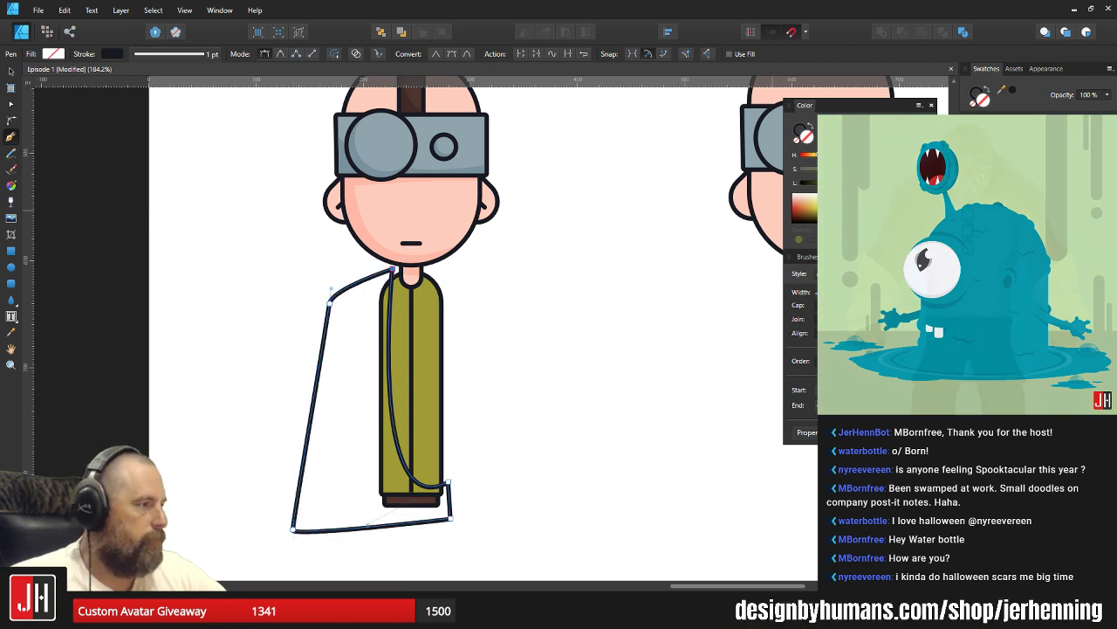
# Fill the body shadow without an outline in a darker shade of the sampled olive green, and paste it inside the body.
pyautogui.press('i')
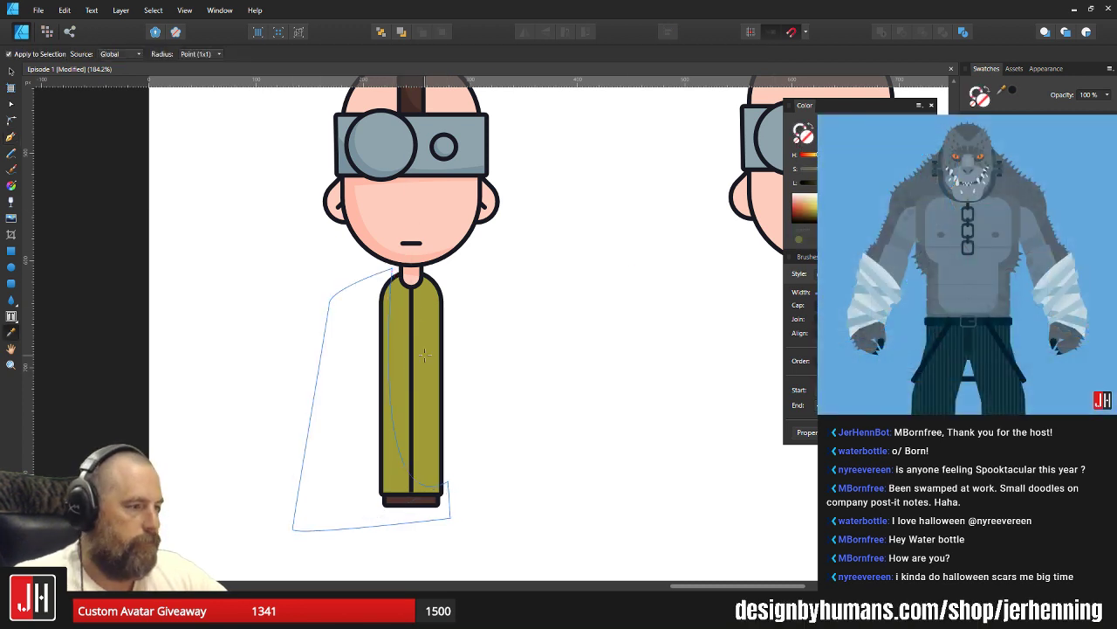
pyautogui.click(419, 371)
pyautogui.press('v')
pyautogui.moveTo(841, 182); pyautogui.dragTo(836, 182)
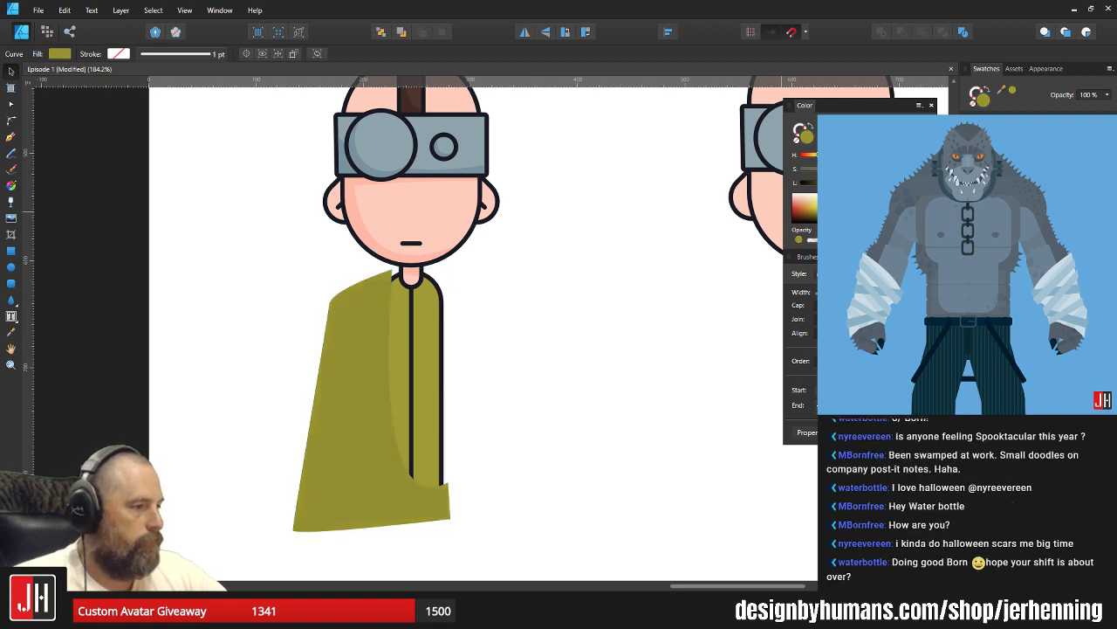
pyautogui.hotkey('ctrl', 'x')
pyautogui.click(431, 324)
pyautogui.hotkey('ctrl', 'alt', 'v')
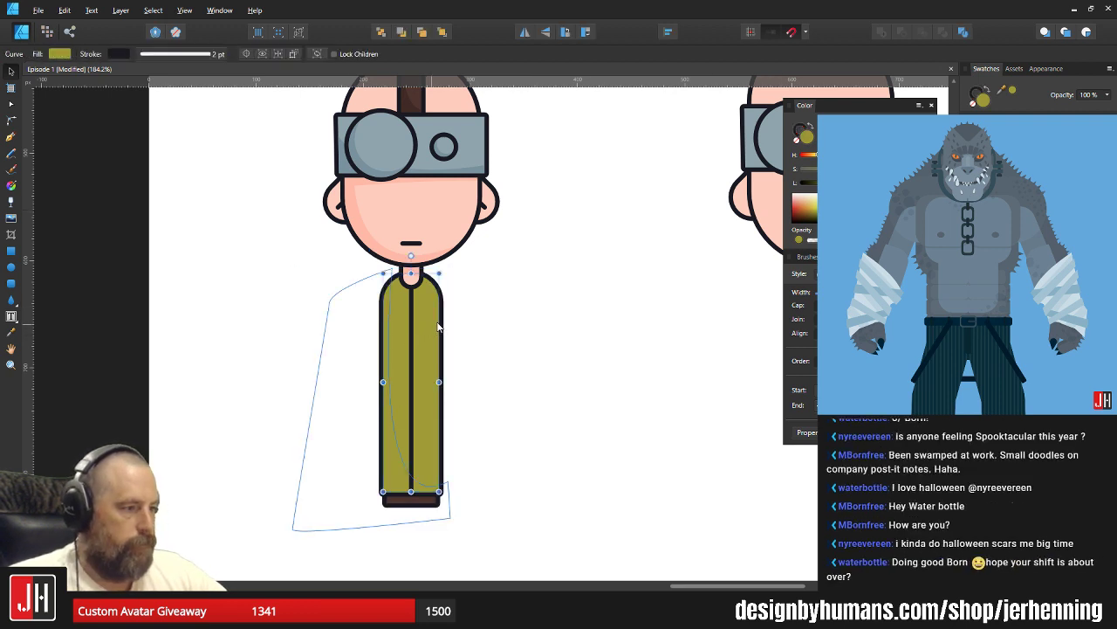
pyautogui.click(509, 349)
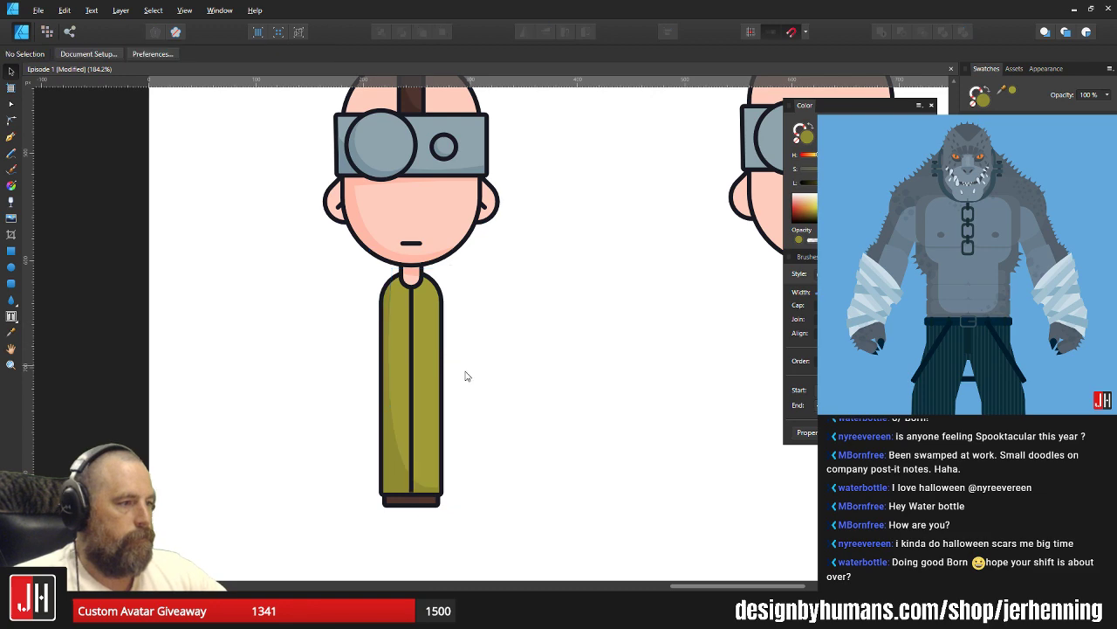
# Save the Episode 1 document.
pyautogui.scroll(-1, 466, 375)
pyautogui.hotkey('ctrl', 's')
pyautogui.scroll(1, 447, 335)
pyautogui.scroll(1, 451, 334)
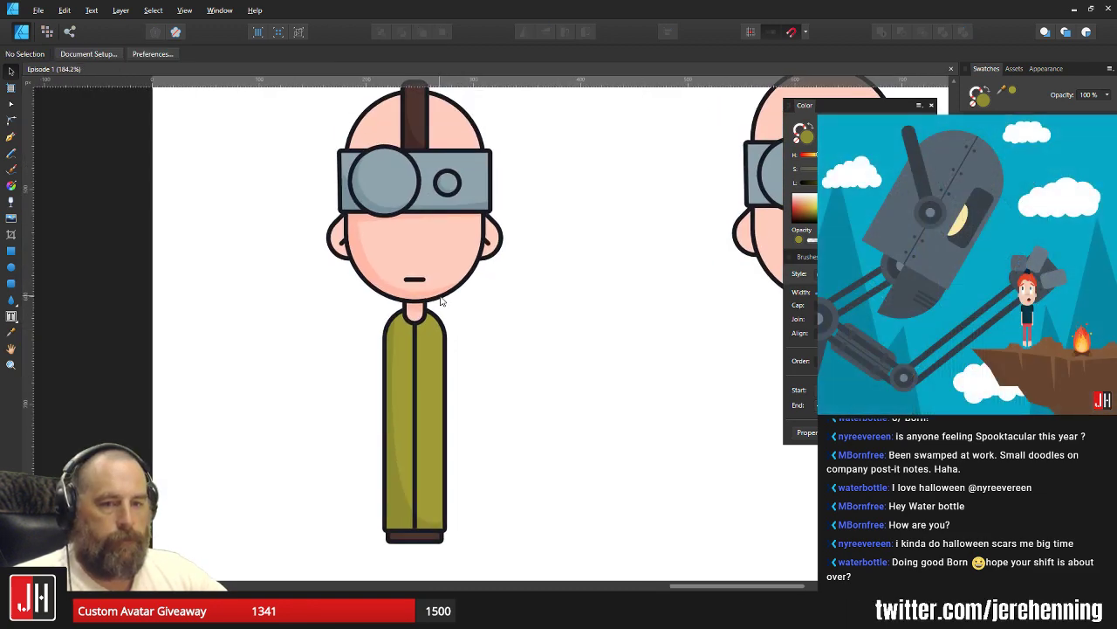
pyautogui.scroll(-1, 472, 288)
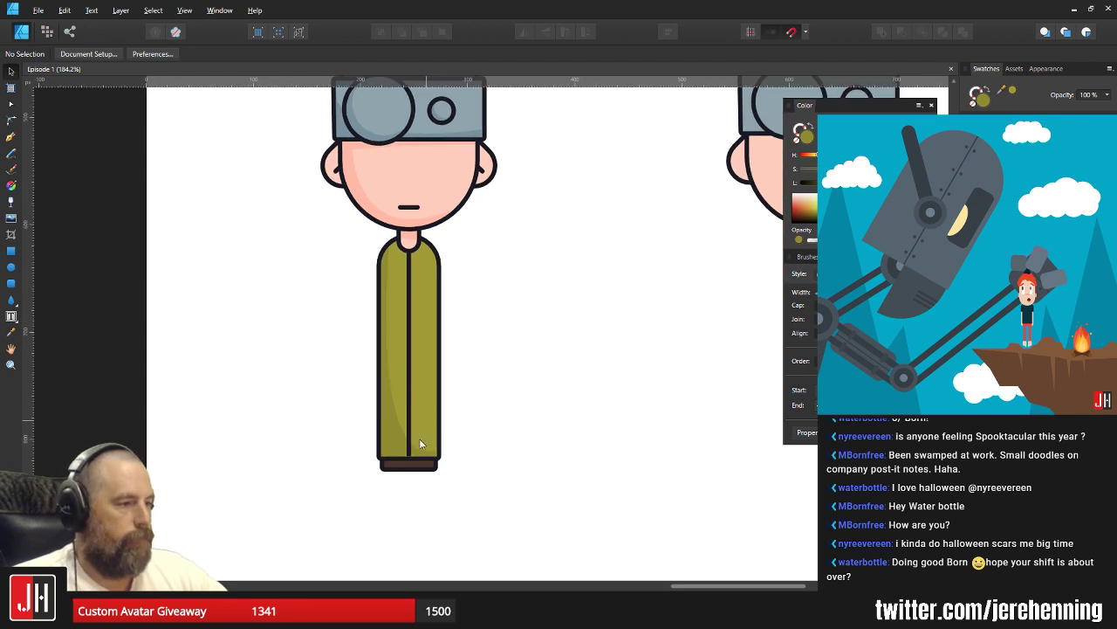
# Reshape the lower end of the body's shadow so its inner edge curves out to the far side above the shoe.
pyautogui.scroll(3, 419, 447)
pyautogui.click(349, 425)
pyautogui.press('a')
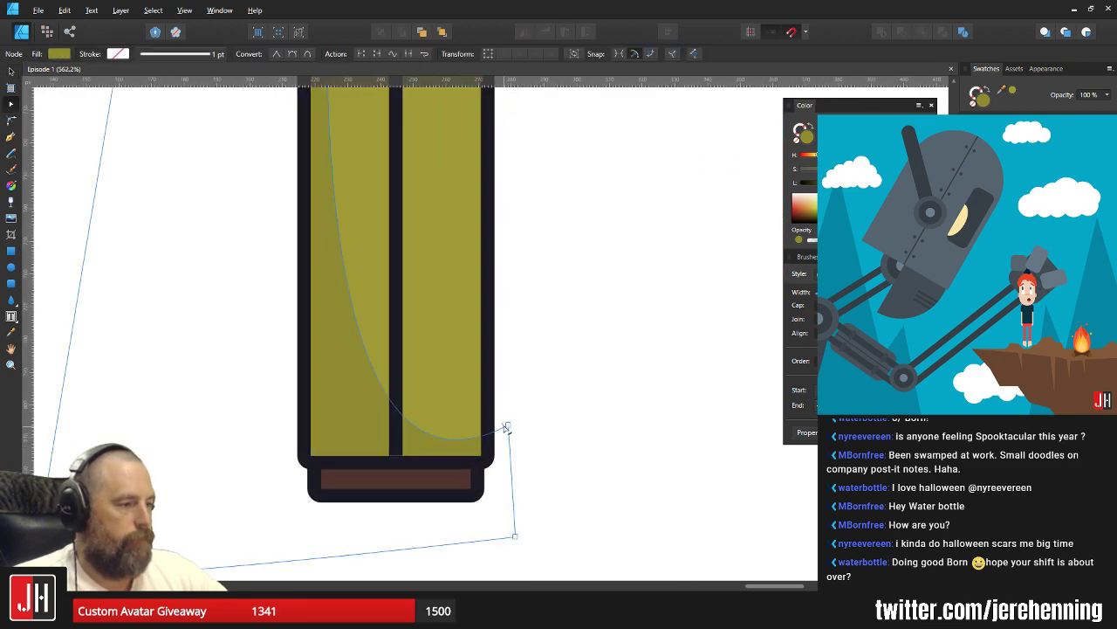
pyautogui.moveTo(511, 426); pyautogui.dragTo(251, 539)
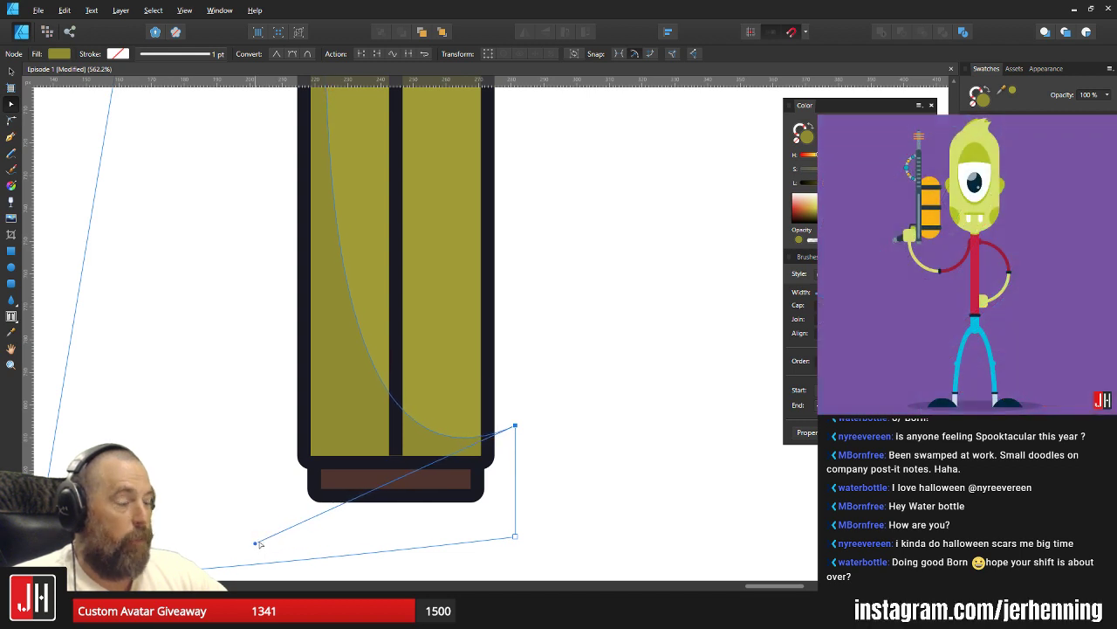
pyautogui.press('v')
pyautogui.click(607, 309)
# Examine the character's shading from the goggles down to the shoe at several magnifications.
pyautogui.scroll(-4, 542, 344)
pyautogui.moveTo(537, 323); pyautogui.dragTo(463, 394)
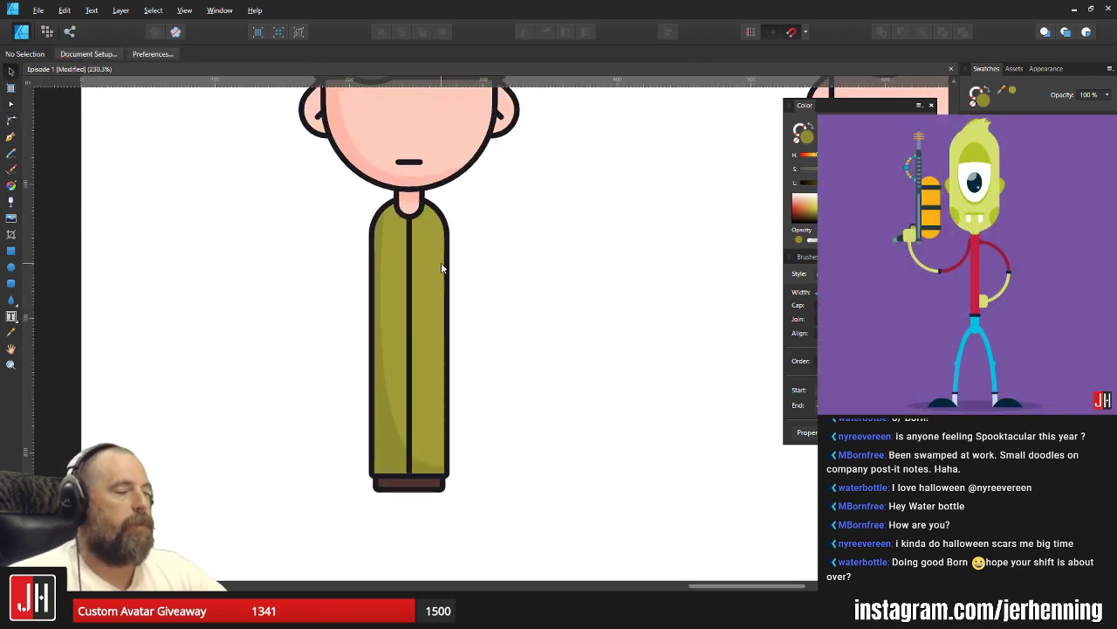
pyautogui.scroll(4, 447, 252)
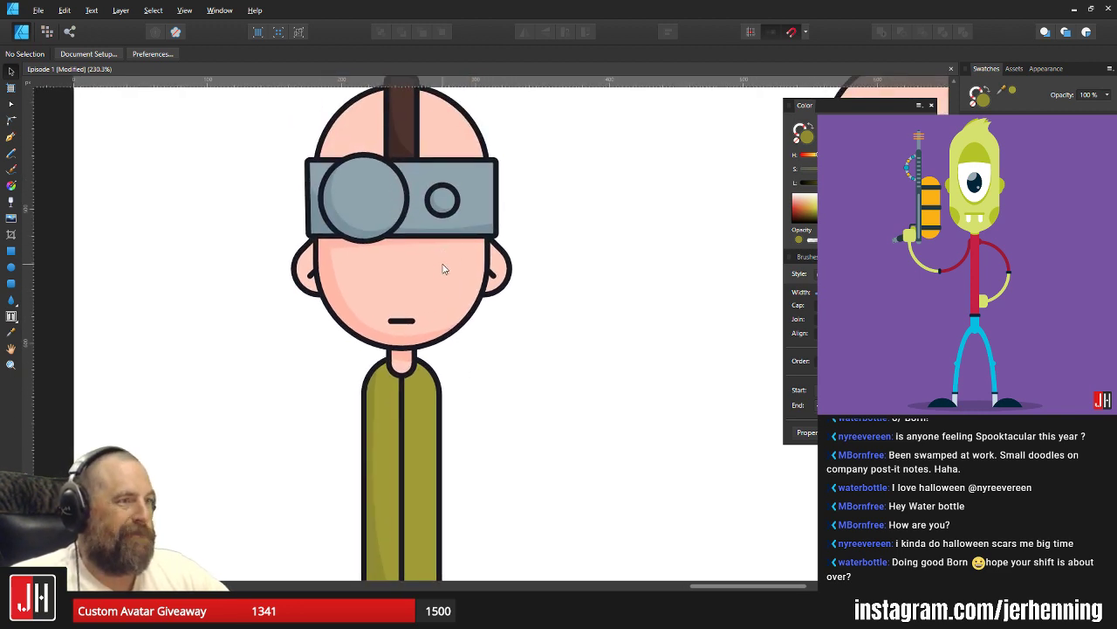
pyautogui.scroll(-3, 444, 271)
pyautogui.scroll(-2, 471, 344)
pyautogui.scroll(2, 444, 374)
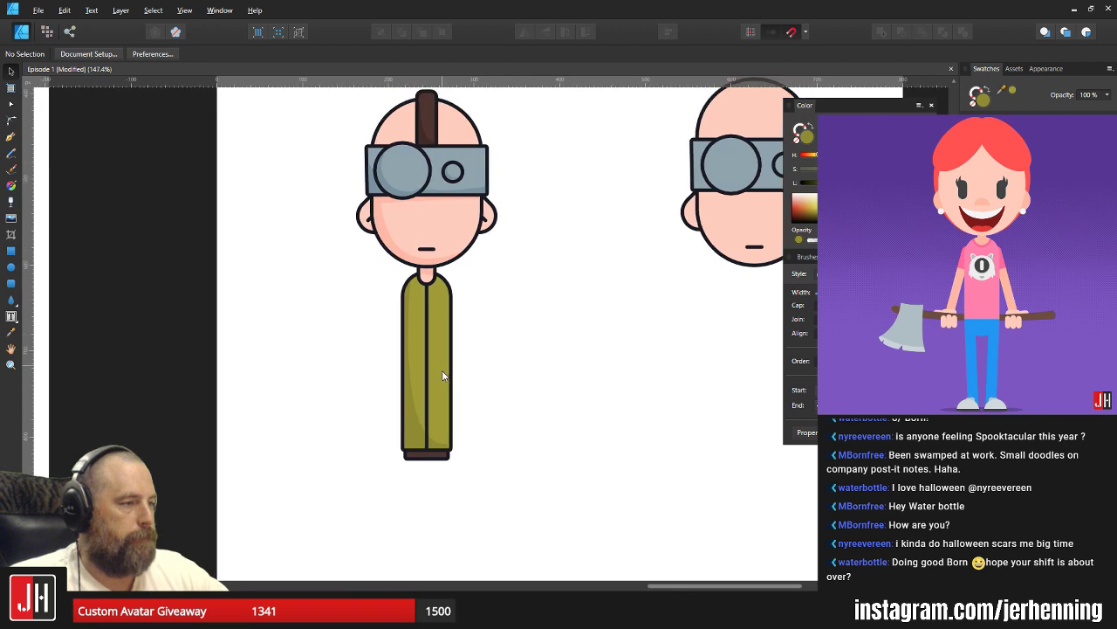
pyautogui.hscroll(1, 463, 331)
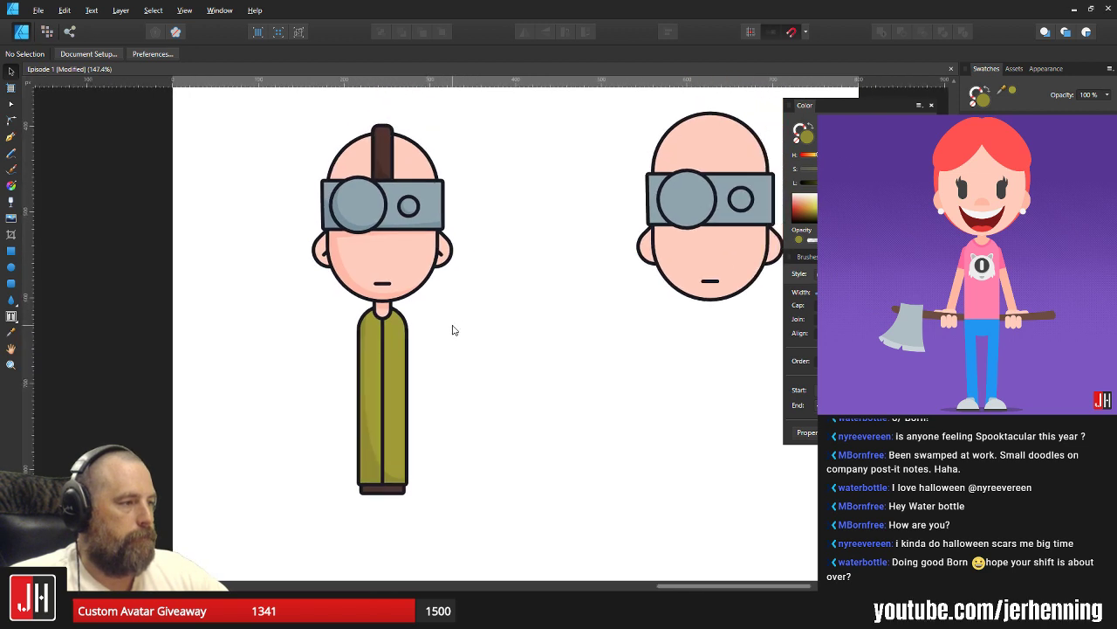
pyautogui.moveTo(453, 325); pyautogui.dragTo(449, 292)
pyautogui.scroll(4, 429, 295)
pyautogui.scroll(-3, 439, 294)
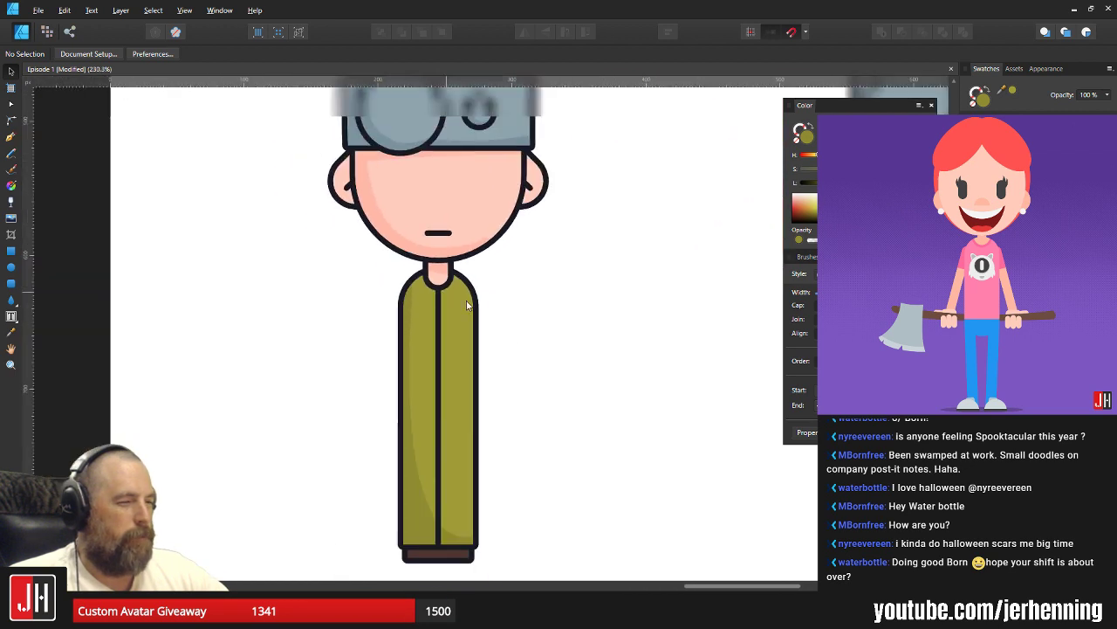
pyautogui.scroll(-1, 521, 357)
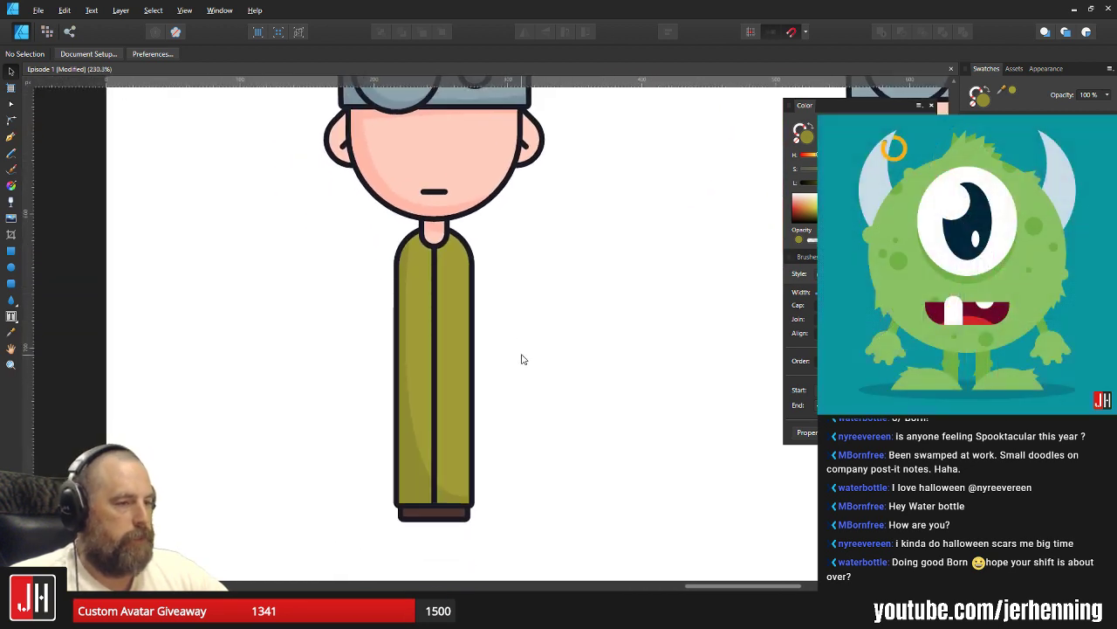
pyautogui.scroll(4, 522, 366)
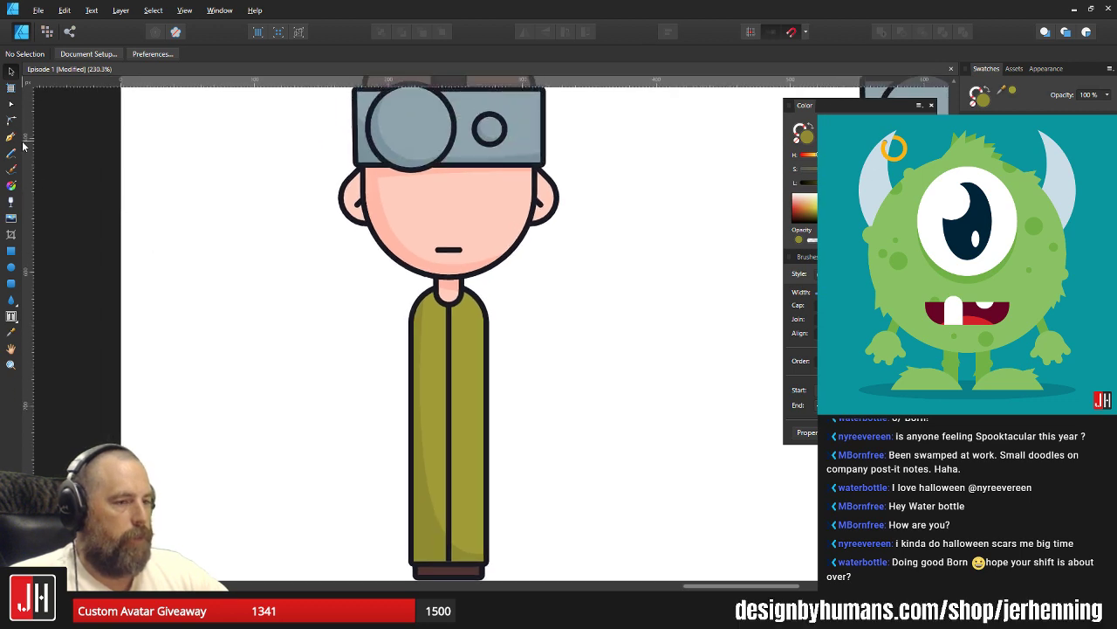
# Draw a large circle beside the body and subtract a concentric copy about 155 px wide to form a ring.
pyautogui.click(11, 268)
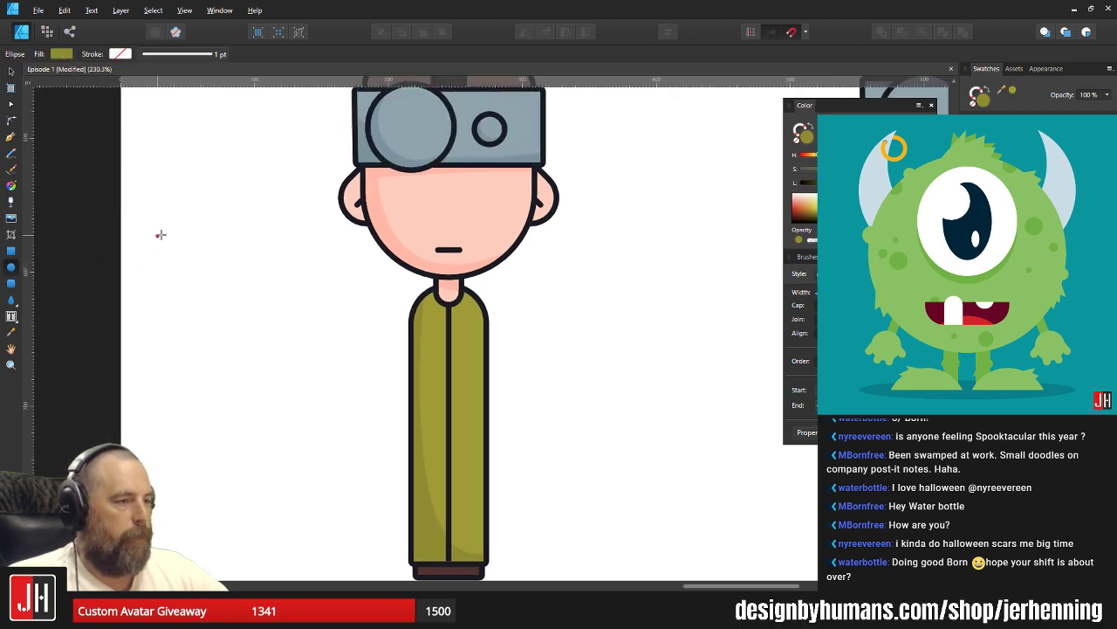
pyautogui.moveTo(163, 236); pyautogui.dragTo(417, 489)
pyautogui.press('v')
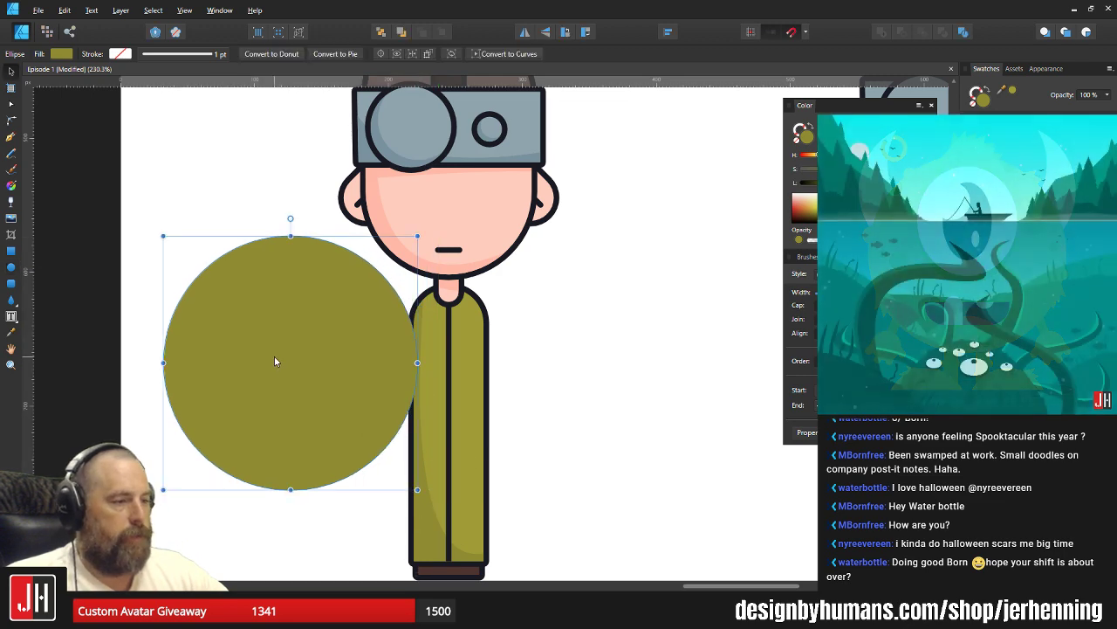
pyautogui.moveTo(417, 236); pyautogui.dragTo(398, 267)
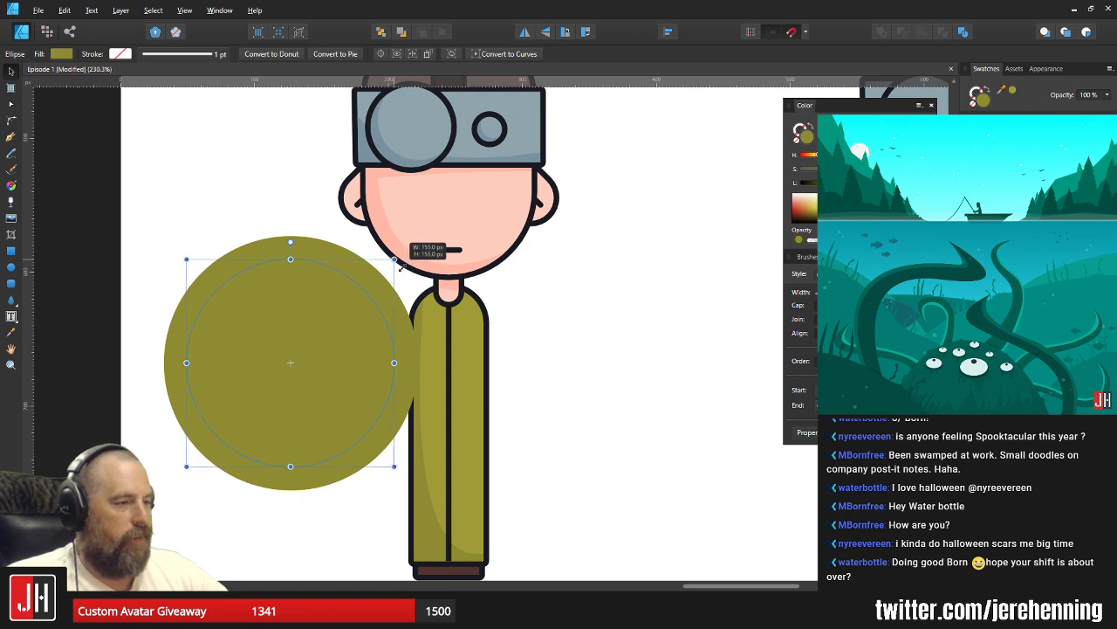
pyautogui.keyDown('shift'); pyautogui.click(344, 270); pyautogui.keyUp('shift')
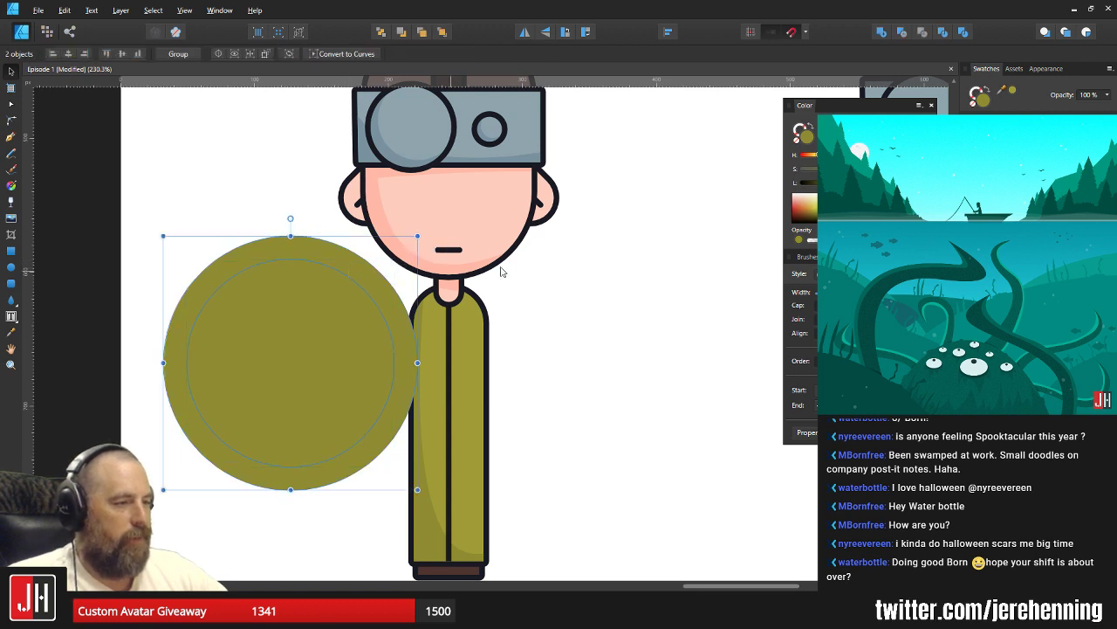
pyautogui.click(903, 33)
# Give the ring a 2 pt outline in the sampled dark outline colour and a fill in the body's sampled olive green.
pyautogui.scroll(2, 487, 323)
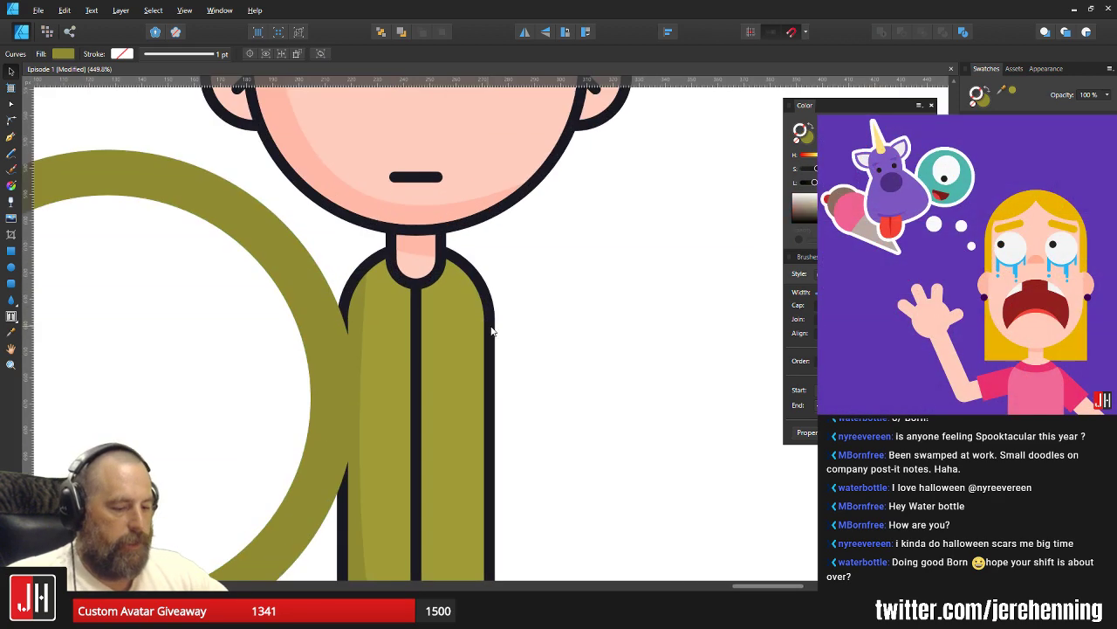
pyautogui.press('i')
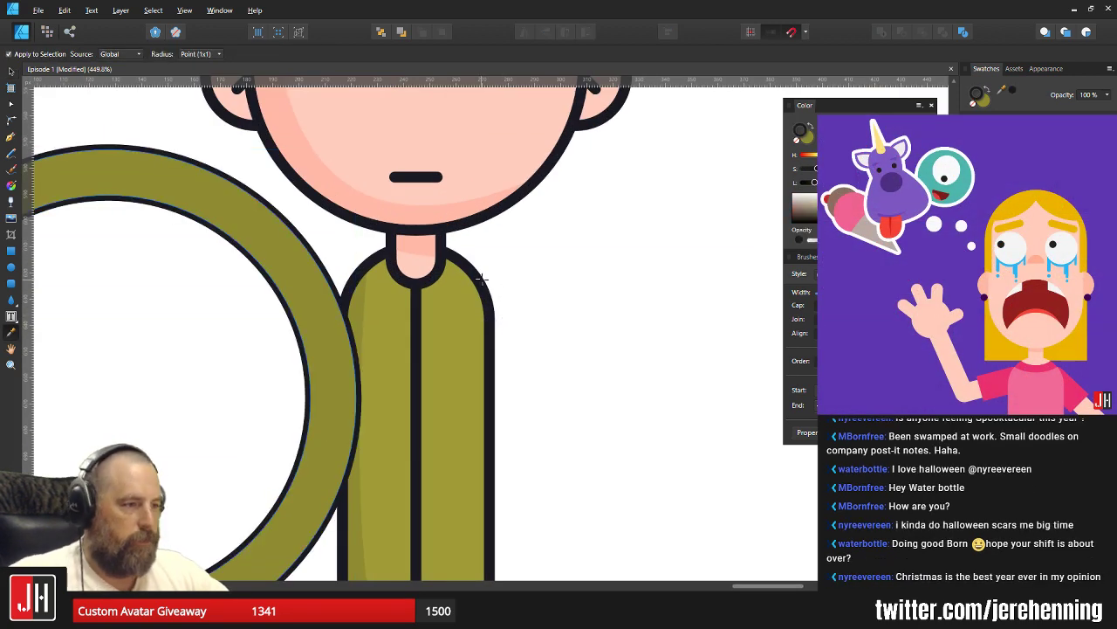
pyautogui.write('2')
pyautogui.press('Return')
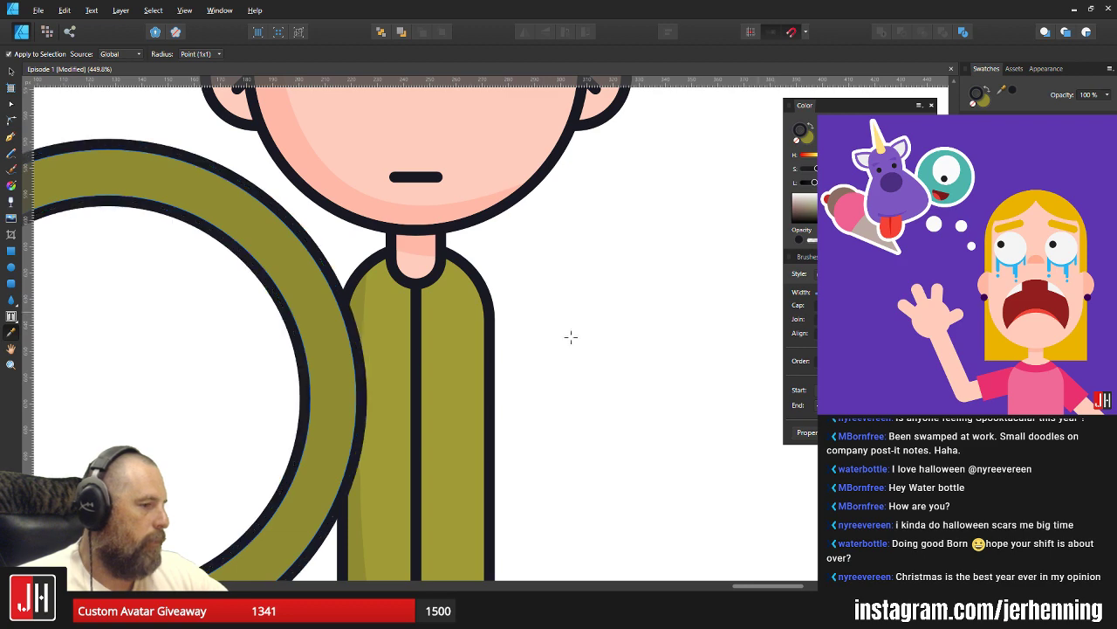
pyautogui.click(446, 352)
pyautogui.press('v')
pyautogui.hotkey('ctrl', 'z')
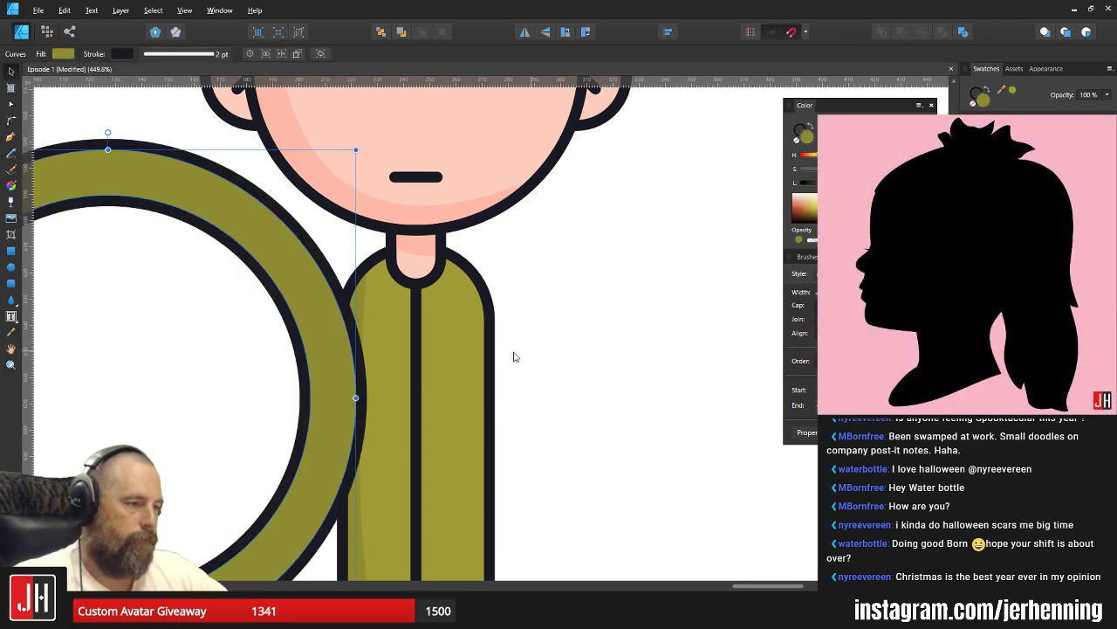
pyautogui.click(613, 225)
# Scale the olive ring down slightly and move it over the side of the character's head and neck.
pyautogui.keyDown('ctrl'); pyautogui.scroll(-3, 433, 307); pyautogui.keyUp('ctrl')
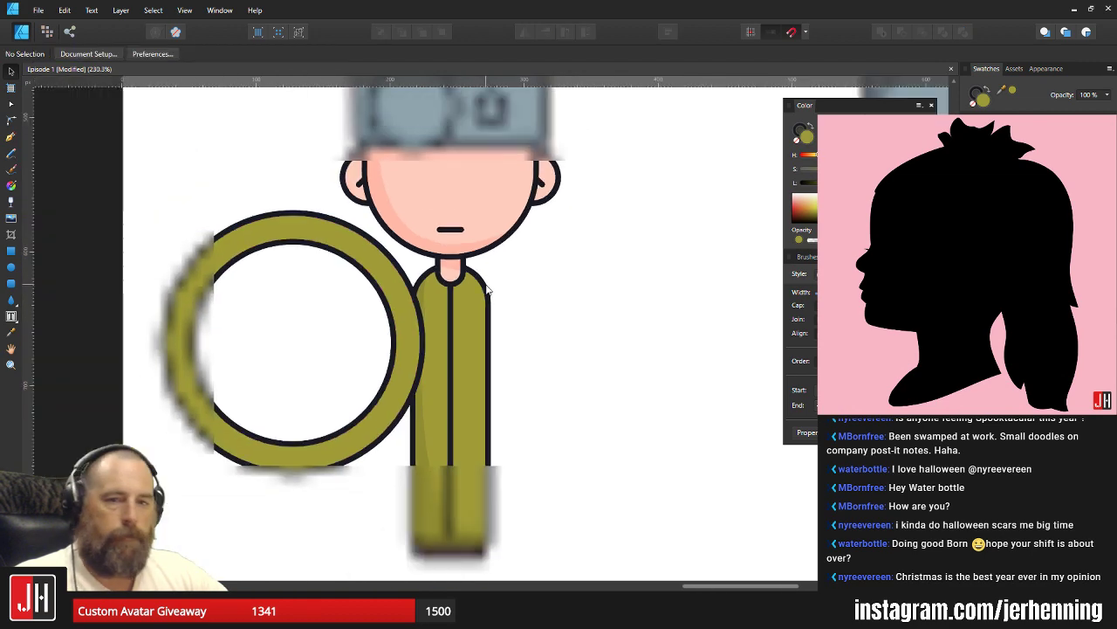
pyautogui.keyDown('ctrl'); pyautogui.scroll(3, 339, 328); pyautogui.keyUp('ctrl')
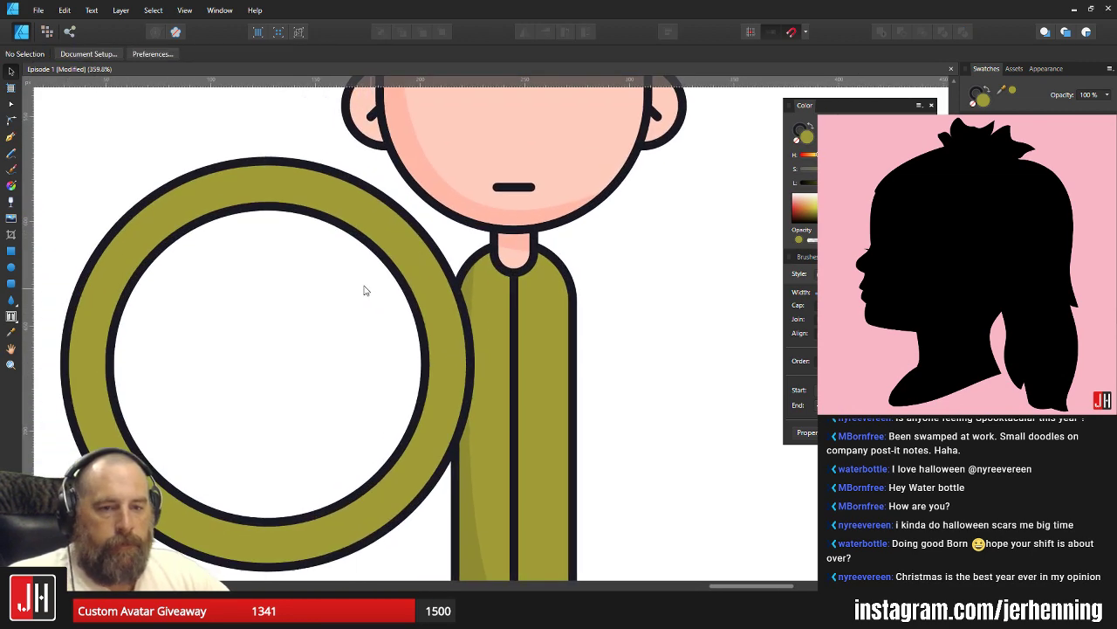
pyautogui.click(306, 194)
pyautogui.moveTo(466, 165); pyautogui.dragTo(414, 212)
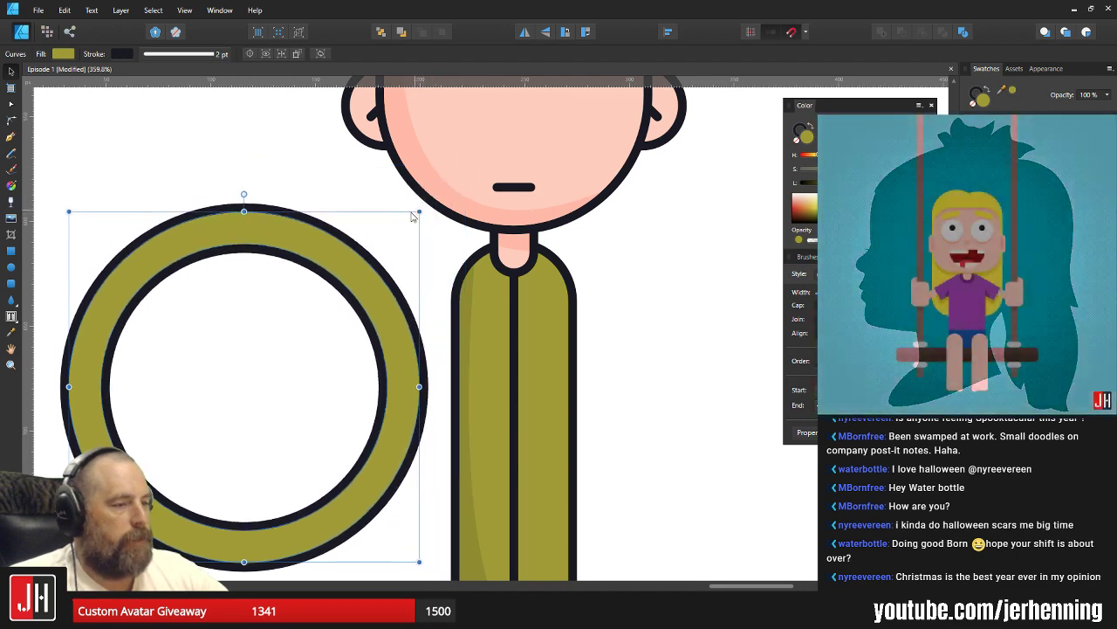
pyautogui.moveTo(326, 238); pyautogui.dragTo(483, 49)
pyautogui.moveTo(529, 135); pyautogui.dragTo(498, 339)
# Send the olive ring to the back behind the character and shift it slightly toward the head.
pyautogui.scroll(-3, 447, 333)
pyautogui.scroll(3, 426, 350)
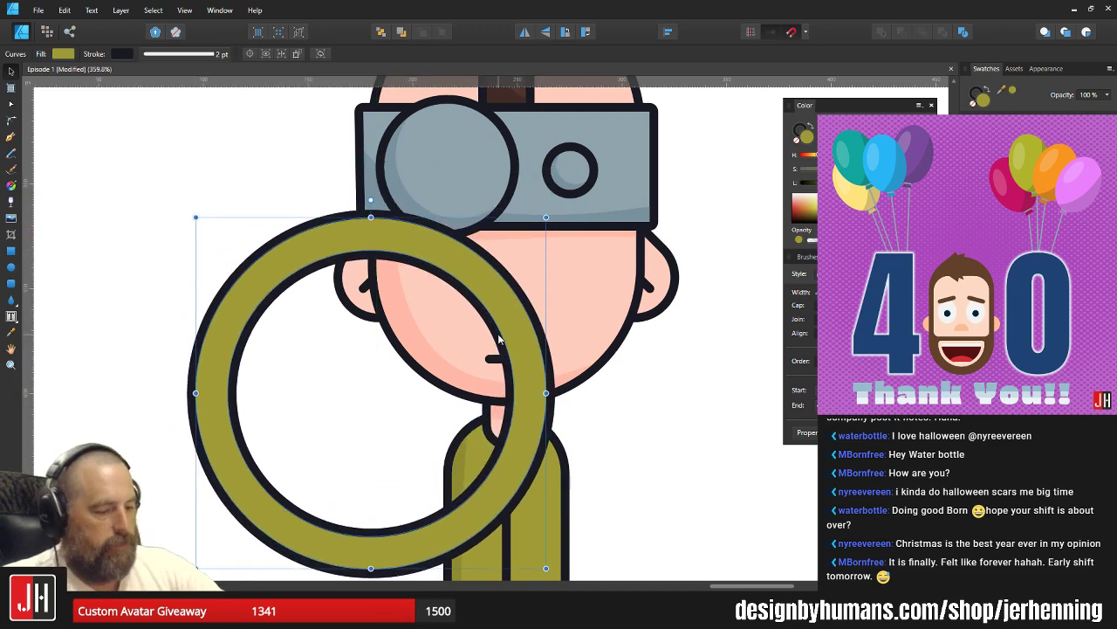
pyautogui.hotkey('ctrl', 'shift', '[')
pyautogui.moveTo(428, 280); pyautogui.dragTo(478, 266)
pyautogui.scroll(-5, 480, 266)
pyautogui.click(568, 337)
pyautogui.scroll(4, 488, 326)
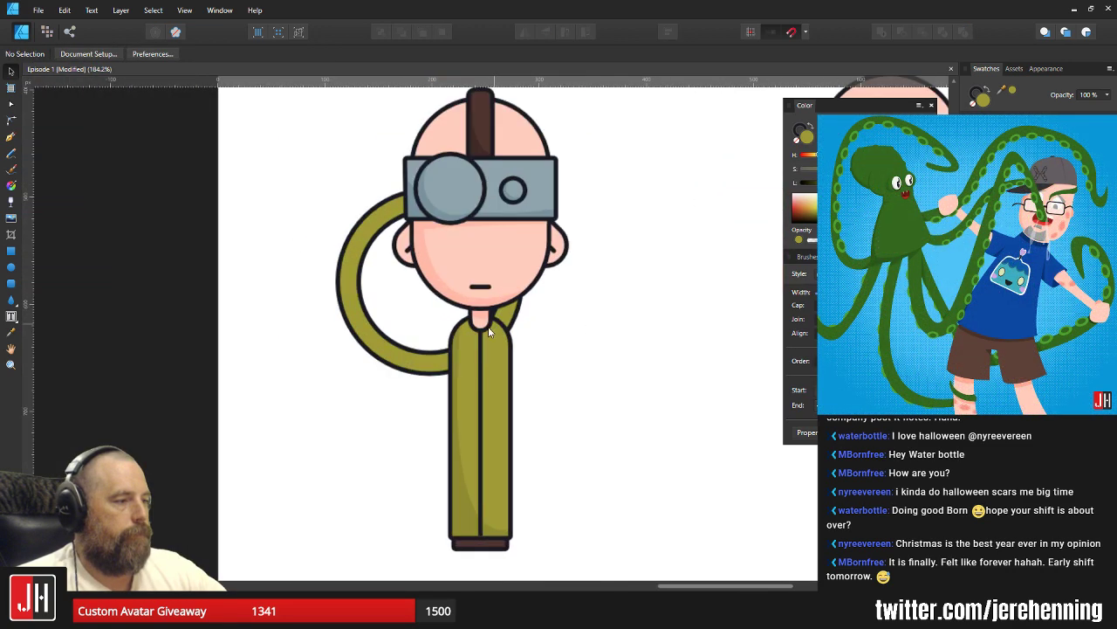
# Nudge the ring behind the head a little closer to the body.
pyautogui.click(412, 374)
pyautogui.moveTo(412, 371); pyautogui.dragTo(410, 369)
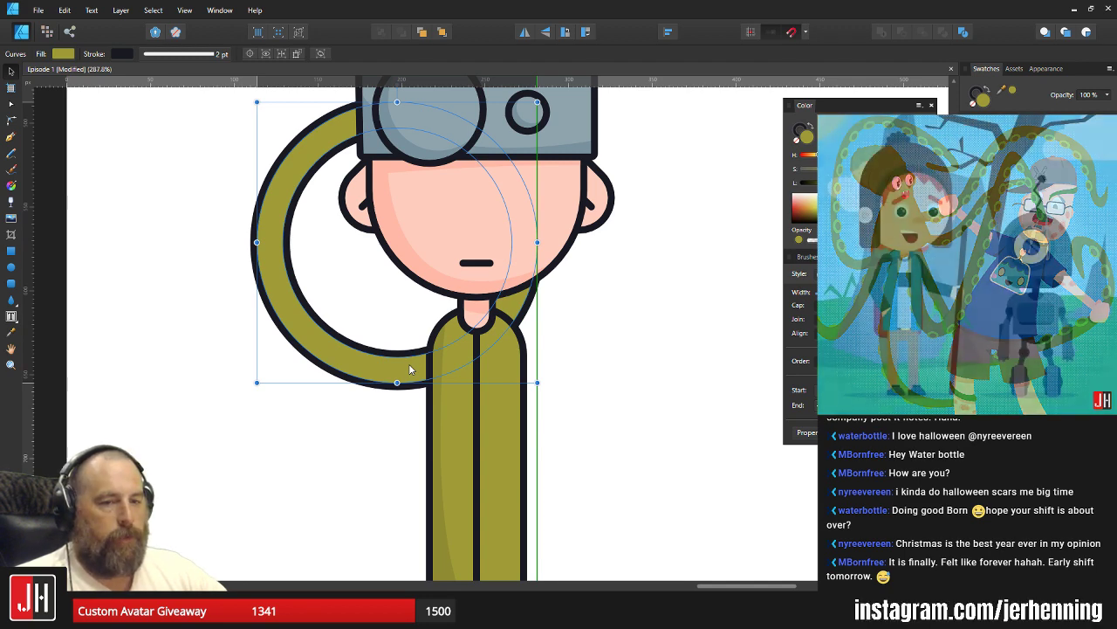
pyautogui.moveTo(410, 368); pyautogui.dragTo(423, 368)
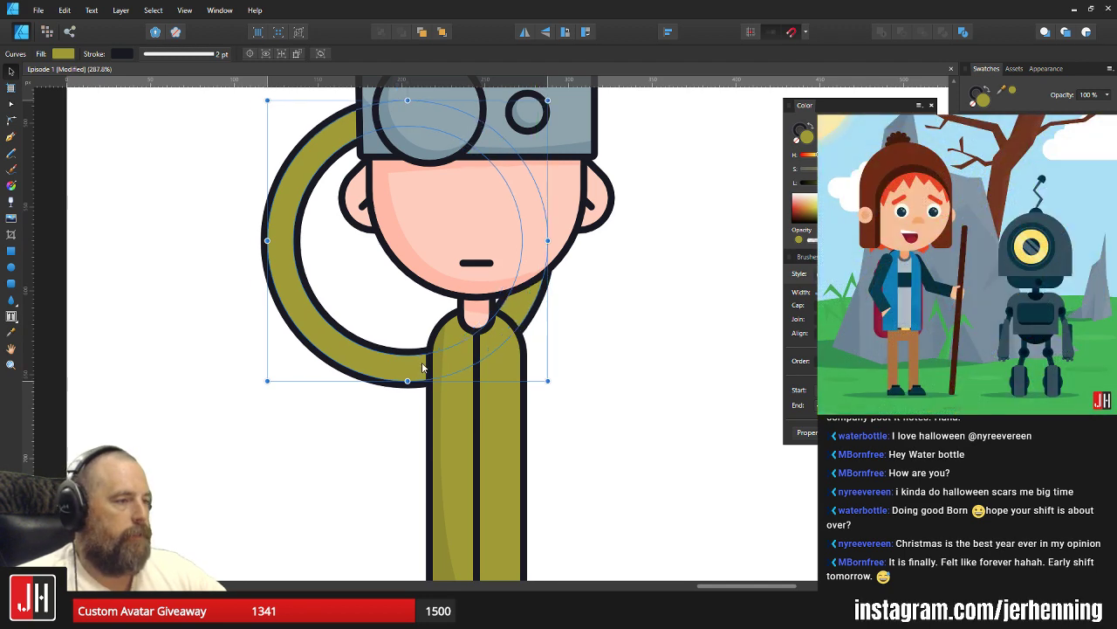
pyautogui.click(643, 359)
pyautogui.scroll(-4, 536, 367)
pyautogui.moveTo(512, 331); pyautogui.dragTo(486, 377)
pyautogui.scroll(2, 486, 377)
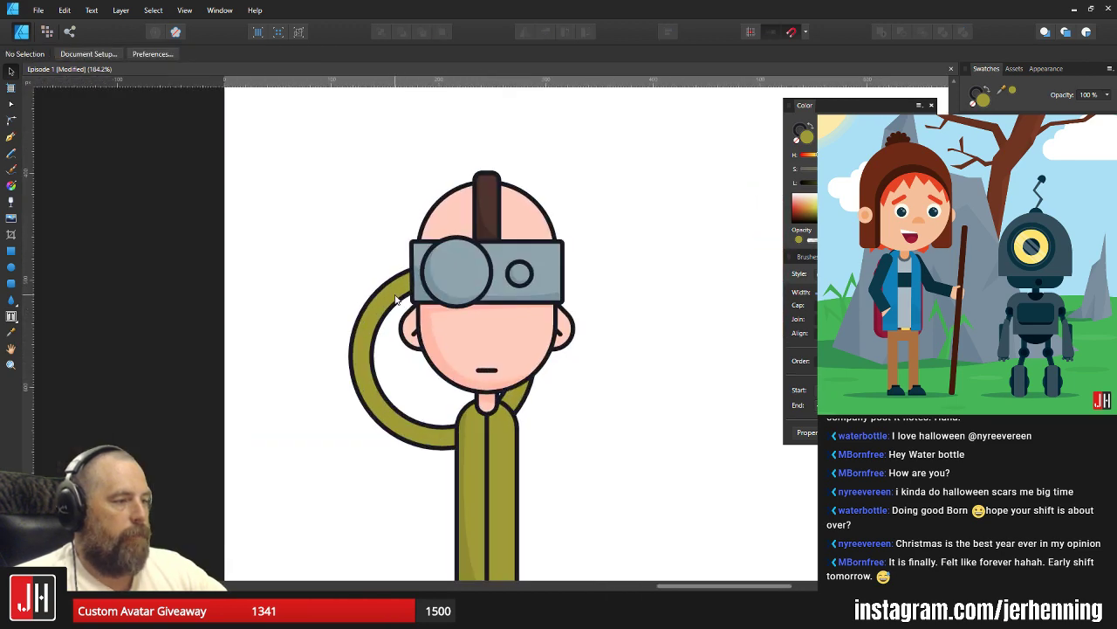
# Fine-tune the ring's size and placement so it loops from behind the goggles to behind the upper body.
pyautogui.moveTo(395, 299); pyautogui.dragTo(391, 304)
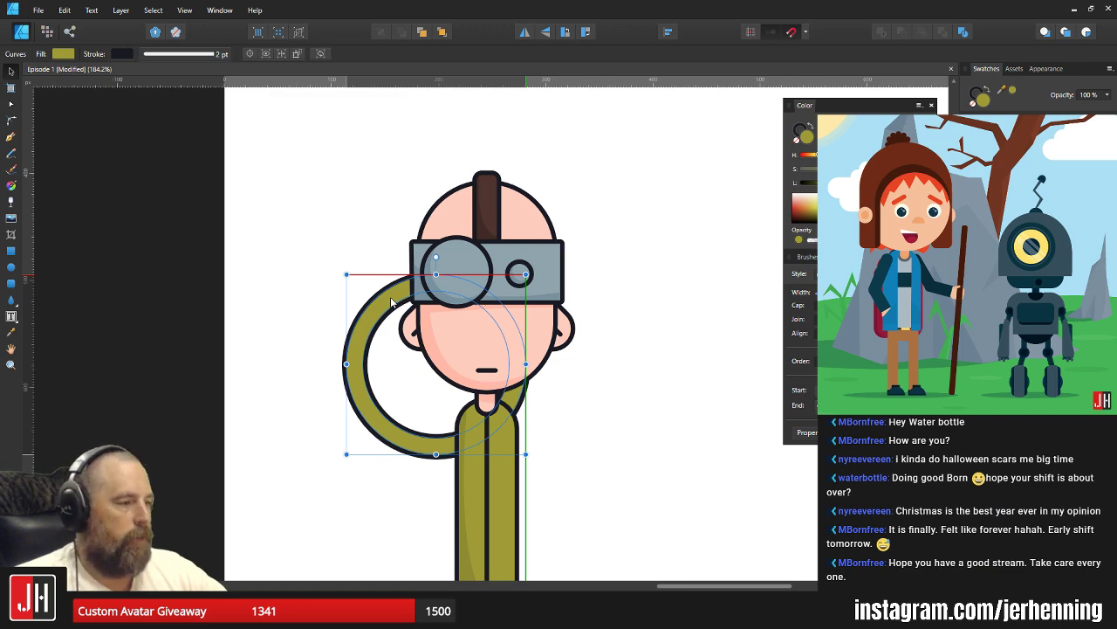
pyautogui.moveTo(391, 300); pyautogui.dragTo(392, 295)
pyautogui.moveTo(525, 271); pyautogui.dragTo(537, 258)
pyautogui.moveTo(357, 318); pyautogui.dragTo(361, 318)
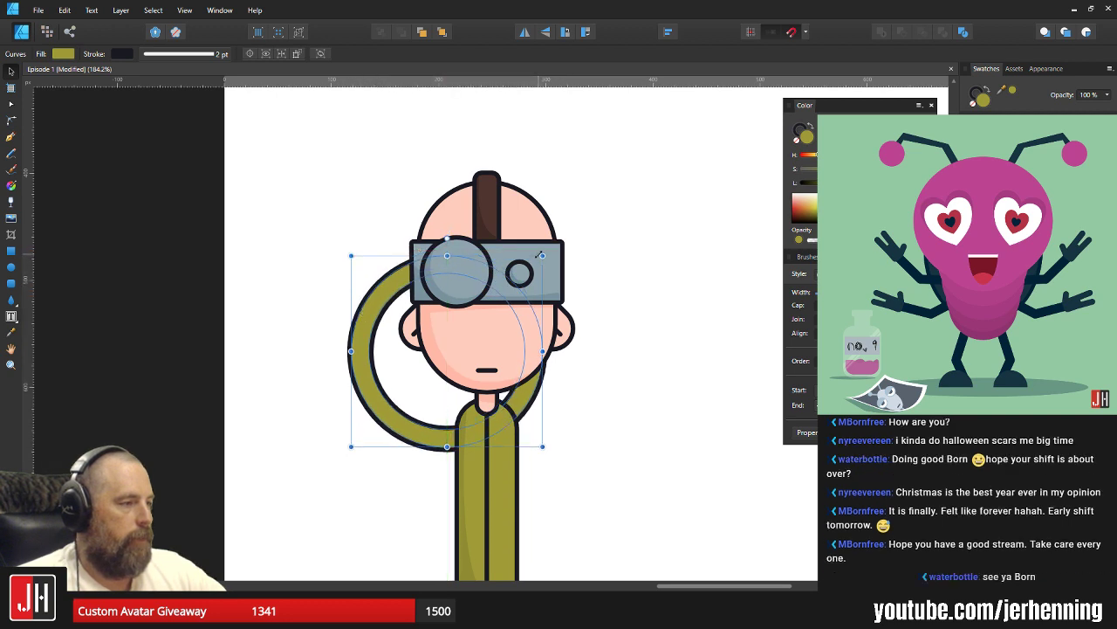
pyautogui.moveTo(540, 256); pyautogui.dragTo(532, 265)
pyautogui.scroll(2, 388, 296)
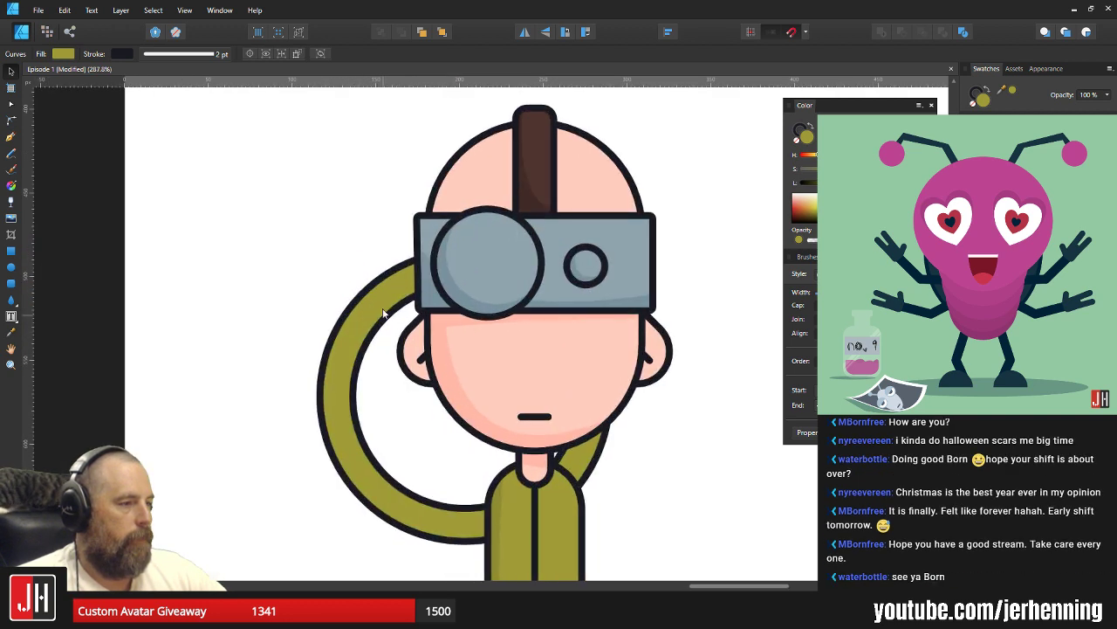
pyautogui.moveTo(391, 319); pyautogui.dragTo(385, 310)
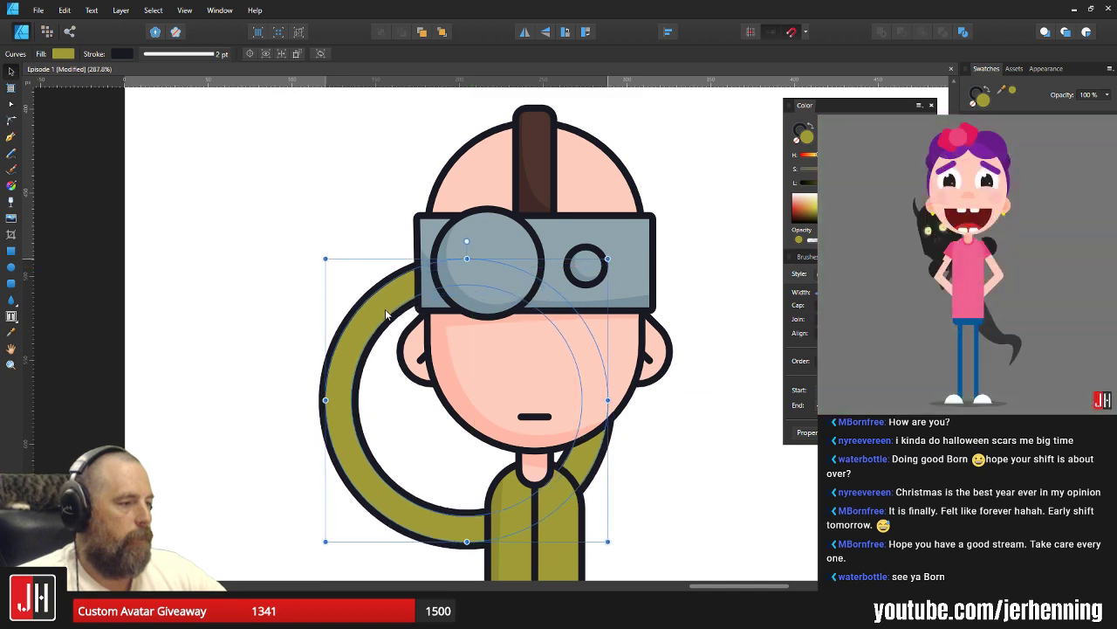
pyautogui.scroll(-7, 529, 364)
pyautogui.scroll(4, 506, 370)
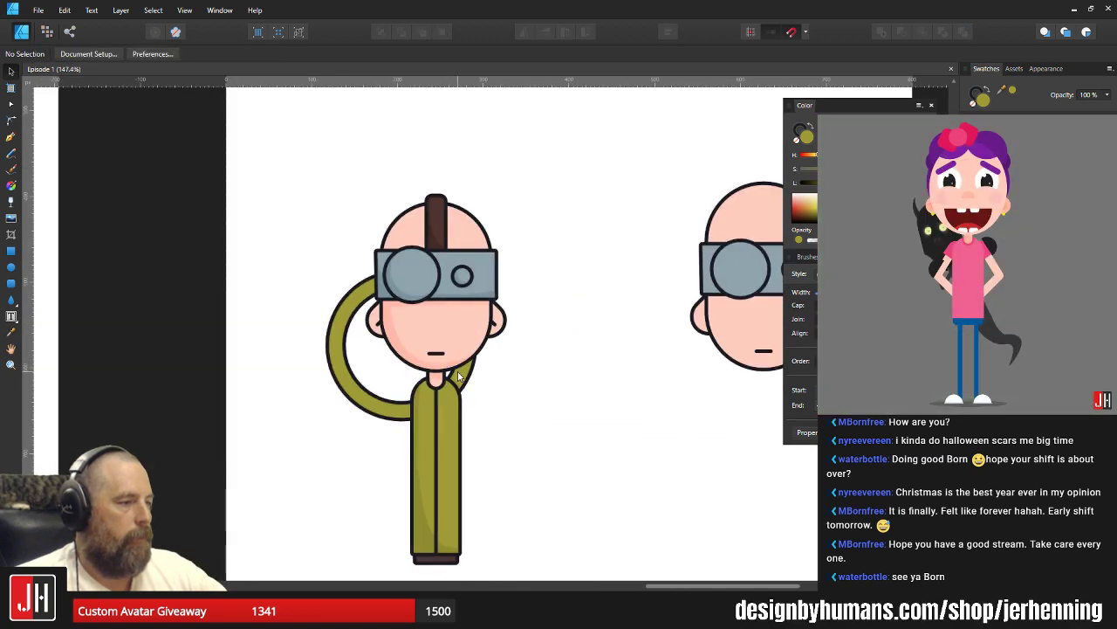
pyautogui.click(506, 370)
# Draw a closed angular shape with the Pen tool covering the side of the olive ring behind the face and neck.
pyautogui.scroll(2, 441, 366)
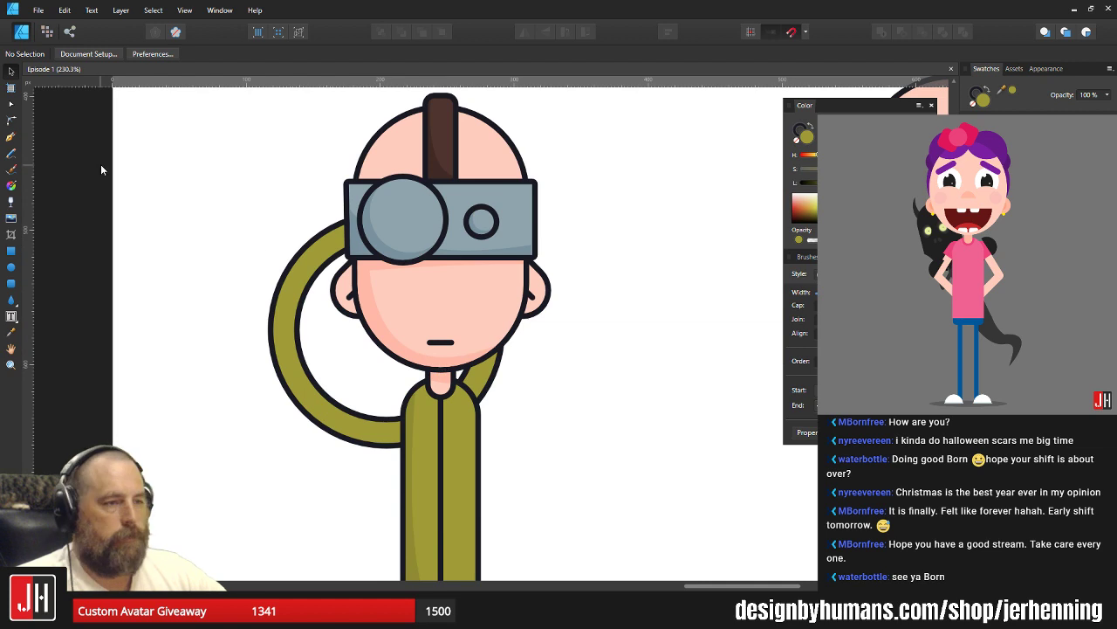
pyautogui.click(12, 137)
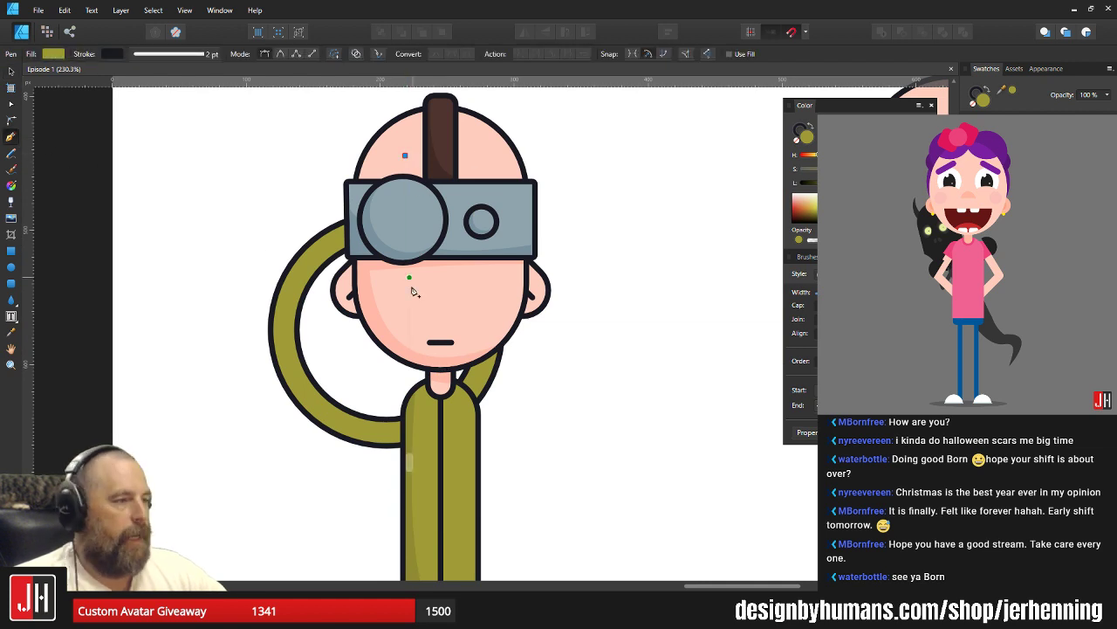
pyautogui.click(398, 338)
pyautogui.click(498, 485)
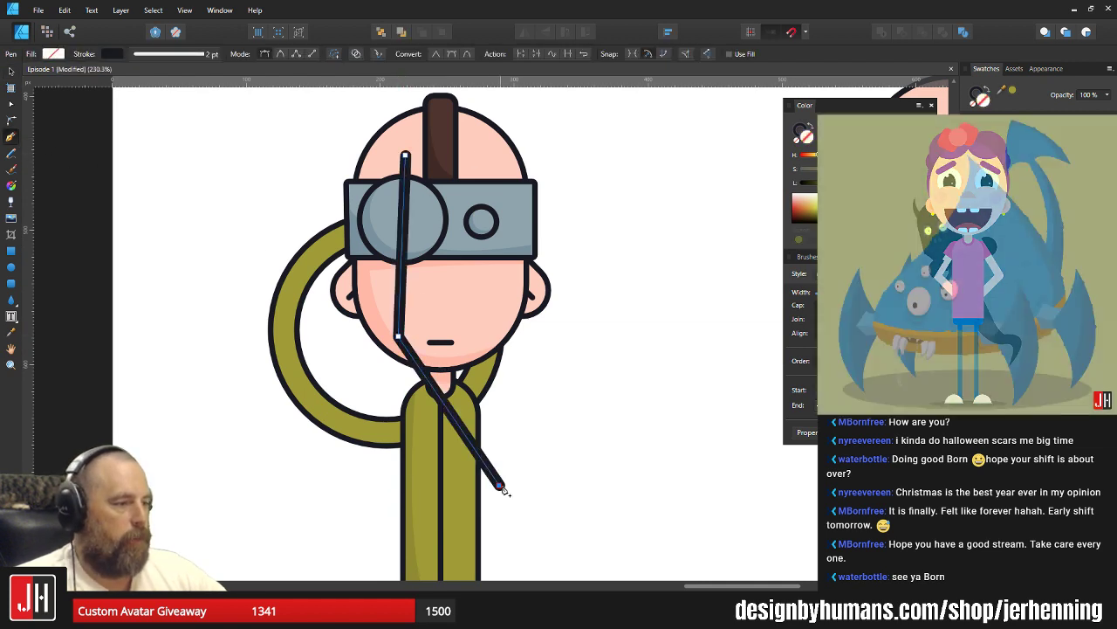
pyautogui.click(677, 406)
pyautogui.click(599, 199)
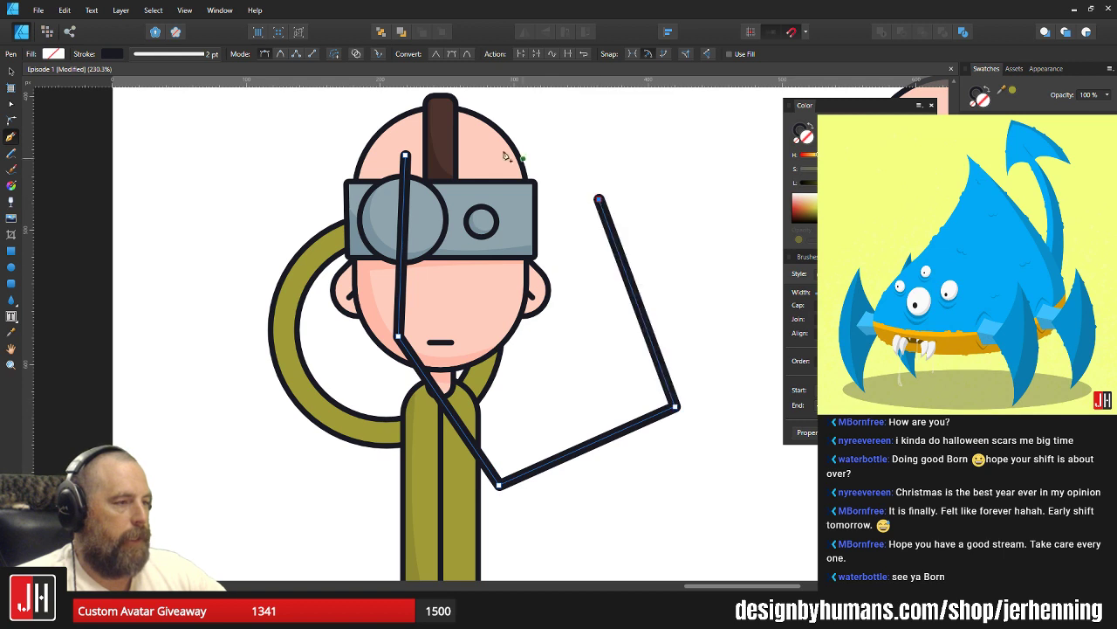
pyautogui.click(405, 157)
# Subtract the drawn shape from the olive ring to leave an open C-shaped arm, and send it behind the character.
pyautogui.press('v')
pyautogui.keyDown('shift'); pyautogui.click(309, 288); pyautogui.keyUp('shift')
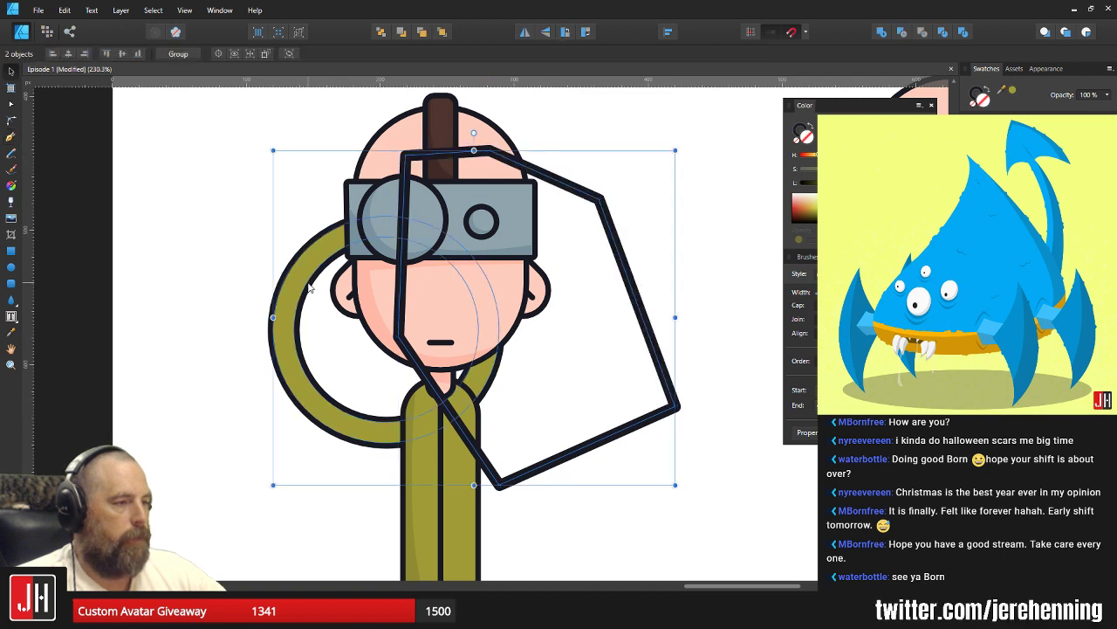
pyautogui.click(902, 32)
pyautogui.hotkey('ctrl', 'shift', '[')
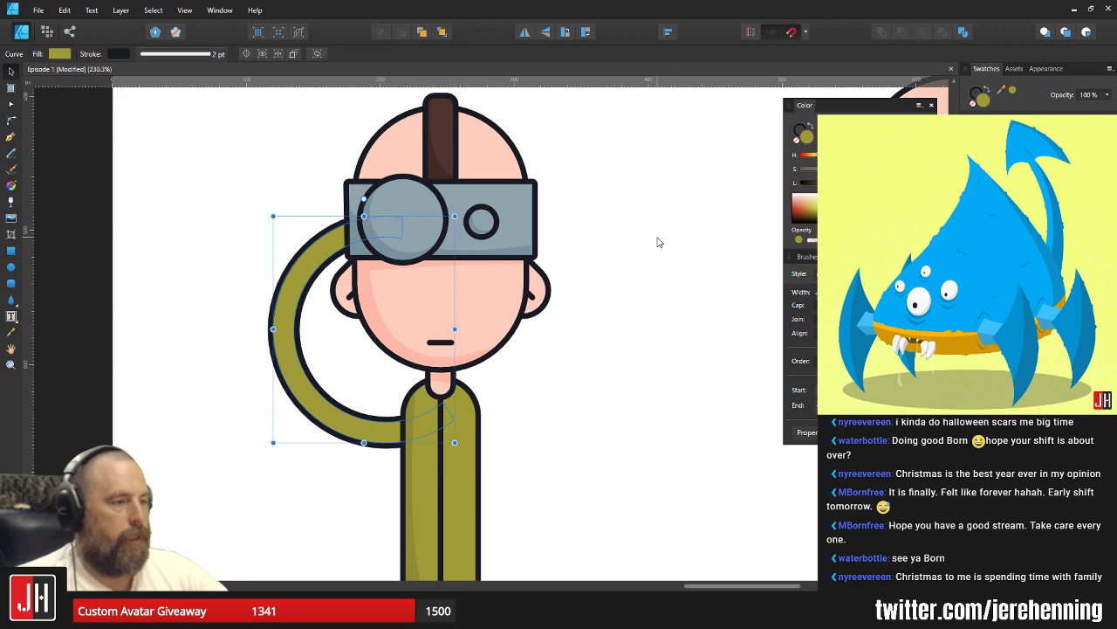
pyautogui.click(673, 244)
pyautogui.scroll(2, 475, 350)
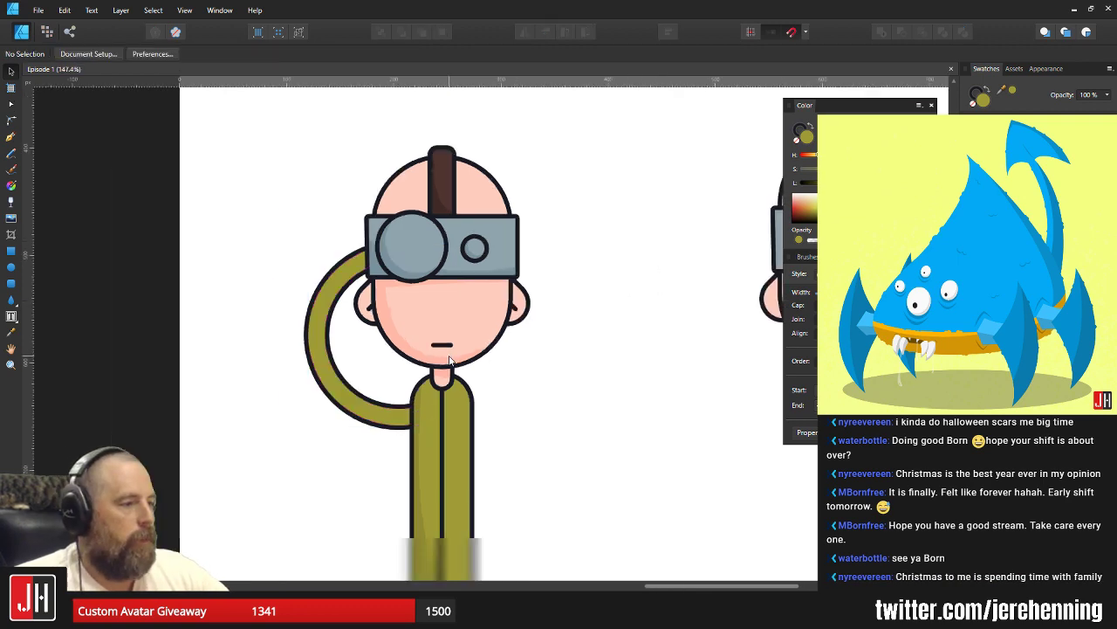
# Scale down the olive arm, tilt it slightly and reposition it between the goggles and the shoulder.
pyautogui.click(398, 425)
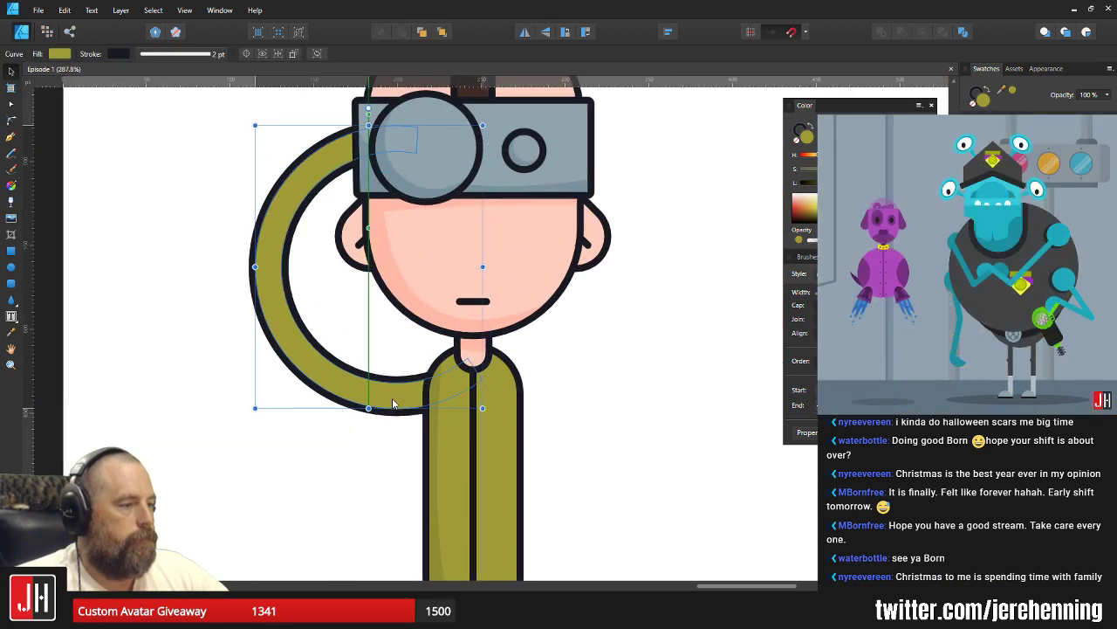
pyautogui.scroll(-3, 452, 390)
pyautogui.click(504, 352)
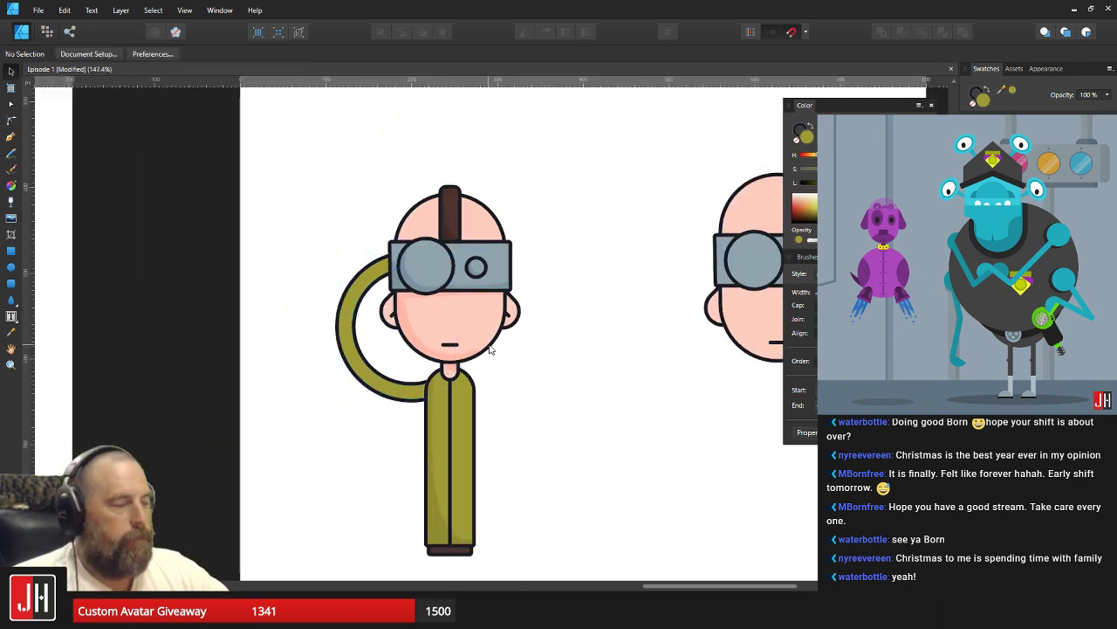
pyautogui.click(349, 297)
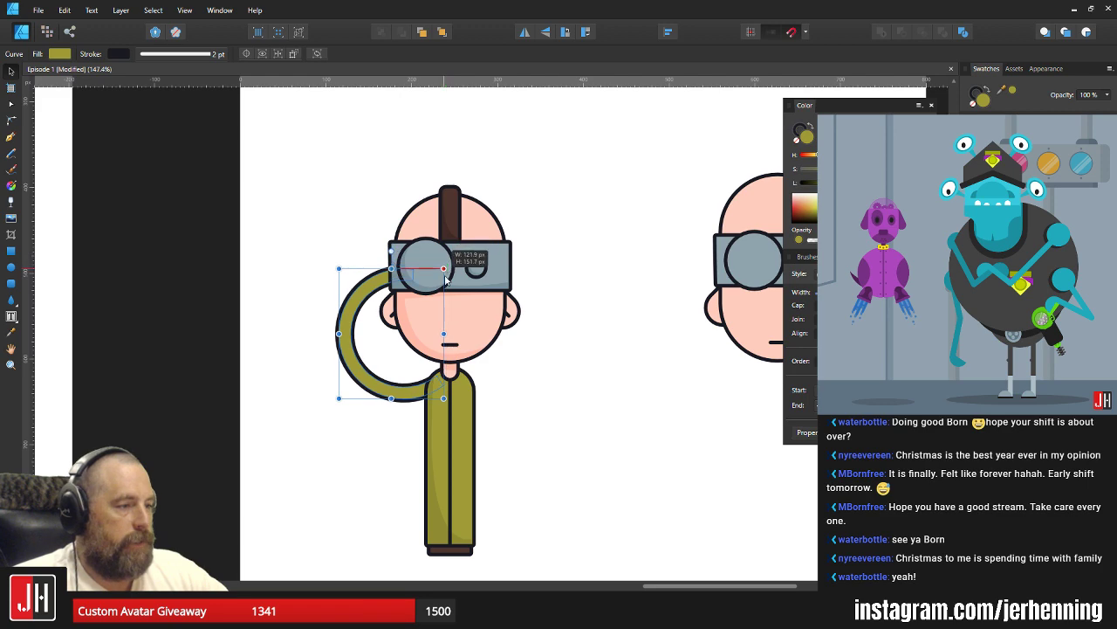
pyautogui.scroll(3, 425, 364)
pyautogui.moveTo(286, 344); pyautogui.dragTo(291, 344)
pyautogui.moveTo(368, 217); pyautogui.dragTo(385, 261)
pyautogui.moveTo(381, 202); pyautogui.dragTo(357, 237)
pyautogui.scroll(3, 385, 389)
pyautogui.moveTo(247, 389); pyautogui.dragTo(224, 413)
pyautogui.scroll(-5, 350, 402)
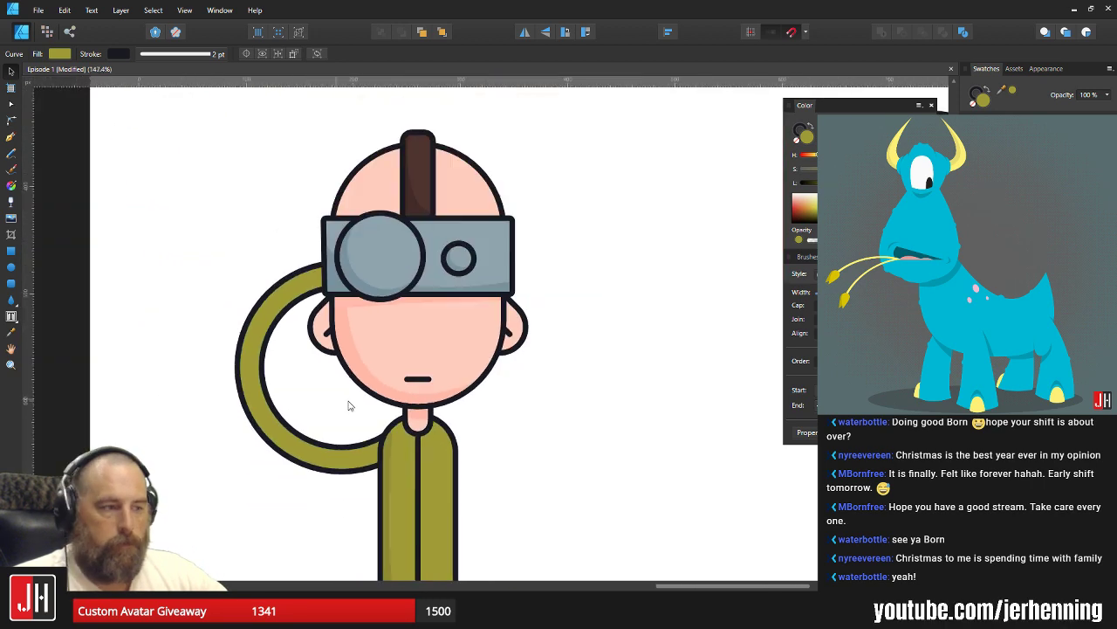
pyautogui.hotkey('ctrl', 'd')
# Resize and rotate the olive arm further, then shift it outward so its upper end clears the goggles.
pyautogui.scroll(2, 392, 404)
pyautogui.moveTo(285, 336); pyautogui.dragTo(317, 254)
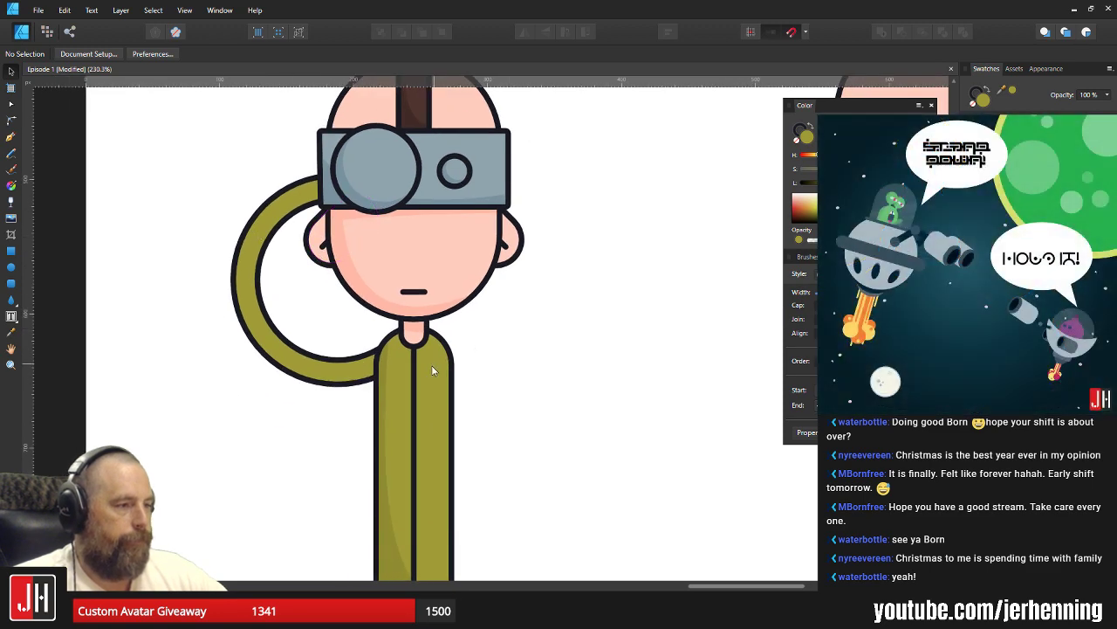
pyautogui.scroll(-4, 432, 371)
pyautogui.scroll(3, 449, 387)
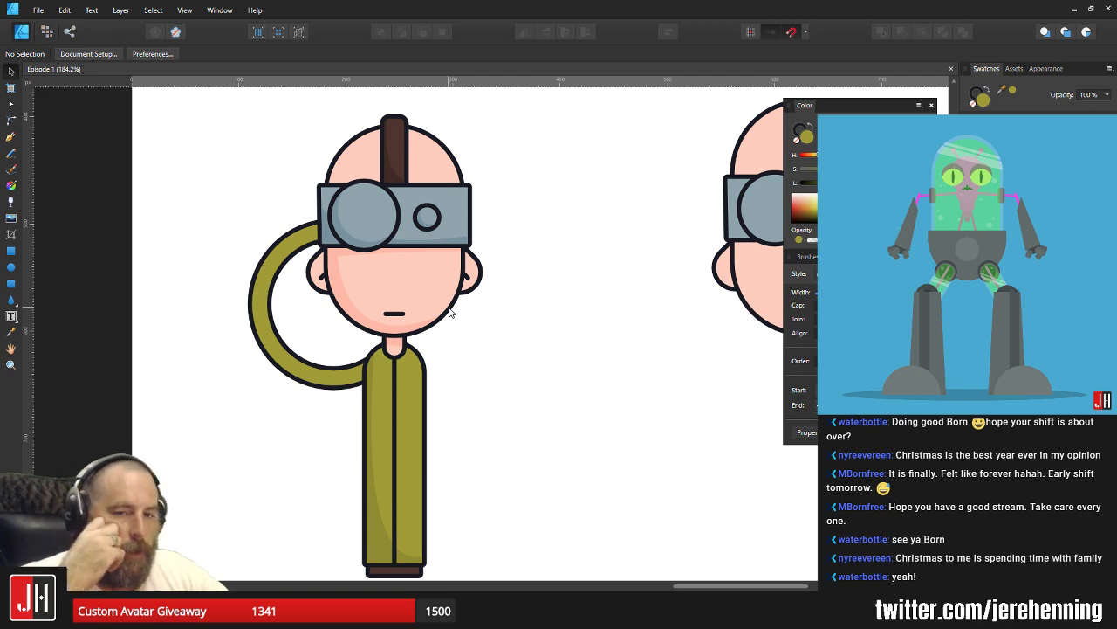
pyautogui.scroll(-2, 454, 340)
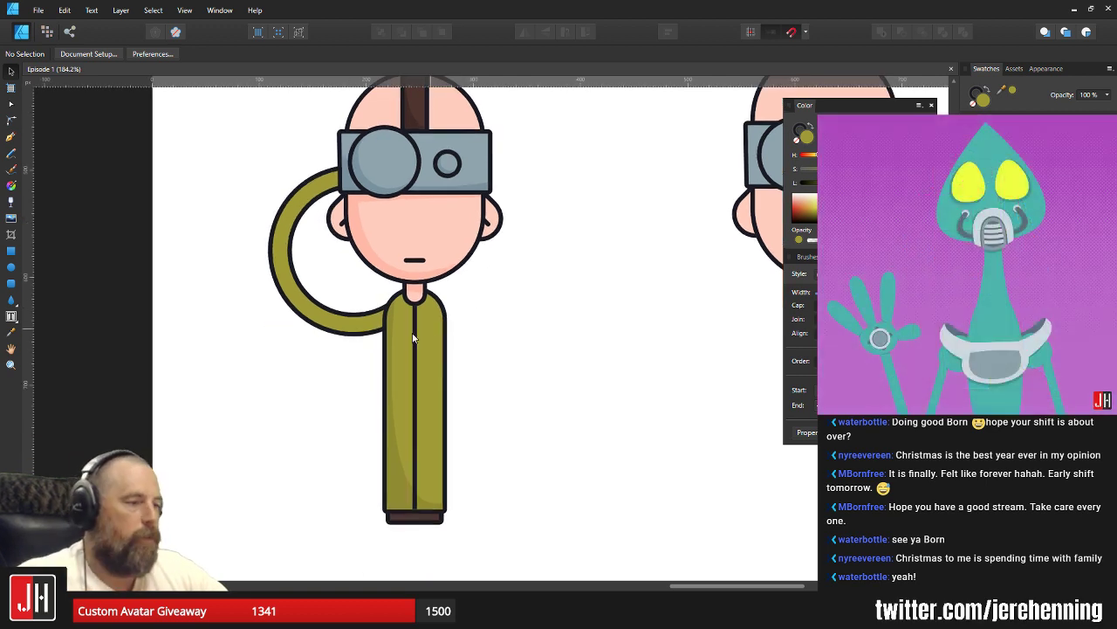
pyautogui.click(370, 326)
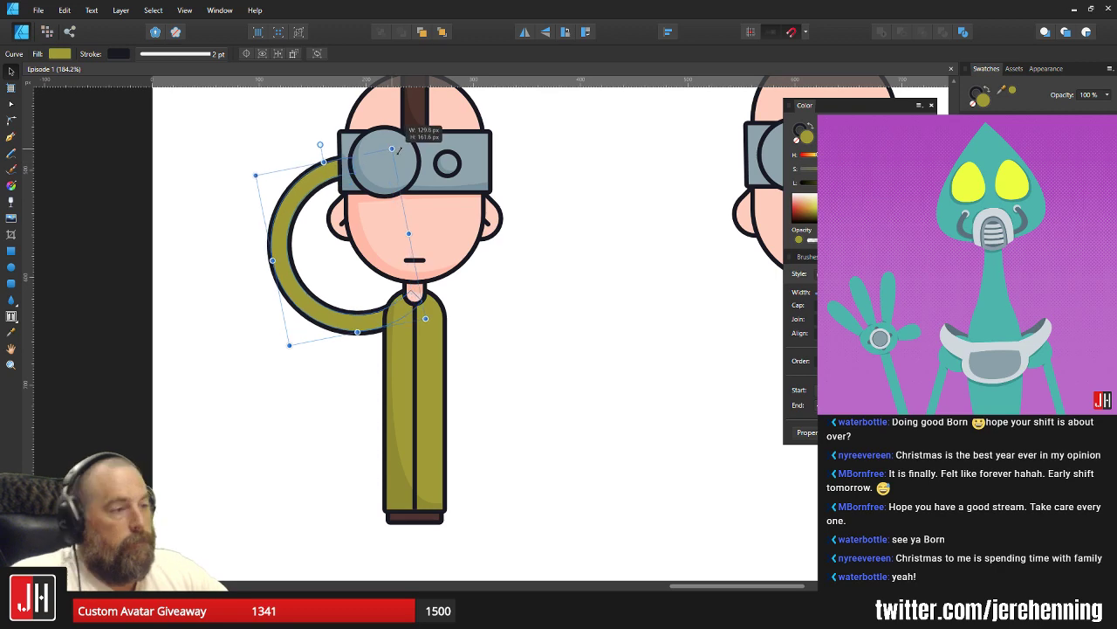
pyautogui.scroll(3, 341, 321)
pyautogui.scroll(5, 404, 282)
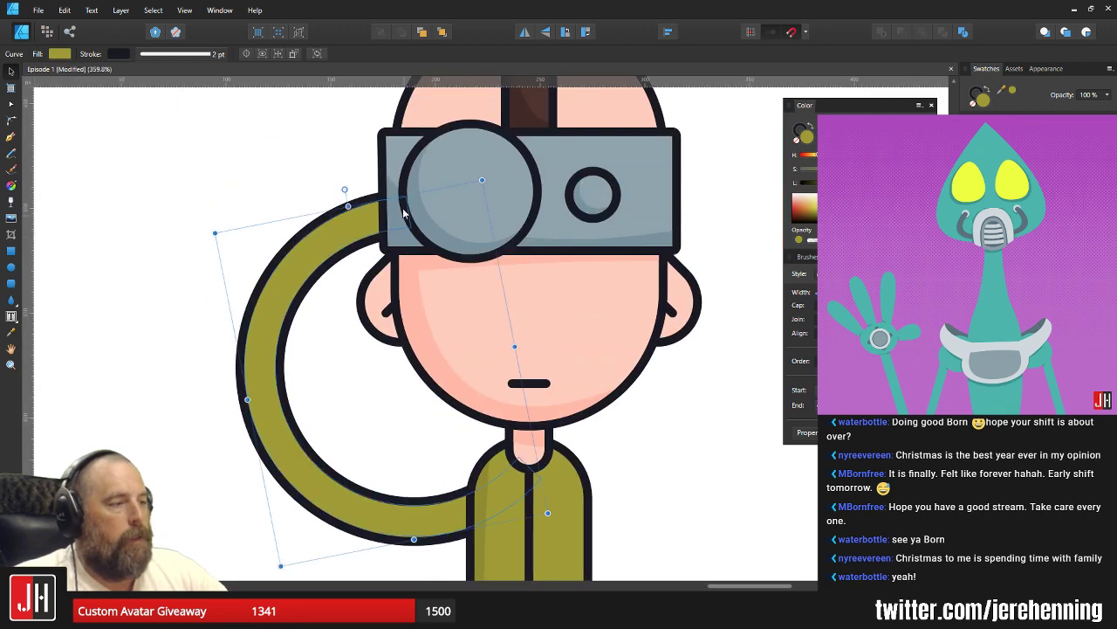
pyautogui.moveTo(342, 190); pyautogui.dragTo(320, 269)
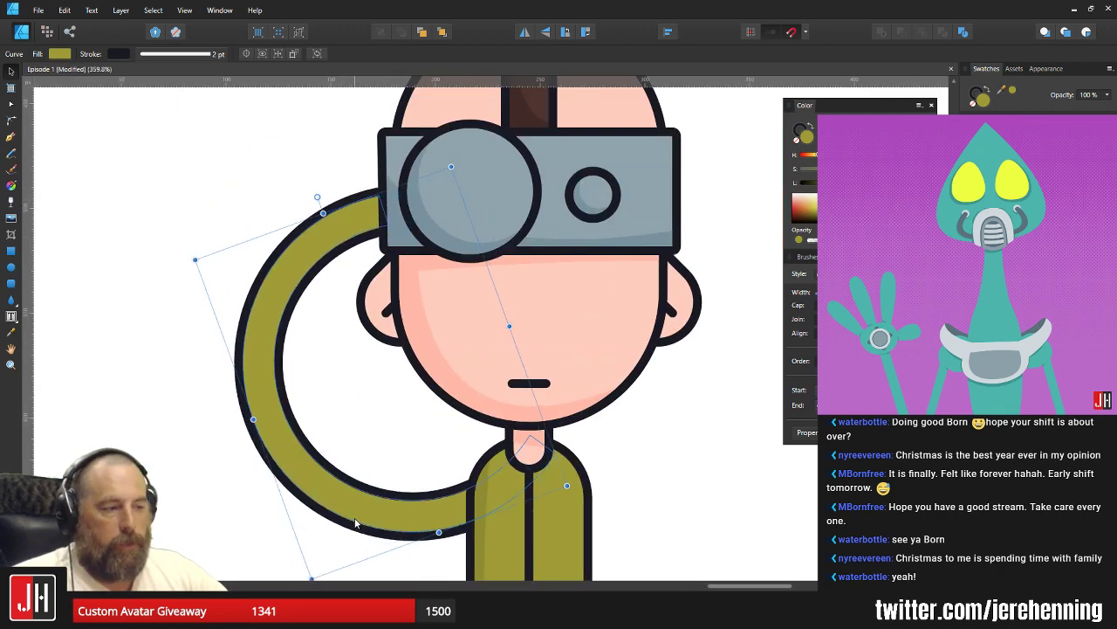
pyautogui.moveTo(355, 522); pyautogui.dragTo(322, 542)
pyautogui.scroll(-3, 379, 489)
pyautogui.click(525, 498)
# Duplicate the olive arm, flip the copy horizontally and attach it to the opposite shoulder.
pyautogui.moveTo(452, 508); pyautogui.dragTo(415, 352)
pyautogui.moveTo(339, 377); pyautogui.dragTo(550, 364)
pyautogui.click(524, 33)
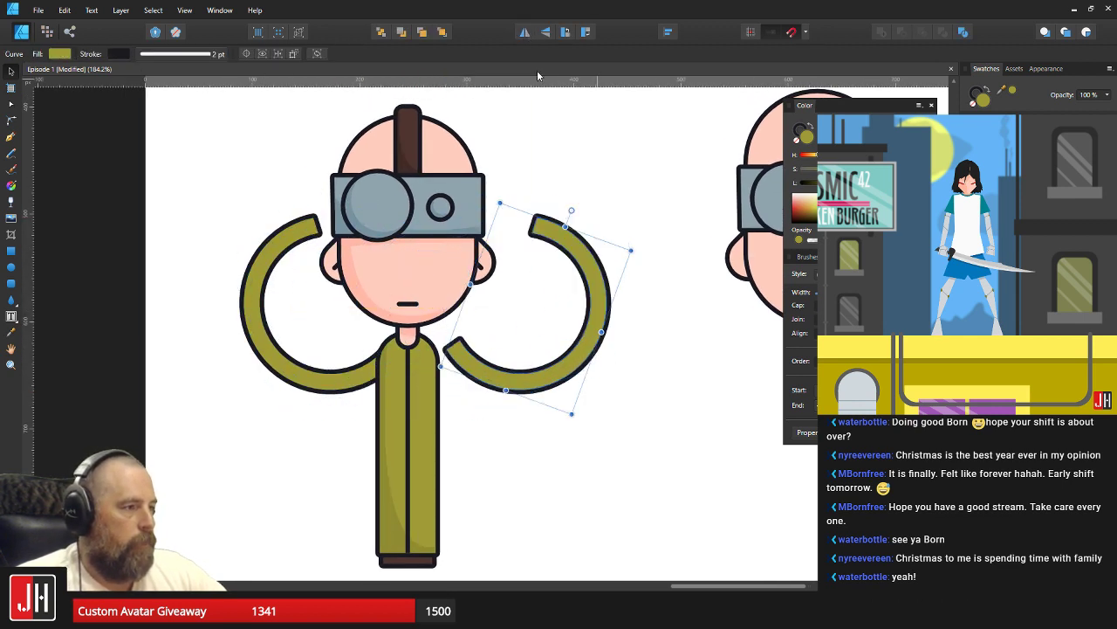
pyautogui.moveTo(594, 290); pyautogui.dragTo(560, 290)
# Nudge both olive arms so they join the shoulders symmetrically on either side of the neck.
pyautogui.scroll(3, 384, 391)
pyautogui.keyDown('shift'); pyautogui.click(311, 365); pyautogui.keyUp('shift')
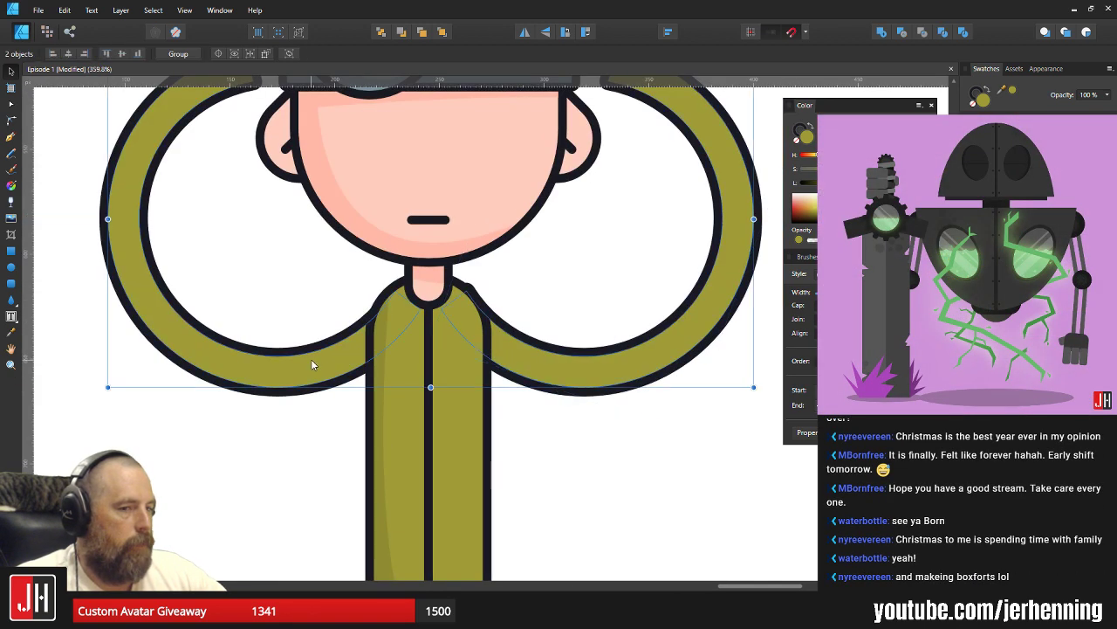
pyautogui.moveTo(328, 365); pyautogui.dragTo(326, 364)
pyautogui.moveTo(327, 364); pyautogui.dragTo(324, 363)
pyautogui.click(504, 355)
pyautogui.scroll(2, 505, 355)
pyautogui.moveTo(533, 353); pyautogui.dragTo(511, 353)
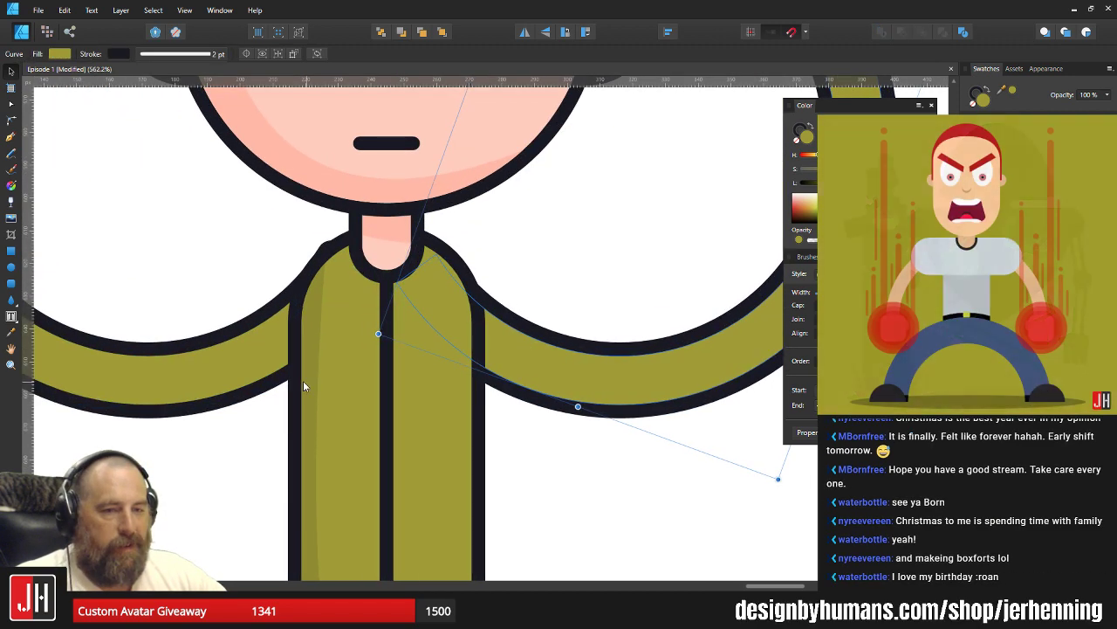
pyautogui.keyDown('shift'); pyautogui.click(271, 368); pyautogui.keyUp('shift')
pyautogui.moveTo(272, 359); pyautogui.dragTo(272, 359)
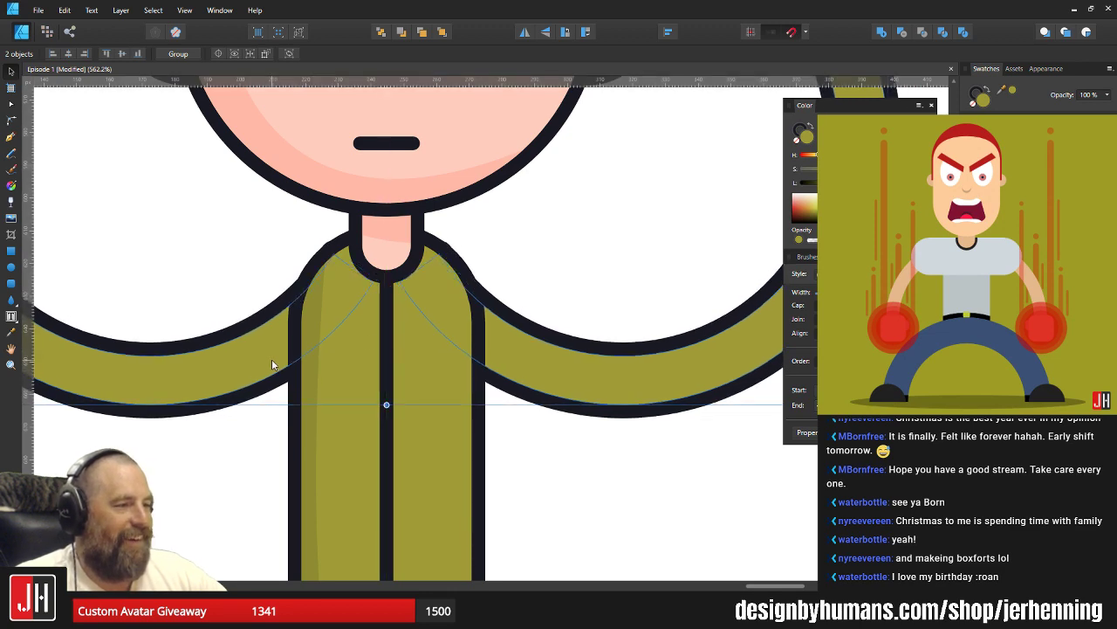
pyautogui.click(501, 244)
# Rotate the duplicated arm so it curves down from the shoulder beside the body, and save the document.
pyautogui.scroll(-10, 481, 301)
pyautogui.scroll(5, 485, 292)
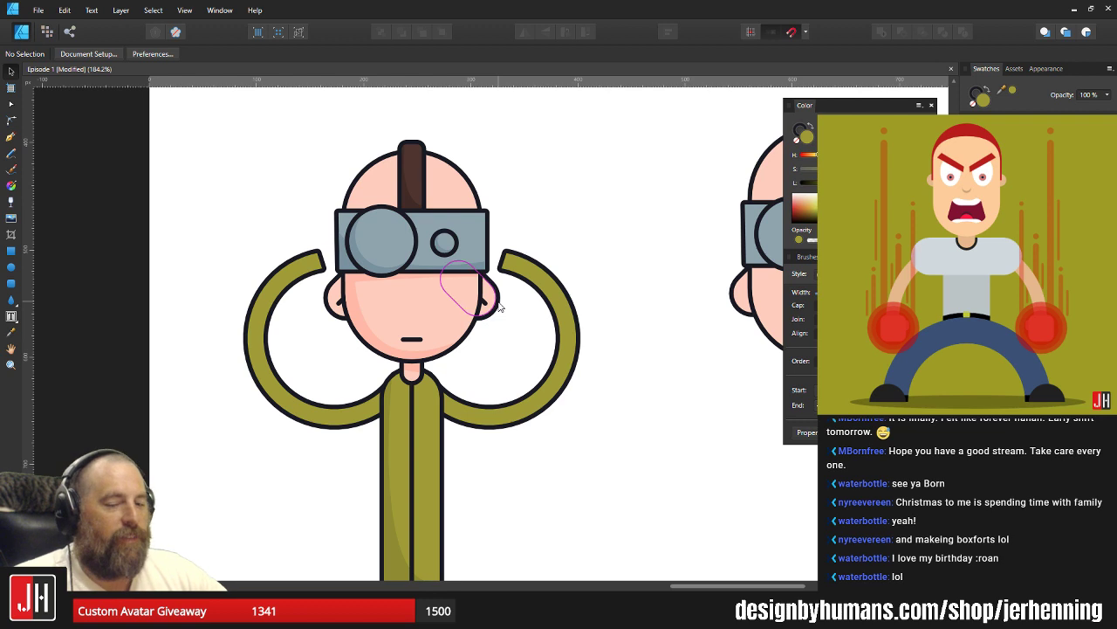
pyautogui.scroll(-2, 494, 297)
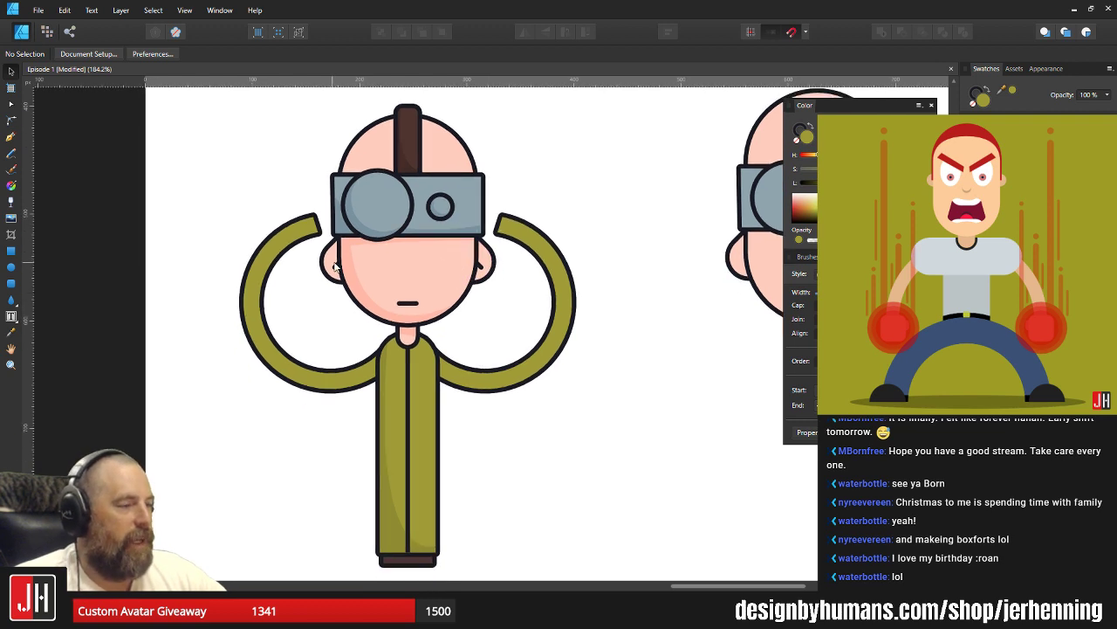
pyautogui.scroll(-2, 349, 305)
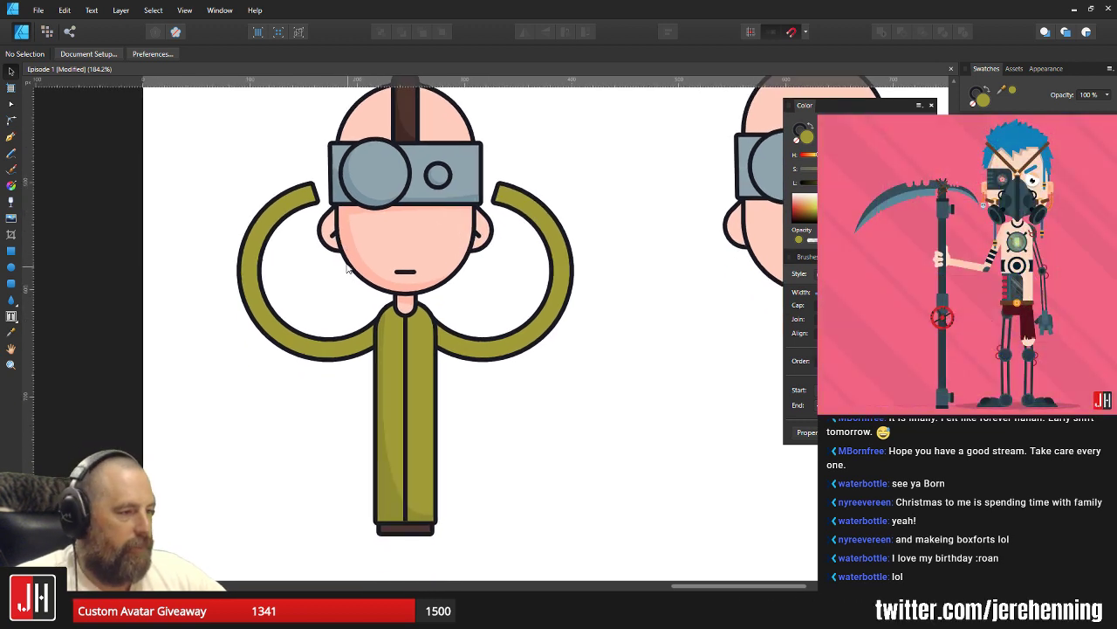
pyautogui.click(528, 323)
pyautogui.moveTo(533, 174); pyautogui.dragTo(455, 348)
pyautogui.click(353, 348)
pyautogui.click(553, 257)
pyautogui.scroll(-4, 482, 321)
pyautogui.scroll(4, 436, 341)
pyautogui.moveTo(458, 308); pyautogui.dragTo(437, 342)
pyautogui.hotkey('ctrl', 's')
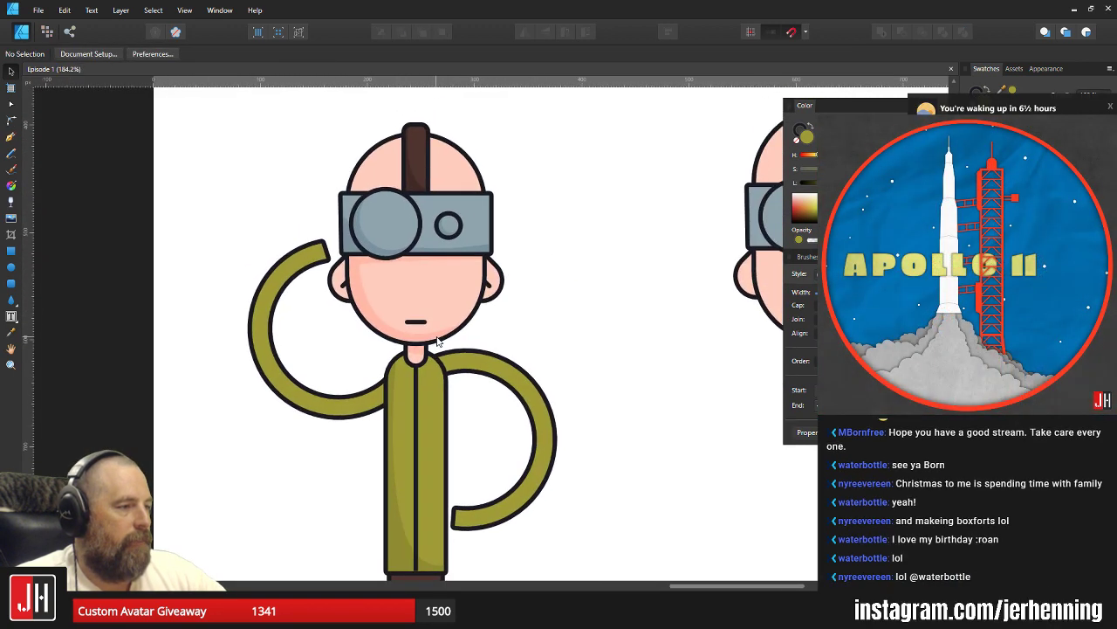
# Rotate the lowered arm a little more so its free end swings away from the lower body.
pyautogui.scroll(-3, 439, 339)
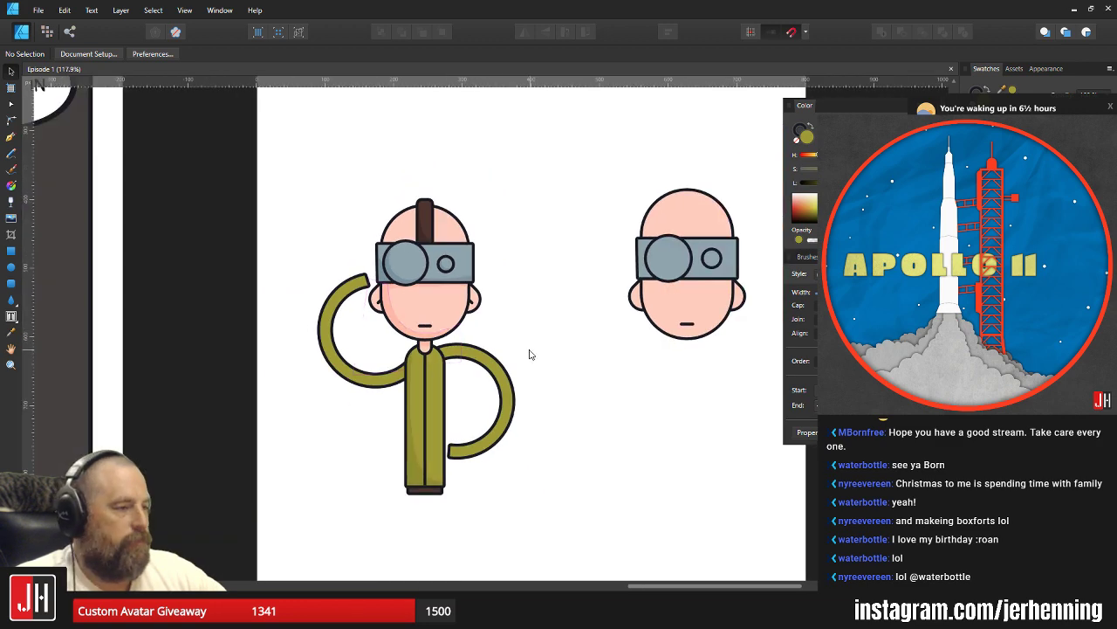
pyautogui.scroll(3, 399, 312)
pyautogui.scroll(-3, 477, 304)
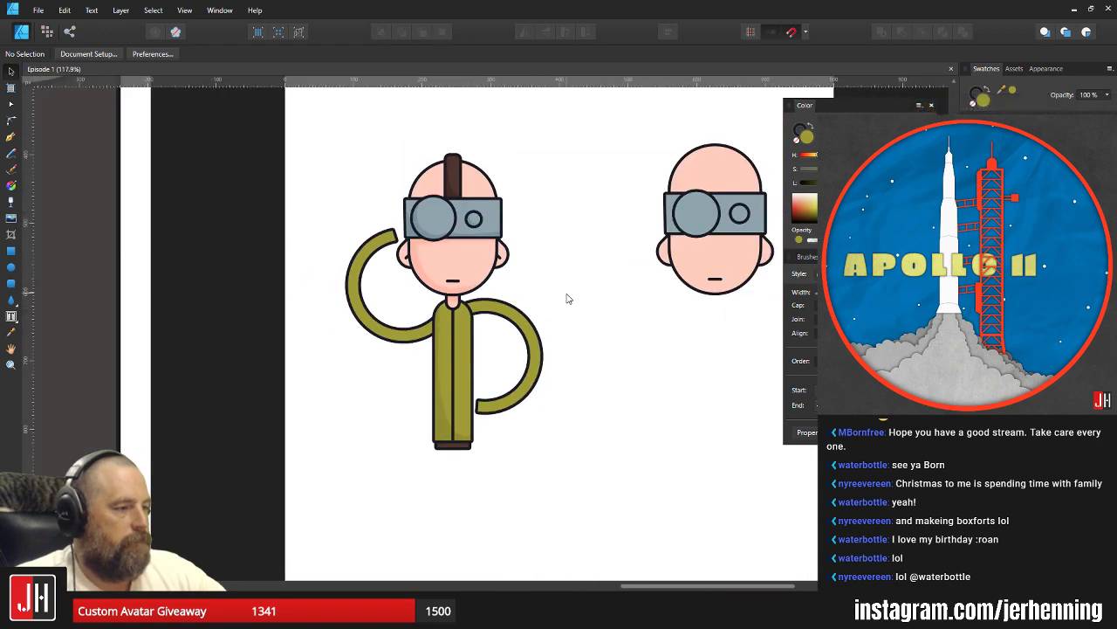
pyautogui.scroll(1, 512, 347)
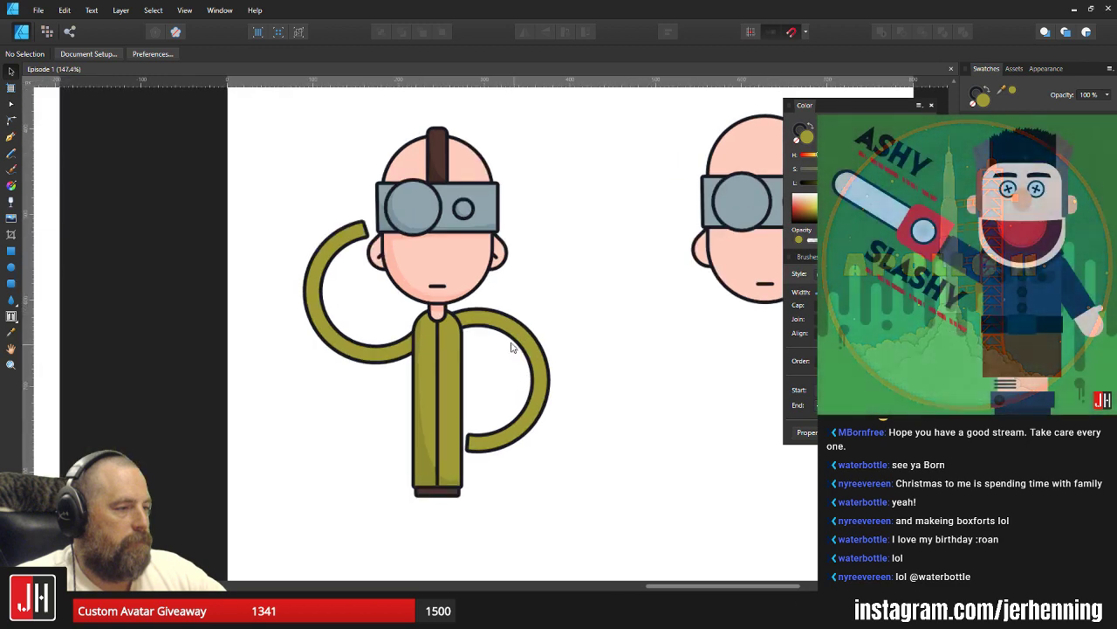
pyautogui.scroll(3, 448, 334)
pyautogui.moveTo(471, 344); pyautogui.dragTo(415, 280)
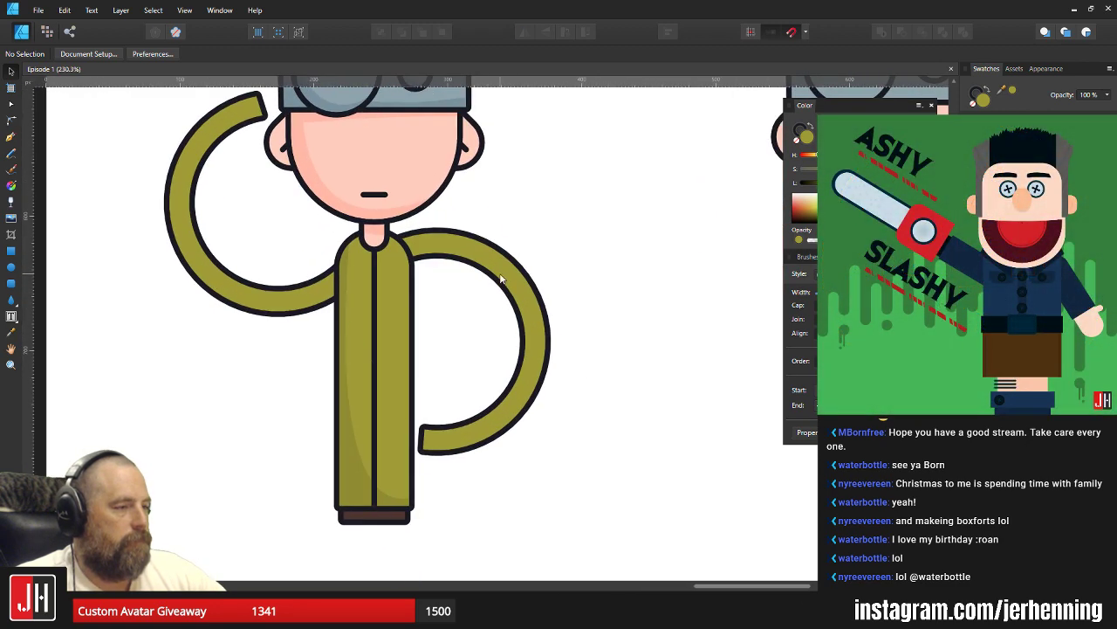
pyautogui.scroll(-3, 511, 287)
pyautogui.click(524, 294)
pyautogui.scroll(2, 462, 229)
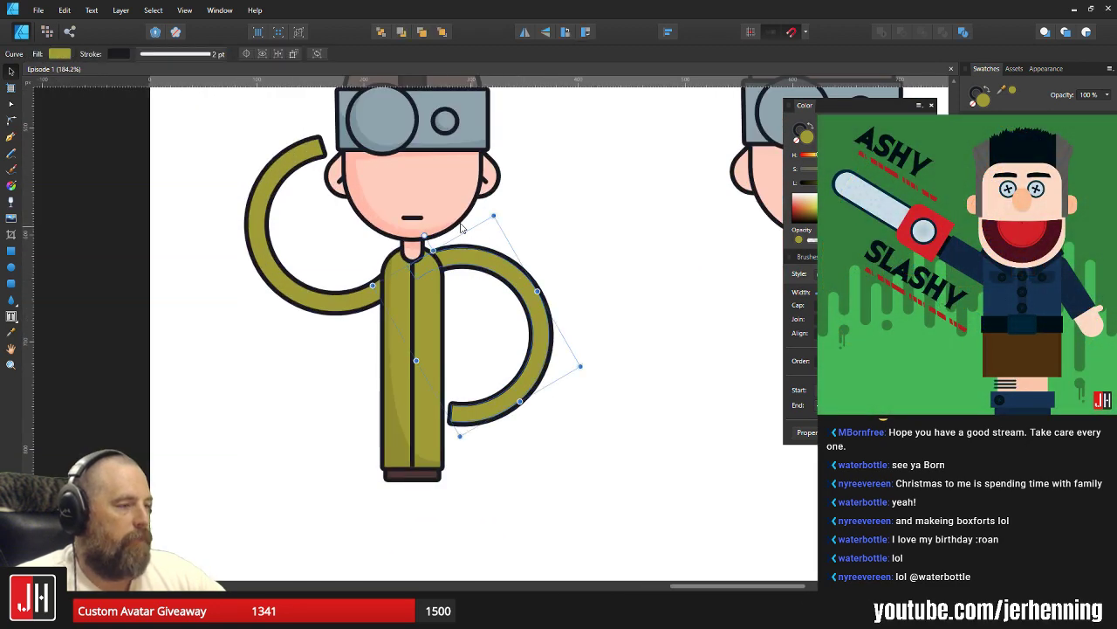
pyautogui.moveTo(462, 229); pyautogui.dragTo(492, 252)
pyautogui.scroll(2, 467, 282)
# Rotate the raised arm outward so its free end moves away from the goggles and head.
pyautogui.click(283, 321)
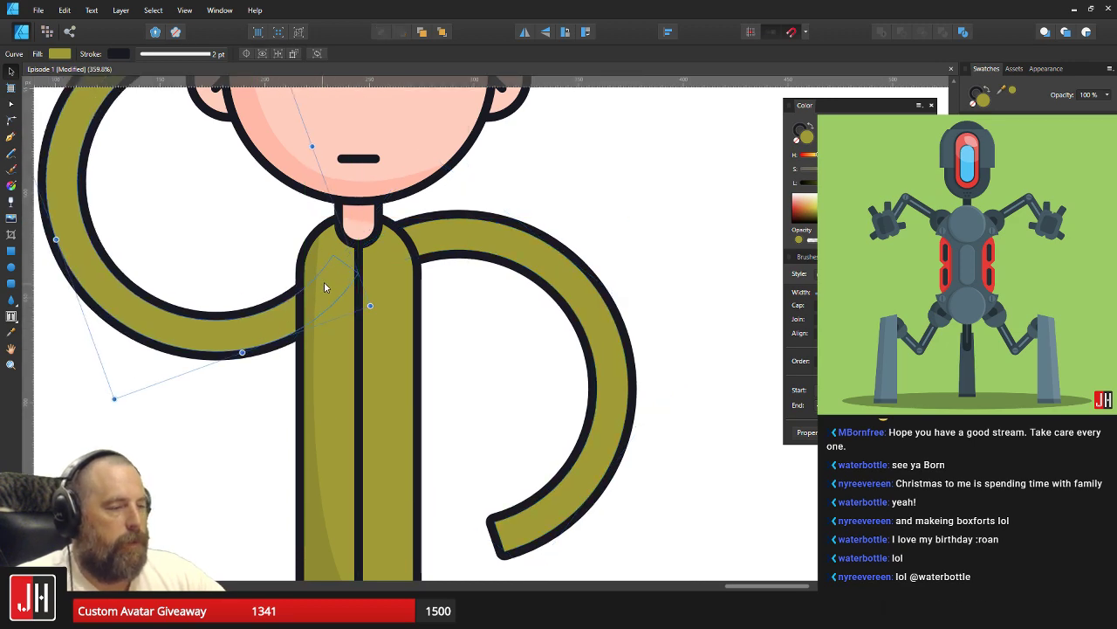
pyautogui.scroll(-3, 324, 286)
pyautogui.moveTo(297, 229); pyautogui.dragTo(282, 253)
pyautogui.scroll(2, 384, 388)
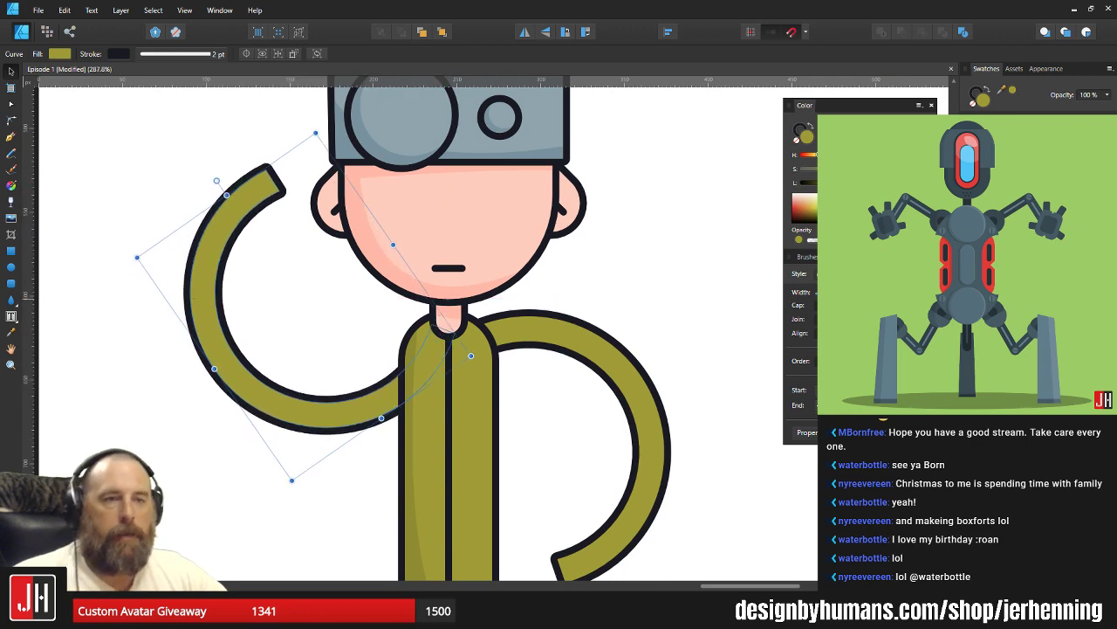